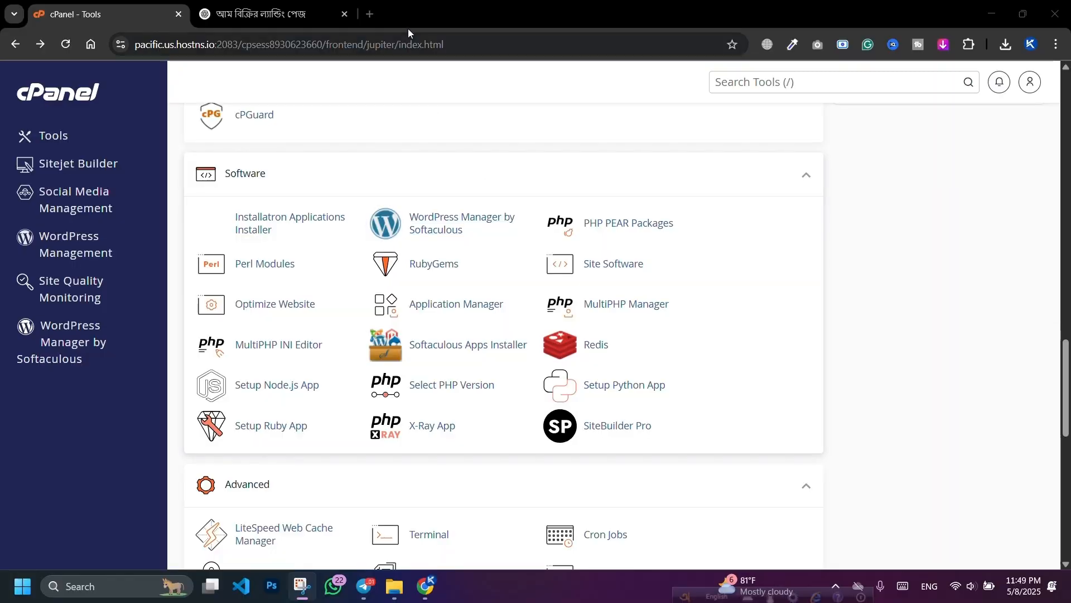
Step: In a new tab, rerun the Google search 'best domain hosting company in bangladesh' and browse the results
left_click(374, 9)
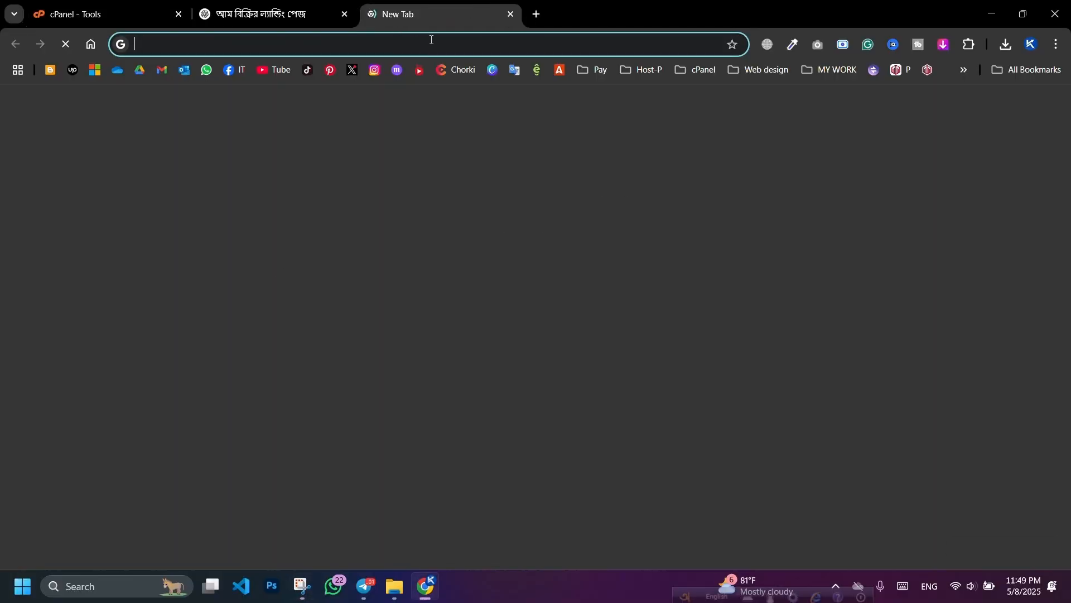
left_click(428, 40)
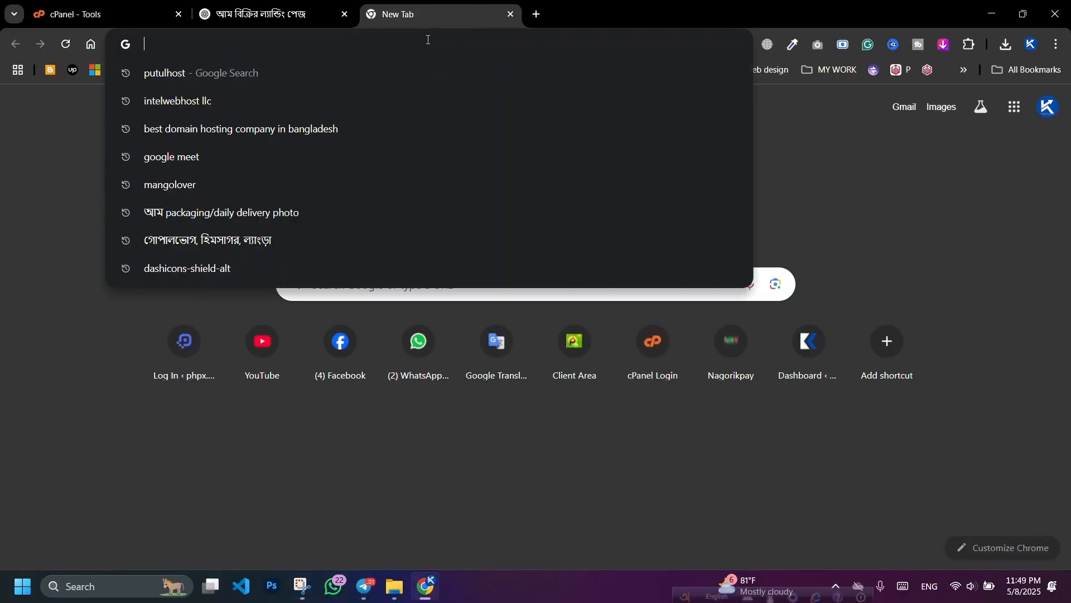
left_click(365, 130)
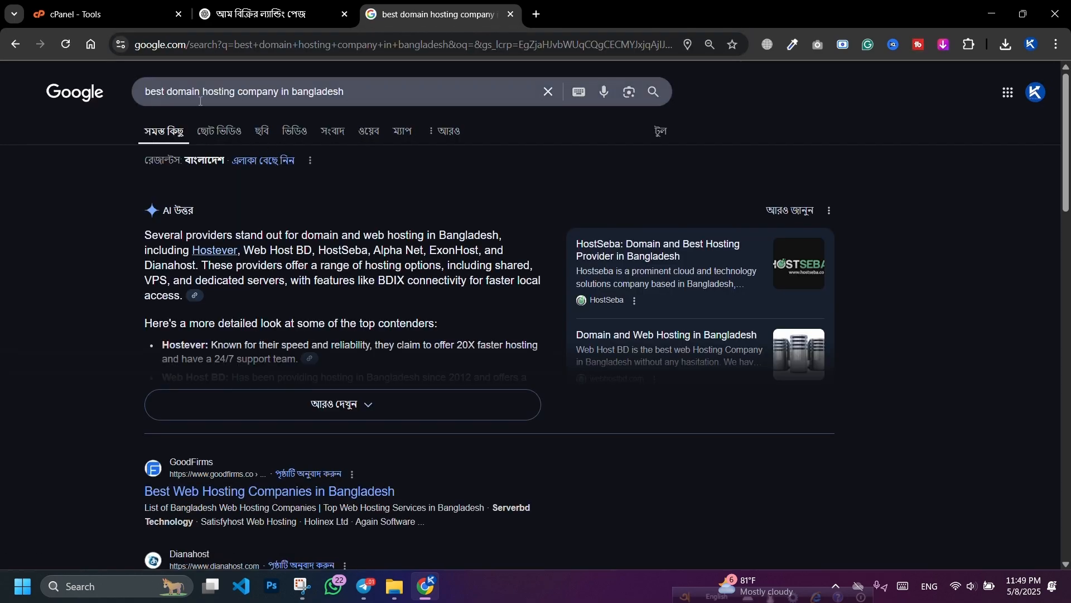
scroll(304, 260, "down", 11)
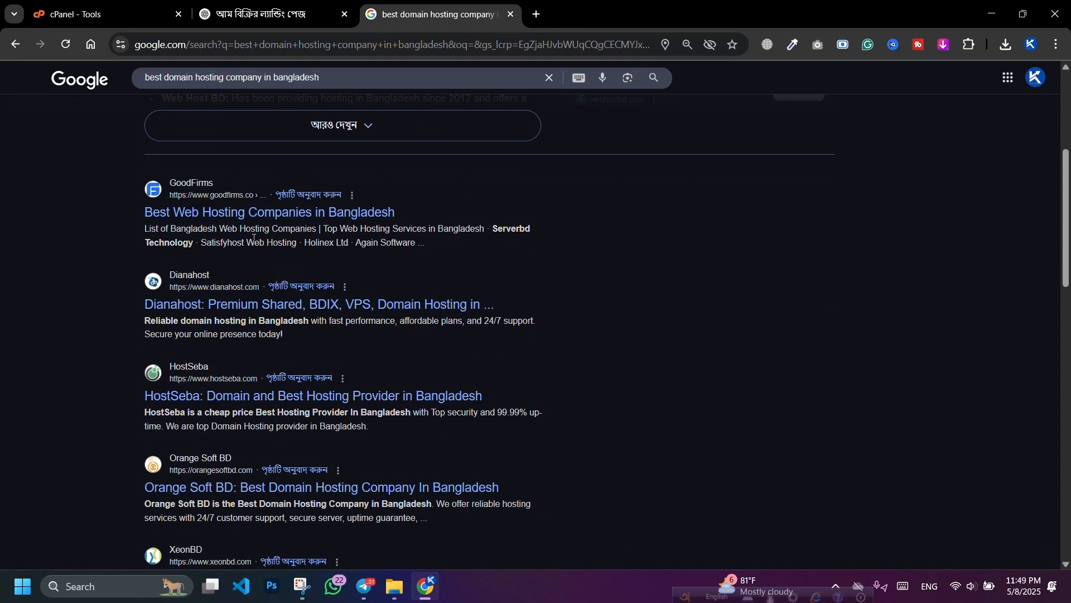
scroll(210, 211, "down", 11)
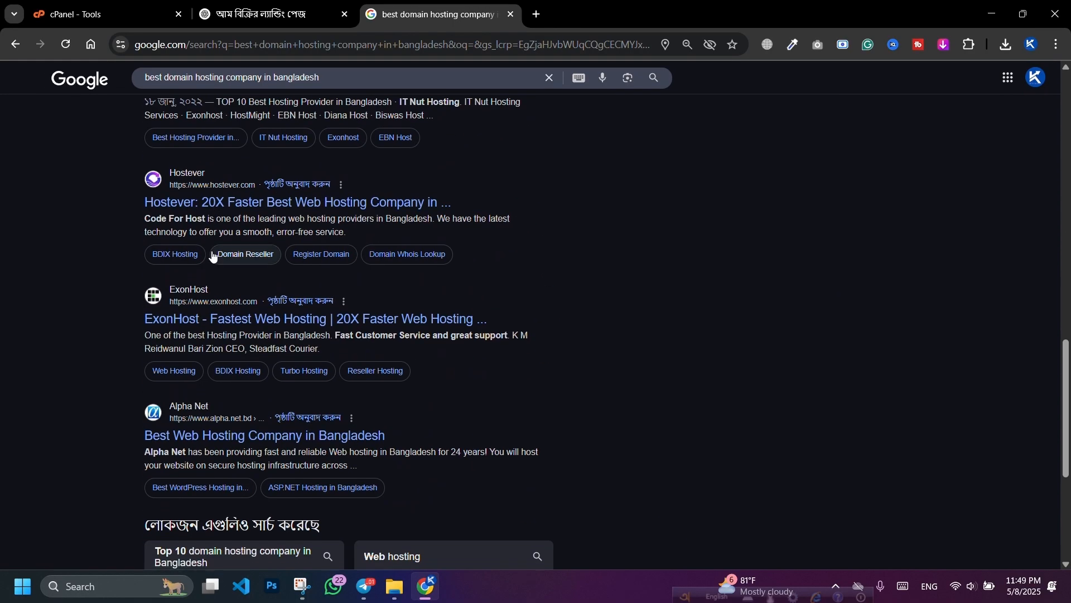
scroll(219, 244, "up", 20)
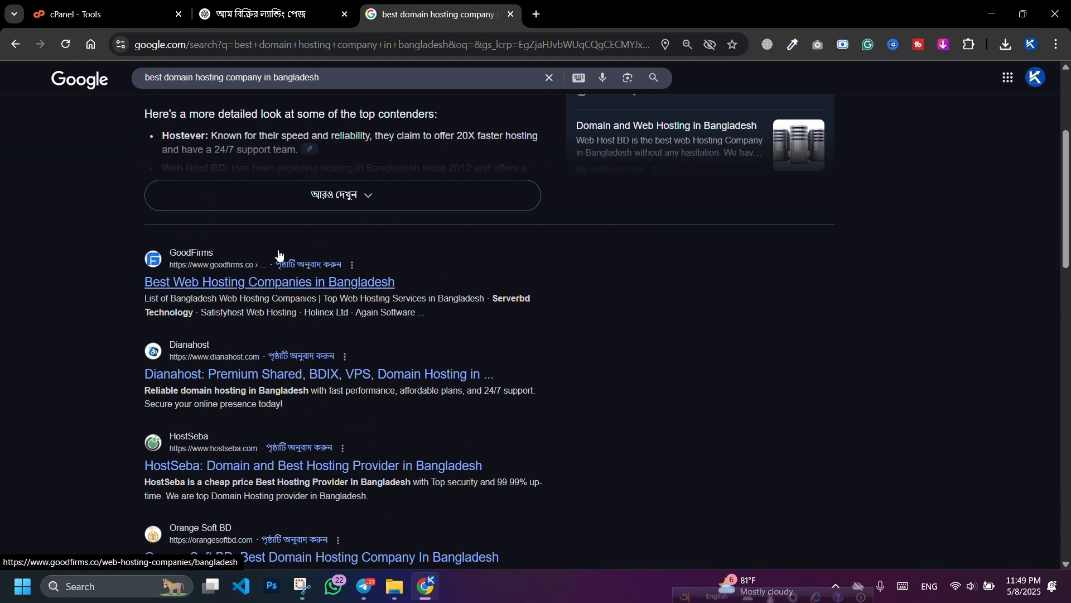
scroll(272, 229, "up", 2)
Step: Search Google for 'putulhost'
left_click(219, 43)
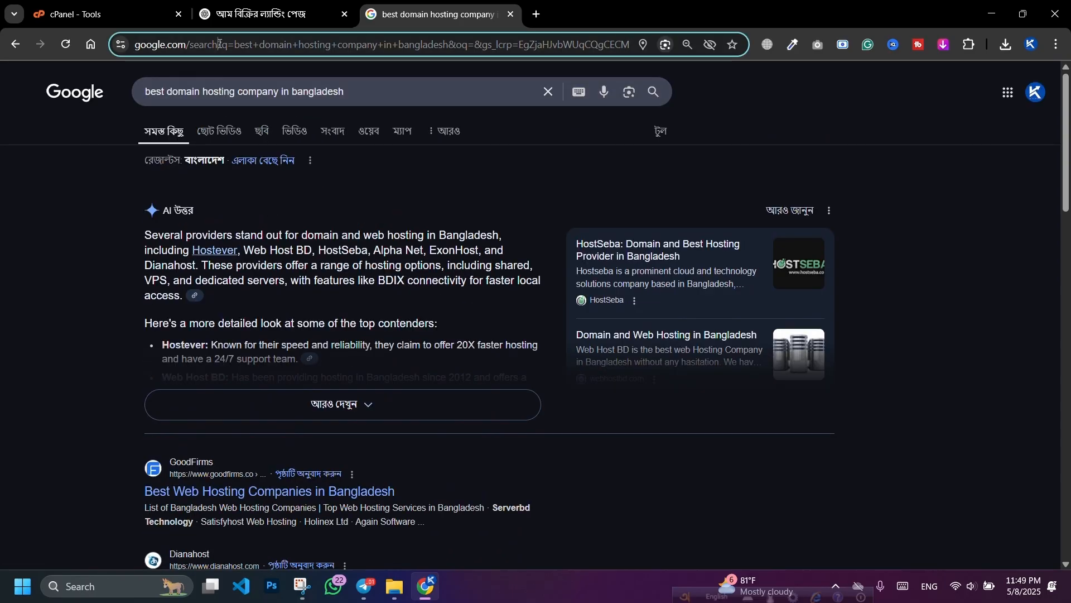
type("p")
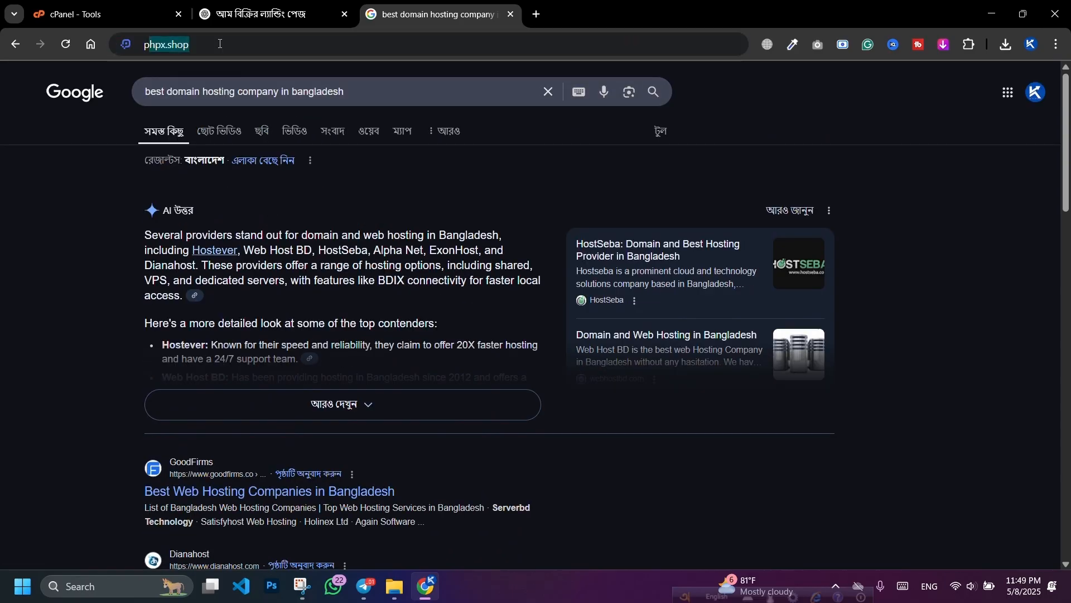
type("utulhost")
key("Return")
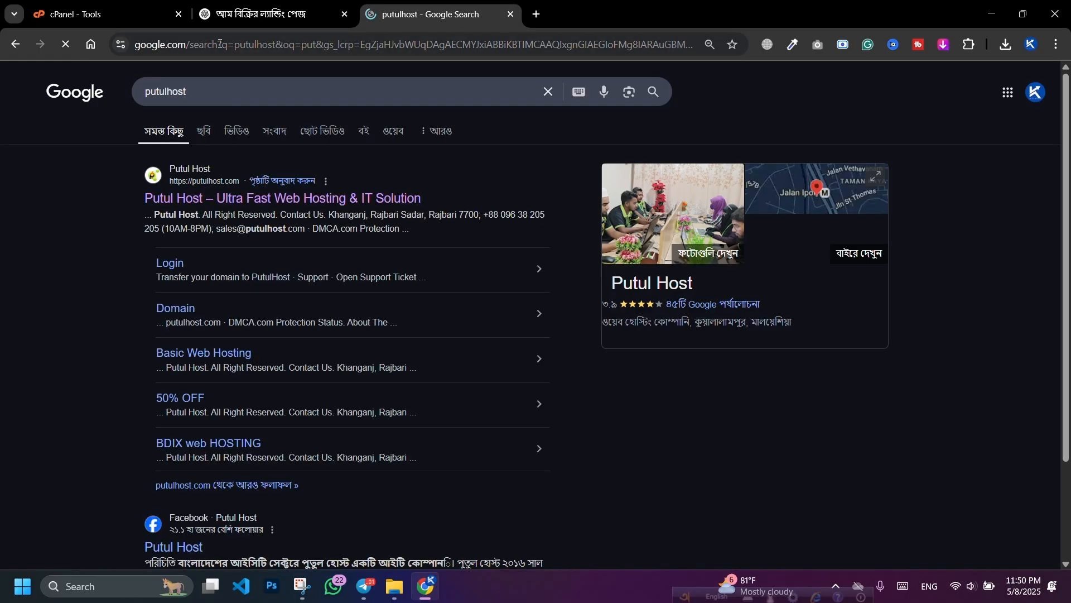
Step: Browse the Putul Host site's hosting plans, then close it and go back to the cPanel Tools tab
left_click(162, 195)
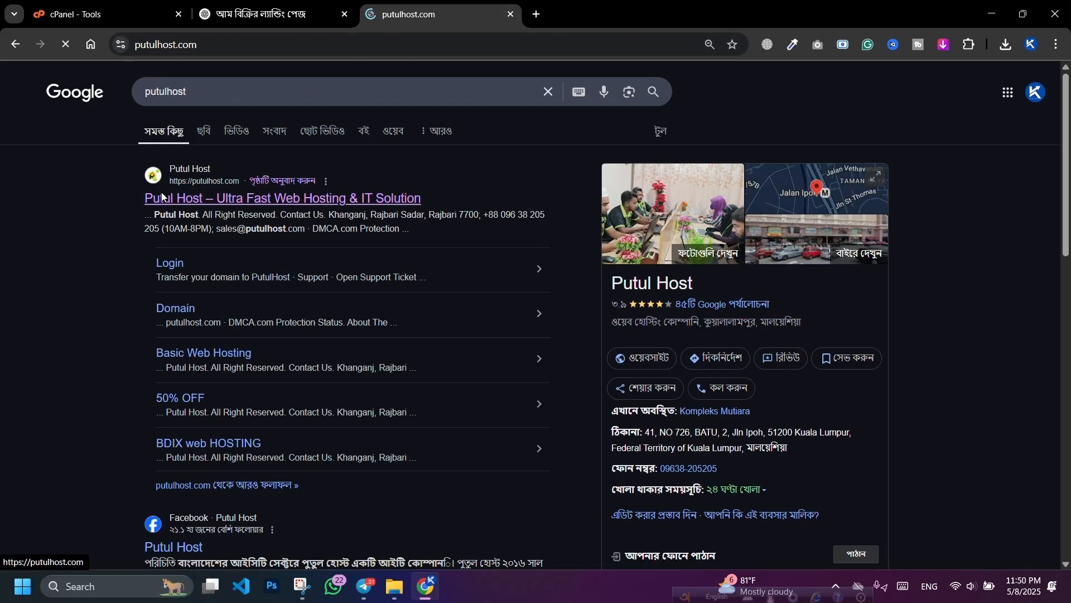
scroll(227, 256, "down", 5)
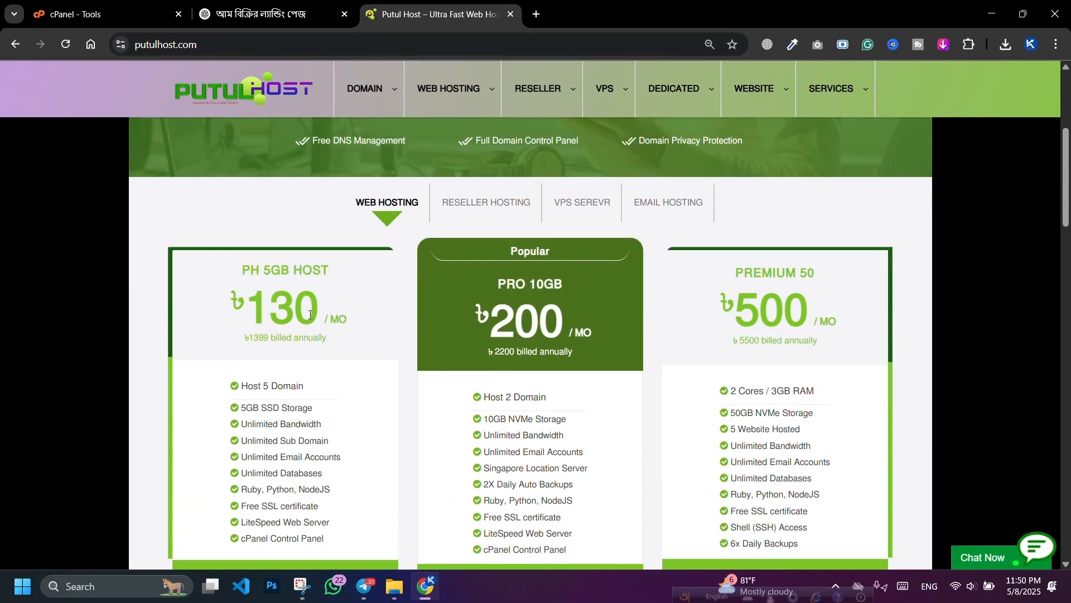
scroll(274, 263, "down", 7)
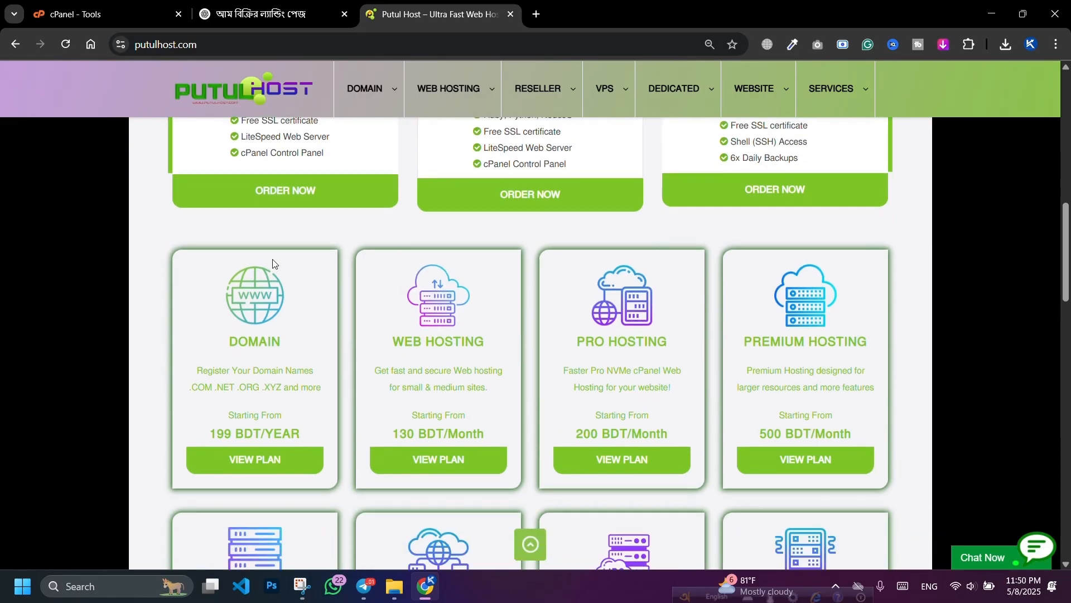
scroll(274, 264, "down", 10)
left_click_drag(491, 17, 328, 19)
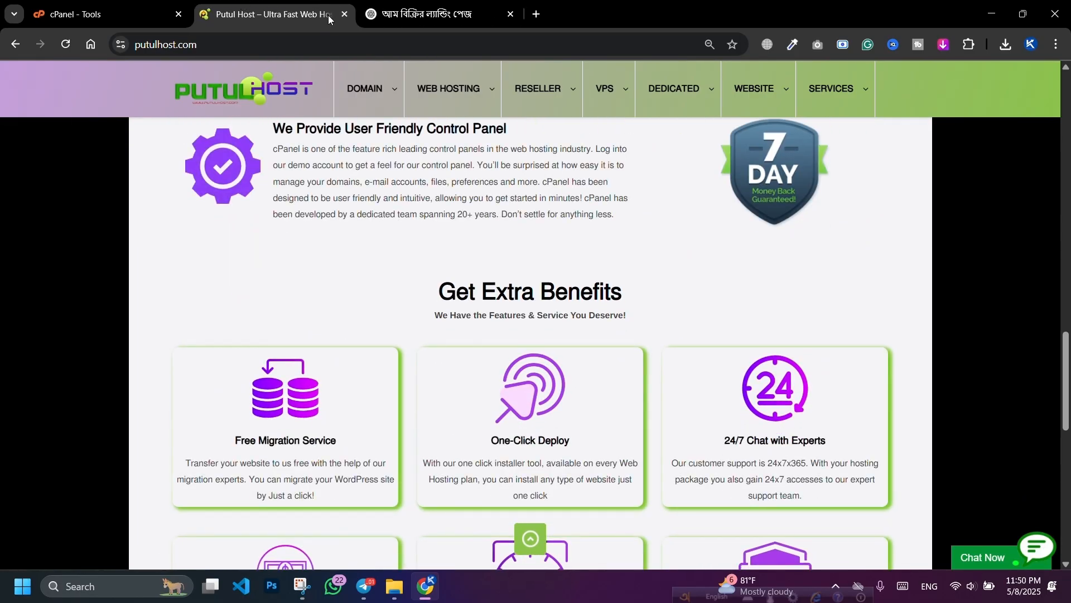
left_click(344, 14)
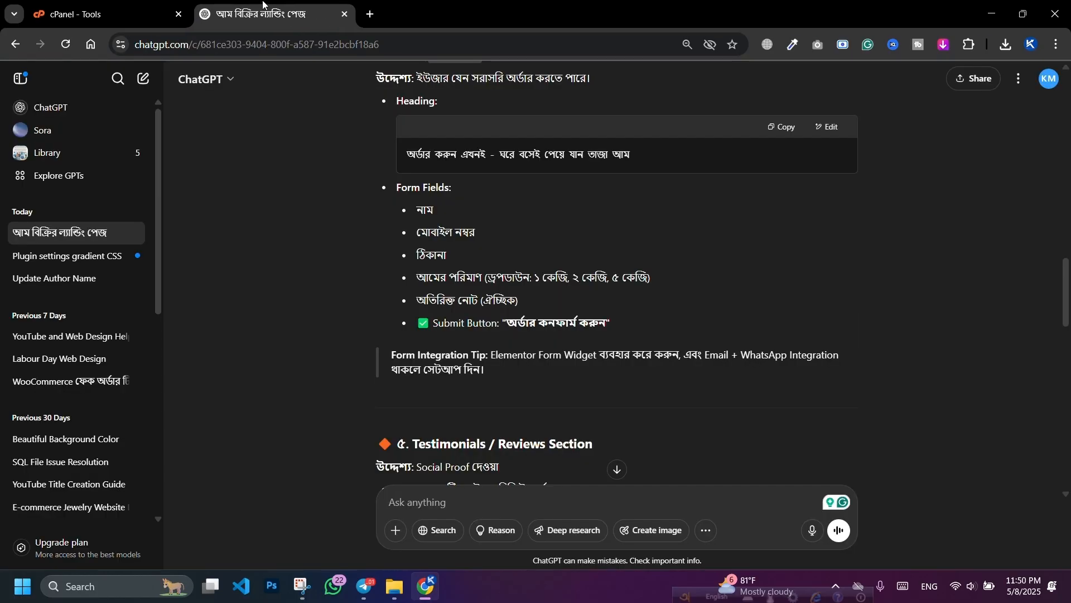
left_click(123, 4)
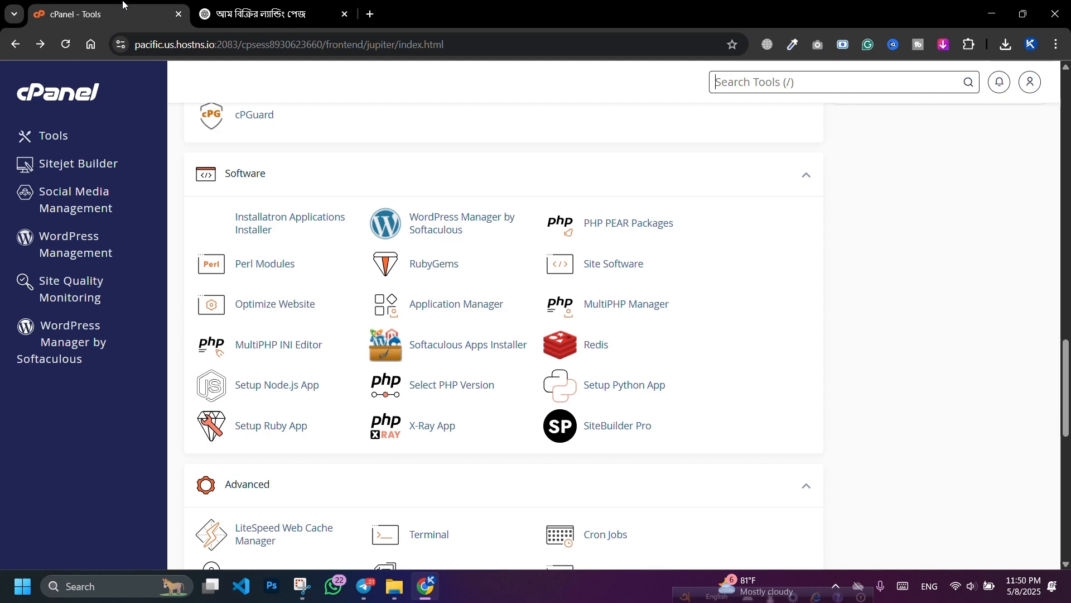
left_click(434, 228)
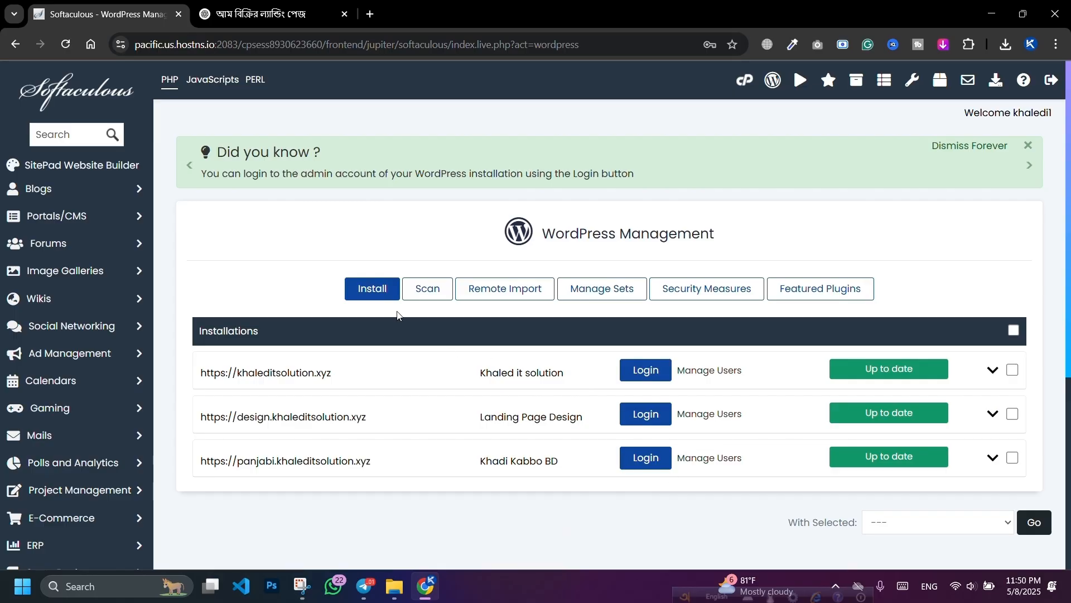
left_click(371, 299)
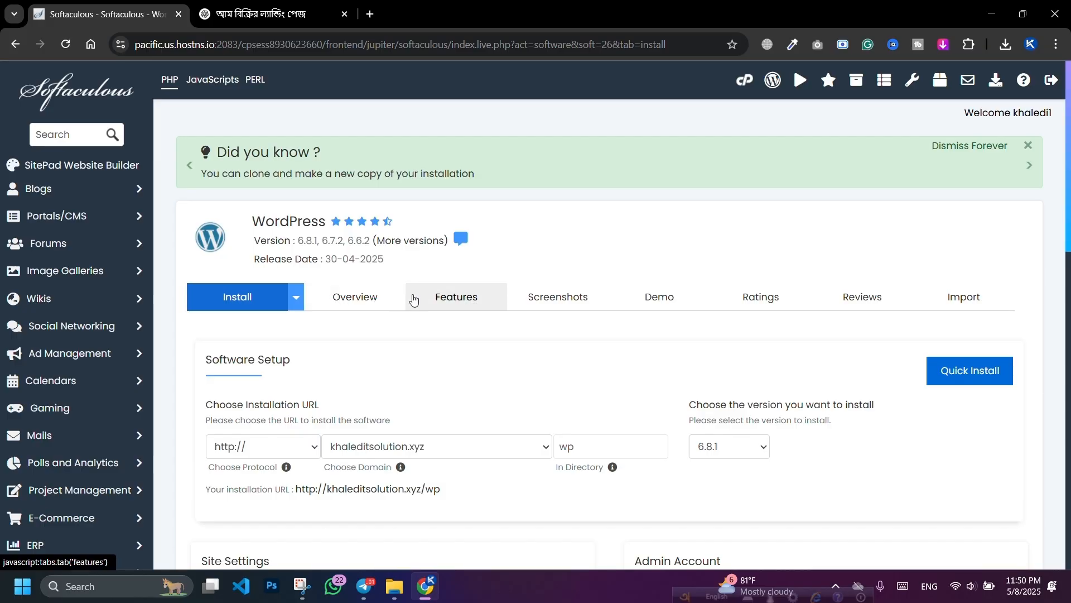
scroll(413, 300, "down", 3)
left_click(257, 308)
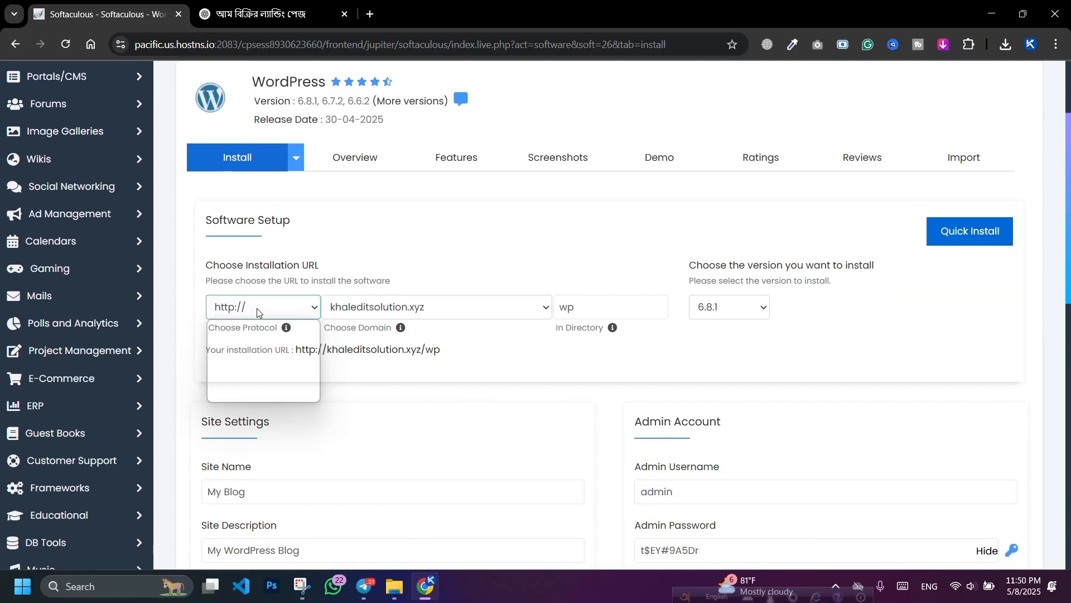
left_click(245, 378)
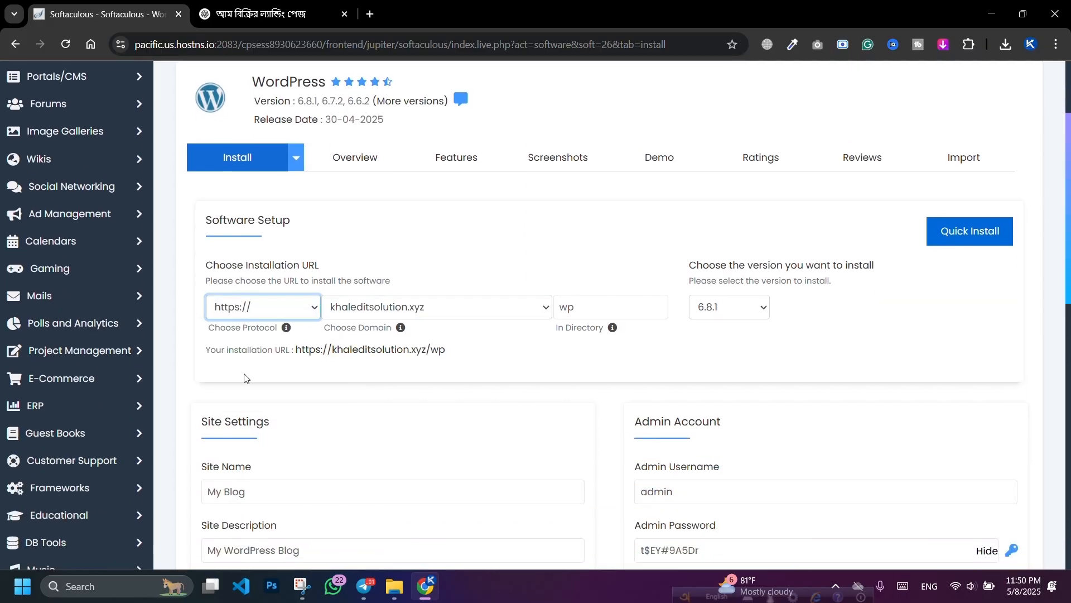
Step: Clear the 'wp' install directory and empty the default 'My Blog' site name
double_click(588, 308)
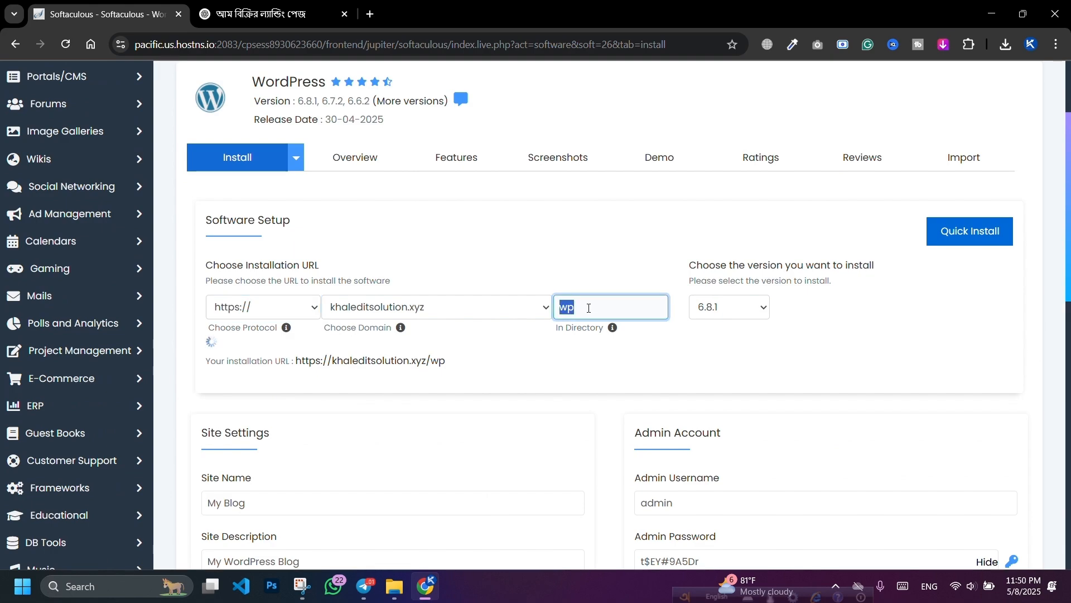
key("BackSpace")
scroll(558, 360, "down", 3)
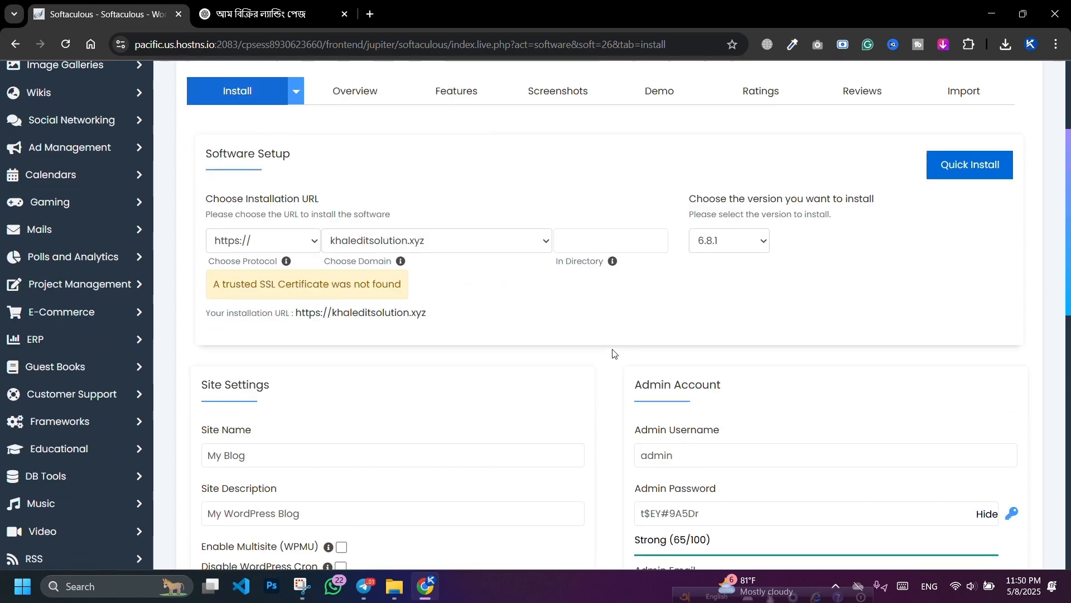
triple_click(339, 386)
key("BackSpace")
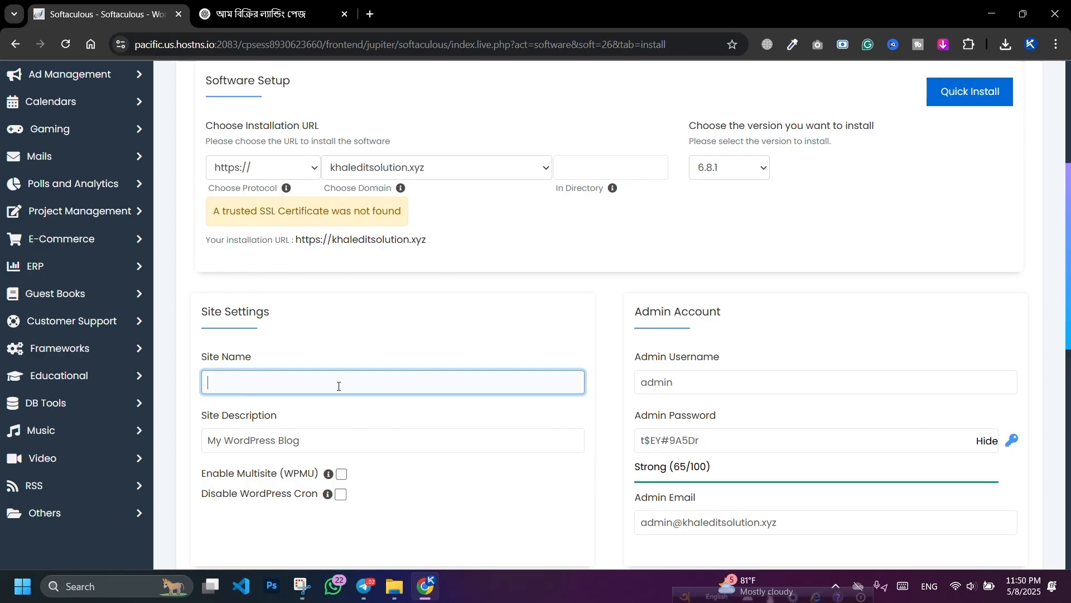
Step: Choose the mango subdomain as the installation domain
left_click(391, 166)
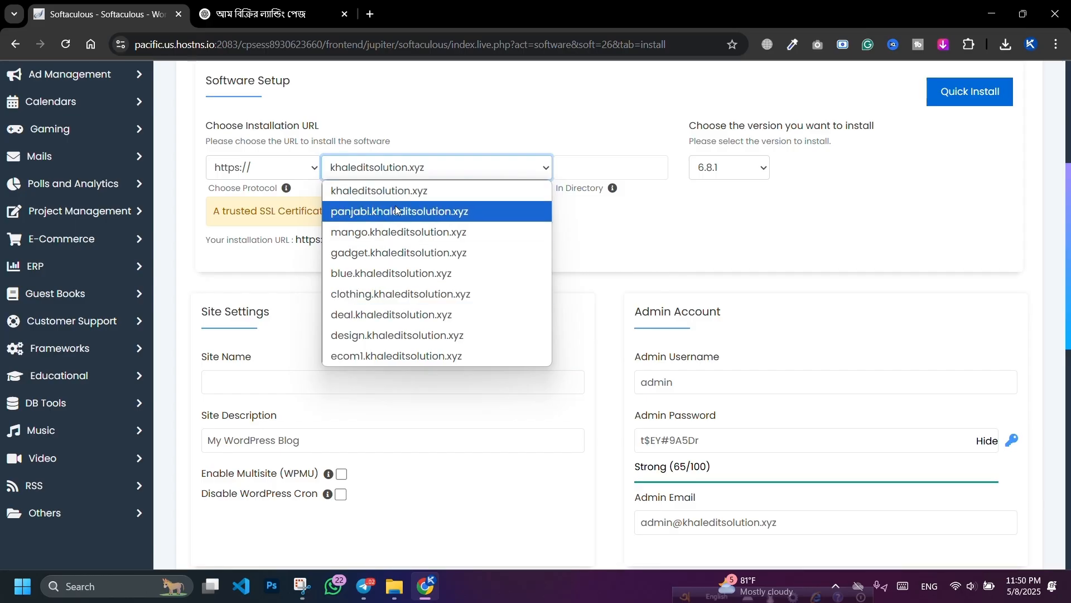
left_click(397, 229)
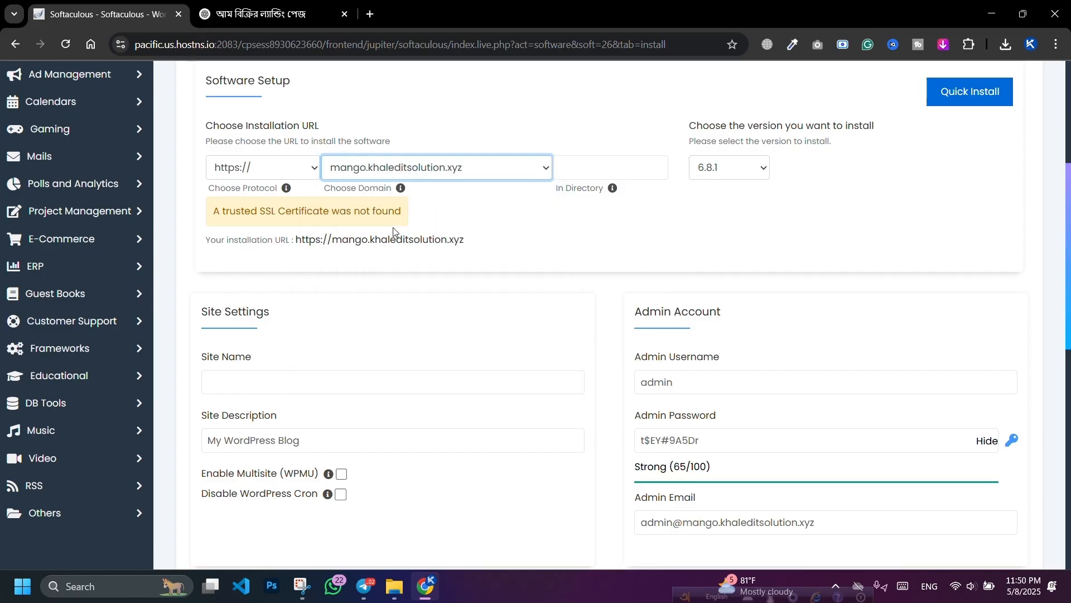
left_click(444, 178)
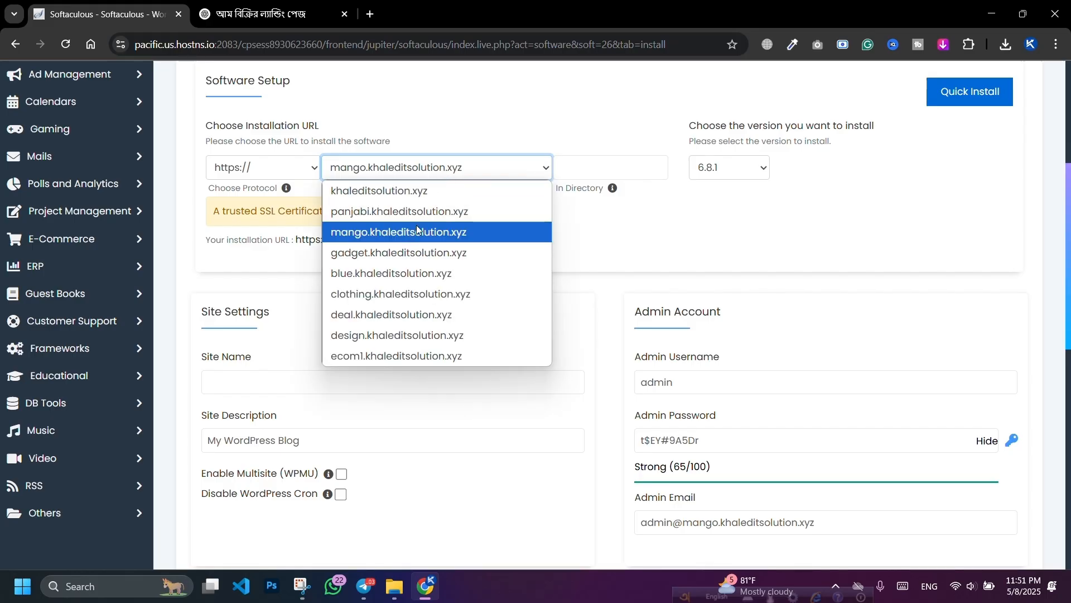
left_click(409, 237)
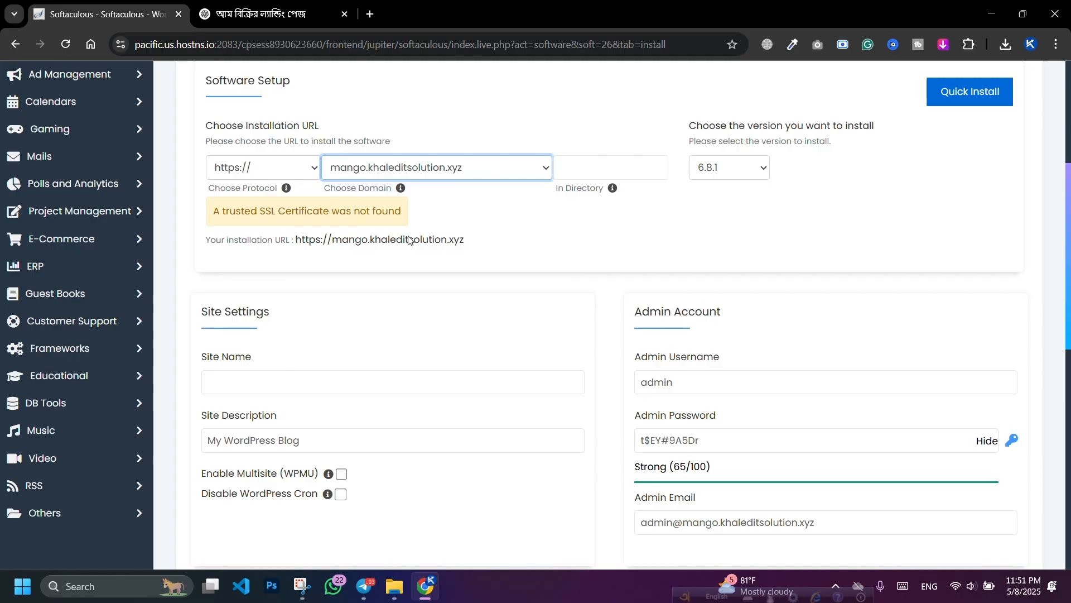
Step: Enter the site name Mango Lover, leaving the site description unchanged
left_click(300, 391)
type("M")
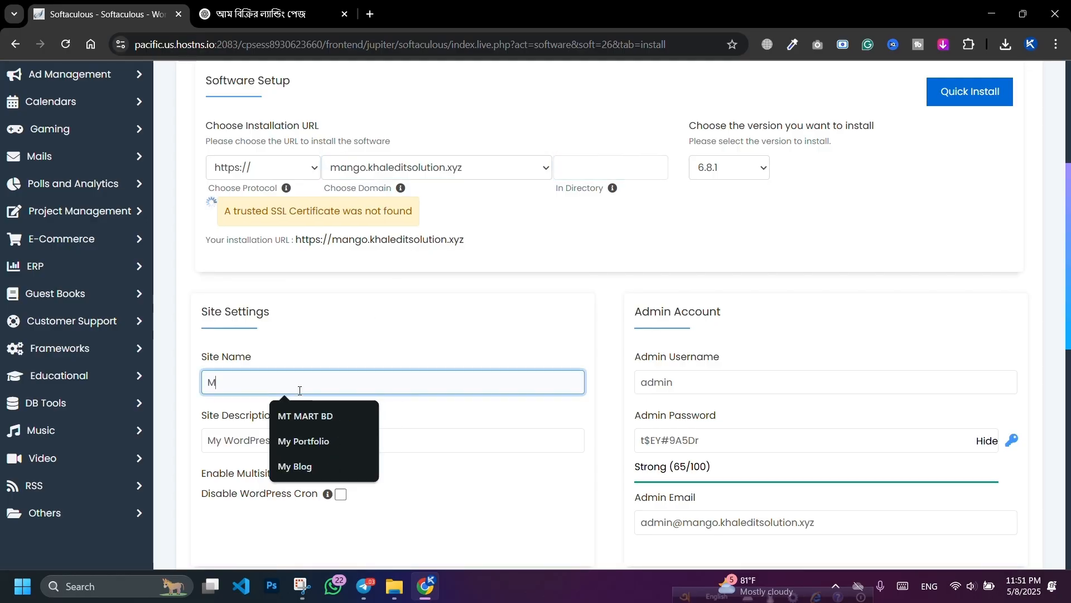
type("ango Lover")
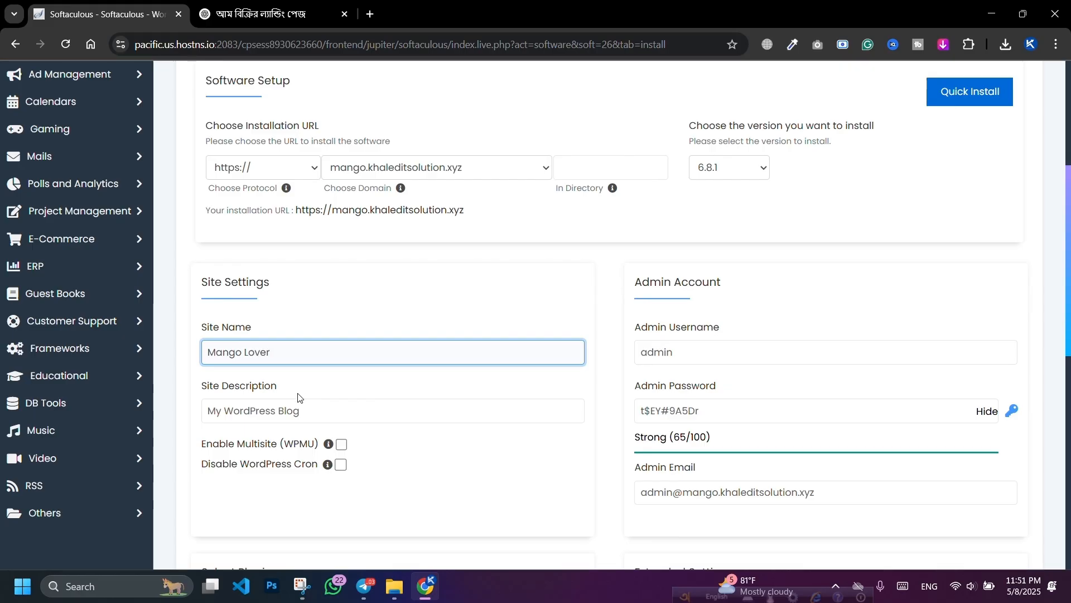
left_click(317, 414)
key("ctrl+a")
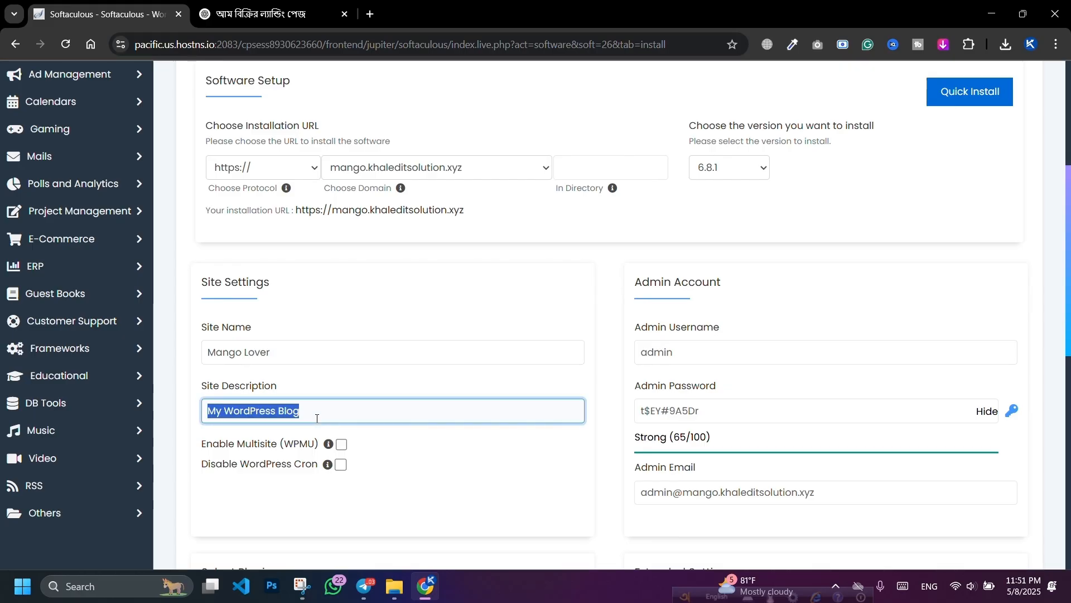
left_click(433, 491)
Step: Replace the admin username with the saved name and generate a new random admin password
double_click(772, 353)
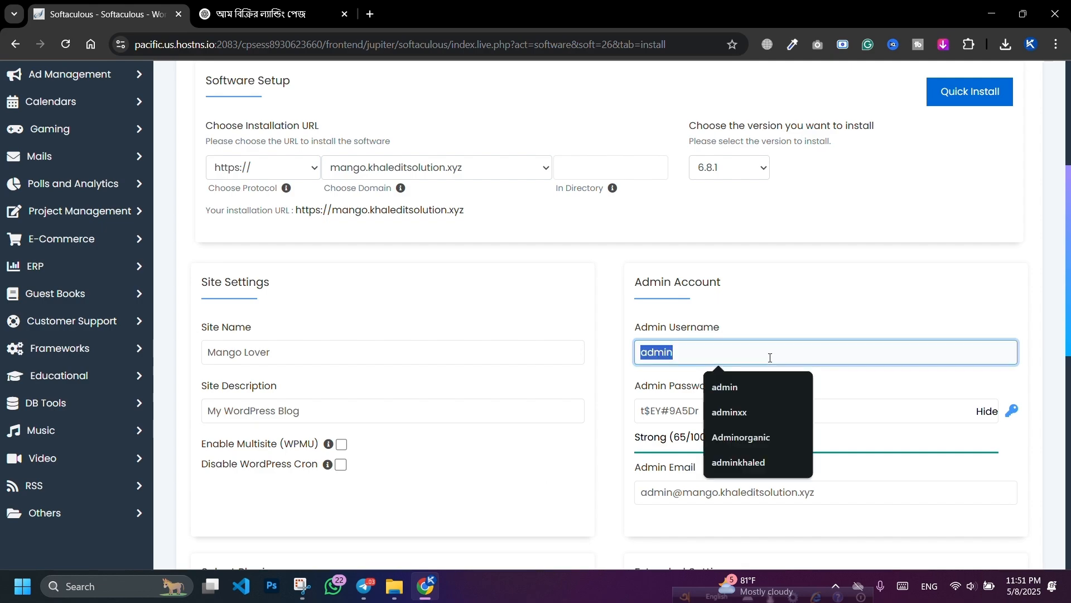
key("BackSpace")
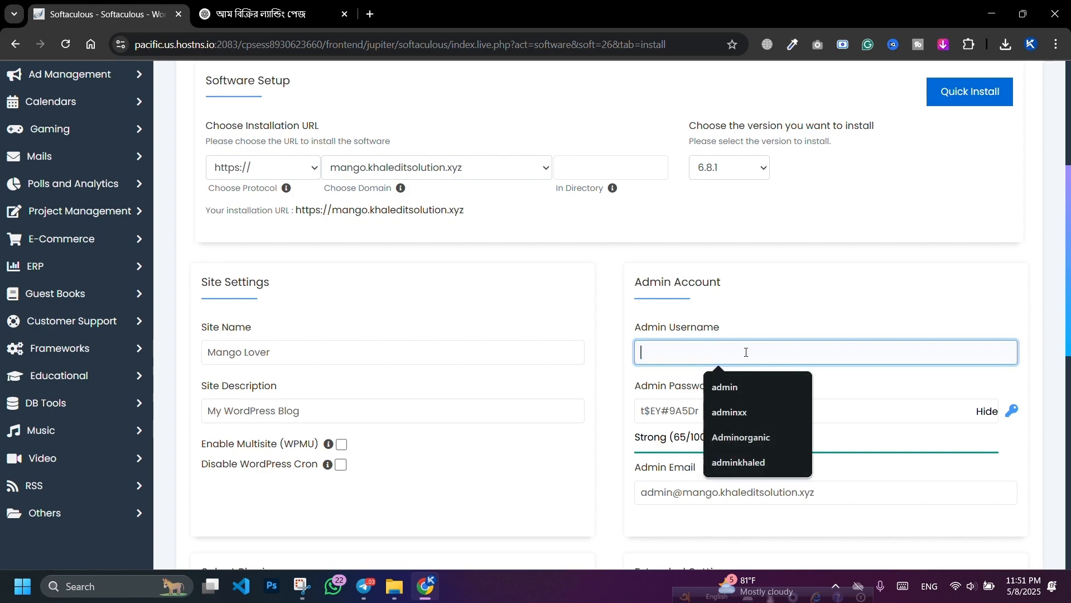
left_click(746, 353)
type("Khaleditsolution")
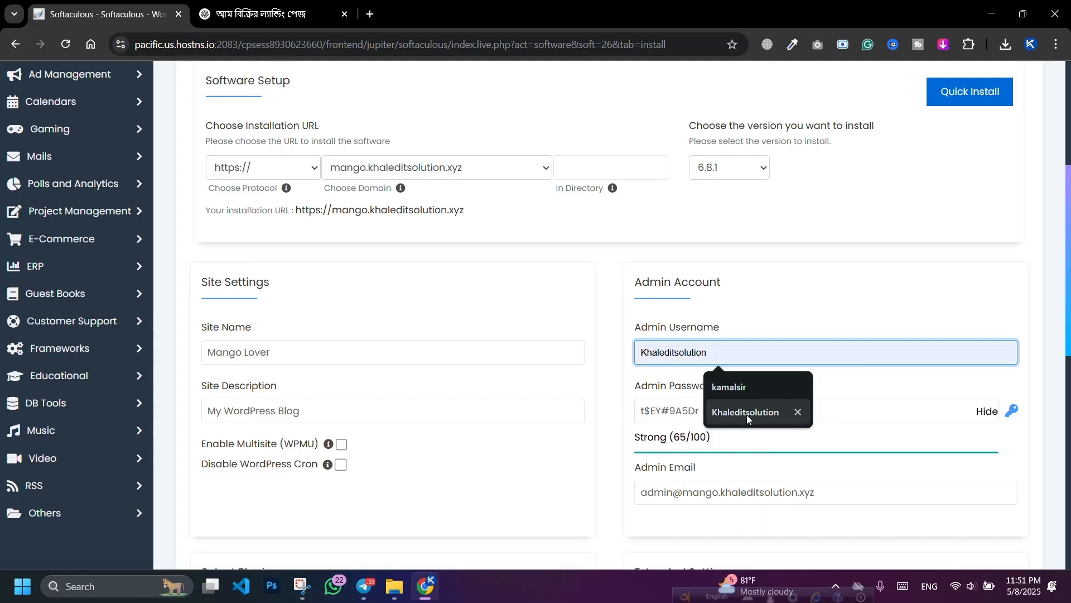
left_click(746, 413)
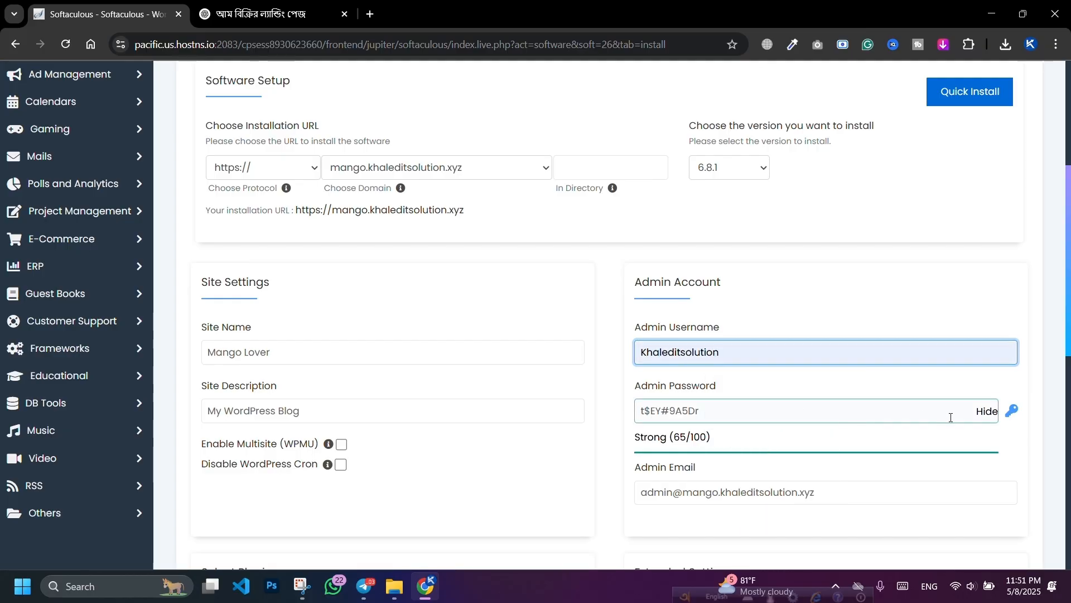
left_click(1011, 416)
left_click(1010, 416)
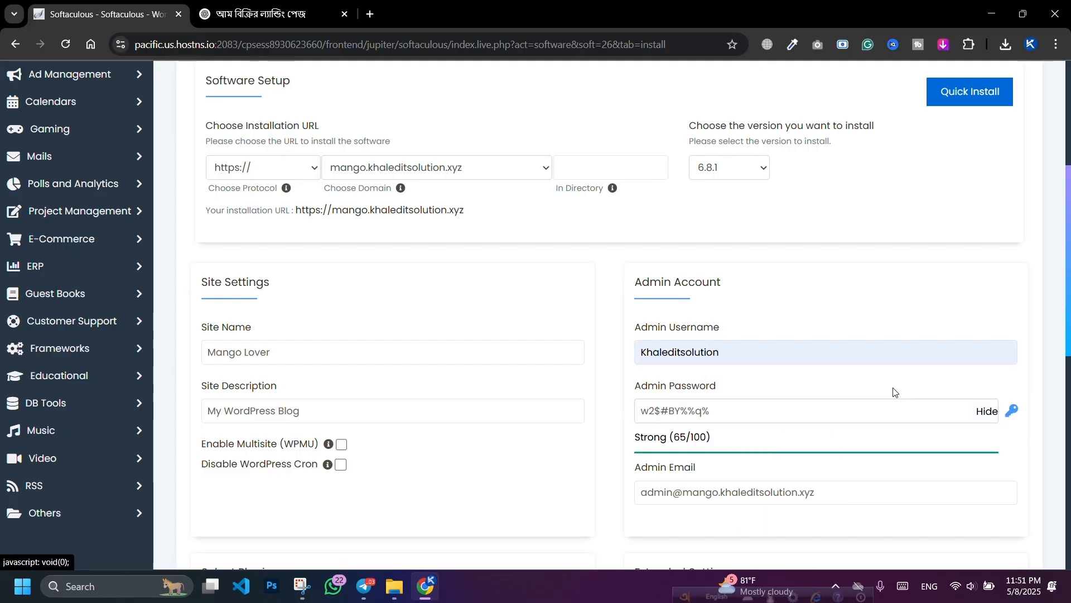
Step: Untick all seven bundled plugins (Backups, Page Speed, SMTP, etc.) and start the WordPress installation
scroll(754, 401, "down", 2)
scroll(730, 359, "down", 3)
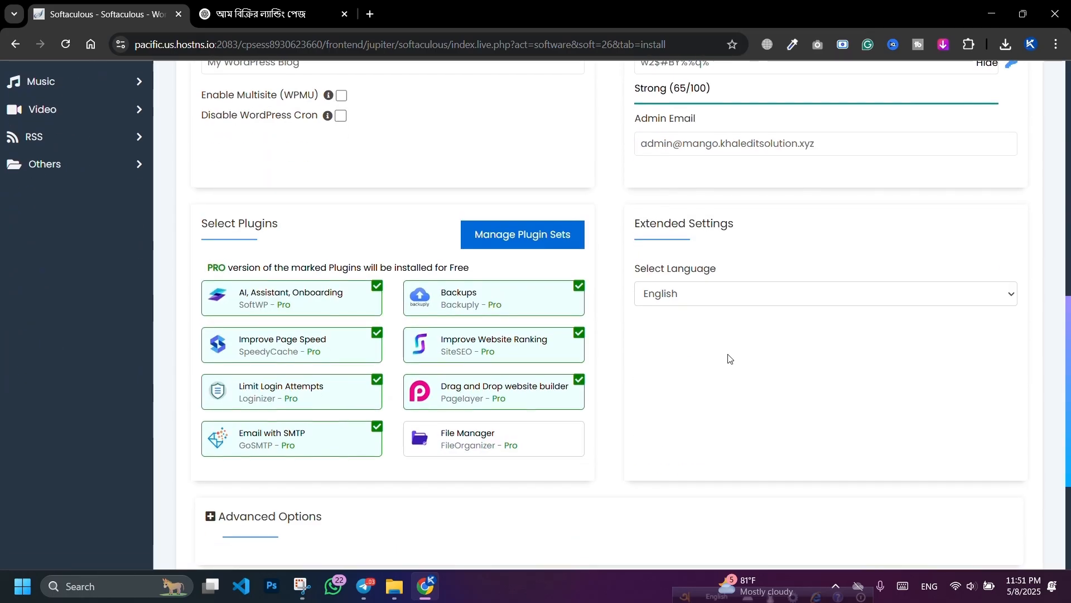
left_click(366, 298)
left_click(538, 301)
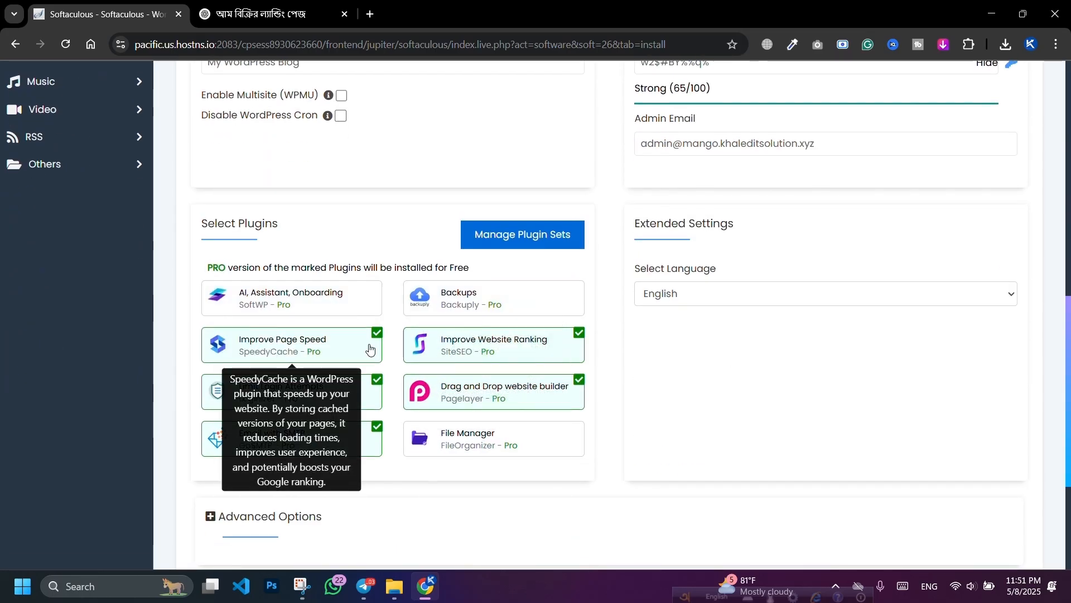
left_click(370, 349)
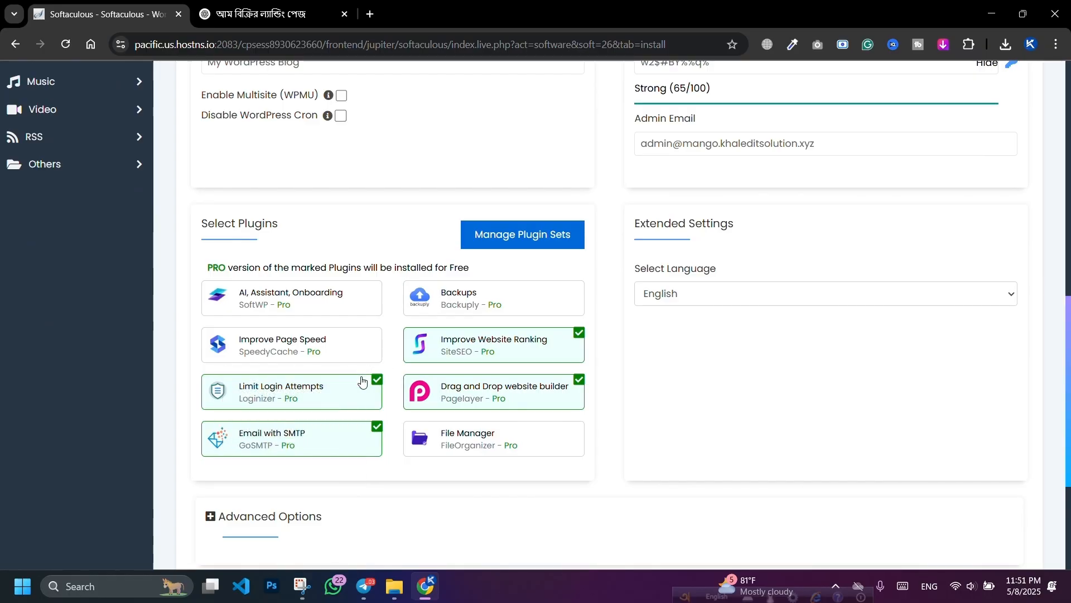
left_click(363, 385)
left_click(363, 438)
left_click(567, 391)
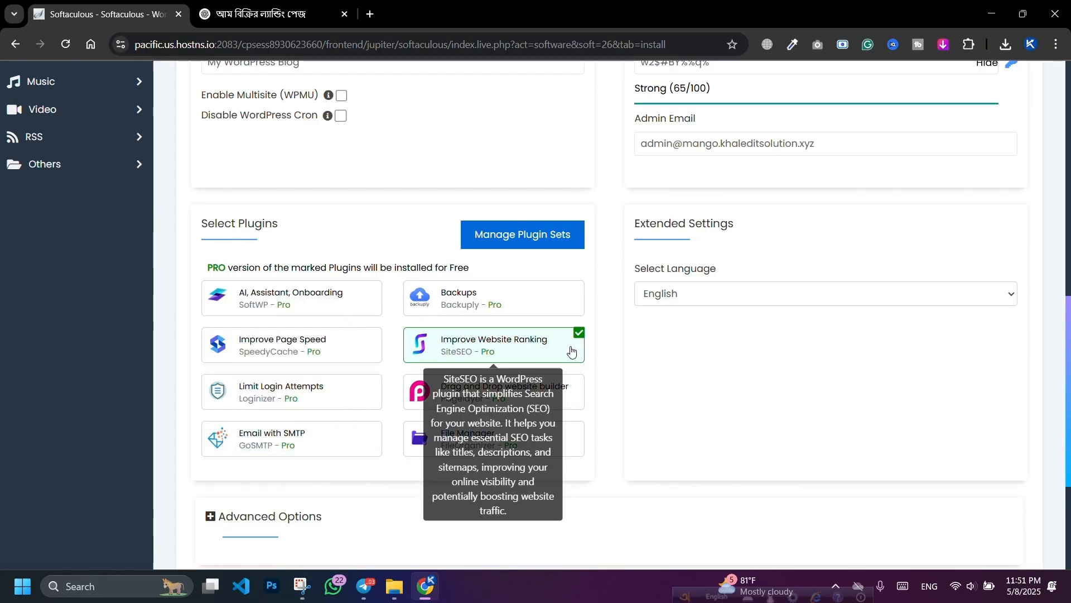
left_click(572, 350)
scroll(730, 294, "up", 10)
scroll(674, 283, "down", 7)
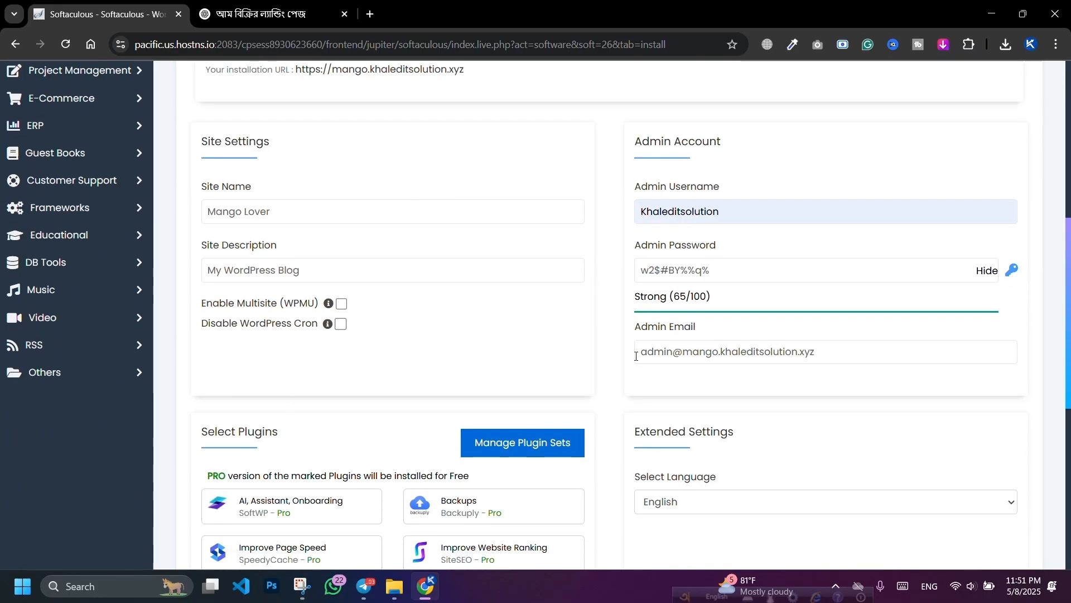
scroll(636, 356, "down", 6)
left_click(614, 387)
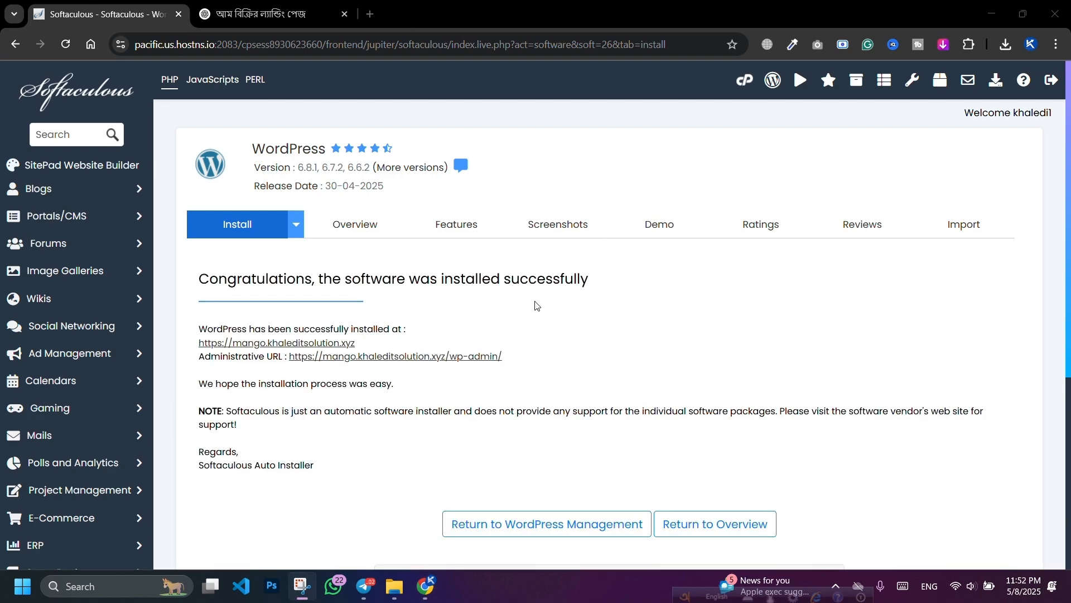
Step: After the success message, open the new site's /wp-admin/ Administrative URL
scroll(440, 273, "down", 1)
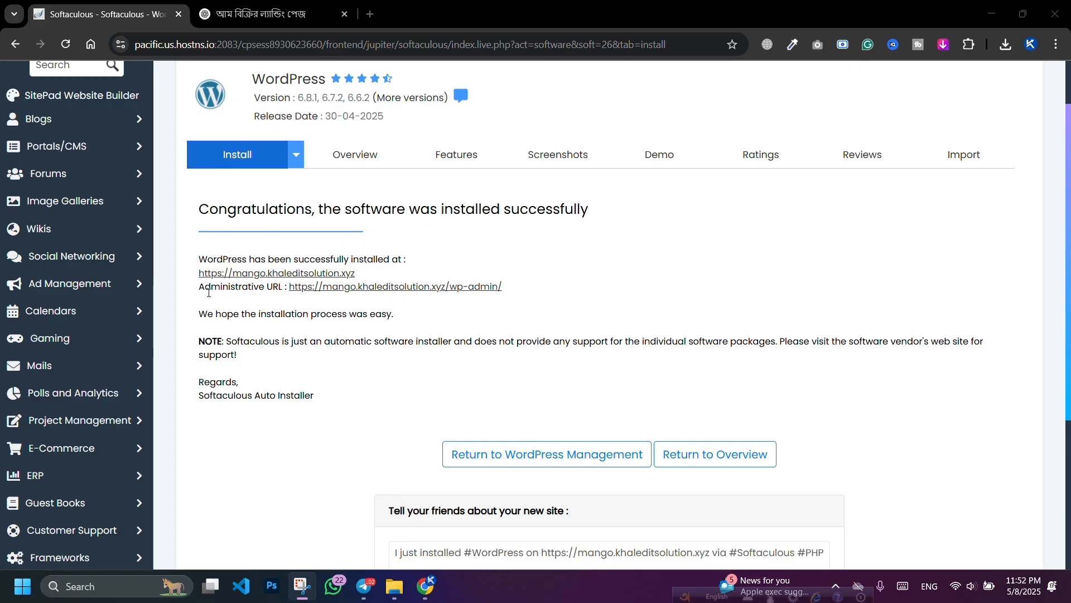
left_click_drag(200, 290, 287, 288)
left_click_drag(200, 290, 522, 291)
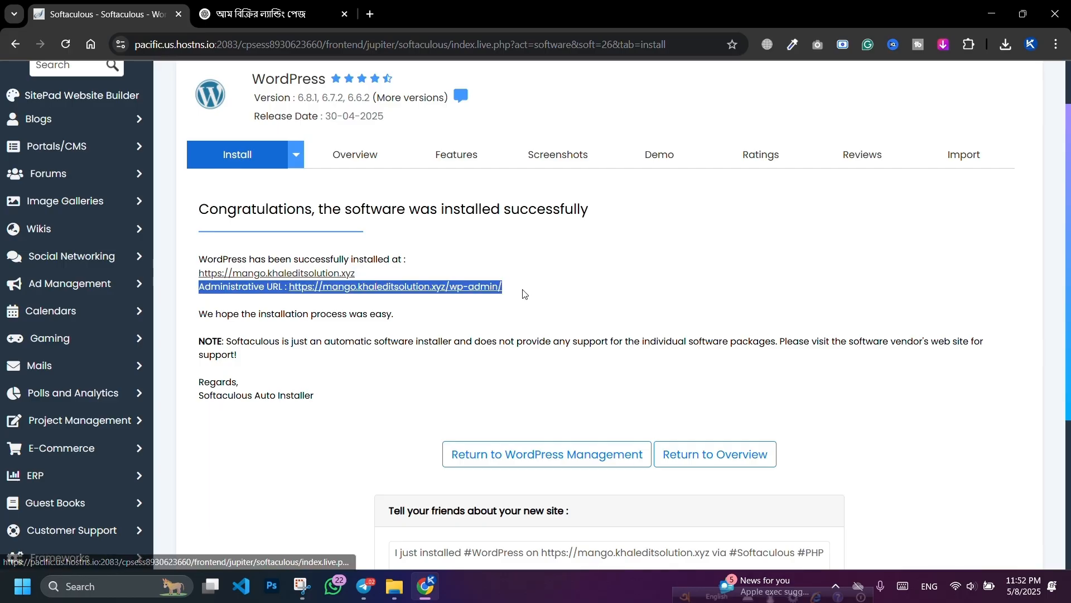
left_click(512, 297)
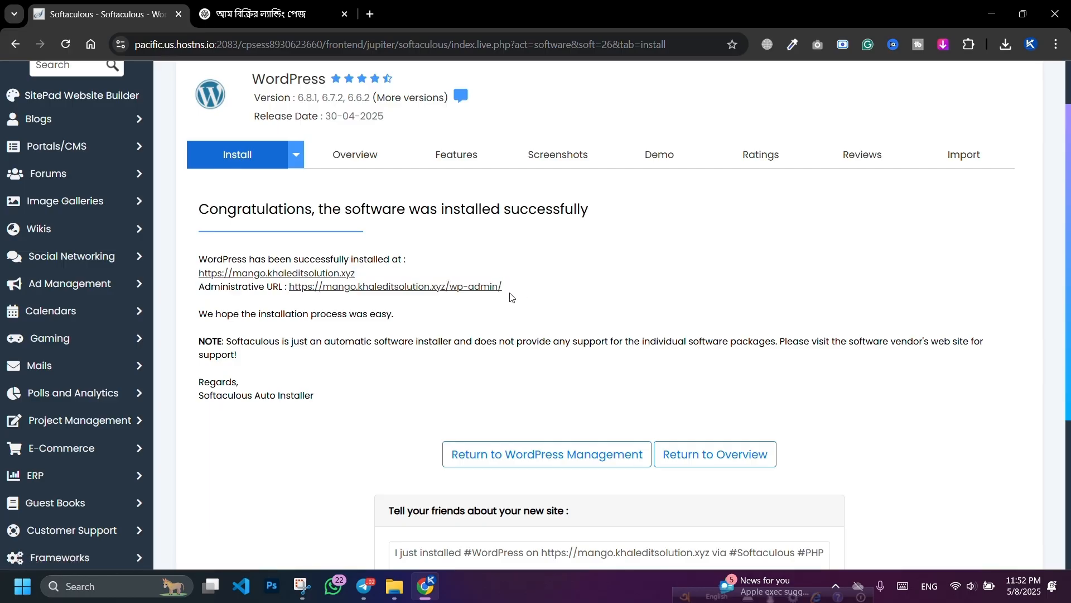
left_click(436, 289)
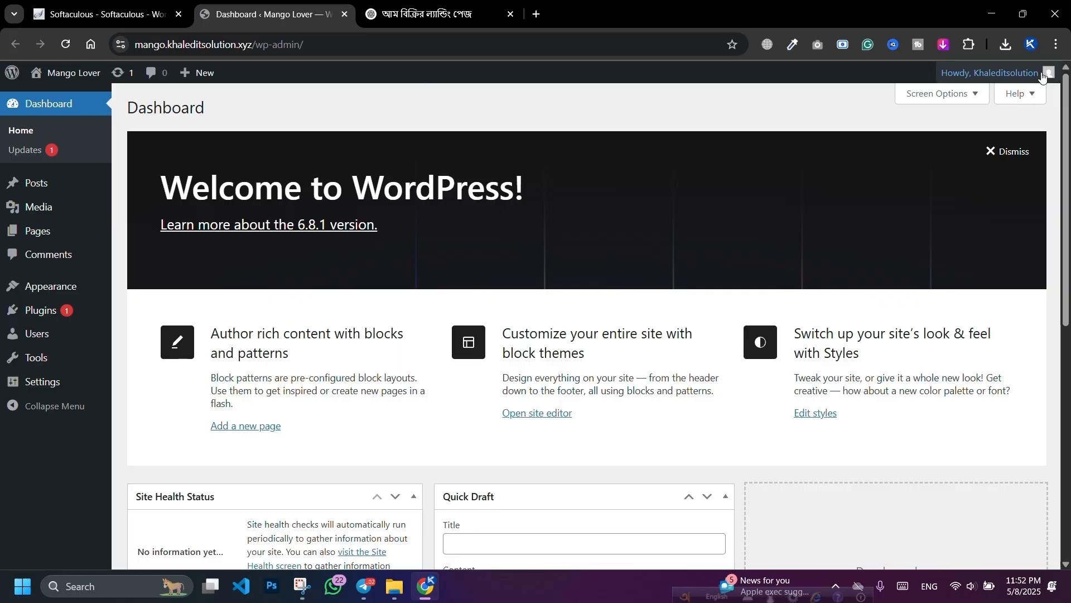
Step: Log out, reopen the site admin from Softaculous, close the installer tab, and go to Settings > General
mouse_move(1038, 76)
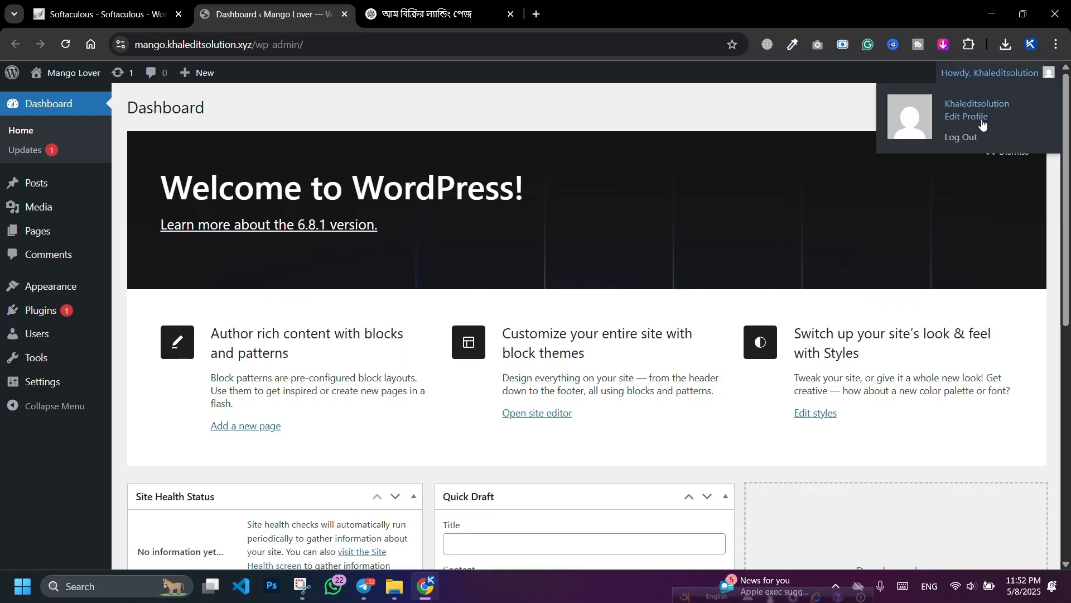
left_click(962, 138)
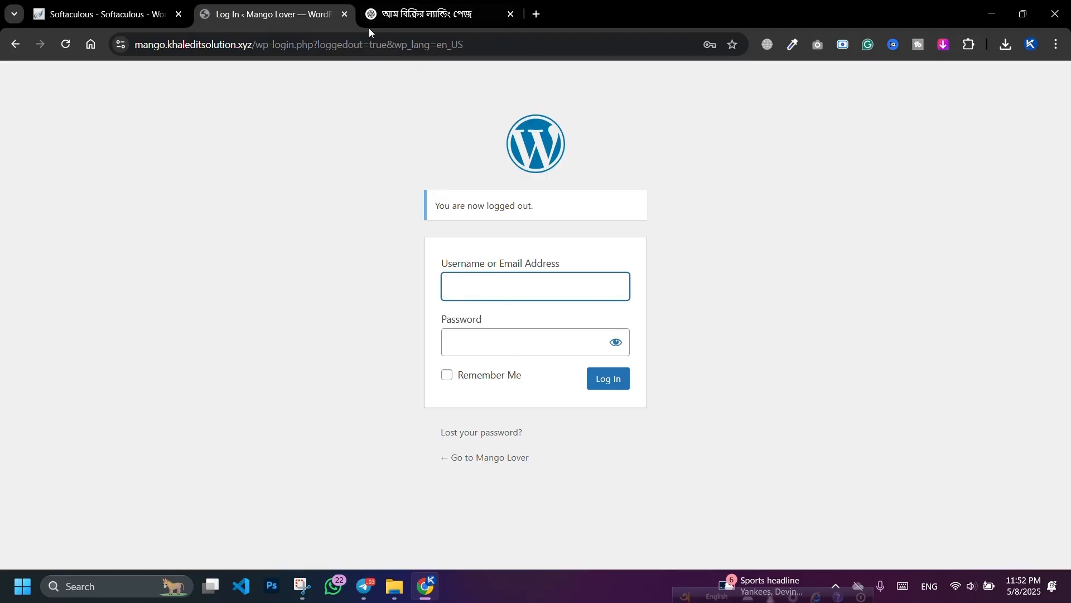
left_click(344, 14)
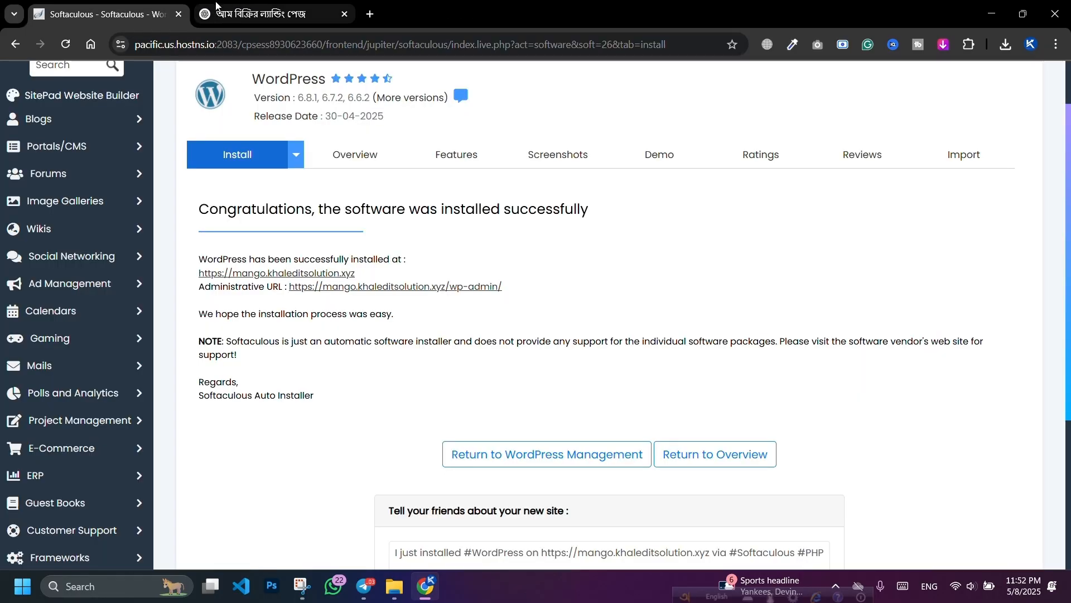
left_click(479, 287)
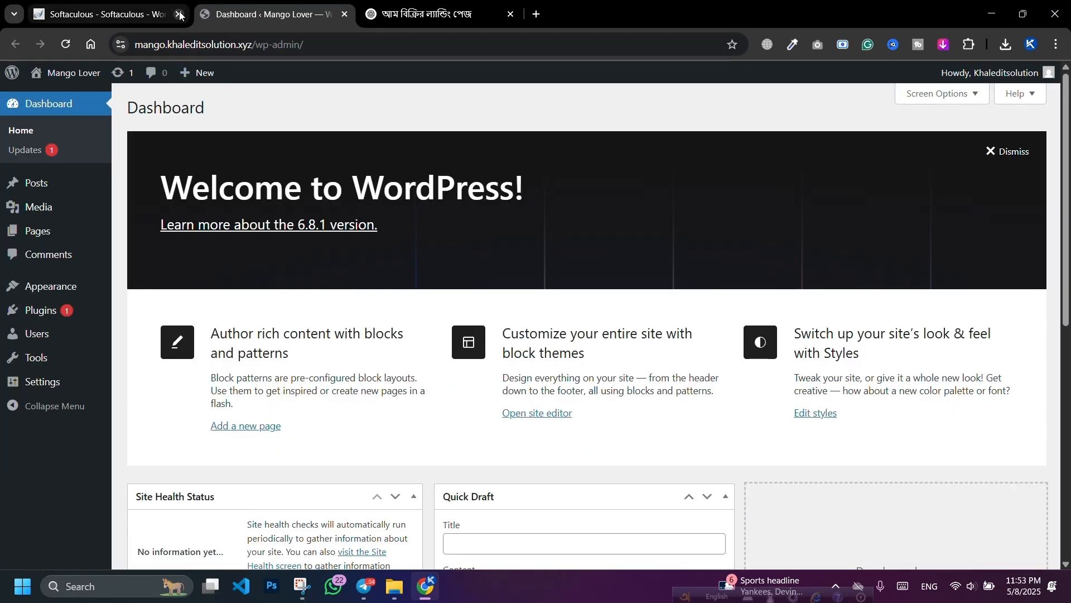
left_click(179, 15)
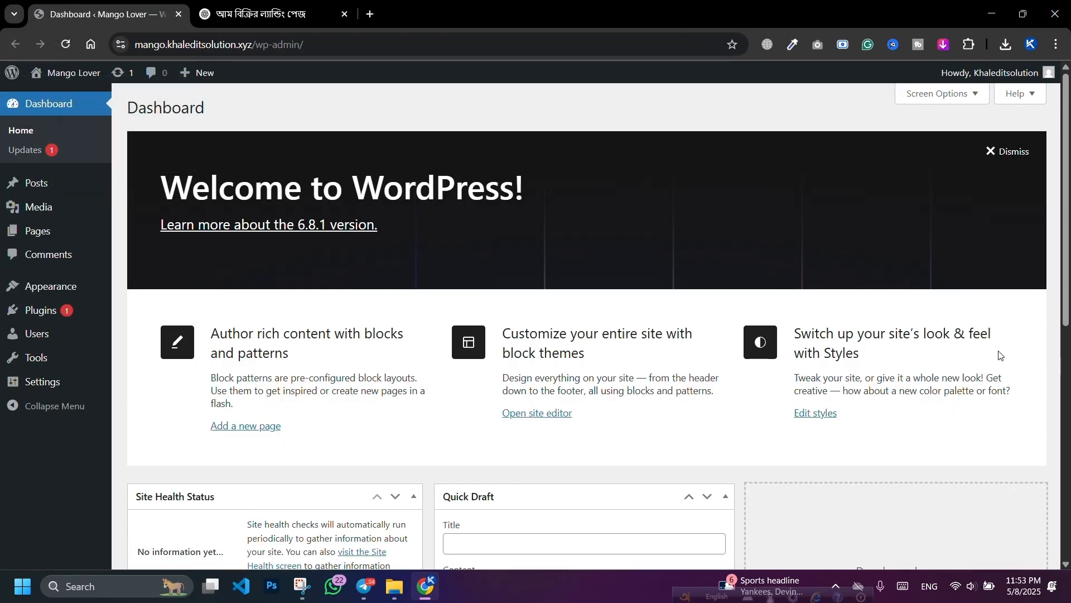
mouse_move(48, 389)
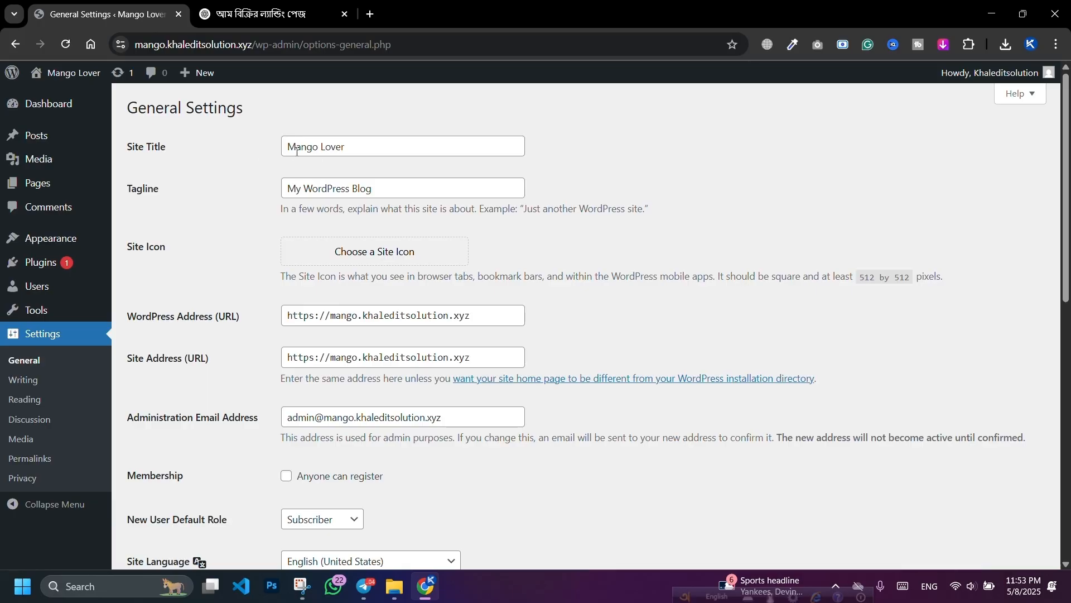
Step: Open ChatGPT in a new tab from the bookmarks folder
triple_click(389, 191)
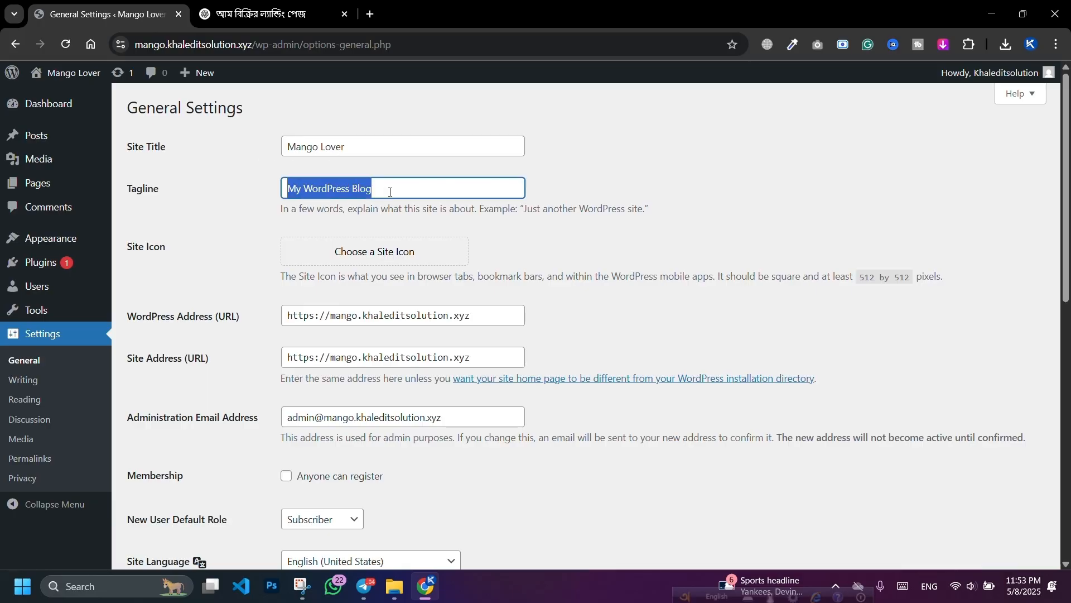
left_click(370, 14)
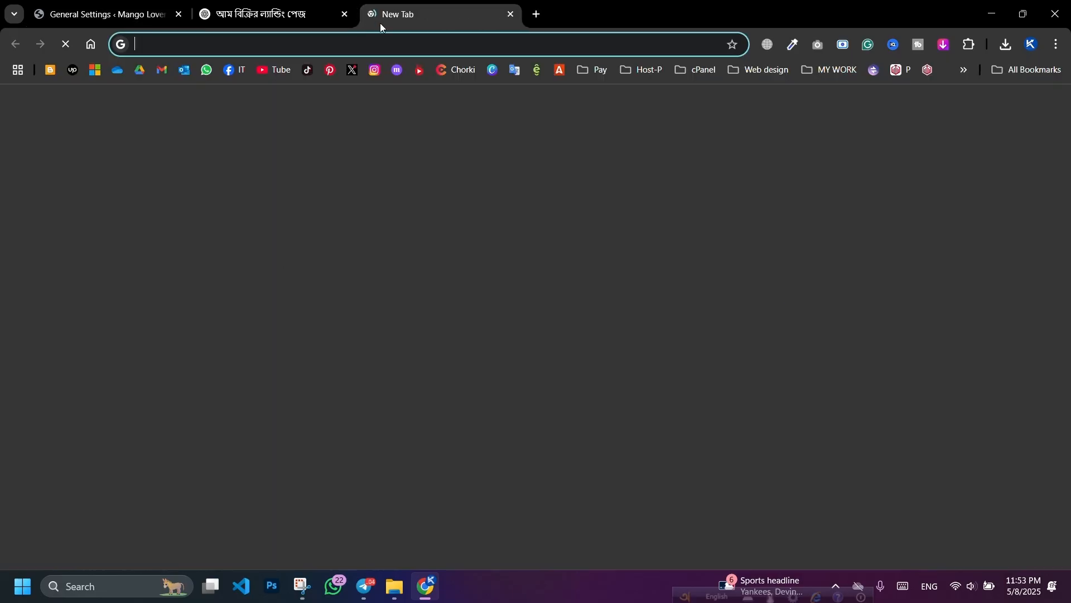
left_click(831, 70)
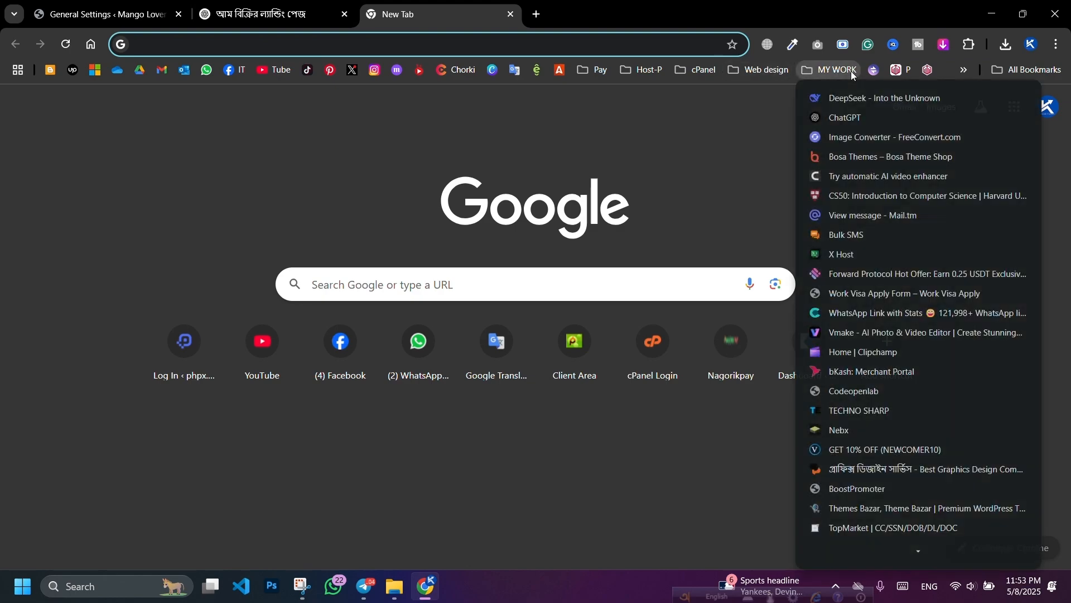
left_click(847, 118)
Step: Copy the site title Mango Lover and paste it into the ChatGPT prompt
left_click(106, 14)
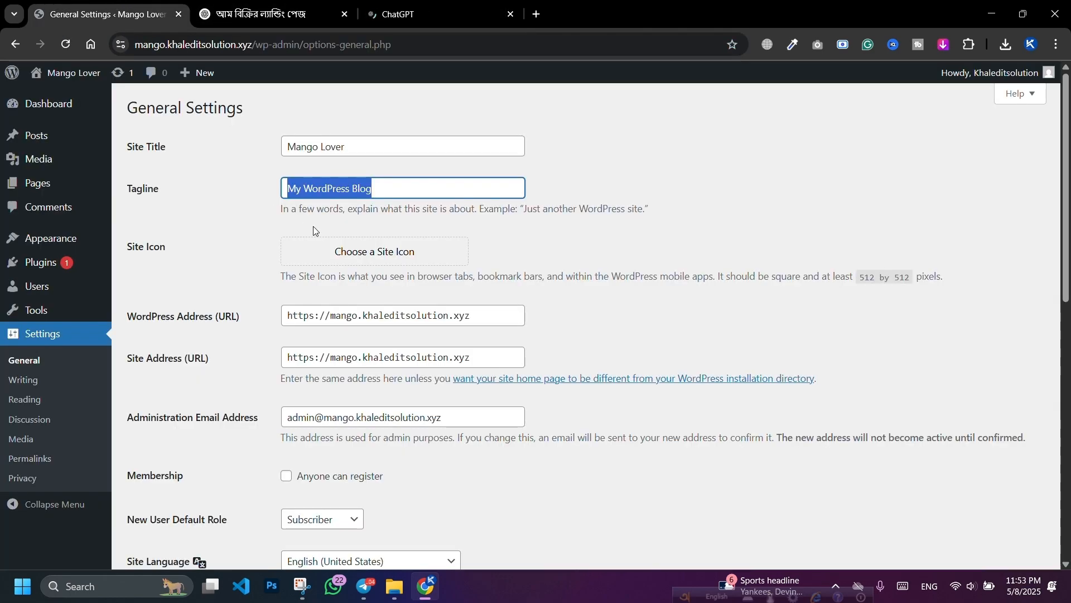
triple_click(377, 148)
key("ctrl+c")
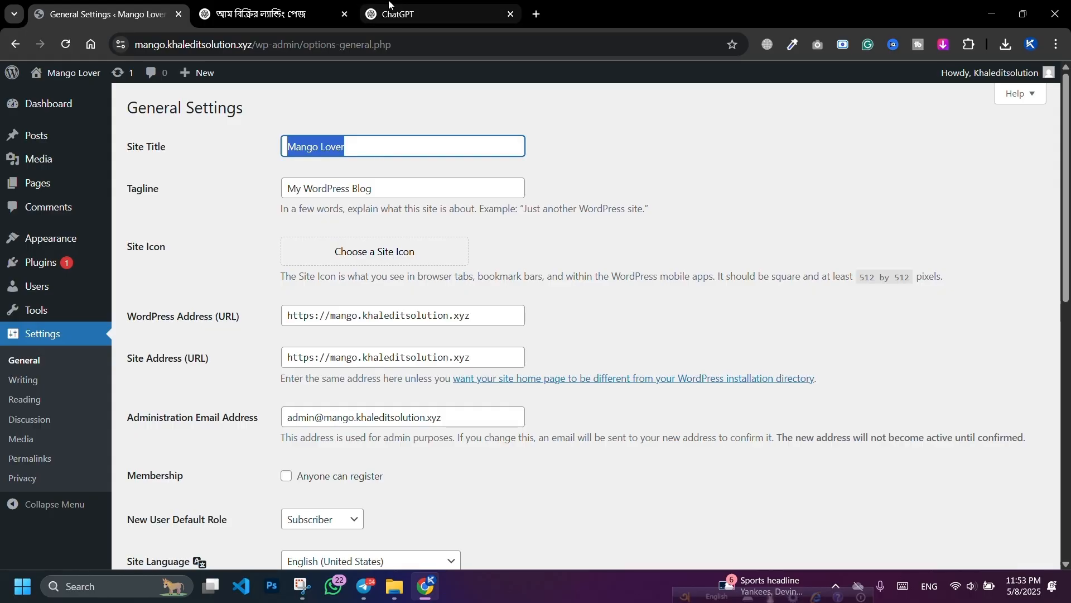
left_click(424, 14)
key("ctrl+v")
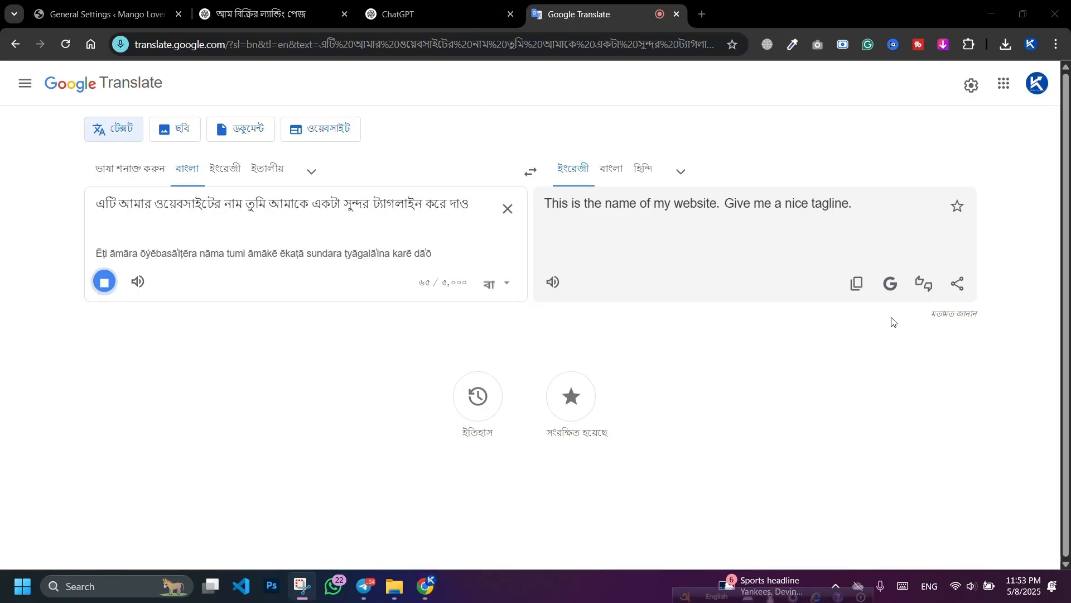
Step: Paste the English-translated tagline request into ChatGPT and send it
left_click(858, 286)
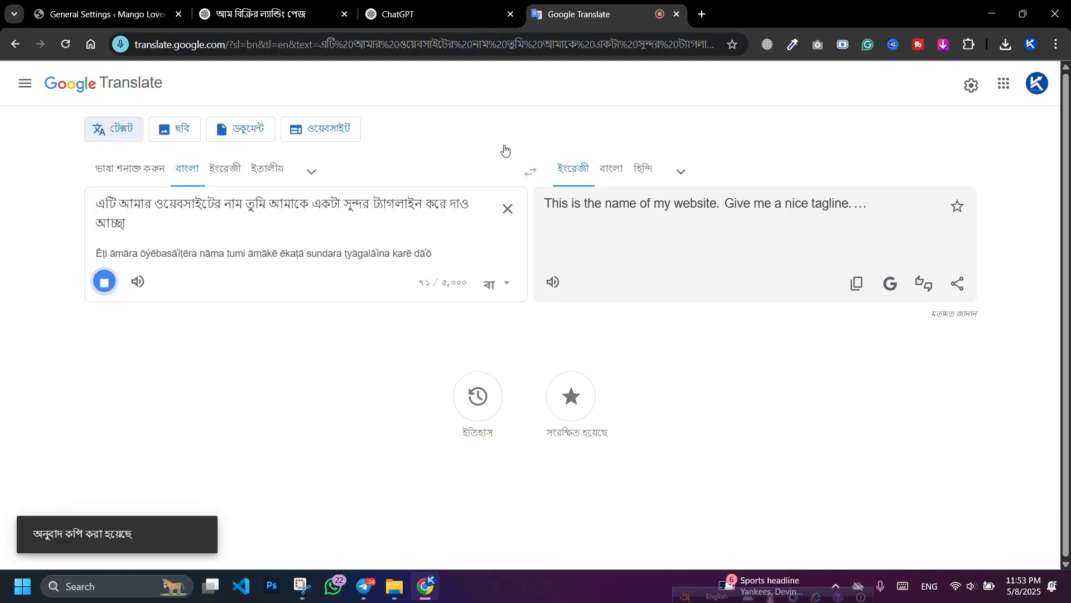
left_click(397, 11)
key("ctrl+v")
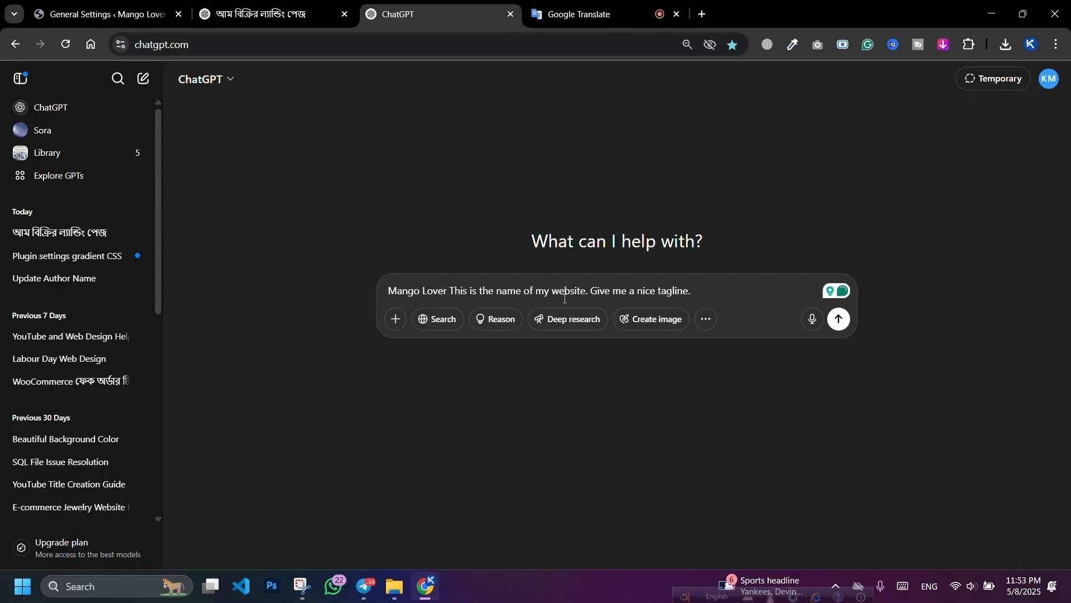
key("Return")
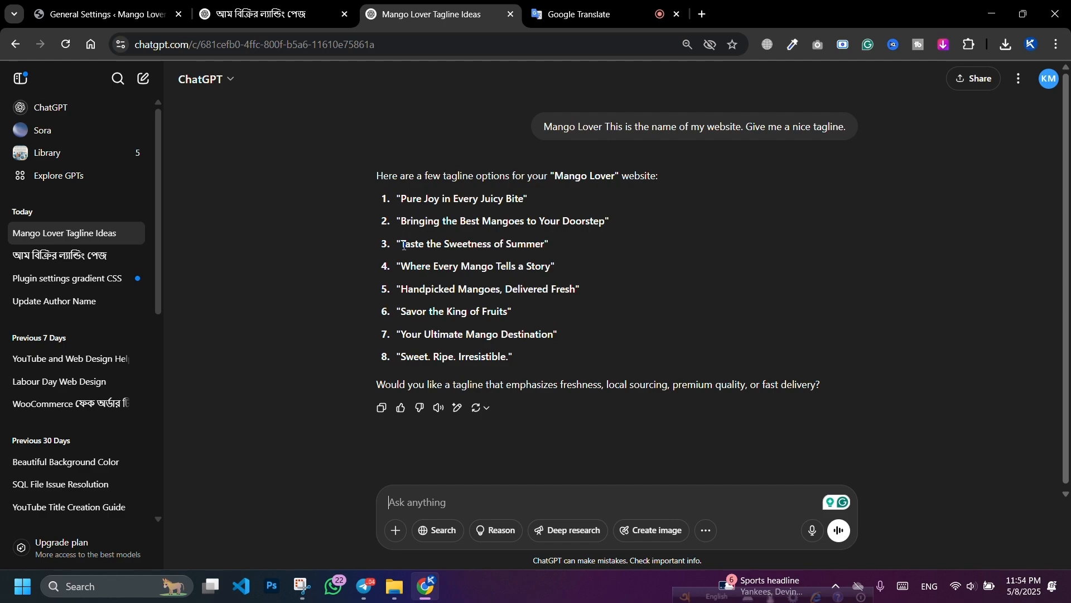
Step: Copy the suggested tagline 'Taste the Sweetness of Summer' and return to the mango landing-page chat
left_click_drag(419, 246, 540, 242)
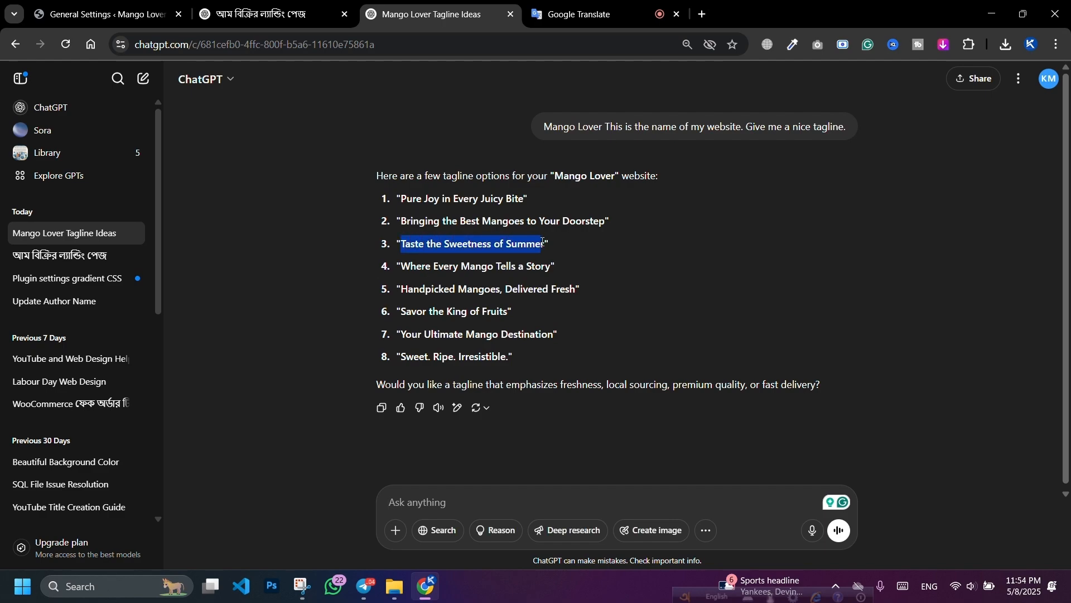
right_click(508, 243)
left_click(525, 264)
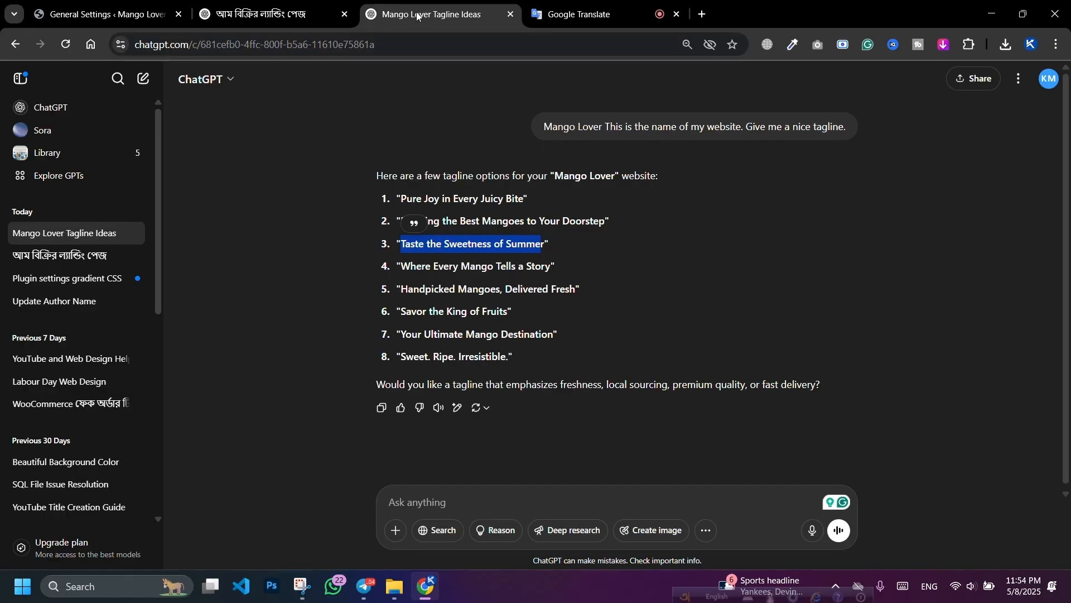
left_click_drag(415, 16, 356, 26)
left_click(344, 18)
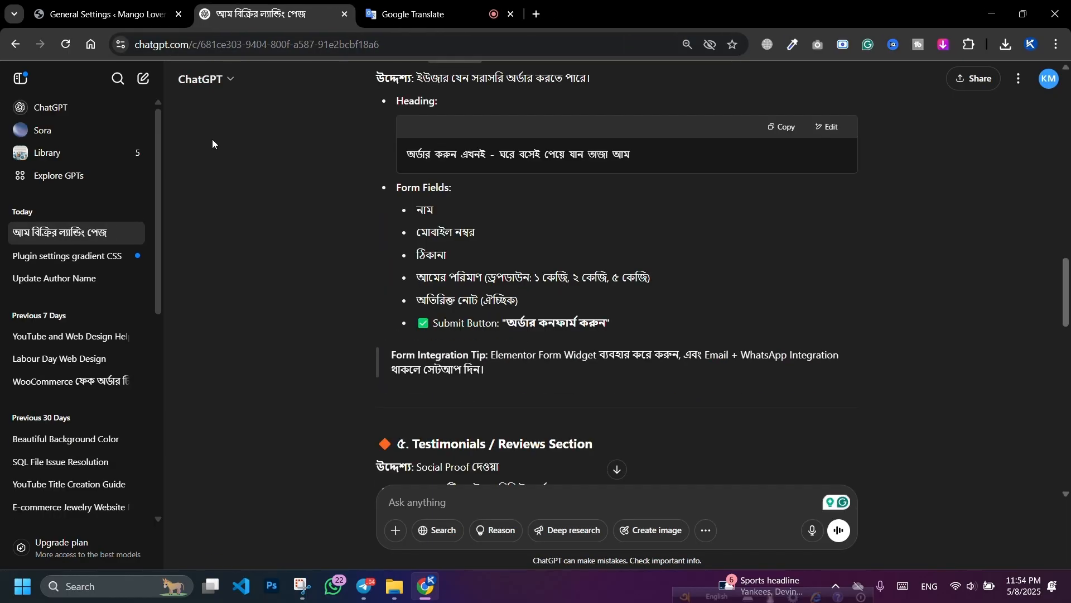
Step: Replace the 'My WordPress Blog' tagline with 'Taste the Sweetness of Summer'
left_click(99, 5)
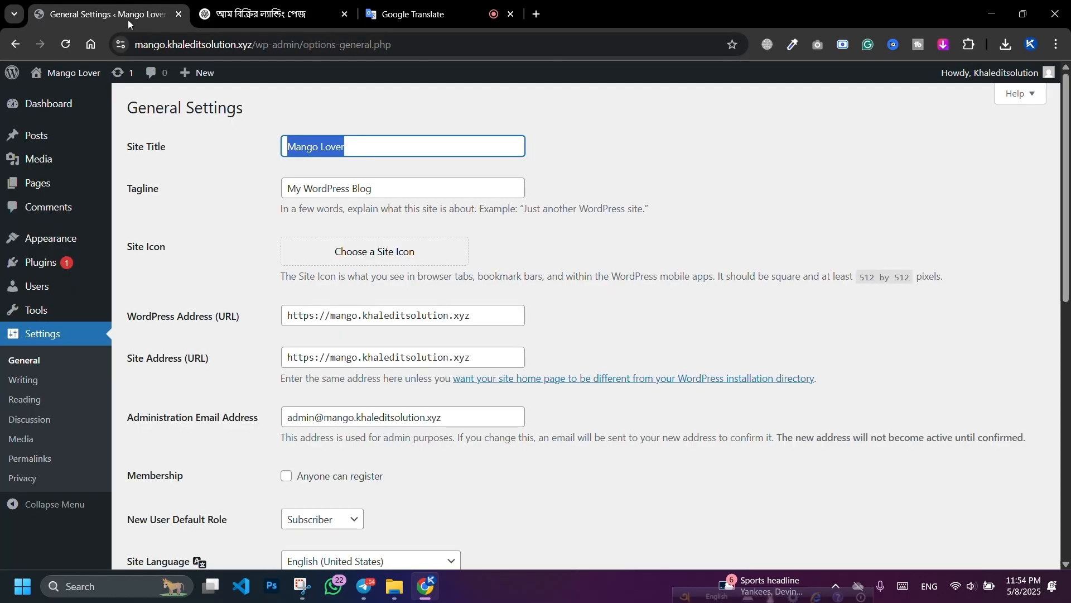
triple_click(411, 181)
key("ctrl+v")
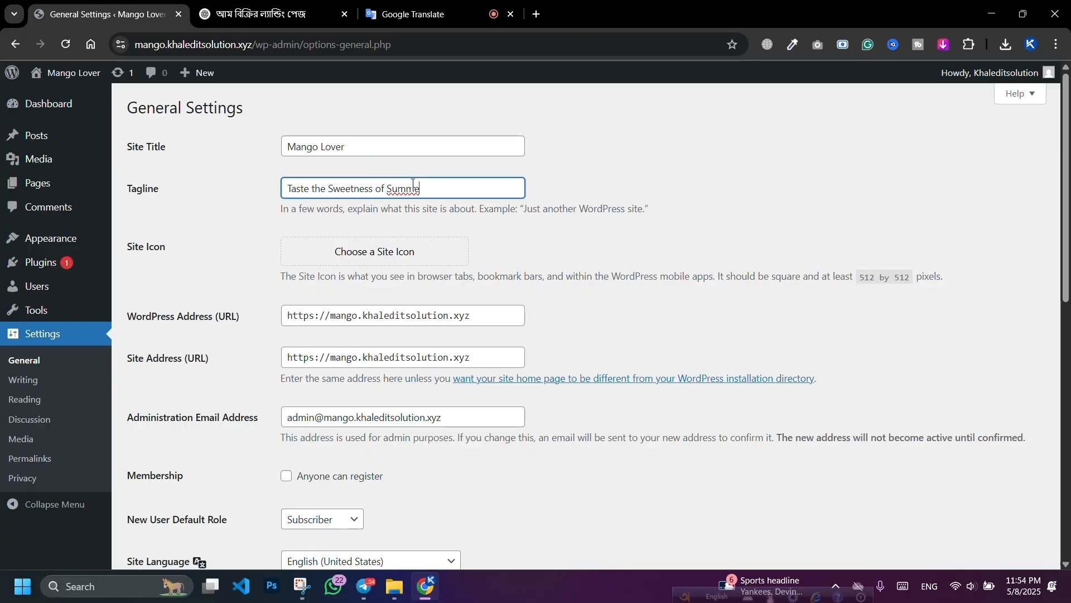
left_click(571, 185)
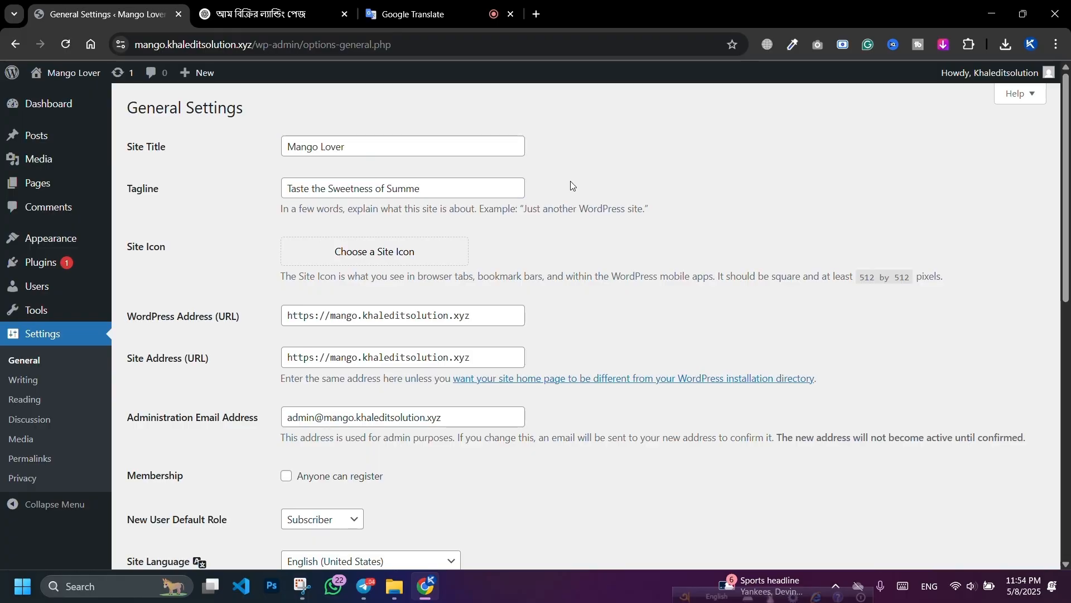
Step: Load flaticon.com in the Google Translate tab
left_click(424, 16)
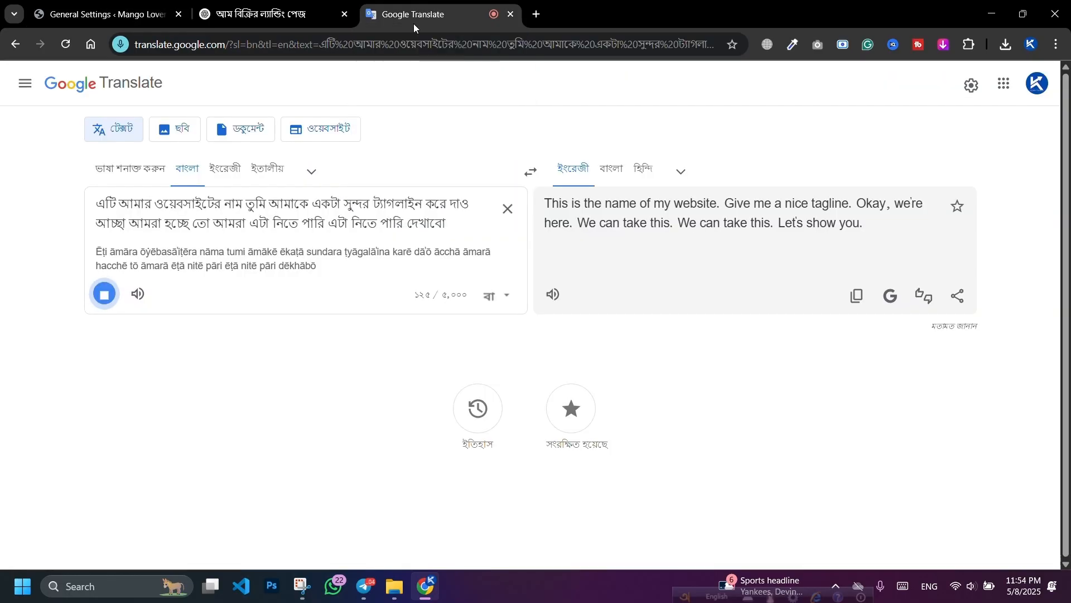
type("f")
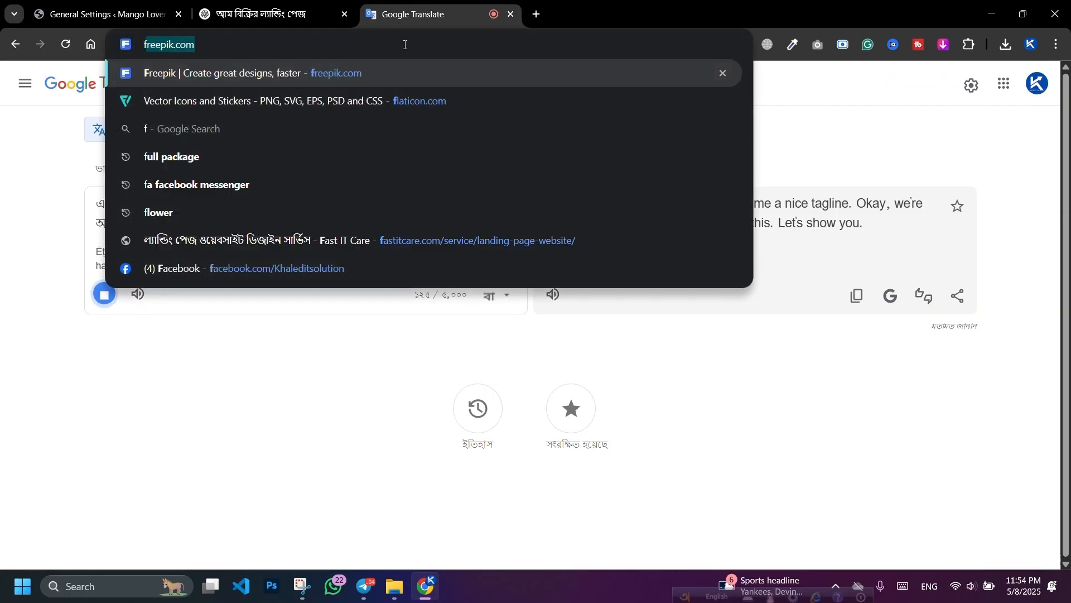
type("al")
key("BackSpace")
key("BackSpace")
key("BackSpace")
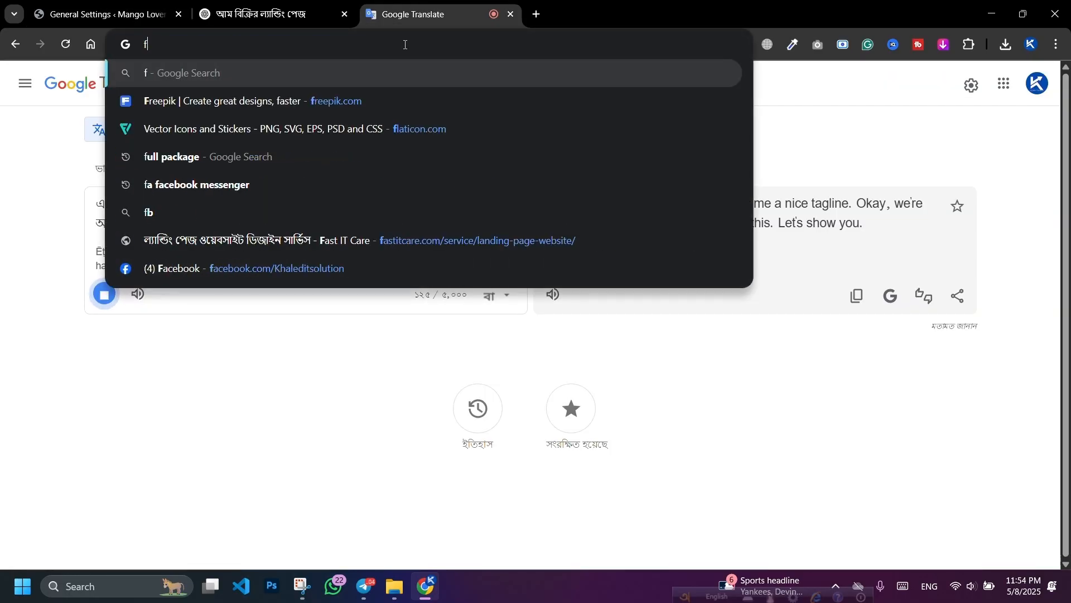
type("la")
key("Return")
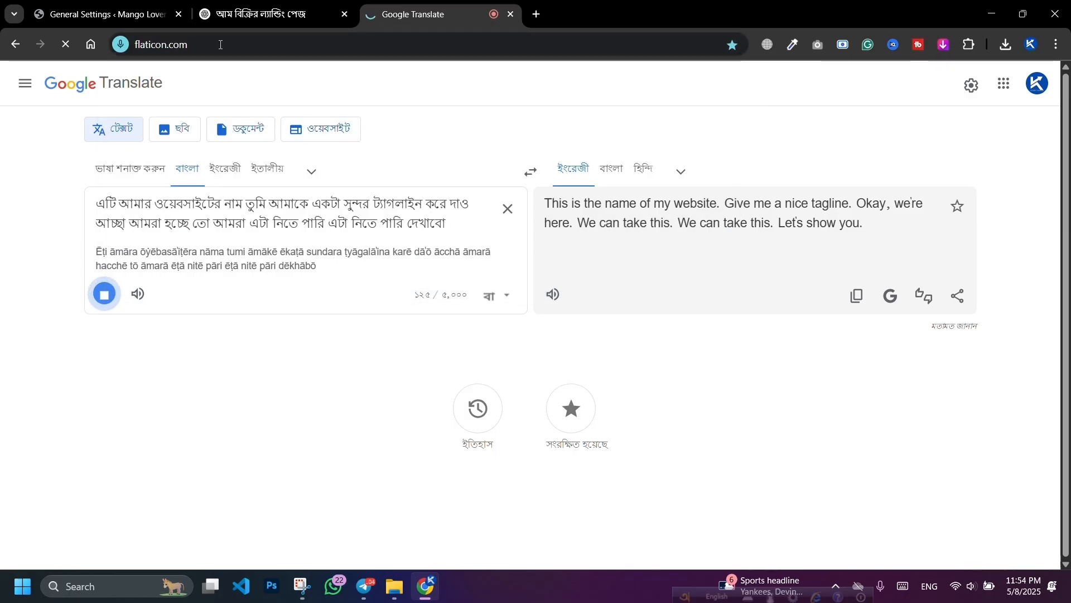
Step: Open and close the Site Icon picker in General Settings
left_click(67, 7)
left_click(336, 253)
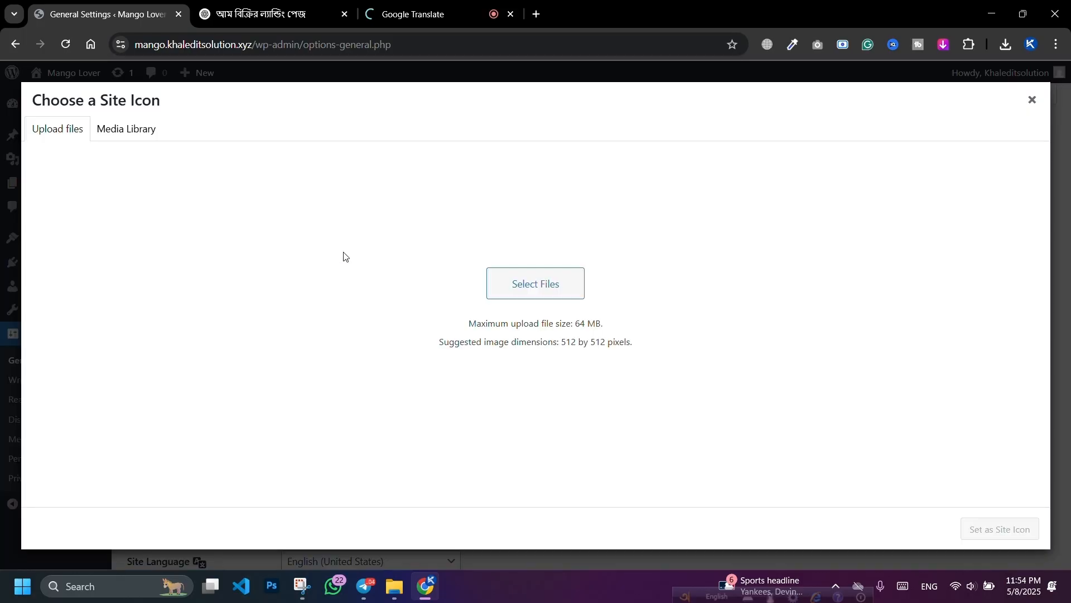
left_click(1028, 104)
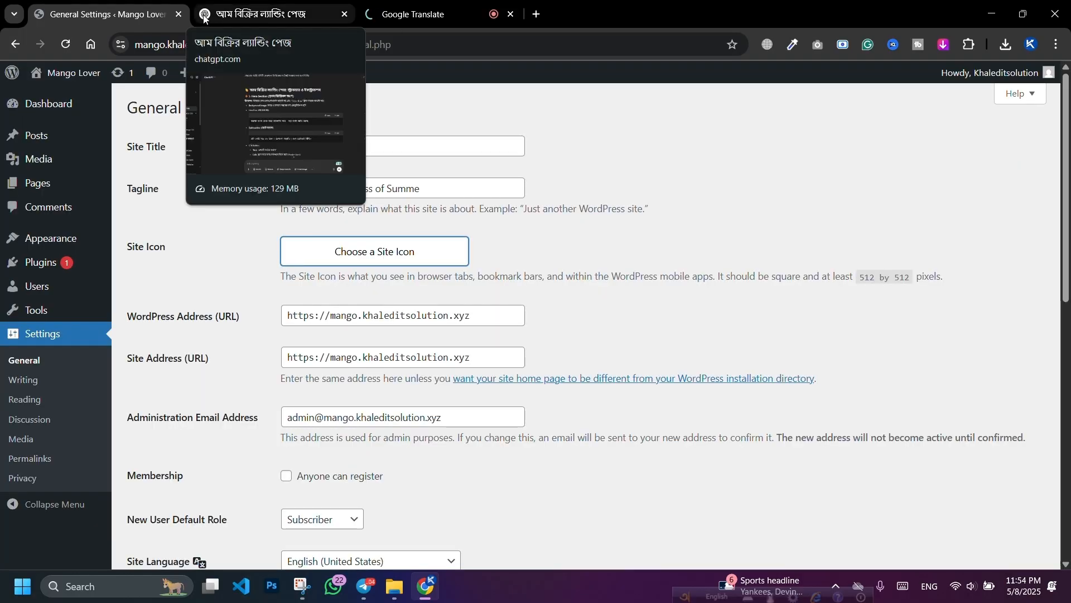
left_click(419, 9)
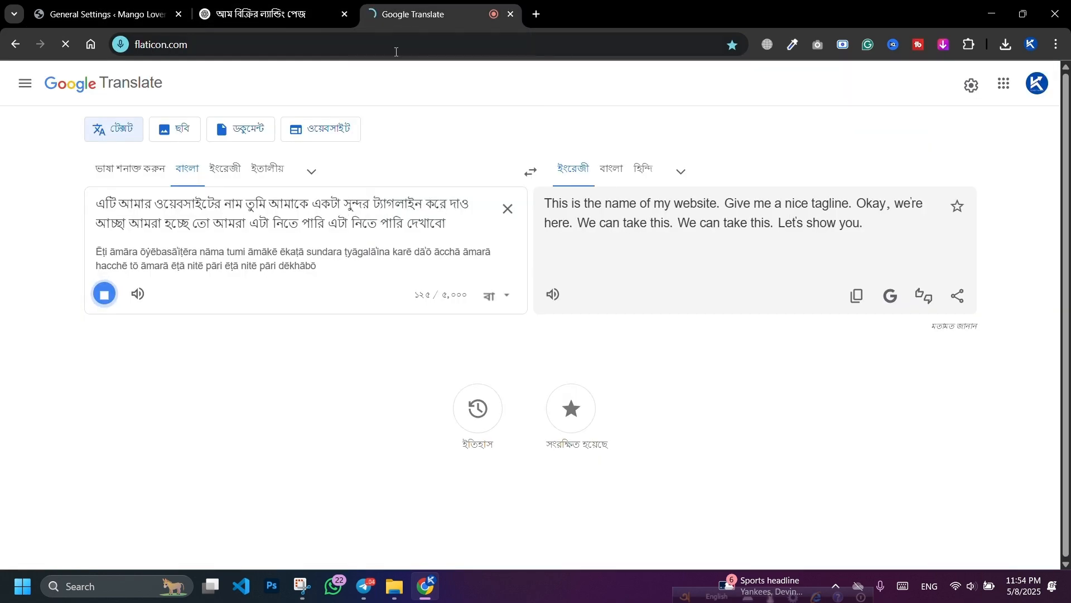
Step: Move the Flaticon tab beside the settings tab and look over the Flaticon homepage
left_click_drag(471, 23, 306, 22)
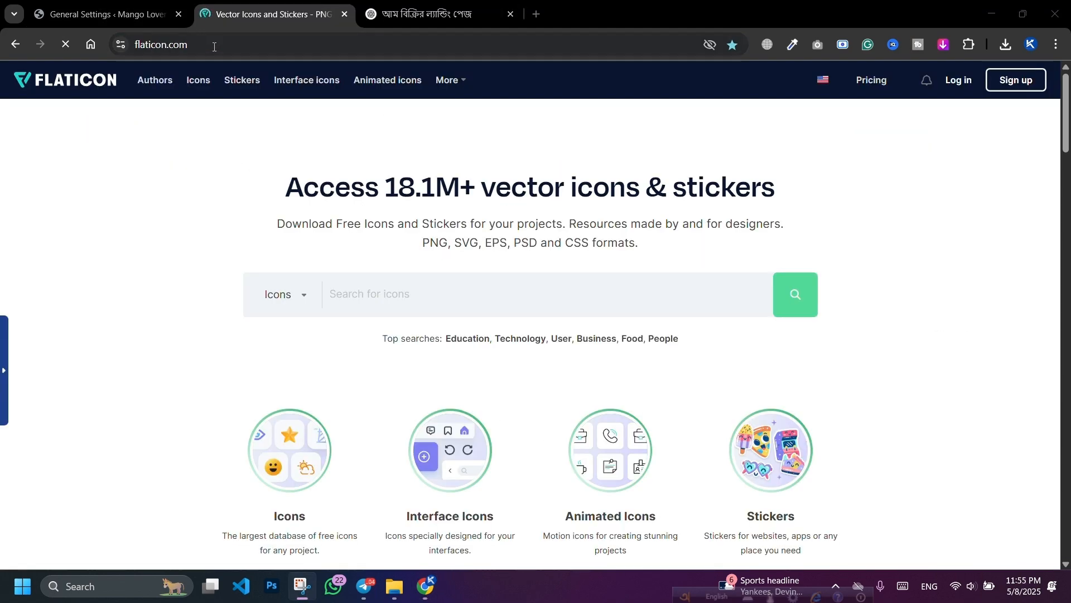
left_click_drag(242, 45, 214, 47)
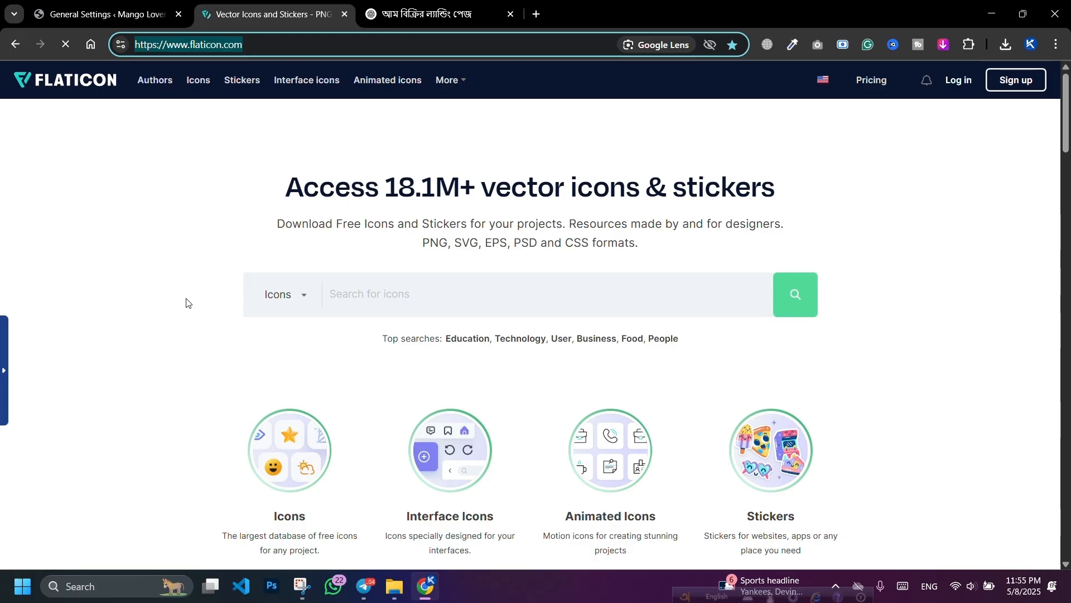
left_click(170, 265)
scroll(167, 235, "down", 15)
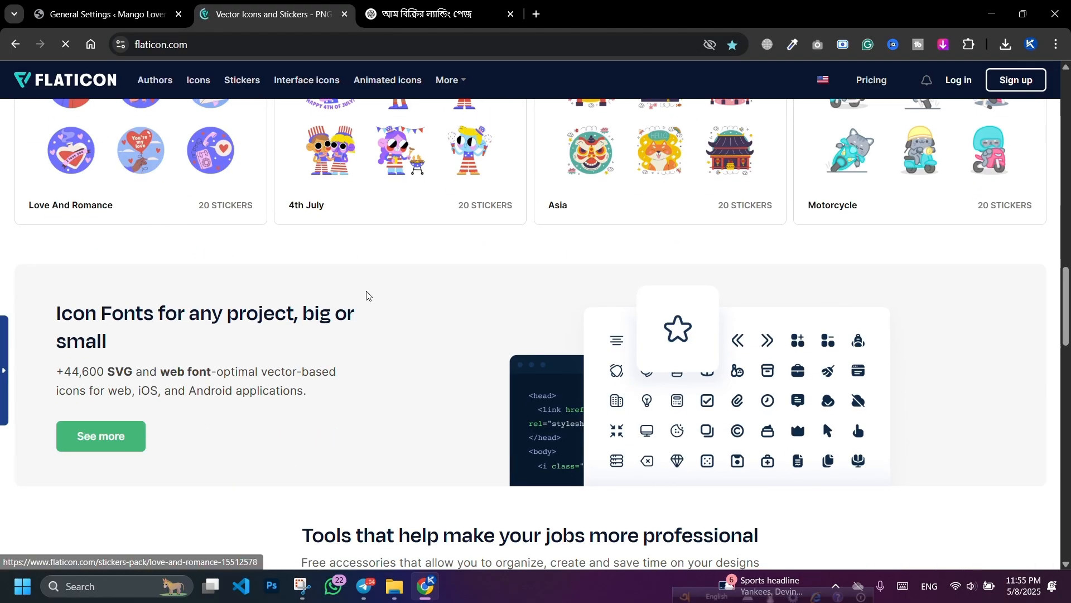
scroll(351, 248, "up", 7)
scroll(351, 248, "up", 10)
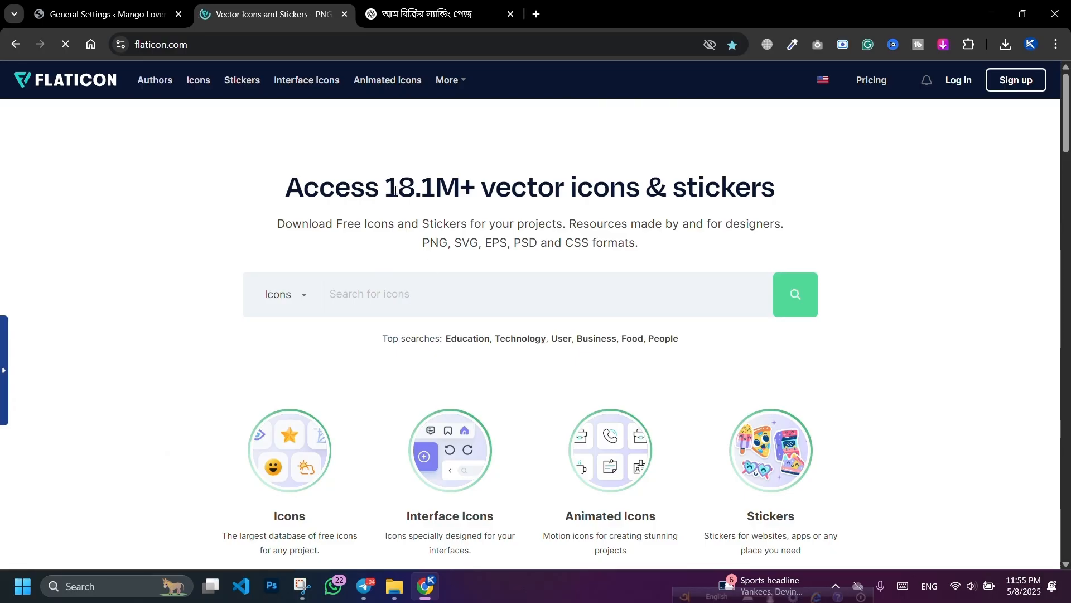
left_click_drag(395, 190, 417, 187)
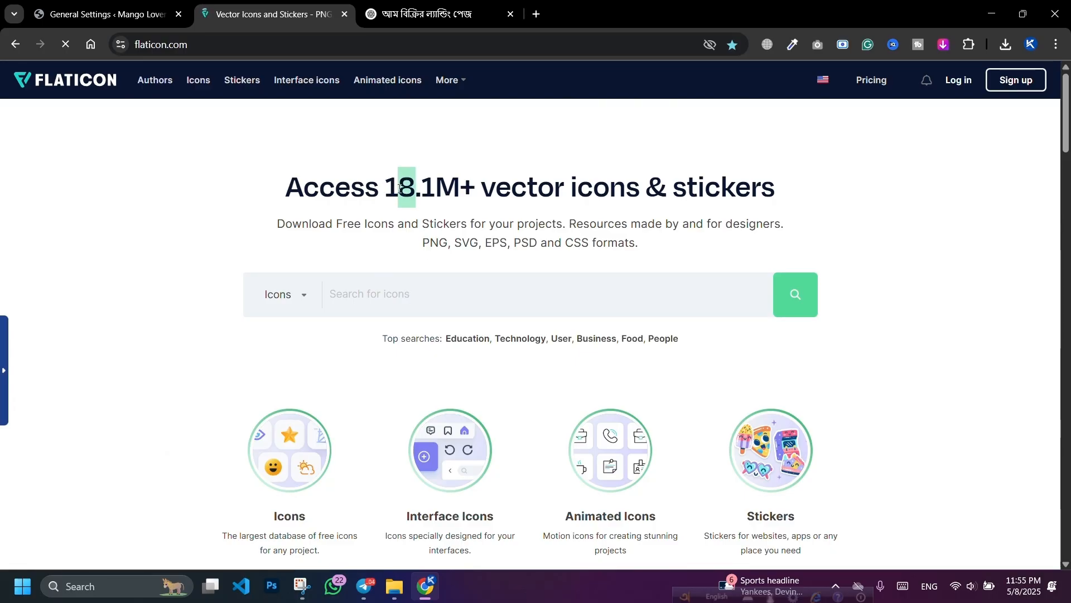
Step: Search Flaticon for 'mangos' icons and browse the results
left_click(481, 297)
type("Mango")
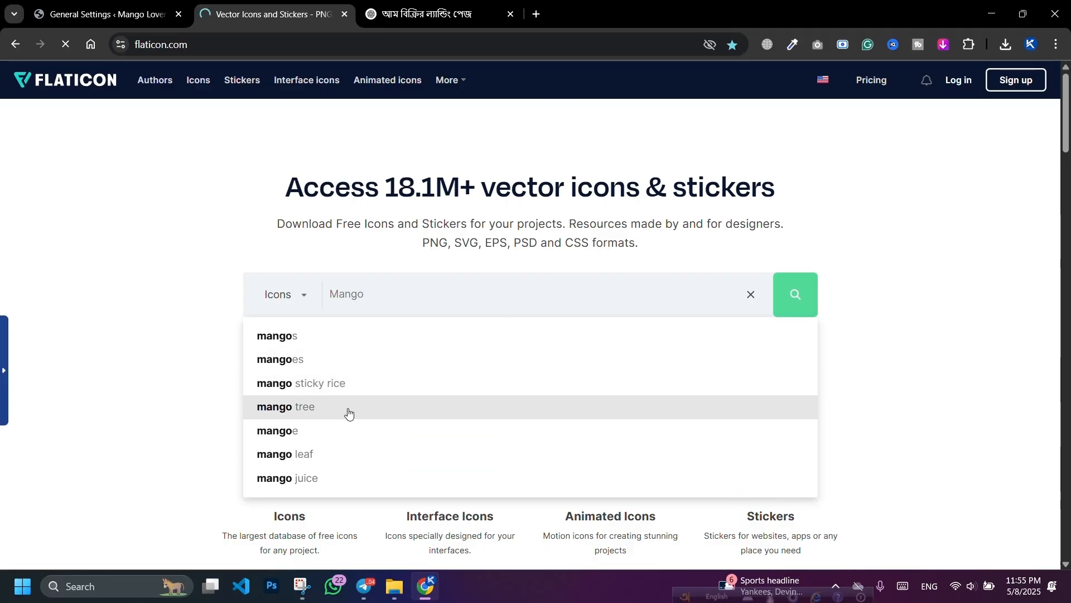
left_click(322, 337)
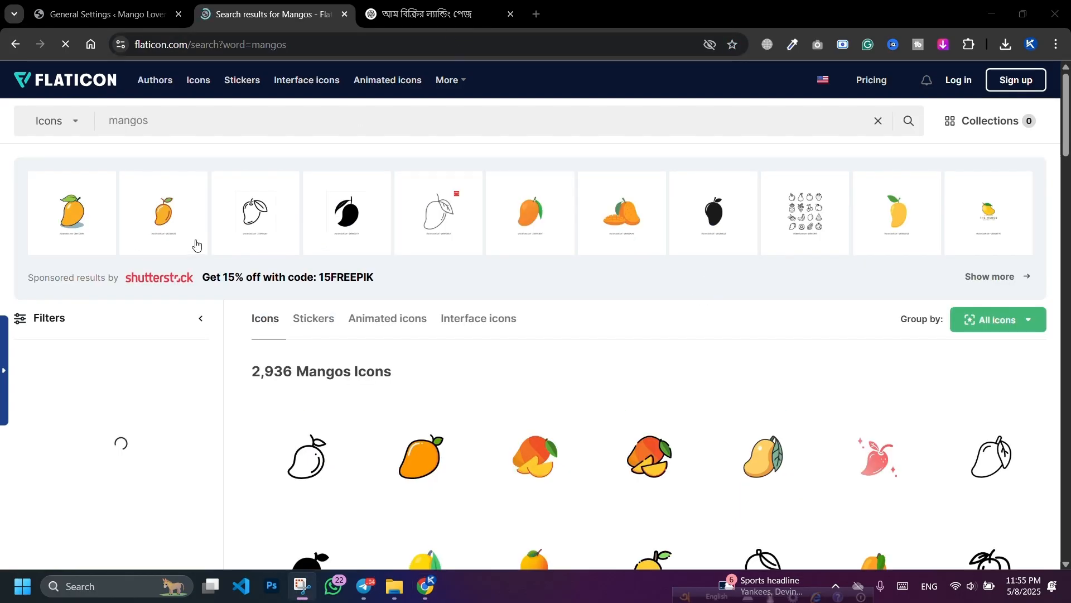
scroll(428, 267, "down", 5)
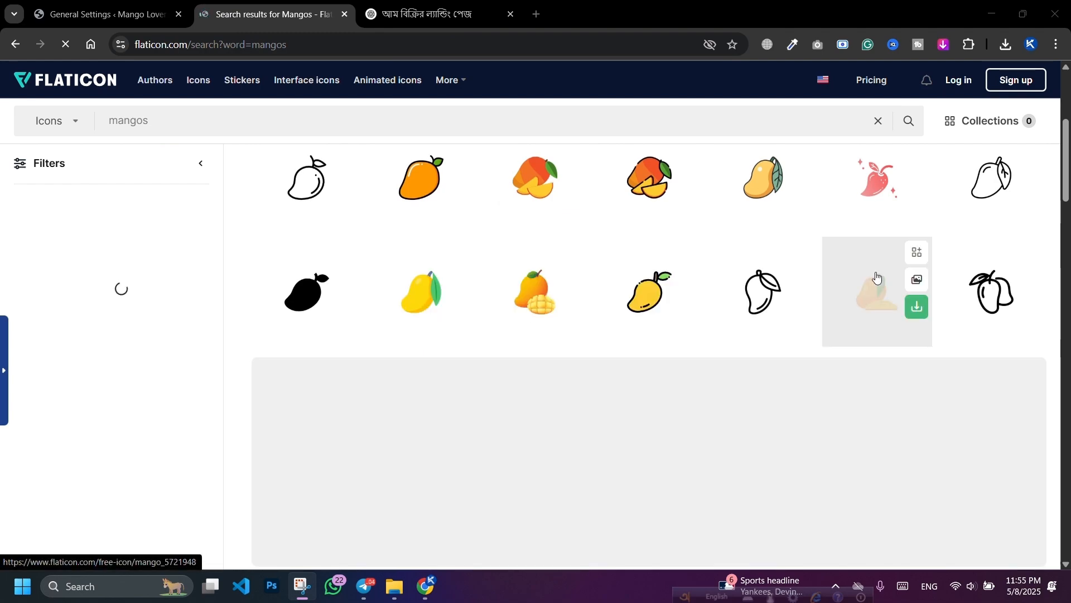
scroll(547, 240, "down", 5)
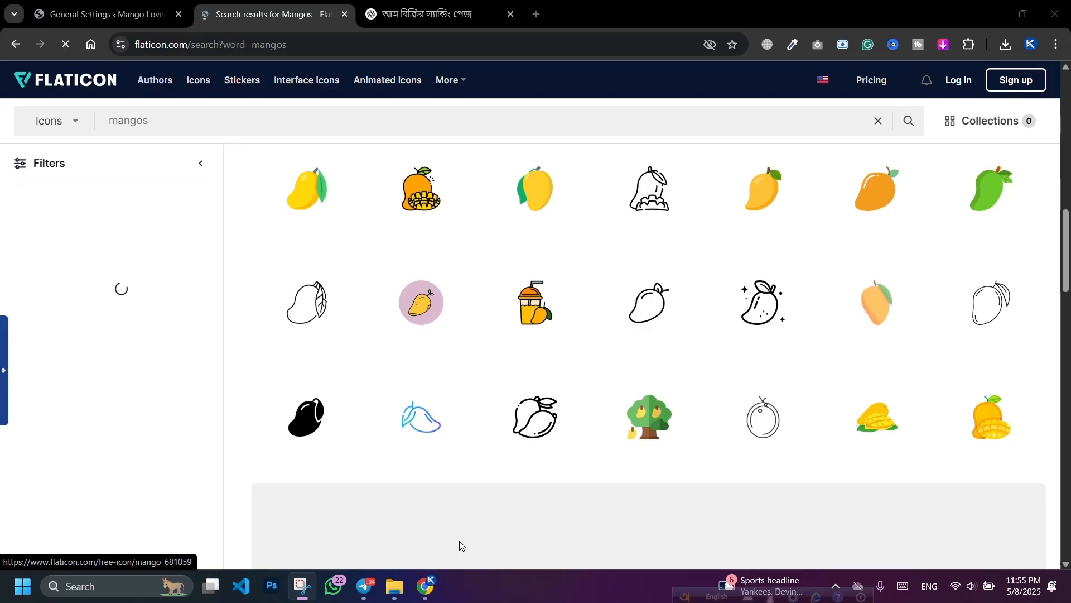
scroll(754, 282, "down", 10)
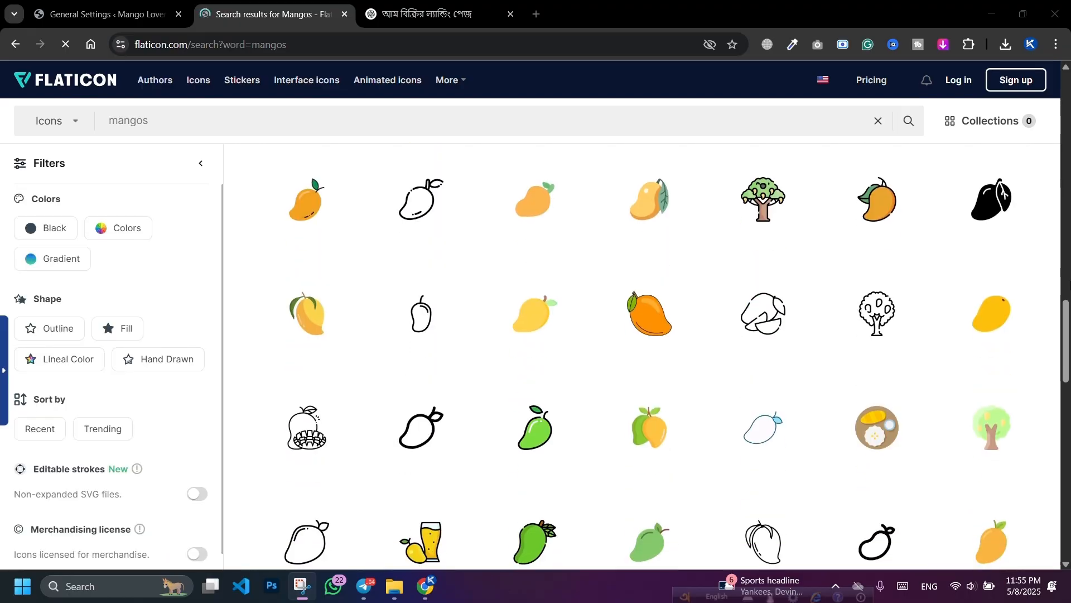
scroll(921, 279, "down", 3)
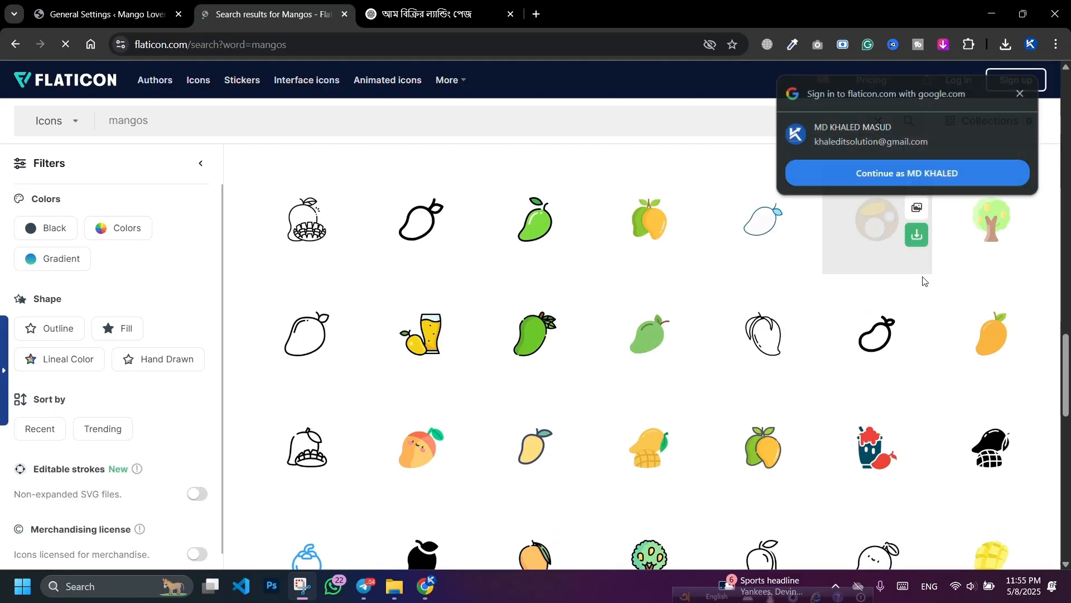
left_click(1020, 94)
scroll(839, 276, "down", 5)
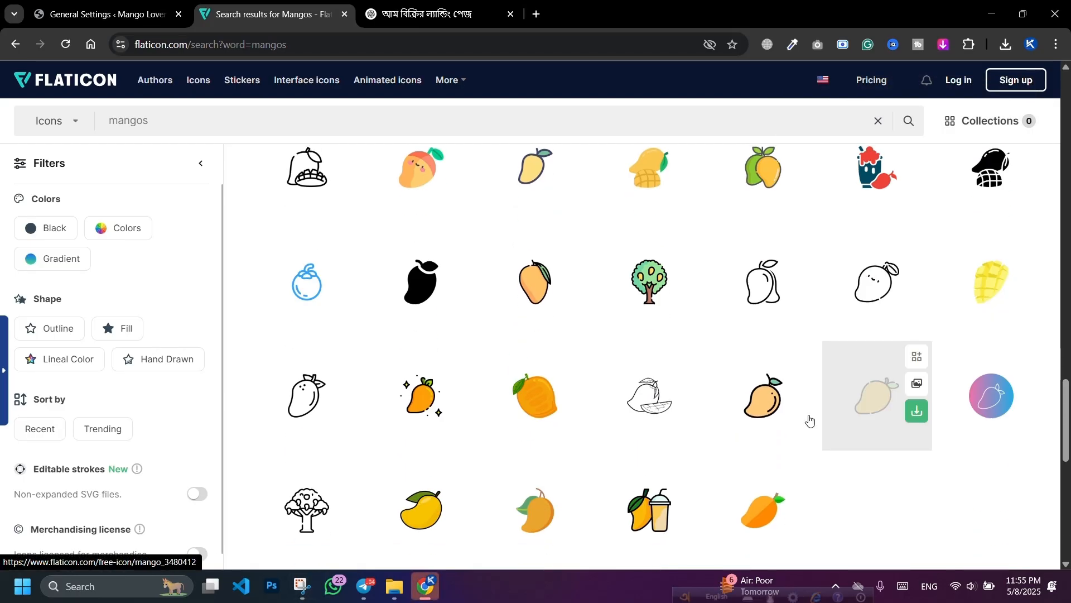
scroll(658, 402, "down", 5)
scroll(868, 329, "up", 10)
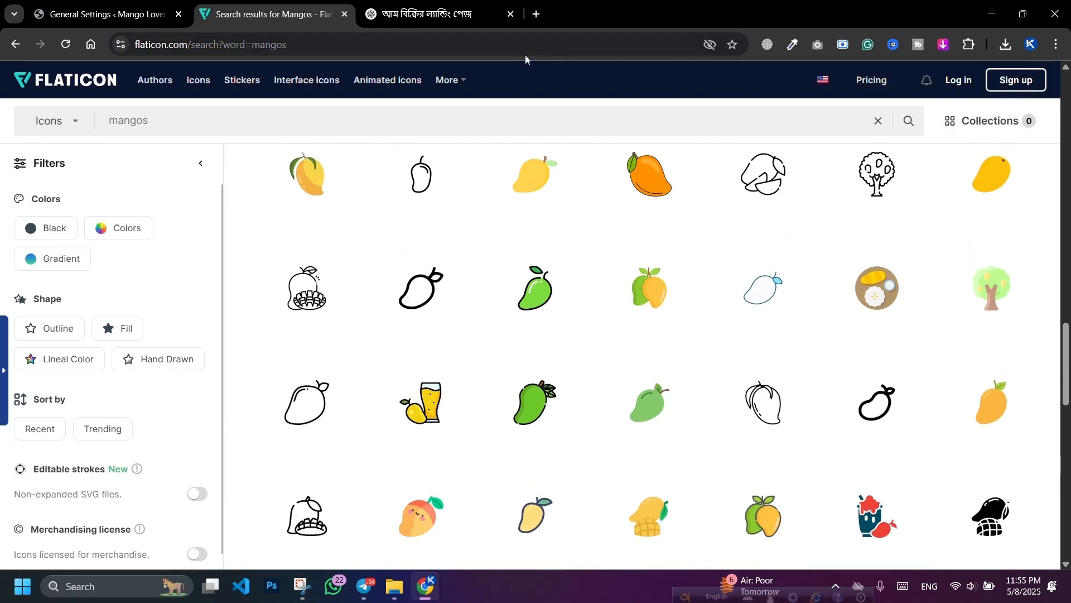
scroll(394, 122, "up", 10)
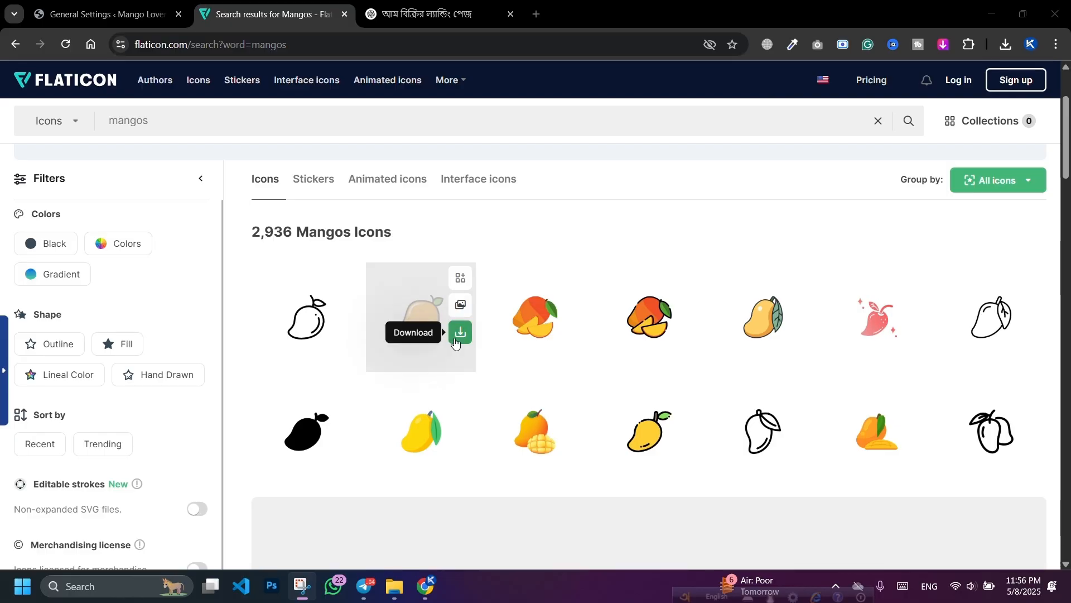
Step: Download the orange mango icon as a free PNG and return to WordPress General Settings
left_click(458, 334)
left_click(449, 416)
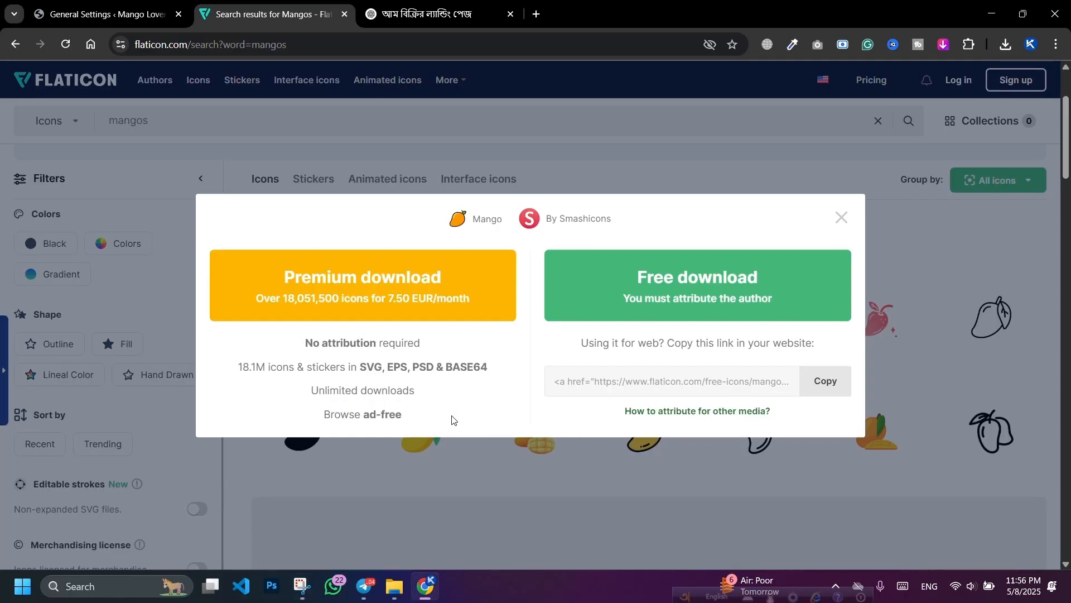
left_click(637, 301)
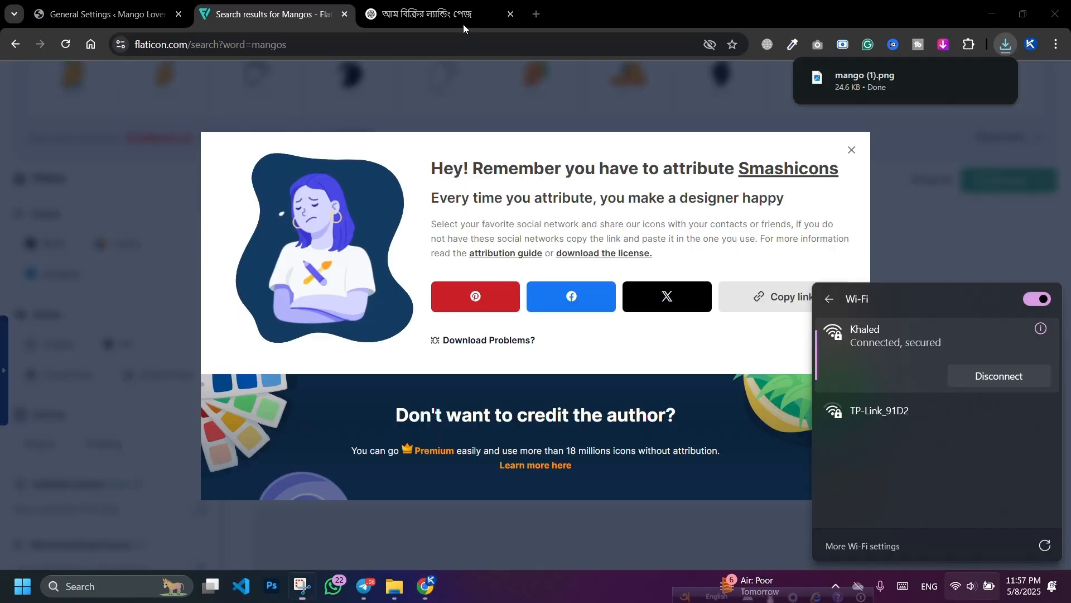
left_click(102, 23)
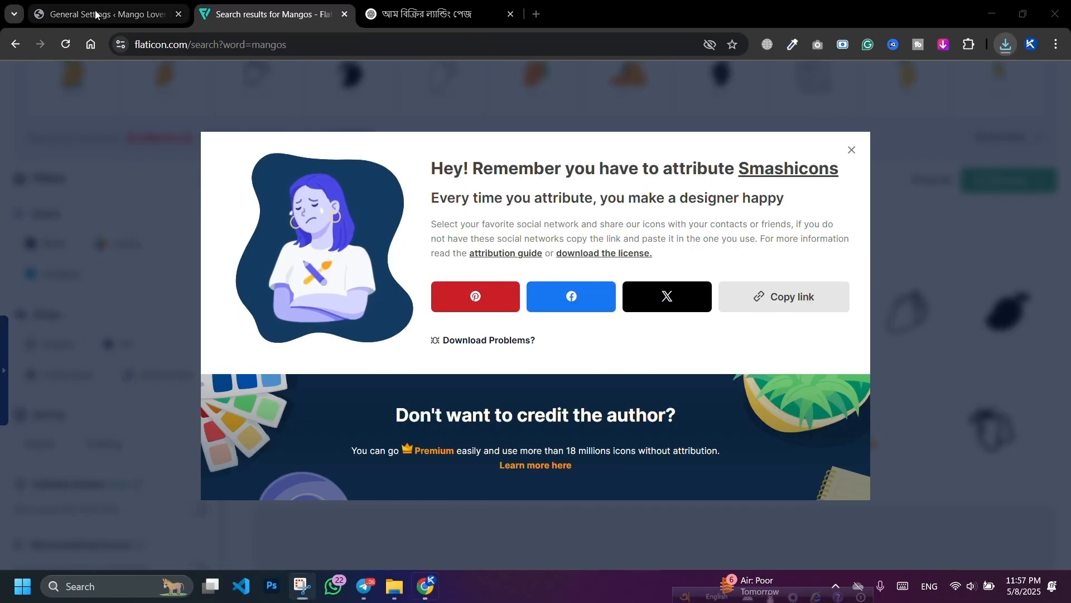
left_click(103, 22)
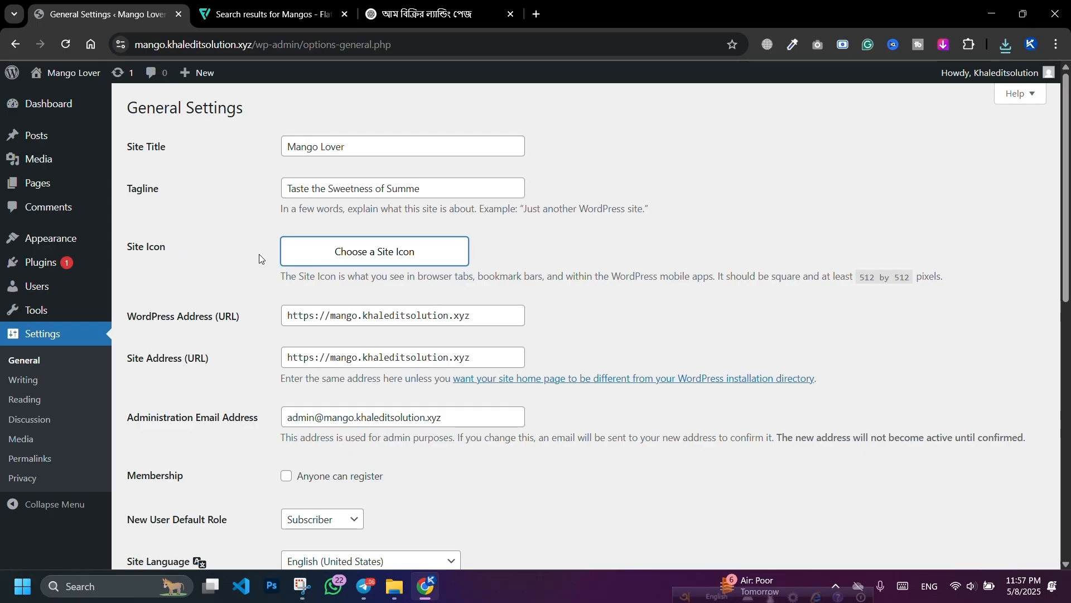
Step: Upload mango (1).png and set it as the site icon
left_click(336, 253)
left_click(521, 326)
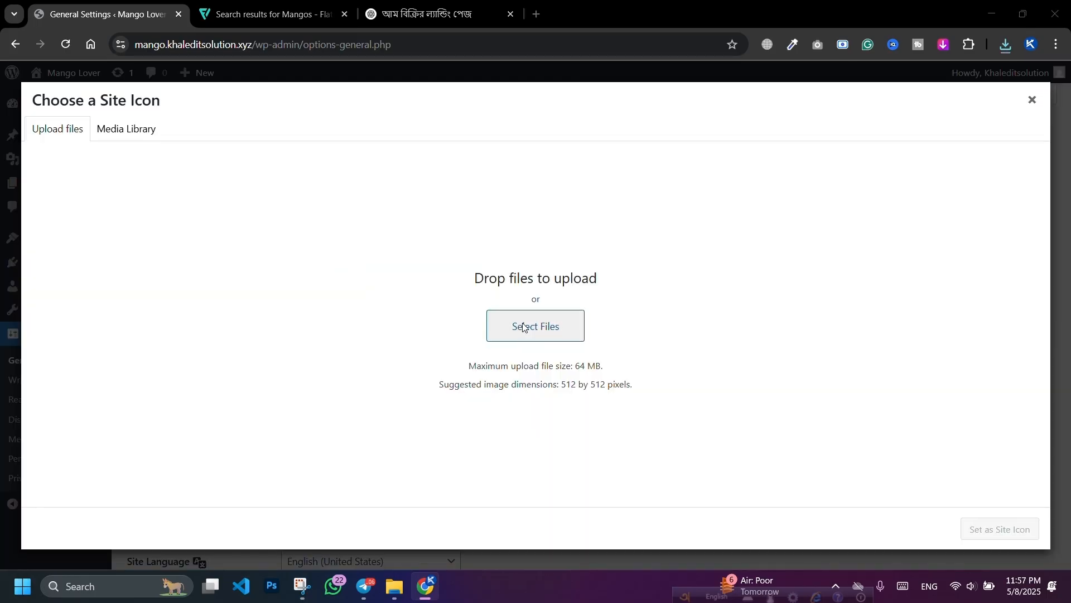
double_click(192, 189)
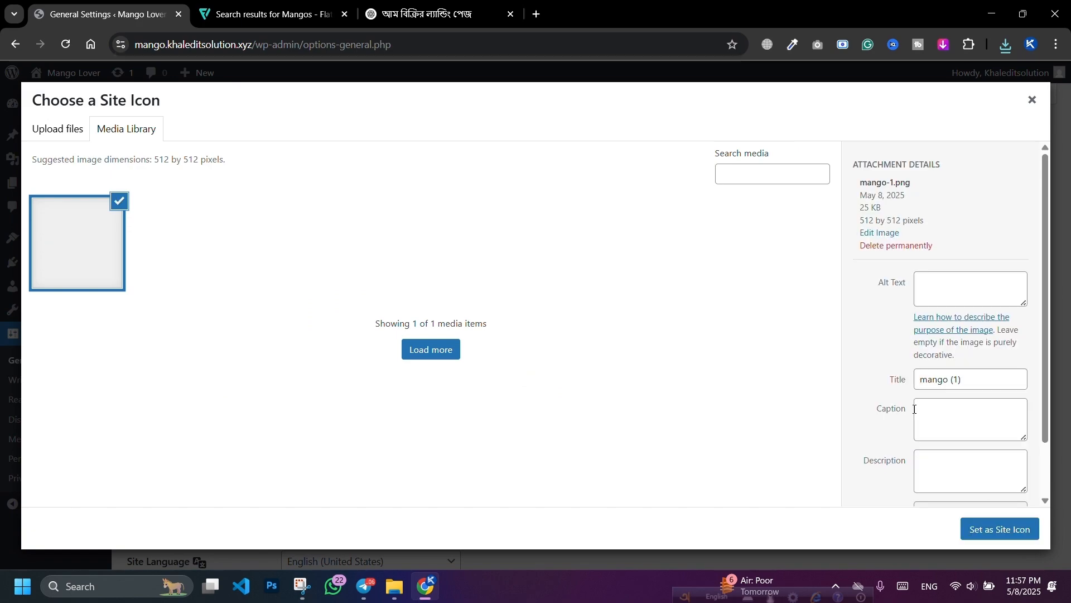
left_click(1016, 530)
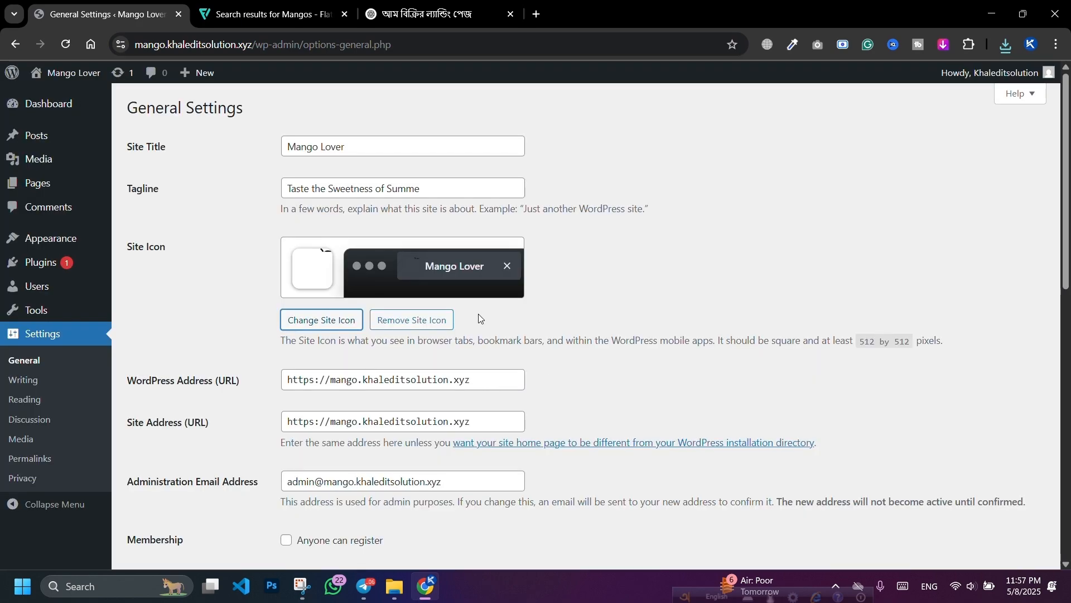
Step: Keep English (United States) as the site language and save the General Settings
scroll(326, 343, "down", 1)
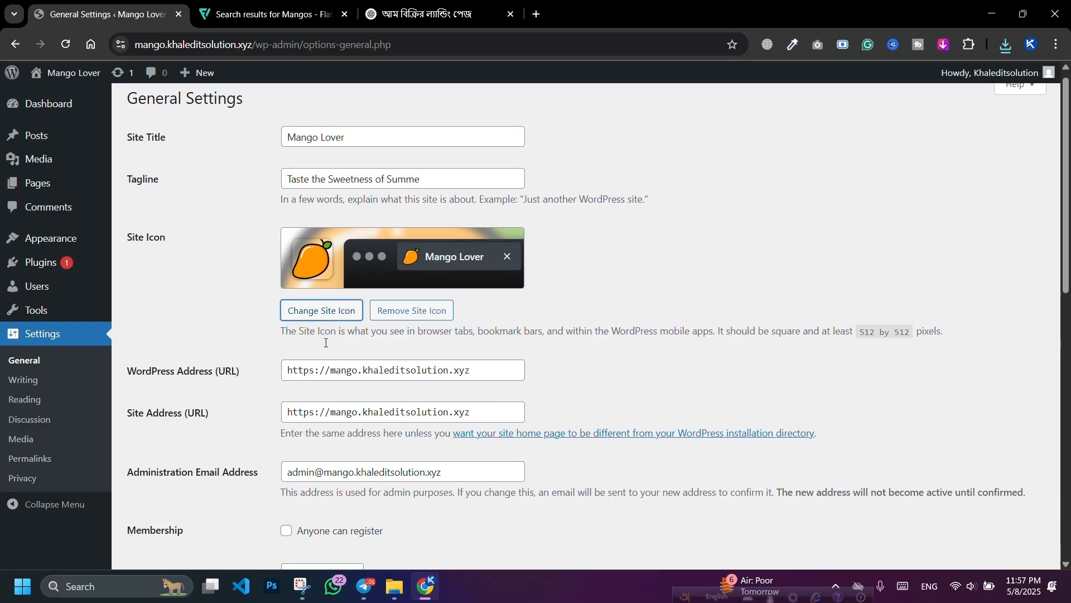
scroll(326, 342, "down", 4)
double_click(345, 272)
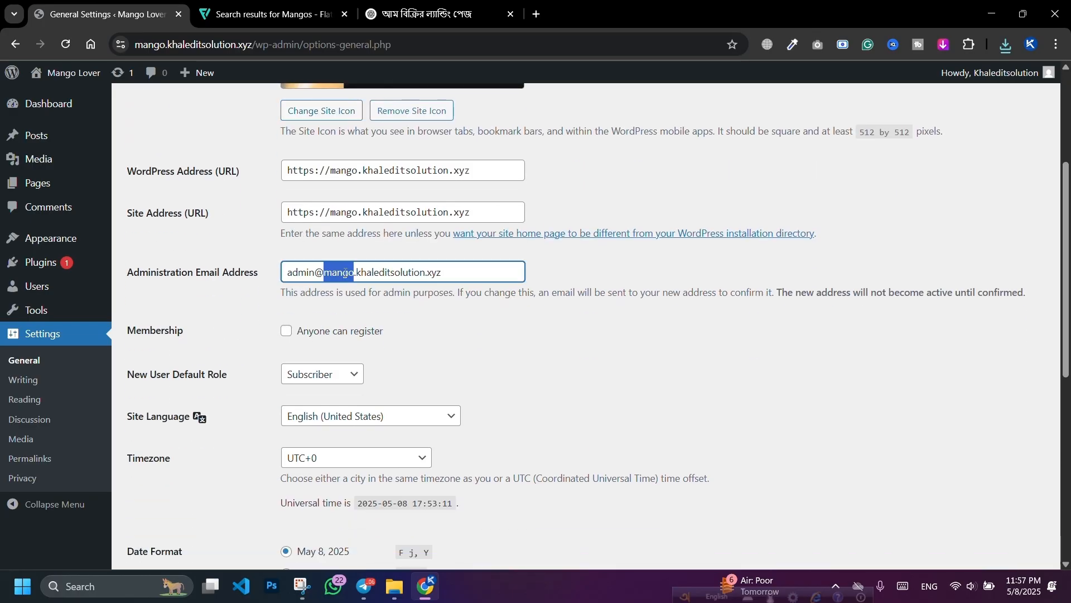
triple_click(344, 273)
left_click(460, 339)
scroll(457, 378, "down", 3)
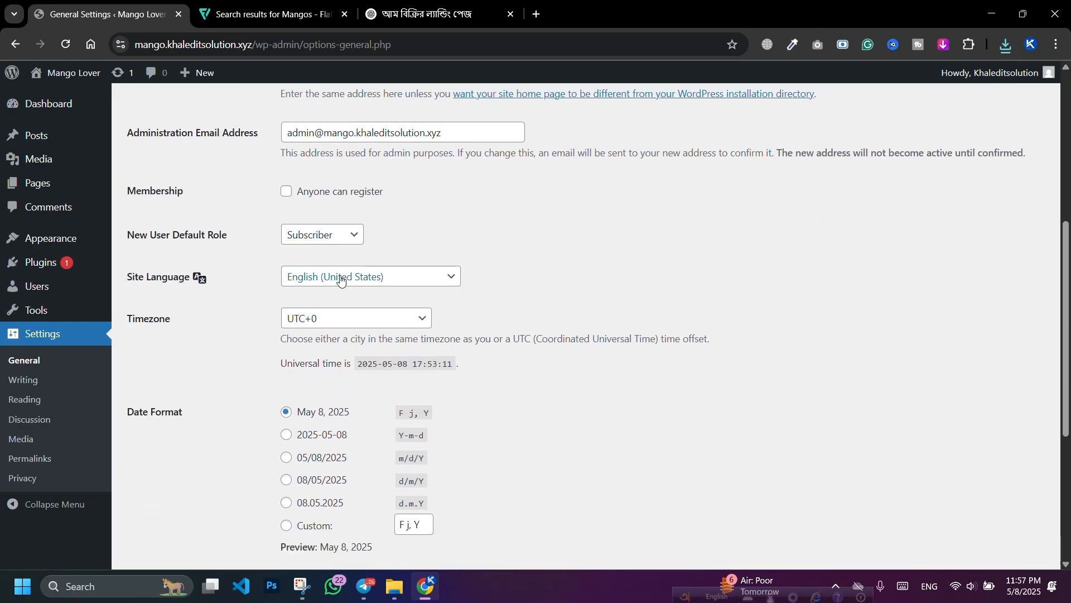
left_click(350, 279)
left_click(349, 279)
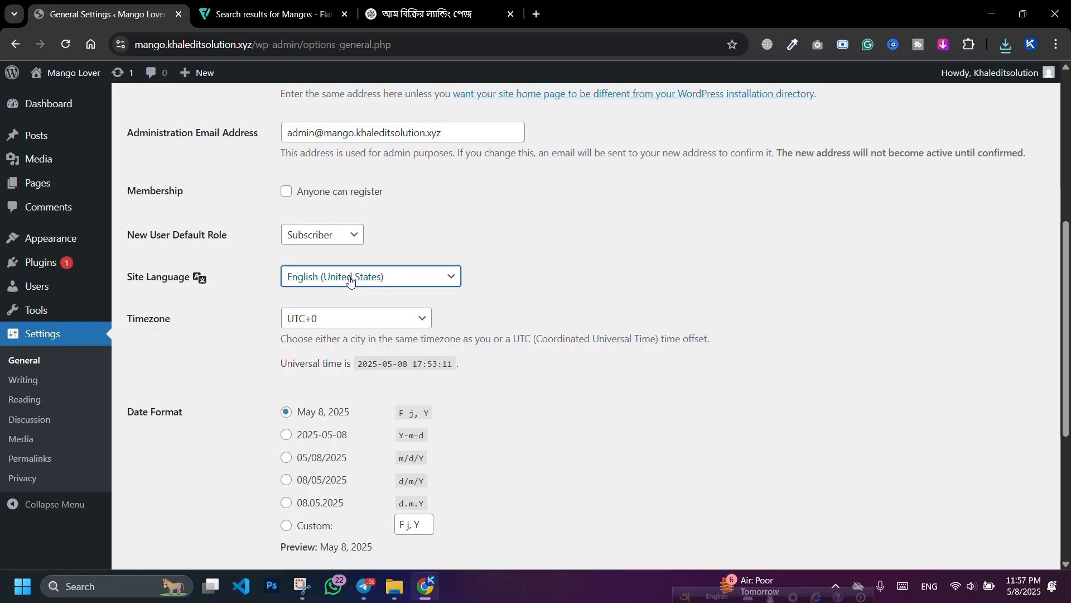
scroll(528, 293, "down", 2)
scroll(528, 292, "down", 4)
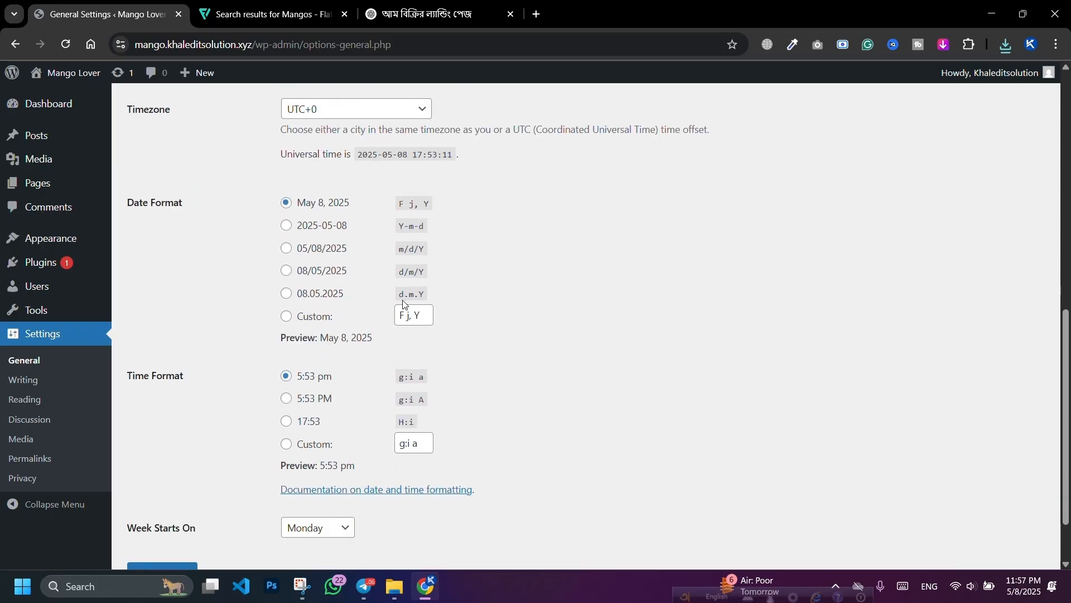
left_click(160, 498)
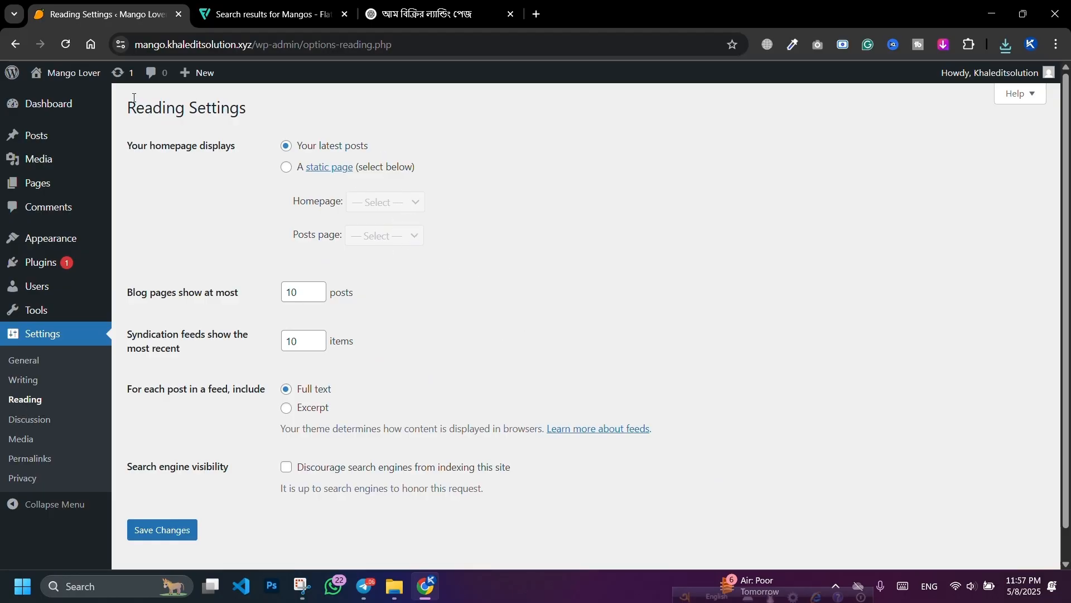
Step: Open the live site in a new tab and look over its front page
mouse_move(66, 75)
right_click(79, 99)
left_click(108, 111)
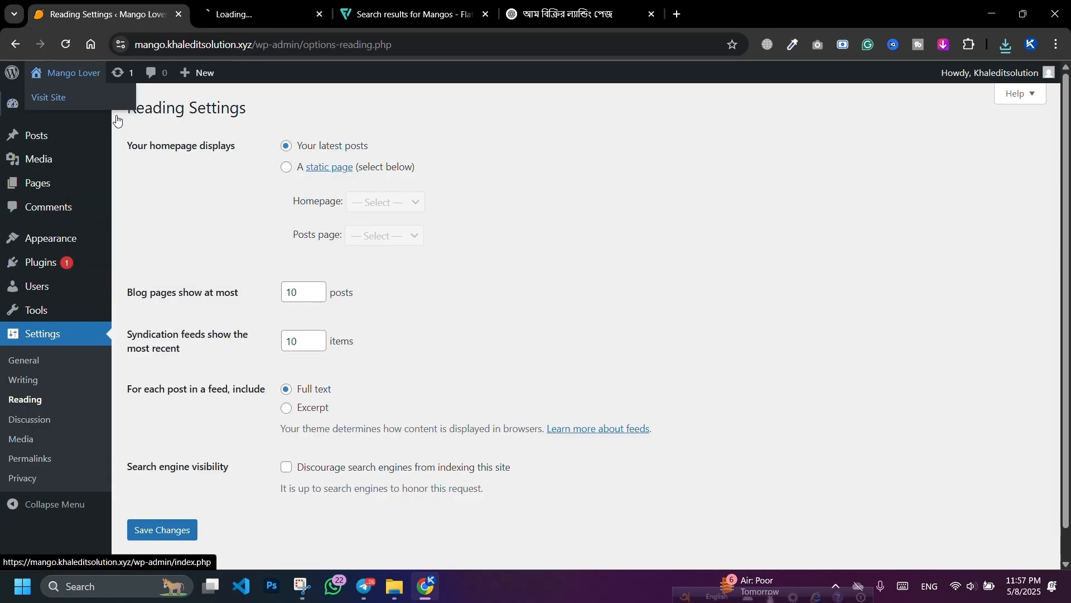
left_click(251, 14)
scroll(389, 288, "down", 5)
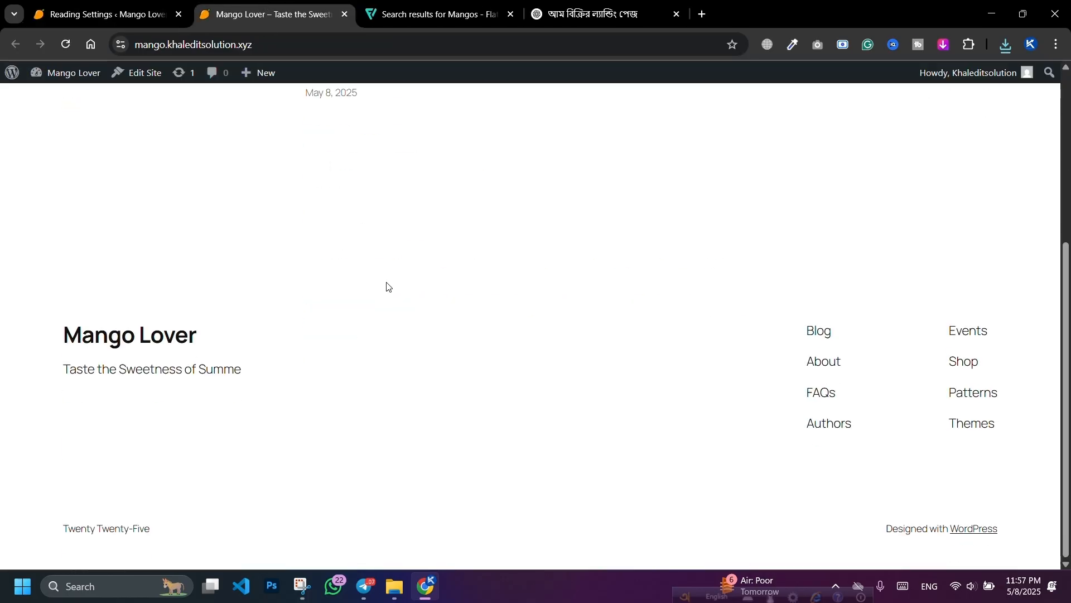
scroll(389, 284, "up", 4)
scroll(390, 282, "down", 3)
Step: Back in the admin, select the Post name permalink structure
left_click(84, 5)
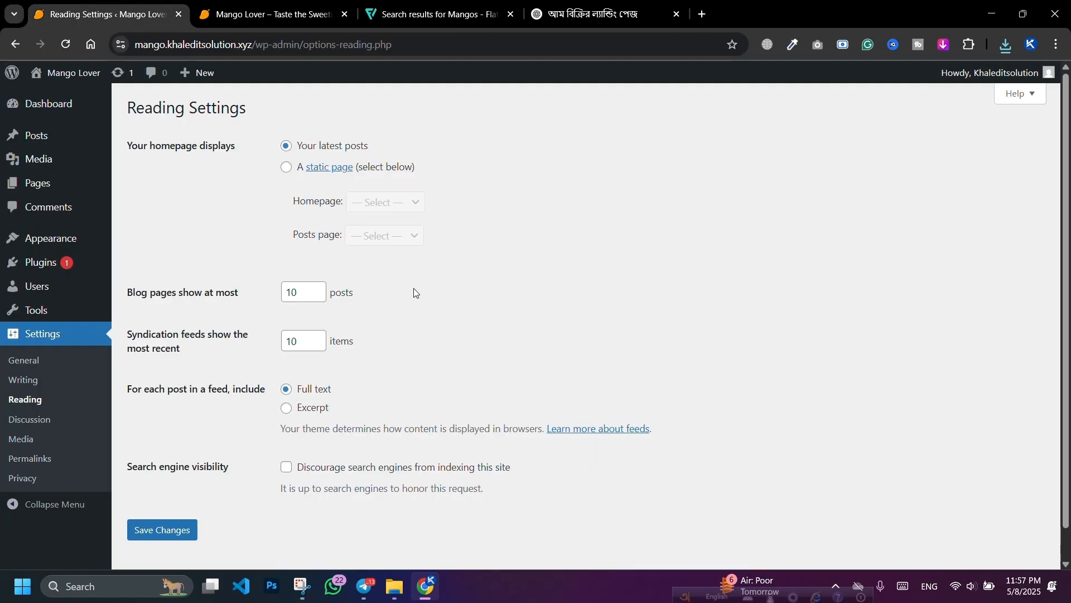
scroll(414, 291, "down", 1)
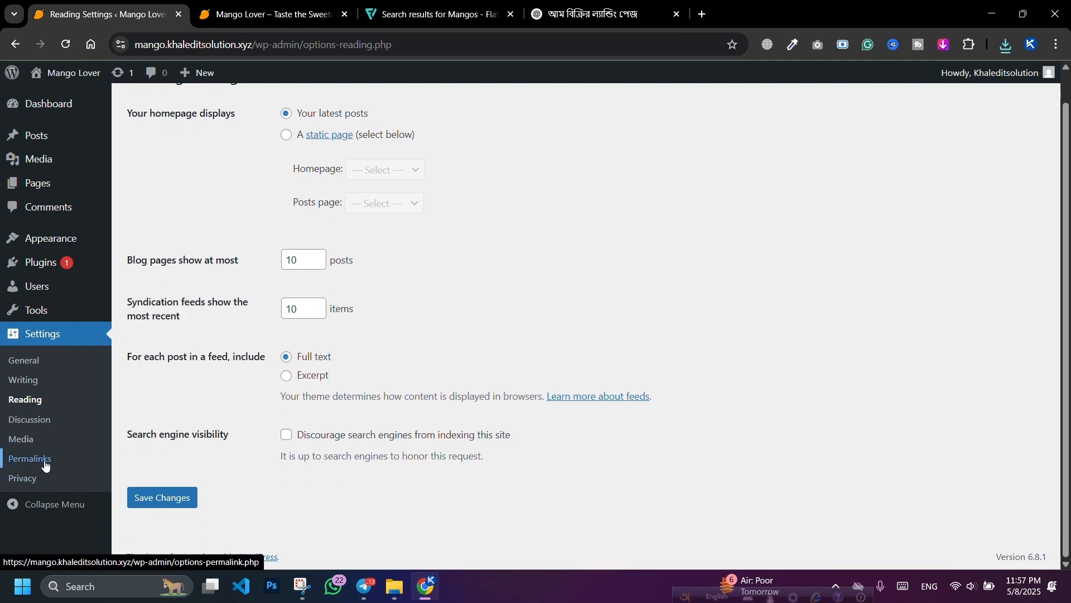
scroll(502, 281, "down", 3)
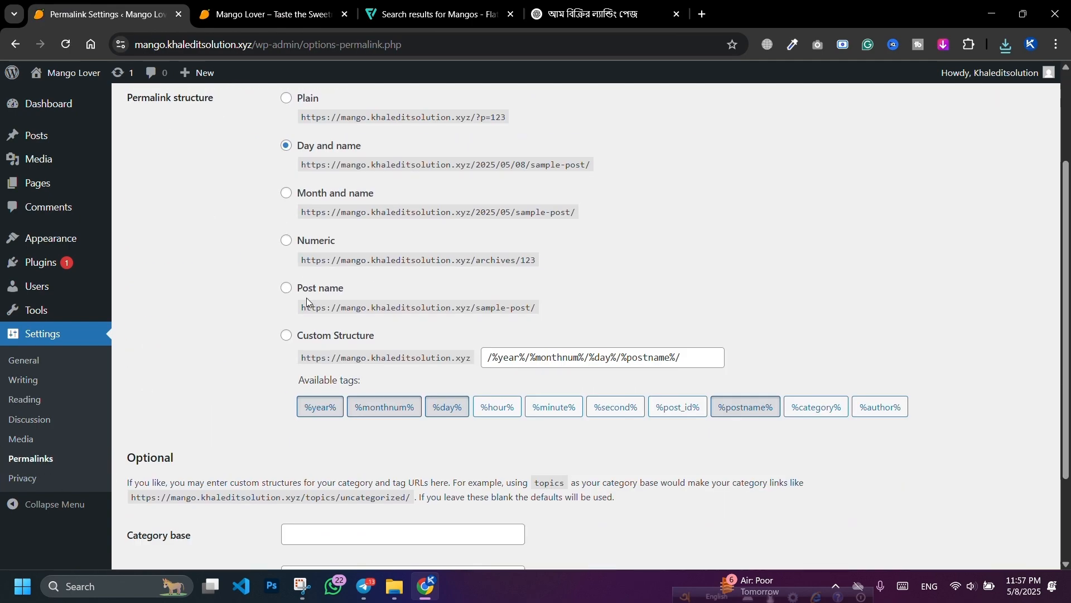
left_click(286, 290)
scroll(373, 314, "down", 2)
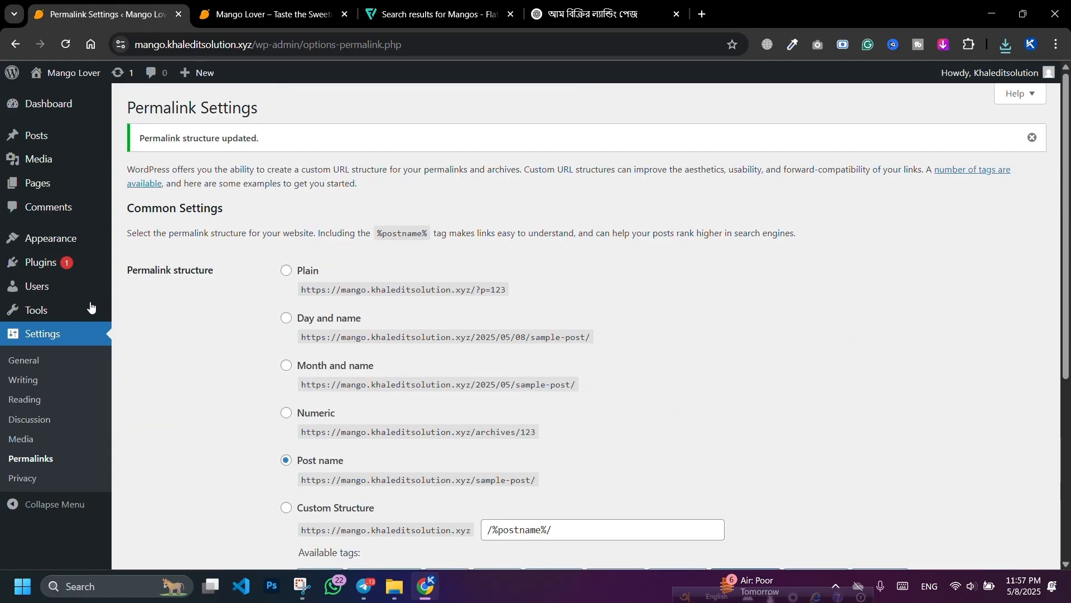
Step: Delete the Twenty Twenty-Three and Twenty Twenty-Four themes
mouse_move(66, 247)
left_click(134, 242)
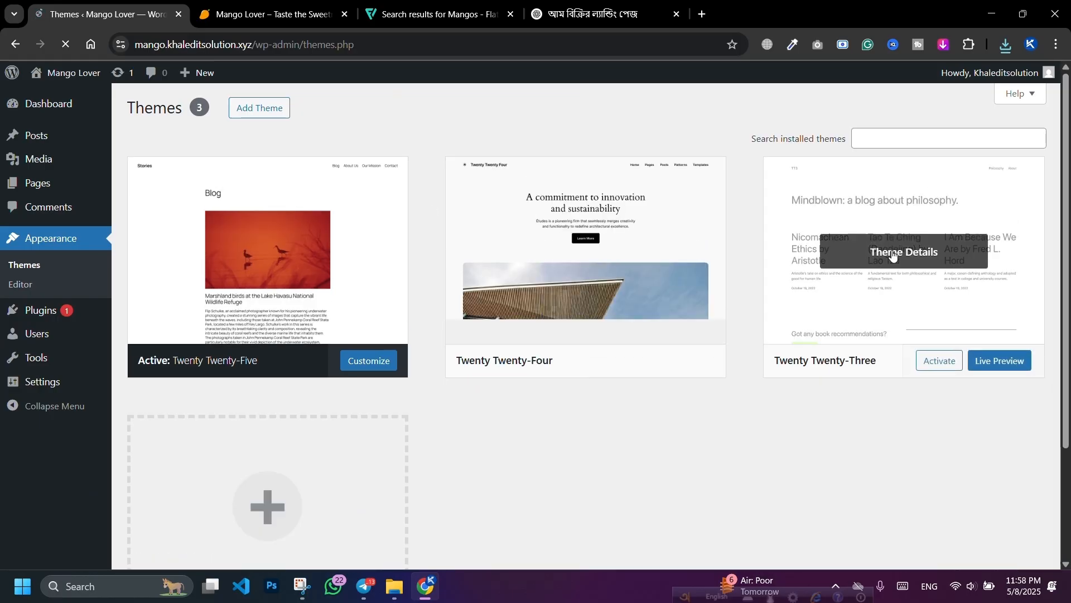
left_click(893, 251)
left_click(617, 536)
left_click(590, 158)
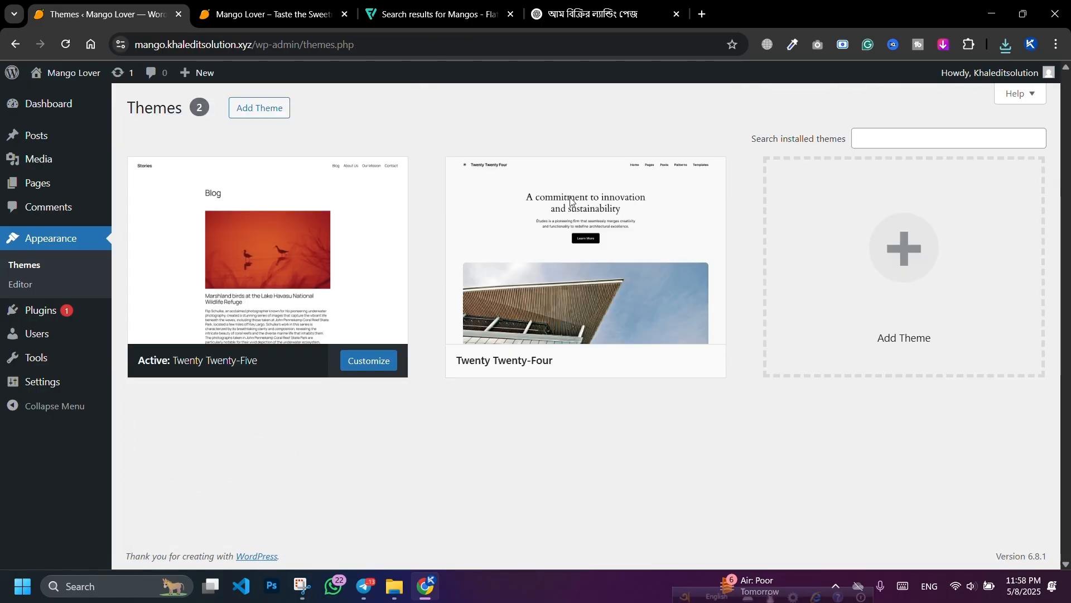
left_click(609, 262)
left_click(613, 537)
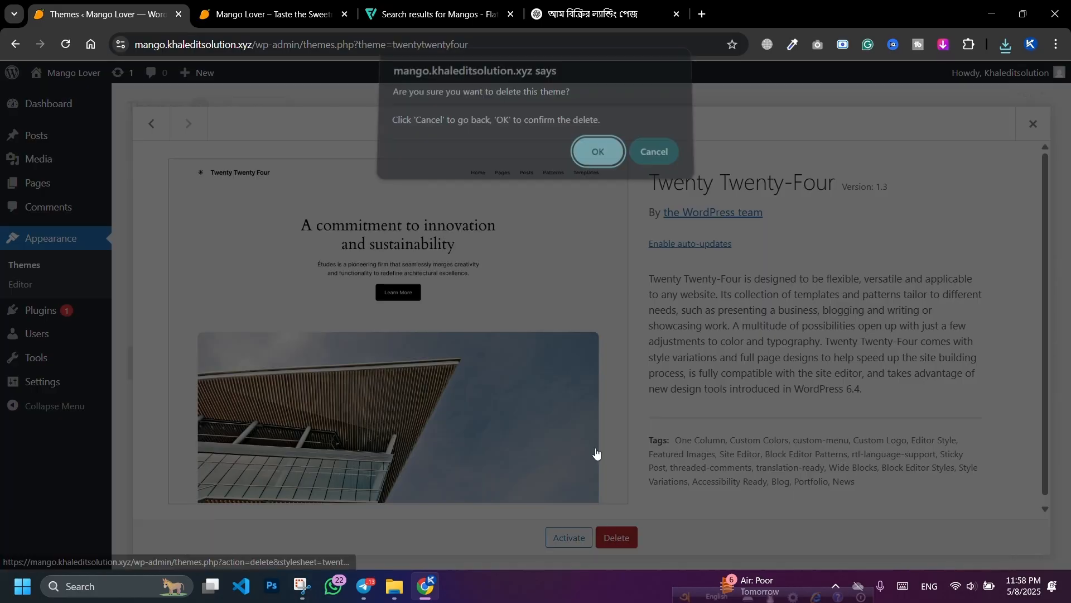
left_click(596, 162)
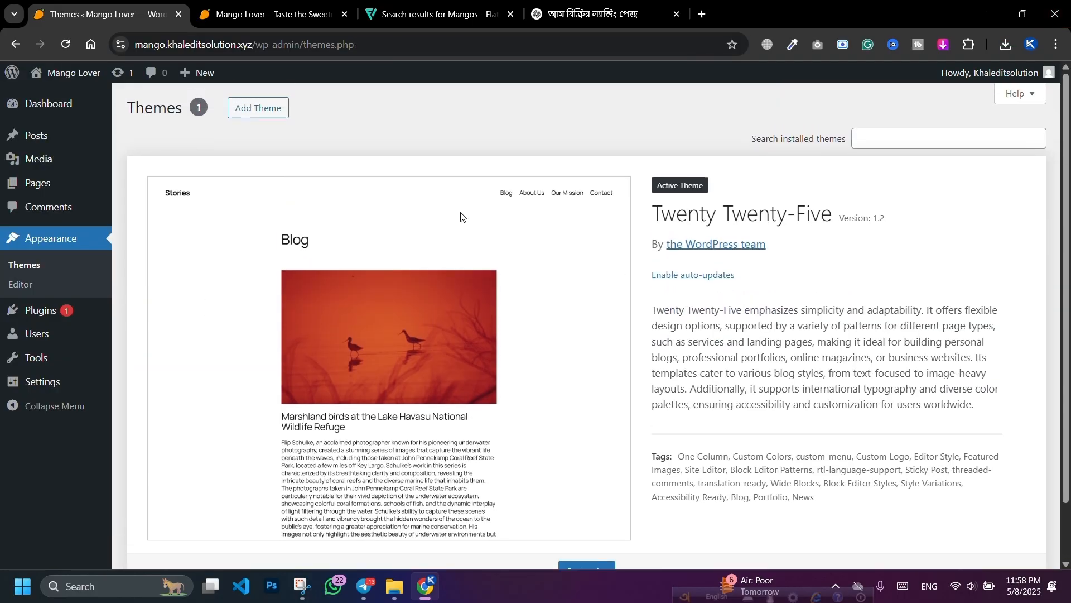
Step: Install the Hello Elementor theme, then delete Twenty Twenty-Five
left_click(266, 98)
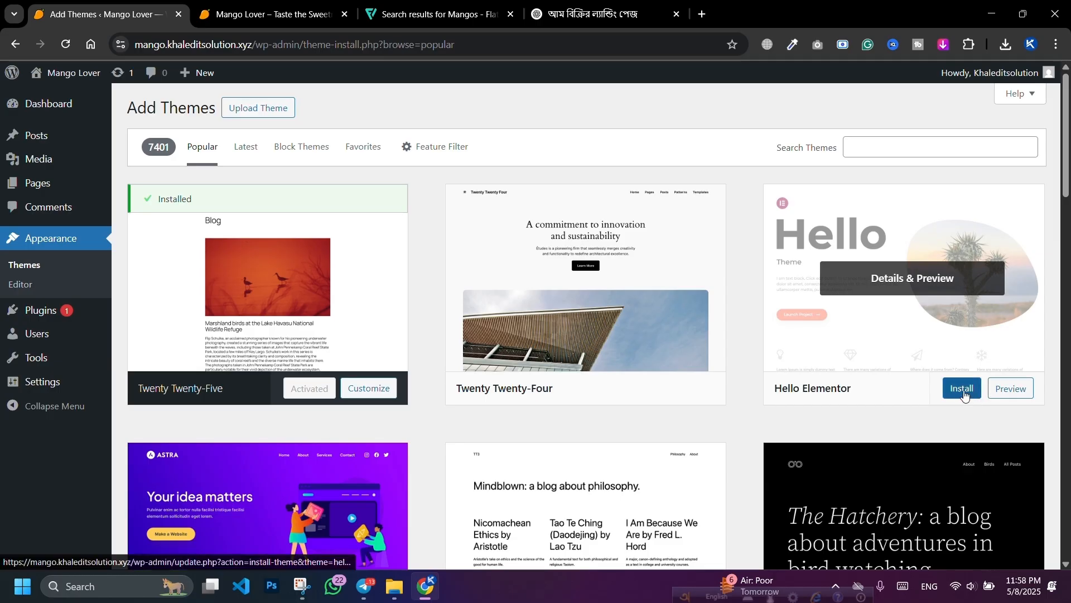
left_click(965, 393)
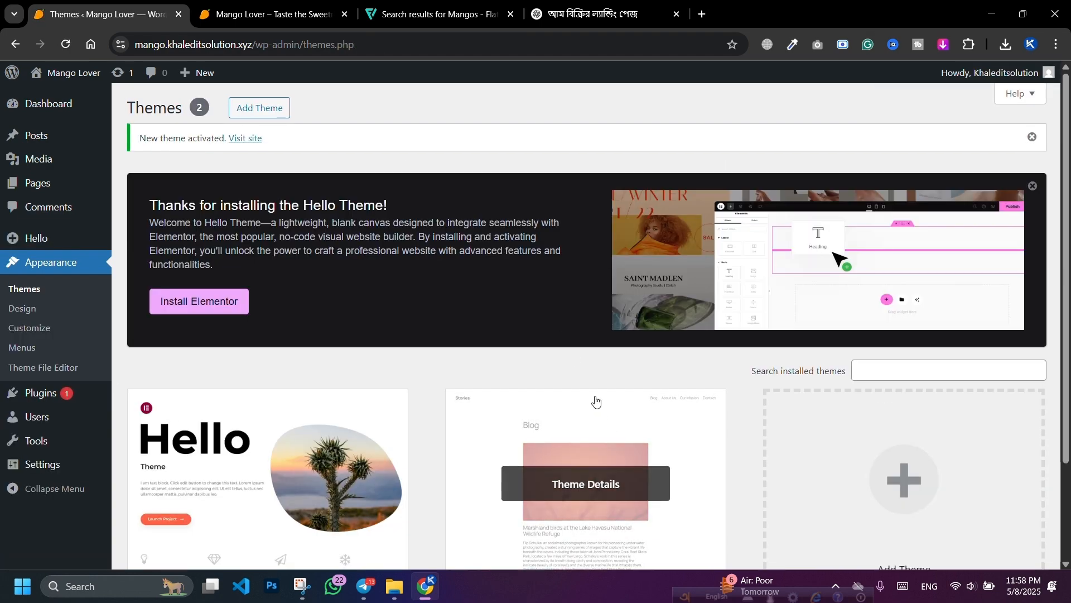
scroll(559, 320, "down", 2)
left_click(588, 371)
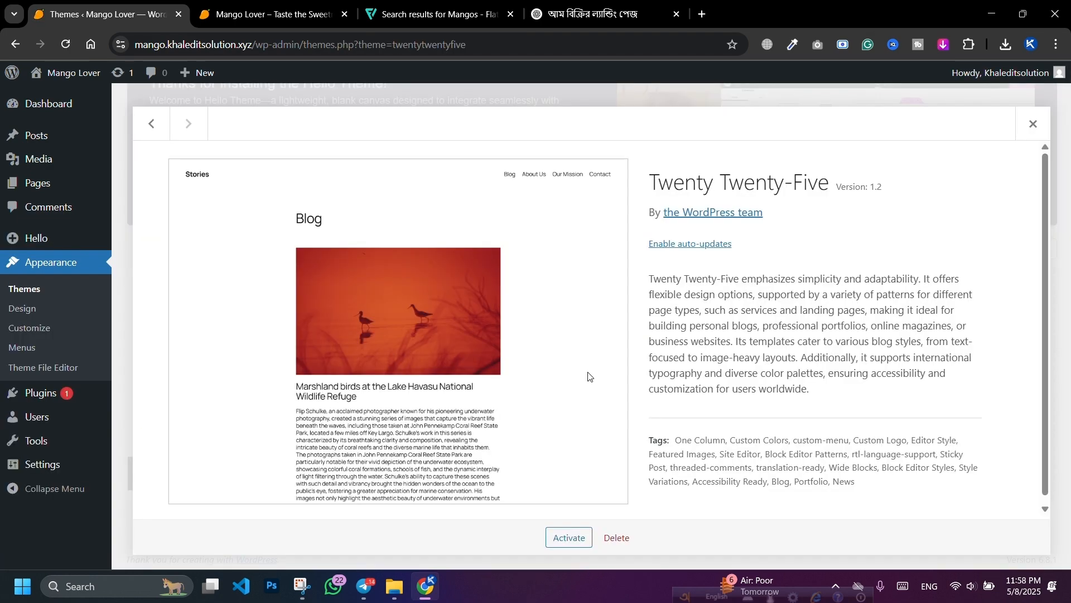
left_click(617, 538)
left_click(606, 162)
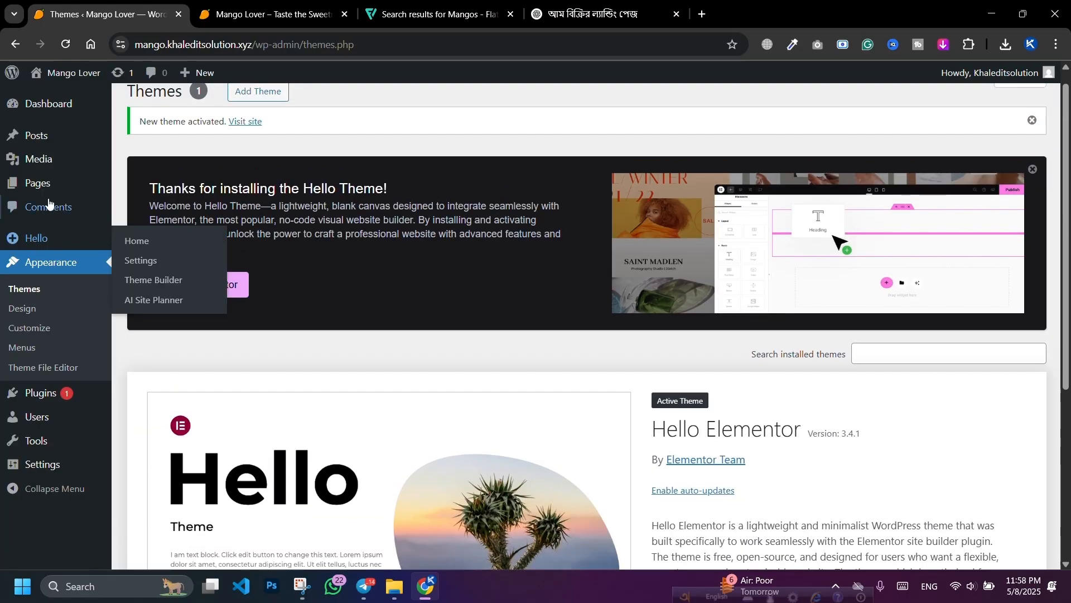
Step: Move both pages, Sample Page and Privacy Policy, to the trash with a bulk action
left_click(47, 190)
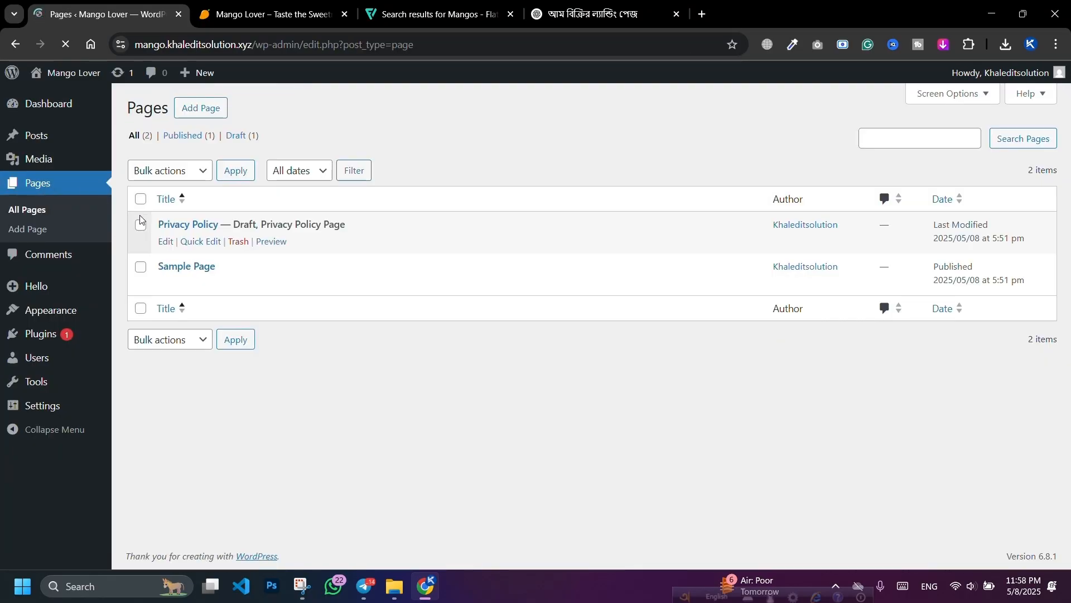
left_click(143, 213)
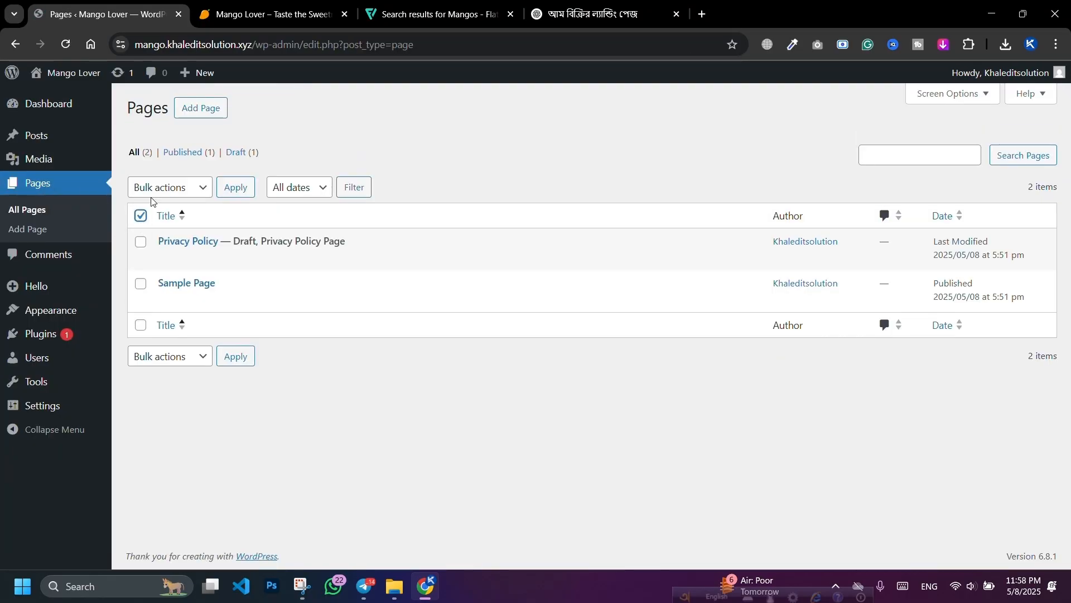
scroll(174, 390, "down", 1)
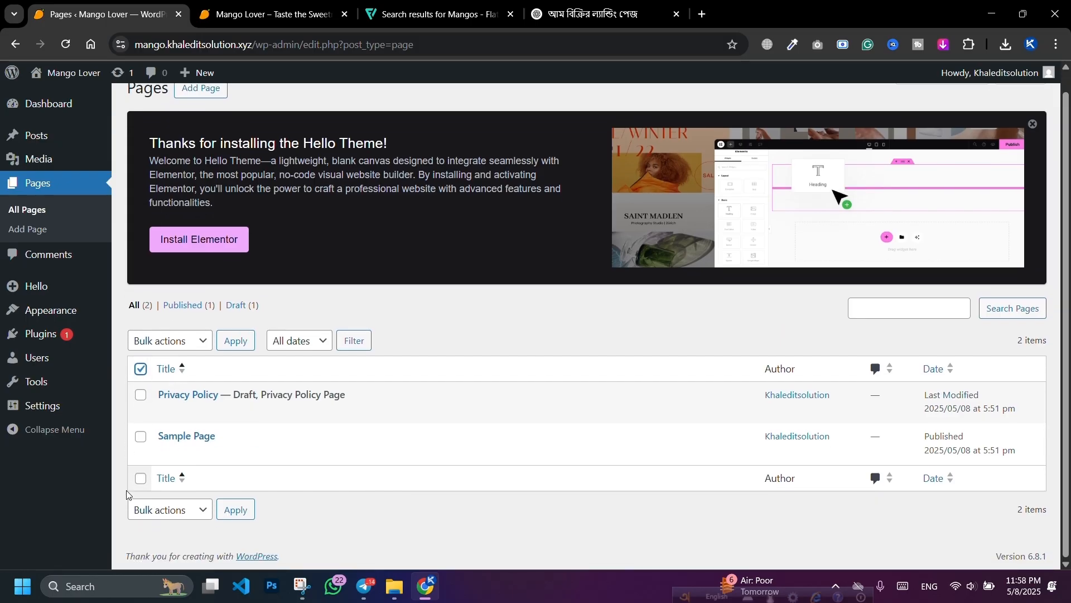
left_click(141, 478)
left_click(167, 341)
left_click(168, 398)
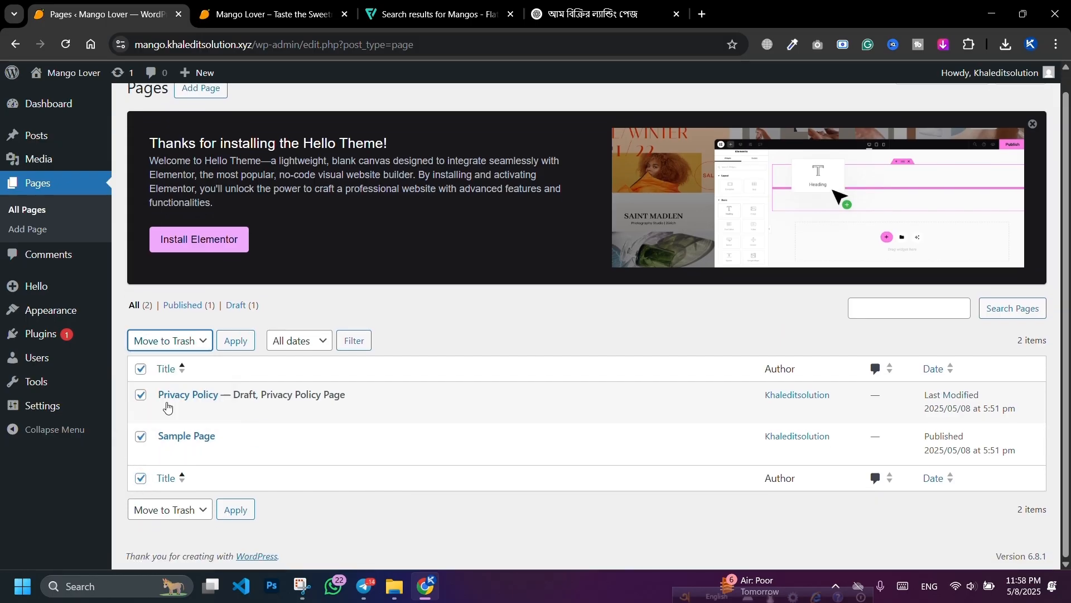
left_click(229, 341)
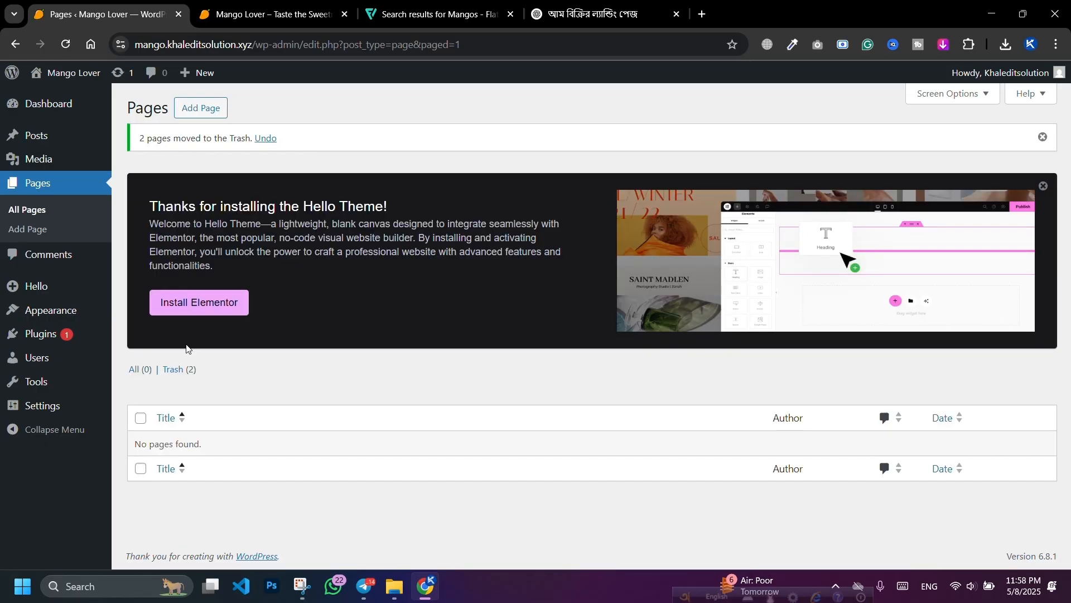
Step: In the trash, restore Privacy Policy and permanently delete Sample Page
left_click(177, 370)
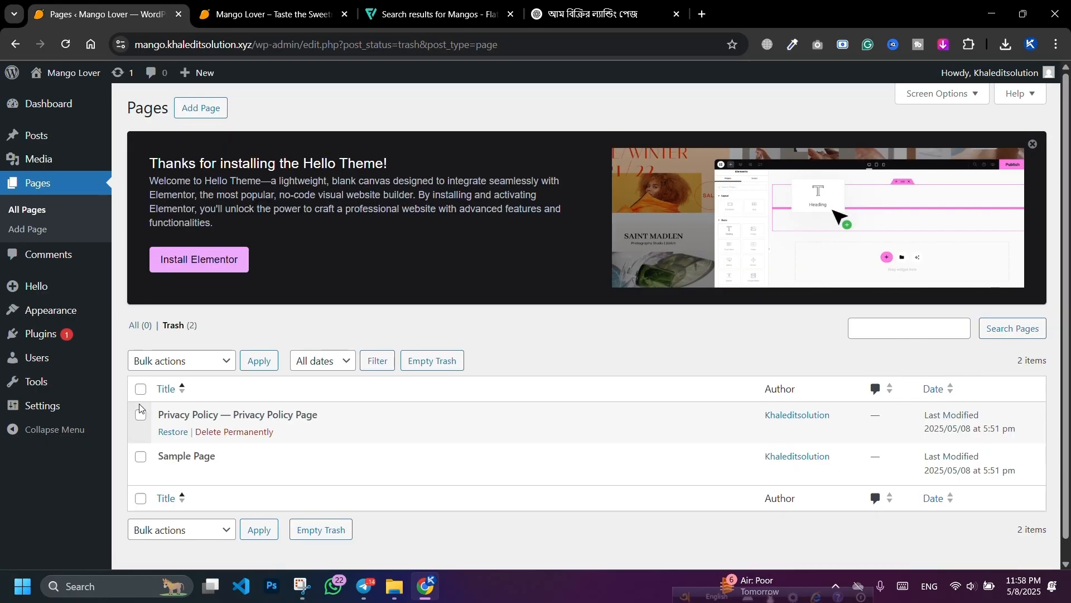
left_click(140, 389)
left_click(162, 365)
left_click(173, 432)
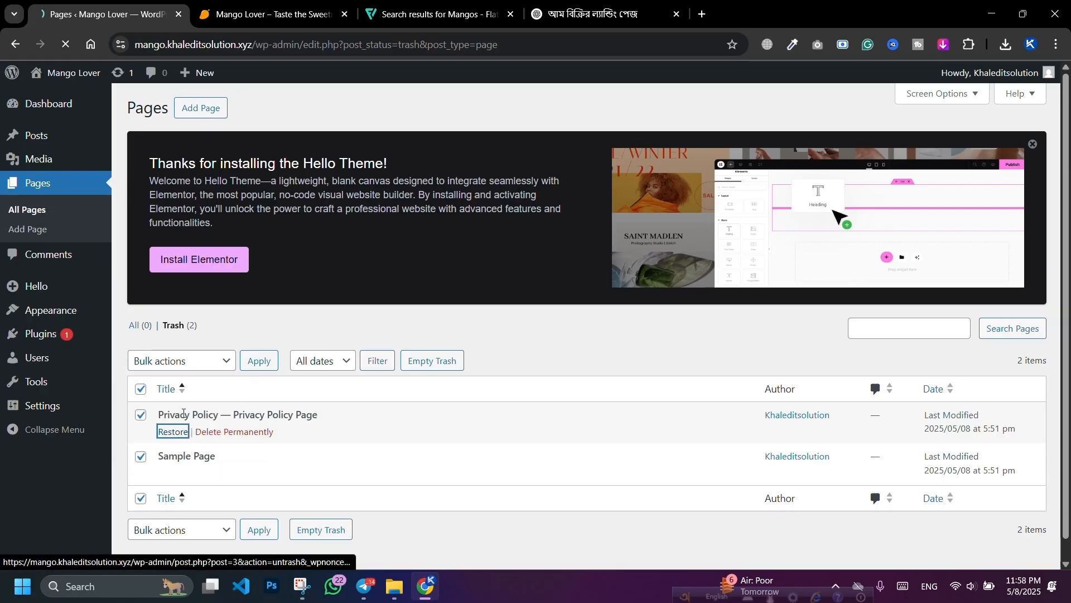
left_click(165, 362)
mouse_move(186, 311)
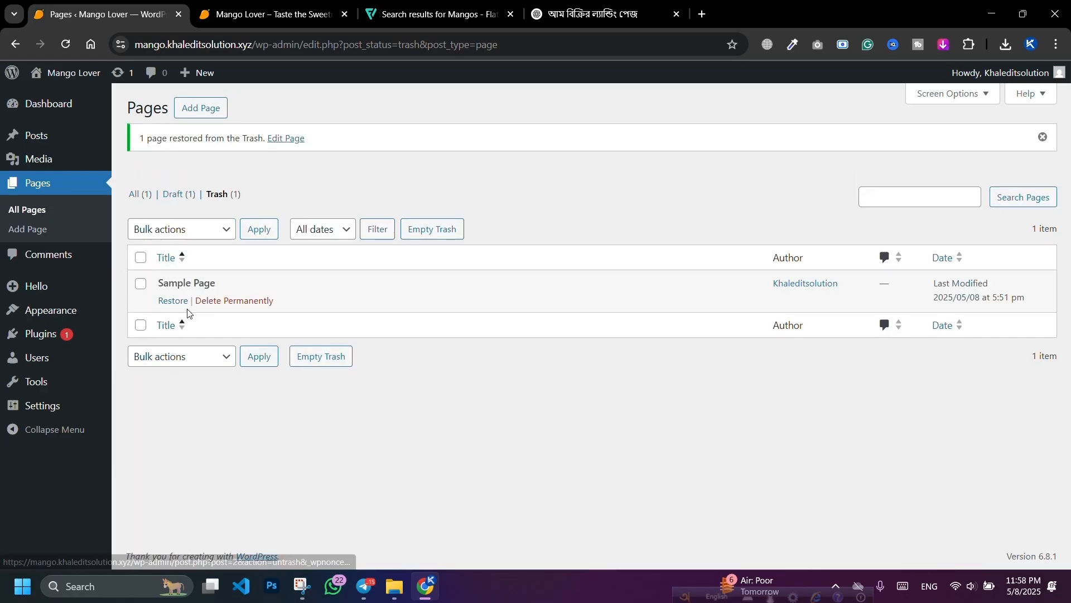
left_click(230, 474)
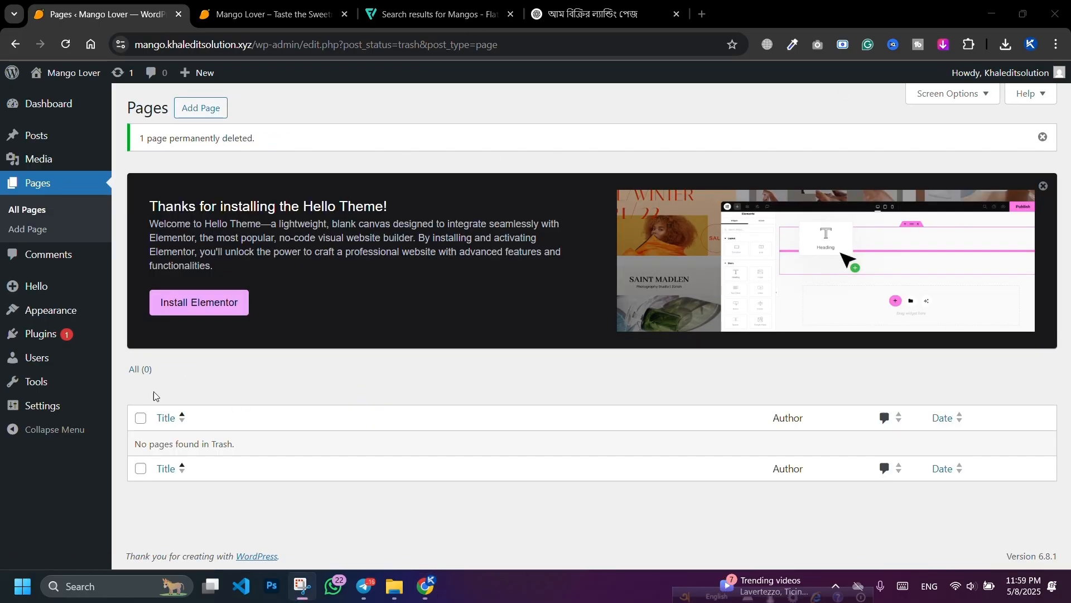
mouse_move(52, 406)
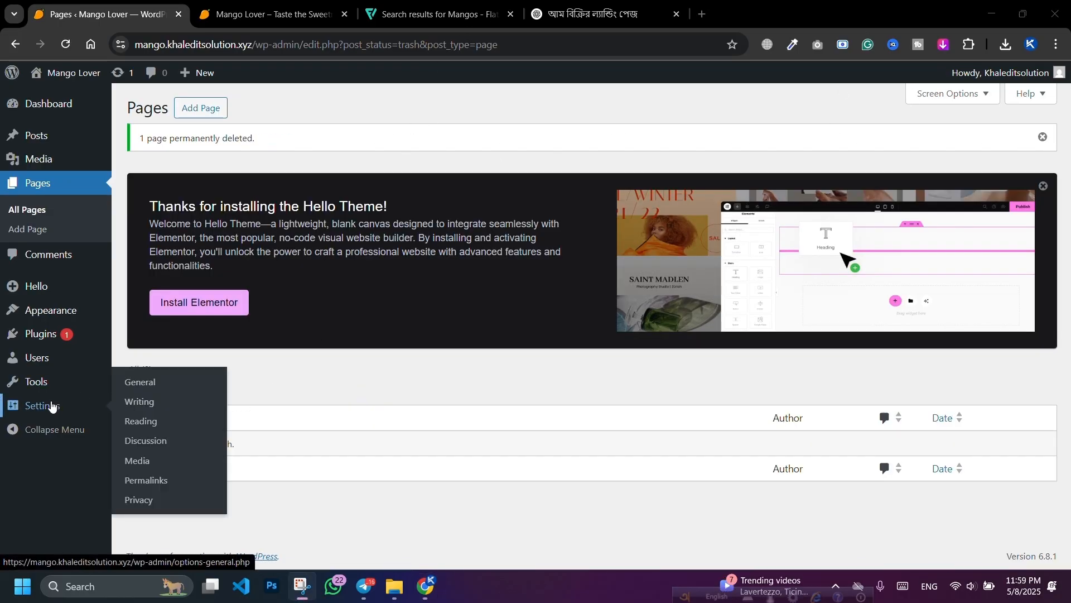
left_click(140, 421)
left_click(142, 400)
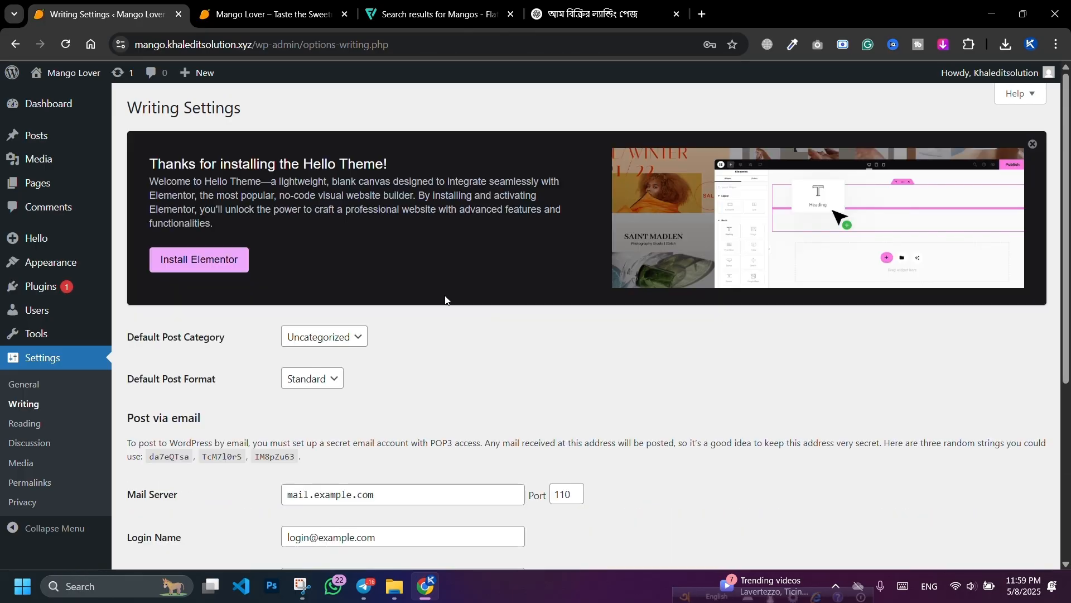
scroll(433, 286, "down", 5)
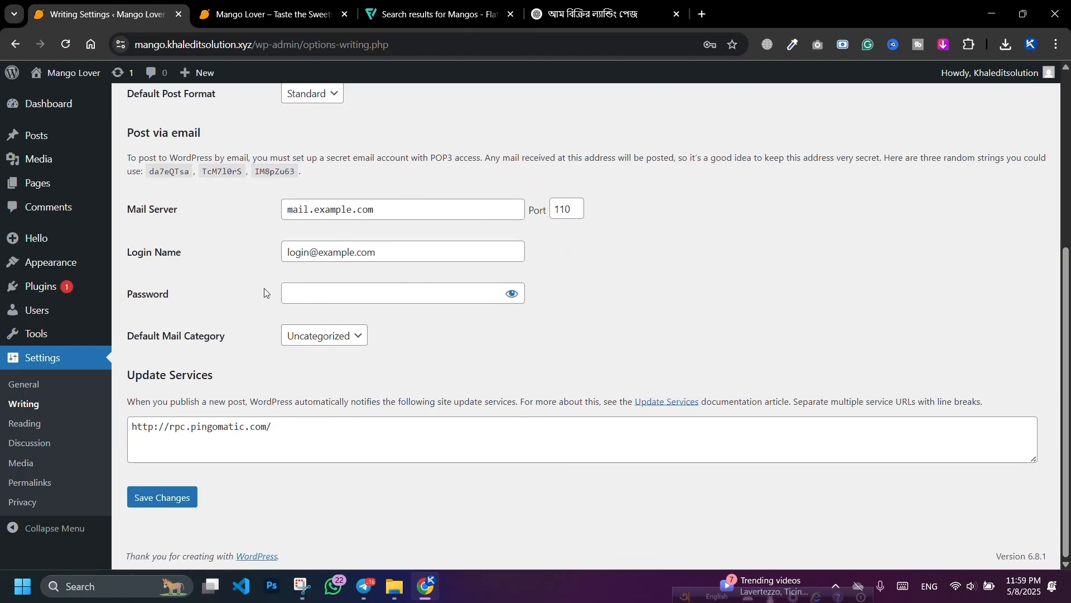
left_click(32, 425)
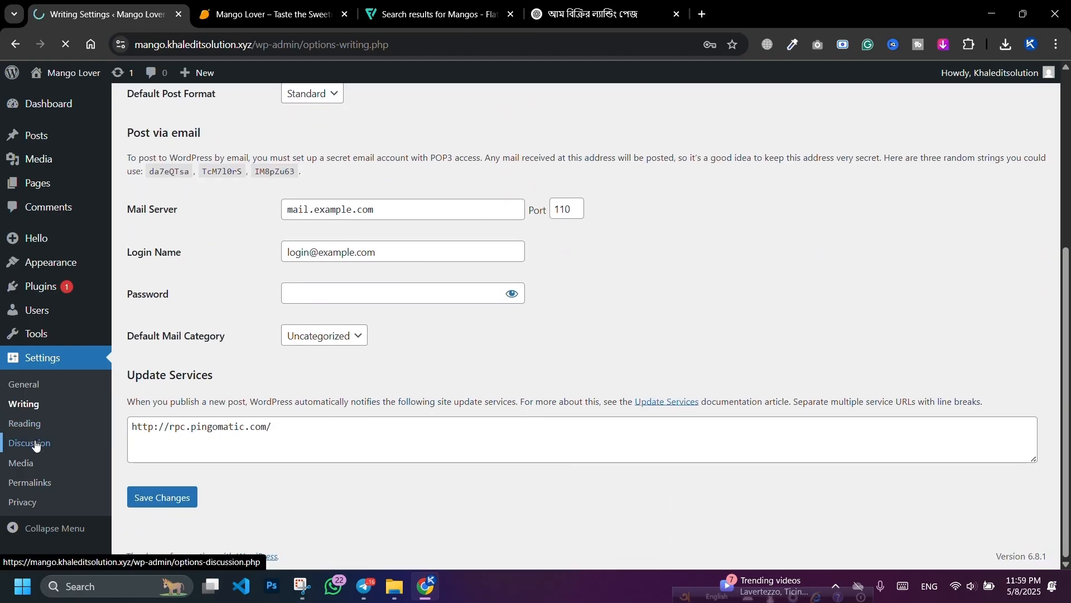
left_click(35, 445)
scroll(354, 411, "down", 12)
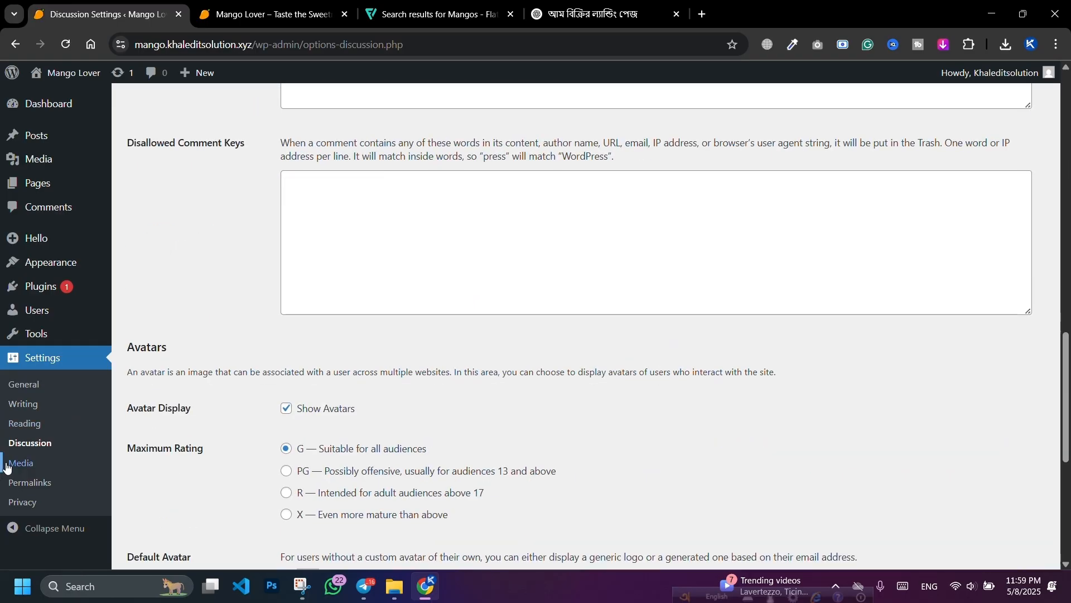
left_click(8, 466)
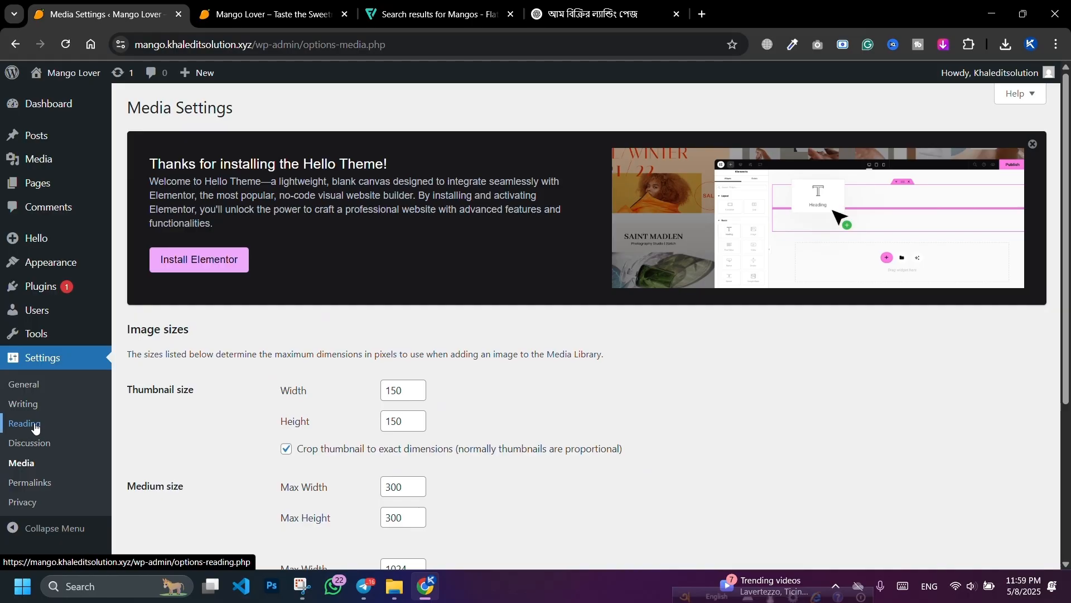
scroll(415, 388, "down", 4)
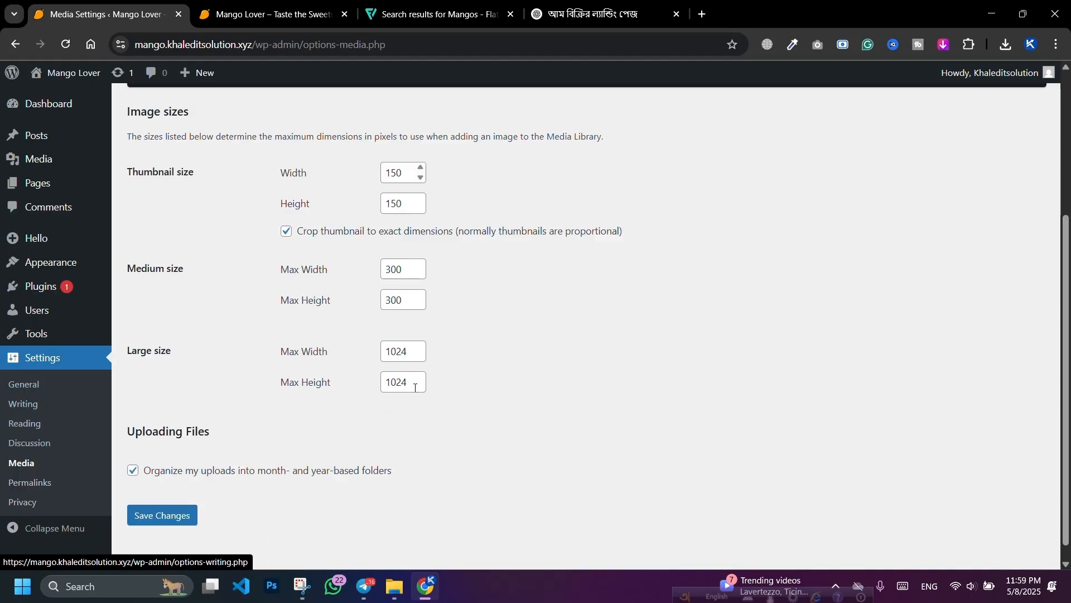
left_click(25, 505)
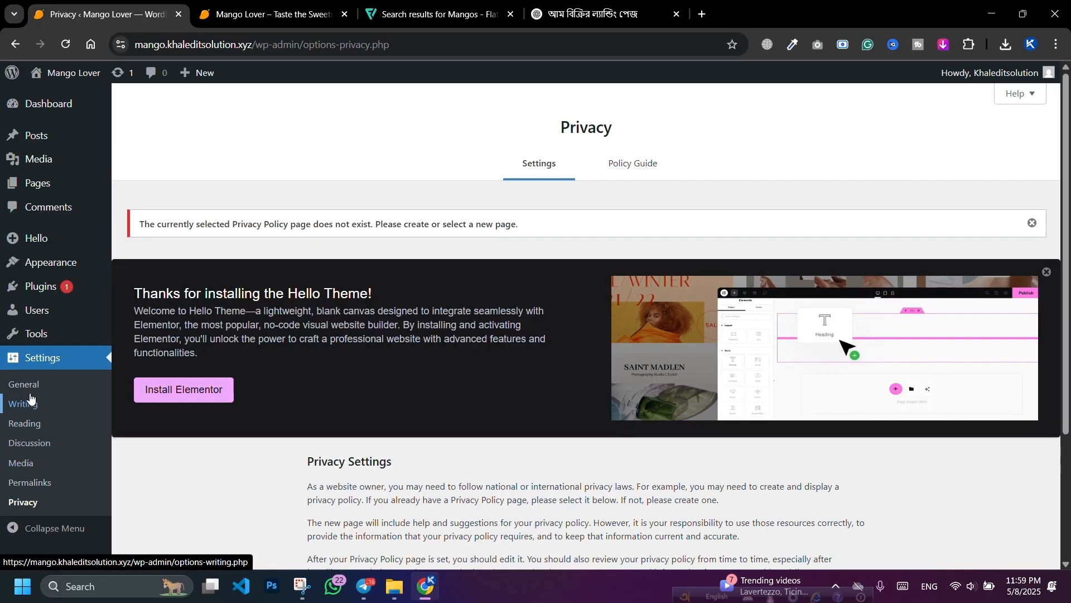
left_click(24, 384)
scroll(490, 411, "down", 10)
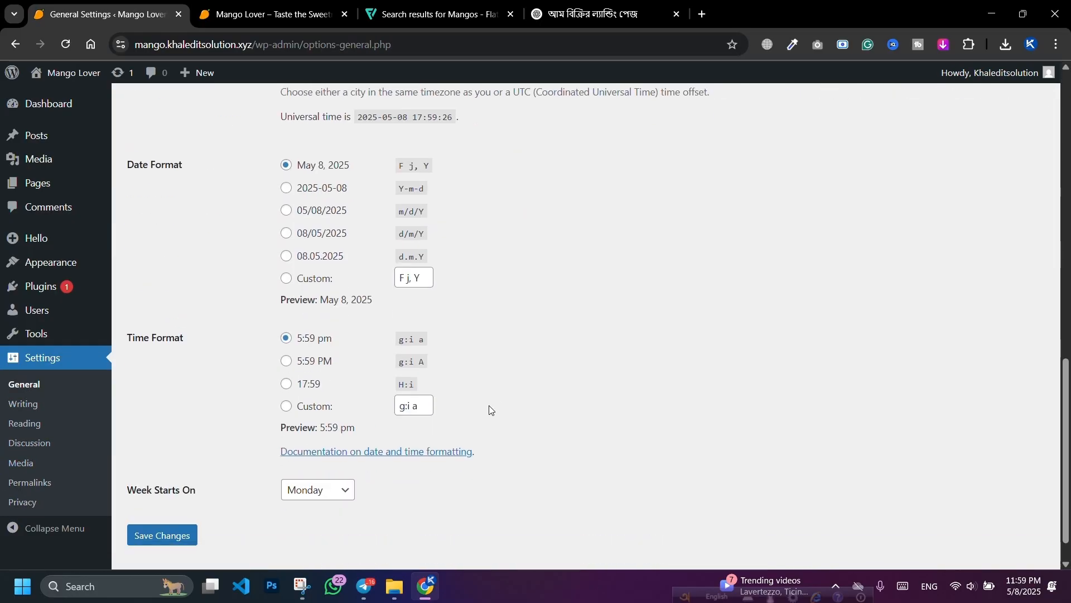
left_click(34, 407)
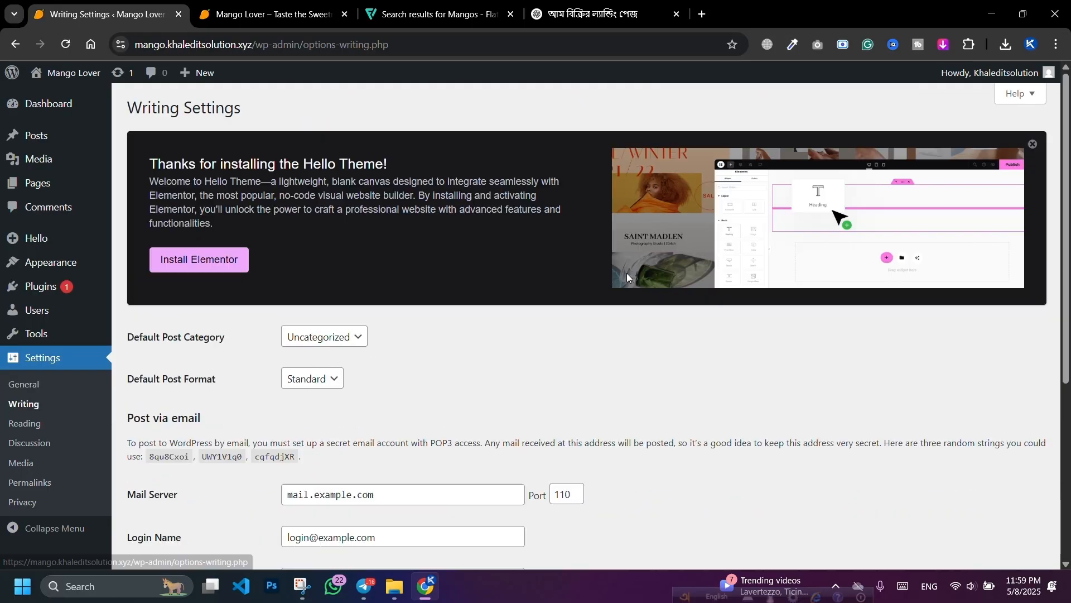
scroll(627, 277, "down", 5)
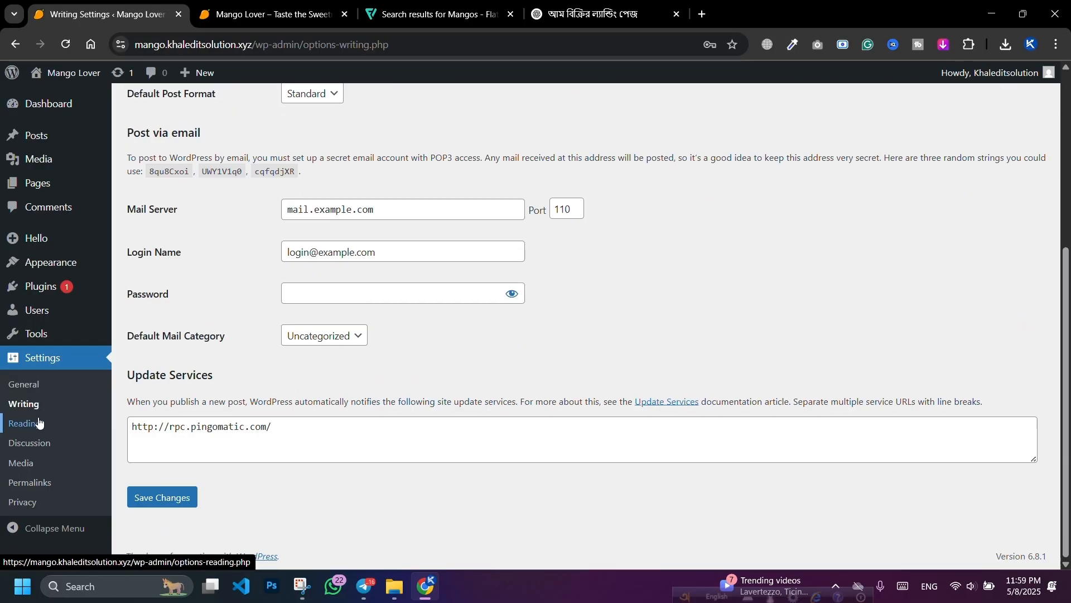
mouse_move(59, 268)
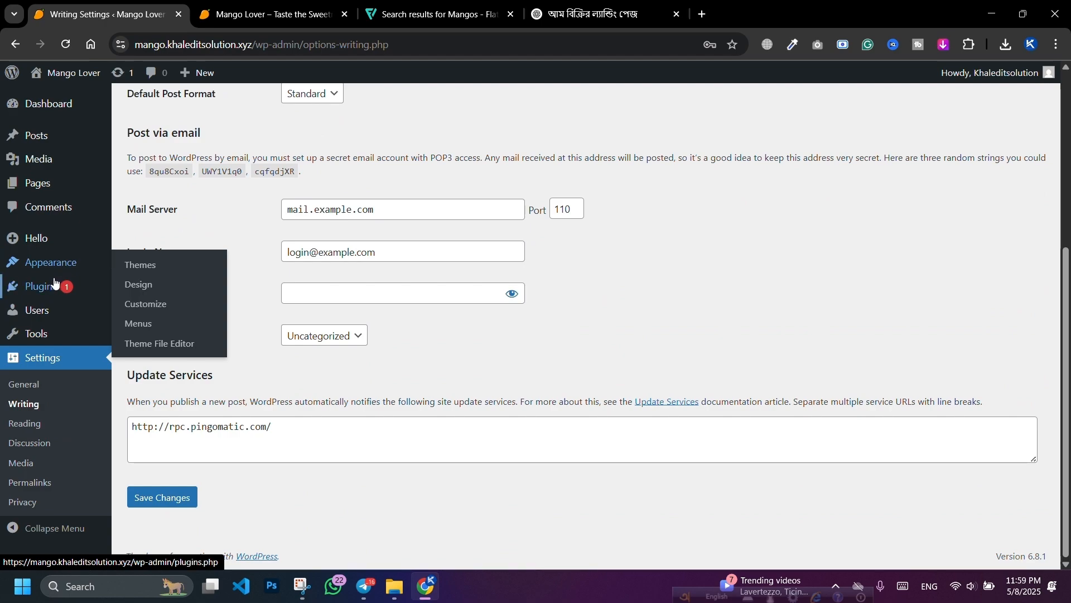
mouse_move(47, 290)
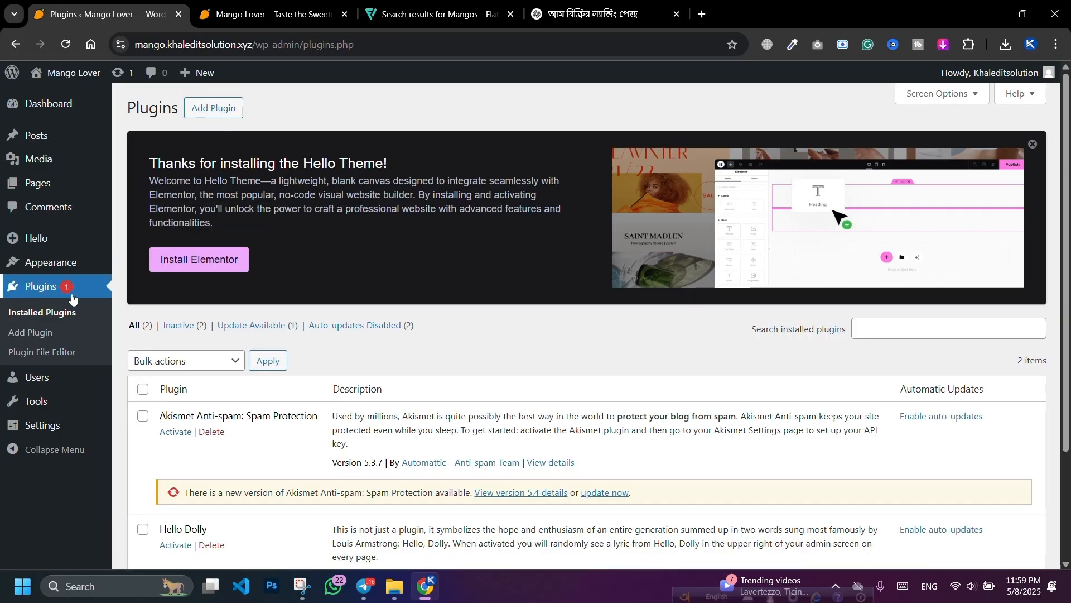
Step: Delete the Akismet and Hello Dolly plugins
scroll(695, 194, "down", 2)
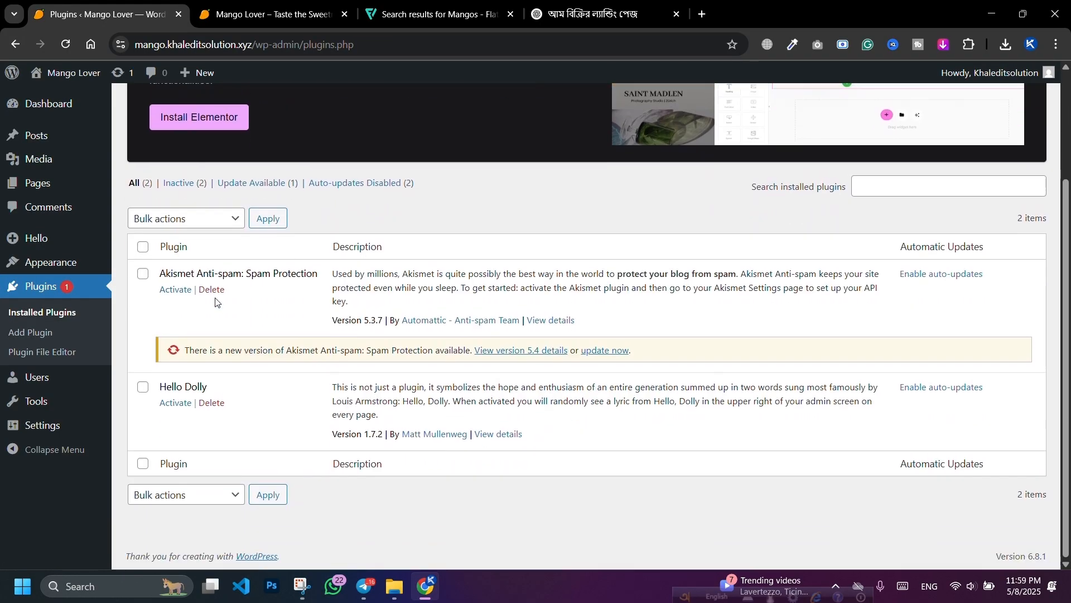
left_click(216, 293)
left_click(611, 152)
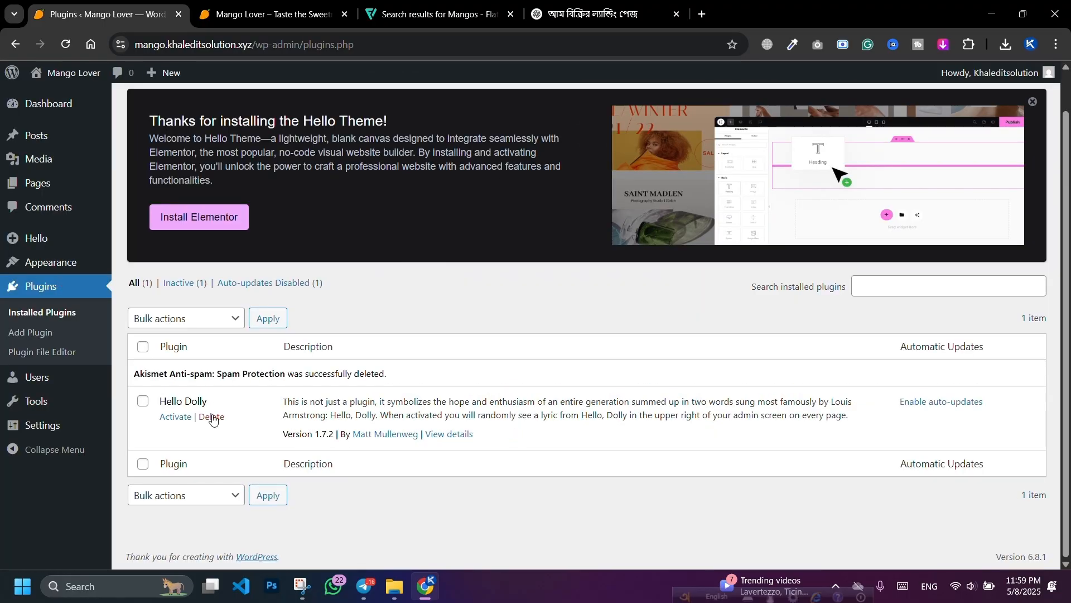
left_click(212, 419)
left_click(587, 132)
Step: Reload the live Mango Lover site to check it, then return to the plugins page
left_click(212, 22)
left_click(67, 46)
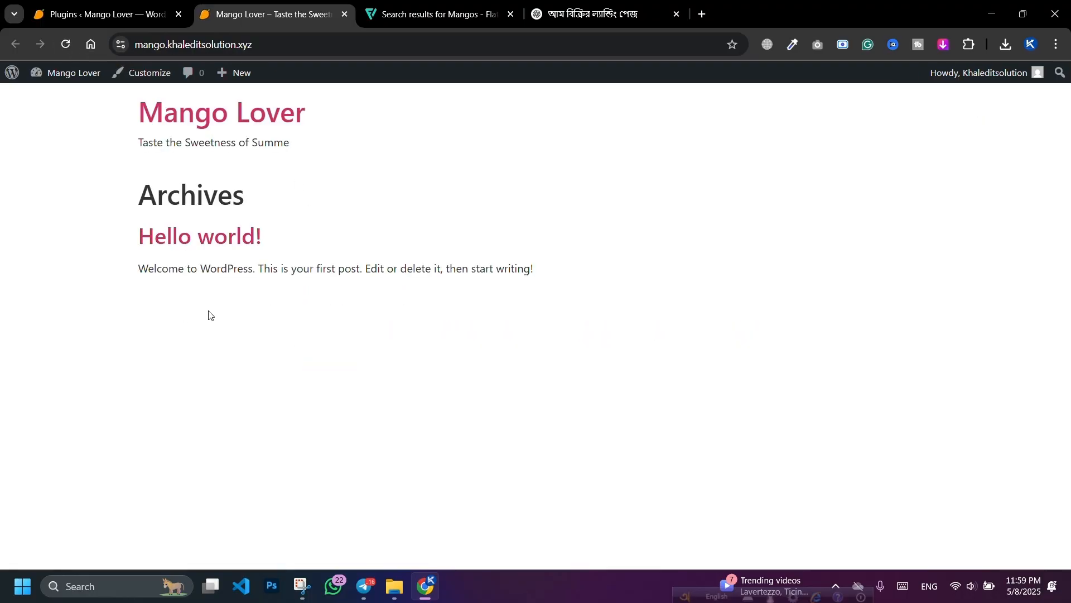
left_click(148, 4)
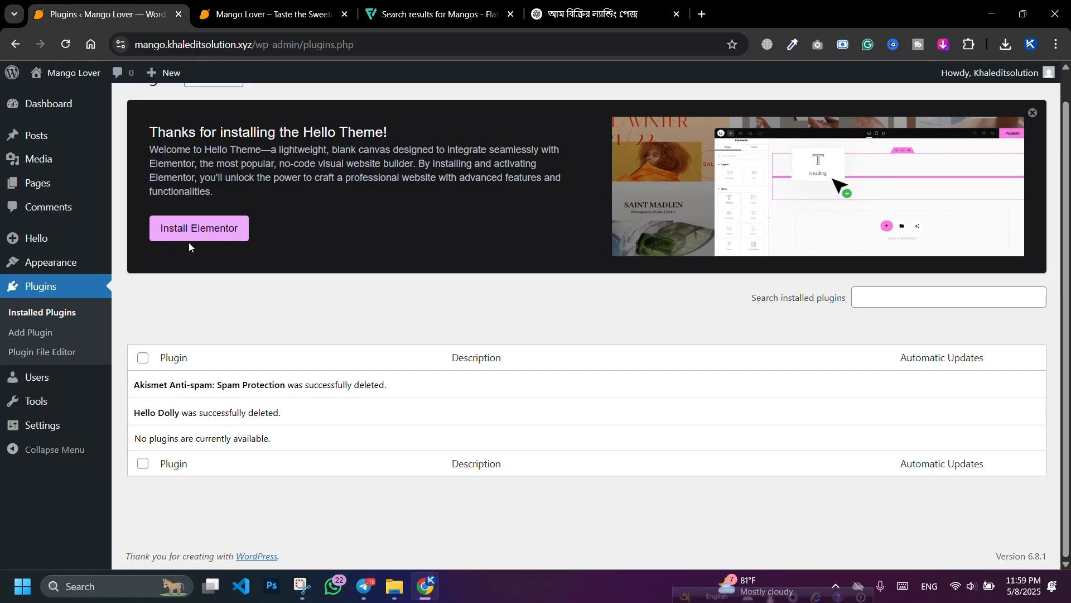
scroll(282, 400, "up", 1)
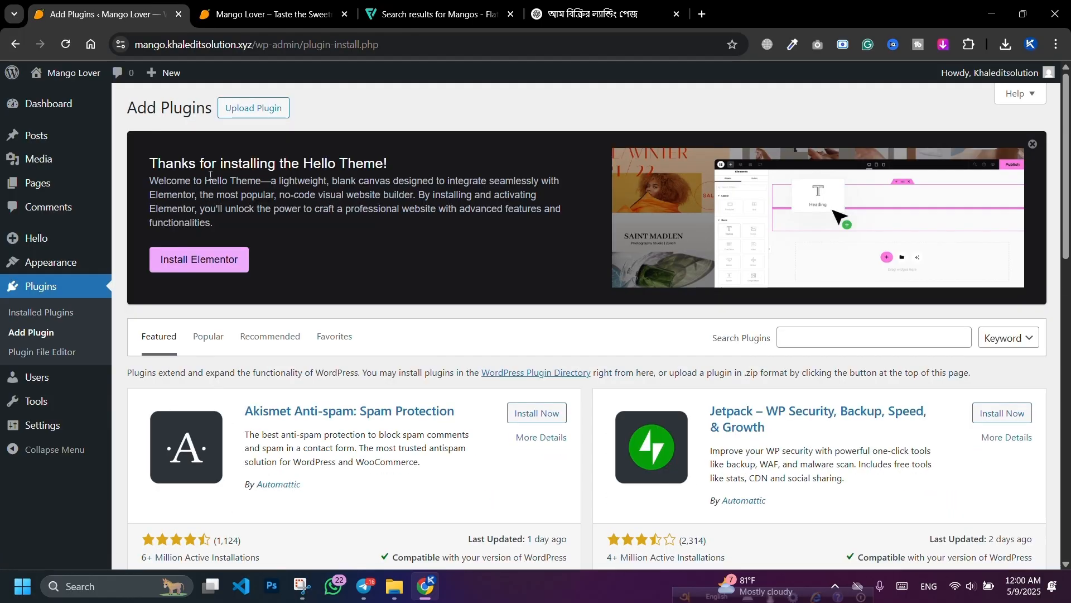
Step: Dismiss the Hello Theme banner and install Elementor from the Popular plugins list
left_click(1026, 147)
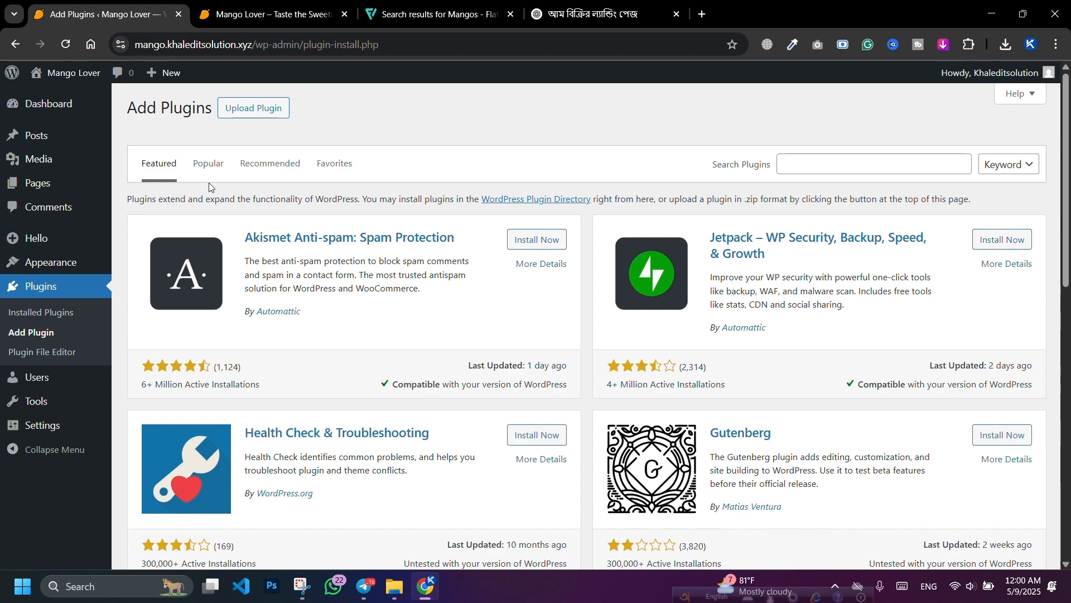
left_click(211, 168)
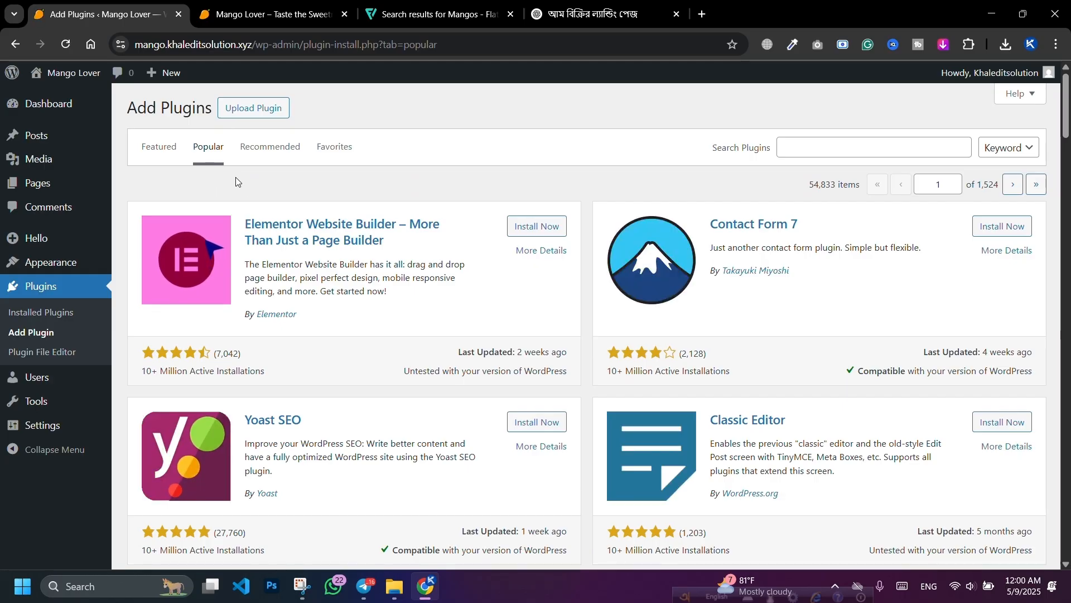
left_click(543, 229)
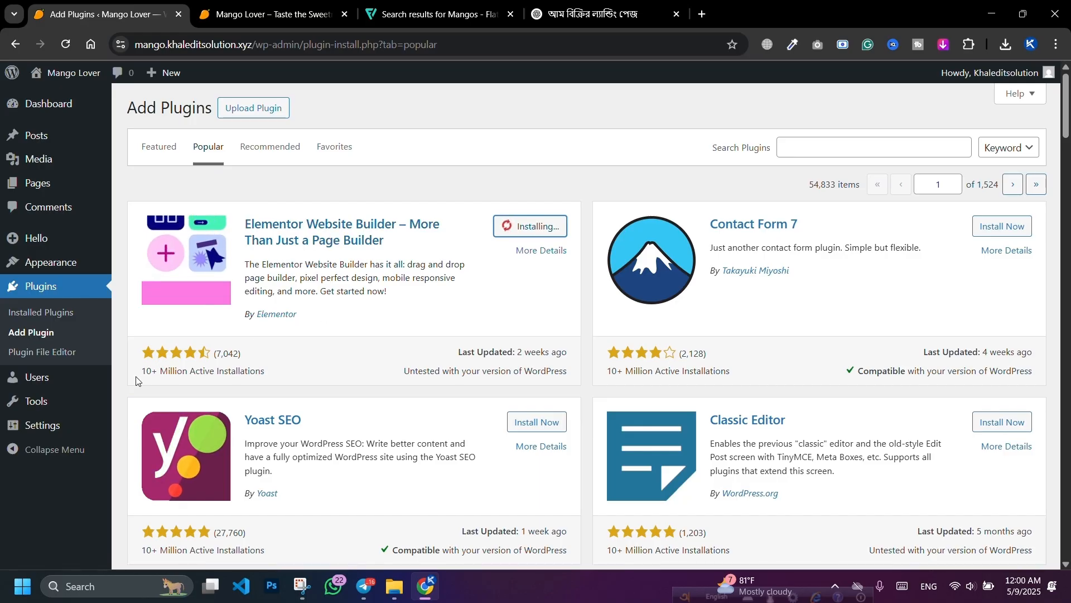
left_click_drag(147, 376, 282, 376)
left_click(283, 377)
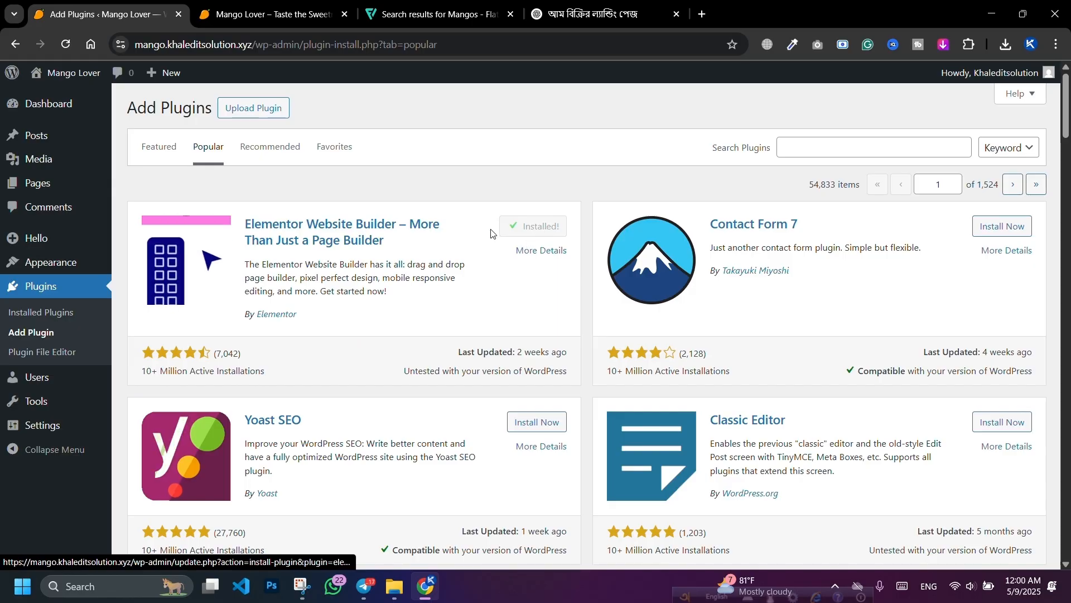
Step: Install WooCommerce from the Popular plugins list
scroll(494, 235, "down", 5)
left_click(533, 326)
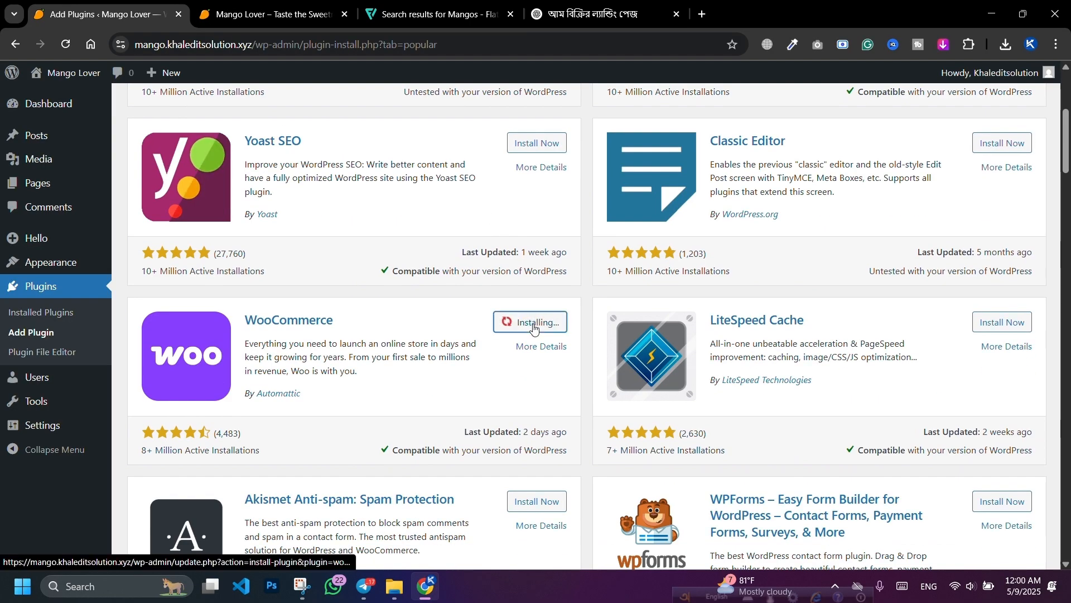
scroll(527, 323, "down", 7)
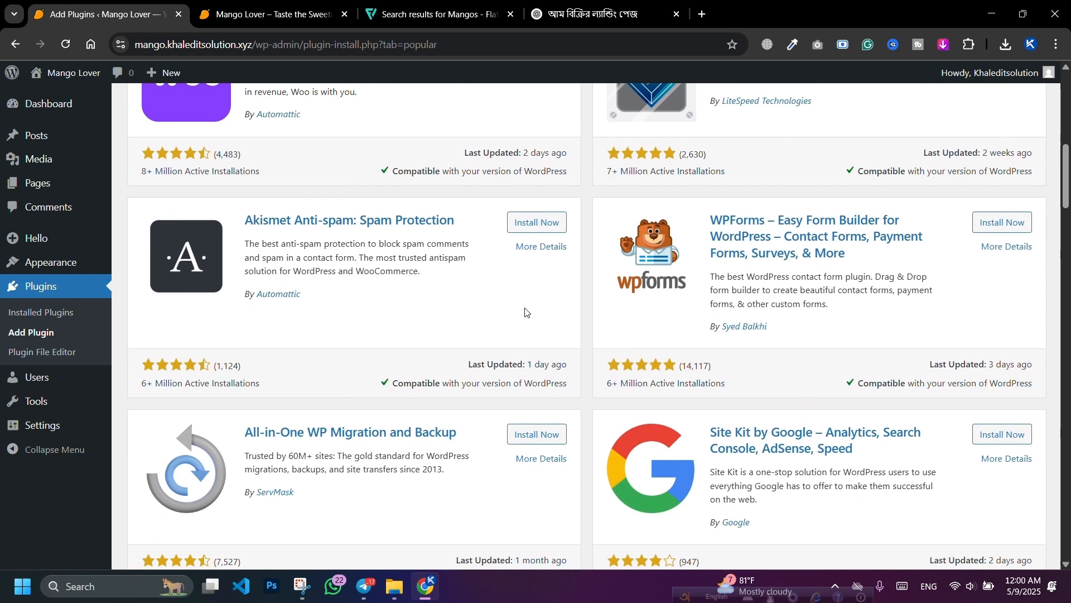
scroll(520, 279, "down", 6)
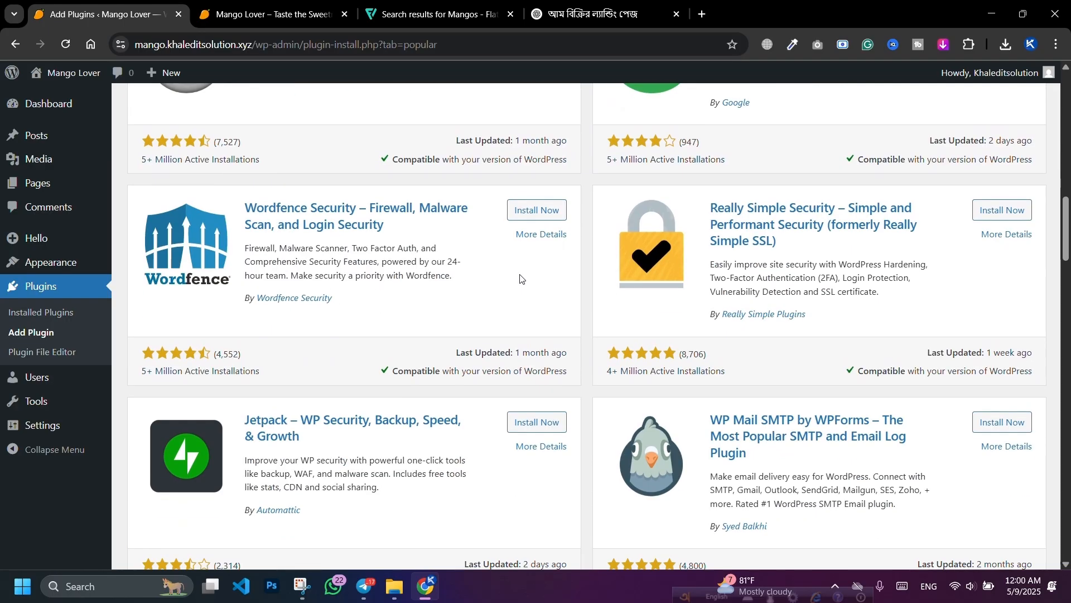
scroll(520, 279, "down", 5)
scroll(518, 279, "down", 10)
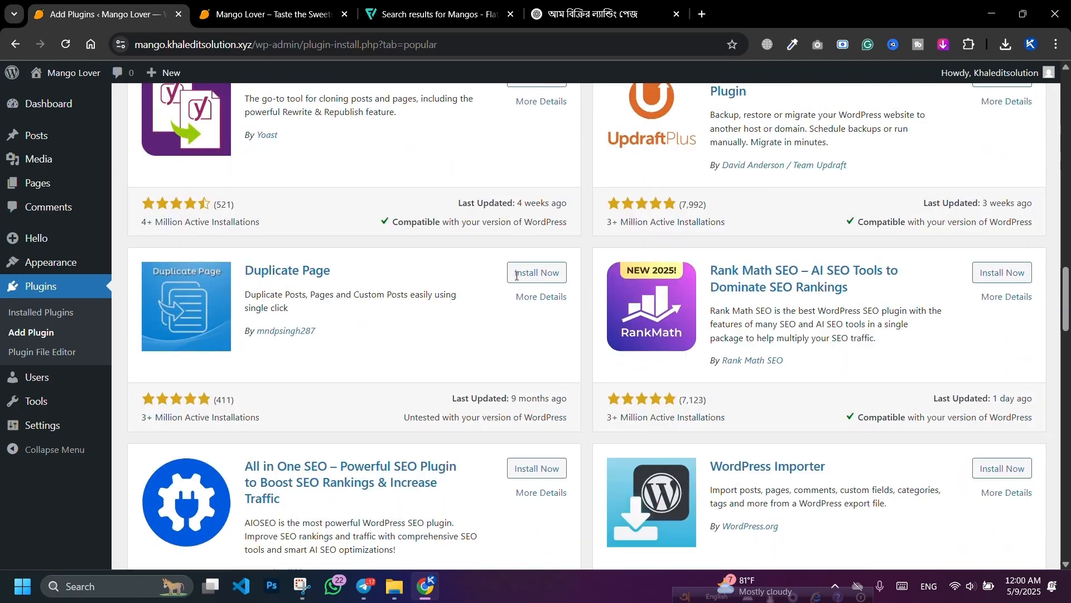
scroll(509, 266, "down", 4)
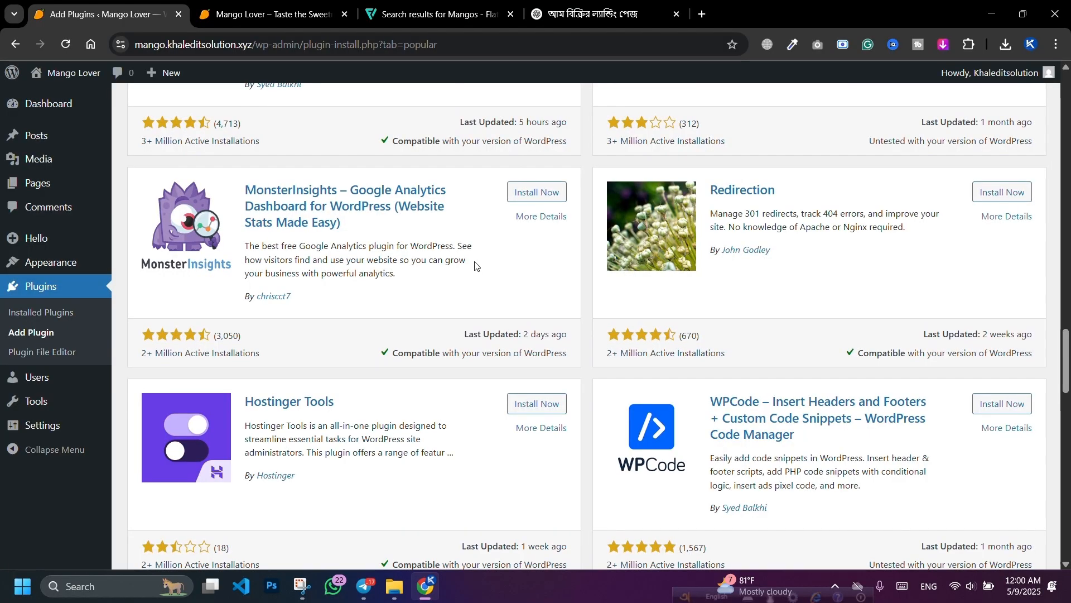
scroll(480, 266, "down", 7)
scroll(391, 256, "up", 20)
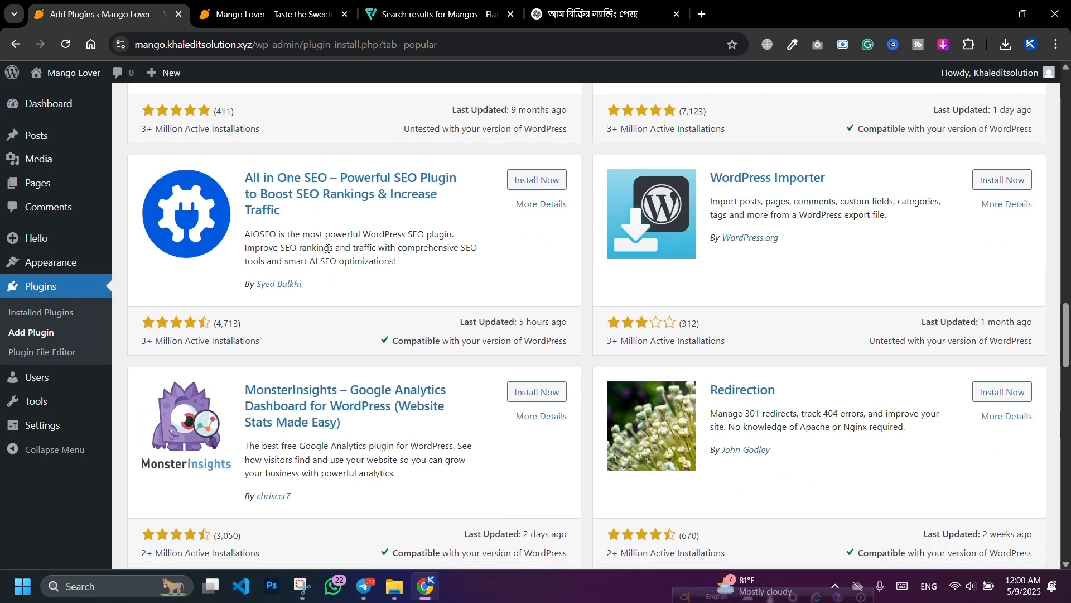
scroll(313, 251, "up", 15)
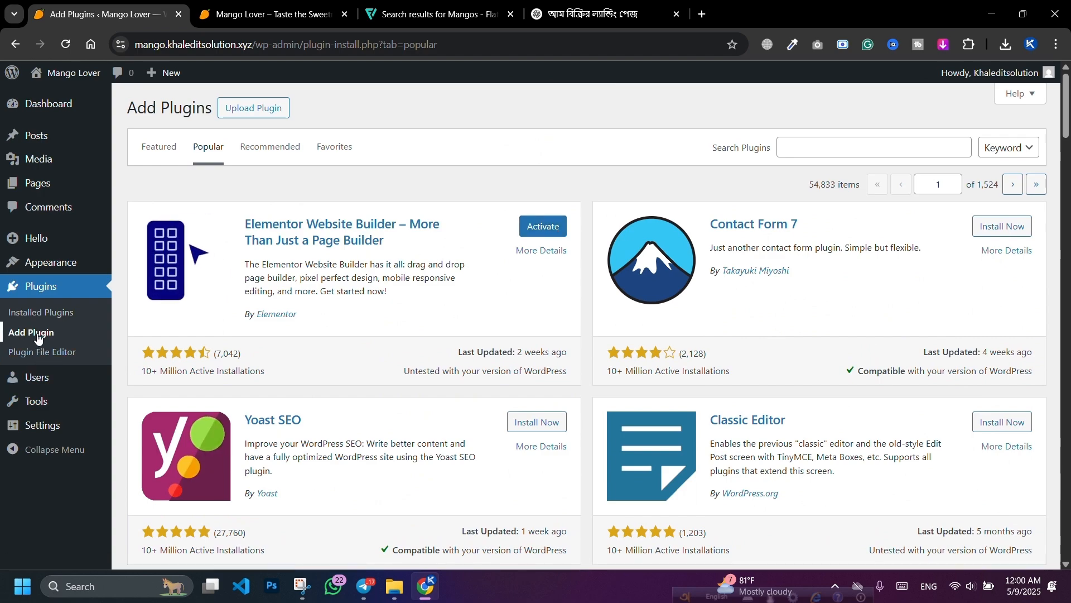
Step: Activate the Elementor plugin and skip its setup, returning to the dashboard
left_click(42, 316)
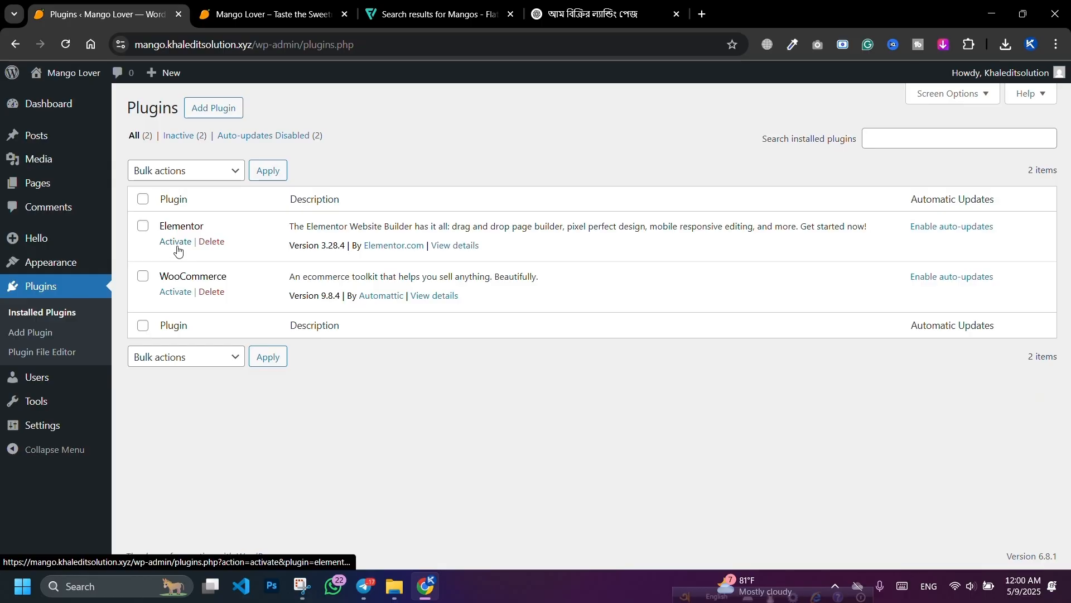
left_click(177, 242)
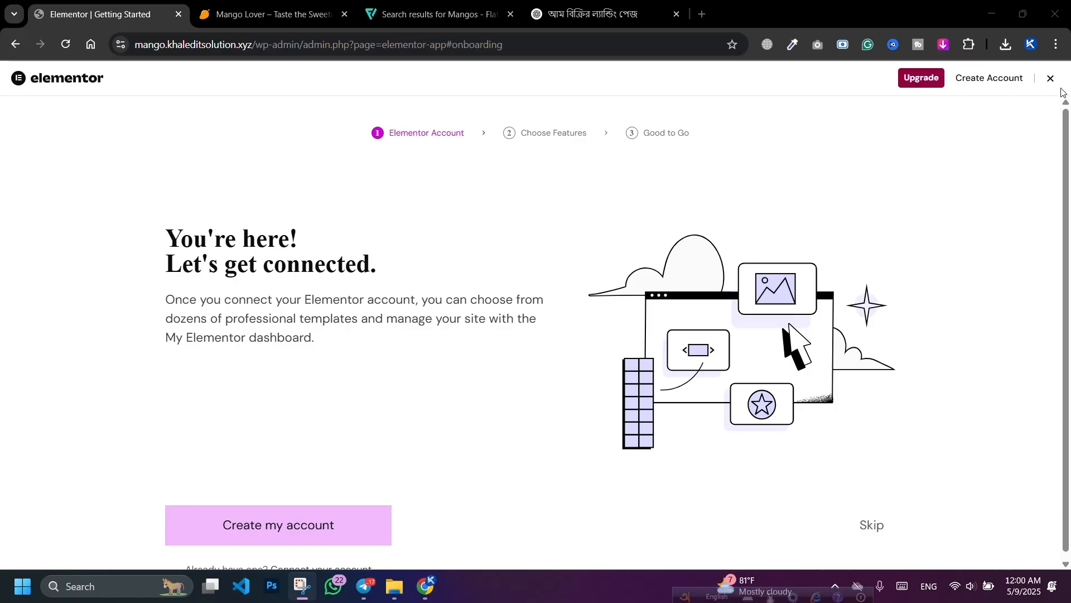
left_click(1051, 80)
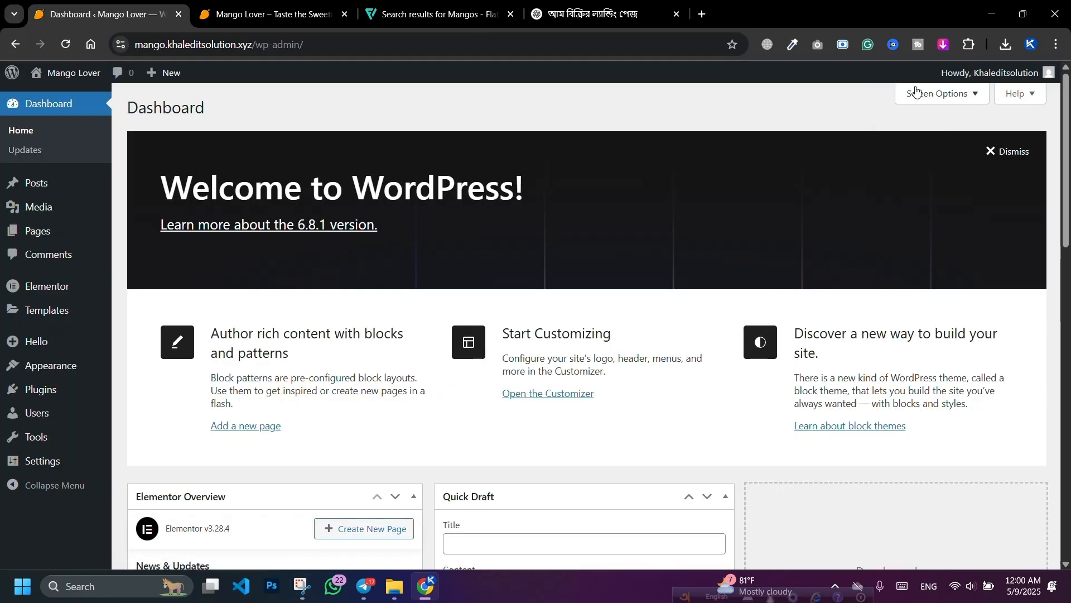
Step: Hide the Elementor Overview, Quick Draft, WordPress Events and News, and Welcome dashboard boxes
left_click(929, 99)
left_click(207, 175)
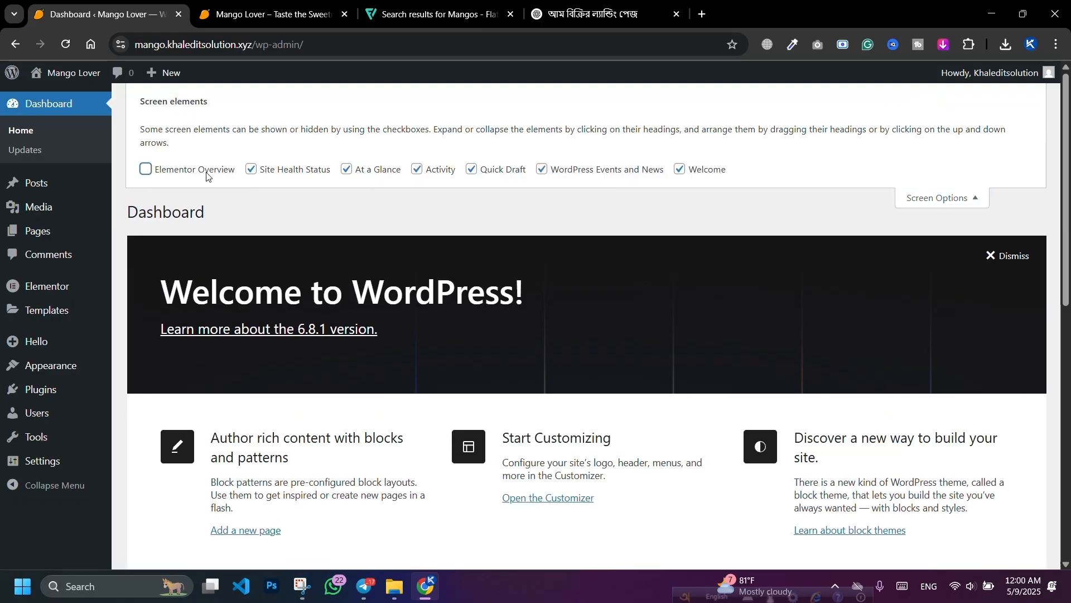
left_click(518, 171)
left_click(544, 170)
left_click(692, 170)
left_click(968, 183)
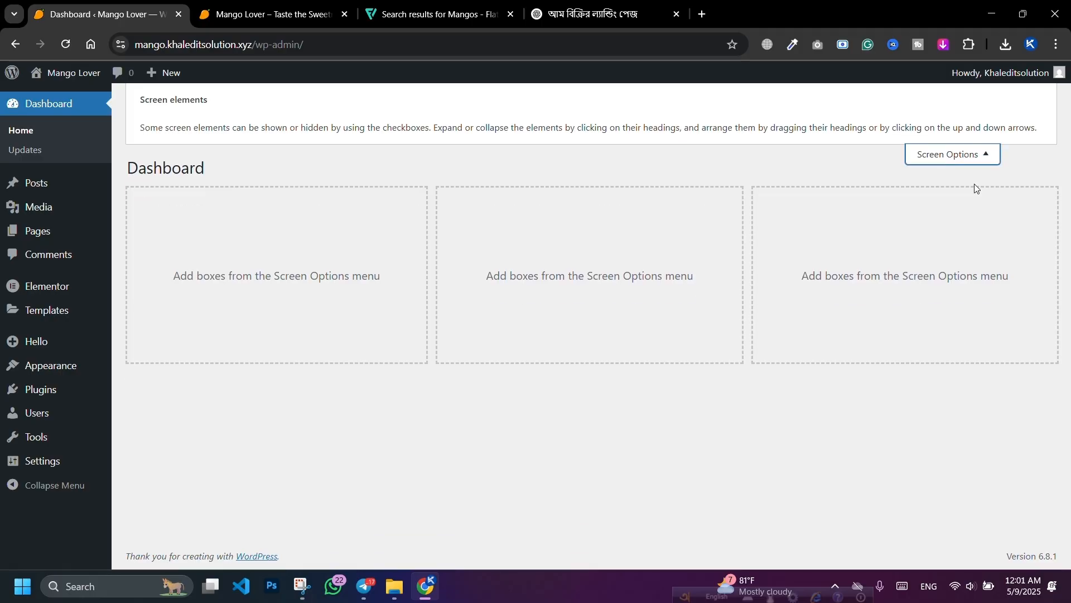
mouse_move(40, 393)
left_click(165, 396)
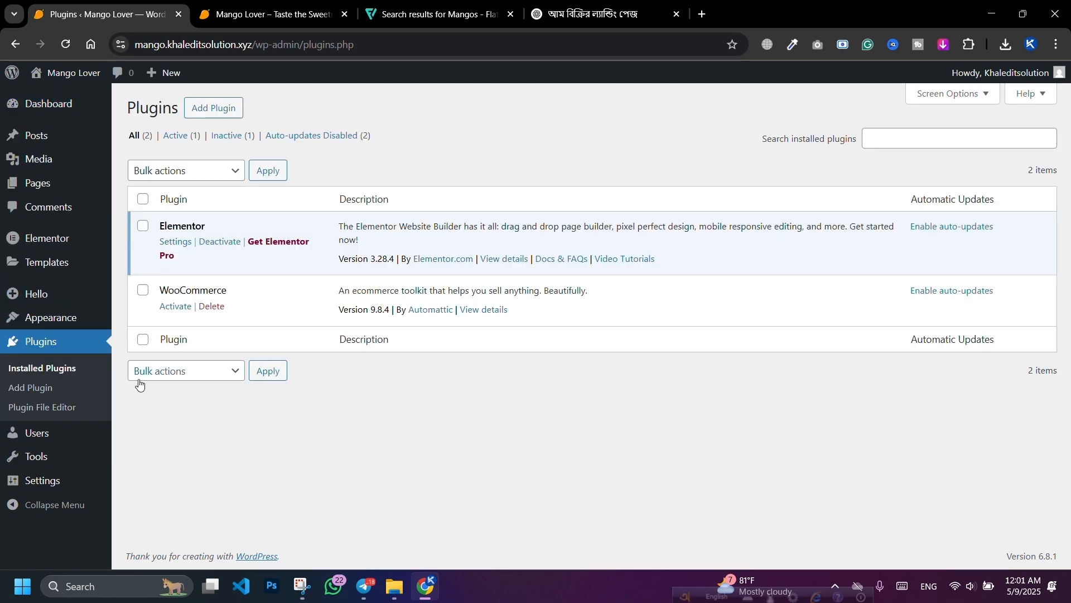
Step: Activate WooCommerce and start store setup as a business that is just starting
left_click(176, 308)
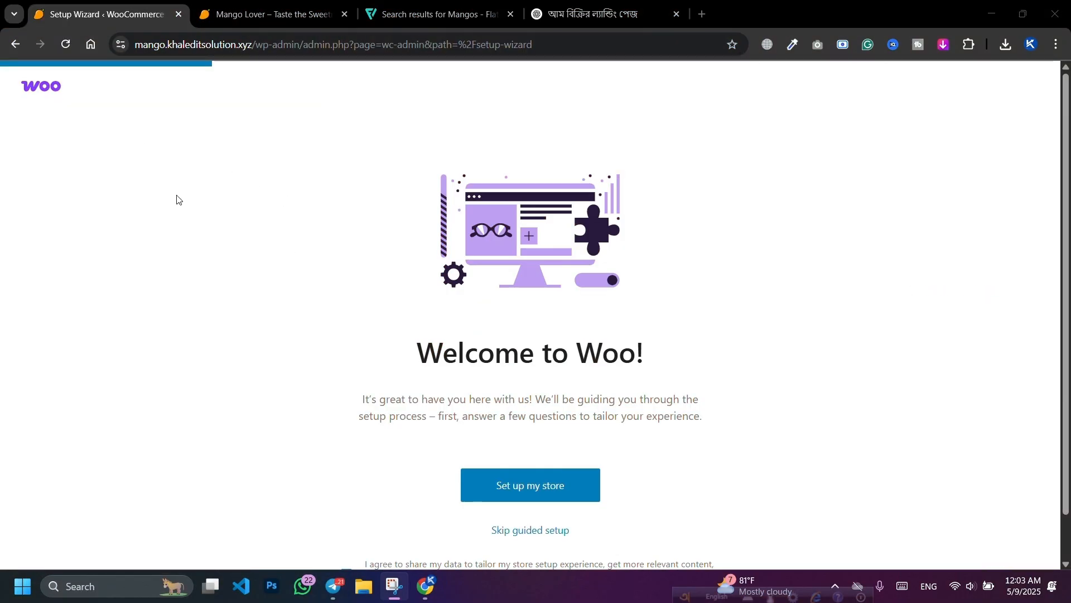
scroll(436, 269, "down", 1)
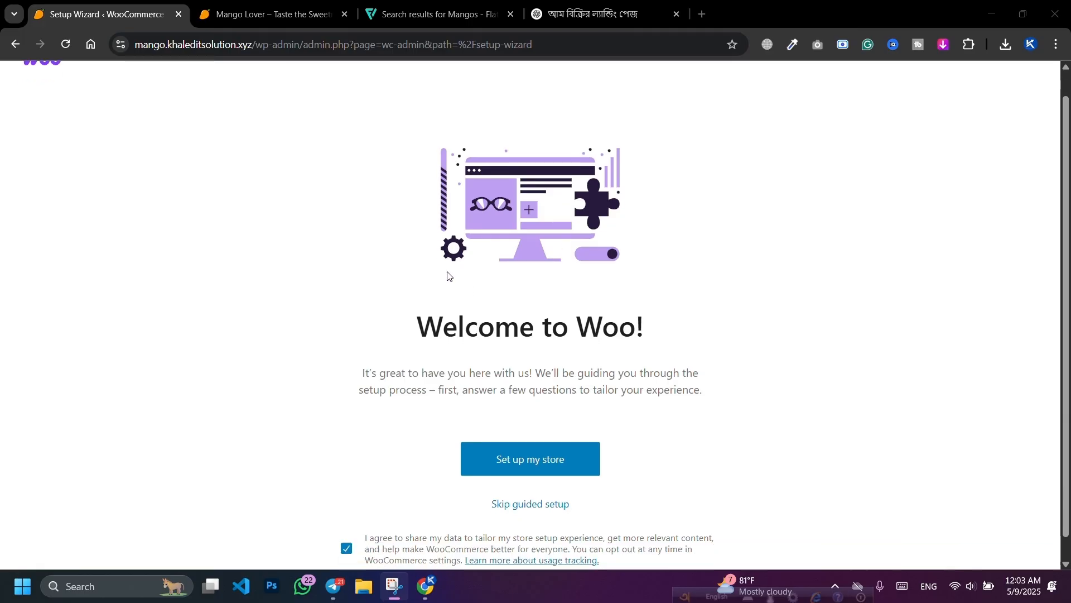
left_click(522, 445)
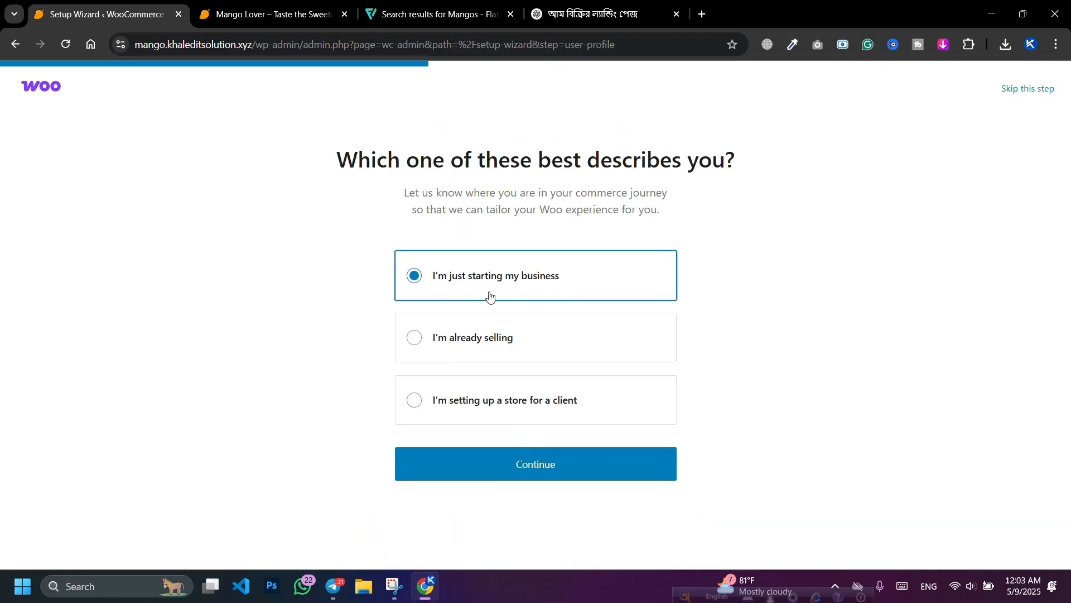
left_click(557, 473)
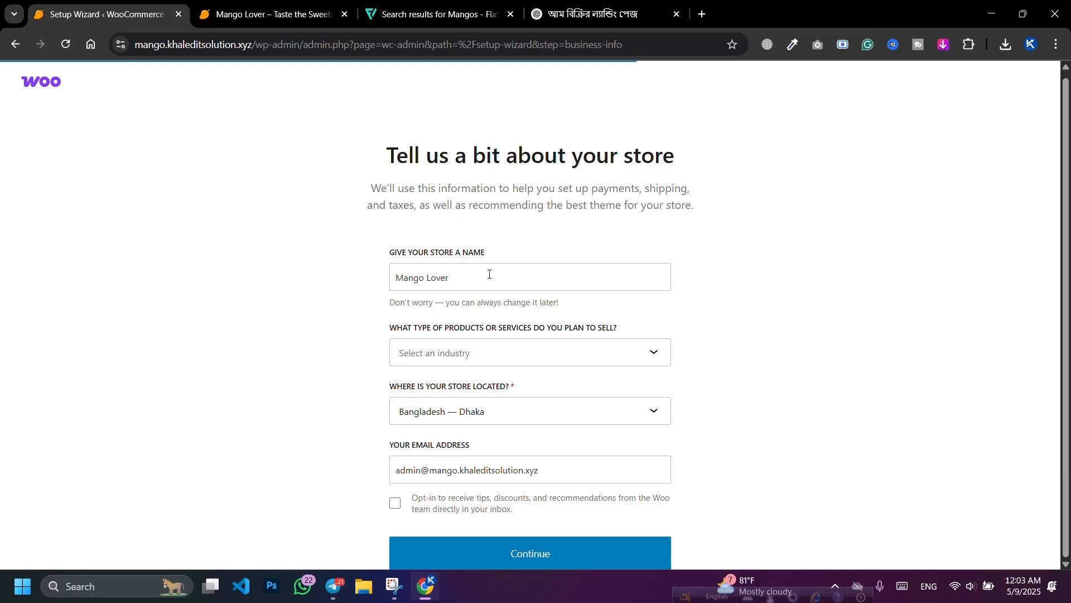
Step: Set the store's industry to Food and drink
left_click(473, 354)
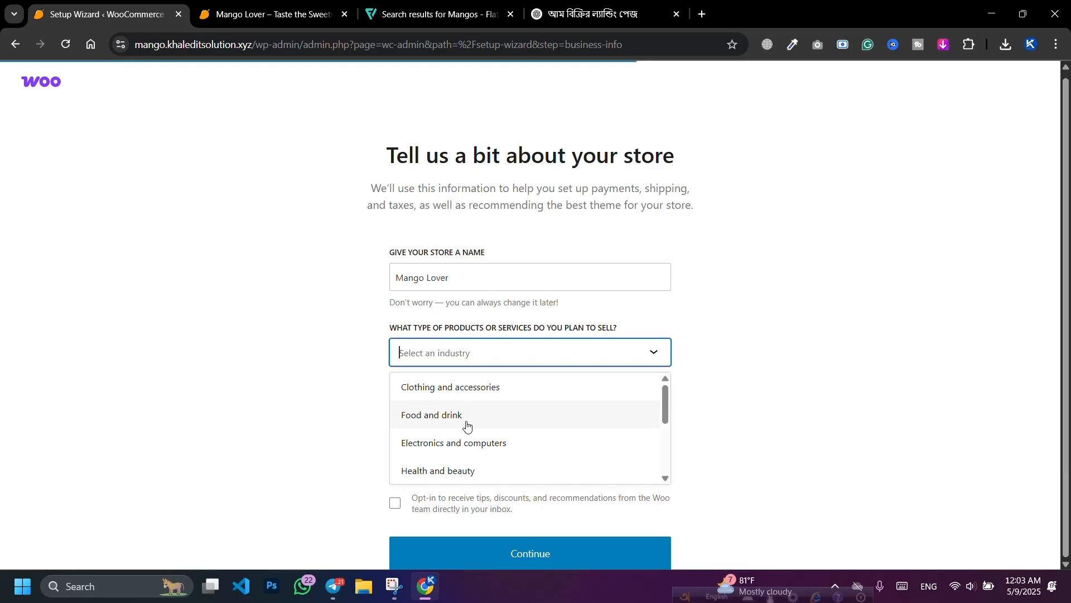
scroll(472, 452, "down", 3)
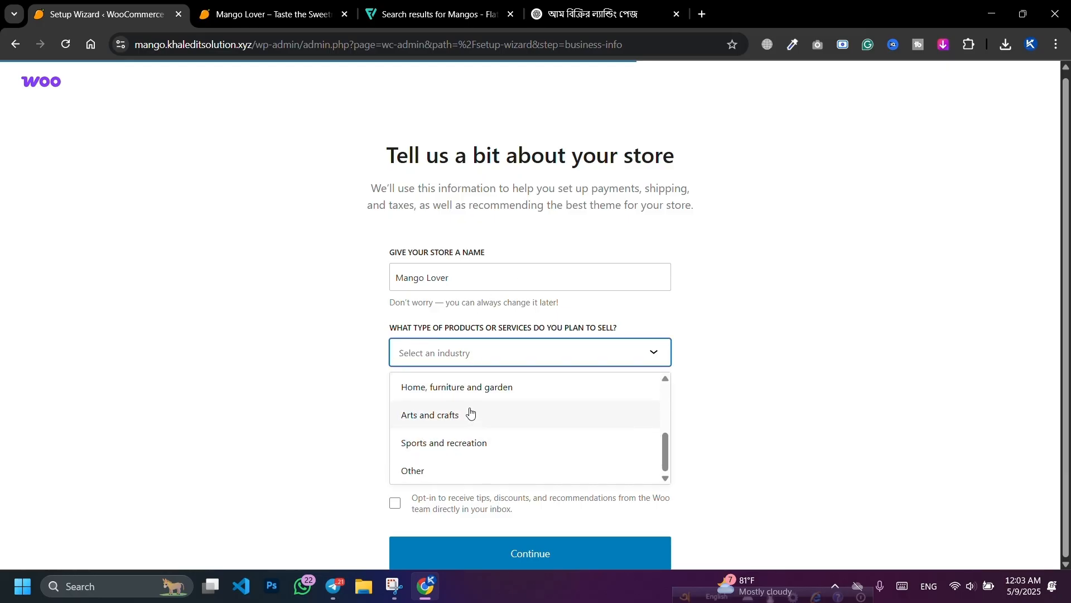
scroll(462, 444, "up", 1)
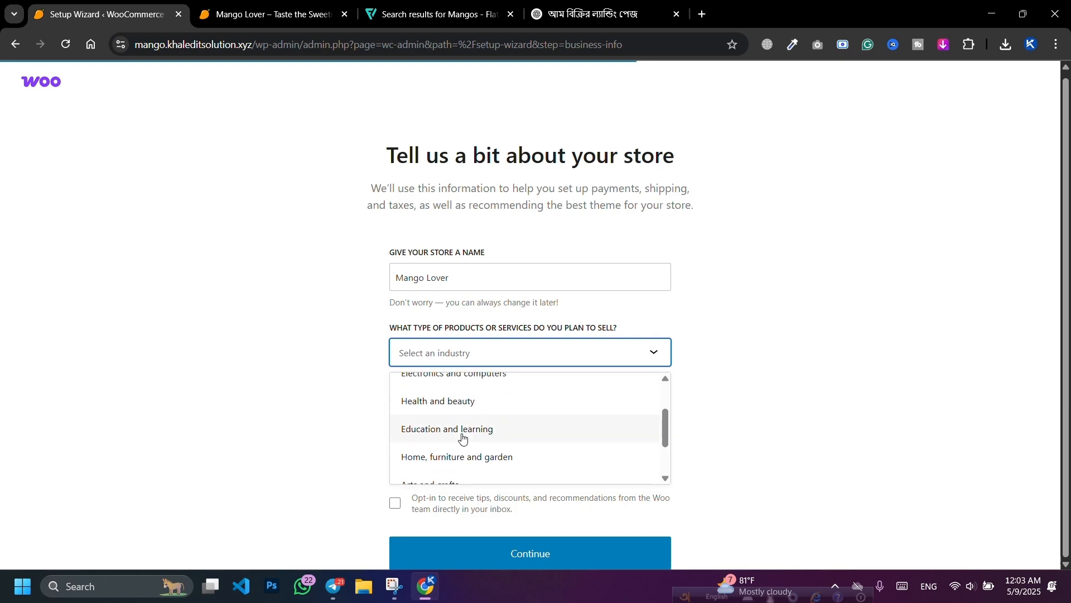
scroll(472, 412, "up", 1)
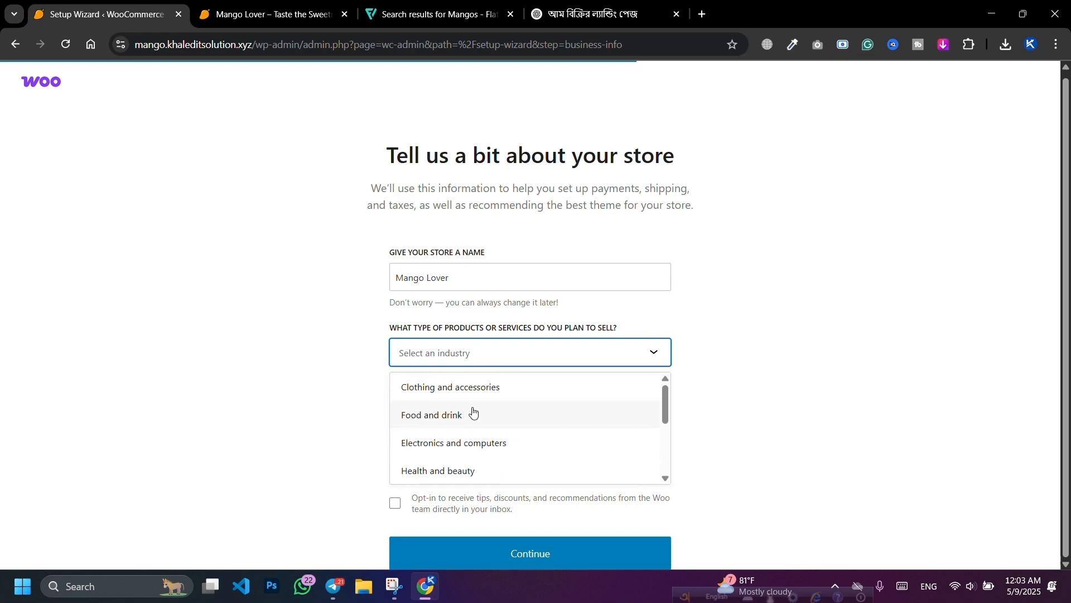
left_click(457, 417)
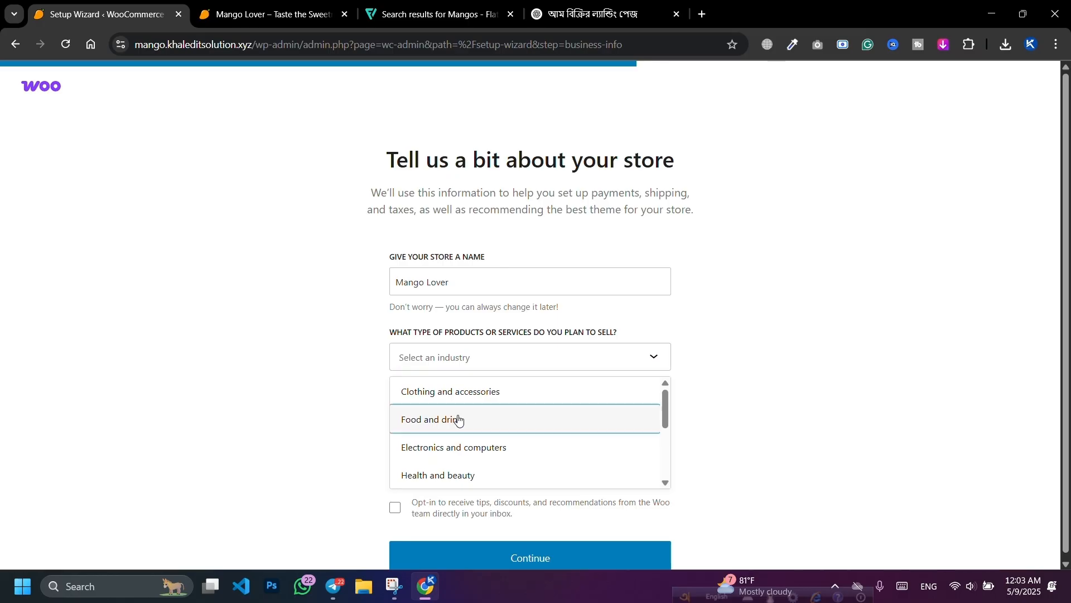
left_click(412, 363)
scroll(469, 442, "down", 1)
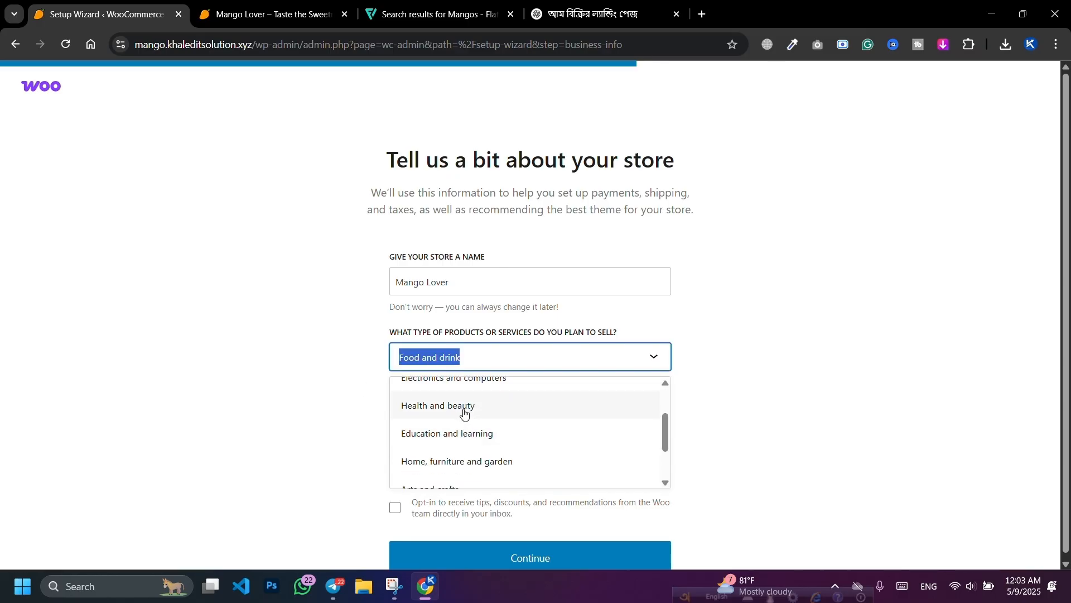
scroll(454, 436, "down", 1)
scroll(447, 442, "up", 2)
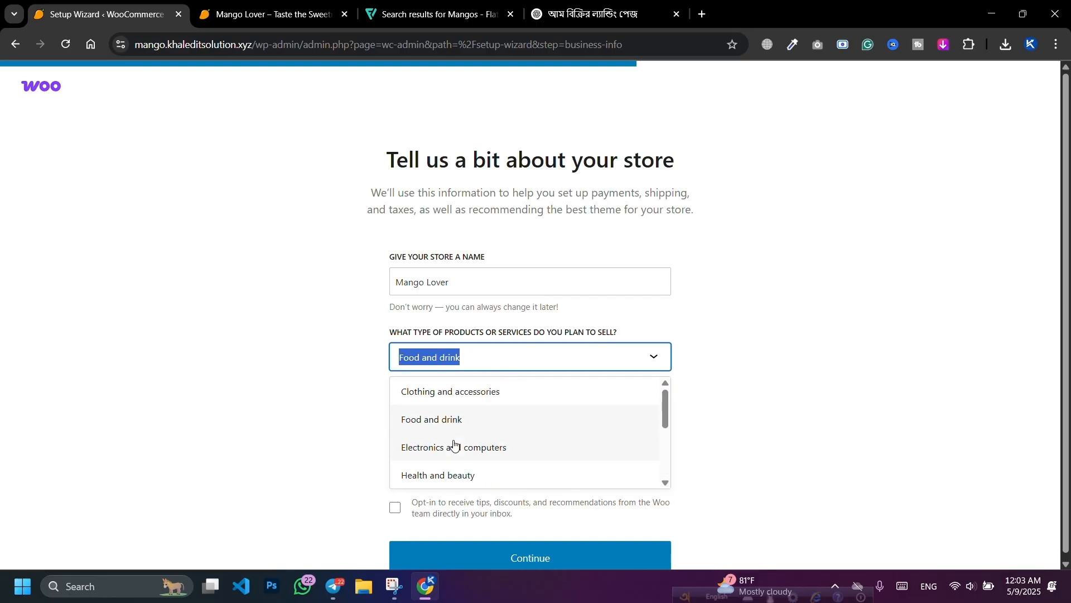
left_click(455, 427)
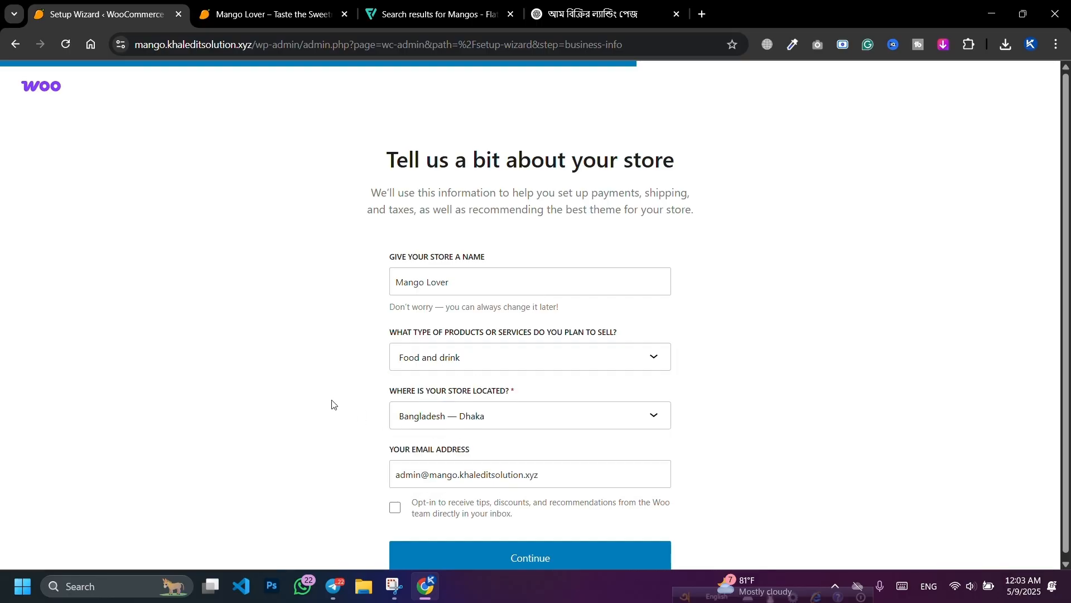
scroll(334, 405, "down", 1)
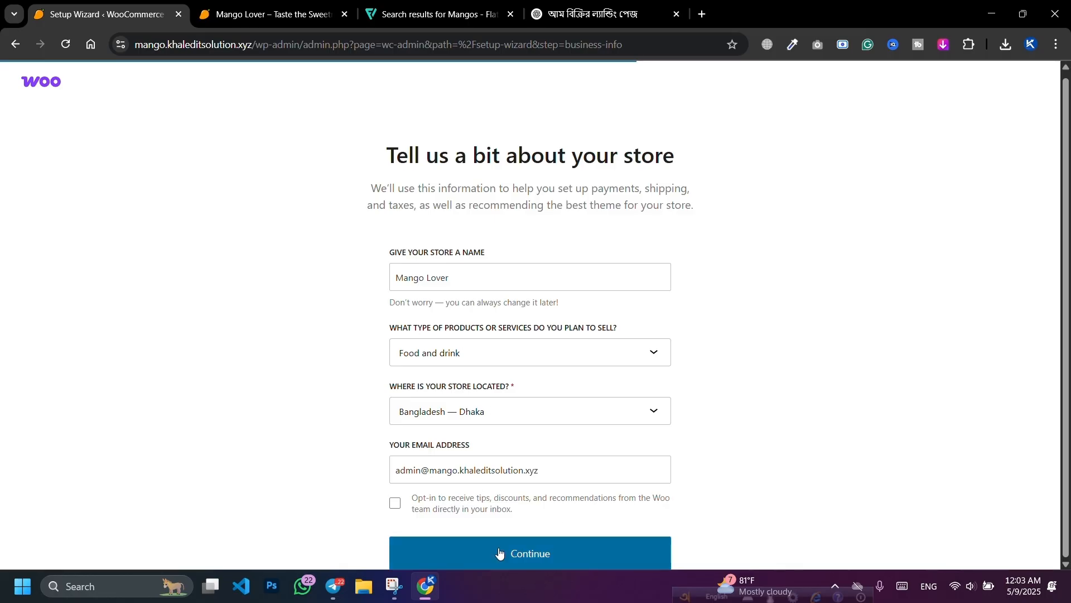
Step: Finish setup with PayPal, Facebook, Google, MailPoet and Jetpack add-ons all unticked
left_click(545, 557)
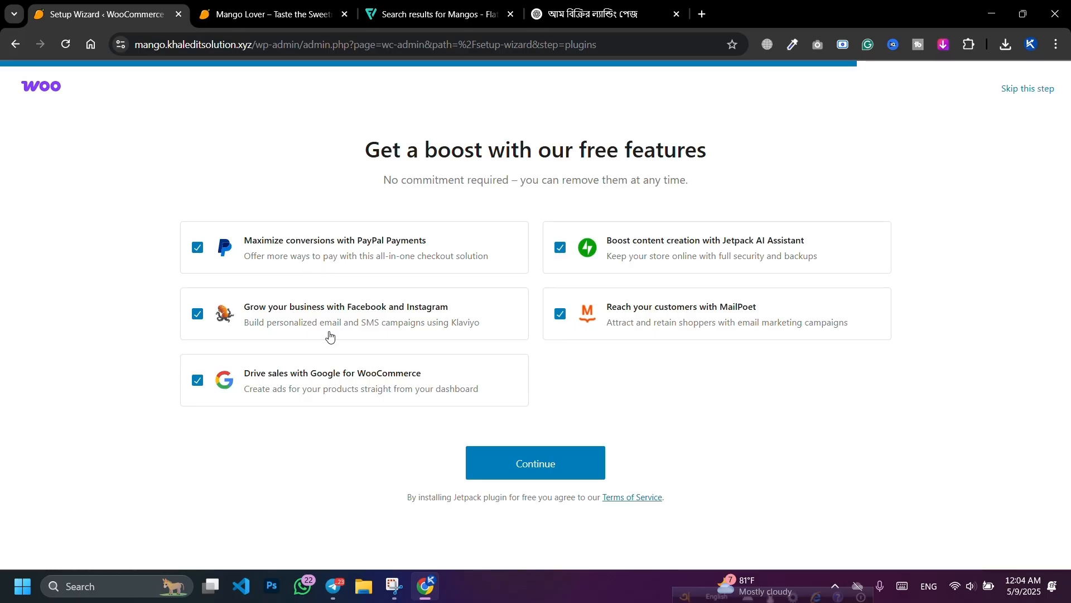
left_click(324, 257)
left_click(317, 316)
left_click(307, 377)
left_click(665, 328)
left_click(676, 257)
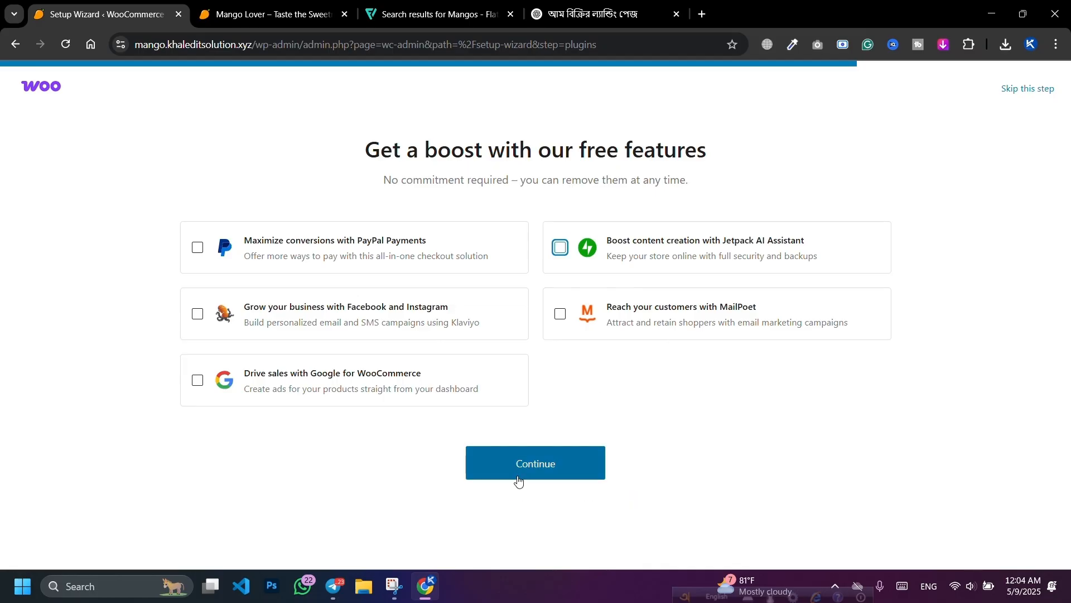
left_click(520, 470)
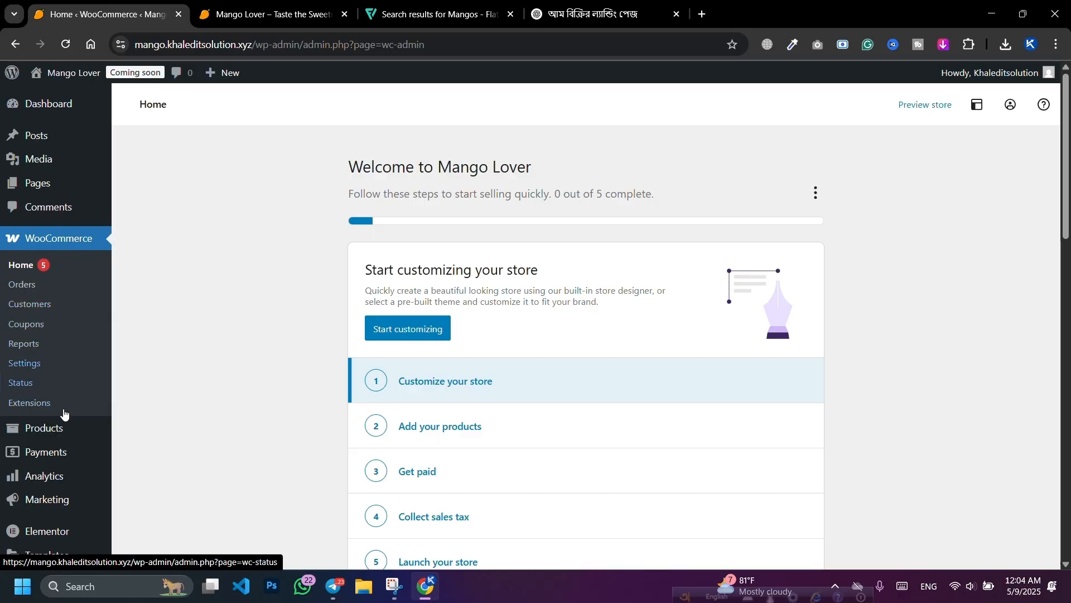
scroll(34, 390, "down", 3)
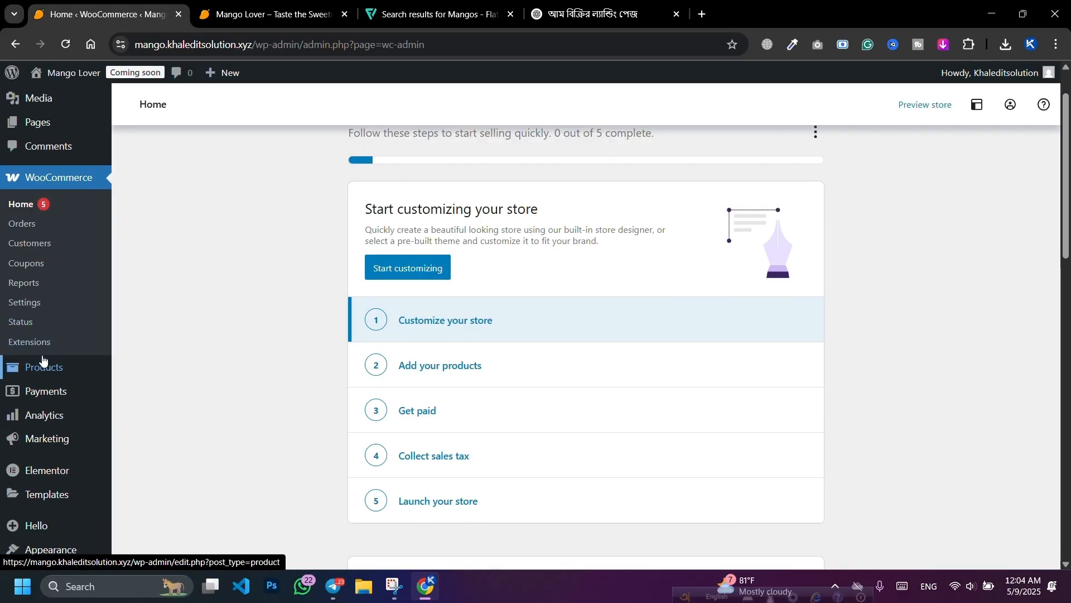
scroll(41, 359, "up", 3)
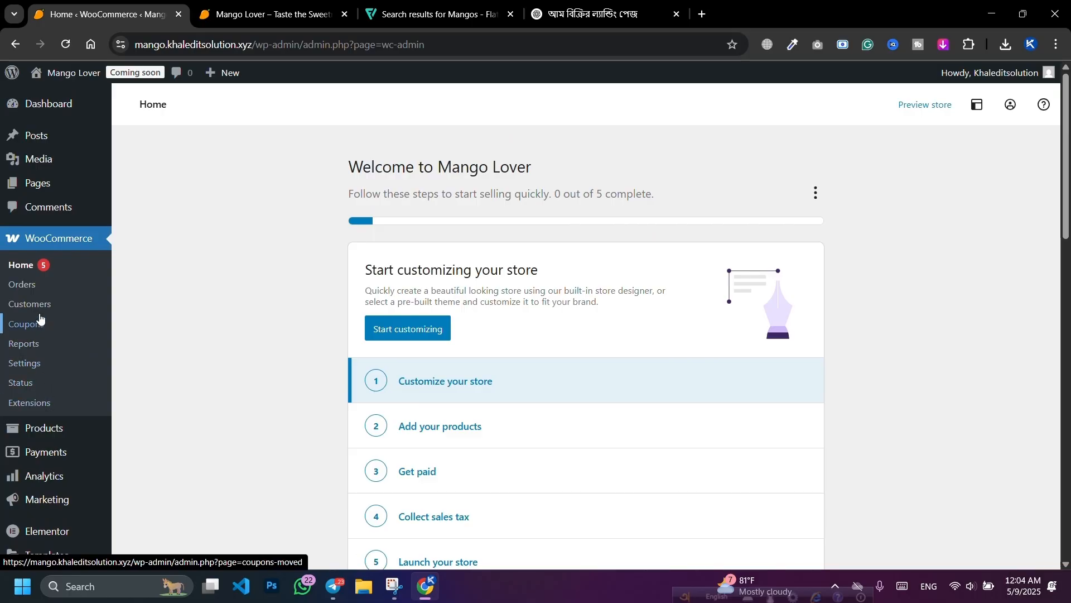
scroll(37, 294, "down", 2)
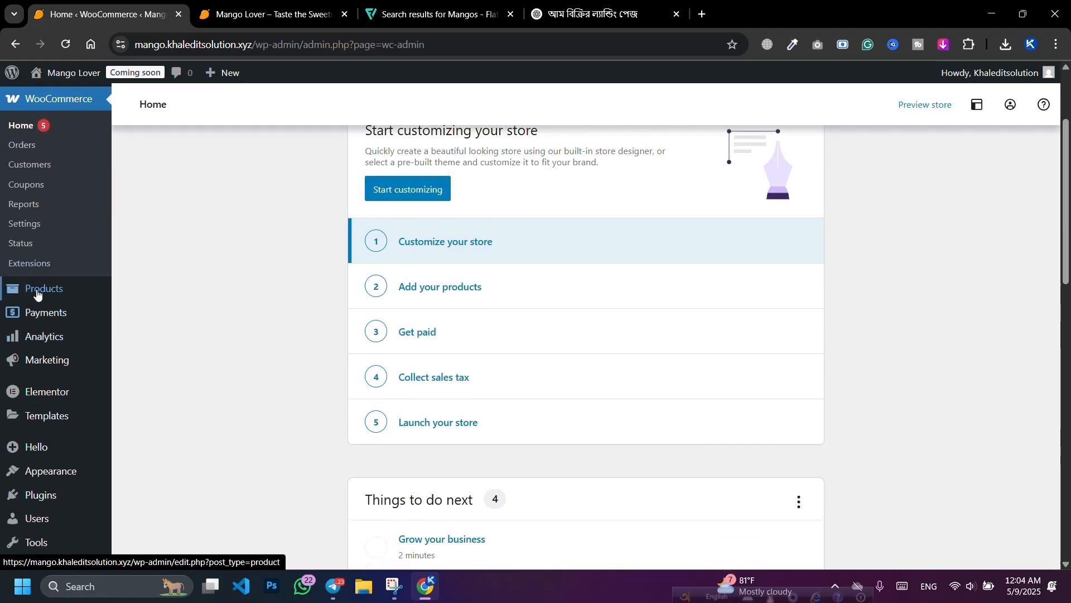
Step: Open a new product form and reload the storefront to confirm its Coming soon notice
mouse_move(37, 292)
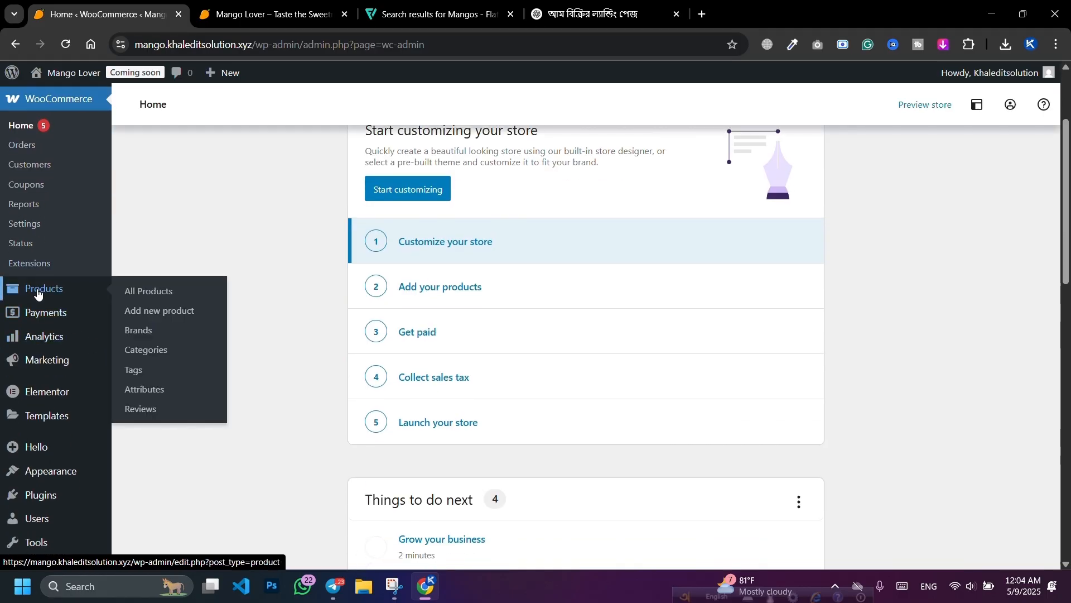
left_click(156, 312)
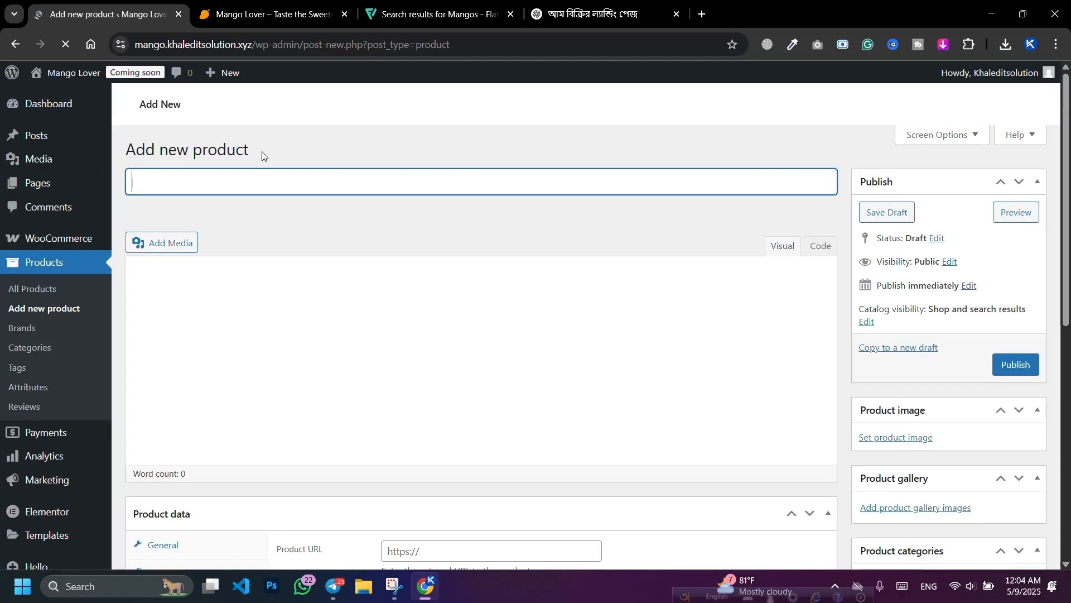
left_click(229, 10)
left_click(65, 44)
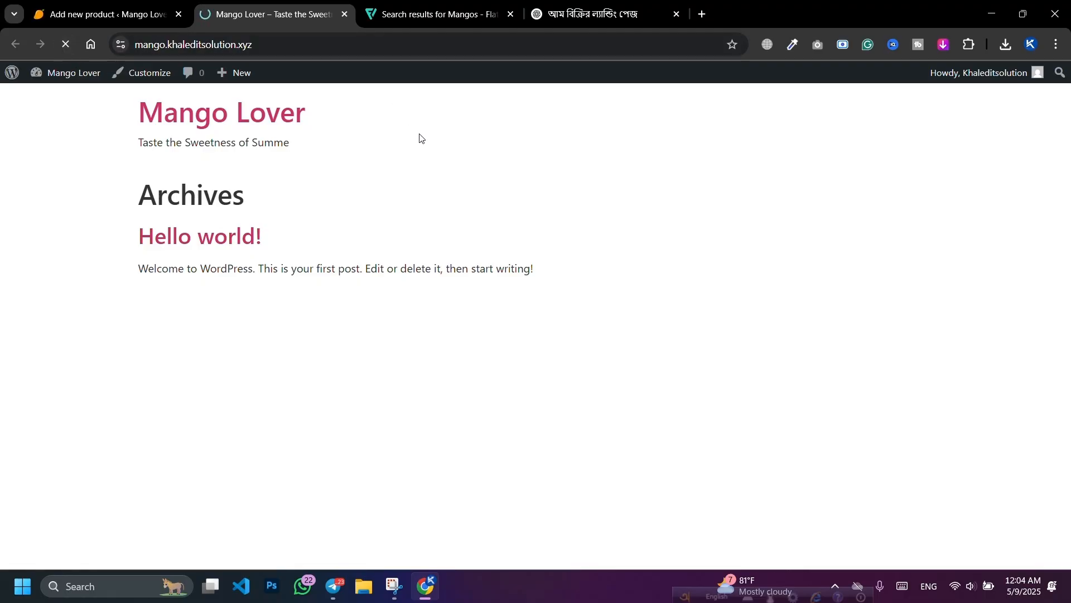
left_click(144, 5)
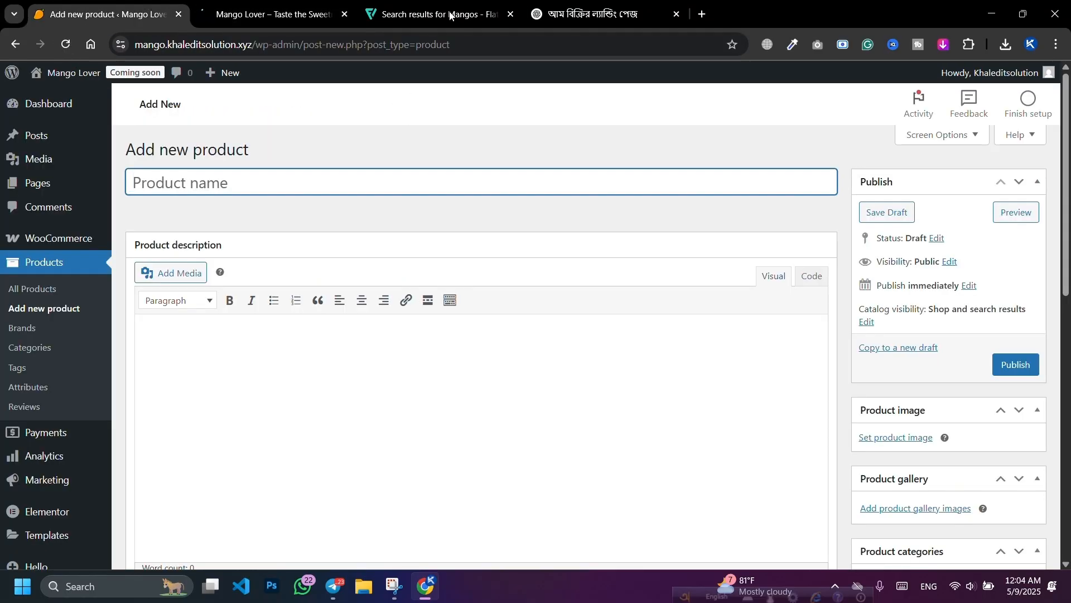
left_click(267, 14)
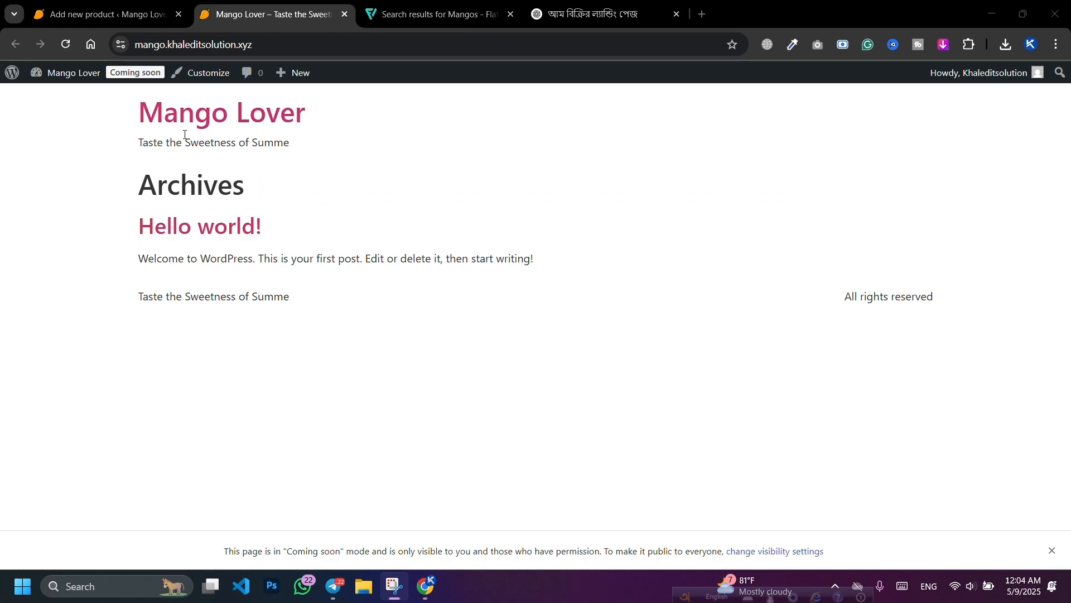
Step: Back in the product form, paste ল্যাংড়া আম as the product name
left_click(106, 14)
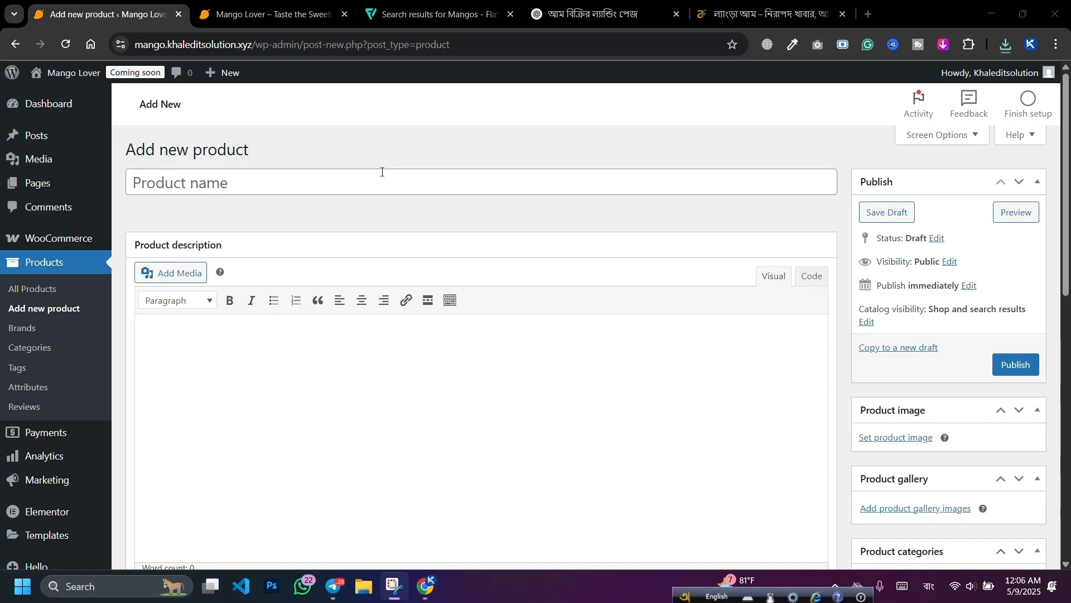
left_click(376, 184)
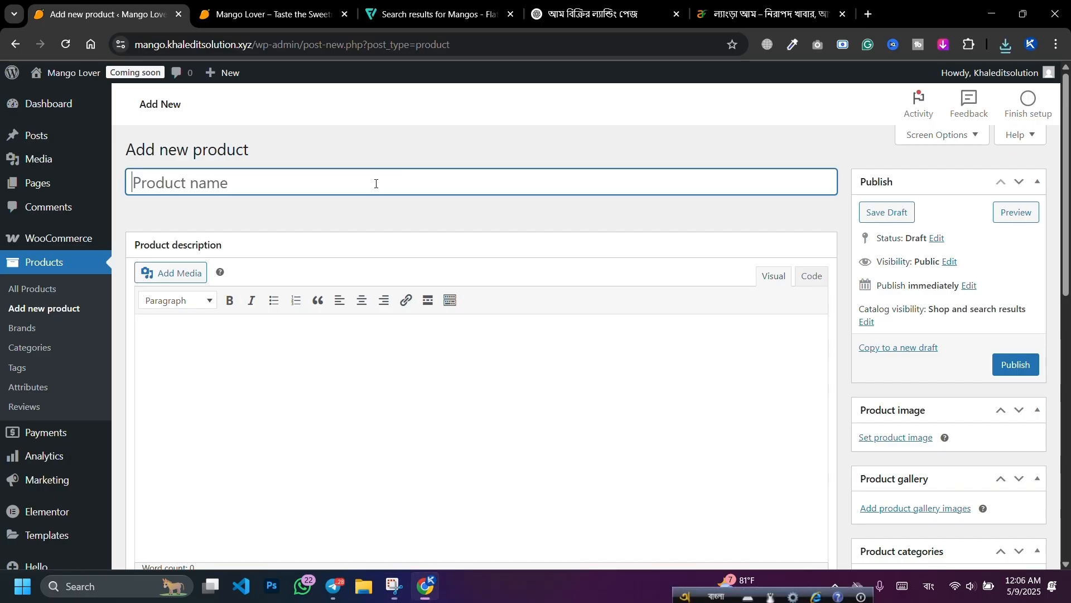
type("ল্যাংড়া আম")
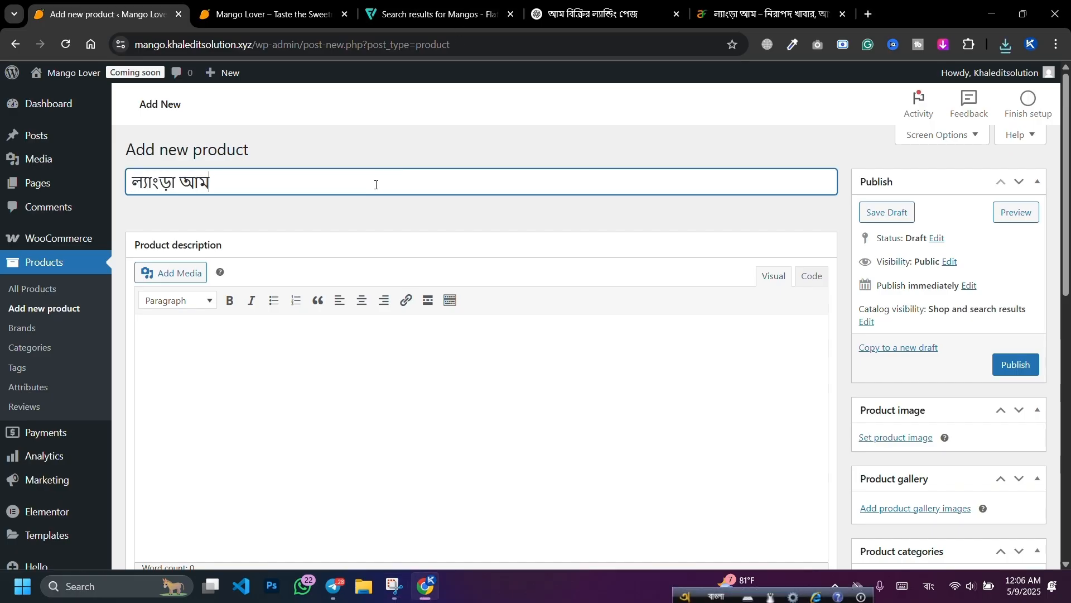
Step: Upload images (1).jpeg and set it as the ল্যাংড়া আম product image
left_click(366, 351)
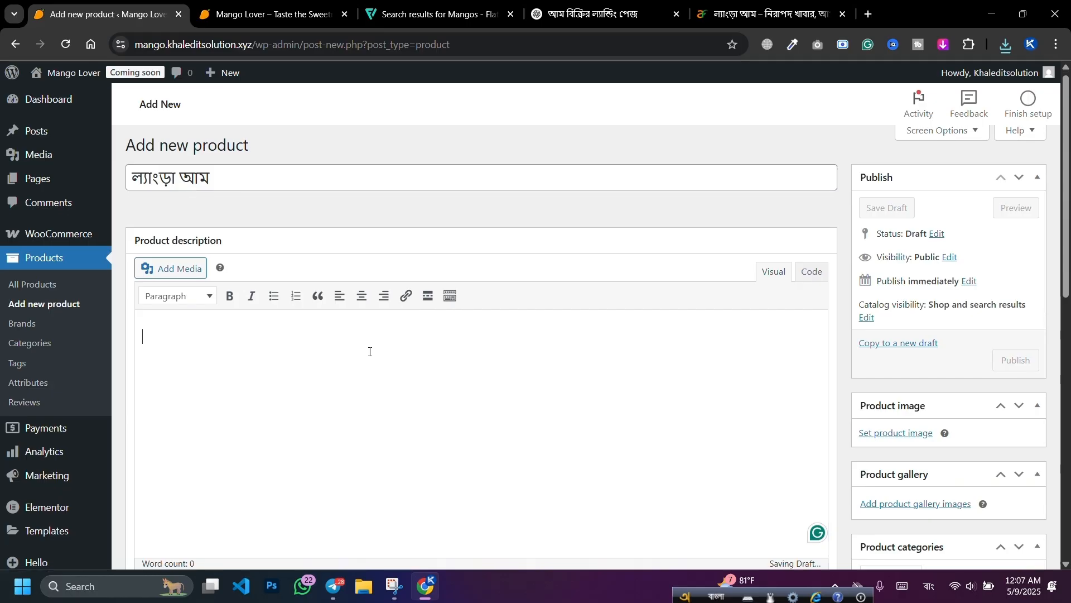
scroll(799, 358, "down", 1)
left_click(891, 369)
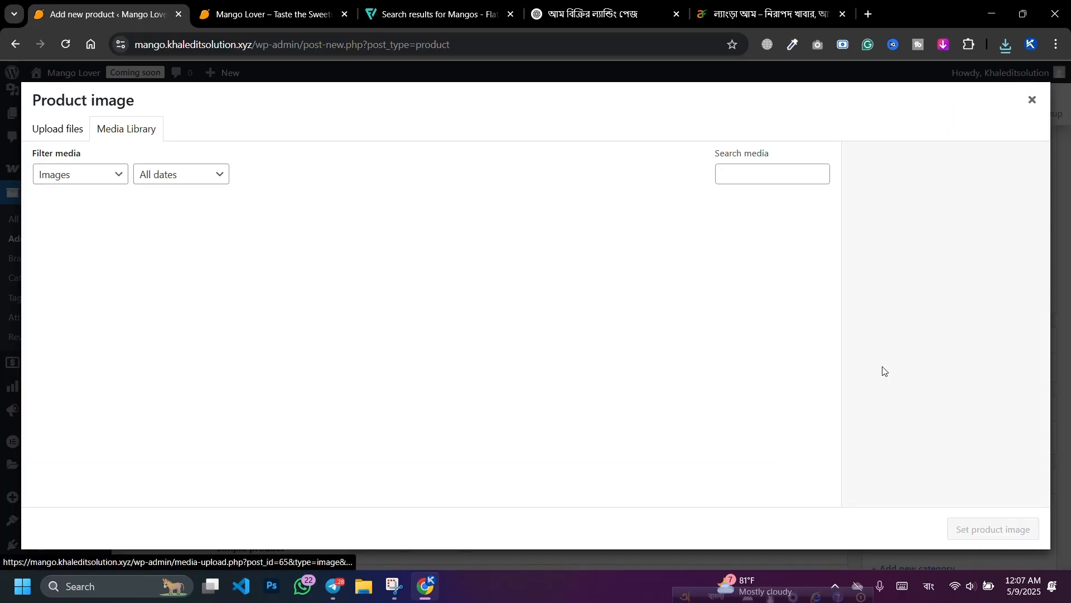
left_click(1032, 99)
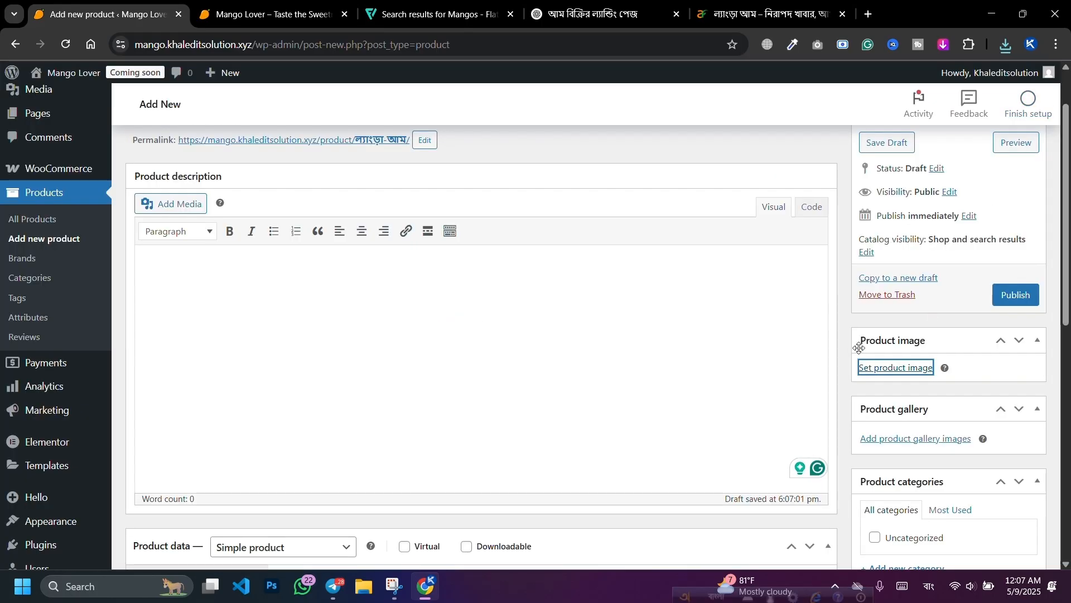
left_click(891, 363)
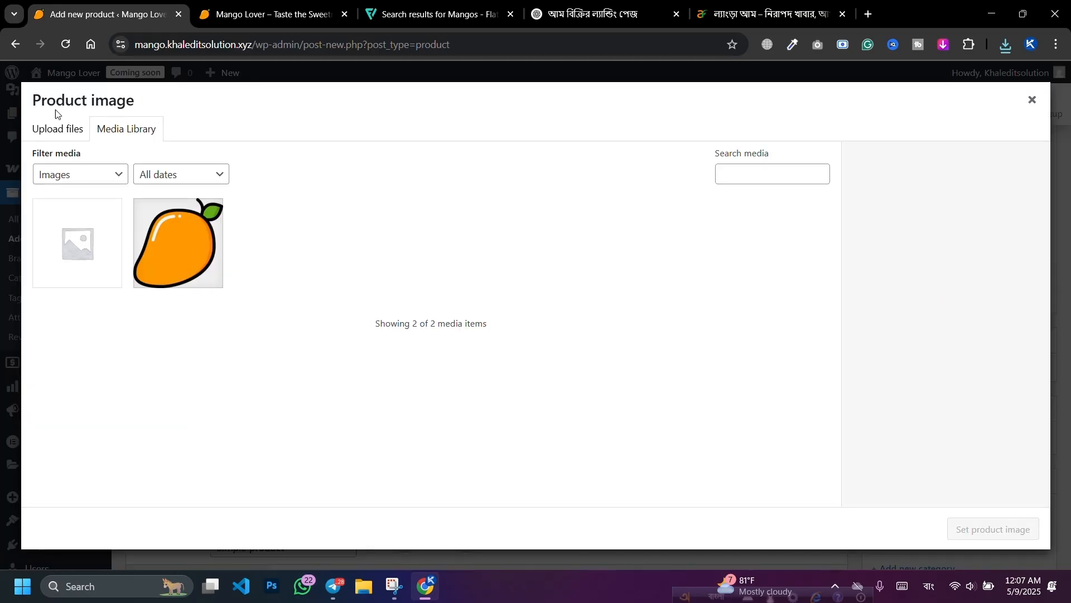
left_click(46, 138)
left_click(525, 323)
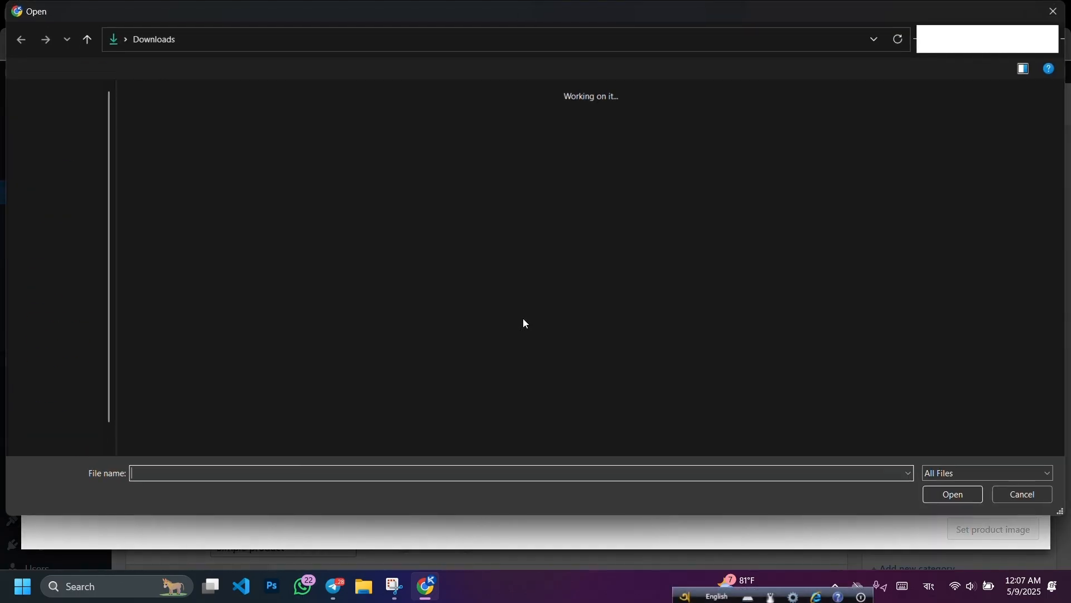
double_click(210, 201)
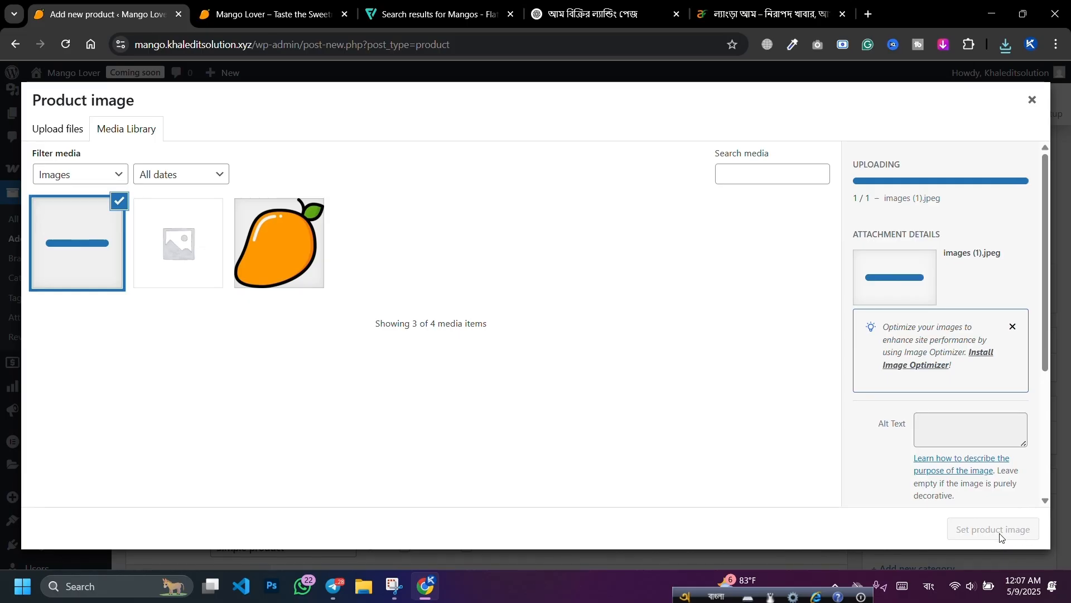
left_click(994, 530)
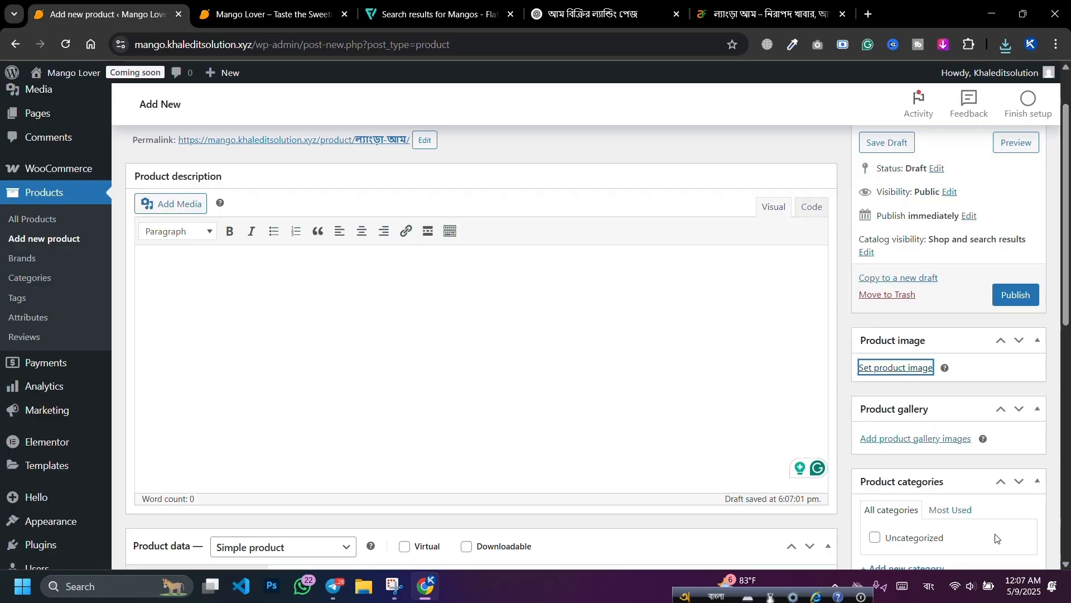
left_click(249, 294)
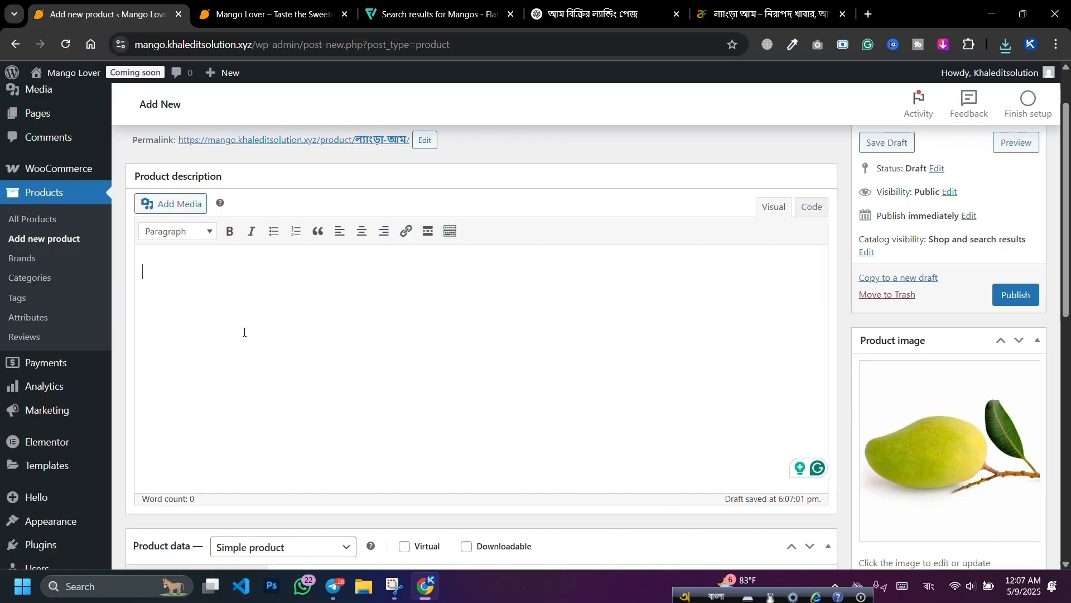
Step: Set the product's regular price to 300, switching the keyboard to English first
scroll(279, 324, "down", 5)
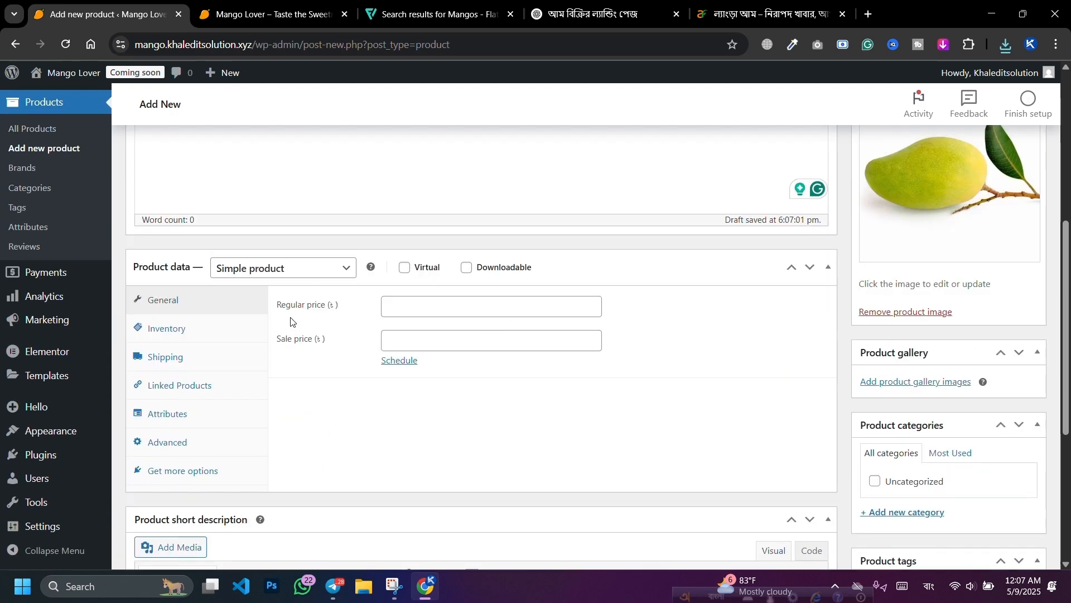
left_click(411, 308)
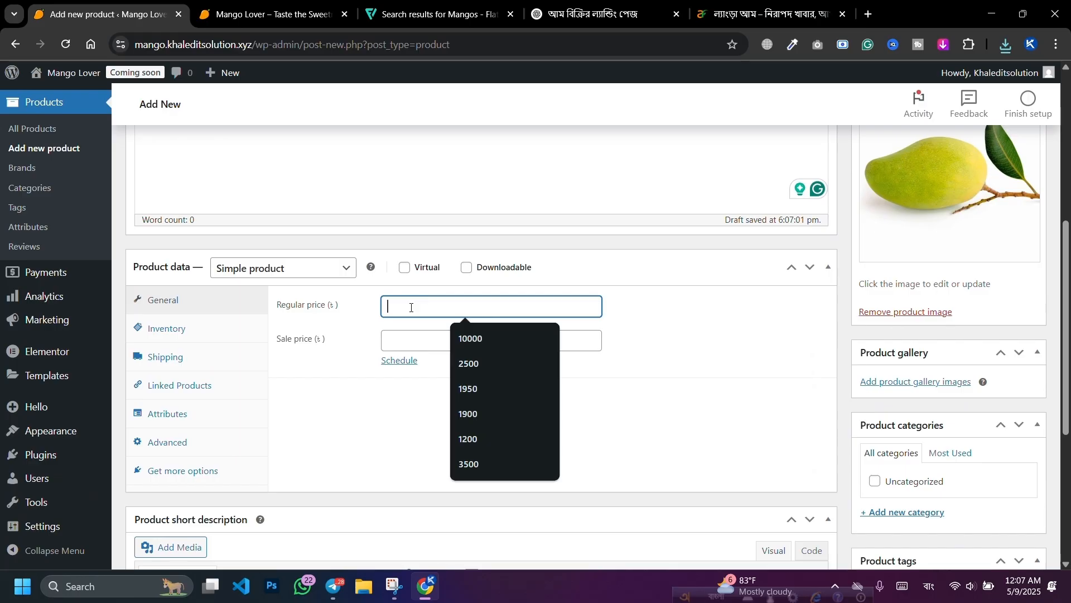
type("2")
key("BackSpace")
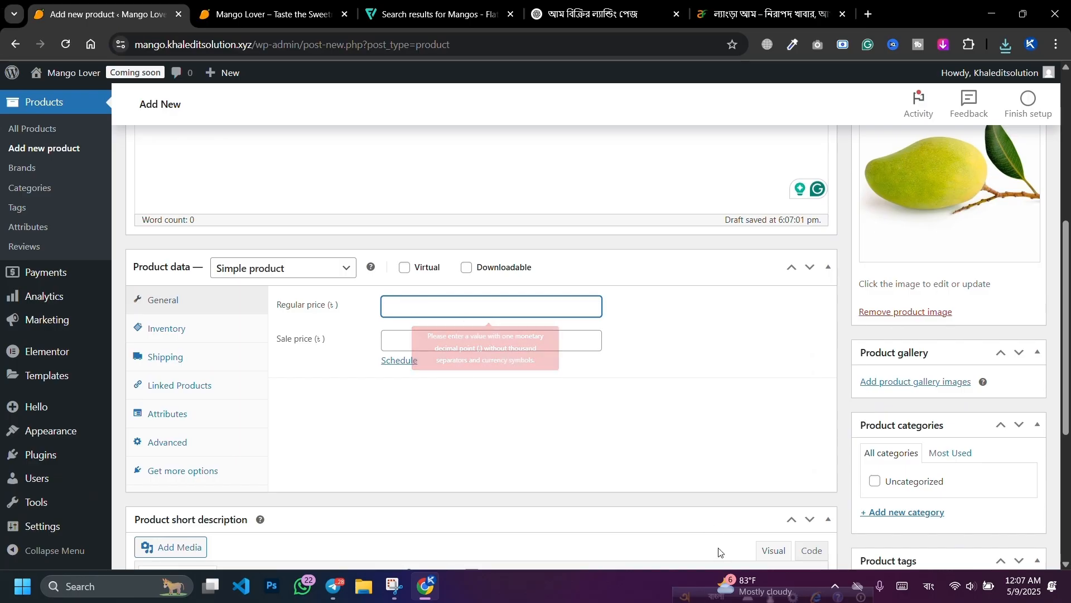
left_click(937, 581)
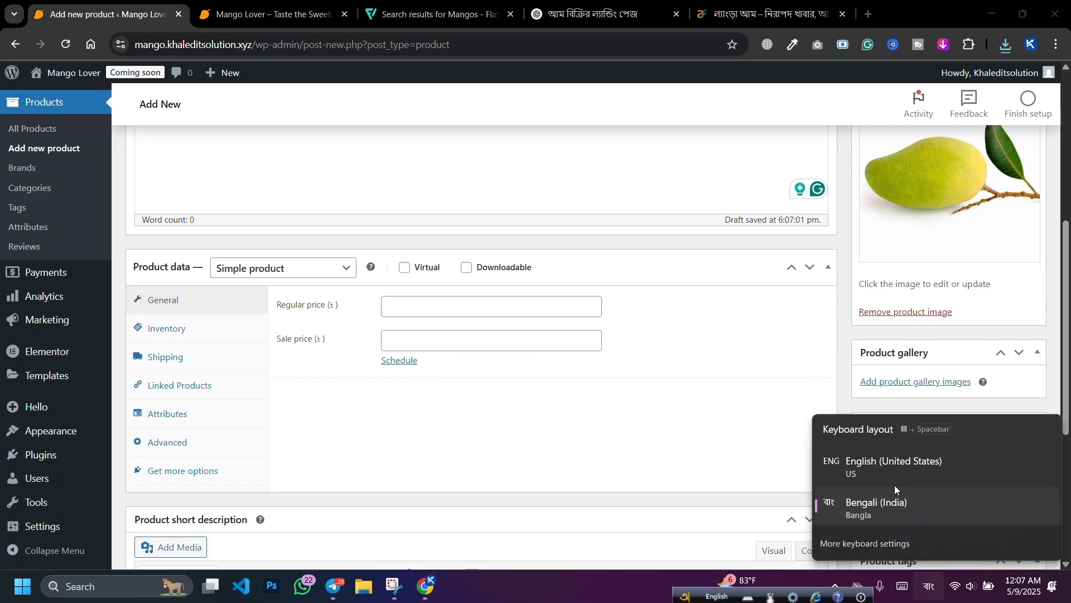
left_click(895, 484)
left_click(416, 308)
type("2")
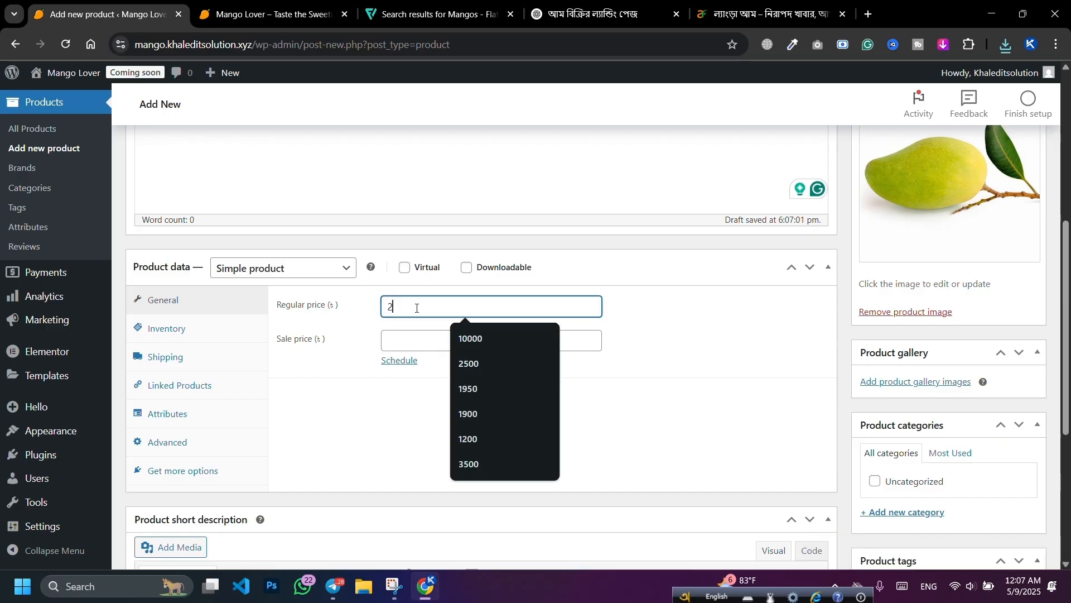
type("5")
key("BackSpace")
type("300")
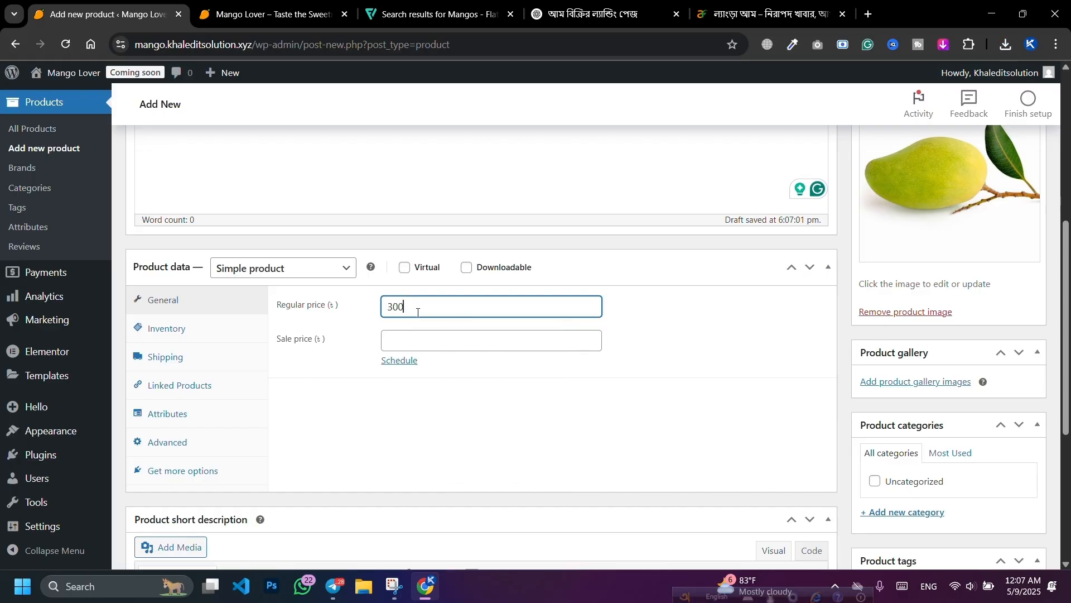
left_click(469, 418)
scroll(525, 346, "down", 5)
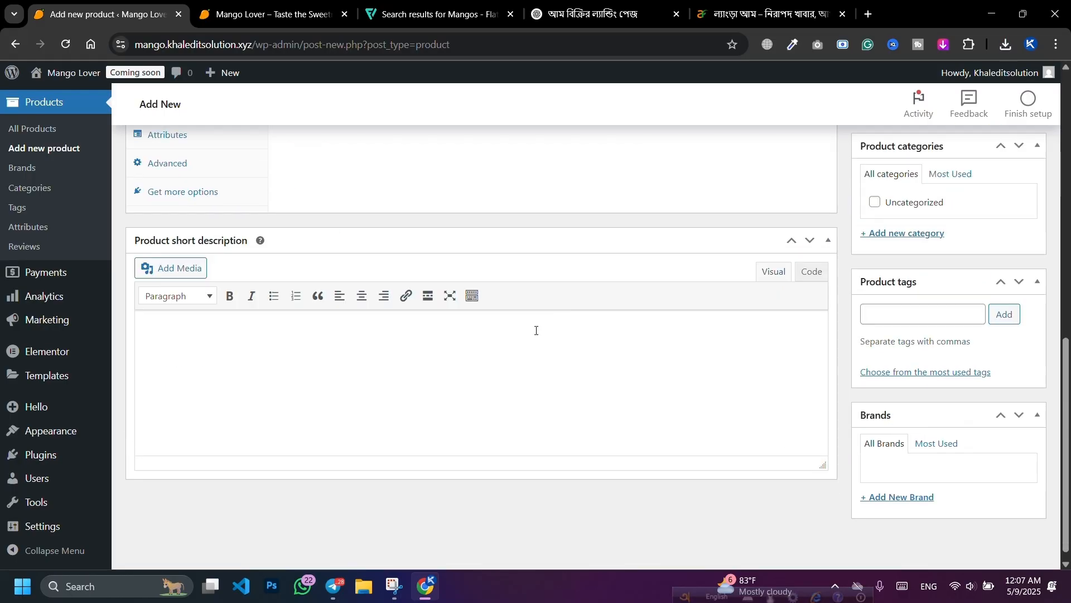
scroll(637, 301, "up", 10)
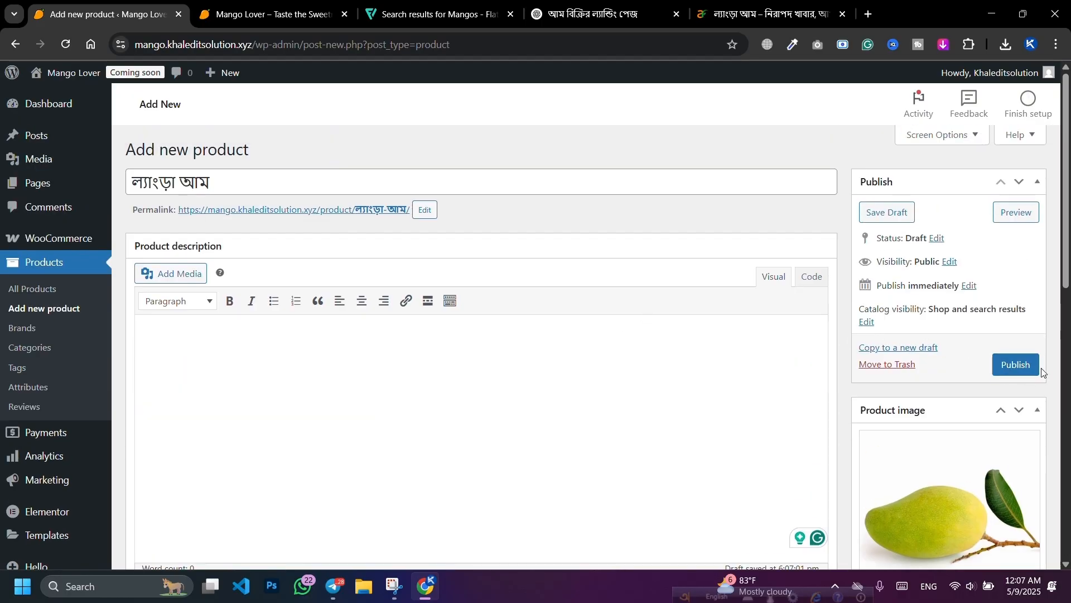
Step: Publish the ল্যাংড়া আম product and open its storefront page in a new tab
left_click(1037, 368)
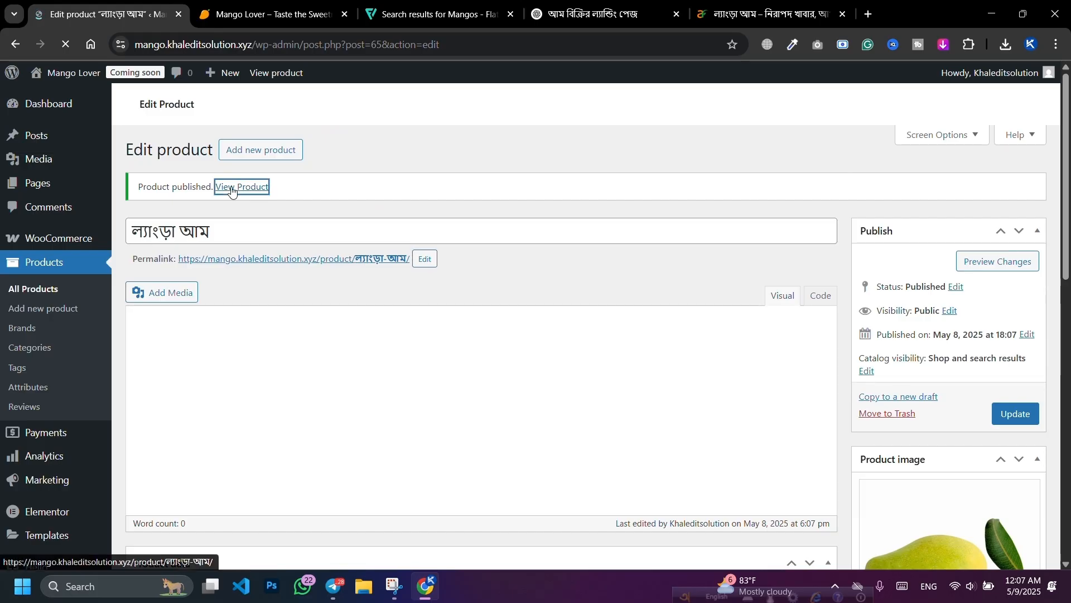
right_click(232, 188)
left_click(260, 205)
left_click(252, 9)
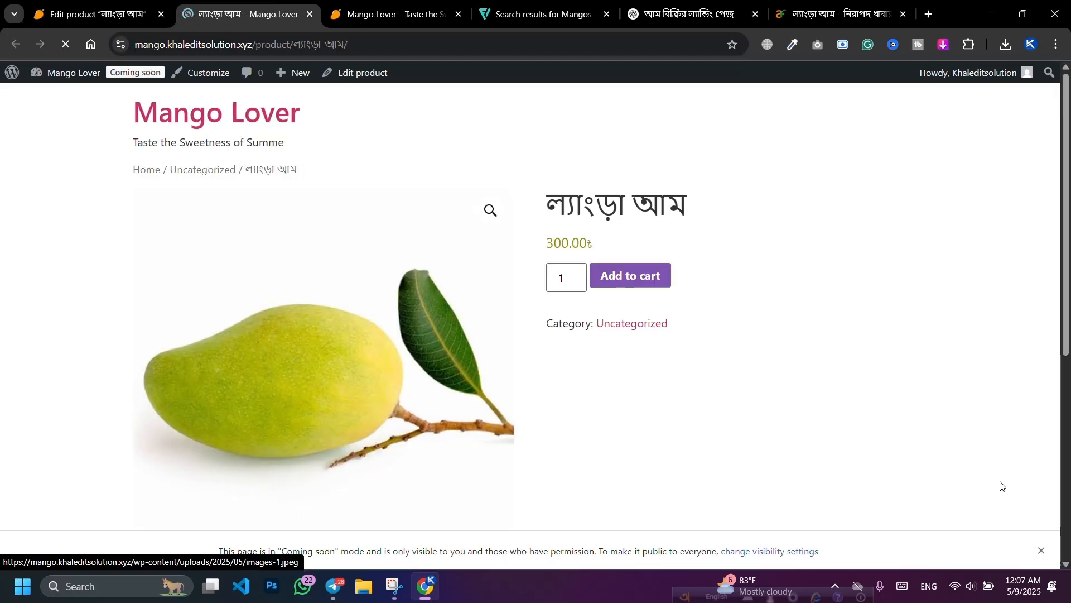
Step: Check the product page lists it at 300.00৳, then return to the product editor
scroll(428, 274, "down", 3)
scroll(436, 278, "down", 3)
scroll(391, 274, "up", 6)
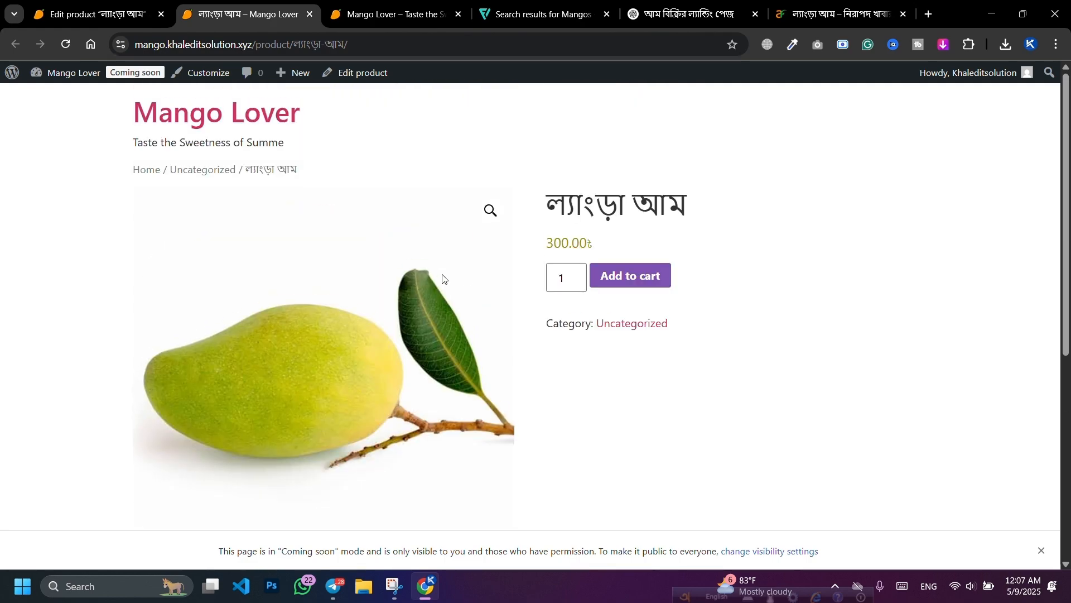
key("ctrl+shift+Tab")
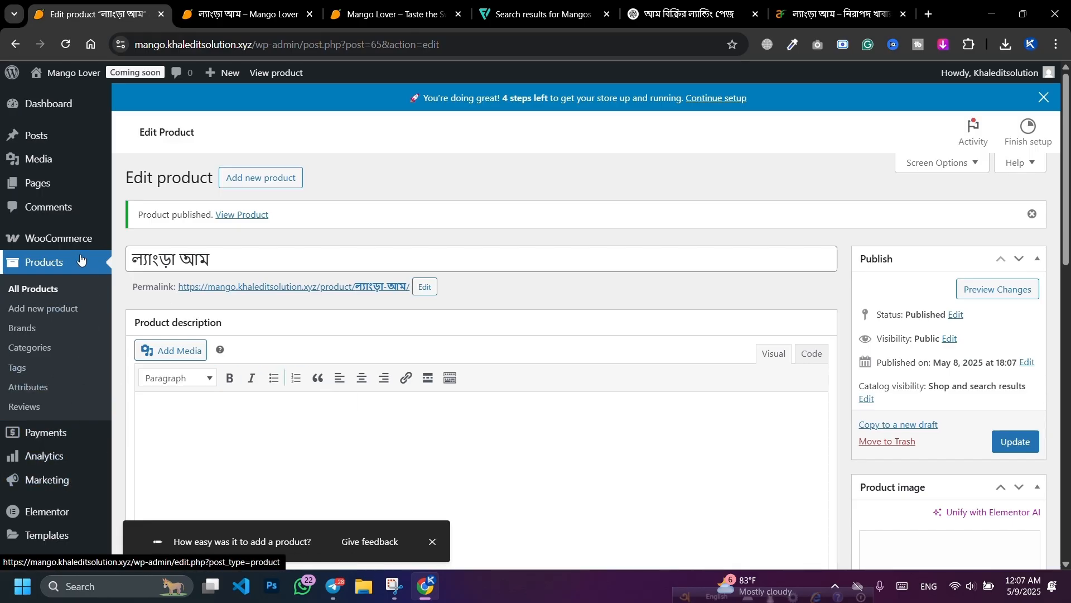
scroll(48, 435, "down", 5)
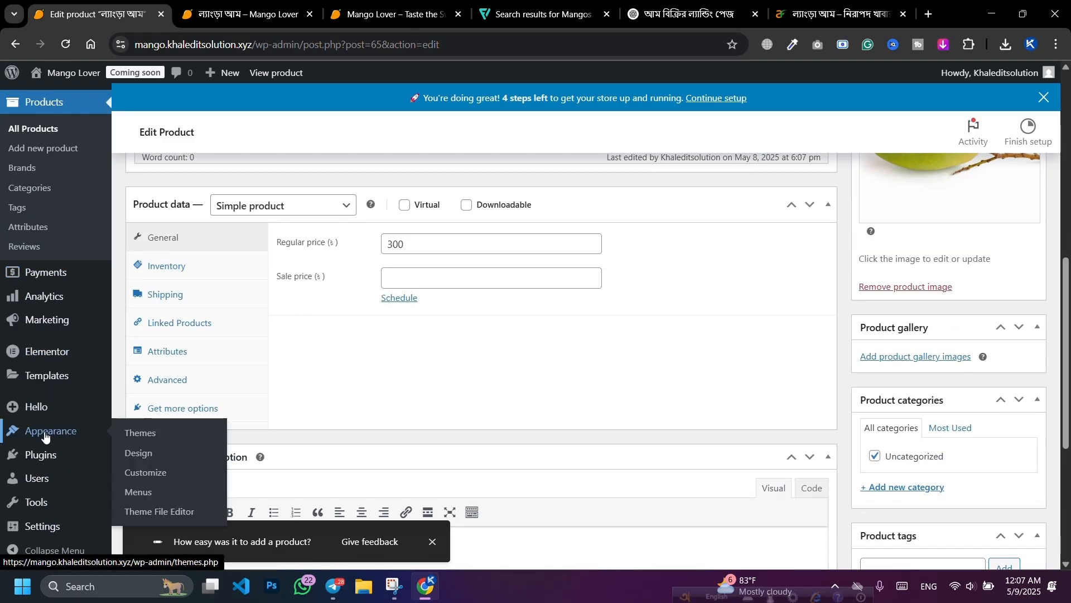
Step: Search 'Cartflows', then install and activate WooCommerce Checkout & Funnel Builder by CartFlows
mouse_move(44, 458)
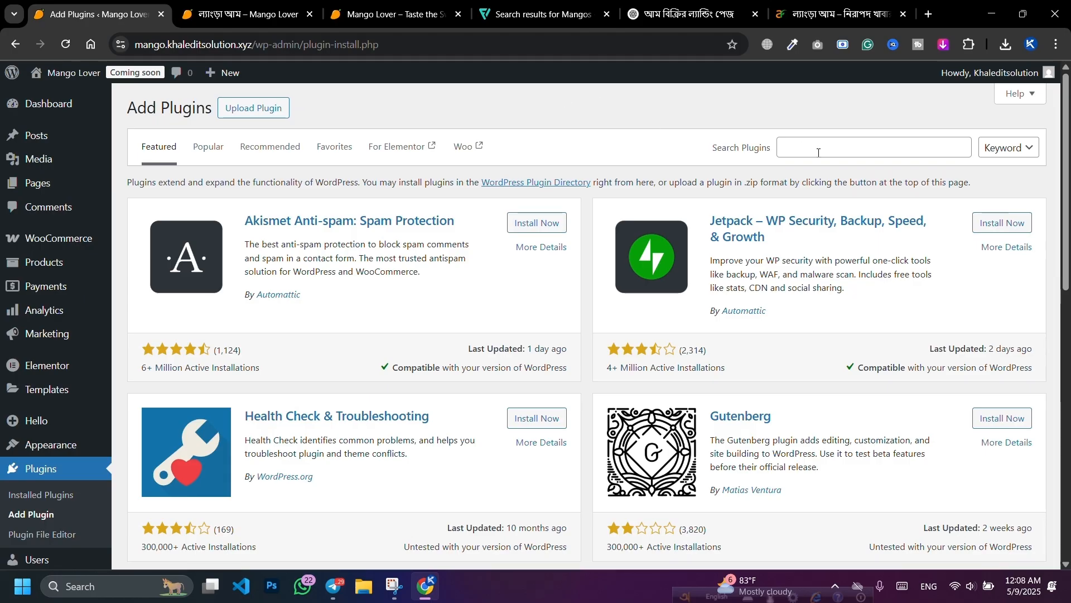
left_click(791, 148)
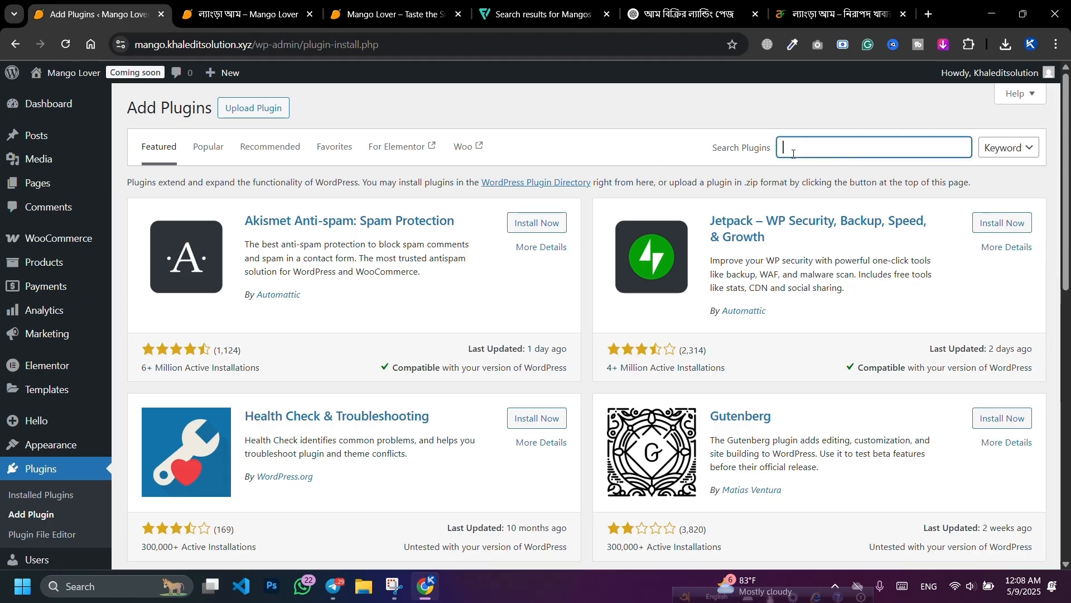
type("Cartflows")
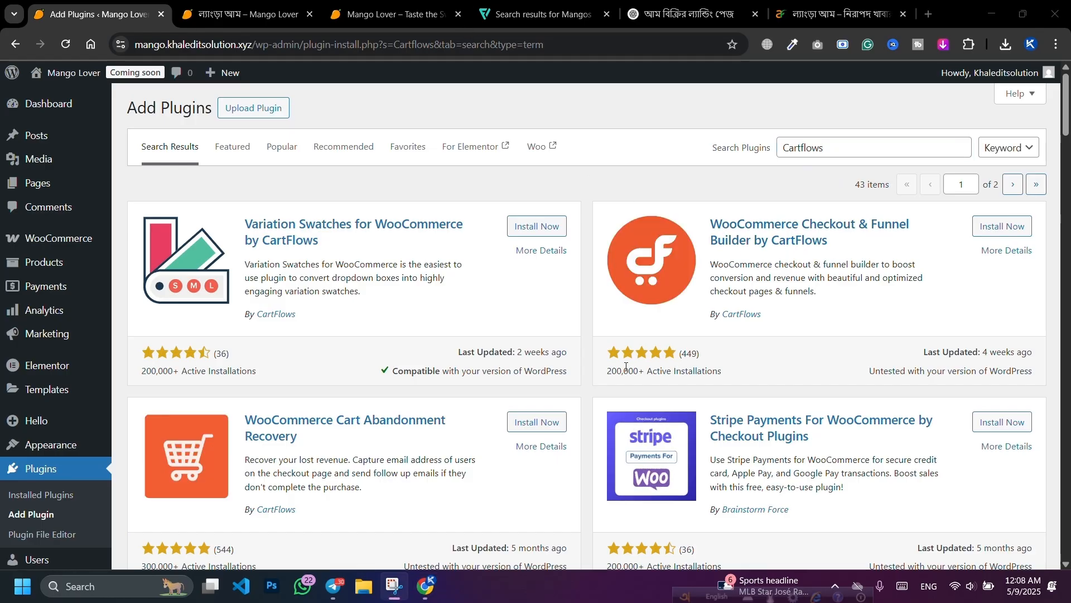
left_click_drag(608, 374, 700, 369)
left_click(758, 373)
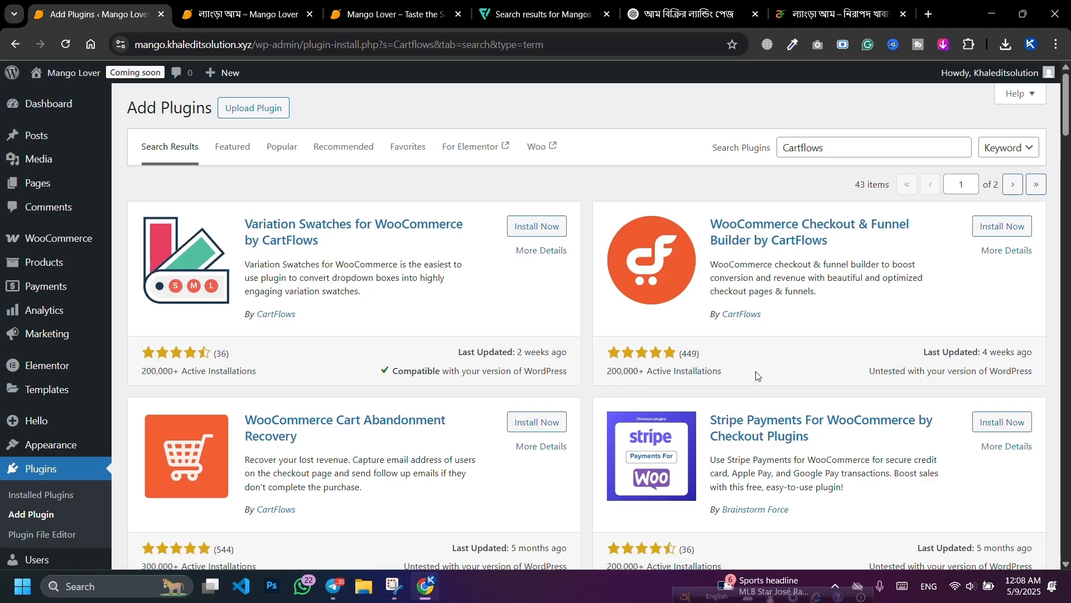
left_click(1020, 226)
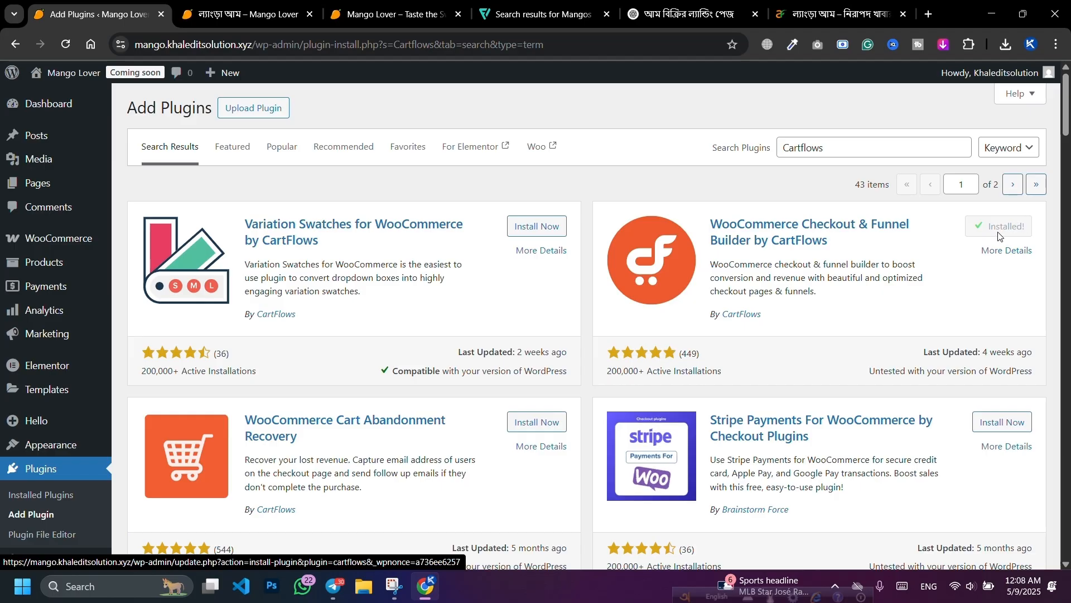
left_click(1006, 229)
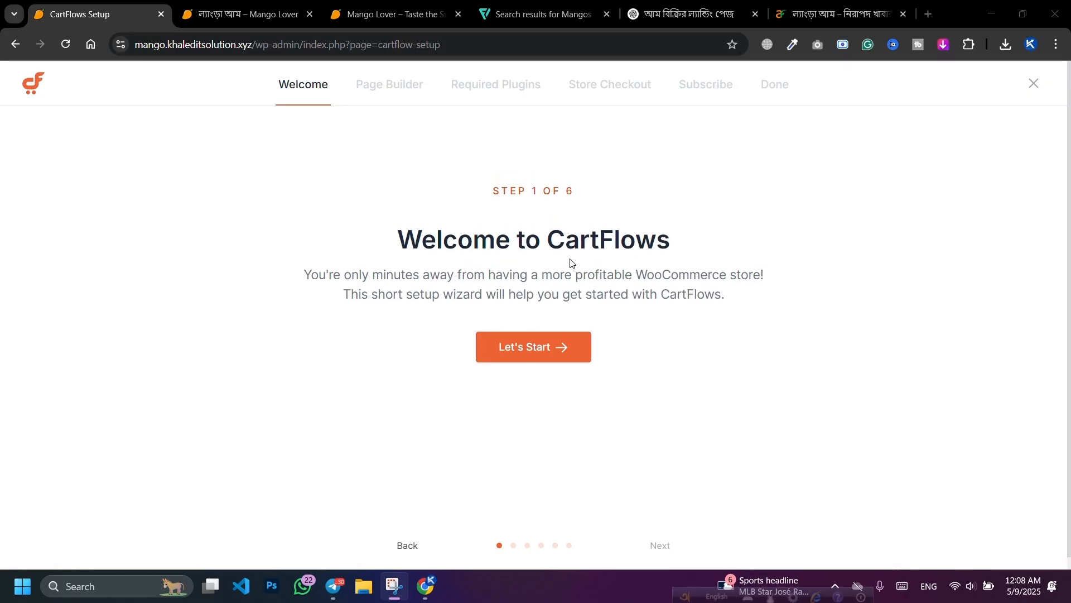
Step: Start the CartFlows wizard, pick Elementor as page builder, and skip the required plugins
left_click(537, 356)
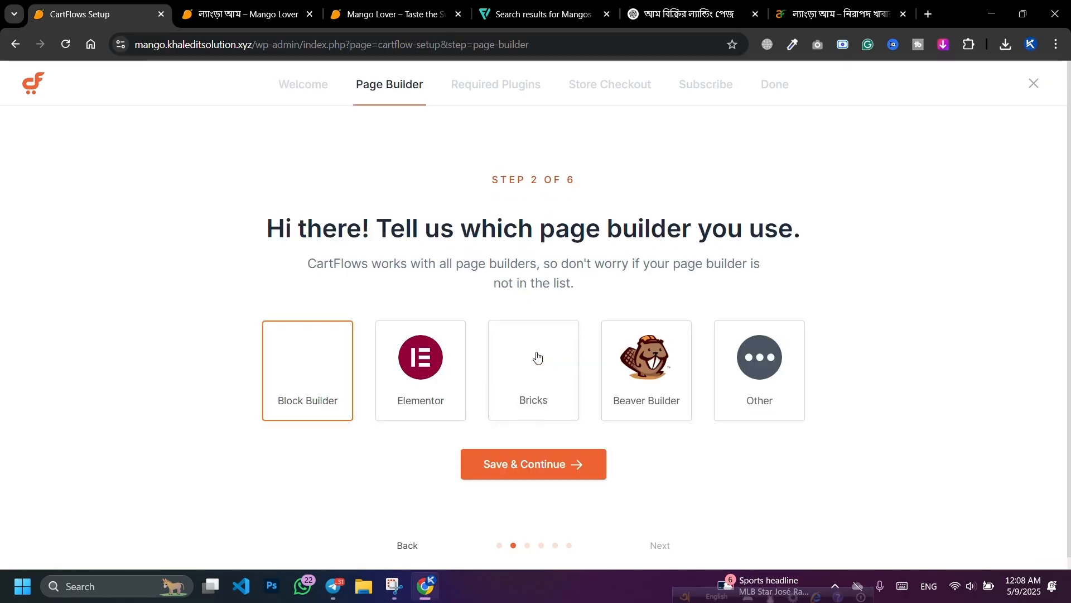
left_click(415, 382)
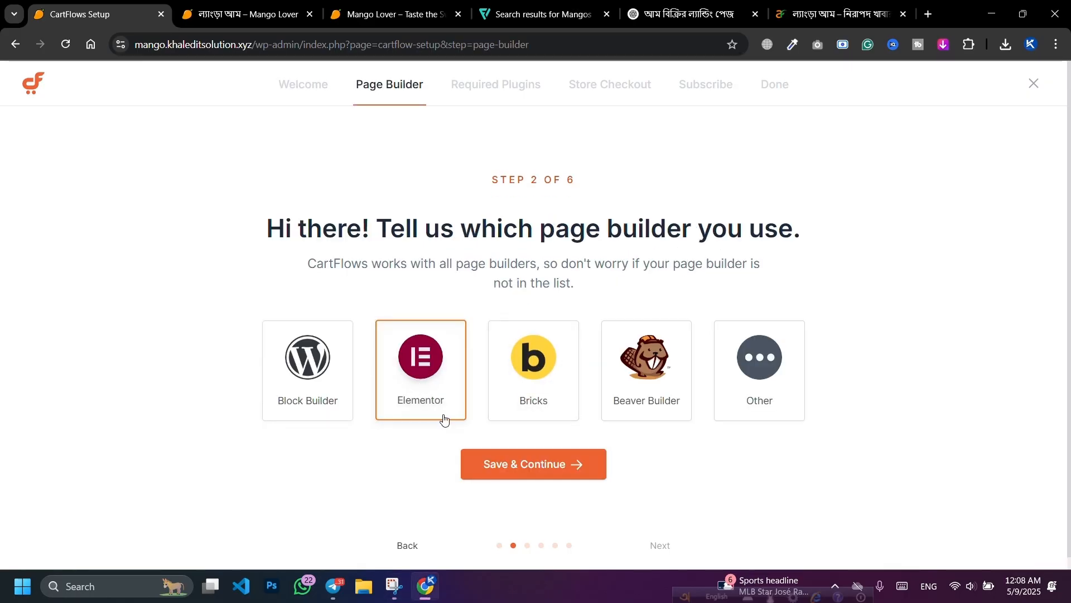
left_click(529, 478)
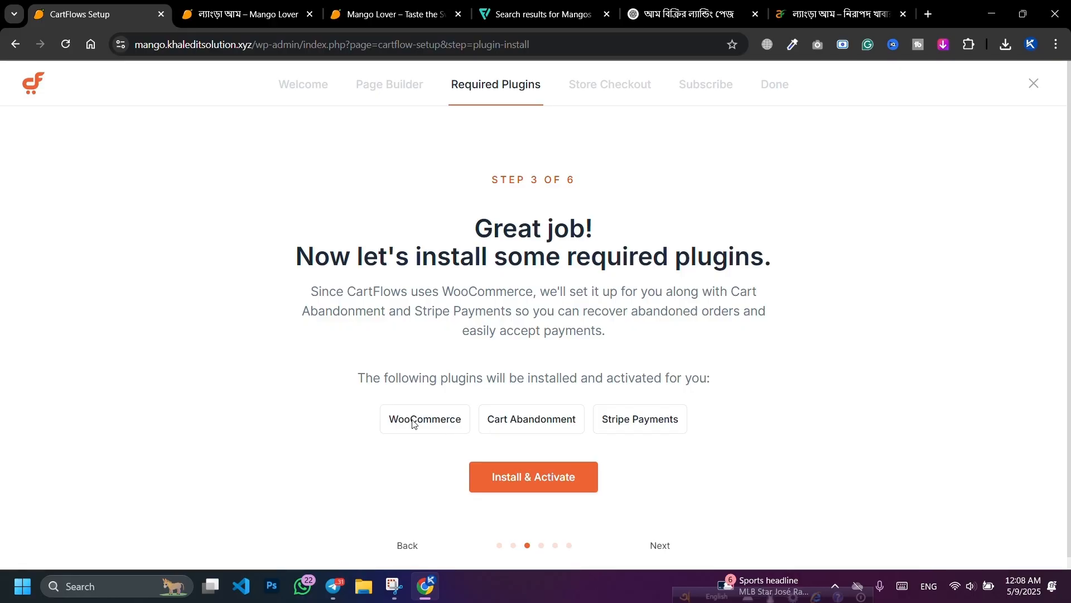
left_click(662, 547)
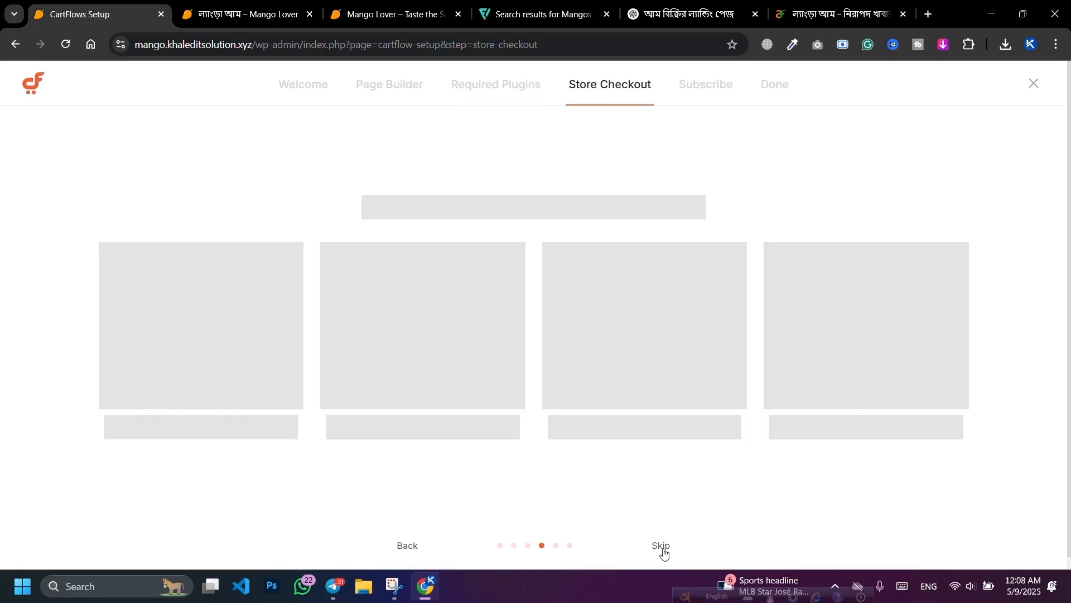
Step: Skip the store checkout design and email report steps, then exit the wizard
scroll(487, 366, "down", 4)
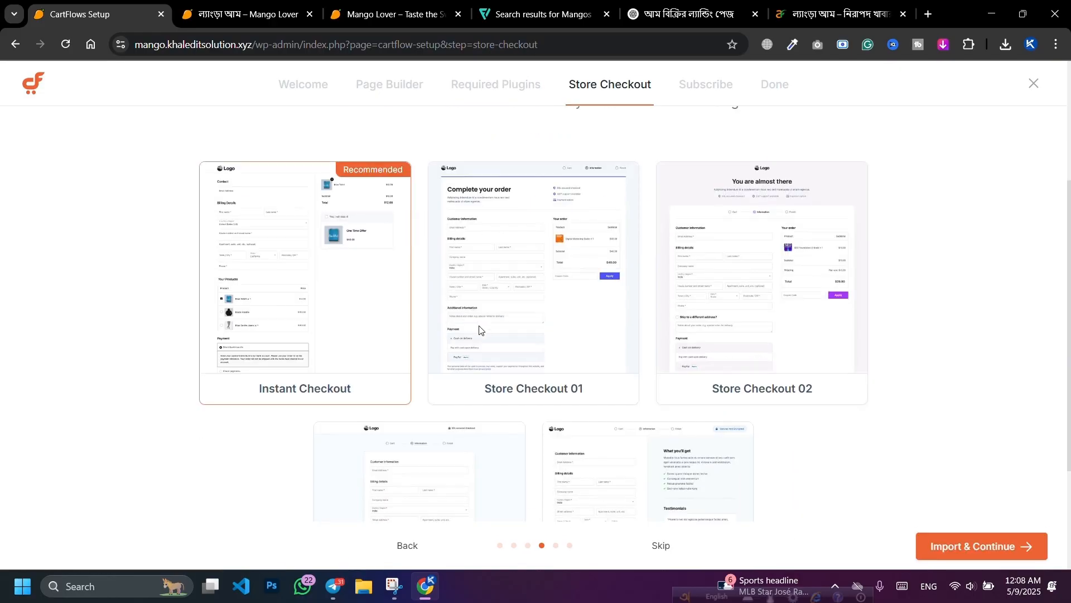
scroll(703, 552, "up", 4)
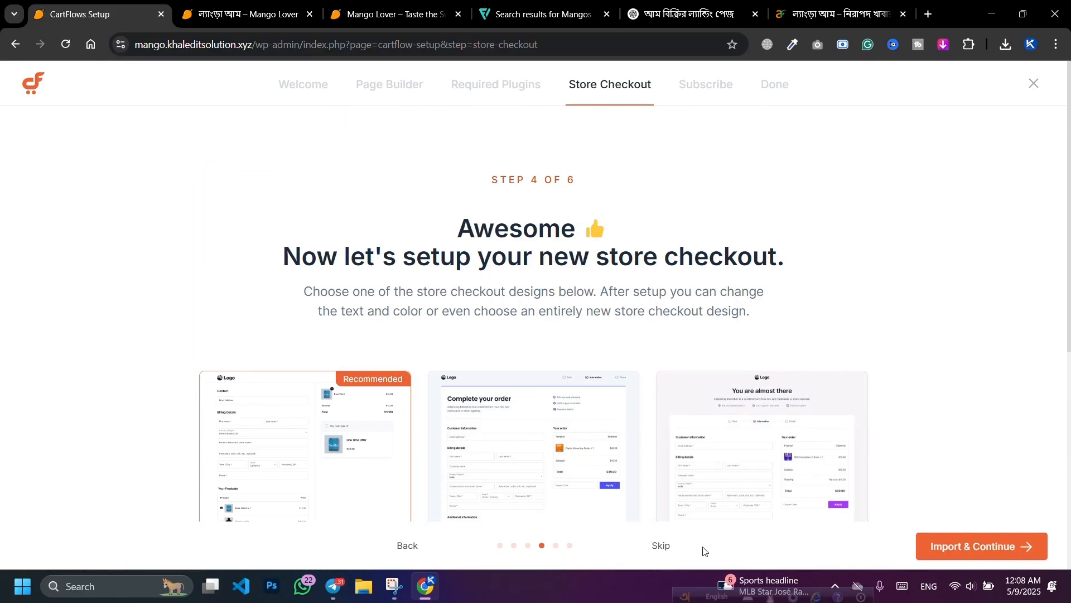
left_click(659, 545)
scroll(501, 371, "down", 1)
left_click(553, 481)
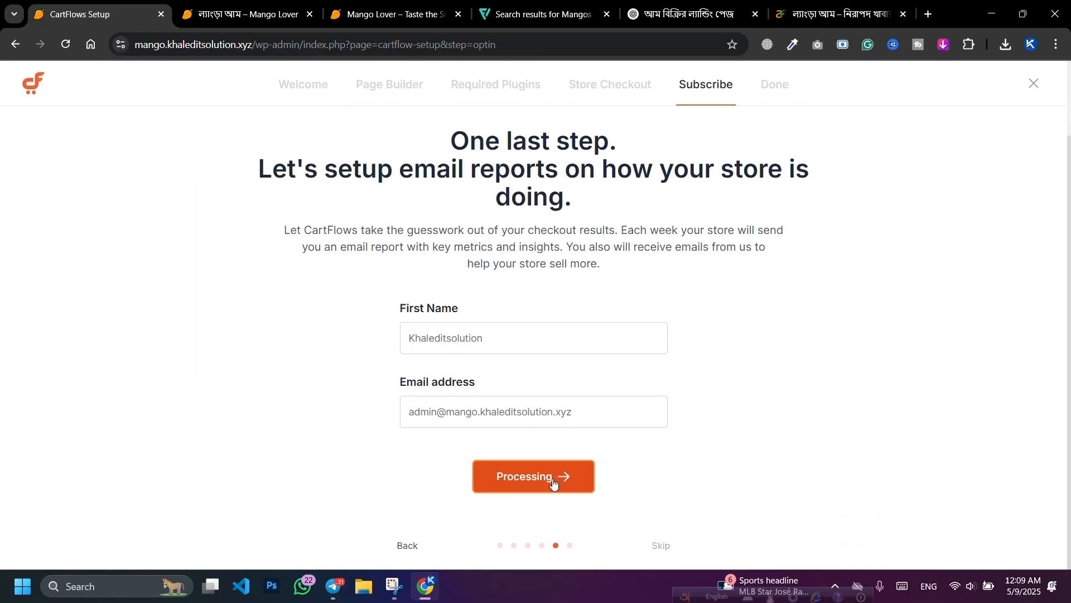
double_click(471, 346)
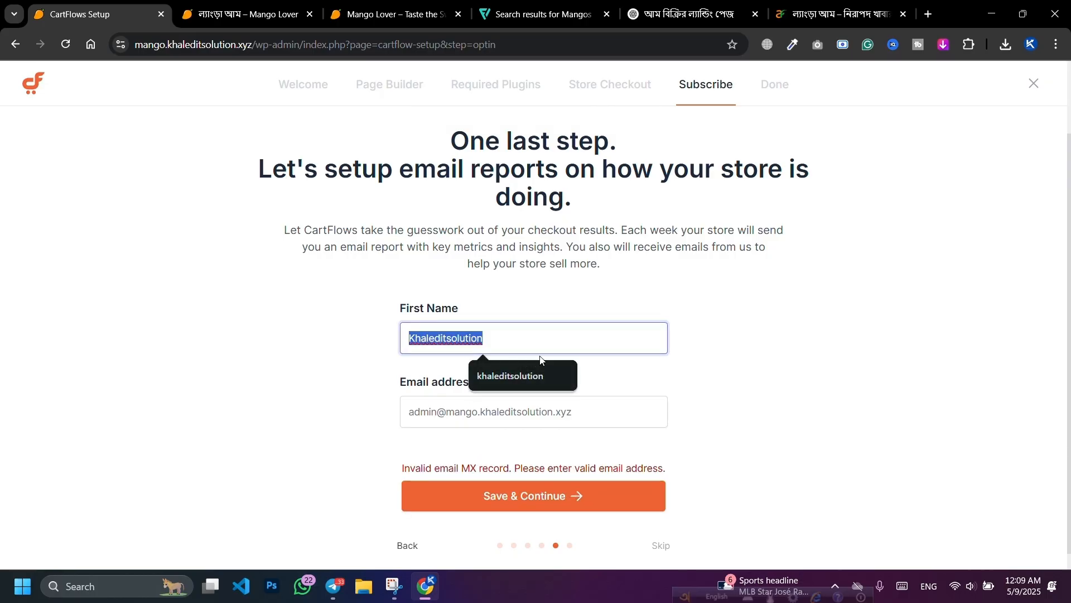
double_click(564, 411)
left_click(586, 414)
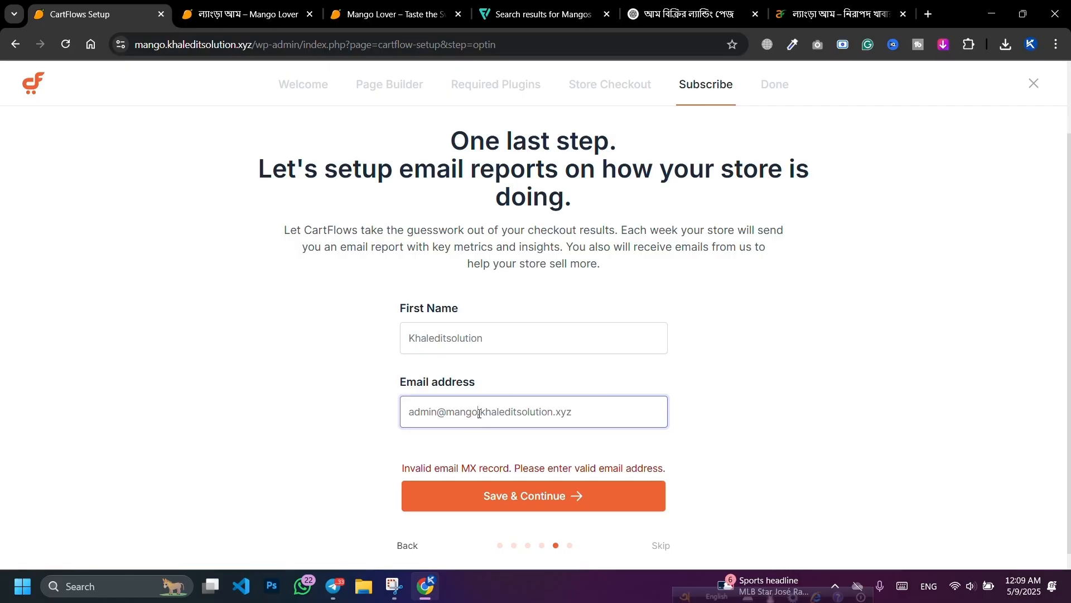
scroll(664, 472, "down", 1)
left_click(658, 545)
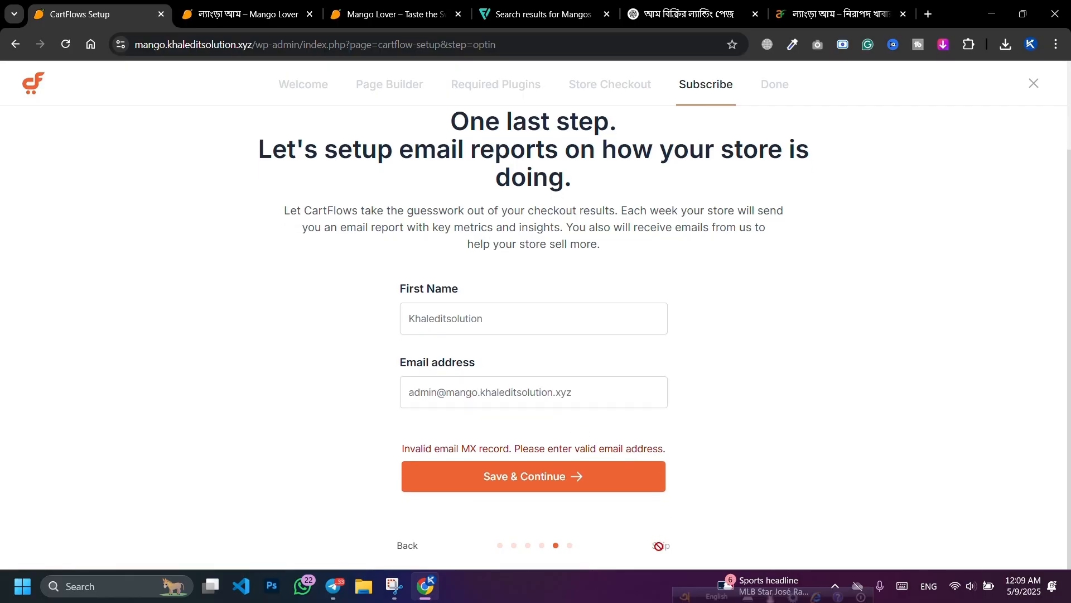
left_click(1032, 82)
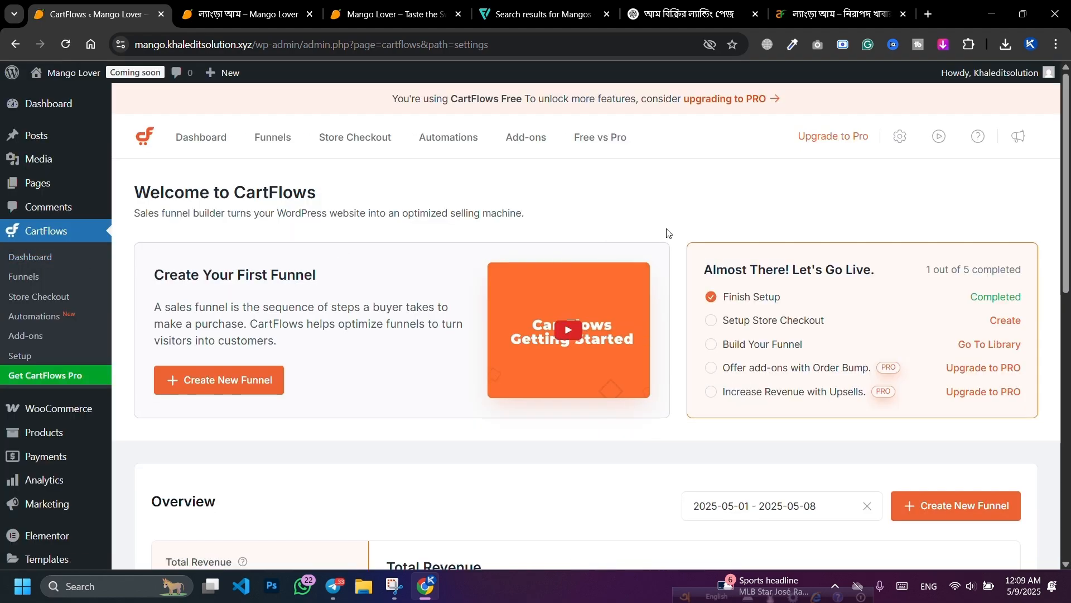
Step: Start a from-scratch funnel on the Funnels page, name it Mango, and create it
scroll(796, 241, "up", 6)
scroll(757, 258, "down", 7)
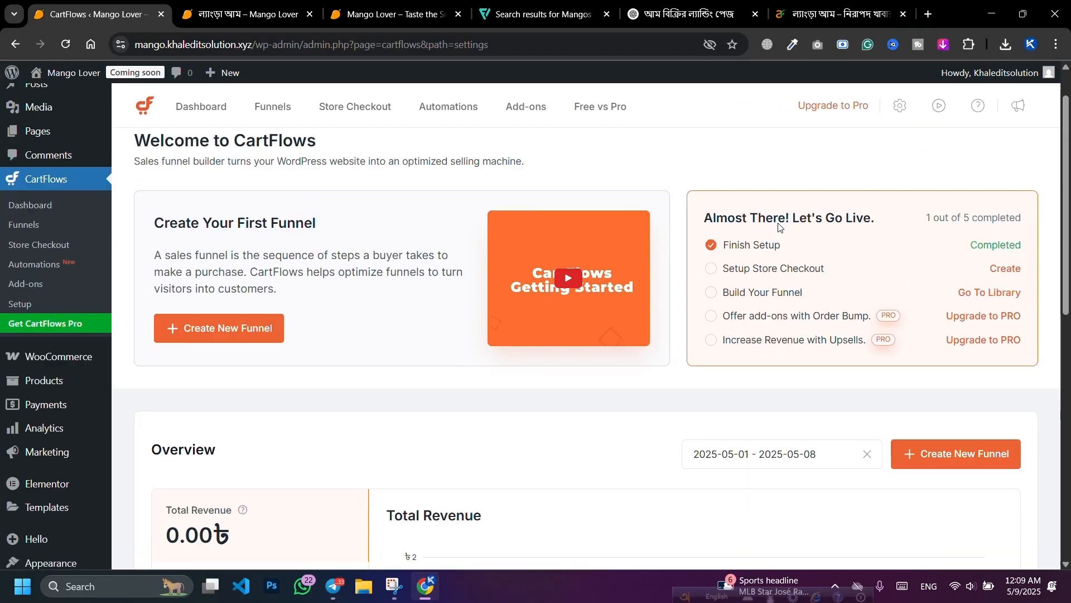
scroll(679, 243, "up", 2)
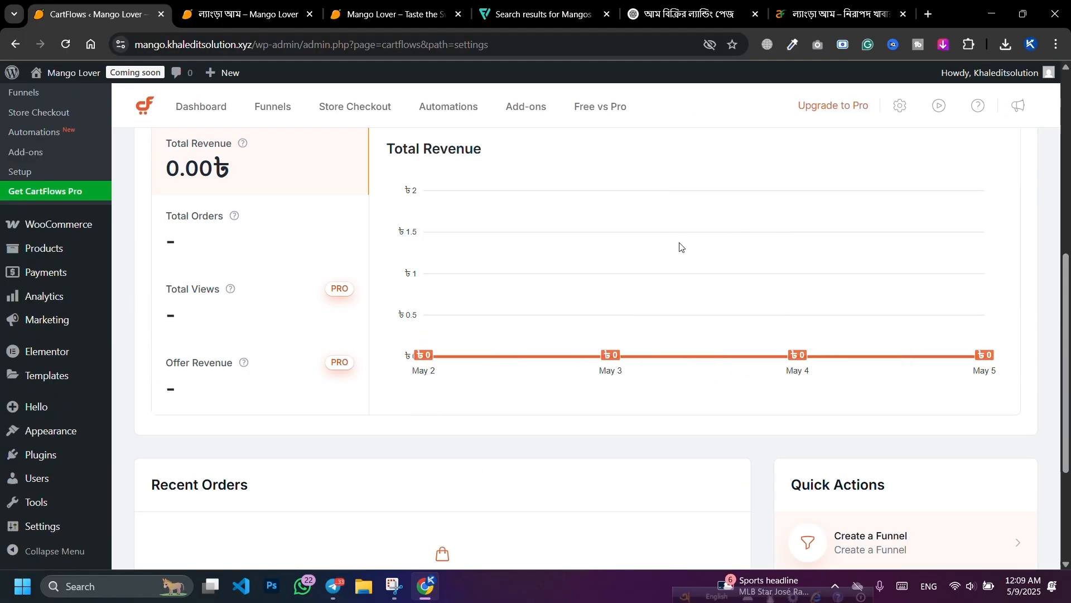
scroll(694, 163, "up", 7)
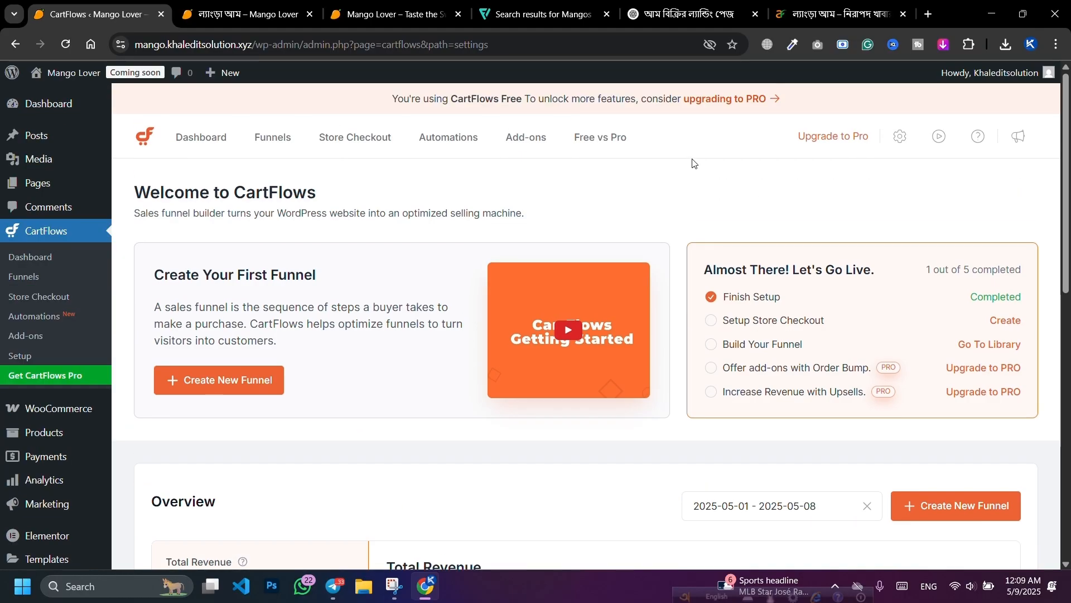
left_click(273, 142)
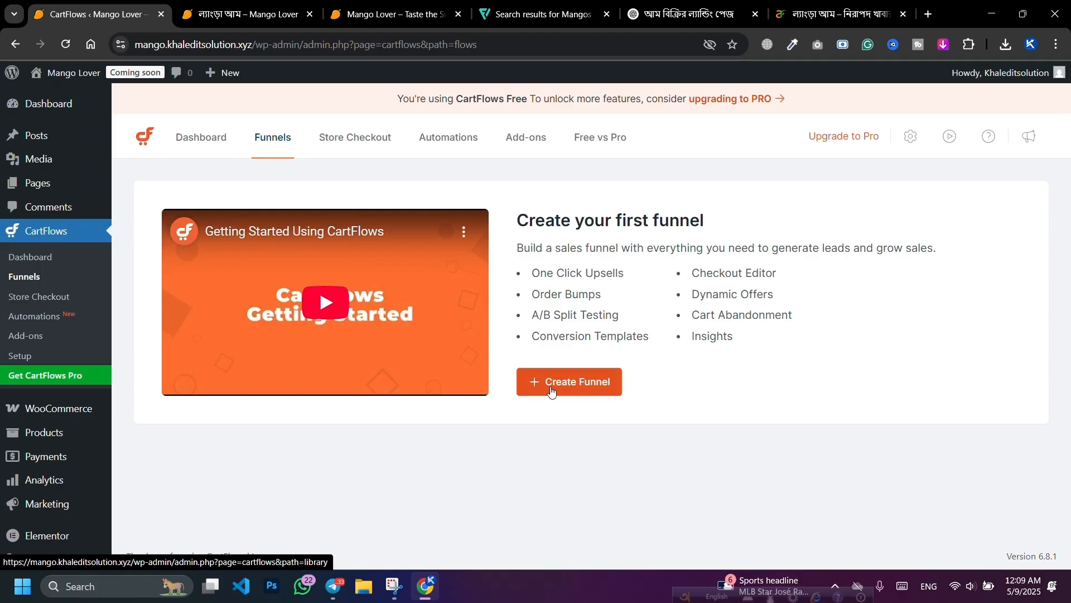
left_click(549, 391)
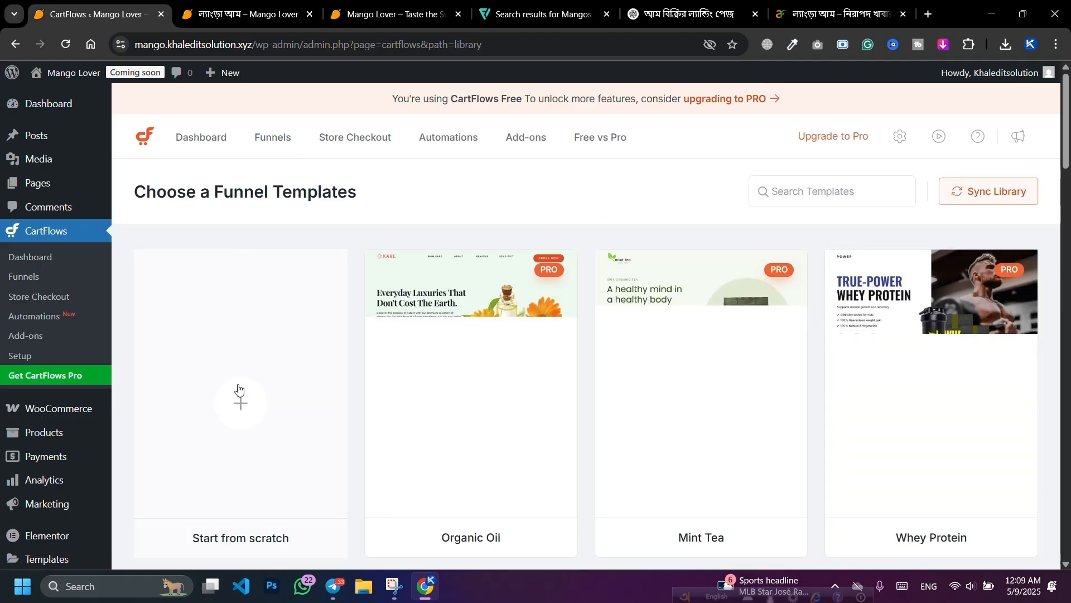
left_click(240, 401)
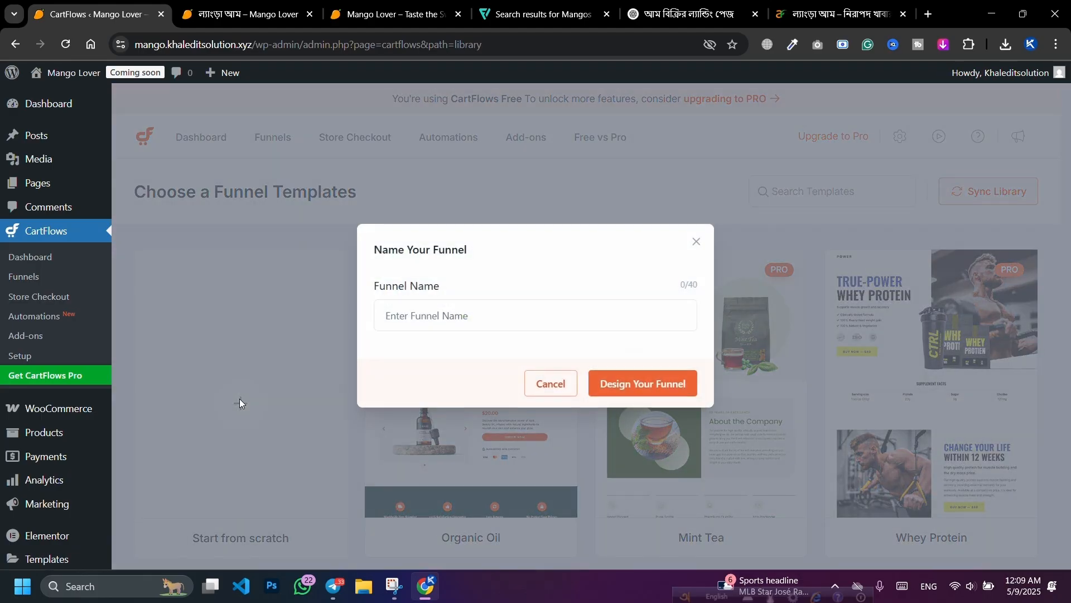
left_click(485, 321)
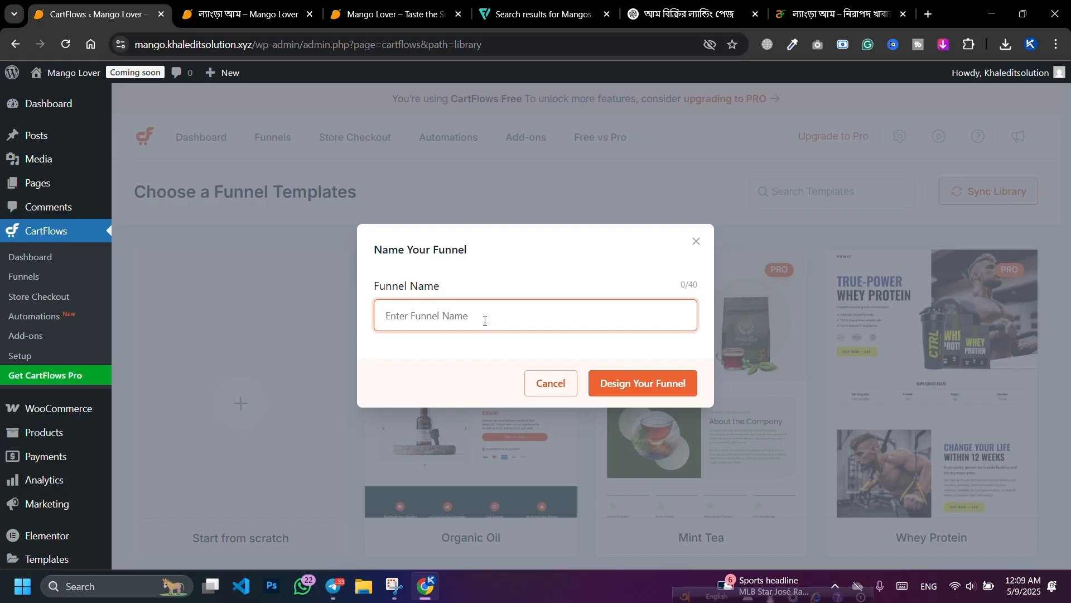
type("Mango")
left_click(619, 382)
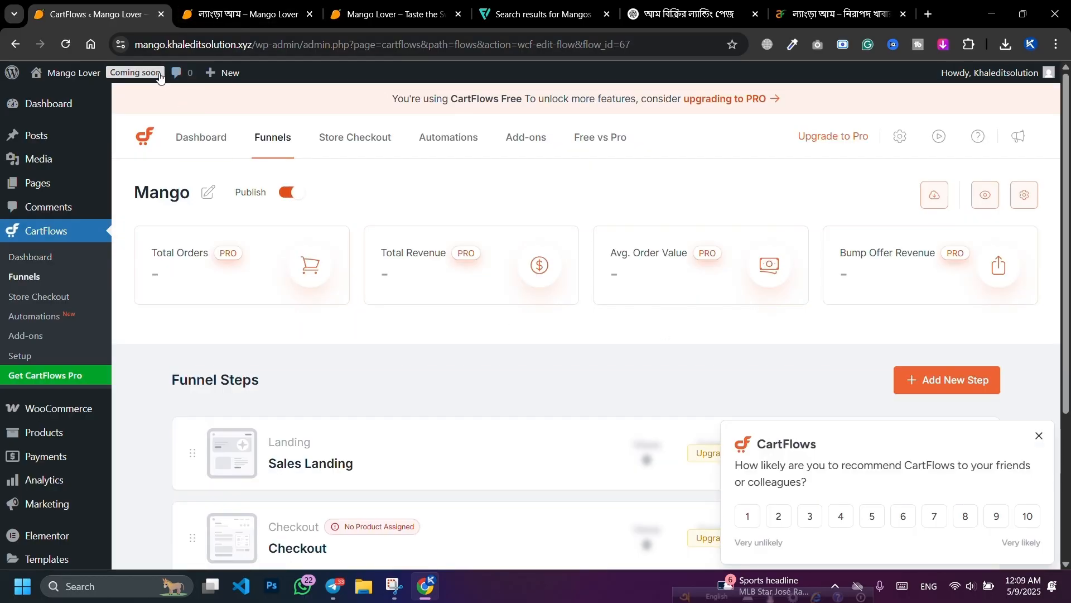
Step: Open the Coming soon badge's site-visibility settings in a new tab, then view the mango product page
right_click(141, 76)
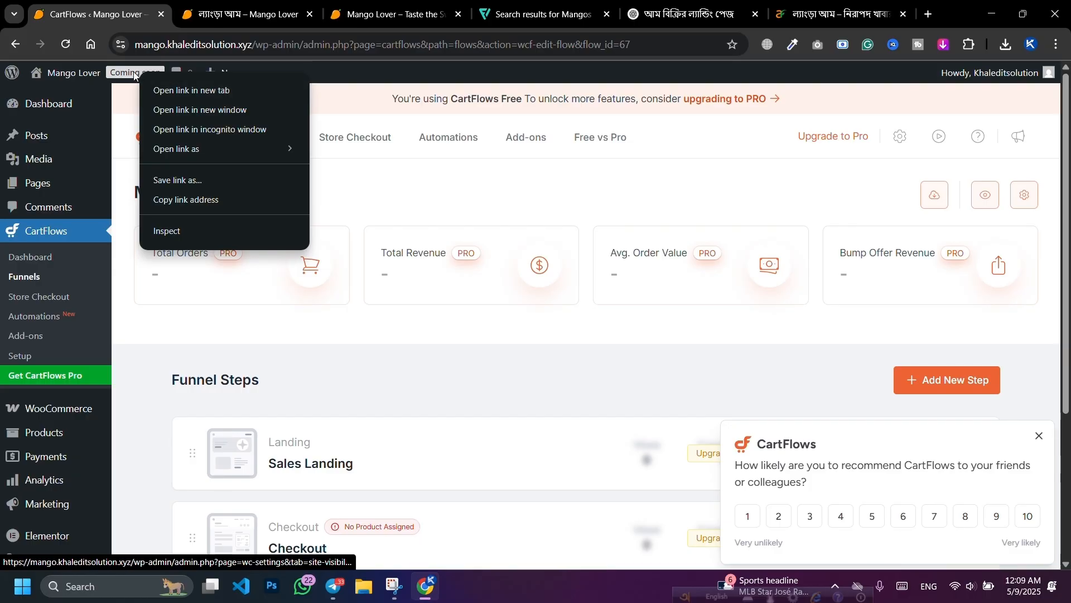
left_click(179, 92)
left_click_drag(329, 4, 204, 7)
left_click(136, 12)
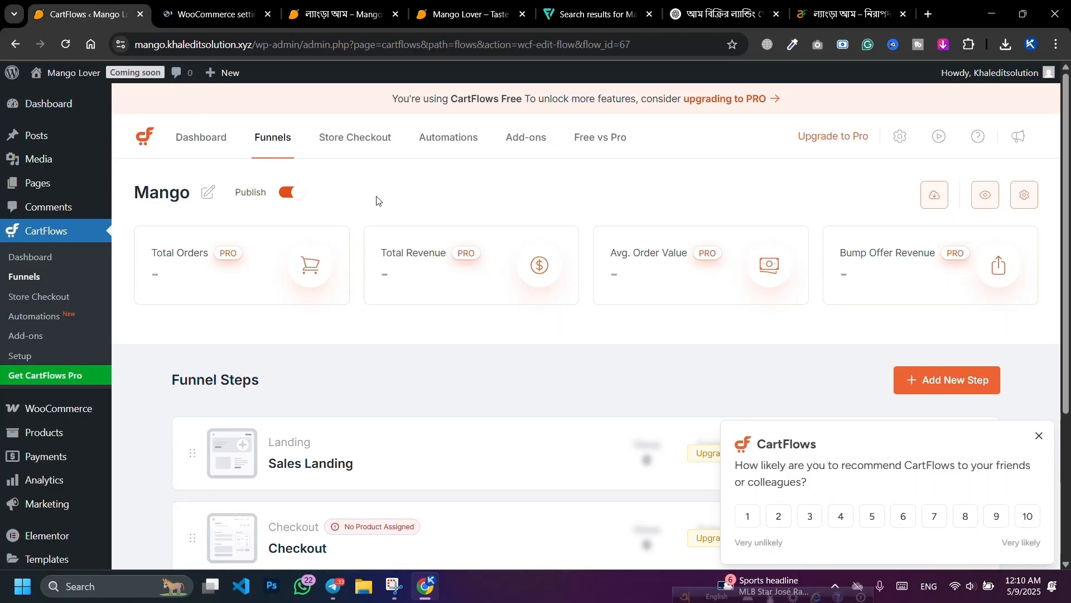
left_click(310, 14)
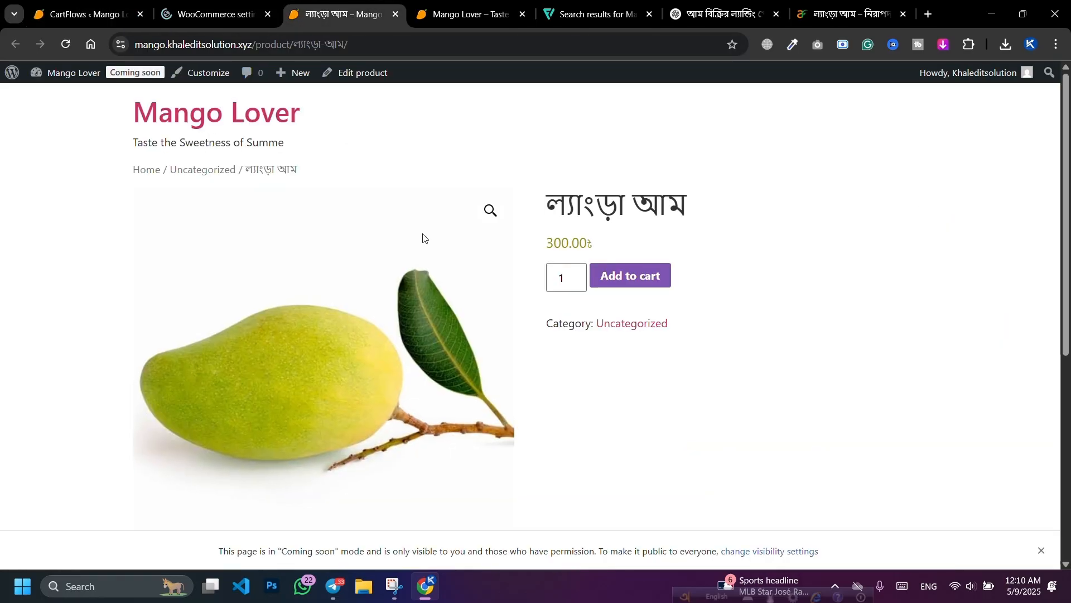
scroll(423, 238, "down", 6)
scroll(372, 256, "up", 6)
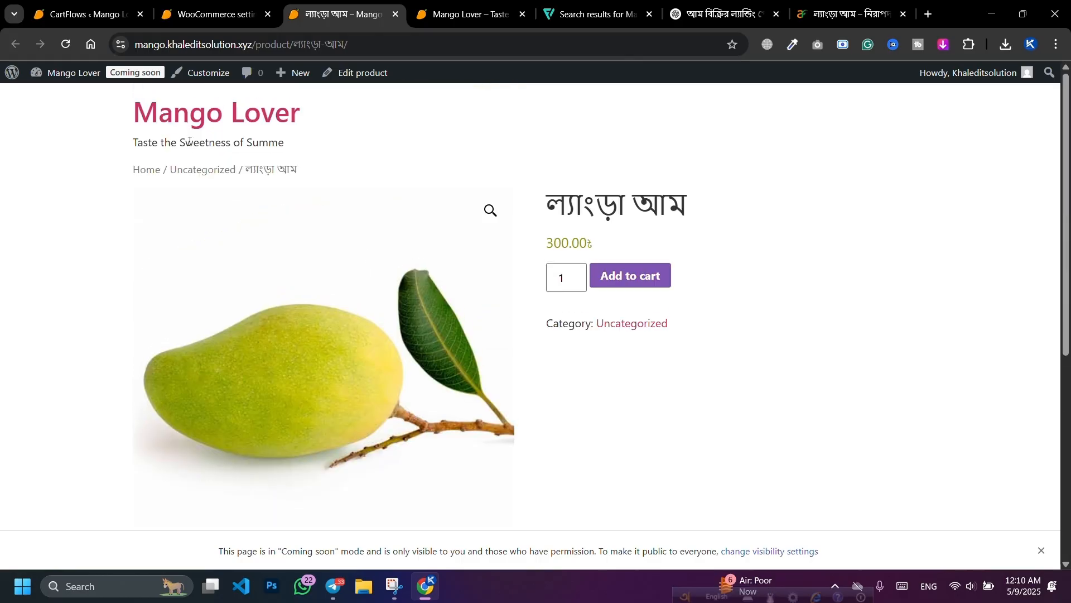
Step: Set WooCommerce site visibility to Live and save, then close that settings tab
left_click(212, 14)
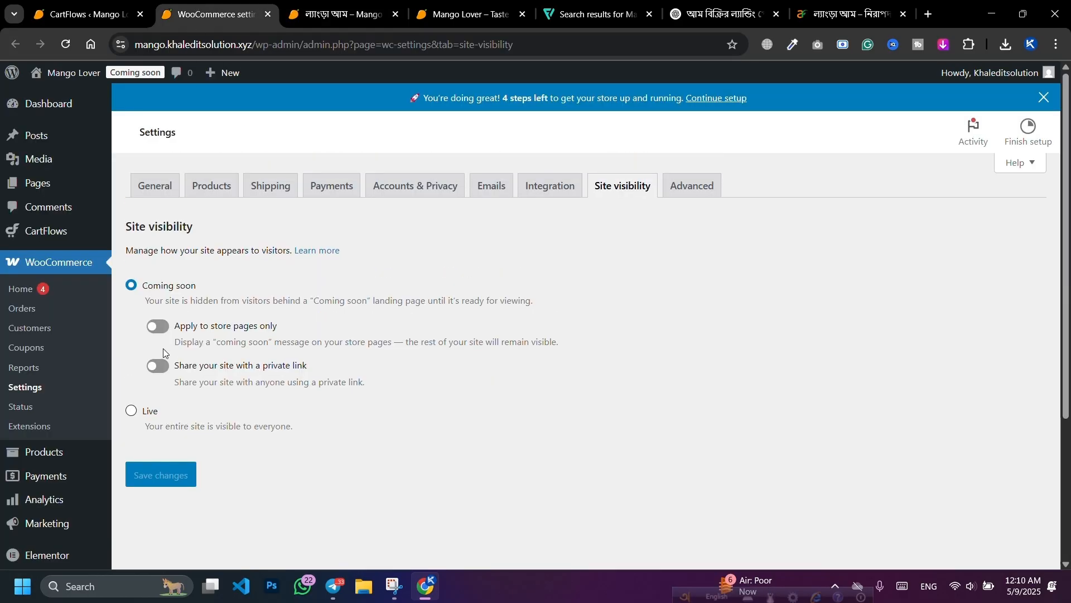
left_click(132, 414)
left_click(176, 402)
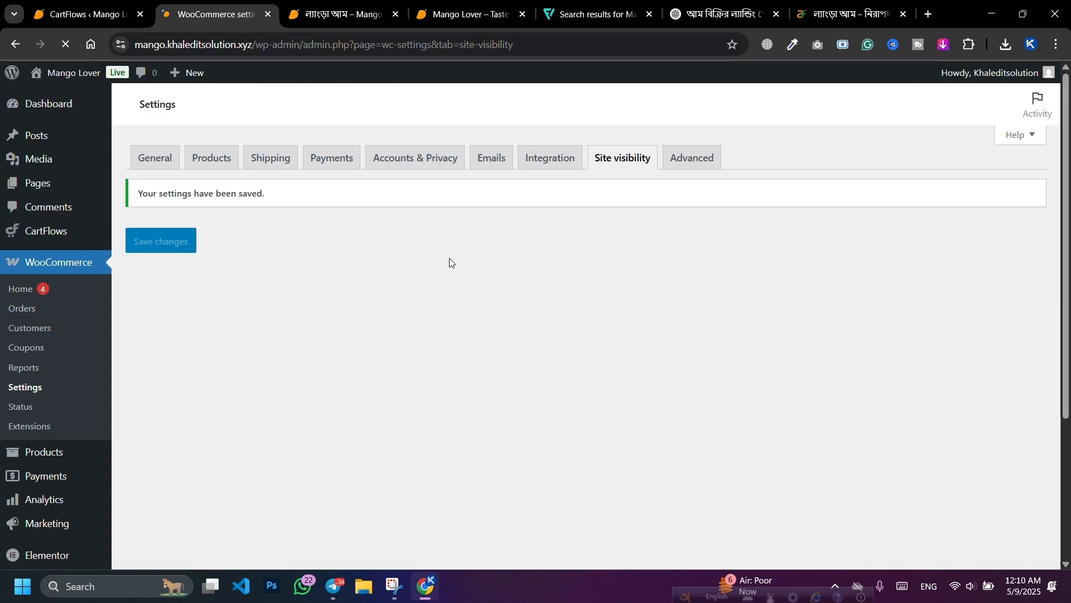
left_click(268, 19)
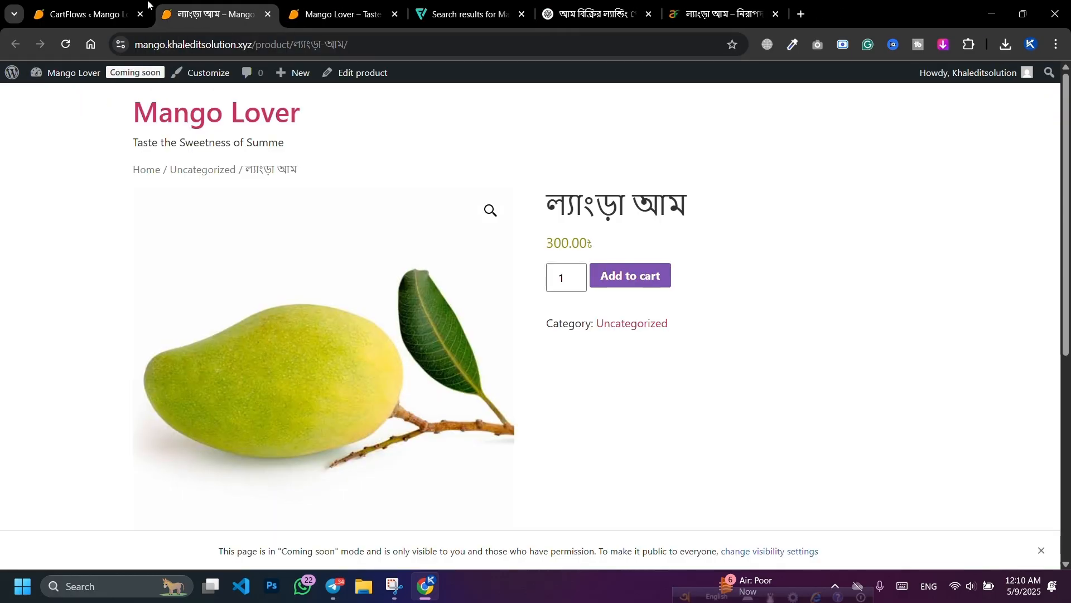
left_click(106, 6)
scroll(566, 335, "down", 4)
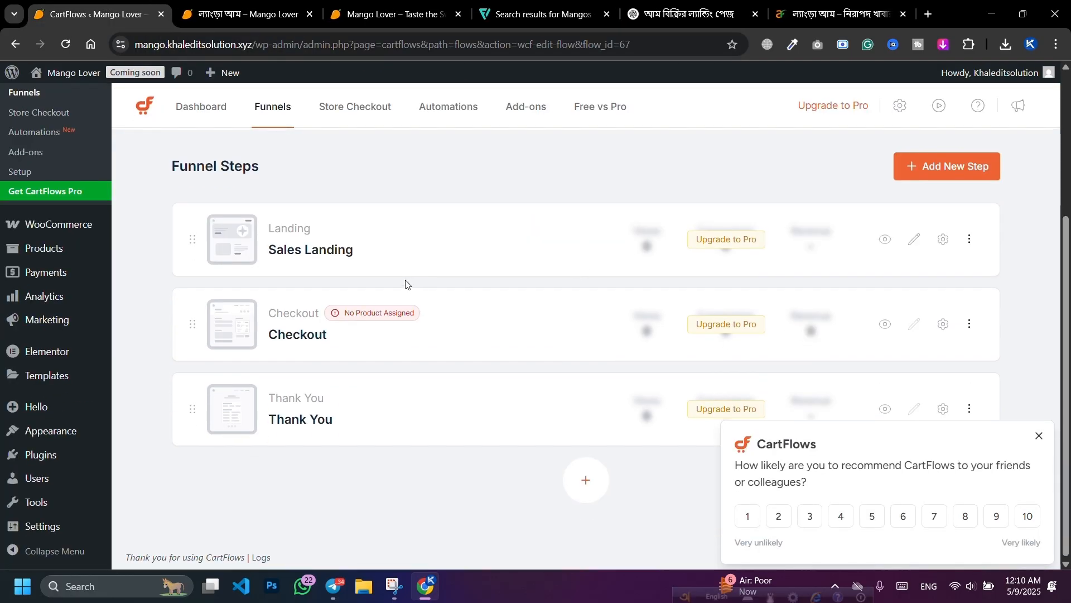
Step: Open the Mango funnel from the CartFlows Funnels list, dismissing the survey popup
scroll(352, 258, "up", 4)
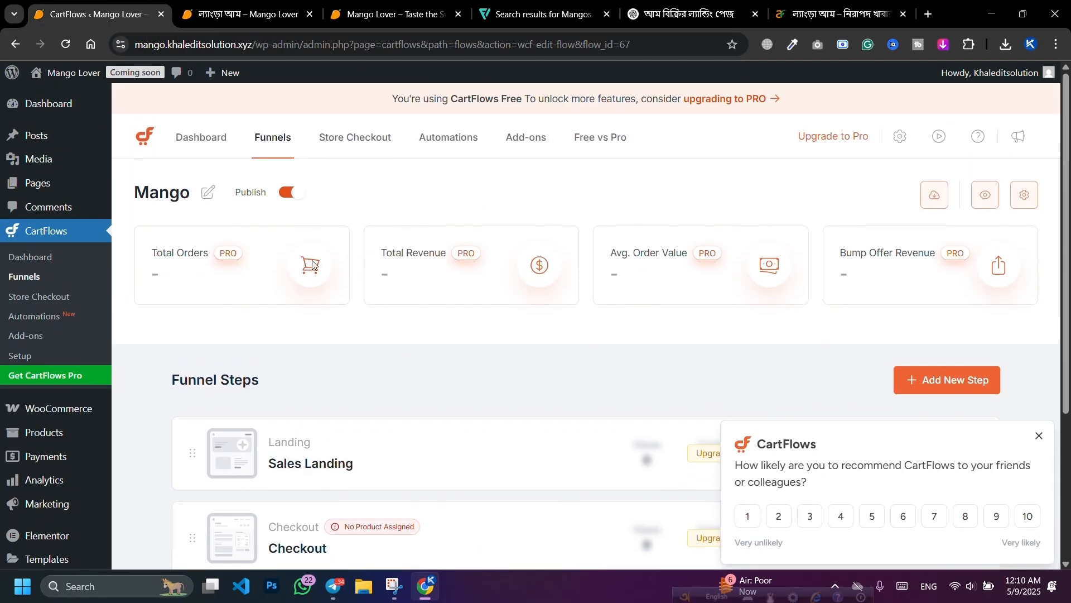
left_click(20, 279)
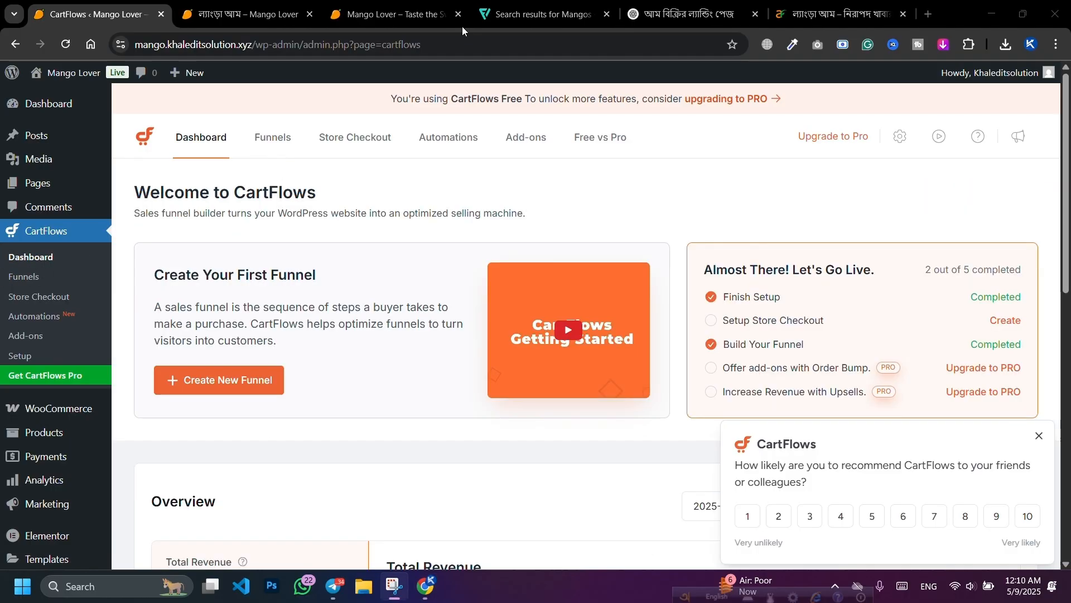
left_click(266, 146)
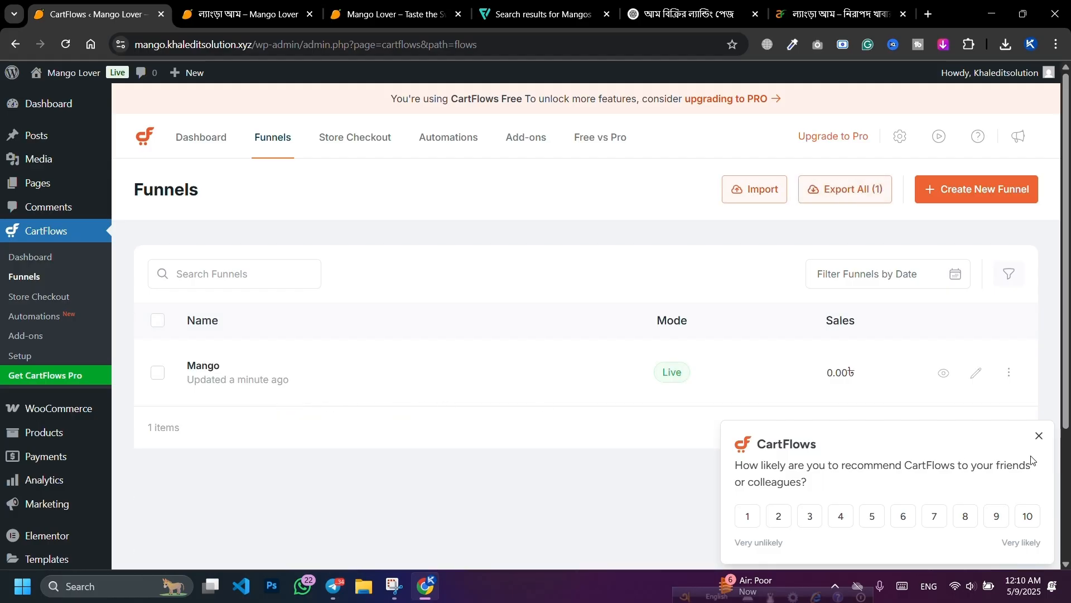
left_click(1039, 435)
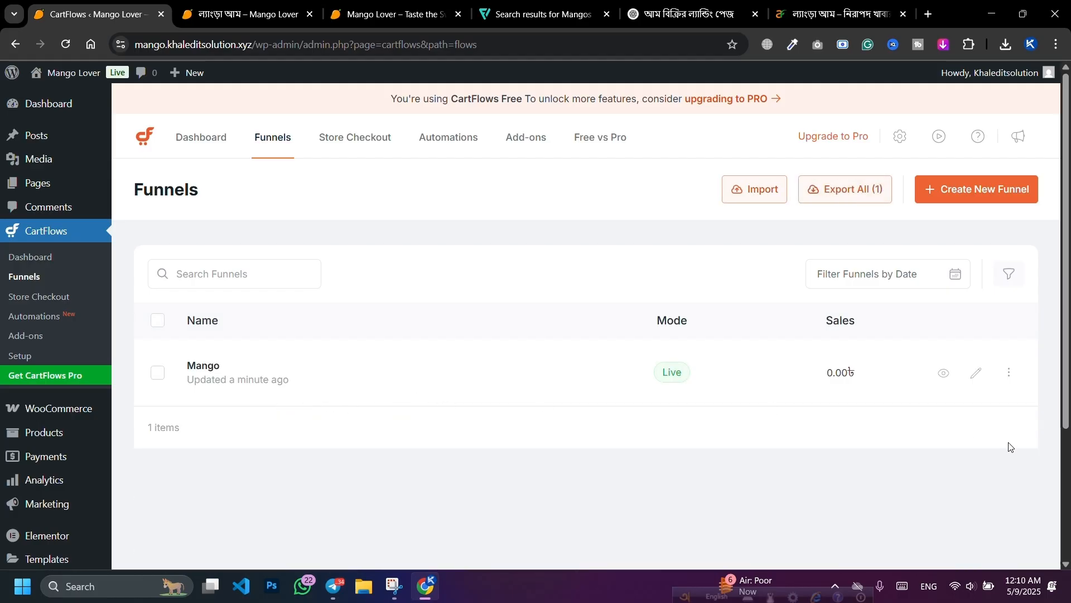
left_click(210, 366)
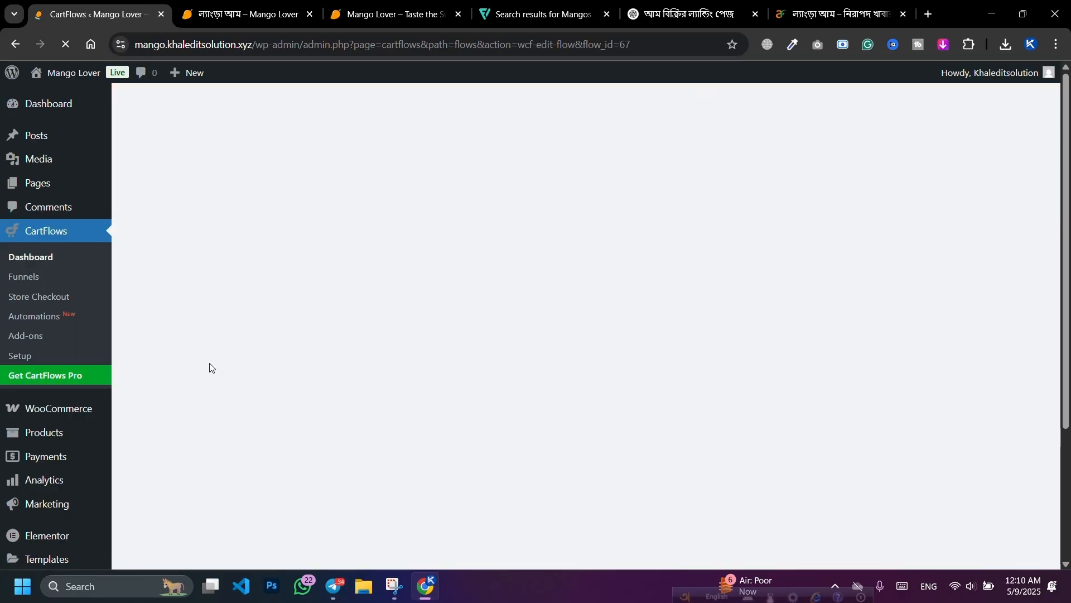
Step: Delete the Sales Landing step from the funnel and confirm with Yes
scroll(210, 367, "down", 5)
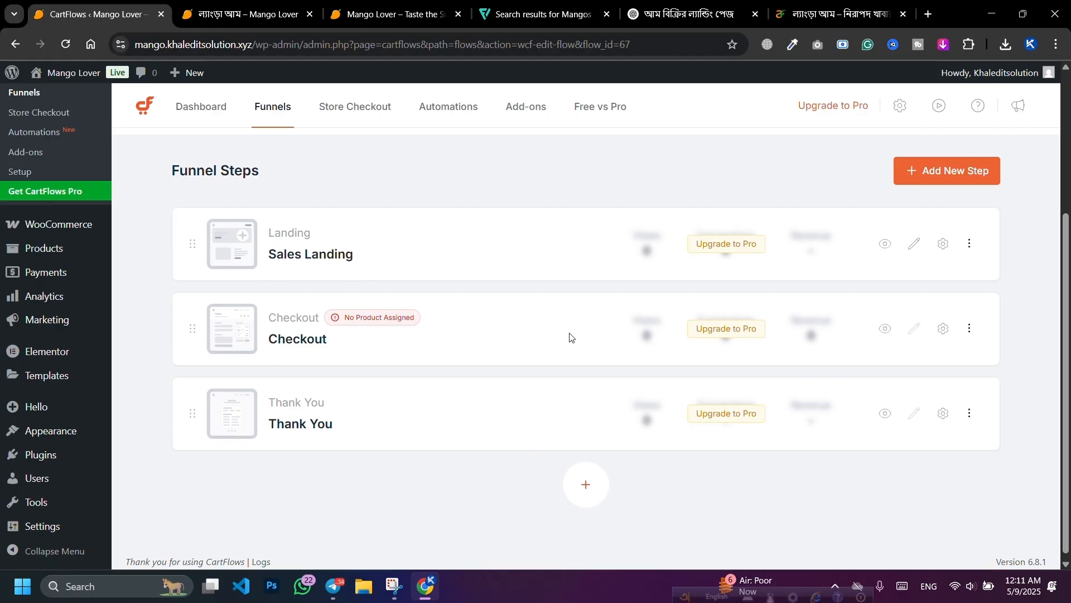
left_click(969, 245)
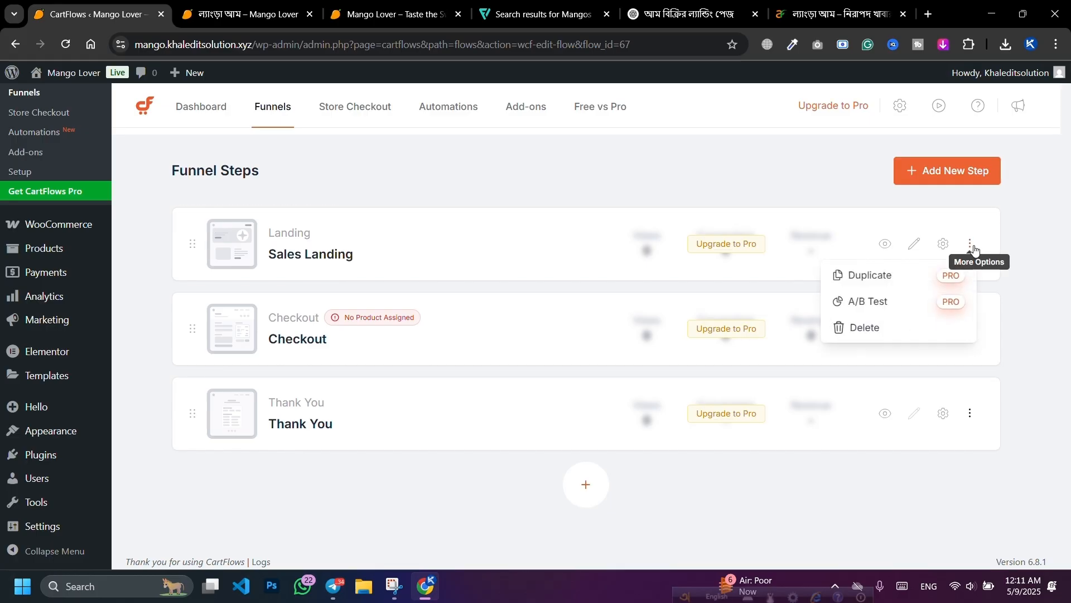
left_click(879, 330)
left_click(680, 346)
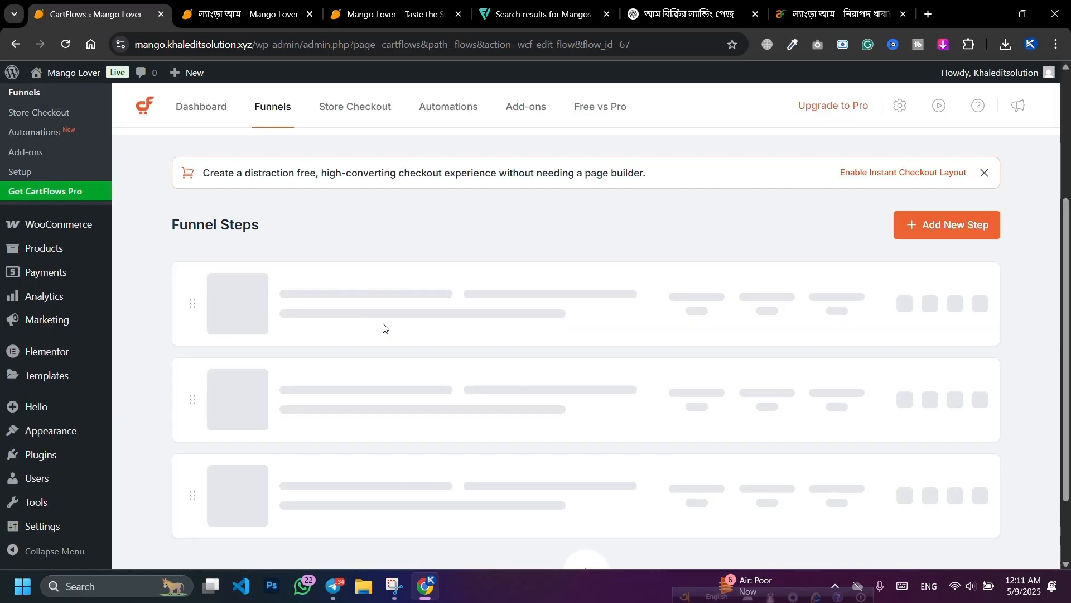
Step: Copy the ল্যাংড়া আম title and add that product to the Checkout step
left_click(248, 14)
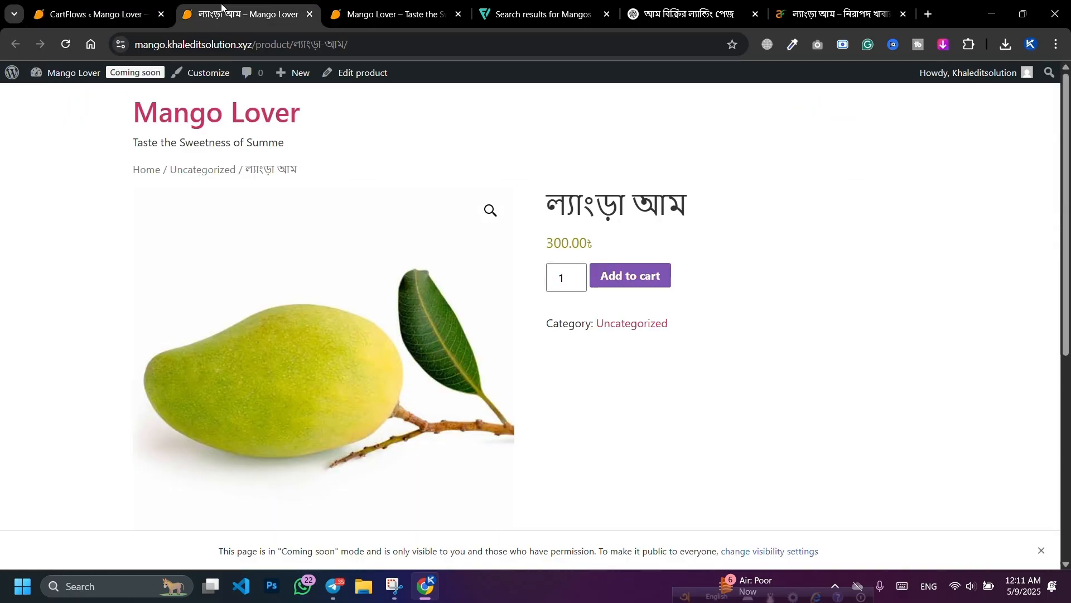
left_click_drag(551, 205, 694, 208)
right_click(672, 206)
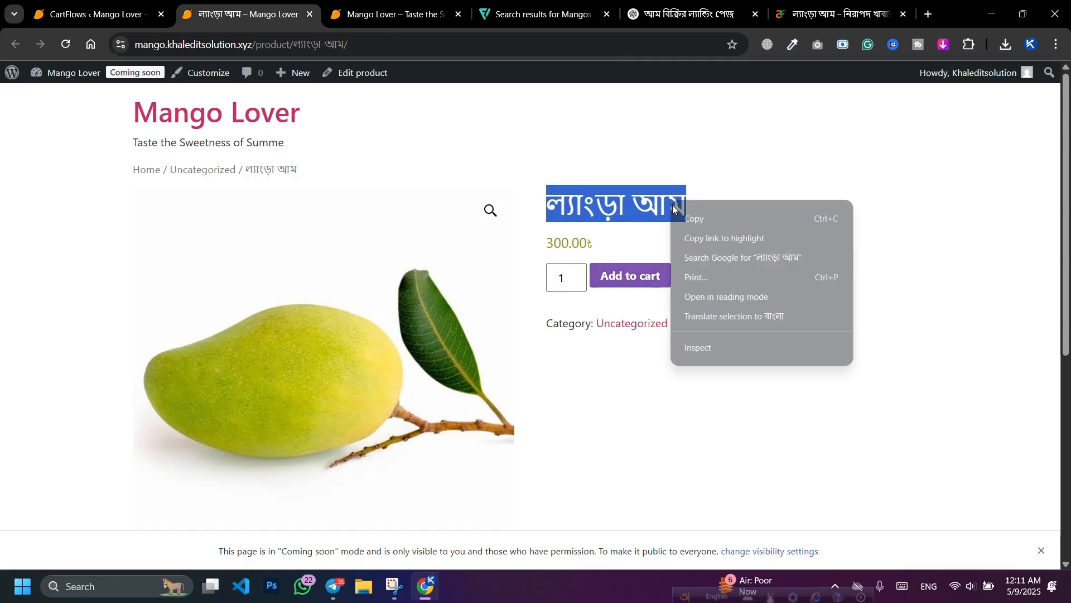
left_click(692, 218)
left_click(95, 14)
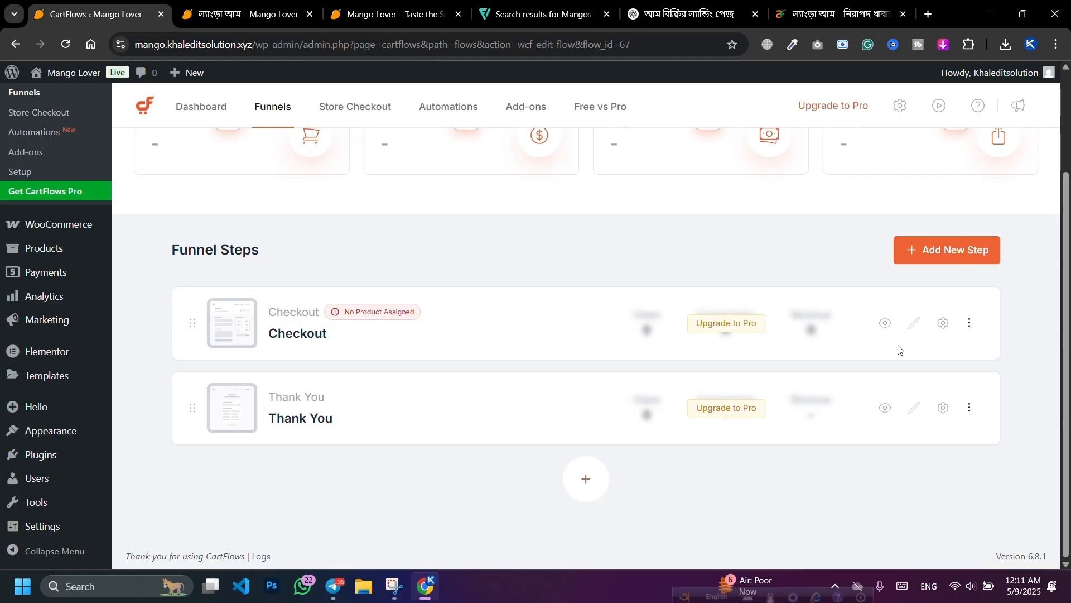
left_click(948, 325)
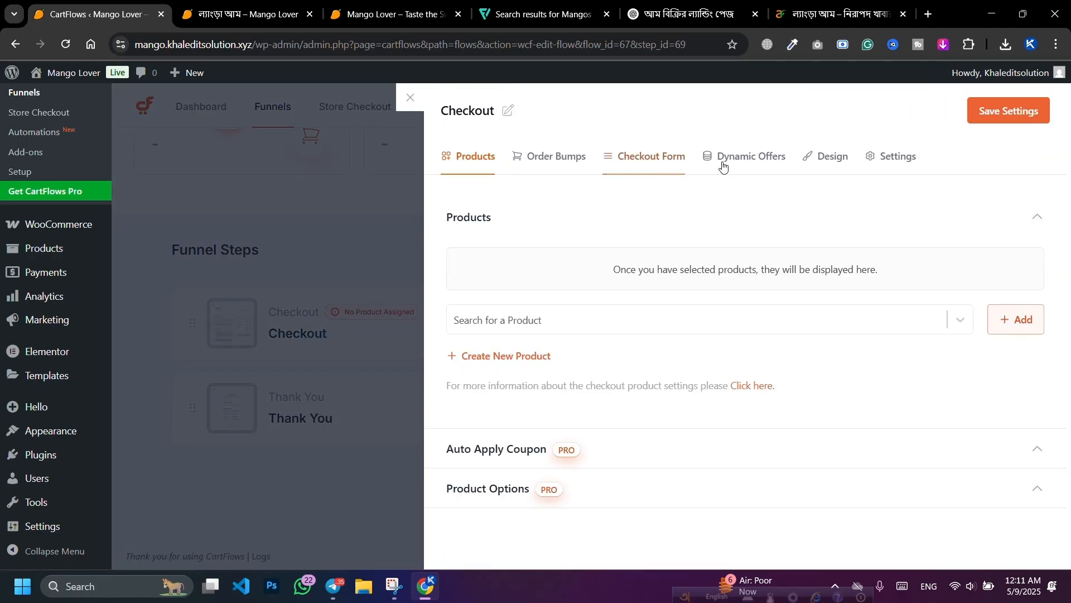
left_click(548, 318)
key("ctrl+v")
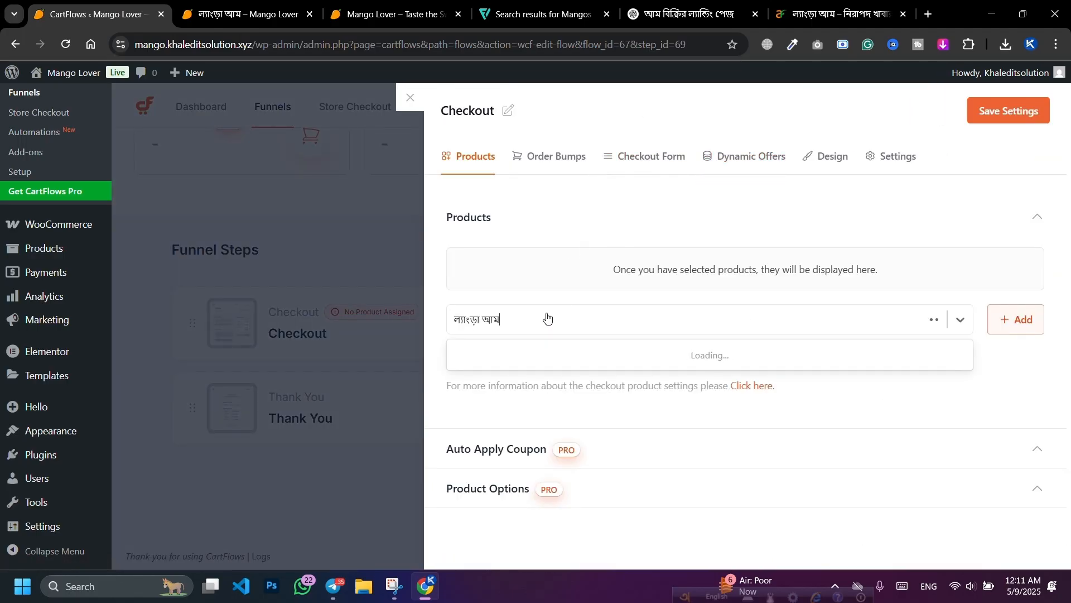
left_click(607, 354)
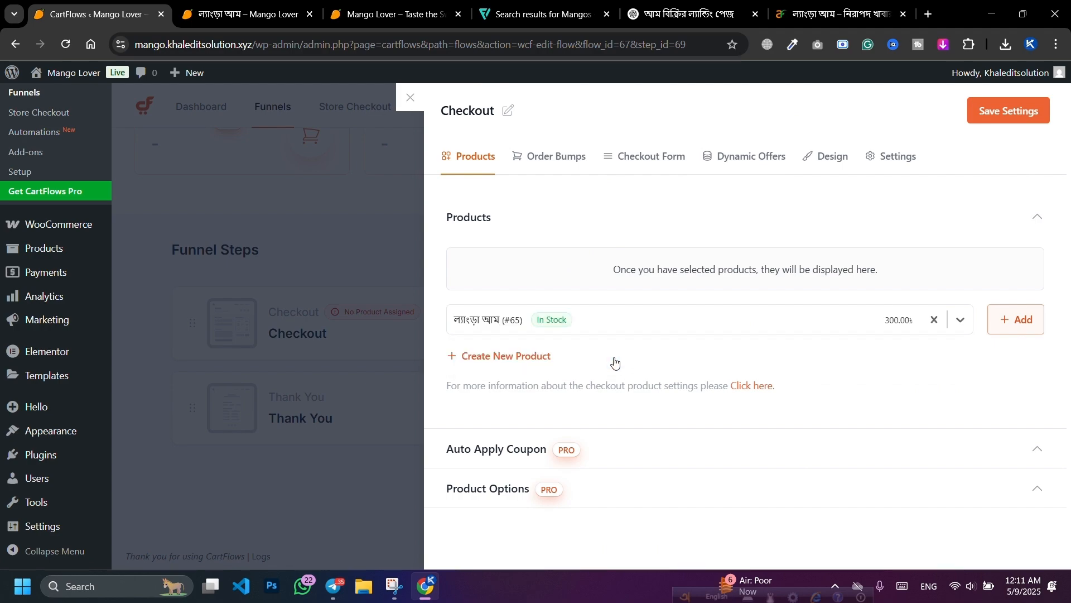
left_click(1012, 323)
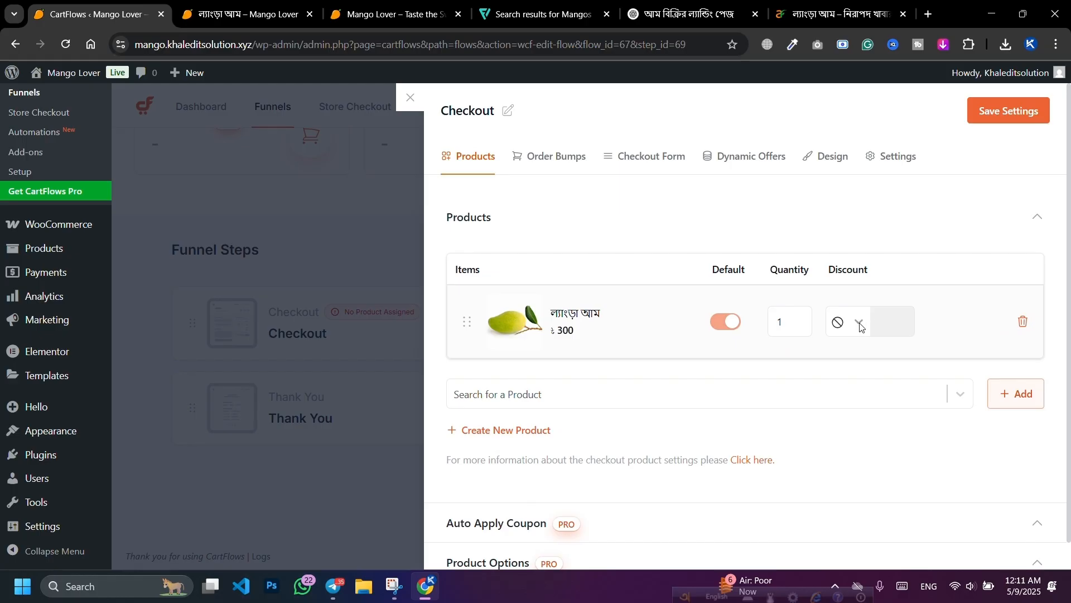
Step: Give the mango a Price discount of 50 and save the checkout step settings
left_click(860, 323)
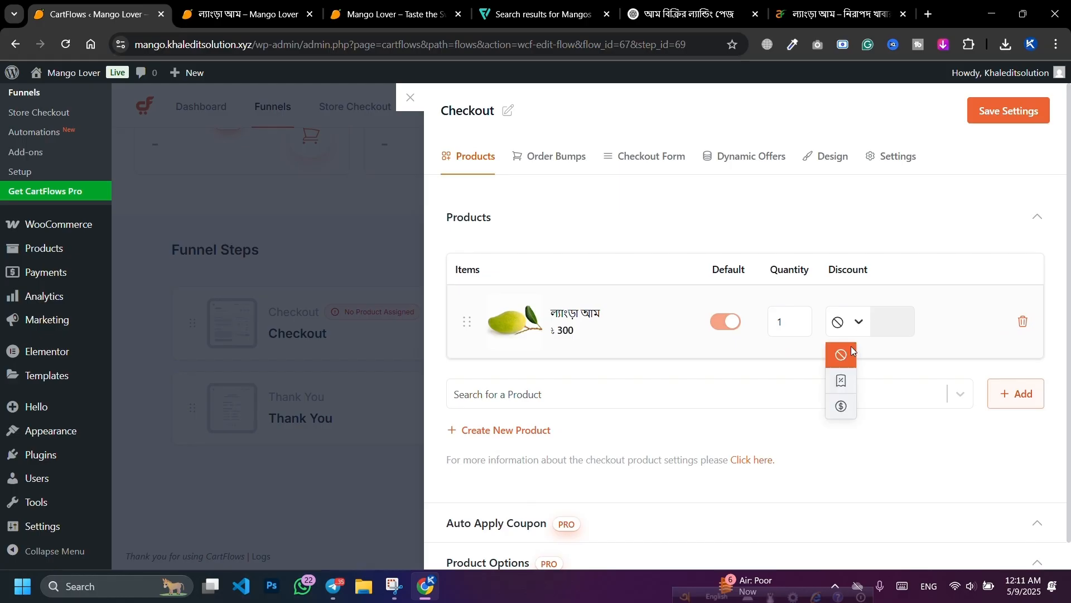
left_click(842, 411)
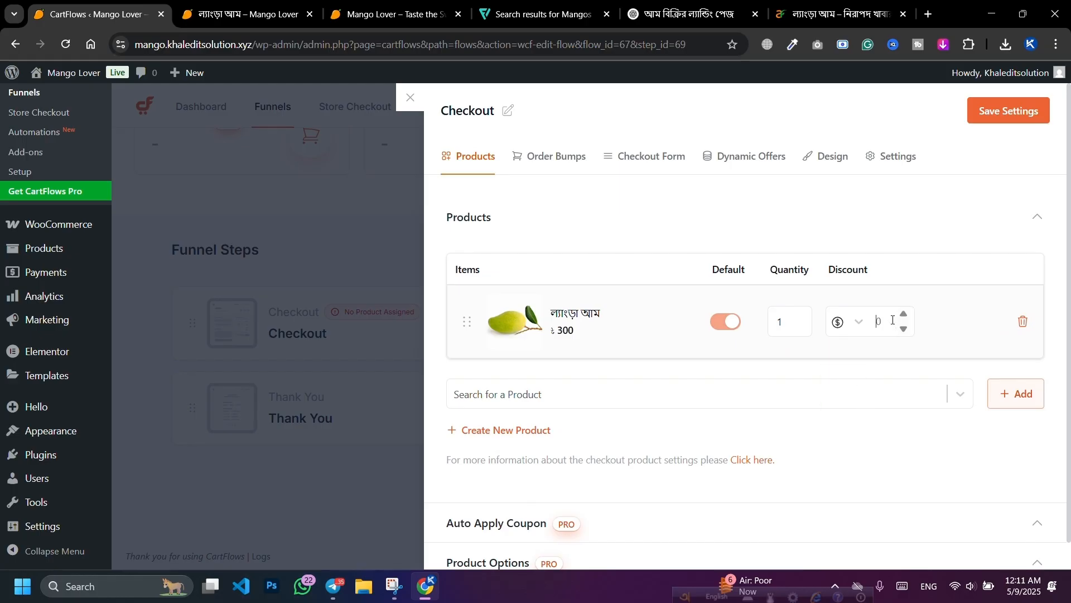
type("50")
left_click(1019, 114)
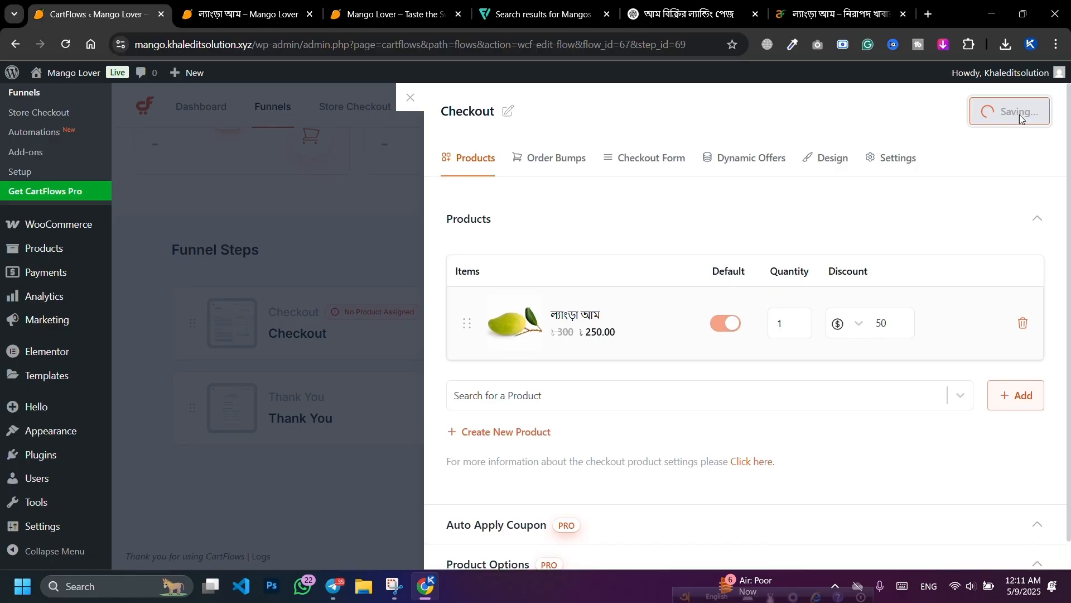
left_click(410, 98)
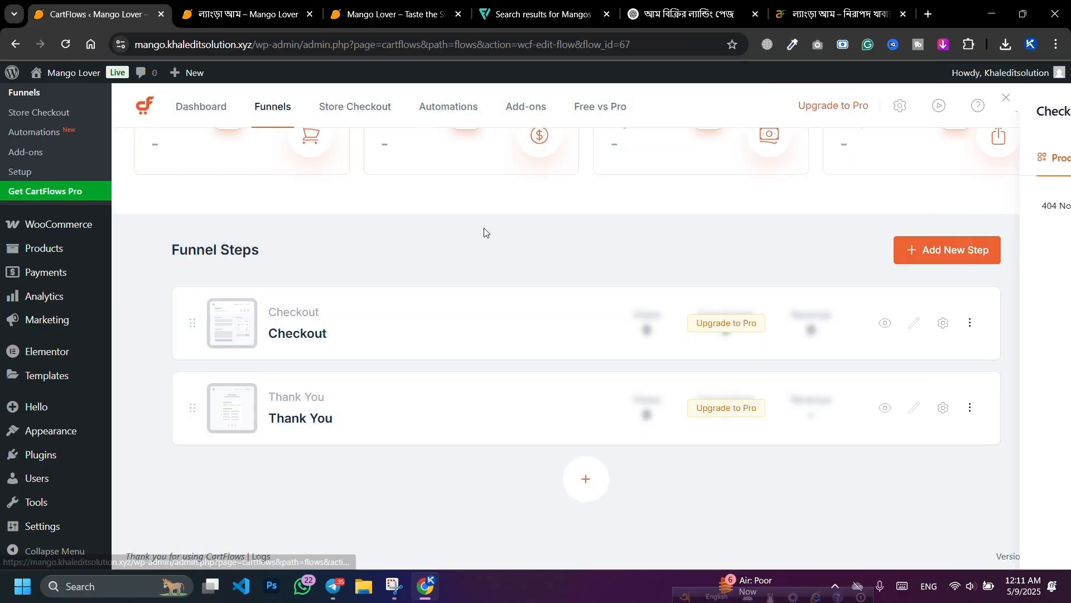
Step: Preview the Checkout step in a new tab, confirming ল্যাংড়া আম totals 250.00৳
left_click(886, 324)
left_click(90, 14)
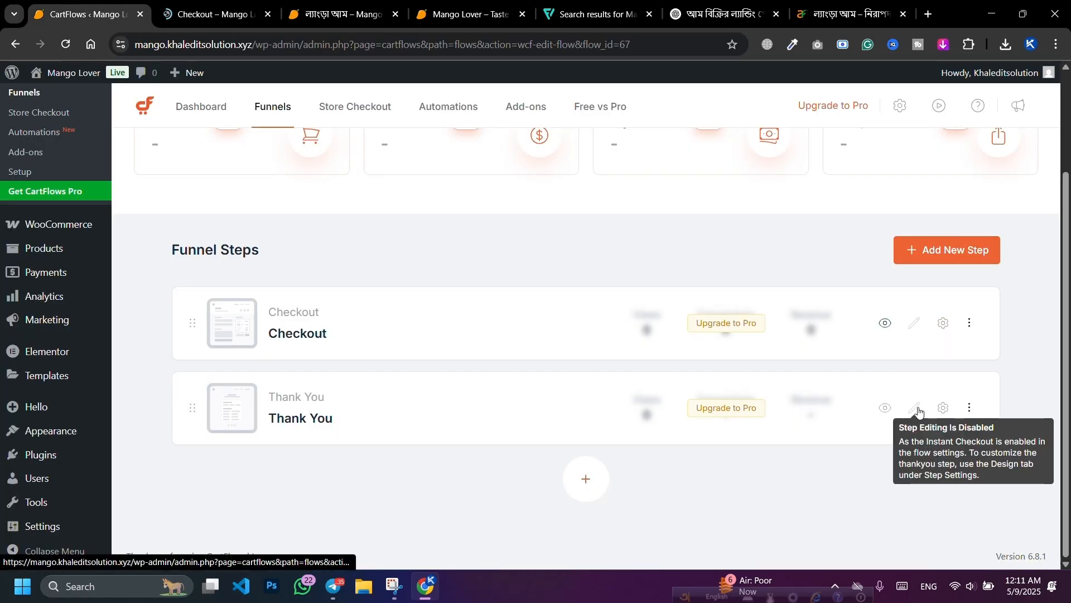
key("ctrl+Tab")
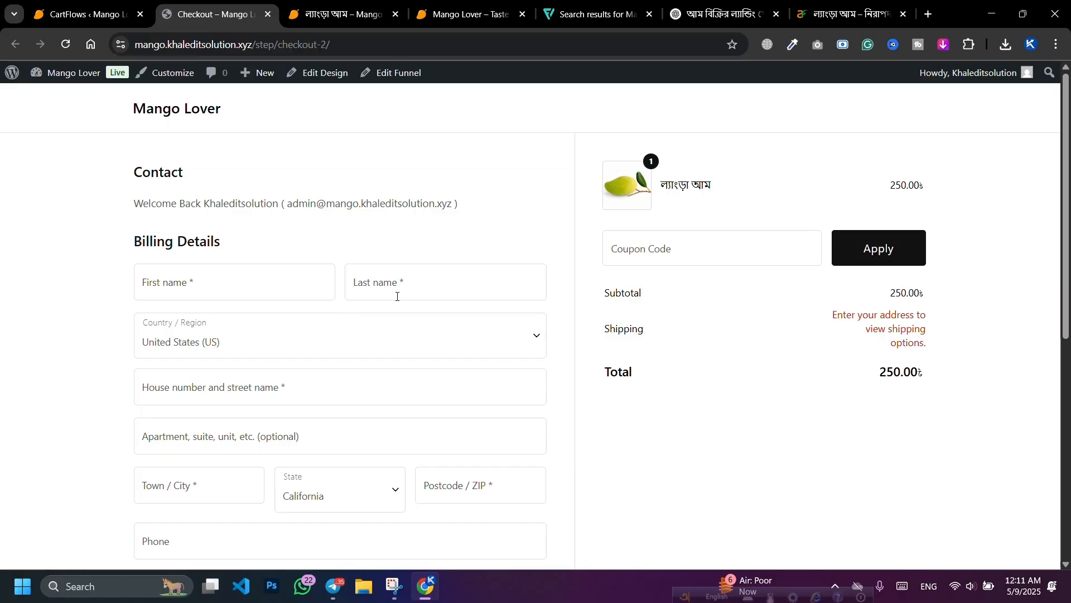
scroll(243, 279, "down", 7)
scroll(244, 279, "up", 8)
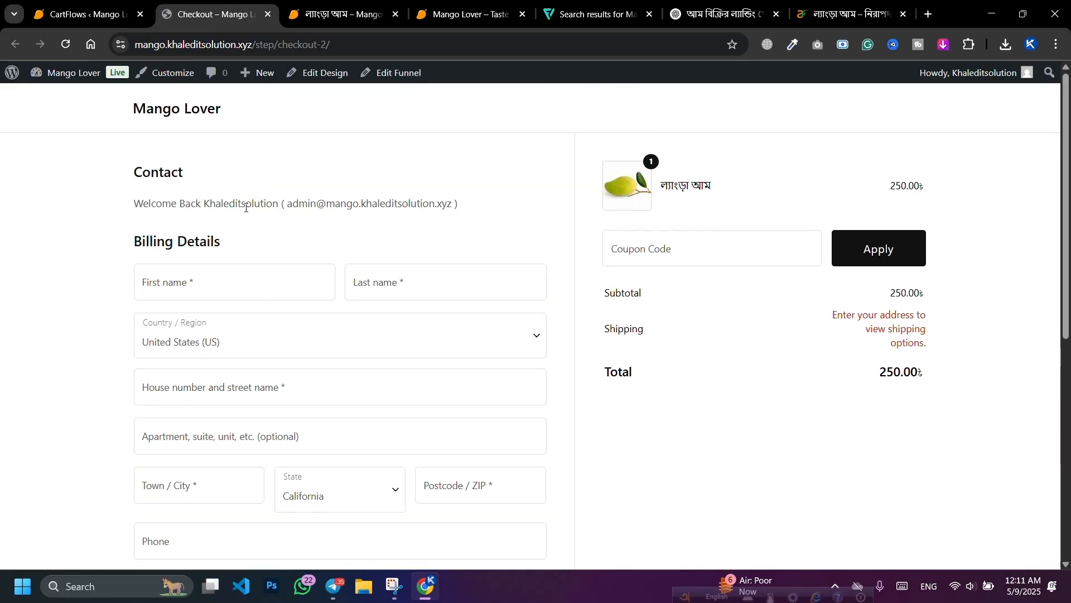
scroll(311, 338, "down", 8)
scroll(395, 301, "up", 8)
left_click(85, 4)
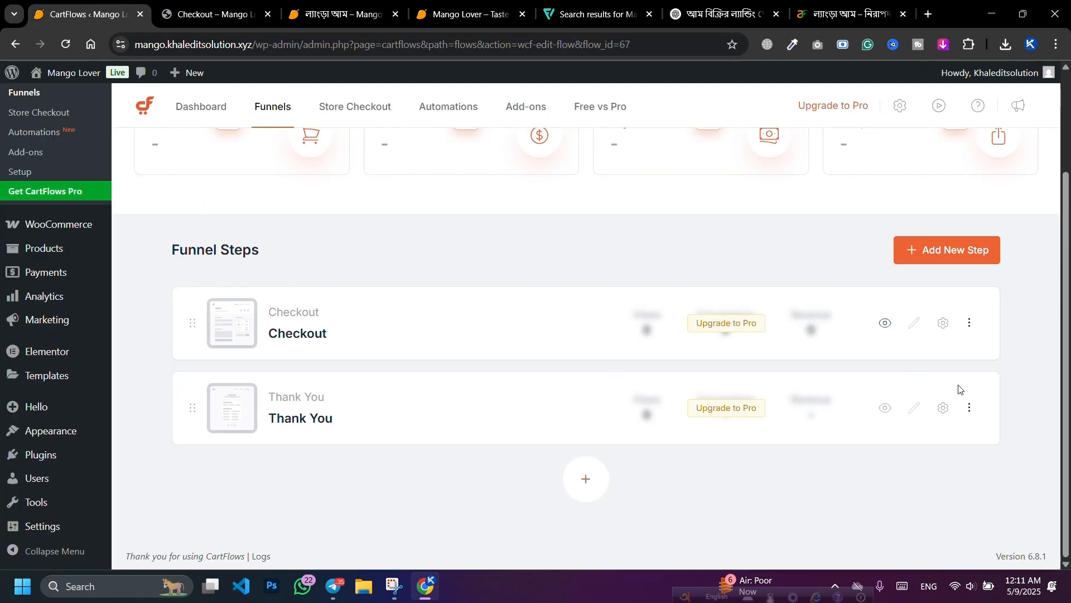
Step: Turn off Enable Instant Checkout Layout in the Mango funnel settings and save
scroll(914, 329, "up", 3)
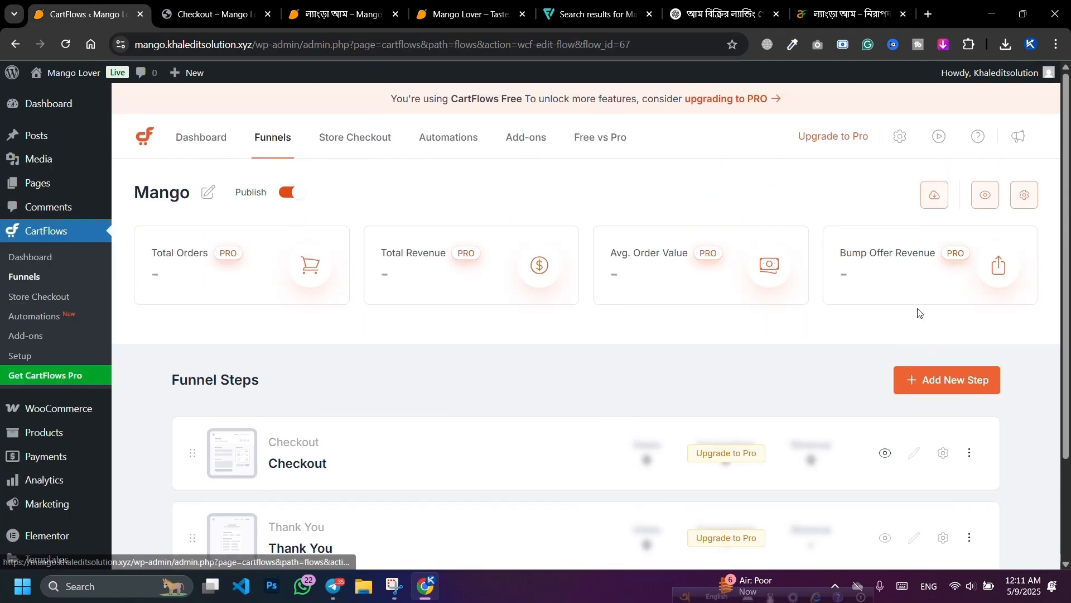
scroll(913, 390, "down", 3)
scroll(949, 301, "up", 3)
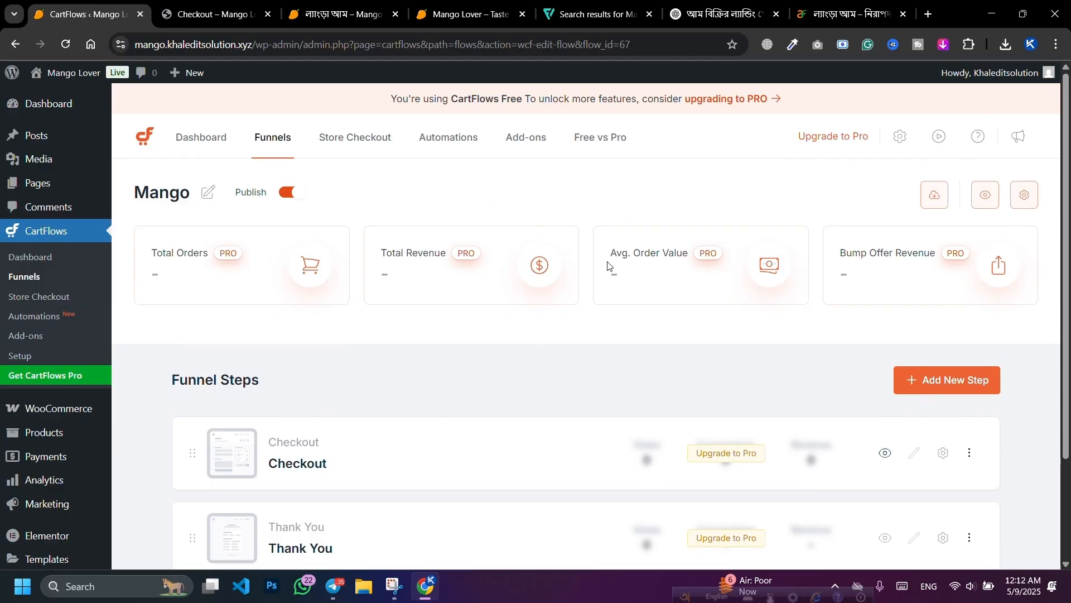
left_click(1026, 196)
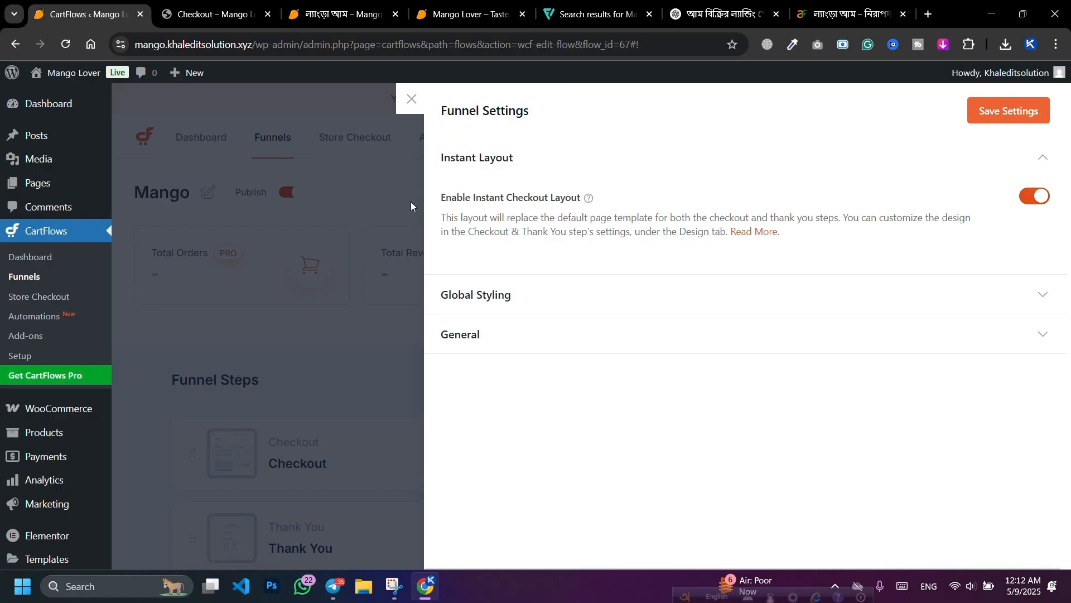
left_click_drag(445, 201, 529, 200)
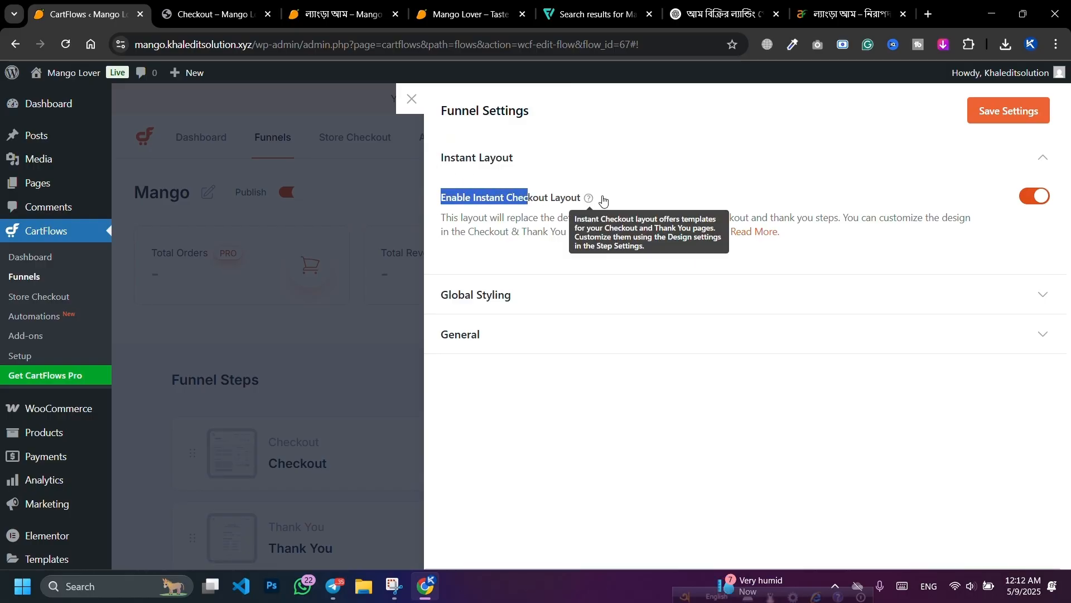
left_click(589, 198)
left_click(1041, 198)
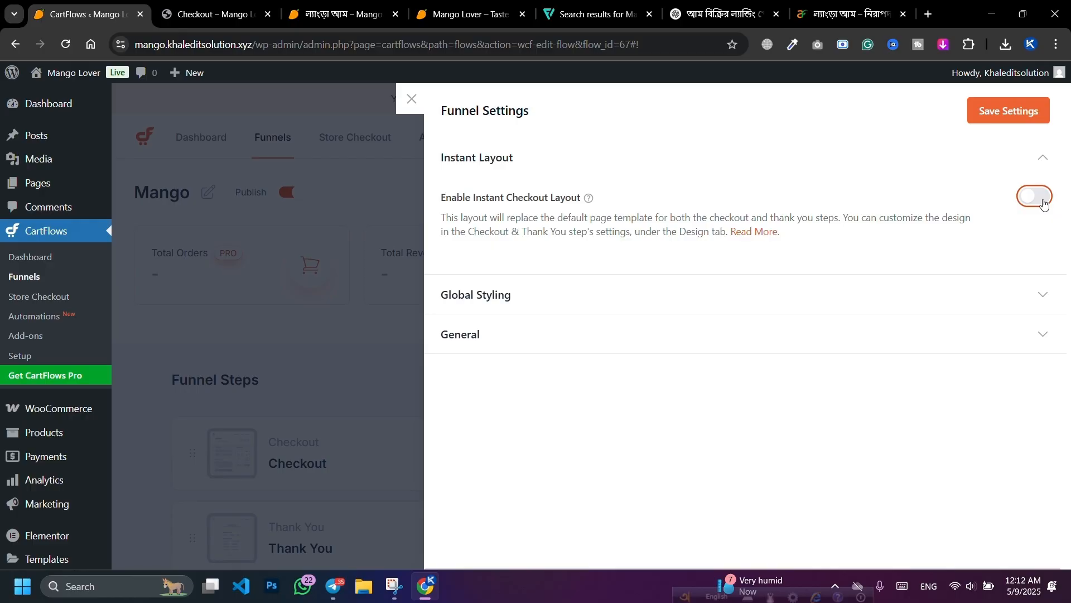
left_click(1017, 118)
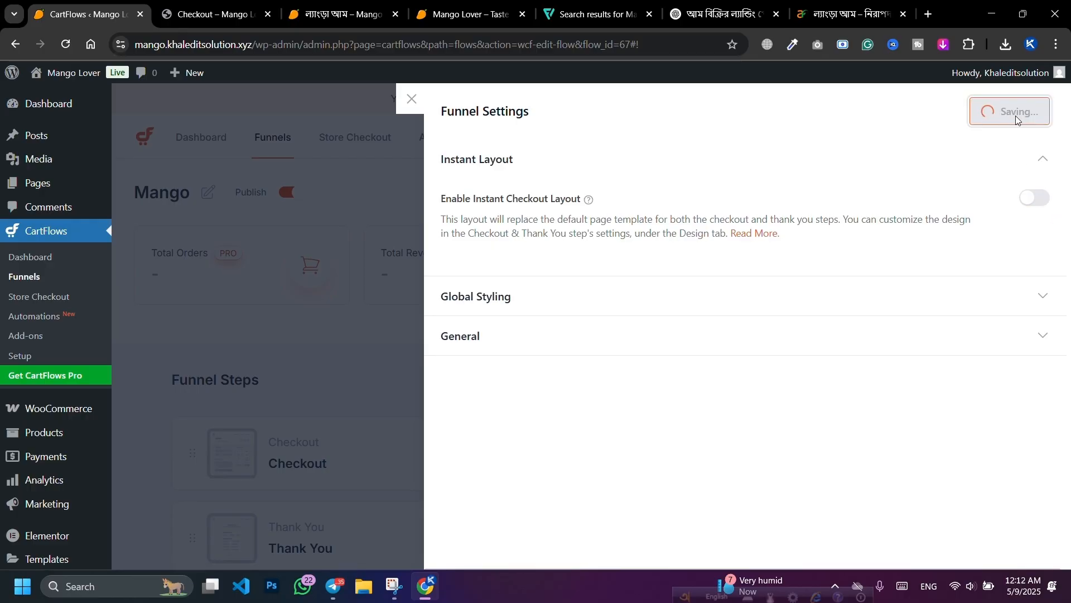
Step: Dismiss the instant checkout notice and edit the Checkout step in Elementor
left_click(412, 99)
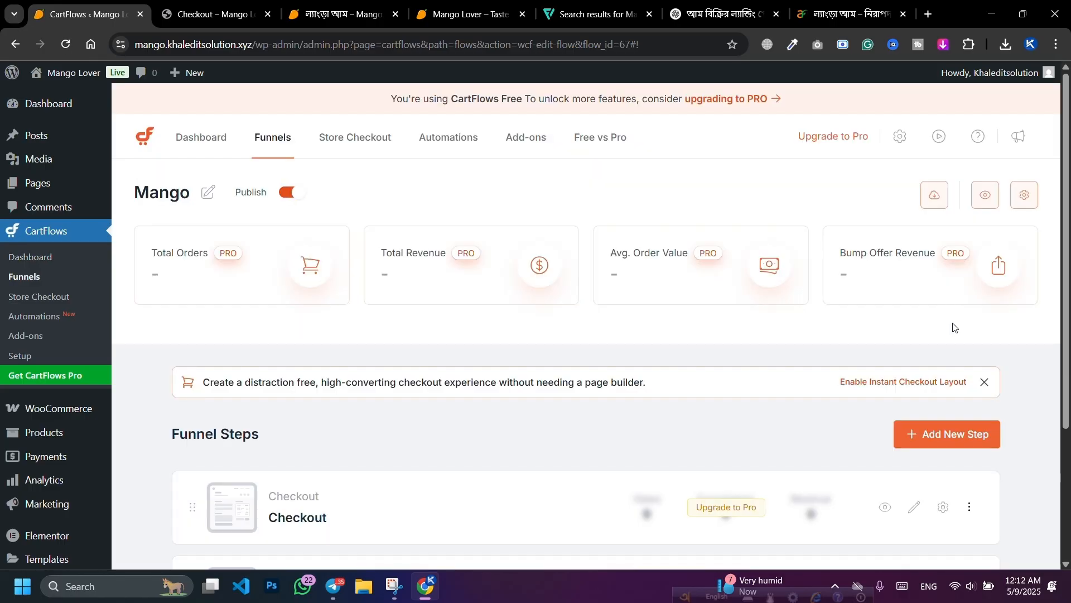
left_click(985, 381)
scroll(981, 330, "down", 2)
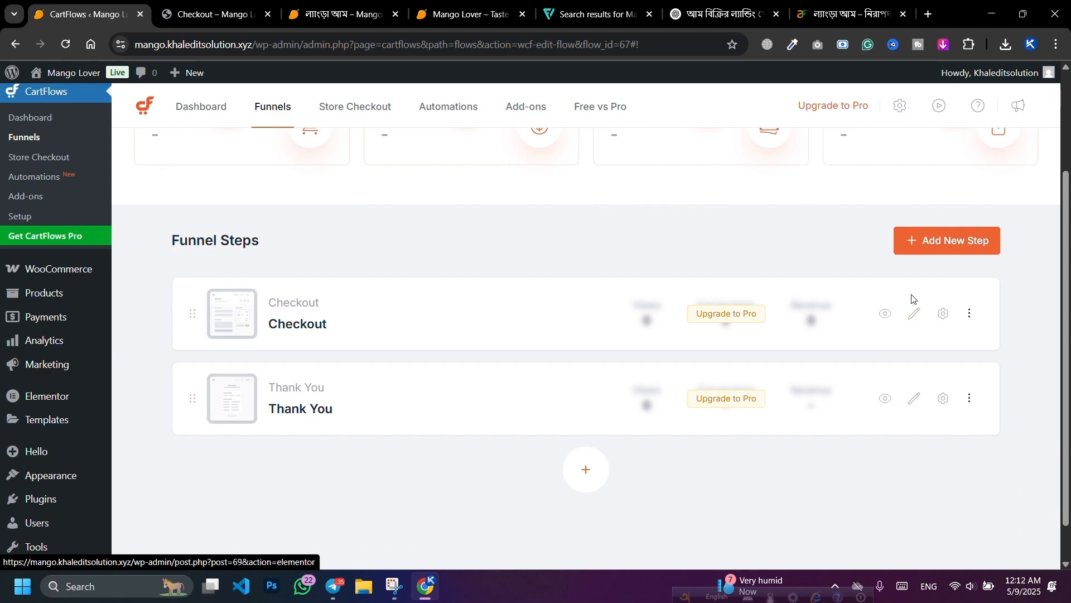
left_click(912, 321)
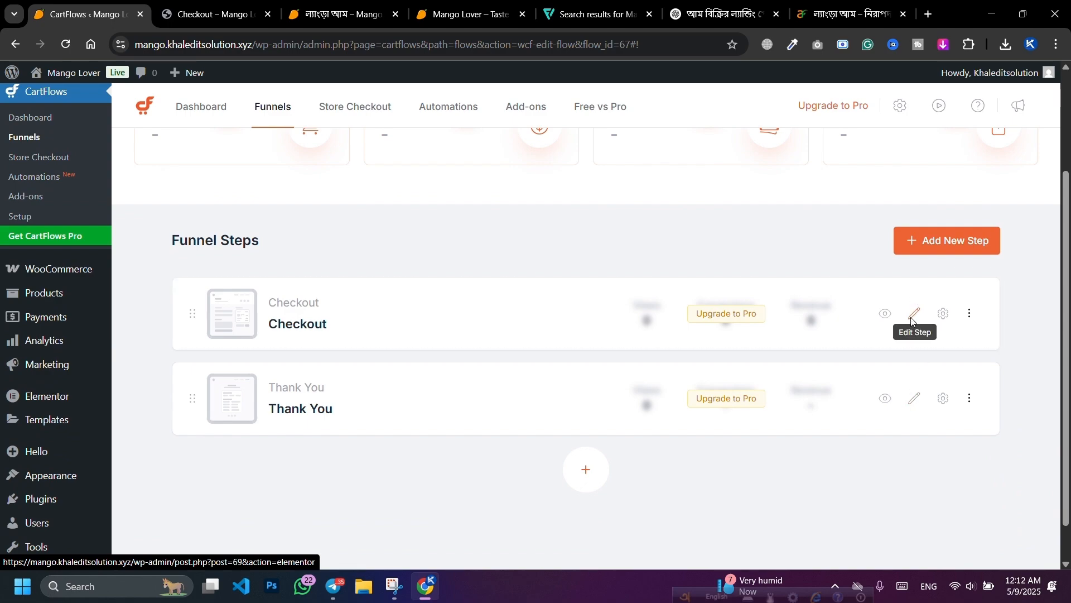
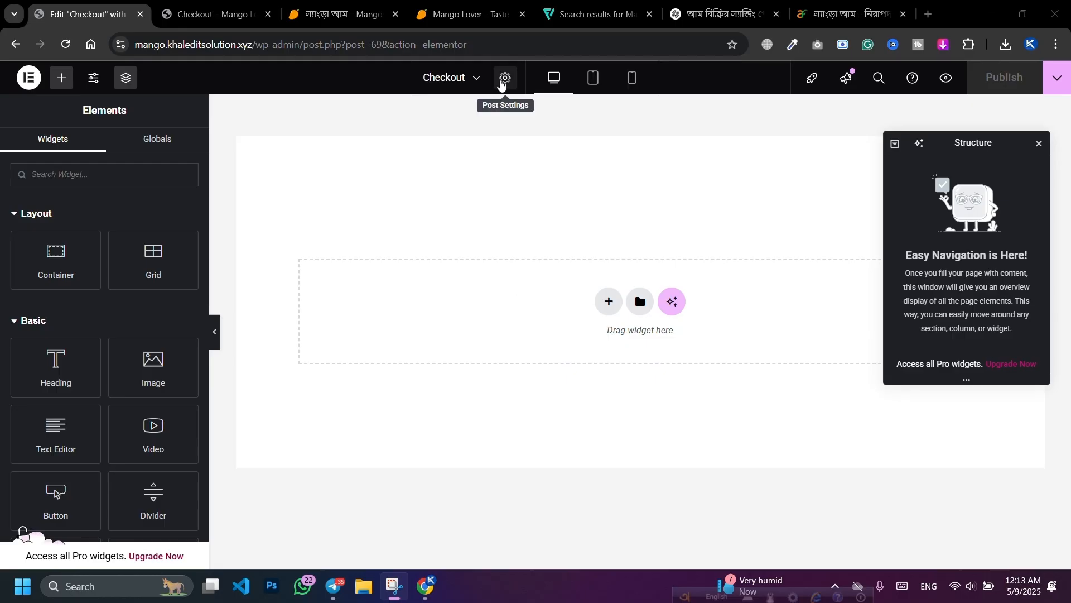
Step: Set the Checkout page layout to Template for Page Builders and publish it
left_click(504, 79)
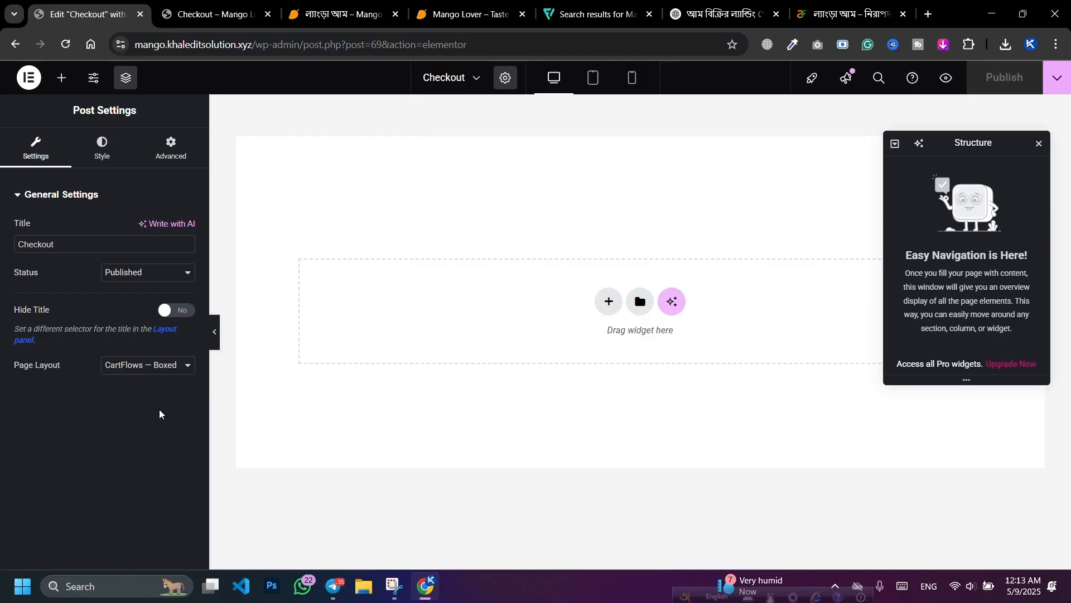
left_click(163, 366)
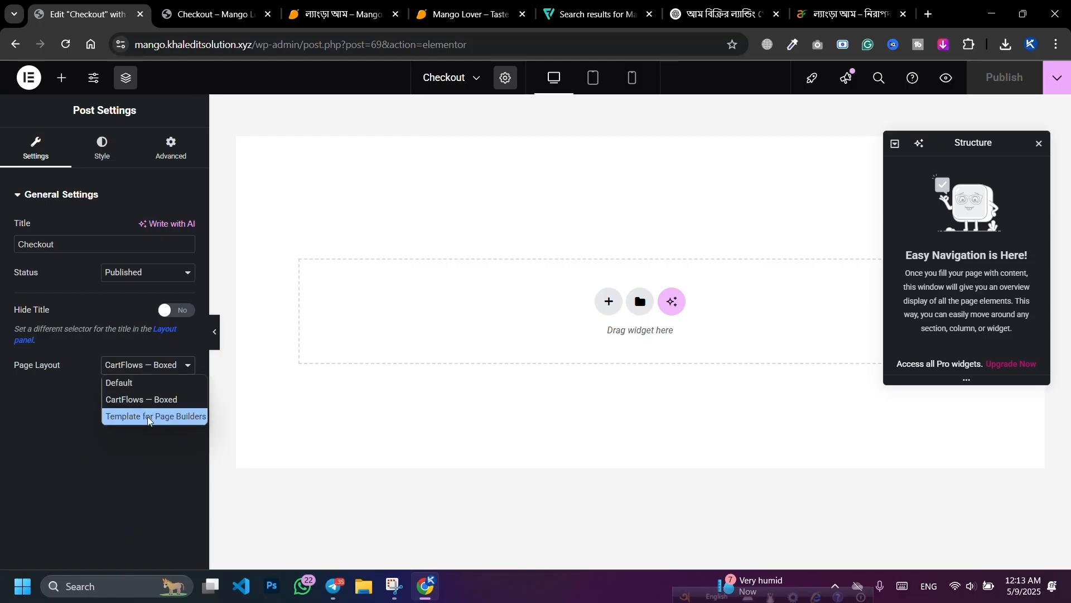
left_click(148, 418)
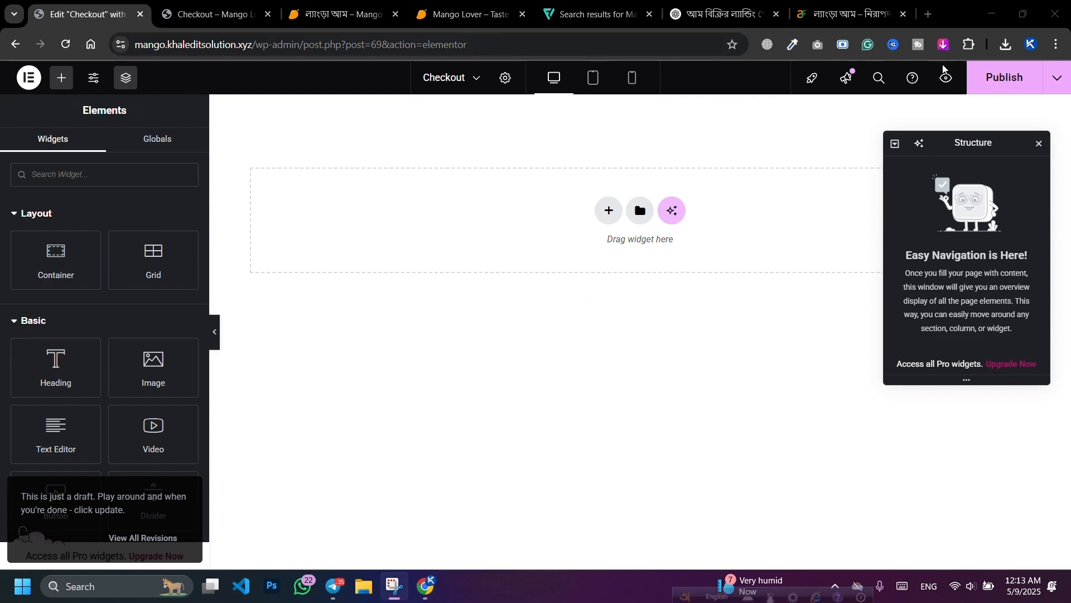
left_click(1005, 77)
Step: Reload the live checkout tab to confirm it's blank, then return to Elementor
left_click(166, 23)
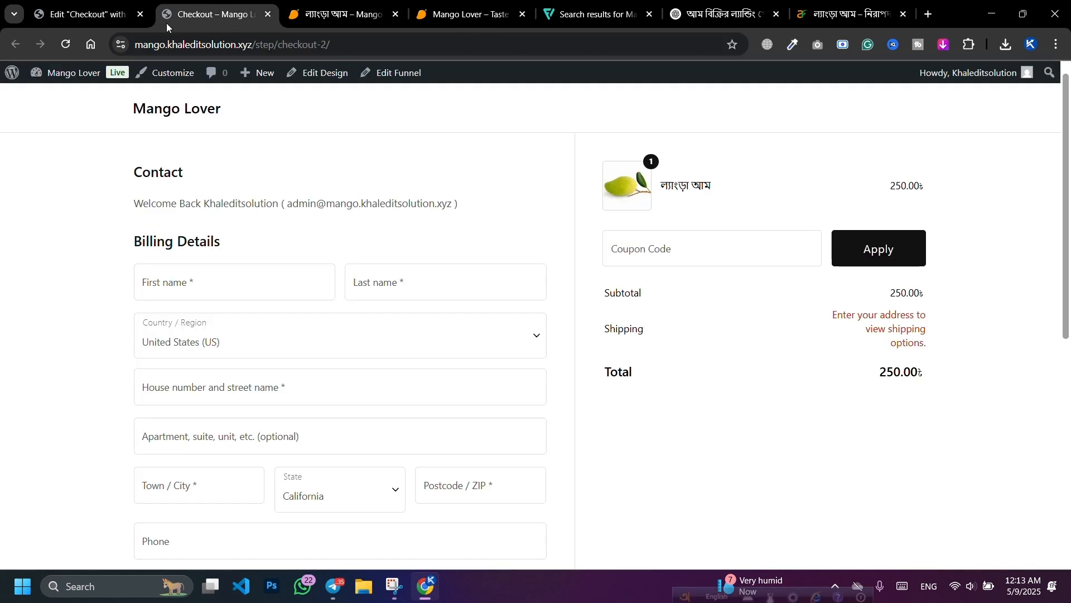
left_click(66, 45)
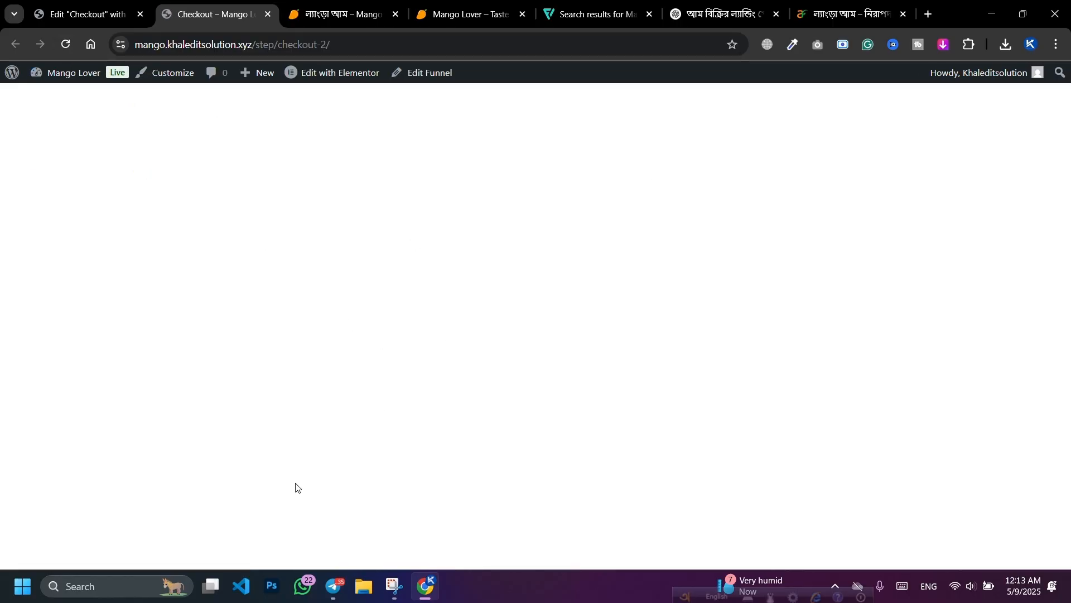
left_click(90, 5)
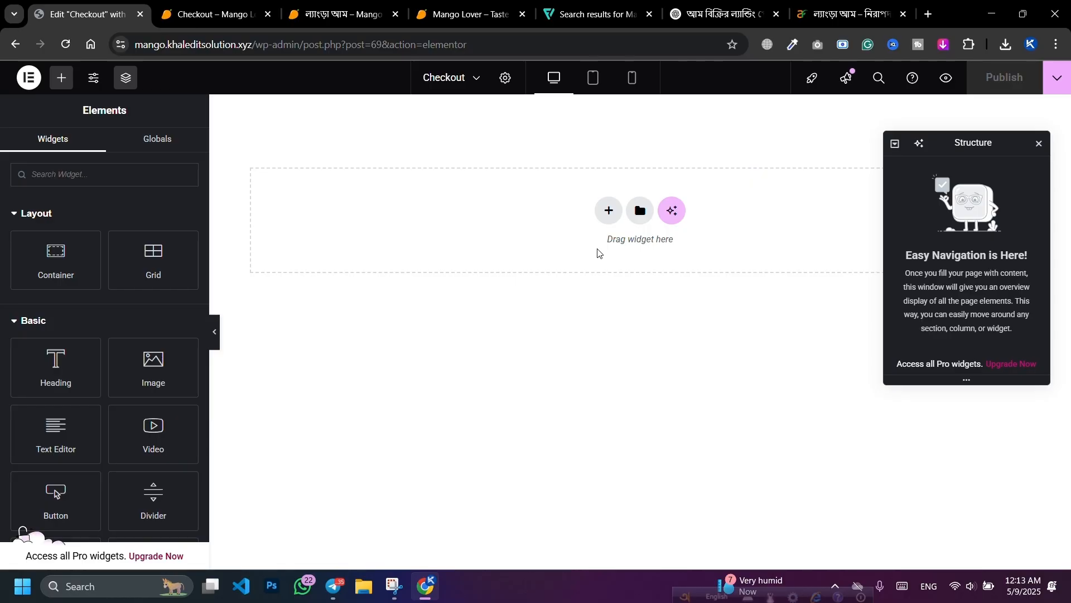
Step: Add a single-column flexbox container at the top of the page, discarding a first attempt
left_click(607, 215)
left_click(588, 262)
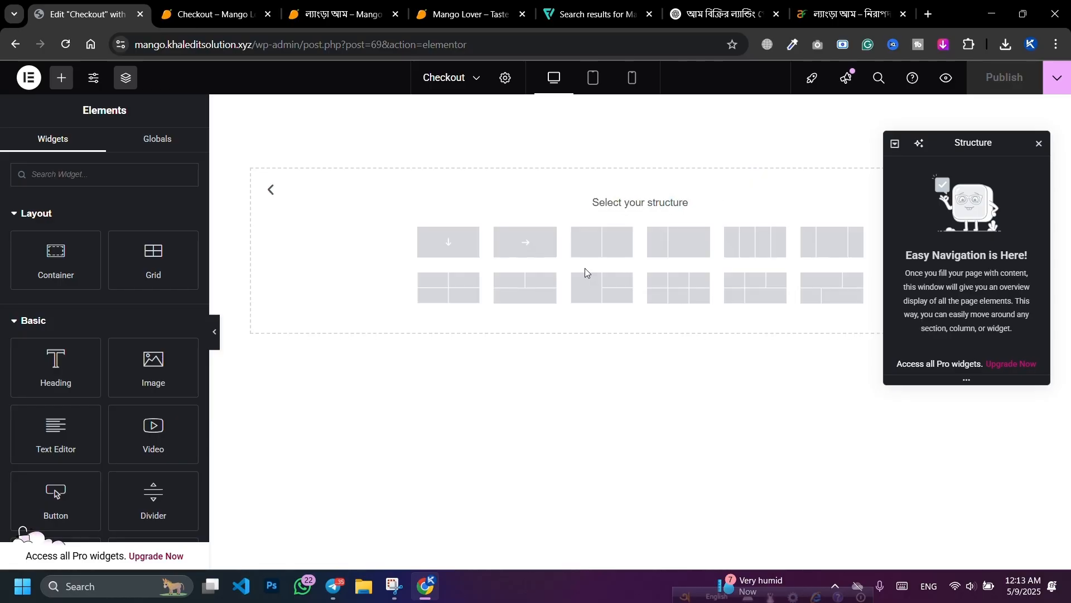
left_click(449, 243)
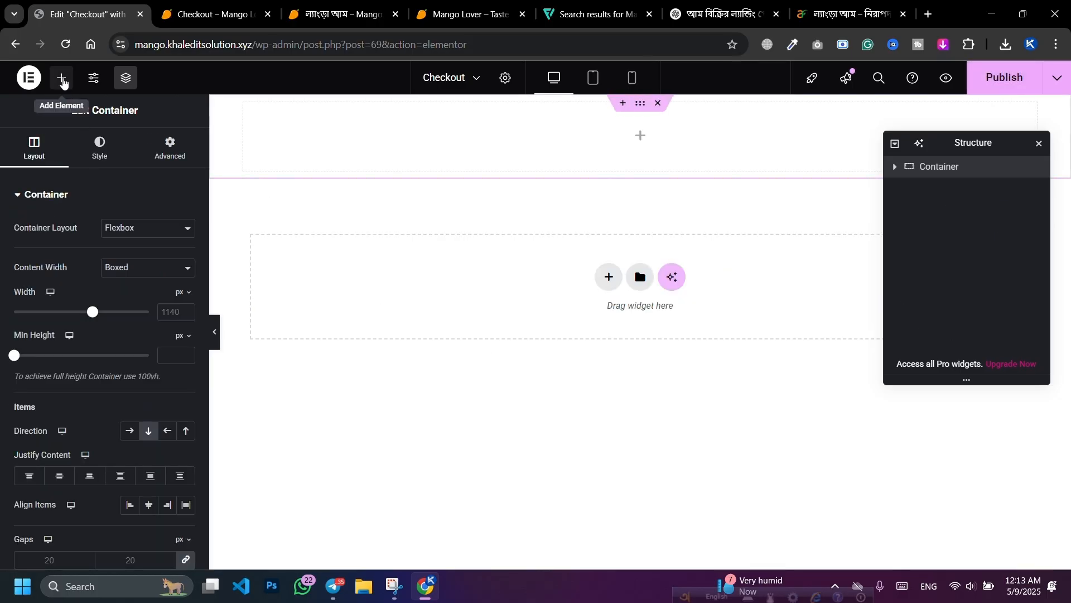
left_click(658, 103)
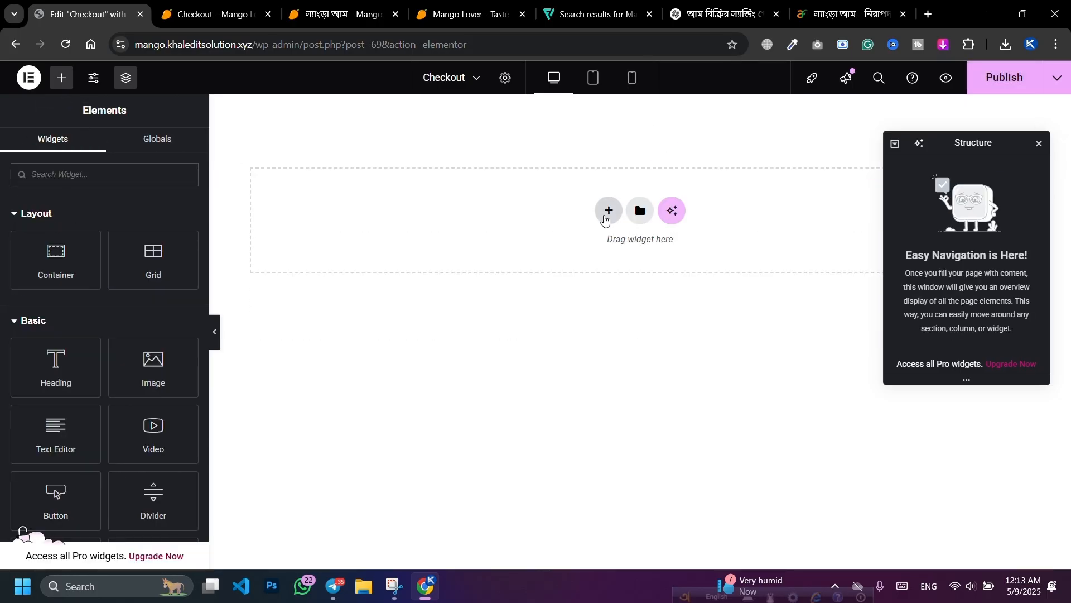
left_click(608, 217)
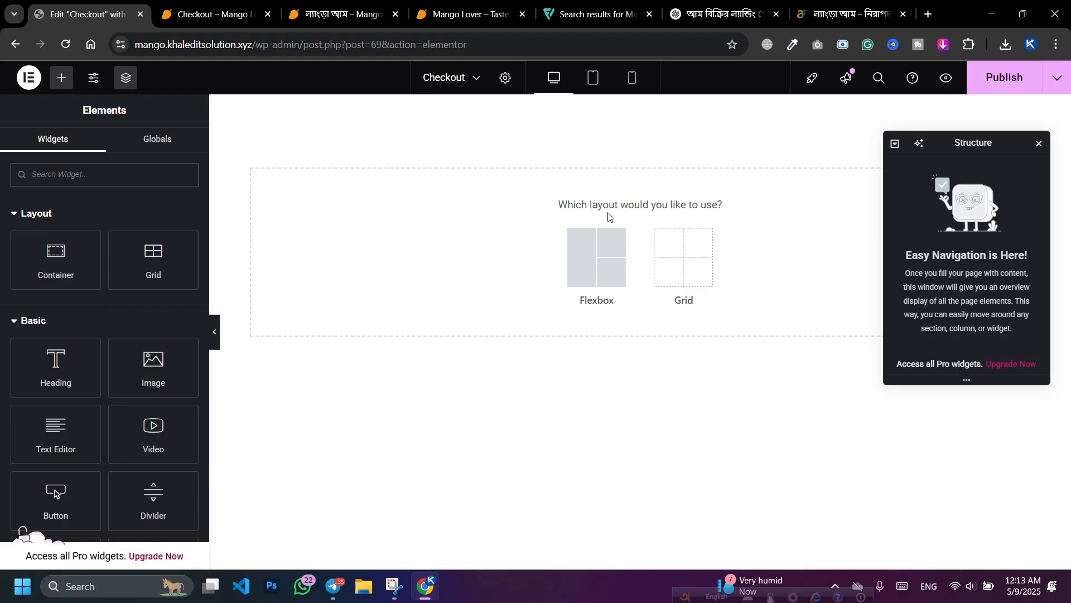
left_click(584, 273)
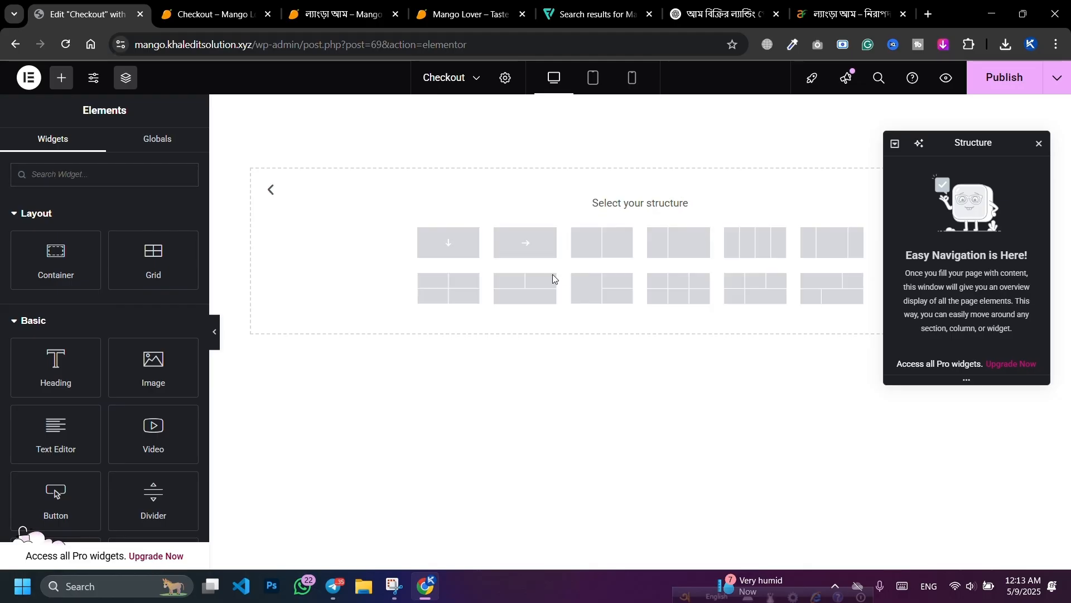
left_click(450, 246)
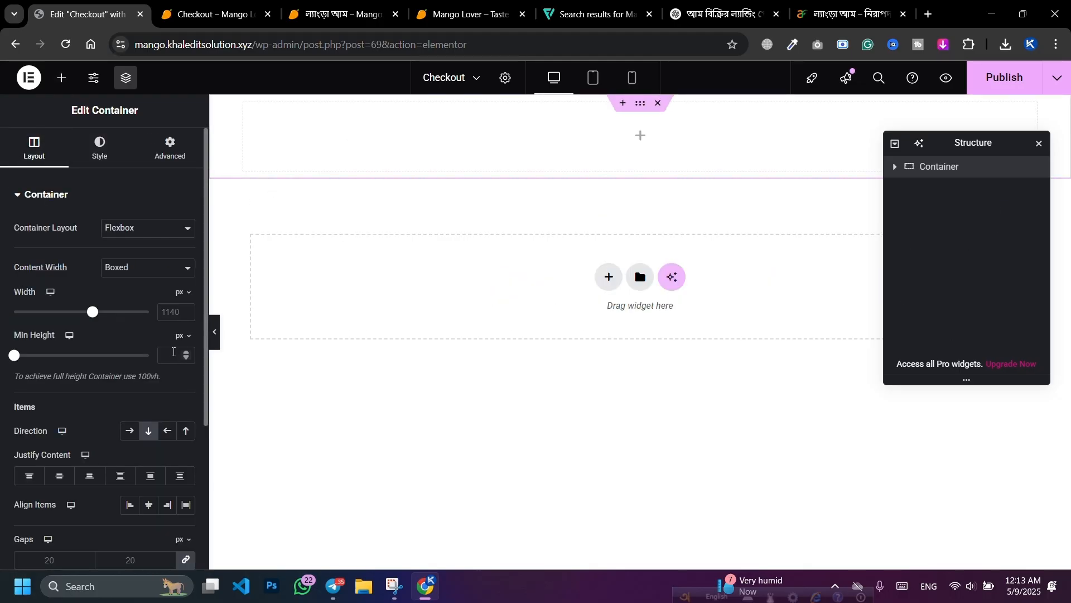
Step: Set the container width to 1200 px and zoom the browser out to 90%
left_click(166, 313)
type("12")
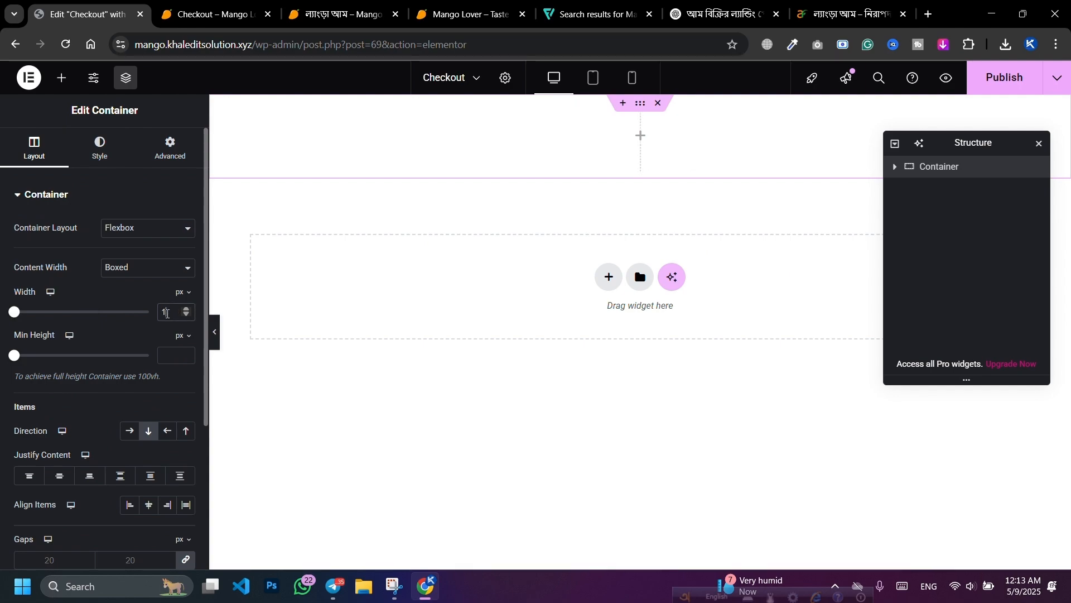
type("0")
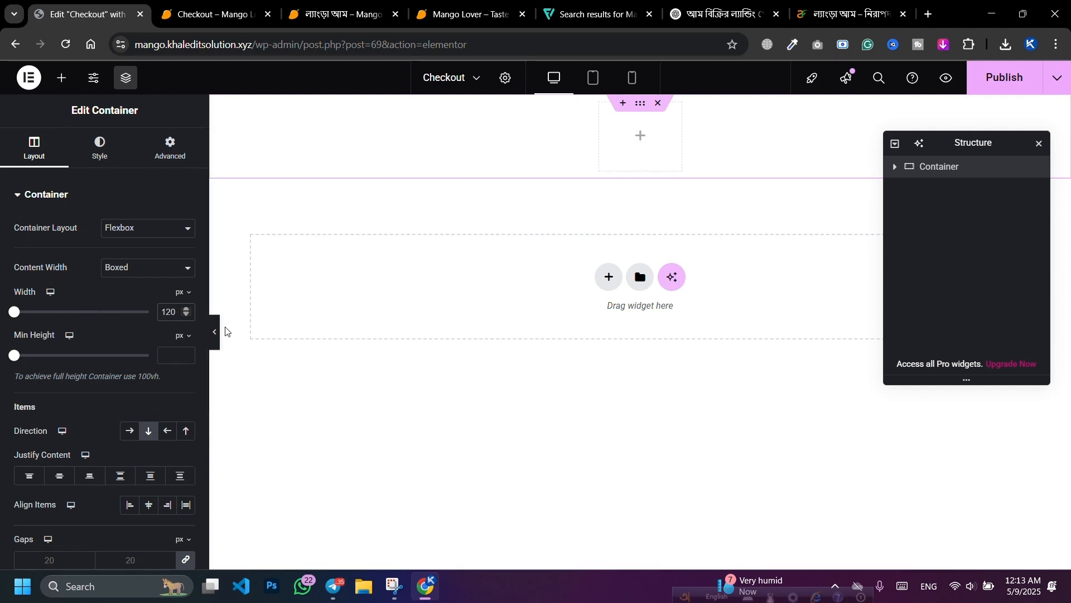
type("0")
left_click(1040, 145)
key("ctrl+minus")
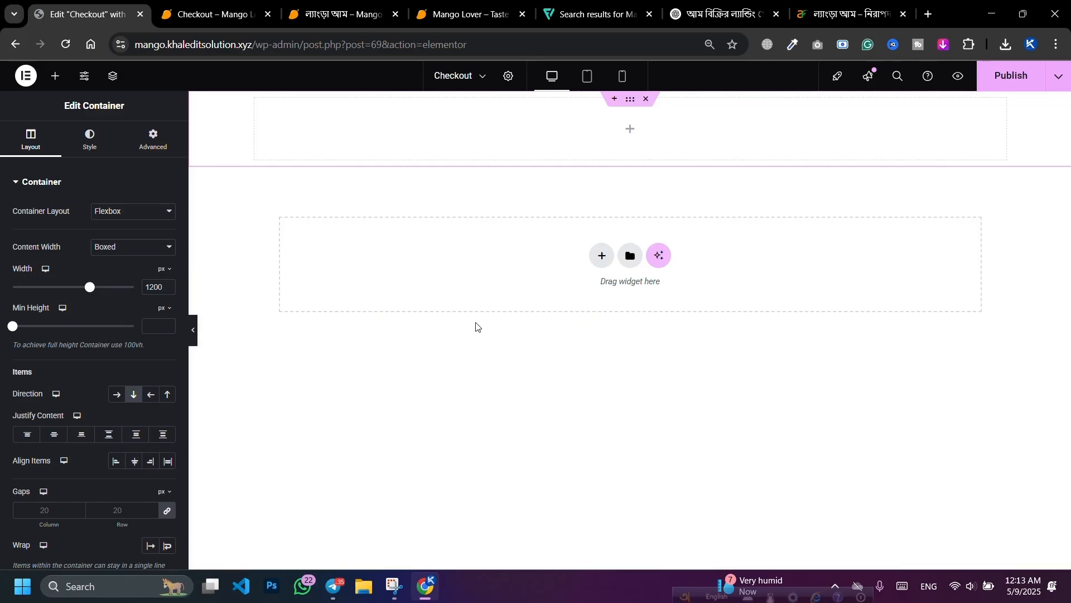
Step: Search 'cart', drop the Checkout Form widget into the container, and publish the page
left_click(54, 78)
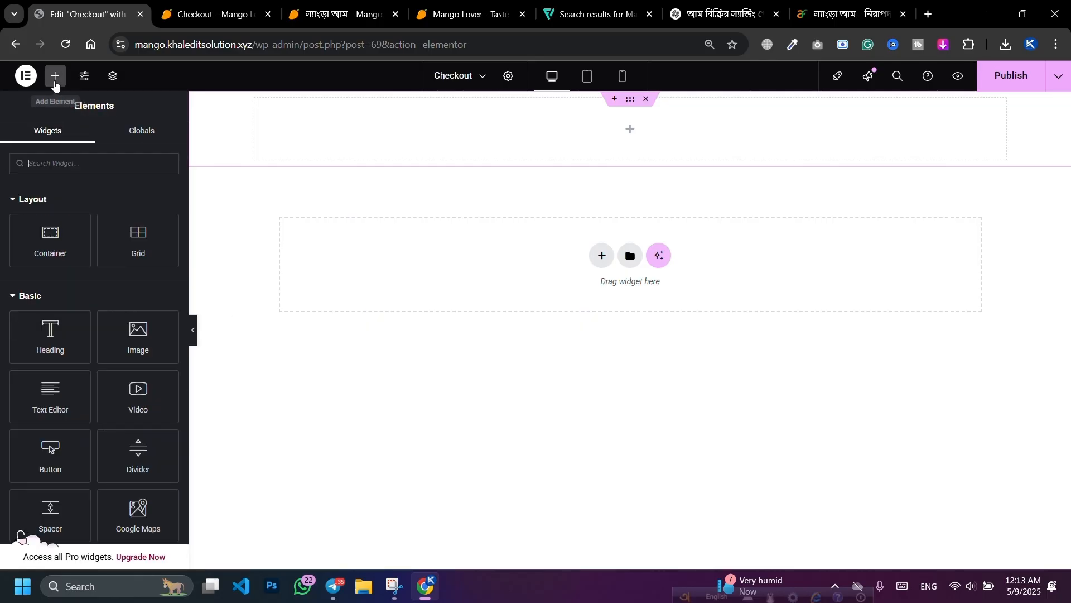
scroll(106, 247, "down", 20)
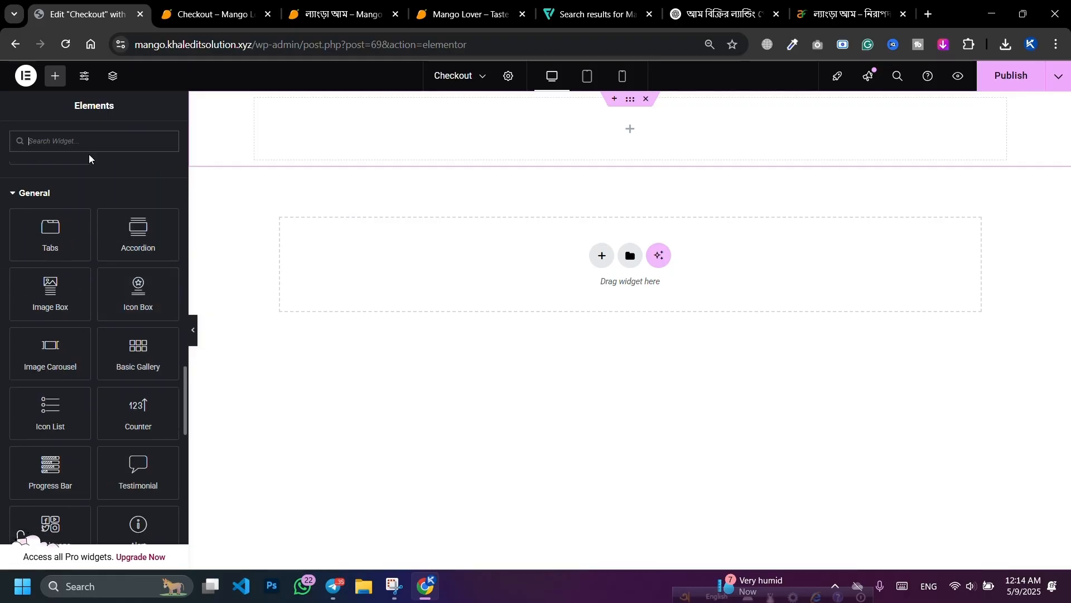
type("cartflo")
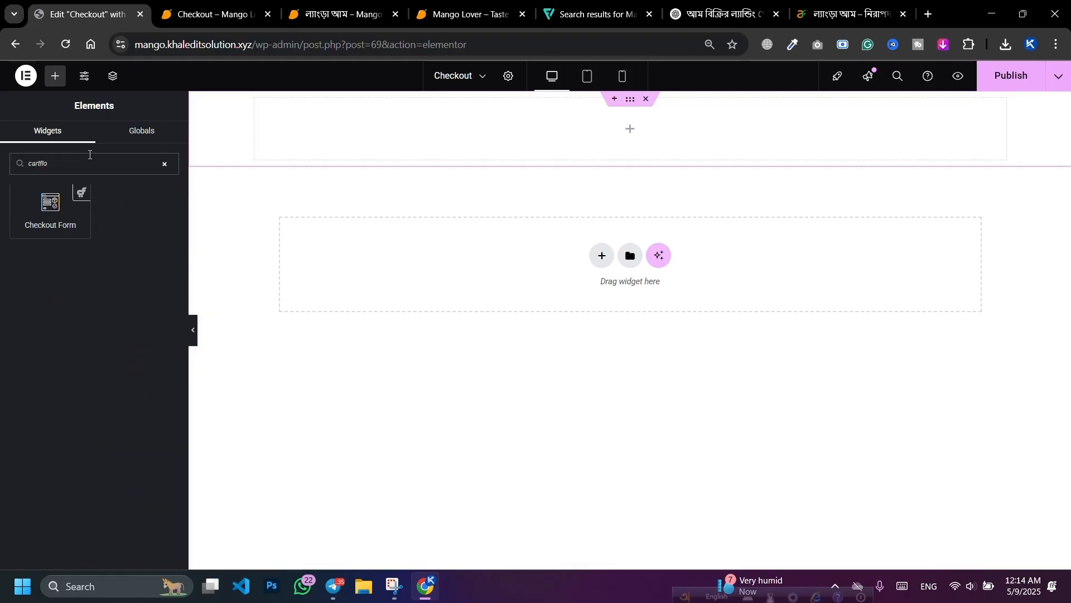
left_click_drag(55, 233, 537, 150)
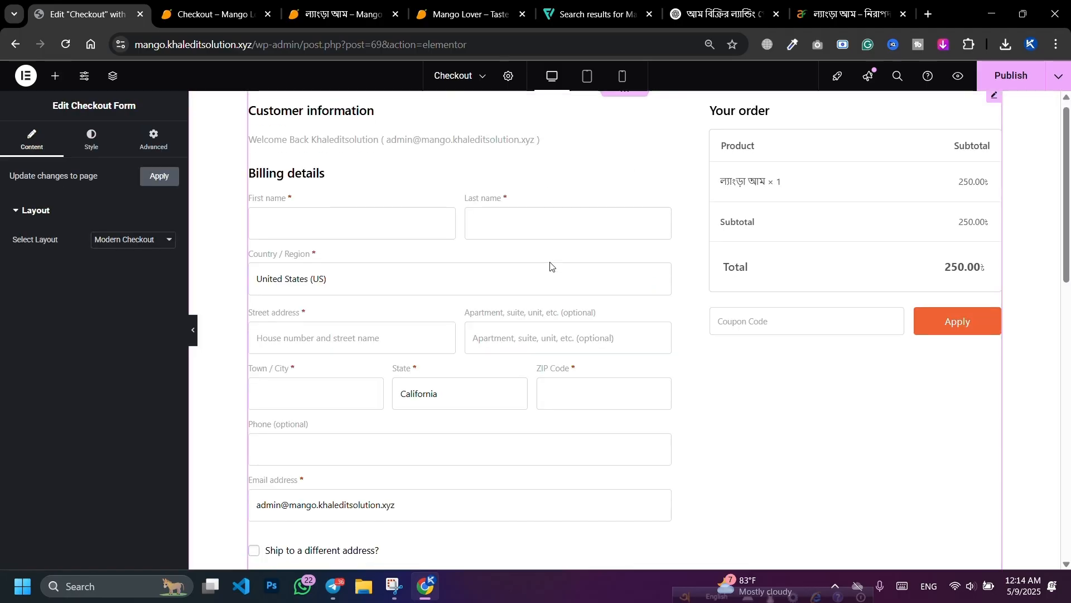
scroll(551, 266, "down", 4)
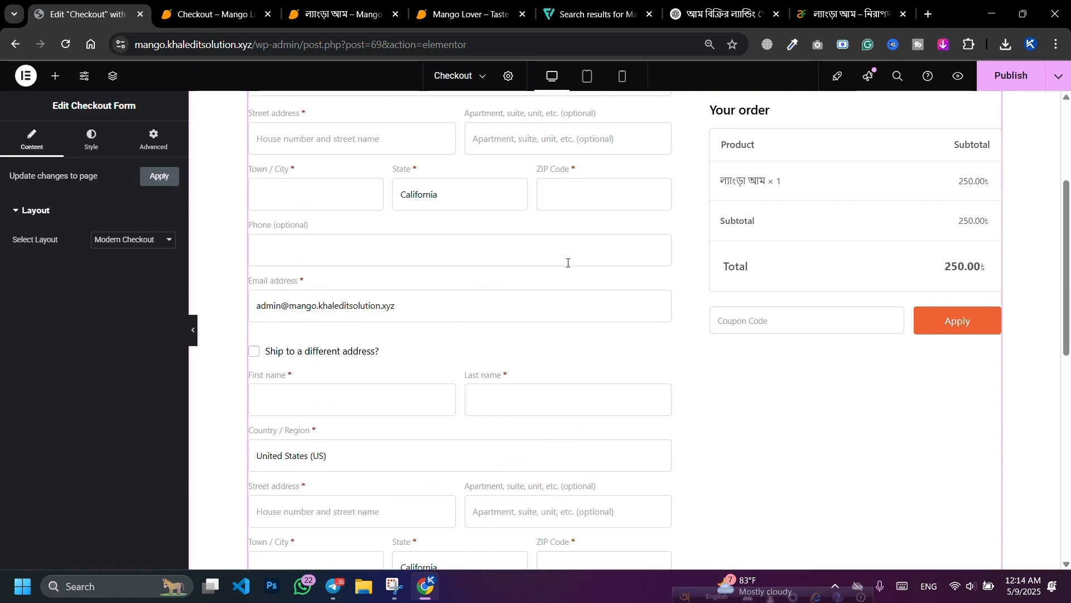
left_click(1010, 76)
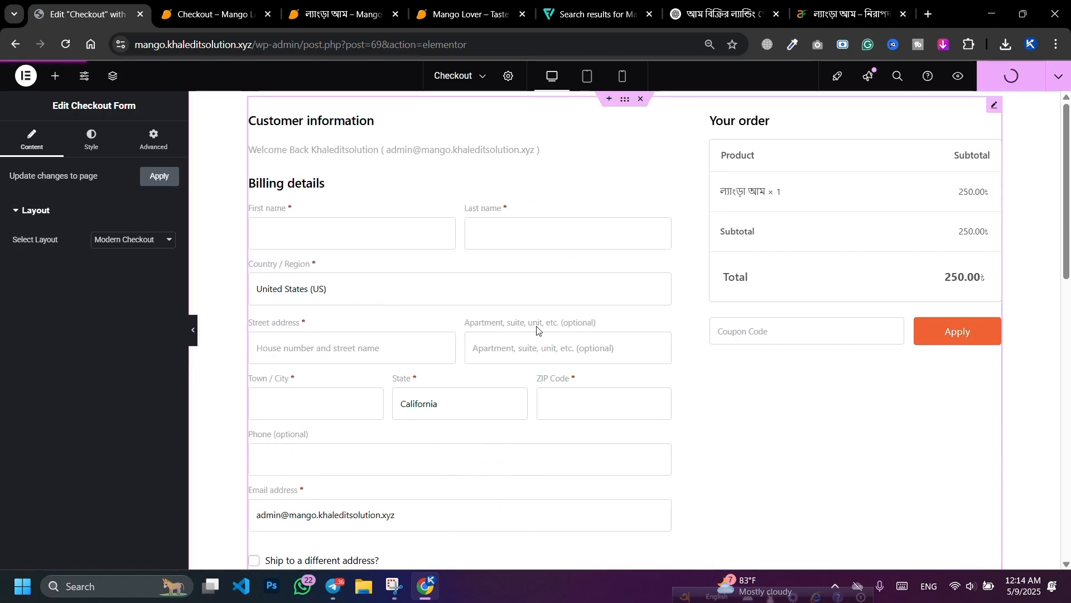
Step: Open the WordPress admin in the live checkout tab and move that tab first
left_click(206, 5)
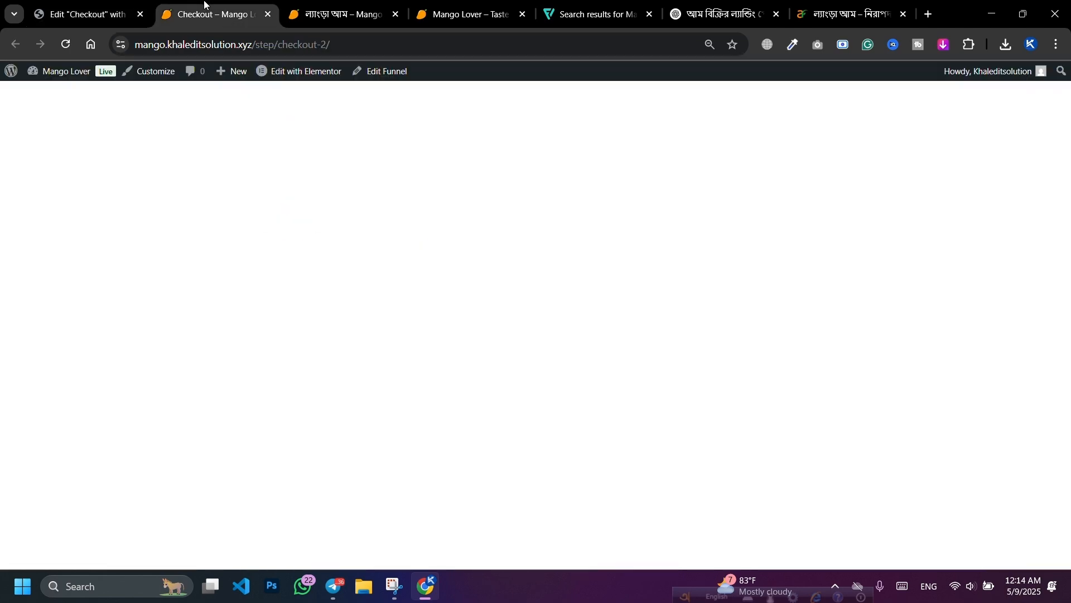
left_click(11, 71)
left_click_drag(196, 7, 70, 5)
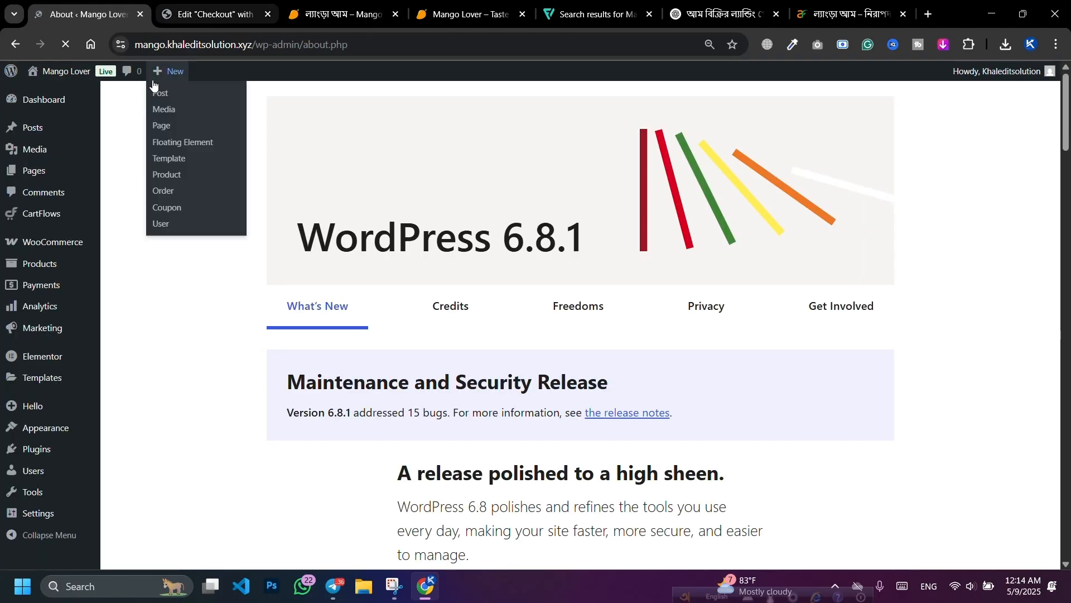
mouse_move(98, 219)
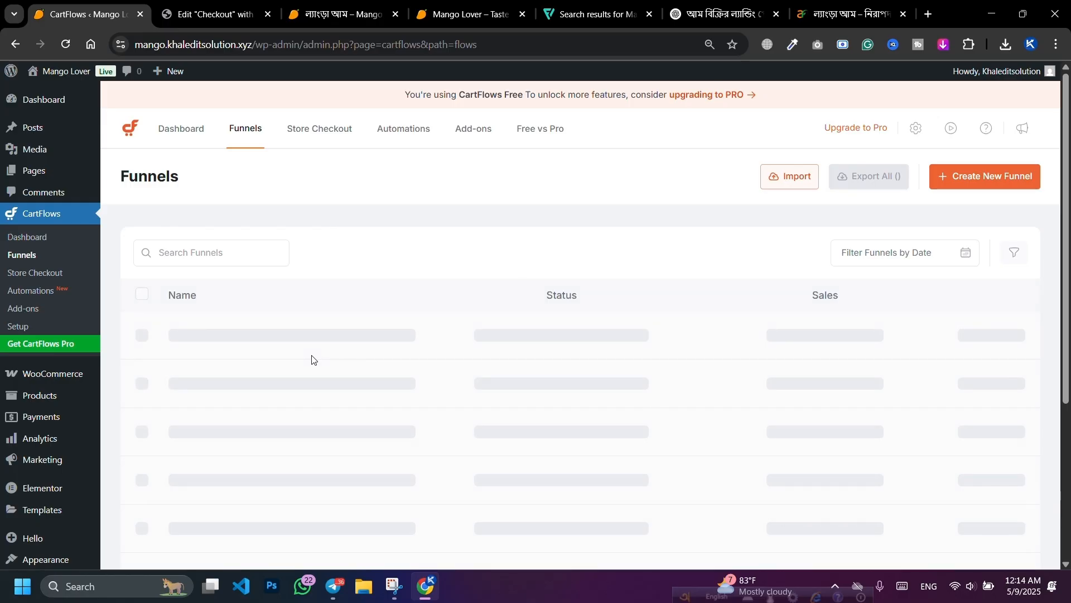
Step: Preview the checkout page from Elementor, then switch to the CartFlows Funnels list
left_click(225, 3)
scroll(397, 272, "down", 3)
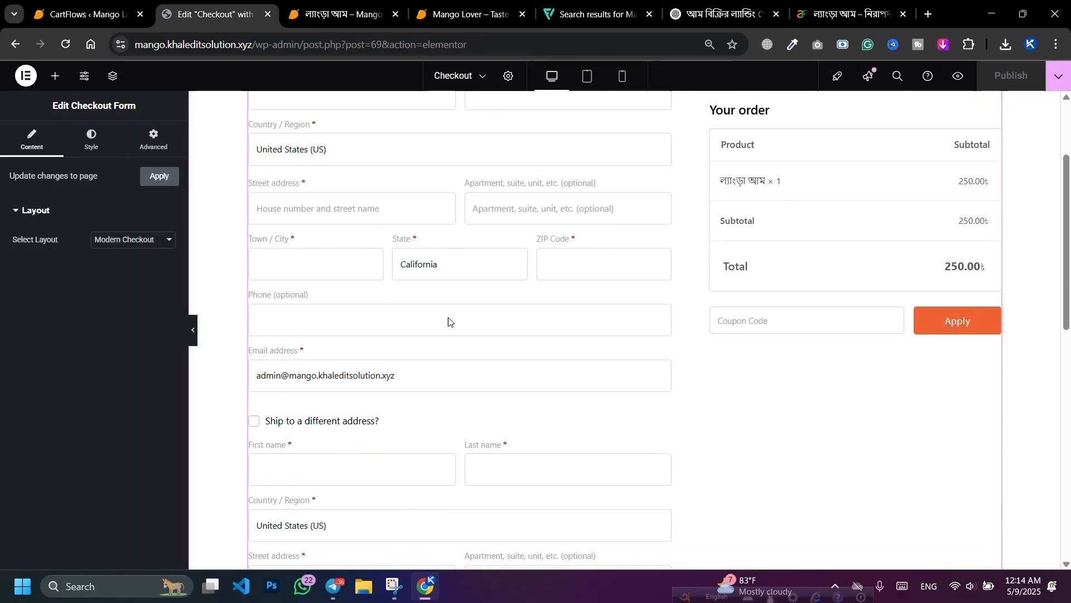
left_click(959, 77)
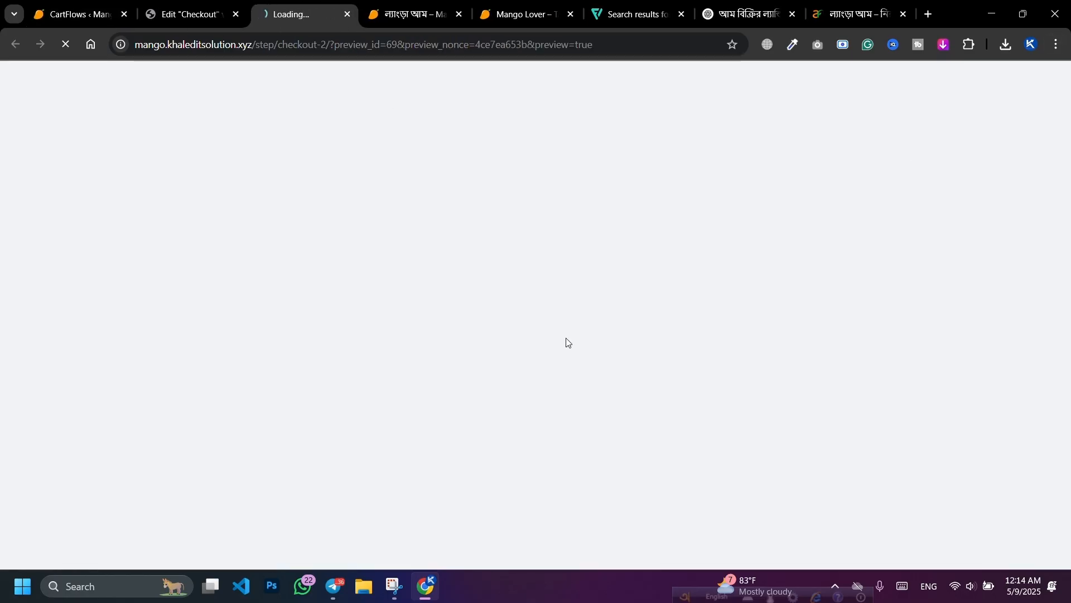
left_click(182, 3)
scroll(490, 406, "down", 10)
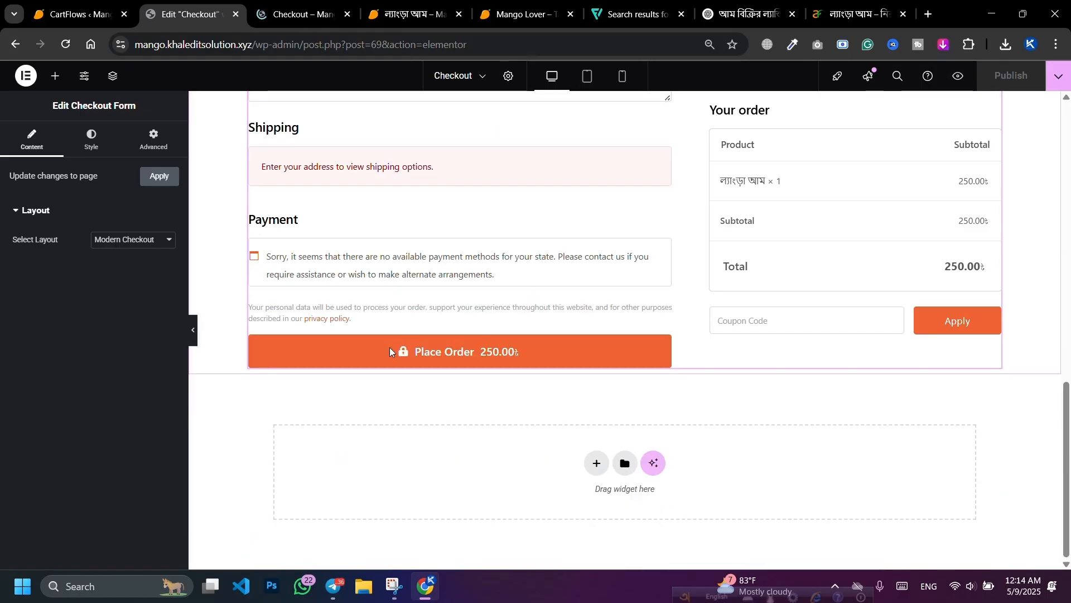
scroll(390, 347, "up", 9)
scroll(401, 394, "up", 4)
left_click(78, 14)
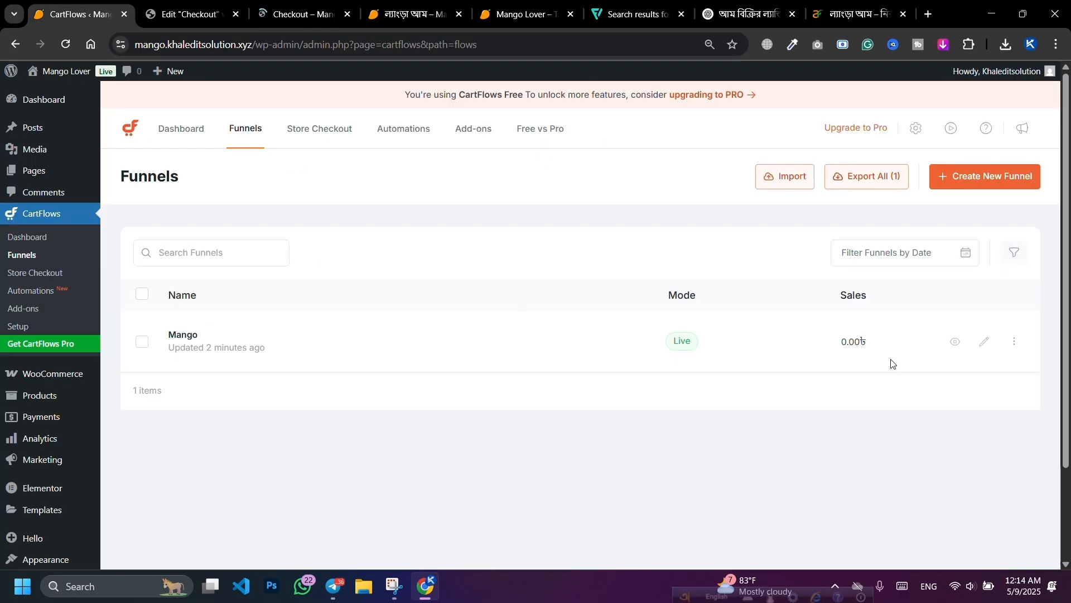
Step: In the Mango Checkout form settings, turn off coupon, additional fields and Google Address Autocomplete
left_click(309, 342)
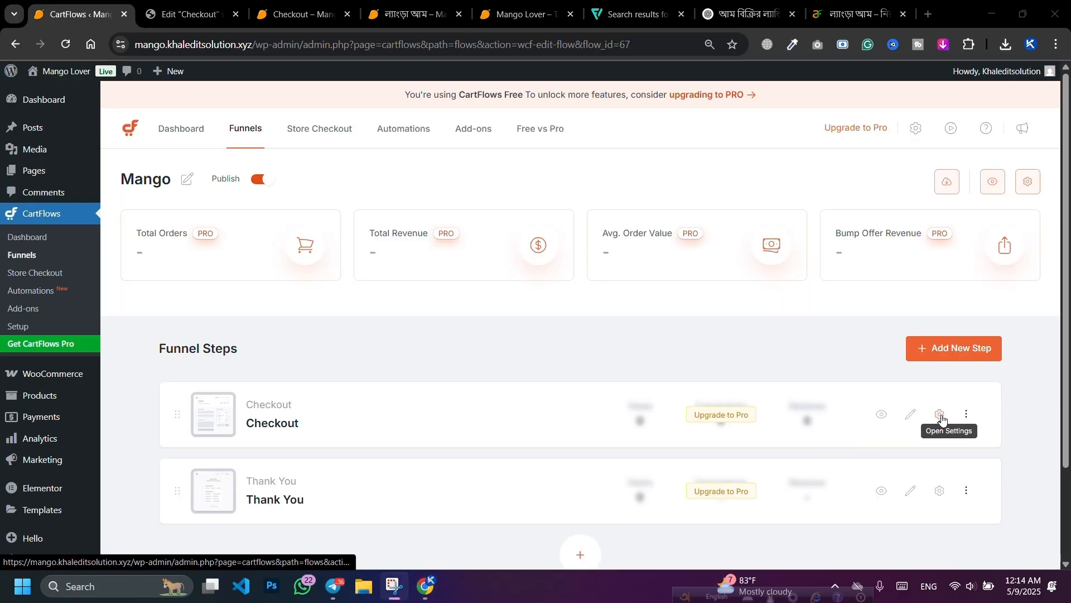
left_click(940, 415)
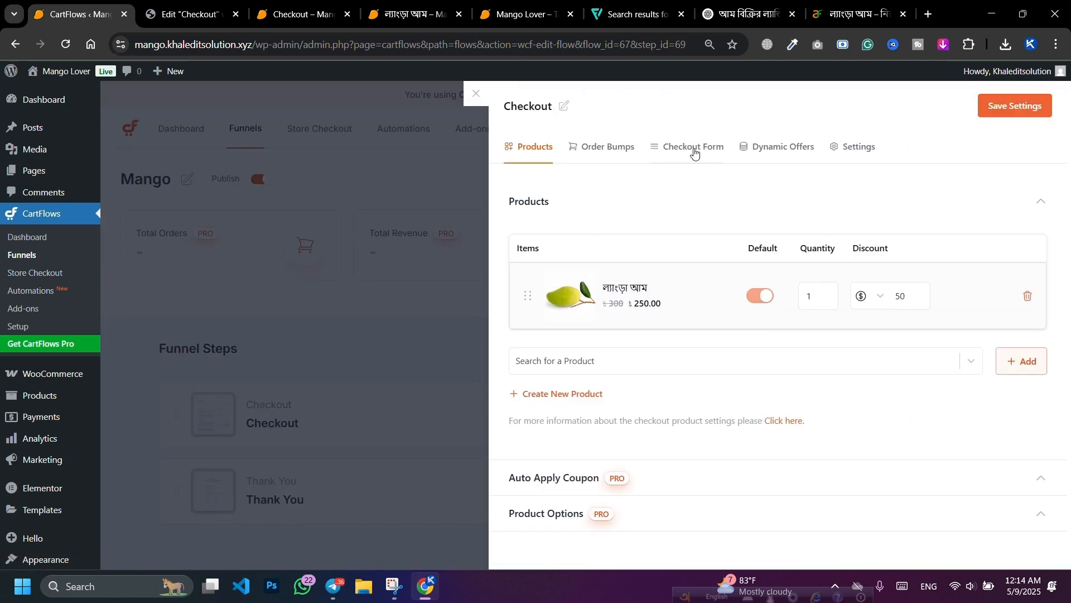
left_click(695, 149)
left_click(1033, 237)
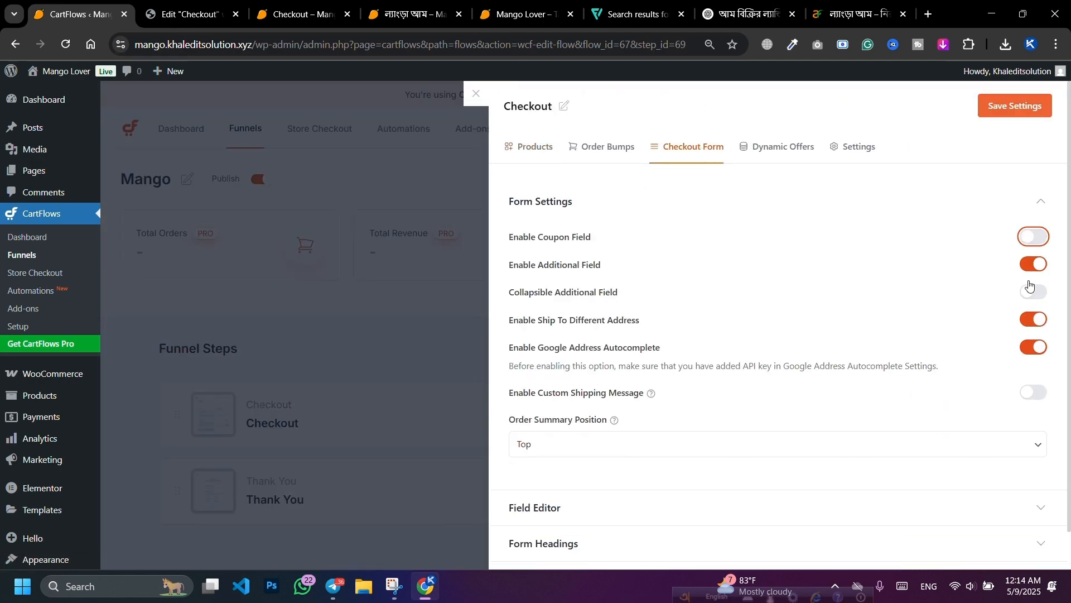
left_click(1033, 264)
left_click(1033, 286)
left_click(1034, 314)
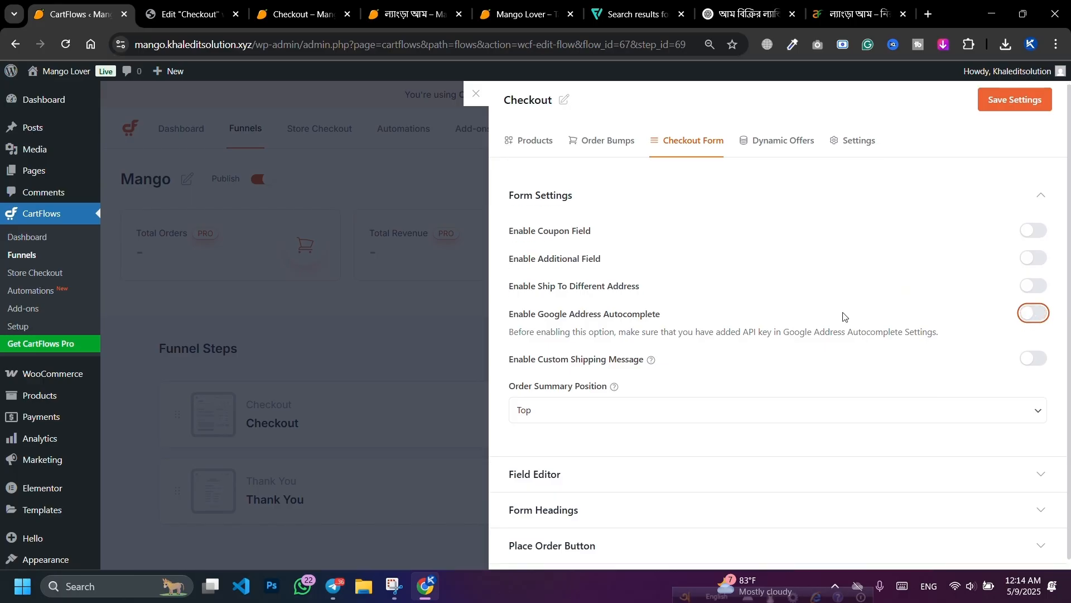
Step: Enable the Custom Field Editor and disable all eight shipping fields
left_click(622, 475)
scroll(731, 338, "down", 1)
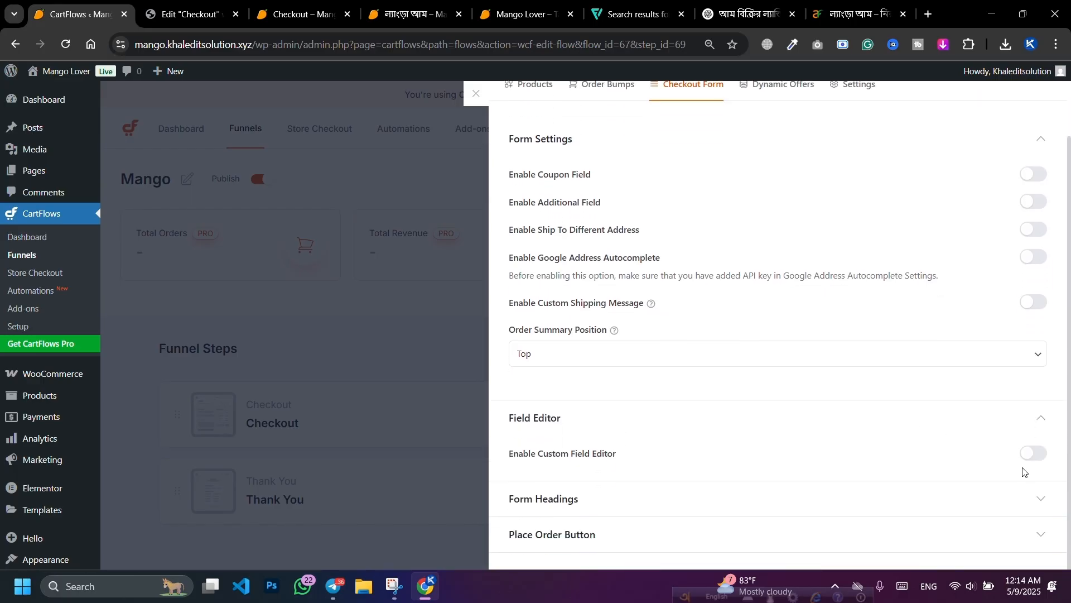
left_click(1032, 451)
scroll(920, 352, "down", 6)
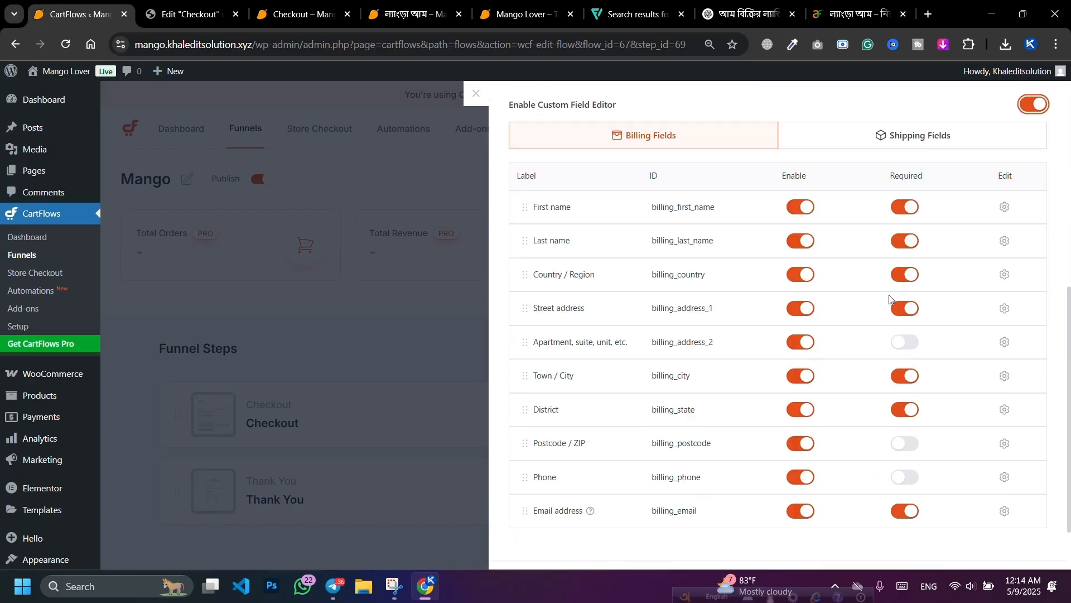
left_click(893, 135)
left_click(789, 211)
left_click(800, 246)
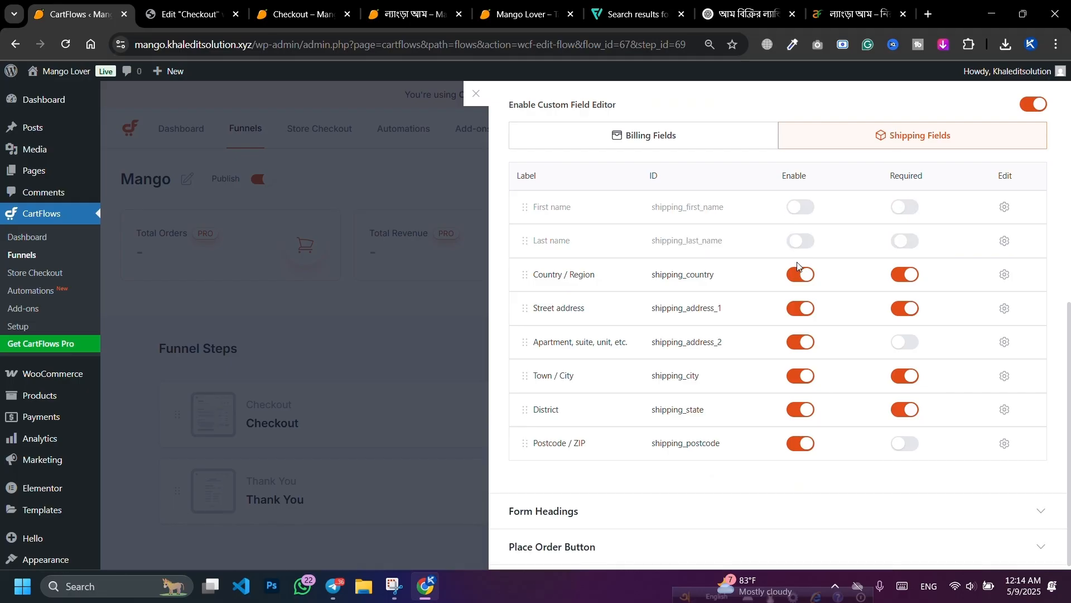
left_click(800, 274)
left_click(801, 310)
left_click(798, 343)
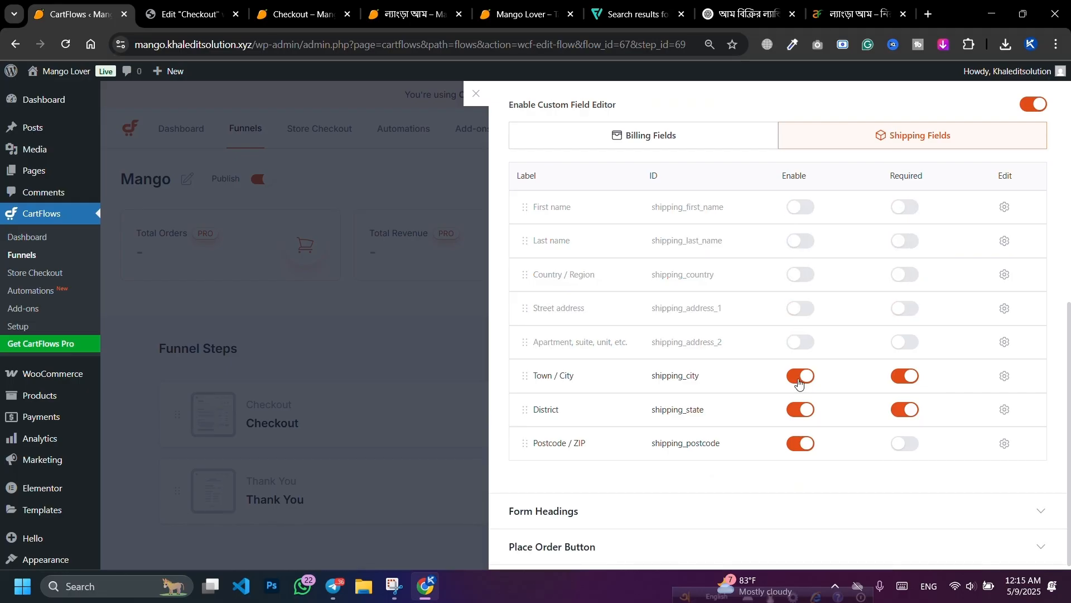
left_click(799, 382)
left_click(802, 411)
left_click(801, 444)
Step: Disable billing last name, country, apartment, town, district, postcode and email; make Phone required
left_click(650, 140)
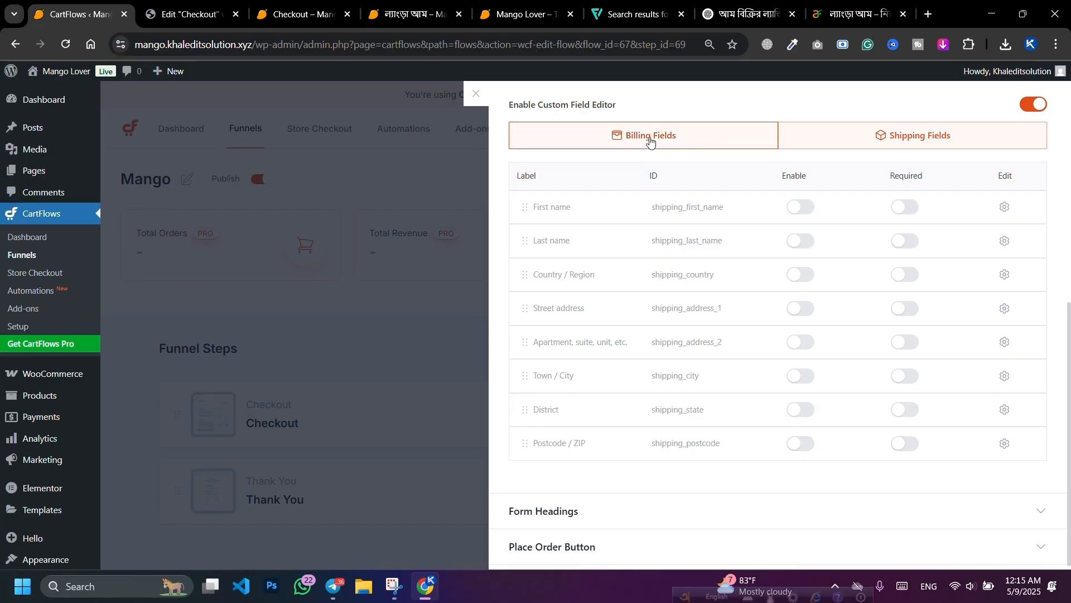
left_click(811, 241)
left_click(802, 275)
left_click(801, 343)
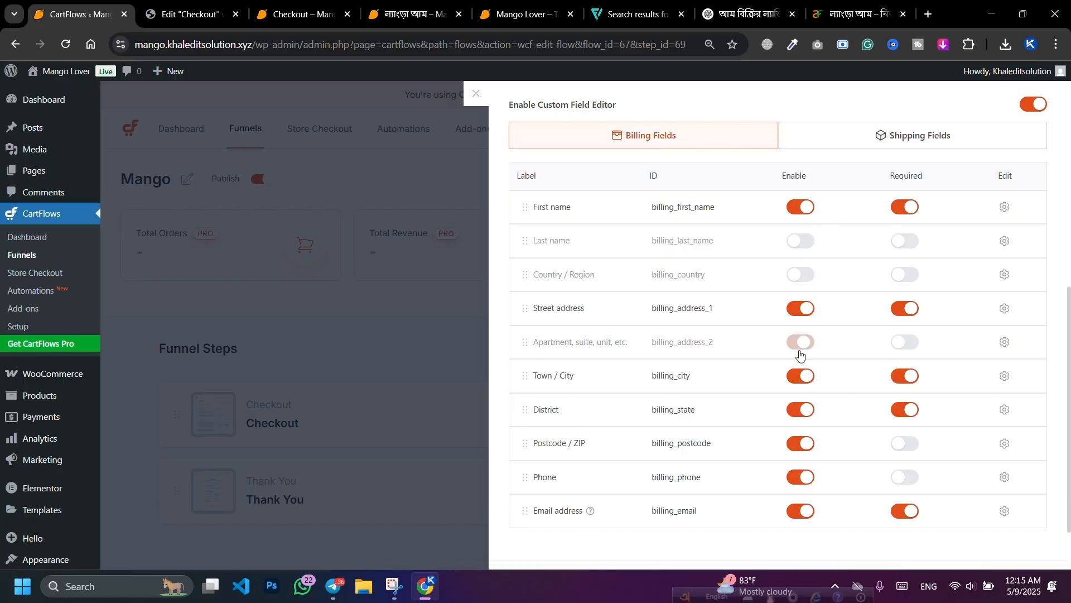
left_click(801, 375)
left_click(801, 410)
left_click(802, 446)
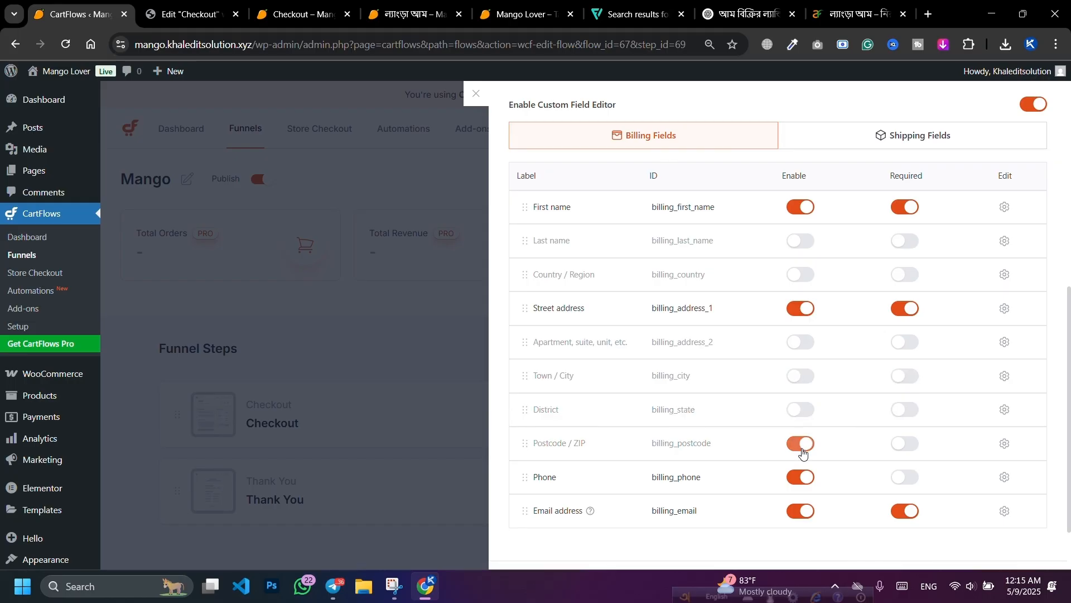
left_click(802, 512)
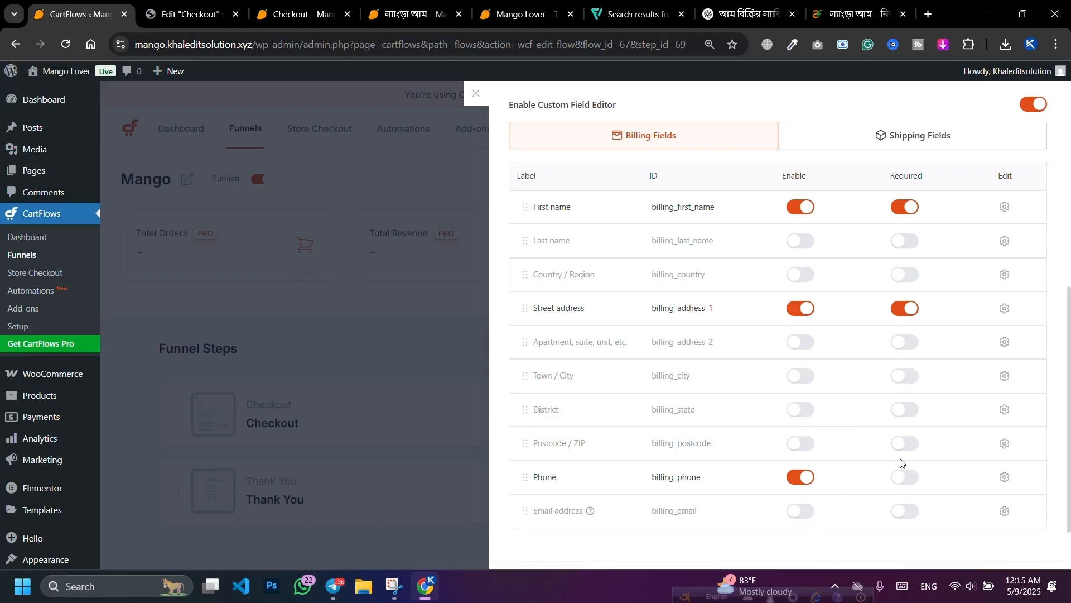
left_click(904, 478)
Step: Save the checkout form settings and reload the checkout preview
scroll(998, 179, "up", 8)
left_click(1013, 106)
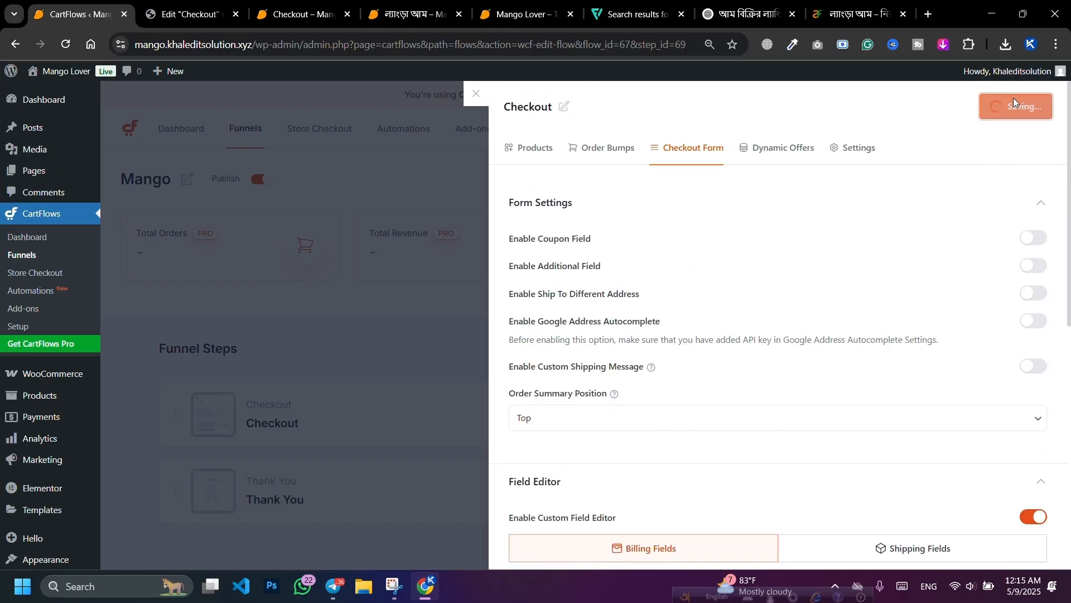
left_click(321, 3)
left_click(65, 45)
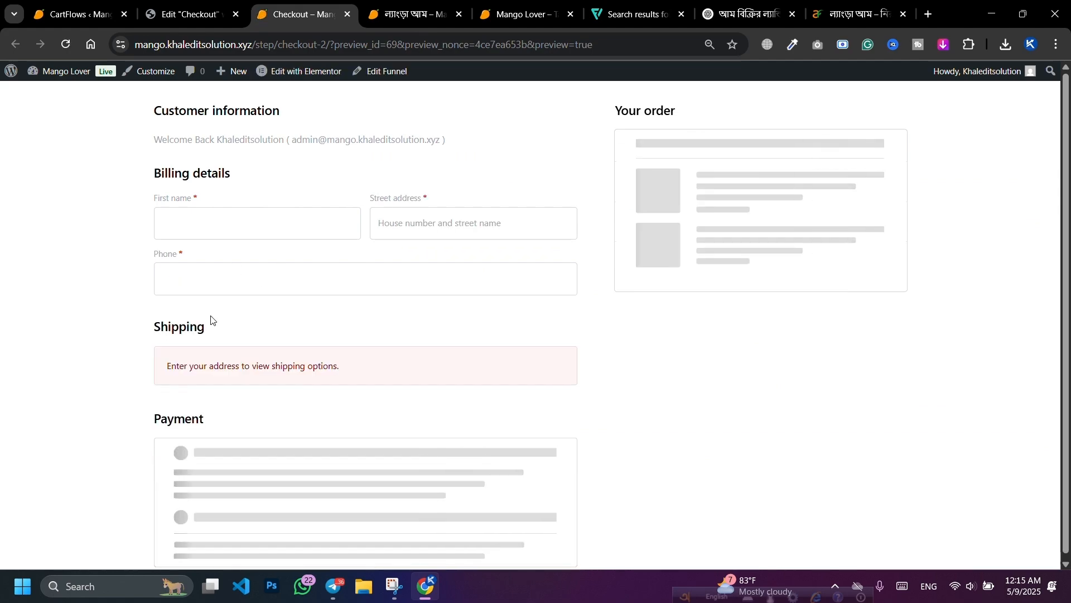
Step: Set the First name field width to 100%
left_click(117, 22)
scroll(831, 284, "down", 7)
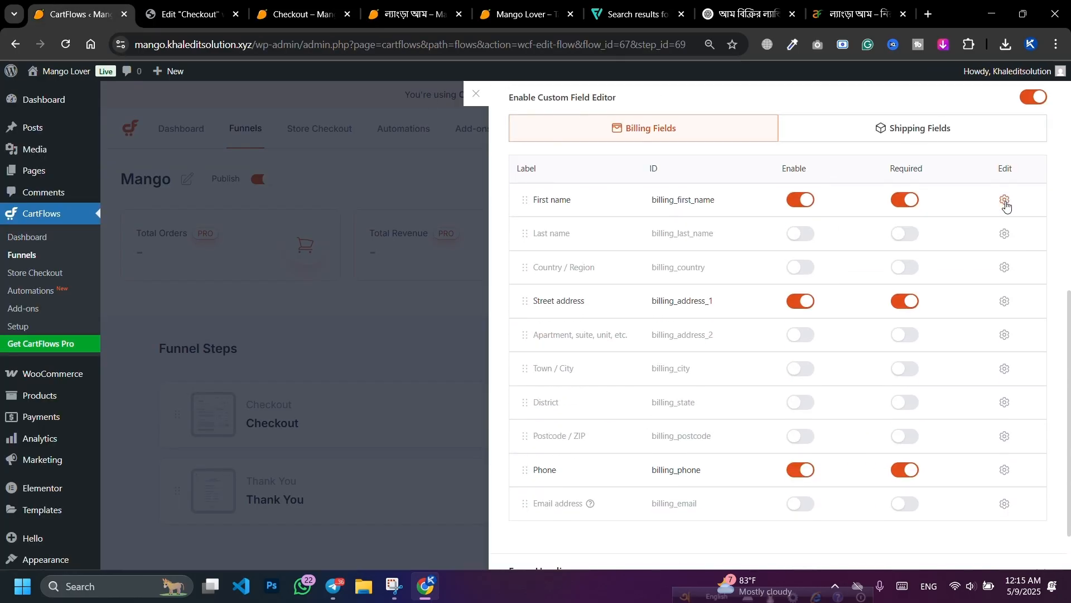
left_click(1005, 201)
left_click(634, 263)
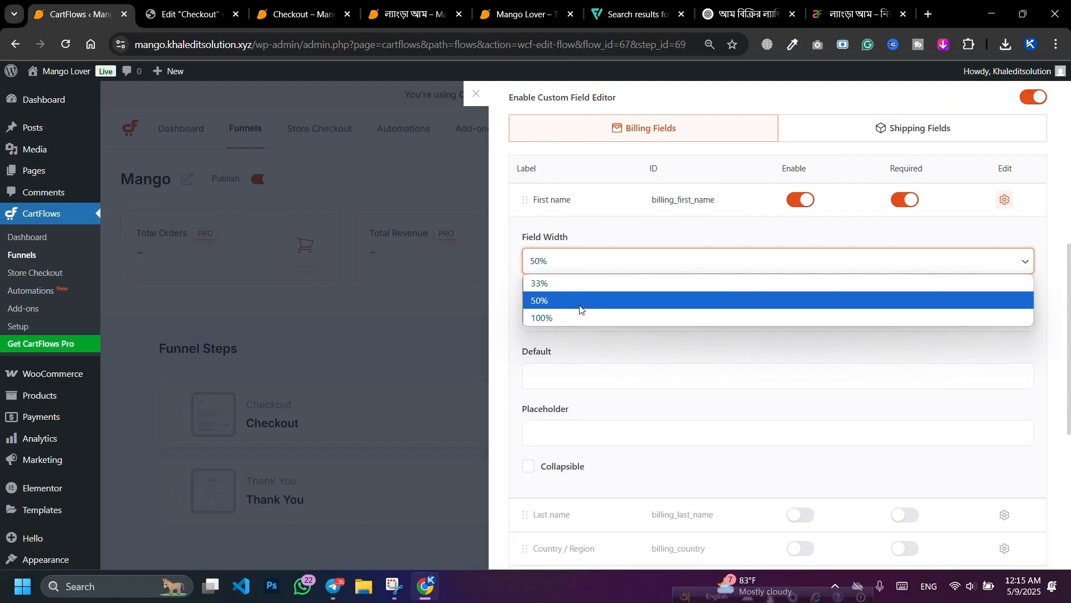
left_click(582, 314)
Step: Label the First name field 'নাম লিখুন' with placeholder 'আপনার নাম লিখুন', then collapse it
double_click(591, 319)
key("ctrl+a")
key("BackSpace")
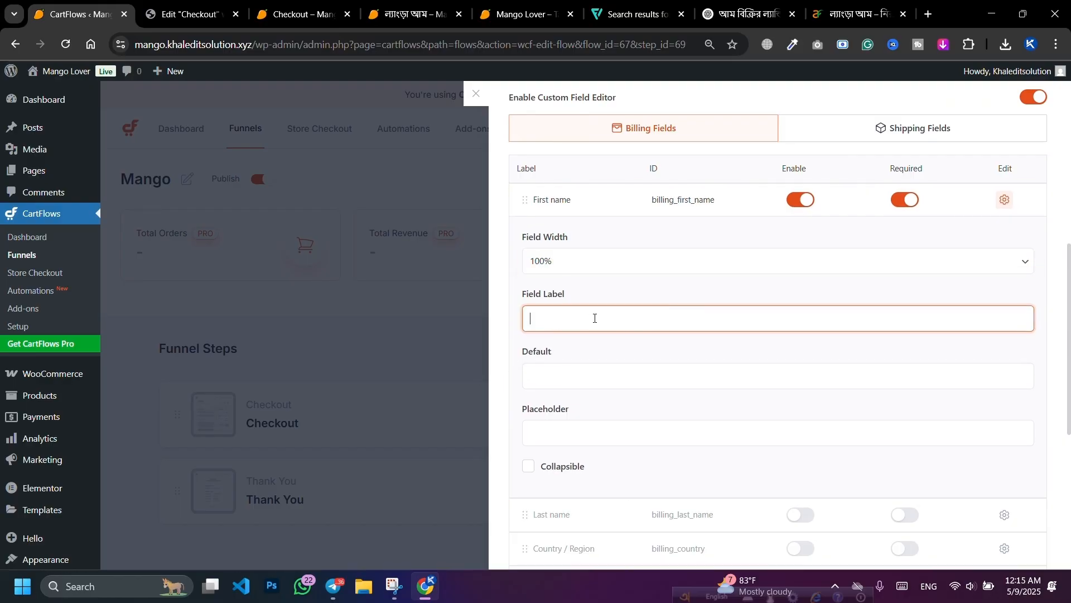
left_click(593, 319)
left_click(621, 352)
scroll(622, 358, "down", 4)
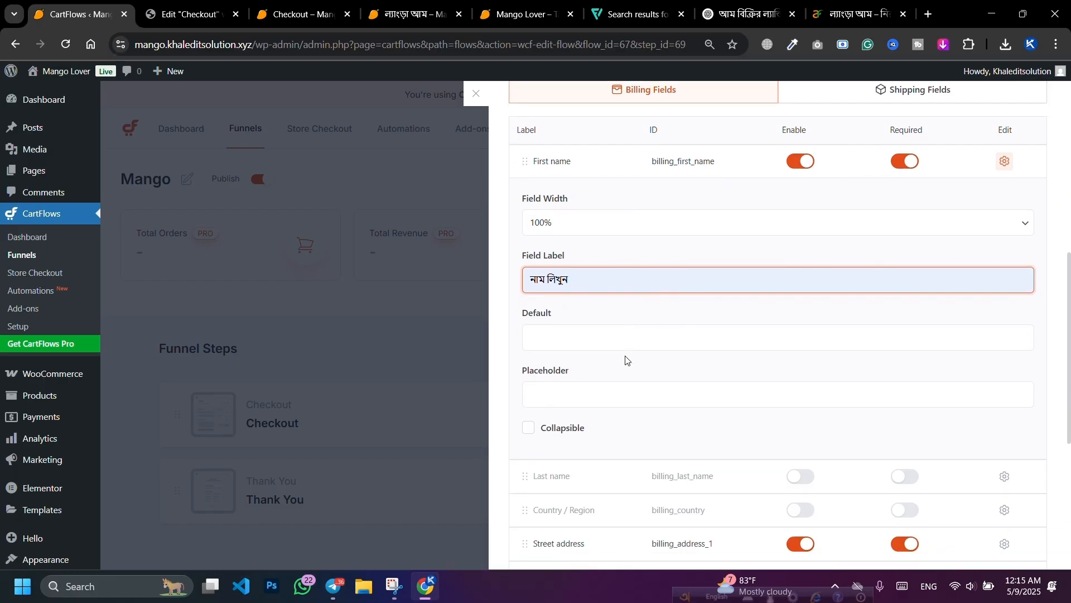
left_click(566, 229)
type("আপনার নাম লিখুন")
left_click(624, 262)
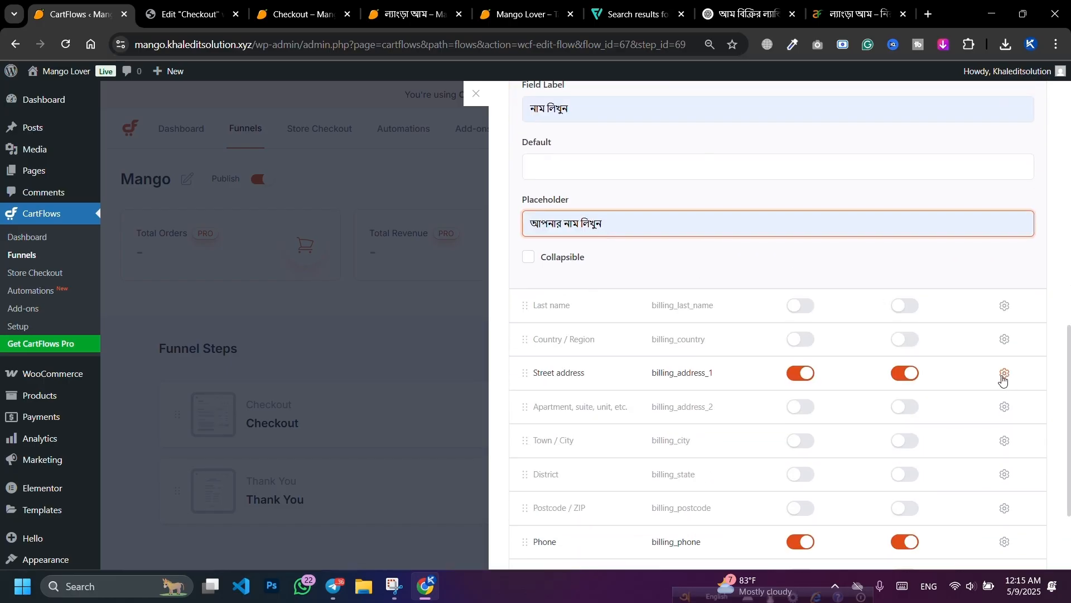
scroll(1005, 379, "down", 3)
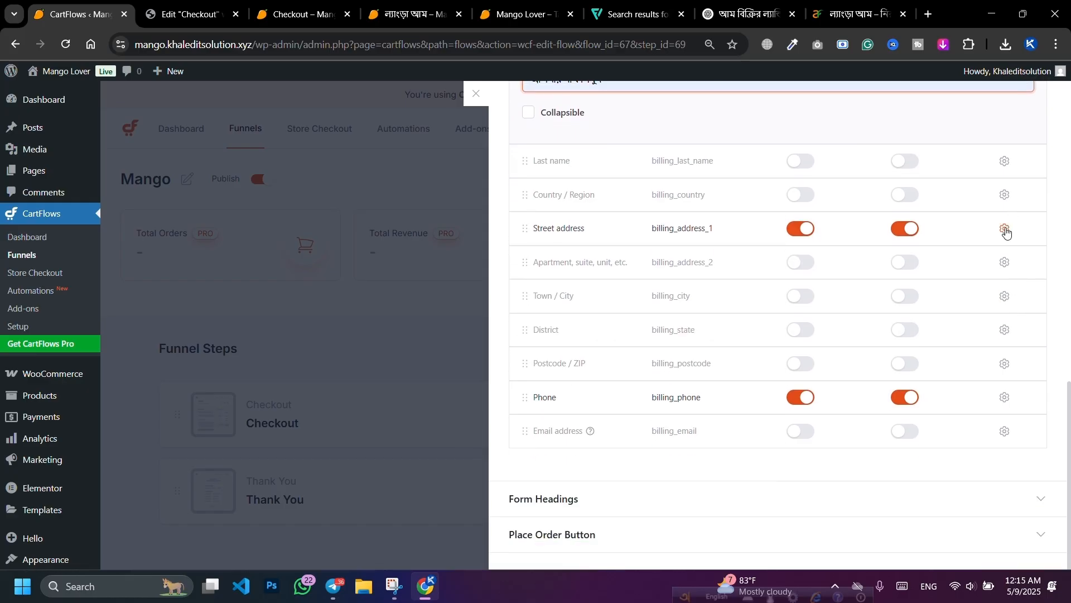
scroll(1001, 245, "up", 7)
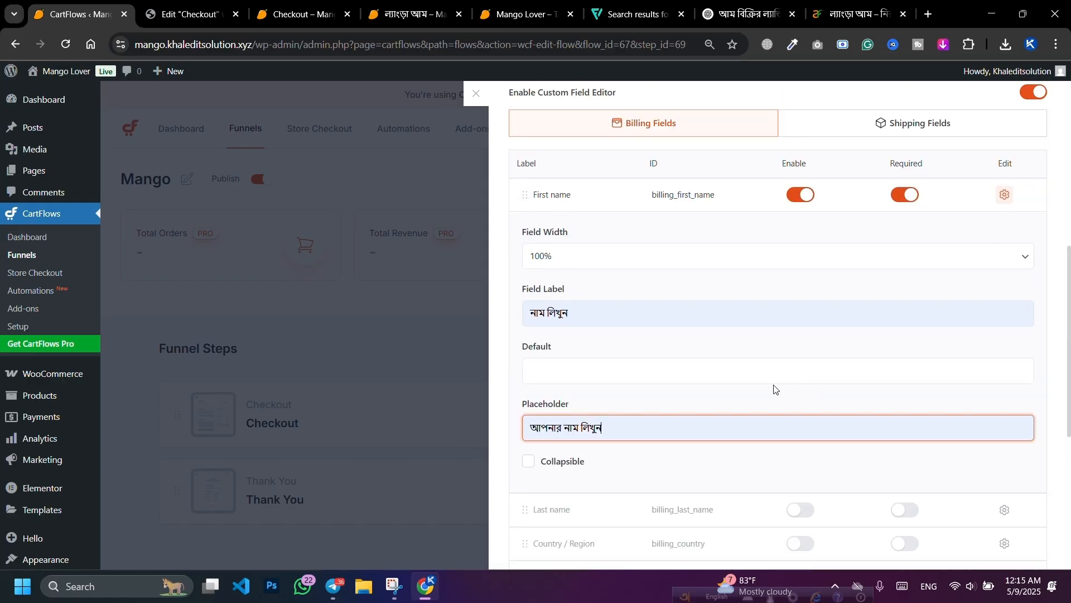
left_click(1004, 196)
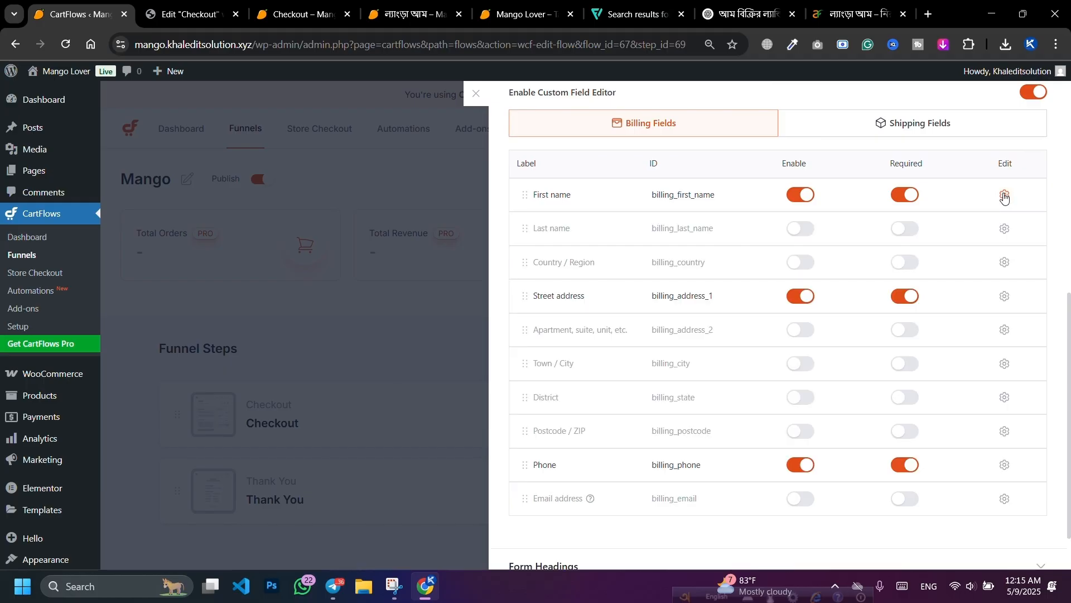
Step: Set the Street address field width to 100% and check the checkout preview
left_click(1006, 298)
scroll(899, 301, "down", 3)
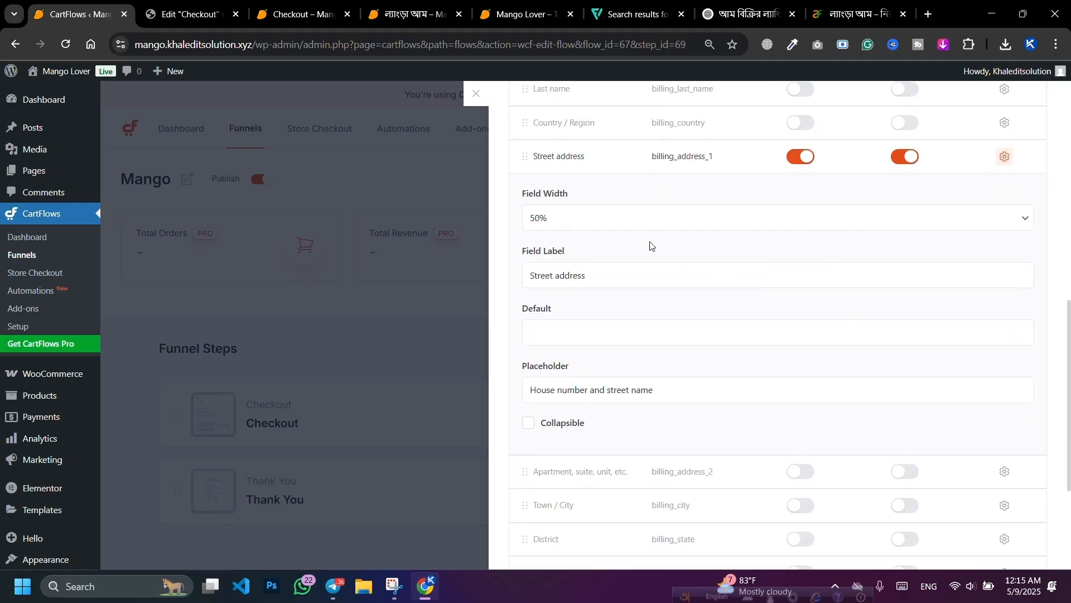
left_click(614, 218)
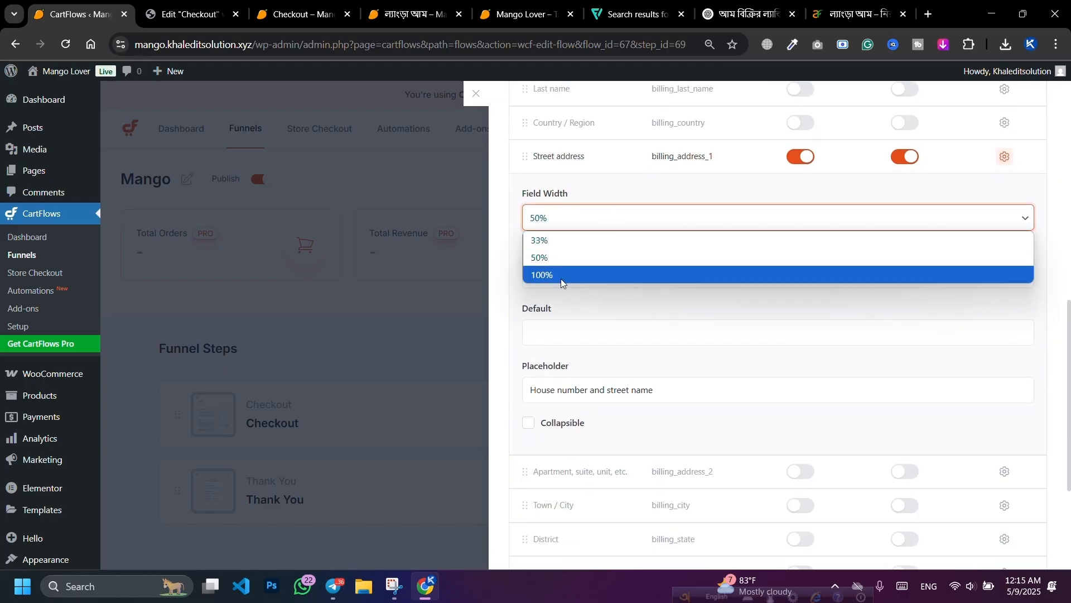
left_click(561, 275)
left_click(272, 5)
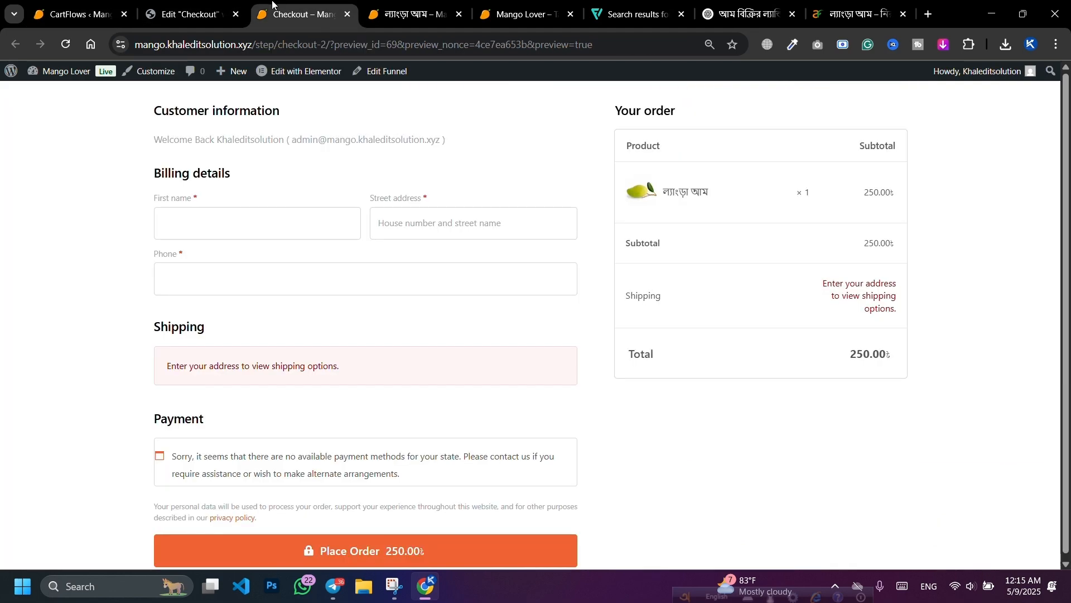
left_click(170, 223)
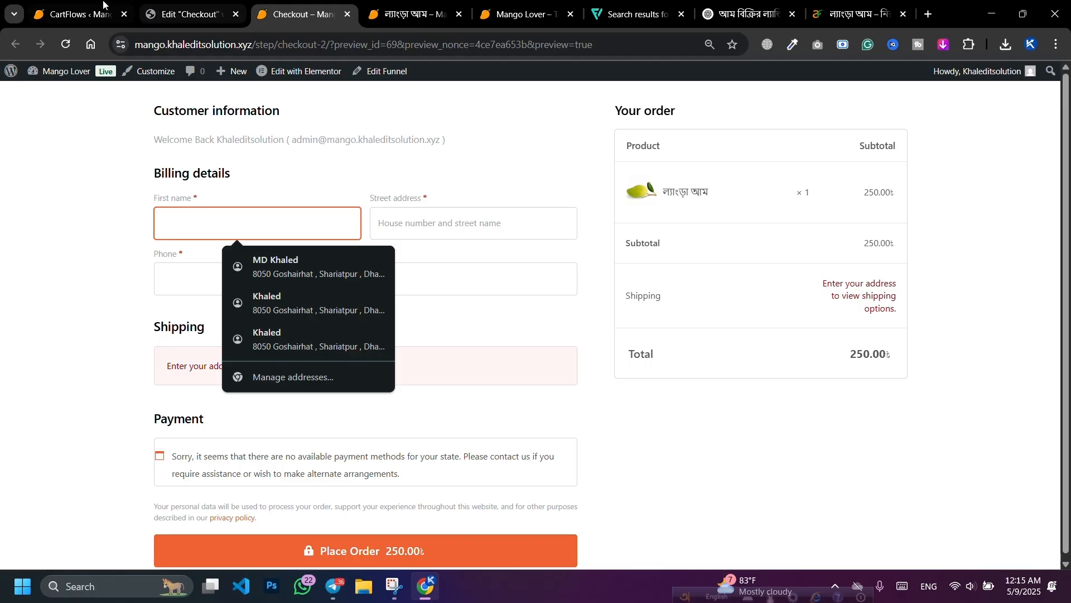
left_click(78, 14)
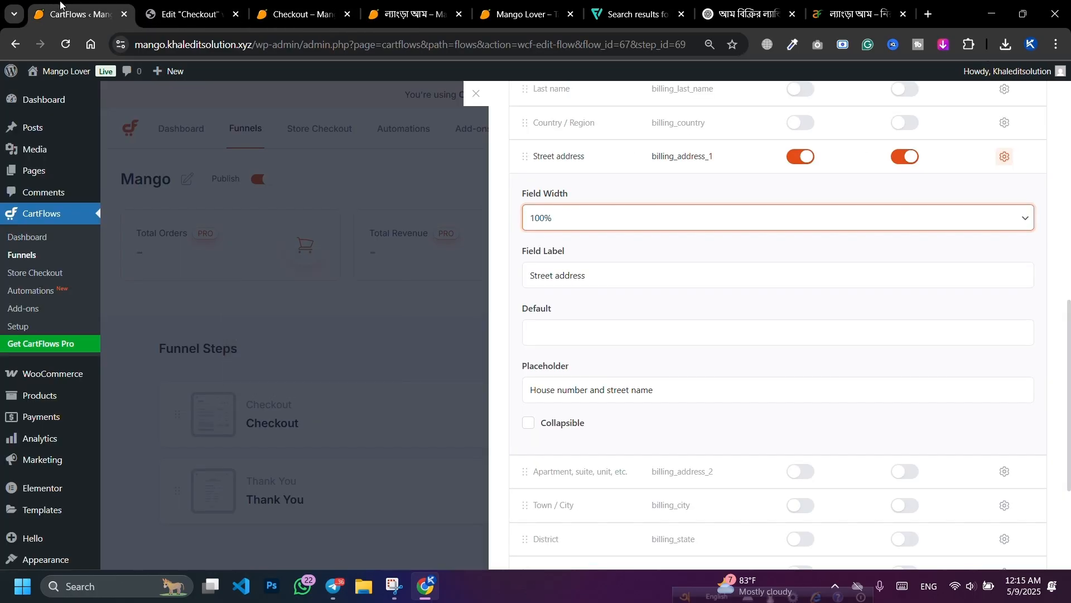
Step: Relabel Street address 'ডেলিভারি ঠিকানা লিখুন' with placeholder 'গ্রাম / থানা / জেলা - লিখুন'
triple_click(607, 278)
key("BackSpace")
left_click(605, 278)
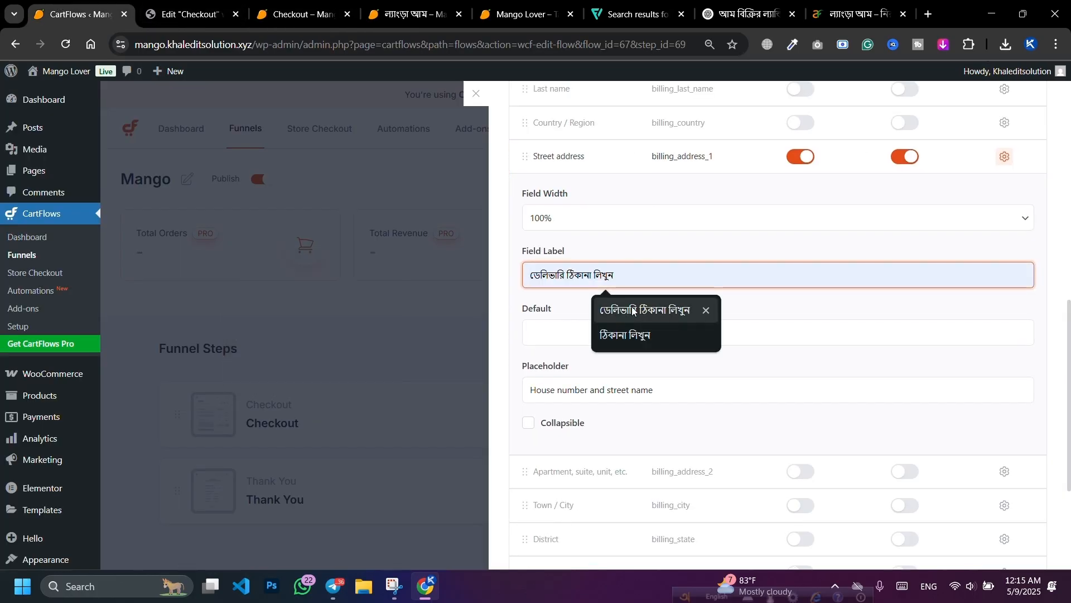
left_click(634, 311)
triple_click(665, 395)
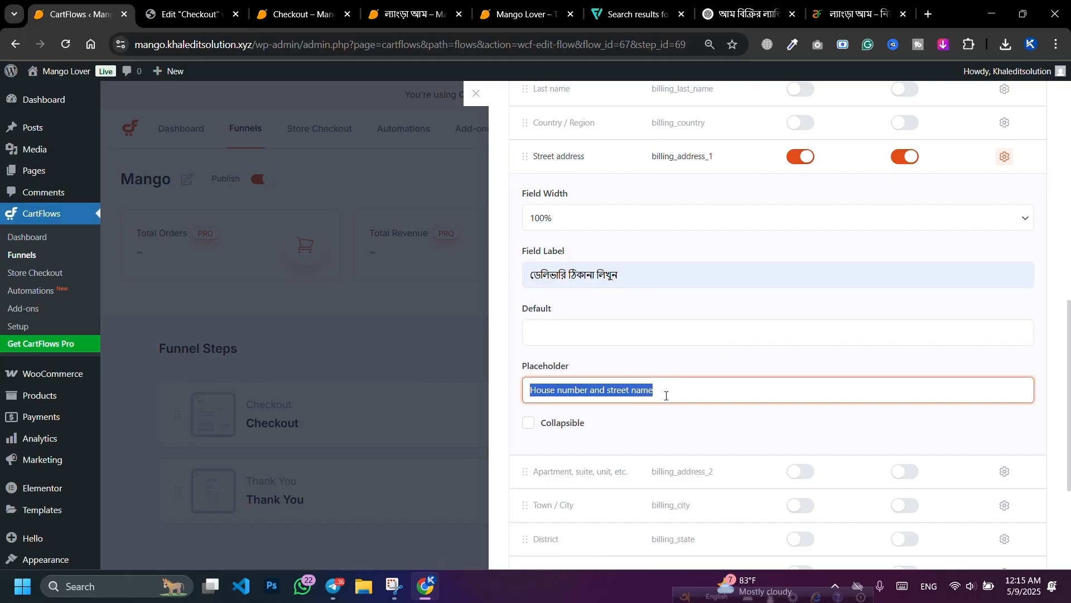
key("BackSpace")
key("Down")
key("Return")
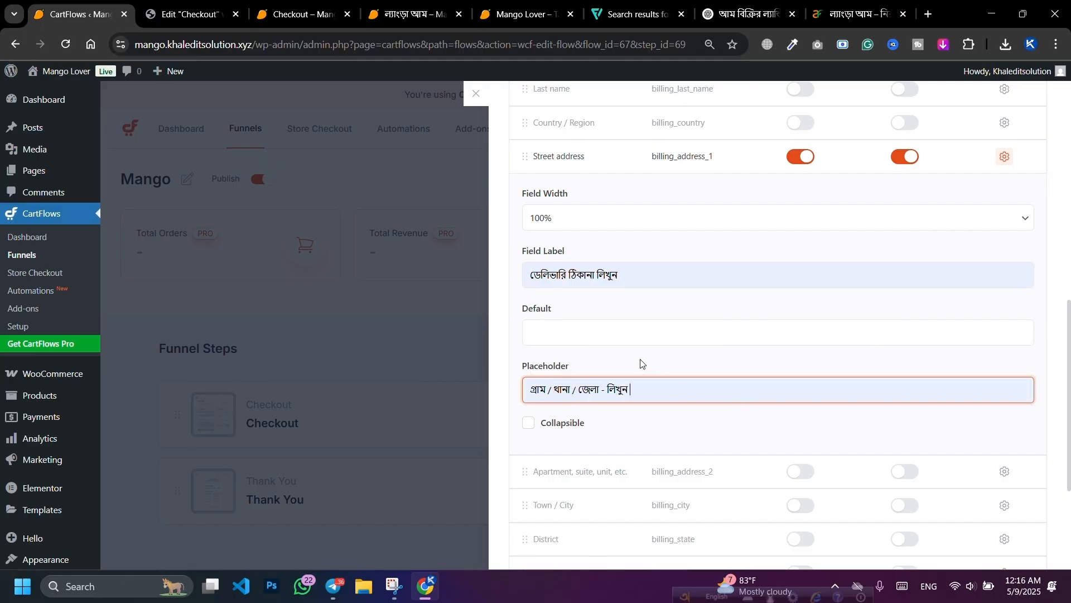
left_click(235, 5)
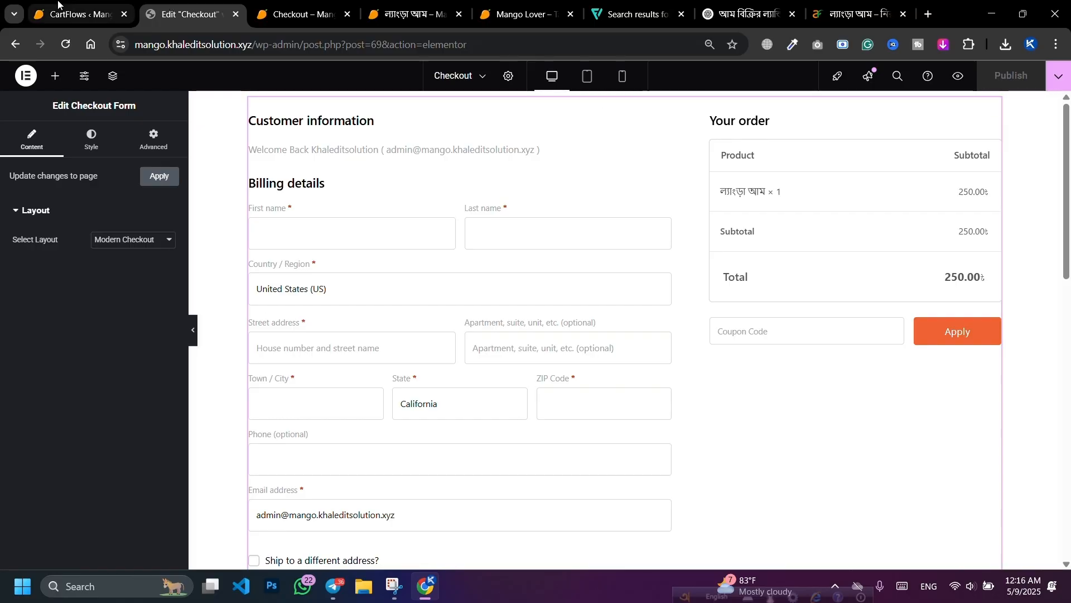
left_click(133, 16)
left_click(748, 434)
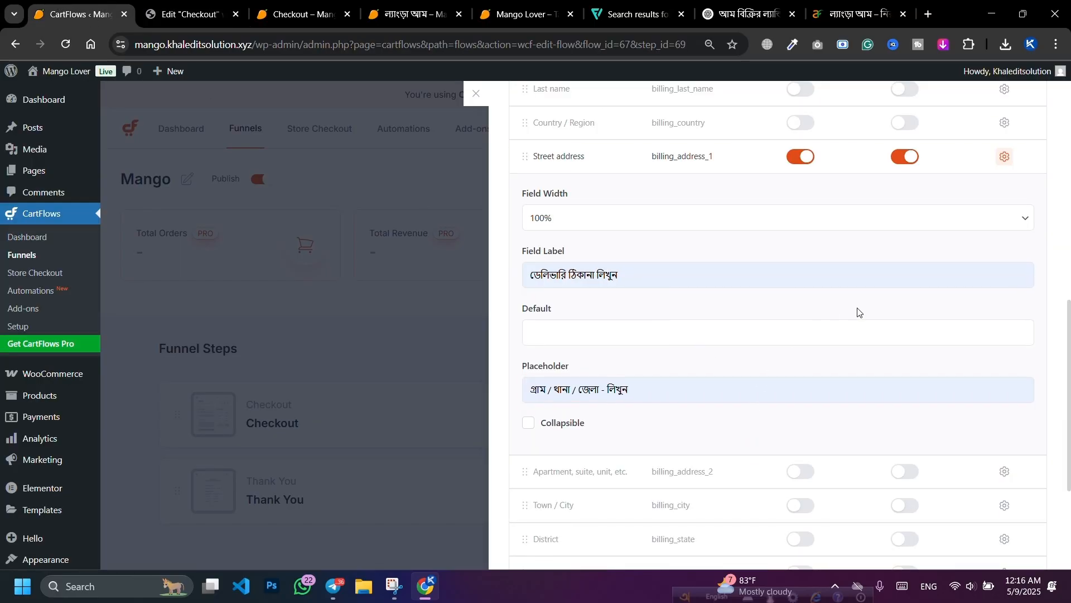
Step: Open the Phone field settings and switch the keyboard input language to Bengali
left_click(1006, 159)
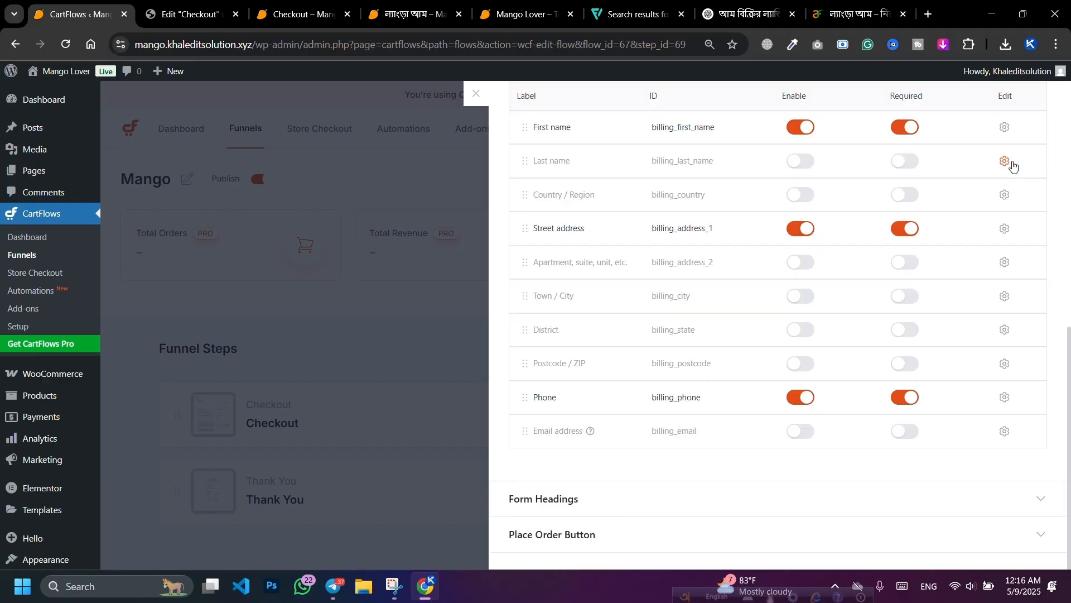
left_click(1004, 398)
scroll(791, 325, "down", 4)
left_click(560, 345)
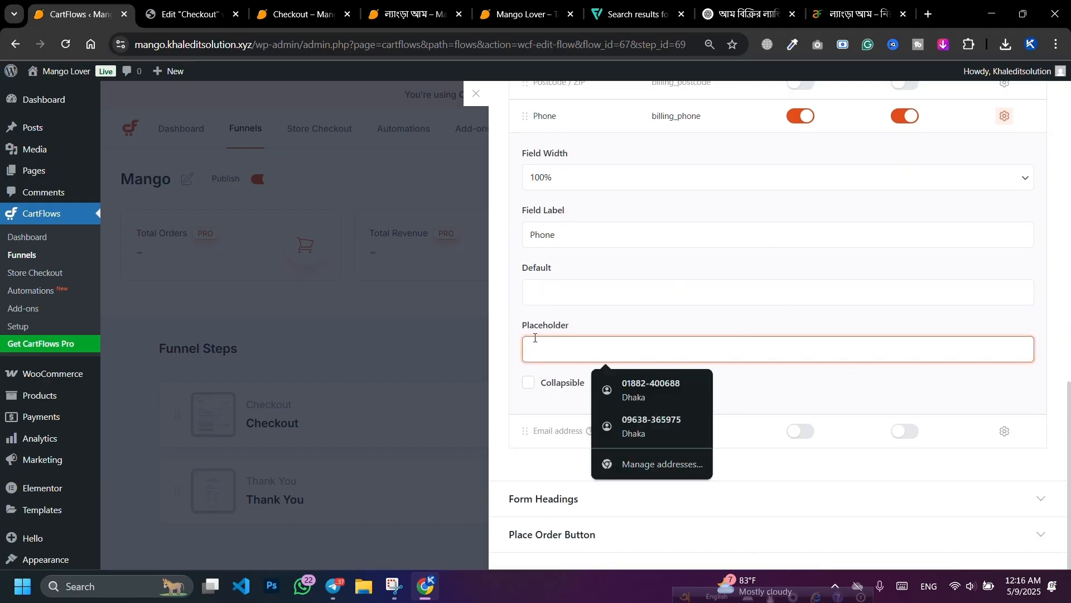
left_click(593, 239)
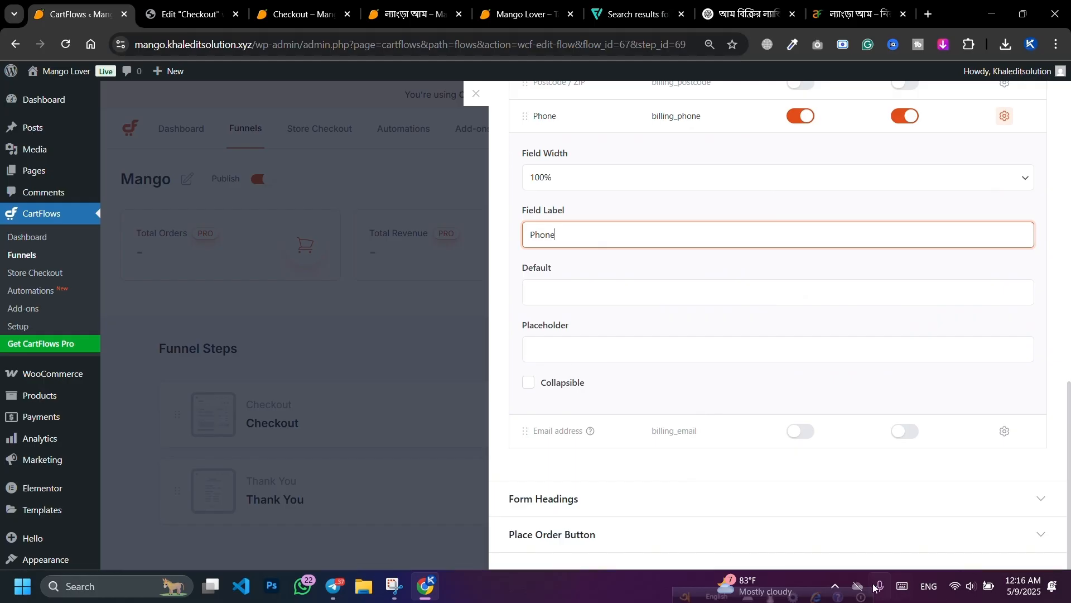
left_click(816, 591)
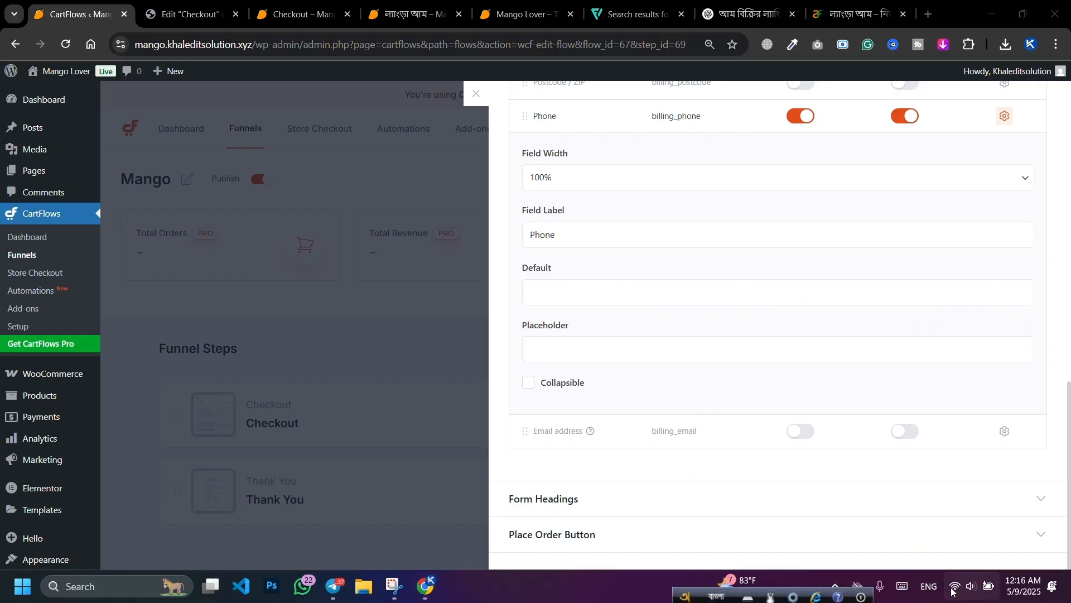
left_click(919, 588)
left_click(881, 504)
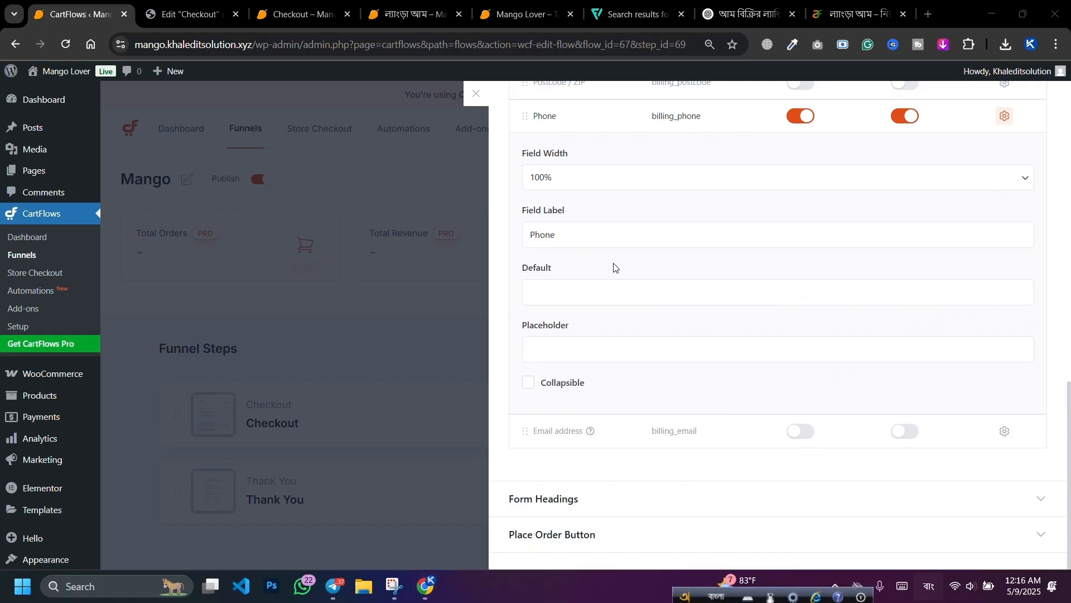
left_click(600, 240)
Step: Label the Phone field 'মোবাইল নাম্বার লিখুন' with placeholder 'নাম্বার লিখুন'
double_click(600, 240)
type("মোবাইল")
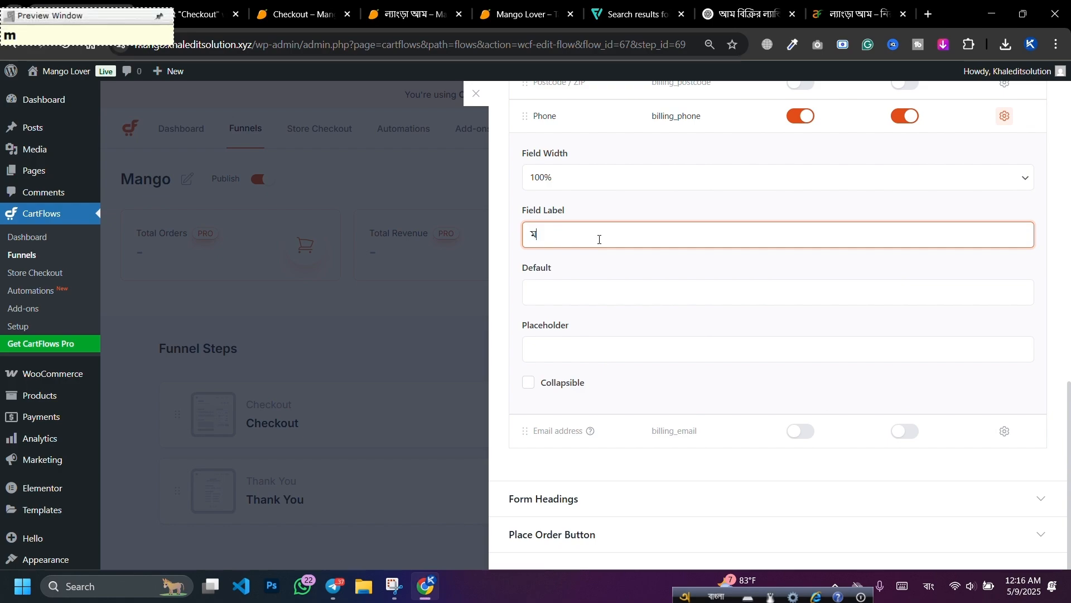
type(" নাম্বার লিখুন")
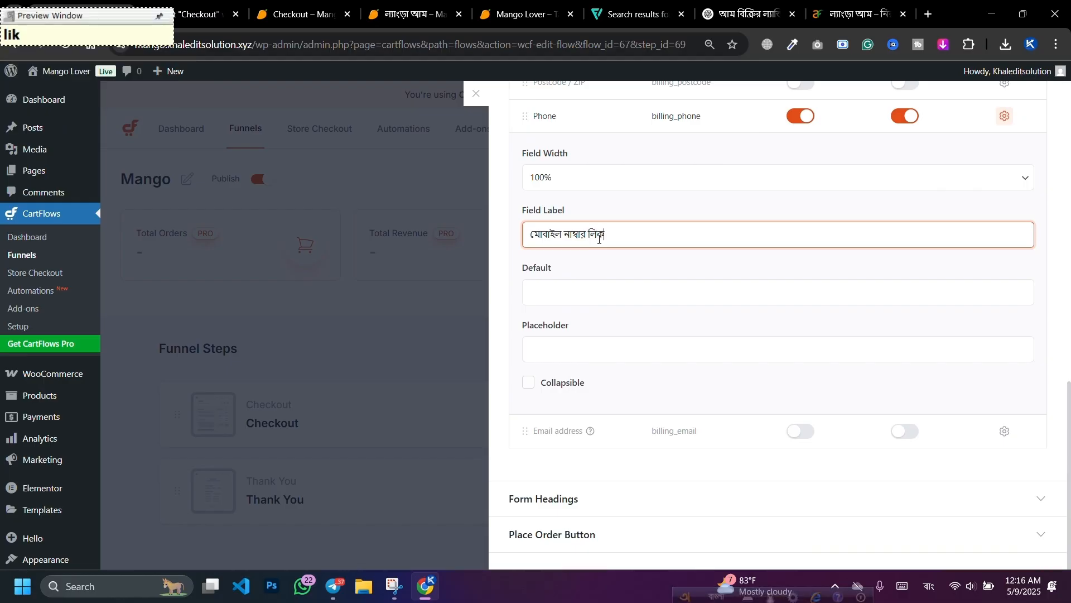
left_click(606, 352)
type("১১")
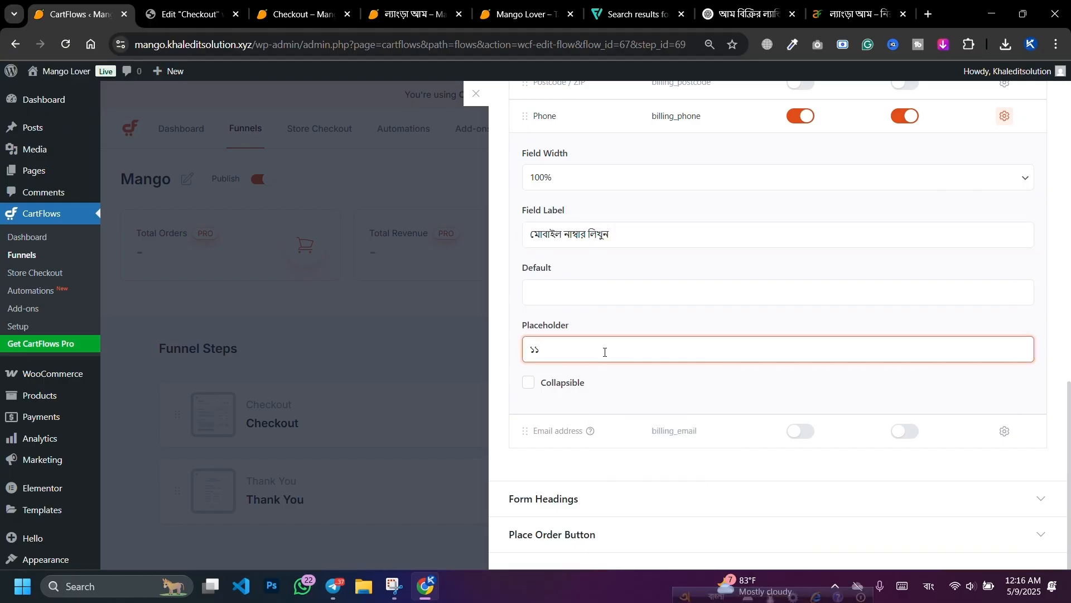
type(" সন")
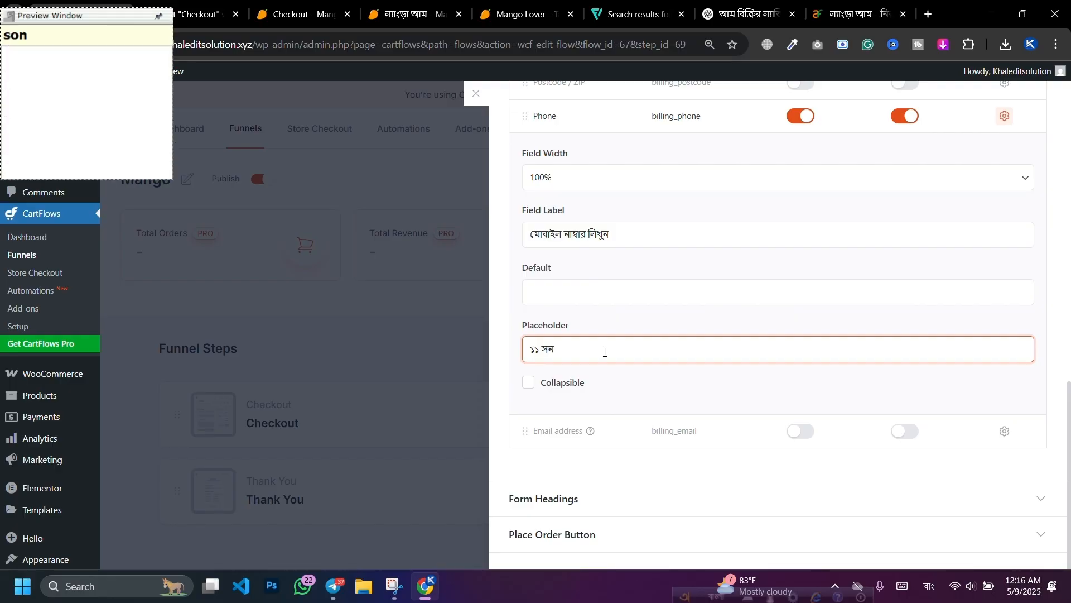
type("gkha")
key("BackSpace")
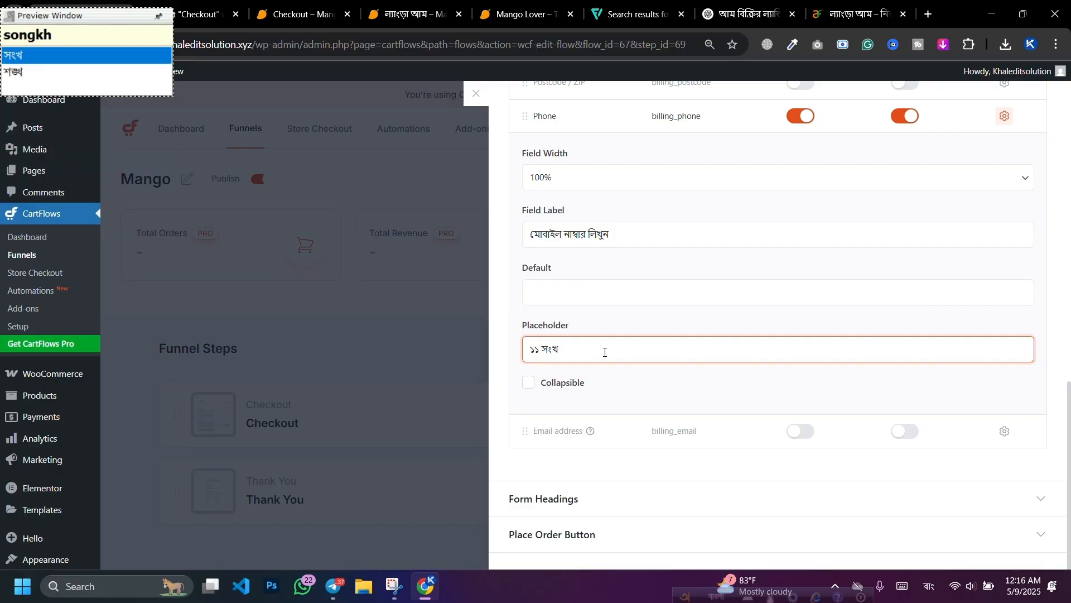
type("ার ")
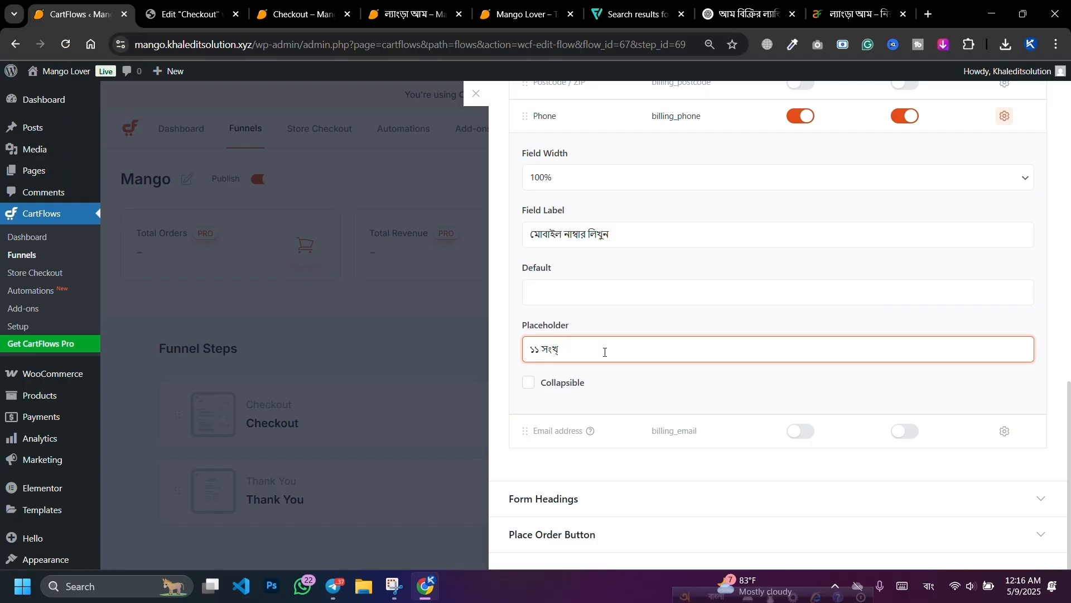
type("ডিজিটেল")
key("BackSpace")
key("BackSpace")
key("BackSpace")
key("BackSpace")
key("BackSpace")
type("নাম্বার লিখুন")
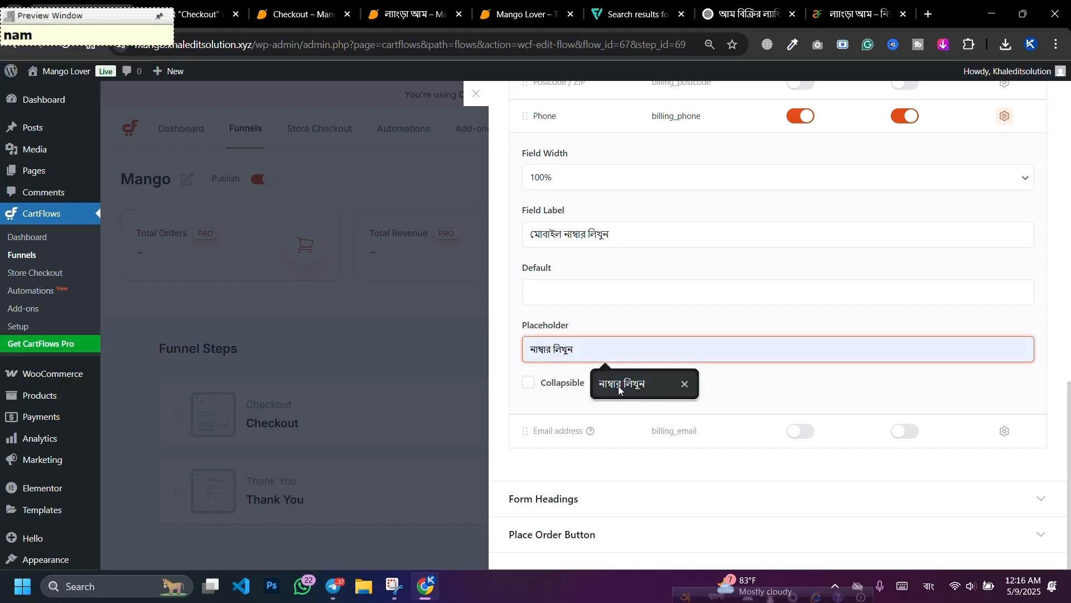
left_click(618, 385)
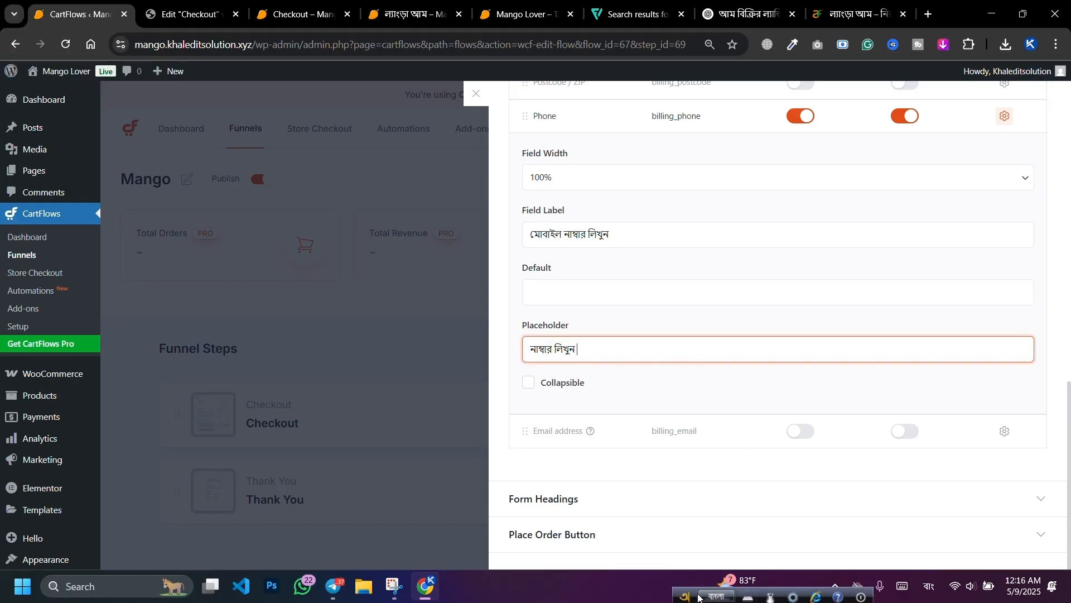
Step: Switch the keyboard back to English and save the checkout settings
left_click(929, 586)
left_click(892, 463)
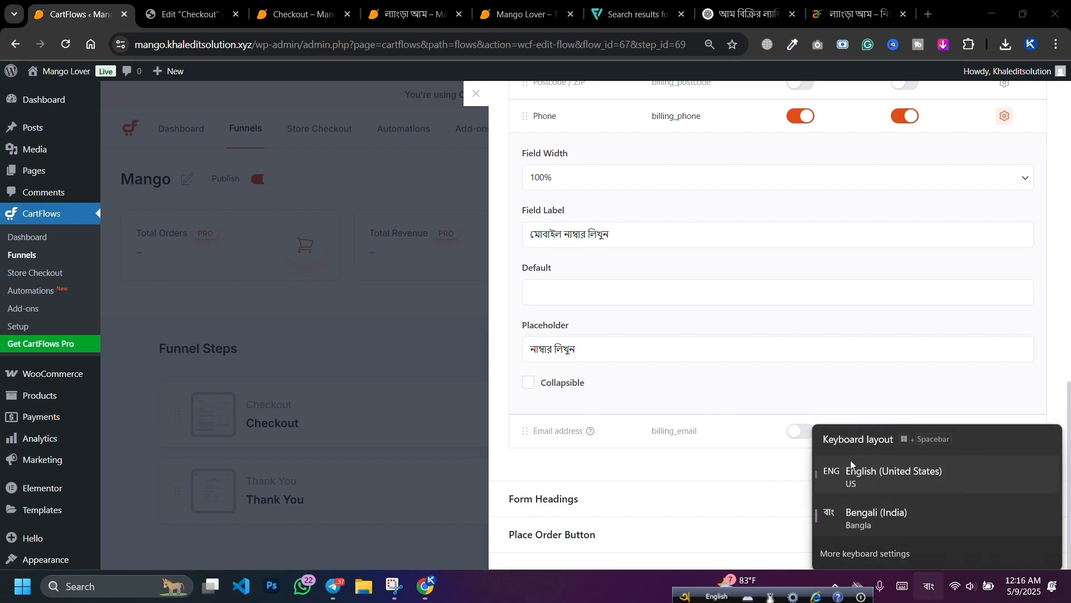
scroll(815, 322, "up", 15)
left_click(1039, 114)
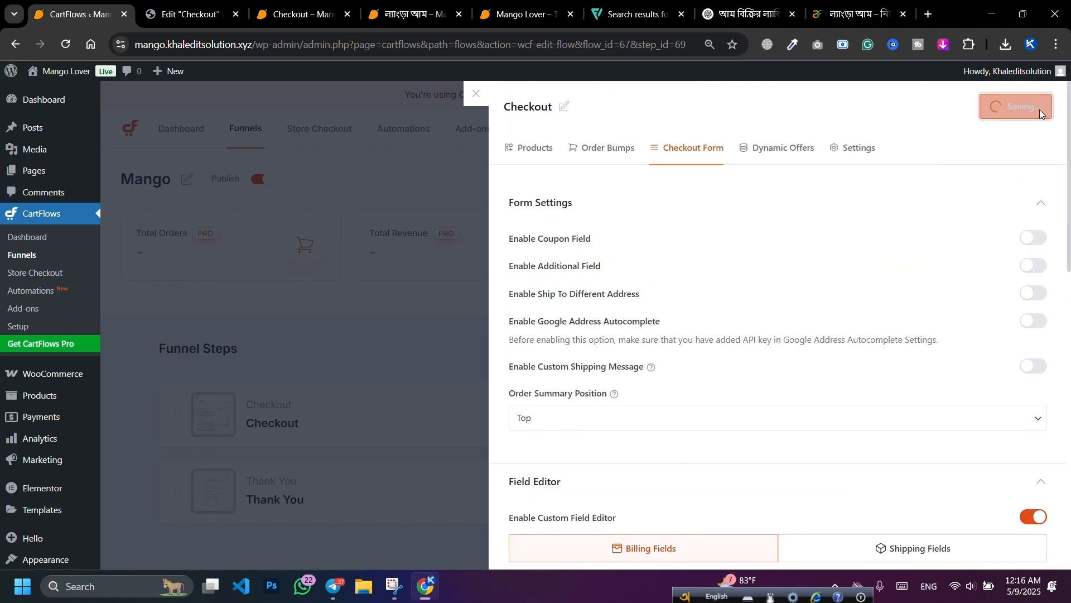
scroll(738, 391, "down", 10)
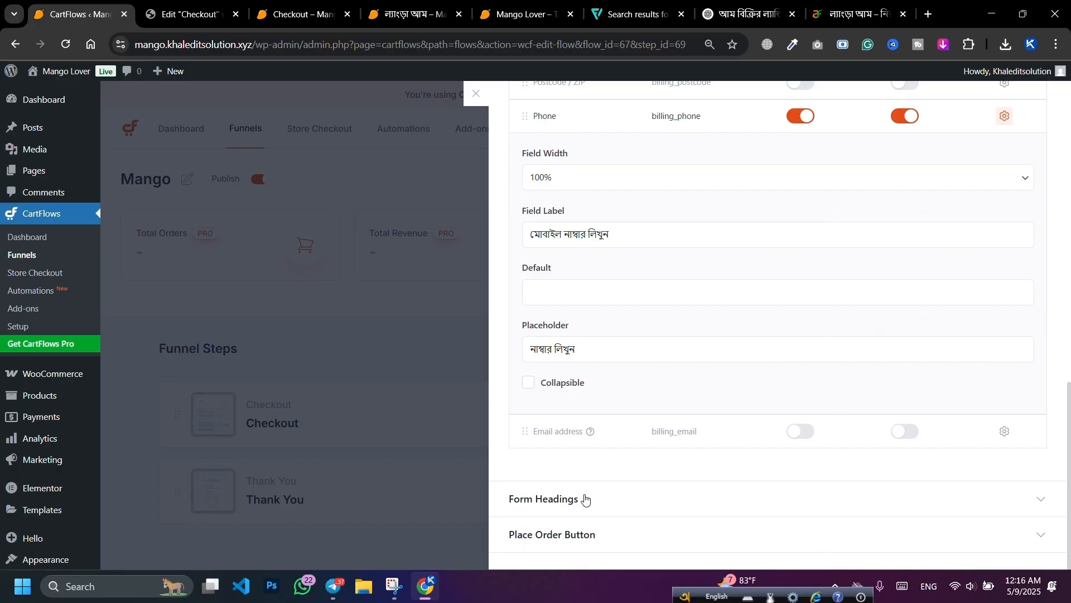
Step: Expand Form Headings and compare against the Billing details heading in the checkout preview
left_click(634, 499)
scroll(642, 447, "down", 5)
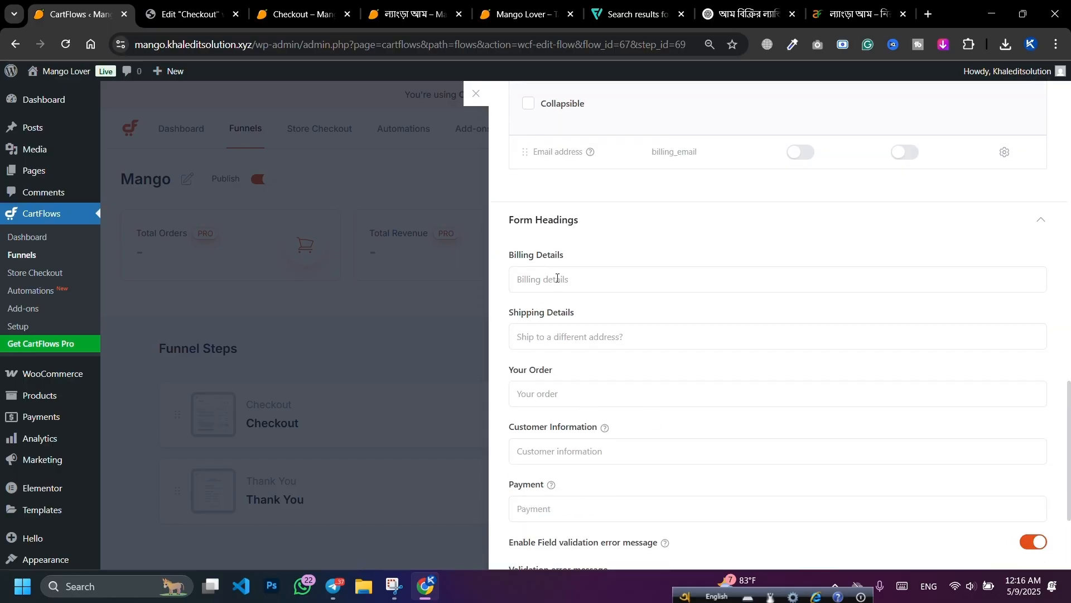
left_click(298, 14)
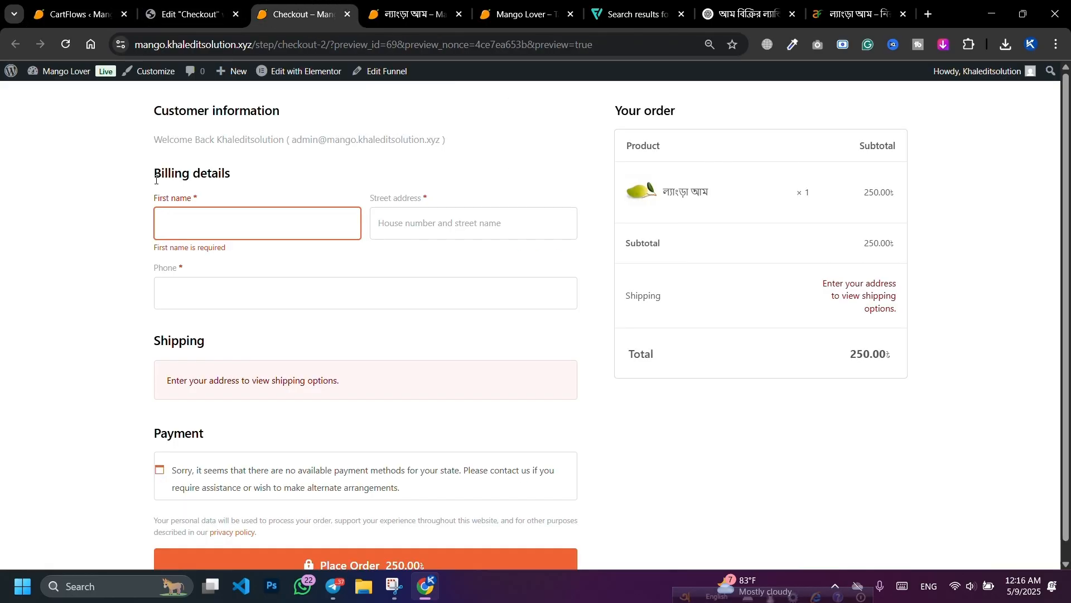
left_click_drag(156, 180, 229, 174)
left_click(166, 112)
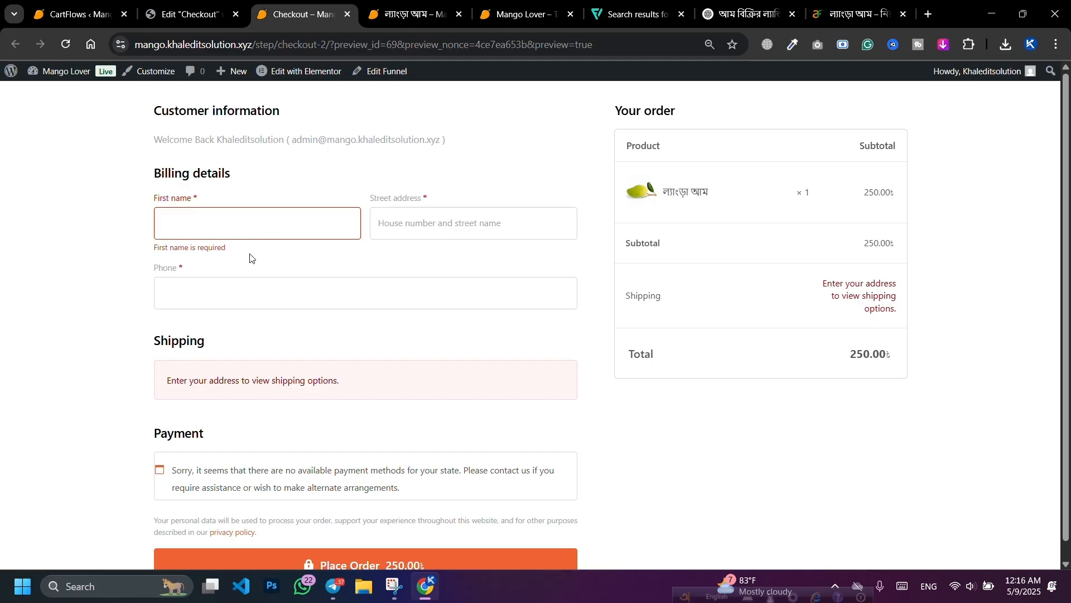
scroll(250, 258, "down", 1)
left_click(83, 14)
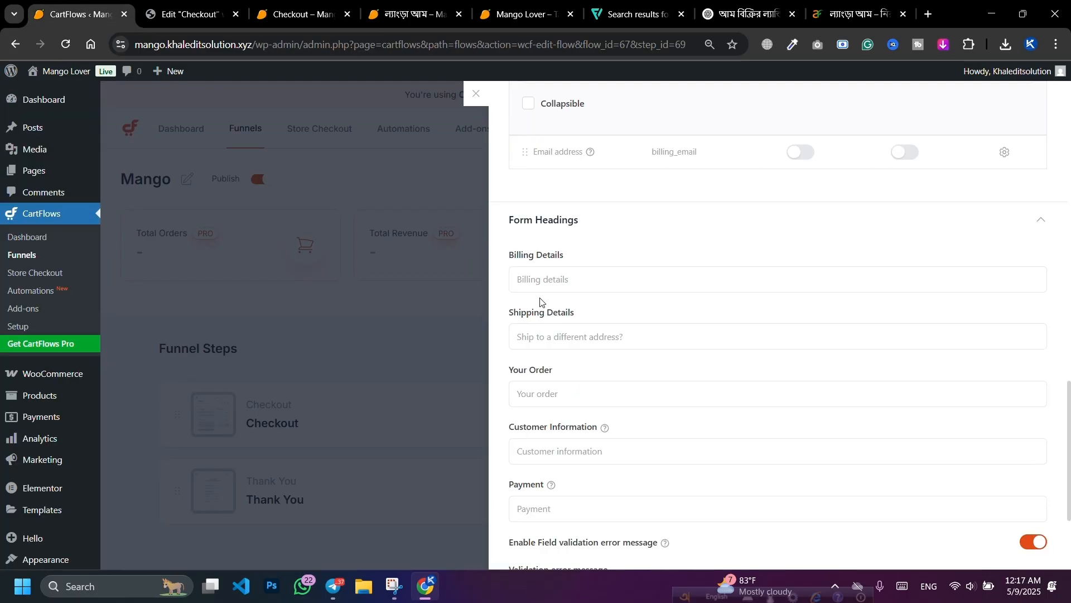
Step: Set the Billing Details heading to 'আপনার তথ্য দিন'
left_click(558, 278)
left_click(614, 318)
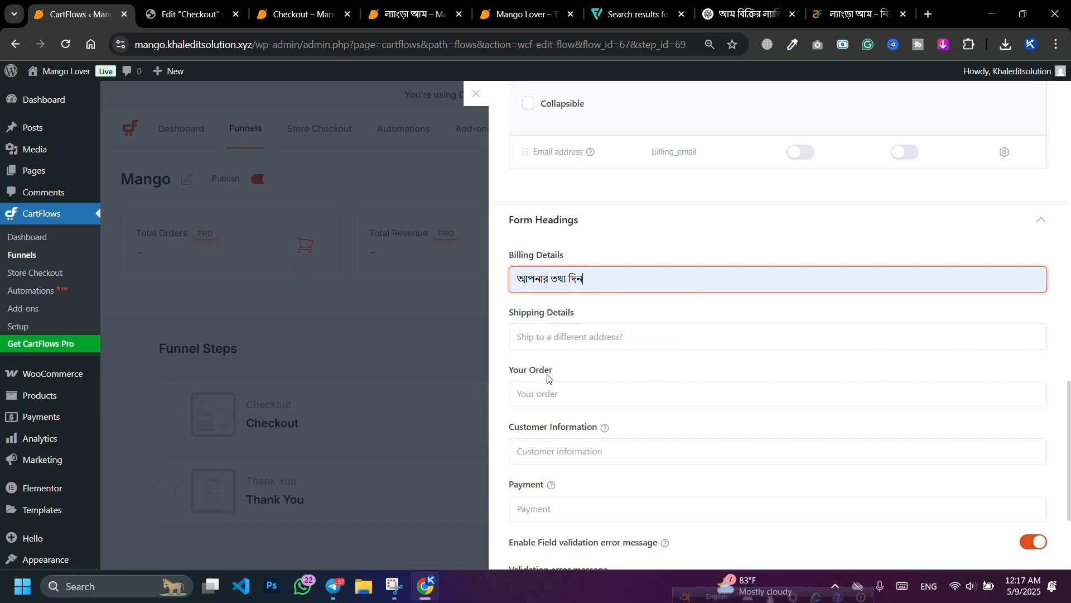
left_click(546, 397)
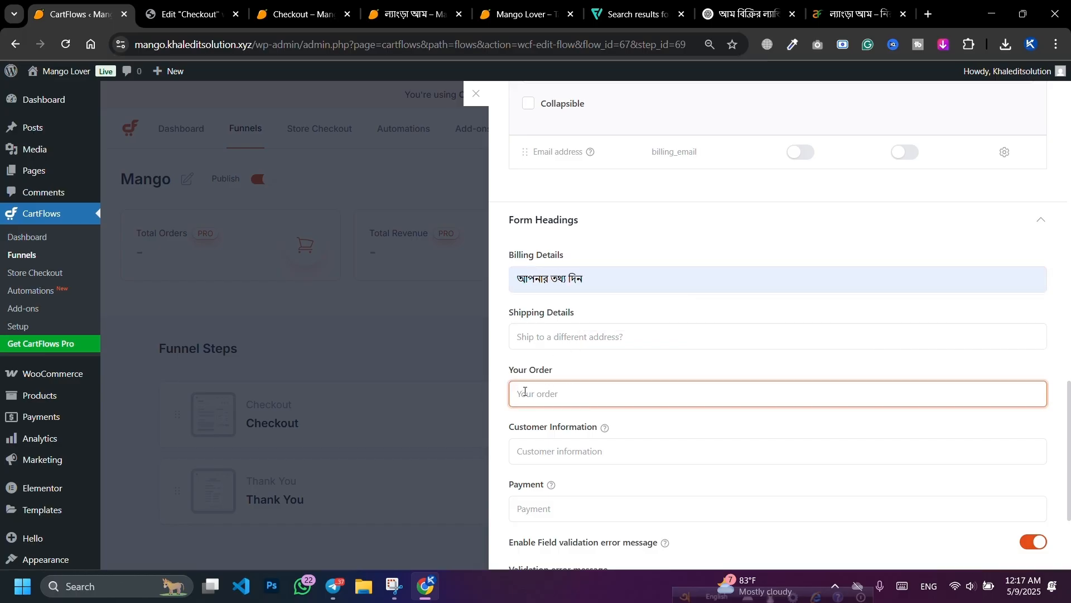
scroll(637, 410, "down", 3)
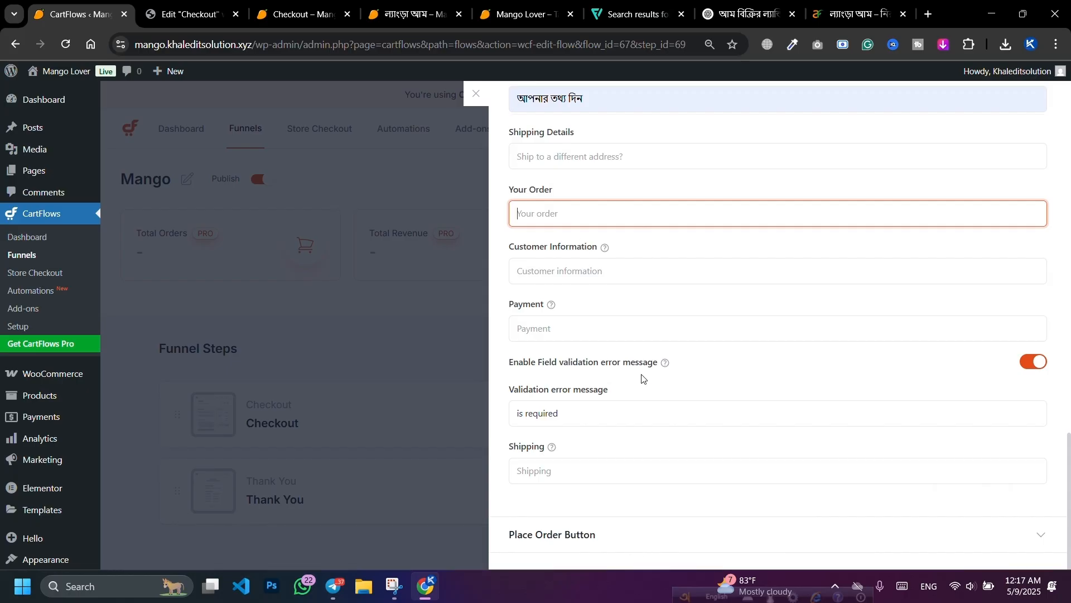
Step: Expand the Place Order Button settings and glance at the checkout preview
left_click(634, 537)
scroll(631, 402, "down", 3)
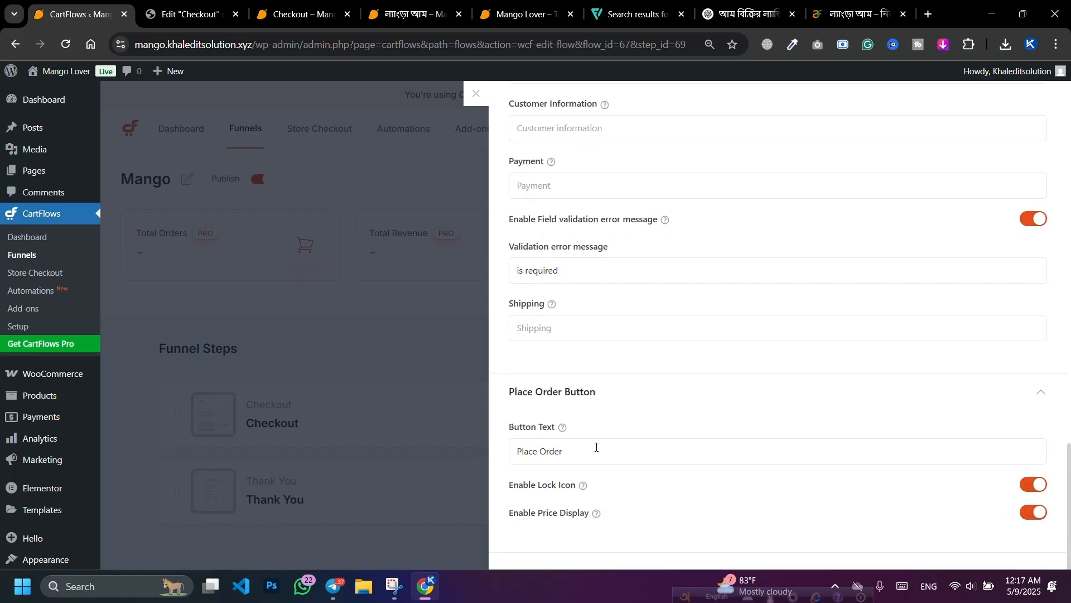
left_click(312, 3)
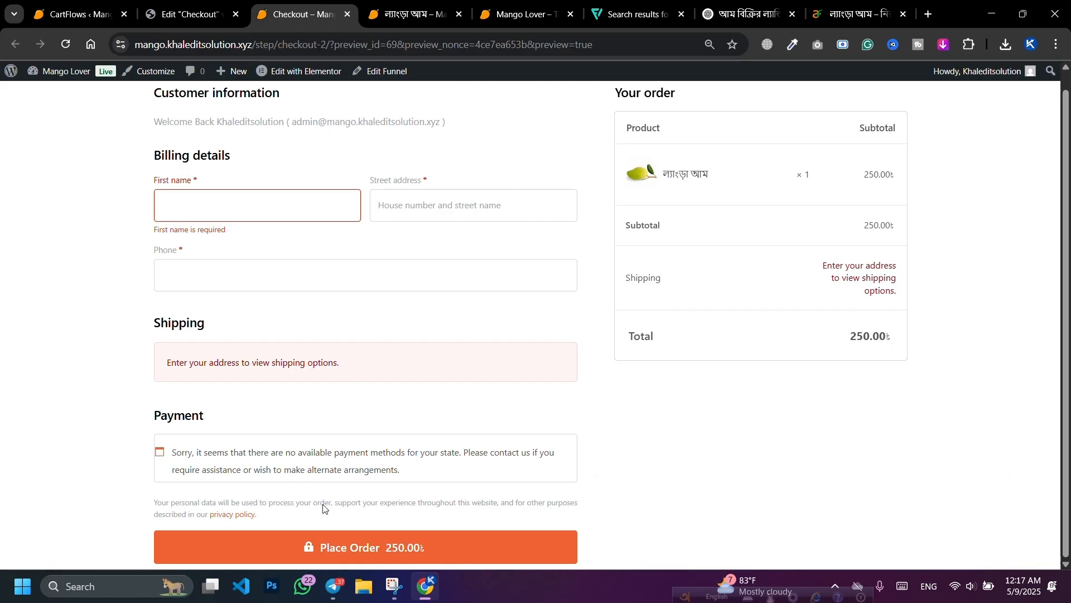
left_click(15, 7)
left_click(62, 5)
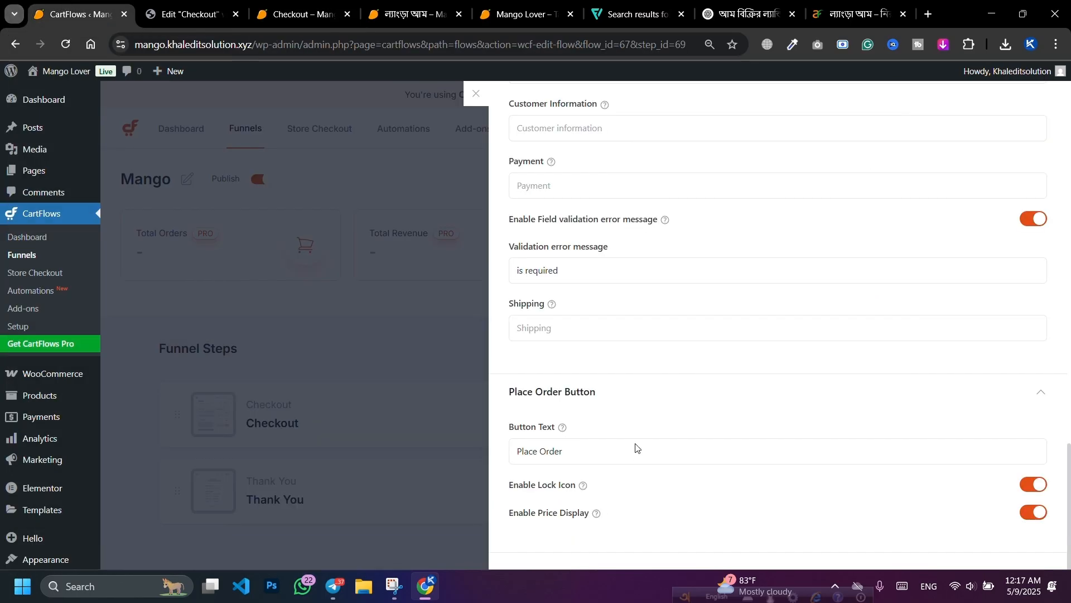
Step: Replace the Place Order button text with the Bengali label 'অর্ডার কনফার্ম করুন'
triple_click(619, 450)
key("BackSpace")
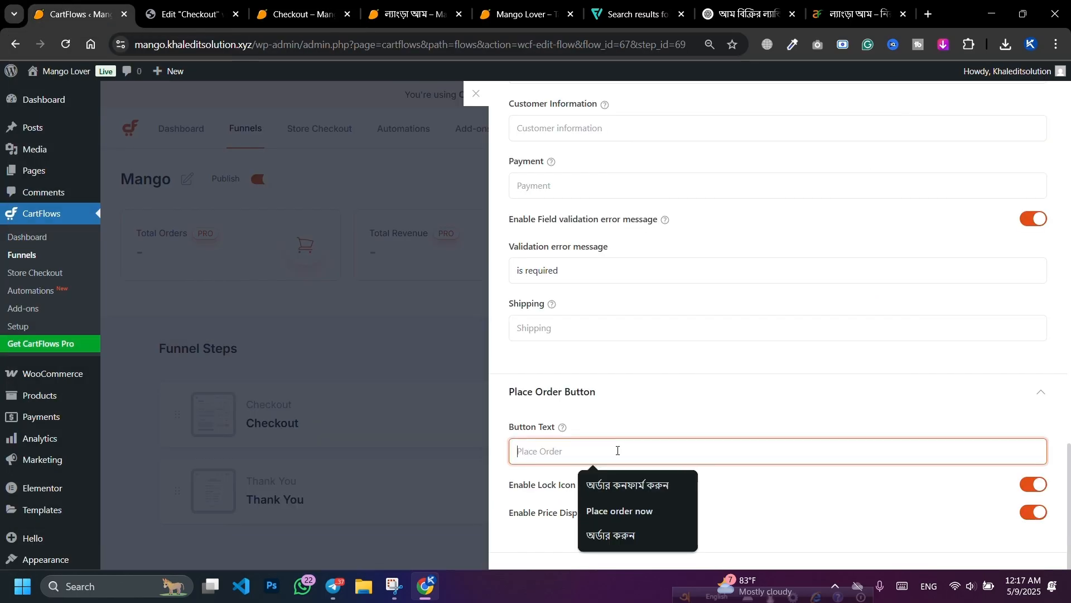
left_click(617, 484)
triple_click(619, 452)
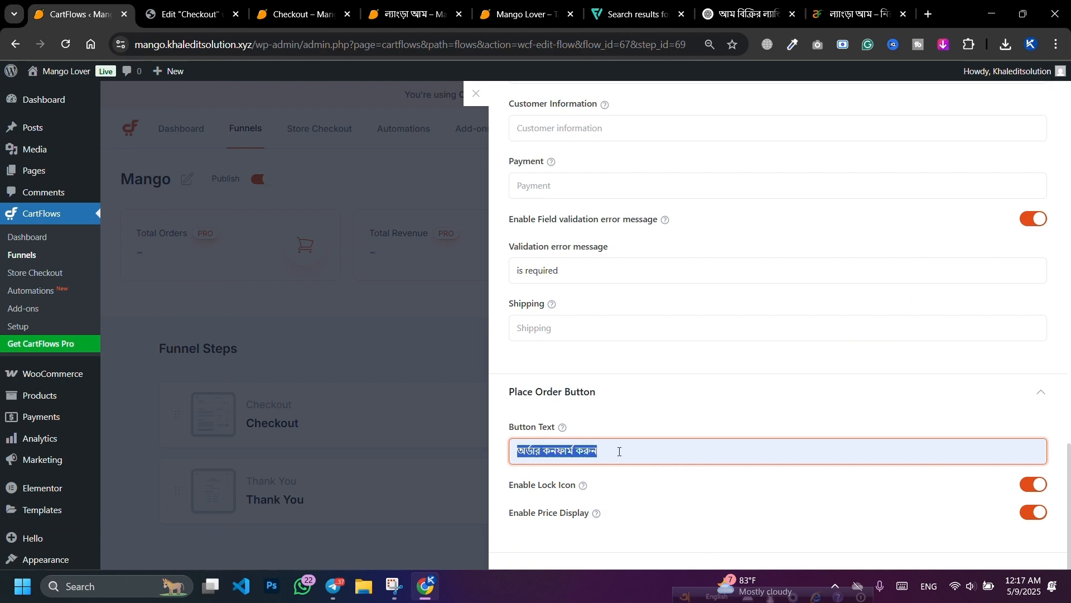
key("BackSpace")
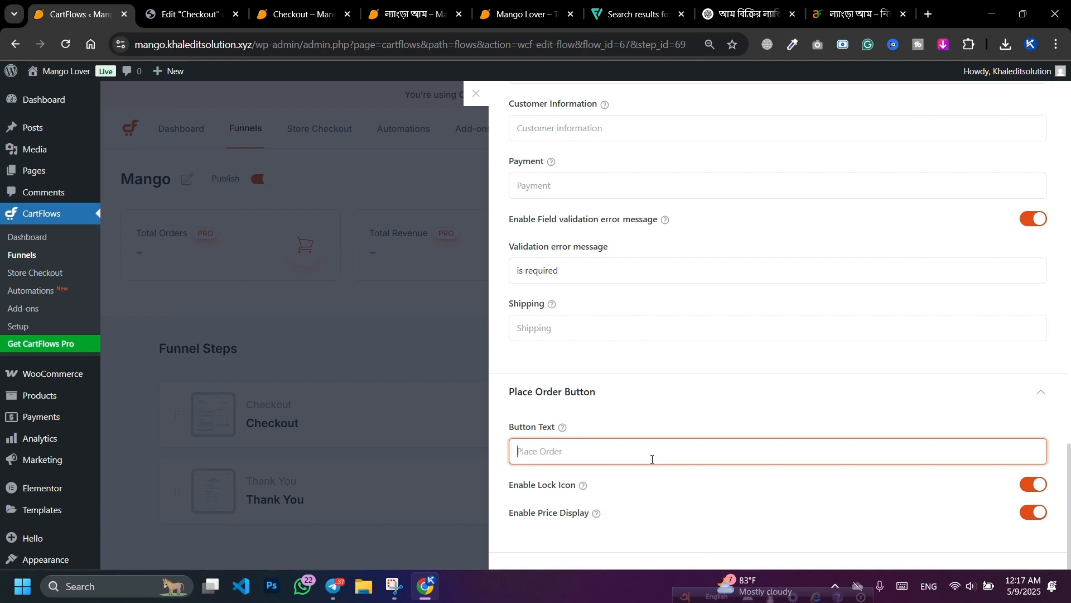
left_click(629, 535)
triple_click(634, 451)
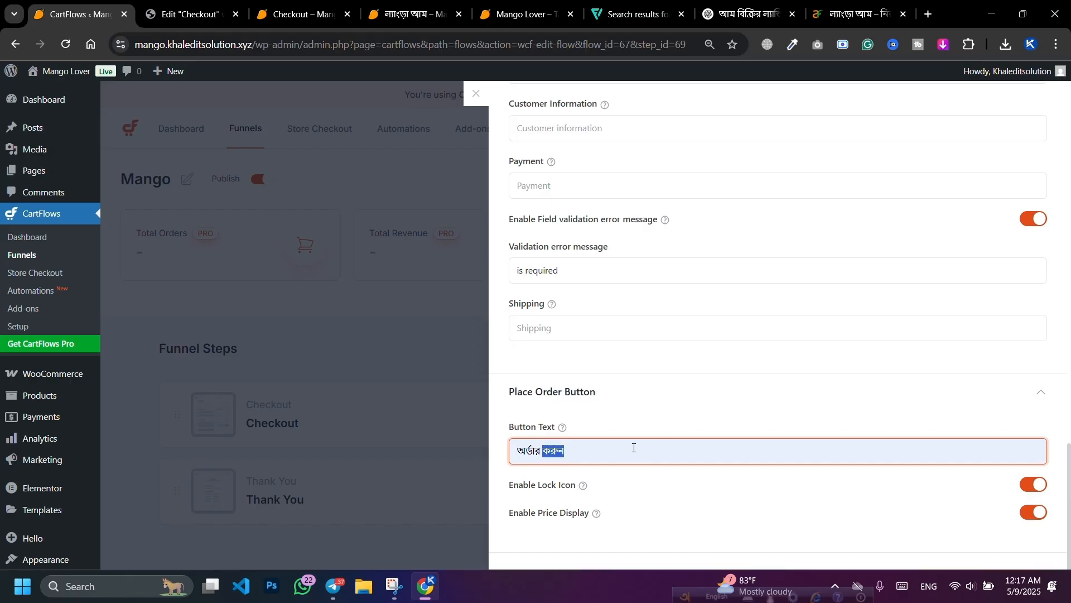
left_click(648, 430)
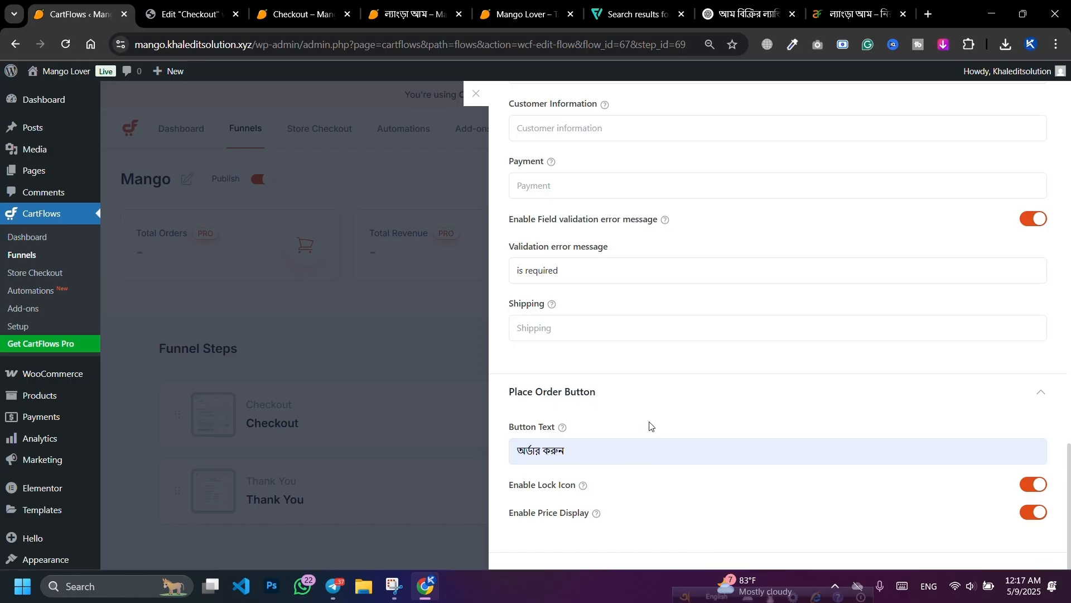
triple_click(641, 451)
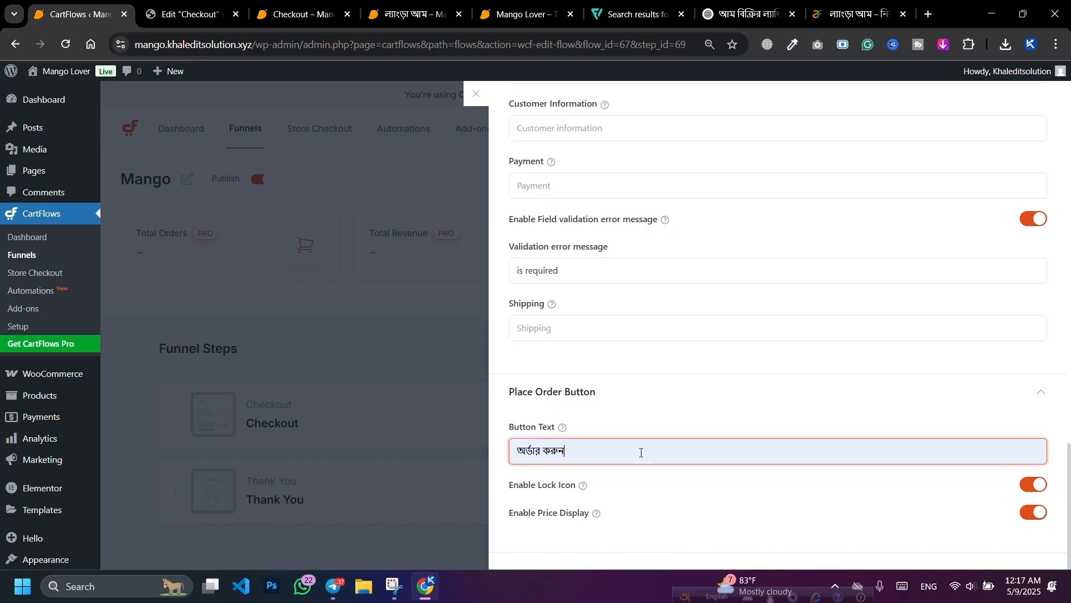
key("BackSpace")
left_click(641, 452)
left_click(650, 481)
Step: Save the checkout settings and reload the preview to show the Bengali labels
scroll(670, 424, "up", 3)
scroll(689, 451, "up", 10)
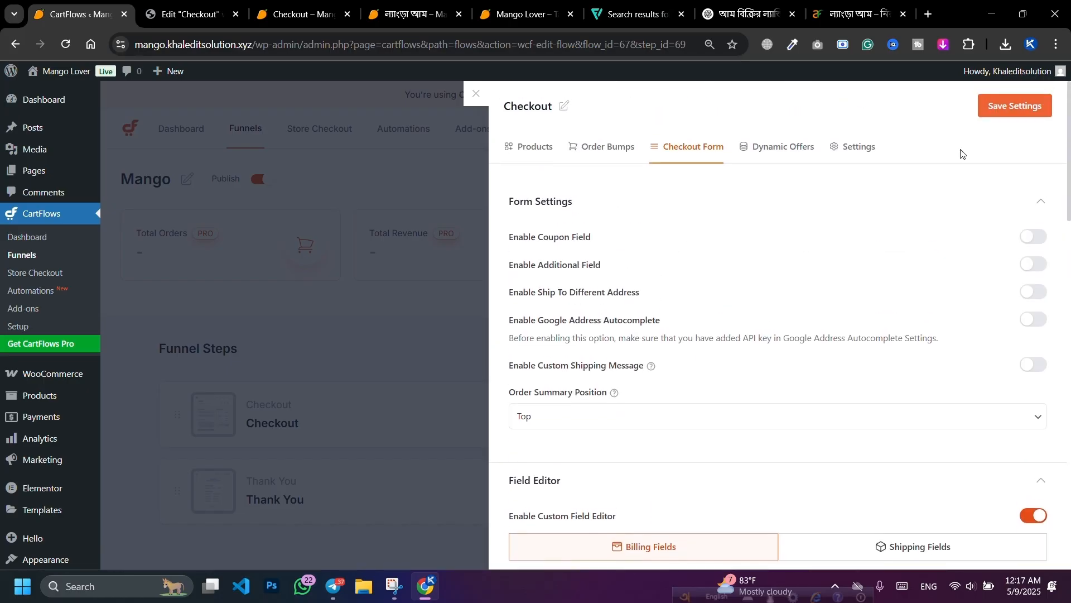
left_click(1015, 106)
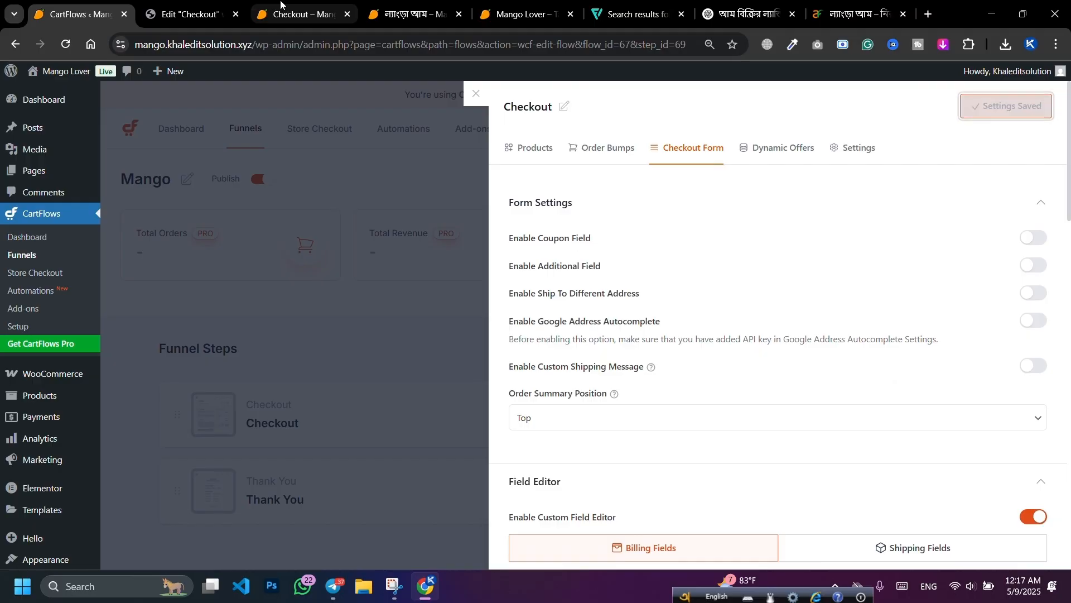
left_click(285, 10)
left_click(73, 44)
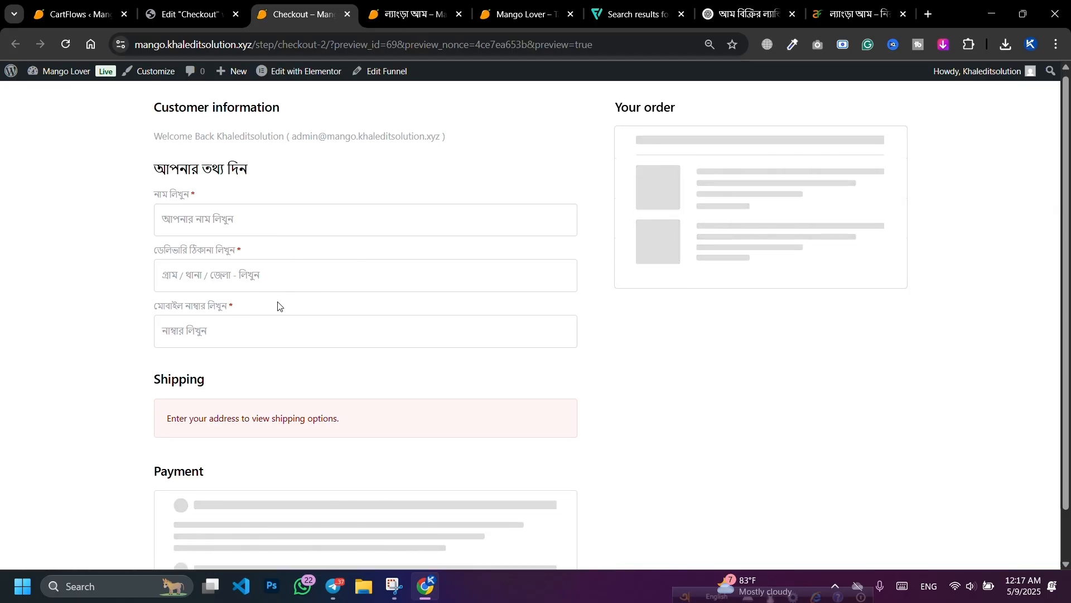
Step: Re-save the Checkout step's settings in the Mango funnel and close its side panel
scroll(441, 274, "down", 2)
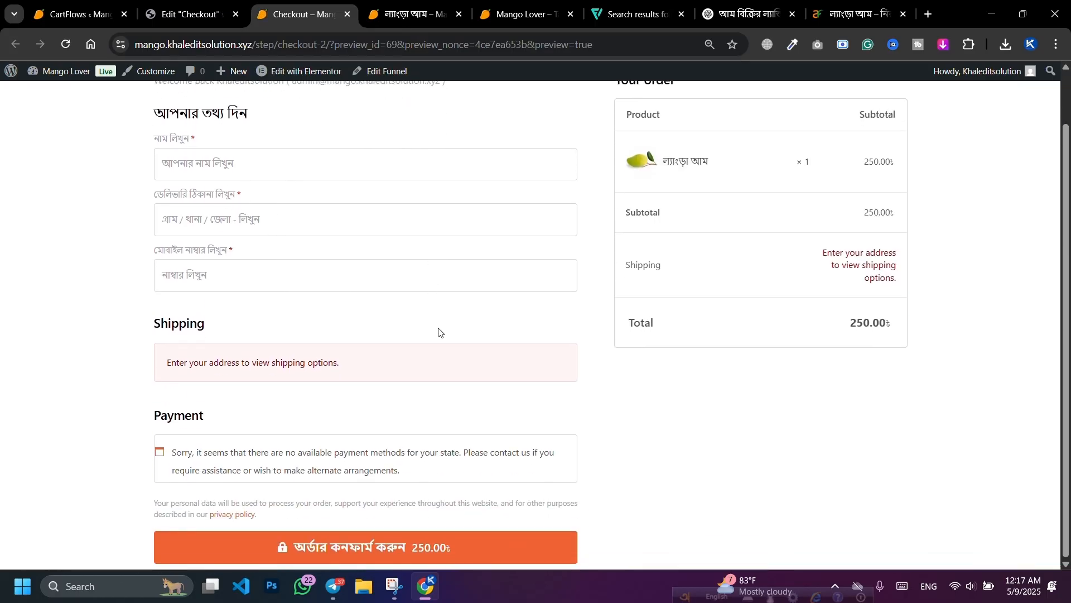
scroll(439, 346, "up", 2)
scroll(245, 373, "down", 2)
mouse_move(222, 81)
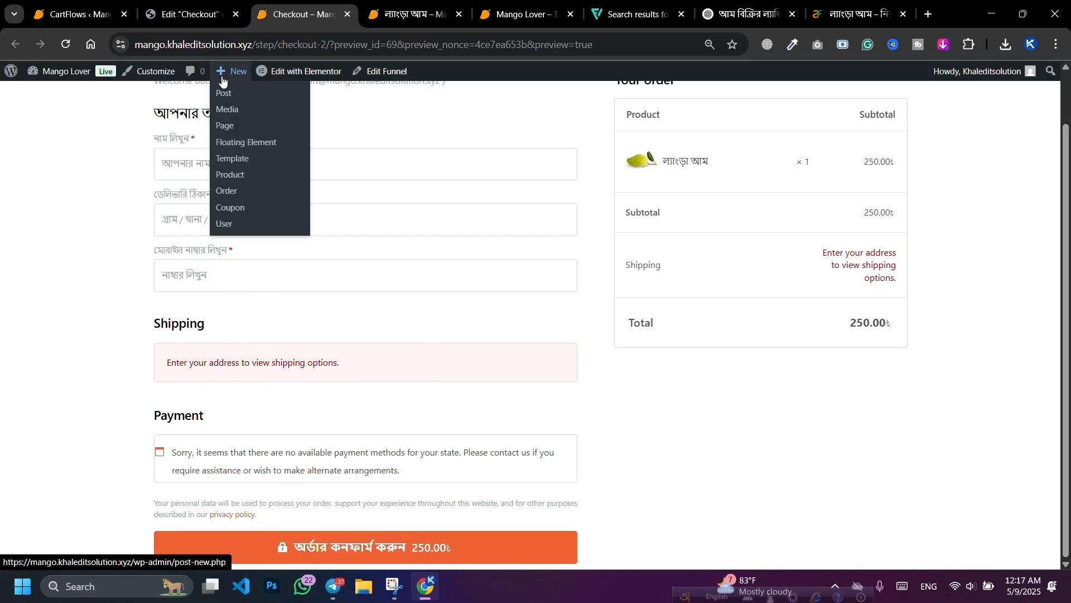
left_click(62, 8)
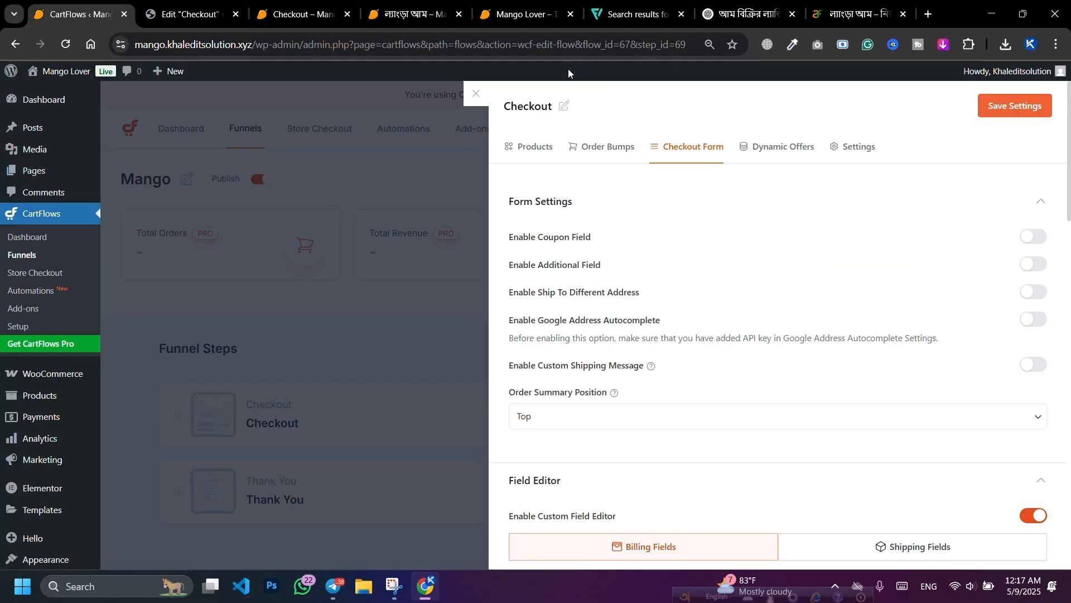
left_click(478, 95)
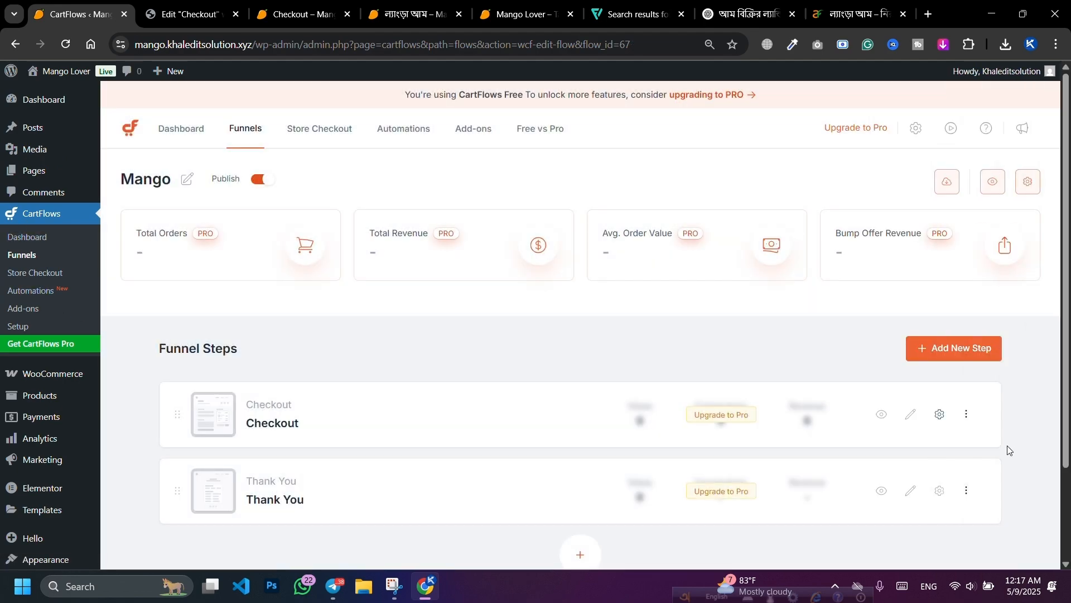
left_click(940, 414)
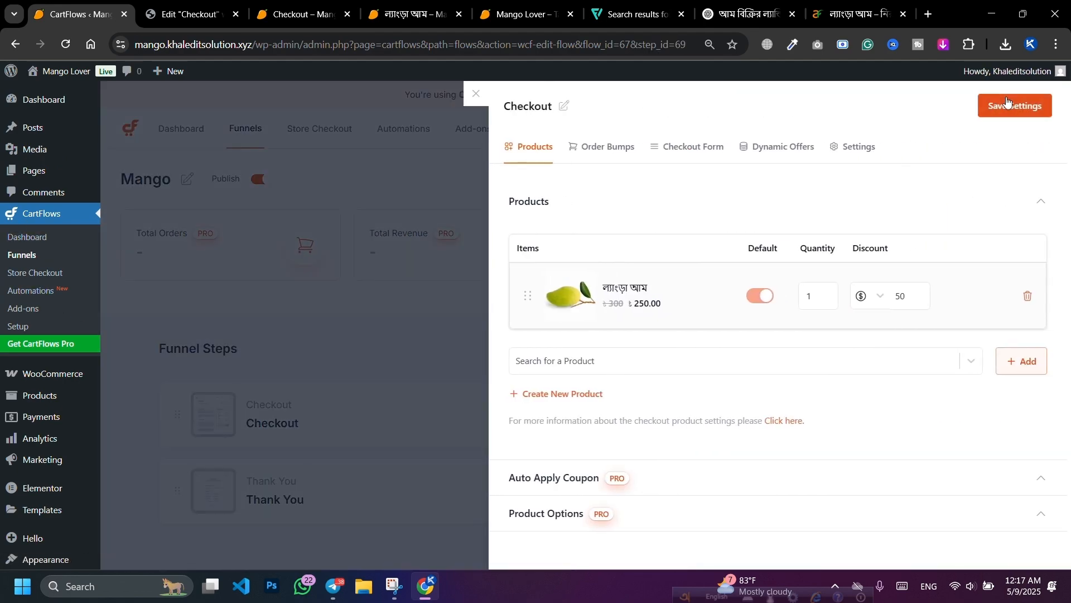
left_click(1012, 106)
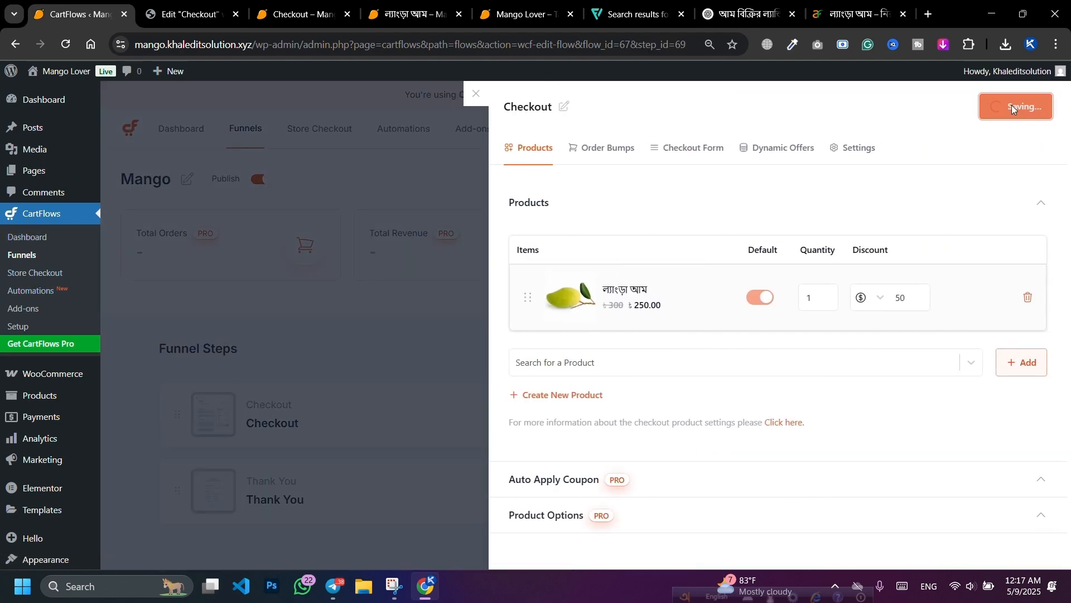
left_click(475, 96)
Step: Enable Cash on delivery under WooCommerce Payments, open its settings, and reload the checkout preview
mouse_move(39, 383)
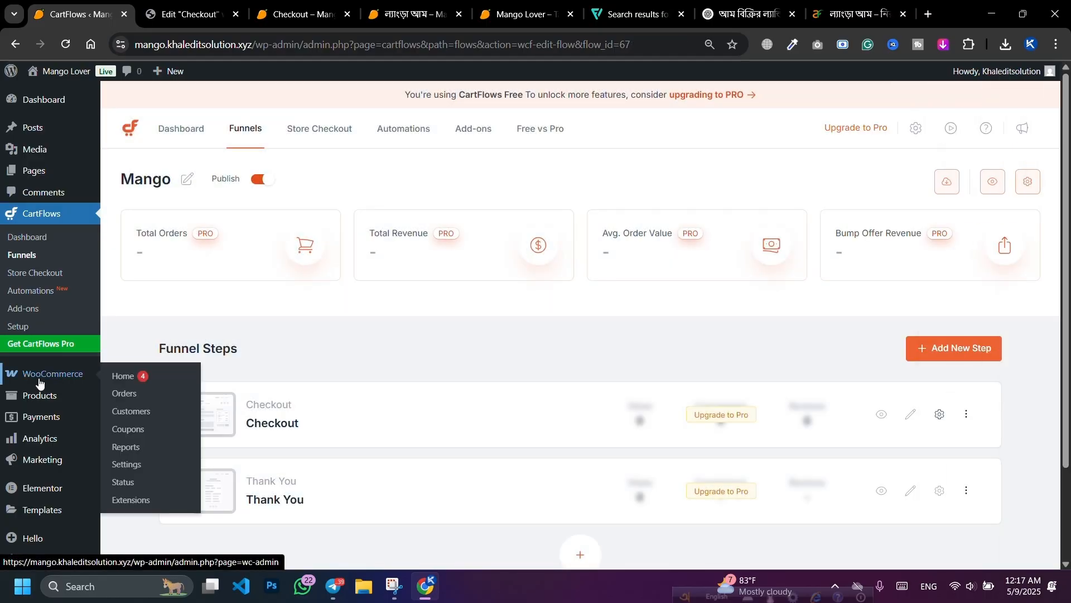
left_click(134, 464)
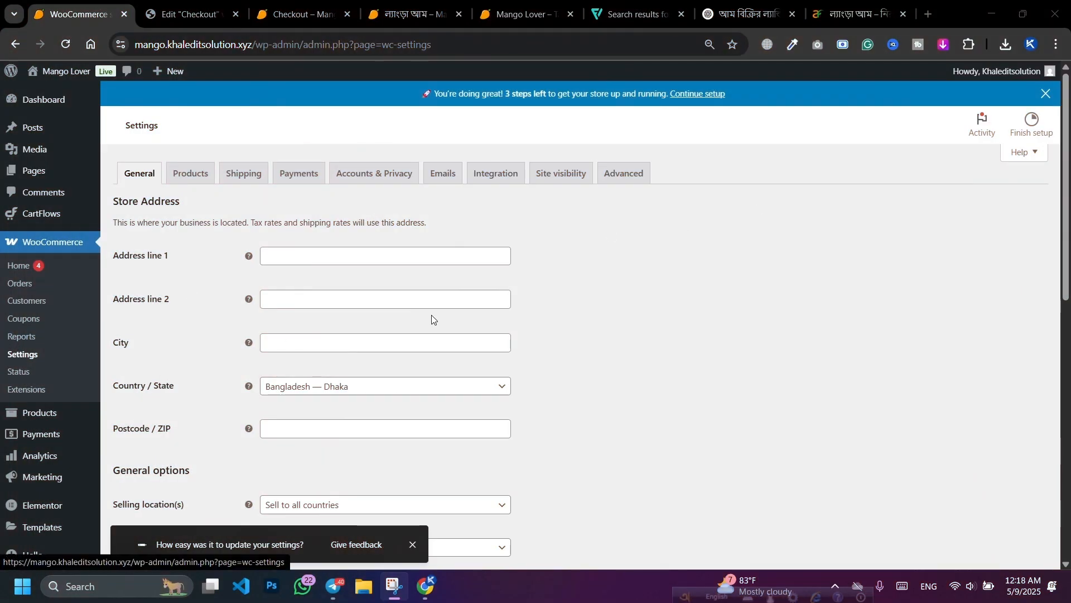
left_click(299, 179)
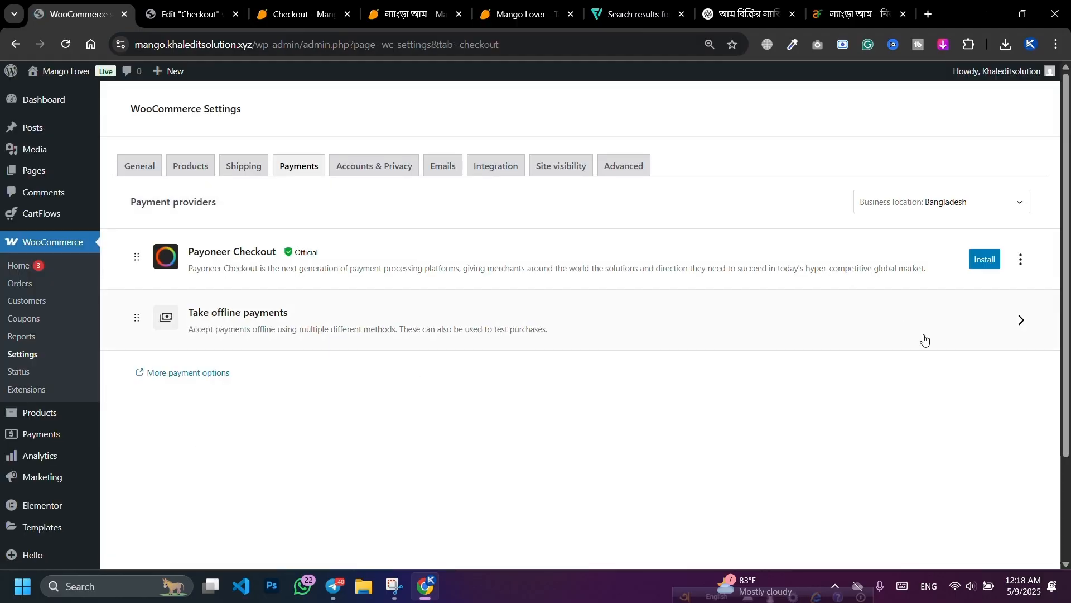
left_click(1002, 323)
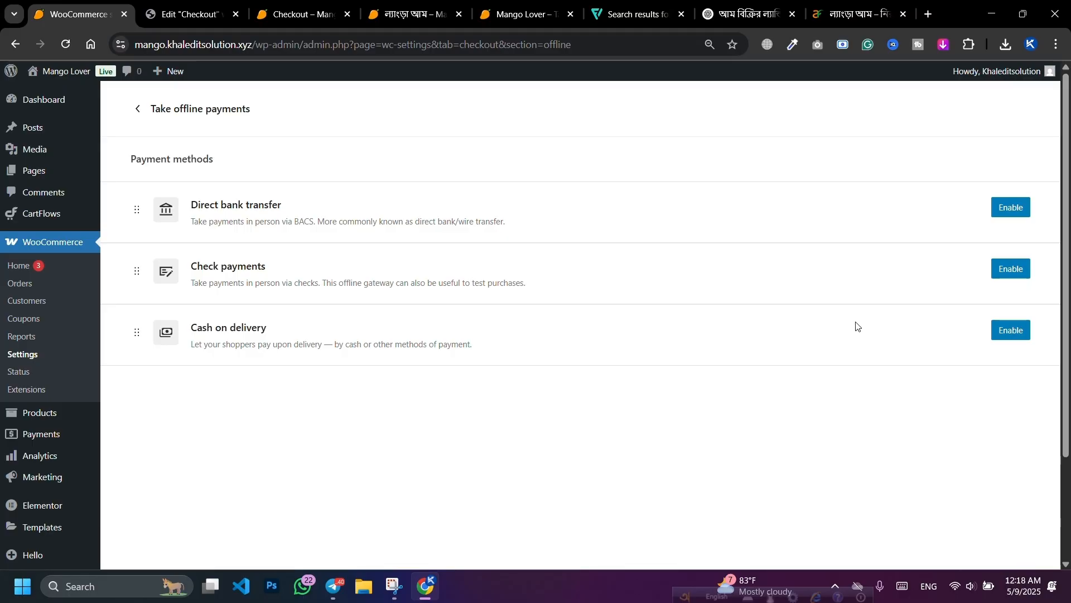
left_click(1001, 329)
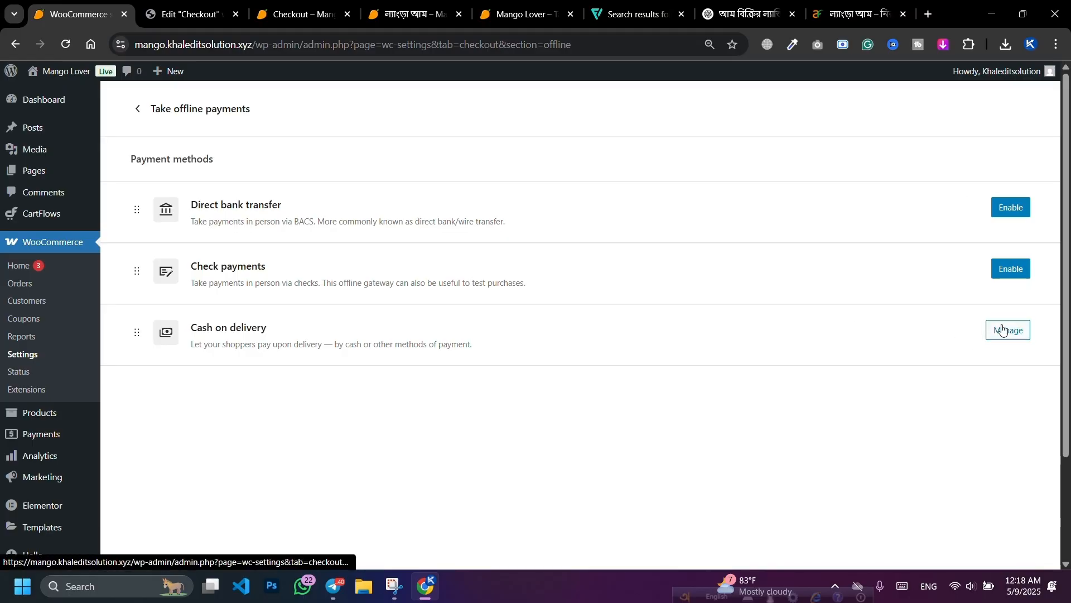
left_click(1003, 329)
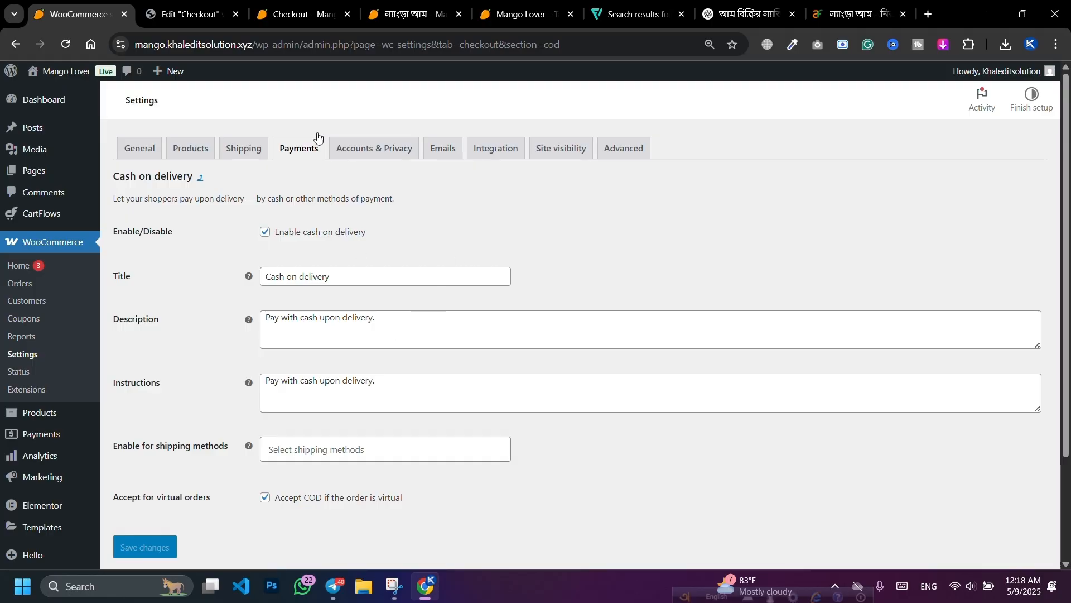
left_click(313, 10)
left_click(65, 44)
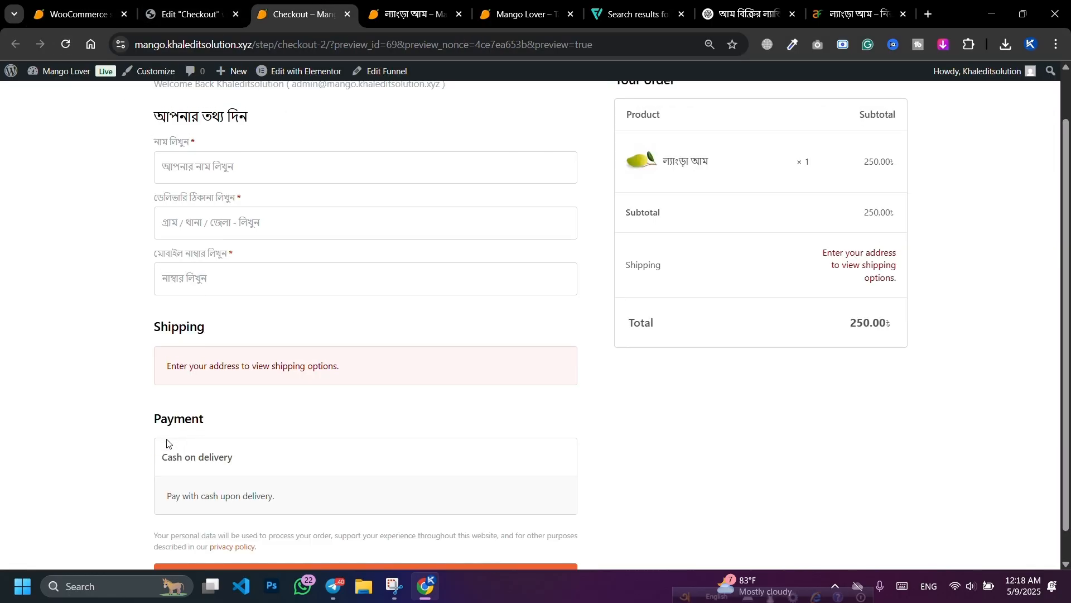
Step: Change the Cash on delivery title to 'ক্যাশ অন ডেলিভারি', keeping the original description
scroll(167, 443, "down", 1)
left_click(80, 14)
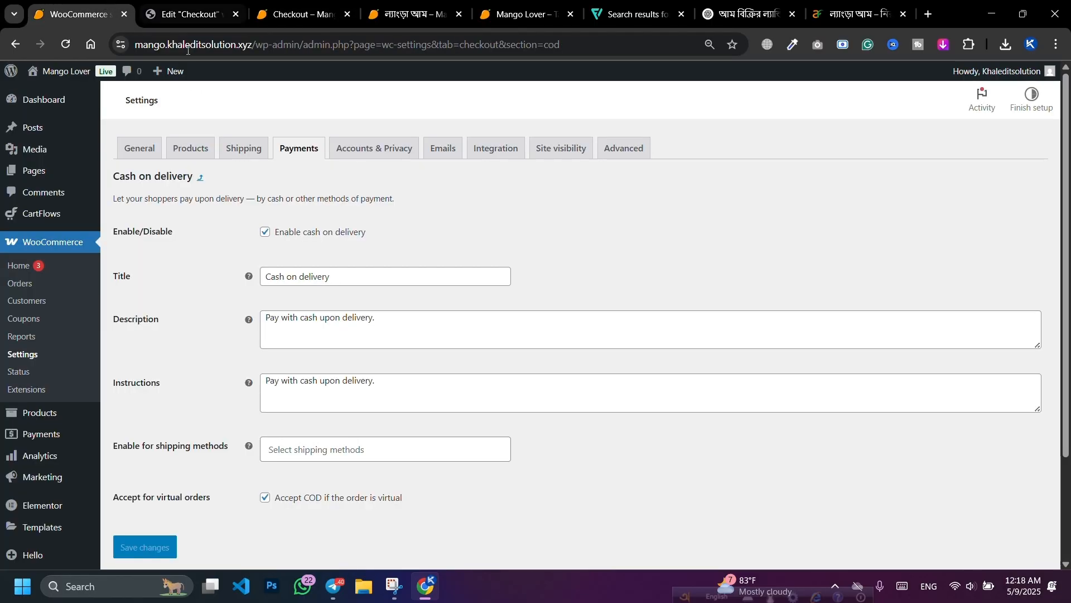
triple_click(362, 280)
key("BackSpace")
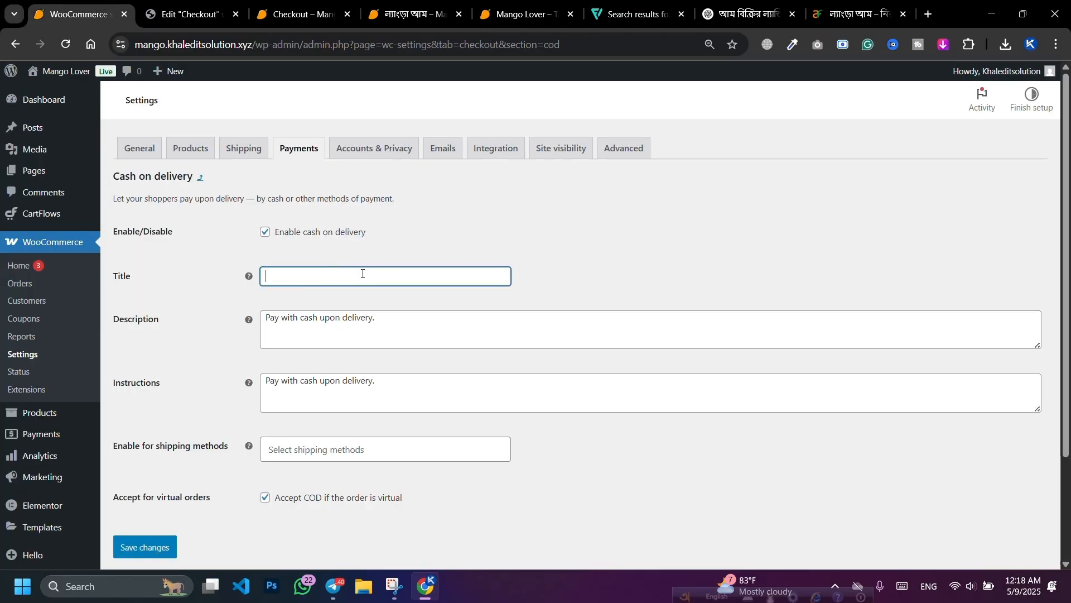
left_click(365, 306)
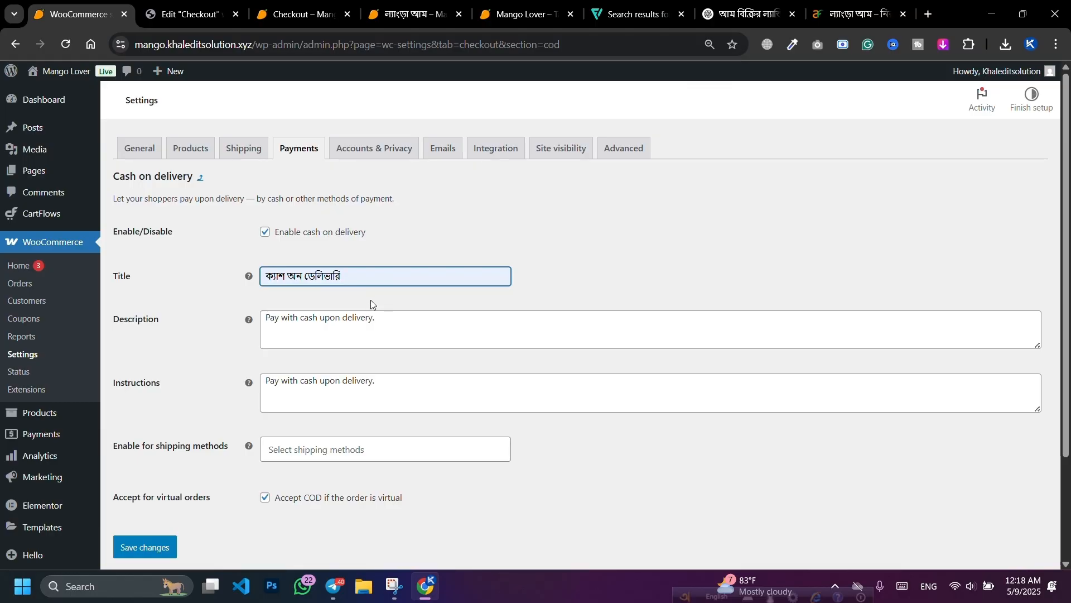
triple_click(385, 325)
key("BackSpace")
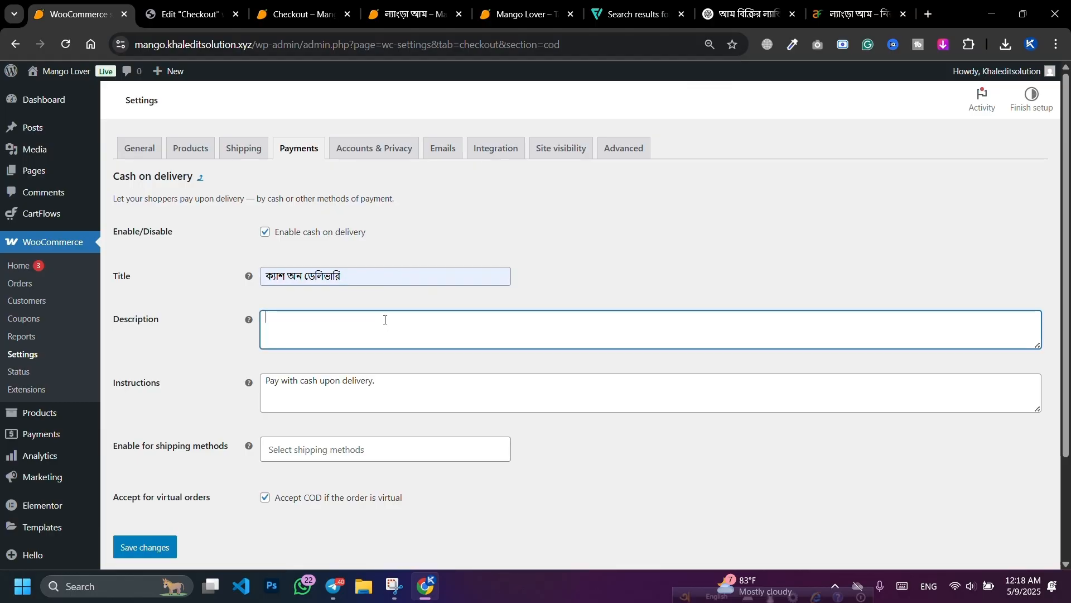
key("ctrl+z")
left_click(585, 288)
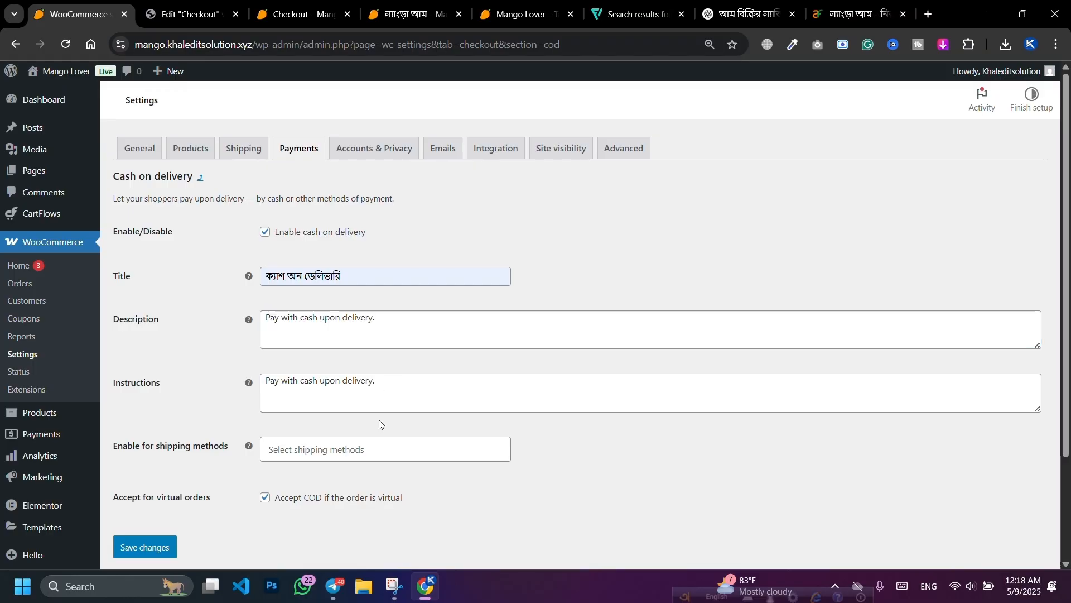
Step: Save the Cash on delivery settings and reload the checkout preview to see the new title
left_click(130, 548)
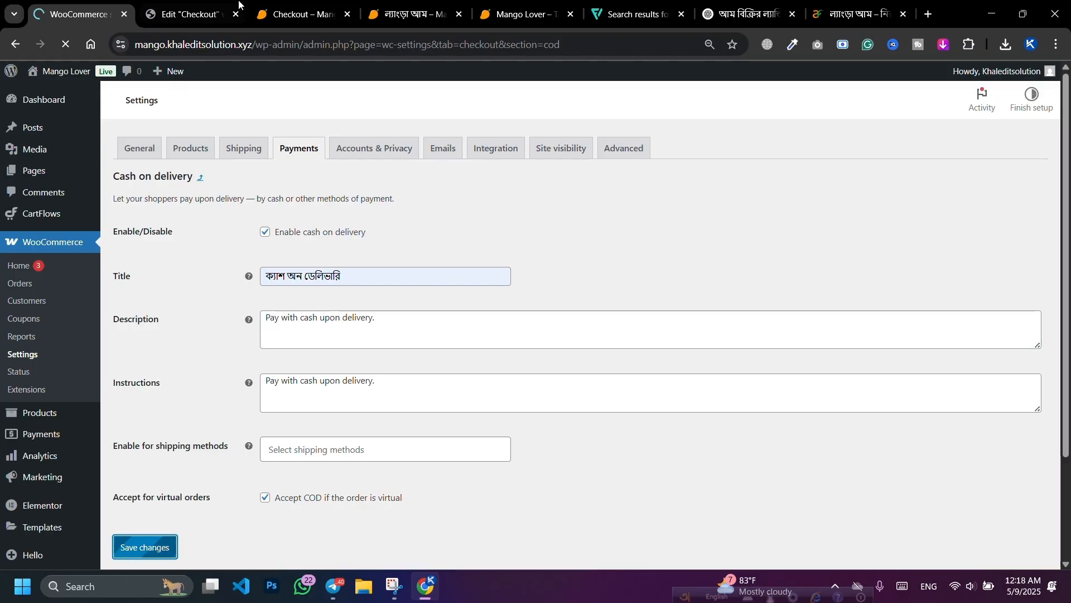
left_click(309, 11)
key("F5")
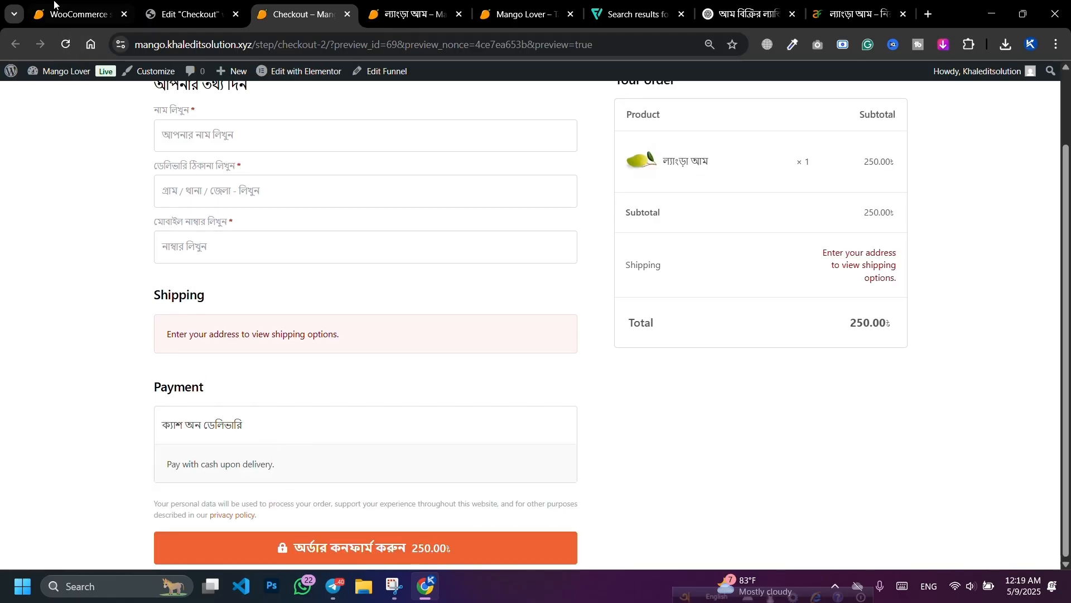
left_click(61, 11)
Step: Open the WooCommerce shipping settings and dismiss the shipping tour
left_click(237, 159)
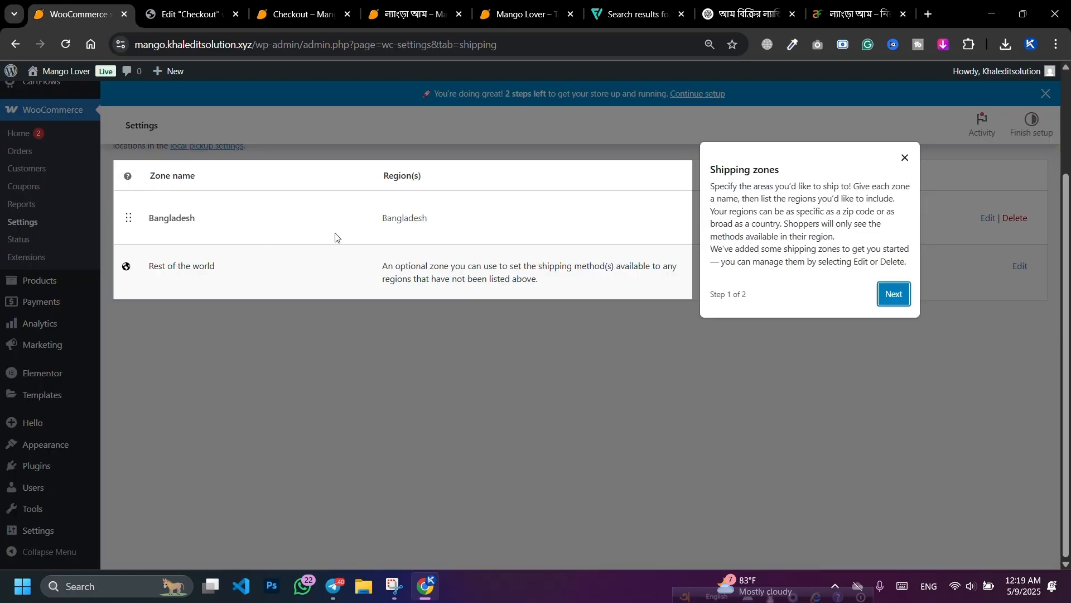
left_click(893, 293)
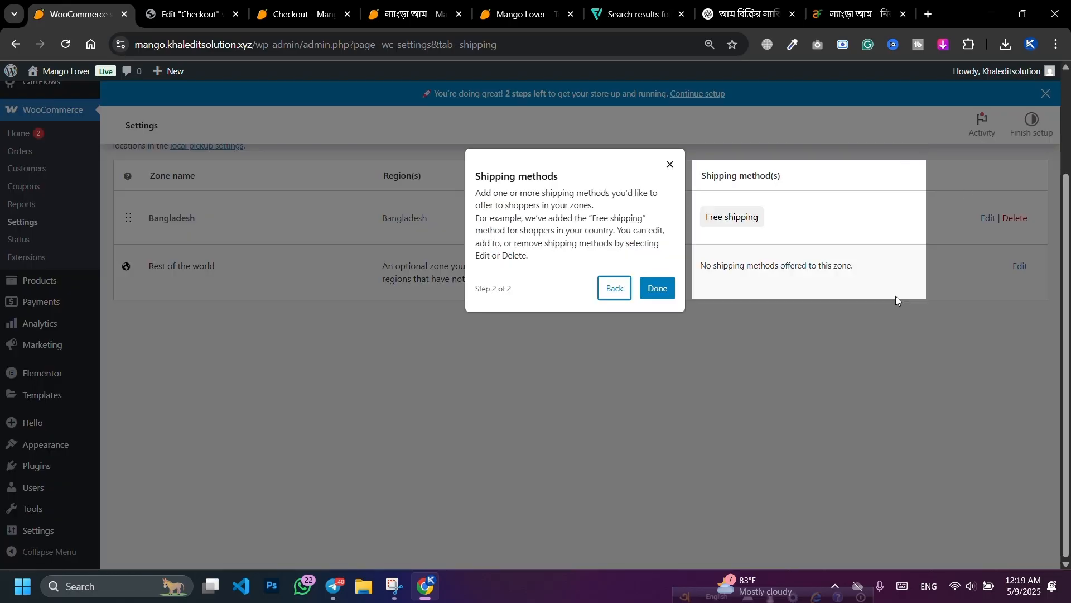
left_click(659, 291)
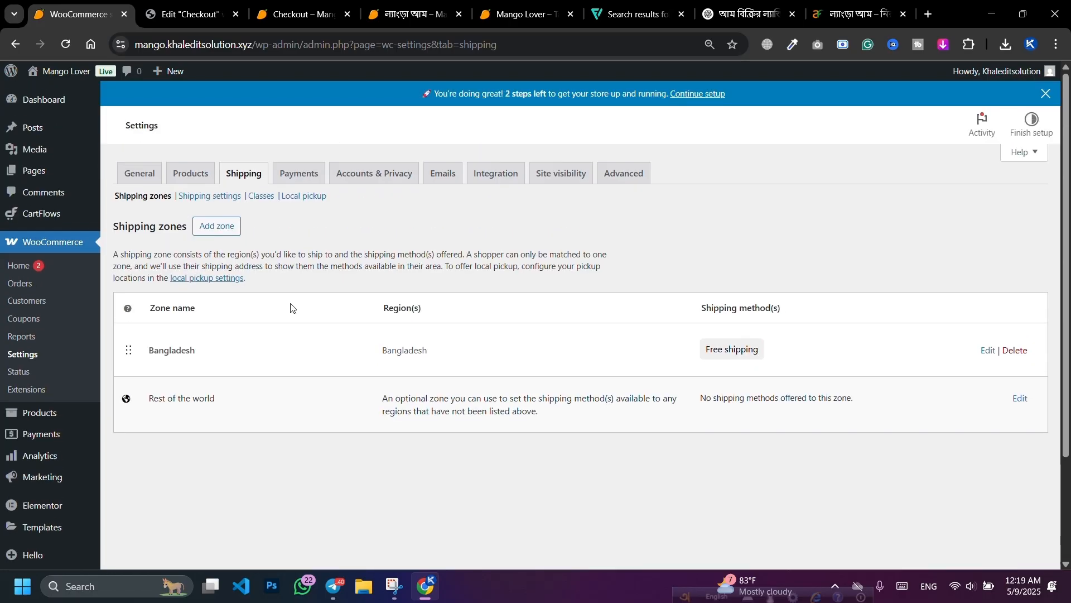
Step: Start a new shipping zone named Bangladesh and set up its Bangladesh region
left_click(226, 233)
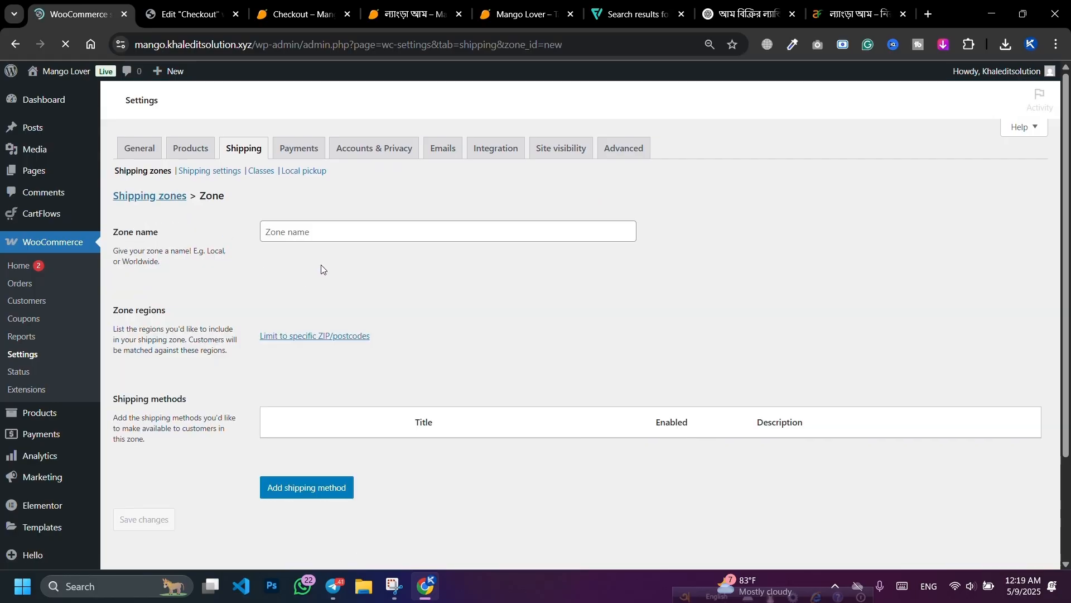
left_click(349, 232)
left_click(355, 277)
left_click(324, 352)
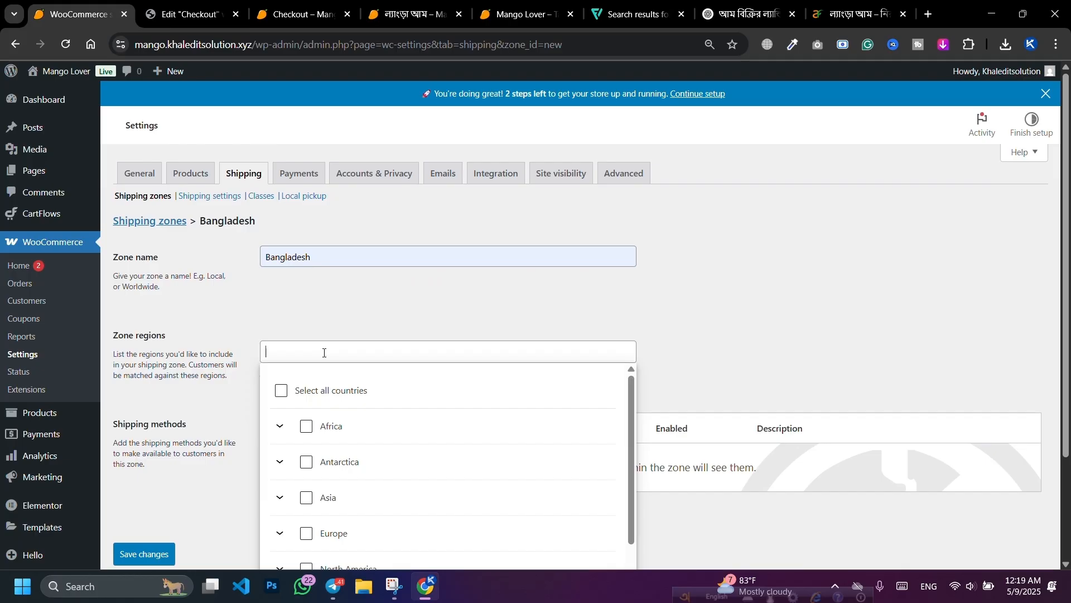
type("Bangl")
left_click(322, 463)
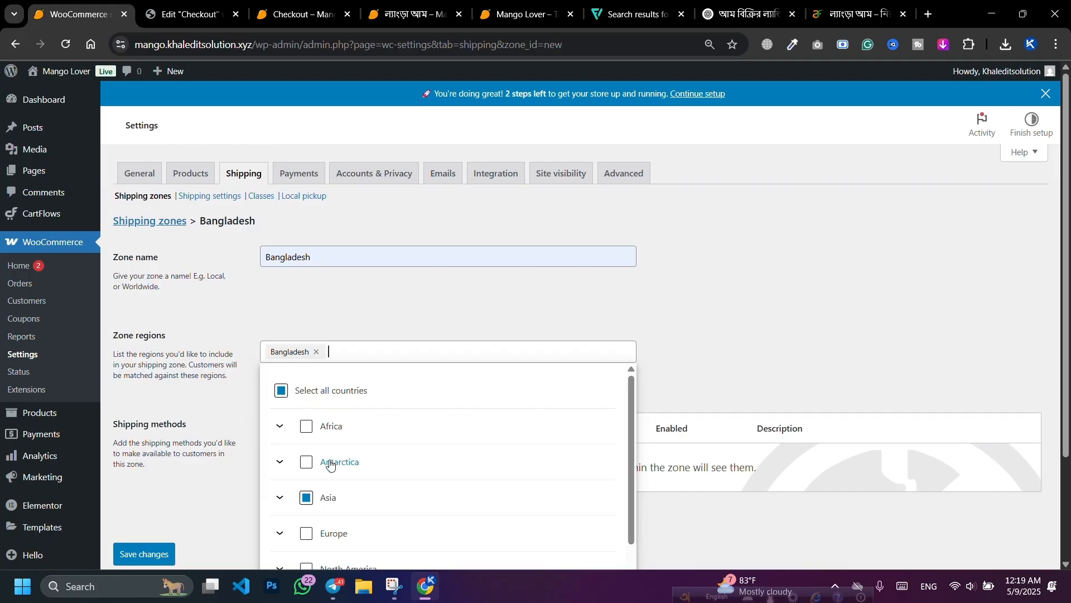
left_click(406, 323)
scroll(385, 335, "down", 2)
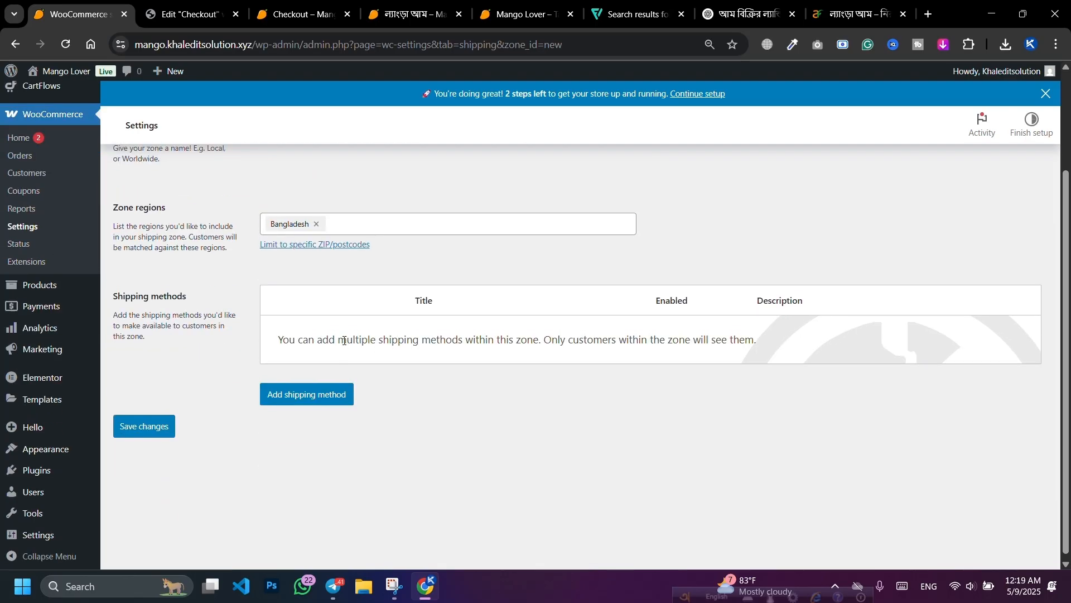
scroll(316, 351, "up", 2)
left_click(316, 353)
left_click(343, 314)
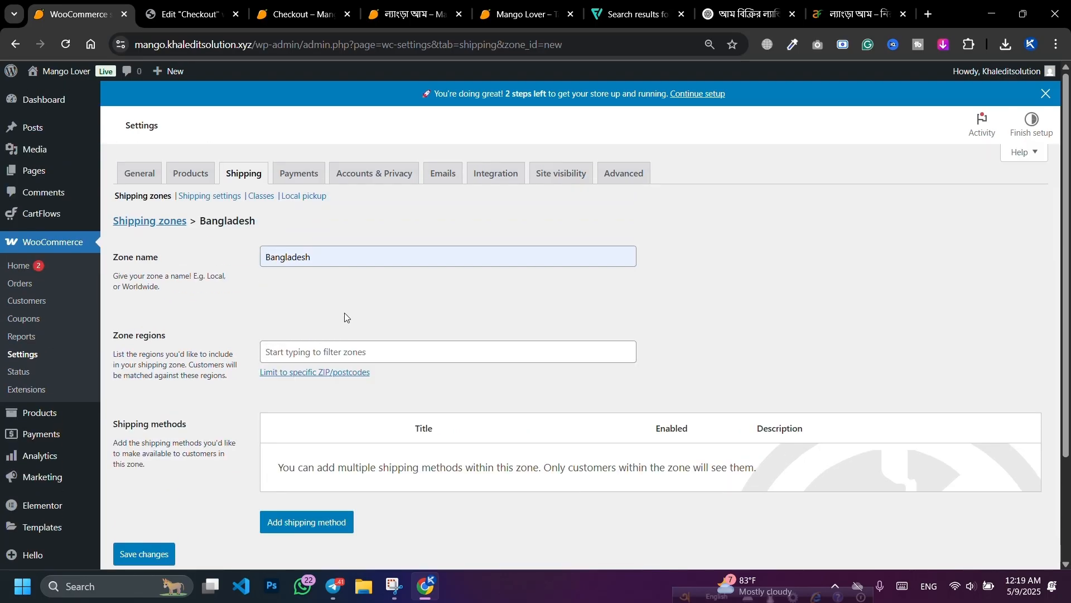
scroll(344, 313, "down", 2)
Step: Add a Flat rate method named ঢাকার ভিতরে costing 70
left_click(303, 392)
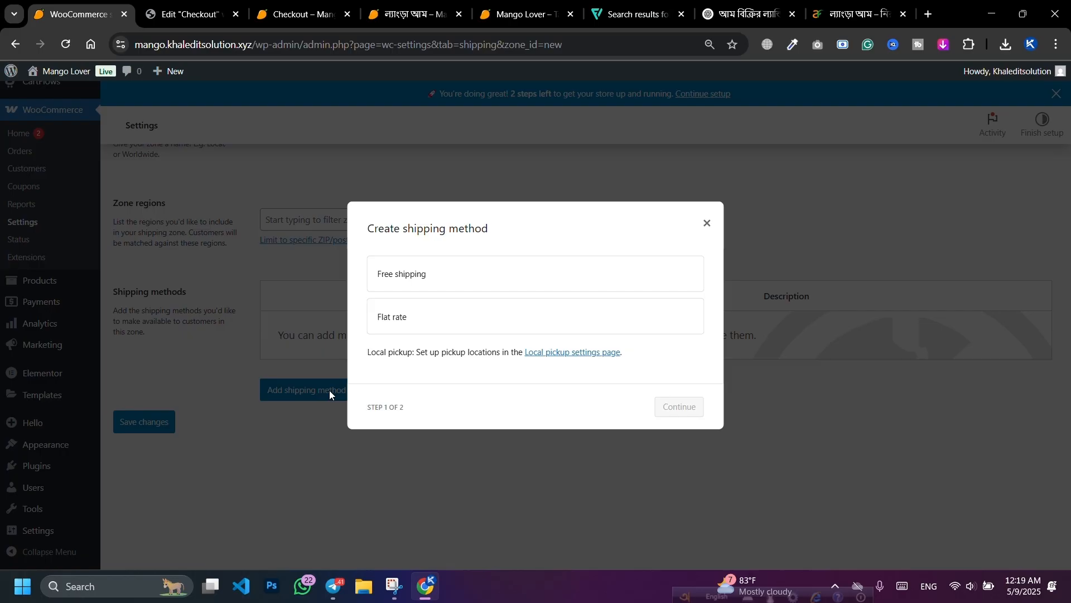
left_click(444, 326)
left_click(678, 407)
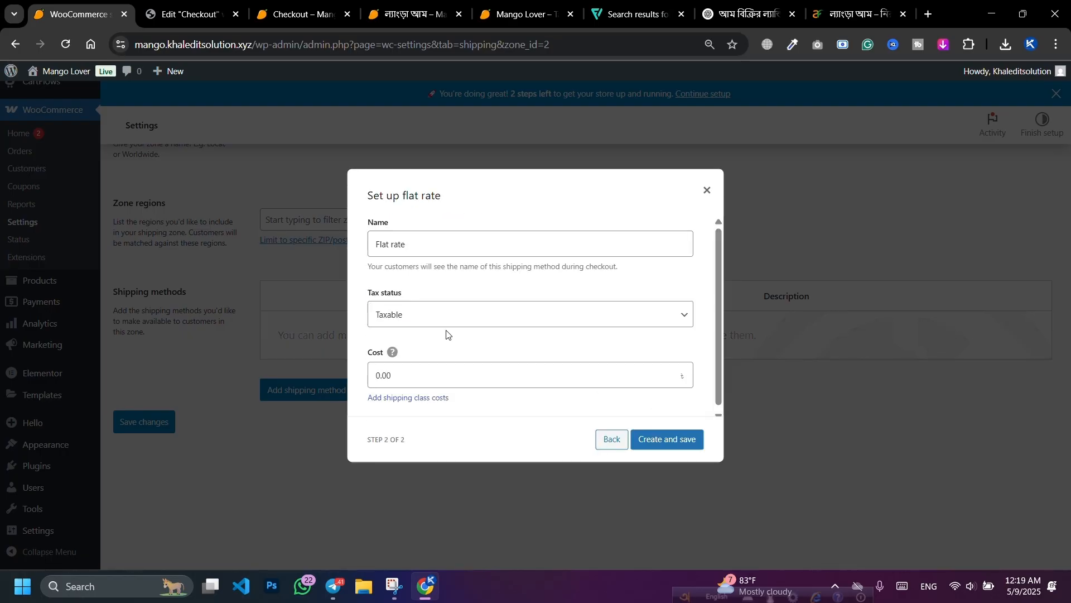
left_click(431, 240)
key("ctrl+shift+Left")
key("ctrl+shift+Left")
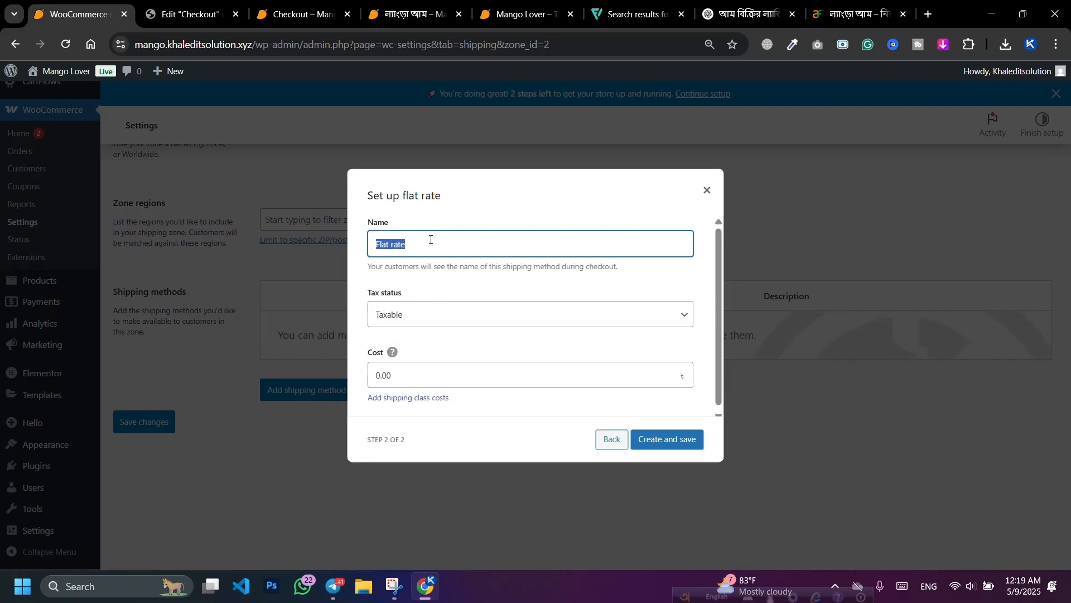
key("BackSpace")
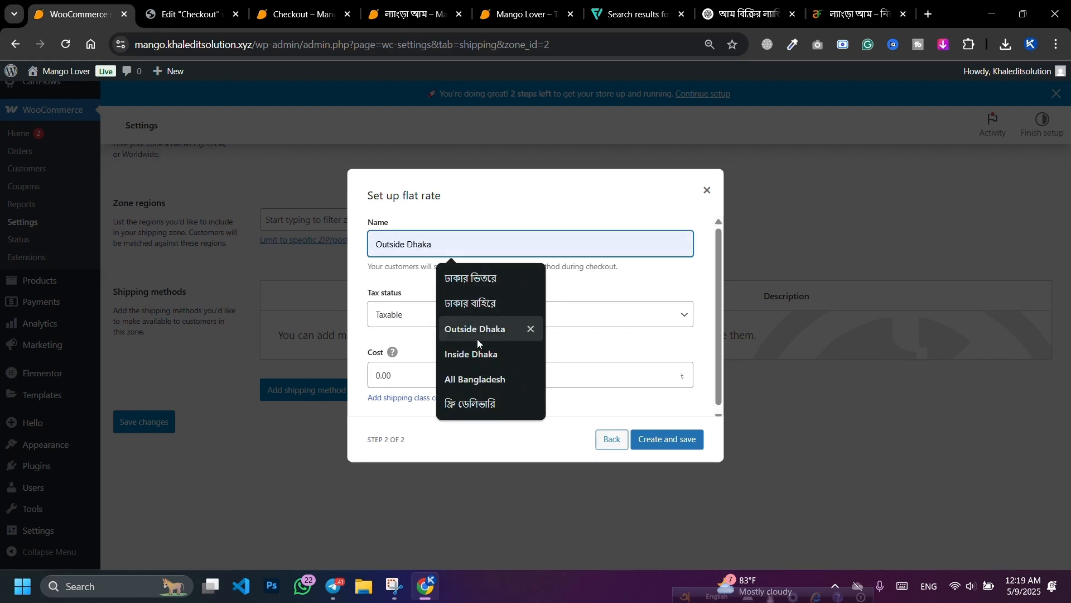
left_click(471, 277)
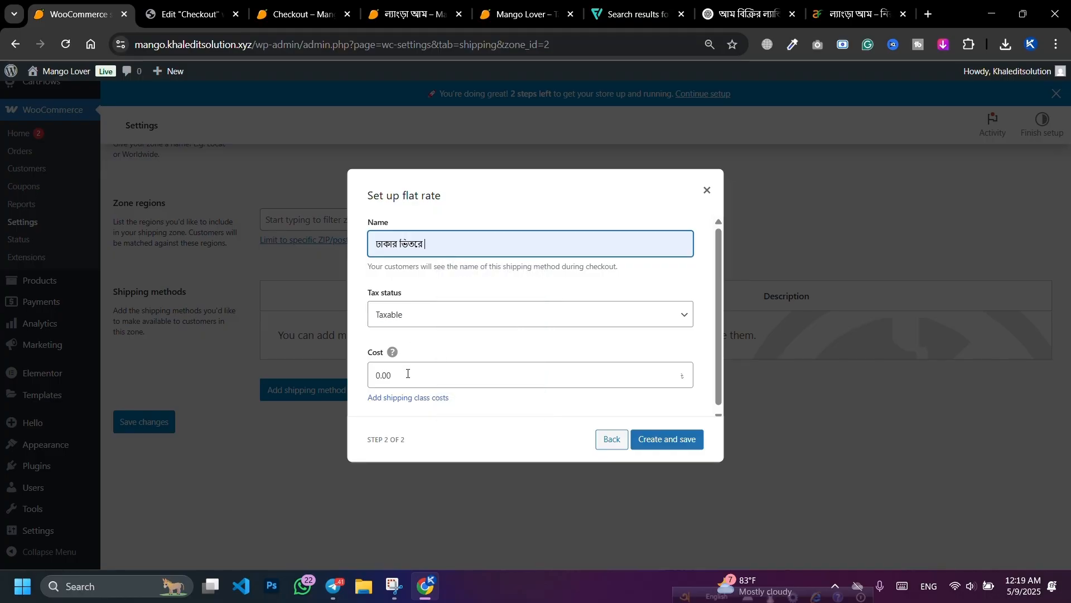
left_click(408, 376)
type("70")
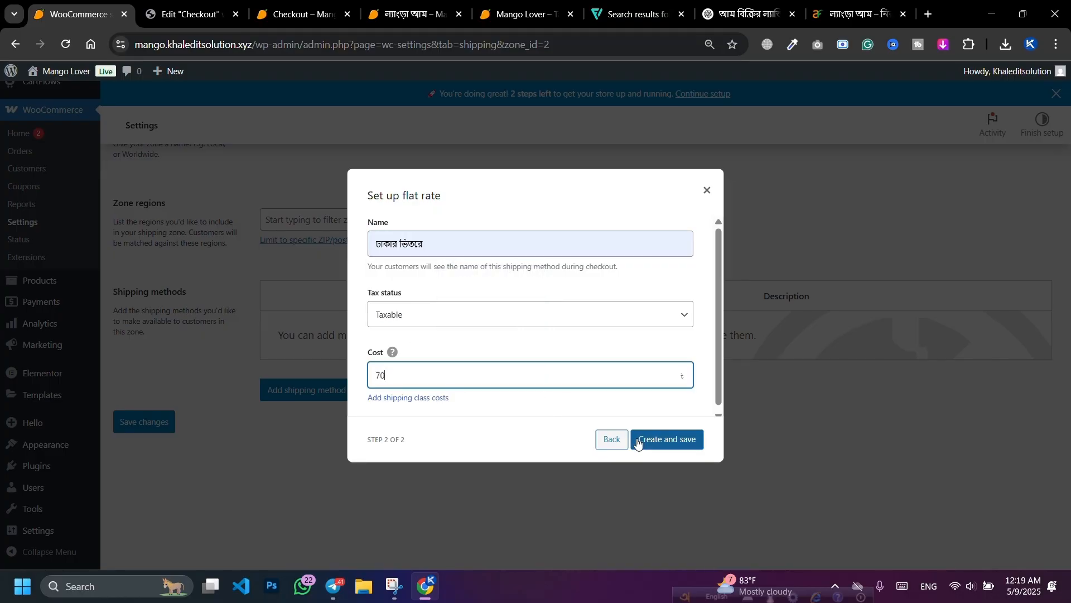
left_click(691, 443)
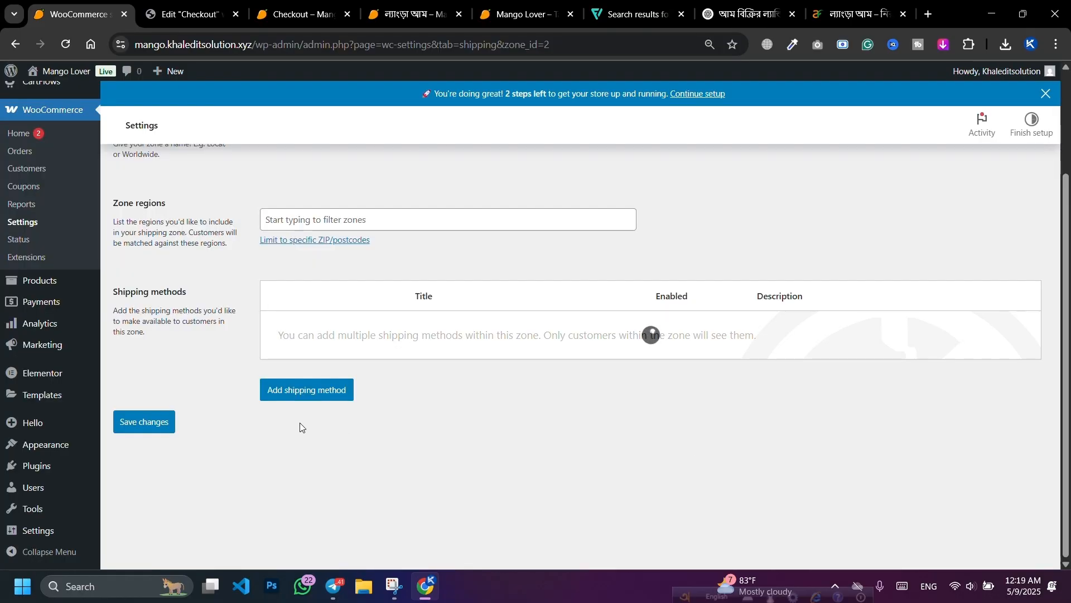
Step: Add a second Flat rate method named ঢাকার বাহিরে costing 130
left_click(310, 393)
left_click(424, 318)
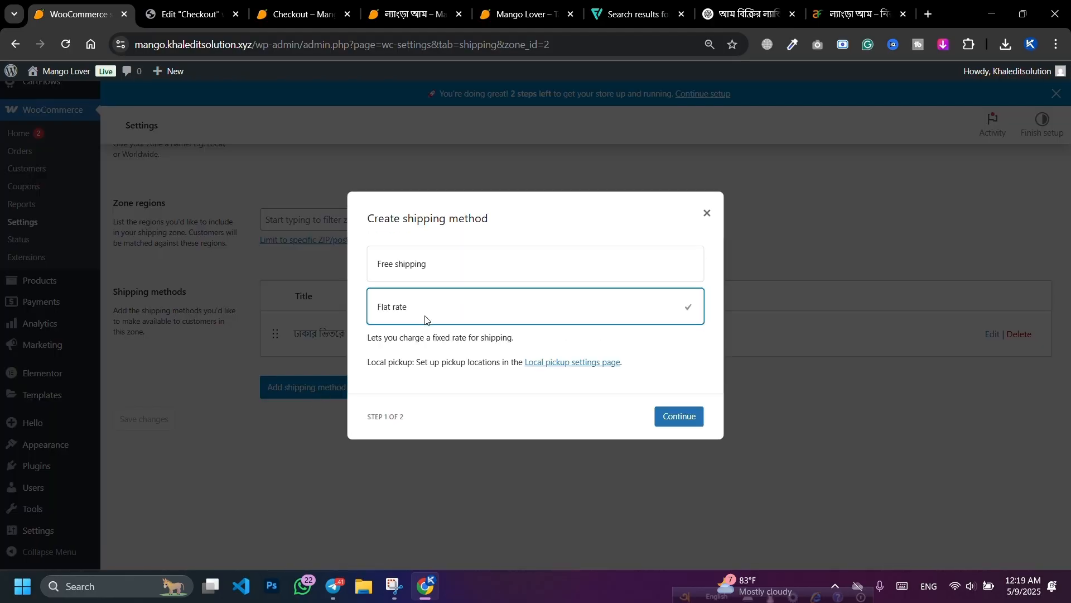
left_click(664, 422)
double_click(446, 241)
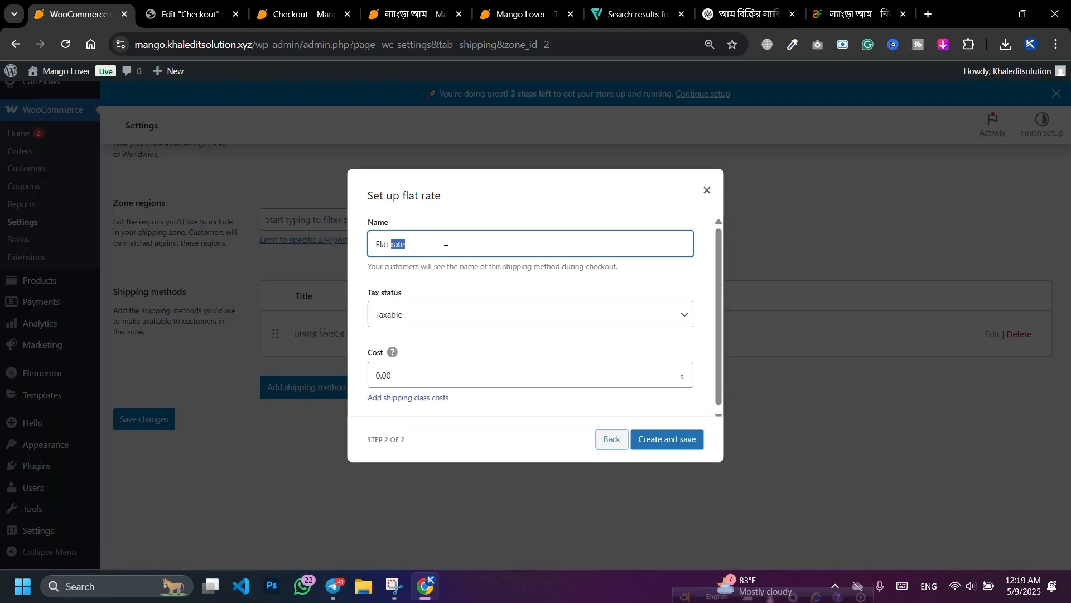
key("ctrl+a")
key("BackSpace")
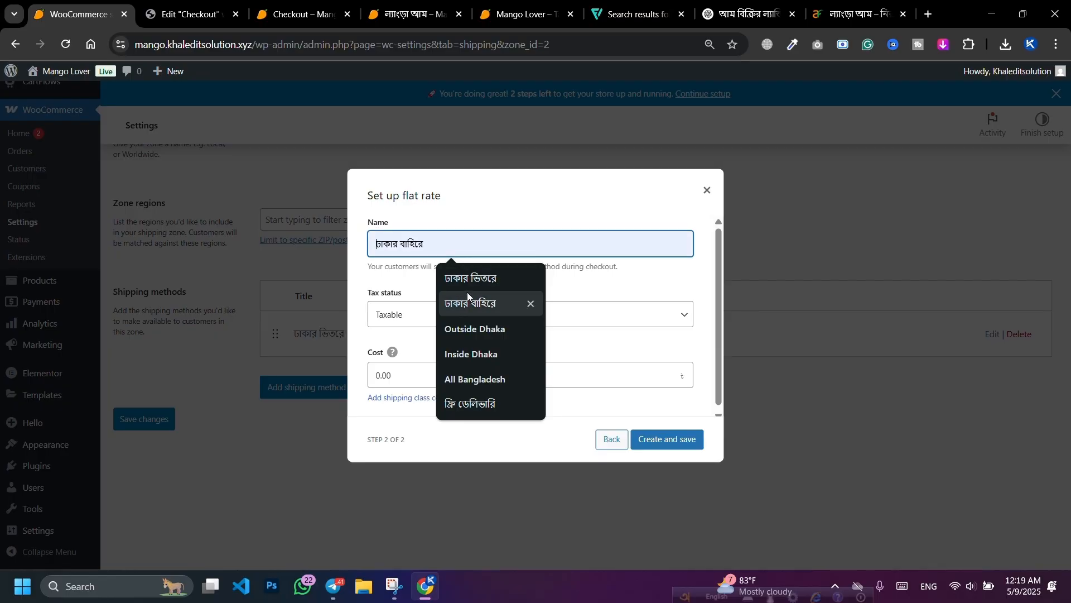
left_click(468, 300)
left_click(414, 373)
type("130")
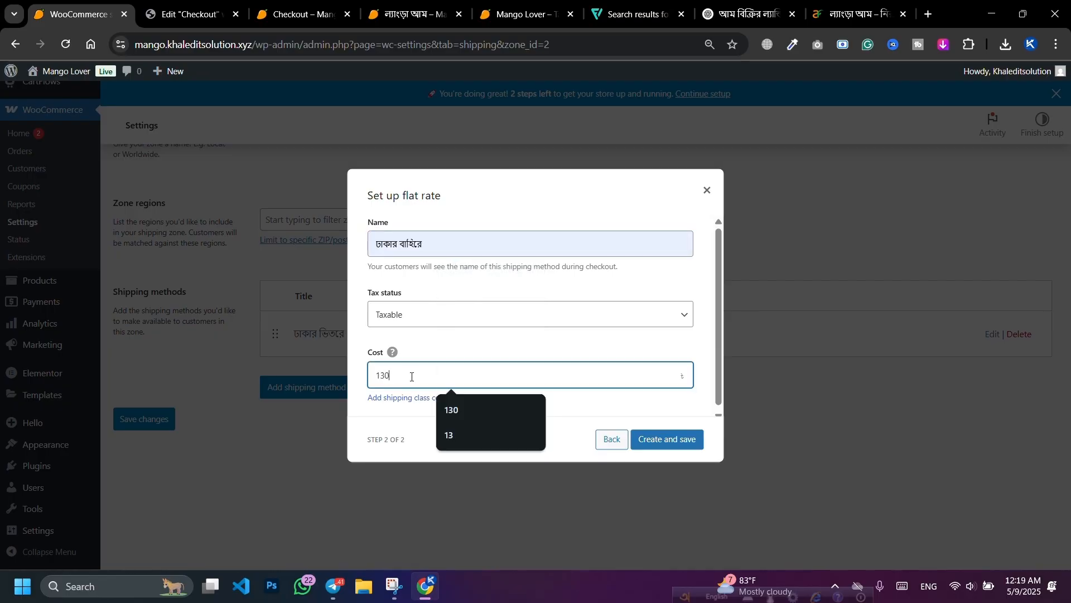
left_click(669, 439)
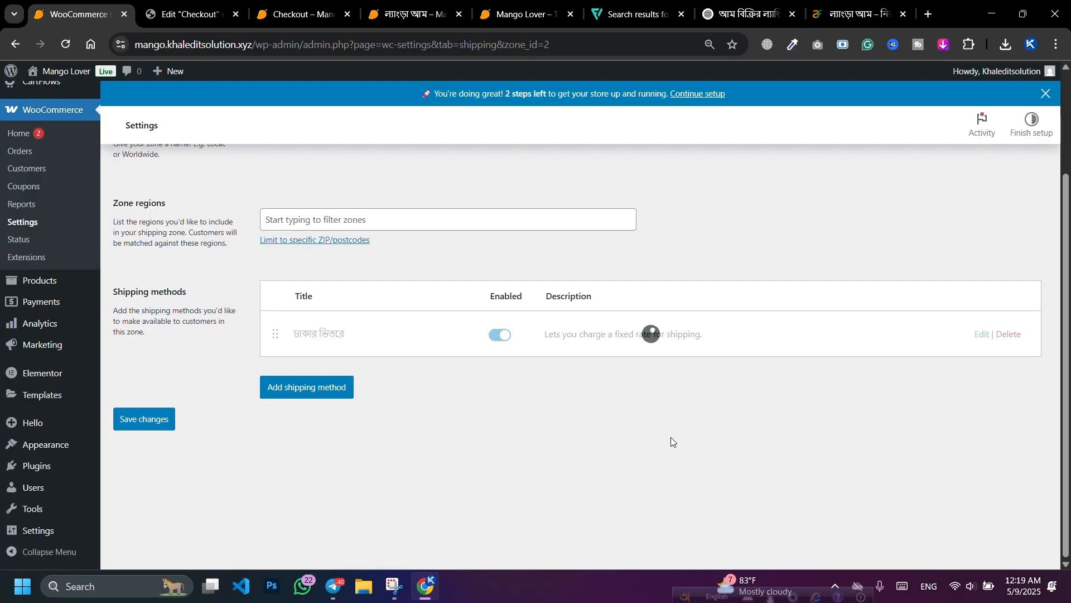
left_click(262, 12)
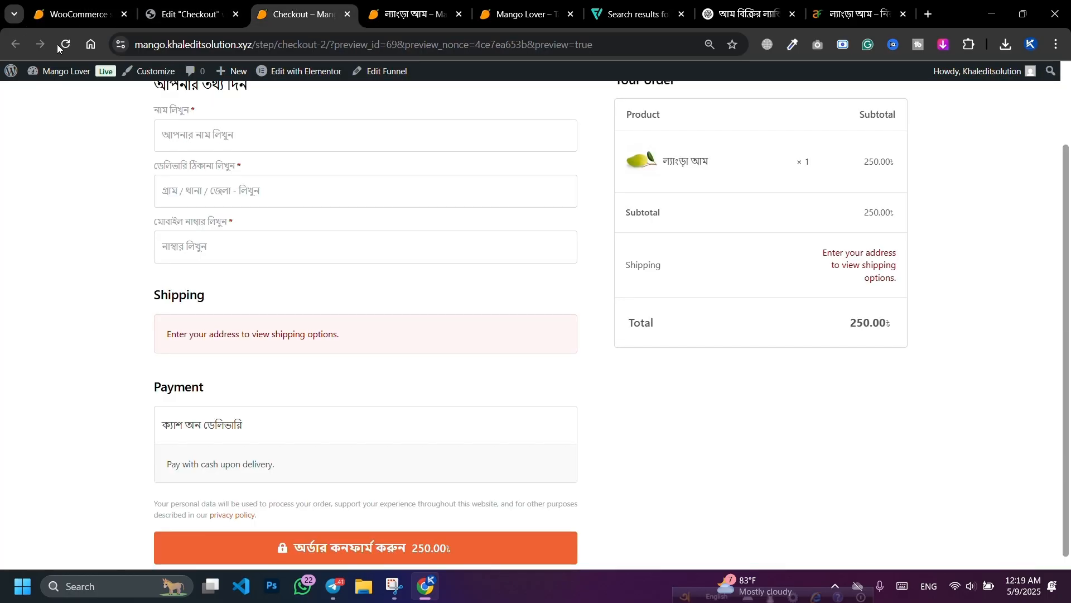
Step: Reload the checkout preview and the checkout editor to show both Dhaka shipping options
left_click(90, 44)
left_click(15, 44)
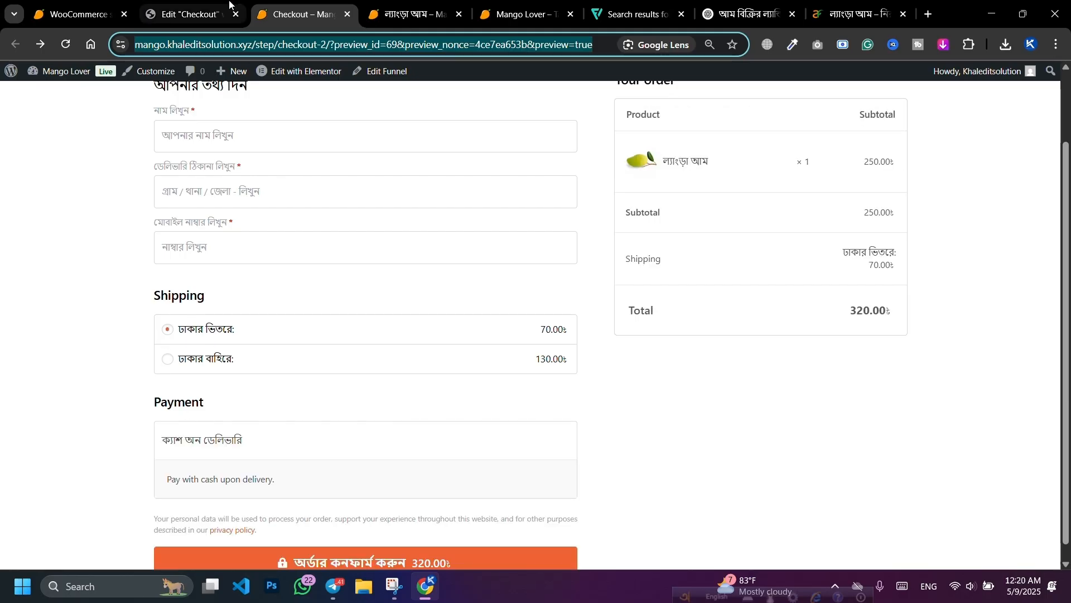
left_click(190, 14)
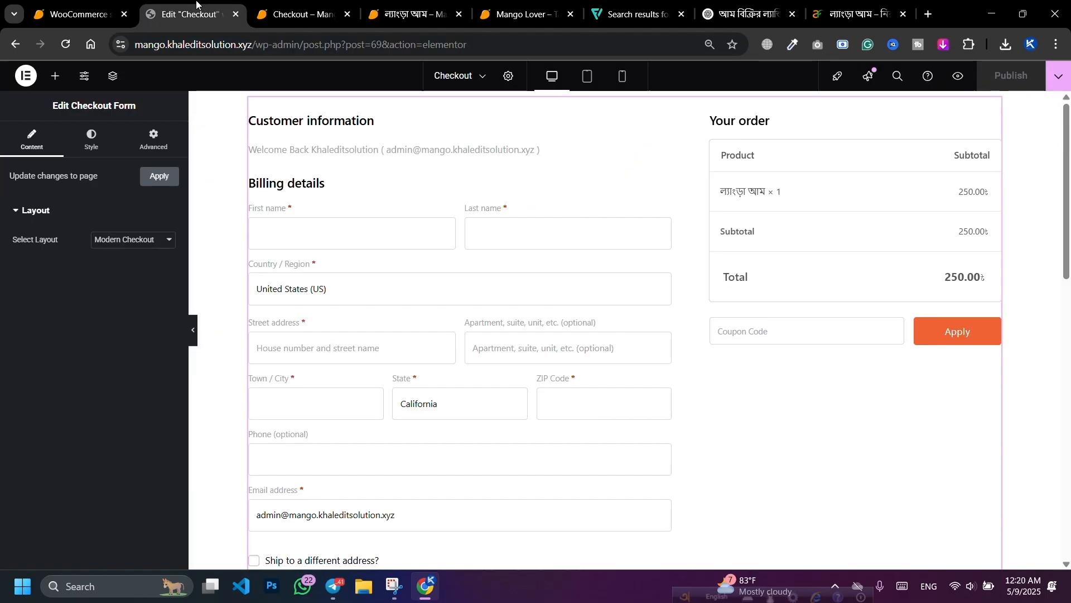
left_click(64, 46)
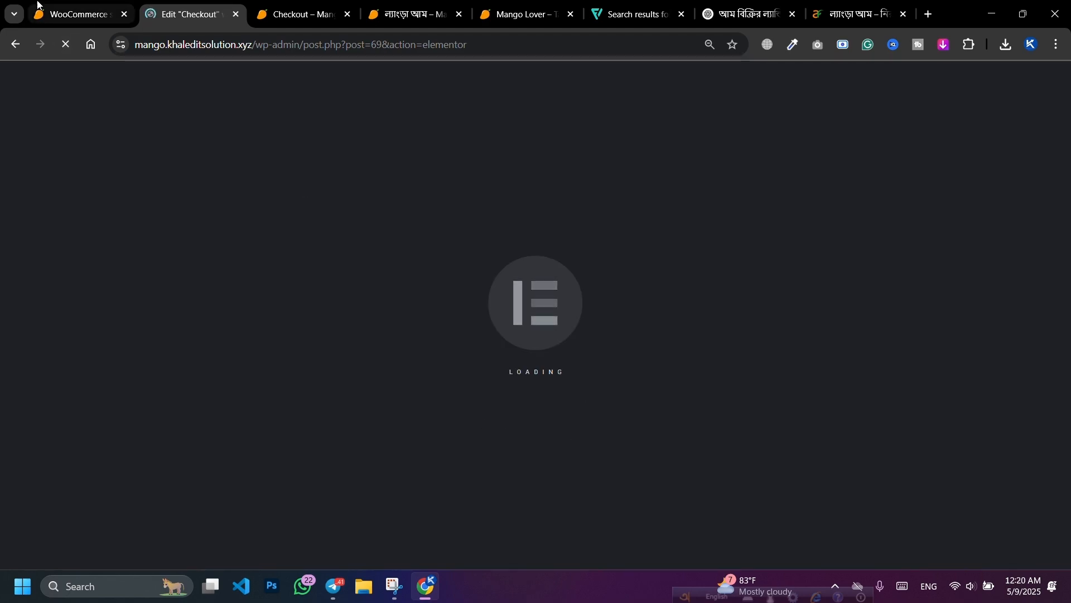
Step: Open the CartFlows Funnels list, return to the checkout editor, then switch to Telegram
left_click(73, 2)
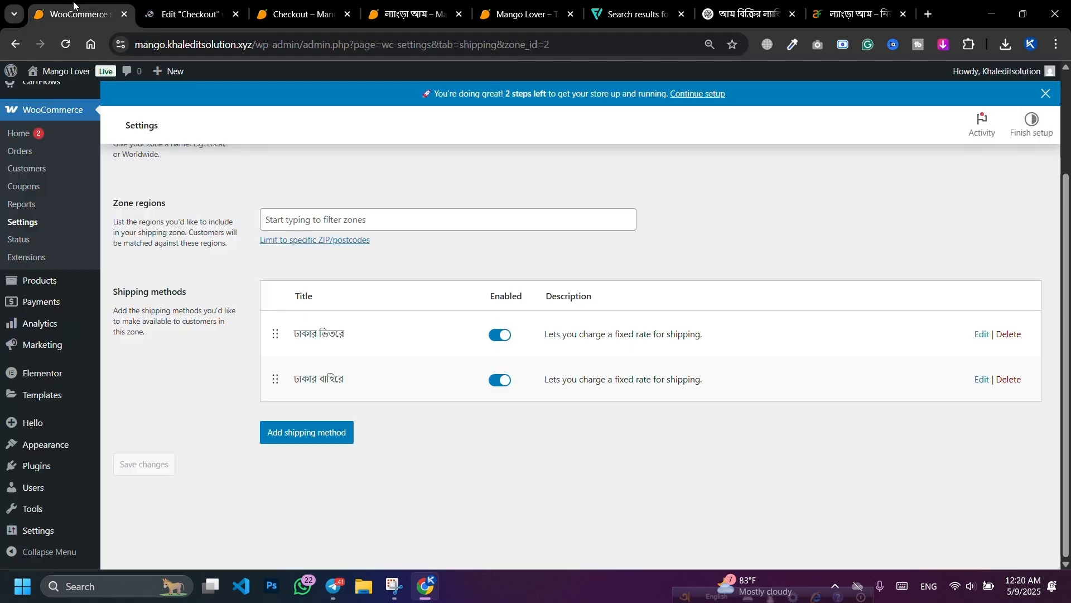
scroll(397, 365, "up", 3)
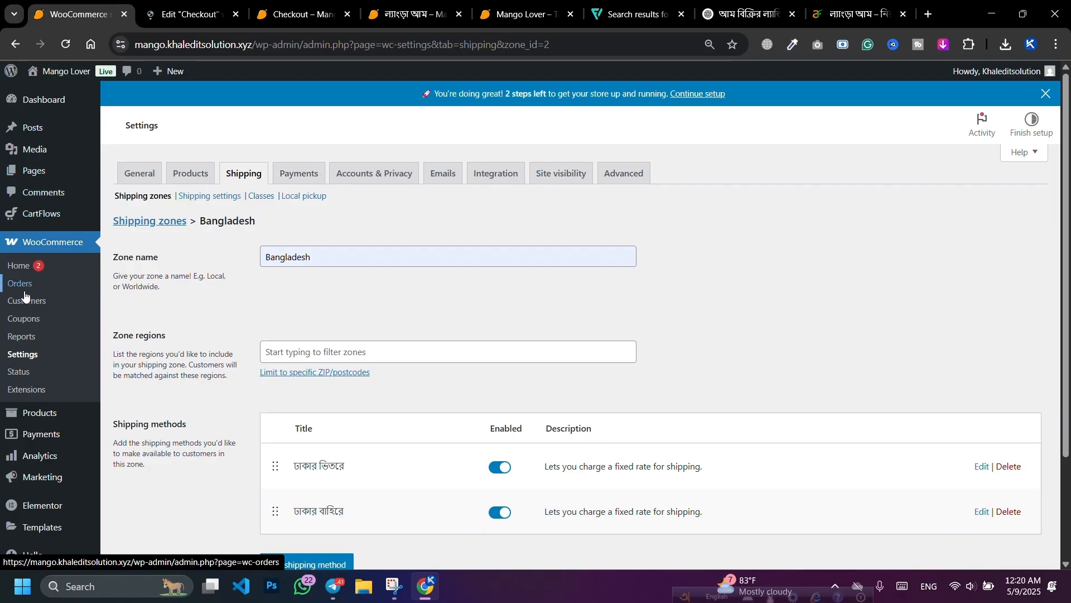
mouse_move(42, 215)
left_click(147, 237)
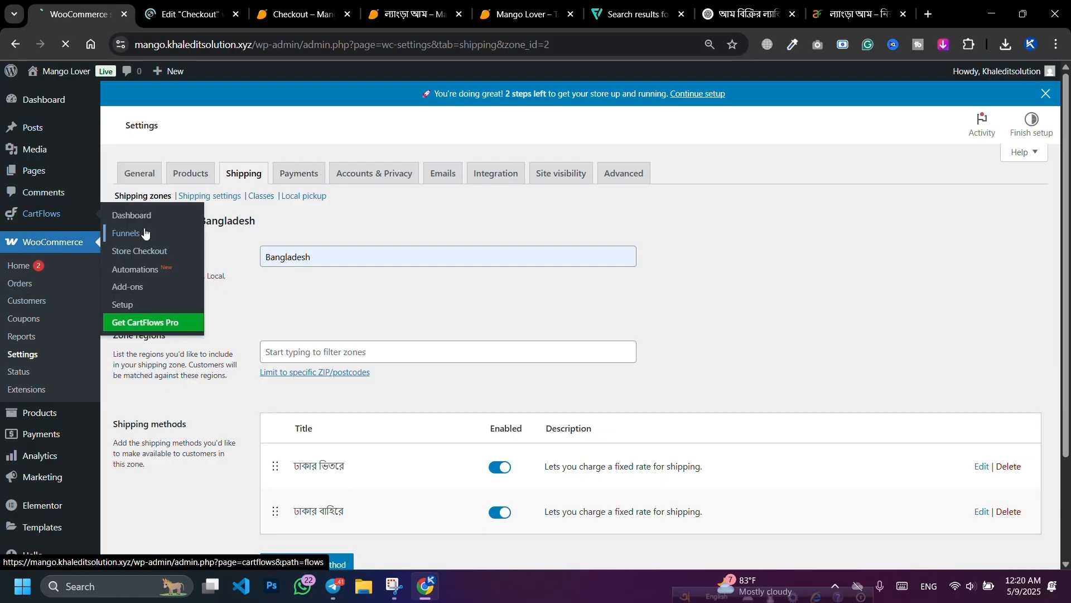
left_click(193, 5)
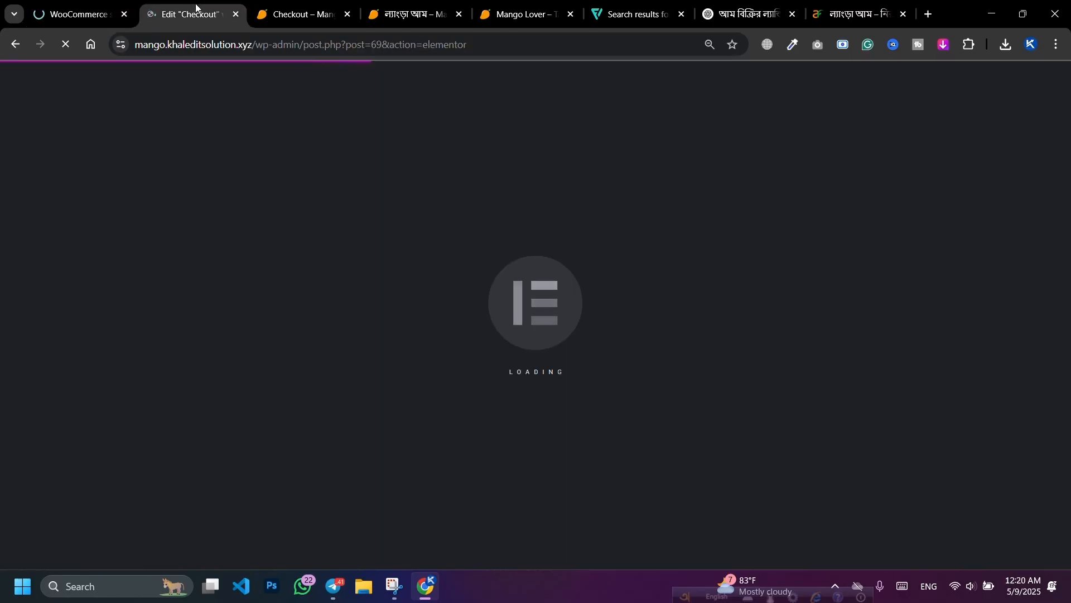
key("ctrl+Tab")
left_click(191, 5)
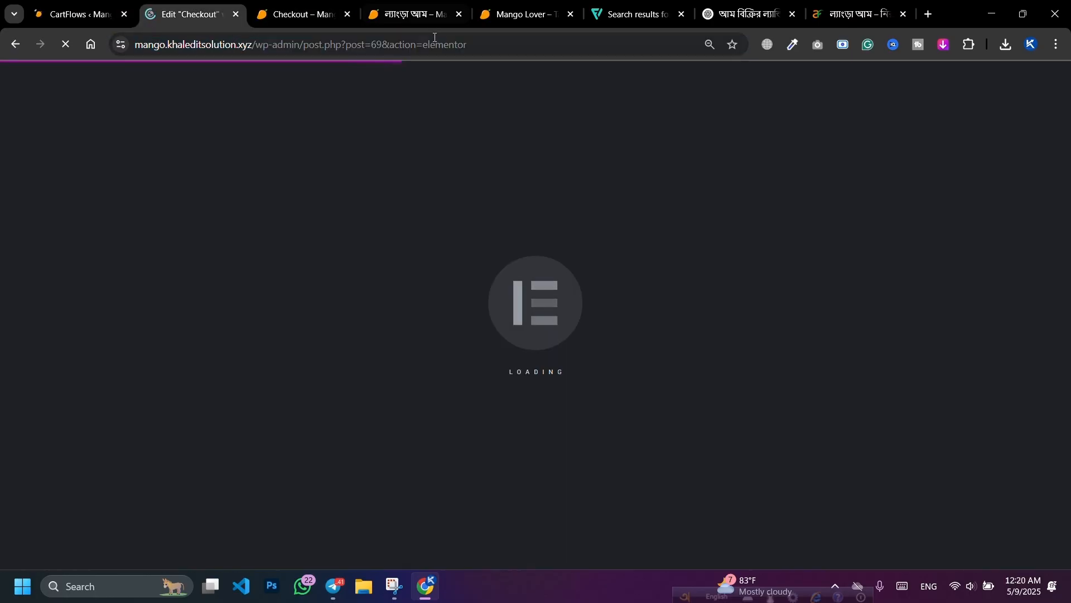
key("alt+Tab")
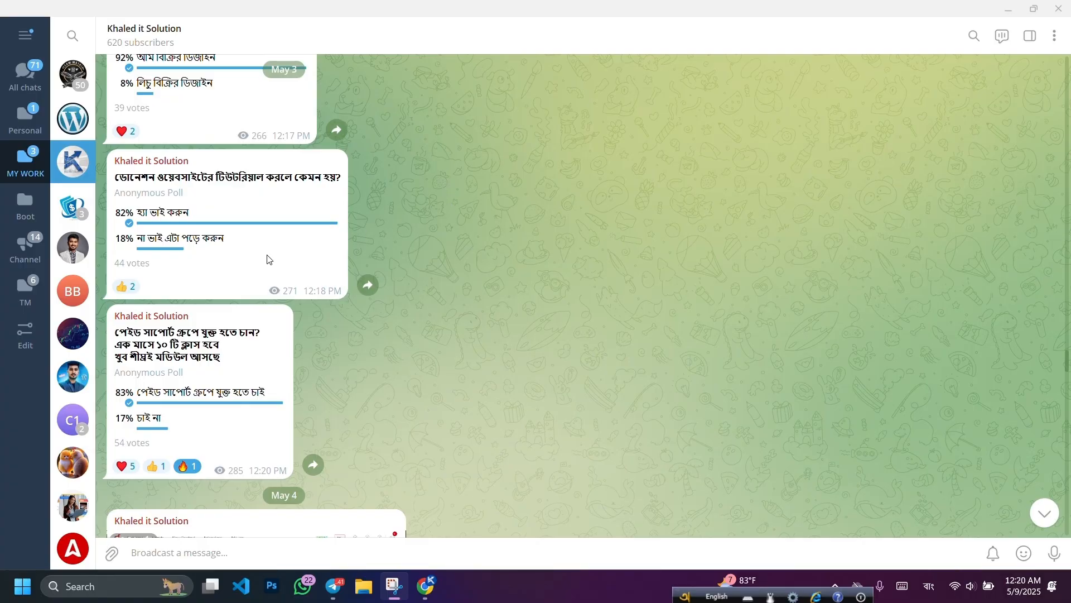
Step: Scroll back through the Telegram channel's earlier posts, view its channel info, then close Telegram
scroll(268, 259, "up", 2)
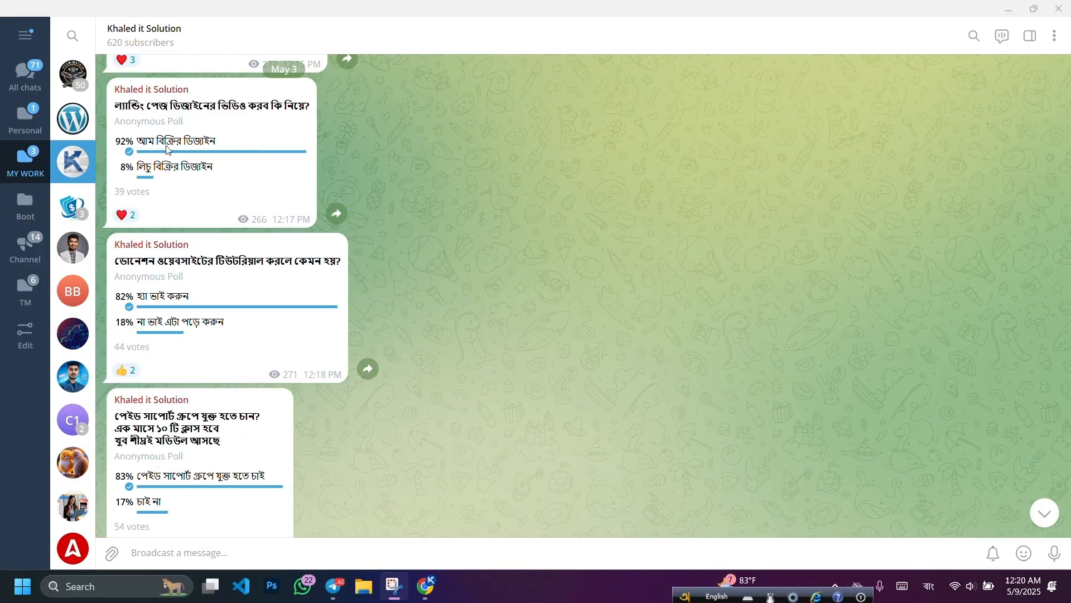
scroll(168, 149, "up", 1)
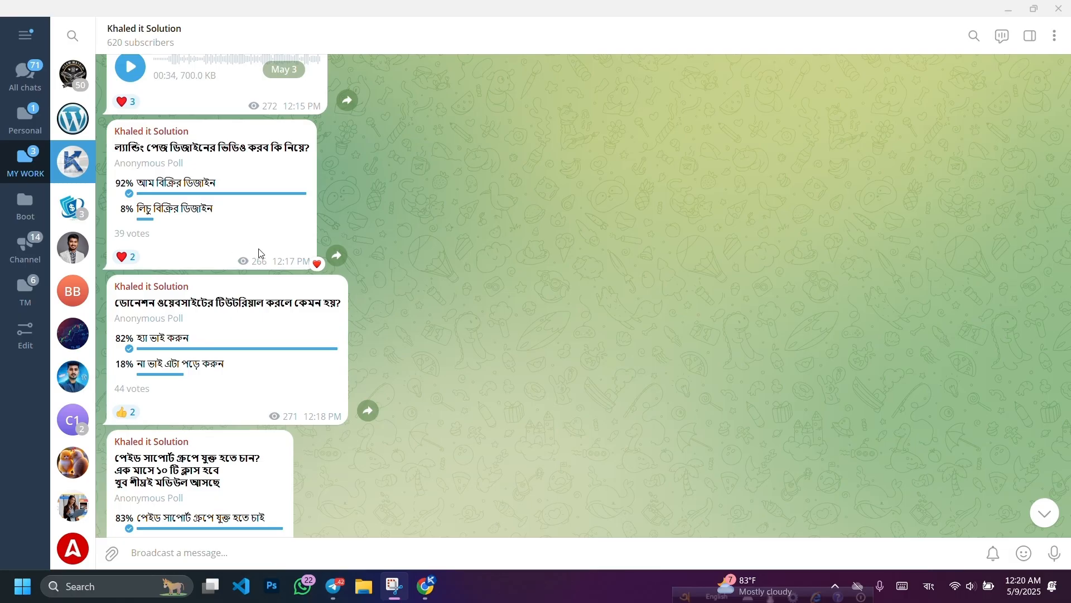
scroll(356, 311, "up", 10)
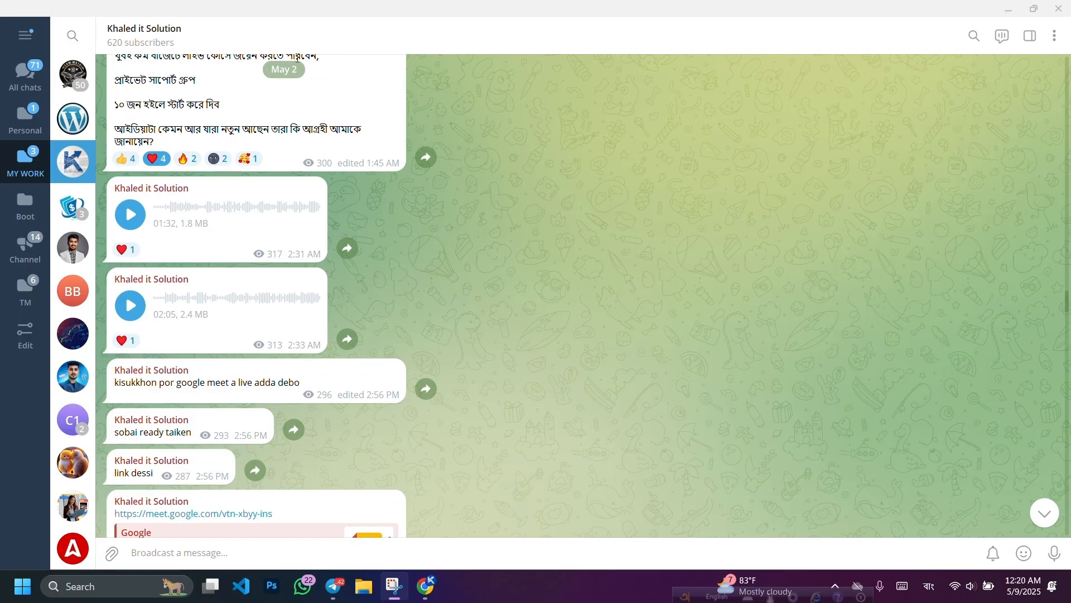
left_click(313, 35)
left_click(767, 184)
scroll(605, 312, "up", 5)
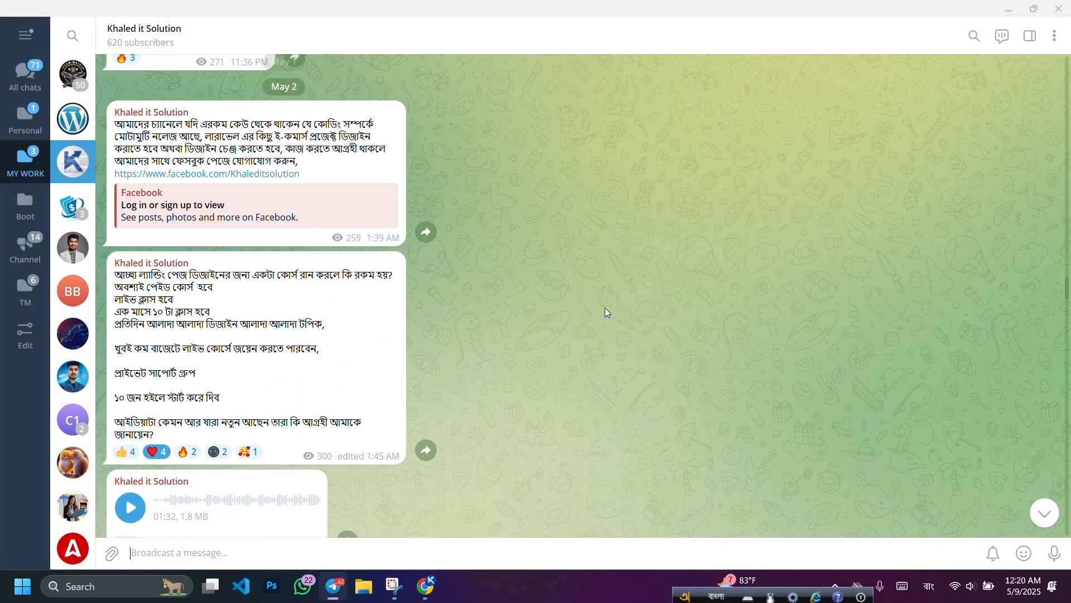
scroll(606, 312, "up", 3)
scroll(608, 317, "down", 7)
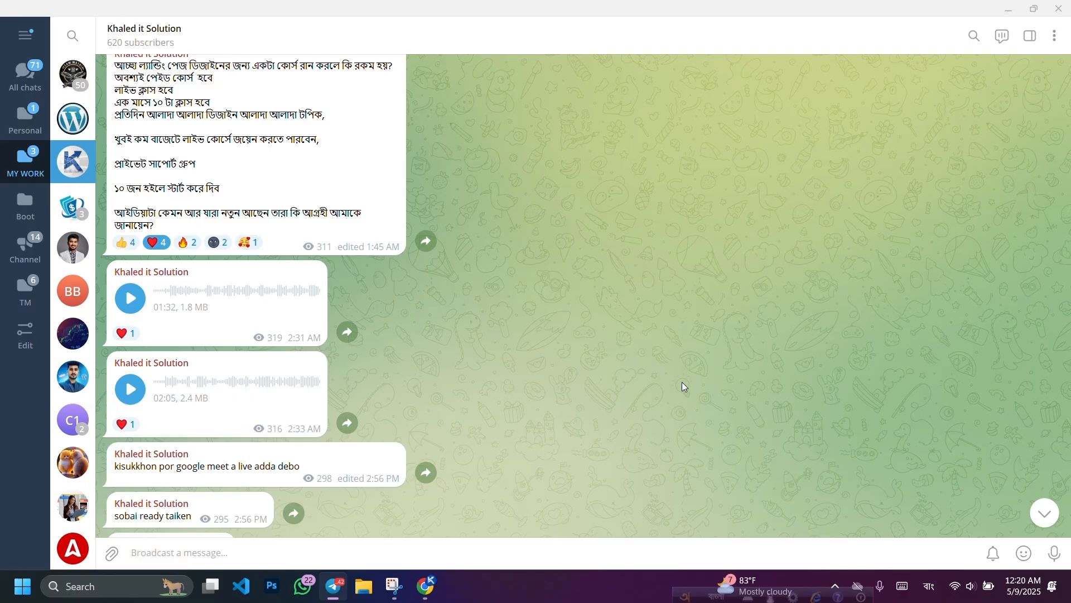
left_click(342, 35)
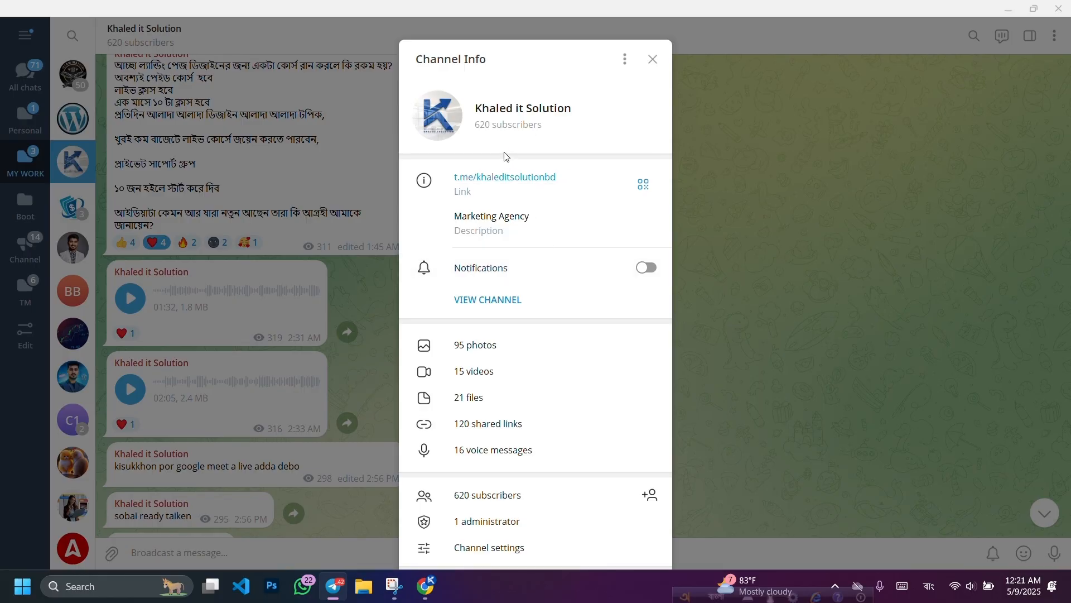
left_click(866, 172)
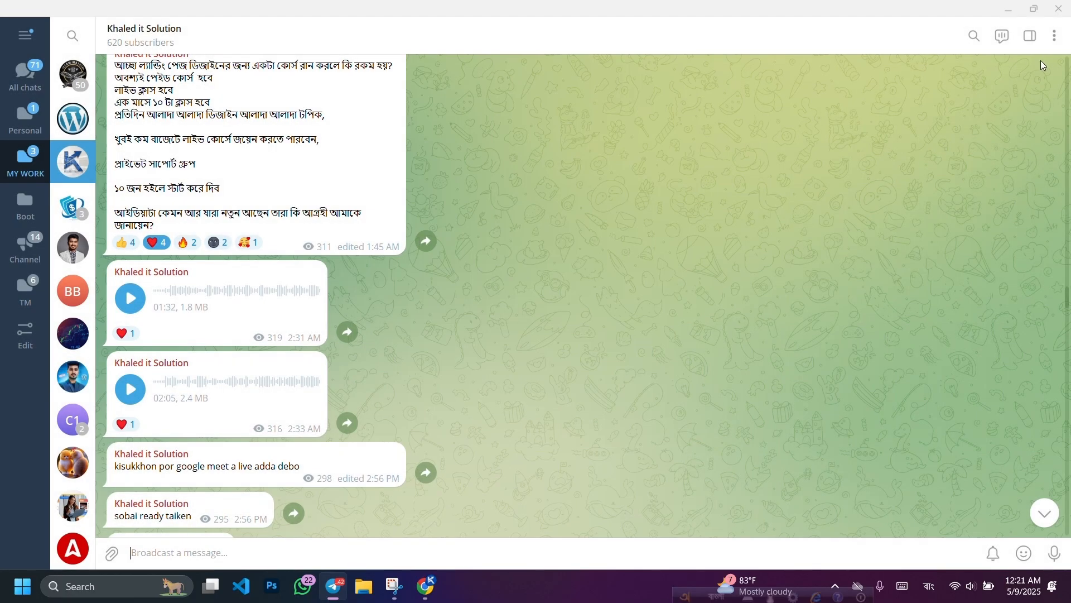
left_click(1060, 9)
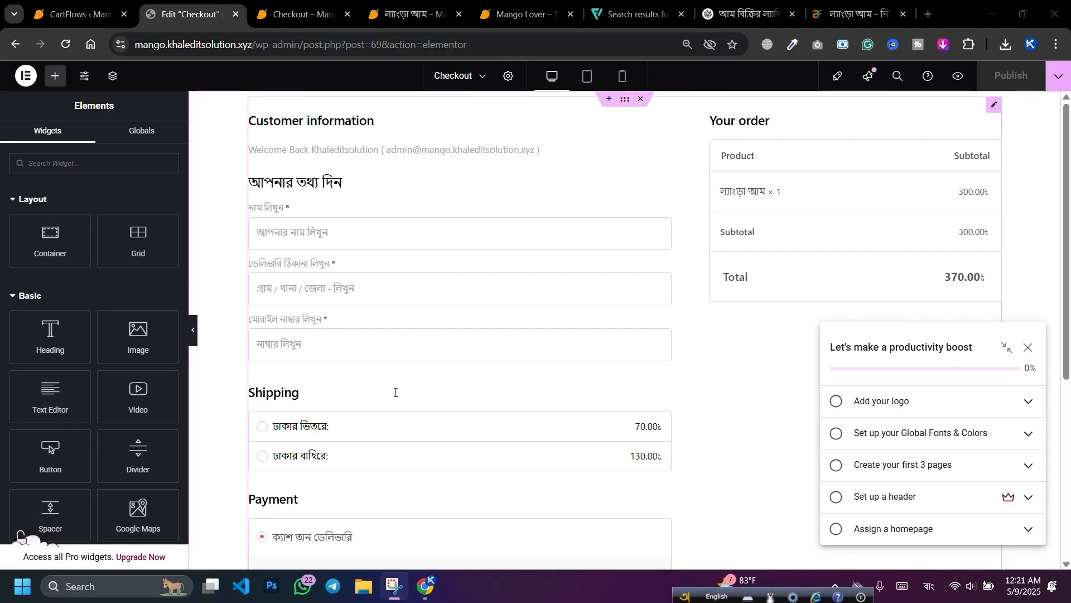
Step: Set the Checkout Form widget's layout to Two Column
scroll(521, 237, "down", 4)
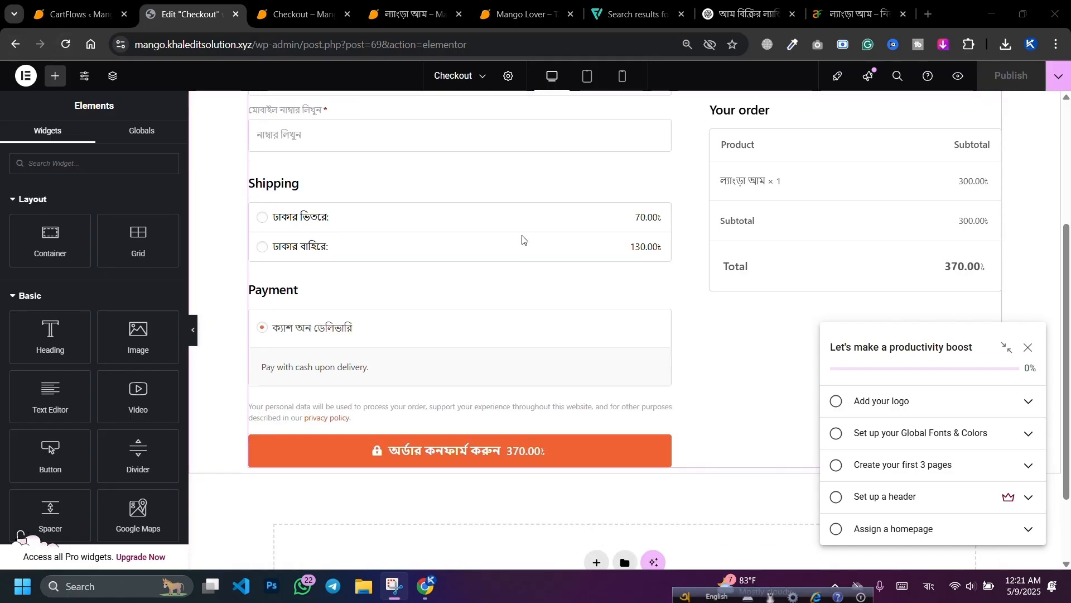
scroll(624, 212, "up", 4)
left_click(994, 105)
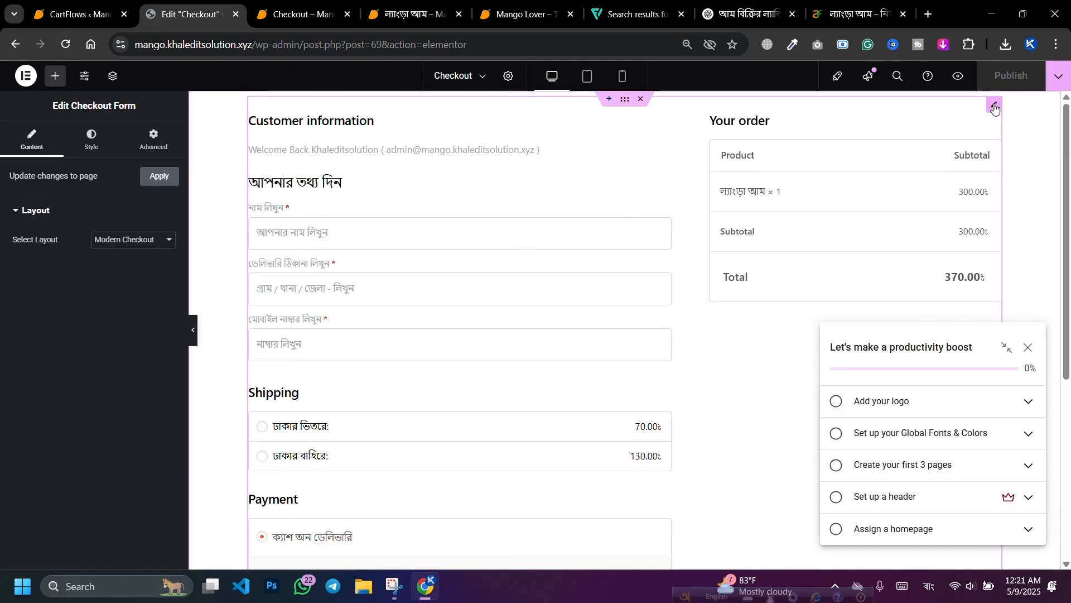
left_click(147, 240)
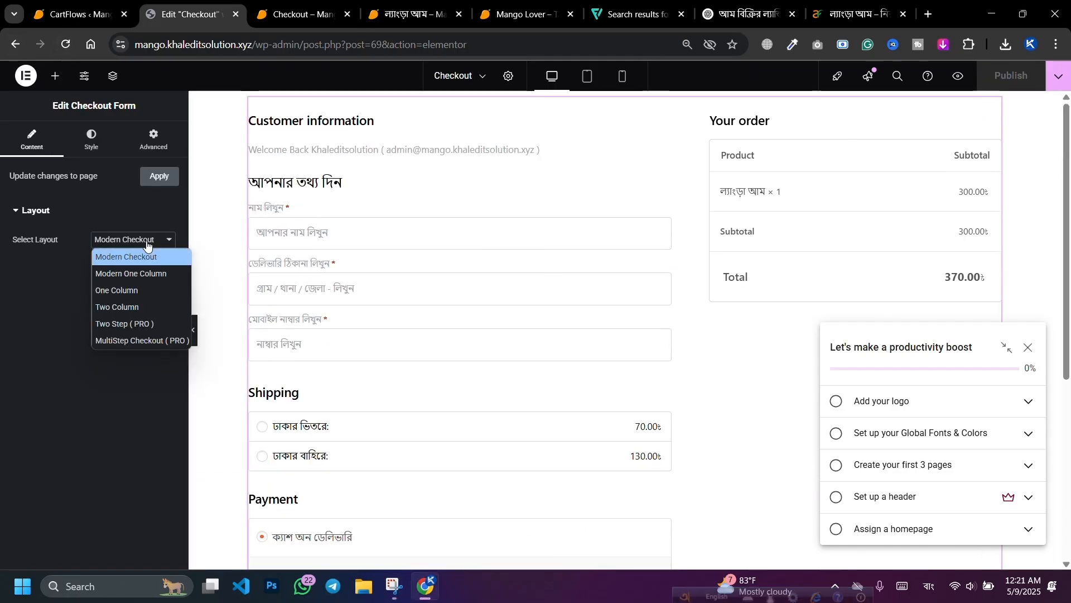
left_click(129, 307)
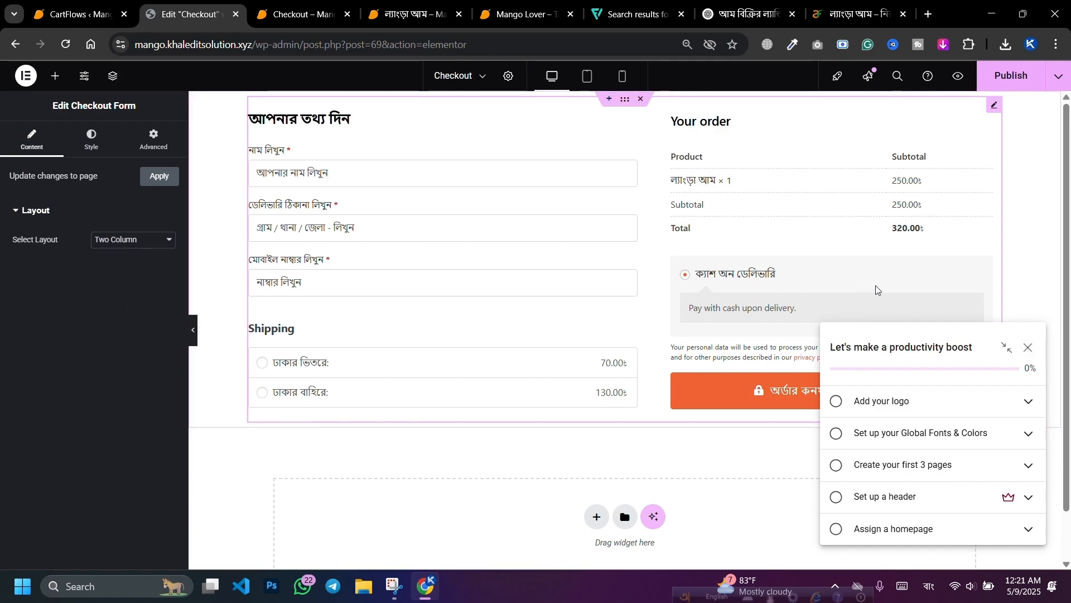
Step: Dismiss the productivity checklist and its reminder, and zoom the page out to 80%
left_click(1029, 347)
left_click(999, 182)
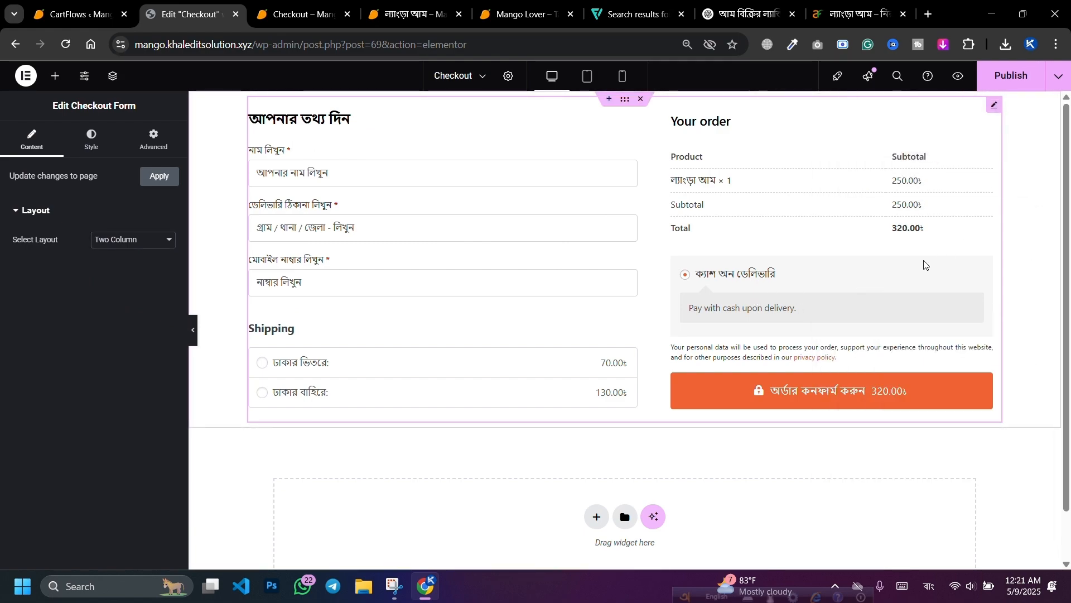
key("ctrl+minus")
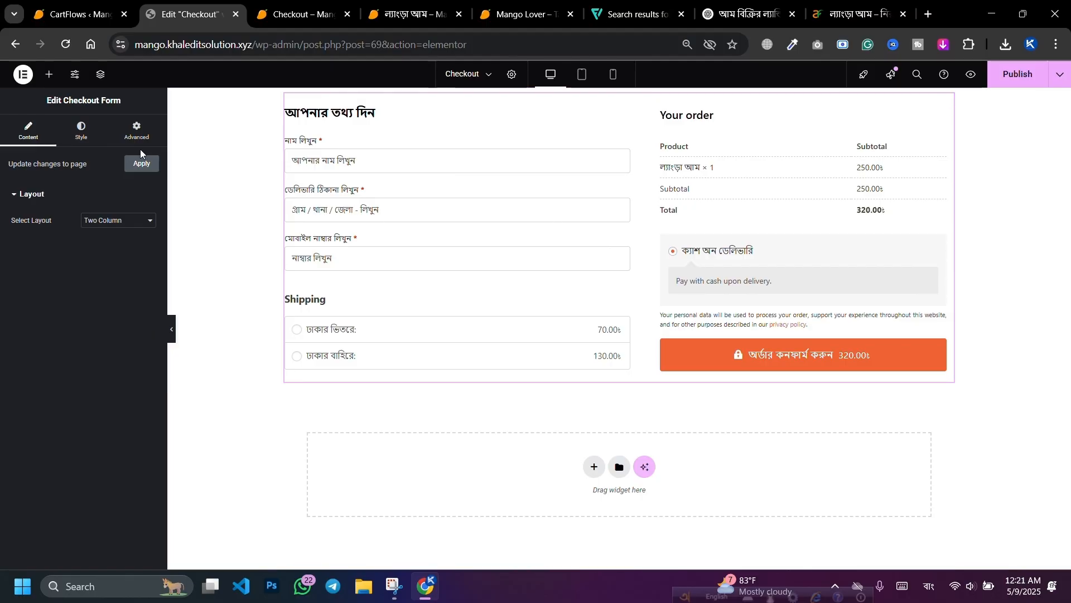
left_click(137, 131)
Step: Give the checkout form a 20px border radius and a Solid border type
scroll(42, 353, "down", 5)
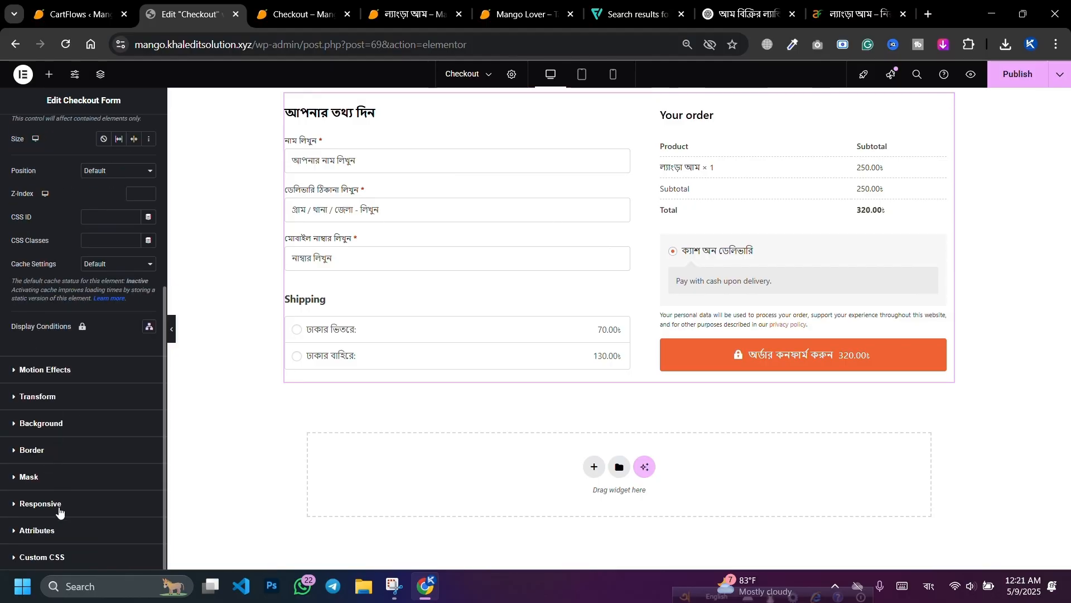
left_click(53, 454)
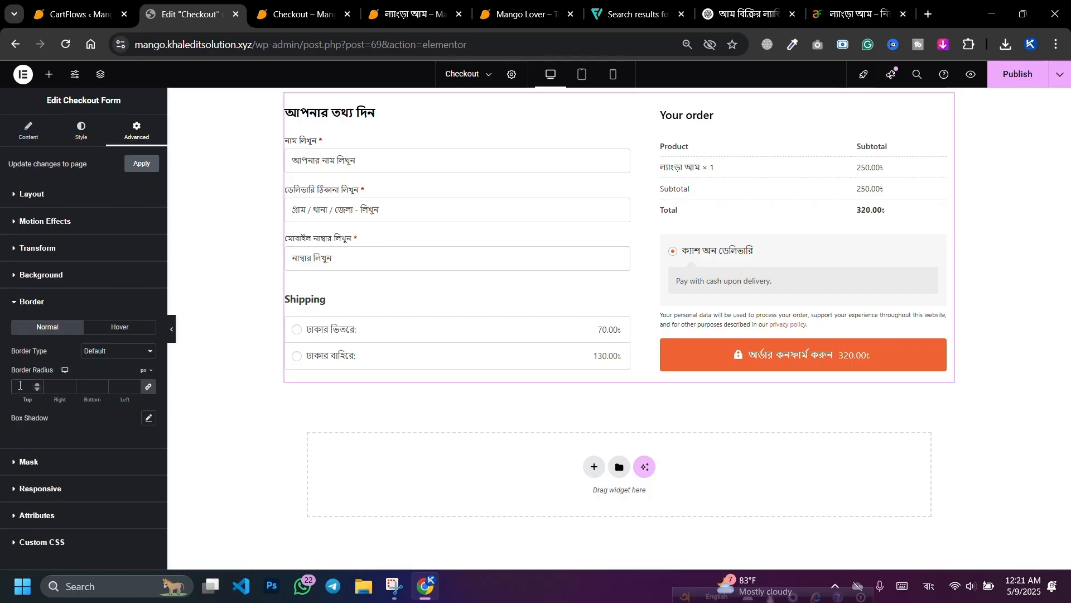
left_click(20, 385)
type("20")
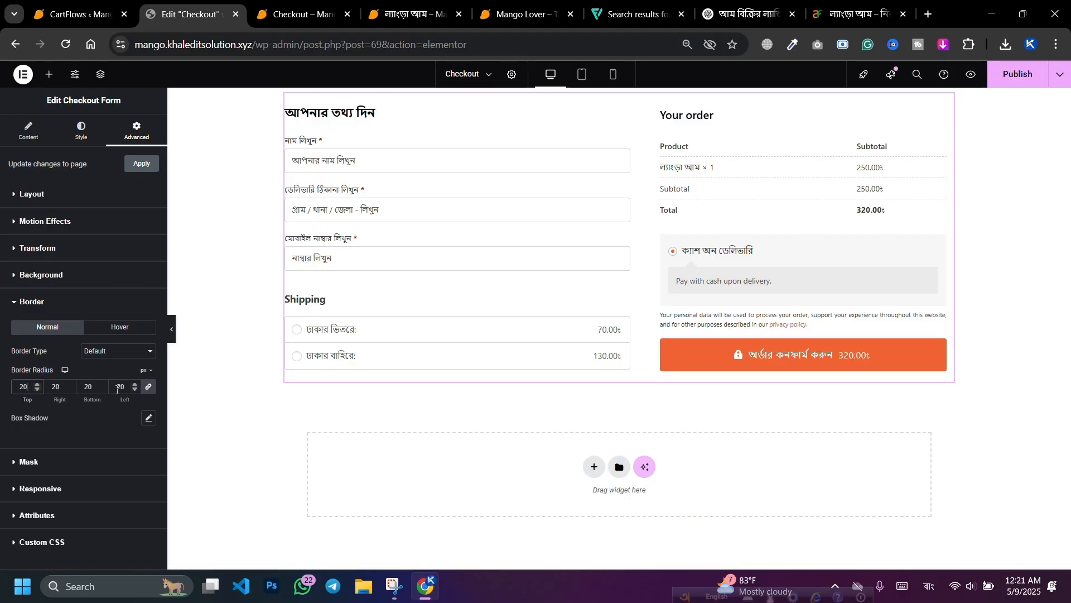
left_click(89, 353)
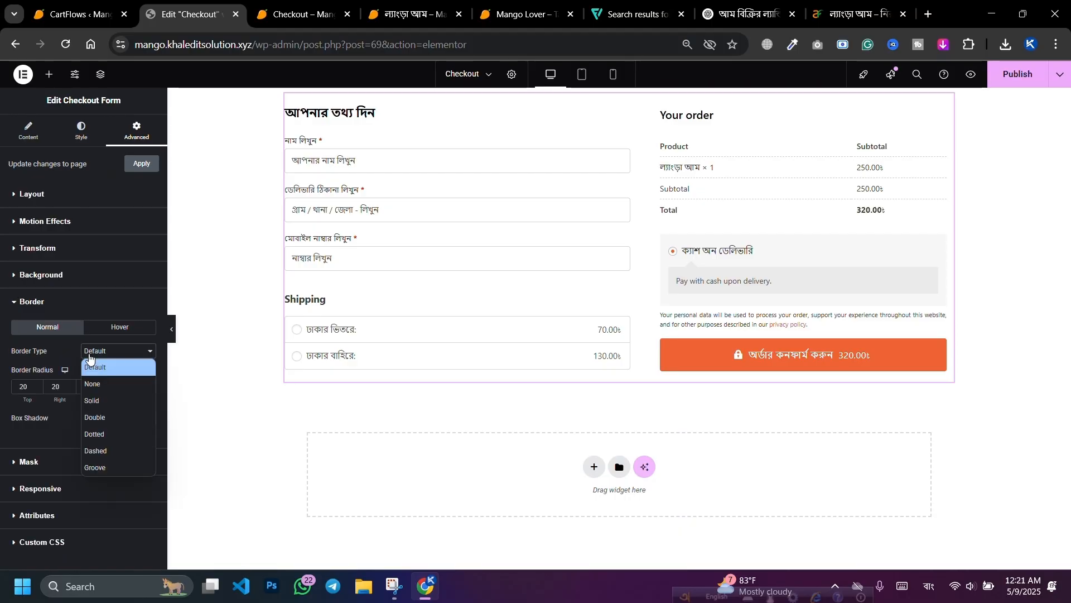
left_click(99, 401)
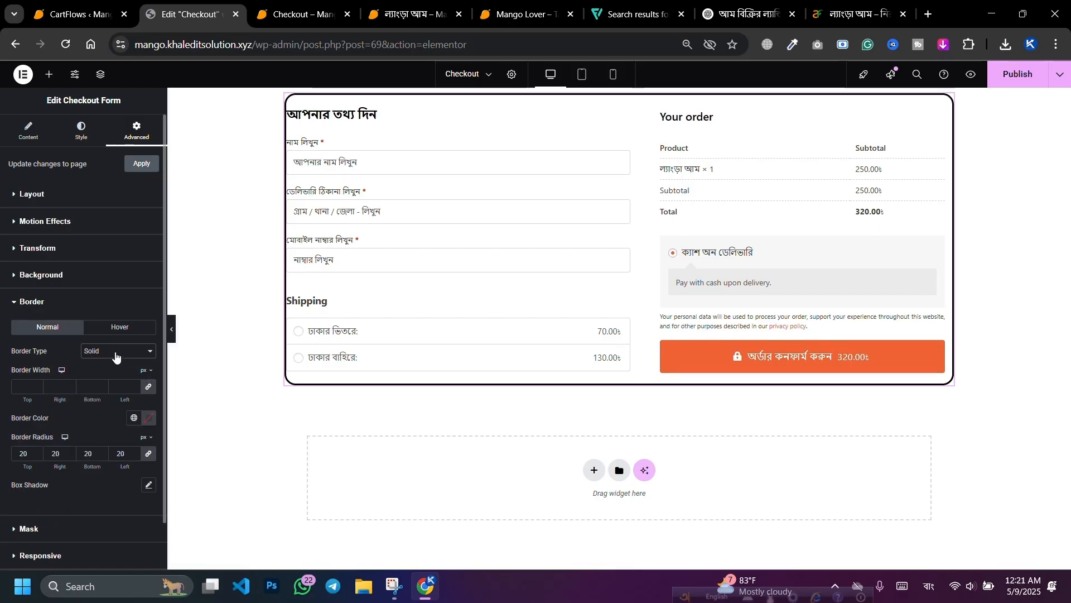
Step: Set the checkout form's border colour to green
left_click(149, 417)
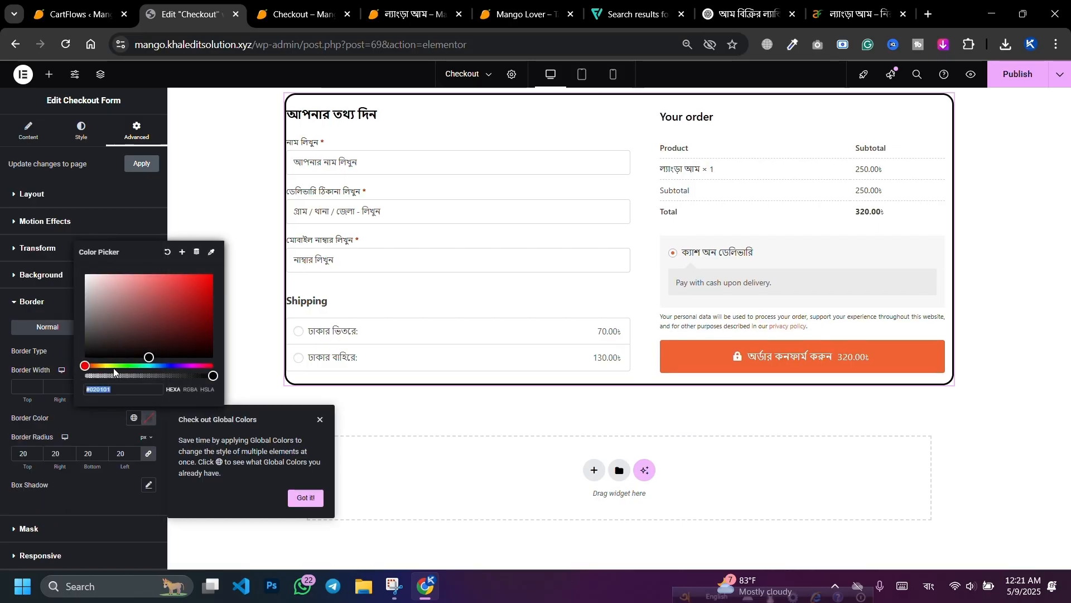
left_click(106, 365)
left_click(201, 301)
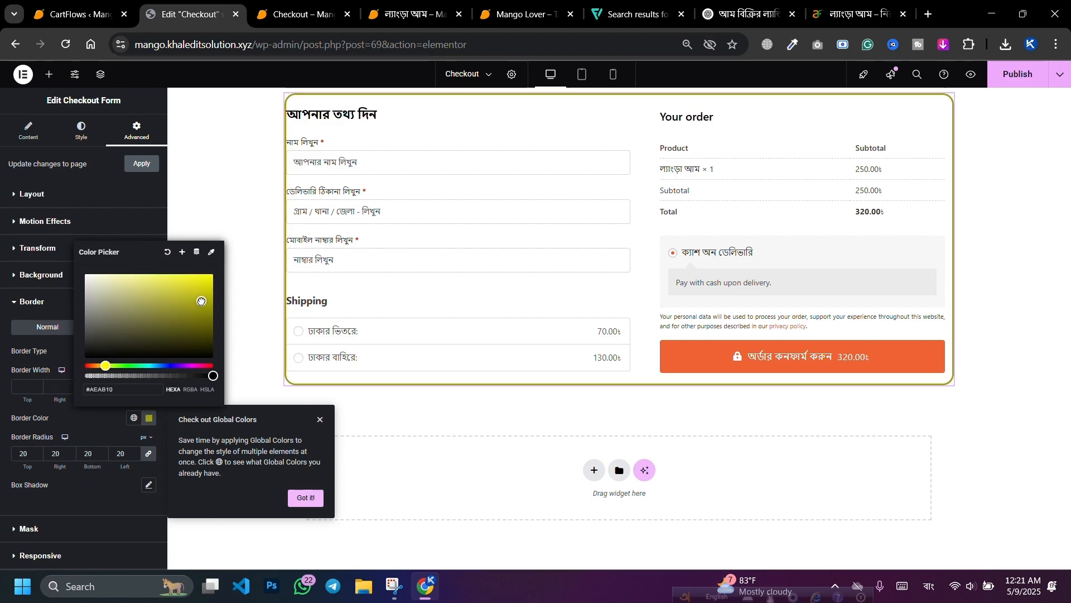
left_click_drag(202, 302, 213, 294)
left_click_drag(106, 365, 124, 365)
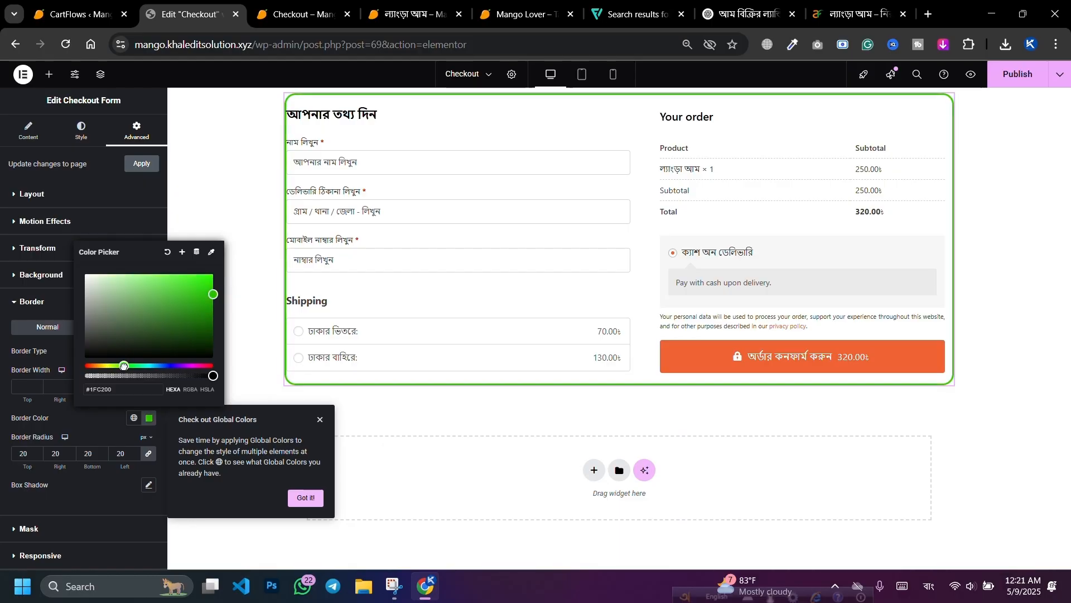
left_click(86, 421)
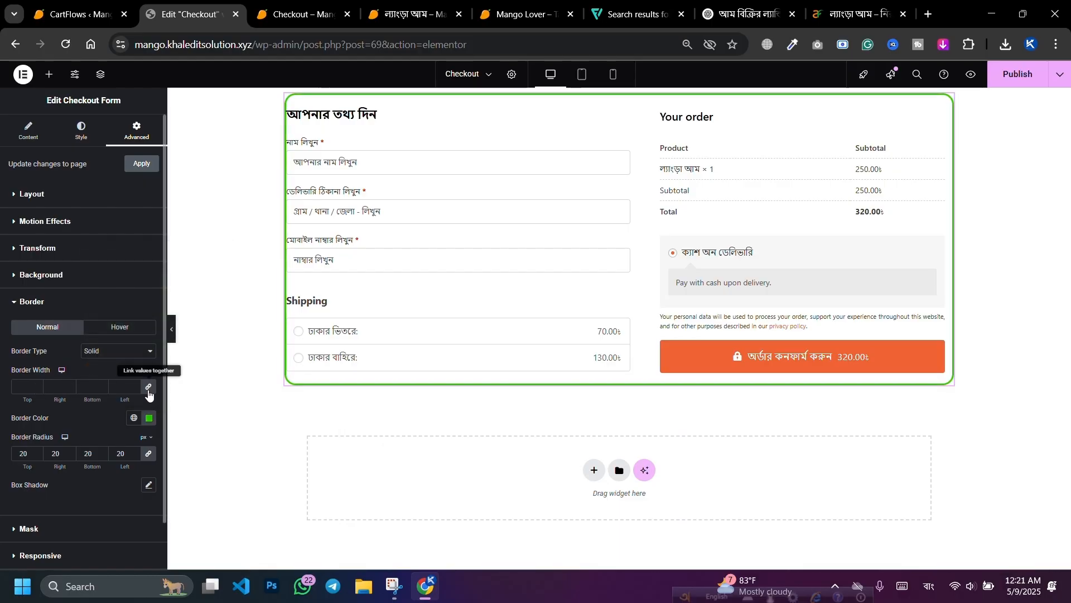
Step: Unlink the border widths and set them to 20 top and bottom, 5 on each side
left_click(148, 386)
left_click(24, 387)
type("2")
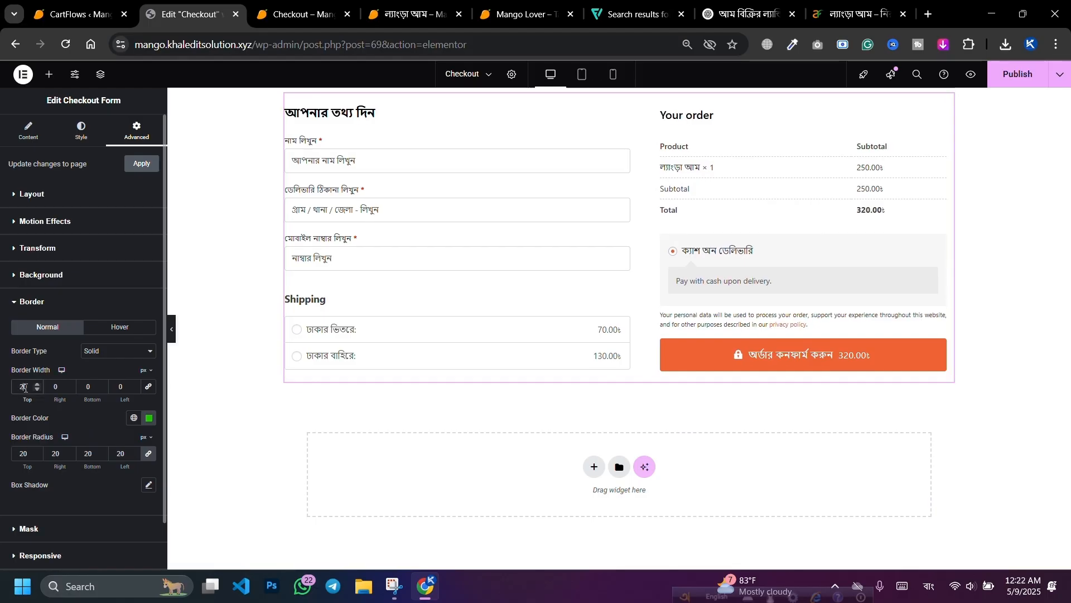
type("0")
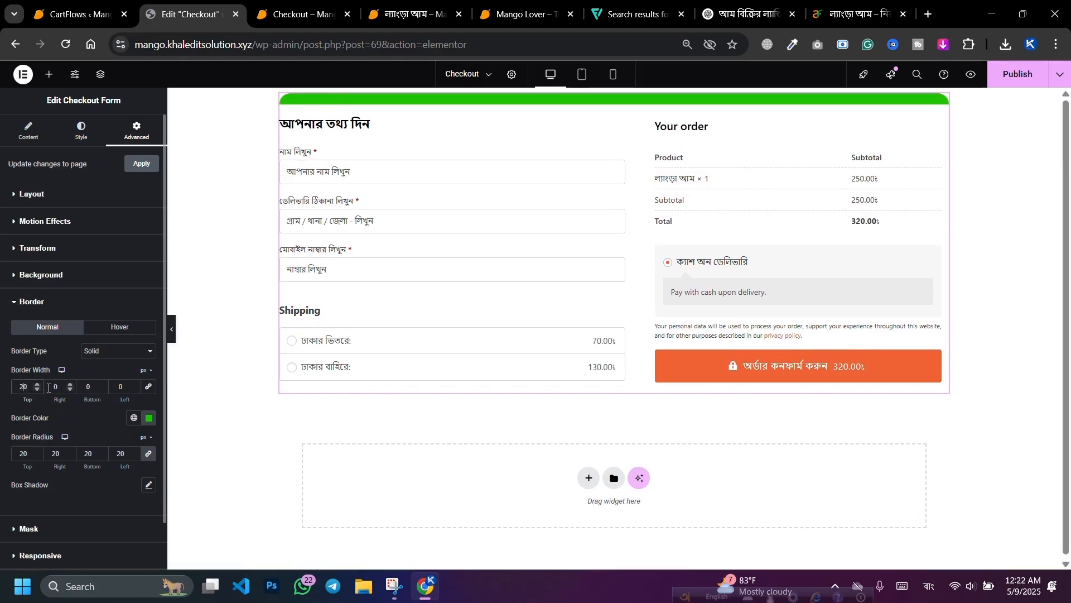
left_click(78, 387)
type("20")
left_click(66, 386)
type("2")
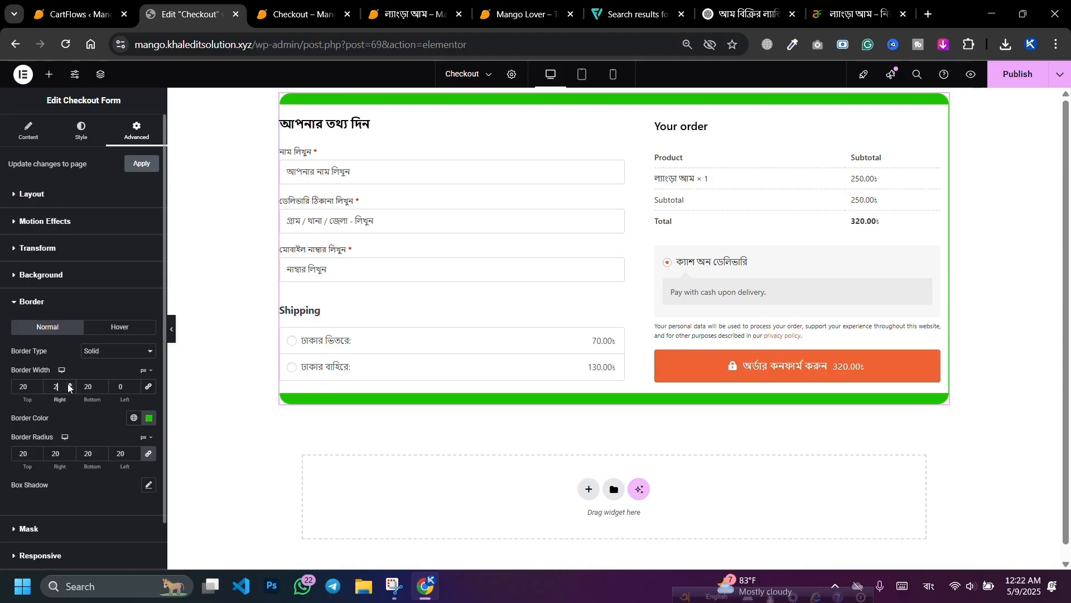
left_click(69, 384)
left_click(69, 384)
left_click(69, 384)
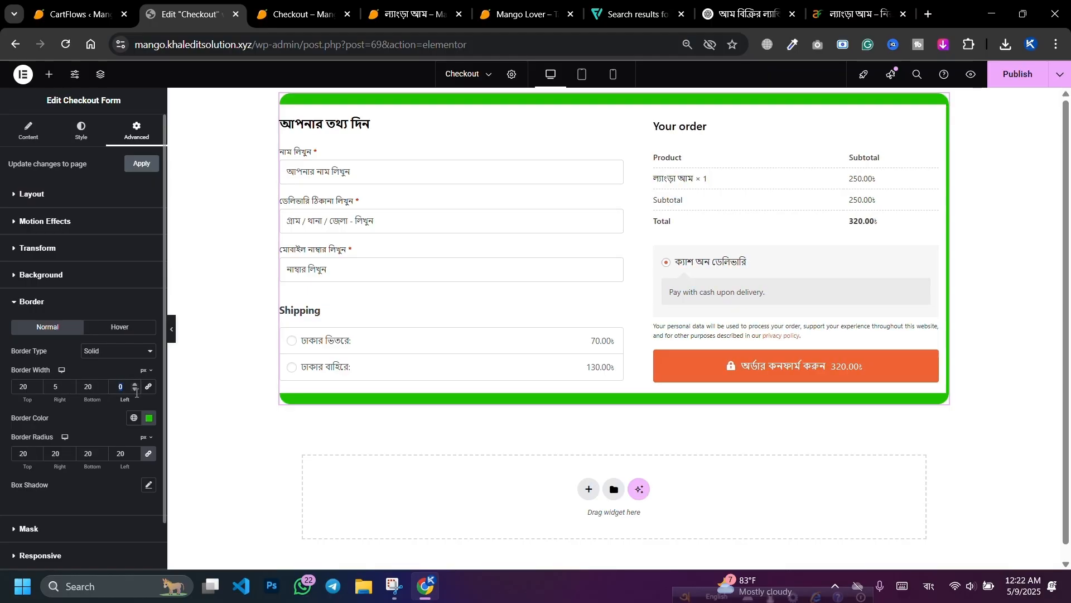
type("5")
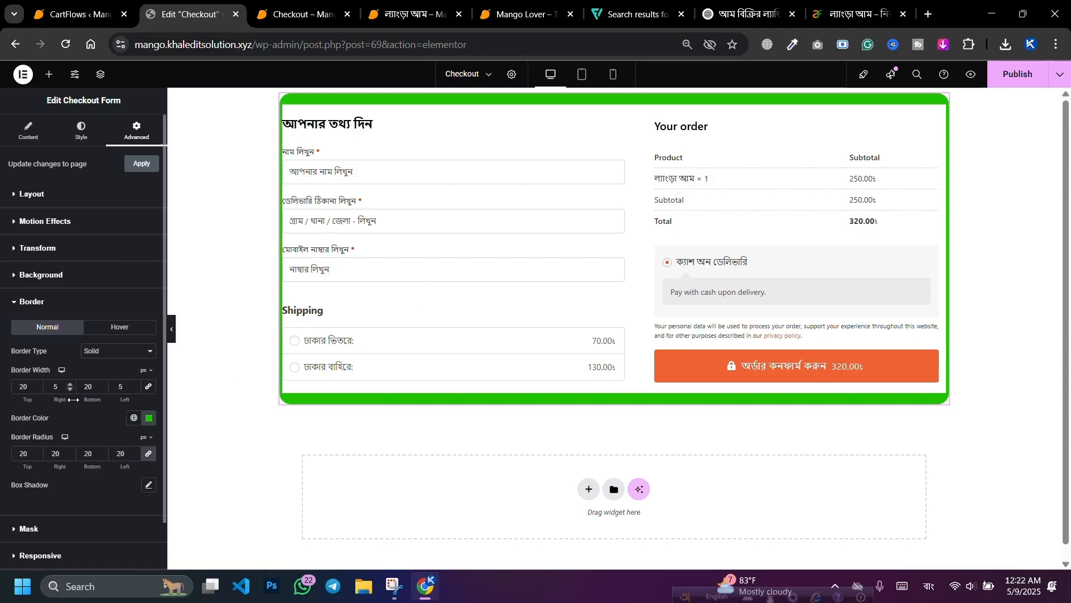
Step: Increase the checkout form's linked inner padding in Advanced > Layout
left_click(68, 196)
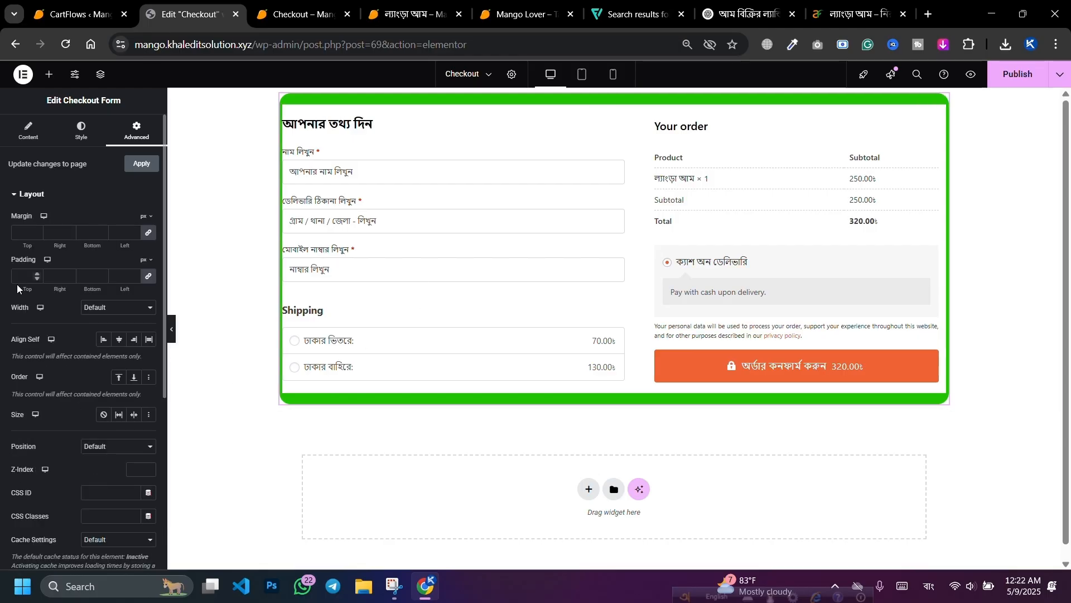
left_click(34, 273)
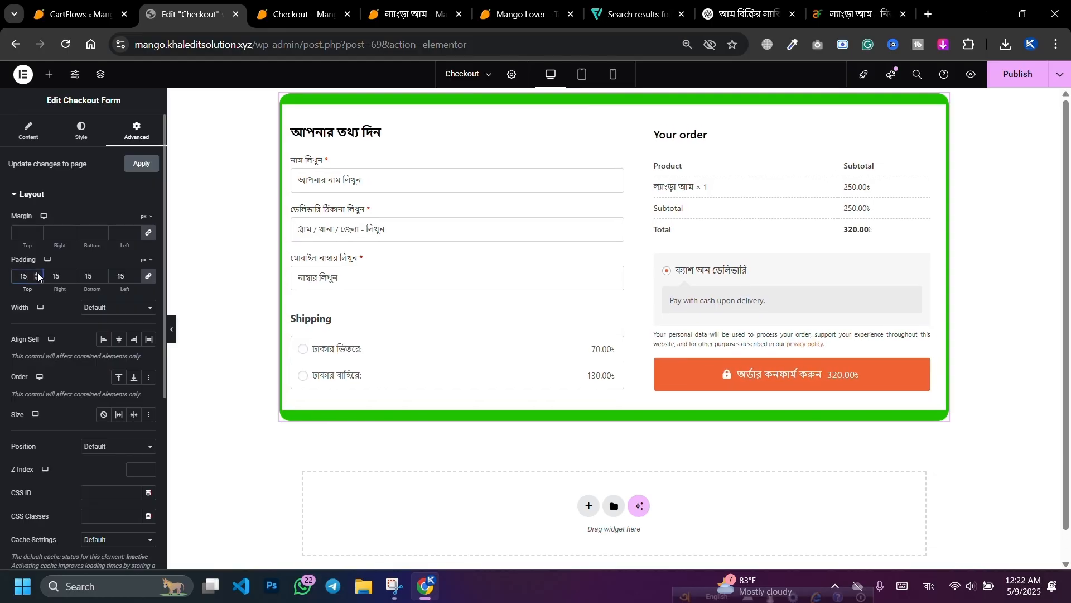
left_click_drag(38, 273, 35, 275)
scroll(101, 301, "down", 5)
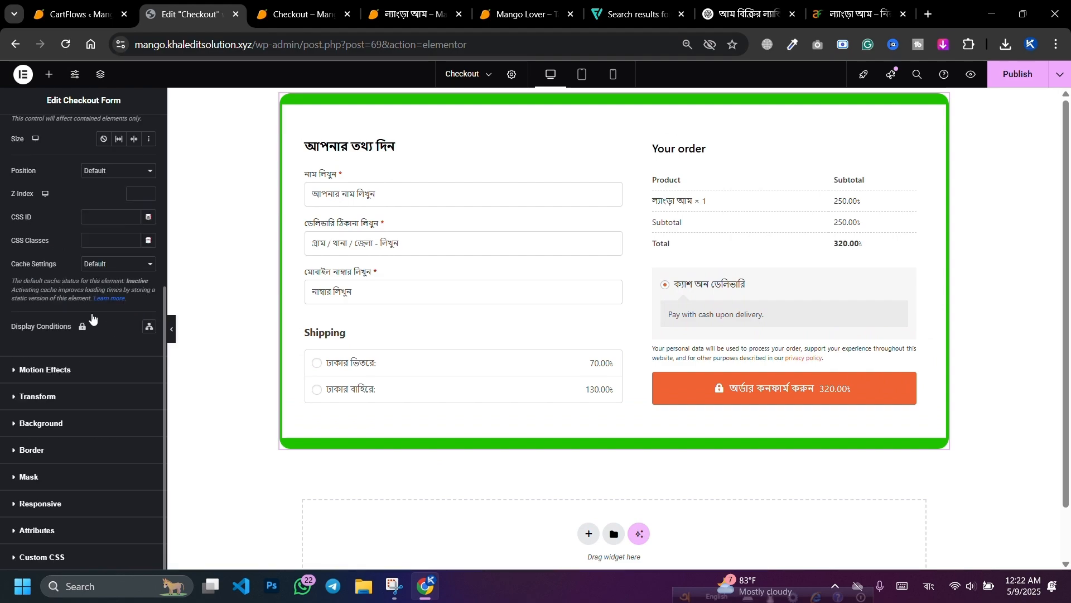
Step: Change the form's border colour from green to an olive yellow-green
left_click(54, 445)
left_click(149, 418)
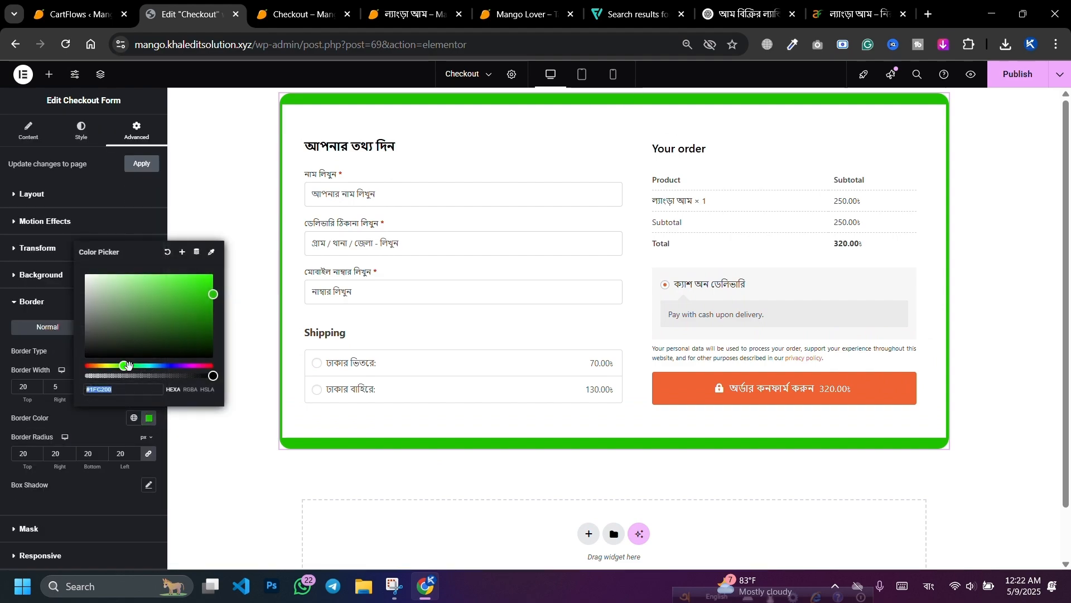
left_click_drag(124, 366, 108, 366)
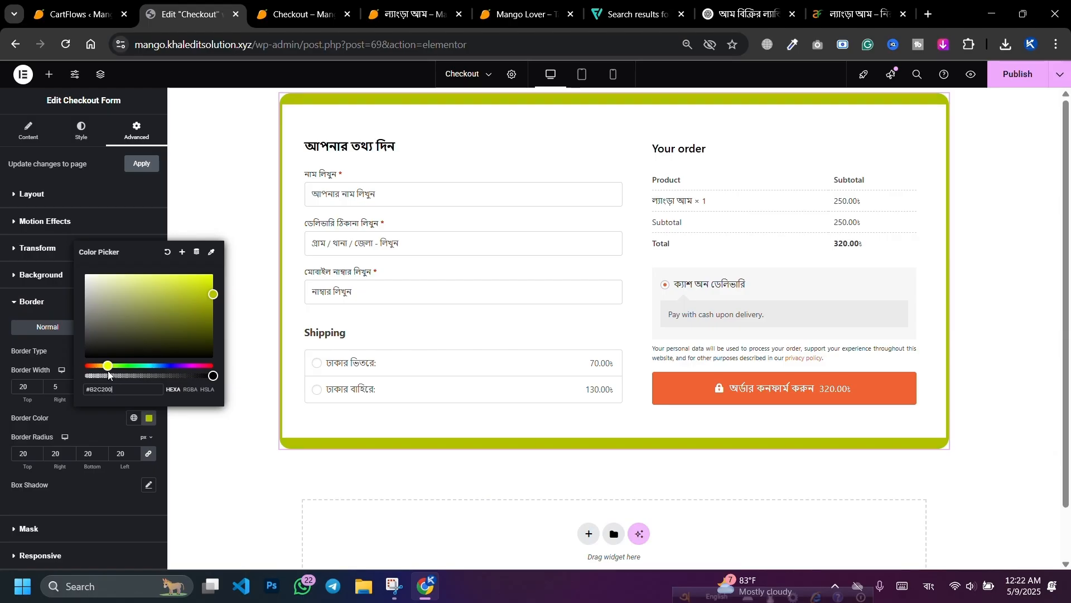
left_click_drag(193, 303, 205, 296)
left_click(76, 494)
scroll(79, 420, "down", 1)
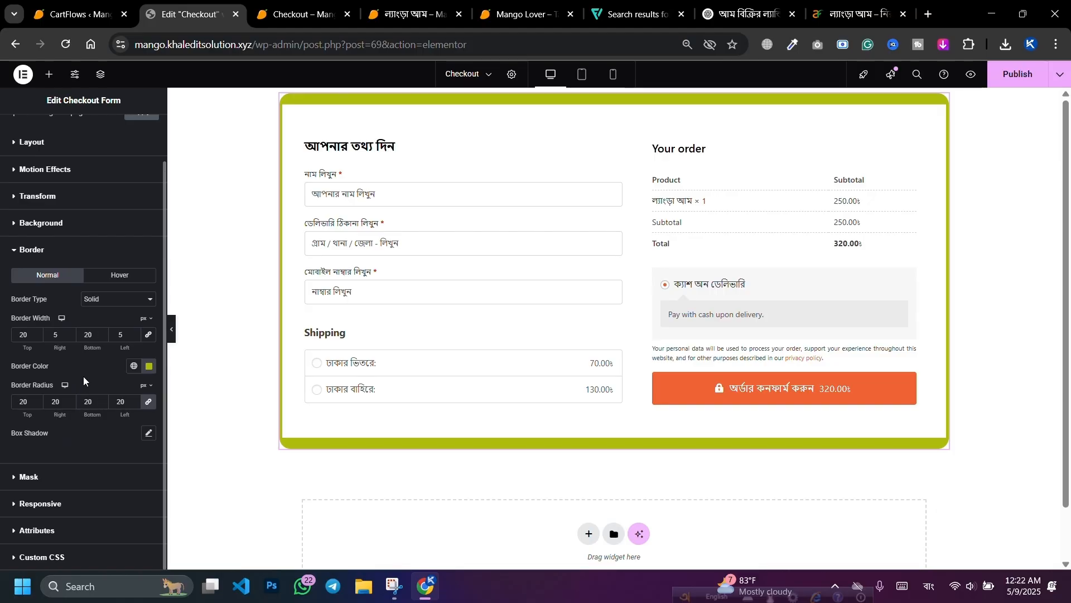
scroll(56, 457, "up", 1)
left_click(82, 131)
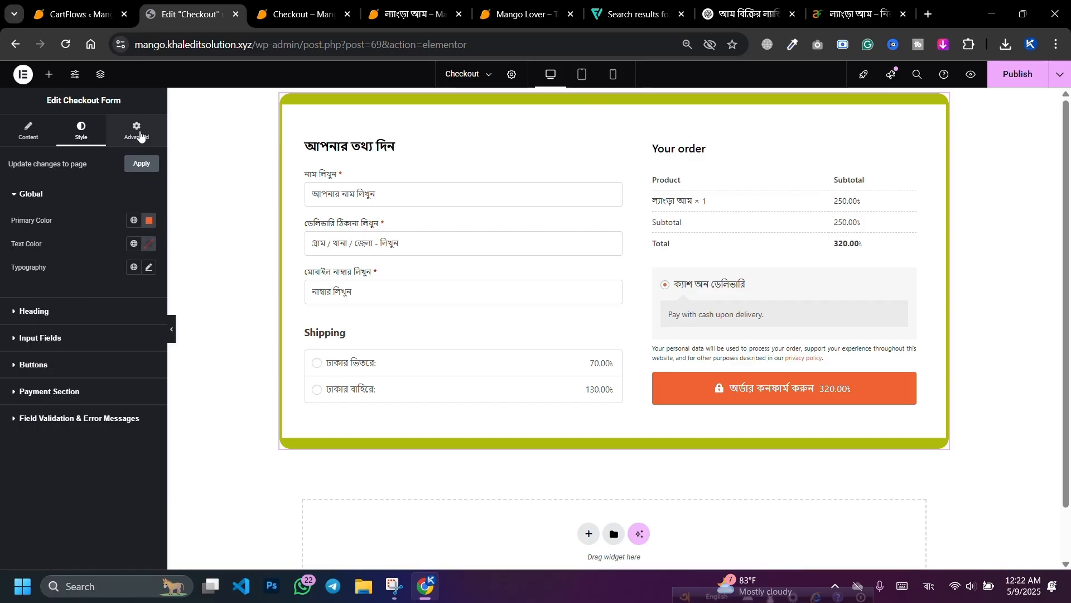
Step: Set the Heading typography family to Hind Siliguri by searching 'Hin' with an English keyboard
left_click(53, 321)
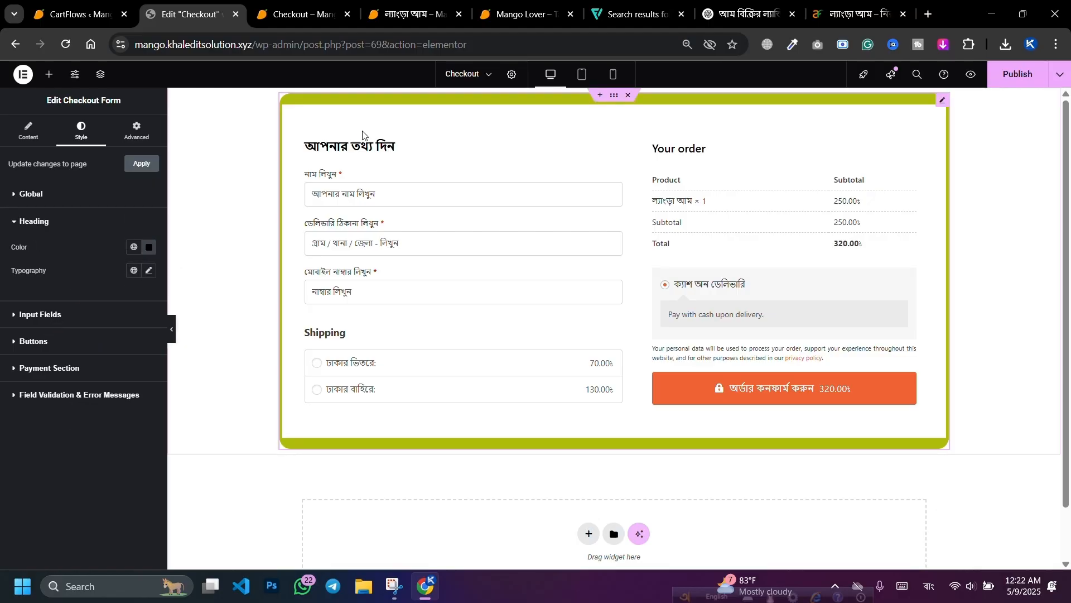
left_click(148, 271)
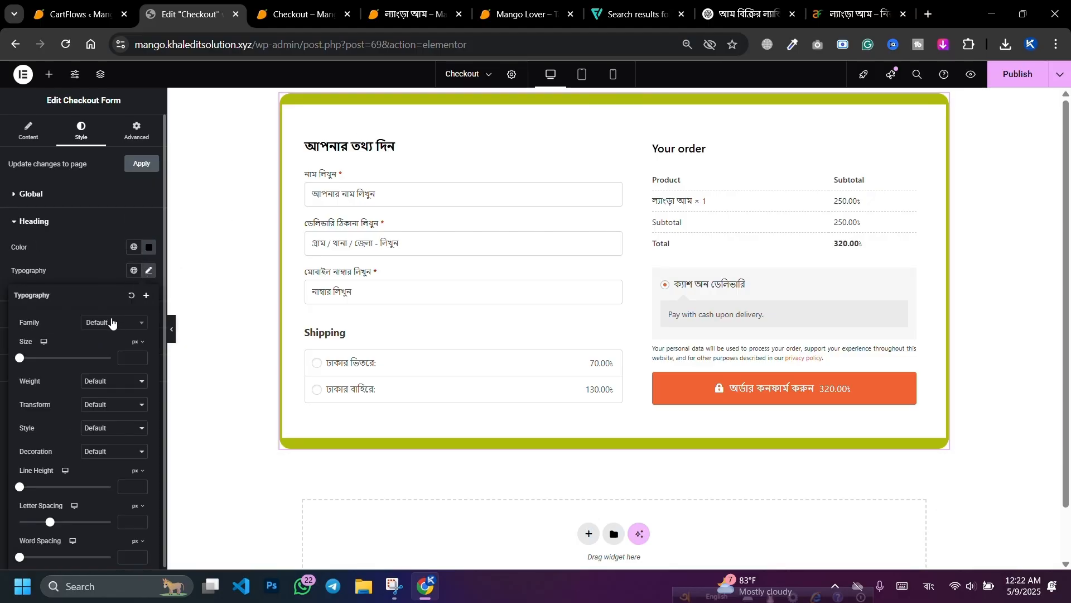
left_click(112, 323)
type("ফন্")
key("BackSpace")
key("BackSpace")
key("BackSpace")
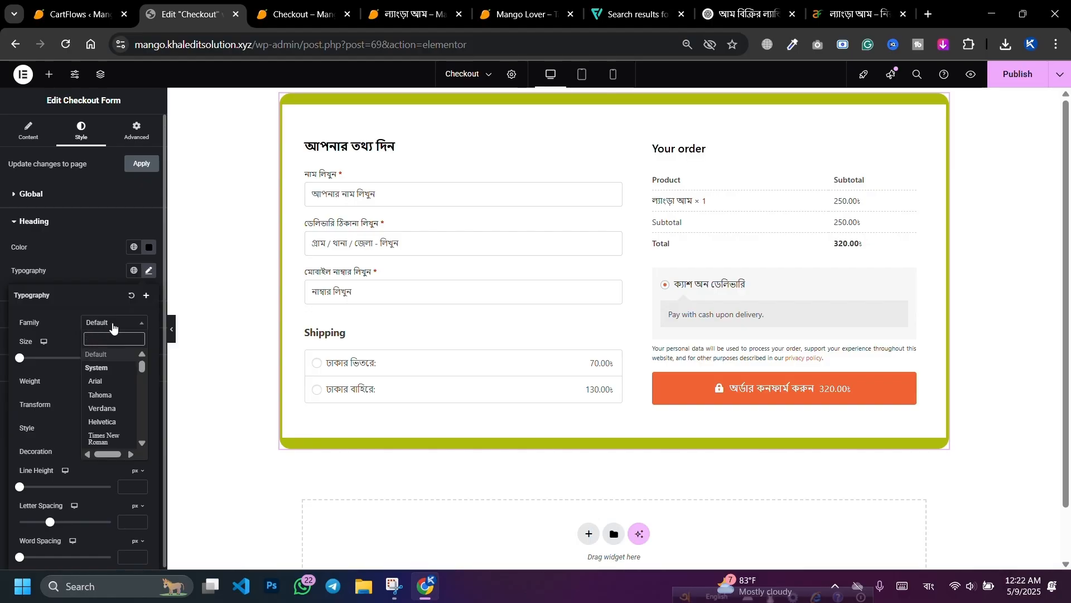
left_click(929, 584)
left_click(881, 472)
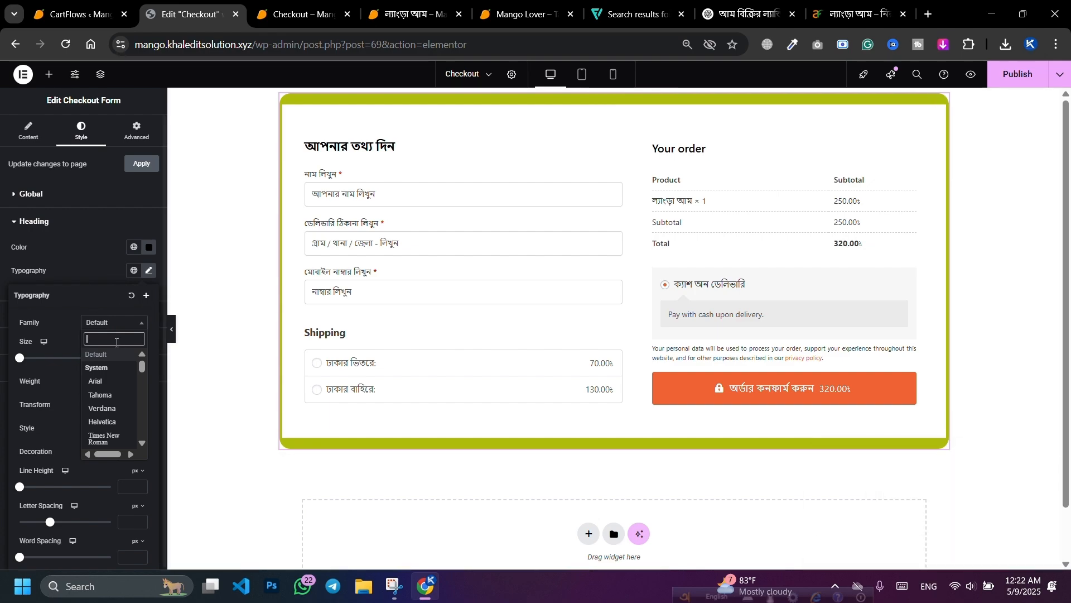
type("Hin")
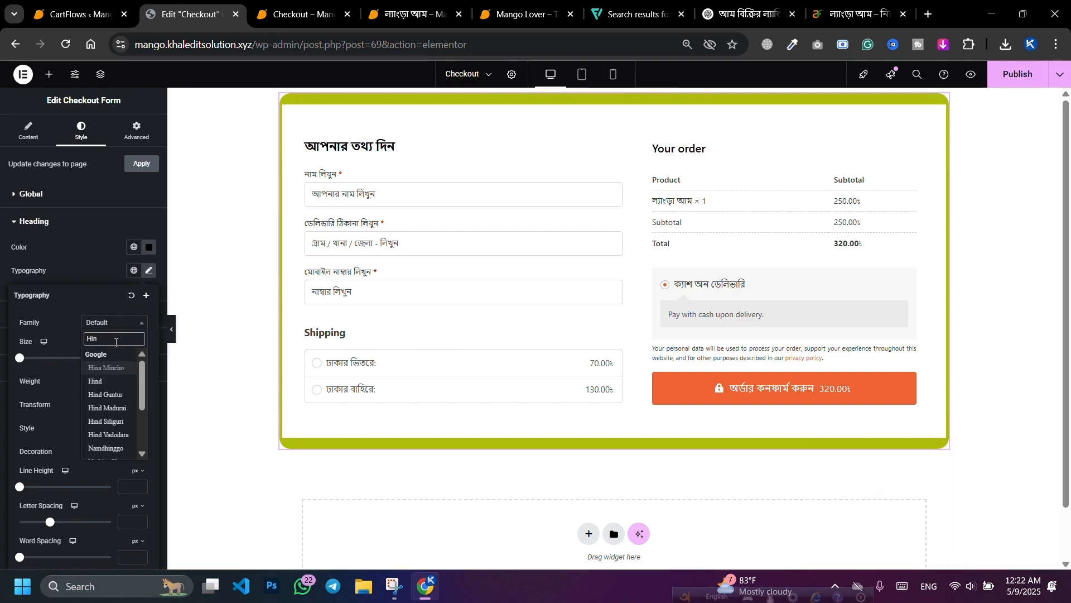
left_click(106, 421)
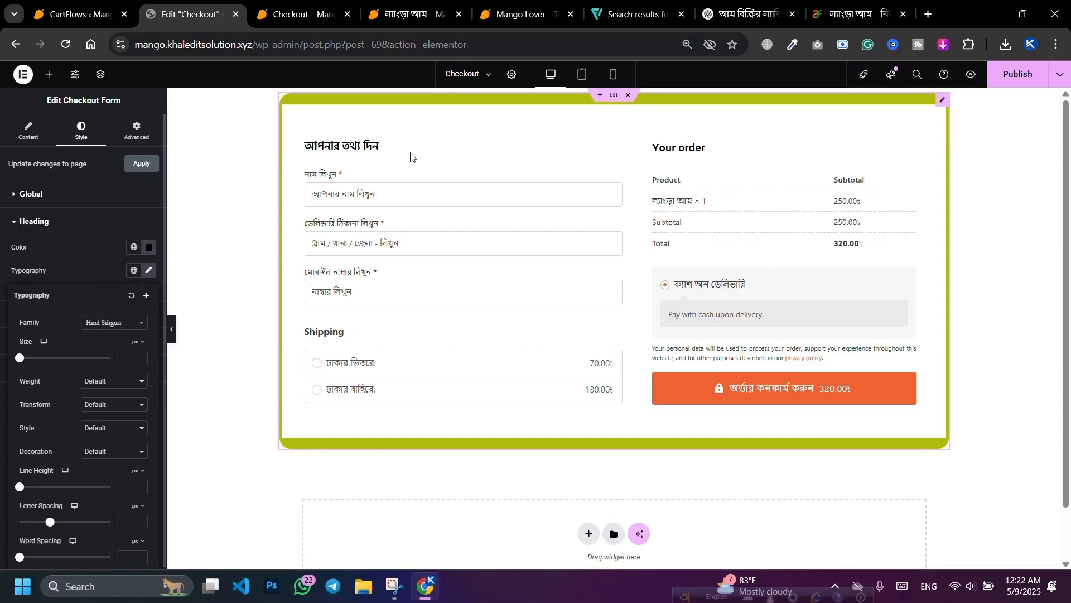
left_click(93, 259)
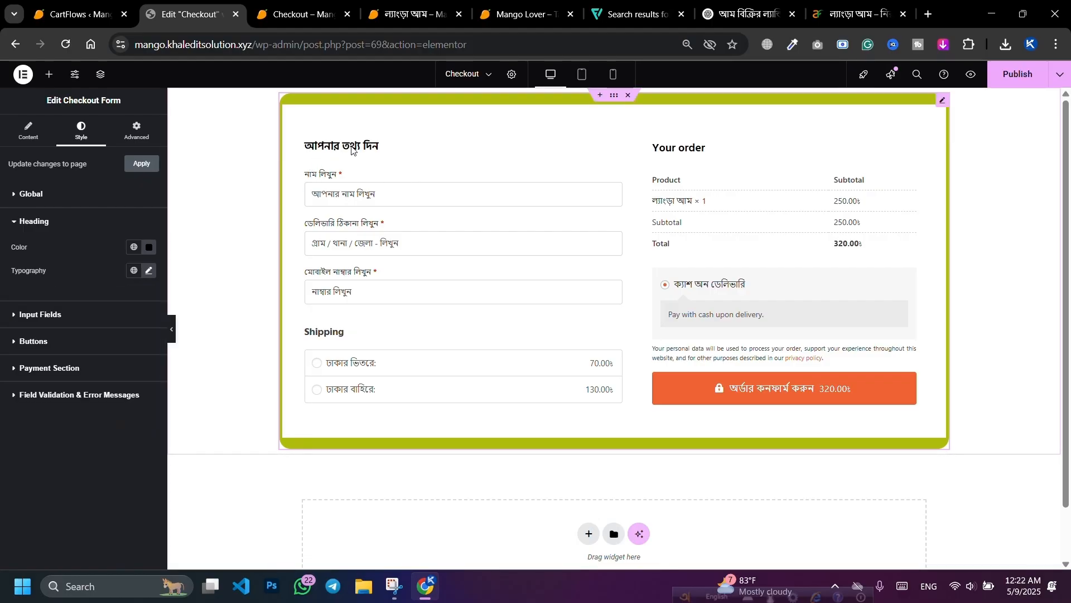
Step: Give the input fields a solid black border with width 1
left_click(73, 316)
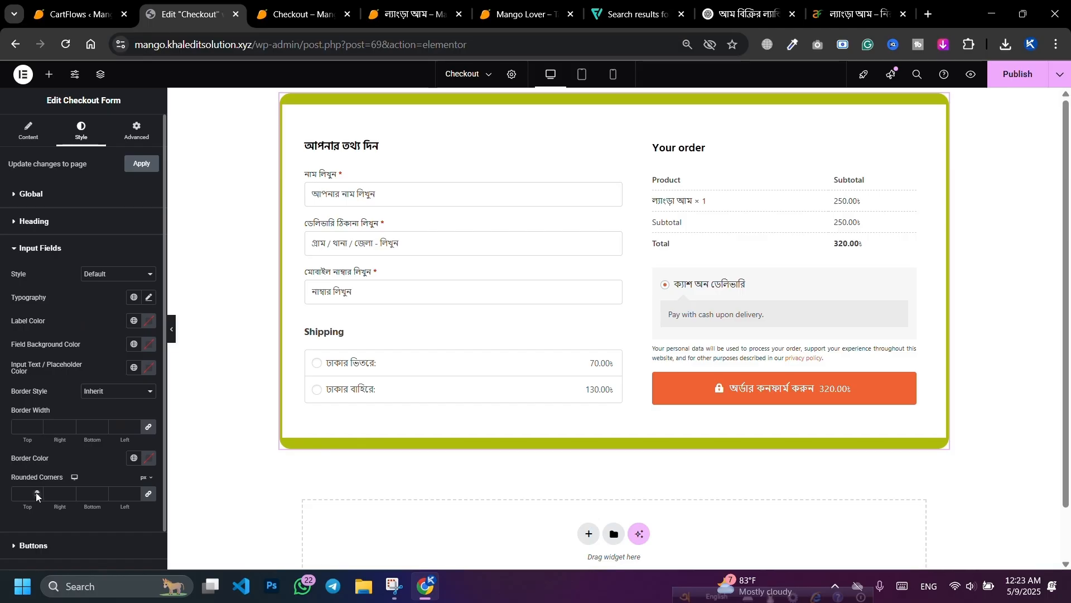
type("6")
left_click(119, 388)
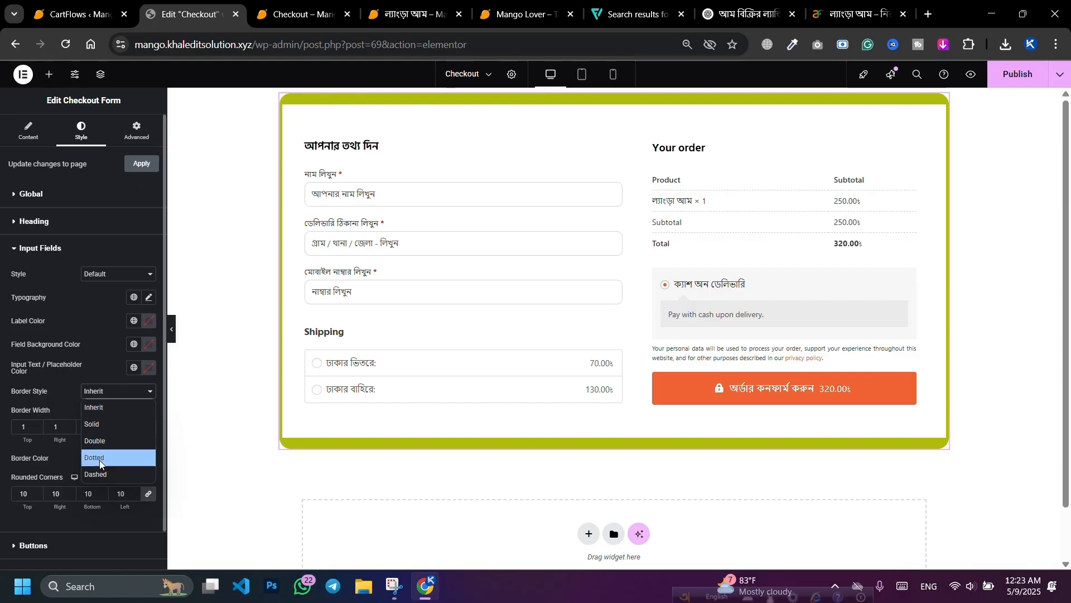
left_click(98, 424)
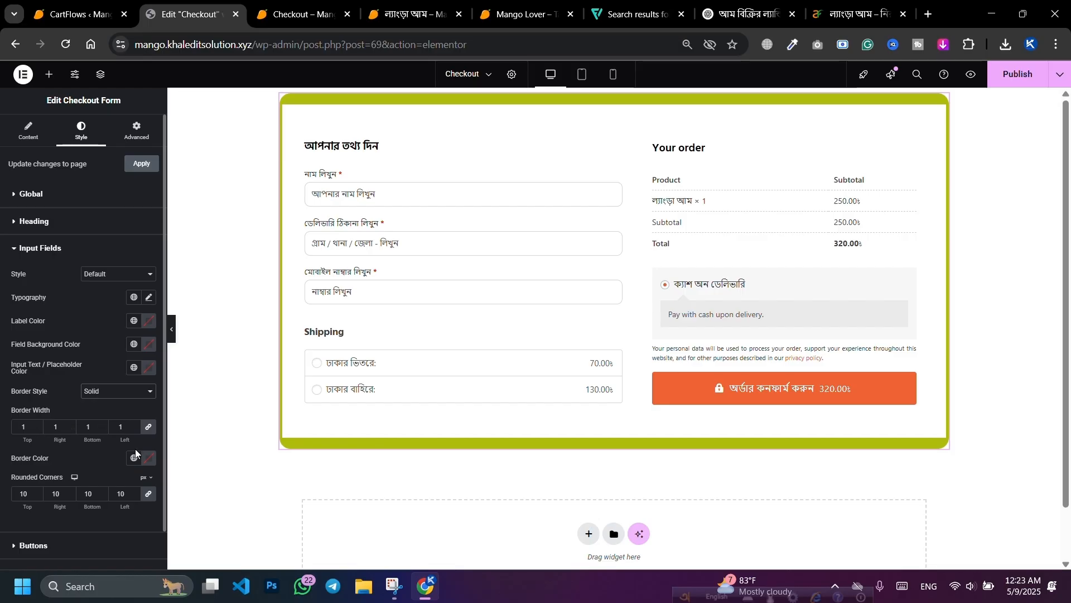
left_click(144, 464)
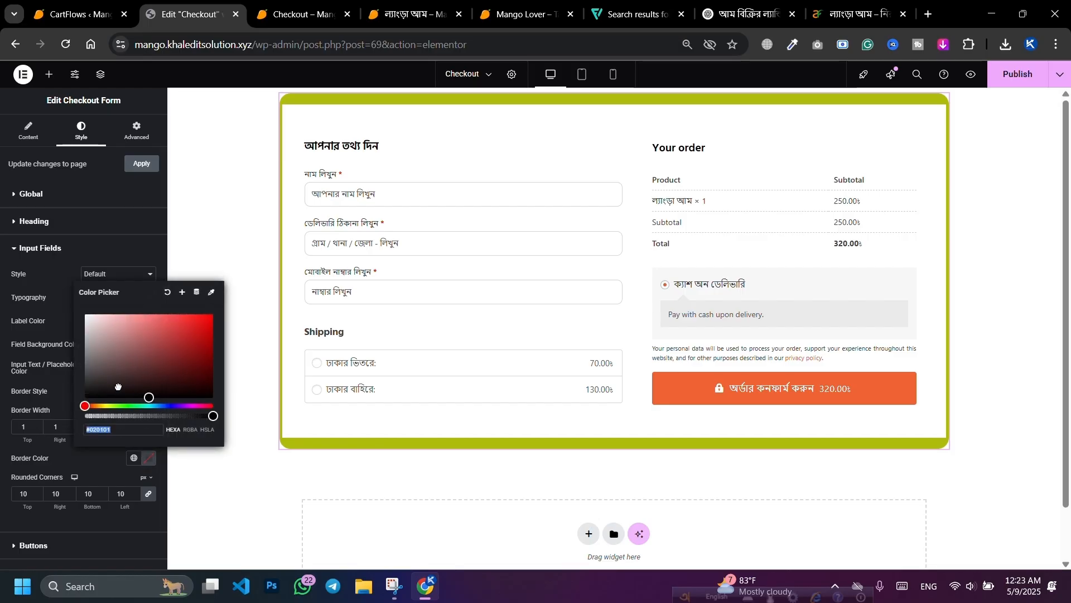
left_click(187, 390)
left_click_drag(187, 390, 198, 398)
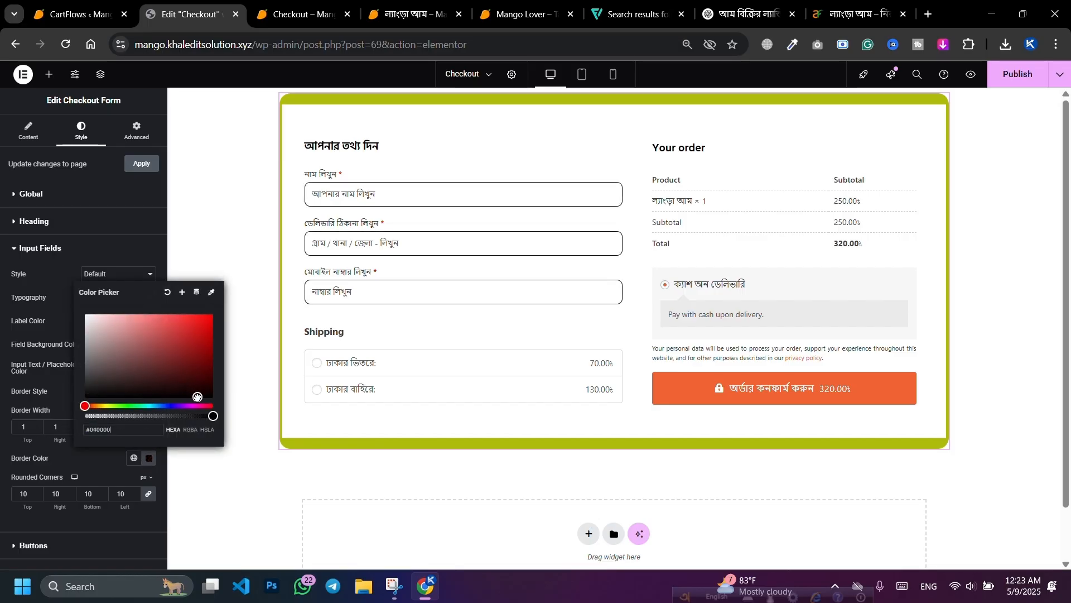
left_click(93, 465)
left_click(37, 424)
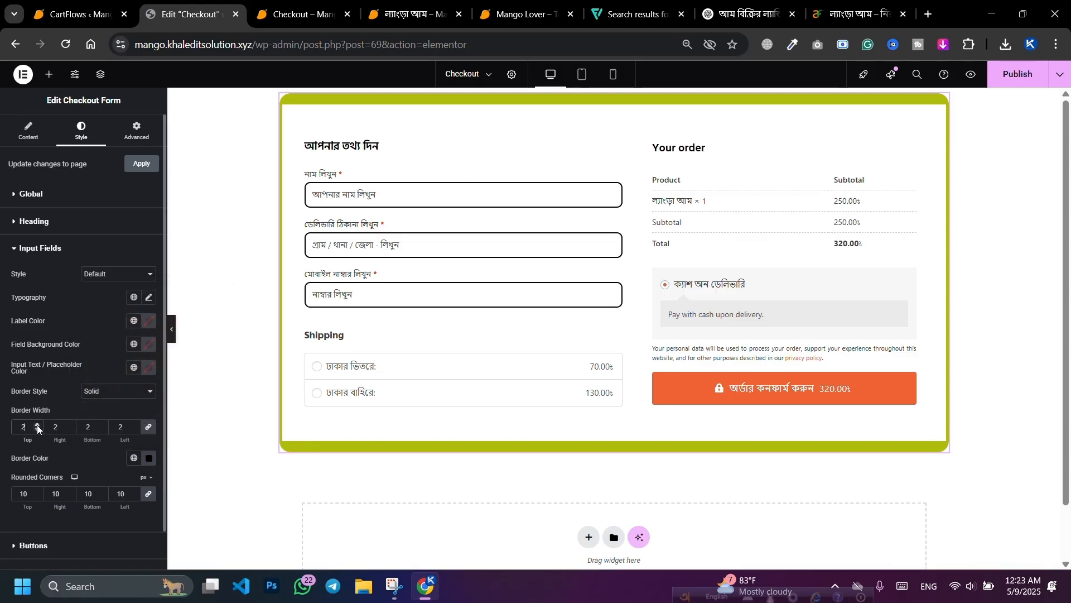
left_click(36, 428)
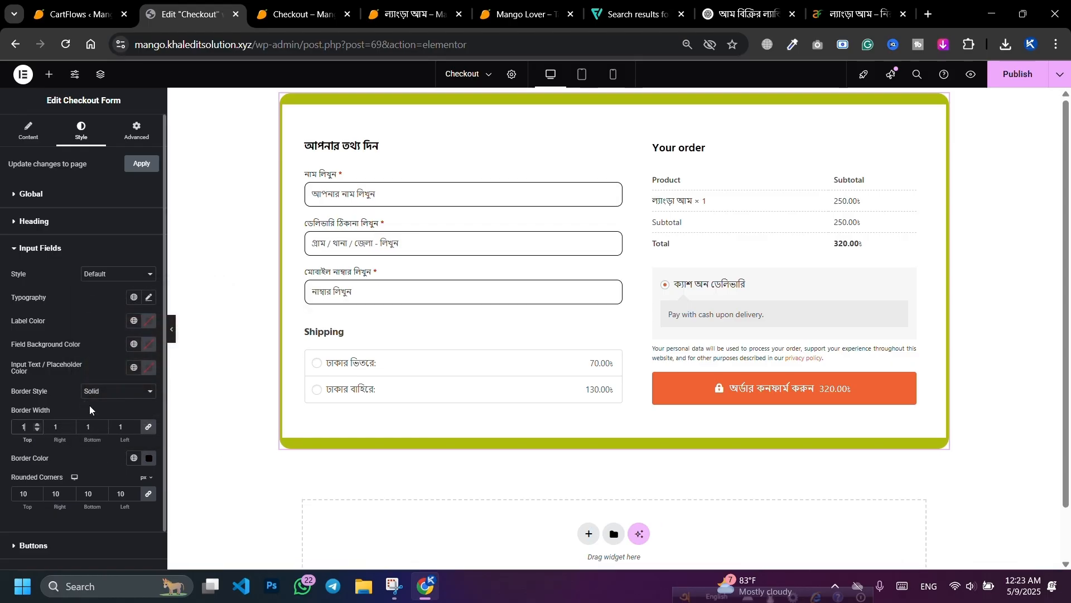
Step: Set the input field text to the Tiro Bangla font at size 15
left_click(149, 299)
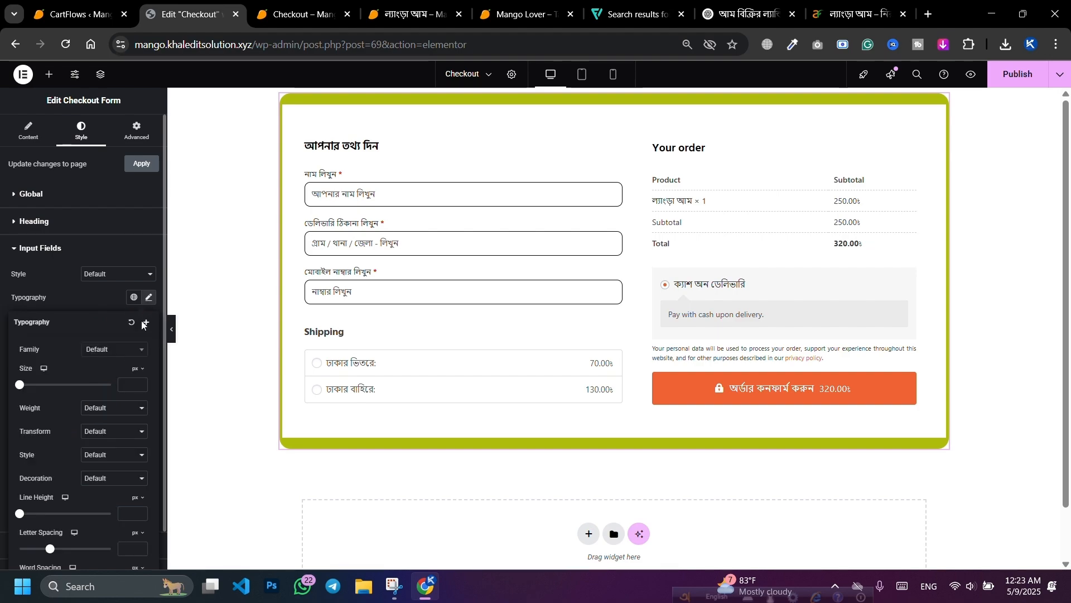
left_click(107, 355)
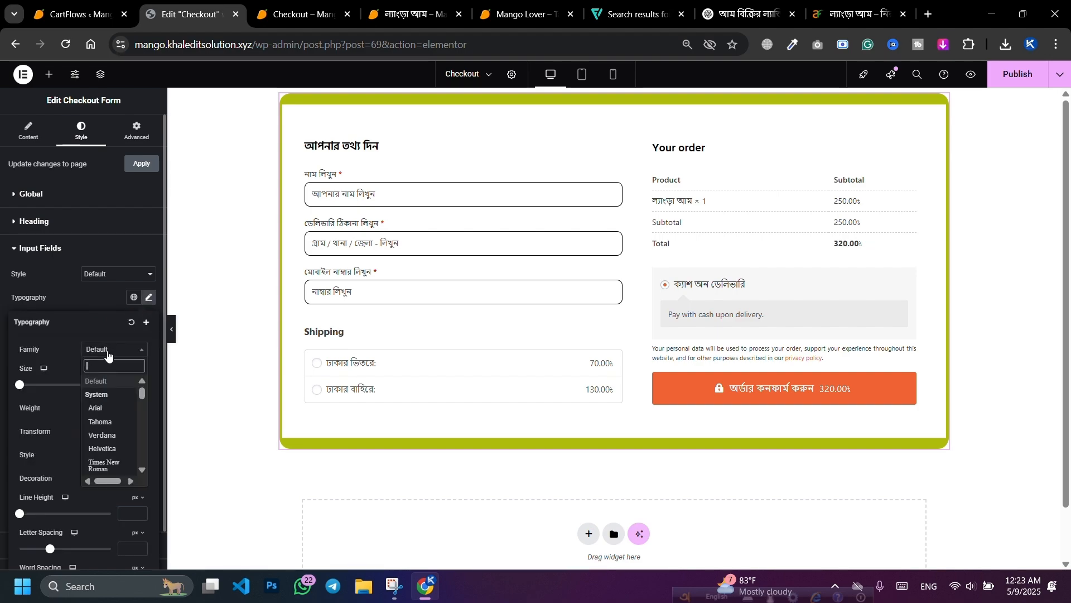
type("bangla")
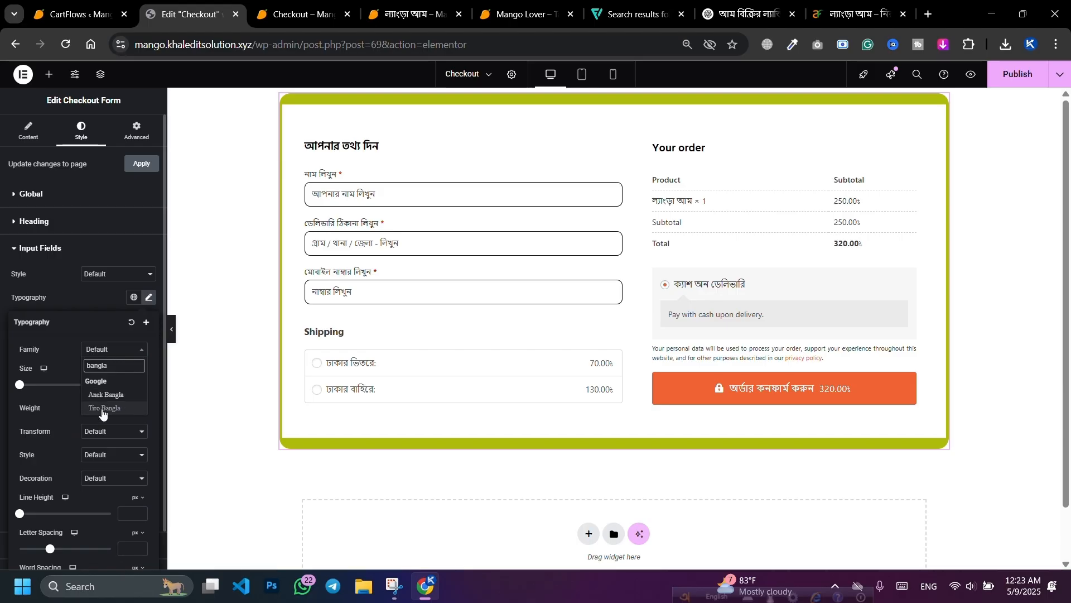
left_click(103, 413)
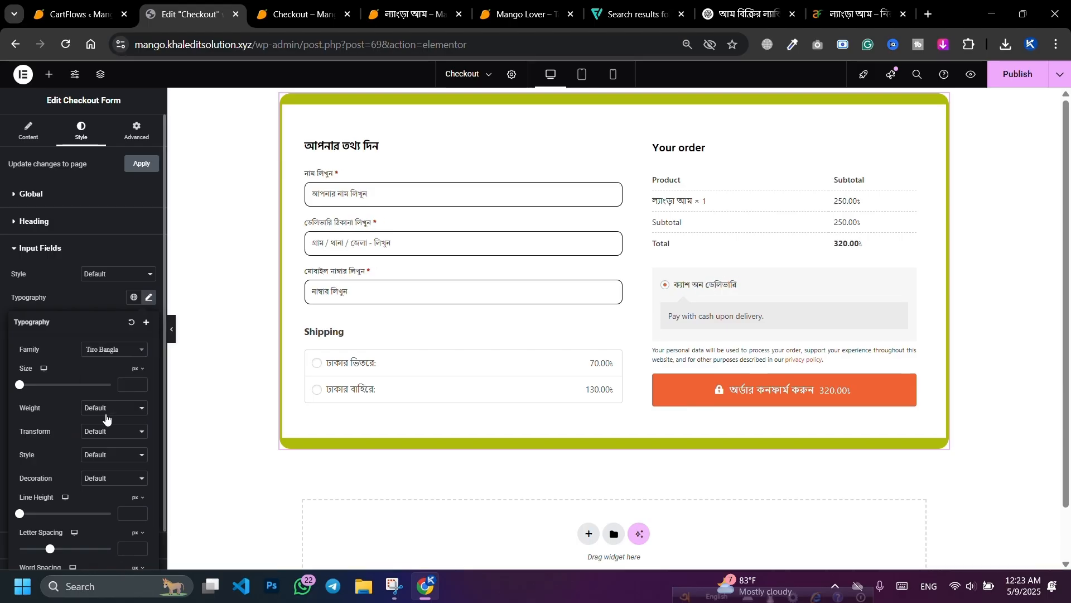
left_click(140, 383)
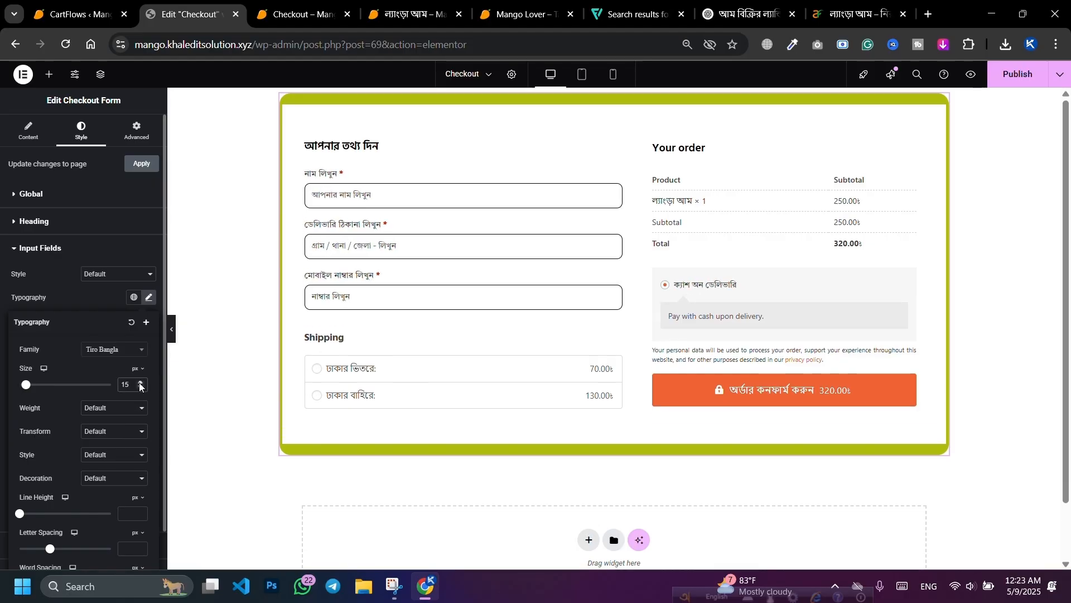
left_click(105, 296)
left_click(48, 225)
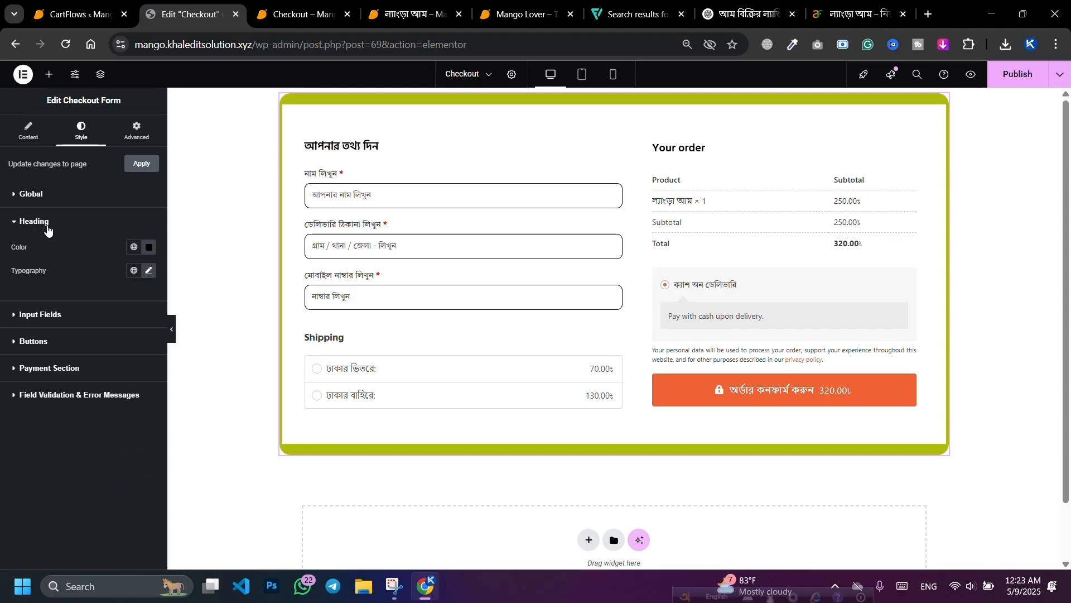
Step: Make the order button's text white
left_click(50, 340)
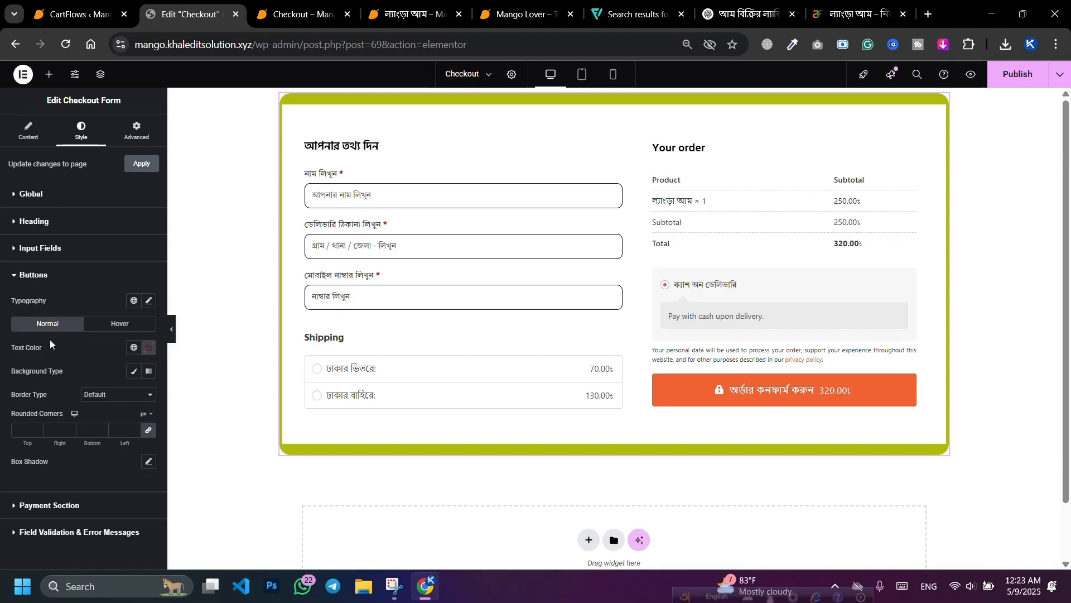
left_click(143, 349)
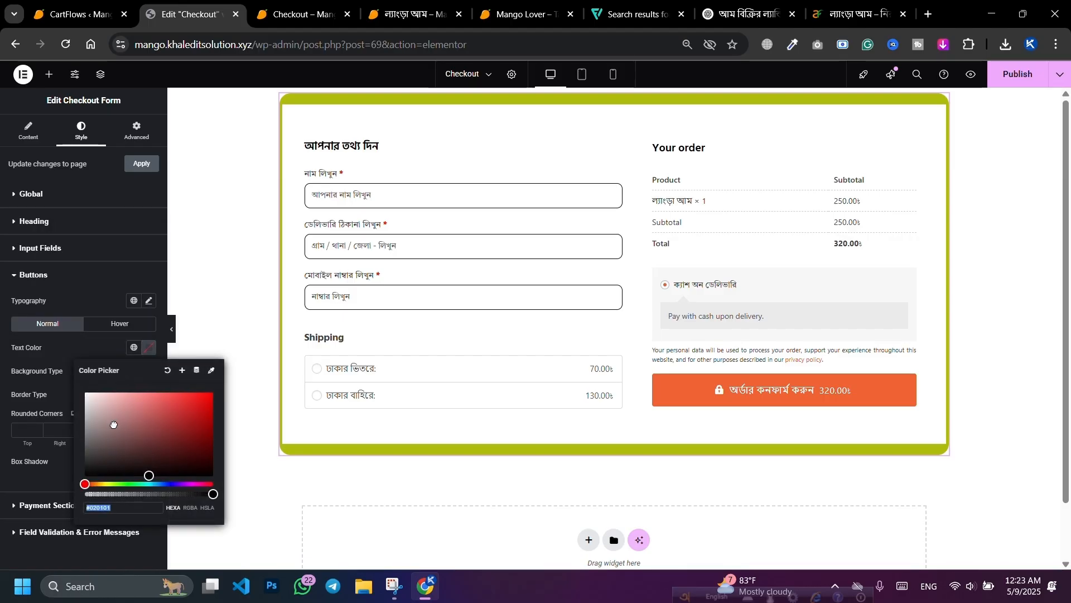
left_click(85, 392)
left_click(85, 348)
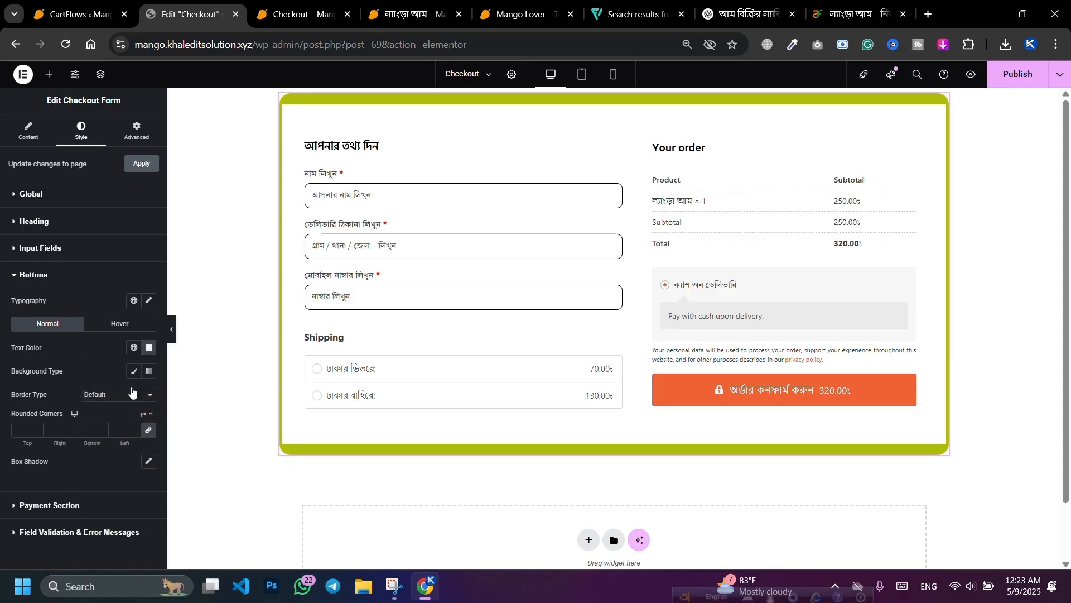
Step: Give the order button a solid red background colour
left_click(132, 372)
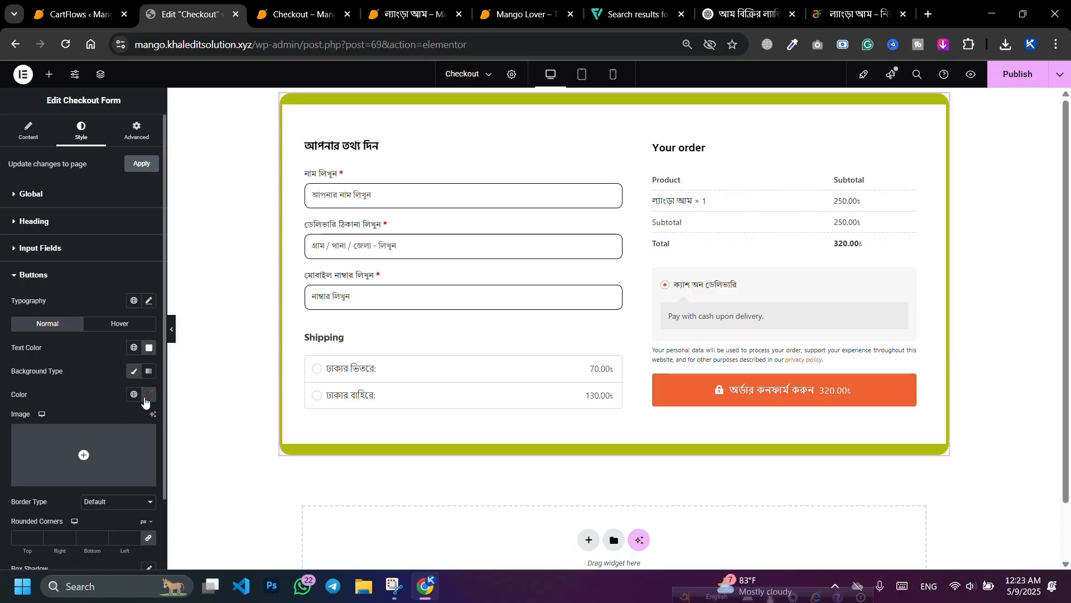
left_click(147, 395)
left_click(140, 292)
left_click_drag(153, 288, 163, 294)
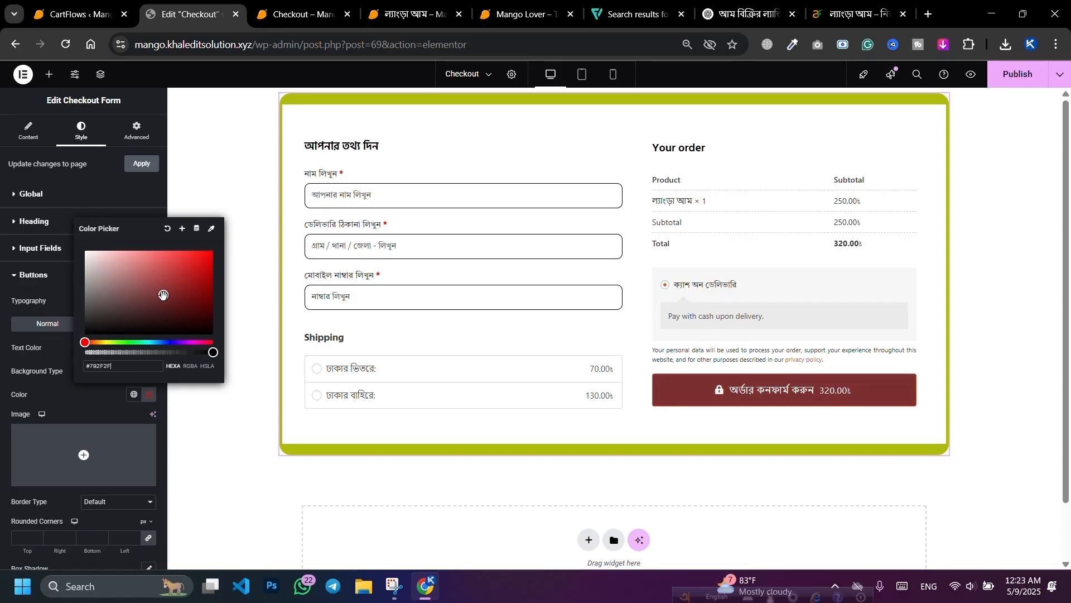
left_click_drag(123, 343, 206, 340)
left_click_drag(185, 286, 202, 279)
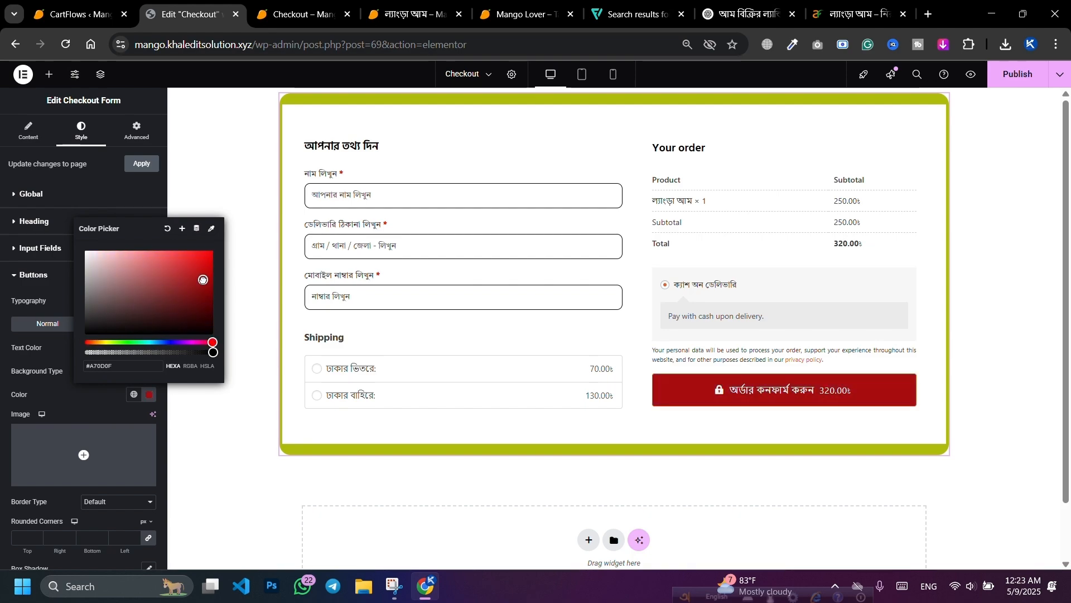
left_click(106, 397)
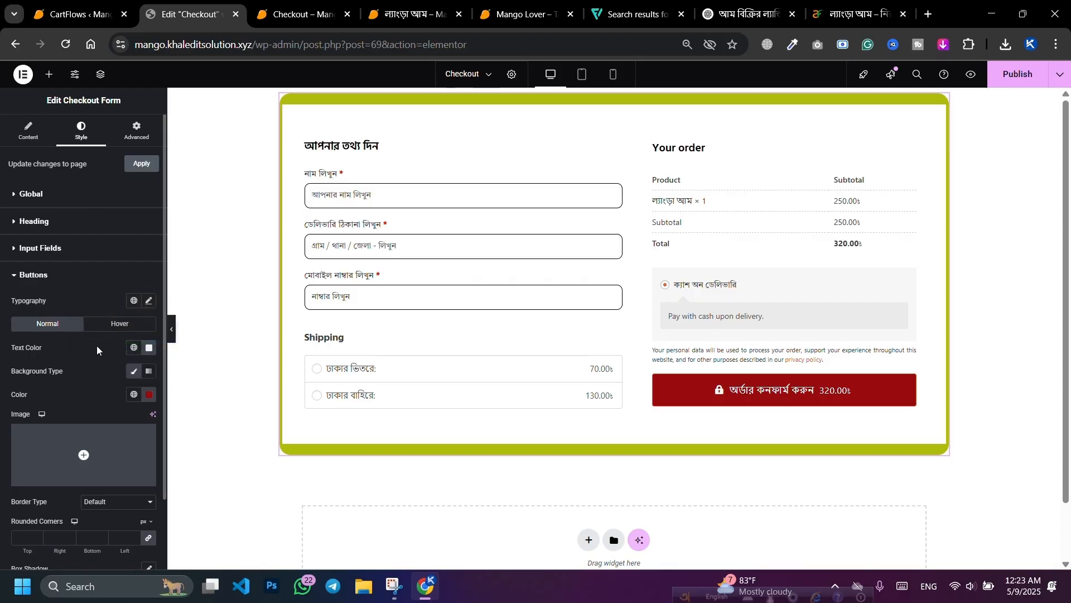
scroll(39, 449, "down", 2)
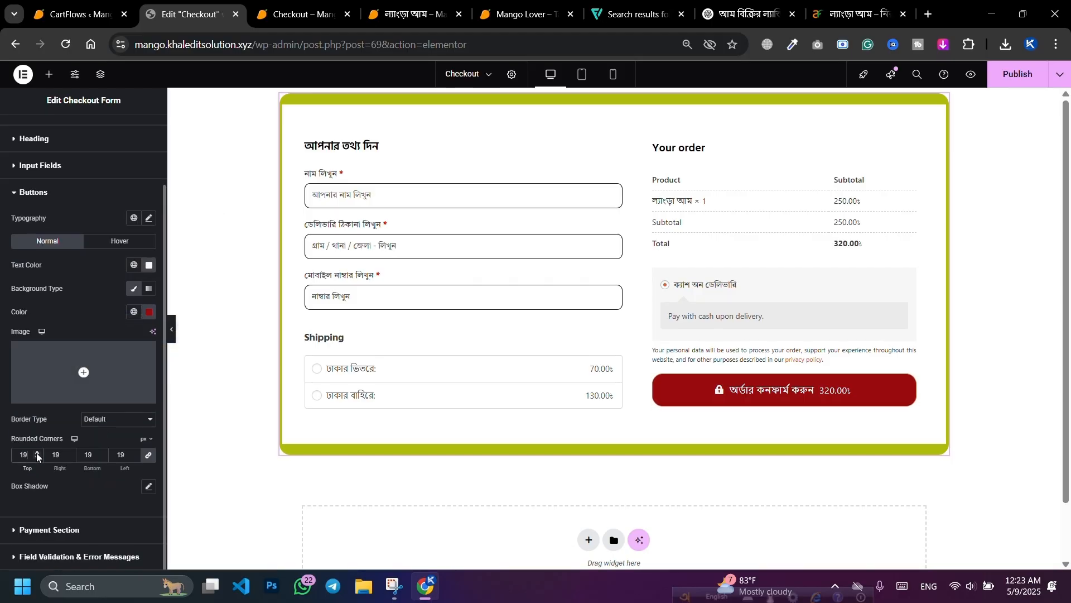
Step: Round the button corners to 20 and add a solid near-black border
left_click(37, 454)
left_click(114, 427)
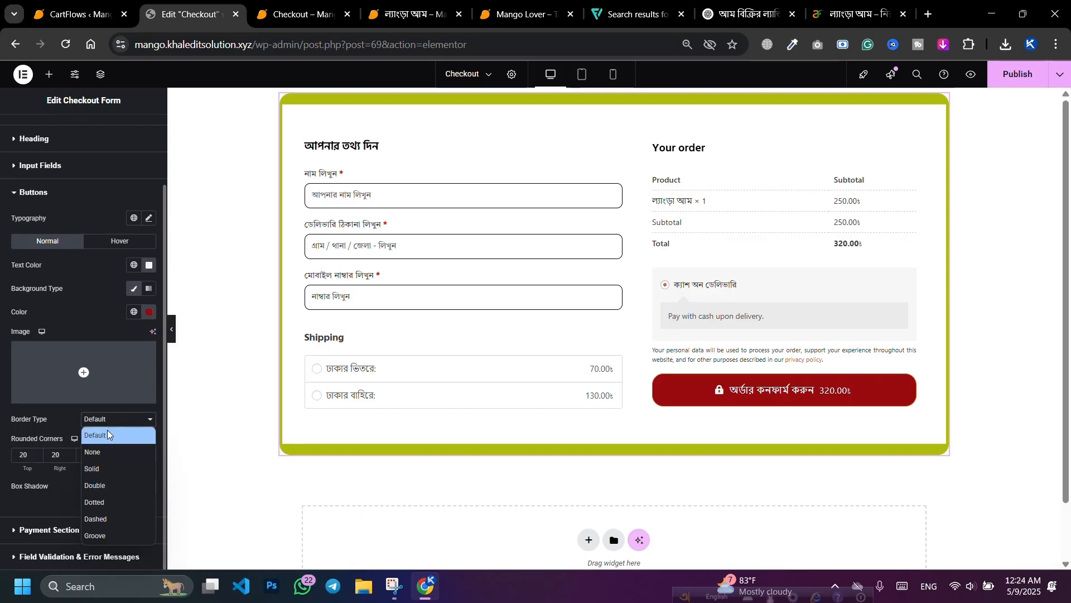
left_click(101, 451)
scroll(97, 450, "down", 2)
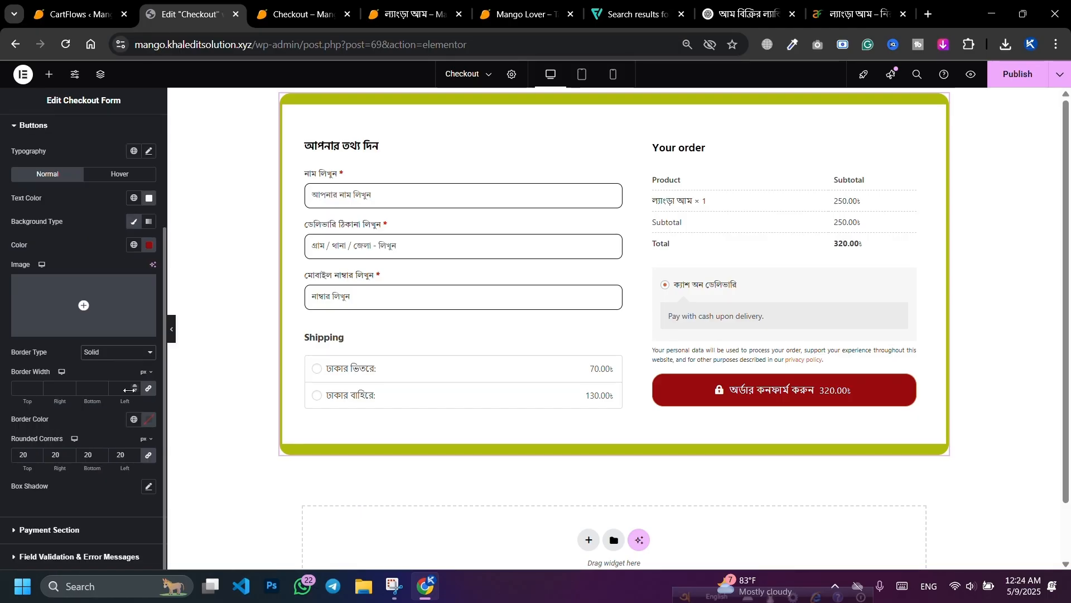
left_click(145, 424)
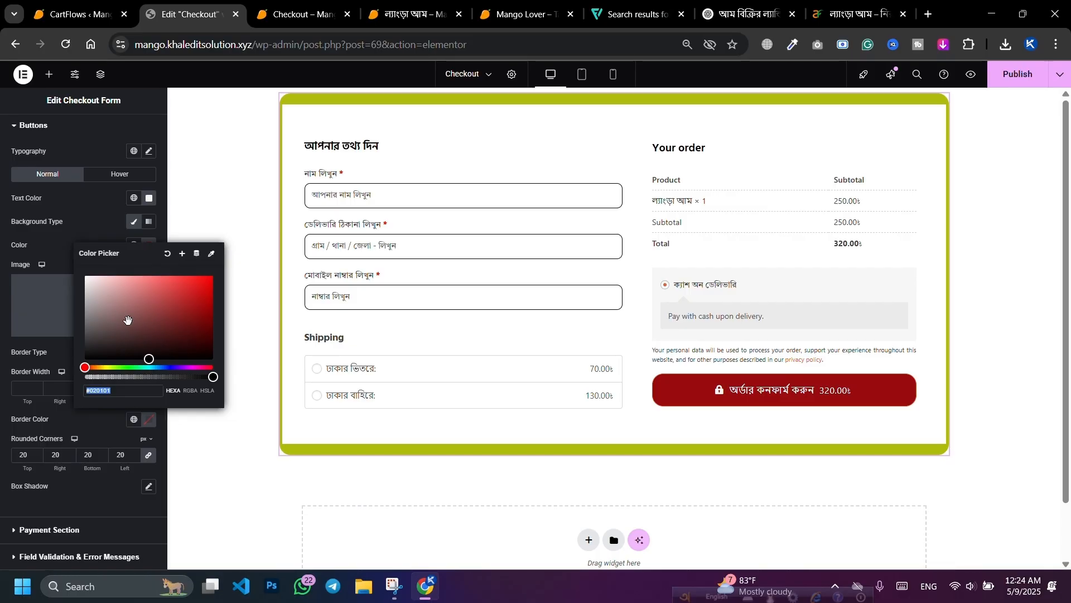
left_click_drag(152, 342, 221, 354)
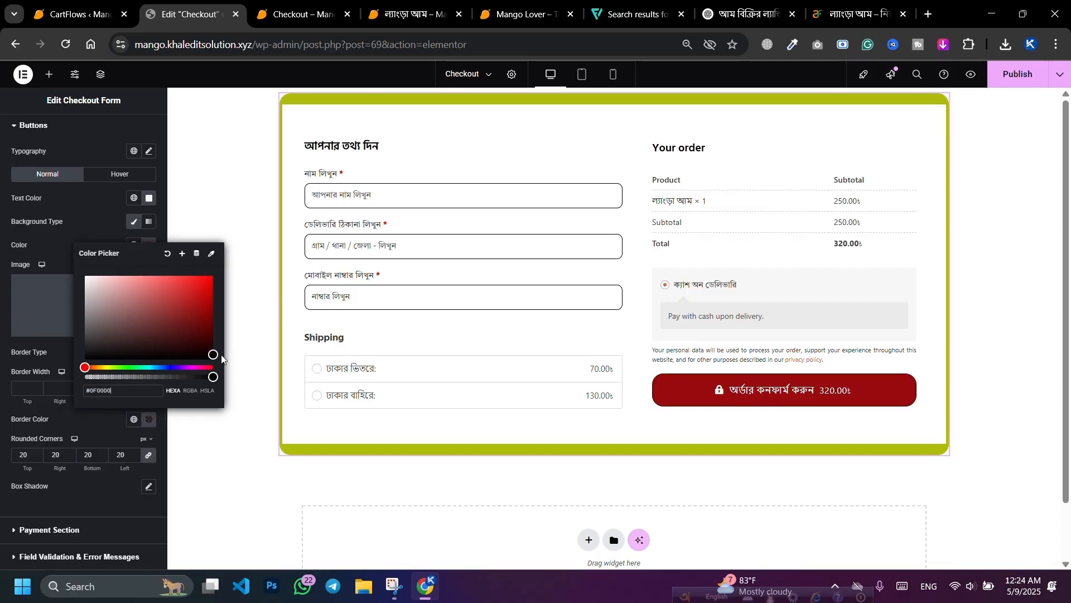
left_click(88, 426)
Step: Set the order button's border width to 3 on all four sides
left_click(35, 390)
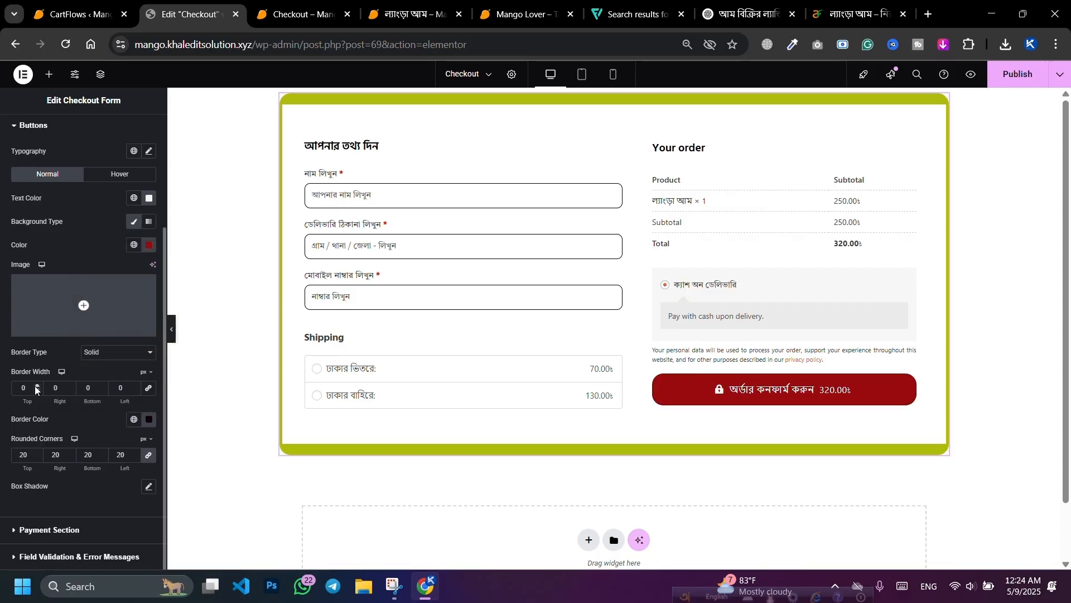
left_click(36, 386)
left_click(36, 386)
left_click(36, 386)
left_click(36, 386)
left_click(36, 386)
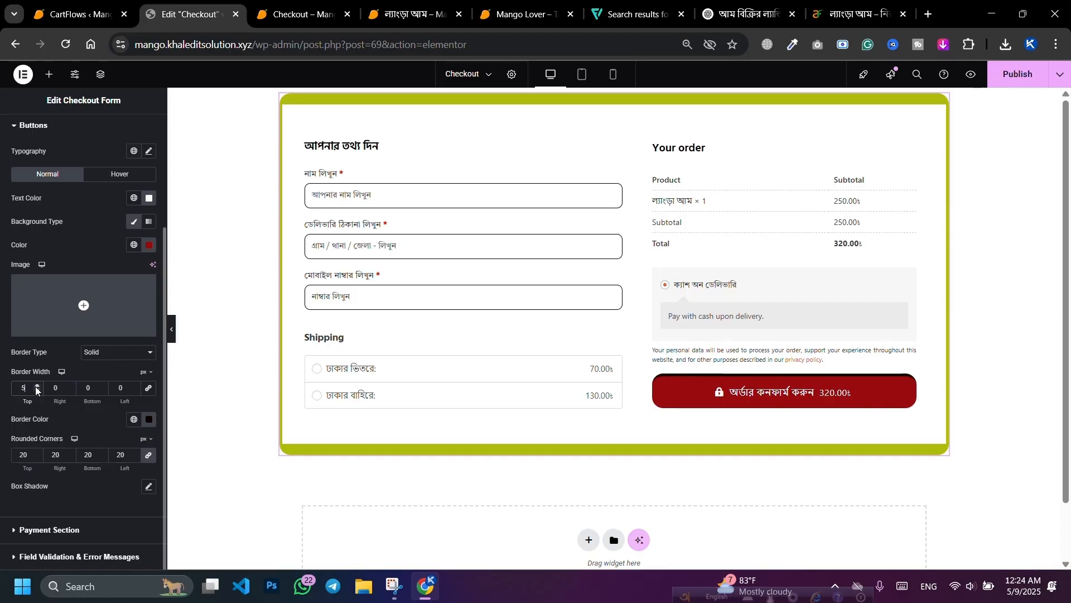
left_click(103, 386)
left_click(103, 385)
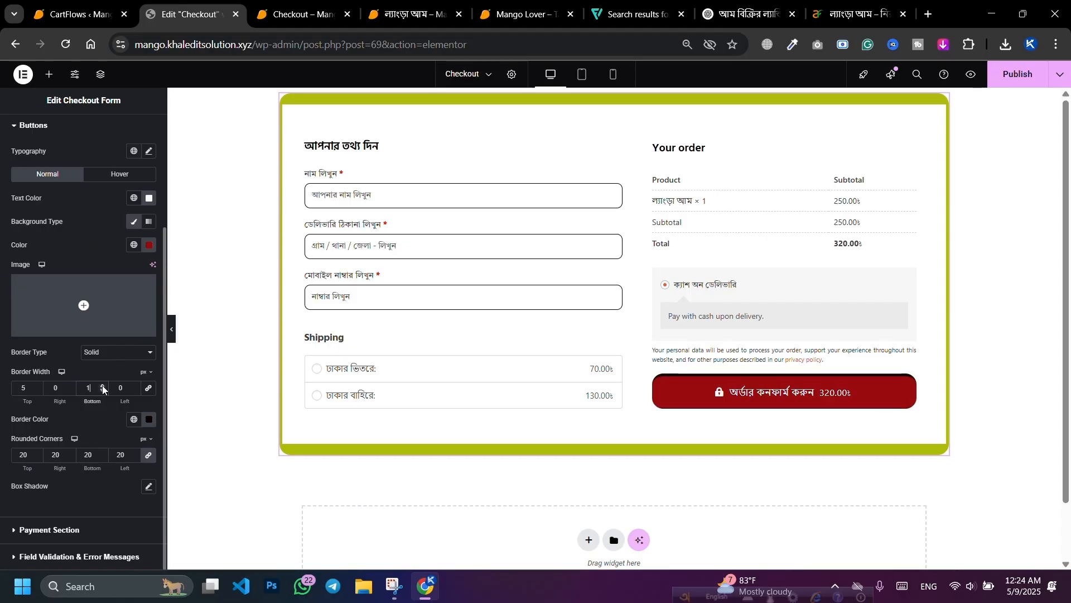
left_click(103, 386)
left_click(103, 385)
left_click(103, 385)
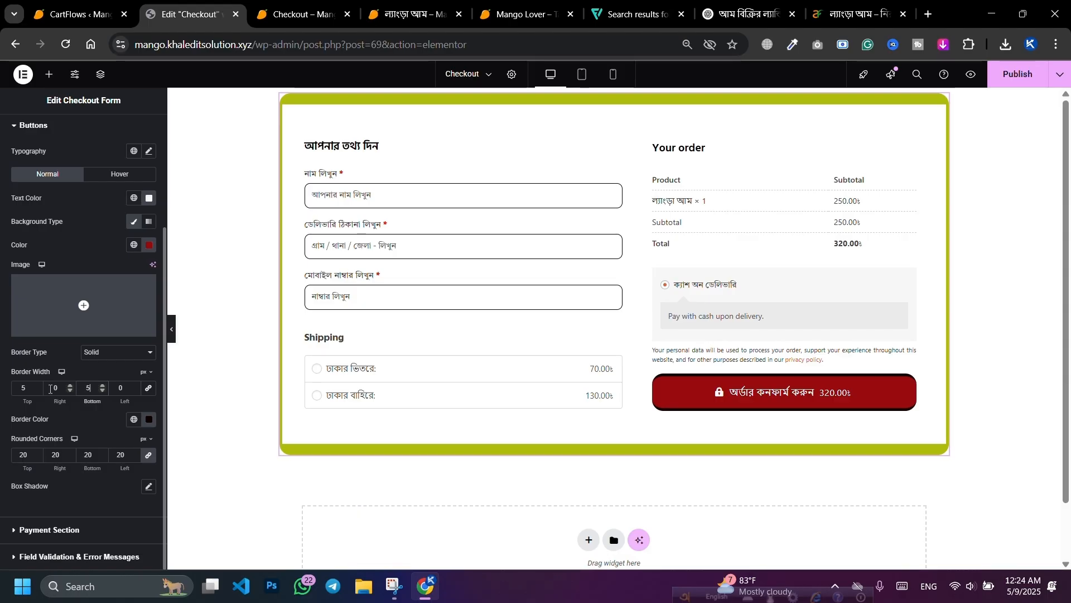
left_click(70, 386)
left_click(70, 385)
left_click(69, 386)
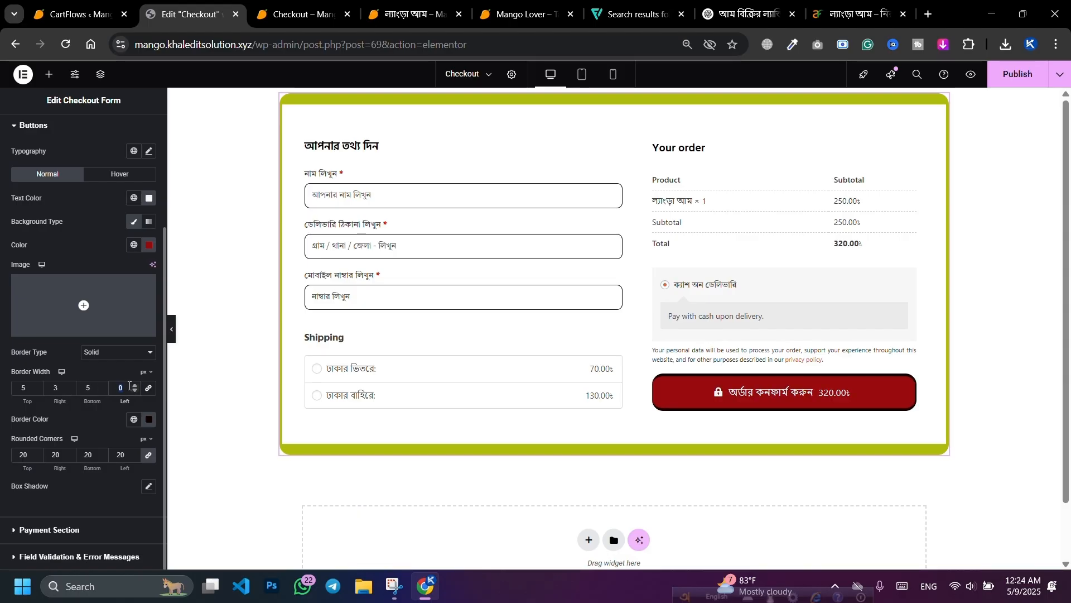
left_click(135, 385)
left_click(134, 384)
left_click(135, 385)
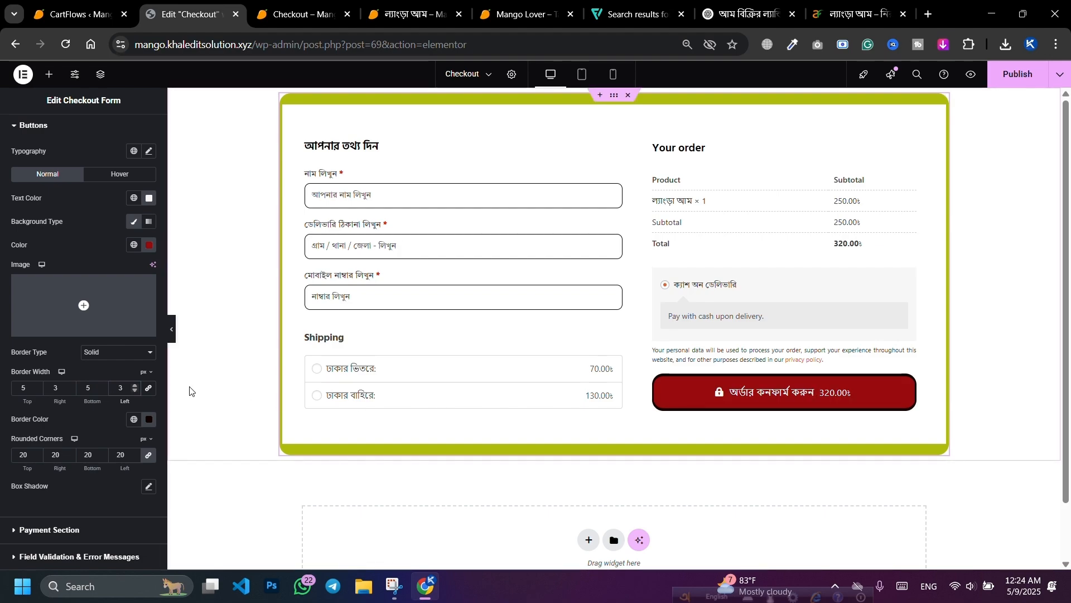
Step: Restore a solid button border, colour it light pink, and settle on 3 px width
left_click(118, 352)
left_click(115, 384)
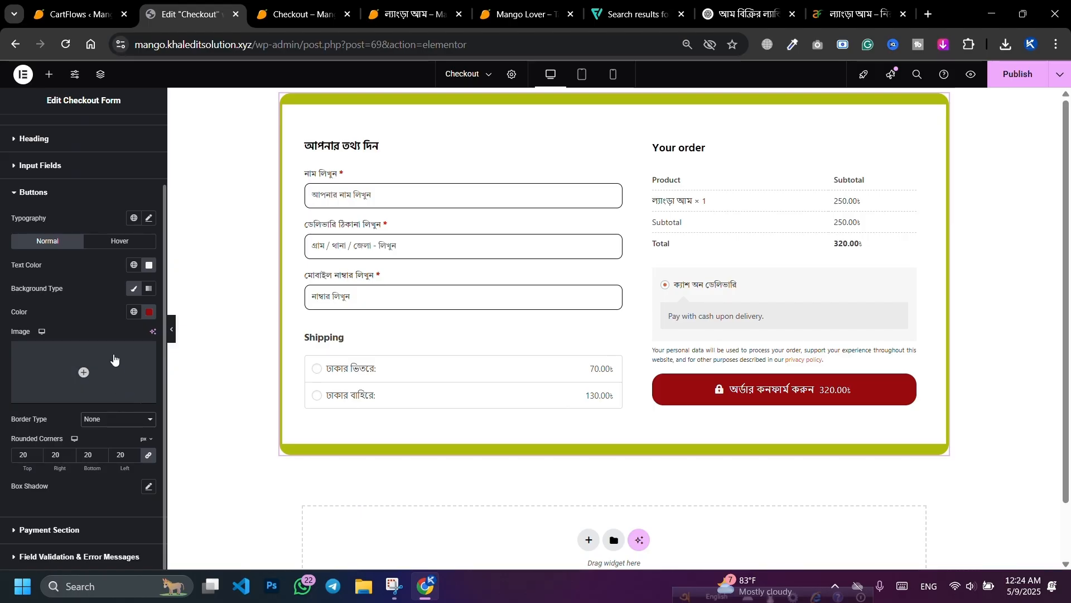
left_click(102, 418)
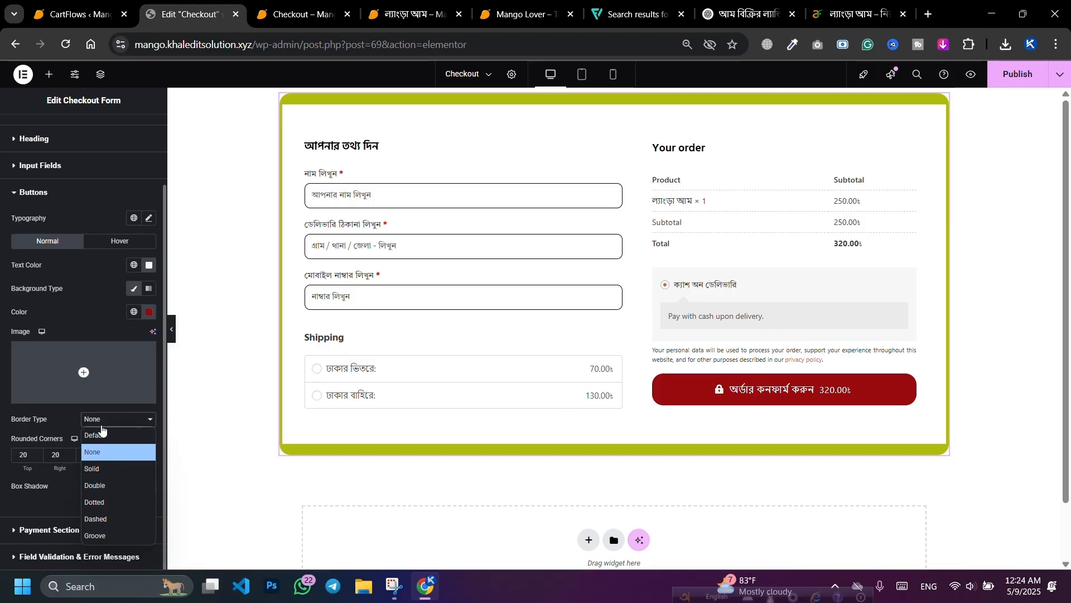
left_click(96, 469)
scroll(128, 385, "down", 1)
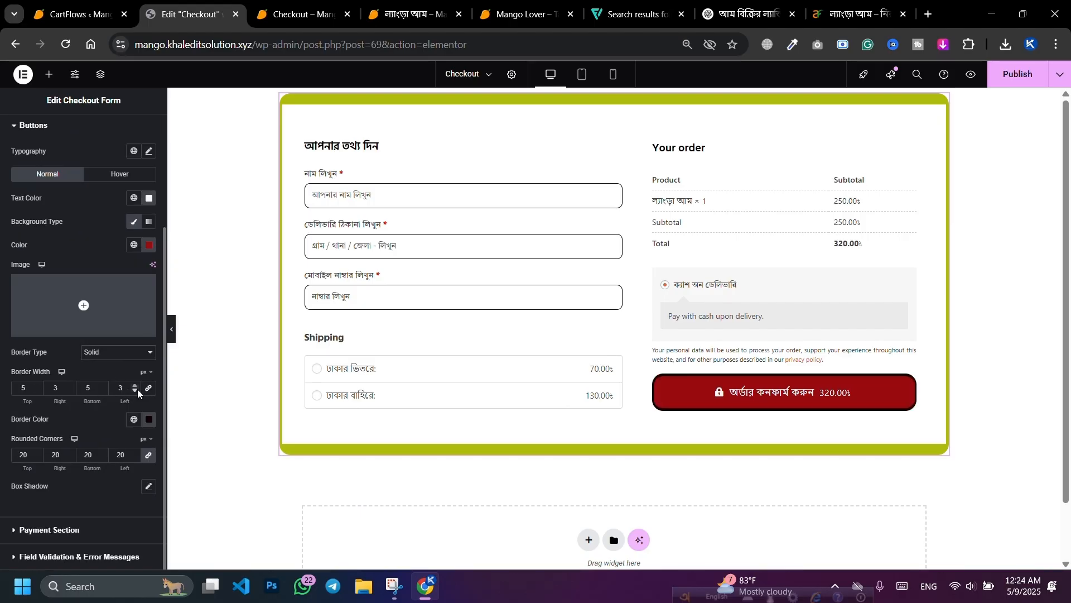
left_click(149, 419)
left_click_drag(136, 318, 115, 274)
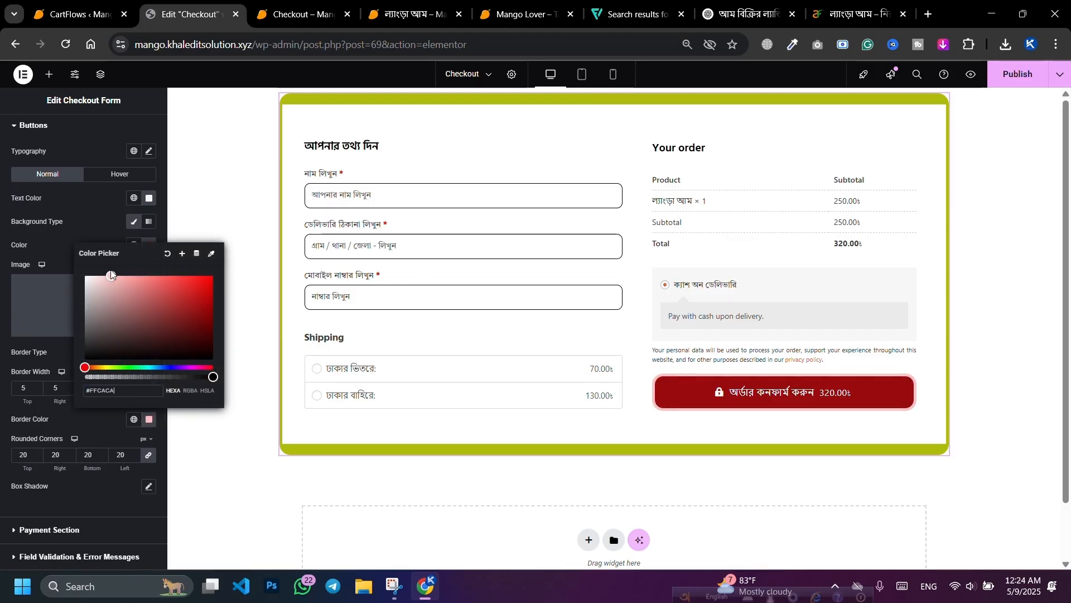
left_click(38, 404)
left_click(37, 390)
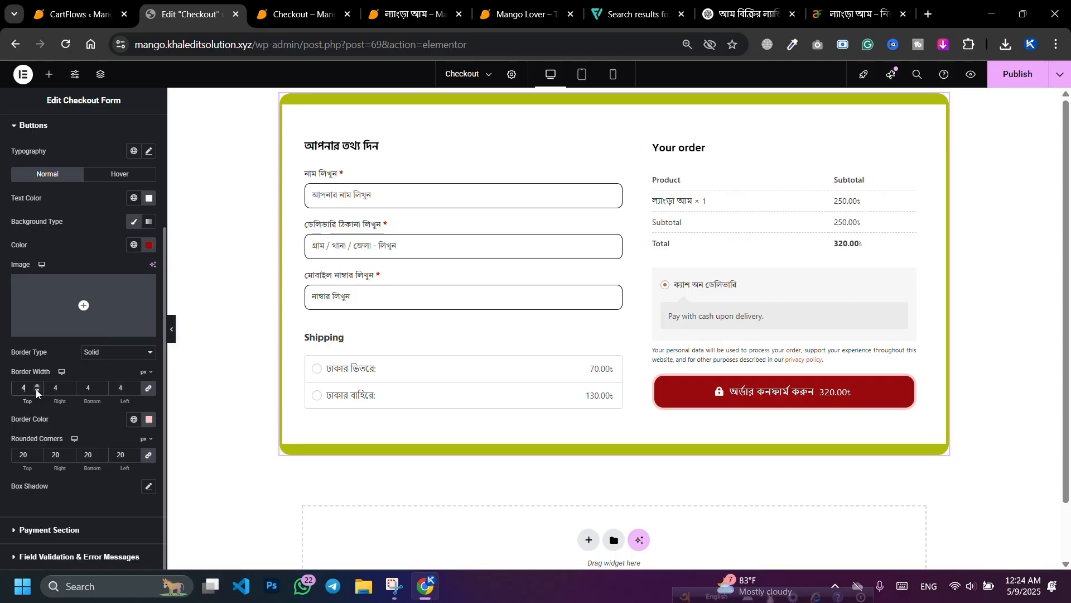
left_click(37, 392)
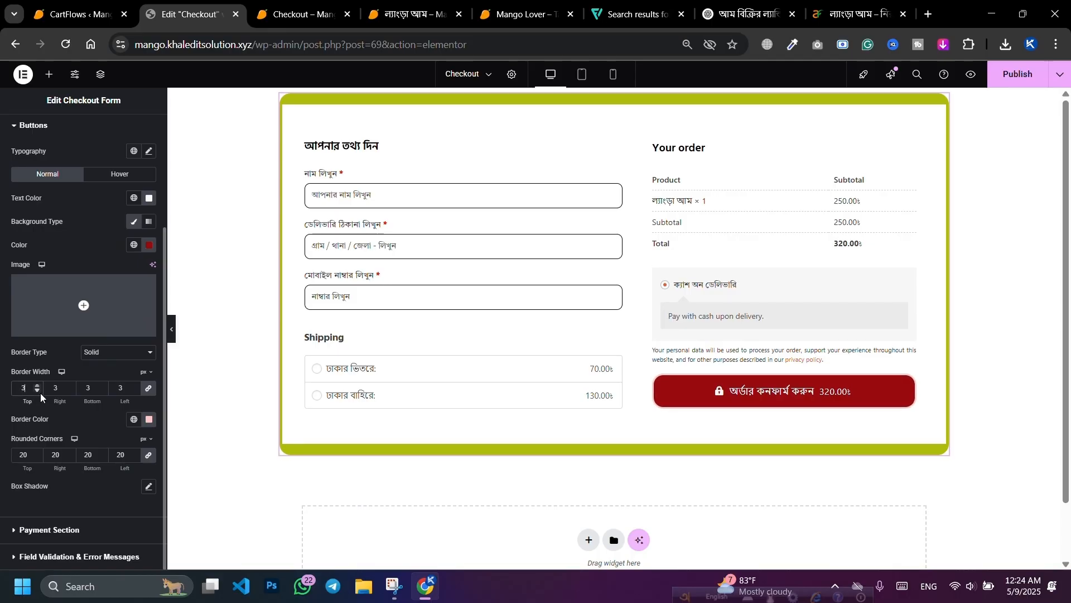
scroll(127, 129, "up", 3)
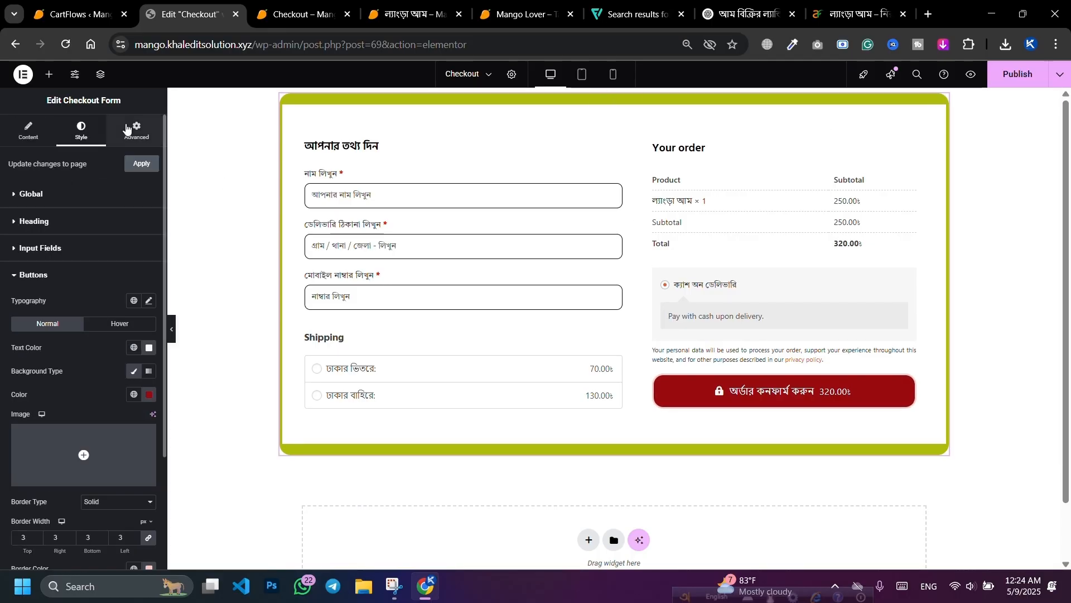
Step: Set the checkout form widget's border type to None and save the page
left_click(128, 129)
scroll(49, 344, "down", 5)
left_click(46, 449)
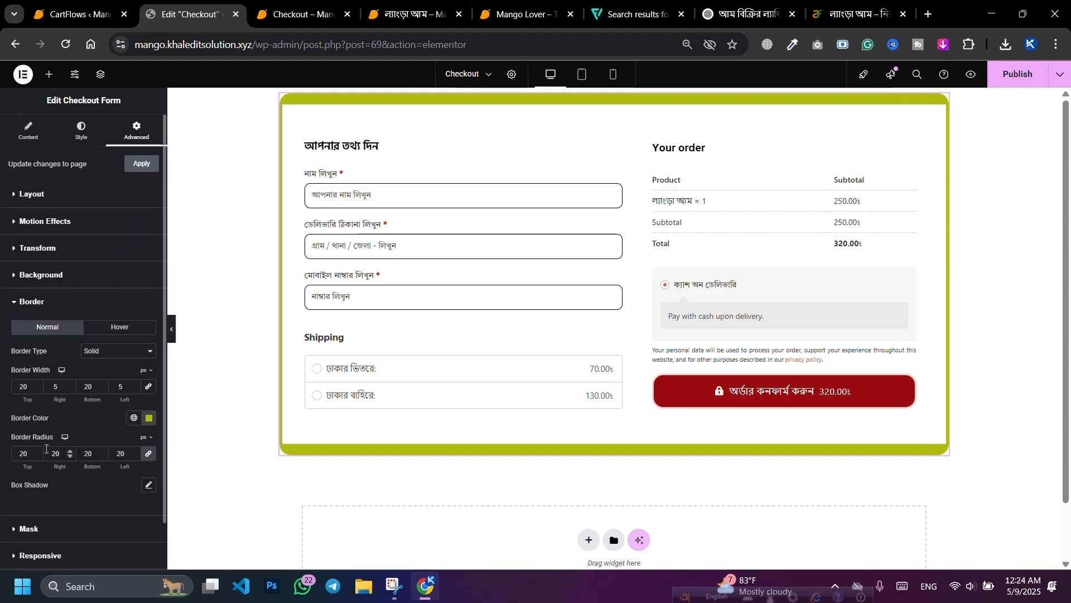
left_click(149, 421)
mouse_move(121, 301)
left_mouse_down()
mouse_move(109, 281)
mouse_move(158, 319)
mouse_move(84, 273)
left_mouse_up()
left_click(56, 420)
left_click(133, 354)
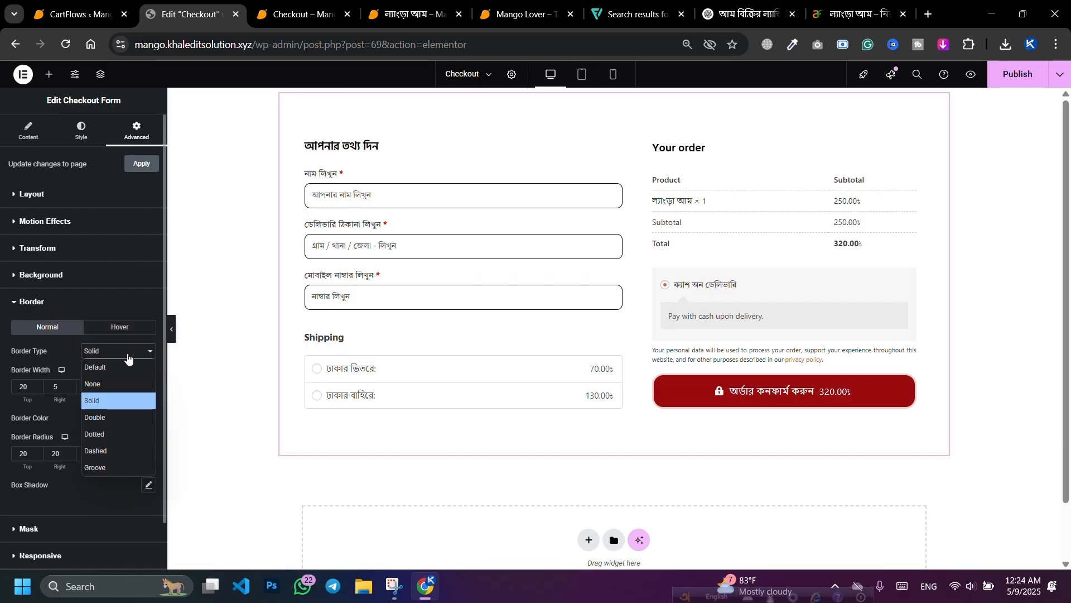
left_click(104, 384)
key("ctrl+s")
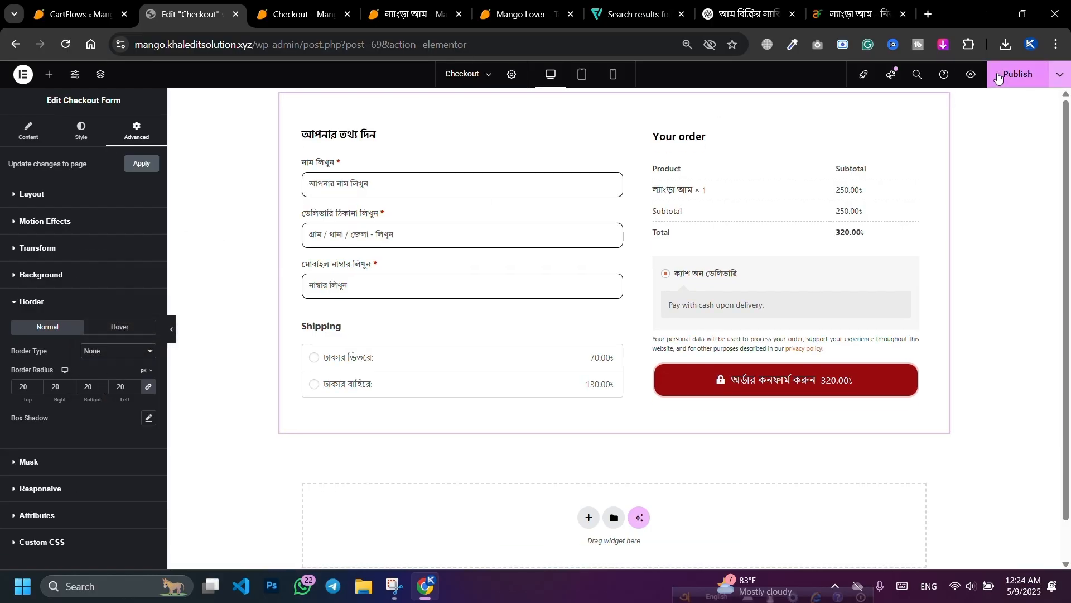
Step: Zero the container's margin and padding, pad it 50 px top and bottom, then view the preview
left_click(615, 97)
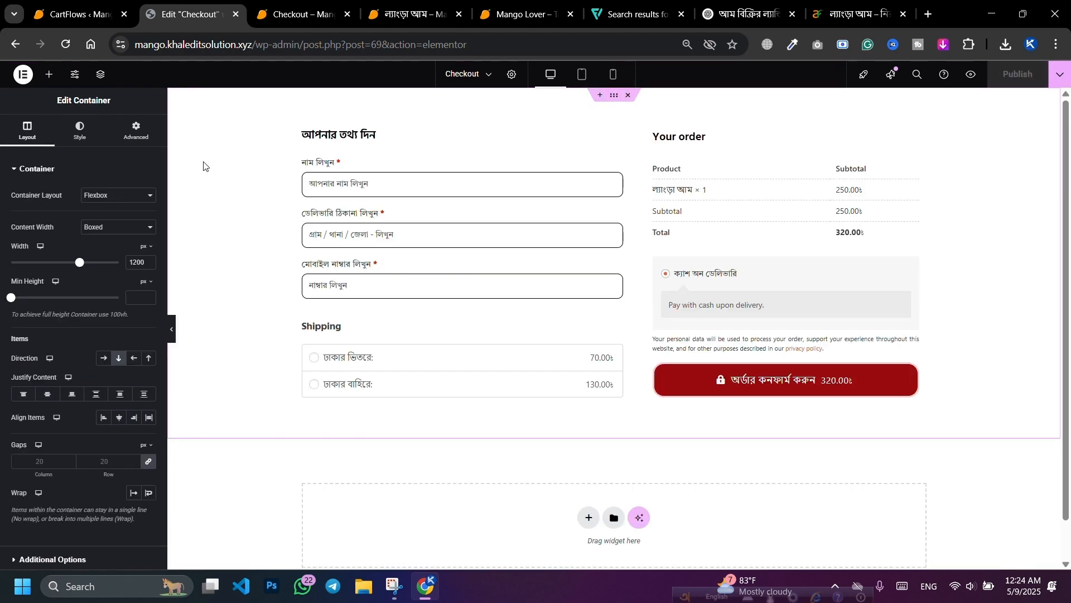
left_click(139, 135)
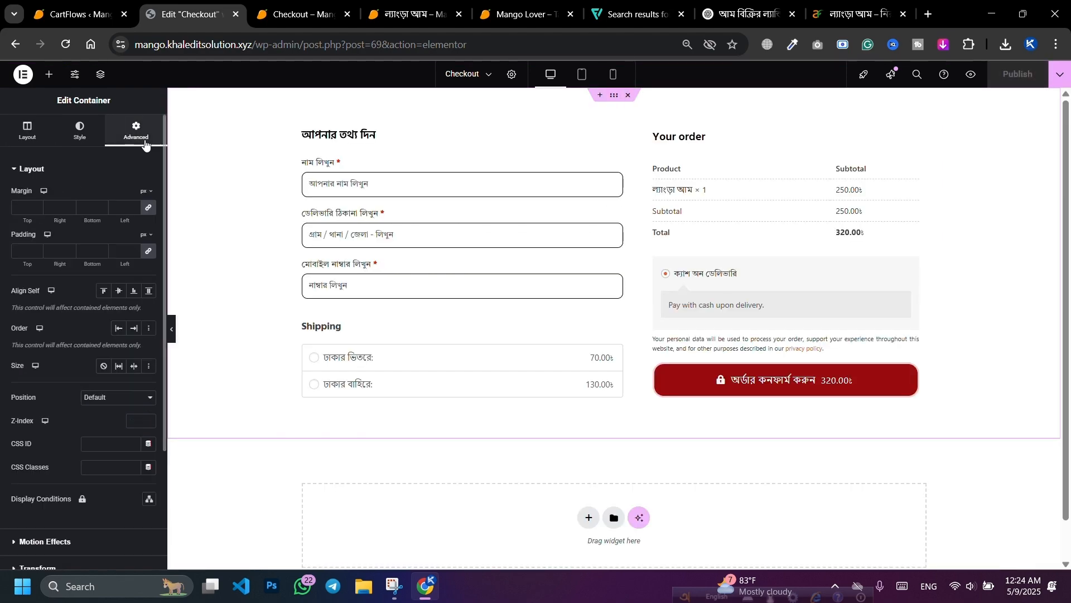
left_click(147, 250)
left_click(148, 208)
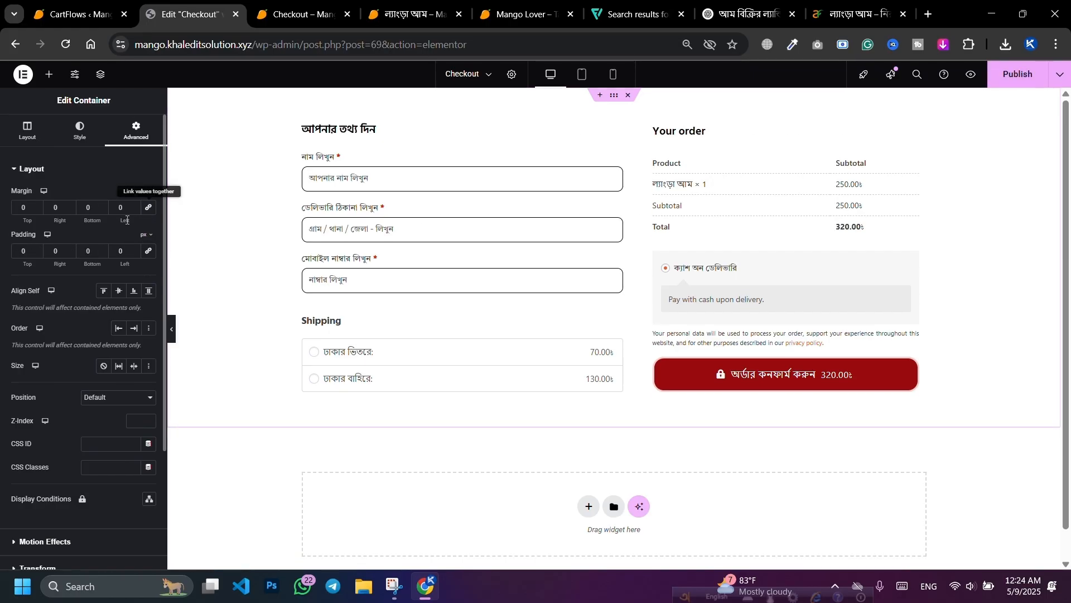
left_click(13, 253)
type("5")
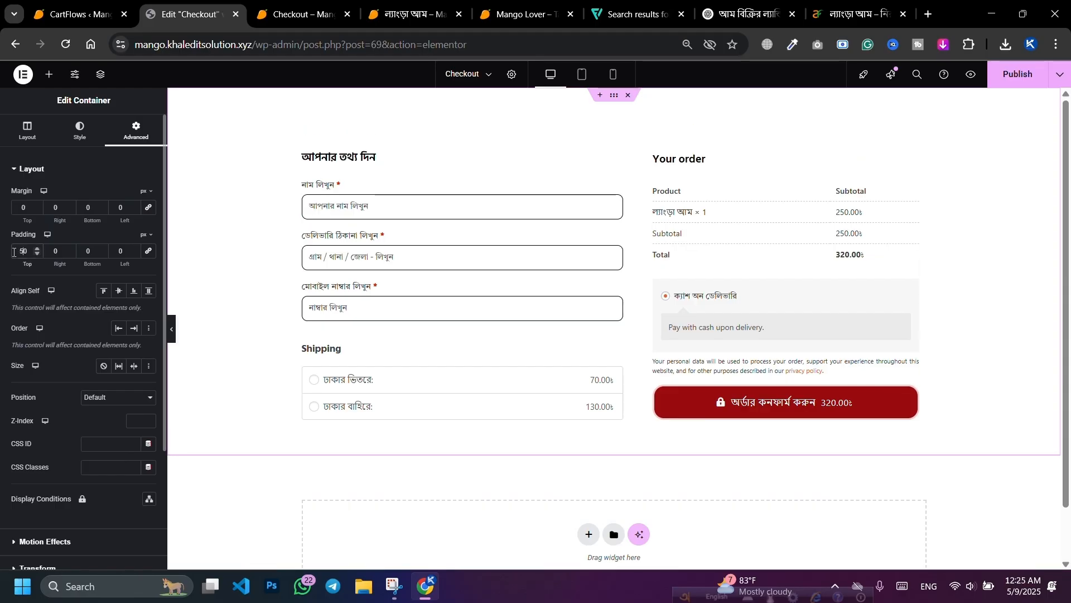
type("5")
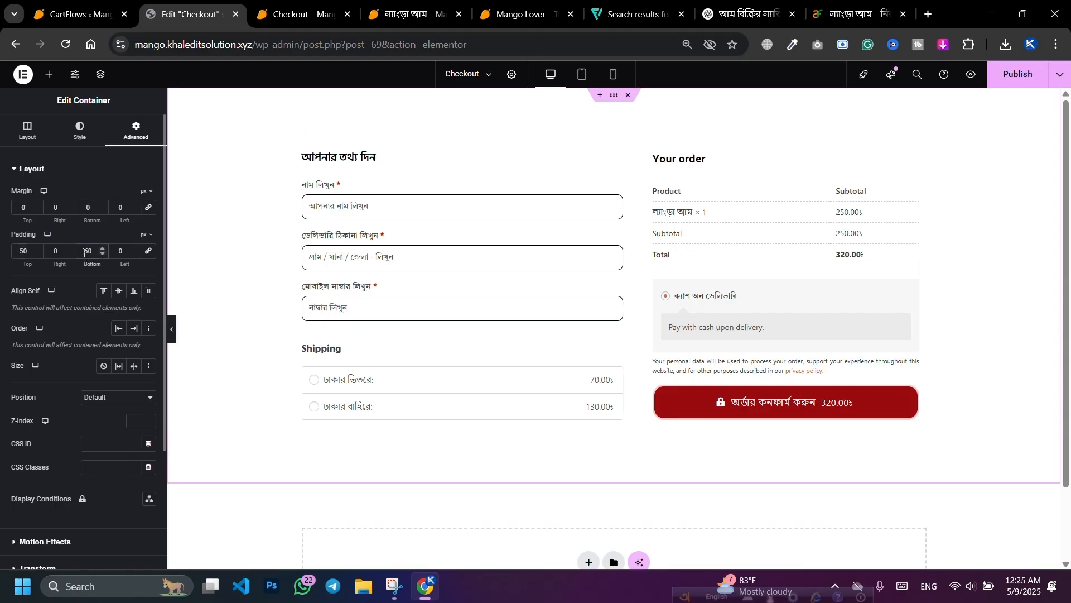
left_click(1013, 74)
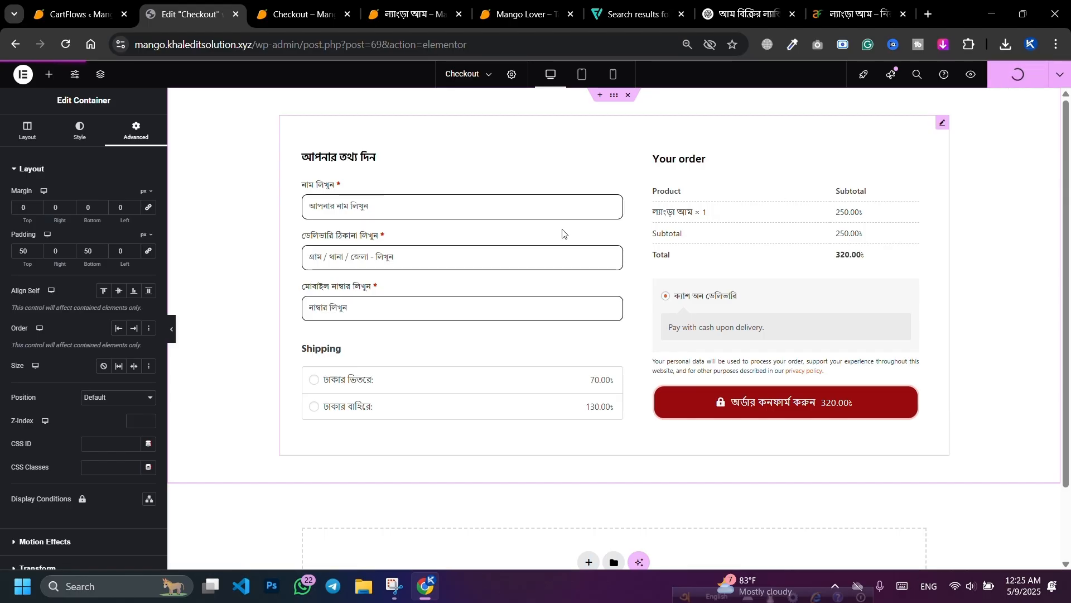
left_click(297, 17)
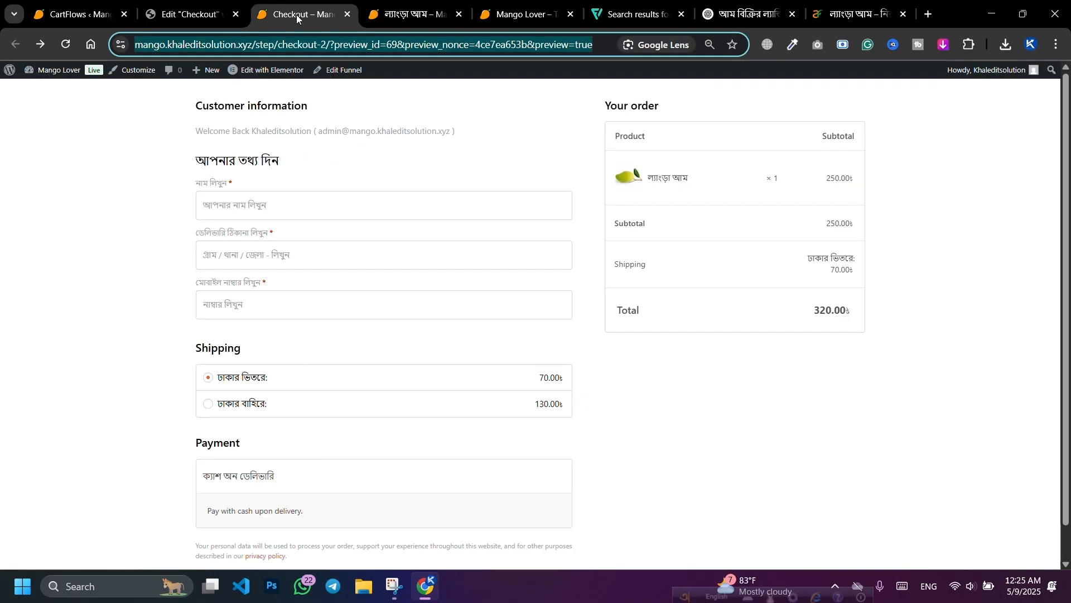
Step: Reload the checkout preview to check the restyled form, then return to the Elementor editor
left_click(65, 45)
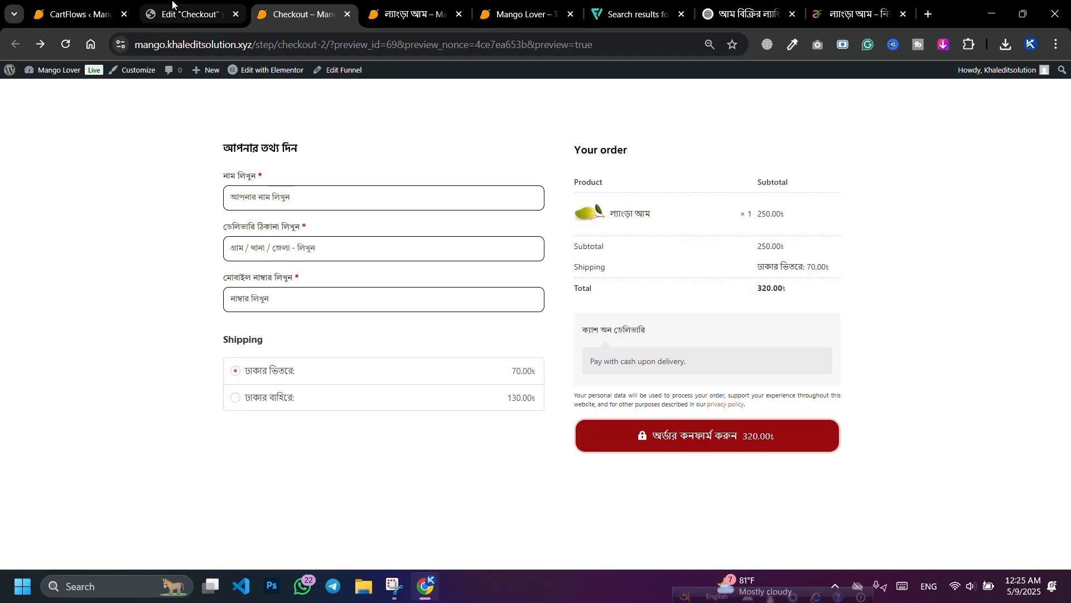
left_click(166, 17)
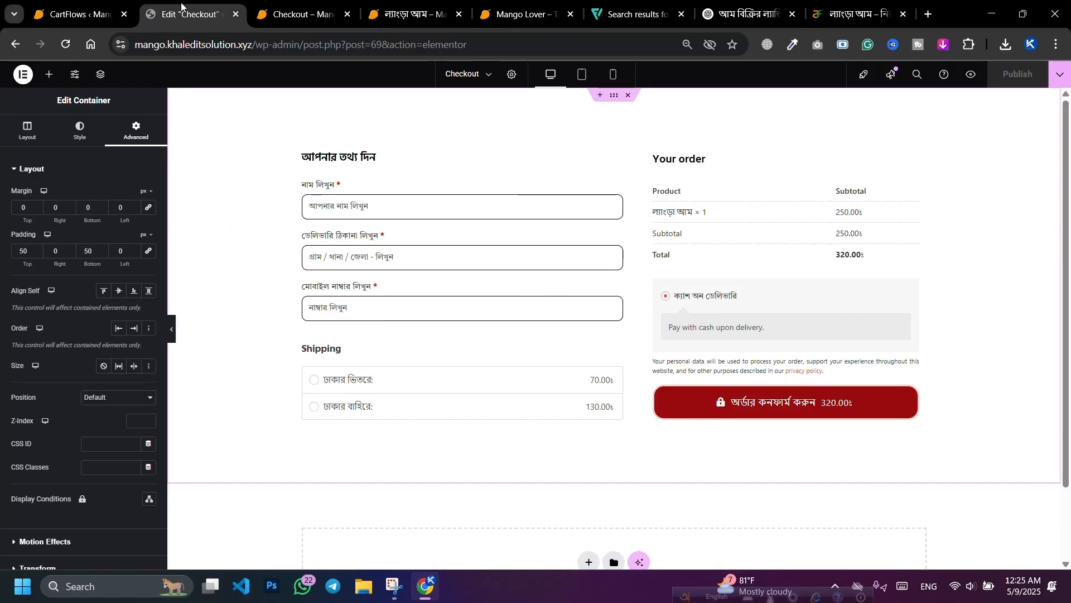
Step: Insert a single-column Flexbox container, 1200 px wide, above the checkout form and publish
left_click(600, 95)
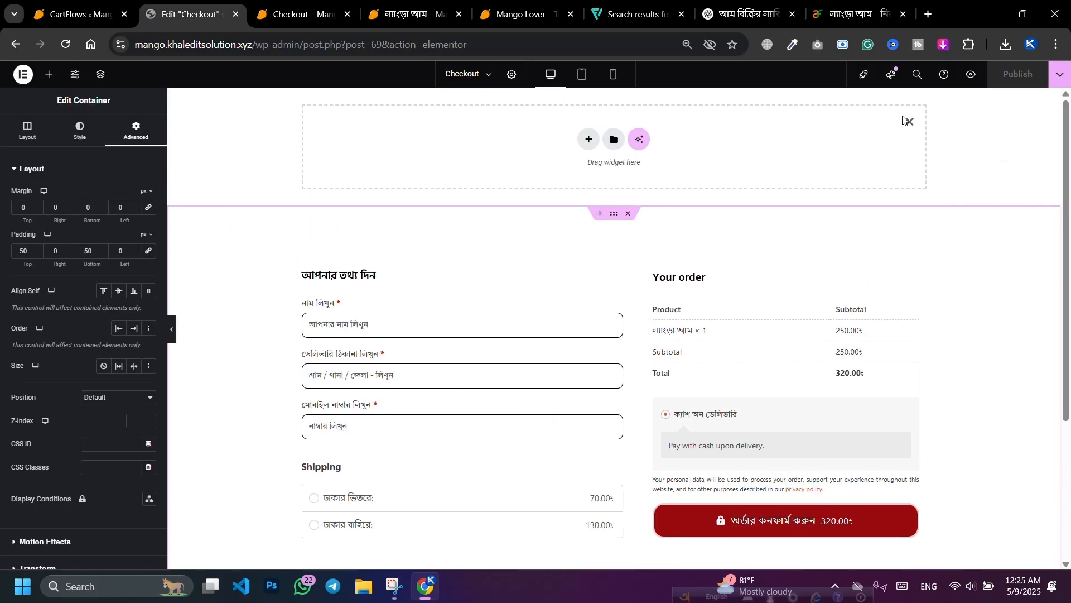
left_click(908, 121)
left_click(600, 96)
left_click(588, 139)
left_click(576, 176)
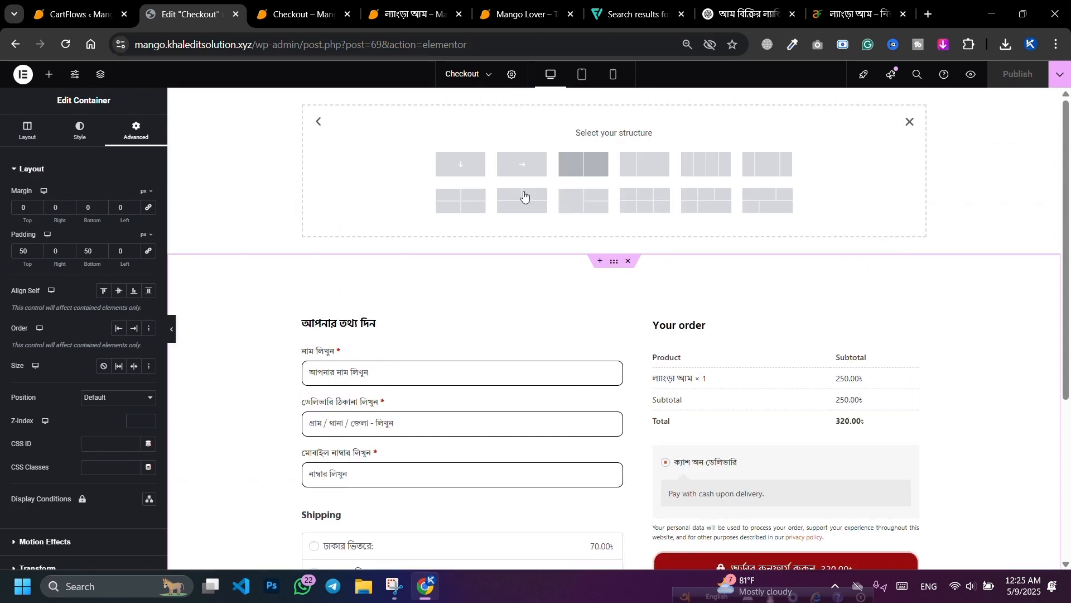
left_click(456, 167)
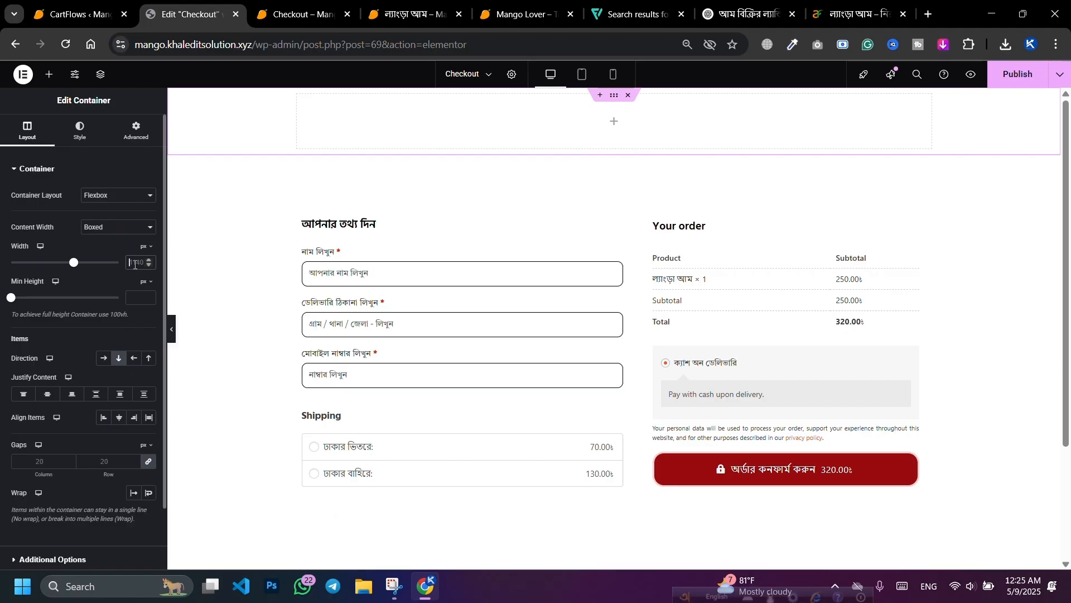
type("1200")
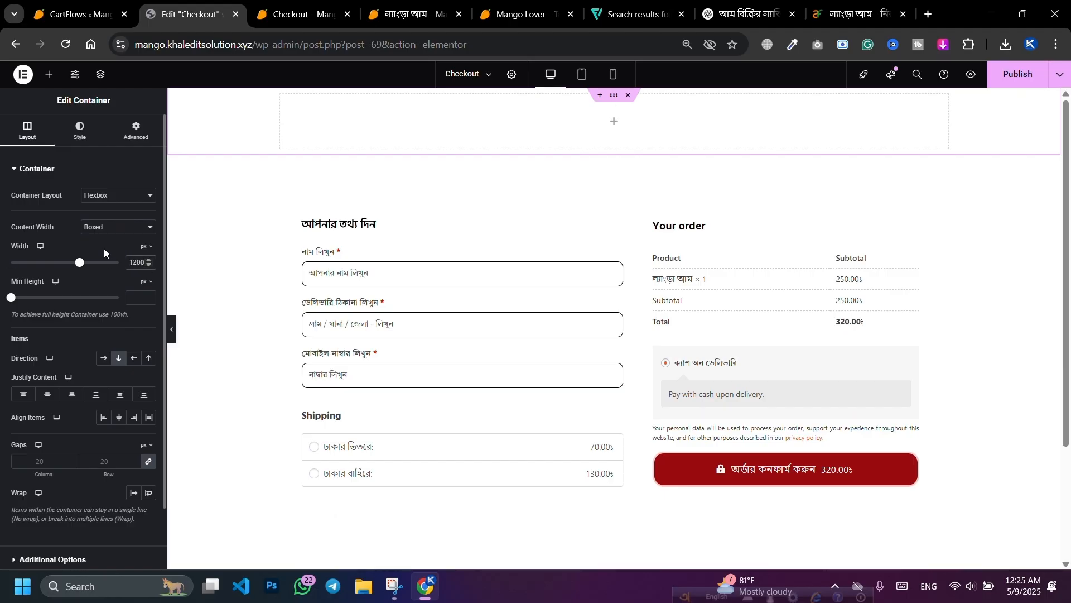
left_click(1014, 76)
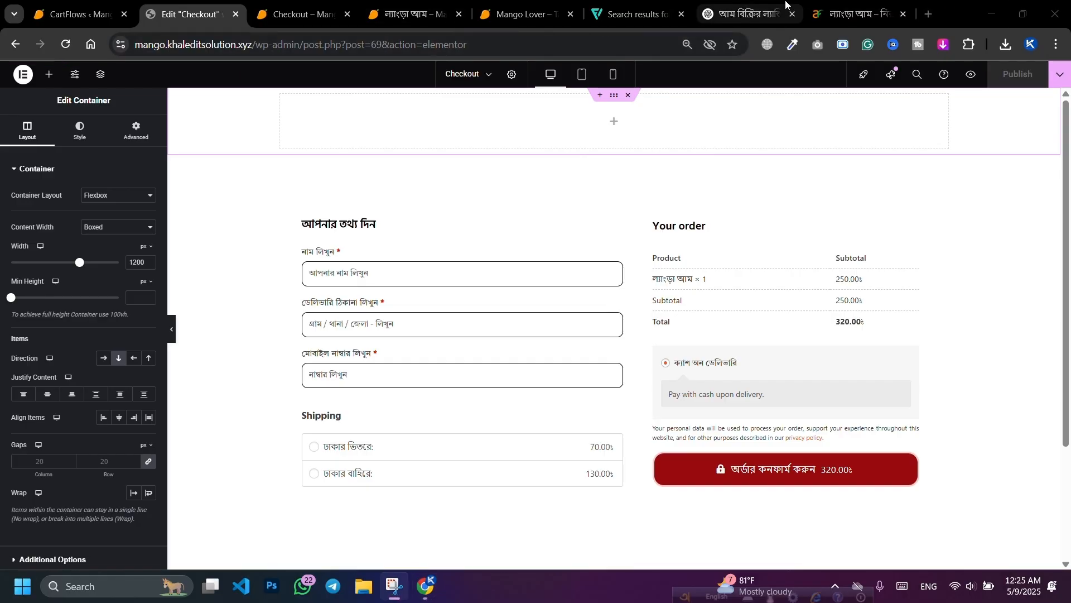
Step: Switch to the mango landing-page chat and read the Hero Section headline, subheadline and CTA
left_click(745, 15)
scroll(638, 197, "up", 20)
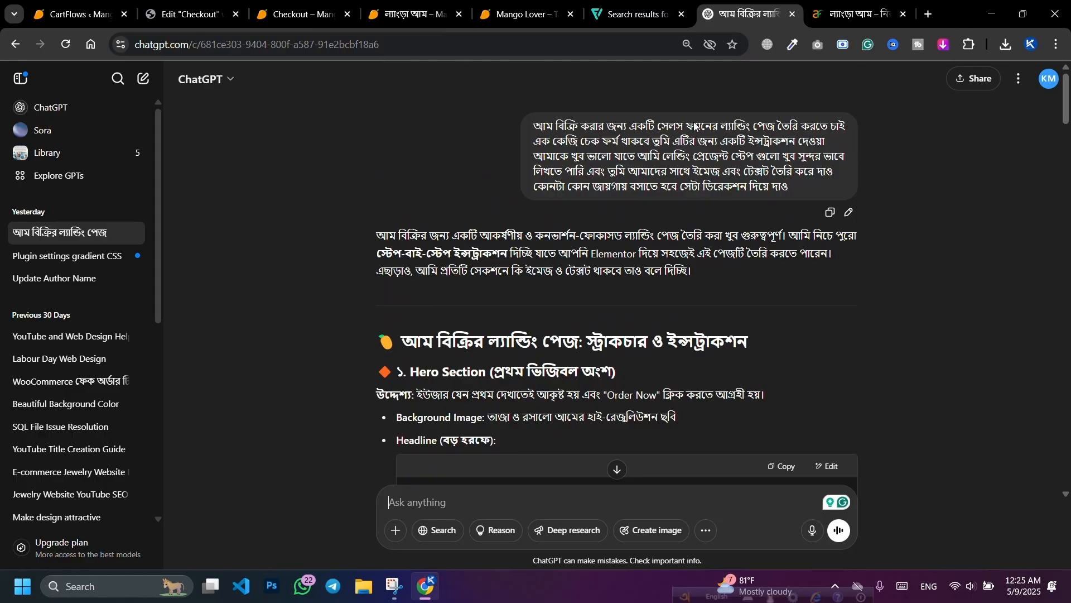
scroll(687, 168, "down", 4)
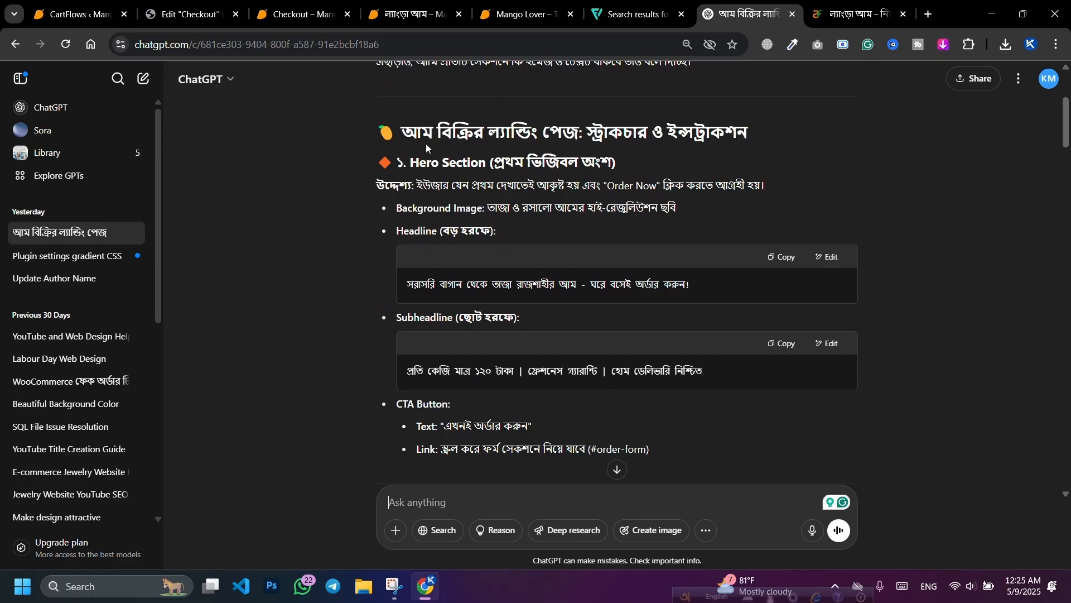
scroll(483, 179, "up", 4)
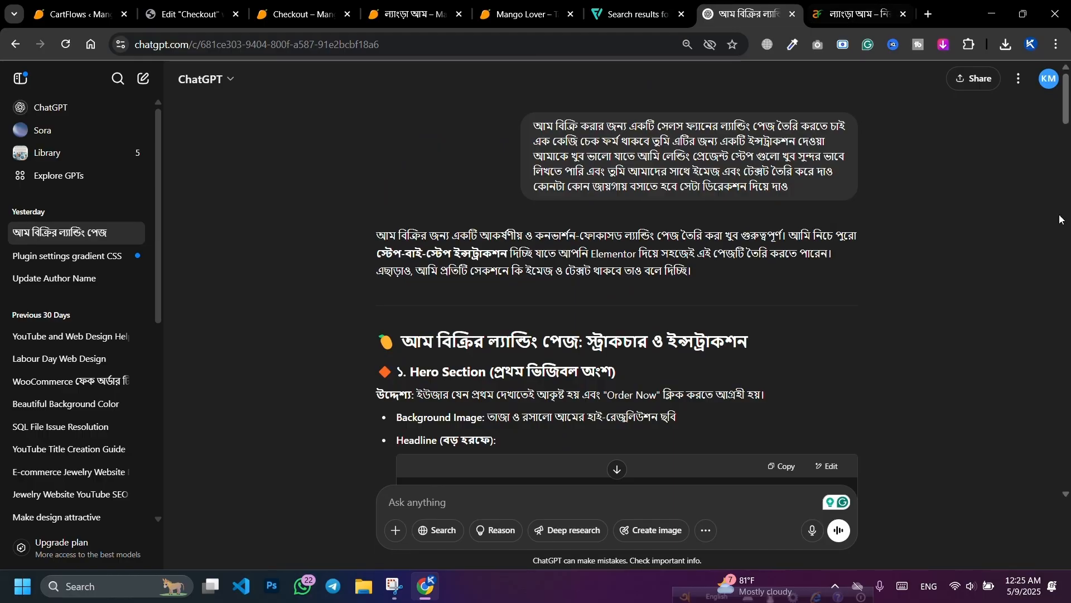
scroll(823, 254, "down", 3)
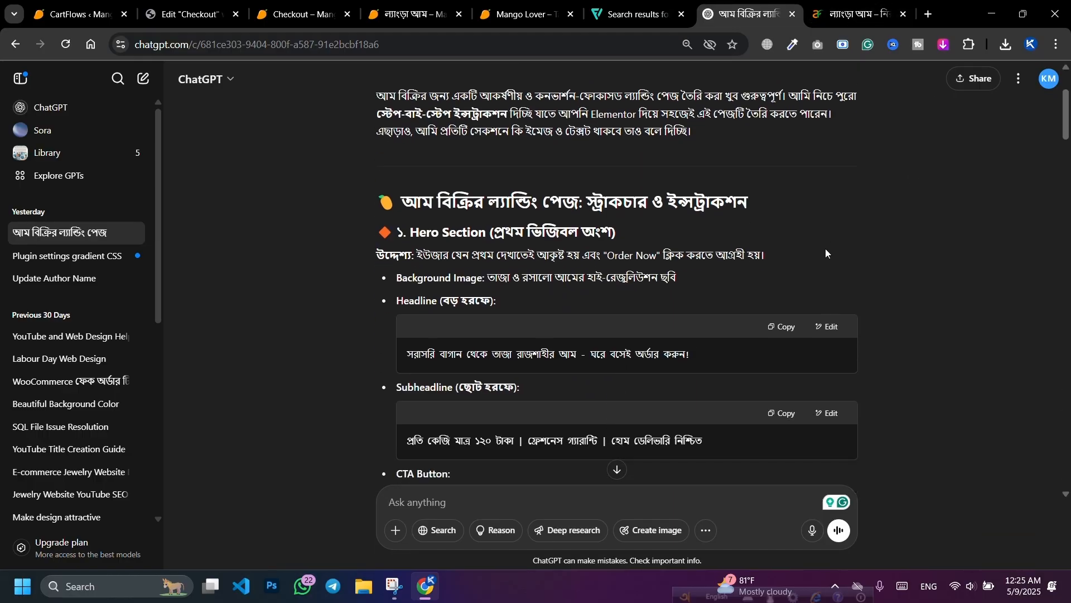
scroll(747, 245, "down", 1)
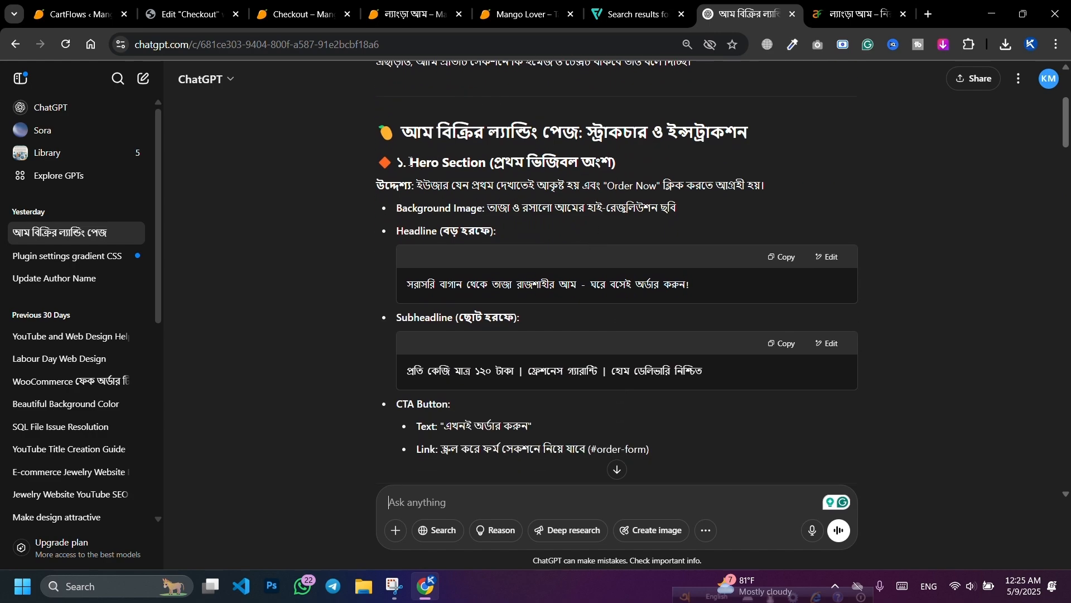
left_click_drag(410, 162, 628, 161)
left_click(466, 185)
scroll(478, 225, "down", 1)
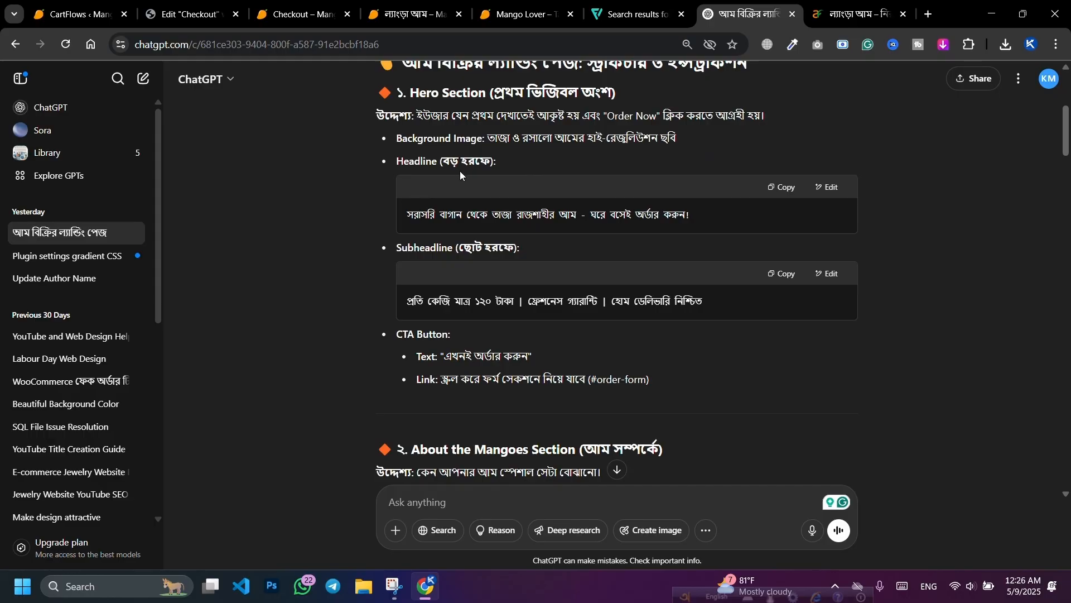
Step: Copy the Bengali hero headline line from ChatGPT and return to the Elementor Checkout editor
triple_click(437, 215)
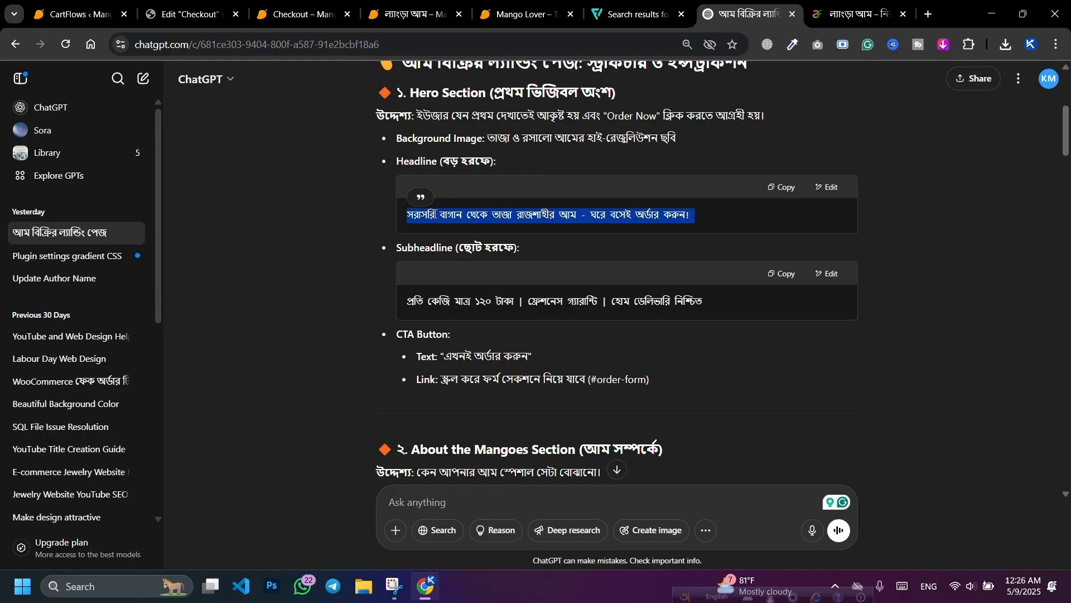
left_click(784, 189)
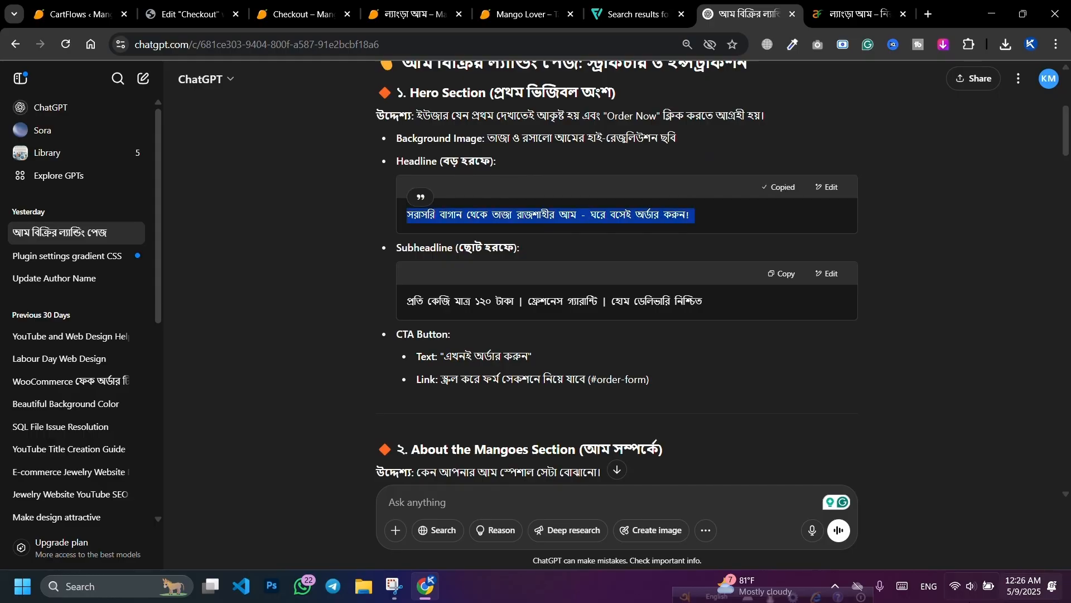
left_click(337, 6)
left_click(393, 7)
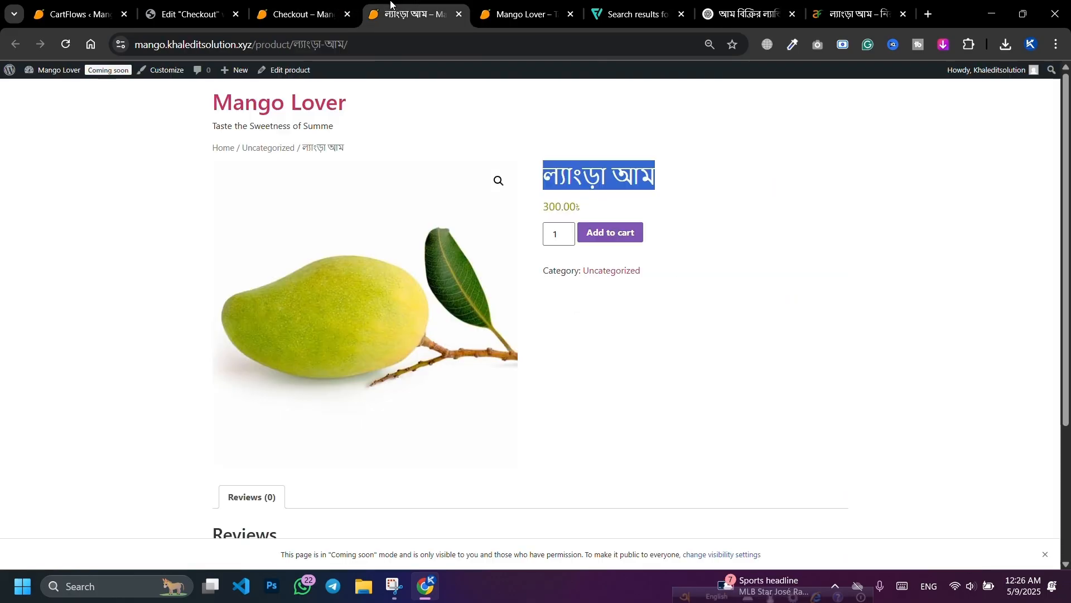
left_click(335, 8)
left_click(177, 7)
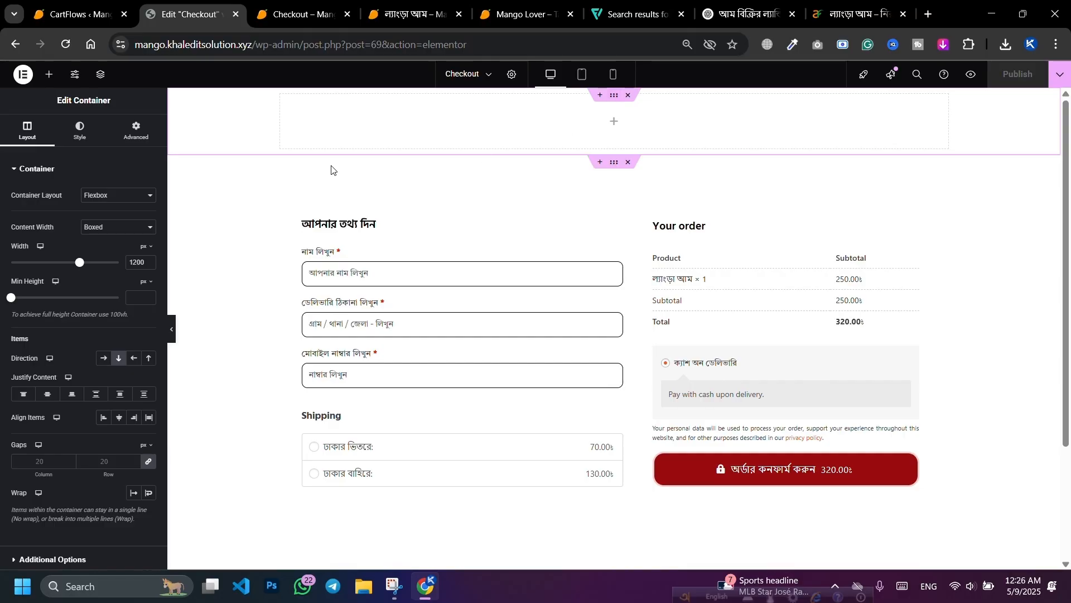
Step: Set the top container's background to Classic and browse the computer to upload images
left_click(80, 131)
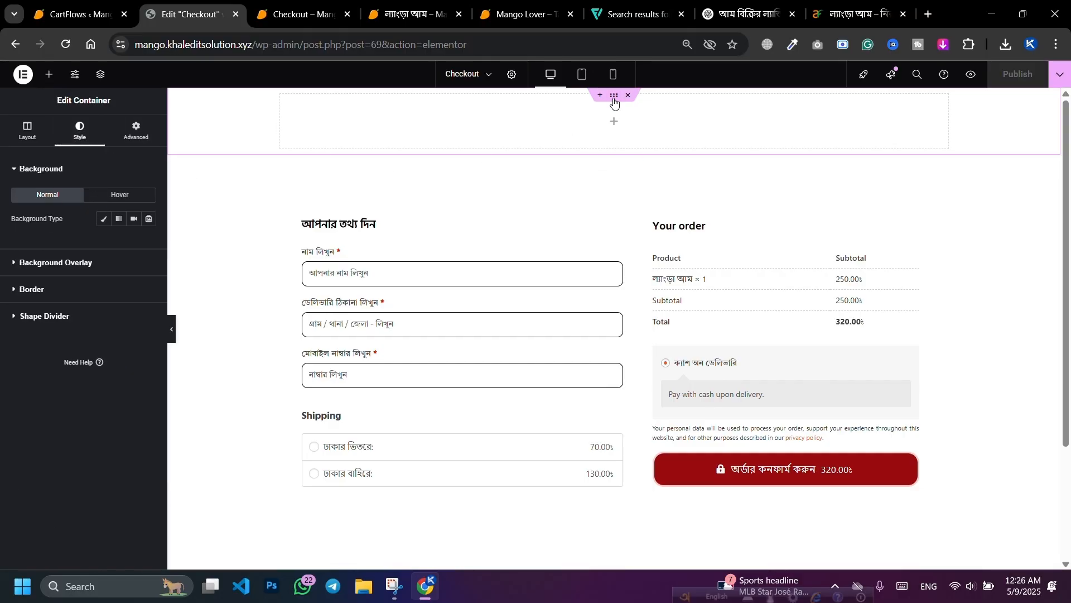
left_click(102, 219)
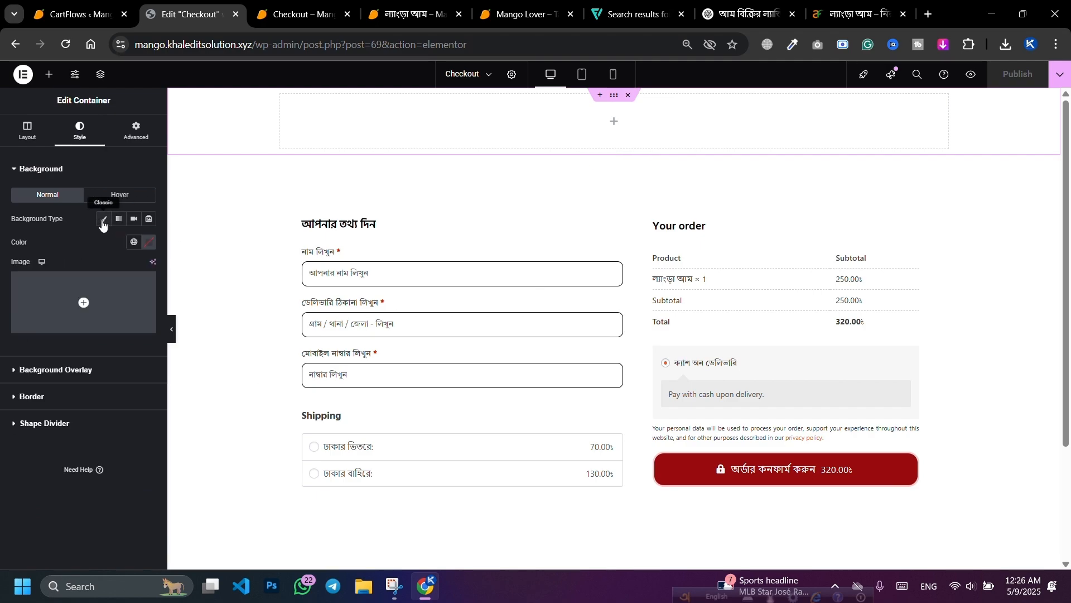
left_click(77, 301)
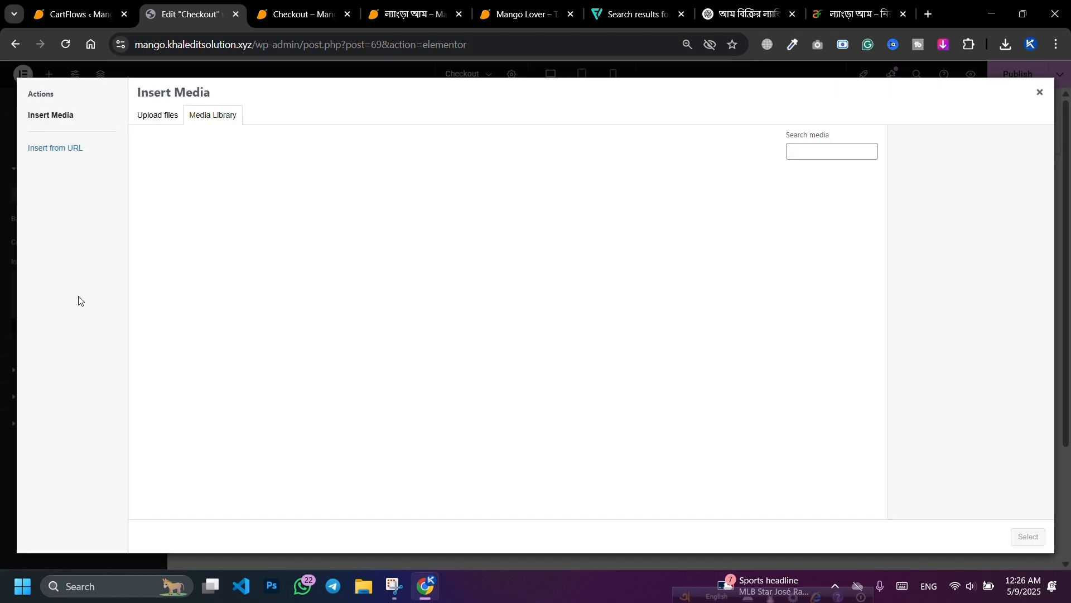
left_click(153, 123)
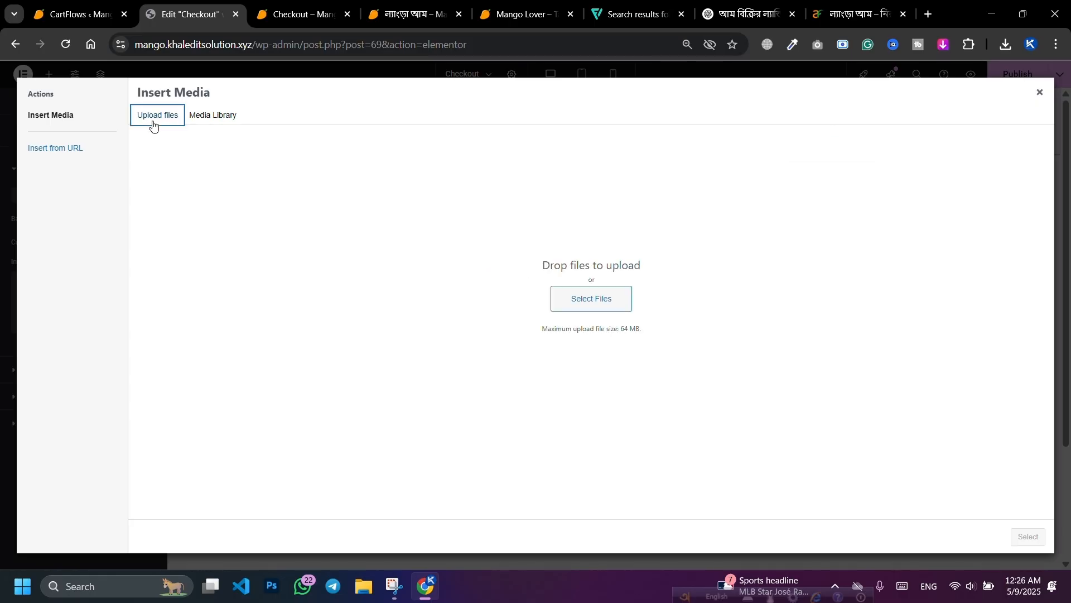
left_click(578, 305)
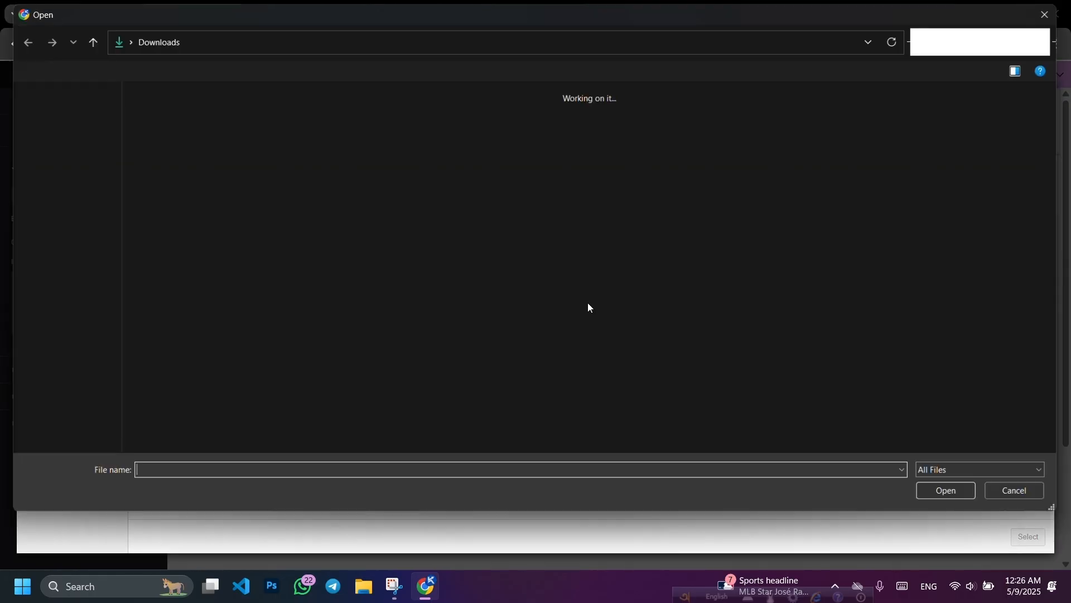
Step: Select the first mango images in Downloads, including the mango-still-life and delicious-mango-still-life files
scroll(507, 237, "down", 3)
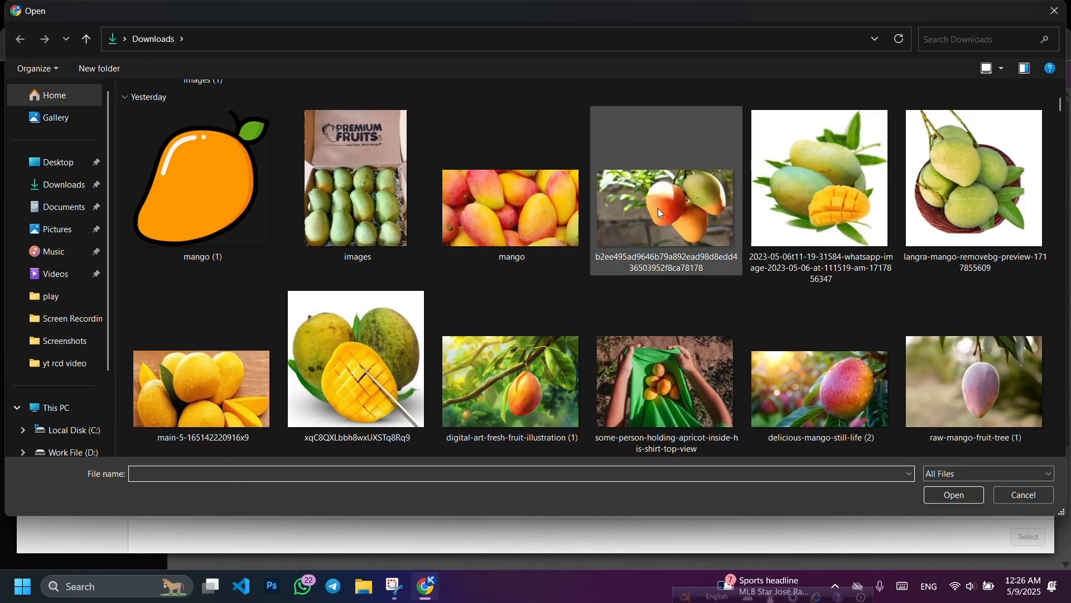
scroll(734, 289, "down", 3)
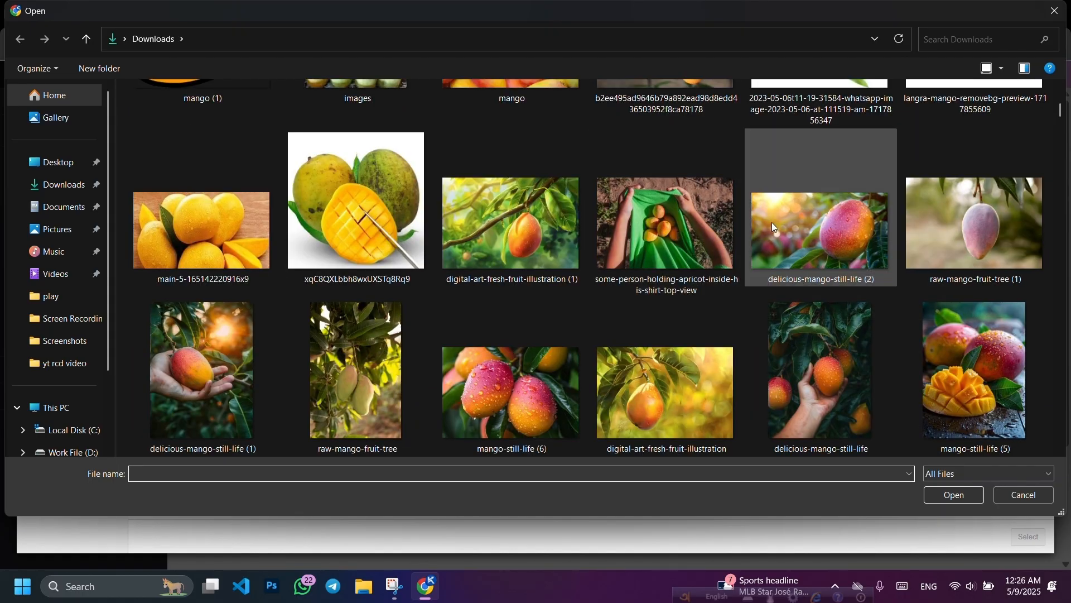
left_click(497, 219)
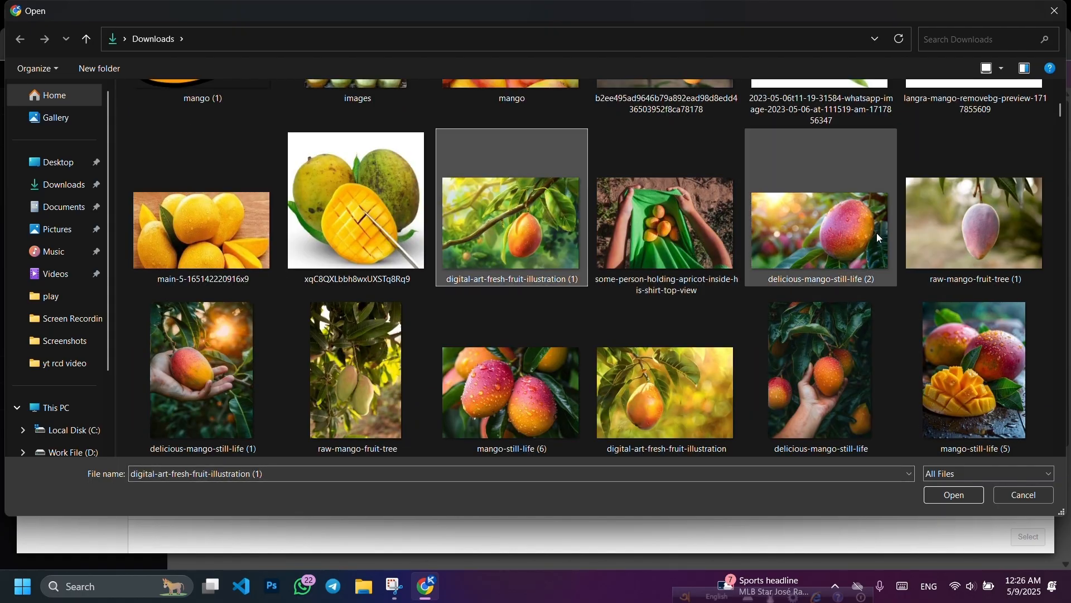
left_click(839, 242, "ctrl")
scroll(897, 276, "down", 3)
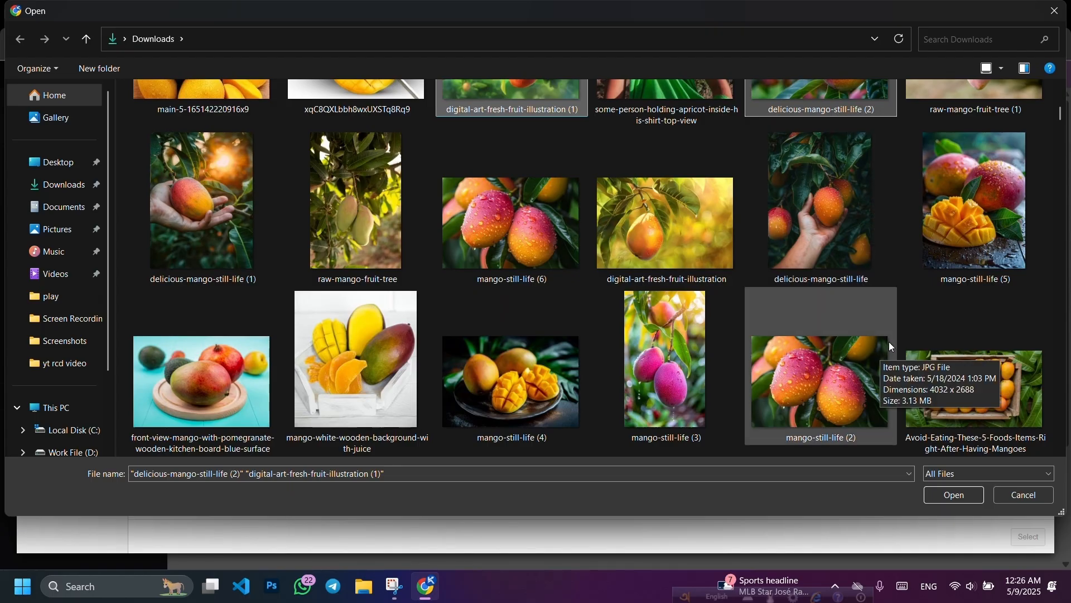
left_click(534, 250, "ctrl")
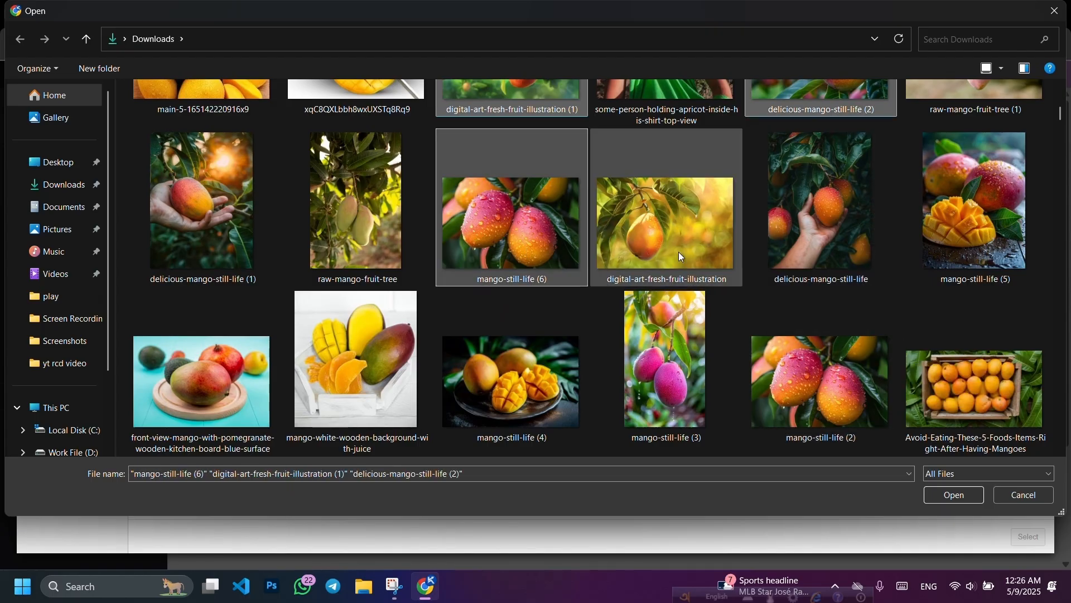
scroll(752, 242, "down", 3)
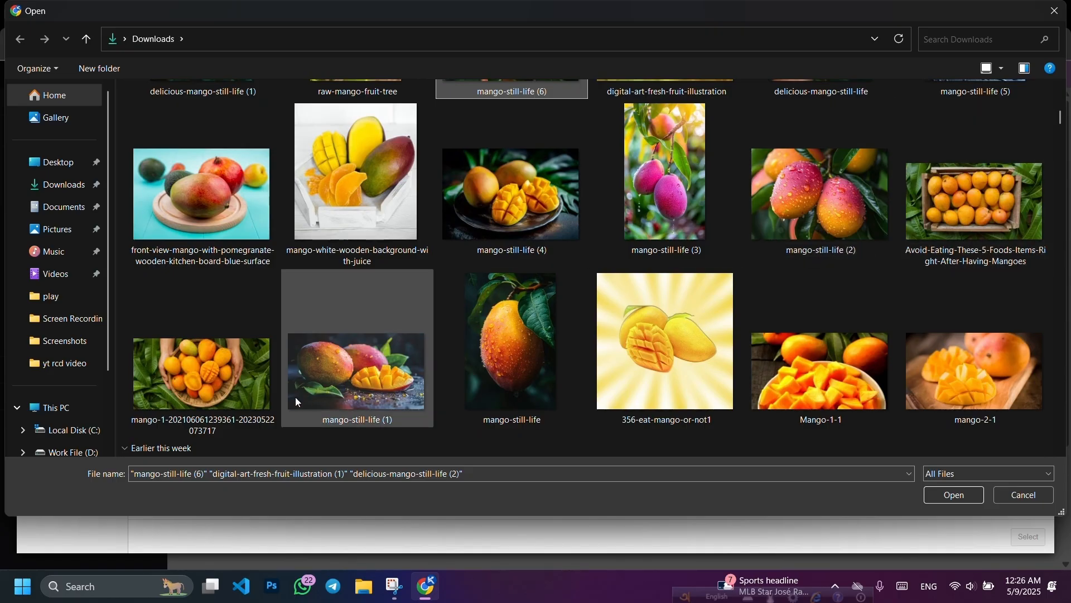
left_click(224, 389, "ctrl")
left_click(372, 373, "ctrl")
scroll(390, 357, "down", 6)
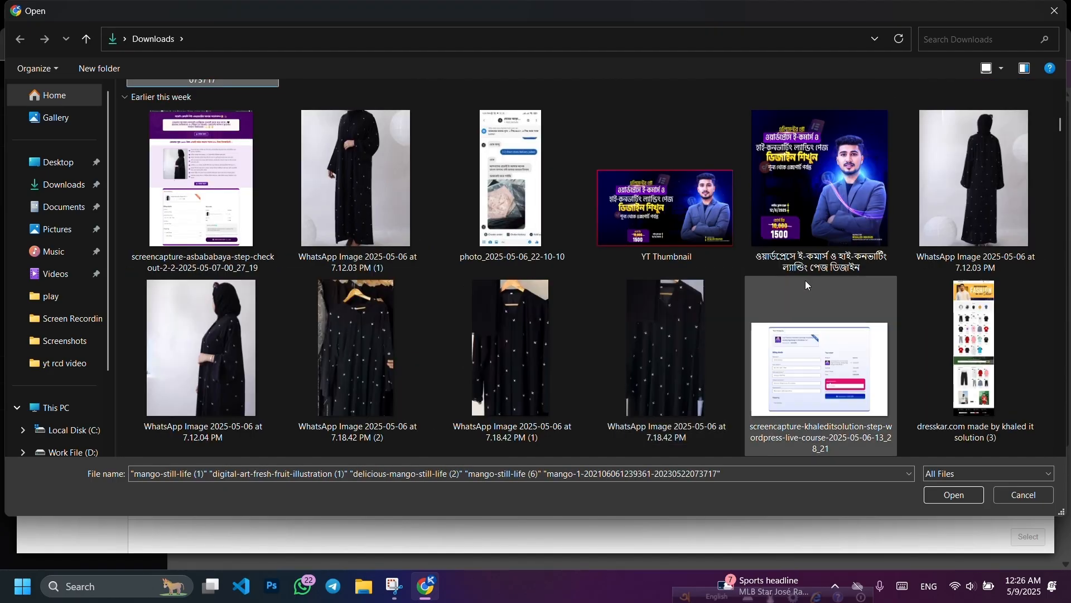
scroll(814, 301, "up", 8)
scroll(832, 326, "down", 3)
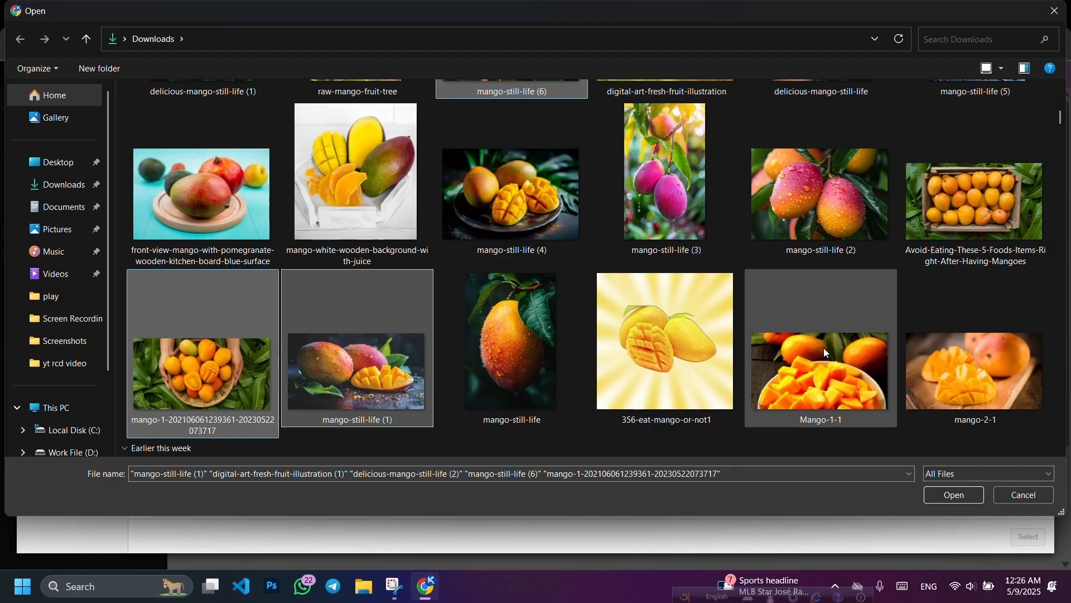
scroll(826, 346, "up", 3)
scroll(881, 298, "up", 5)
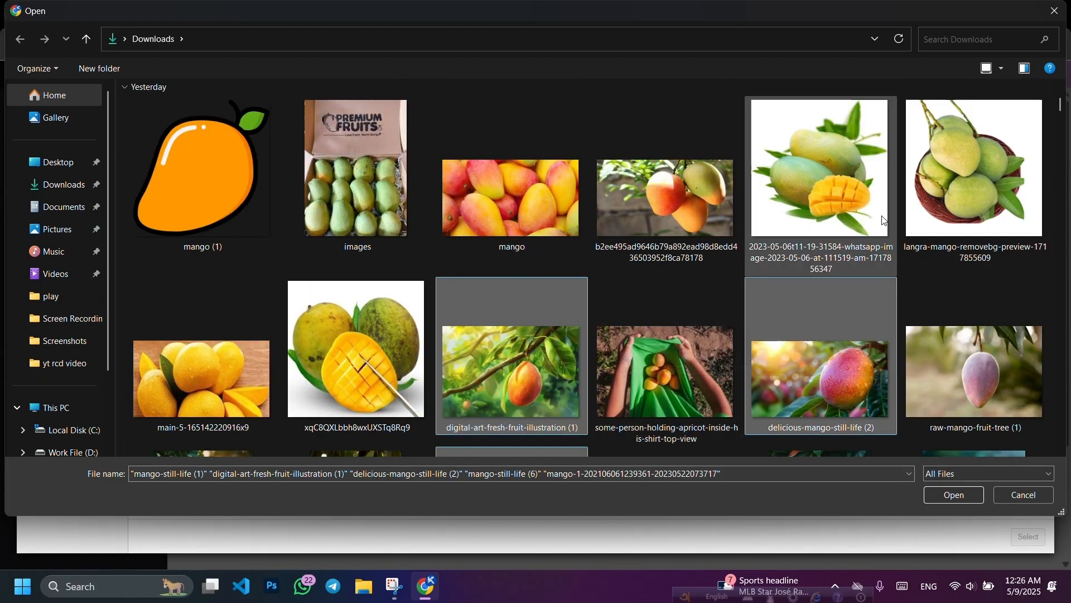
scroll(887, 222, "down", 3)
left_click(223, 360, "ctrl")
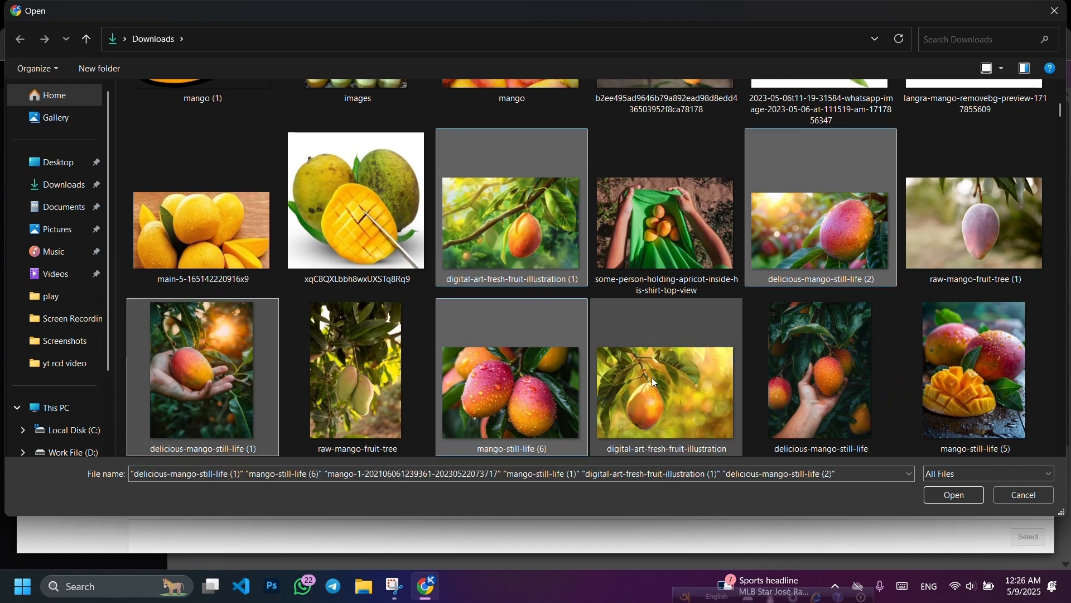
Step: Add more mango photos to the selection: Langra, halved, raw-mango-fruit-tree and digital-art illustrations
scroll(685, 323, "up", 3)
left_click(671, 210, "ctrl")
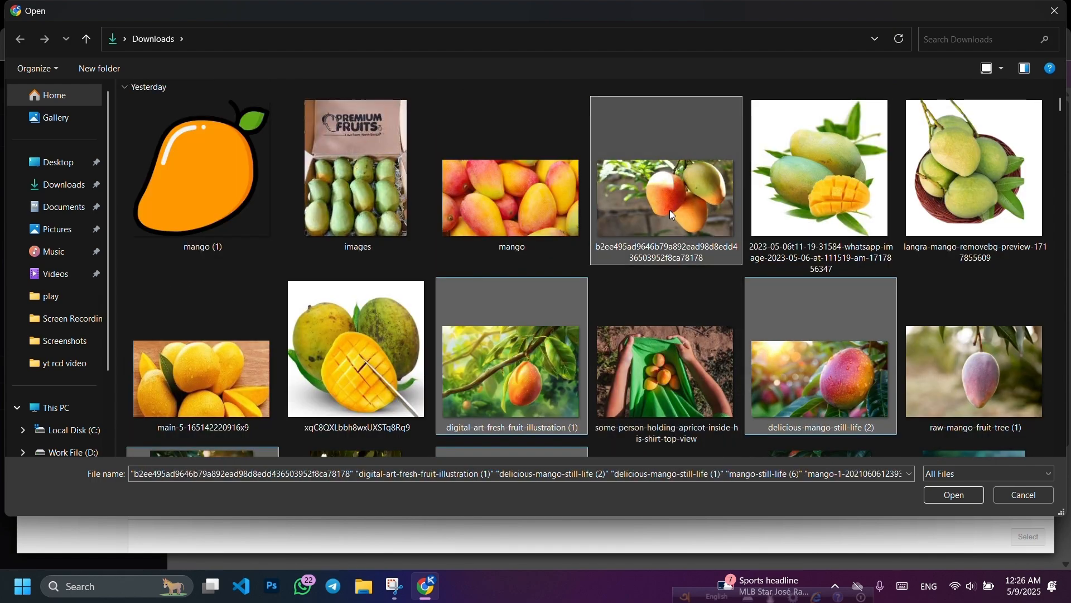
left_click(522, 220, "ctrl")
left_click(974, 385, "ctrl")
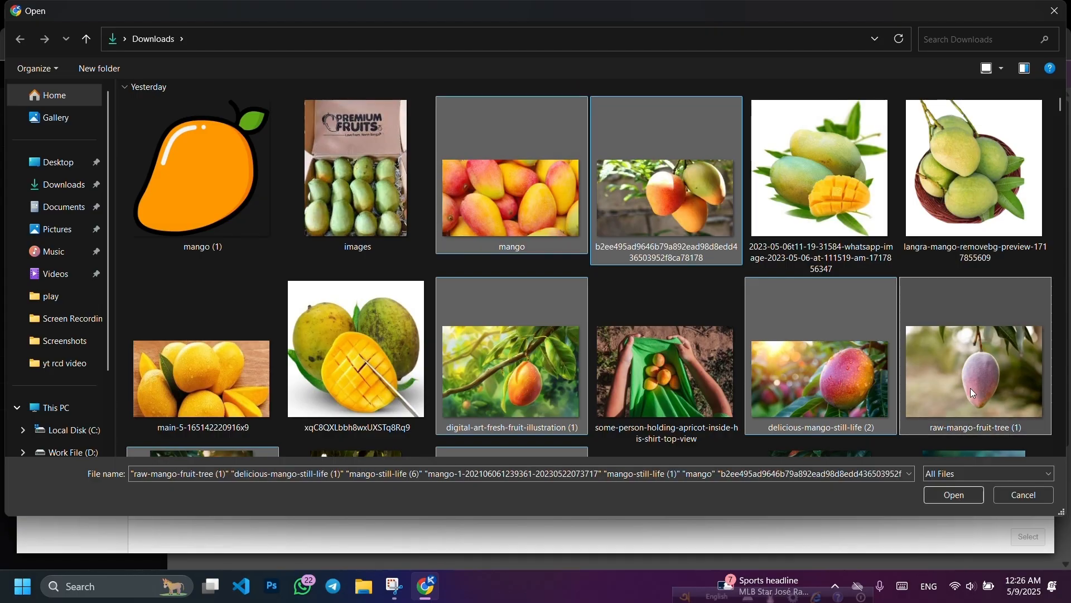
left_click(967, 240, "ctrl")
left_click(820, 179, "ctrl")
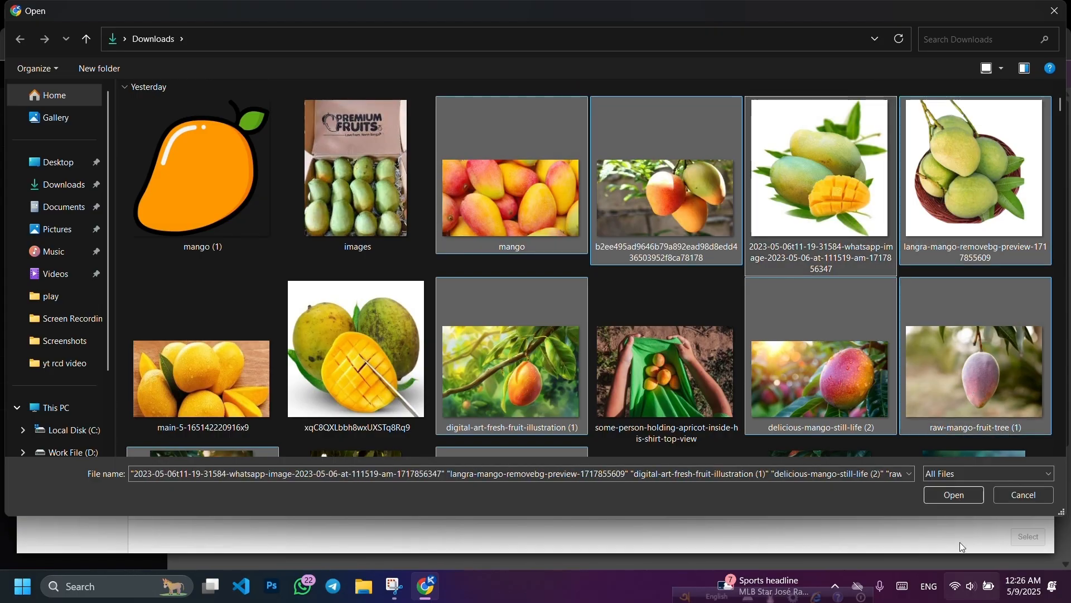
left_click(310, 358, "ctrl")
left_click(201, 380, "ctrl")
left_click(359, 248, "ctrl")
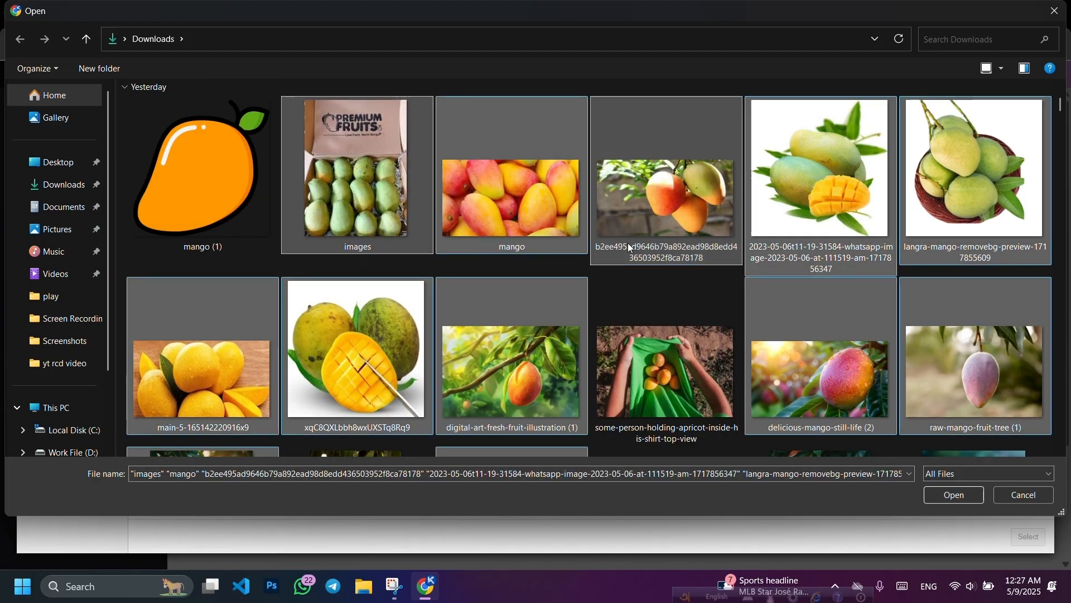
scroll(664, 247, "down", 2)
left_click(663, 254, "ctrl")
left_click(664, 374, "ctrl")
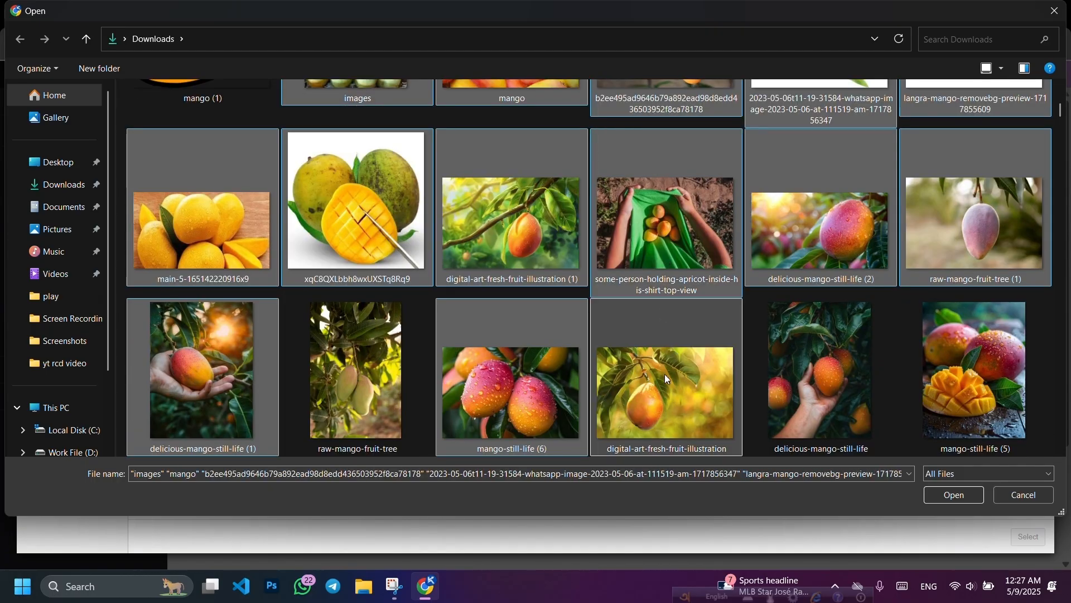
Step: Delete the '- Copy' duplicates accidentally created by copying and pasting the images
key("ctrl+c")
key("ctrl+v")
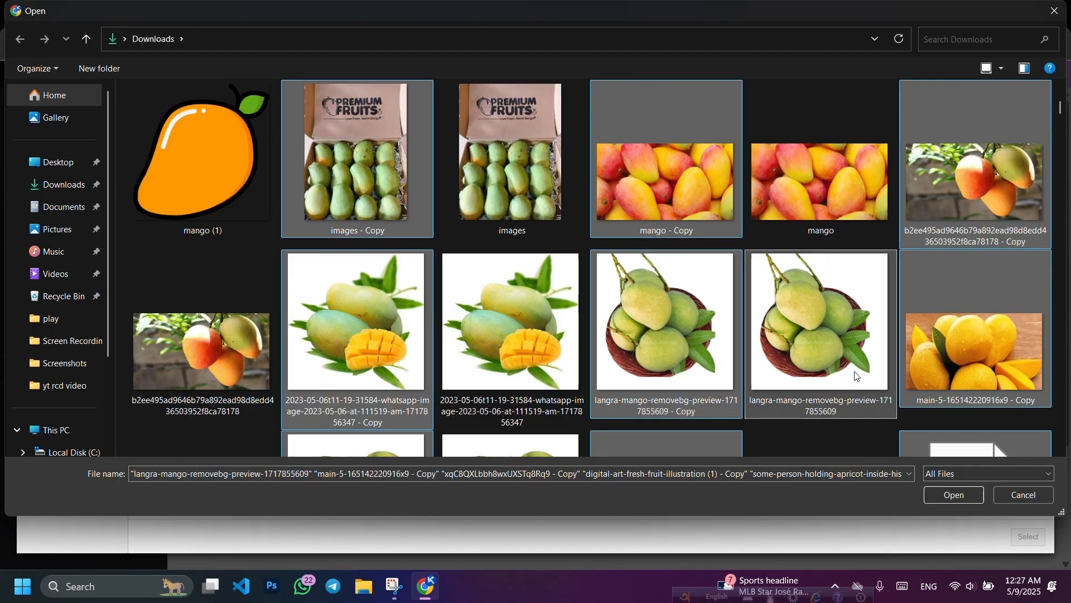
key("Delete")
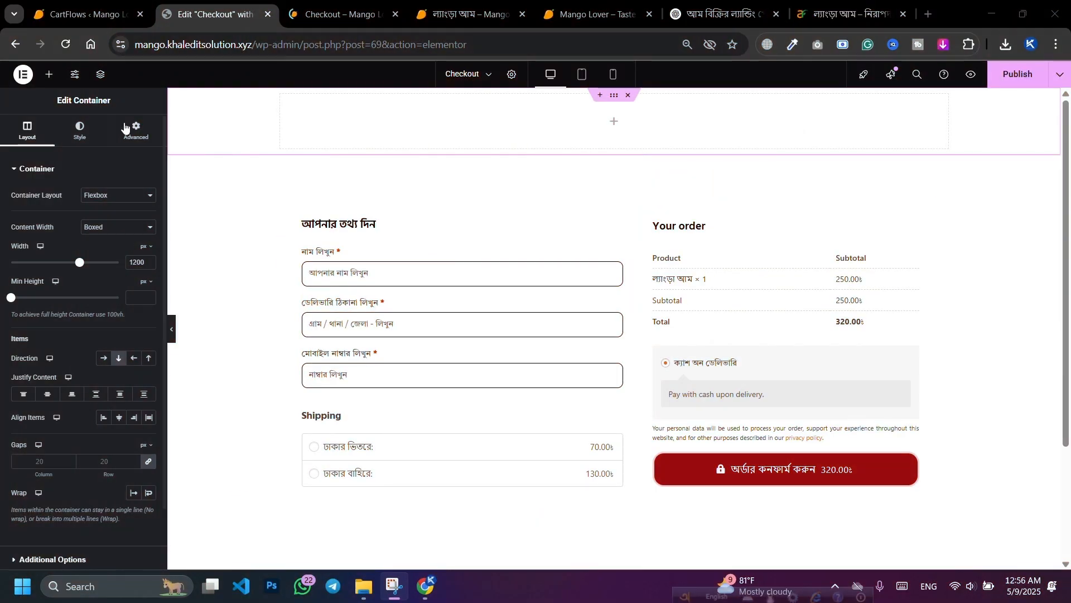
Step: Set delicious-mango-still-life as the top container's Classic background image, then remove it again
left_click(79, 132)
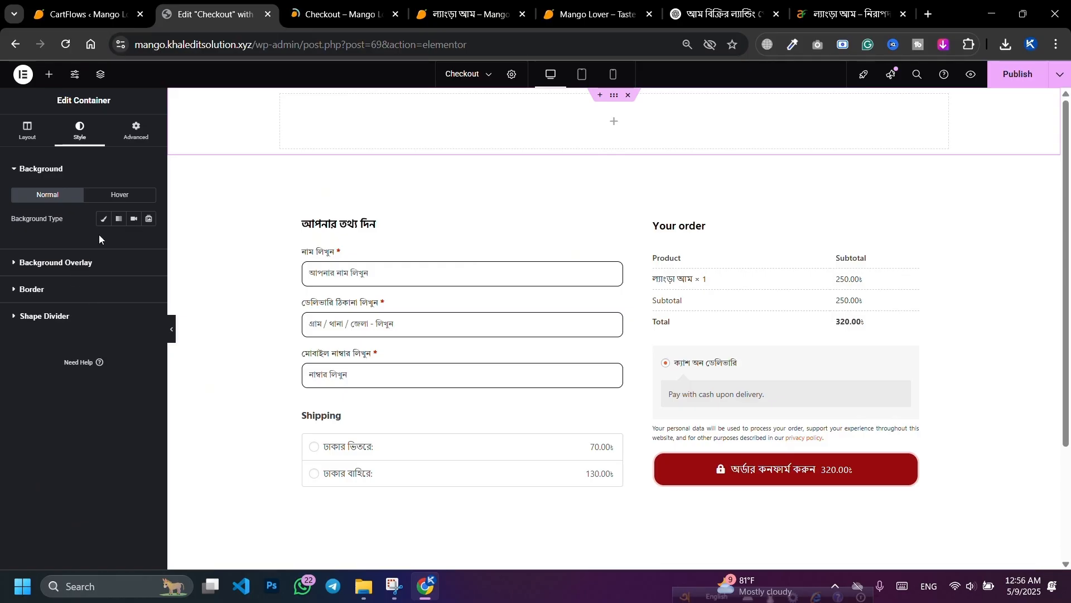
left_click(102, 219)
left_click(84, 302)
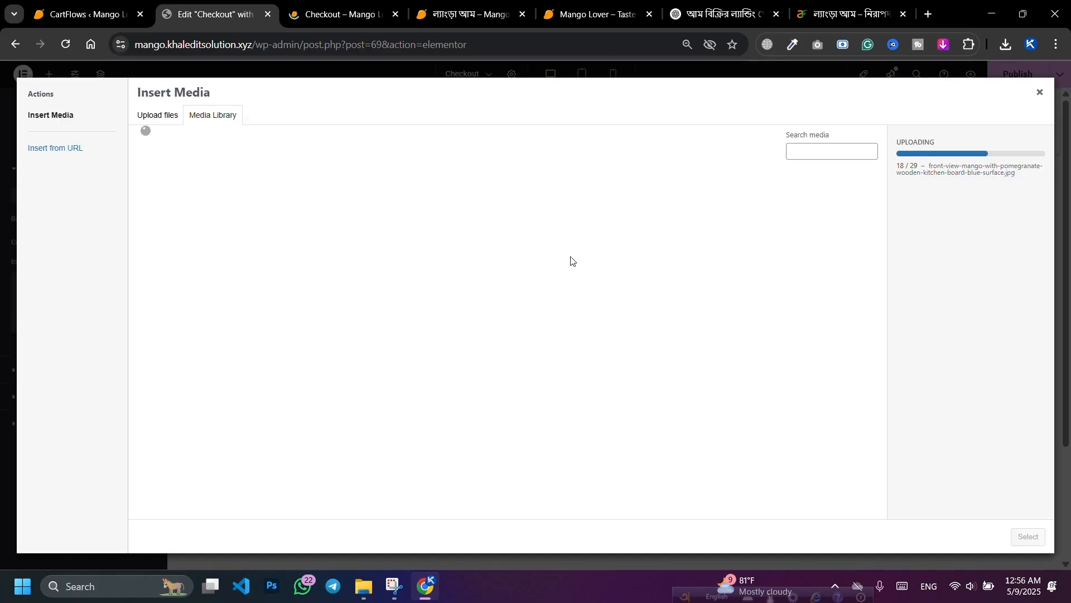
left_click(270, 226)
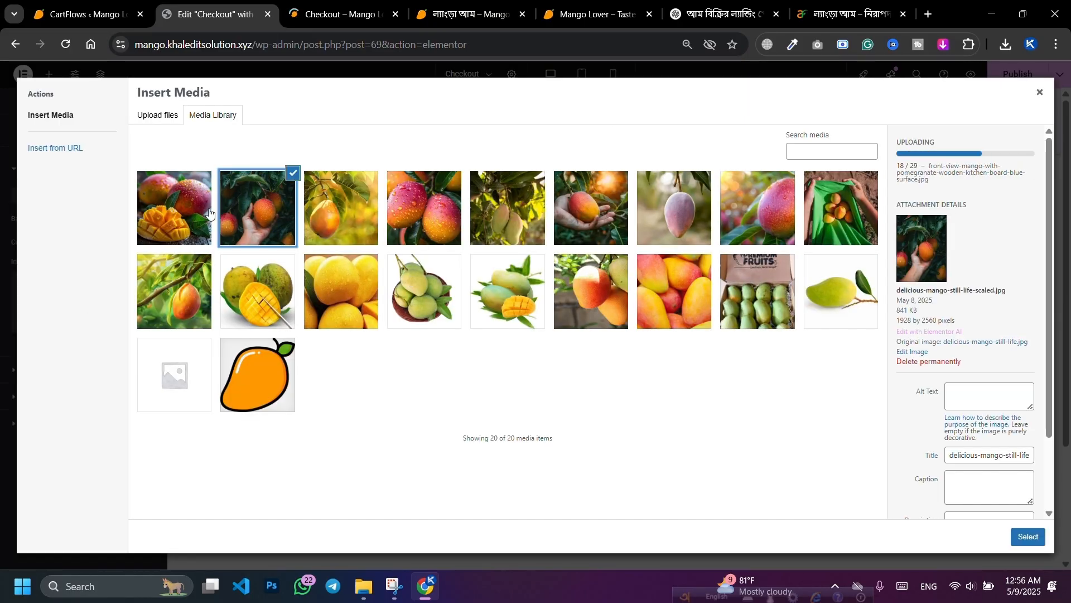
left_click(186, 208)
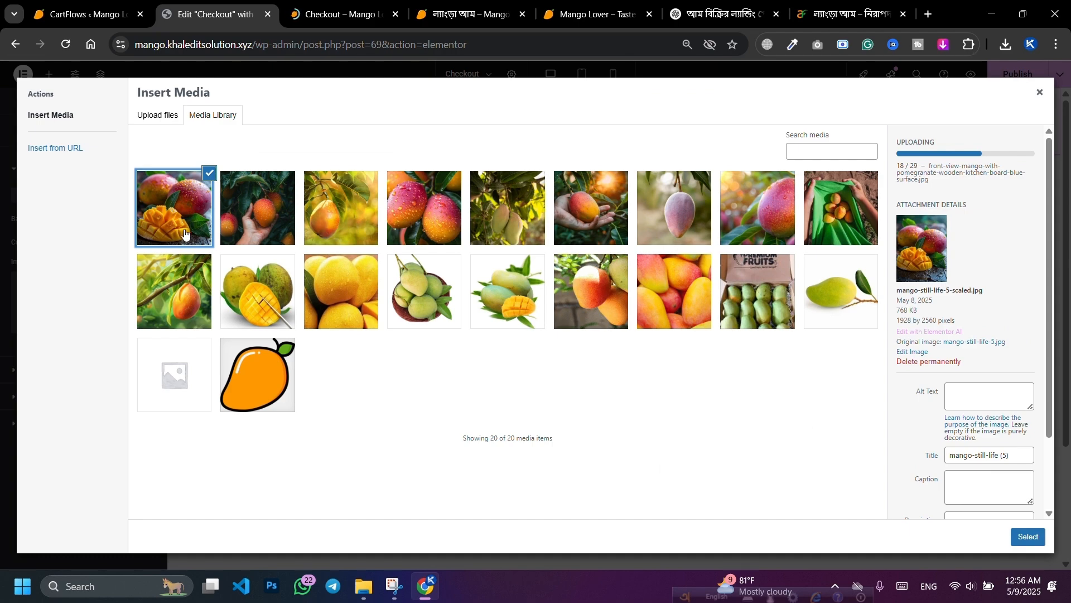
left_click(252, 223)
left_click(179, 224)
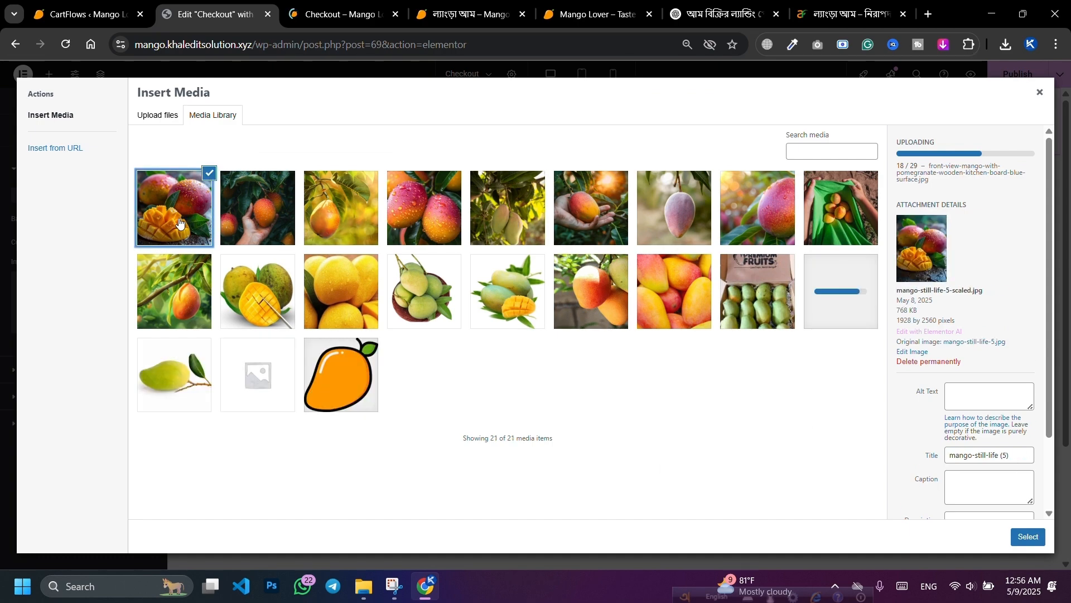
left_click(242, 221)
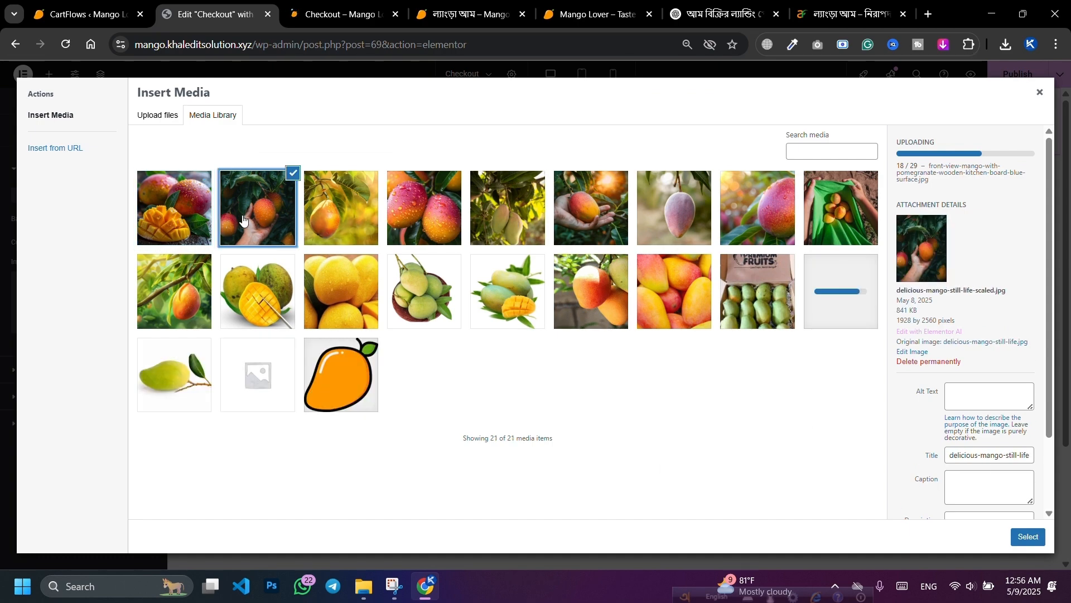
left_click(1030, 538)
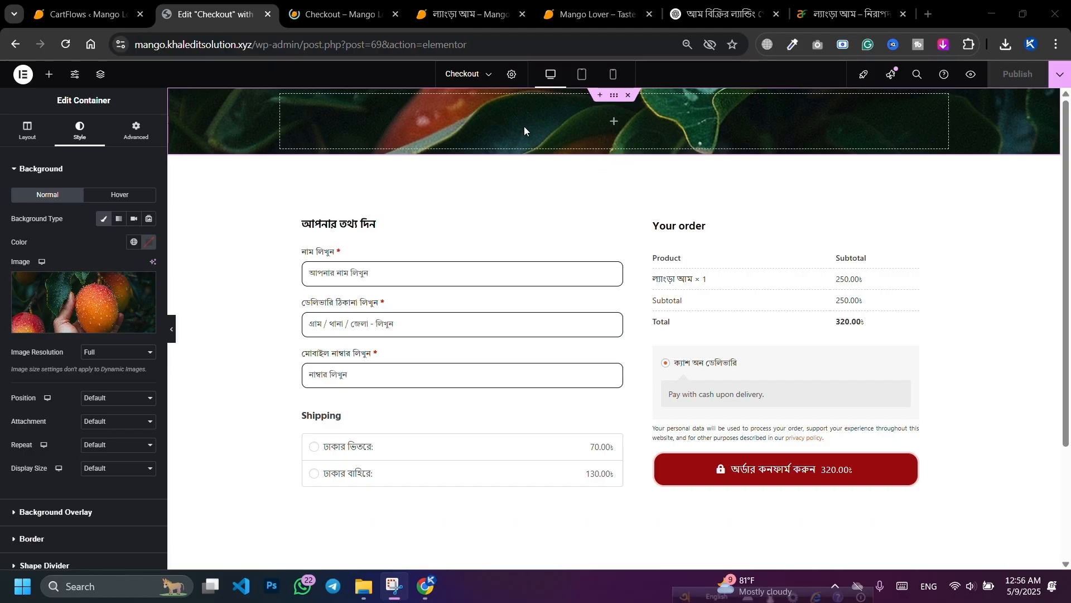
left_click(147, 289)
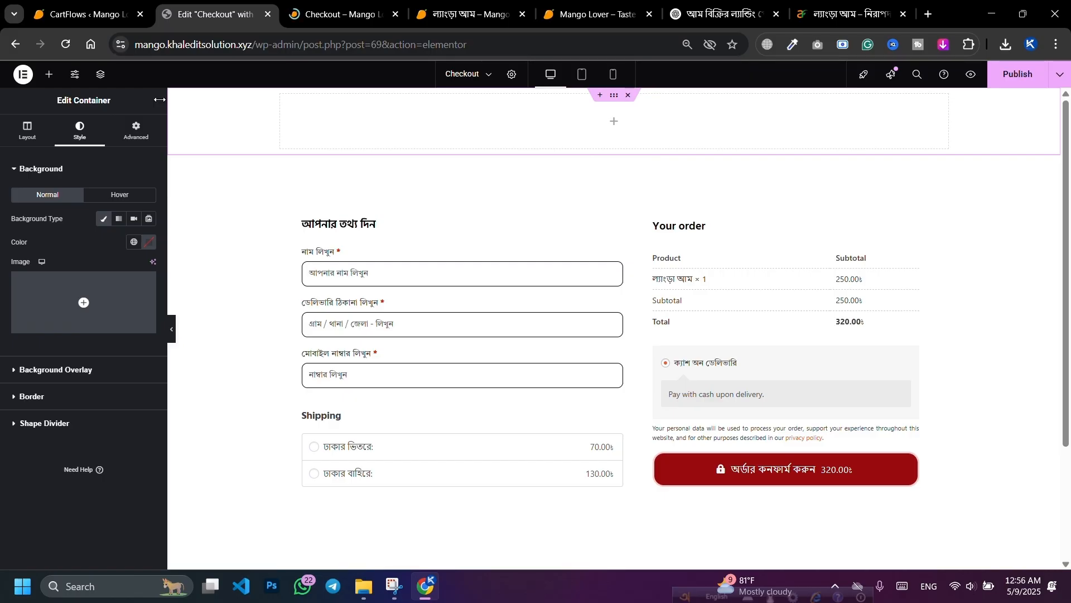
Step: Nest a new Container widget inside the top section
left_click(49, 74)
left_click_drag(45, 221, 466, 126)
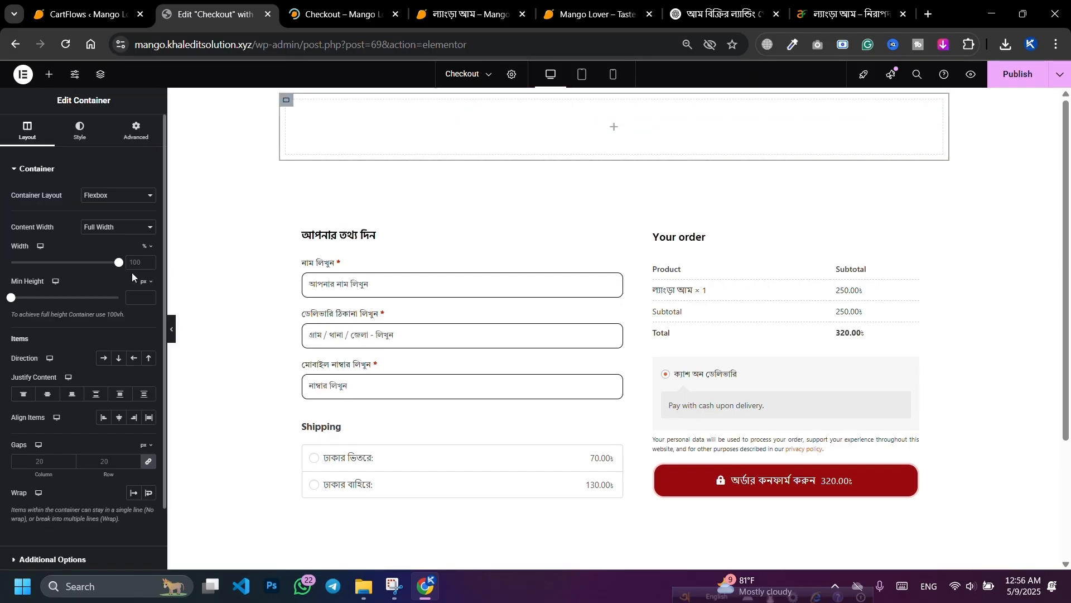
left_click(134, 134)
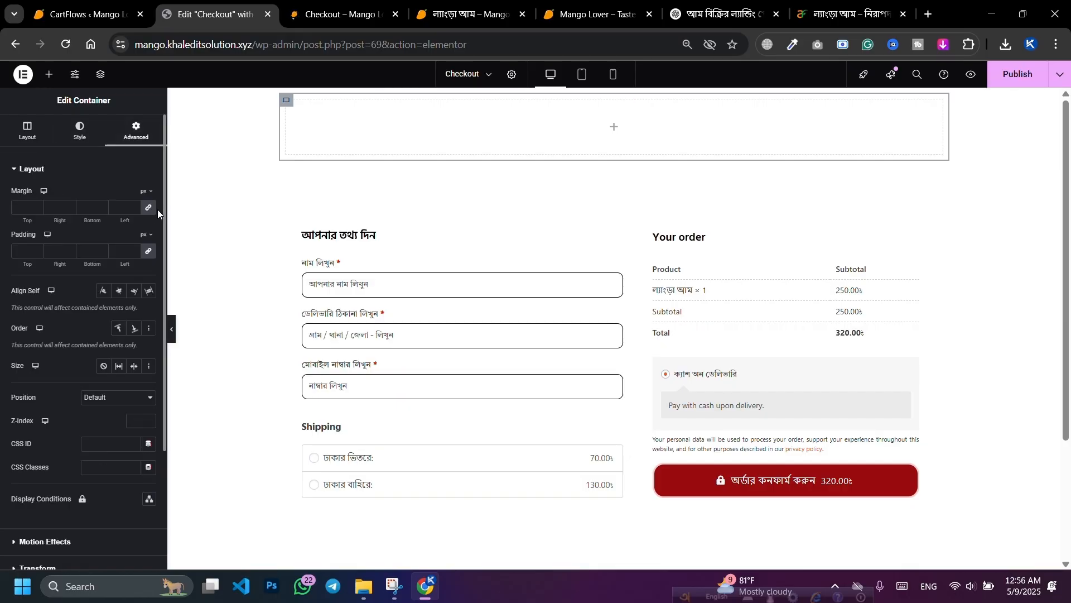
left_click(614, 99)
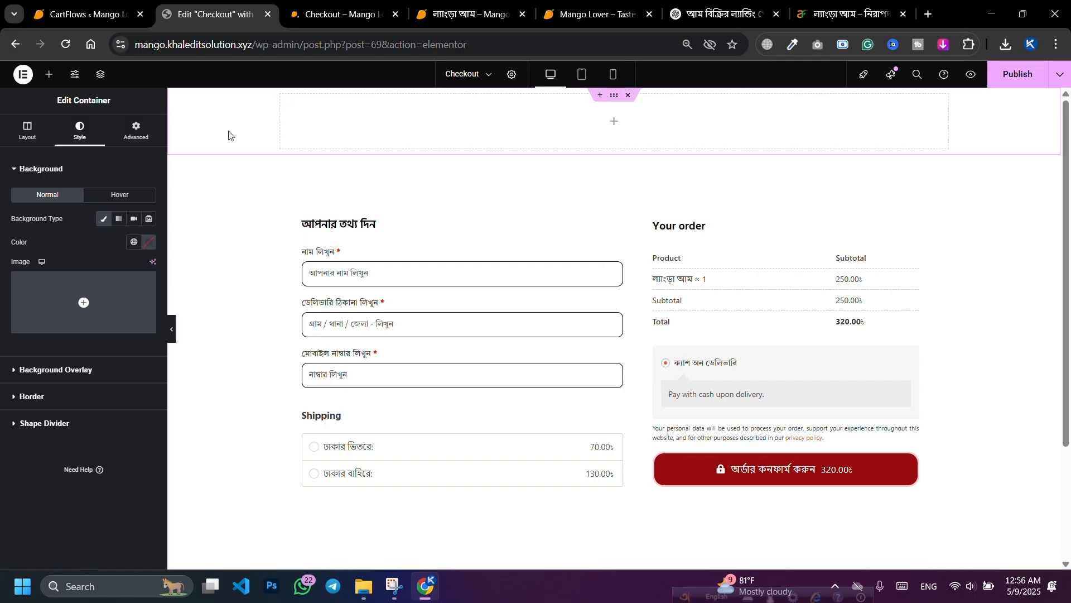
left_click(100, 74)
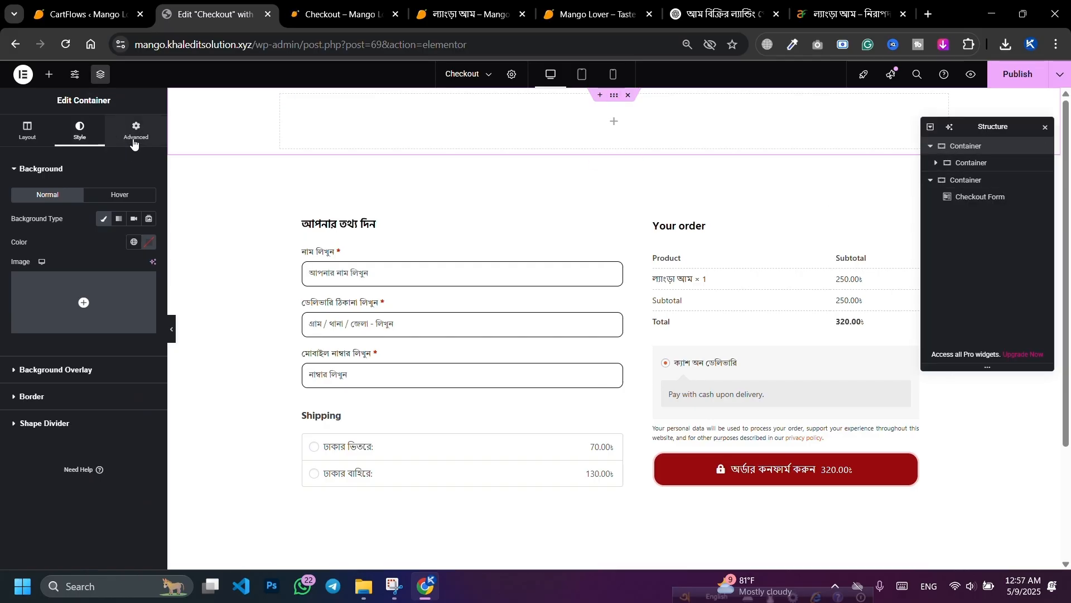
Step: Unlink the top section's margin and padding, and set top and bottom padding to 20 px
left_click(135, 139)
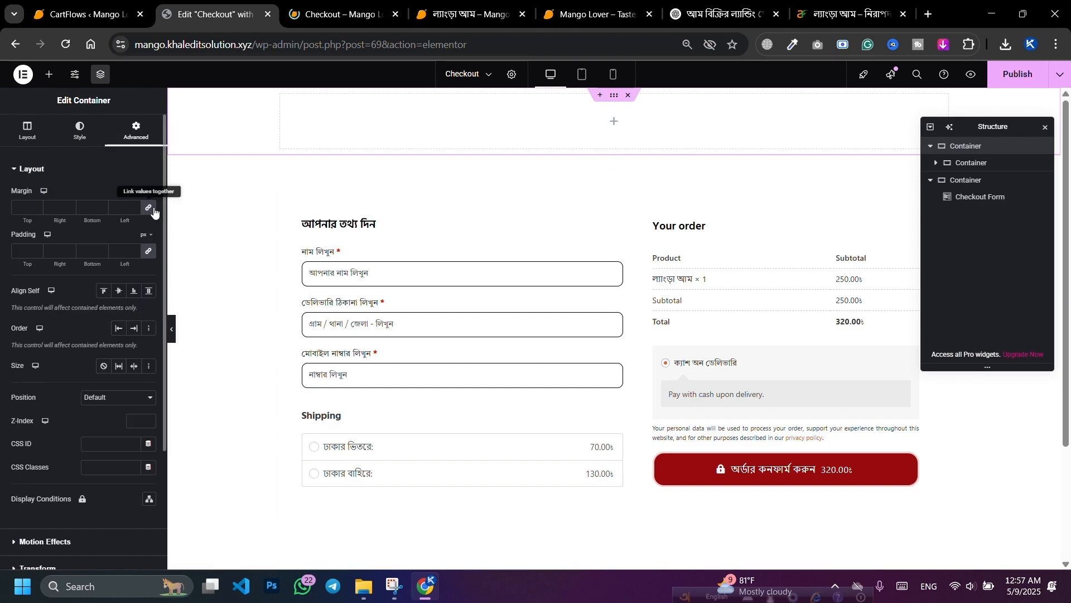
left_click(148, 207)
left_click(146, 252)
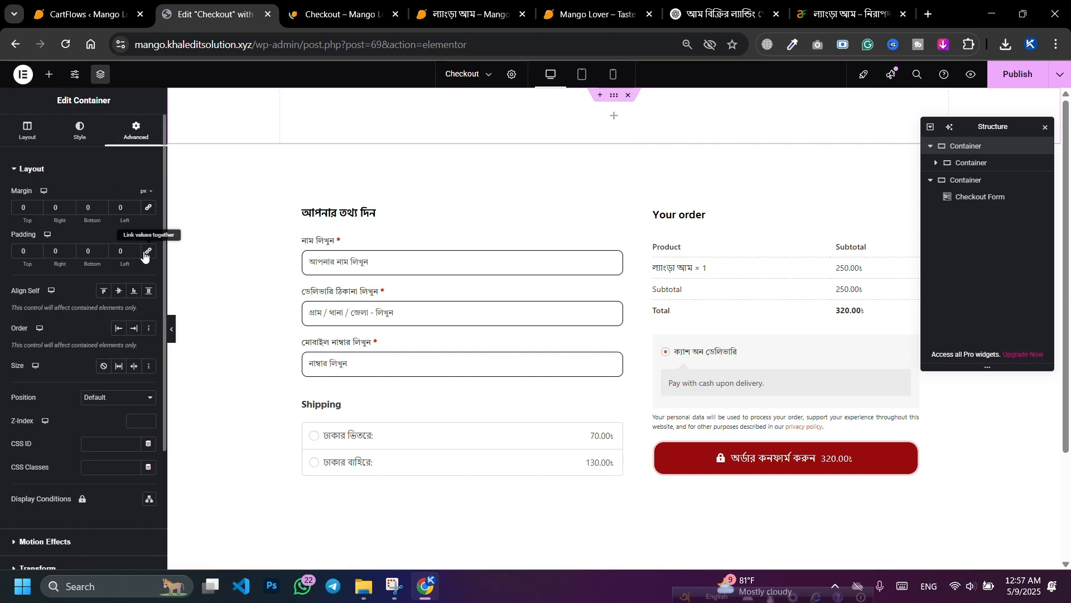
left_click(23, 252)
type("50")
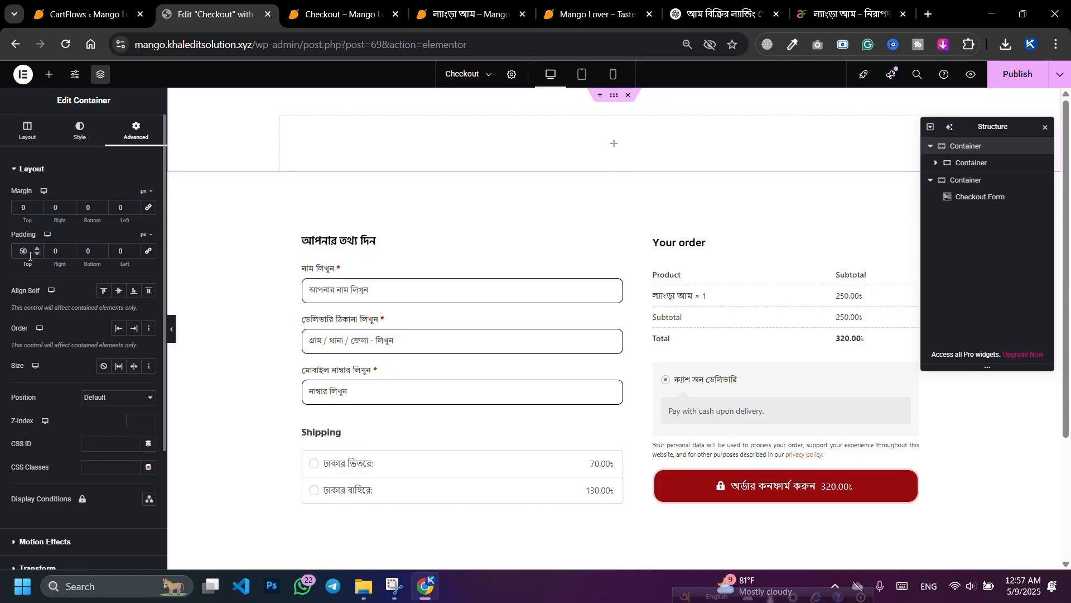
key("BackSpace")
key("BackSpace")
type("20")
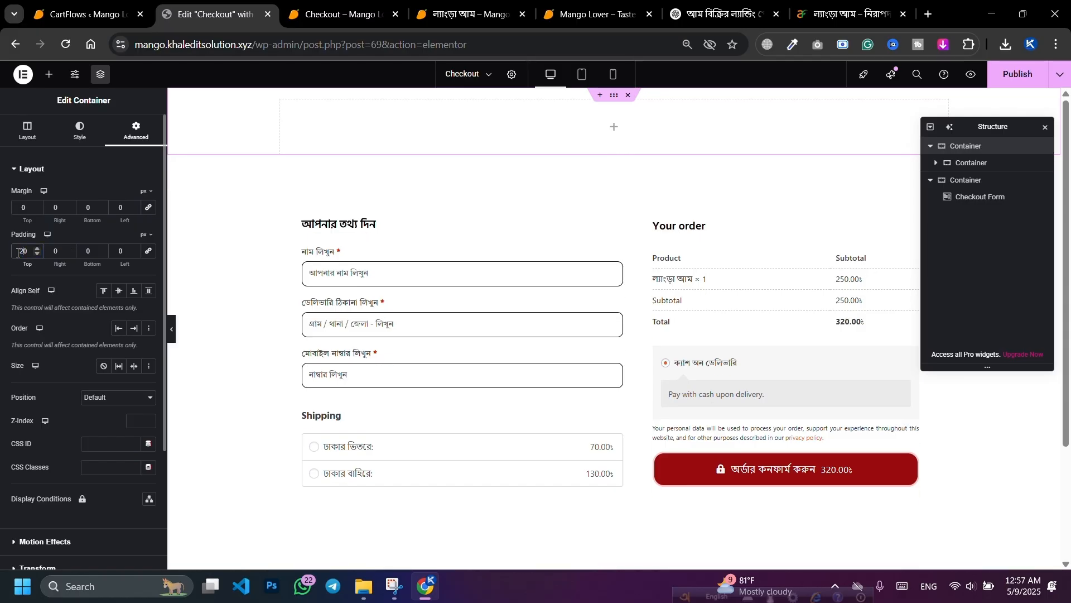
left_click(80, 252)
type("2")
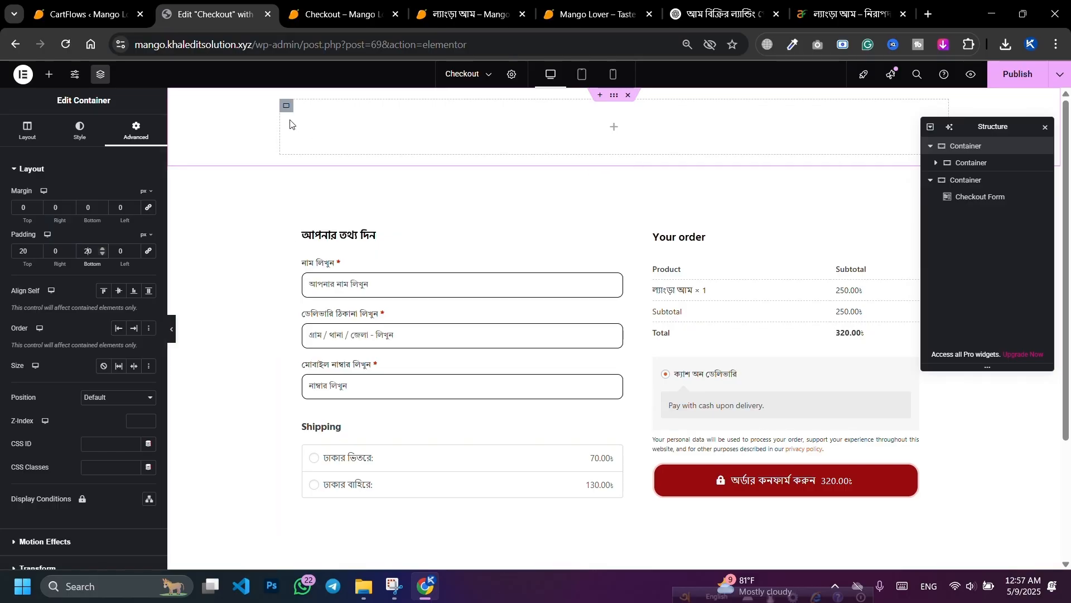
Step: Select the inner container and give it a Classic image background from the media library
left_click(283, 110)
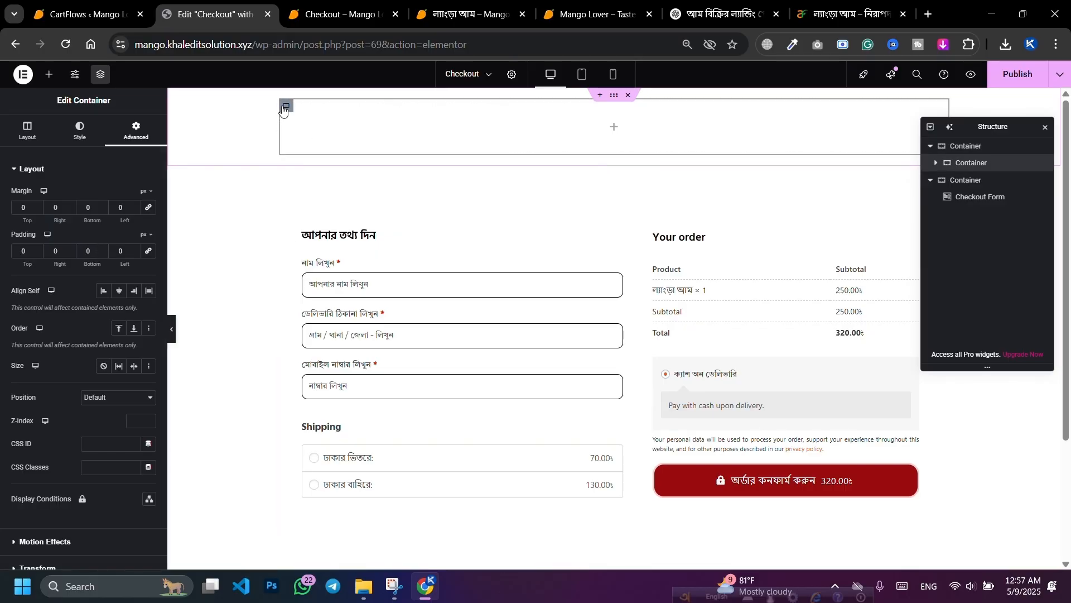
left_click(79, 131)
left_click(103, 219)
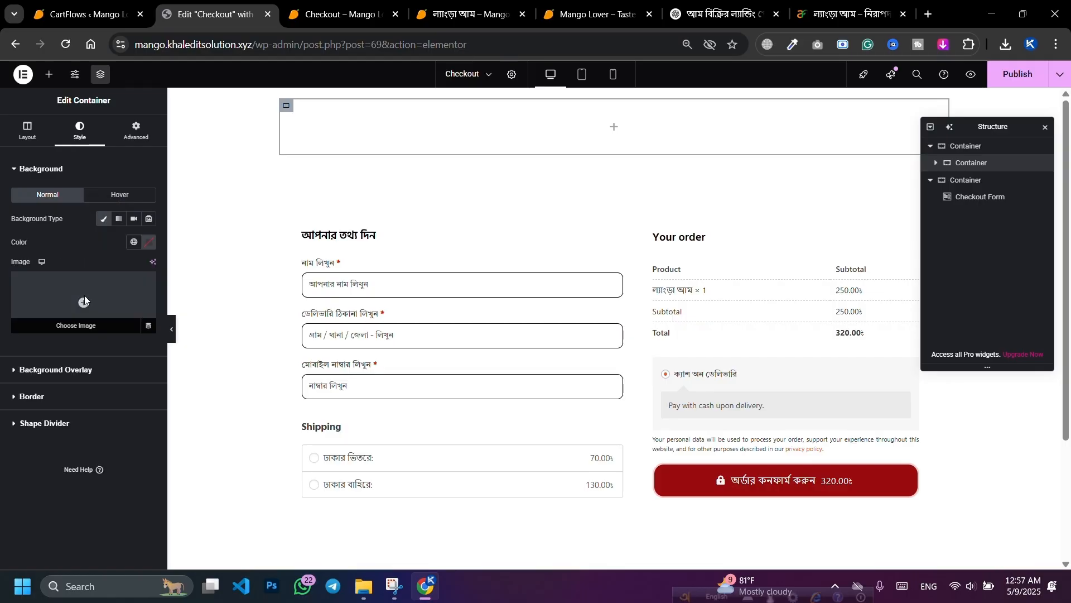
left_click(85, 296)
Step: Apply the hand-held delicious-mango-still-life photo as the inner container's background image
left_click(183, 223)
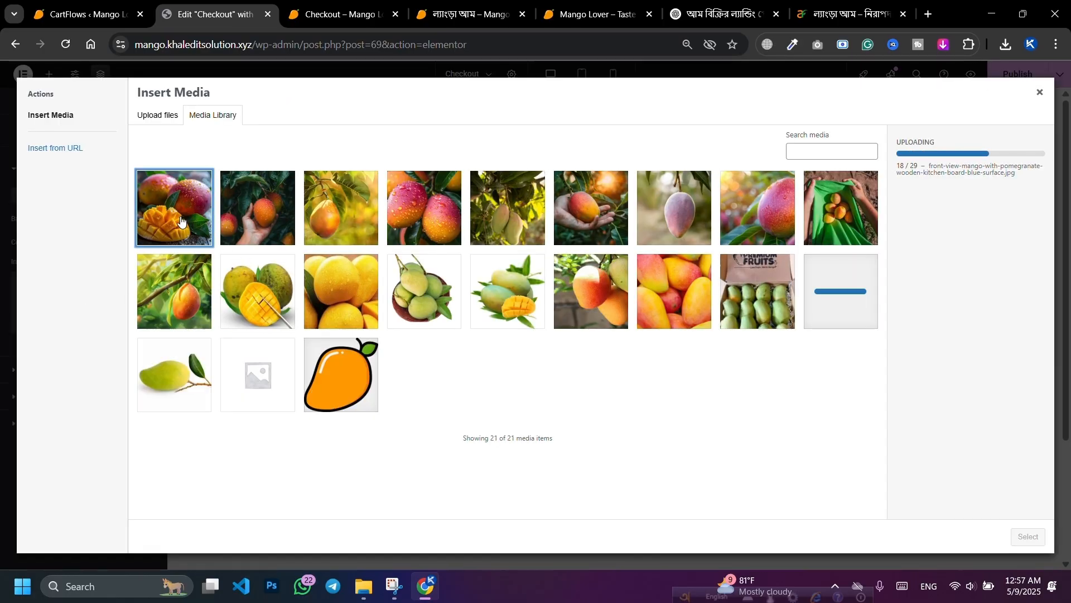
left_click(256, 222)
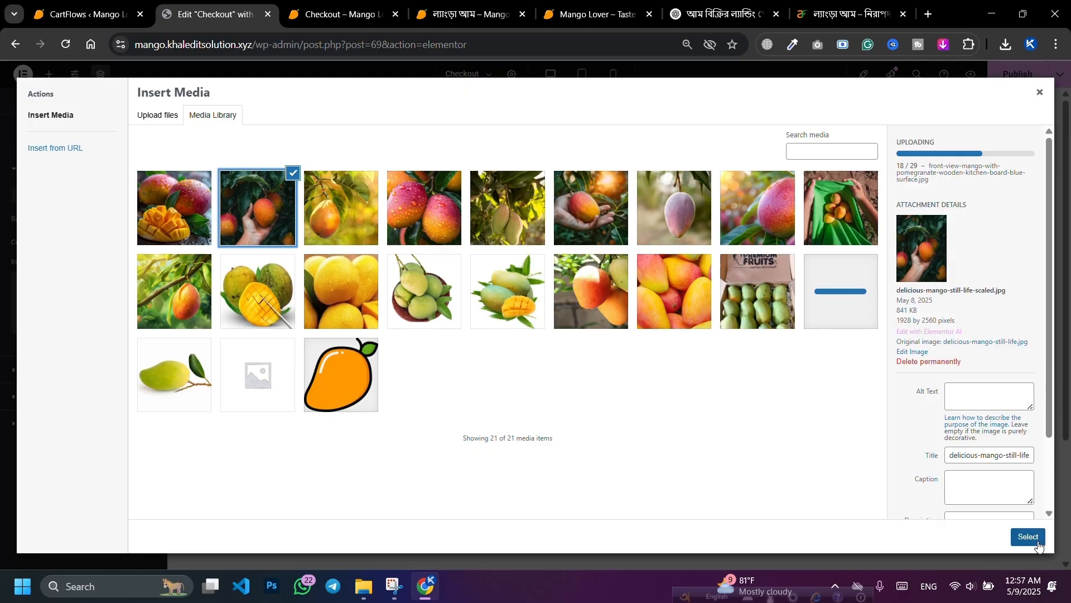
left_click(575, 215)
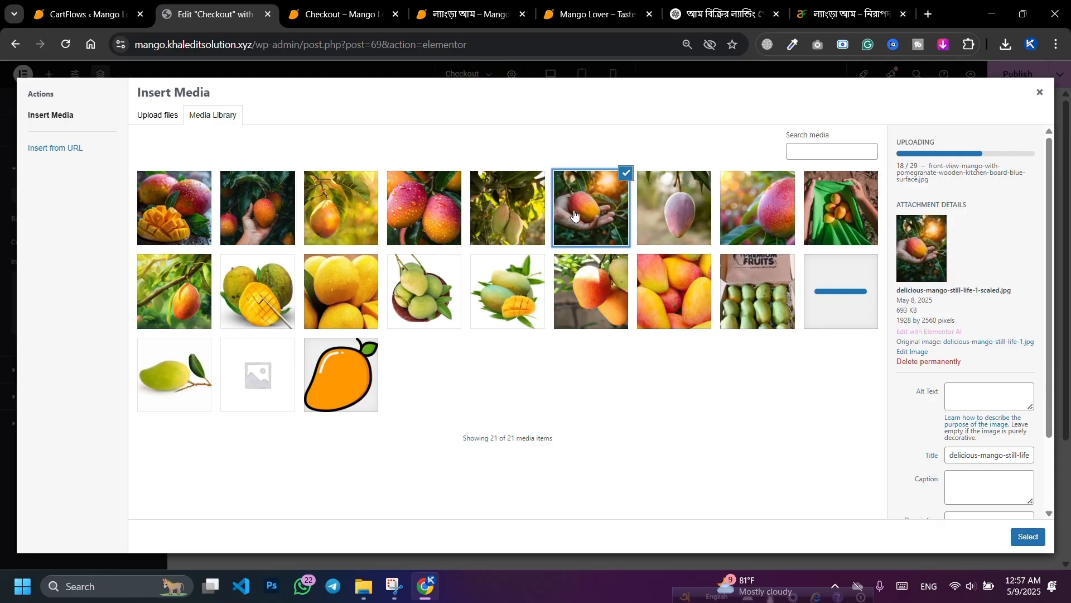
left_click(280, 222)
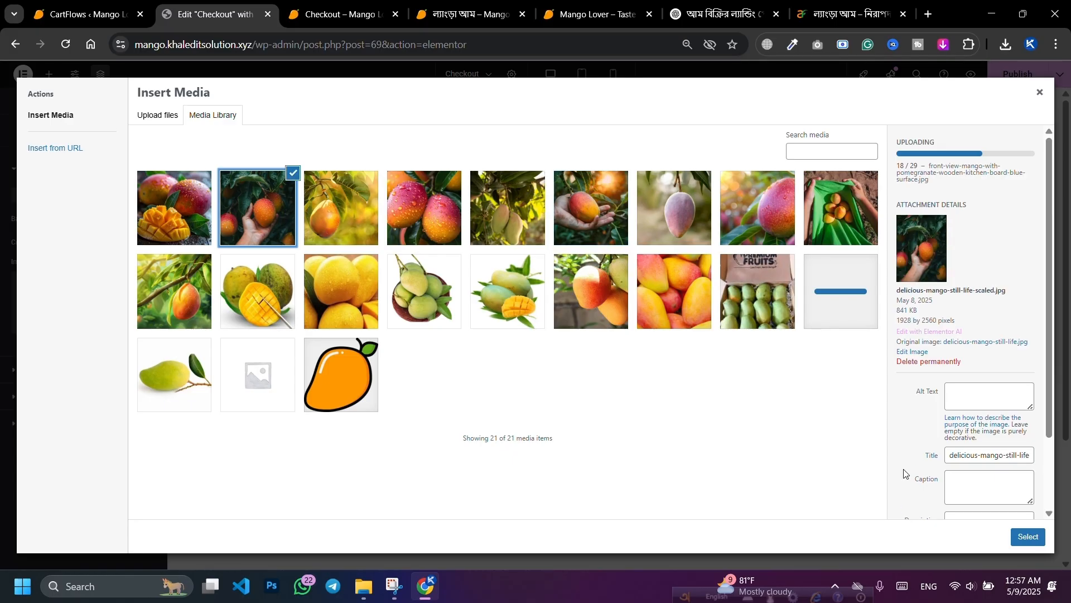
left_click(174, 224)
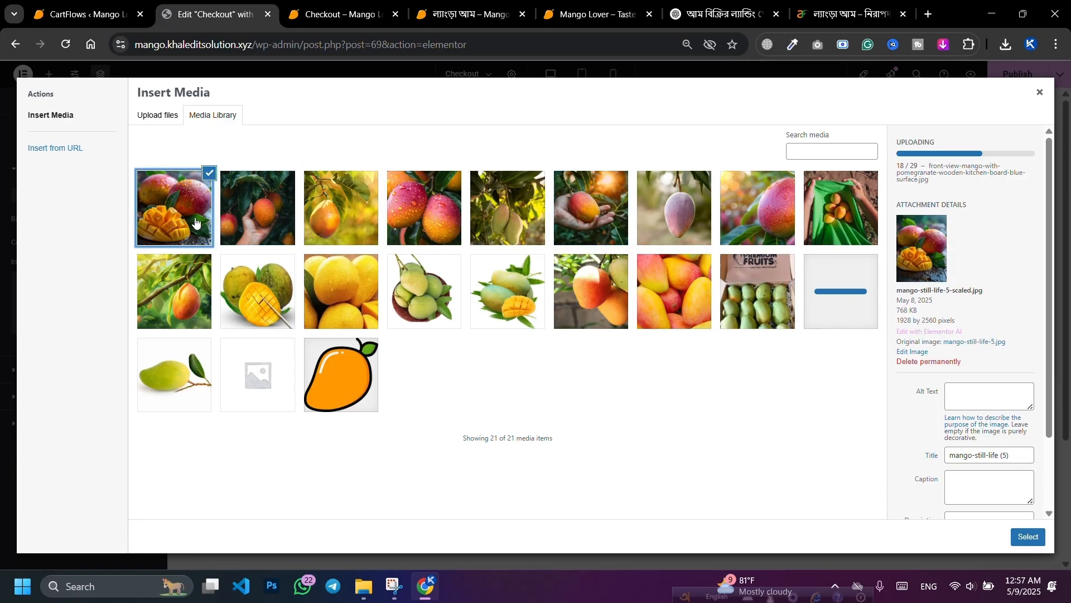
left_click(283, 219)
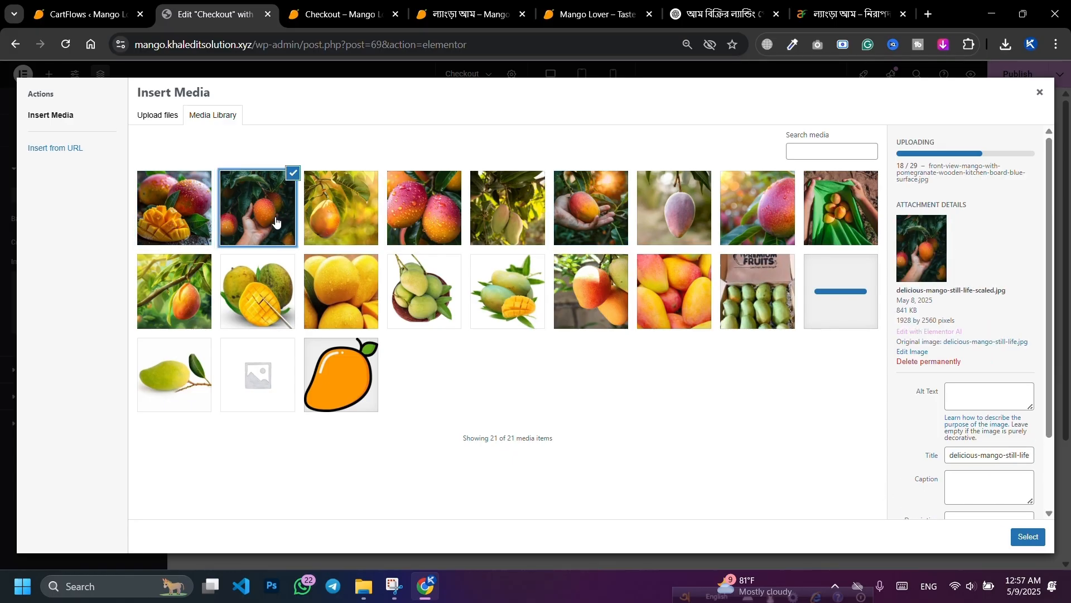
left_click(1029, 537)
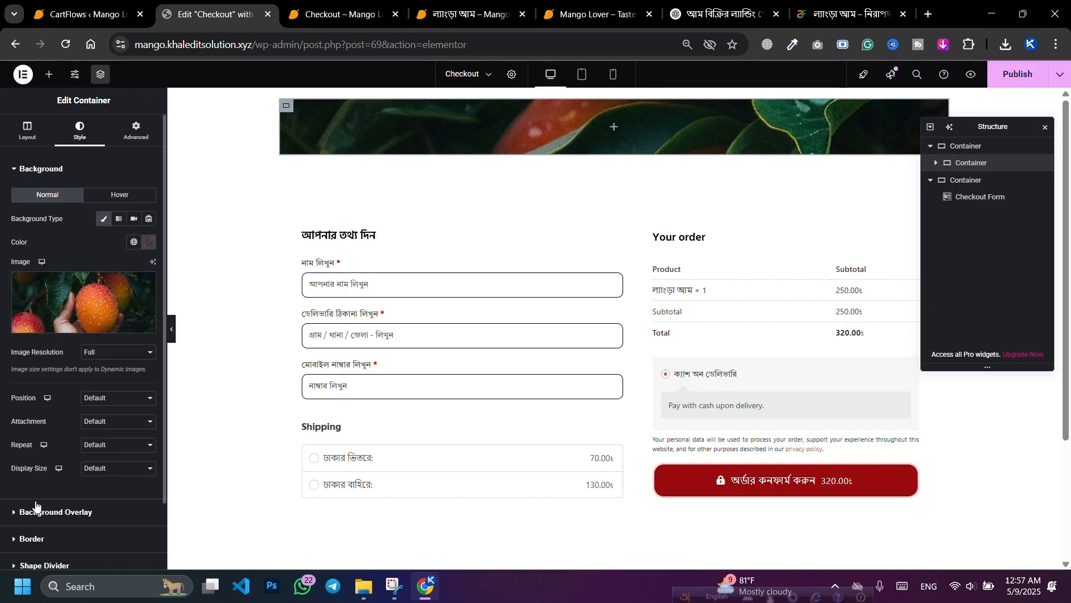
Step: Set the background image position to Center Center and its size to Cover
left_click(110, 399)
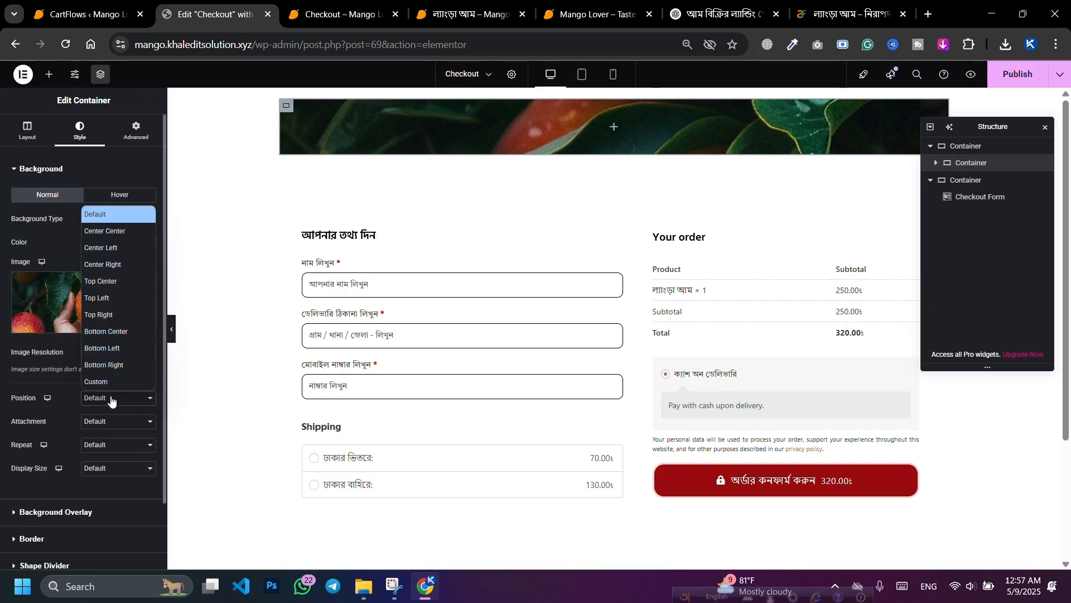
left_click(108, 230)
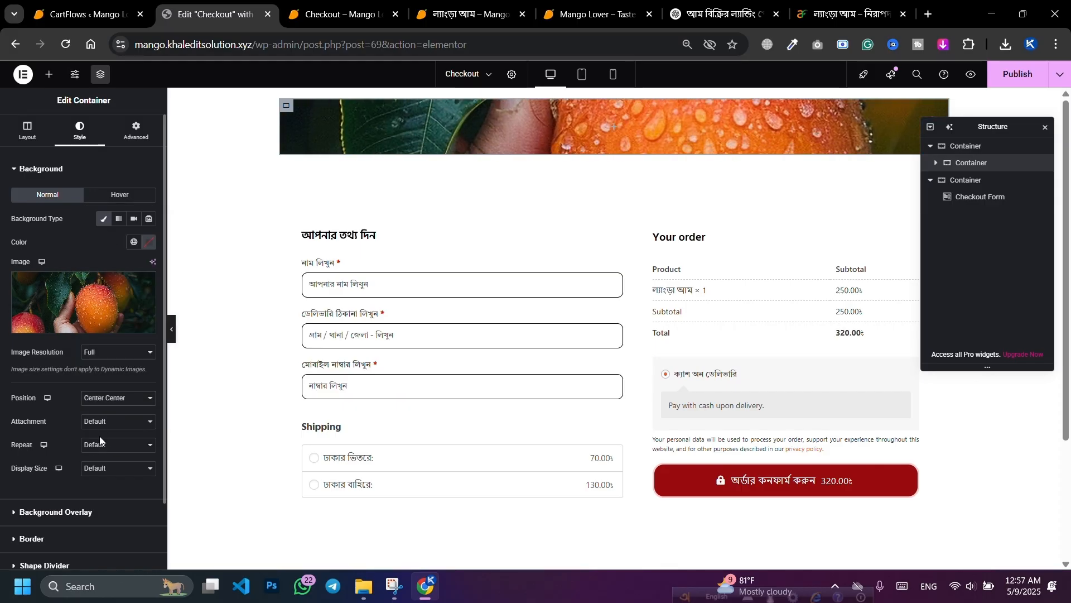
left_click(96, 469)
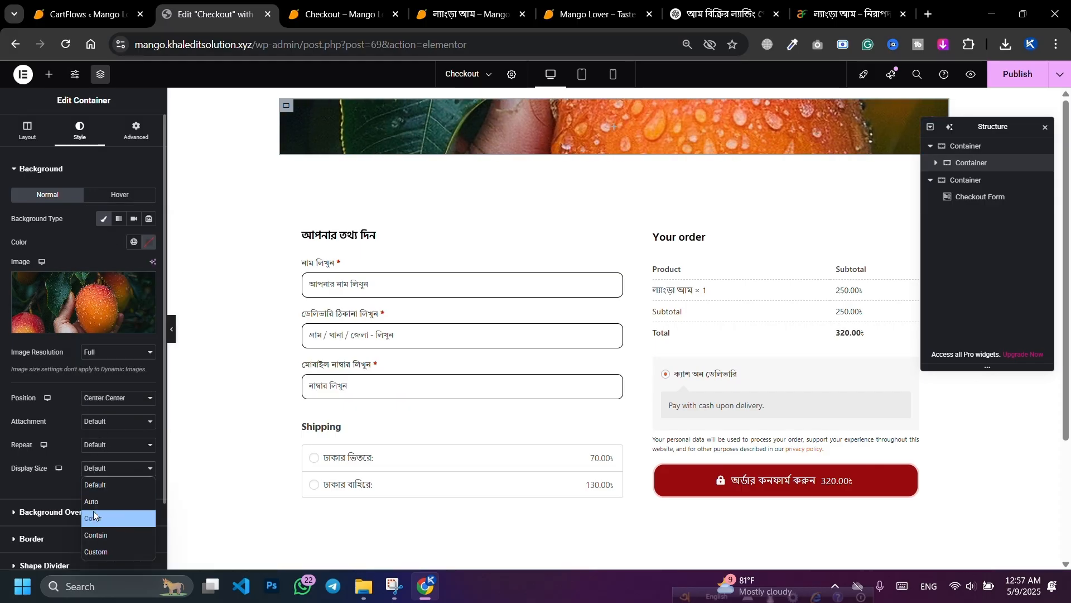
left_click(93, 511)
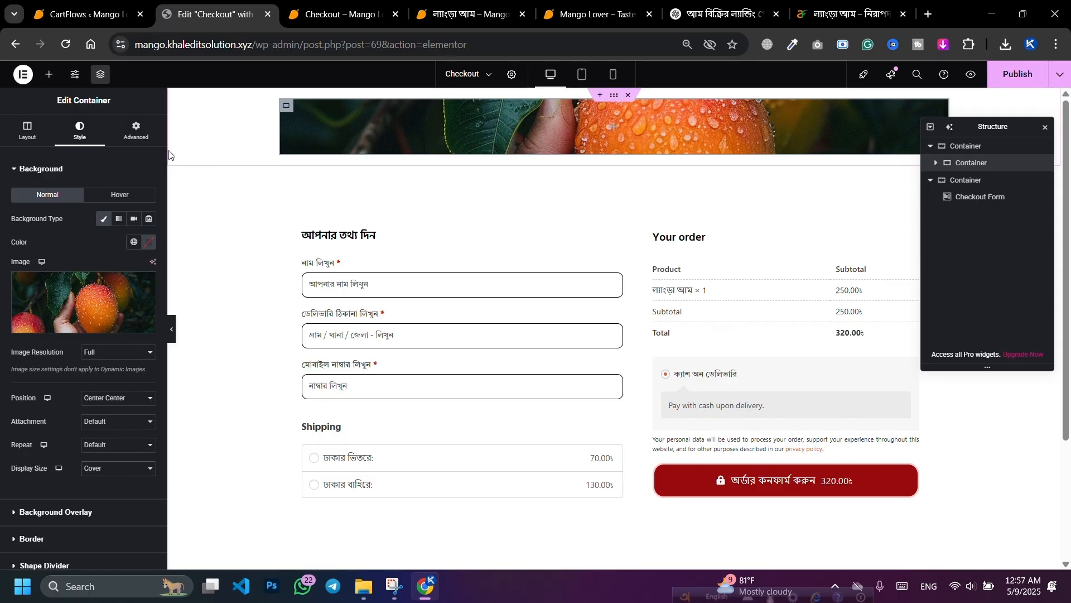
left_click(139, 140)
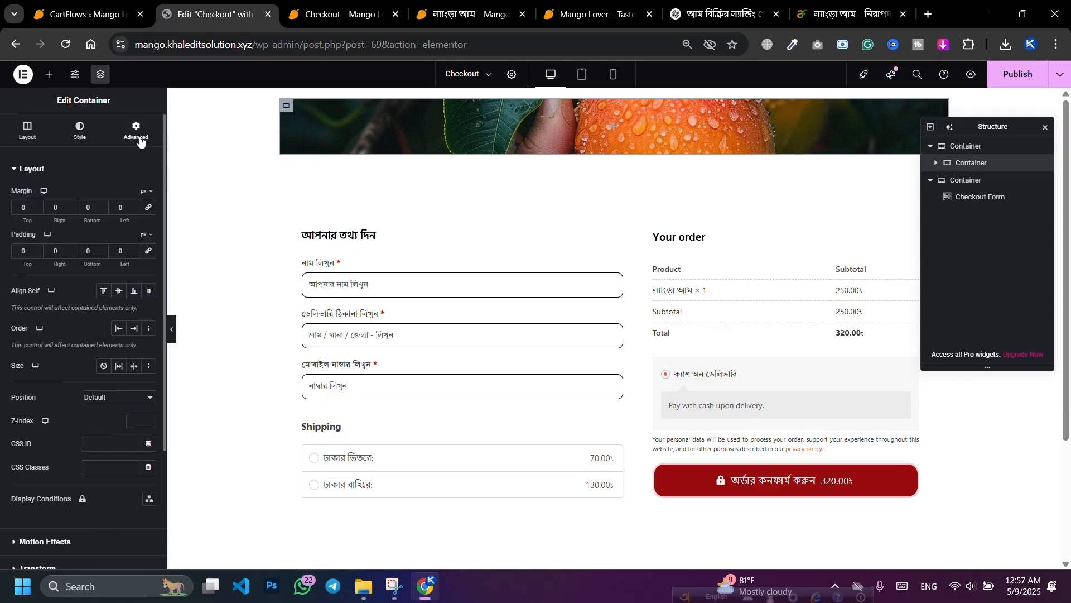
Step: Give the hero container 100 px top and bottom padding and save the page
double_click(18, 251)
type("100")
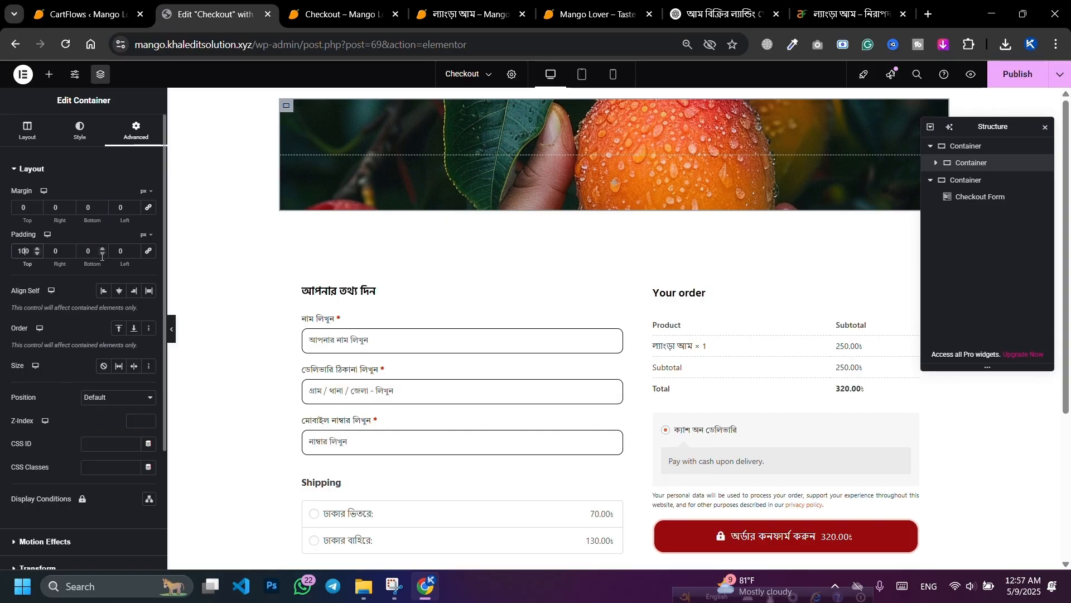
double_click(86, 251)
type("100")
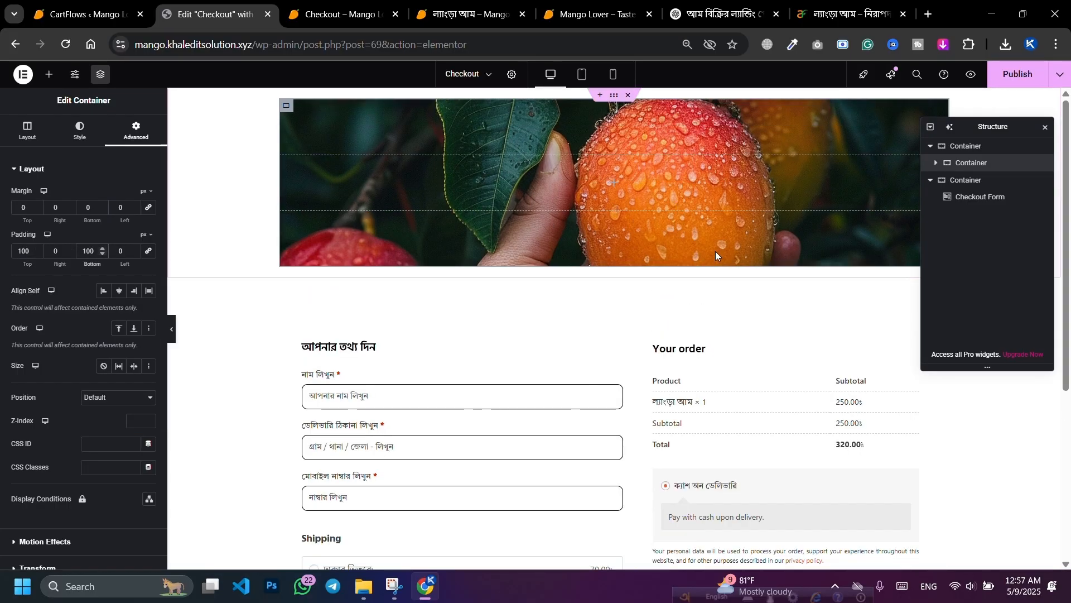
key("ctrl+s")
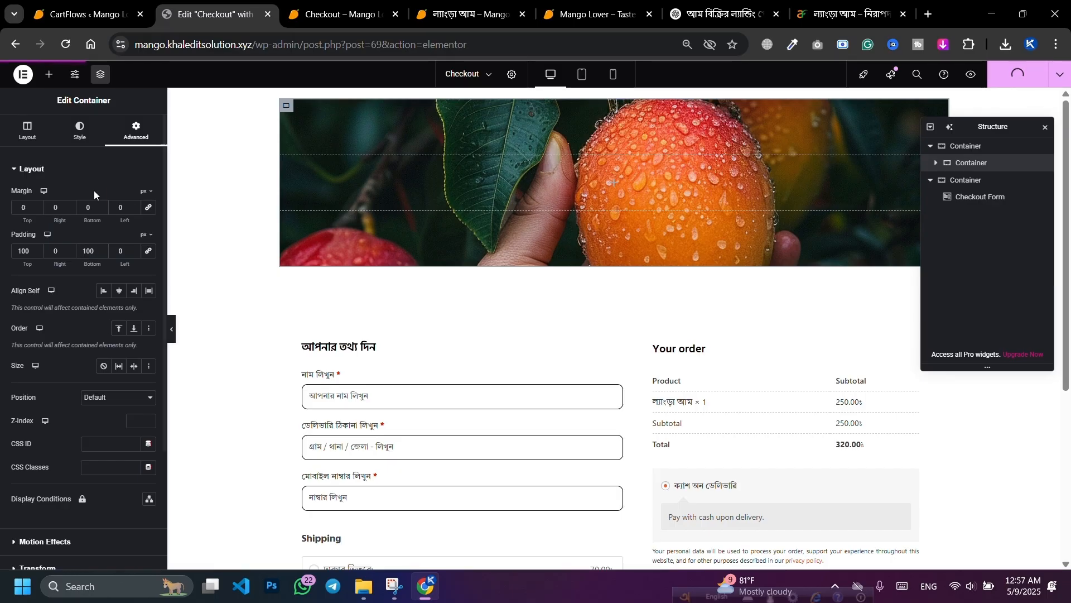
Step: Add a Classic colour overlay to the hero banner and raise its opacity to 0.76
left_click(78, 139)
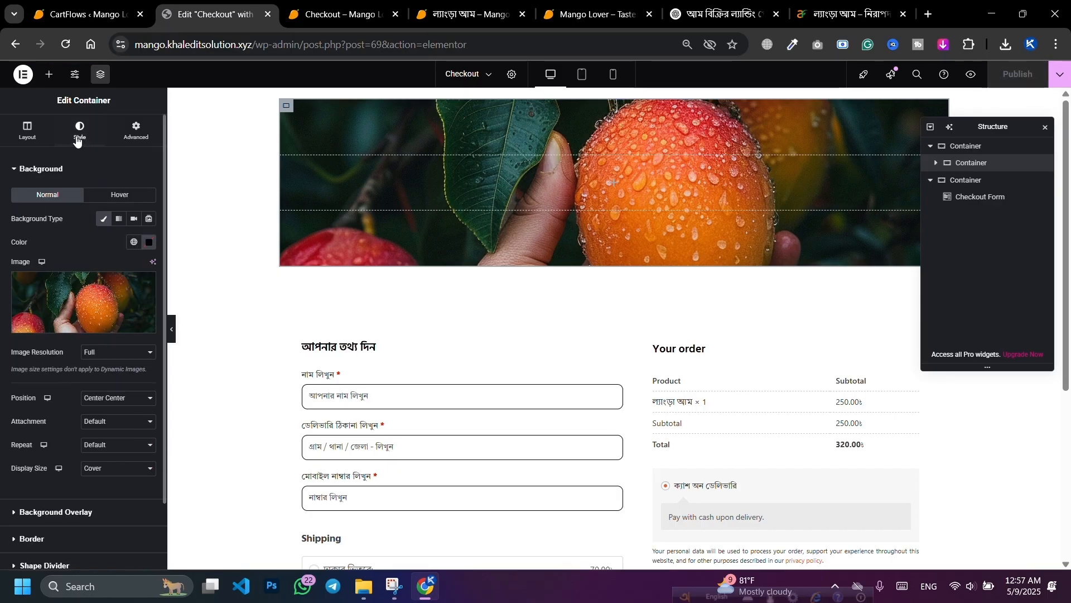
scroll(101, 290, "down", 2)
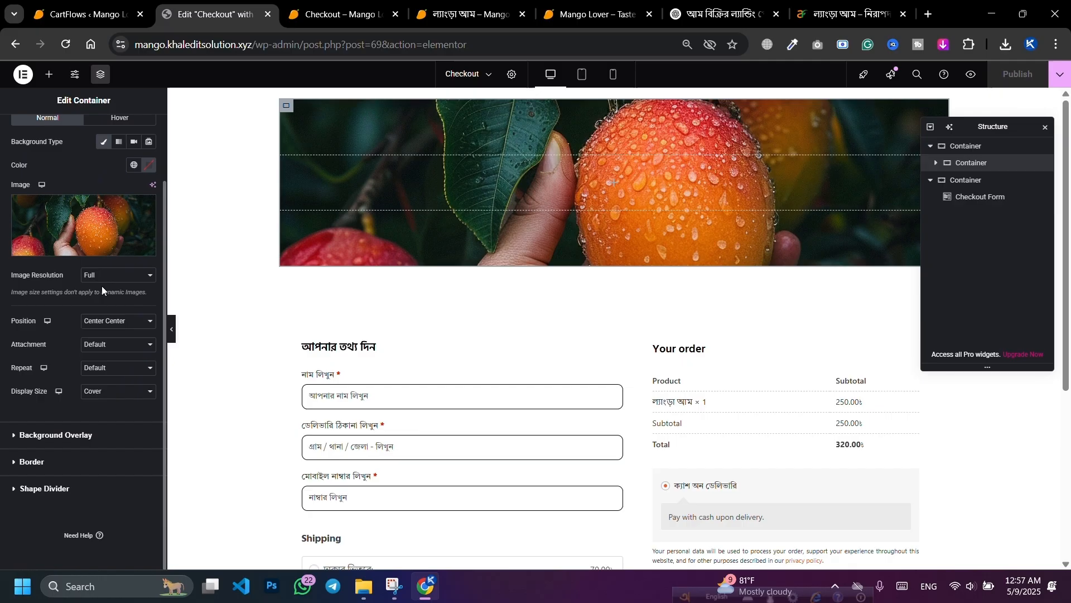
left_click(84, 436)
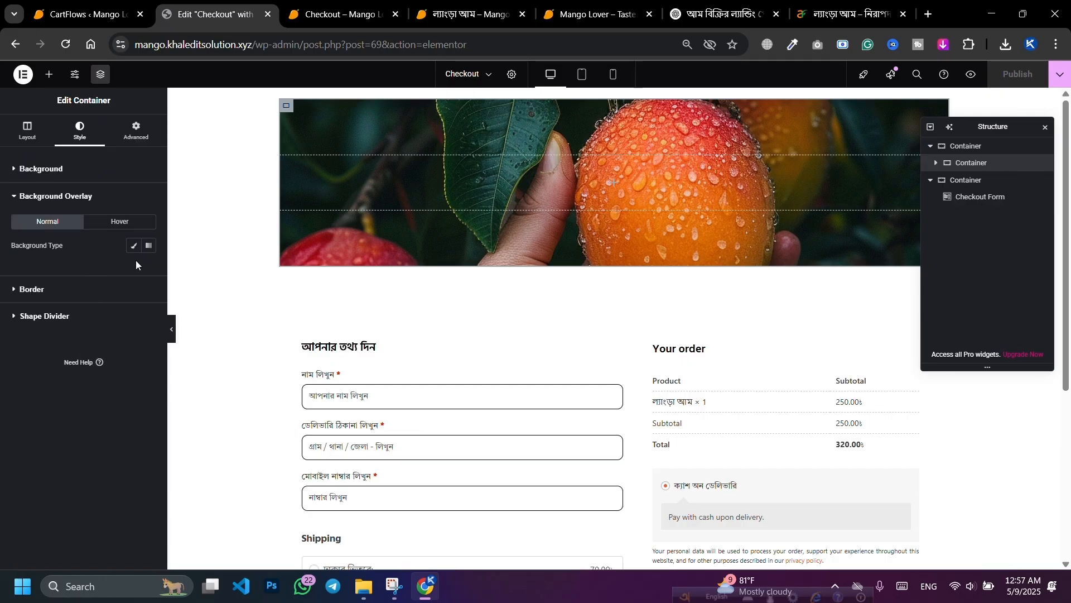
left_click(147, 249)
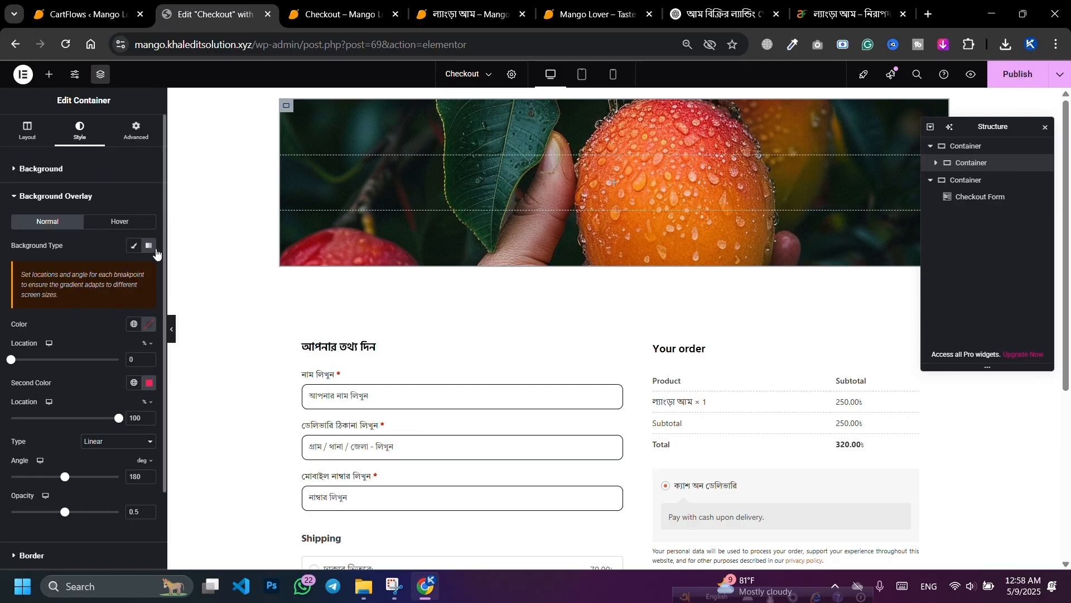
left_click(130, 245)
left_click(112, 334)
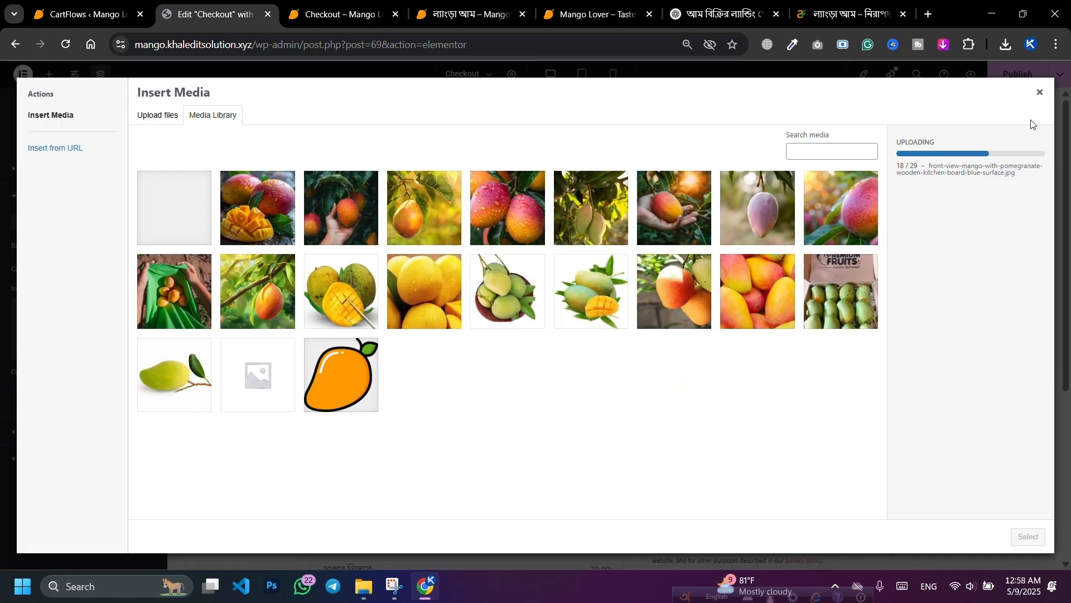
left_click(1040, 96)
left_click(148, 269)
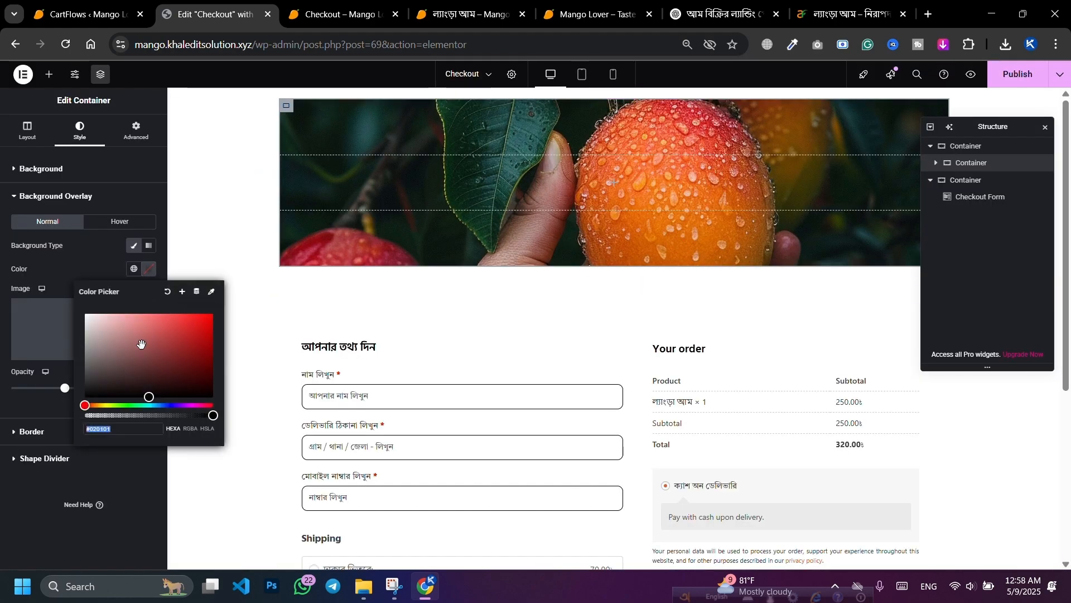
left_click_drag(68, 322, 65, 319)
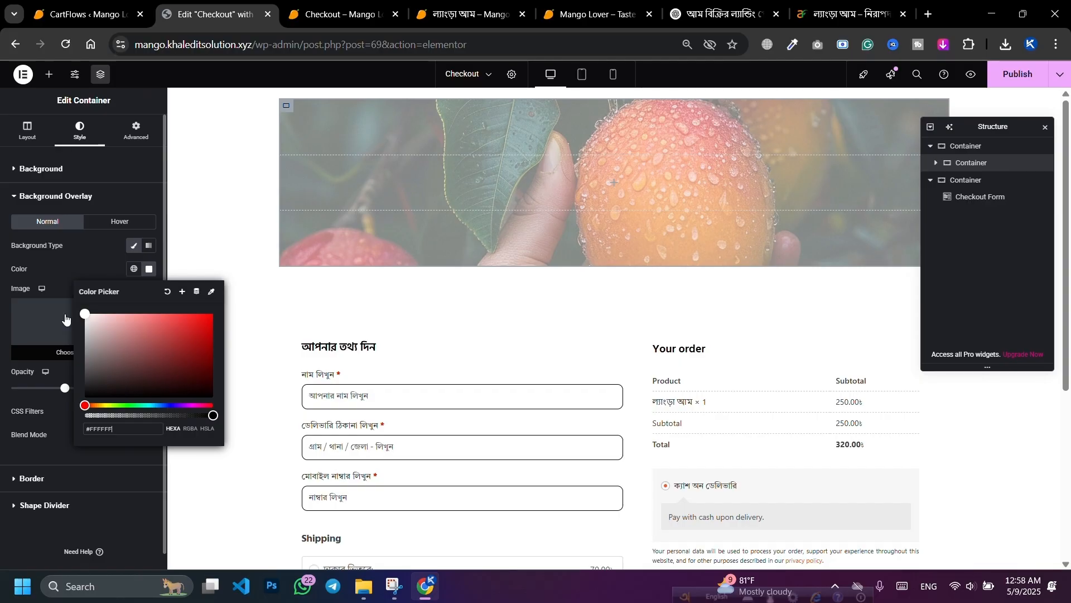
left_click(65, 420)
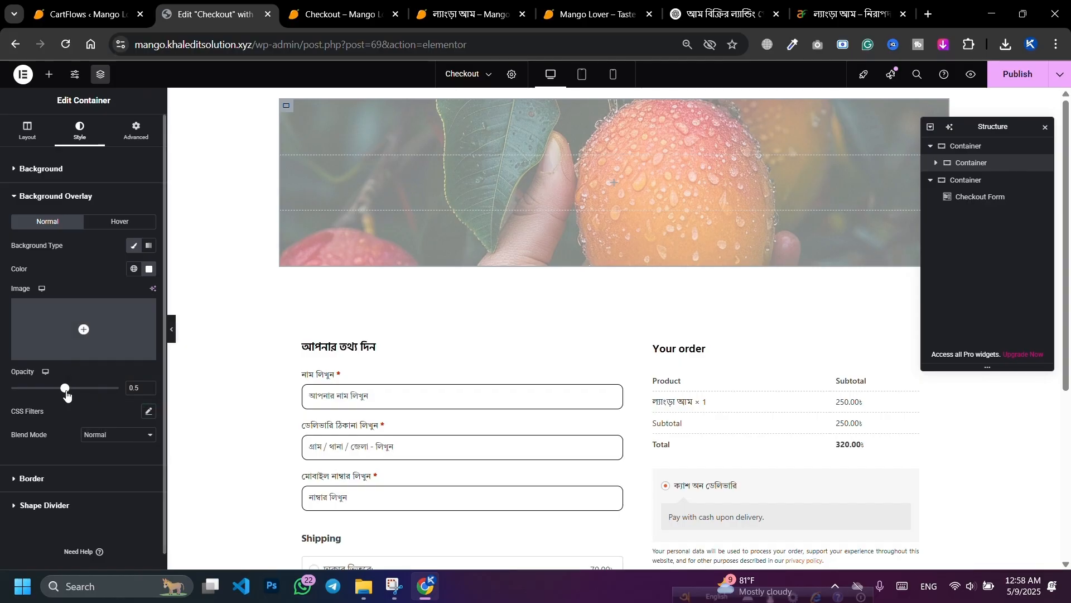
left_click_drag(65, 393, 118, 406)
Step: Try green, dark purple and olive-green gradient colours for the hero overlay
left_click(150, 270)
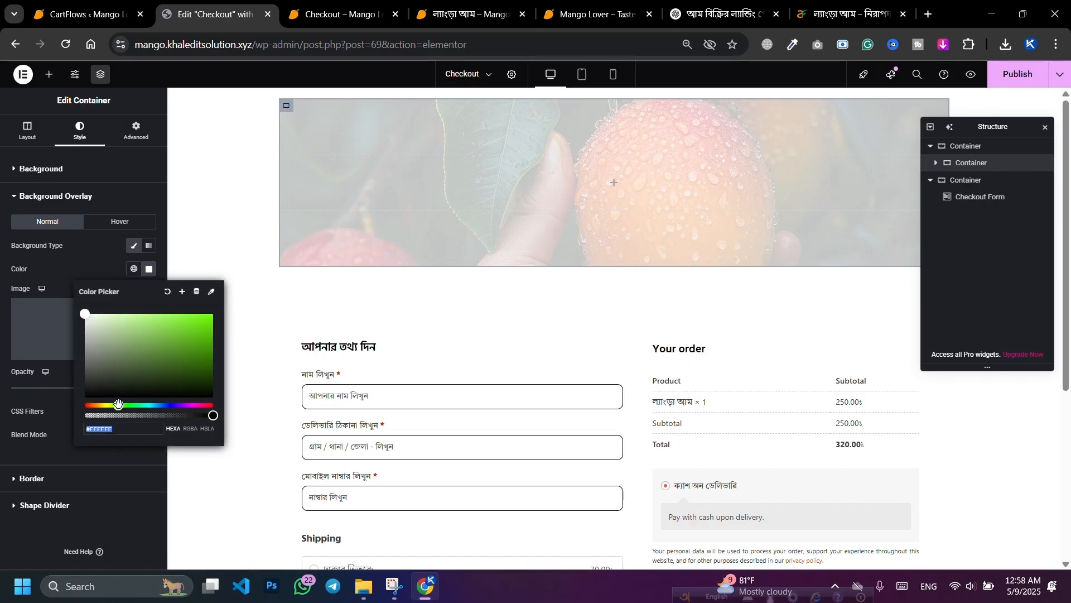
left_click_drag(132, 340, 196, 332)
left_click_drag(130, 405, 181, 405)
left_click_drag(196, 335, 23, 269)
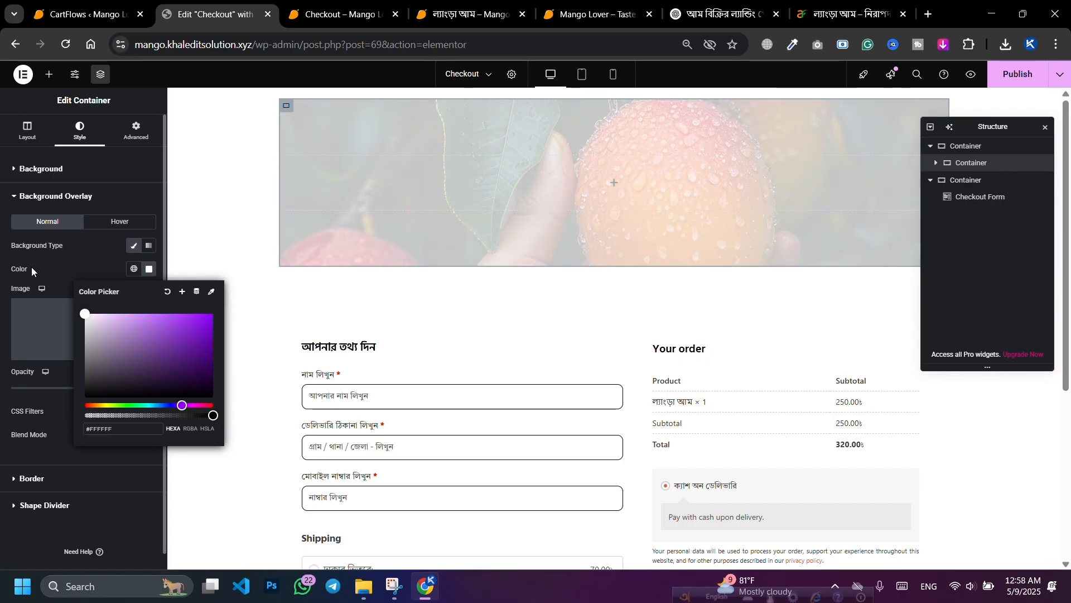
left_click(72, 267)
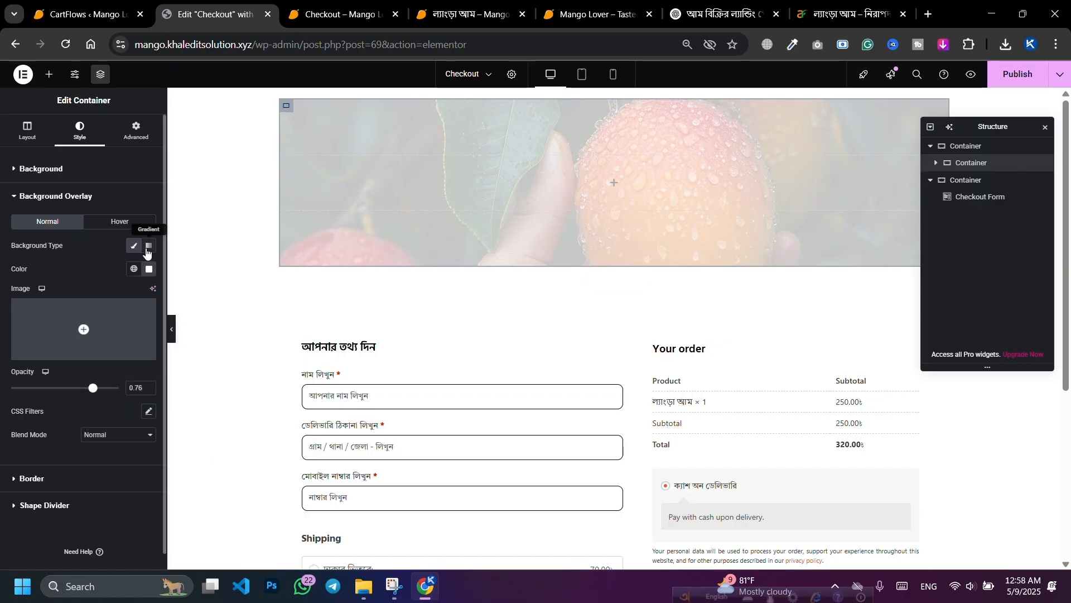
left_click(149, 246)
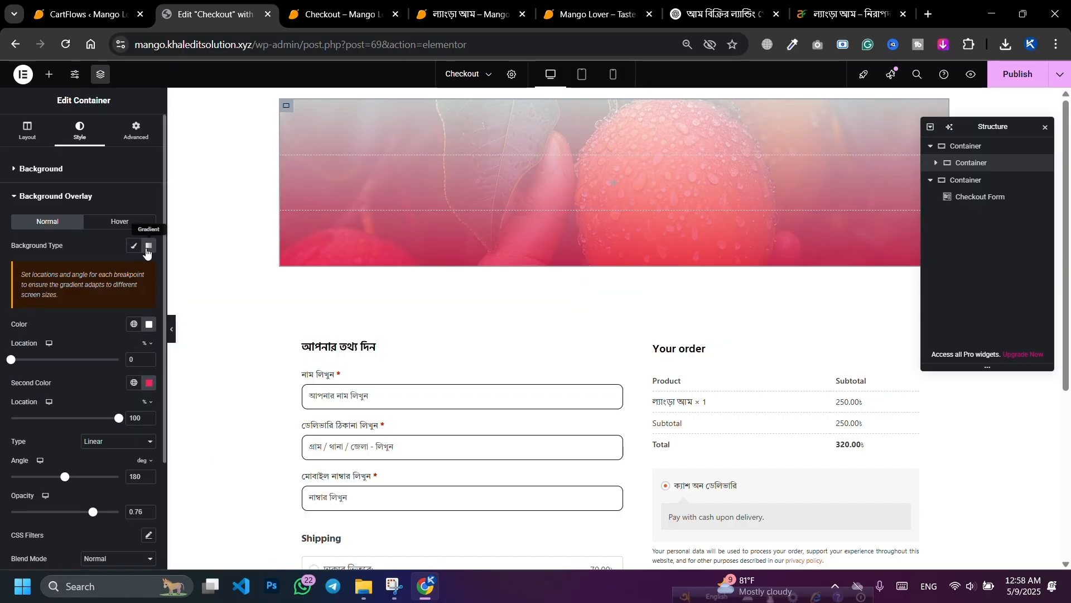
left_click(149, 382)
left_click_drag(113, 519, 120, 519)
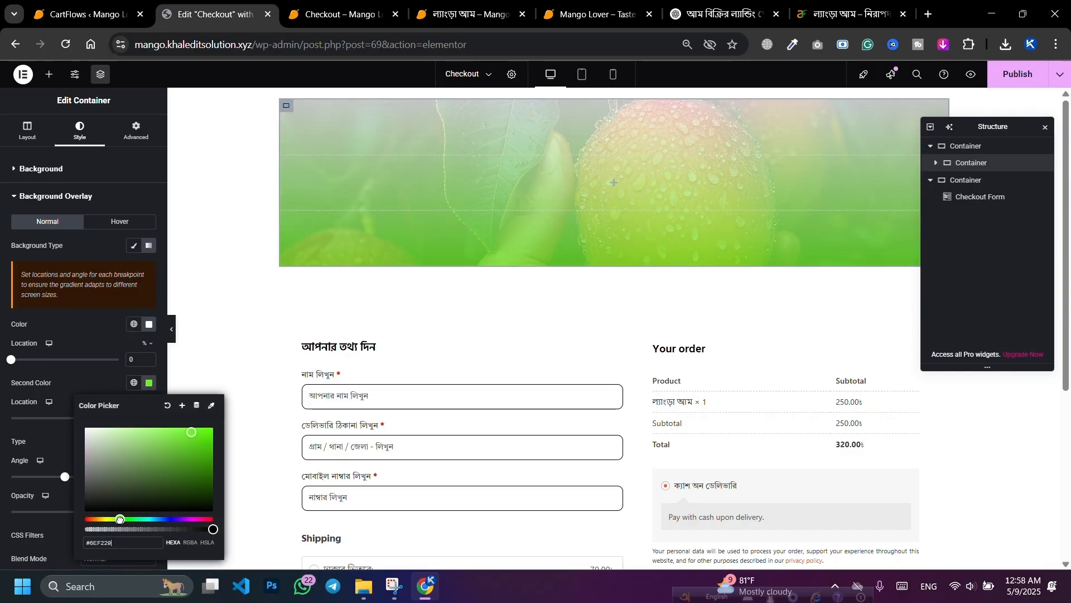
left_click_drag(181, 466, 213, 452)
left_click(149, 324)
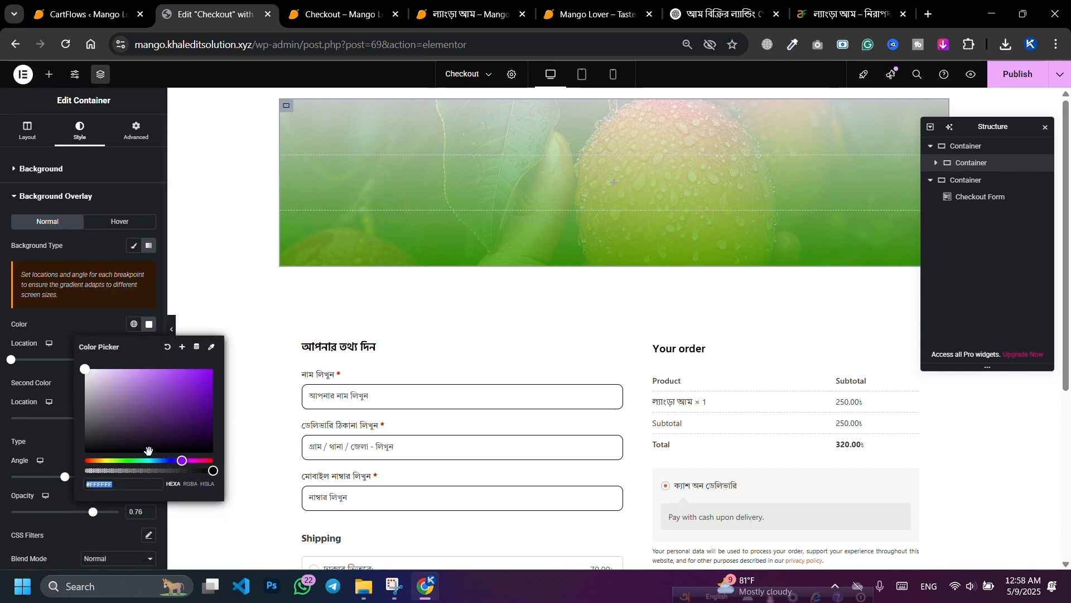
left_click_drag(124, 459, 213, 389)
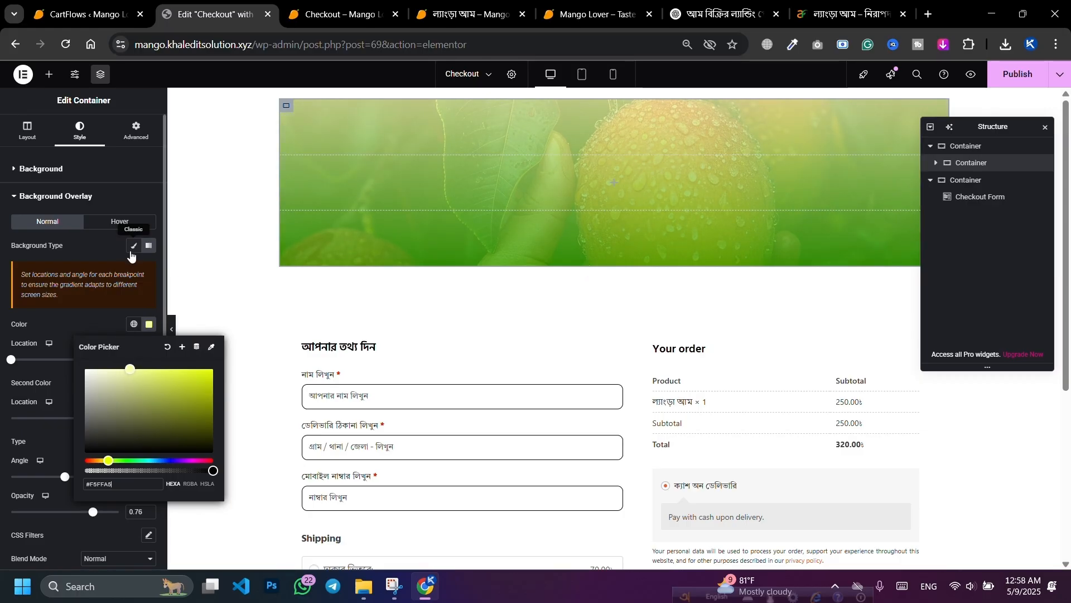
Step: Set a single dark olive #15160A overlay colour and raise its opacity to about 0.84
left_click(133, 246)
left_click(148, 270)
type("#FFFFFF")
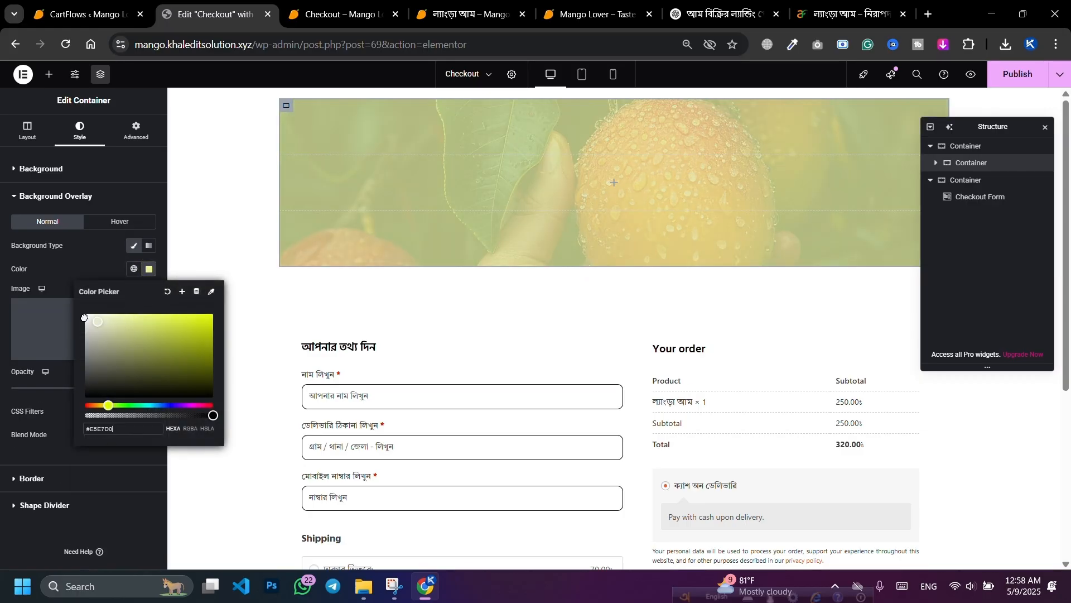
left_click_drag(132, 363, 38, 309)
left_click_drag(131, 380, 153, 390)
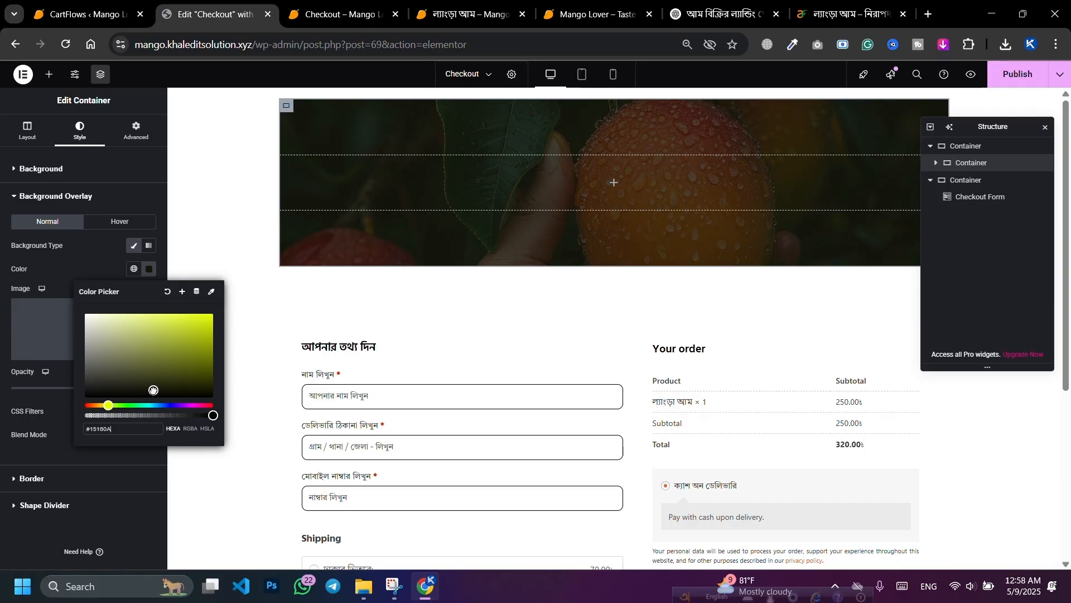
left_click(102, 266)
left_click_drag(85, 388, 105, 395)
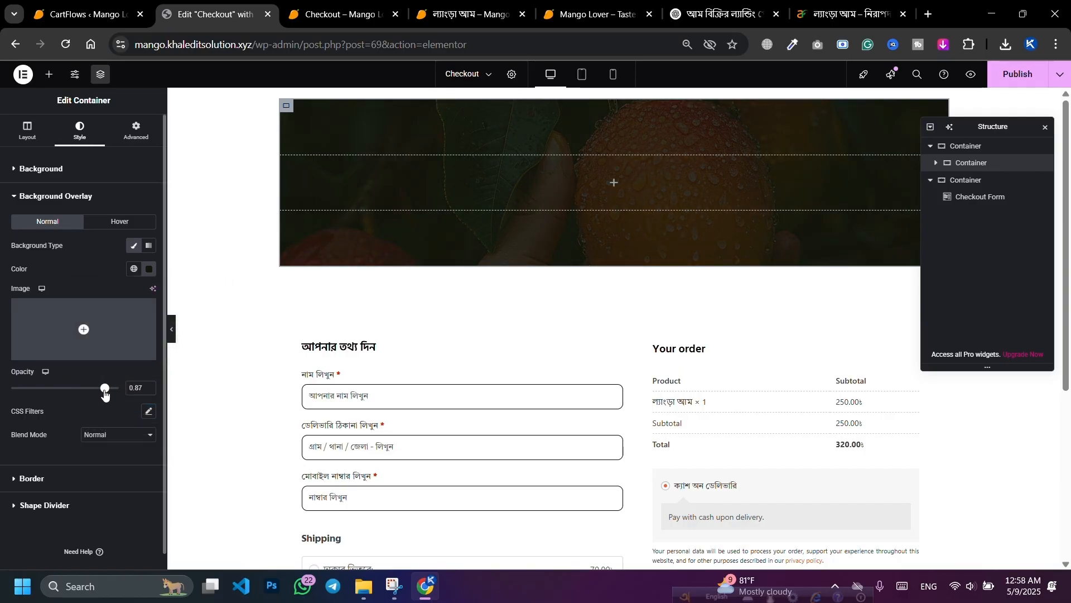
left_click(77, 478)
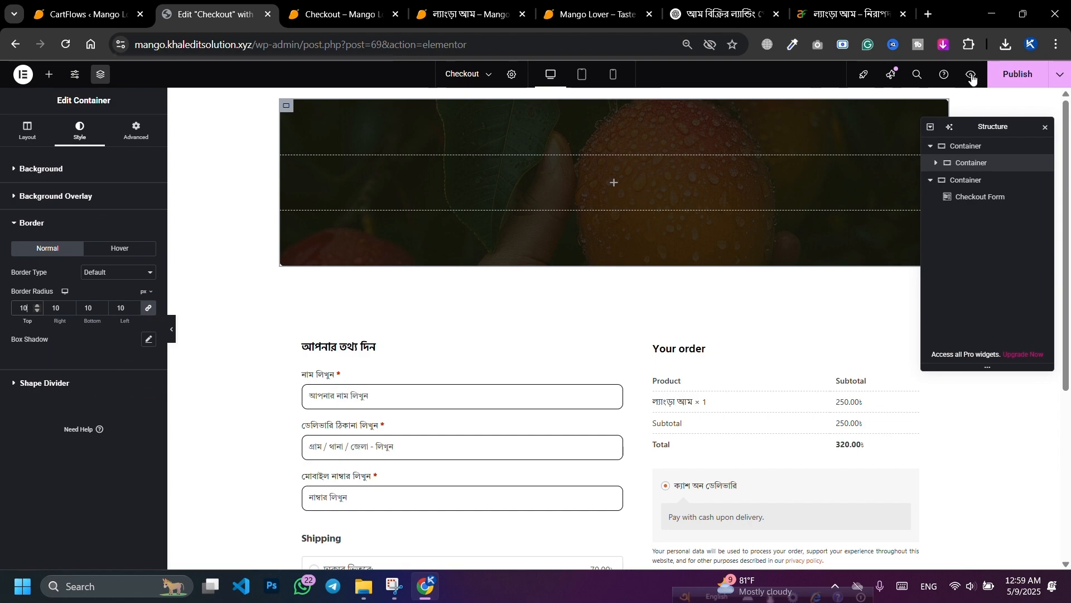
Step: Publish, reload the Checkout preview to check the dark rounded banner, then return to the editor
left_click(1016, 74)
left_click(347, 4)
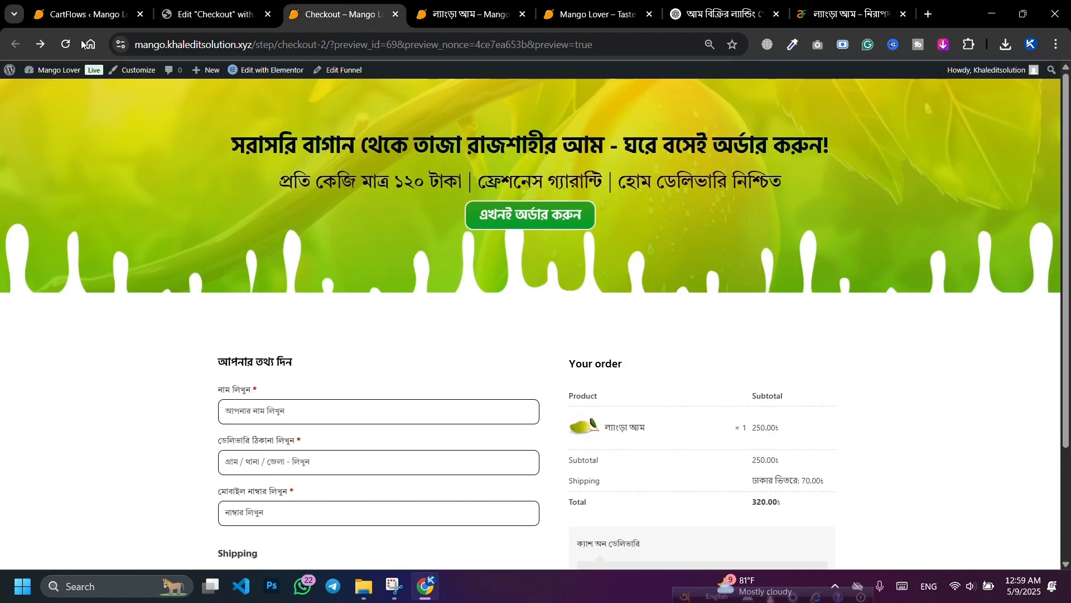
left_click(64, 44)
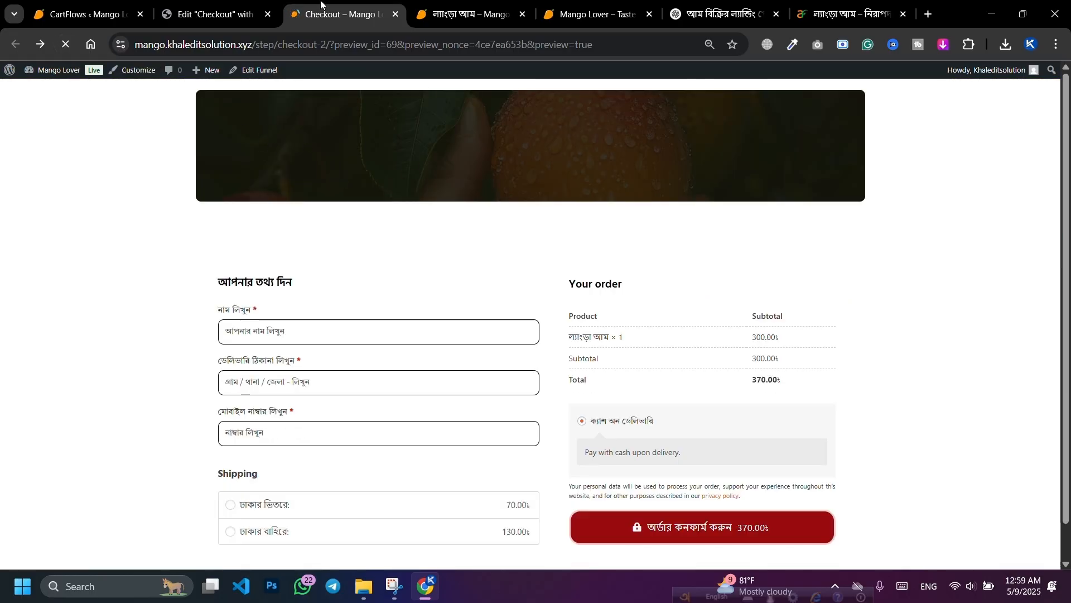
key("ctrl+shift+Tab")
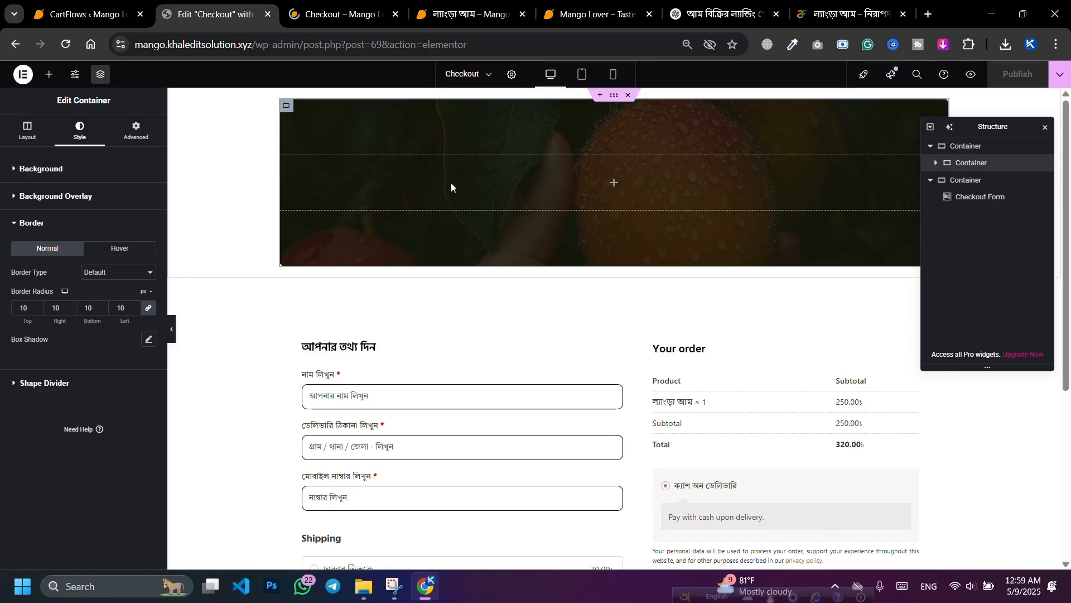
Step: Add a heading inside the hero banner and duplicate it
left_click(49, 74)
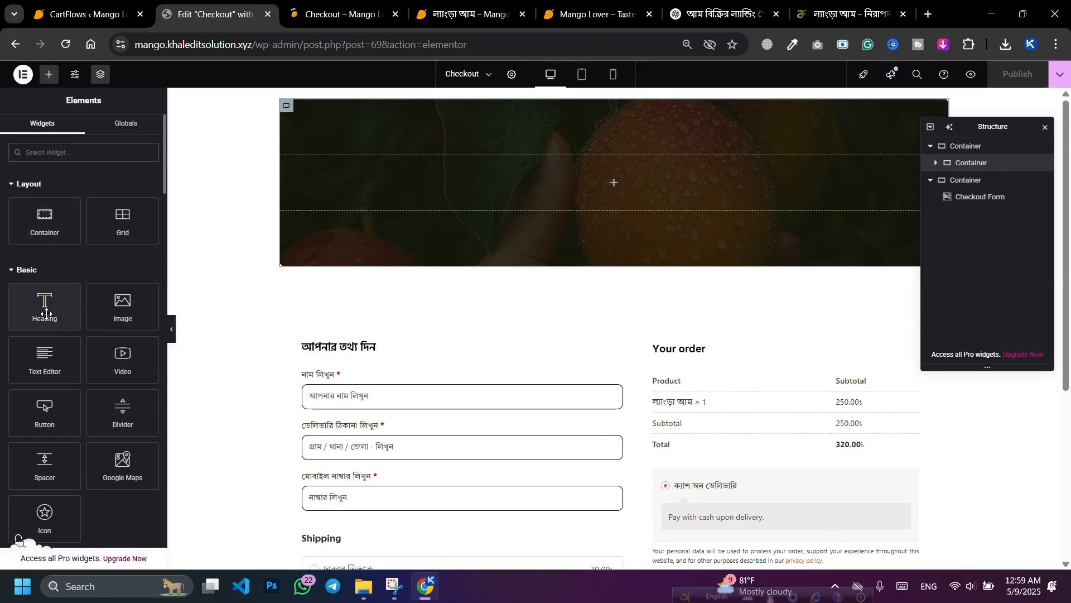
left_click_drag(46, 314, 597, 180)
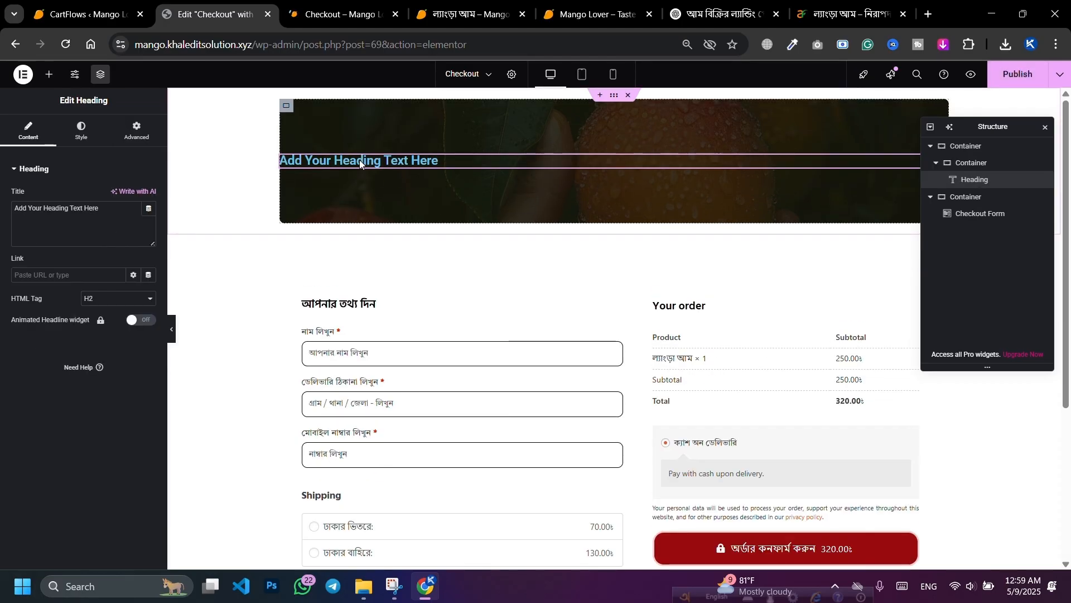
right_click(972, 179)
left_click(989, 212)
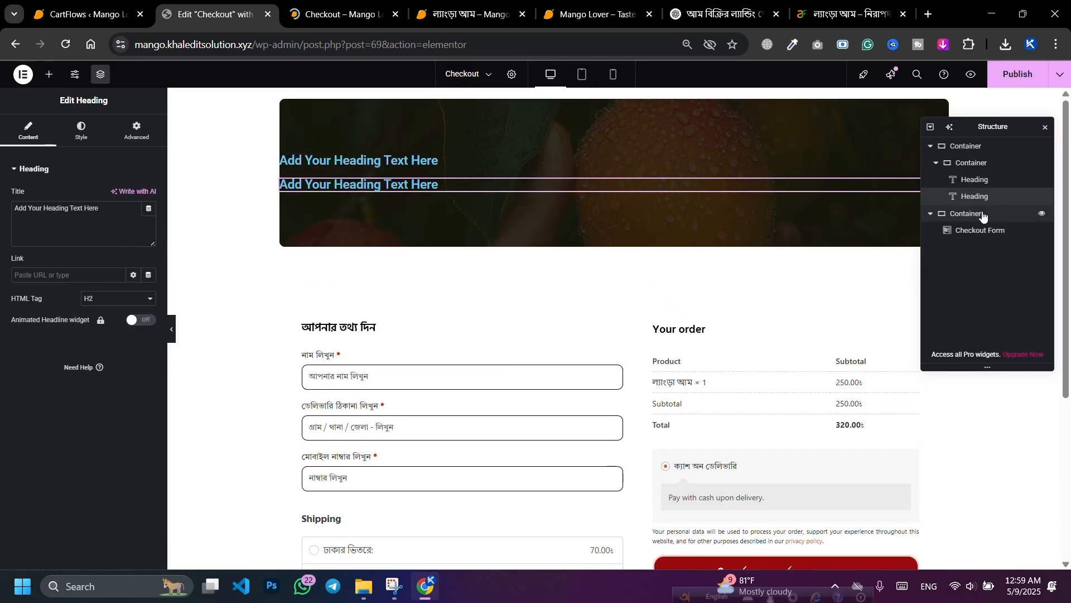
Step: Place a button under the second hero heading and select the first heading for editing
left_click(49, 74)
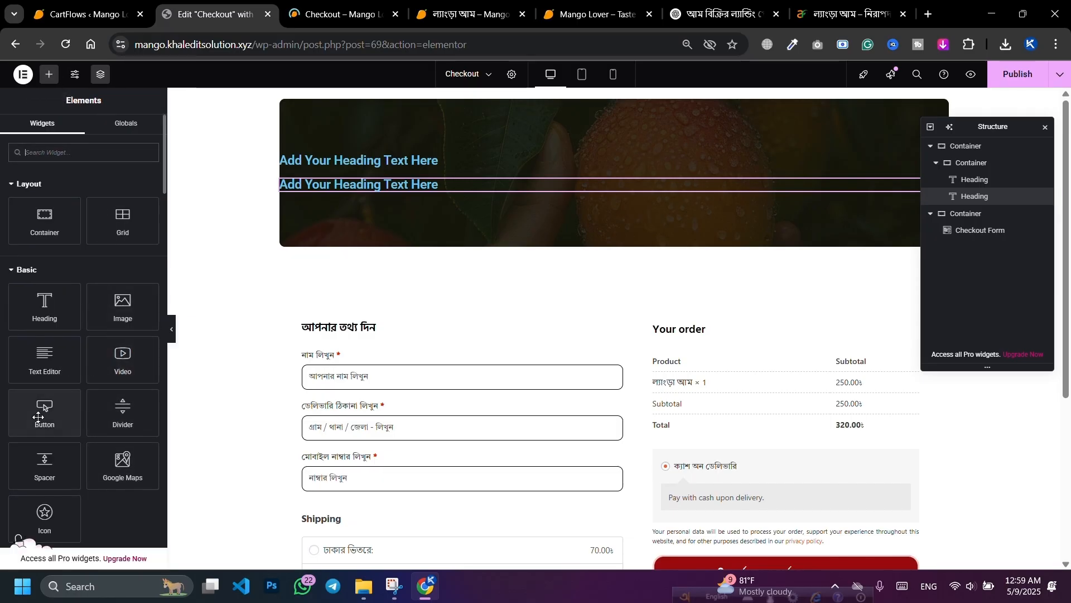
left_click_drag(45, 410, 400, 193)
left_click_drag(317, 281, 347, 209)
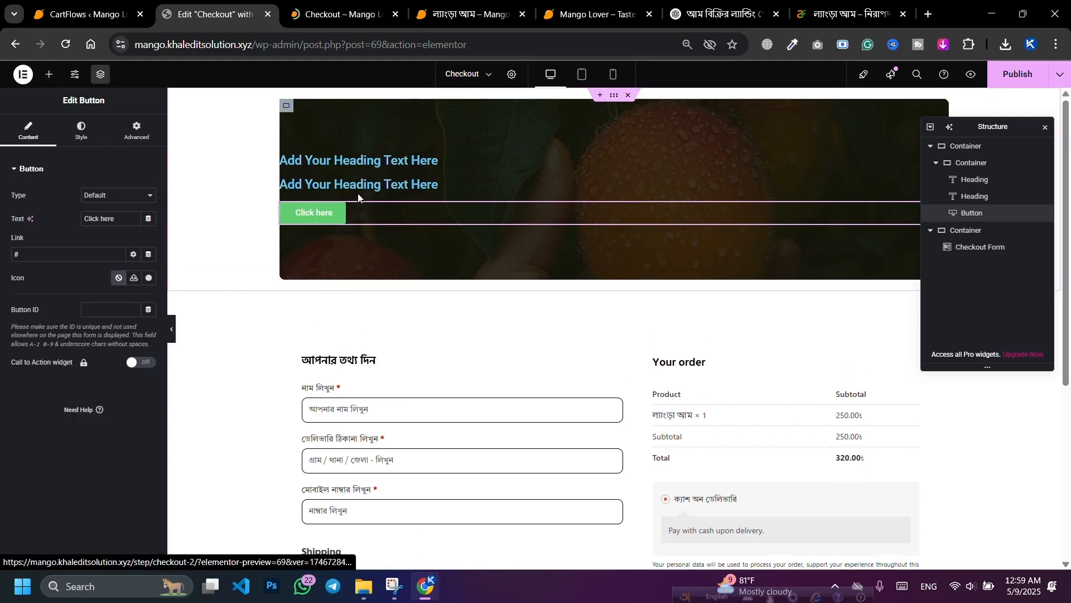
left_click(463, 164)
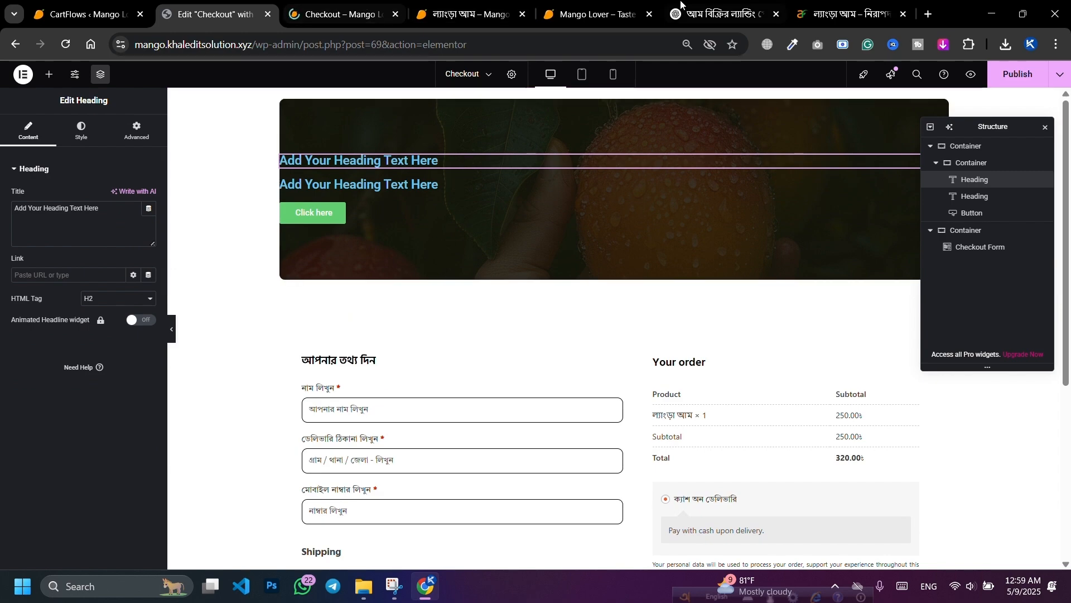
left_click(680, 3)
Step: Copy the suggested Bengali hero headline from ChatGPT and select the editor's placeholder title text
scroll(607, 224, "up", 3)
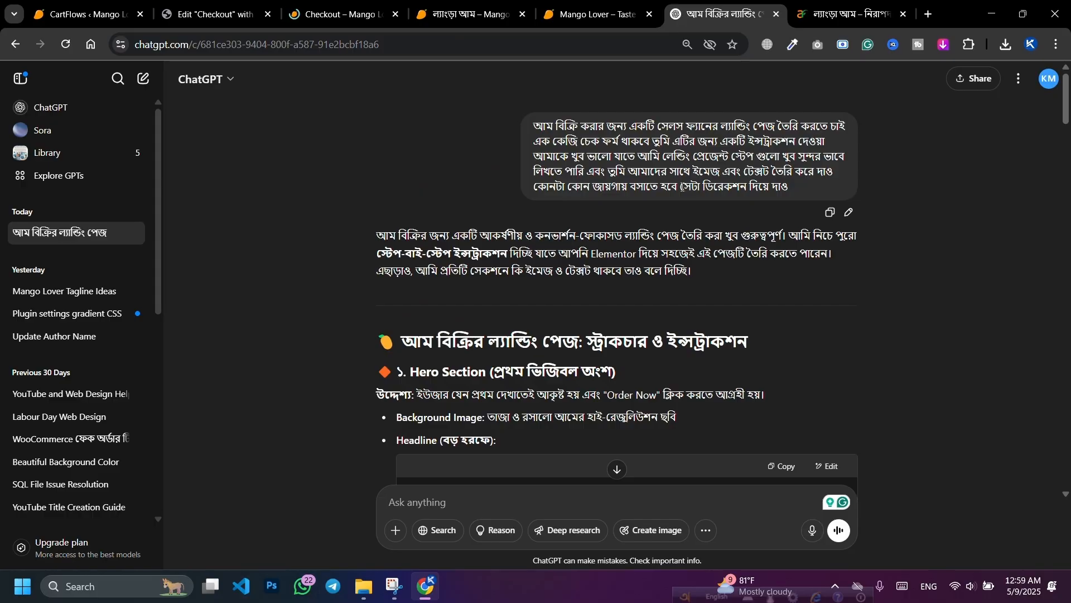
scroll(465, 270, "down", 4)
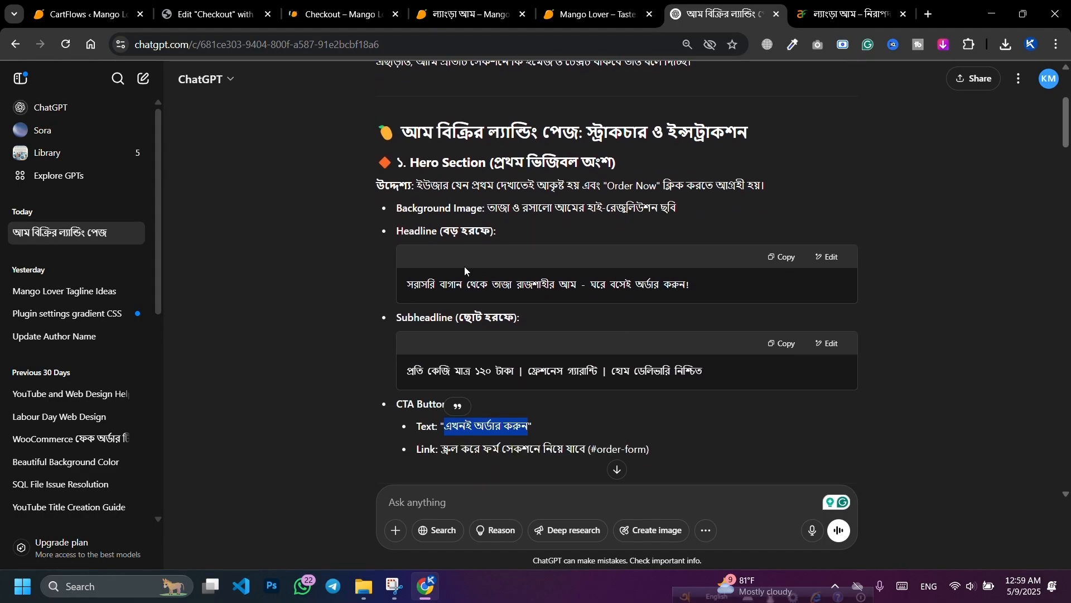
left_click_drag(411, 286, 692, 285)
right_click(686, 299)
left_click(690, 301)
left_click(202, 15)
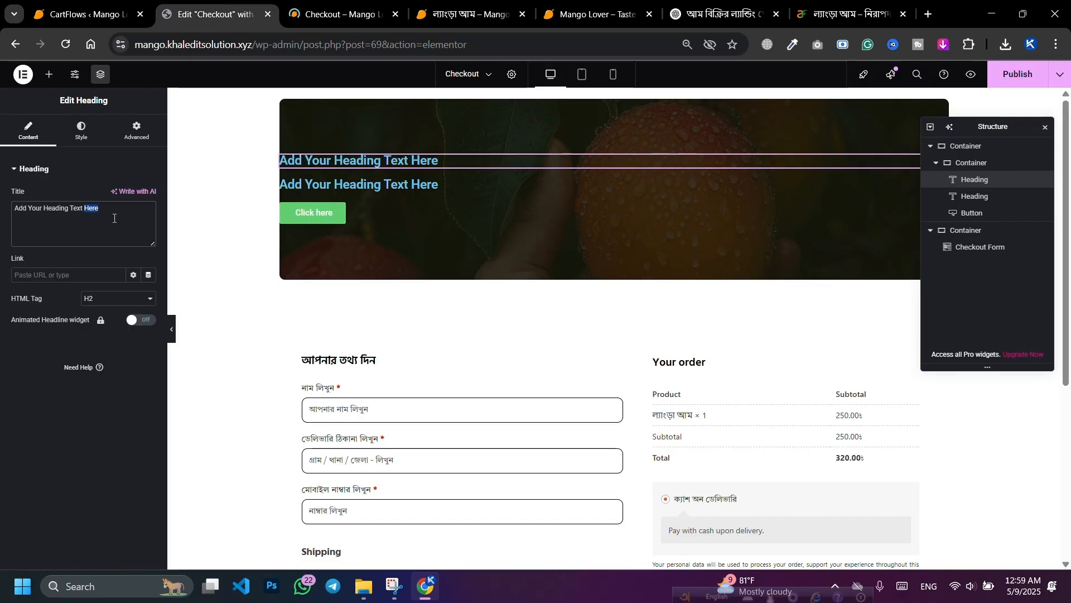
key("ctrl+a")
Step: Paste the Bengali headline into the heading, centre it and set its font to Hind Siliguri
key("ctrl+v")
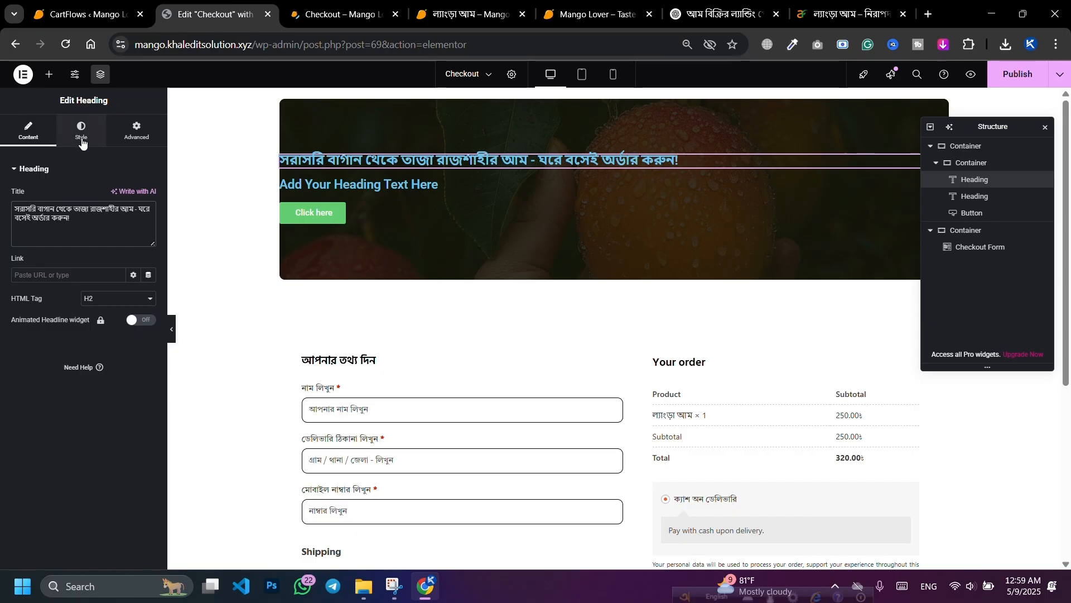
left_click(82, 140)
left_click(119, 196)
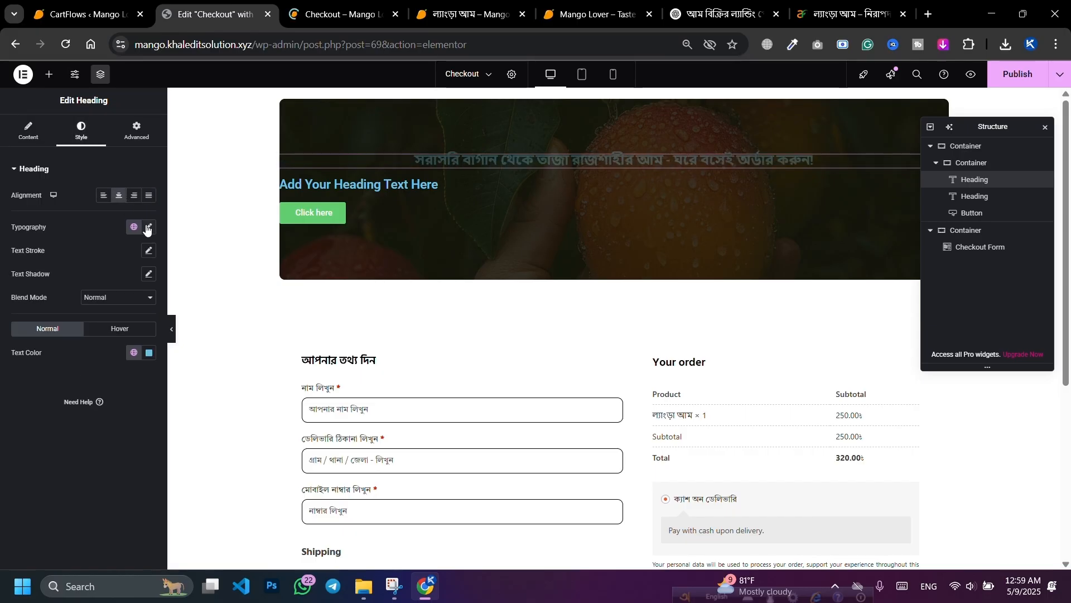
left_click(149, 228)
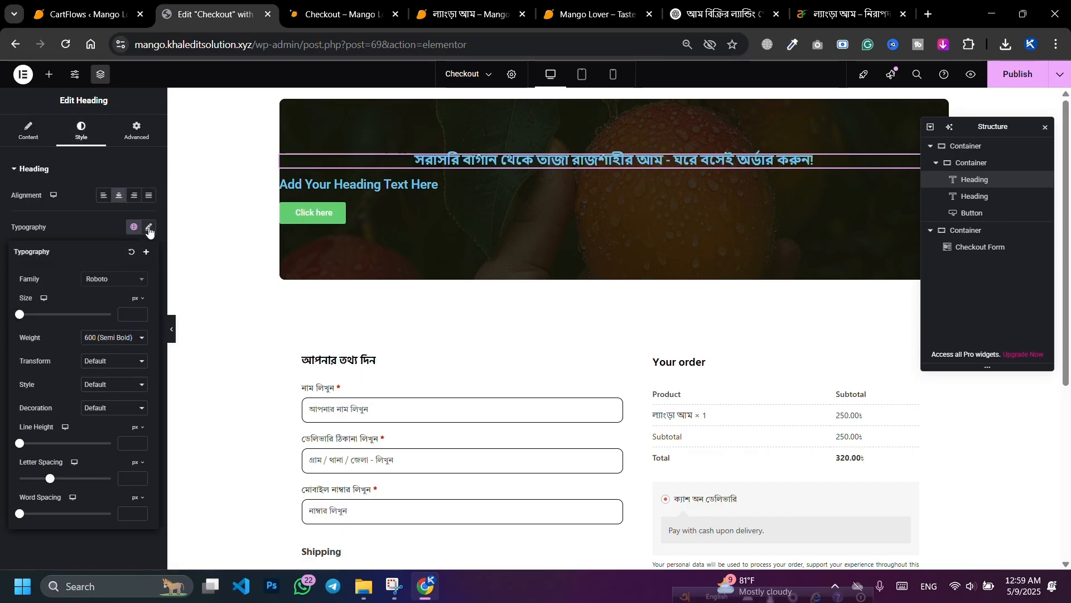
left_click(126, 285)
type("Hind")
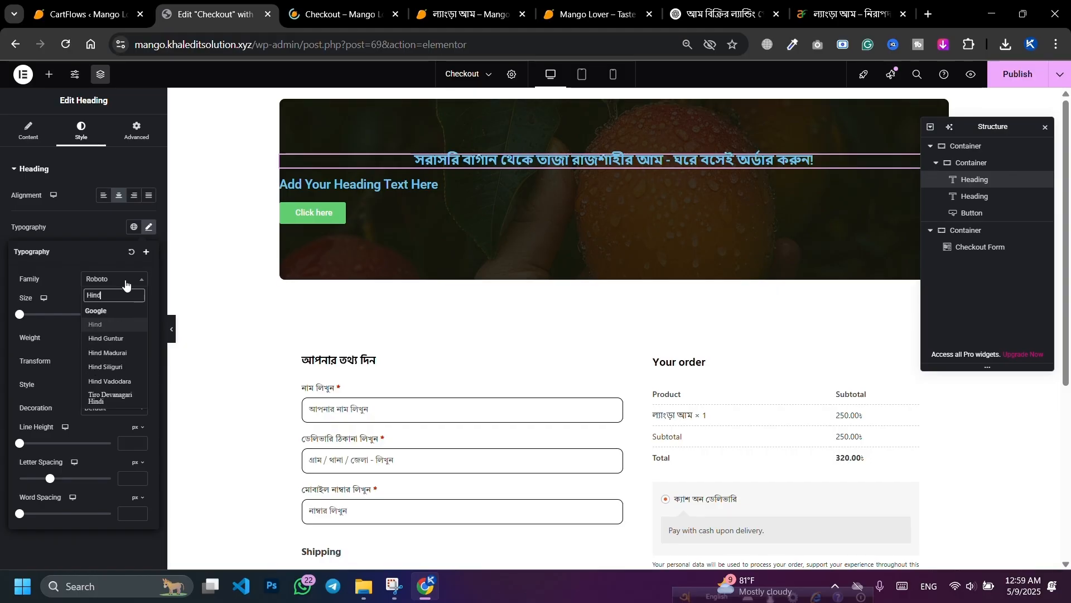
left_click(115, 369)
Step: Set the headline size to 38 px with bold 700 weight
left_click(137, 314)
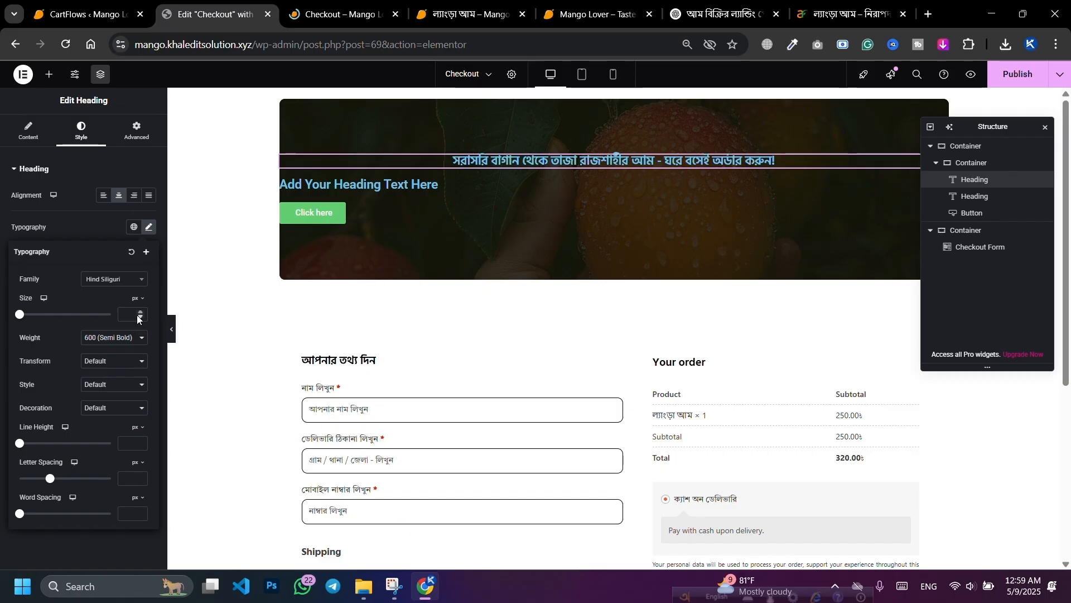
type("9")
left_click(140, 313)
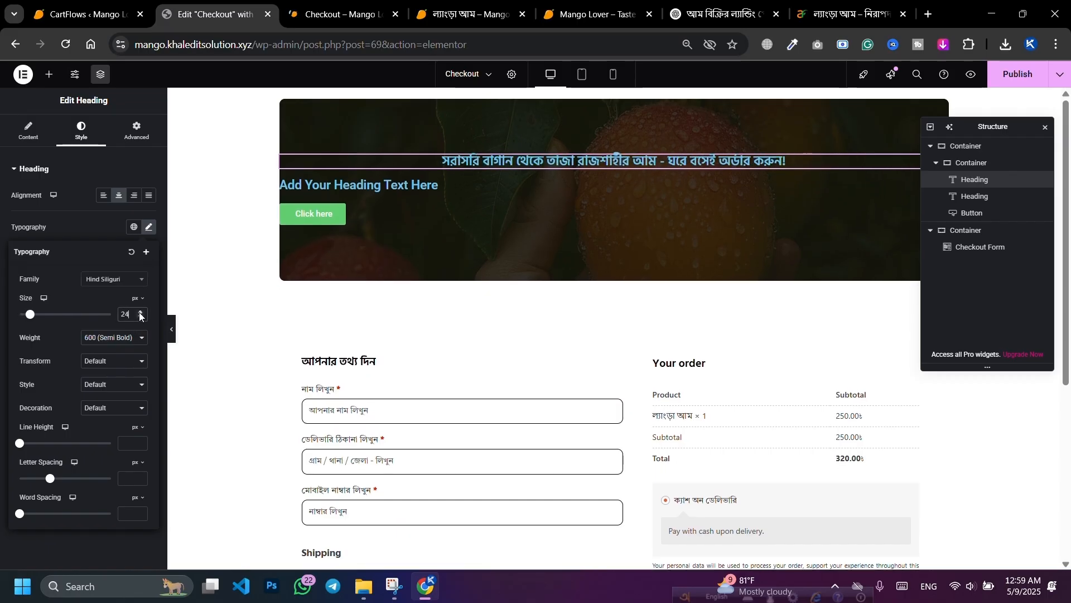
left_click(140, 313)
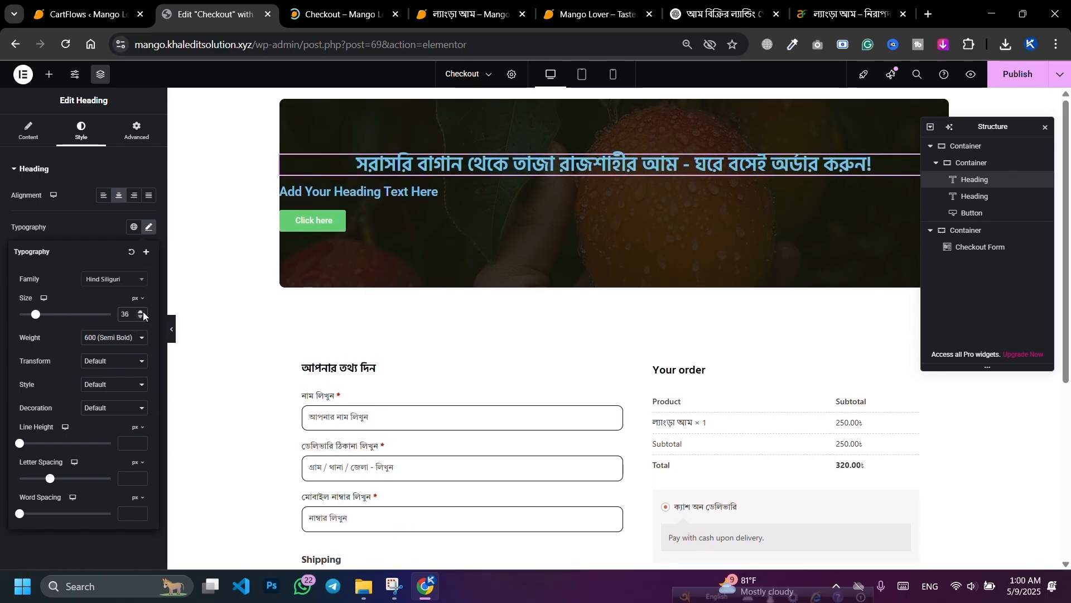
left_click(143, 314)
left_click(142, 314)
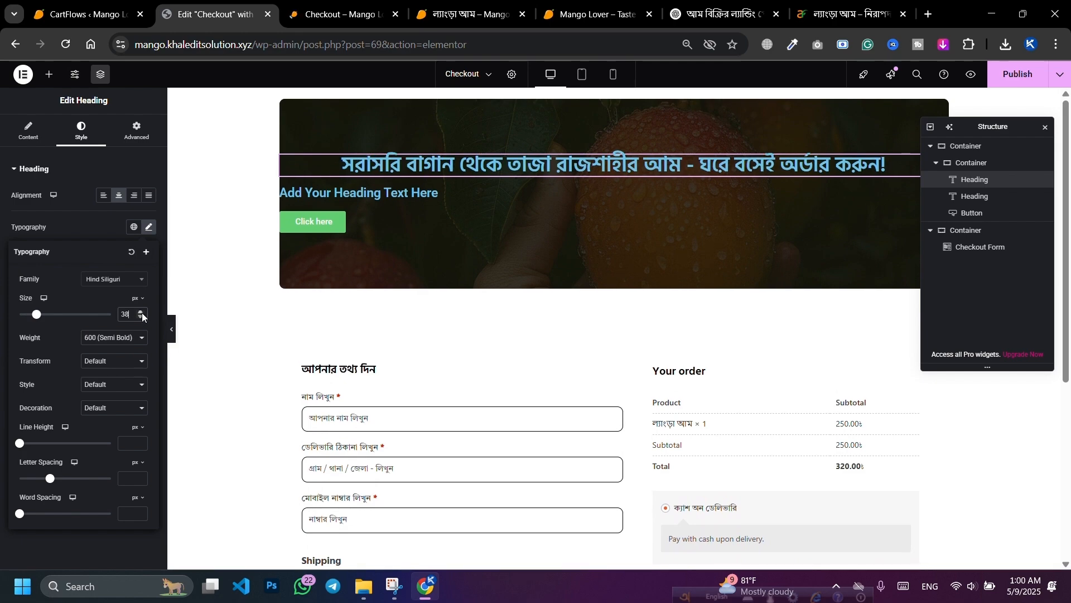
left_click(109, 344)
left_click(103, 452)
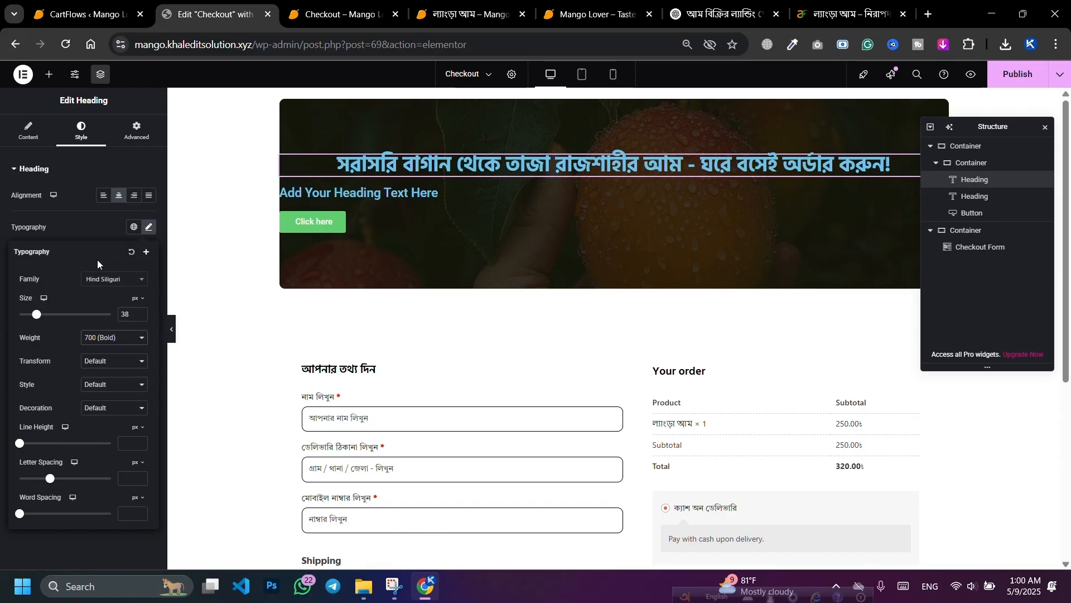
left_click(102, 231)
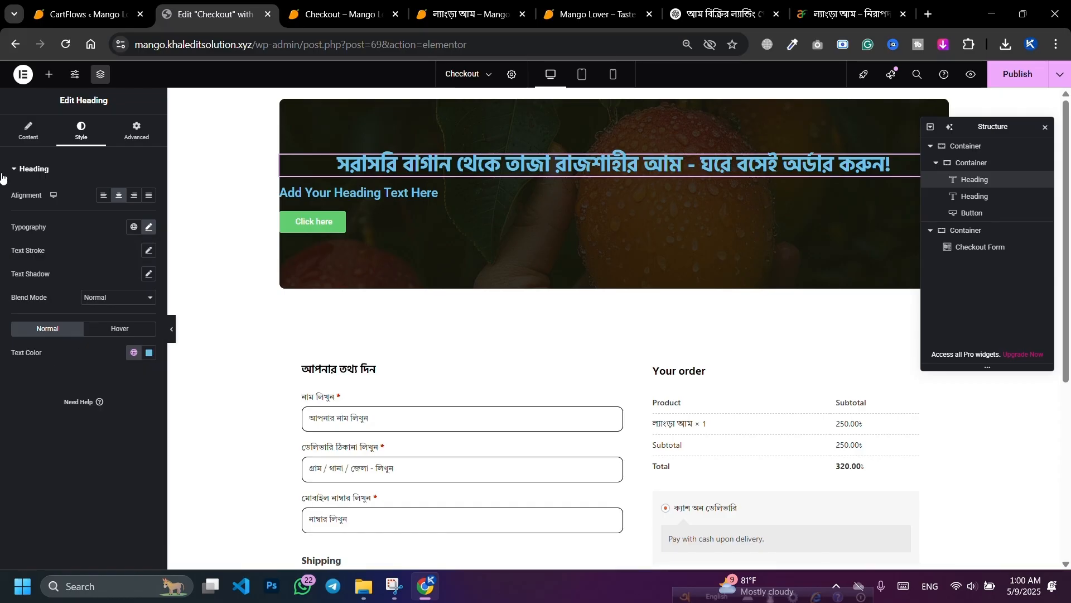
Step: Make the headline text white (#FFFFFF) and publish the page
left_click(149, 352)
left_click_drag(118, 416, 79, 388)
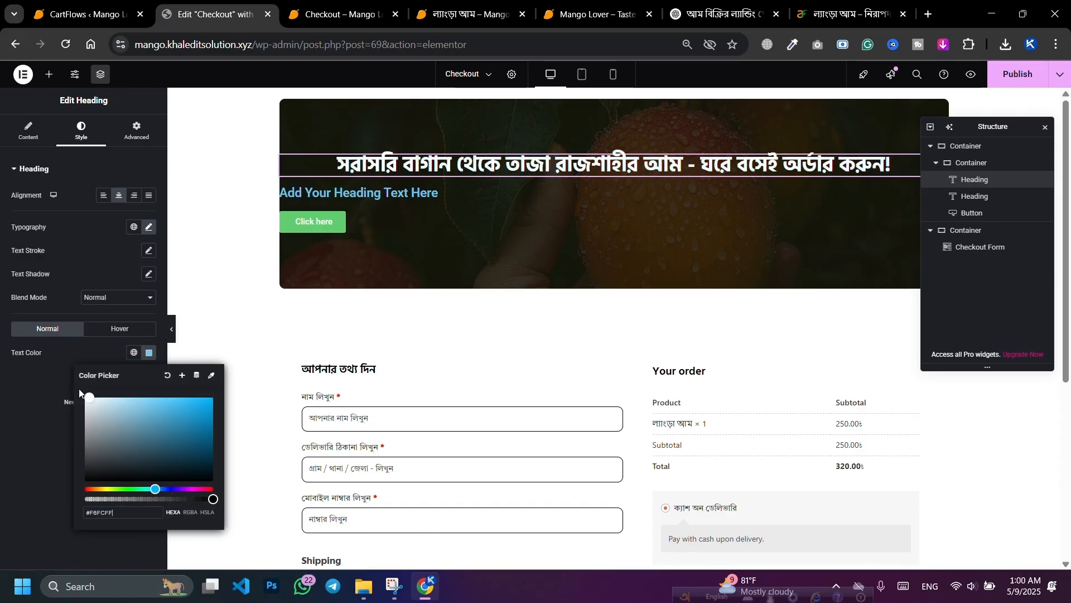
left_click(55, 373)
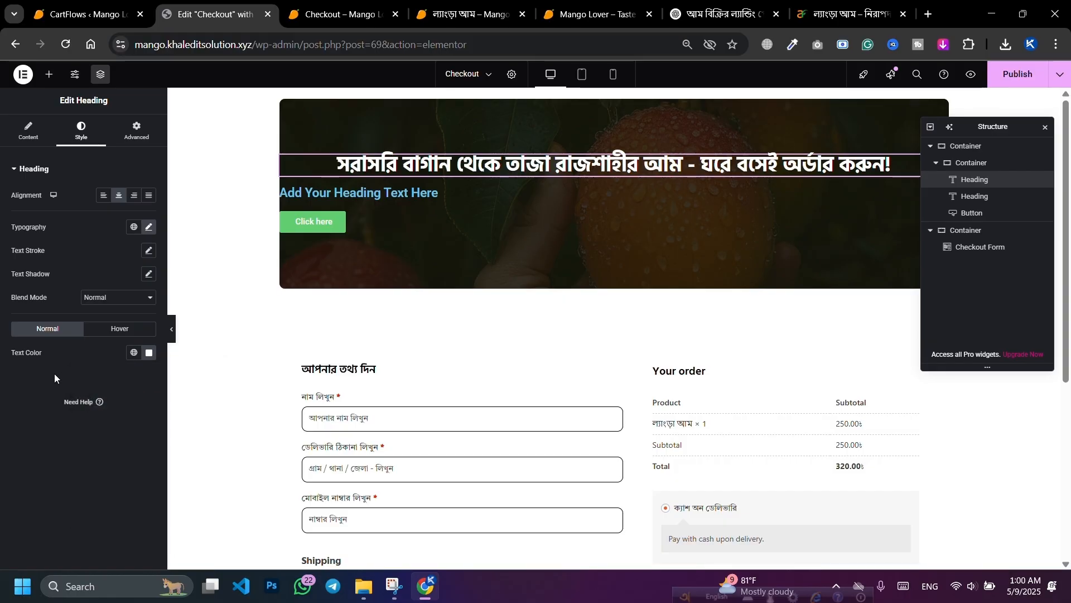
left_click(1005, 81)
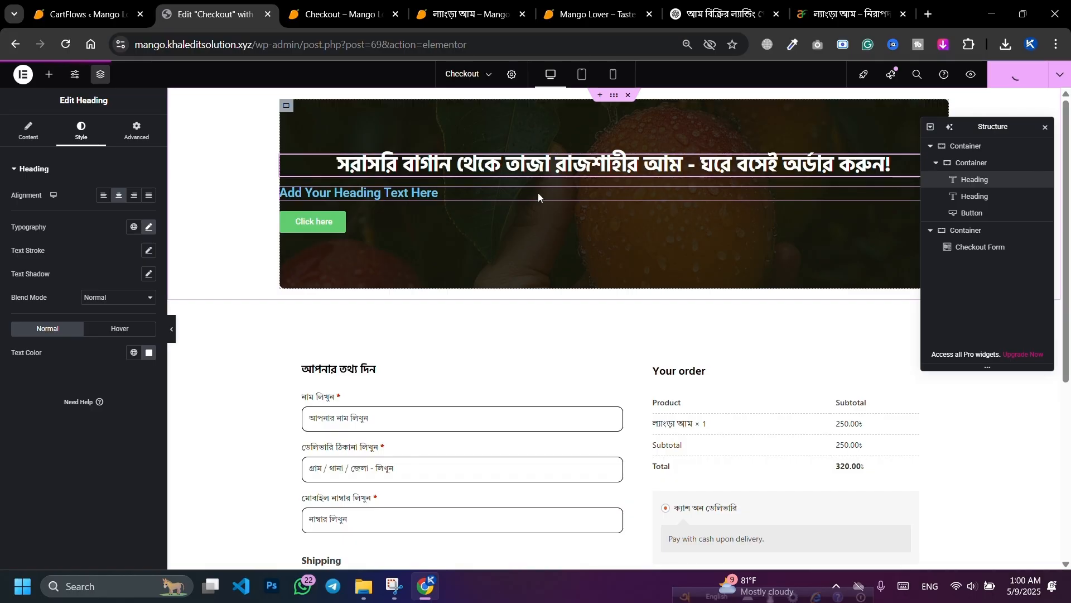
Step: Delete the second placeholder heading and duplicate the styled Bengali headline
left_click(576, 193)
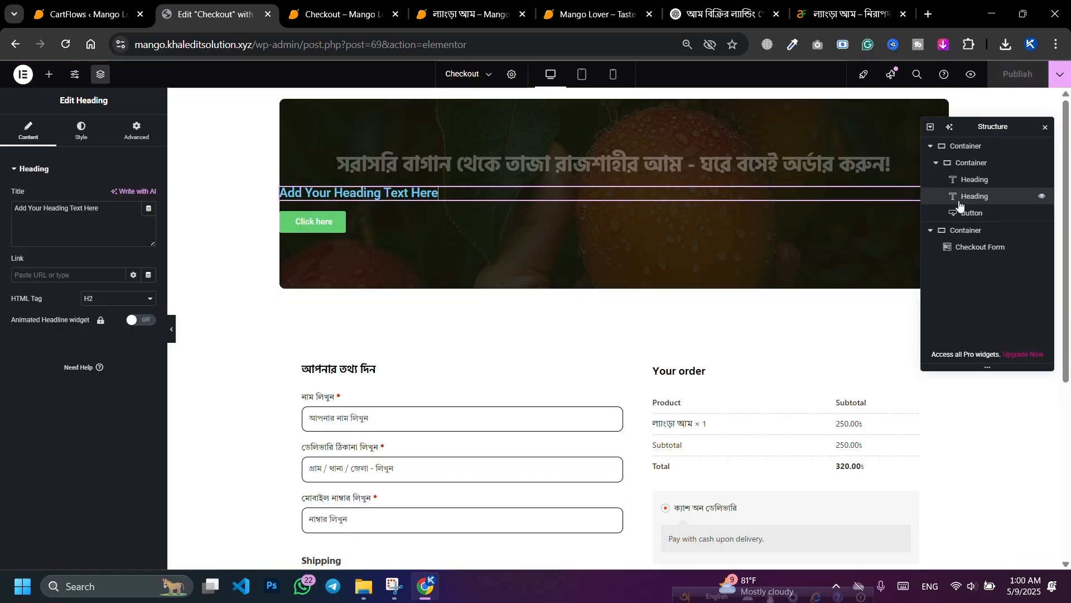
key("Delete")
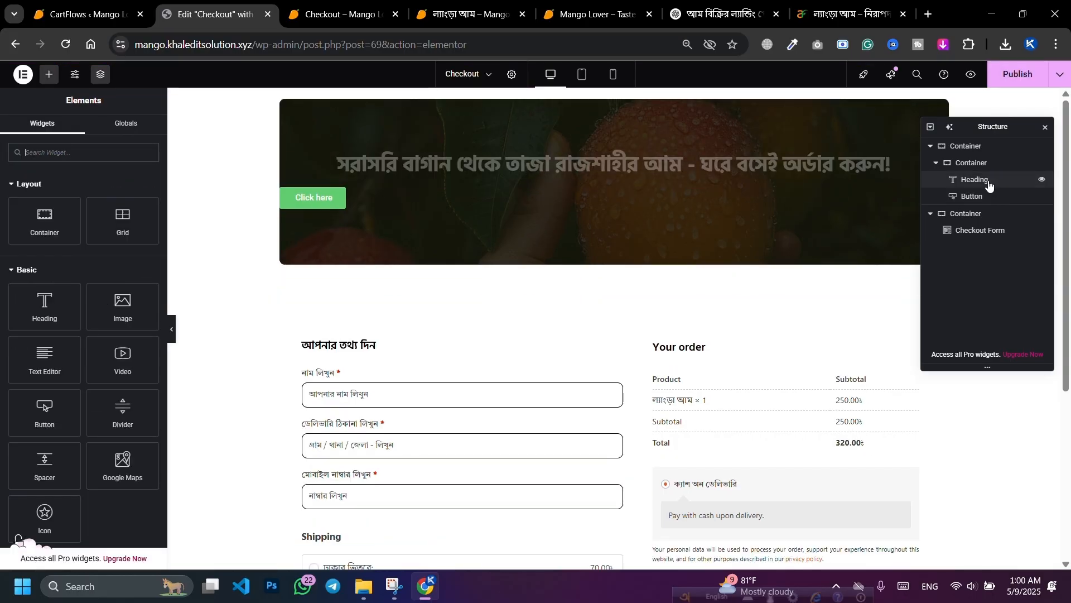
right_click(988, 180)
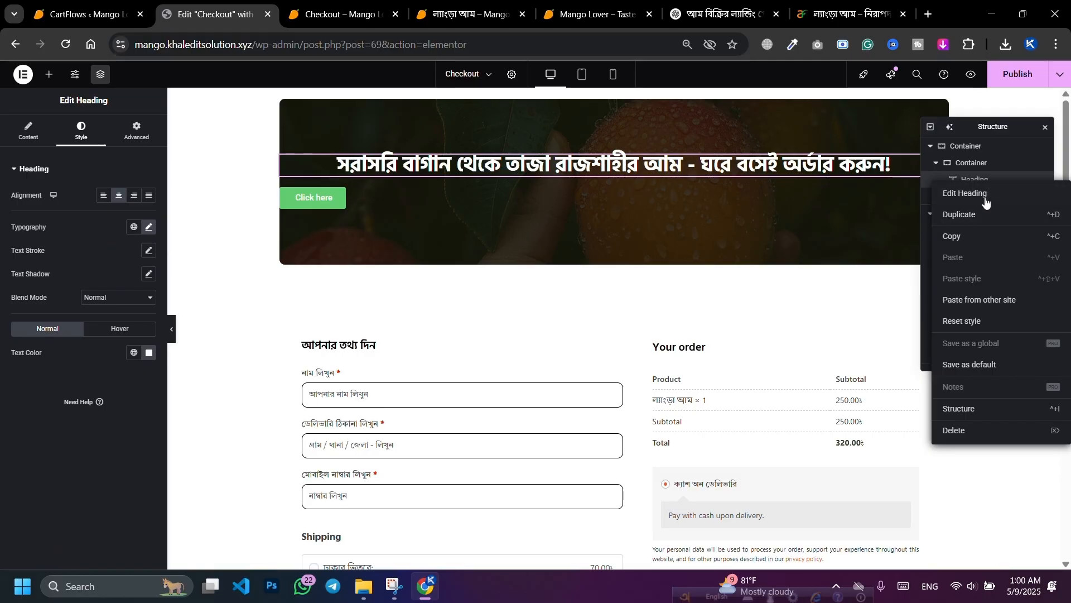
left_click(971, 215)
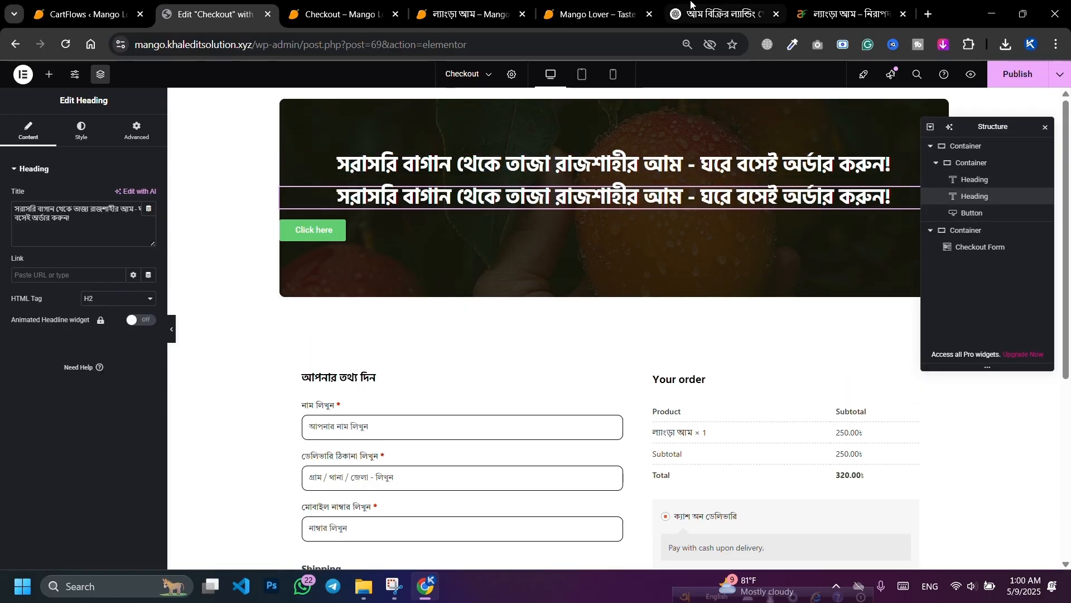
Step: Copy the price-and-delivery subheadline from ChatGPT and paste it into the duplicated heading
left_click(719, 13)
left_click(482, 375)
triple_click(482, 376)
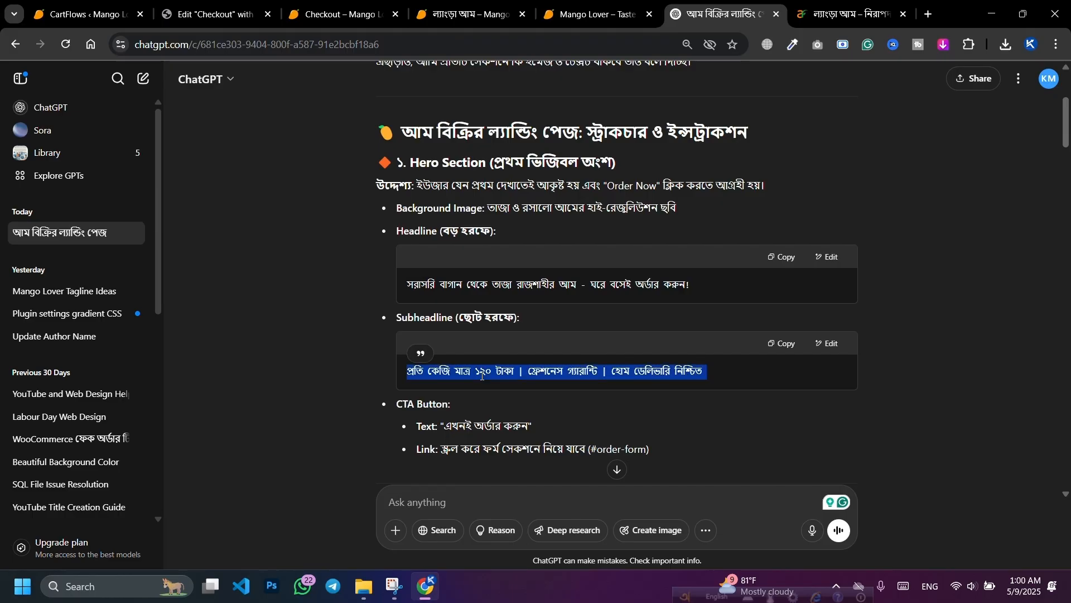
right_click(483, 376)
left_click(499, 398)
left_click(215, 13)
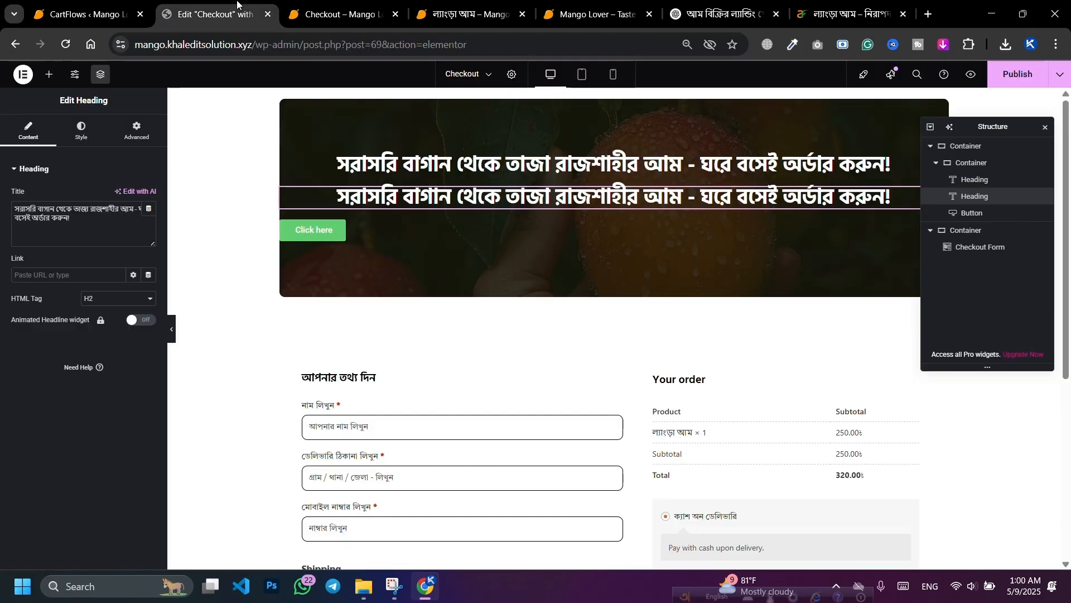
triple_click(106, 213)
key("ctrl+v")
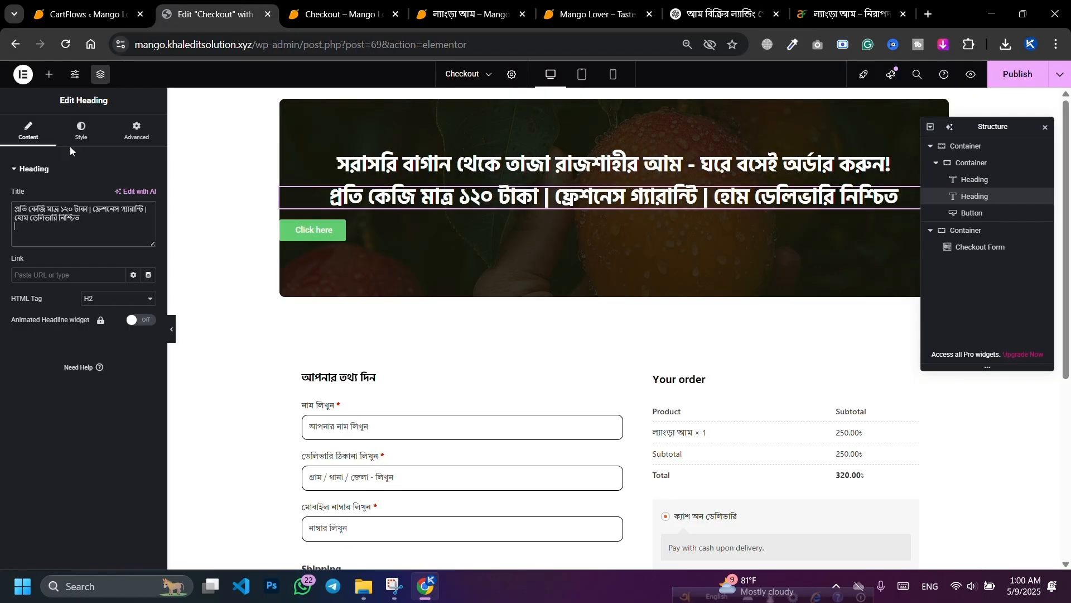
left_click(84, 135)
left_click(28, 131)
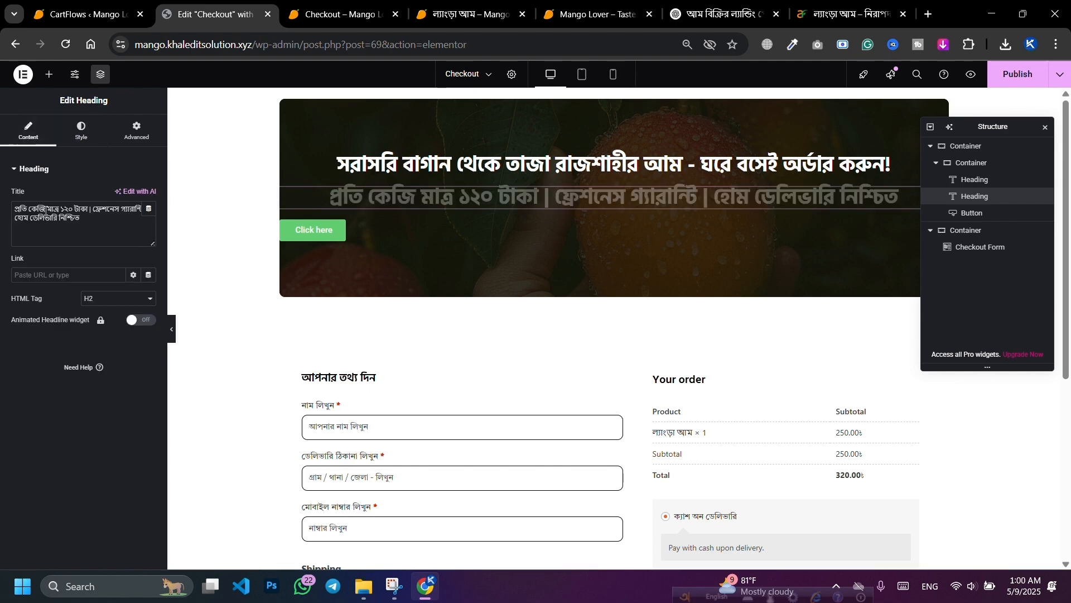
left_click(43, 236)
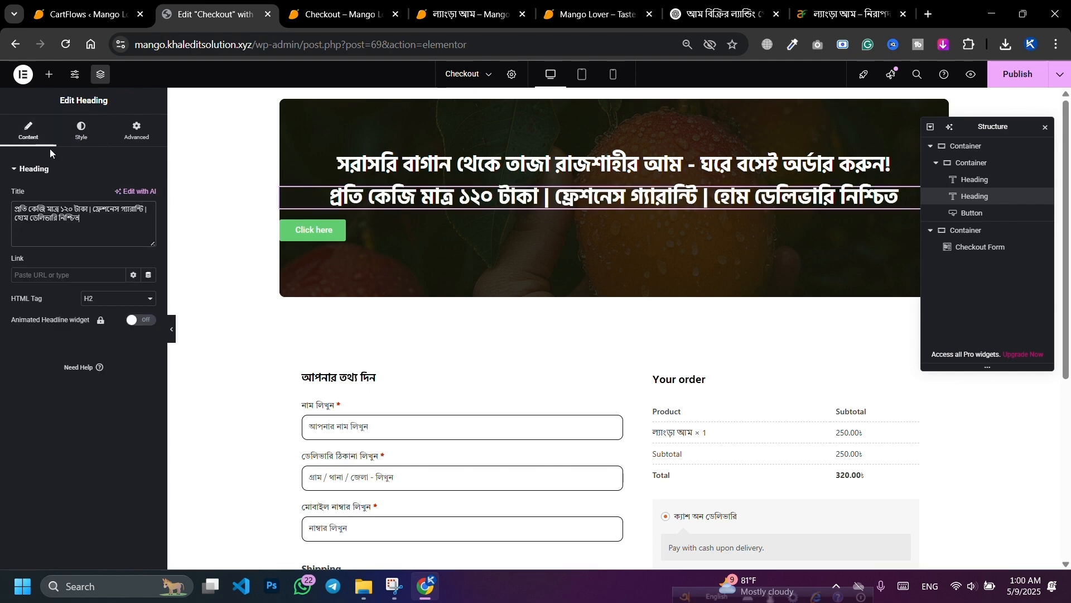
Step: Set the subheading to normal 400 weight at 30 px
left_click(82, 131)
left_click(148, 226)
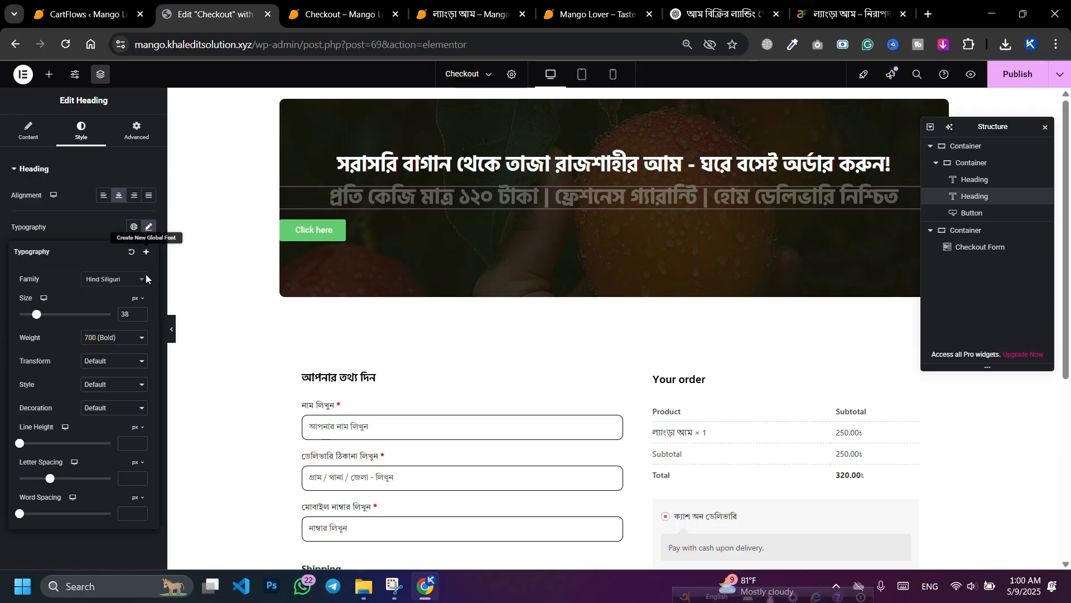
left_click(140, 317)
left_click(141, 317)
left_click(141, 317)
left_click(141, 317)
left_click(141, 318)
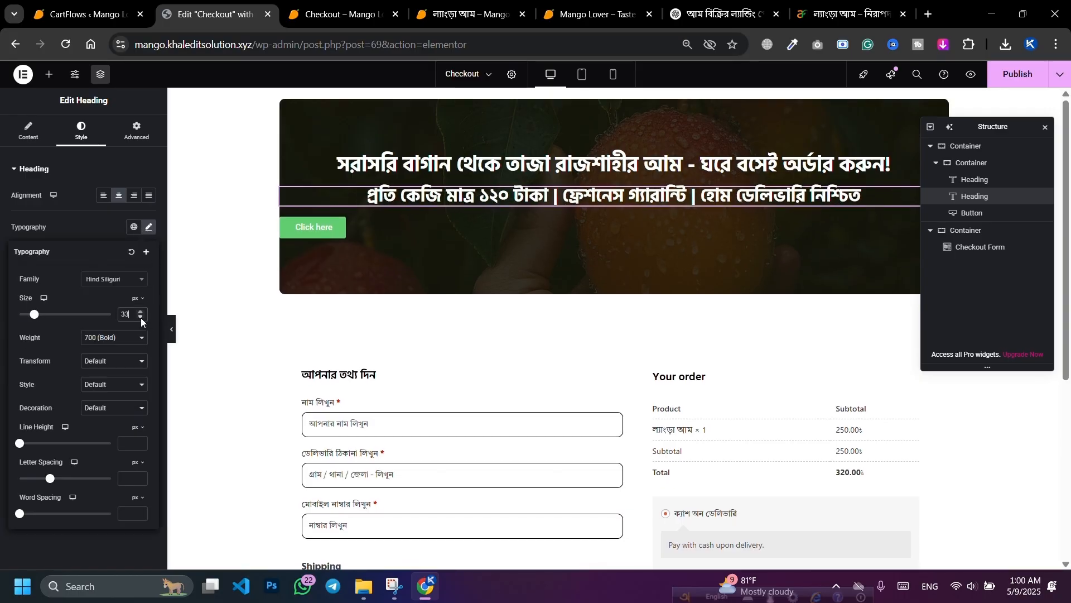
left_click(141, 318)
left_click(141, 317)
left_click(141, 318)
left_click(114, 338)
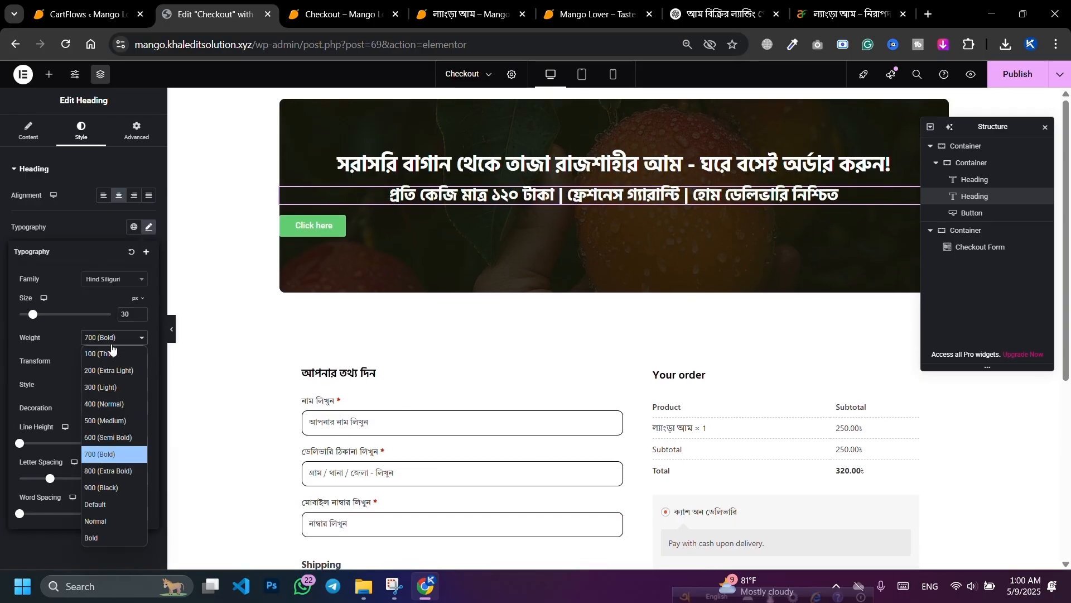
left_click(99, 411)
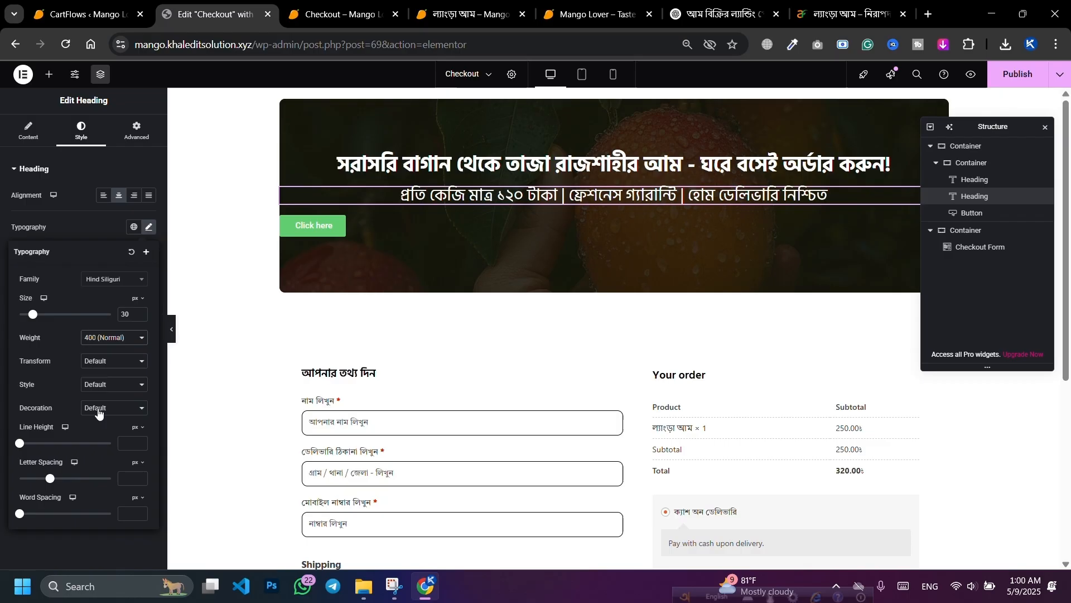
left_click(140, 313)
left_click(140, 314)
left_click(140, 317)
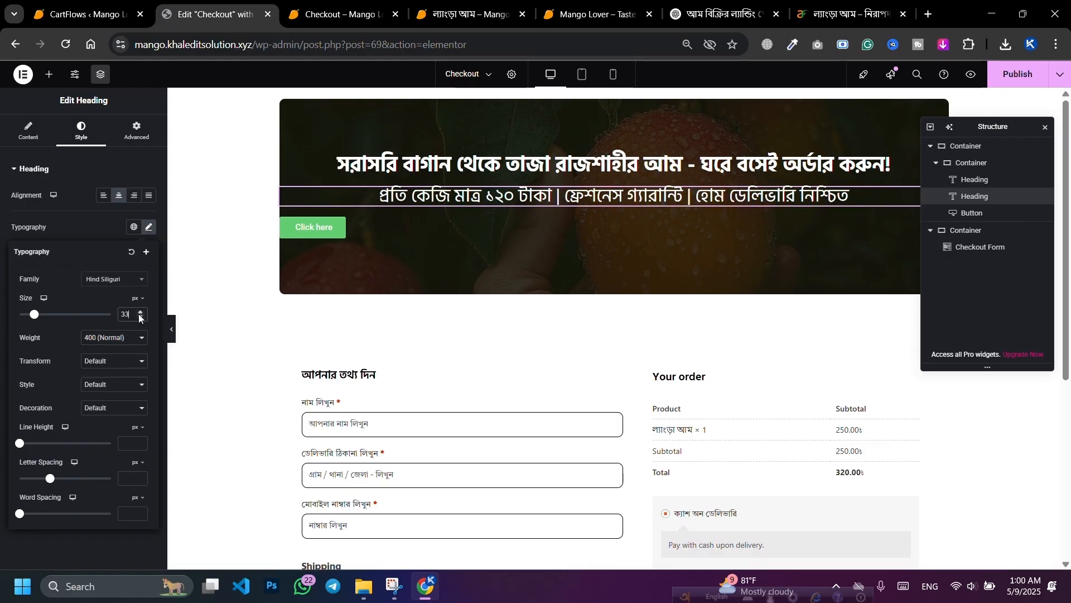
left_click(140, 318)
left_click(140, 317)
left_click(140, 318)
left_click(139, 318)
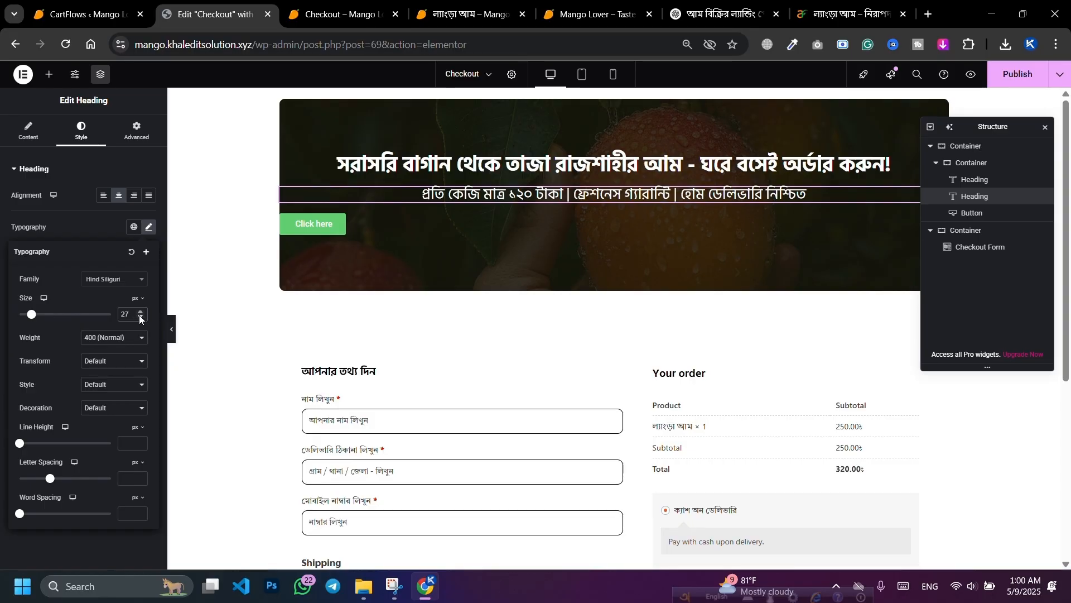
left_click(139, 312)
left_click(139, 312)
left_click(139, 312)
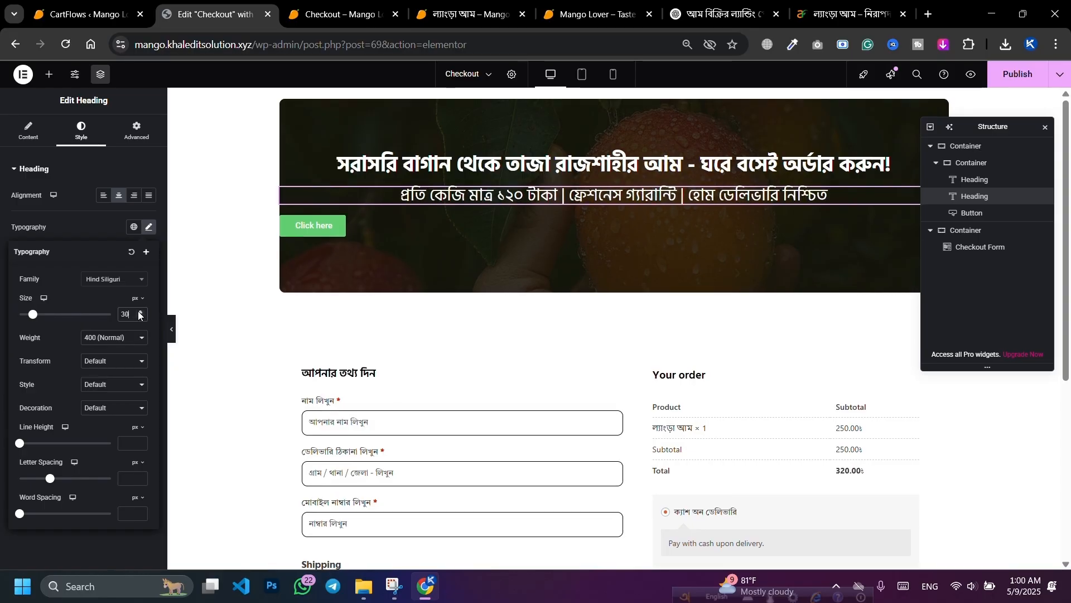
Step: Change the subheading font to Tiro Bangla and publish the page
left_click(107, 281)
type("Bangl")
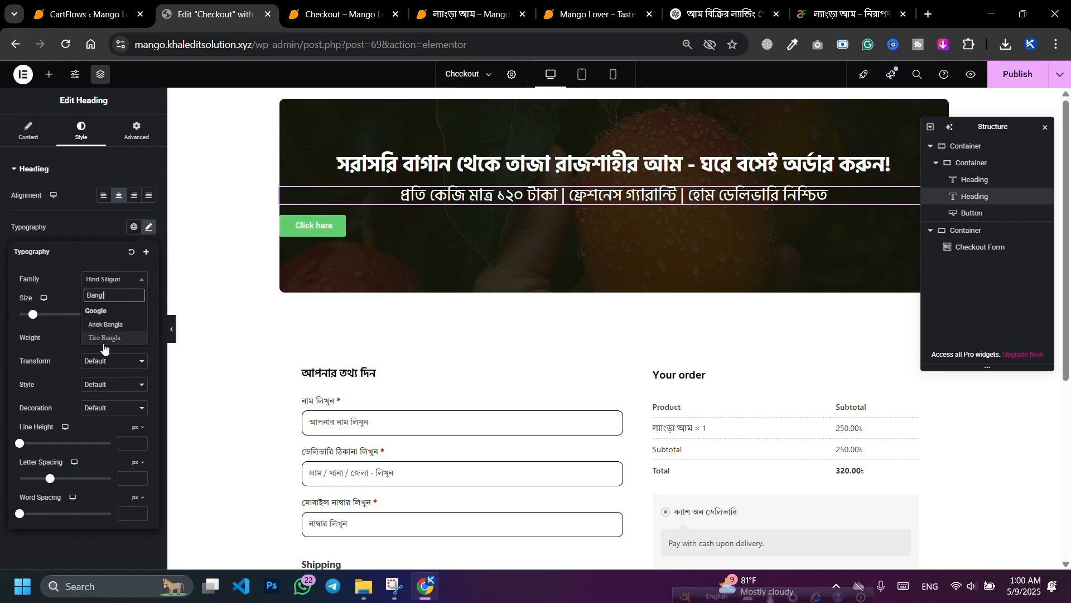
left_click(105, 339)
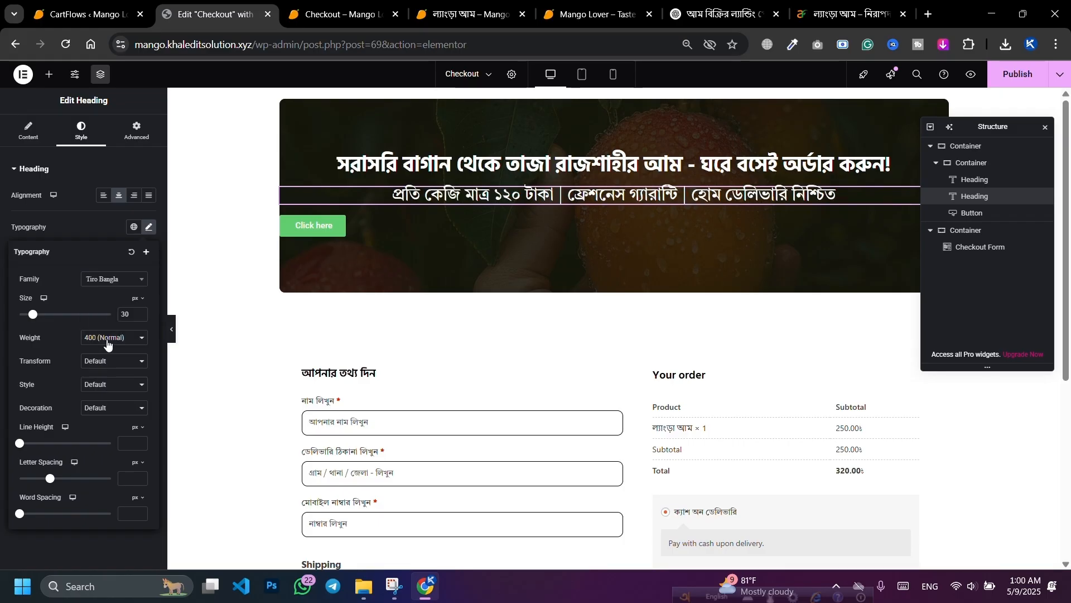
left_click(103, 232)
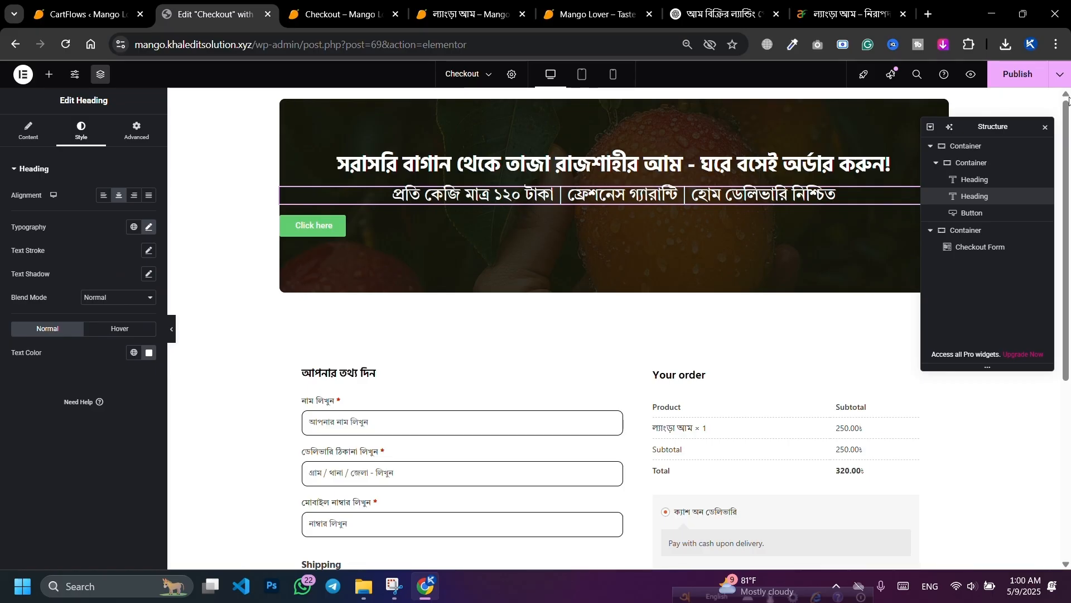
left_click(1018, 78)
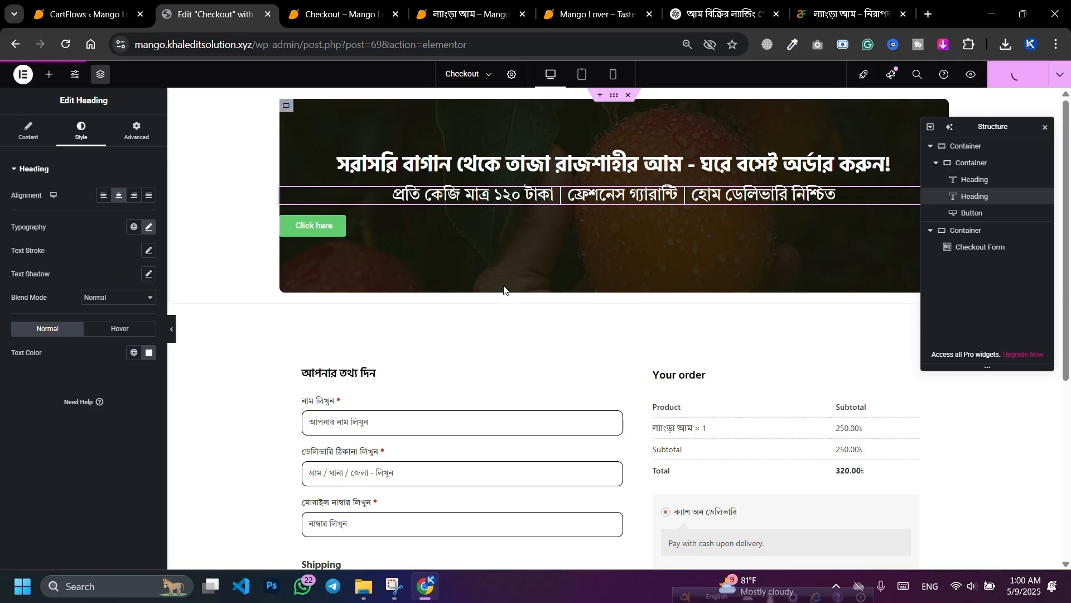
left_click(479, 229)
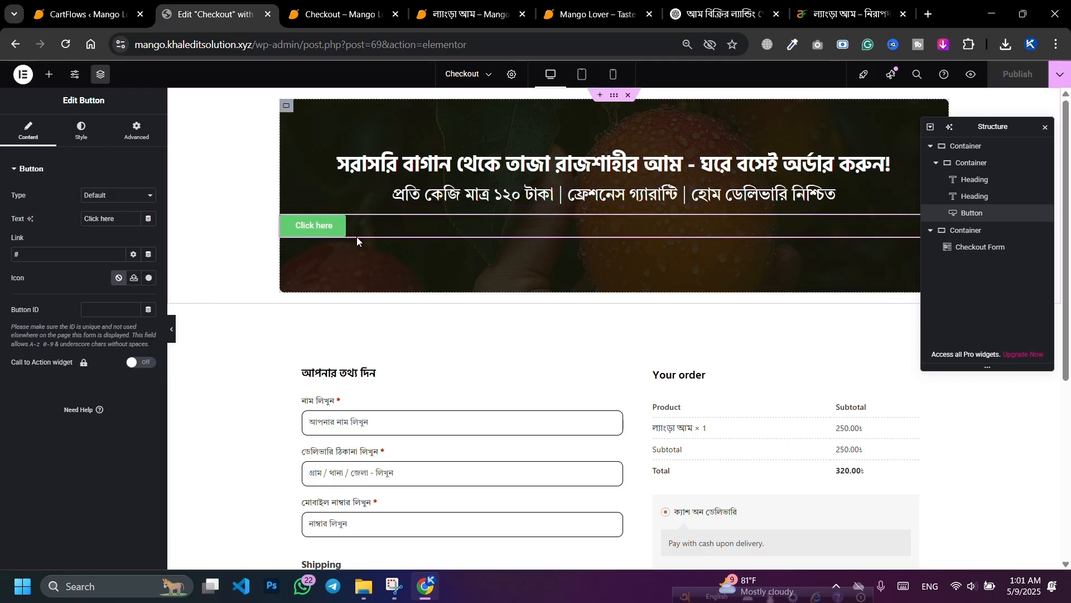
Step: Copy the CTA 'এখনই অর্ডার করুন' from ChatGPT and paste it as the button label
left_click(702, 4)
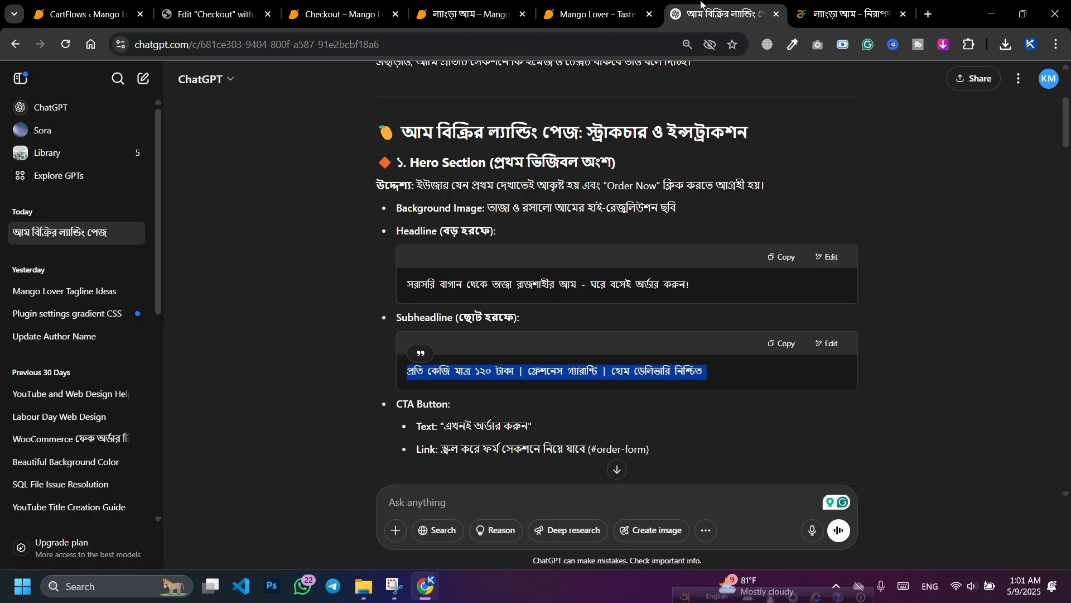
scroll(490, 303, "down", 3)
left_click_drag(445, 288, 525, 289)
right_click(529, 287)
left_click(540, 302)
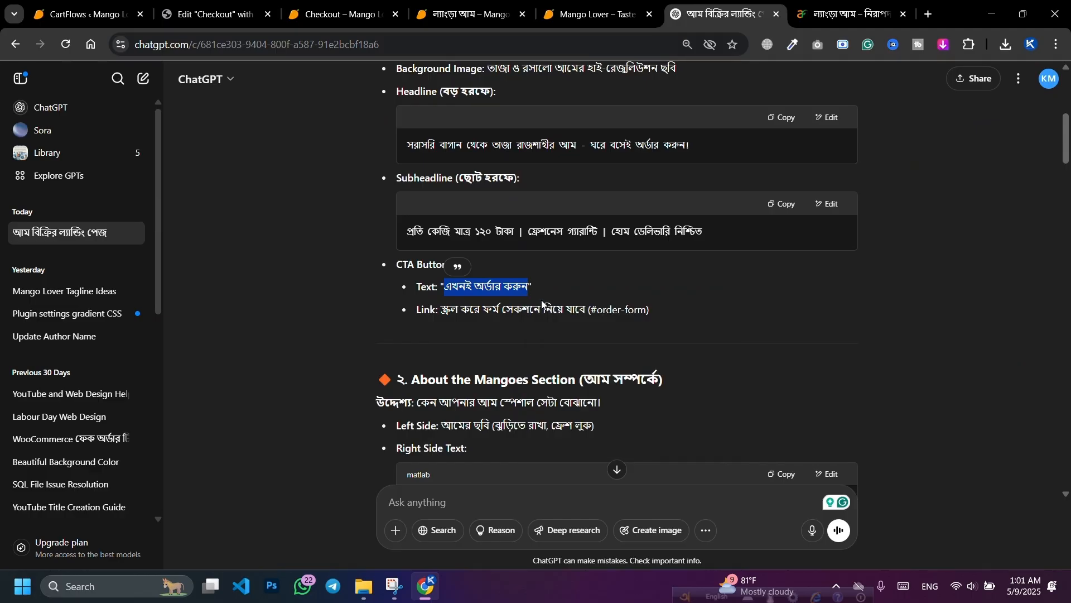
left_click(212, 14)
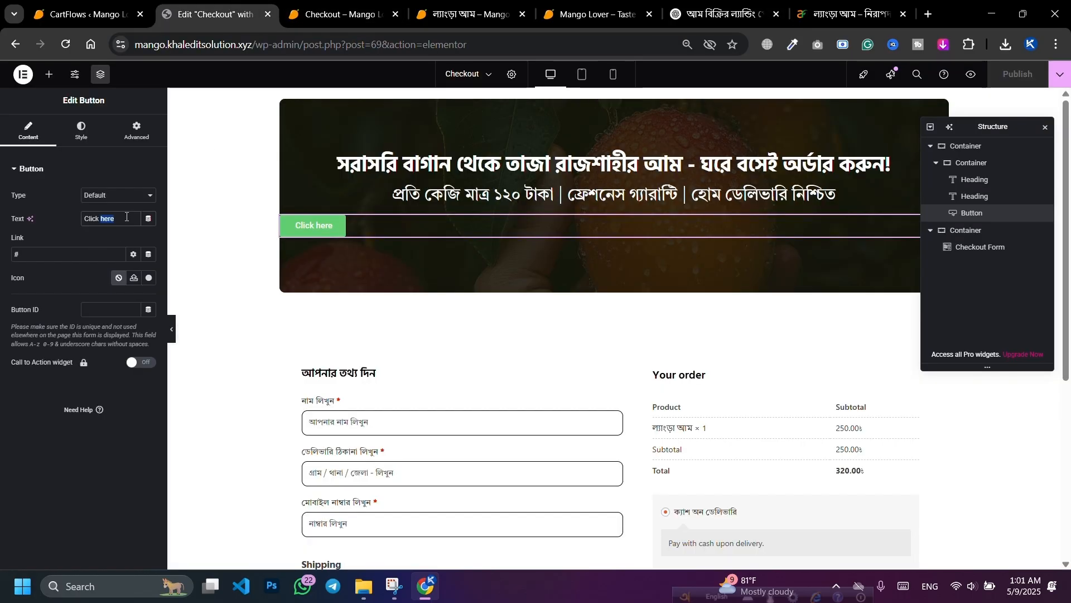
key("ctrl+v")
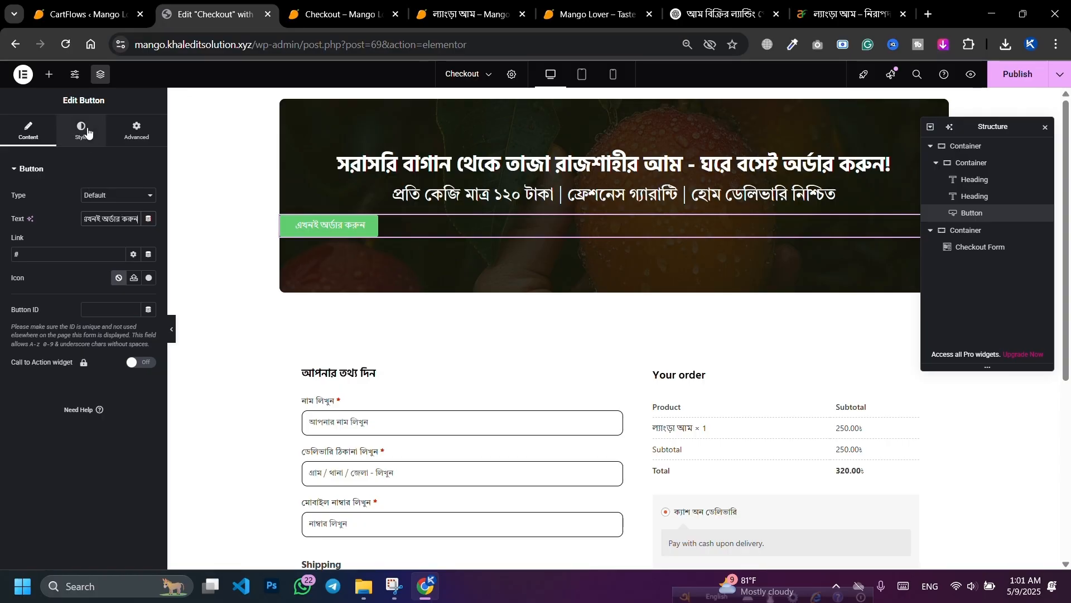
Step: Centre the order button, set its label font to Hind Siliguri and text colour light grey
left_click(66, 252)
left_click(79, 132)
left_click(120, 196)
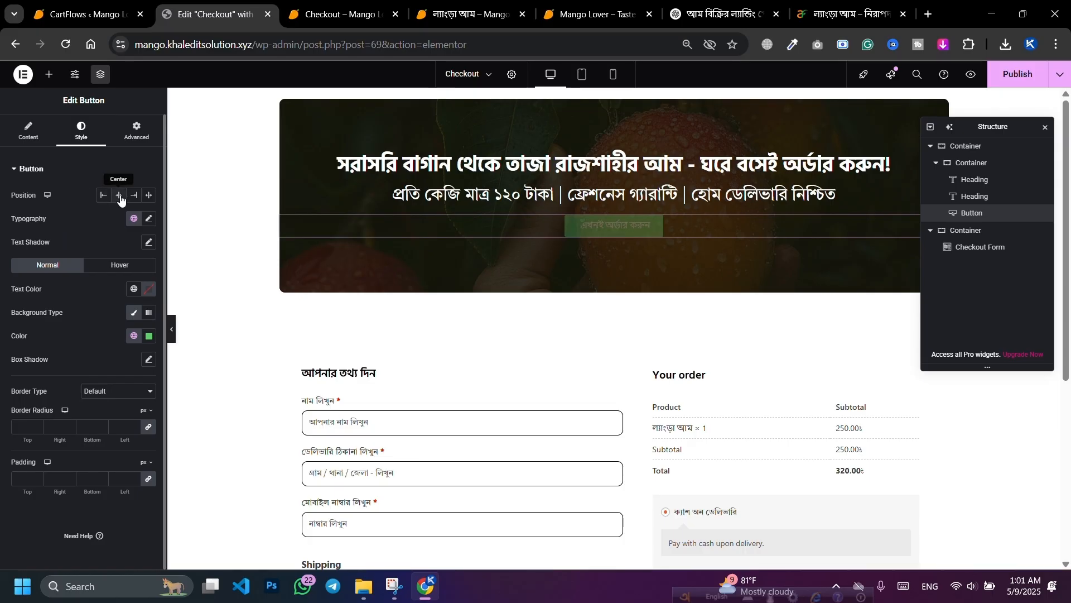
left_click(149, 219)
left_click(128, 273)
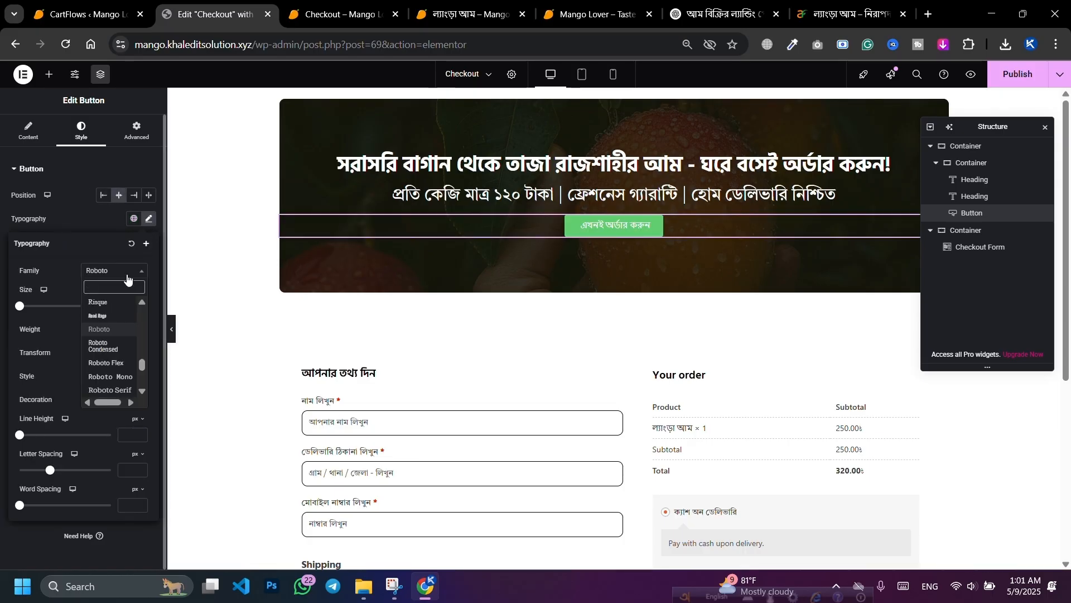
type("Hin")
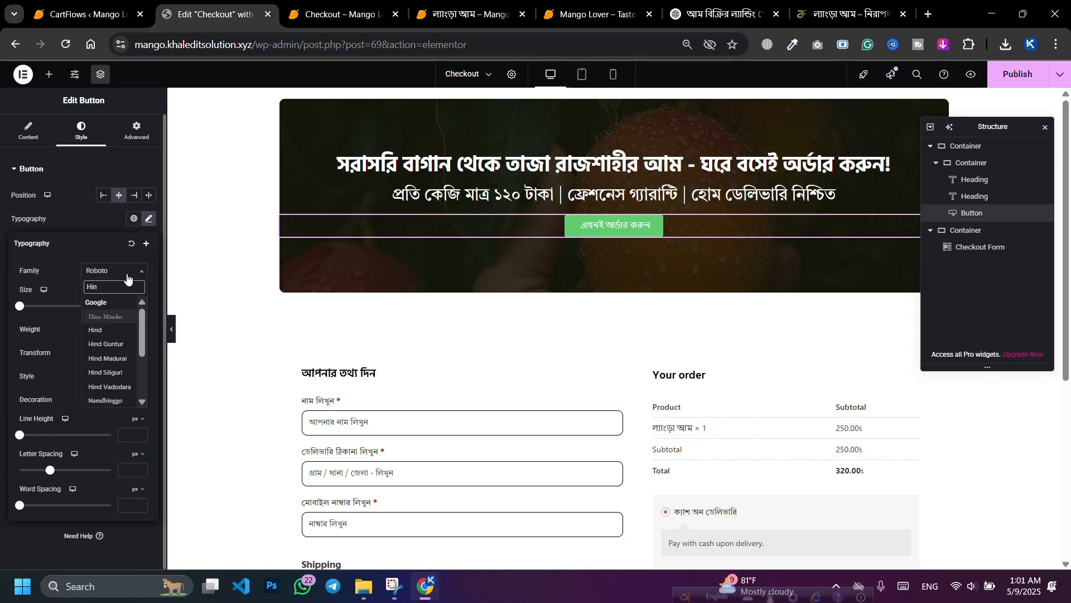
left_click(106, 372)
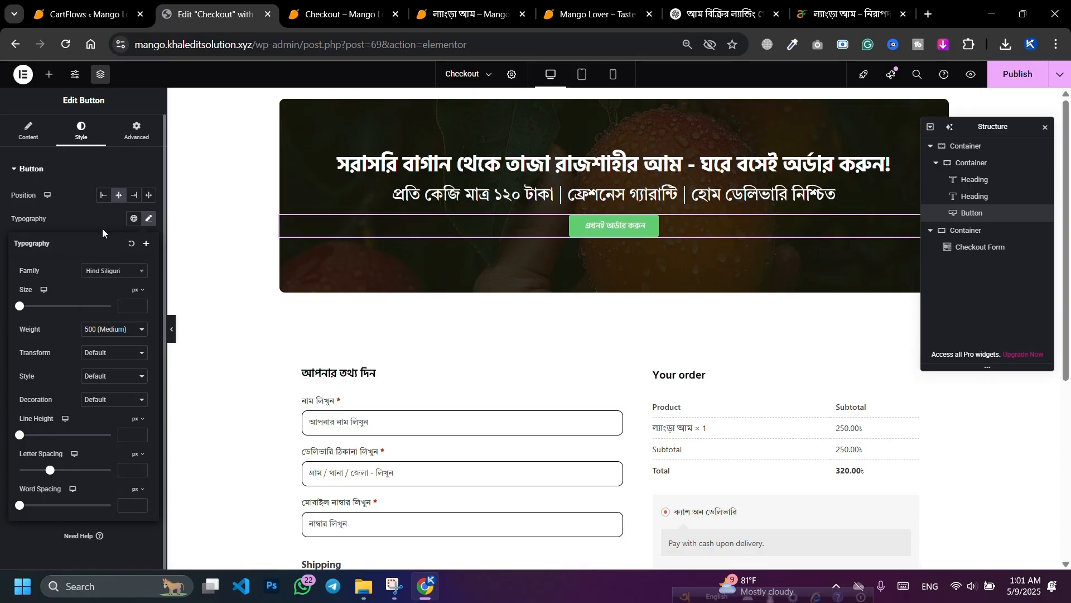
left_click(84, 224)
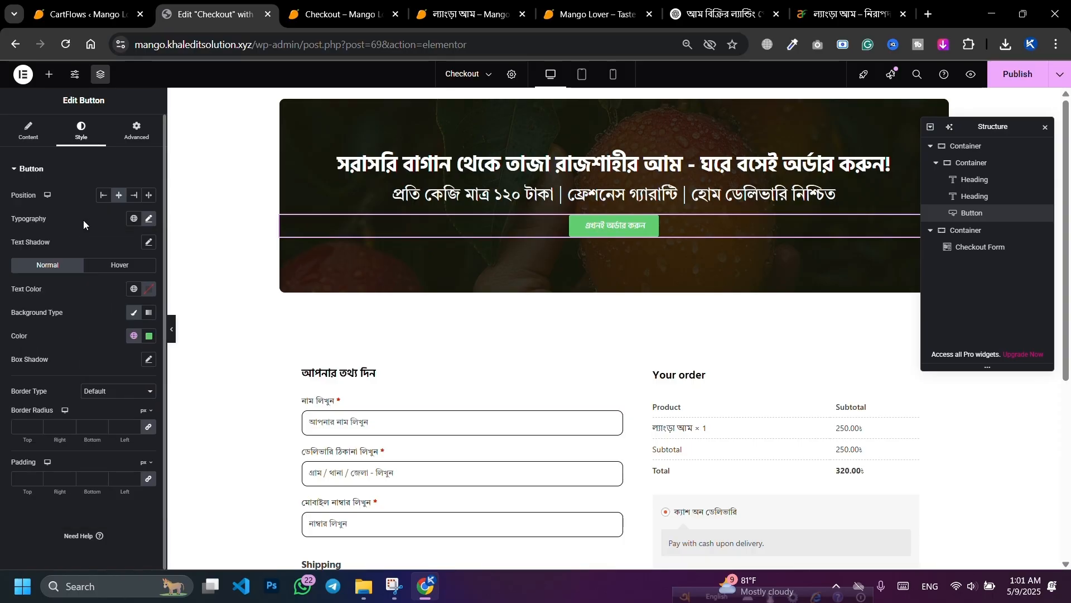
left_click(147, 291)
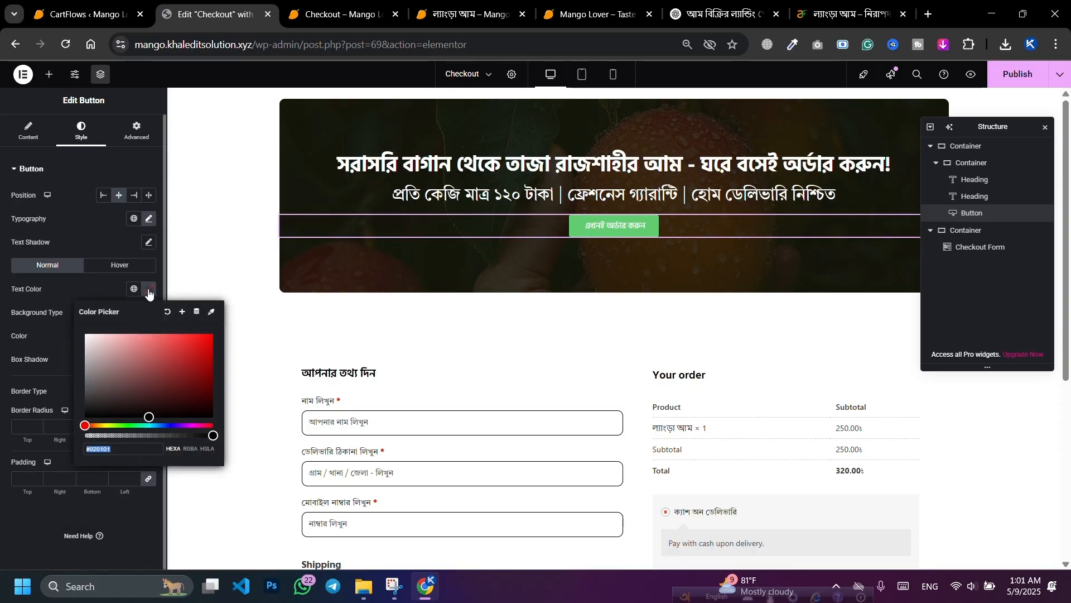
left_click_drag(115, 349, 76, 340)
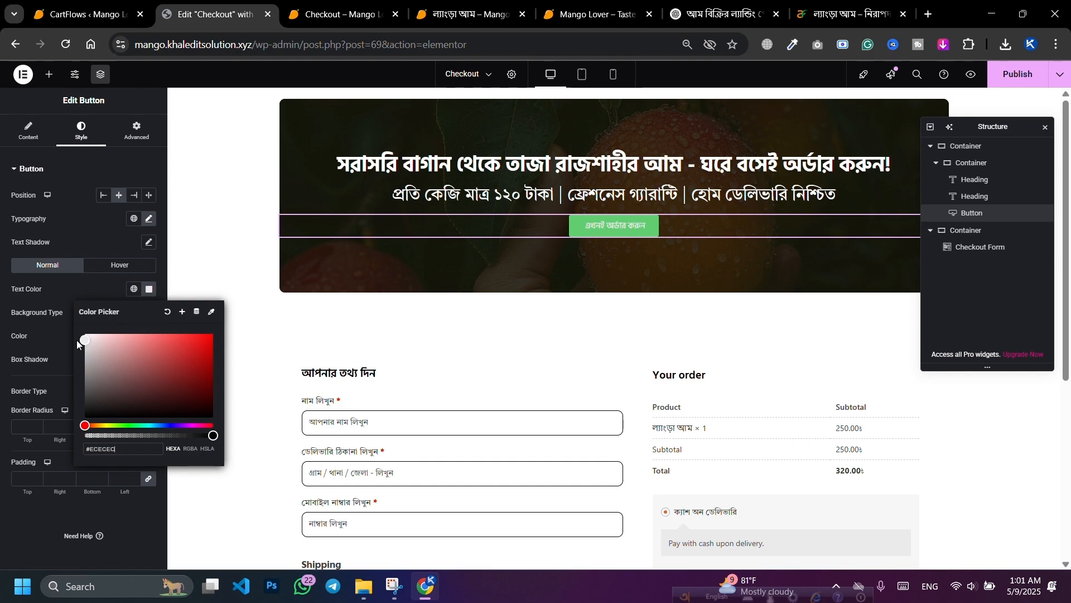
left_click(118, 289)
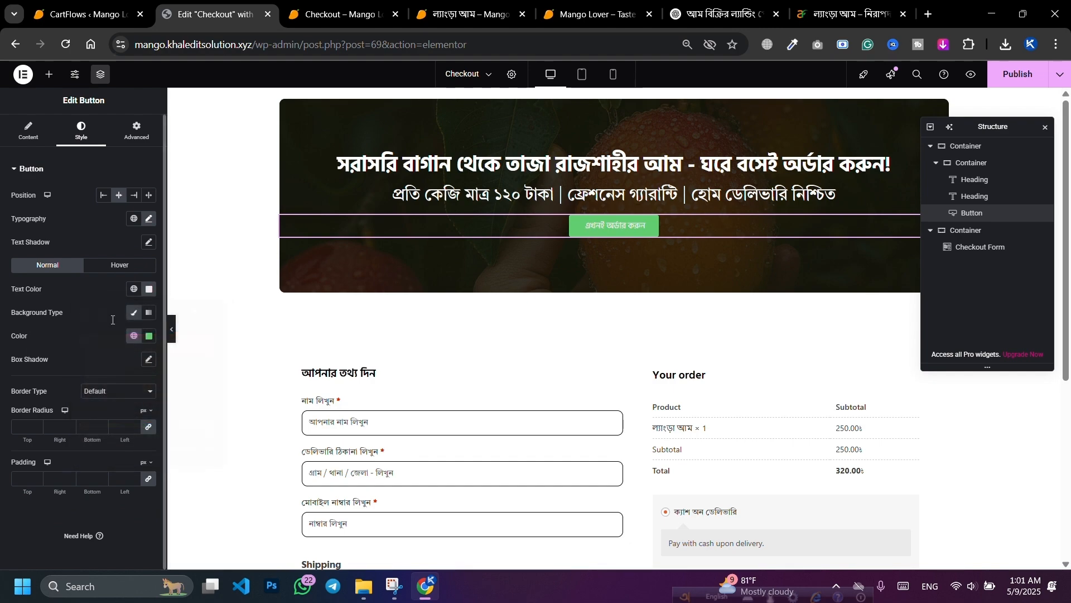
Step: Give the button a linear gradient background of two greens
left_click(149, 312)
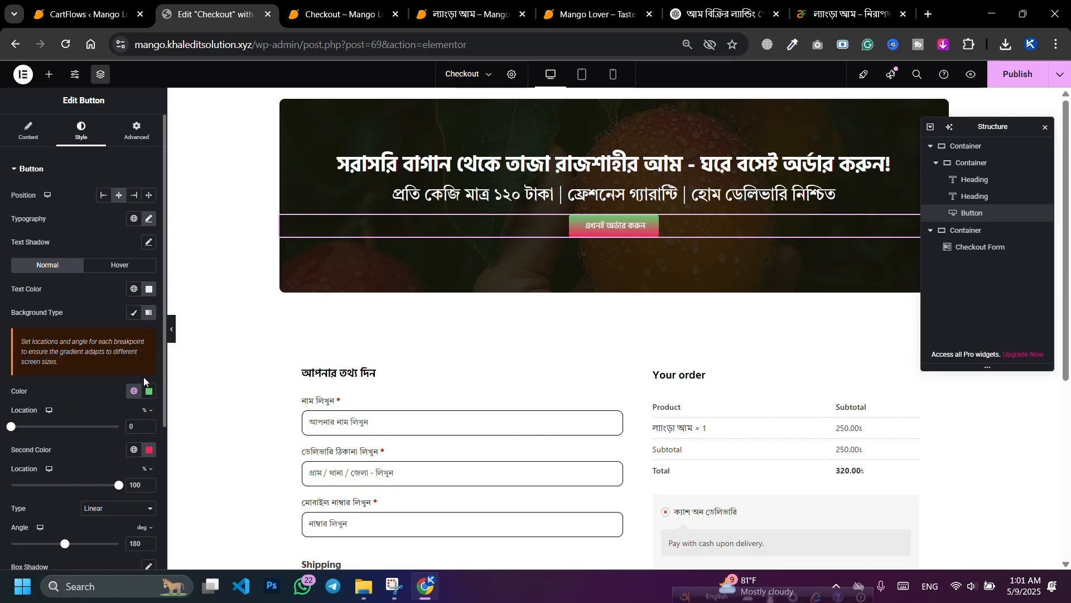
left_click(147, 392)
left_click_drag(180, 471, 191, 471)
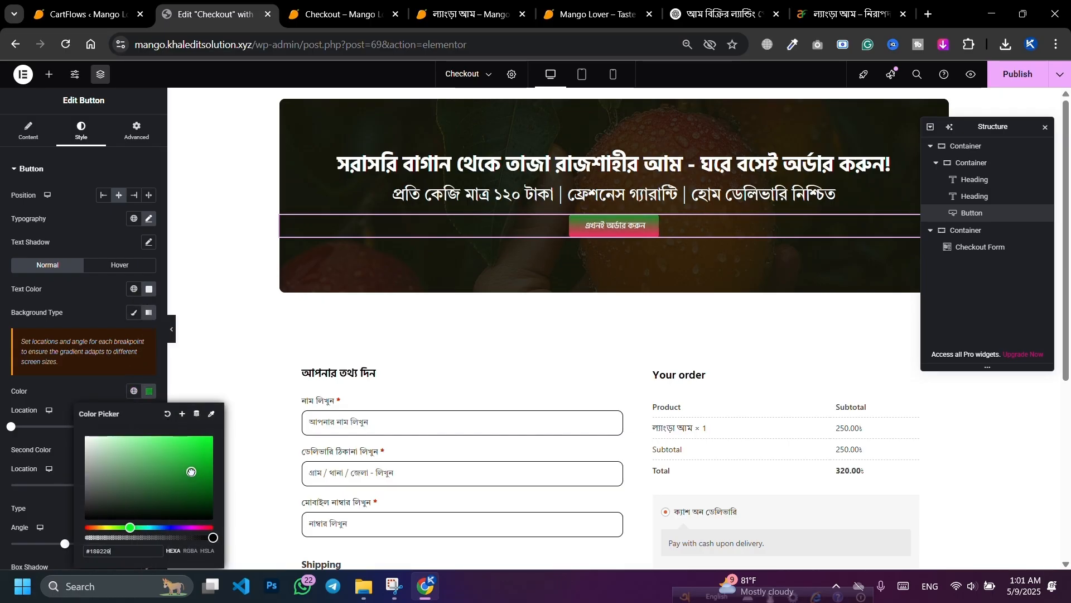
scroll(108, 385, "down", 3)
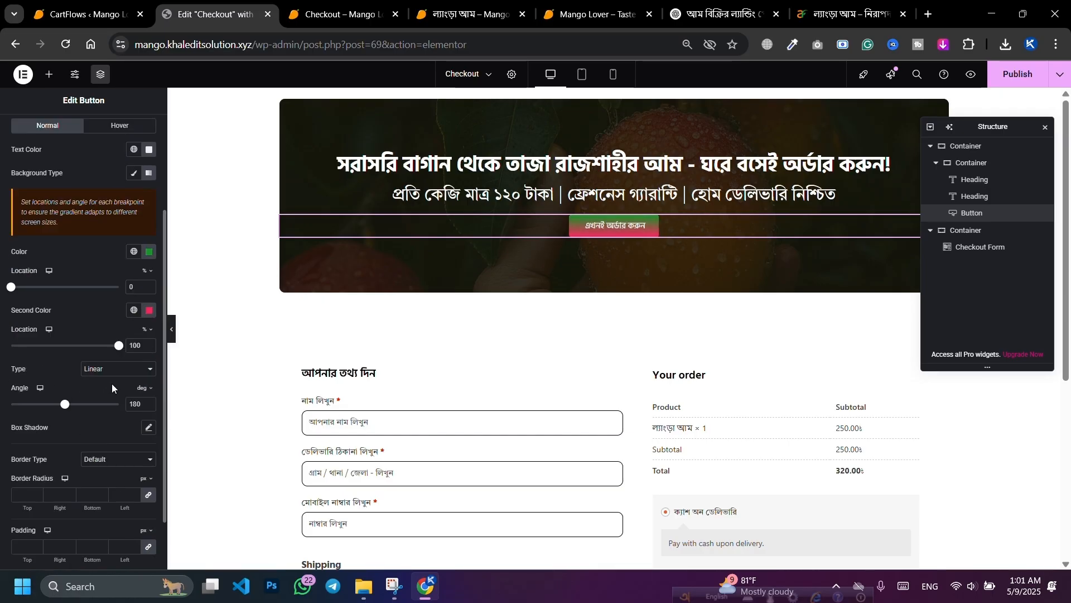
left_click(149, 312)
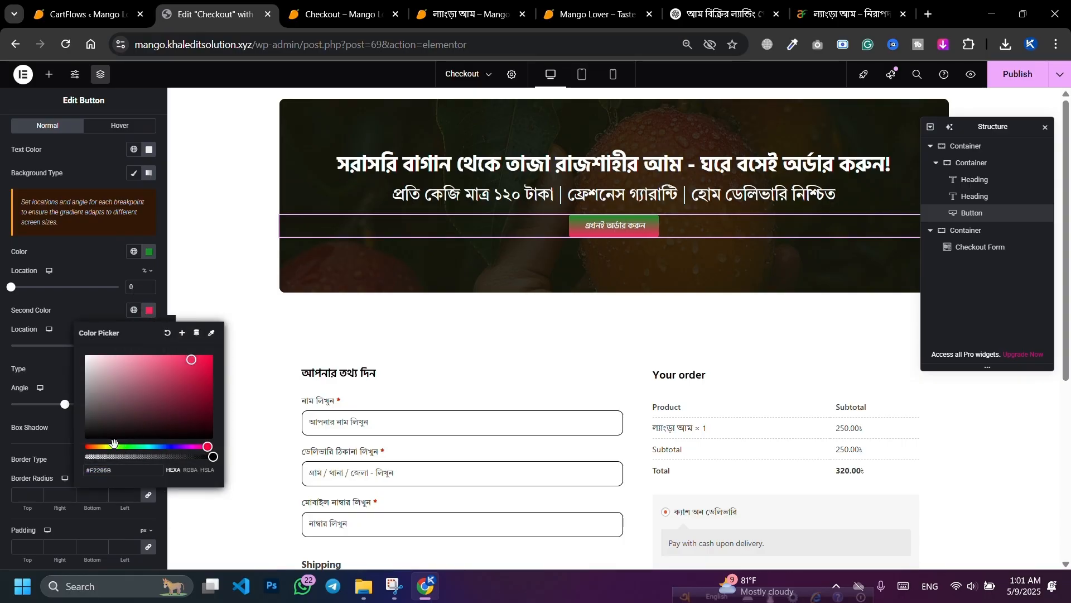
left_click(108, 446)
left_click_drag(109, 446, 222, 392)
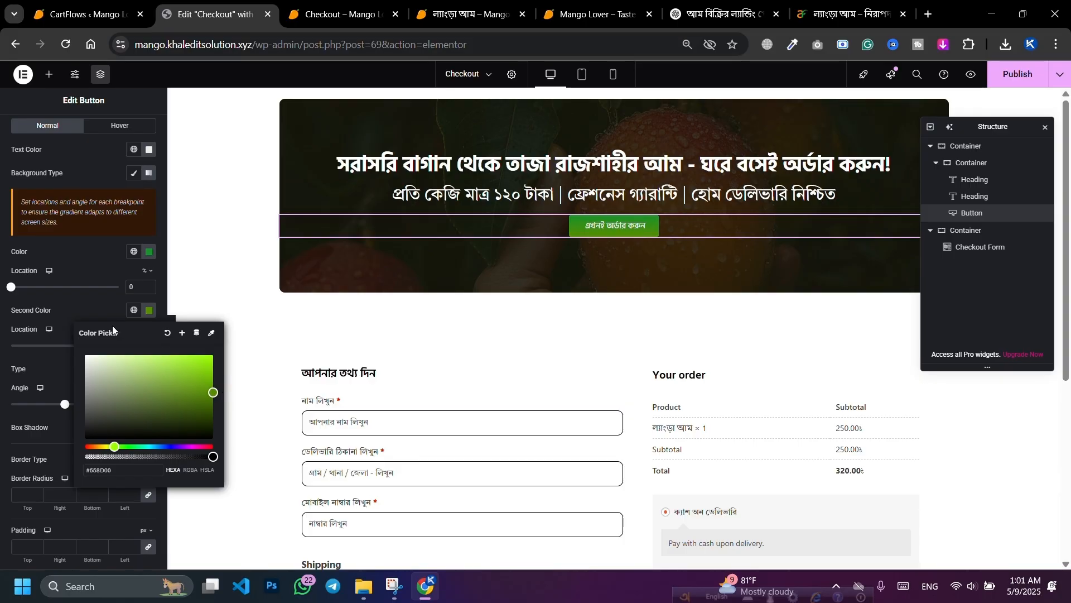
left_click(207, 385)
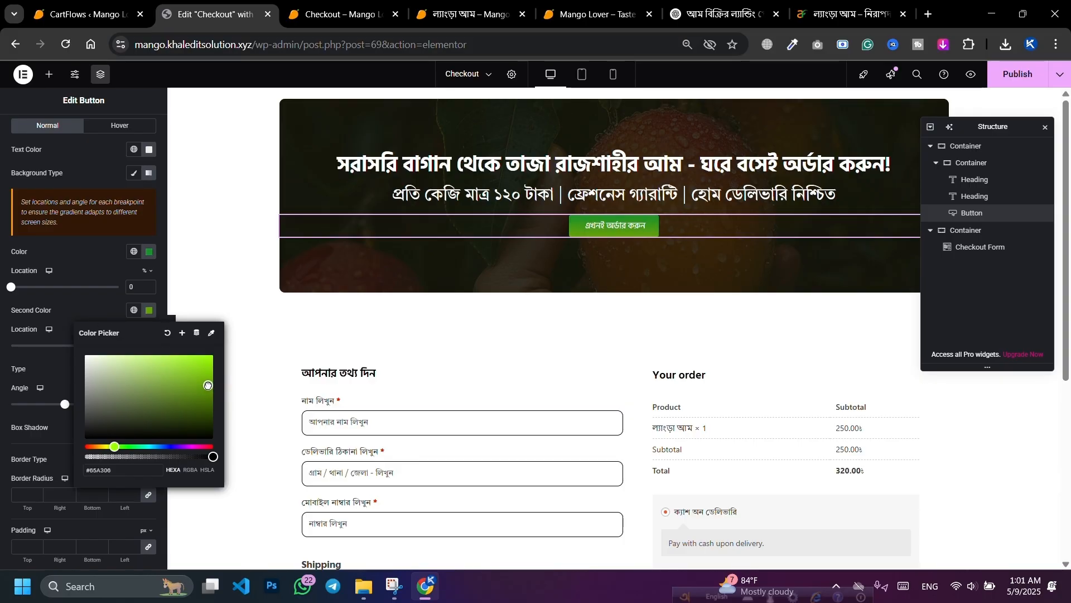
left_click(109, 317)
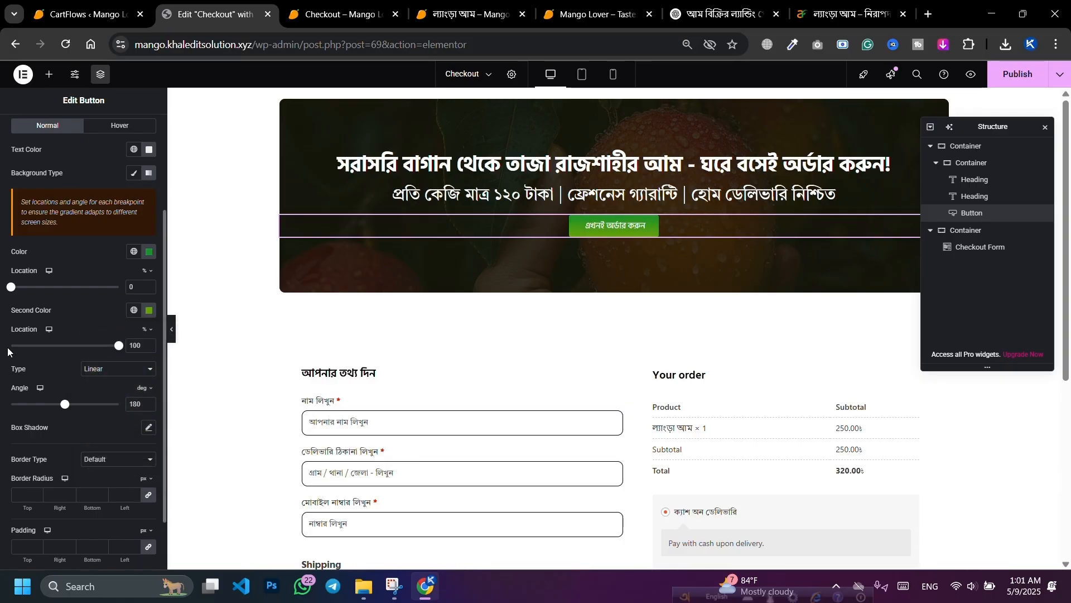
Step: Set the gradient angle to 269° and round the button corners with a 5 px radius
left_click_drag(65, 406, 92, 411)
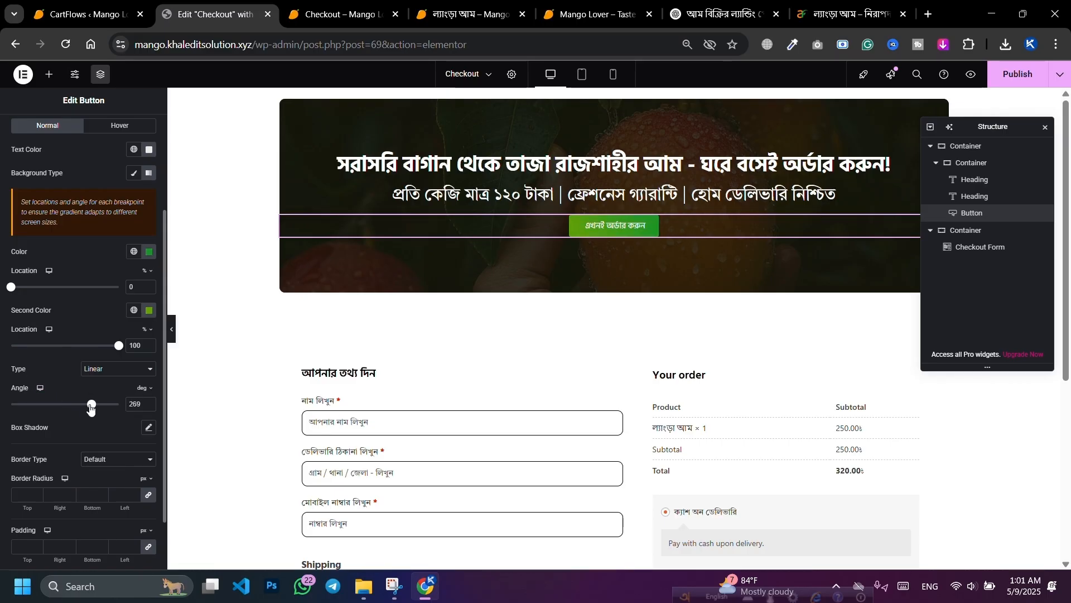
scroll(103, 320, "down", 2)
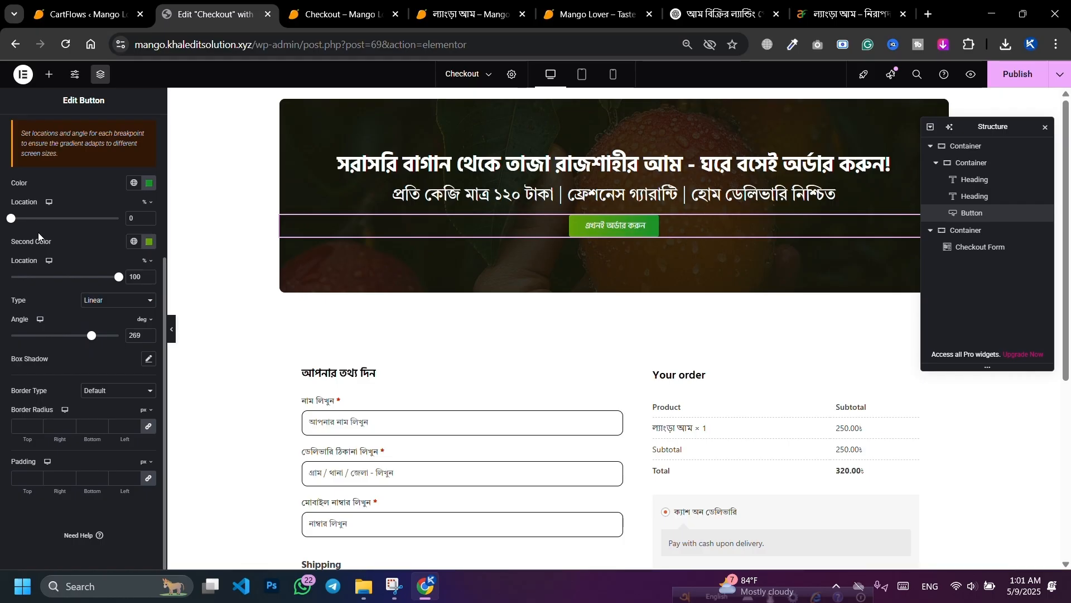
scroll(78, 258, "up", 1)
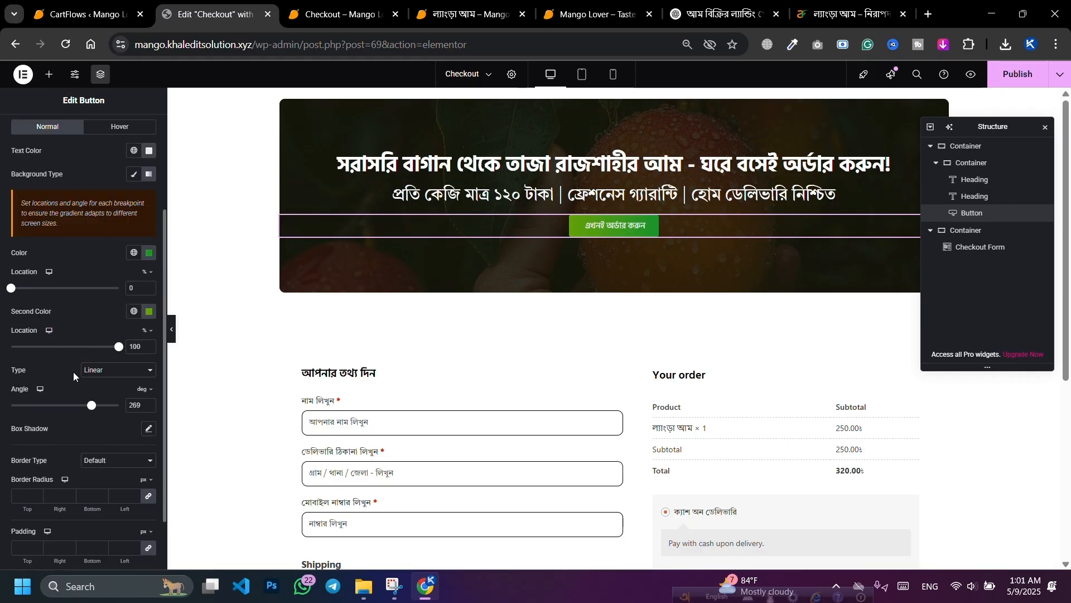
scroll(84, 383, "down", 1)
scroll(93, 390, "up", 1)
scroll(111, 357, "down", 1)
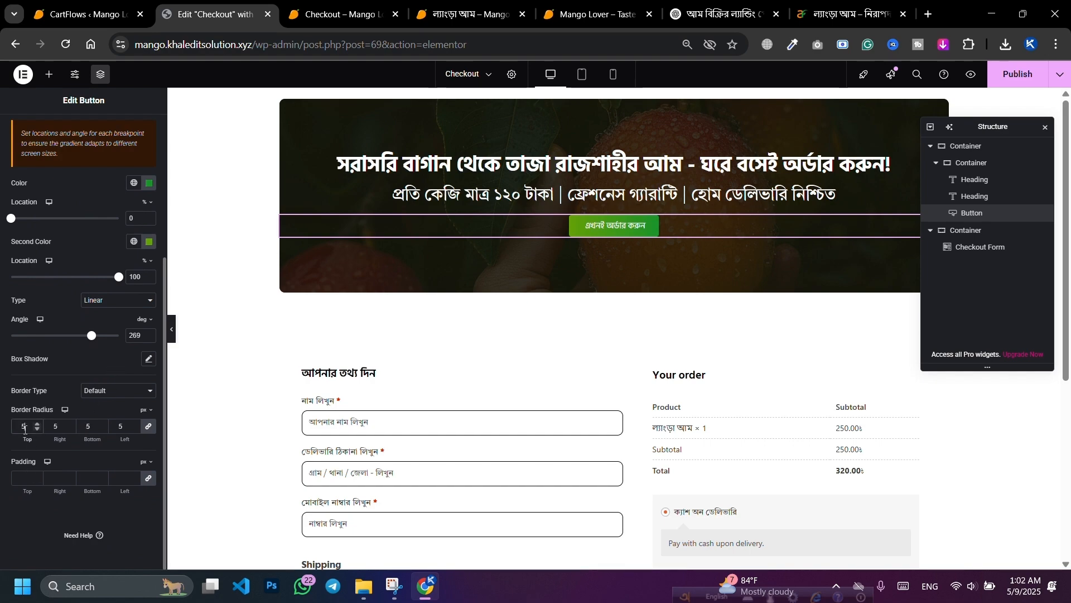
left_click(37, 424)
left_click(39, 423)
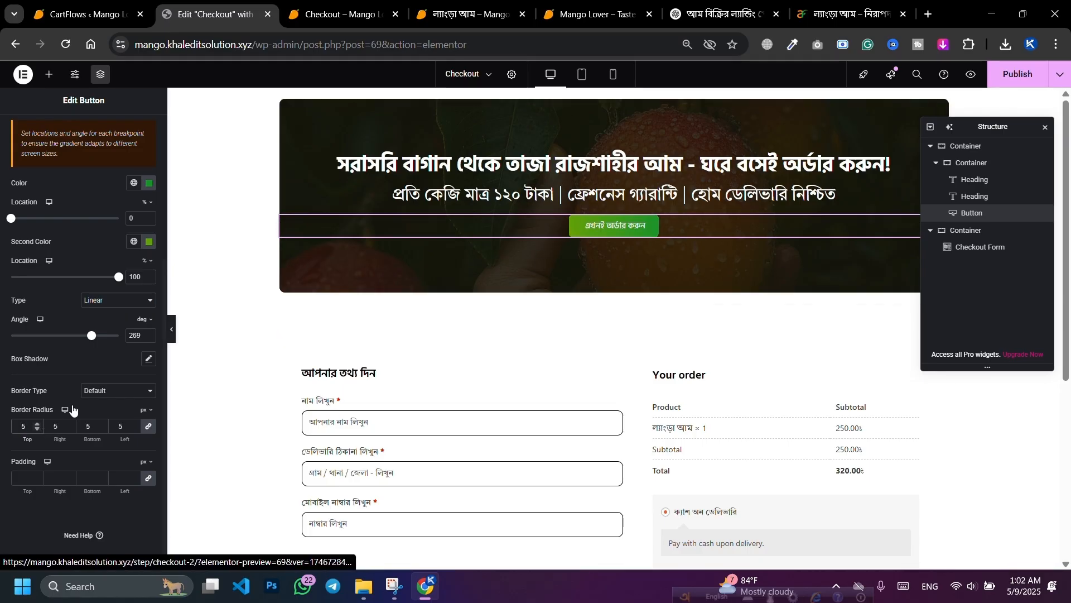
Step: Give the order button a solid white 1 px border
left_click(101, 393)
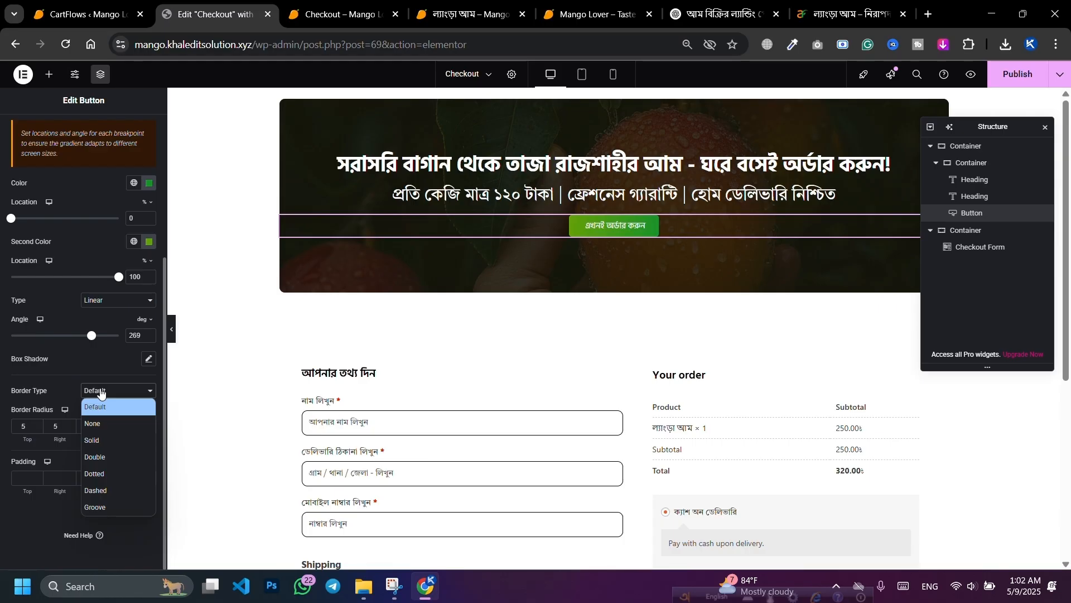
left_click(96, 437)
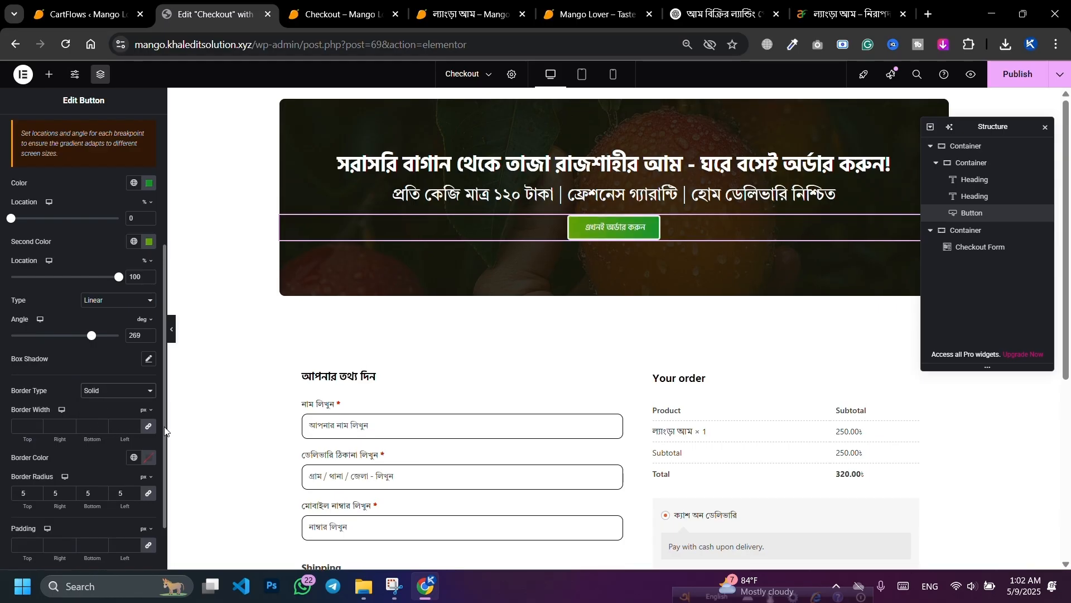
left_click(148, 458)
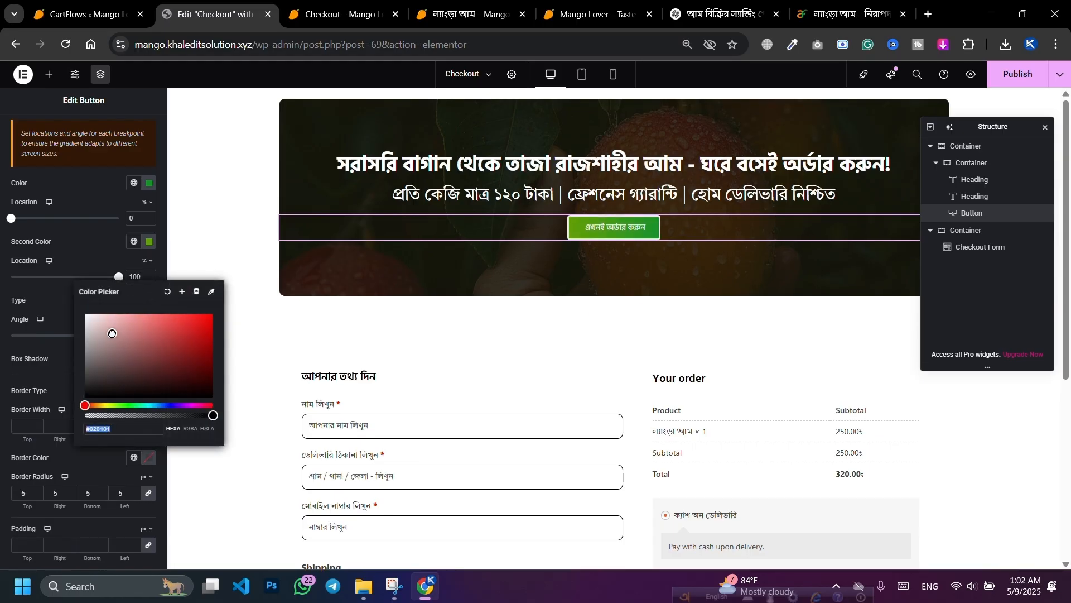
left_click_drag(112, 334, 86, 314)
left_click(21, 422)
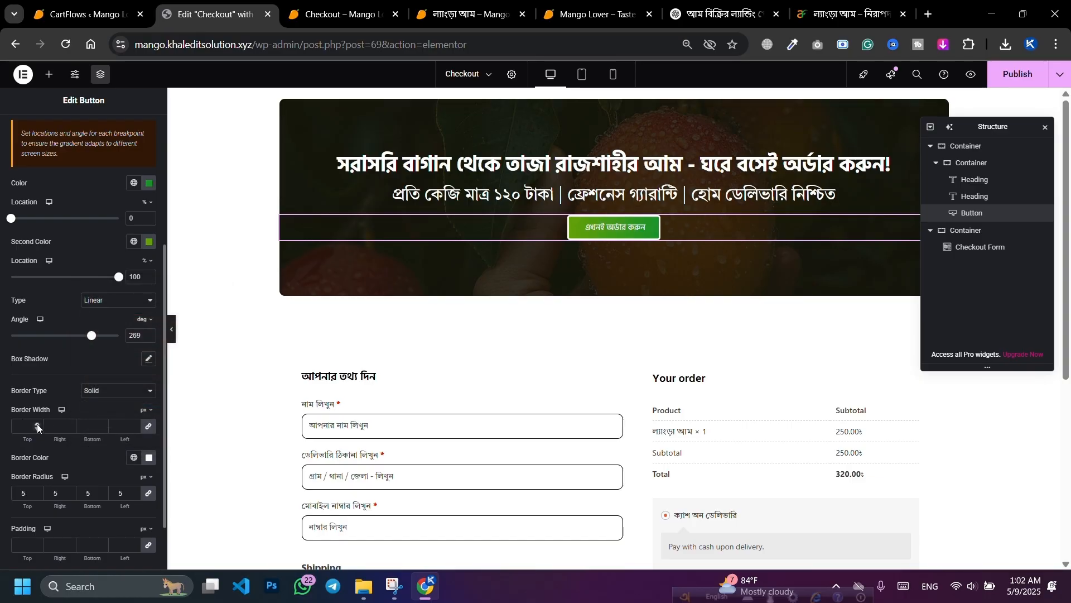
left_click(37, 423)
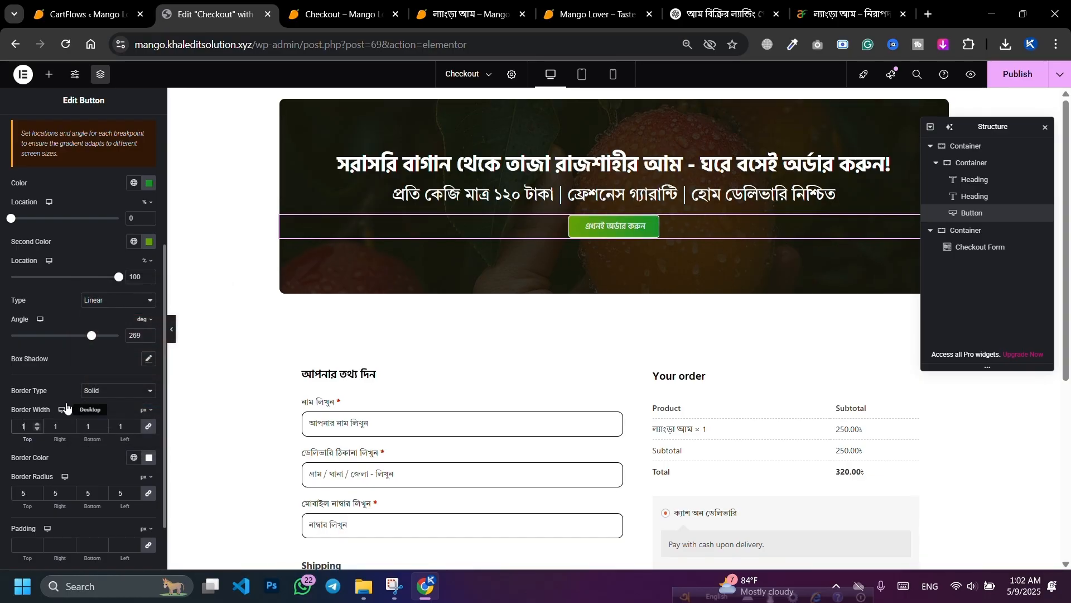
Step: Enlarge the button label text to 26 px
scroll(117, 321, "up", 4)
left_click(149, 220)
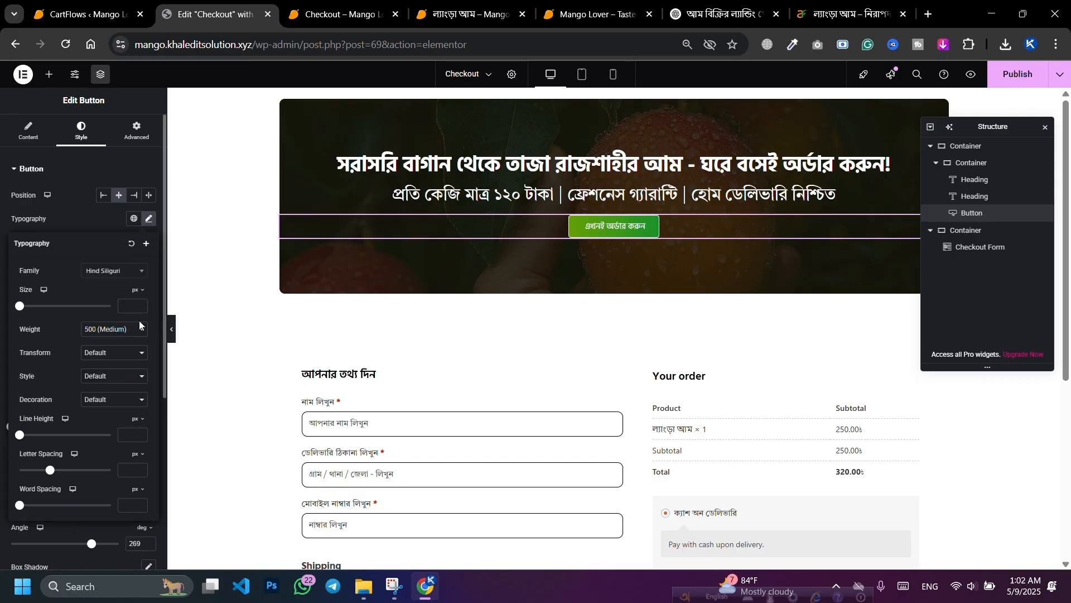
left_click(140, 306)
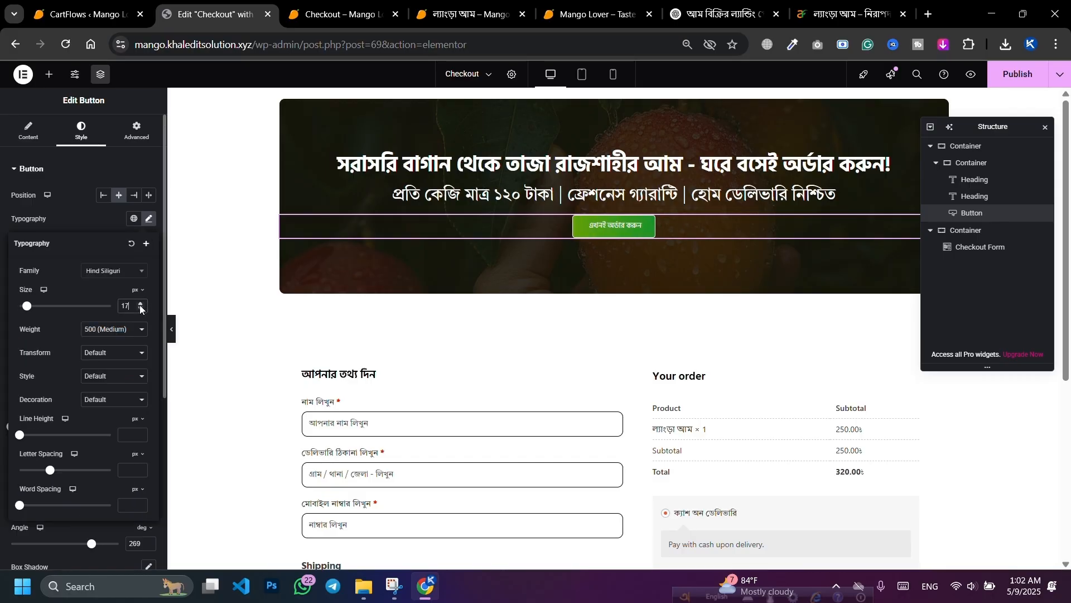
left_click(141, 306)
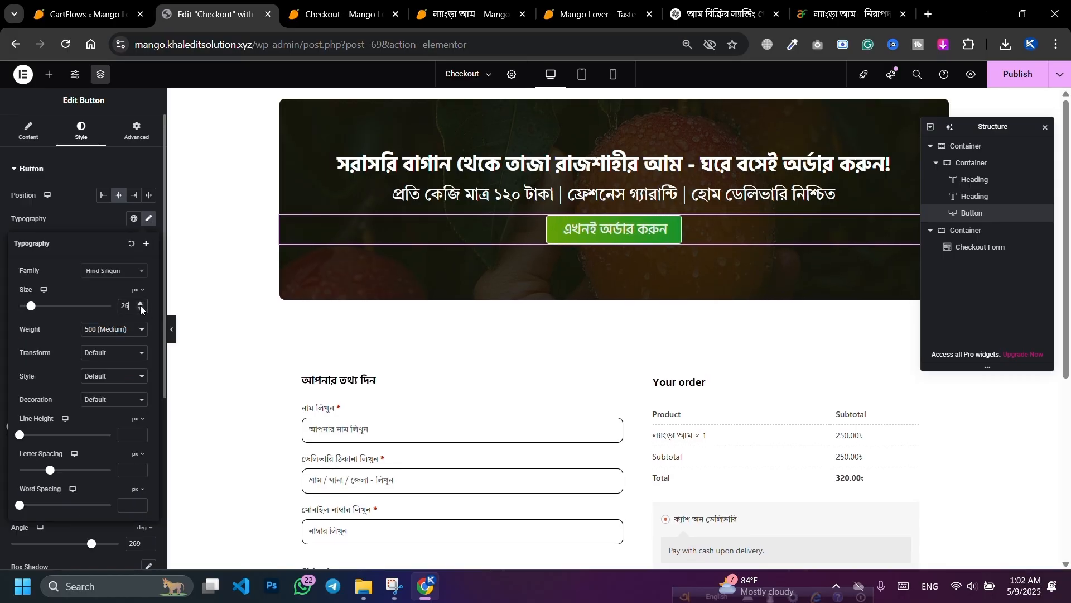
left_click(138, 304)
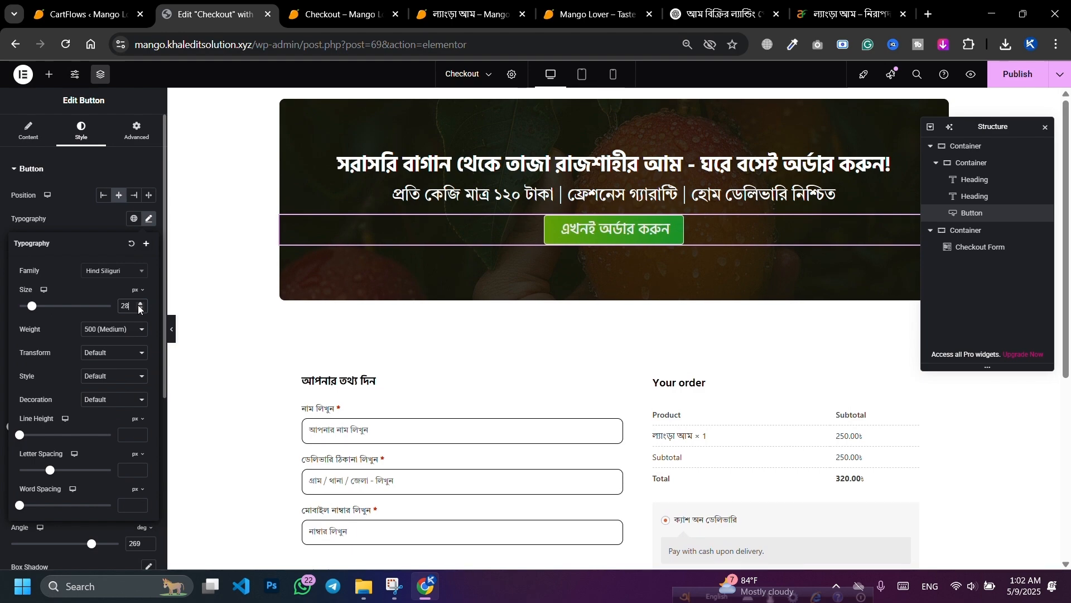
left_click(140, 311)
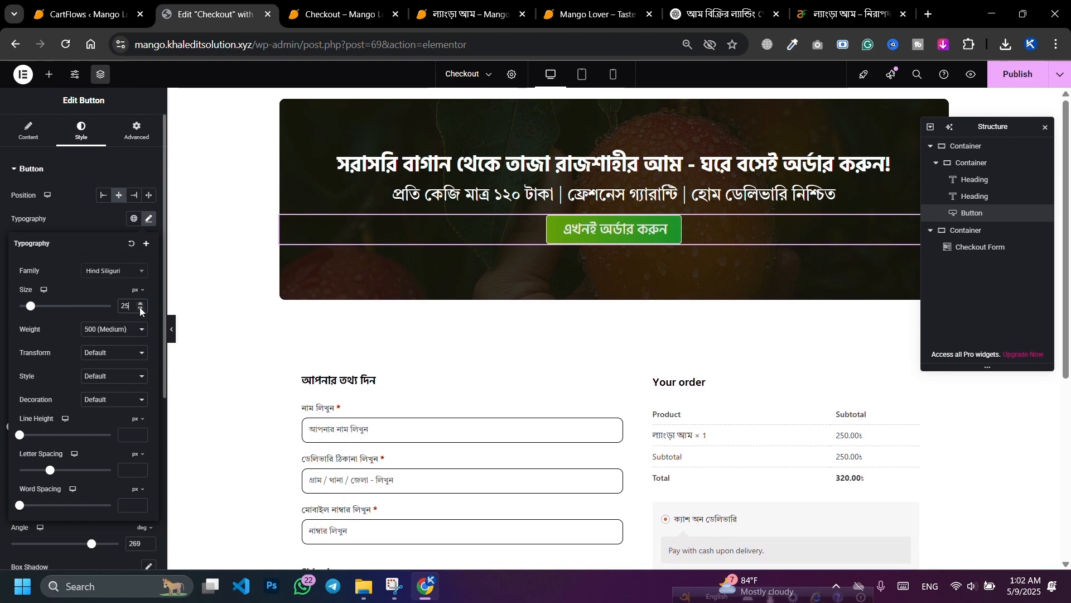
left_click(99, 212)
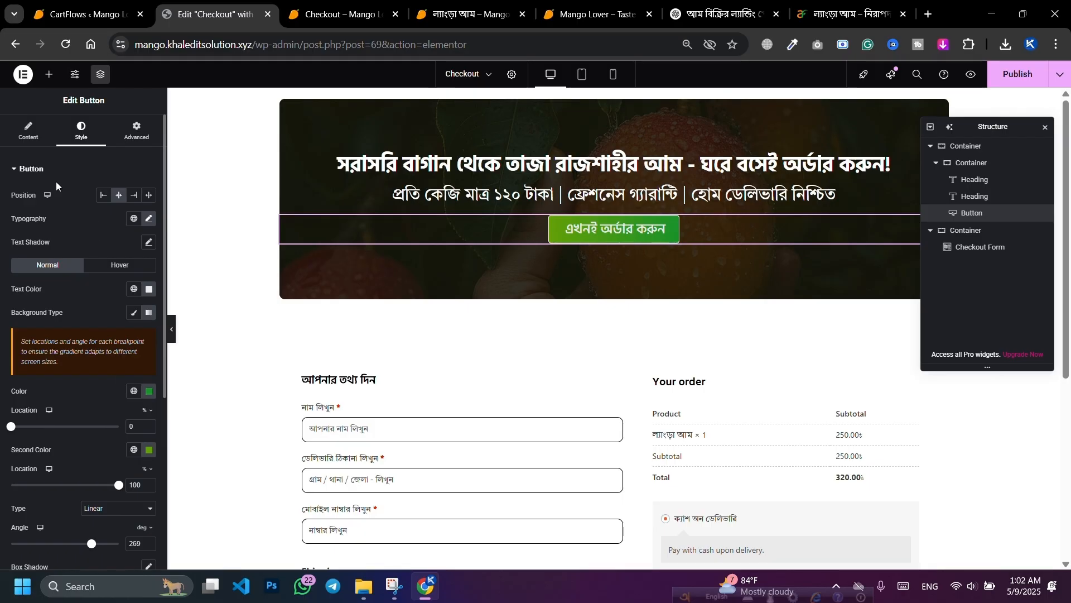
Step: Search the icon library for 'shop' and insert the shopping-cart icon before the label
left_click(27, 131)
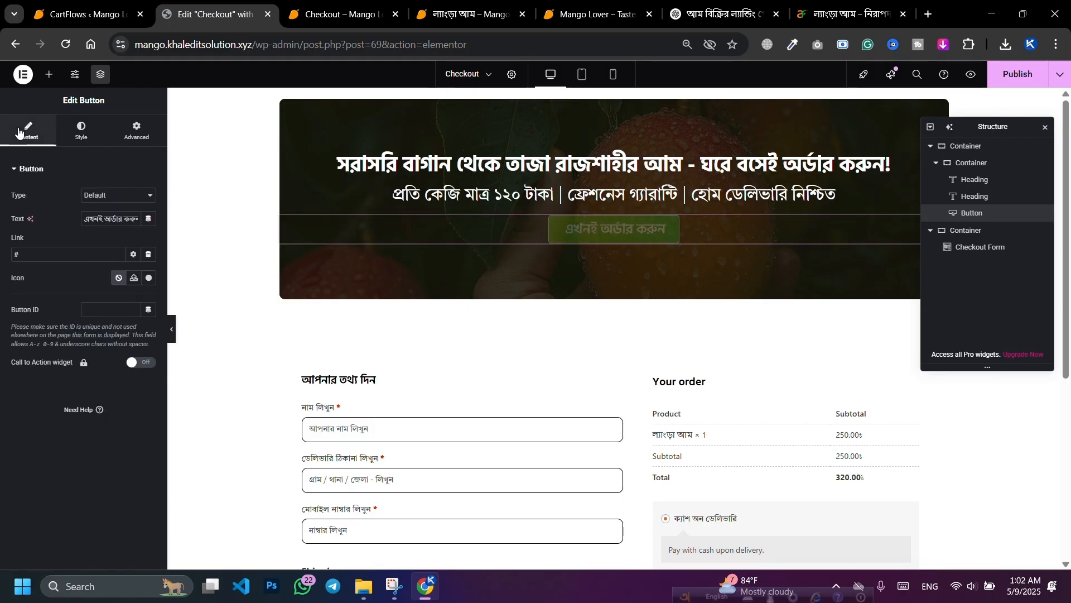
left_click(149, 278)
left_click(422, 148)
type("s")
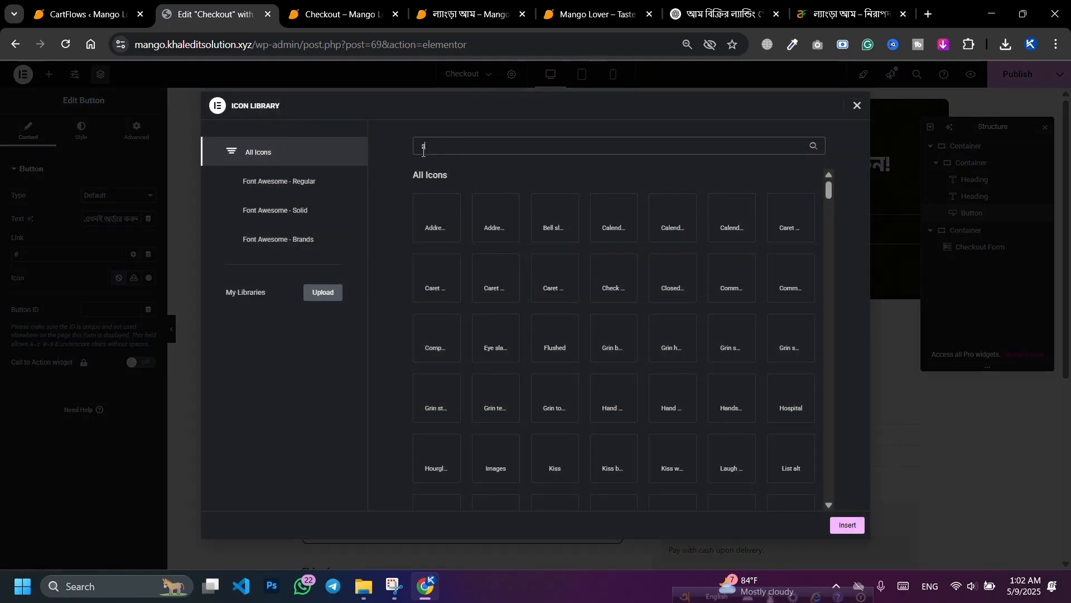
type("hop")
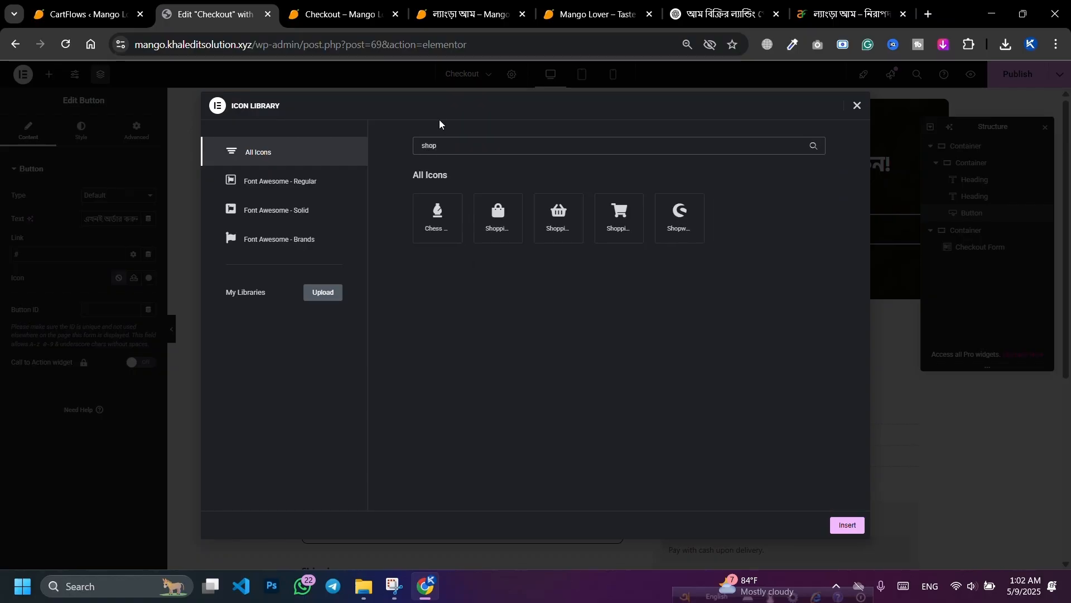
left_click(620, 218)
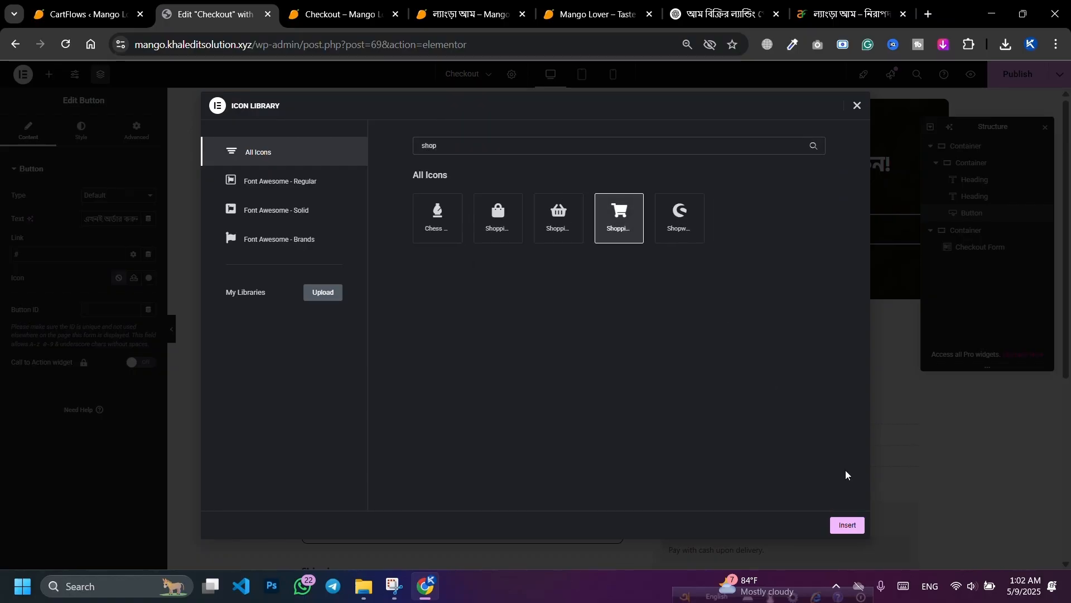
left_click(848, 526)
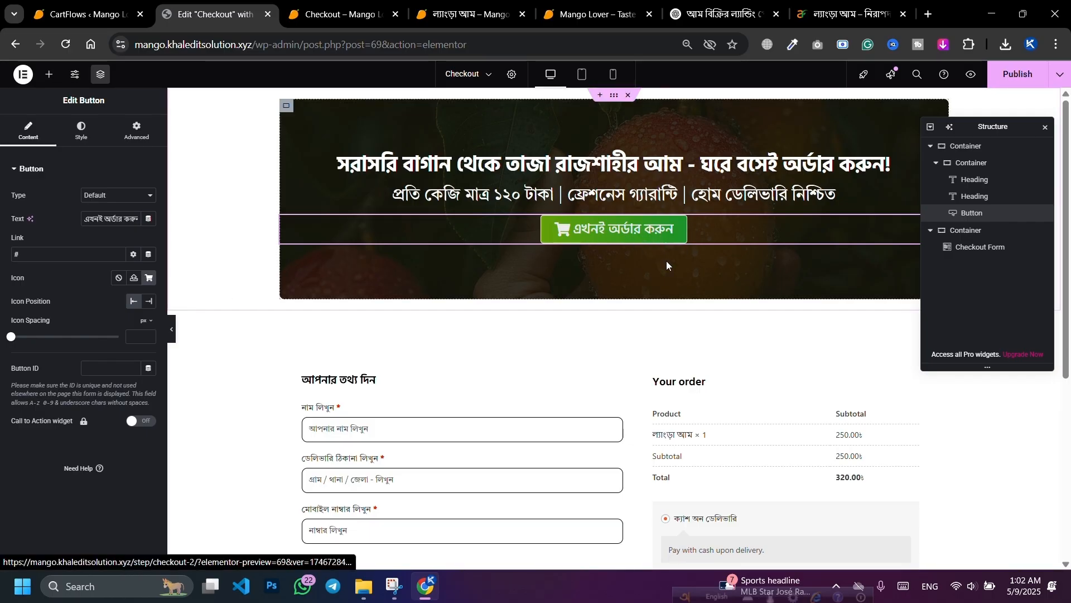
Step: Save, then tint the hero background overlay deep green #033000 at 0.84 opacity
key("ctrl+s")
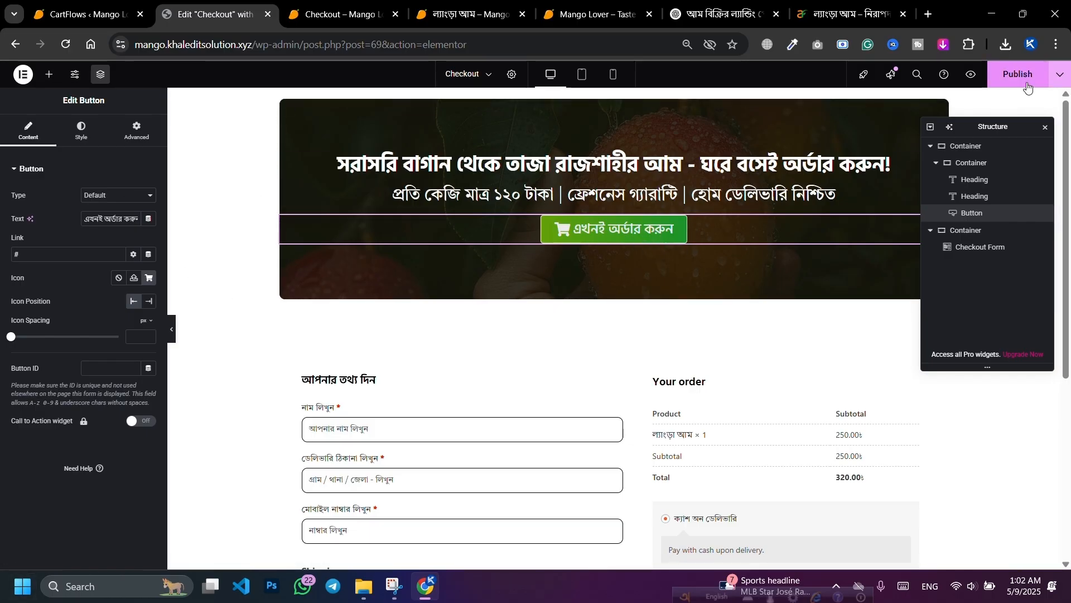
left_click(288, 109)
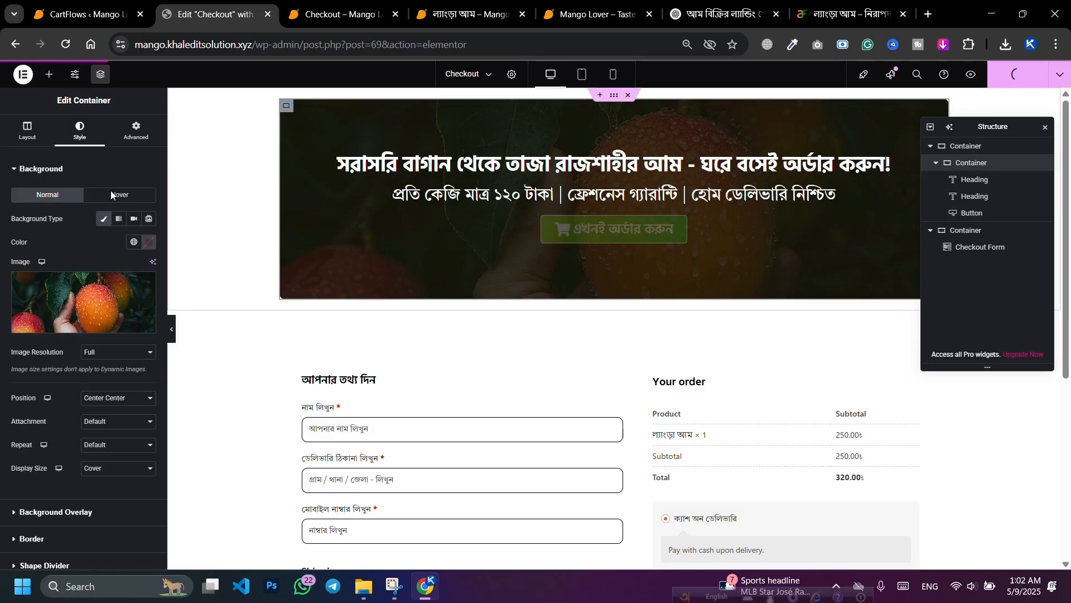
scroll(84, 313, "down", 2)
left_click(81, 435)
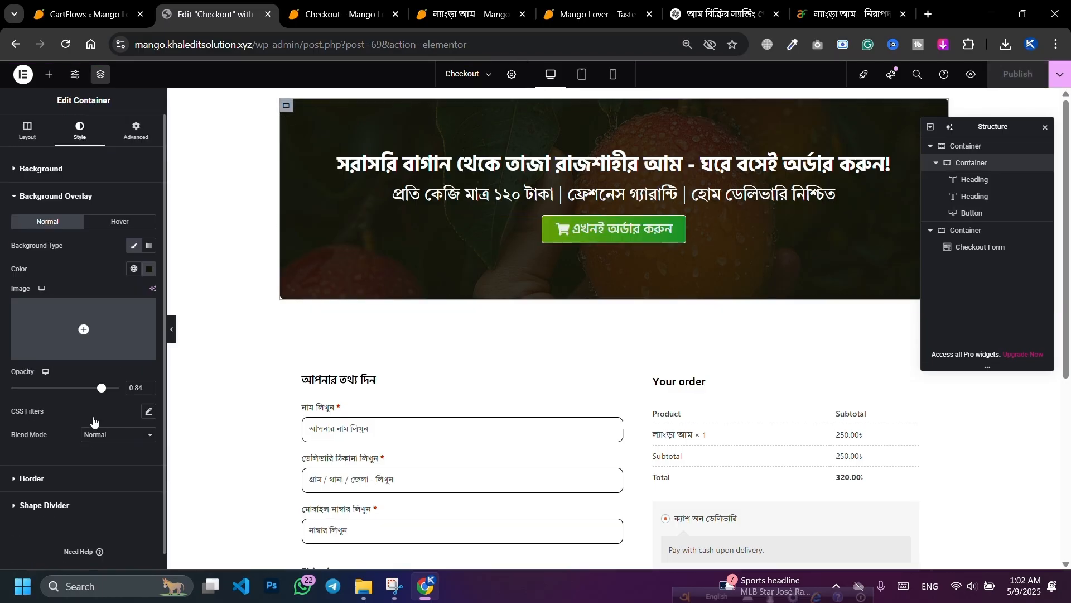
mouse_move(140, 383)
left_mouse_down()
mouse_move(172, 342)
mouse_move(203, 350)
left_mouse_up()
left_click_drag(117, 406, 119, 406)
left_click_drag(187, 377, 210, 381)
mouse_move(125, 403)
left_mouse_down()
mouse_move(101, 407)
mouse_move(126, 407)
left_mouse_up()
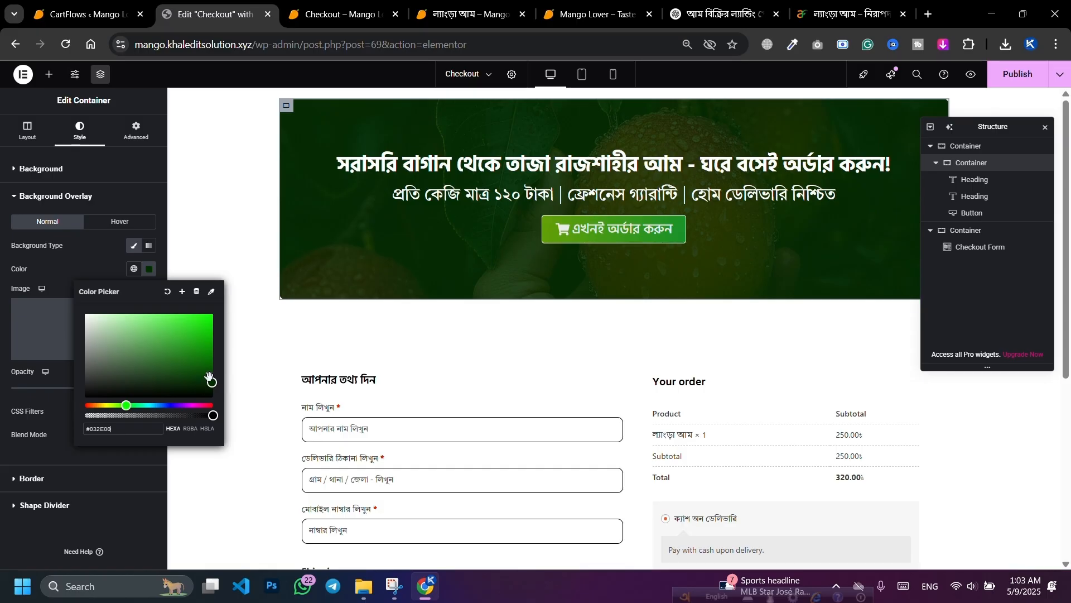
left_click_drag(212, 382, 212, 375)
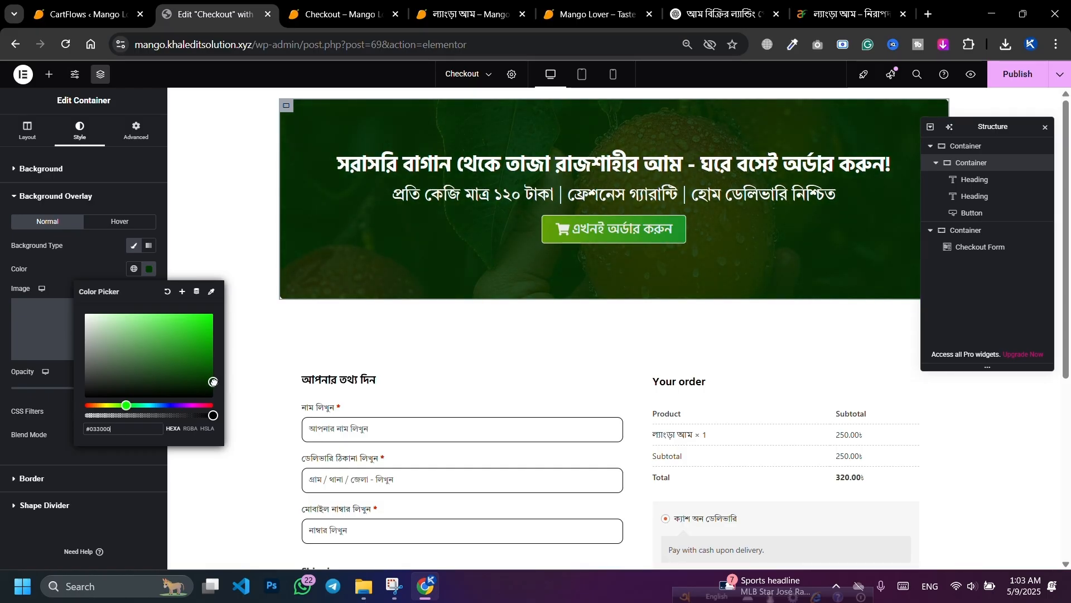
Step: Publish the updated checkout page
left_click(1018, 83)
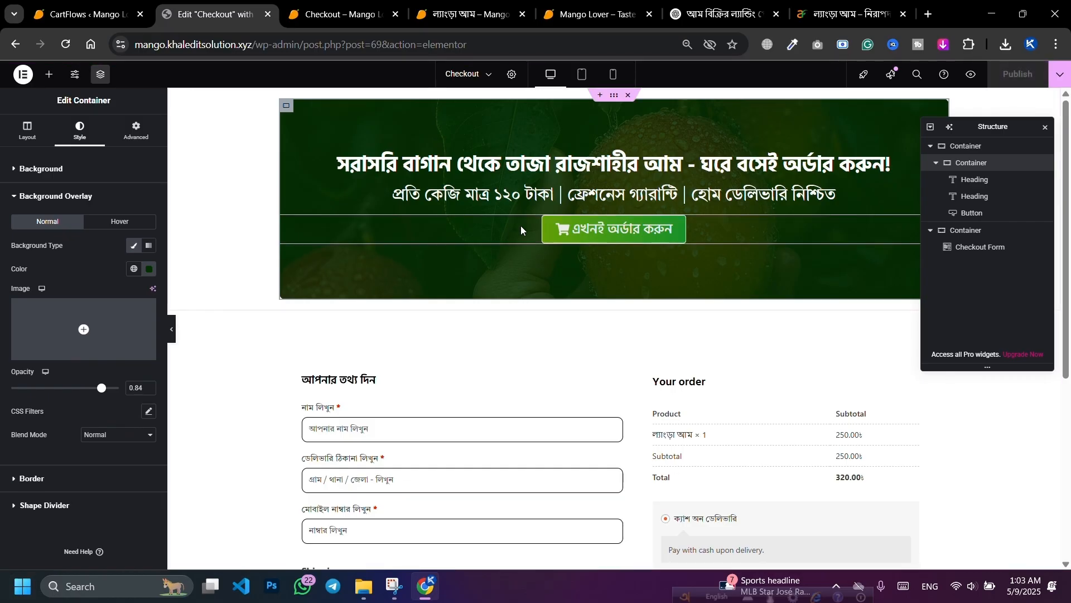
scroll(441, 291, "down", 3)
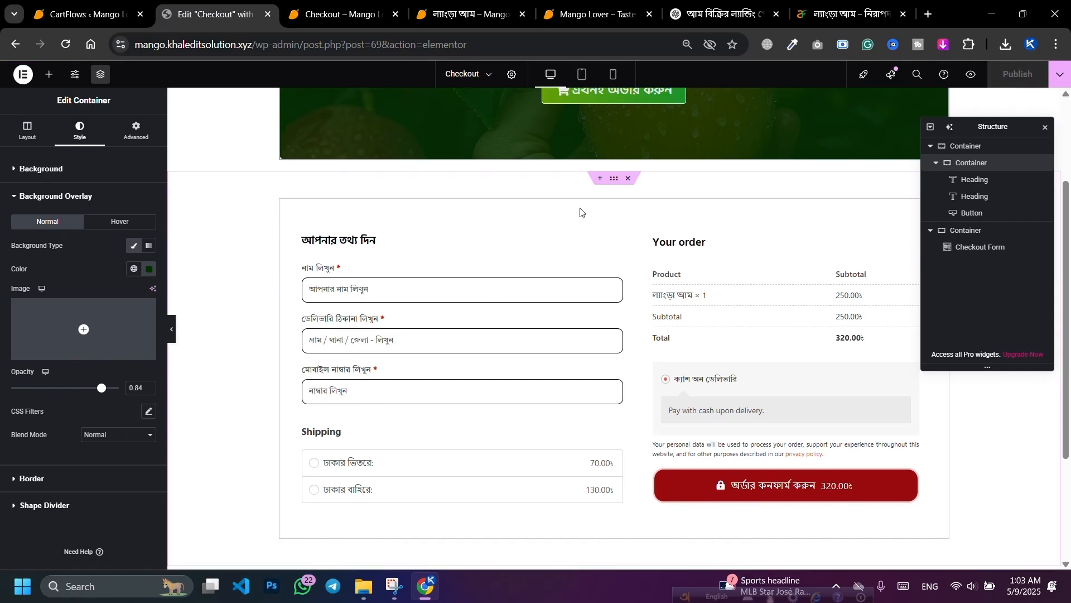
scroll(581, 212, "up", 3)
left_click(621, 228)
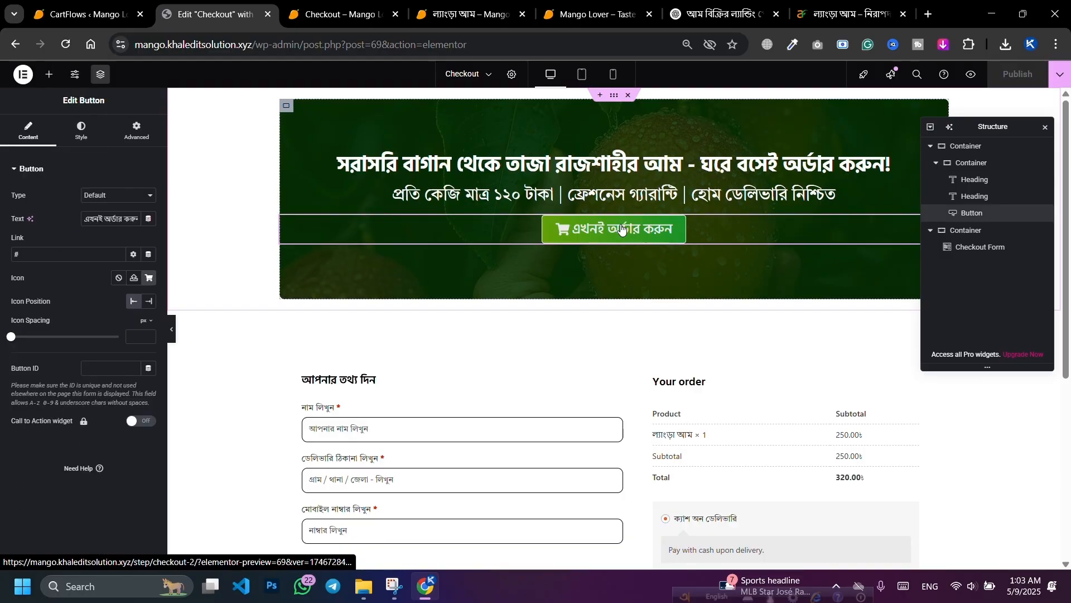
Step: Copy the '#order-form' anchor from ChatGPT's CTA Link line for the order button
left_click(710, 5)
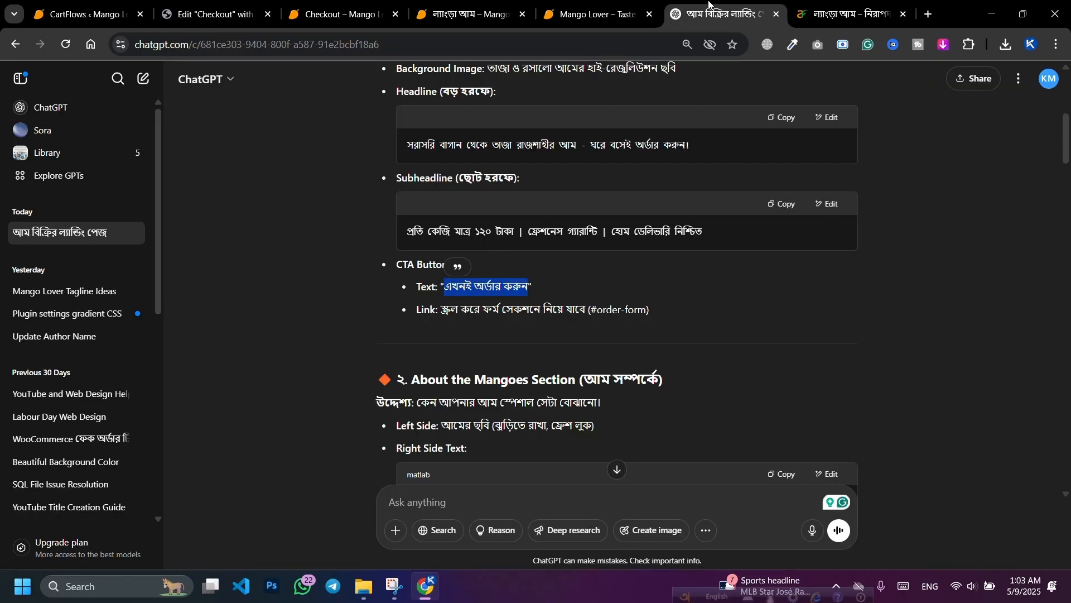
scroll(664, 329, "down", 1)
left_click(594, 243)
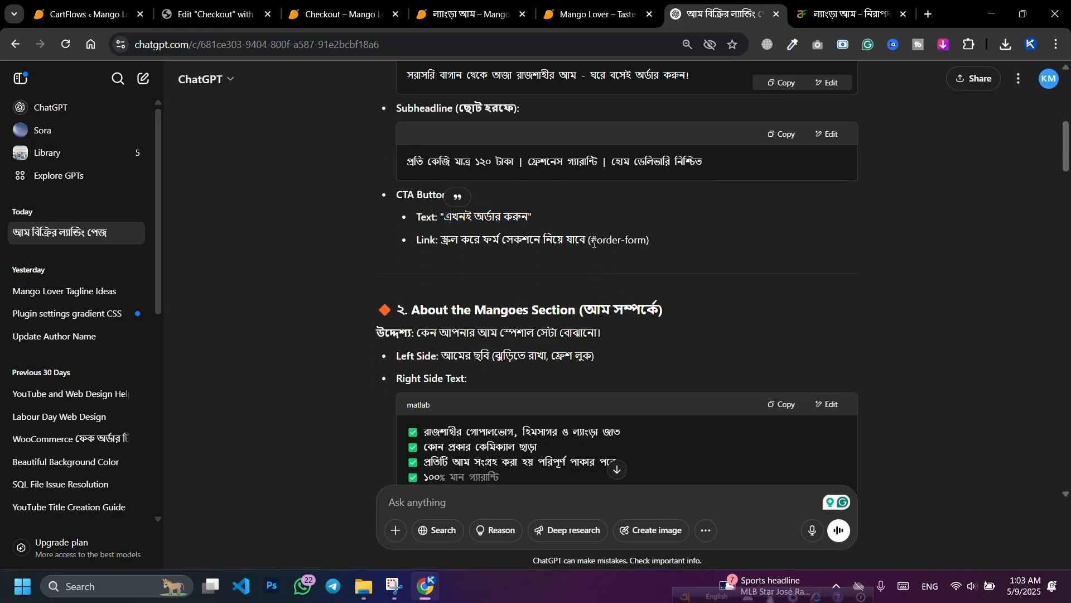
left_click_drag(610, 240, 634, 241)
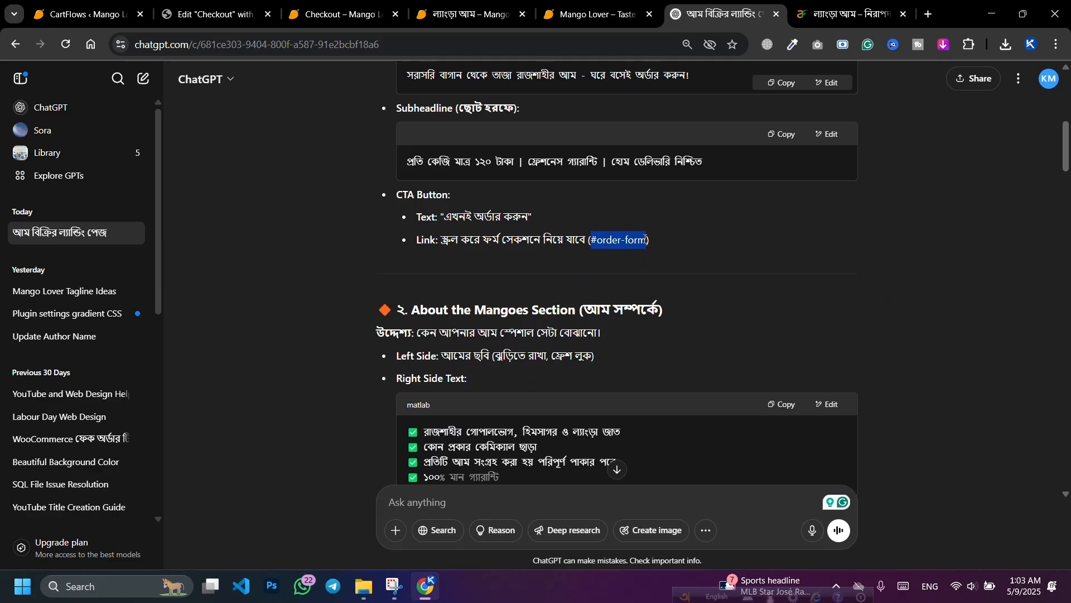
right_click(635, 240)
left_click(664, 261)
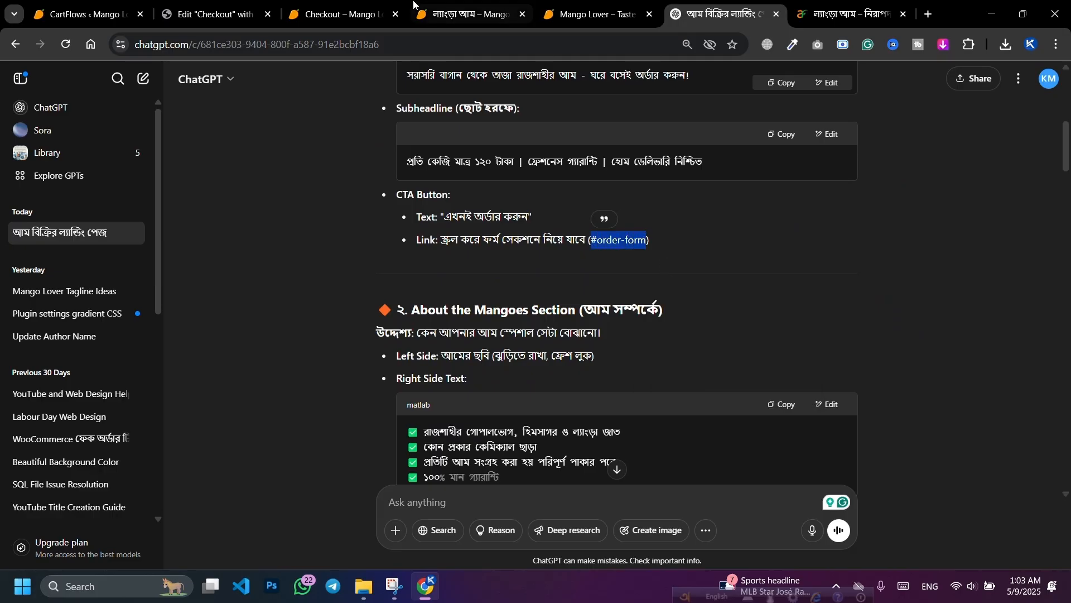
left_click(189, 3)
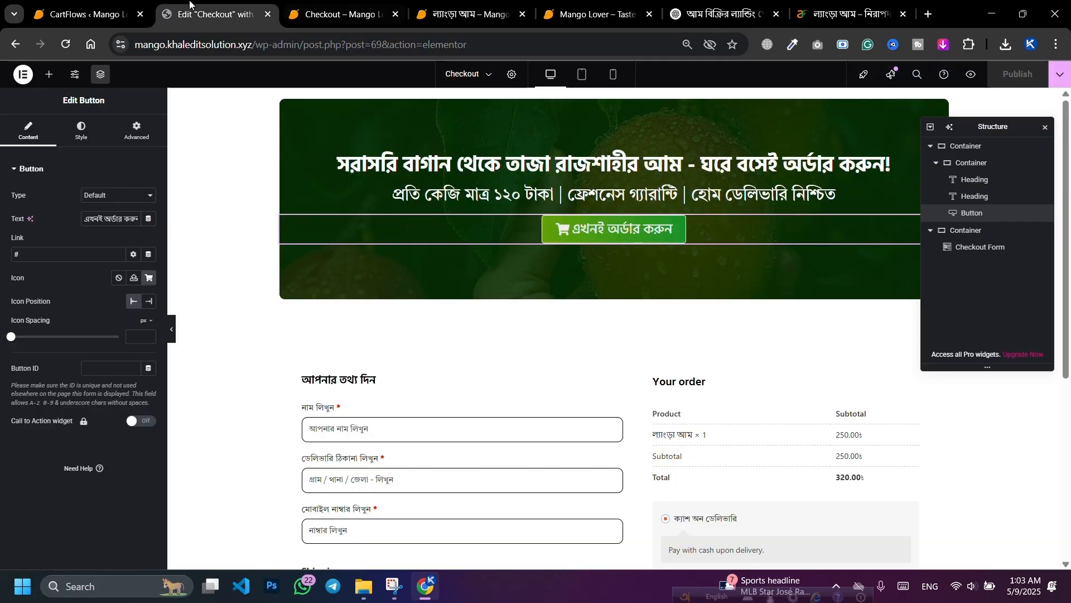
Step: Set the order button's link to #hi-order and give the checkout form container the CSS ID hi-order
triple_click(74, 253)
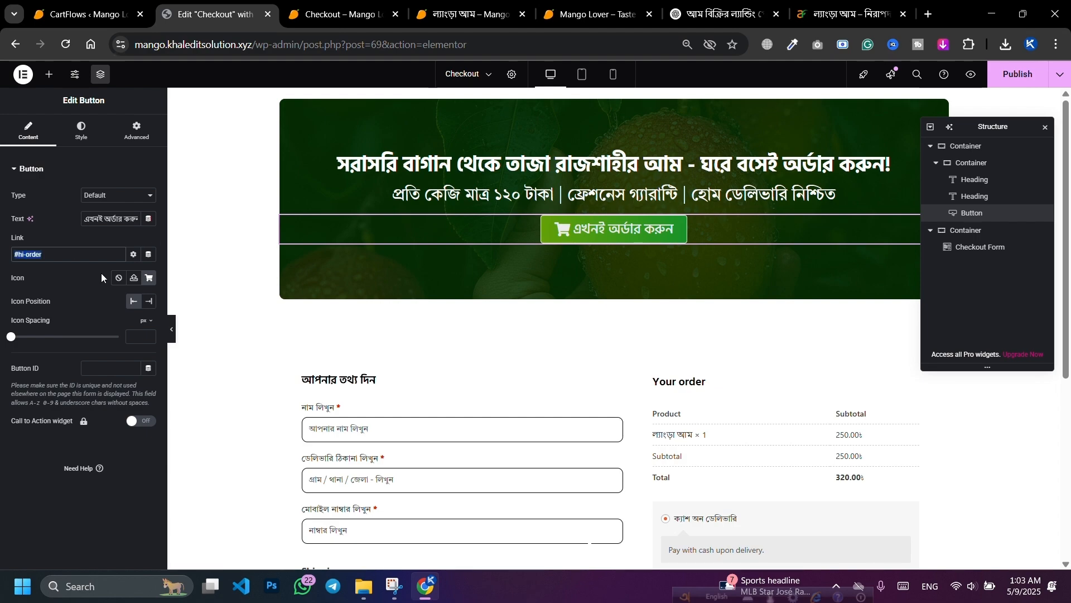
left_click(786, 357)
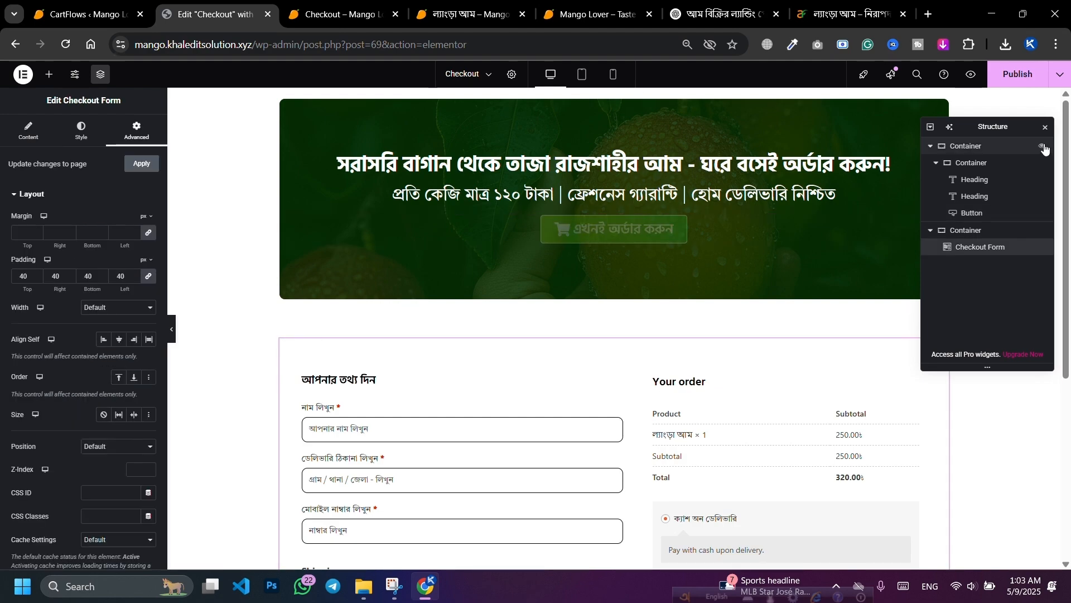
left_click(1046, 128)
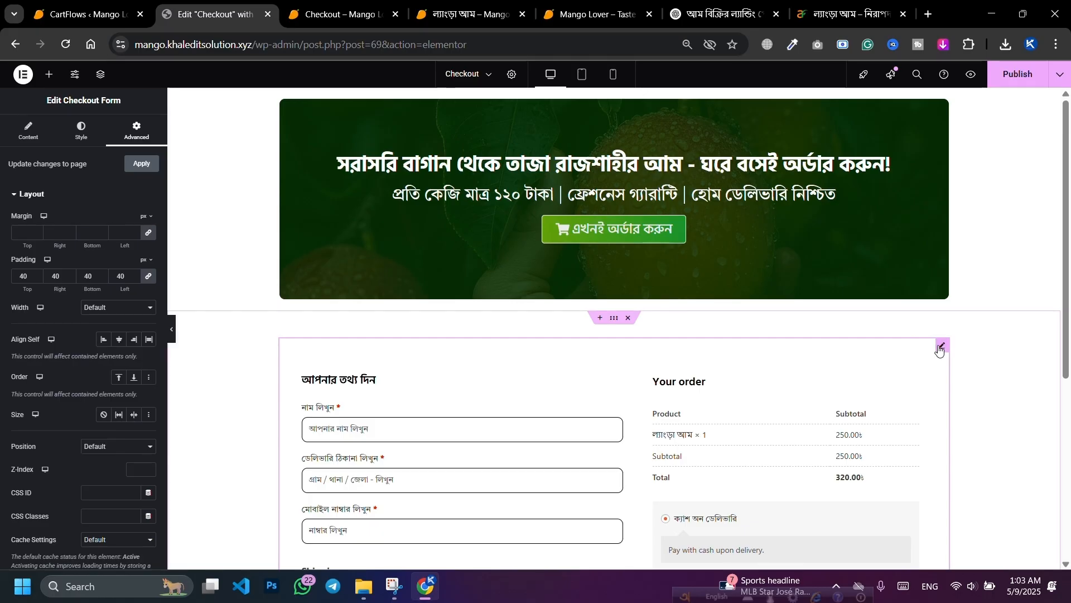
scroll(65, 340, "down", 4)
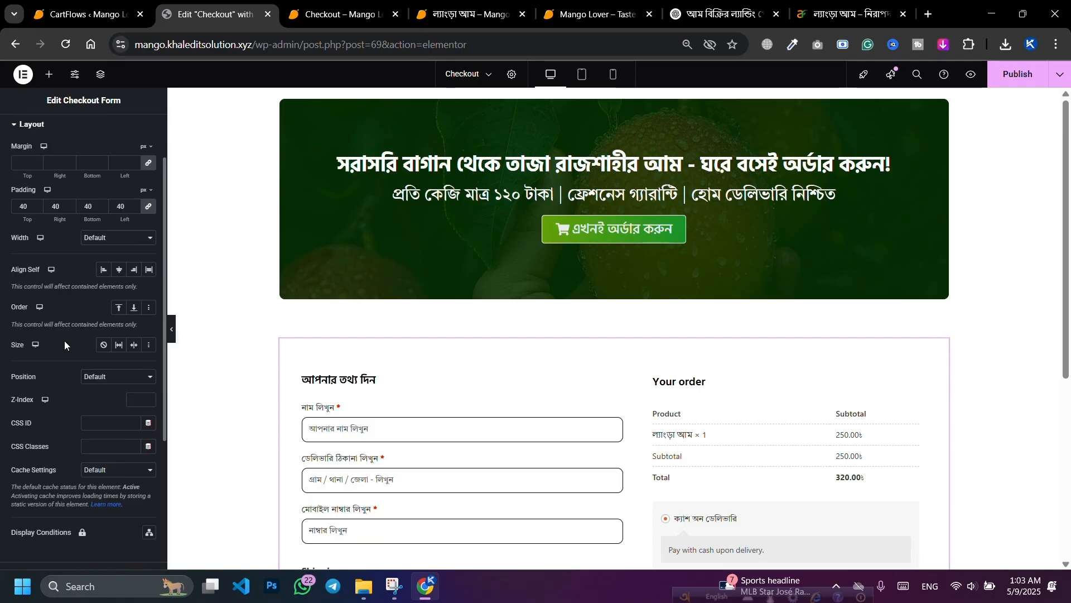
scroll(56, 496, "down", 2)
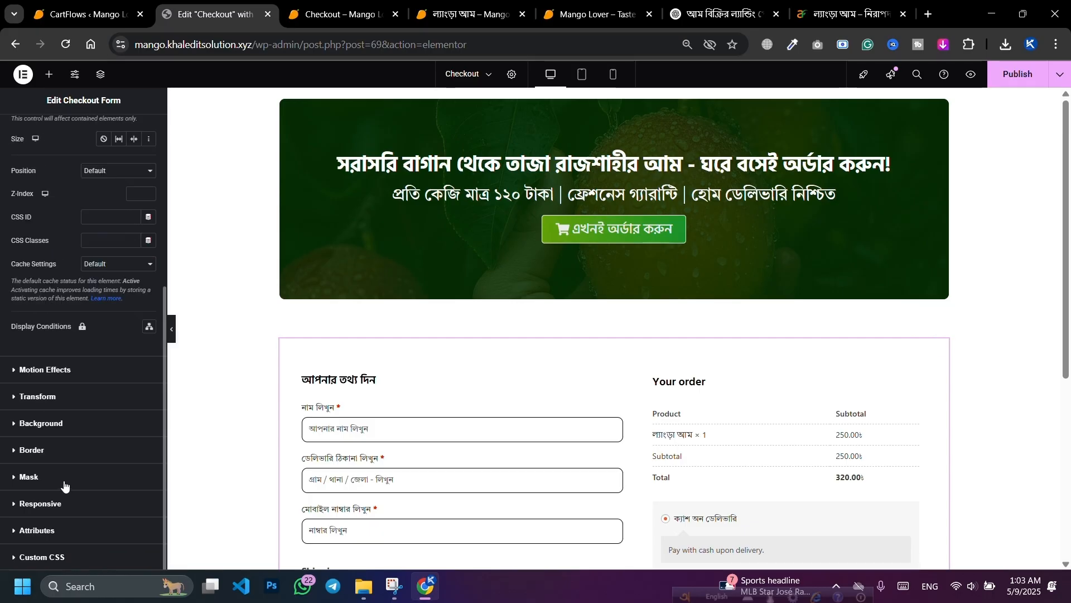
scroll(65, 486, "up", 5)
scroll(66, 423, "down", 4)
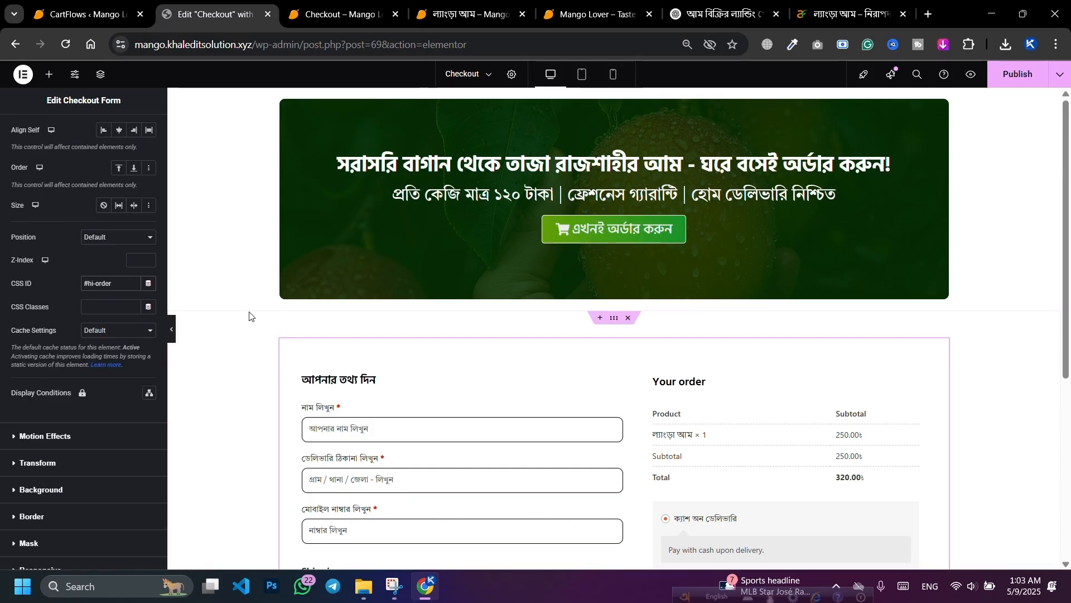
Step: Publish the page and check in the refreshed preview that the order button jumps to the form
left_click(1041, 75)
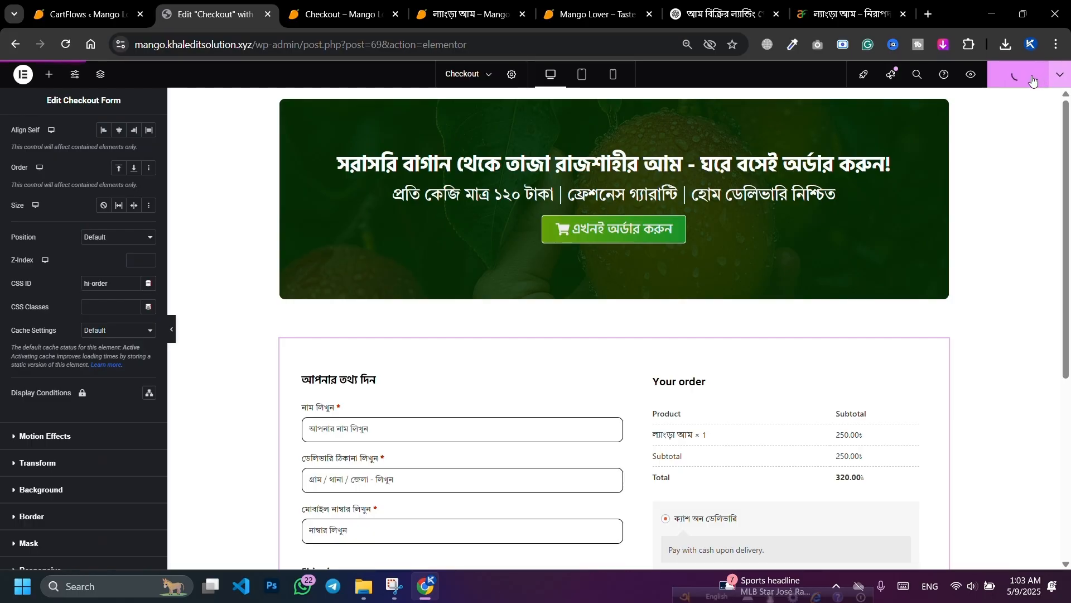
left_click(340, 7)
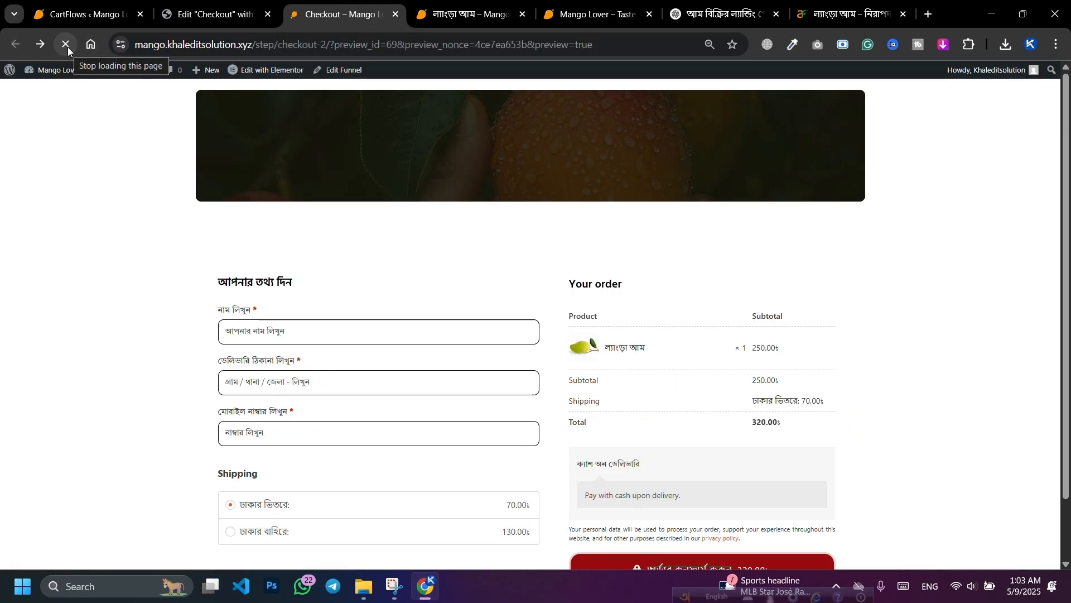
left_click(66, 44)
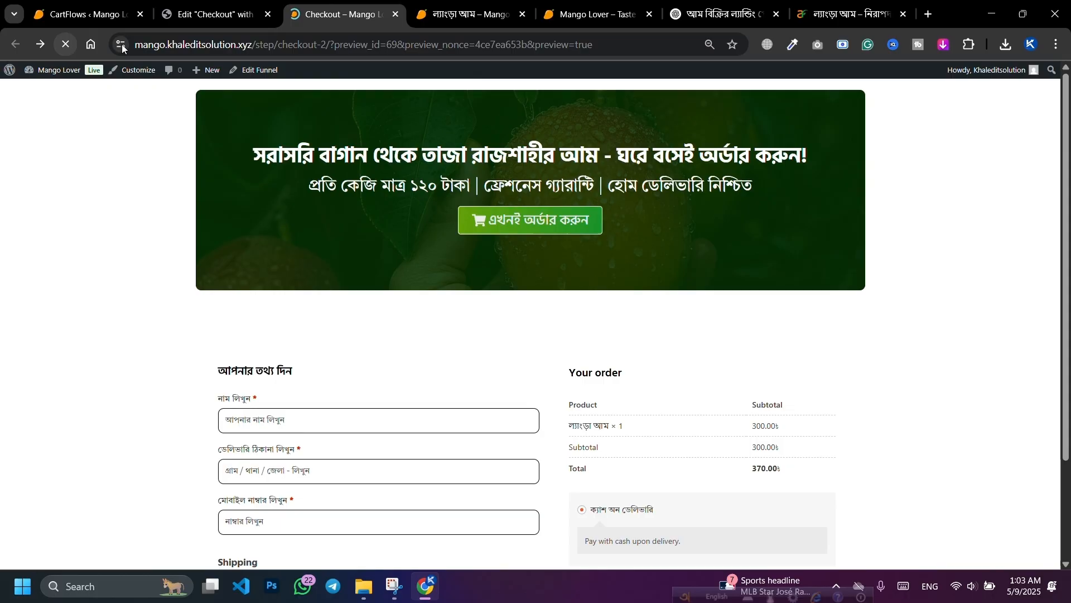
left_click(520, 223)
scroll(553, 212, "up", 2)
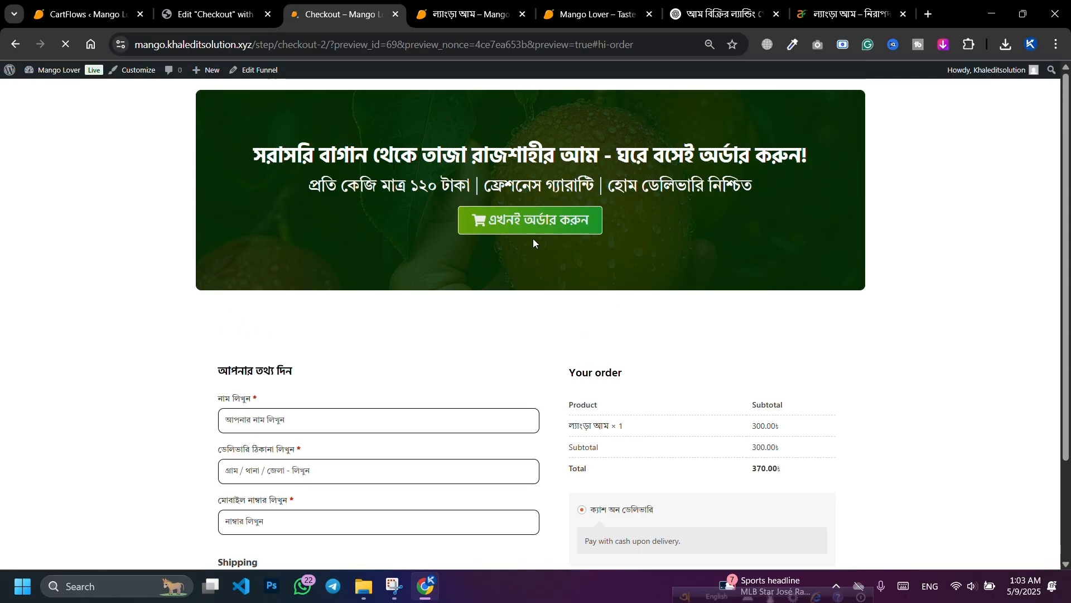
left_click(521, 220)
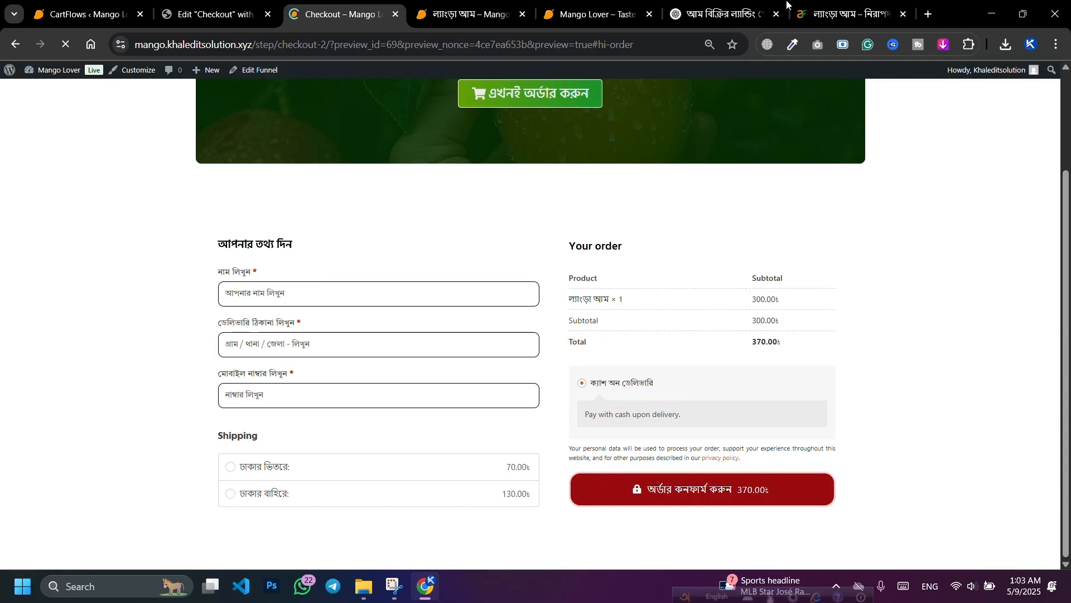
Step: Copy the #order-form anchor text from the ChatGPT conversation
left_click(726, 14)
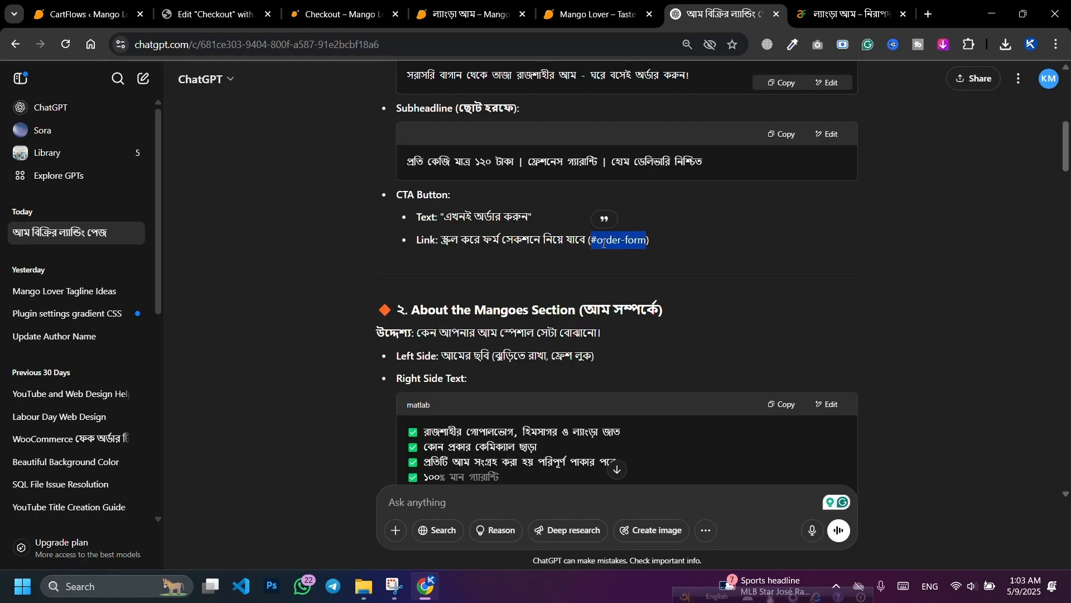
left_click_drag(590, 240, 641, 240)
right_click(640, 244)
left_click(662, 257)
Step: Paste order-form as the checkout form's CSS ID and #order-form as the order button's link
left_click(212, 14)
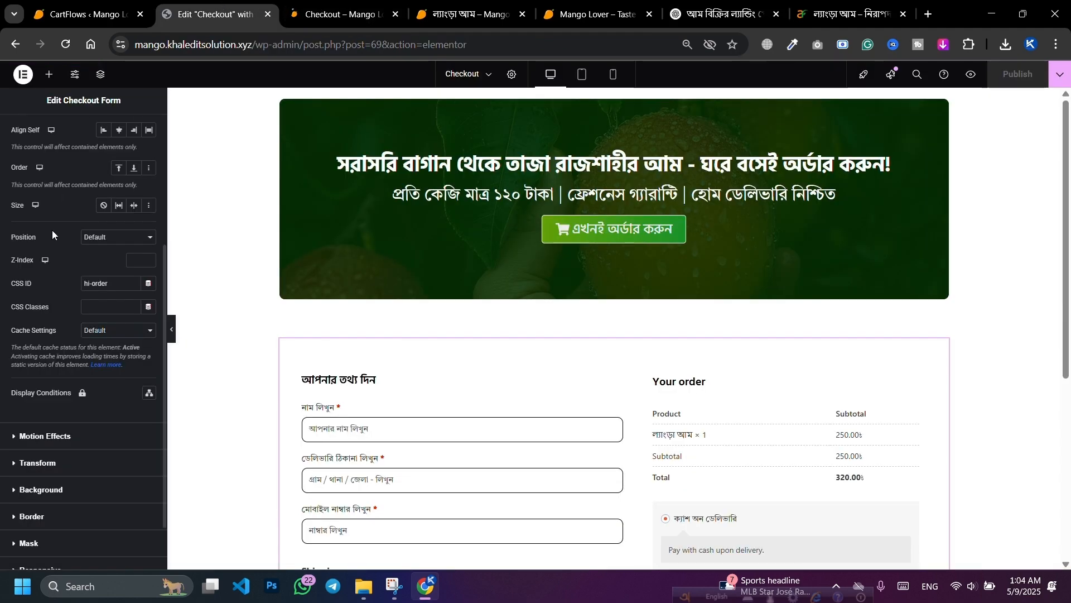
scroll(93, 247, "up", 4)
scroll(38, 332, "down", 5)
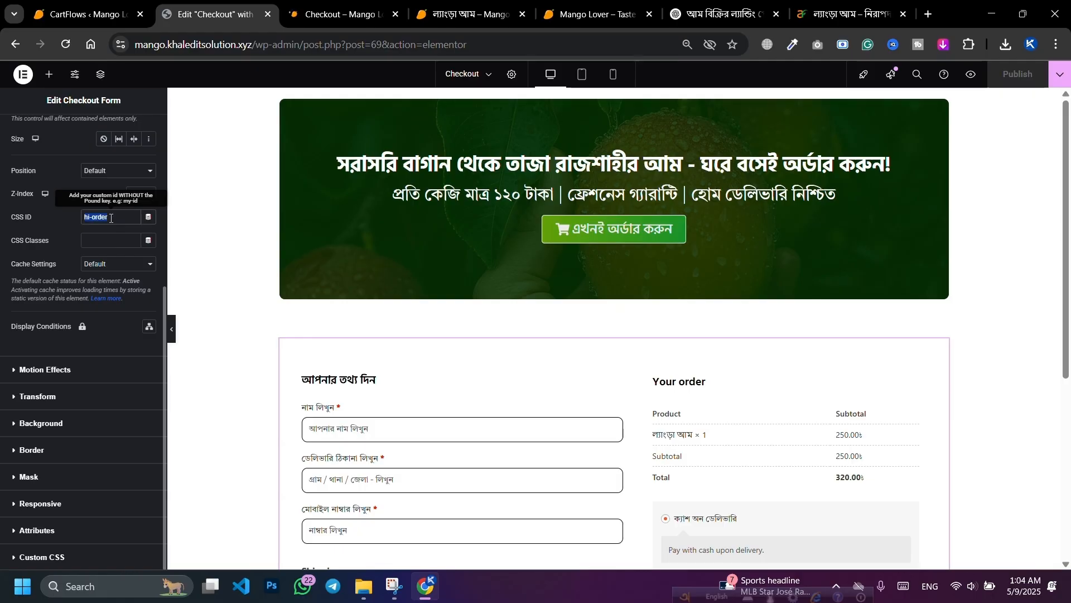
key("ctrl+v")
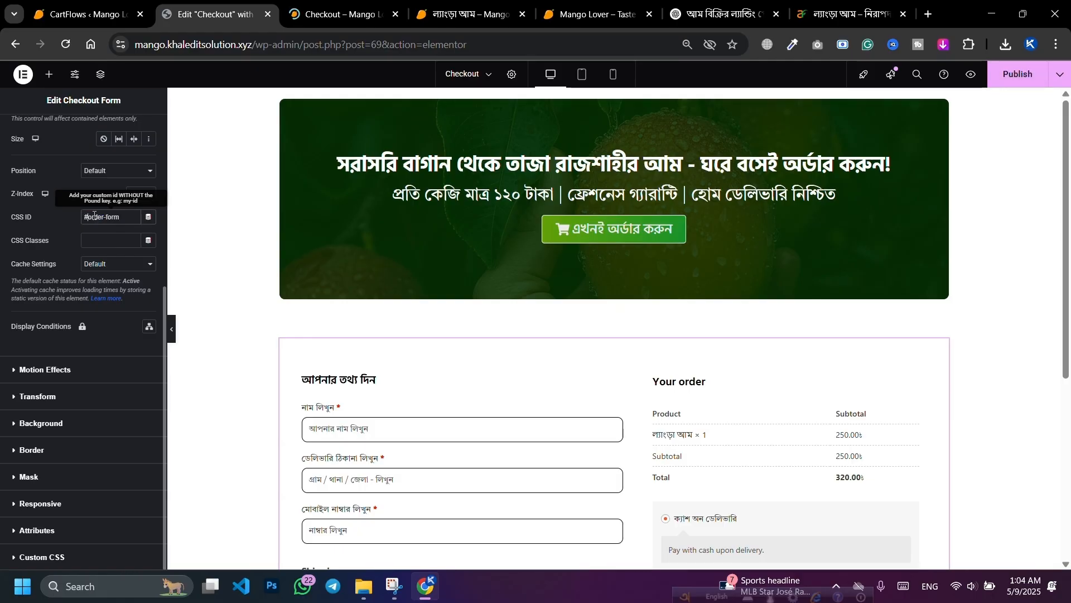
left_click(721, 232)
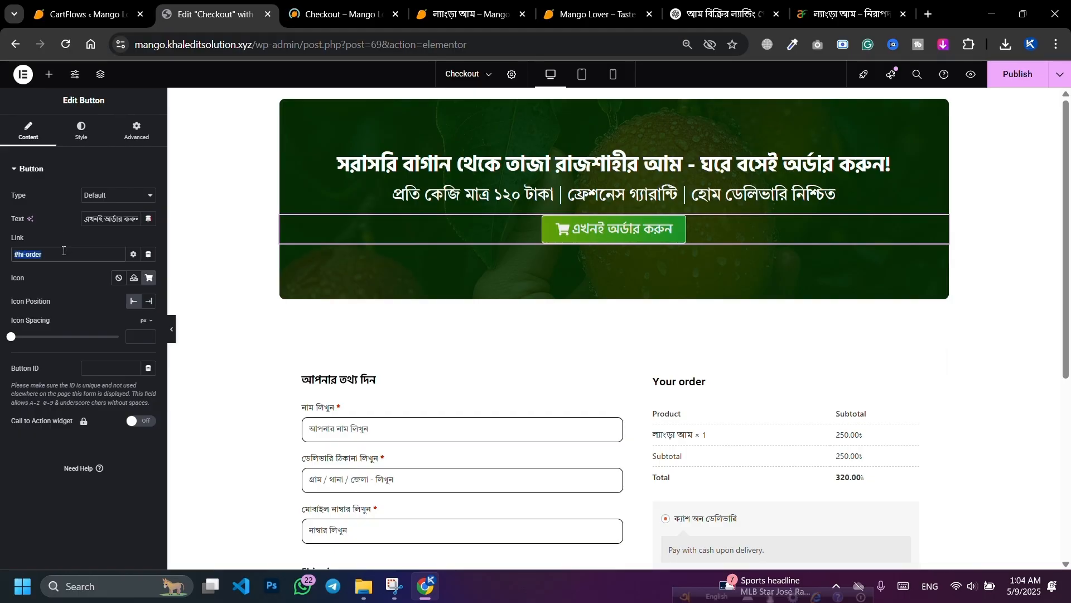
key("ctrl+v")
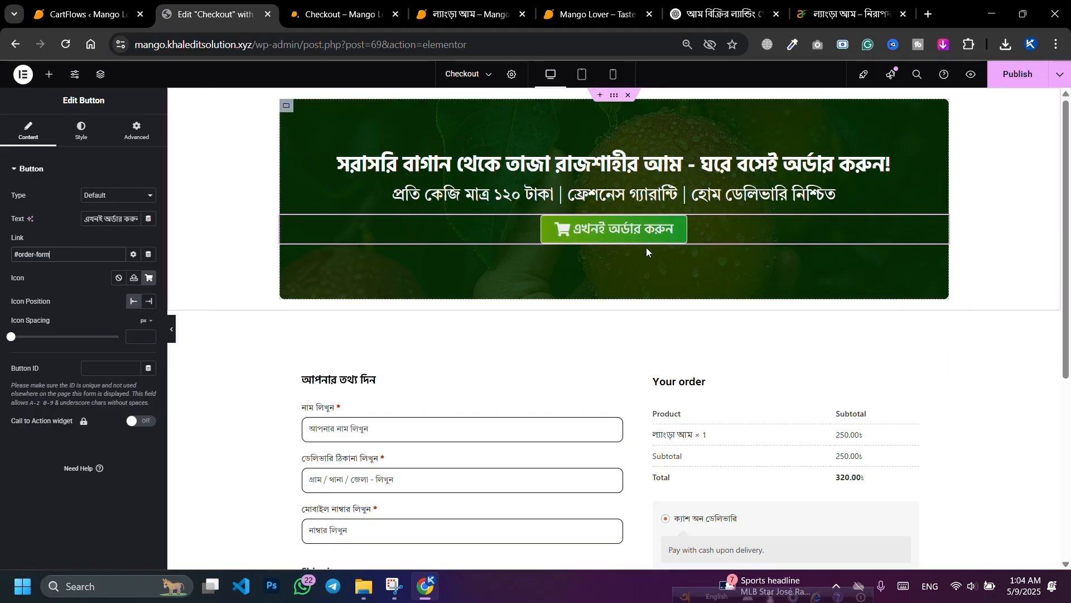
Step: In the button's hover style, make the text colour green and the background white
left_click(75, 140)
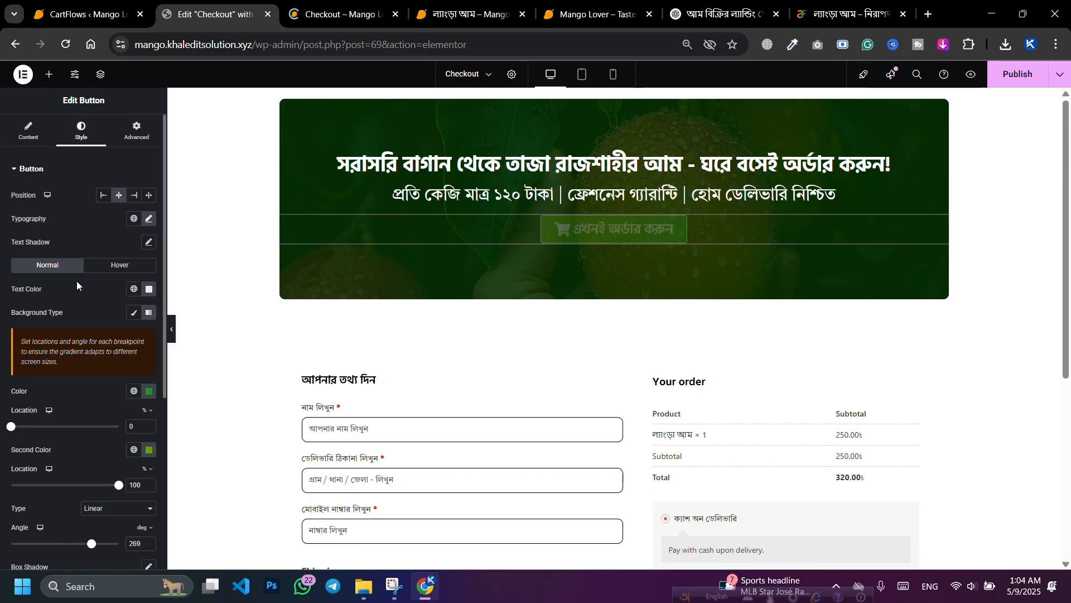
left_click(109, 267)
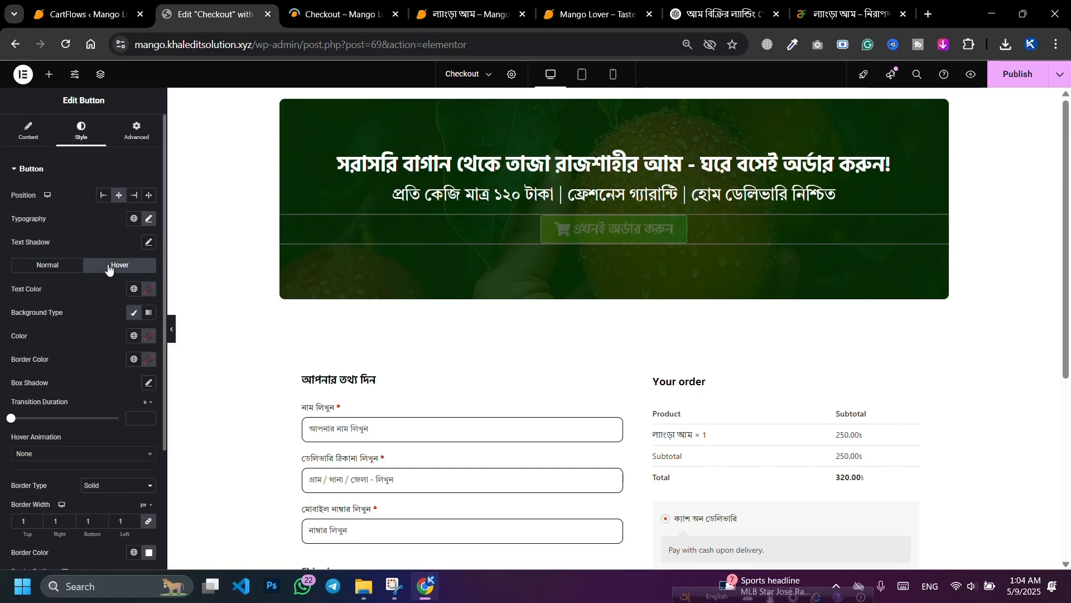
left_click(149, 291)
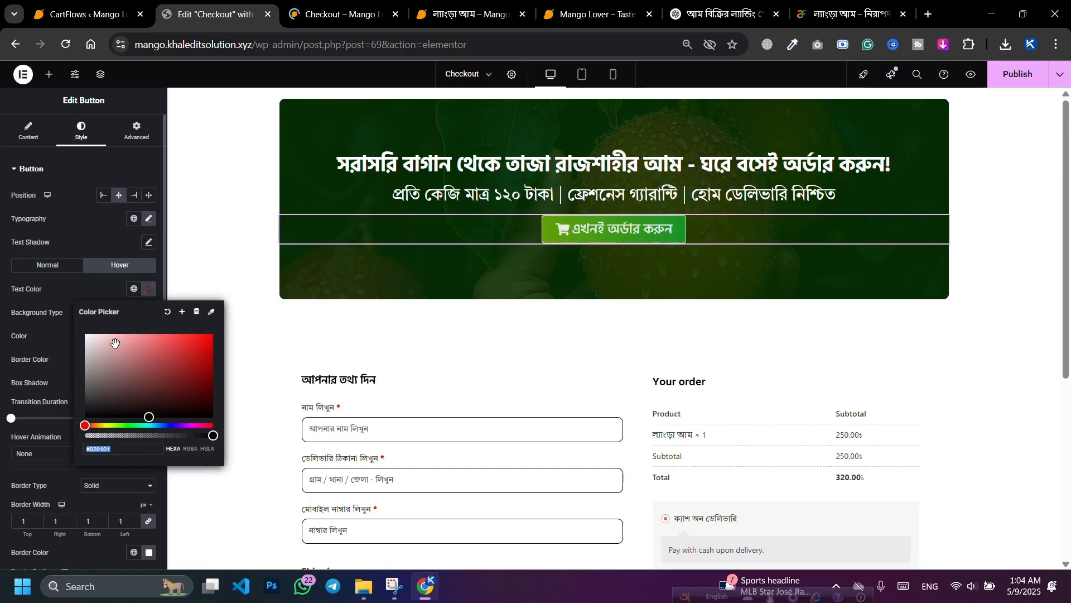
left_click(129, 426)
left_click_drag(171, 407, 217, 373)
left_click(101, 298)
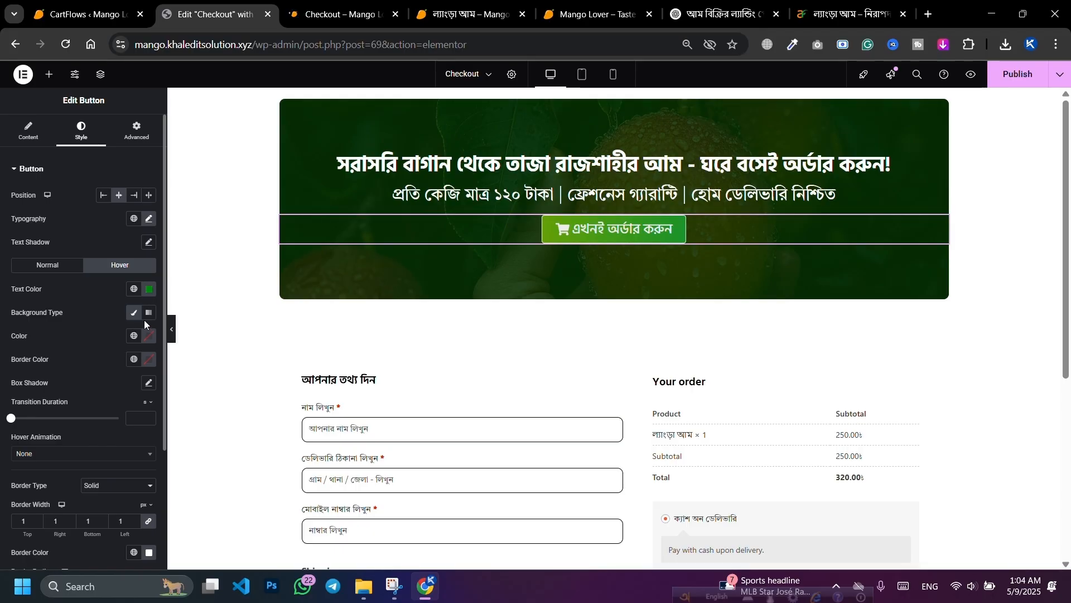
left_click(149, 336)
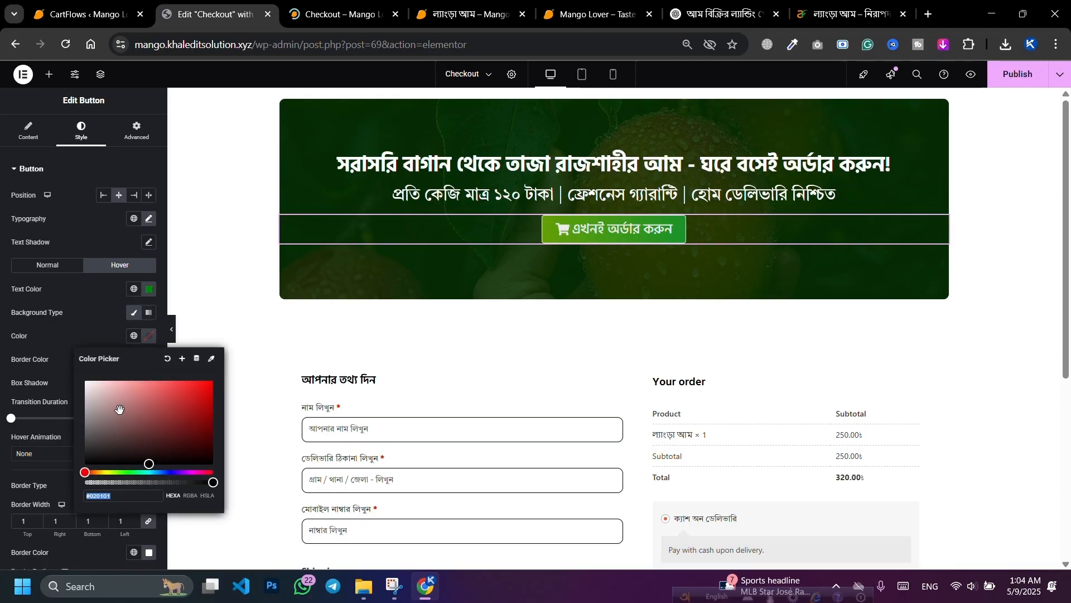
left_click_drag(122, 410, 84, 382)
left_click(83, 328)
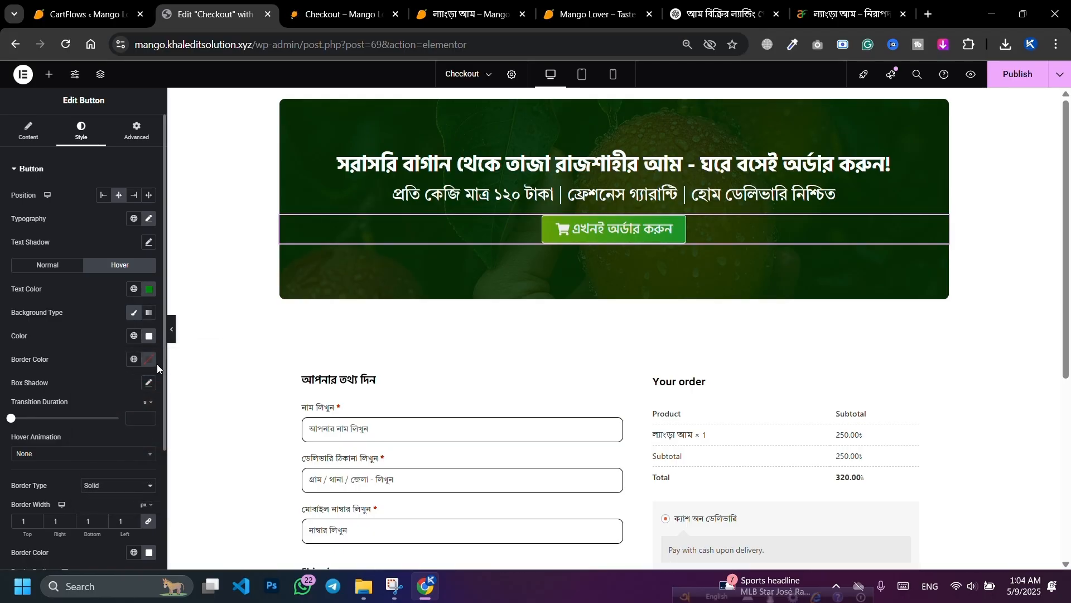
Step: Set the button's hover border colour to #FFFFFF after trying a bright green
left_click(150, 360)
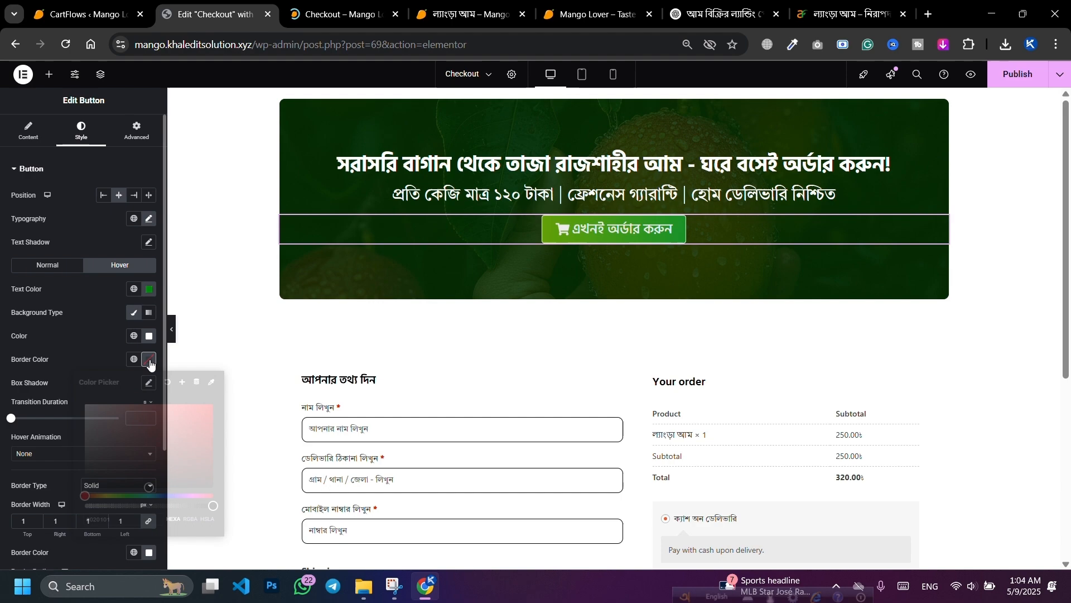
left_click(130, 496)
left_click_drag(201, 444, 212, 442)
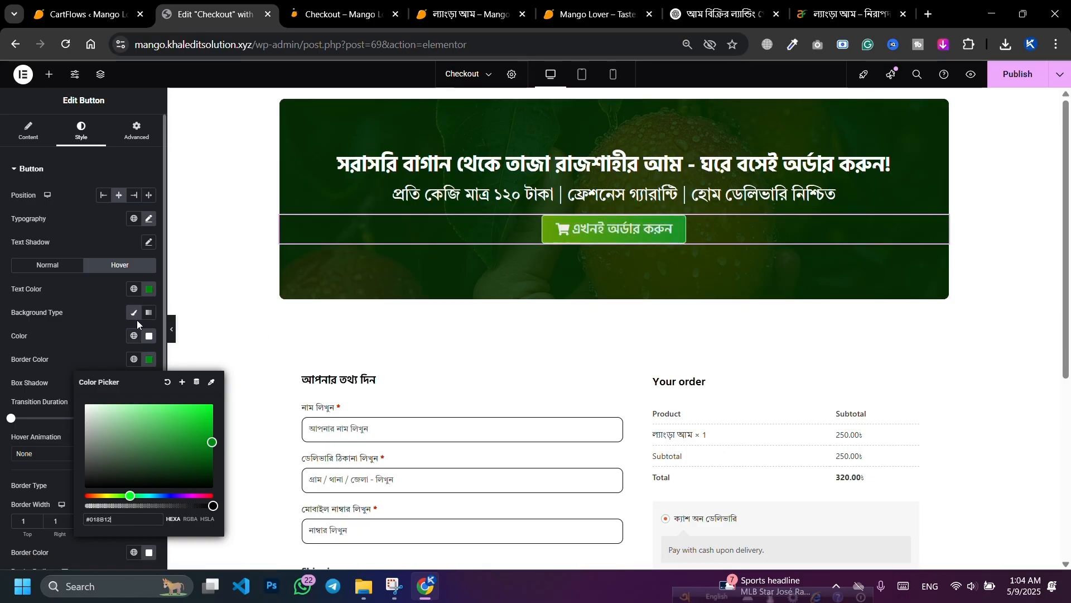
left_click(92, 319)
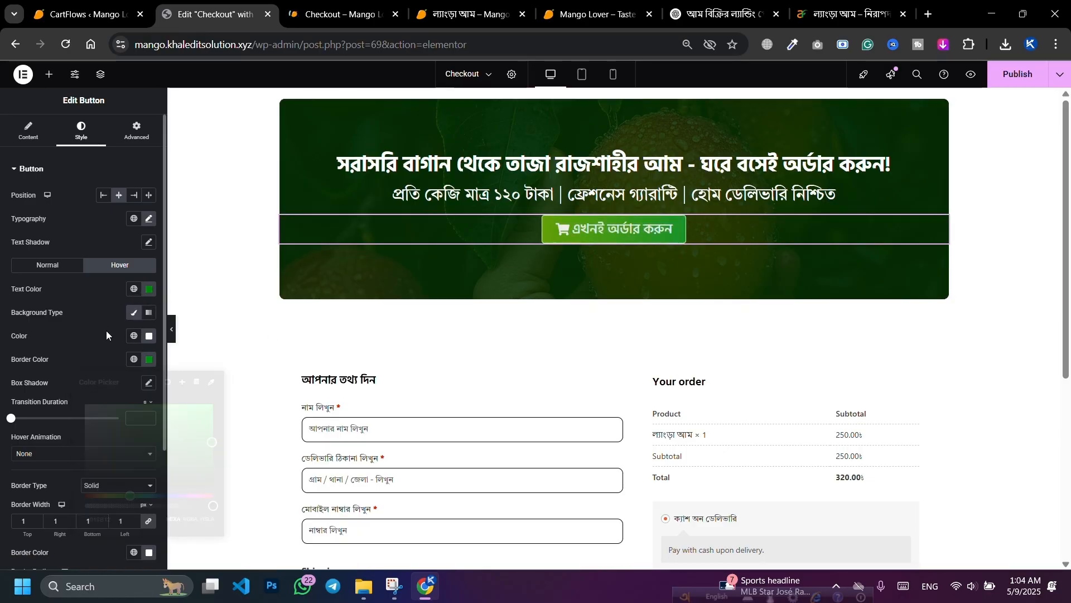
left_click(150, 358)
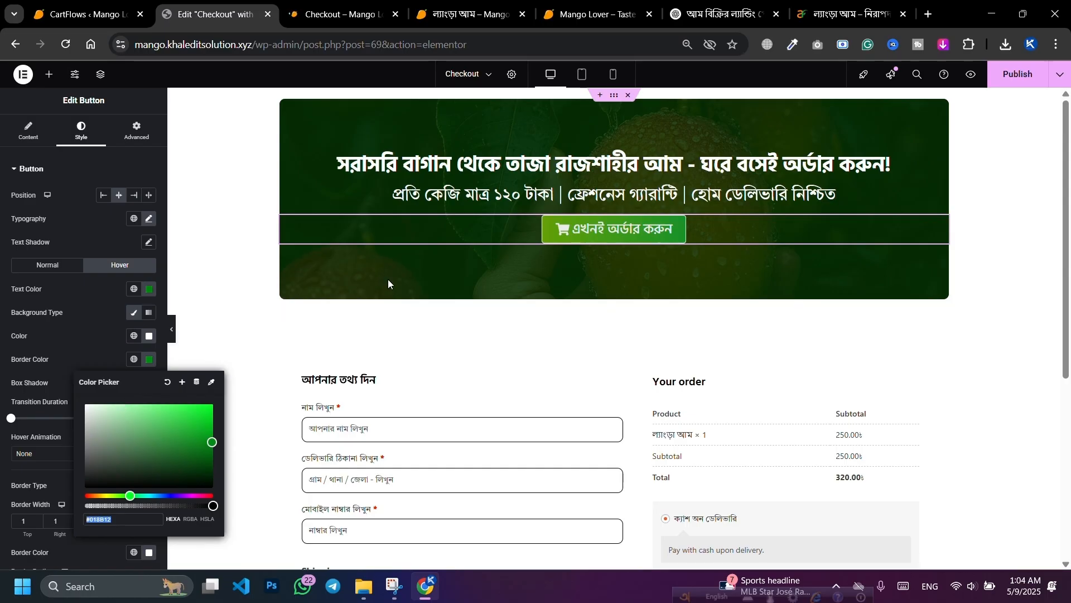
type("#FFFFFF")
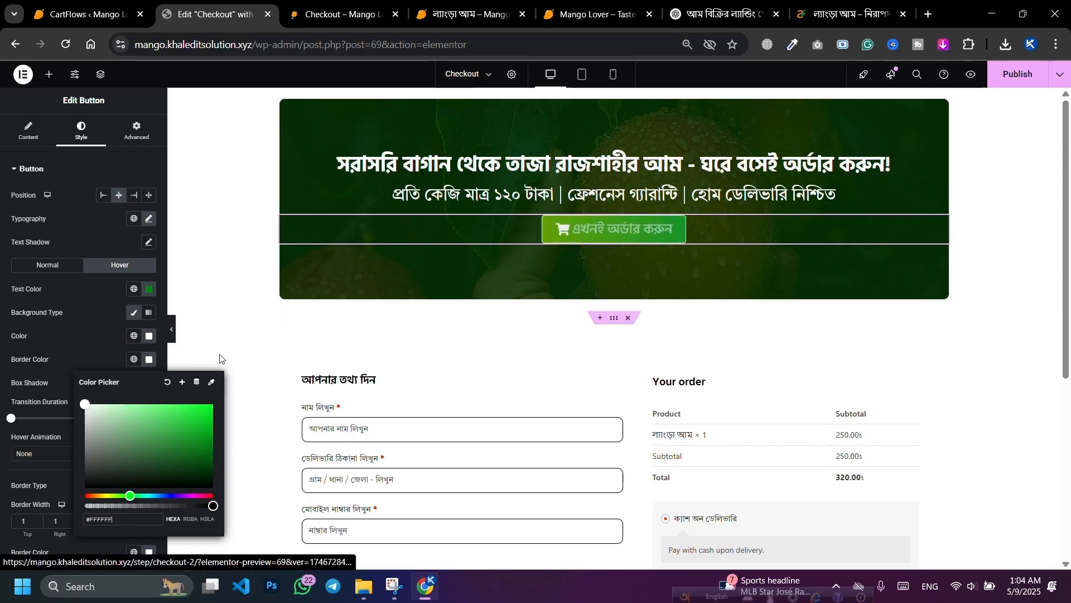
left_click(84, 335)
Step: Switch the hover background to a 180° linear gradient with both colours white
left_click(133, 313)
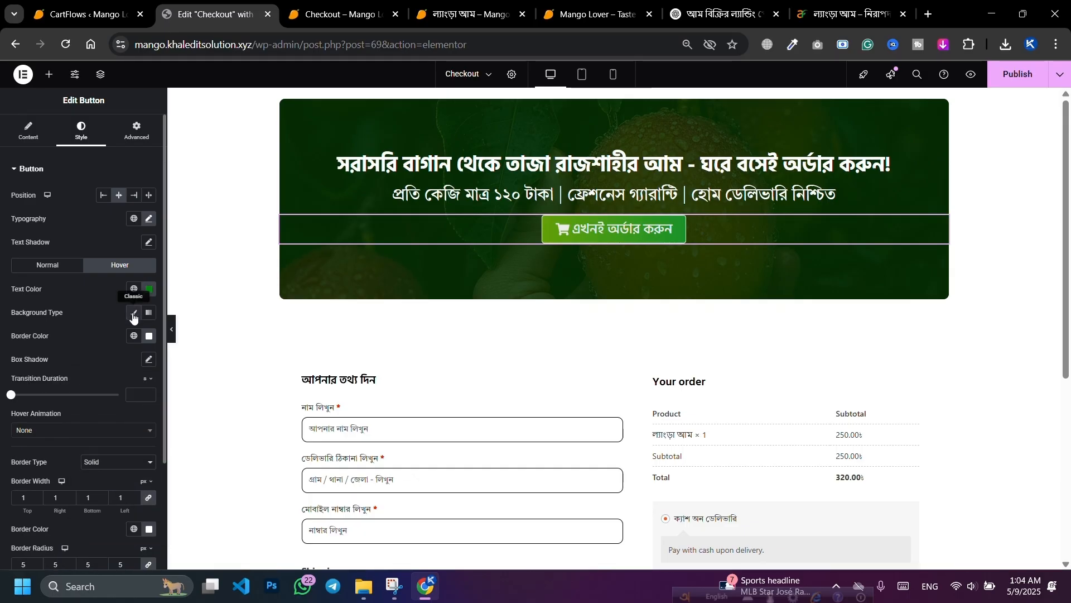
left_click(133, 313)
left_click(133, 313)
left_click(133, 313)
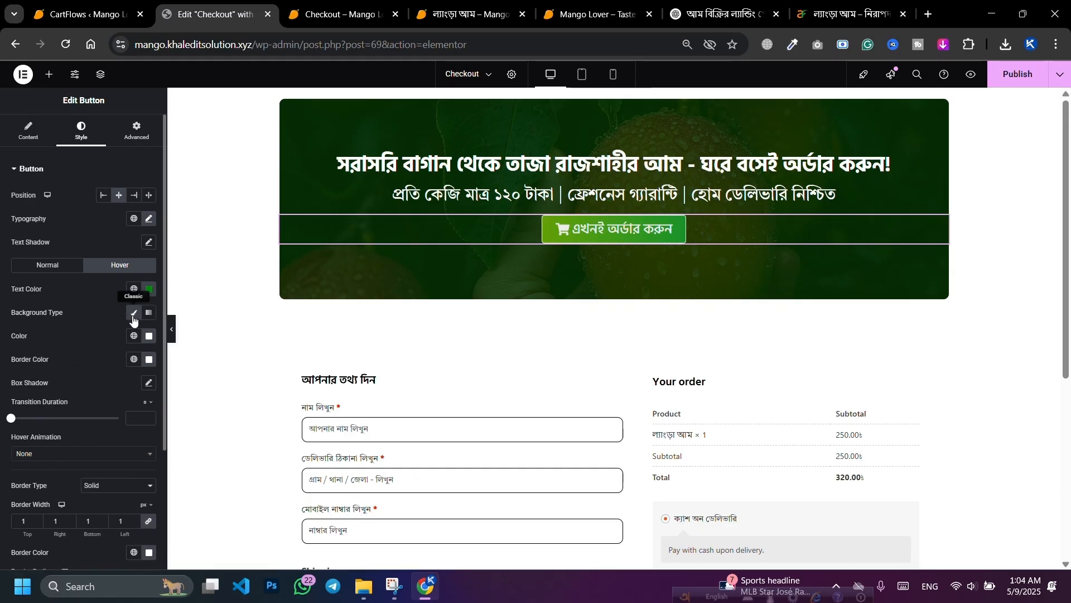
left_click(149, 336)
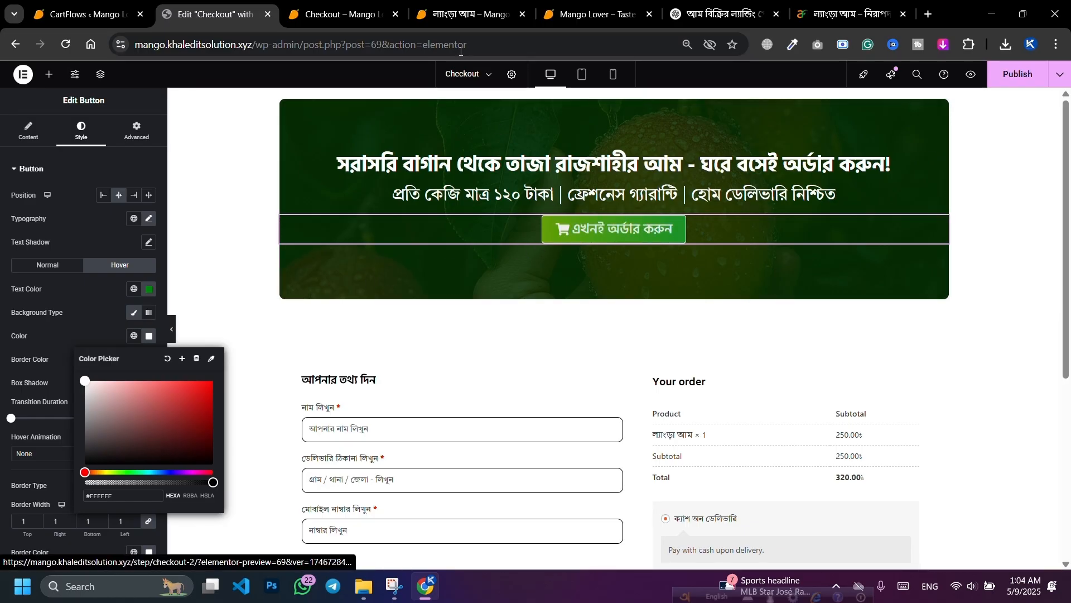
left_click(149, 313)
scroll(83, 279, "down", 1)
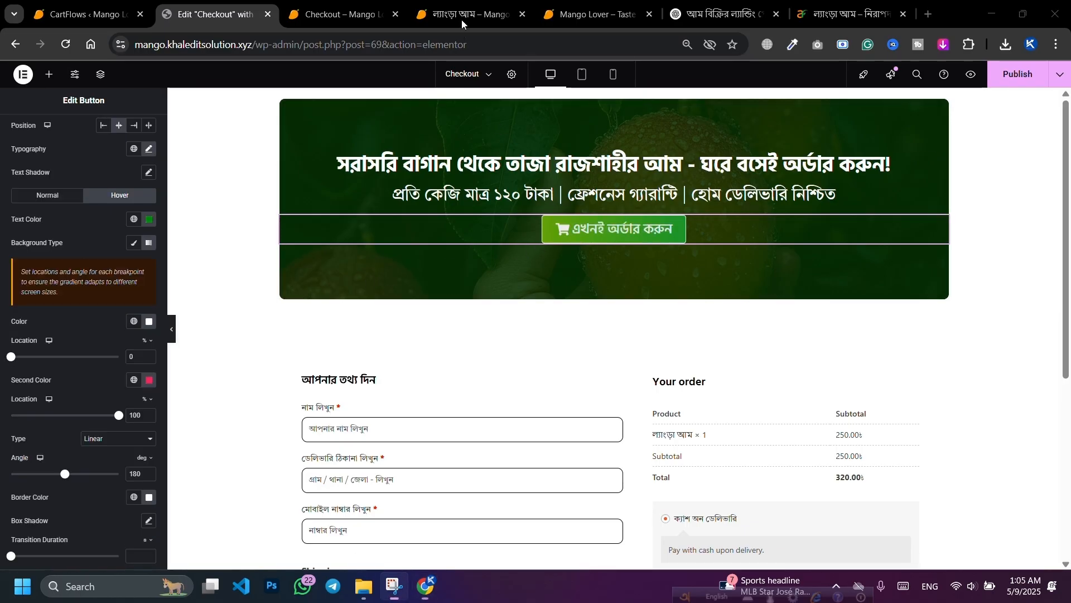
left_click(148, 381)
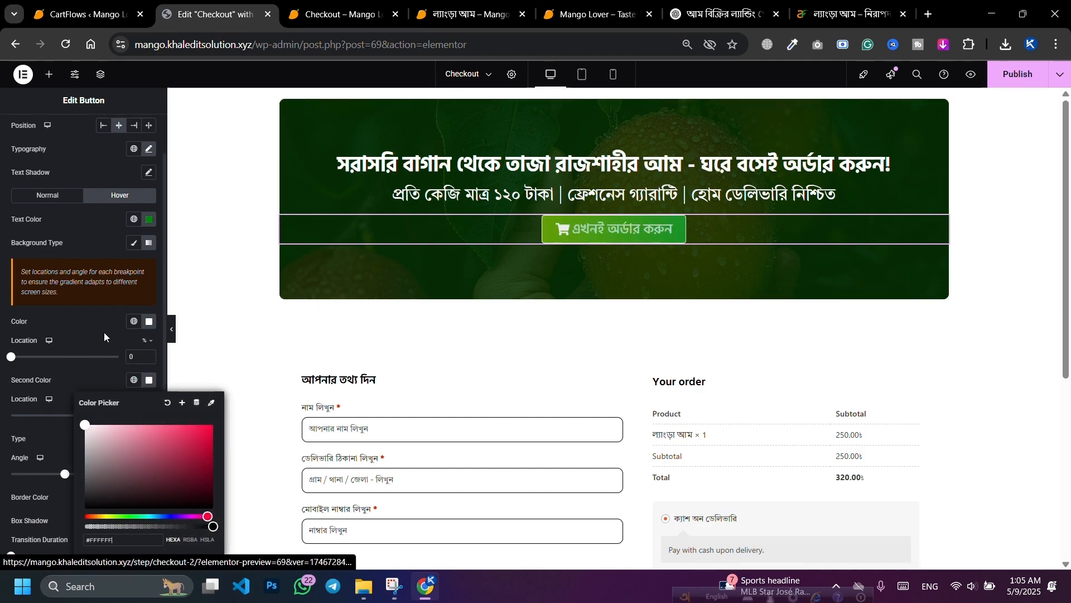
left_click(84, 325)
scroll(88, 324, "down", 5)
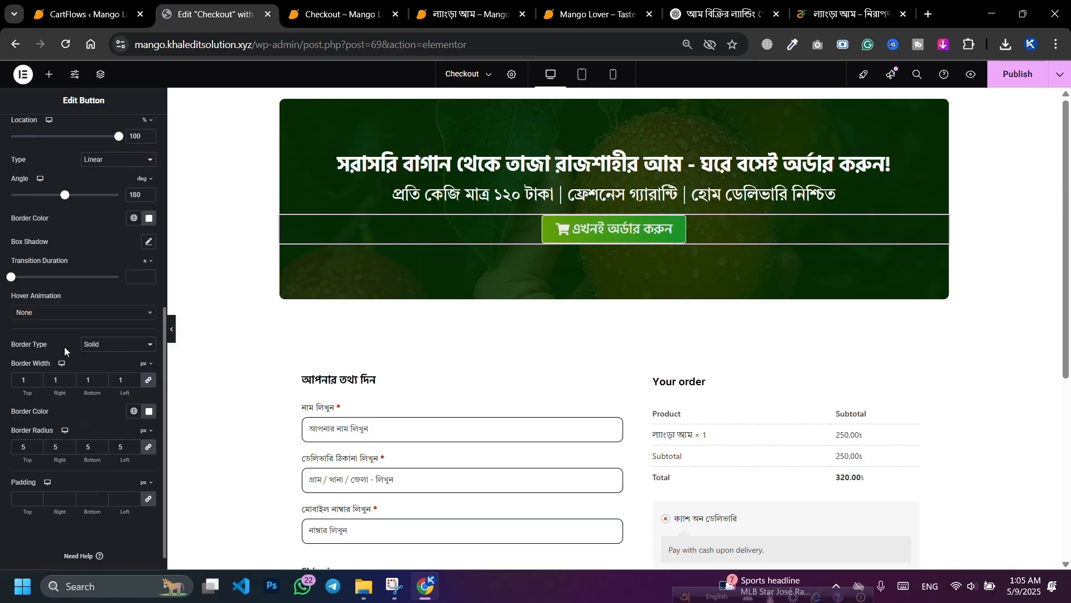
Step: Preview the Grow, Push and Bounce In hover animations on the order button
left_click(40, 314)
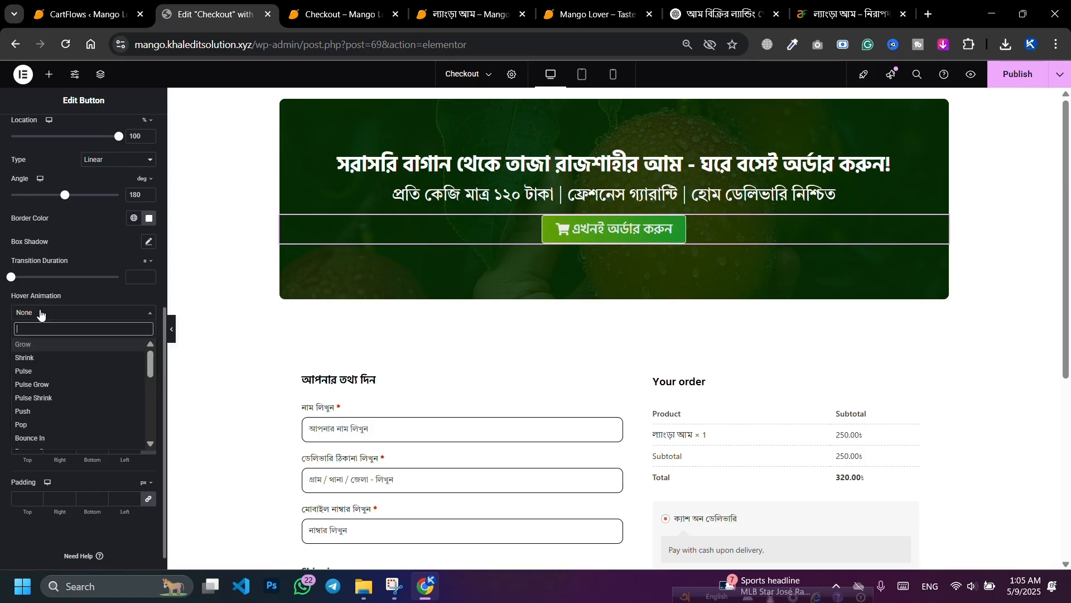
left_click(41, 345)
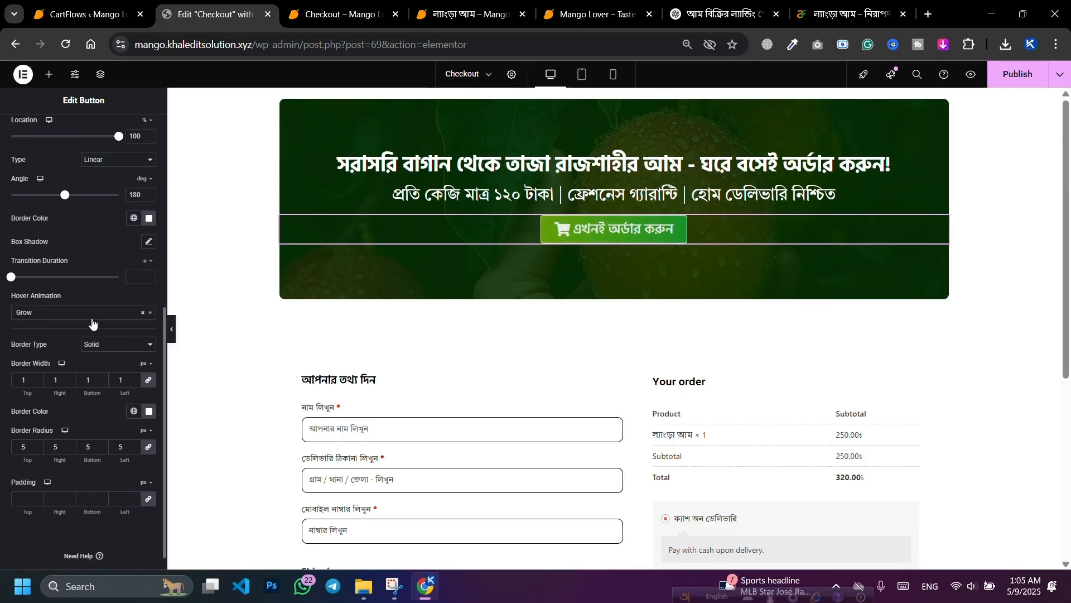
left_click(58, 313)
left_click(51, 412)
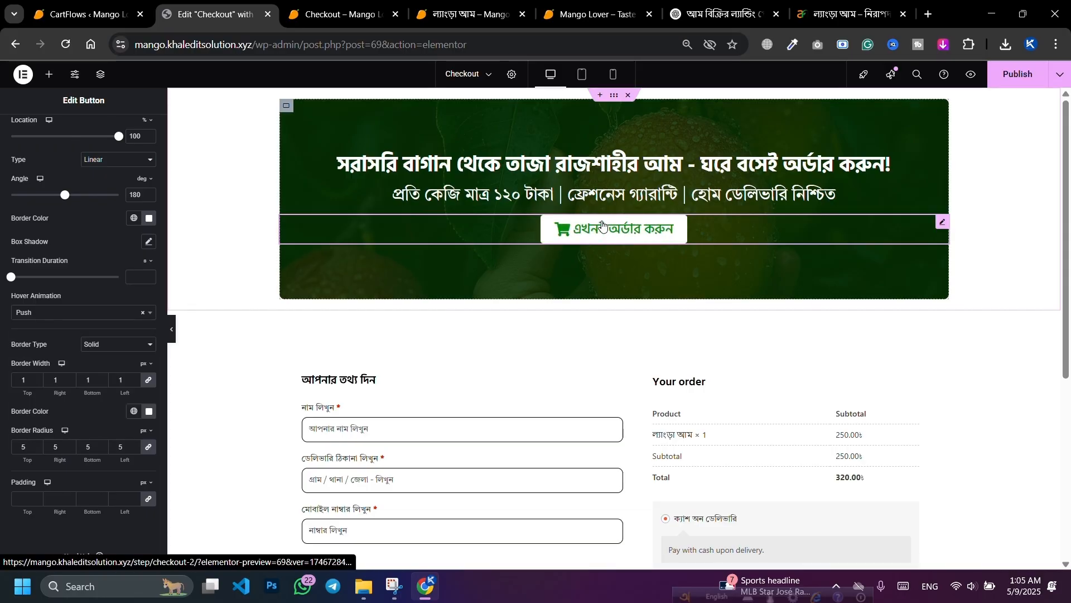
left_click(107, 314)
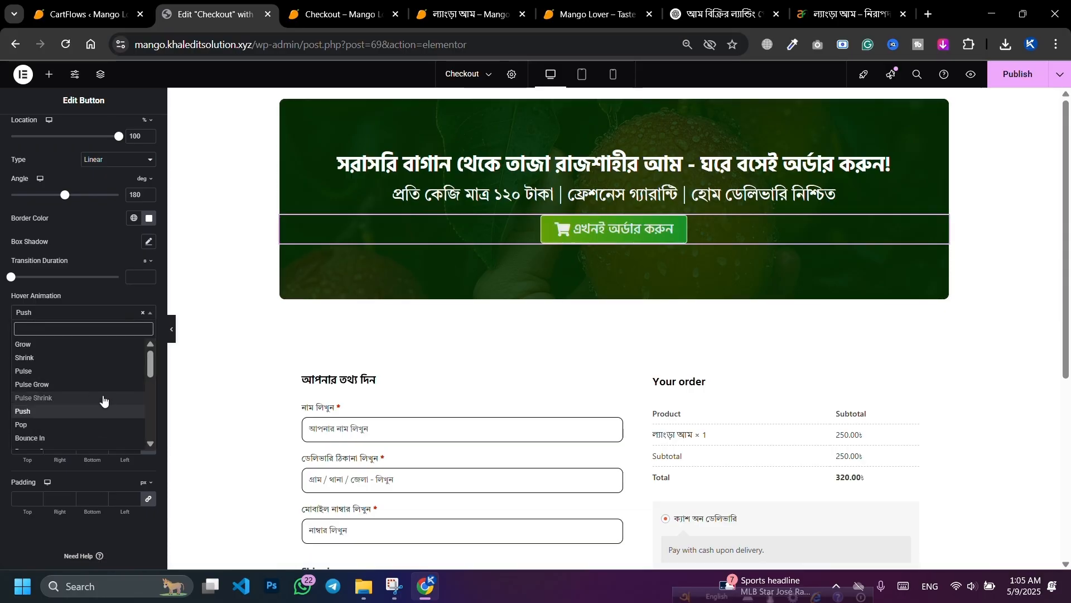
left_click(50, 438)
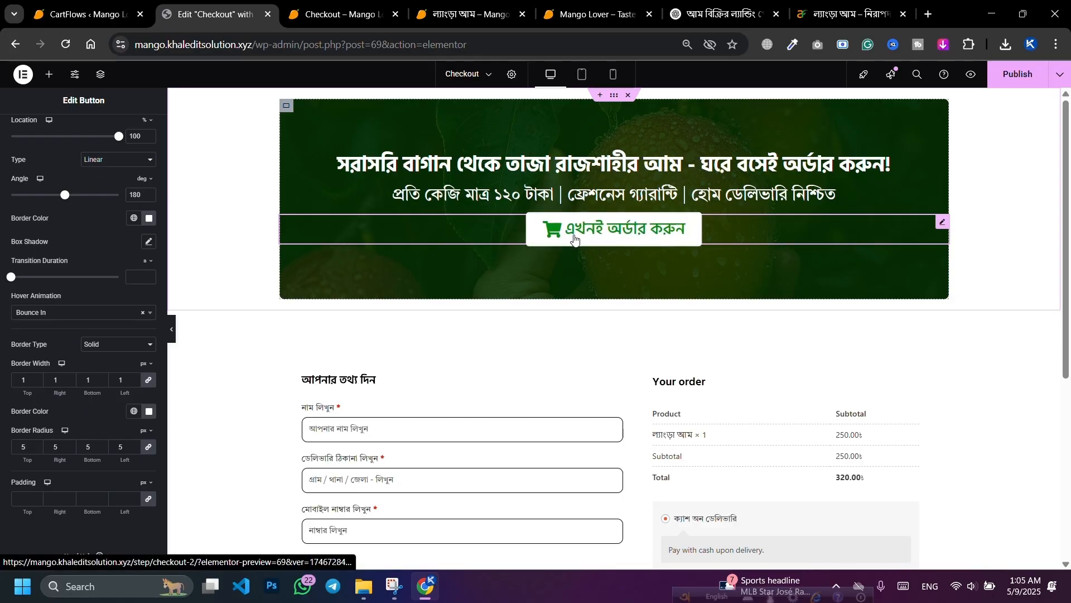
Step: Try Grow Rotate, then settle on Grow as the button's hover animation
left_click(93, 314)
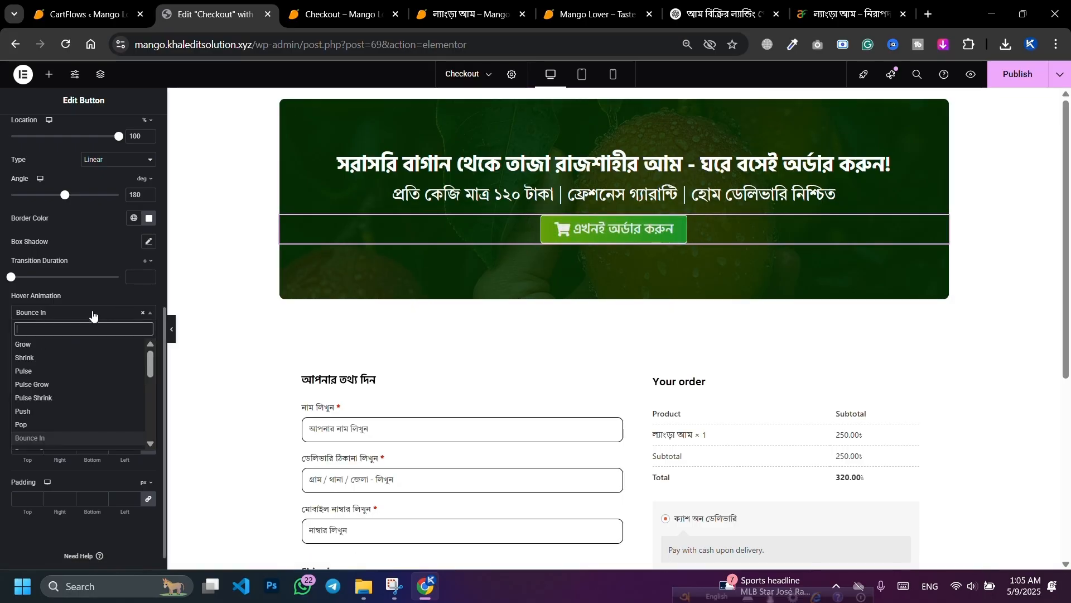
scroll(69, 391, "down", 3)
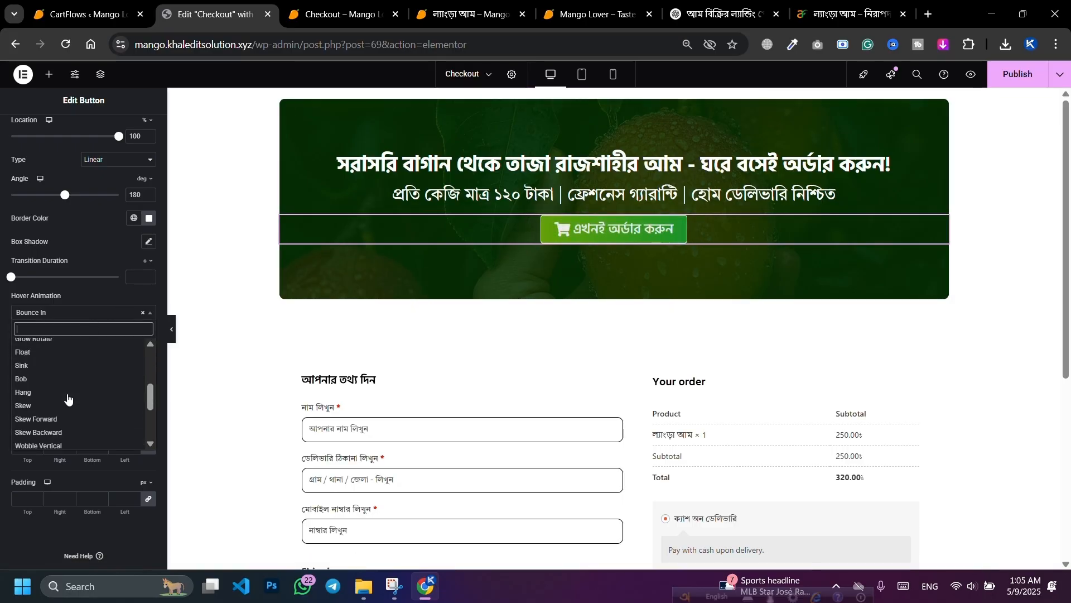
scroll(61, 405, "up", 3)
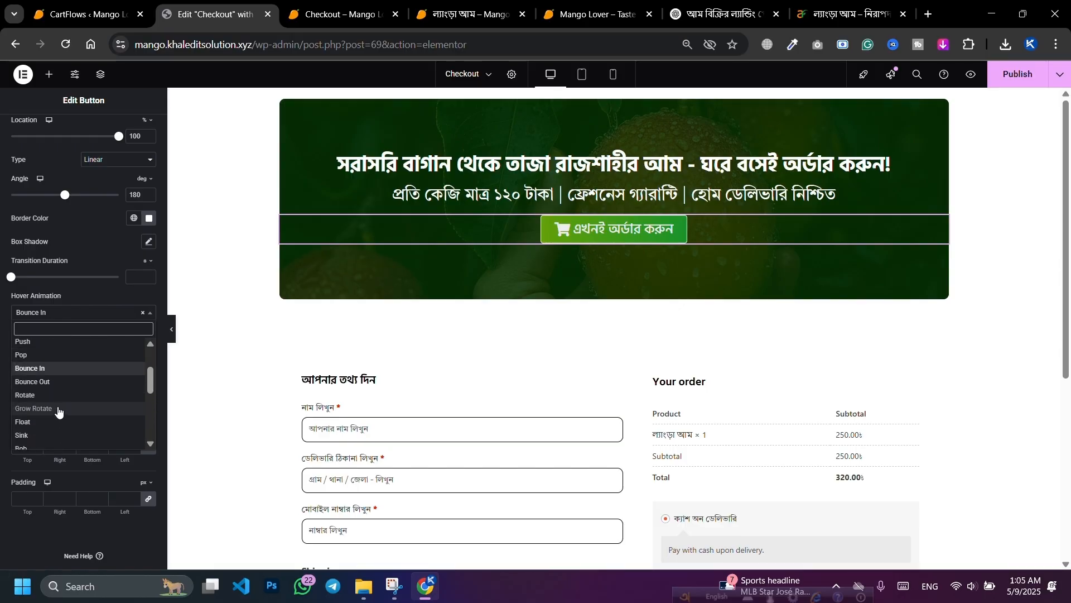
left_click(58, 409)
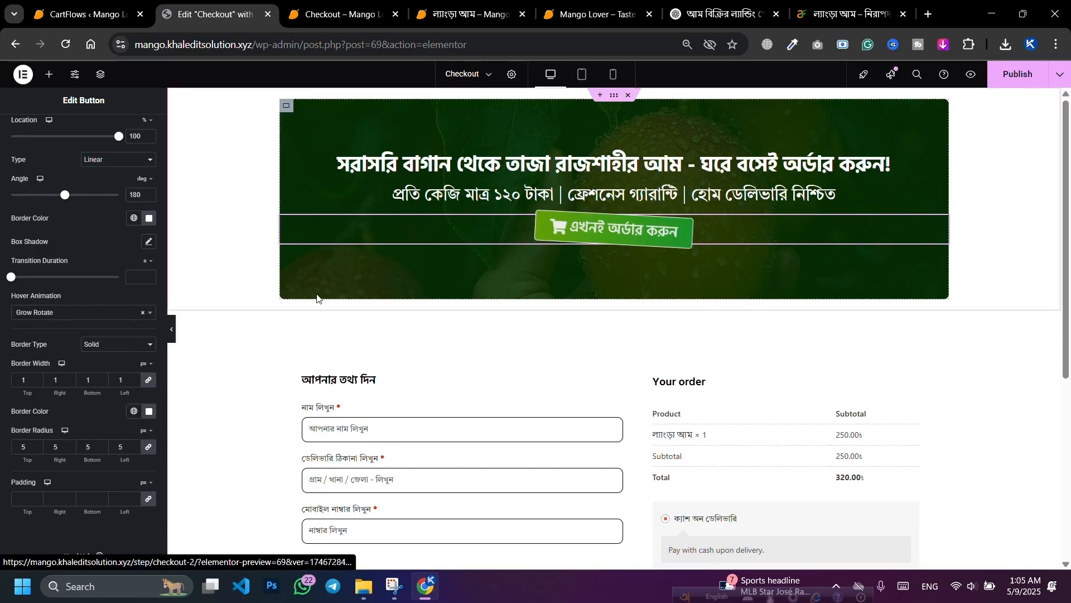
left_click(96, 322)
scroll(33, 362, "up", 3)
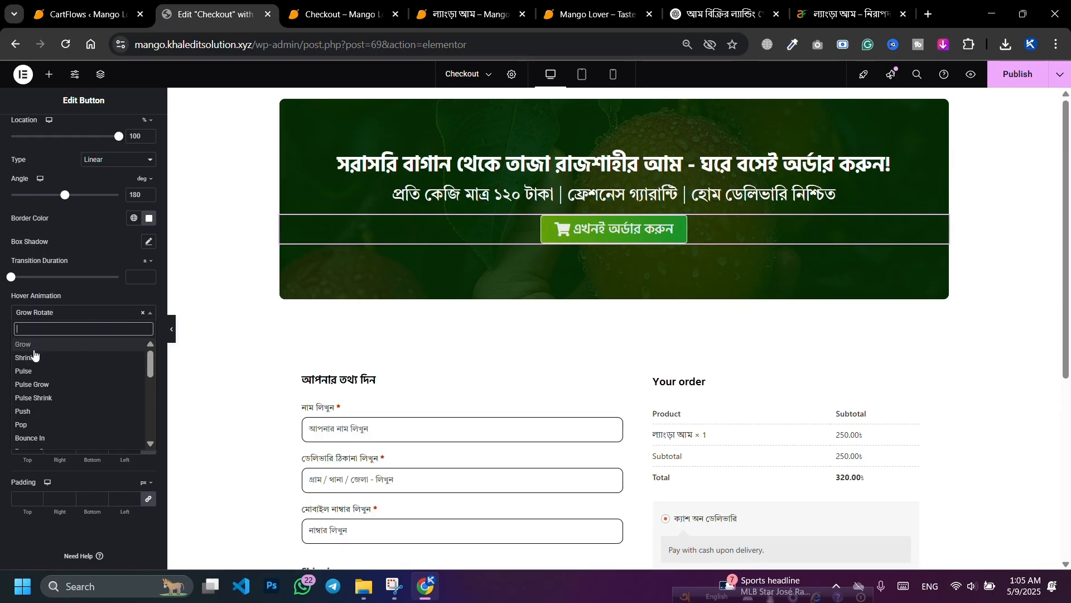
left_click(63, 335)
scroll(64, 335, "up", 6)
Step: Give the order button a Zoom In entrance animation under Motion Effects
left_click(145, 140)
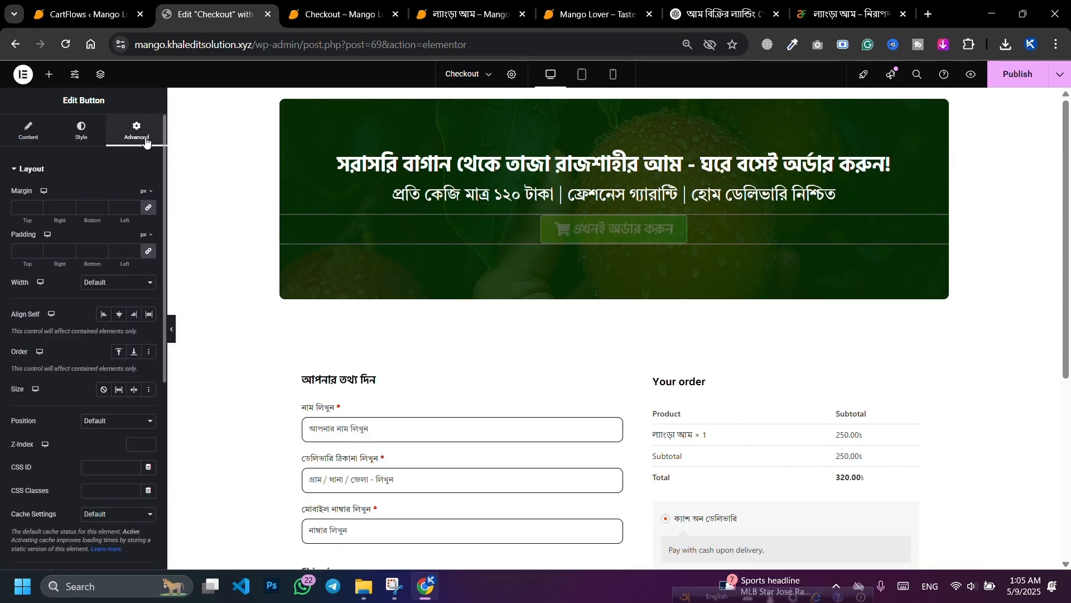
scroll(99, 246, "down", 5)
left_click(64, 302)
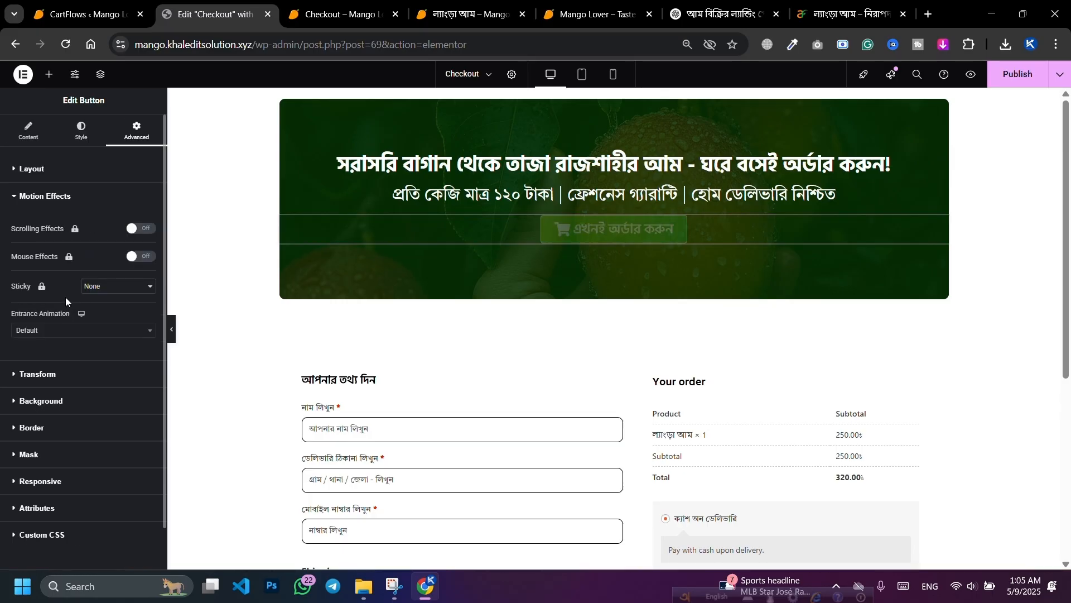
left_click(56, 330)
scroll(44, 389, "down", 3)
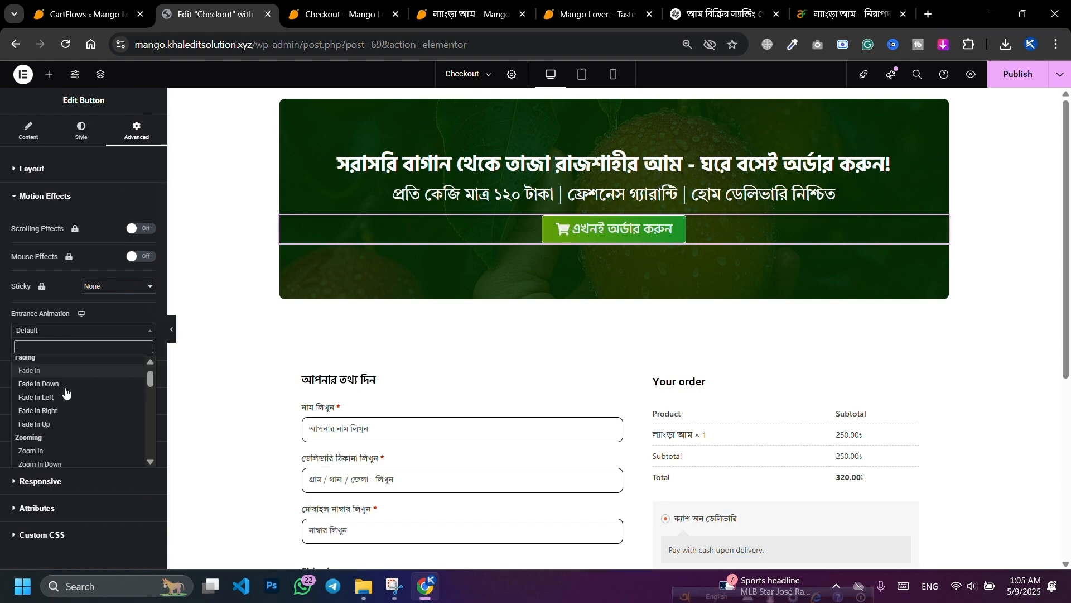
left_click(50, 402)
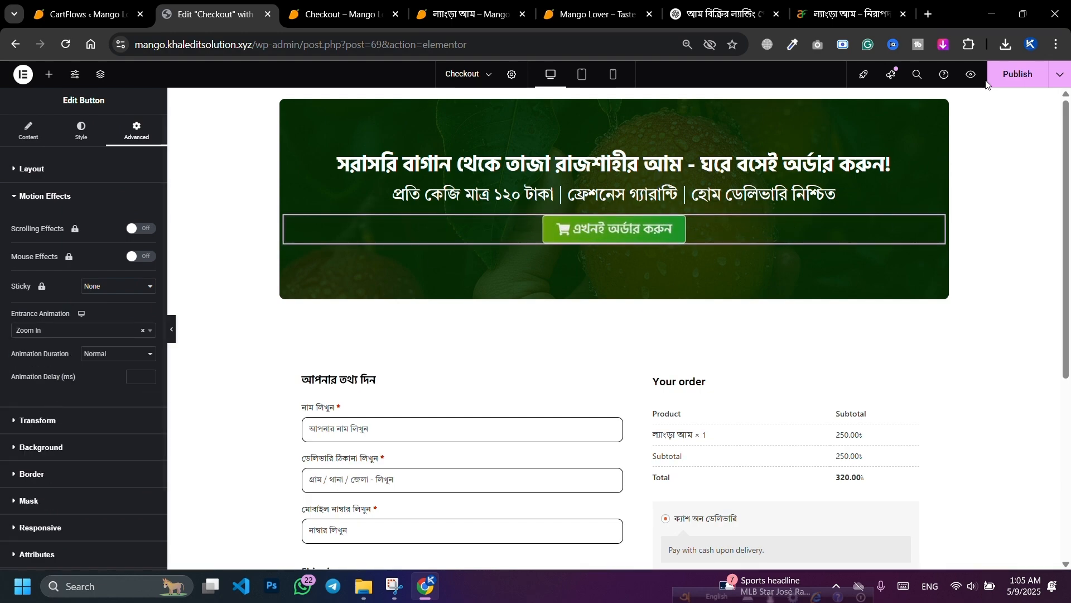
Step: Publish the changes and reload the checkout page preview
left_click(1018, 74)
left_click(298, 6)
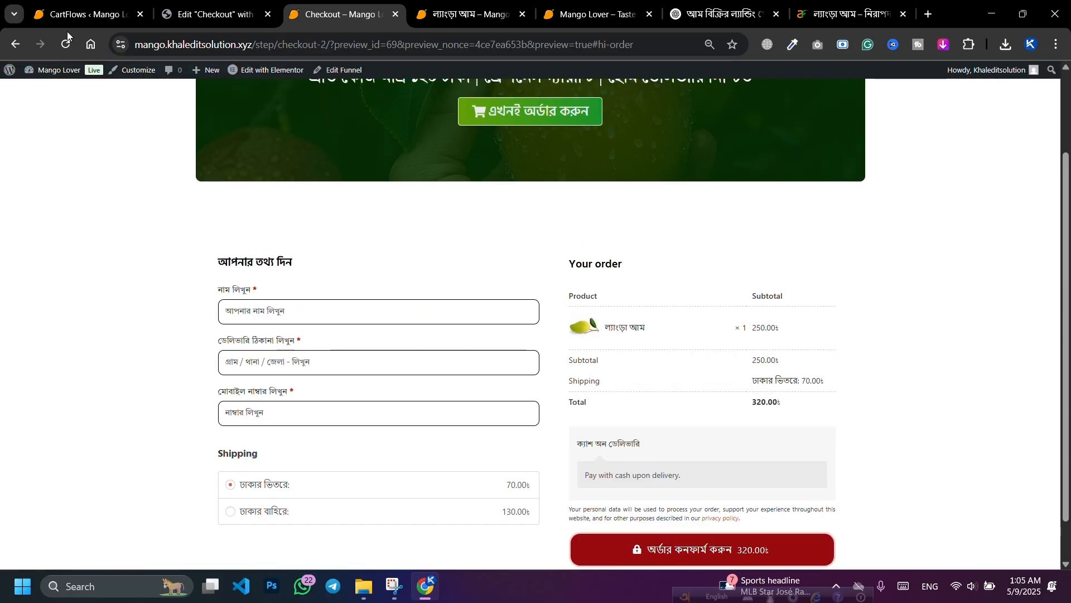
left_click(64, 45)
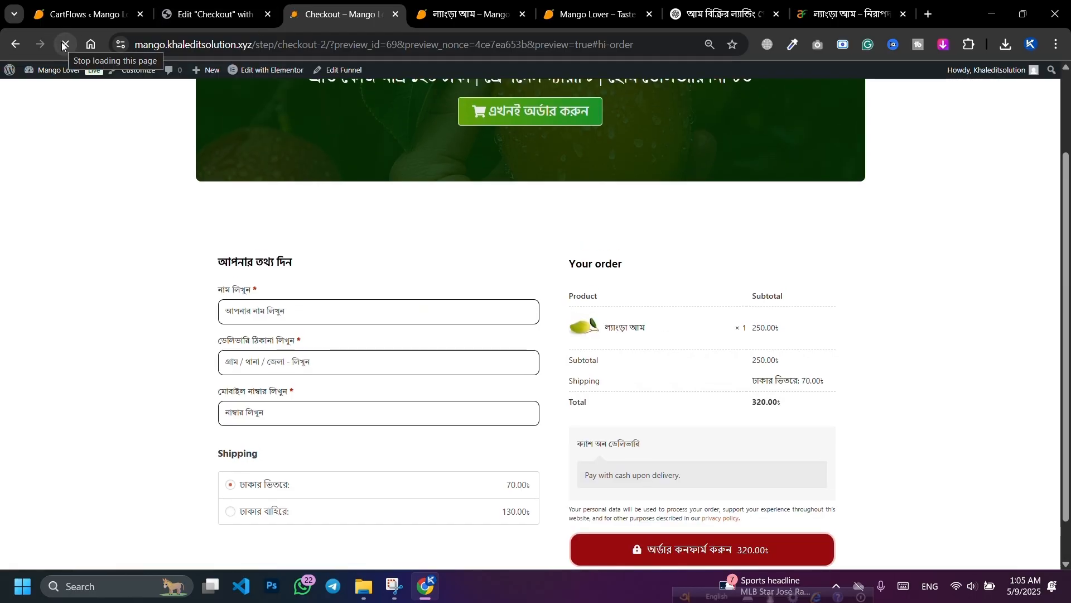
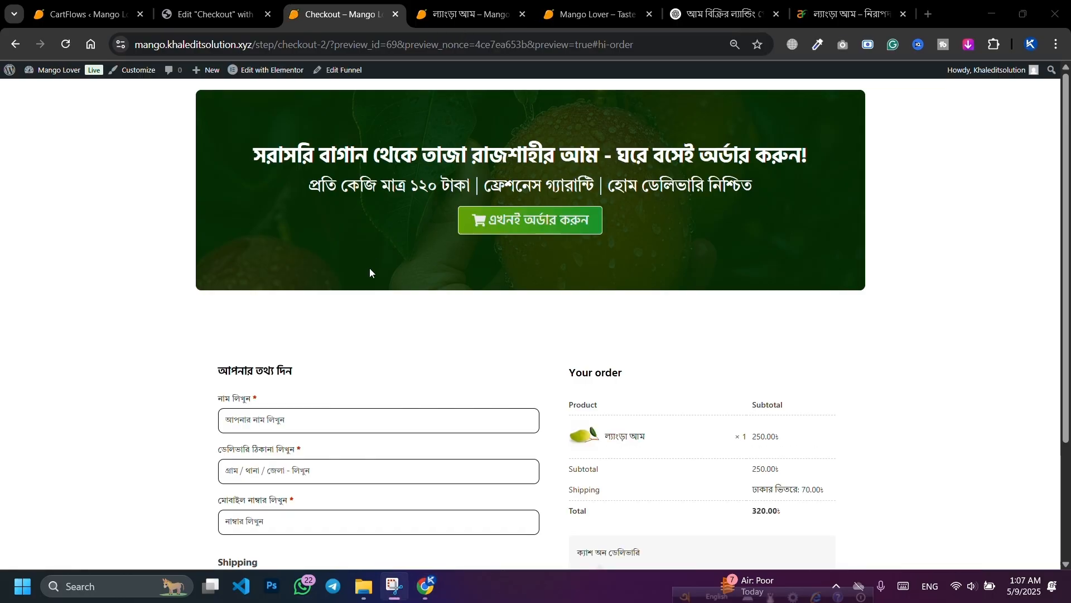
Step: Review the mango landing-page section plan in the ChatGPT tab, then close that tab
left_click(726, 14)
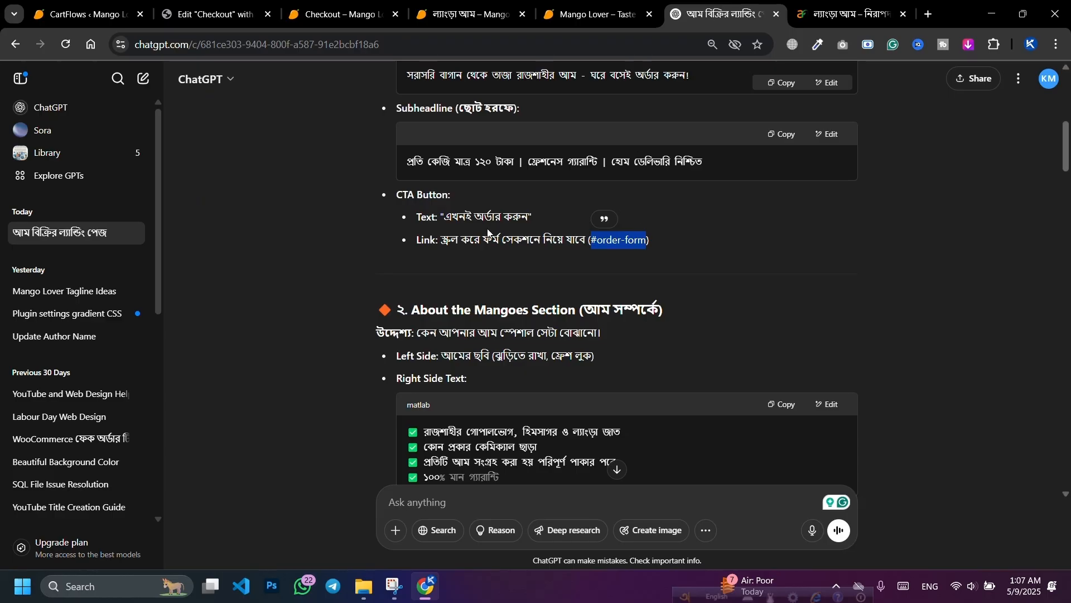
scroll(487, 233, "down", 4)
scroll(585, 228, "up", 3)
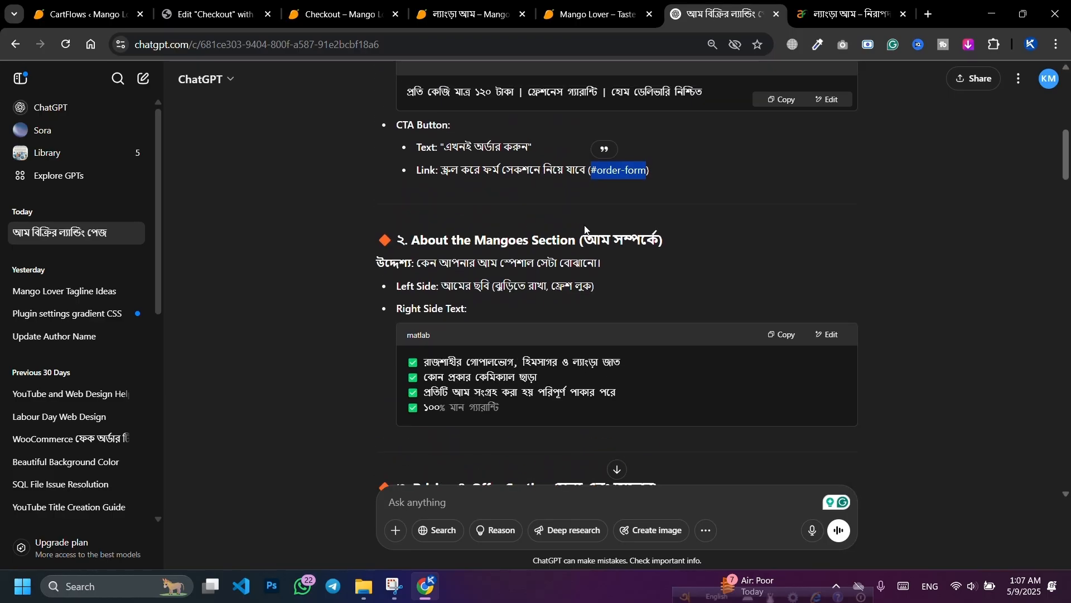
scroll(585, 229, "down", 1)
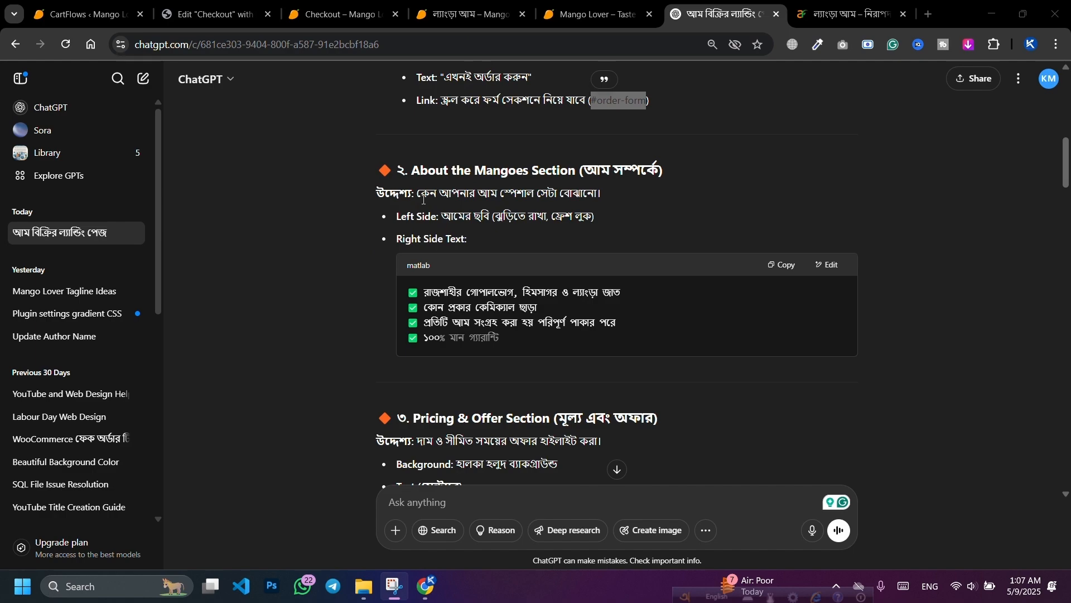
scroll(589, 312, "down", 1)
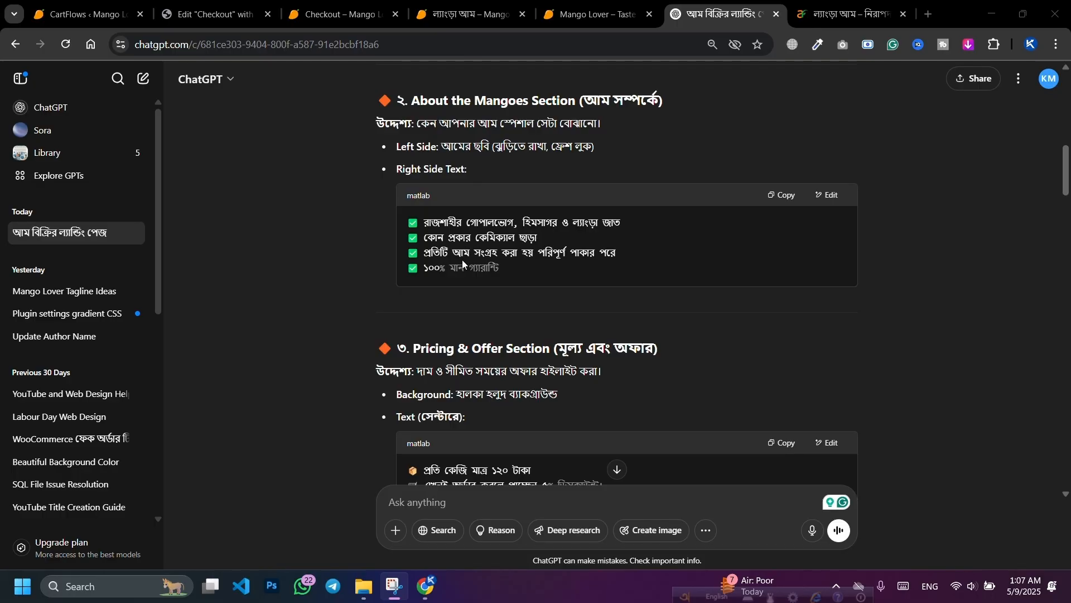
scroll(511, 262, "down", 2)
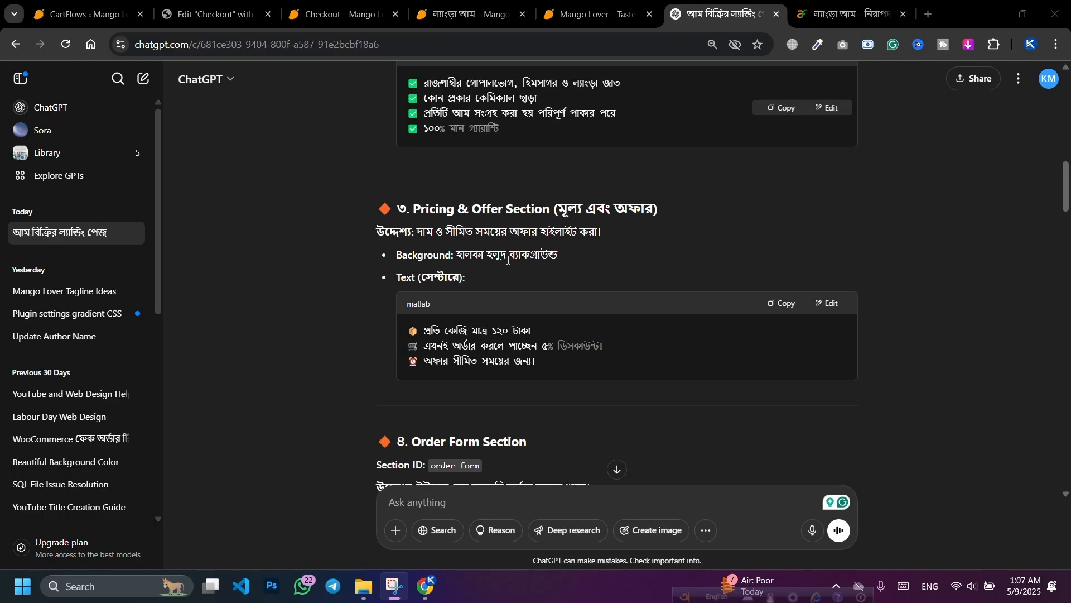
scroll(580, 218, "down", 1)
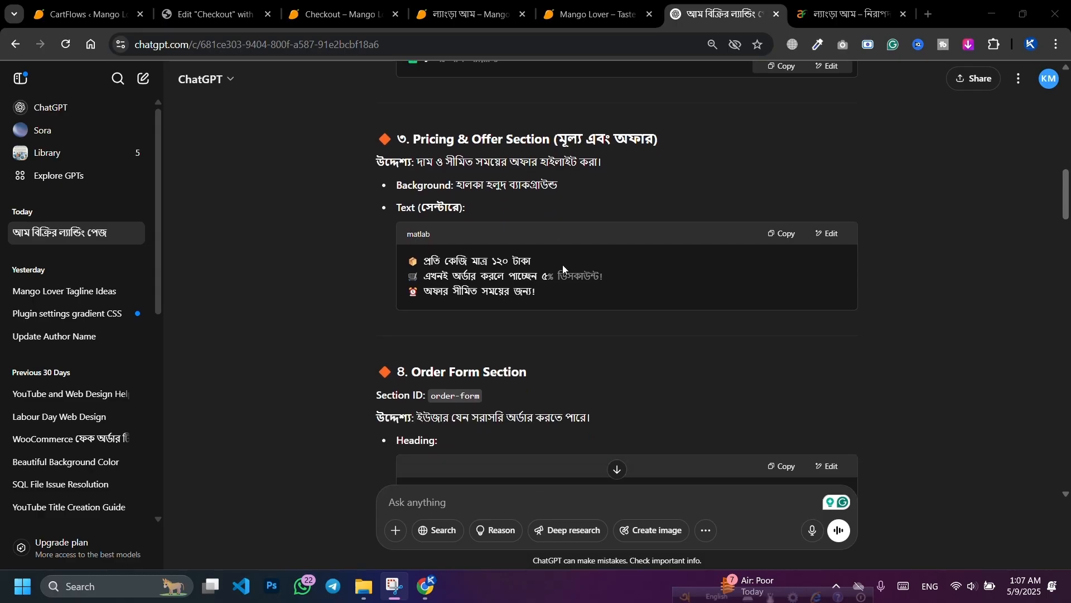
scroll(581, 287, "down", 3)
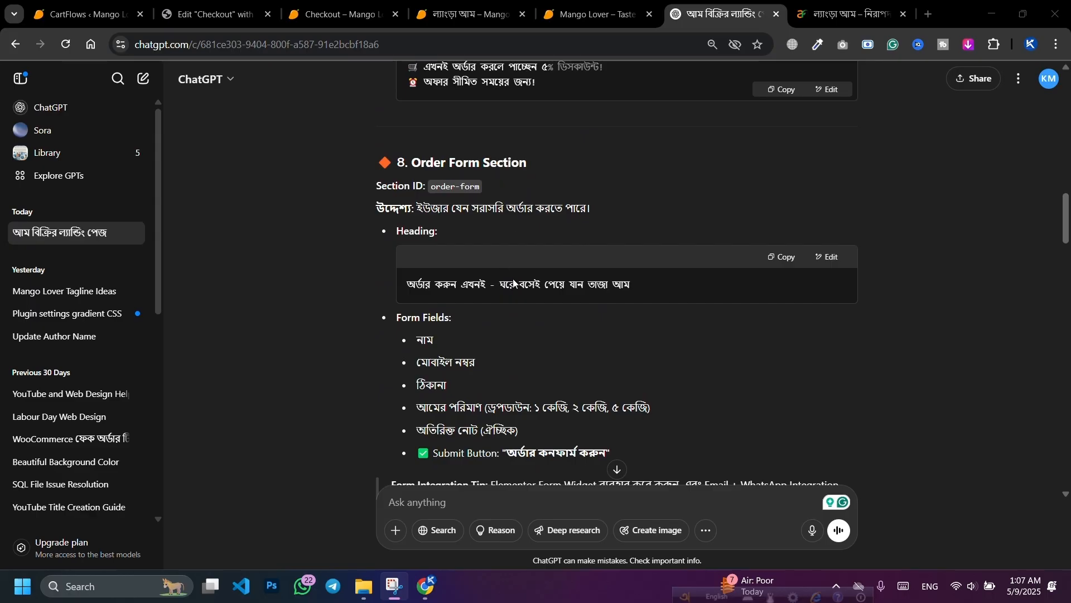
scroll(503, 268, "down", 3)
scroll(408, 209, "down", 9)
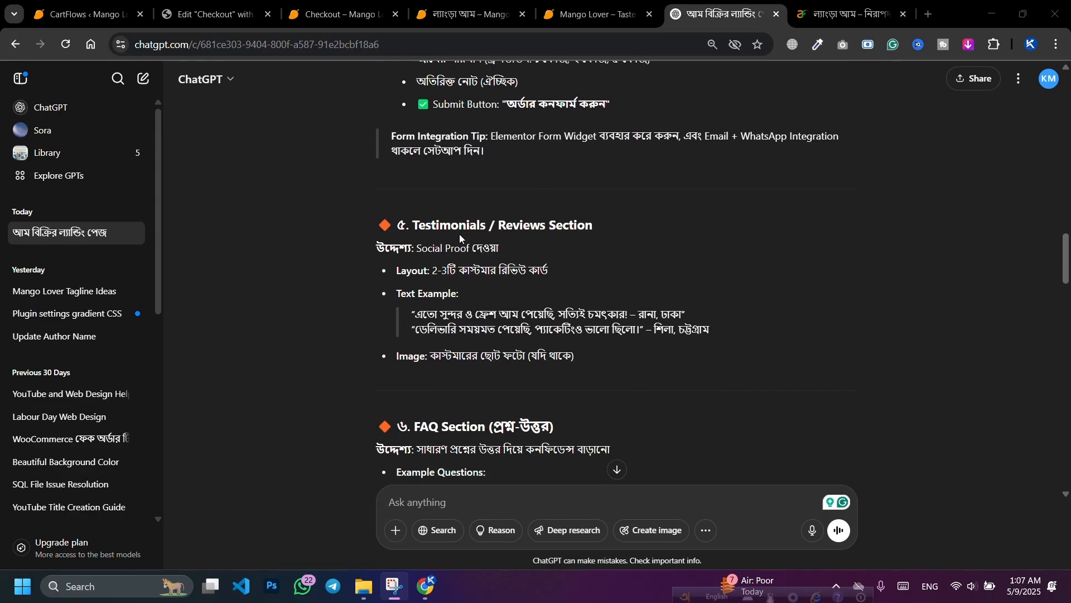
scroll(510, 250, "down", 8)
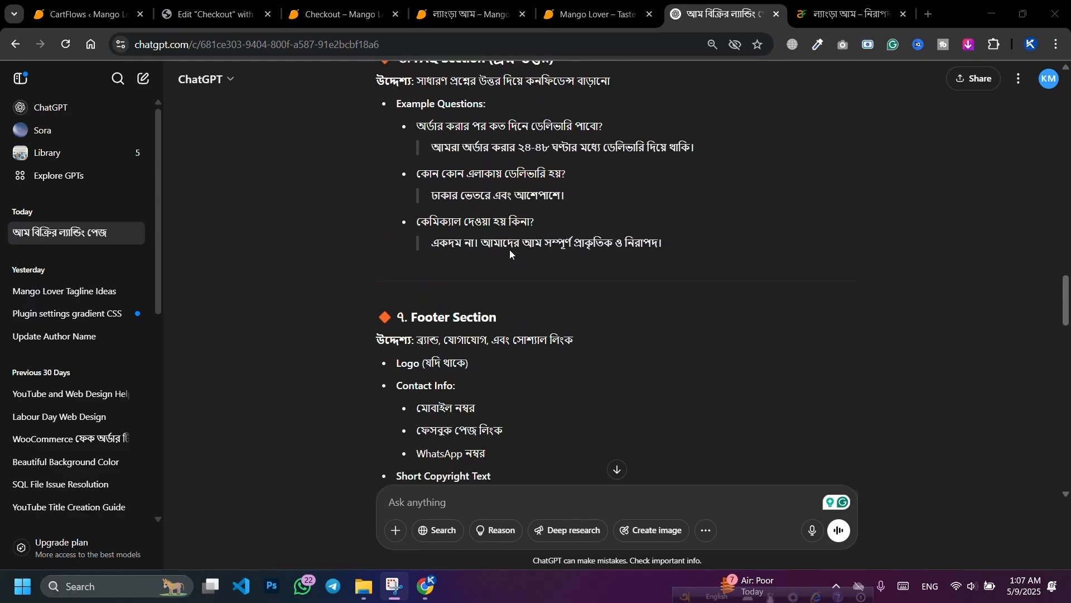
scroll(510, 257, "down", 1)
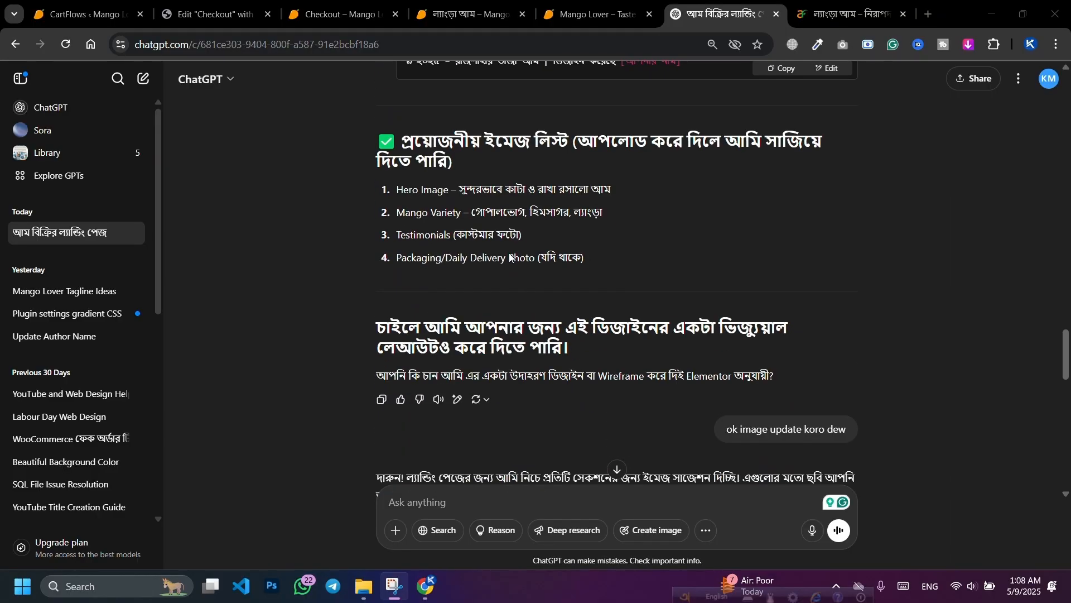
scroll(510, 254, "down", 2)
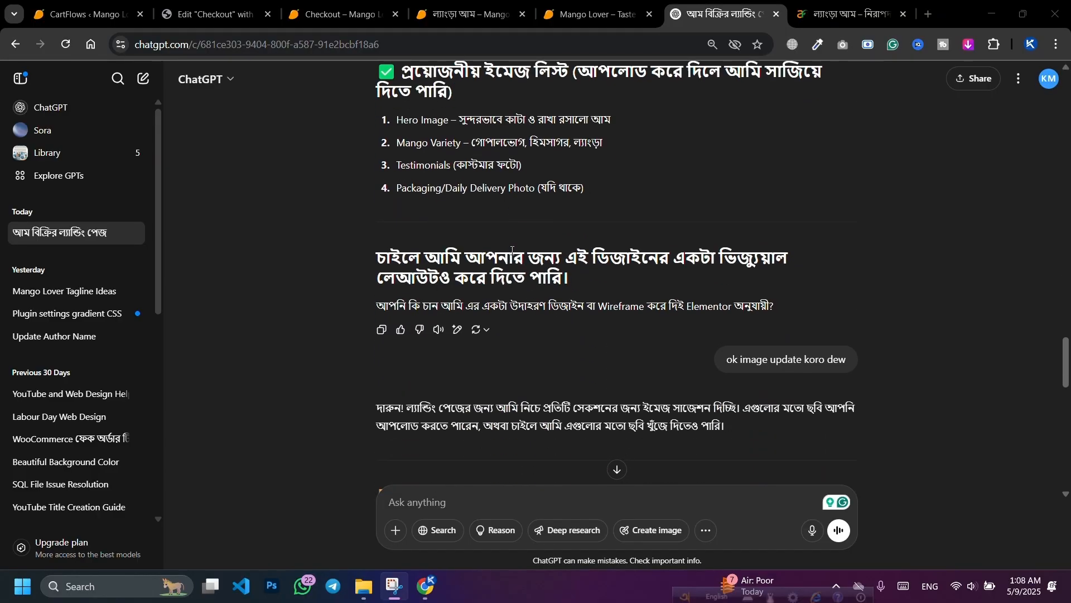
scroll(514, 252, "down", 5)
scroll(531, 254, "up", 20)
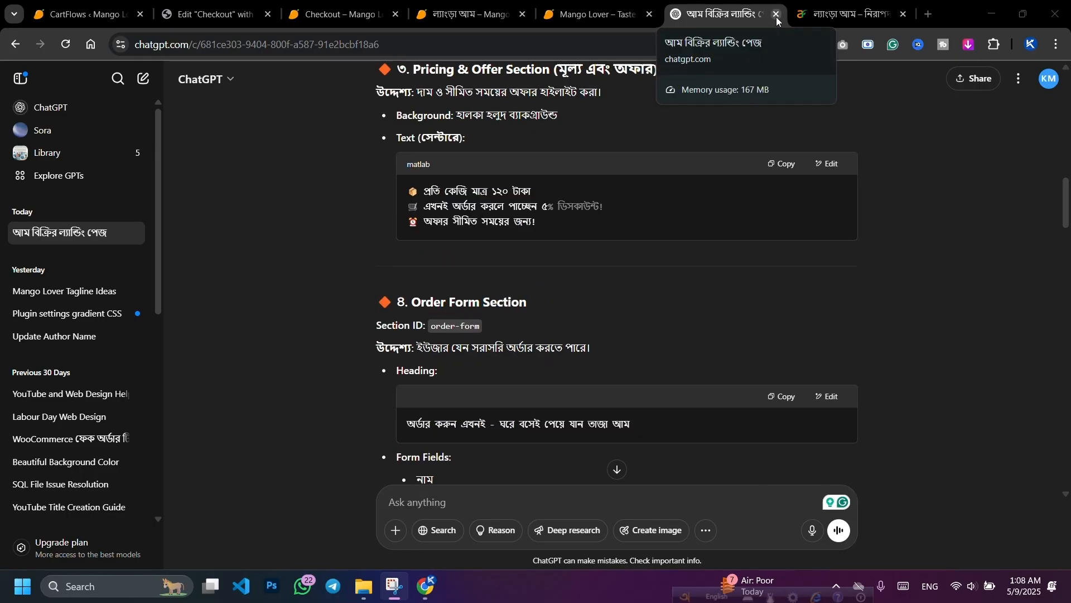
left_click(777, 19)
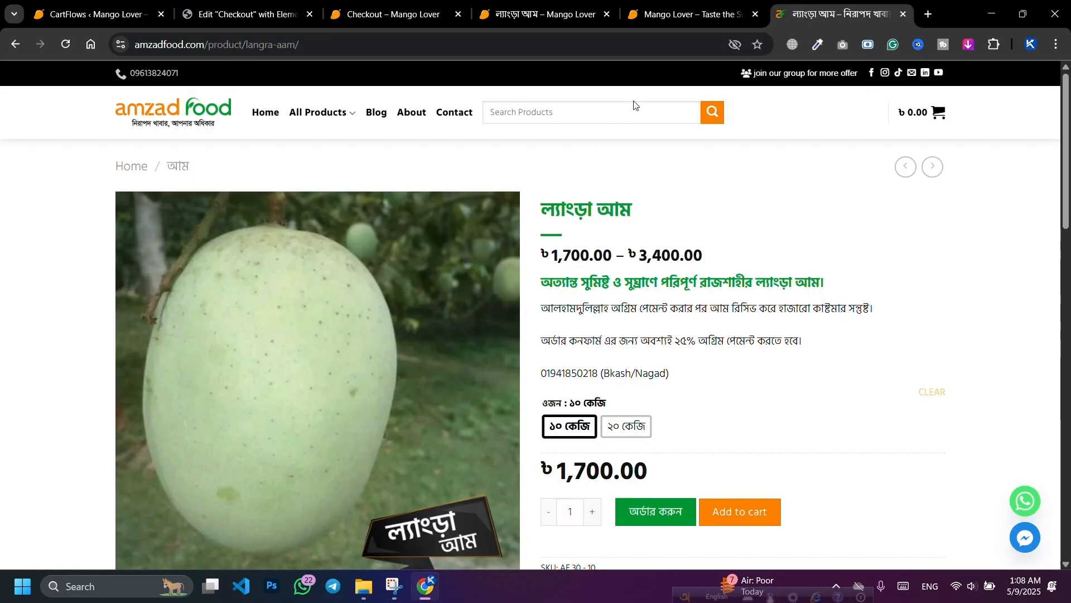
Step: Return to the 'Edit Checkout with Elementor' tab
left_click(270, 7)
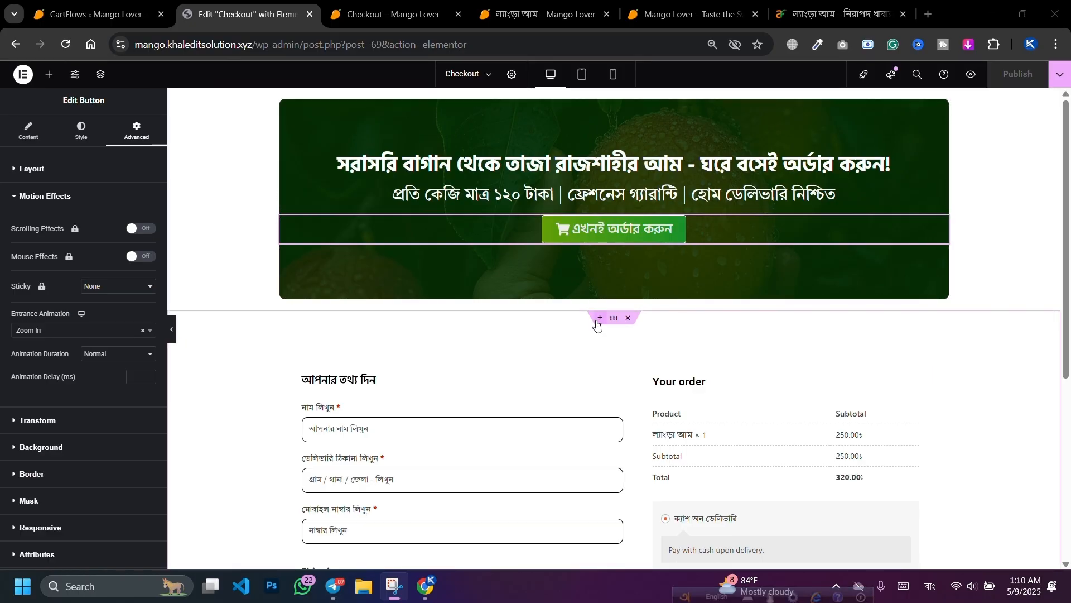
Step: Add a single-column flexbox section below the hero, 1200 px wide with 70 px top and bottom padding
left_click(599, 319)
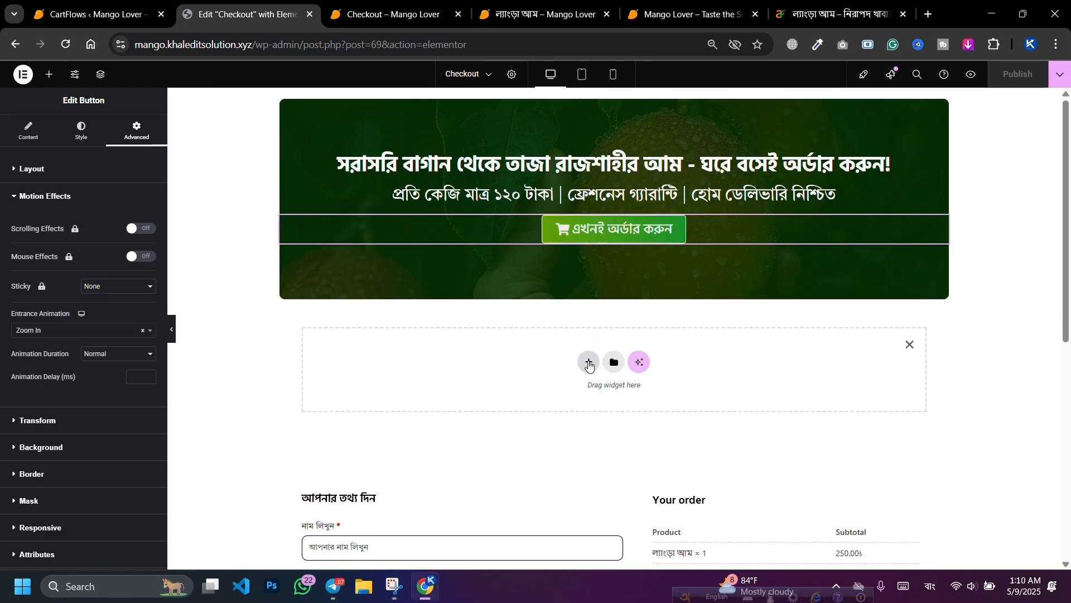
left_click(588, 363)
left_click(572, 391)
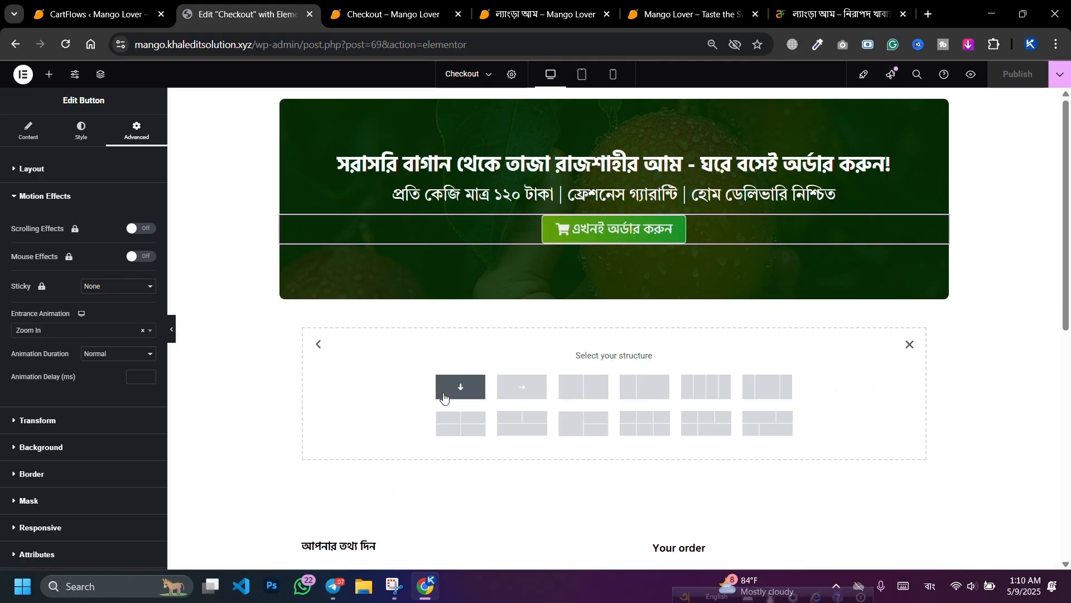
left_click(443, 397)
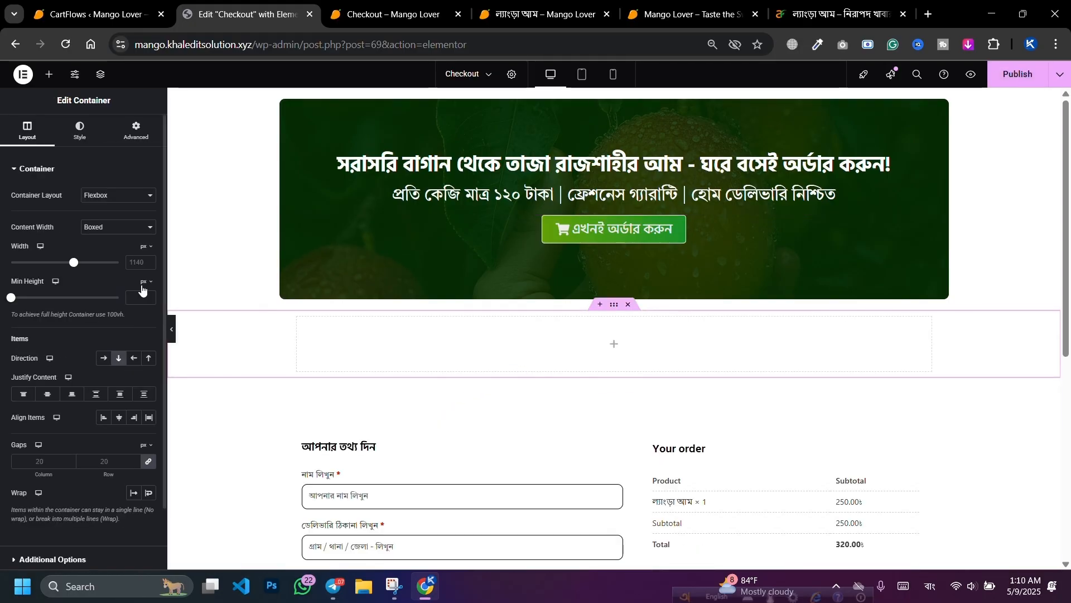
left_click(134, 263)
type("1200")
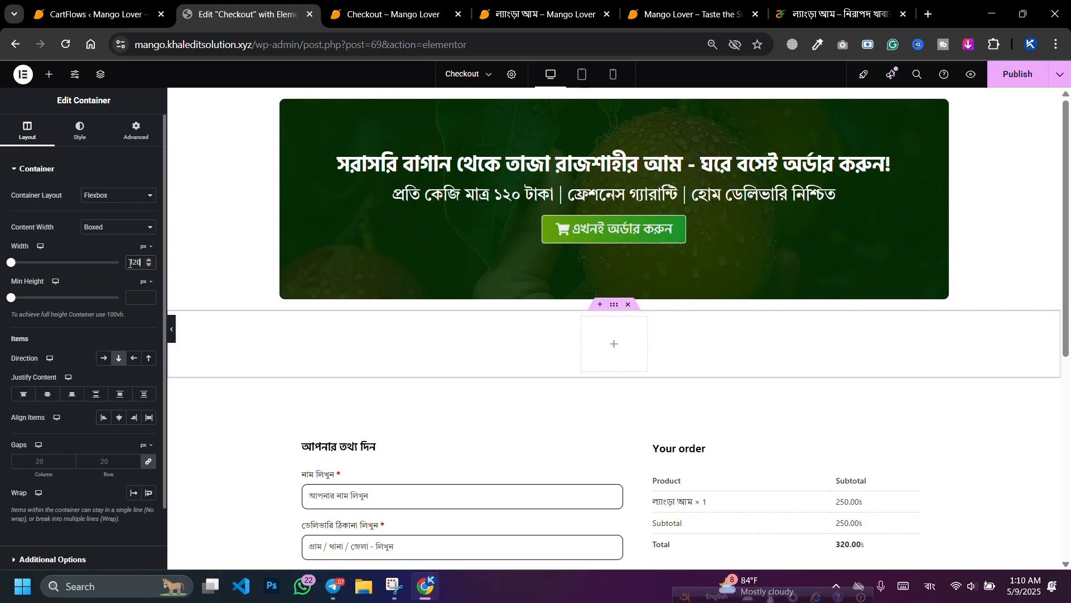
left_click(137, 129)
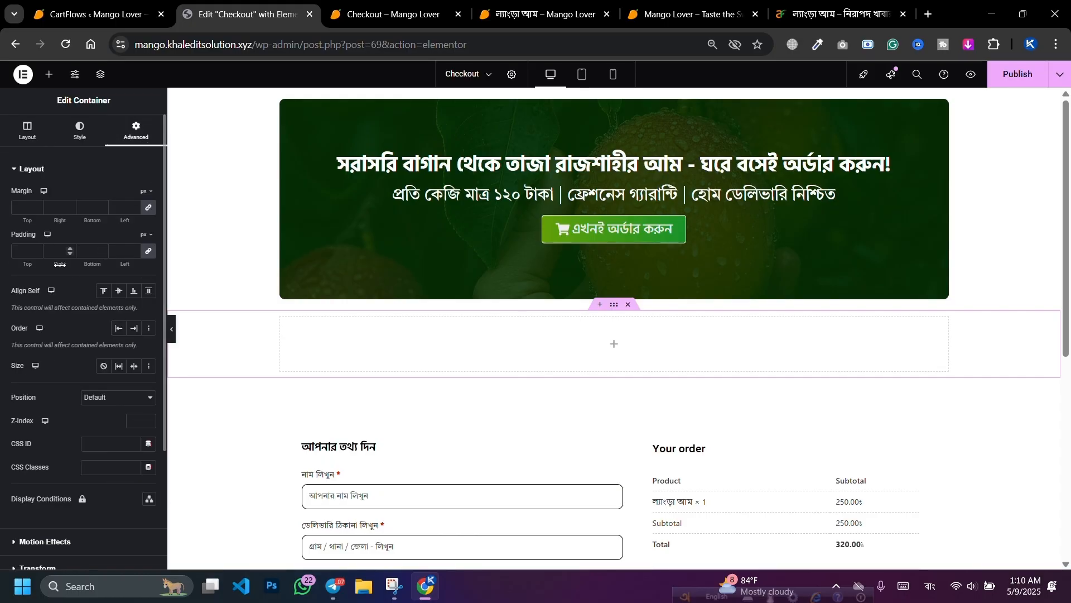
type("70")
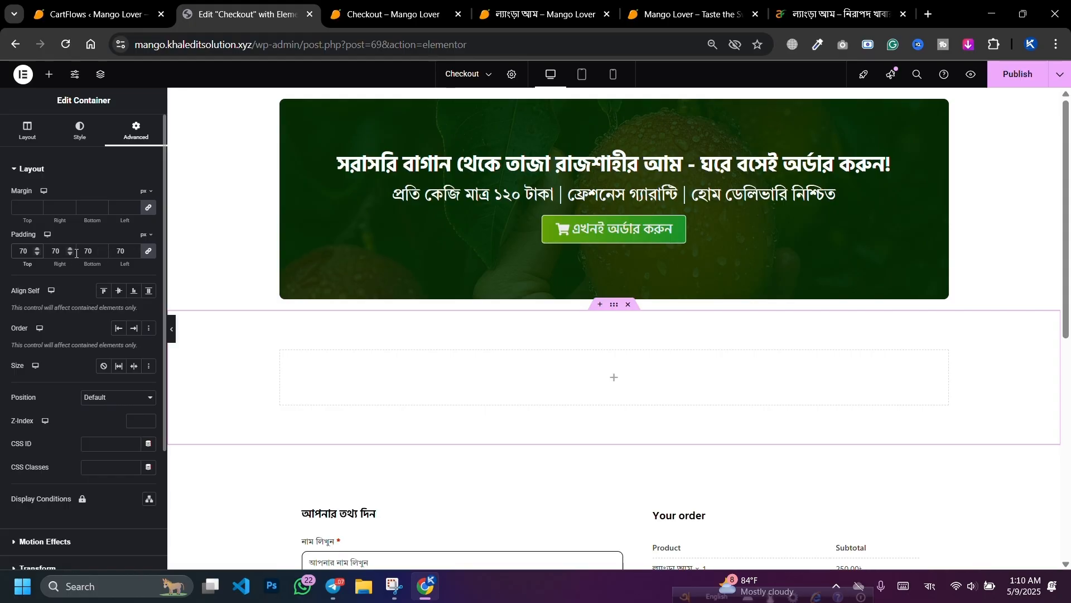
key("BackSpace")
key("BackSpace")
left_click(148, 252)
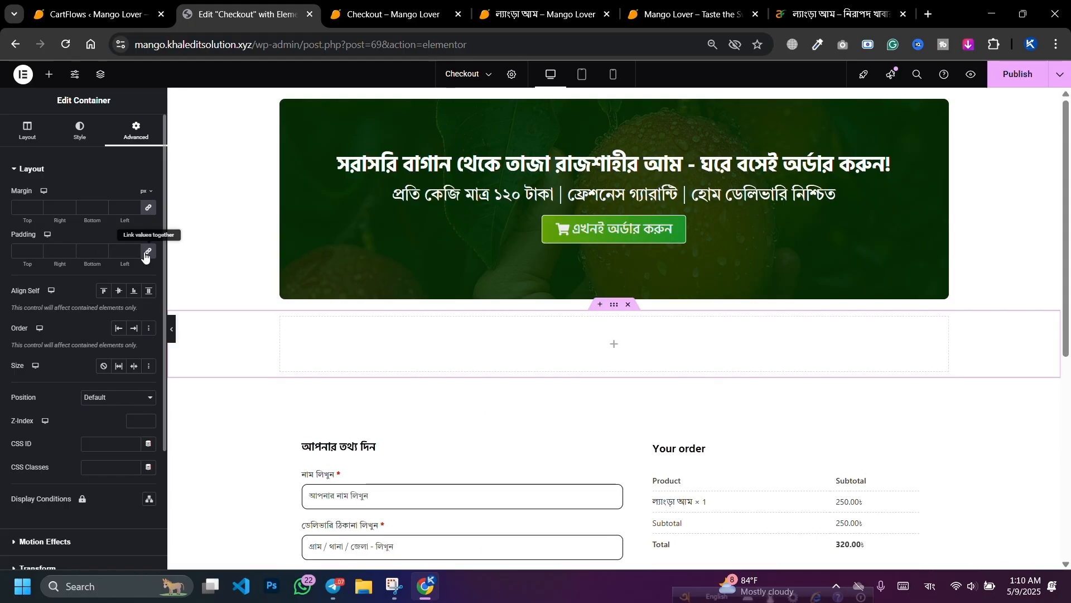
type("70")
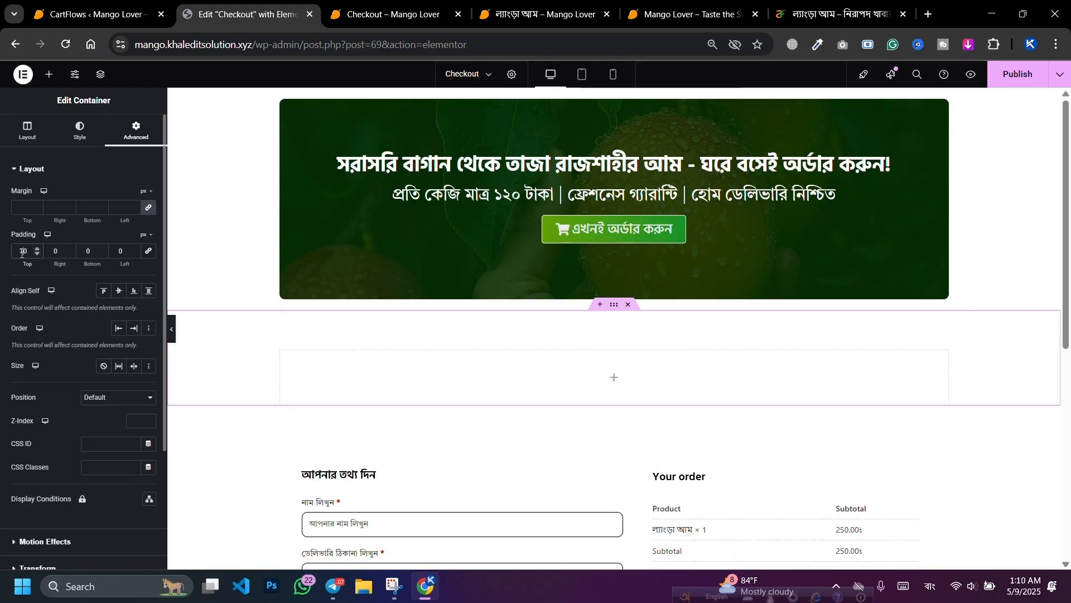
left_click(79, 251)
type("7")
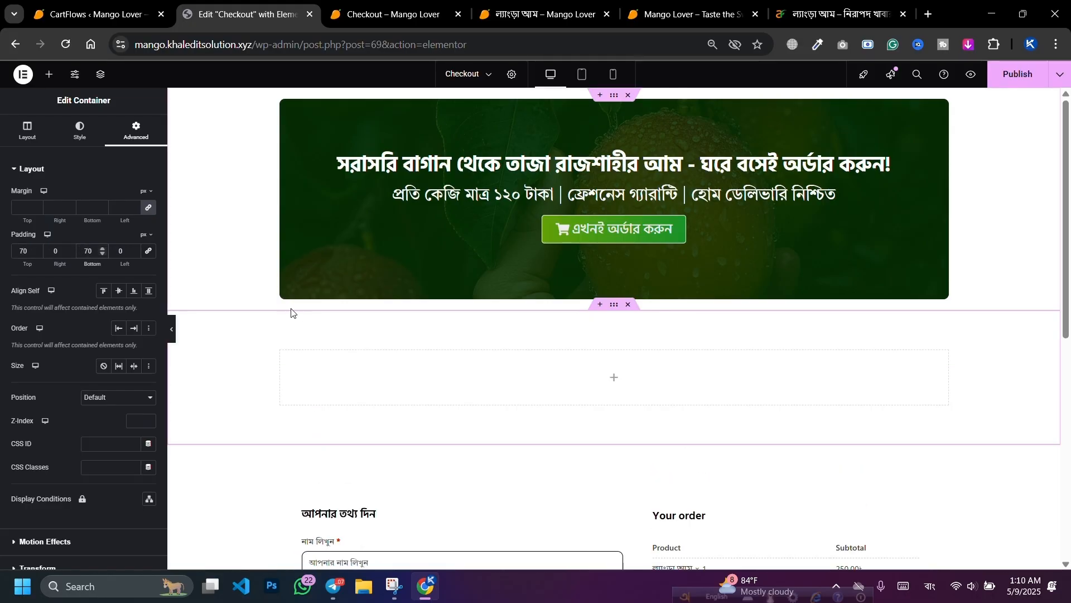
Step: Place an inner Container in the new section and duplicate it
left_click(50, 75)
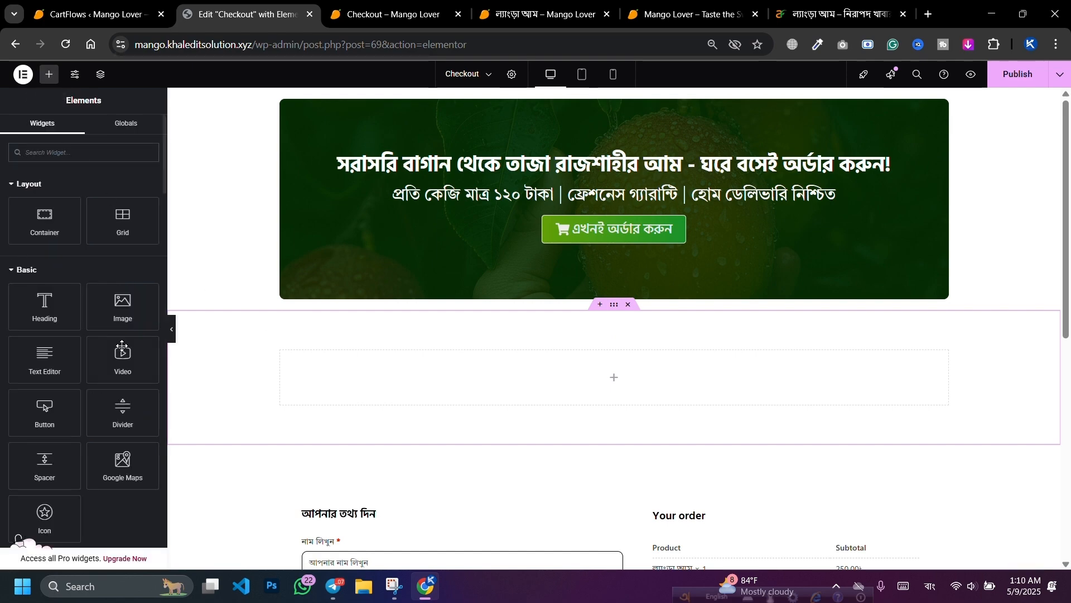
left_click_drag(63, 227, 385, 350)
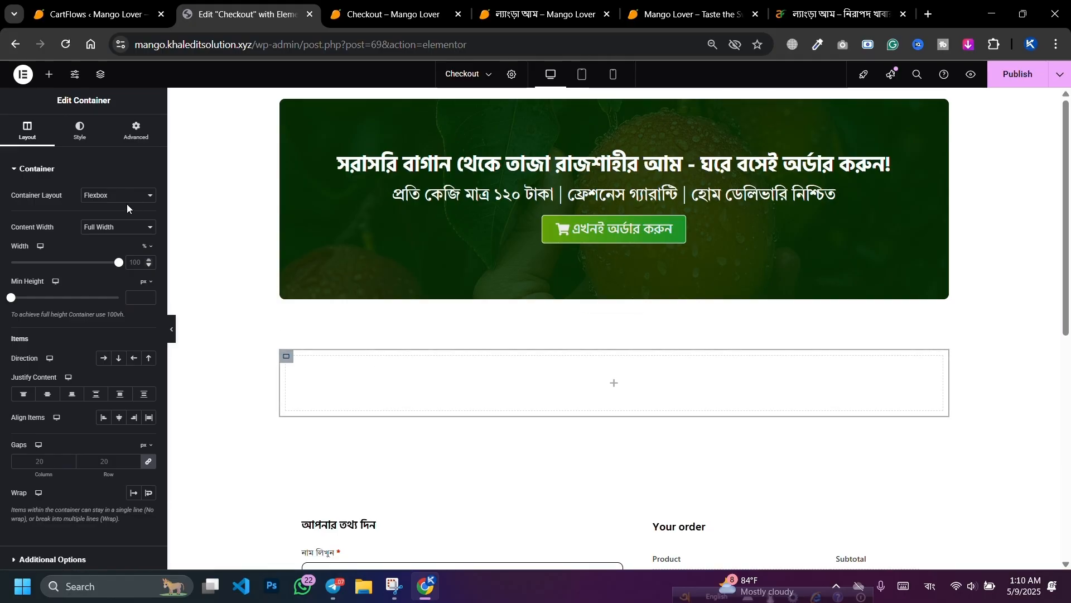
left_click(134, 132)
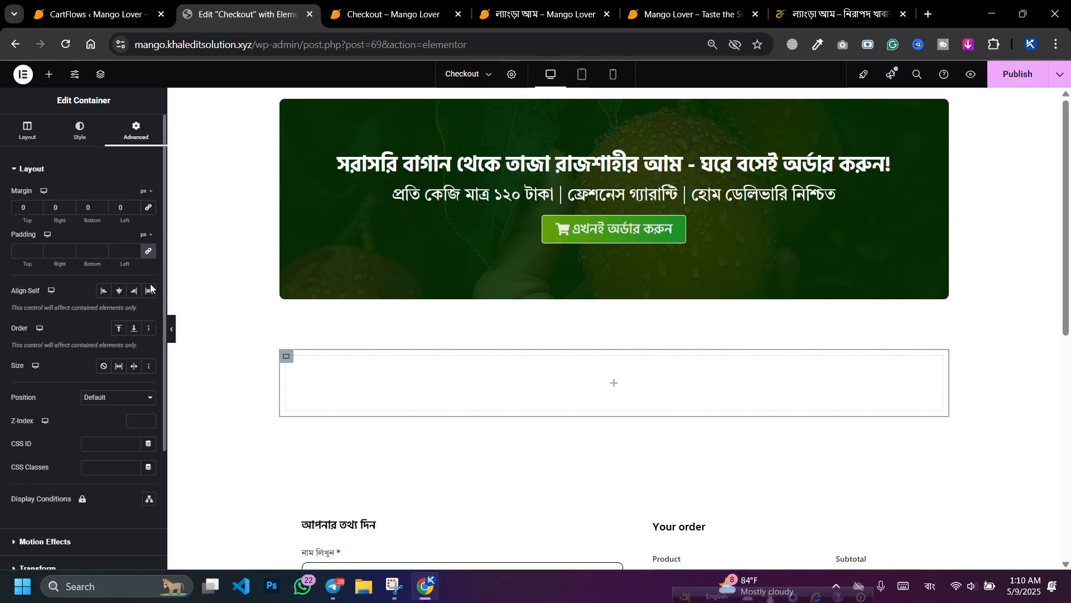
right_click(287, 356)
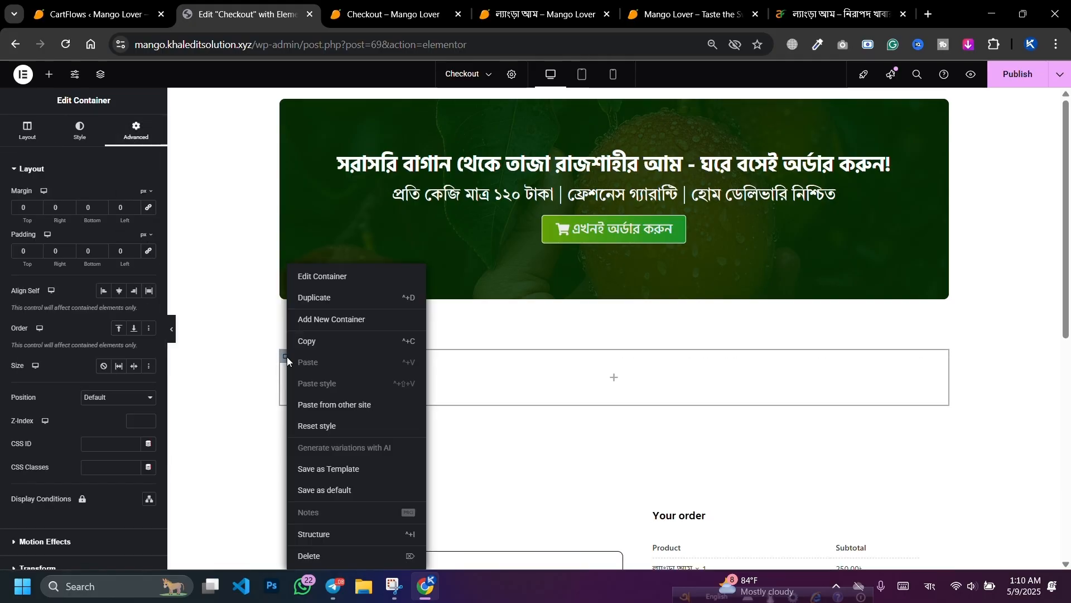
left_click(306, 299)
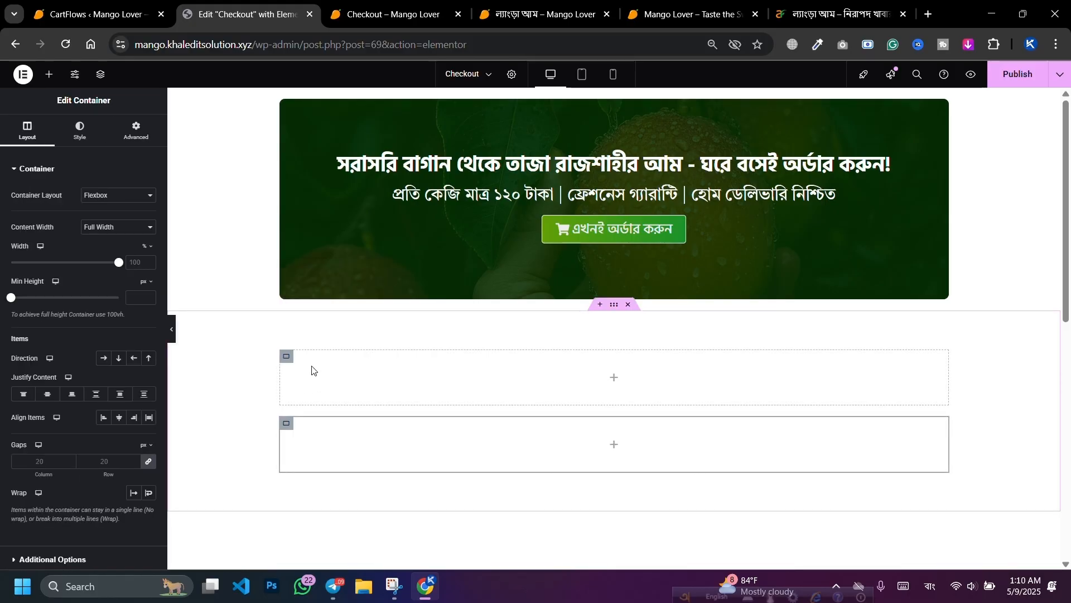
right_click(568, 335)
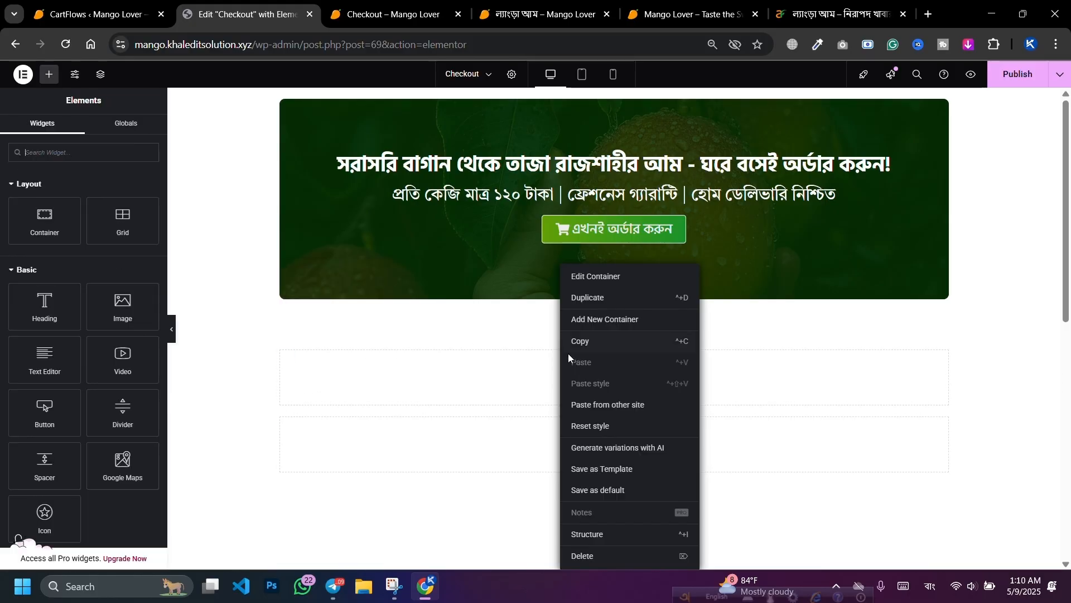
Step: Select the empty lower container via Structure and search the widgets for 'image'
left_click(101, 74)
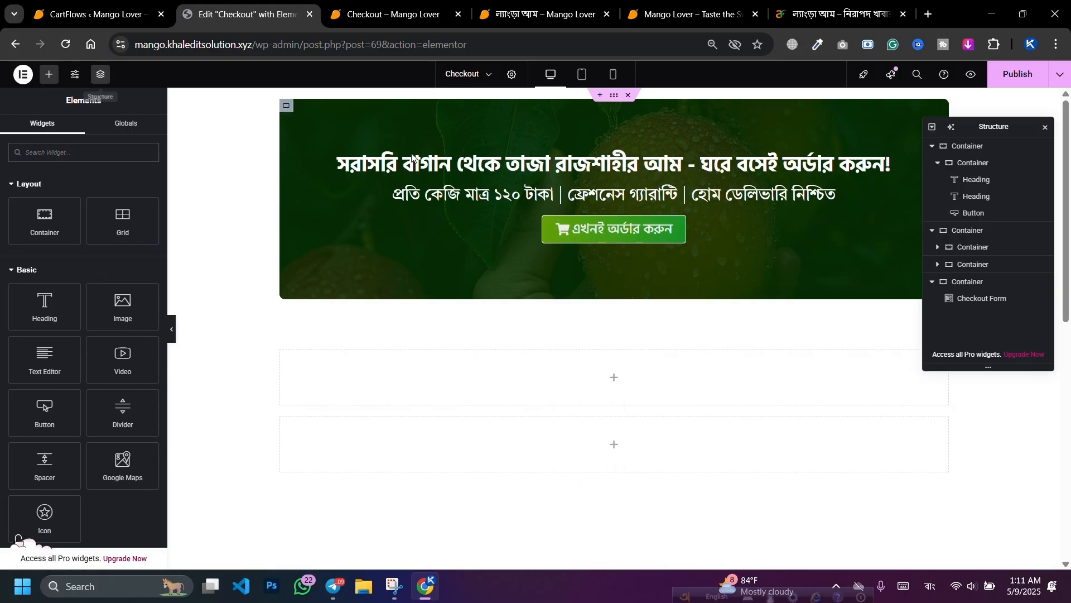
left_click(972, 237)
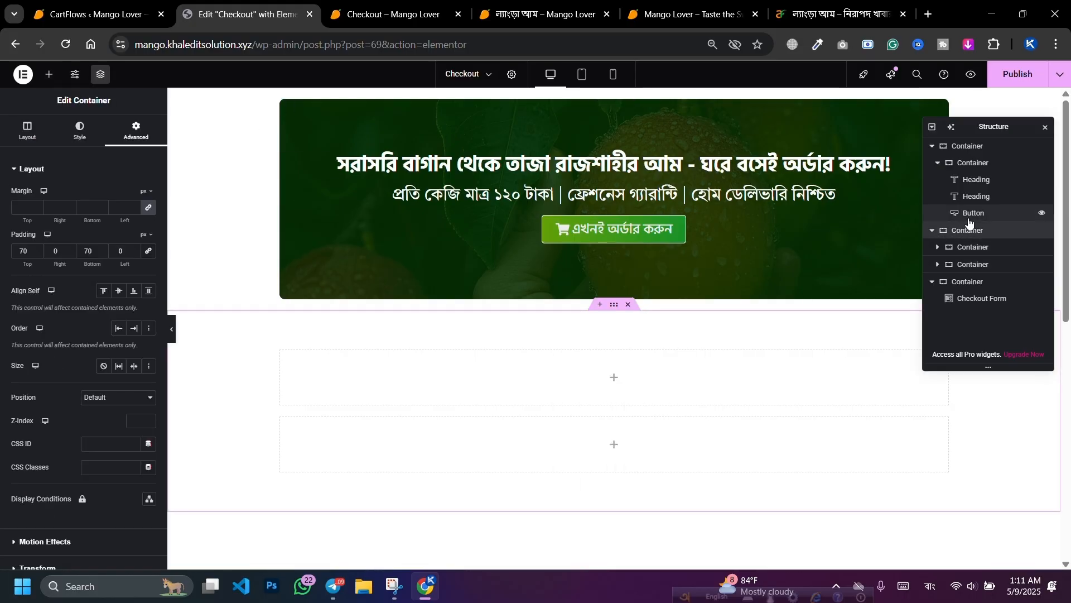
left_click(954, 264)
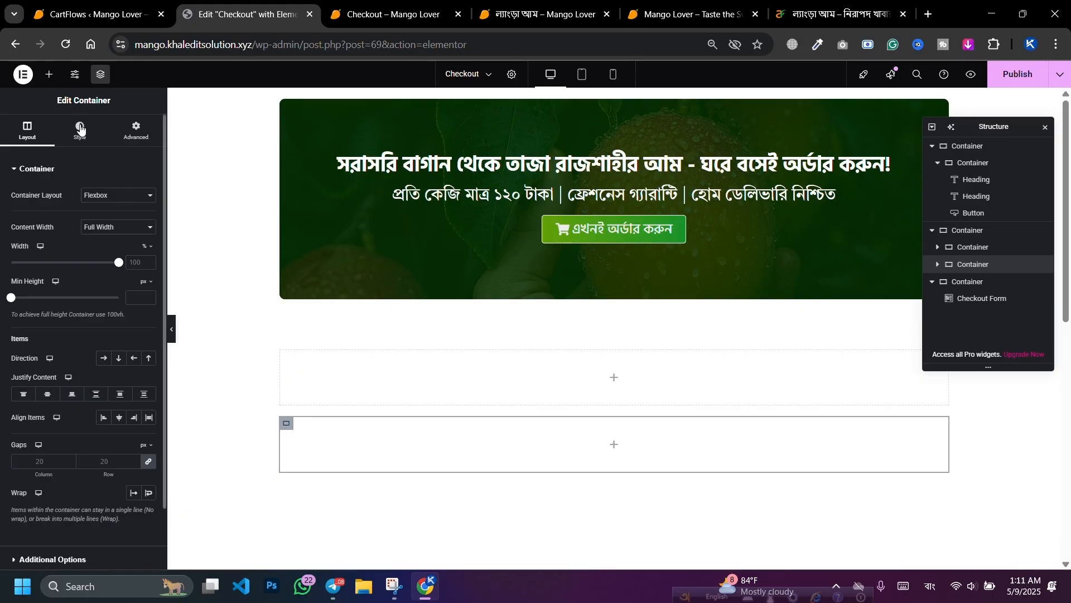
left_click(49, 75)
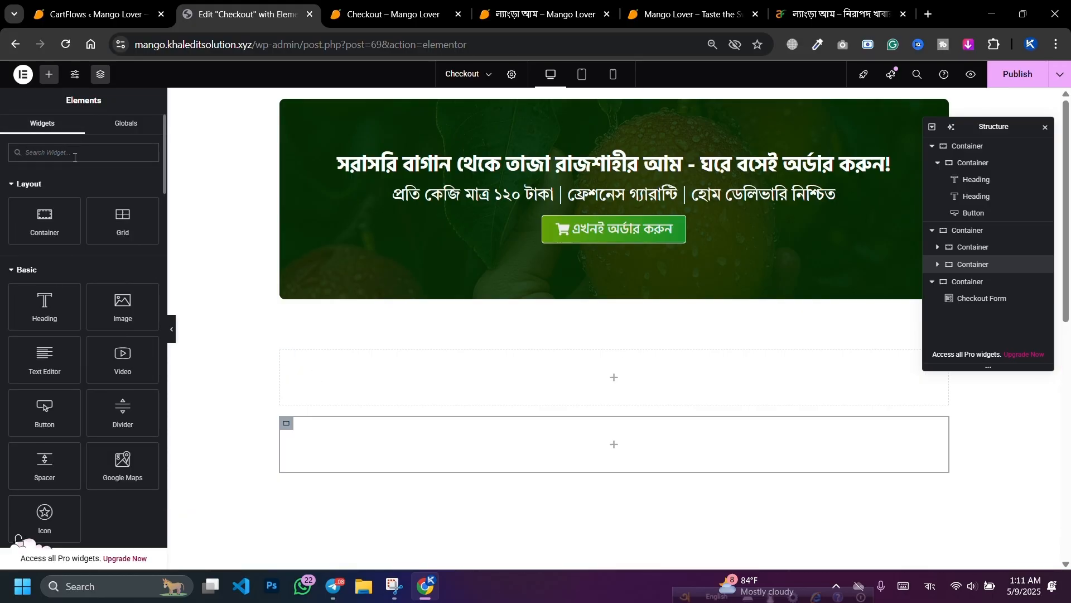
type("গসোু")
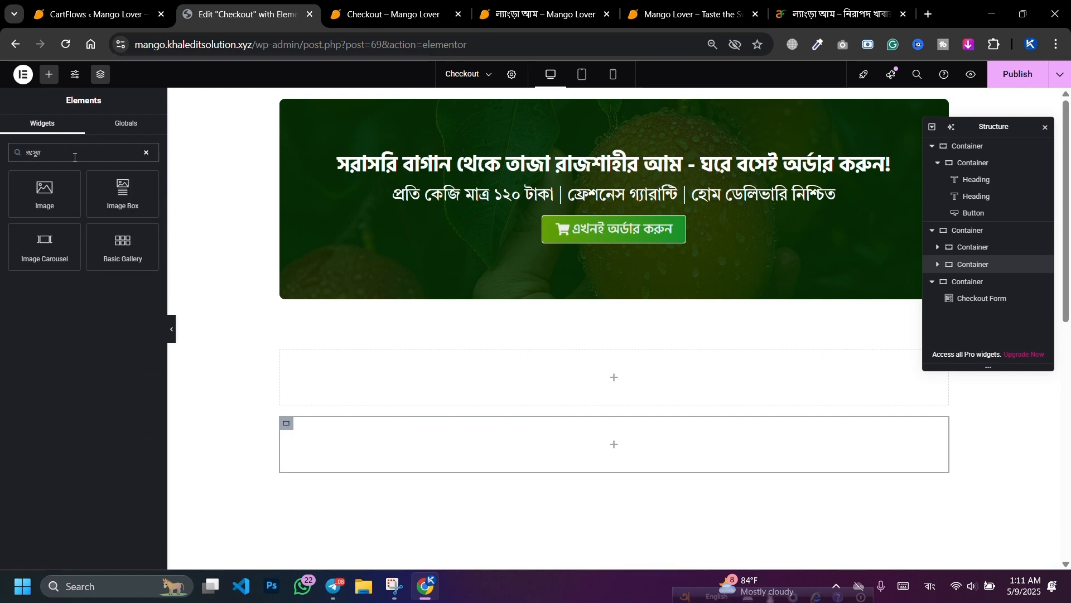
key("BackSpace")
key("BackSpace")
key("BackSpace")
key("BackSpace")
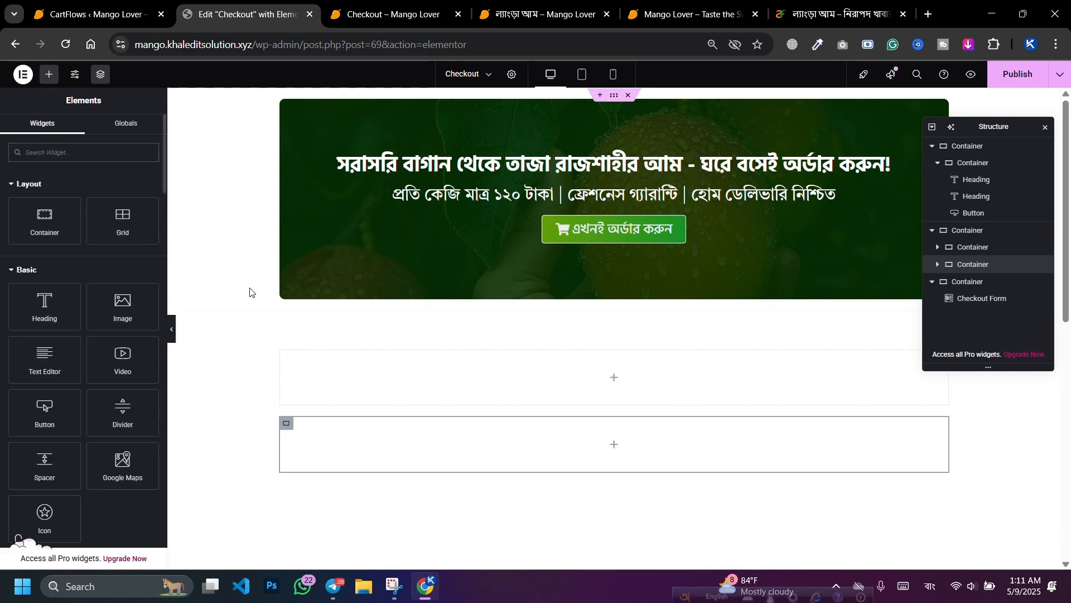
left_click(929, 586)
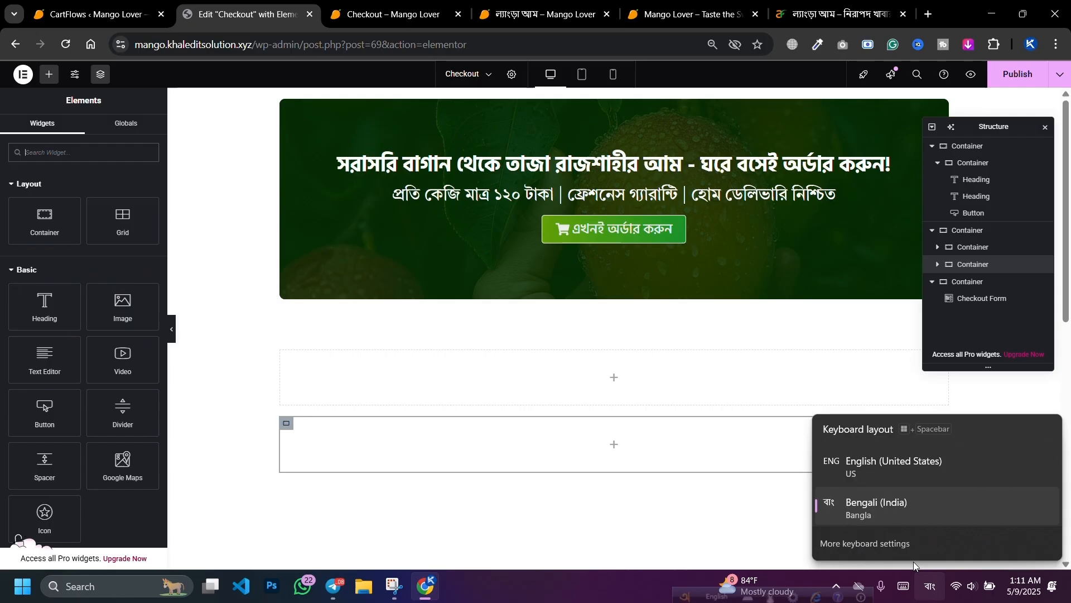
left_click(894, 467)
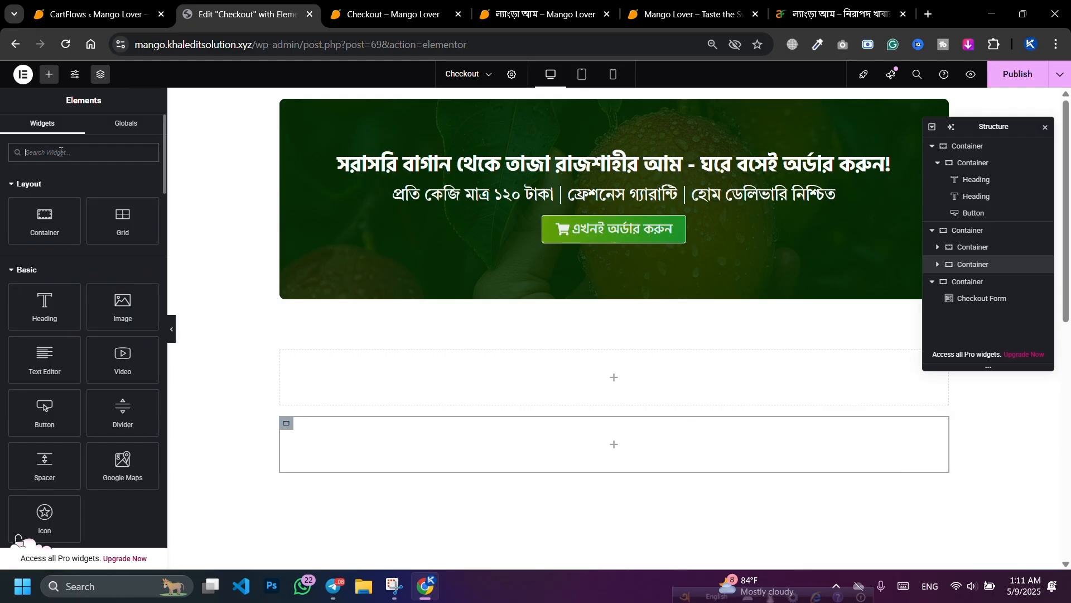
type("image")
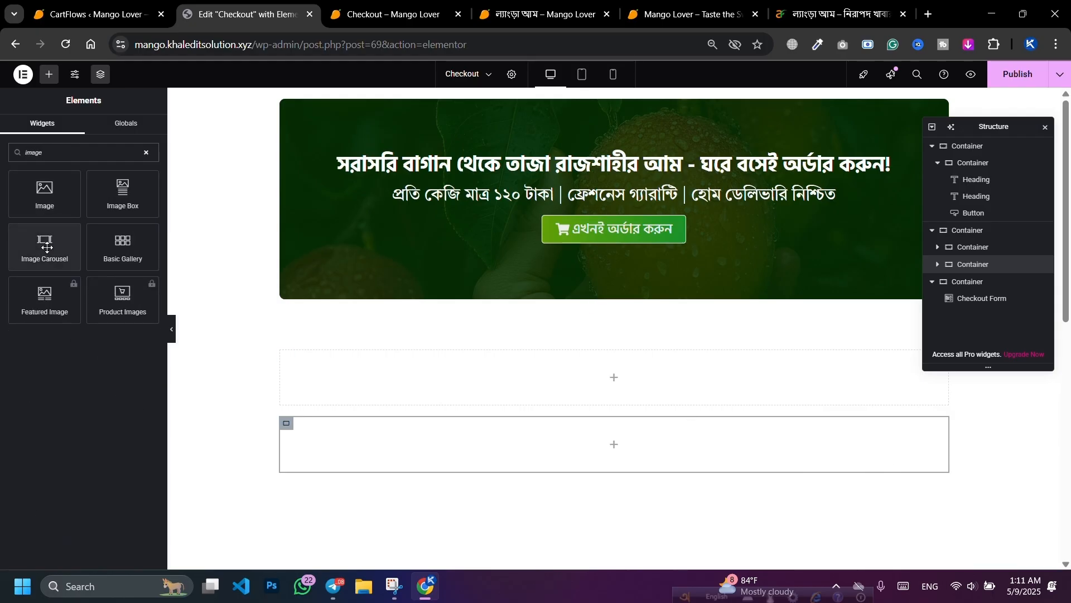
Step: Drop an Image Carousel into the container and insert a gallery of four mango photos
left_click_drag(45, 245, 483, 454)
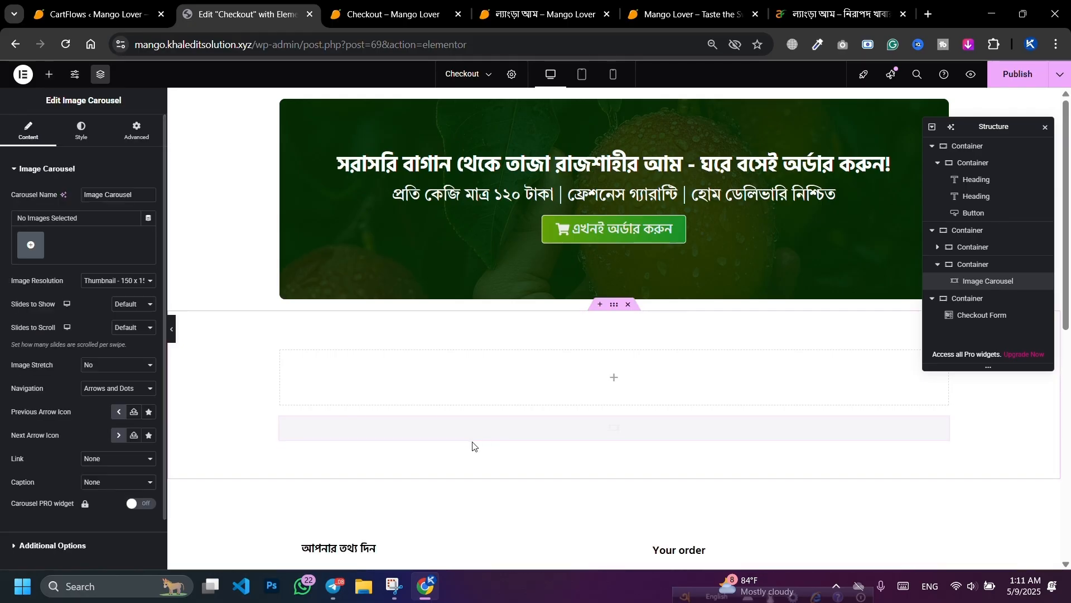
left_click(31, 247)
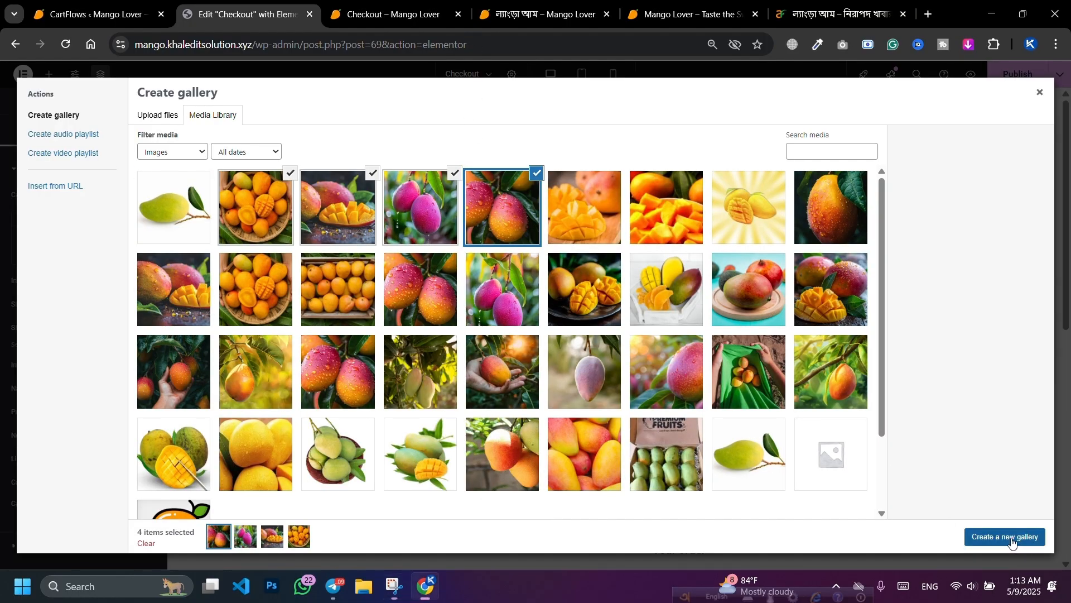
left_click(1030, 537)
left_click(1020, 537)
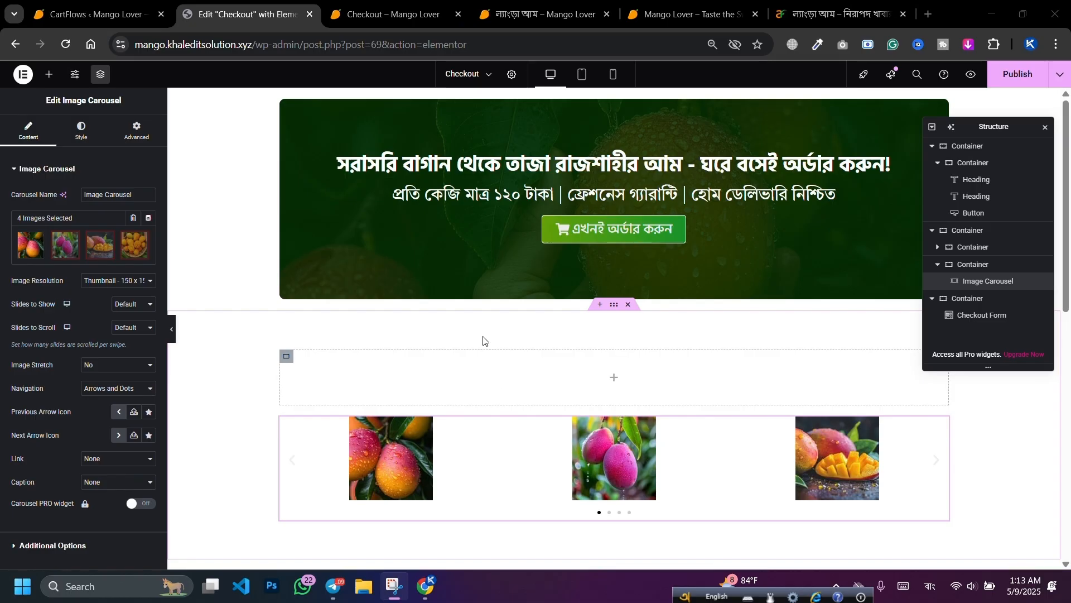
Step: Duplicate the banner heading above the carousel, colour it near-black and retitle it আমাদের আমগুলো
right_click(489, 173)
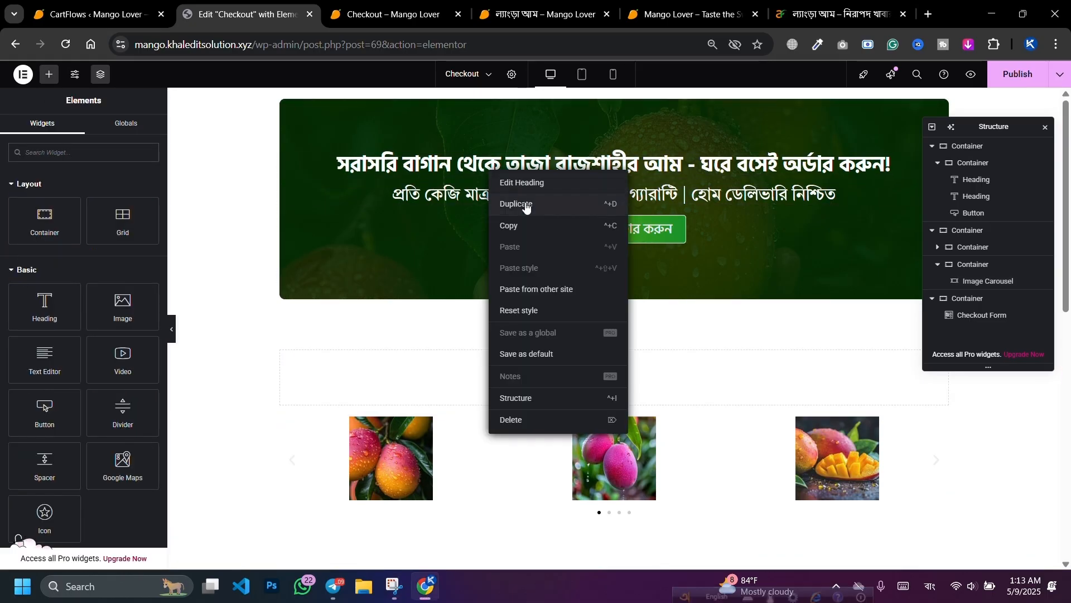
left_click(522, 205)
left_click_drag(484, 204, 505, 398)
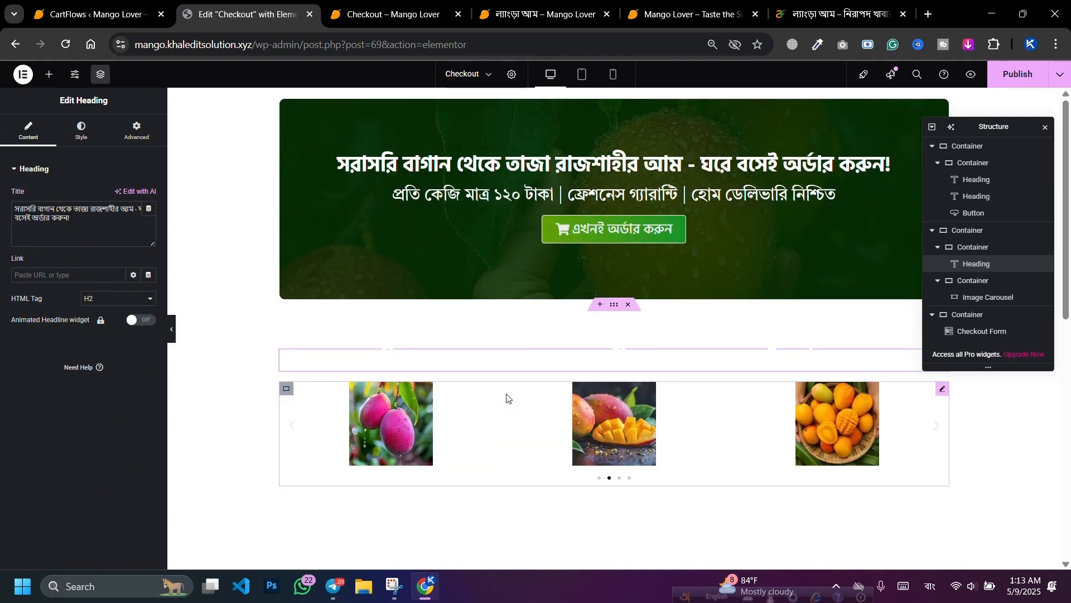
left_click(82, 144)
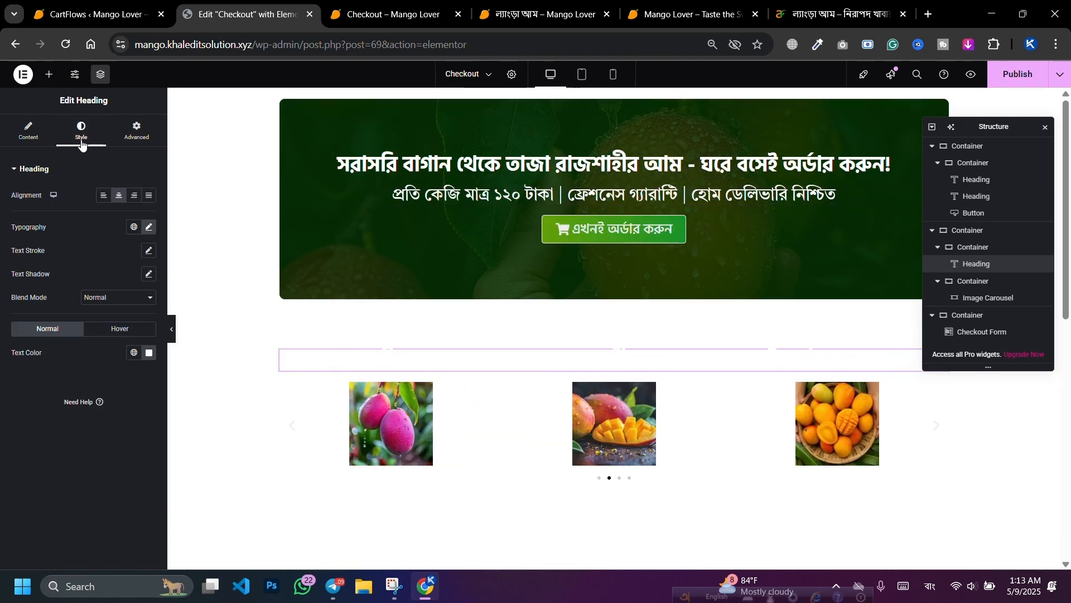
left_click(149, 352)
left_click_drag(142, 447, 190, 478)
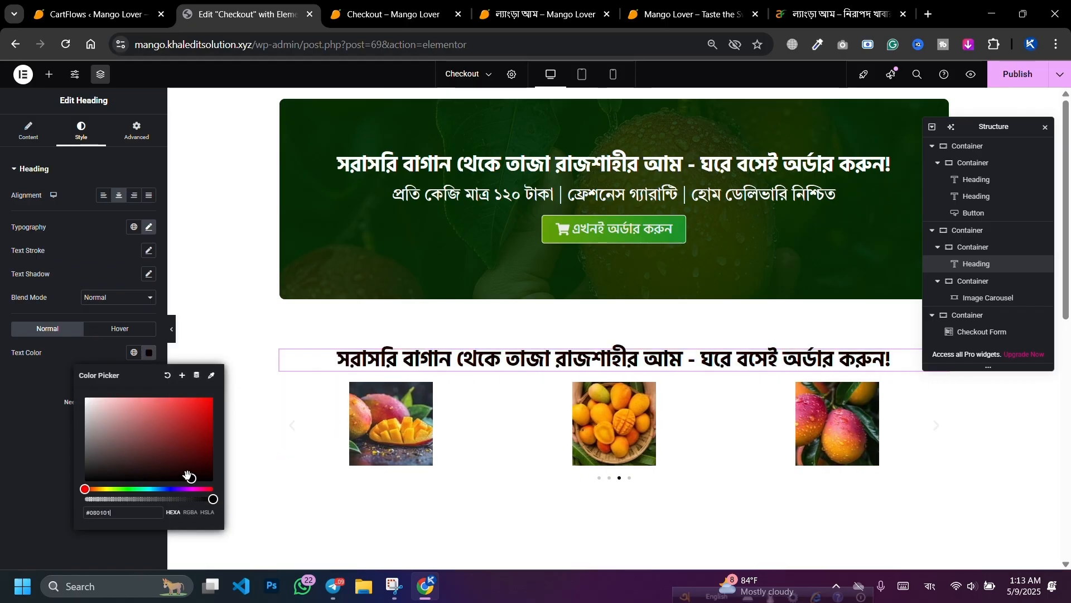
left_click(30, 134)
triple_click(81, 226)
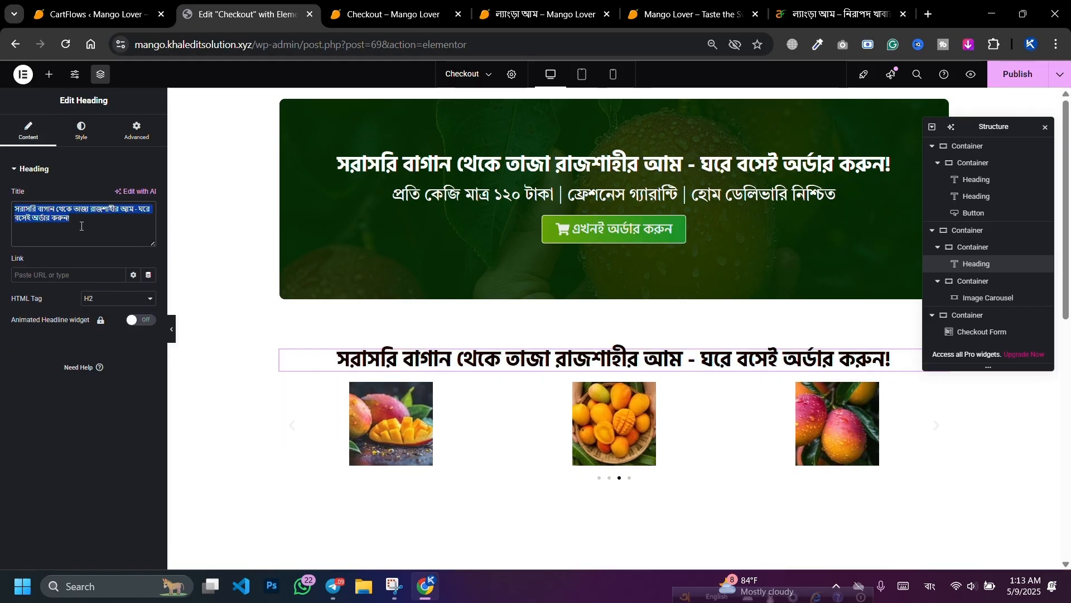
type("আমাদের আমগুলো")
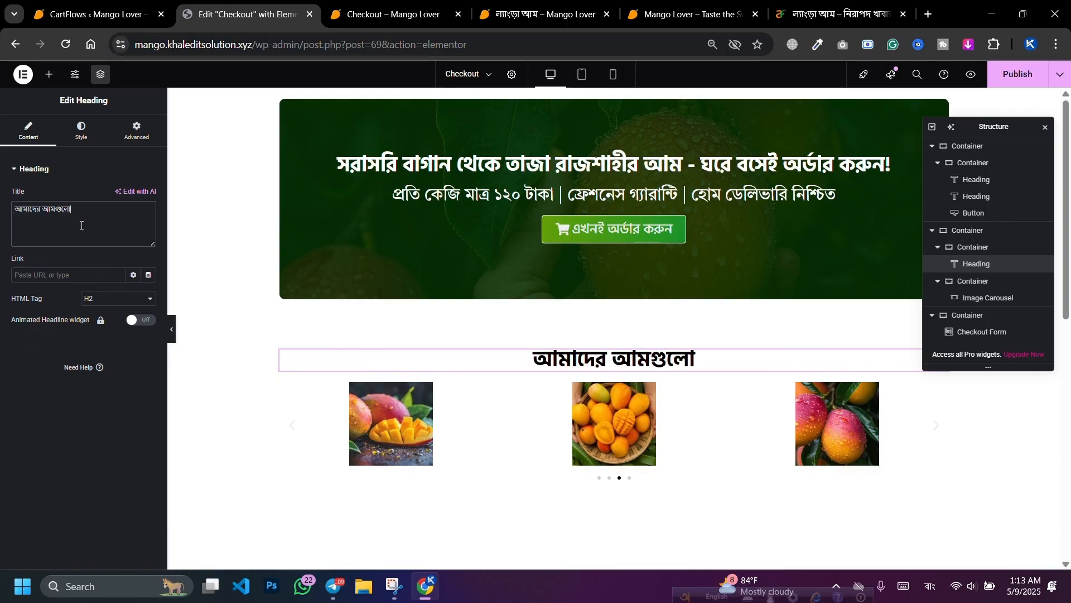
left_click(99, 180)
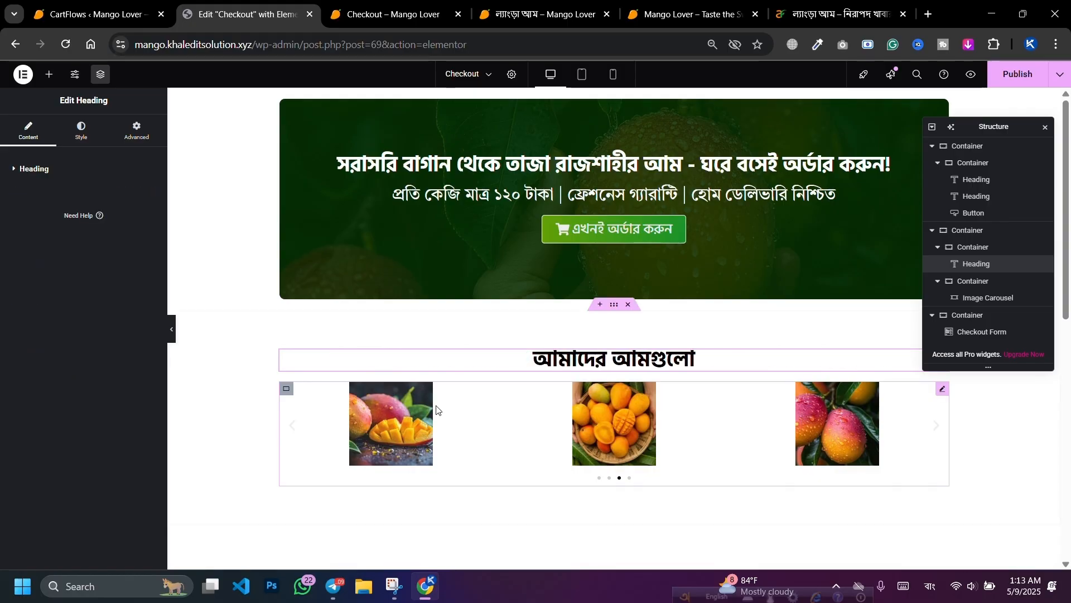
Step: Set the carousel's Image Resolution to Full and Slides to Show to 3
left_click(942, 390)
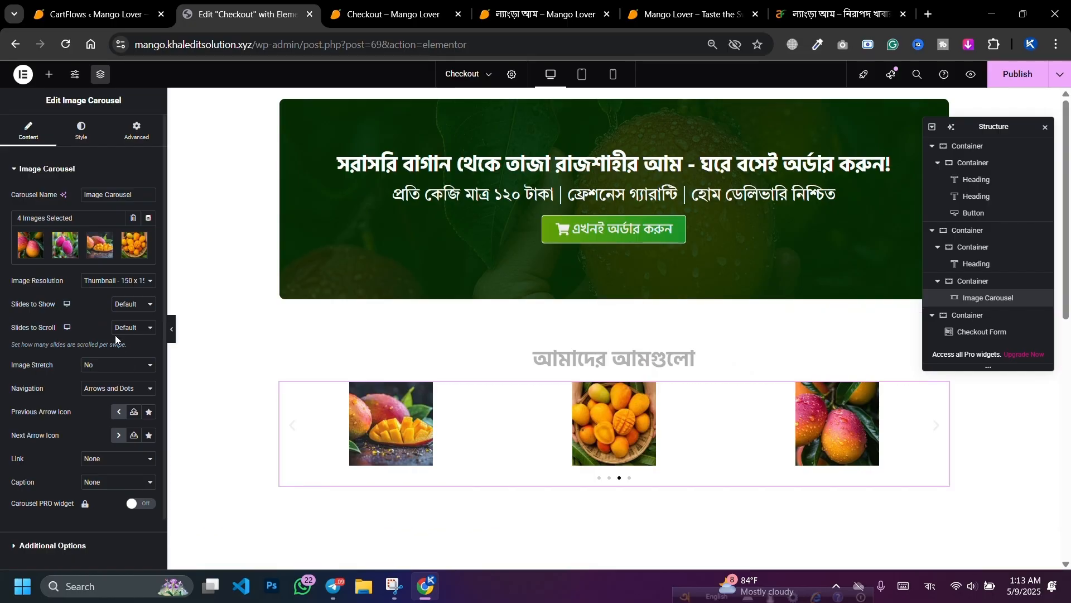
left_click(113, 281)
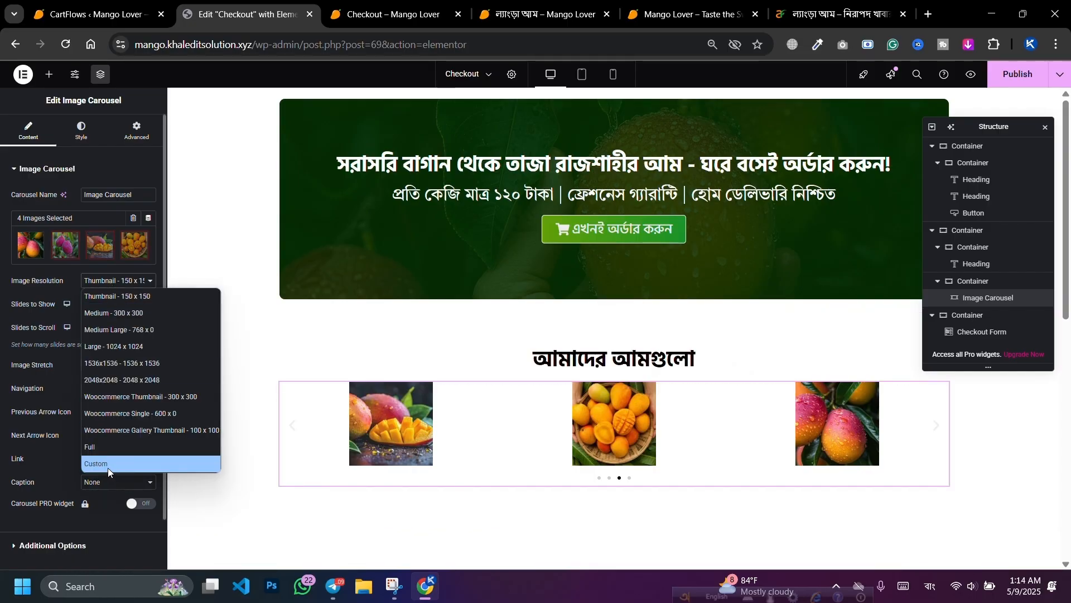
left_click(105, 449)
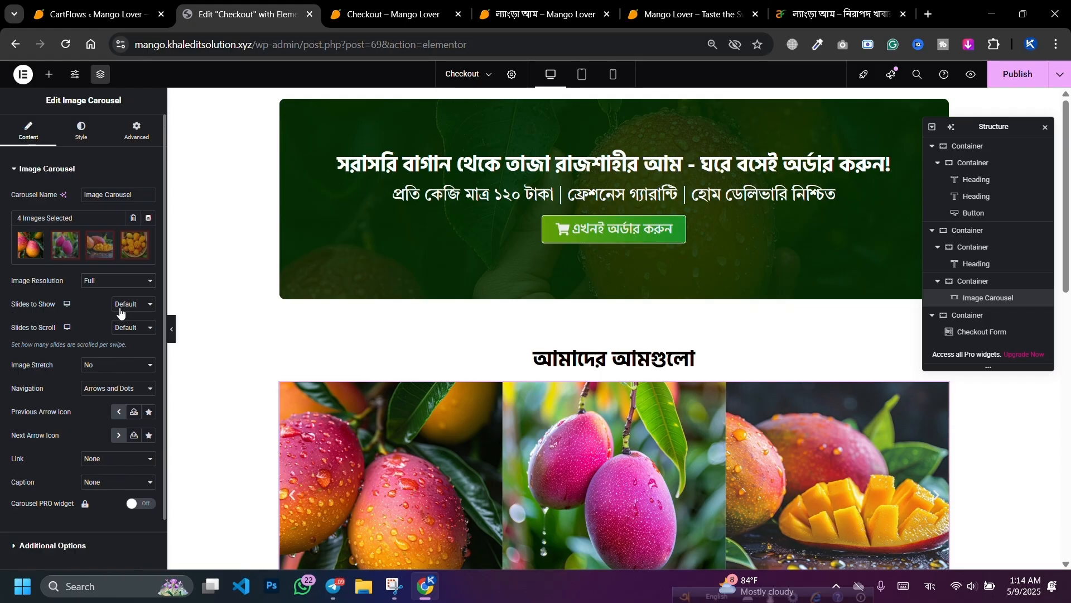
left_click(120, 313)
left_click(124, 357)
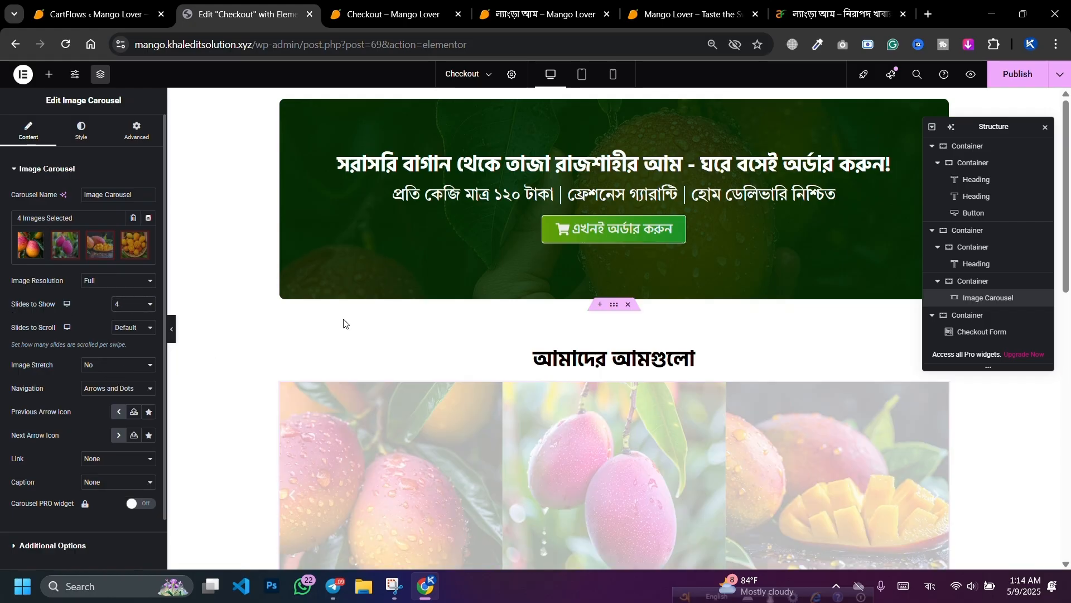
scroll(311, 249, "down", 1)
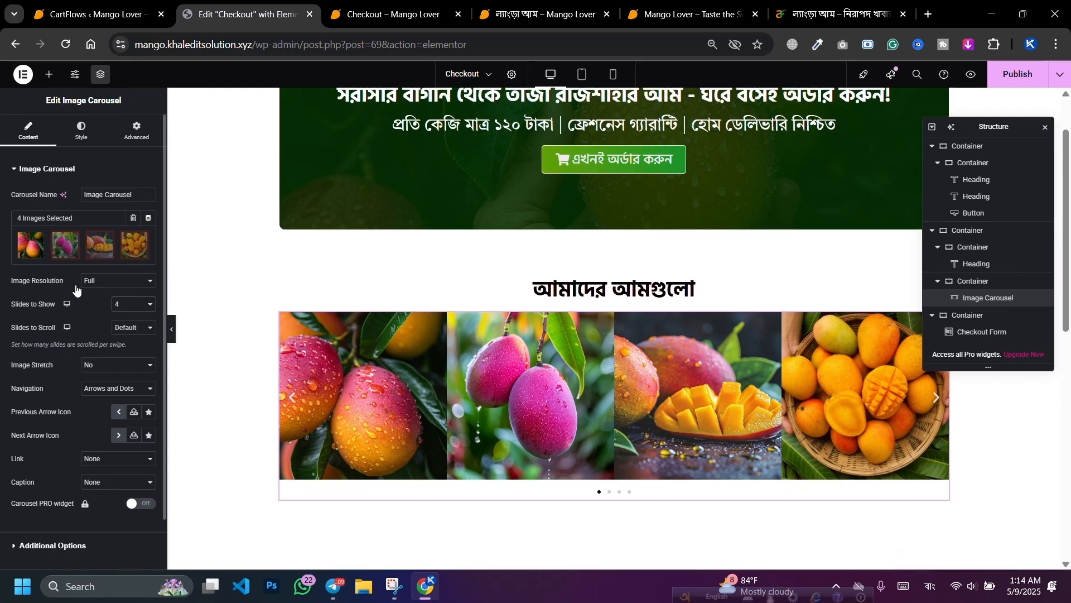
left_click(127, 307)
left_click(130, 347)
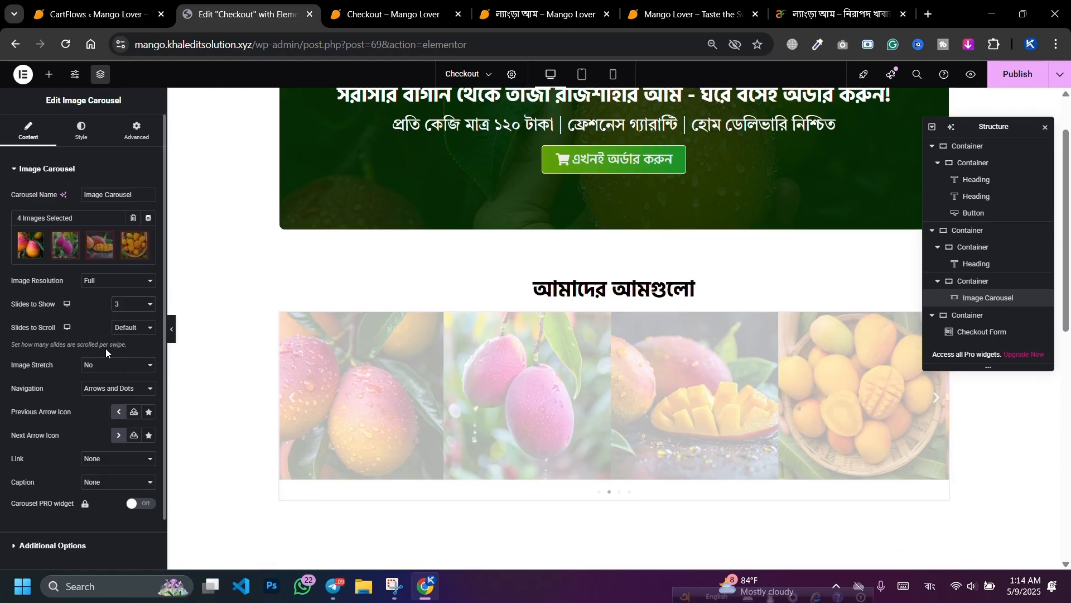
scroll(84, 312, "down", 1)
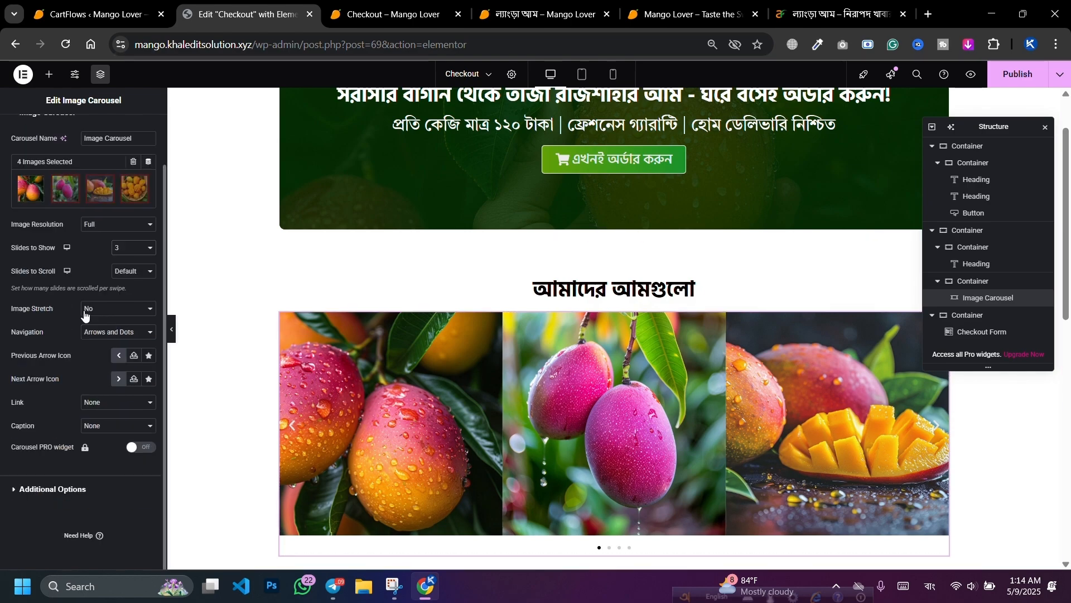
scroll(75, 416, "up", 3)
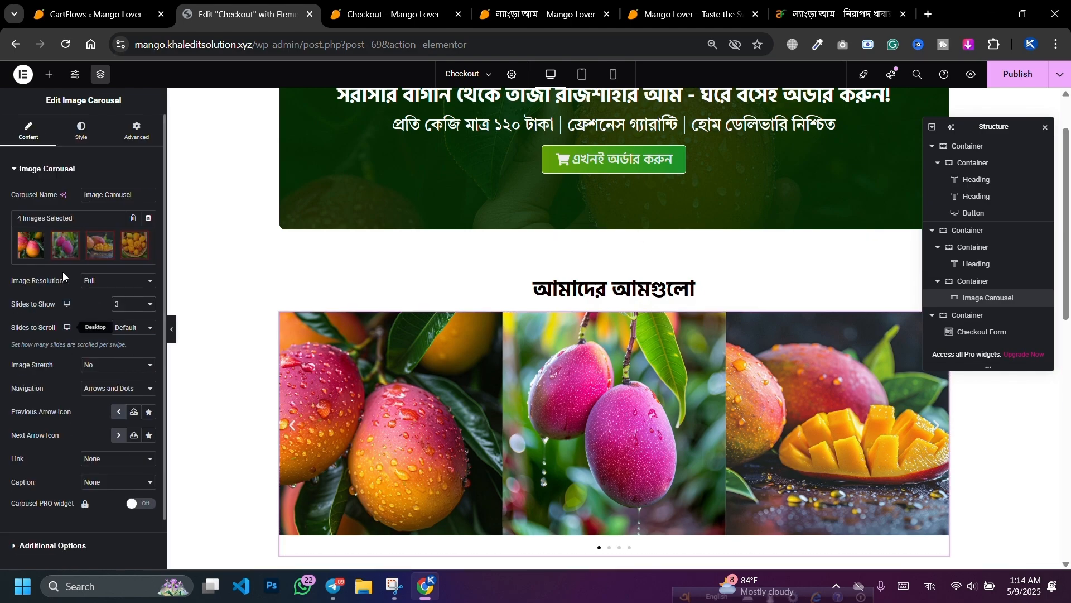
Step: Enlarge the carousel's arrows and pagination dots to size 7, keeping the dots Outside below the images
left_click(80, 131)
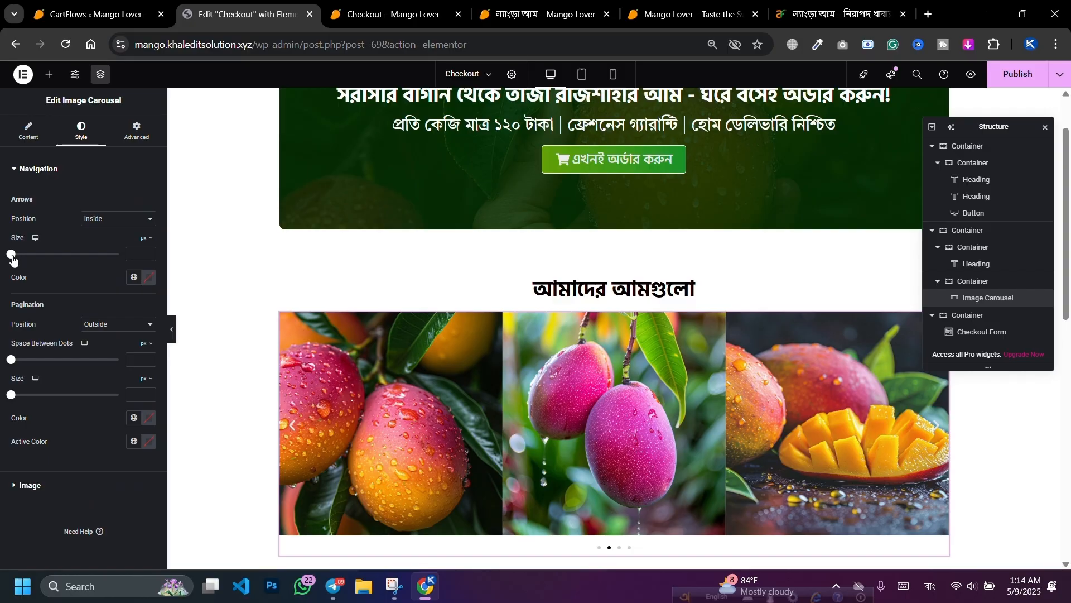
left_click_drag(12, 256, 34, 261)
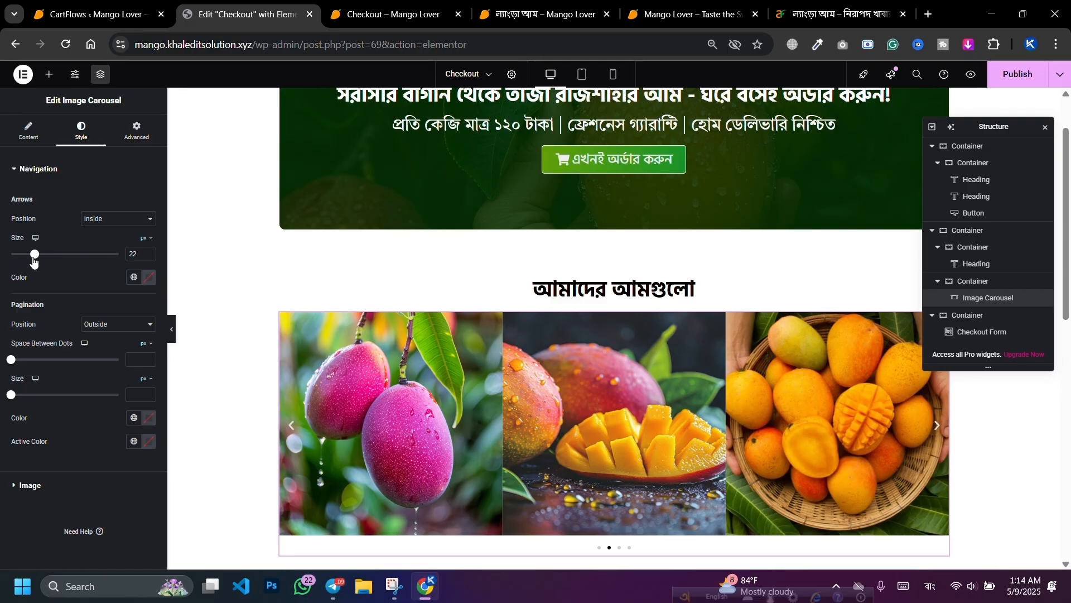
left_click_drag(11, 359, 38, 360)
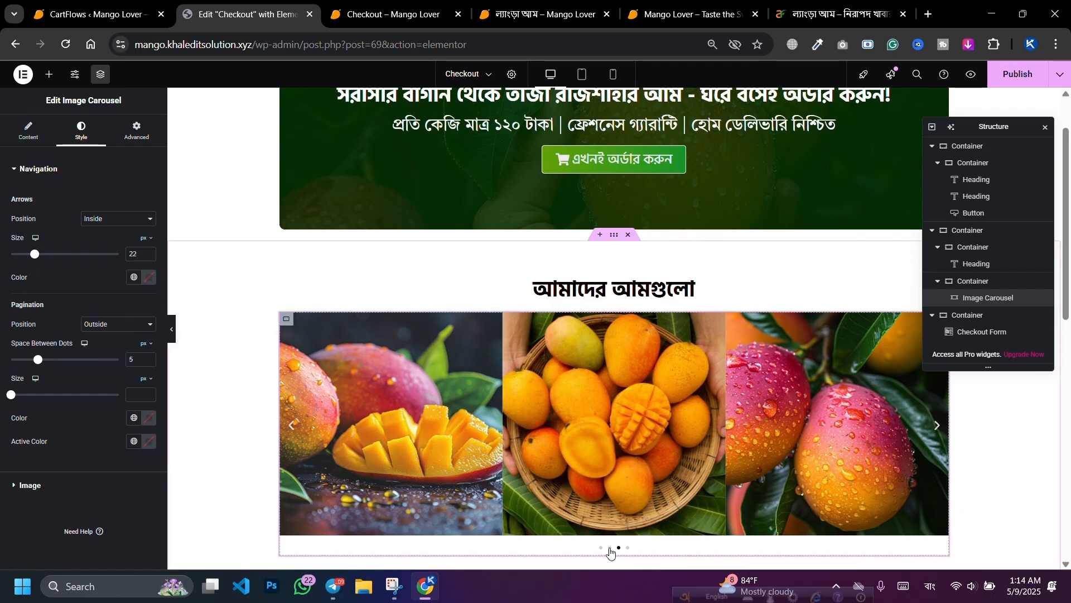
scroll(610, 553, "down", 1)
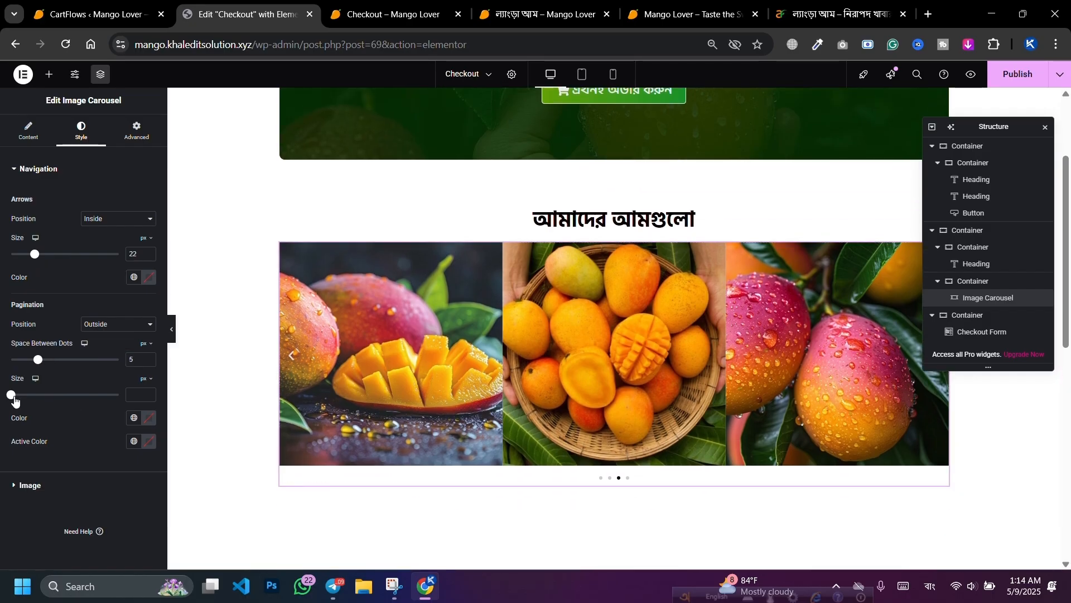
left_click_drag(14, 398, 51, 402)
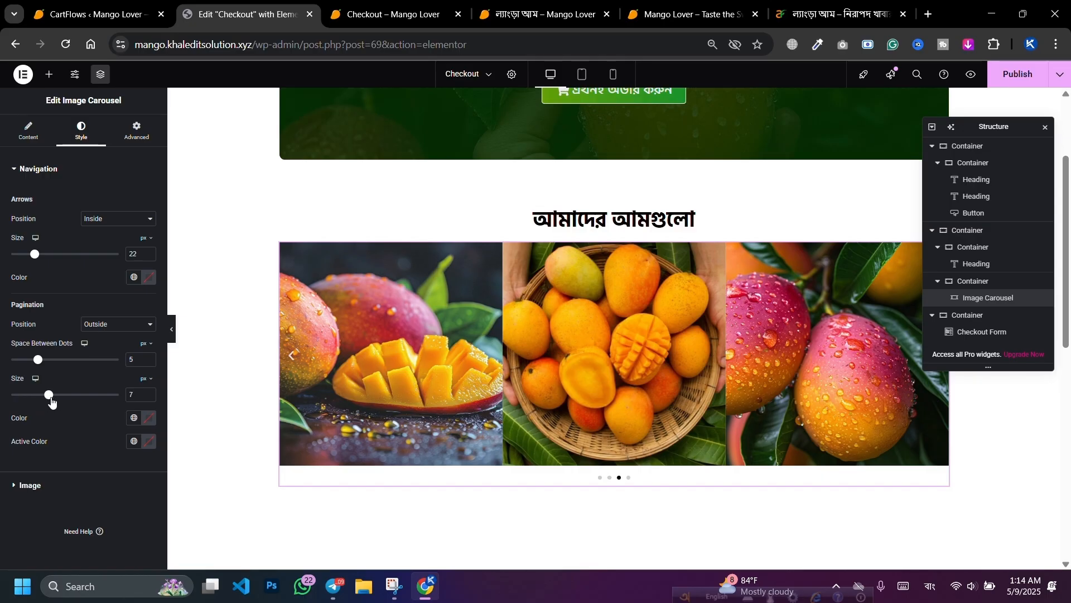
left_click(118, 325)
left_click(111, 350)
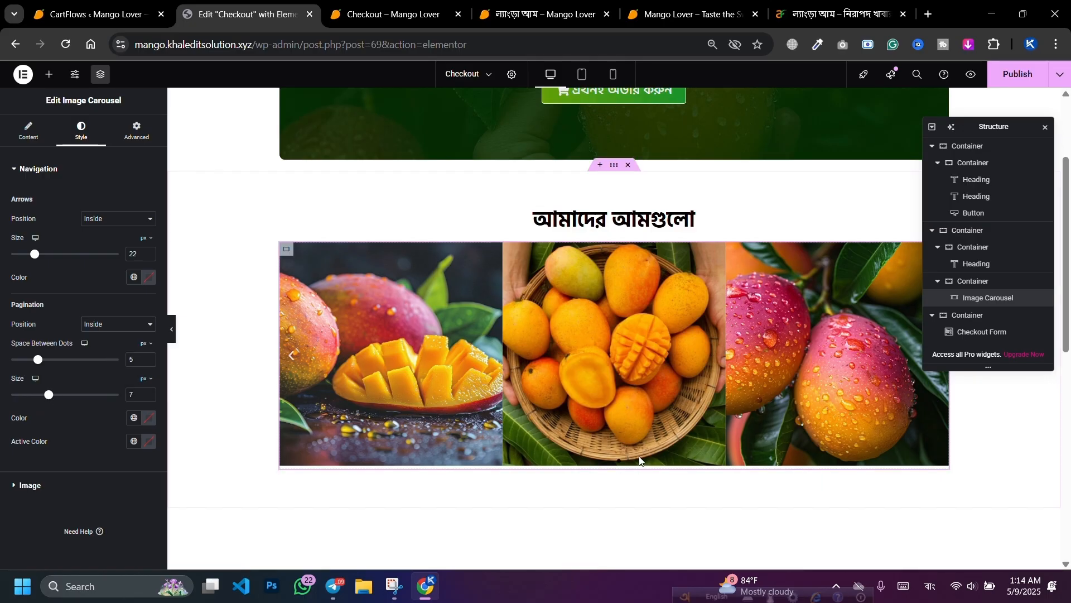
left_click(117, 324)
left_click(105, 340)
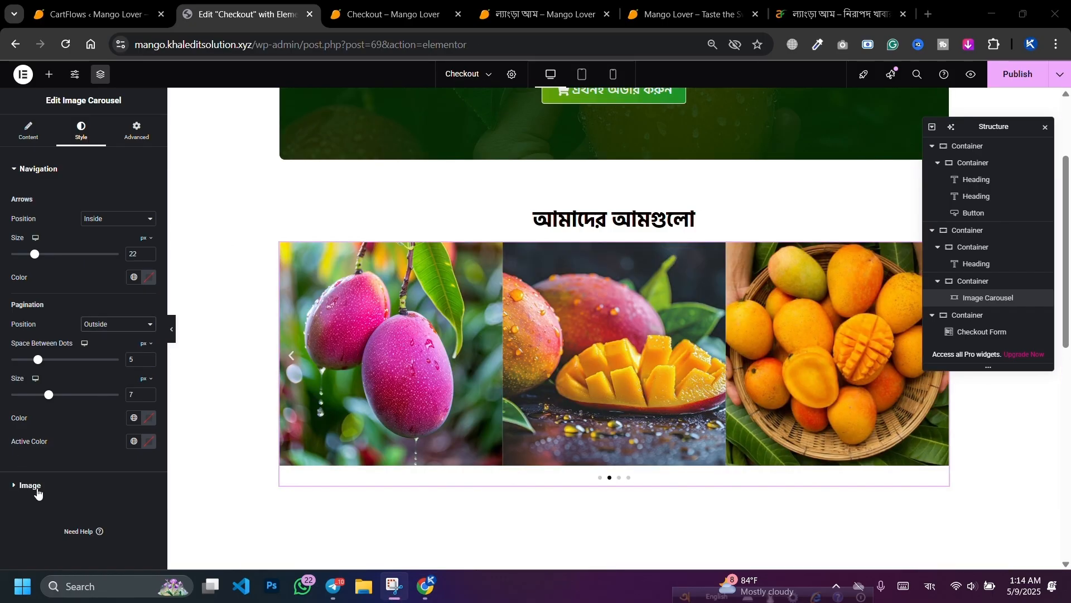
left_click(30, 486)
Step: Give the carousel images Custom 20 px spacing and a 20 px border radius
left_click(88, 246)
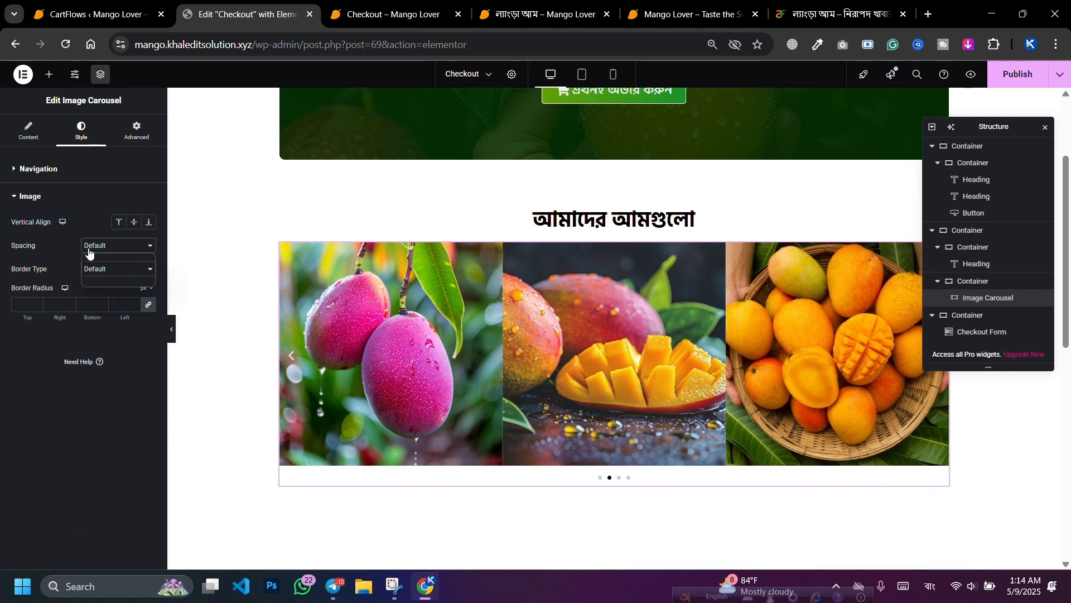
left_click(92, 279)
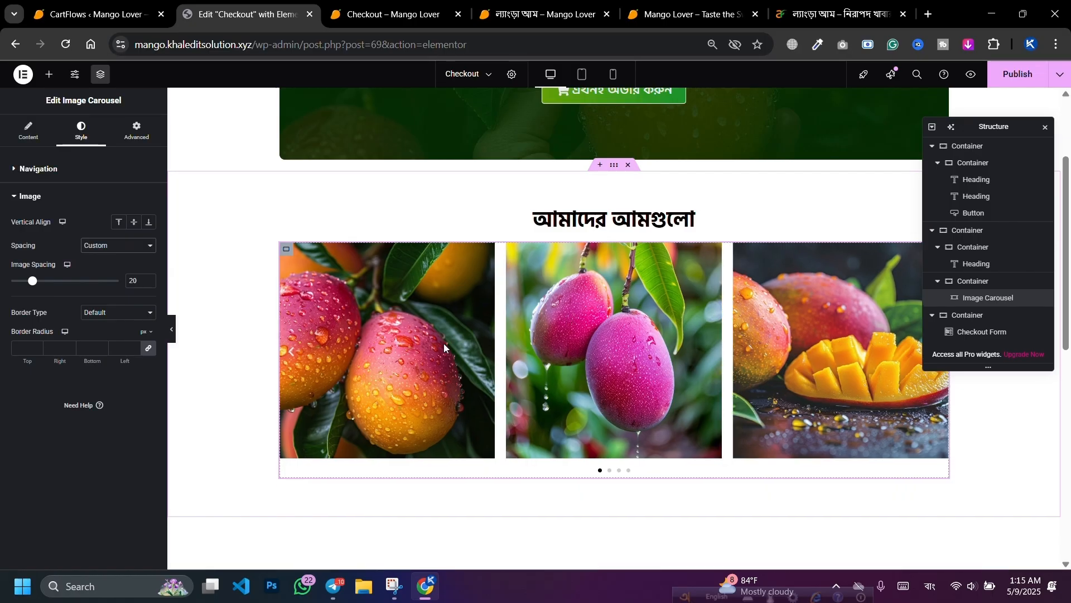
mouse_move(31, 283)
left_mouse_down()
mouse_move(79, 282)
mouse_move(41, 282)
mouse_move(31, 299)
left_mouse_up()
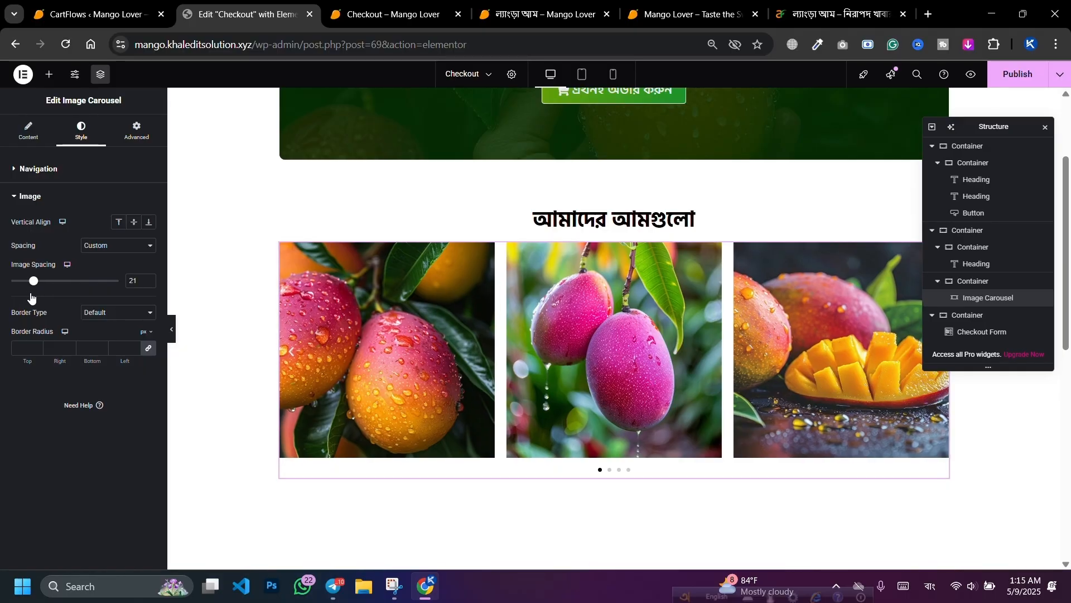
left_click(149, 284)
left_click(36, 349)
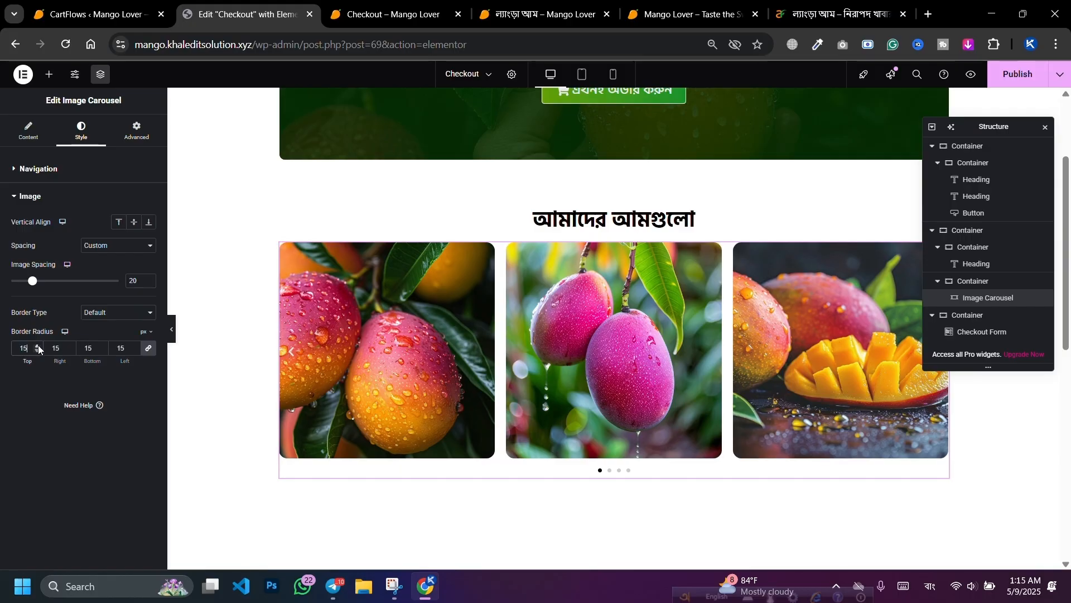
left_click(38, 344)
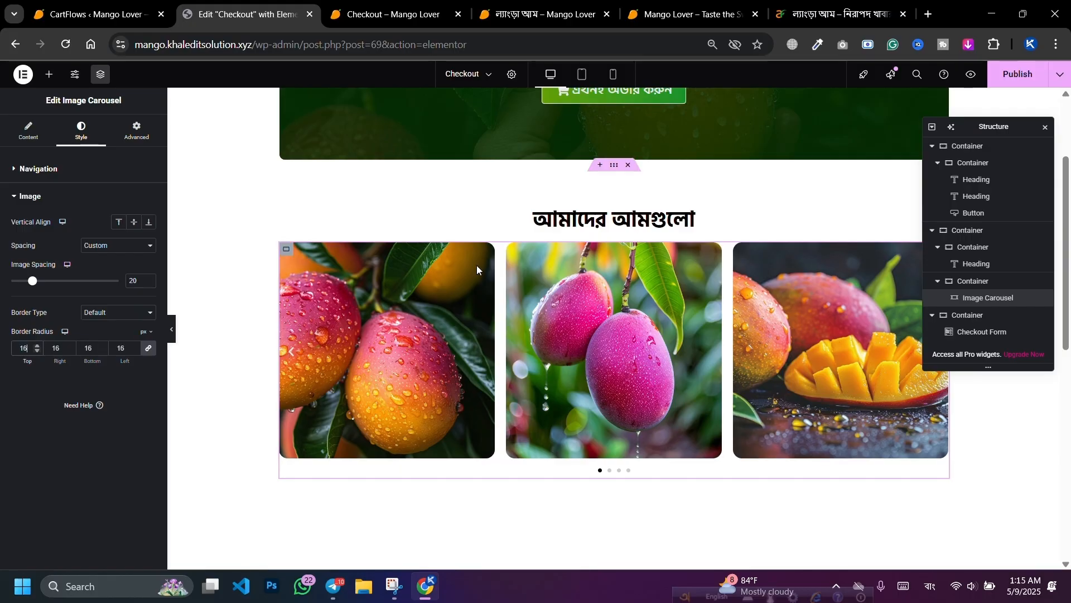
left_click(35, 346)
left_click(36, 346)
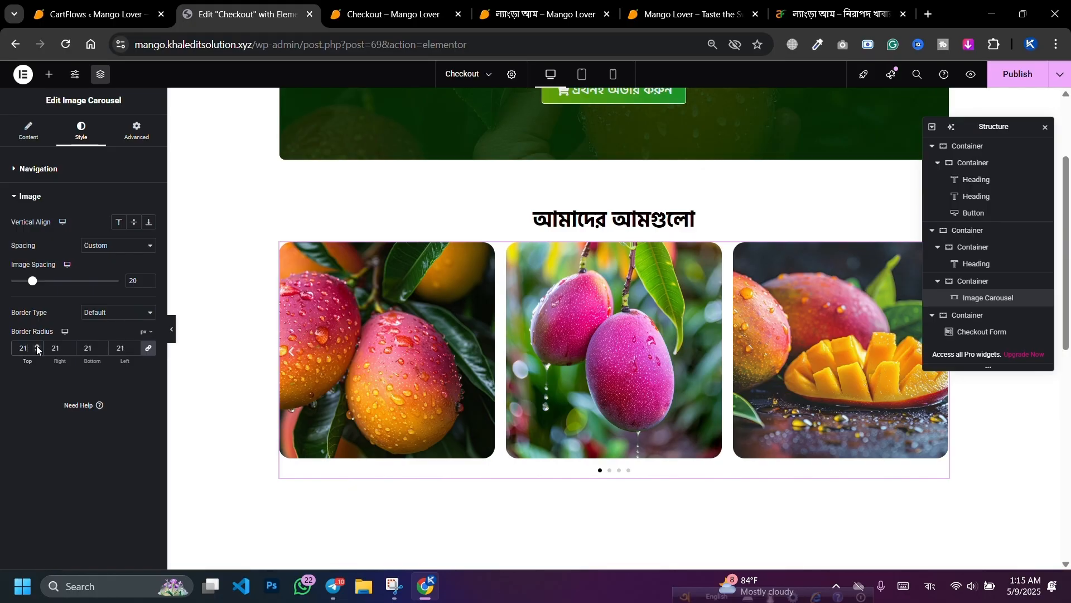
left_click(36, 350)
Step: Add a solid bright-green border to the carousel images
left_click(100, 316)
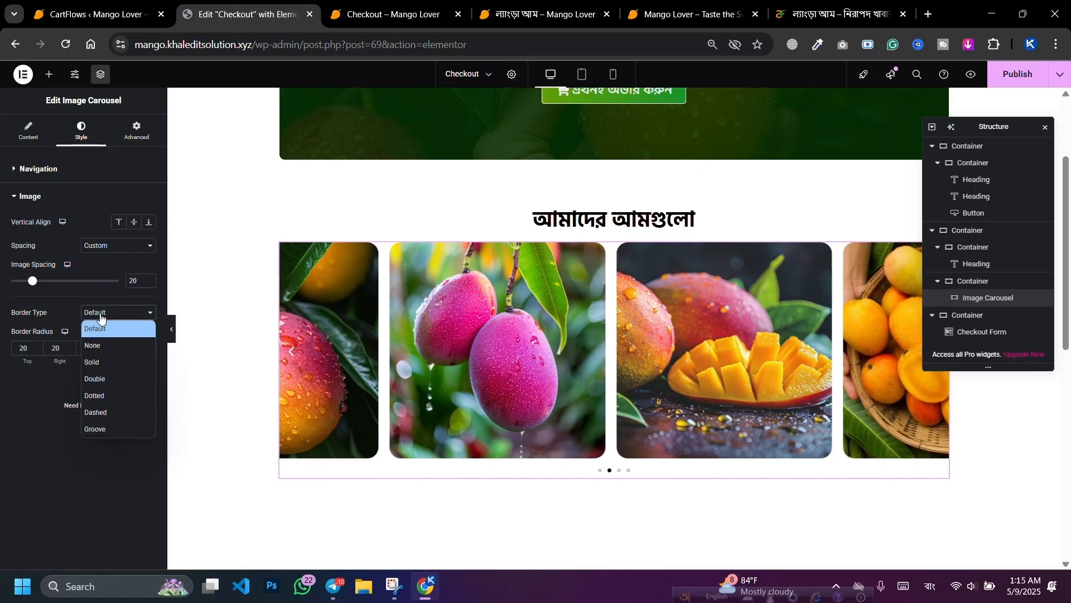
left_click(98, 357)
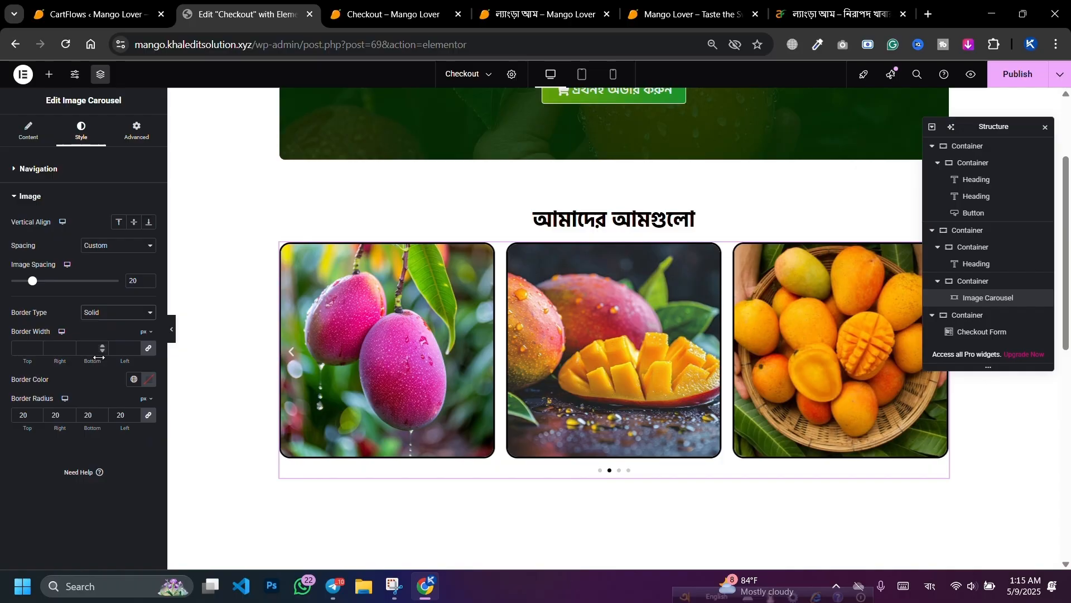
left_click(149, 381)
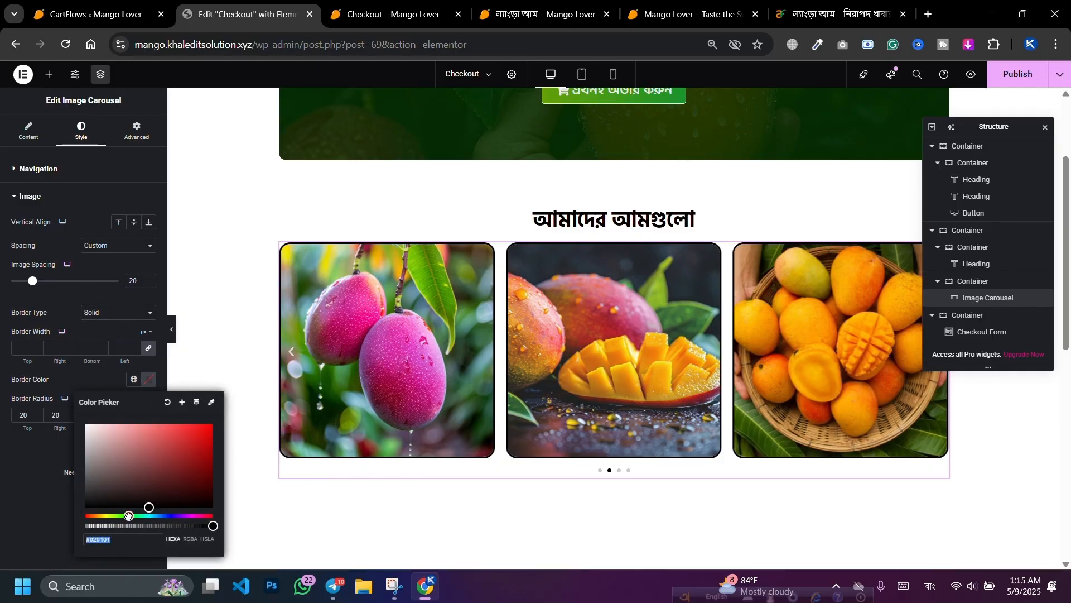
left_click_drag(127, 515, 101, 516)
left_click(205, 449)
scroll(390, 390, "up", 3)
scroll(338, 368, "down", 1)
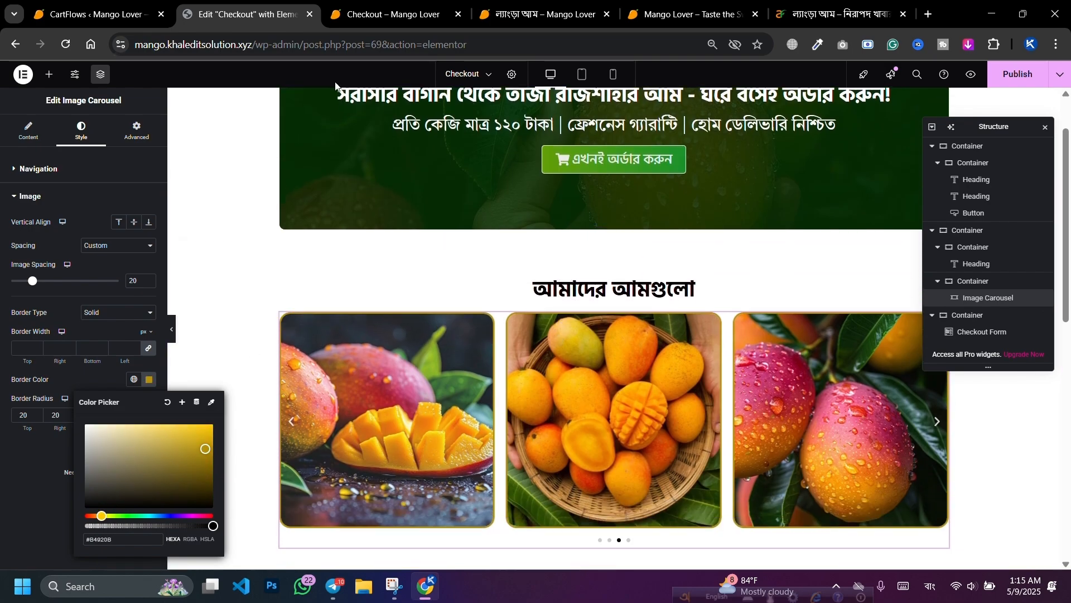
scroll(339, 243, "down", 1)
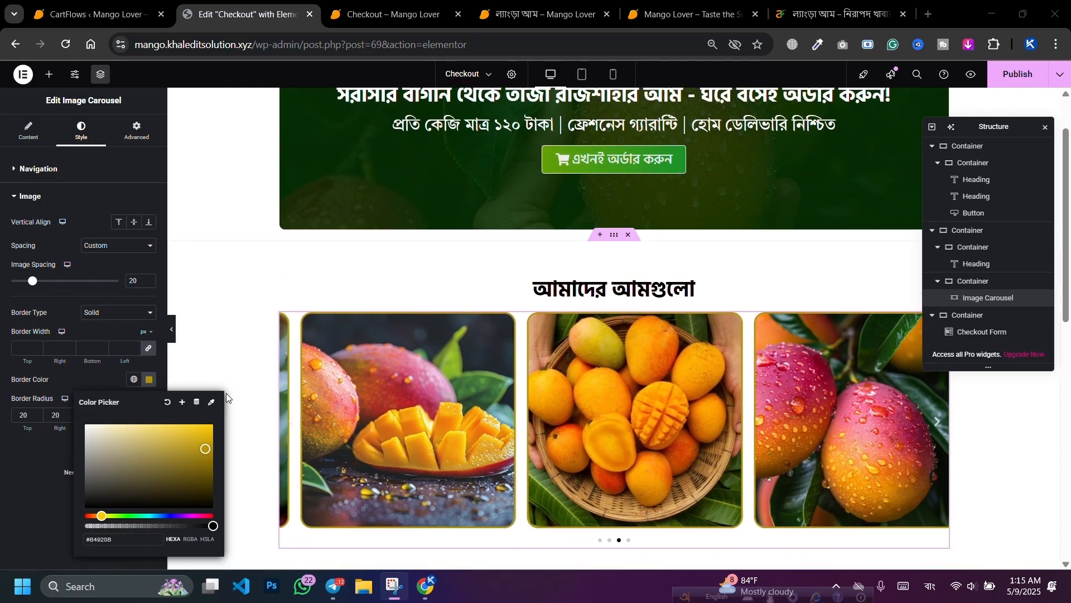
left_click(205, 441)
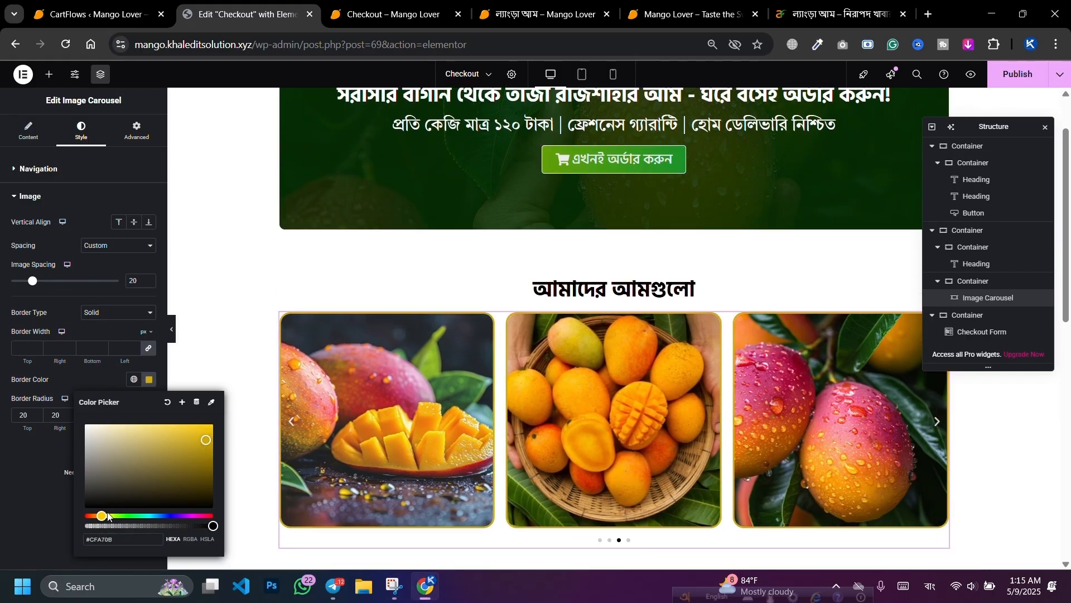
mouse_move(107, 517)
left_mouse_down()
mouse_move(123, 515)
mouse_move(107, 515)
left_mouse_up()
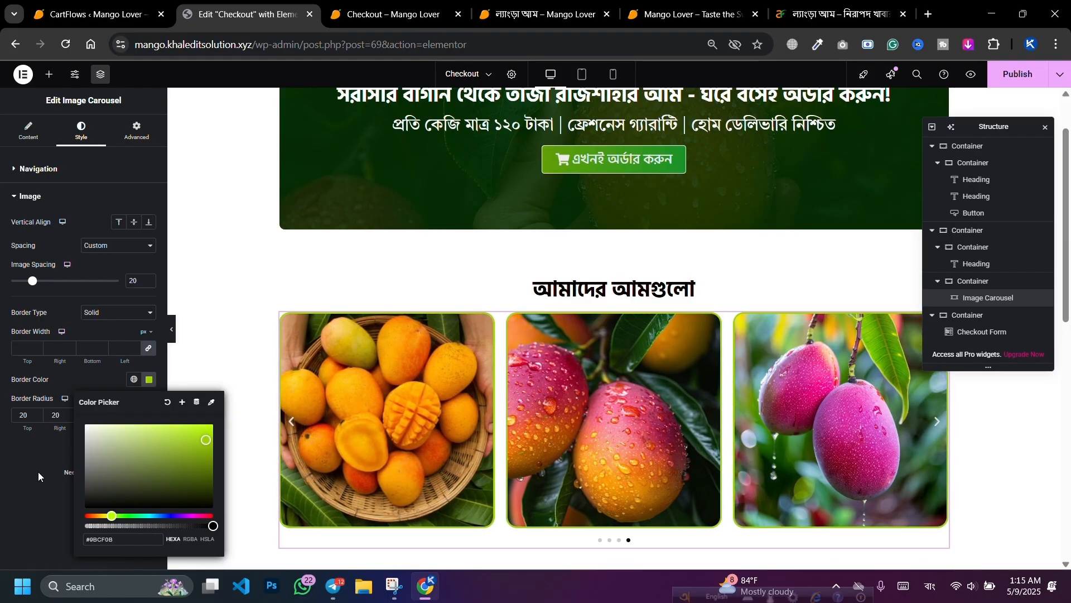
left_click(42, 457)
Step: Set the image border width to 4 px
left_click(36, 346)
left_click(37, 346)
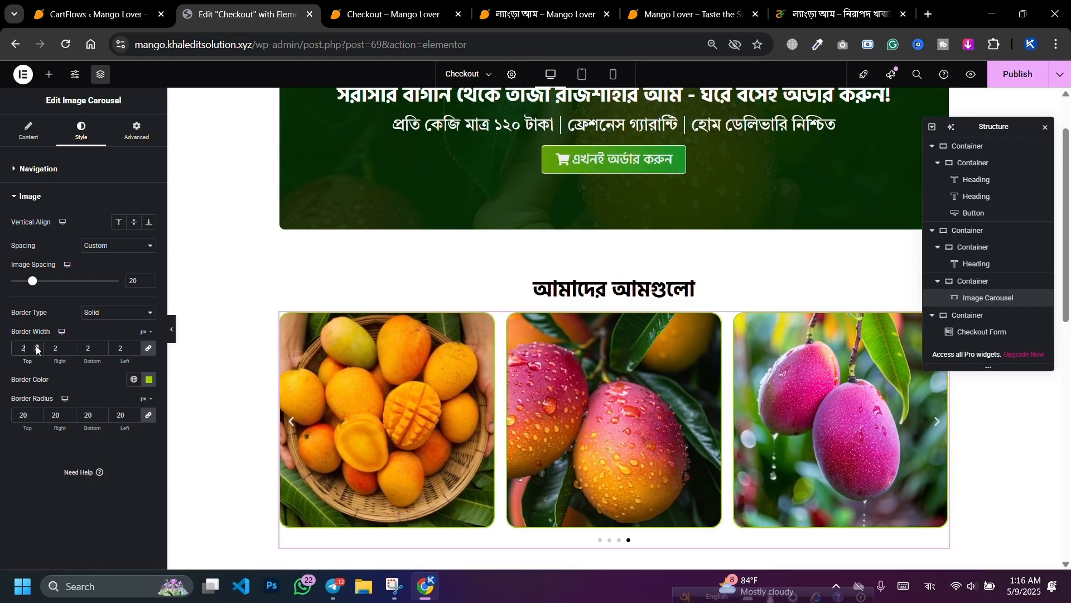
left_click(36, 346)
left_click(36, 346)
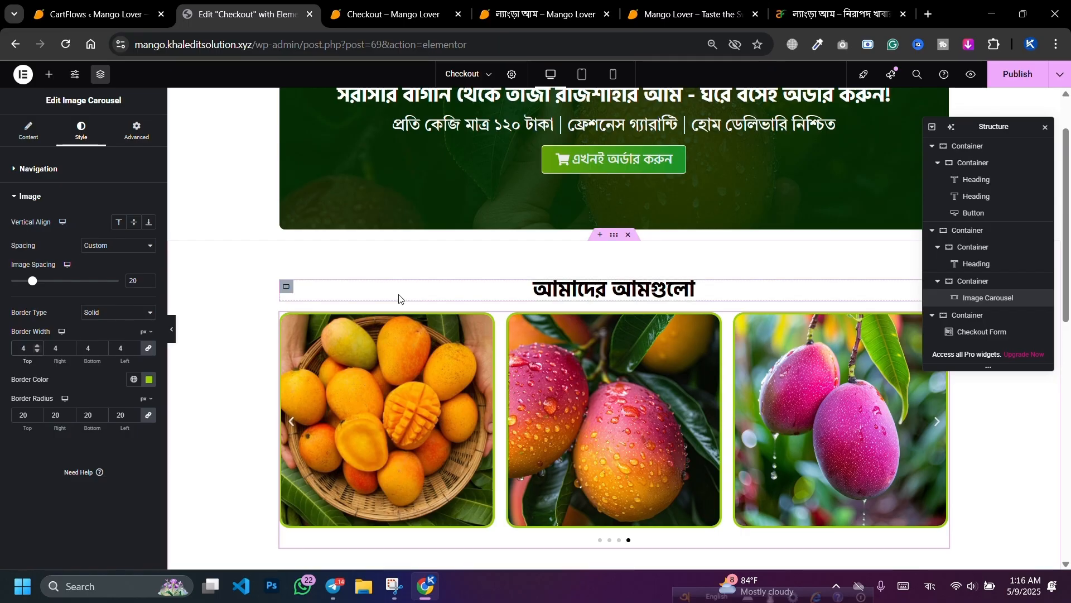
scroll(414, 296, "down", 3)
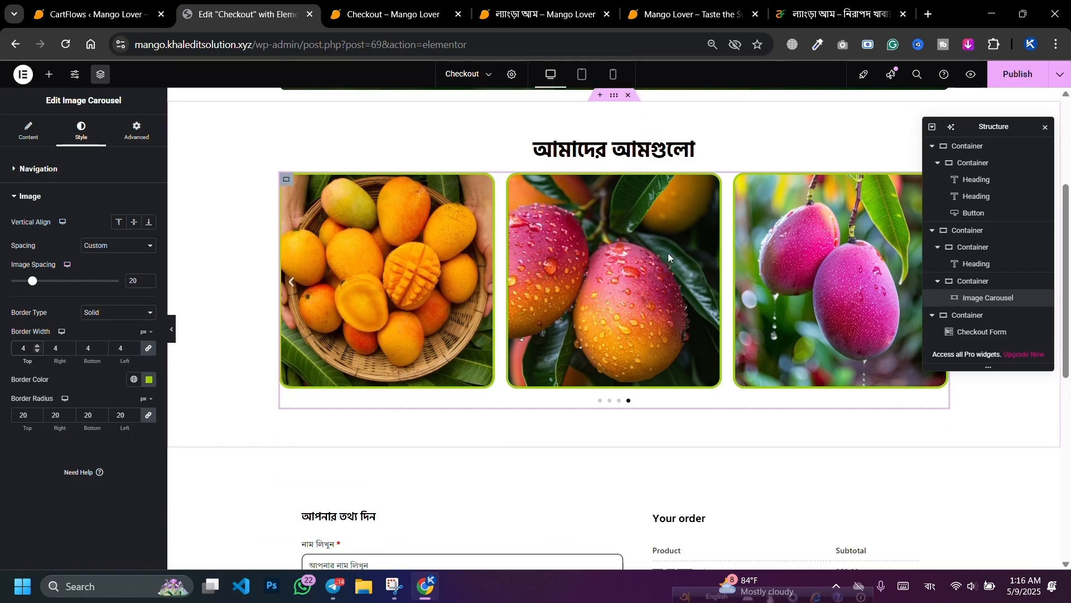
Step: Set the mango gallery heading's typography size to 50
left_click(724, 151)
left_click(81, 129)
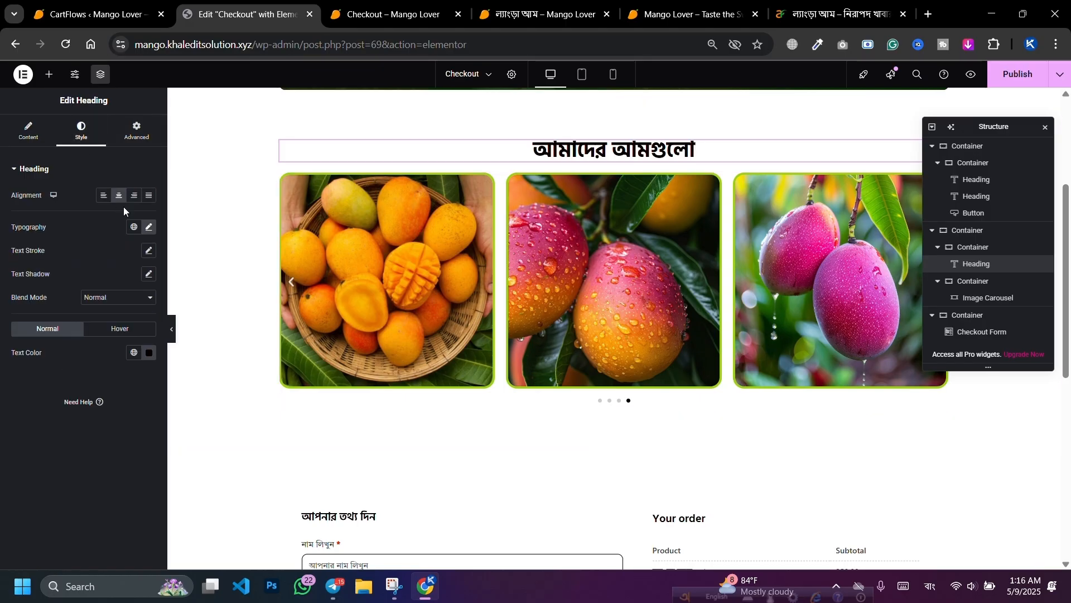
left_click(148, 232)
left_click(141, 312)
left_click(141, 313)
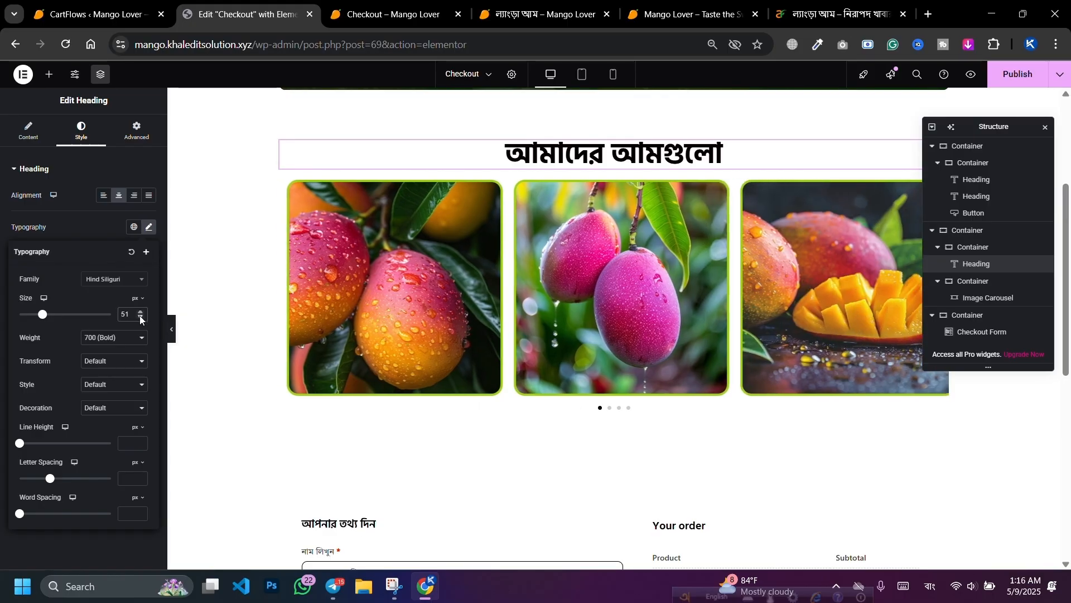
scroll(550, 175, "up", 1)
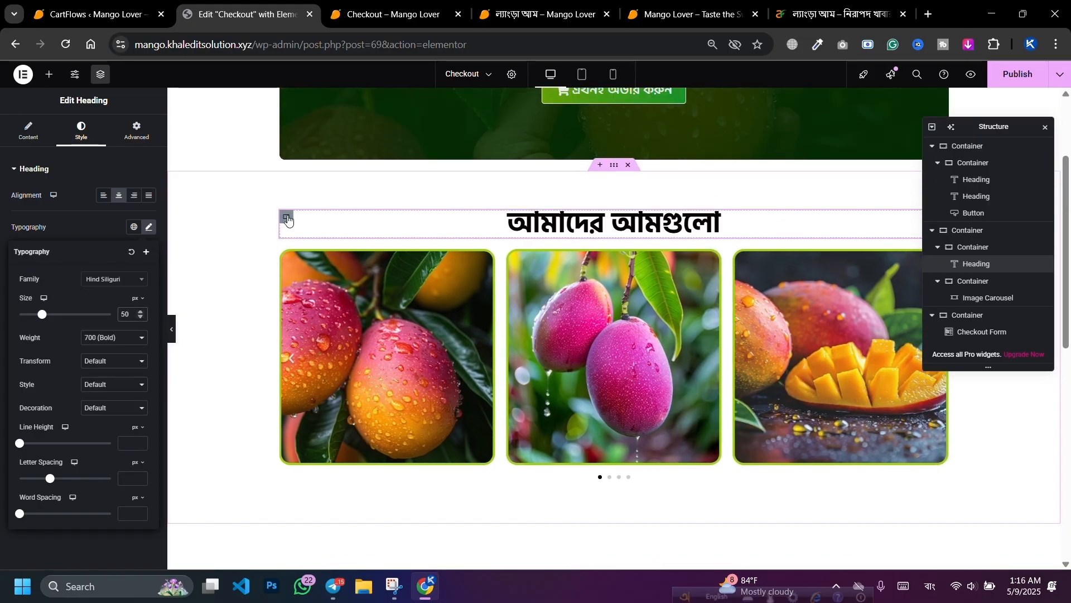
Step: Give the heading's container 20 px bottom padding, publish, and view the live checkout page
left_click(287, 217)
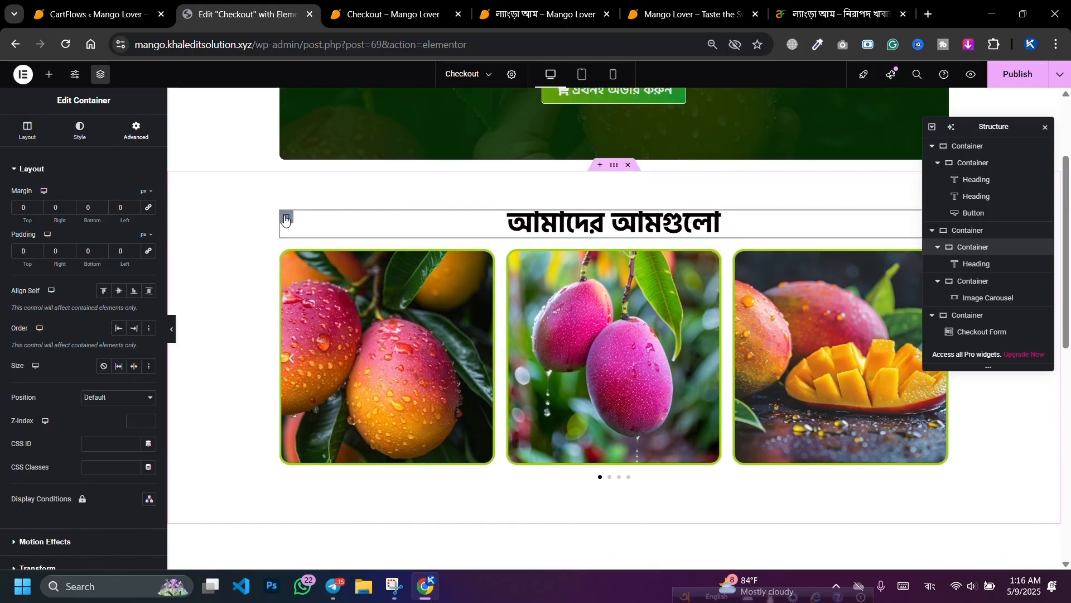
left_click(134, 133)
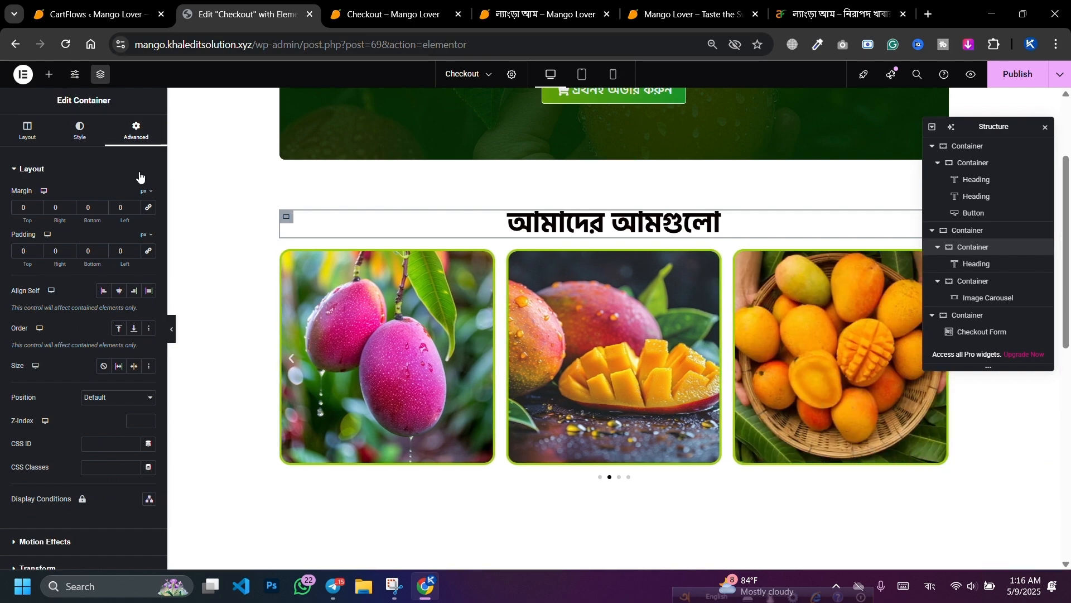
left_click(84, 255)
type("2")
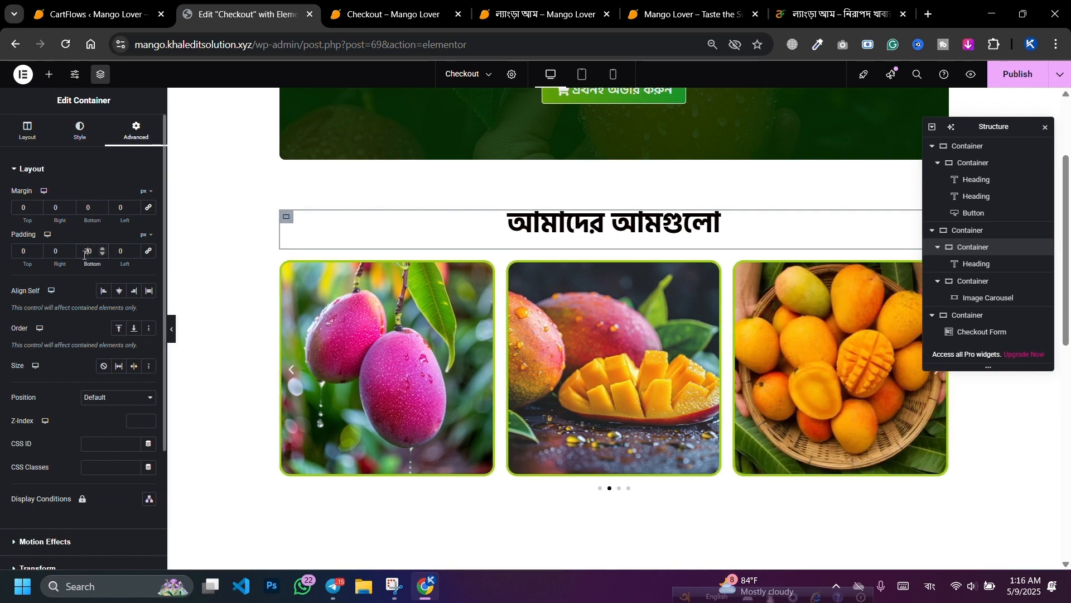
left_click(1014, 77)
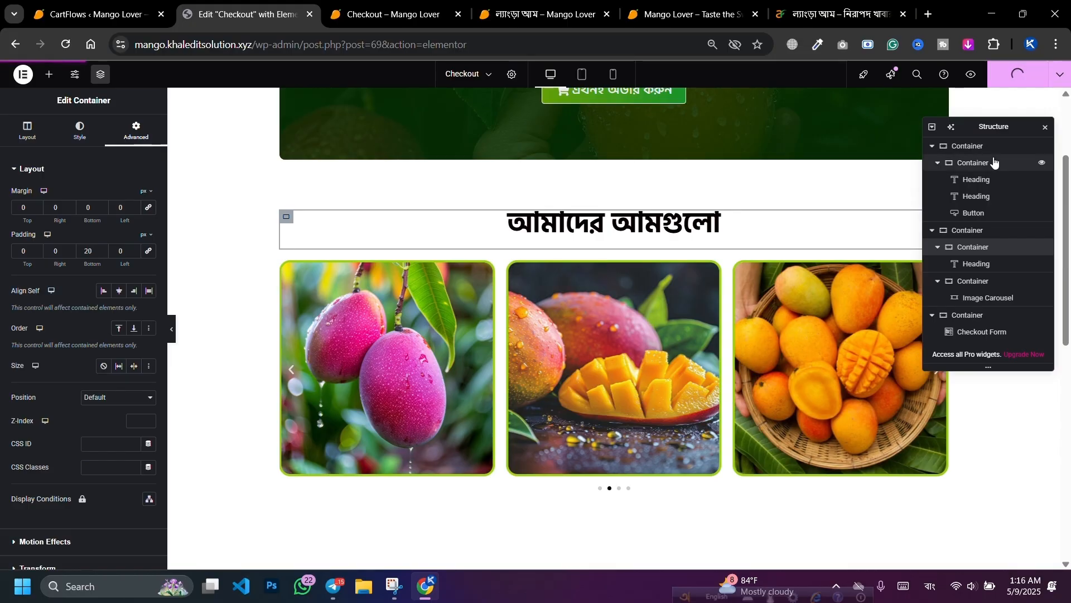
left_click(415, 14)
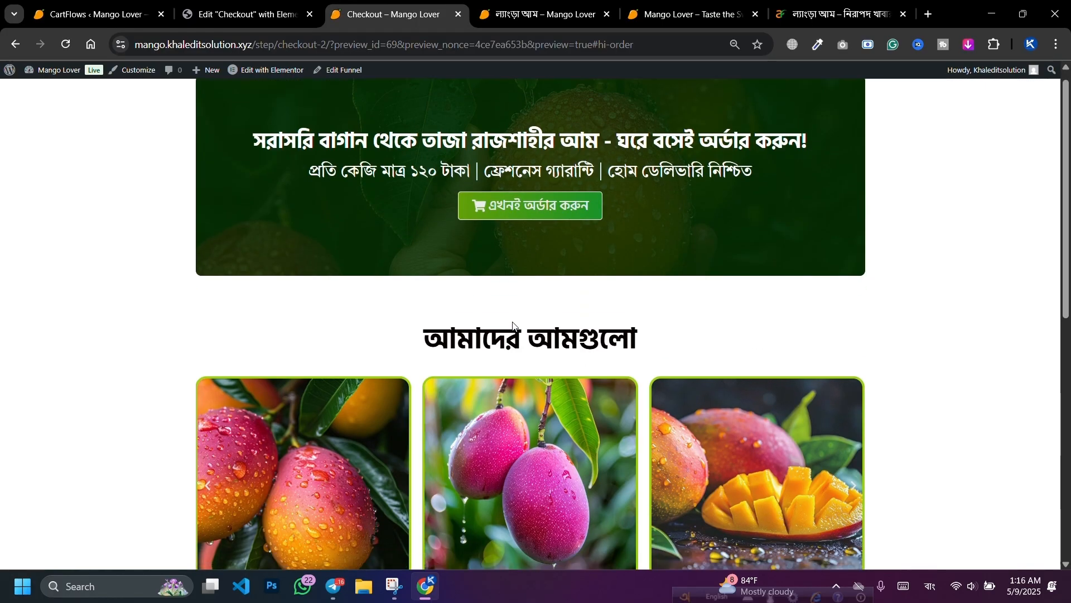
scroll(518, 255, "down", 5)
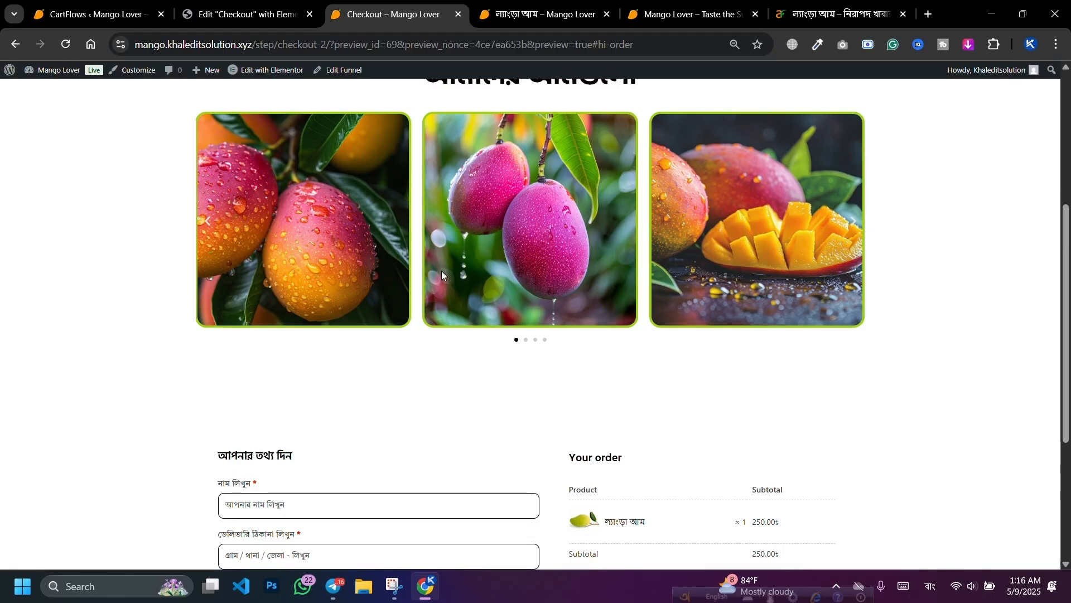
scroll(659, 270, "up", 5)
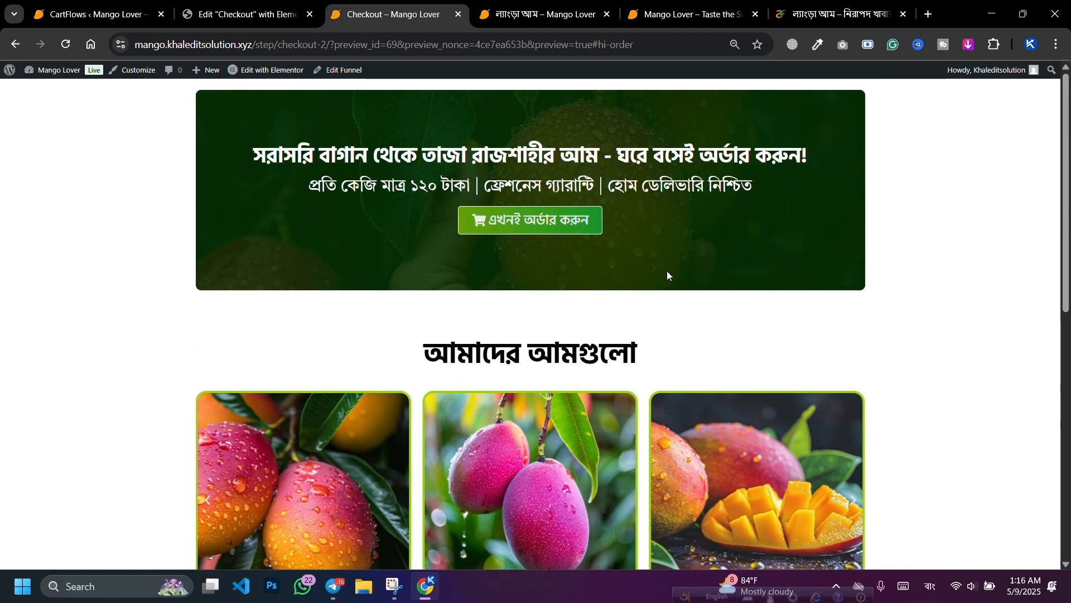
scroll(667, 274, "down", 2)
Step: Back in the editor, duplicate the mango gallery section
left_click(321, 6)
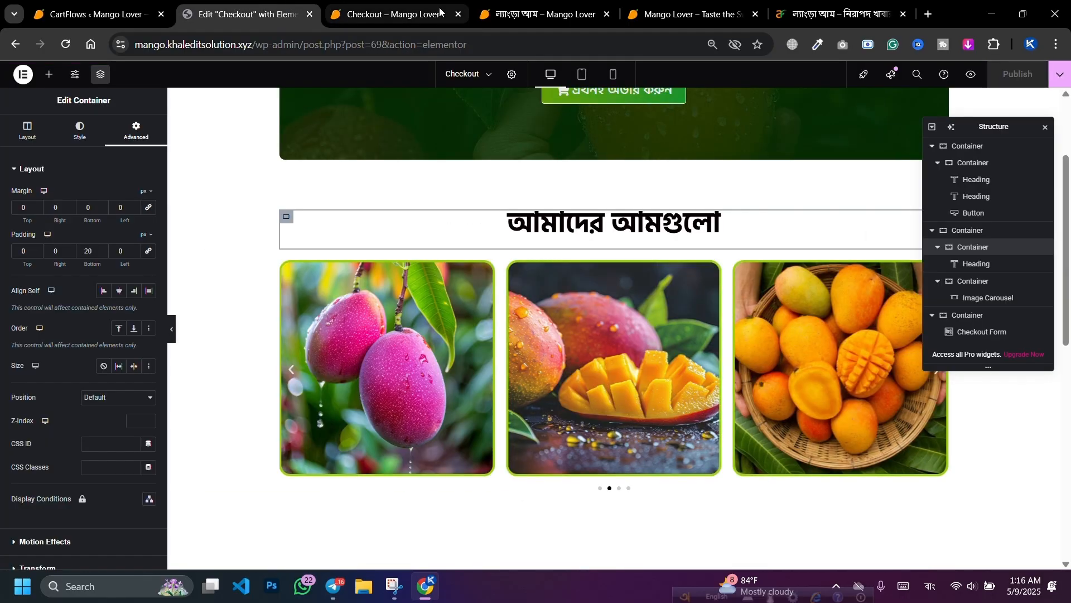
scroll(635, 153, "down", 2)
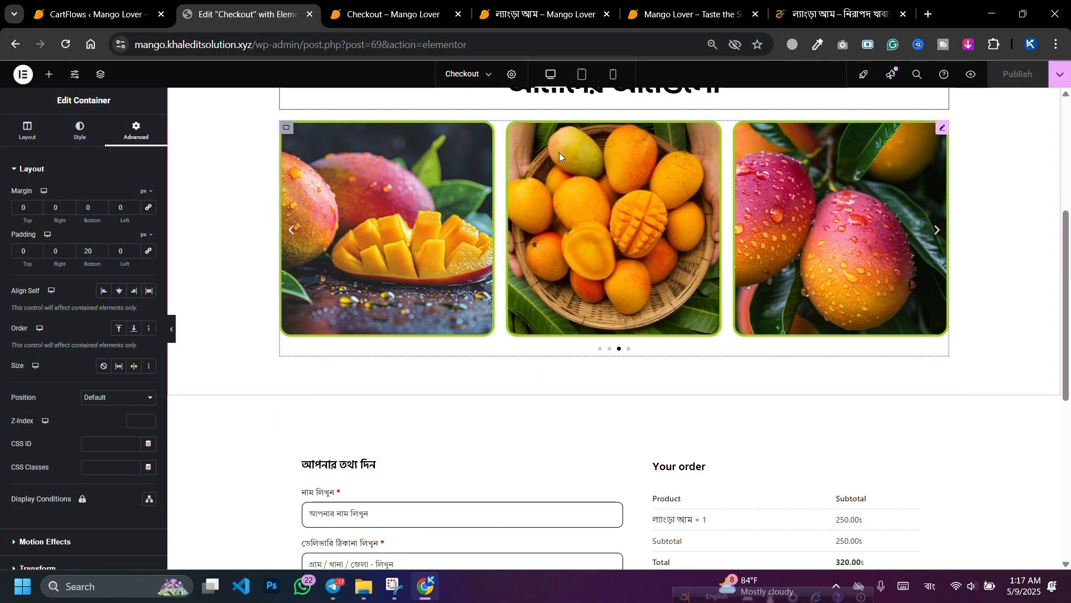
scroll(567, 196, "up", 2)
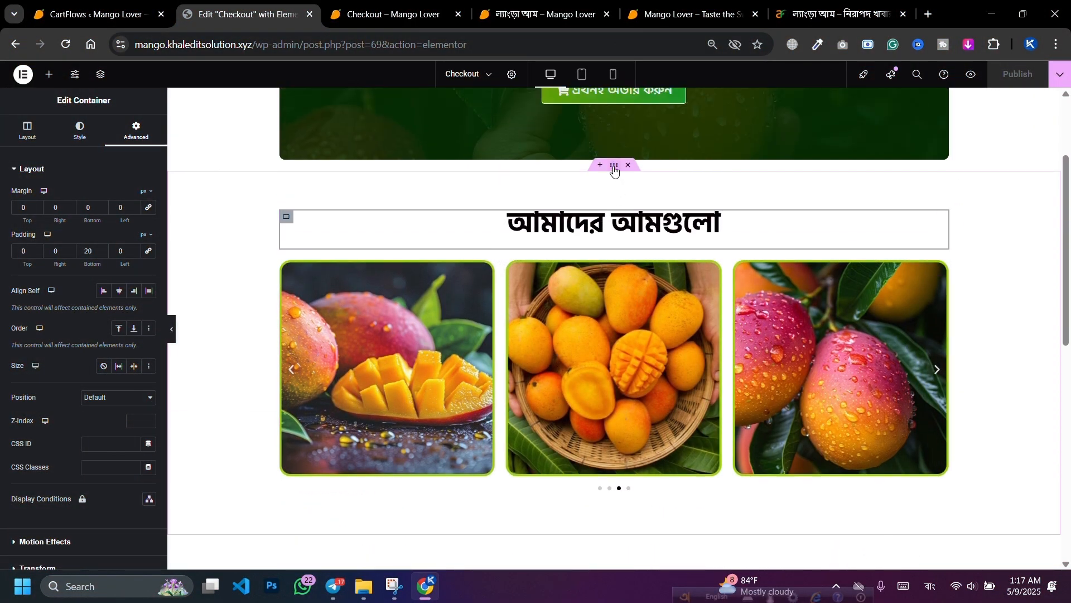
left_click(615, 166)
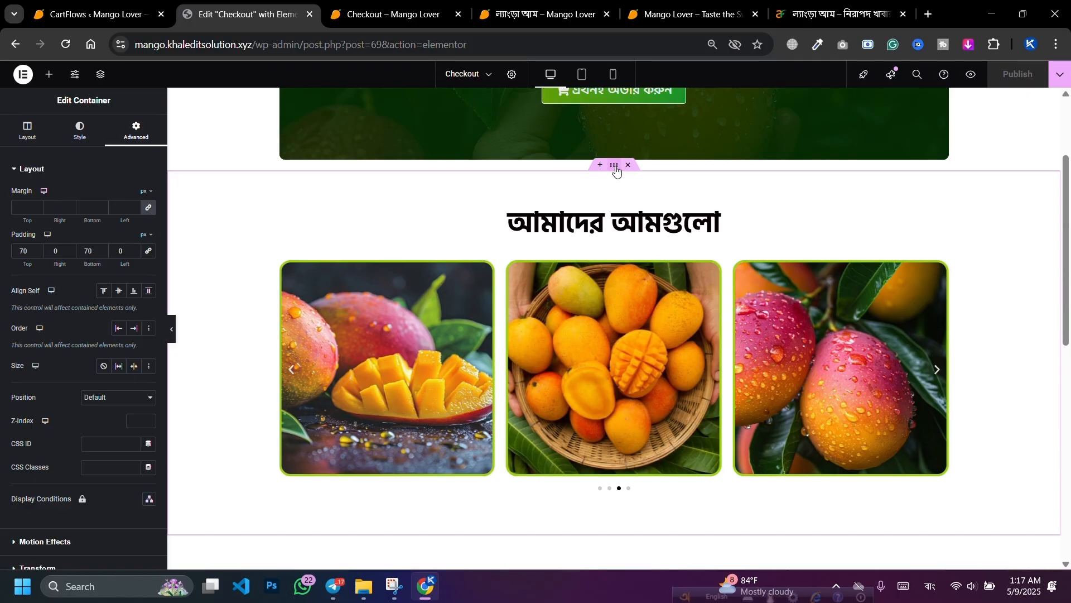
right_click(616, 169)
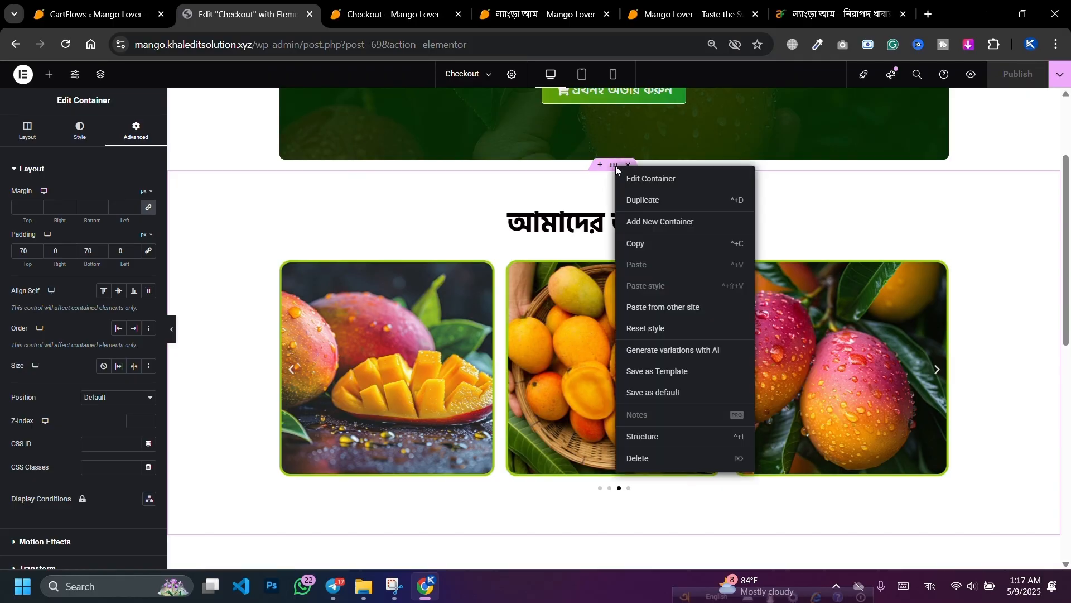
left_click(631, 196)
Step: Retitle the copied section's heading to আমের পুষ্টিগুণ এবং উপকারিতা
scroll(648, 243, "down", 5)
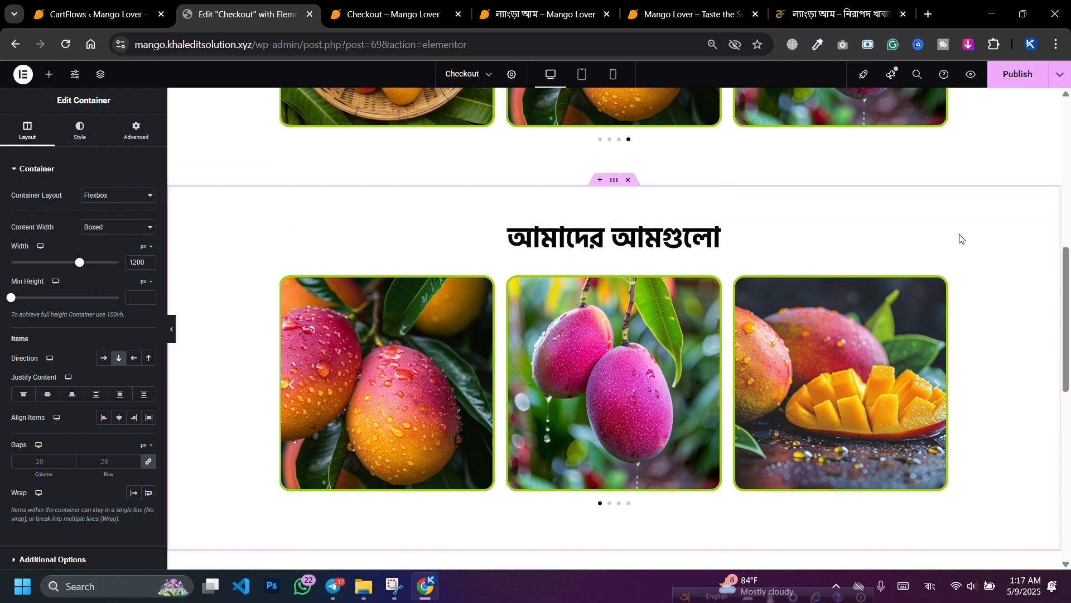
left_click(942, 232)
triple_click(120, 217)
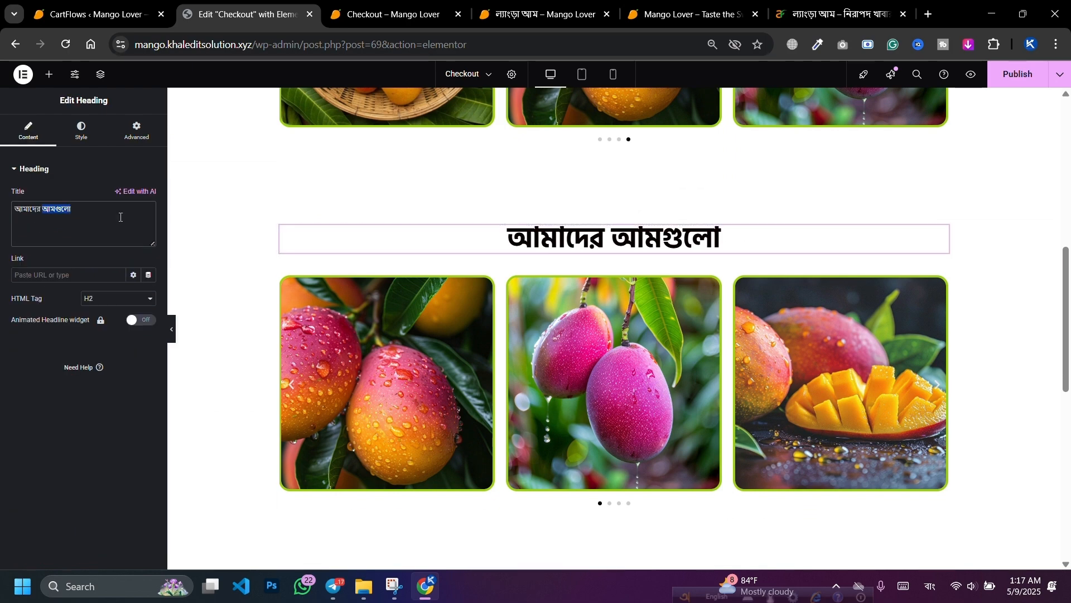
type("আমের পুষ্টিগুণ এবং উপকারিতা")
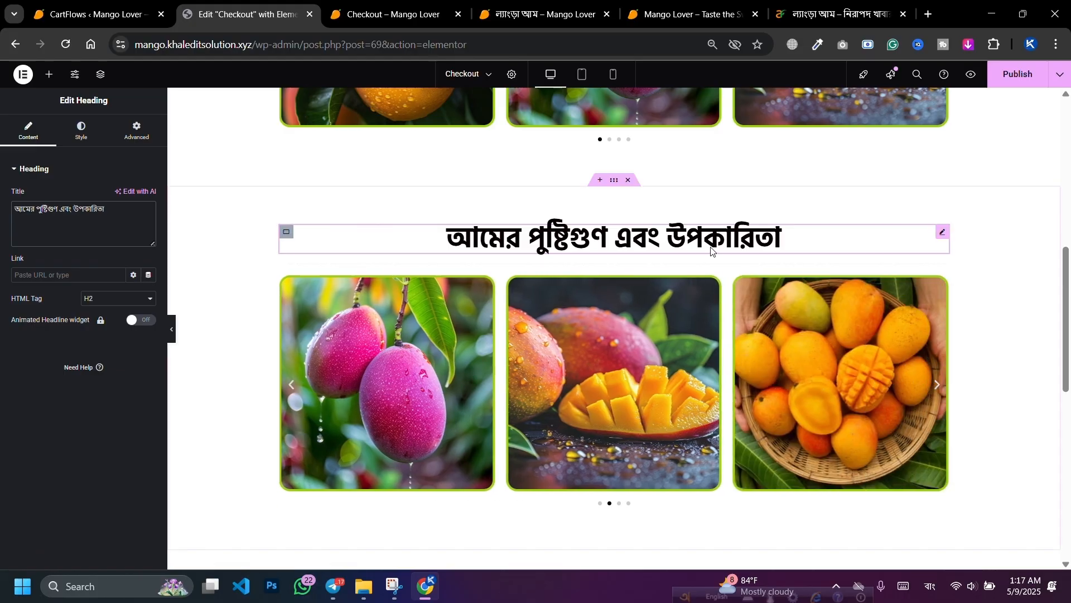
scroll(781, 279, "up", 3)
scroll(736, 276, "down", 2)
scroll(805, 317, "down", 1)
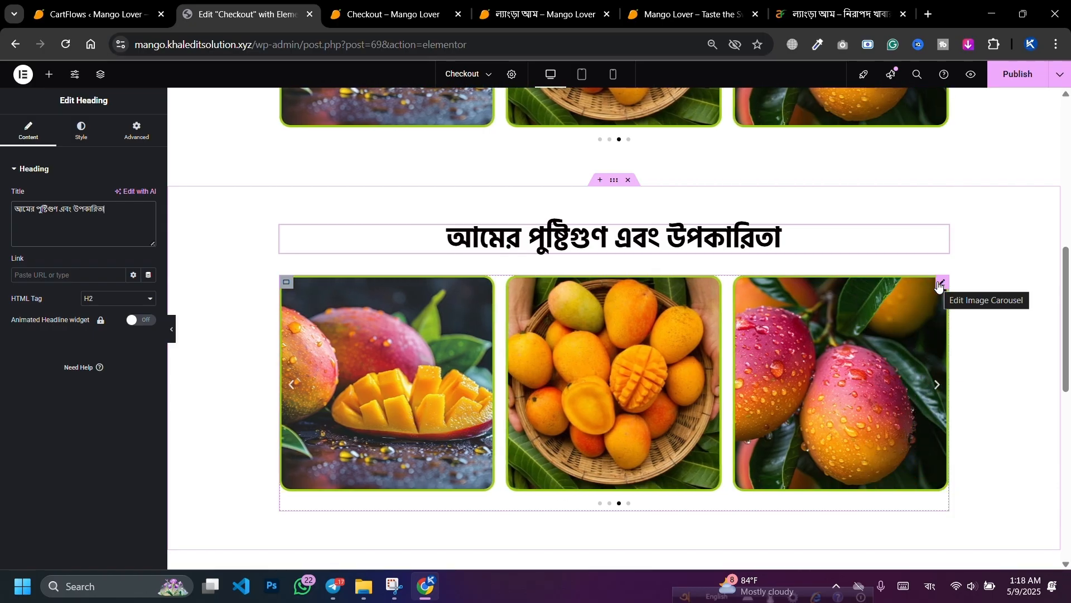
Step: Delete the image carousel from the copied section
left_click(941, 283)
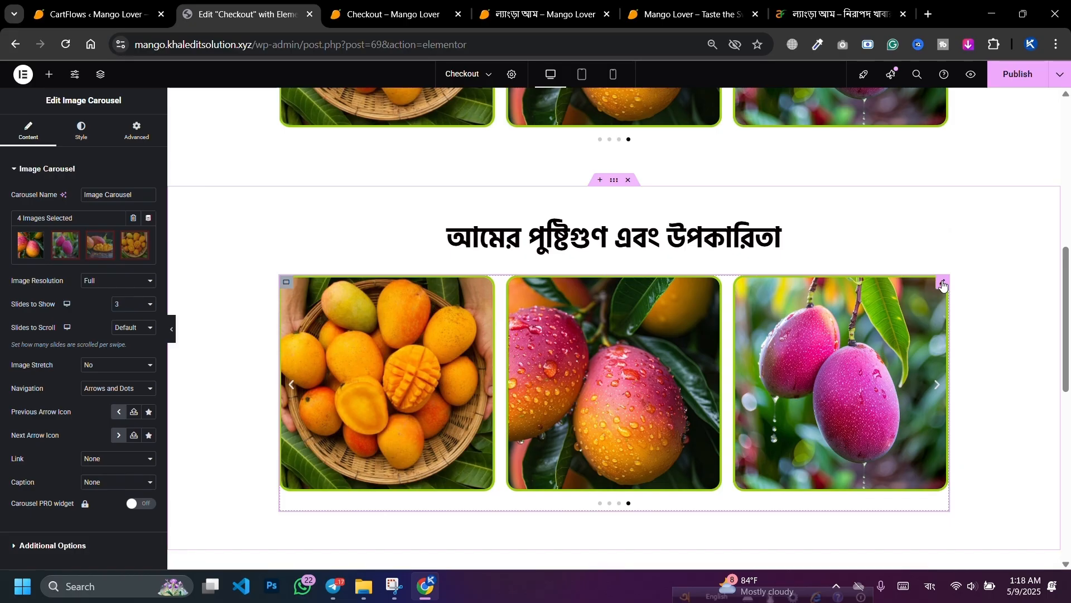
right_click(943, 285)
left_click(956, 531)
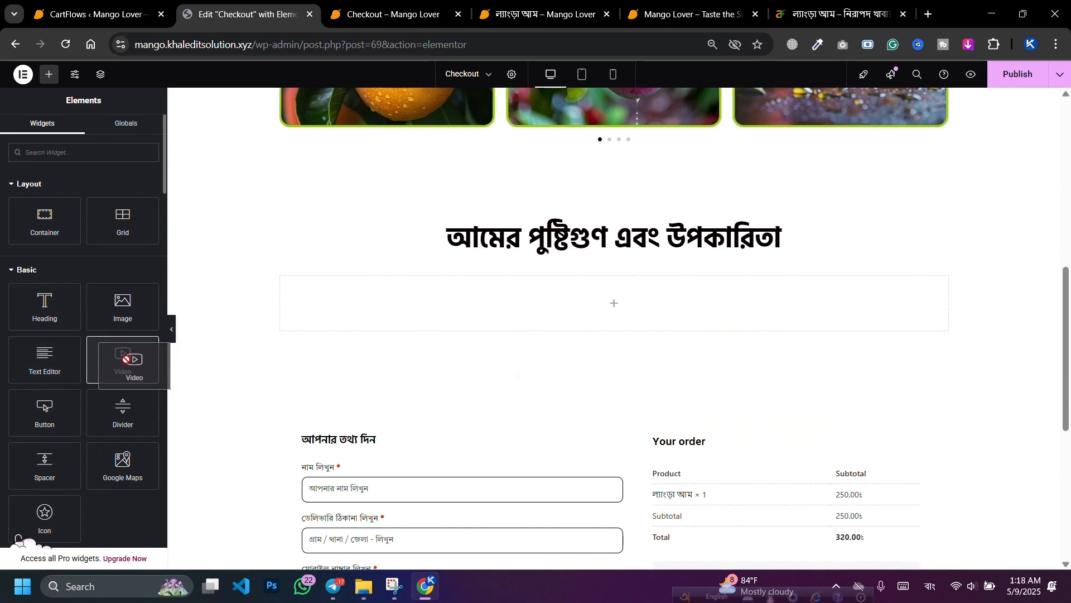
Step: Add a Video widget under the heading and paste in the mango nutrition YouTube link
left_click_drag(115, 355, 513, 323)
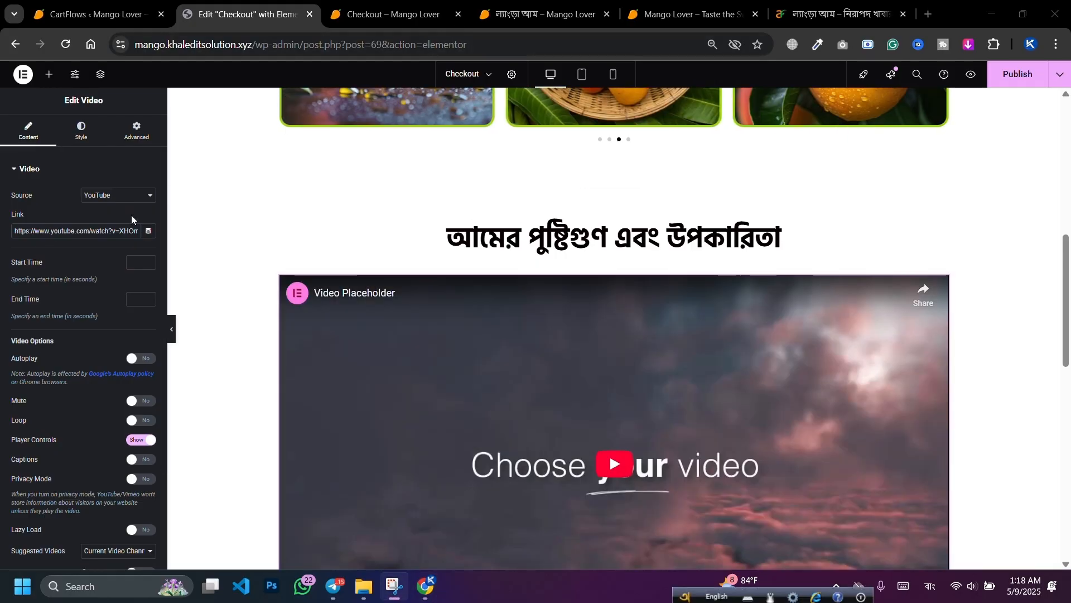
triple_click(108, 224)
key("ctrl+v")
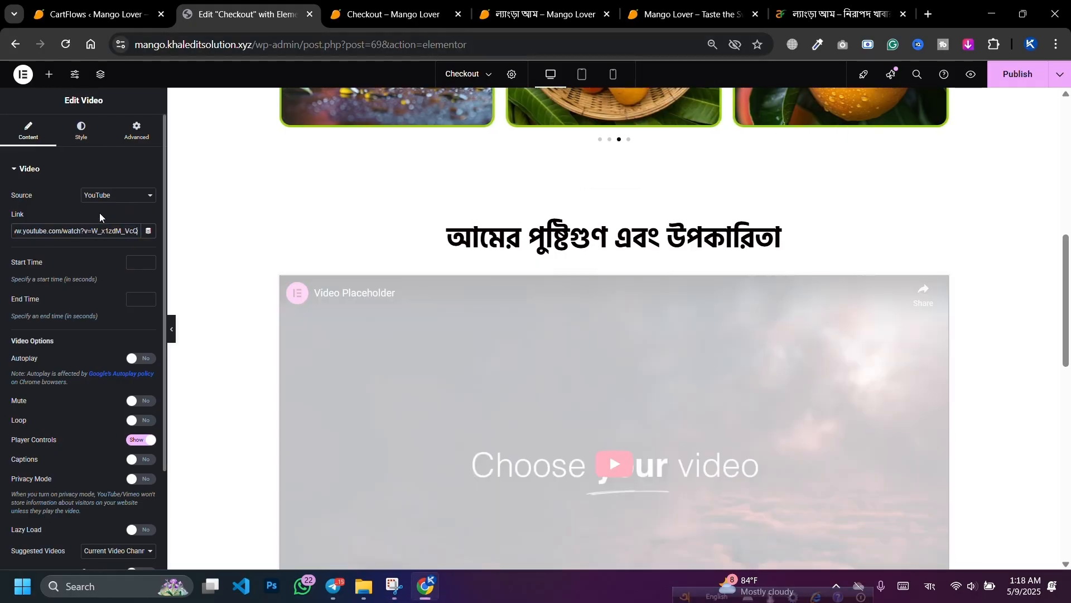
left_click(99, 212)
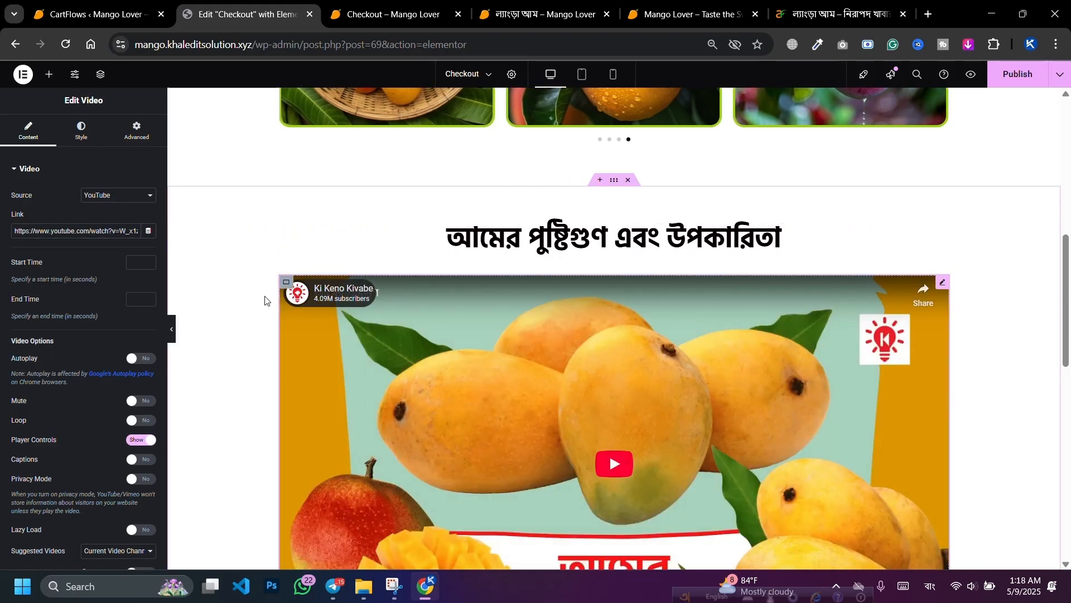
Step: Review the video's Style tab, Video Options and image overlay settings
left_click(79, 139)
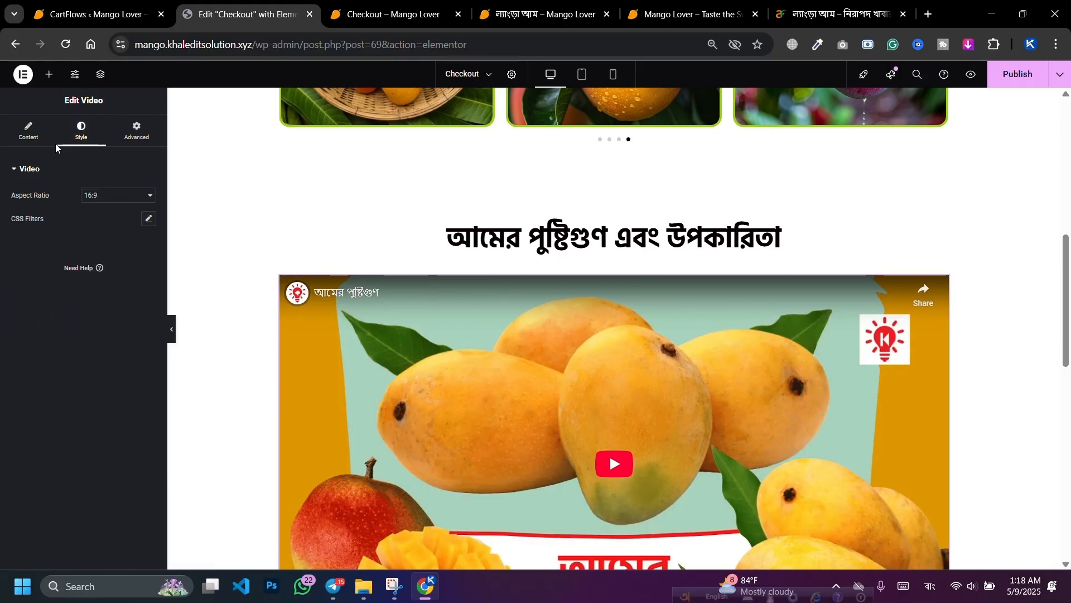
left_click(55, 142)
scroll(49, 307, "down", 2)
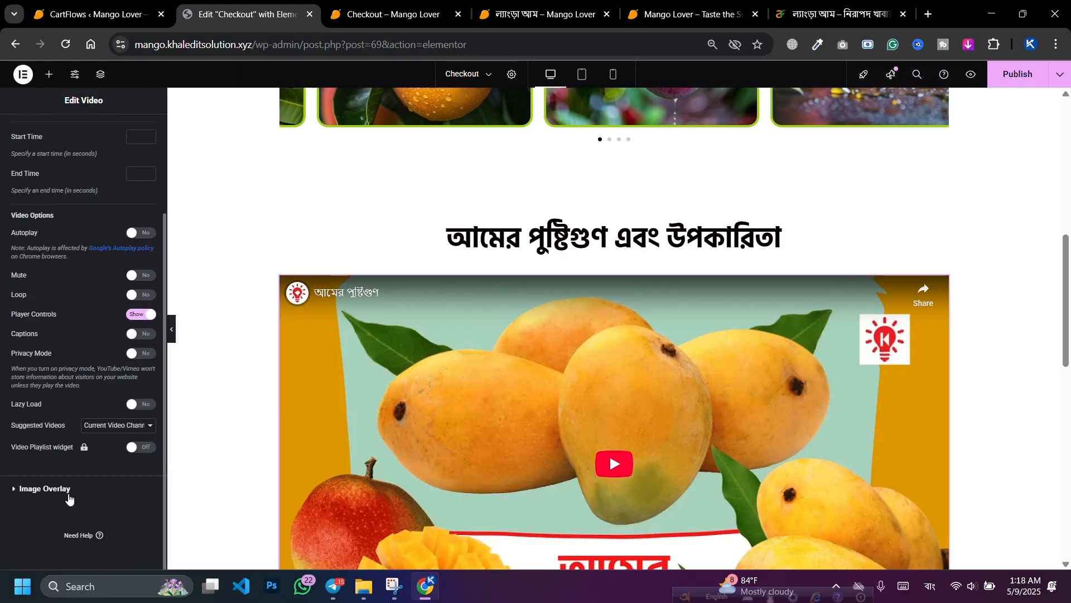
left_click(63, 490)
left_click(50, 169)
scroll(106, 335, "down", 2)
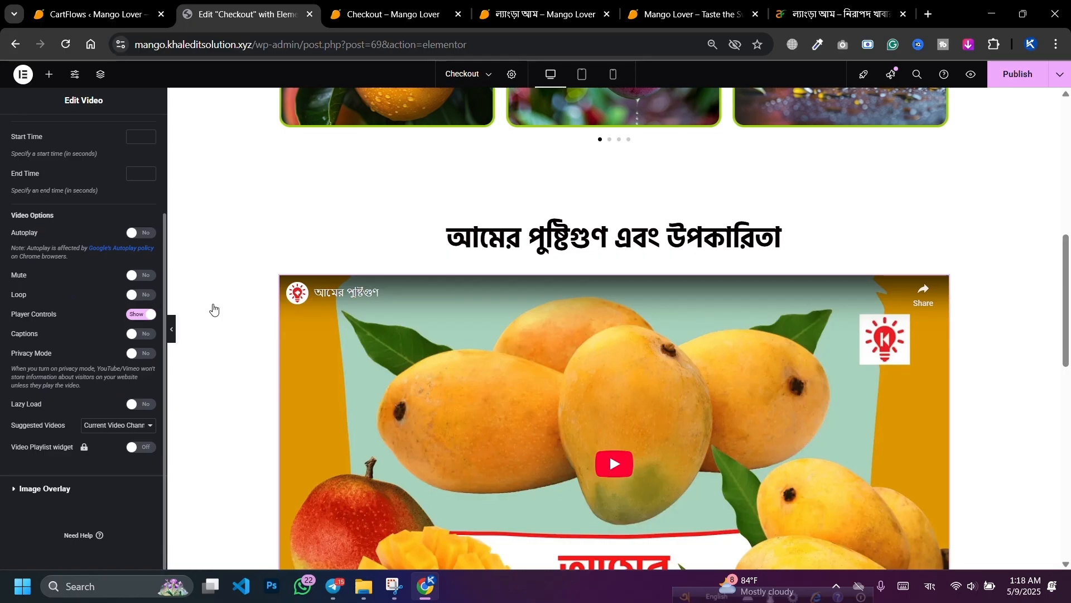
scroll(558, 318, "down", 4)
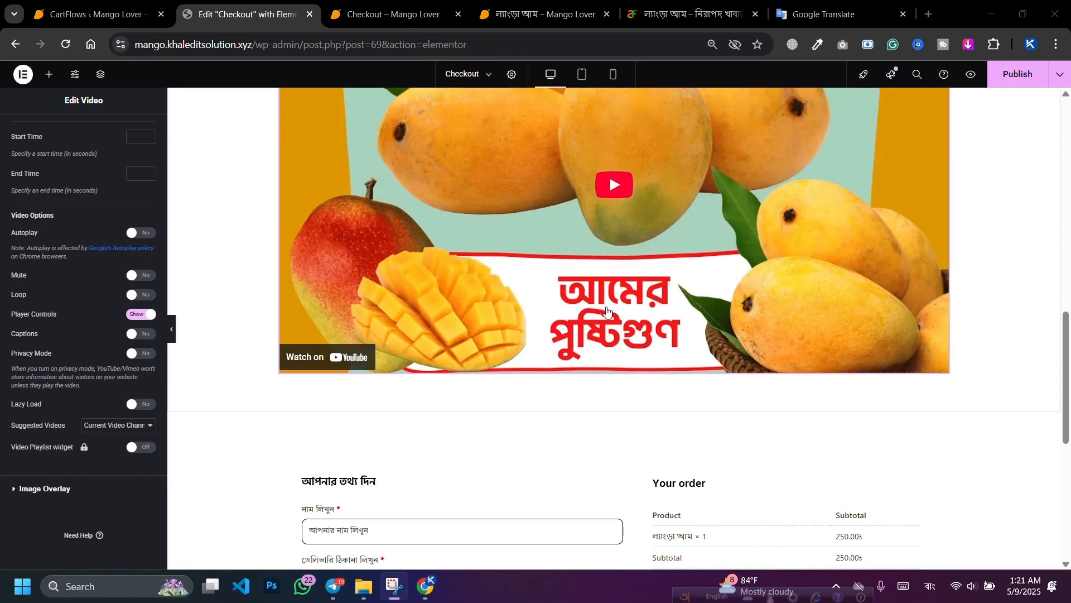
scroll(607, 311, "up", 5)
scroll(561, 284, "down", 8)
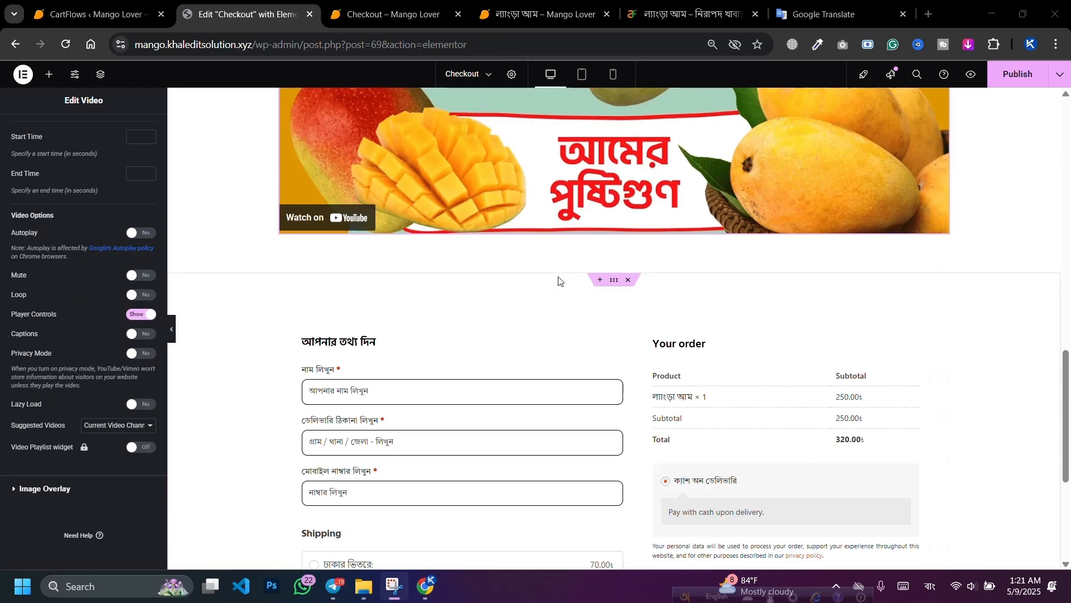
scroll(562, 249, "up", 10)
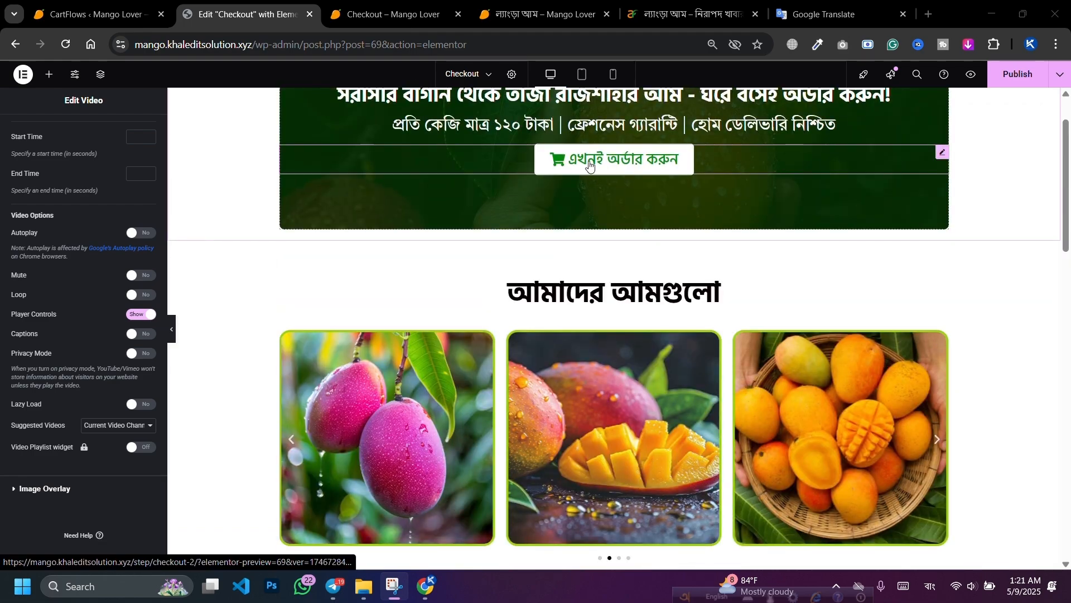
Step: Copy the এখনই অর্ডার করুন order button and paste it below the mango nutrition video
right_click(598, 162)
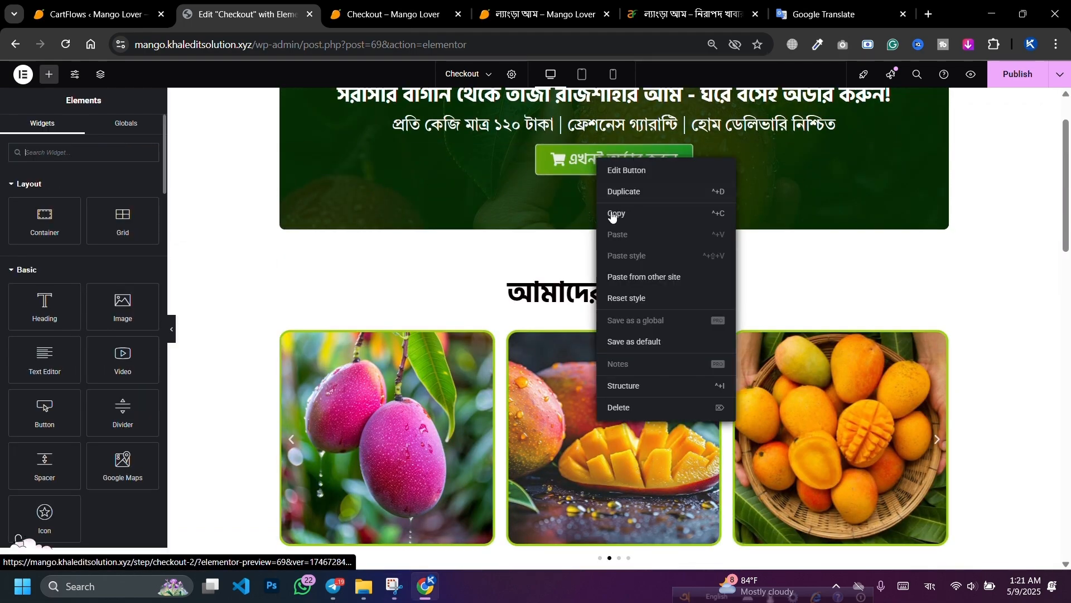
left_click(621, 215)
scroll(588, 216, "down", 8)
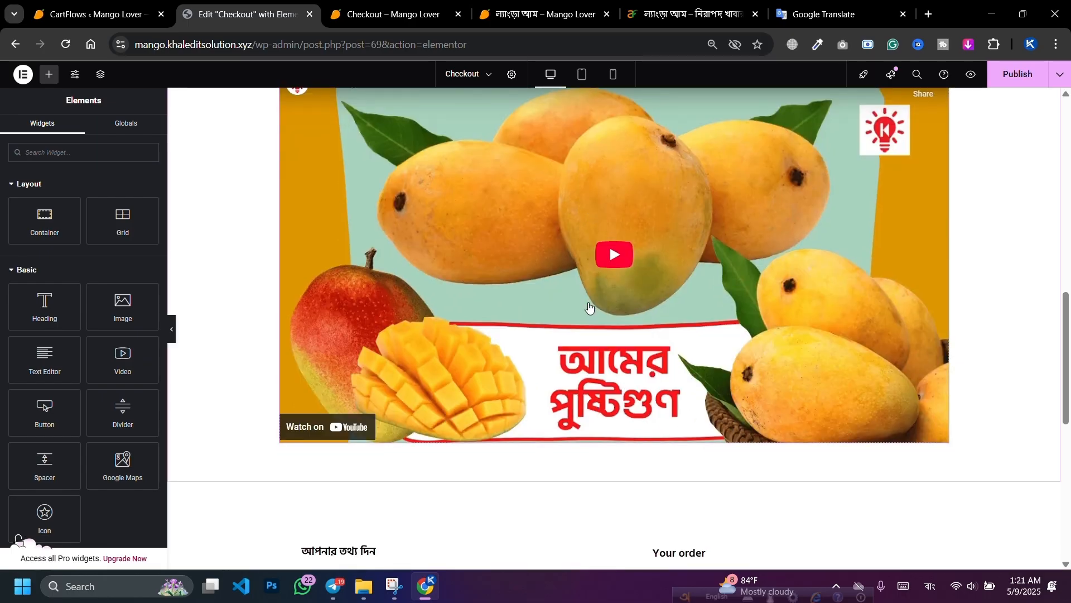
right_click(591, 310)
scroll(641, 324, "down", 2)
scroll(694, 335, "up", 6)
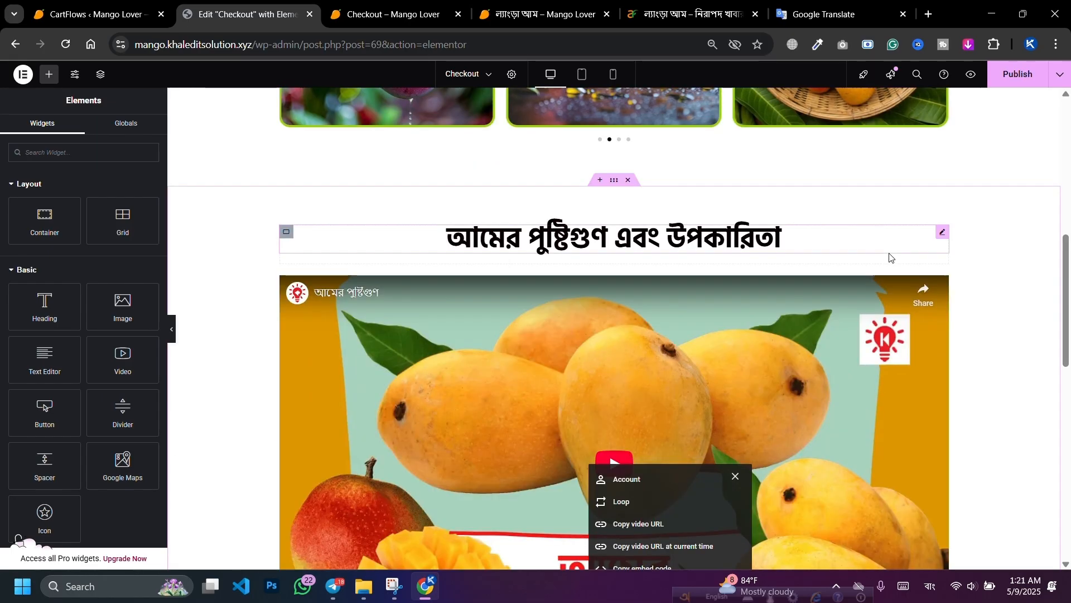
left_click(941, 282)
right_click(943, 284)
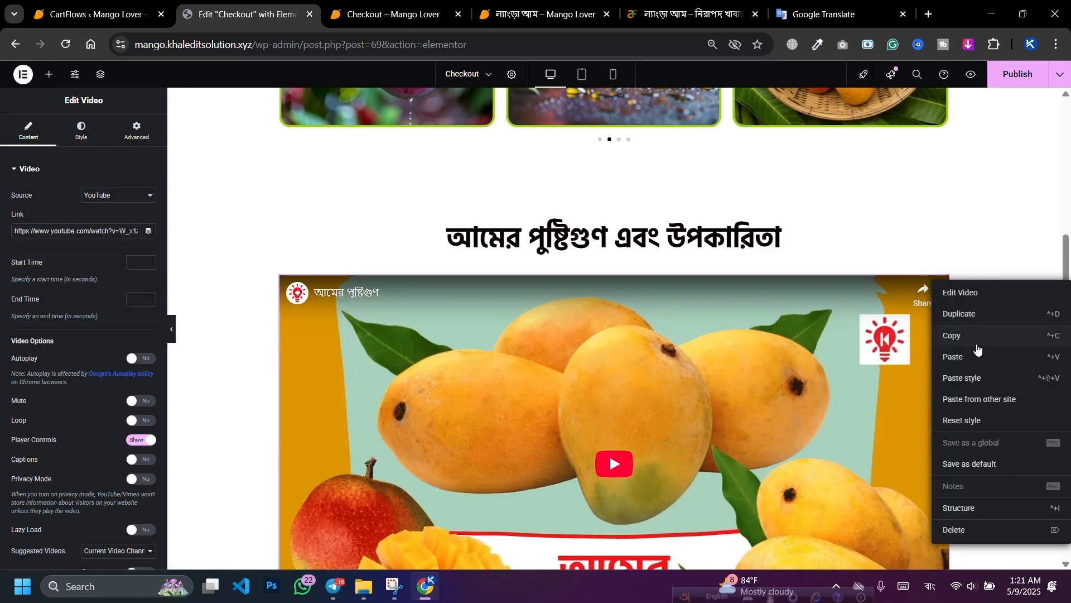
left_click(975, 357)
scroll(547, 241, "down", 5)
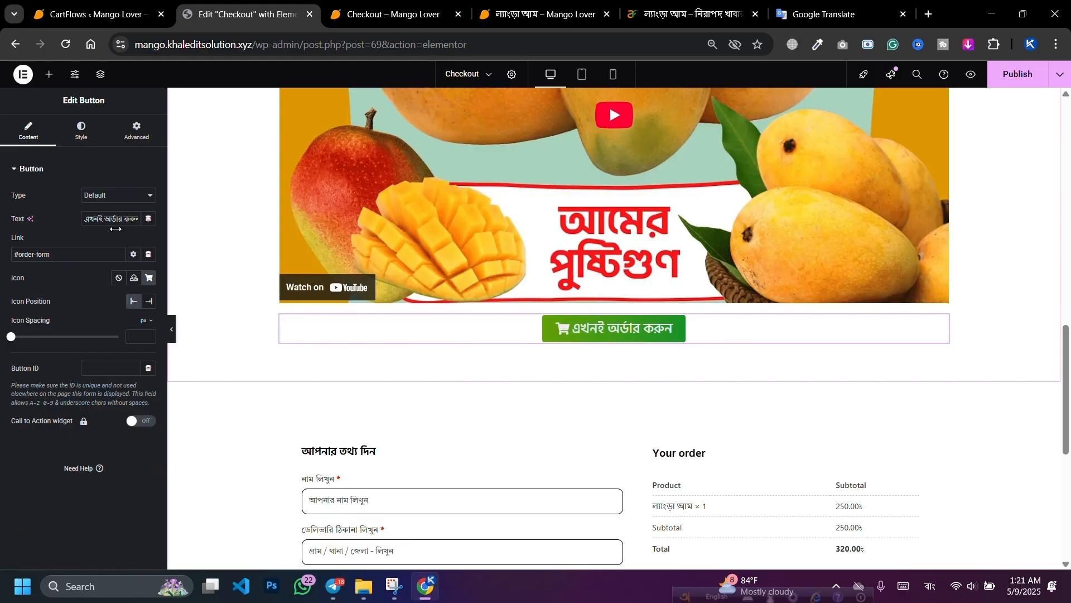
Step: Set the pasted button's border colour to near-black and publish the page
left_click(72, 131)
scroll(120, 343, "down", 5)
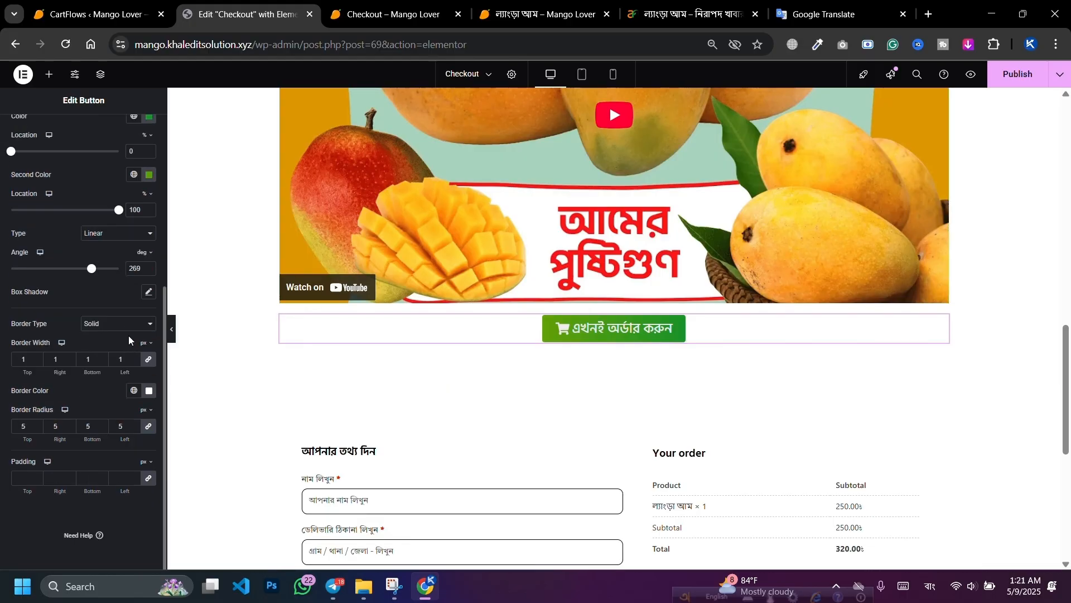
left_click(149, 390)
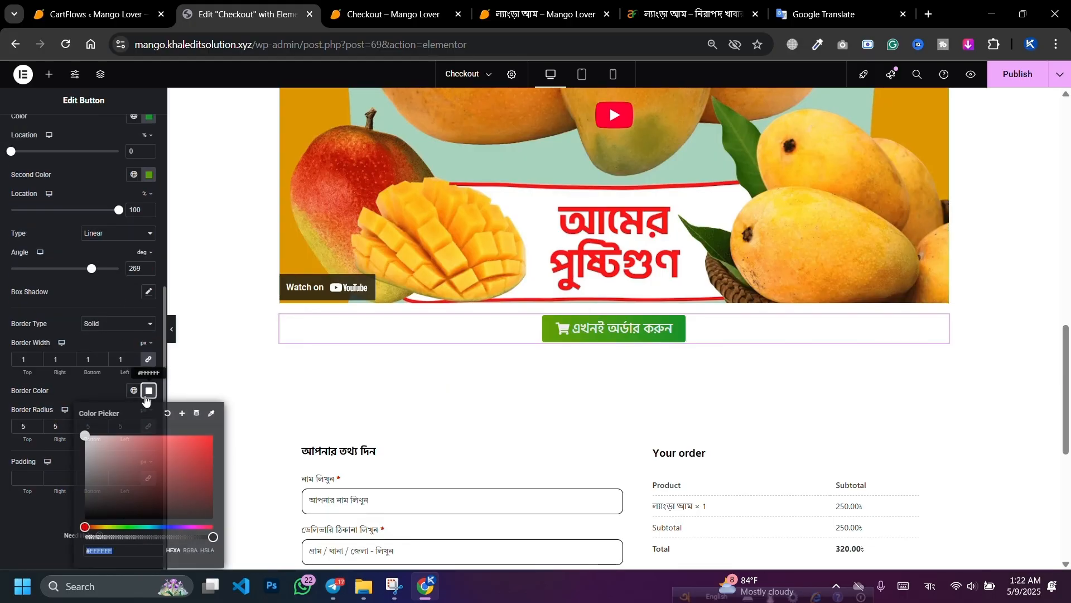
left_click(188, 512)
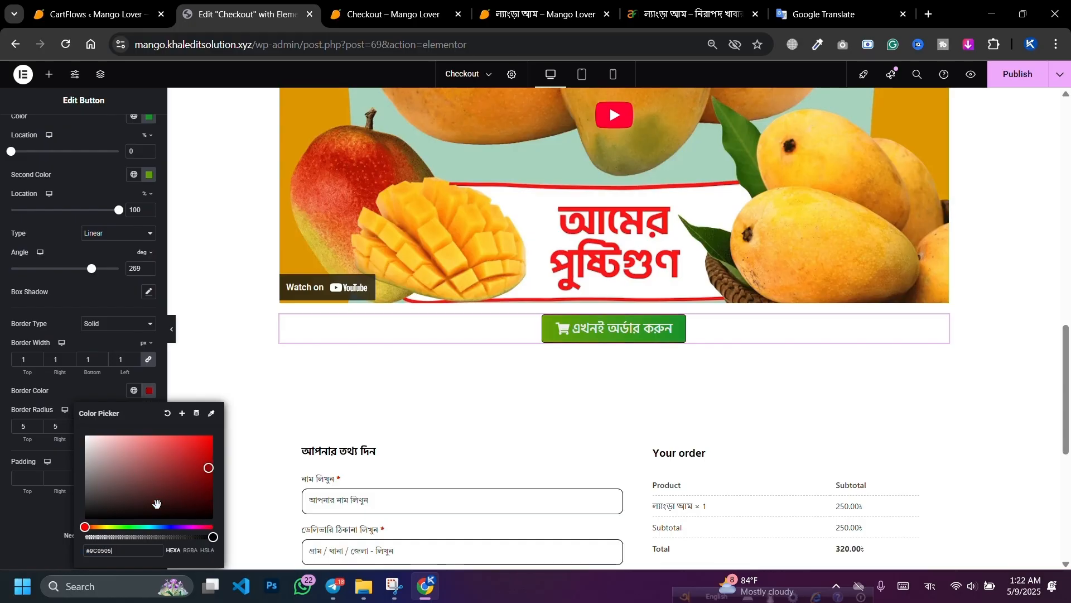
left_click_drag(84, 525, 103, 526)
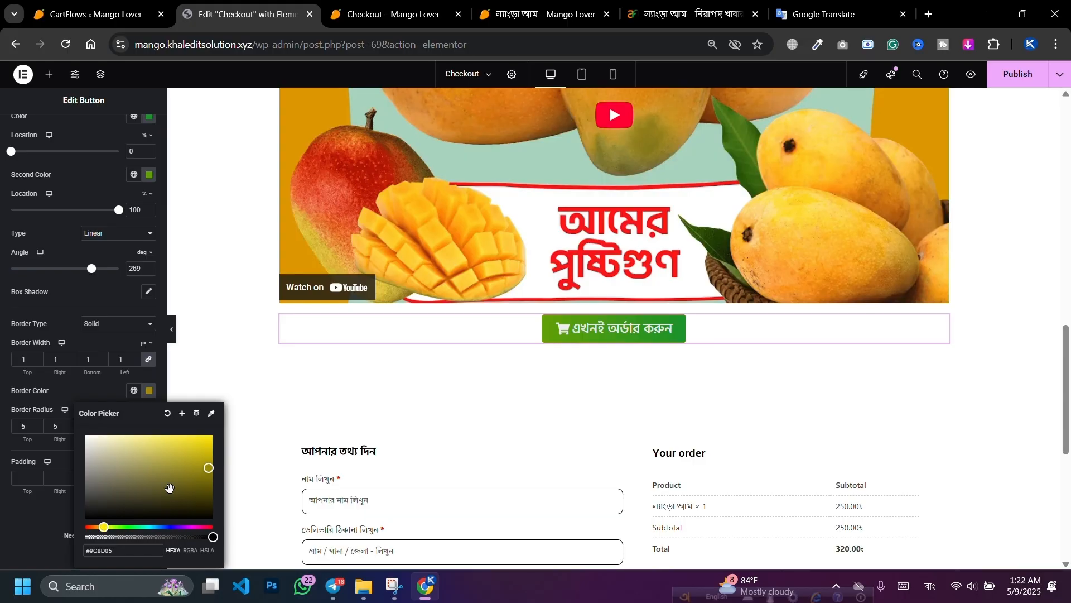
mouse_move(208, 468)
left_mouse_down()
mouse_move(237, 416)
mouse_move(219, 414)
left_mouse_up()
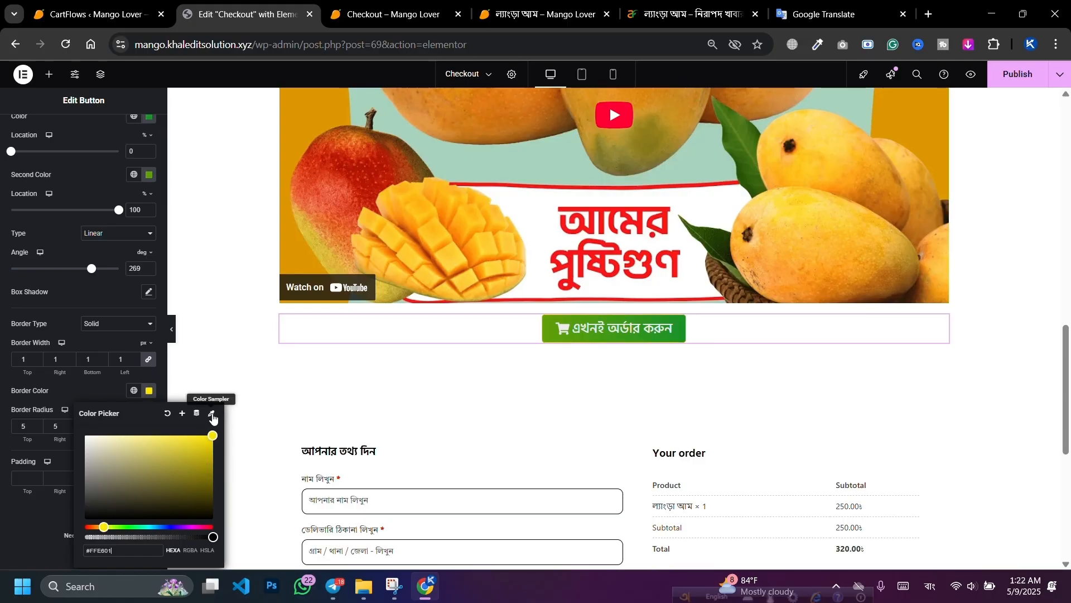
left_click(212, 414)
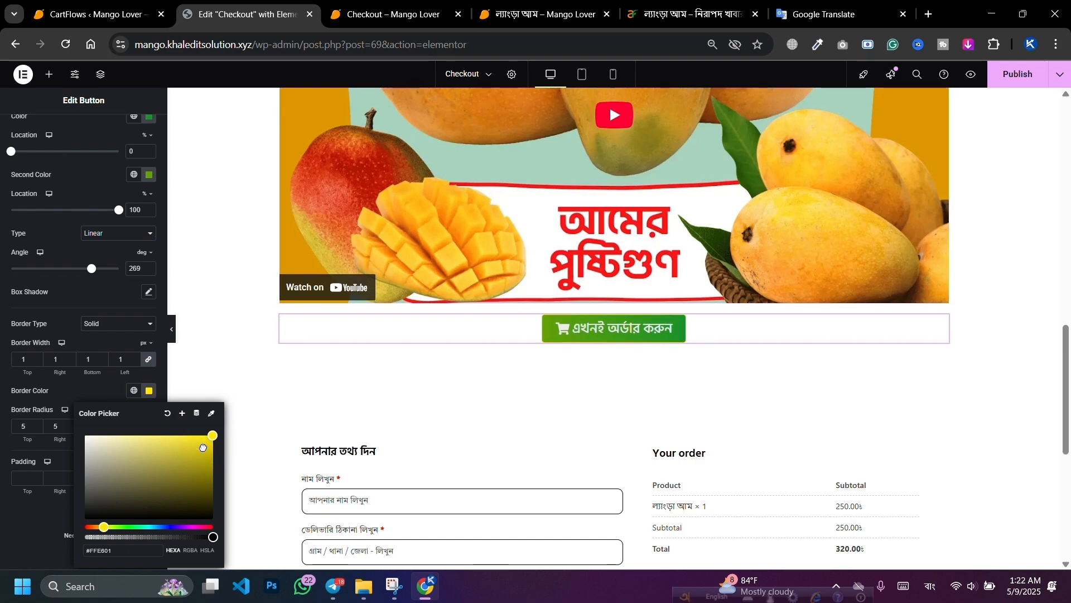
left_click_drag(209, 454, 190, 508)
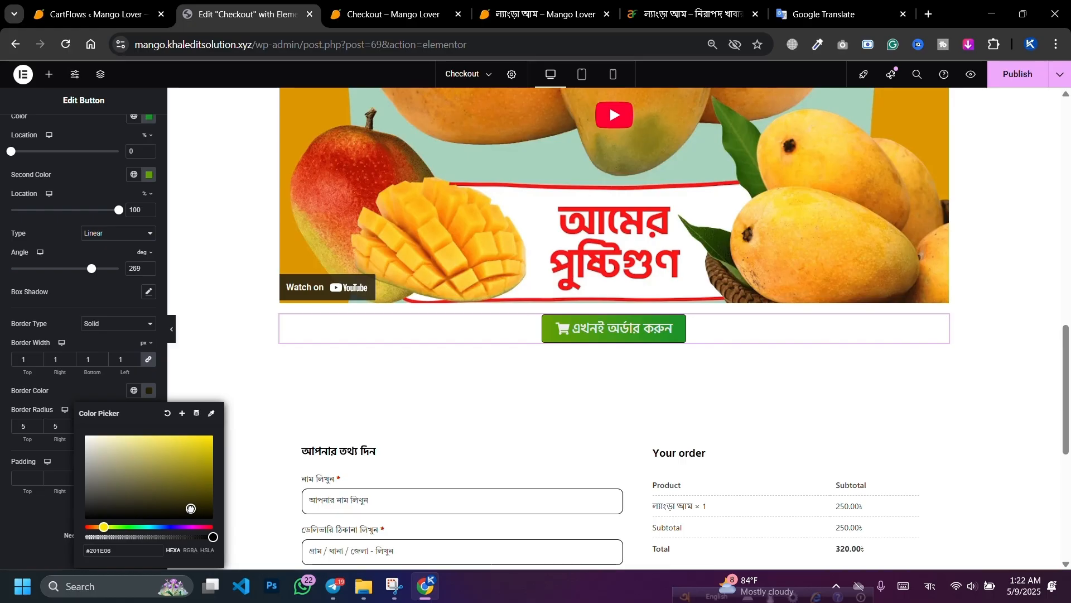
left_click(102, 390)
left_click(1018, 74)
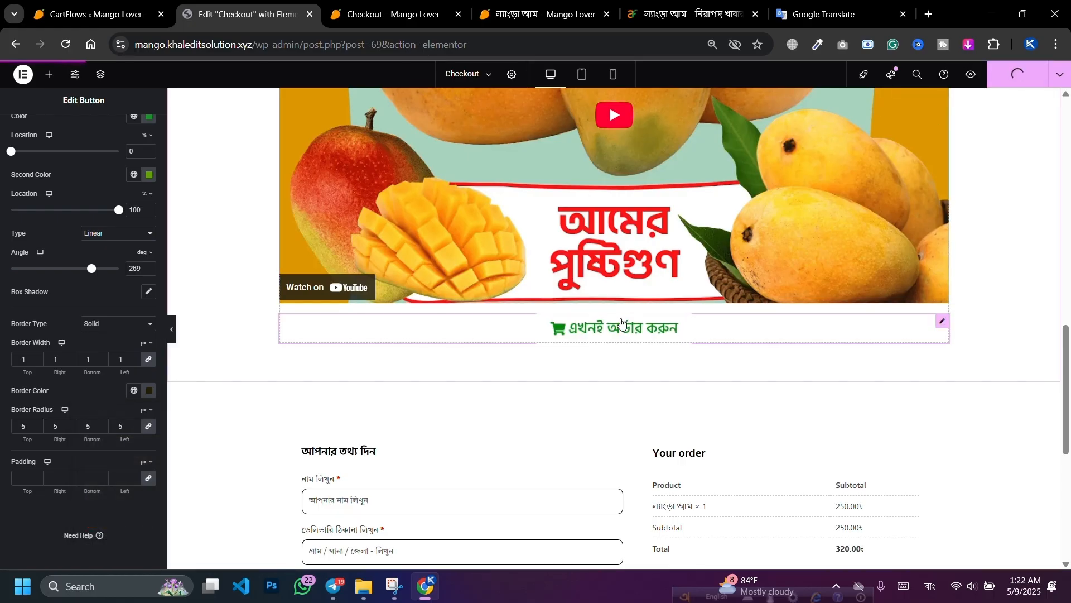
Step: Give the button a near-black #050000 border on hover and publish again
scroll(106, 235, "up", 4)
left_click(117, 200)
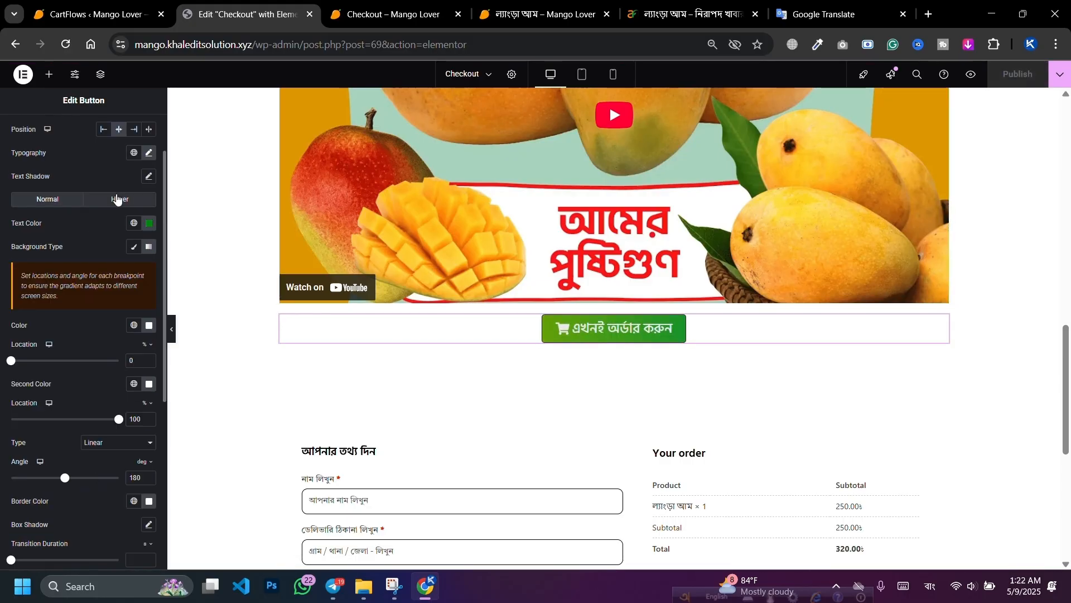
scroll(117, 347, "down", 5)
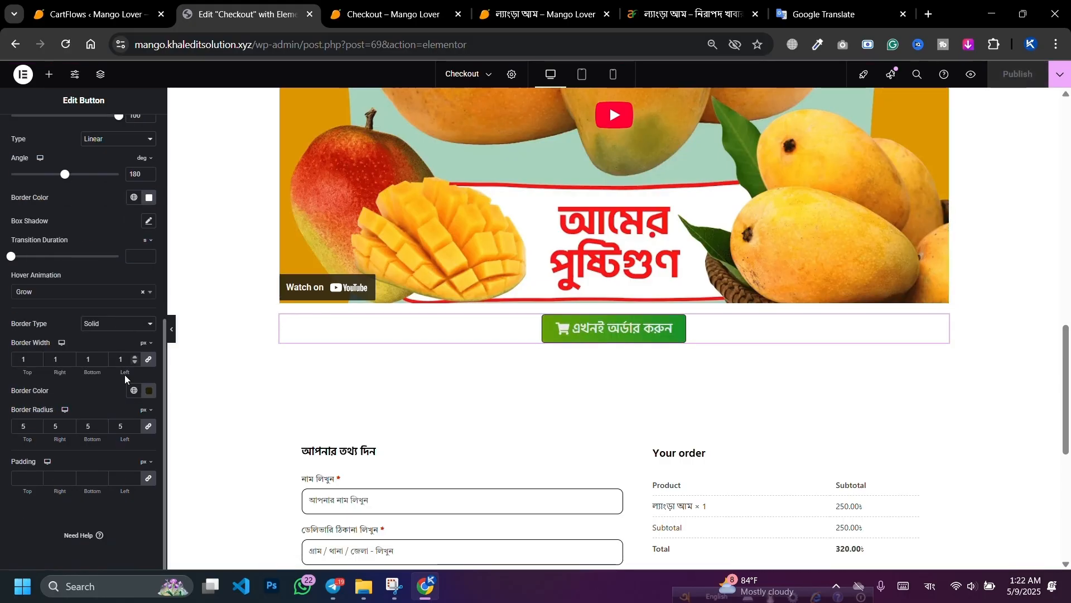
scroll(132, 186, "up", 7)
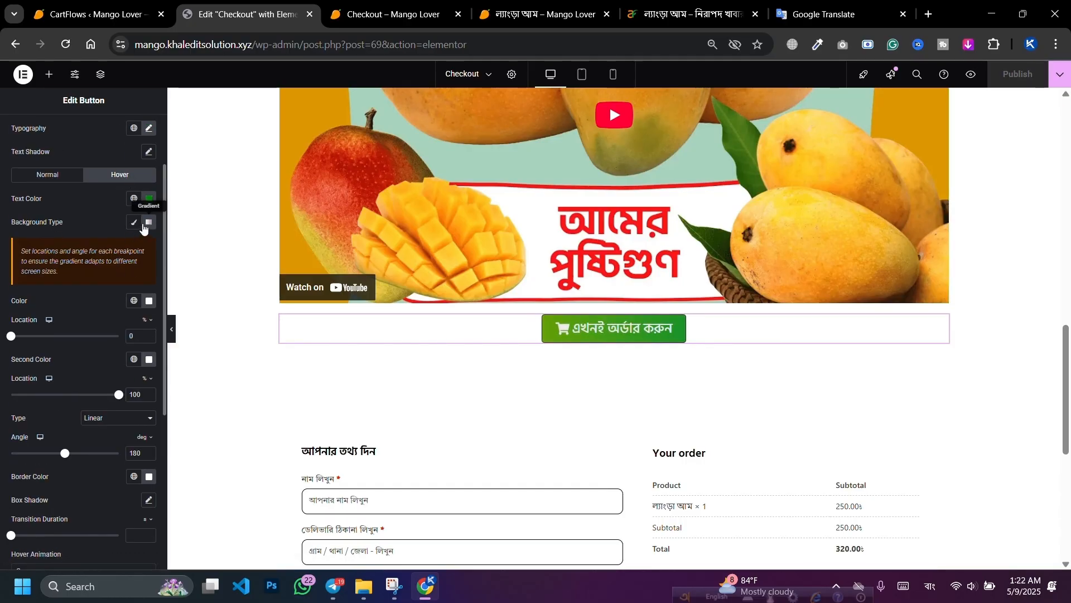
scroll(126, 315, "down", 1)
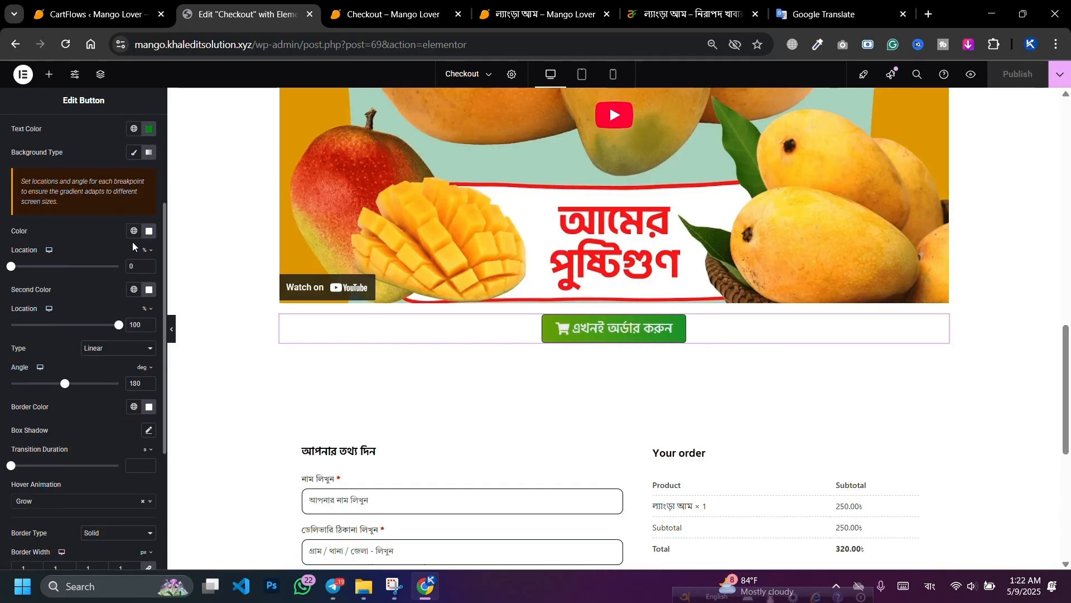
scroll(132, 242, "down", 2)
left_click(149, 267)
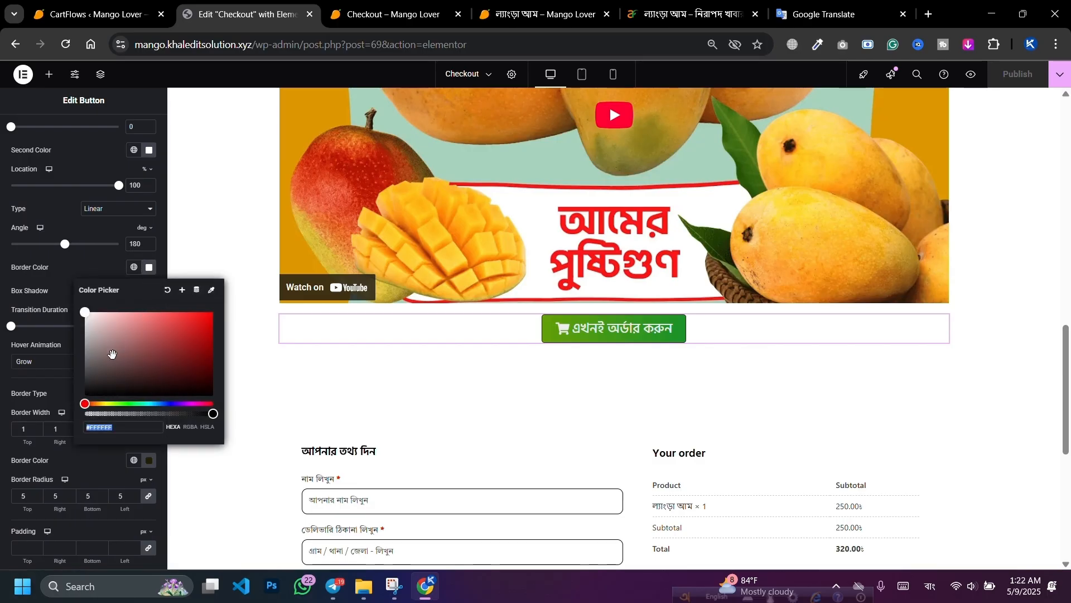
left_click_drag(112, 355, 210, 394)
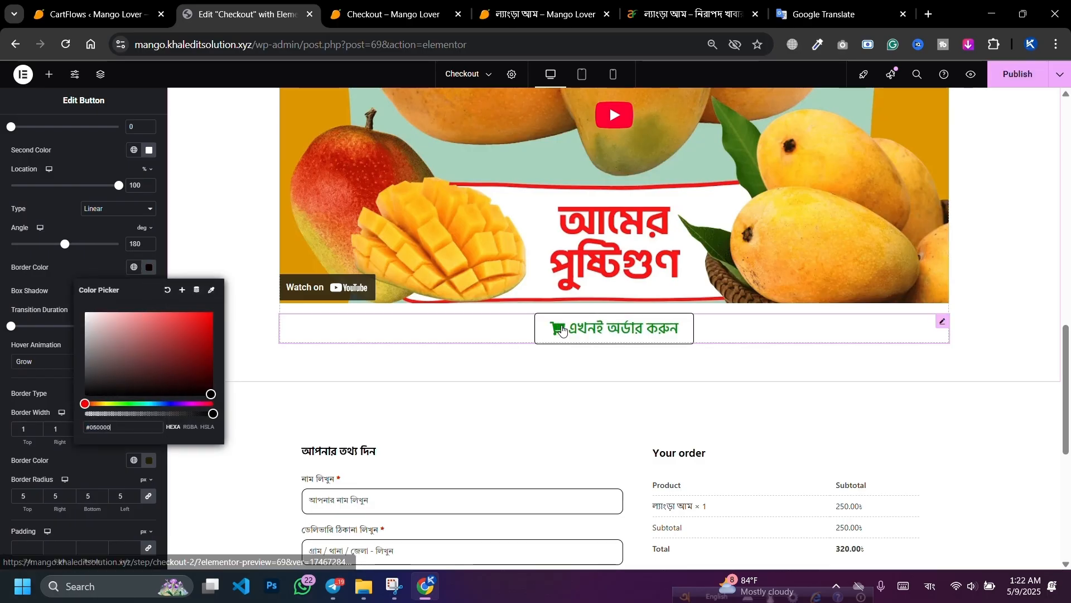
left_click(1029, 85)
left_click(394, 14)
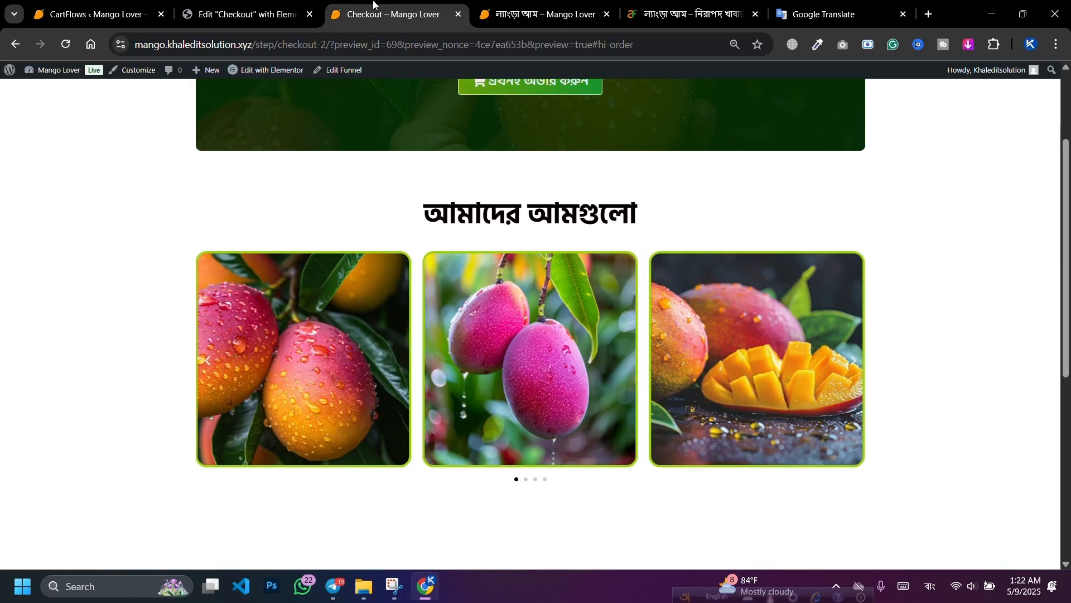
left_click(67, 45)
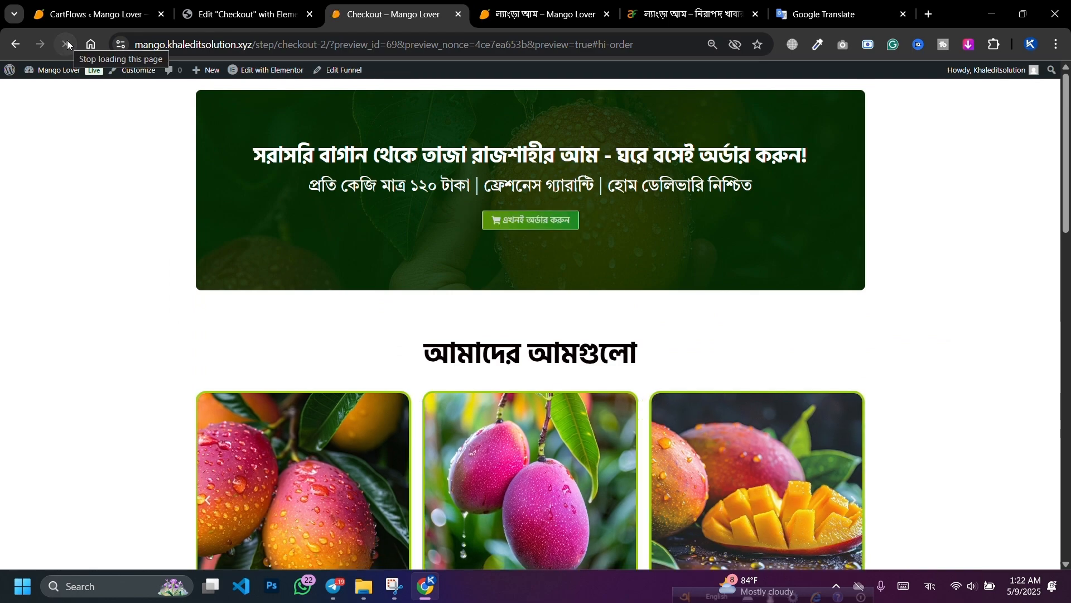
scroll(361, 265, "down", 10)
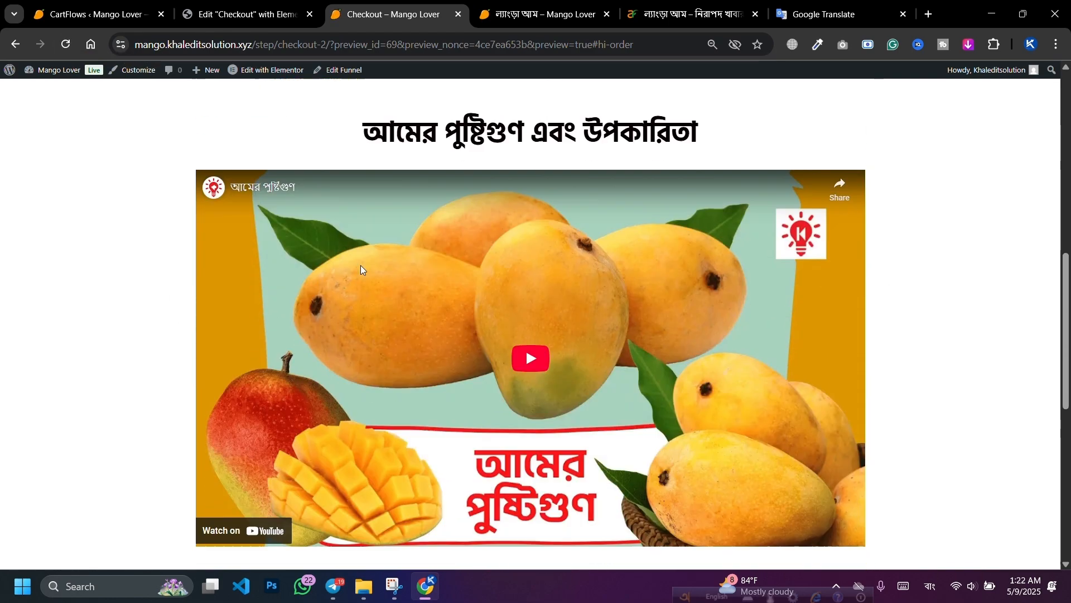
scroll(361, 265, "down", 2)
scroll(605, 378, "up", 7)
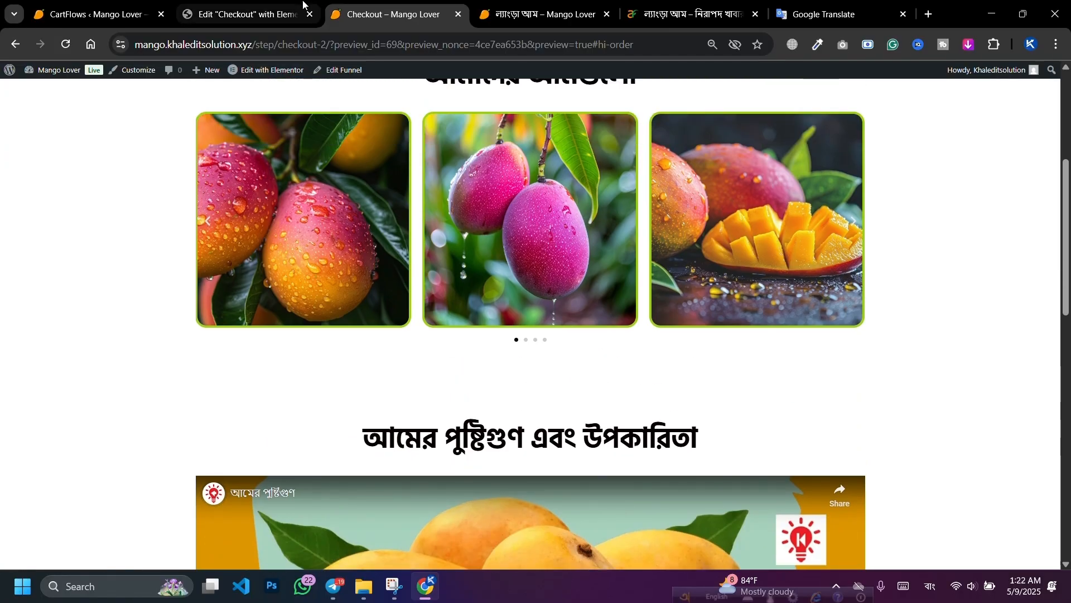
left_click(246, 14)
scroll(587, 275, "up", 6)
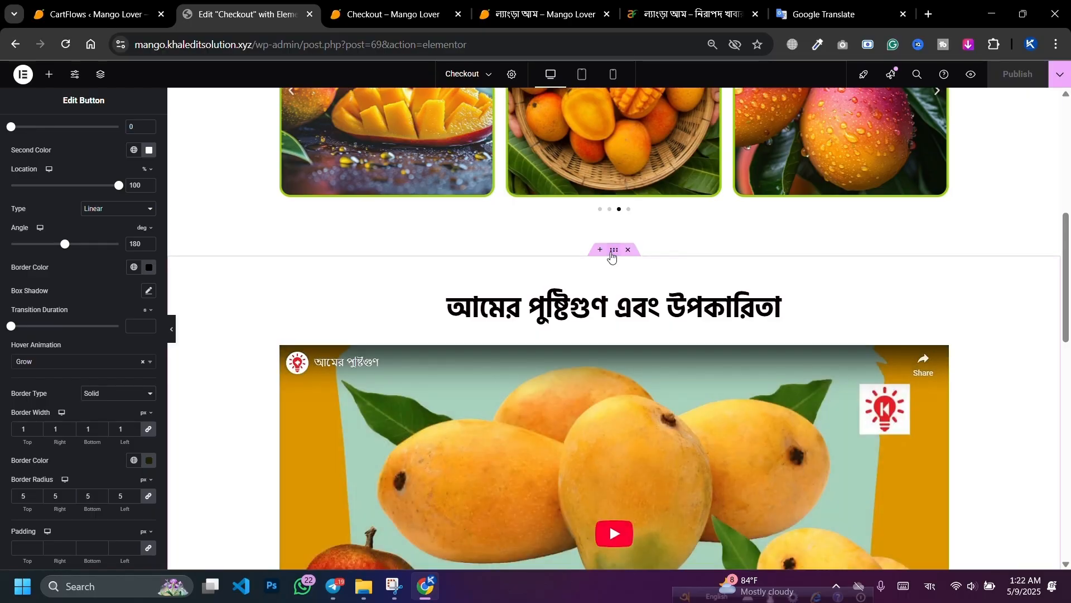
Step: Set the nutrition section's Padding Top to 10, publish, and open the live checkout page
left_click(418, 293)
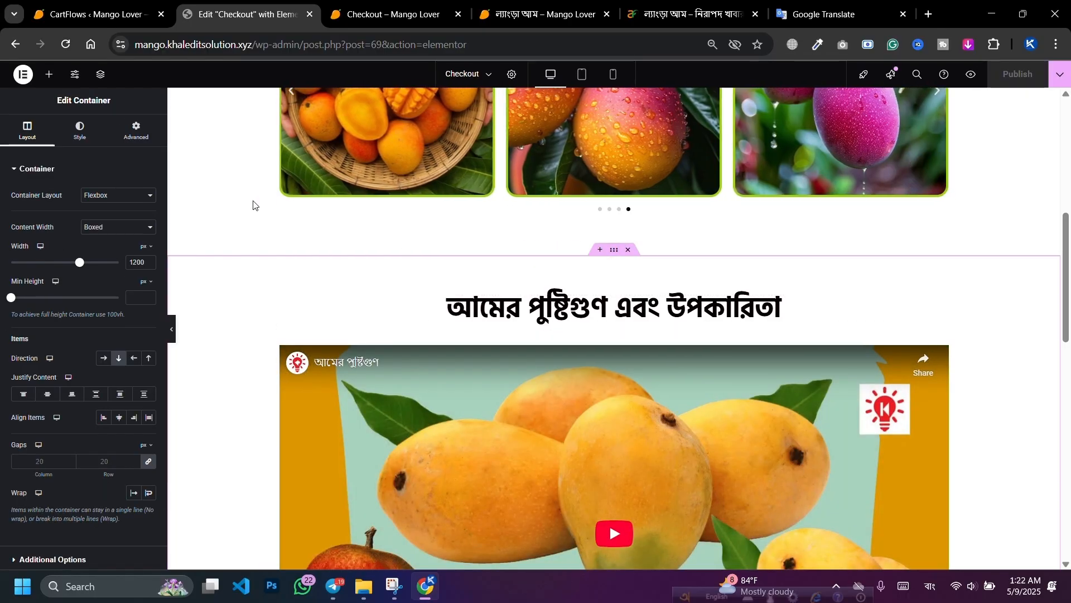
left_click(129, 136)
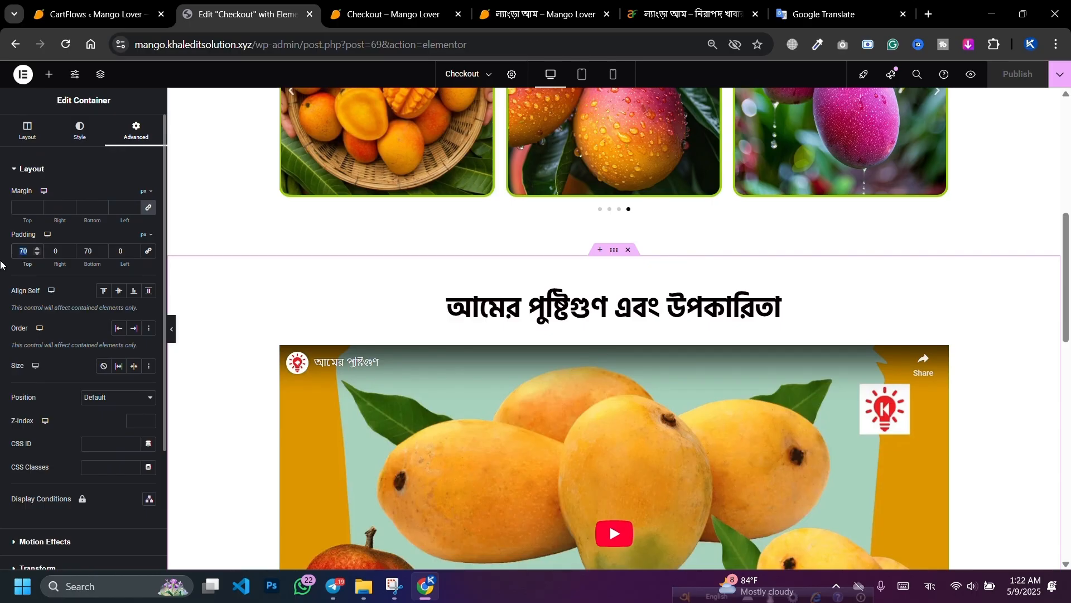
type("10")
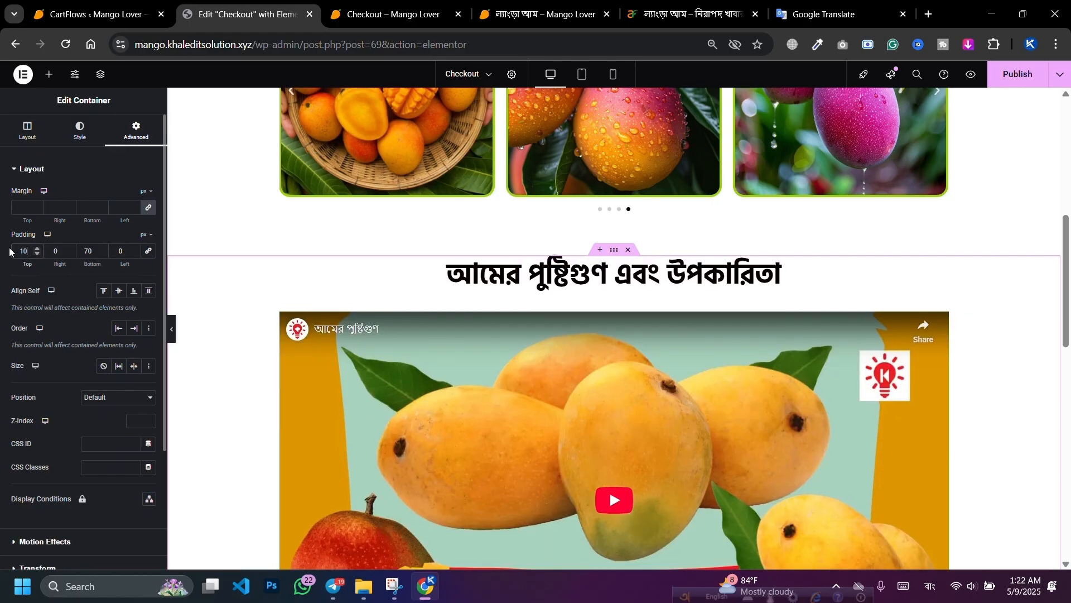
left_click(1015, 80)
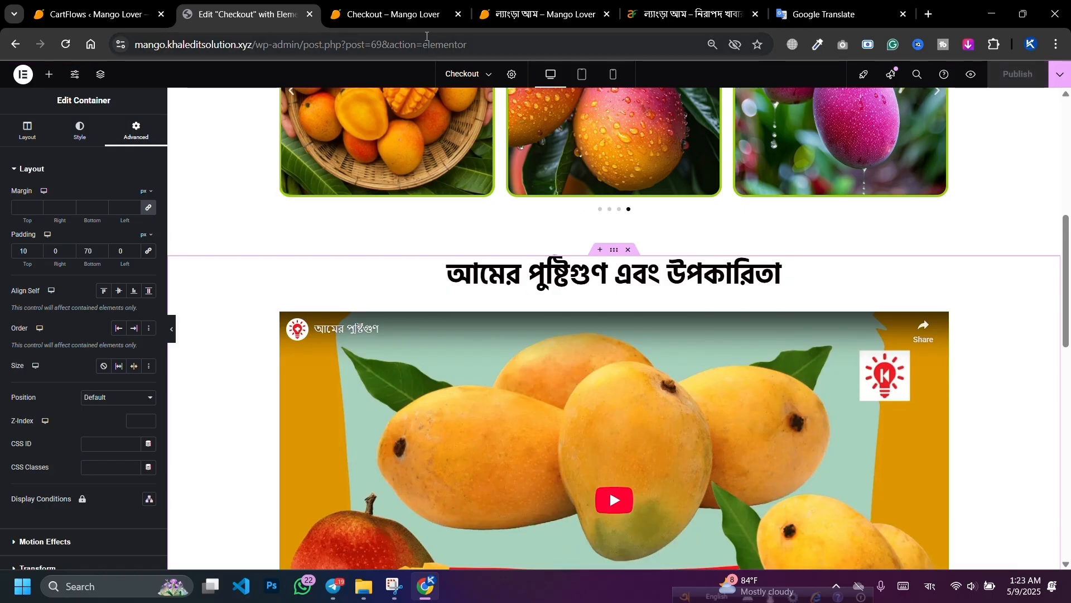
left_click(385, 13)
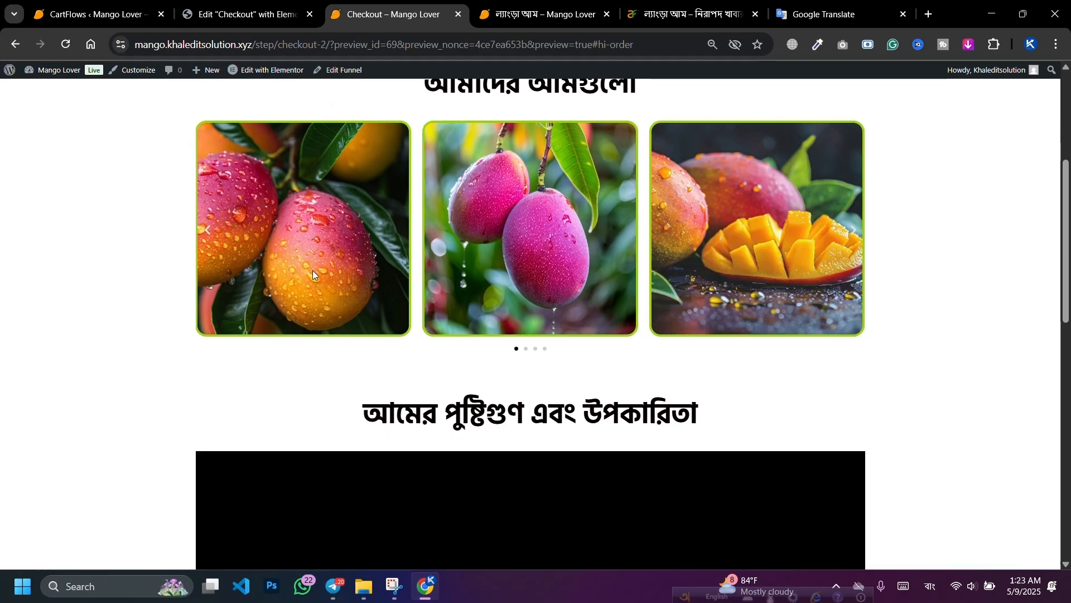
Step: Test the banner and lower order buttons' jump to #order-form, then return to the editor
scroll(316, 270, "up", 4)
scroll(580, 251, "down", 6)
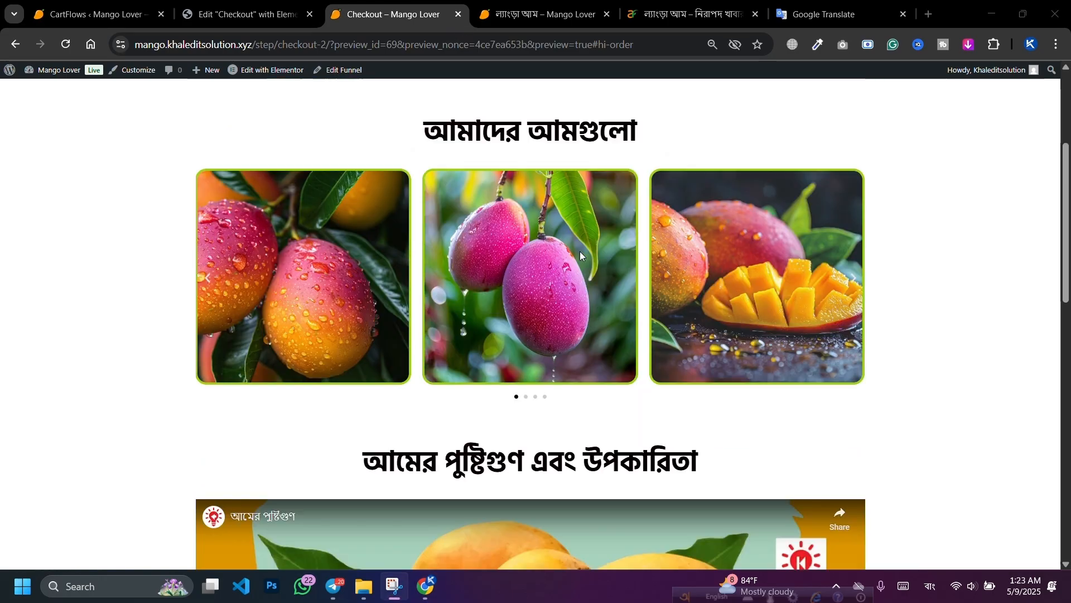
scroll(498, 276, "up", 5)
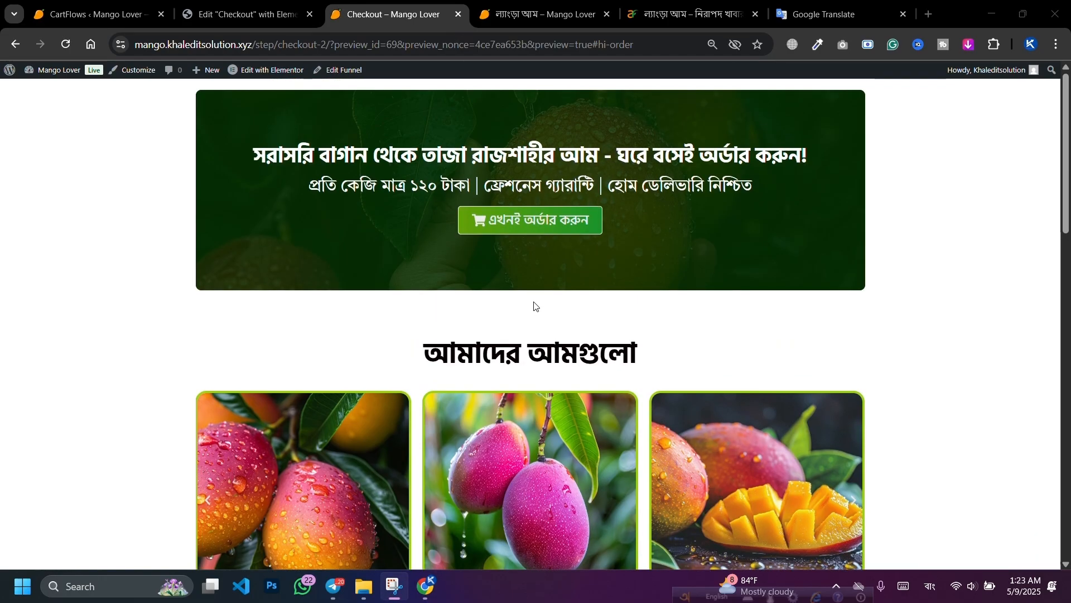
left_click(524, 226)
scroll(558, 340, "up", 7)
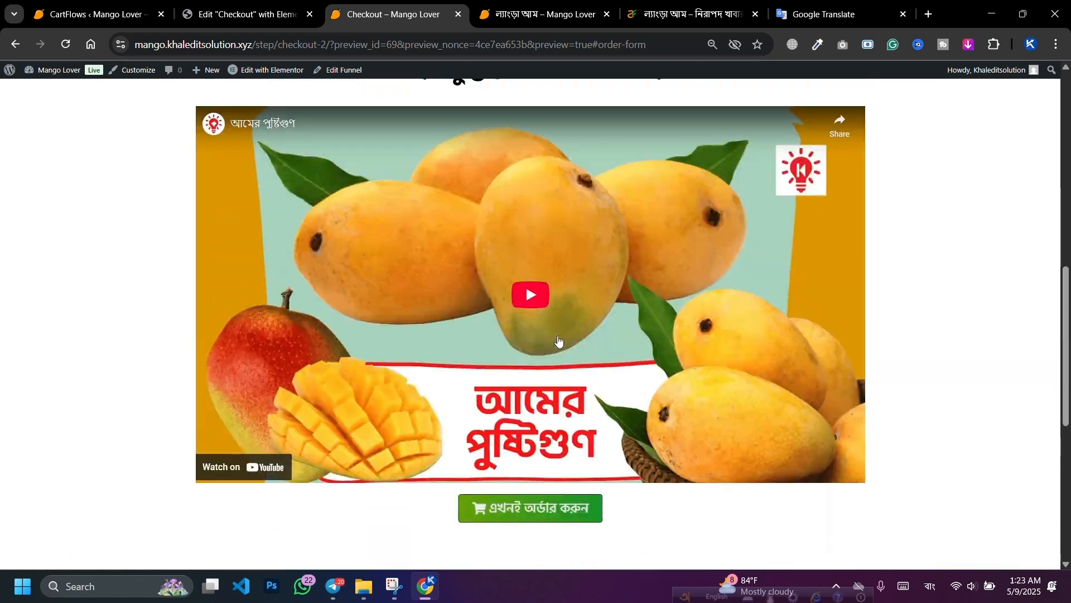
scroll(558, 340, "down", 3)
left_click(519, 366)
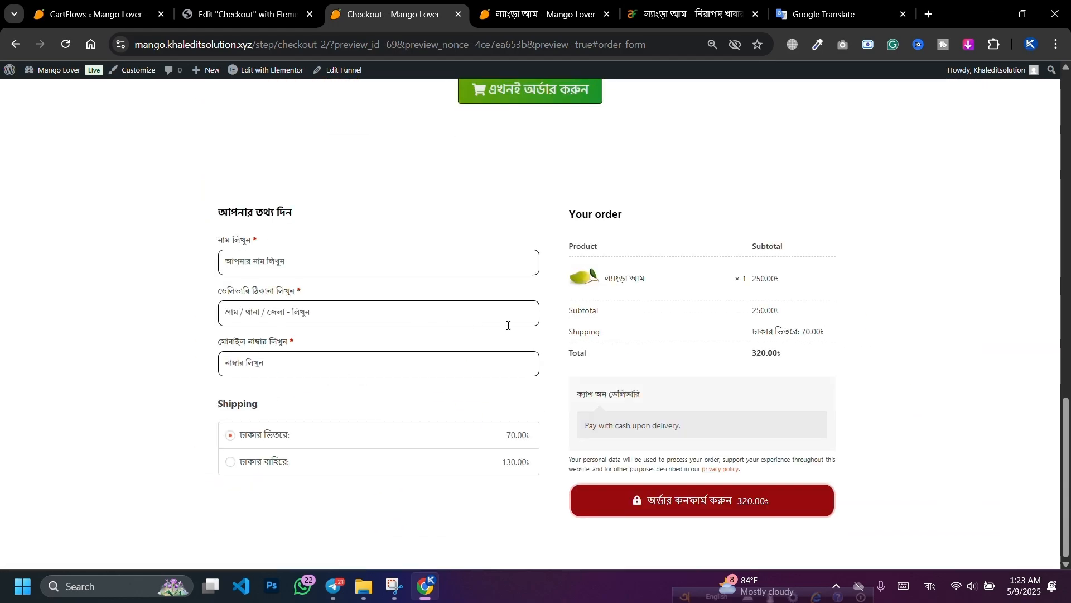
scroll(508, 325, "up", 12)
scroll(554, 338, "down", 10)
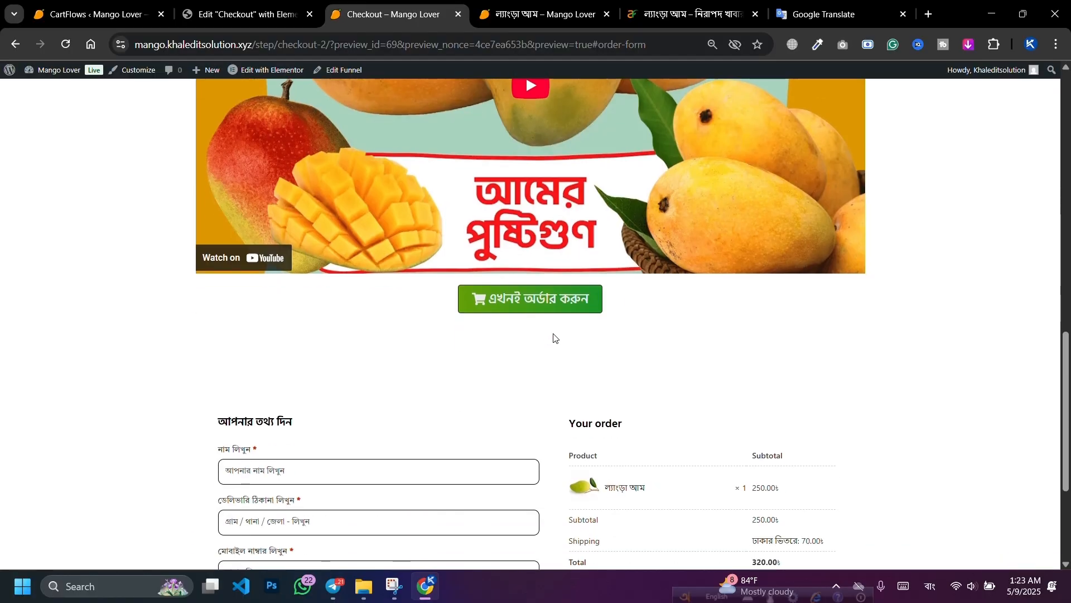
scroll(546, 338, "up", 4)
scroll(494, 304, "up", 4)
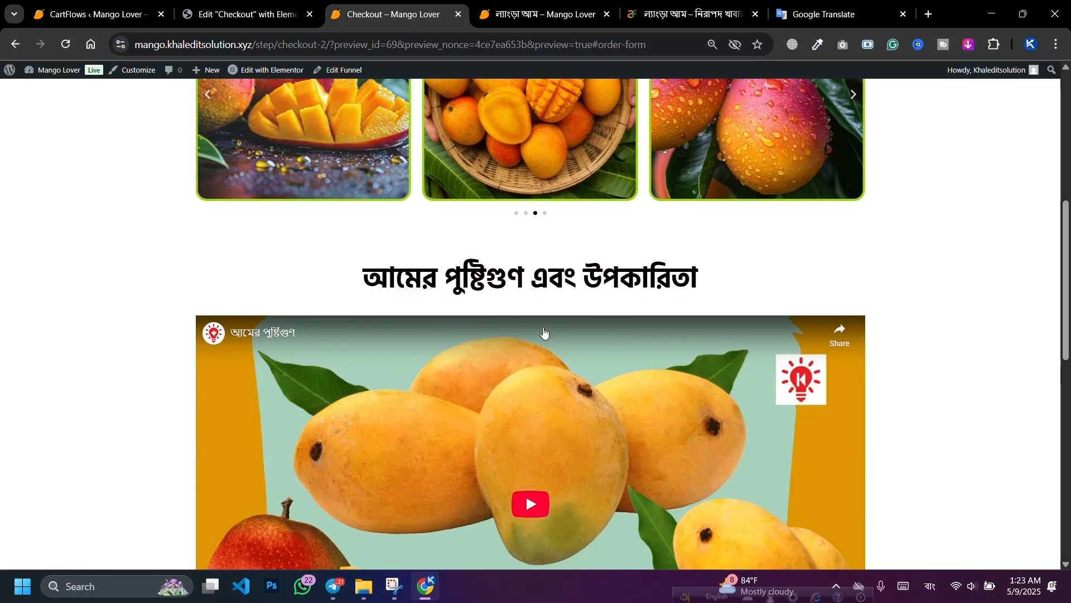
scroll(547, 329, "down", 5)
scroll(587, 241, "down", 3)
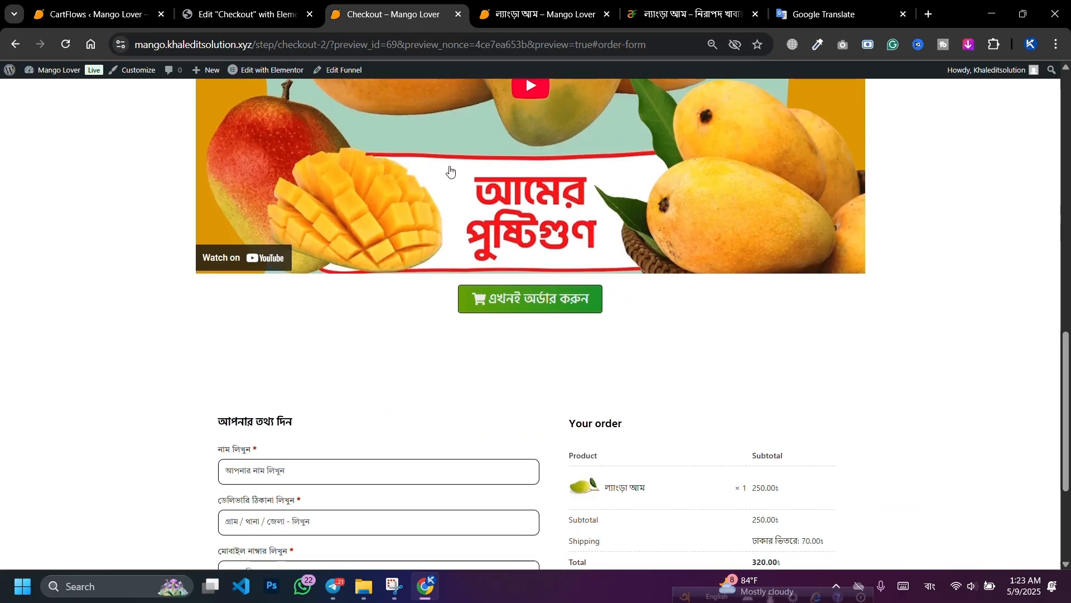
scroll(526, 214, "up", 3)
key("ctrl+shift+Tab")
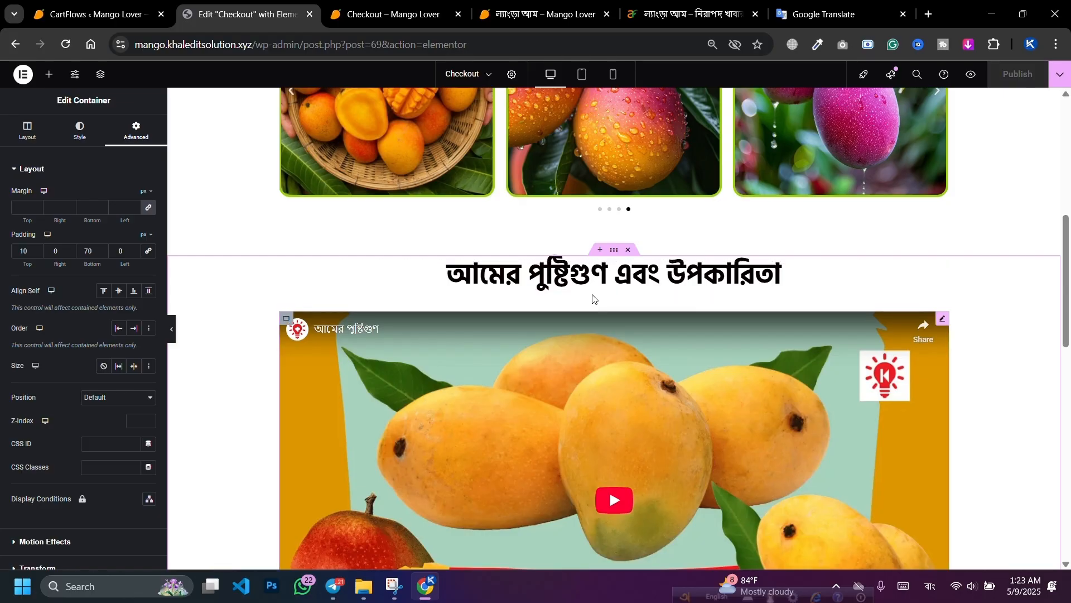
Step: Add a two-column flexbox section below the video and publish the page
scroll(593, 299, "down", 9)
scroll(608, 304, "up", 10)
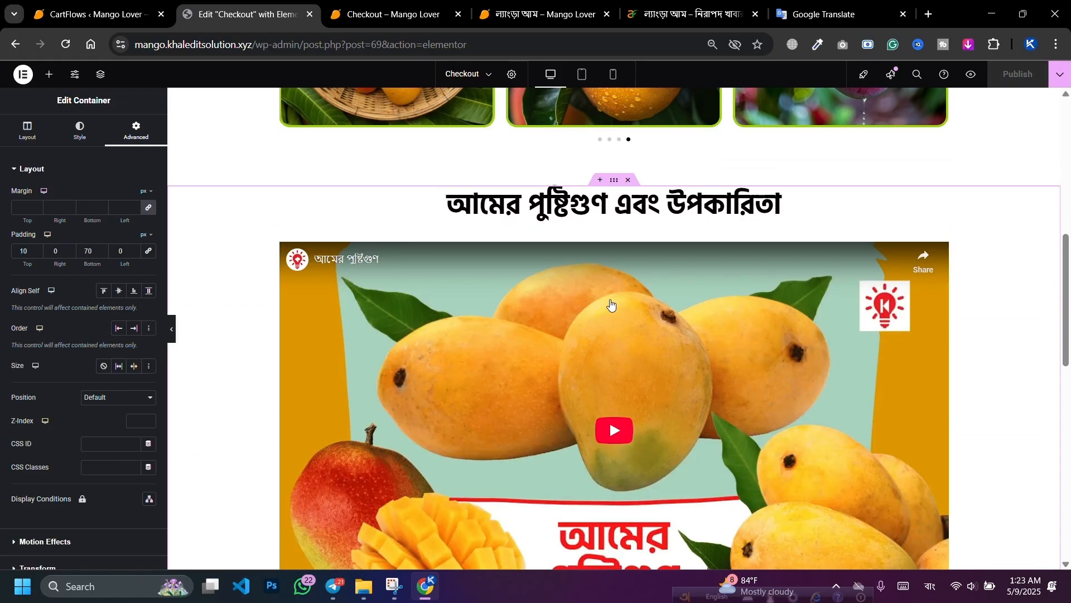
scroll(567, 302, "down", 5)
scroll(598, 309, "down", 5)
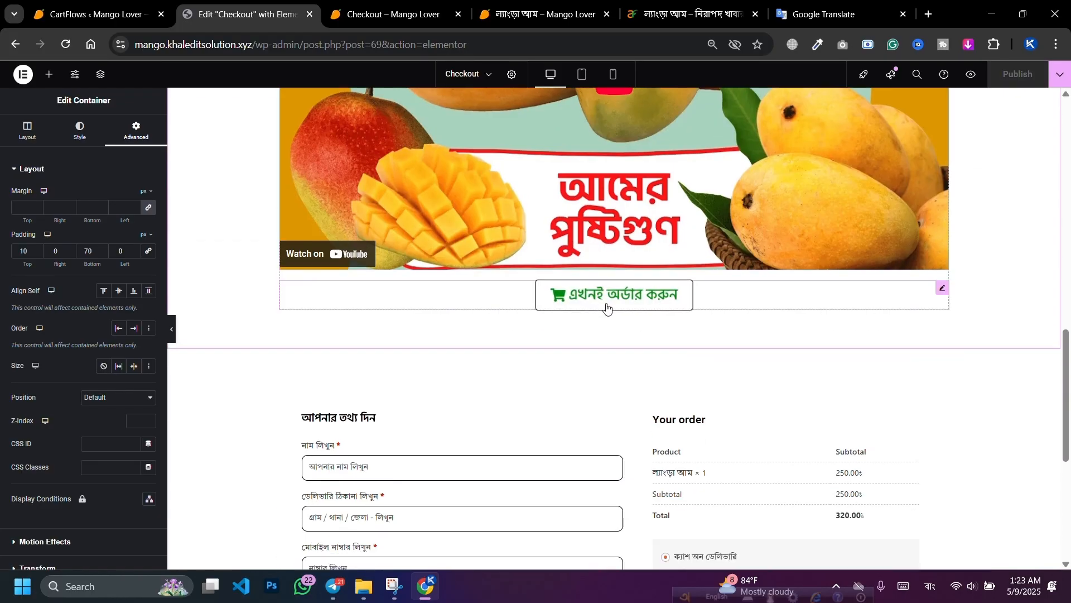
left_click(598, 353)
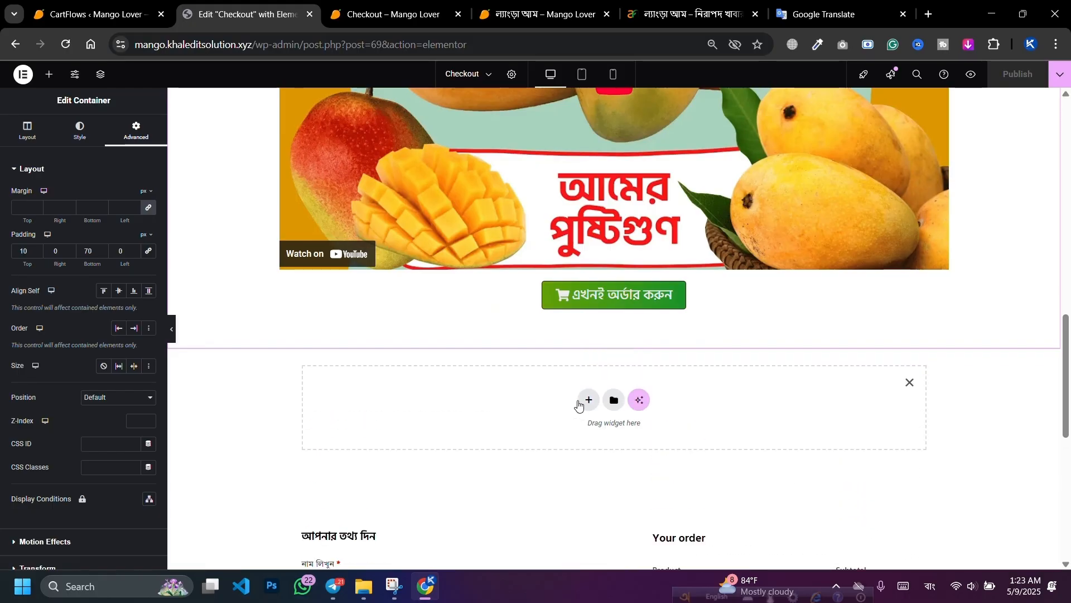
left_click(589, 398)
left_click(570, 436)
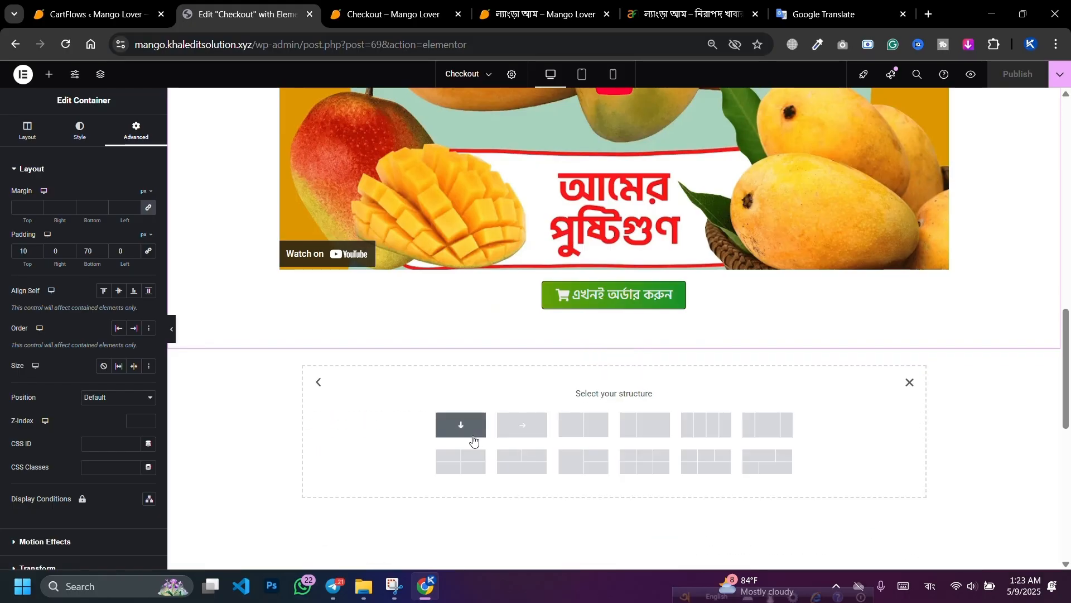
left_click(585, 424)
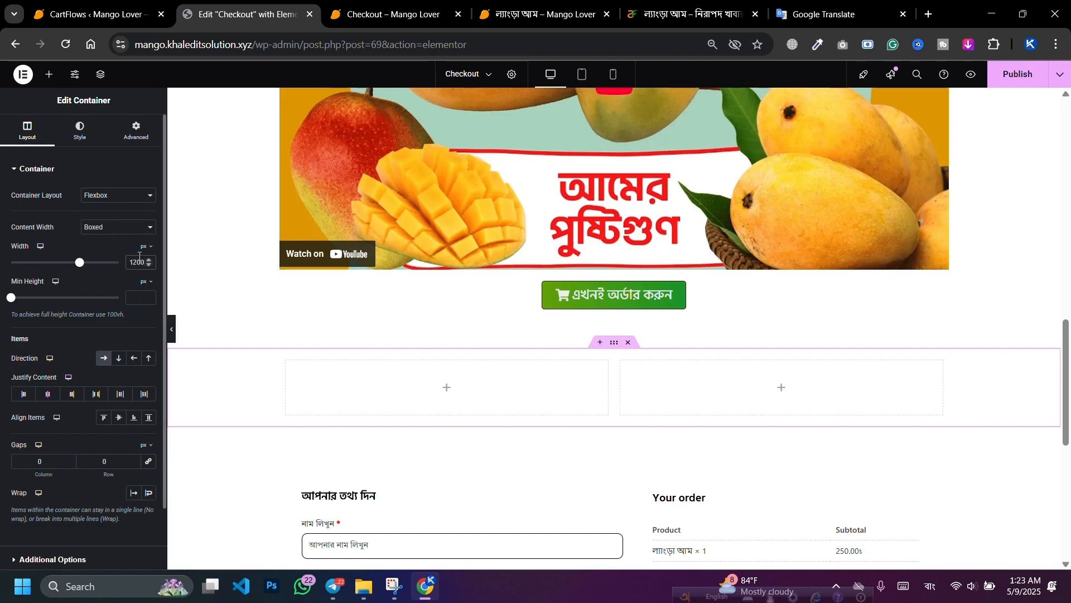
left_click(1018, 74)
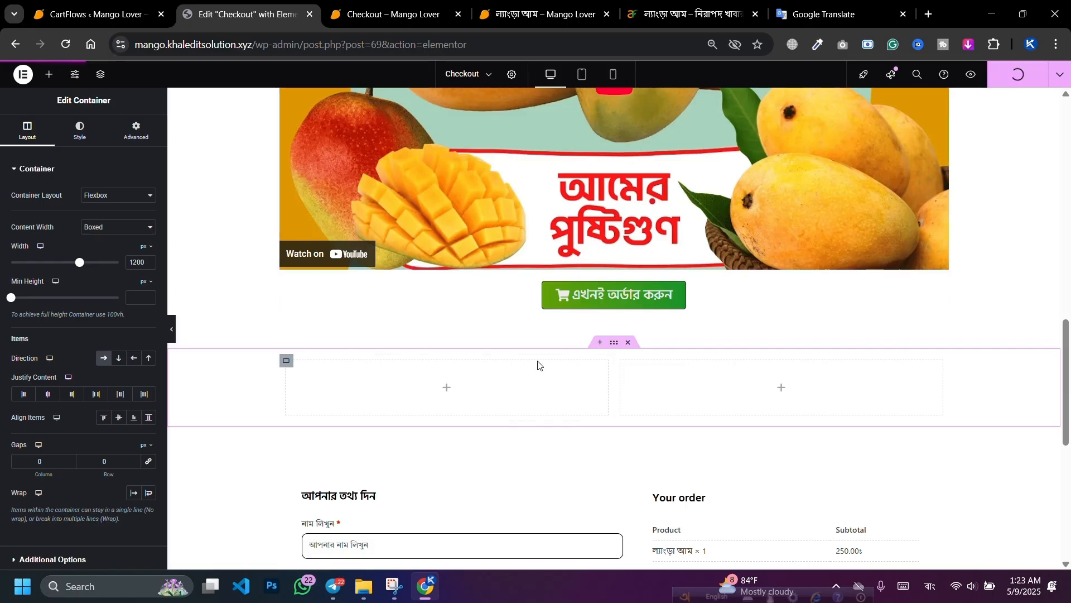
Step: Set the padding of the left and right column containers to 0
left_click(286, 362)
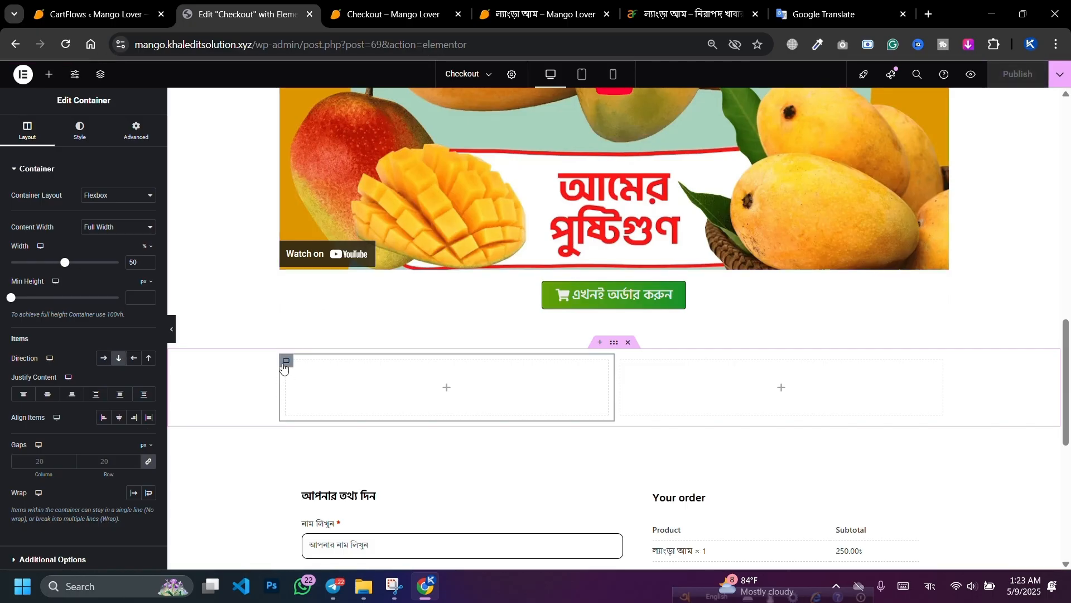
left_click(136, 131)
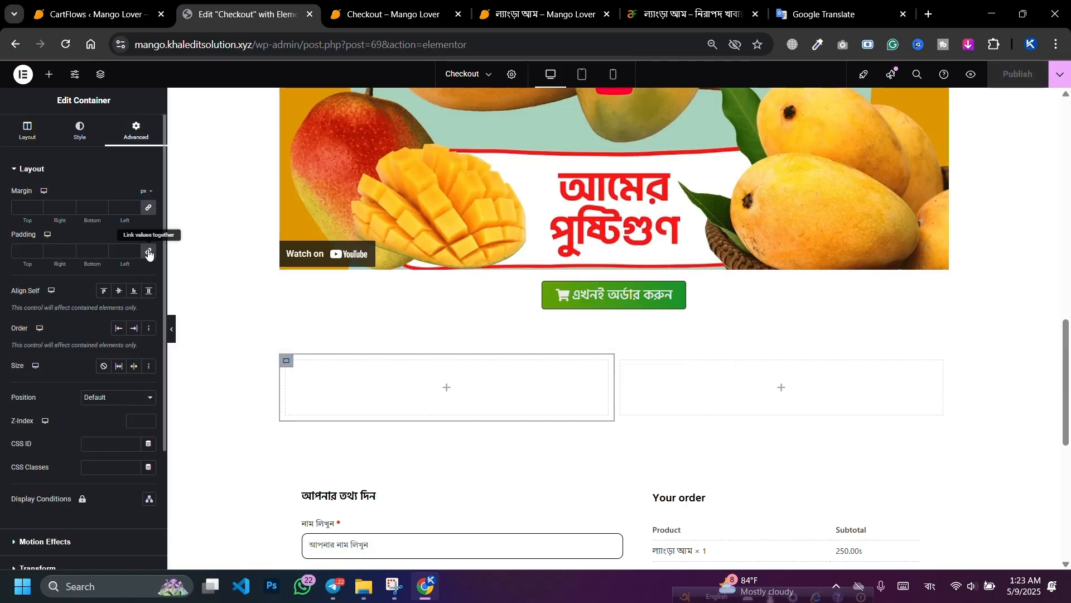
left_click(148, 252)
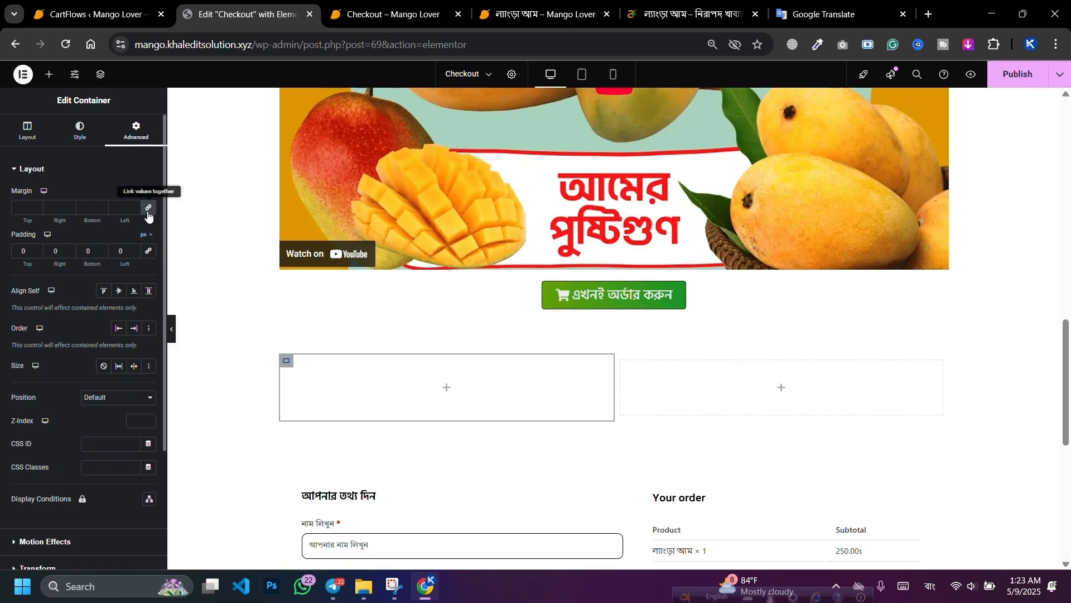
left_click(622, 361)
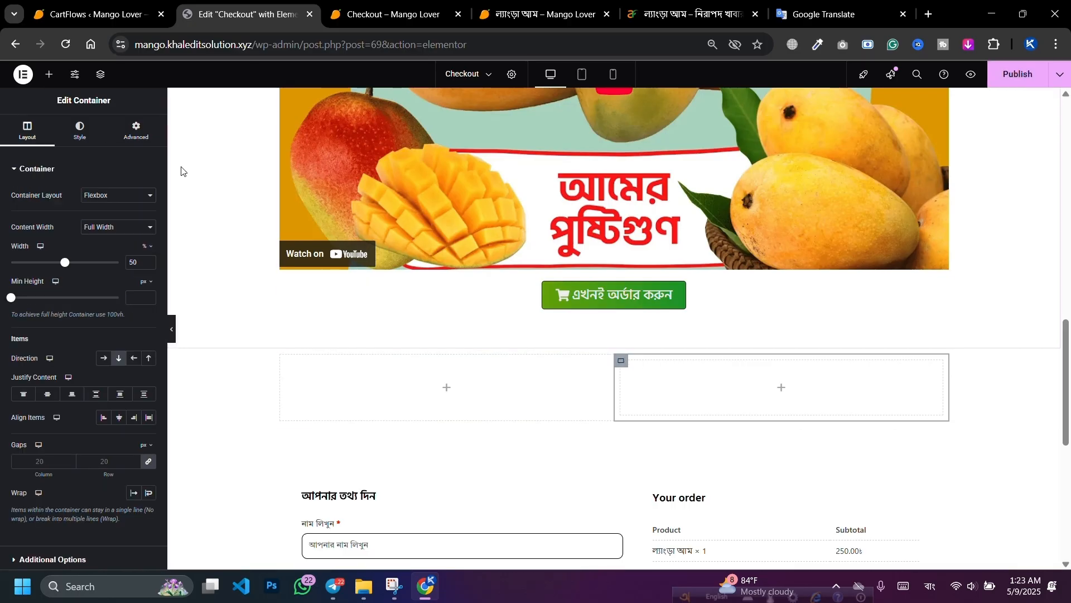
left_click(137, 133)
left_click(149, 251)
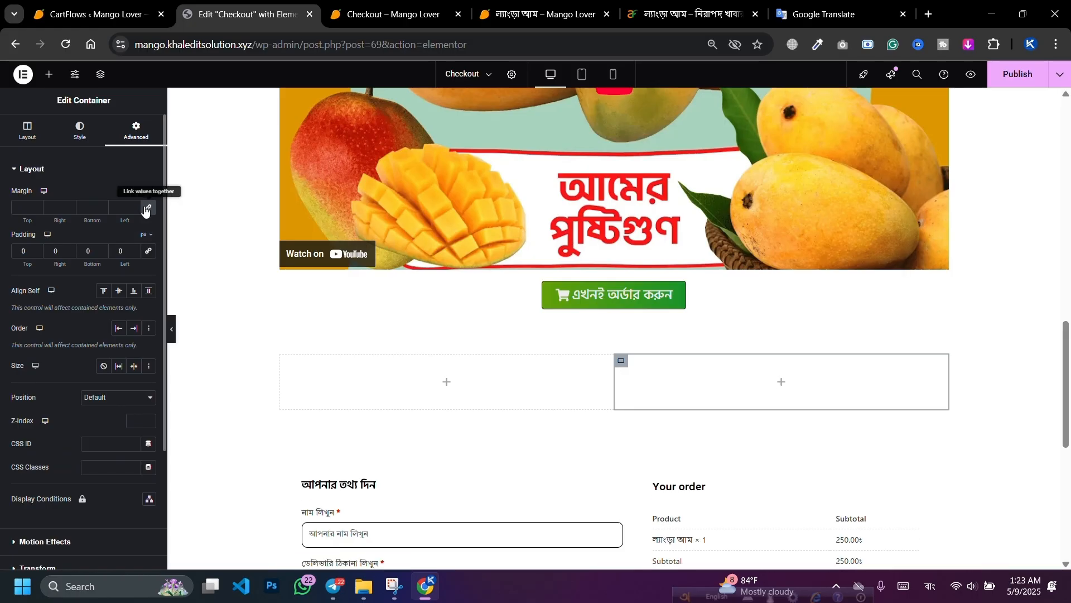
left_click(107, 183)
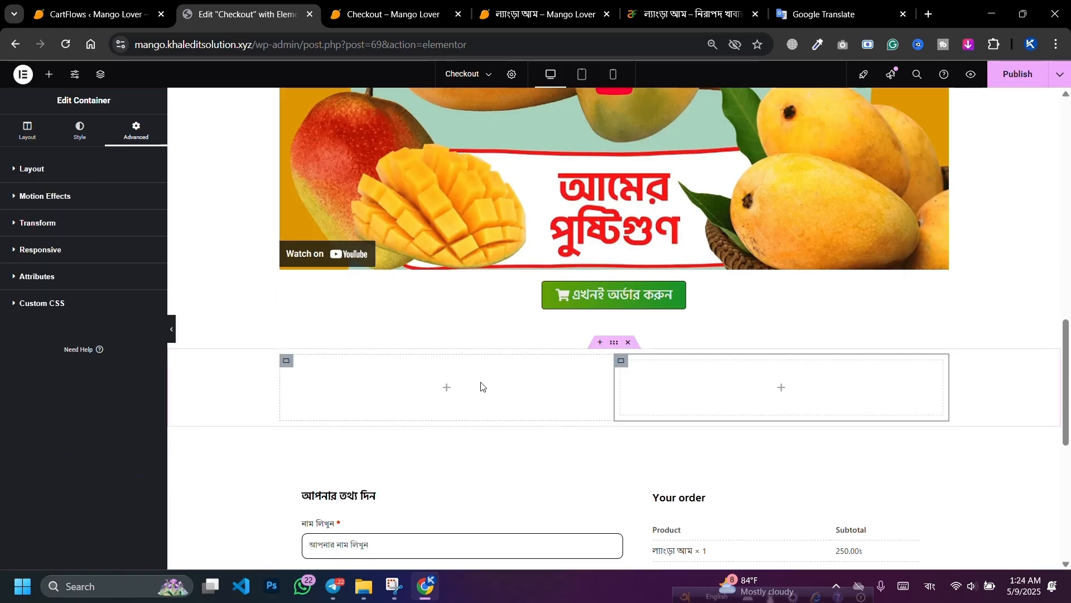
Step: Drag an Image widget into the left column and insert the two-mangoes-with-leaves picture
left_click(49, 74)
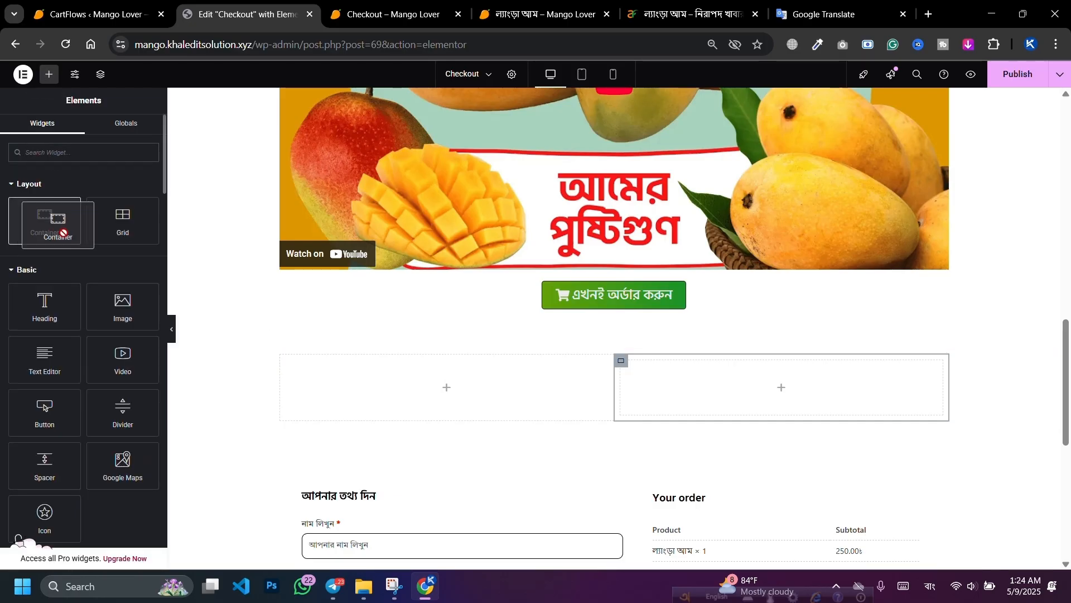
left_click_drag(114, 319, 402, 397)
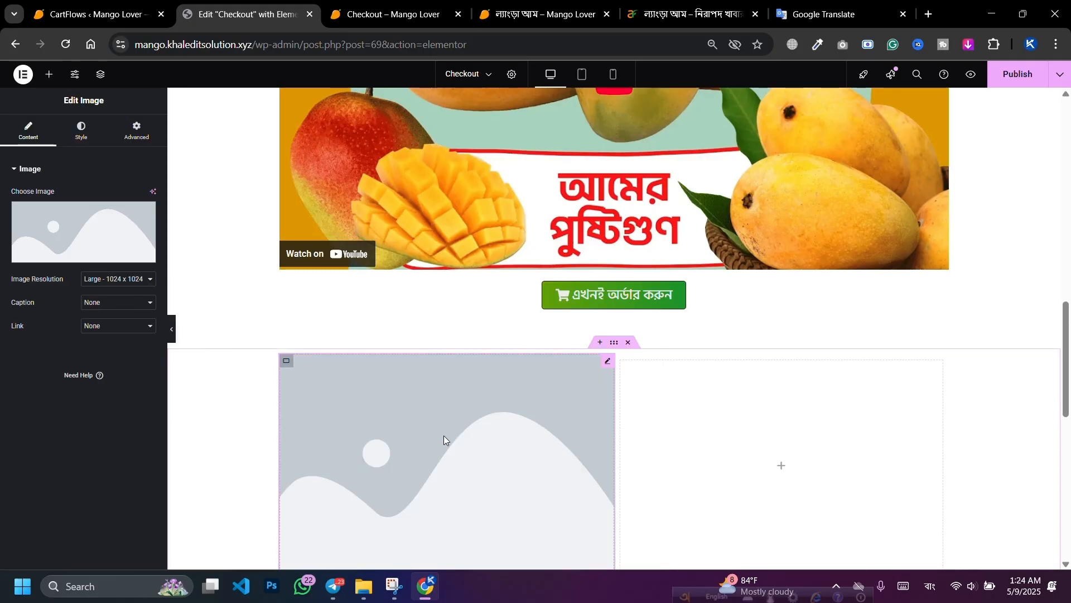
left_click(41, 224)
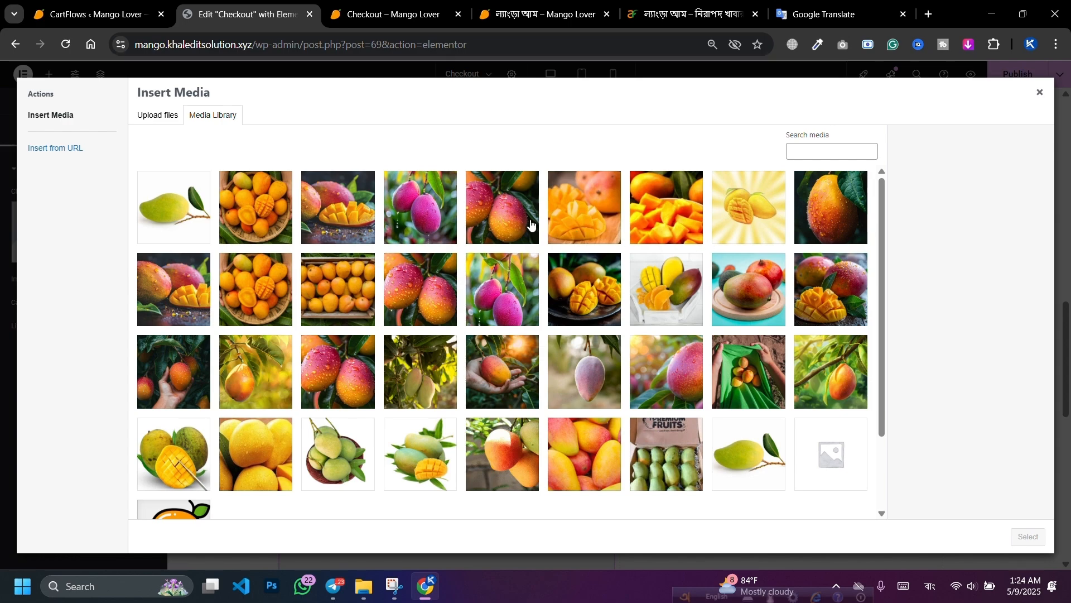
scroll(568, 274, "down", 2)
left_click(424, 389)
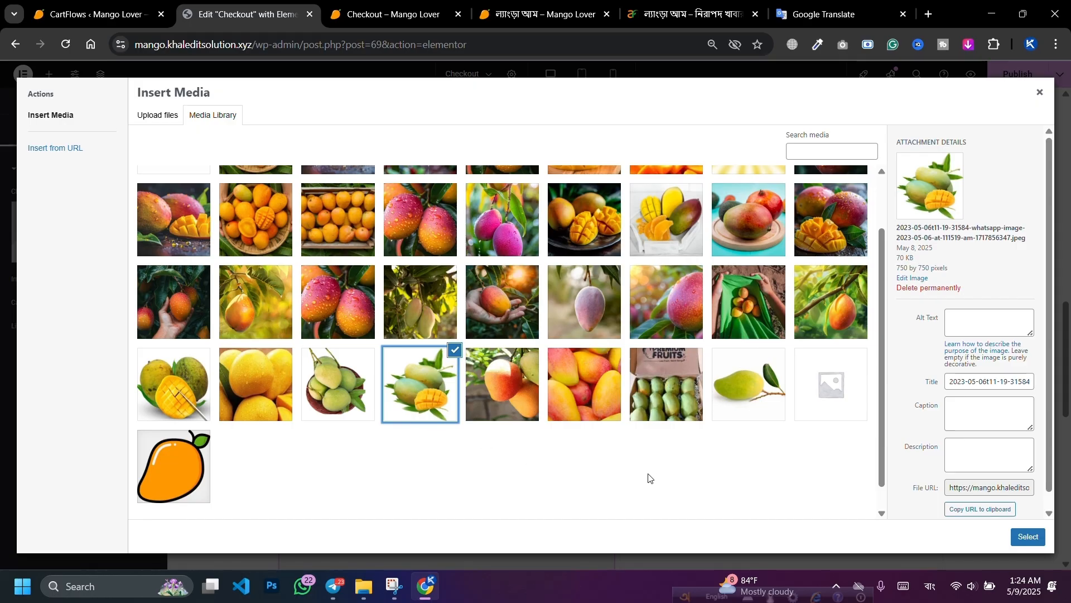
left_click(1028, 537)
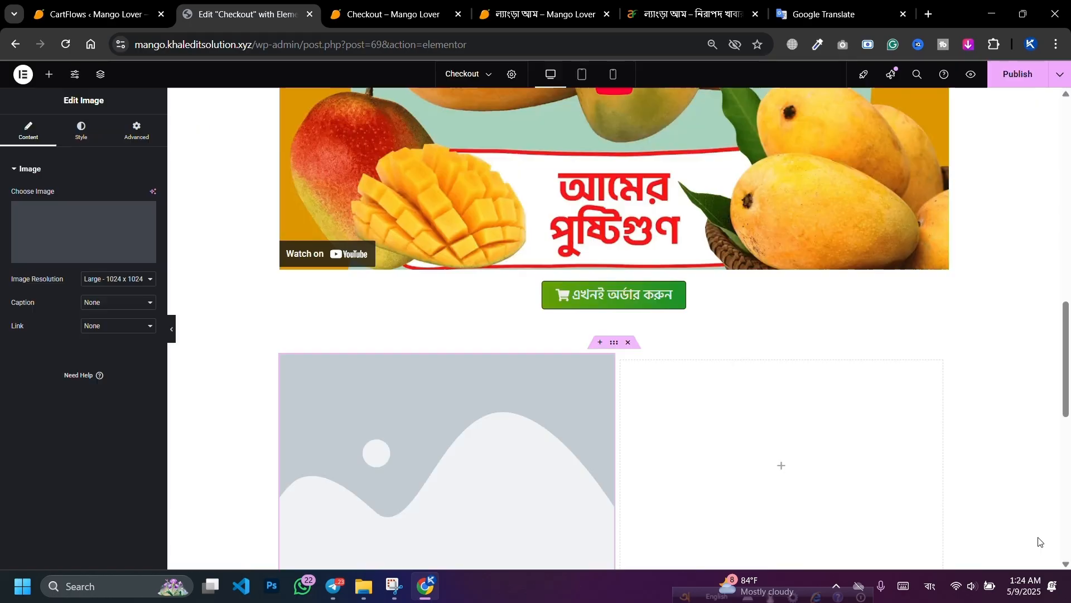
scroll(413, 251, "down", 3)
scroll(417, 246, "down", 1)
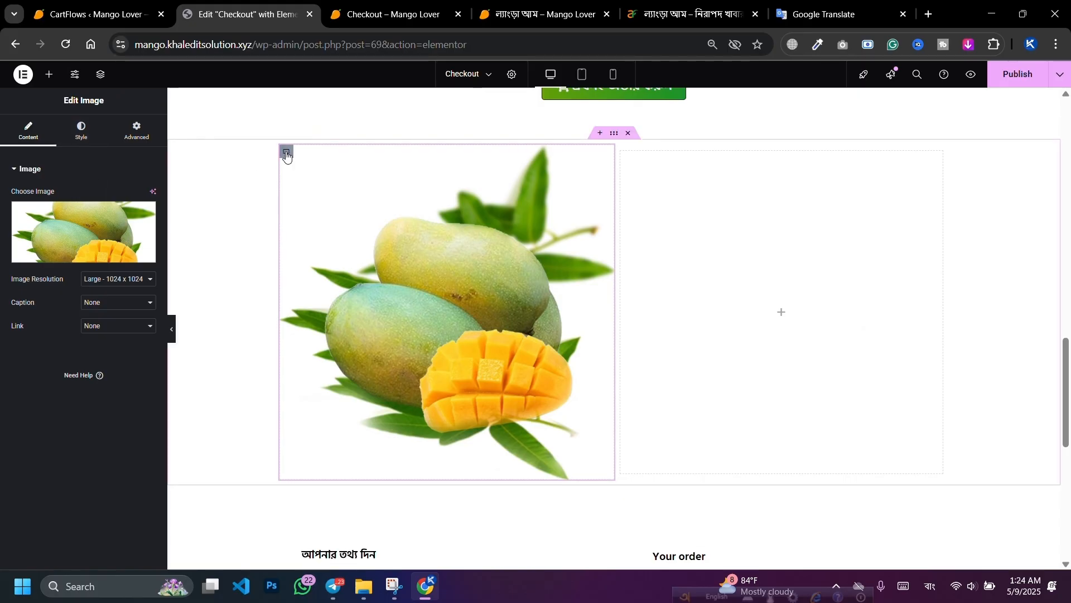
Step: Give the mango image a Solid #1A8D16 green border, width 2, then publish
left_click(81, 134)
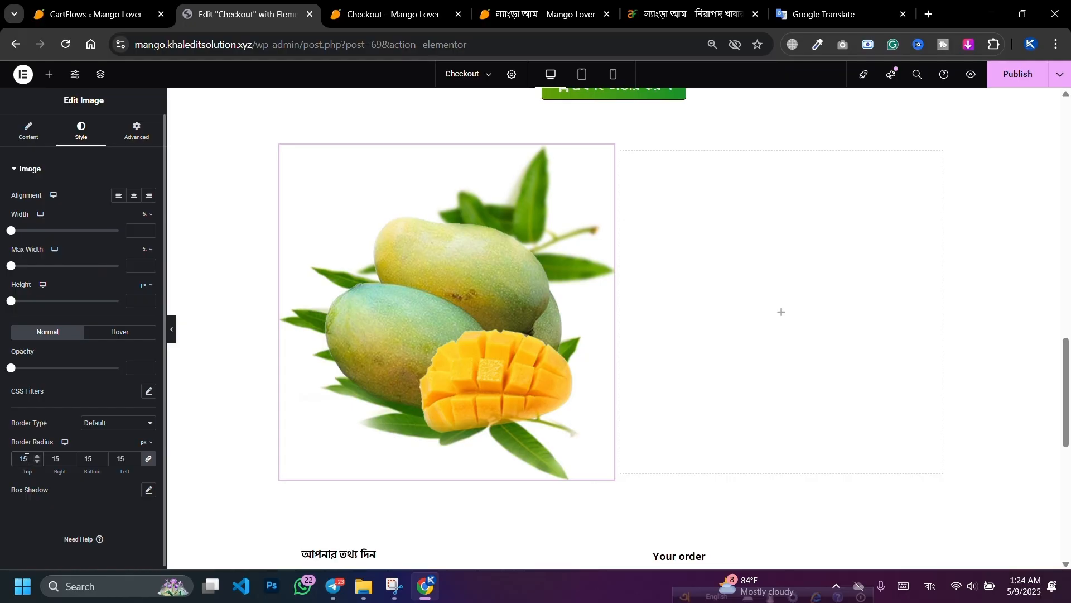
left_click(100, 425)
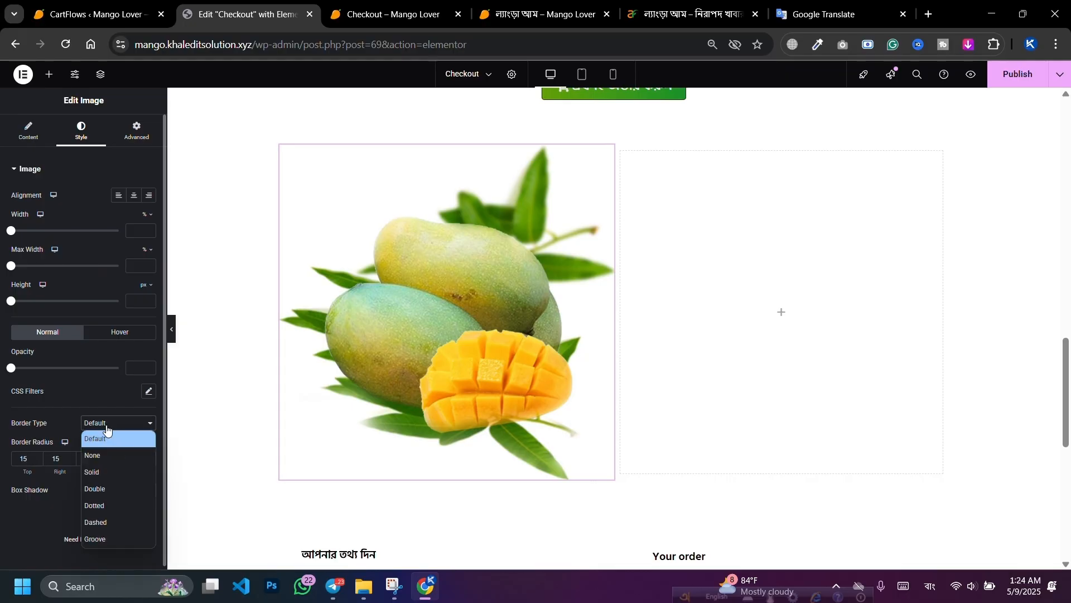
left_click(98, 472)
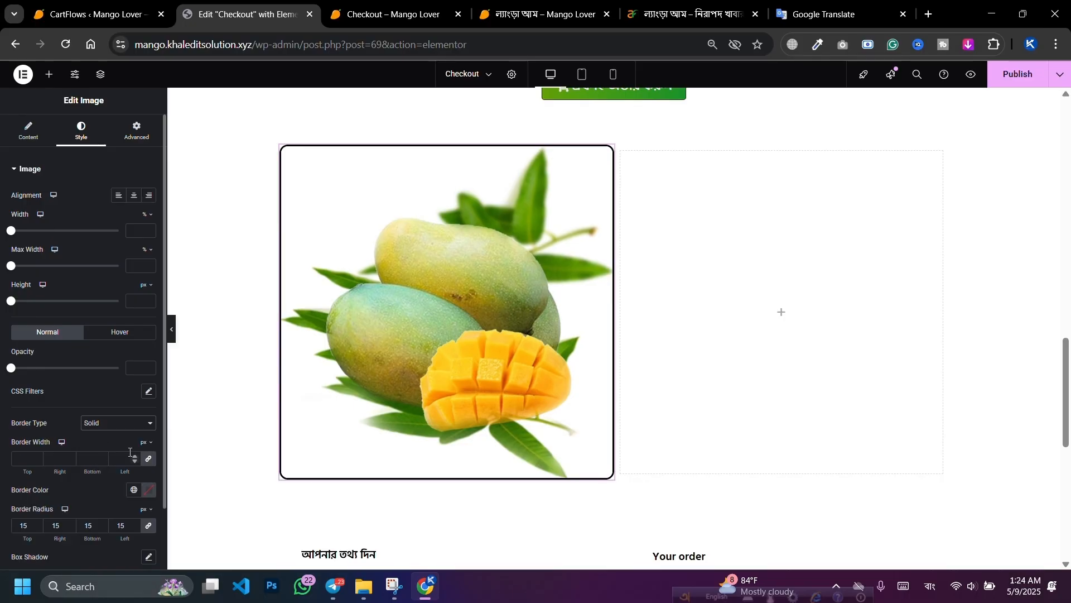
left_click(148, 491)
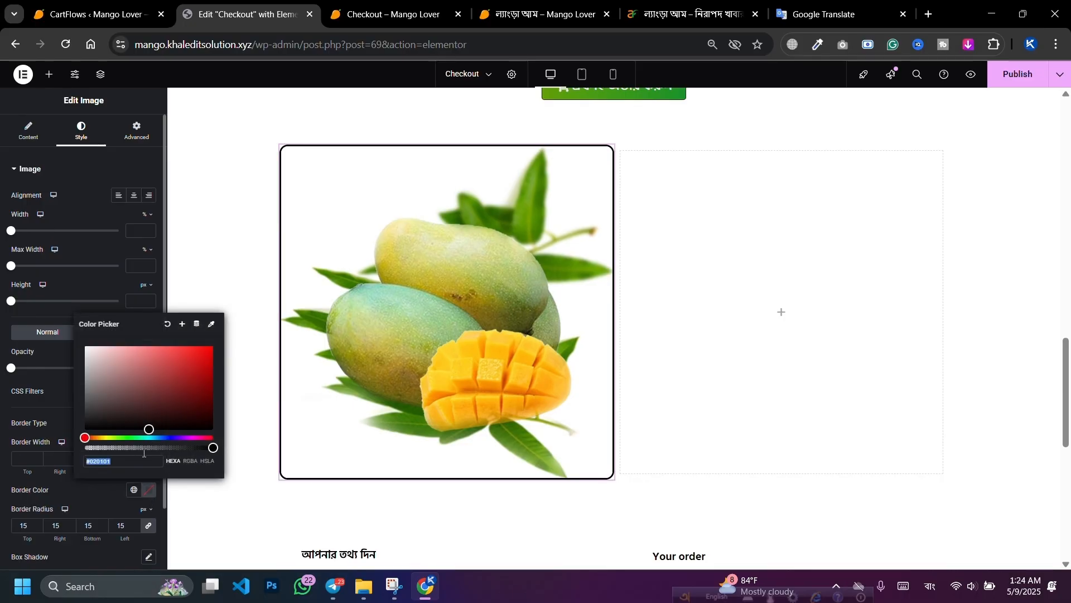
left_click_drag(123, 438, 127, 438)
left_click(182, 383)
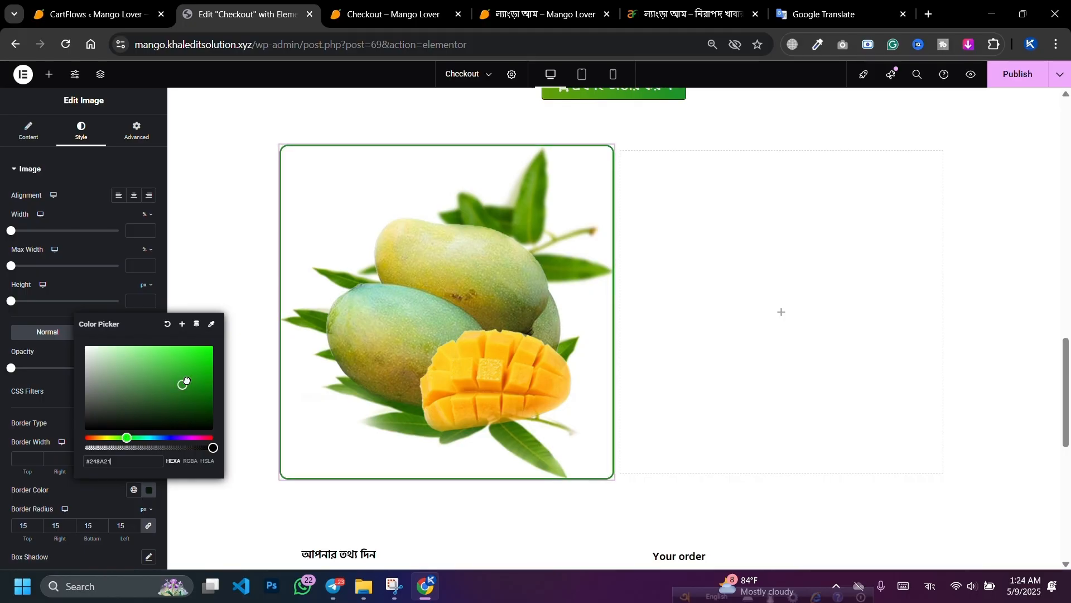
left_click(192, 383)
scroll(454, 367, "up", 5)
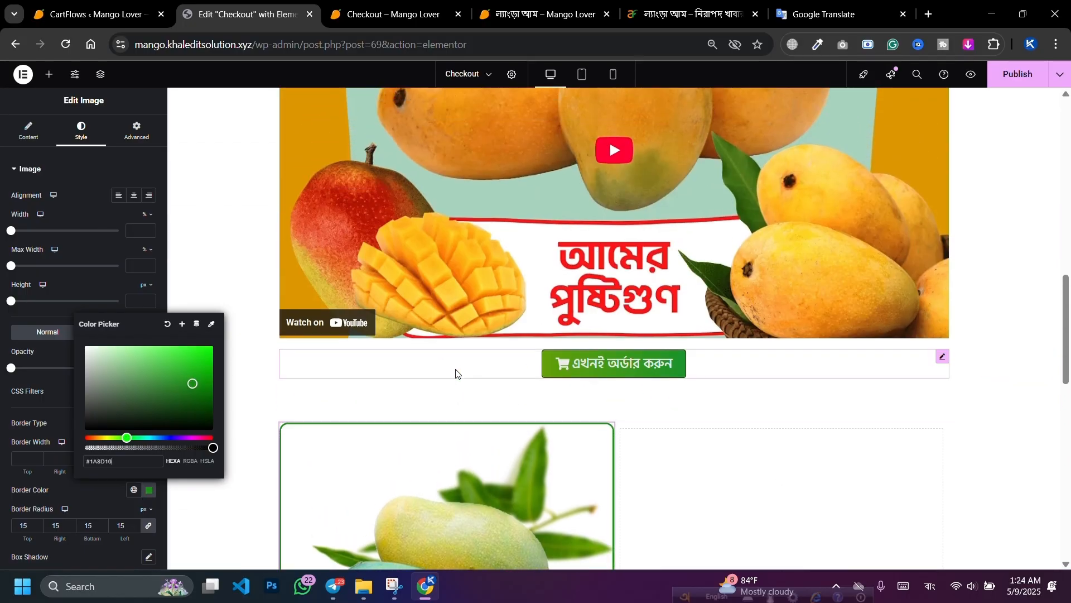
scroll(456, 369, "down", 5)
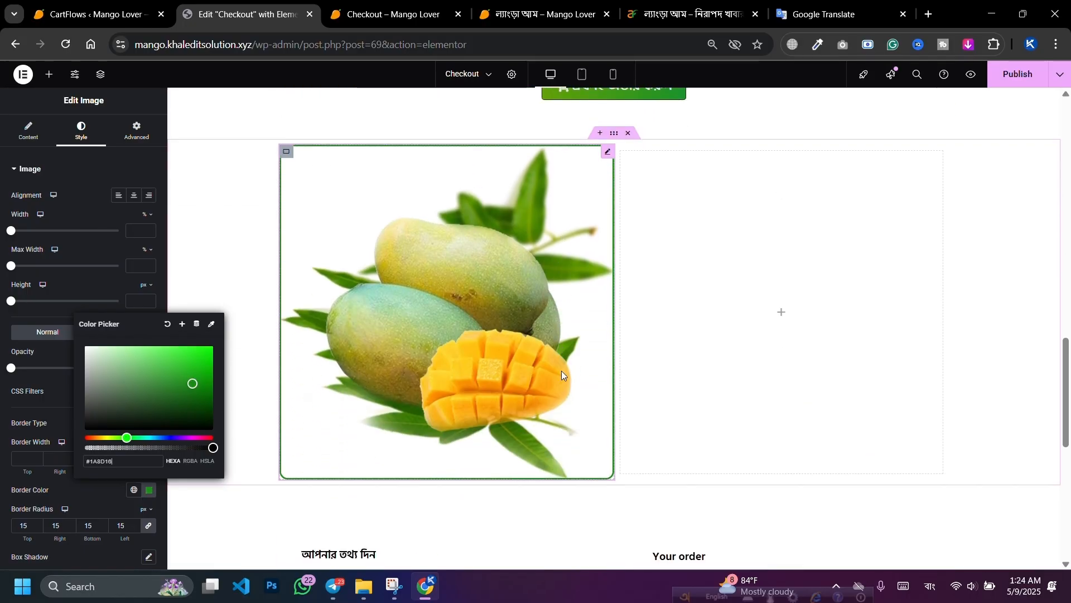
left_click(37, 457)
left_click(37, 457)
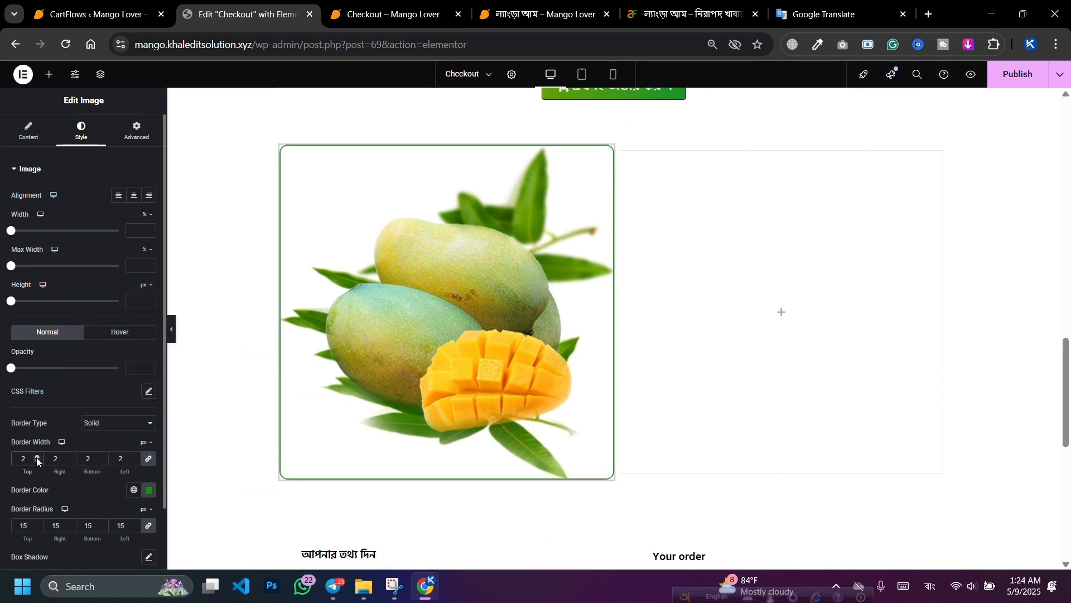
left_click(1017, 74)
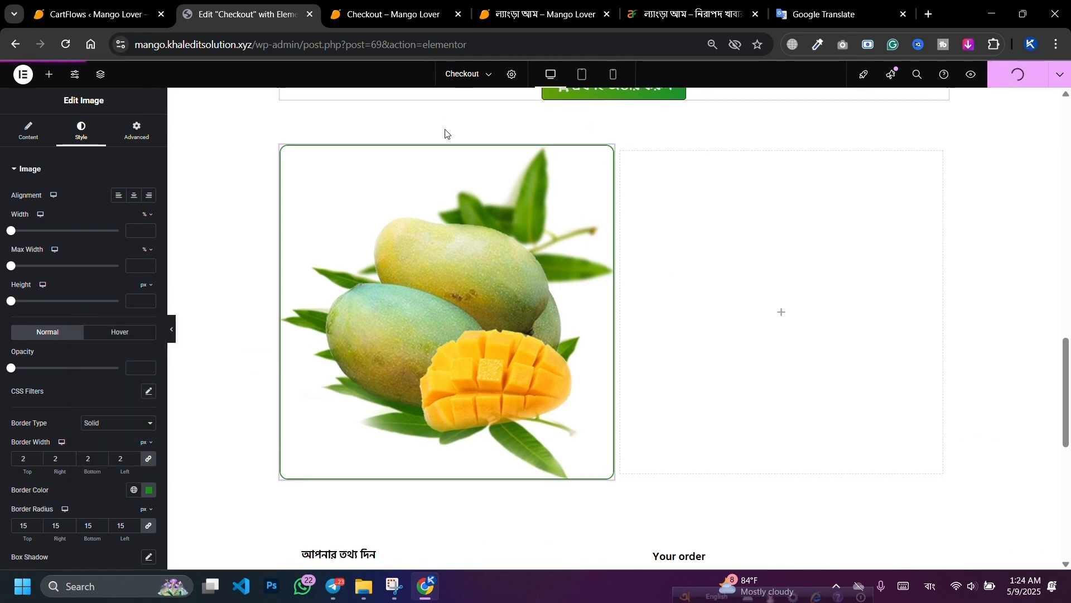
key("ctrl+Tab")
scroll(390, 351, "down", 3)
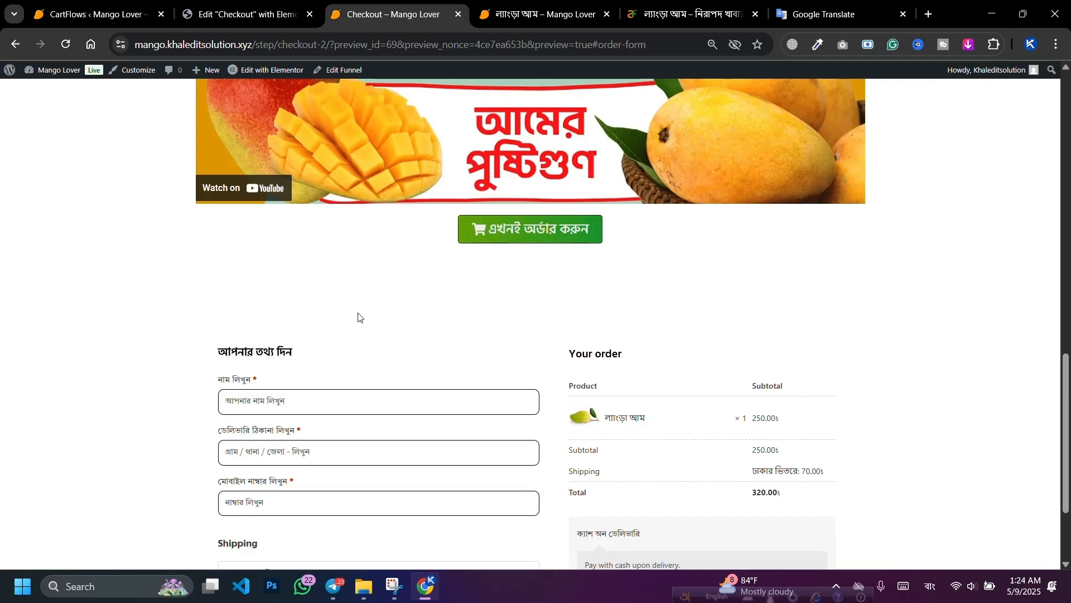
left_click(65, 44)
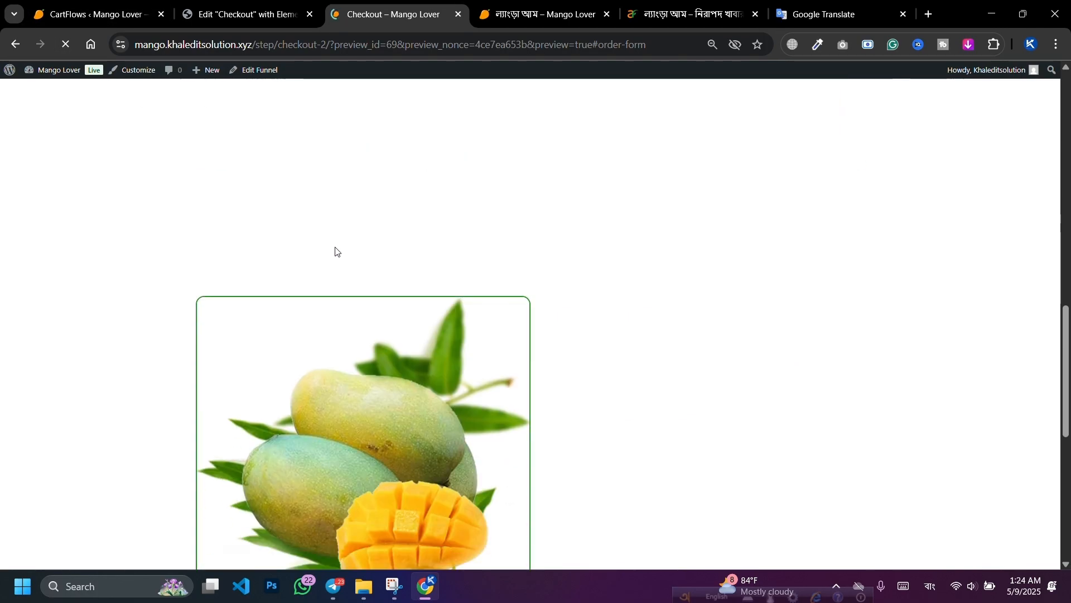
scroll(450, 281, "down", 7)
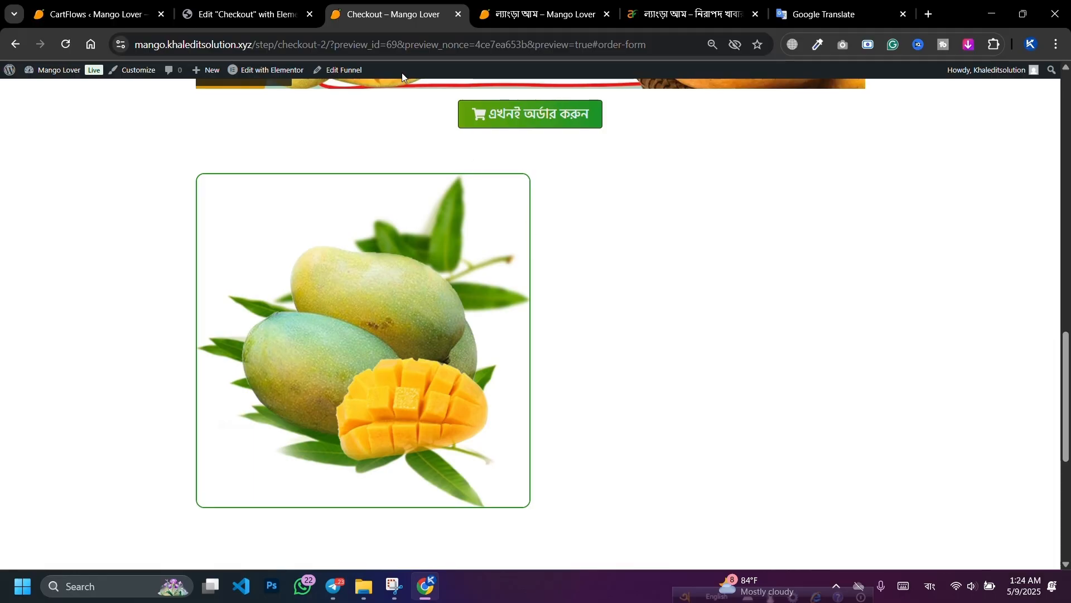
left_click(246, 14)
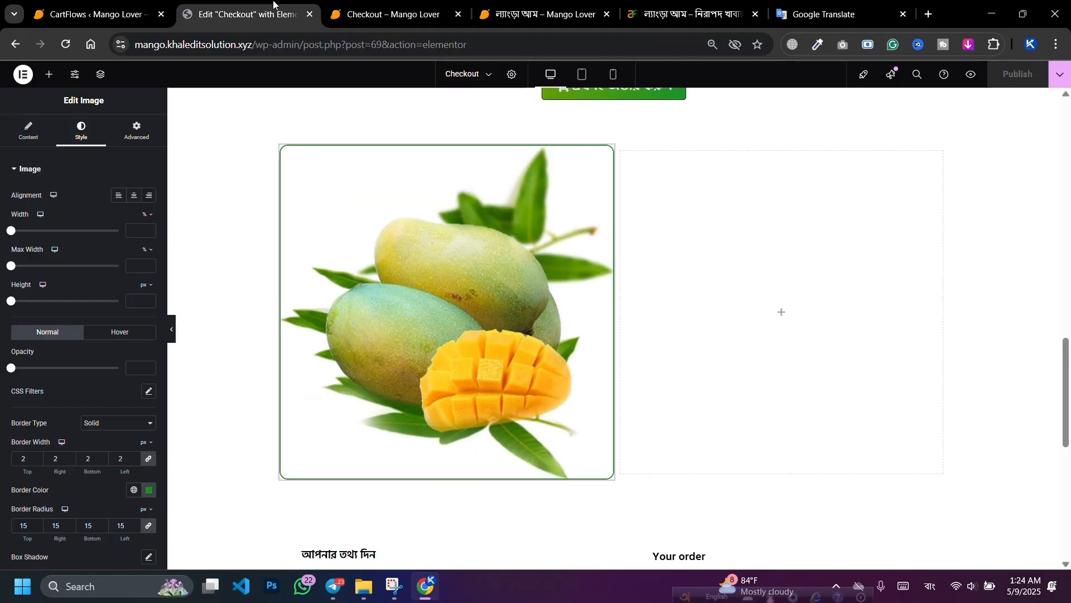
Step: Copy the আমাদের আমগুলো heading and paste it into the empty right column
left_click(51, 79)
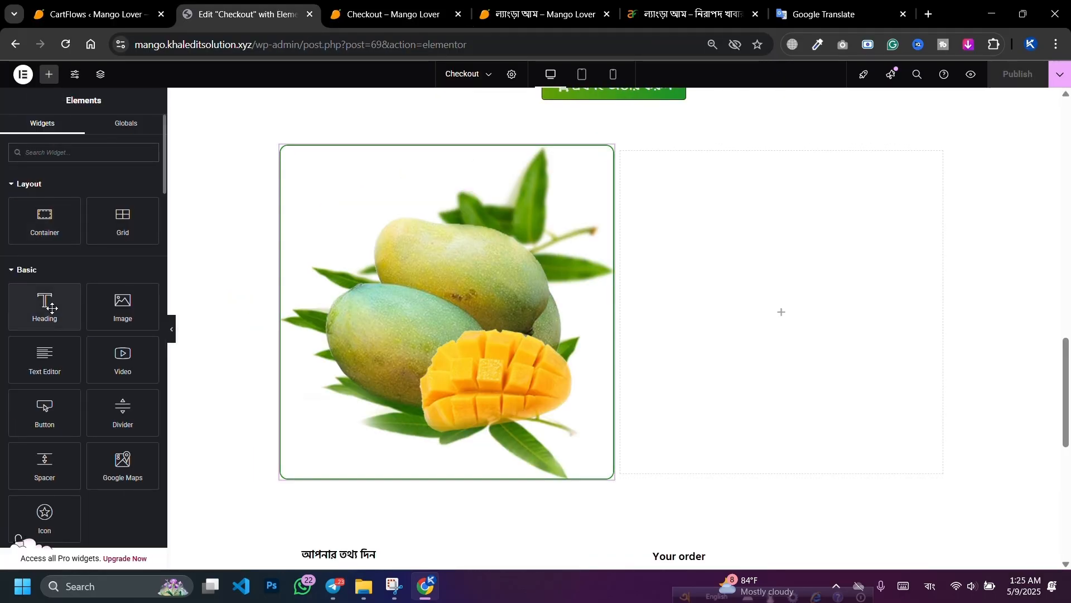
scroll(603, 273, "up", 7)
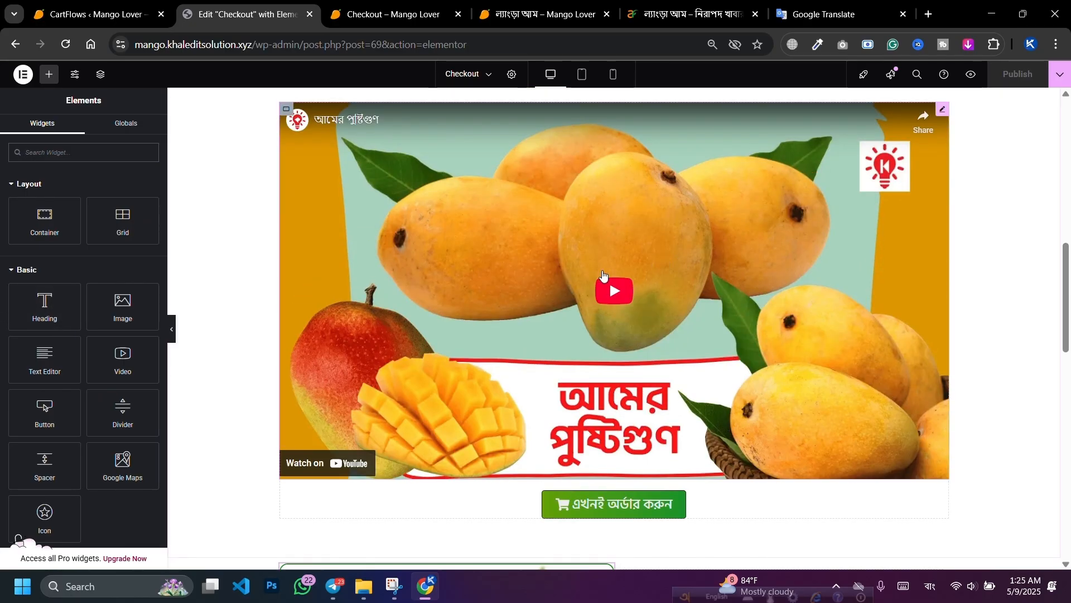
scroll(603, 273, "up", 6)
scroll(591, 377, "up", 5)
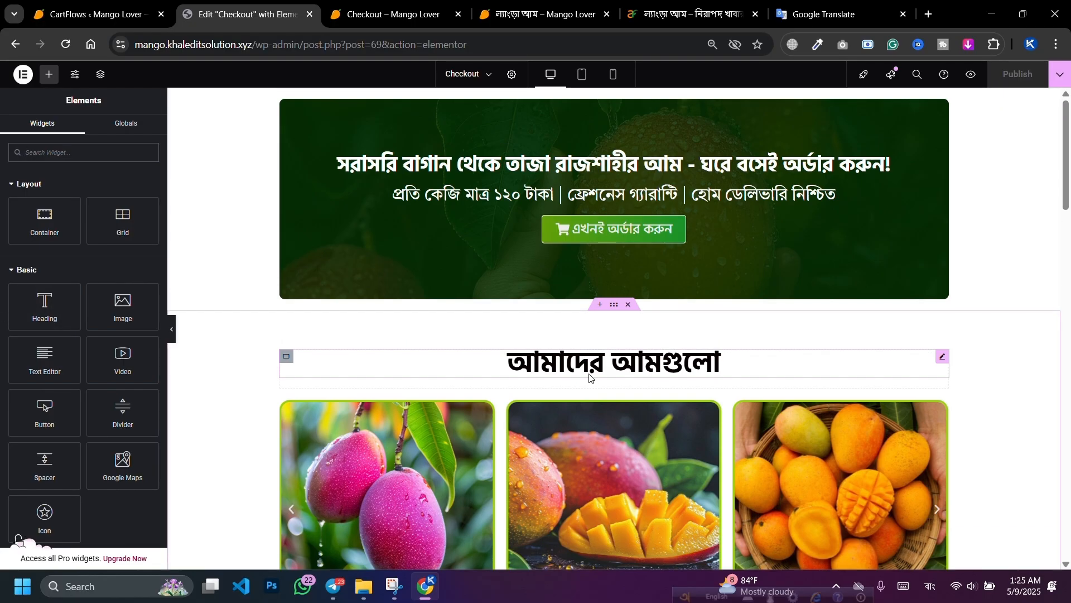
right_click(583, 366)
left_click(601, 364)
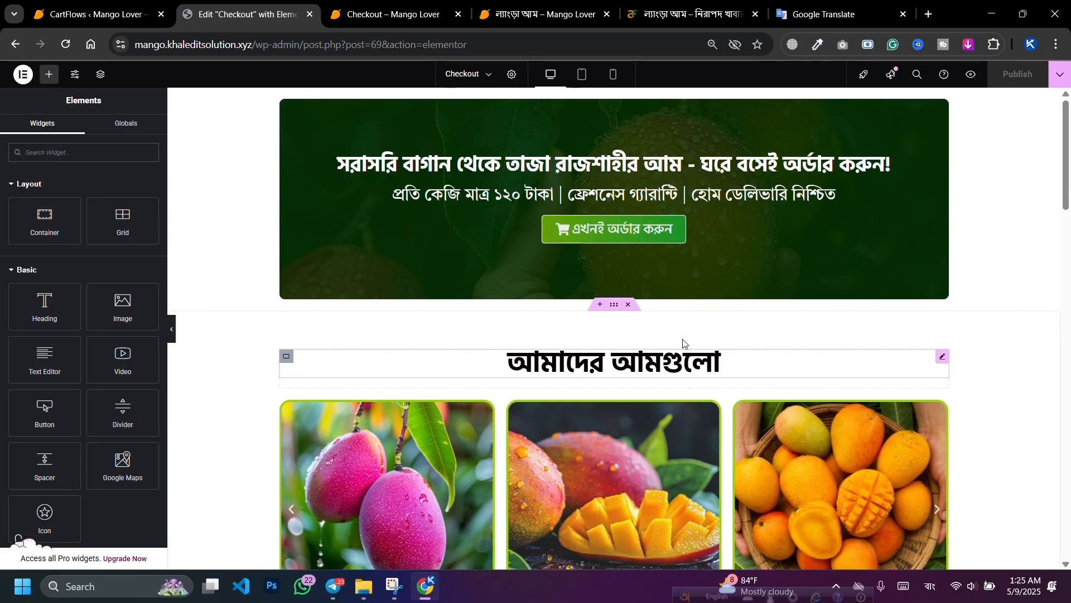
scroll(677, 347, "down", 9)
scroll(690, 332, "down", 8)
right_click(682, 264)
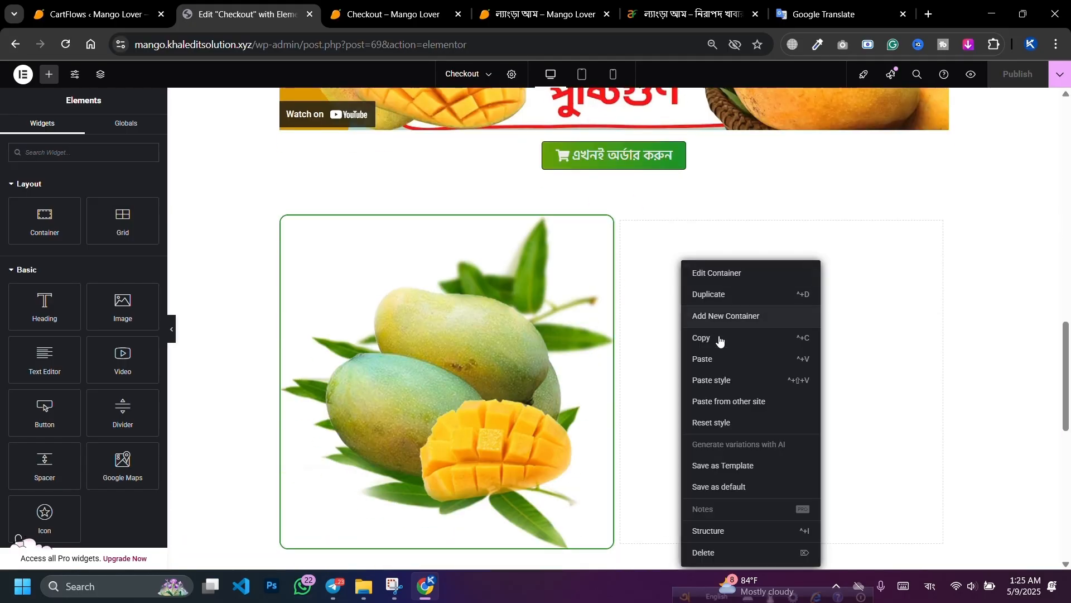
left_click(717, 359)
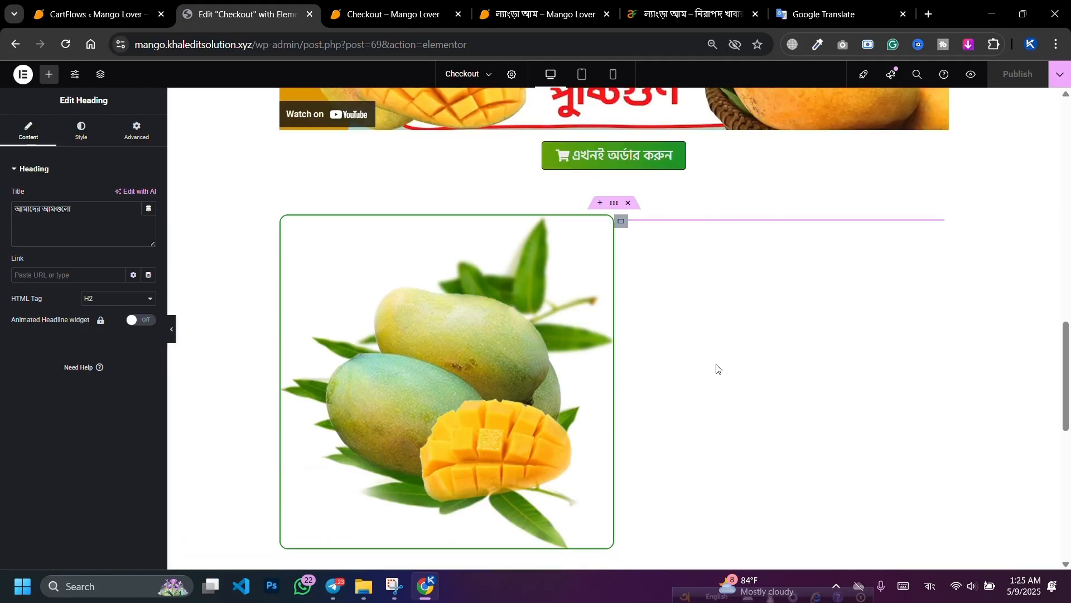
Step: Copy the line আমাদের ল্যাংড়া আমের বিশেষত্ব: from Google Translate and return to the editor
left_click(846, 3)
left_click_drag(277, 200, 89, 205)
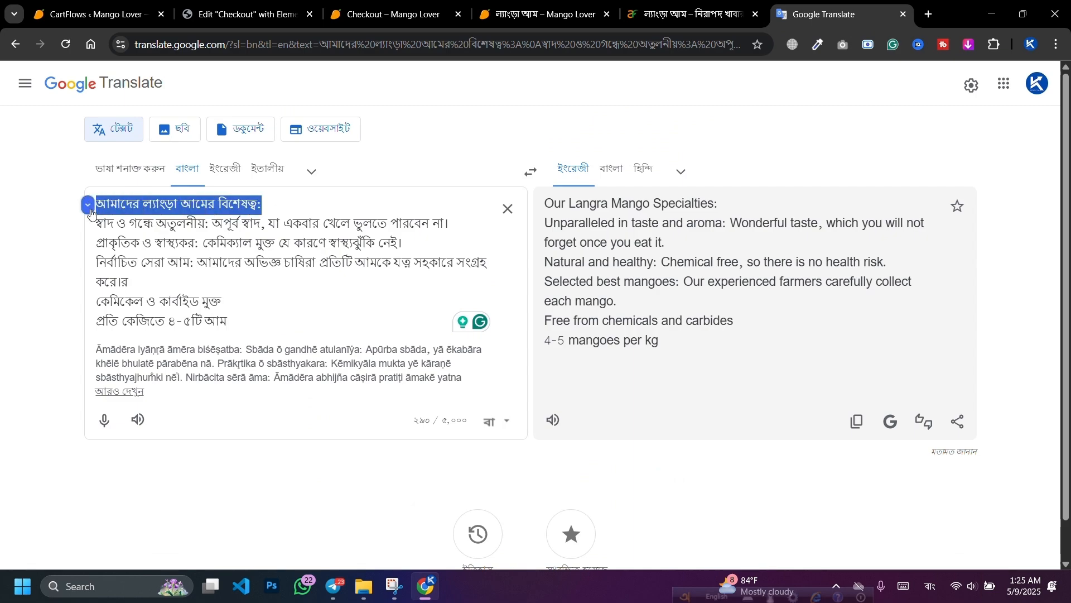
right_click(172, 204)
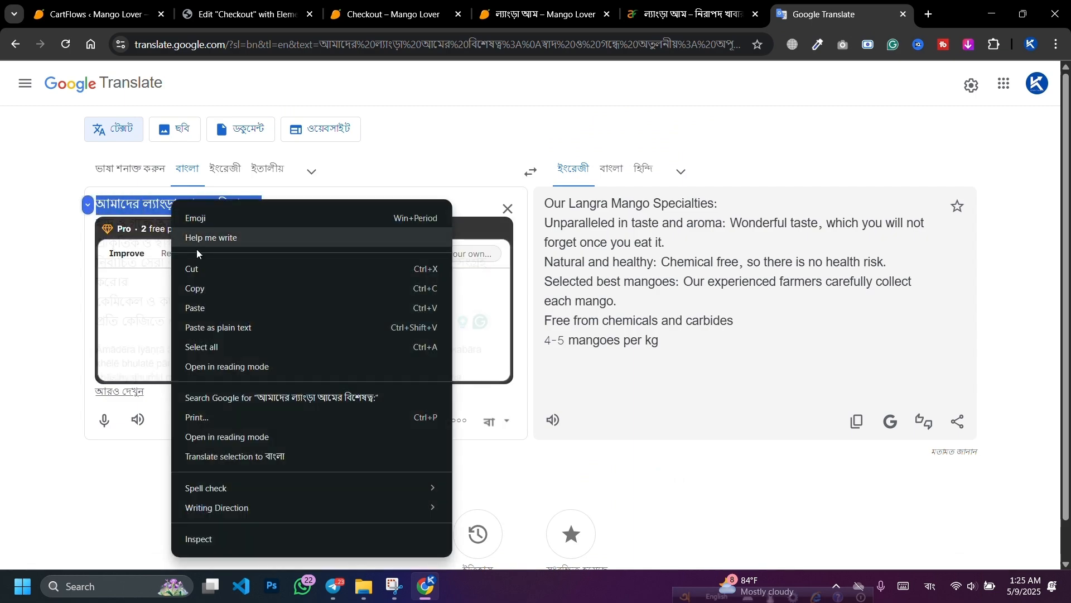
left_click(195, 289)
left_click(245, 14)
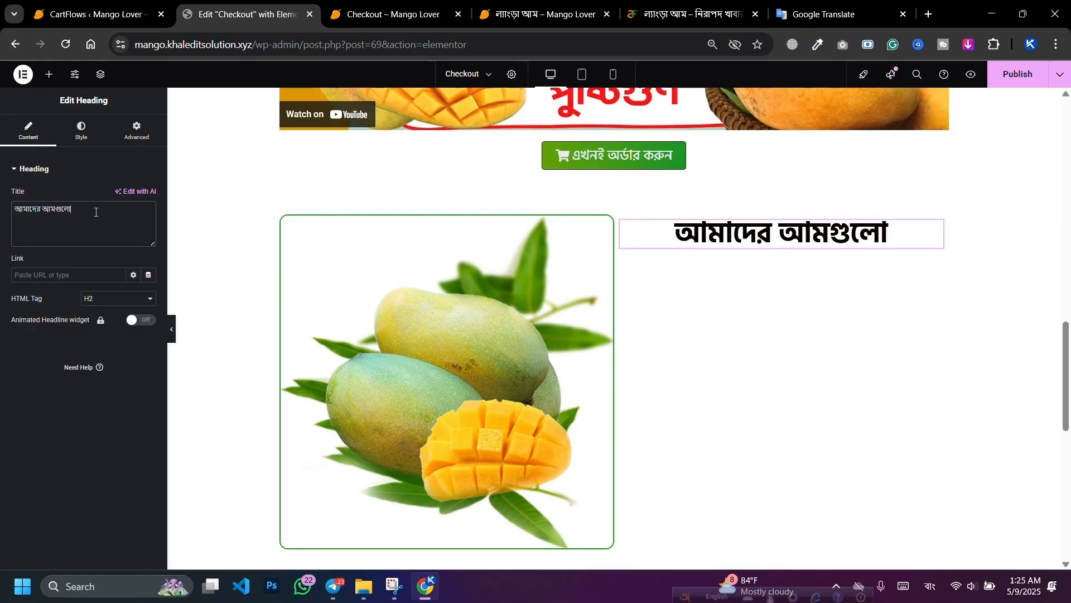
Step: Paste আমাদের ল্যাংড়া আমের বিশেষত্ব: as the heading title, with 40 px size and centre alignment
key("ctrl+a")
key("ctrl+v")
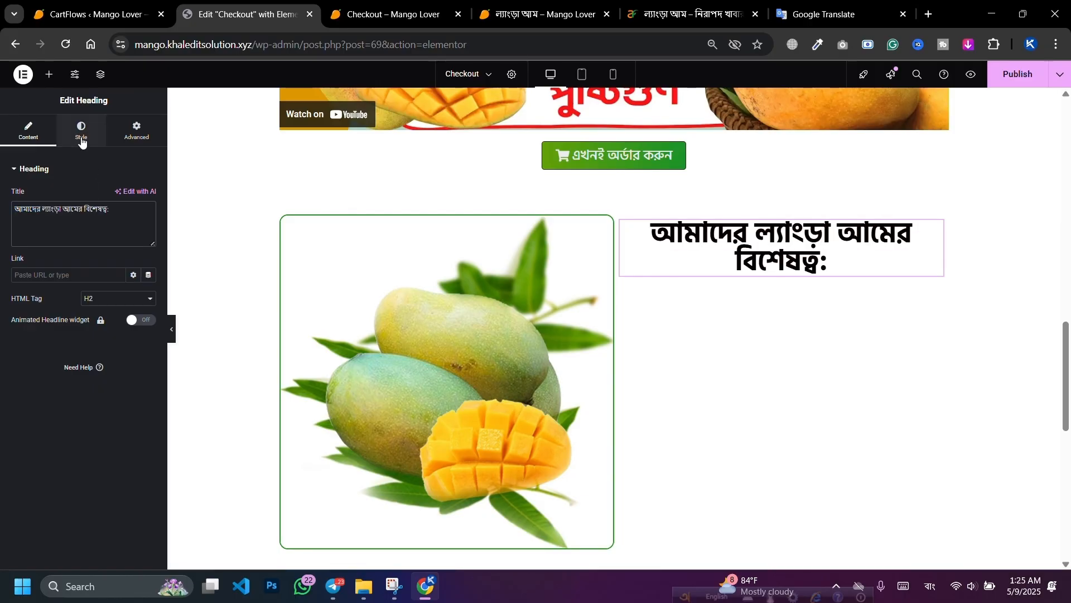
left_click(81, 139)
left_click(101, 196)
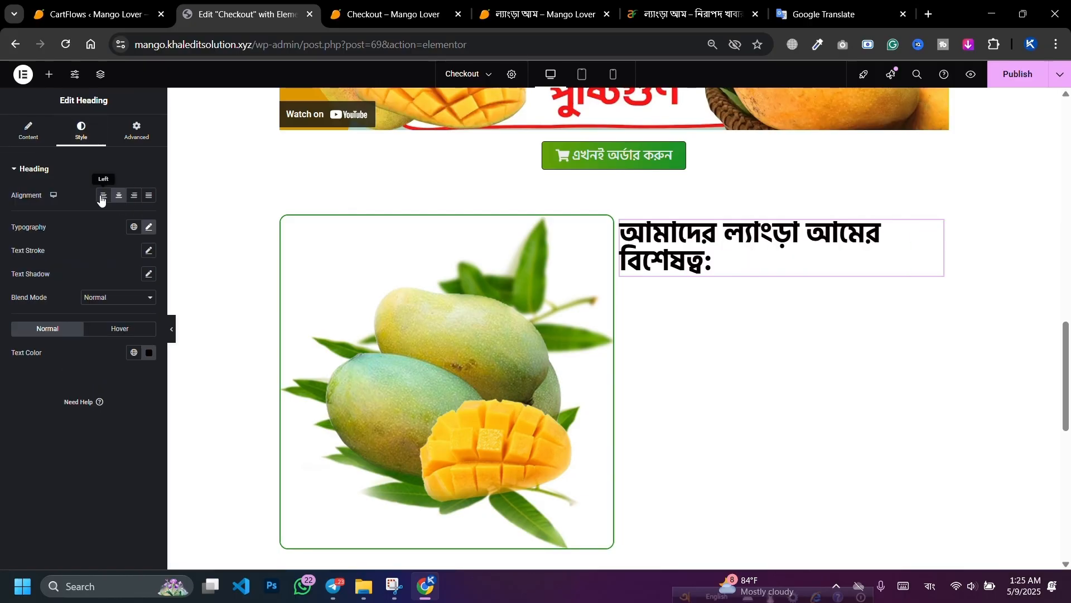
left_click(149, 227)
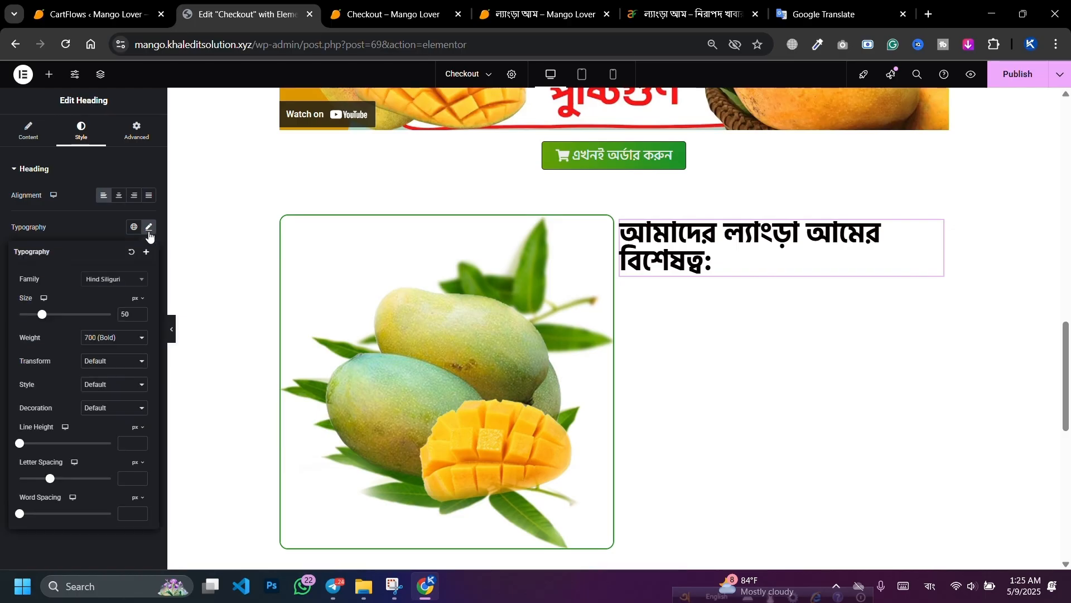
left_click(142, 318)
left_click(142, 317)
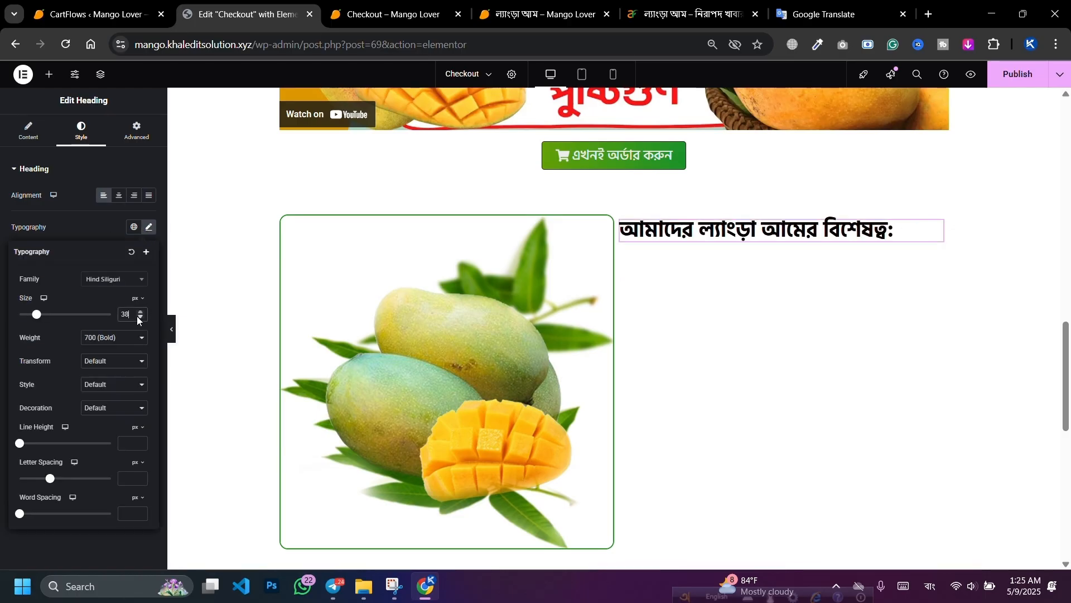
left_click(140, 318)
left_click(140, 317)
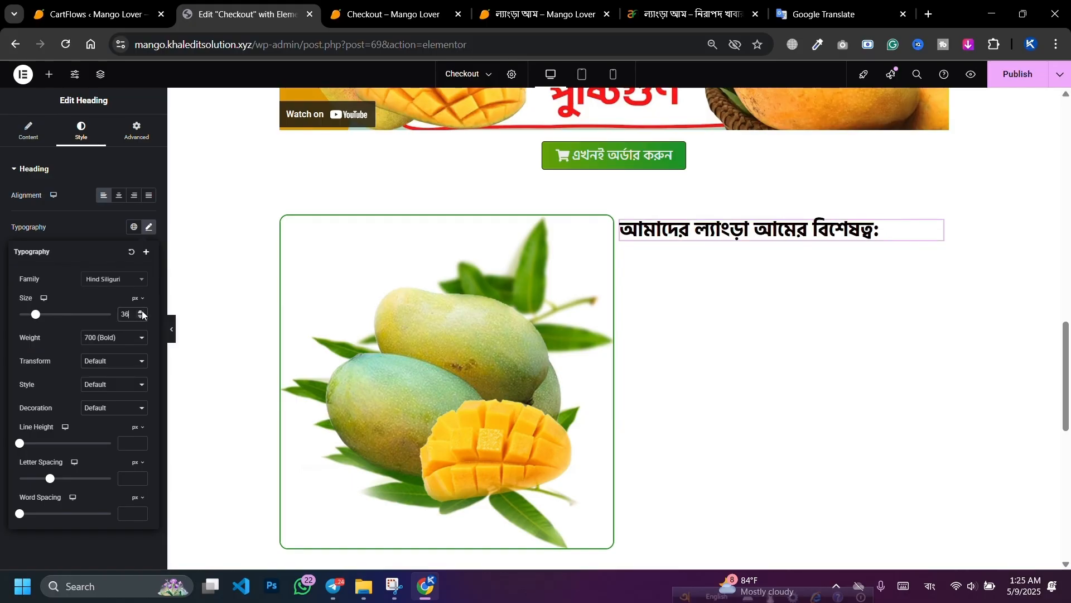
left_click(140, 312)
left_click(140, 312)
left_click(140, 311)
left_click(140, 312)
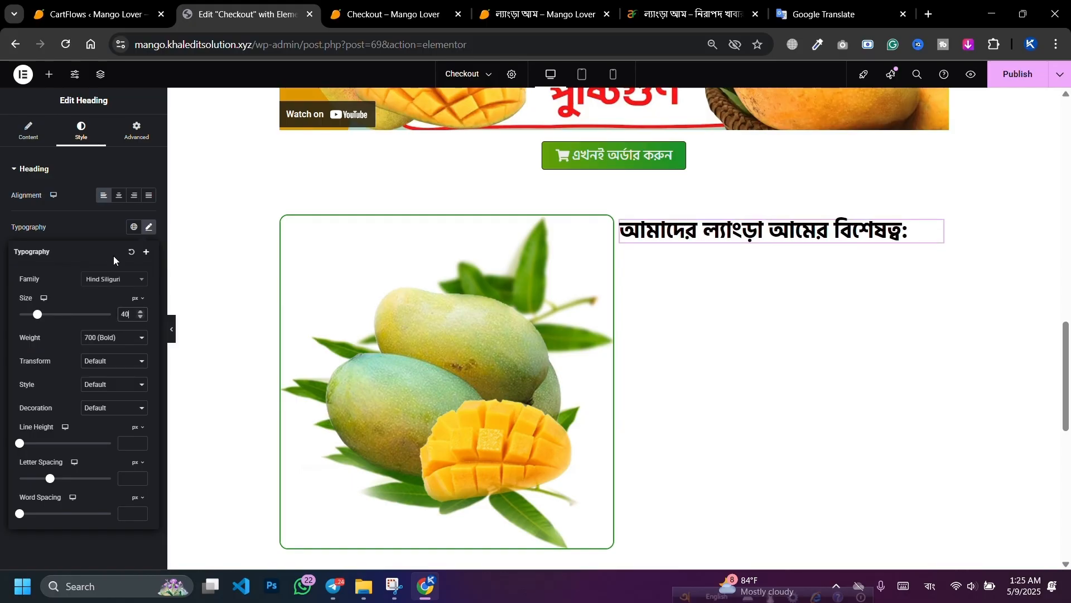
left_click(115, 199)
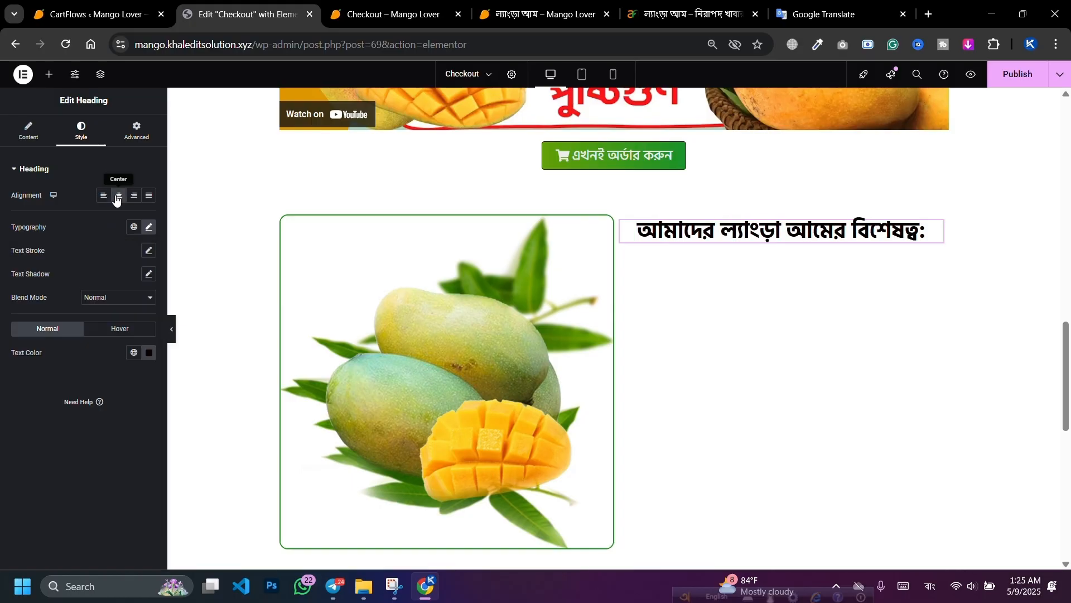
Step: Sample the mango leaf green for the heading text, tune it to #348500, and publish
left_click(149, 352)
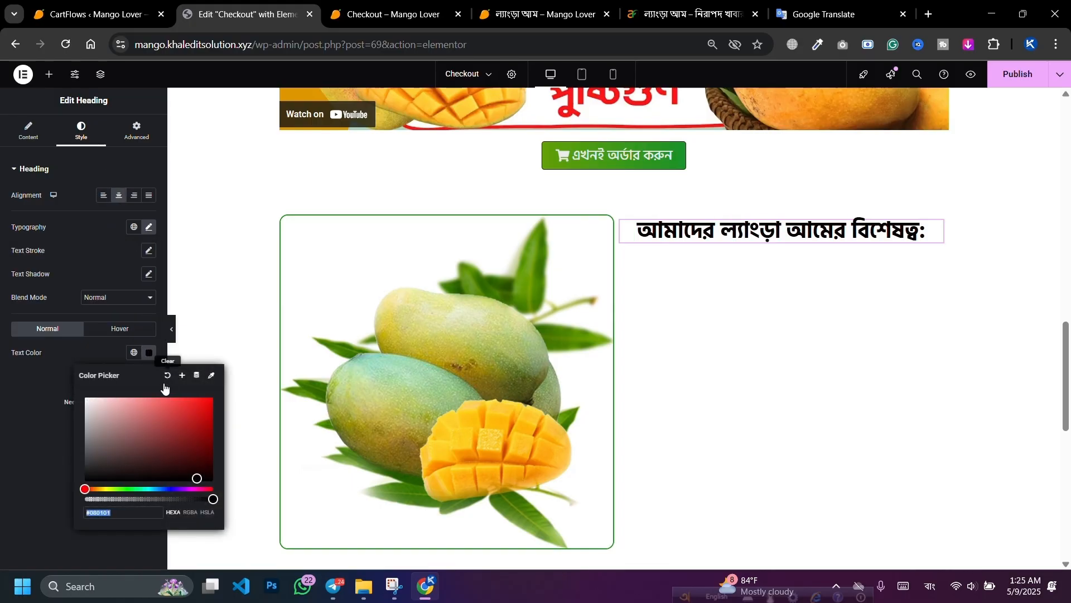
left_click(210, 377)
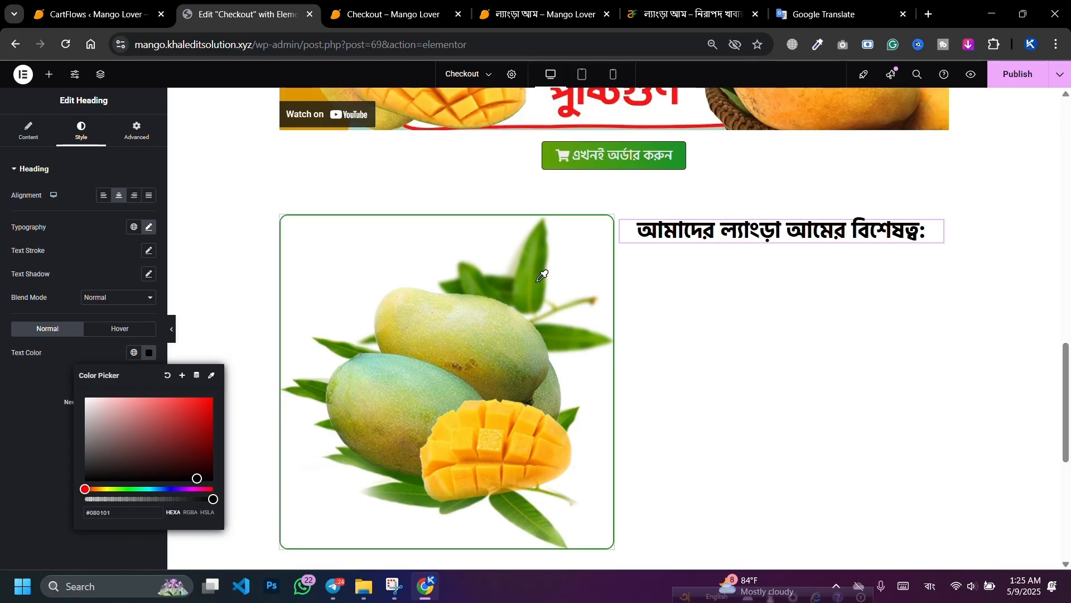
mouse_move(539, 284)
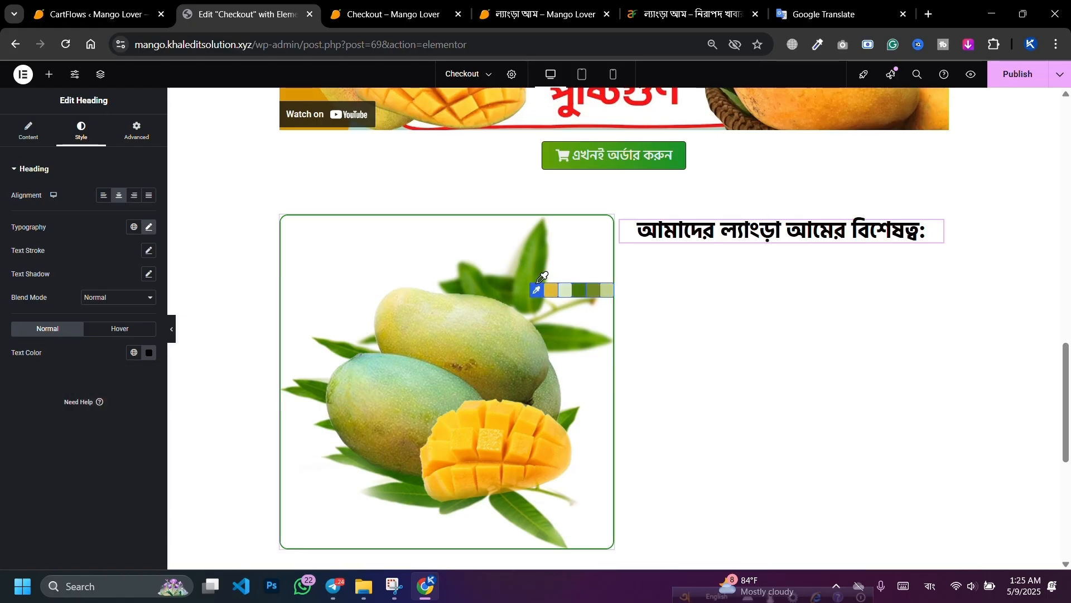
left_click(578, 294)
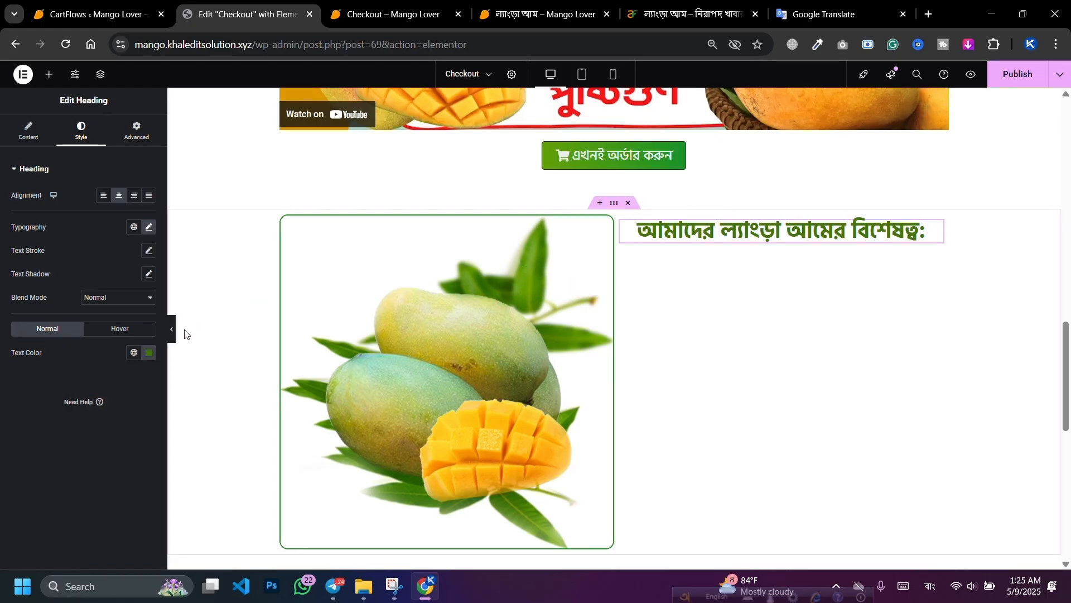
left_click(149, 352)
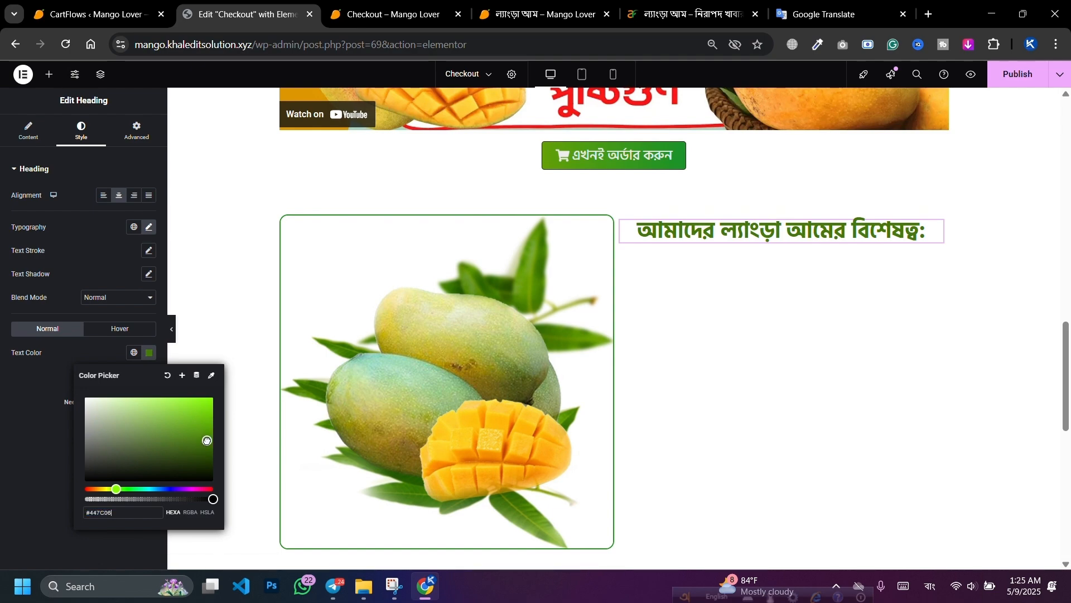
left_click_drag(207, 441, 209, 448)
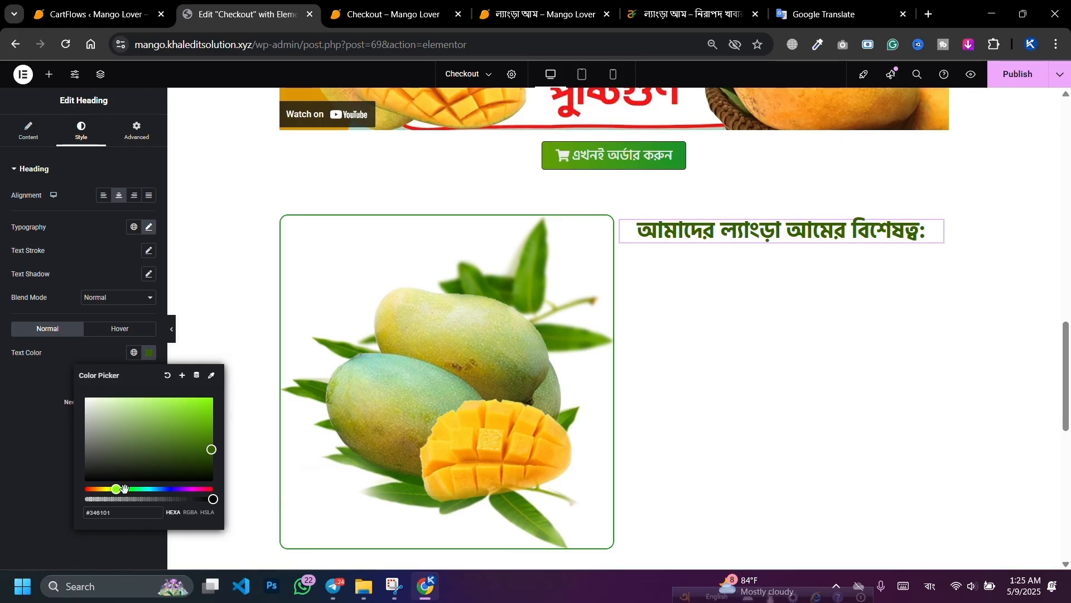
left_click_drag(120, 488, 124, 489)
left_click_drag(198, 445, 214, 438)
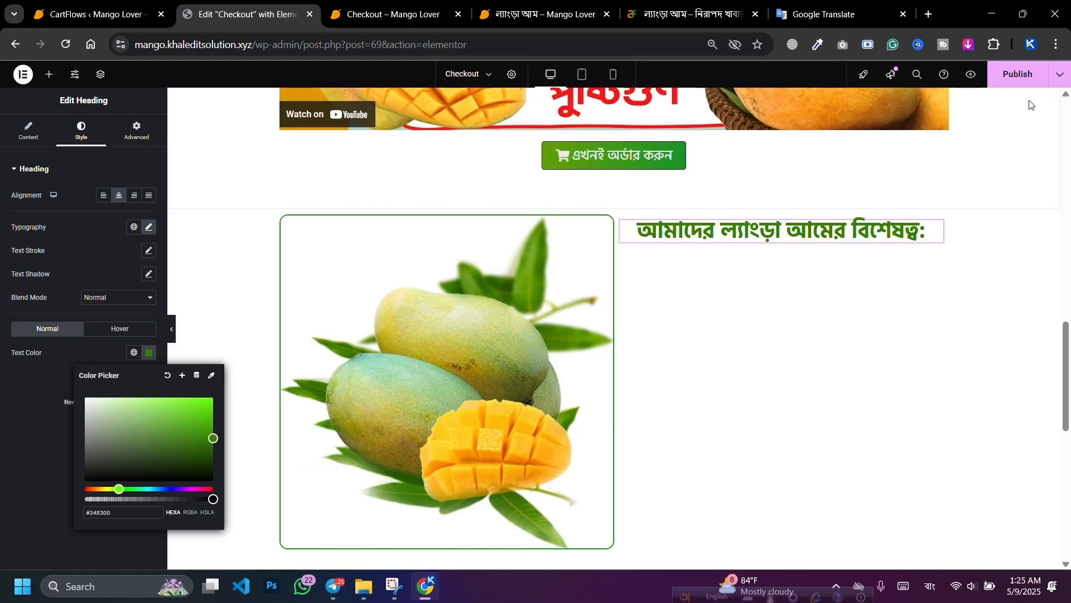
left_click(1019, 74)
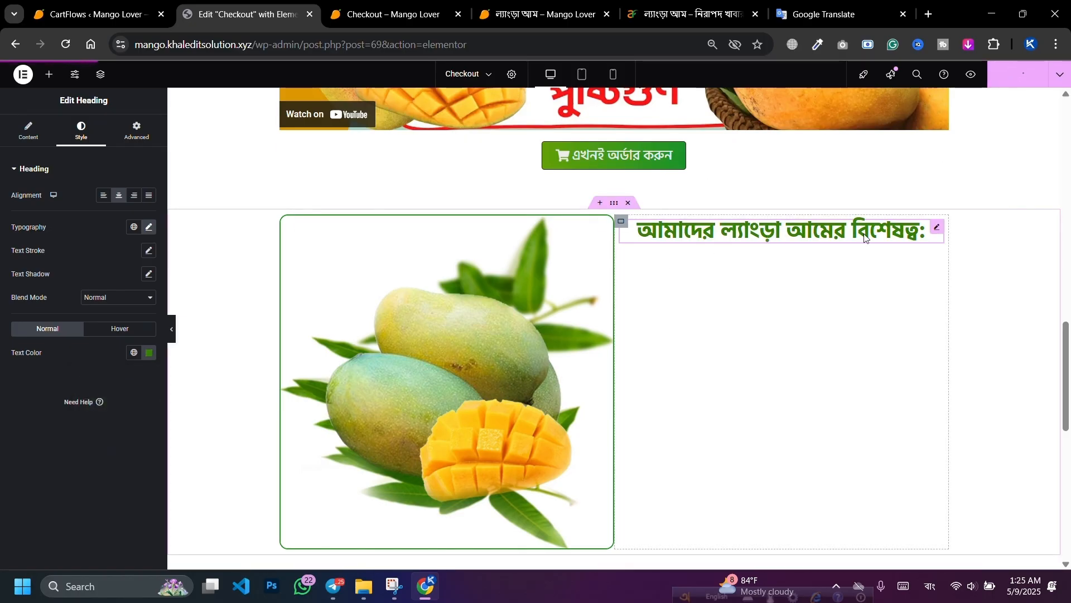
Step: Set the heading column's padding and margin to zero
left_click(621, 222)
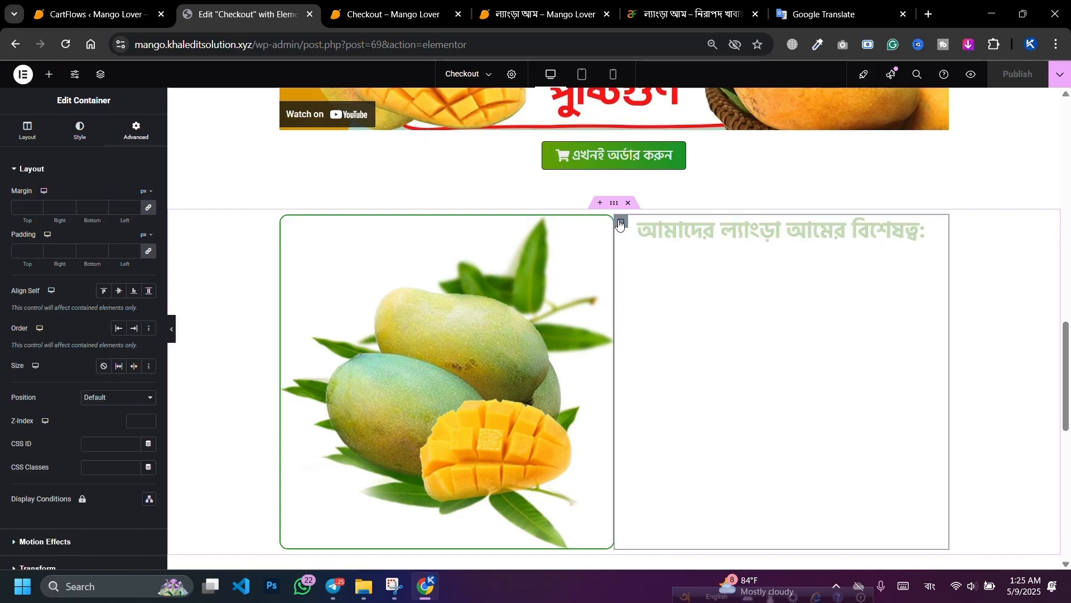
left_click(148, 251)
left_click(148, 208)
Step: Give the mango image column a linked 5 px margin on all four sides
left_click(286, 223)
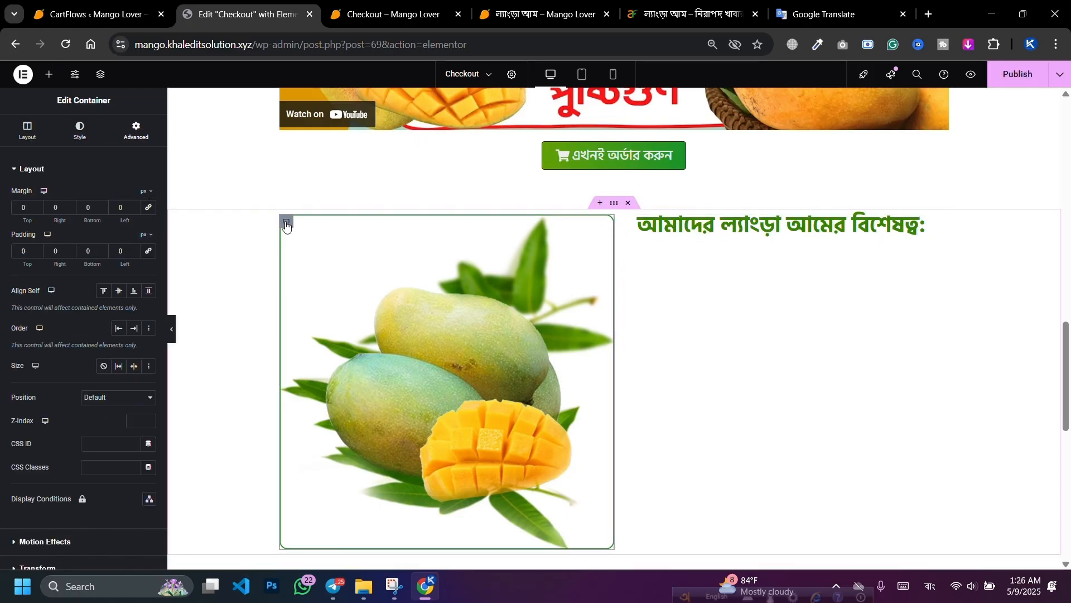
left_click(149, 207)
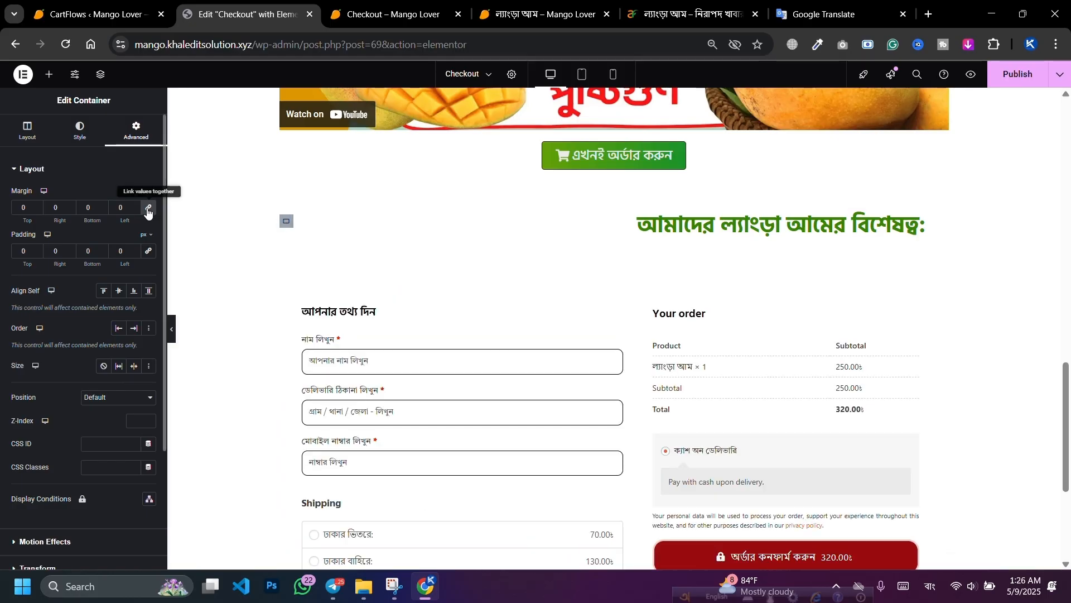
left_click(38, 205)
left_click(38, 205)
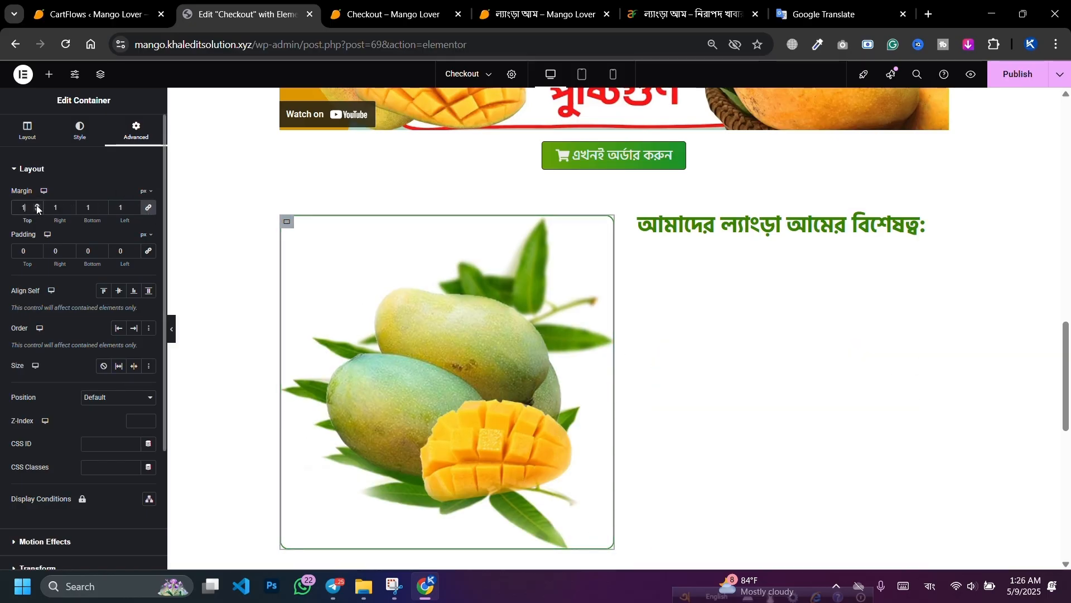
left_click(38, 206)
left_click(37, 205)
left_click(38, 205)
left_click(38, 206)
left_click(38, 205)
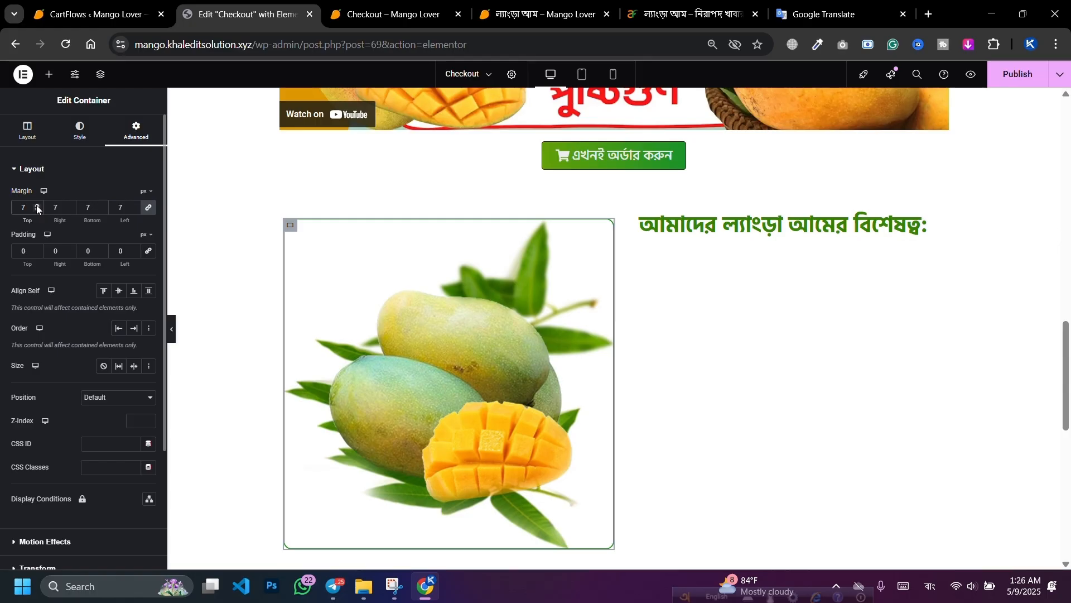
left_click(37, 205)
left_click(36, 205)
left_click(37, 210)
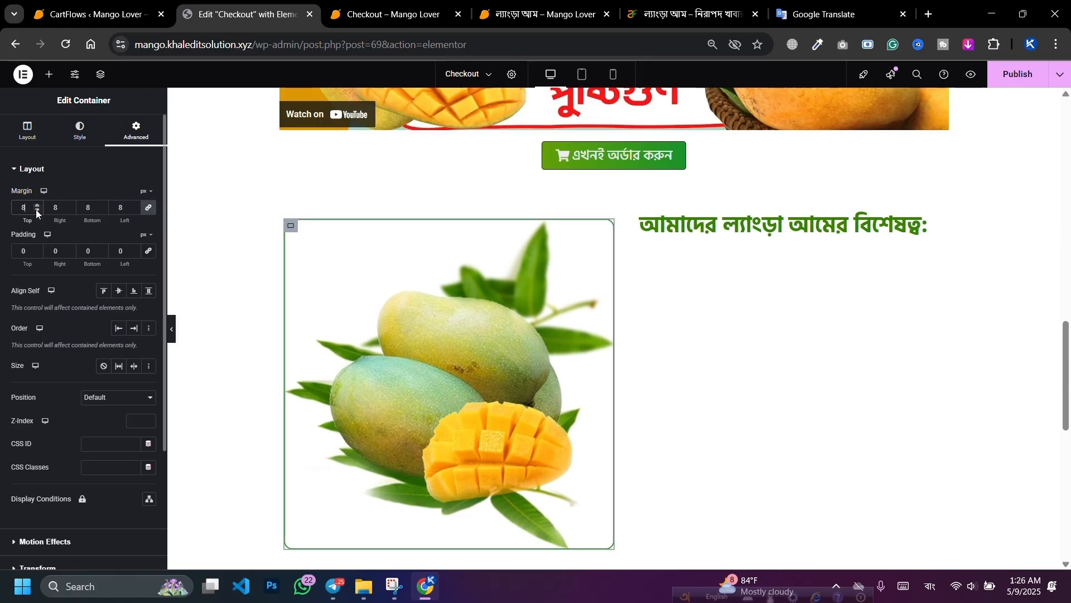
left_click(37, 210)
left_click(36, 210)
left_click(37, 209)
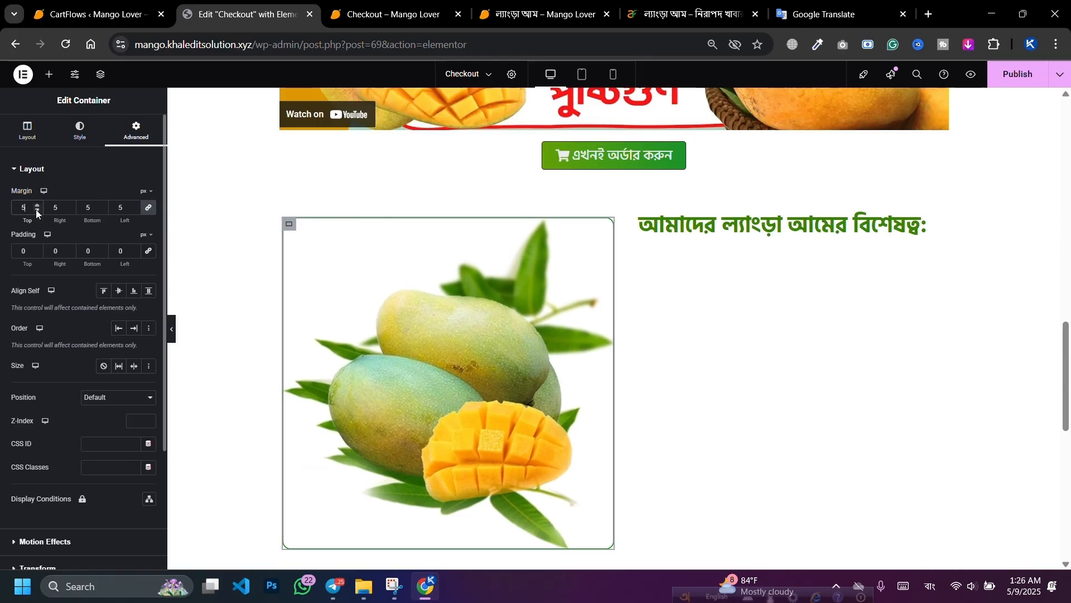
Step: Copy the image column's style onto the heading column and publish the page
right_click(286, 228)
left_click(306, 300)
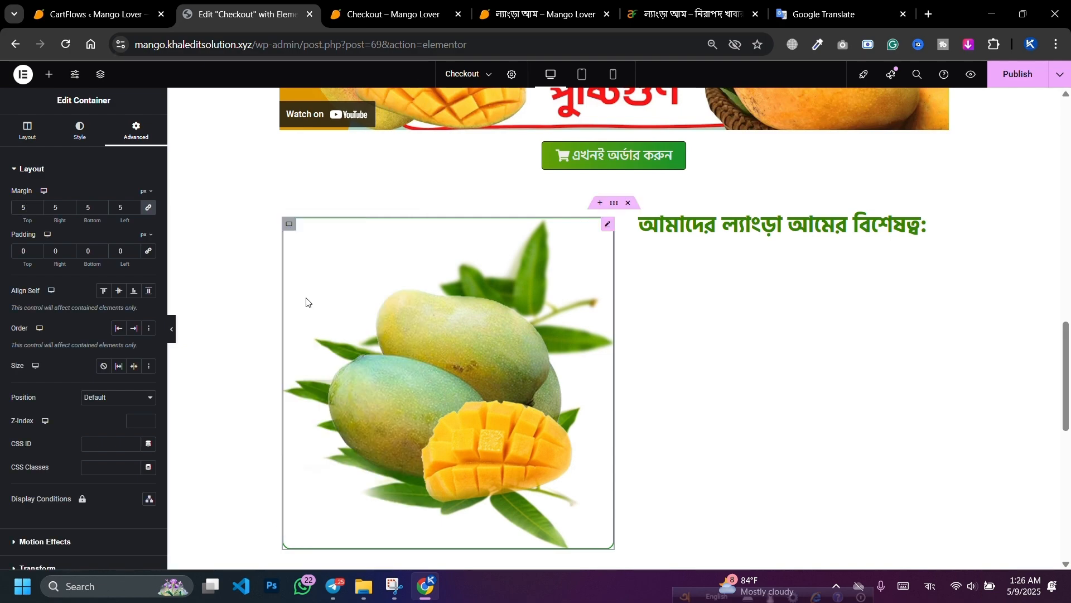
right_click(624, 225)
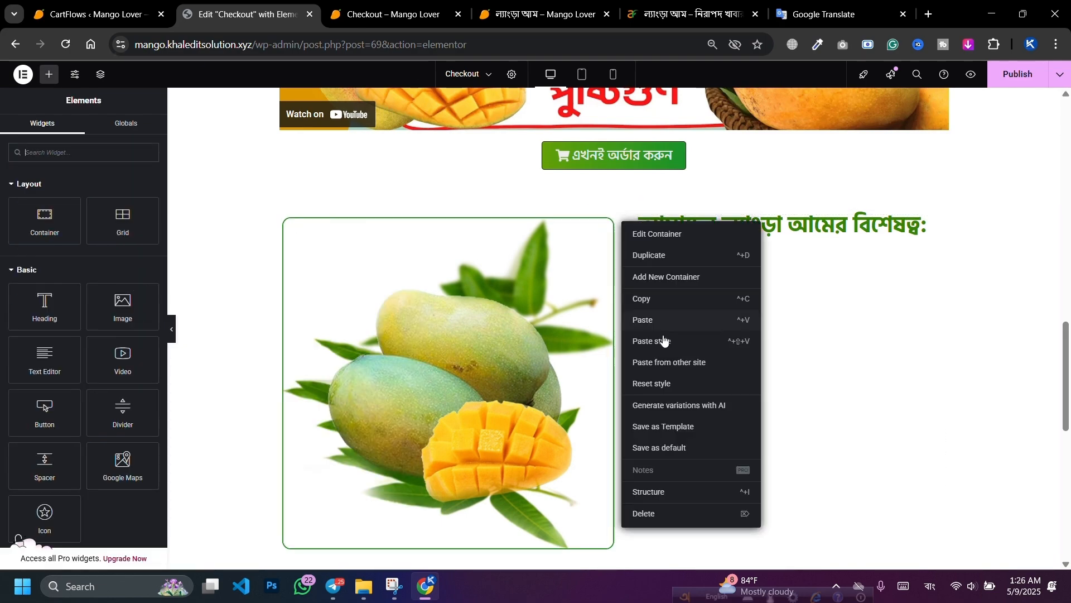
left_click(664, 341)
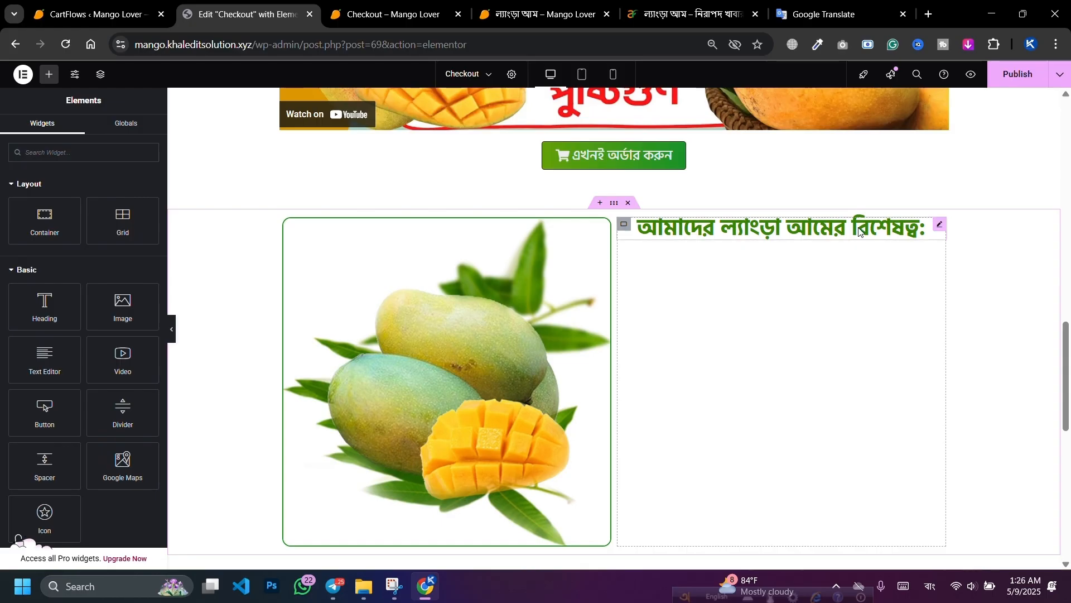
left_click(1016, 74)
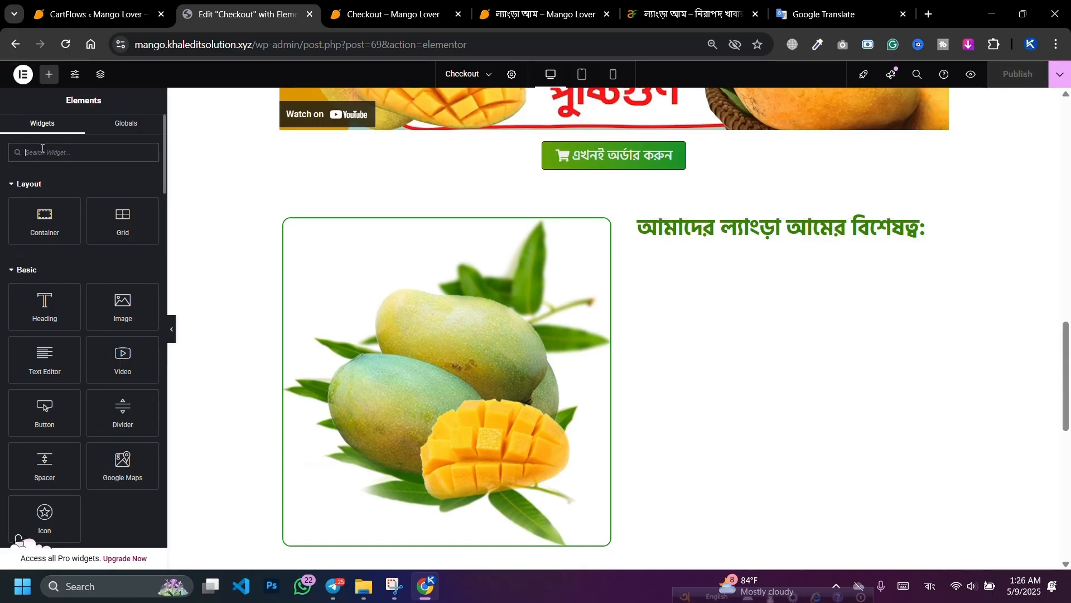
Step: Clear the stray Bengali letter and switch the keyboard layout to English (United States)
type("ভ")
key("BackSpace")
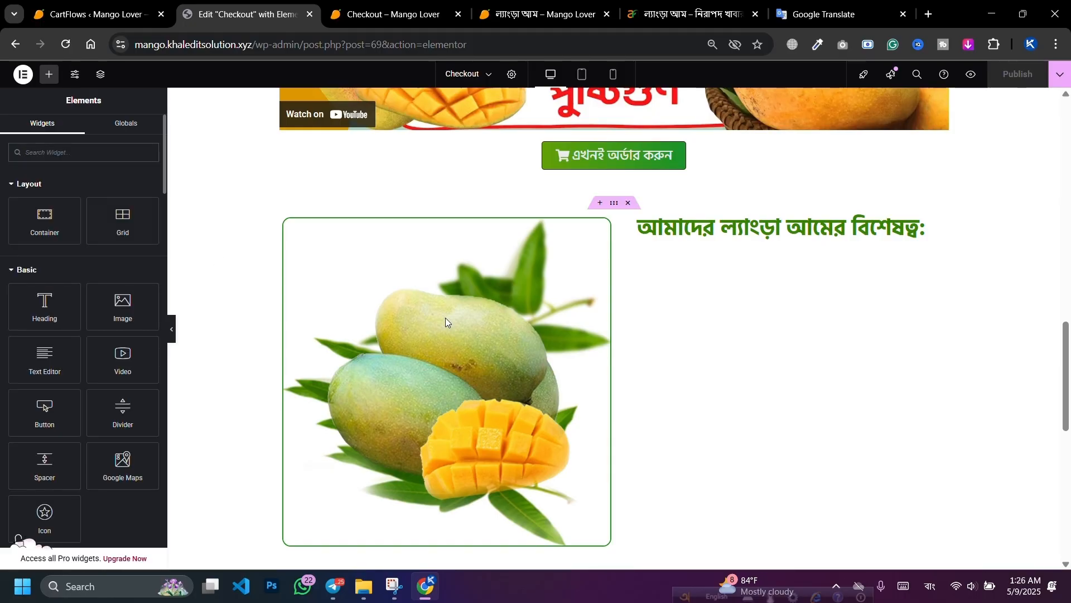
left_click(934, 595)
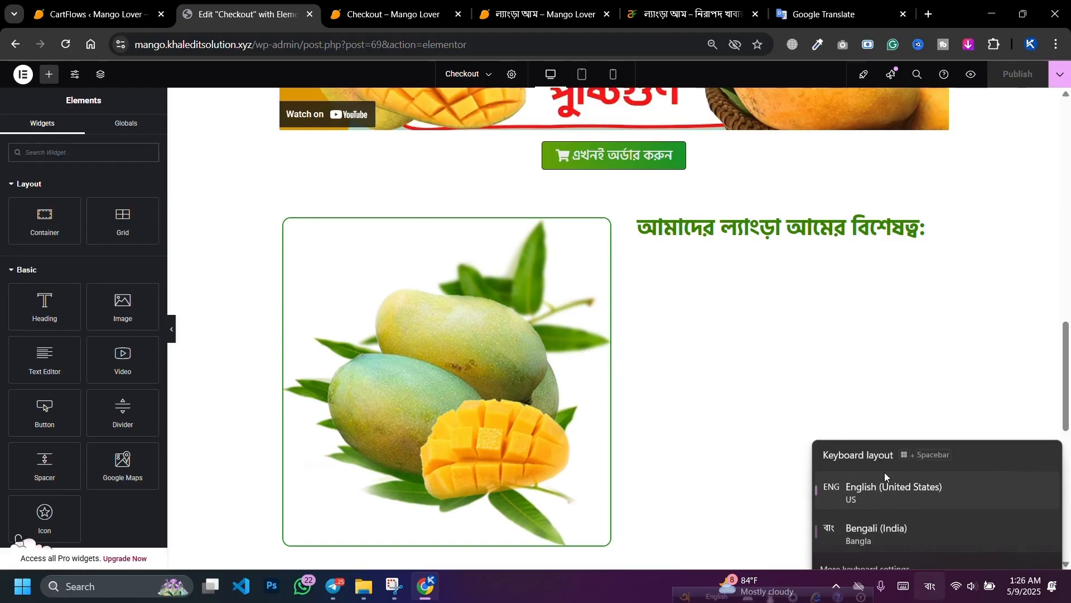
left_click(885, 480)
Step: Search 'list' and place an Icon List under the heading, deleting list items #2 and #3
type("list")
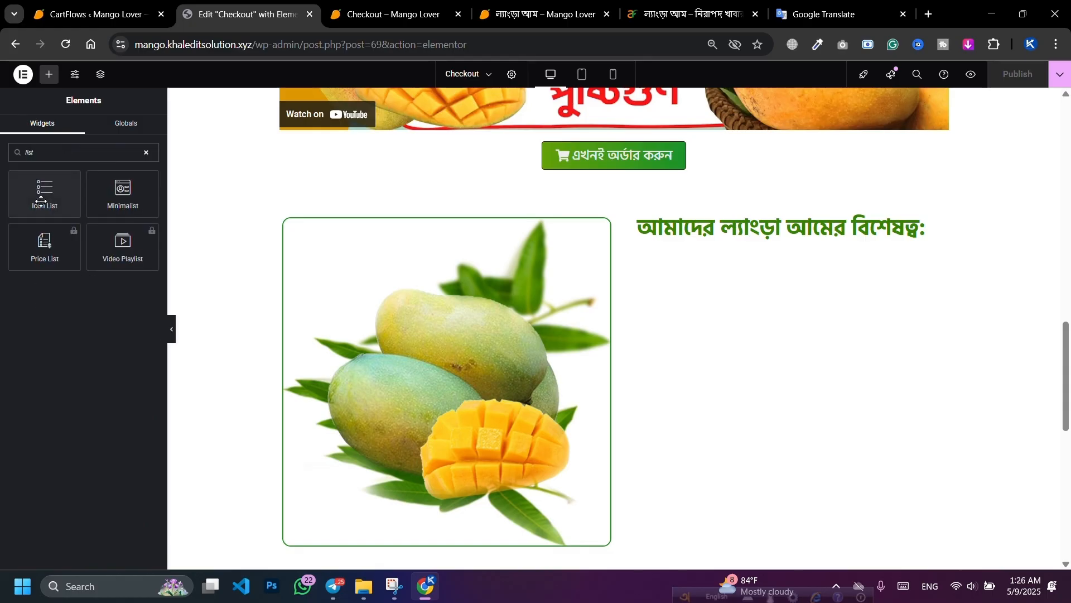
left_click_drag(41, 201, 714, 235)
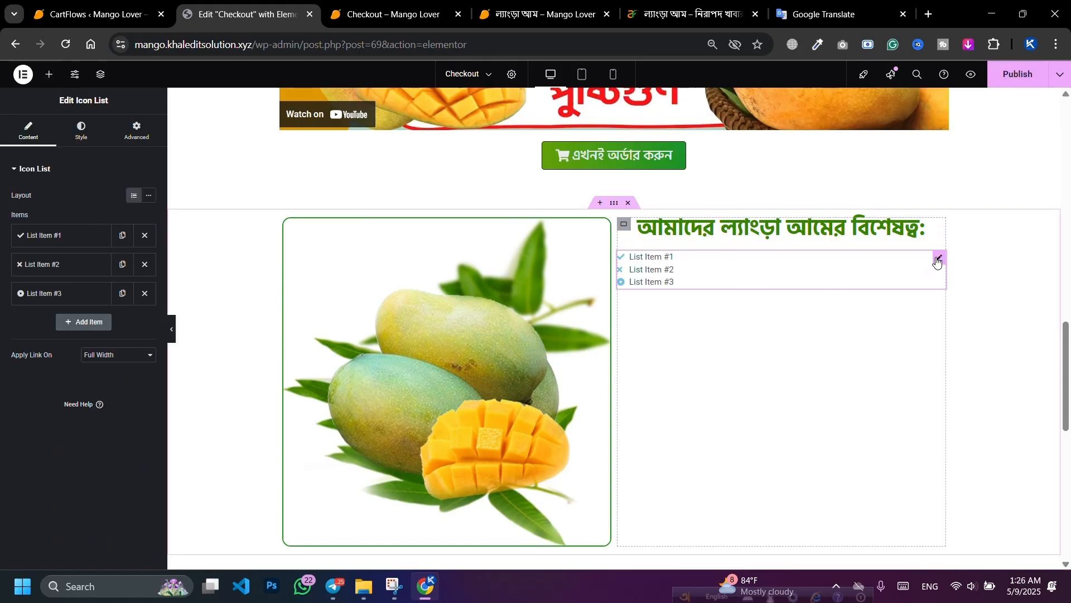
left_click(143, 265)
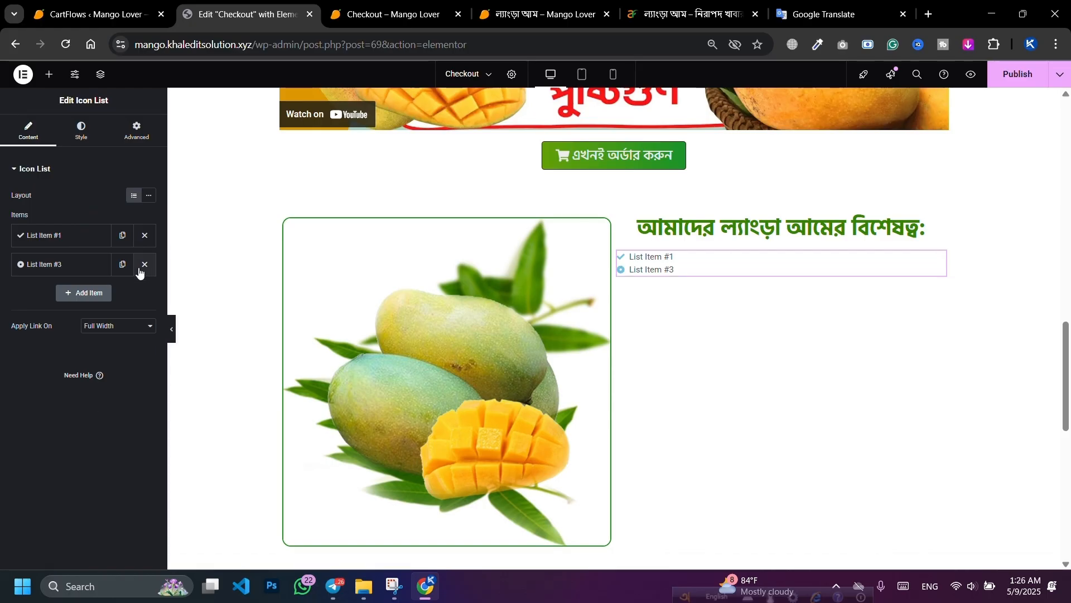
left_click(143, 265)
left_click(836, 7)
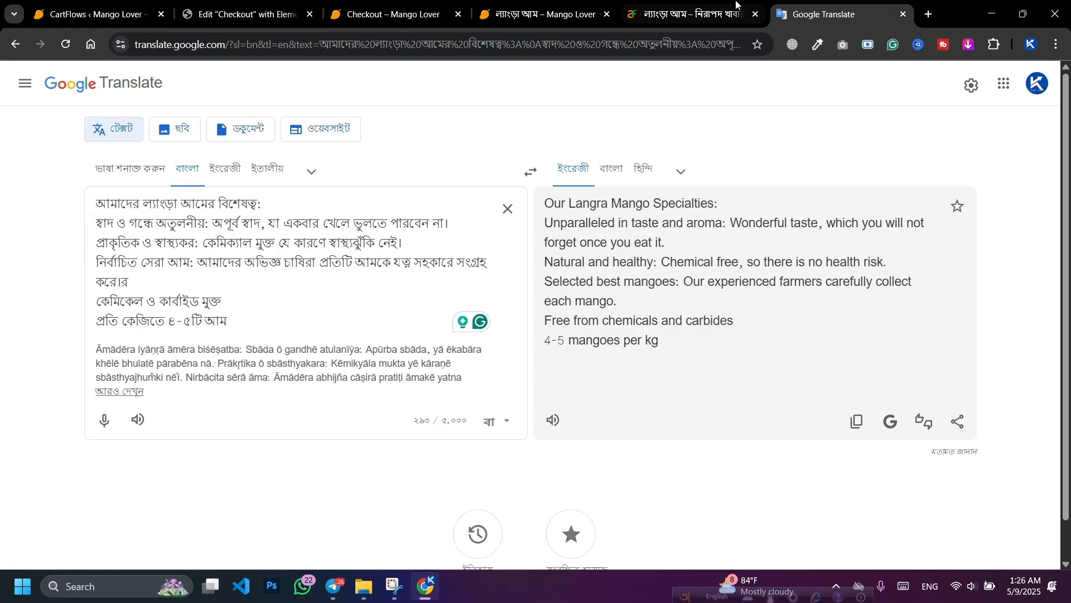
Step: Copy the Bengali taste-and-aroma line from Google Translate, then expand List Item #1 in Elementor
left_click(692, 14)
left_click(227, 386)
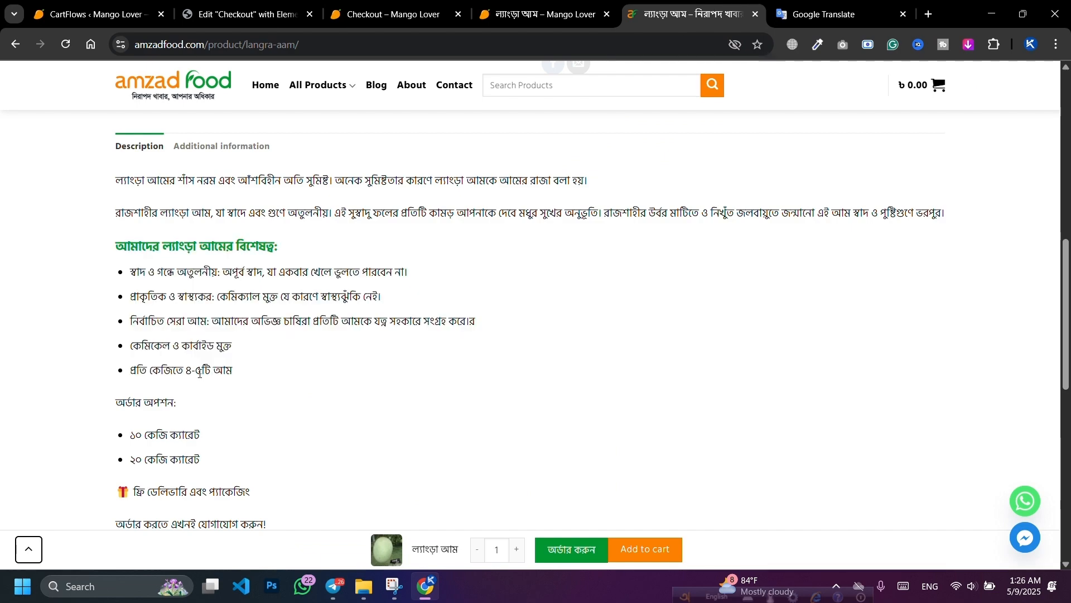
key("ctrl+Tab")
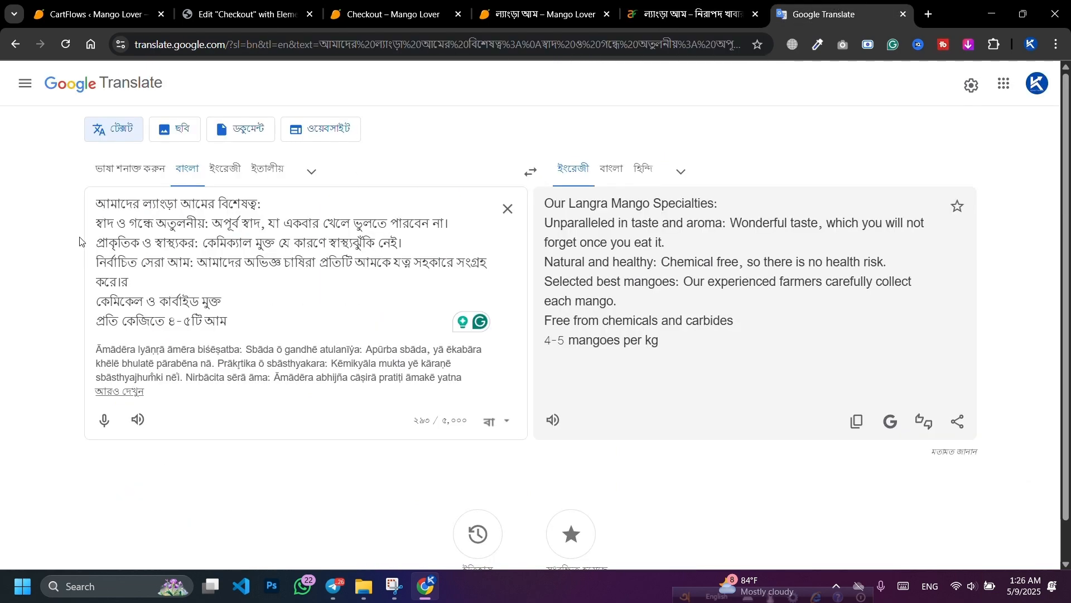
left_click_drag(97, 223, 448, 218)
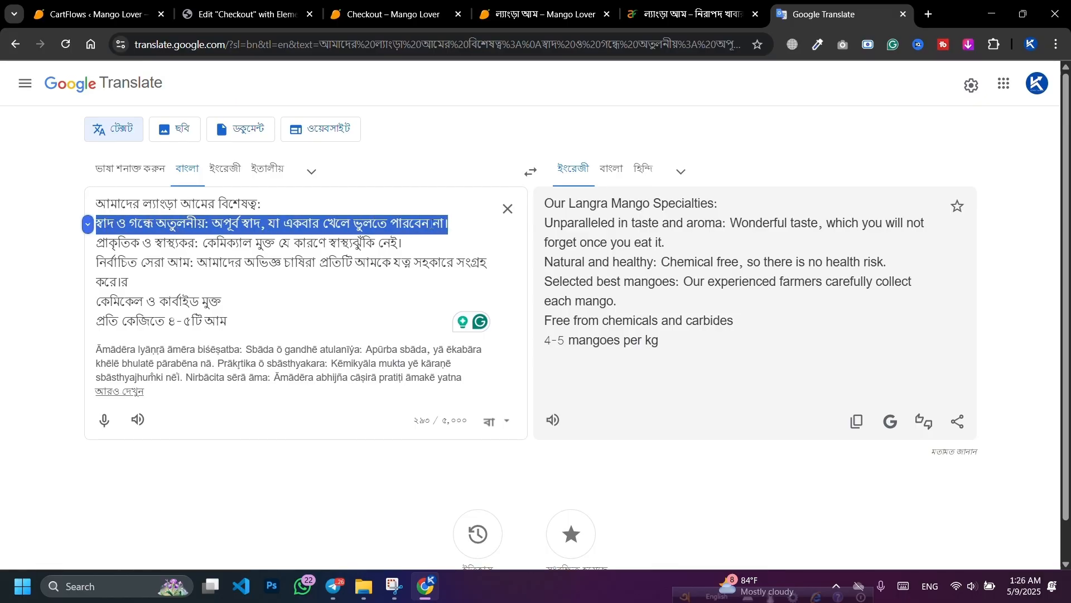
right_click(432, 223)
left_click(464, 299)
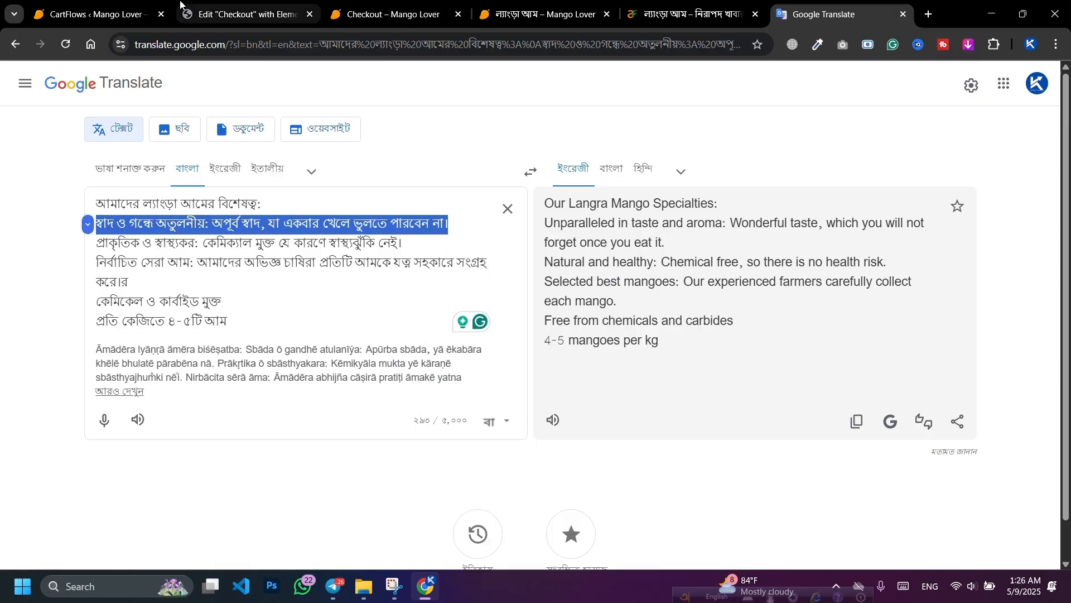
left_click(246, 14)
left_click(74, 237)
Step: Replace the List Item #1 placeholder text with the pasted Bengali taste-and-aroma line
left_click(74, 277)
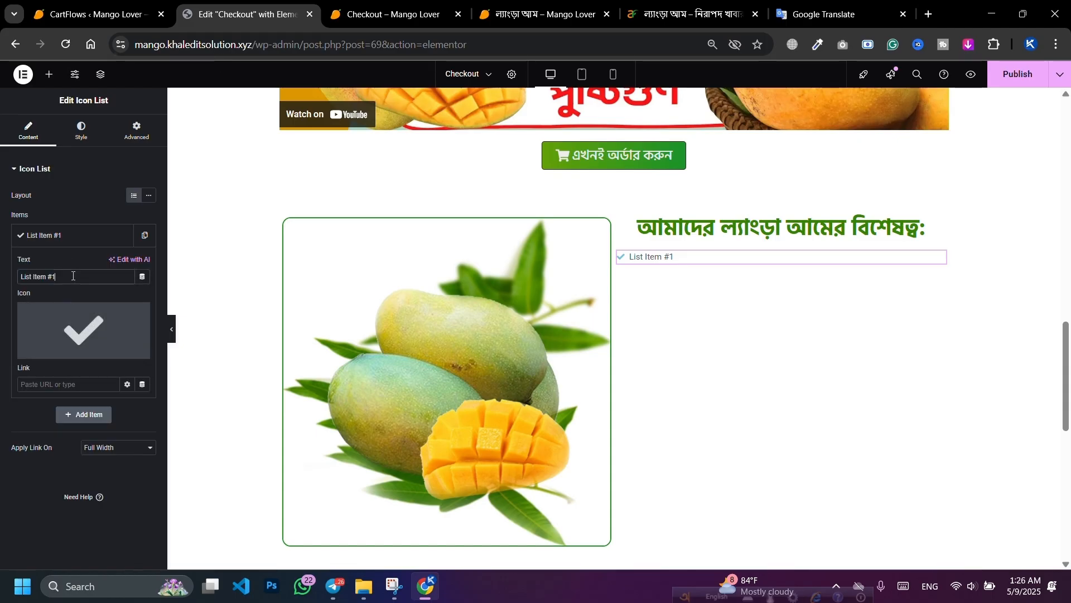
key("ctrl+a")
key("ctrl+v")
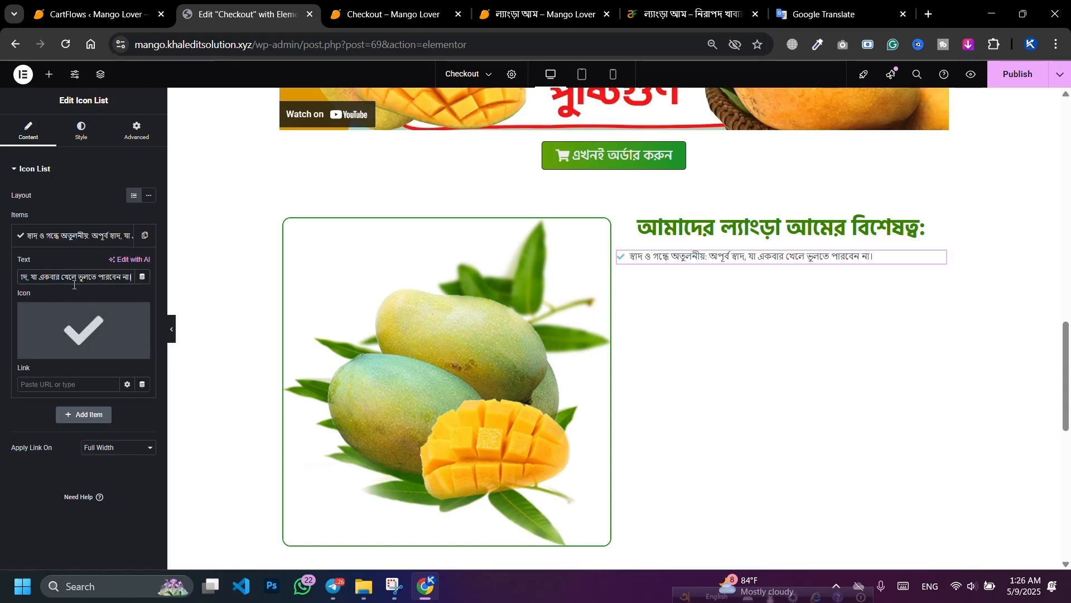
Step: Swap the list item's check-mark icon for the Leaf icon from the Icon Library
left_click(71, 329)
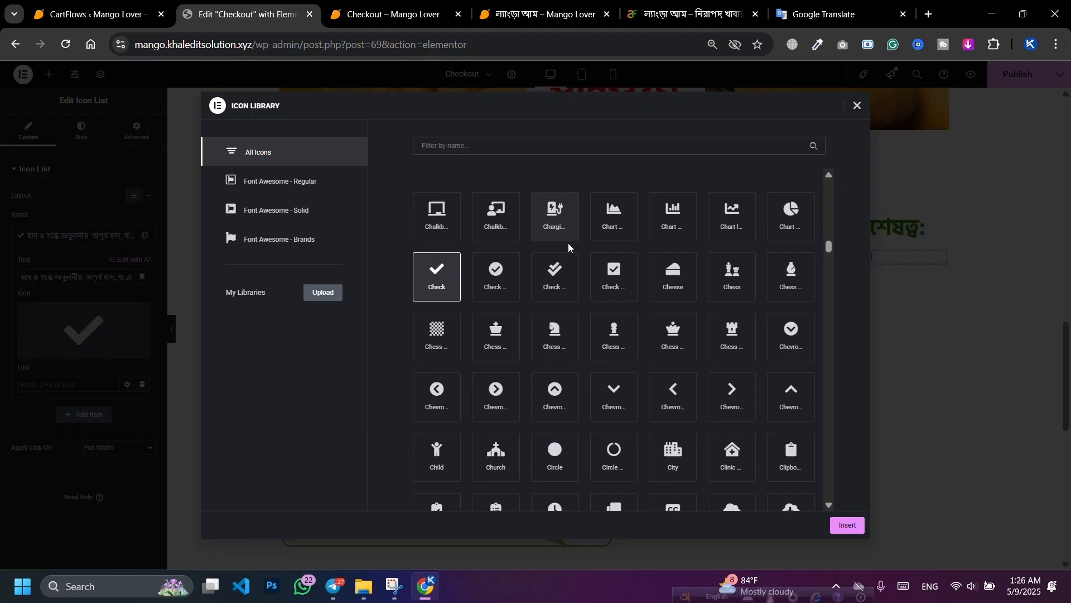
scroll(569, 240, "down", 5)
scroll(571, 255, "up", 5)
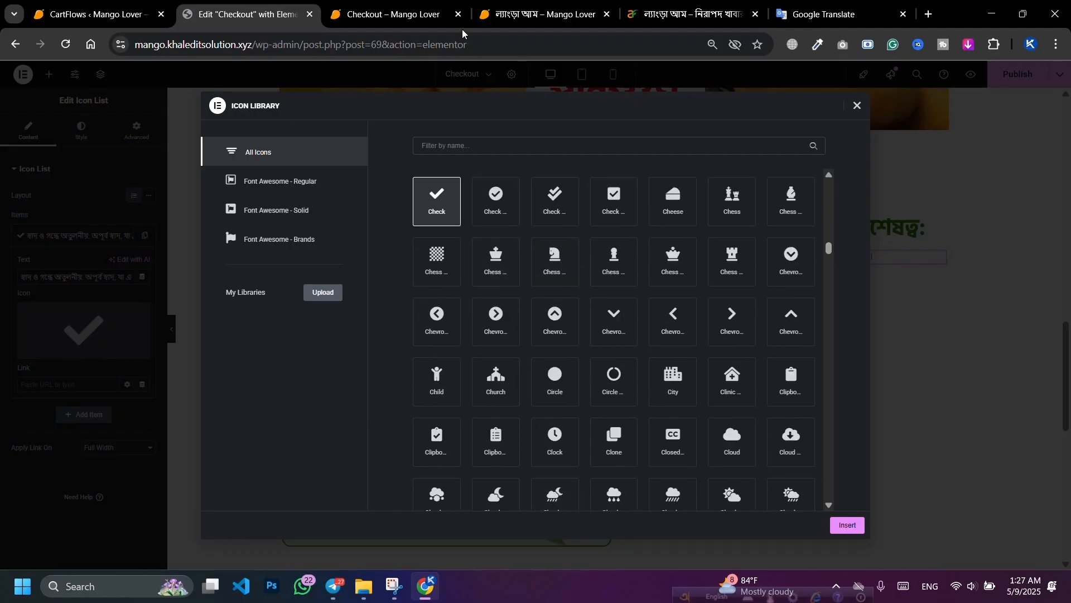
type("Leaf")
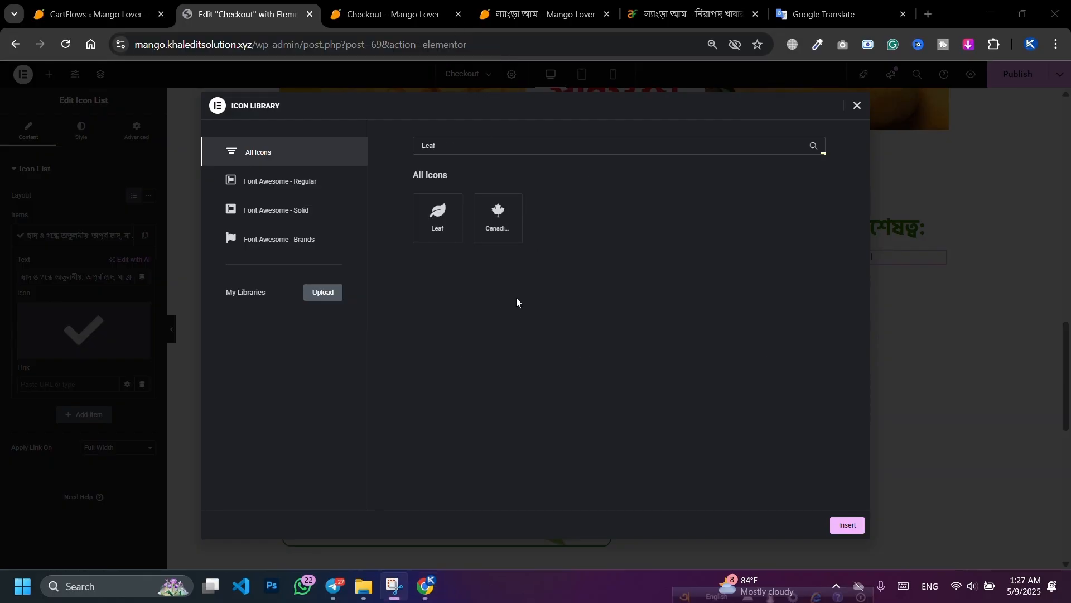
left_click(436, 228)
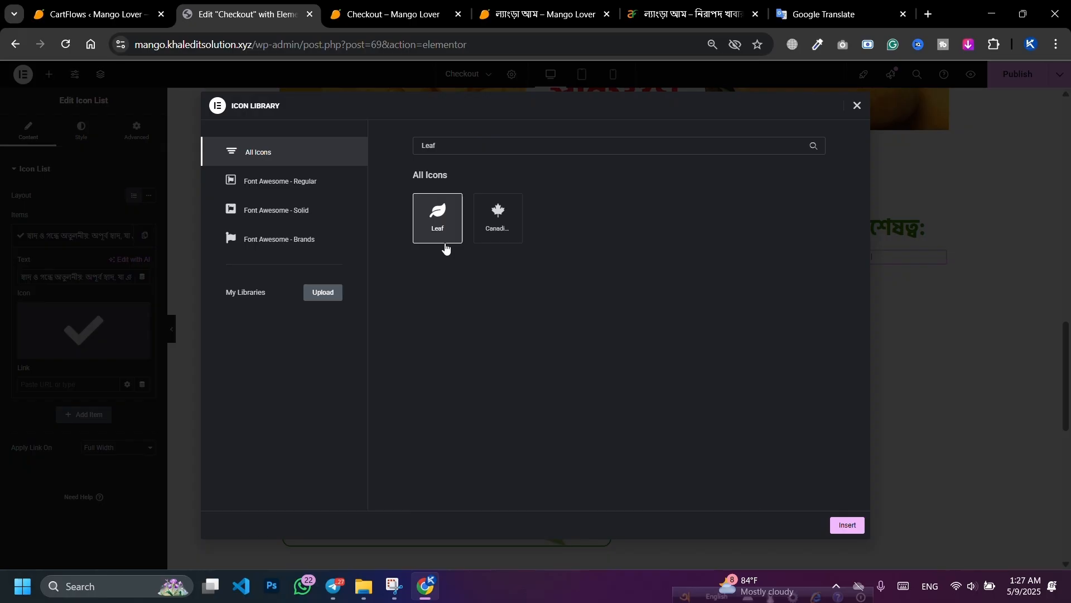
left_click(848, 527)
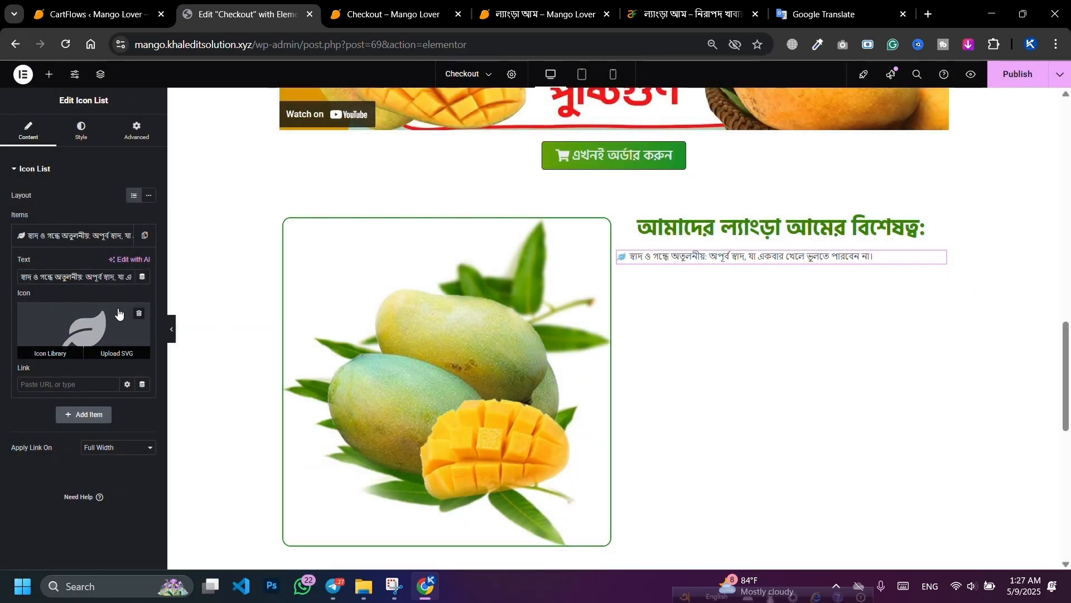
Step: Enlarge the list's leaf icon to 28 px under Style > Icon
left_click(78, 139)
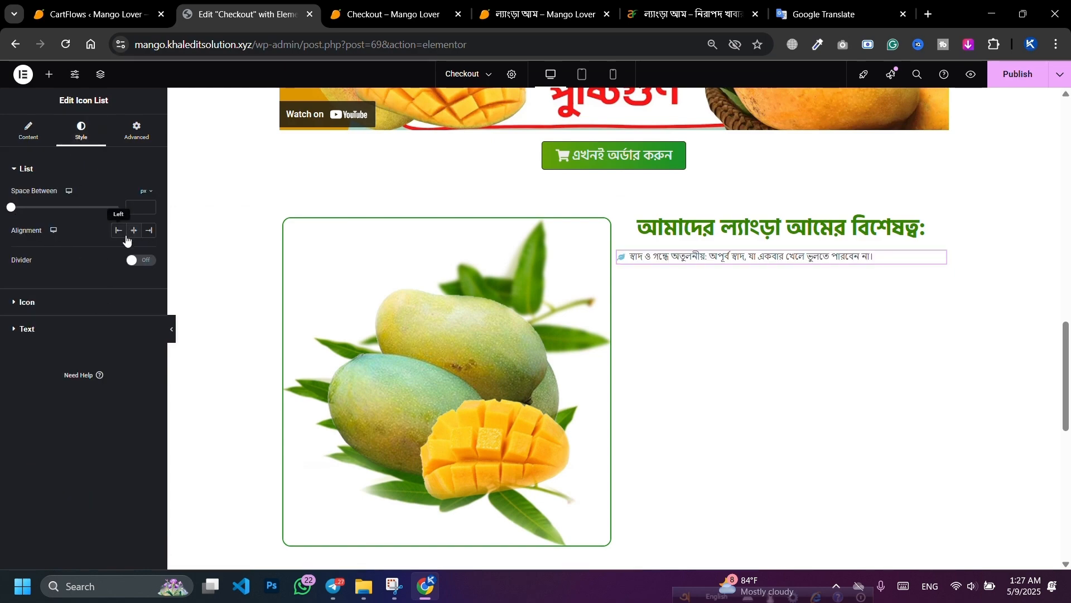
left_click(62, 304)
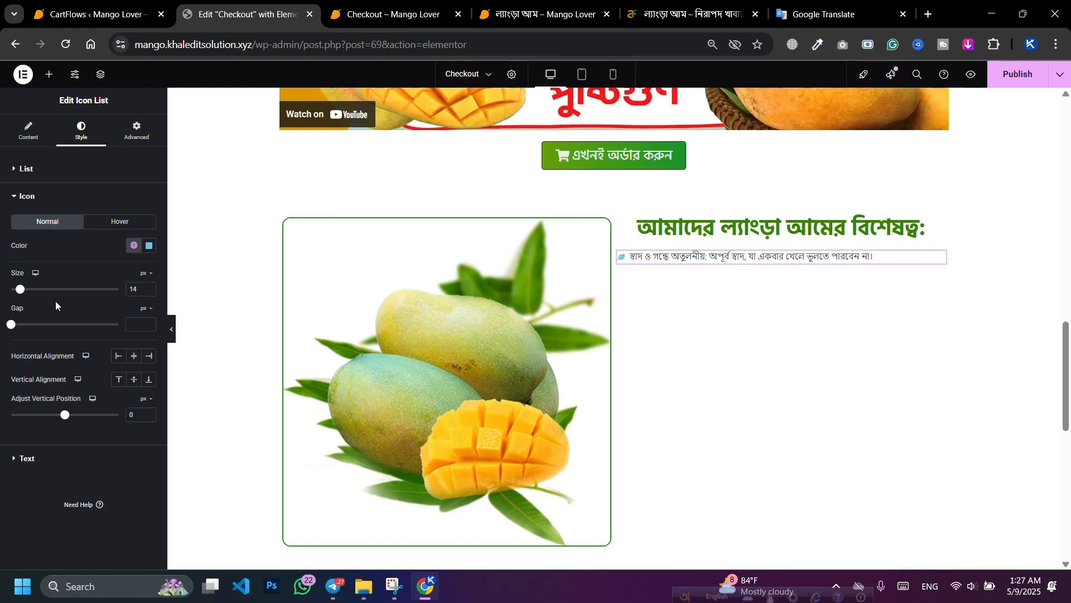
left_click_drag(22, 291, 38, 293)
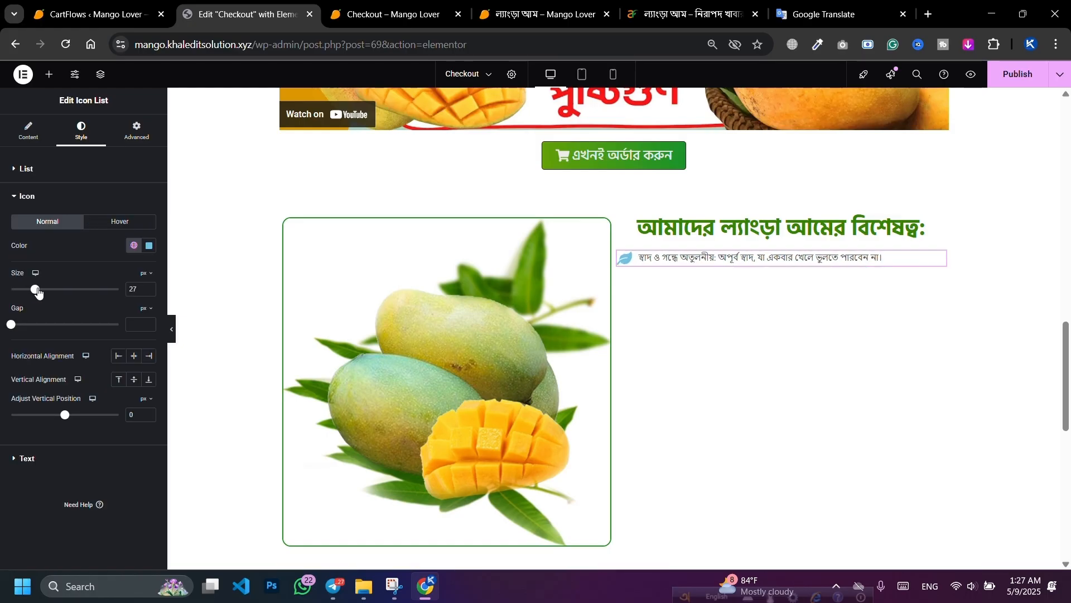
Step: Colour the icon with the mango leaf's green via eyedropper, boosting saturation and adjusting hue
left_click(149, 246)
left_click(211, 268)
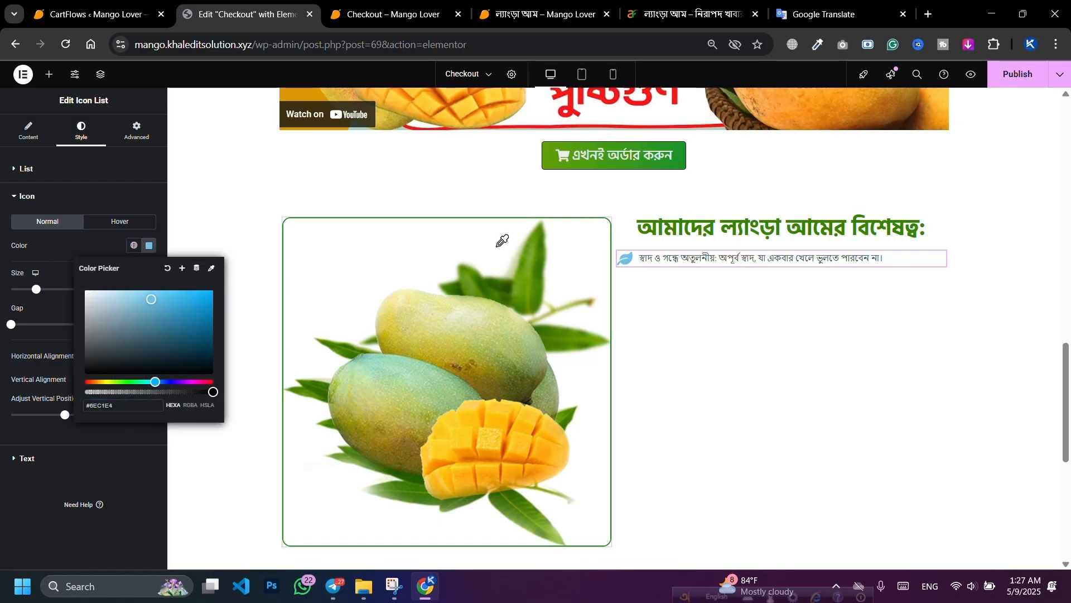
left_click(538, 301)
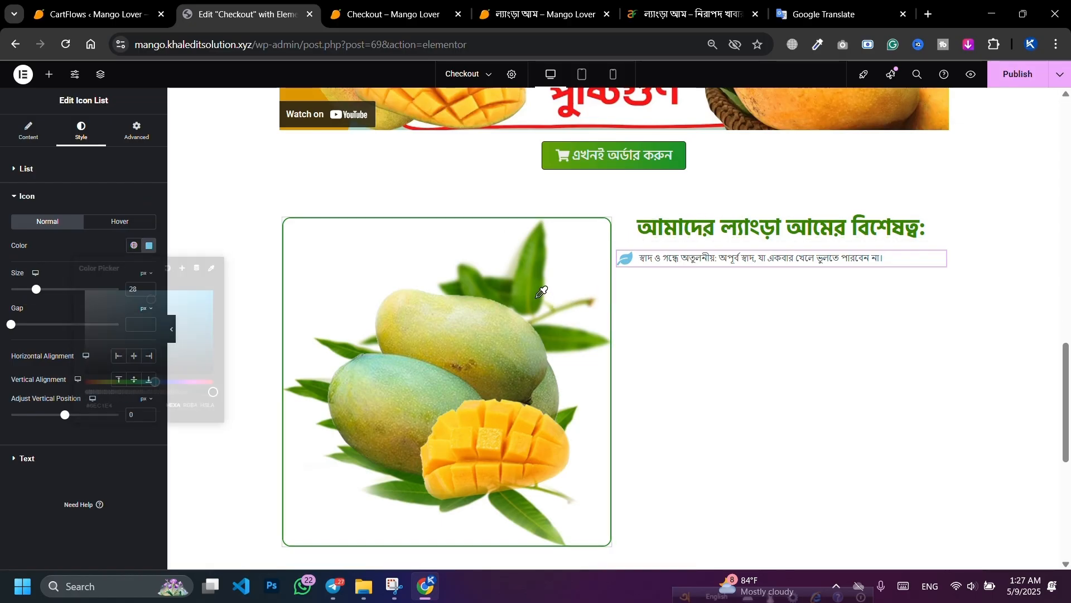
left_click(582, 309)
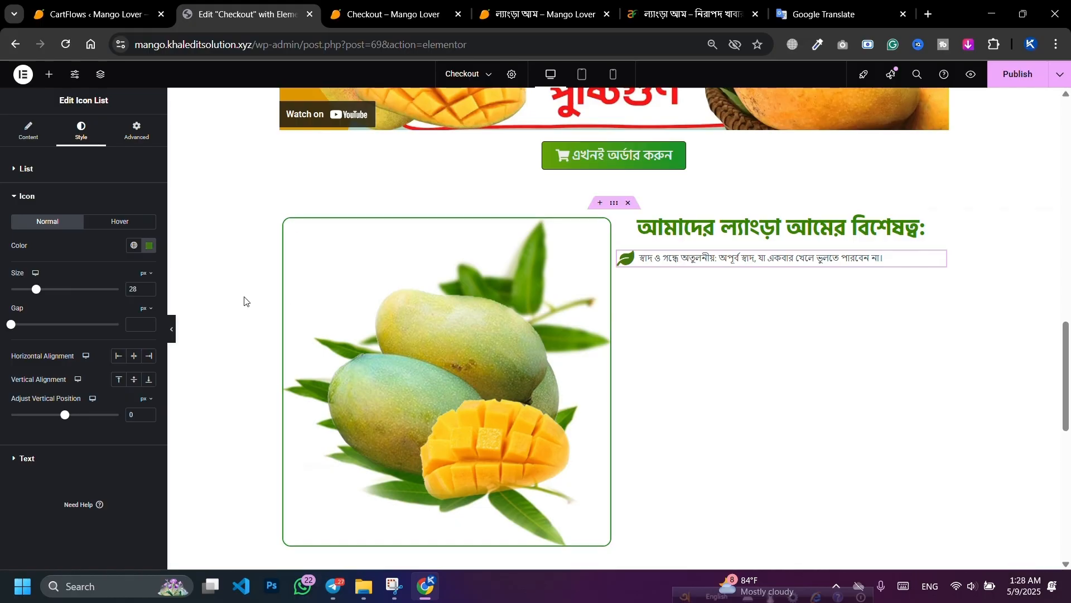
left_click(150, 251)
left_click_drag(202, 336, 212, 327)
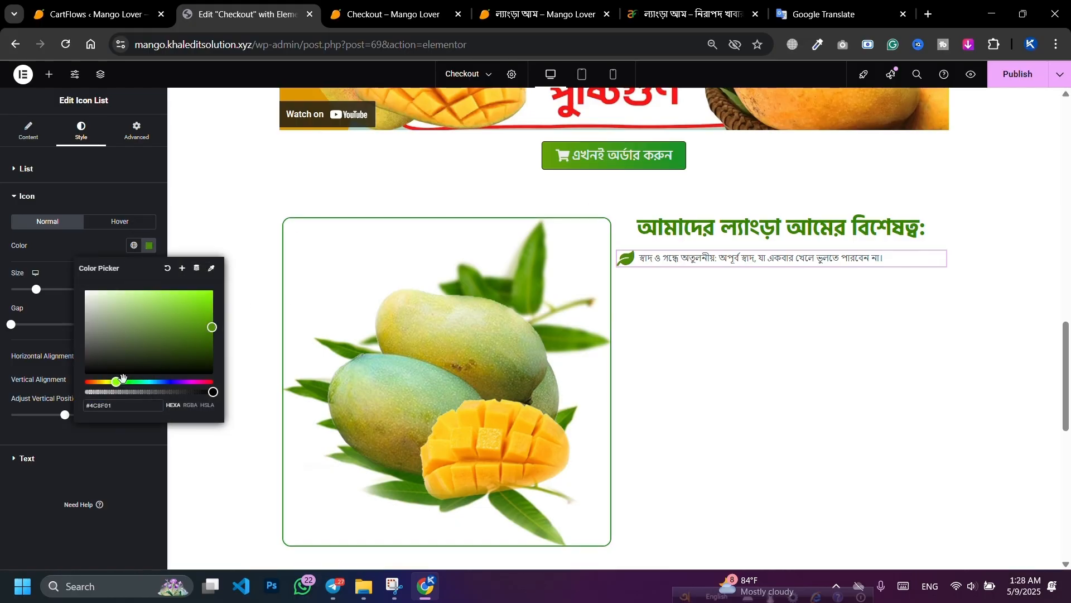
left_click_drag(123, 379, 134, 380)
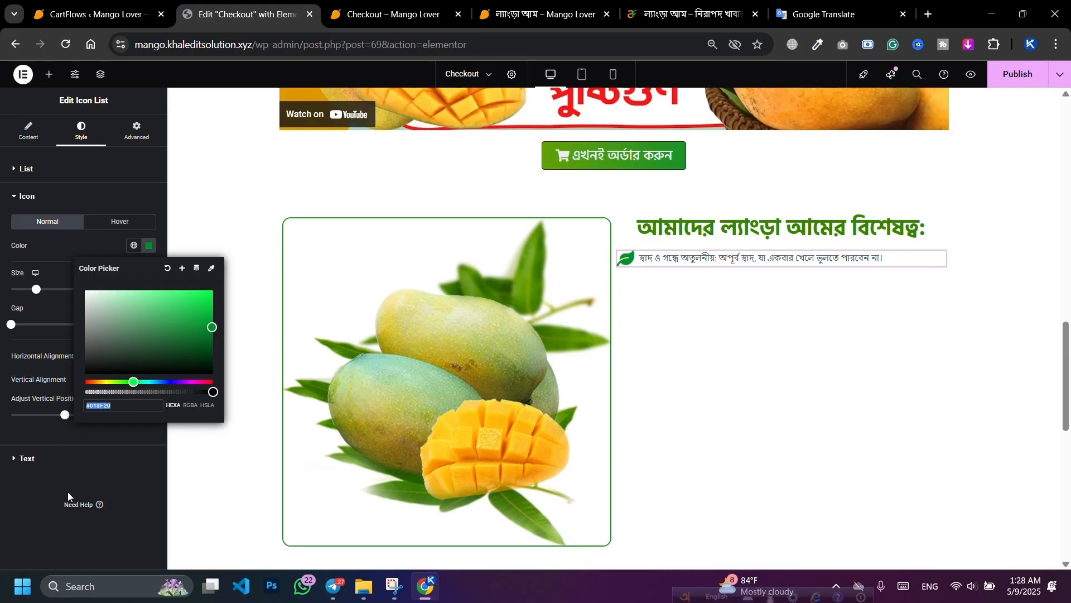
Step: Collapse the Icon section and expand the list's Text style options
left_click(42, 458)
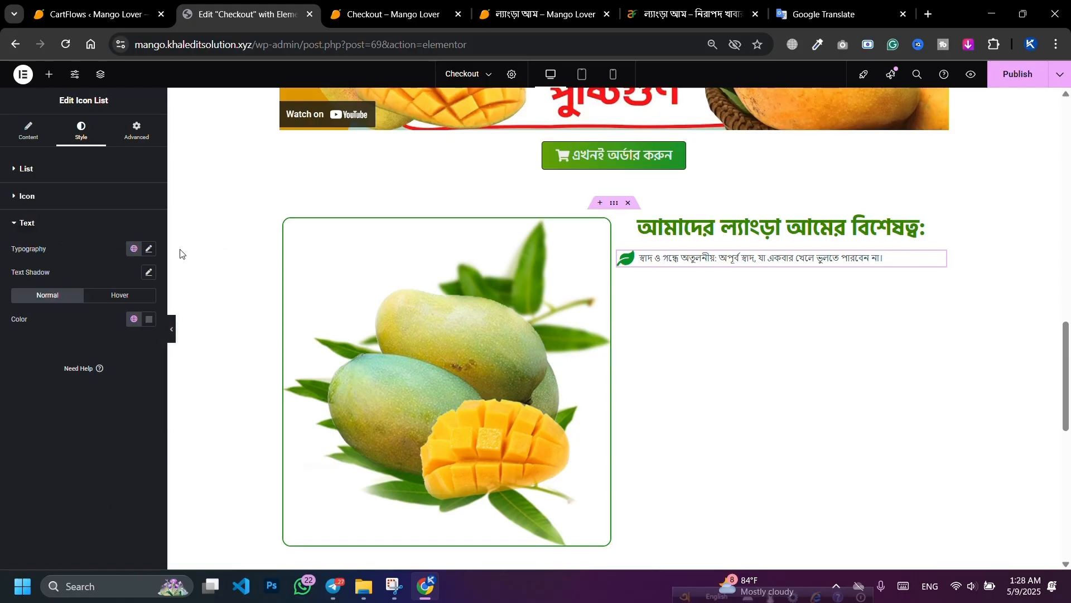
Step: Set the list text typography to Hind Siliguri, size 30, weight 500 (Medium)
left_click(148, 249)
left_click(108, 308)
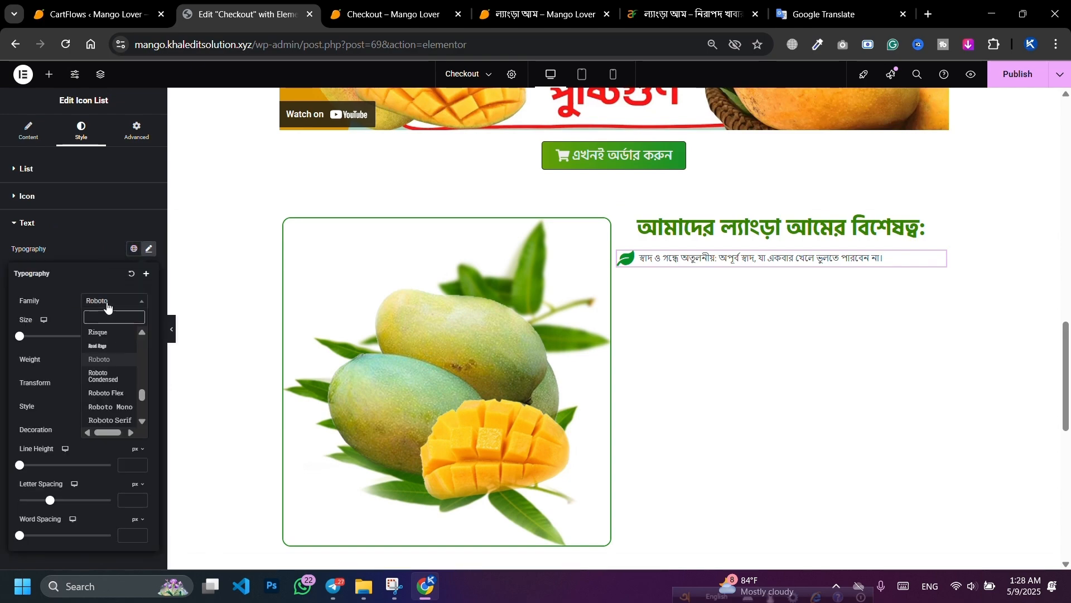
type("Hin")
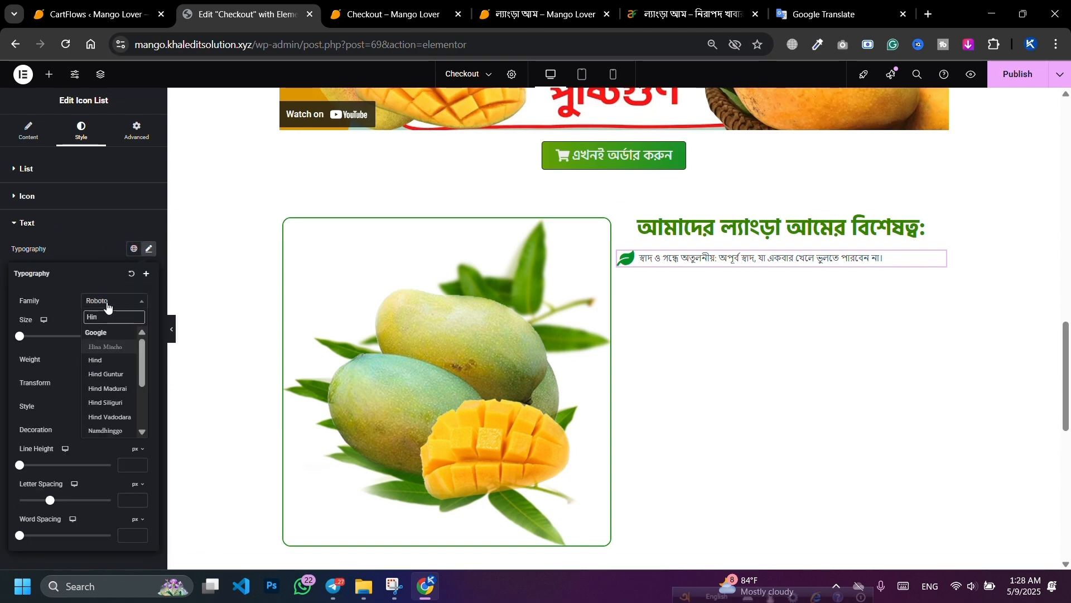
left_click(105, 401)
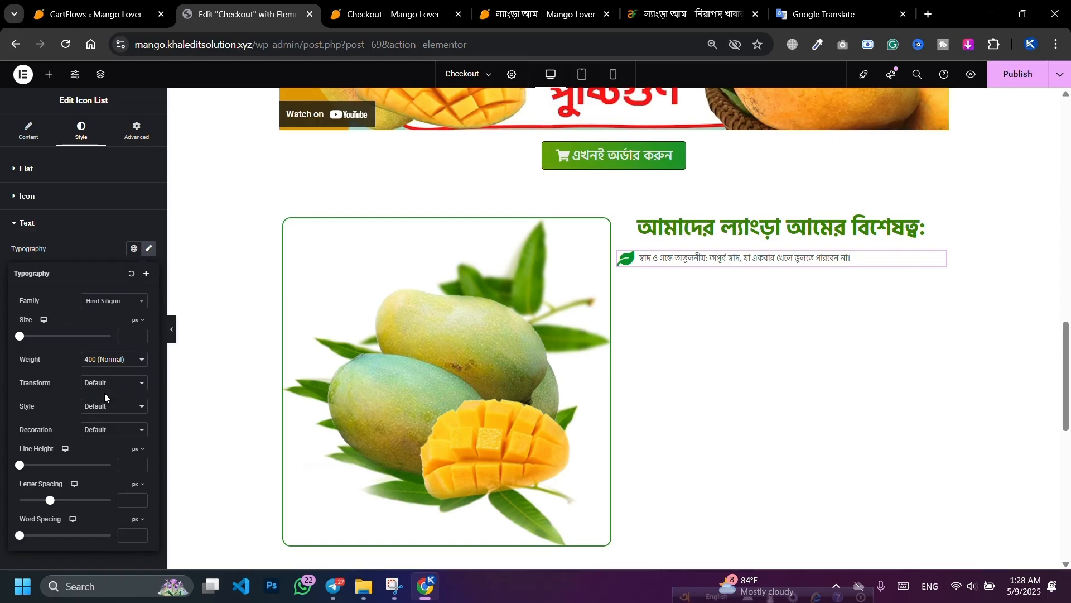
left_click_drag(19, 336, 31, 336)
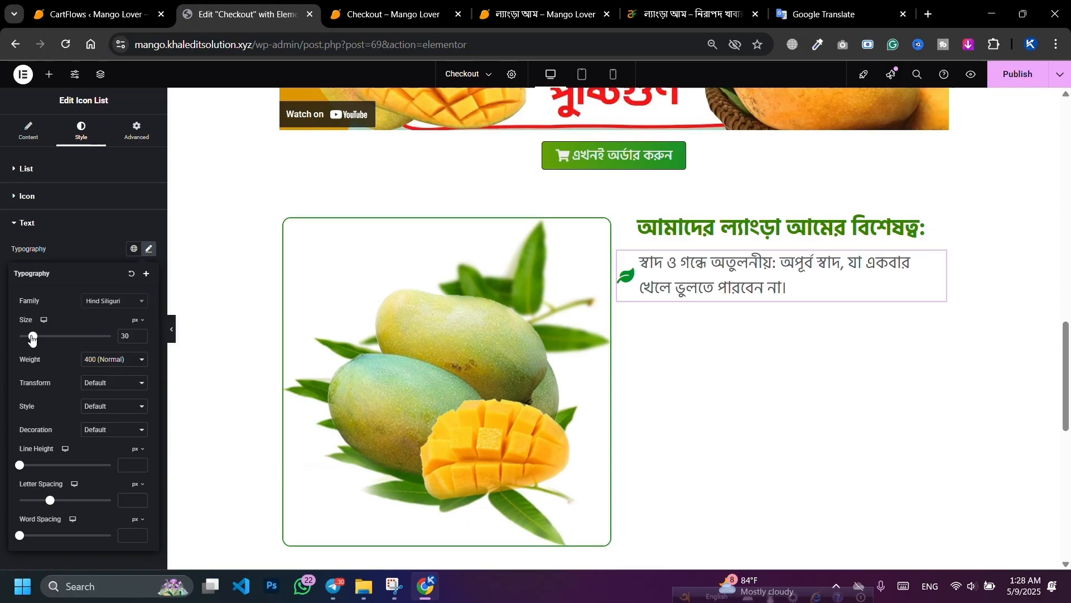
left_click(106, 359)
left_click(97, 439)
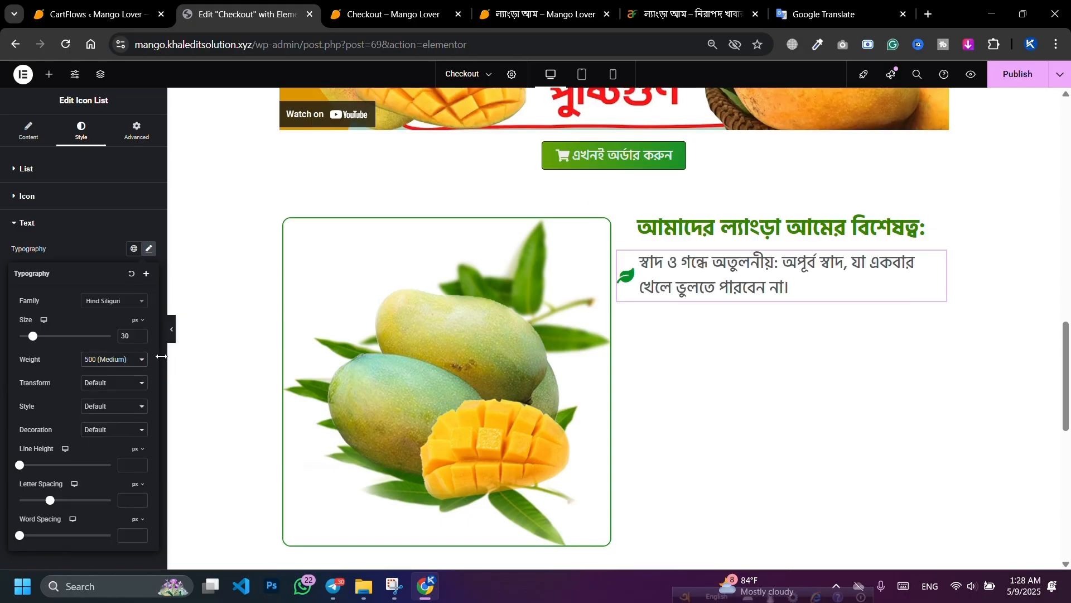
left_click(142, 338)
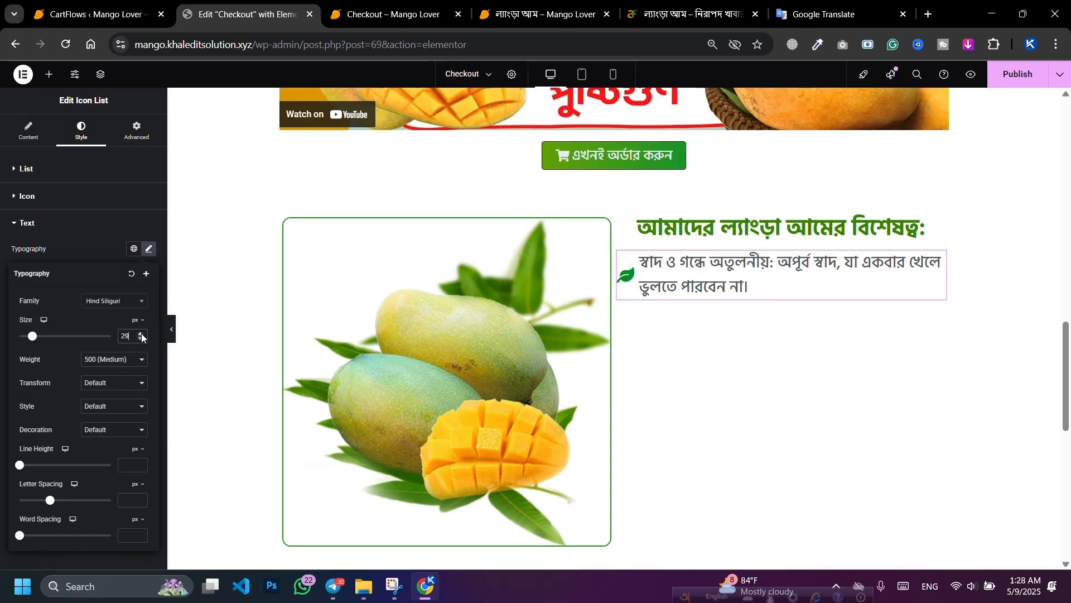
left_click(142, 334)
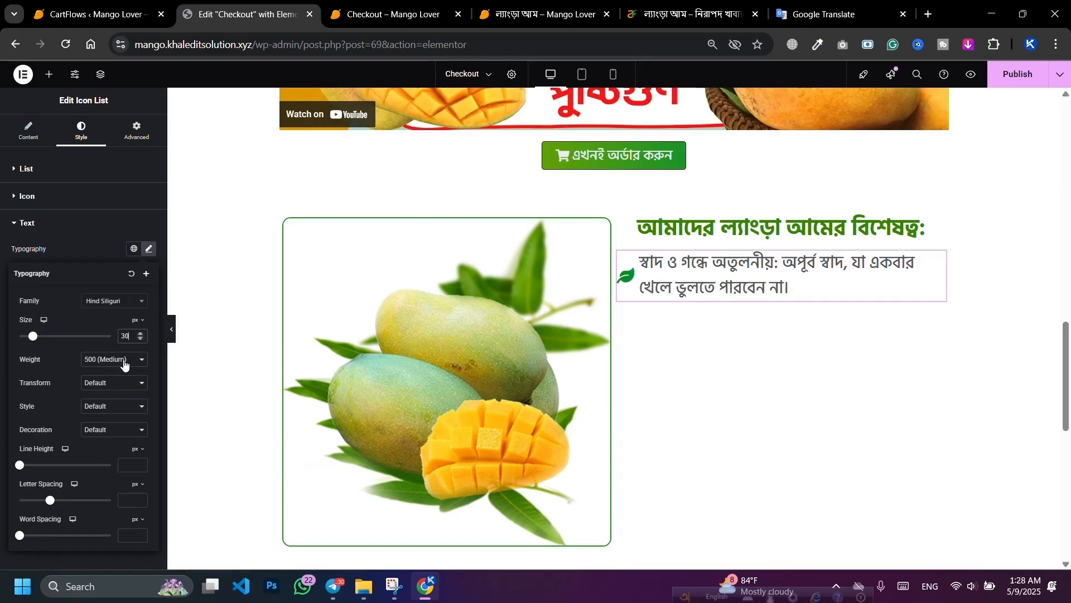
left_click(93, 237)
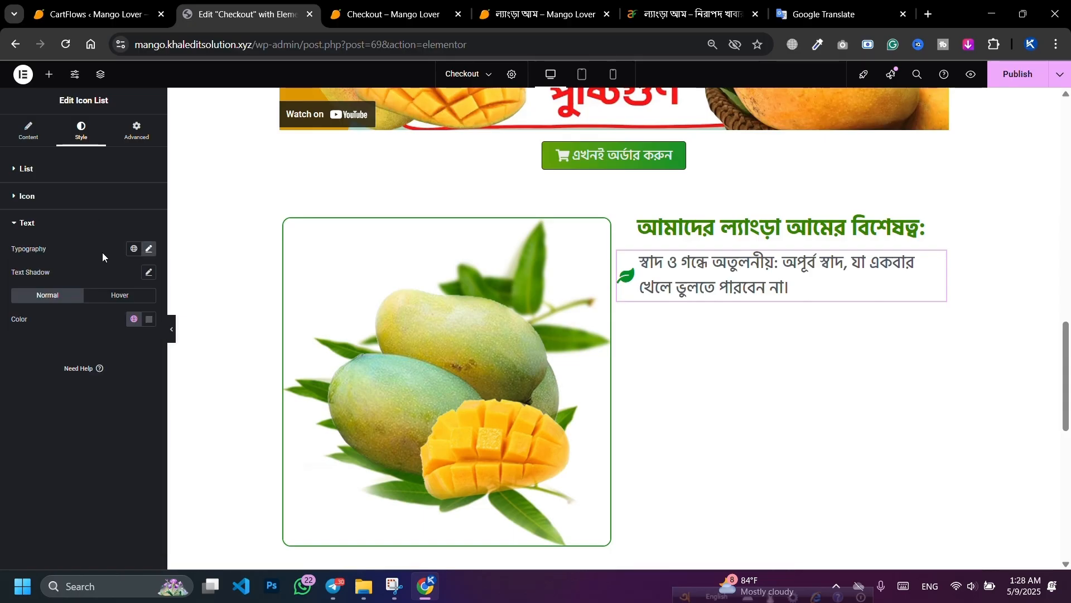
Step: Colour the list text a dark grey (#2E3439)
left_click(148, 320)
left_click(204, 441)
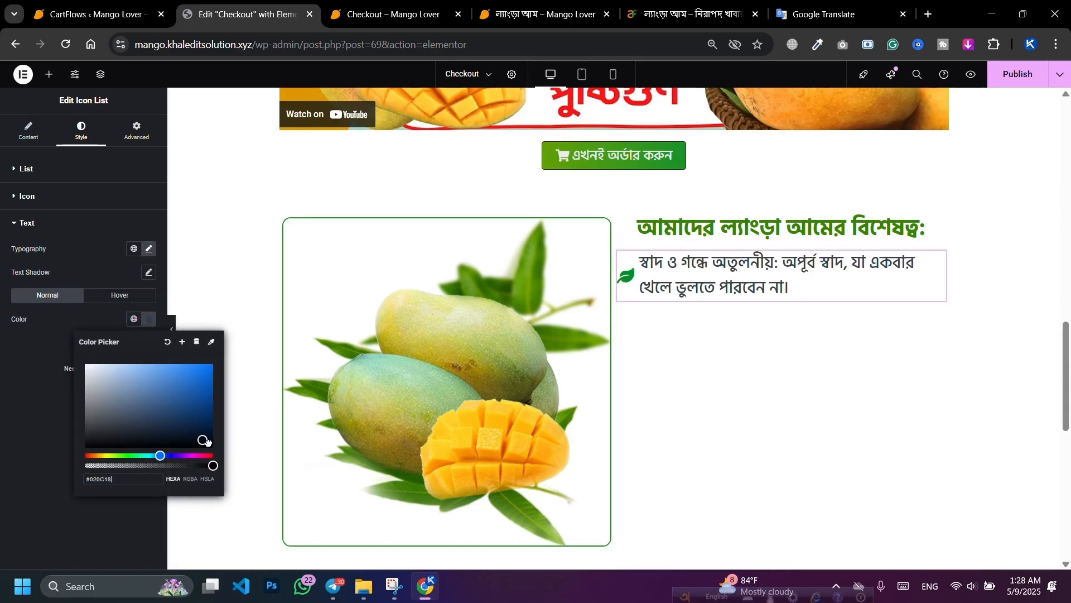
left_click_drag(129, 429, 114, 428)
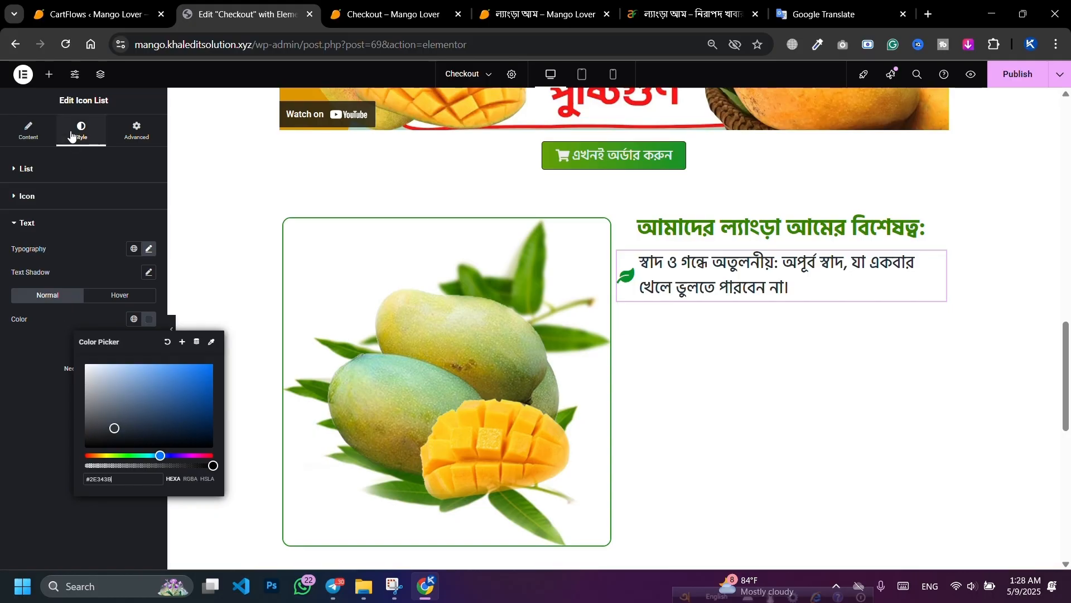
left_click(28, 132)
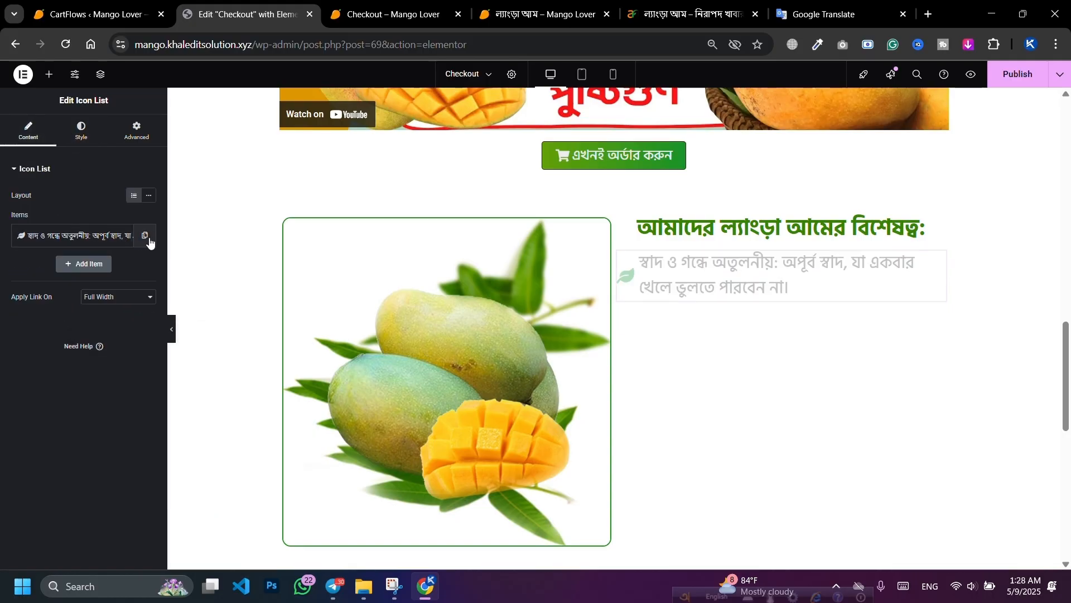
Step: Duplicate the list item three times to make four items
left_click(144, 235)
left_click(123, 265)
left_click(124, 265)
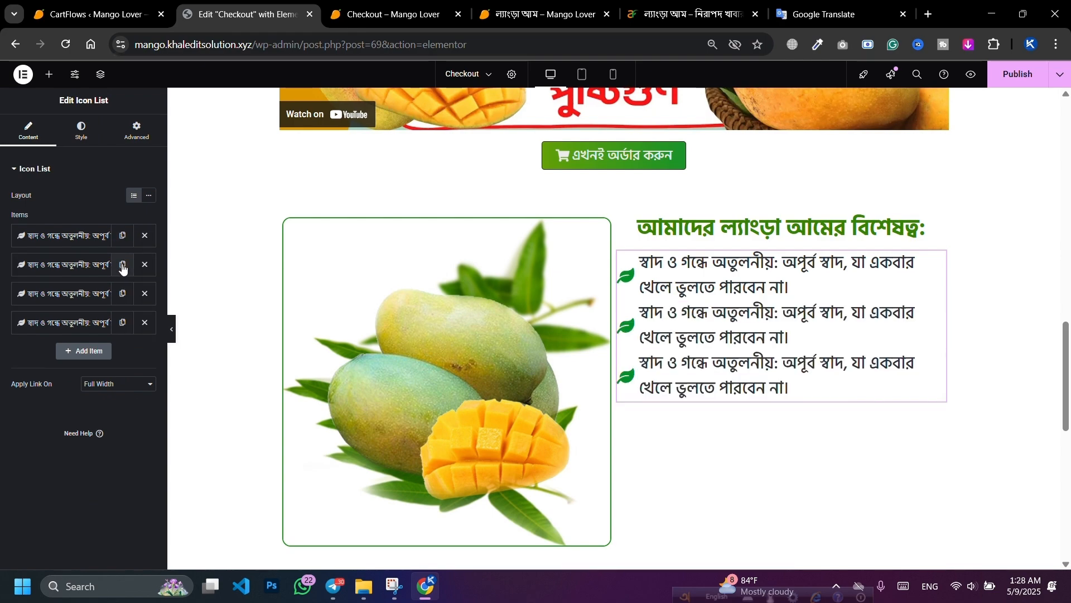
Step: Replace the second item's text with the natural, healthy, chemical-free line from Google Translate
left_click(797, 5)
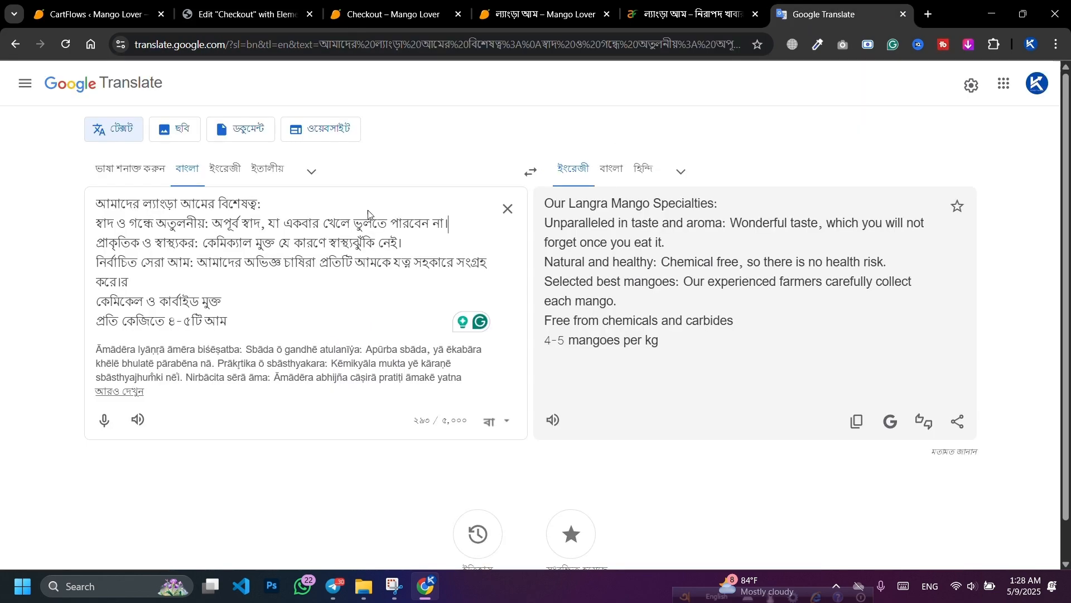
left_click_drag(100, 245, 405, 243)
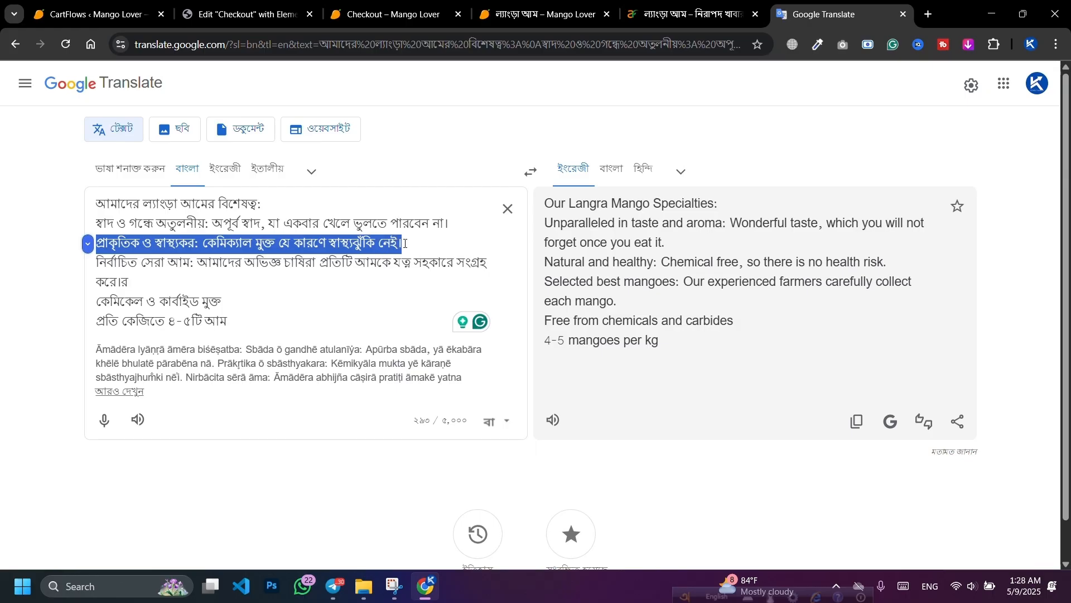
key("ctrl+x")
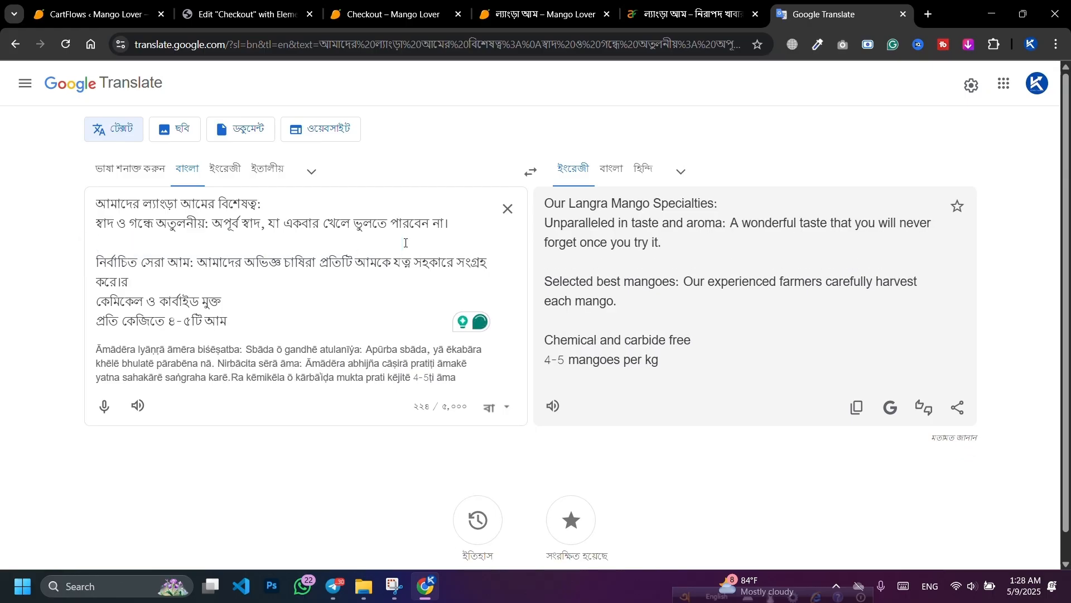
left_click(246, 14)
left_click(78, 263)
left_click(69, 308)
key("ctrl+a")
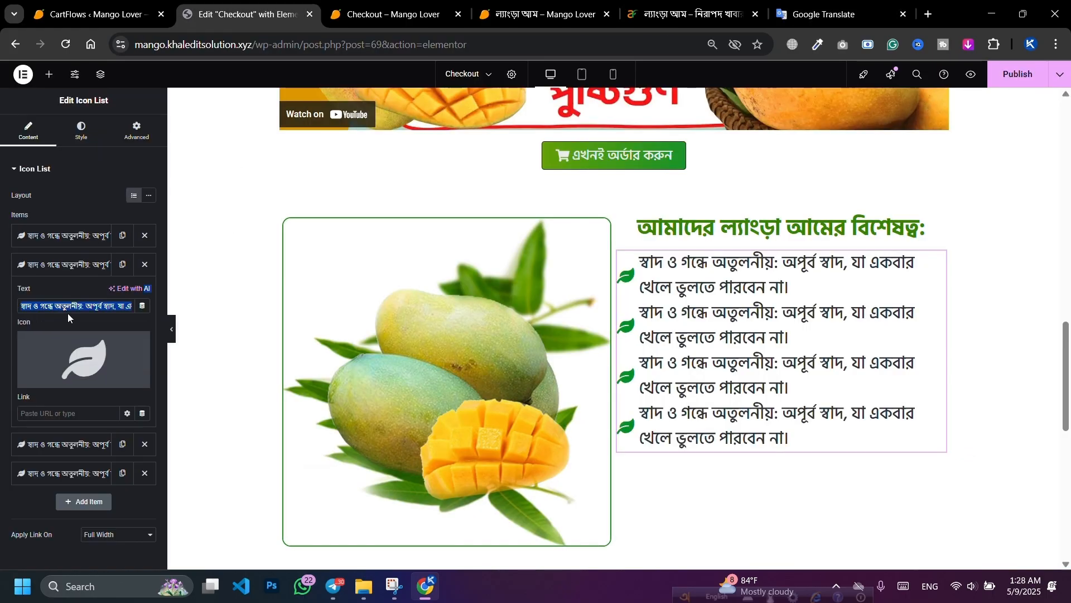
key("ctrl+v")
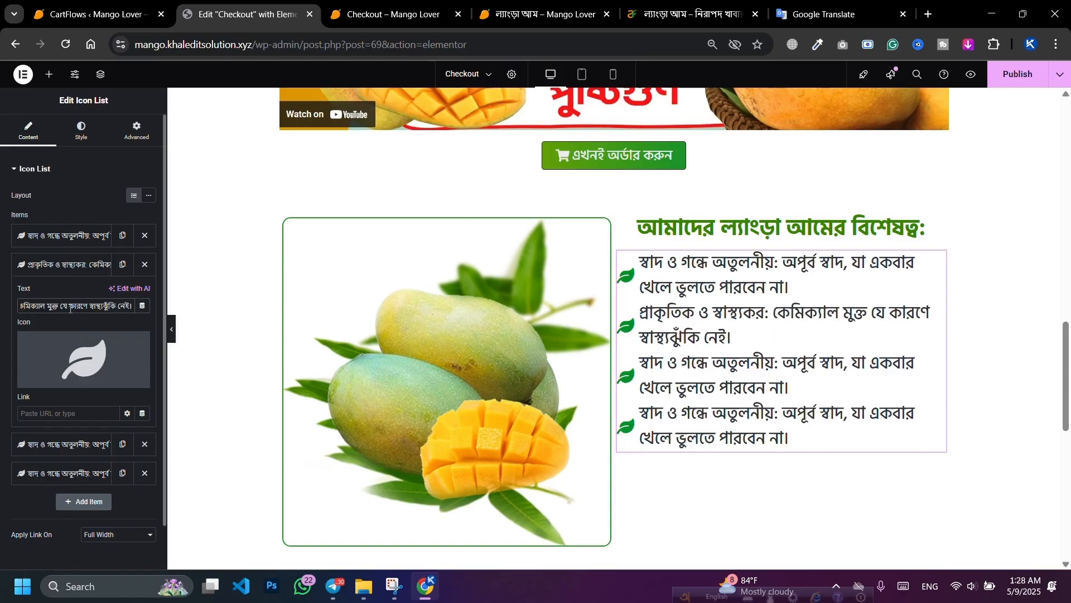
left_click(70, 265)
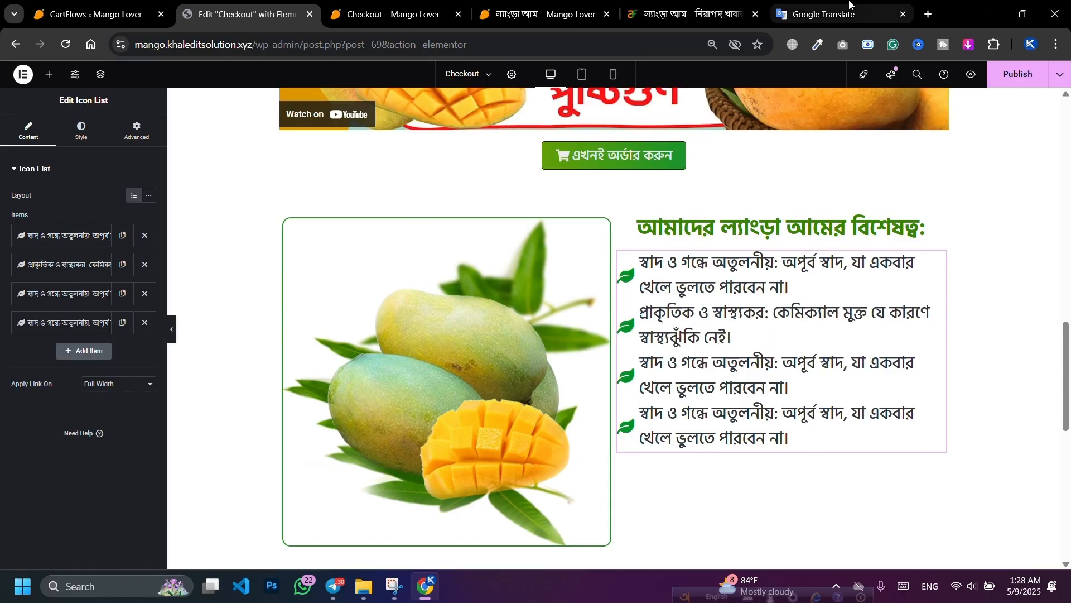
Step: Cut the selected-best-mangoes paragraph from the Google Translate text
left_click(837, 14)
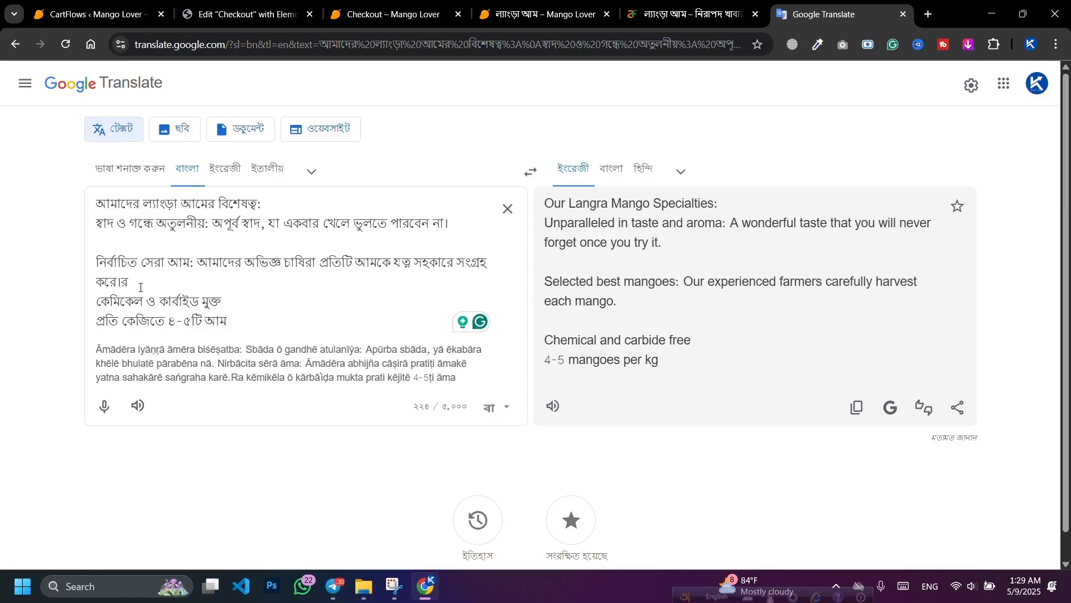
left_click_drag(140, 288, 98, 266)
left_click(119, 286)
left_click_drag(118, 286, 98, 264)
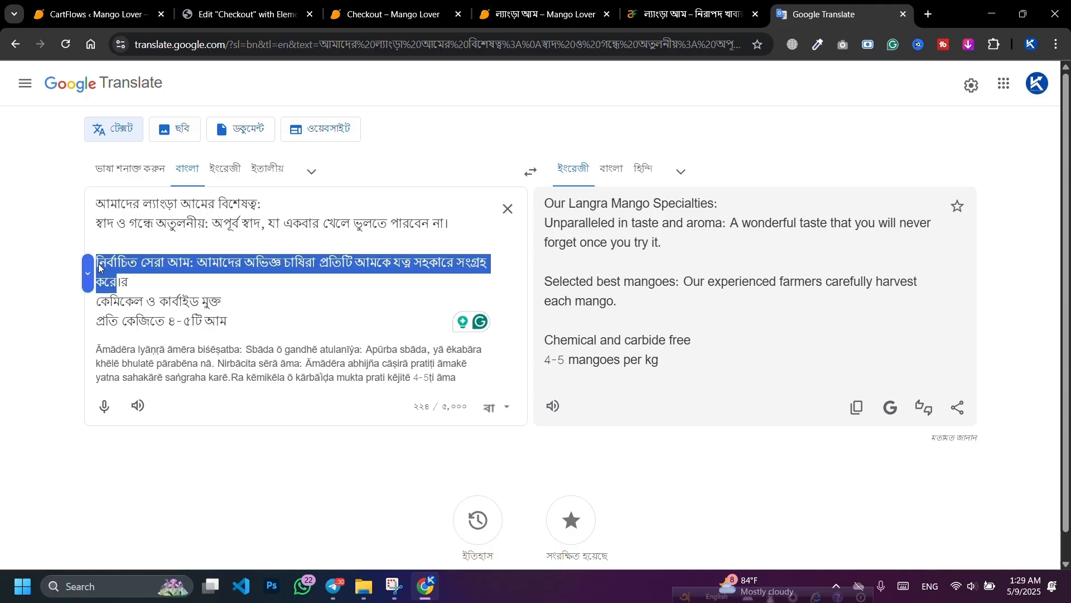
key("ctrl+x")
Step: Paste the selected-best-mangoes paragraph into the third list item
left_click(245, 14)
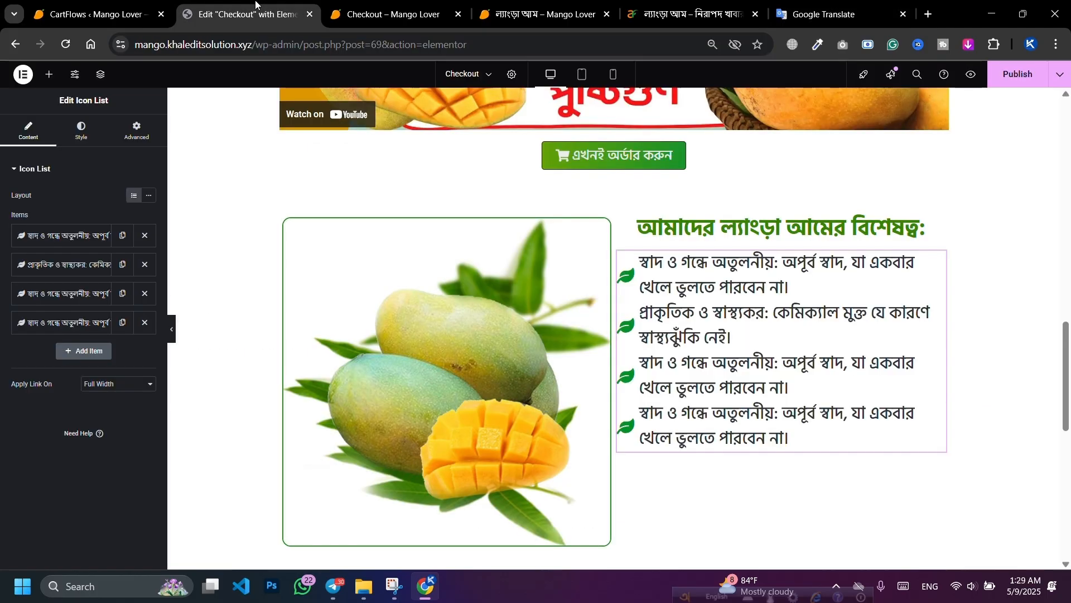
left_click(81, 293)
left_click(69, 335)
key("ctrl+a")
key("ctrl+v")
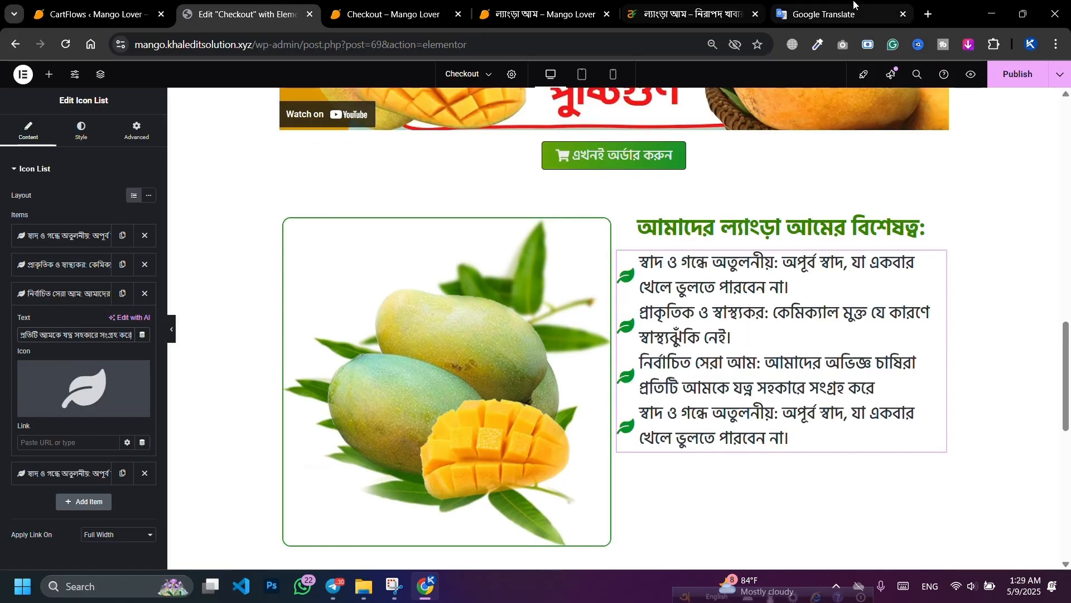
Step: Set the fourth item's text to 'কেমিকেল ও কার্বাইড মুক্ত' from Google Translate
left_click(826, 14)
left_click_drag(235, 284, 95, 285)
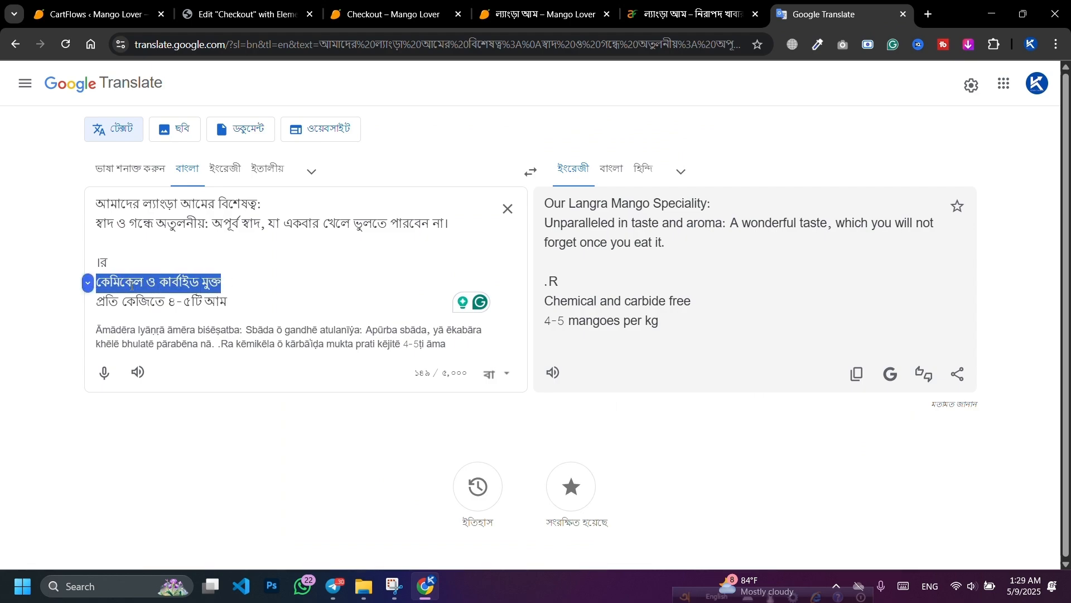
left_click(245, 14)
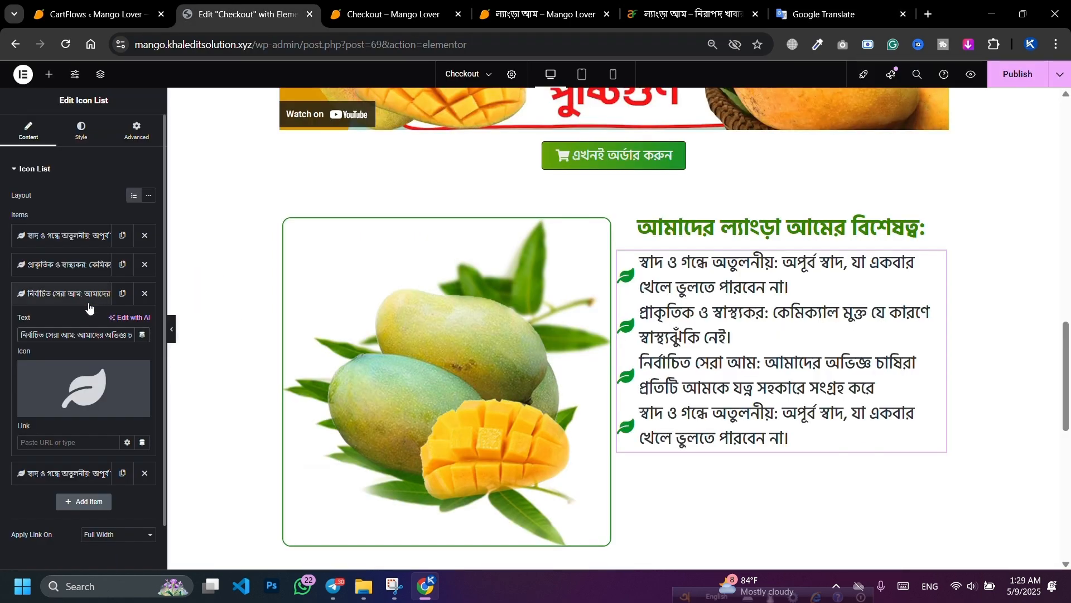
left_click(74, 294)
left_click(72, 329)
triple_click(66, 363)
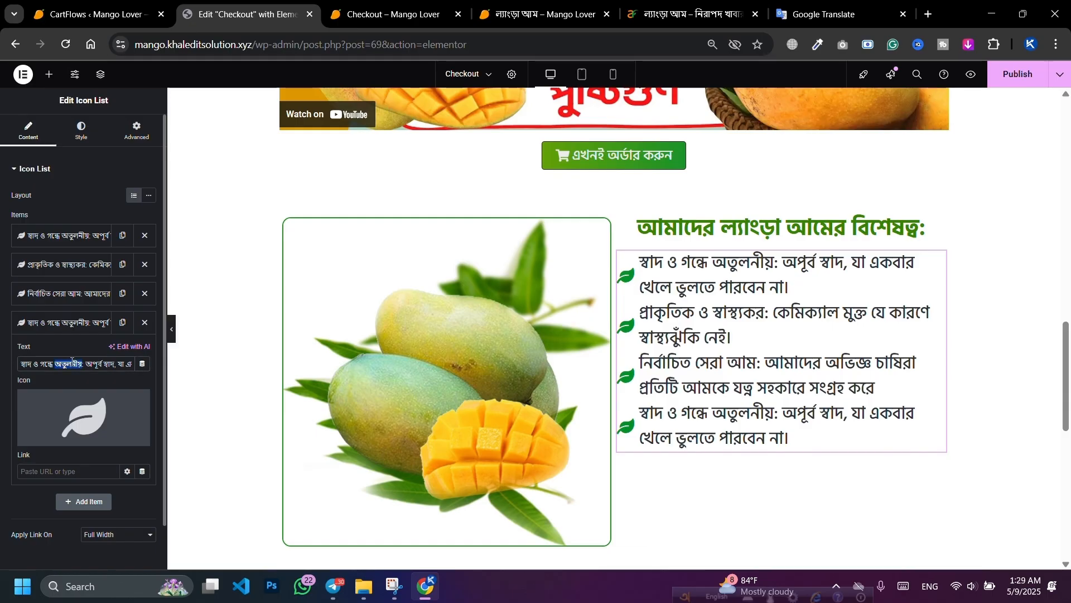
key("ctrl+v")
left_click(70, 326)
Step: Duplicate the fourth item and set the fifth's text to 'প্রতি কেজিতে ৪-৫টি আম'
left_click(122, 322)
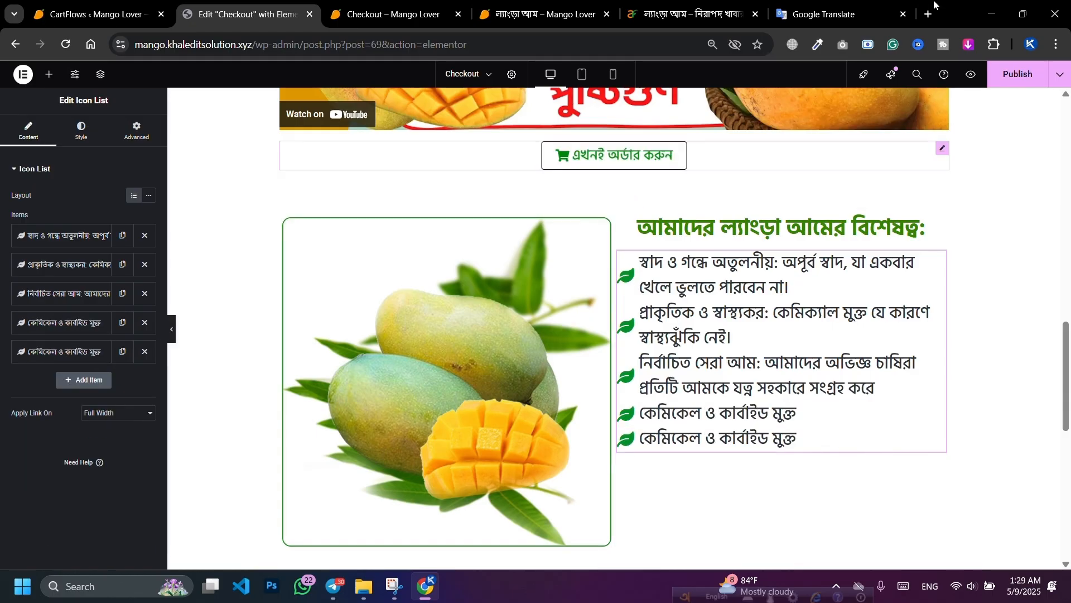
left_click(840, 14)
left_click_drag(232, 316, 95, 302)
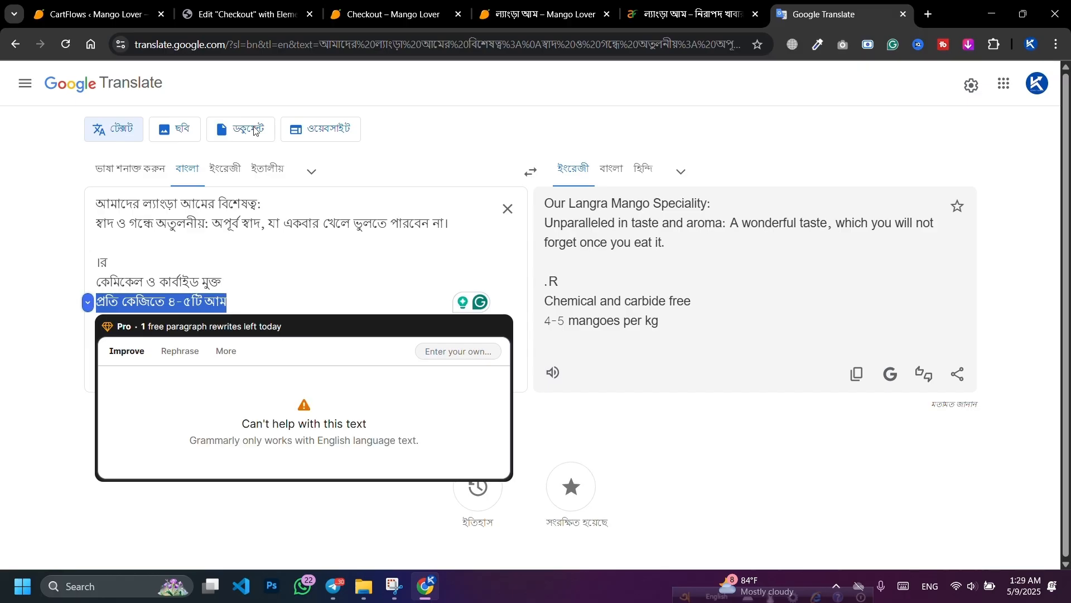
left_click(246, 14)
left_click(76, 352)
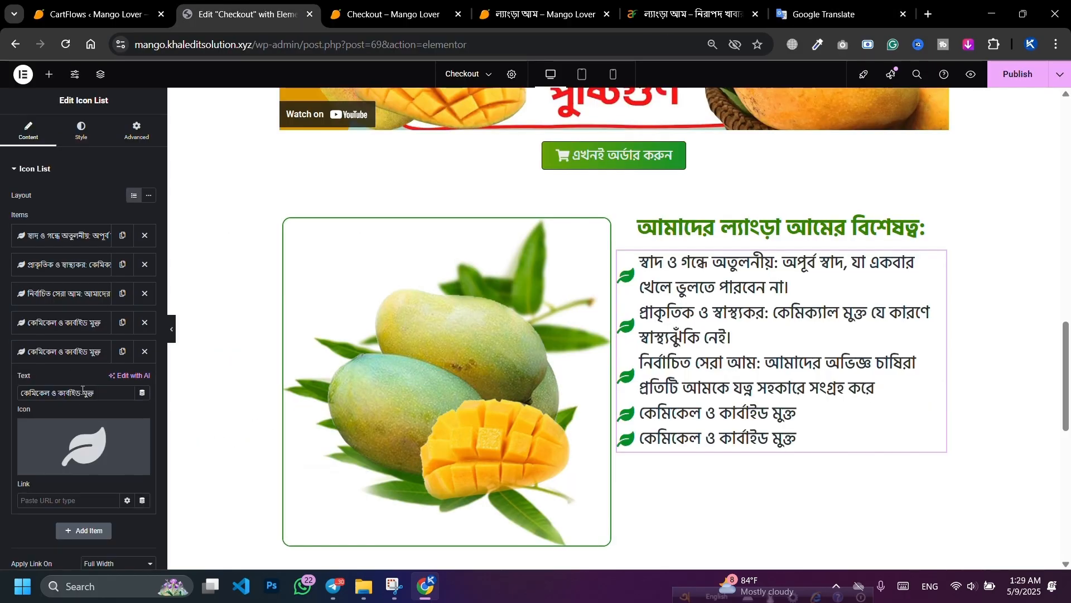
triple_click(83, 390)
key("ctrl+v")
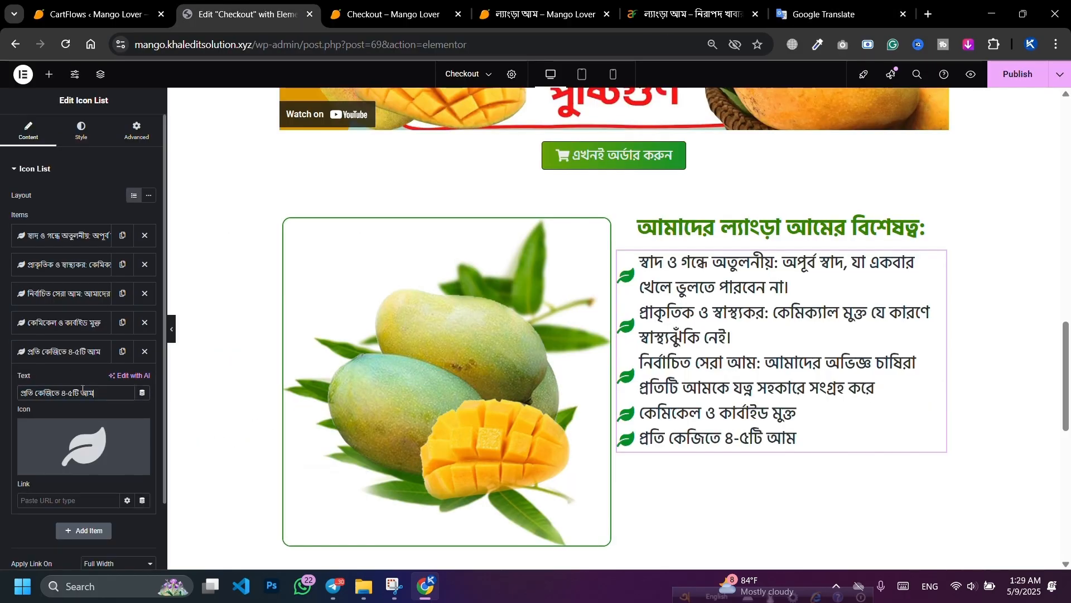
left_click(72, 353)
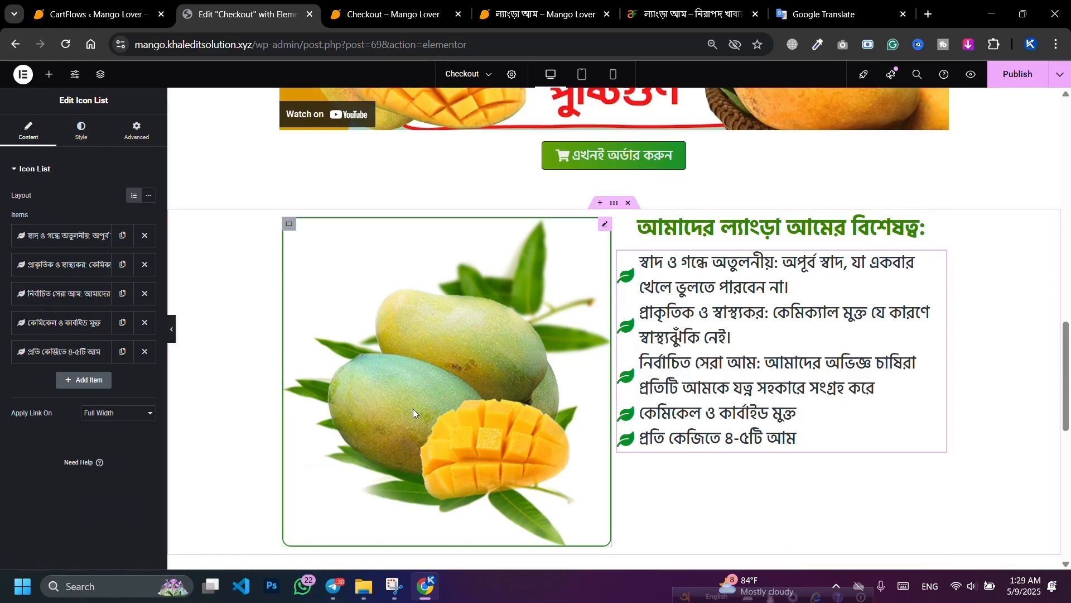
Step: Set the list's Space Between to 22 and the text size to 32px, keeping Medium (500) weight
left_click(81, 130)
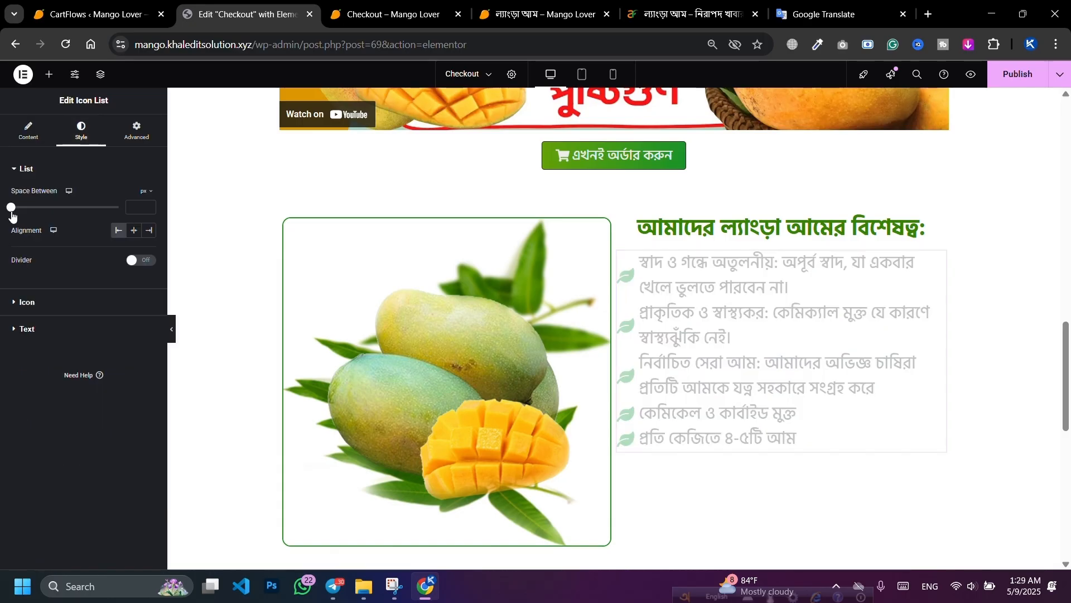
left_click_drag(12, 213, 62, 211)
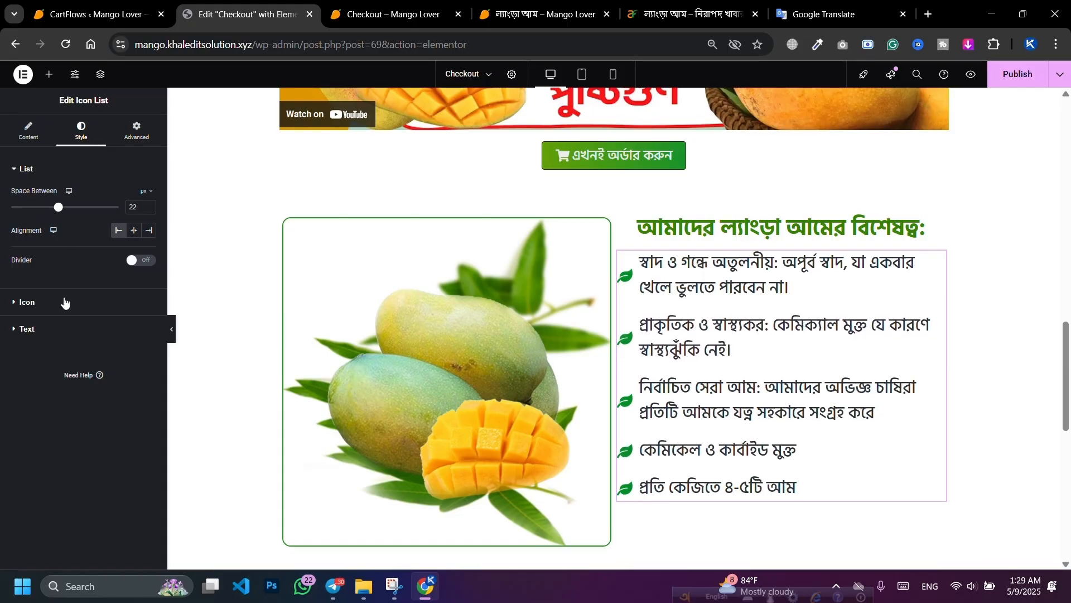
left_click(51, 333)
left_click(148, 249)
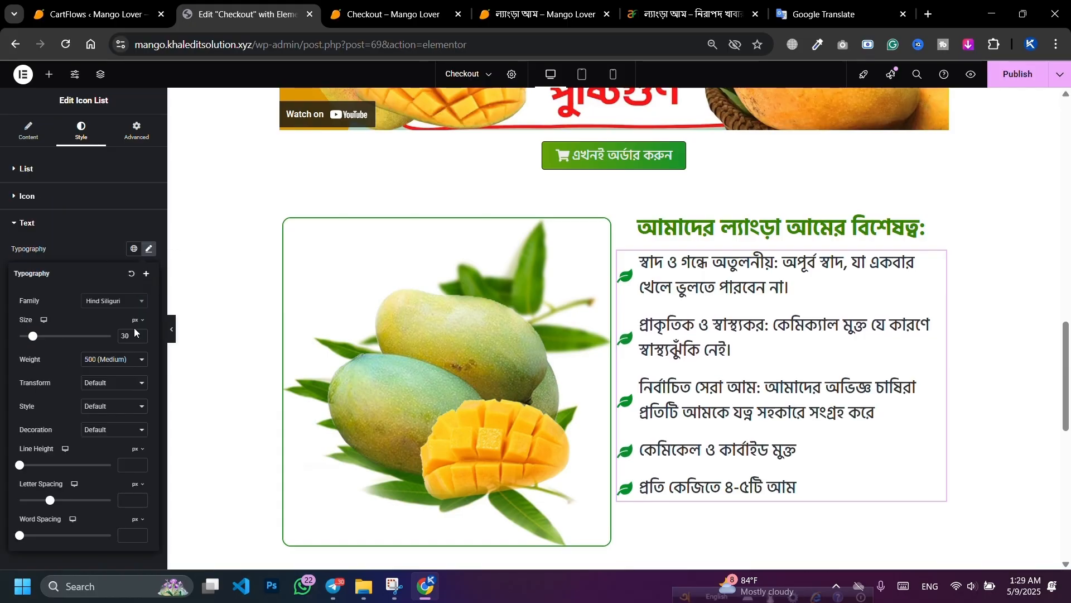
left_click(140, 334)
left_click(140, 333)
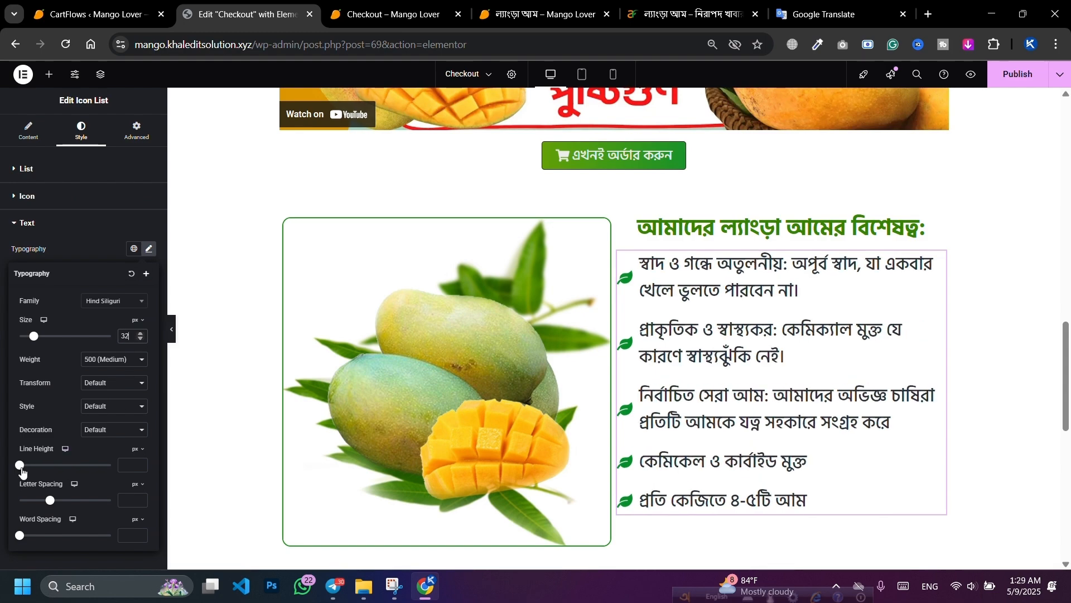
left_click(129, 361)
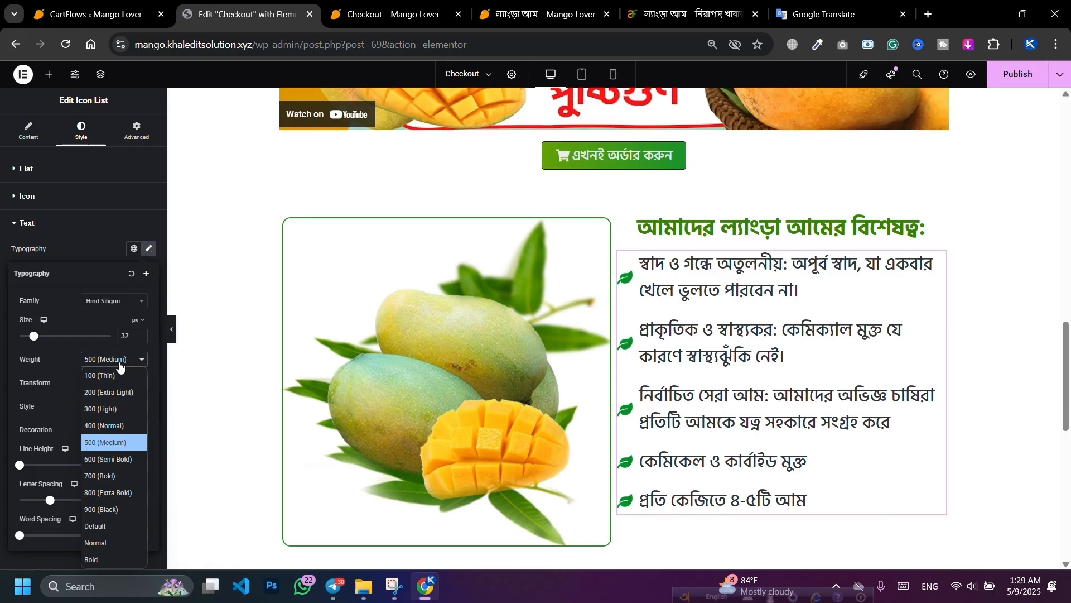
left_click(99, 459)
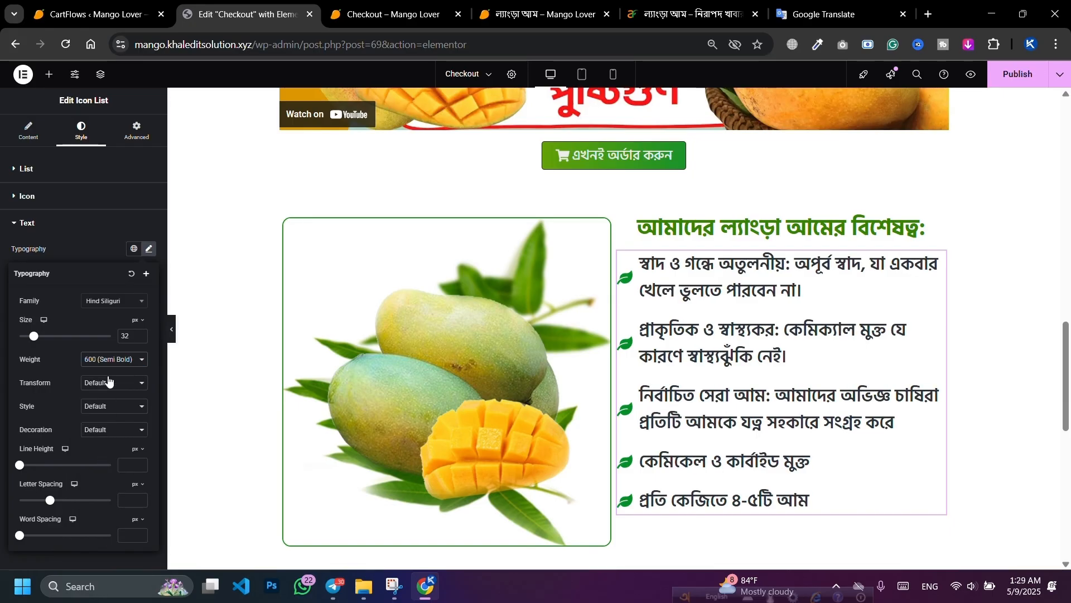
left_click(107, 360)
left_click(108, 443)
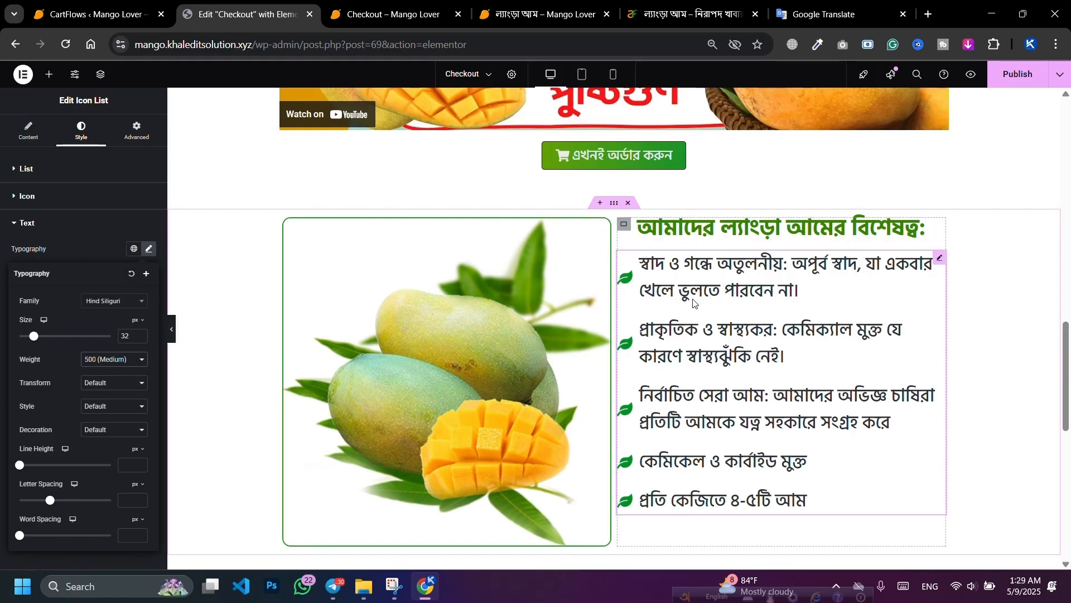
left_click(938, 258)
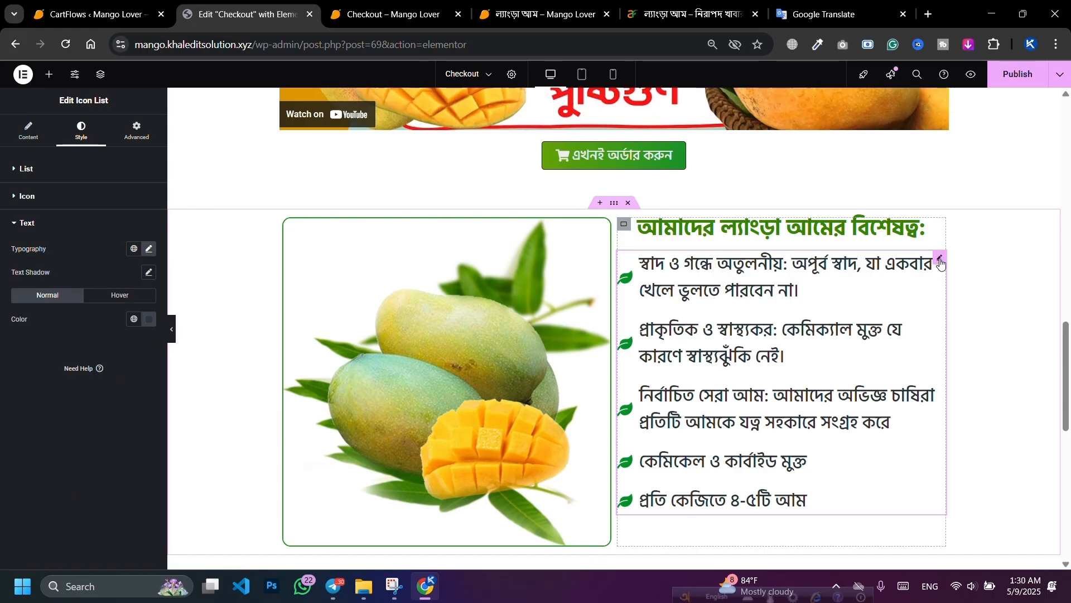
Step: Give the feature list 20px top and left padding, 0 right and bottom, and publish
left_click(144, 144)
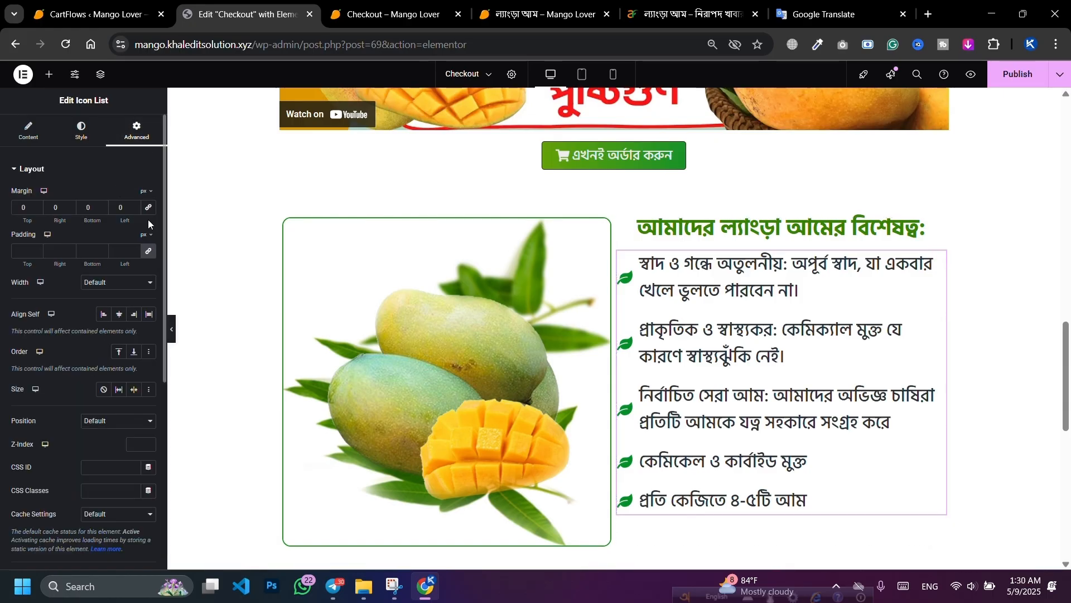
left_click(23, 252)
type("1")
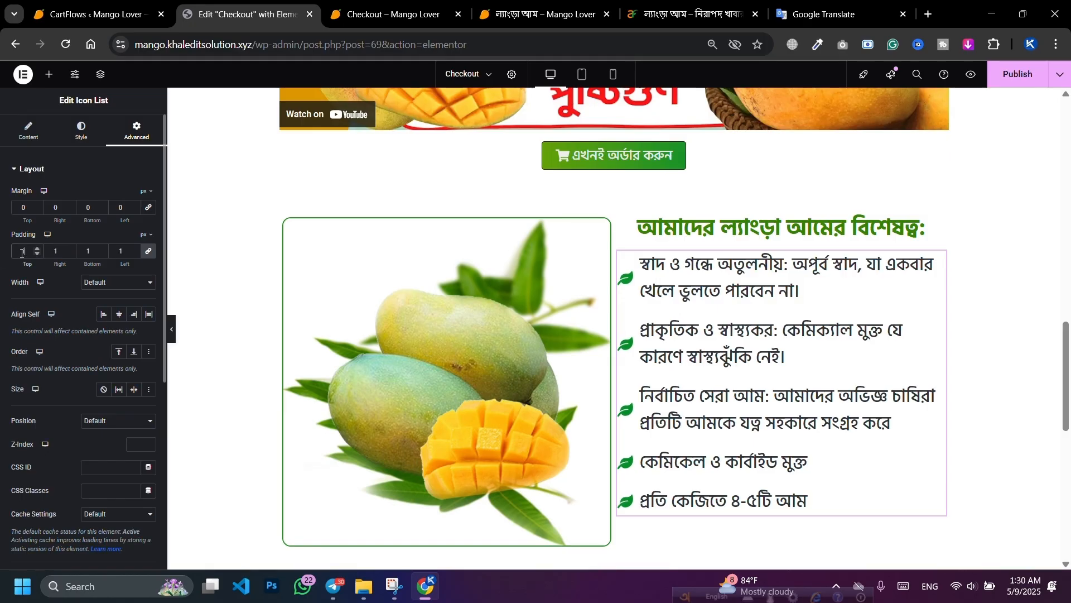
type("0")
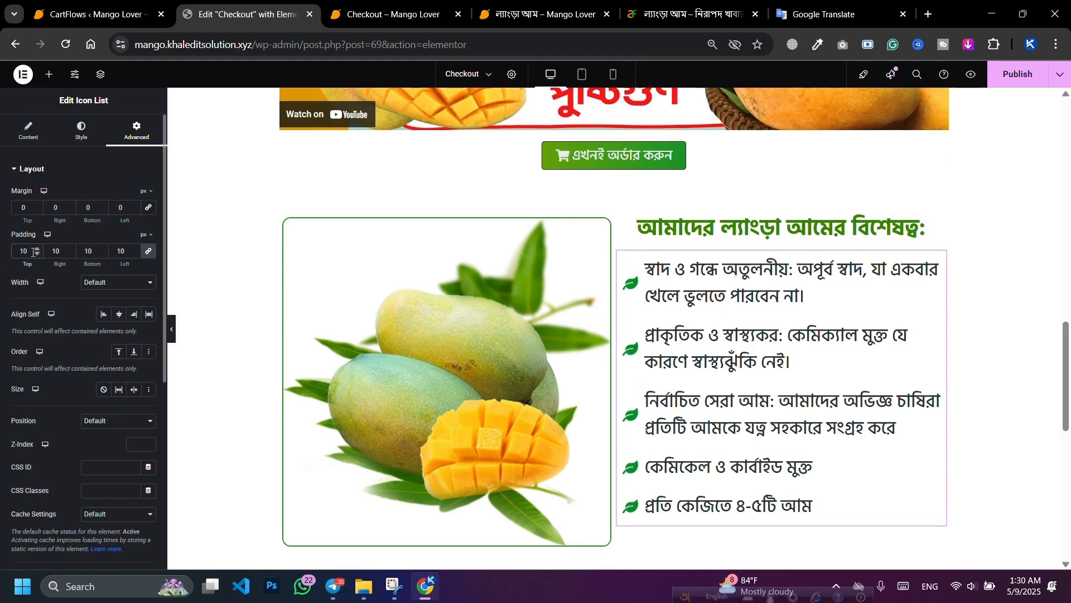
type("20")
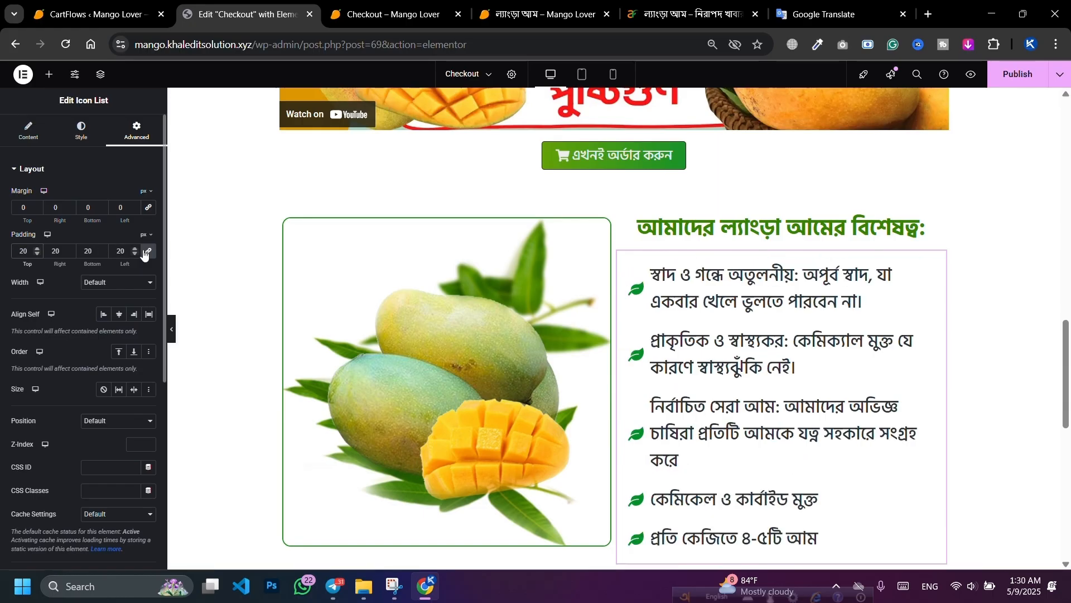
double_click(93, 252)
type("0")
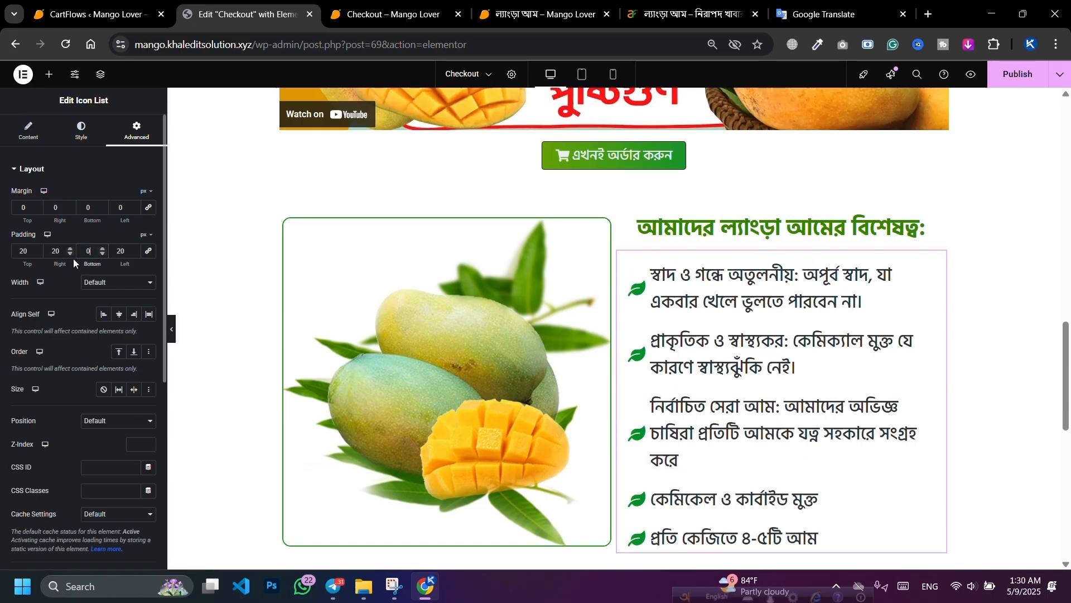
double_click(59, 252)
type("0")
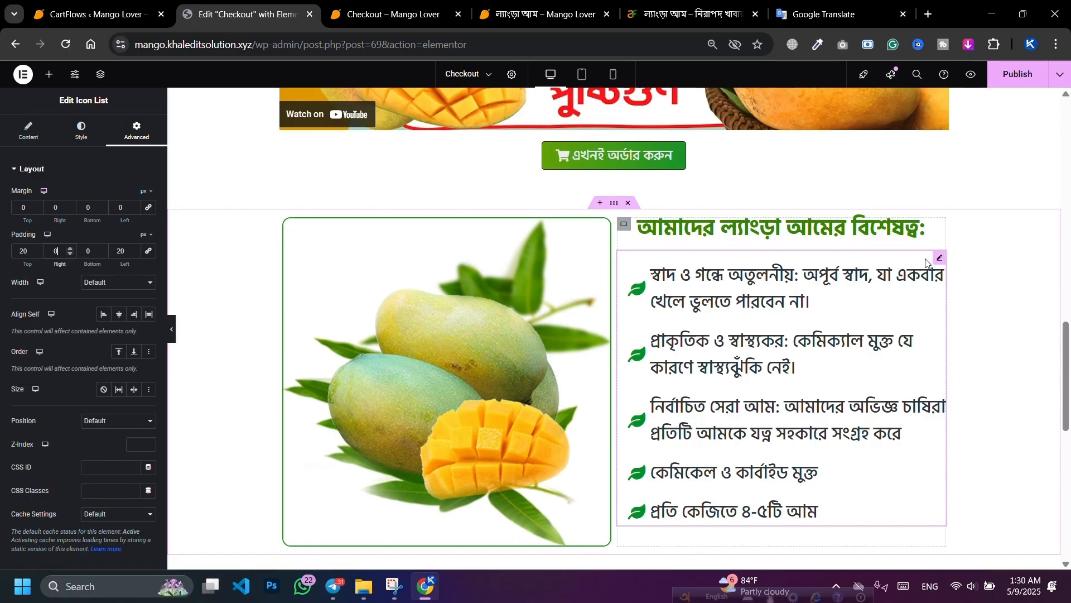
left_click(1015, 74)
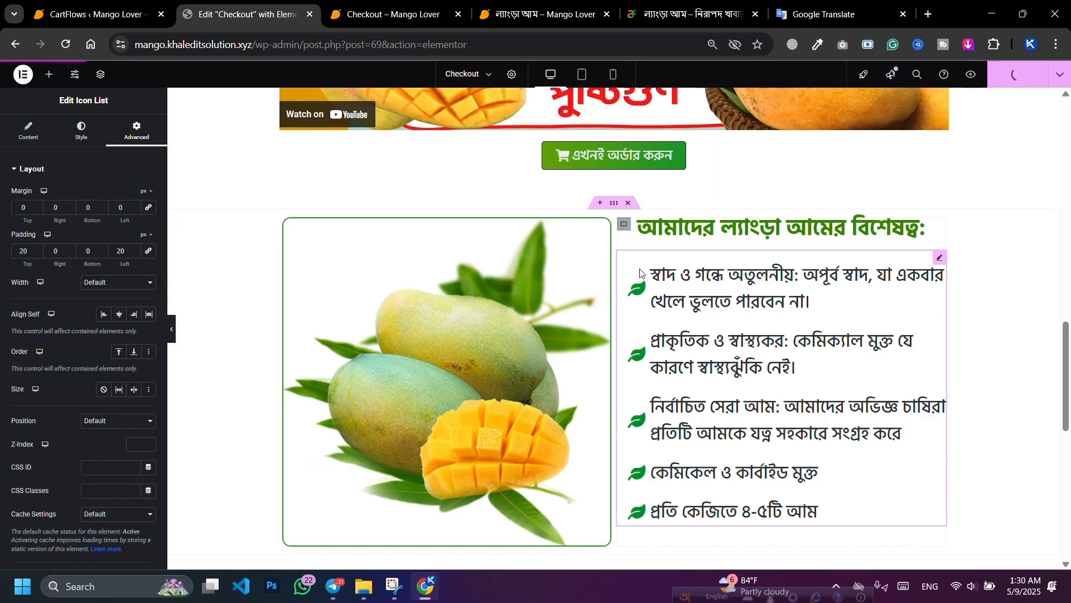
left_click(624, 225)
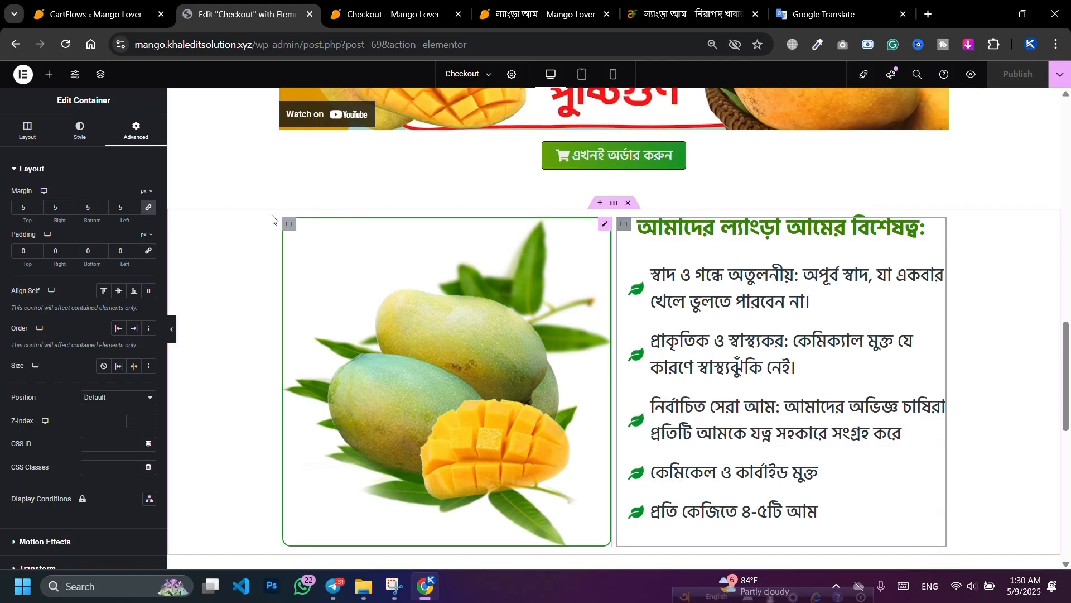
Step: Raise the column's top and bottom padding to 10px and publish
left_click(37, 248)
left_click(36, 248)
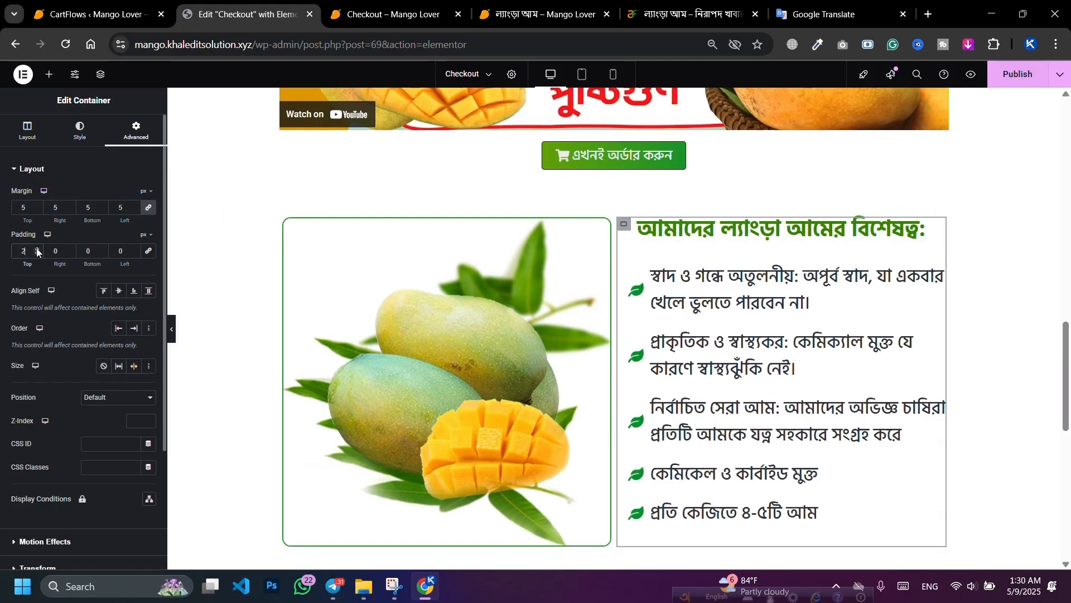
left_click(36, 248)
left_click(36, 248)
left_click(36, 249)
left_click(36, 249)
left_click(36, 248)
left_click(37, 248)
left_click(36, 248)
left_click(36, 248)
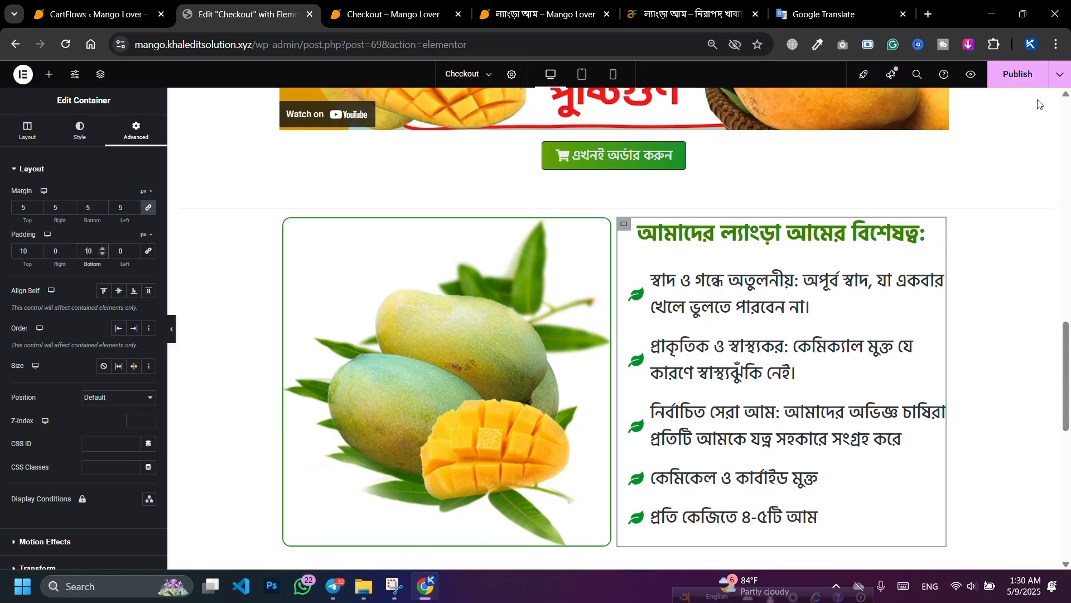
left_click(1010, 74)
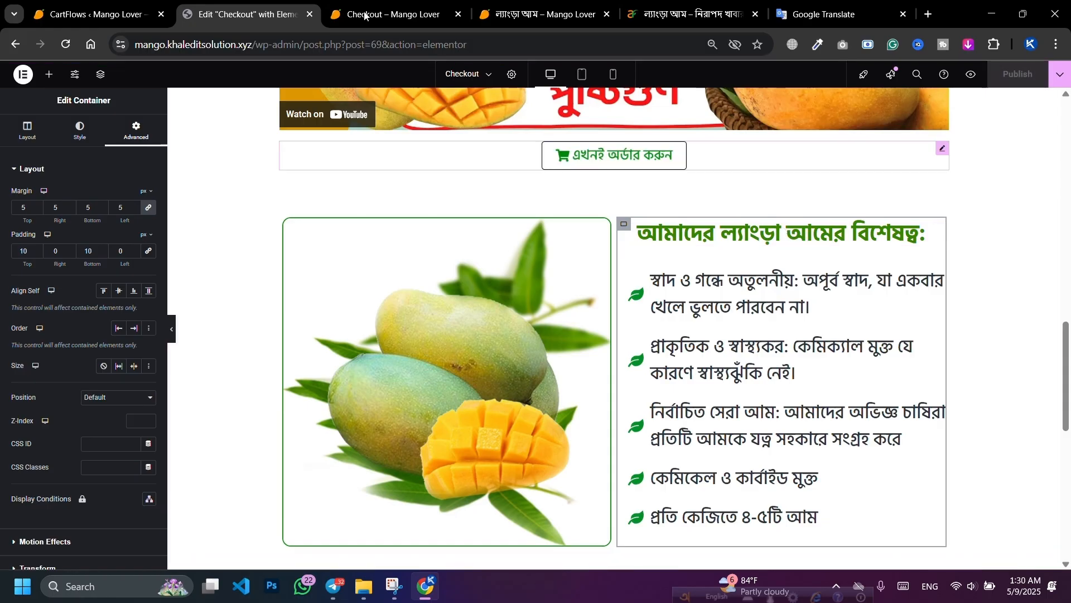
left_click(393, 15)
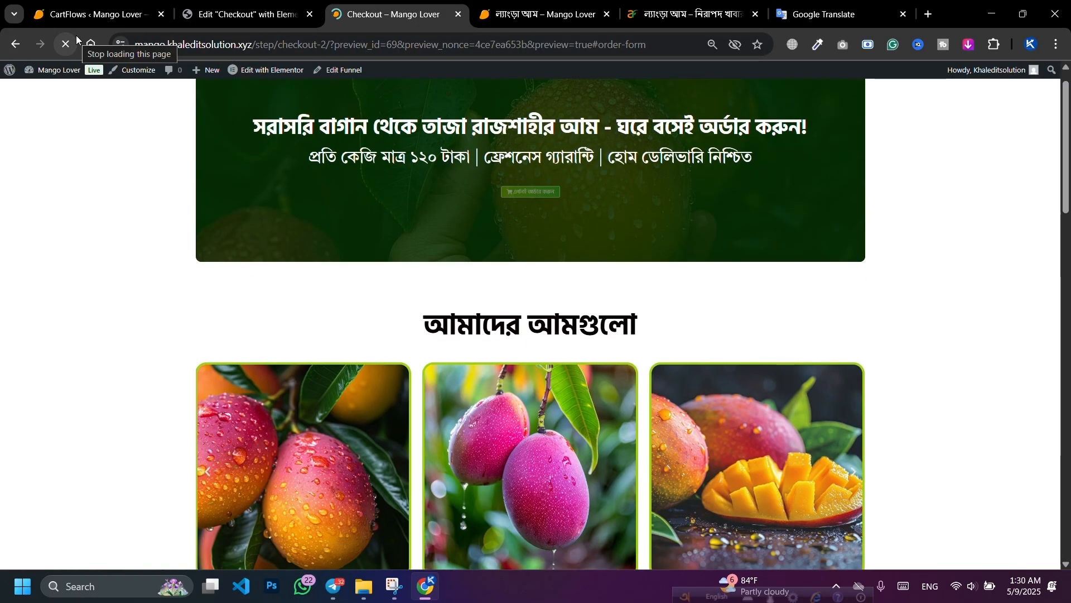
scroll(690, 338, "down", 15)
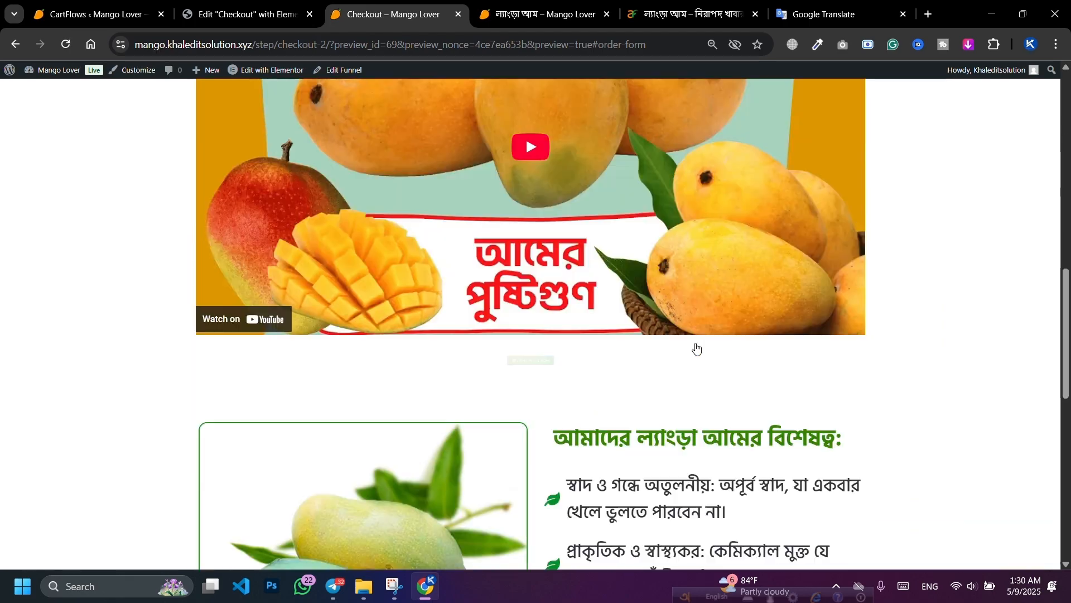
scroll(695, 347, "up", 1)
scroll(698, 350, "up", 6)
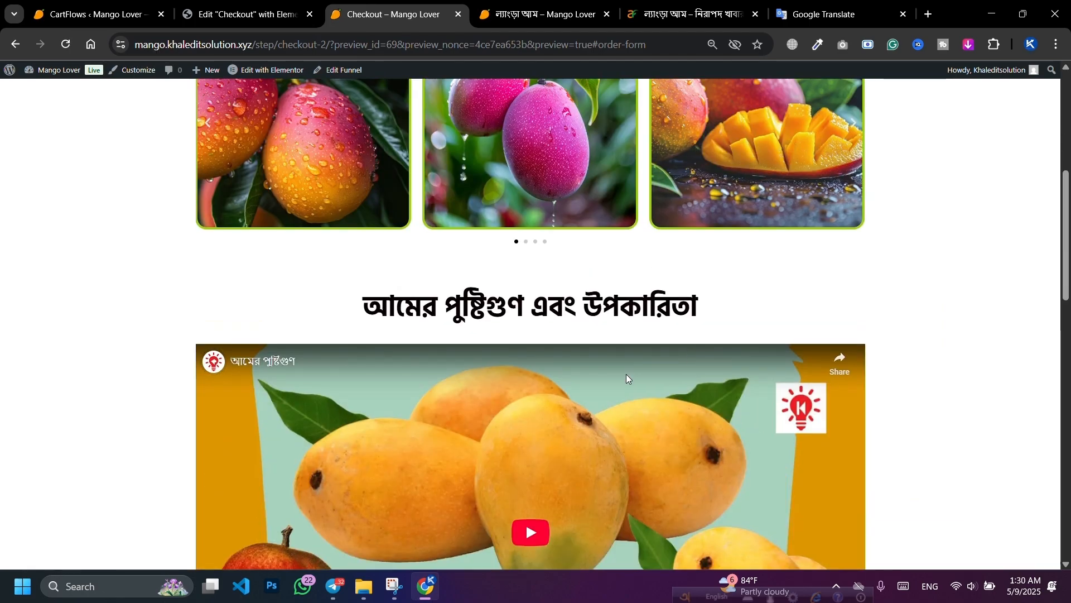
key("ctrl+shift+Tab")
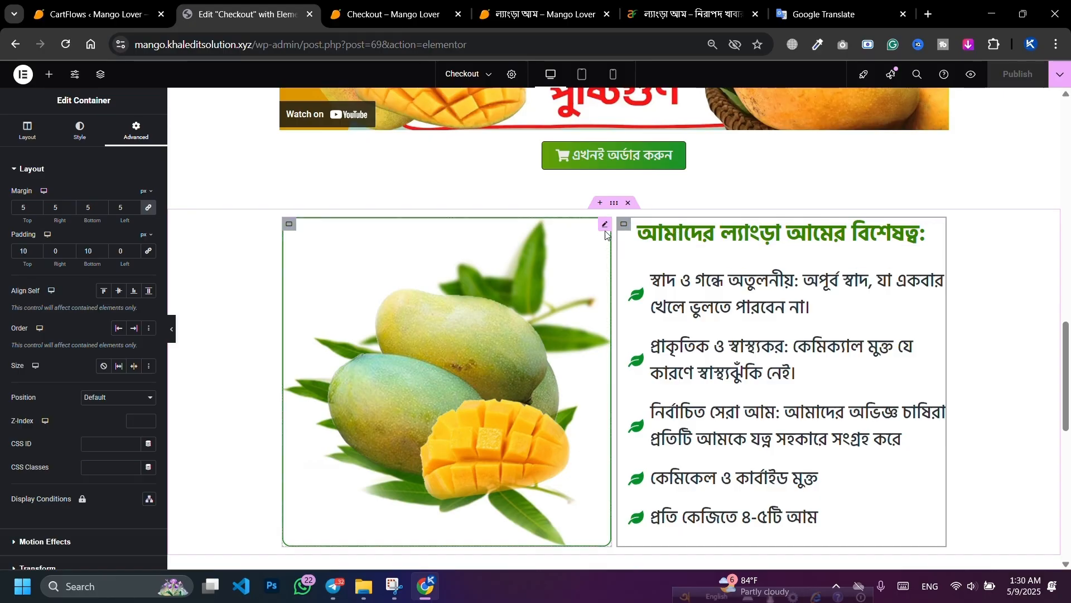
Step: Change the mango carousel's image border colour to a darker green, publish, and view the checkout preview
left_click(605, 231)
left_click(148, 491)
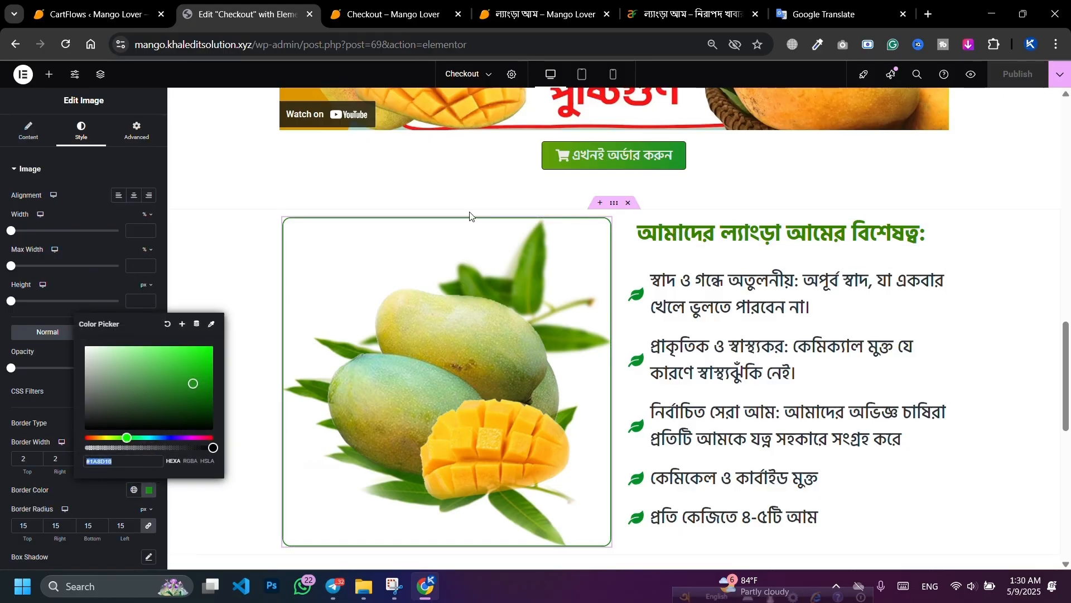
scroll(476, 227, "up", 10)
left_click(502, 190)
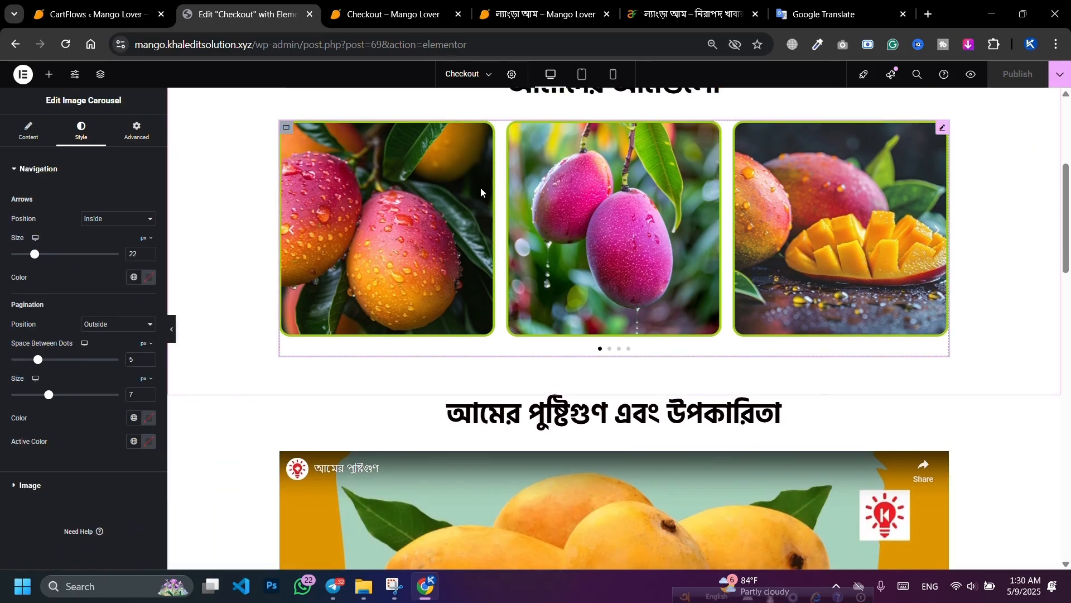
left_click(64, 487)
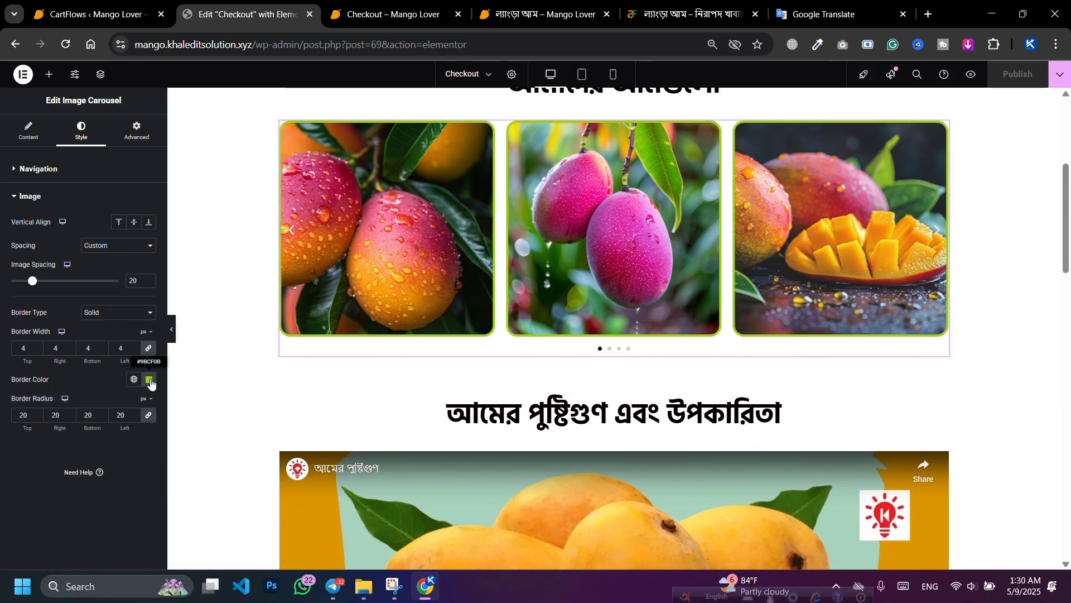
left_click(149, 380)
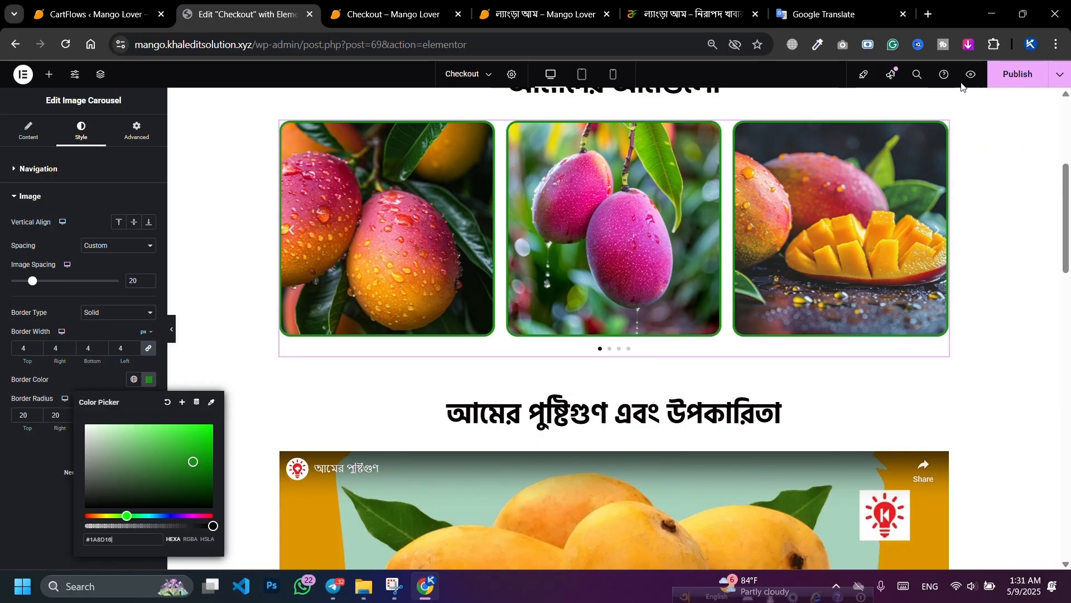
left_click(1018, 74)
left_click(386, 14)
Step: Test in the checkout preview that the order button jumps down to the order form
scroll(472, 313, "up", 3)
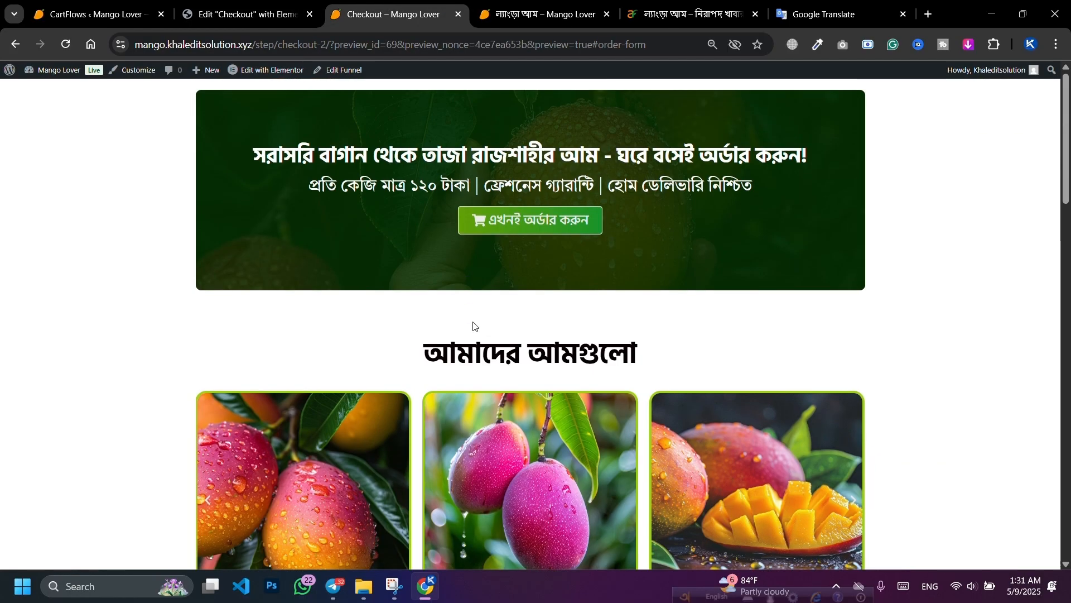
scroll(472, 324, "down", 12)
scroll(471, 322, "down", 5)
scroll(502, 279, "up", 20)
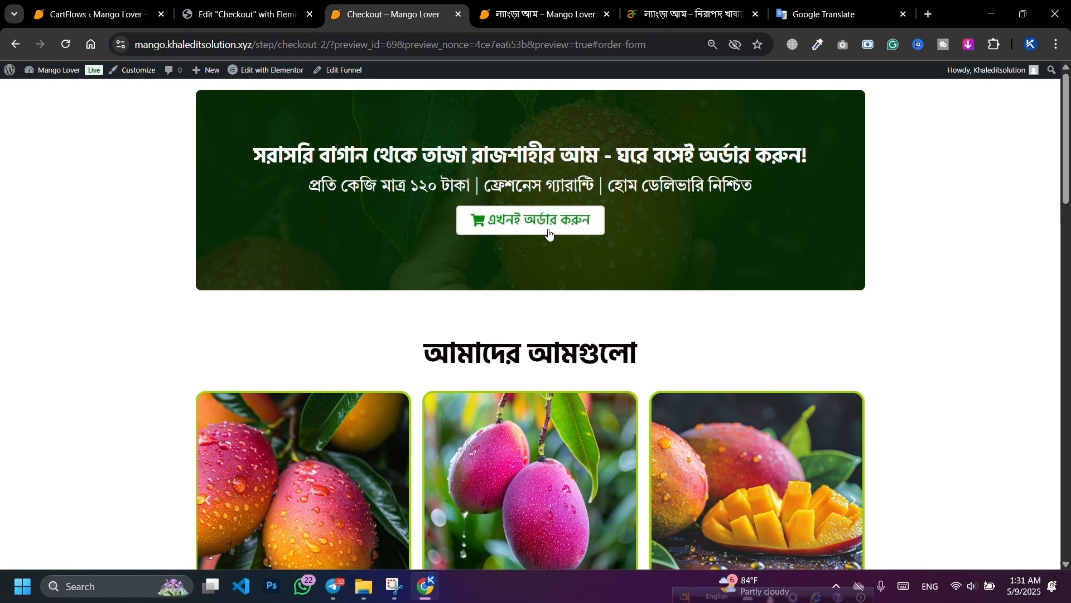
left_click(550, 233)
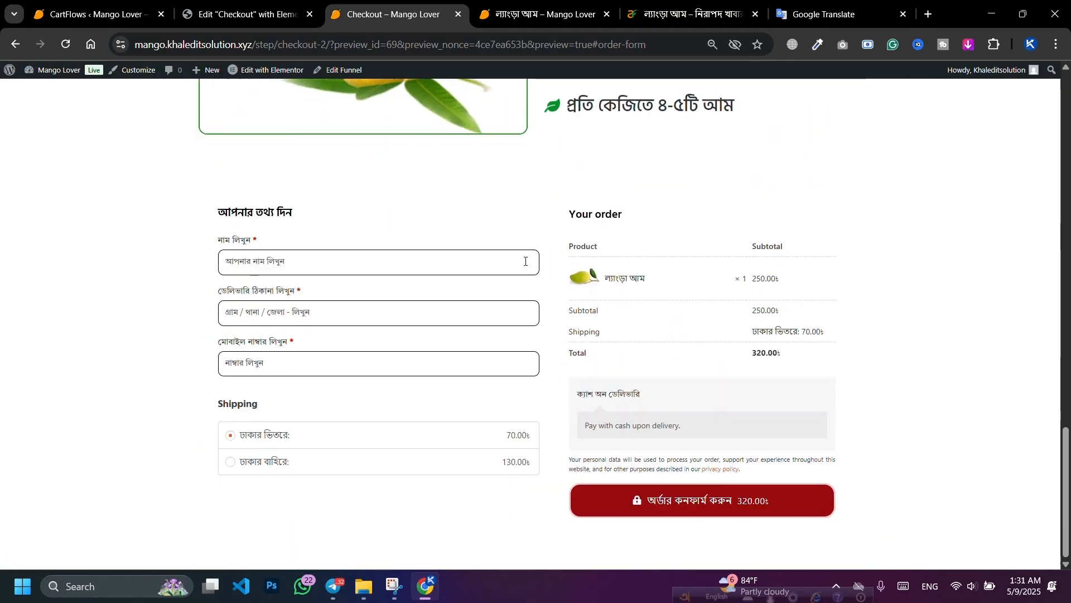
scroll(544, 184, "up", 7)
left_click(542, 178)
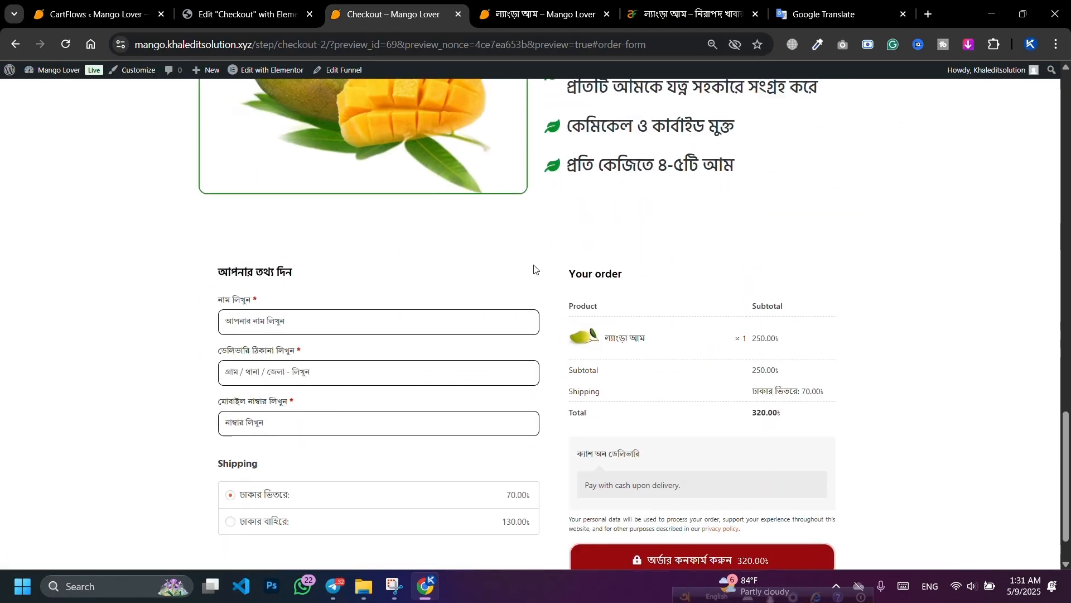
scroll(538, 272, "up", 7)
scroll(506, 383, "up", 8)
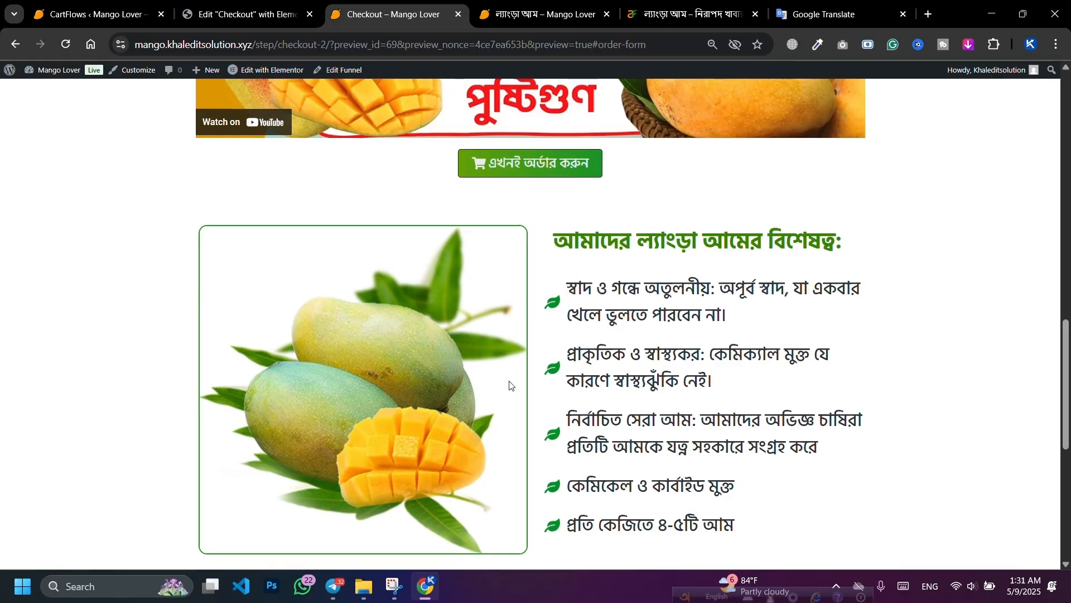
scroll(509, 376, "down", 8)
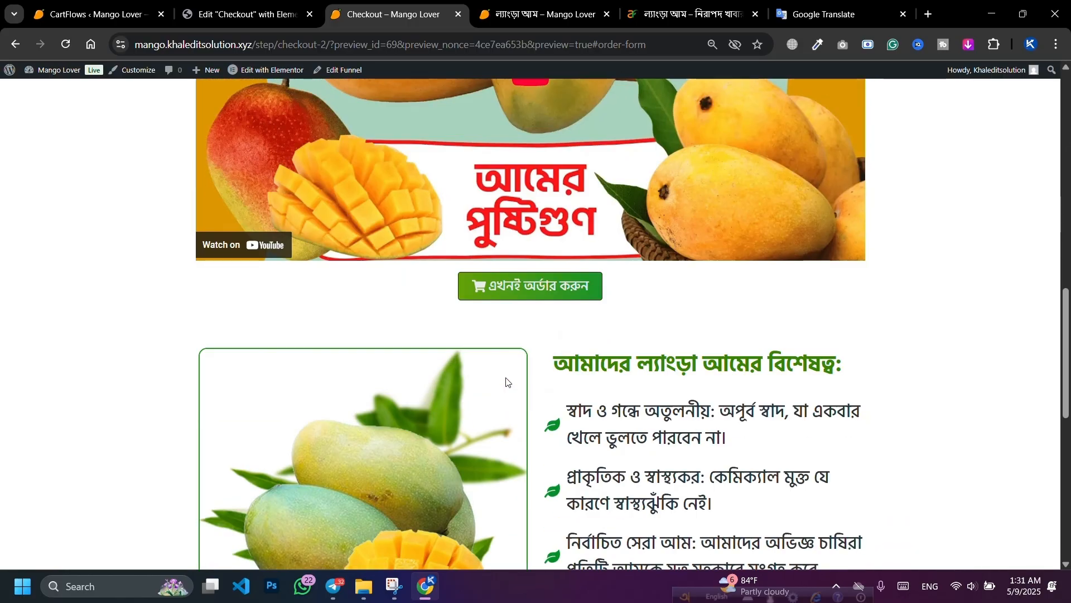
Step: Return to the Elementor editor and select the mango image in the features section
key("ctrl+Page_Up")
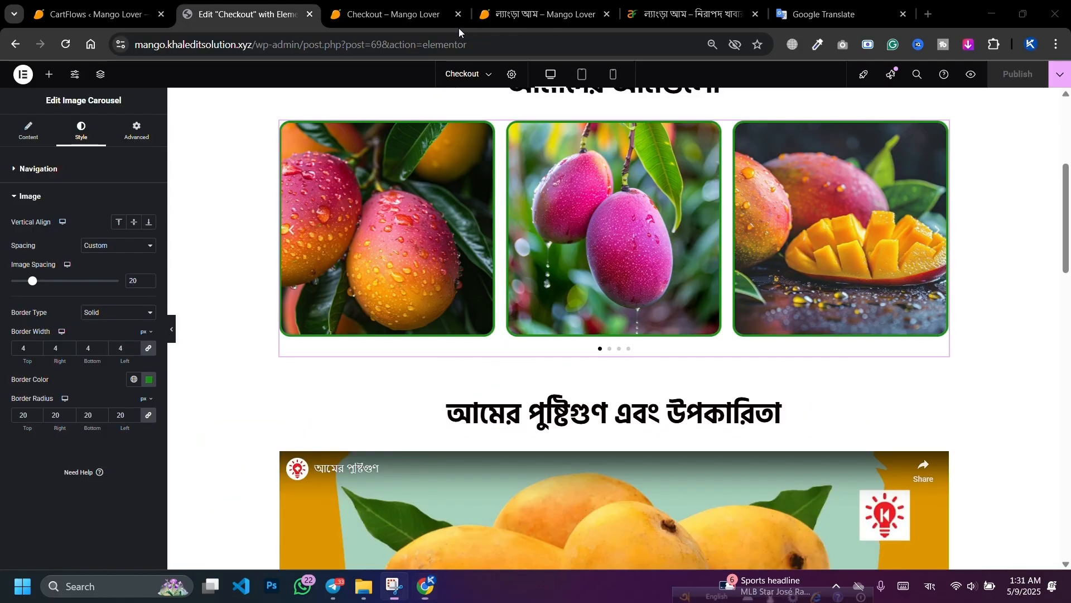
scroll(487, 219, "down", 10)
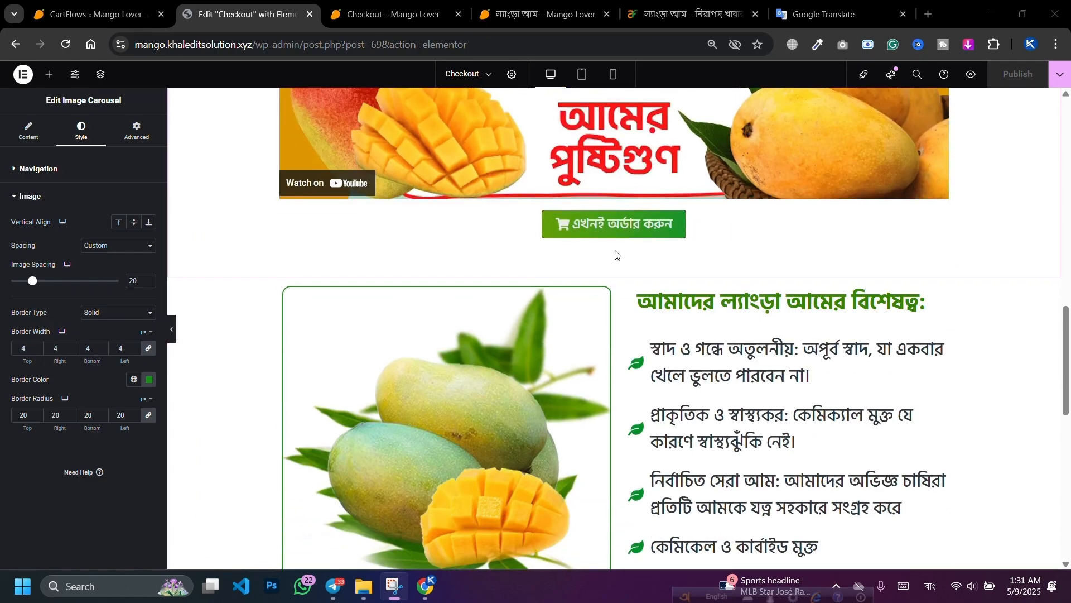
scroll(614, 256, "down", 5)
scroll(628, 256, "up", 1)
scroll(752, 214, "up", 10)
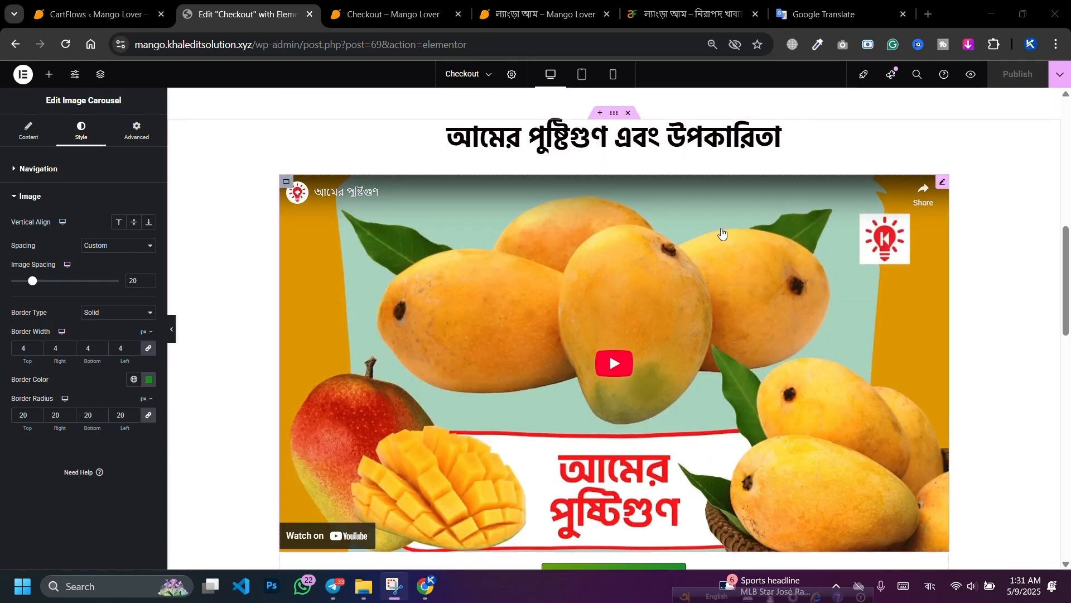
scroll(577, 165, "down", 4)
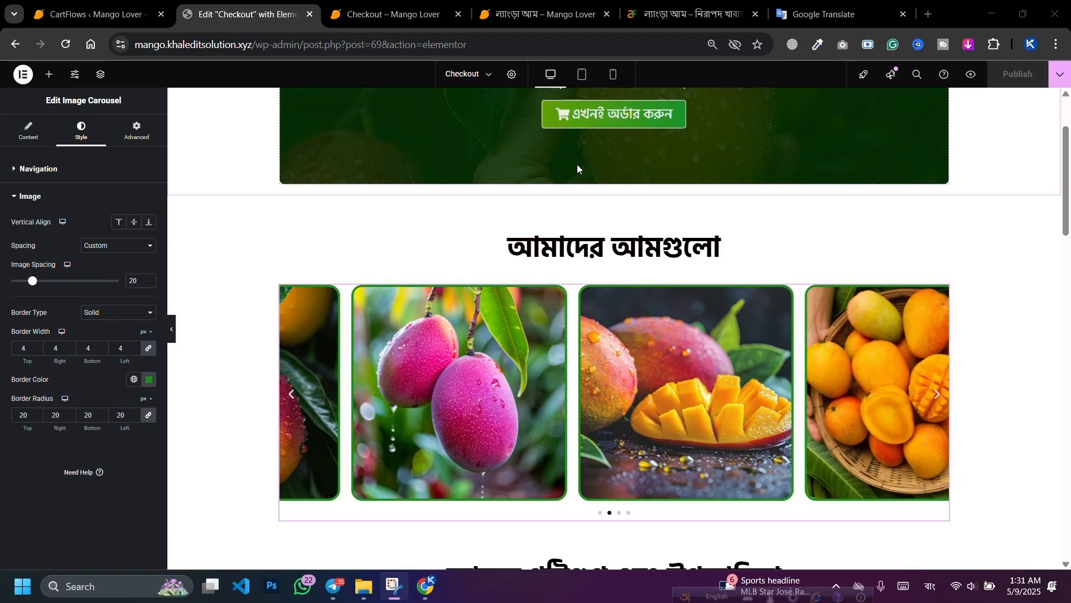
scroll(711, 274, "down", 5)
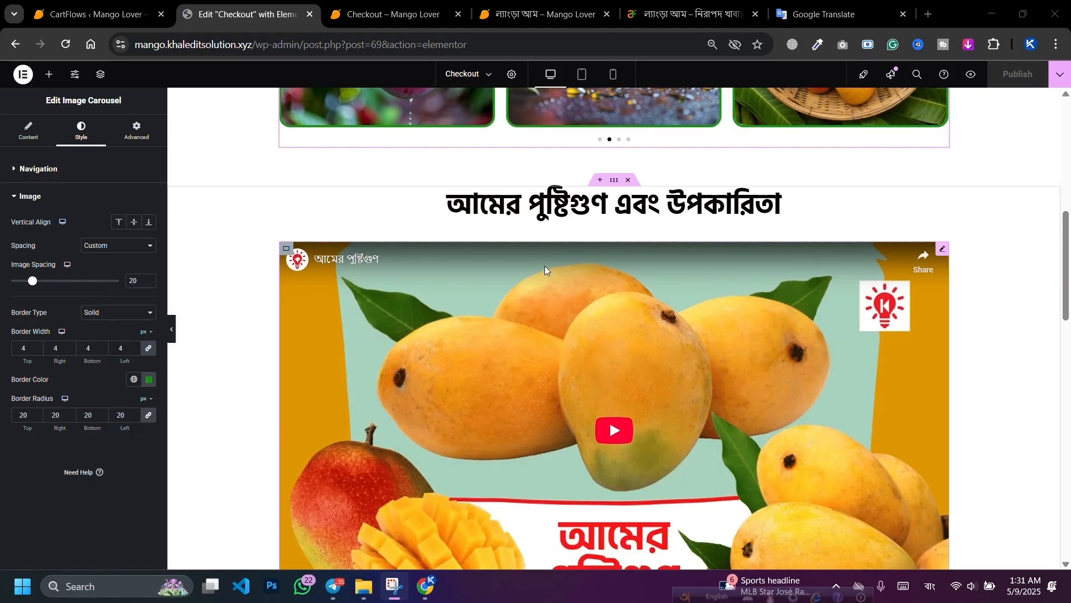
scroll(775, 303, "down", 7)
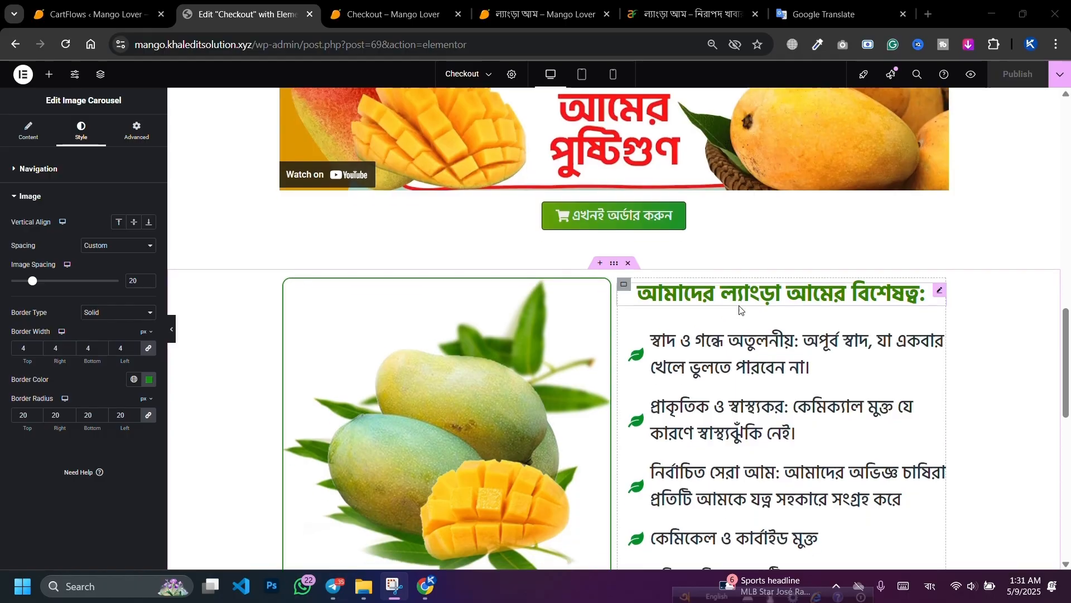
scroll(740, 306, "down", 3)
left_click(502, 305)
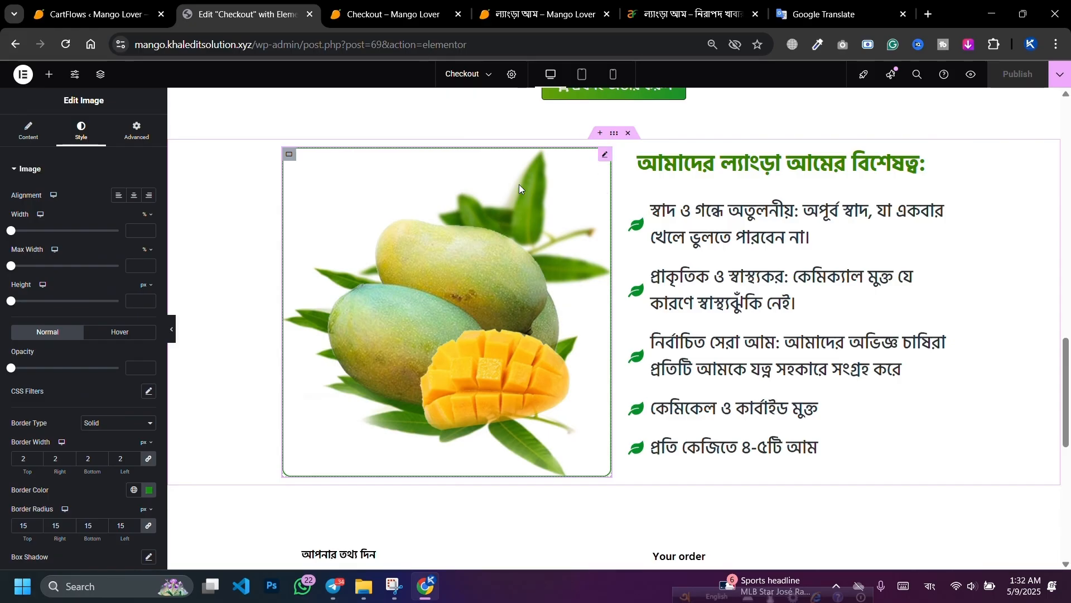
Step: Insert a new empty section slot below the mango features block
scroll(581, 335, "down", 3)
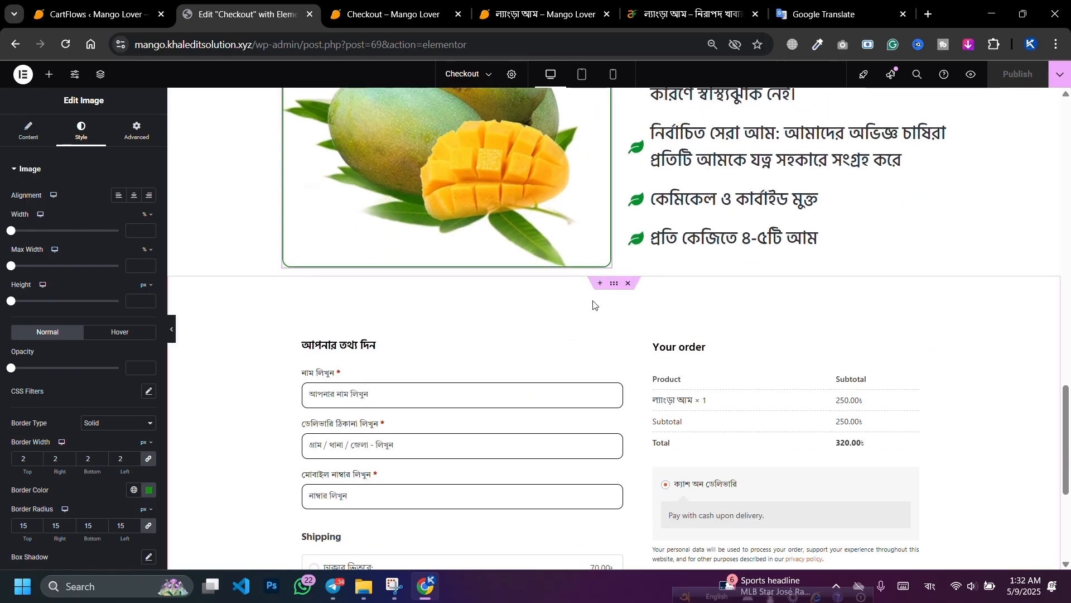
left_click(600, 283)
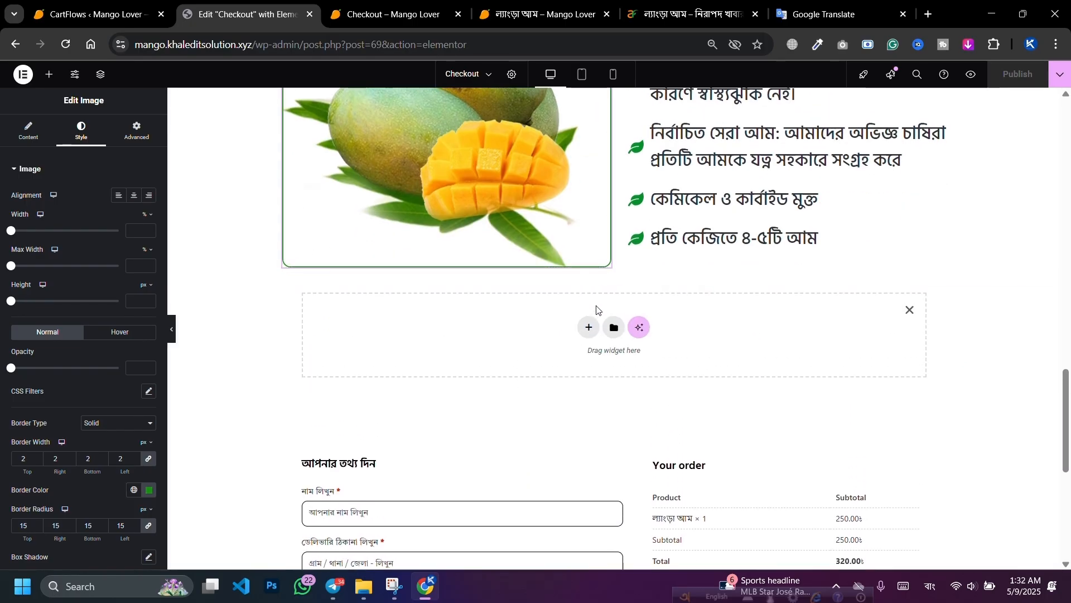
left_click(583, 326)
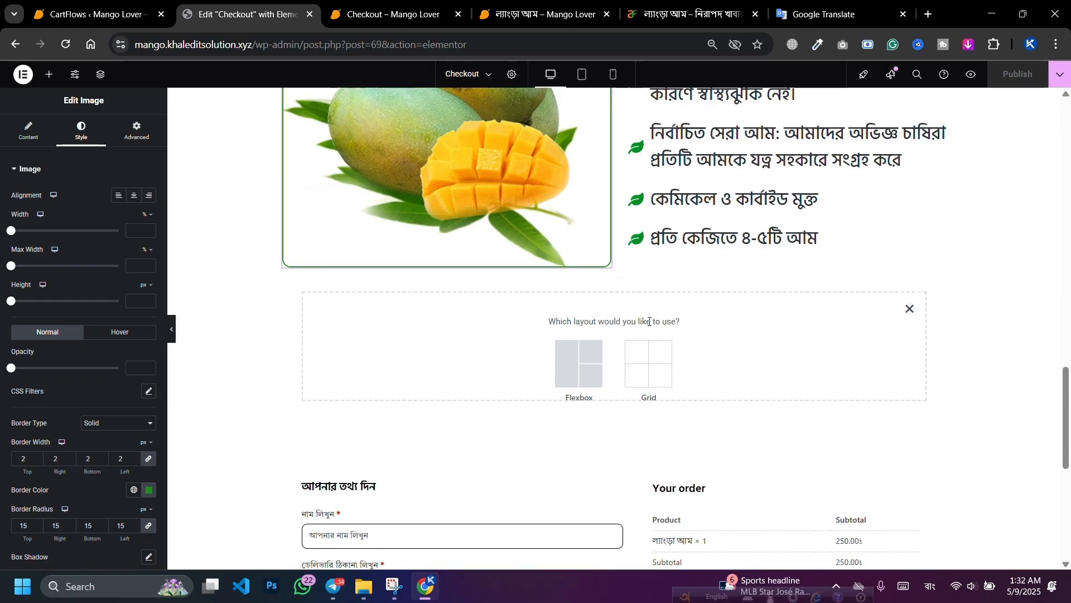
scroll(595, 311, "up", 12)
scroll(595, 304, "up", 3)
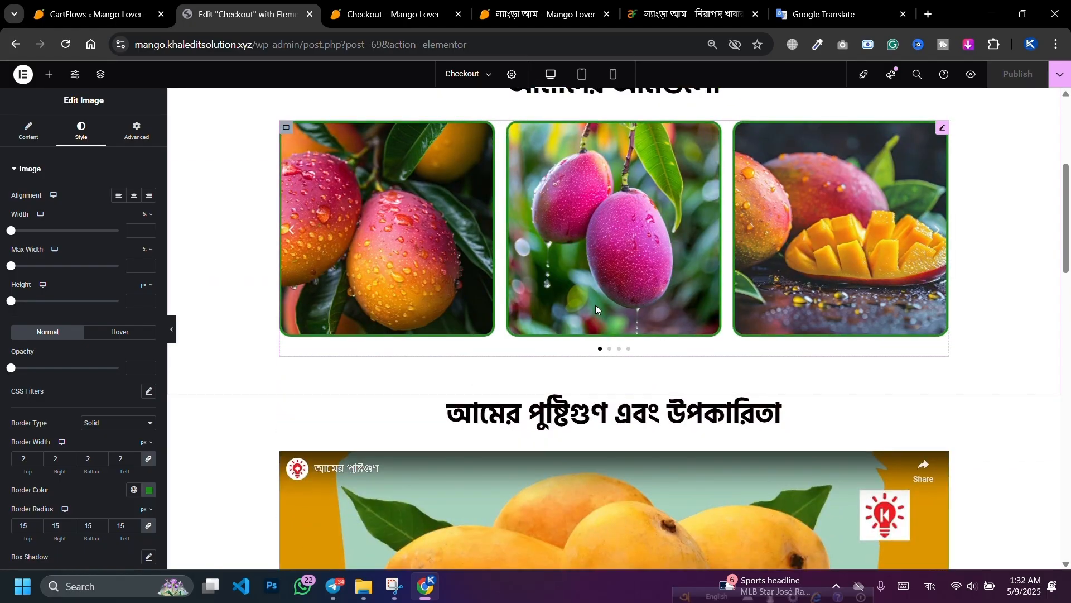
scroll(595, 305, "down", 3)
Step: Duplicate the nutrition heading-and-video section and move the copy below the mango features
right_click(613, 183)
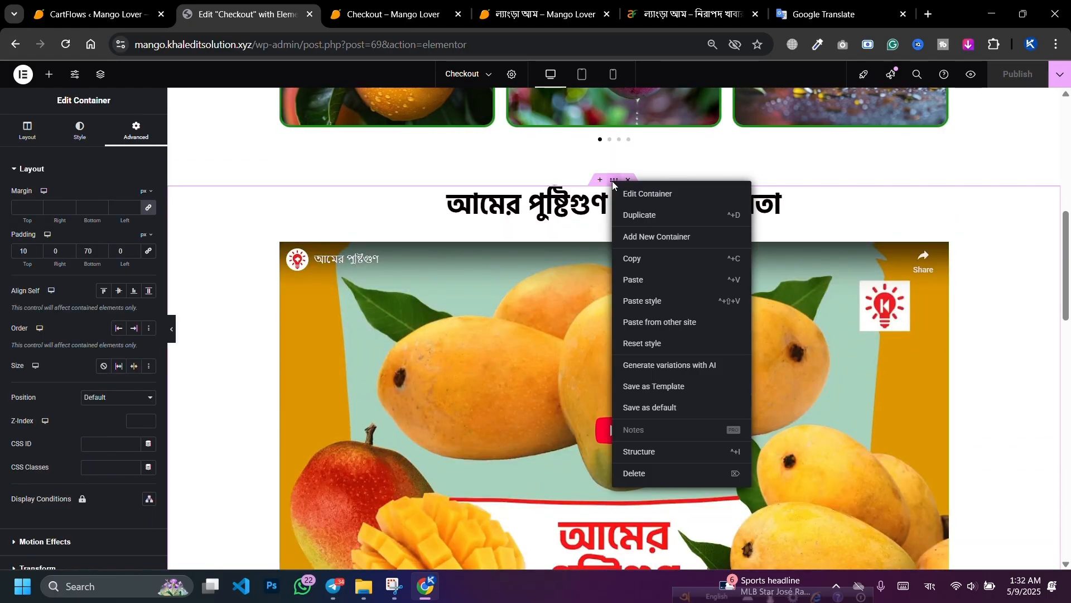
left_click(633, 216)
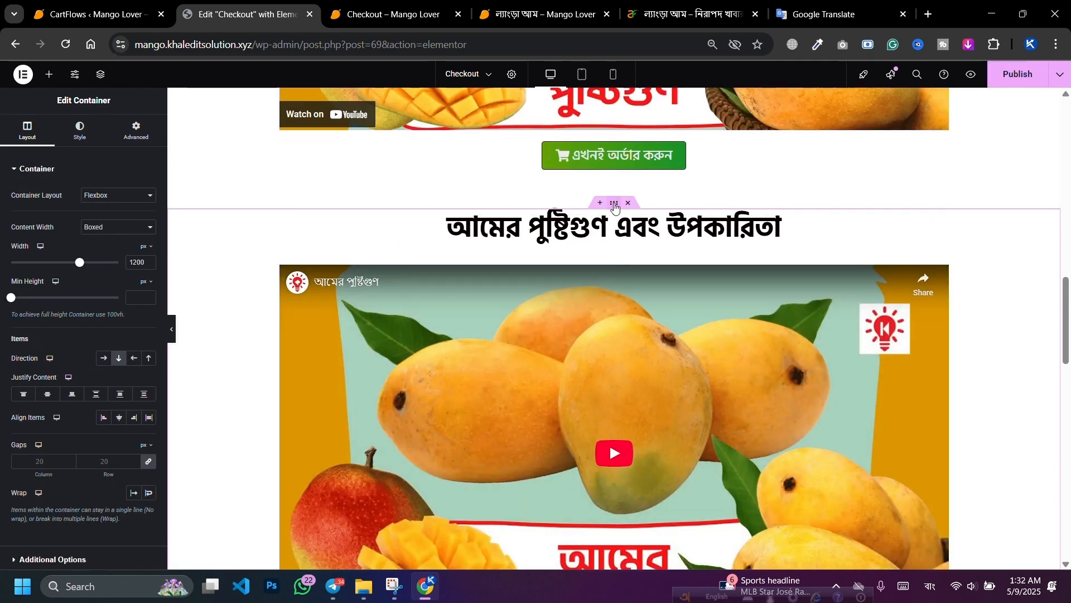
left_click_drag(613, 203, 617, 296)
scroll(615, 288, "down", 4)
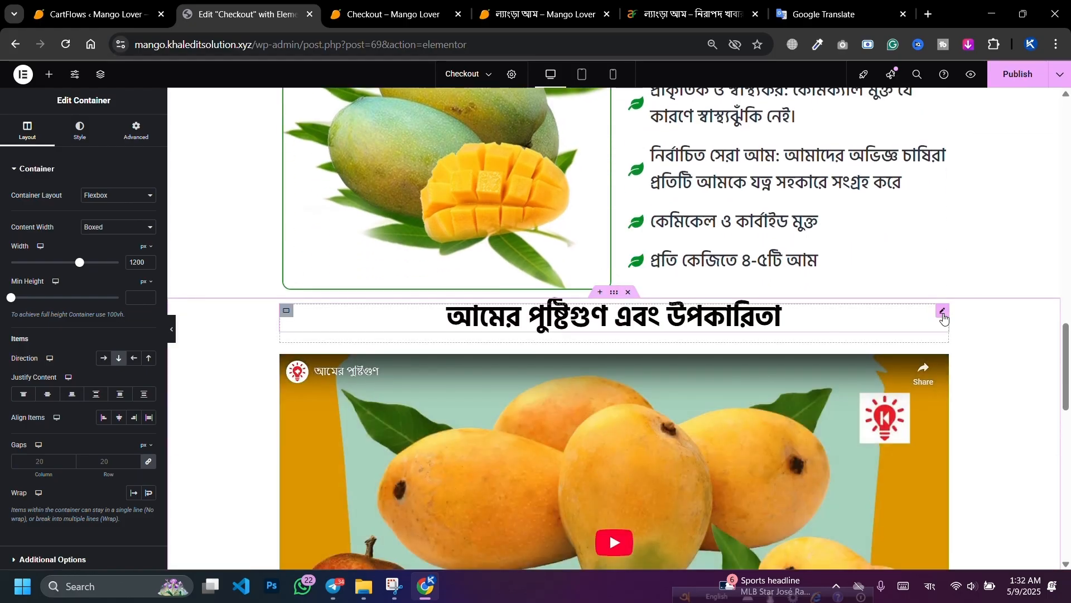
Step: Retitle the copied section's heading to কাস্টমার রিভিউ
left_click(943, 311)
triple_click(131, 215)
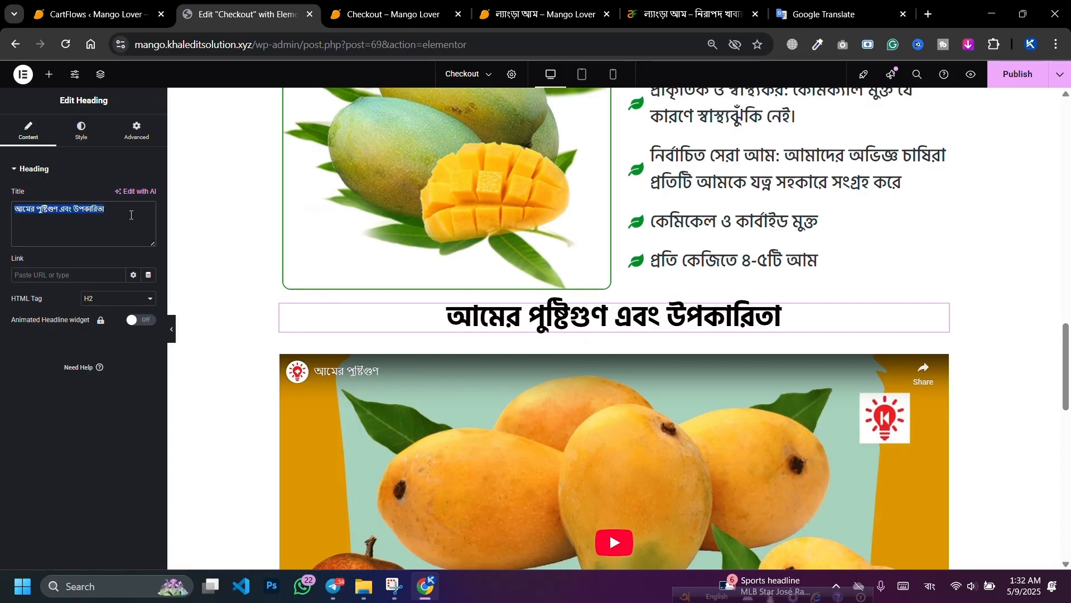
type("🌟 কাস্টমার রিভিউ 🌟")
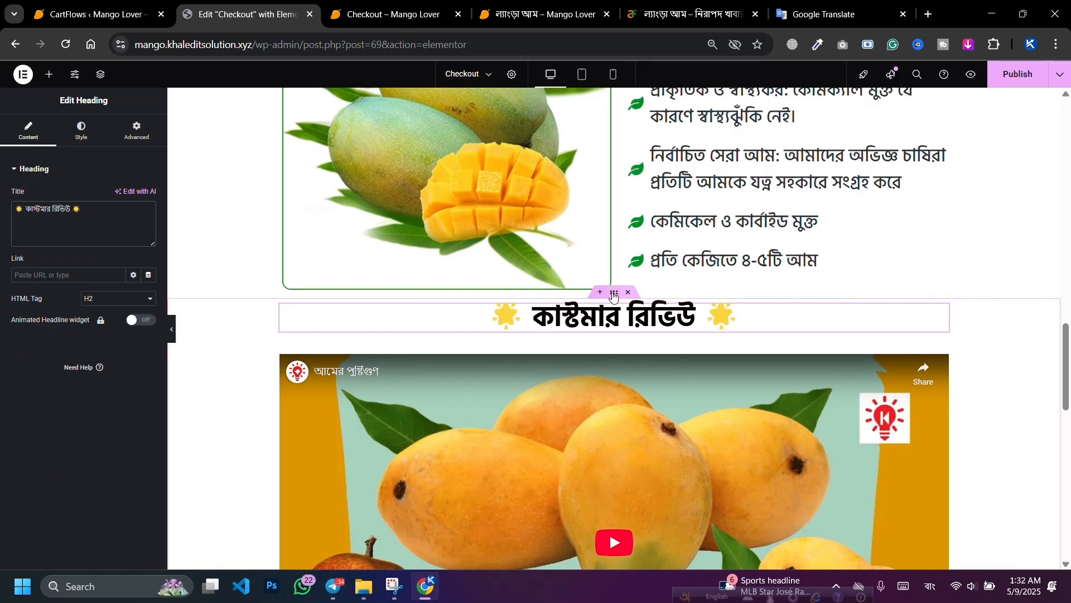
Step: Set the review section's top padding to 50 px
left_click(615, 294)
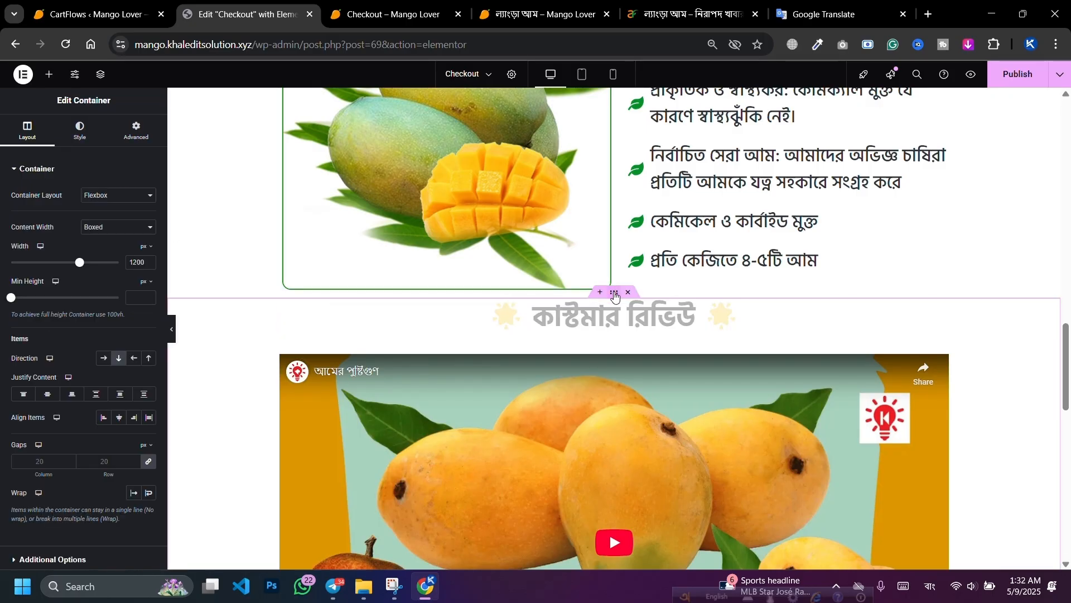
left_click(136, 130)
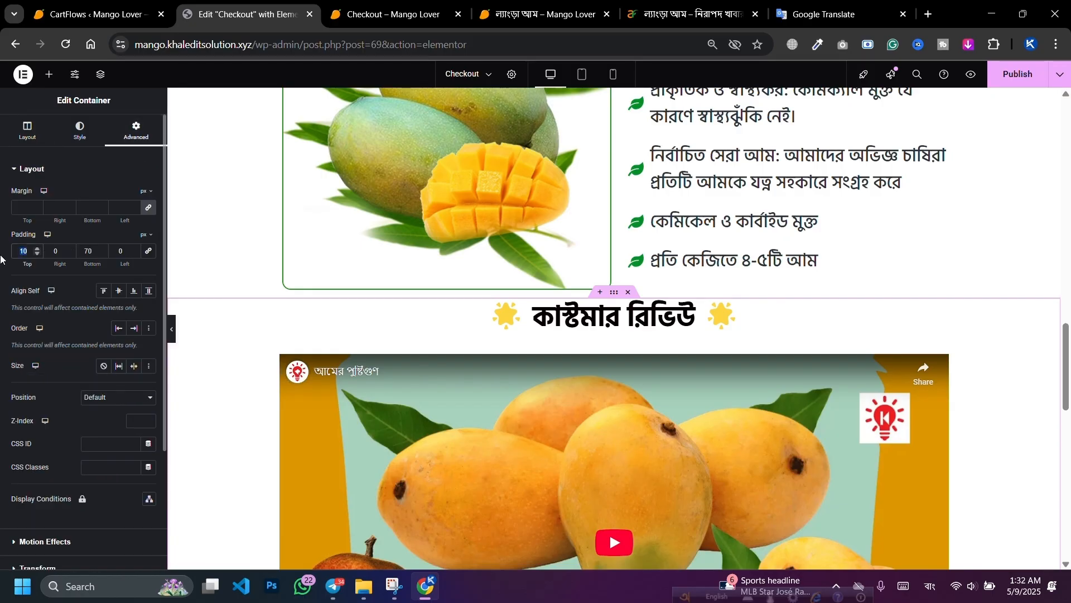
type("50")
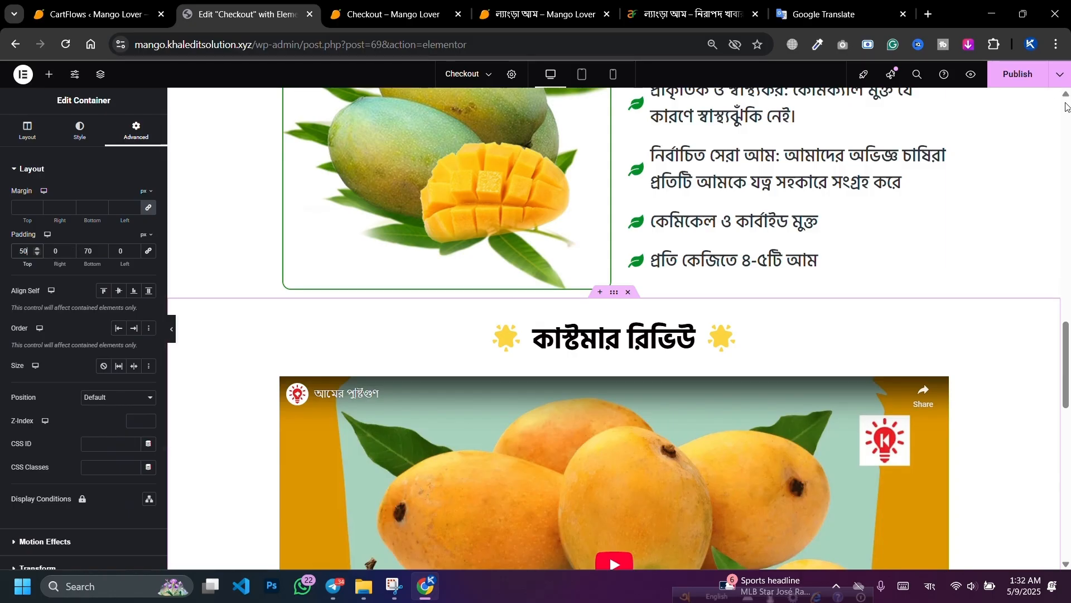
Step: Publish the page and set the review section's bottom padding to 50 px
left_click(1008, 91)
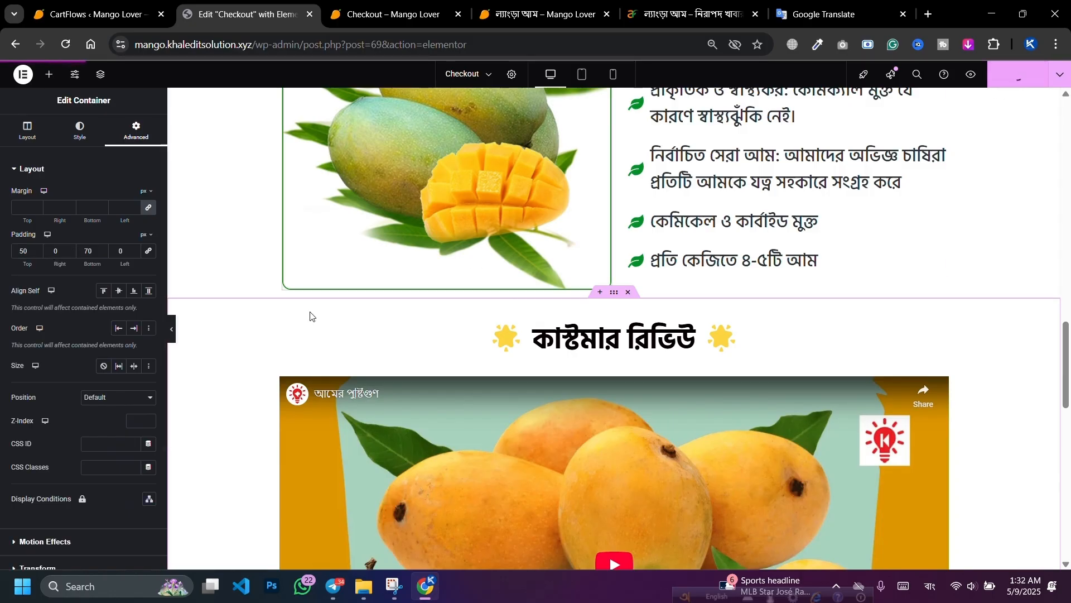
double_click(96, 255)
type("50")
scroll(989, 226, "down", 3)
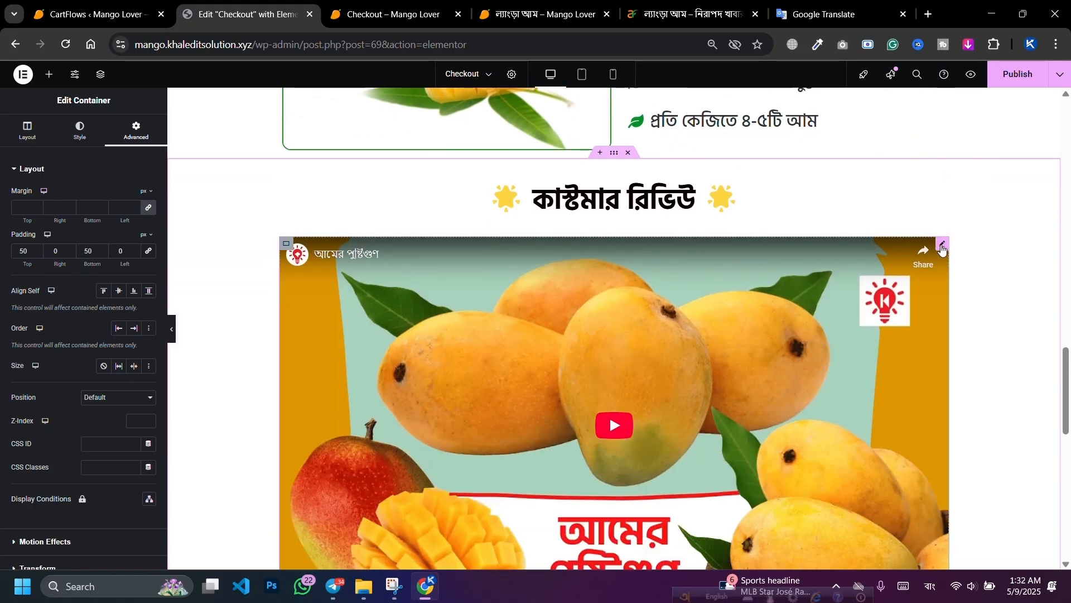
Step: Delete the video widget from the কাস্টমার রিভিউ section
left_click(943, 245)
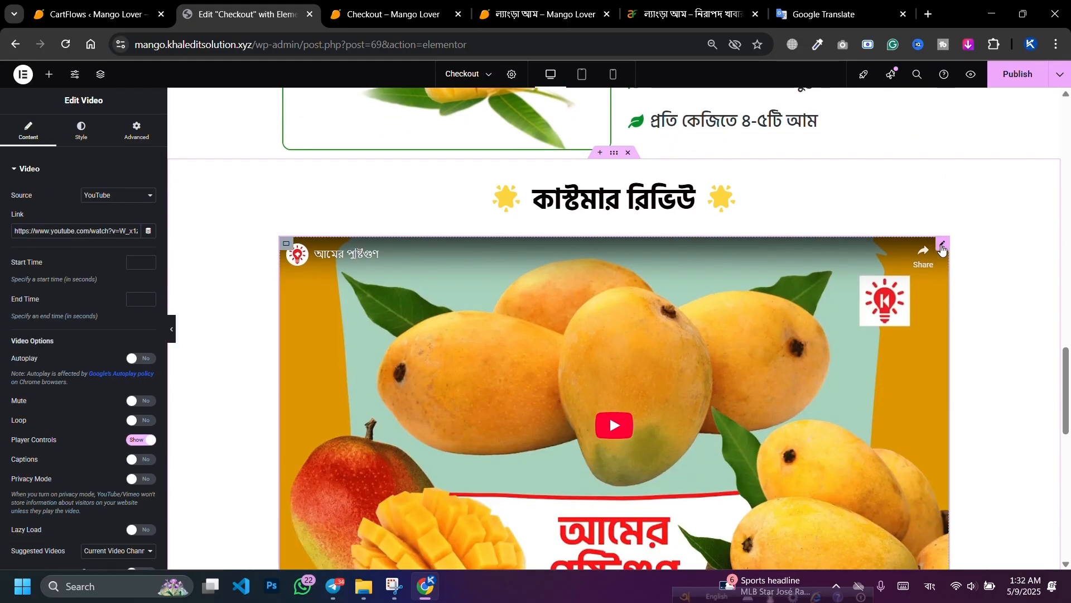
right_click(943, 248)
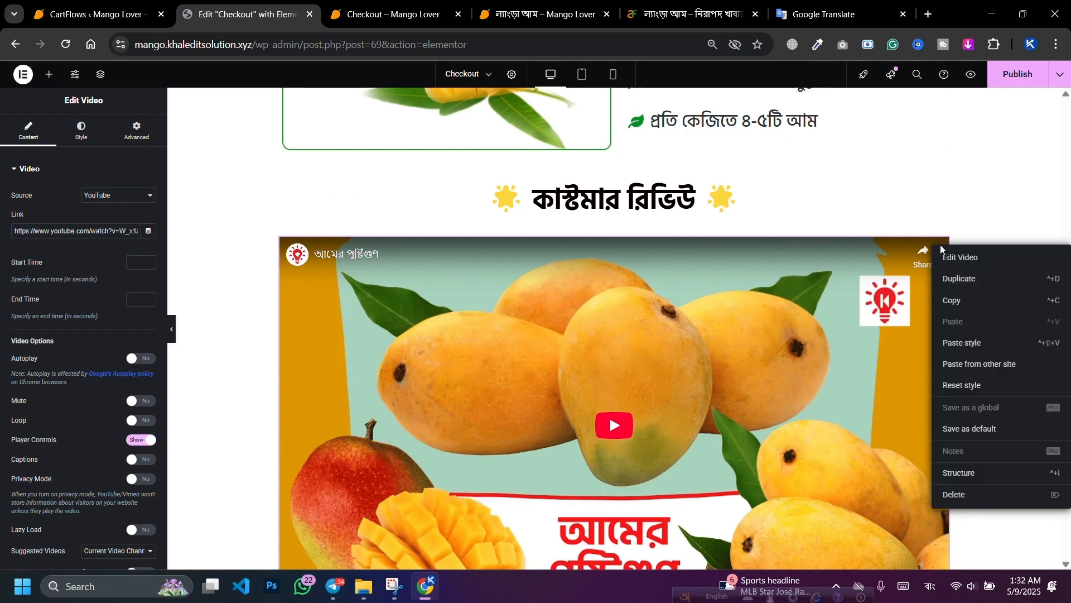
key("Delete")
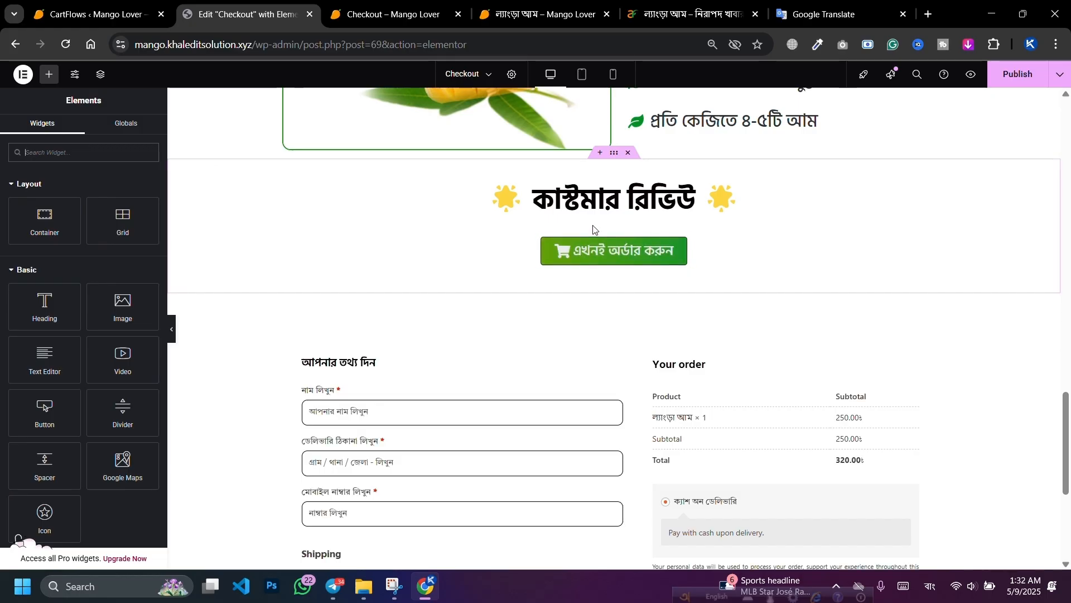
Step: Undo the last edit and reset the mango carousel's navigation styling from its options menu
key("ctrl+z")
scroll(502, 290, "up", 9)
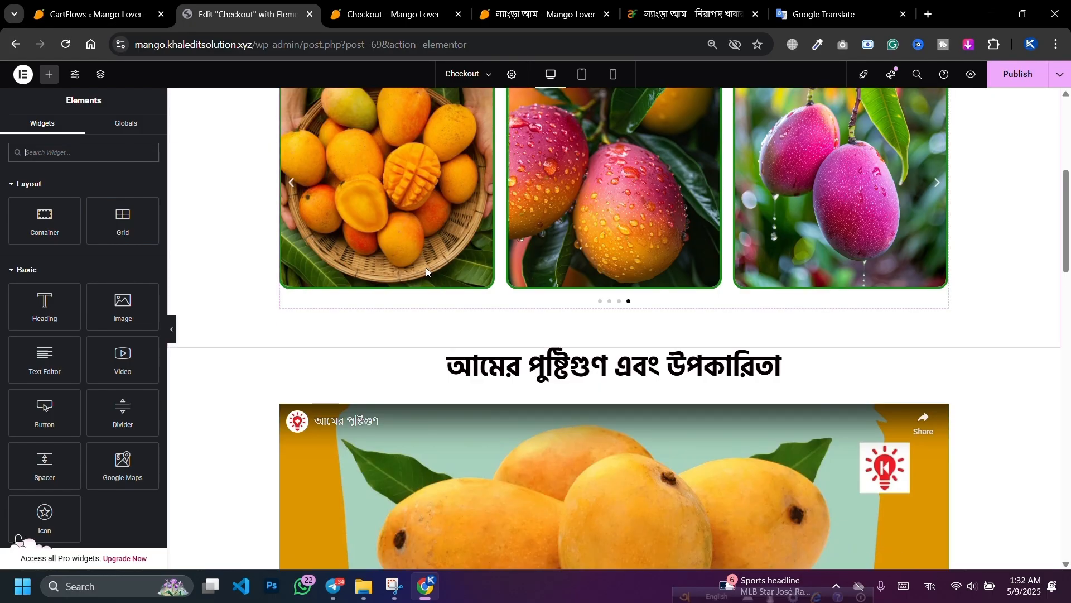
scroll(752, 233, "down", 1)
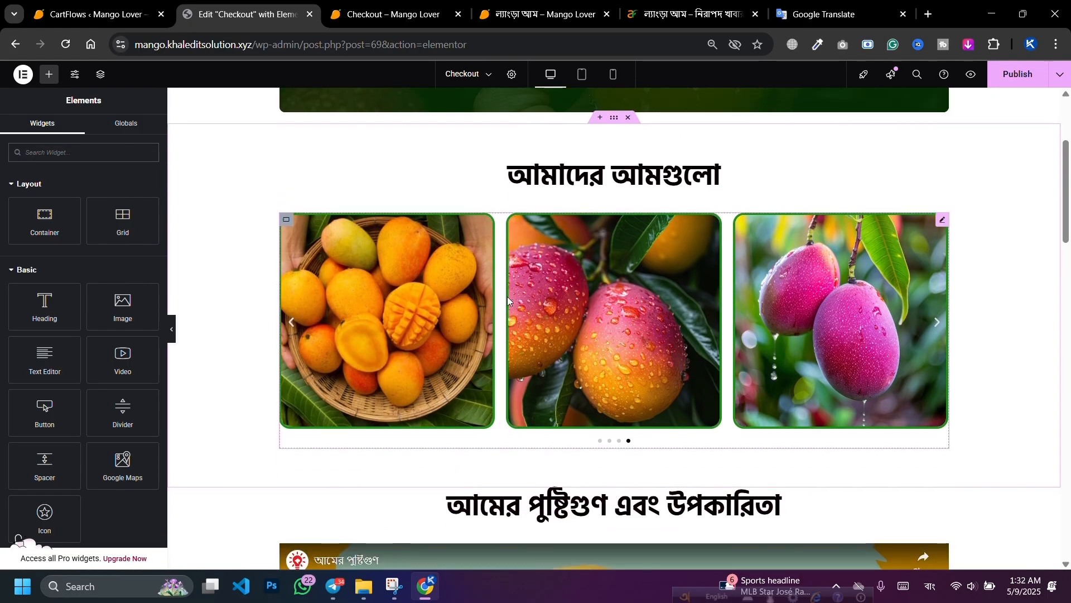
left_click(942, 220)
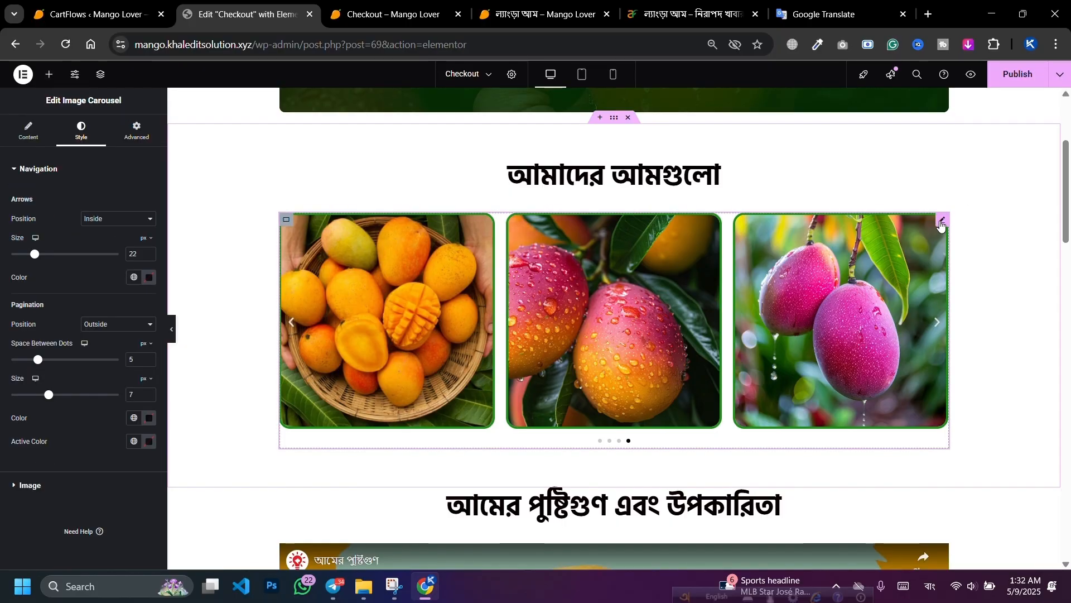
right_click(942, 223)
left_click(955, 357)
Step: Paste the copied mango image carousel just below the green order button
scroll(599, 265, "down", 9)
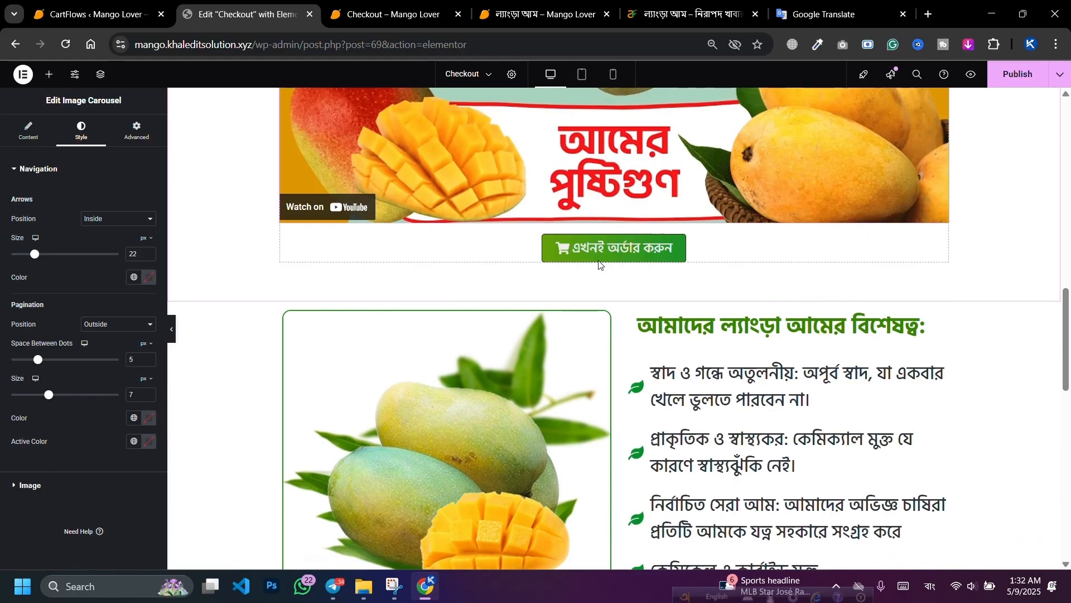
scroll(599, 265, "down", 8)
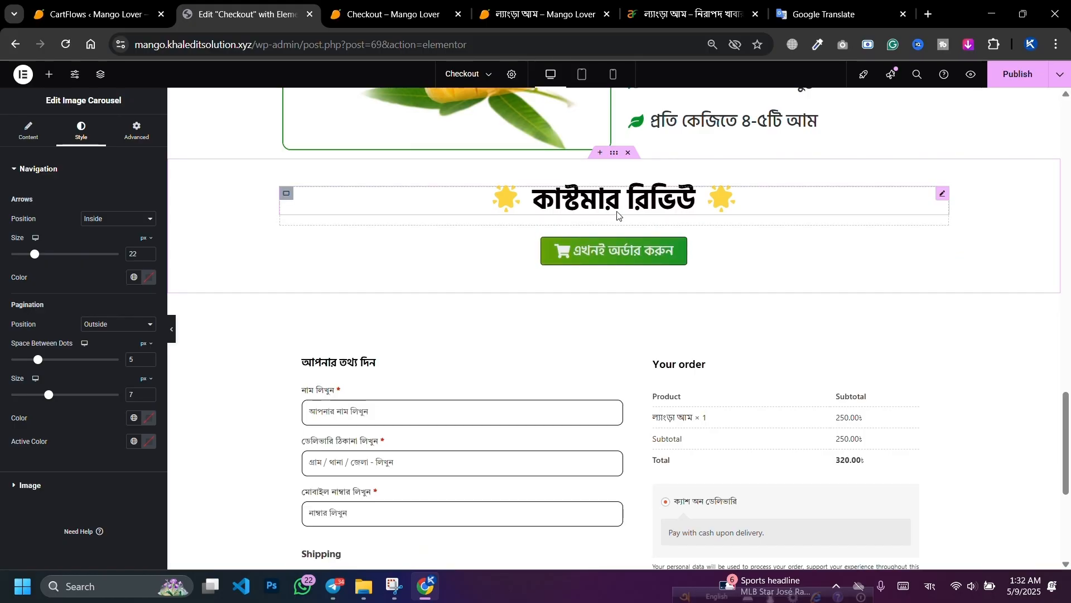
right_click(617, 212)
right_click(497, 247)
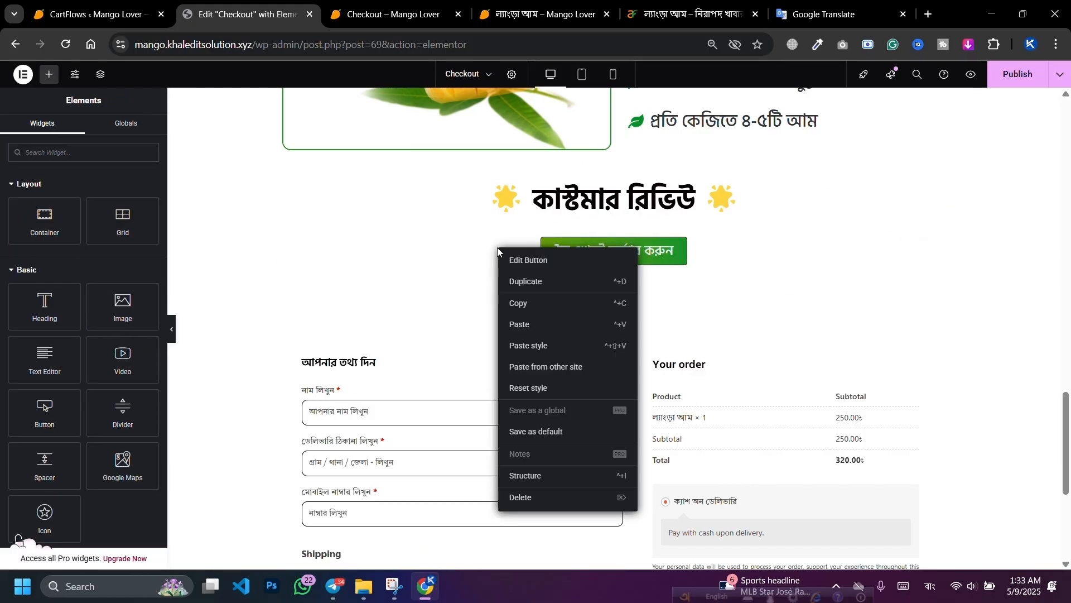
right_click(716, 243)
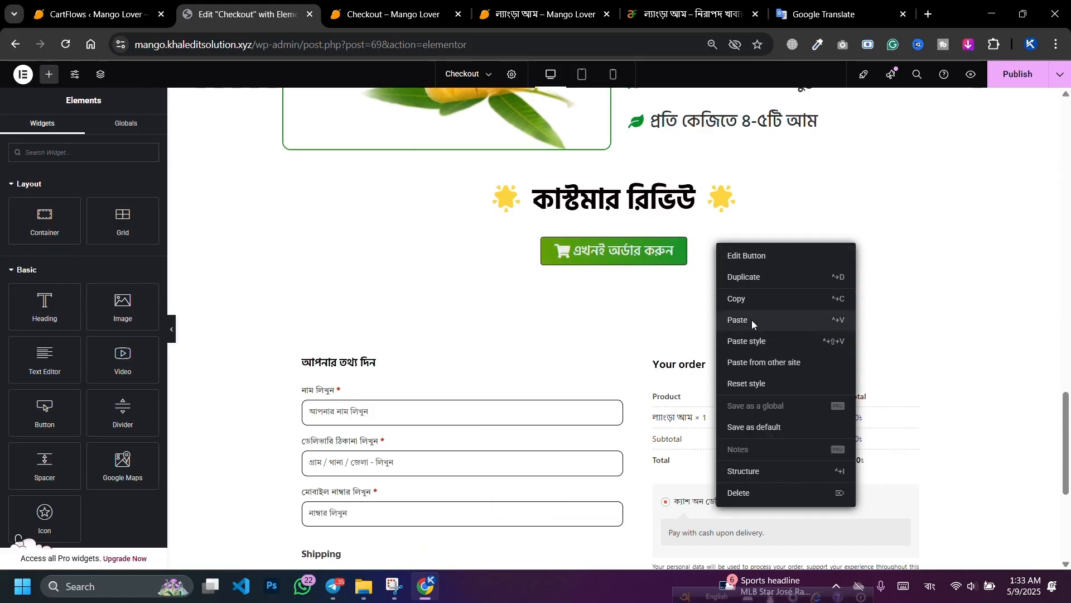
left_click(751, 320)
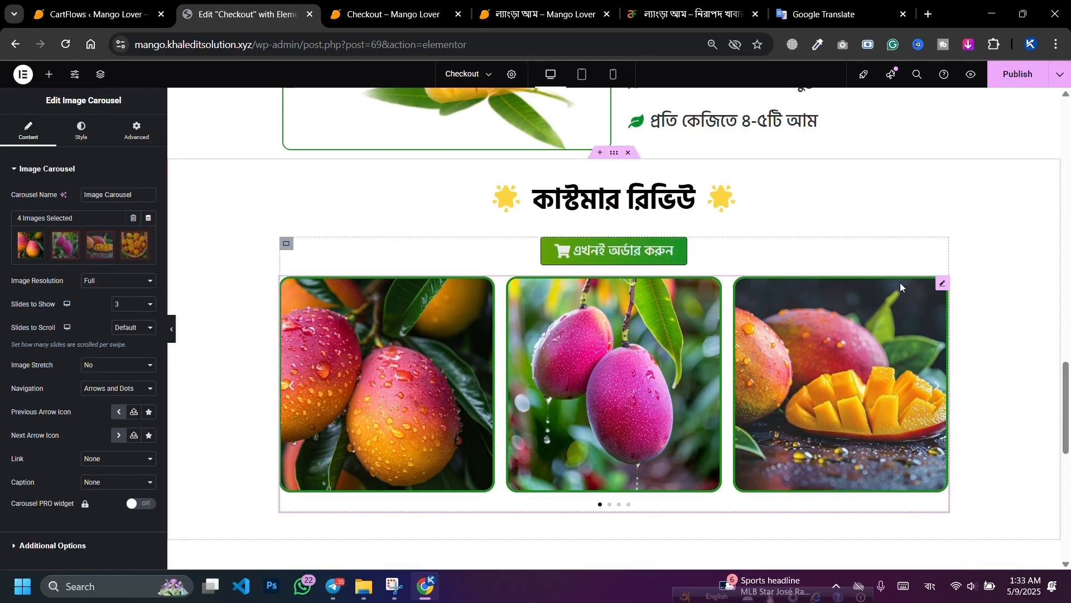
Step: Move the Image Carousel above the order Button in the Navigator and save with Ctrl+S
mouse_move(941, 285)
left_mouse_down()
mouse_move(946, 260)
mouse_move(941, 285)
mouse_move(933, 268)
left_mouse_up()
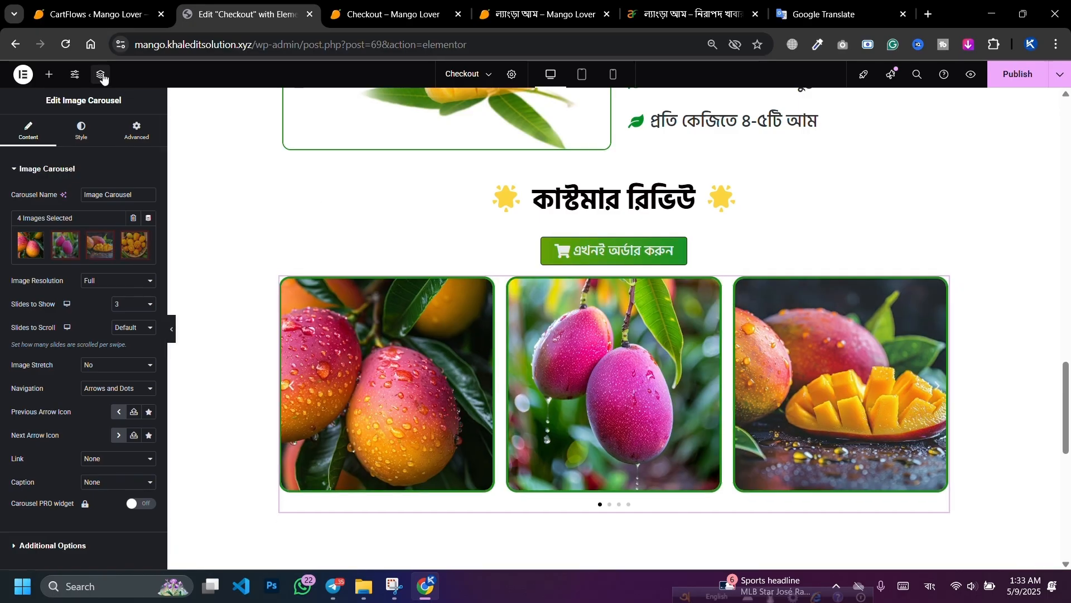
left_click(101, 75)
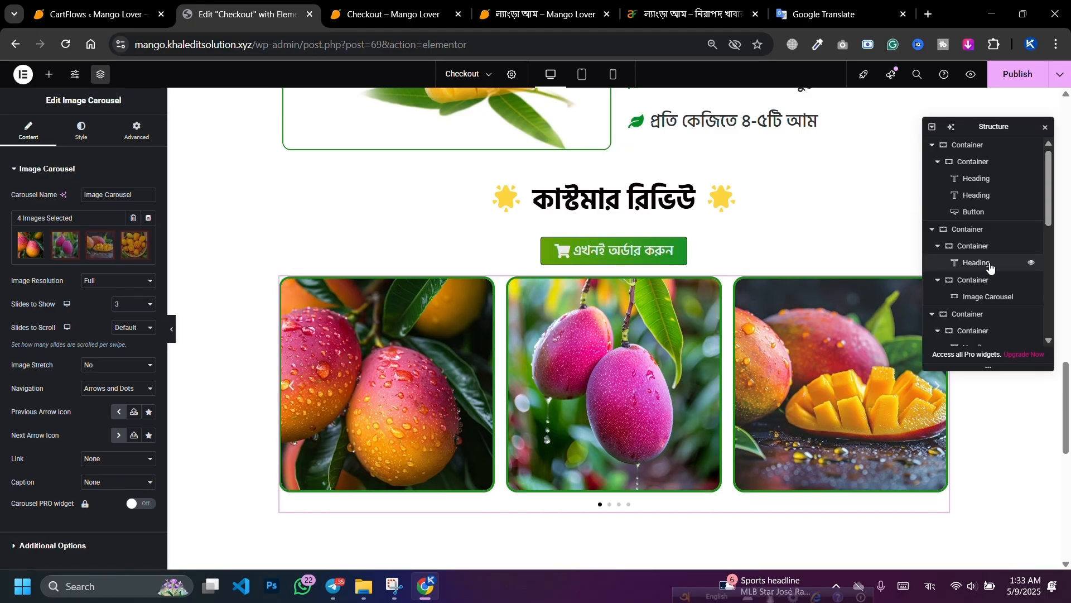
scroll(1005, 268, "down", 3)
scroll(982, 321, "down", 3)
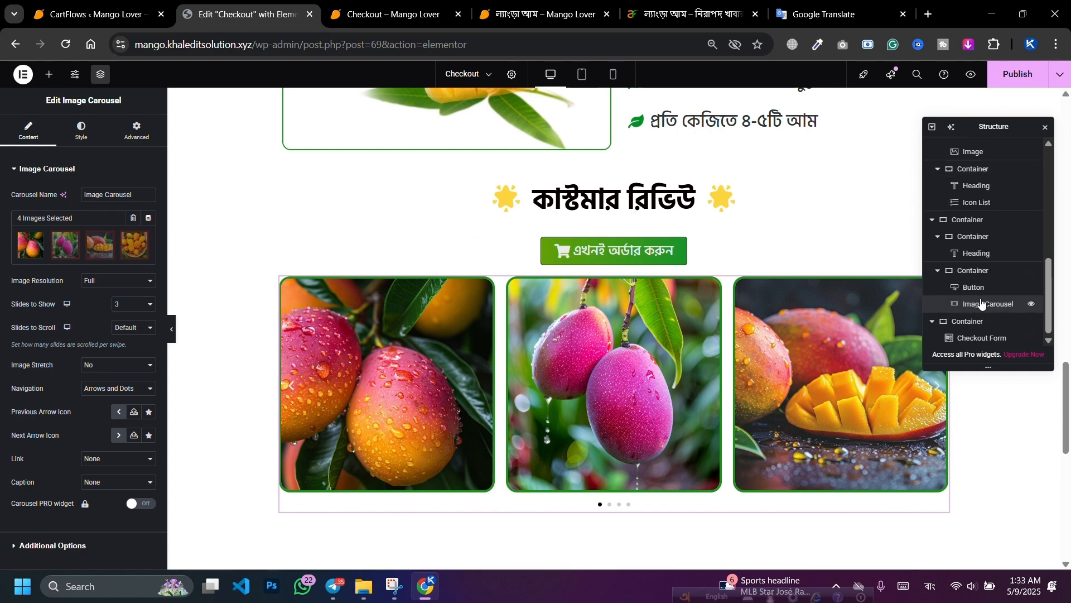
left_click_drag(982, 302, 987, 303)
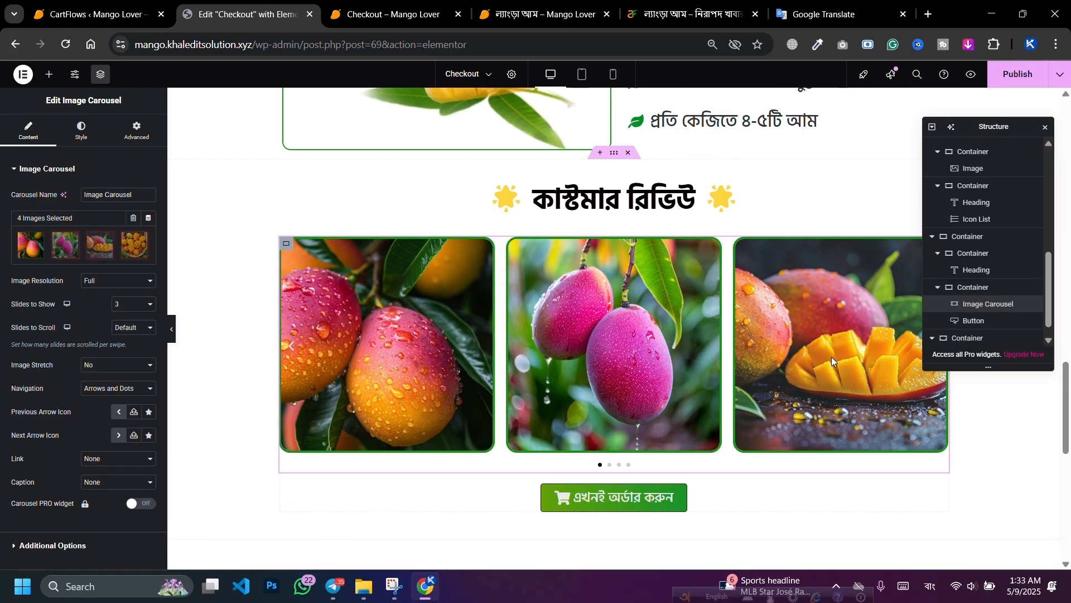
key("ctrl+s")
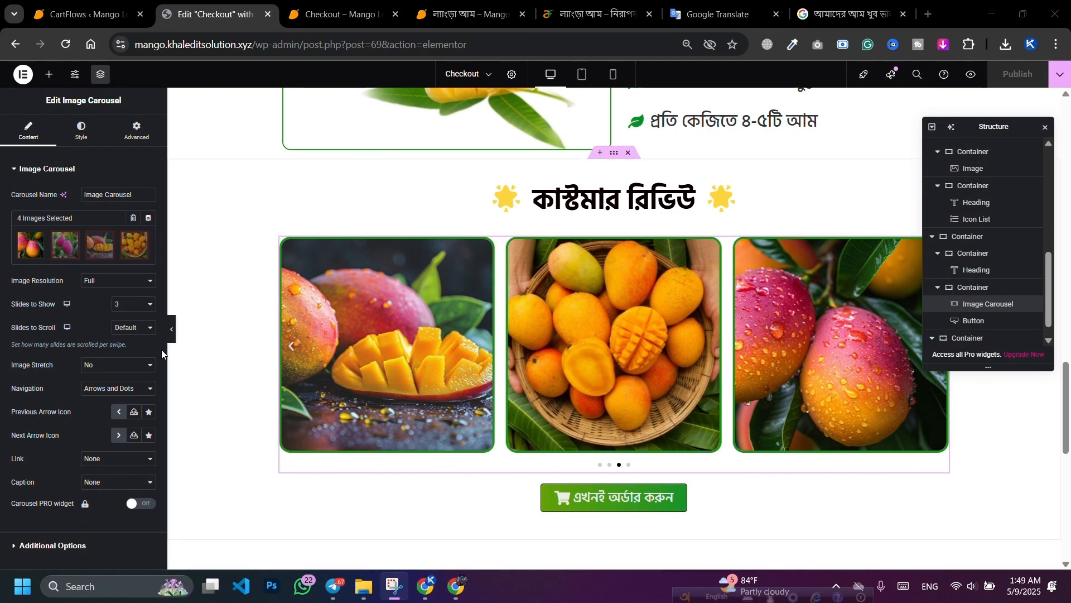
Step: Open the carousel's gallery and remove the mango photos
left_click(143, 237)
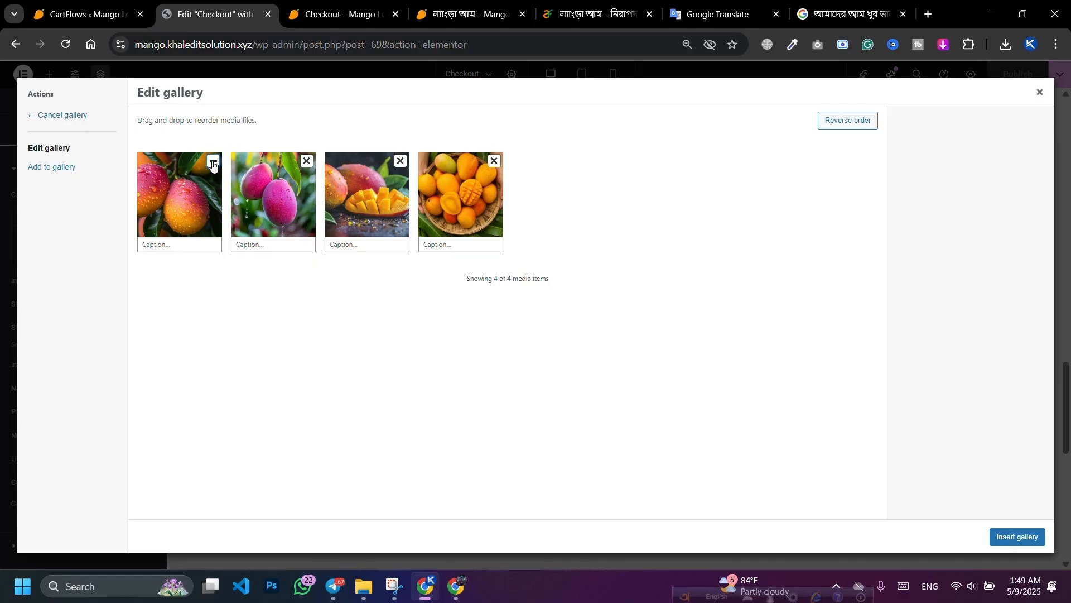
left_click(212, 162)
left_click(213, 162)
left_click(212, 162)
left_click(213, 162)
Step: Upload the four review images (1–4) from the review folder to the gallery
left_click(33, 170)
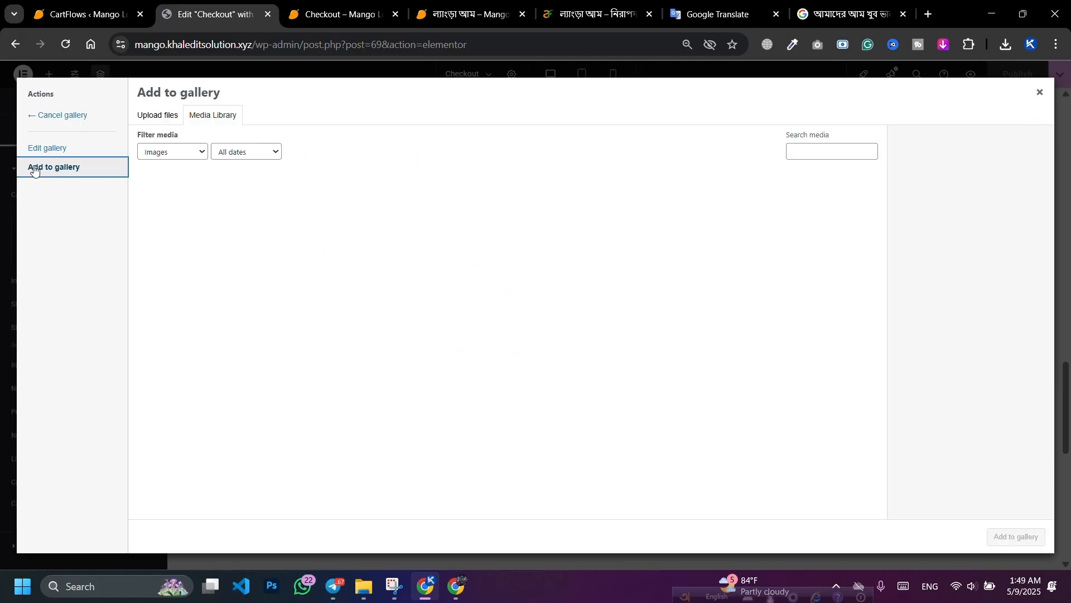
left_click(159, 121)
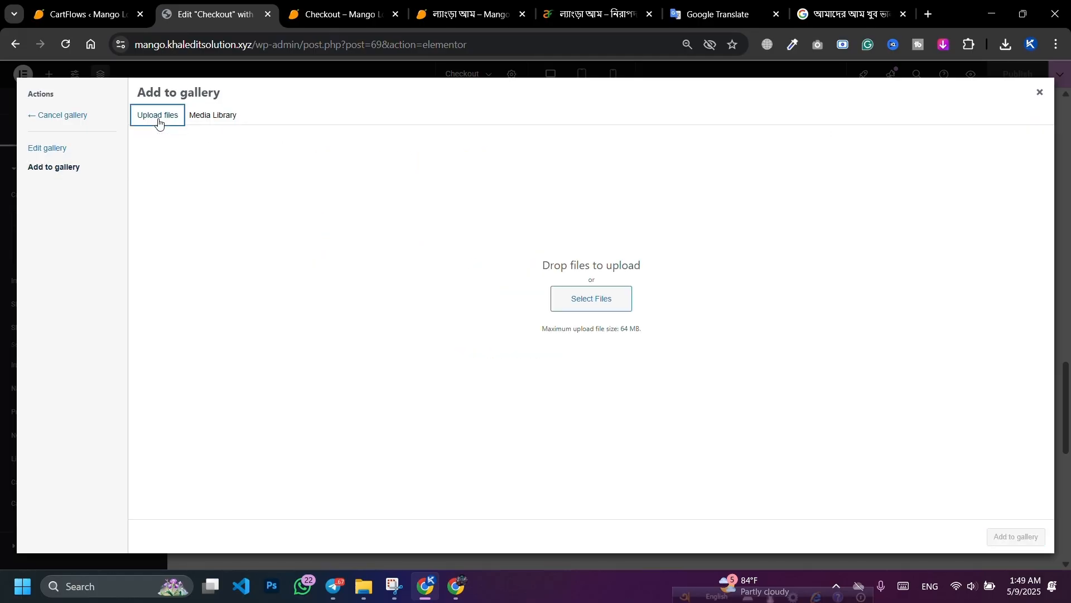
left_click(589, 301)
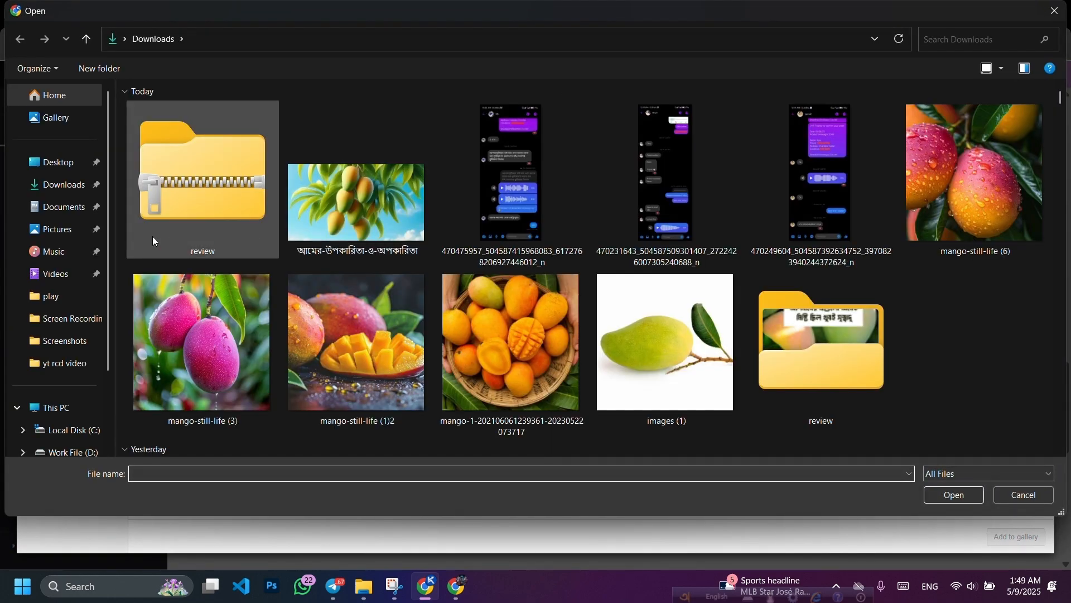
double_click(836, 369)
left_click_drag(641, 309, 456, 205)
left_click(956, 495)
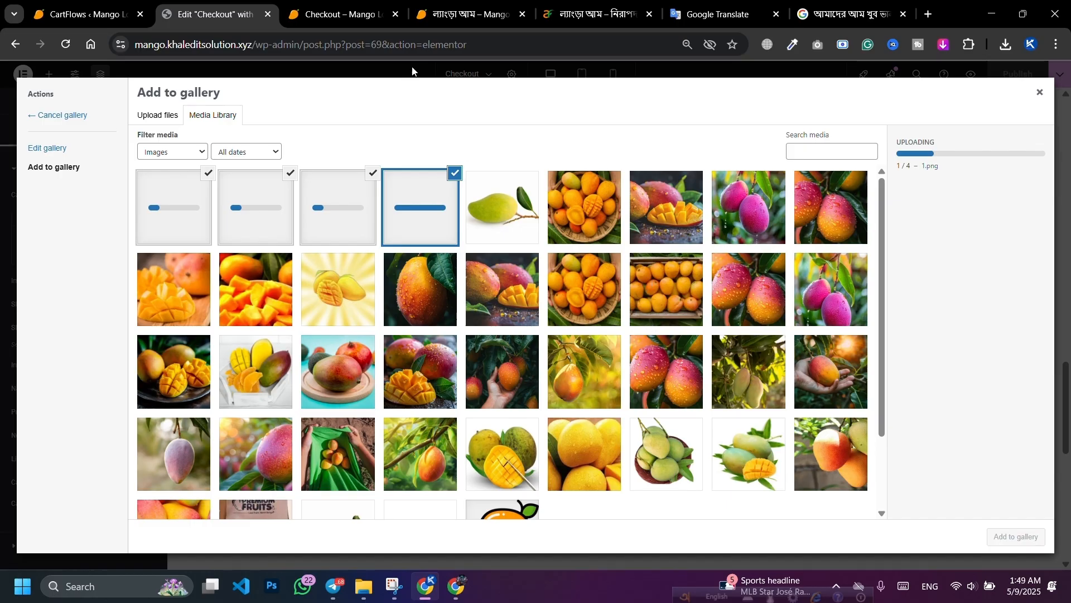
Step: Scroll through the live checkout preview, then go back to the Edit "Checkout" tab
scroll(370, 294, "up", 20)
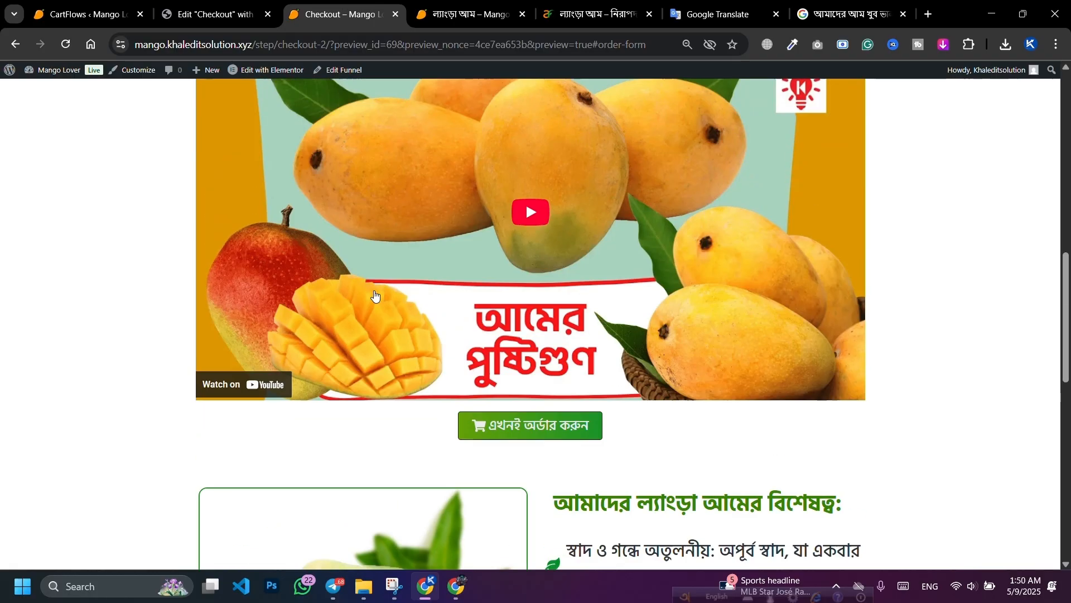
scroll(374, 304, "down", 6)
scroll(373, 318, "down", 12)
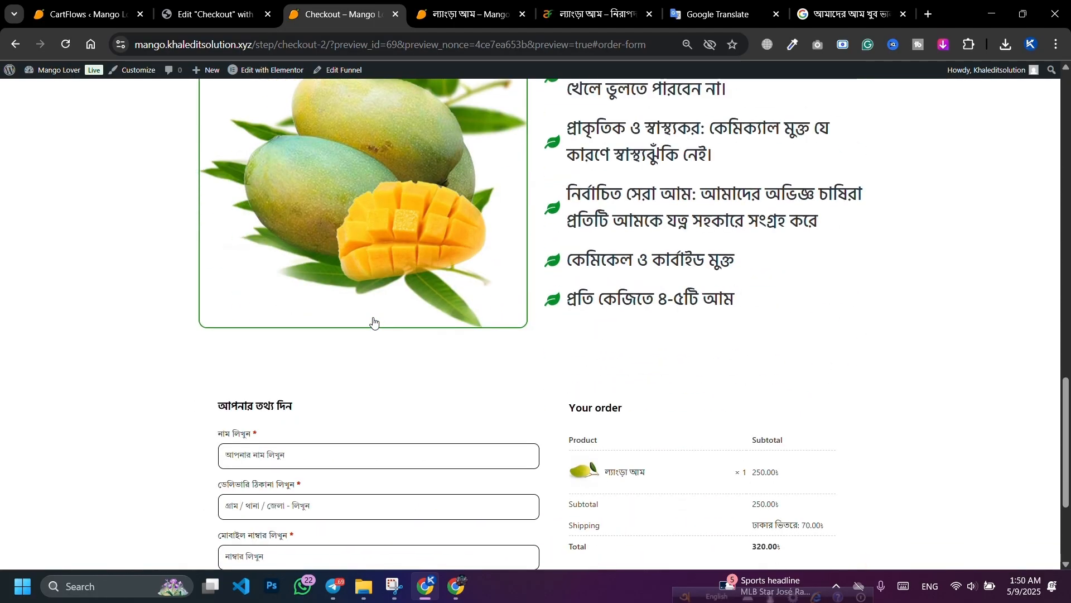
scroll(451, 310, "up", 15)
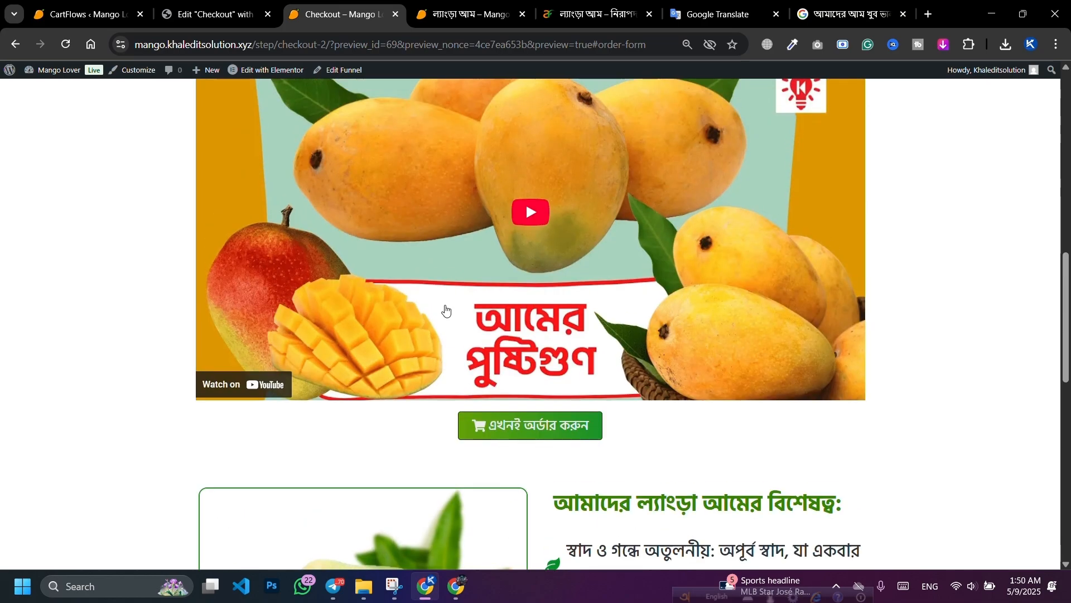
scroll(446, 311, "down", 12)
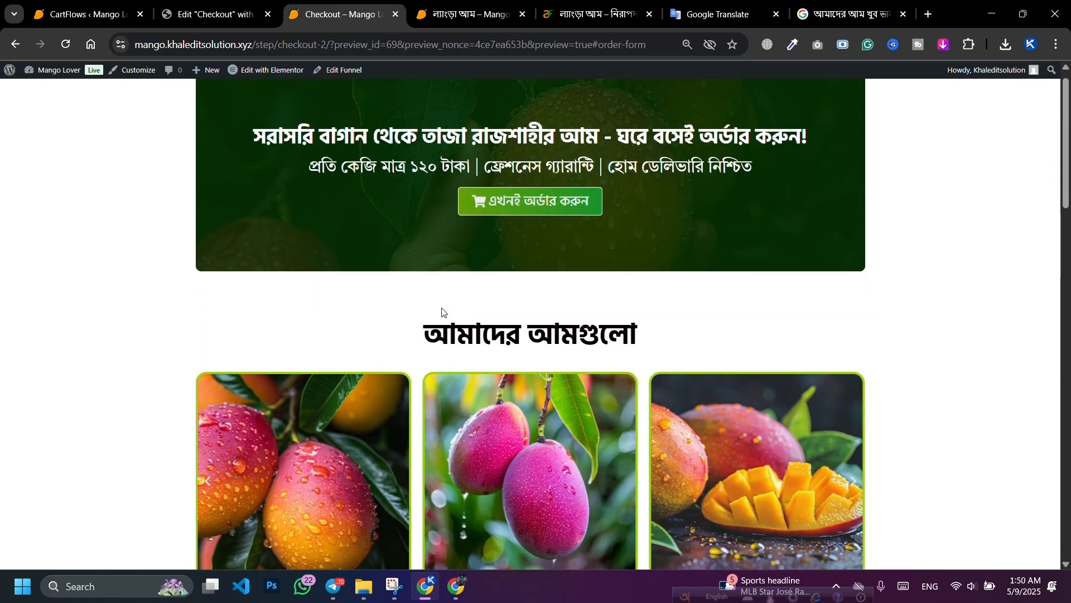
scroll(437, 311, "down", 5)
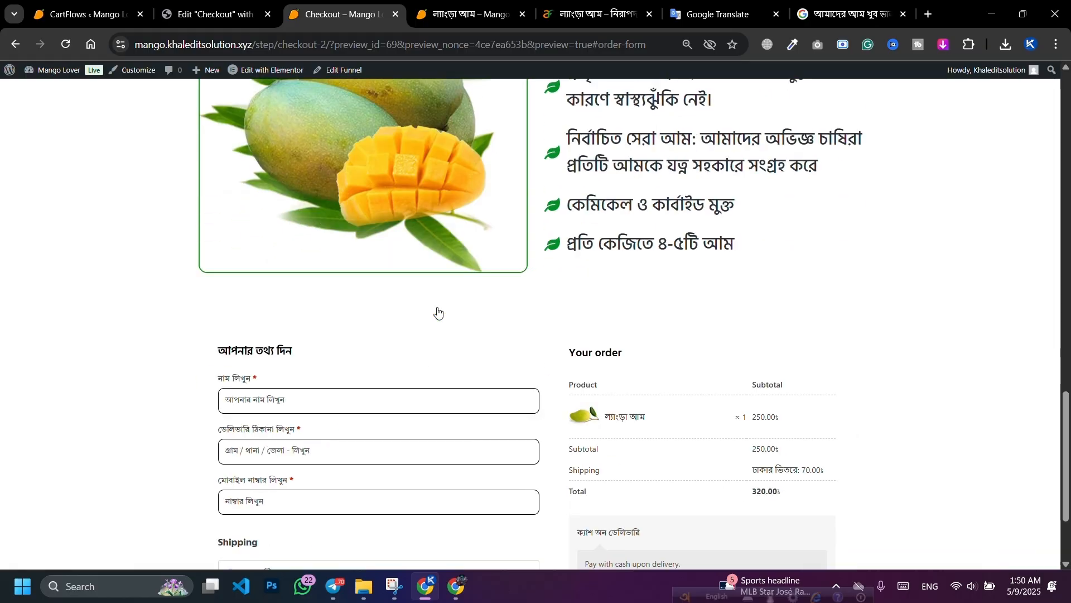
left_click(194, 23)
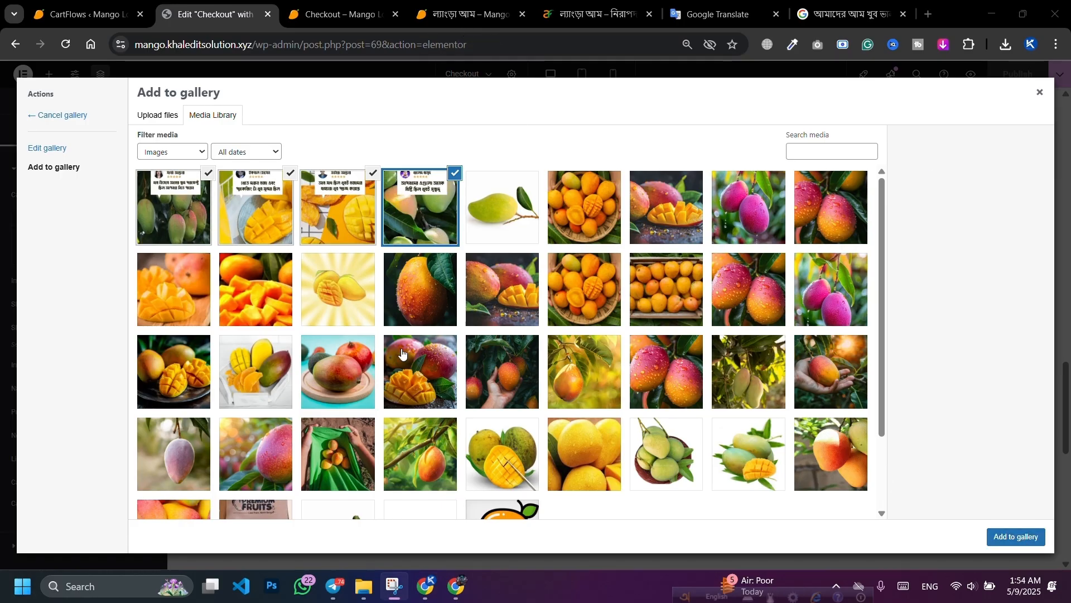
Step: Insert the four uploaded review images as the carousel's gallery
left_click(1021, 540)
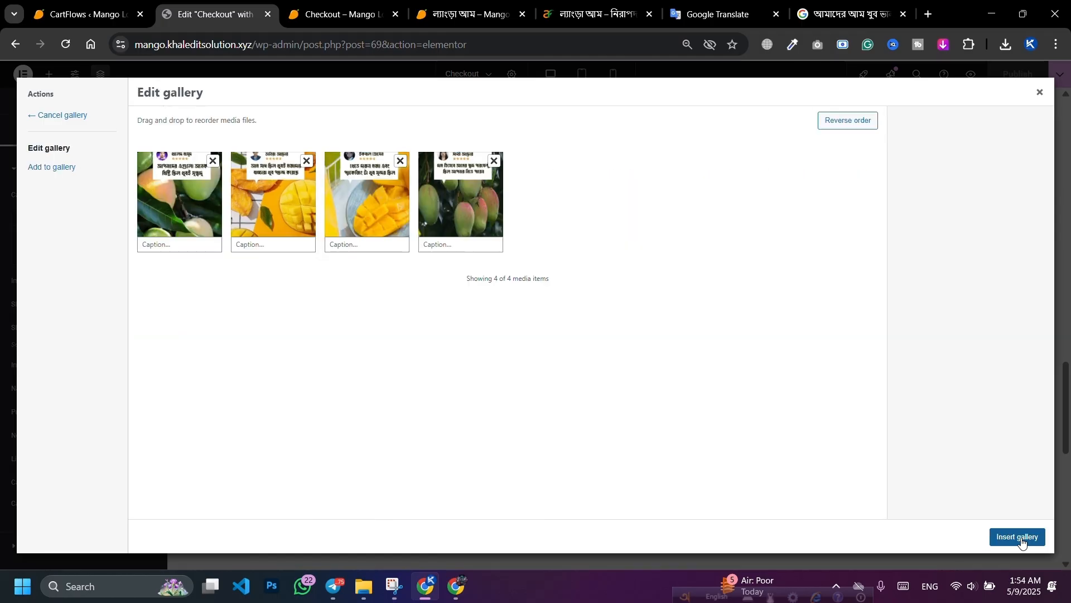
left_click(1026, 539)
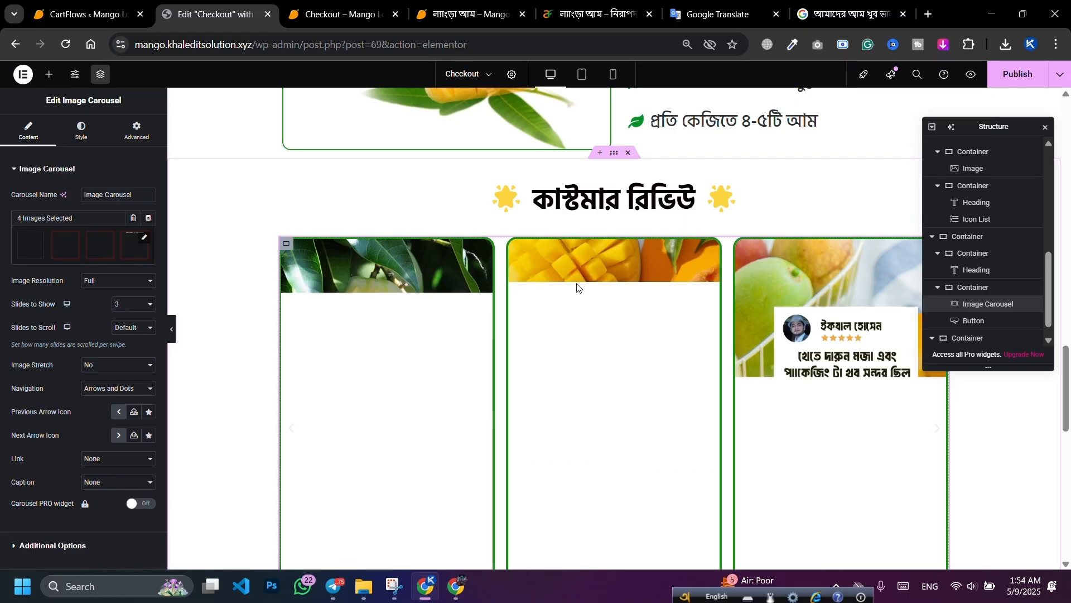
key("ctrl+i")
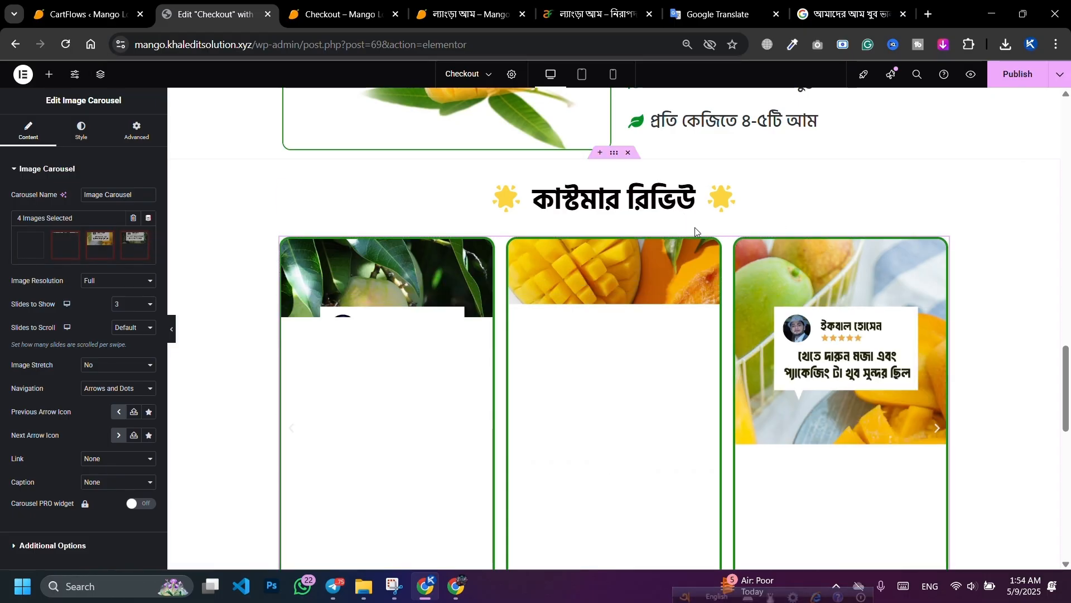
scroll(628, 257, "down", 3)
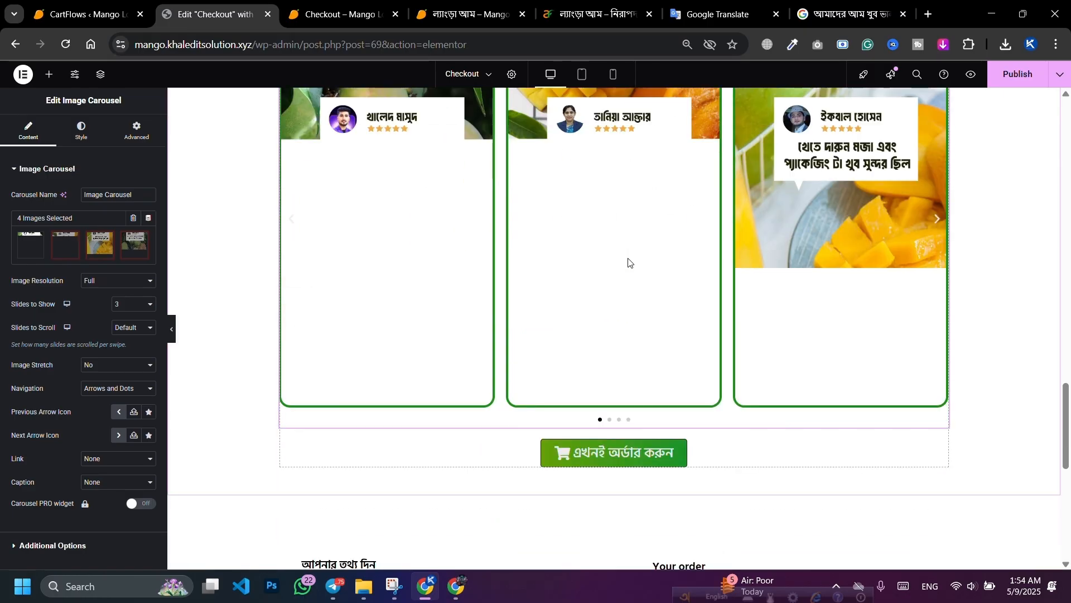
scroll(628, 259, "up", 2)
left_click(969, 592)
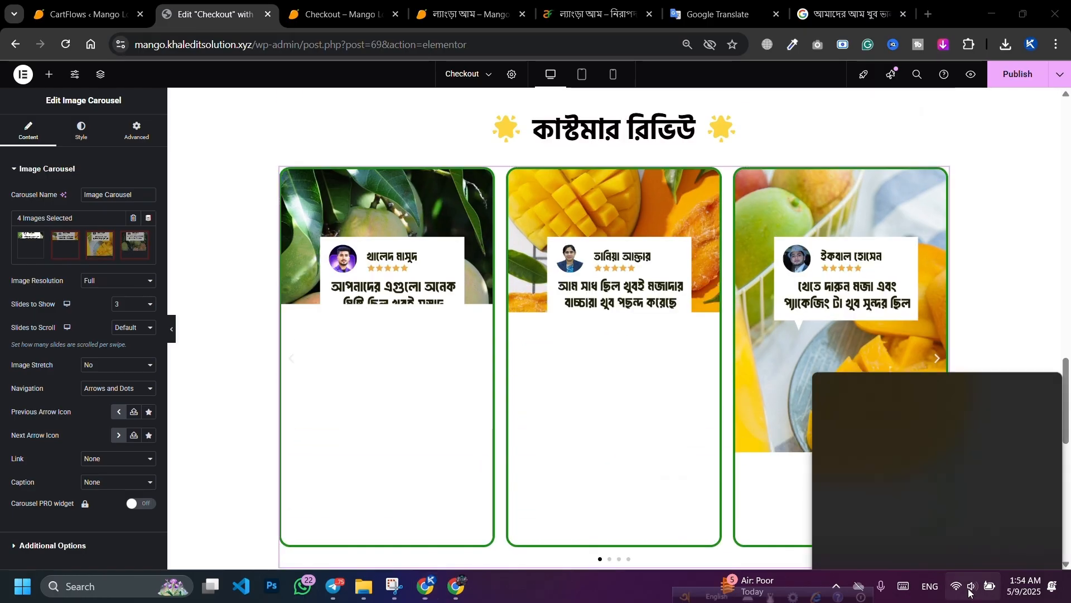
left_click(764, 393)
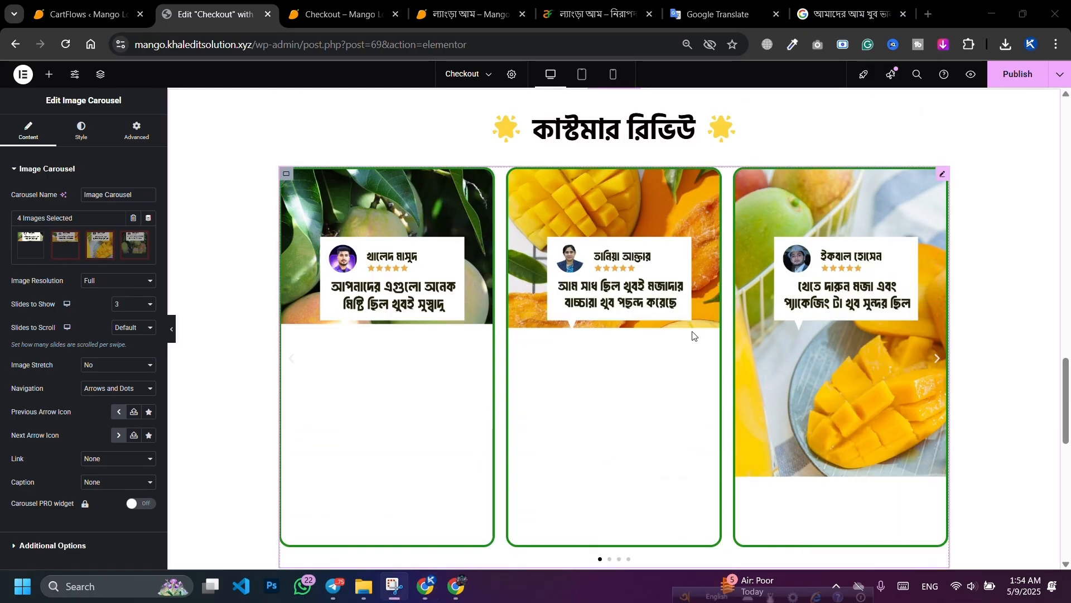
scroll(690, 321, "up", 2)
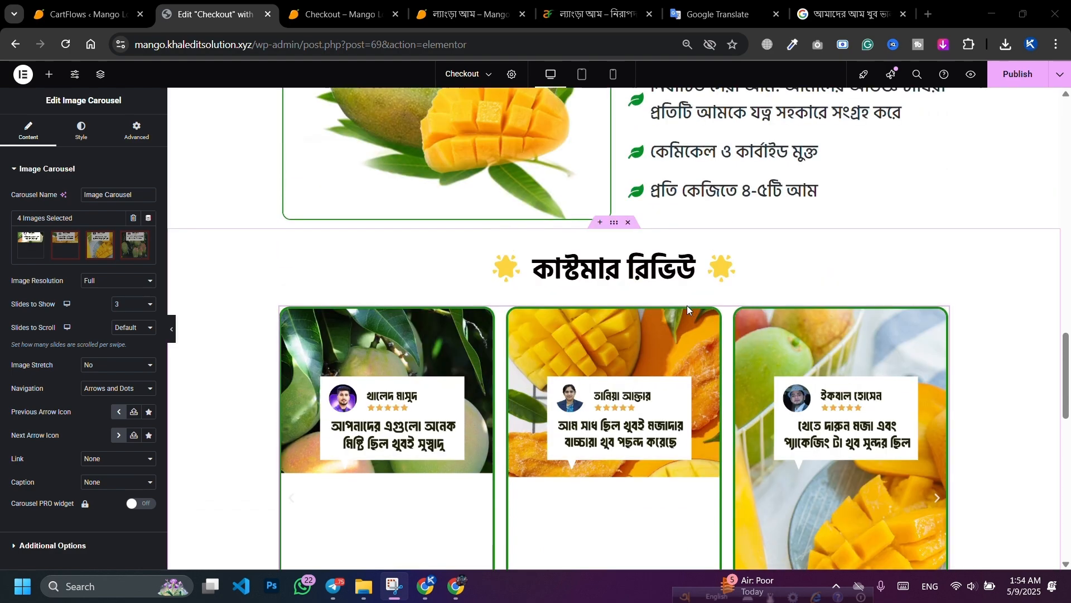
scroll(688, 306, "down", 1)
Step: Set the carousel's Slides to Show to 4 and publish the page
left_click(127, 305)
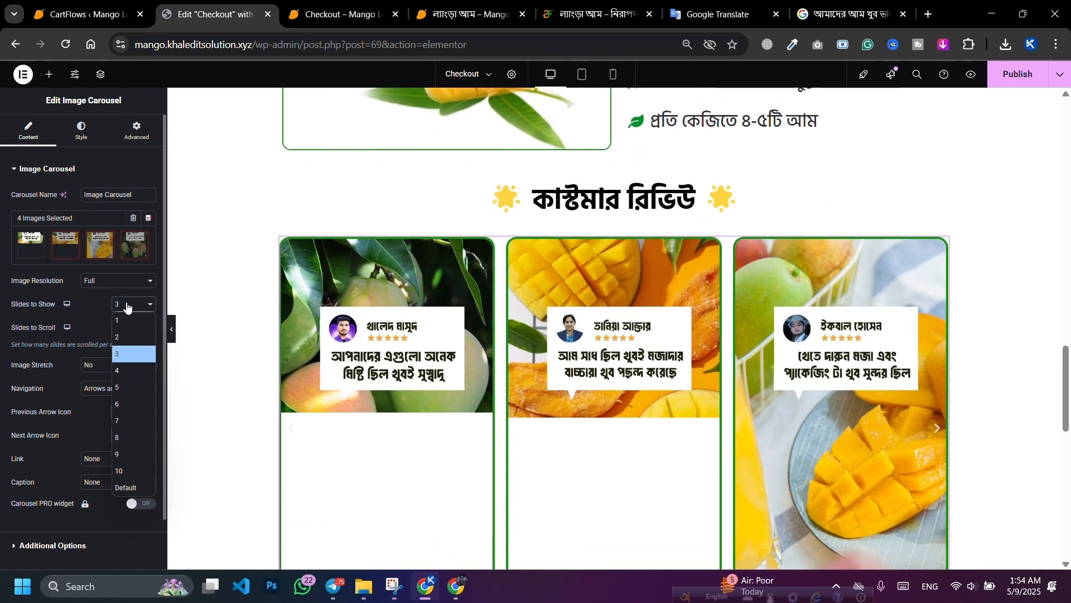
left_click(127, 371)
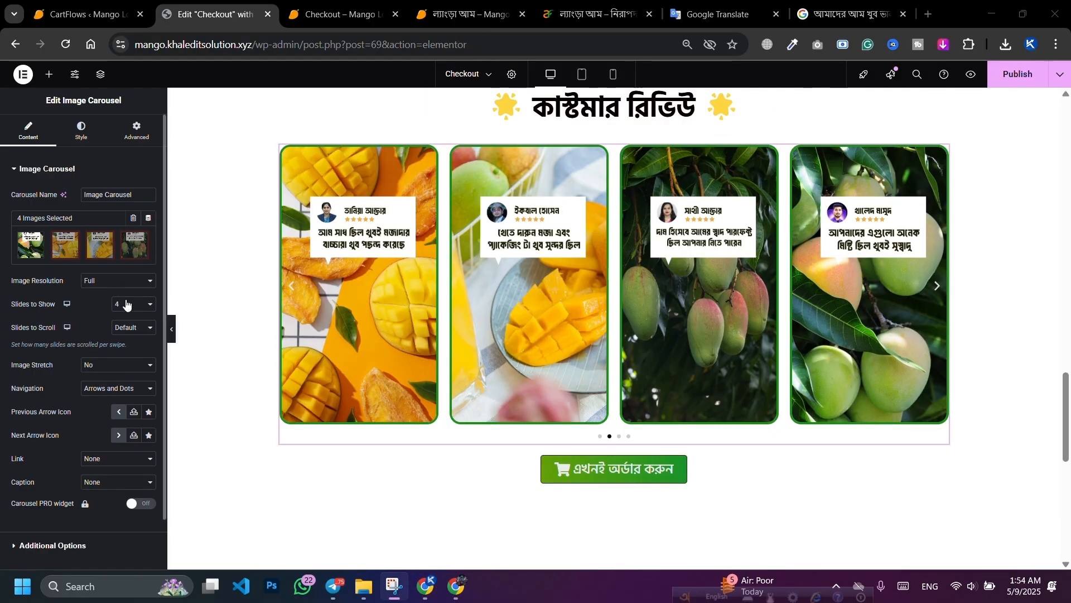
left_click(127, 305)
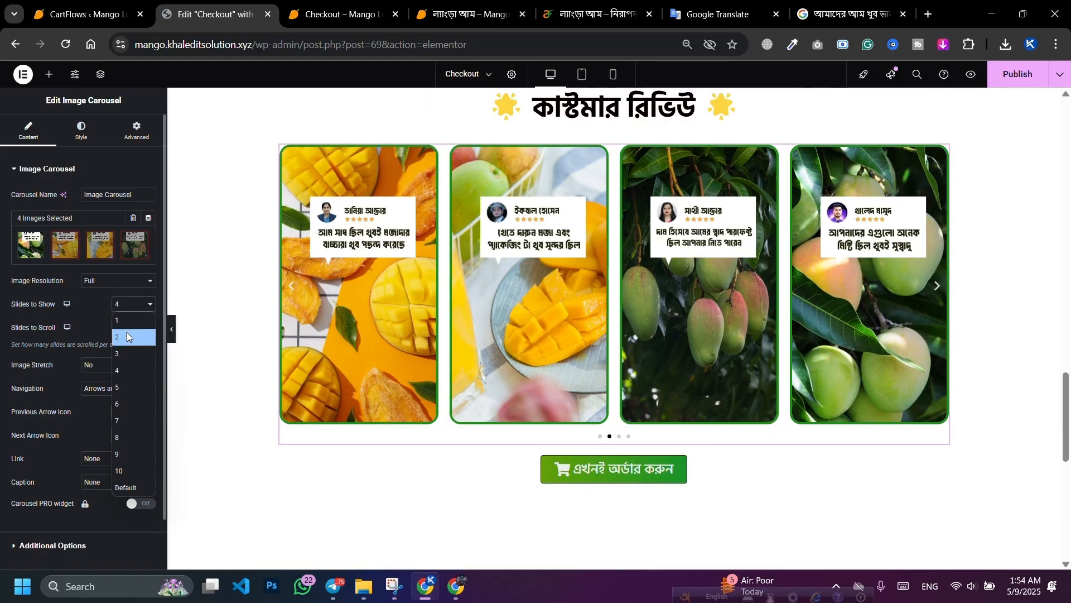
left_click(1024, 82)
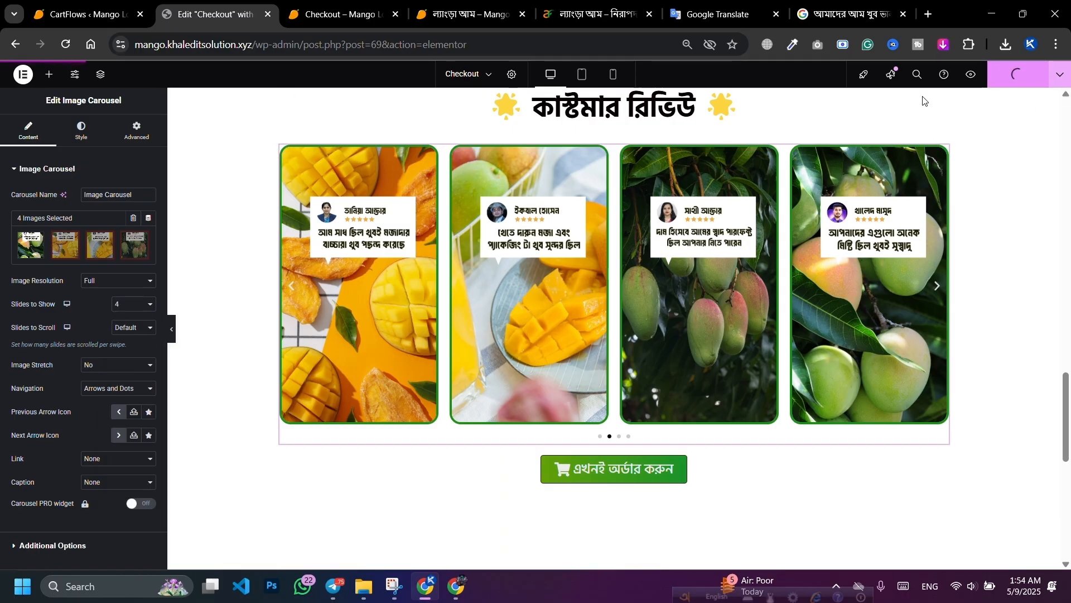
Step: Reload the live Checkout – Mango page to check the review cards, then return to Elementor's order form
left_click(339, 15)
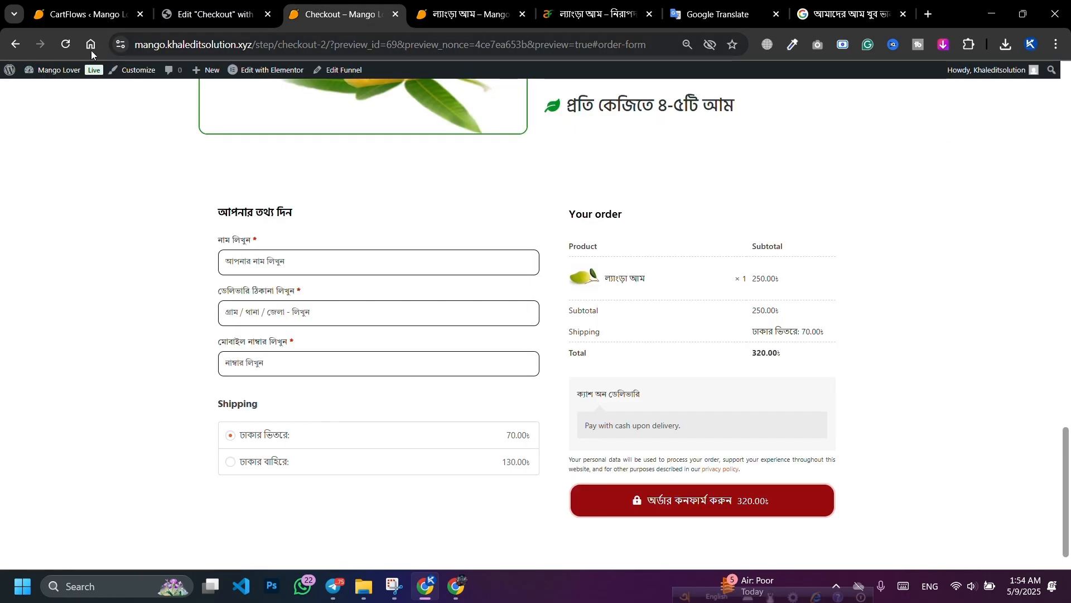
left_click(64, 48)
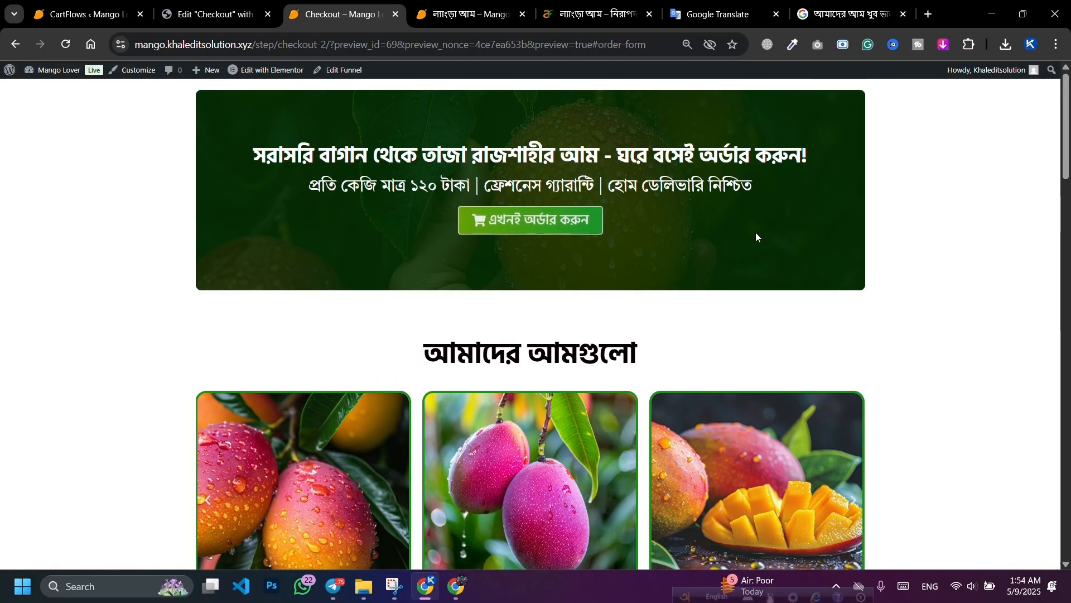
scroll(871, 212, "down", 15)
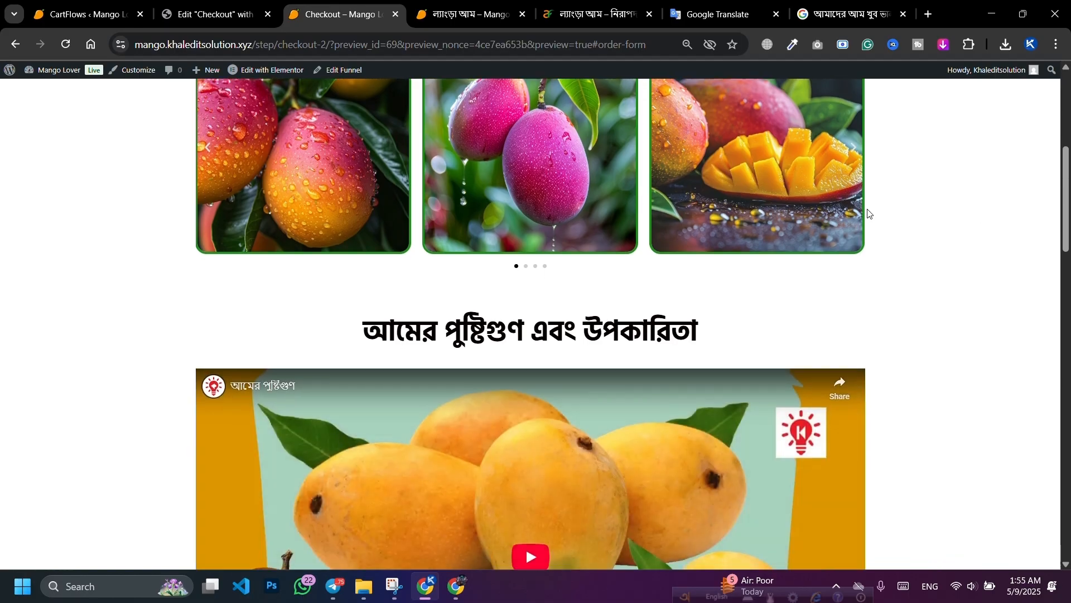
scroll(802, 225, "down", 4)
scroll(837, 252, "up", 5)
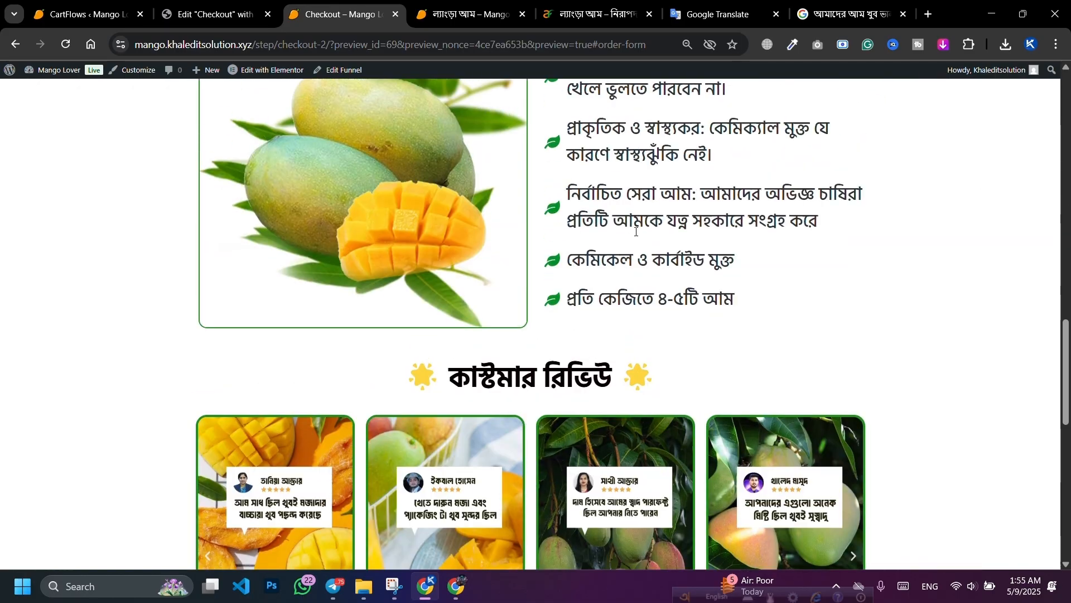
scroll(883, 280, "down", 5)
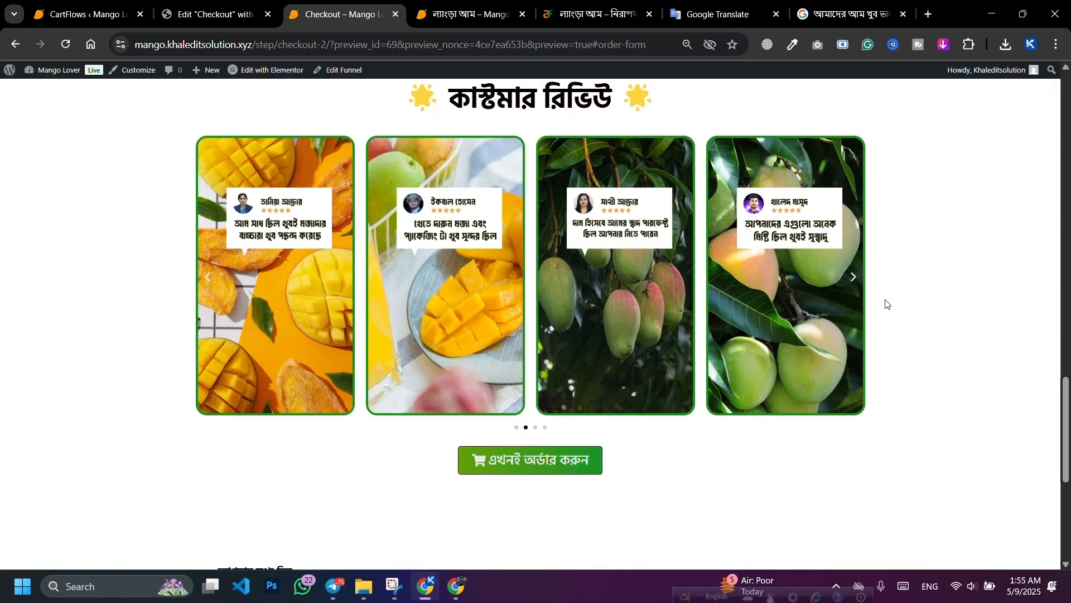
scroll(550, 234, "down", 5)
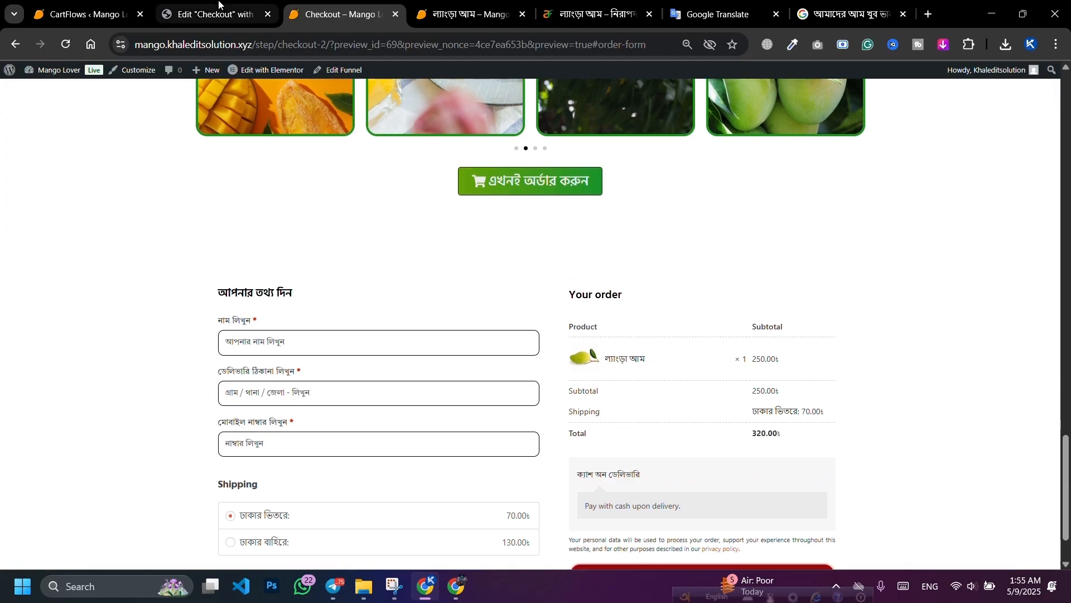
left_click(220, 6)
scroll(364, 311, "down", 6)
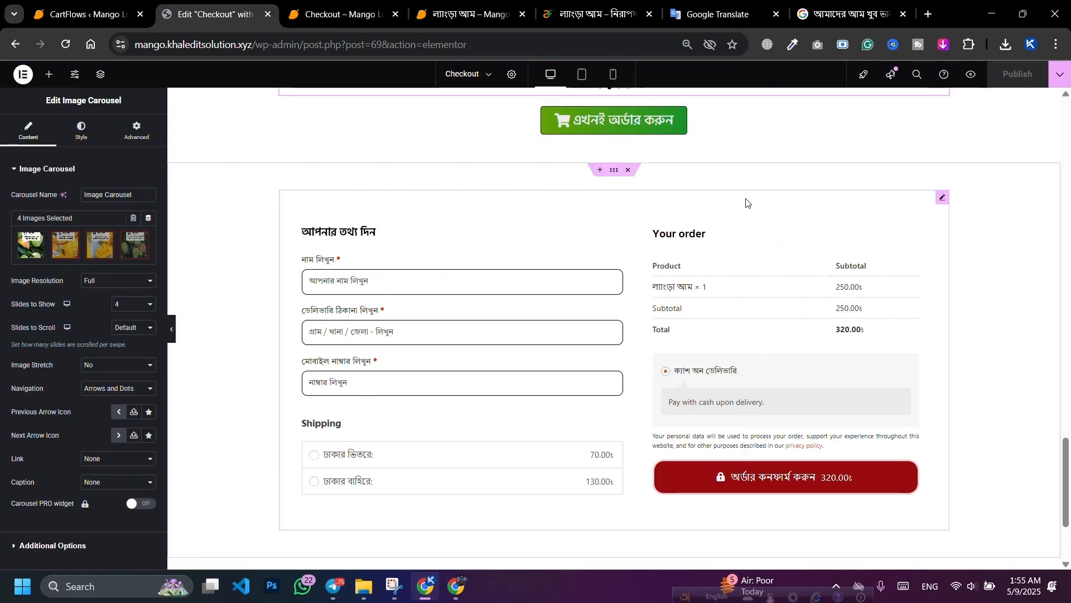
Step: Give the checkout form a solid border sampled from the green order button
left_click(945, 198)
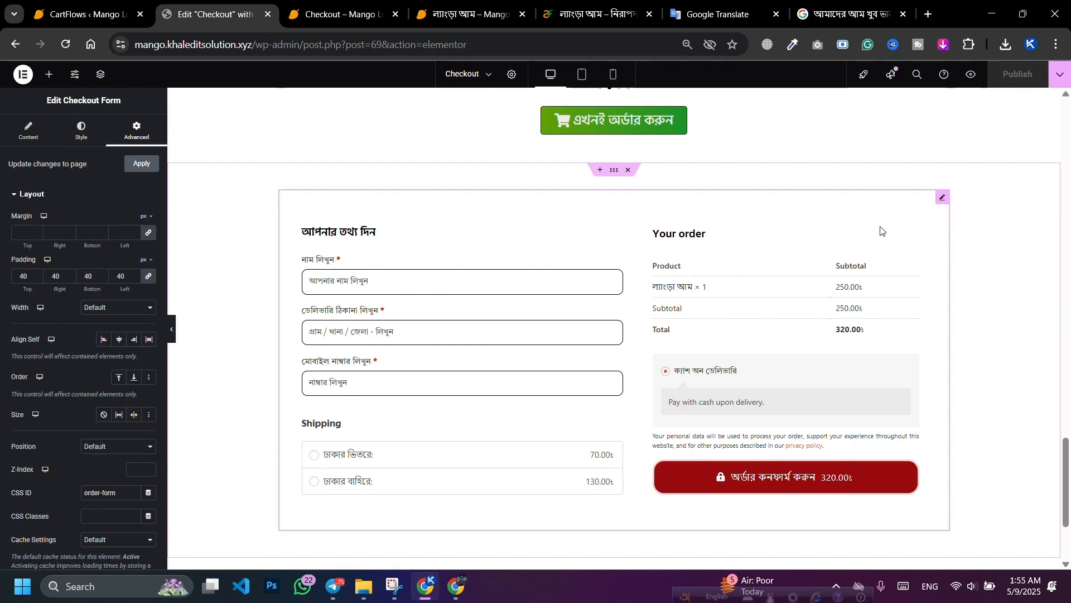
scroll(881, 231, "up", 1)
left_click(27, 140)
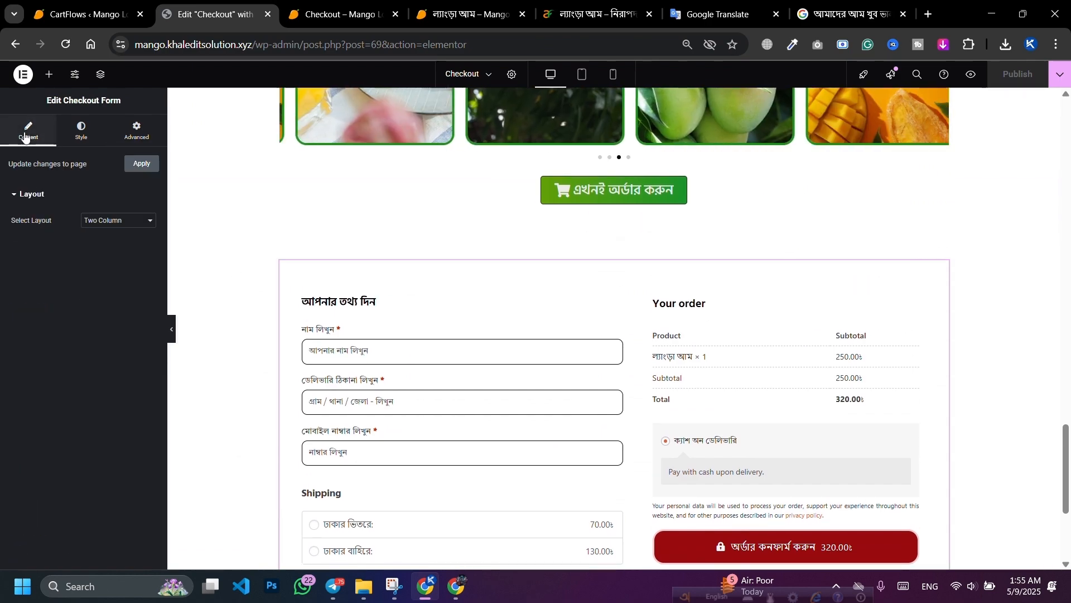
left_click(134, 137)
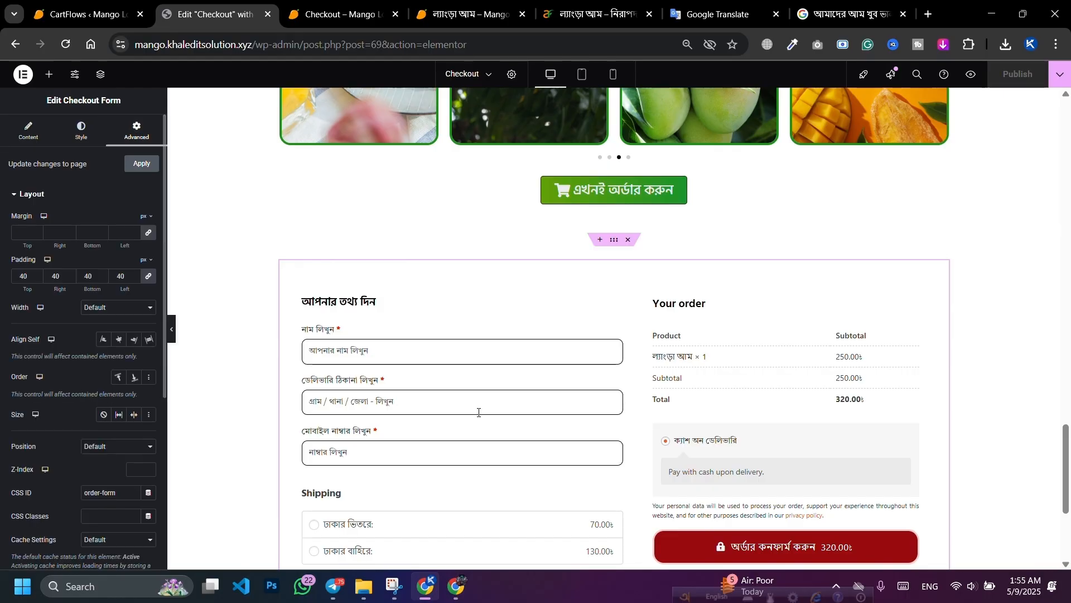
scroll(38, 419, "down", 5)
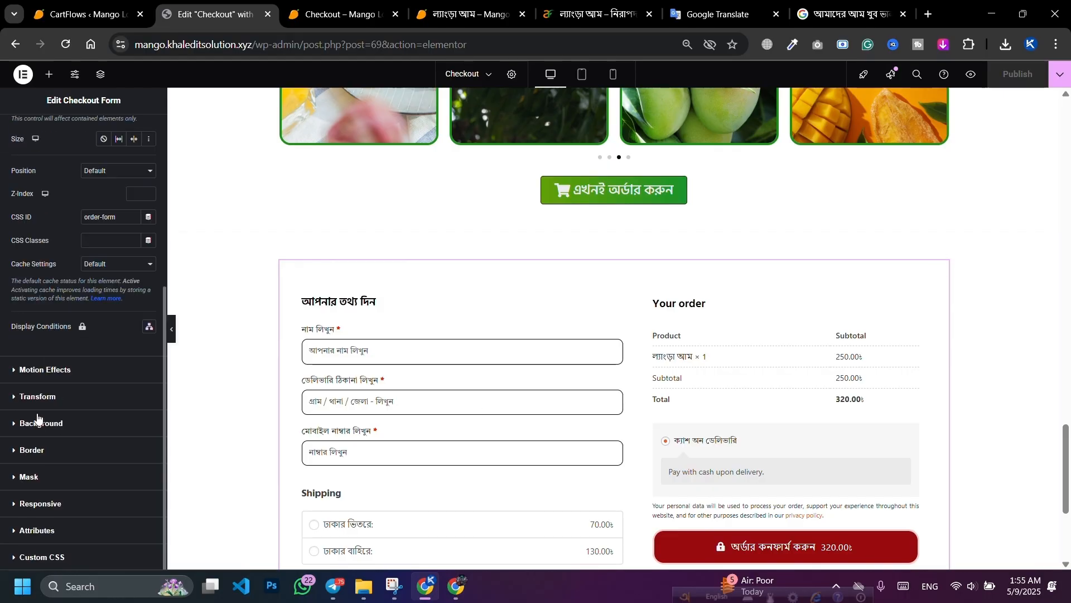
left_click(33, 450)
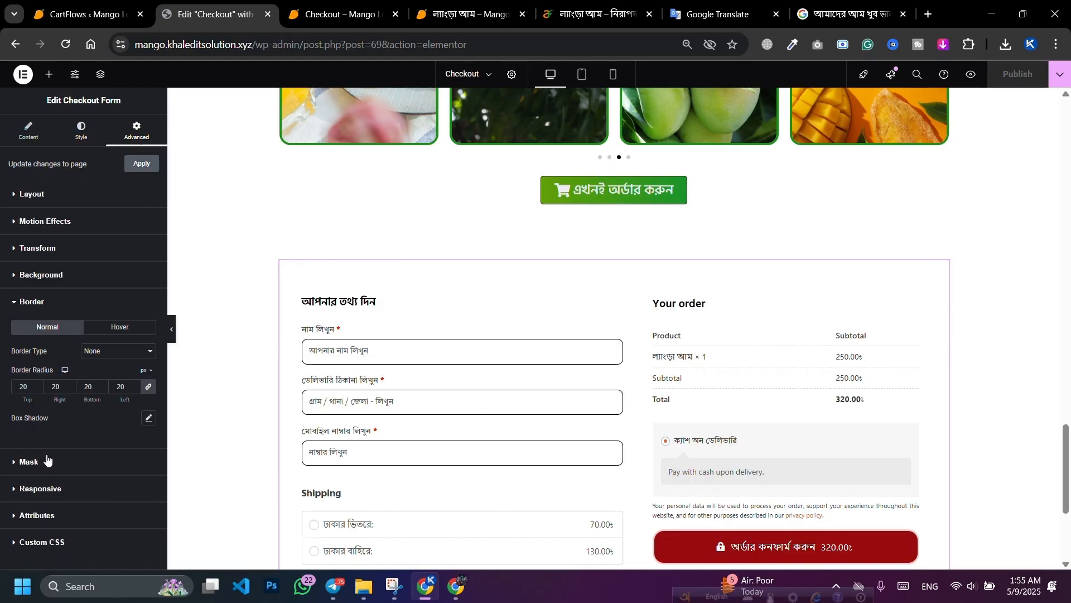
left_click(108, 352)
left_click(96, 403)
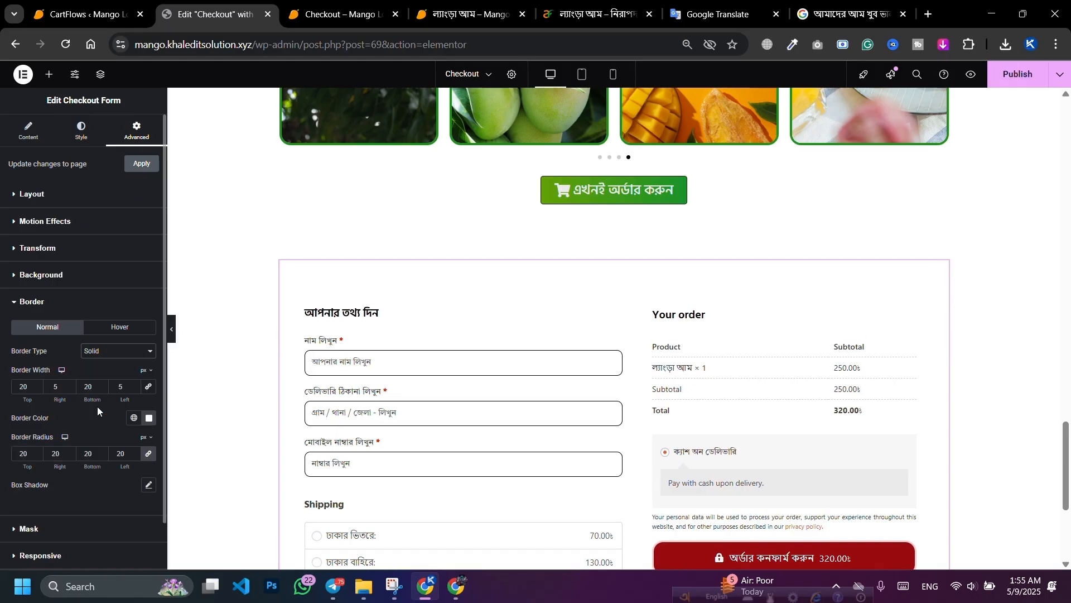
left_click(149, 418)
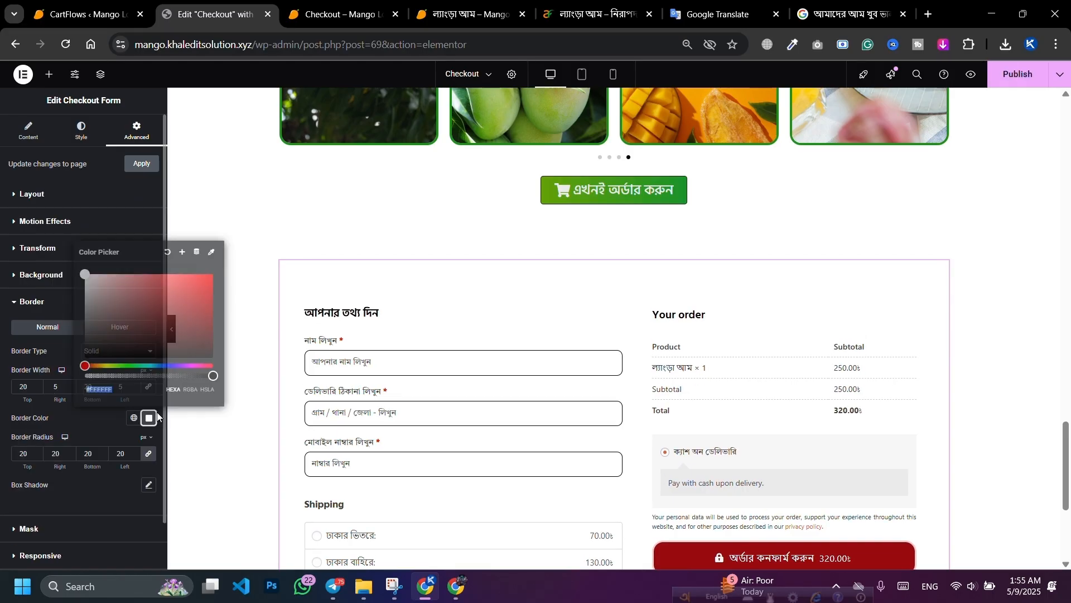
left_click(213, 254)
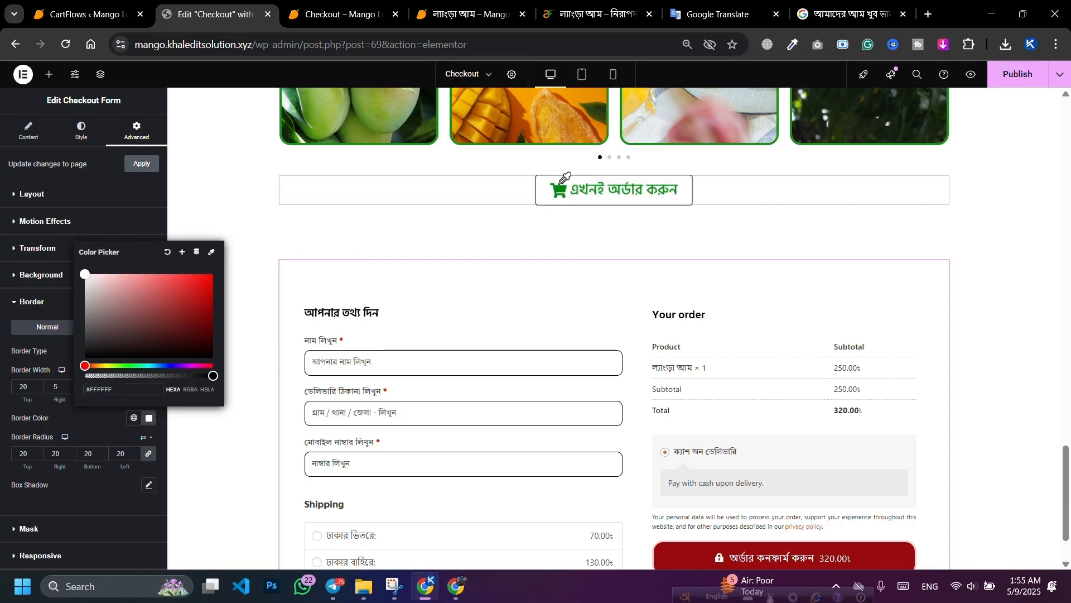
left_click(596, 199)
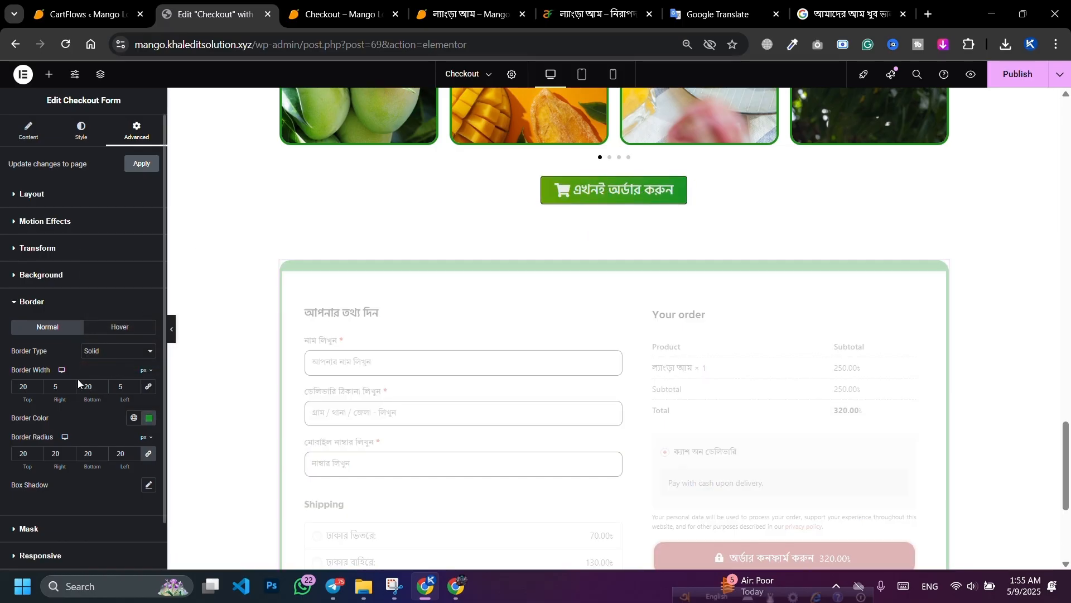
Step: Revisit the form's border settings and adjust the corner radius values
scroll(129, 349, "down", 1)
scroll(53, 161, "up", 1)
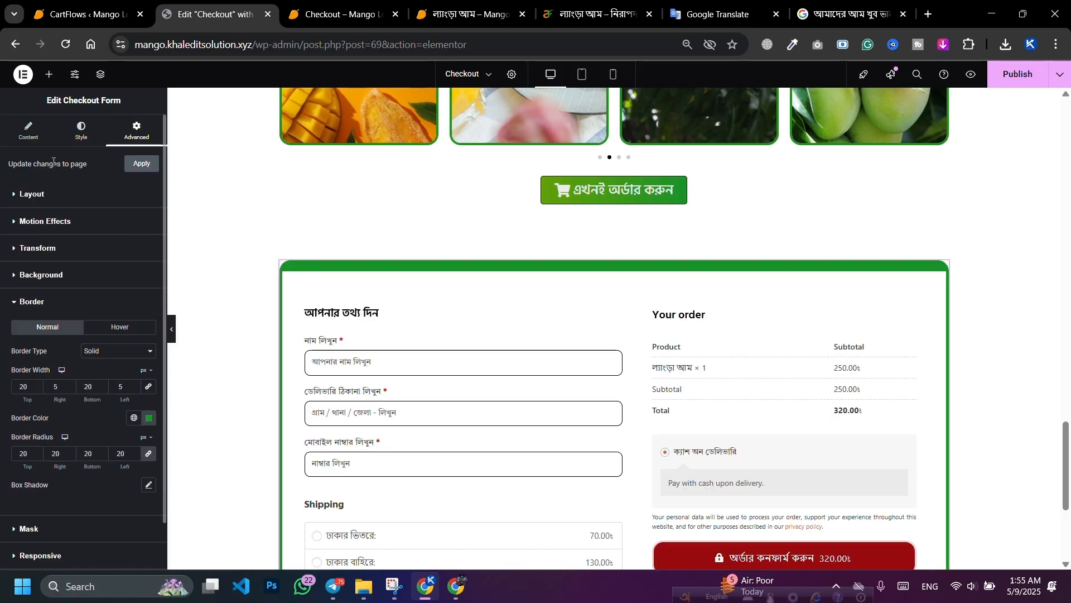
left_click(70, 128)
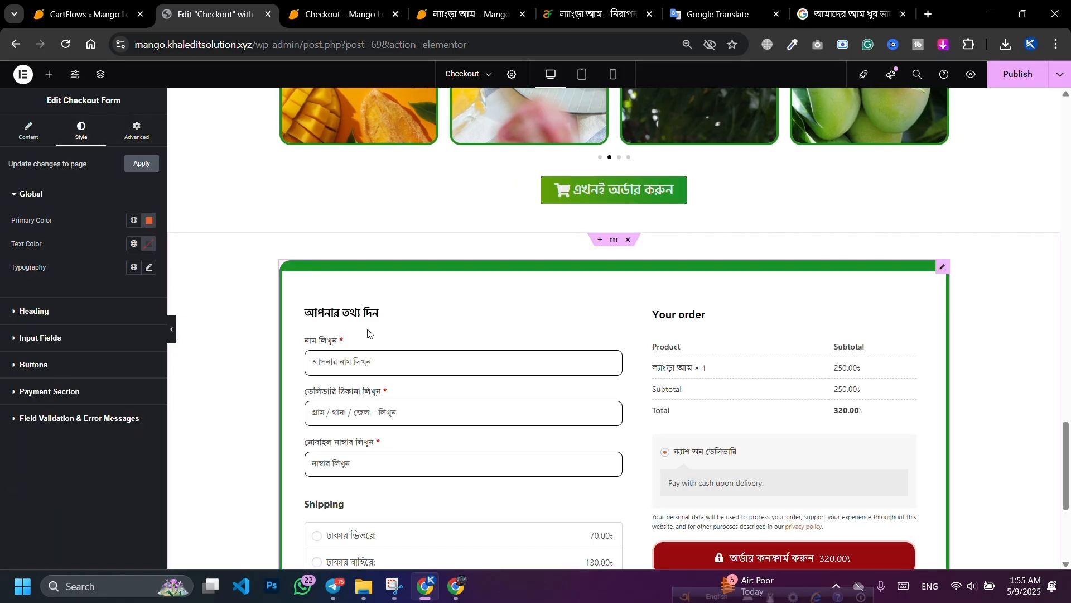
left_click(131, 139)
scroll(34, 334, "down", 5)
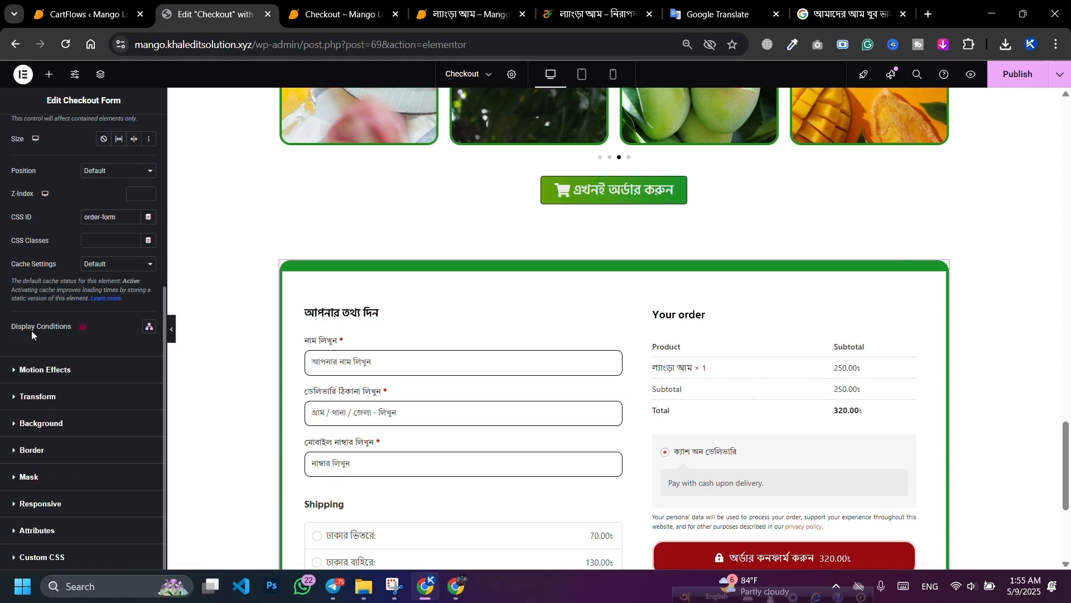
left_click(52, 450)
scroll(38, 373, "down", 1)
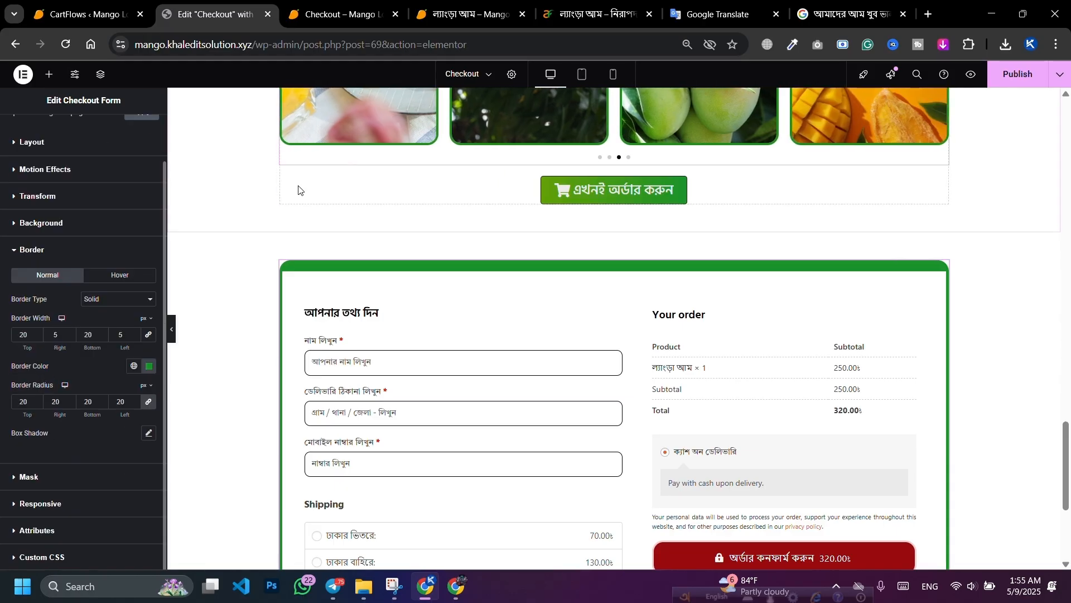
left_click_drag(33, 401, 10, 406)
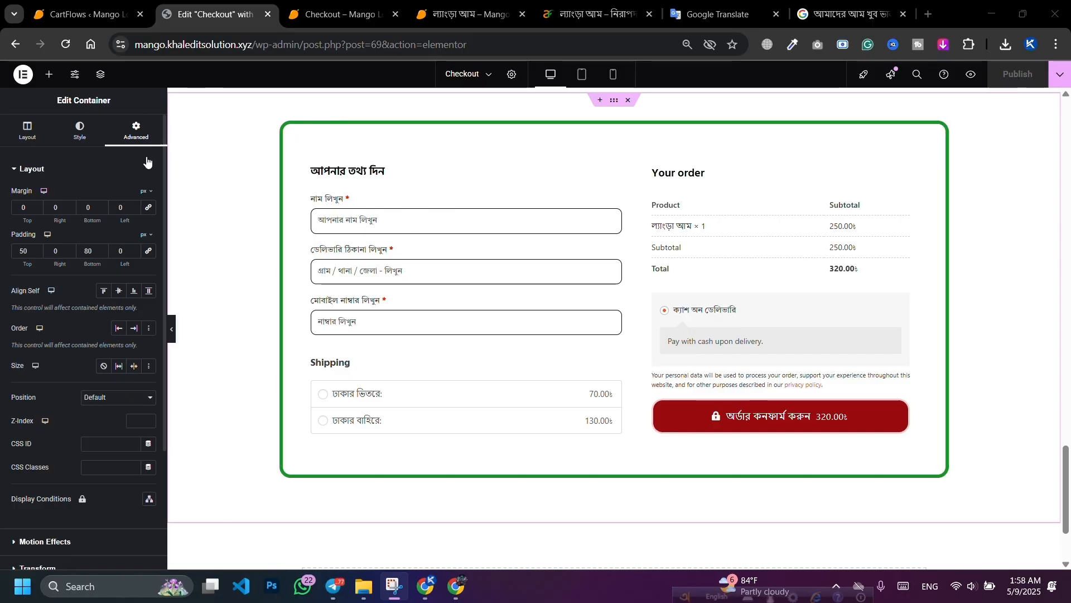
Step: Check the checkout form's 6 px border width, then view the live Checkout – Mango page
scroll(17, 368, "down", 3)
scroll(69, 380, "up", 5)
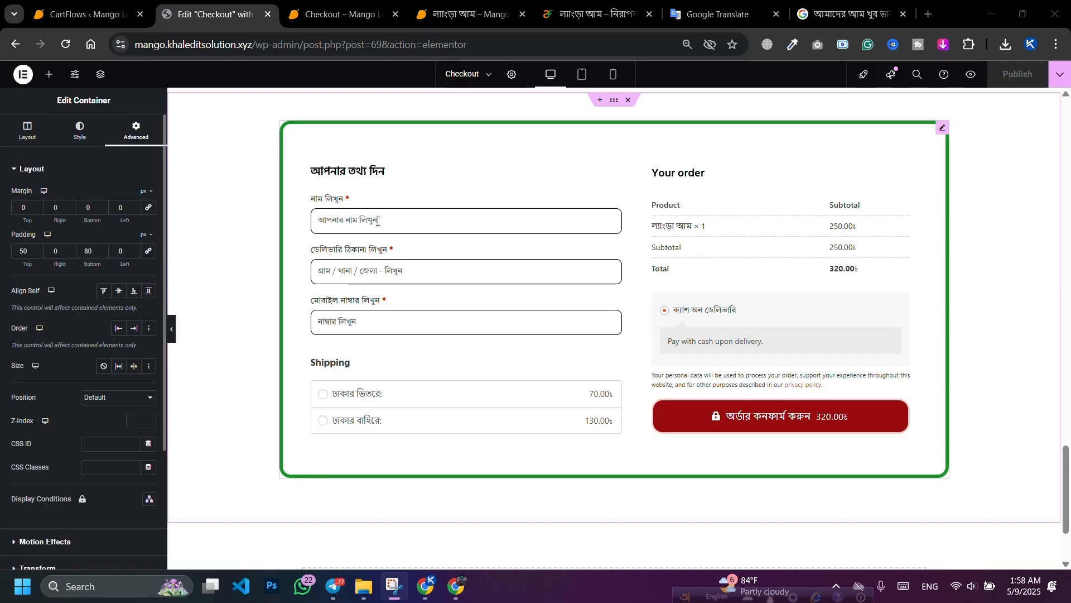
left_click(364, 163)
scroll(56, 357, "down", 2)
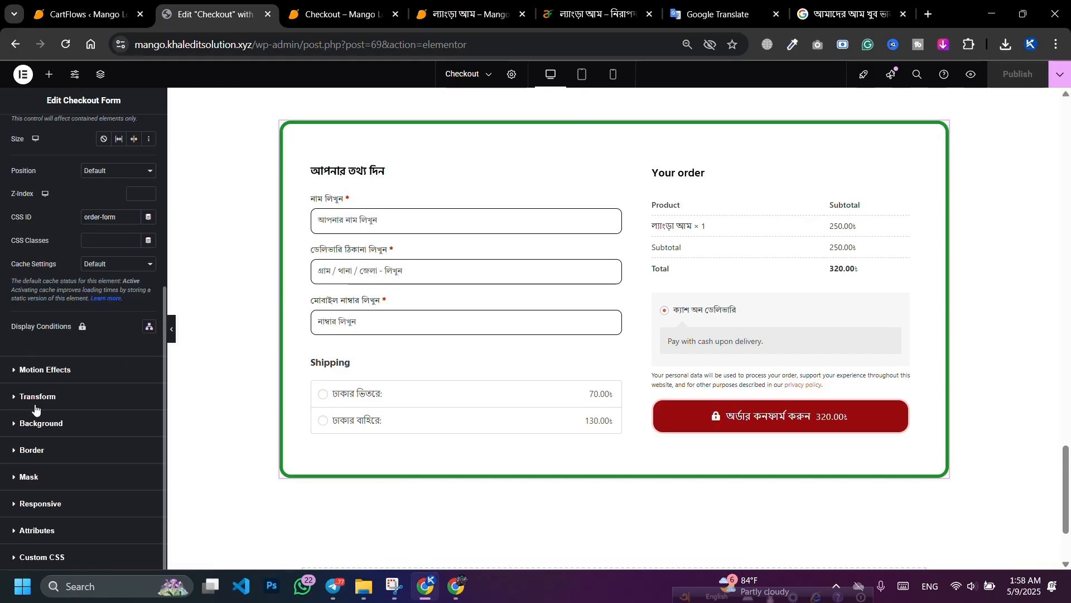
left_click(38, 451)
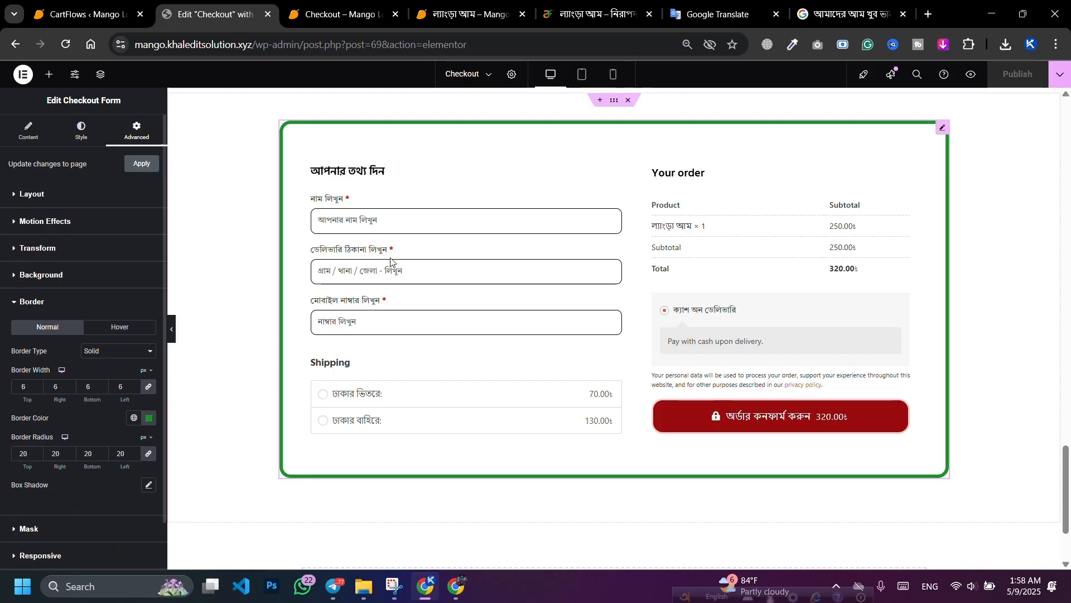
left_click(342, 14)
Step: Scroll through the live checkout page to inspect the order form framed in rounded green
scroll(388, 230, "down", 10)
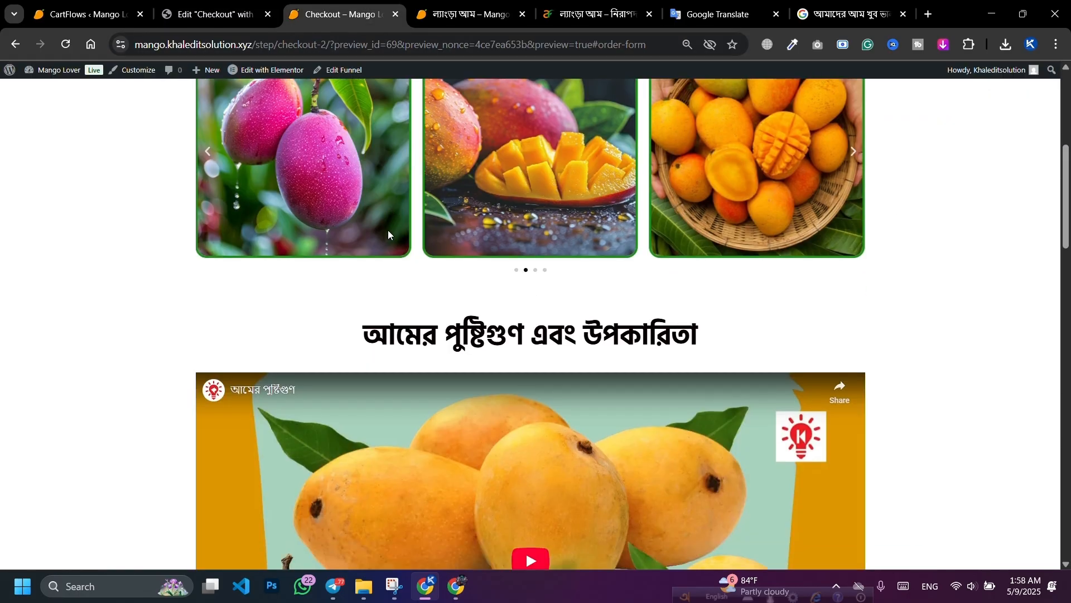
scroll(384, 245, "down", 15)
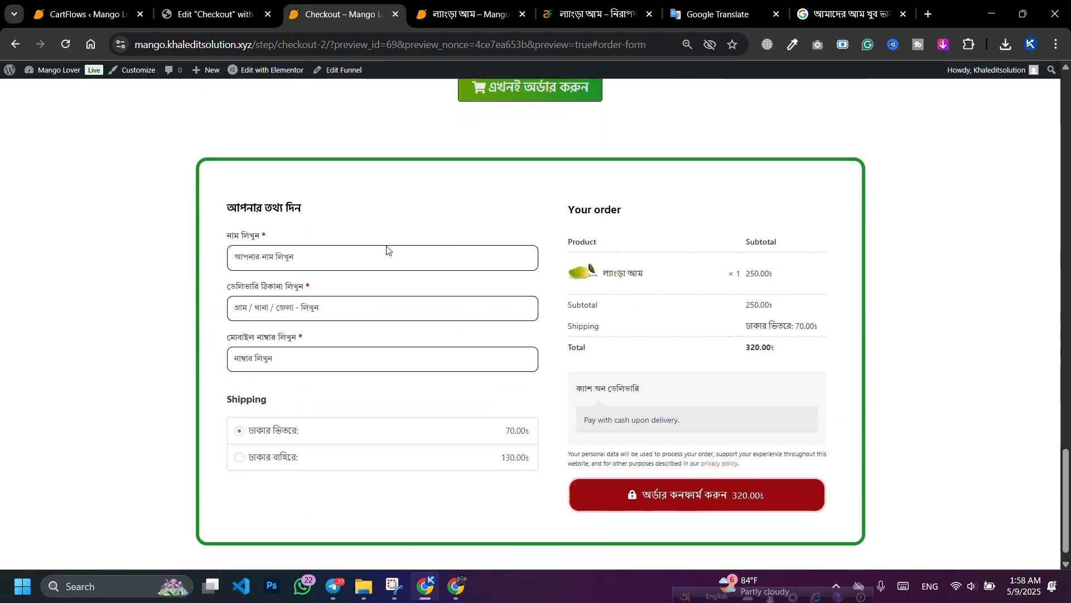
scroll(394, 247, "up", 20)
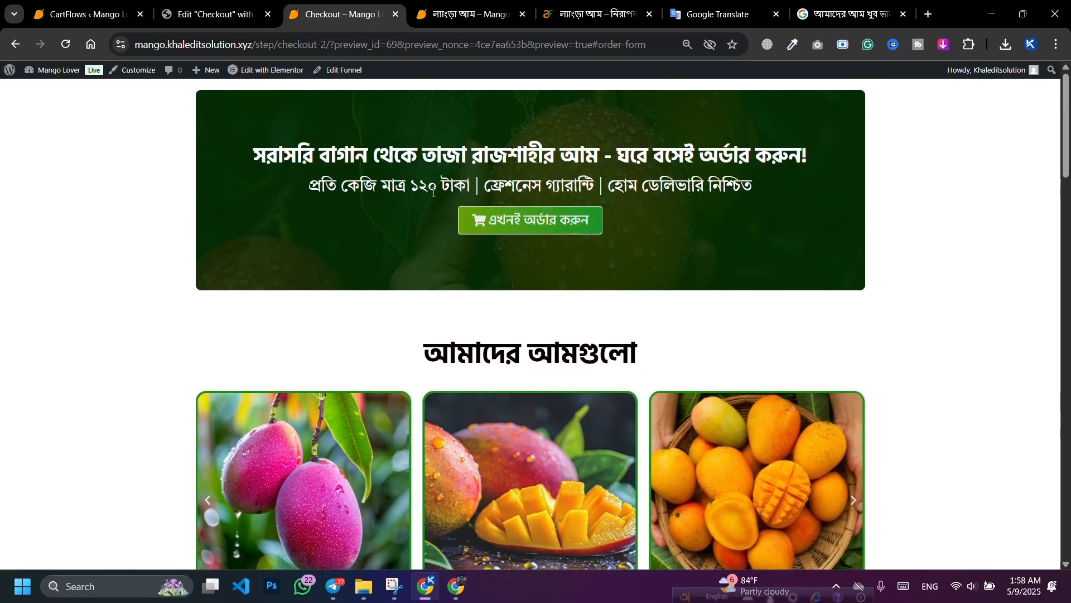
scroll(433, 192, "down", 18)
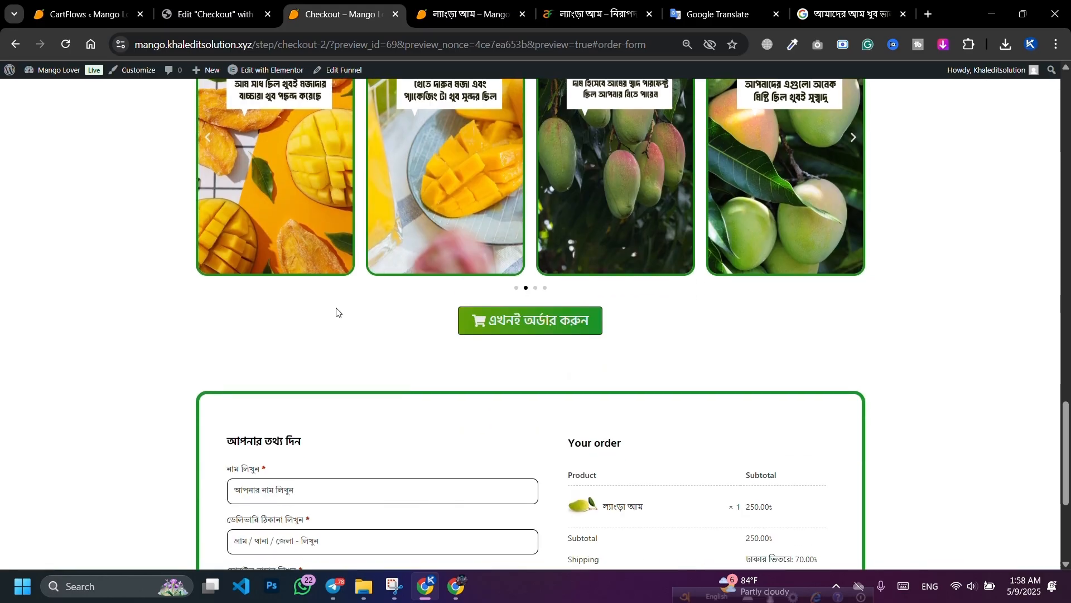
scroll(424, 366, "down", 3)
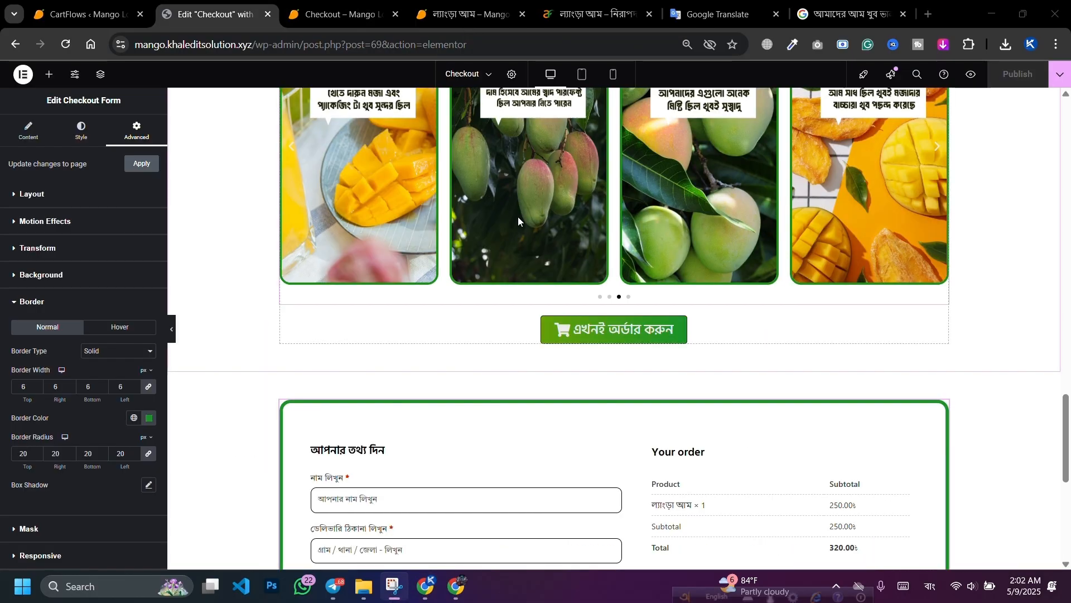
Step: Insert a single-column Flexbox container between the order-now button and the checkout form
scroll(723, 333, "up", 10)
scroll(719, 347, "down", 8)
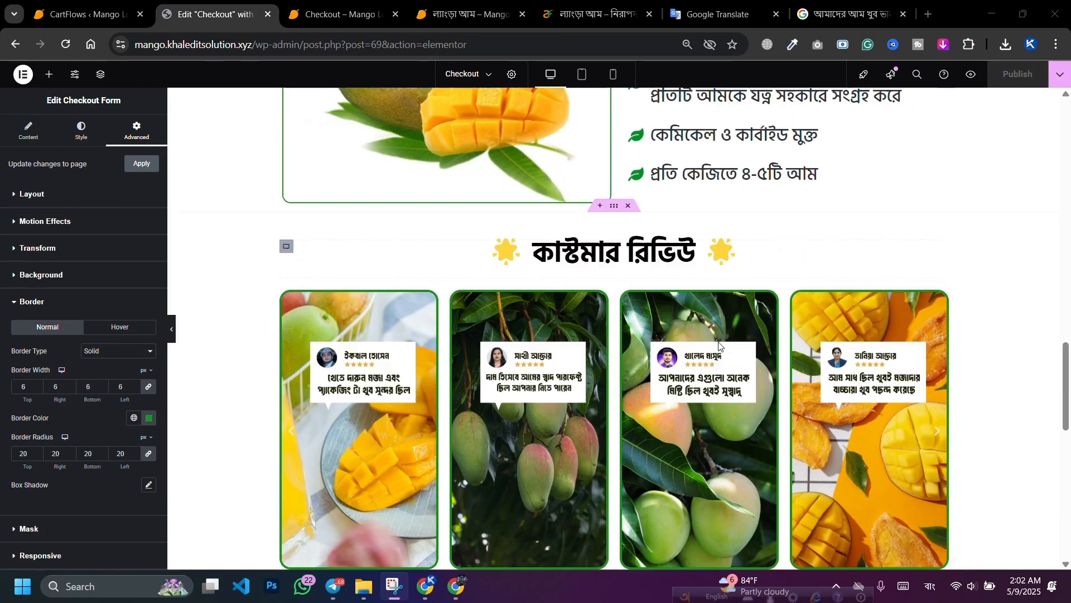
scroll(544, 319, "up", 3)
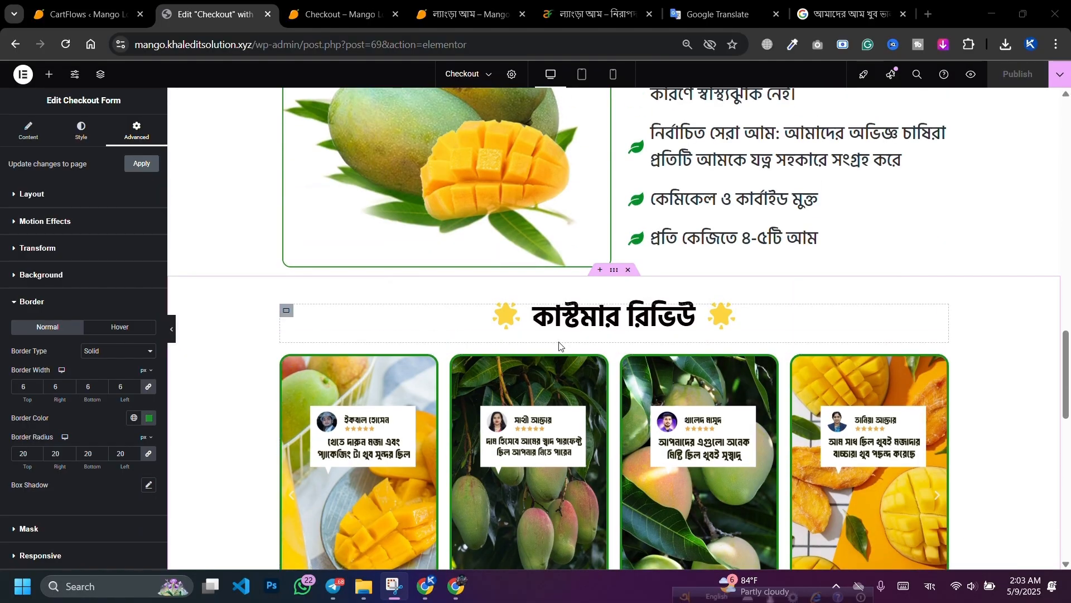
scroll(561, 354, "down", 5)
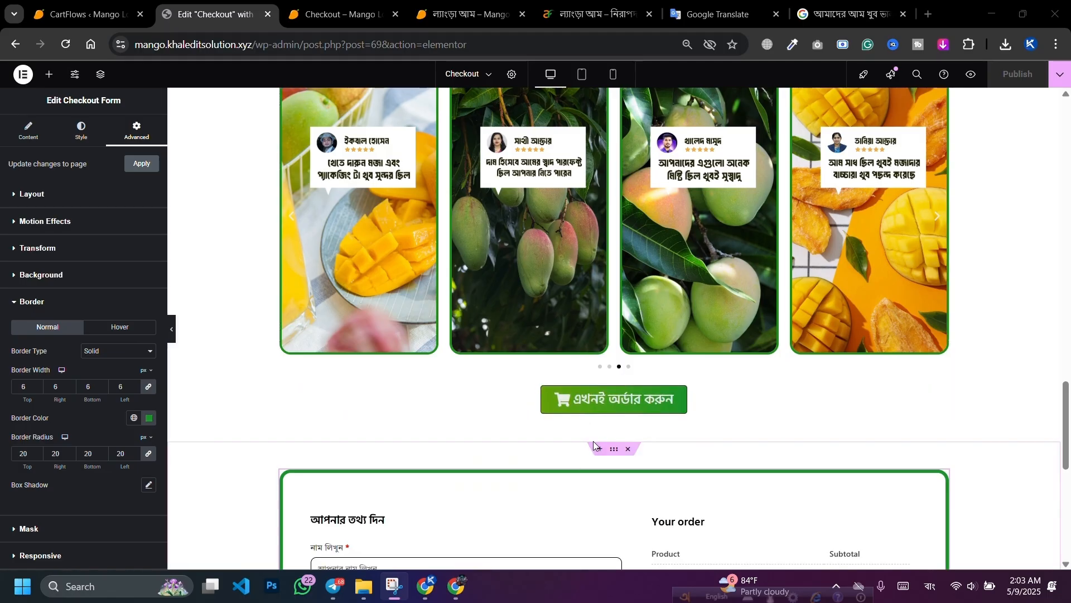
left_click(598, 449)
left_click(589, 493)
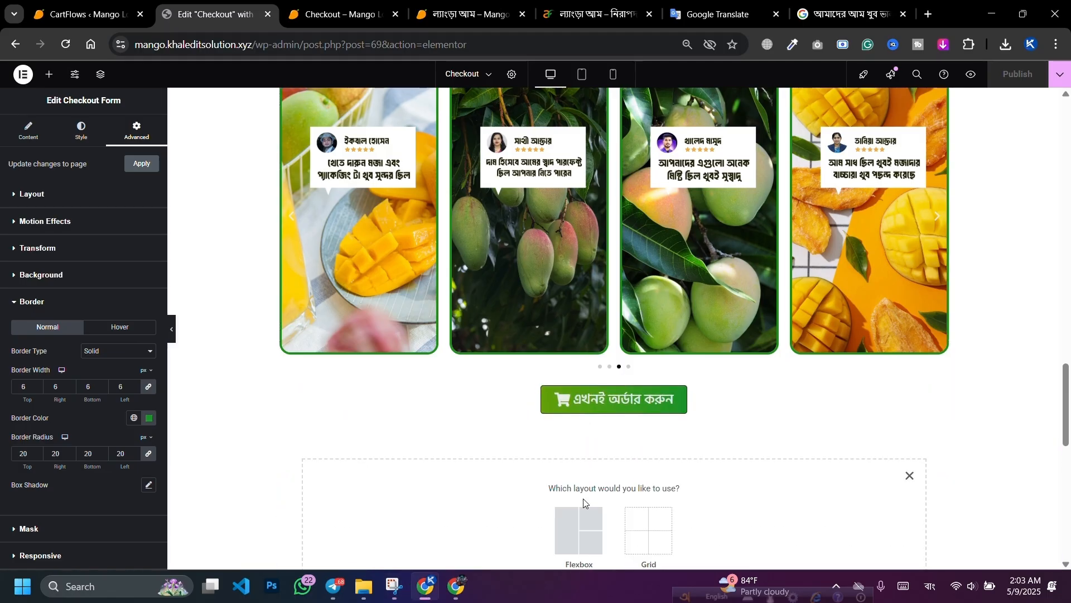
left_click(579, 524)
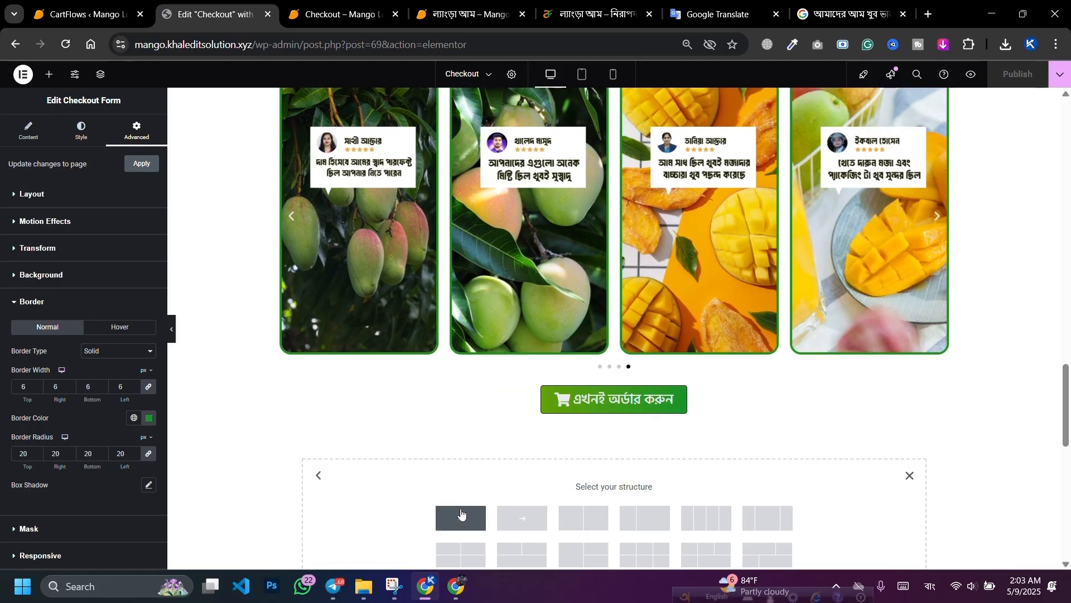
left_click(473, 511)
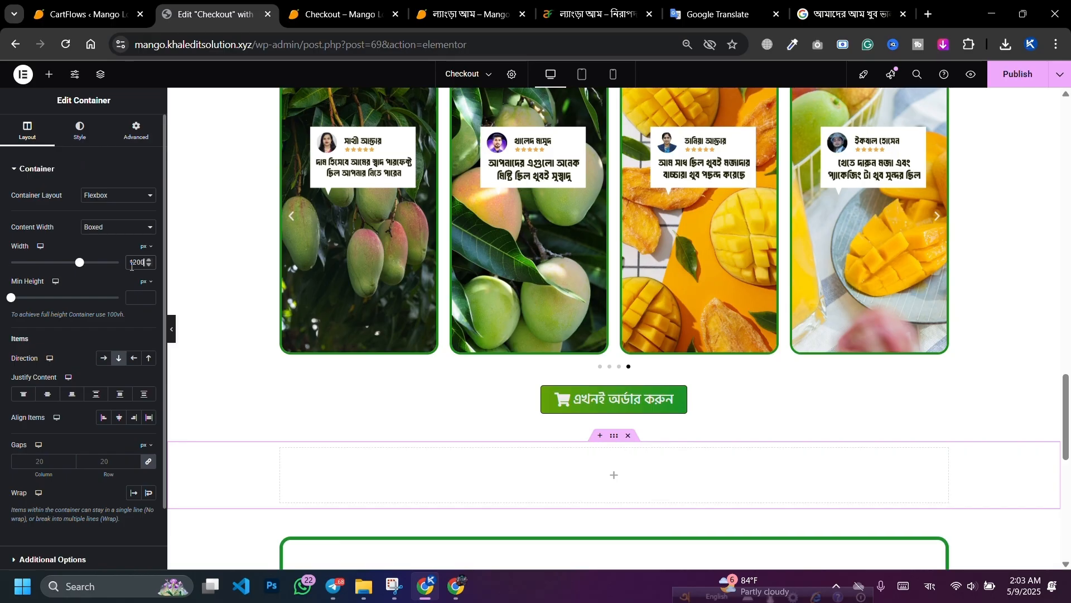
Step: Drop a Heading widget into the new container and paste in the Bengali advance-payment notice
scroll(335, 303, "down", 3)
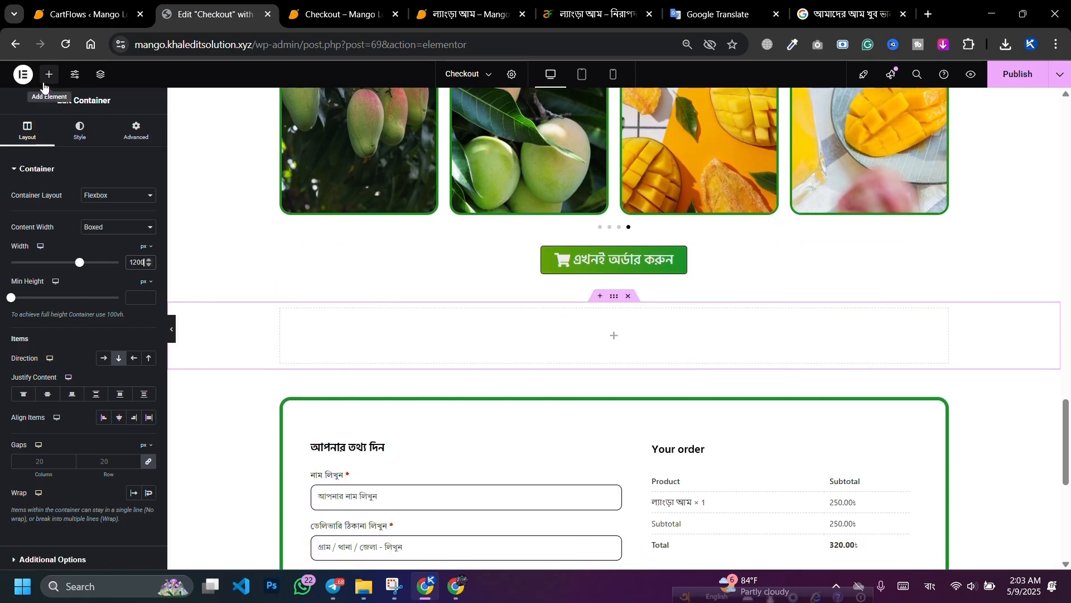
left_click(49, 74)
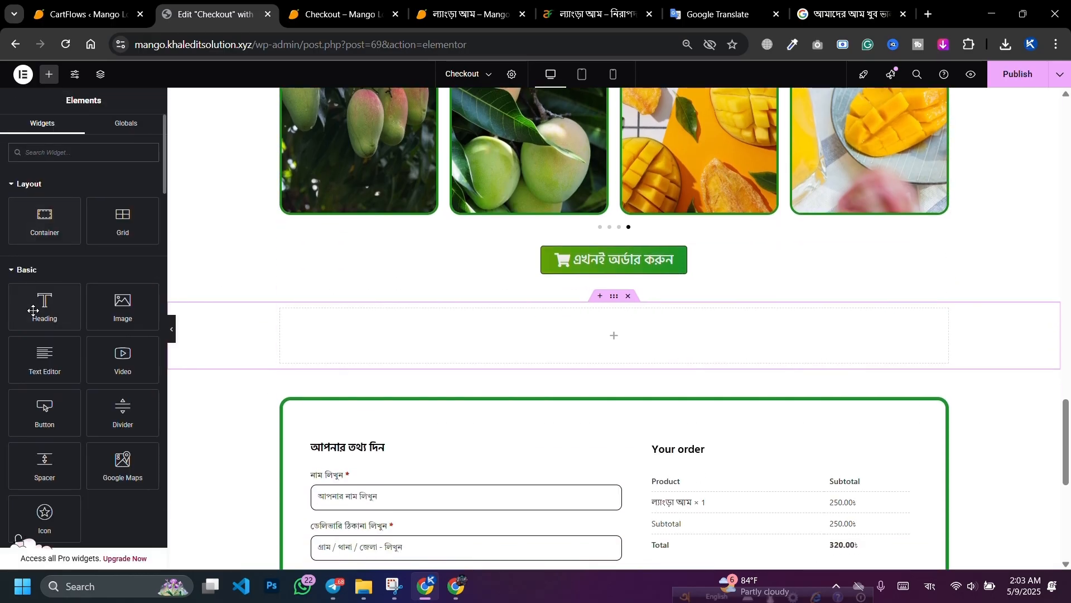
left_click_drag(34, 311, 296, 334)
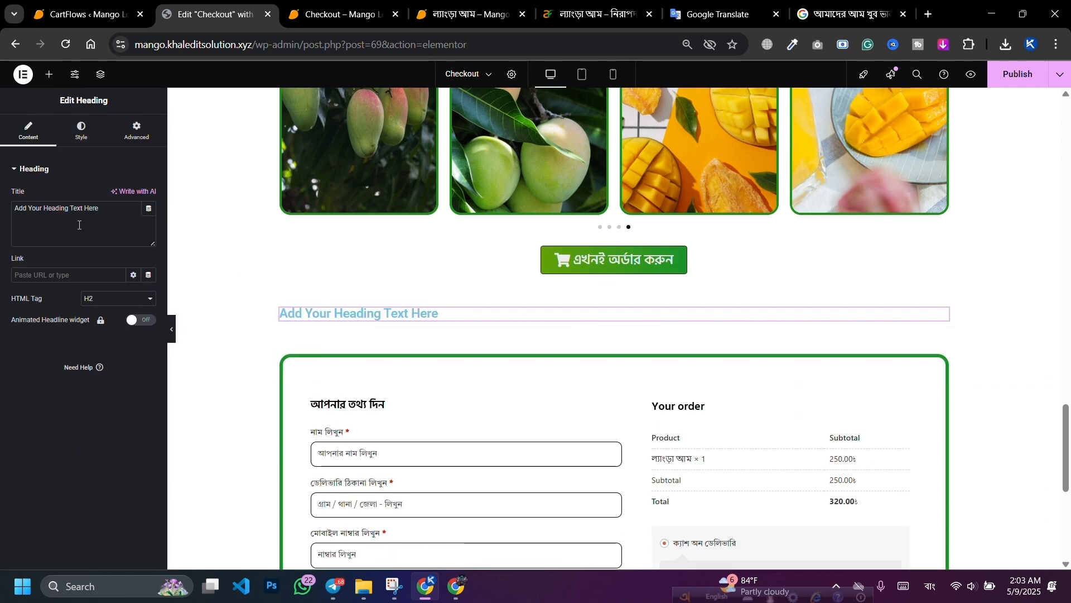
key("ctrl+a")
type("ঢাকার বাহির থেকে নিলে বিকাশে ৳২০০ টাকা অগ্রিম পাঠাতে হবে, কেউ অযথা ডেমো অর্ডার করবেন না। আপনি সত্যিই আমাদের প্রোডাক্ট নিতে চান তাহলেই অর্ডার করবেন দয়া করে।")
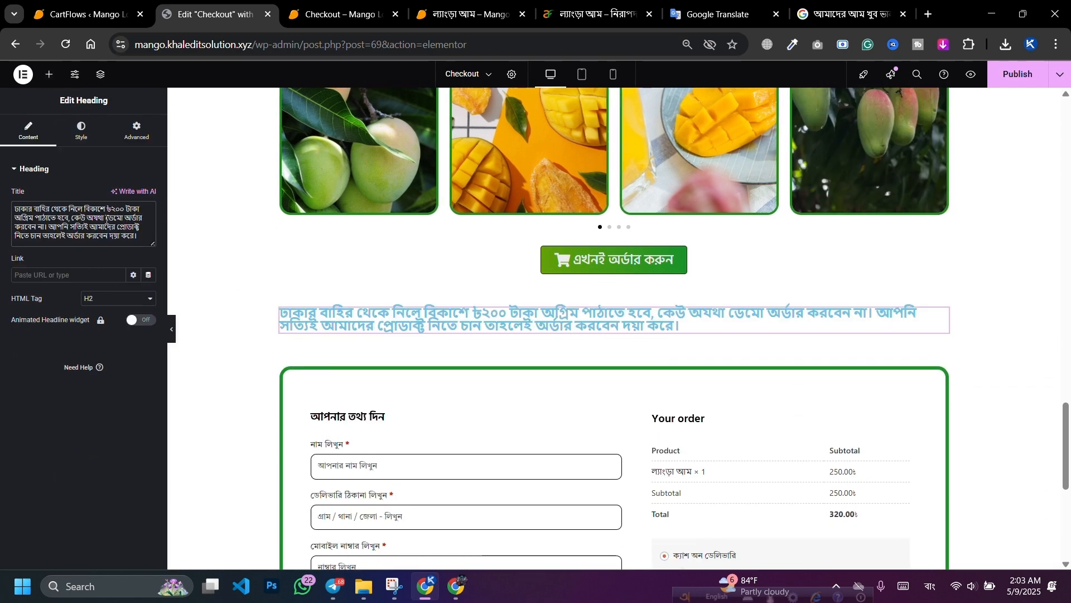
Step: Open the heading's typography font list and switch the keyboard input back to English
left_click(81, 131)
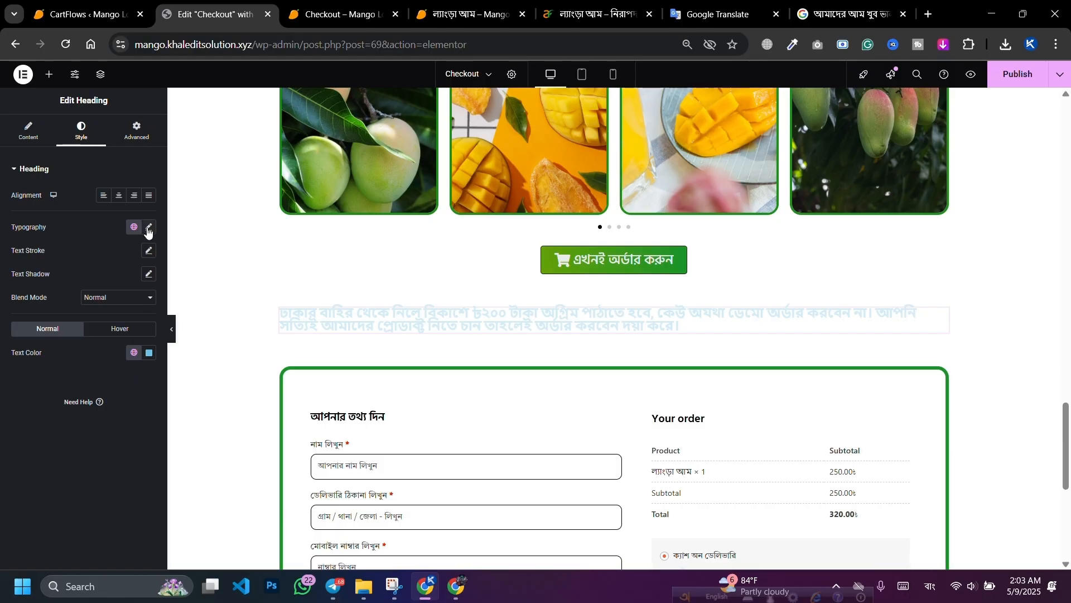
left_click(148, 229)
left_click(117, 279)
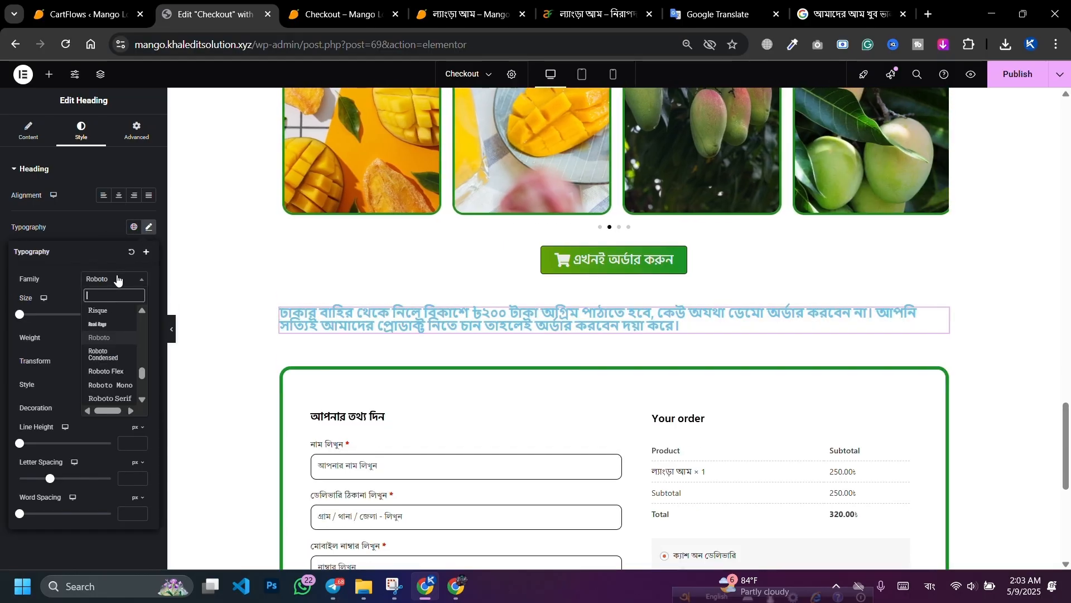
type("ক")
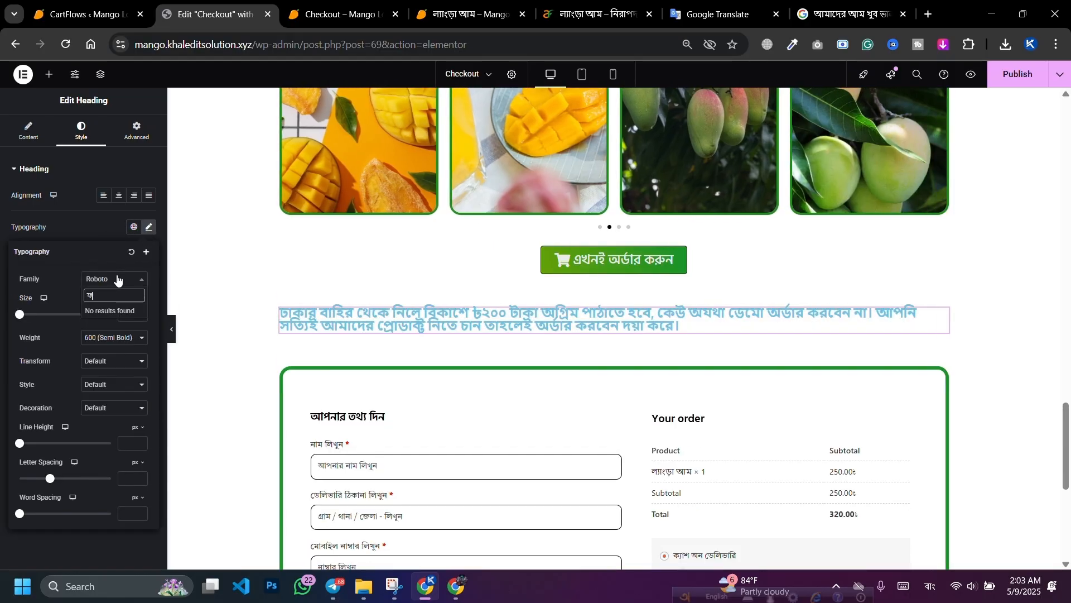
key("BackSpace")
key("BackSpace")
key("BackSpace")
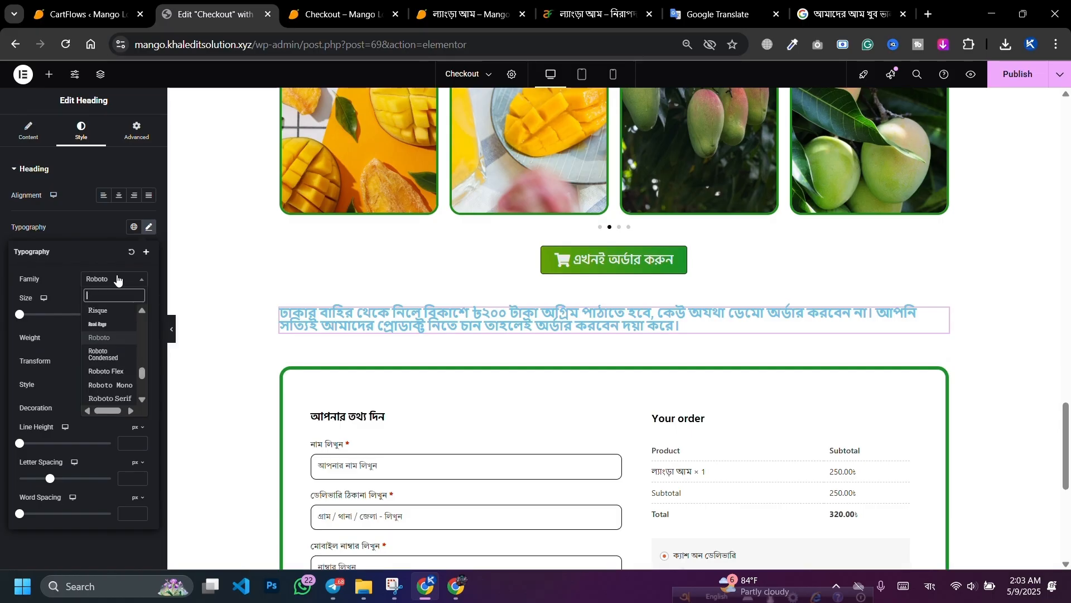
left_click(930, 586)
left_click(891, 480)
Step: Copy the customer review heading and paste its style onto the notice heading
scroll(597, 306, "up", 6)
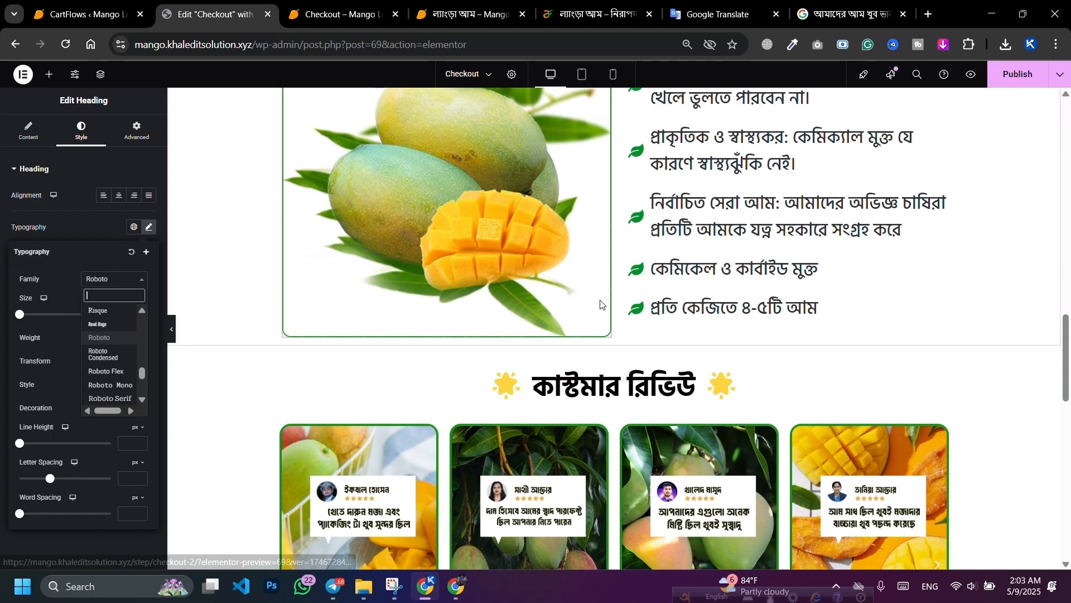
scroll(601, 379, "up", 4)
scroll(603, 385, "down", 4)
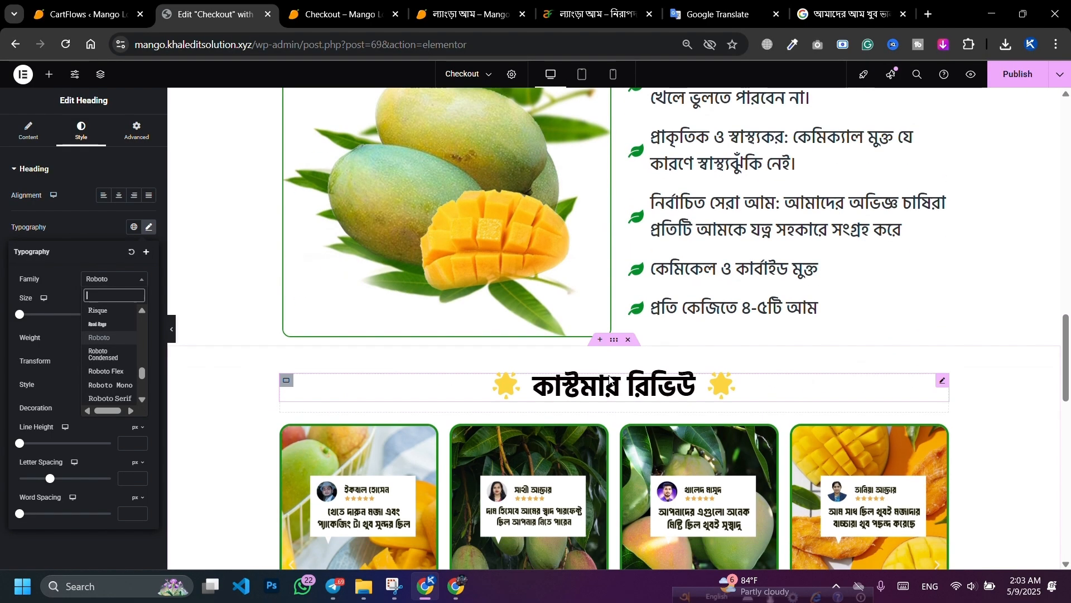
right_click(607, 390)
left_click(629, 366)
scroll(625, 346, "down", 8)
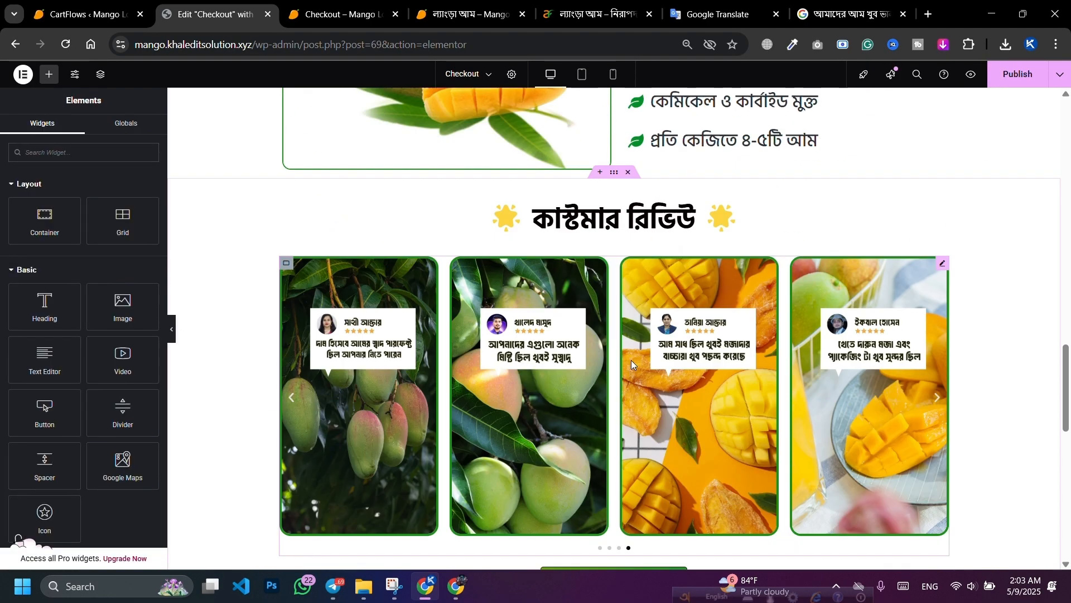
right_click(580, 317)
left_click(620, 406)
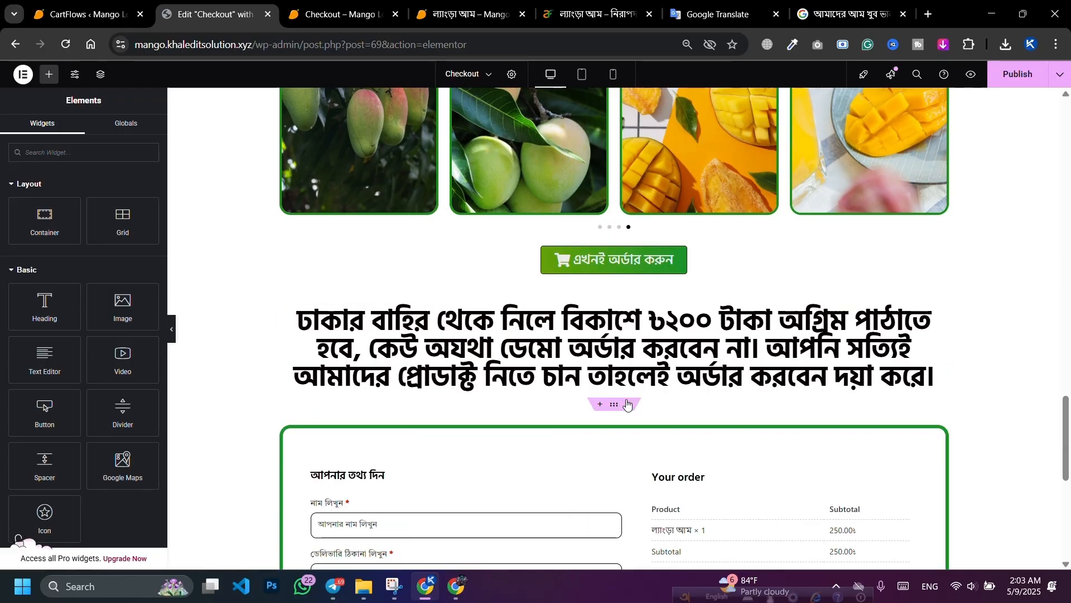
Step: Set the notice heading to size 32, weight 500 Medium and line height 41
left_click(510, 339)
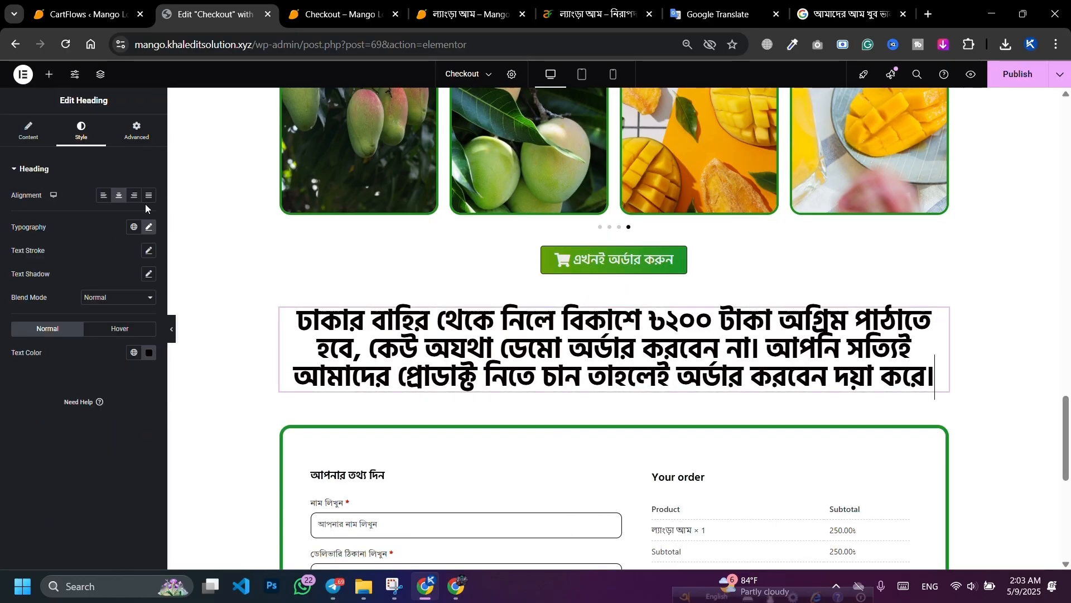
left_click(148, 229)
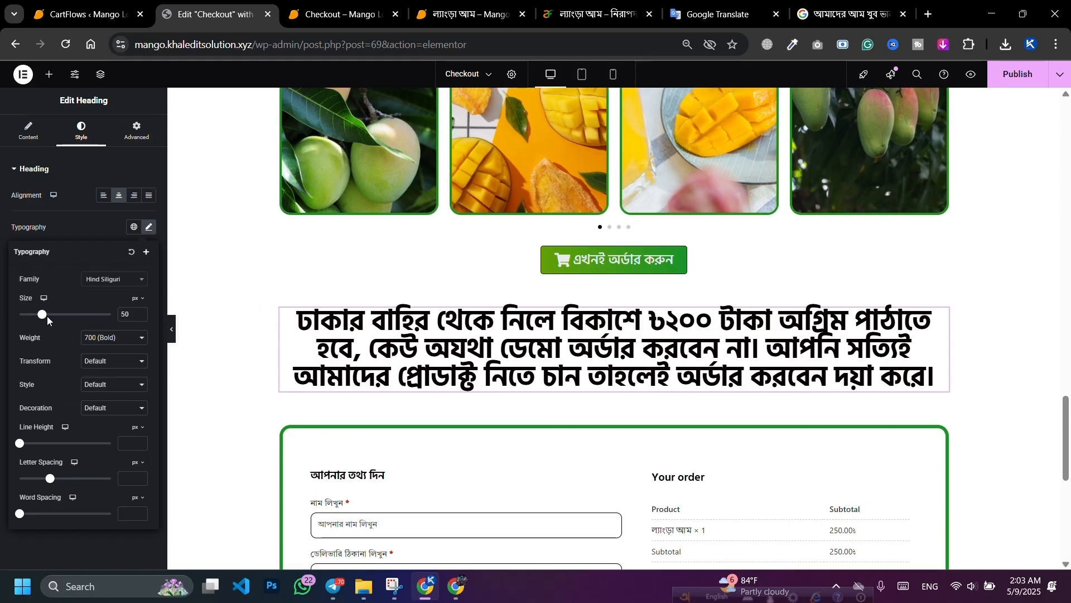
left_click_drag(42, 318, 34, 319)
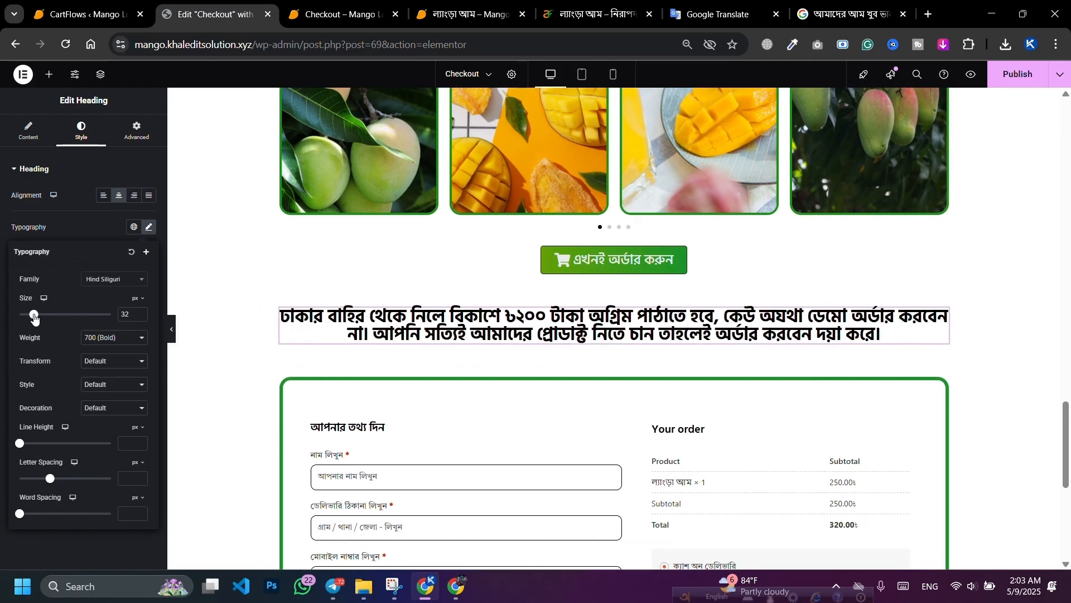
left_click(92, 339)
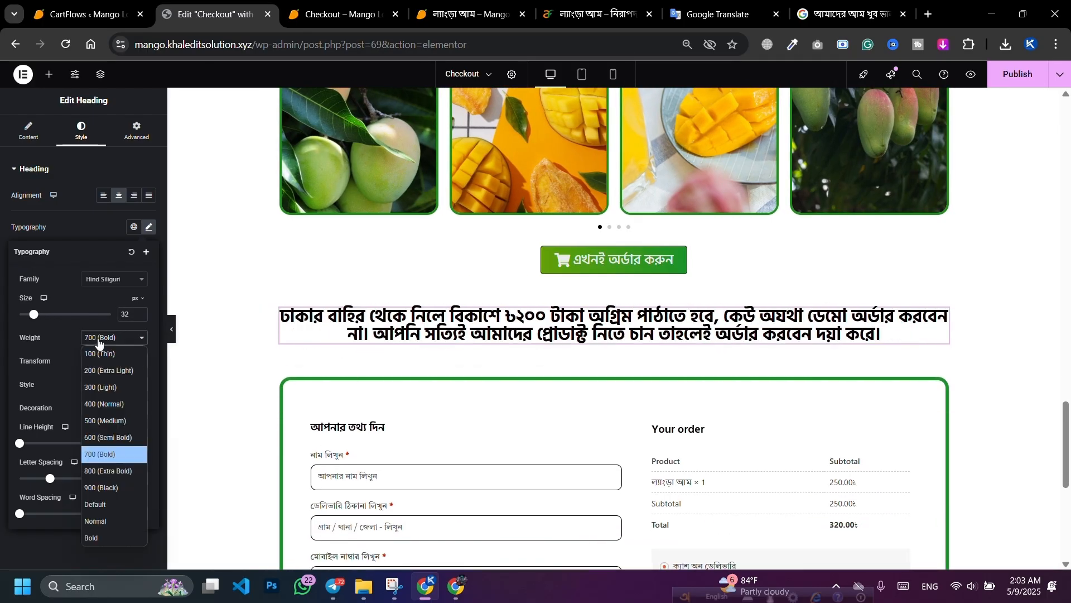
left_click(96, 406)
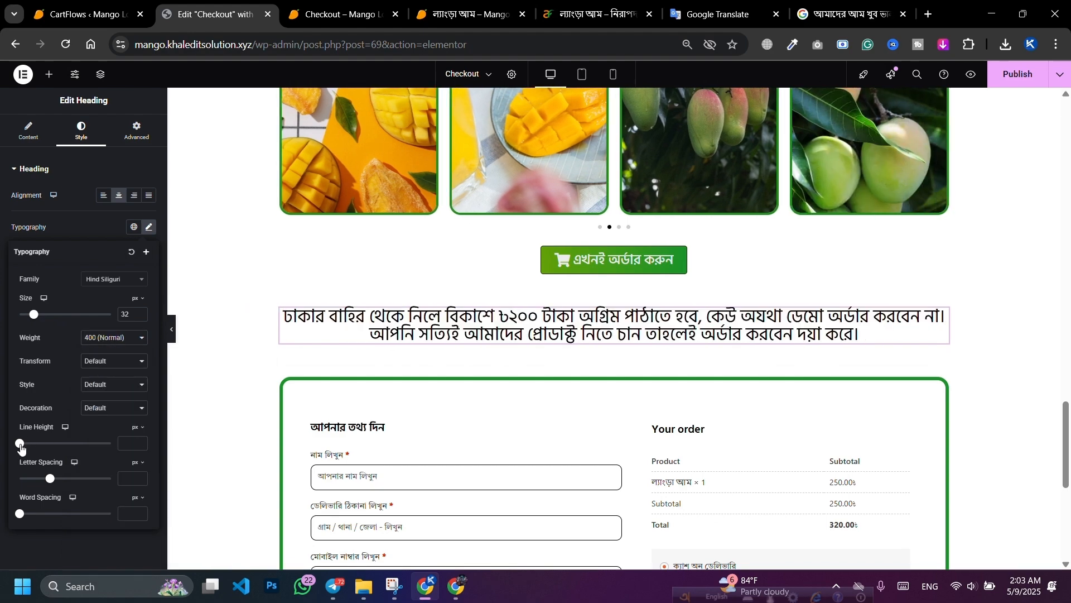
left_click_drag(20, 445, 55, 444)
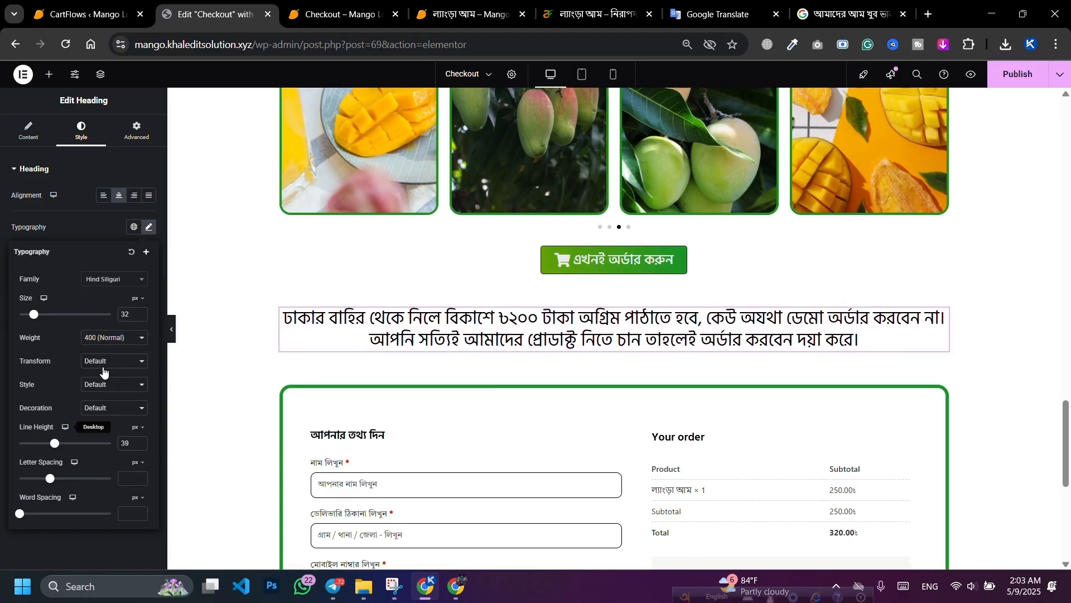
left_click(125, 288)
left_click(78, 267)
left_click(107, 339)
left_click(92, 411)
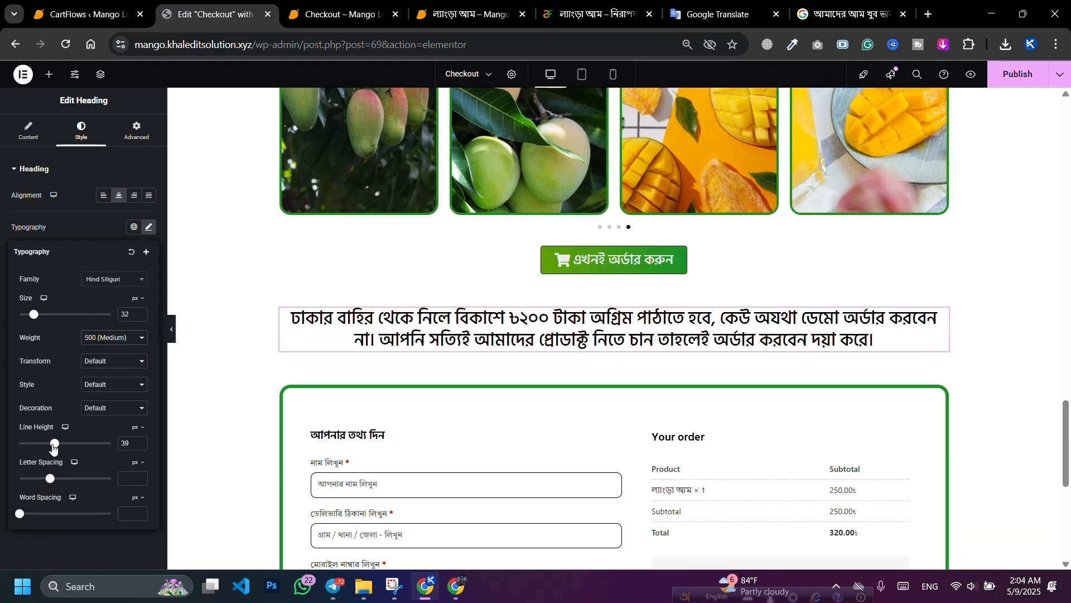
left_click_drag(54, 444, 58, 445)
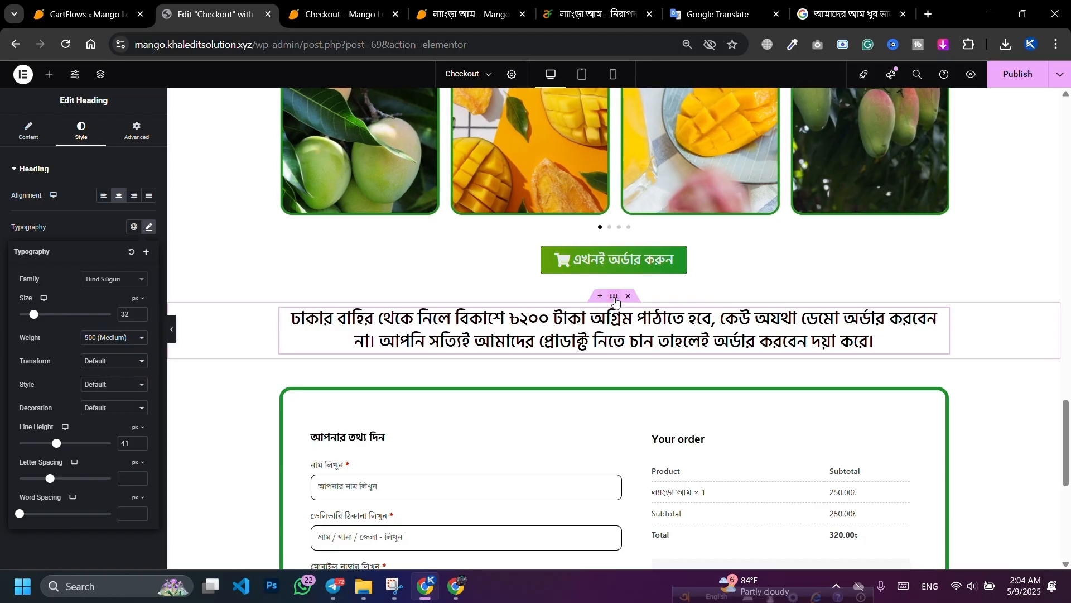
Step: Wrap the notice heading in a new inner container within the section
left_click(615, 297)
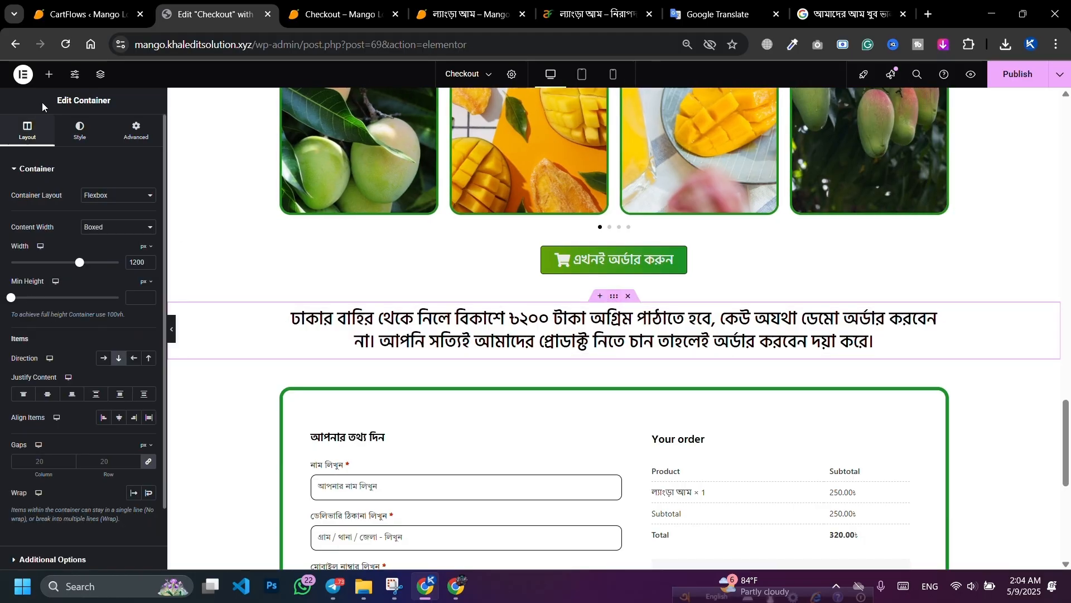
left_click(49, 74)
left_click_drag(44, 221, 341, 318)
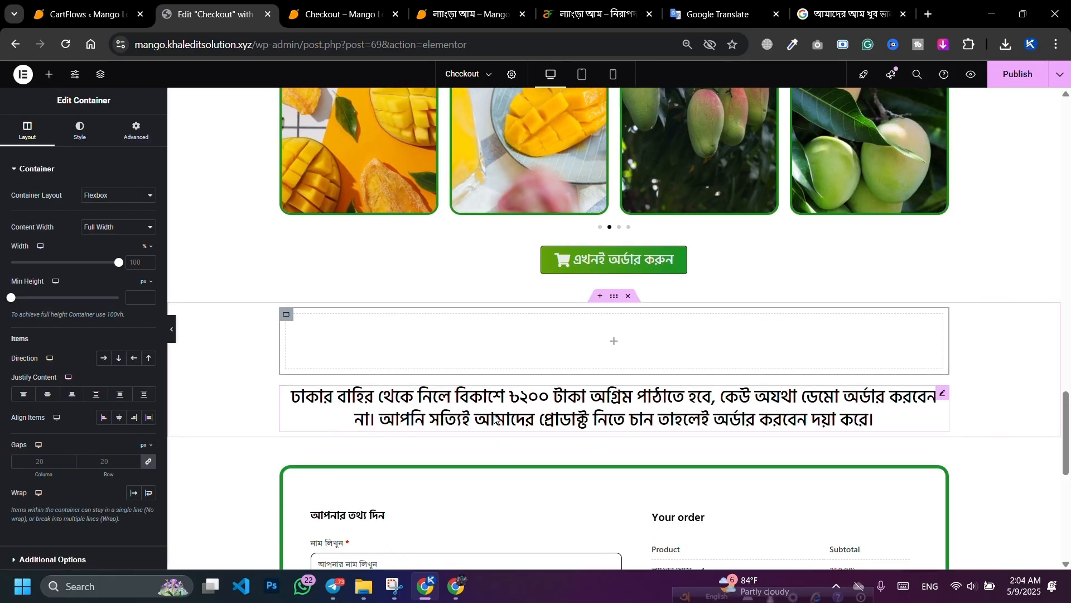
left_click_drag(495, 421, 499, 369)
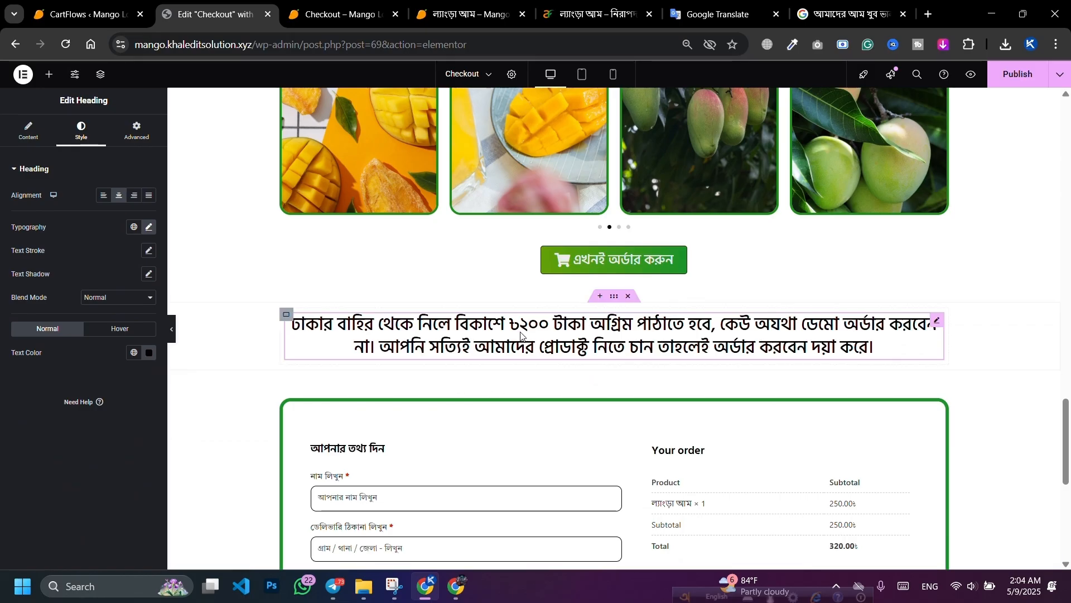
left_click(285, 316)
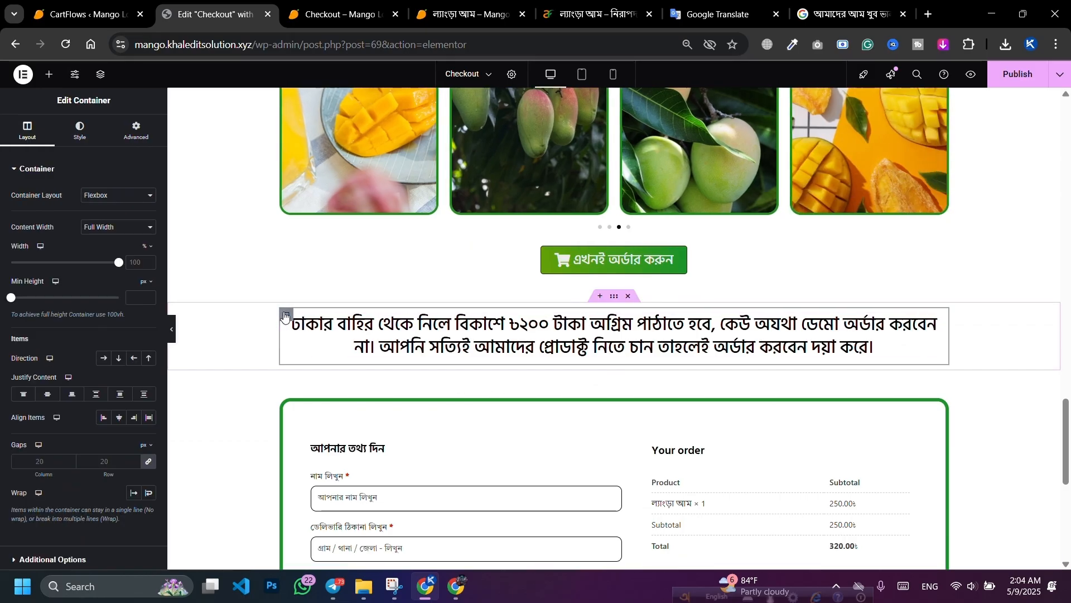
Step: Give the notice box 40 px padding on every side and expand its Border settings
left_click(135, 133)
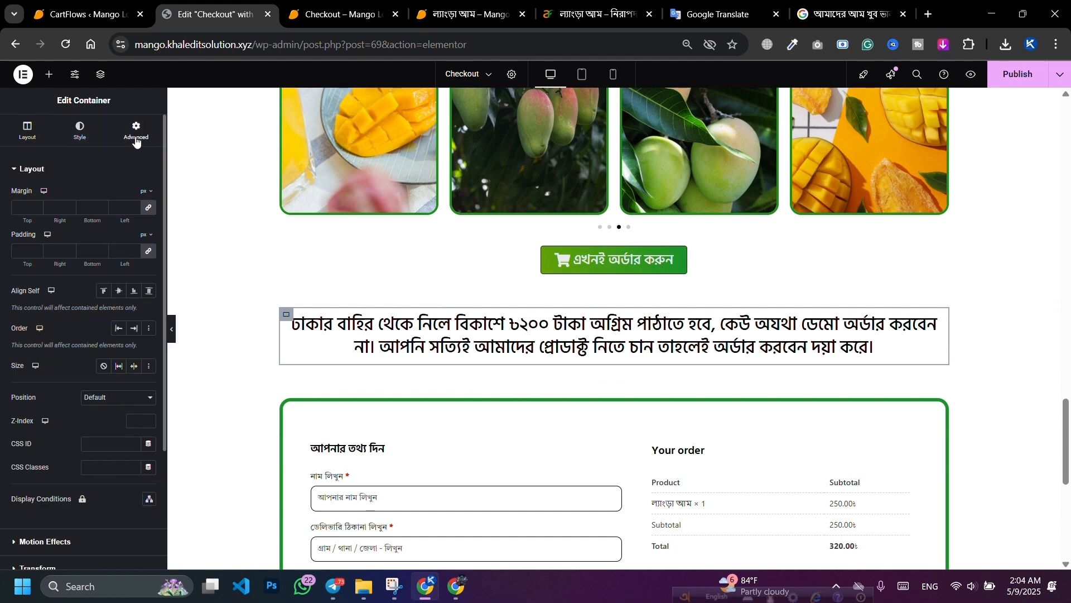
left_click(37, 249)
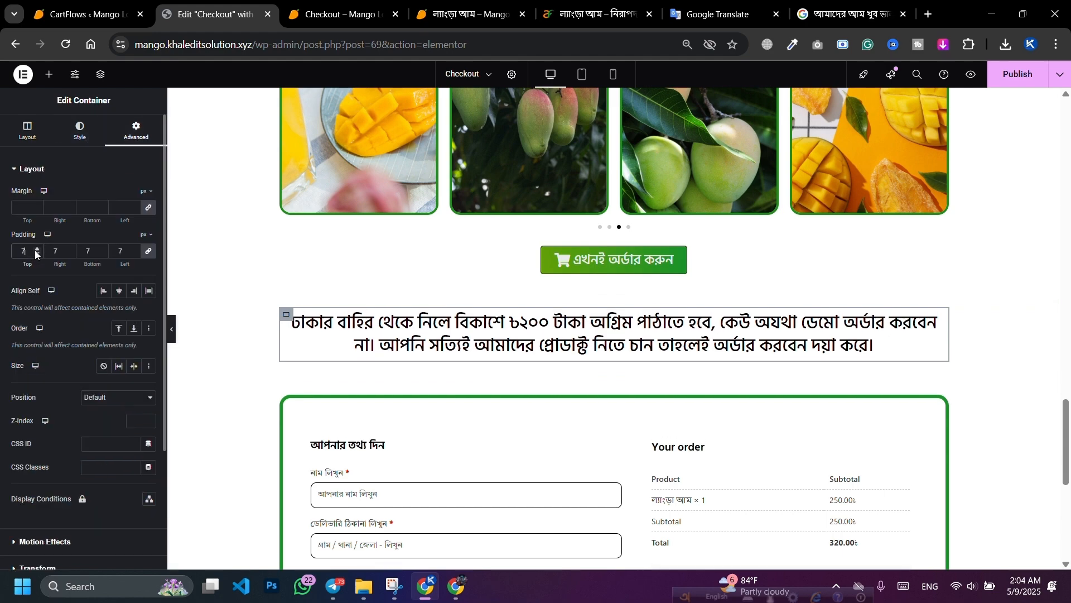
left_click(37, 250)
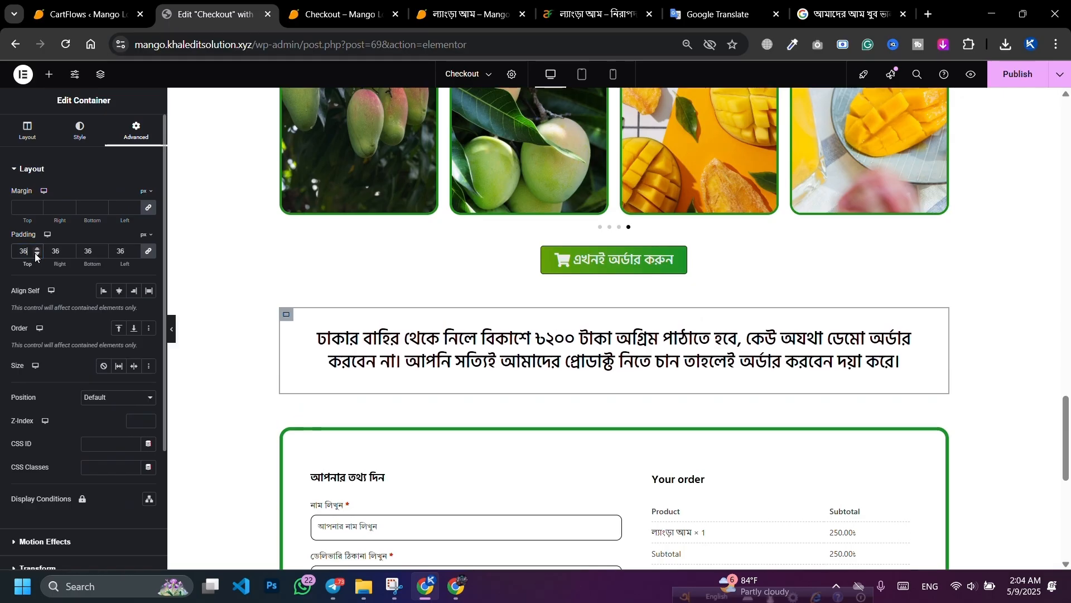
left_click(36, 250)
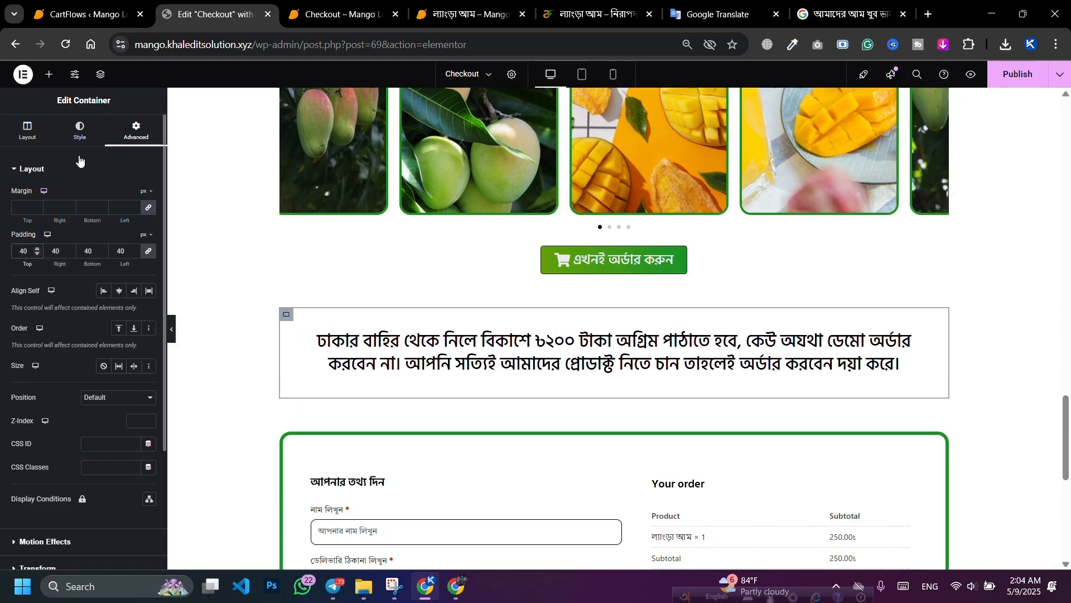
left_click(81, 139)
left_click(49, 291)
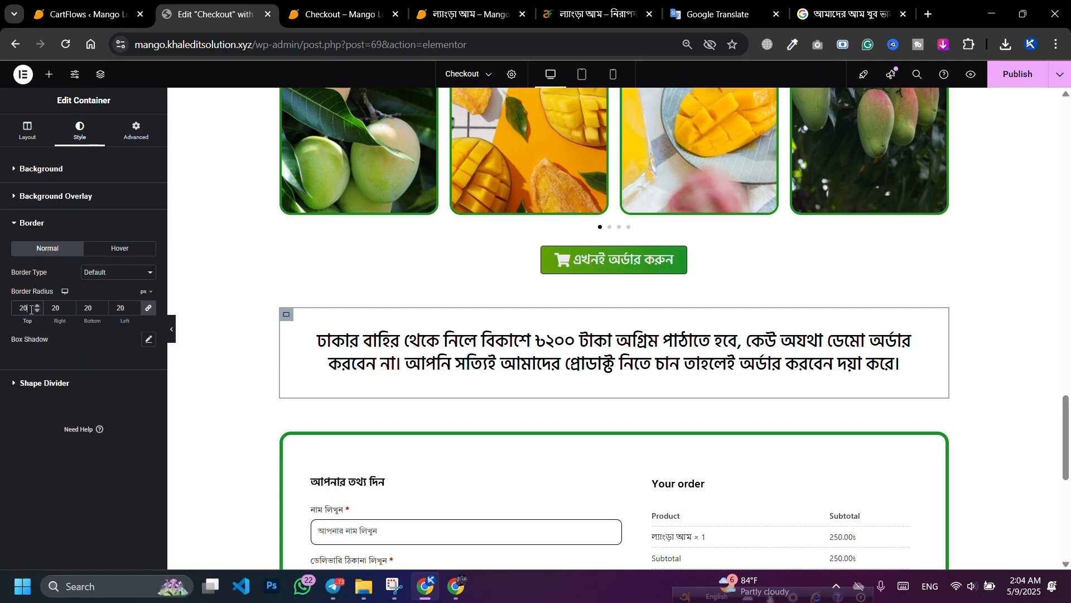
Step: Set the notice box border type to Dashed
left_click(111, 272)
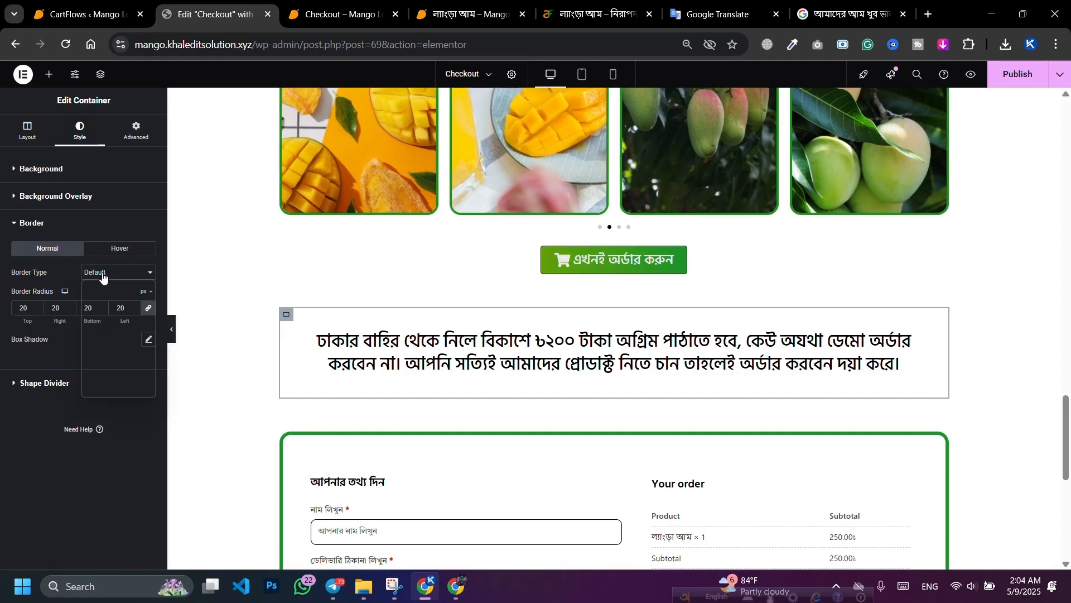
left_click(101, 370)
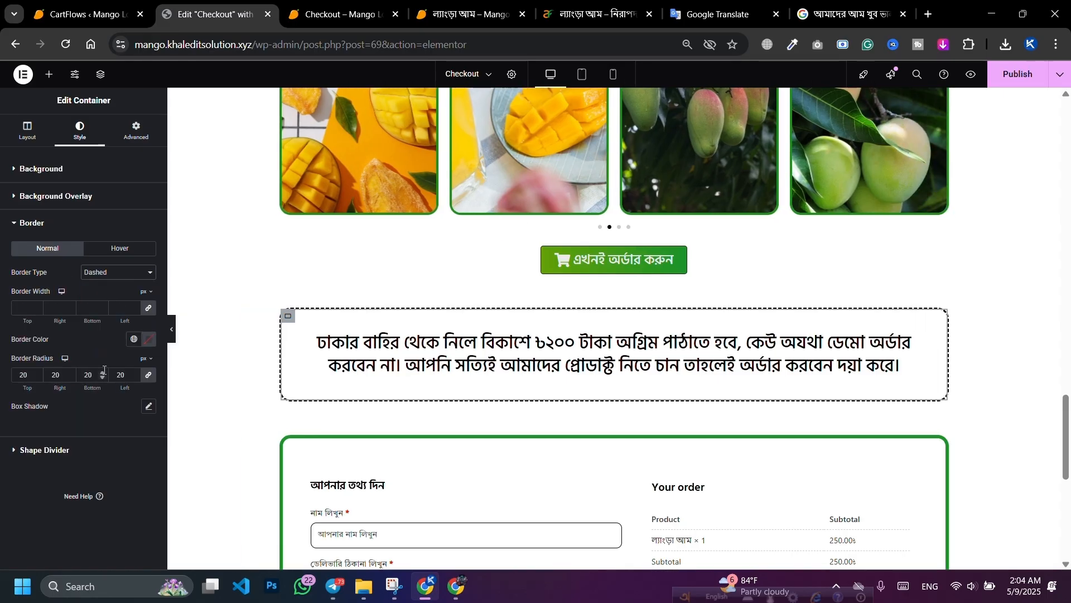
left_click(147, 339)
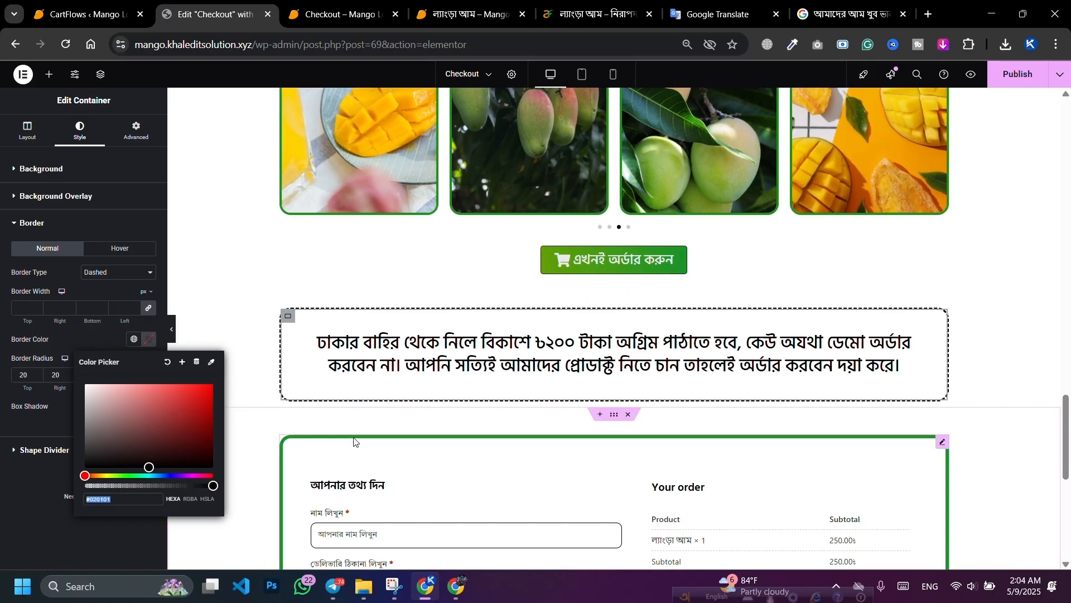
Step: Copy the green #018F29 from the feature list's leaf icon colour
scroll(452, 276, "up", 5)
scroll(452, 276, "up", 5)
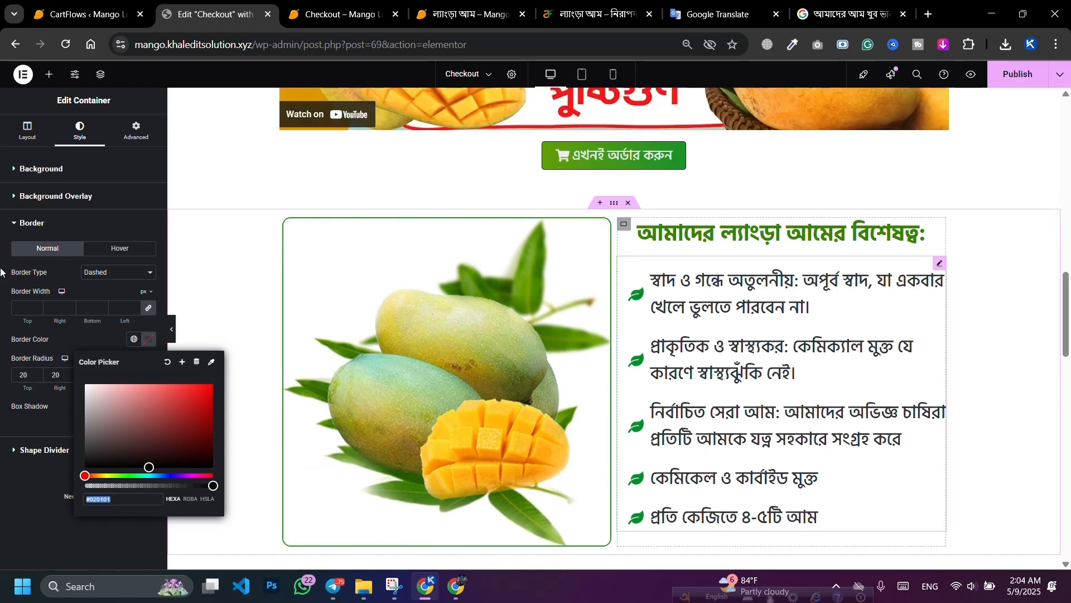
left_click(78, 146)
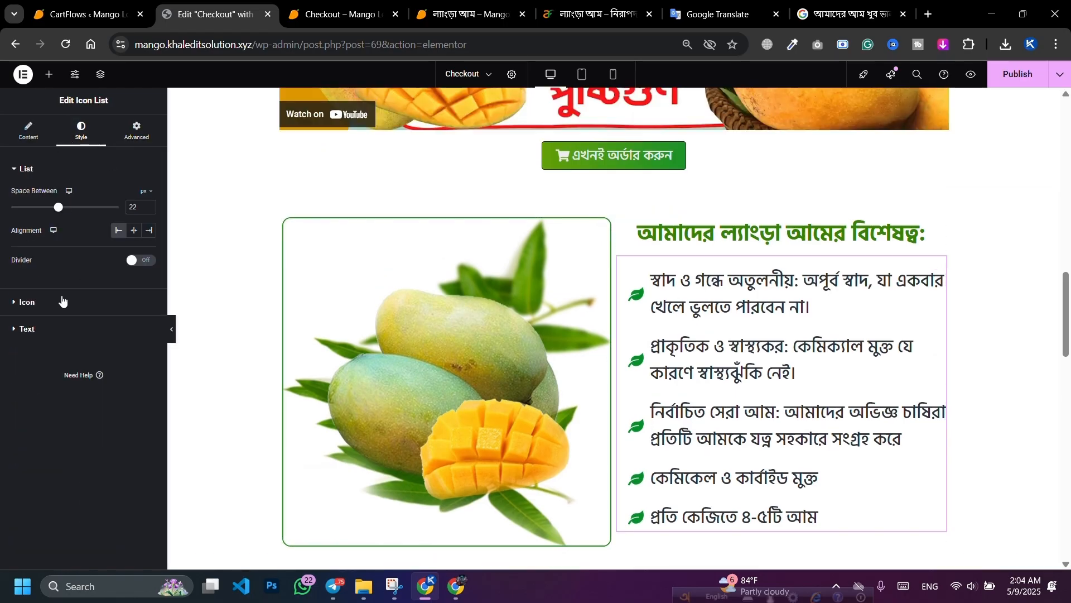
left_click(65, 301)
left_click(148, 246)
key("ctrl+c")
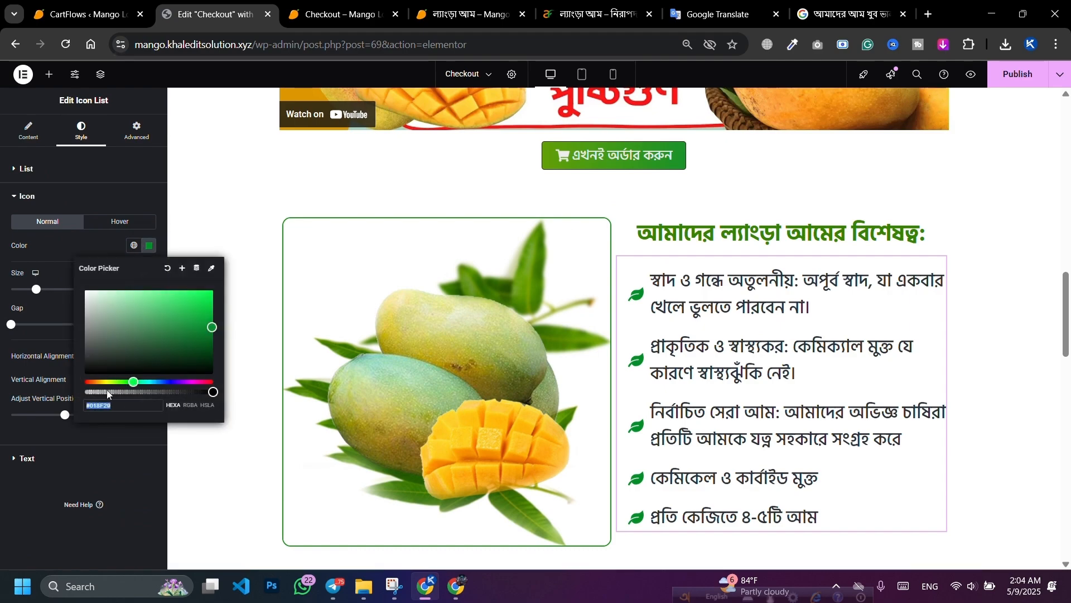
right_click(114, 406)
left_click(143, 136)
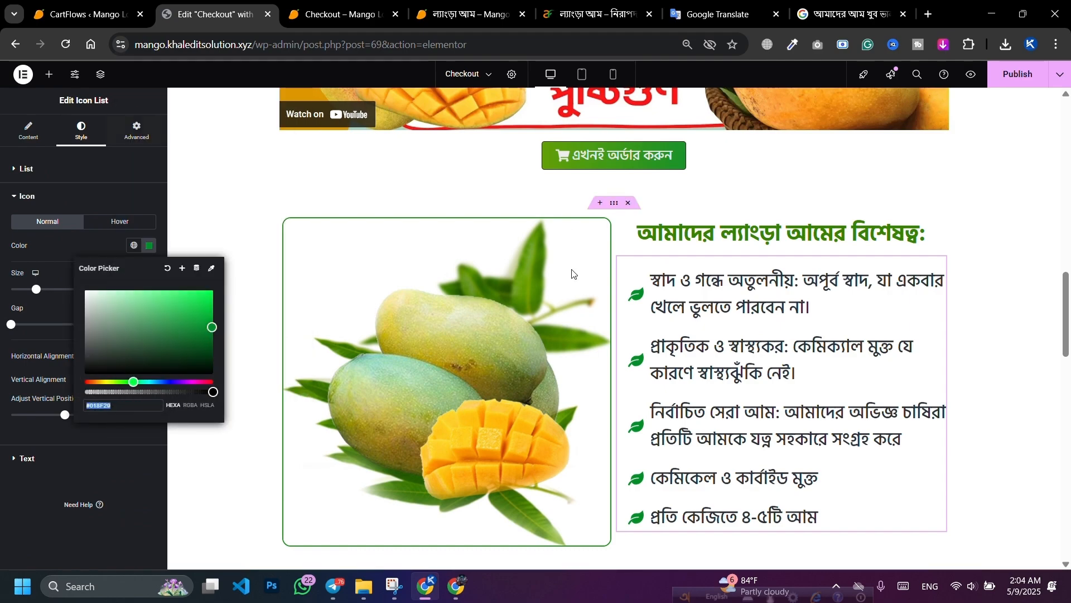
Step: Apply #018F29 as the notice box border colour and set the border width to 3 px
scroll(635, 295, "down", 10)
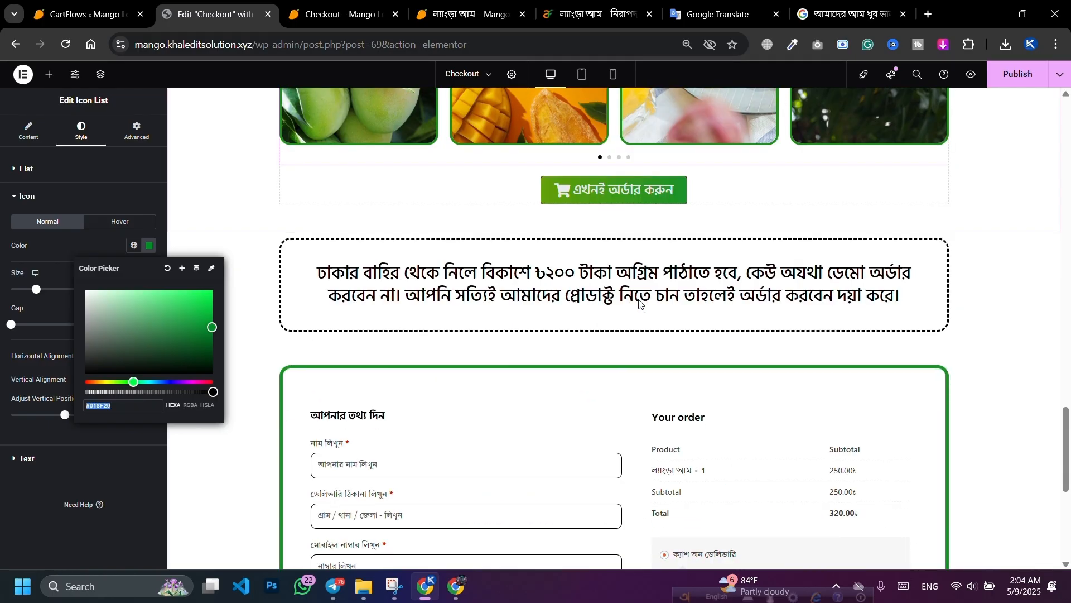
left_click(288, 247)
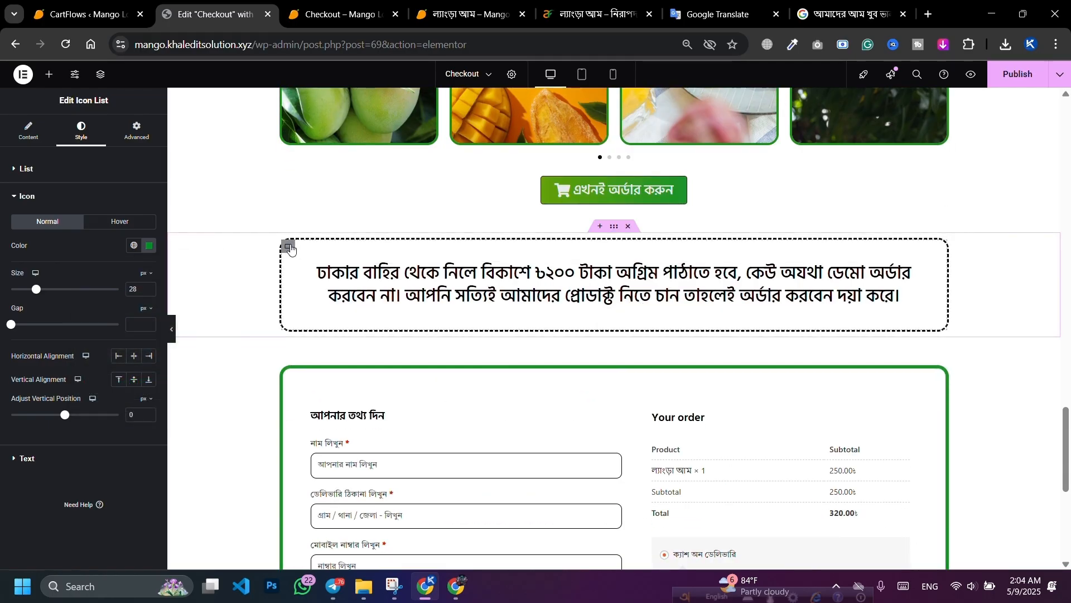
left_click(47, 290)
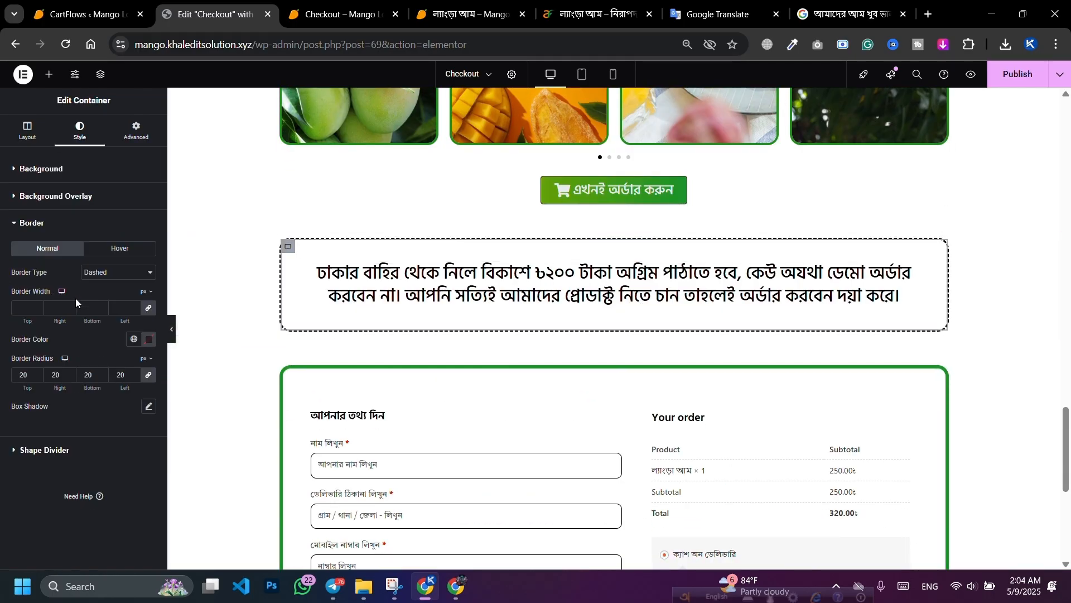
left_click(149, 339)
key("ctrl+v")
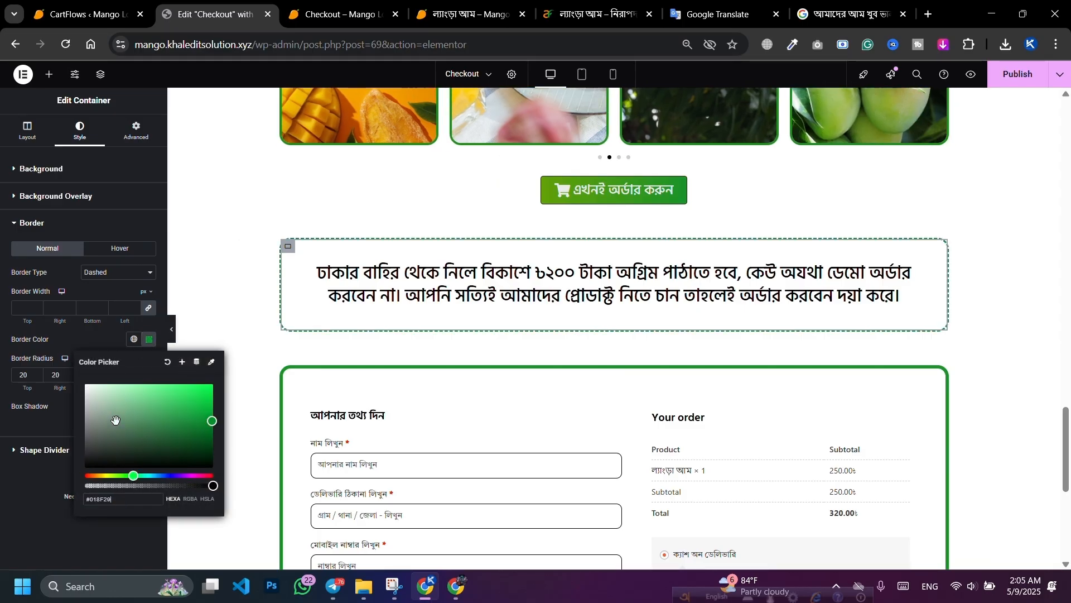
left_click(65, 340)
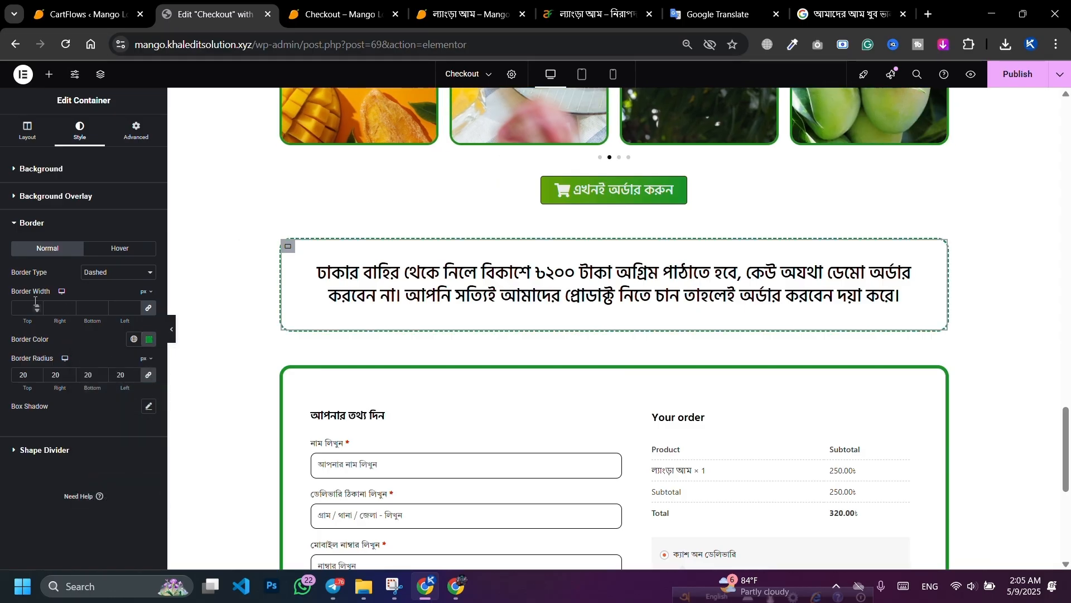
left_click(37, 305)
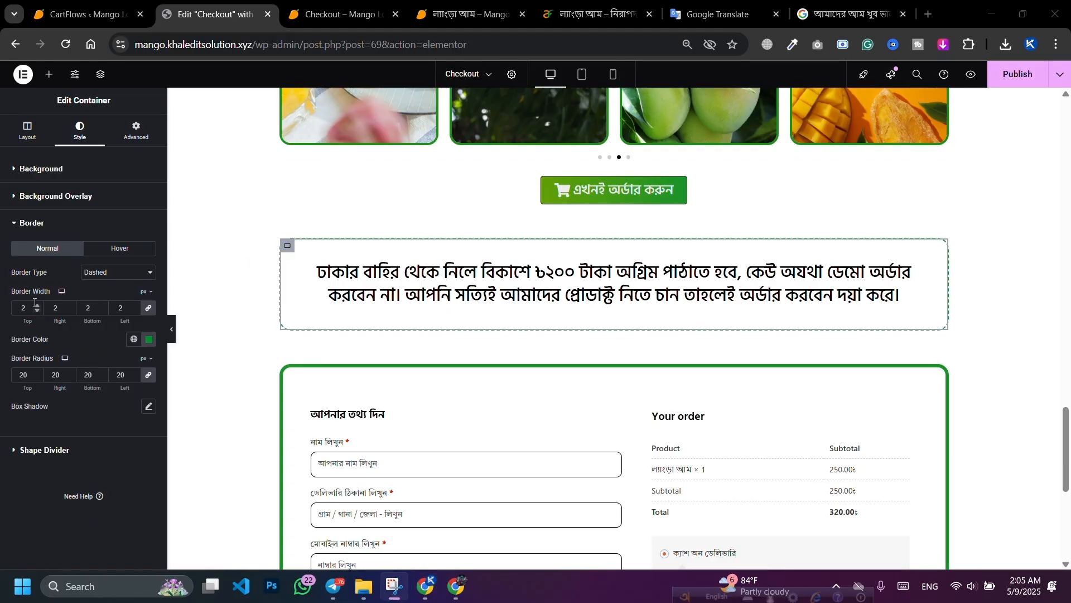
left_click(37, 306)
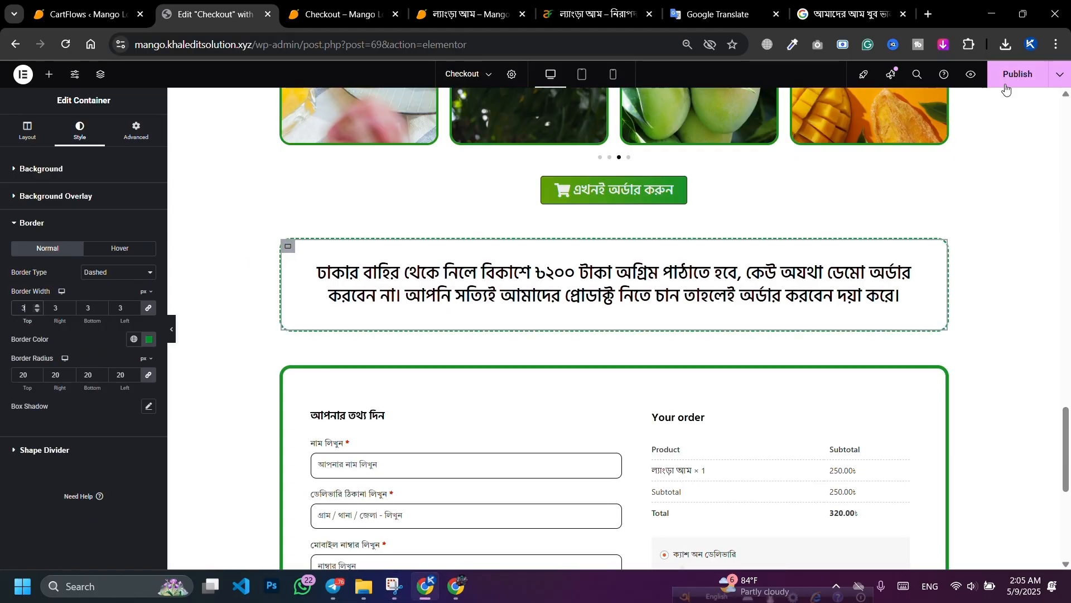
Step: Reload the live checkout page to confirm the dashed green notice box, then return to the editor
left_click(313, 6)
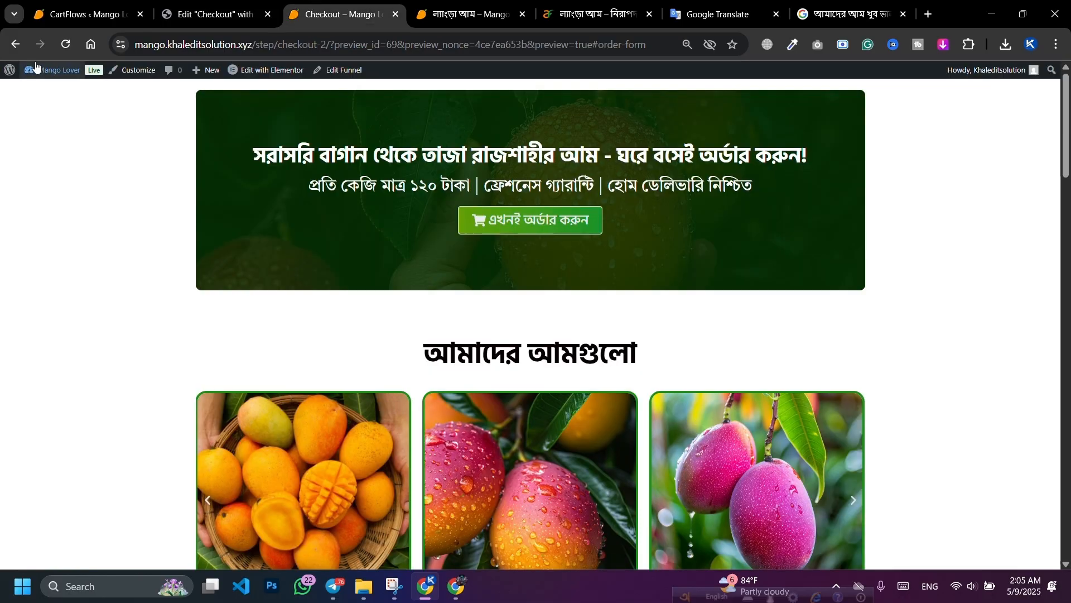
left_click(67, 50)
scroll(250, 216, "down", 15)
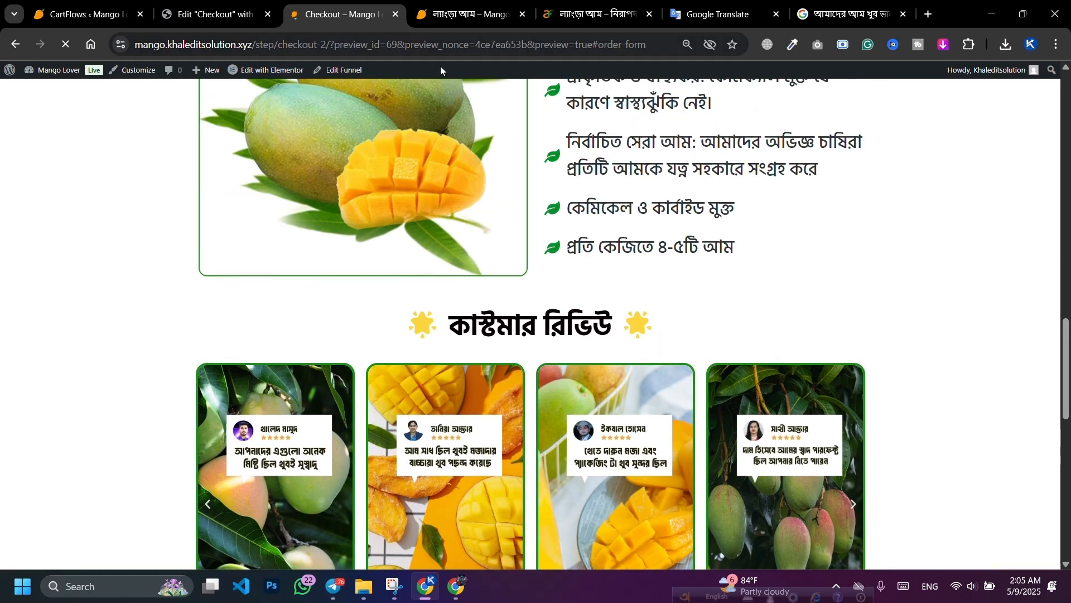
scroll(397, 208, "down", 9)
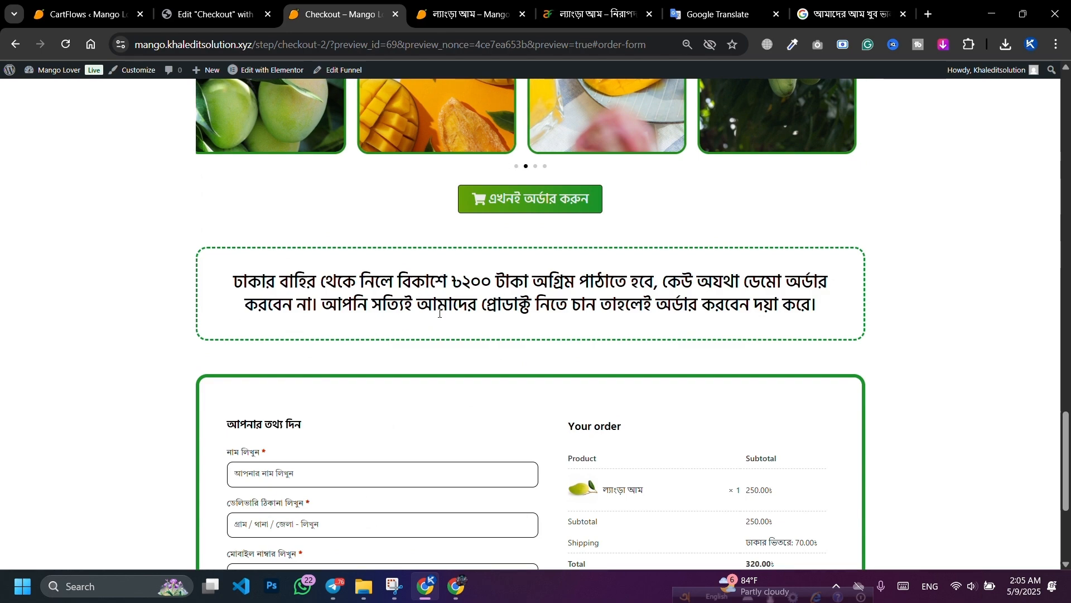
left_click(226, 22)
scroll(468, 279, "down", 2)
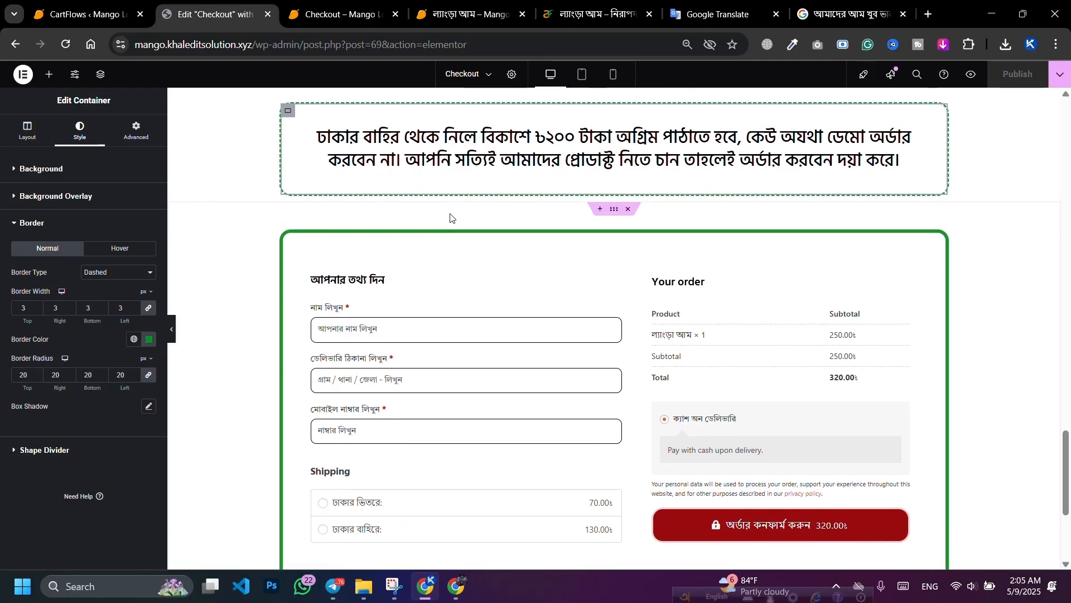
Step: Copy the customer review heading and paste it after the checkout form widget
scroll(484, 234, "up", 10)
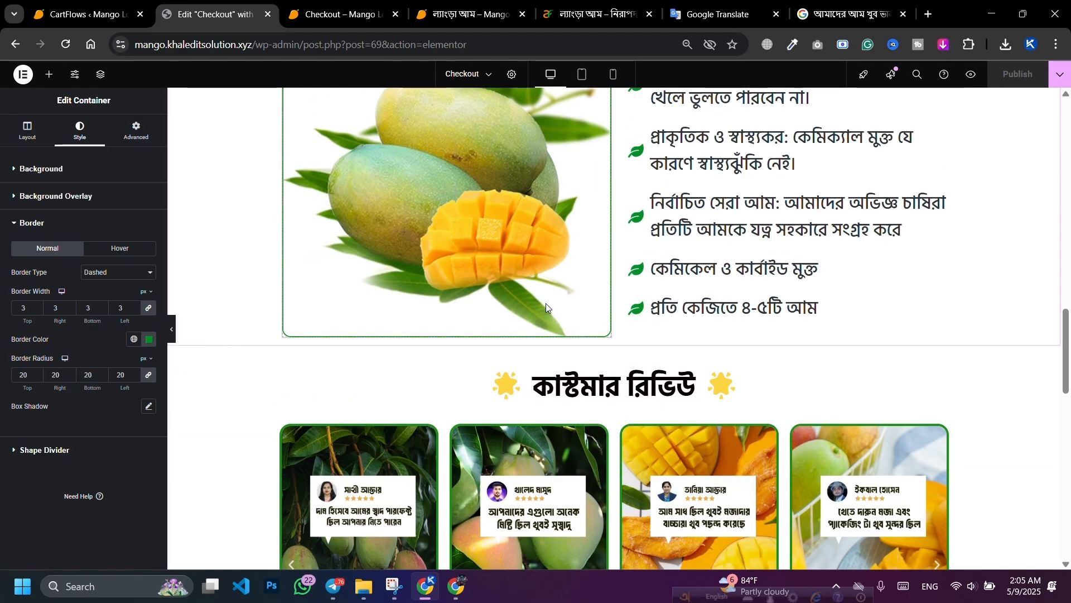
scroll(546, 303, "down", 3)
right_click(593, 187)
left_click(614, 240)
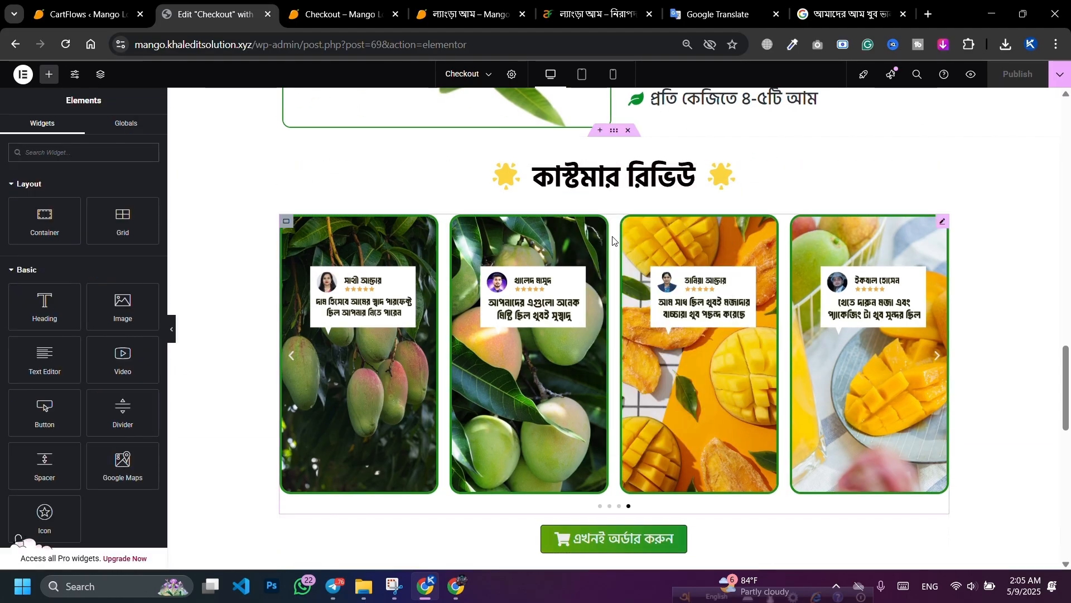
scroll(502, 333, "down", 6)
right_click(503, 333)
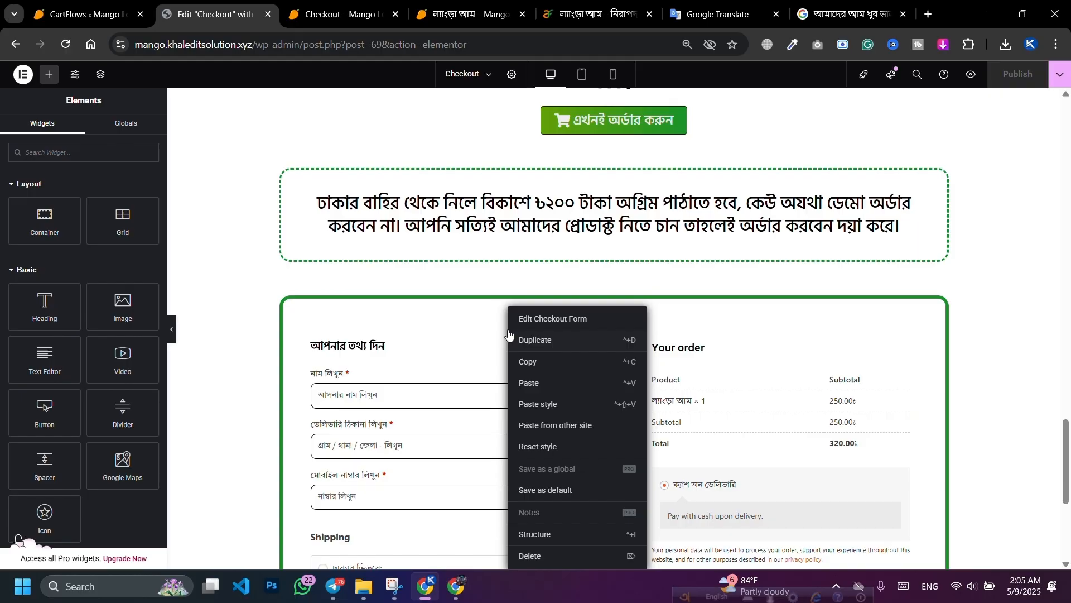
left_click(524, 383)
scroll(568, 293, "up", 10)
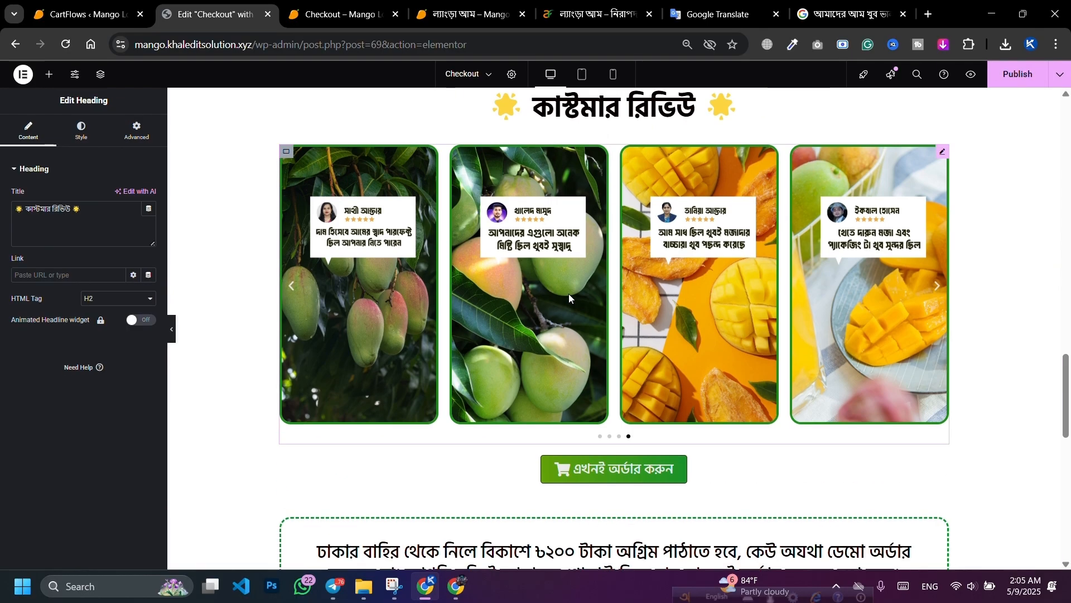
Step: Drag the pasted review heading up between the dashed notice box and the checkout form
scroll(575, 293, "down", 7)
scroll(577, 293, "down", 9)
scroll(598, 297, "up", 2)
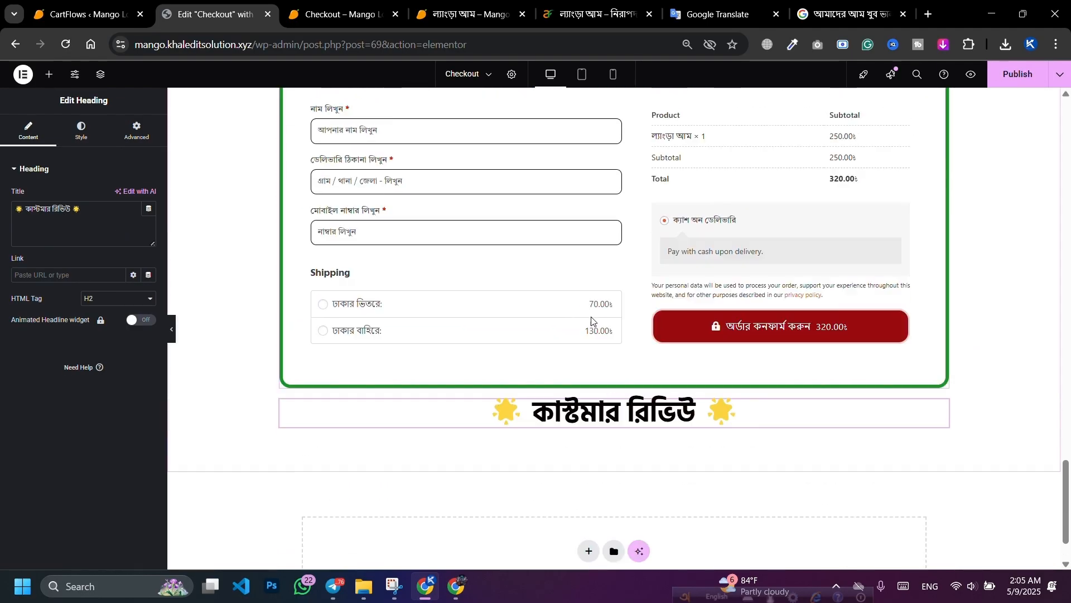
left_click_drag(648, 475, 572, 160)
scroll(334, 246, "up", 3)
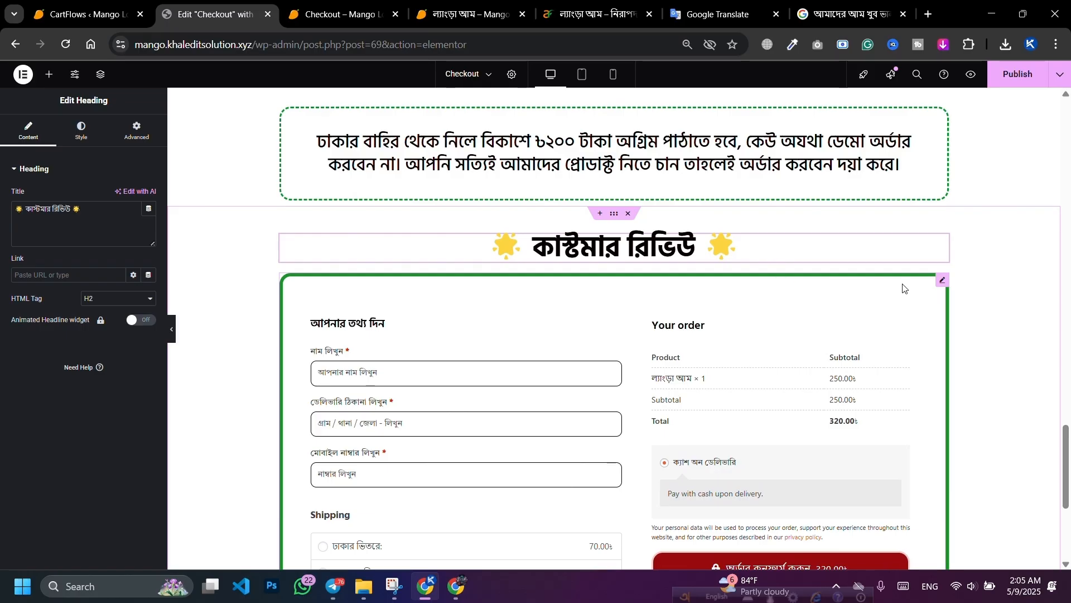
left_click_drag(640, 286, 629, 251)
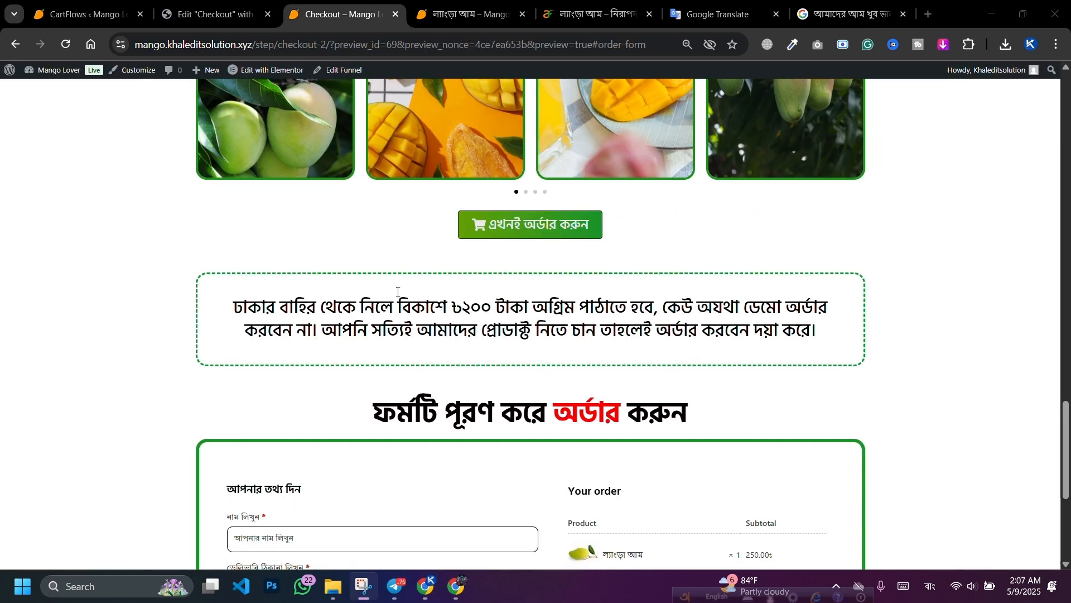
left_click(214, 11)
Step: Change the heading title to 'ফর্মটি পূরণ করে অর্ডার করুন' with অর্ডার in a red span
scroll(569, 433, "down", 1)
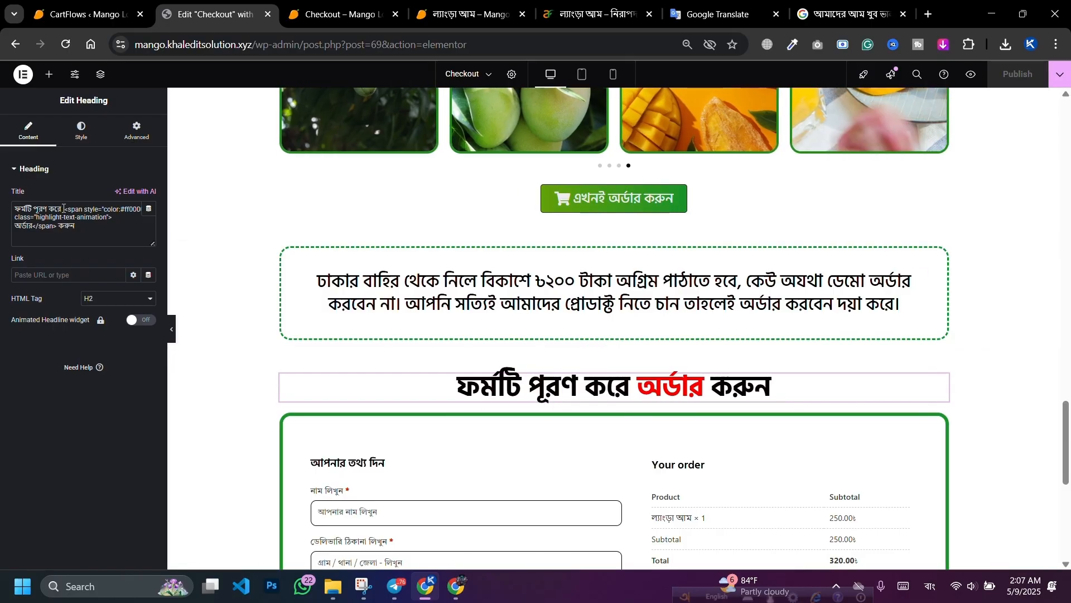
left_click_drag(63, 208, 94, 218)
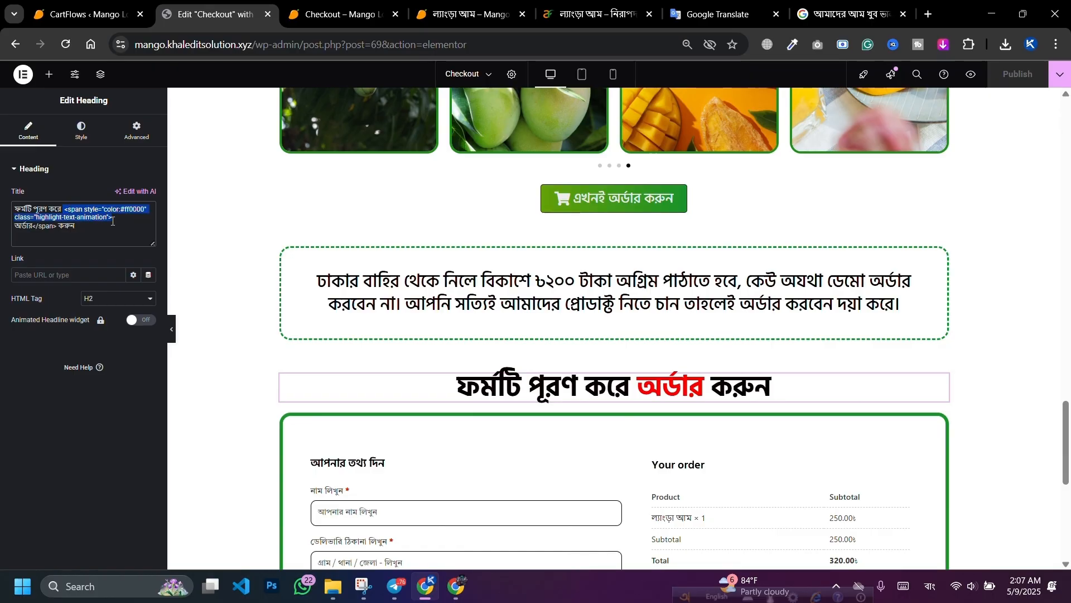
left_click(112, 221)
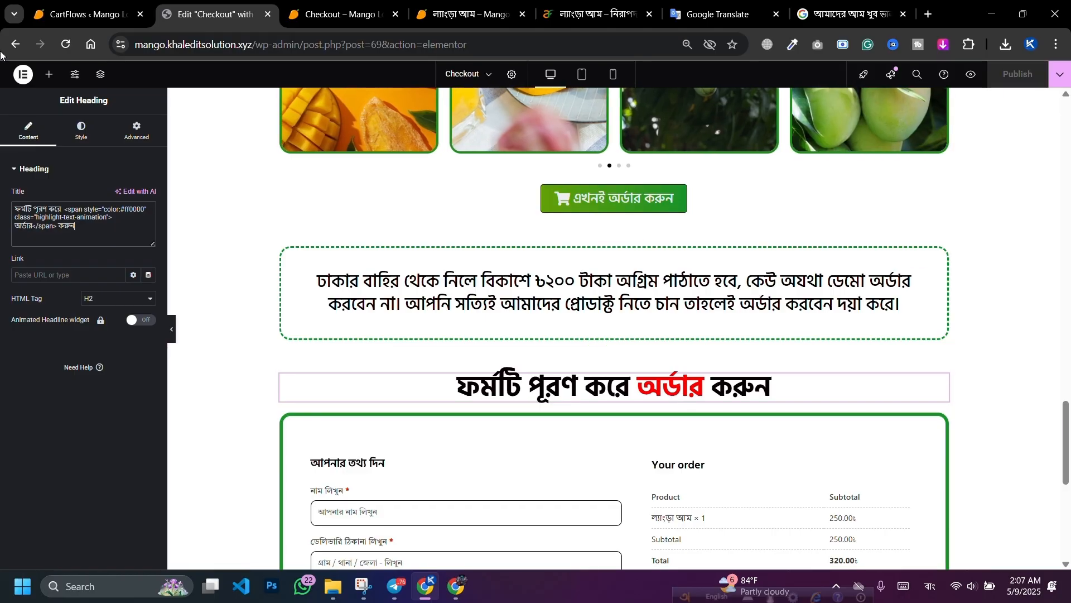
left_click(49, 74)
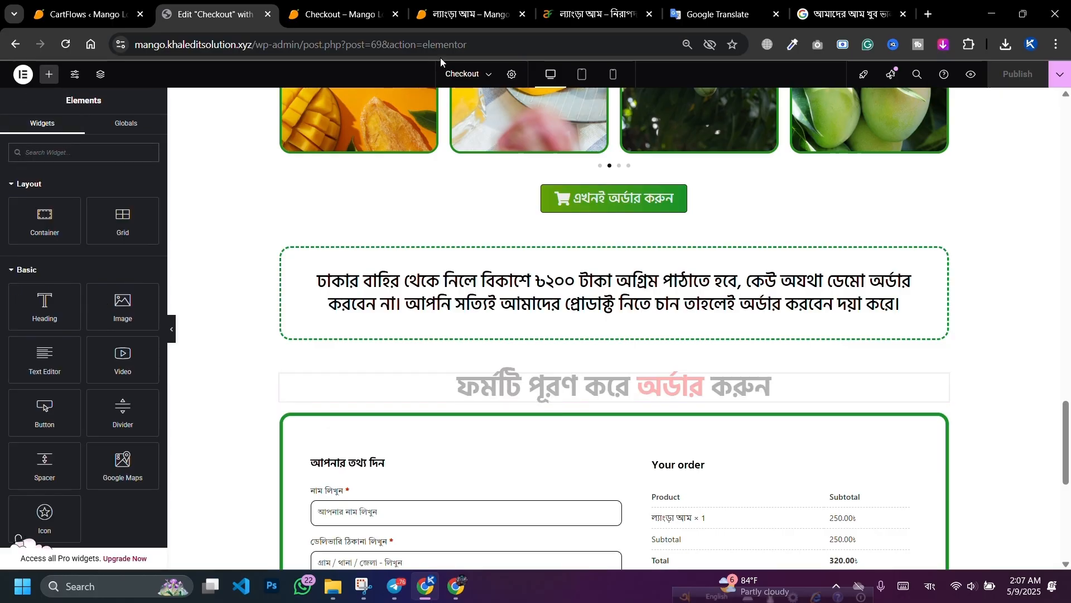
Step: Filter Elementor's widget panel down to Animated Headline
left_click(69, 149)
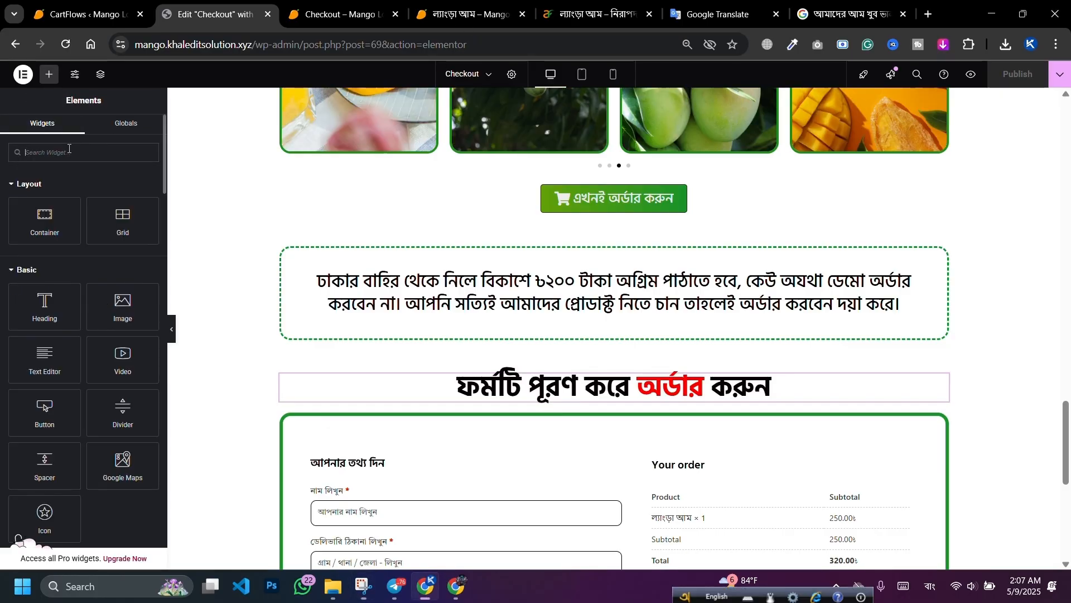
key("ctrl+v")
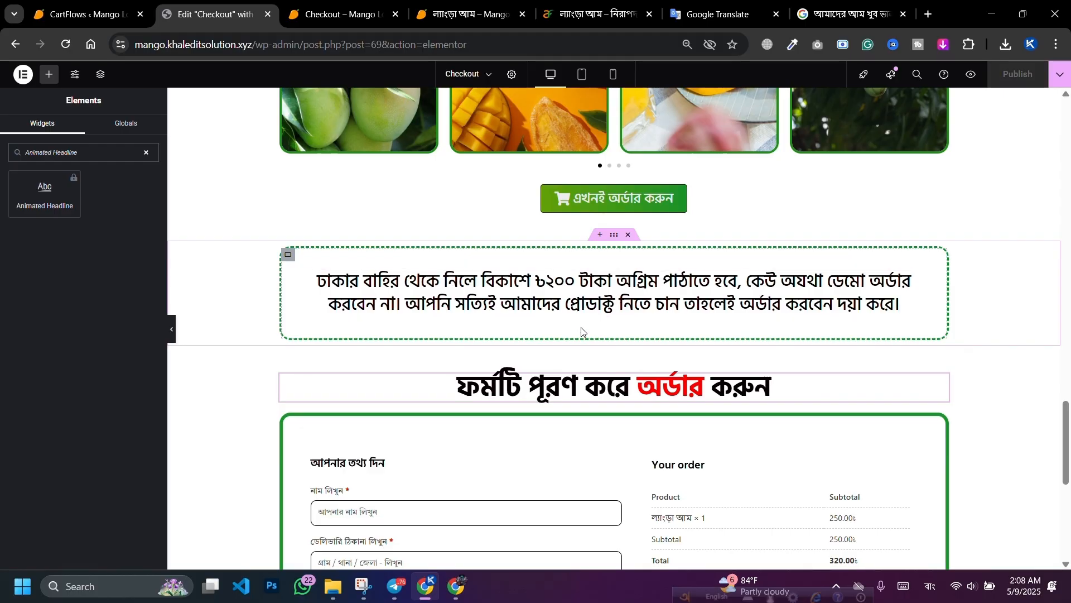
scroll(614, 323, "down", 6)
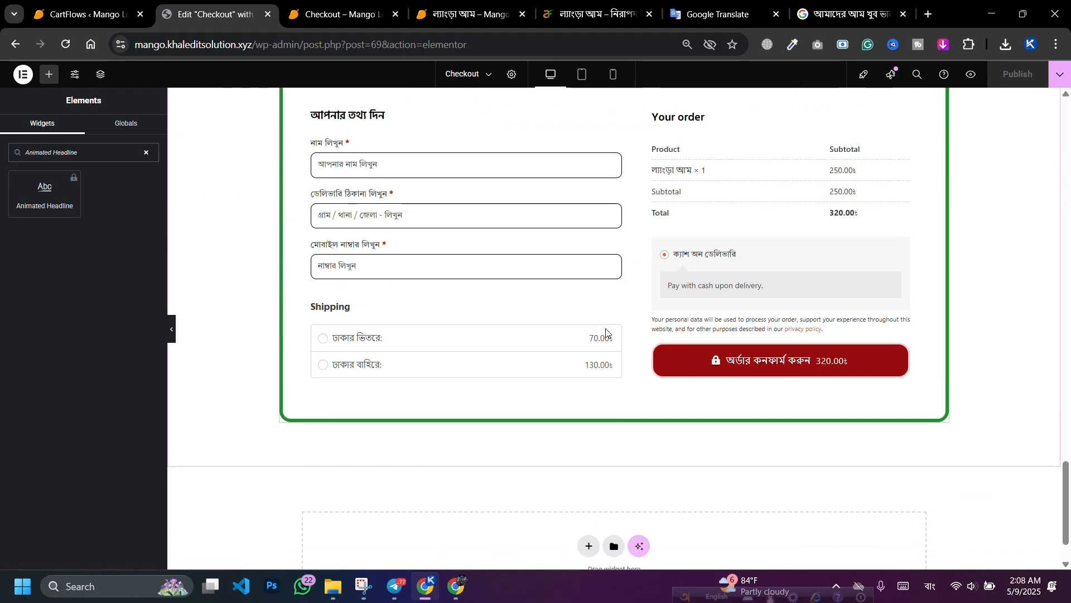
Step: Review the checkout page from the green order banner down to the notice box and order form
scroll(620, 318, "up", 1)
scroll(629, 307, "up", 5)
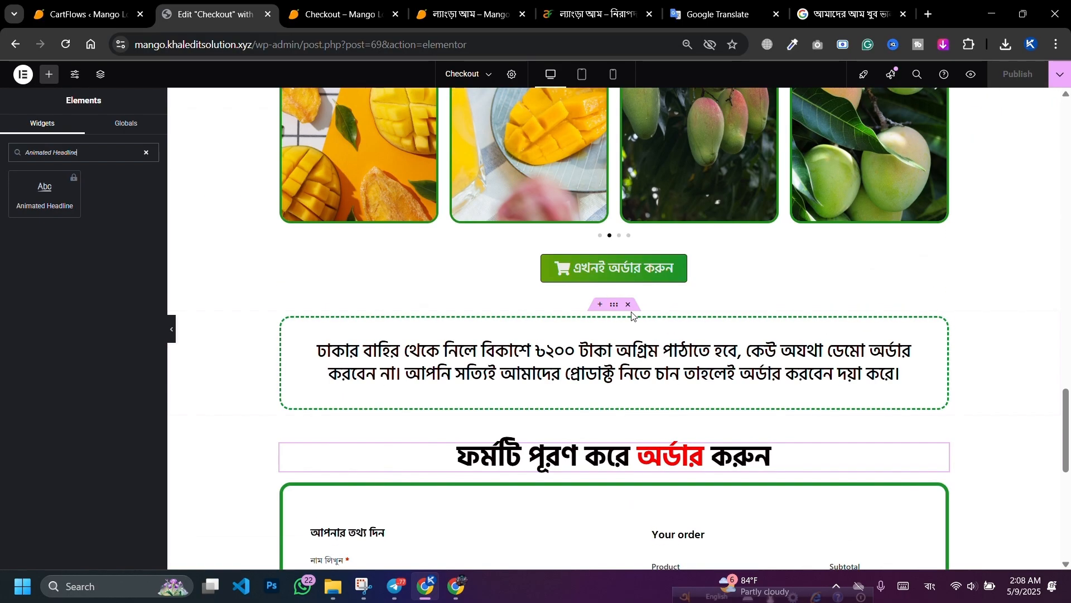
scroll(632, 312, "down", 4)
scroll(703, 346, "up", 5)
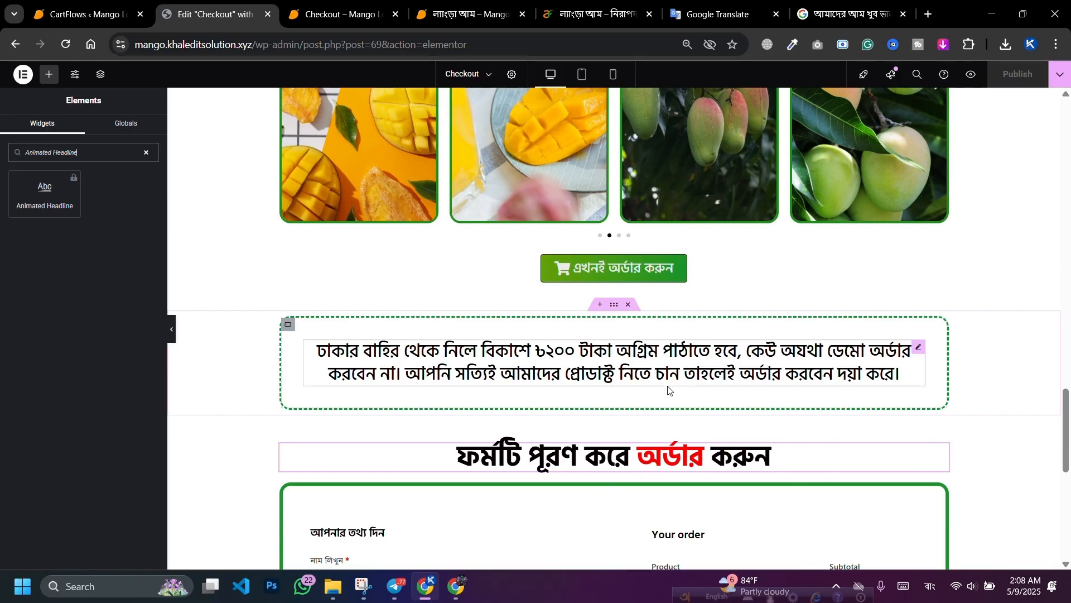
scroll(670, 389, "up", 18)
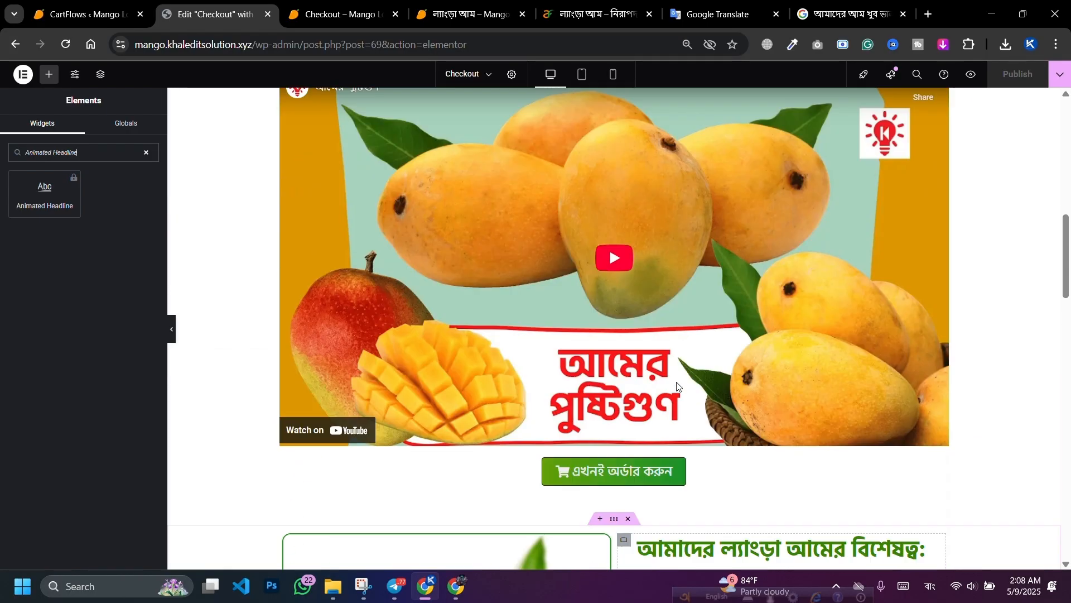
scroll(679, 387, "up", 7)
scroll(669, 385, "down", 20)
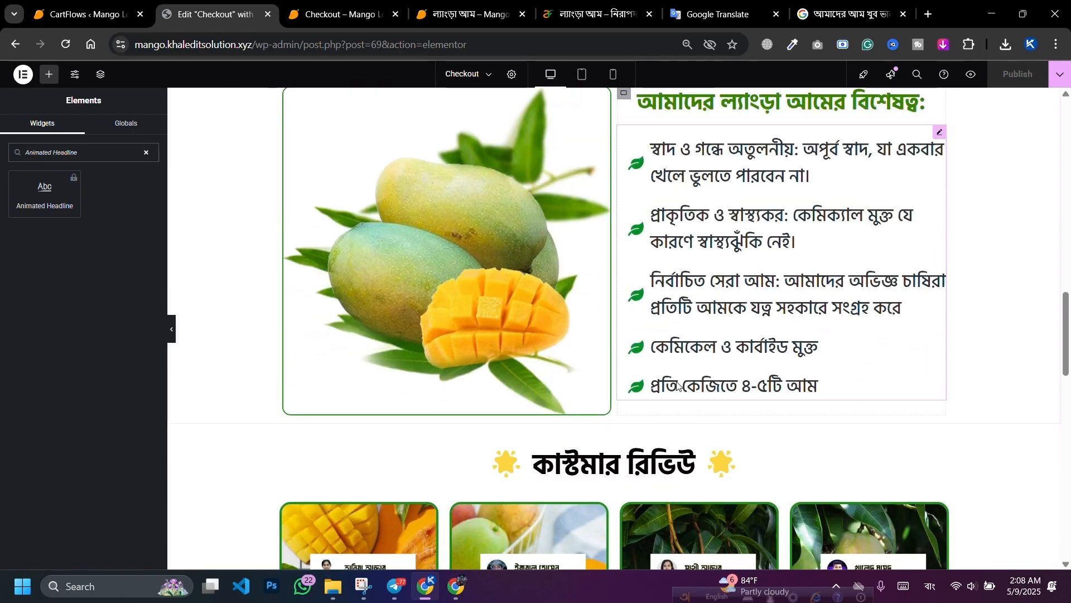
scroll(595, 365, "down", 6)
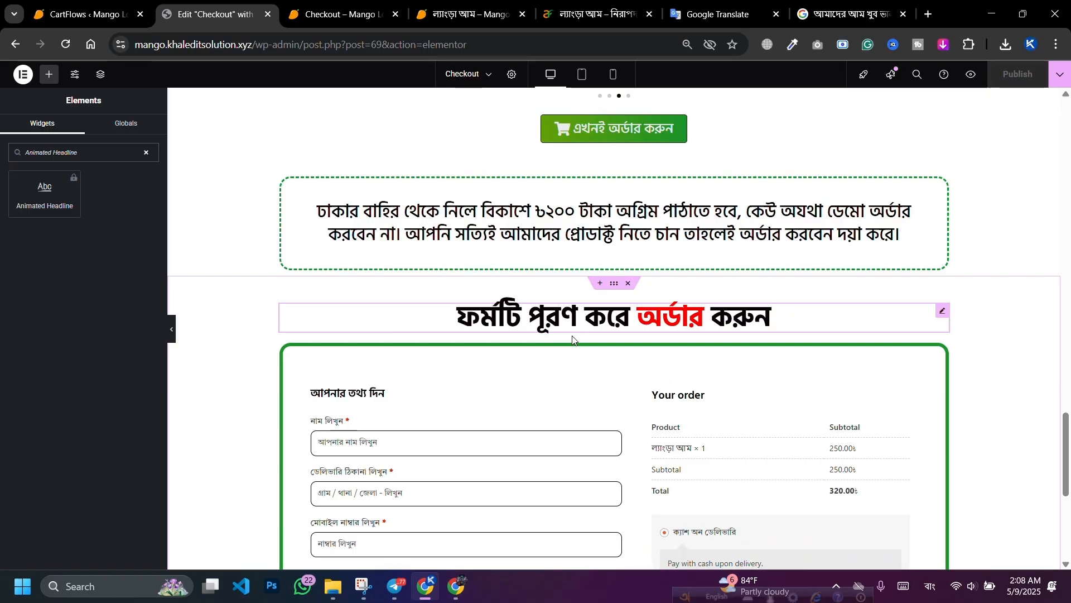
scroll(631, 268, "up", 10)
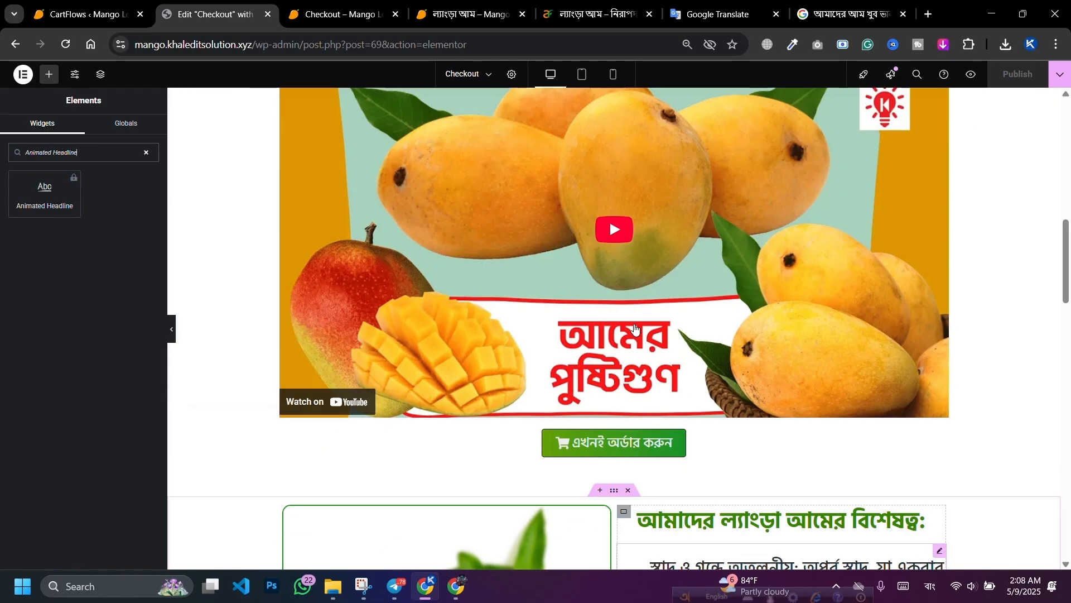
scroll(634, 328, "up", 10)
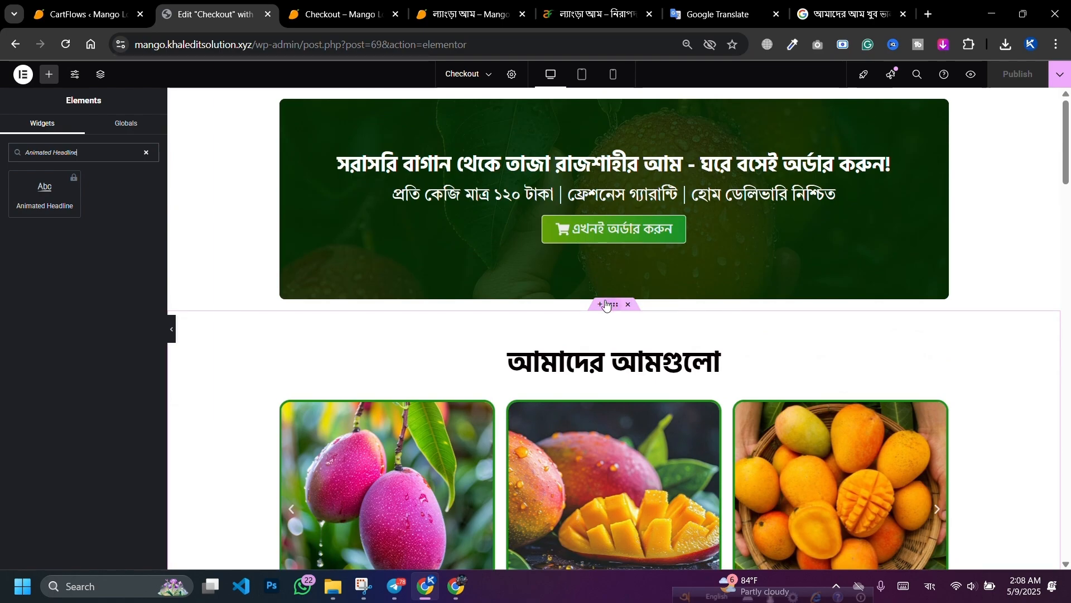
Step: Reload the live checkout preview and start a GoFullPage full-page capture of it
left_click(369, 6)
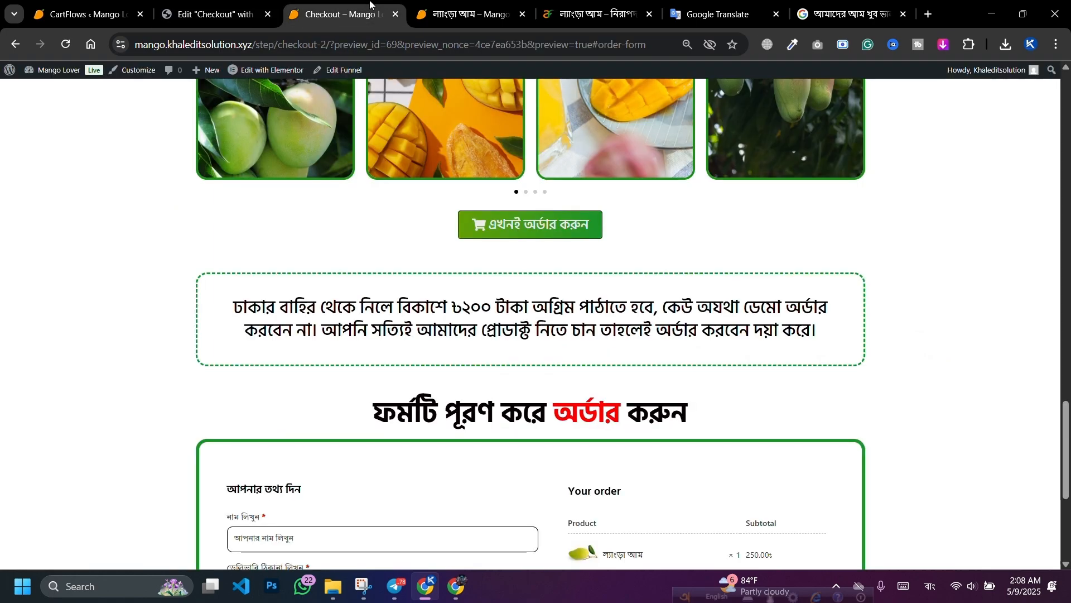
left_click(67, 45)
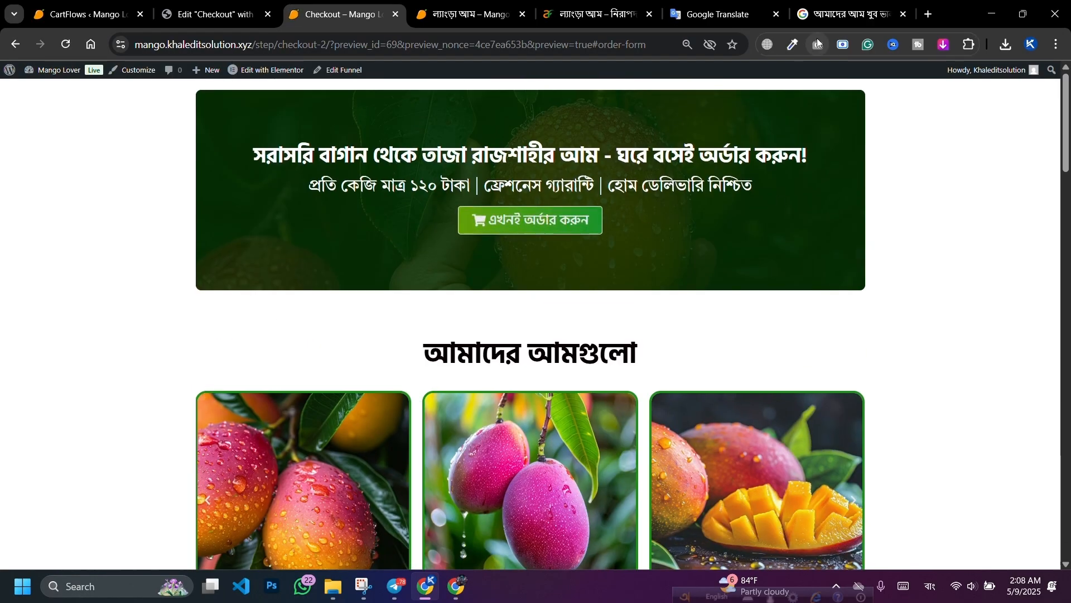
left_click(818, 39)
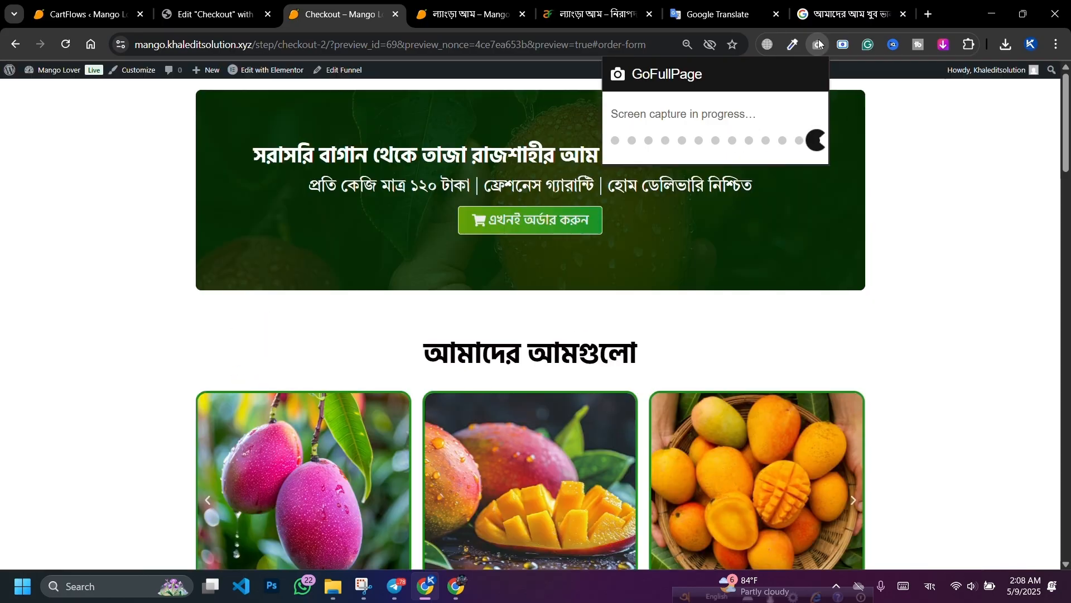
Step: Reset the checkout page zoom to 100%, recapture it, and download the screenshot as PNG
key("ctrl+shift+Tab")
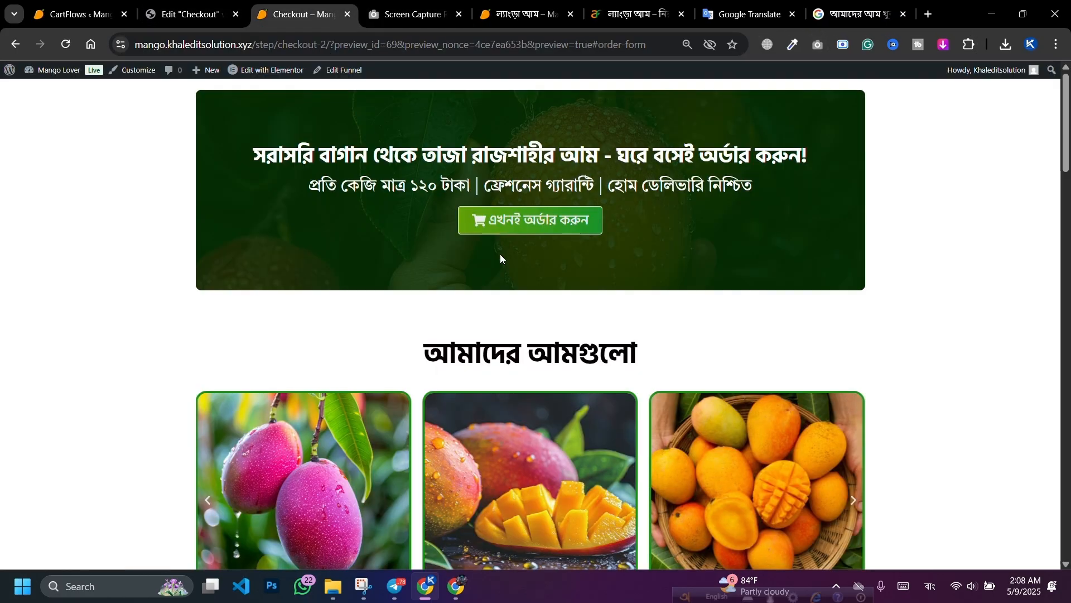
key("ctrl+0")
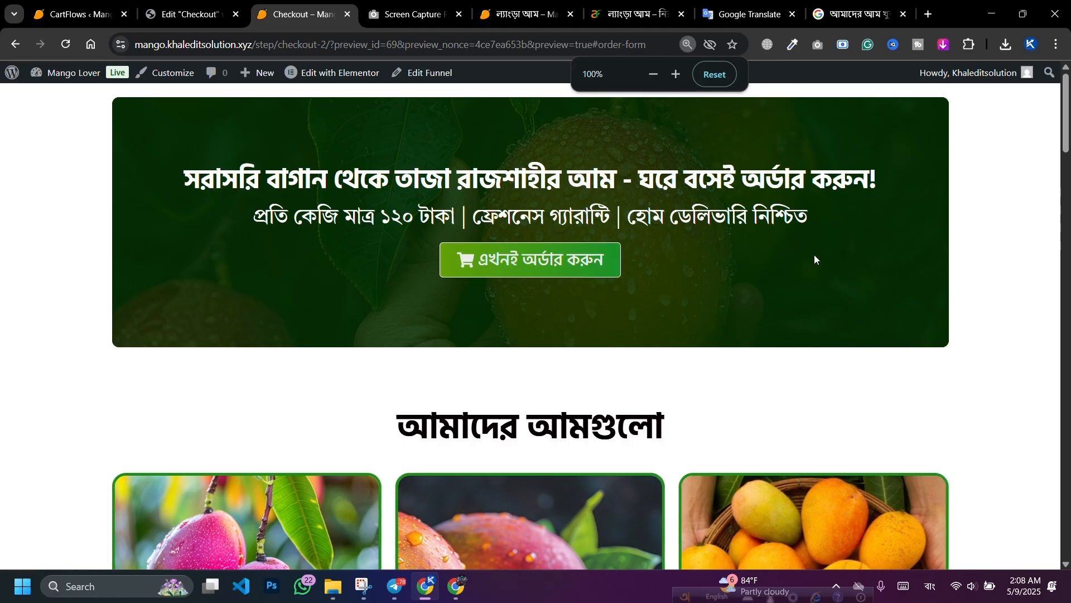
left_click(818, 45)
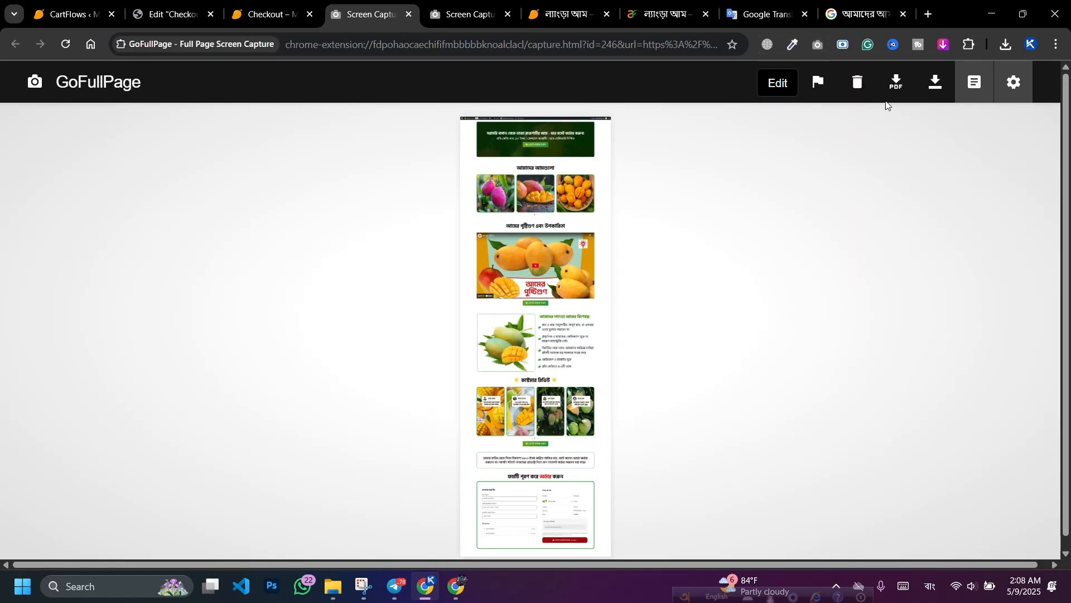
left_click(939, 88)
Step: Close both capture result tabs and return to the Elementor checkout editor
left_click(408, 14)
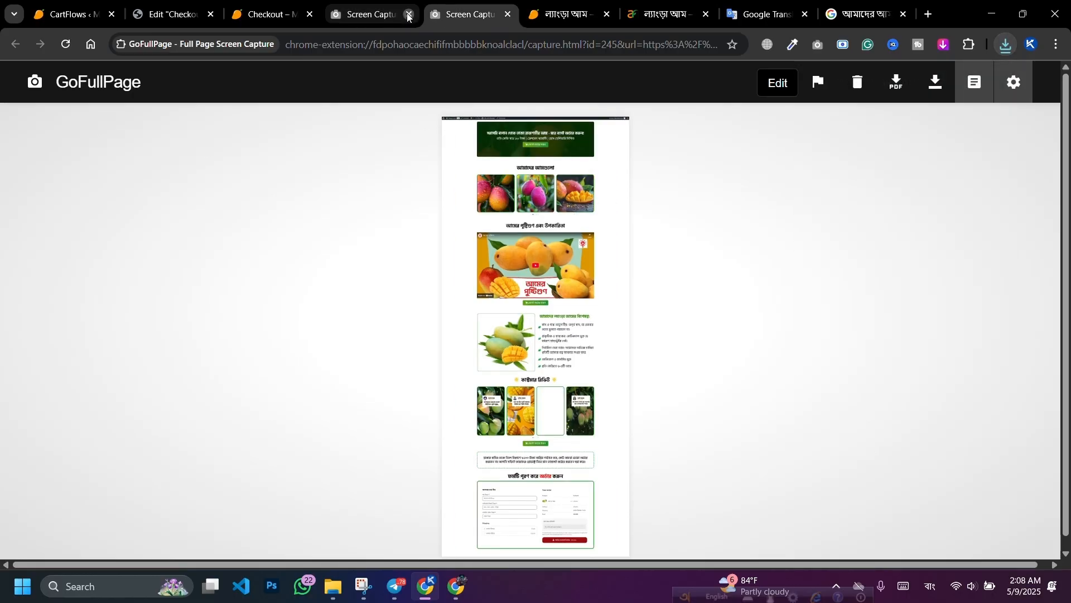
left_click(408, 15)
left_click(165, 7)
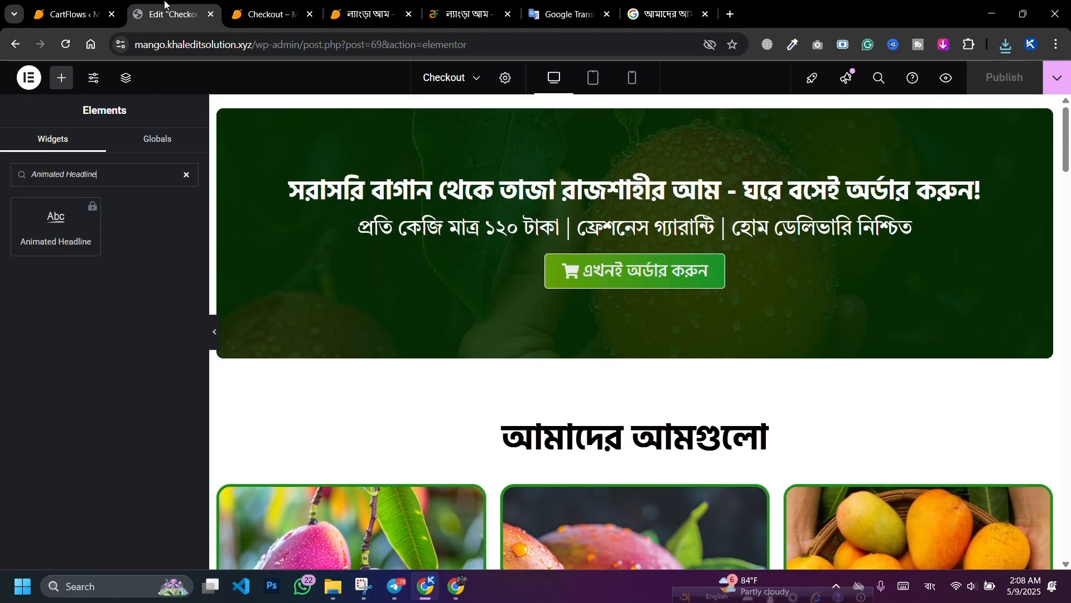
Step: From CartFlows, open the Mango funnel and edit its Thank You step in Elementor
left_click(94, 6)
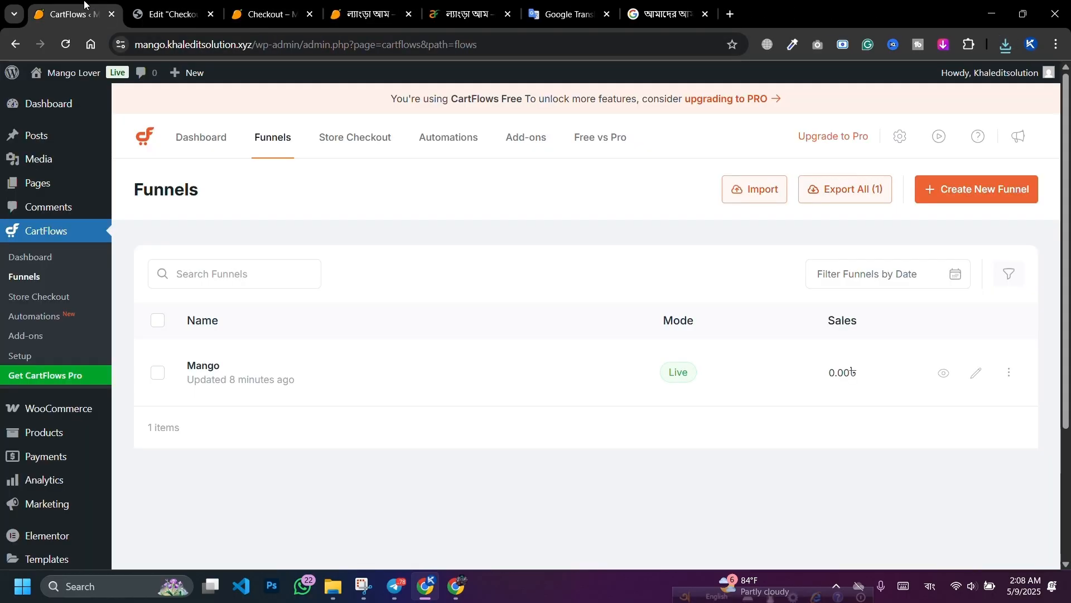
left_click(216, 365)
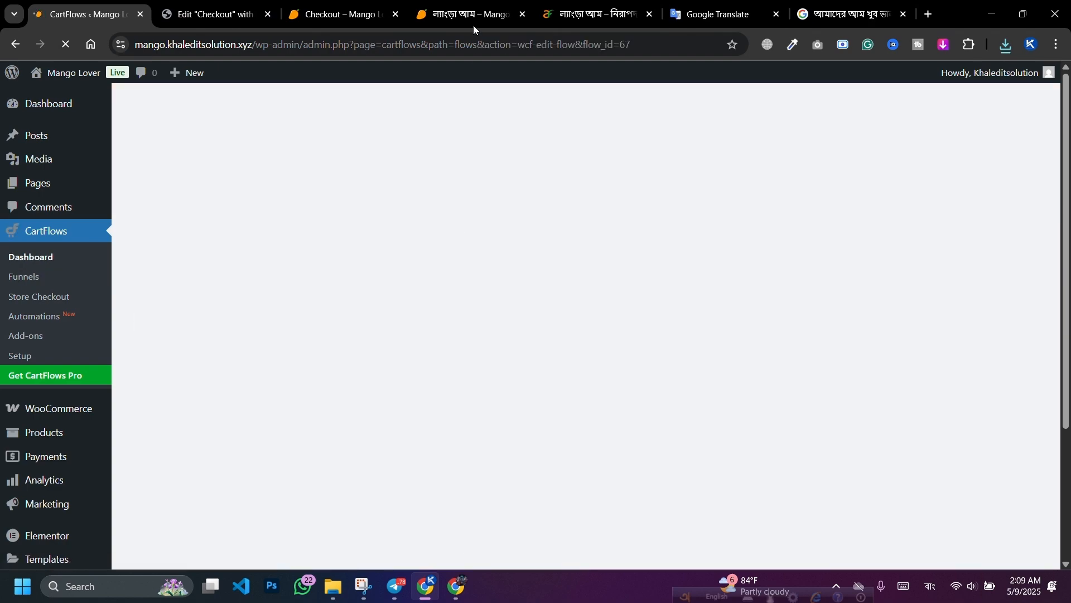
scroll(343, 324, "down", 3)
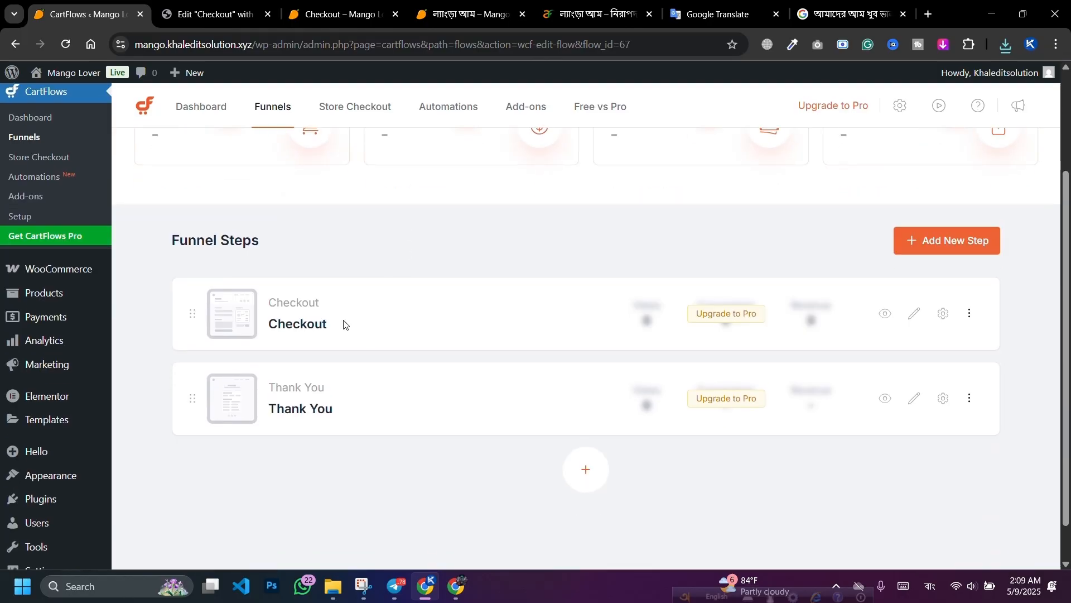
left_click(914, 399)
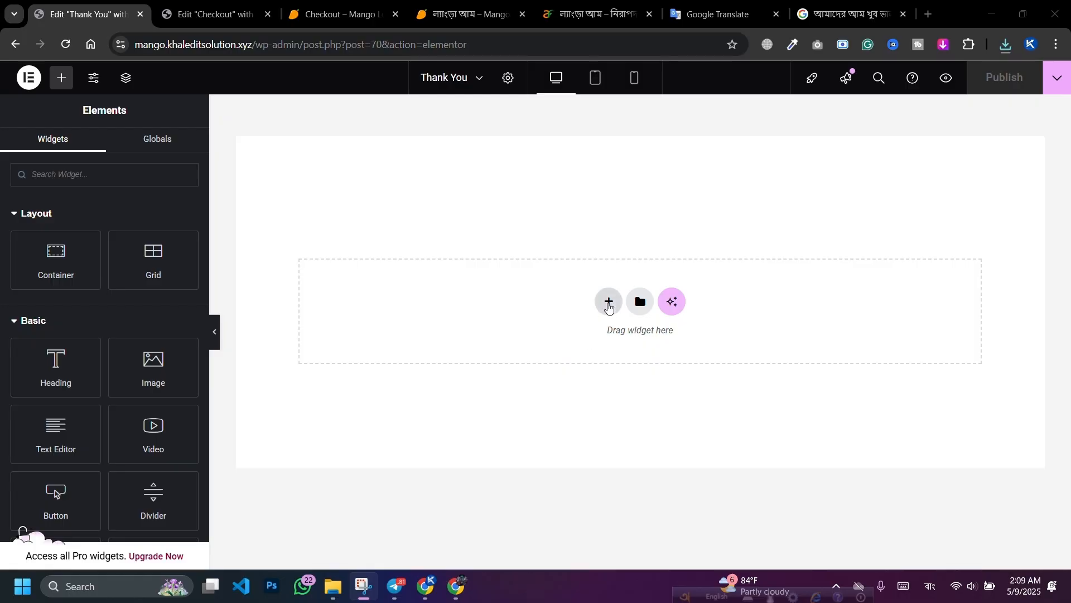
Step: Set the Thank You page's layout to Template for Page Builder
left_click(508, 78)
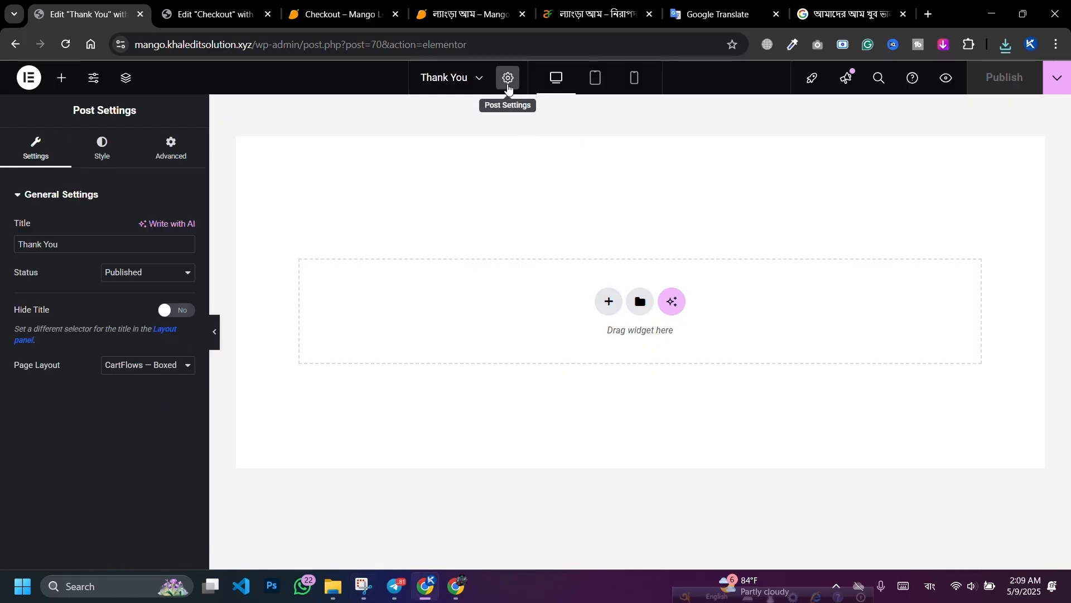
left_click(145, 365)
left_click(144, 415)
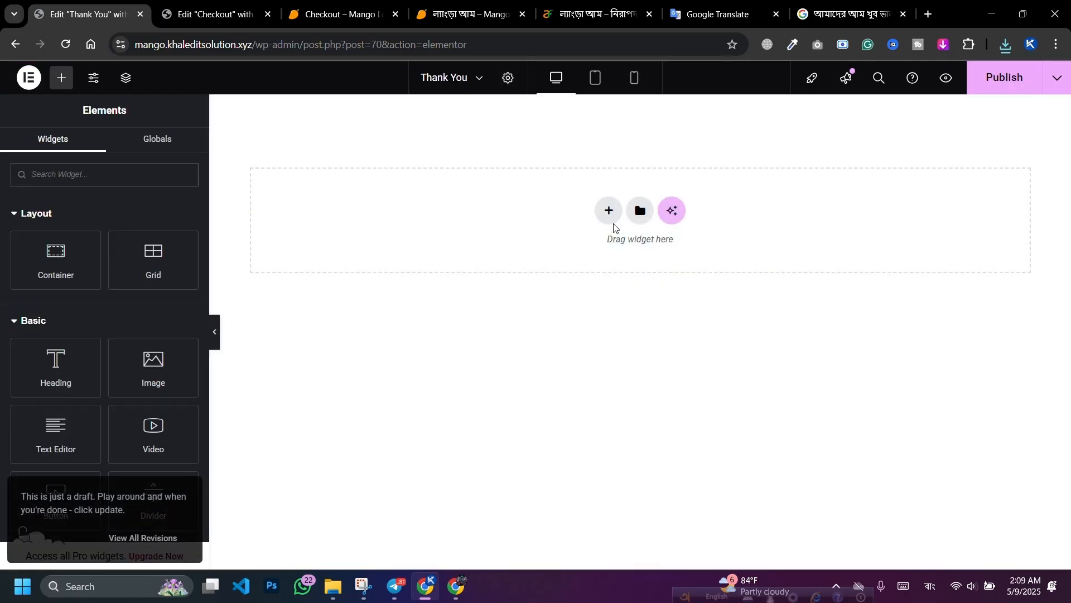
Step: Add a single-column Flexbox container 1200 px wide, then return to the elements list
left_click(607, 211)
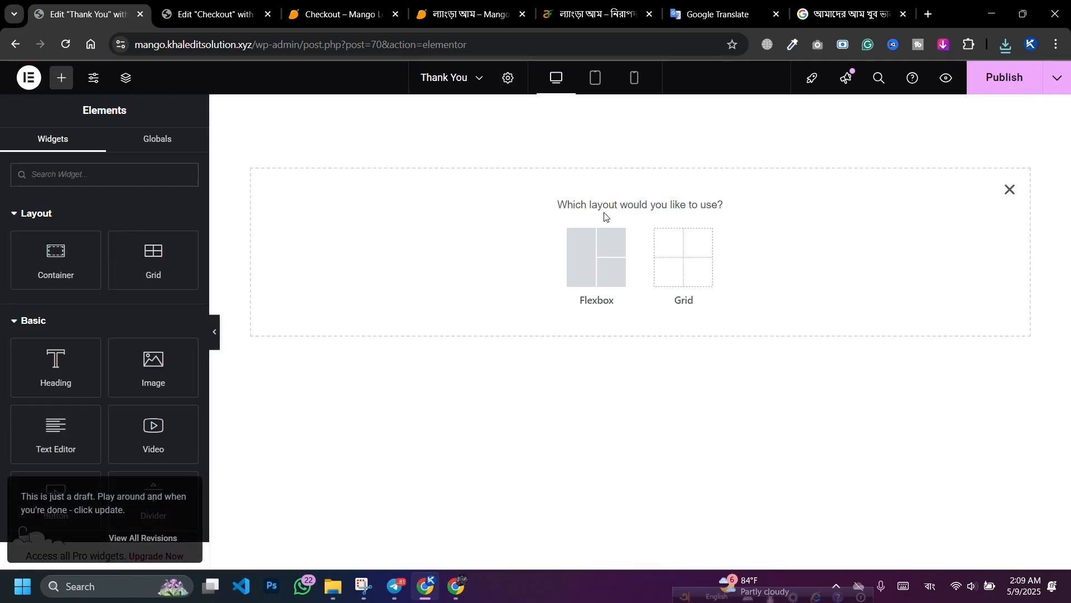
left_click(577, 259)
left_click(447, 245)
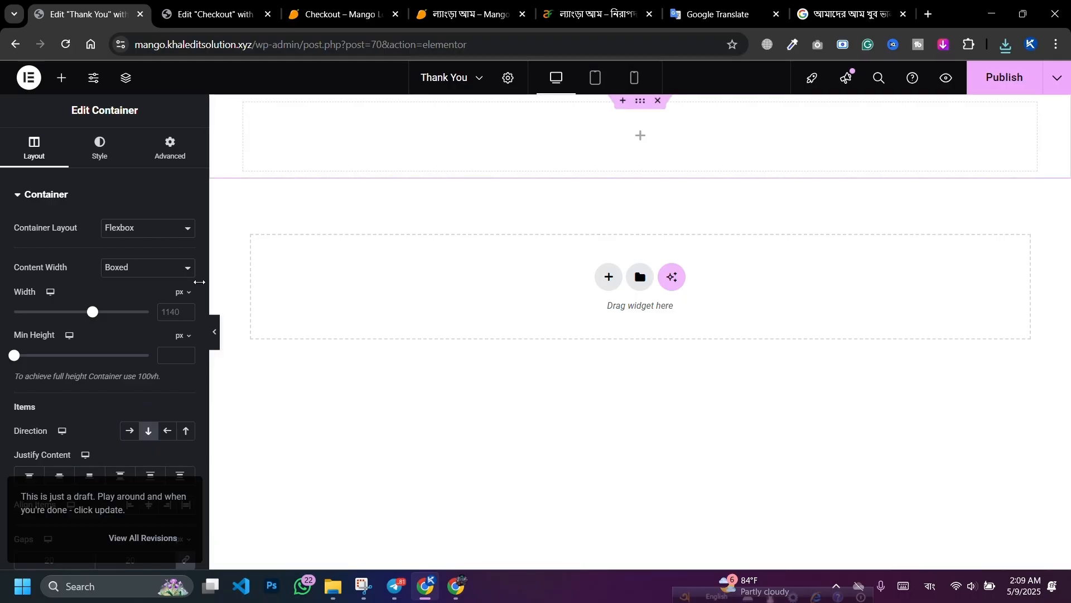
left_click(172, 310)
type("12")
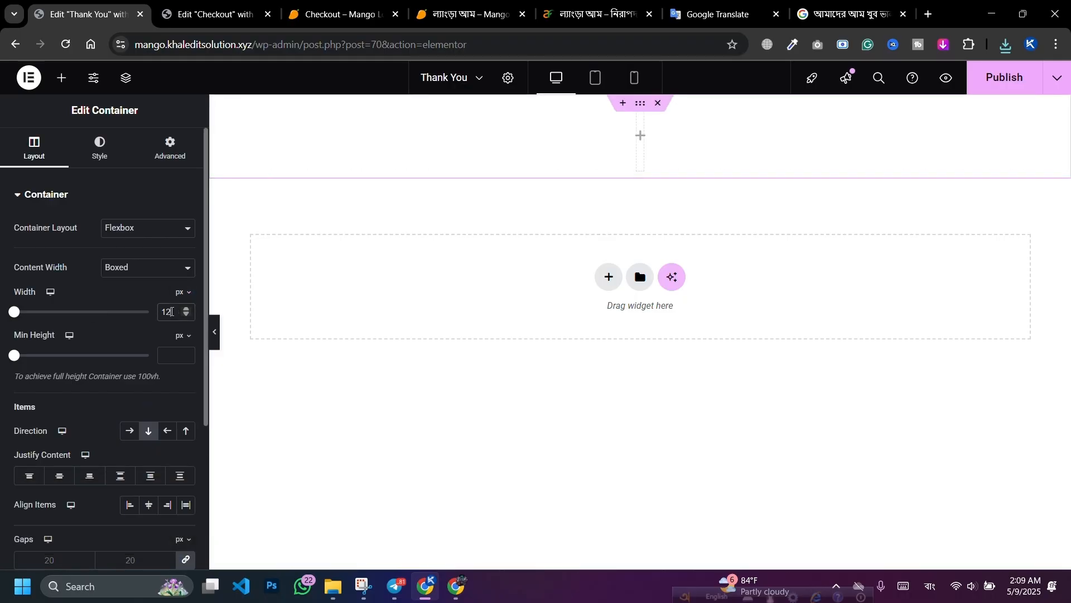
type("00")
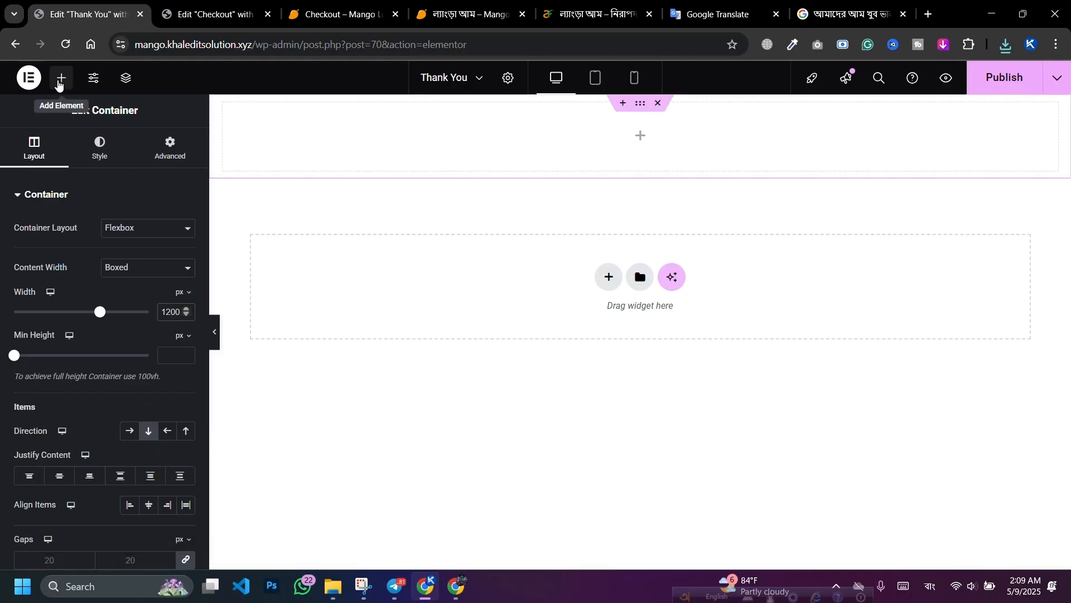
left_click(61, 77)
scroll(91, 257, "down", 20)
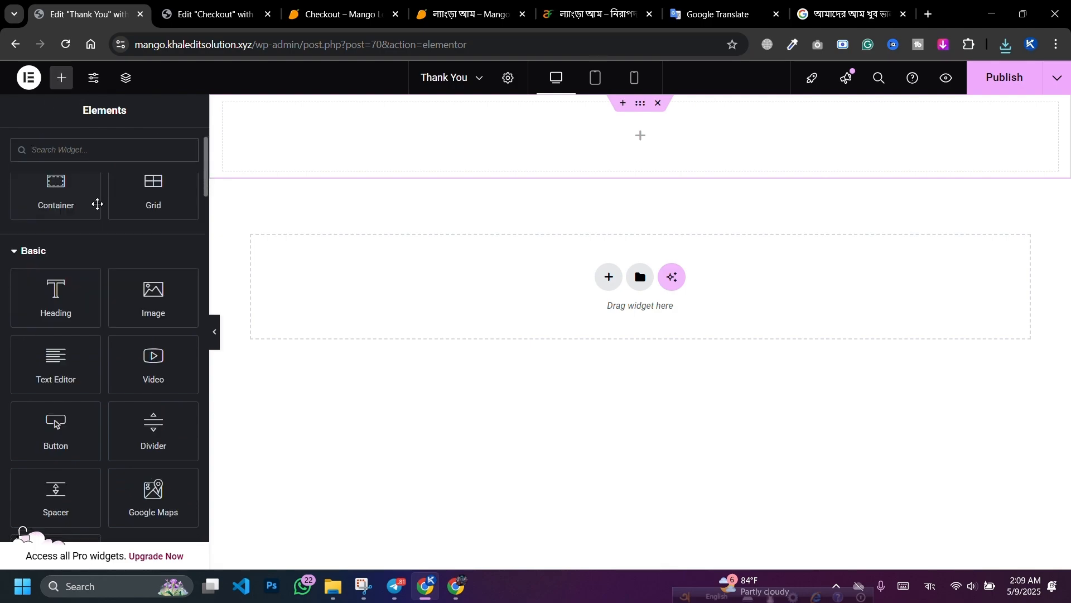
scroll(89, 281, "down", 20)
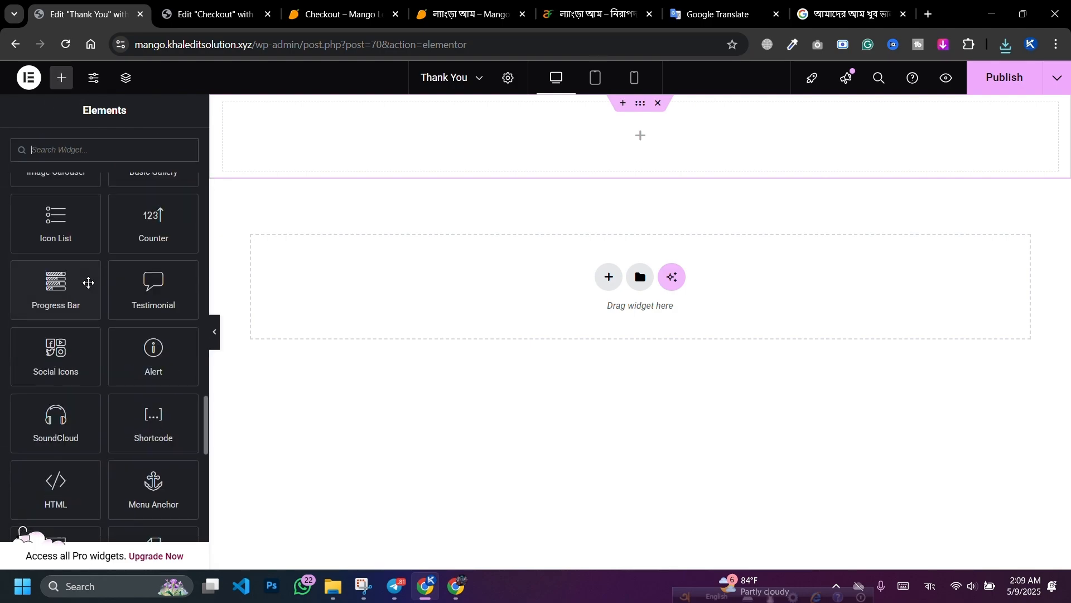
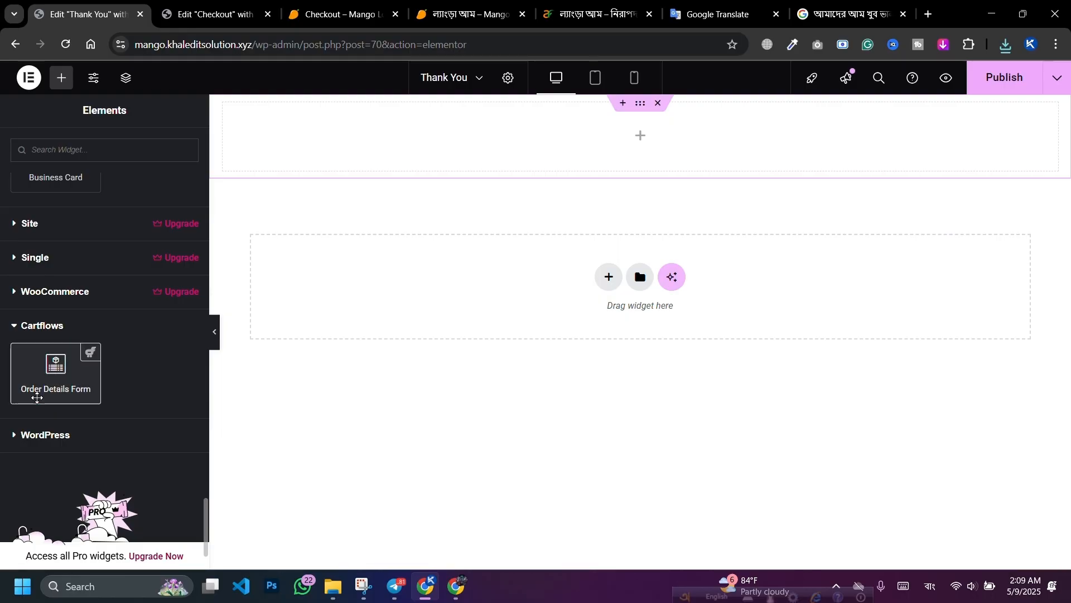
Step: Add the Order Details Form to the section and give the section 50 px top and bottom padding
left_click_drag(50, 376, 579, 131)
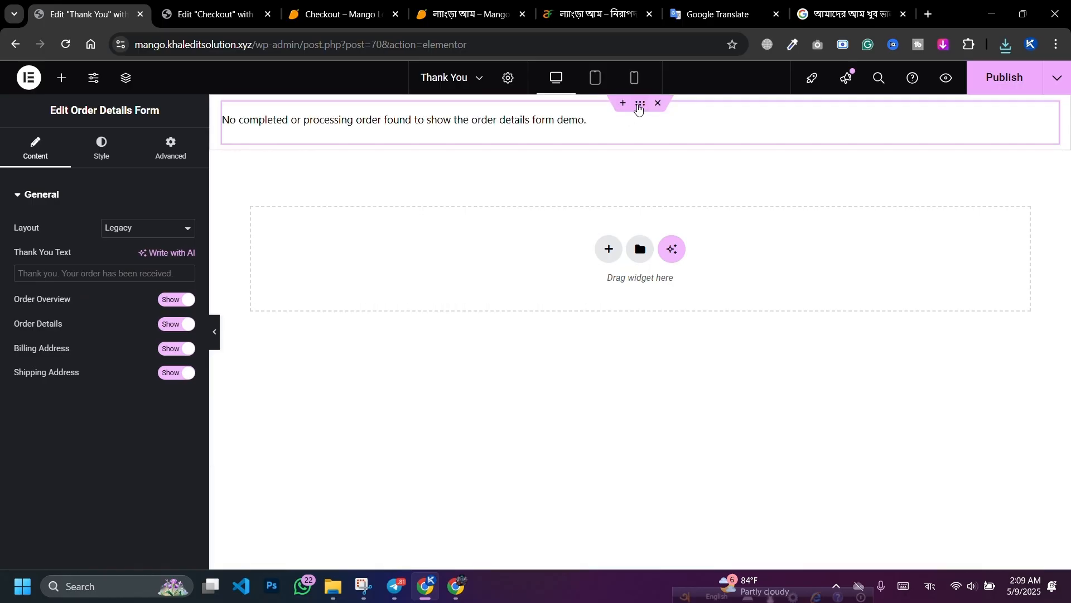
left_click(640, 106)
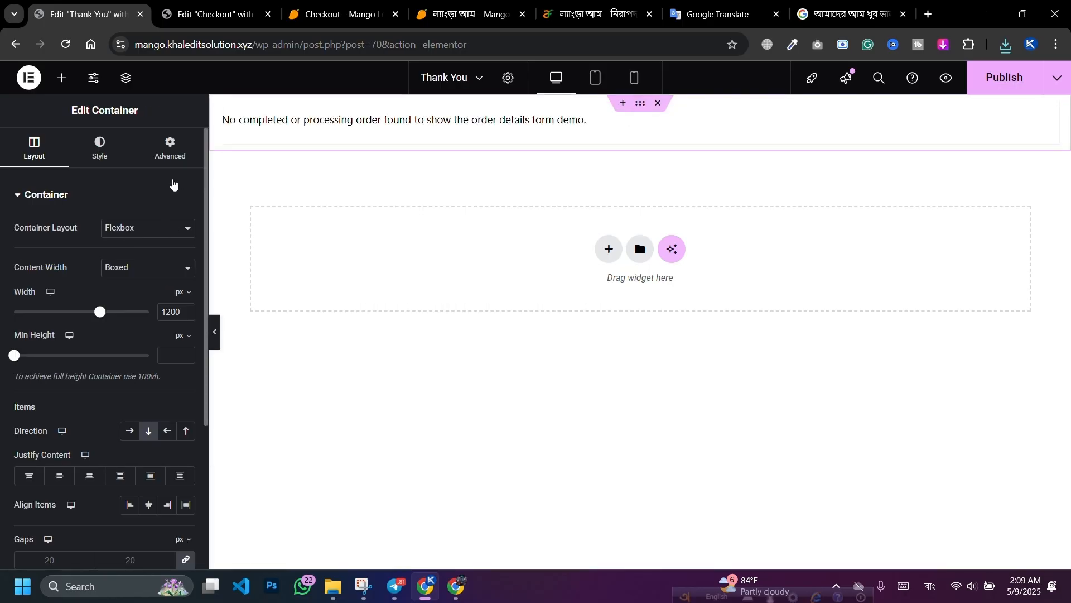
left_click(171, 149)
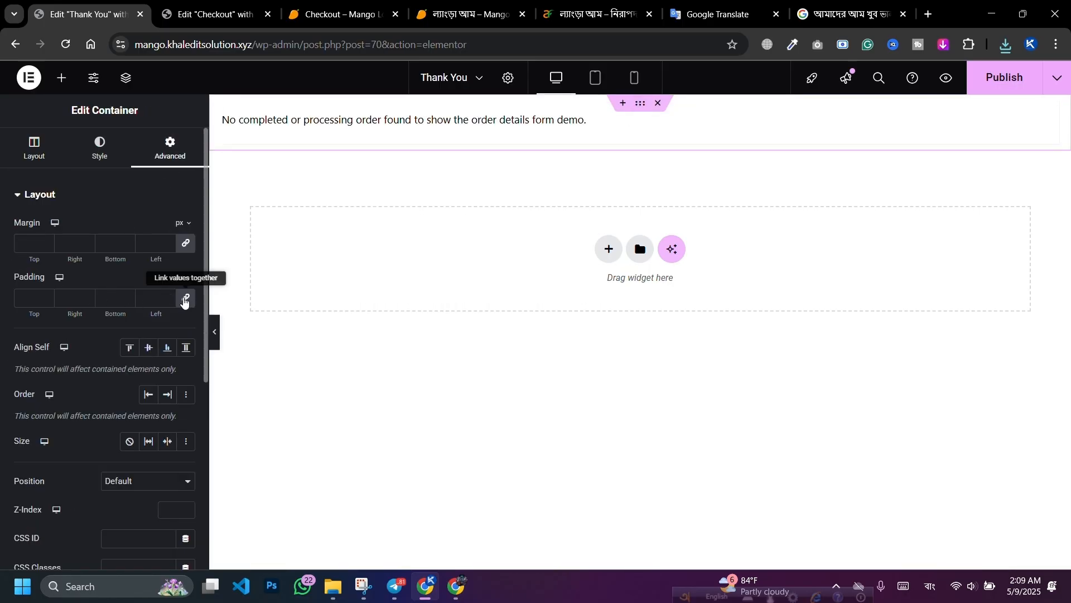
left_click(24, 299)
type("0")
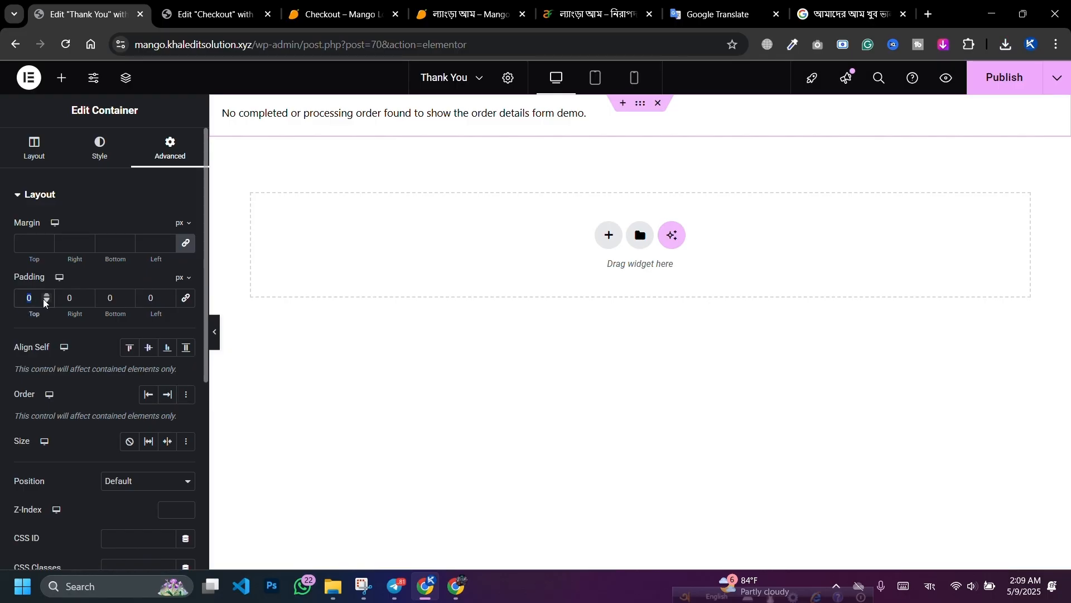
type("50")
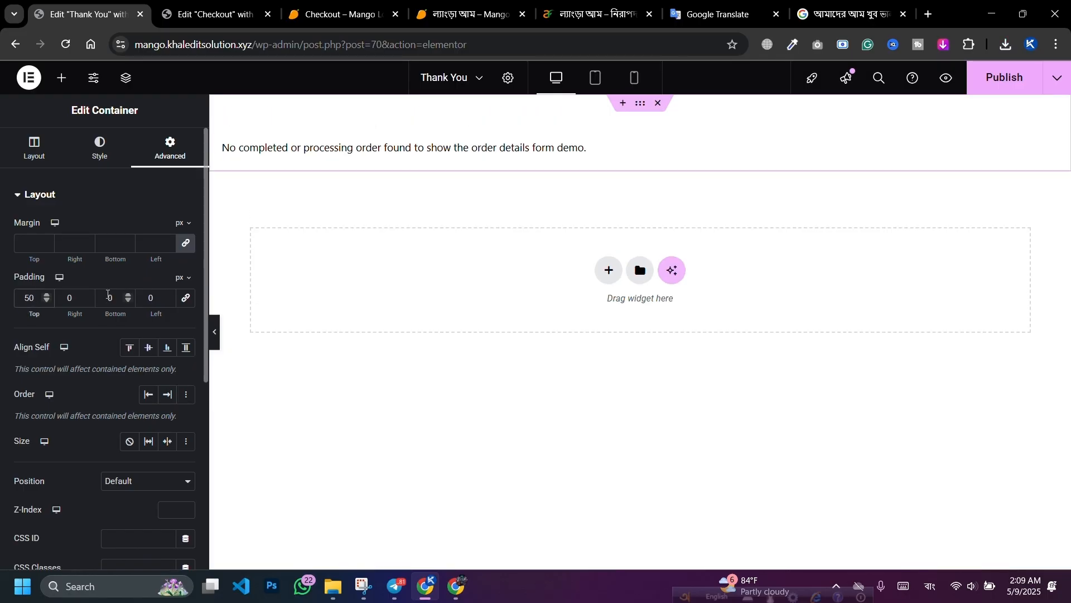
left_click(109, 296)
type("5")
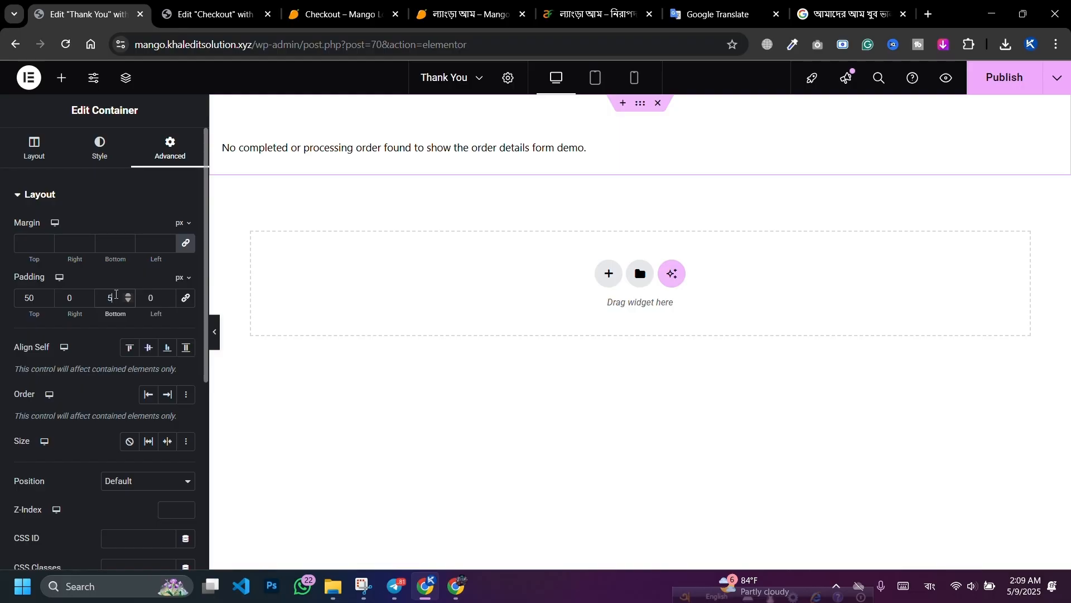
type("0")
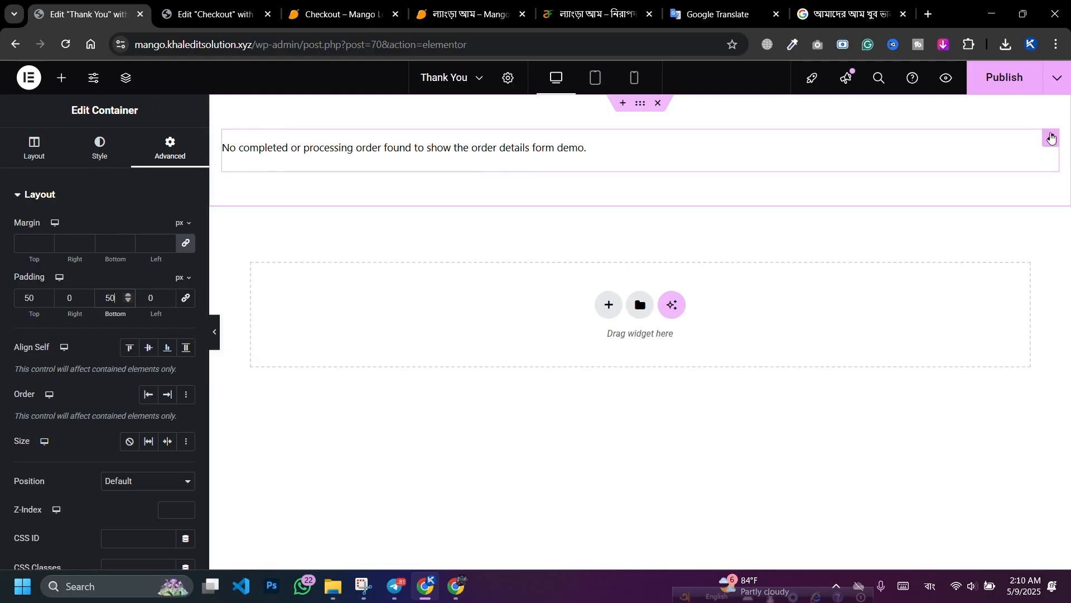
Step: Give the Order Details Form widget 50 px padding on all sides and publish
left_click(1052, 137)
left_click(170, 148)
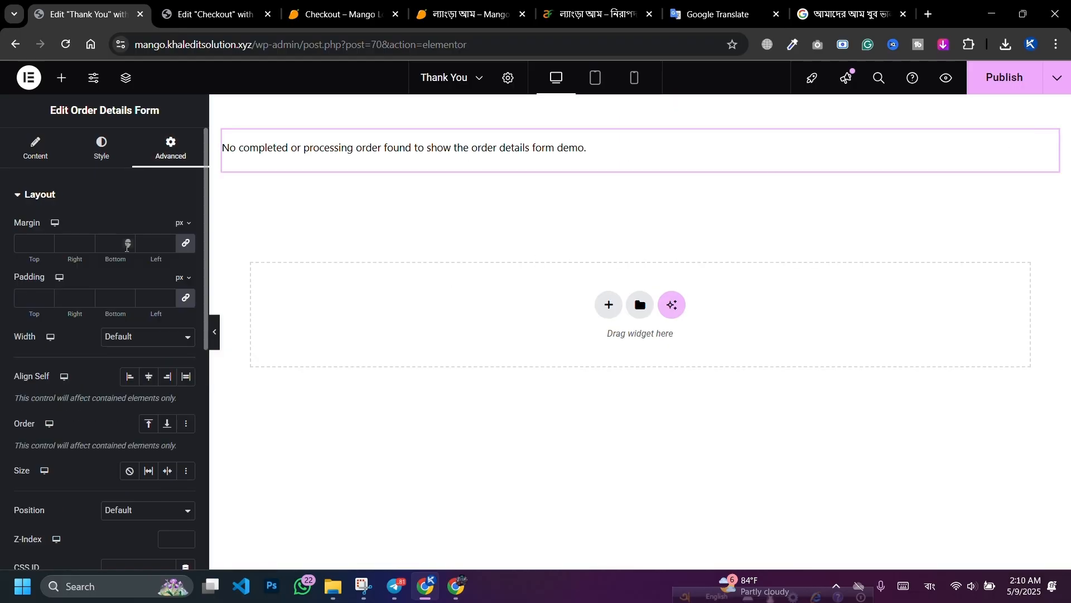
left_click(23, 304)
type("5")
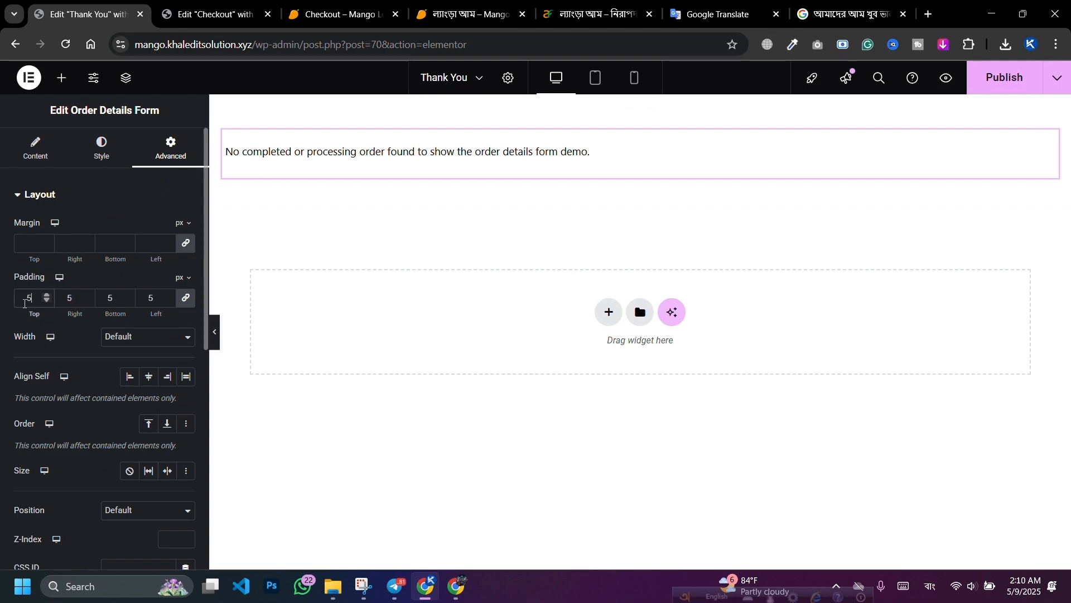
type("0")
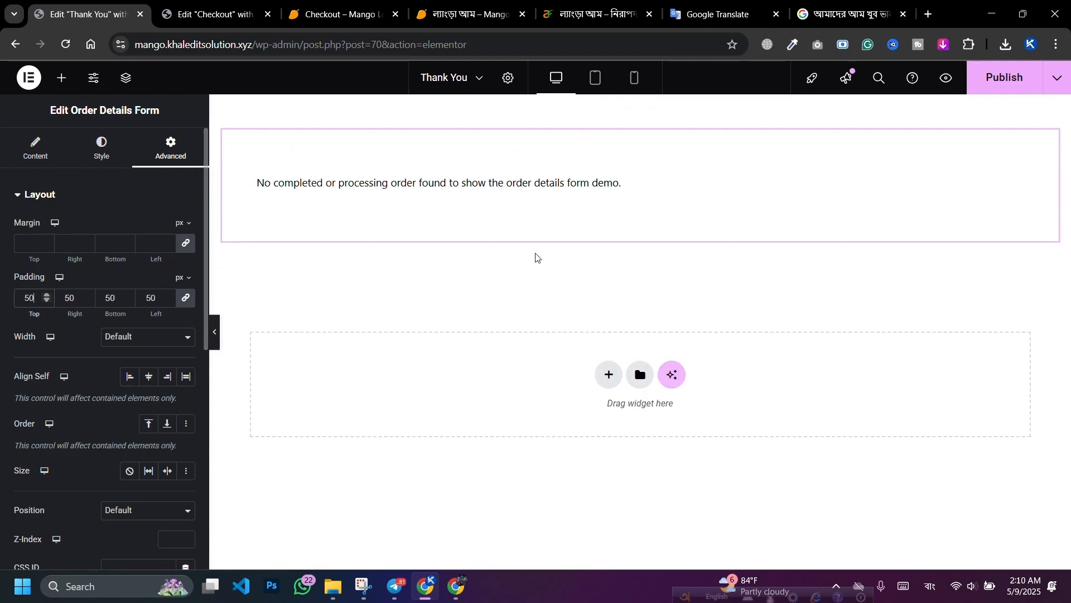
left_click(1004, 78)
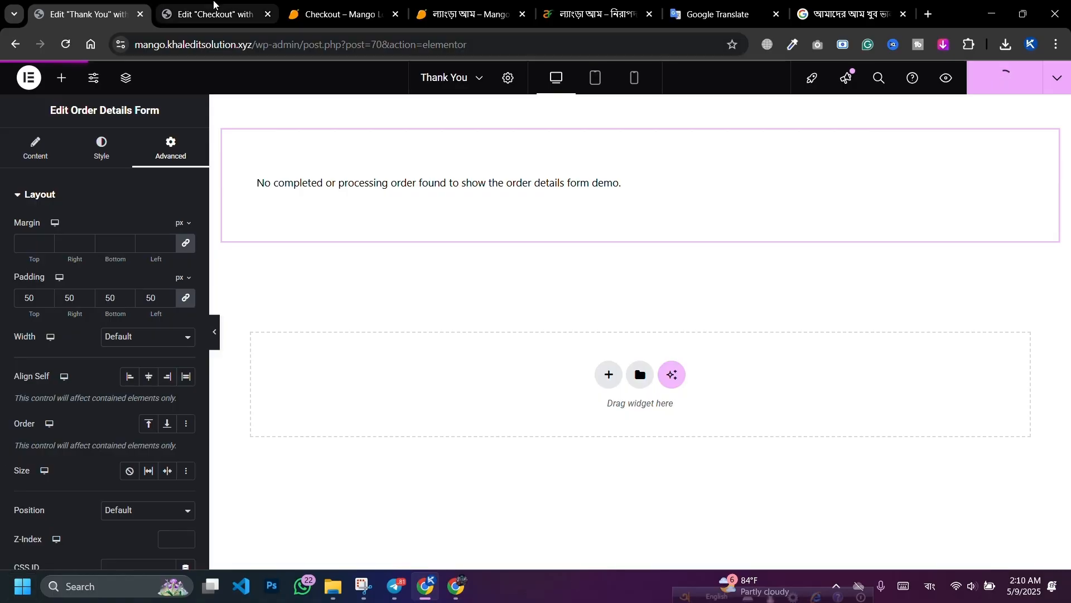
Step: Go to the order form on the live mango checkout page
left_click(335, 14)
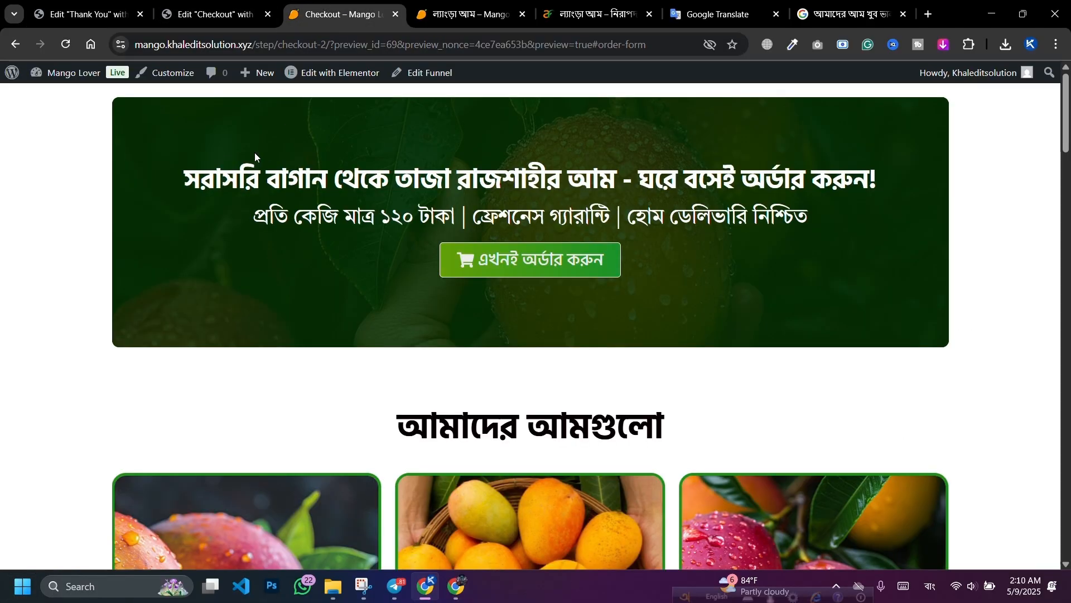
left_click(490, 268)
scroll(525, 276, "up", 15)
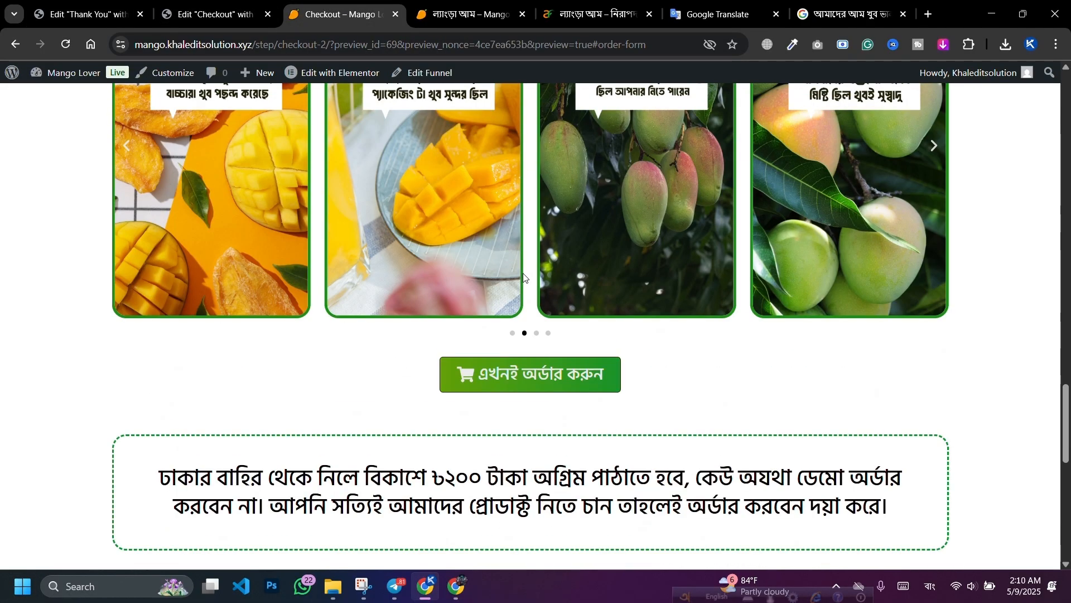
scroll(525, 276, "up", 7)
left_click(505, 275)
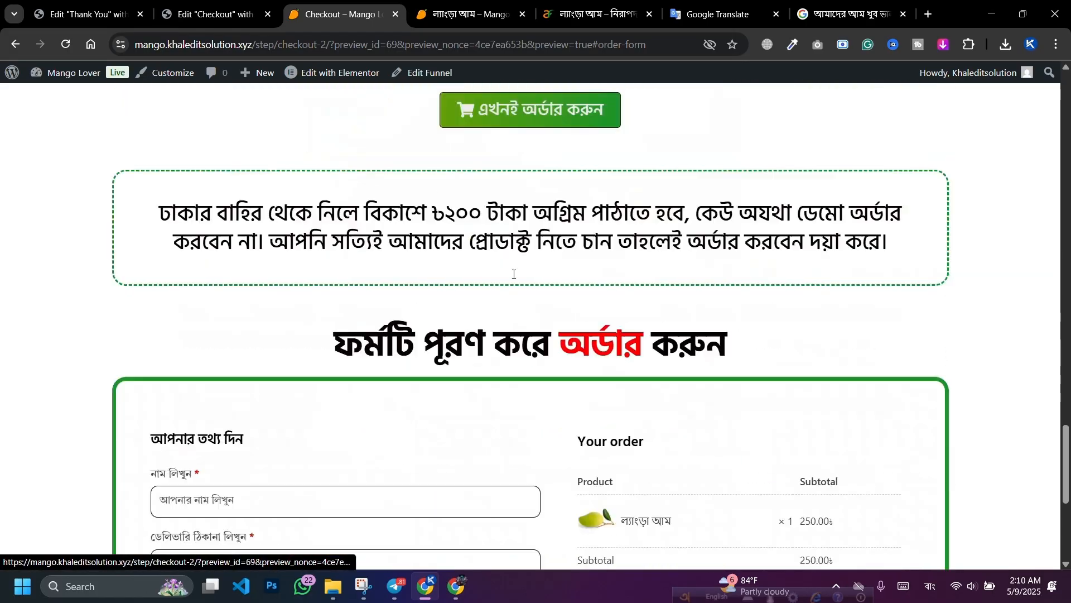
Step: Autofill saved customer details, place the test order and review the Thank You page
left_click(331, 162)
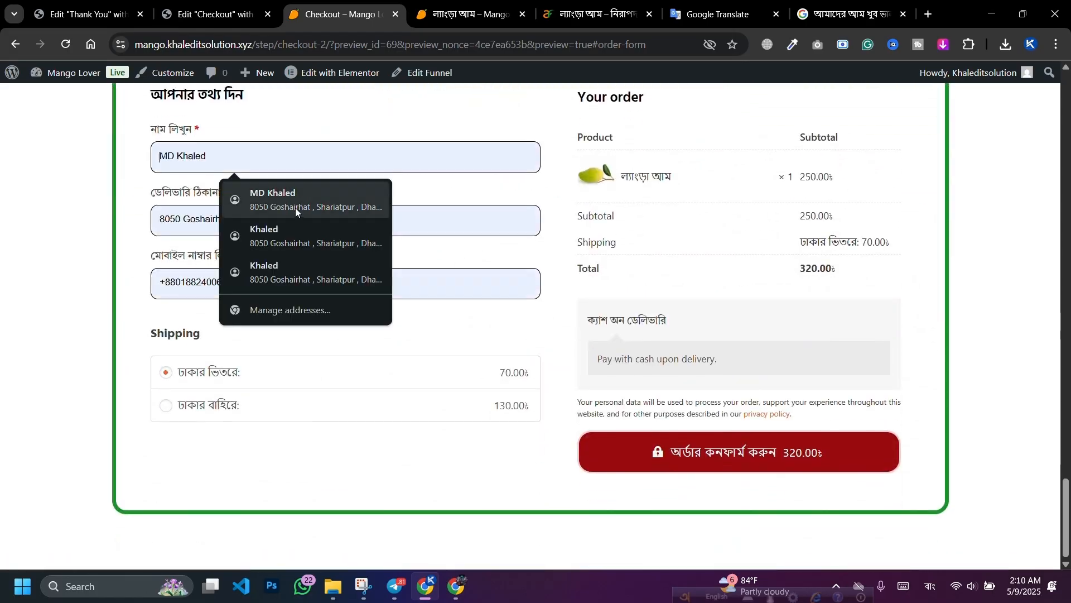
left_click(296, 207)
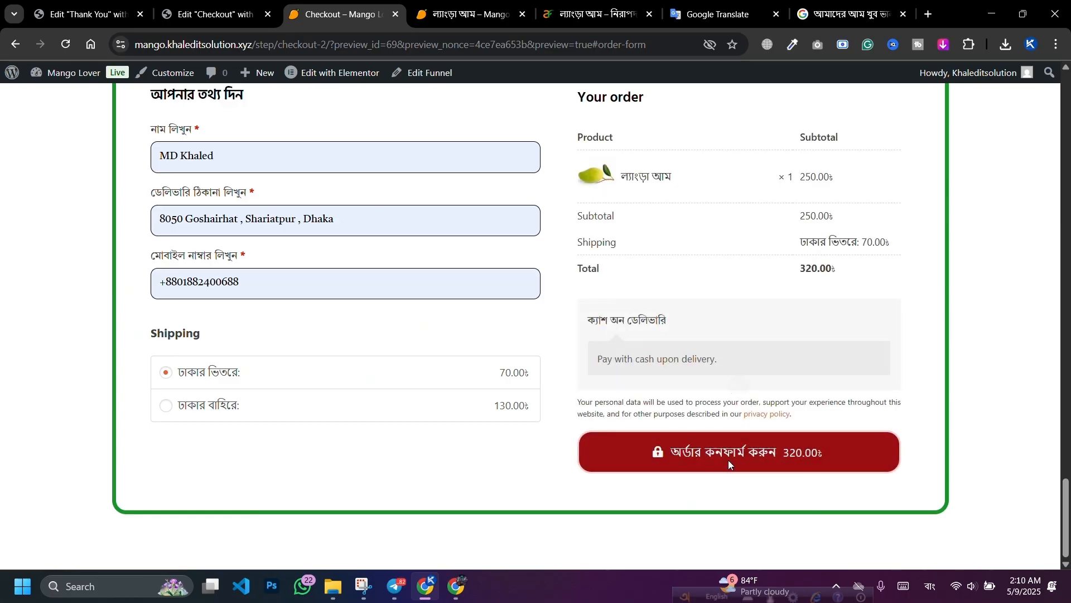
left_click(719, 458)
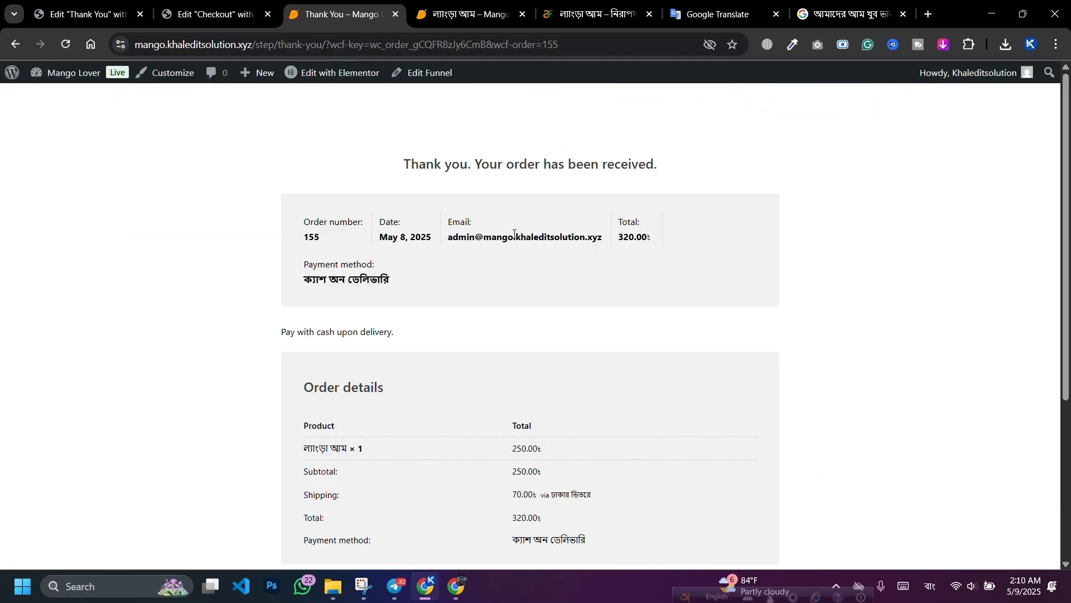
scroll(490, 234, "down", 4)
scroll(479, 262, "up", 4)
scroll(492, 251, "down", 4)
scroll(490, 258, "up", 4)
Step: Return to the Thank You page editor and move its tab after the Checkout editor
left_click(215, 13)
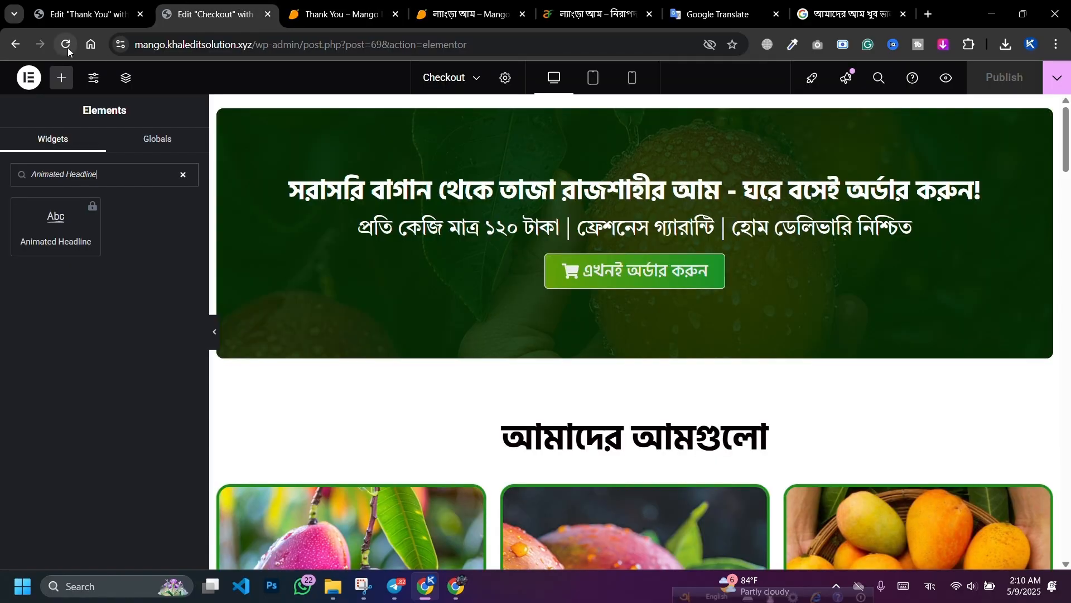
left_click(72, 4)
left_click_drag(72, 5, 163, 9)
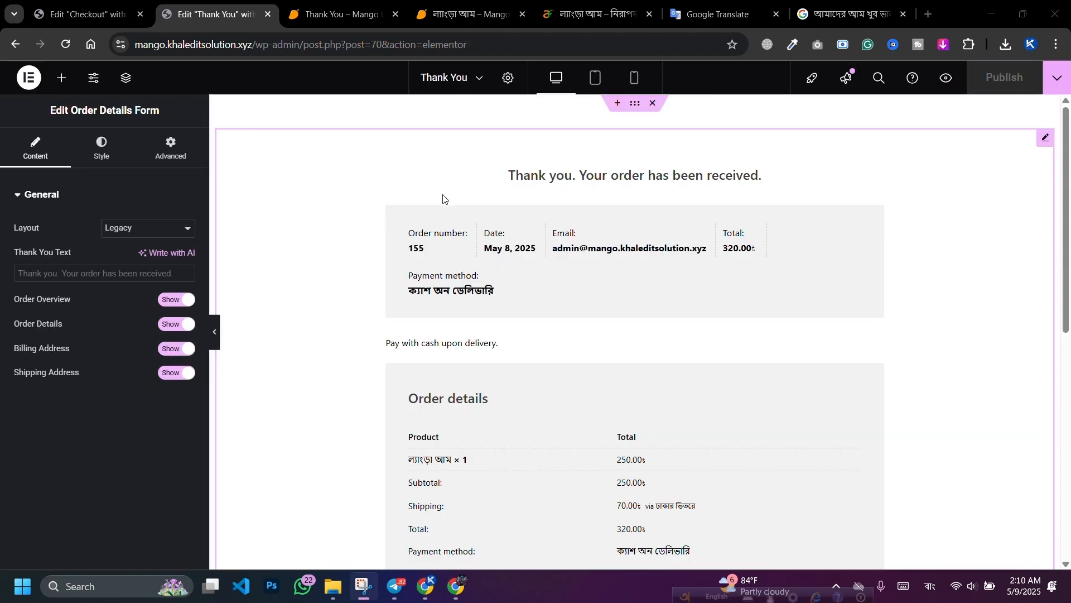
scroll(506, 287, "down", 1)
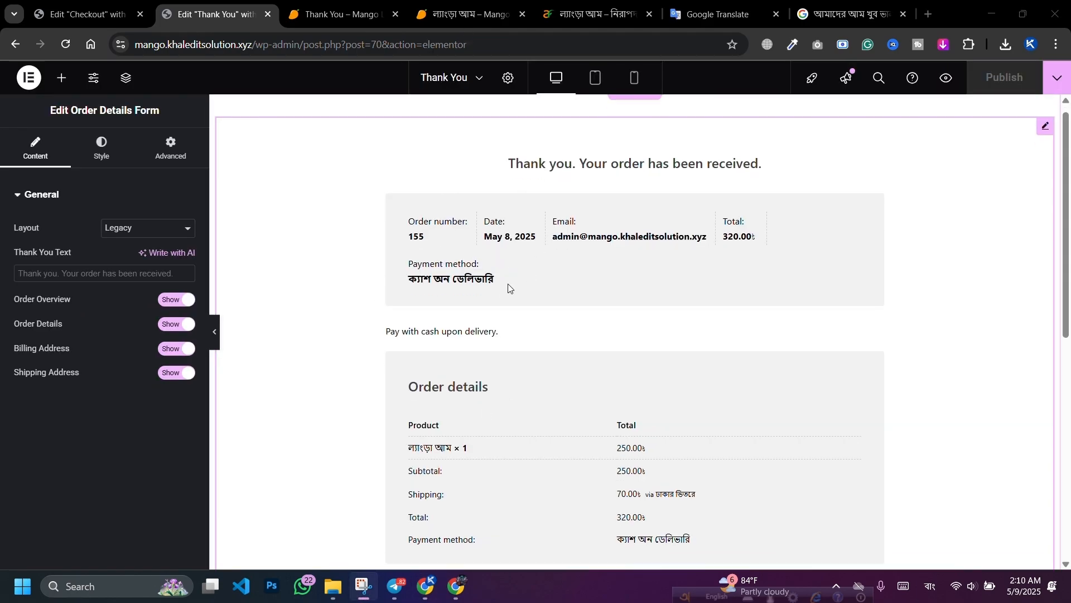
scroll(509, 289, "up", 1)
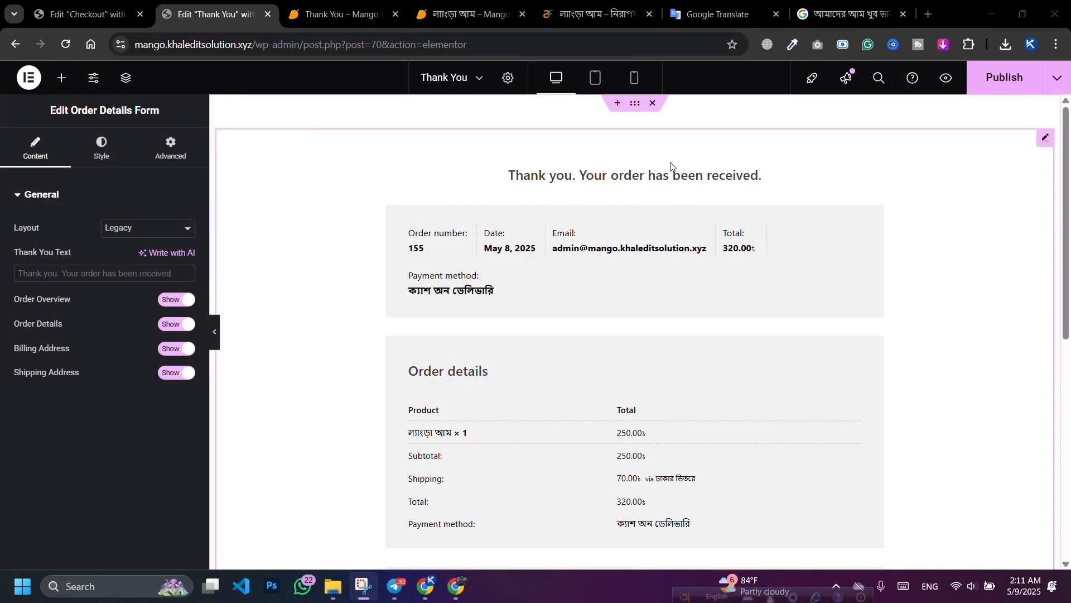
Step: Set the Order Details Form heading text colour to red #ED0707
left_click(1046, 146)
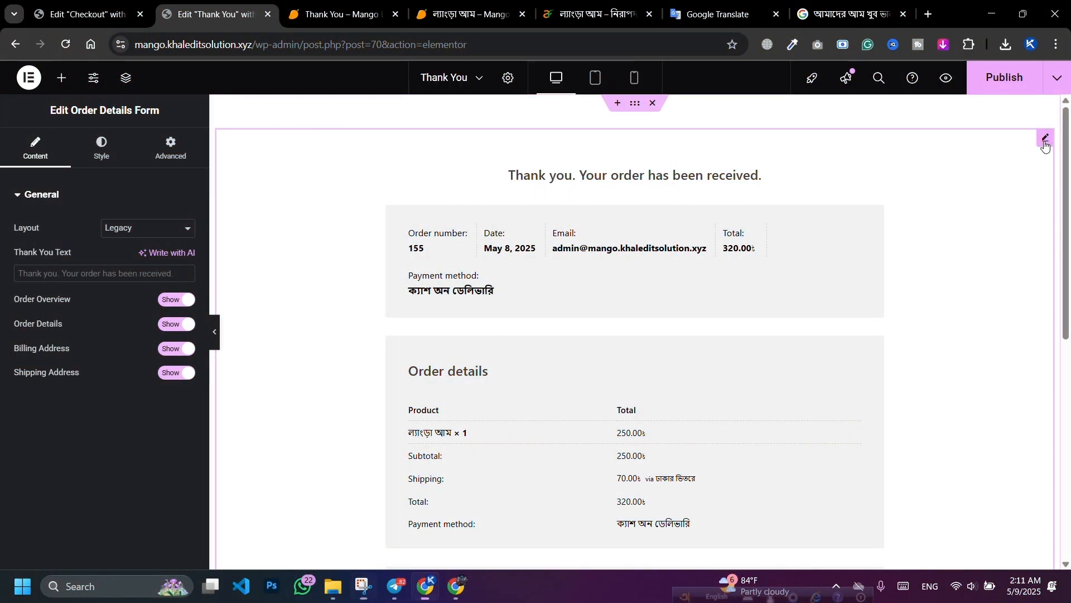
left_click(93, 158)
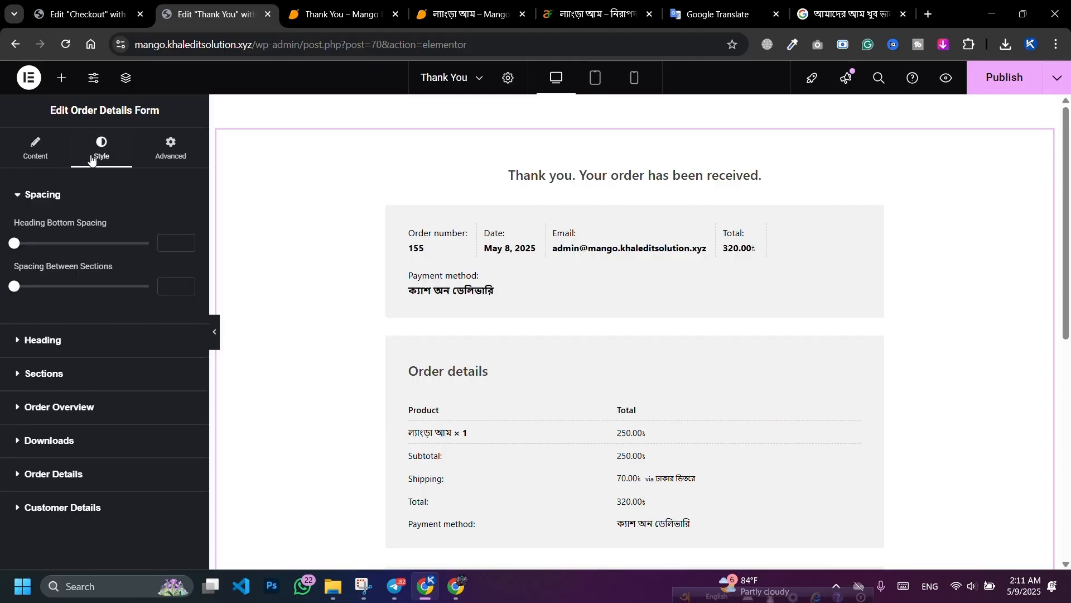
left_click(74, 340)
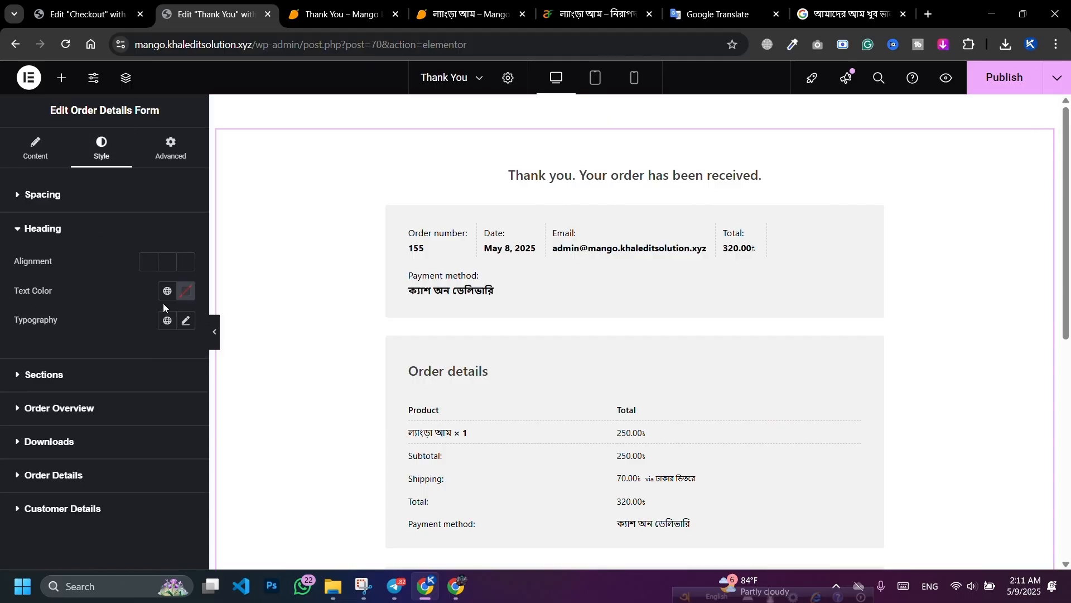
left_click(187, 291)
left_click(125, 350)
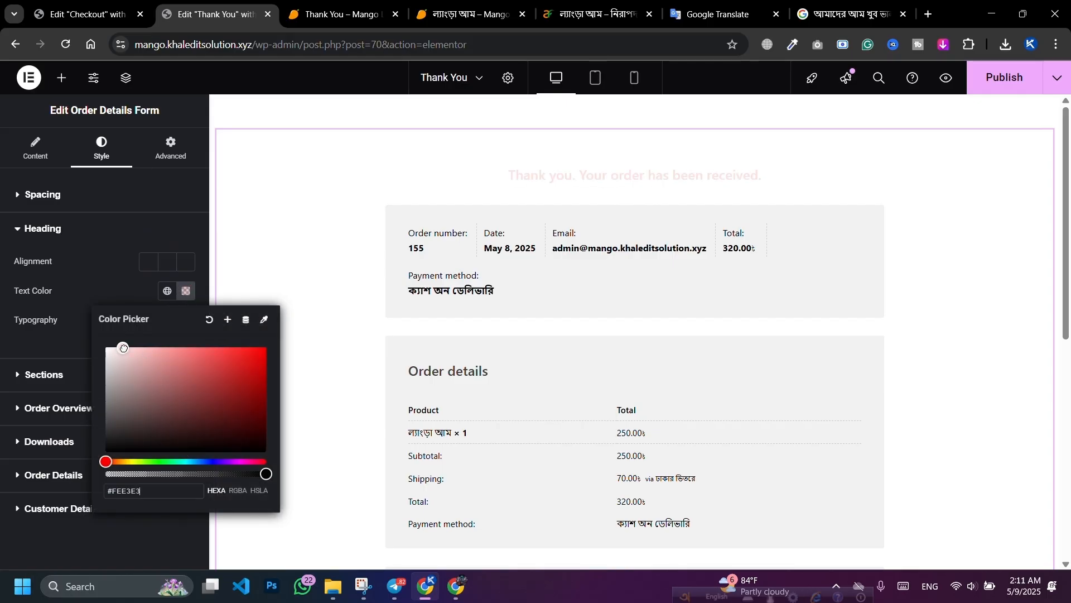
left_click(267, 357)
left_click_drag(275, 357, 268, 364)
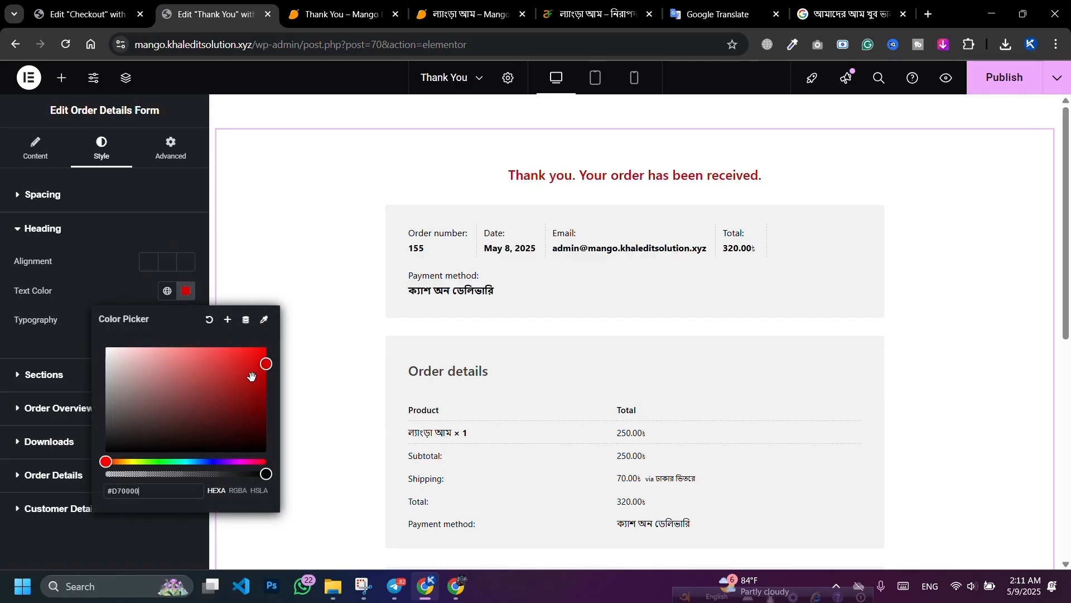
left_click(262, 356)
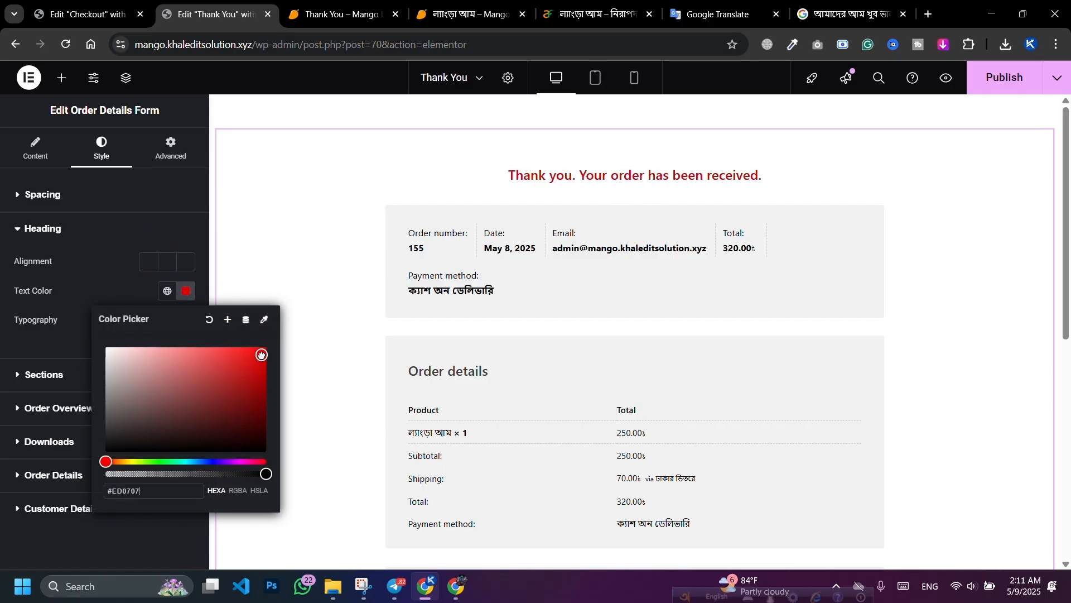
left_click(164, 194)
Step: Dictate the Bengali 'Your order has been confirmed' phrase in Google Translate and select it
left_click(728, 3)
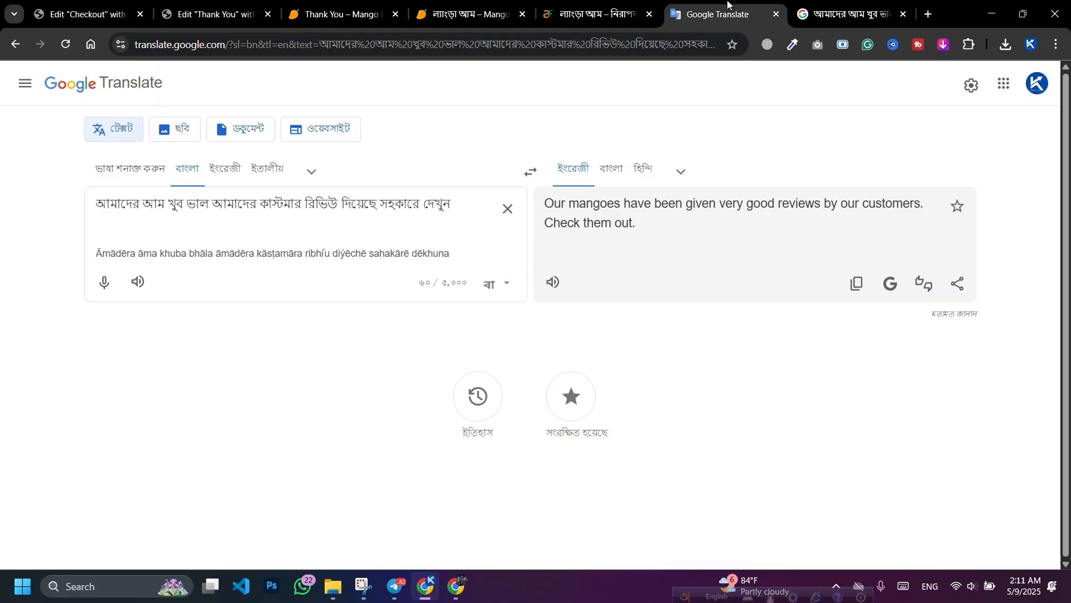
left_click(507, 209)
left_click(104, 283)
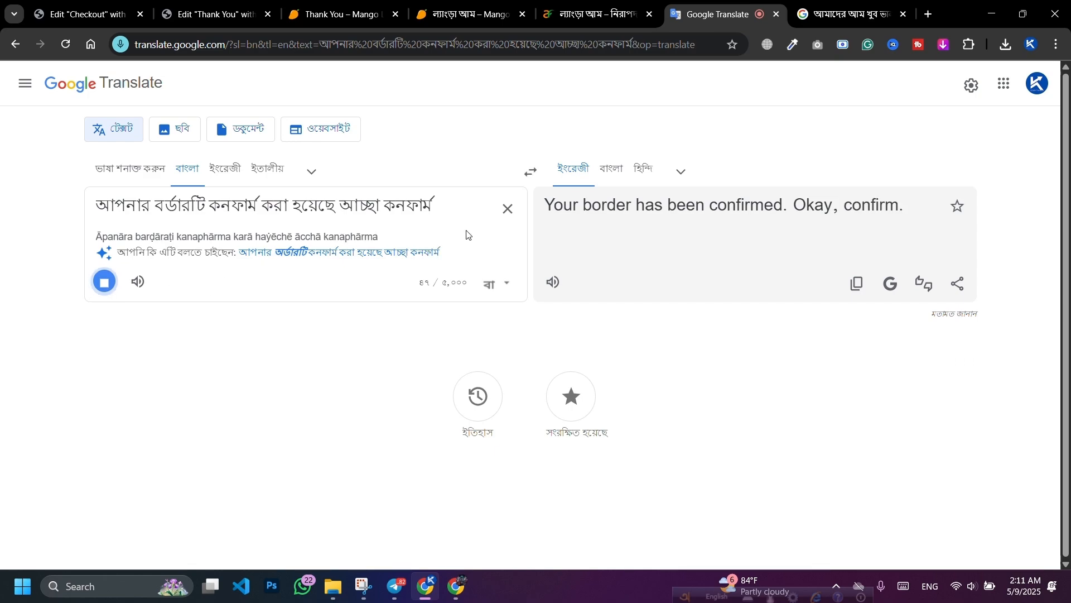
left_click(369, 256)
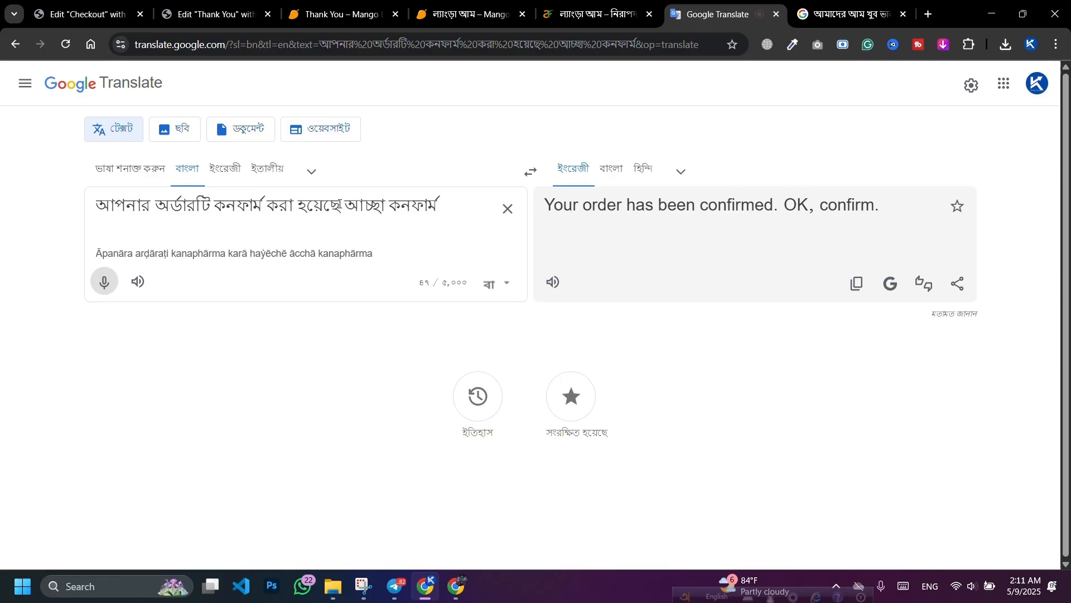
left_click_drag(340, 204, 96, 206)
key("ctrl+c")
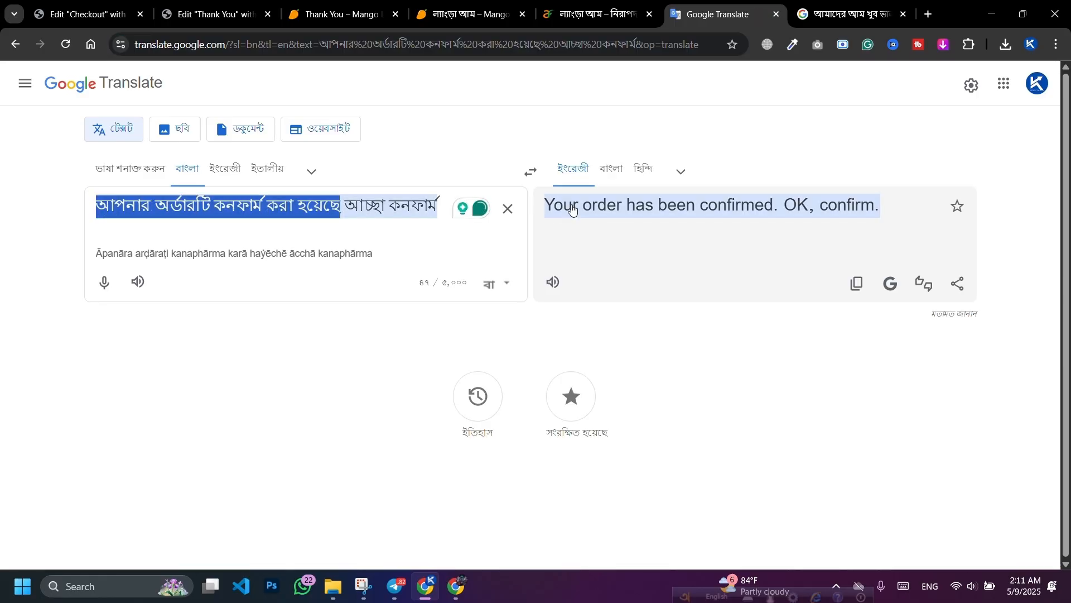
left_click(508, 208)
Step: Replace the Thank You Text with the pasted Bengali confirmation phrase
left_click(219, 5)
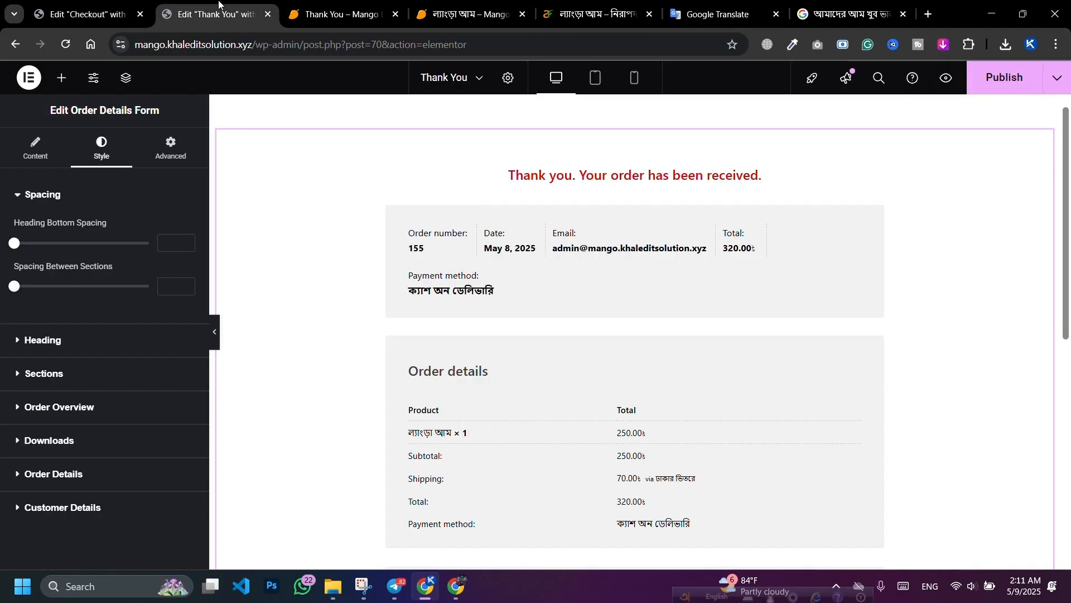
left_click(33, 159)
left_click(80, 271)
key("ctrl+v")
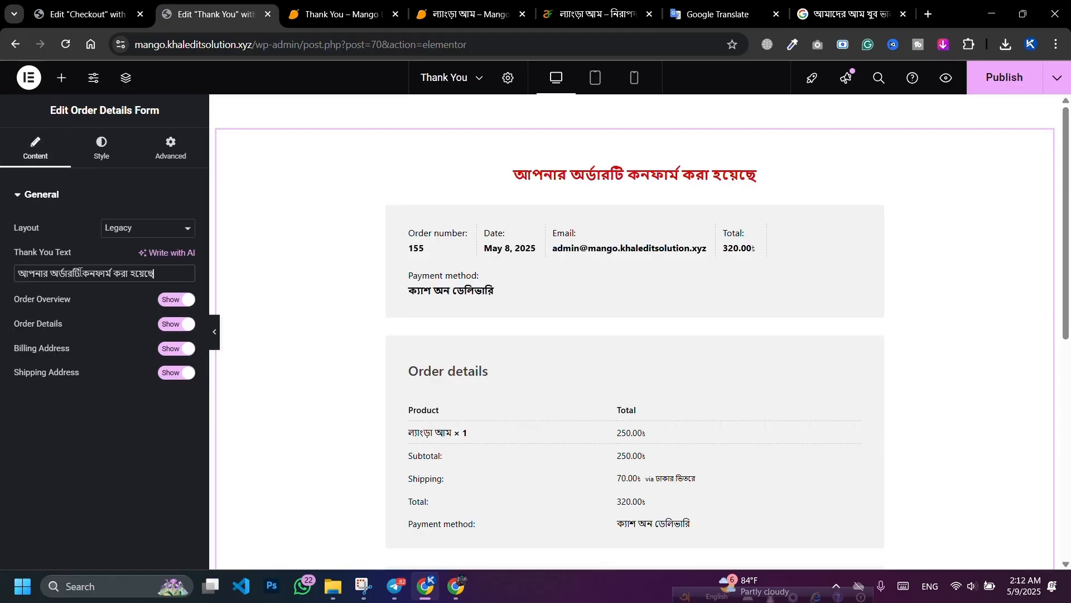
Step: Style the heading in Hind Siliguri at 33 px and save the page
left_click(108, 164)
left_click(78, 342)
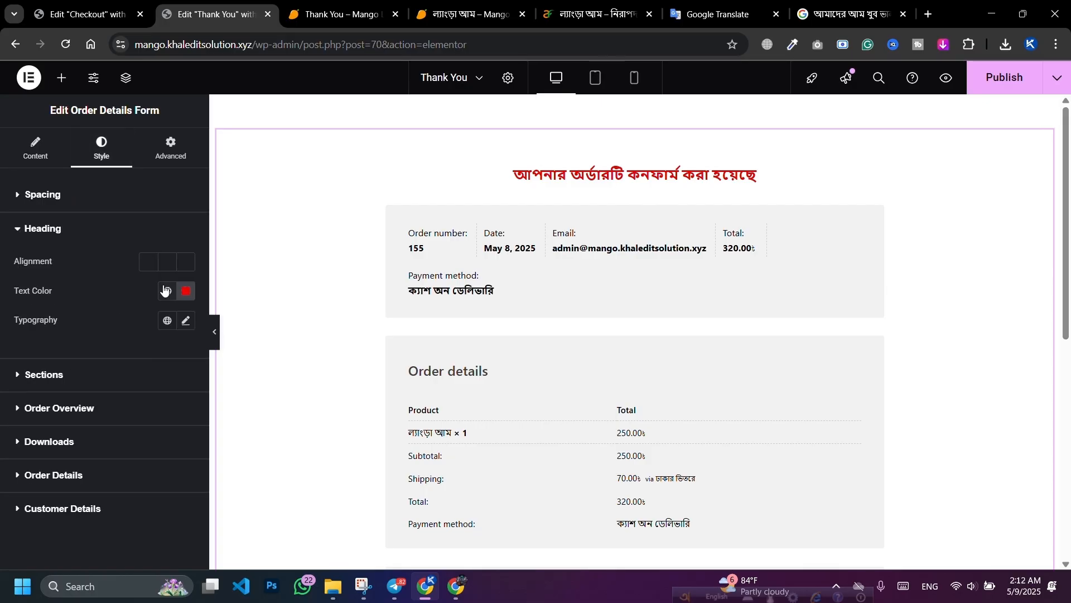
left_click(185, 321)
left_click(143, 385)
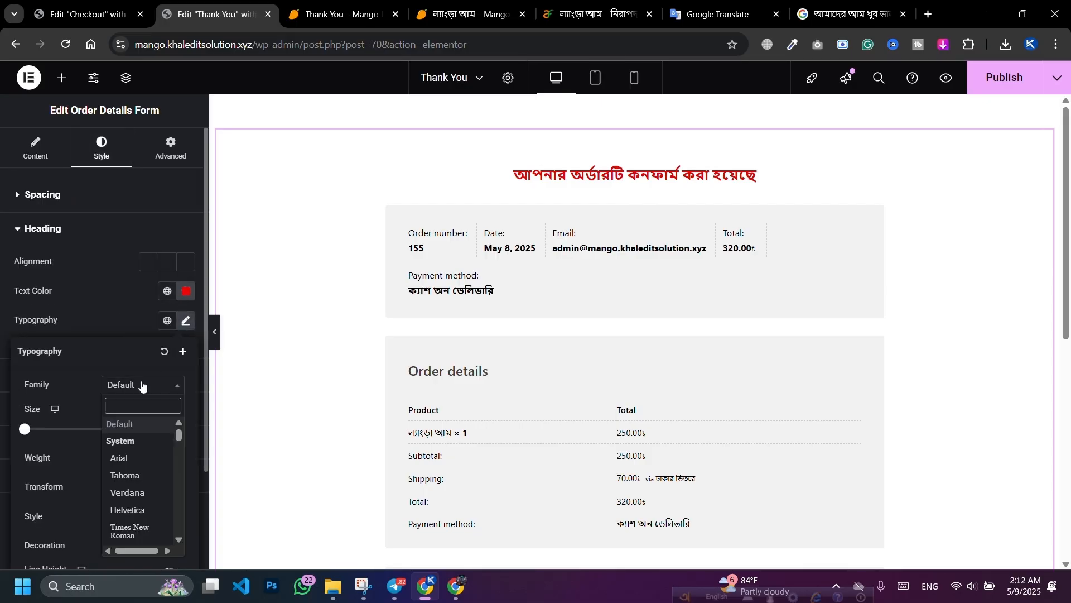
type("Hin")
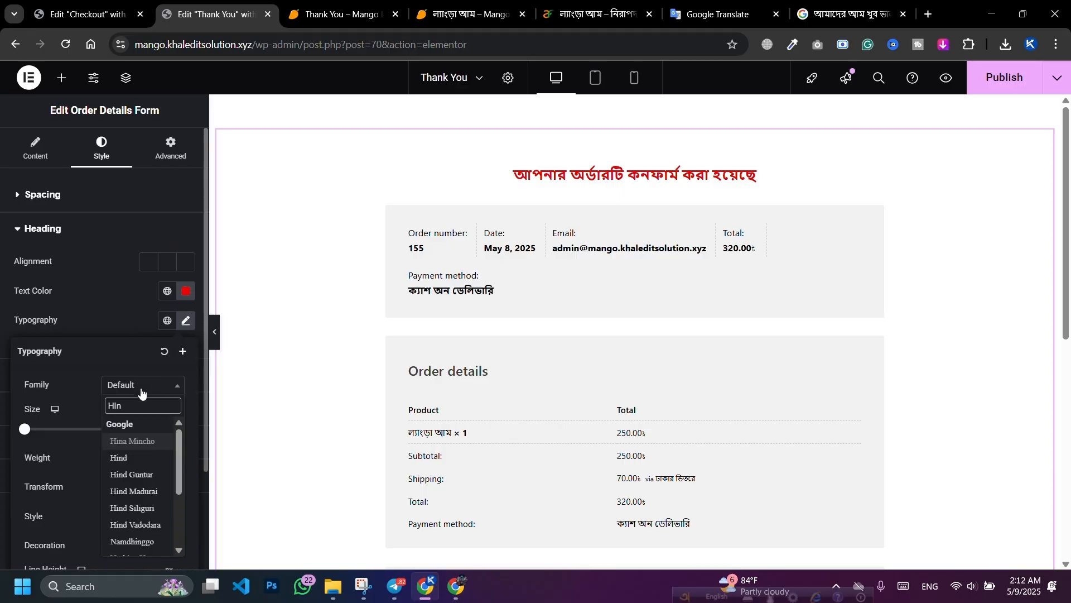
left_click(144, 508)
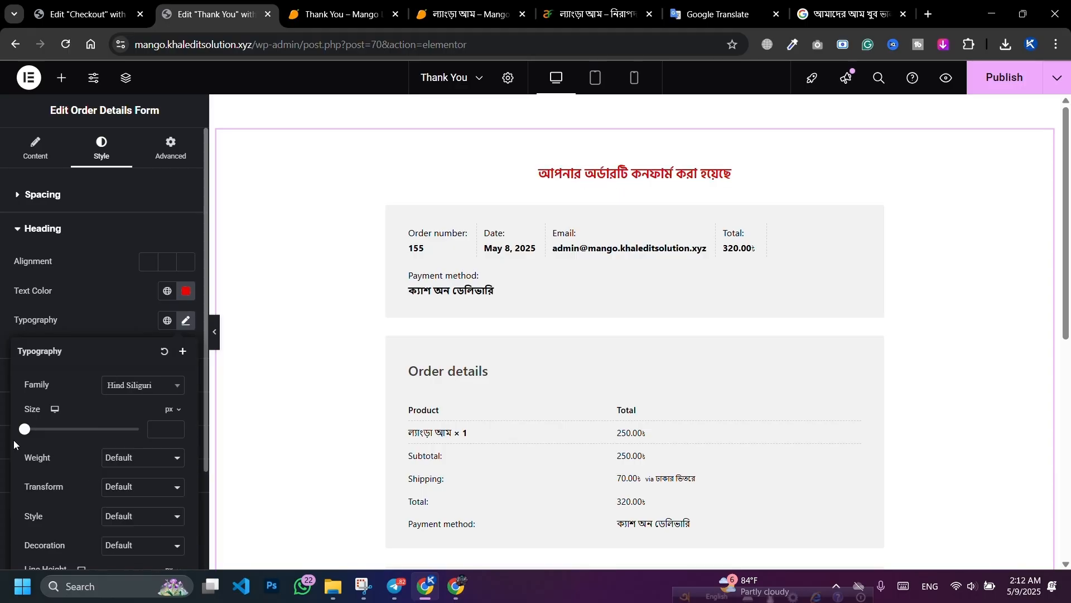
left_click_drag(23, 437, 42, 437)
left_click(175, 434)
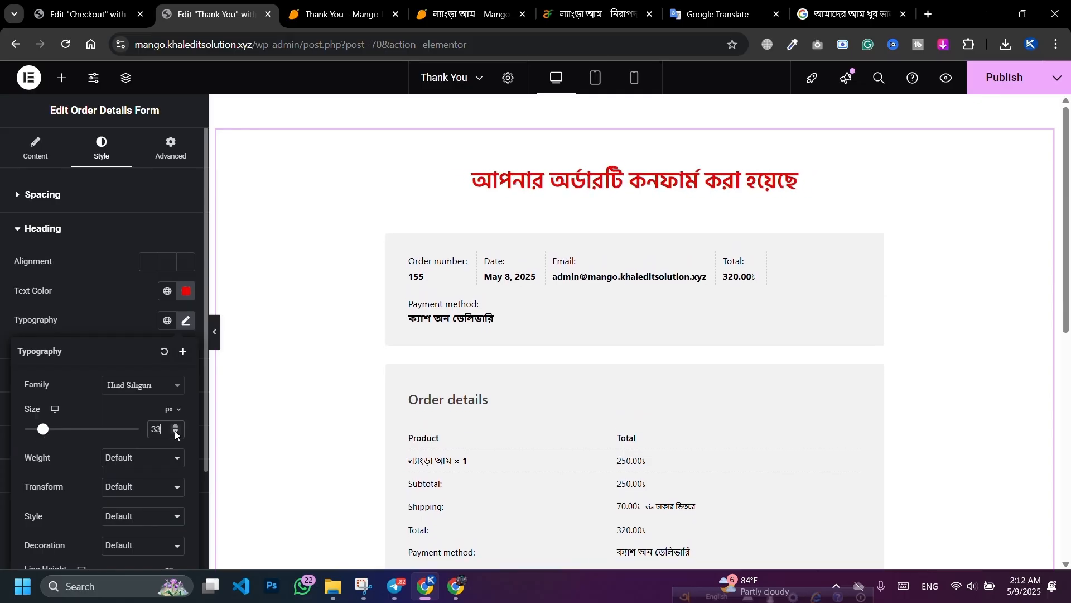
key("ctrl+s")
left_click(186, 319)
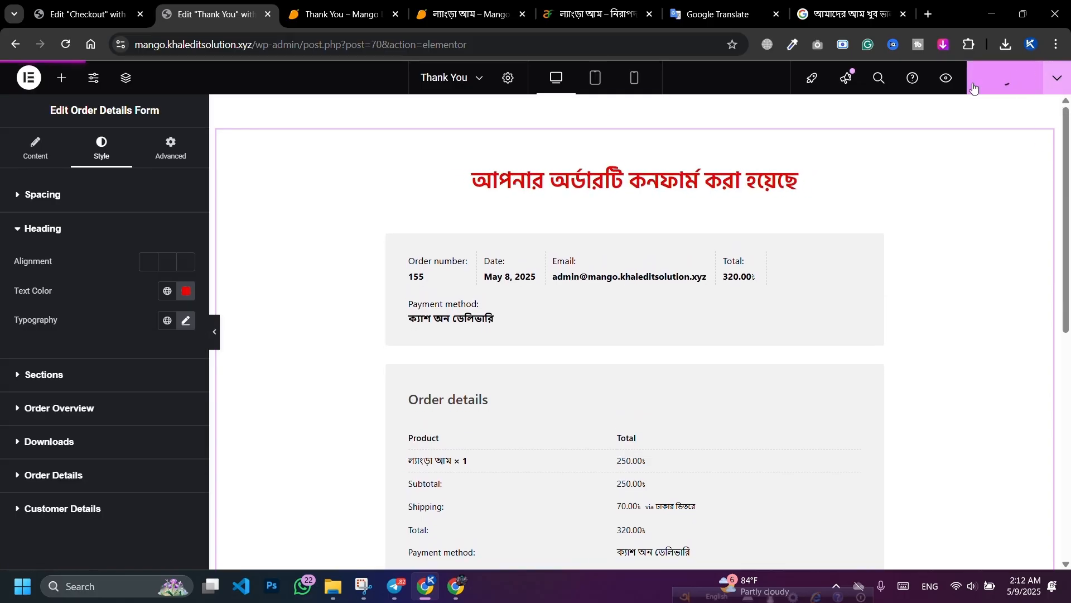
left_click(173, 159)
Step: Switch the form's background to a gradient with a dark green second colour
scroll(96, 376, "down", 5)
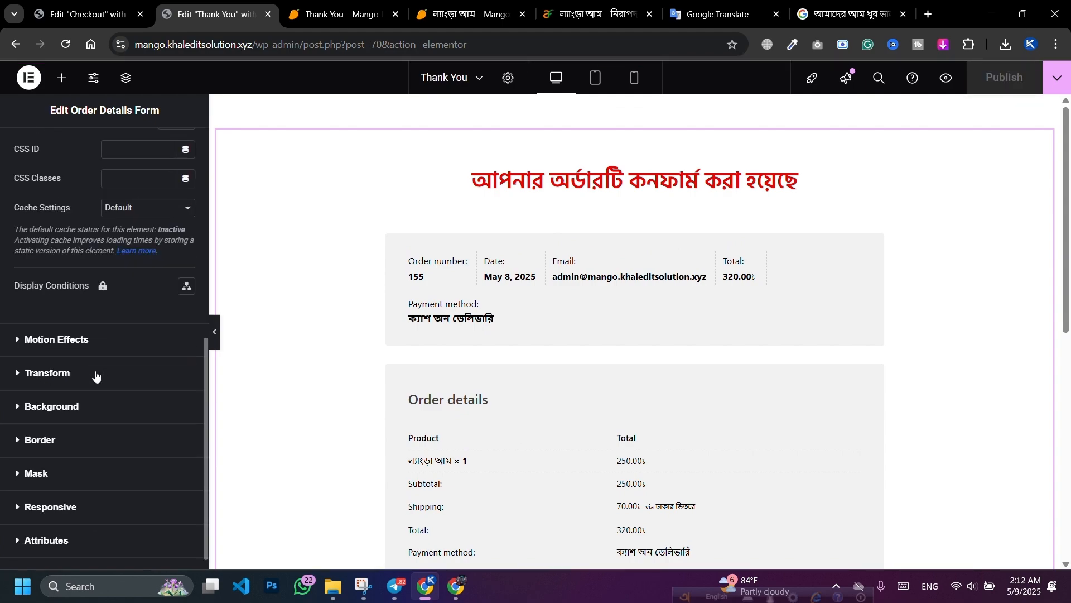
left_click(77, 408)
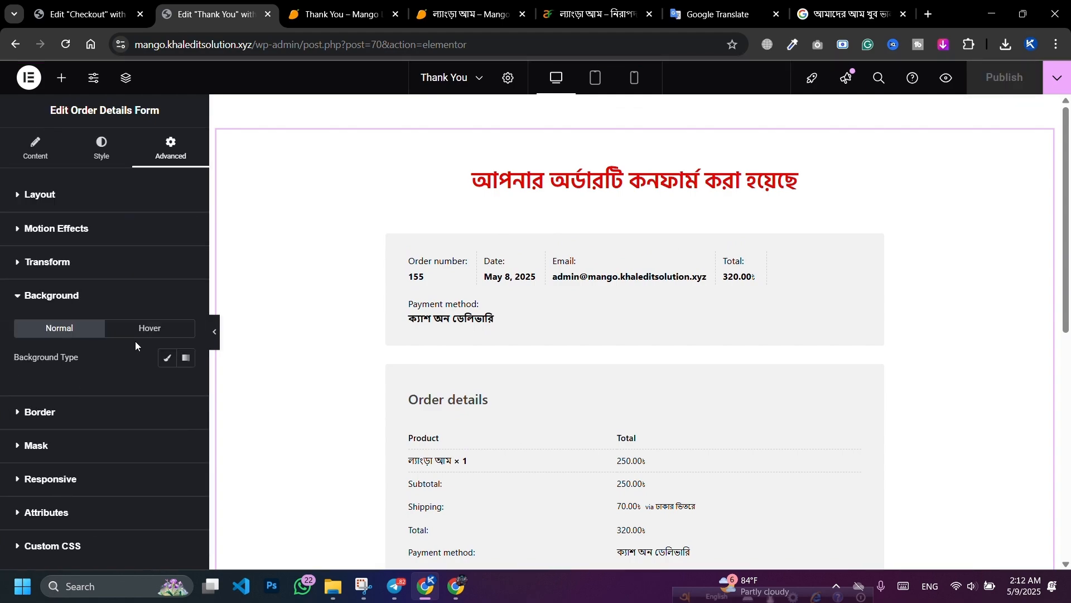
left_click(186, 357)
scroll(190, 290, "down", 5)
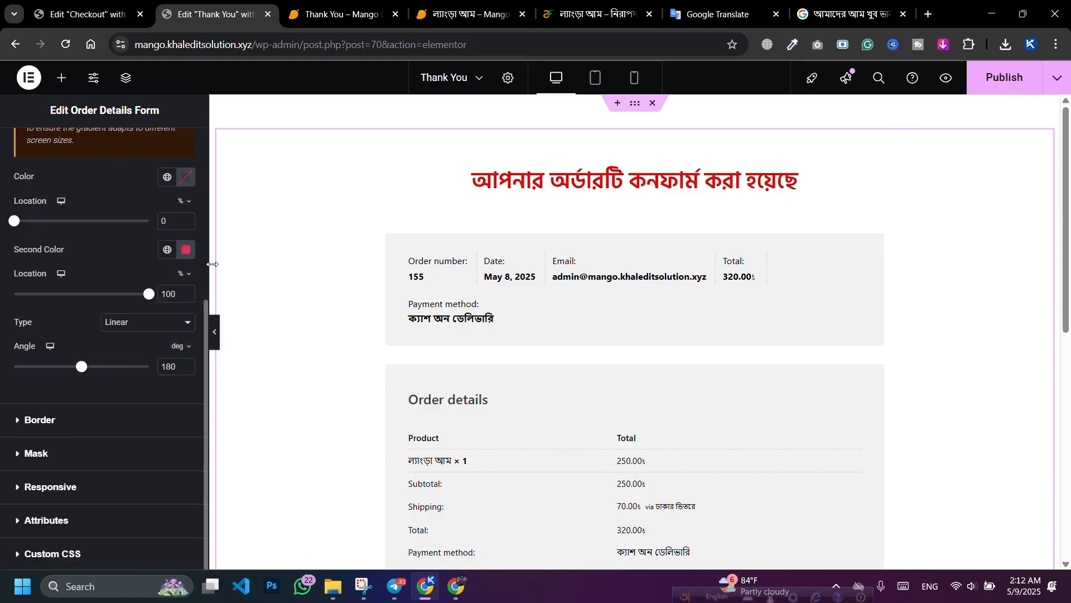
left_click(186, 177)
left_click_drag(112, 240, 95, 214)
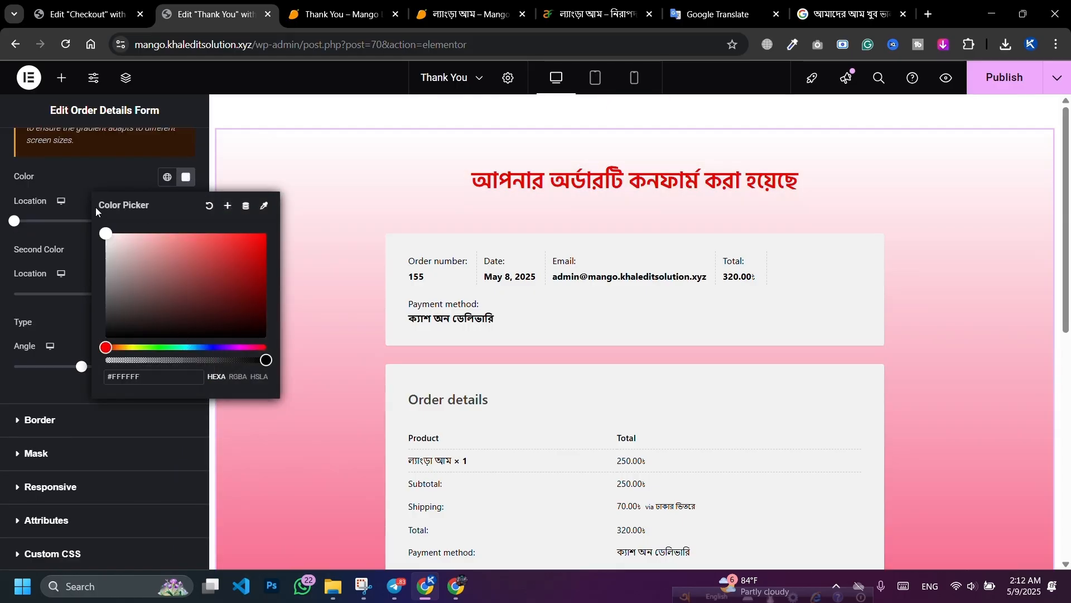
left_click(92, 167)
left_click(186, 250)
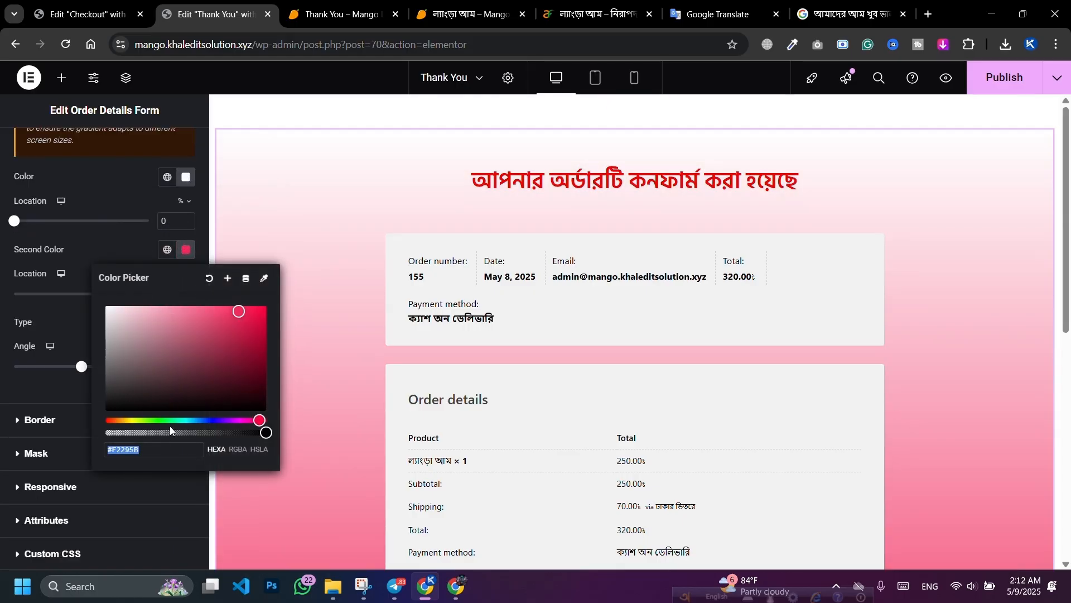
left_click(158, 420)
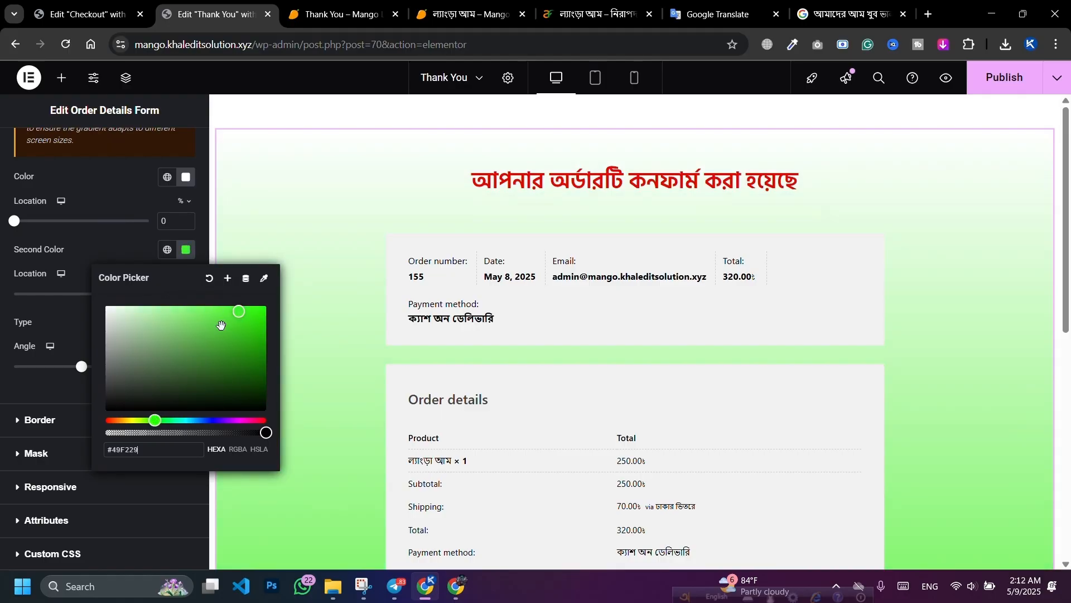
mouse_move(256, 360)
left_mouse_down()
mouse_move(266, 371)
mouse_move(128, 302)
mouse_move(164, 333)
mouse_move(266, 370)
mouse_move(265, 407)
mouse_move(266, 373)
left_mouse_up()
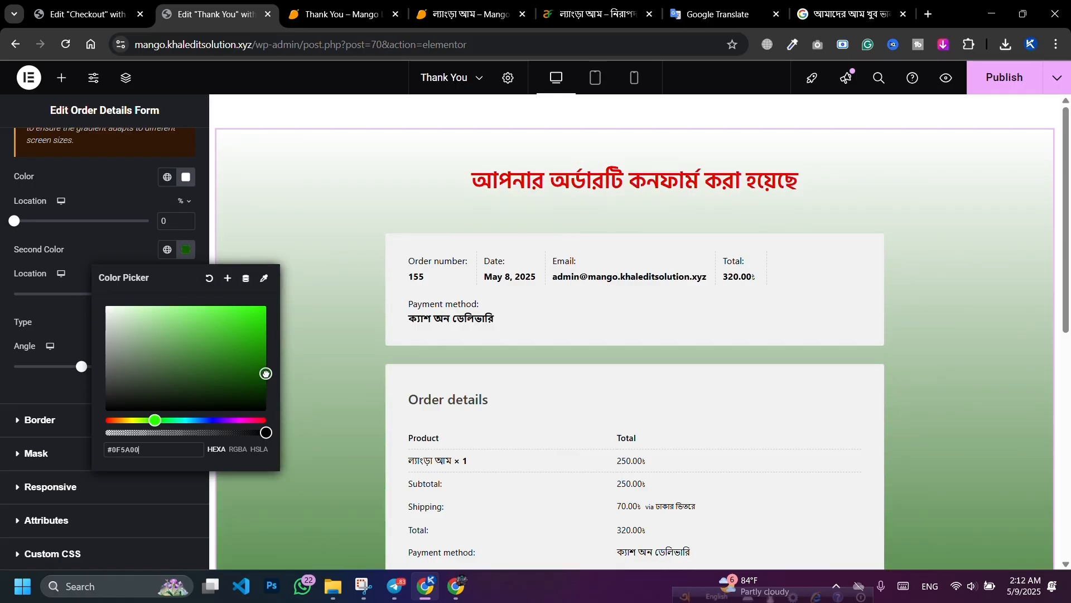
left_click(122, 238)
Step: Change the gradient's top colour to light yellow (#E7E16E)
left_click(186, 177)
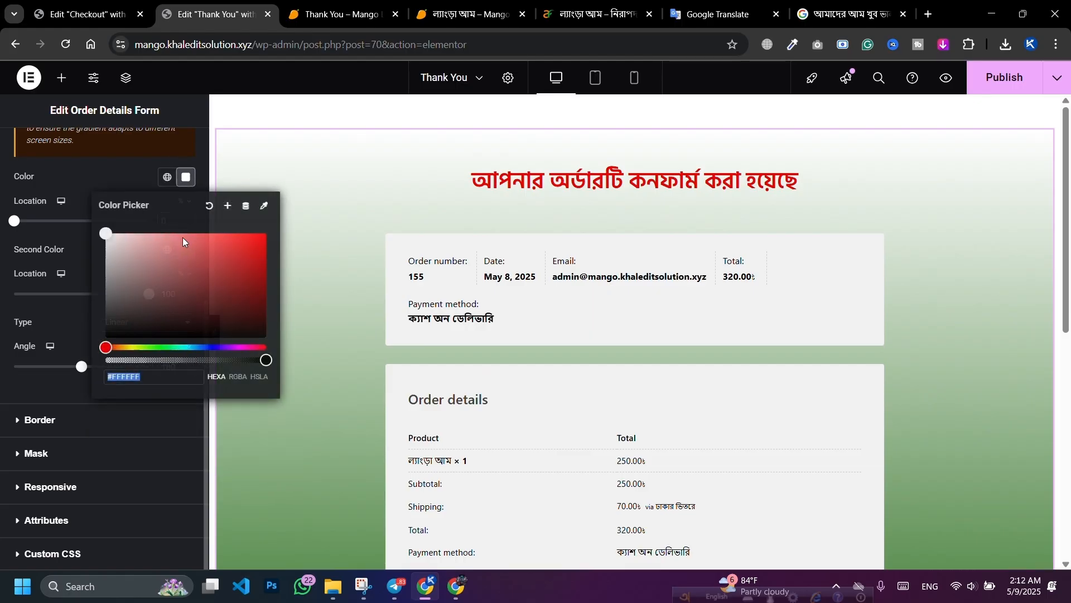
left_click(152, 347)
left_click_drag(202, 280, 190, 243)
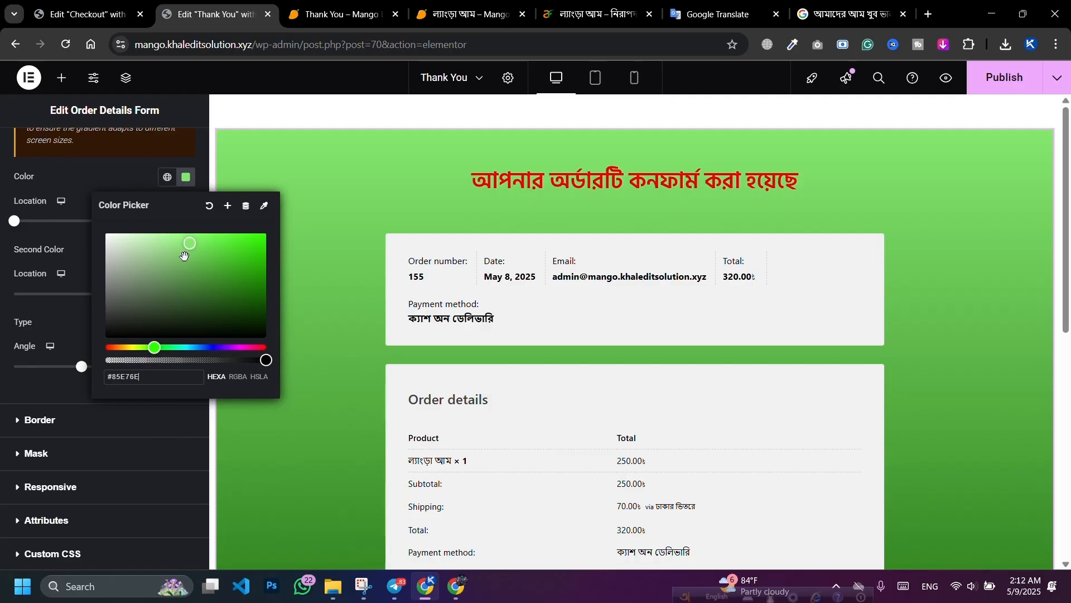
left_click_drag(157, 343, 132, 349)
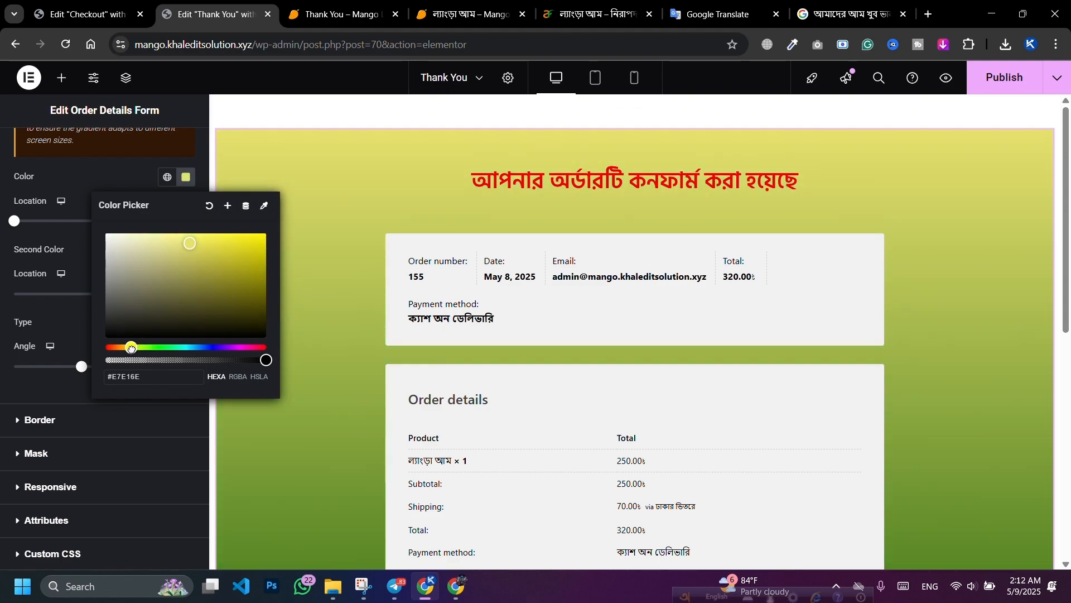
left_click(635, 104)
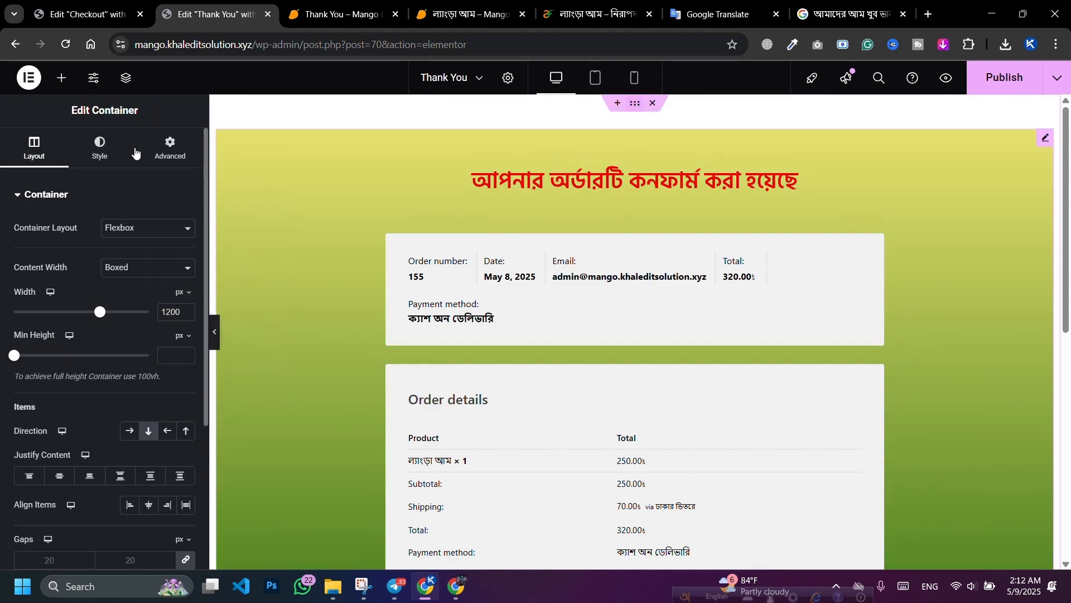
Step: Set the container's top and bottom padding to 0 and save the page
left_click(169, 148)
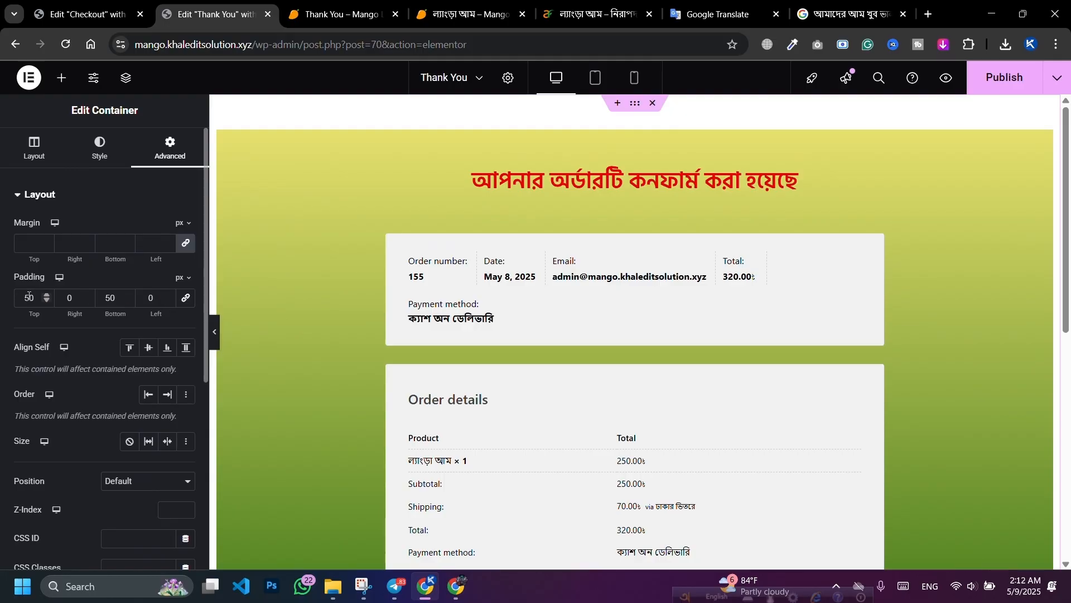
left_click_drag(36, 298, 34, 296)
type("0")
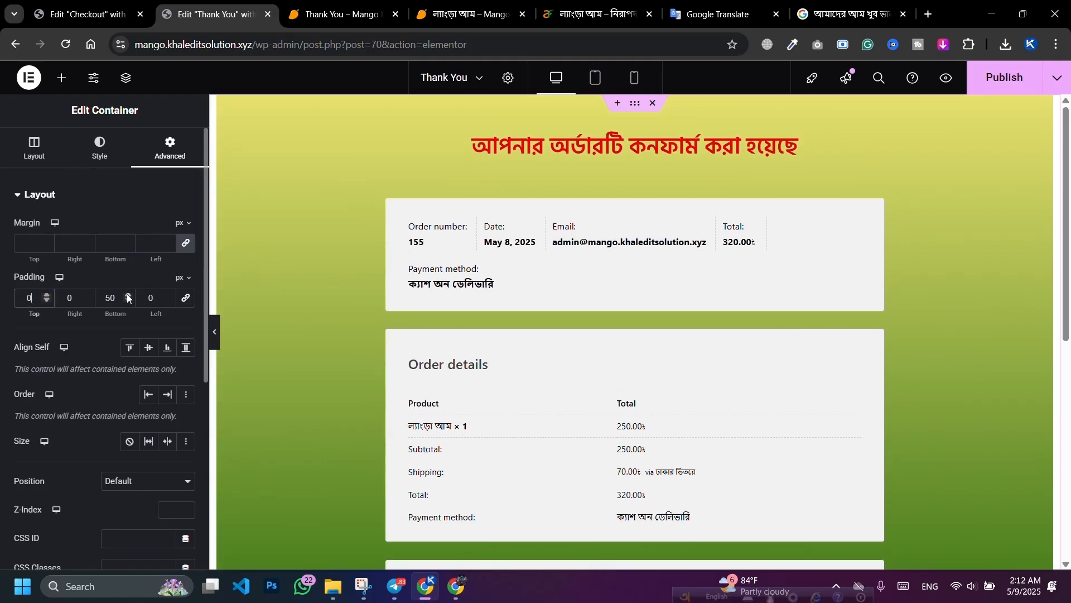
double_click(121, 297)
type("0")
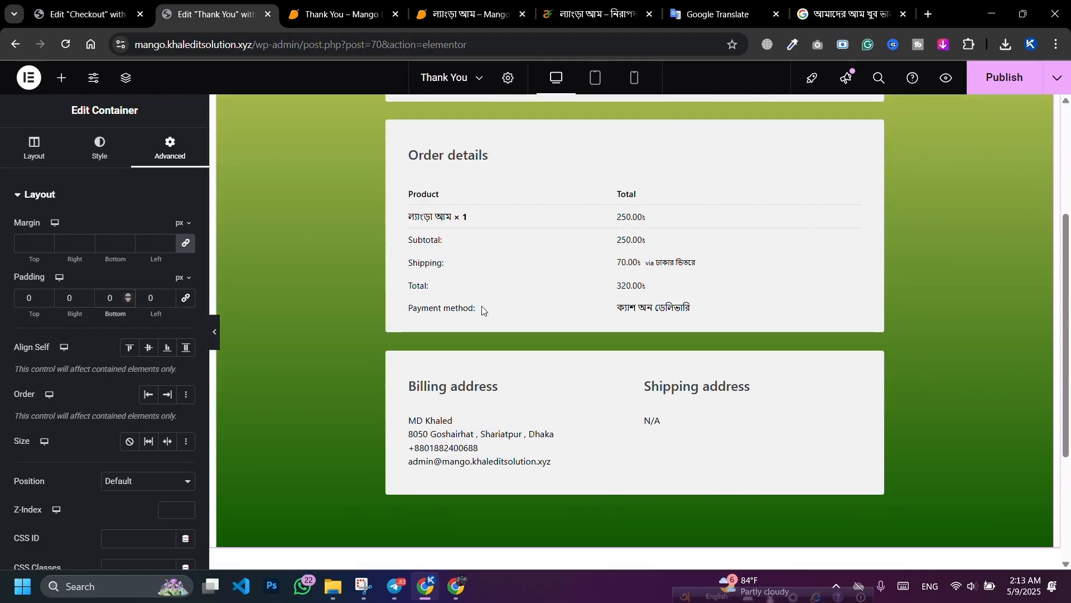
key("ctrl+s")
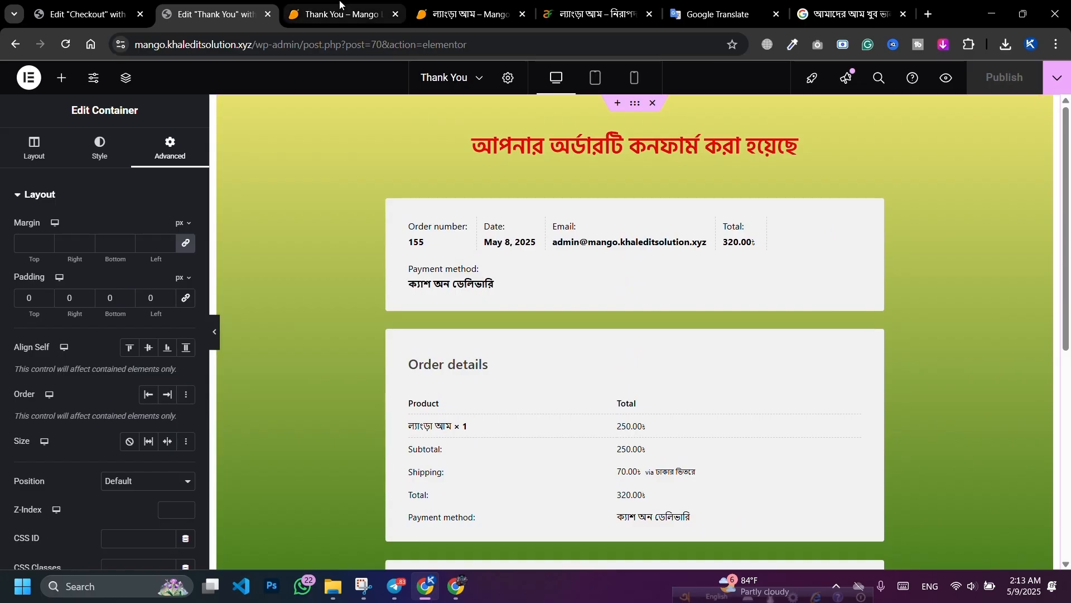
Step: In the Checkout editor's mobile view, set the hero headline size to 23 px
left_click(79, 5)
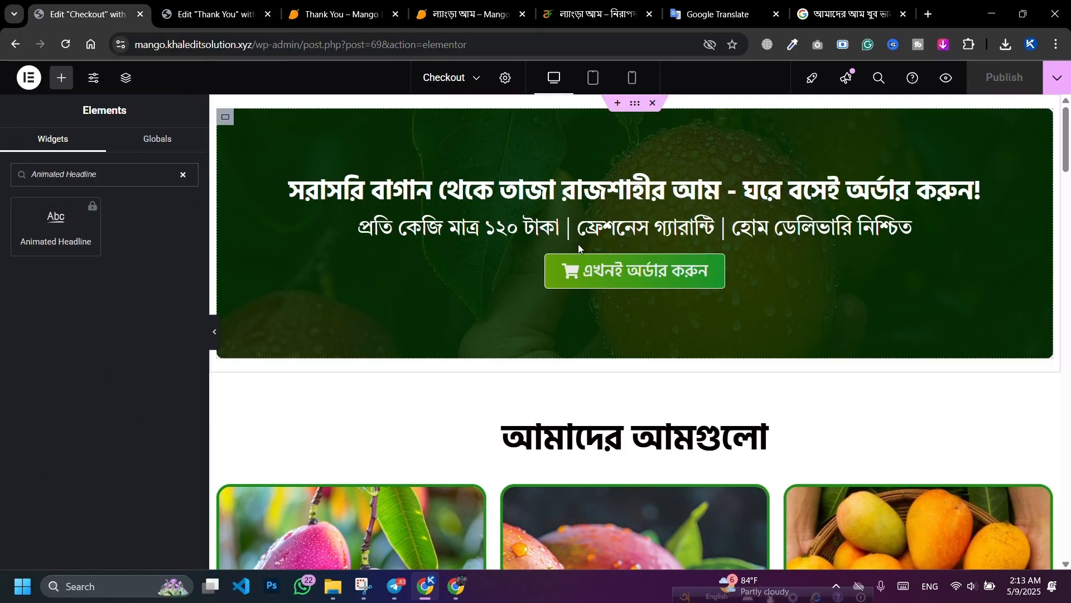
left_click(593, 83)
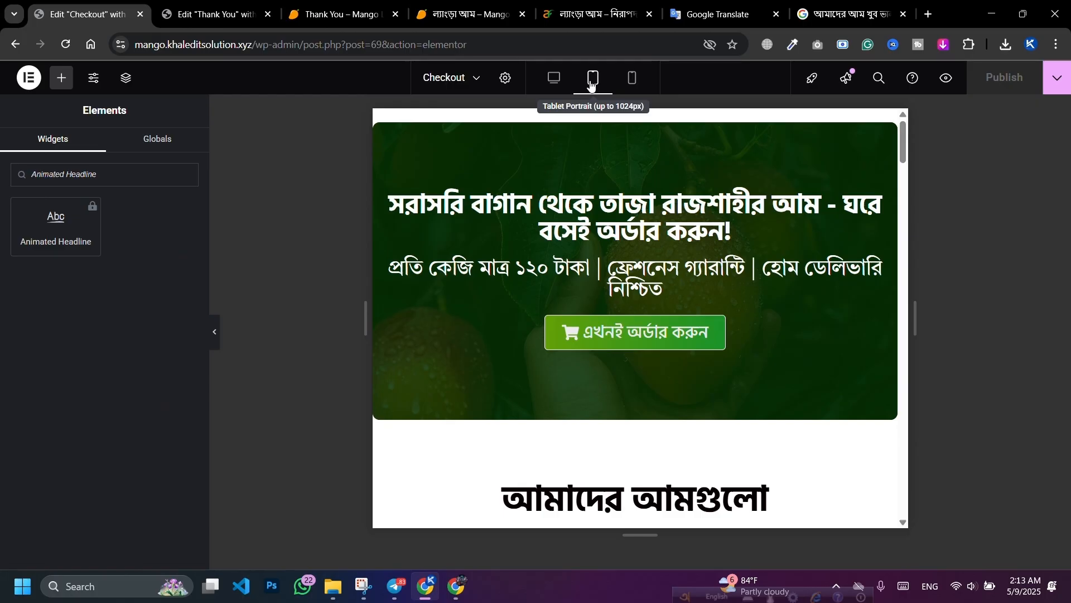
left_click(630, 85)
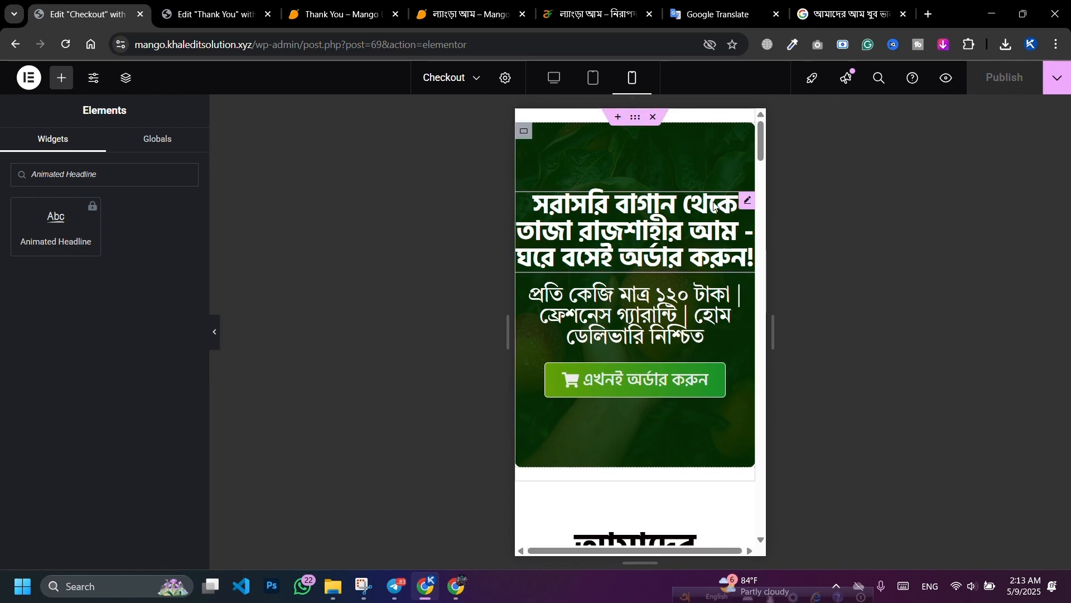
left_click(748, 201)
left_click(187, 269)
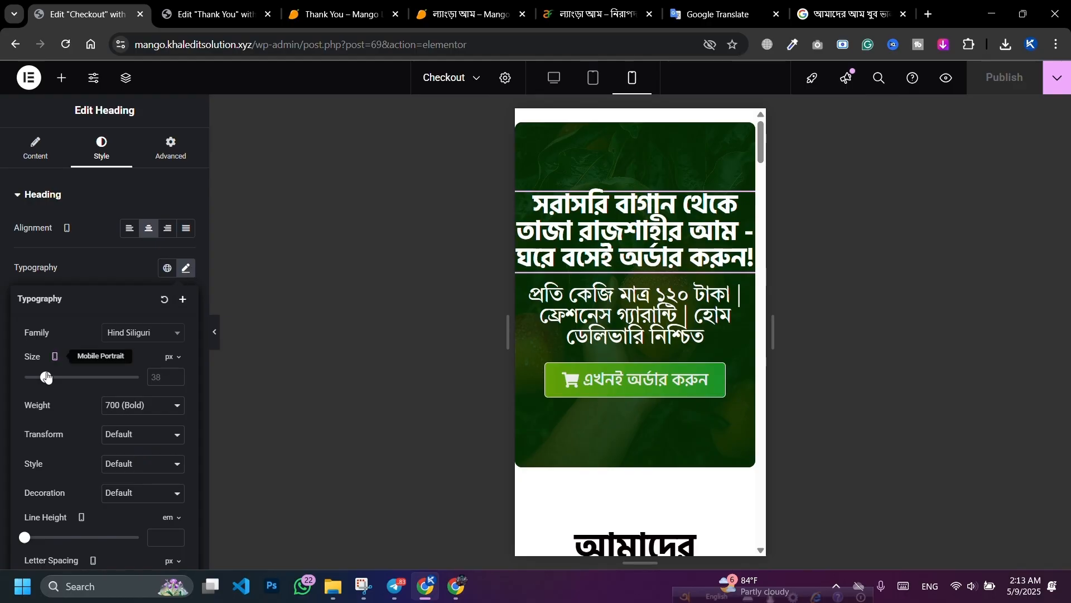
left_click_drag(46, 377, 39, 378)
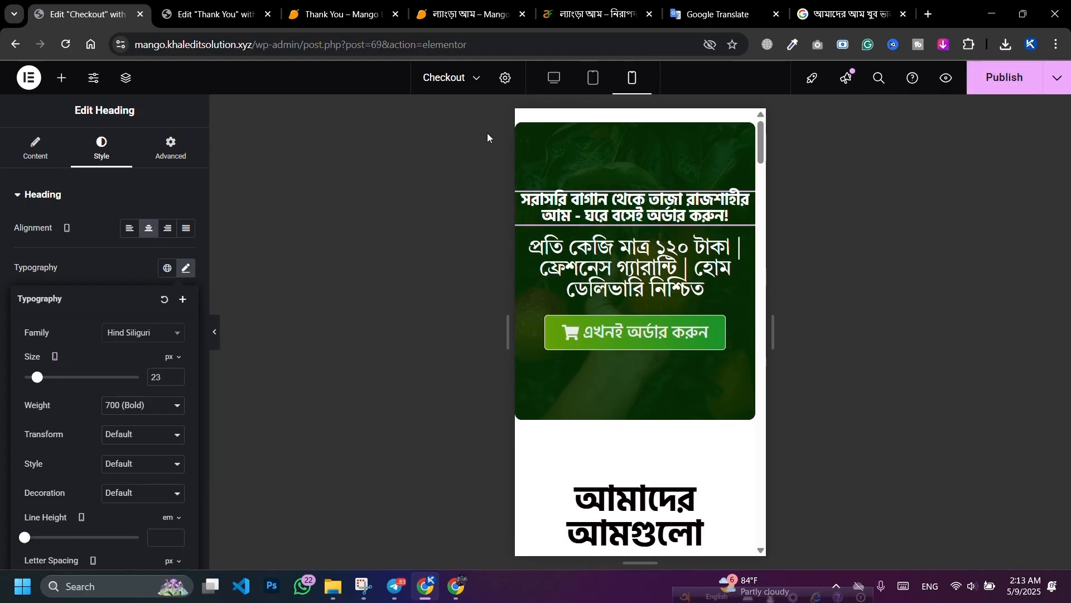
Step: Set the mobile hero container padding to 50 top/bottom and 10 left/right
left_click(523, 132)
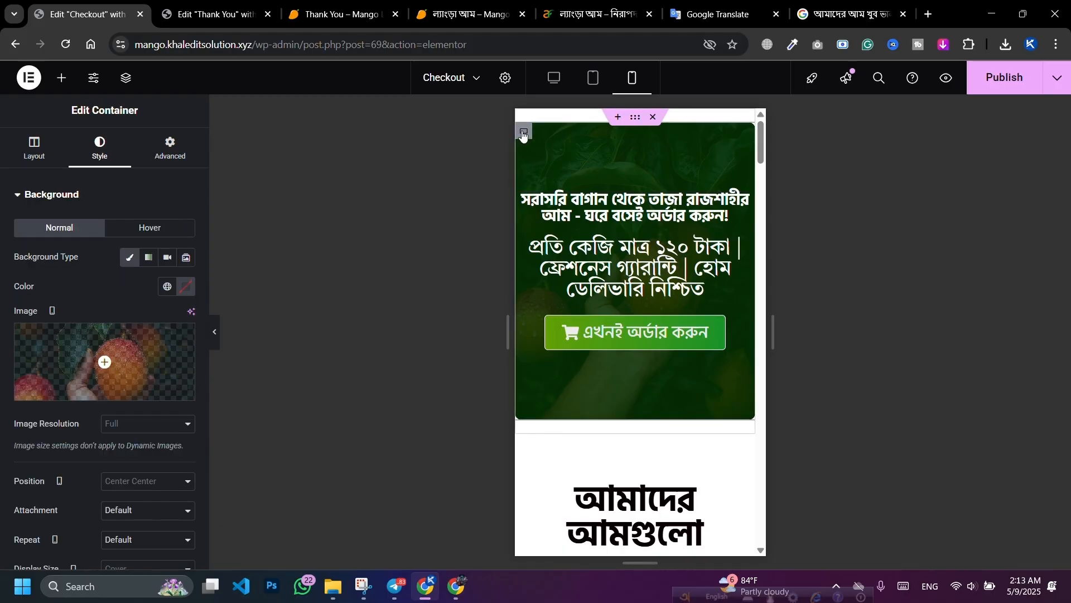
left_click(170, 148)
left_click(188, 299)
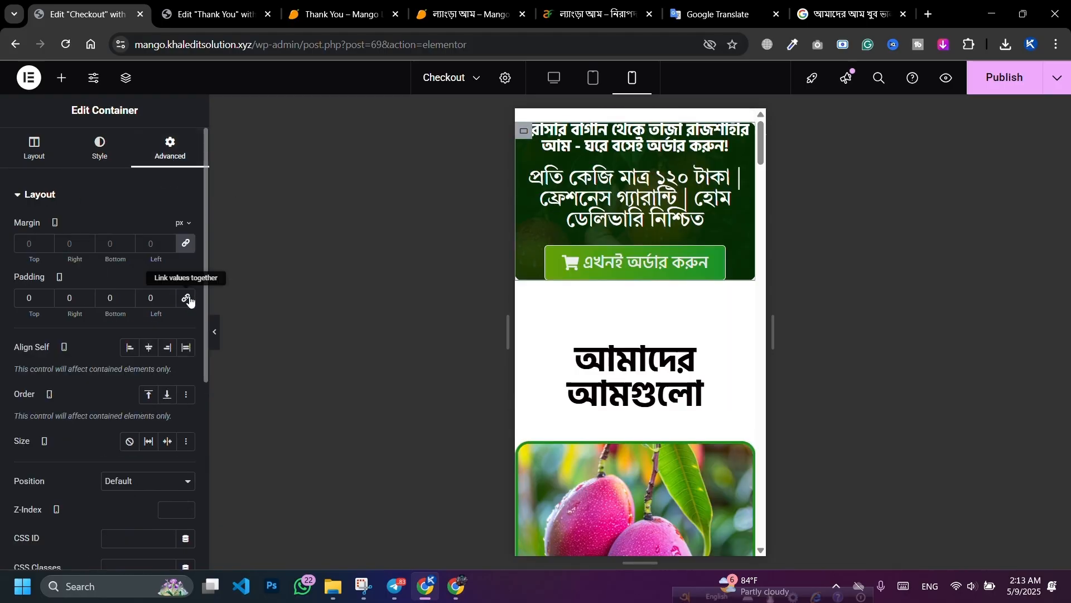
left_click(27, 302)
type("5")
left_click(105, 298)
type("3")
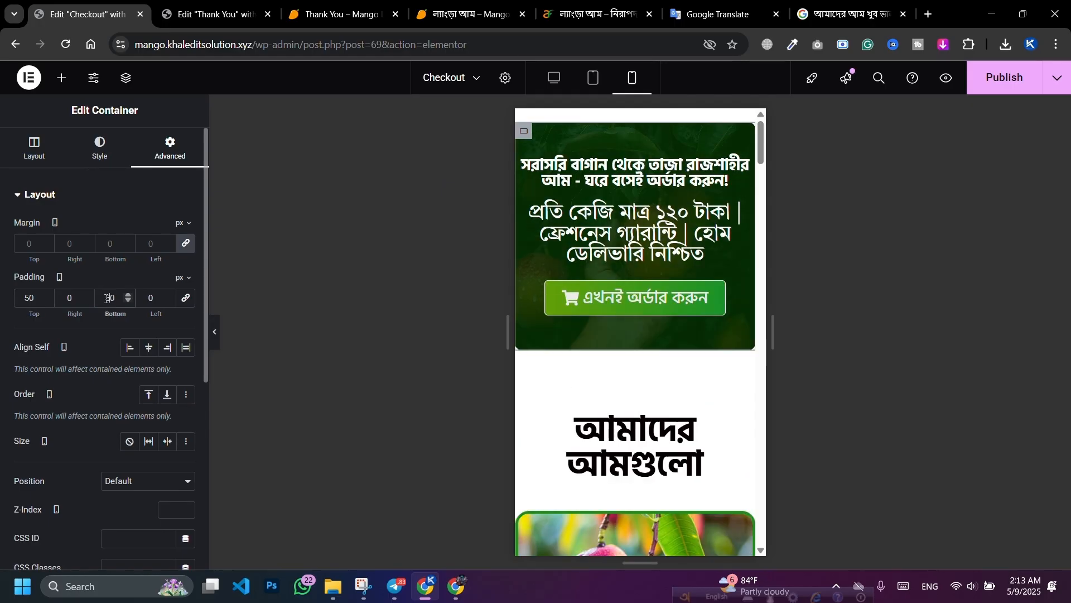
left_click(66, 298)
type("1")
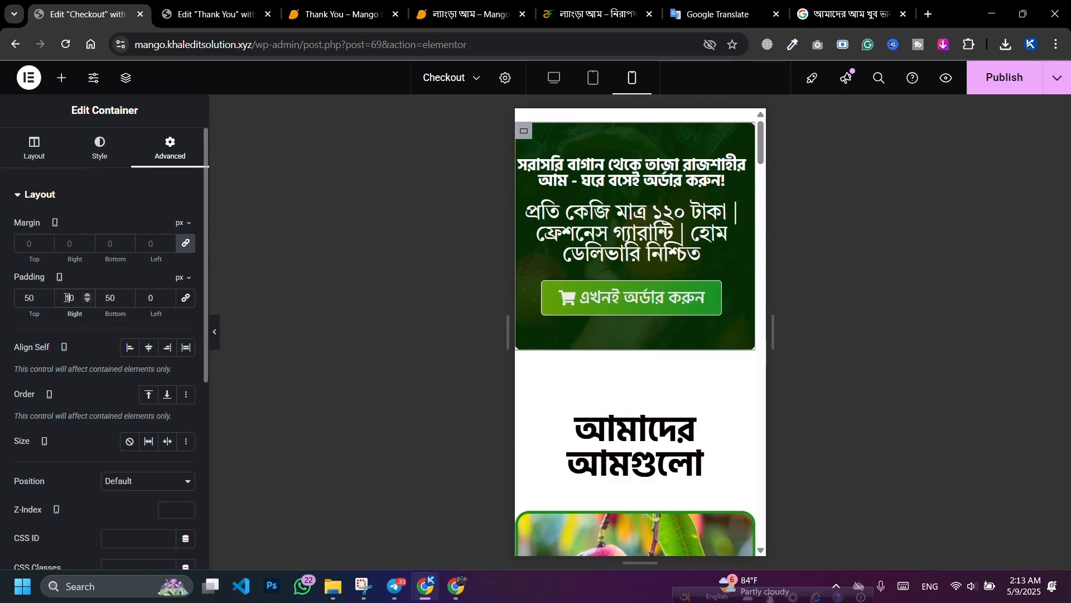
left_click(150, 298)
type("1")
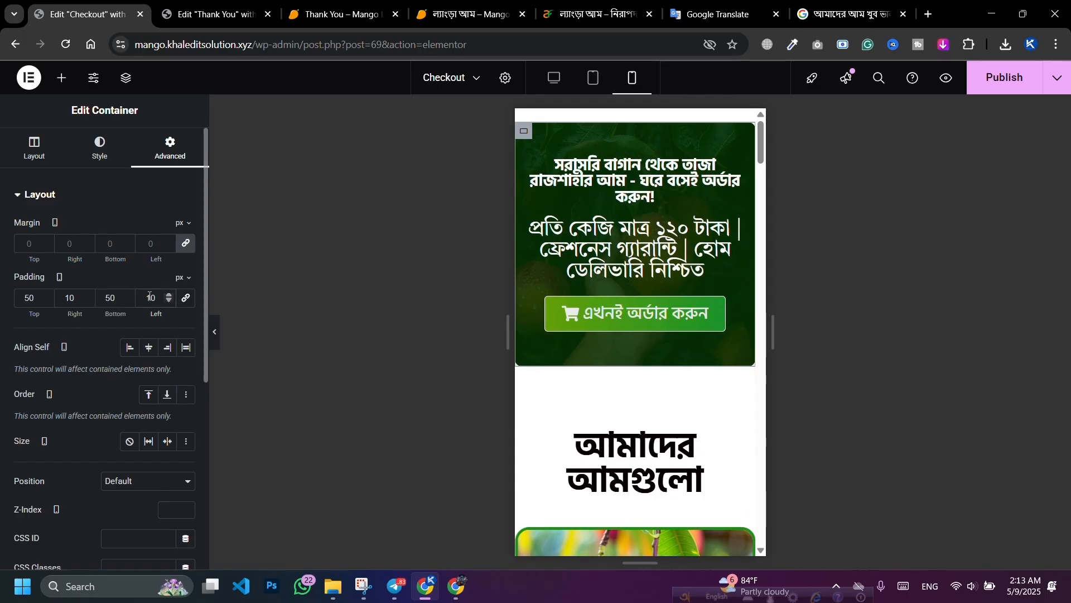
Step: Set the hero headline to 29 px with 1.1 em line height
left_click(735, 166)
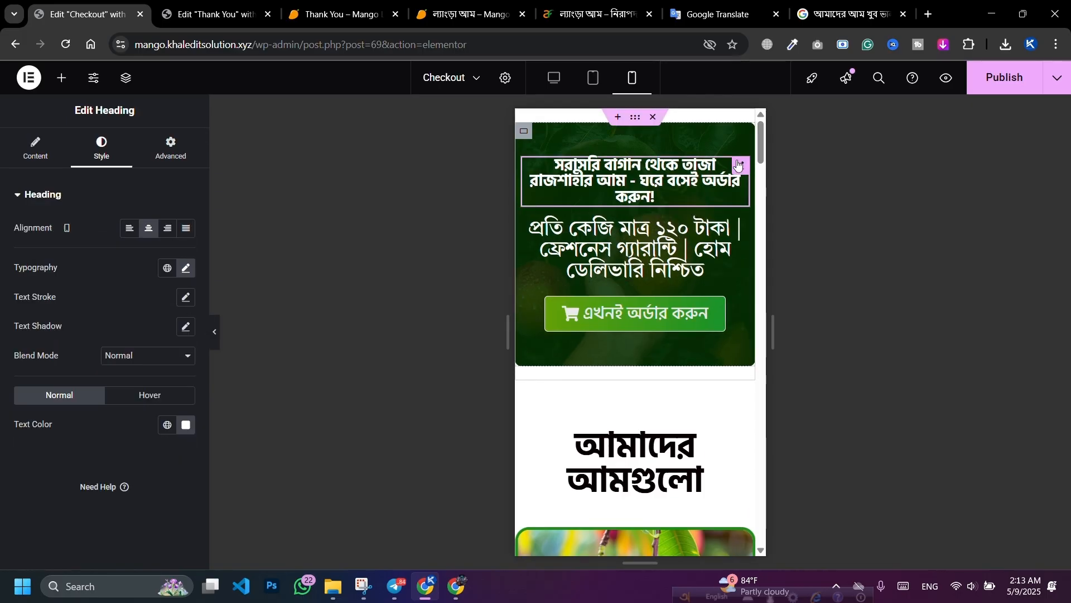
left_click(185, 268)
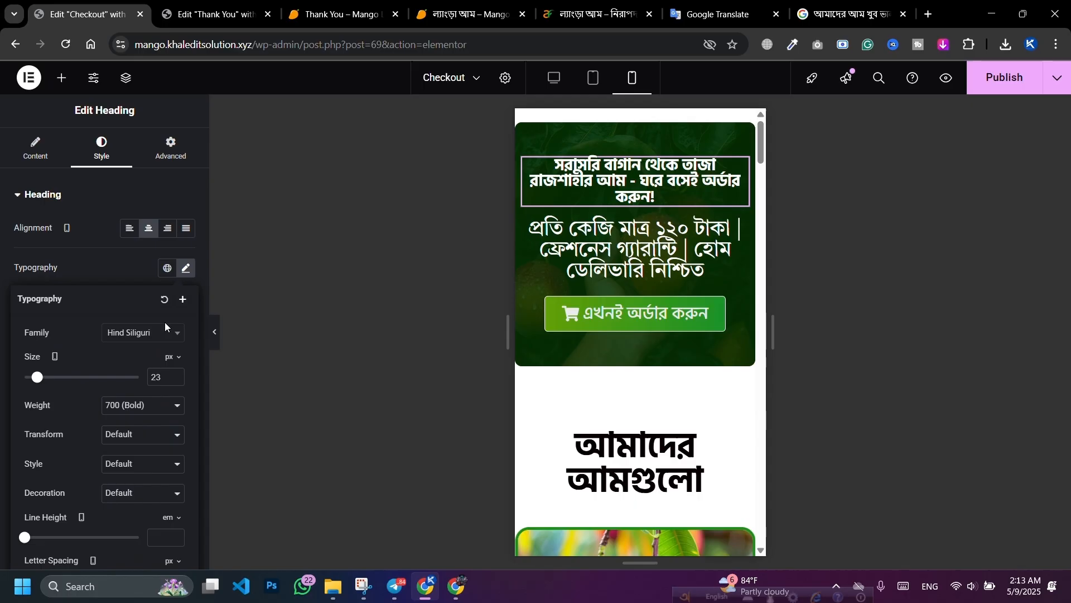
left_click(176, 373)
left_click(176, 374)
left_click(176, 373)
left_click(177, 374)
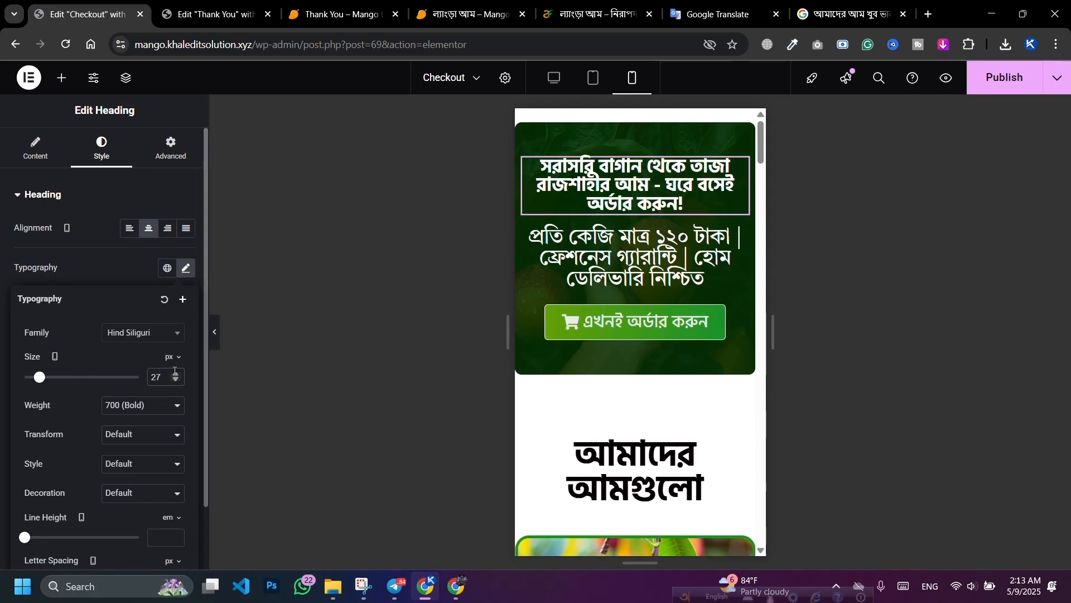
left_click(176, 377)
left_click(176, 378)
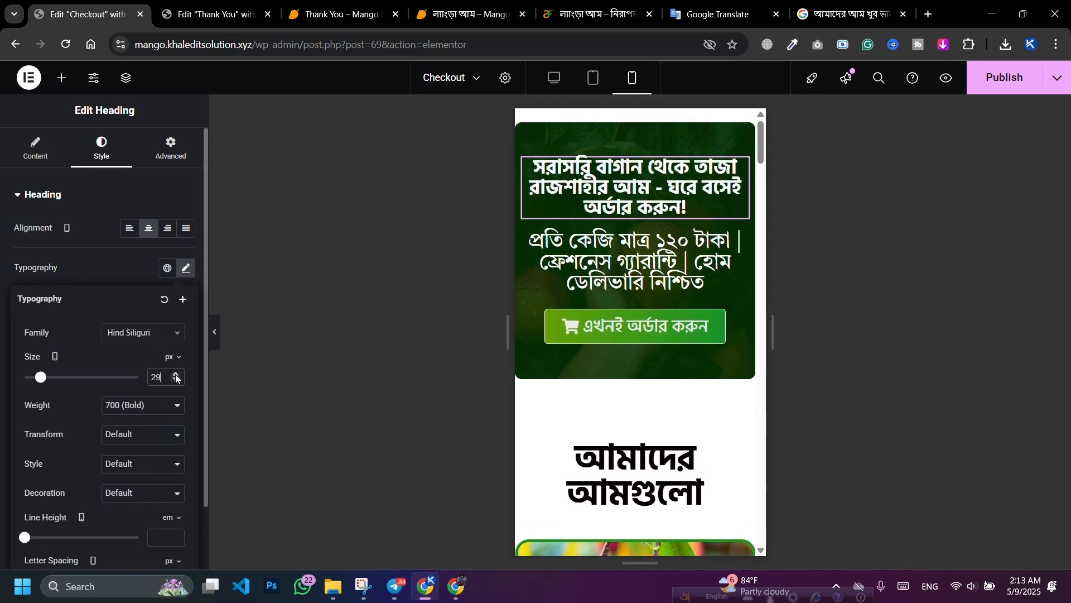
scroll(67, 463, "down", 2)
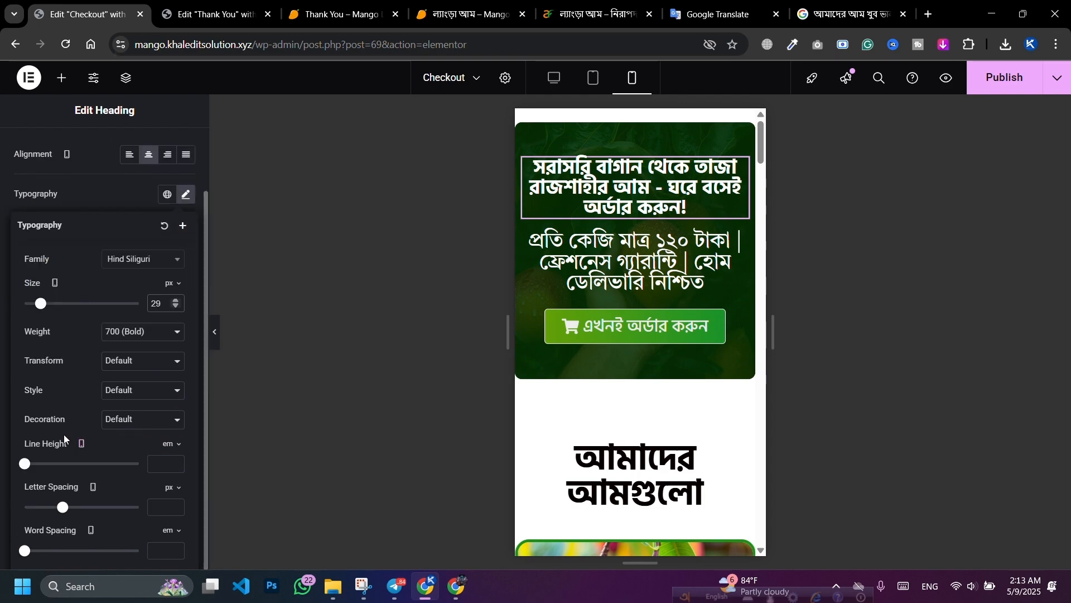
left_click_drag(29, 466, 37, 465)
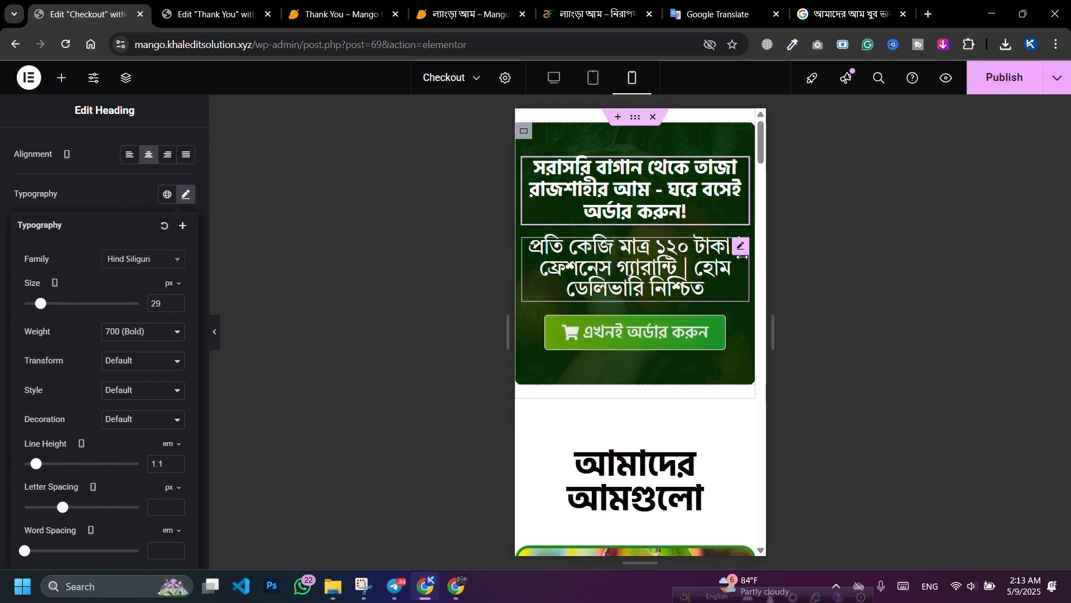
Step: Set the subtitle heading to 20 px with 1.1 em line height
left_click(743, 249)
left_click(186, 269)
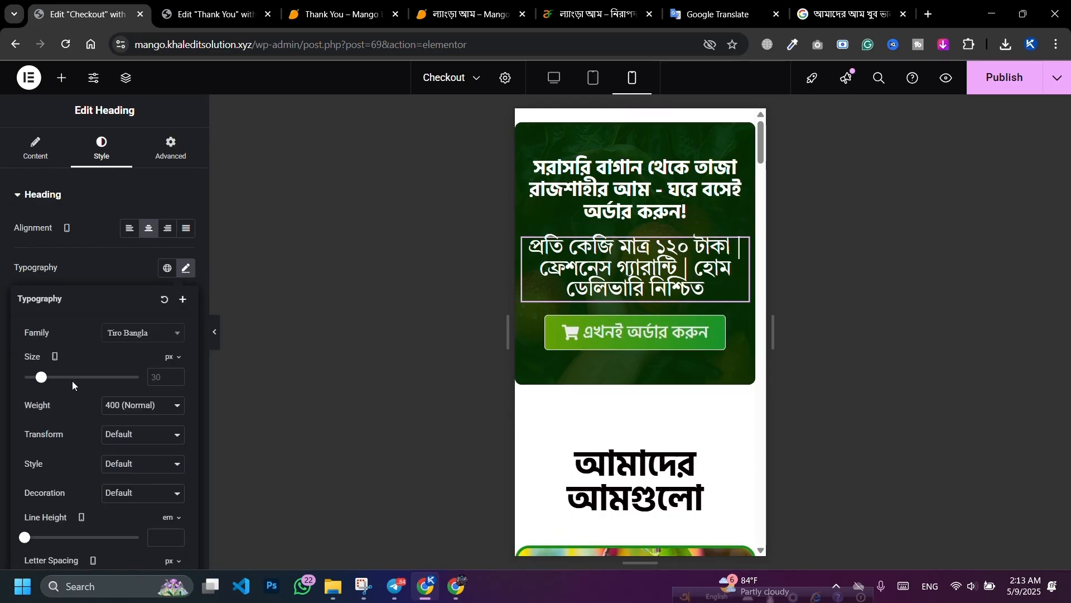
left_click_drag(45, 382, 39, 381)
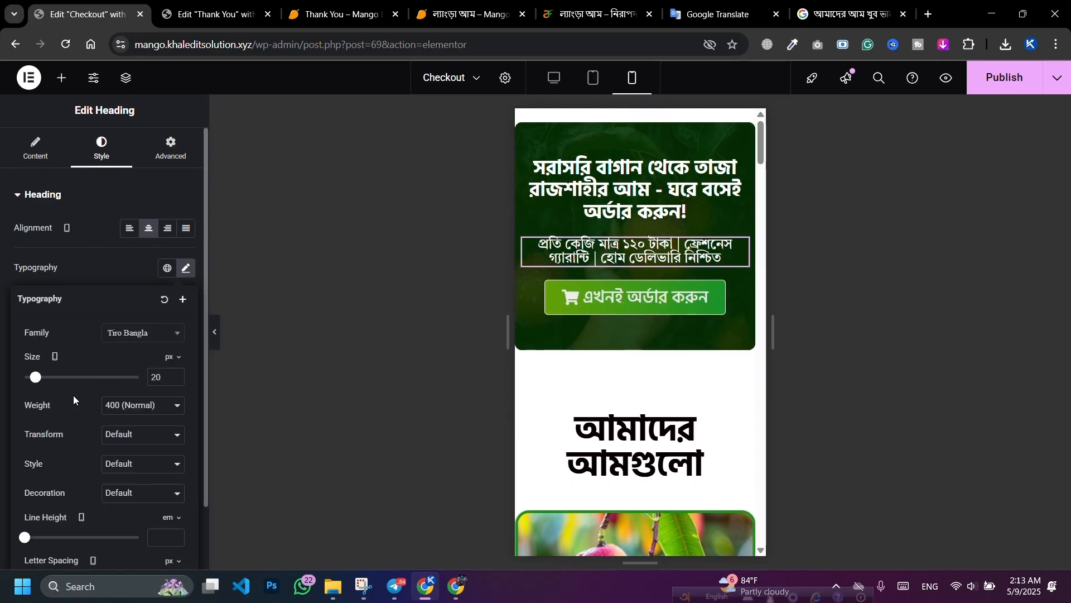
scroll(58, 479, "down", 2)
left_click_drag(29, 467, 39, 468)
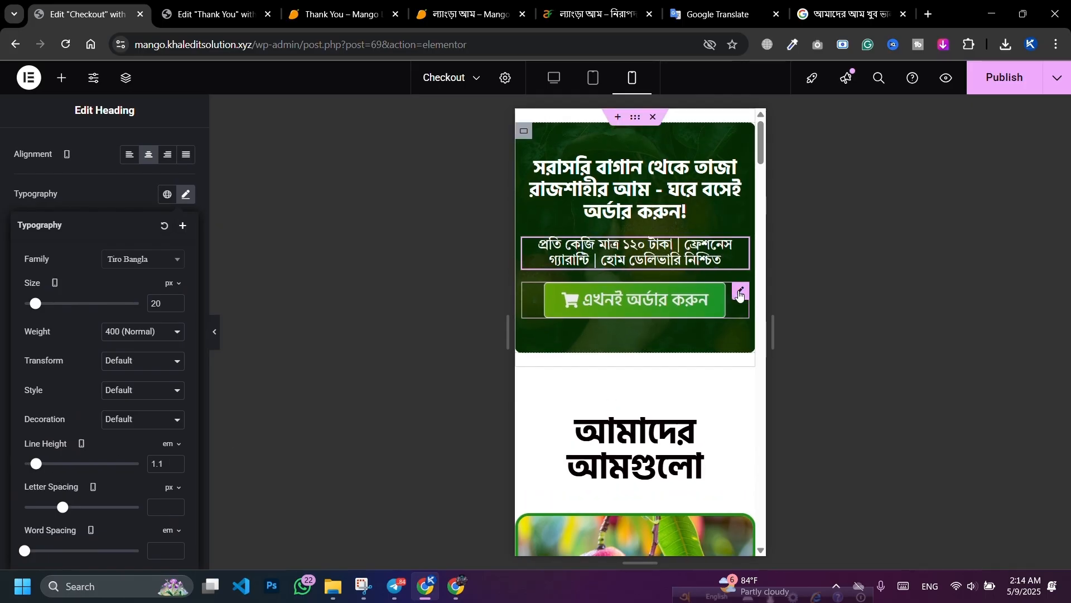
Step: Set the order button's mobile text size to 20 px and publish the Checkout page
left_click(533, 312)
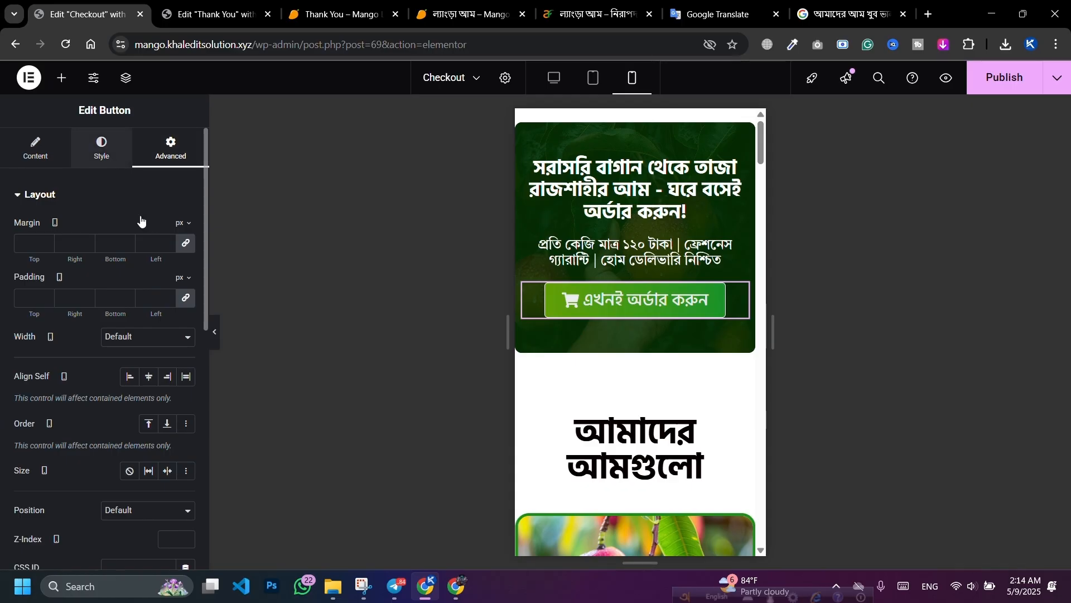
left_click(106, 151)
scroll(106, 434, "down", 8)
scroll(120, 436, "up", 8)
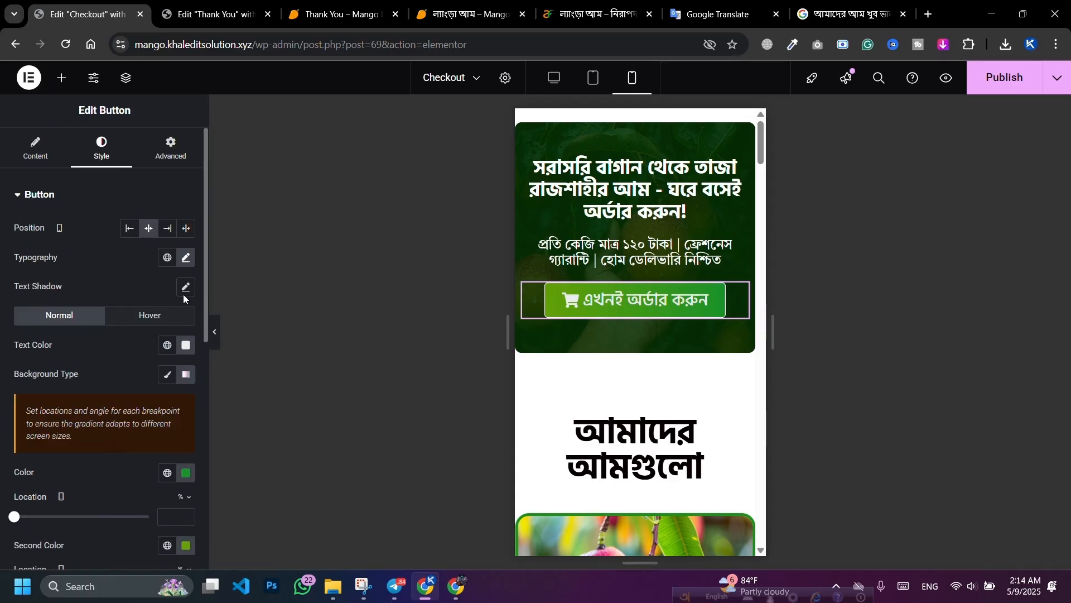
left_click(188, 260)
left_click(175, 363)
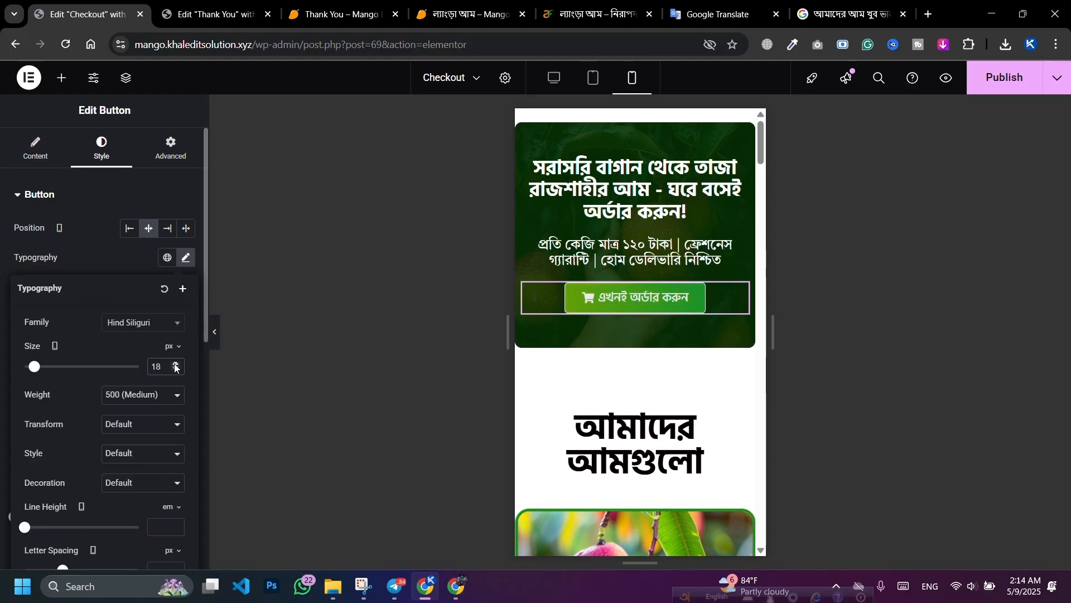
left_click(176, 364)
left_click(176, 364)
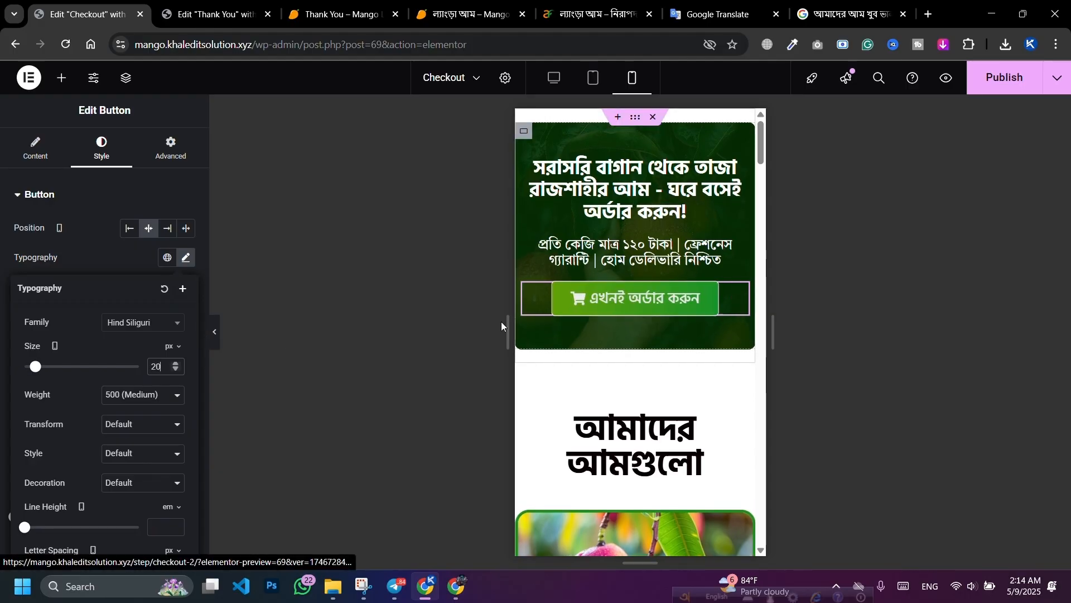
left_click(1004, 78)
scroll(651, 266, "down", 3)
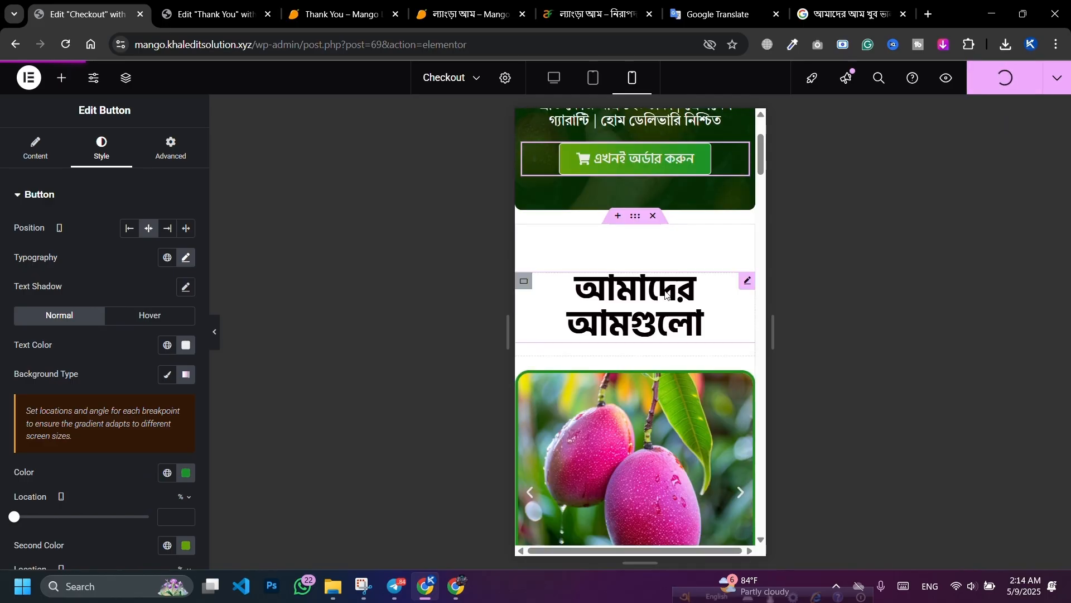
Step: Rework the padding values of the mango products section container
left_click(637, 223)
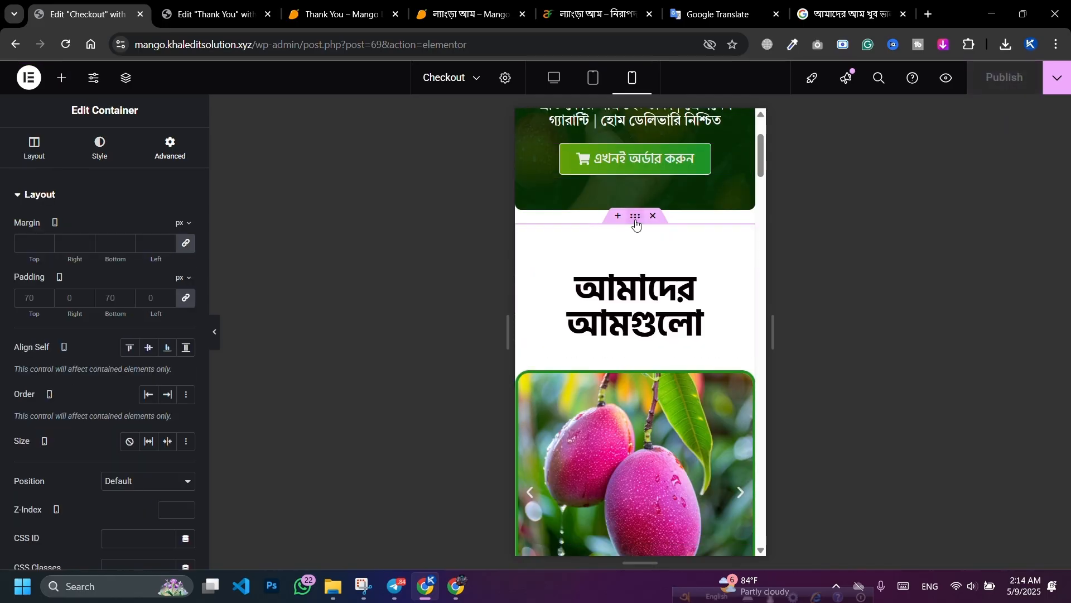
left_click(181, 303)
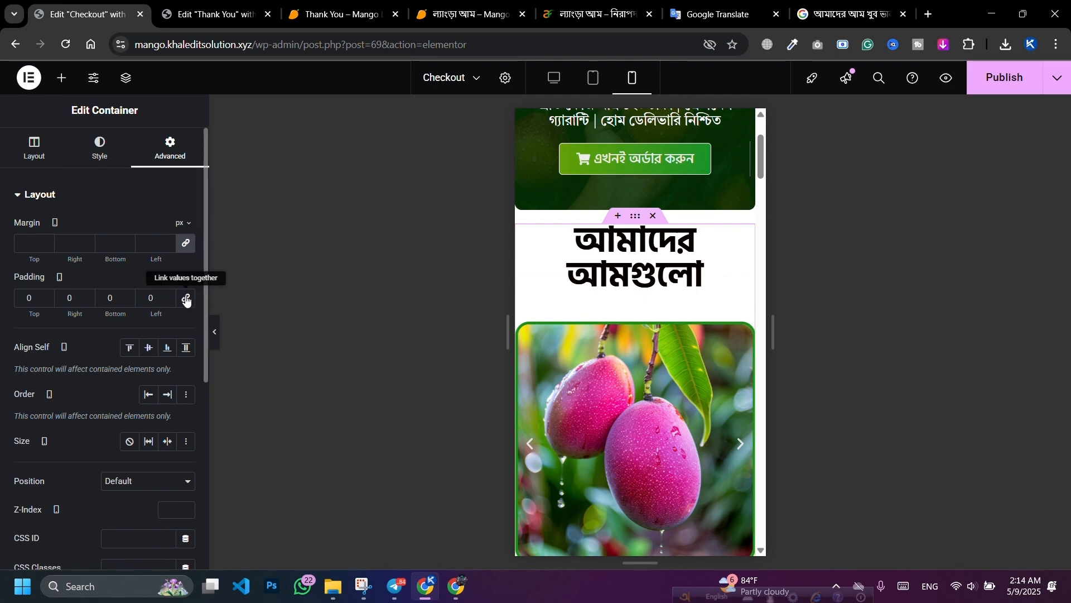
left_click(187, 301)
left_click(27, 298)
type("10")
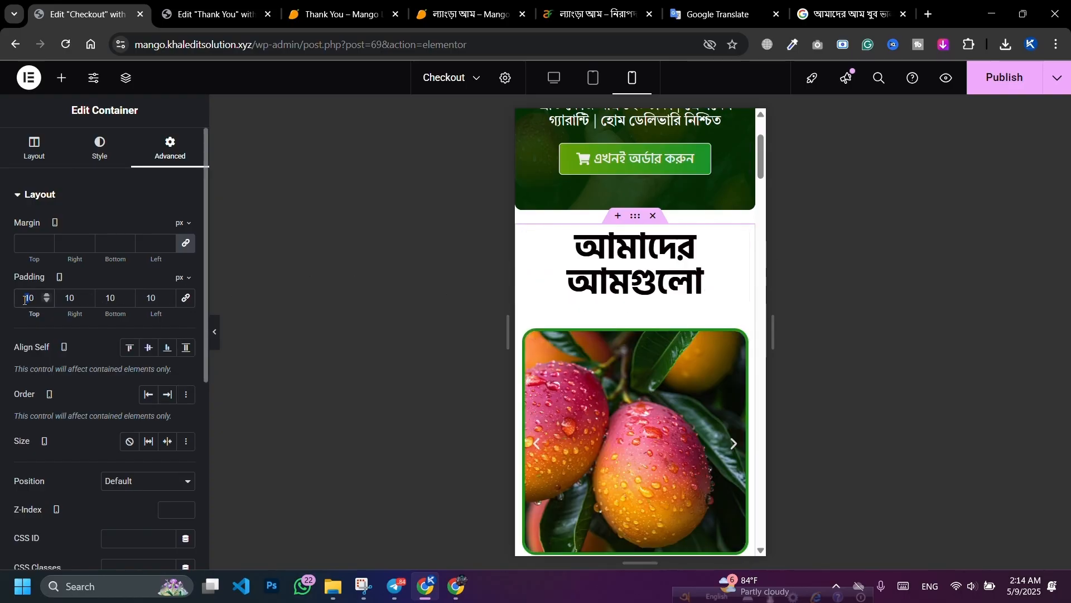
type("2")
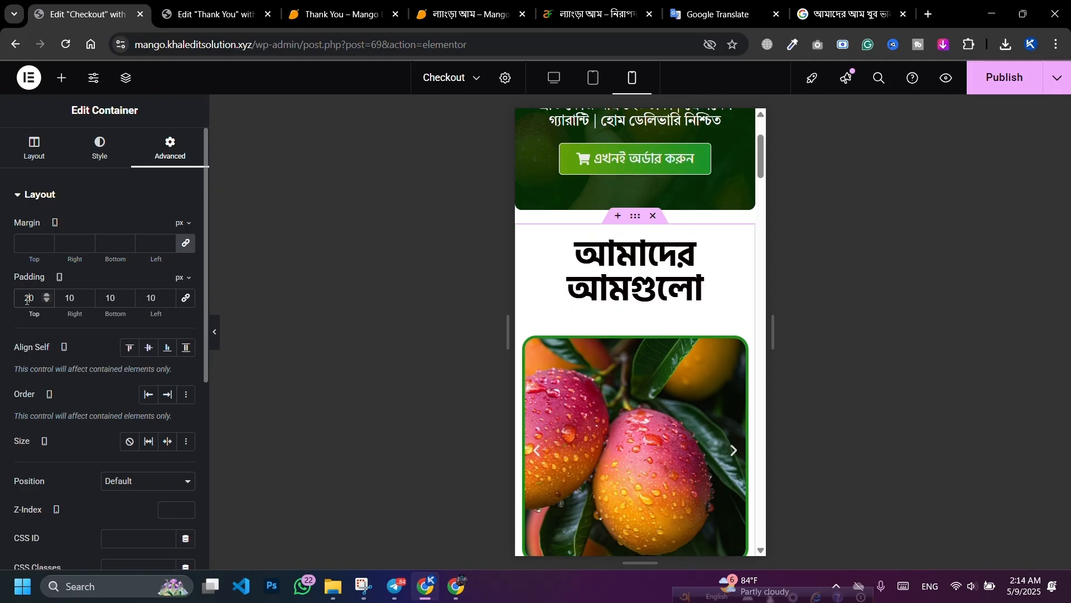
double_click(110, 303)
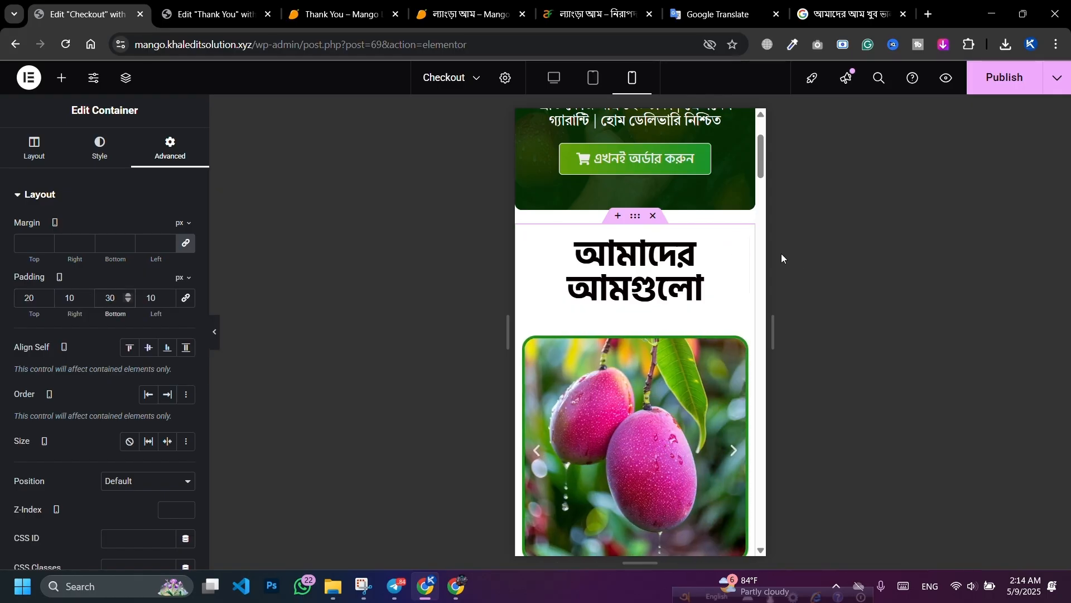
Step: Shrink the 'আমাদের আমগুলো' heading to 34 px
left_click(742, 247)
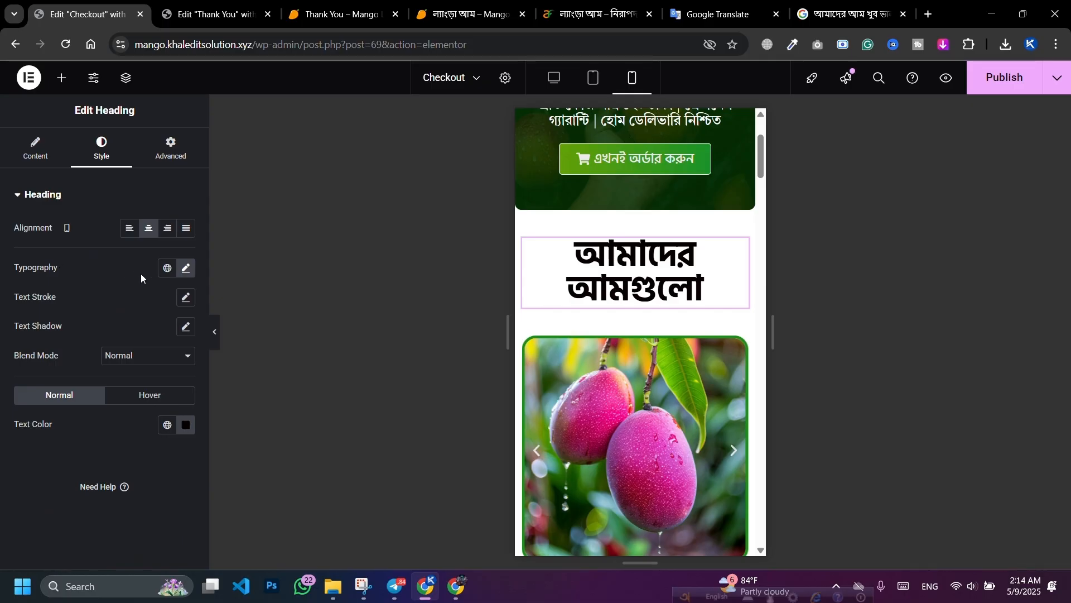
left_click(185, 269)
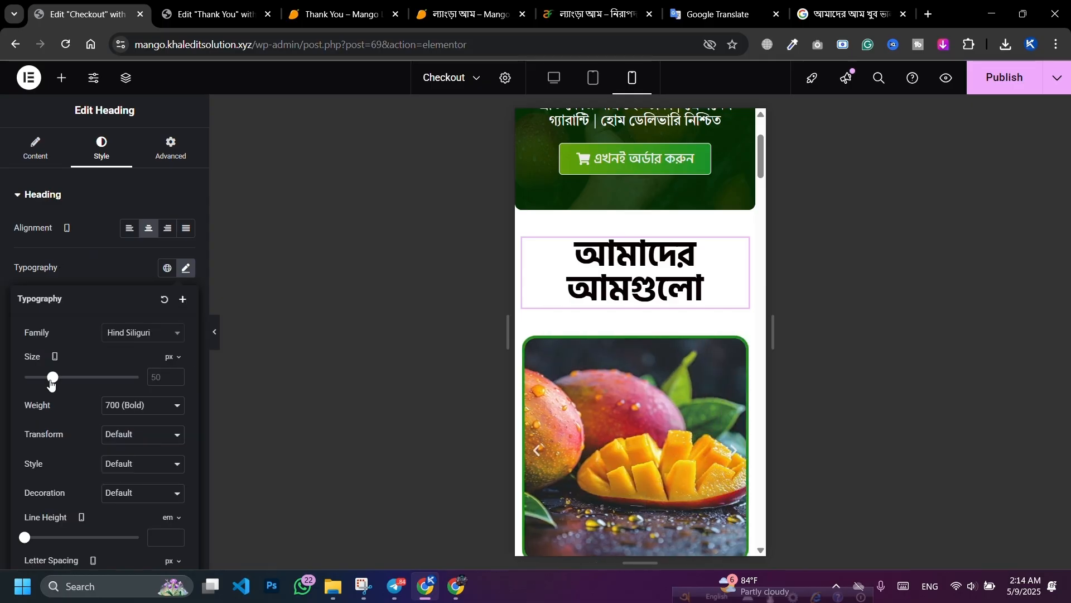
left_click_drag(50, 382, 43, 380)
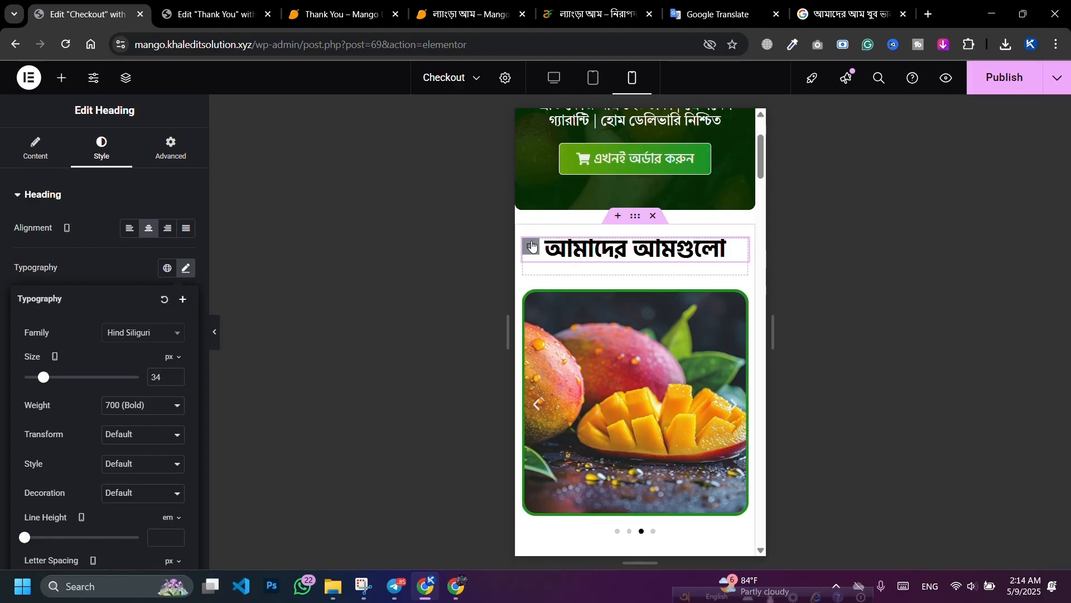
Step: Remove the bottom padding from the container around that heading
left_click(532, 245)
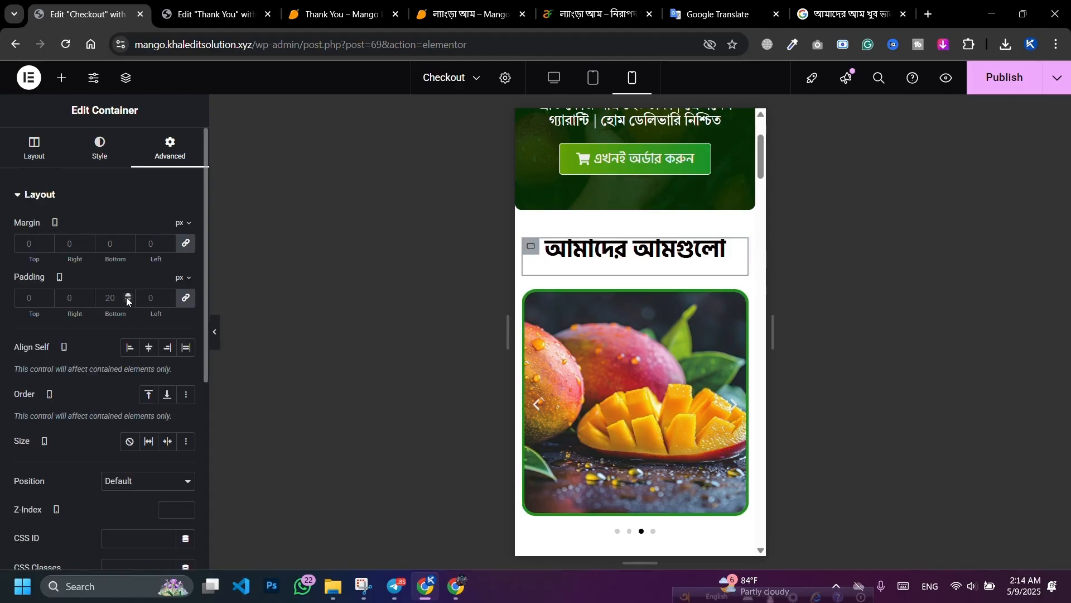
left_click(186, 297)
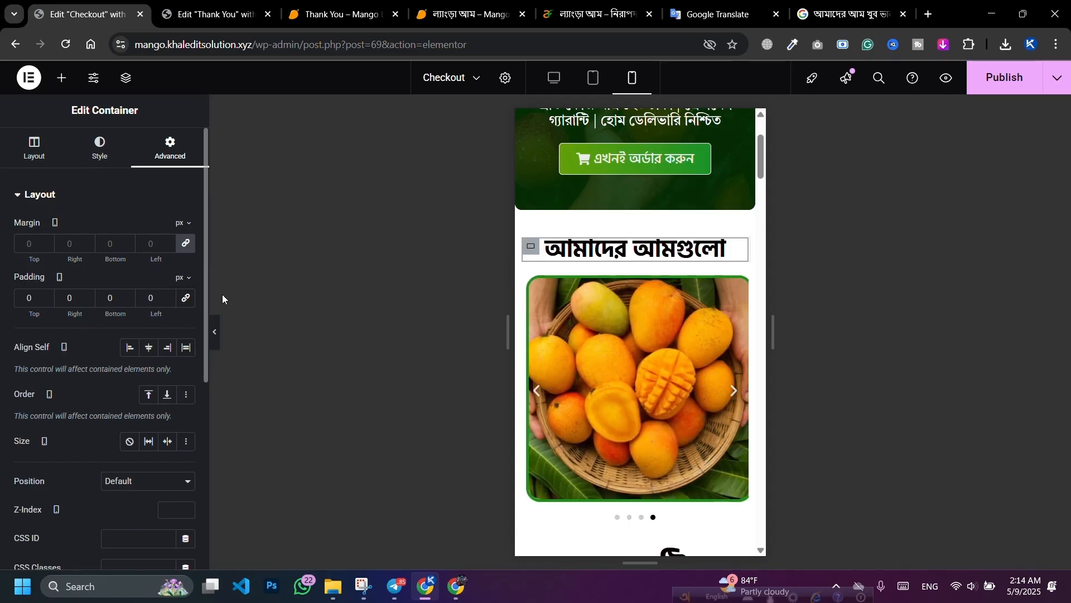
scroll(718, 236, "up", 3)
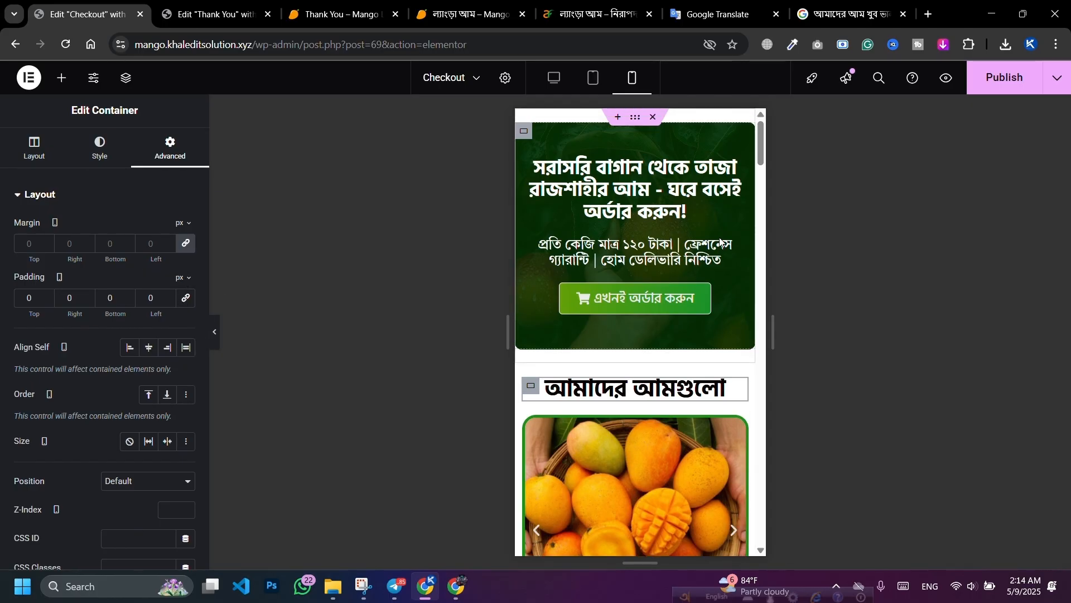
scroll(701, 242, "down", 5)
scroll(652, 288, "up", 3)
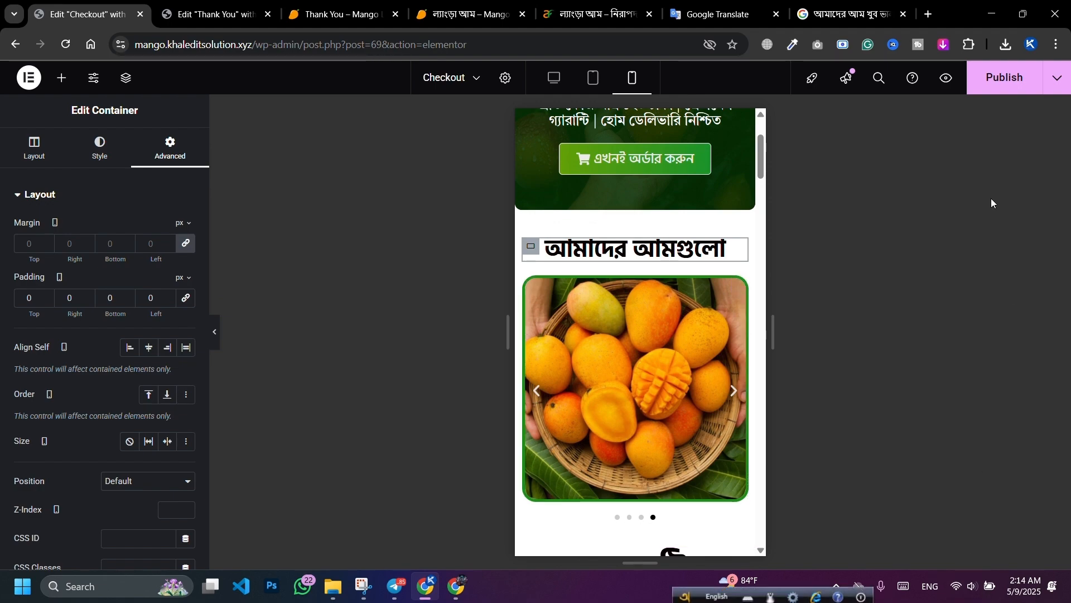
Step: Publish the updated Checkout page
left_click(992, 92)
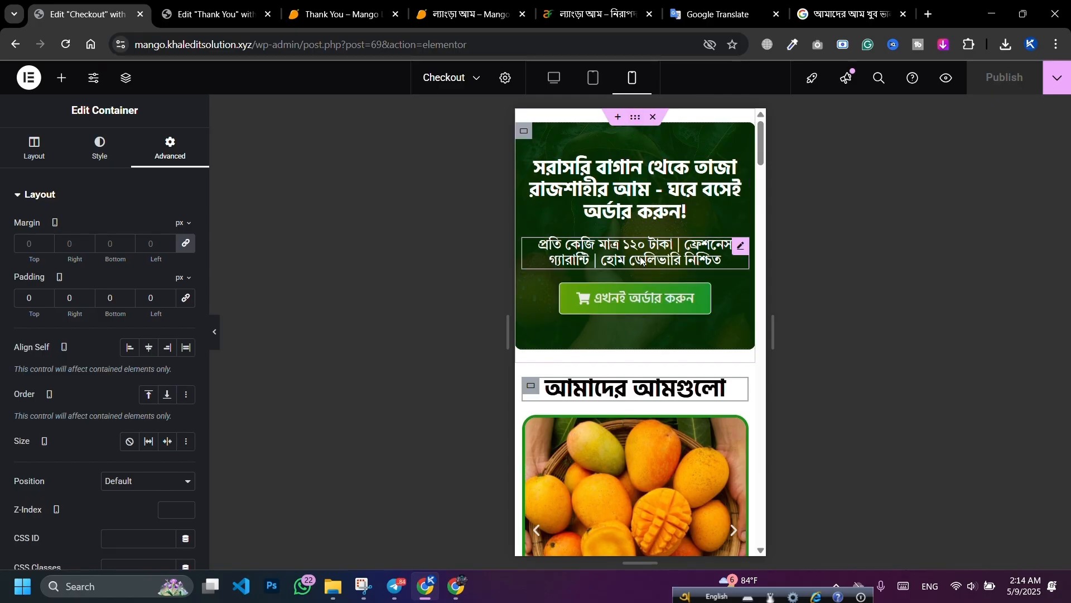
scroll(601, 311, "down", 7)
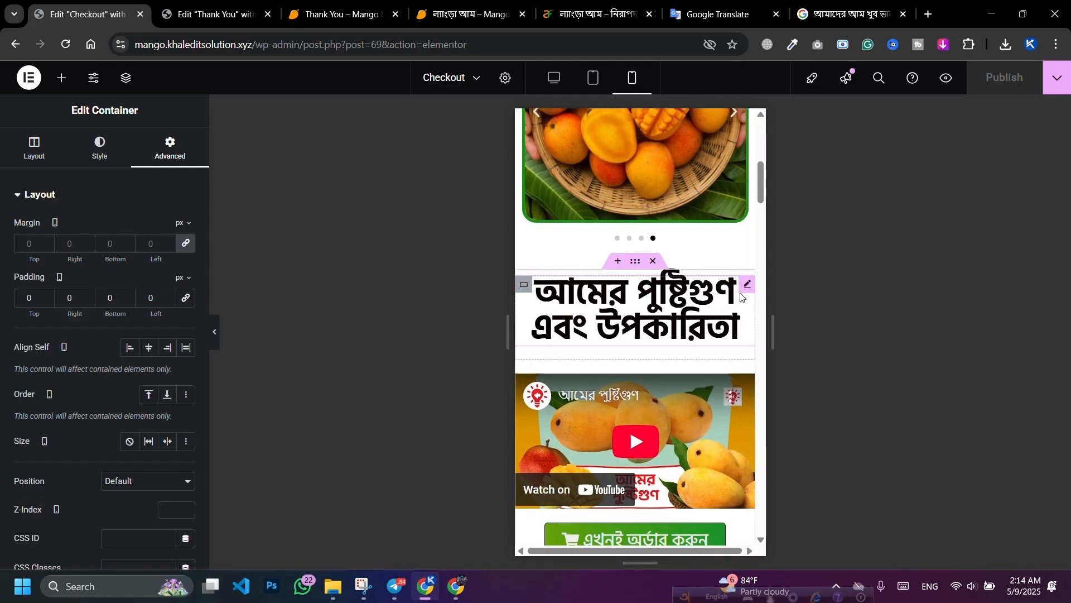
left_click(748, 286)
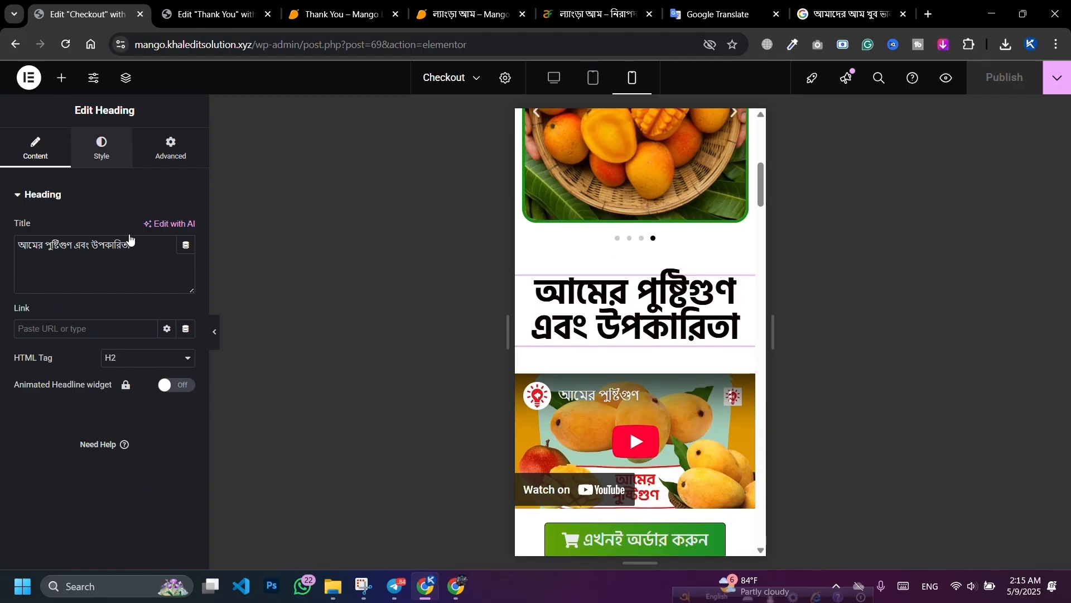
Step: Shrink the nutrition heading's font size
left_click(102, 148)
left_click(186, 268)
left_click_drag(51, 377, 38, 383)
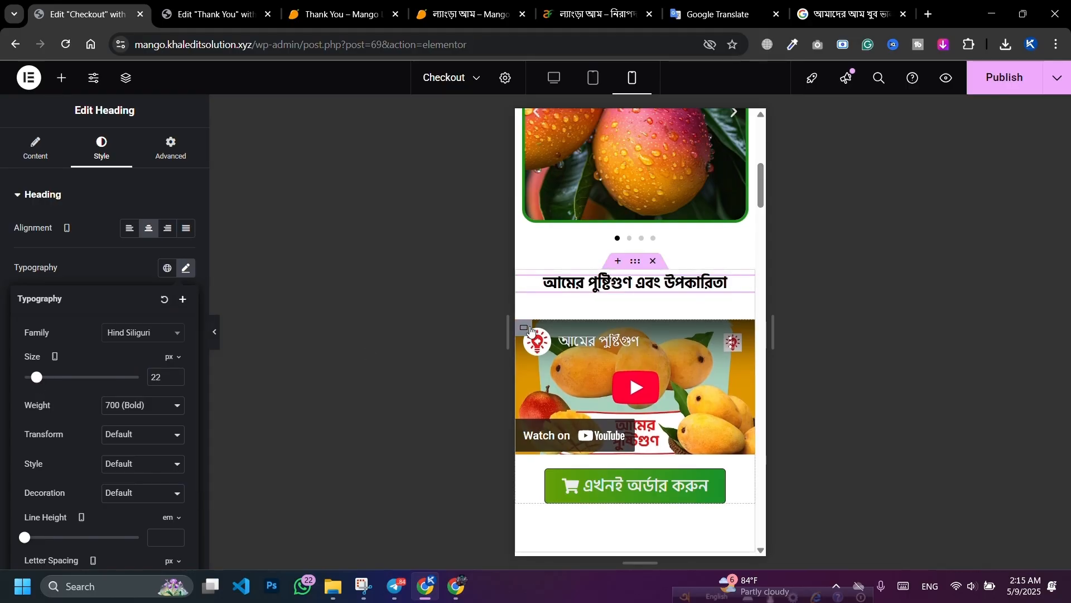
Step: Set the video container's padding to 10 with 0 on top
left_click(524, 329)
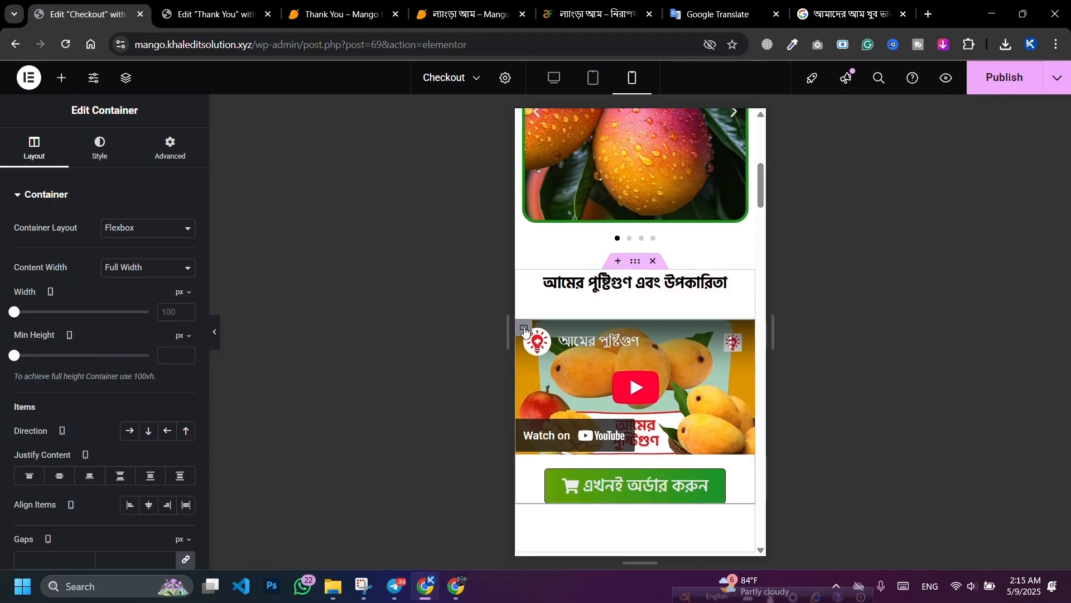
left_click(163, 159)
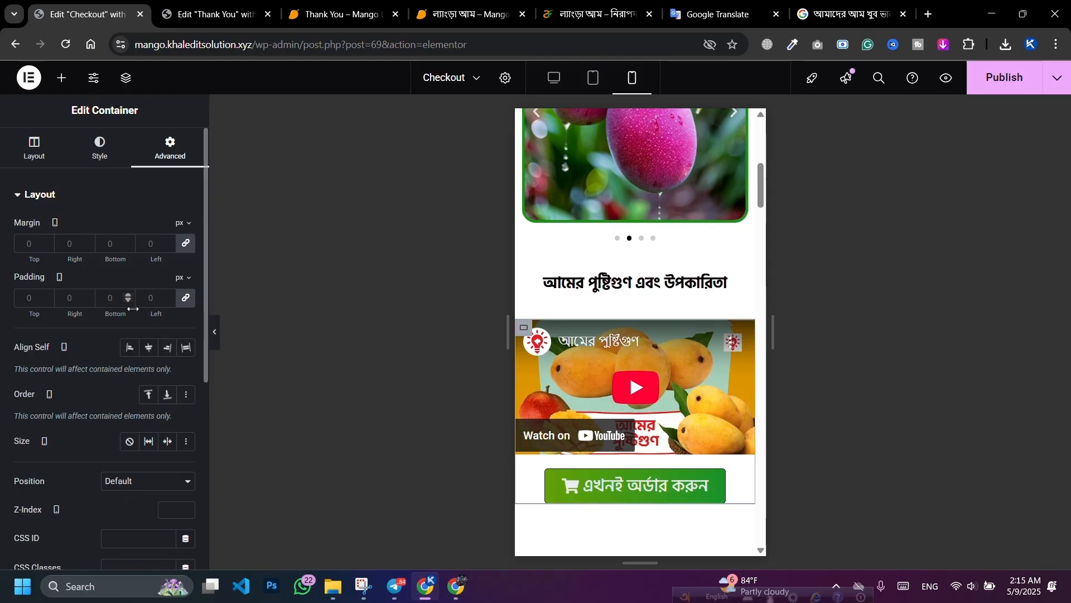
left_click(26, 297)
type("10")
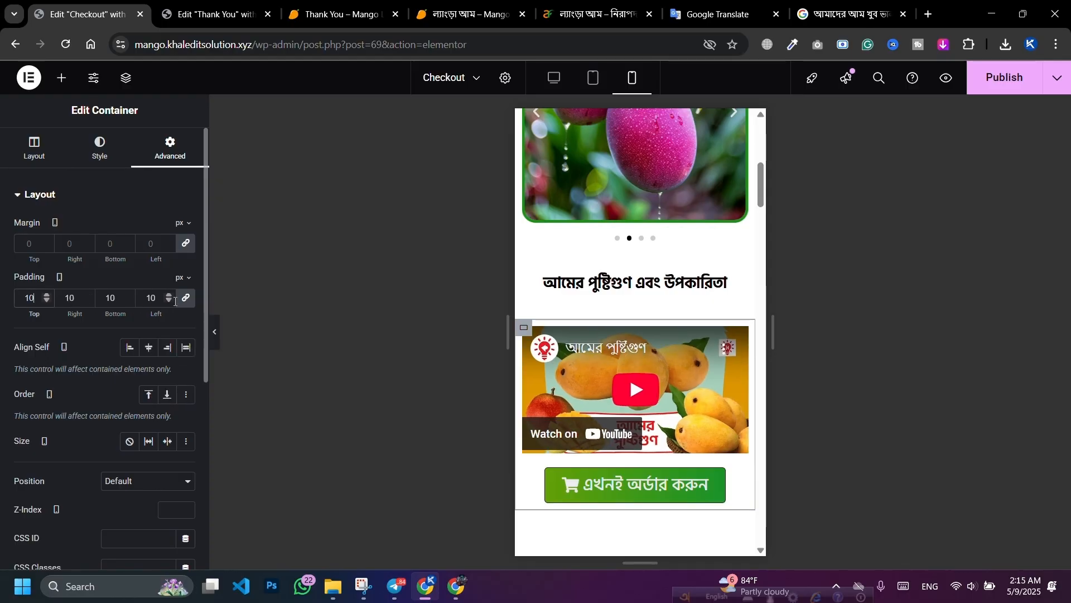
left_click(193, 300)
left_click_drag(37, 299, 4, 303)
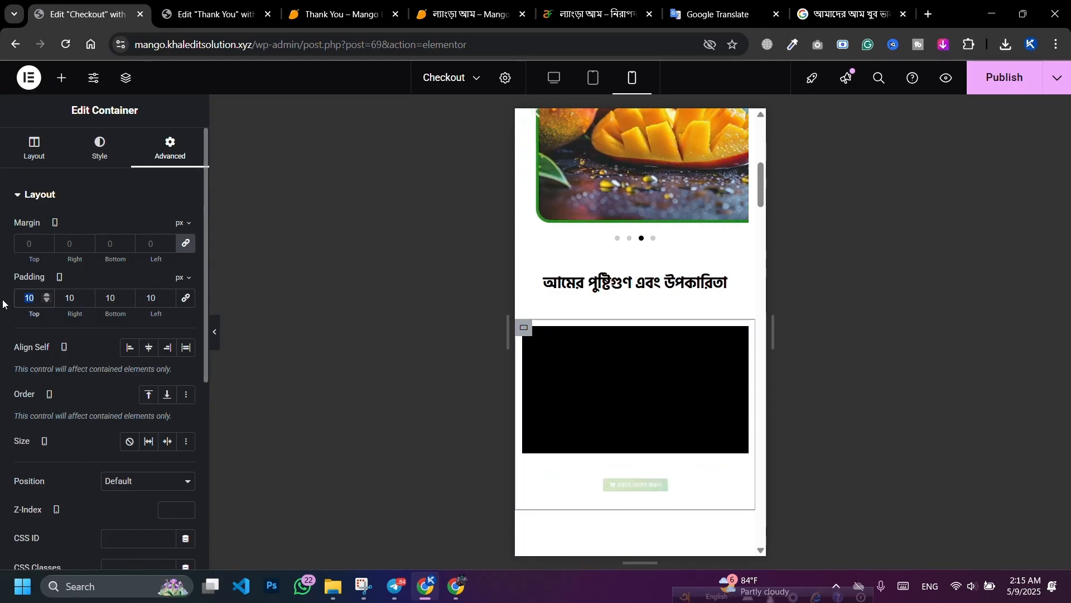
type("0")
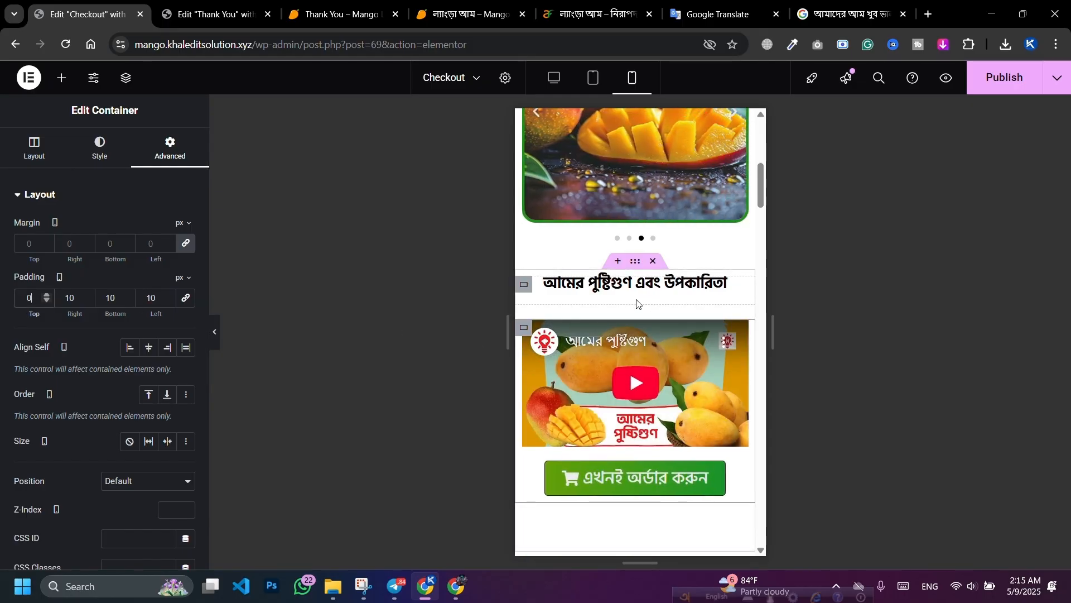
Step: Clear the bottom padding of the nutrition heading's container
left_click(528, 286)
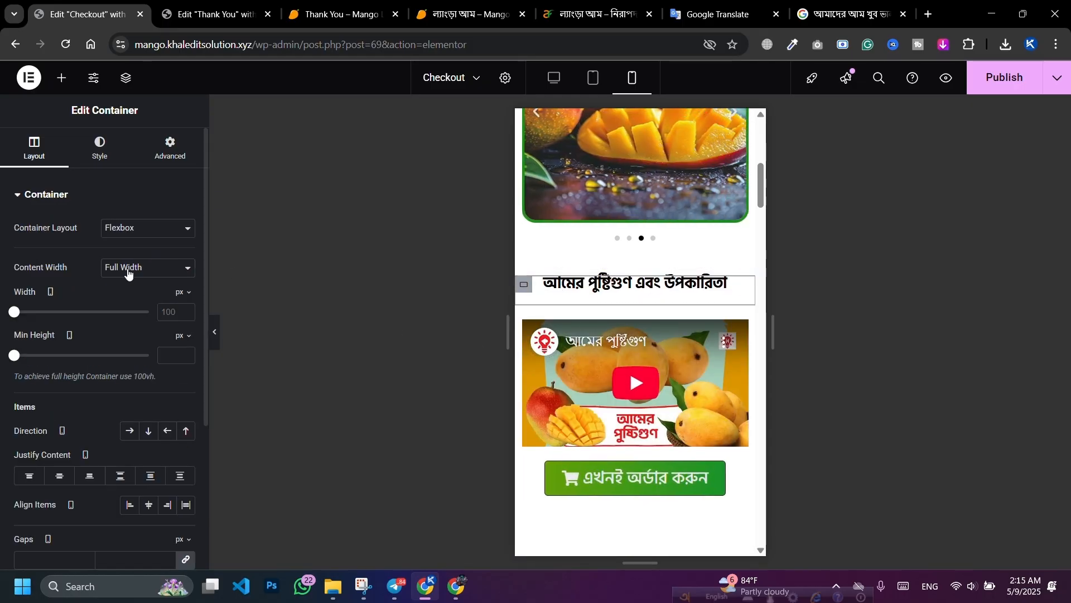
left_click(170, 148)
left_click(186, 299)
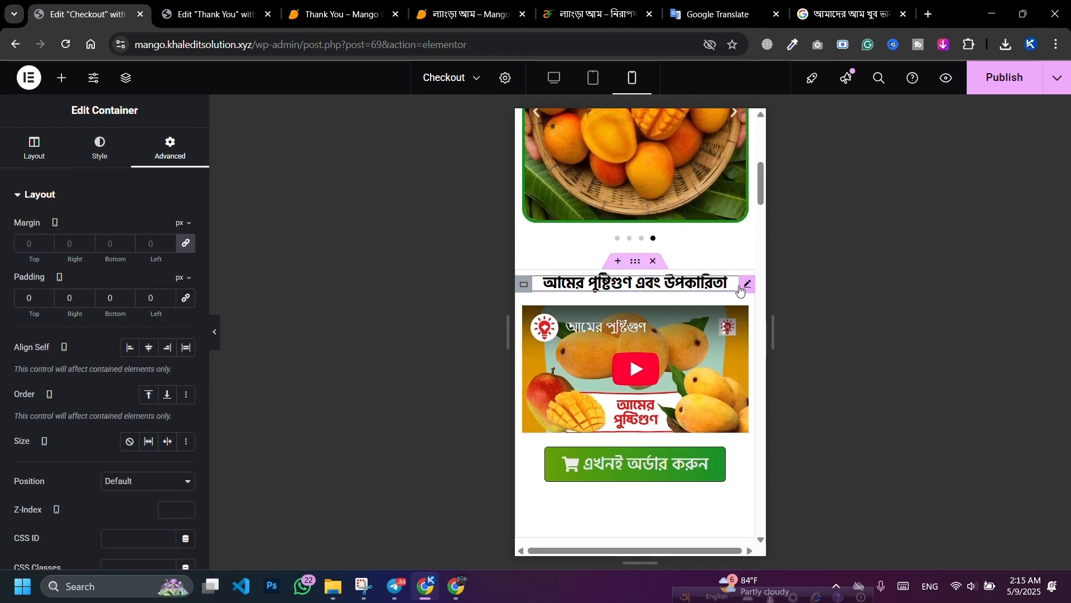
Step: Raise the nutrition heading's font size to 37 and adjust its line height
left_click(746, 286)
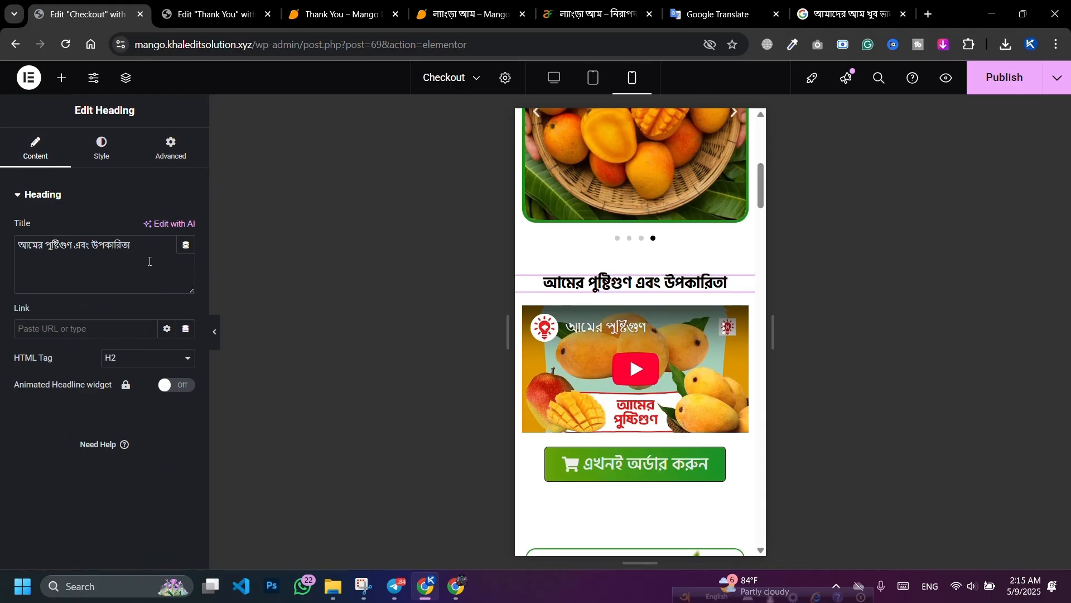
left_click(101, 147)
left_click(186, 268)
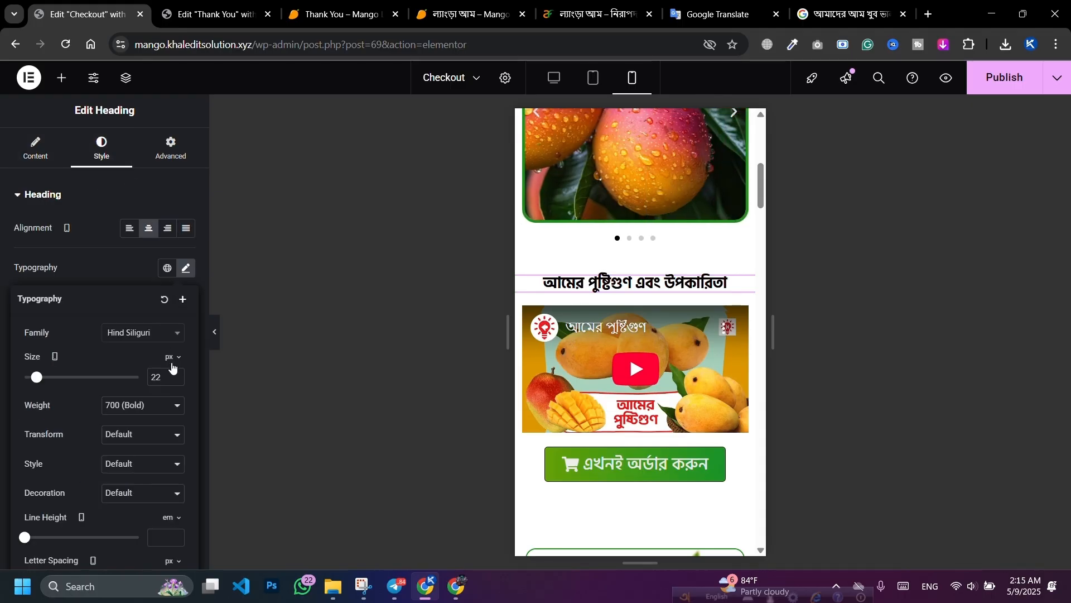
left_click(176, 375)
left_click(176, 375)
left_click(177, 375)
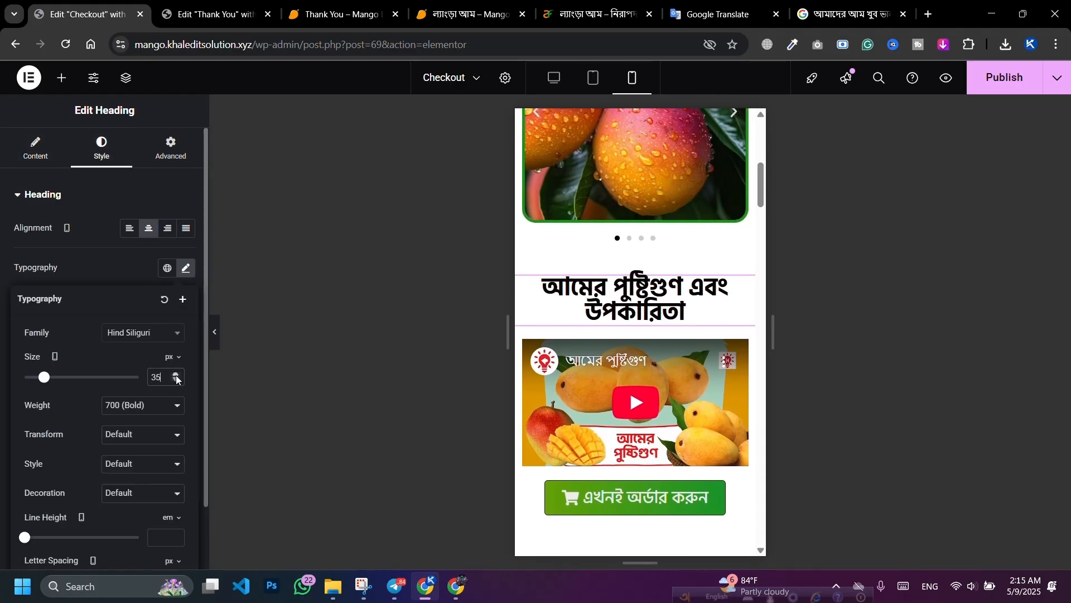
left_click(177, 375)
left_click(176, 375)
scroll(38, 468, "down", 1)
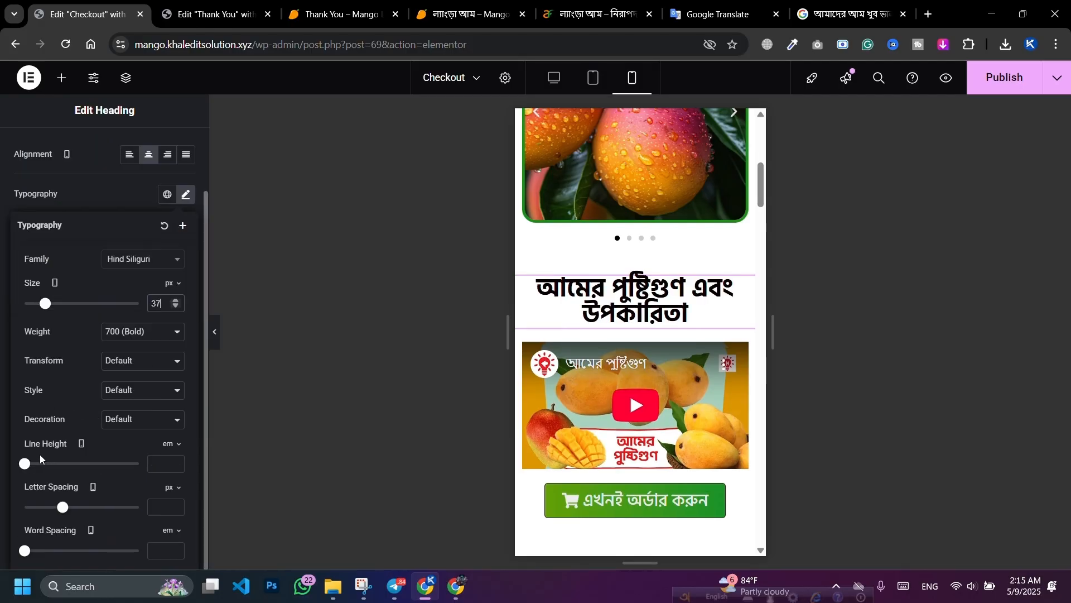
left_click_drag(25, 464, 36, 468)
scroll(98, 230, "up", 1)
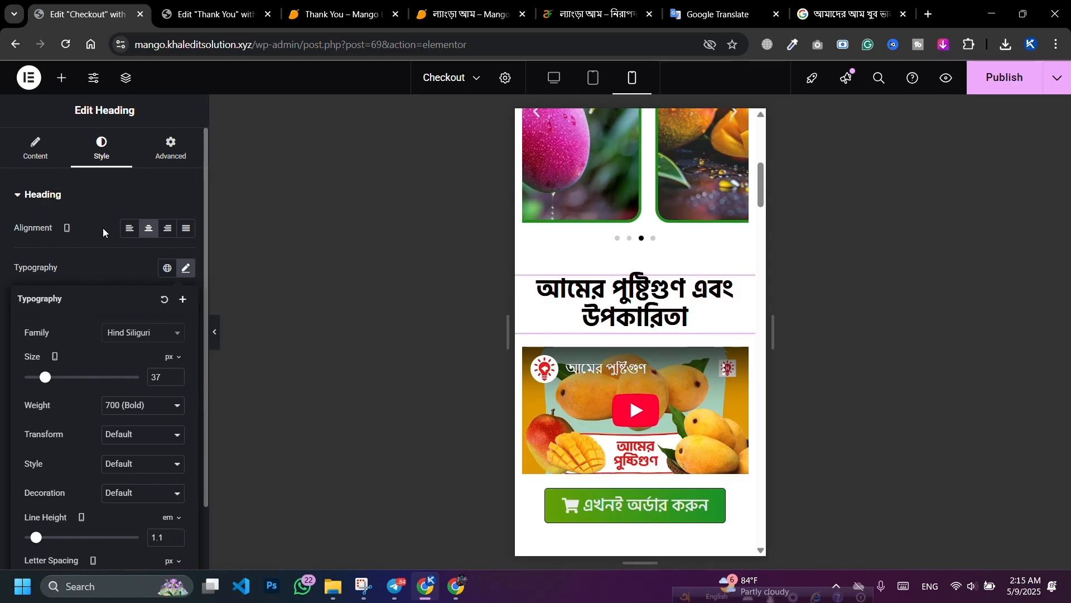
Step: Add a <br> line break to the nutrition heading title and set it to 35 px
left_click(39, 156)
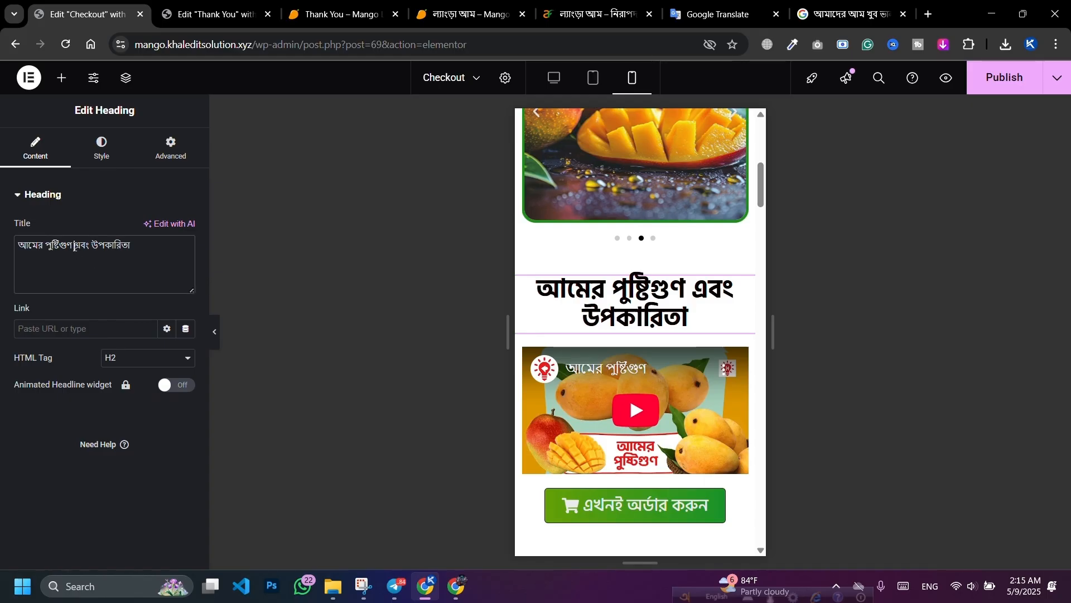
type("<b")
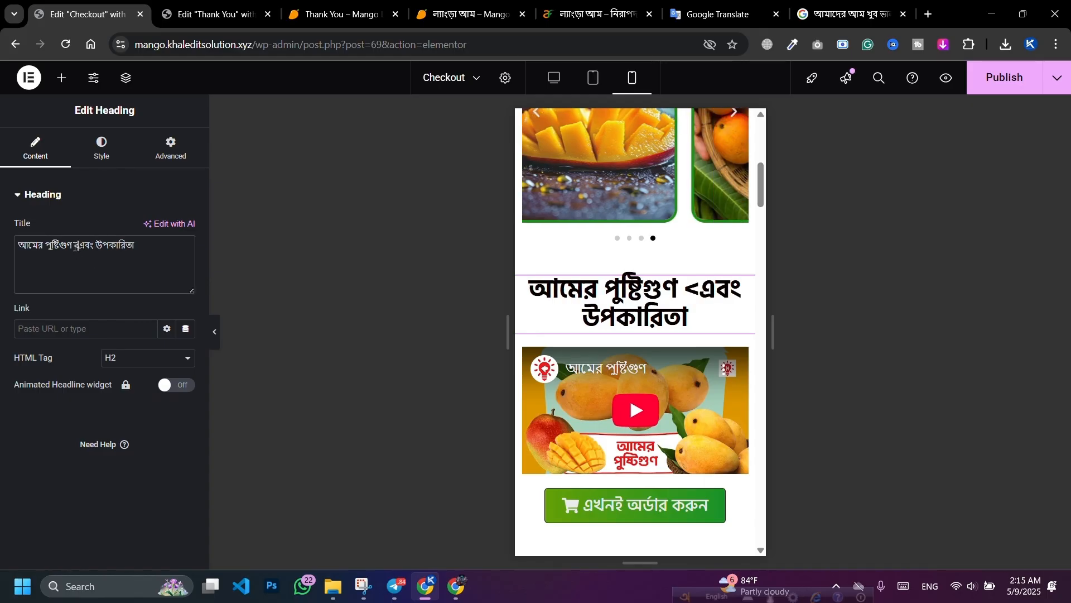
type("r>")
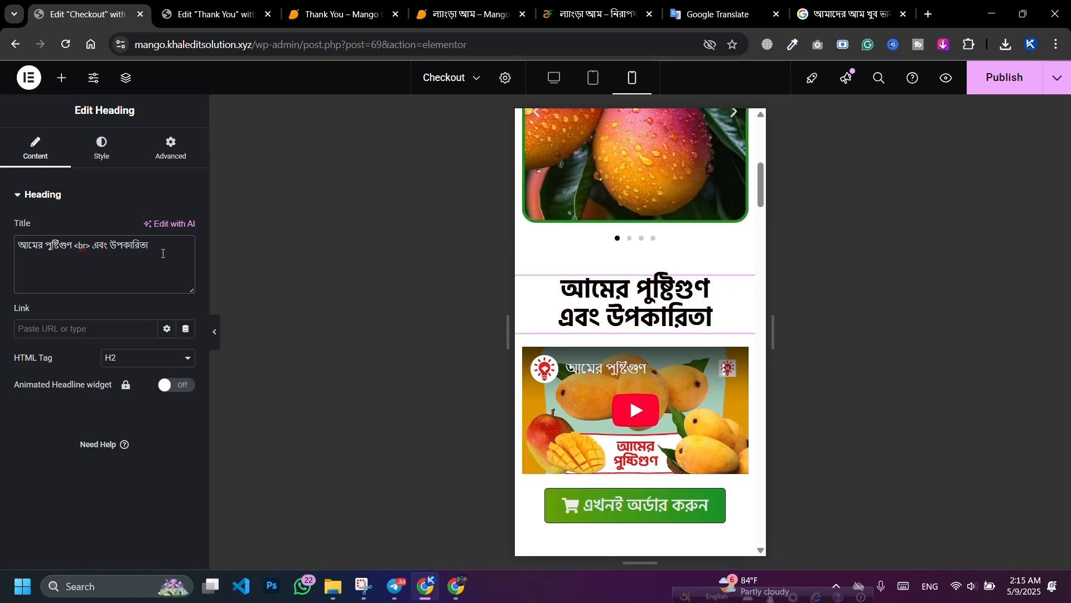
scroll(642, 301, "down", 2)
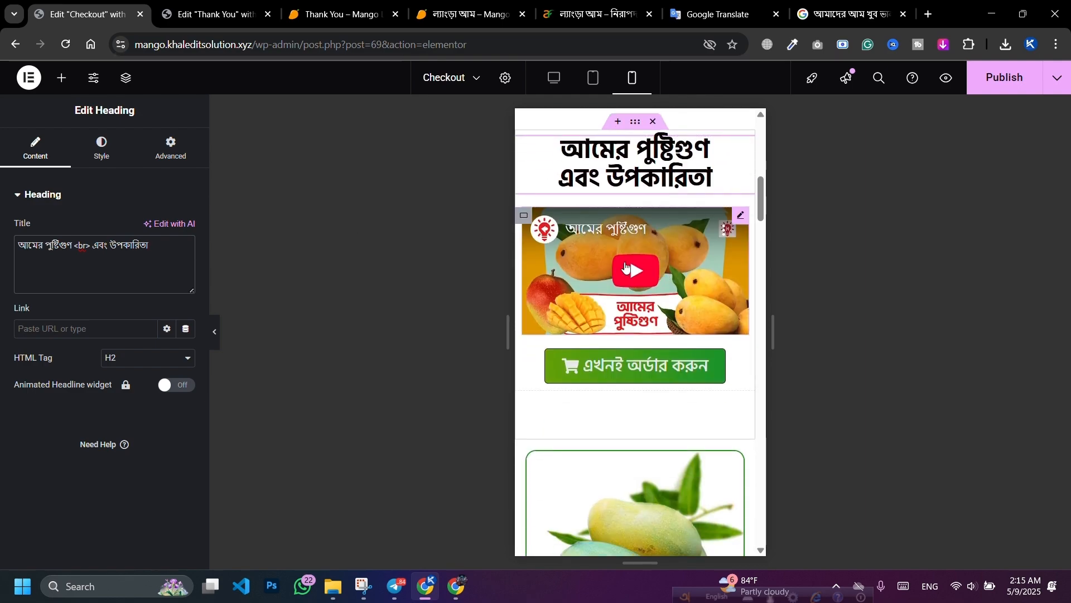
left_click(85, 160)
left_click(186, 268)
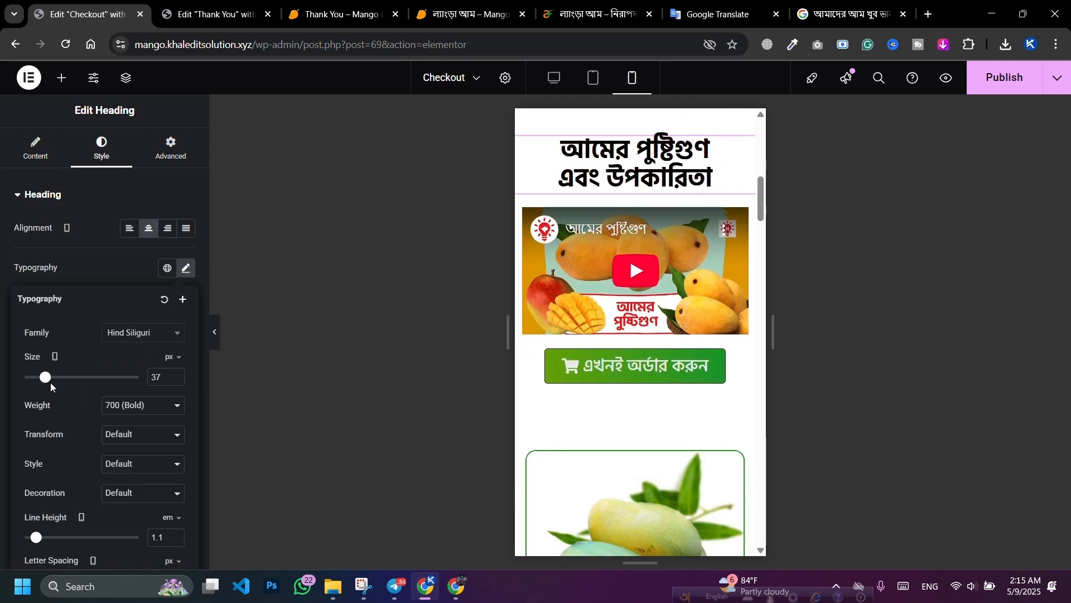
left_click_drag(45, 384, 44, 384)
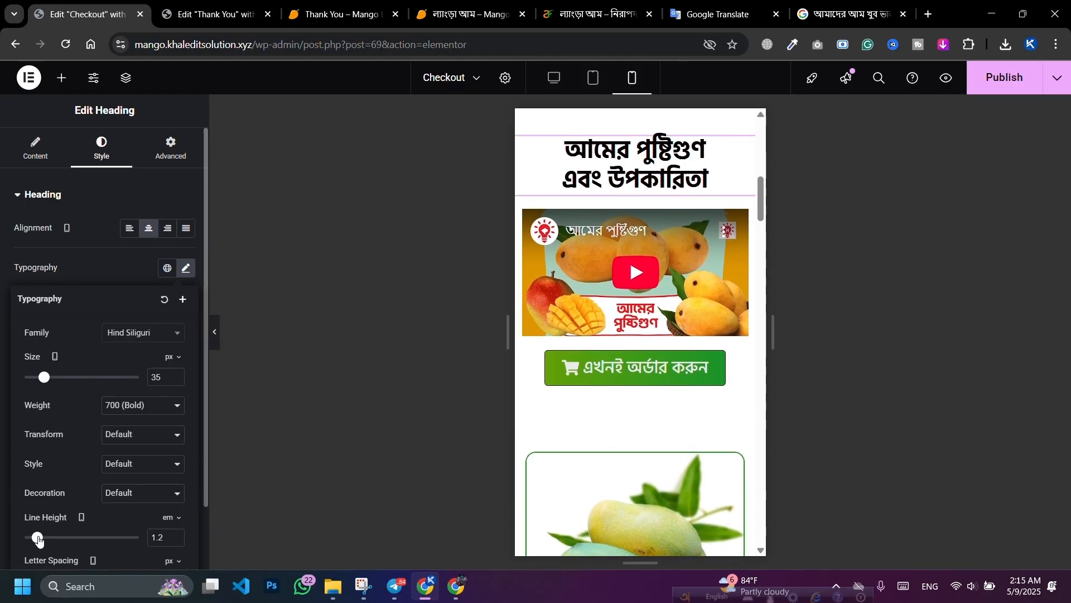
scroll(641, 302, "up", 10)
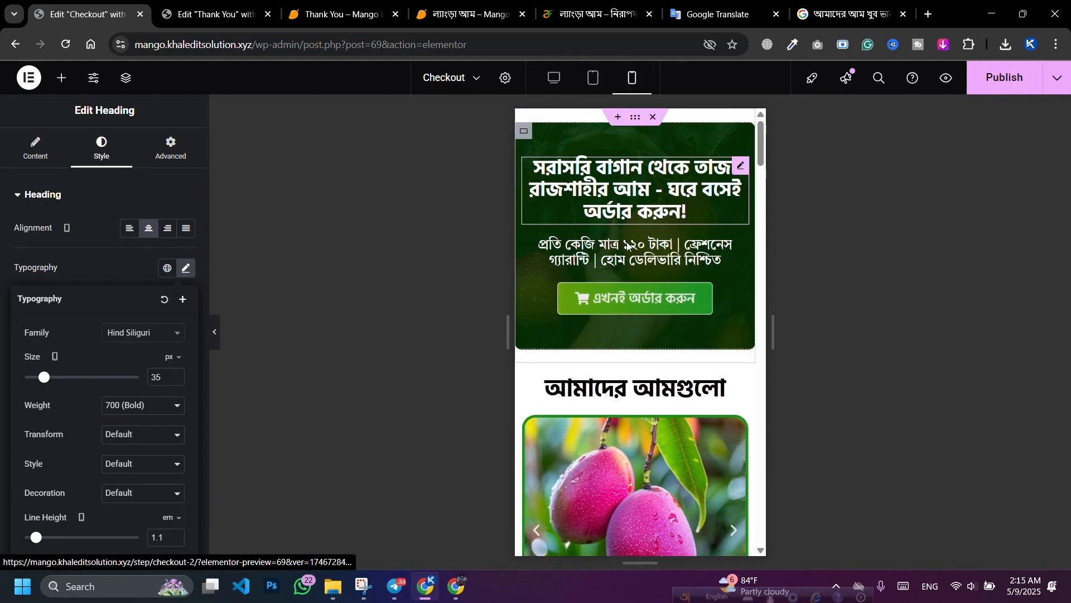
Step: Copy the hero's green order button style onto the order button below the video
right_click(620, 304)
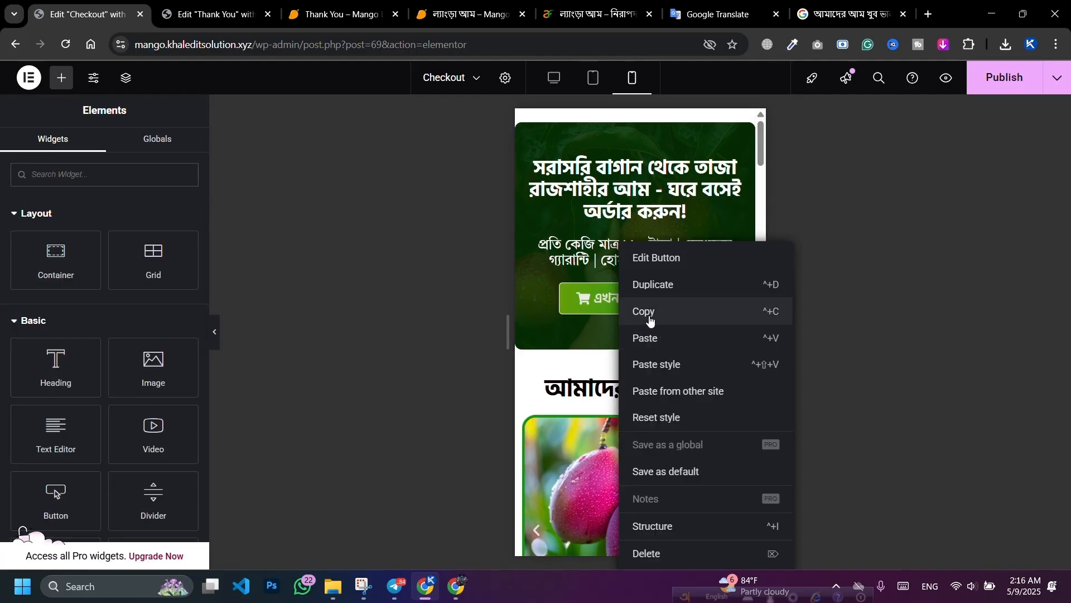
left_click(650, 320)
scroll(646, 306, "down", 10)
right_click(623, 293)
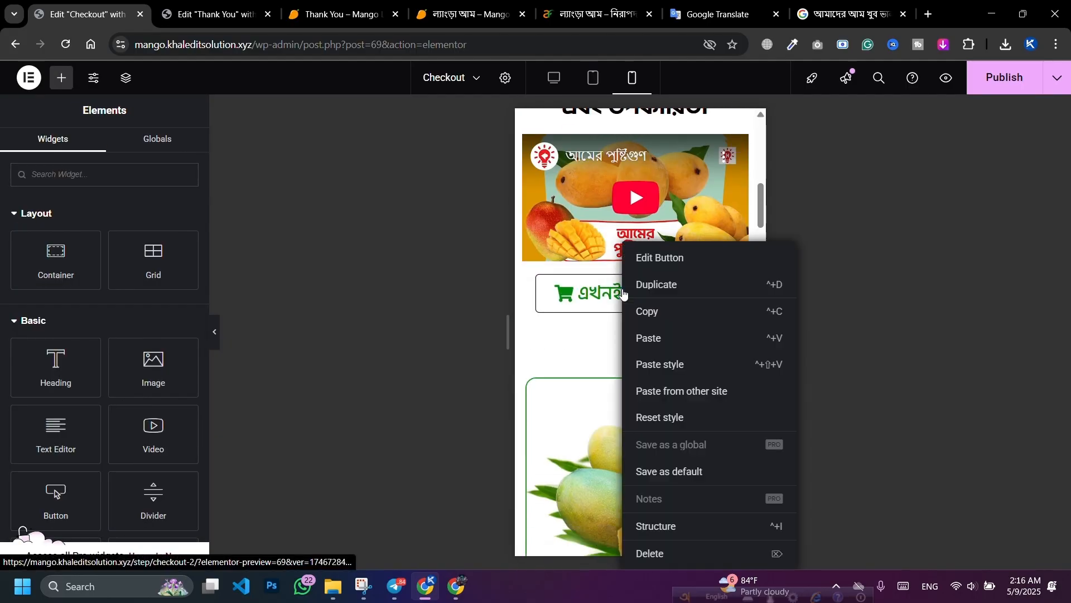
left_click(672, 371)
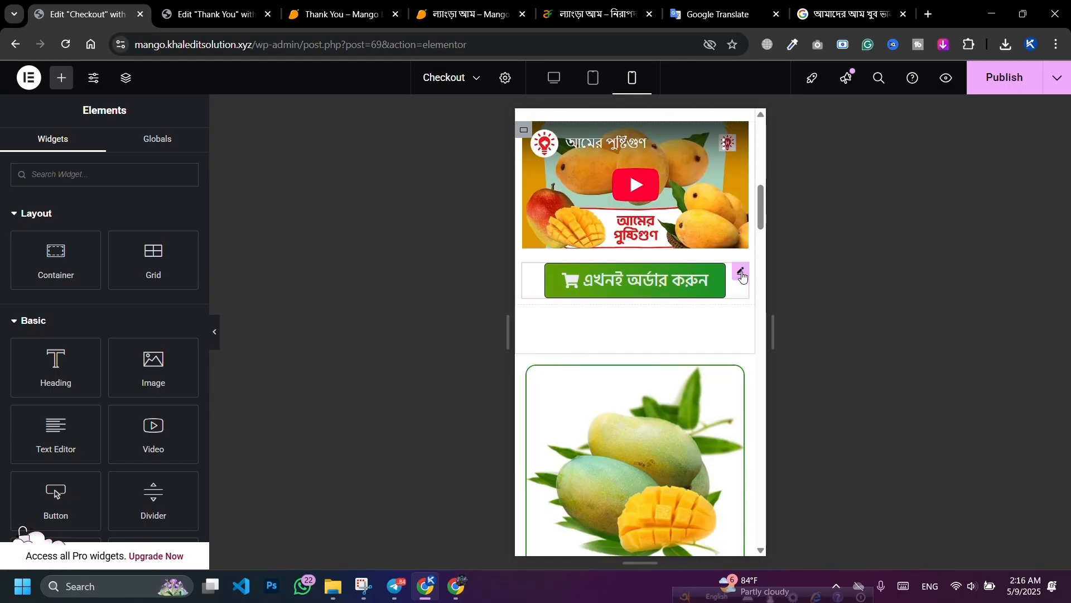
Step: Set that order button's text size to 20 px on mobile
left_click(741, 273)
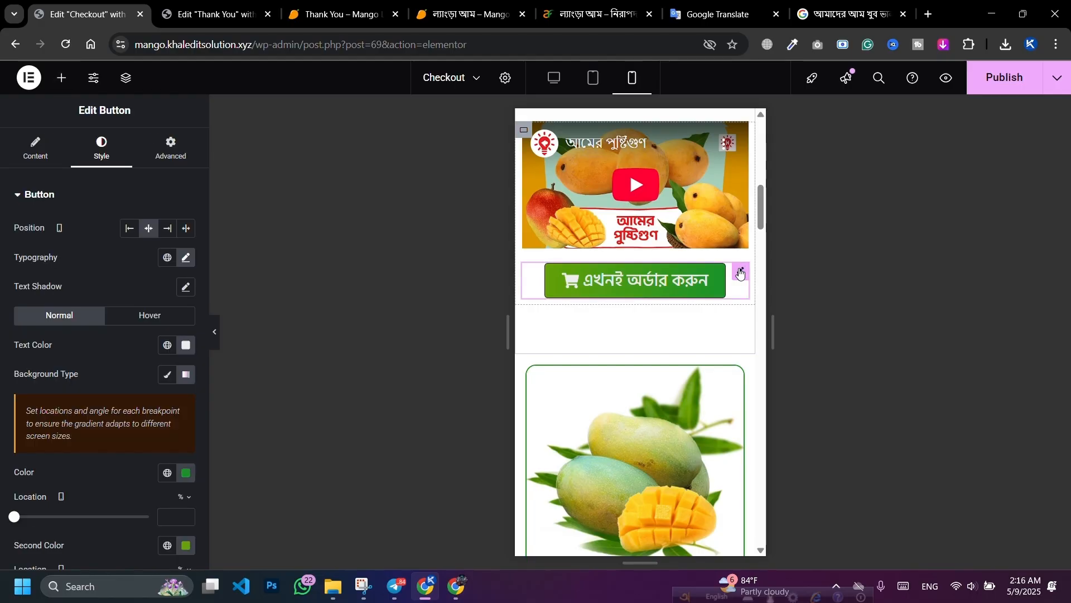
left_click(187, 259)
left_click(177, 366)
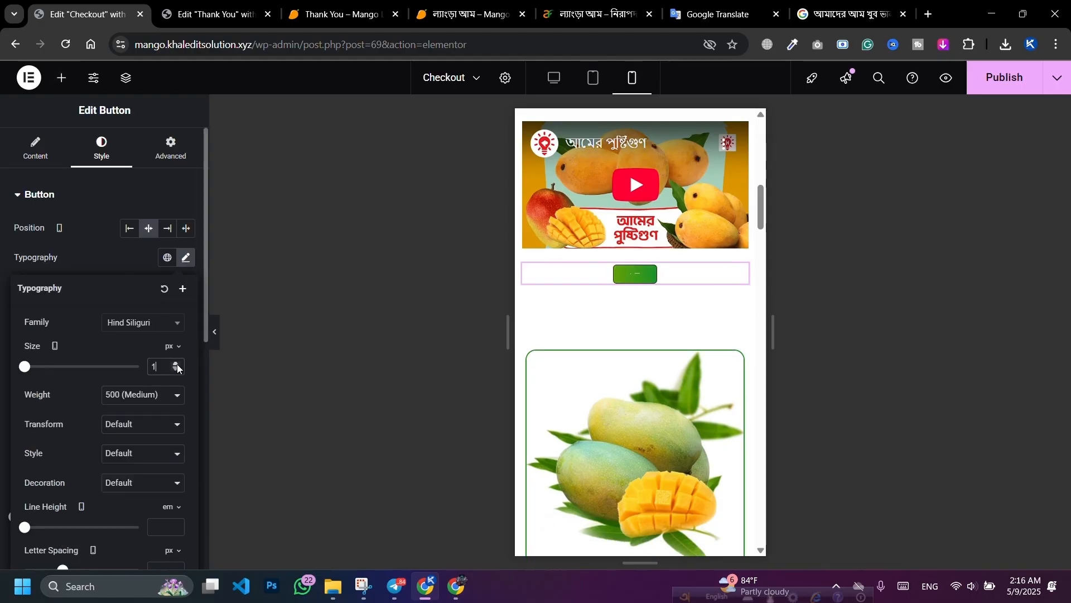
type("20")
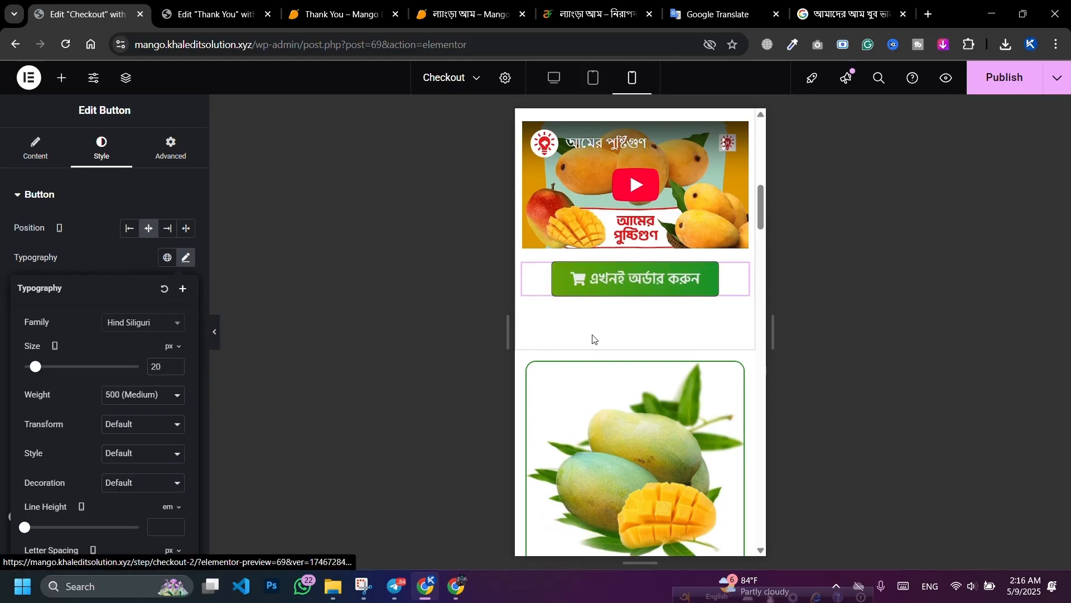
scroll(593, 337, "down", 4)
scroll(564, 301, "up", 1)
scroll(564, 297, "up", 1)
scroll(596, 332, "down", 5)
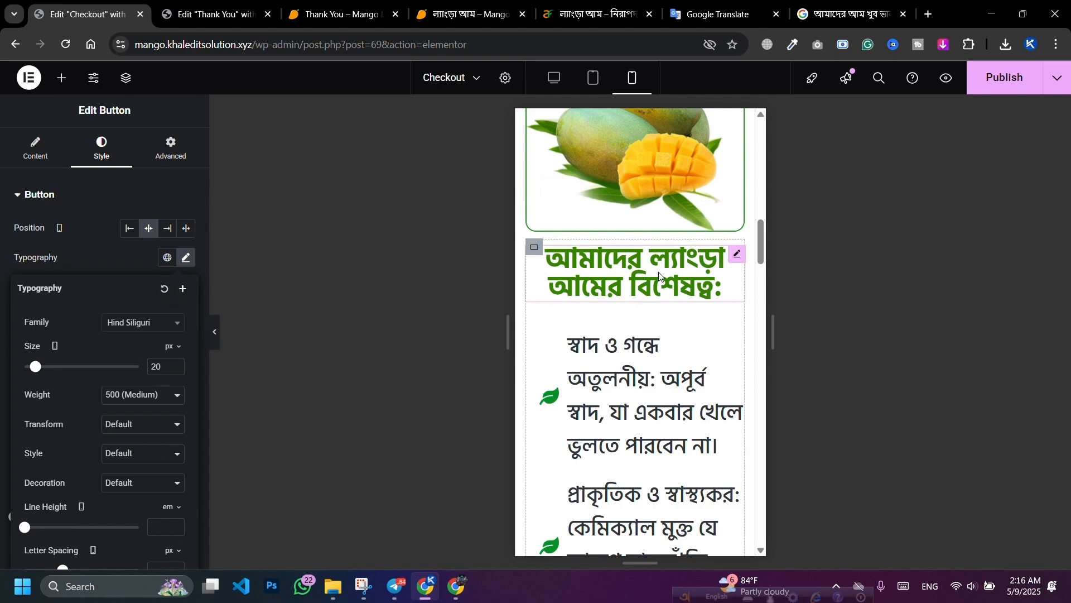
Step: Shrink the feature heading to 35 px with 1.2 line height
scroll(667, 286, "up", 3)
scroll(697, 302, "down", 2)
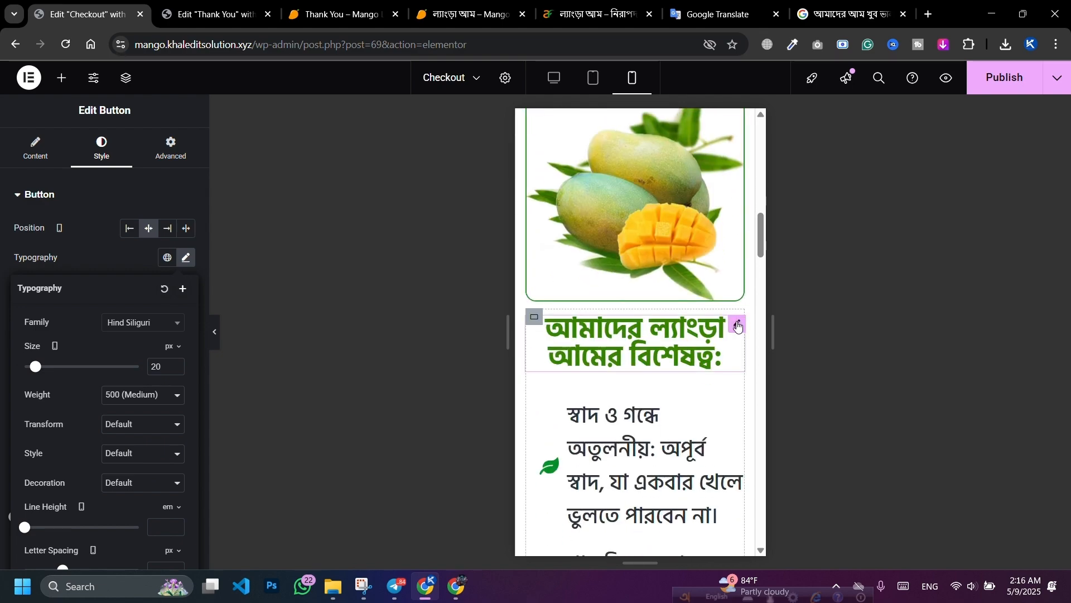
left_click(738, 325)
left_click(186, 268)
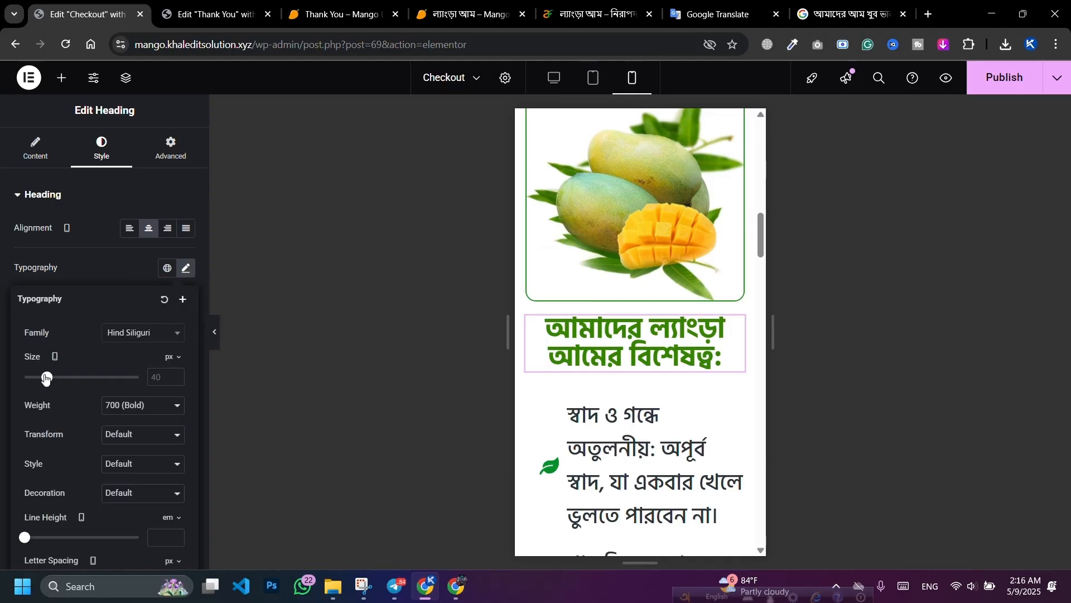
left_click_drag(44, 380, 40, 380)
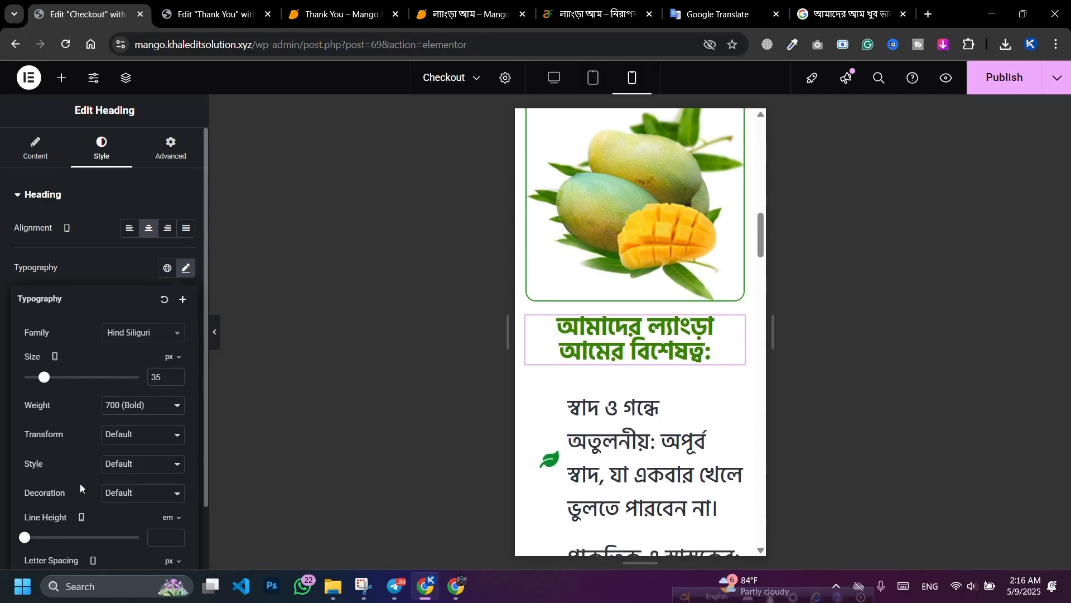
scroll(80, 487, "down", 2)
left_click_drag(32, 467, 37, 469)
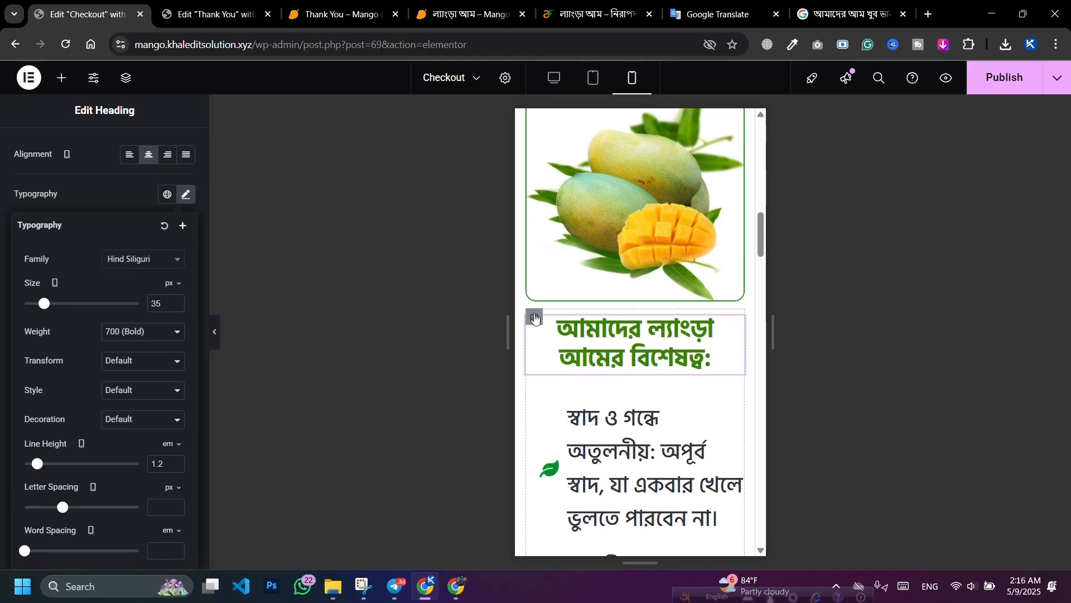
Step: Set the heading container's padding to 20 top and 0 on other sides
left_click(535, 317)
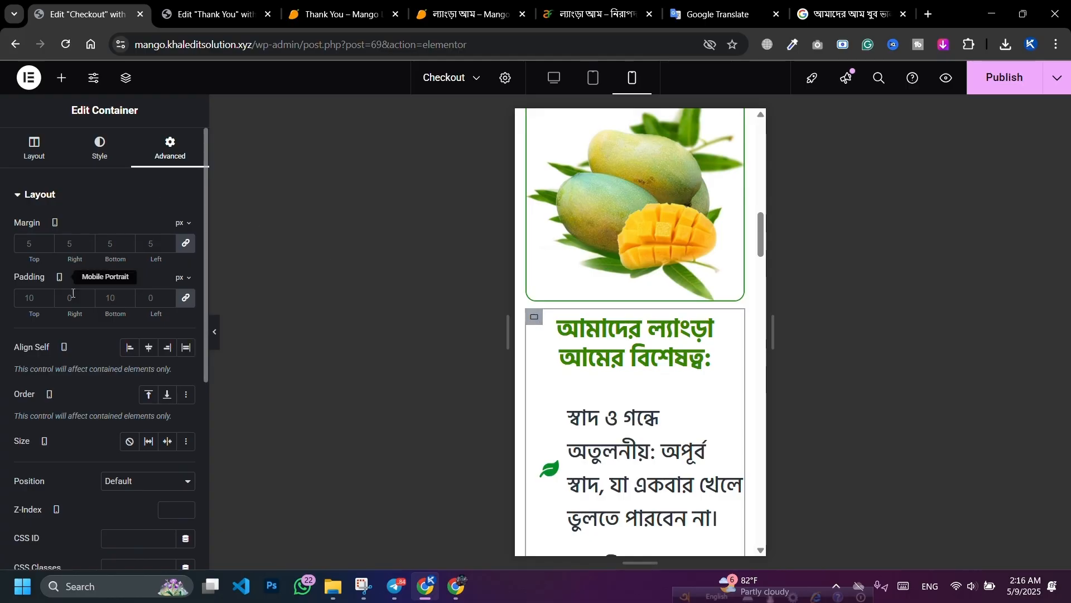
left_click(185, 298)
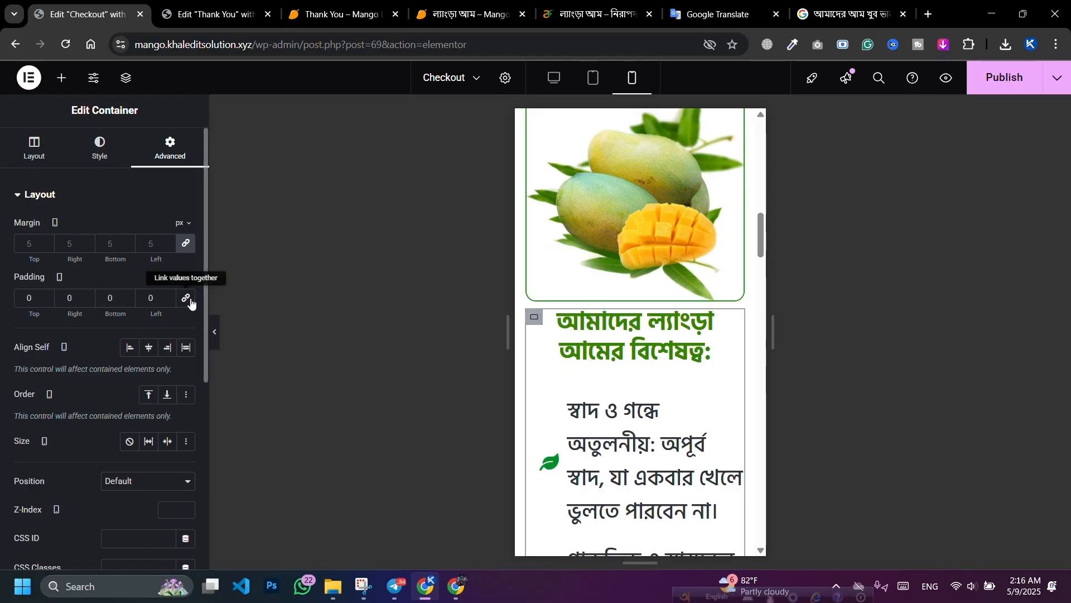
left_click(30, 298)
type("2")
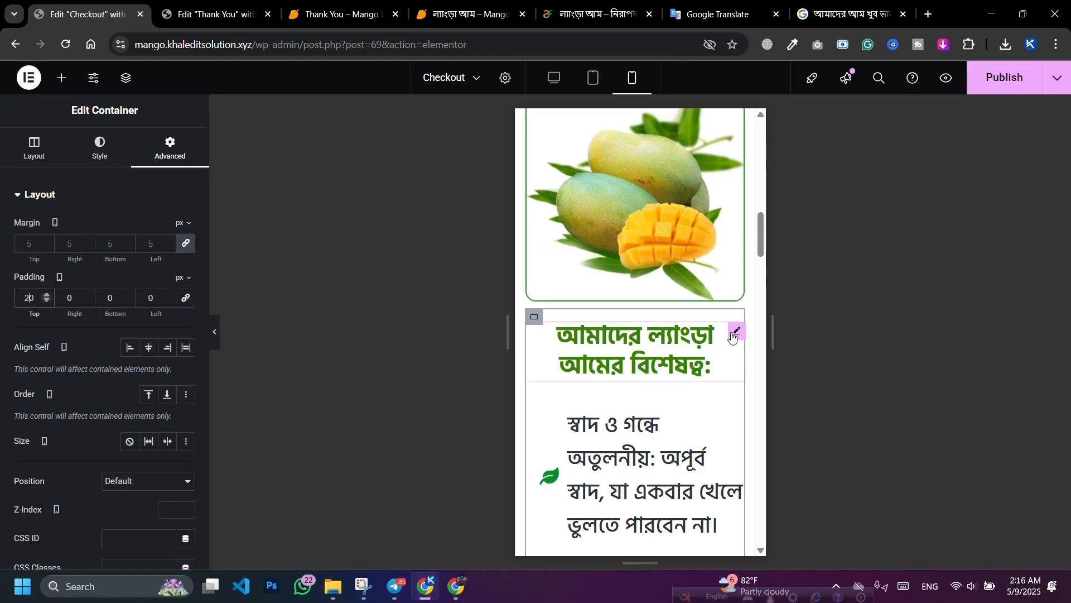
Step: Insert a <br> after 'ল্যাংড়া' in the heading title and publish the page
left_click(733, 333)
left_click(32, 149)
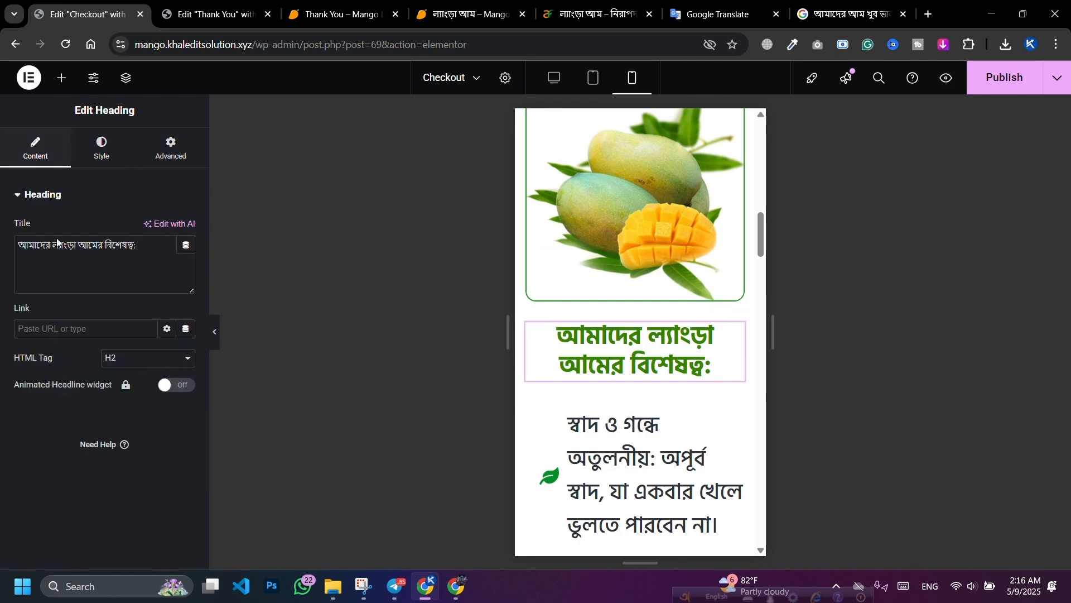
left_click(76, 246)
type(",")
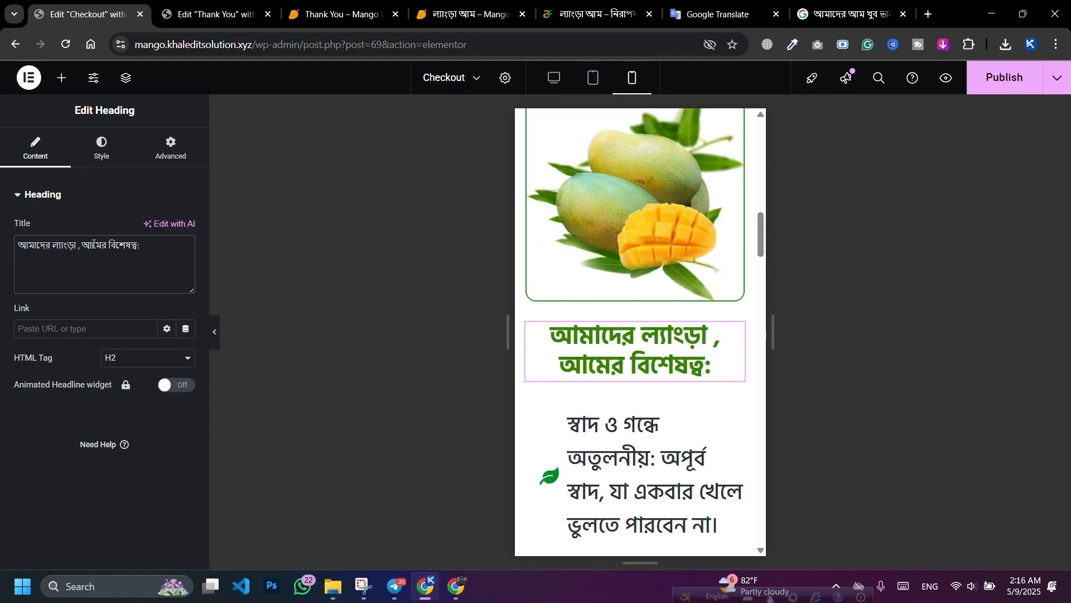
key("BackSpace")
type("<b")
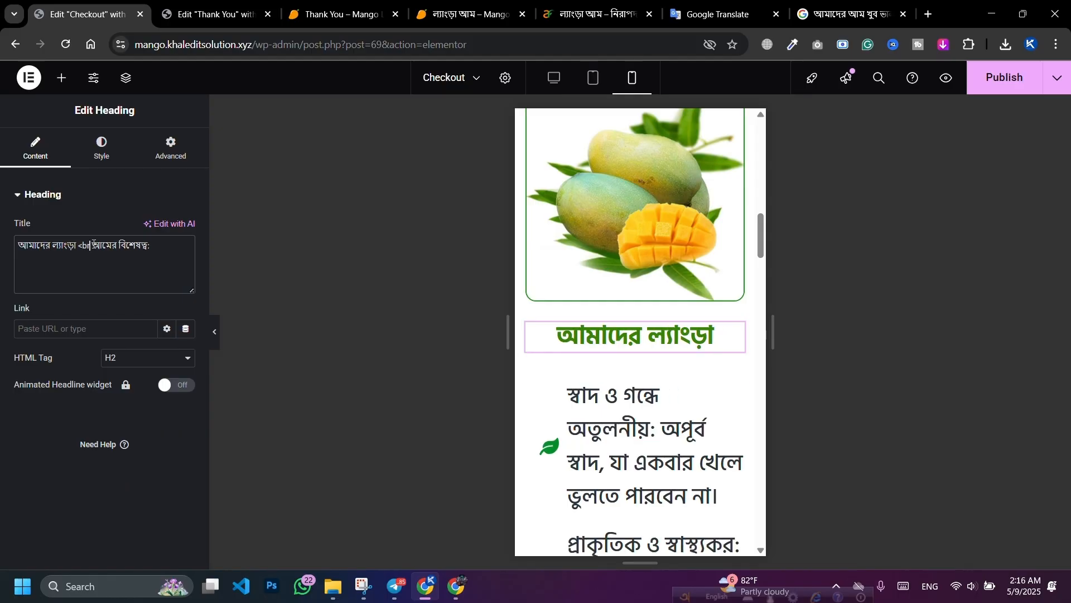
type("r>")
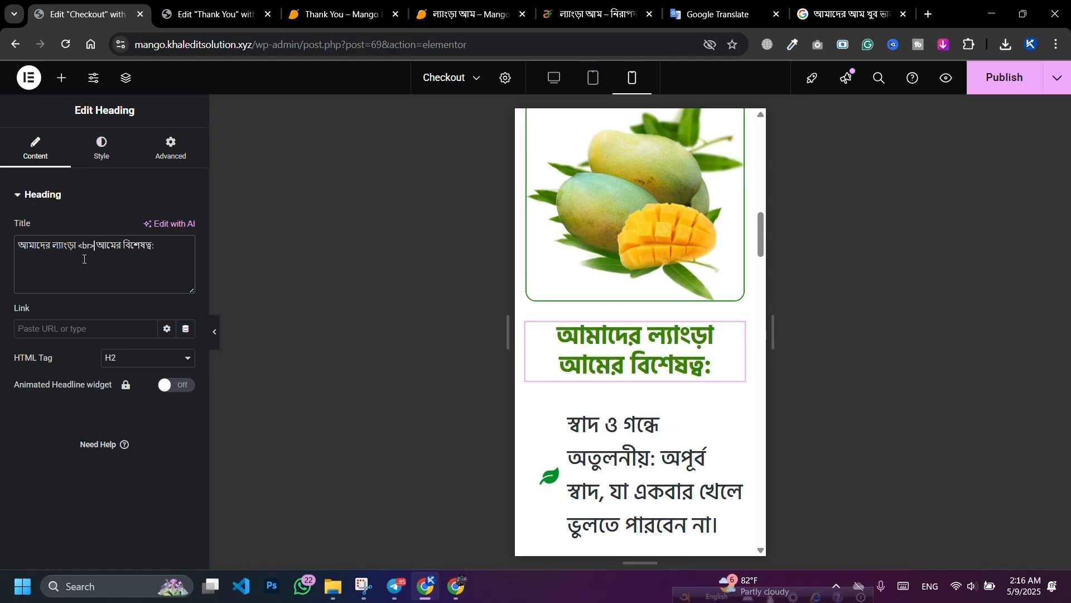
left_click(1004, 78)
scroll(686, 366, "down", 4)
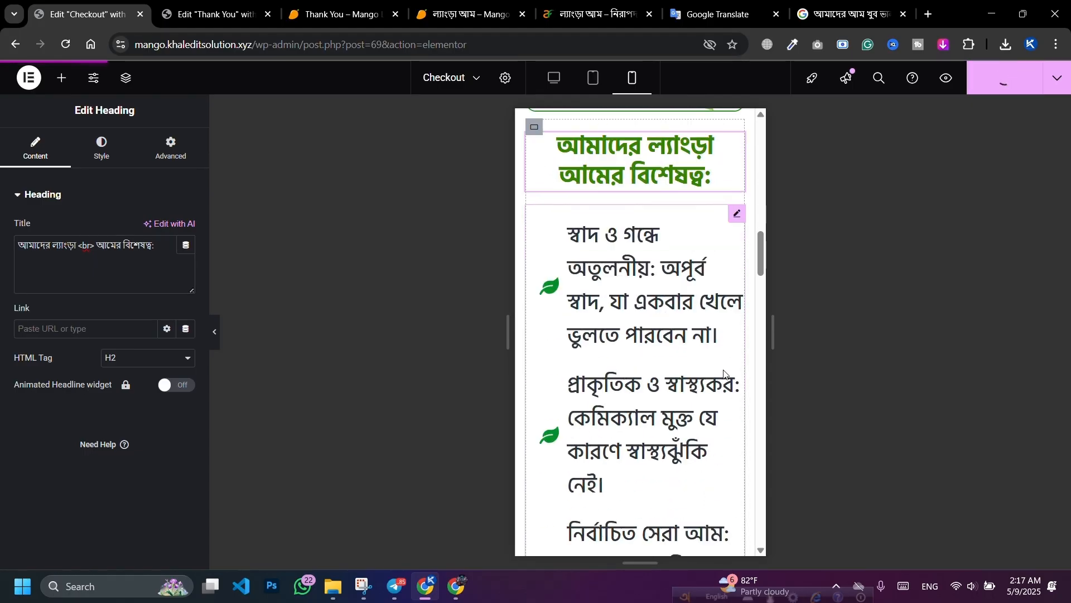
Step: Set the feature list text to 19 px and its icons to 22 px
left_click(734, 196)
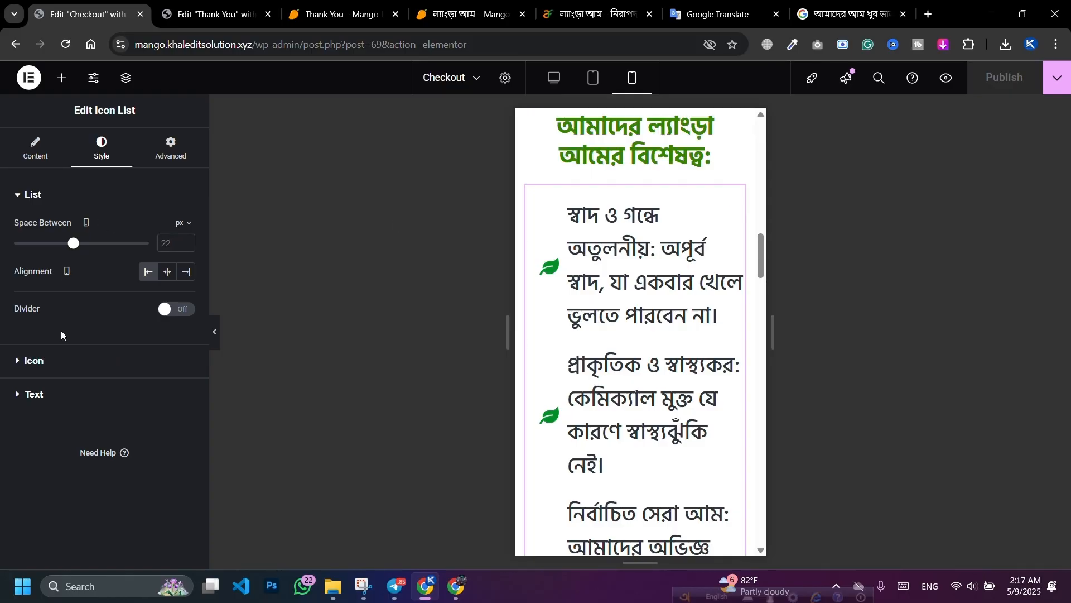
left_click(60, 396)
left_click(185, 295)
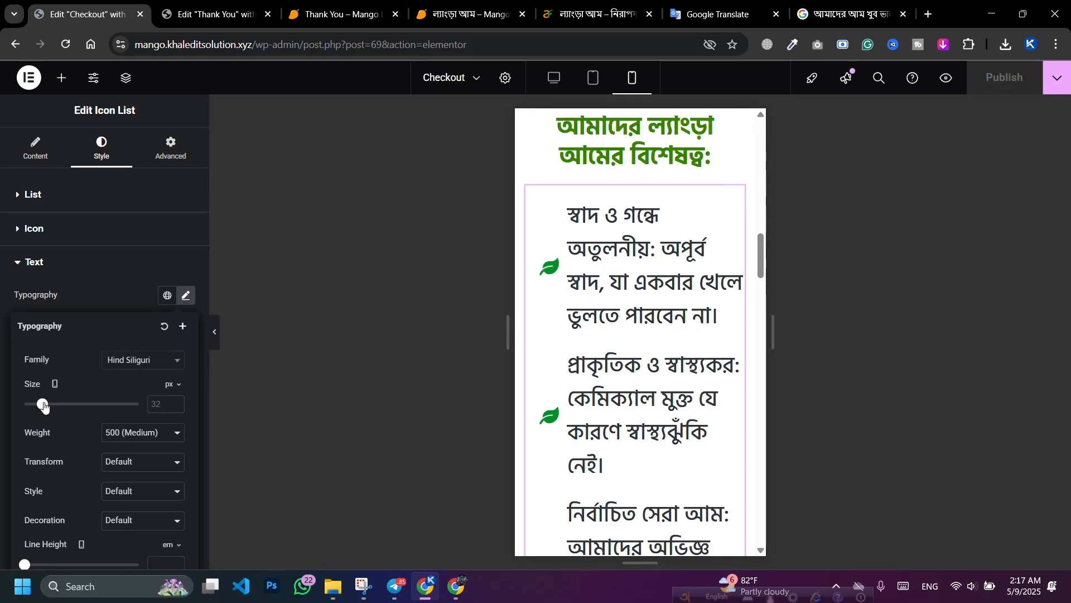
left_click_drag(44, 407, 36, 410)
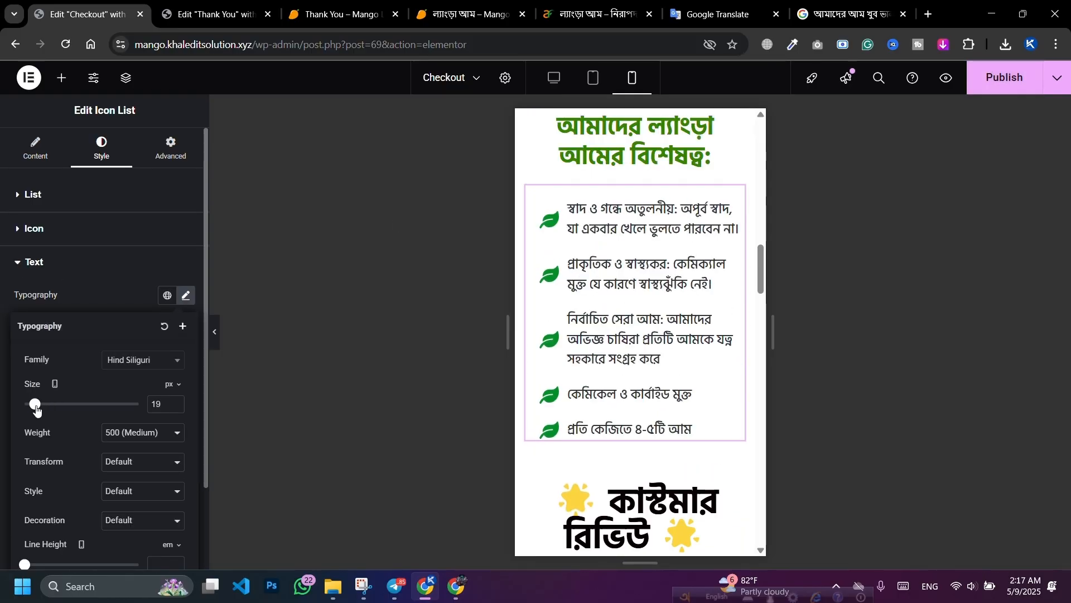
left_click(174, 402)
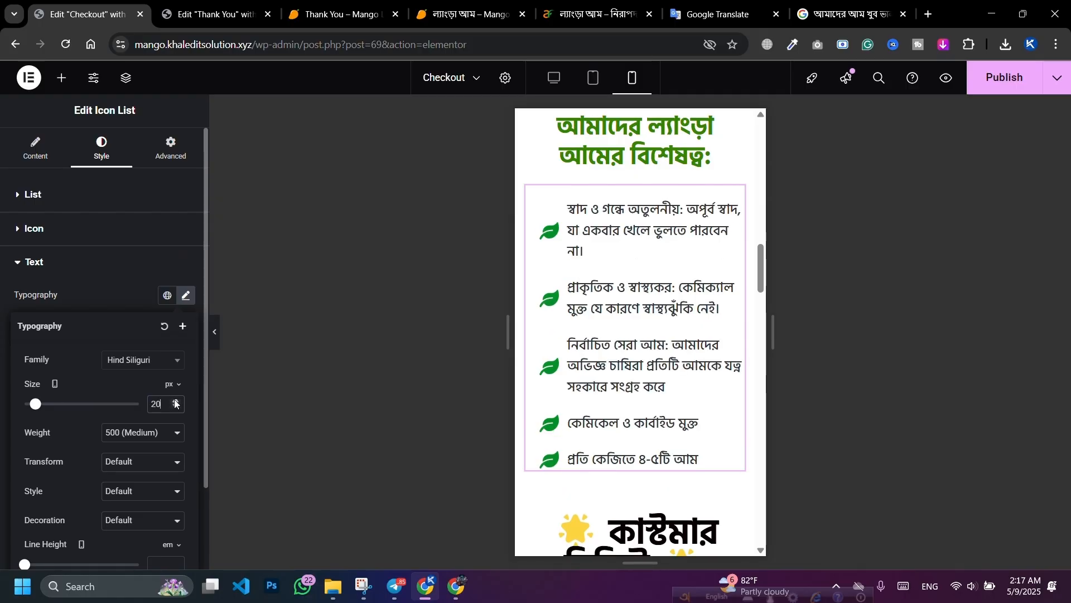
left_click(176, 401)
left_click(176, 406)
left_click(176, 406)
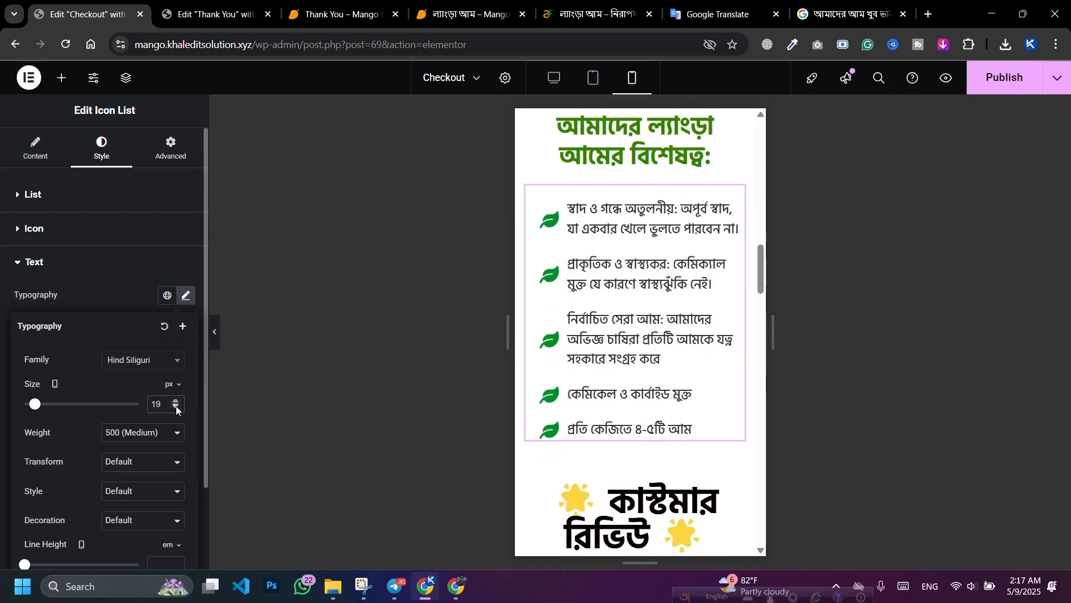
left_click(87, 236)
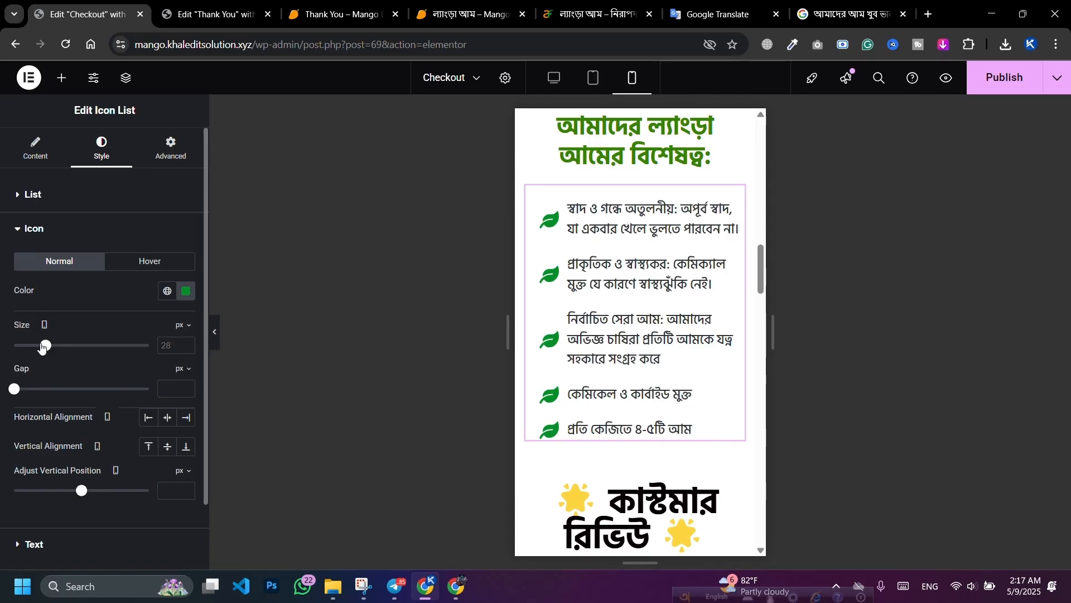
left_click_drag(42, 347, 33, 348)
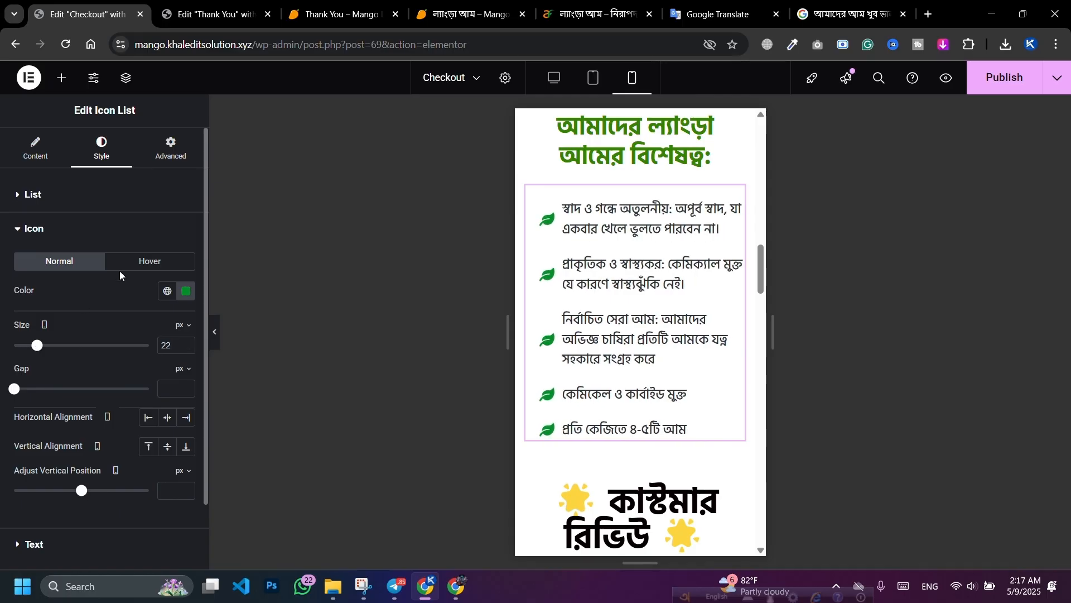
Step: Give the feature list padding of 10 on right, bottom and left, 0 on top
left_click(170, 147)
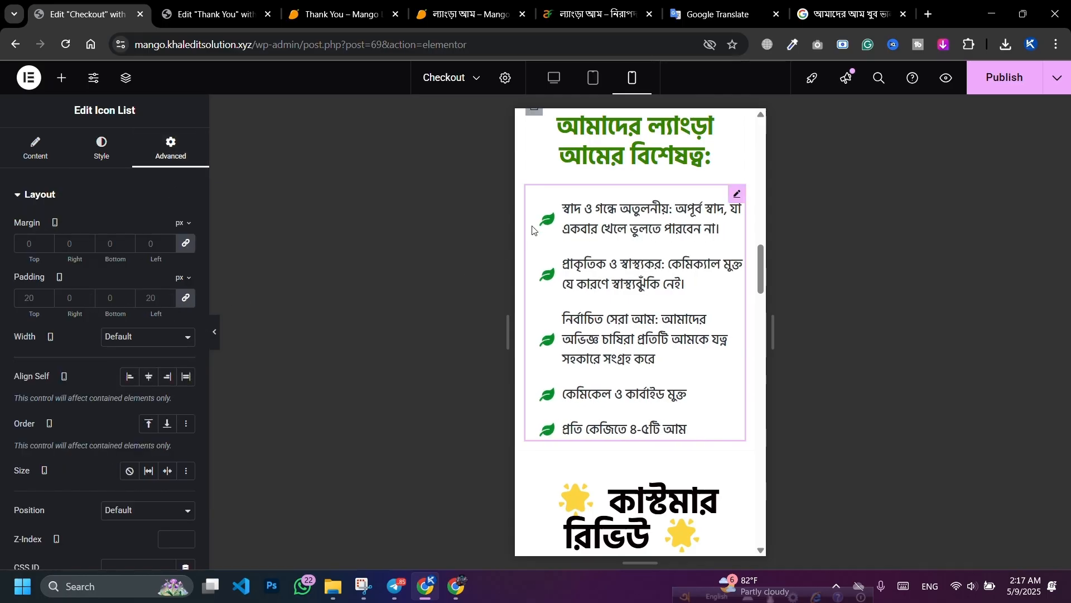
left_click(185, 303)
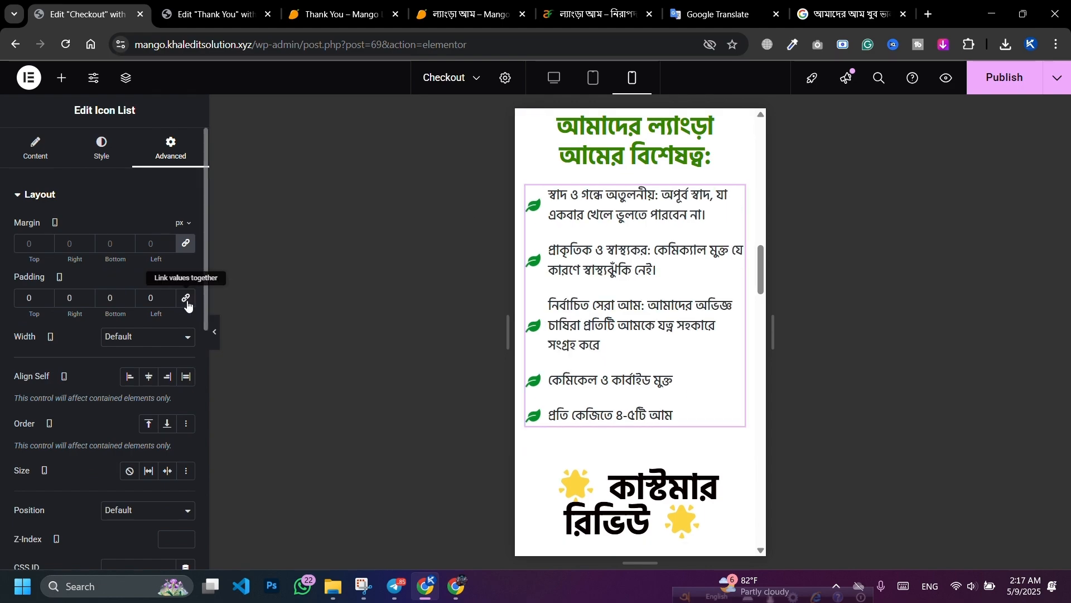
left_click(186, 303)
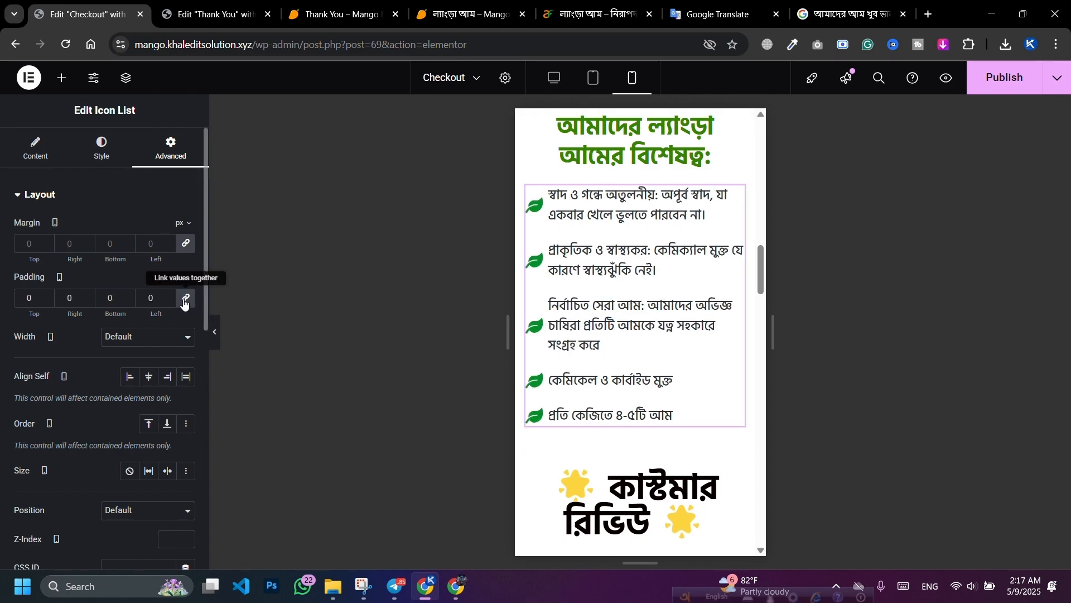
left_click(22, 302)
type("1")
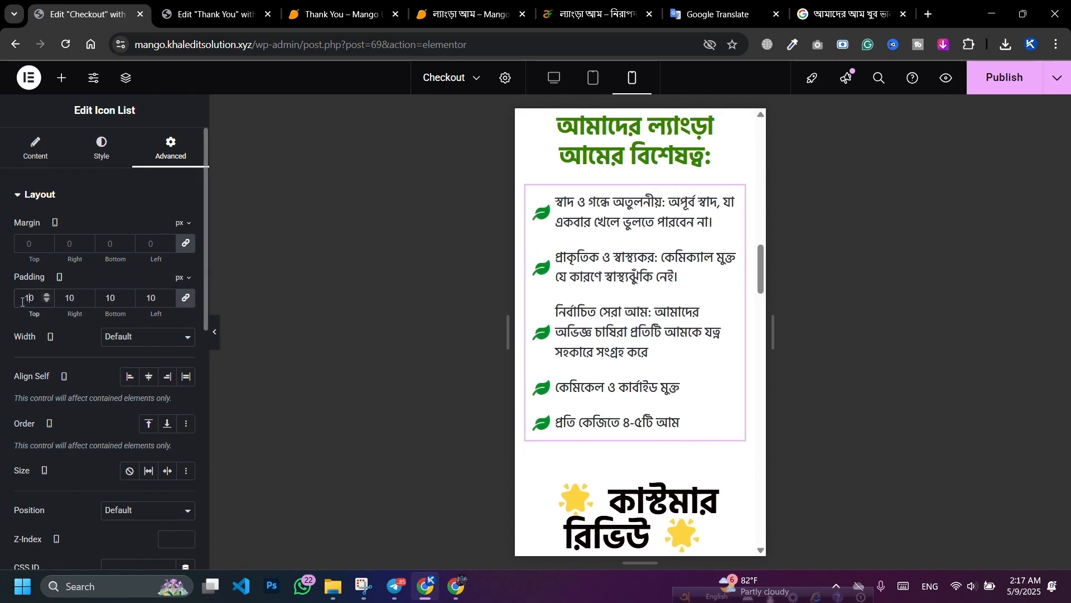
left_click(186, 297)
key("BackSpace")
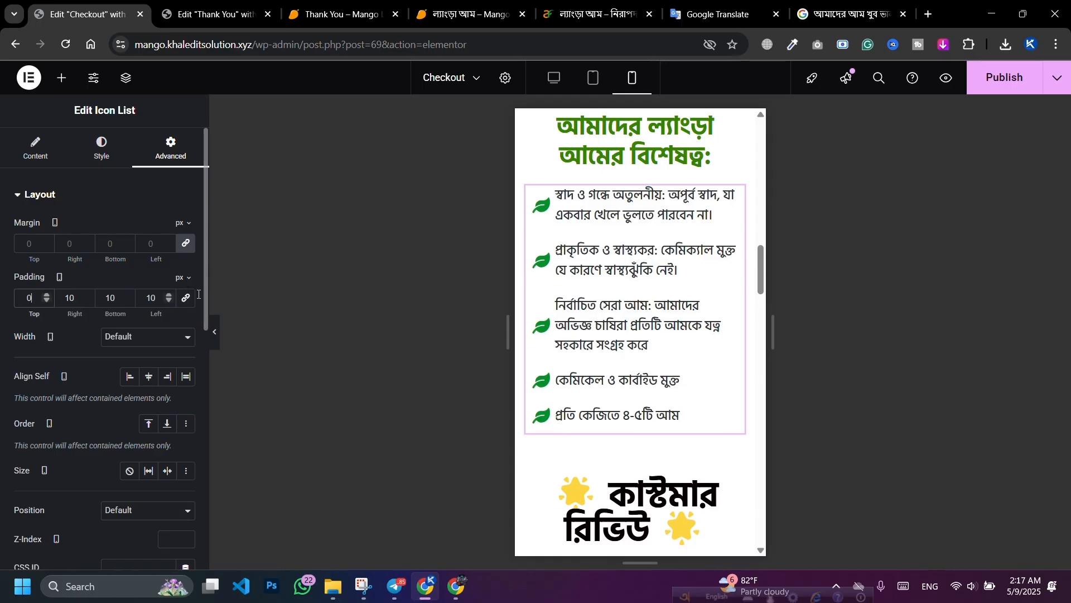
scroll(673, 297, "up", 3)
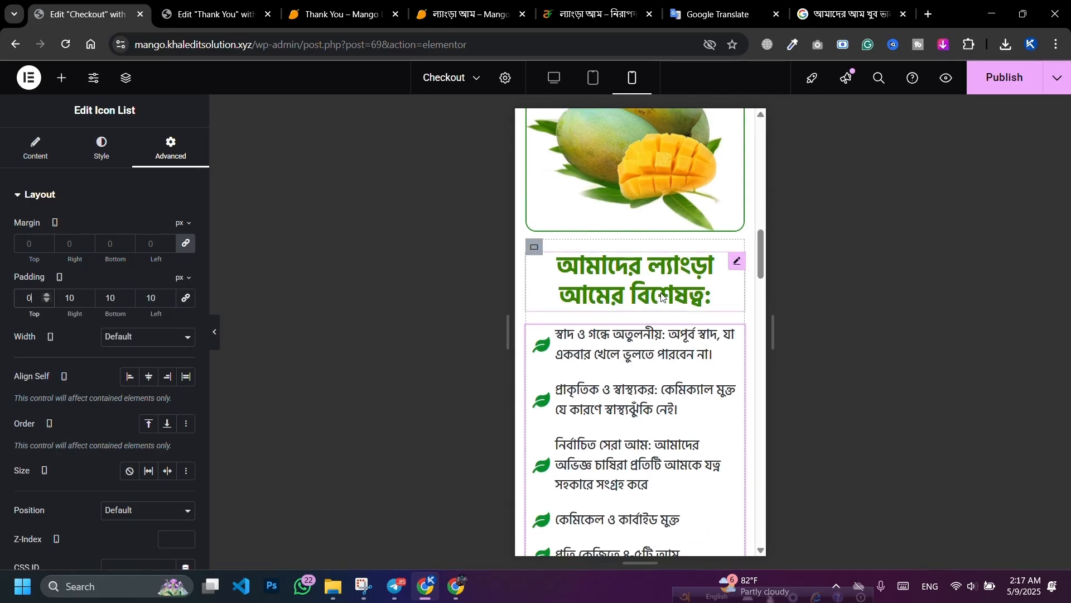
scroll(688, 404, "down", 3)
scroll(687, 403, "down", 2)
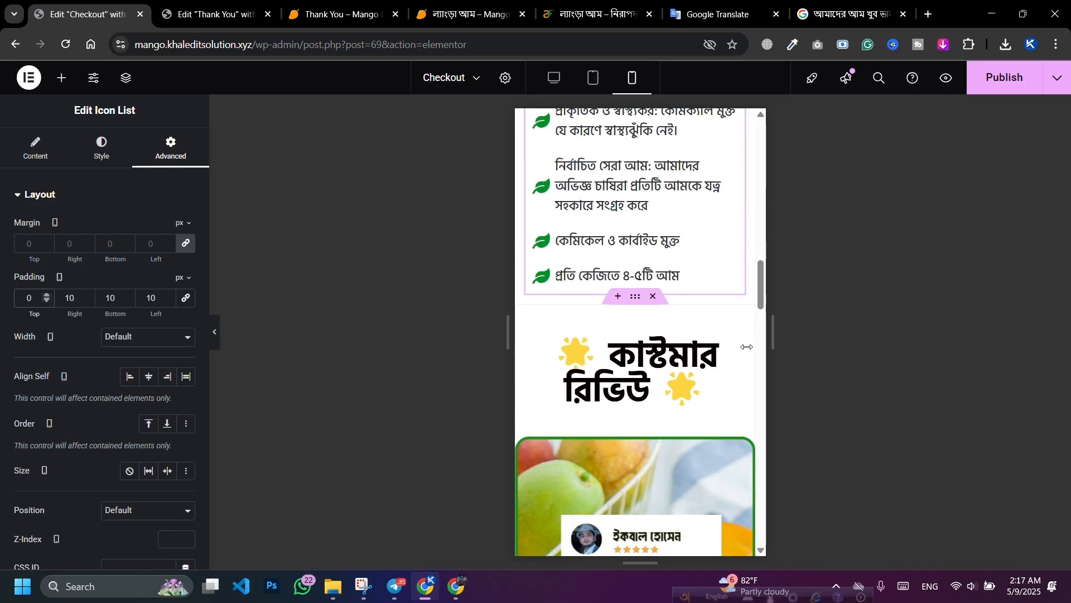
Step: Shrink the customer review heading to 27 px
left_click(745, 348)
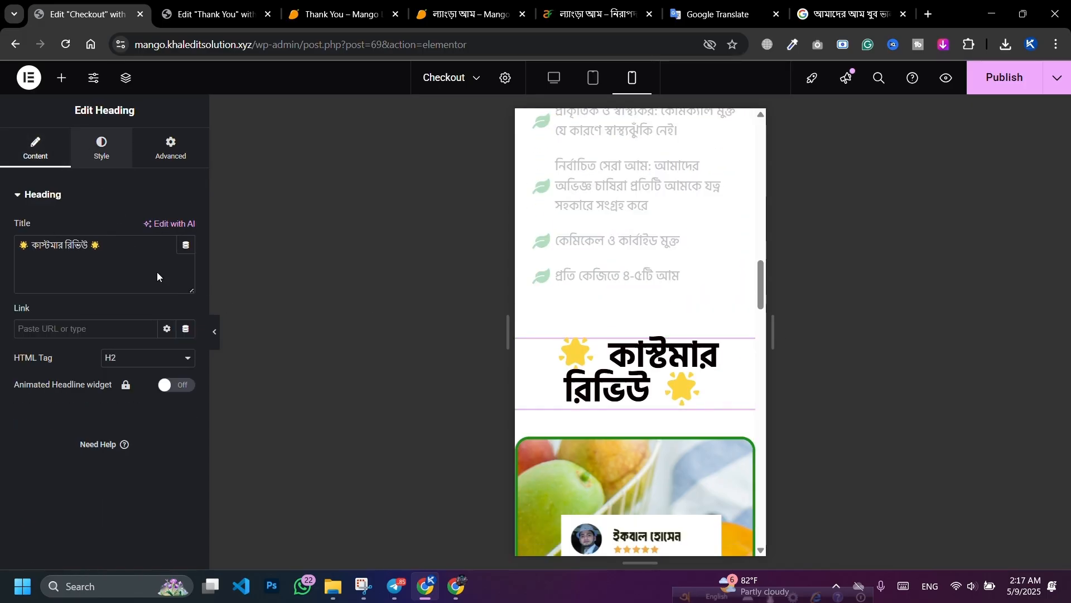
left_click(98, 152)
left_click(186, 269)
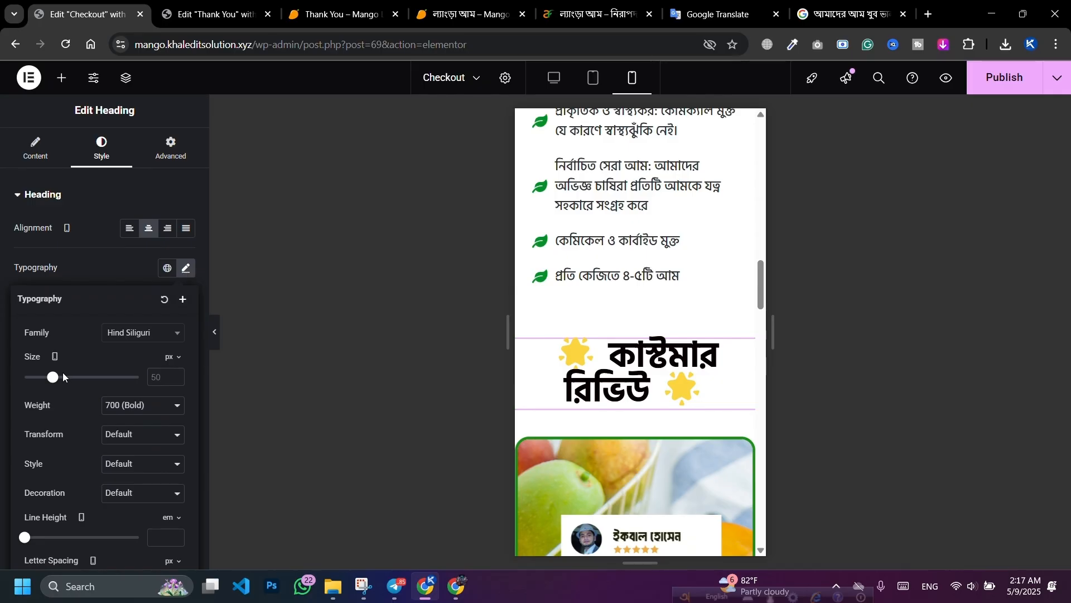
left_click_drag(54, 379, 39, 377)
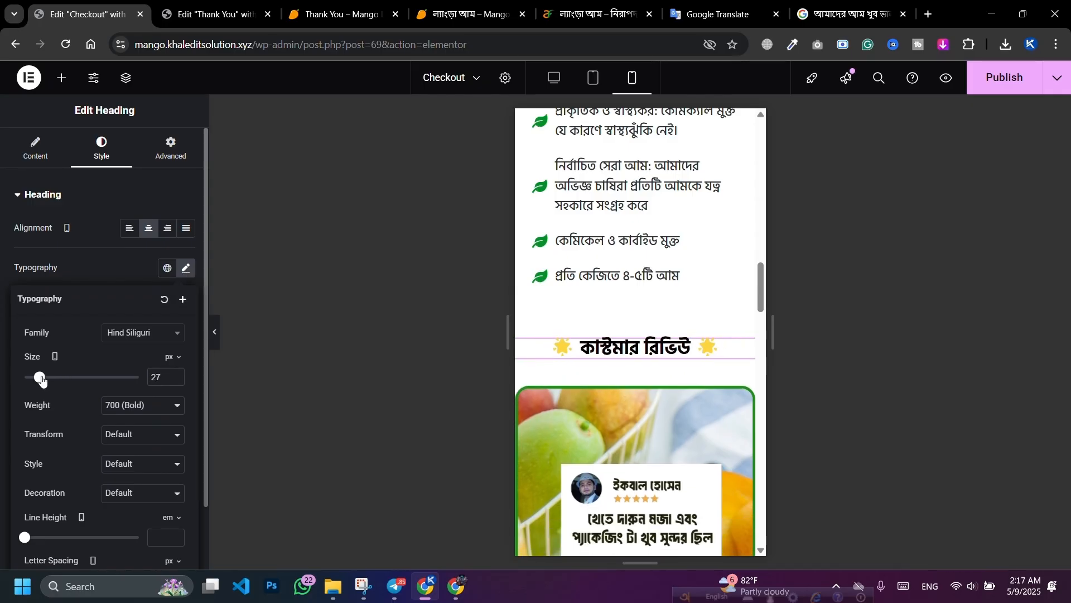
scroll(527, 262, "down", 3)
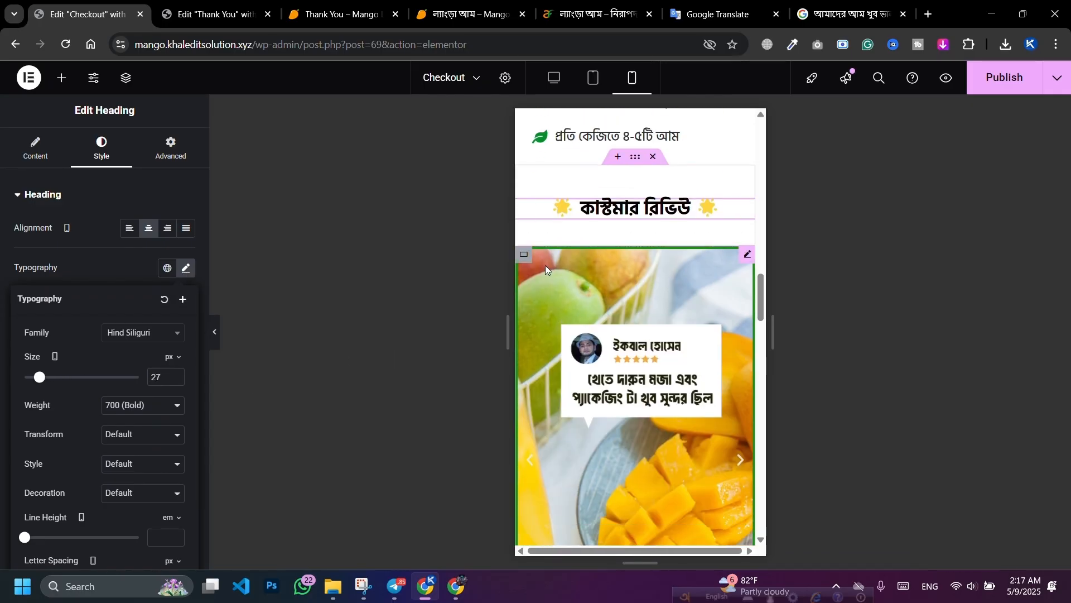
Step: Set the review slider container's padding to 10 with 0 on top
left_click(524, 257)
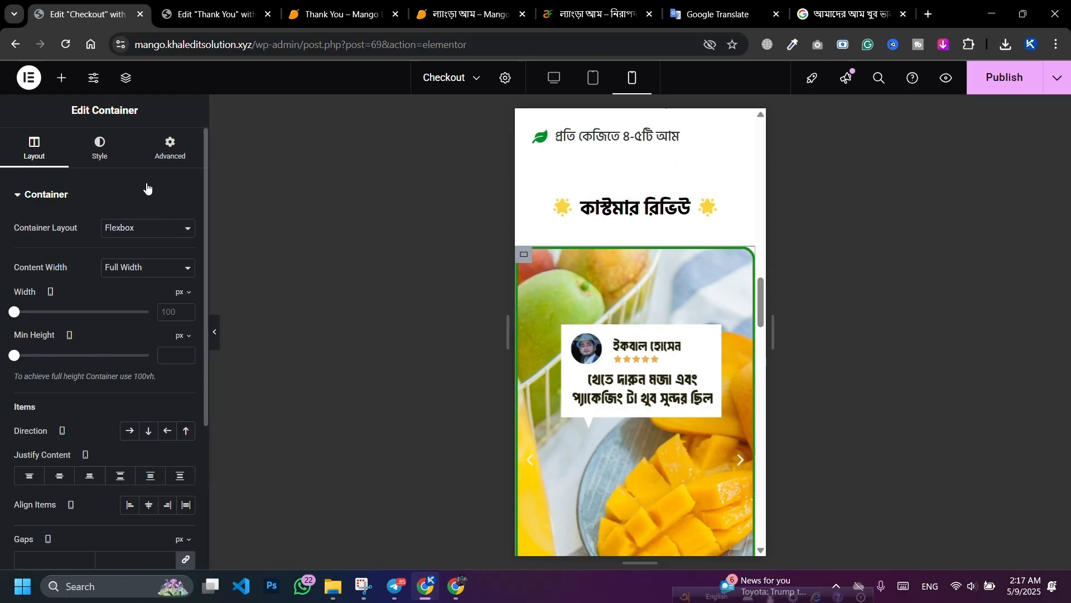
left_click(151, 157)
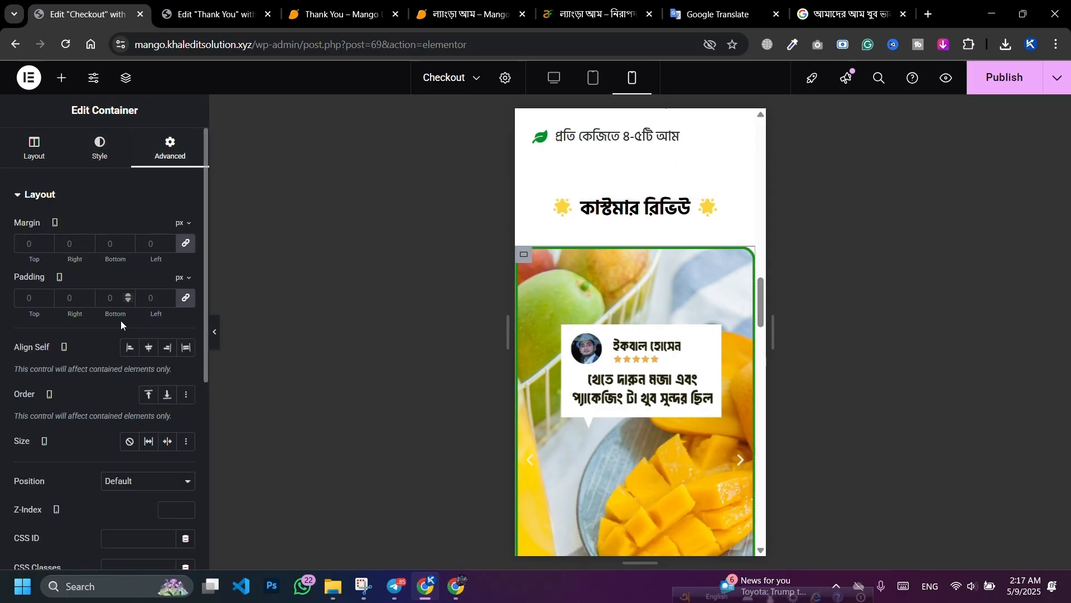
left_click(23, 300)
type("10")
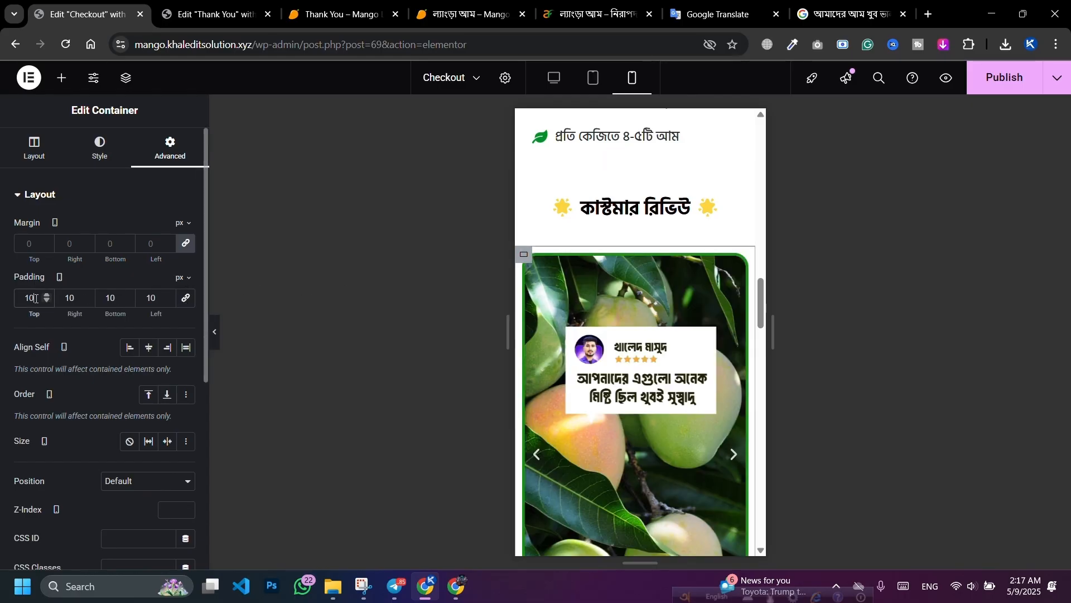
type("0")
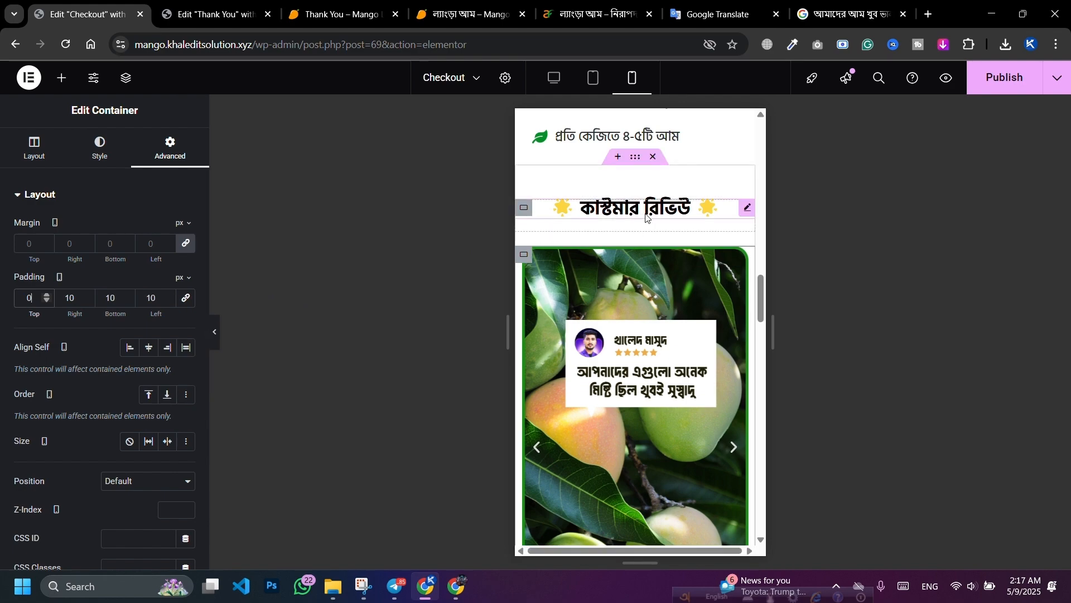
Step: Remove the 20 px bottom padding from the review heading's container
left_click(523, 207)
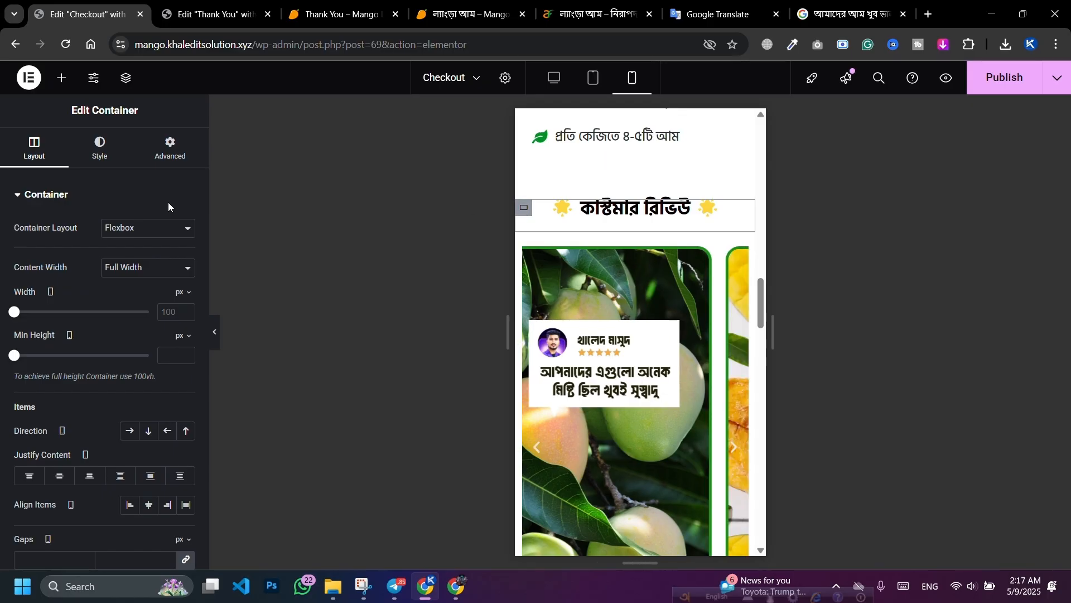
left_click(175, 153)
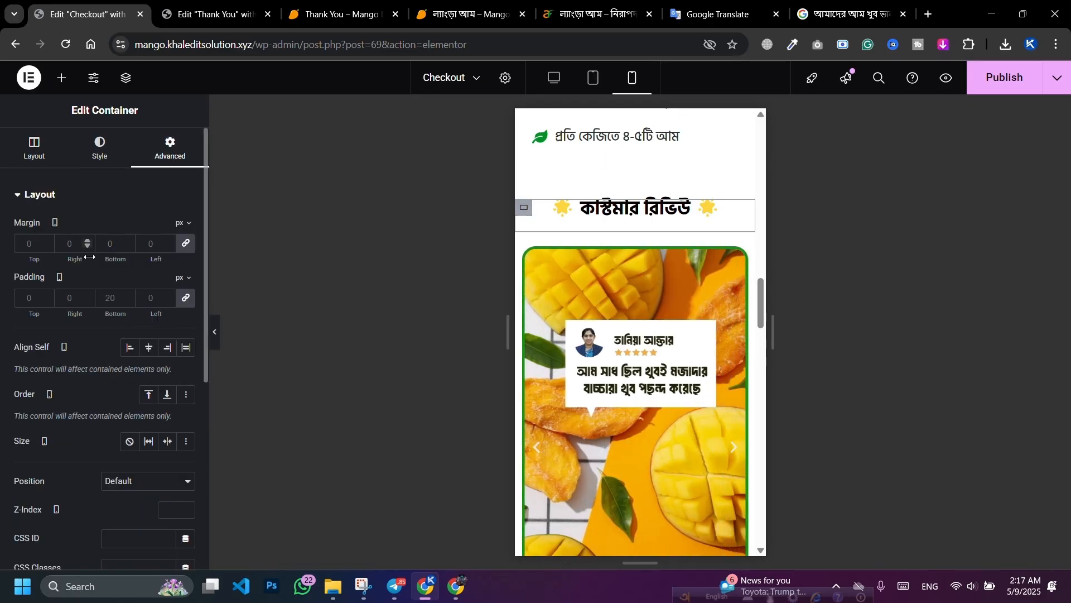
left_click(188, 300)
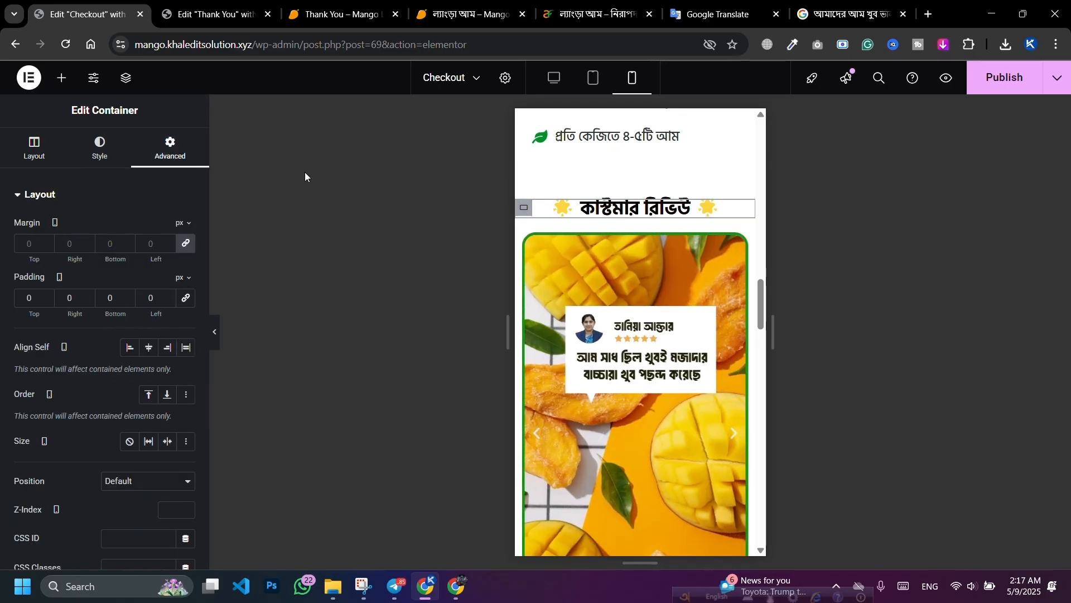
Step: Raise the customer review heading's font size to 35 px
left_click(748, 211)
left_click(186, 270)
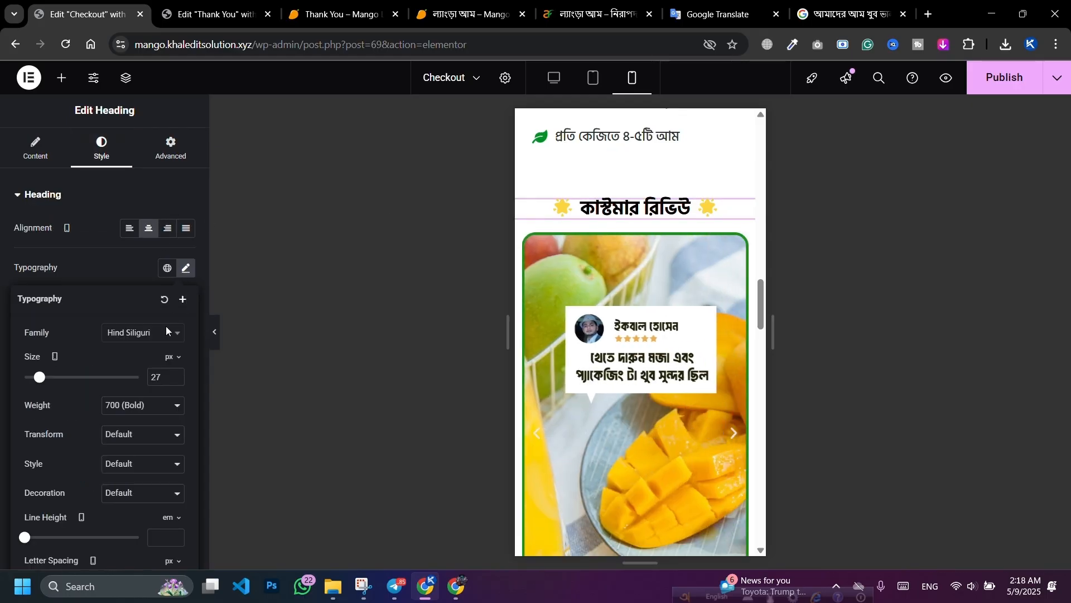
left_click(175, 375)
left_click(174, 375)
left_click(175, 375)
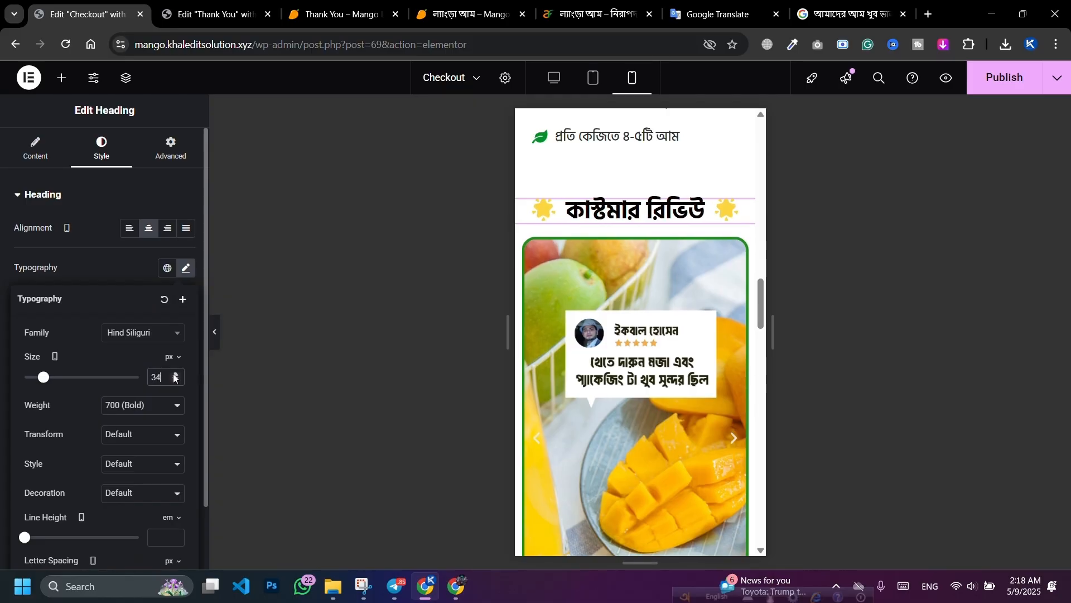
left_click(175, 374)
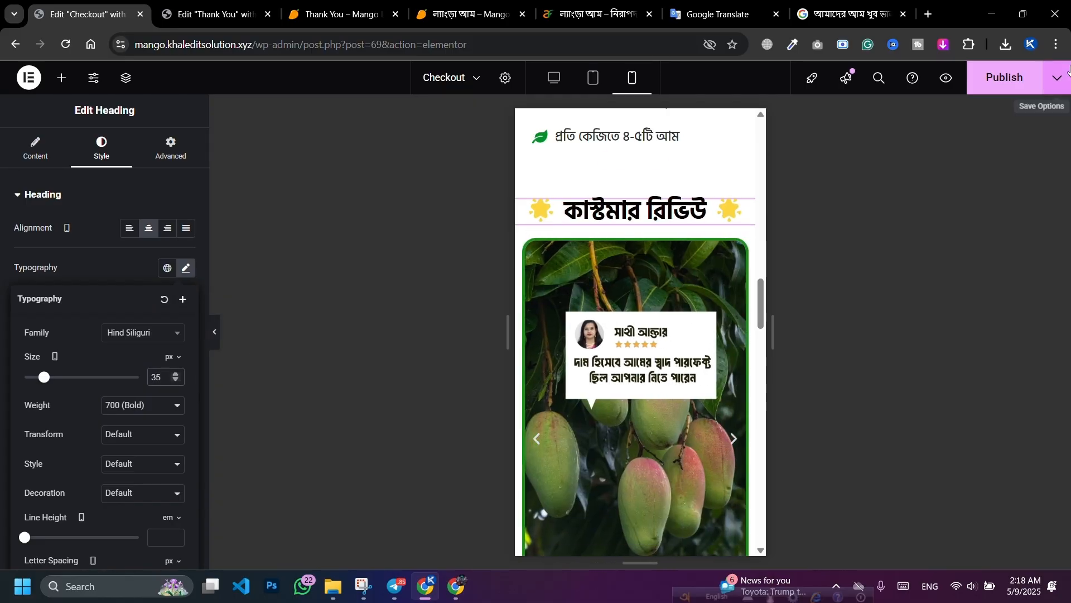
Step: Publish the page changes and check the review image carousel
left_click(1005, 76)
scroll(654, 313, "down", 3)
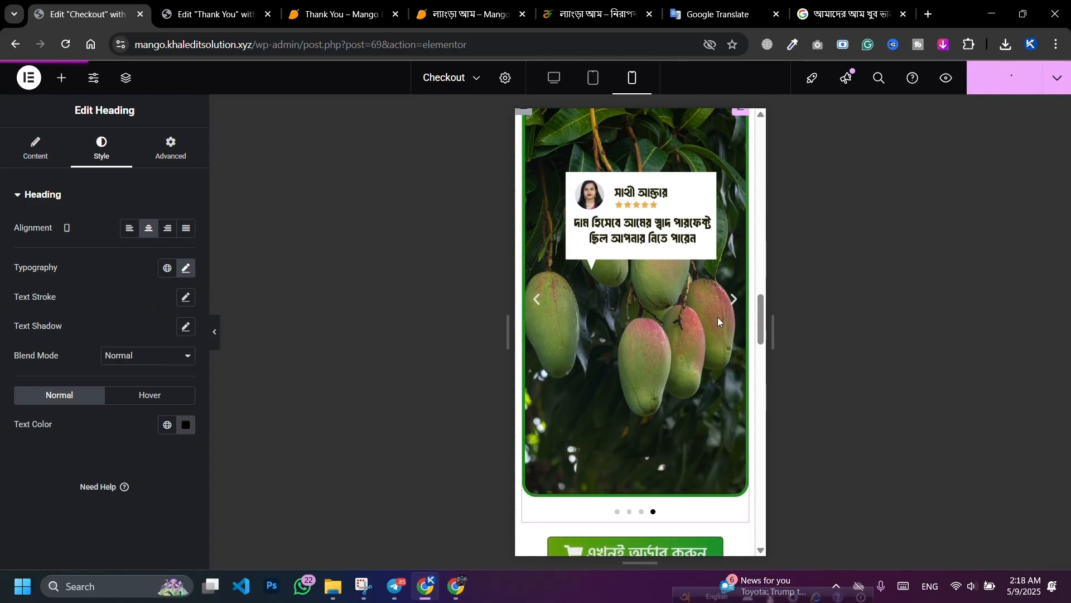
left_click(734, 300)
left_click(734, 300)
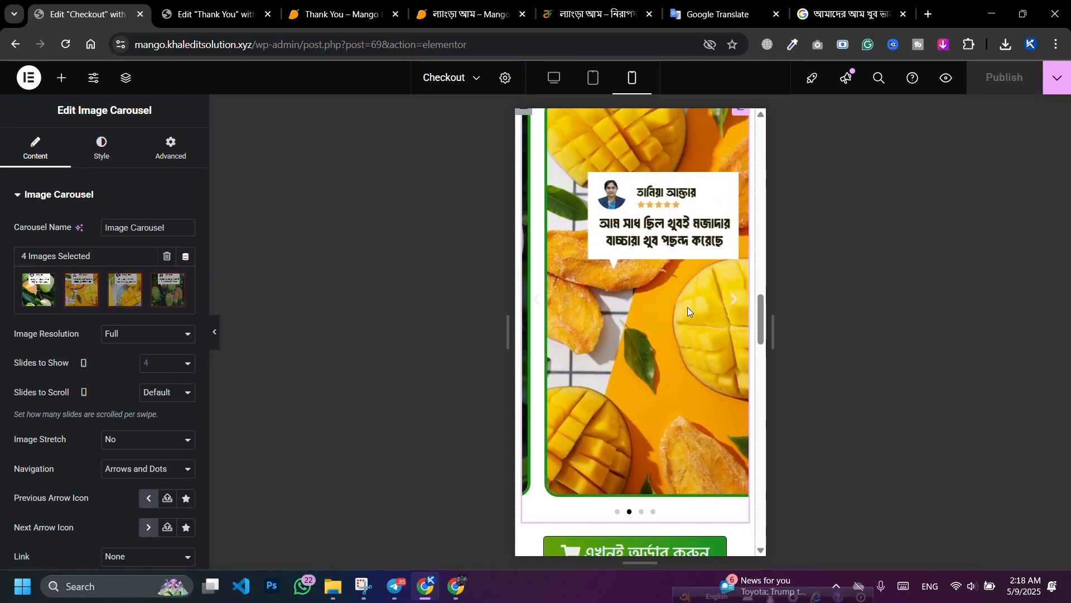
scroll(688, 307, "down", 3)
scroll(637, 347, "up", 12)
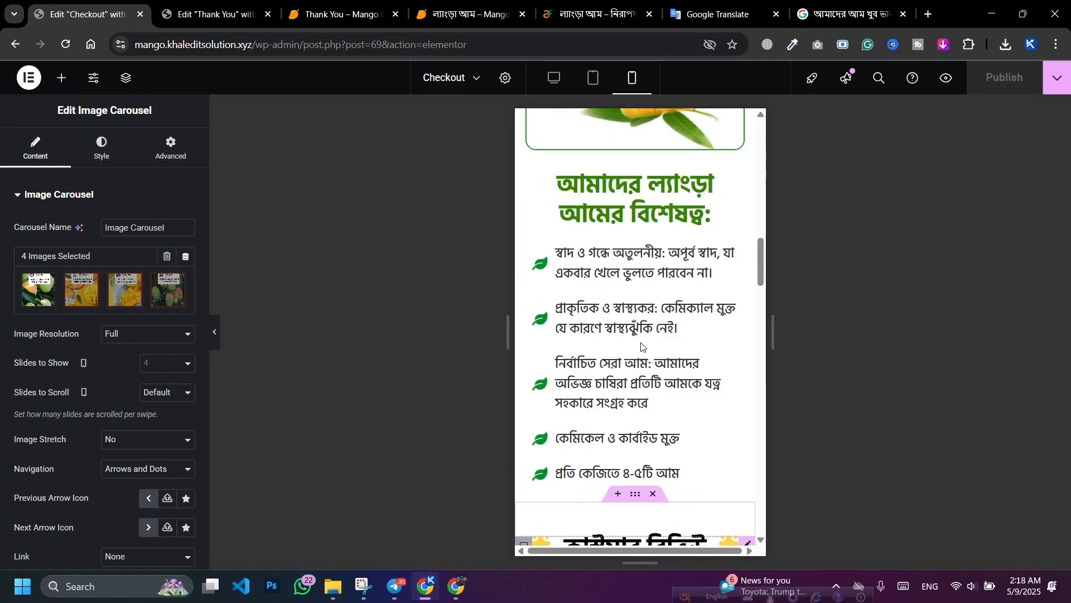
scroll(622, 306, "up", 5)
Step: Paste the green order button's style onto the other order button
right_click(621, 357)
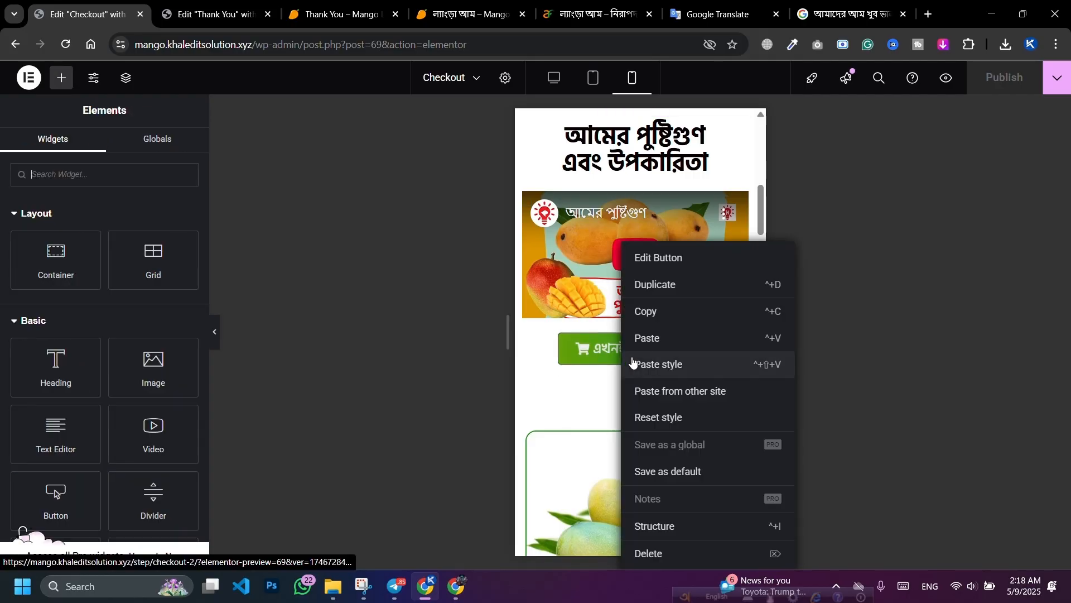
left_click(661, 318)
scroll(656, 319, "down", 10)
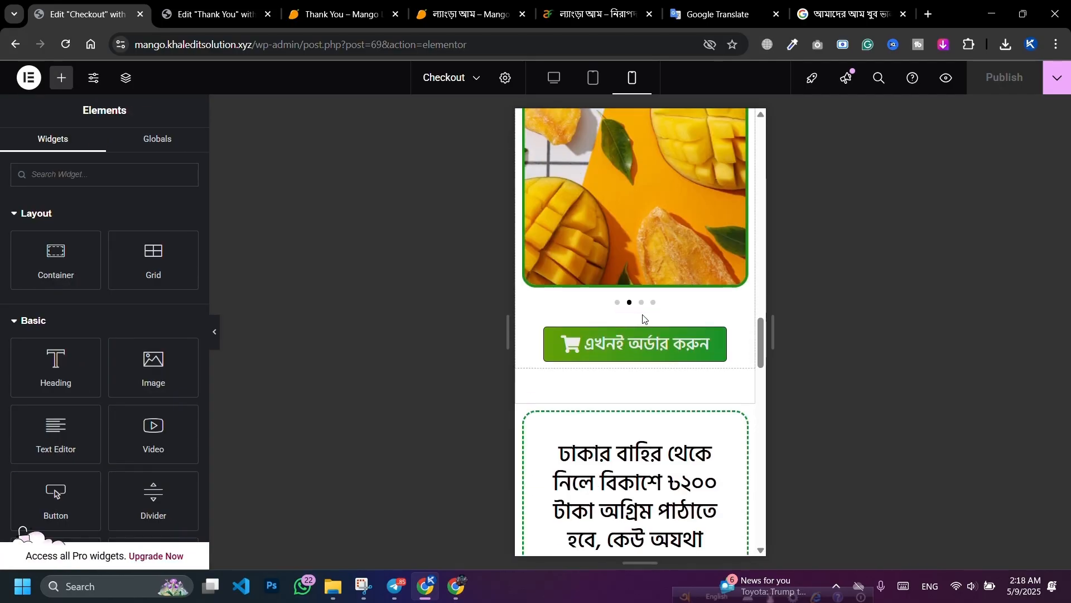
right_click(615, 350)
left_click(662, 366)
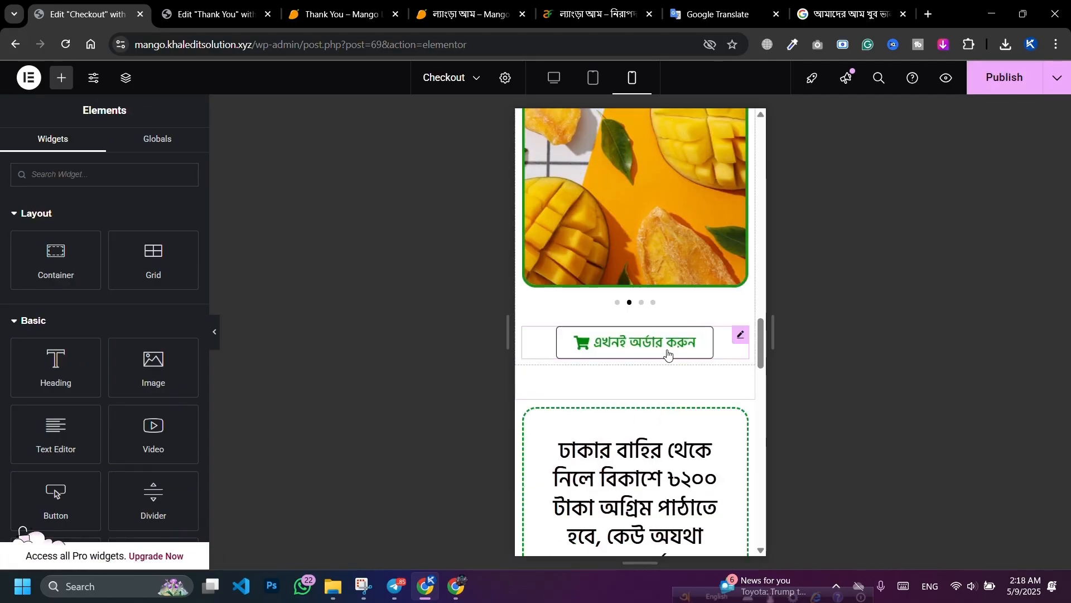
scroll(667, 357, "down", 3)
left_click(711, 235)
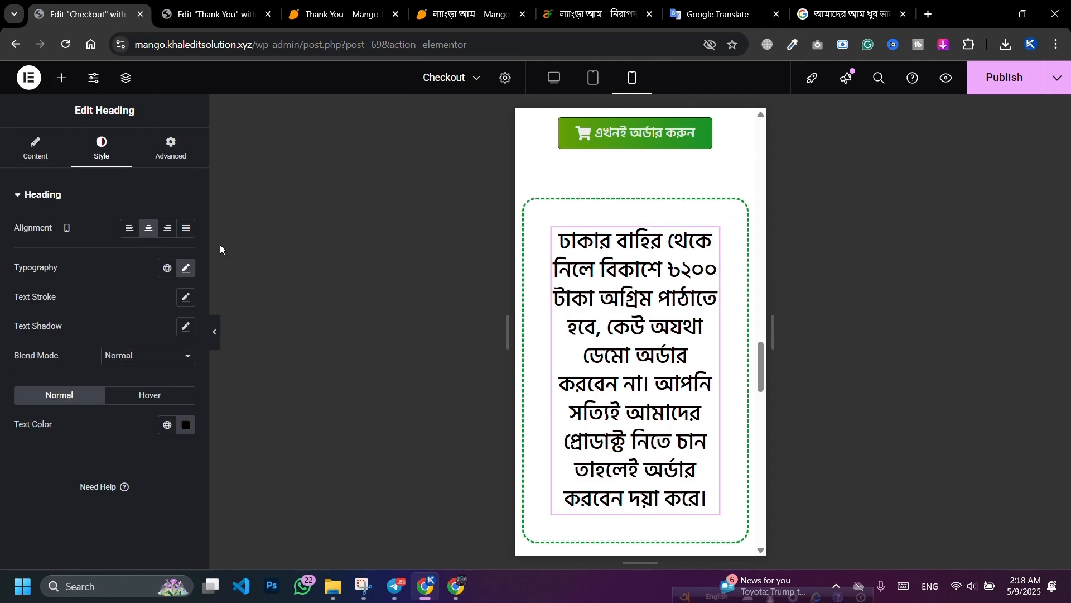
Step: Set the dashed notice container's padding to 10 on all four sides
left_click(533, 209)
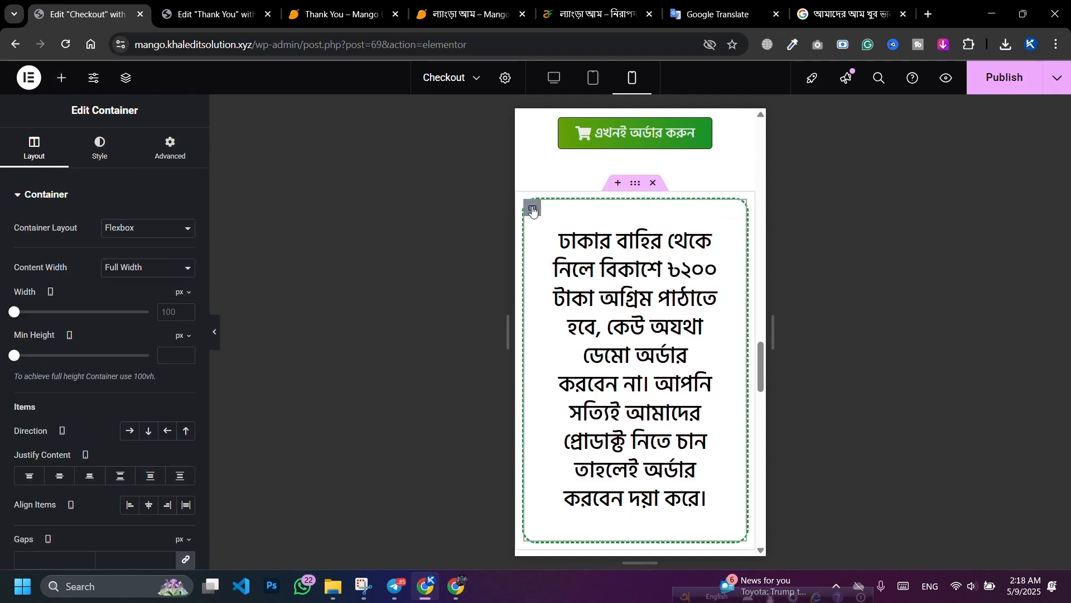
left_click(170, 148)
left_click(186, 299)
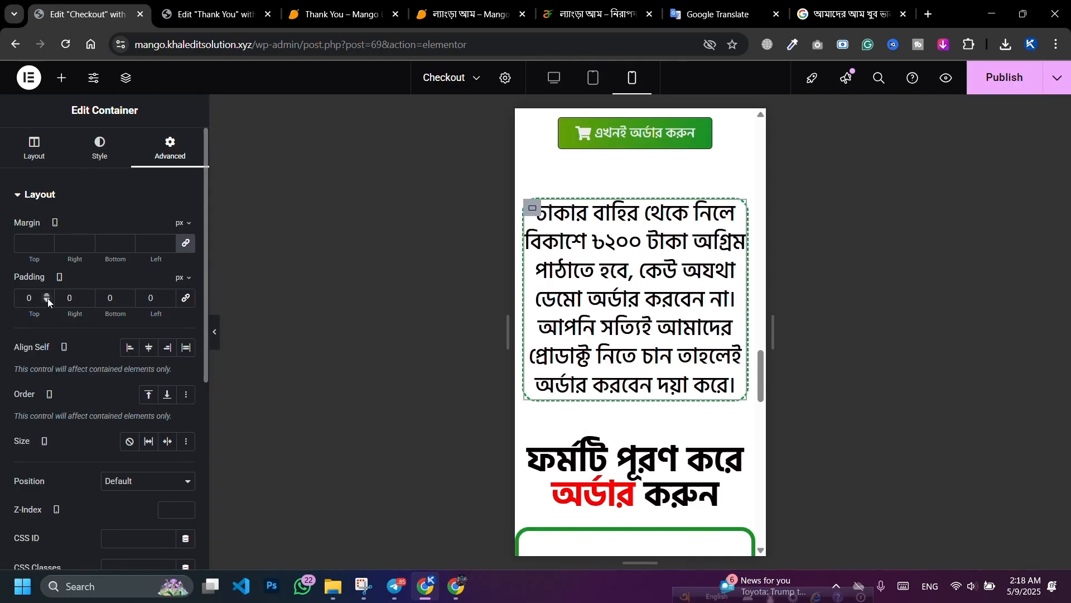
left_click(186, 298)
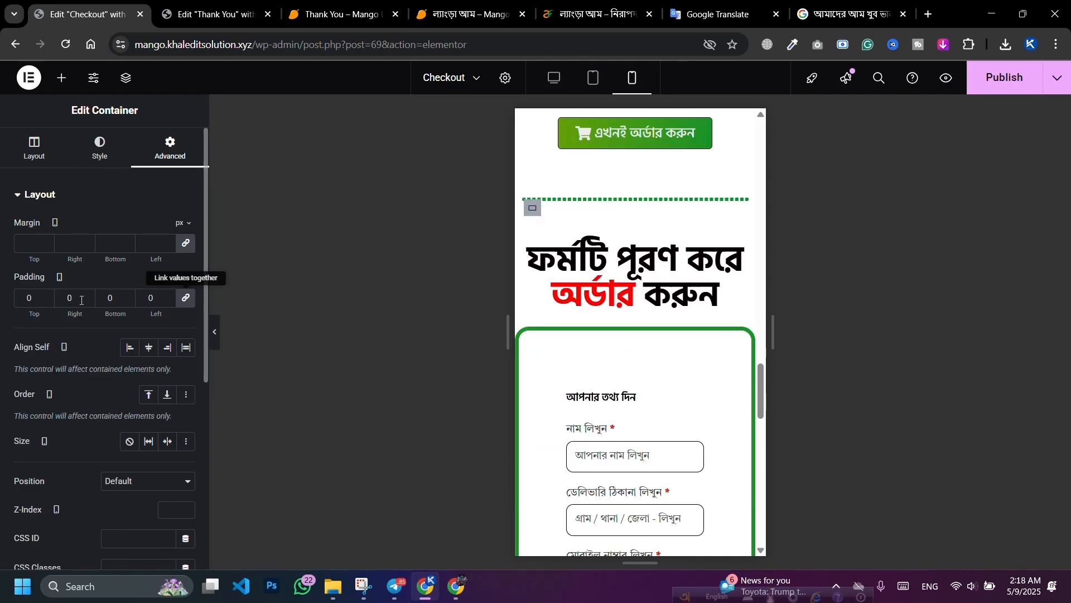
left_click(25, 298)
type("1")
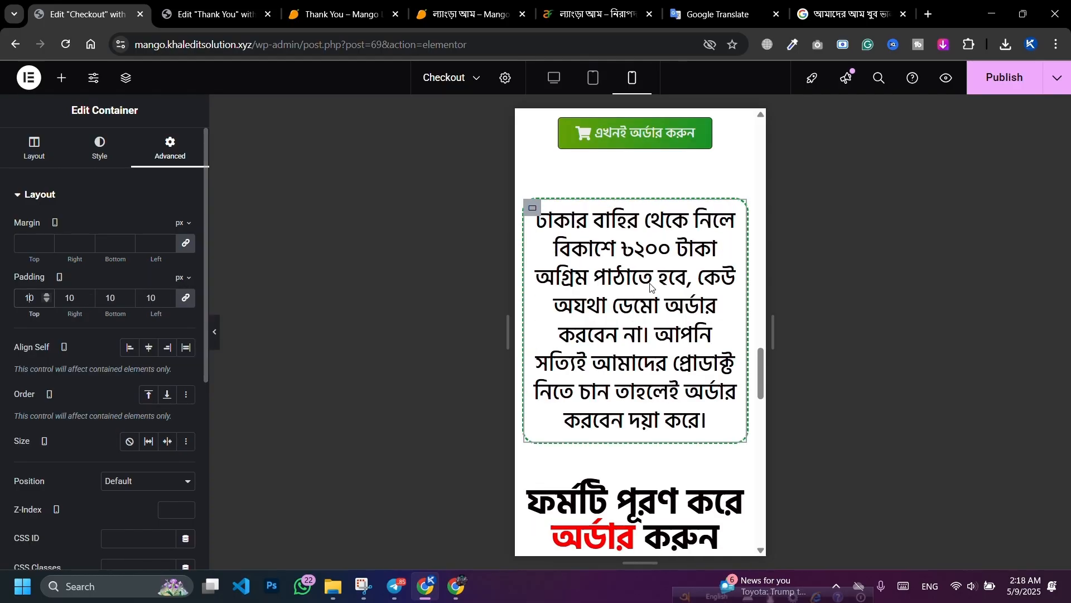
Step: Shrink the payment notice heading text to 21 px and tighten its line height
left_click(728, 216)
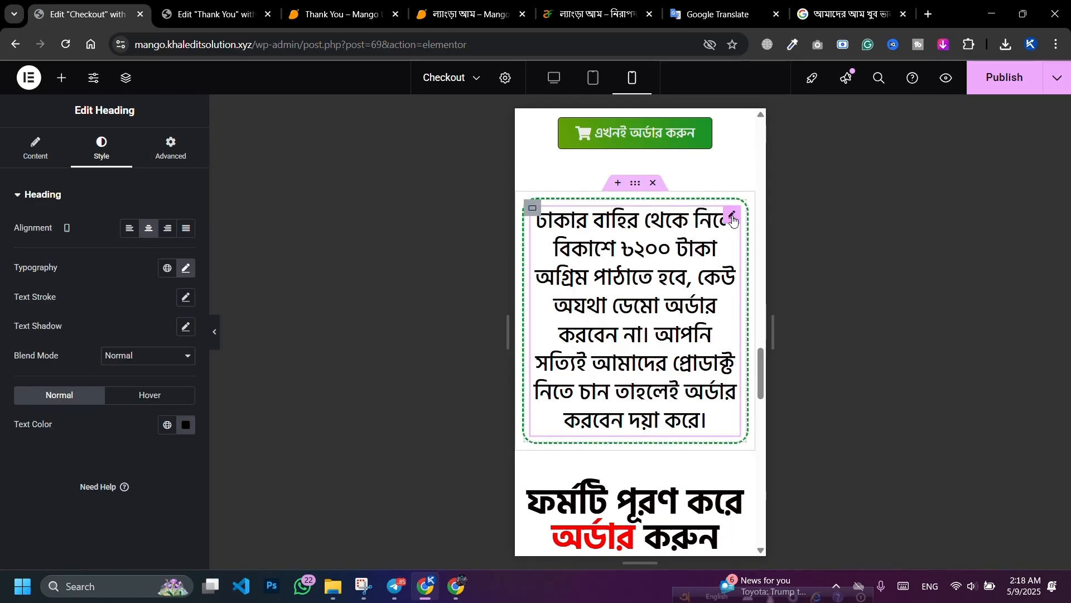
left_click(178, 273)
left_click_drag(42, 377, 36, 379)
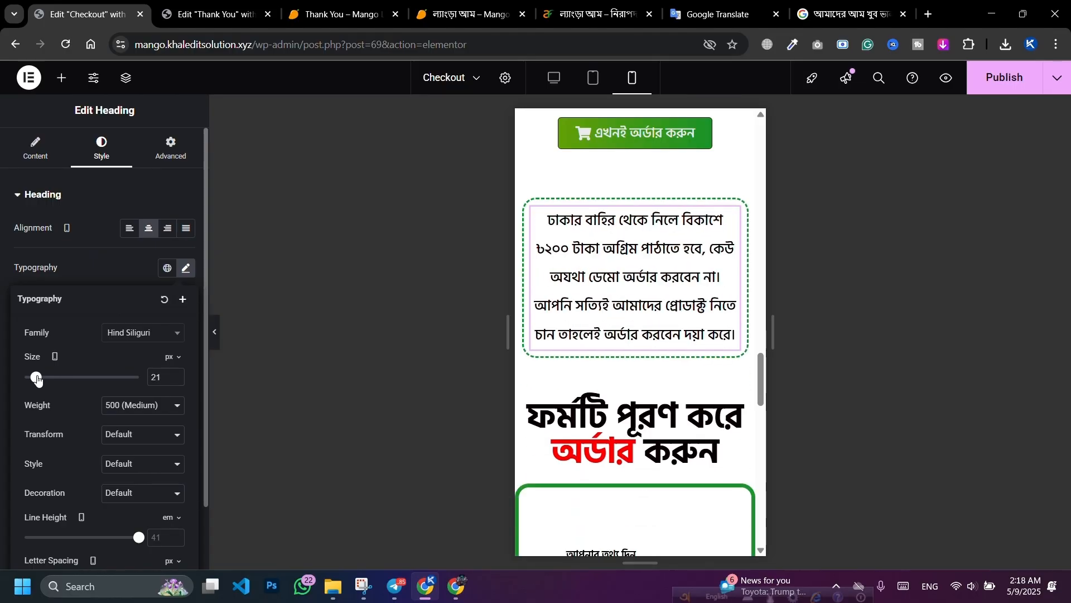
scroll(119, 452, "down", 2)
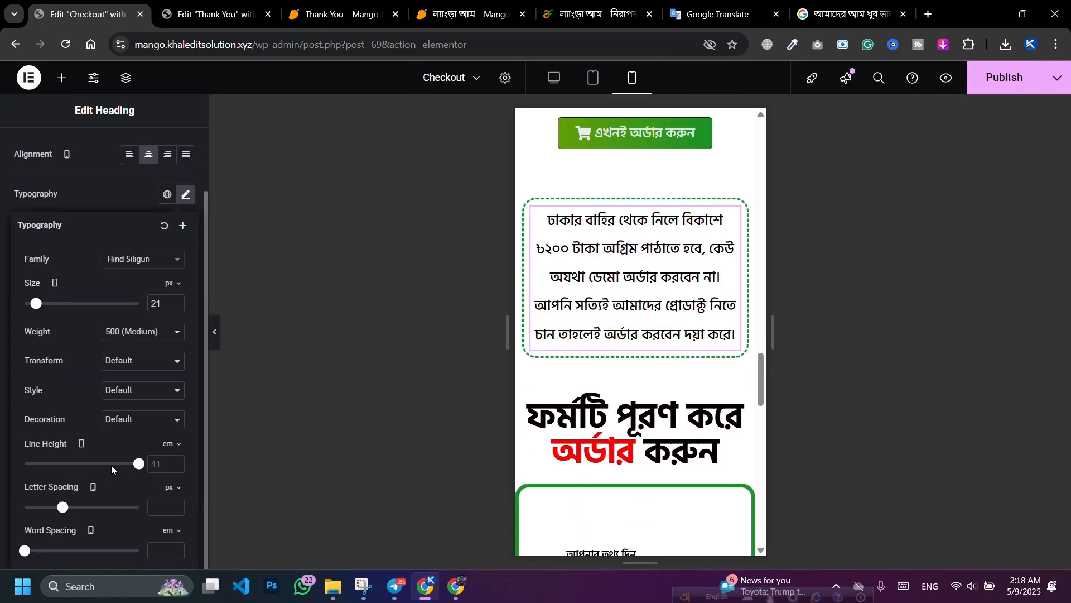
left_click(137, 464)
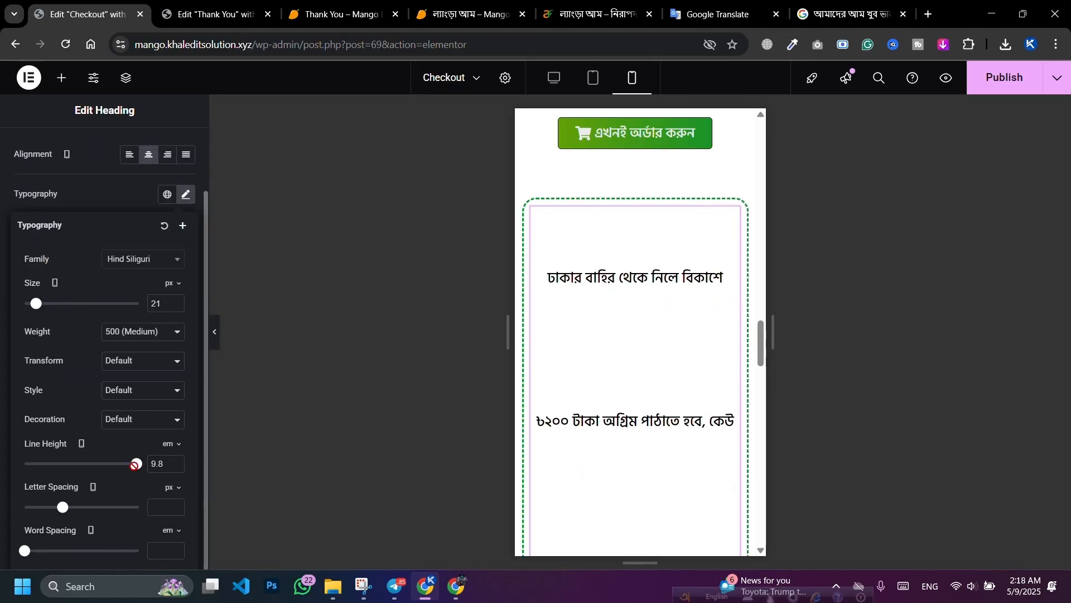
left_click_drag(137, 470, 39, 468)
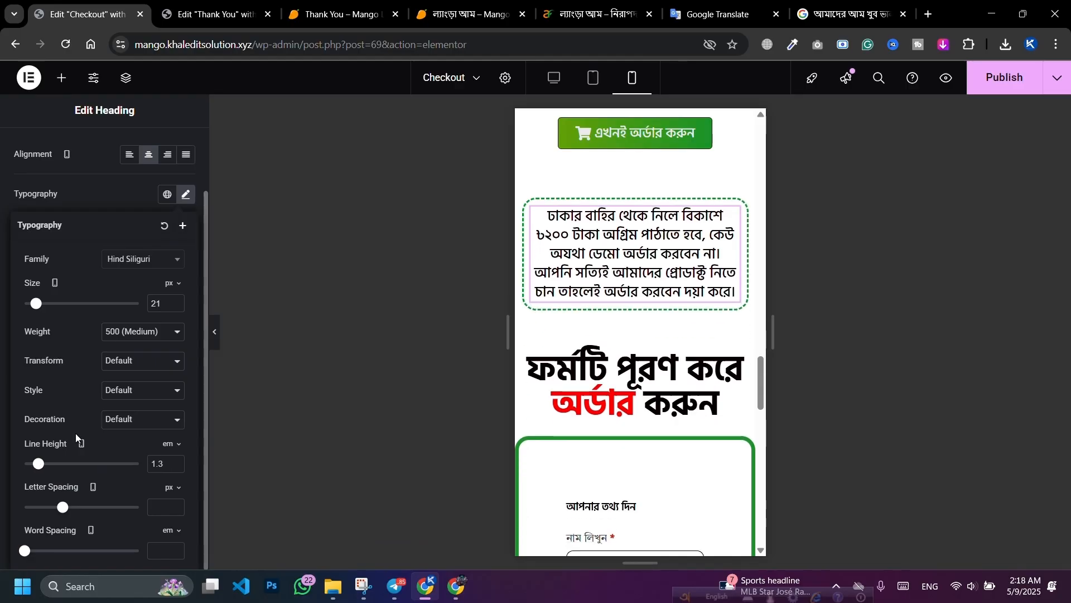
Step: Bring the notice text down to 18 px and publish the page
left_click(176, 308)
left_click(177, 309)
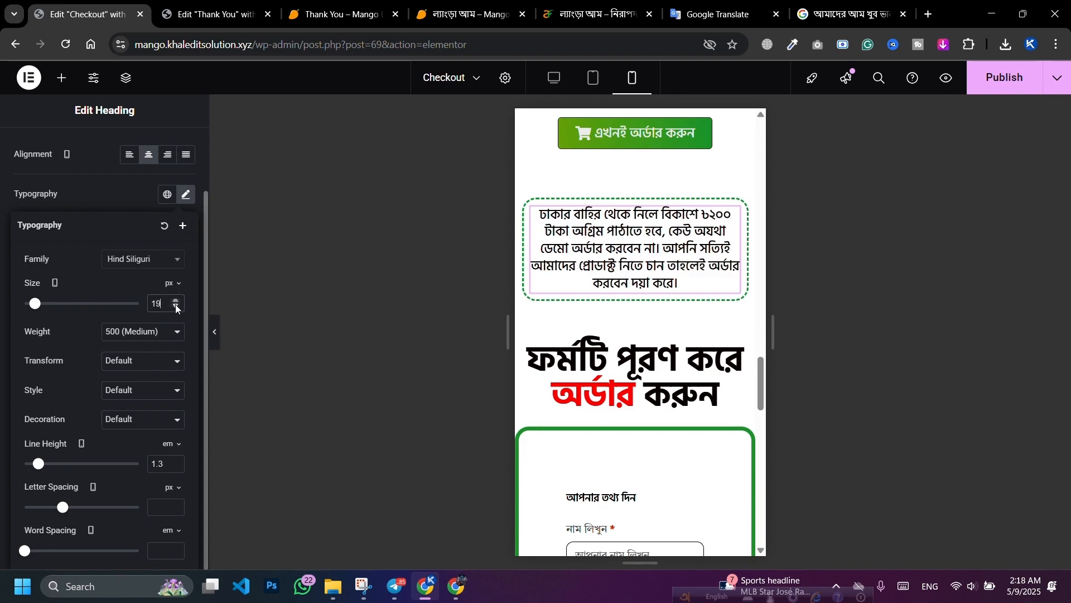
left_click(176, 308)
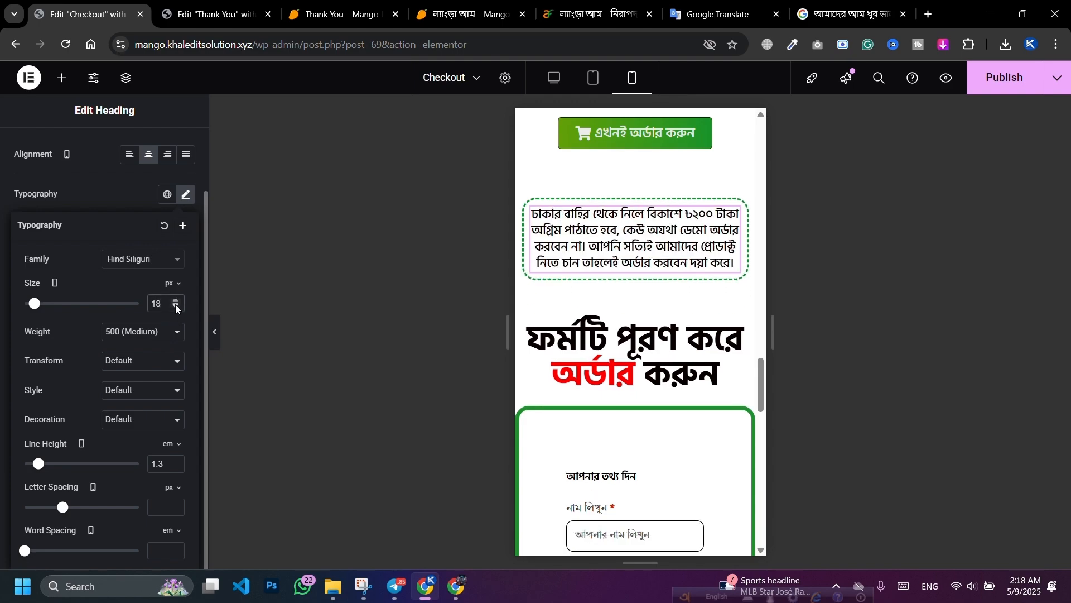
left_click(1001, 77)
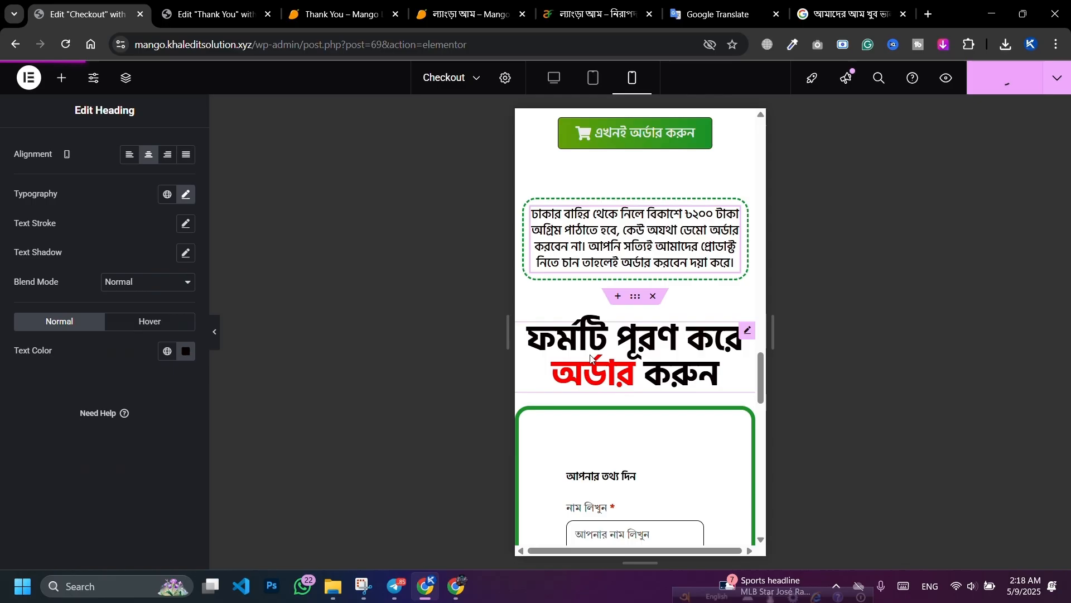
Step: Shrink the order-form heading to 27 px on mobile
left_click(746, 332)
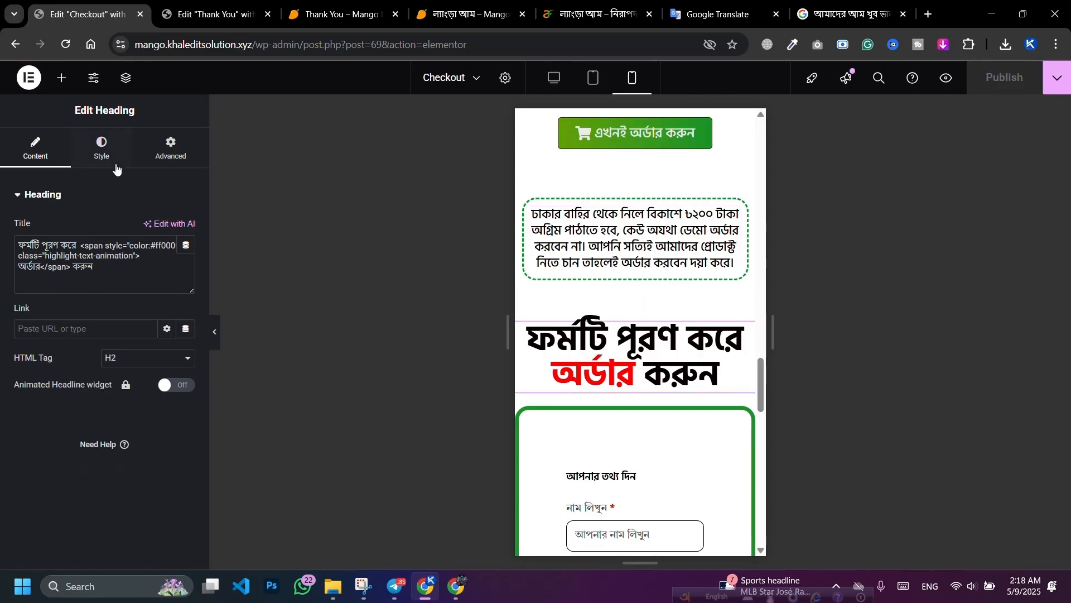
left_click(101, 148)
left_click(186, 268)
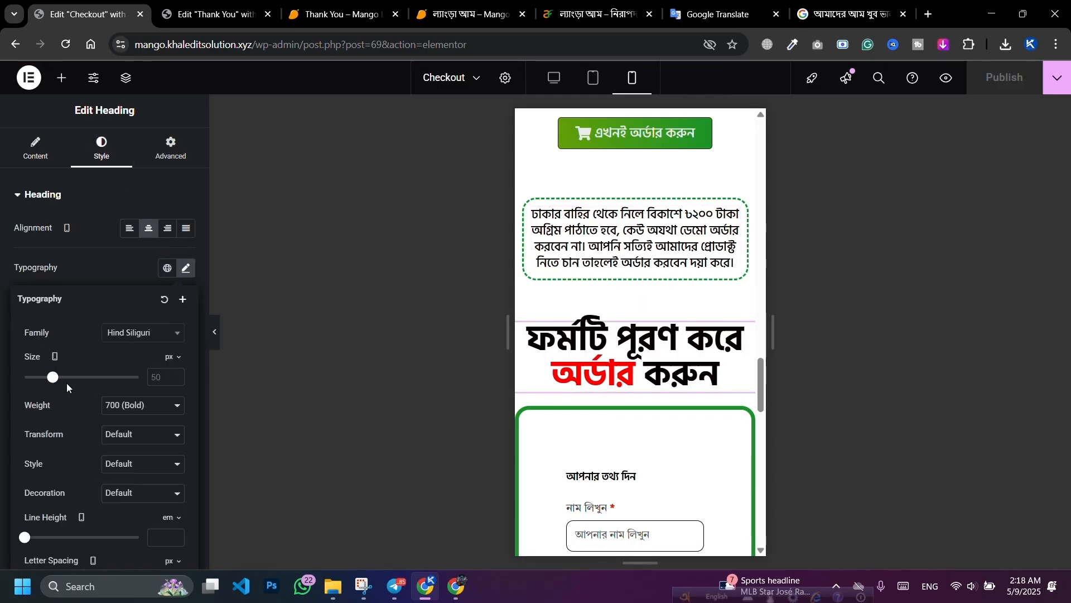
left_click_drag(52, 380, 38, 382)
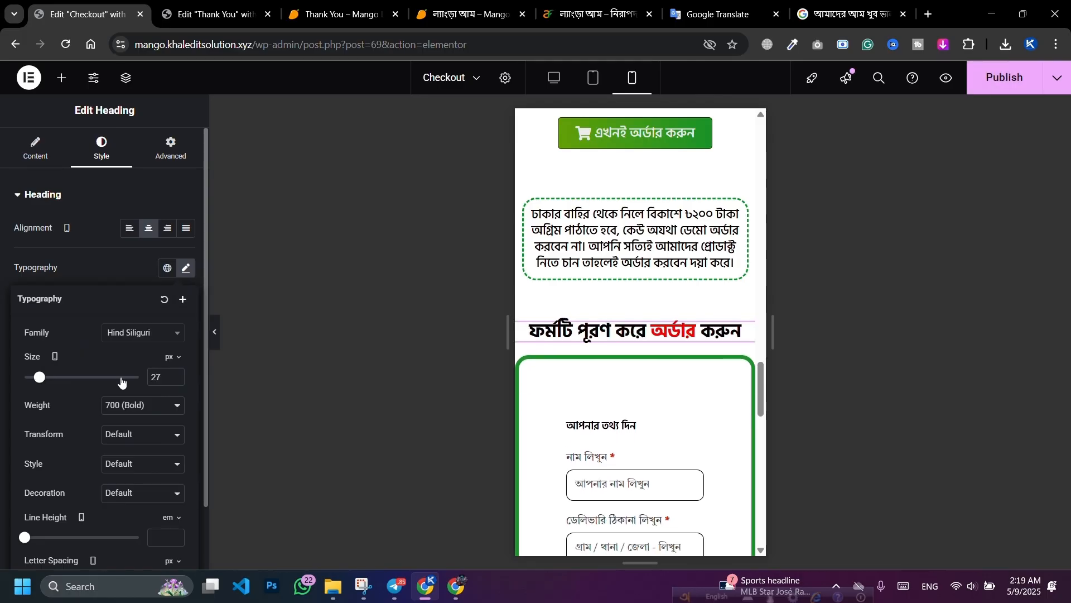
scroll(640, 329, "down", 1)
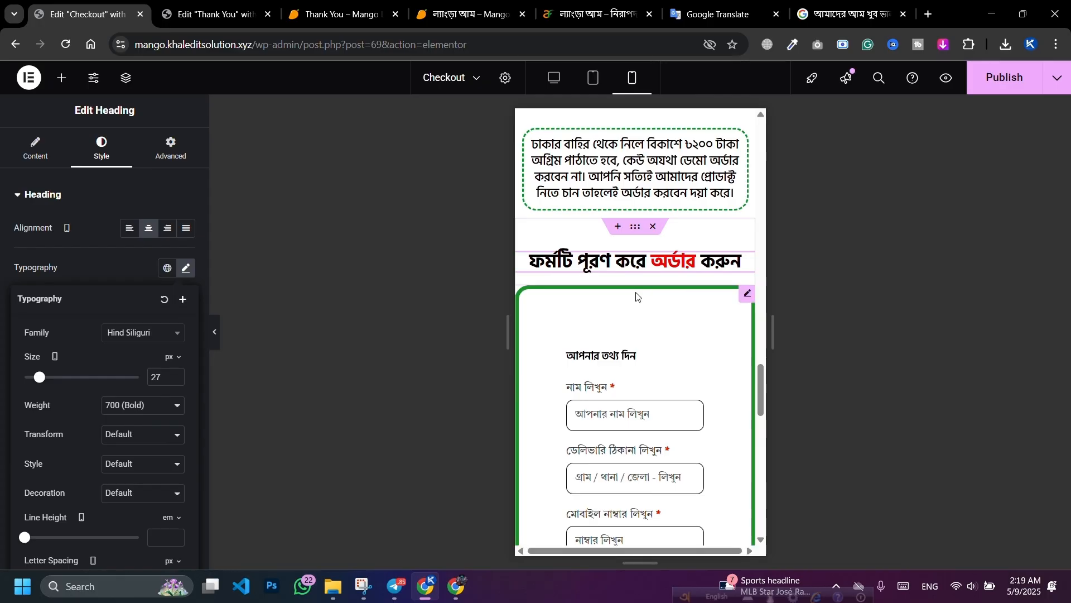
Step: Give the checkout form 0 padding and 10 px margins, then publish the page
left_click(748, 293)
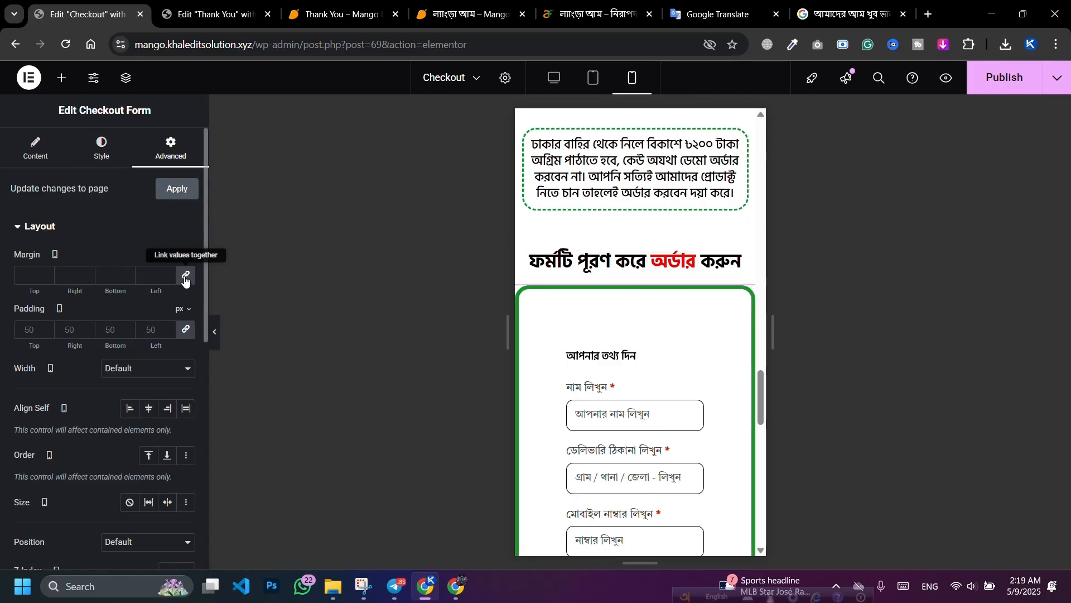
left_click(185, 330)
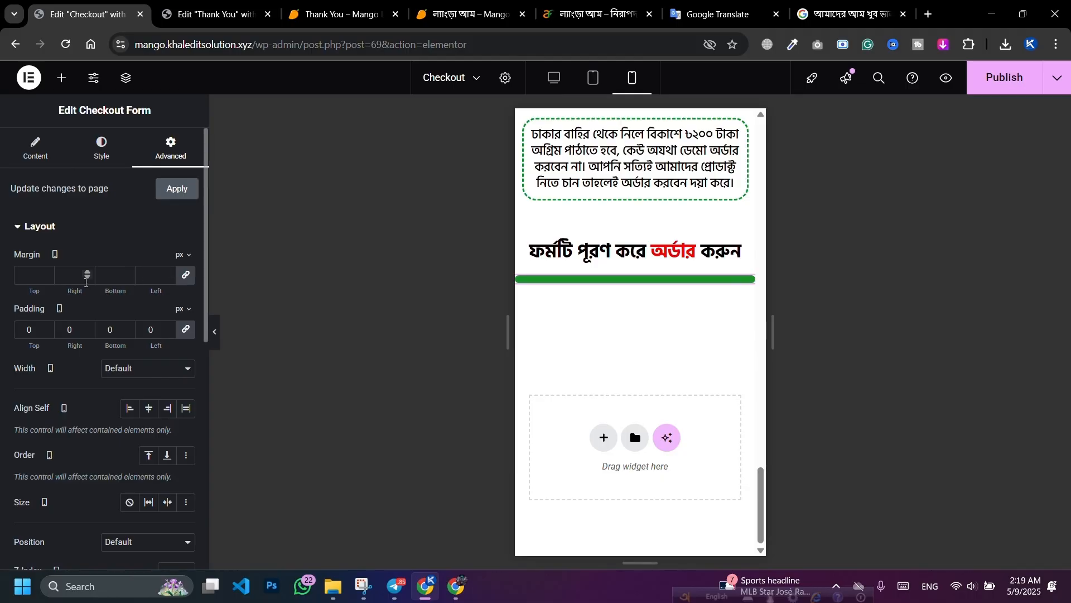
left_click(22, 274)
type("10")
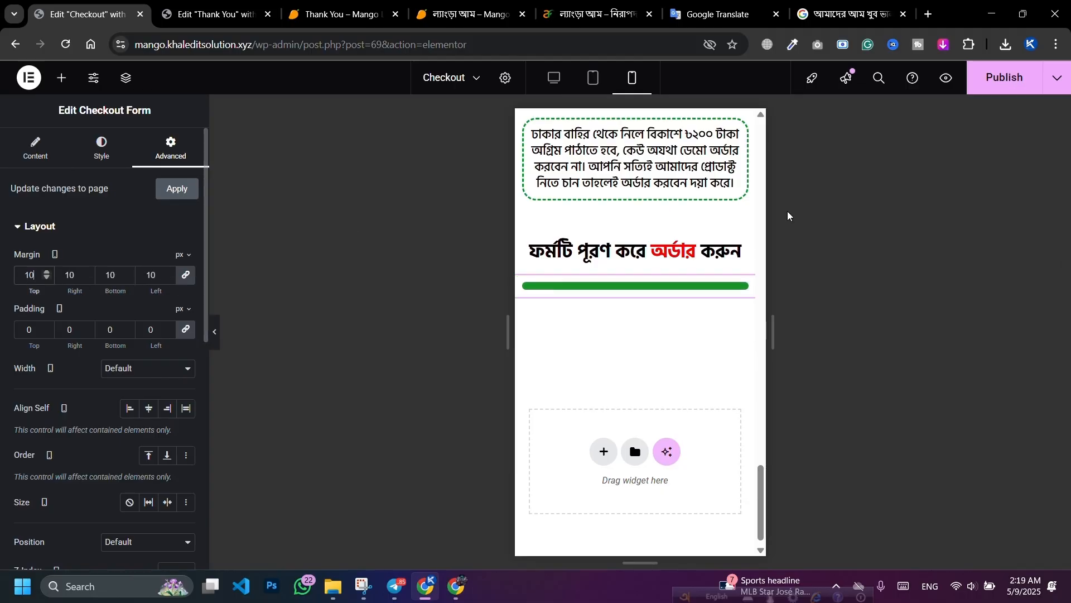
left_click(1002, 77)
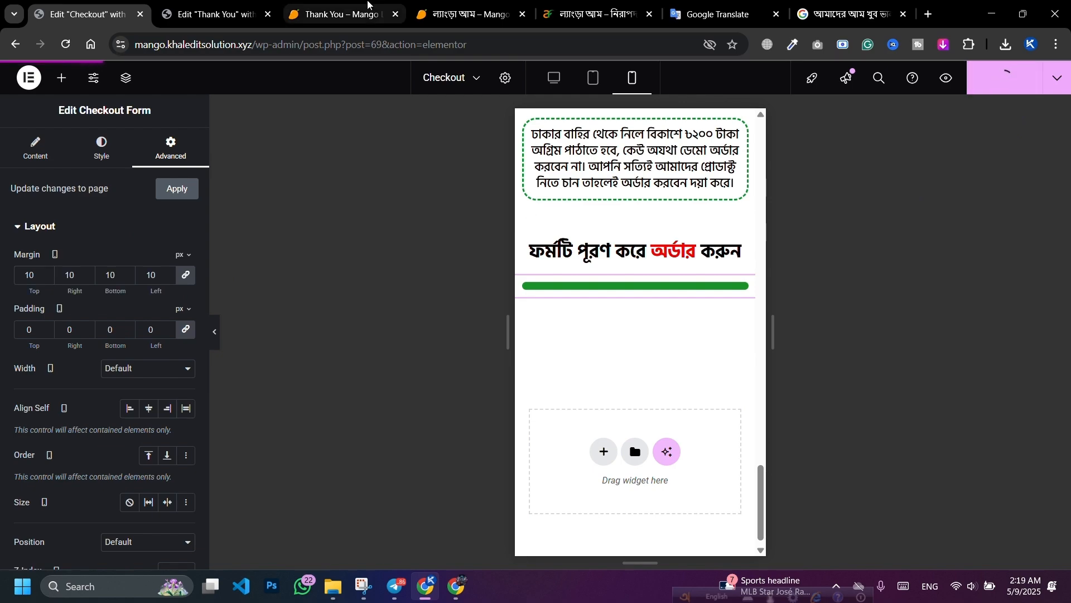
left_click(335, 13)
mouse_move(438, 12)
left_mouse_down()
mouse_move(366, 3)
mouse_move(446, 11)
left_mouse_up()
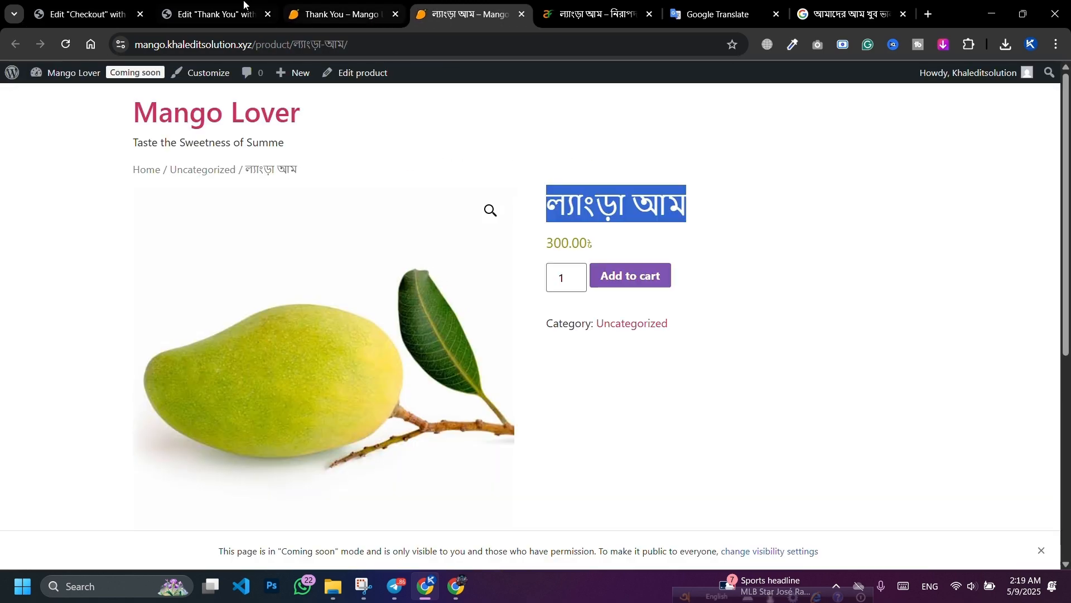
left_click(84, 14)
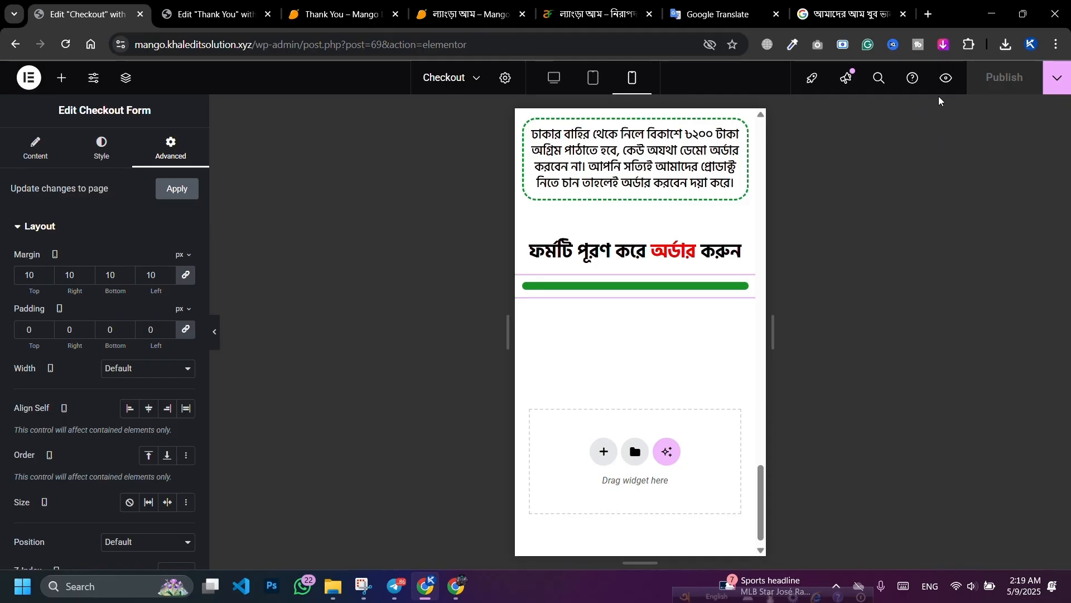
Step: Preview the live checkout page in DevTools emulating a Samsung Galaxy S8+ and scroll through it
left_click(948, 83)
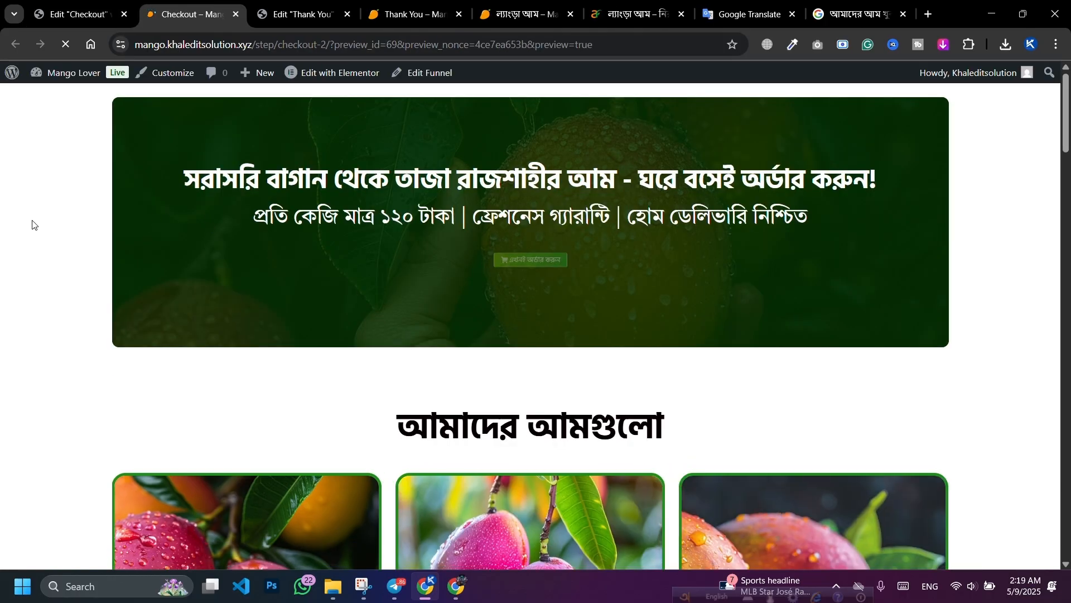
right_click(15, 176)
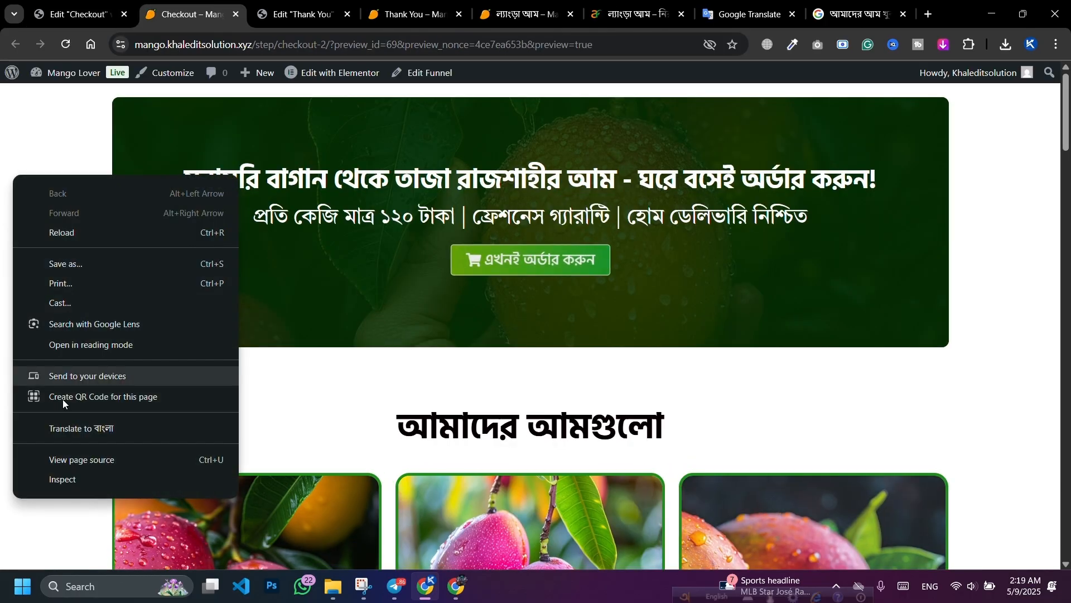
left_click(96, 481)
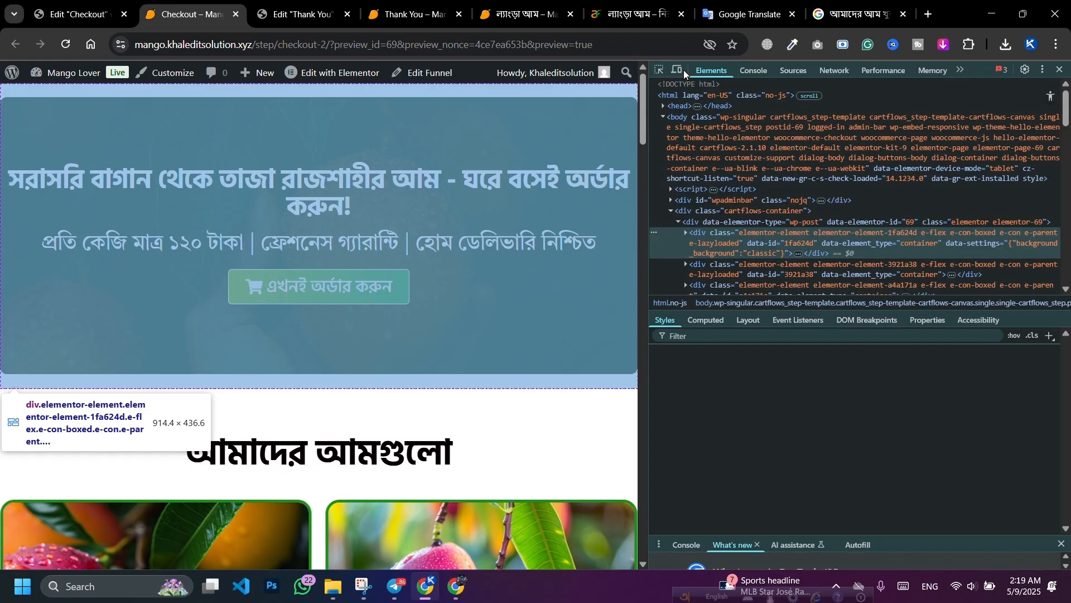
left_click(677, 69)
left_click(234, 70)
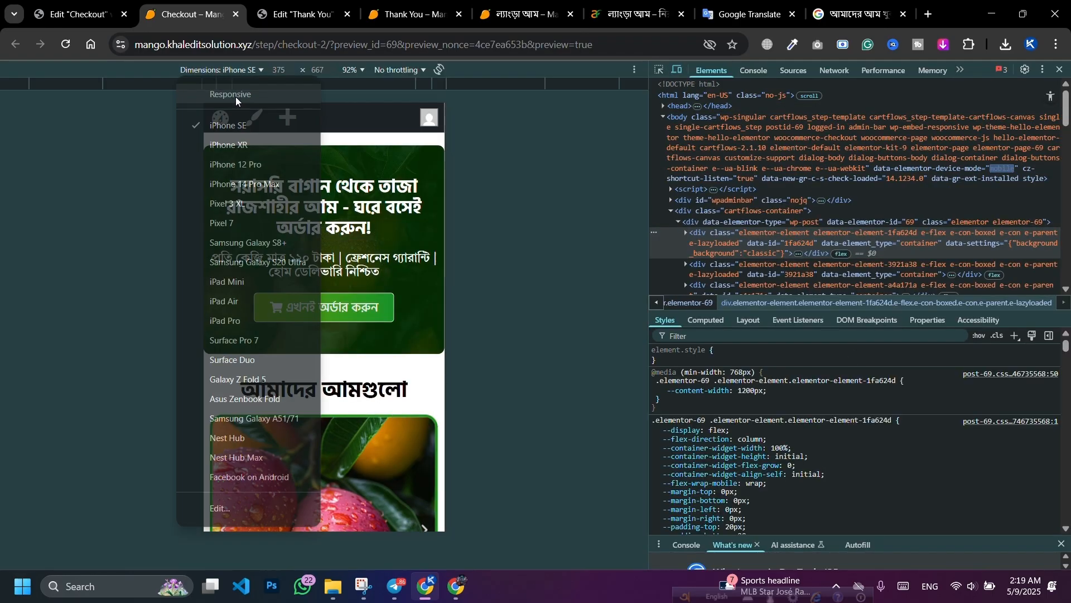
left_click(250, 242)
scroll(303, 256, "down", 5)
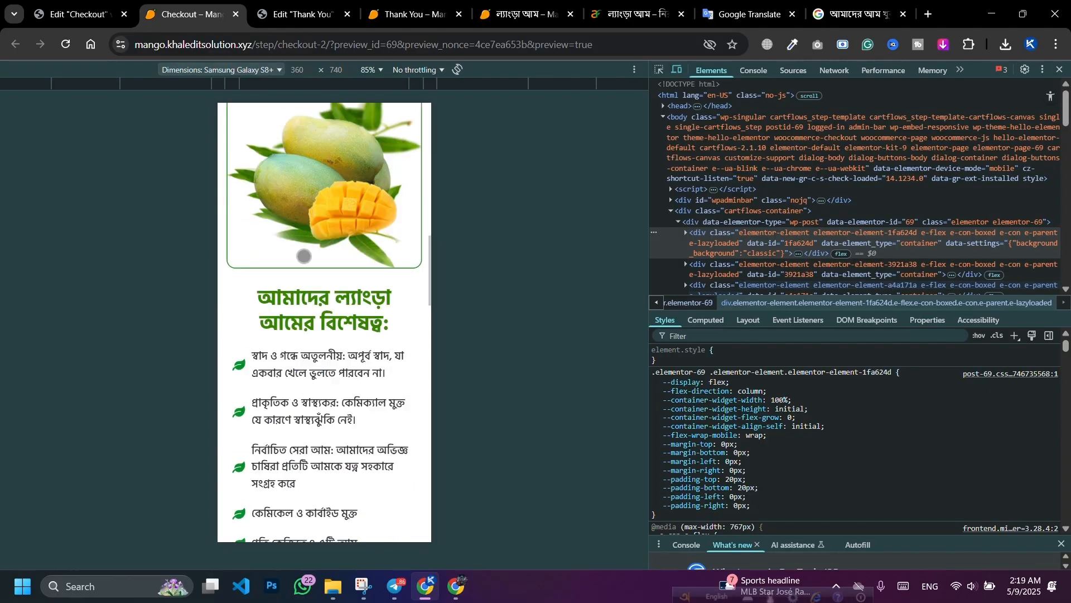
scroll(304, 256, "down", 15)
scroll(312, 271, "up", 6)
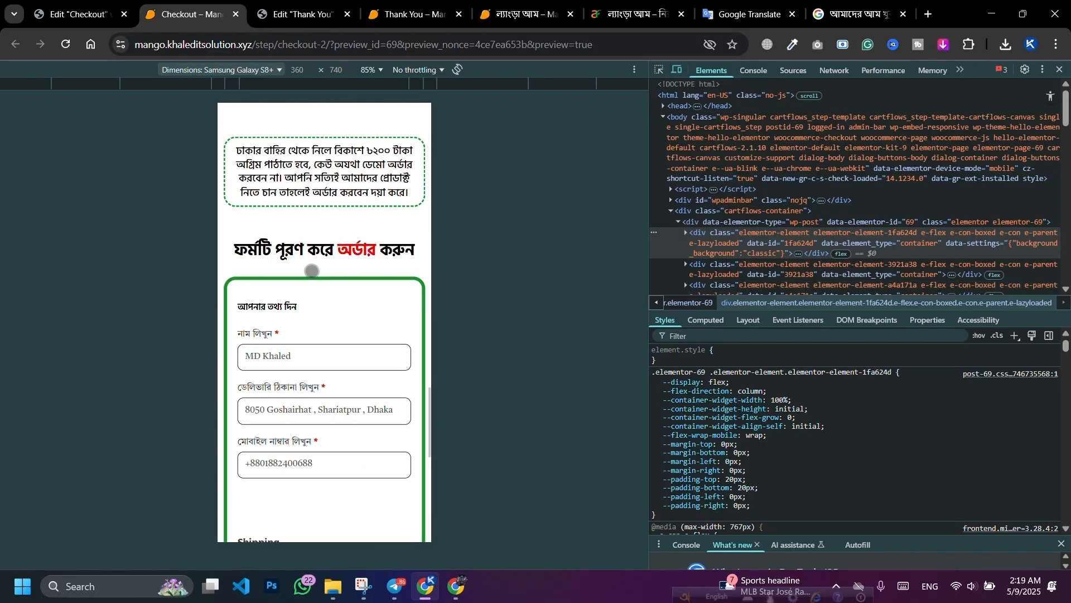
scroll(312, 270, "down", 6)
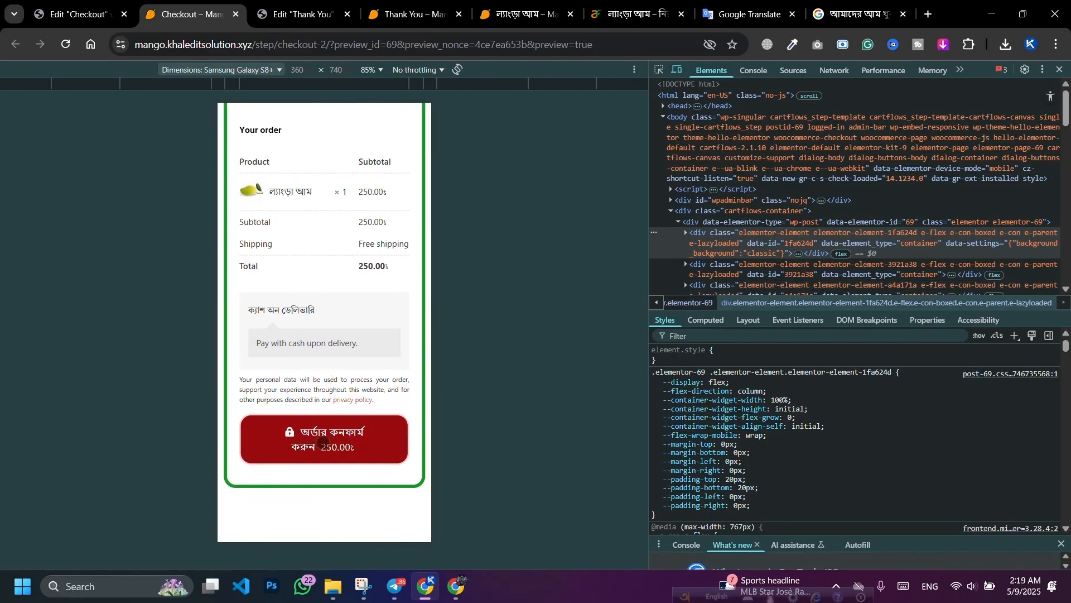
Step: Set the editor canvas to desktop width, recheck the mobile preview, then close DevTools
key("ctrl+shift+Tab")
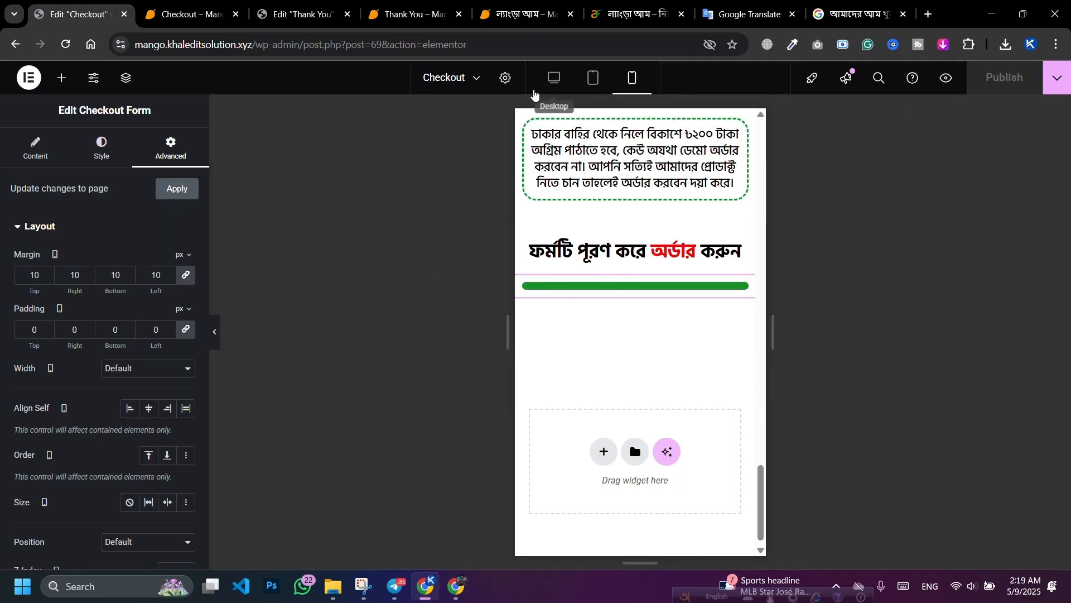
left_click(554, 78)
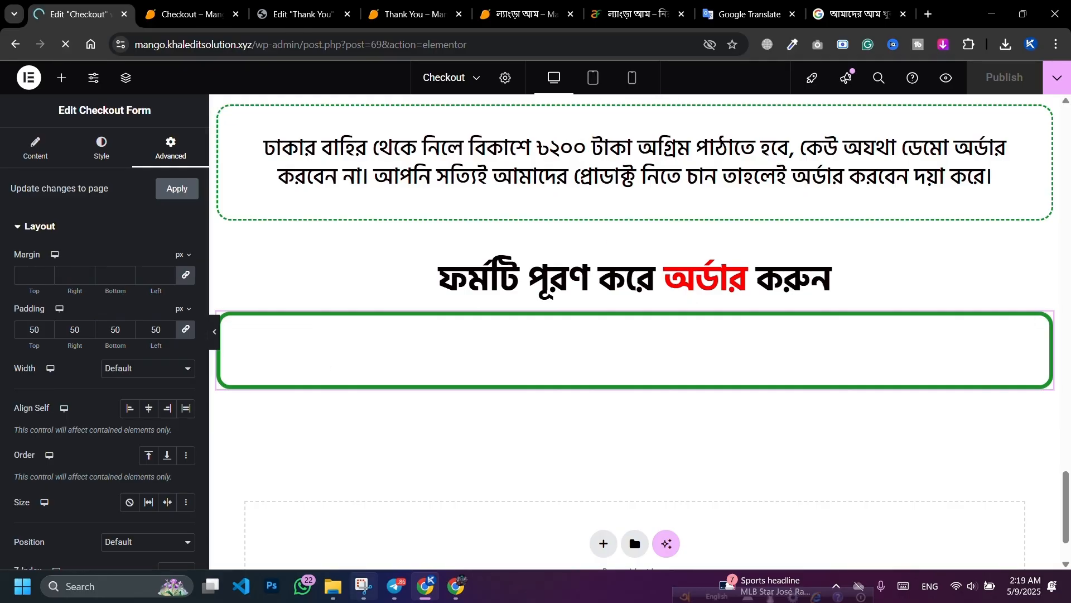
key("ctrl+Tab")
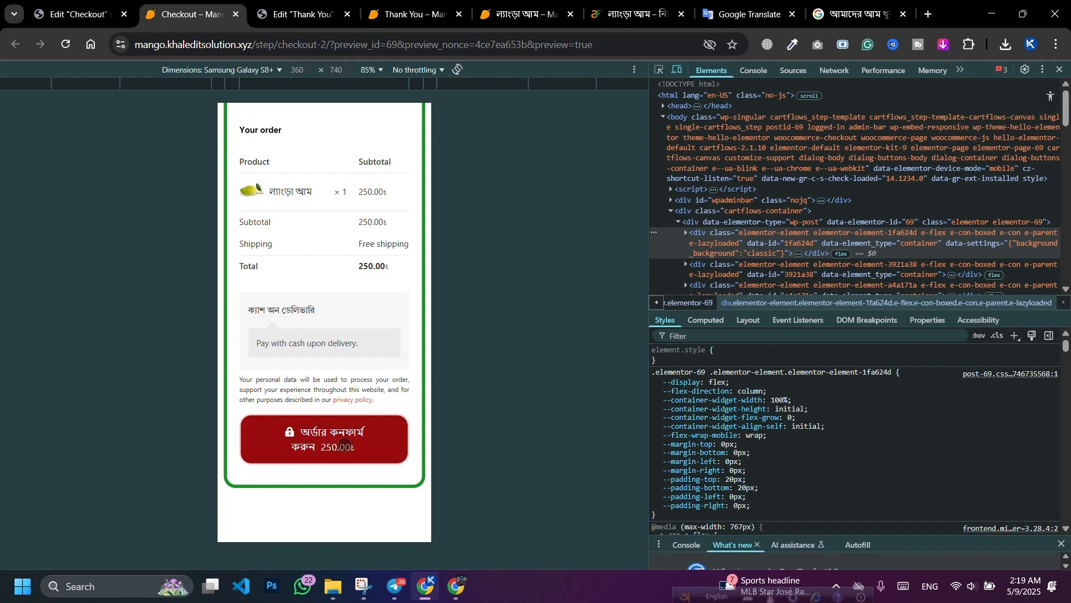
scroll(386, 380, "up", 10)
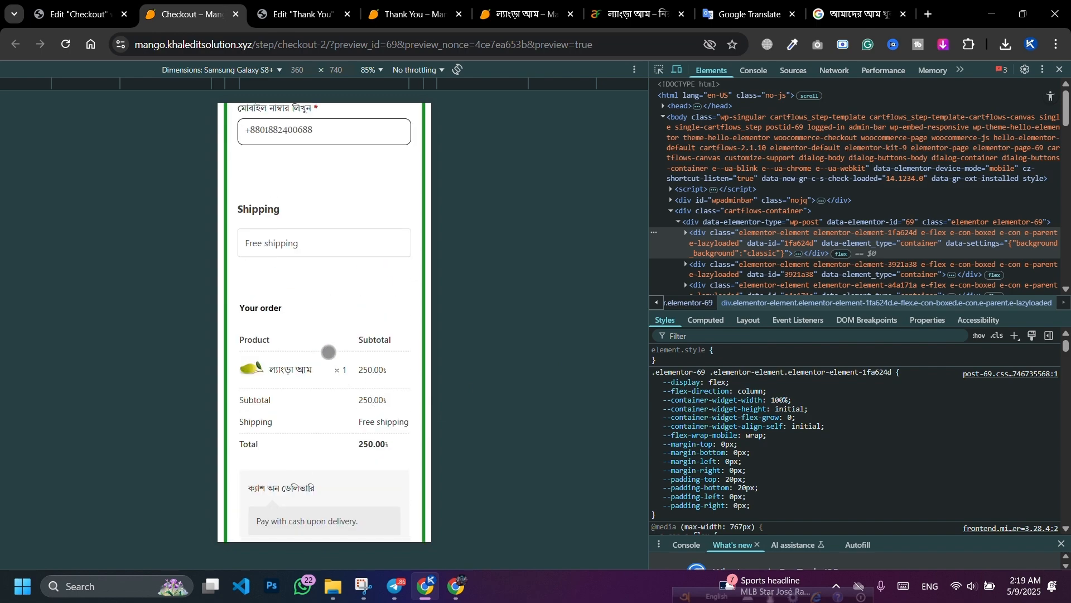
scroll(328, 352, "up", 2)
scroll(329, 352, "down", 10)
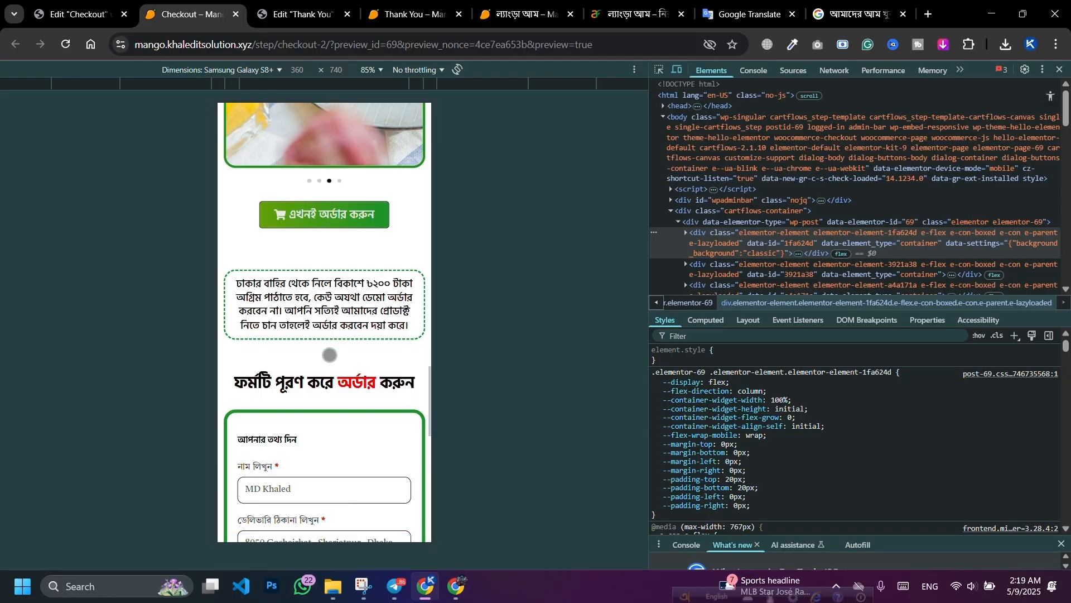
scroll(331, 357, "up", 15)
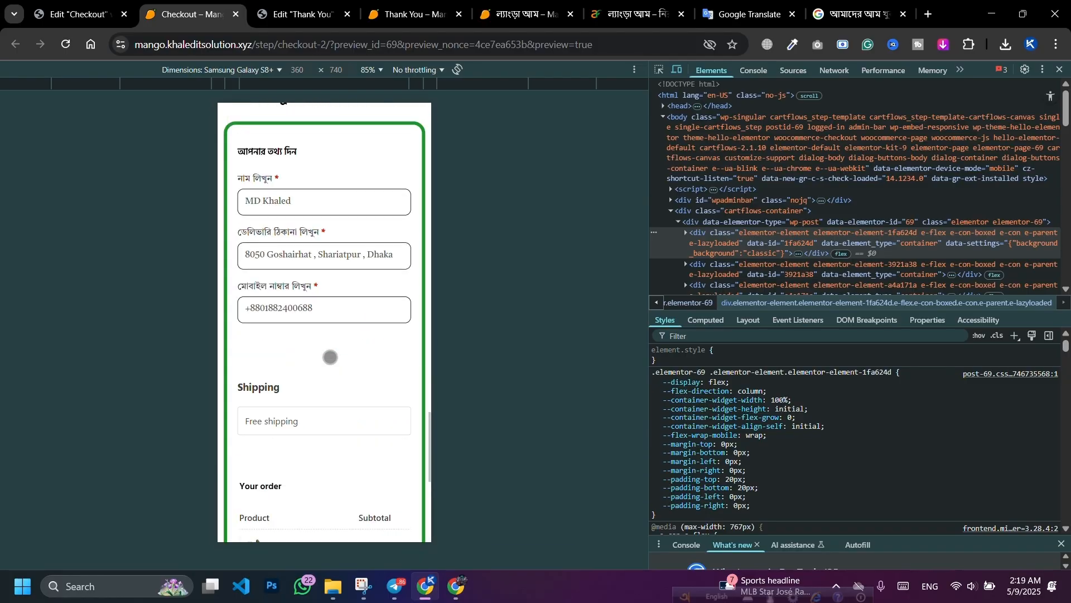
scroll(331, 358, "up", 15)
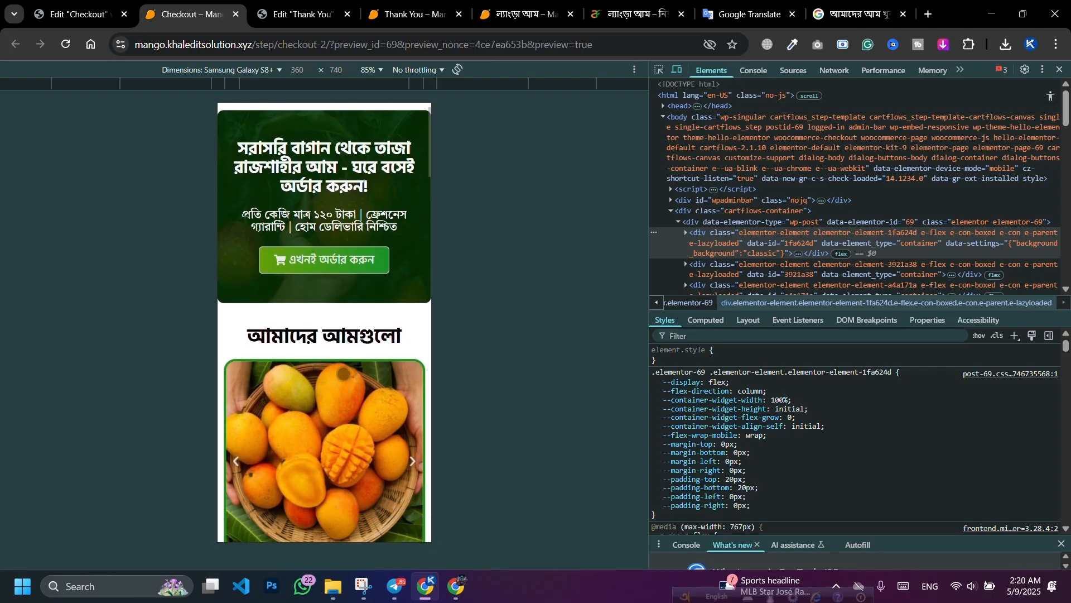
scroll(325, 335, "down", 6)
key("F12")
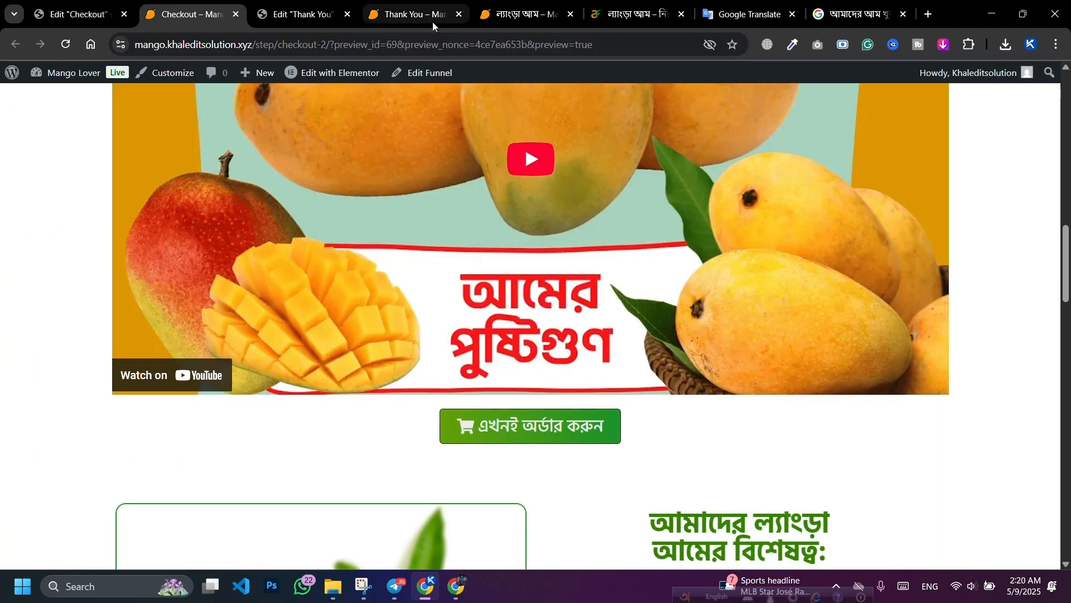
key("ctrl+shift+Tab")
Step: In mobile view, set the checkout form's order button text size to 12 px
left_click(632, 80)
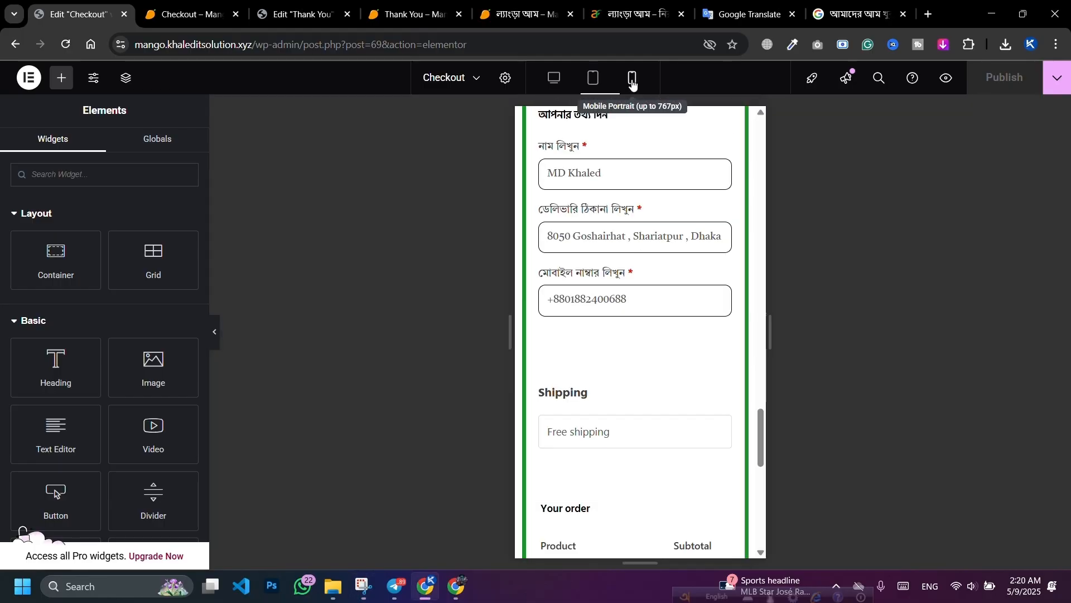
scroll(663, 269, "up", 3)
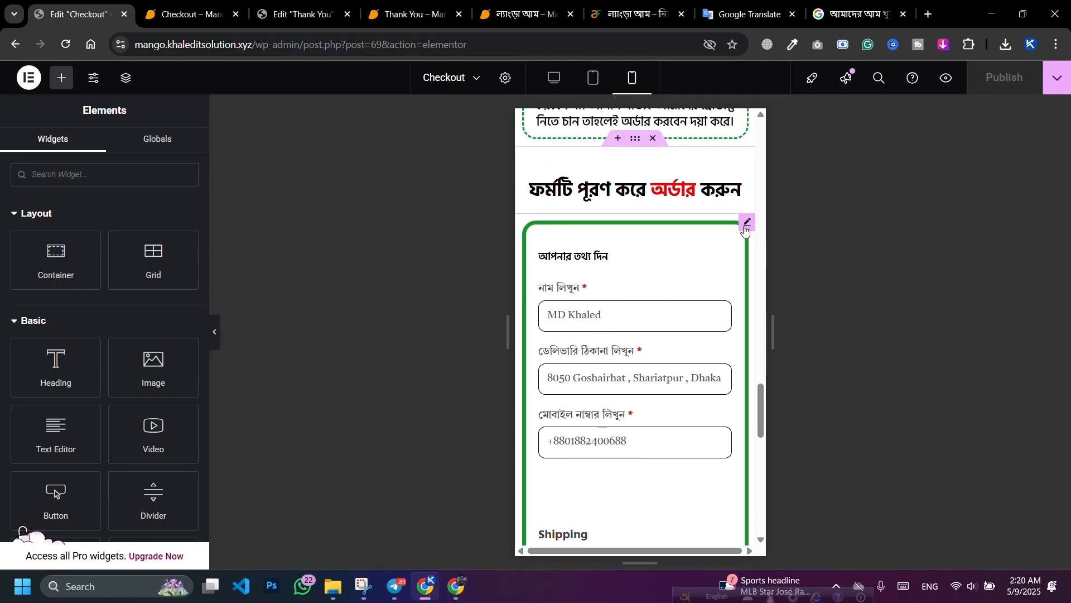
left_click(715, 244)
scroll(668, 276, "down", 6)
scroll(668, 276, "down", 4)
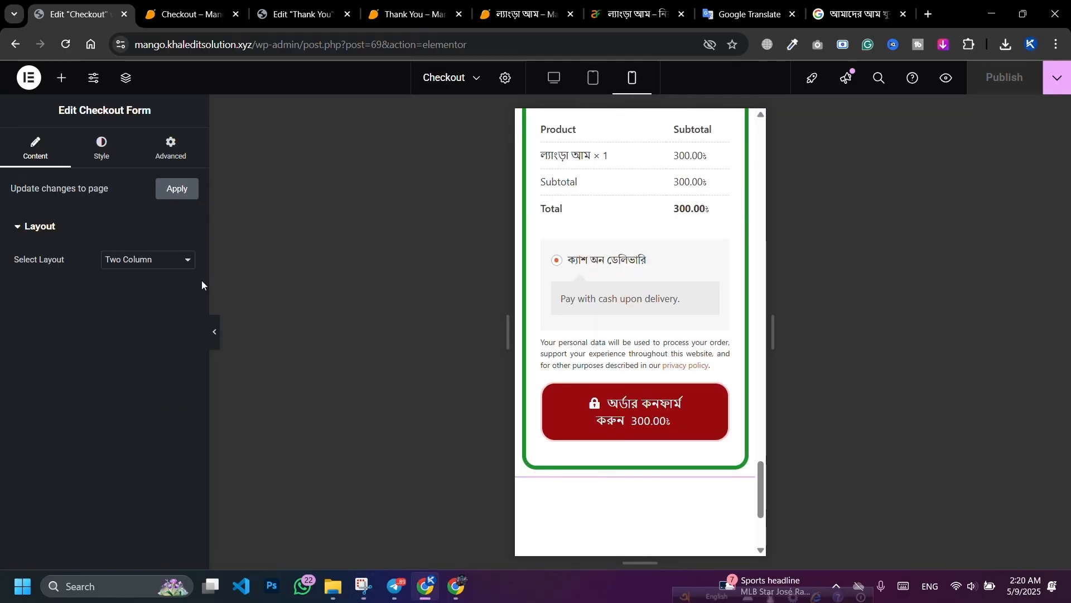
left_click(102, 148)
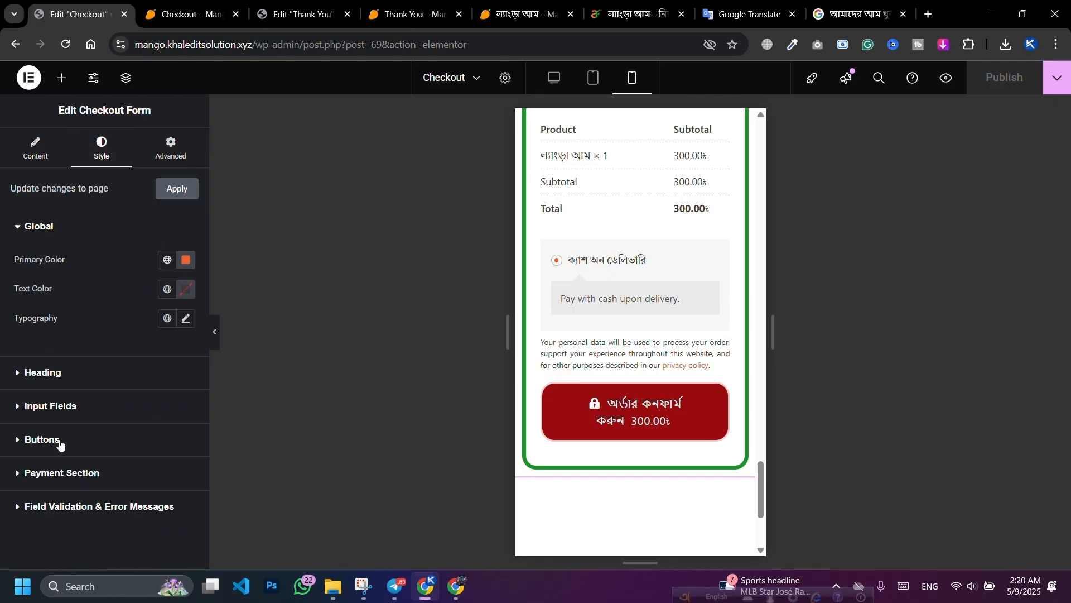
left_click(42, 441)
left_click(186, 361)
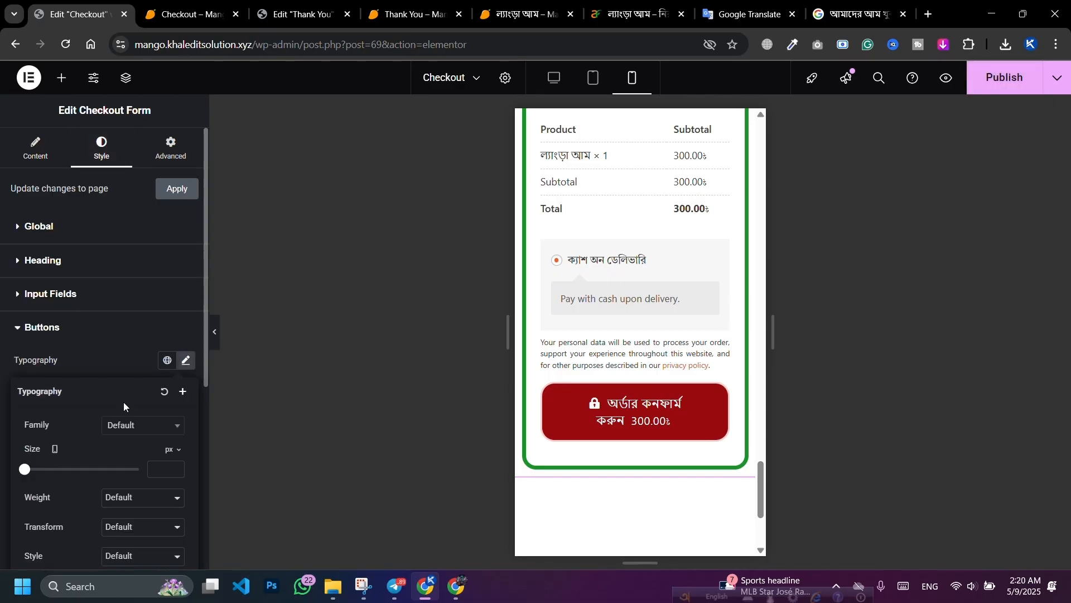
scroll(119, 403, "down", 3)
left_click_drag(29, 334, 34, 333)
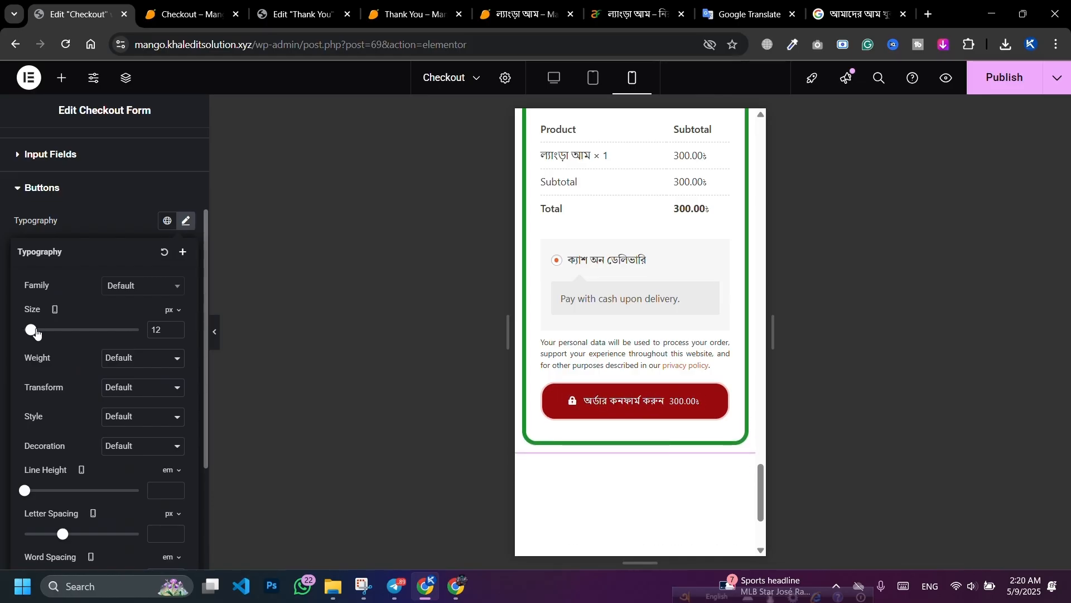
left_click(99, 230)
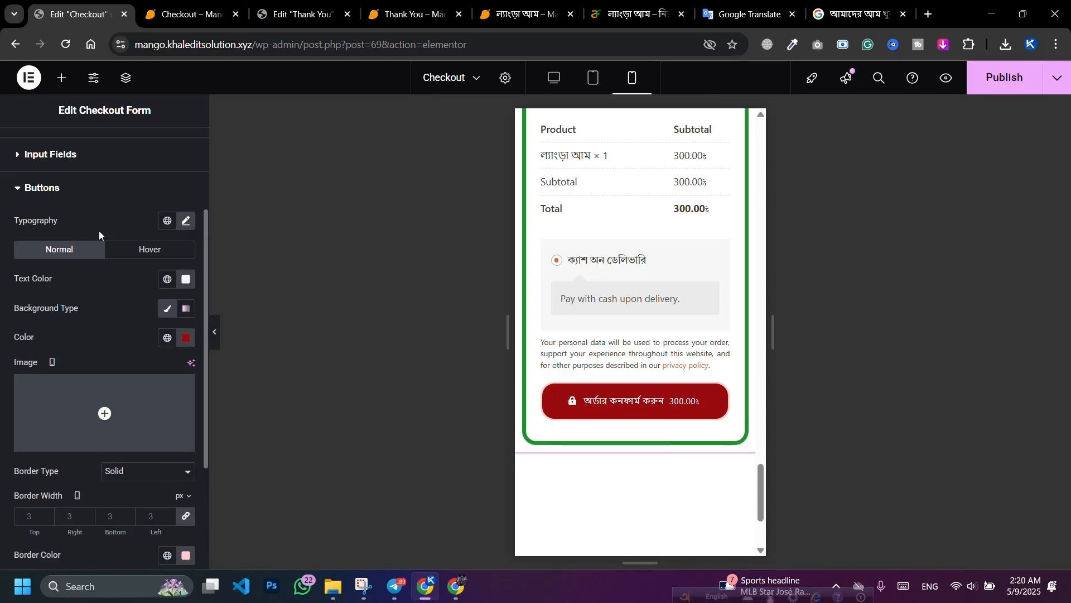
Step: Change the order button background from red to deep green #0F7309
scroll(70, 397, "down", 3)
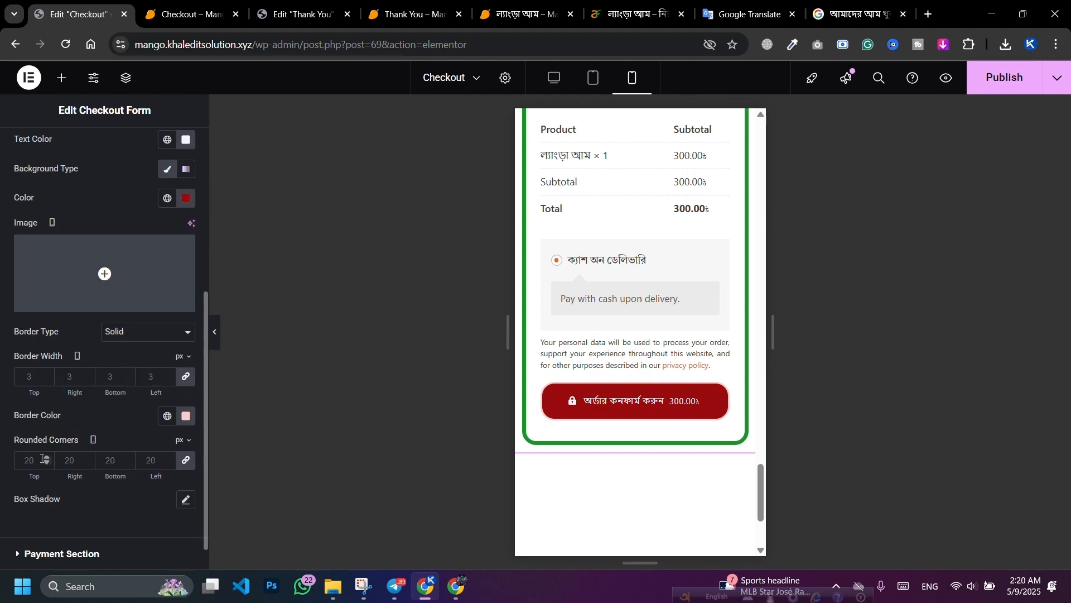
scroll(187, 386, "up", 2)
left_click(186, 268)
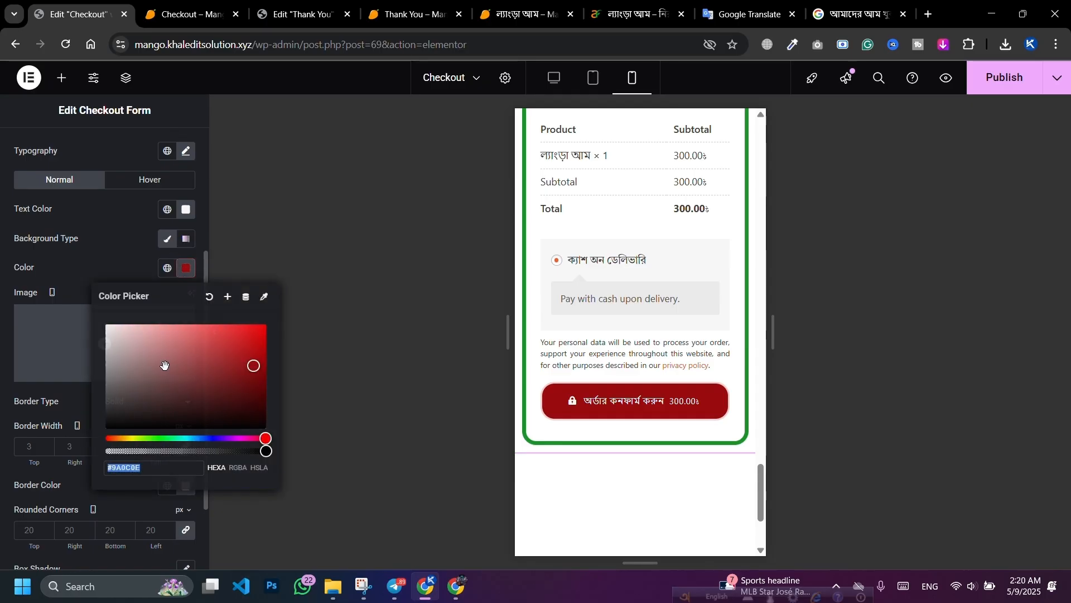
left_click_drag(154, 438, 157, 438)
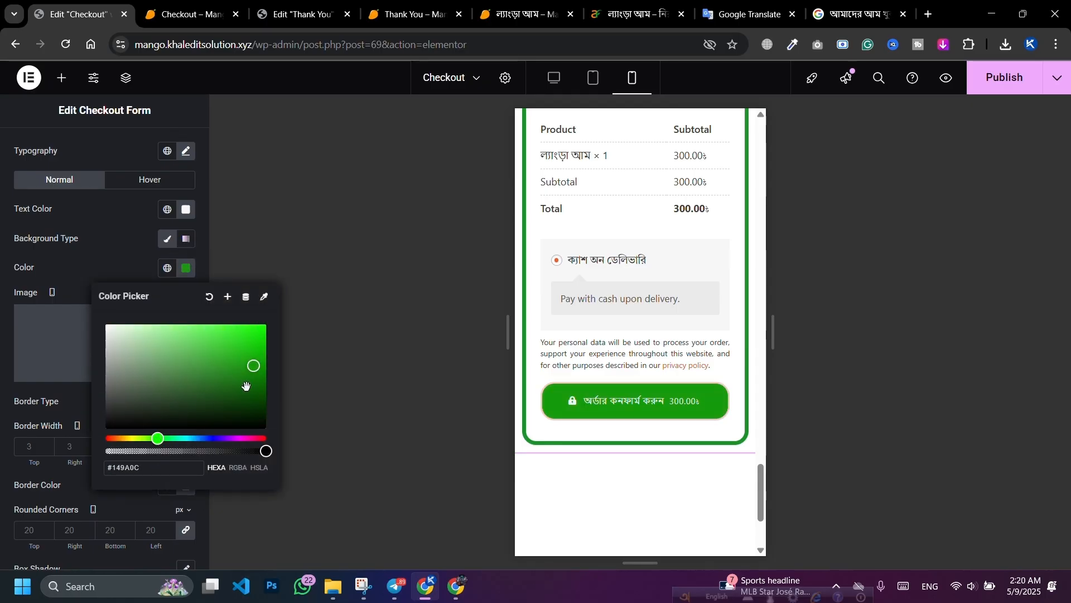
left_click(254, 381)
key("Escape")
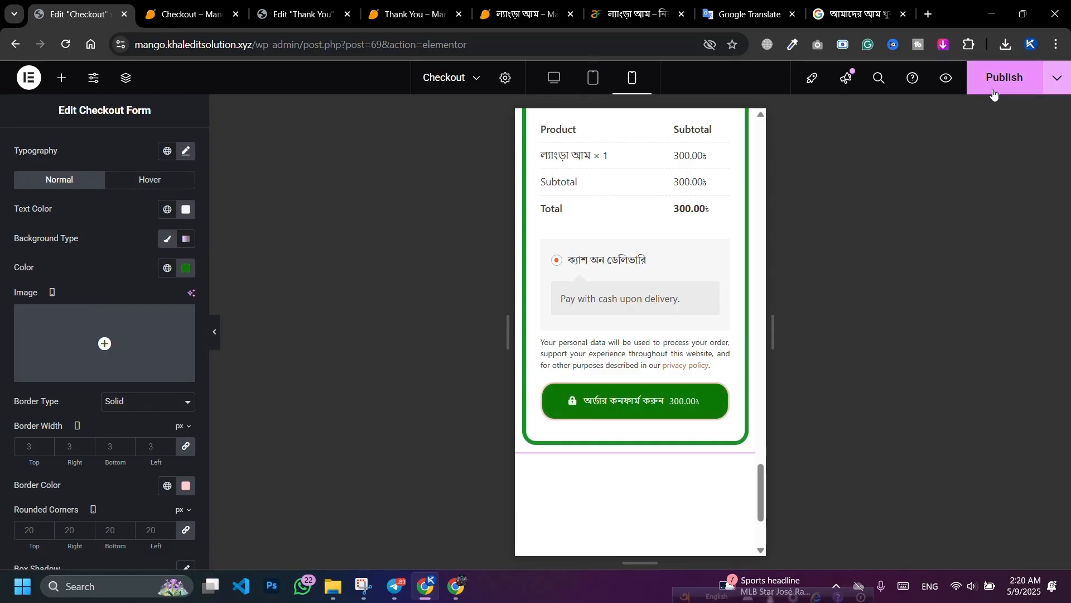
Step: Publish the green button colour change
left_click(1005, 78)
scroll(627, 287, "up", 6)
scroll(640, 335, "down", 5)
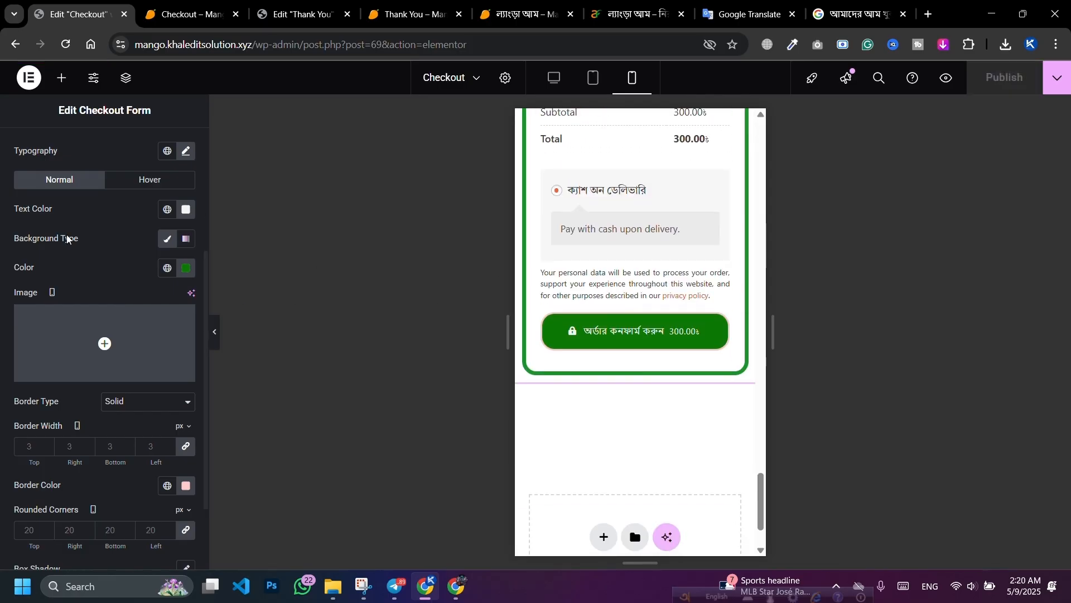
scroll(67, 246, "up", 1)
Step: Set the order button font to Hind Siliguri, after briefly trying Tiro Bangla
left_click(186, 223)
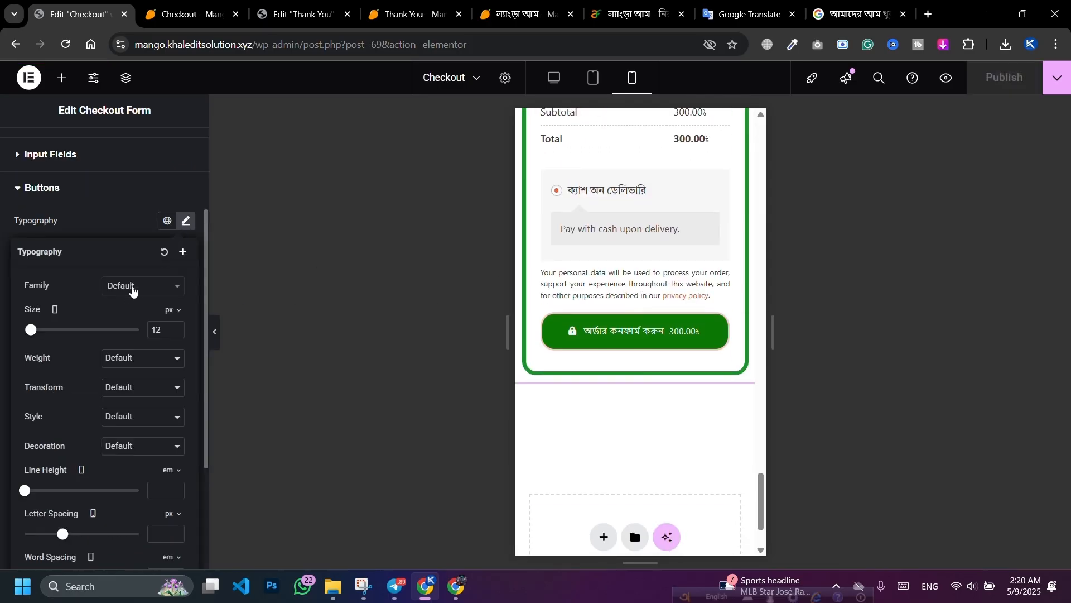
left_click(132, 288)
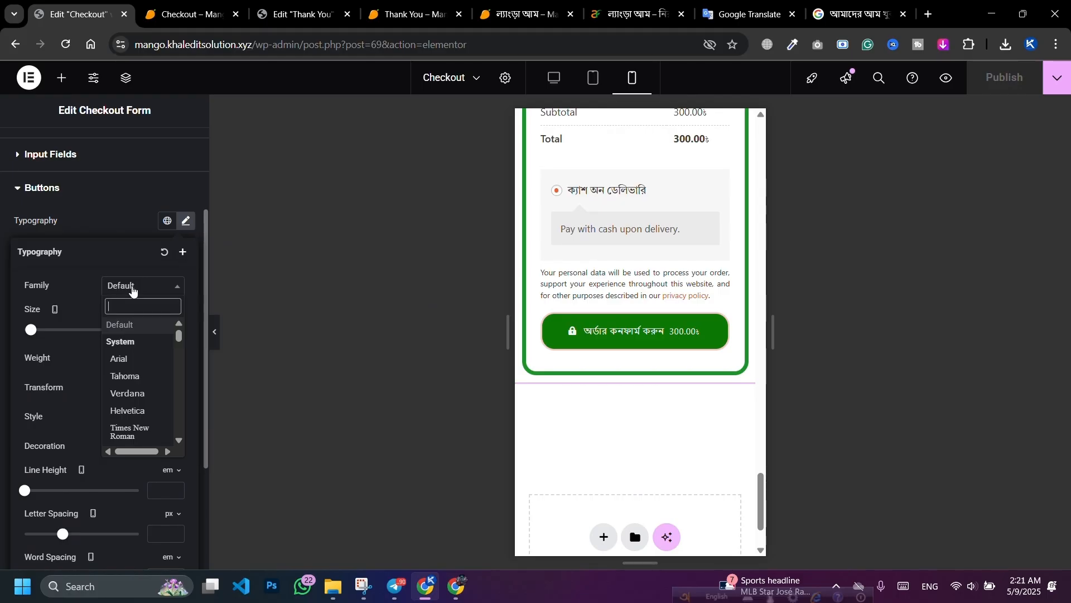
type("Bangla")
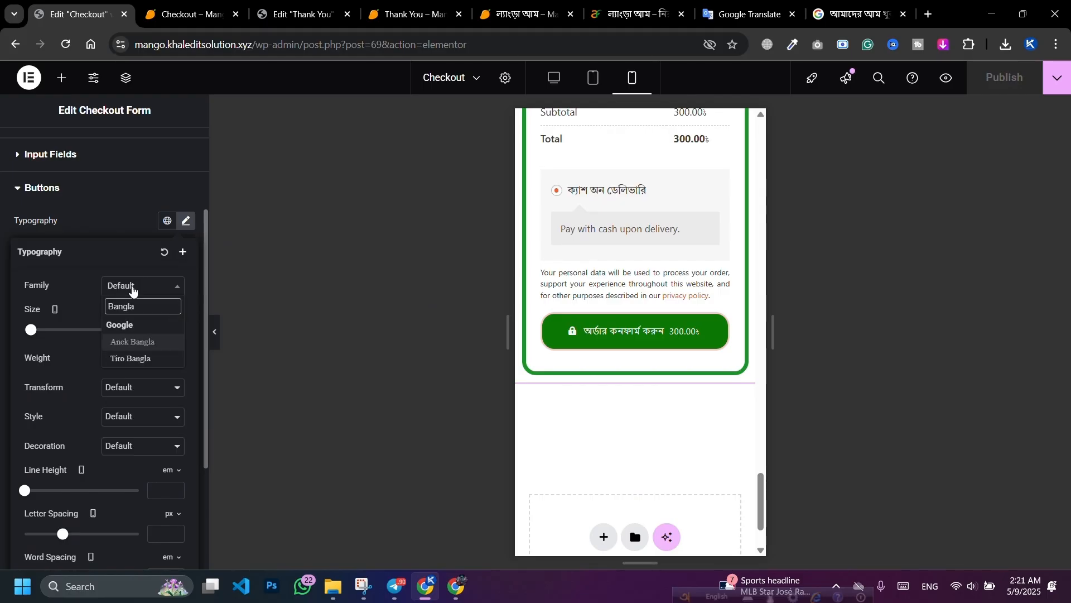
left_click(119, 361)
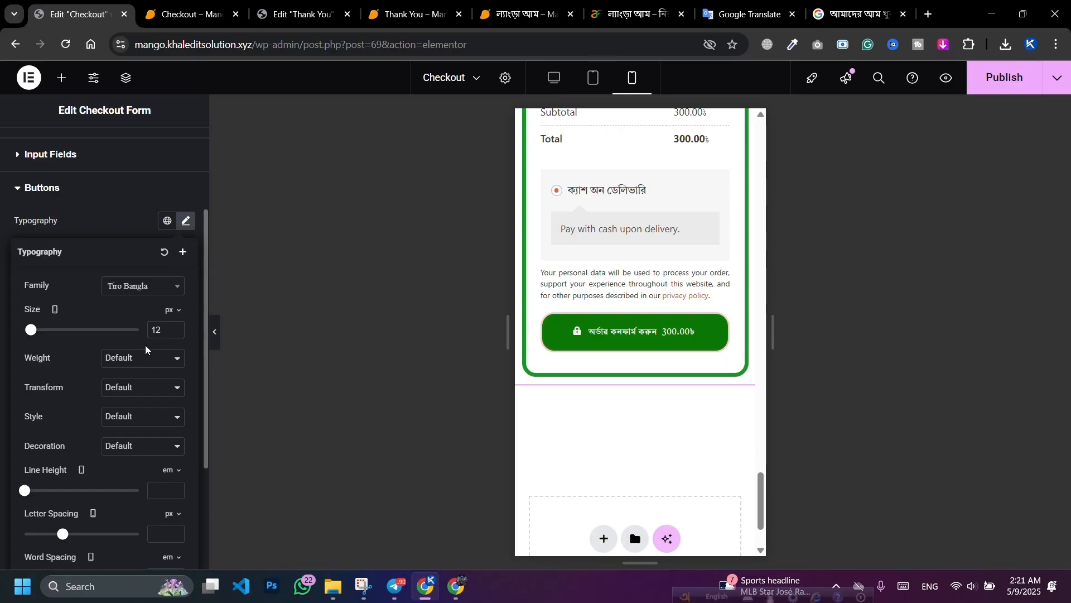
left_click(138, 285)
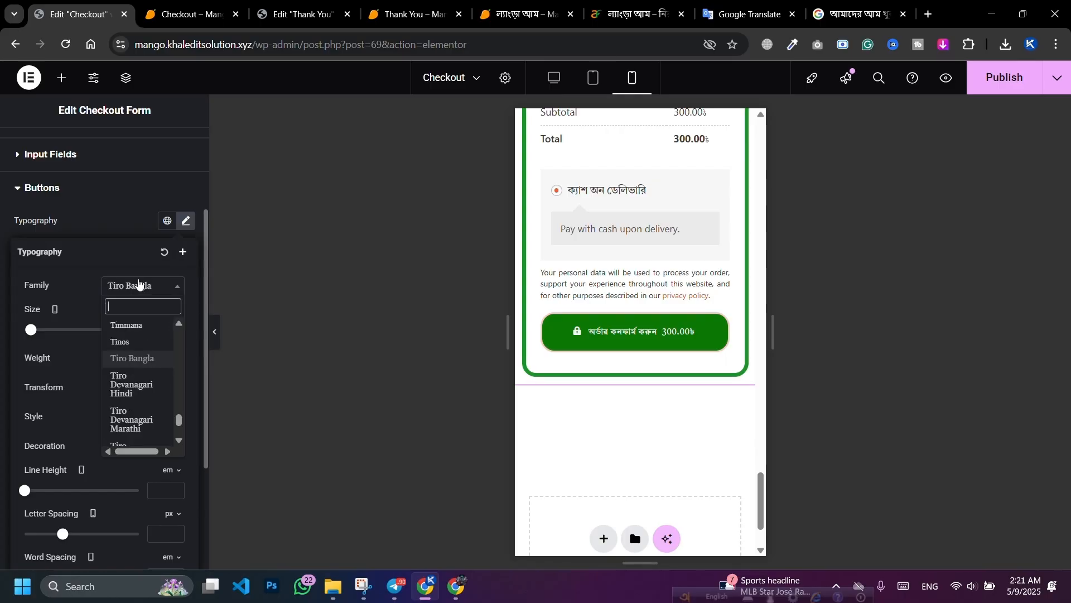
type("Hin")
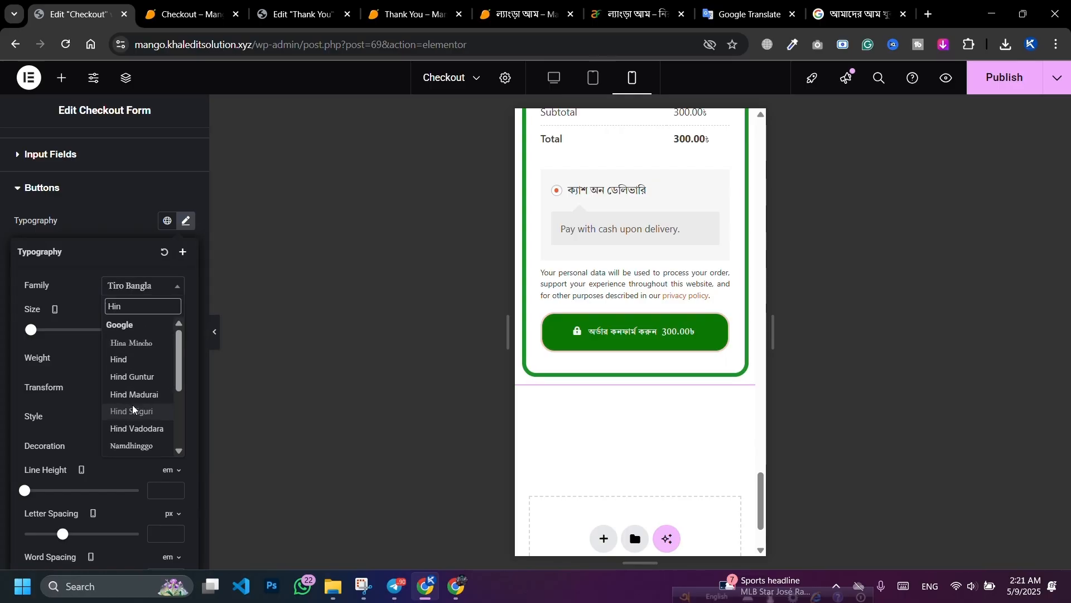
left_click(133, 410)
Step: Raise the button text size three steps and publish the checkout page
left_click(176, 328)
left_click(175, 327)
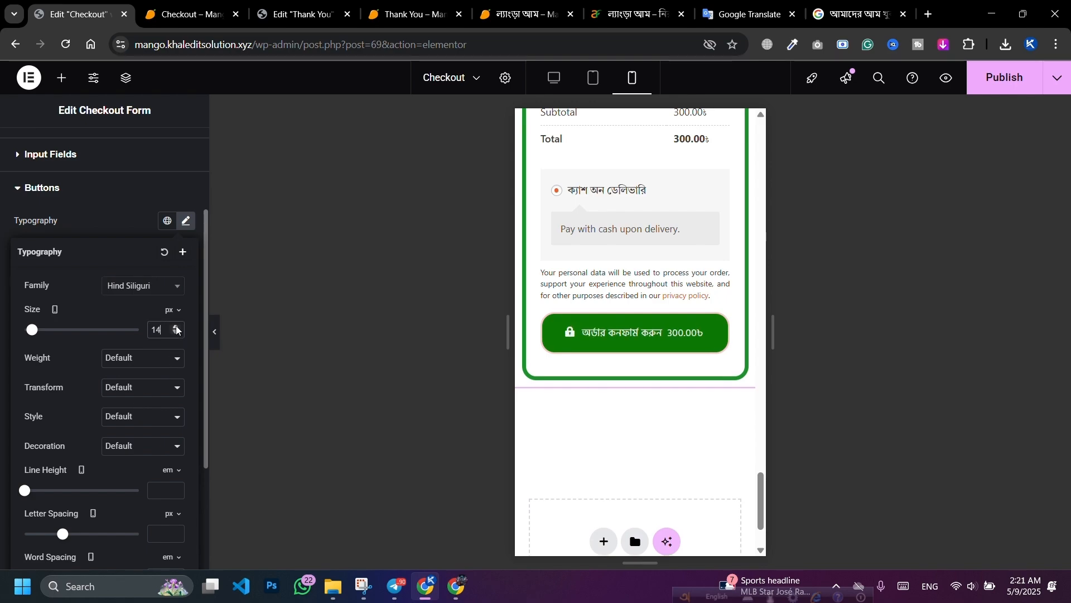
left_click(177, 329)
left_click(1005, 78)
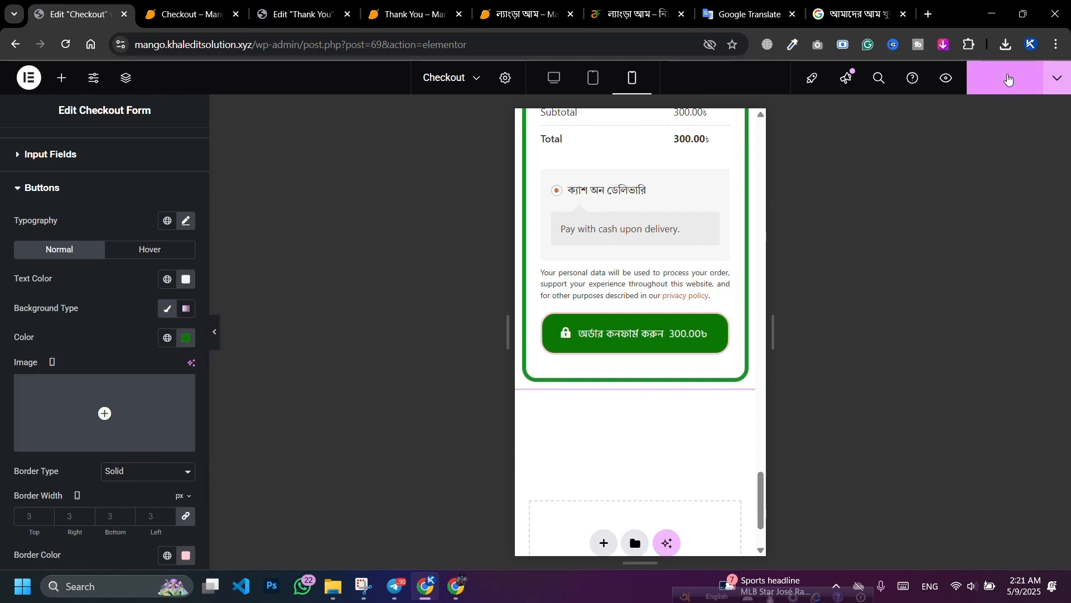
scroll(637, 315, "up", 9)
scroll(637, 315, "up", 15)
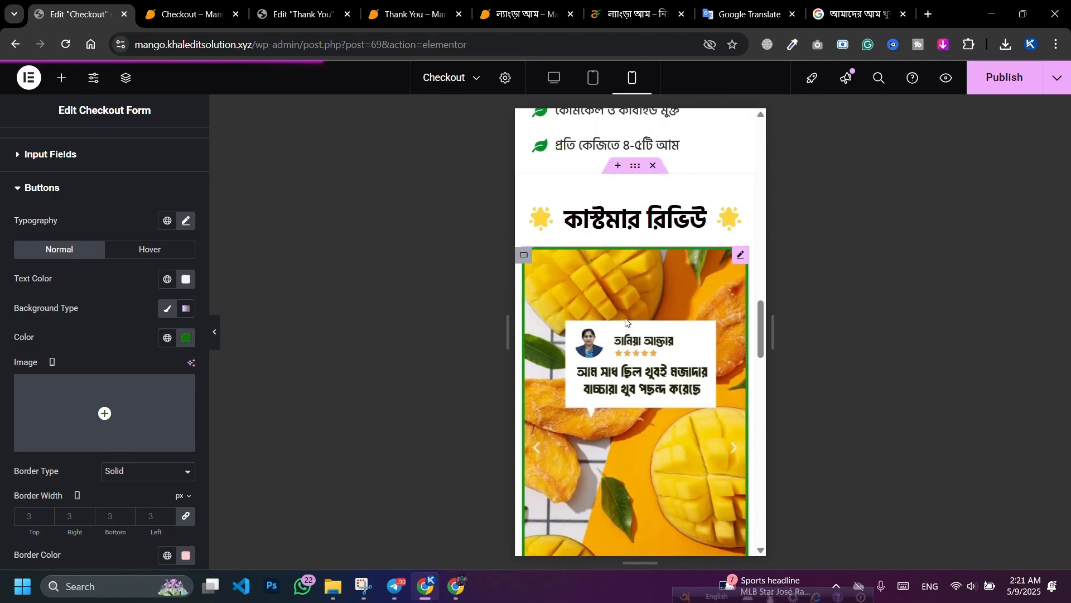
Step: Switch the editor to desktop view and bring up the live Checkout – Mango preview tab
left_click(552, 81)
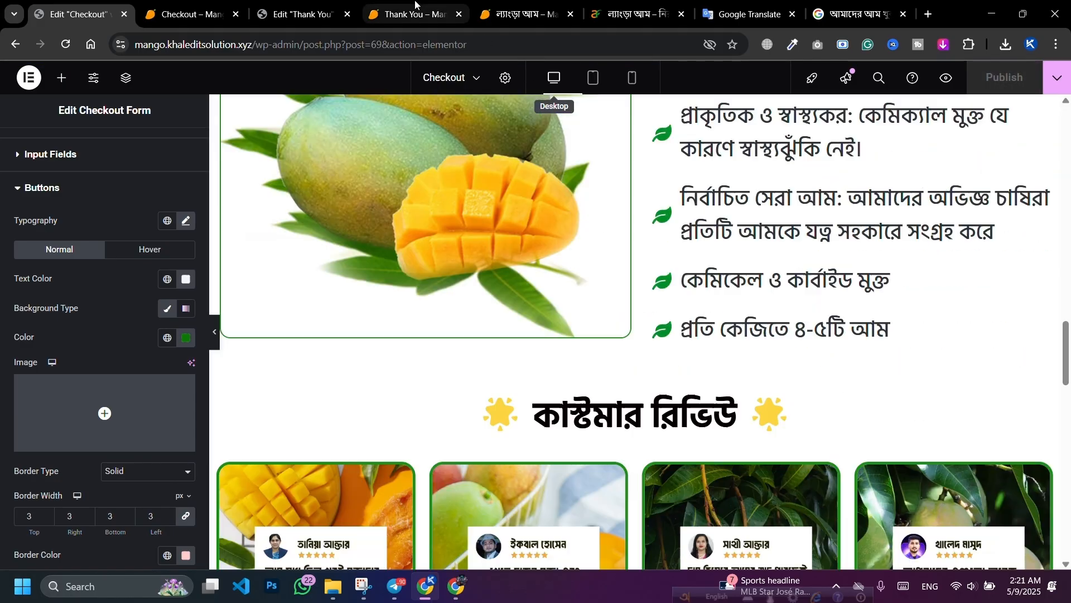
left_click(364, 21)
key("ctrl+shift+Tab")
key("ctrl+shift+Tab")
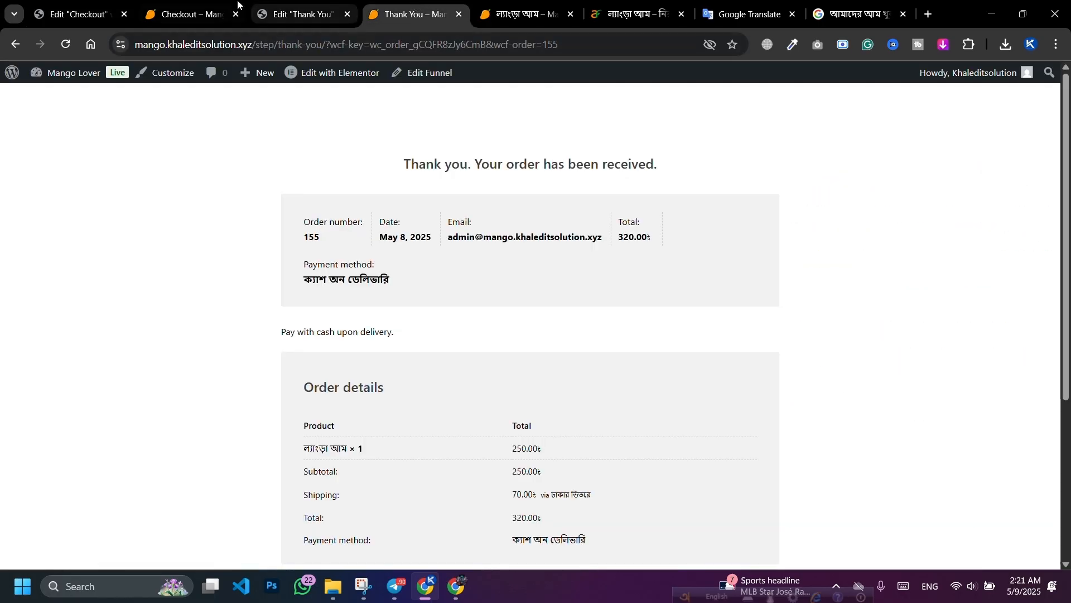
left_click_drag(331, 44, 135, 44)
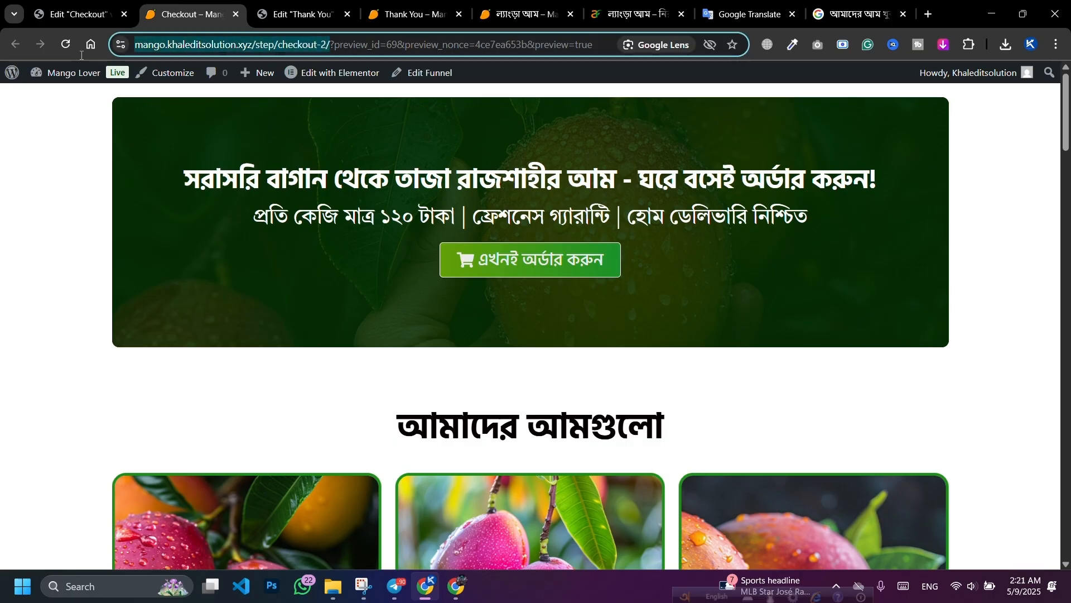
left_click(1031, 45)
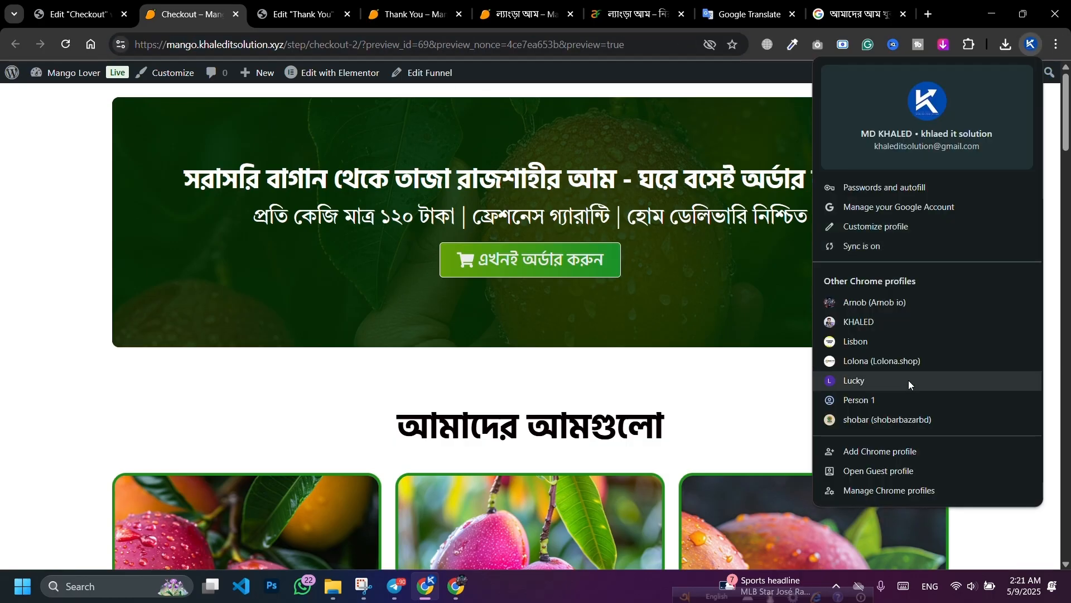
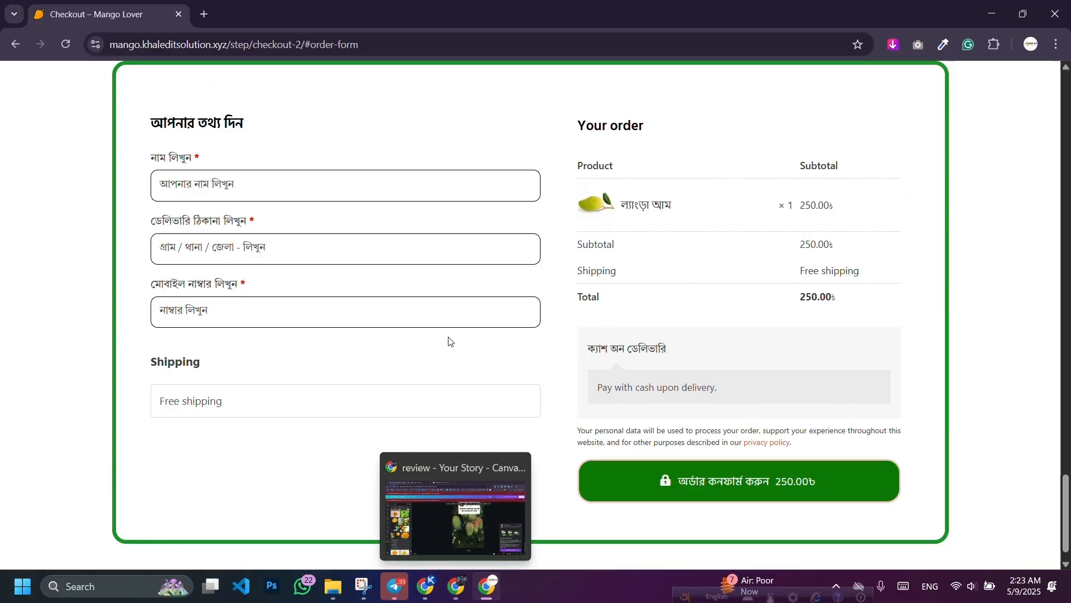
Step: Remove the line break from the mango features heading title and publish the checkout page
scroll(641, 377, "up", 9)
scroll(716, 371, "up", 15)
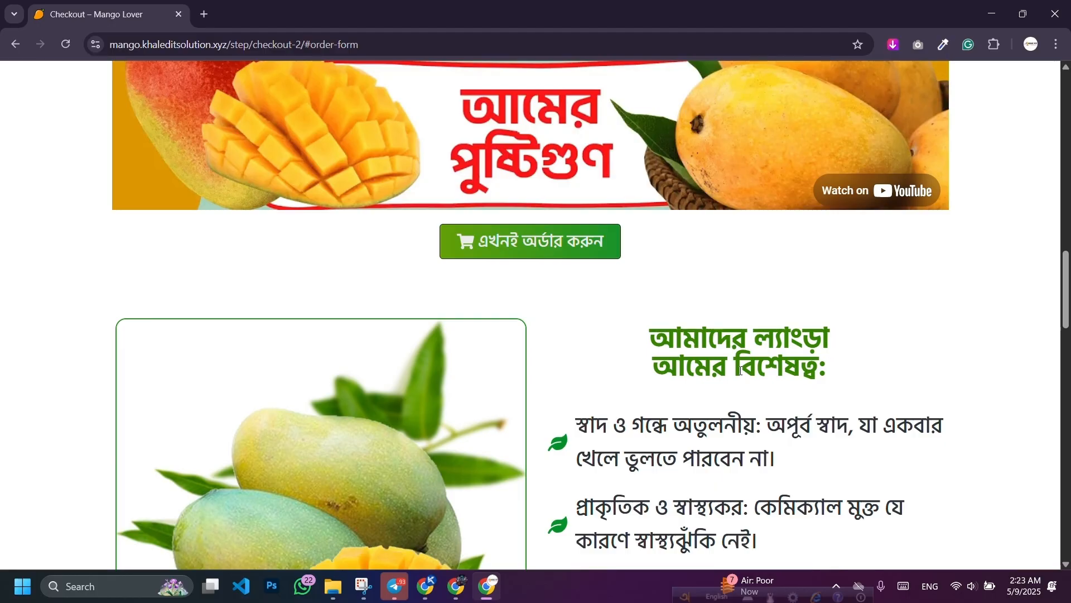
left_click(424, 592)
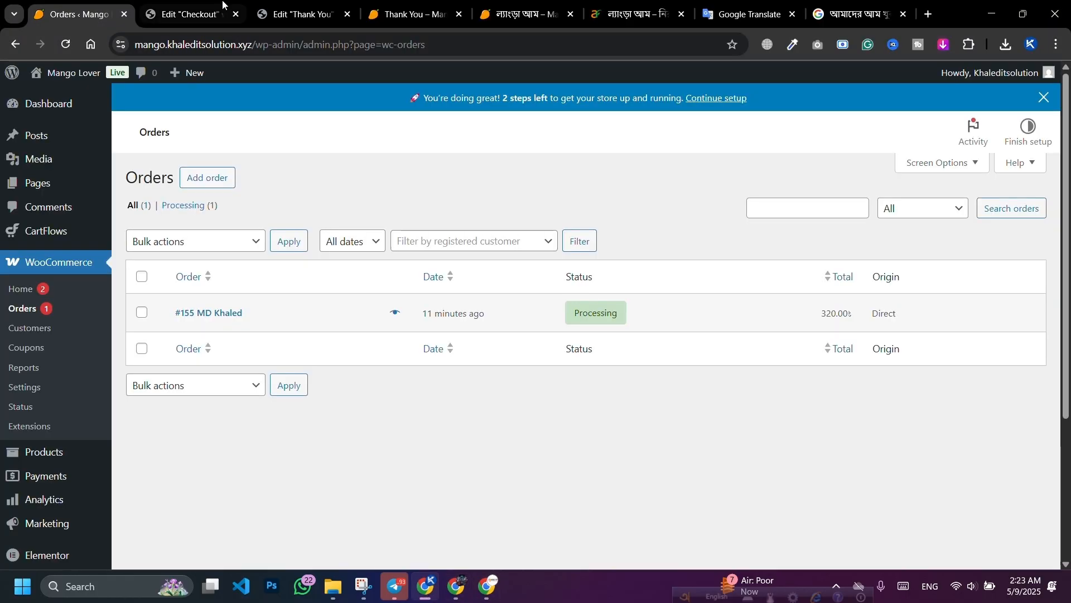
left_click(192, 14)
scroll(802, 308, "up", 15)
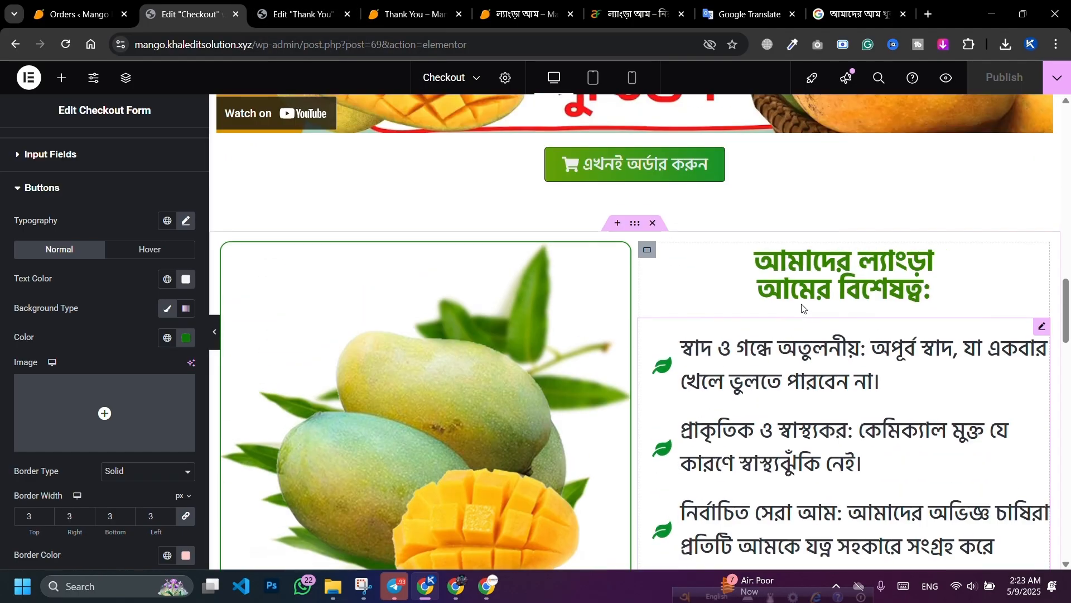
left_click(802, 308)
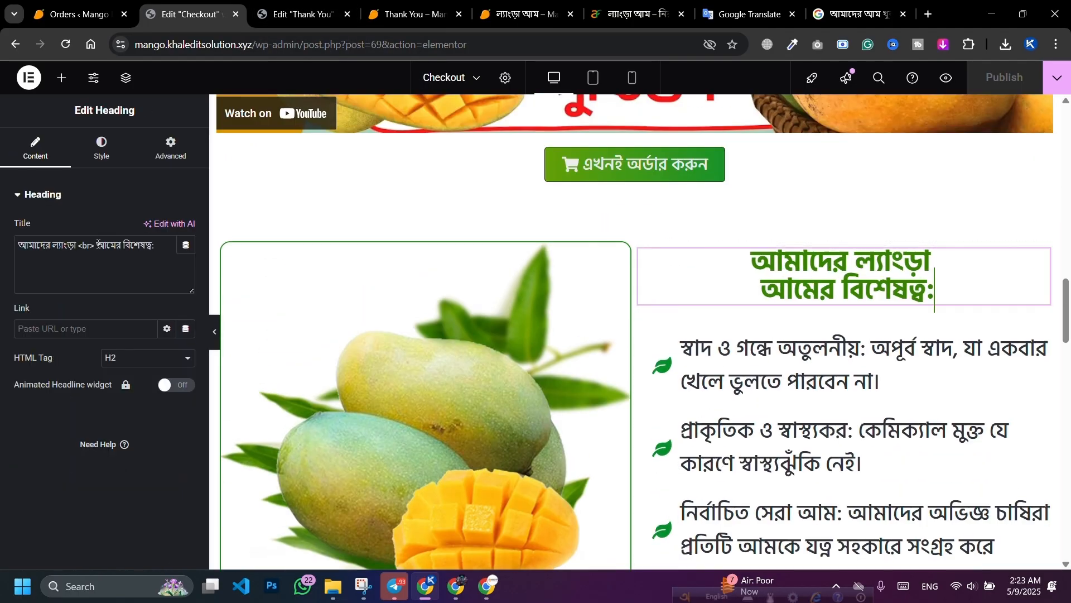
left_click(98, 244)
key("BackSpace")
key("BackSpace")
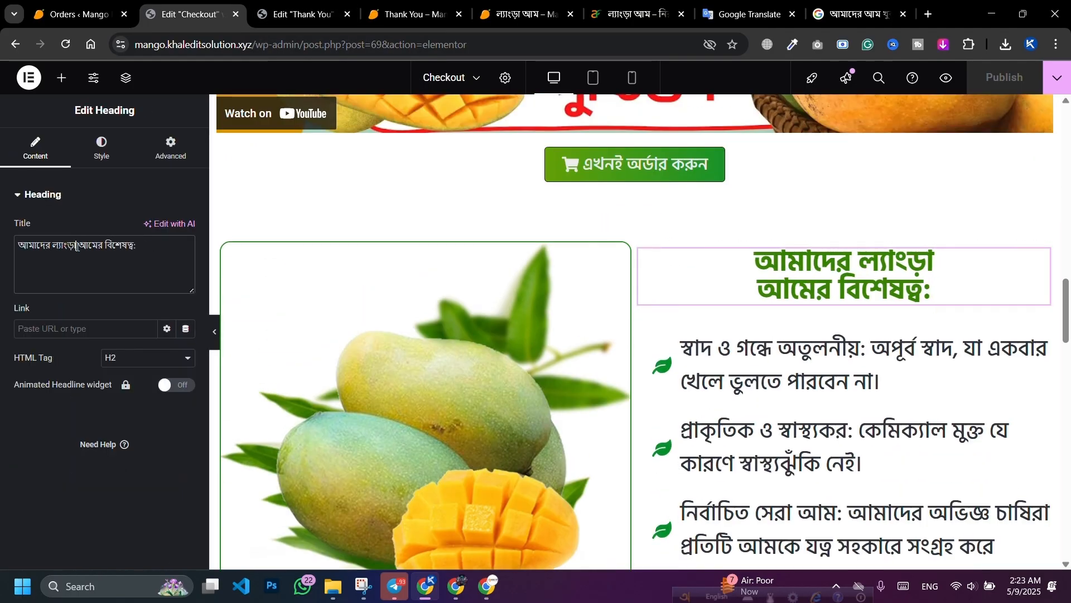
scroll(580, 234, "up", 5)
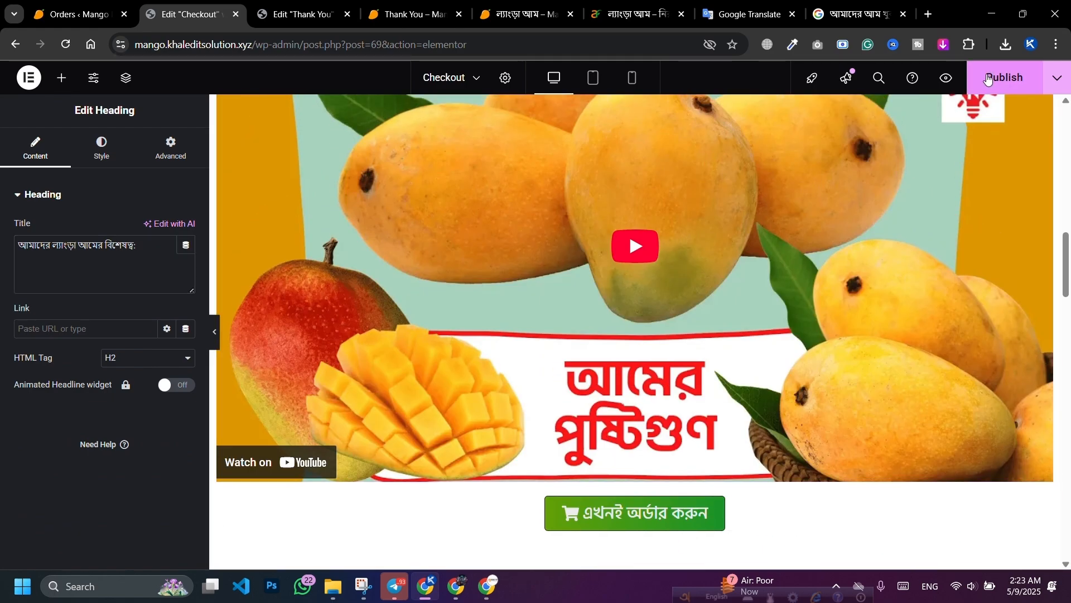
left_click(993, 82)
Step: Delete the leftover line break from the nutrition heading title, republish, and bring up the live checkout
scroll(635, 293, "up", 5)
left_click(751, 298)
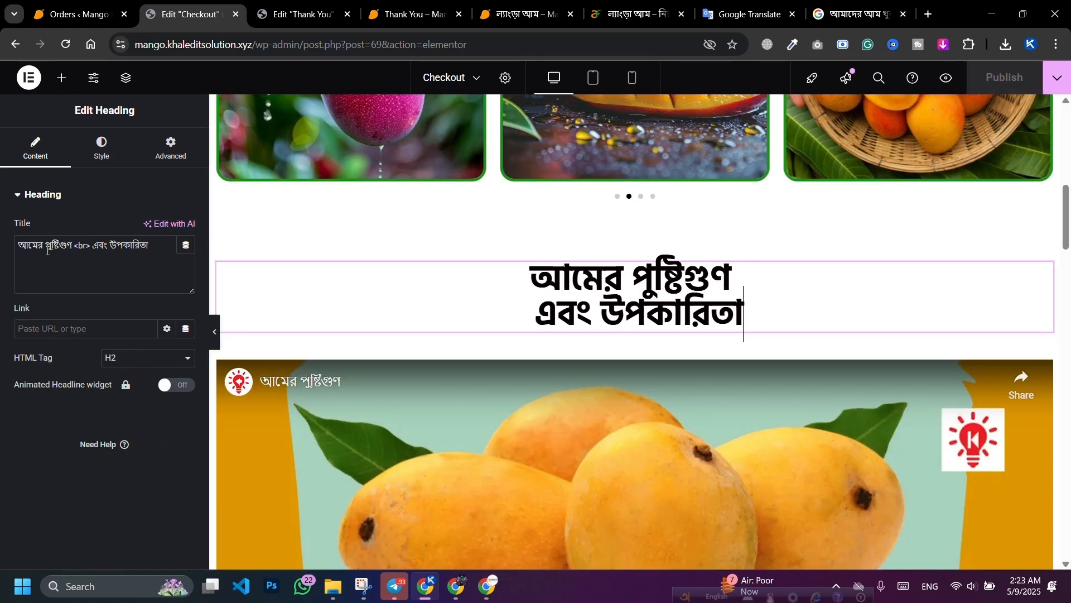
left_click(86, 245)
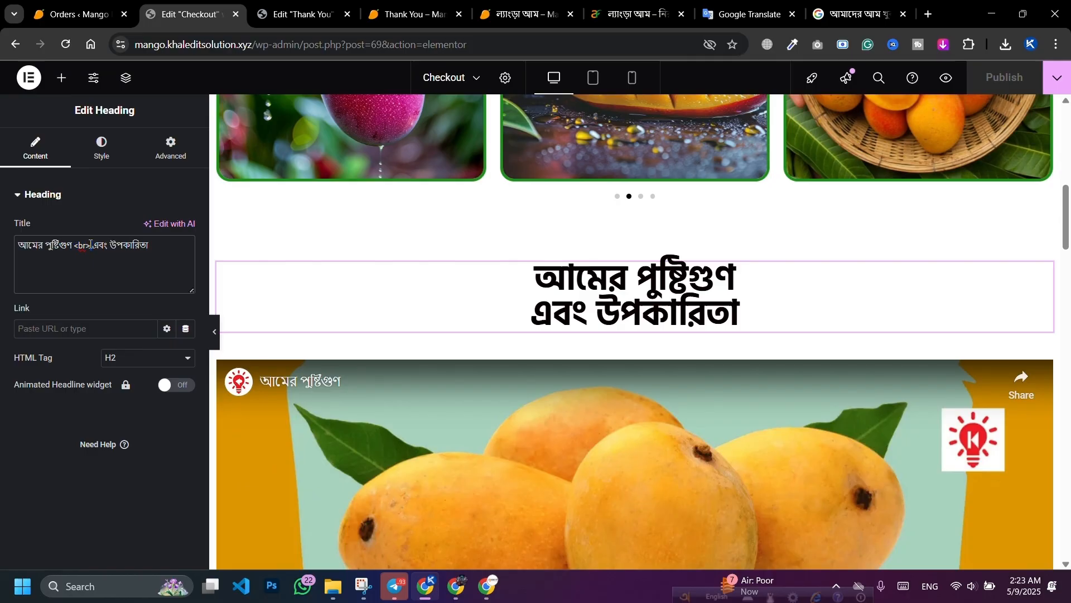
key("BackSpace")
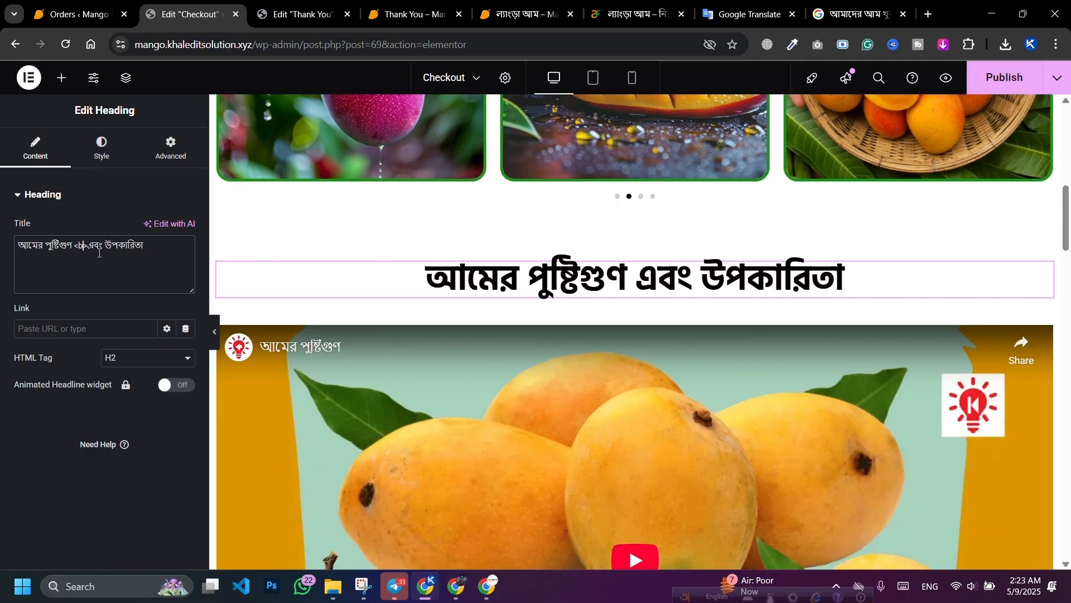
key("BackSpace")
key("BackSpace")
key("BackSpace")
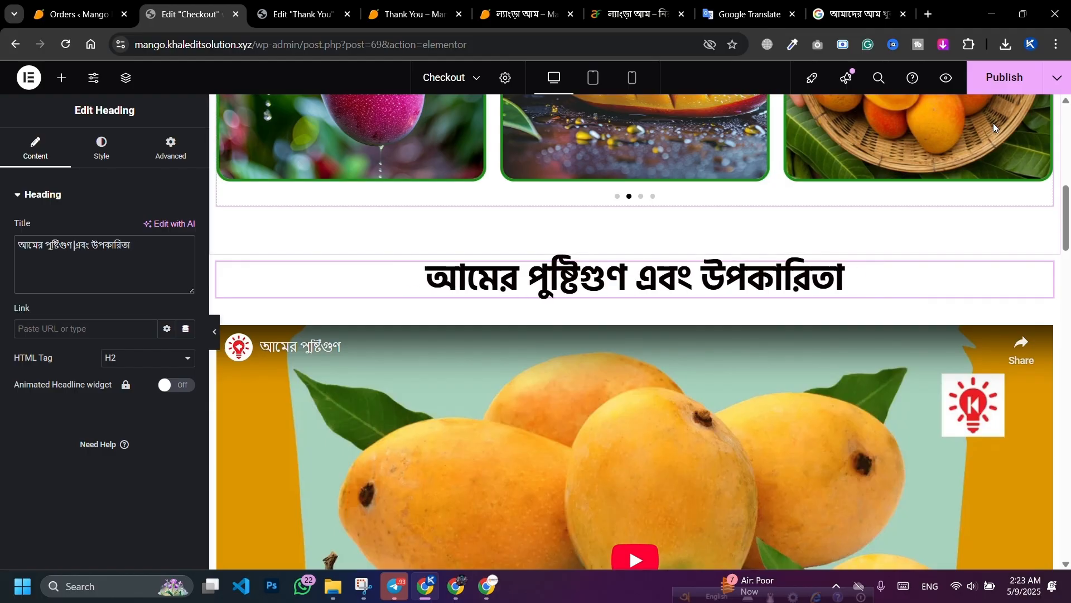
left_click(1003, 77)
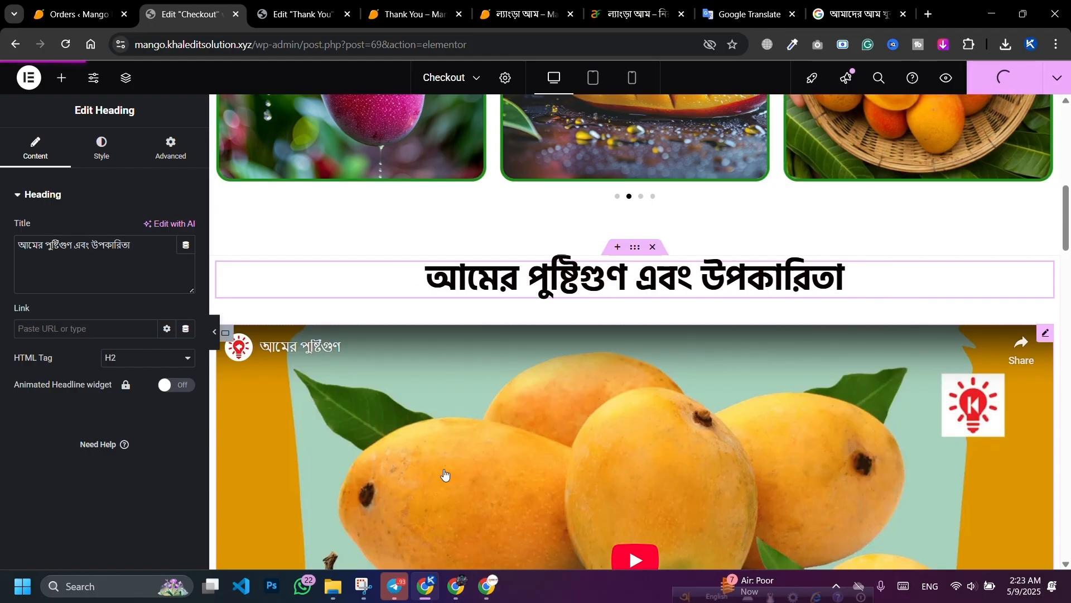
left_click(488, 585)
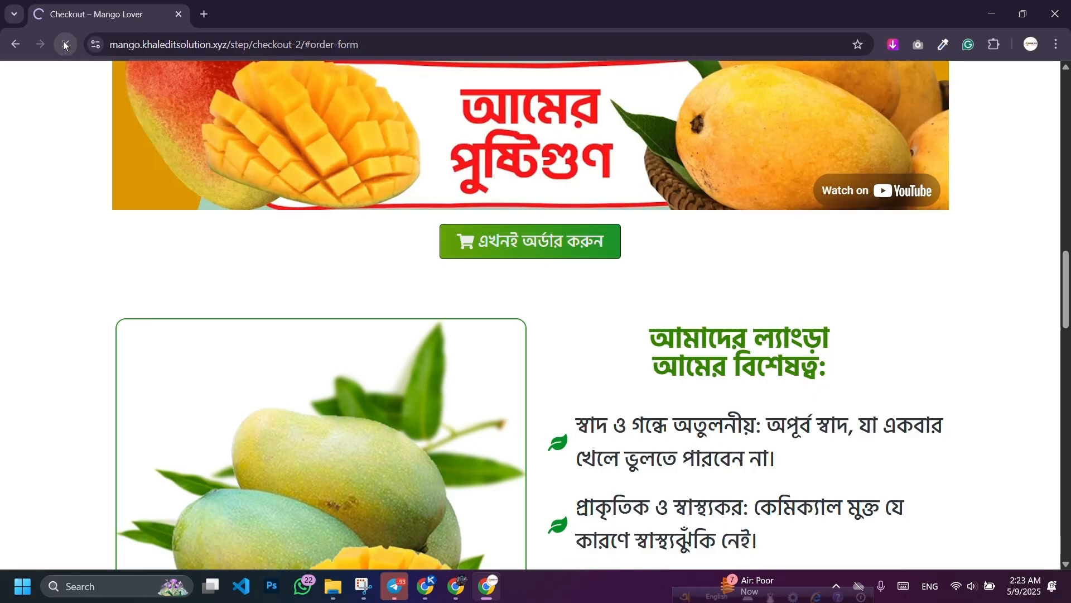
Step: Reload the live checkout and autofill the customer name, delivery address and mobile number
left_click(66, 44)
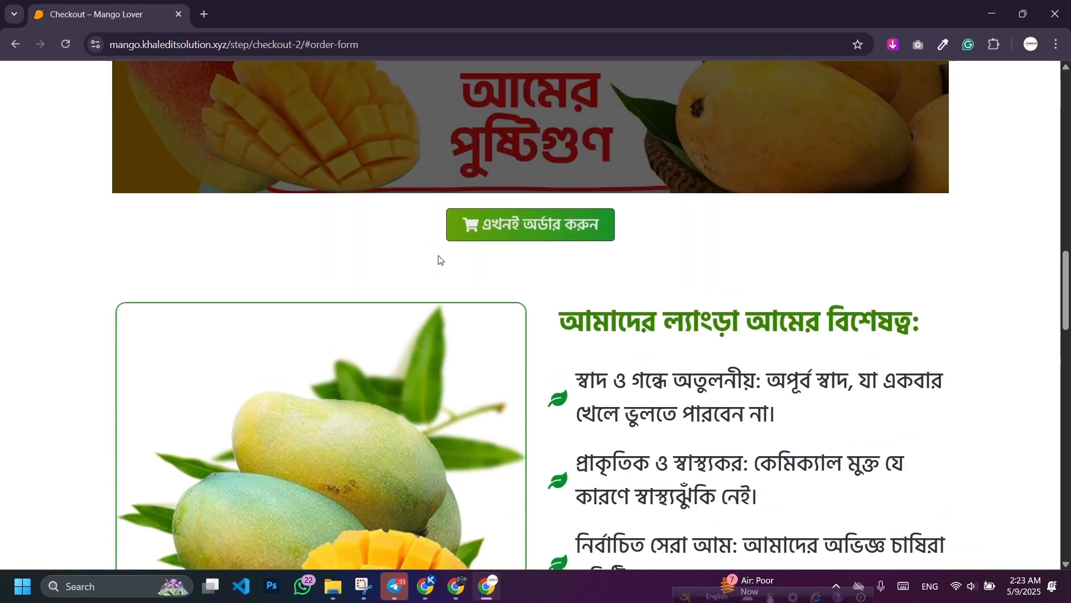
scroll(558, 279, "down", 10)
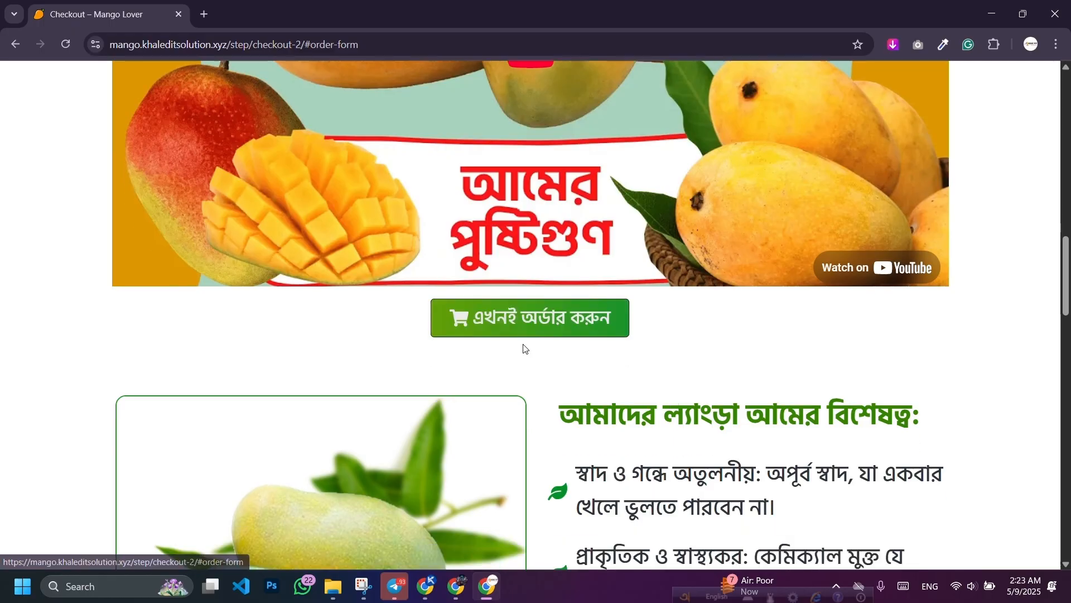
left_click(525, 347)
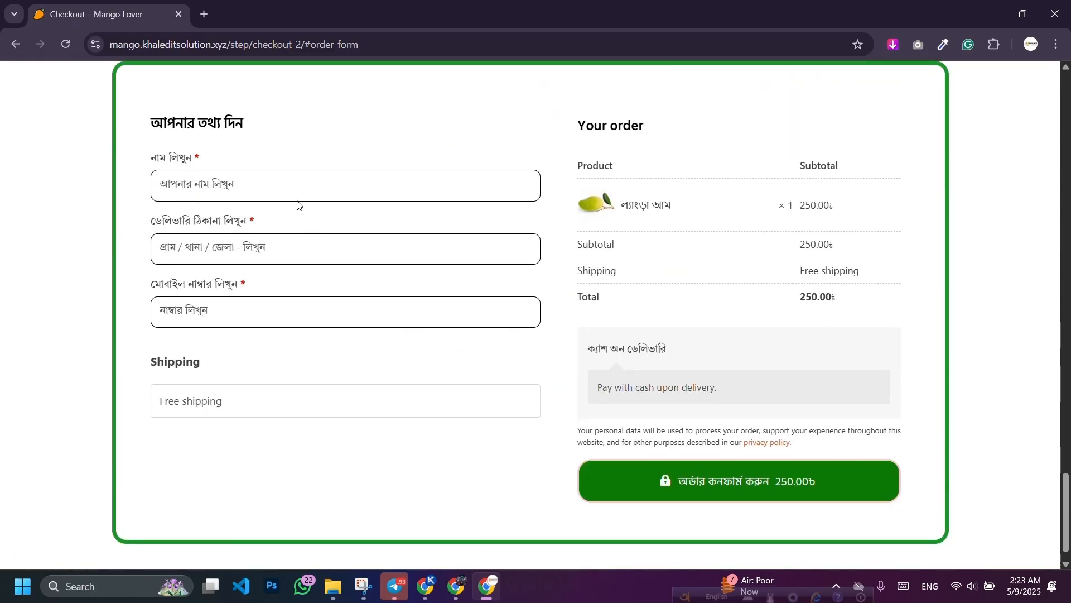
left_click(298, 195)
left_click(266, 250)
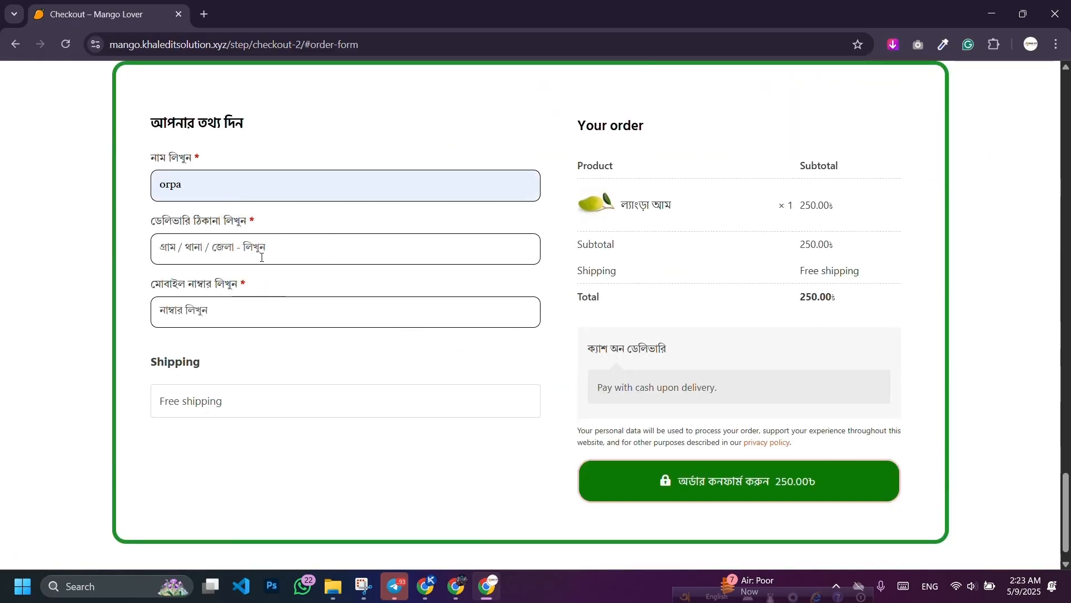
left_click(270, 251)
left_click(268, 307)
left_click(252, 308)
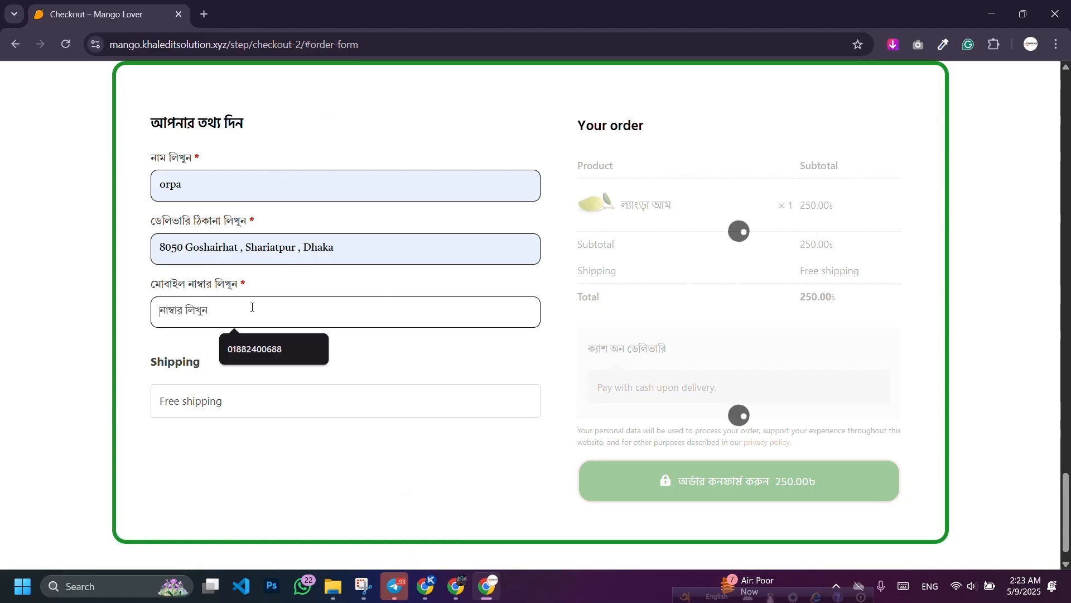
left_click(256, 350)
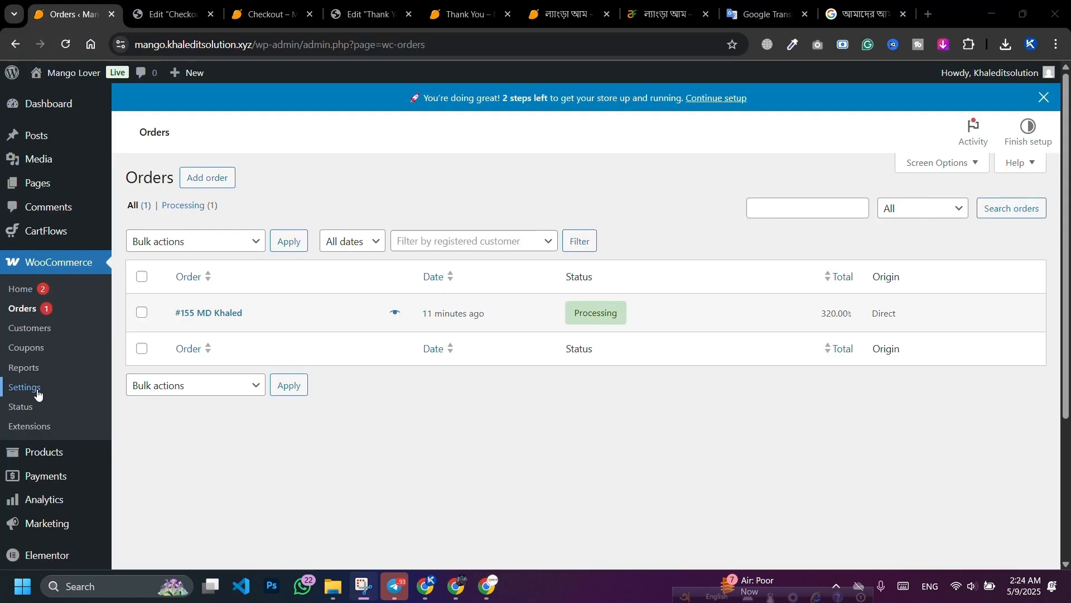
Step: Open WooCommerce Settings in the admin, then reload the live checkout to recheck the order
left_click(37, 394)
left_click(458, 586)
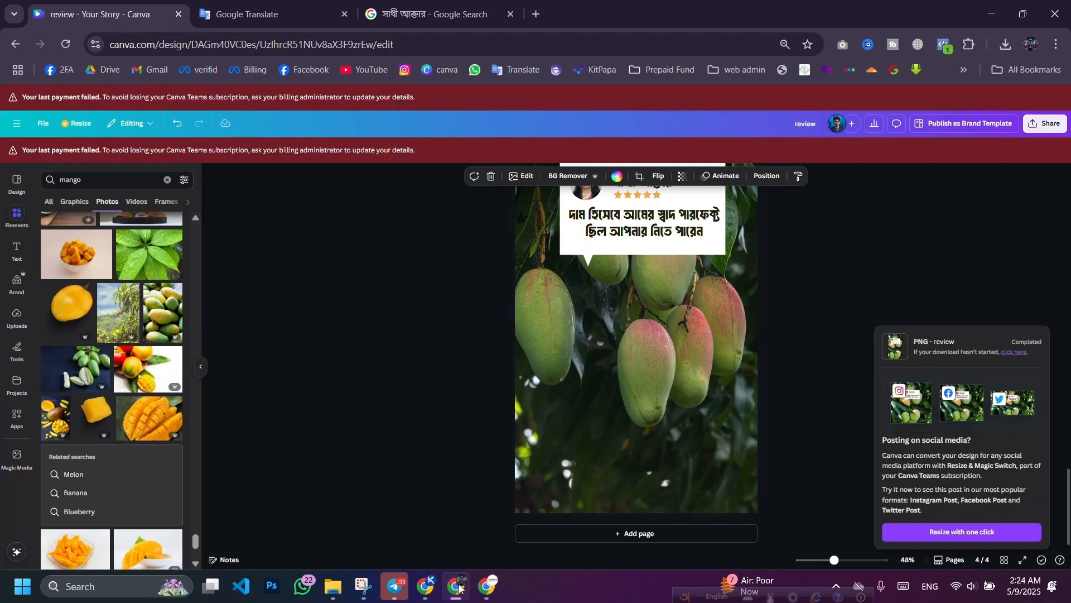
left_click(483, 590)
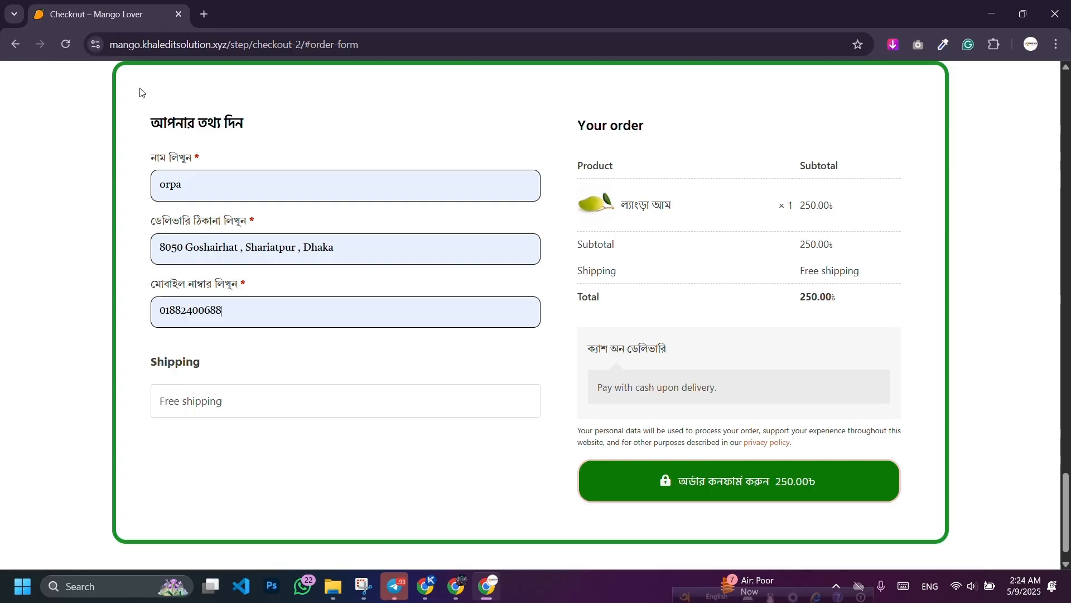
left_click(67, 44)
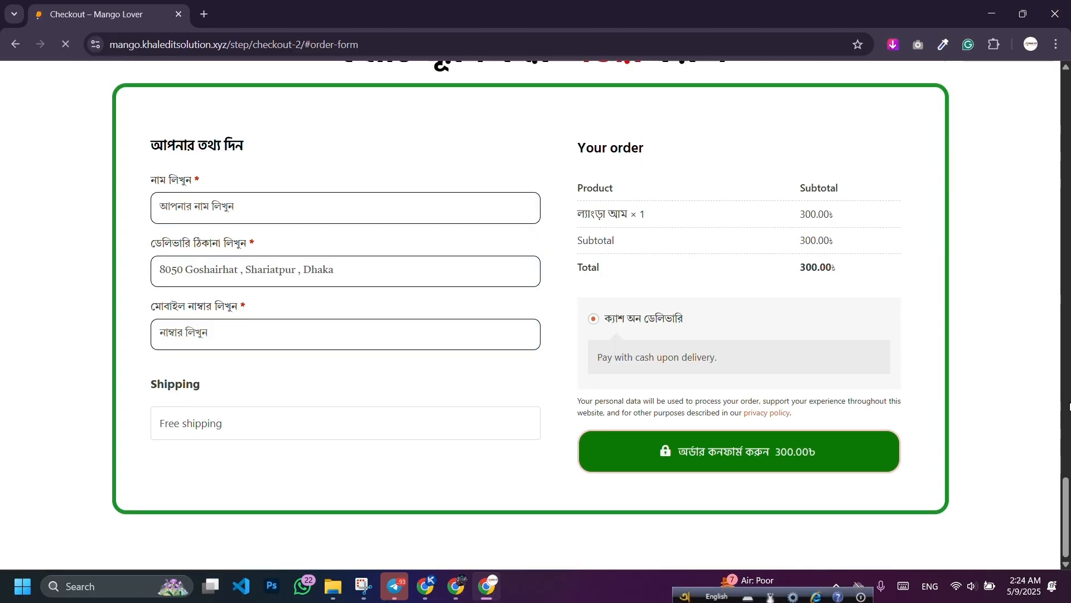
Step: Open the Bangladesh shipping zone and view its Free shipping method without changes
left_click(425, 586)
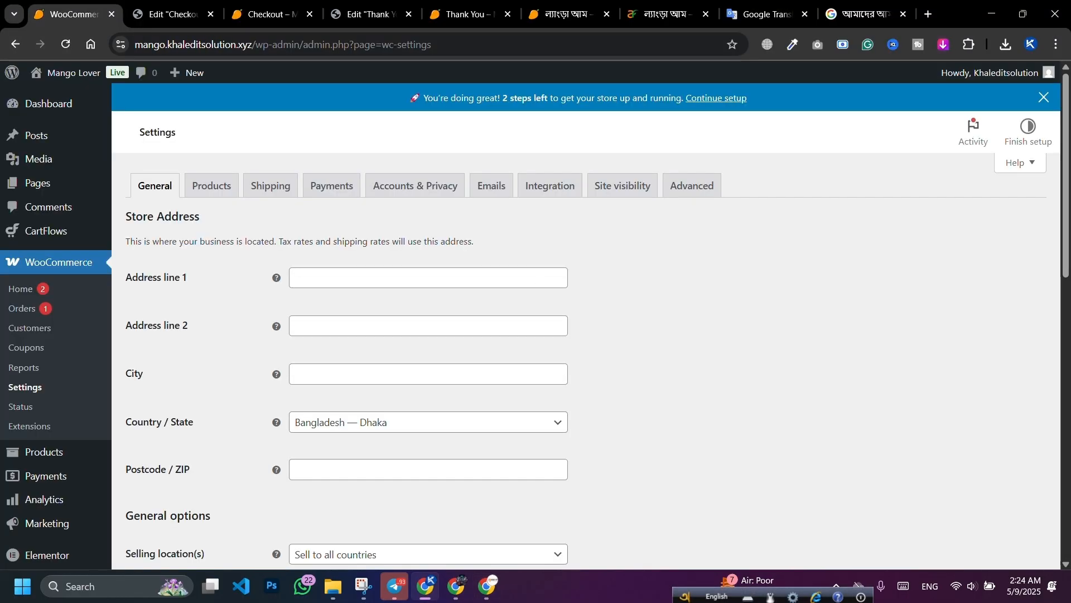
left_click(282, 190)
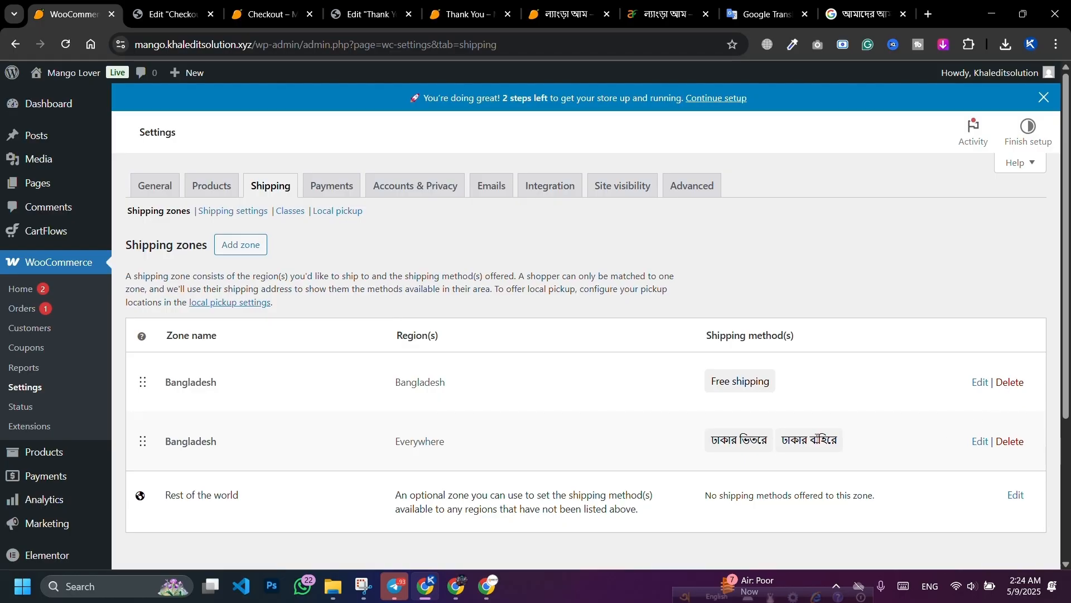
left_click(981, 385)
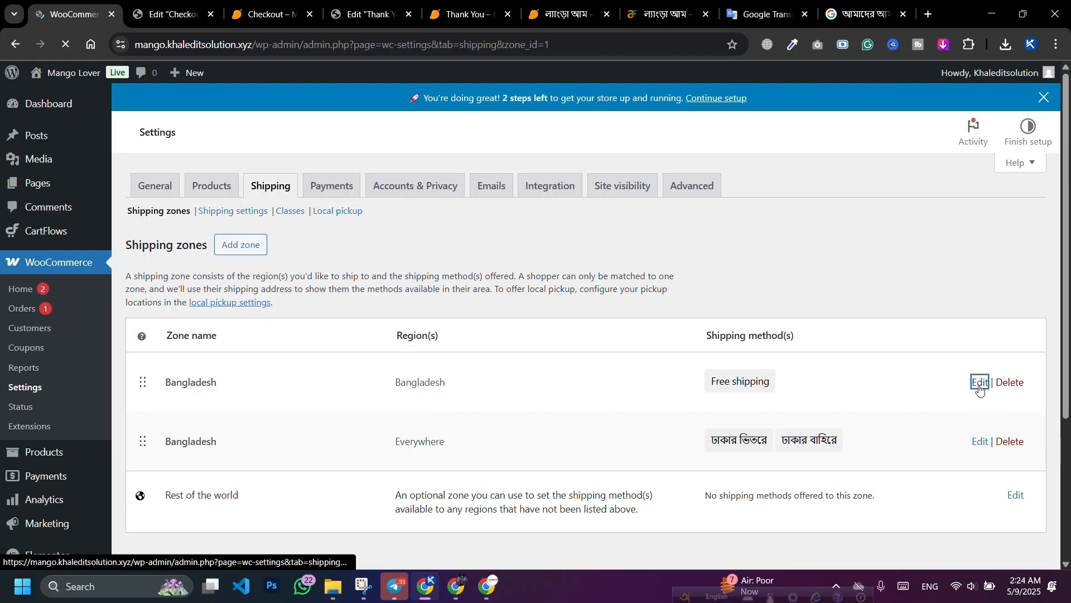
scroll(488, 411, "down", 3)
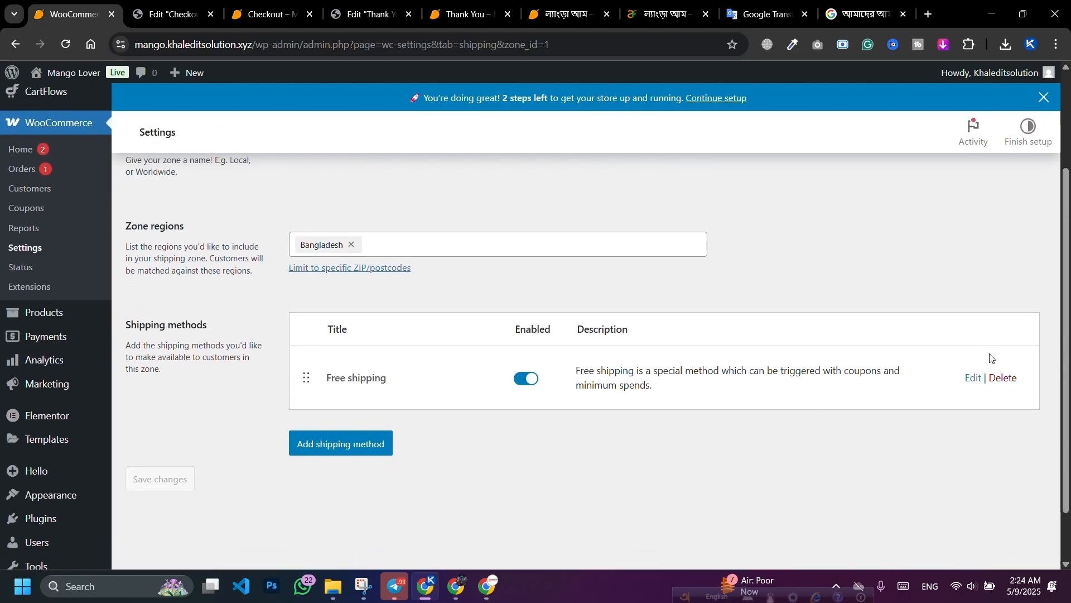
left_click(973, 378)
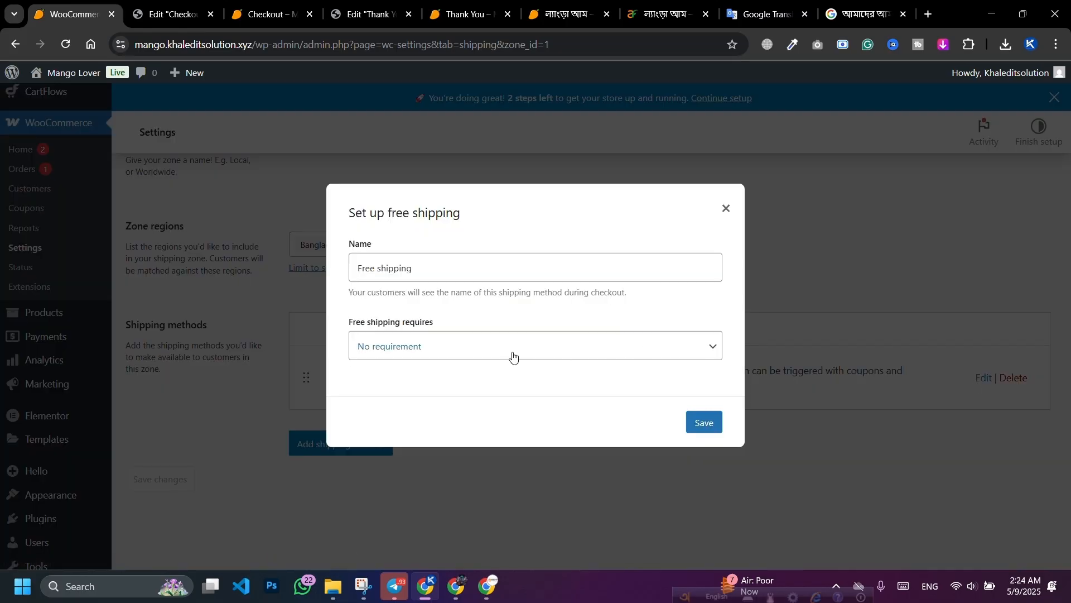
left_click(727, 209)
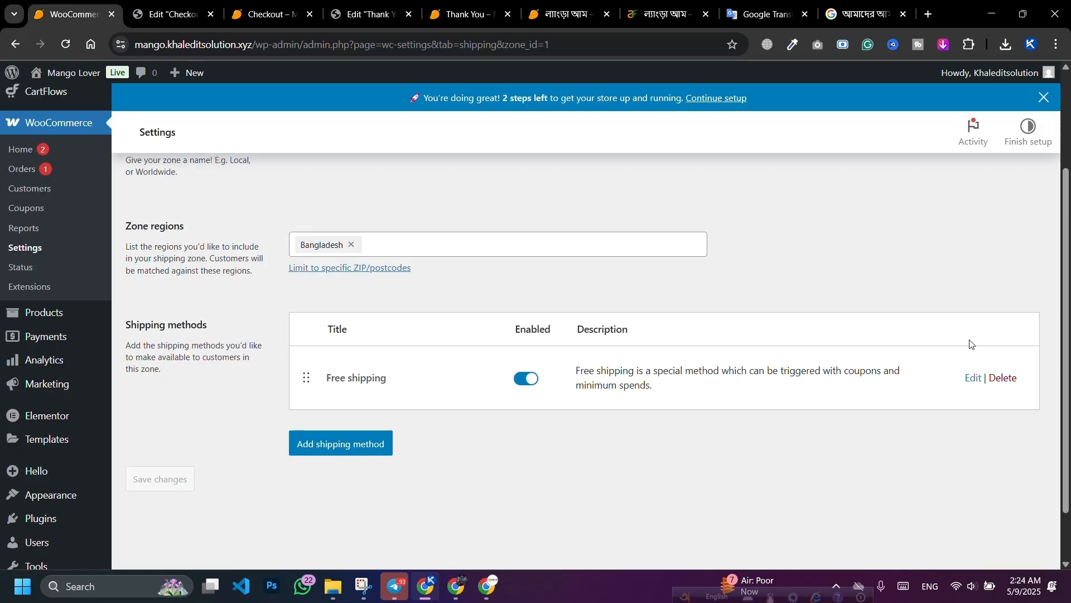
Step: Add a flat rate shipping method named ঢাকার ভিতরে costing 70
left_click(341, 444)
left_click(405, 318)
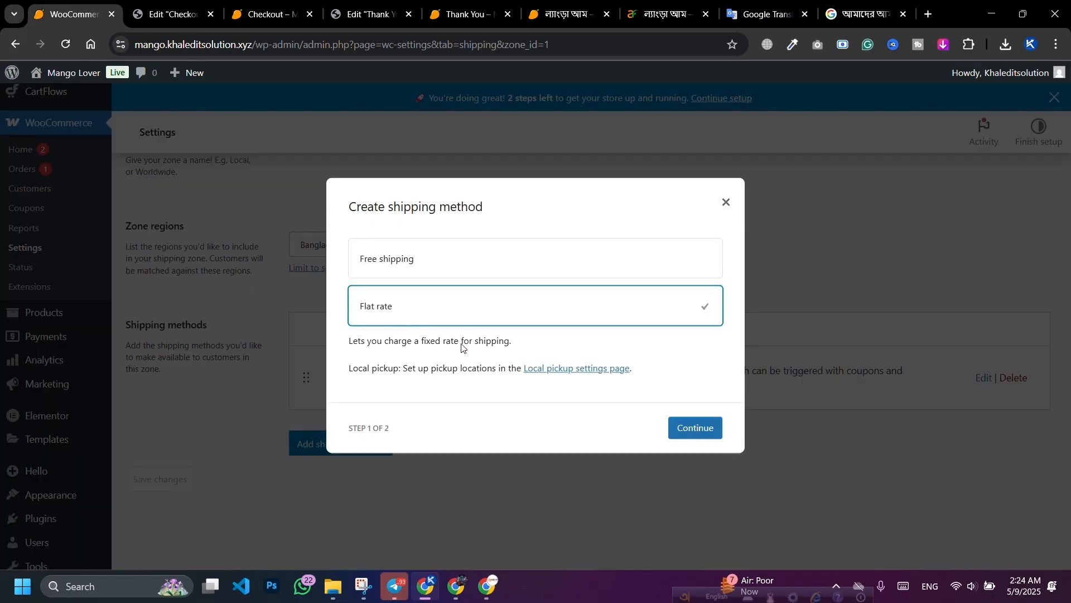
left_click(686, 428)
double_click(419, 235)
key("ctrl+a")
key("BackSpace")
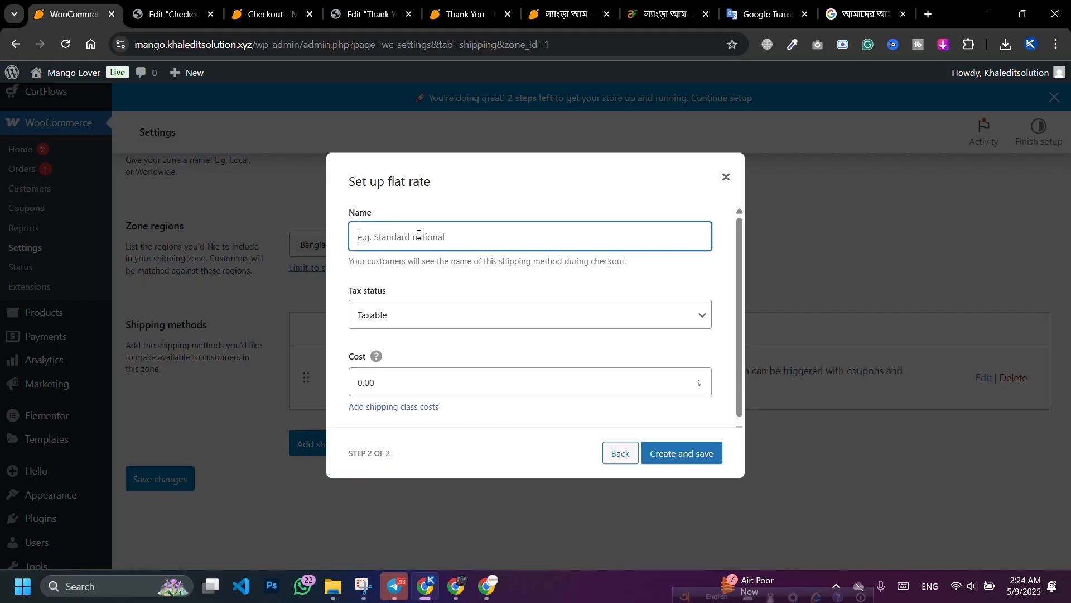
left_click(419, 235)
left_click(449, 270)
left_click(391, 382)
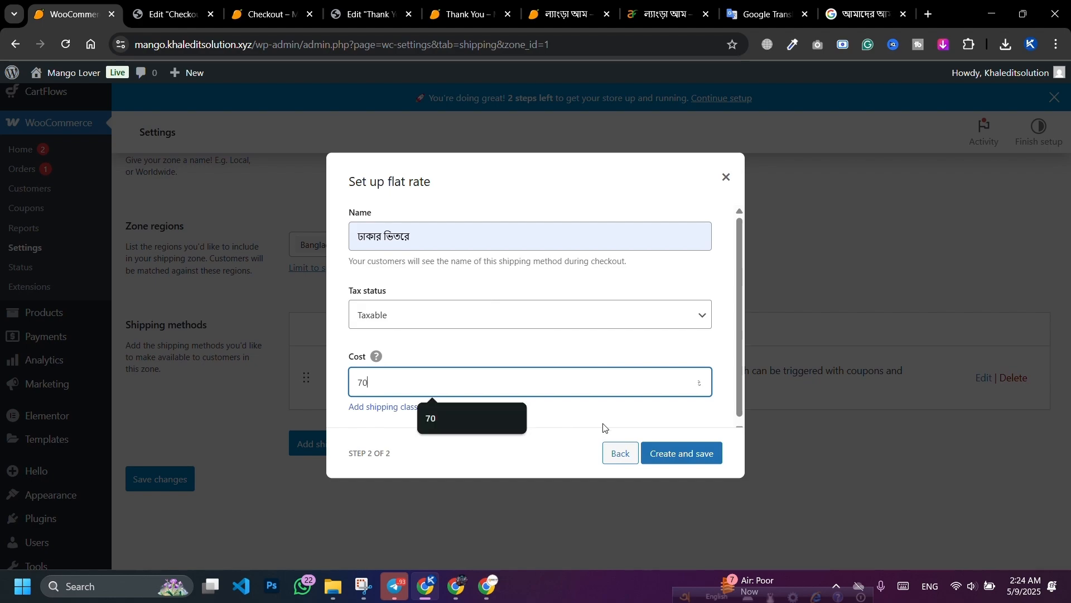
left_click(664, 452)
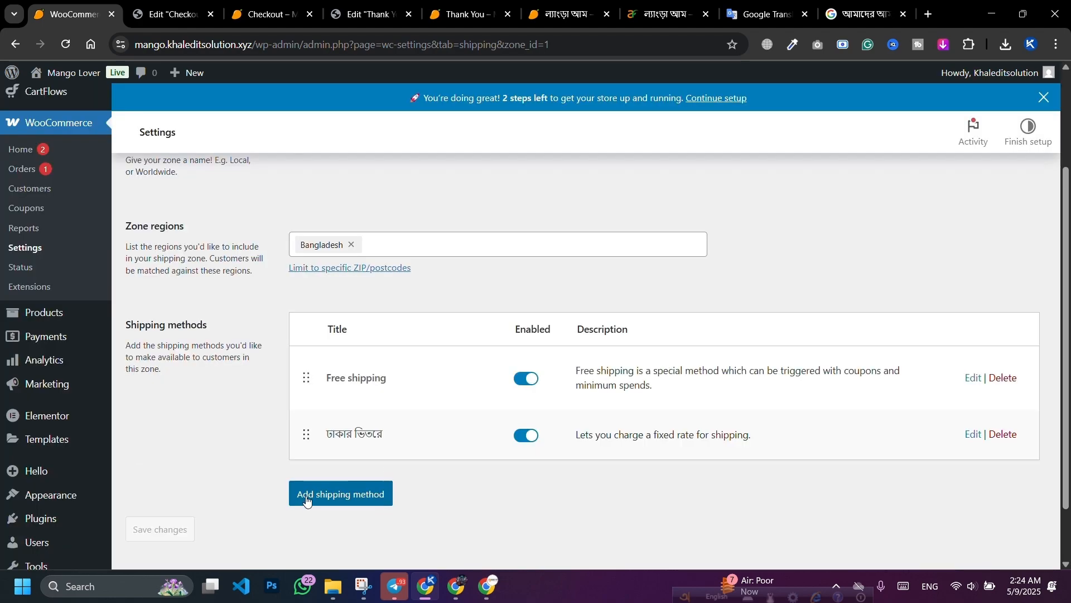
Step: Add a second flat rate named ঢাকার বাহিরে with cost 150
left_click(306, 501)
left_click(408, 322)
left_click(698, 434)
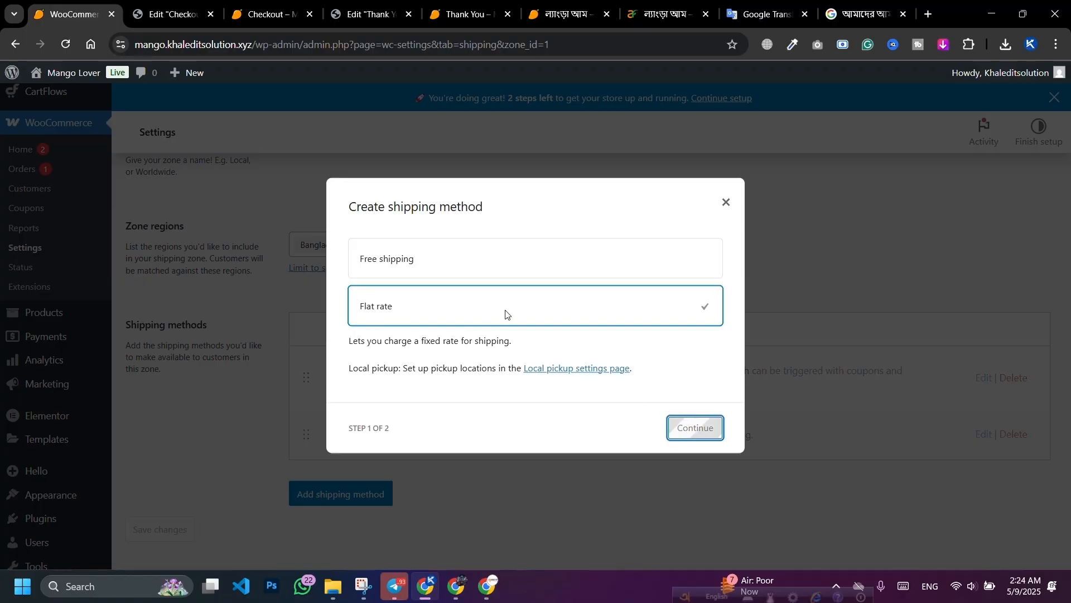
triple_click(452, 230)
key("BackSpace")
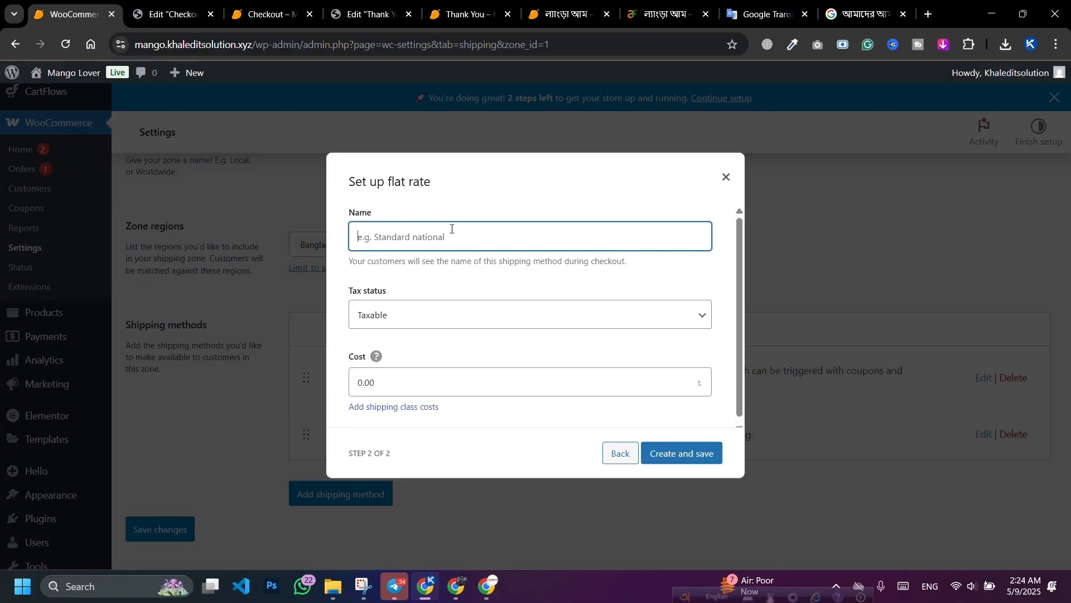
left_click(451, 229)
left_click(454, 287)
triple_click(408, 376)
type("1")
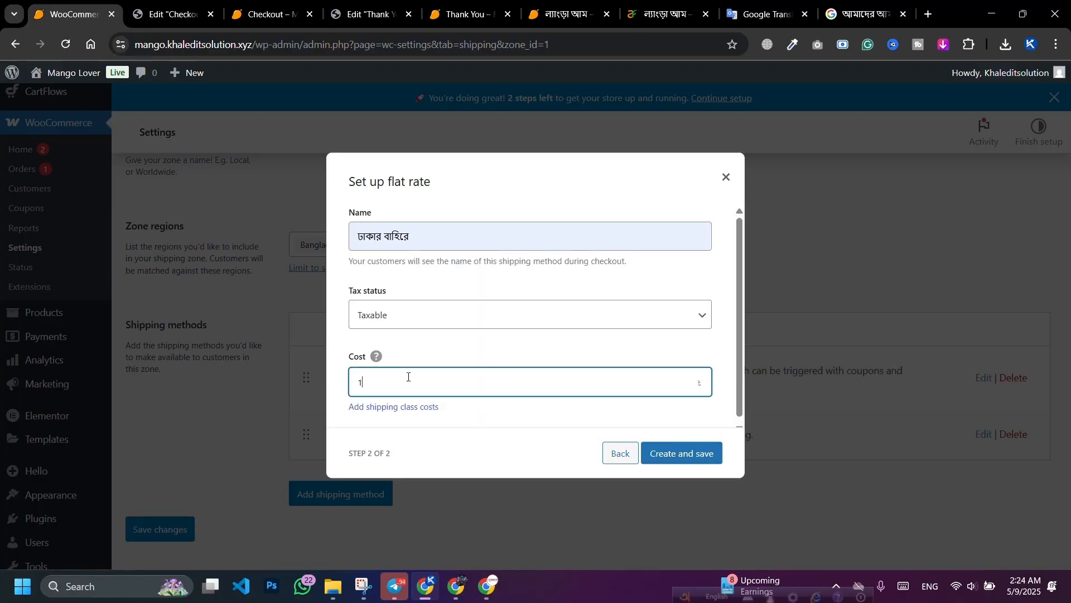
type("50")
left_click(675, 455)
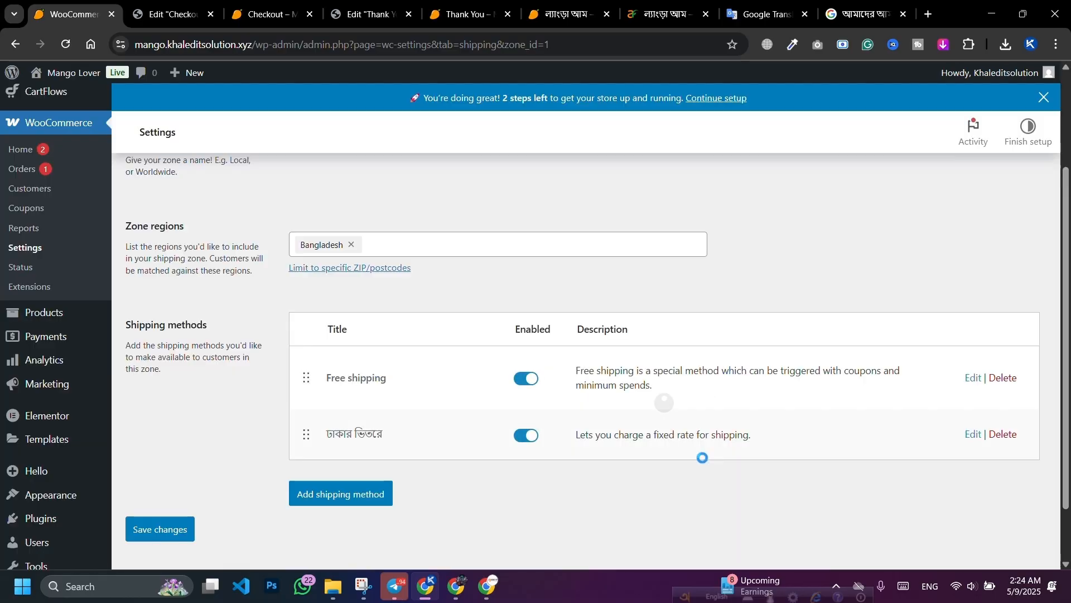
Step: Delete the Free shipping method and reload the checkout to load the new options
left_click(1003, 378)
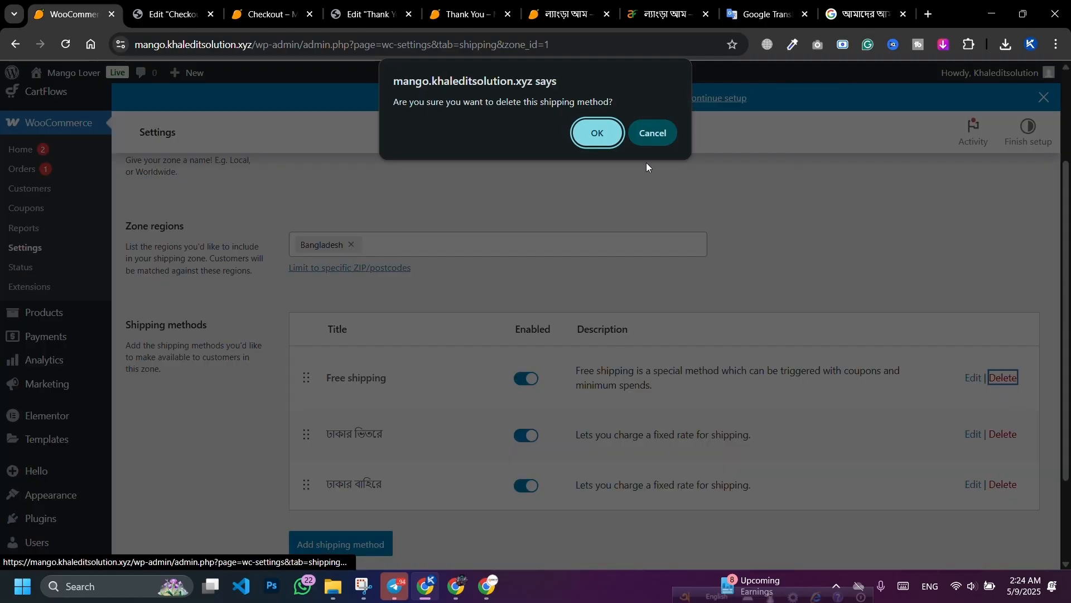
key("Return")
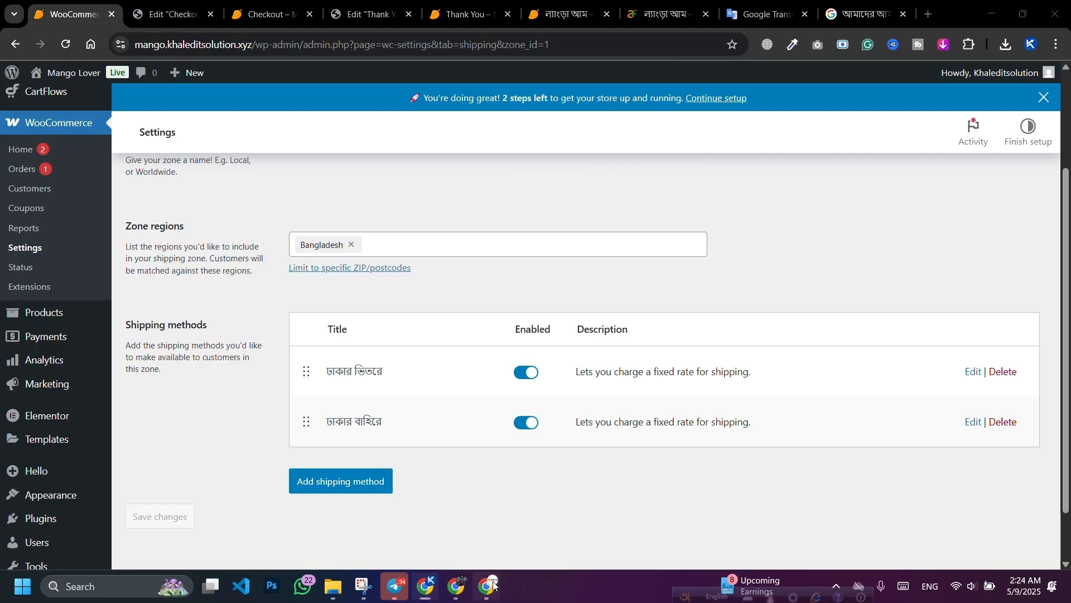
left_click(493, 584)
left_click(65, 44)
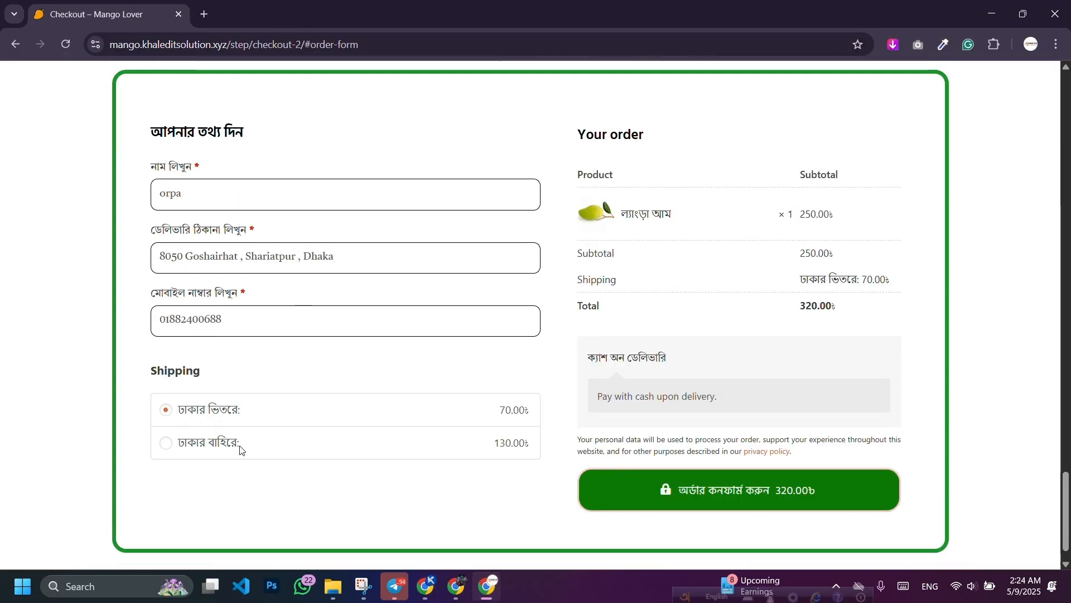
Step: Select ঢাকার বাহিরে delivery, applying 130.00 shipping for a 380.00 order total
left_click(241, 449)
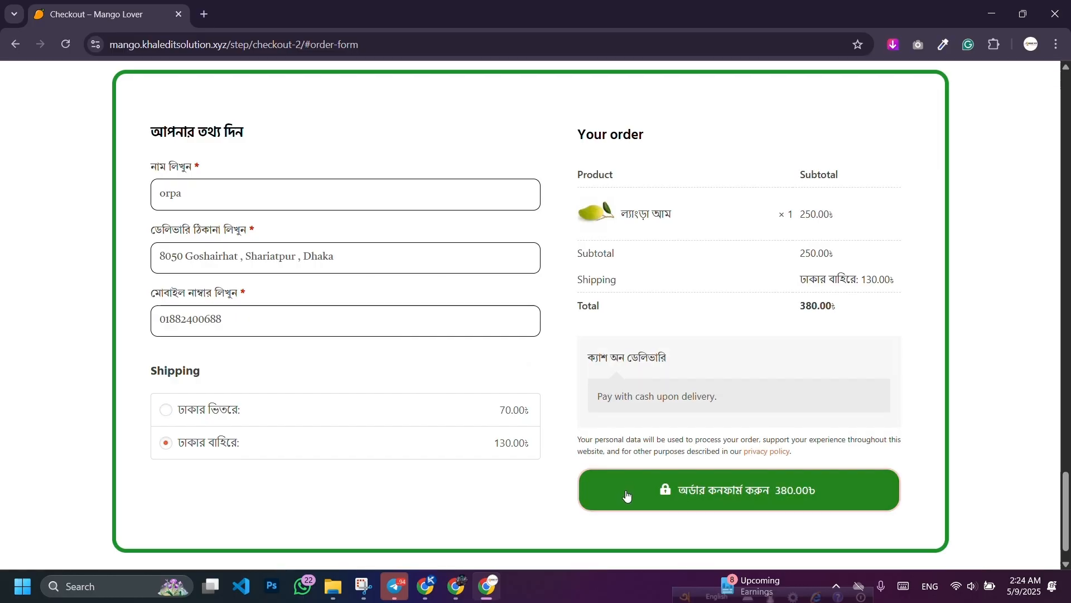
scroll(683, 335, "up", 15)
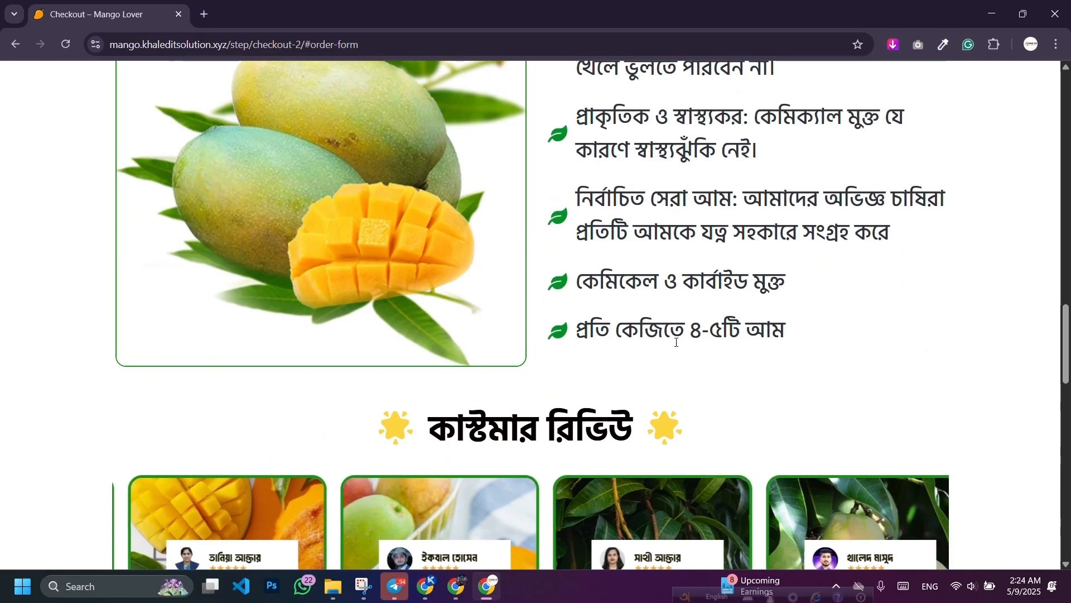
scroll(676, 341, "up", 20)
scroll(675, 341, "down", 18)
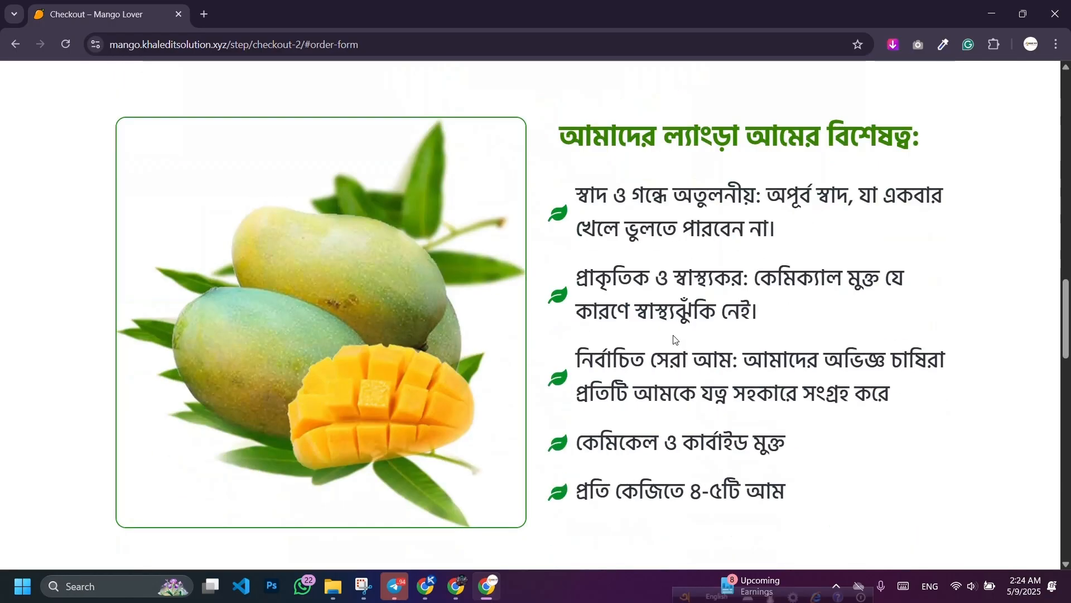
scroll(675, 339, "down", 20)
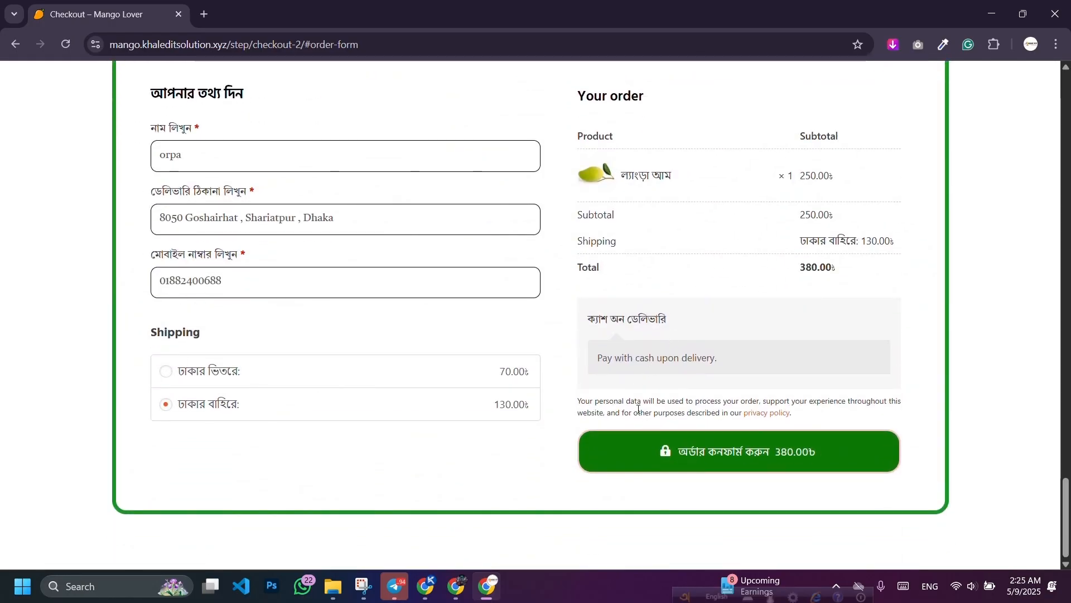
Step: Place the test order and review its 380.00 cash-on-delivery confirmation details
left_click(672, 458)
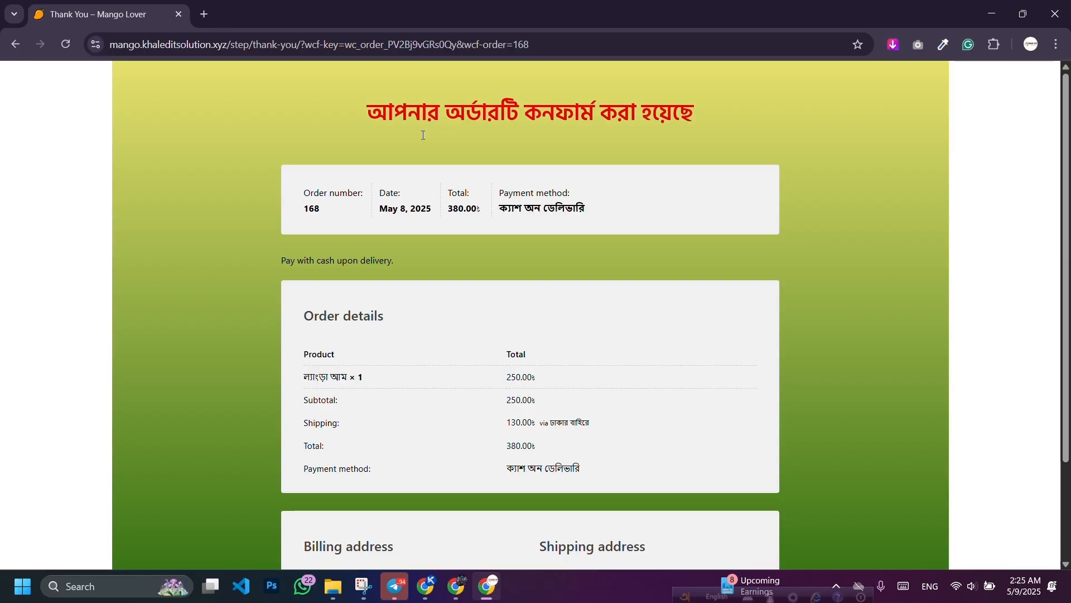
scroll(425, 217, "down", 2)
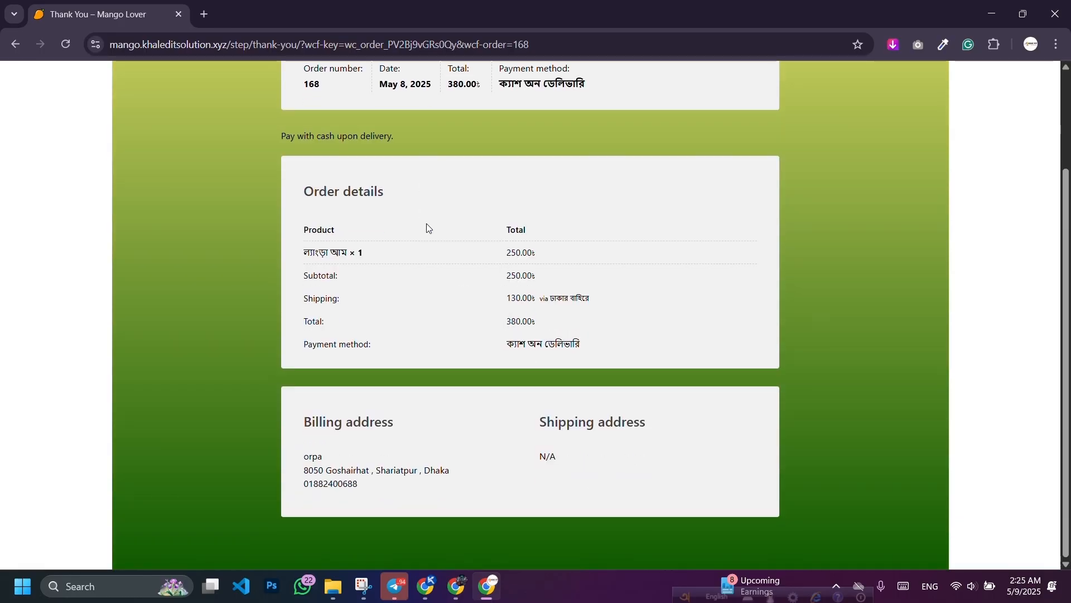
scroll(470, 251, "up", 1)
scroll(471, 254, "down", 1)
scroll(471, 254, "up", 3)
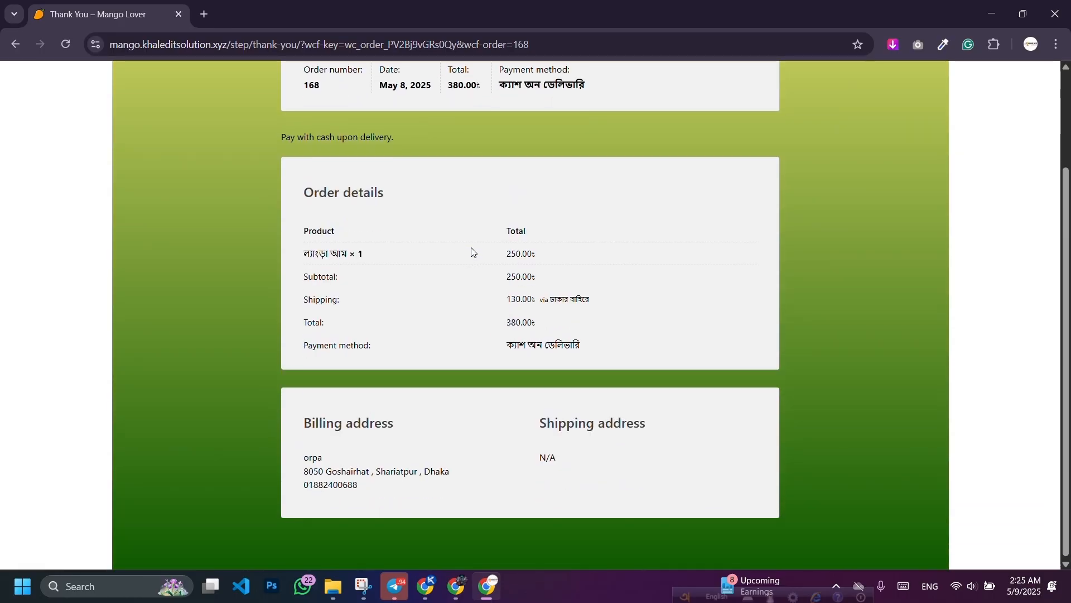
scroll(441, 251, "down", 2)
scroll(443, 285, "up", 1)
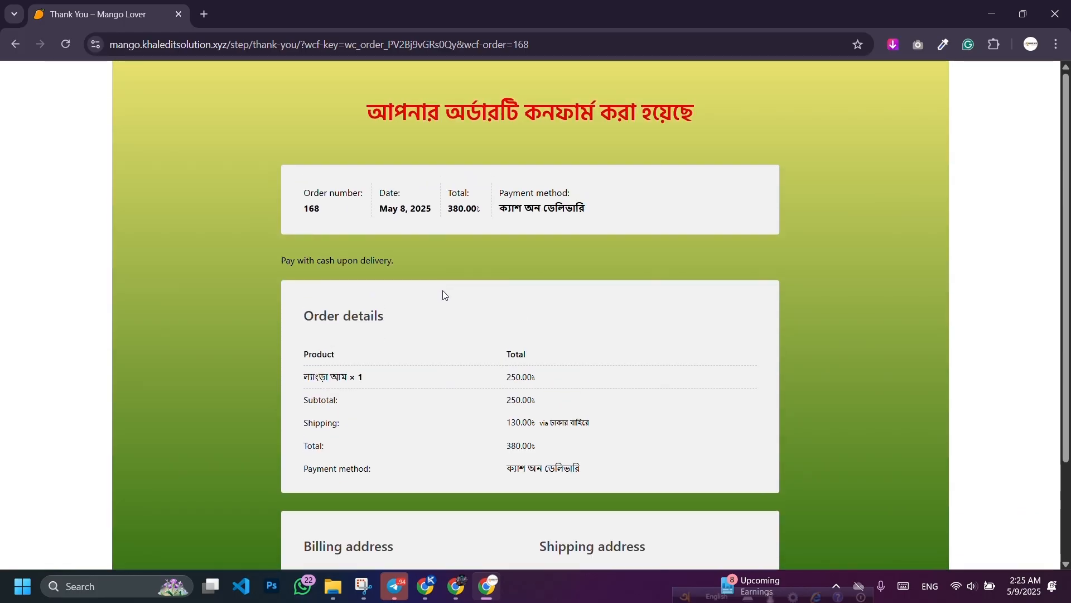
scroll(513, 278, "down", 1)
scroll(499, 269, "up", 1)
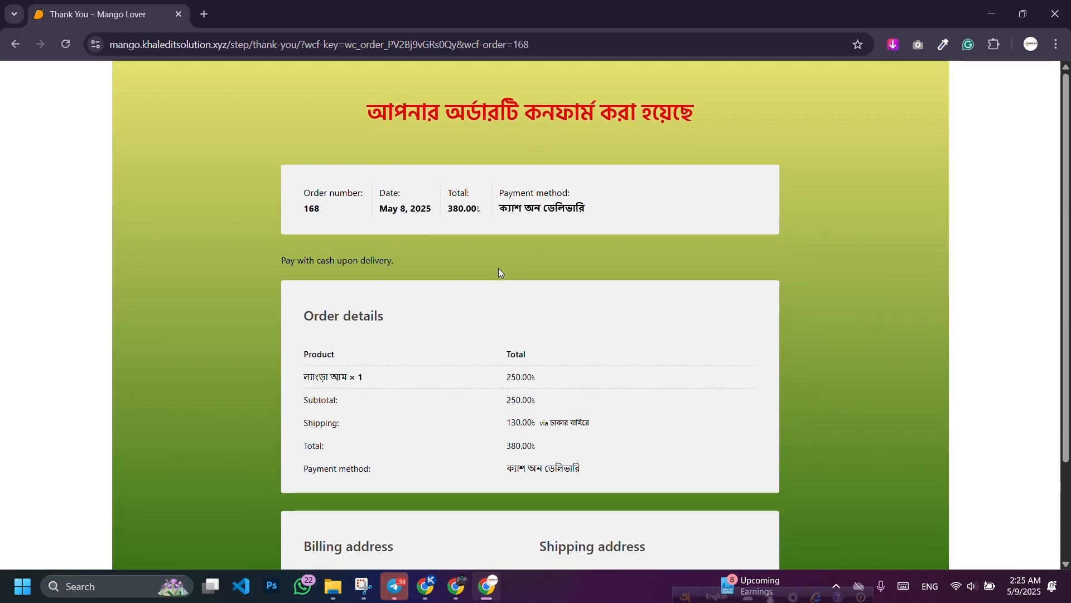
left_click(15, 43)
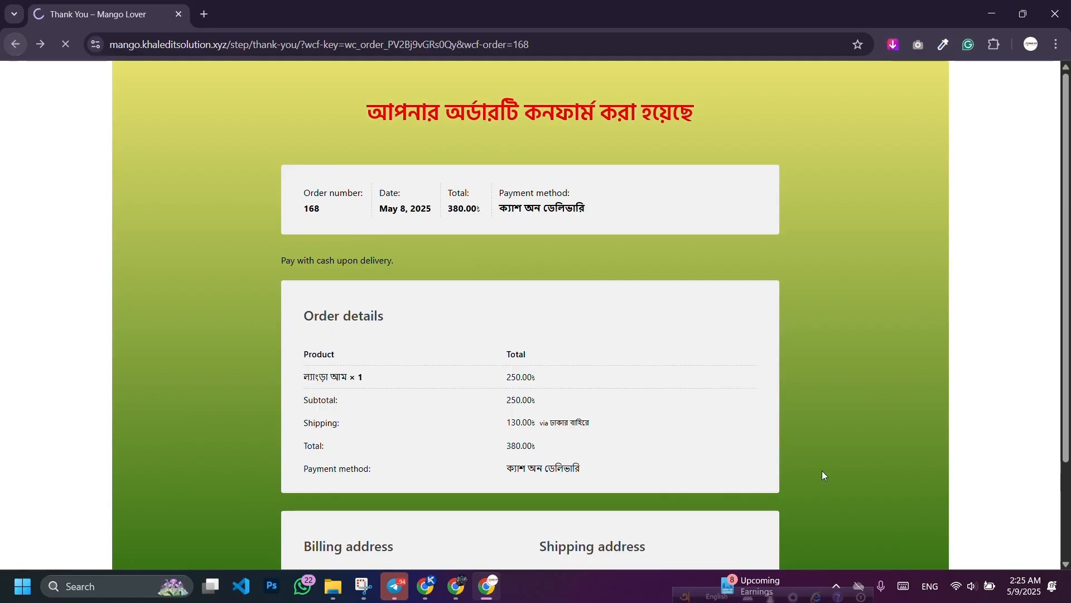
left_click(455, 599)
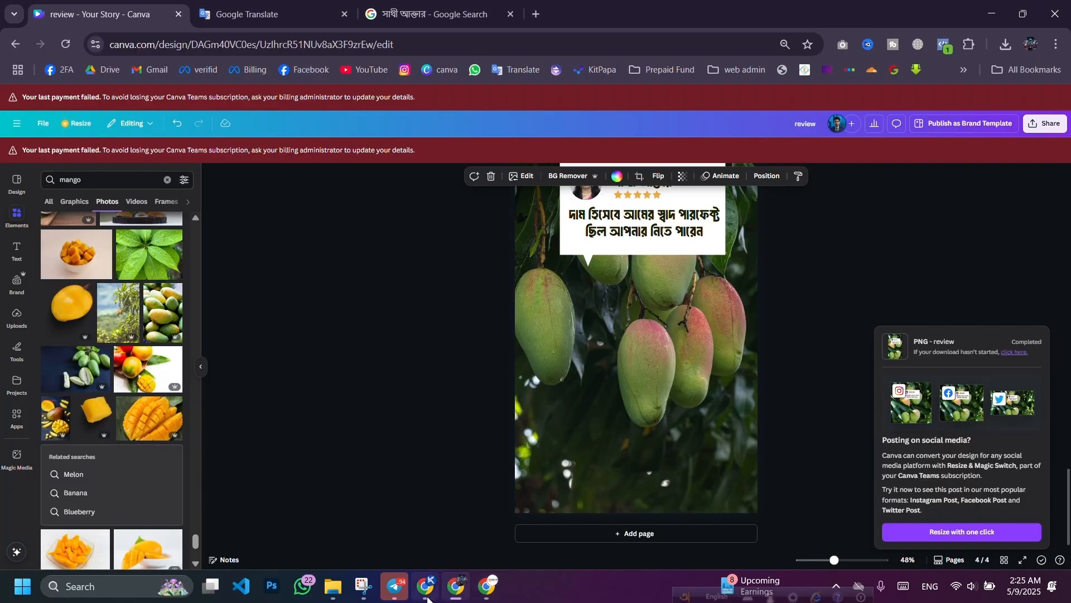
Step: Search plugins for 'Bkas', then install and activate Bangladeshi Payment Gateways
left_click(428, 598)
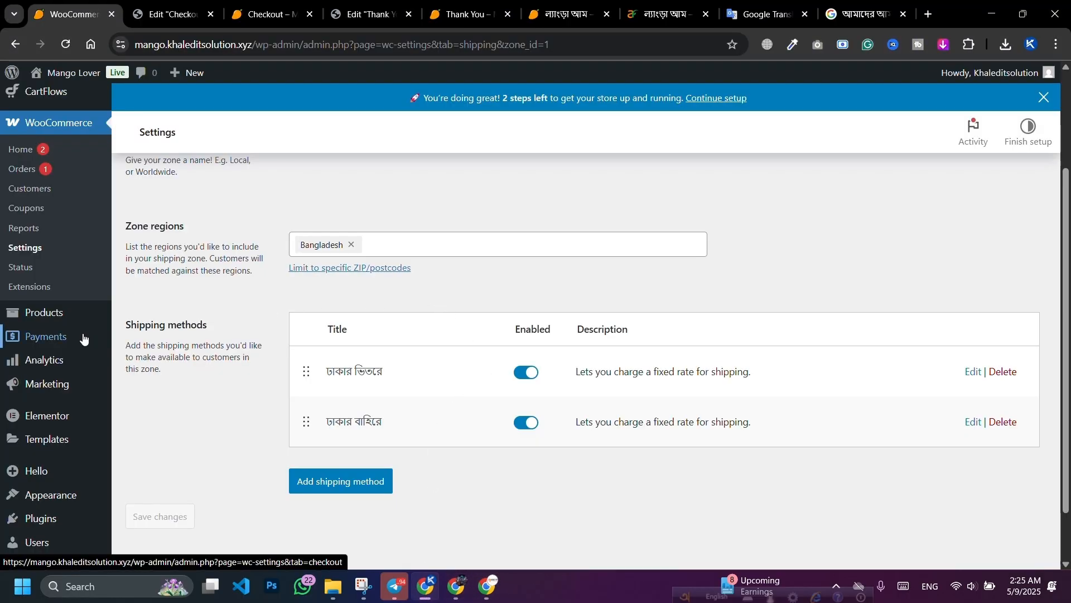
scroll(67, 390, "down", 1)
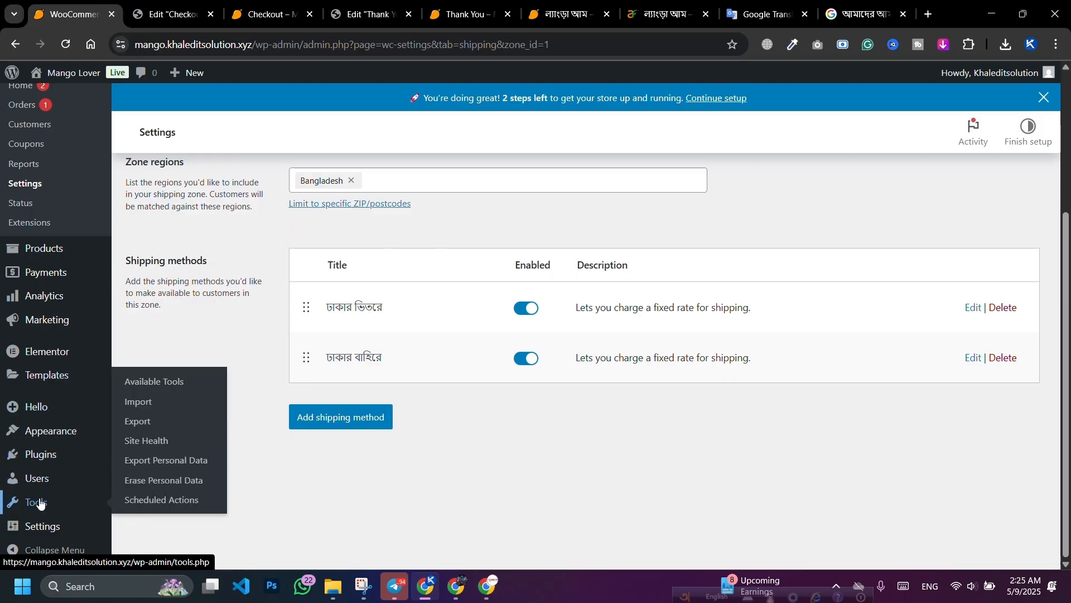
mouse_move(47, 462)
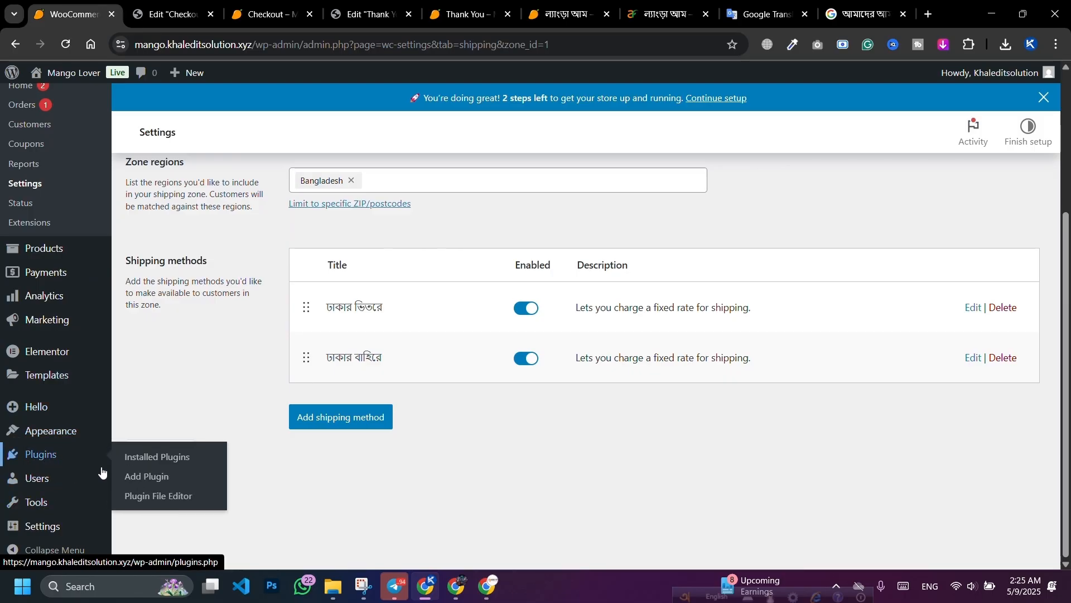
left_click(151, 480)
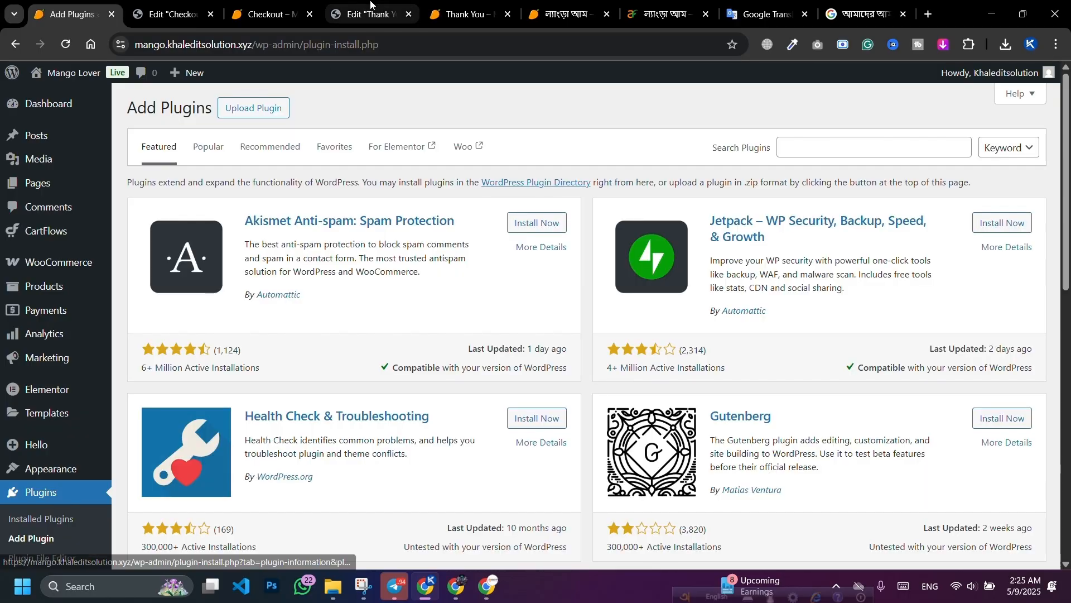
left_click(843, 153)
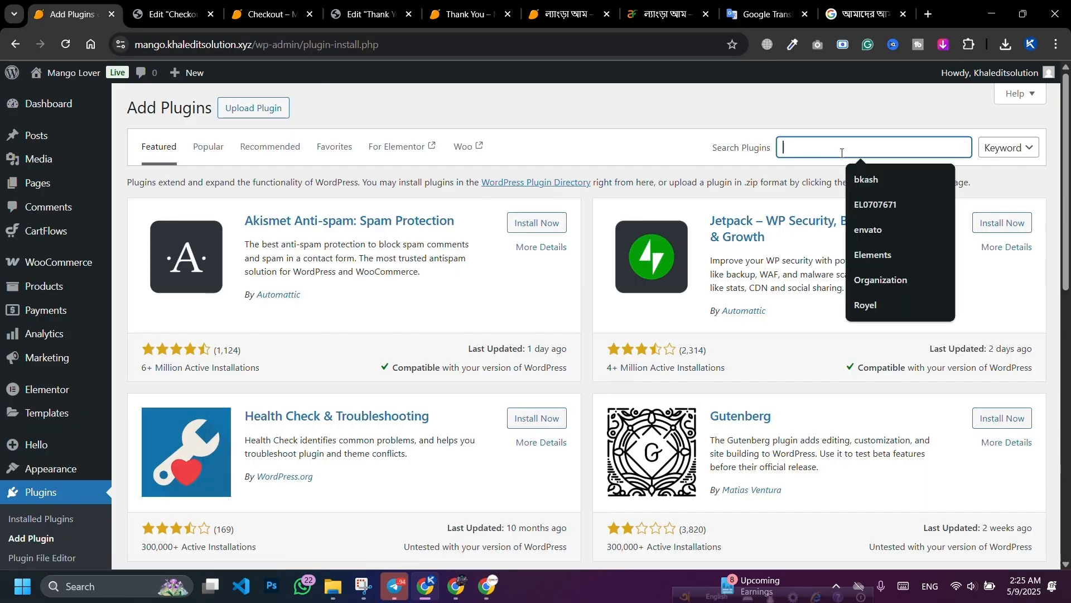
type("Bkash")
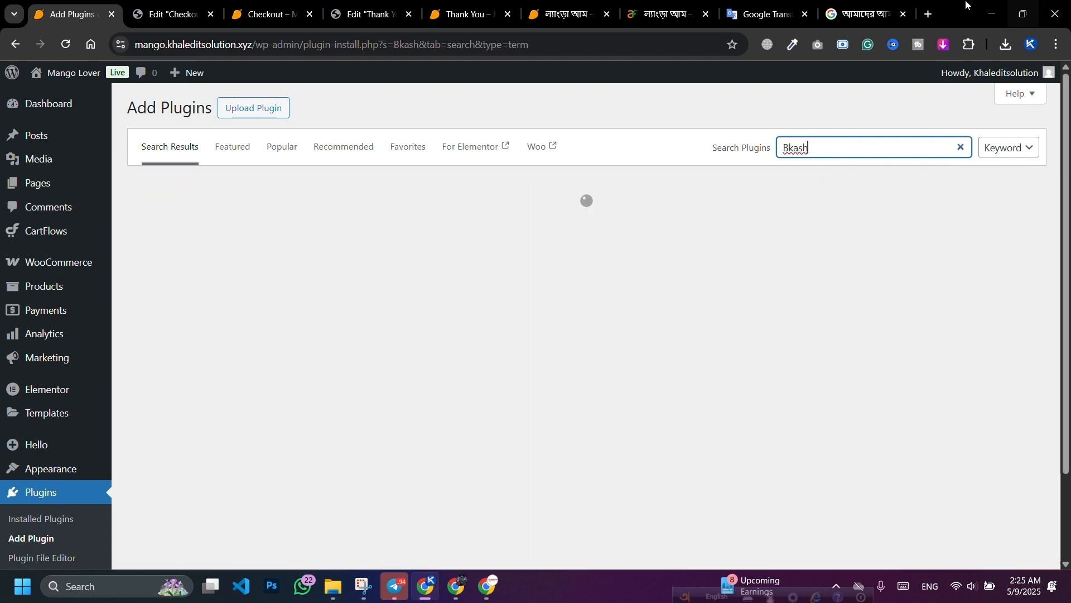
scroll(705, 338, "down", 8)
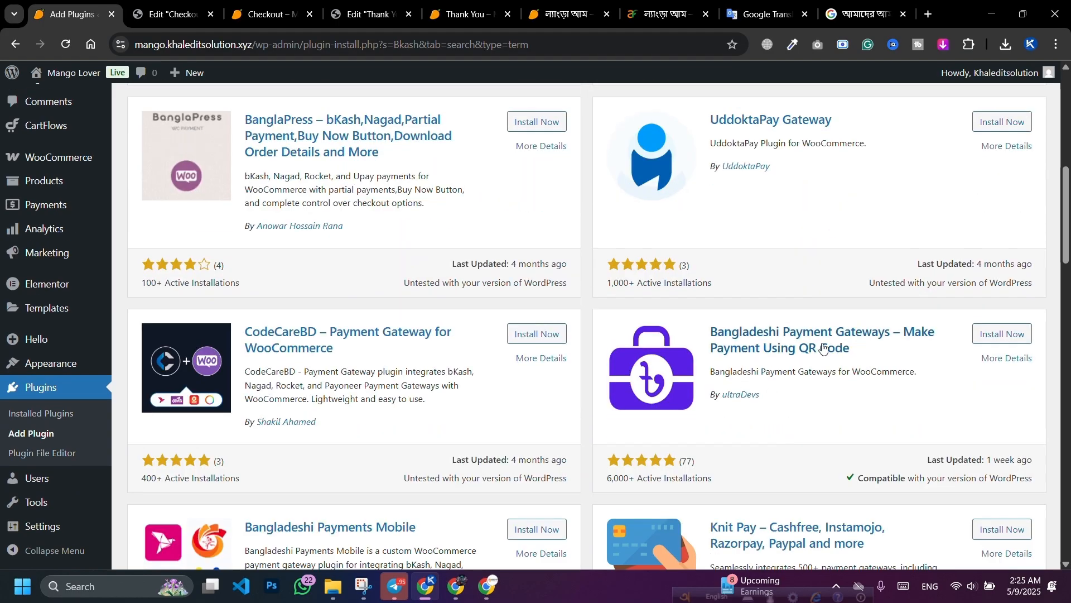
left_click(1001, 337)
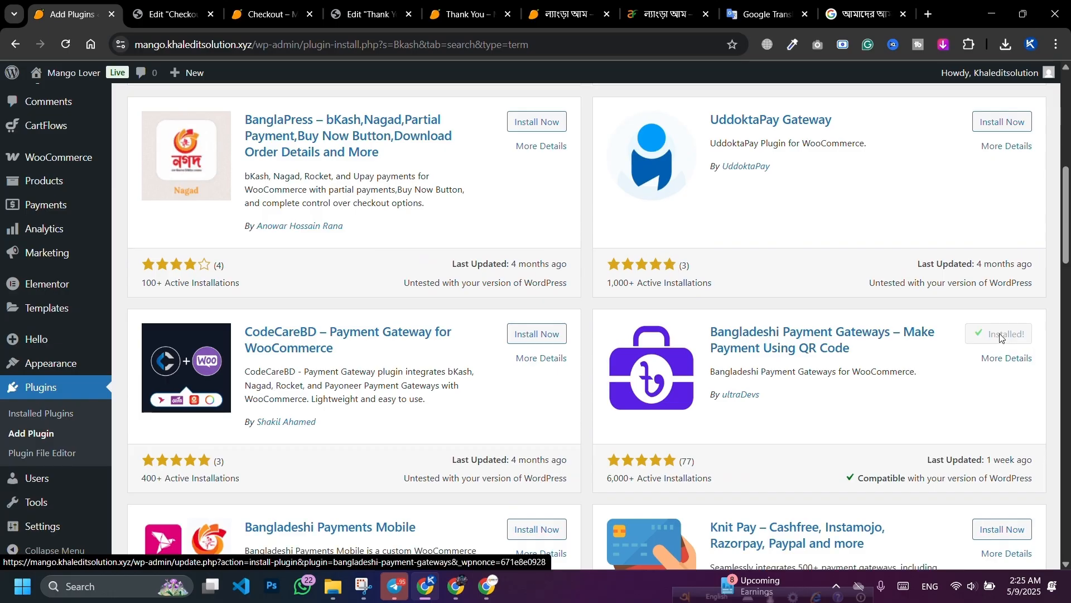
left_click(1002, 336)
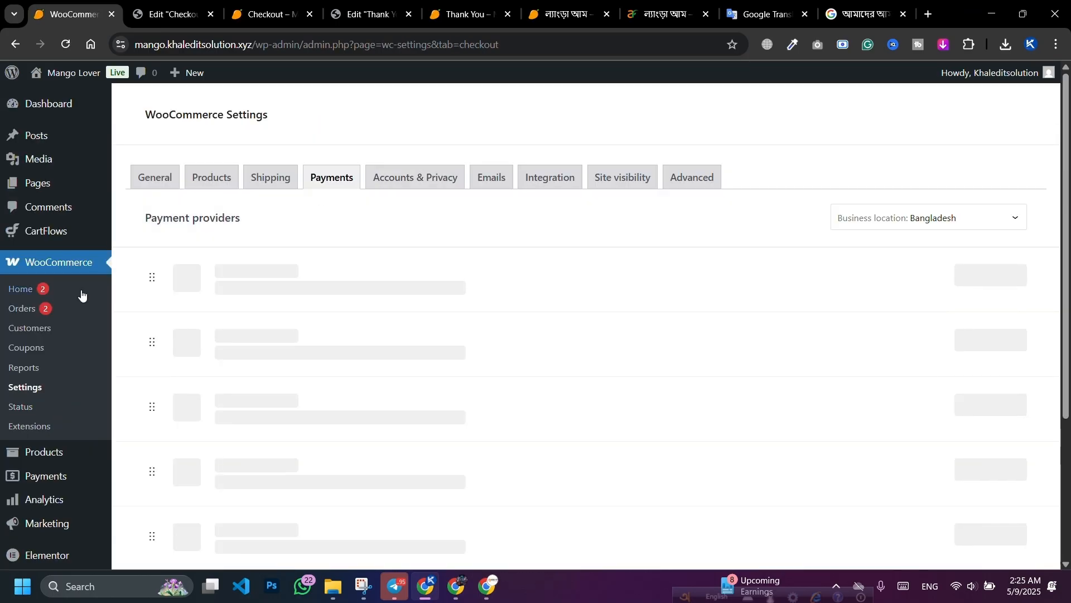
Step: Enable the bkash and nagad payment methods and open the bkash gateway settings
scroll(503, 246, "down", 5)
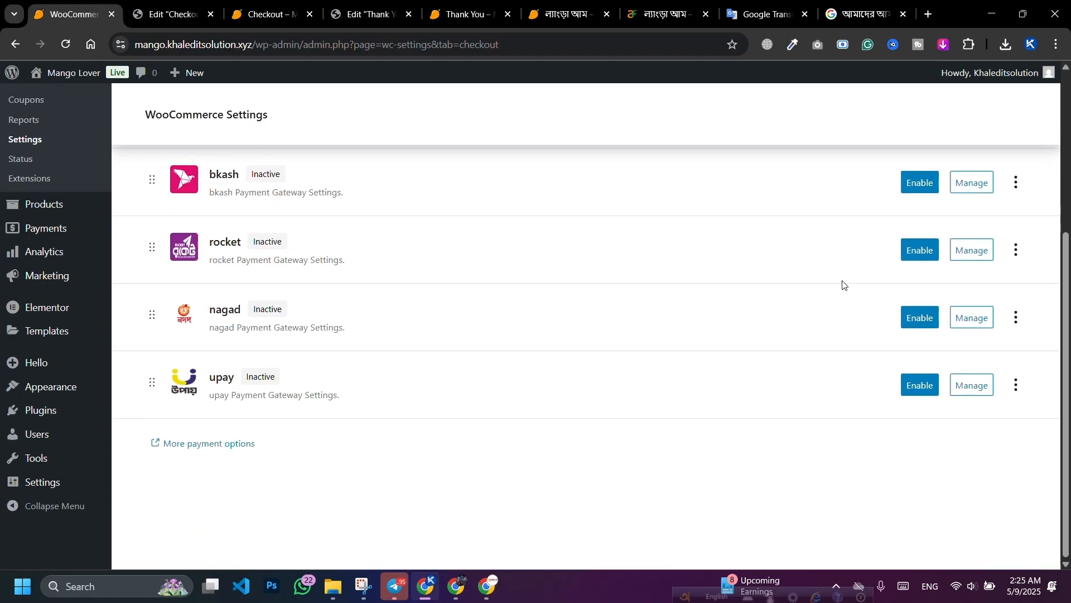
left_click(921, 252)
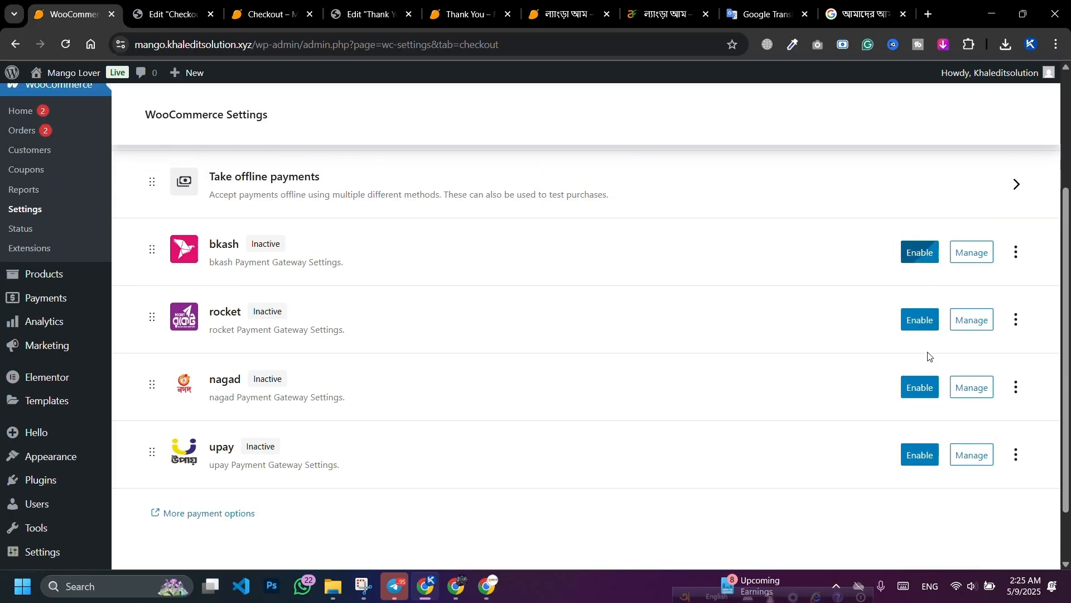
left_click(921, 388)
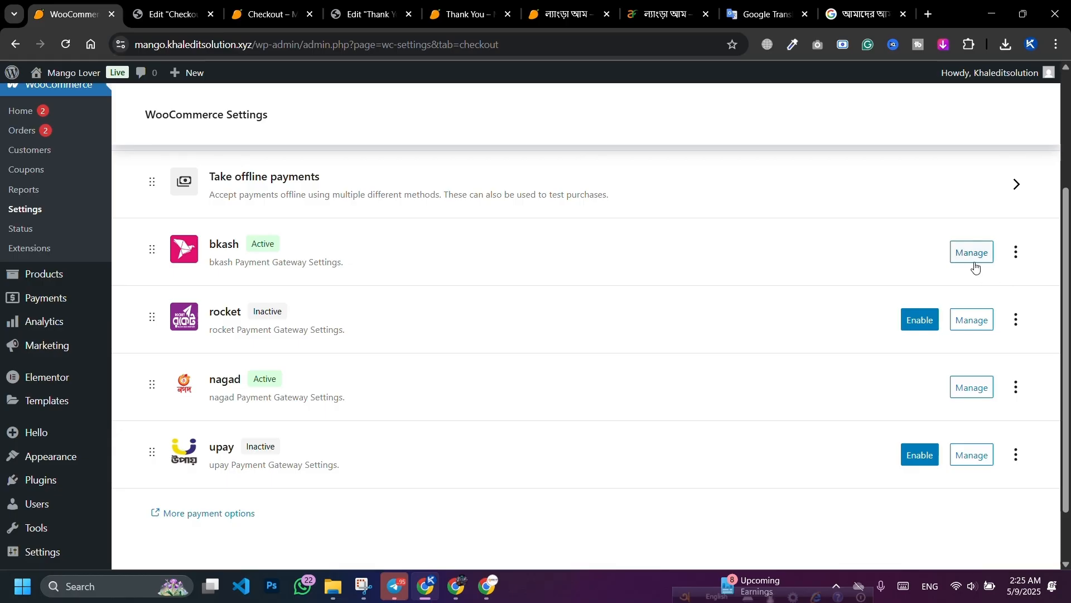
left_click(972, 255)
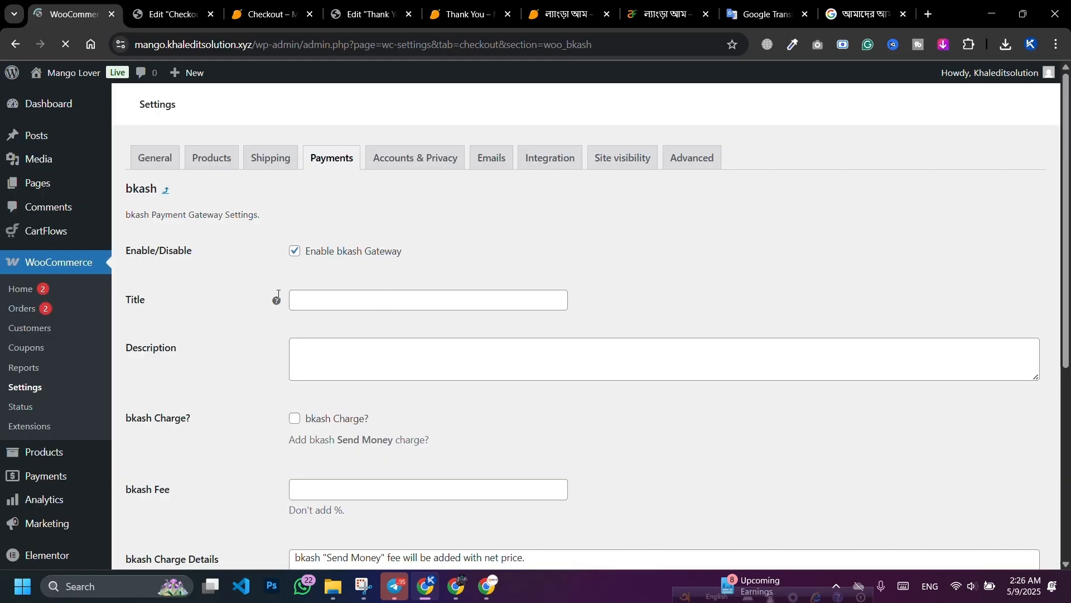
Step: Set the bkash gateway title to 'bkash Personal' and edit its description
scroll(383, 301, "down", 2)
left_click(360, 161)
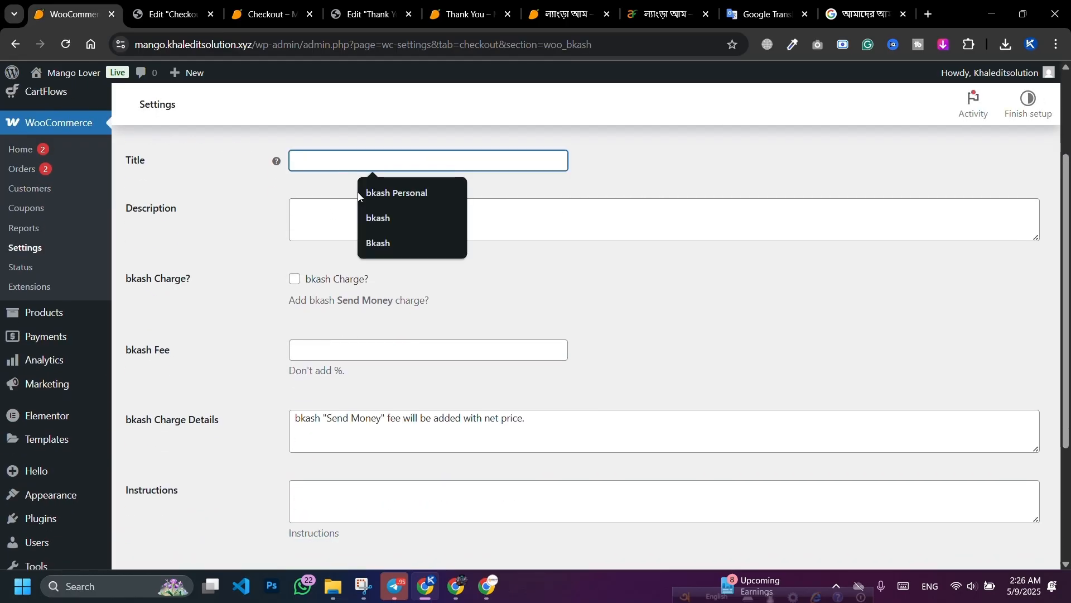
left_click(365, 193)
scroll(368, 262, "down", 2)
scroll(365, 262, "up", 4)
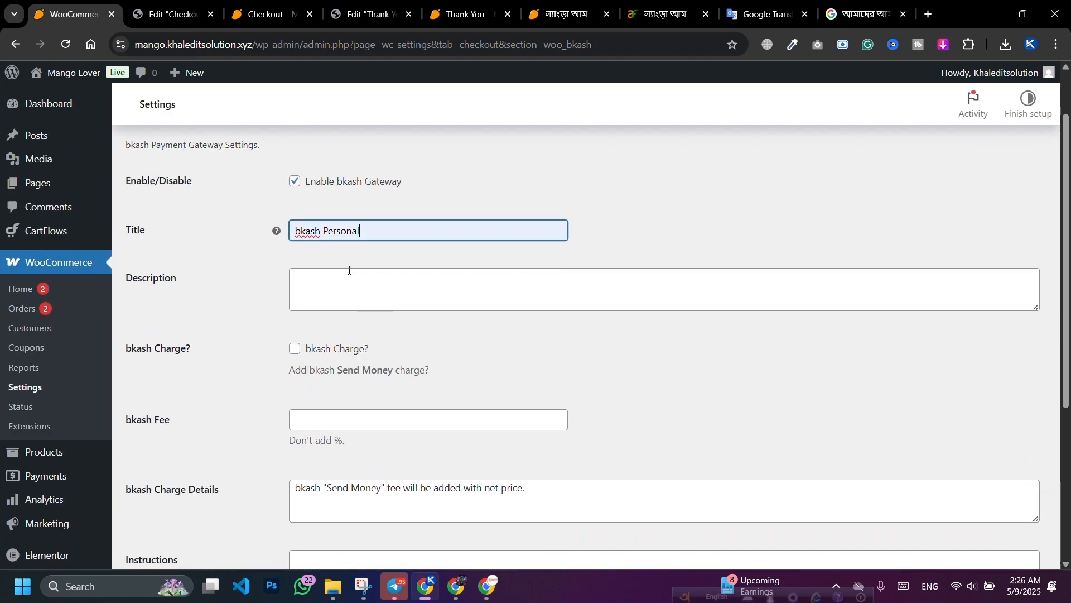
left_click(353, 271)
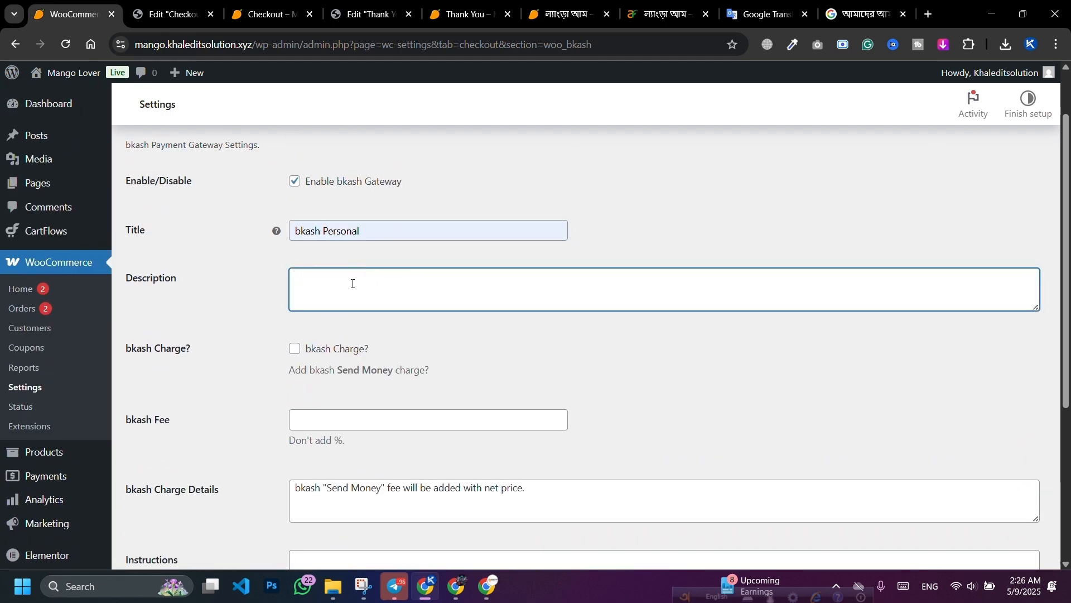
scroll(353, 283, "down", 4)
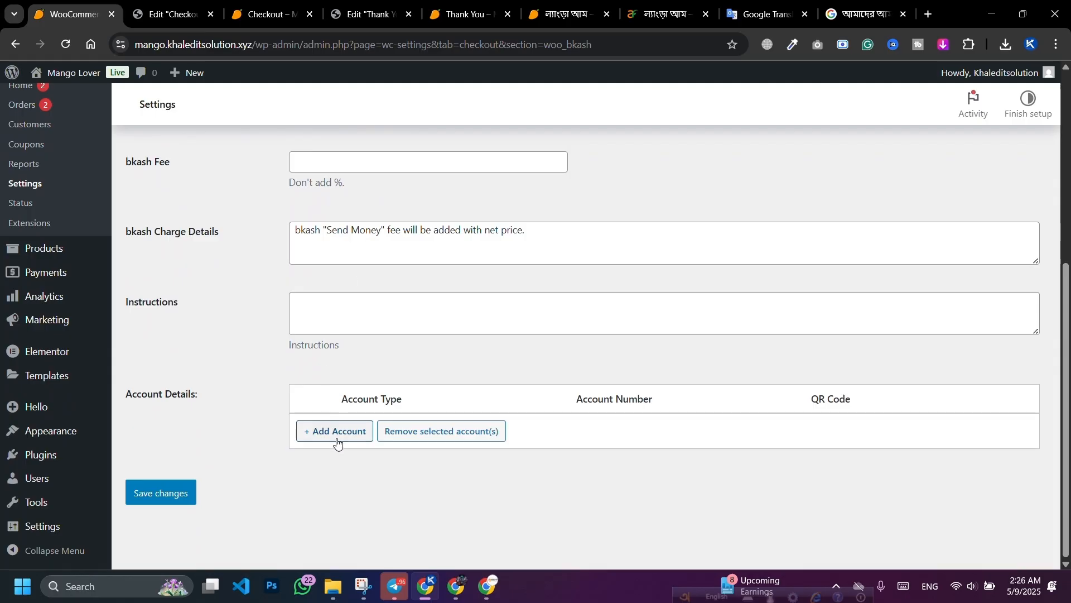
Step: Add a Bkash Personal account with its account number and save the gateway settings
left_click(337, 432)
left_click(366, 436)
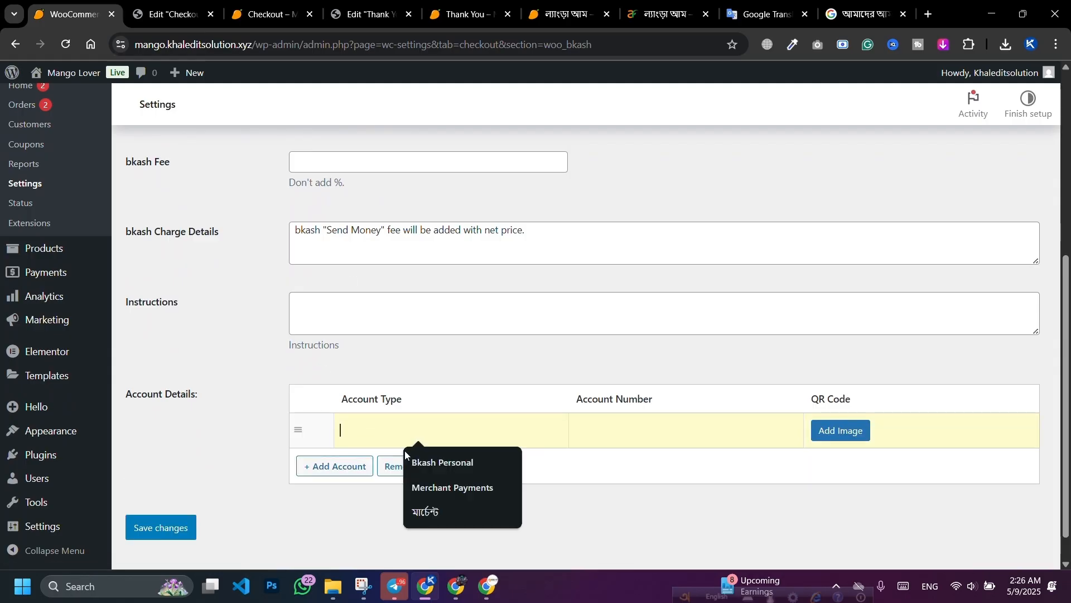
left_click(423, 461)
left_click(581, 432)
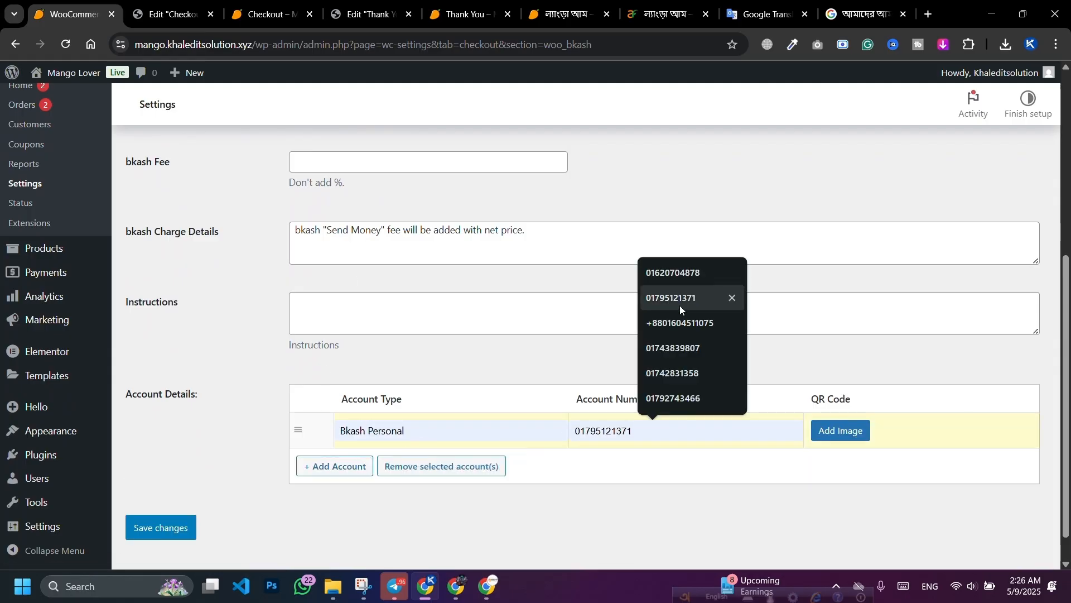
left_click(690, 350)
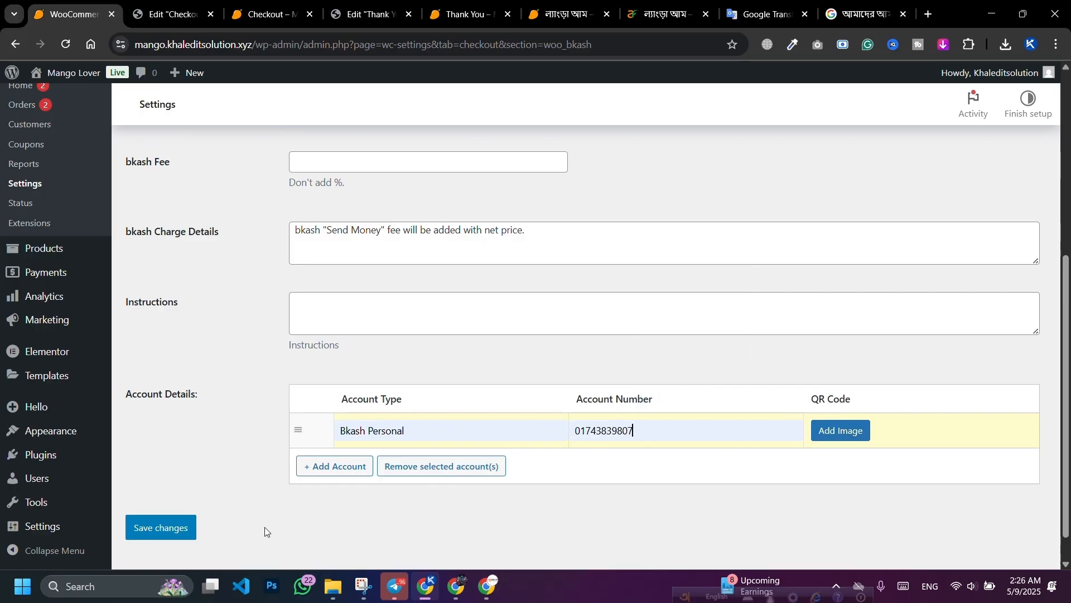
left_click(161, 529)
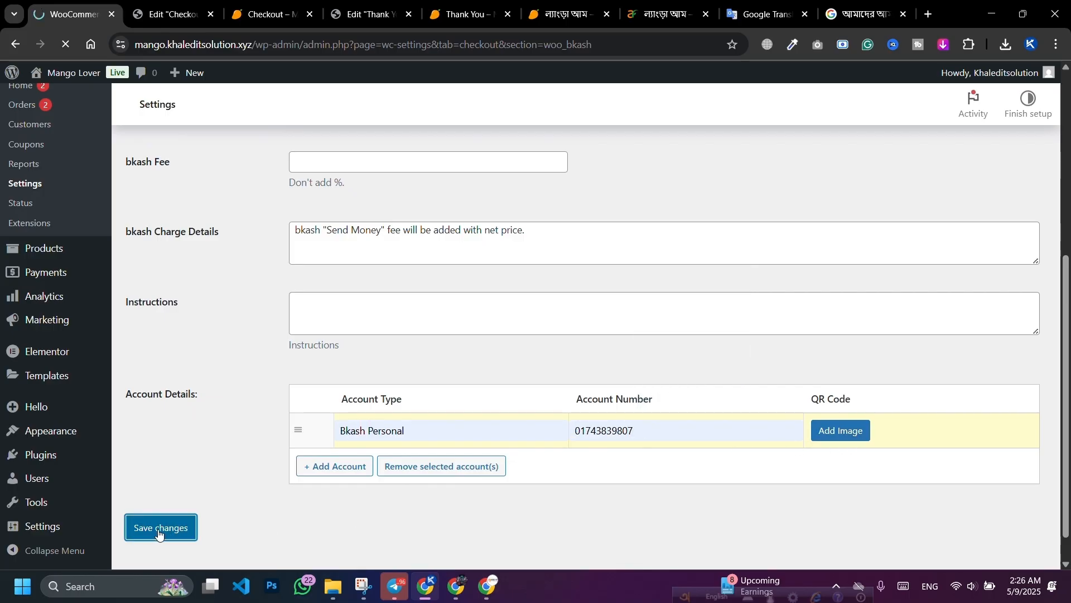
left_click(486, 586)
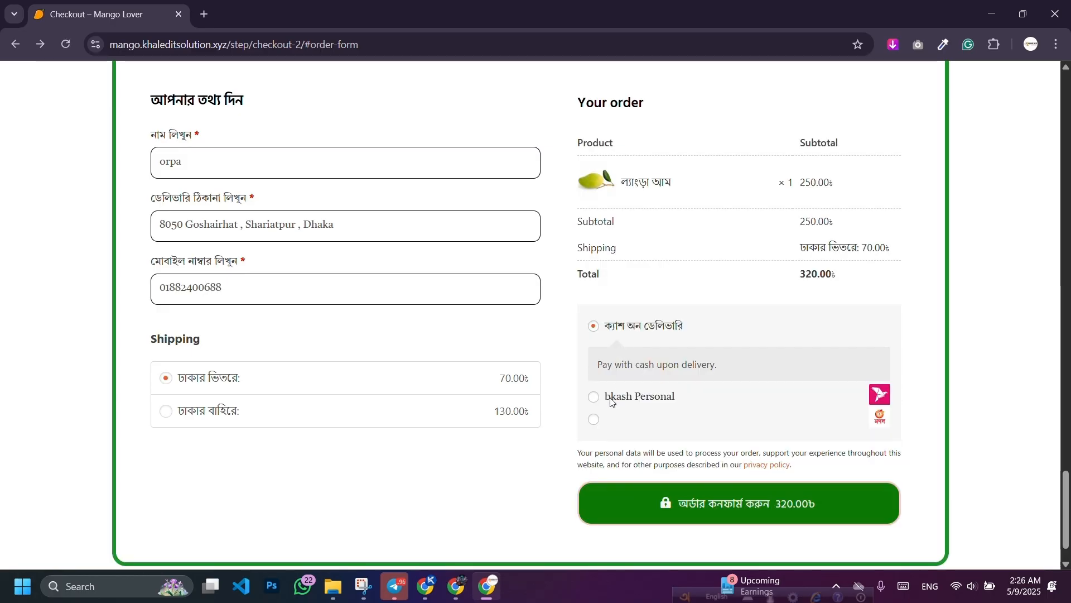
Step: Select bKash Personal on the checkout to verify its account details, then return to the payment providers list
left_click(612, 402)
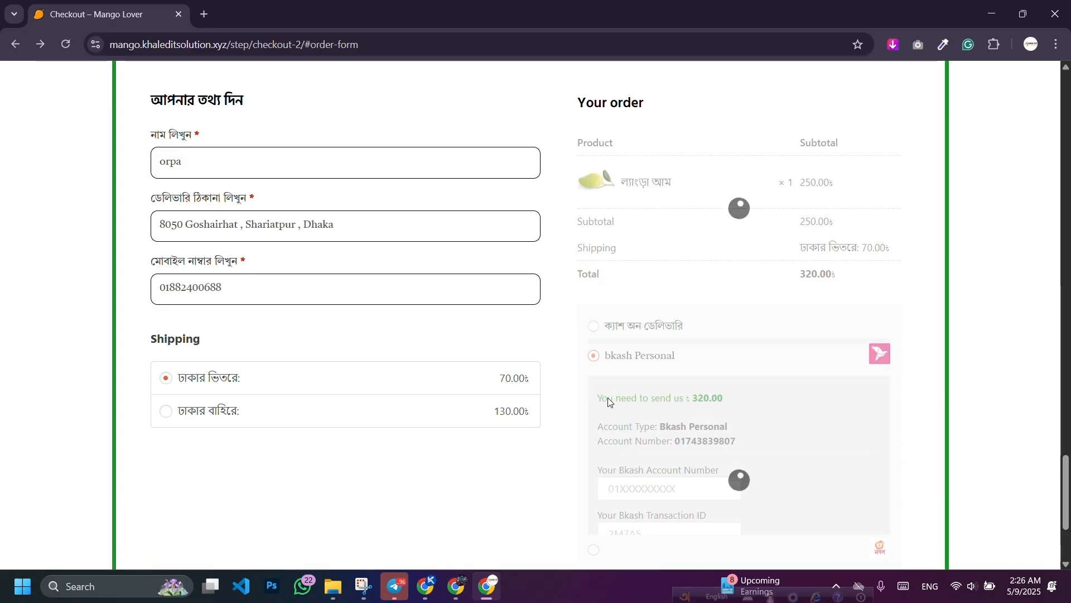
left_click(451, 595)
left_click(432, 591)
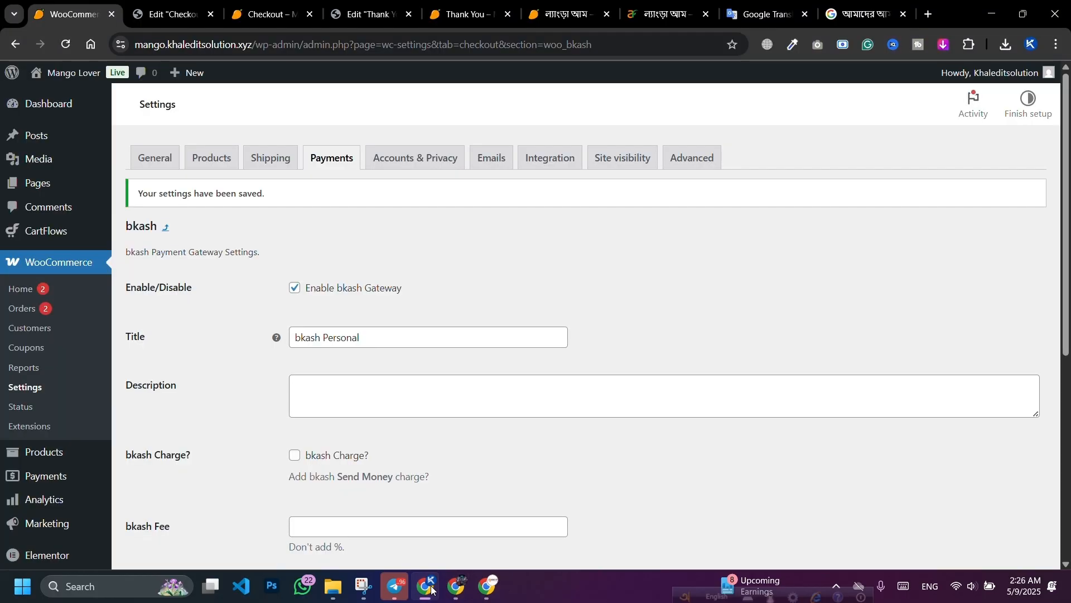
left_click(456, 587)
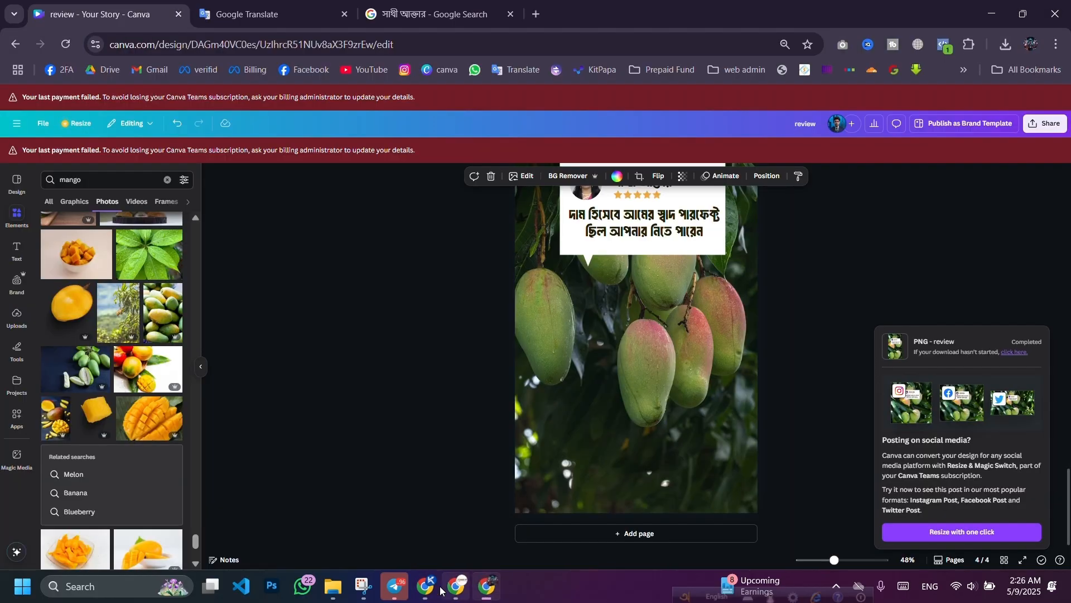
left_click(432, 590)
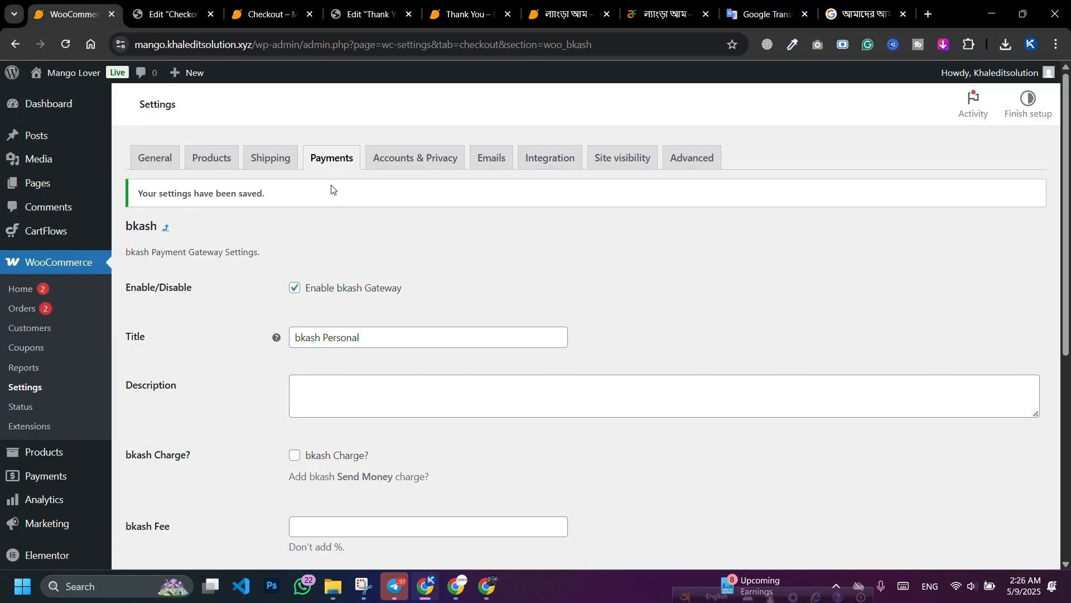
left_click(328, 160)
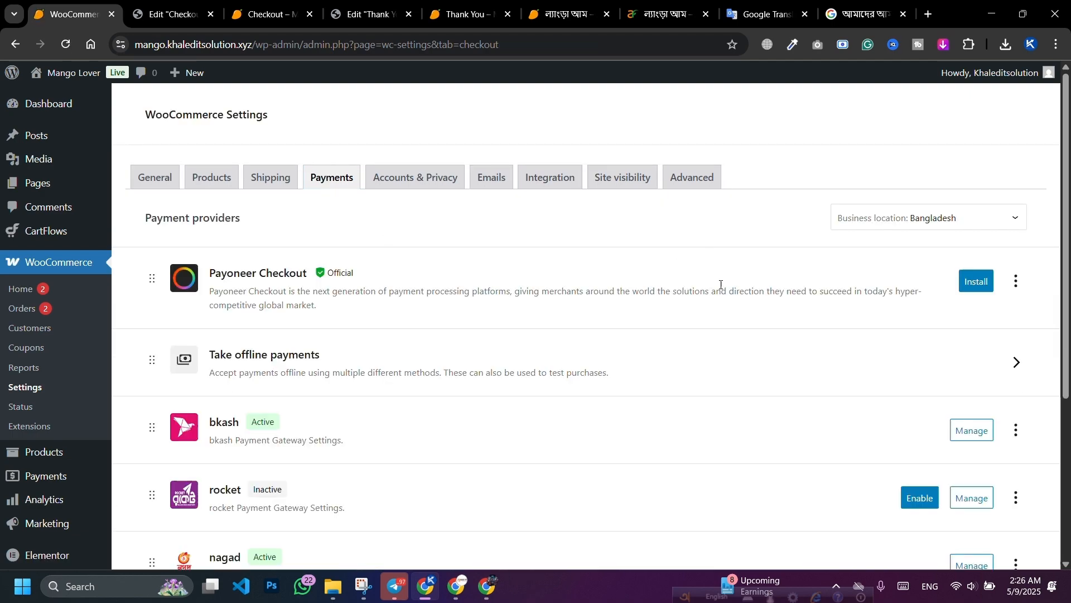
Step: Open the nagad gateway settings, save them, and return to the checkout page
scroll(722, 281, "down", 4)
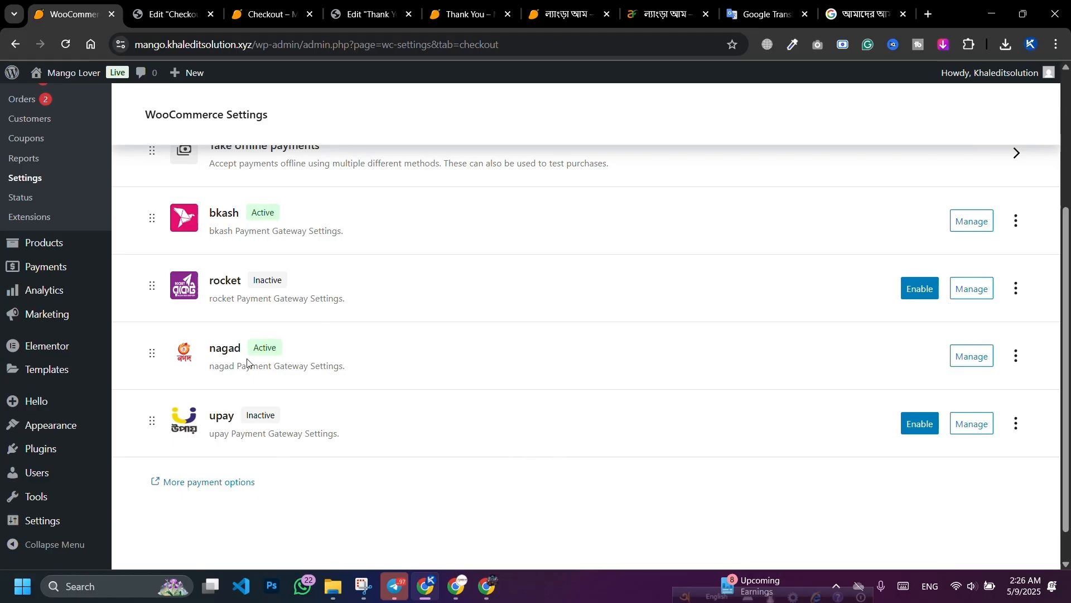
left_click(969, 358)
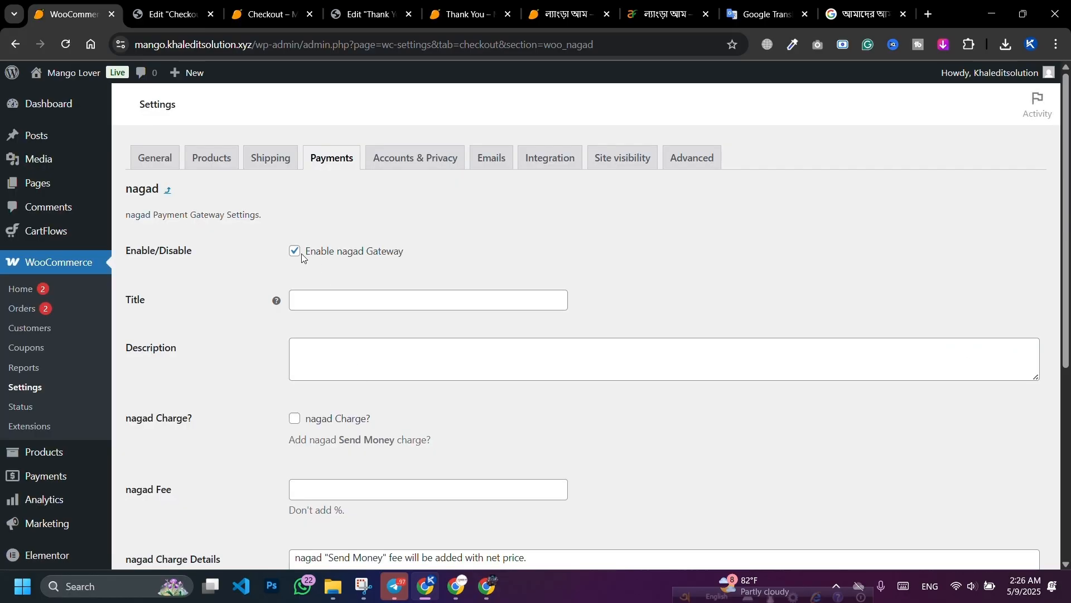
scroll(242, 456, "down", 5)
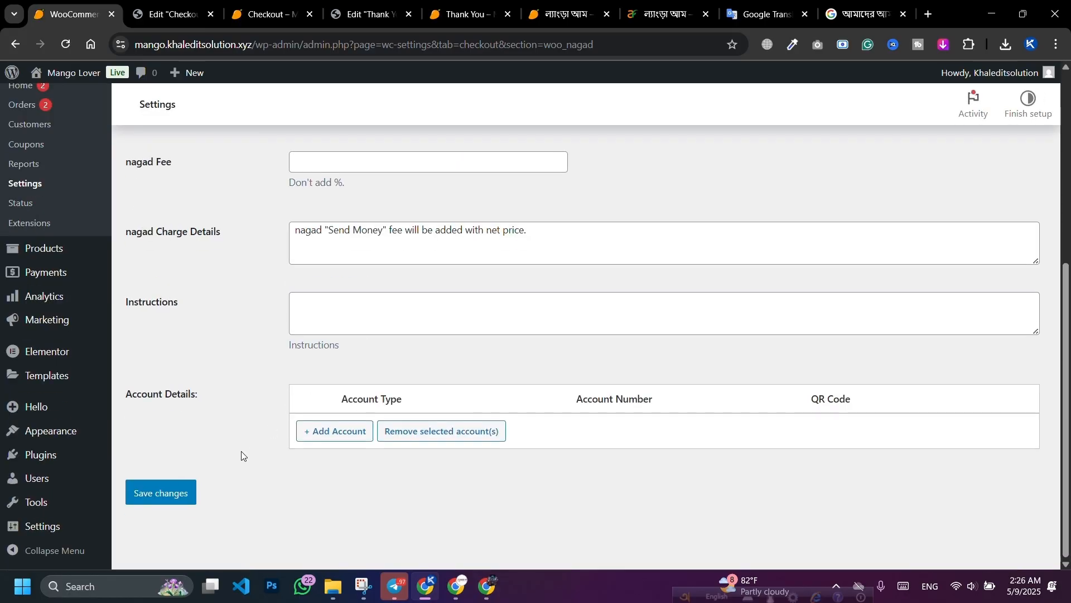
left_click(158, 498)
left_click(457, 587)
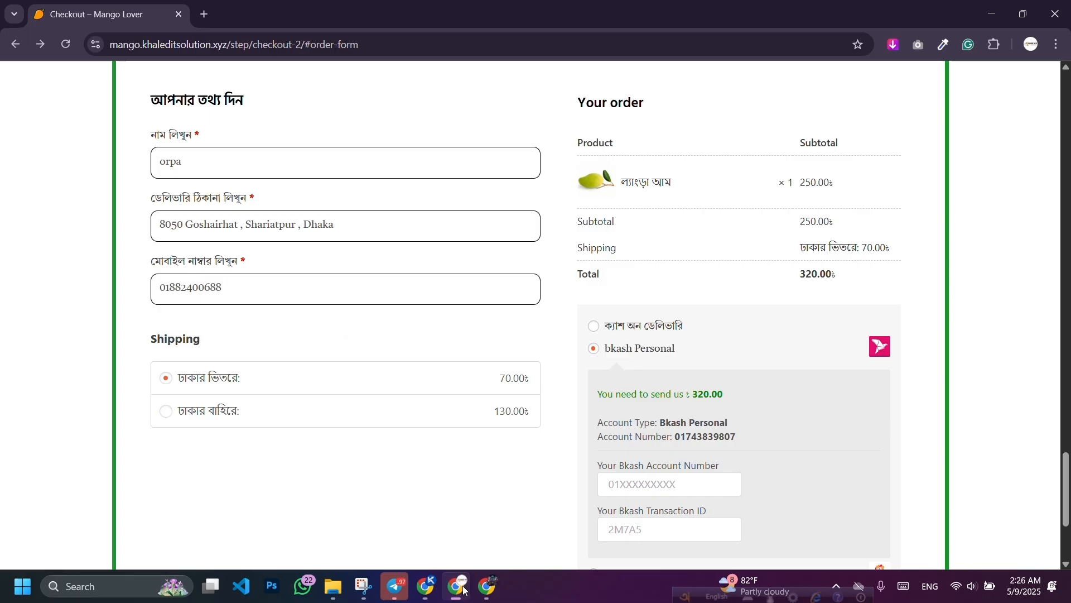
Step: Reload the checkout, choose cash on delivery, and scroll up to the mango hero banner
left_click(66, 44)
left_click(597, 330)
scroll(626, 370, "up", 15)
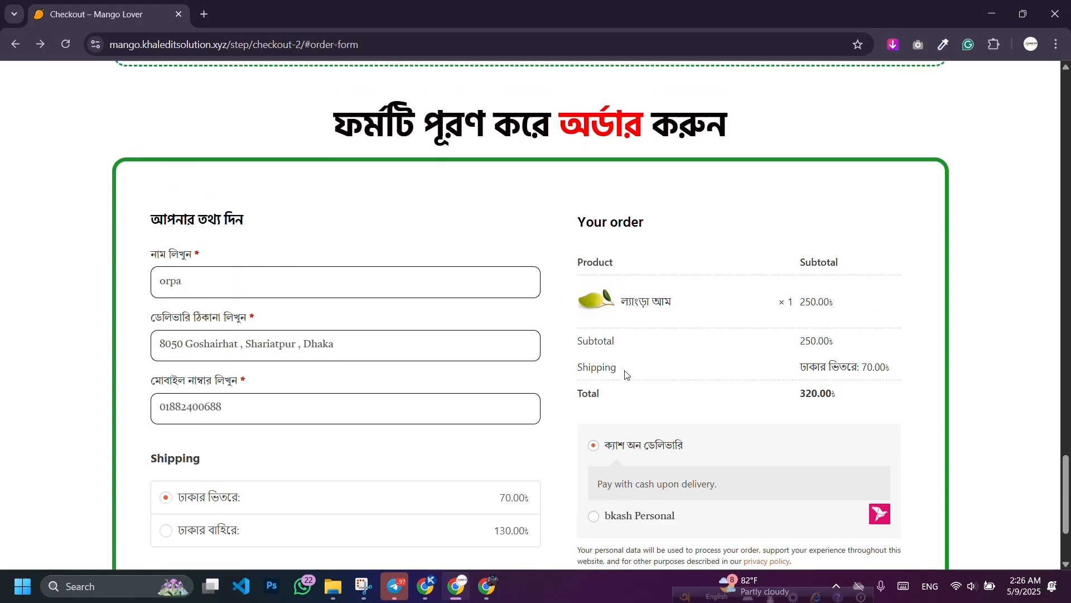
scroll(640, 375, "up", 10)
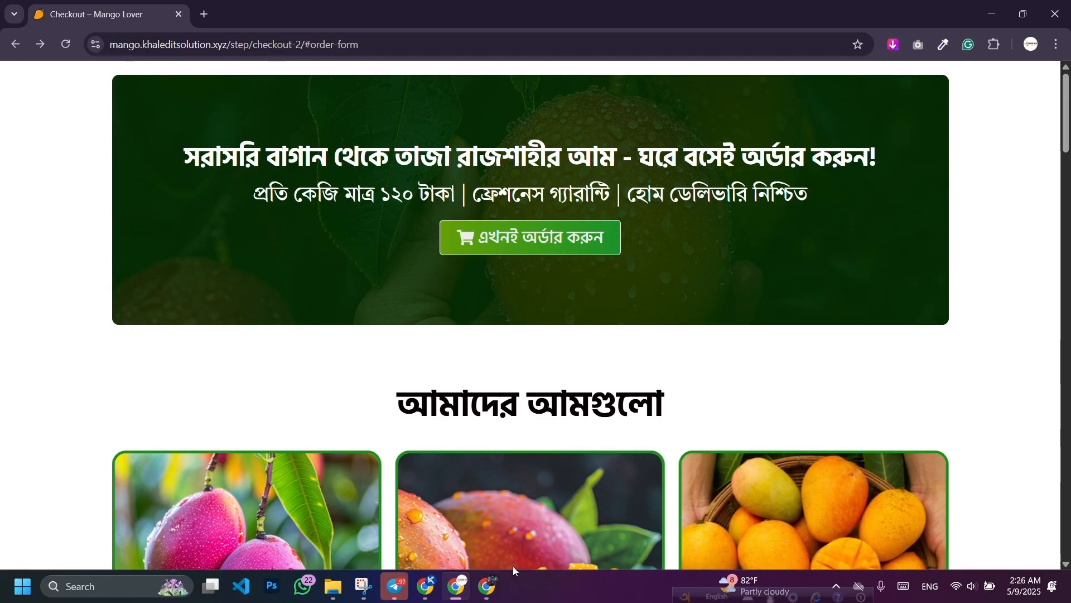
left_click(427, 586)
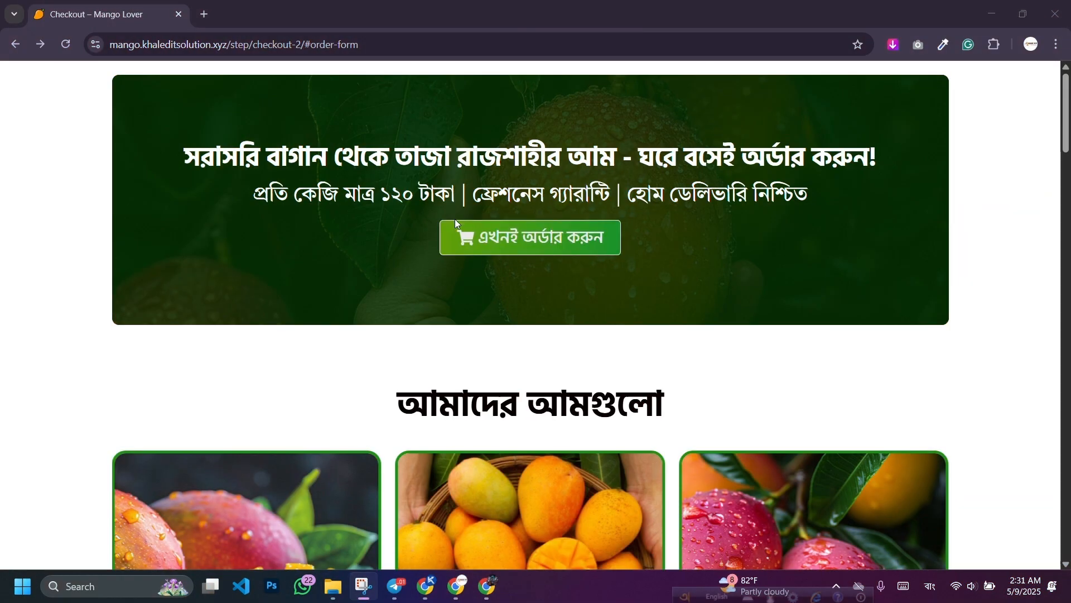
Step: Set the checkout hero container's Style background image to the pink mango photo mango-still-life-3-1.jpg
left_click(427, 586)
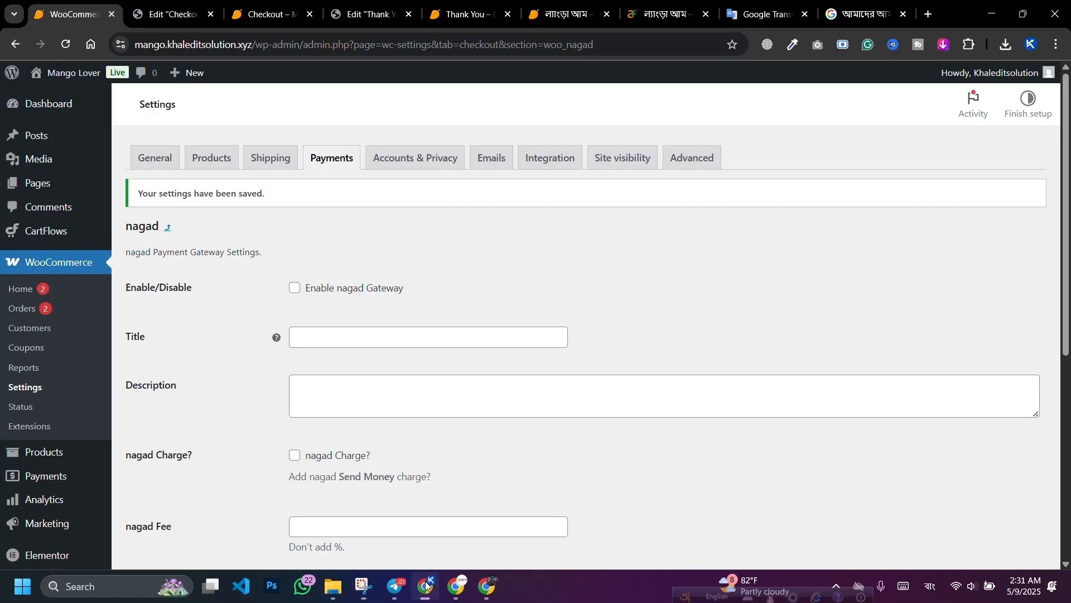
left_click(168, 14)
scroll(552, 304, "up", 10)
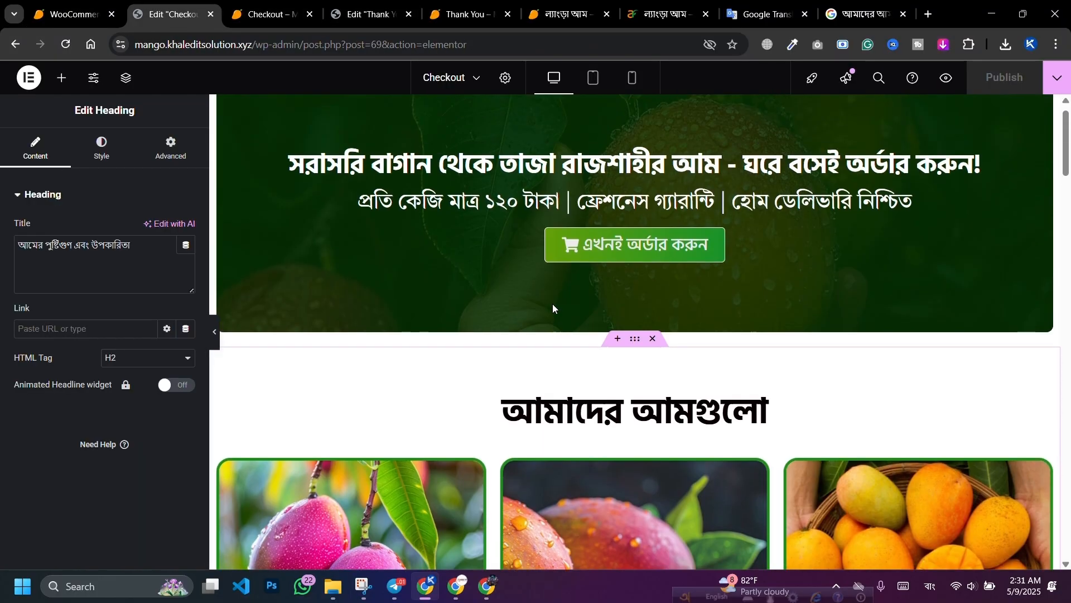
left_click(226, 118)
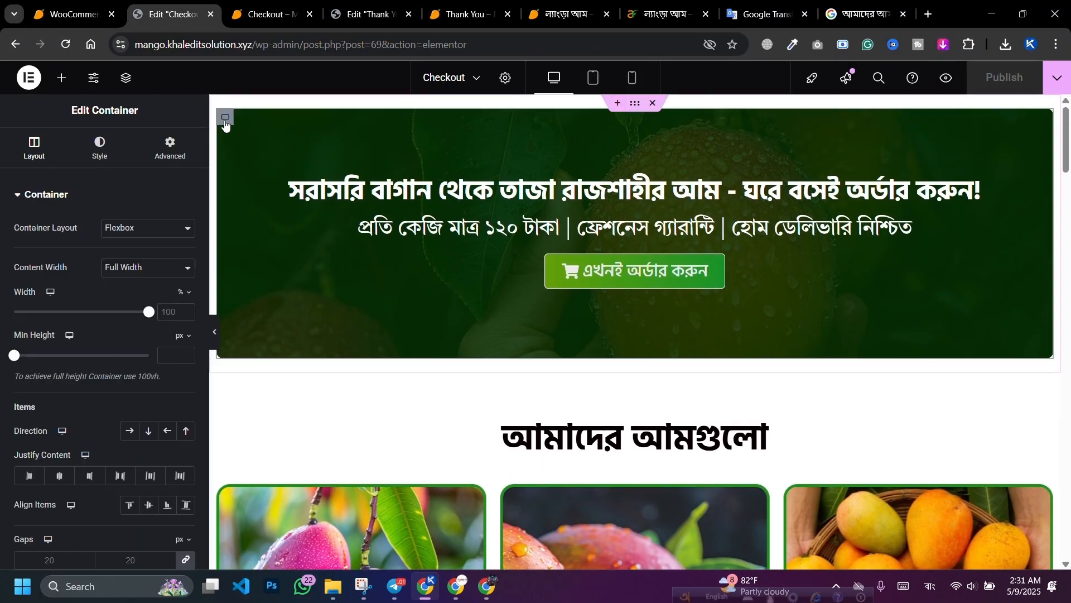
left_click(100, 148)
left_click(101, 356)
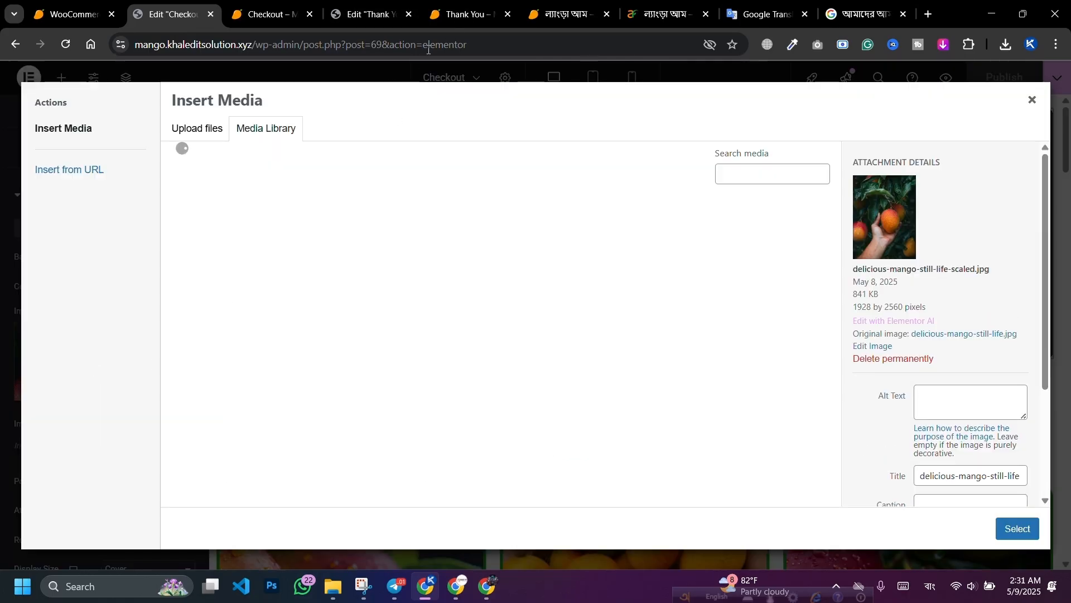
left_click(331, 351)
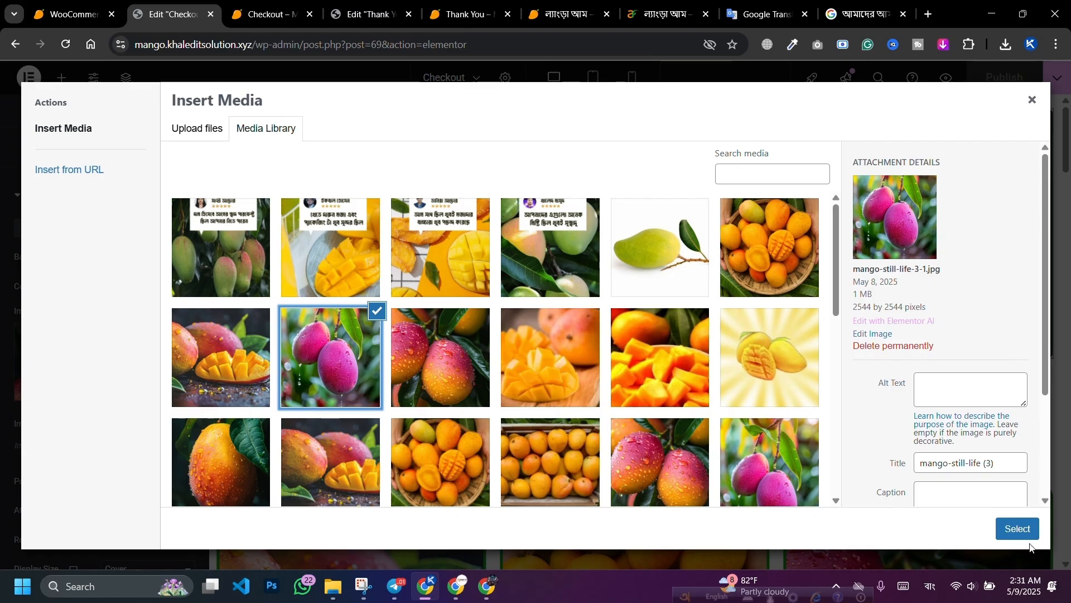
left_click(1018, 529)
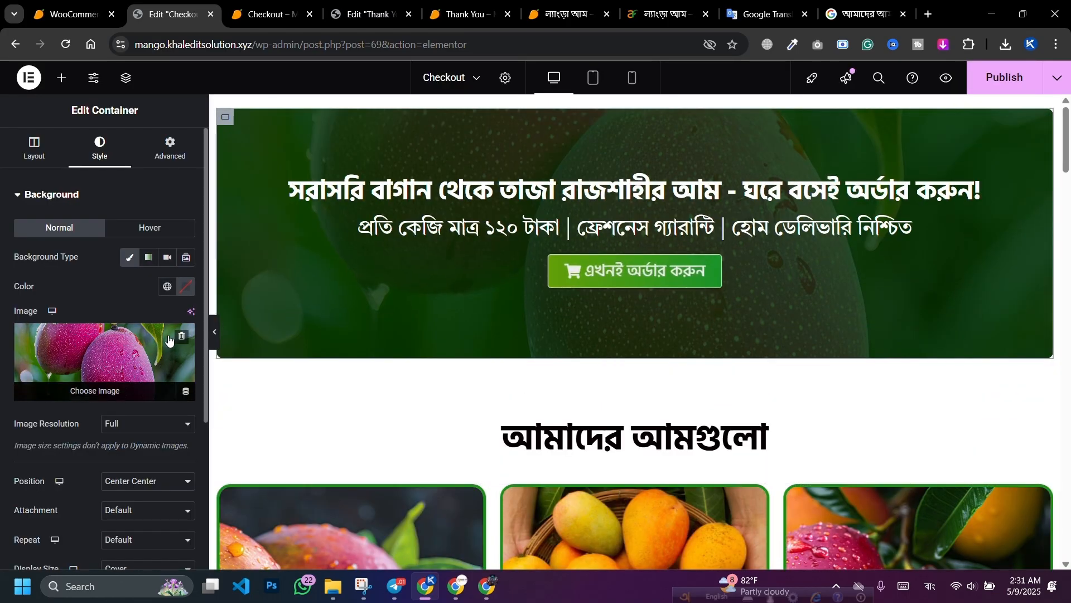
left_click(101, 357)
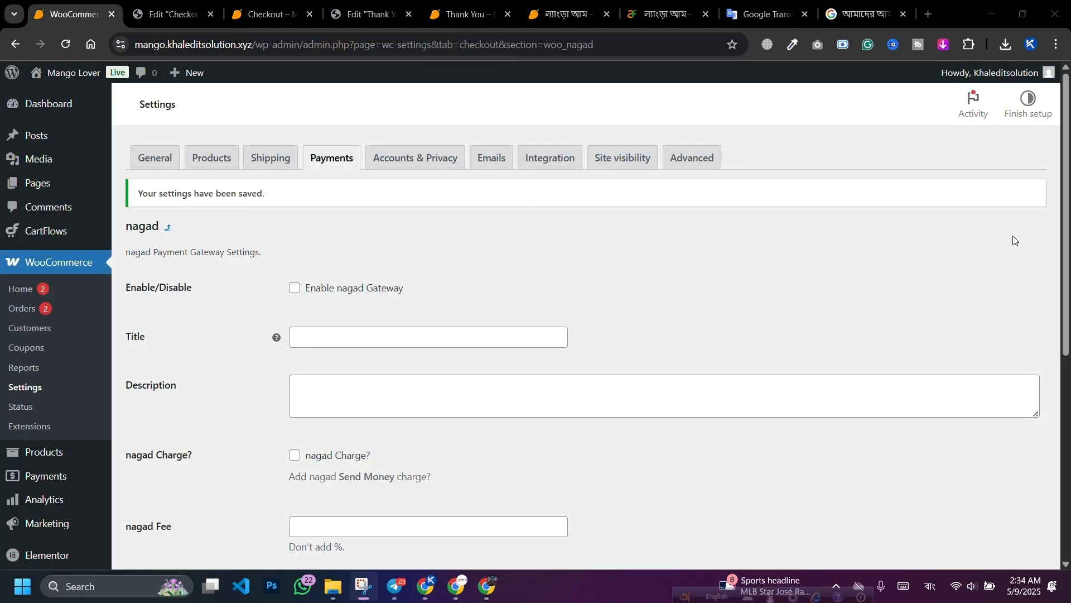
Step: Go to the Plugins page and dismiss the diagnostic data request
scroll(23, 290, "down", 6)
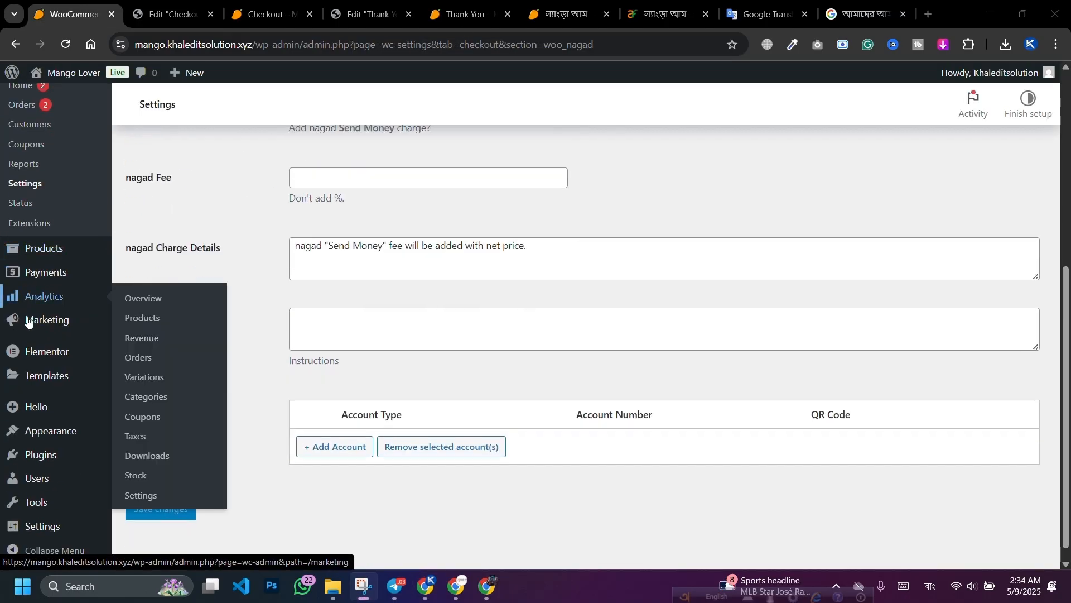
mouse_move(48, 454)
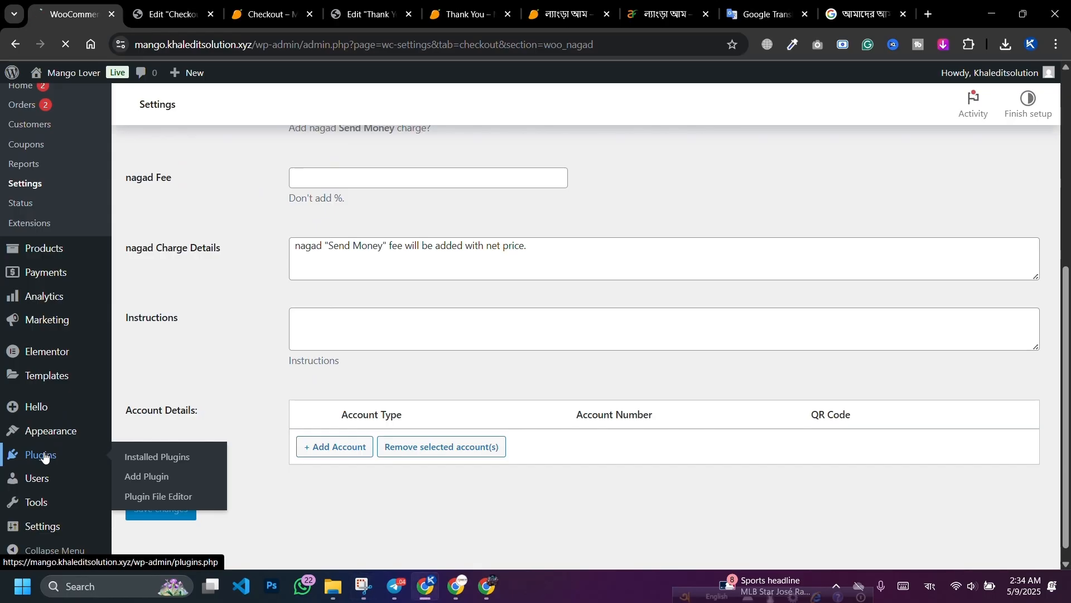
left_click(148, 476)
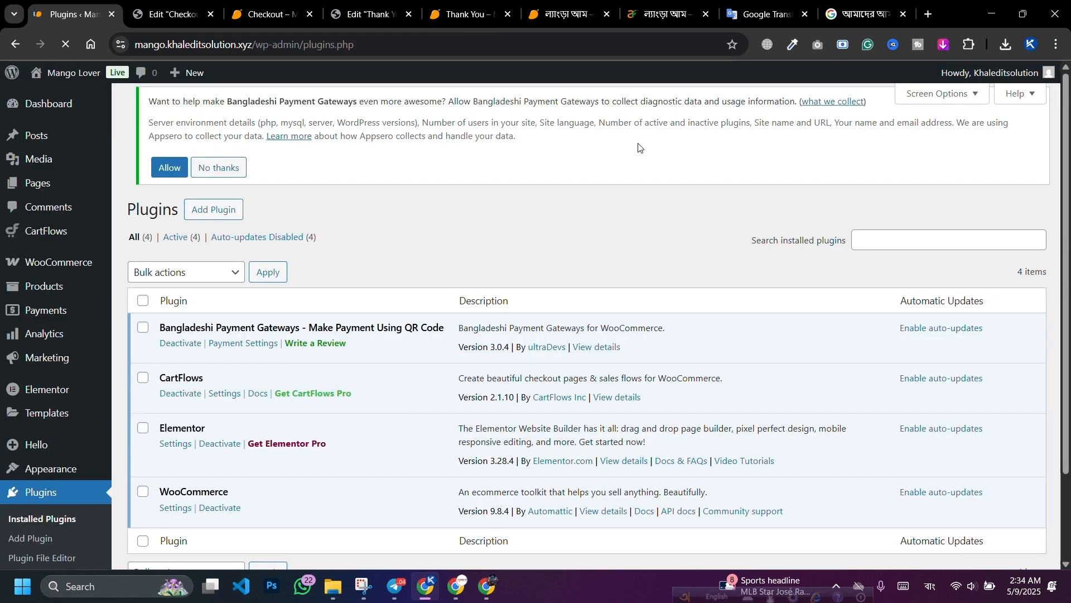
left_click(211, 205)
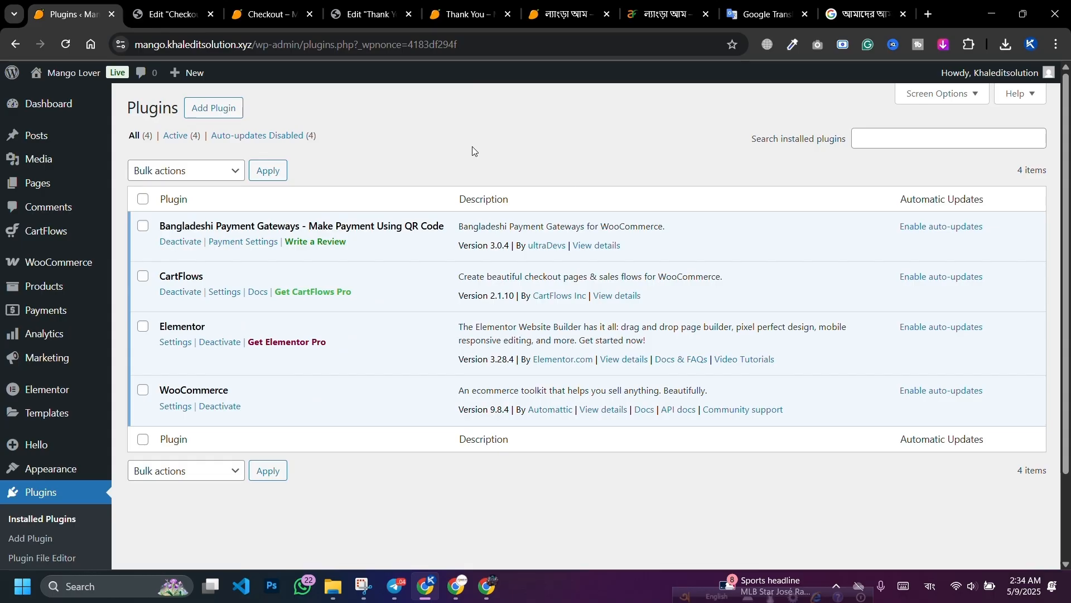
Step: Upload wc-fake-orders-Blocker-pro.zip from the Telegram Desktop folder and install it
left_click(210, 108)
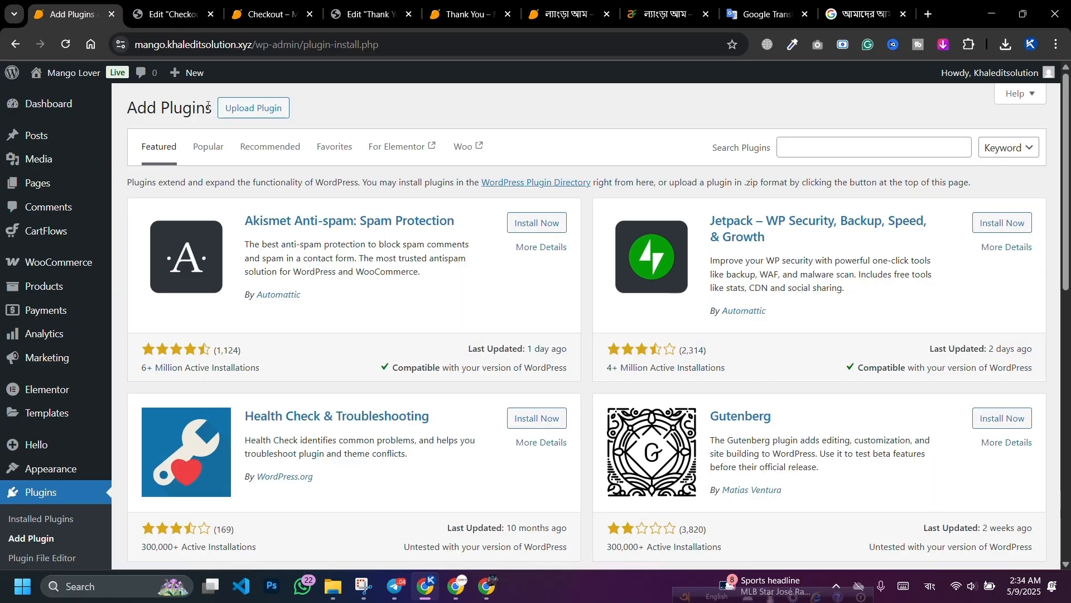
left_click(275, 111)
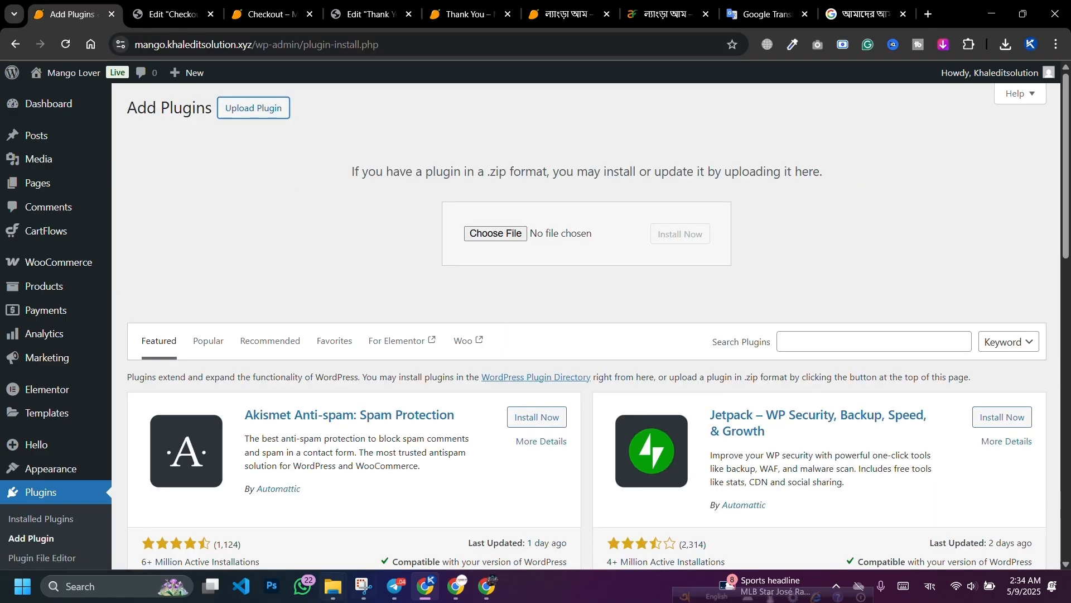
left_click(333, 586)
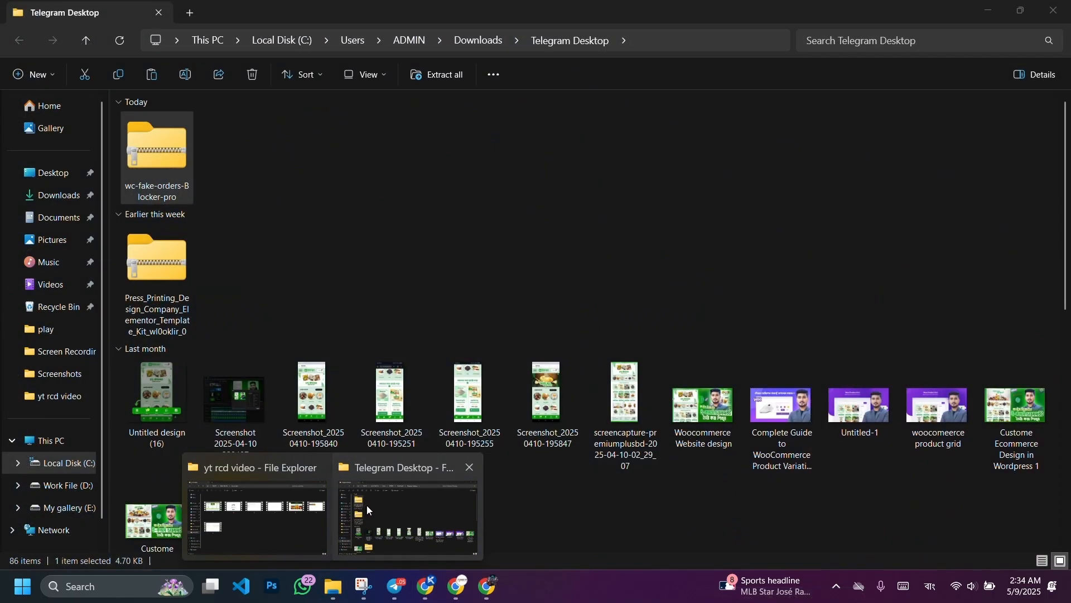
left_click(368, 509)
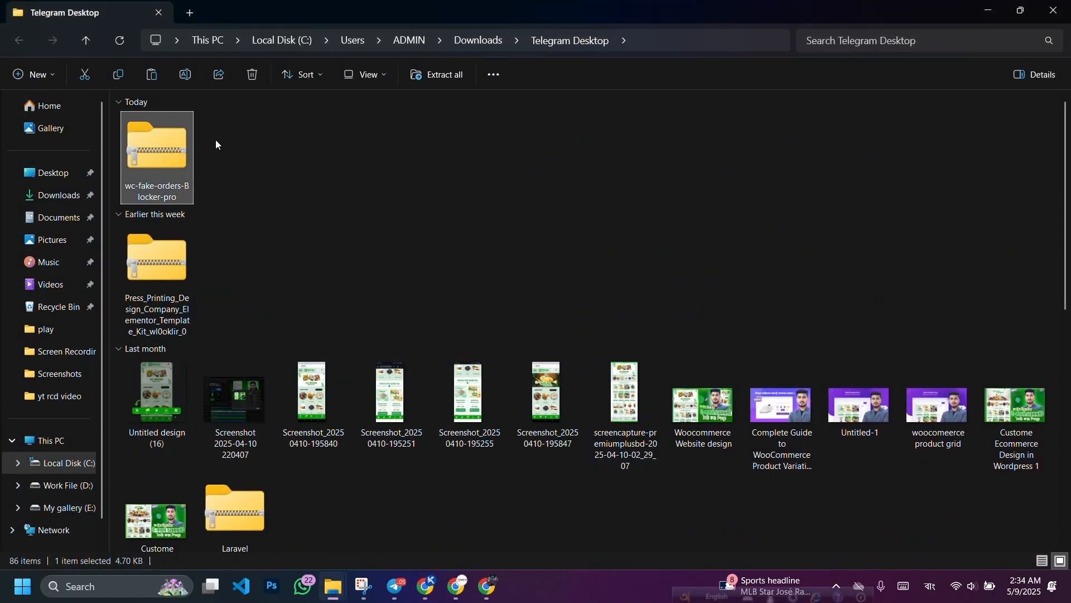
left_click_drag(175, 156, 494, 237)
left_click(672, 235)
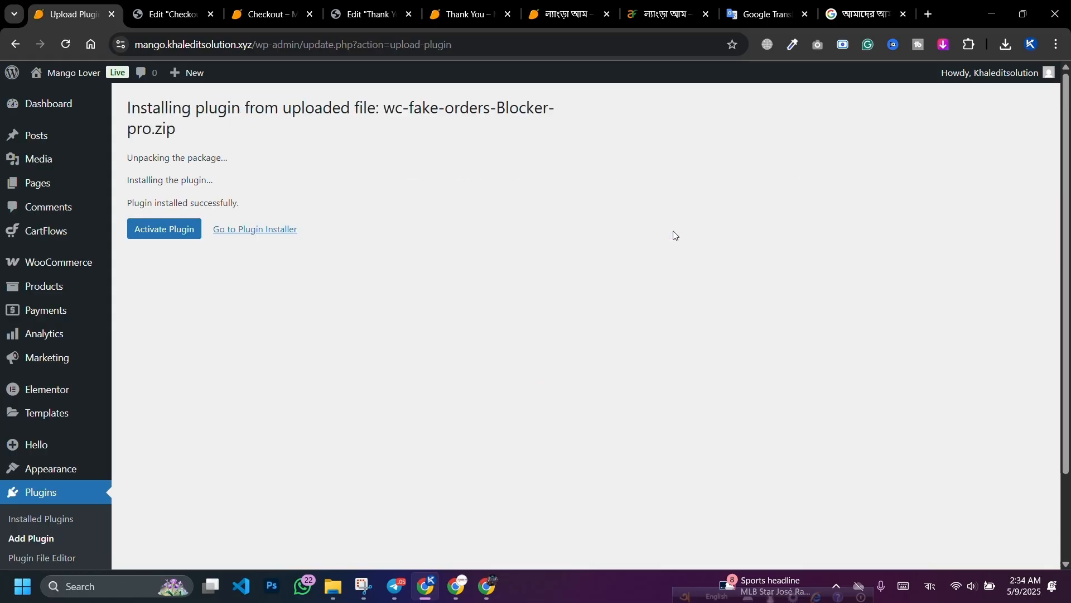
Step: Activate the WooCommerce Fake order Block plugin and return to the Installed Plugins list
left_click(164, 233)
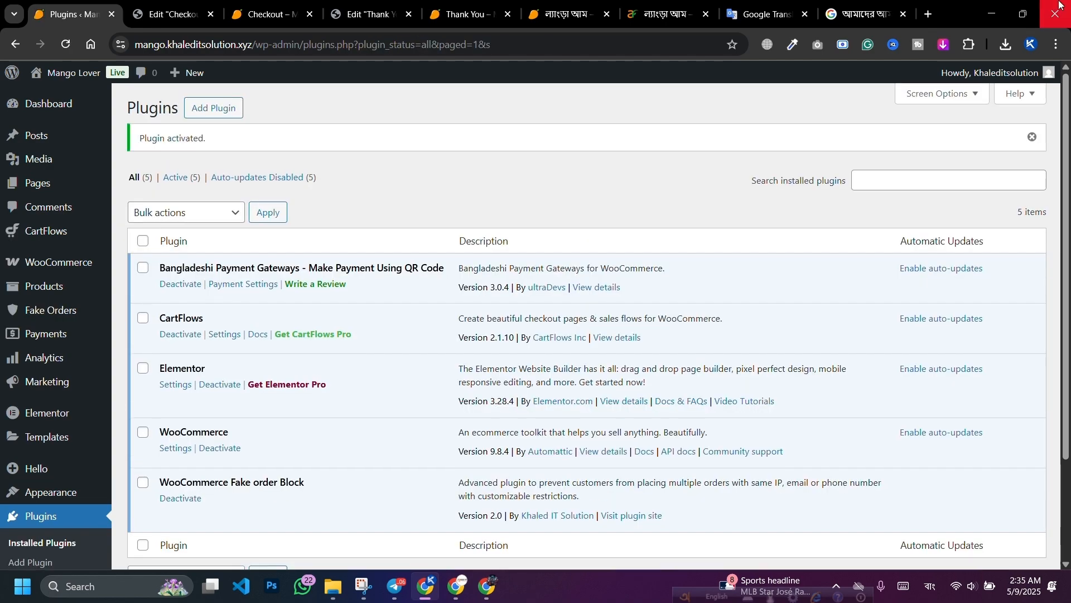
left_click(67, 315)
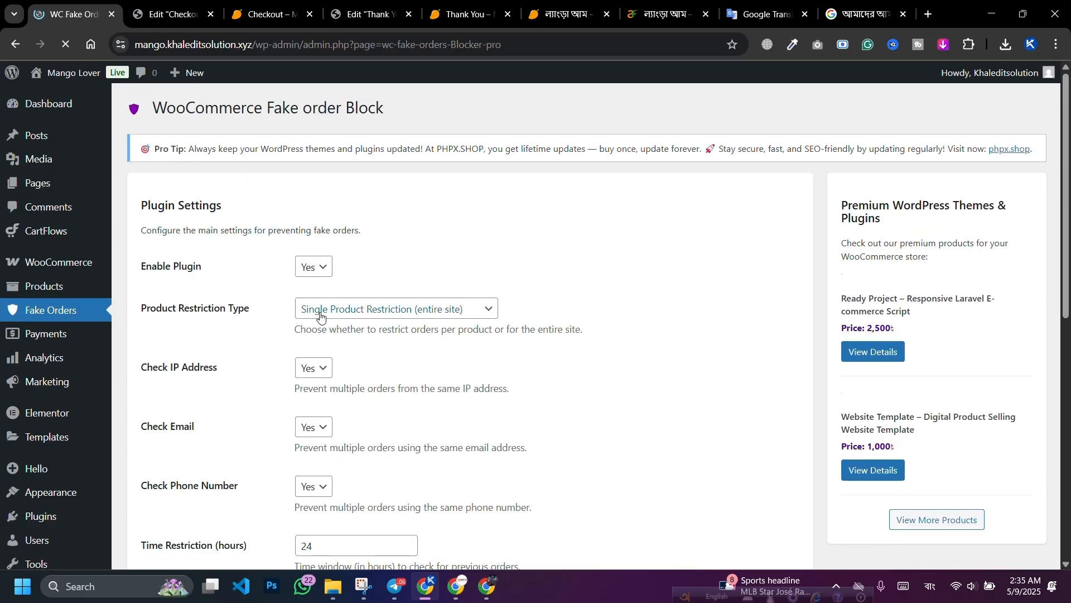
scroll(118, 384, "down", 6)
mouse_move(34, 455)
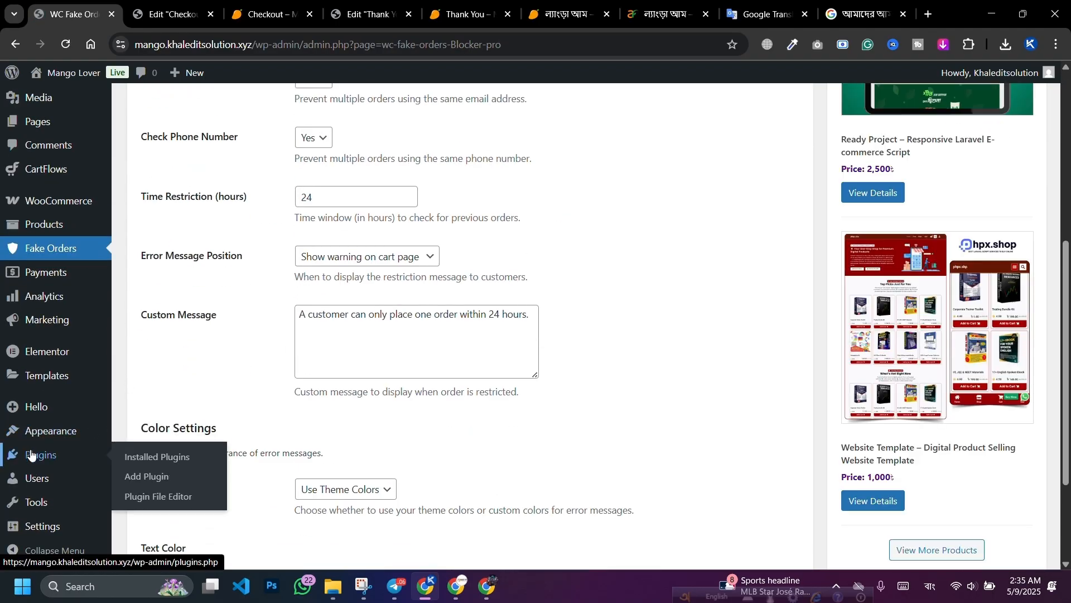
left_click(152, 457)
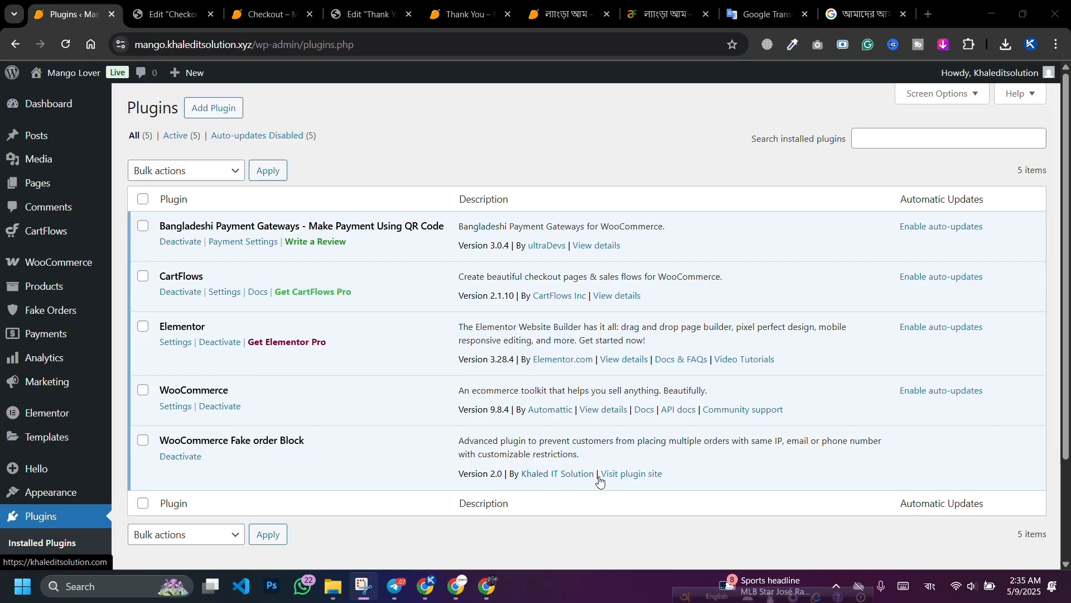
left_click(637, 474)
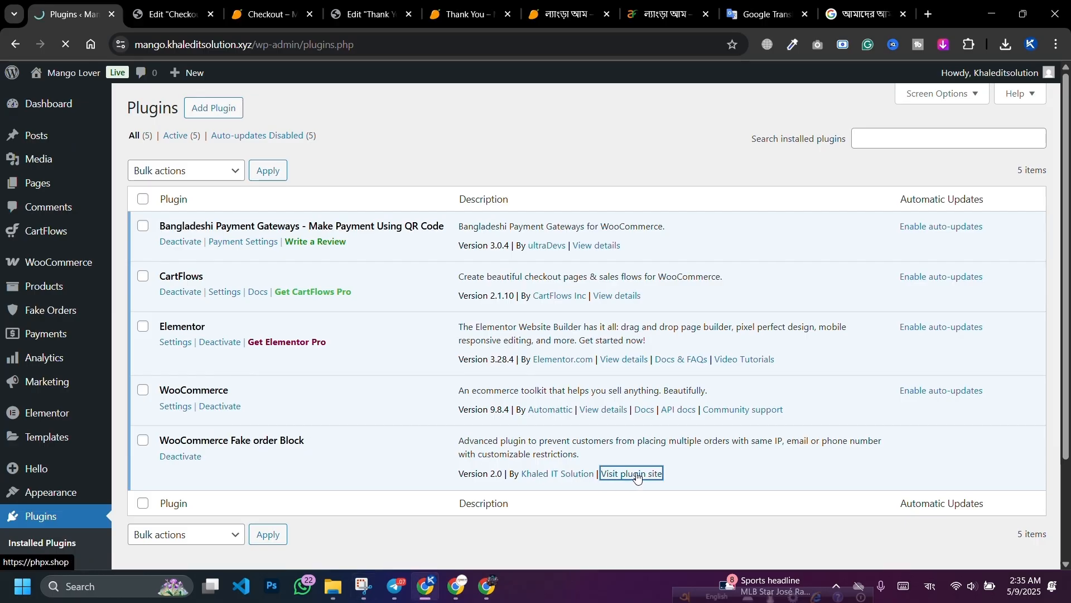
mouse_move(93, 175)
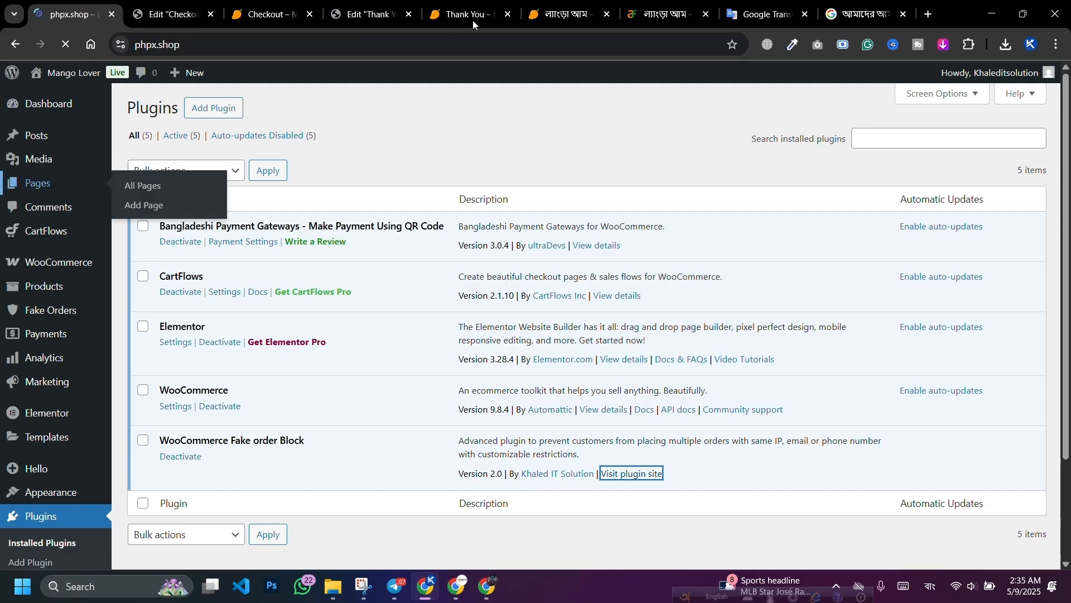
scroll(398, 219, "down", 6)
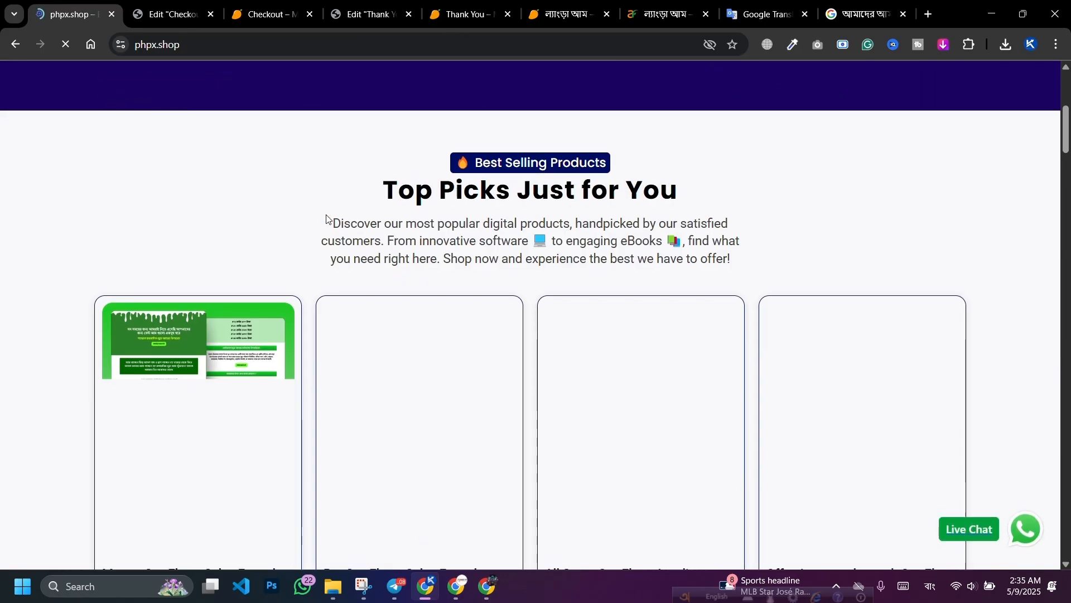
scroll(328, 220, "down", 1)
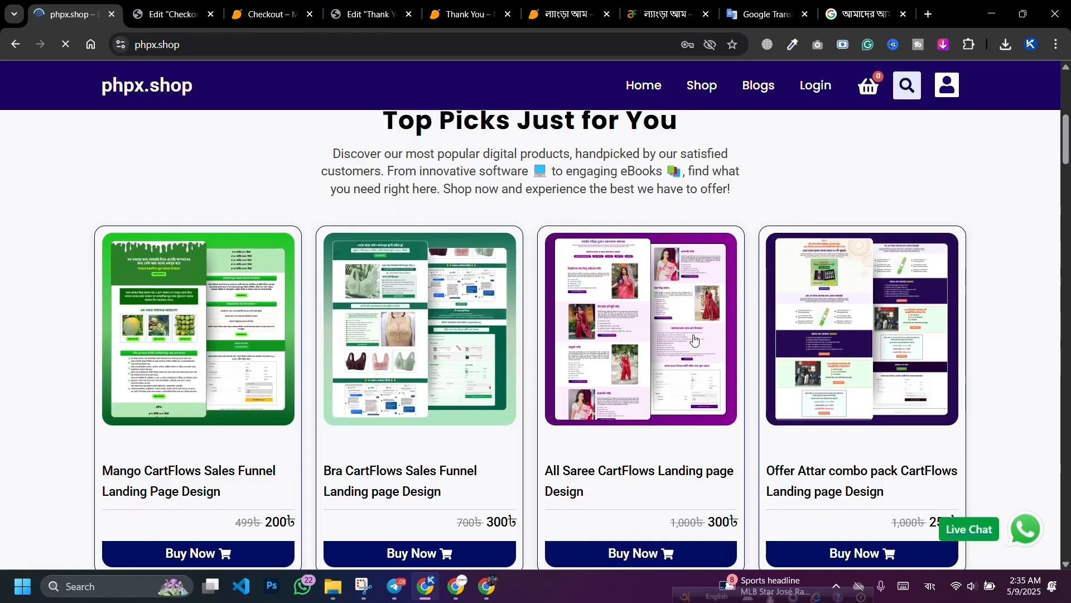
scroll(395, 342, "down", 5)
scroll(395, 342, "down", 4)
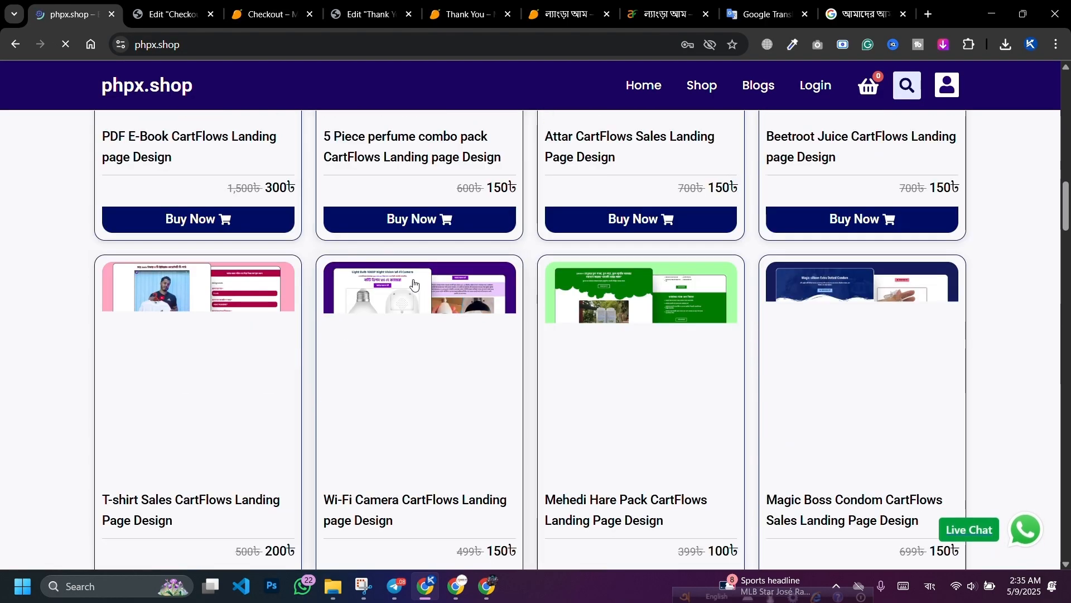
scroll(456, 291, "down", 7)
scroll(456, 290, "down", 15)
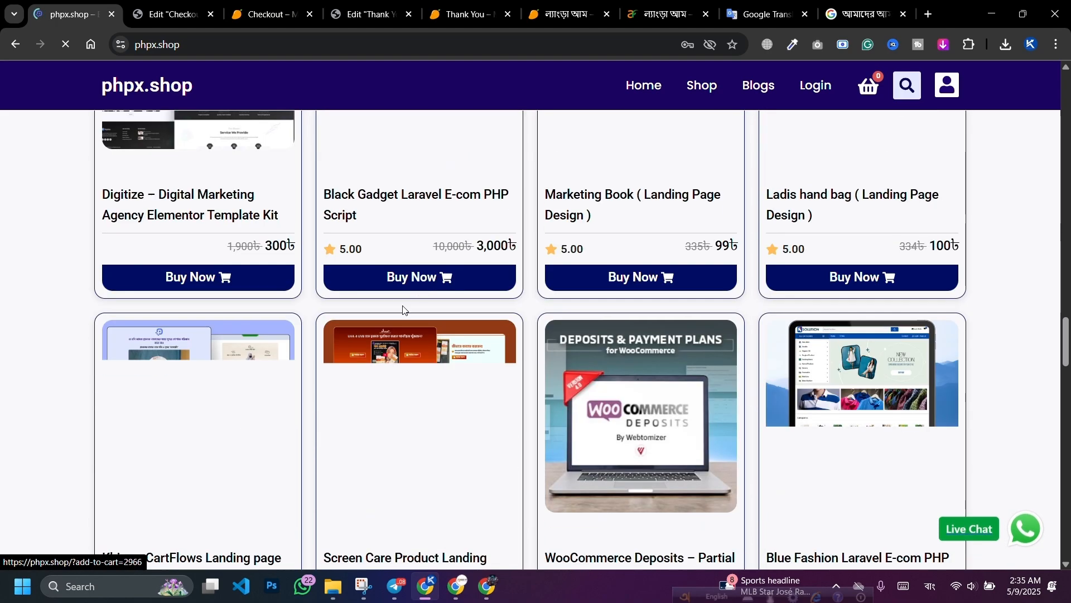
scroll(426, 311, "up", 7)
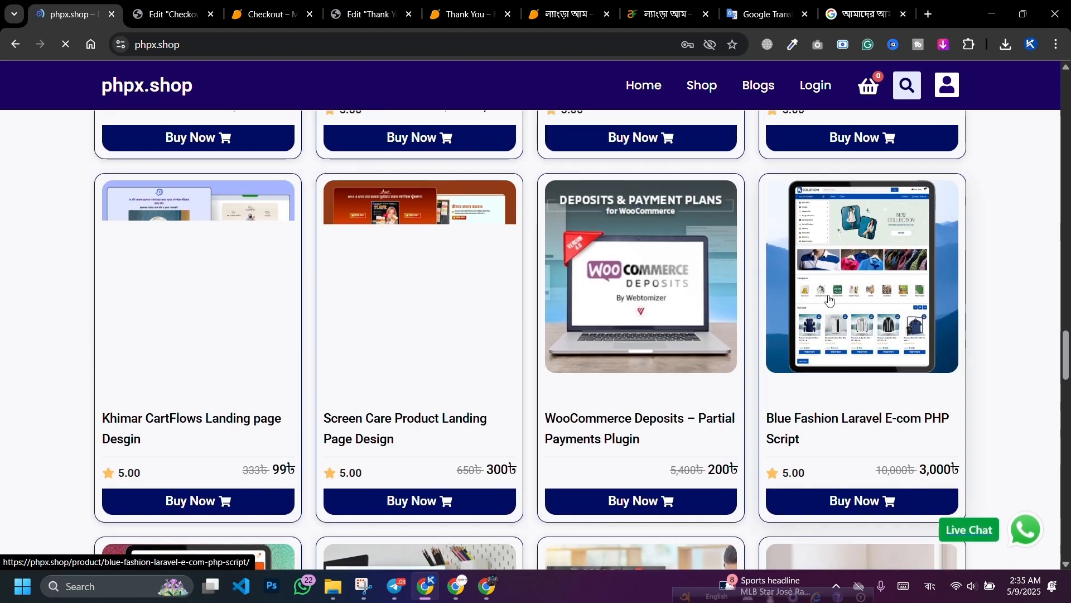
scroll(822, 312, "up", 20)
scroll(820, 310, "up", 5)
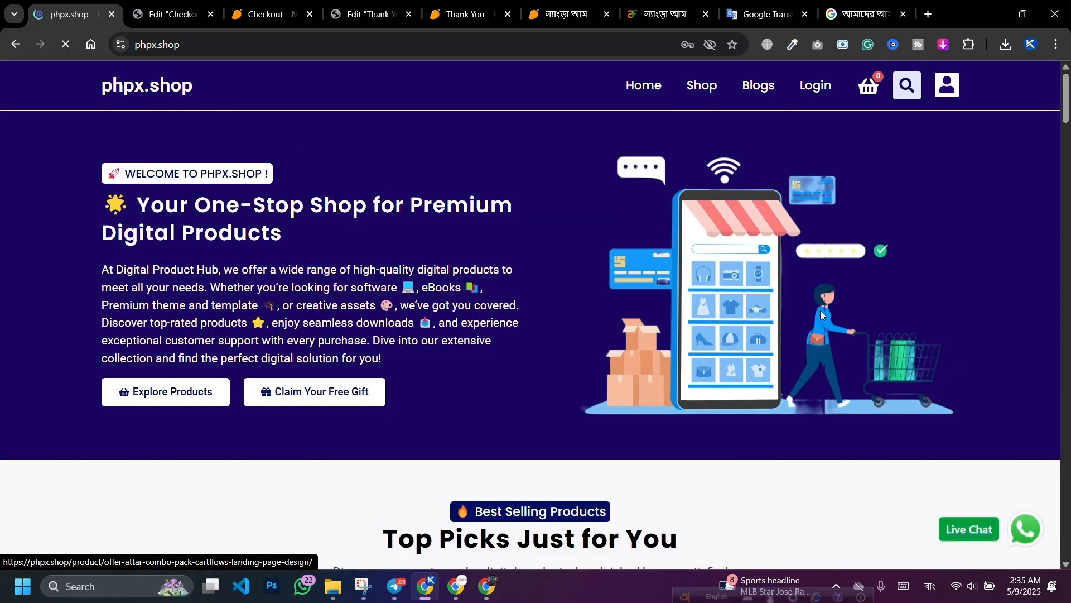
scroll(820, 311, "down", 7)
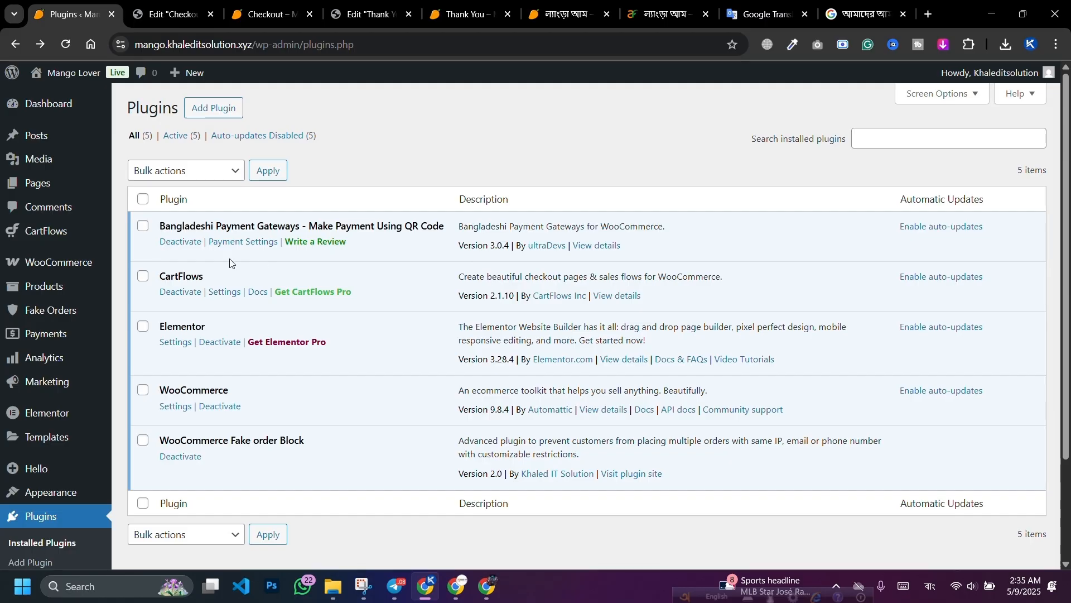
Step: In Fake Orders settings, keep the plugin enabled with Single Product Restriction site-wide
left_click(67, 316)
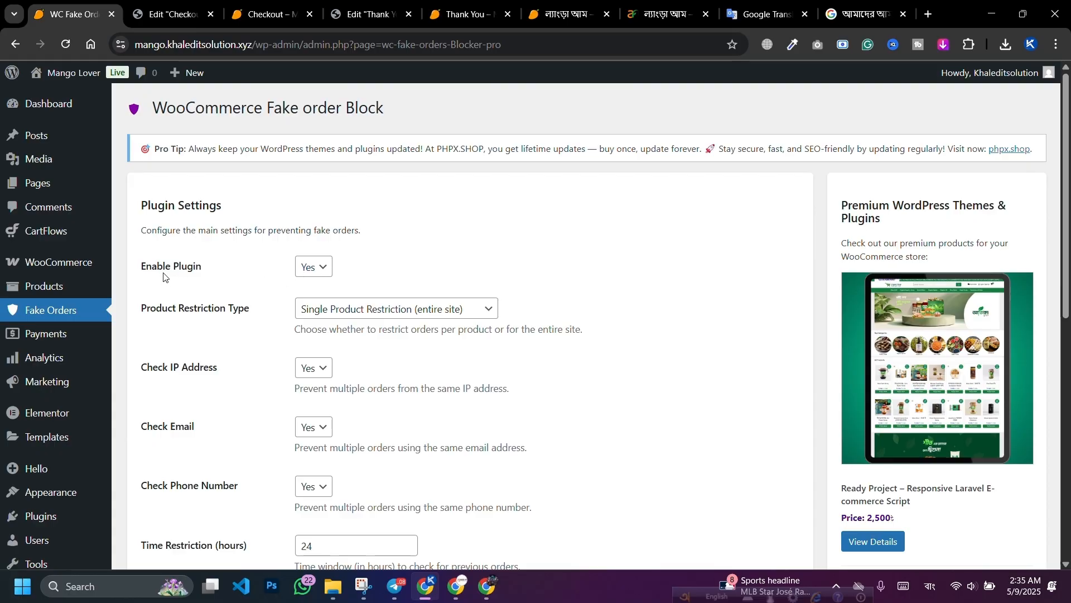
left_click(317, 268)
left_click(317, 268)
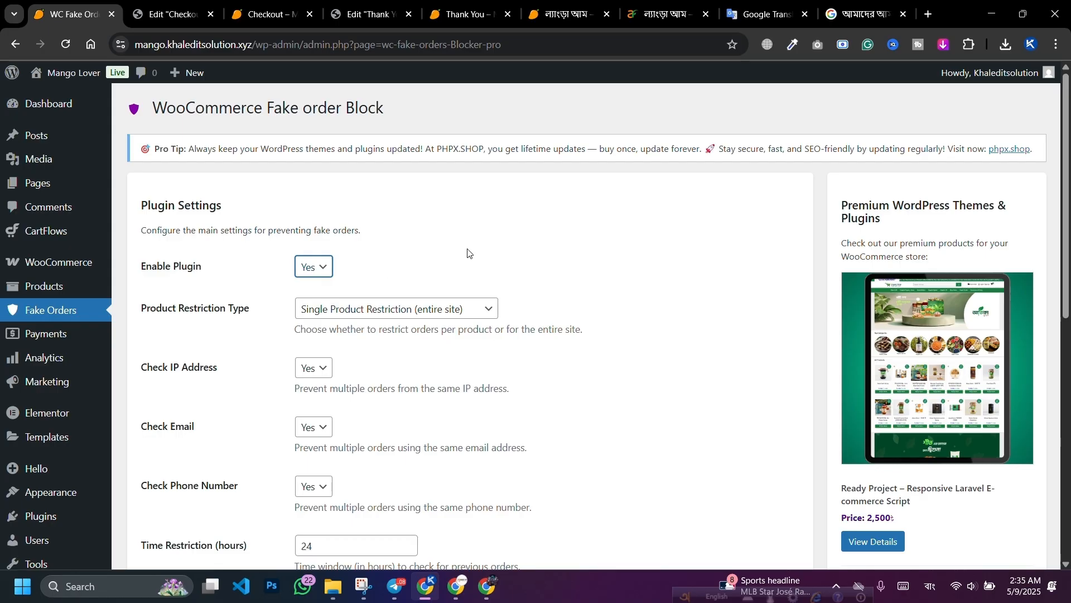
scroll(468, 253, "down", 1)
left_click(425, 240)
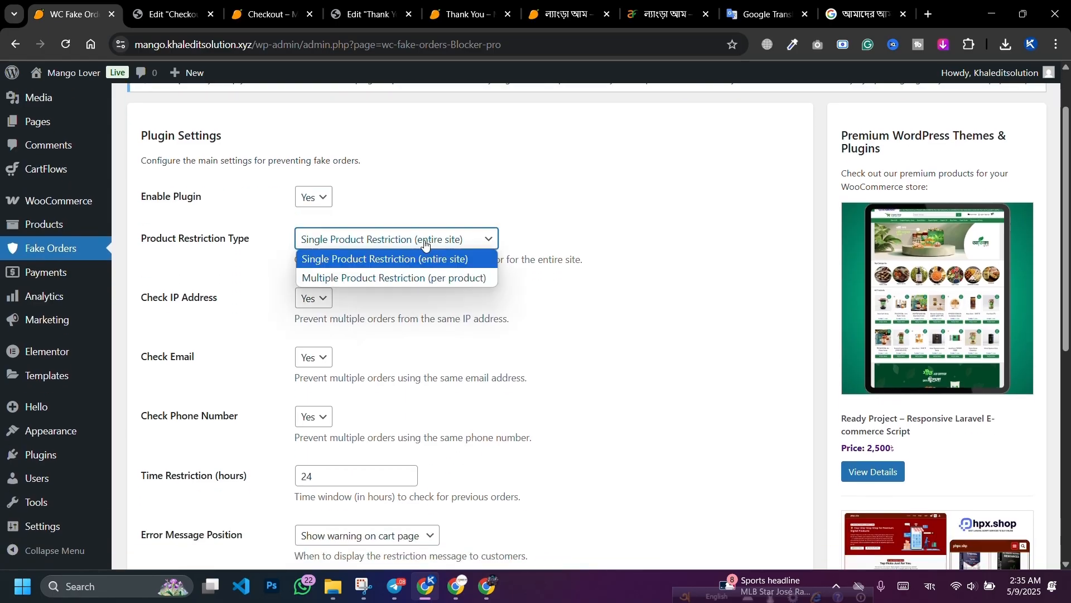
left_click(358, 259)
Step: Change the time restriction from 24 to 1 hour and select the custom message text
scroll(309, 217, "down", 2)
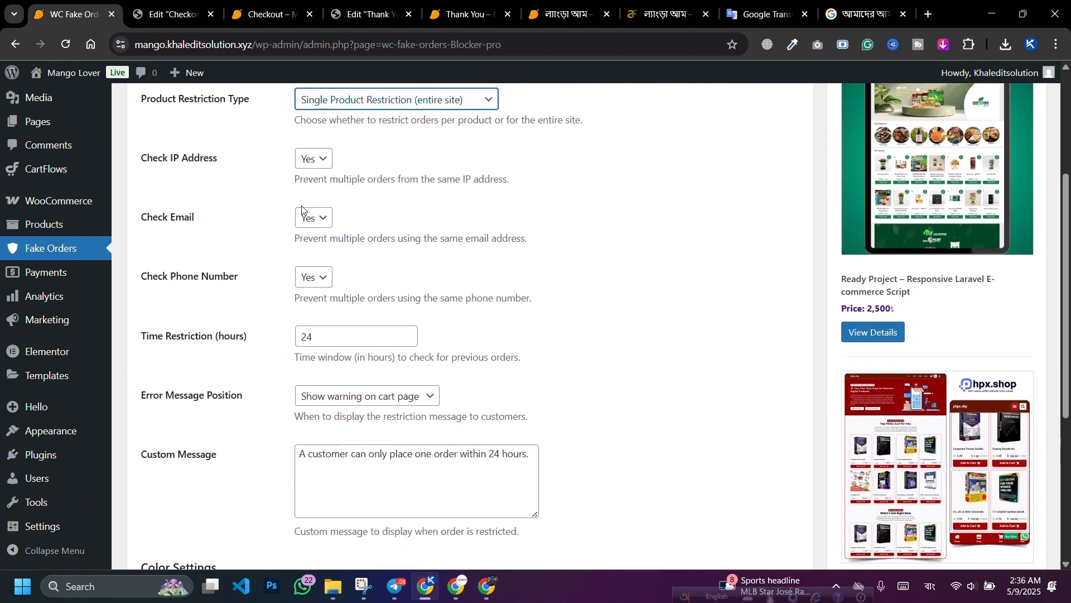
double_click(321, 338)
type("1")
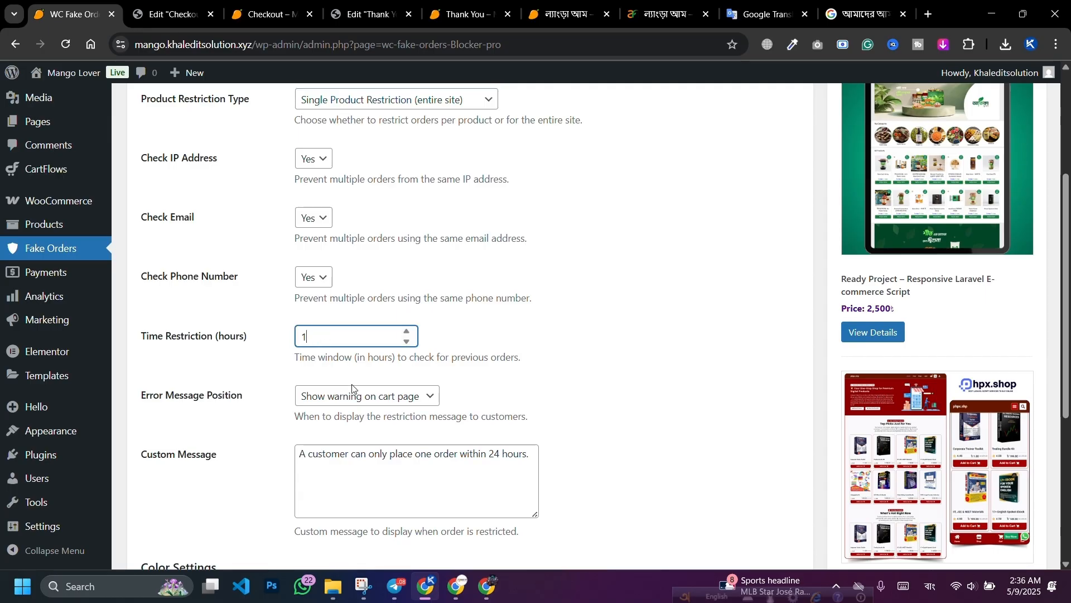
scroll(370, 461, "down", 2)
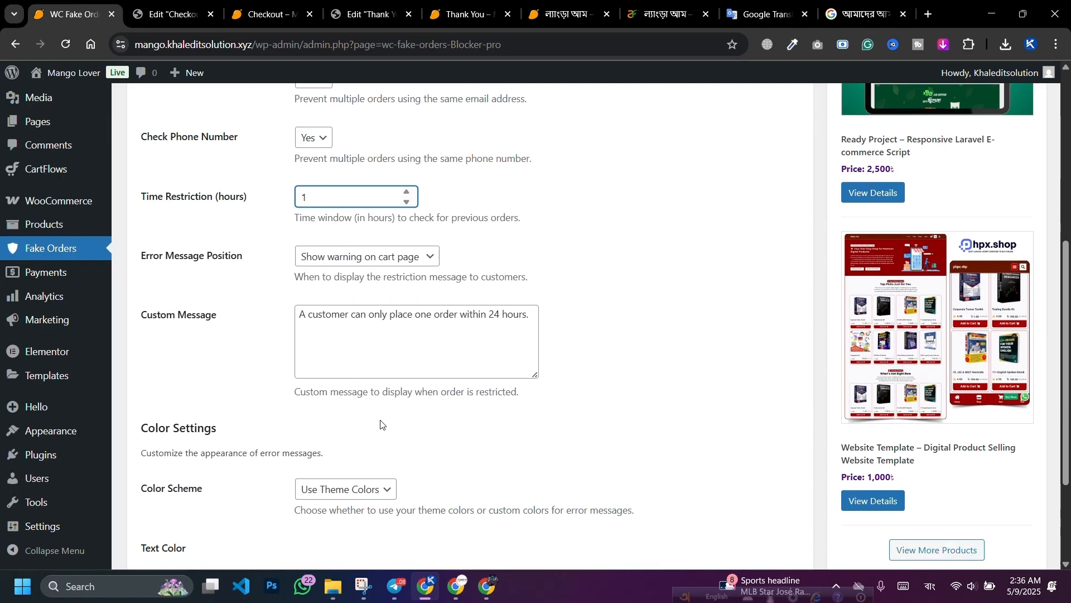
triple_click(396, 333)
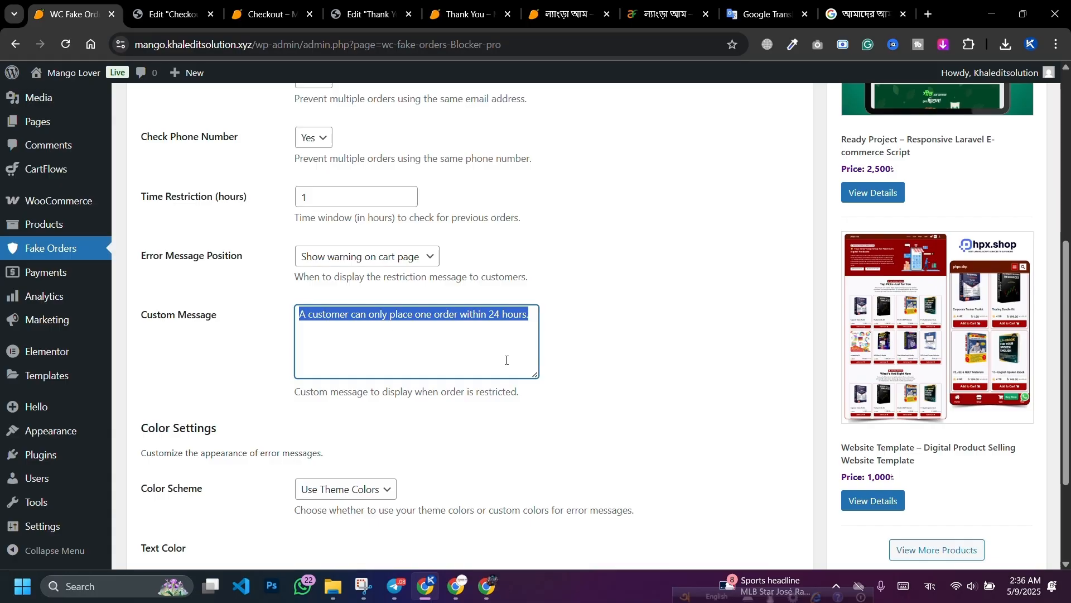
left_click(595, 414)
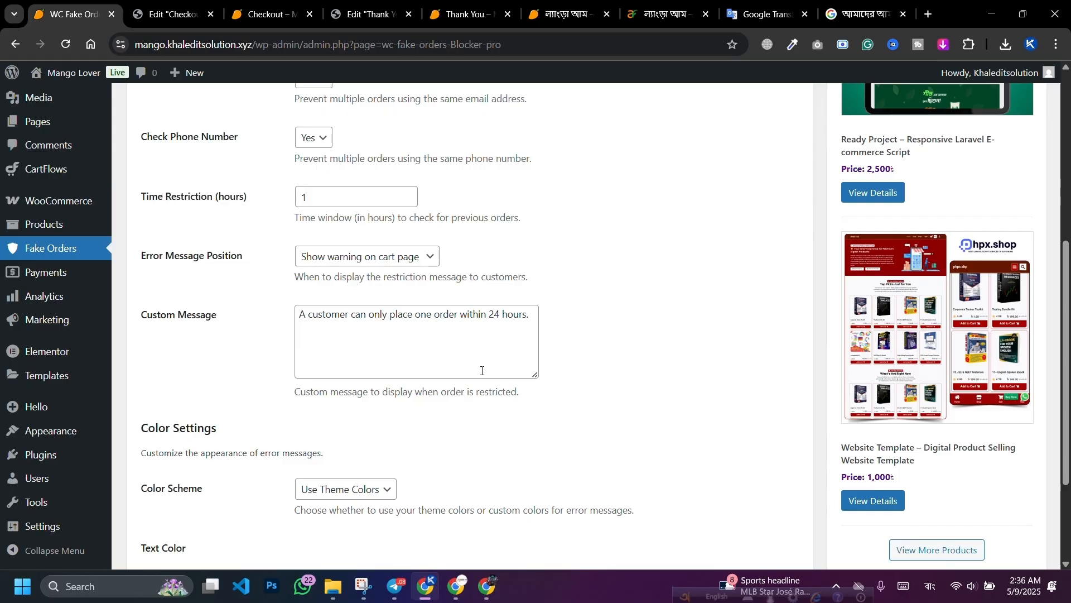
left_click(755, 15)
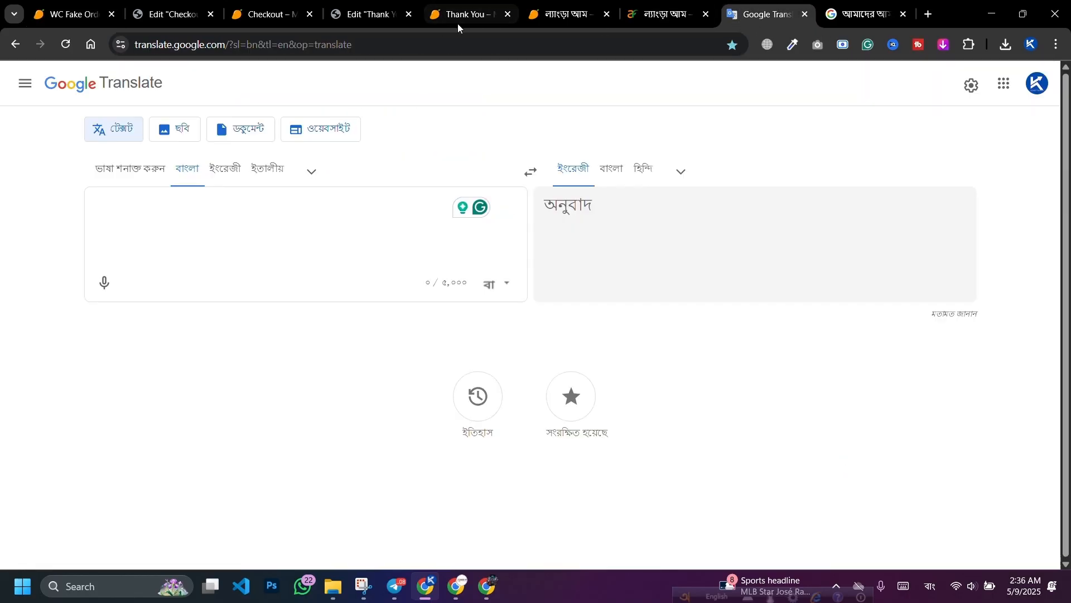
Step: Replace the custom message with the pasted Bengali WhatsApp-contact text plus a phone number
key("ctrl+1")
left_click(403, 319)
key("ctrl+a")
type("আপনি যদি সত্যিই আবার অর্ডার করতে চান তাহলে আমাদের হোয়াটসঅ্যাপে এখনি যোগাযোগ করুন")
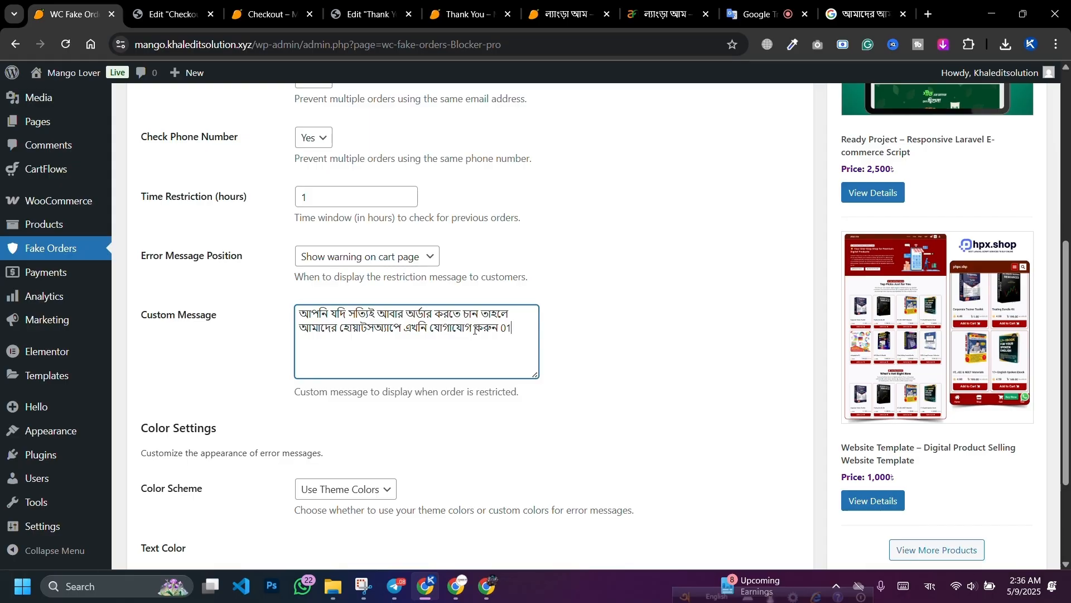
left_click(316, 412)
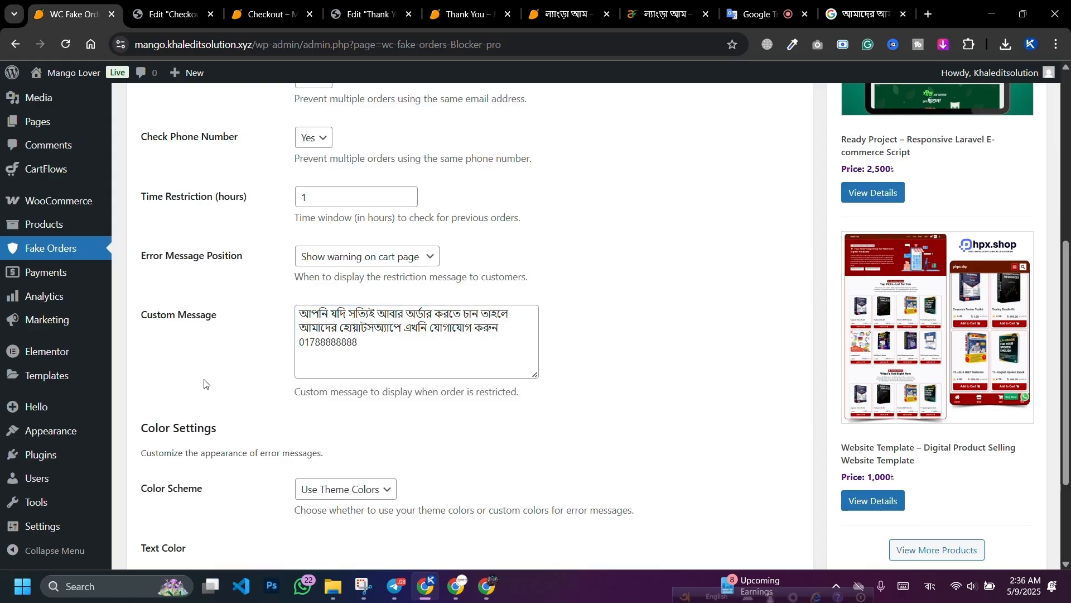
Step: Switch error messages to a custom colour scheme with a green background
scroll(171, 373, "down", 3)
left_click(329, 351)
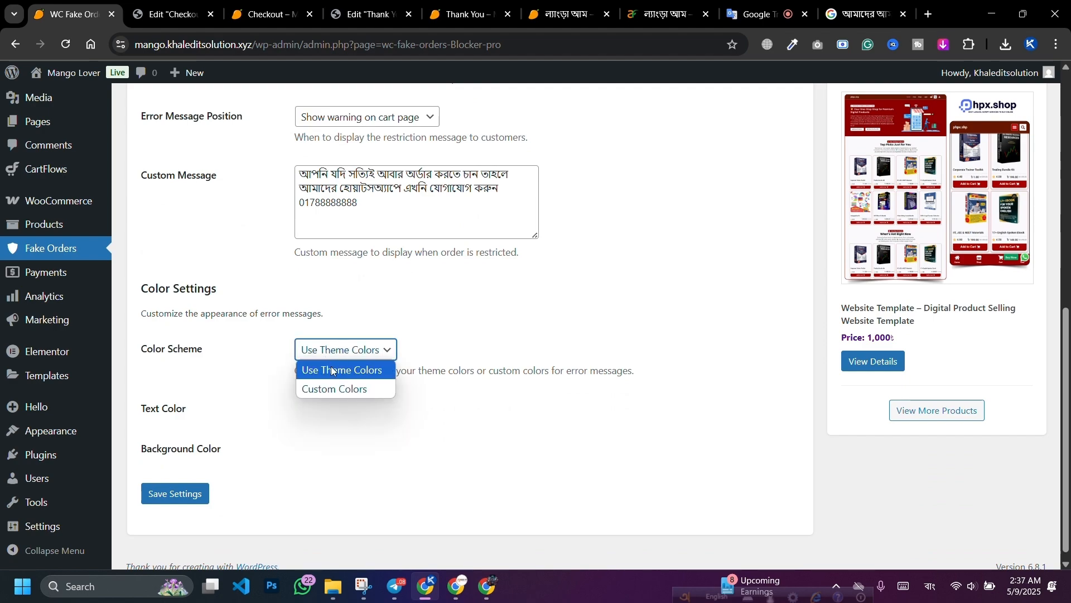
left_click(329, 378)
left_click(355, 351)
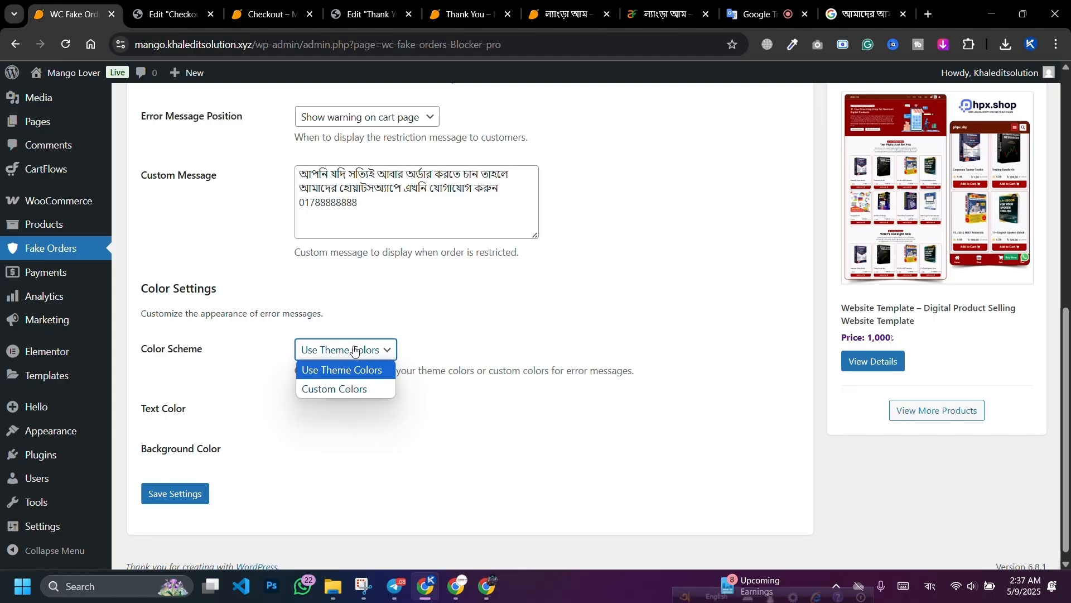
left_click(337, 389)
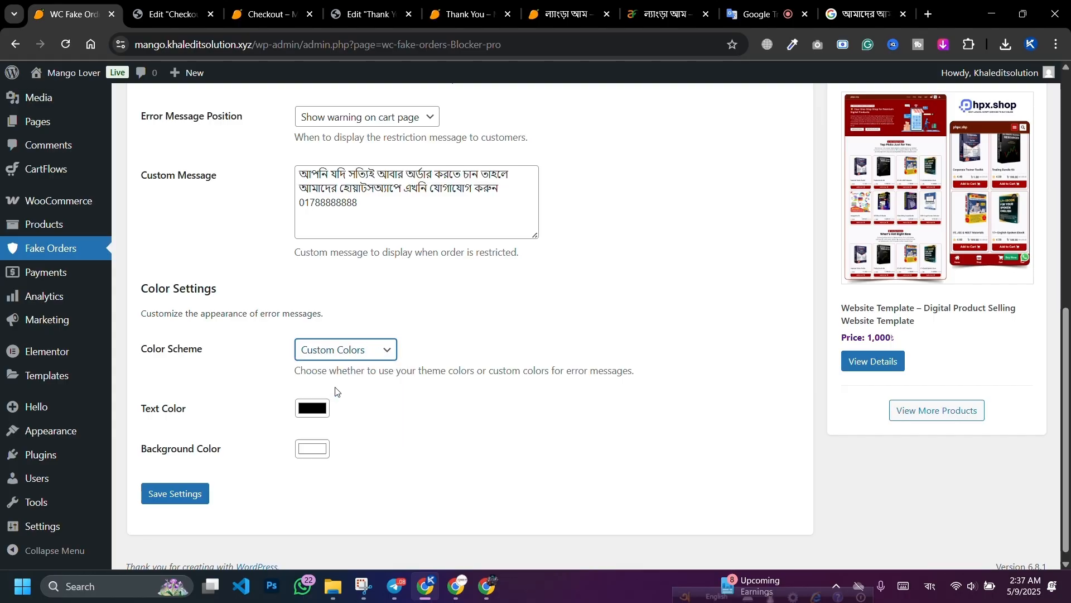
left_click(313, 451)
left_click_drag(370, 377, 412, 378)
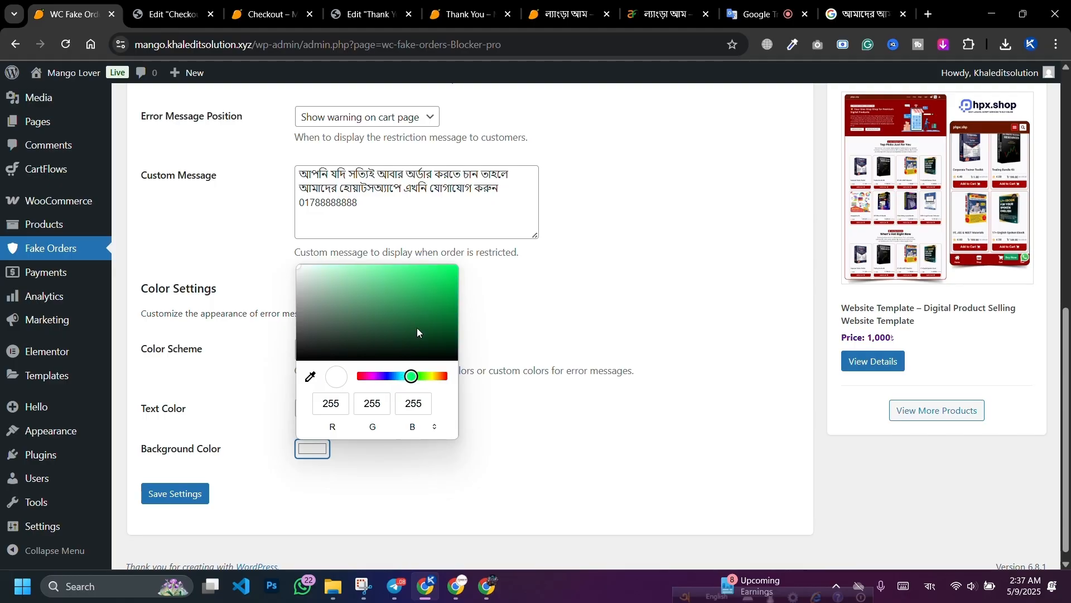
left_click_drag(443, 292, 450, 298)
left_click(536, 455)
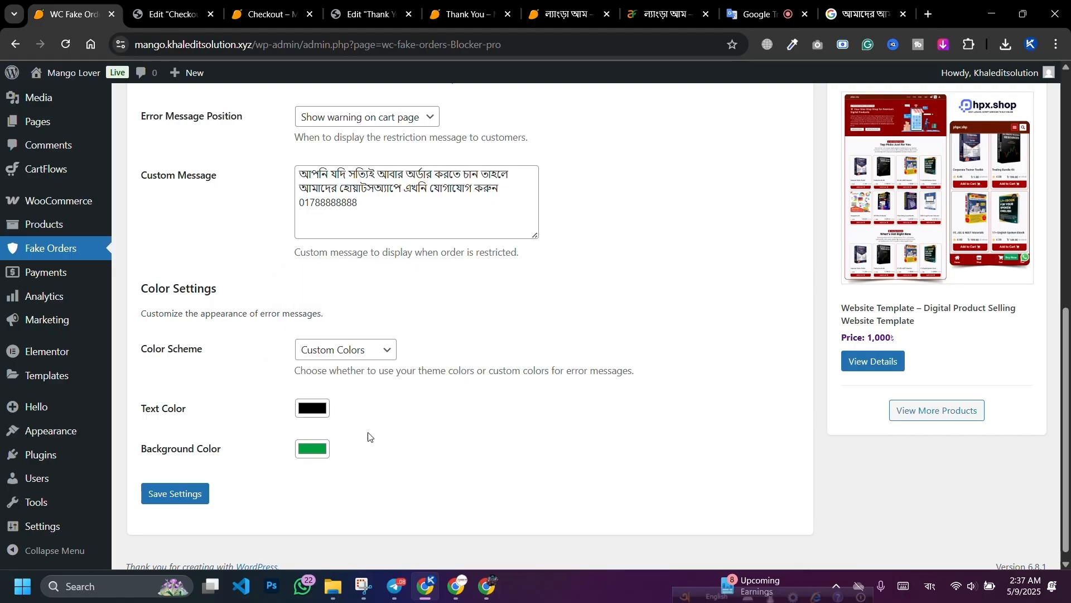
Step: Make the message text white and save the Fake Orders settings
left_click(318, 409)
left_click_drag(332, 254, 297, 224)
left_click(268, 533)
left_click(192, 502)
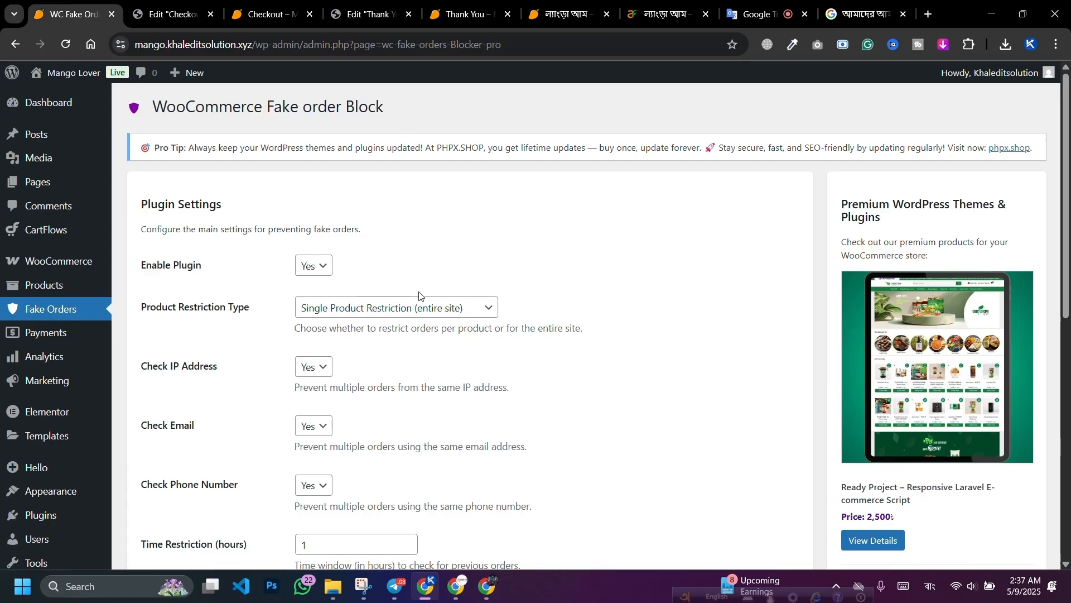
scroll(441, 288, "down", 3)
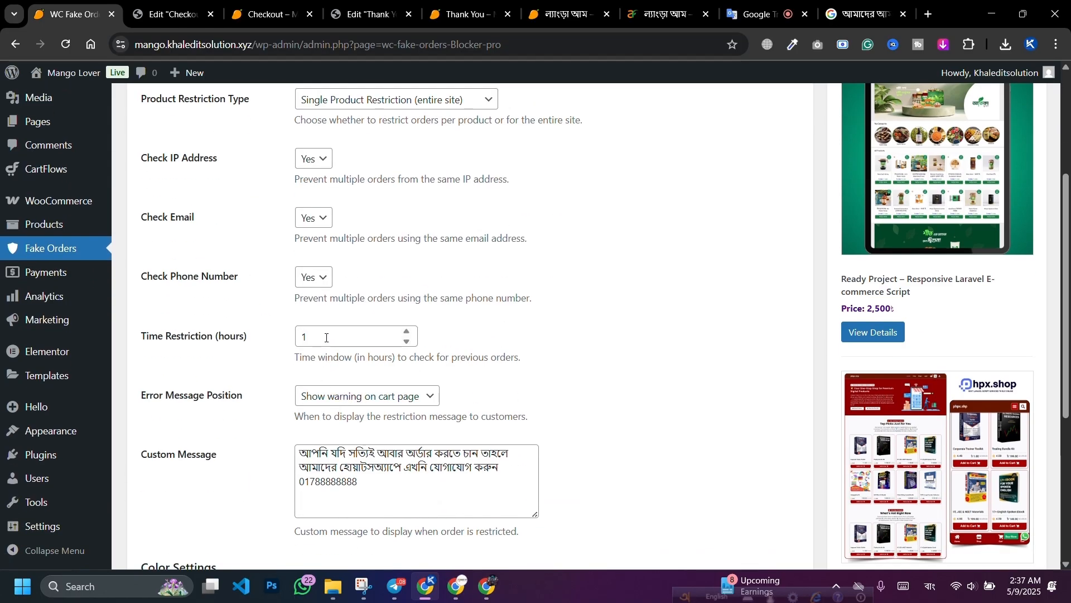
Step: Submit a test order from the Mango Lover checkout form
left_click(487, 596)
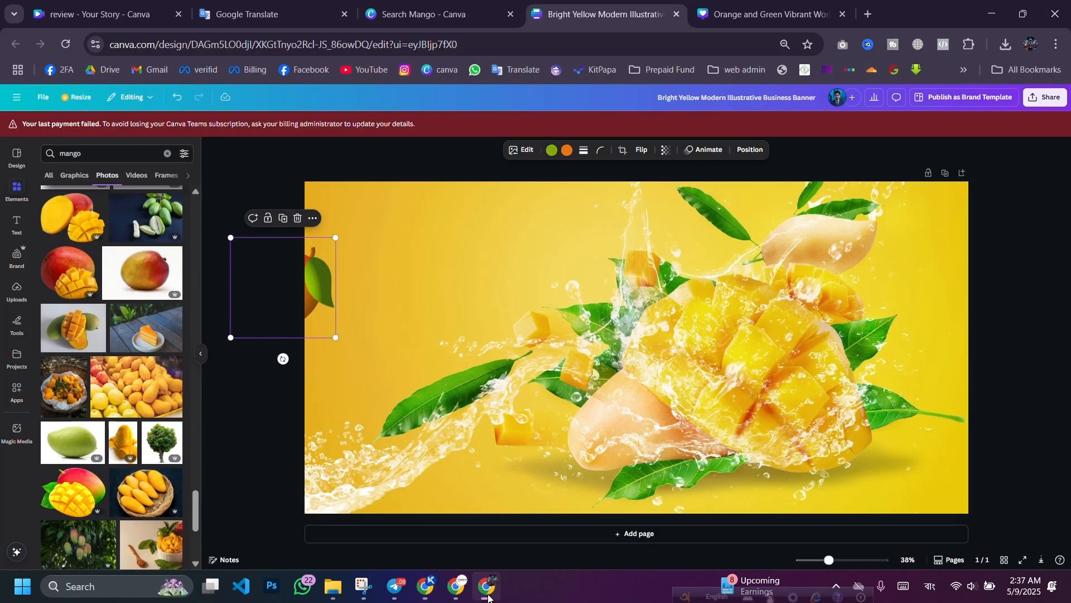
left_click(457, 586)
scroll(398, 389, "down", 14)
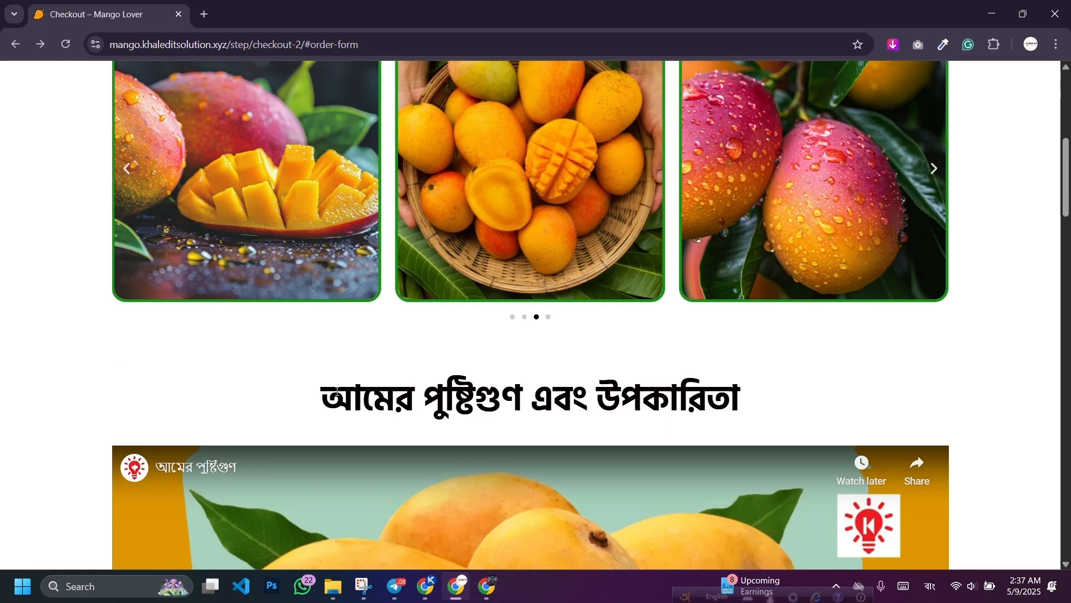
scroll(419, 301, "down", 7)
left_click(455, 123)
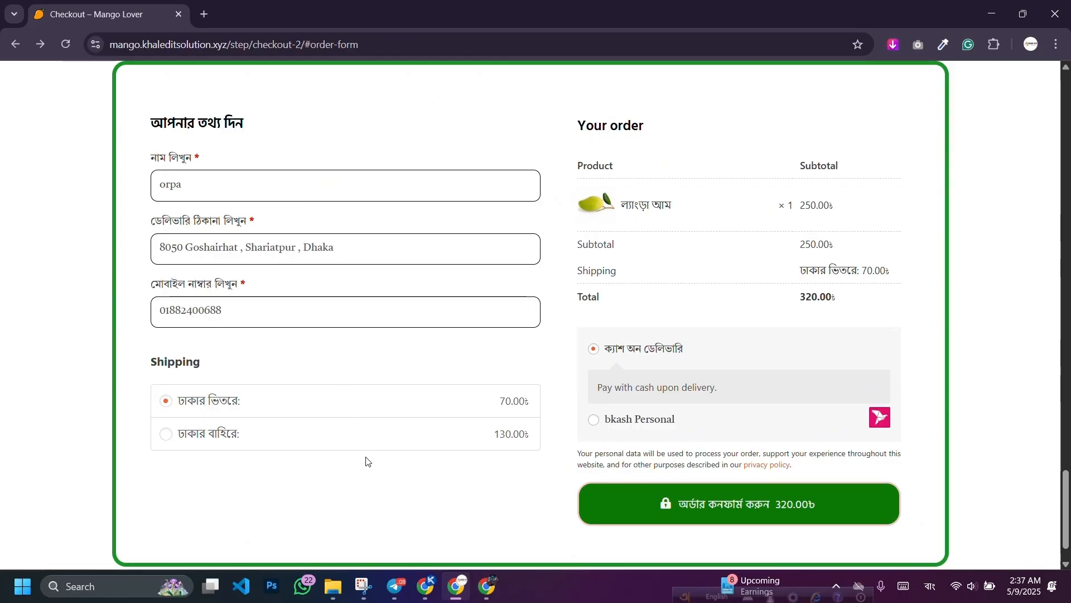
left_click(668, 504)
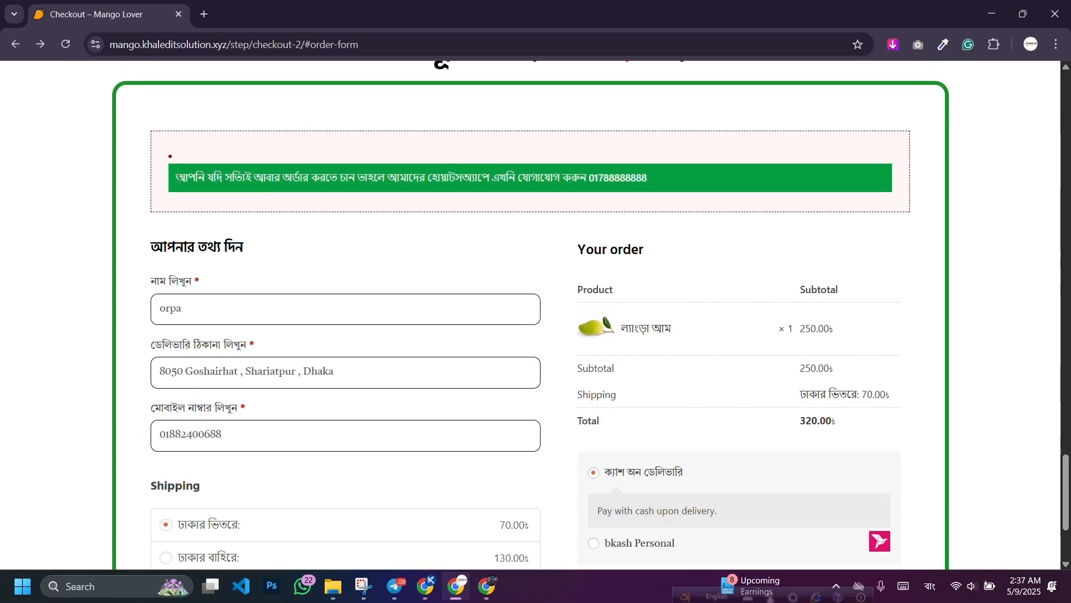
Step: Select the green WhatsApp-contact restriction notice, then return to the Fake Order Block settings
left_click_drag(178, 177, 668, 195)
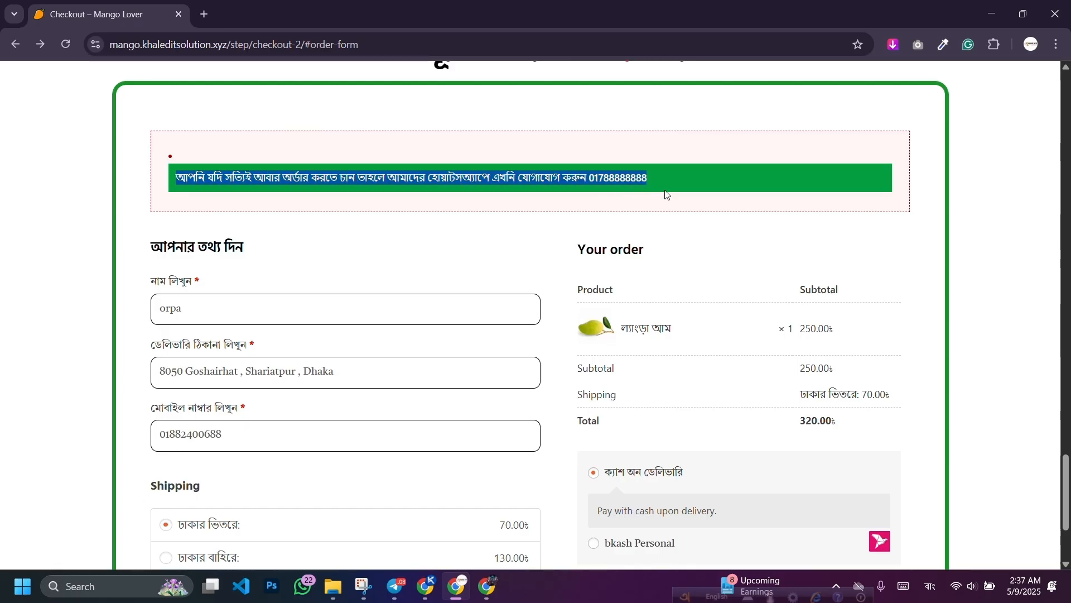
left_click(491, 219)
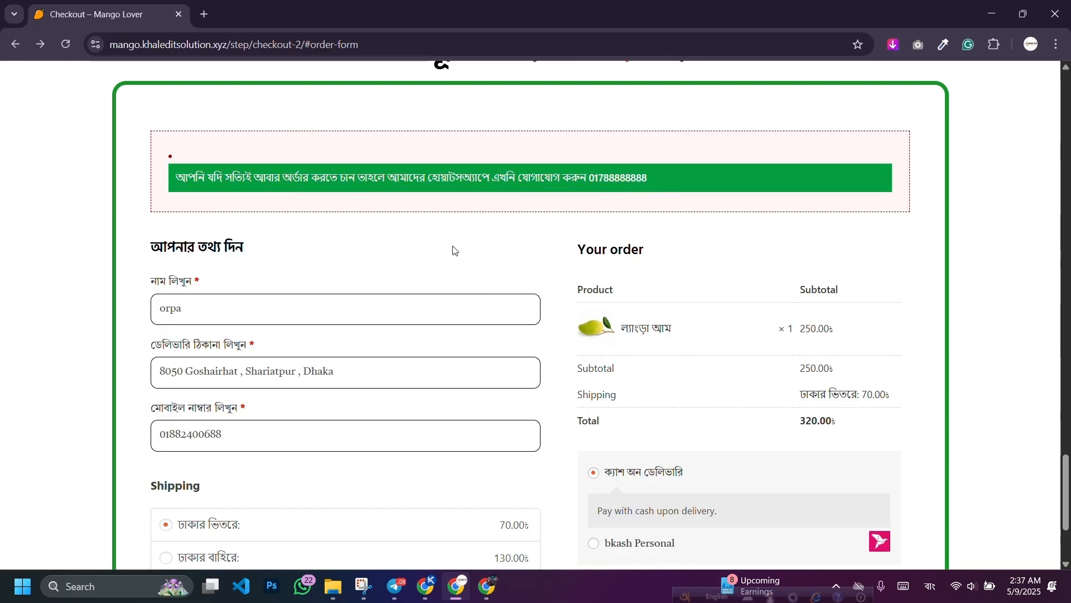
scroll(454, 250, "down", 3)
left_click(425, 586)
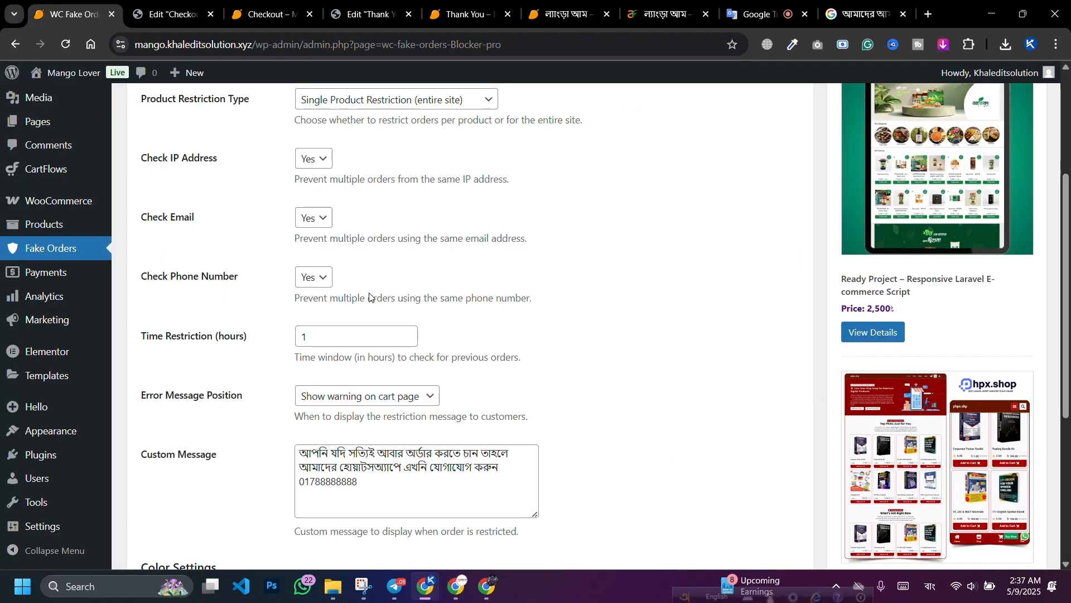
Step: Set Enable Plugin to No and save the Fake Order Block settings
scroll(369, 296, "up", 3)
left_click(313, 196)
left_click(312, 234)
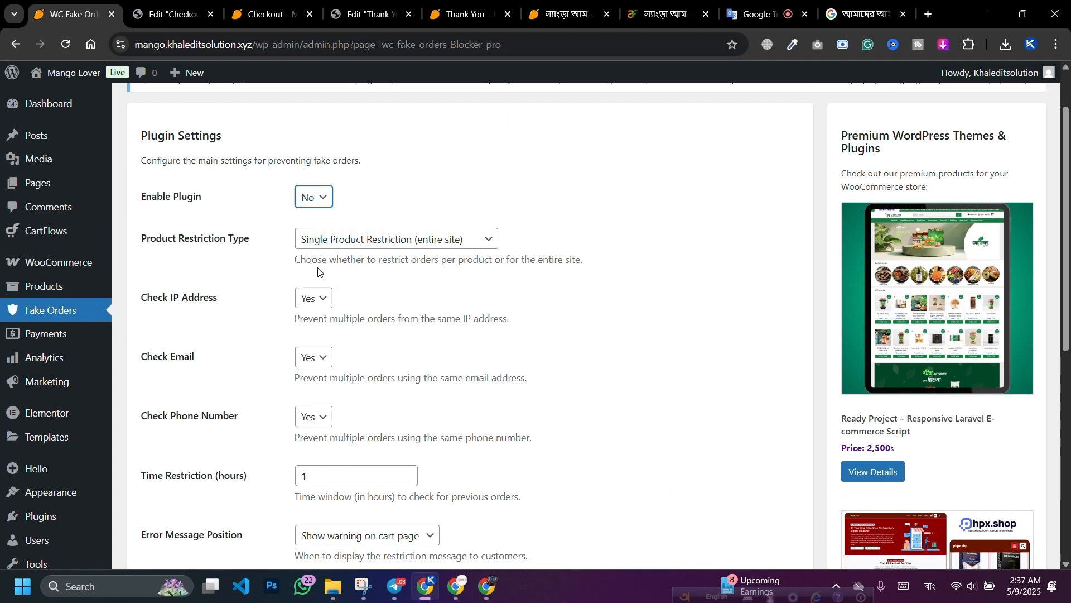
scroll(318, 271, "down", 7)
left_click(175, 494)
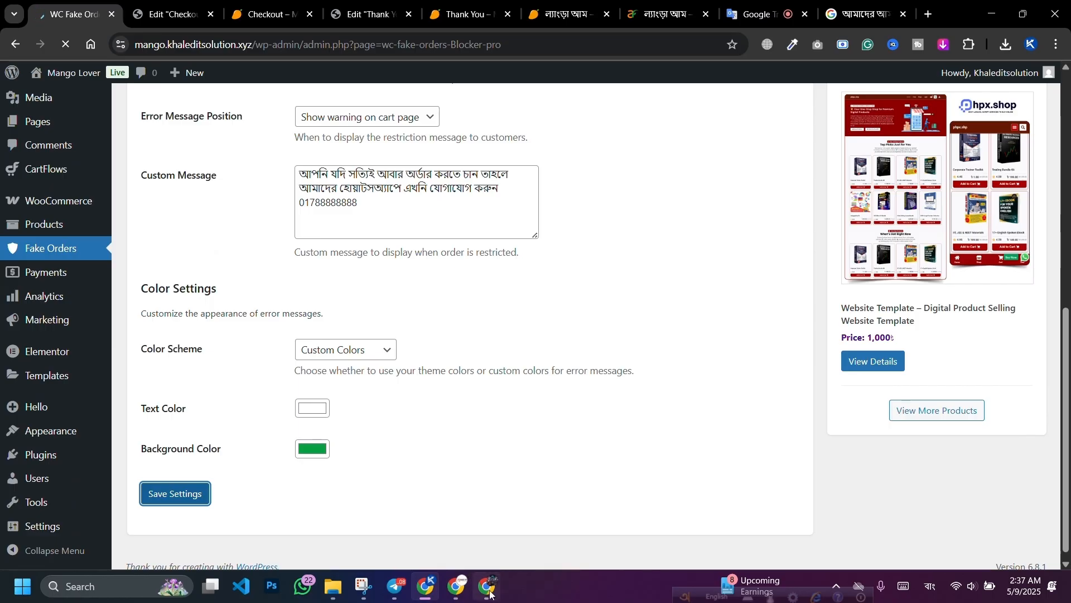
Step: Place a test order on checkout, then go back from the Thank You page
left_click(457, 586)
left_click(666, 497)
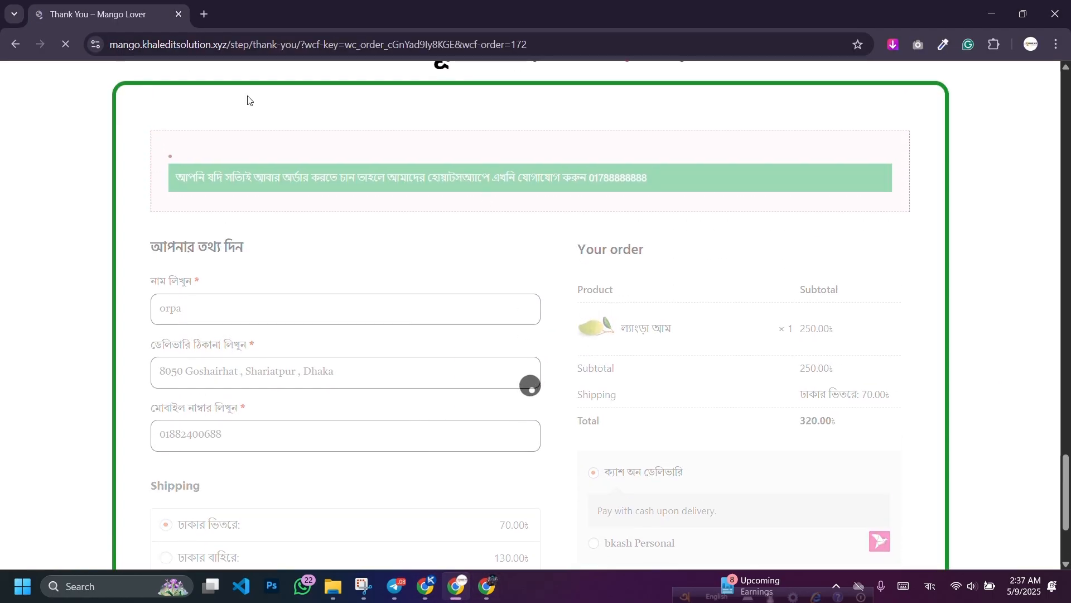
scroll(503, 184, "down", 3)
scroll(504, 201, "up", 3)
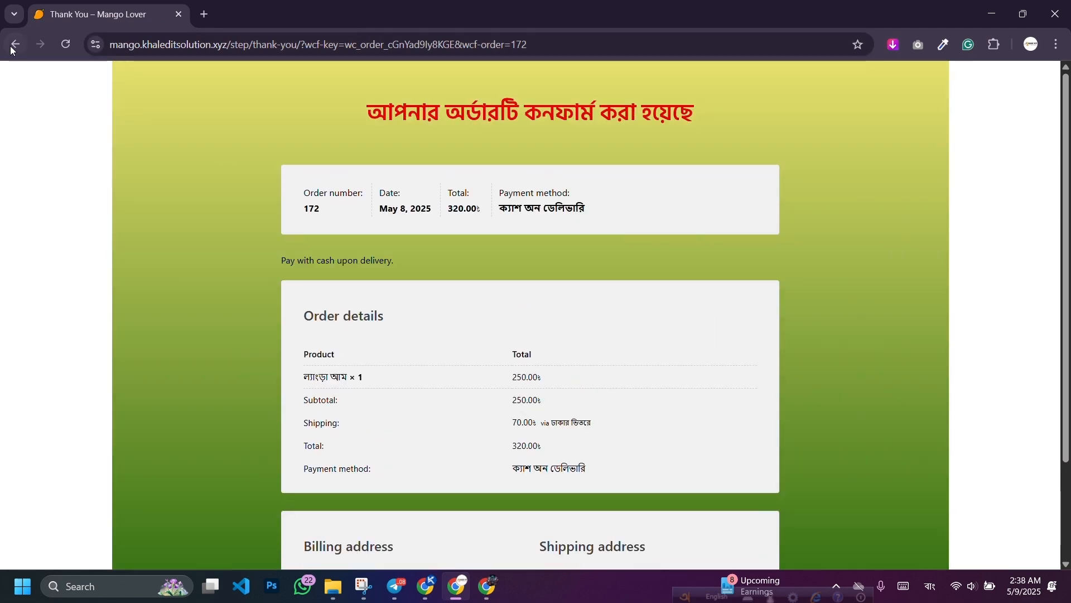
left_click(15, 44)
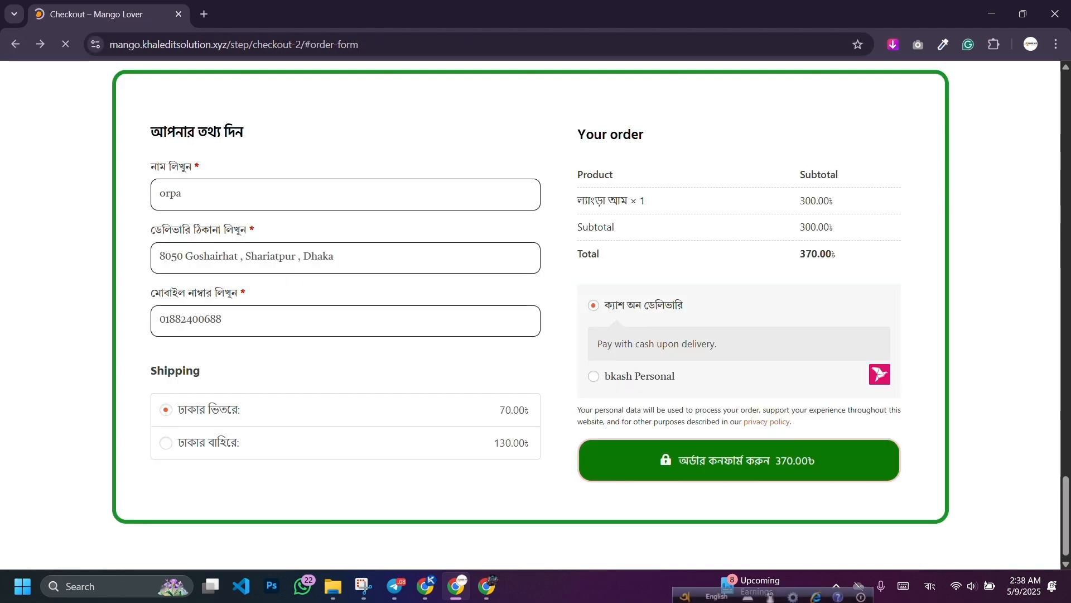
Step: Set Enable Plugin back to Yes and save the settings
left_click(430, 592)
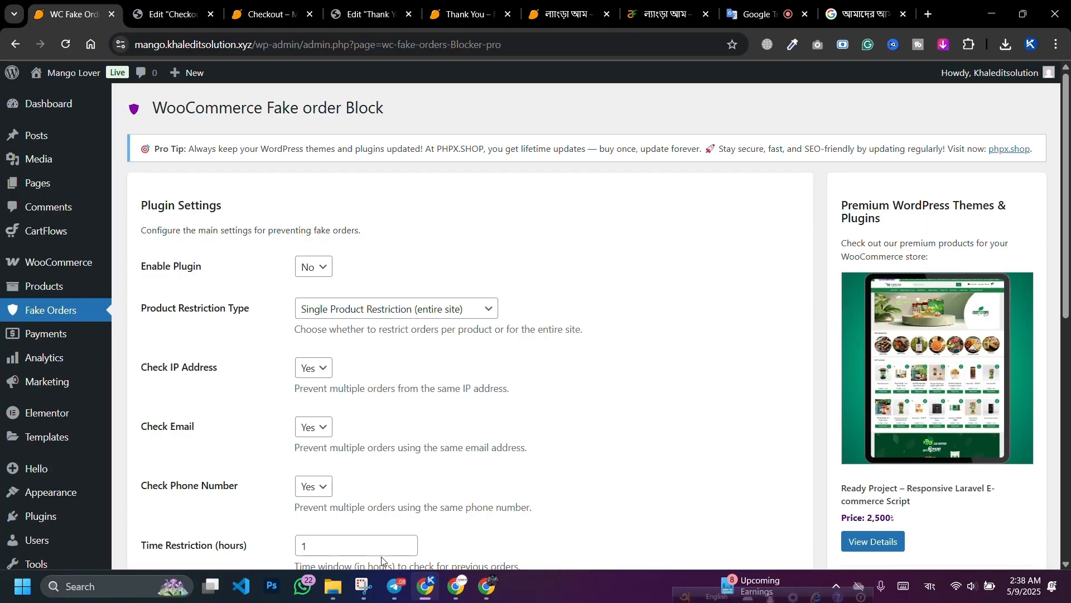
left_click(314, 270)
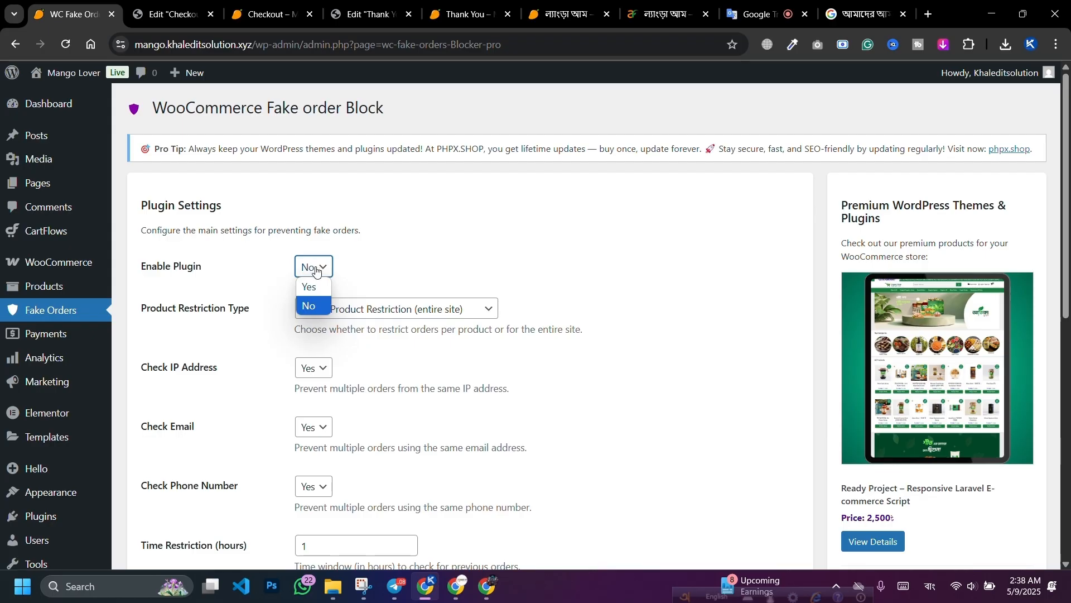
left_click(309, 287)
scroll(307, 290, "down", 9)
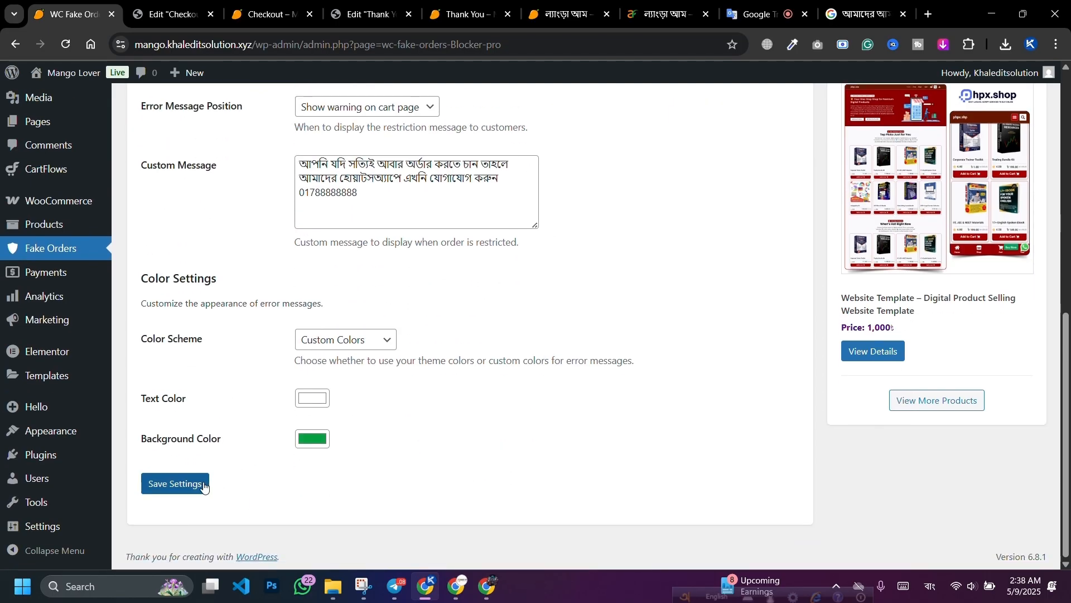
left_click(202, 486)
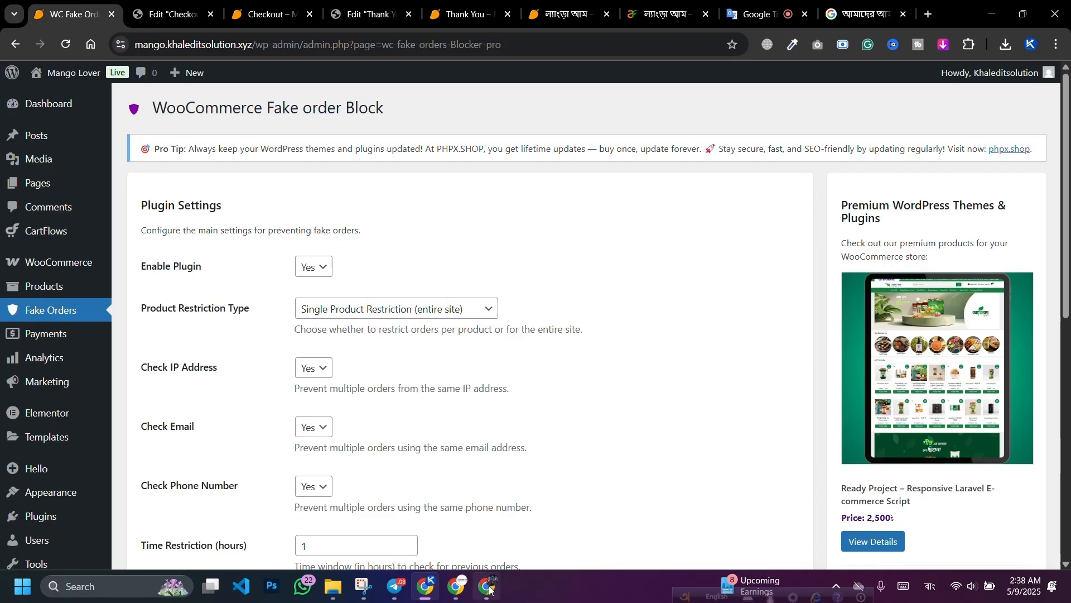
left_click(488, 586)
Step: Reload the checkout page and submit another test order to check it is blocked
left_click(469, 589)
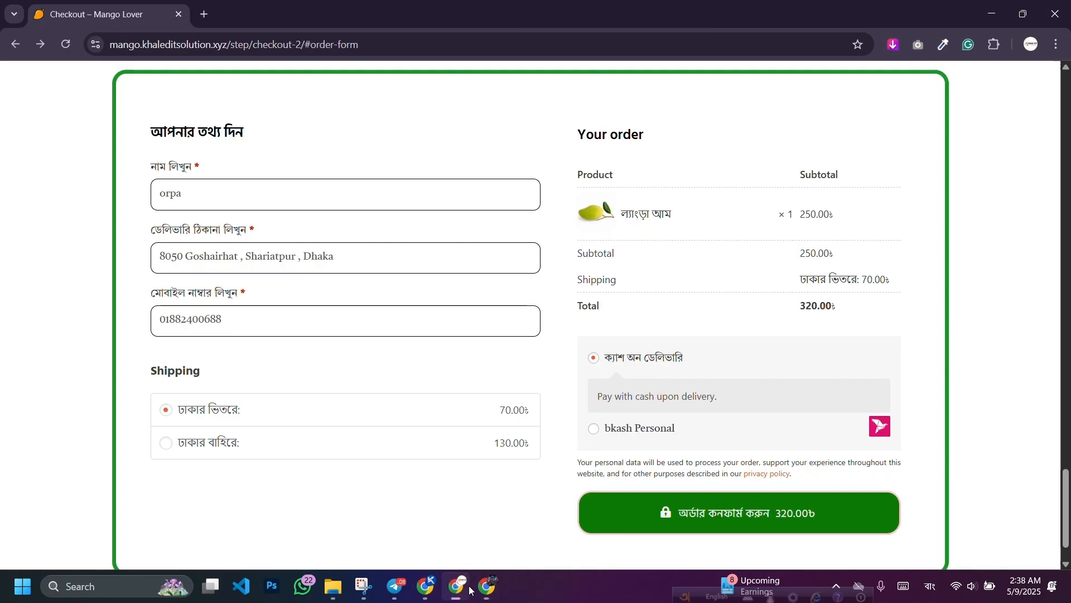
left_click(66, 44)
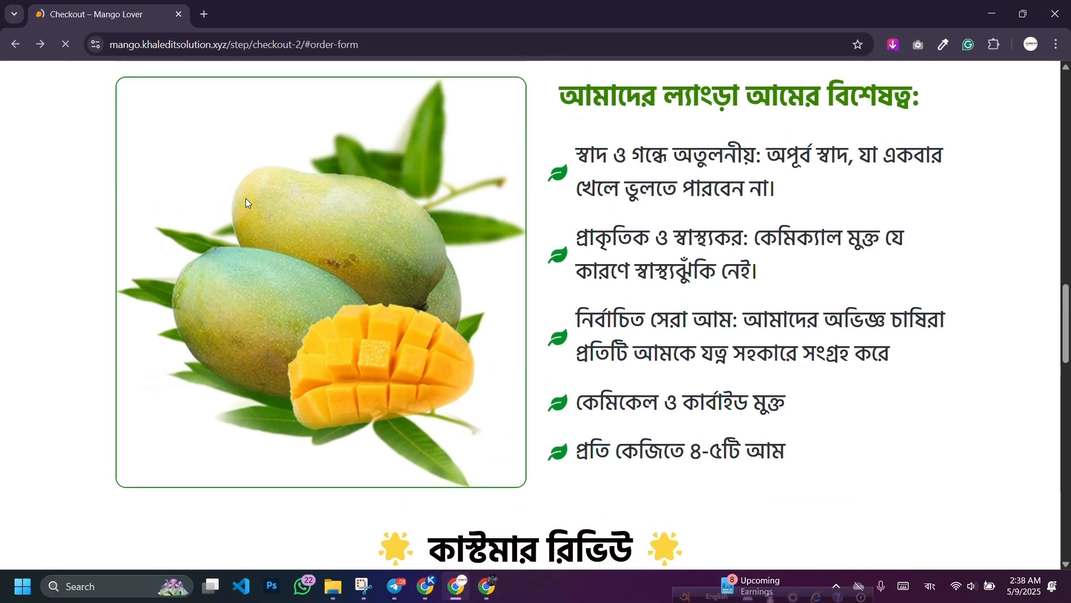
scroll(260, 189, "up", 20)
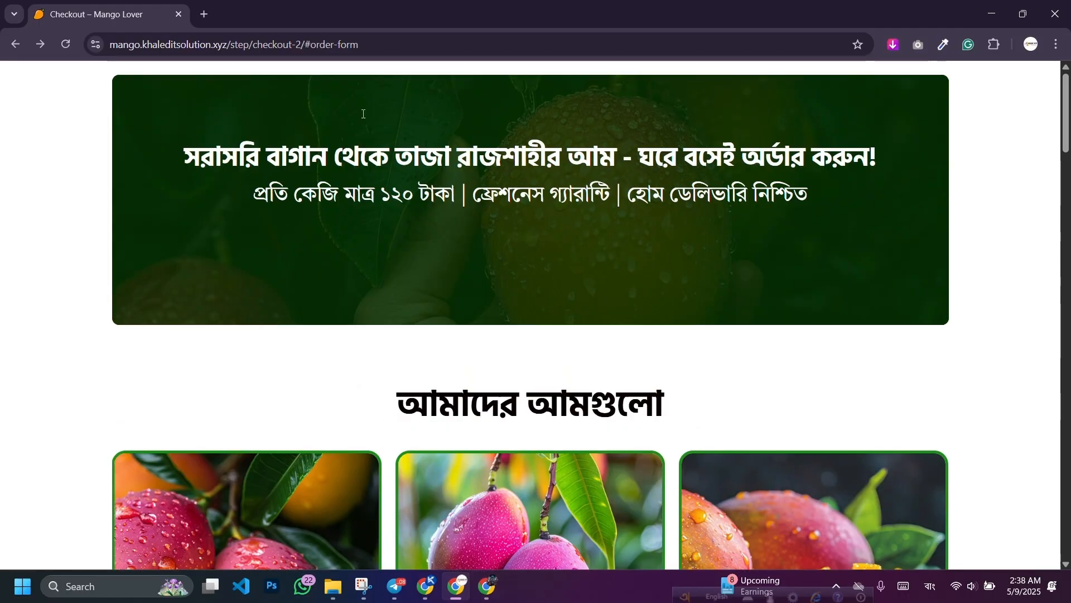
scroll(361, 112, "down", 20)
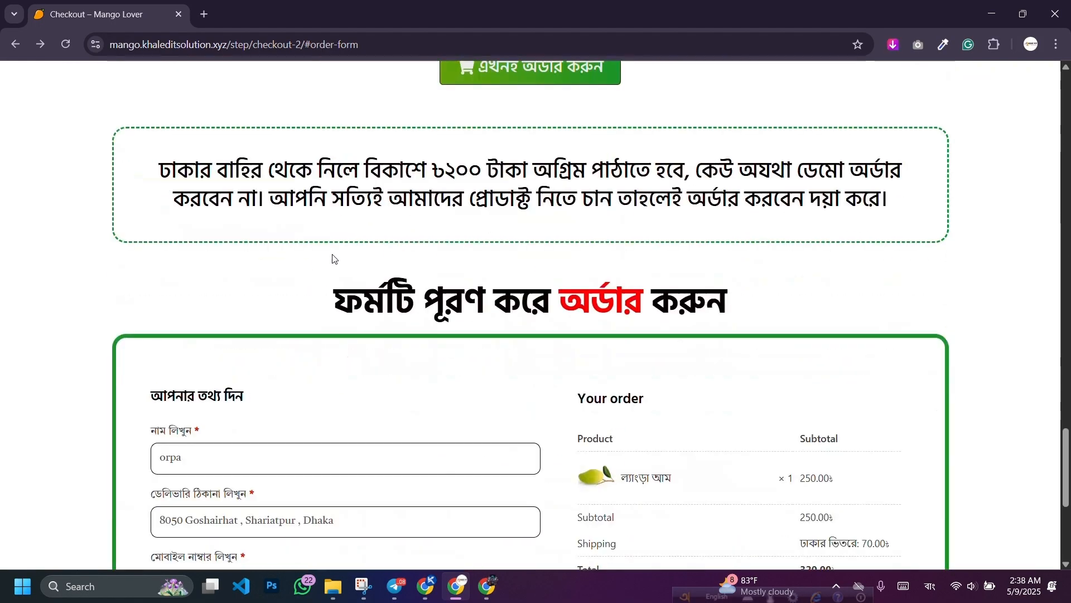
scroll(334, 263, "down", 5)
scroll(304, 285, "up", 2)
scroll(645, 404, "down", 1)
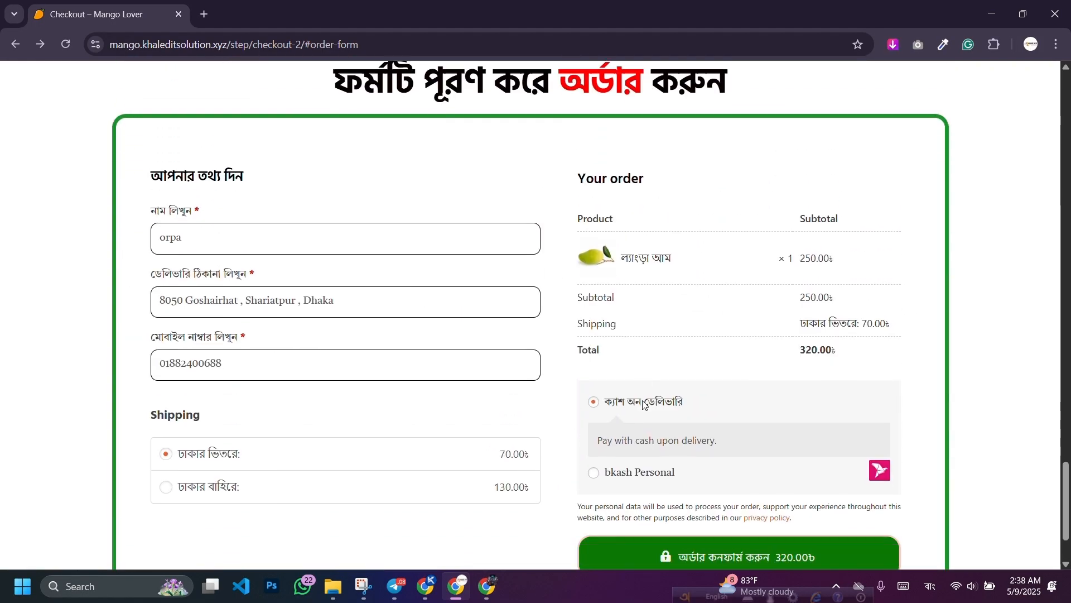
scroll(647, 424, "down", 2)
left_click(653, 446)
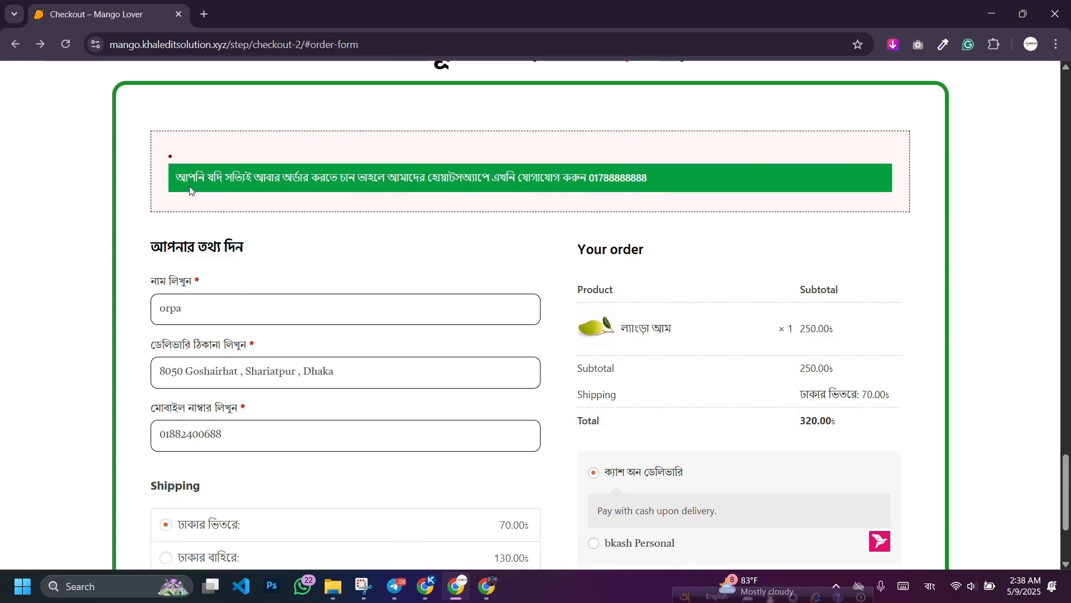
Step: Return to the WordPress admin window and open the Dashboard
scroll(507, 296, "down", 1)
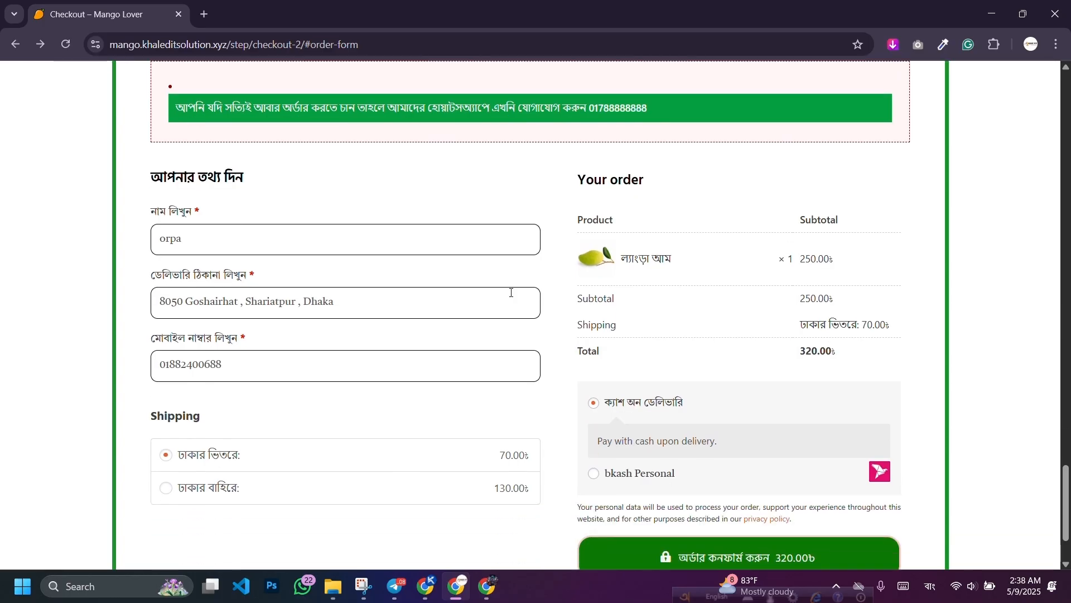
scroll(486, 297, "down", 2)
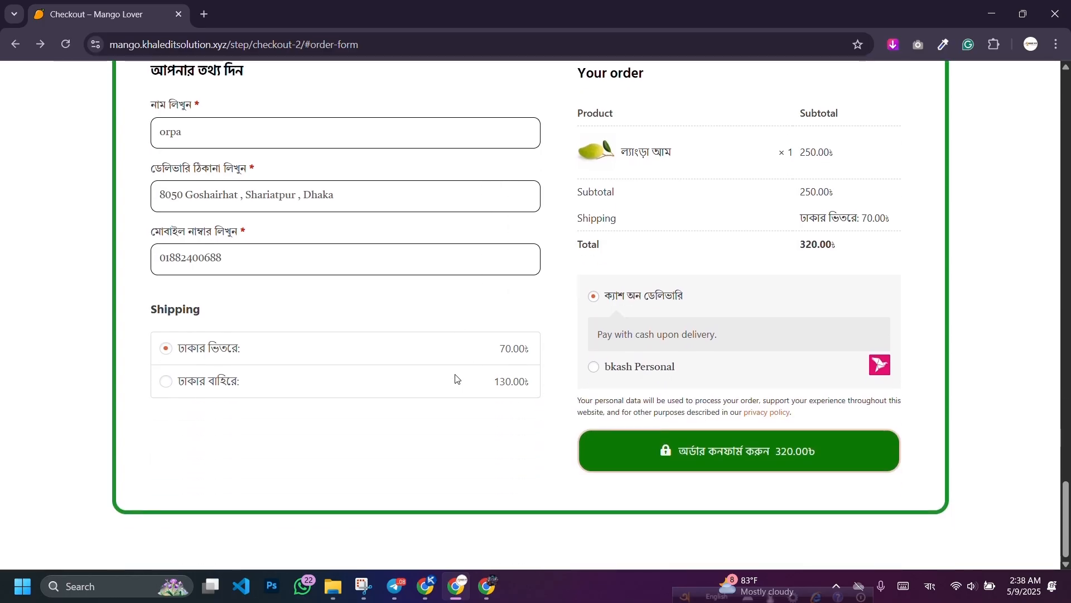
left_click(425, 587)
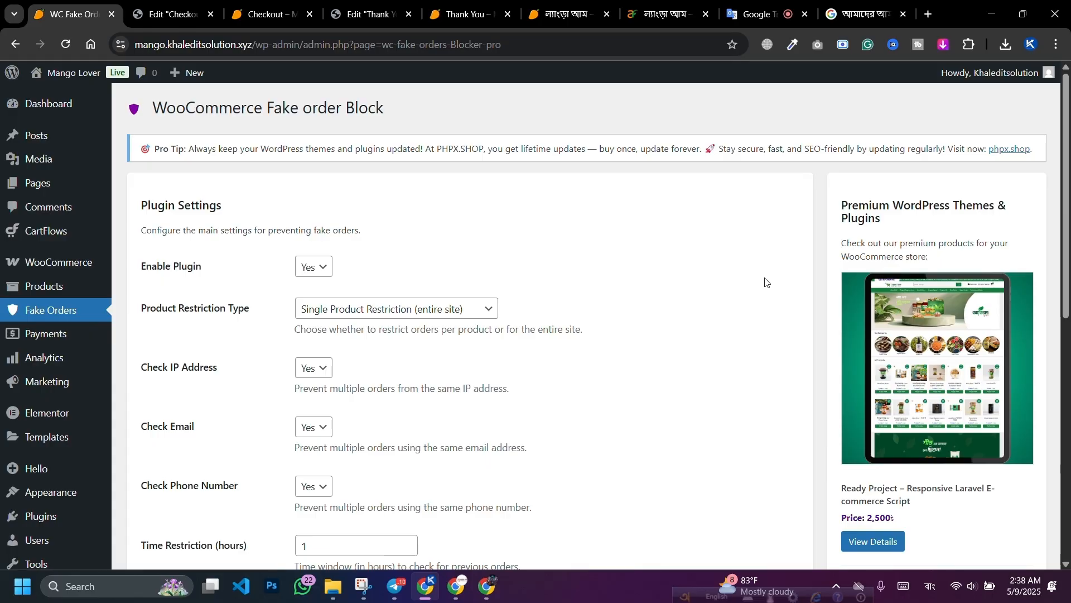
scroll(765, 281, "down", 6)
scroll(764, 282, "up", 6)
left_click(33, 116)
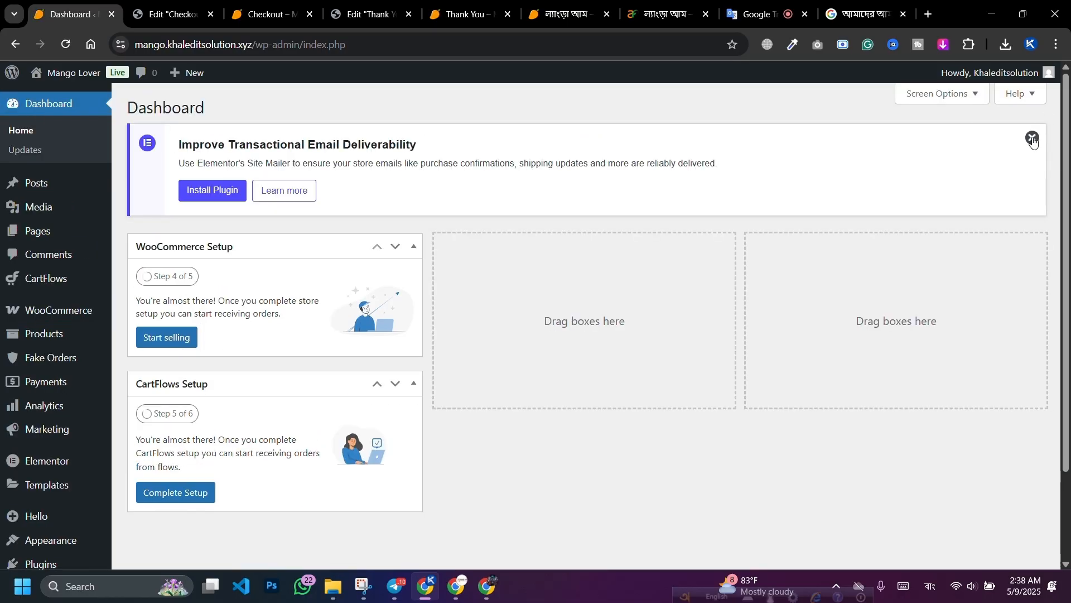
Step: Dismiss the Elementor email deliverability notice and look over the checkout page
left_click(1032, 138)
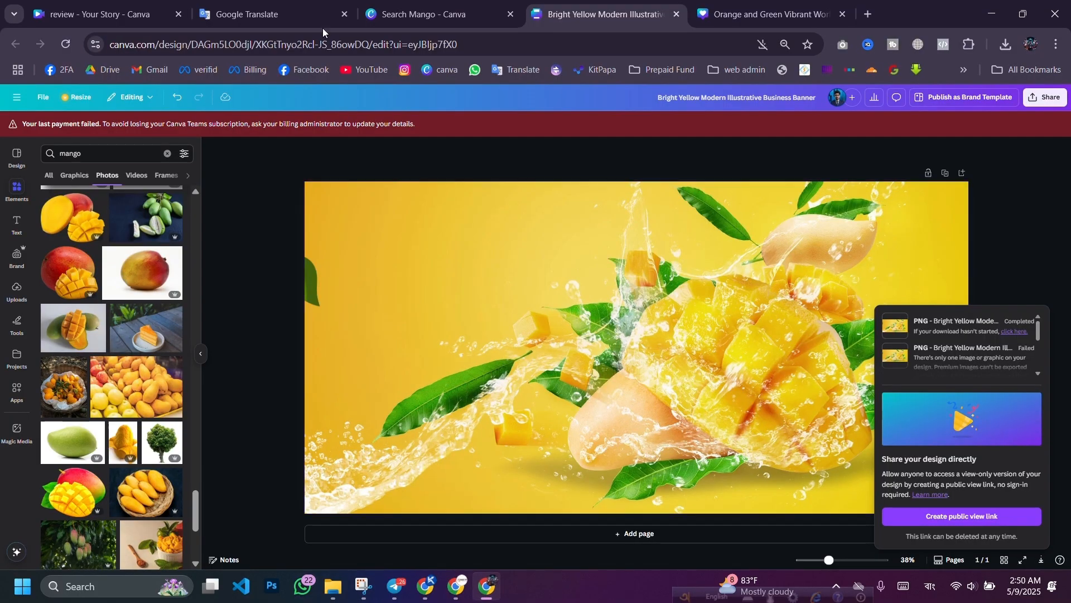
key("alt+Tab")
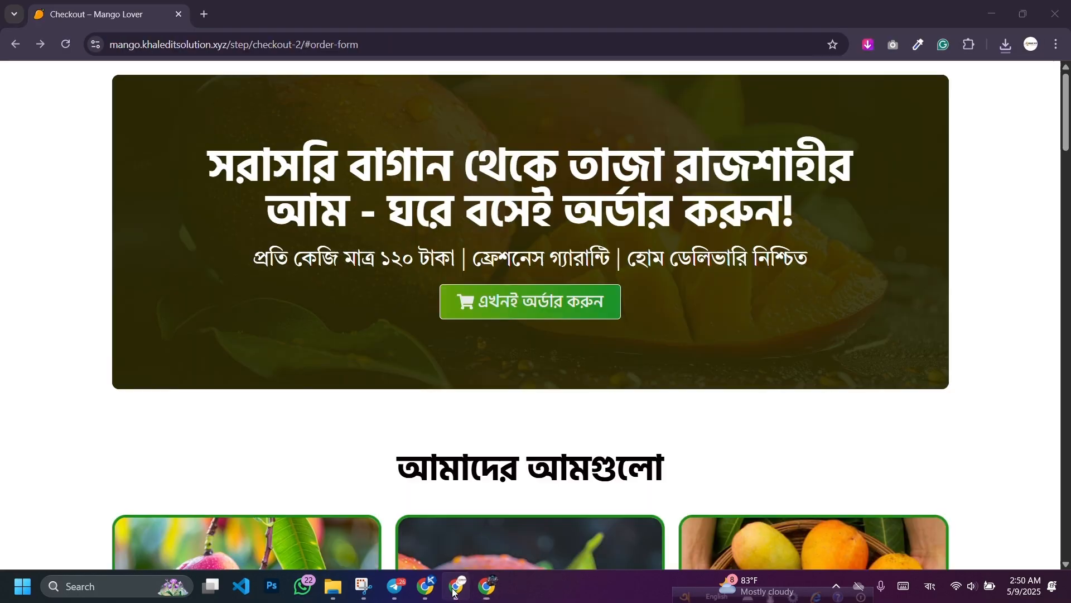
scroll(532, 288, "down", 3)
scroll(564, 298, "up", 3)
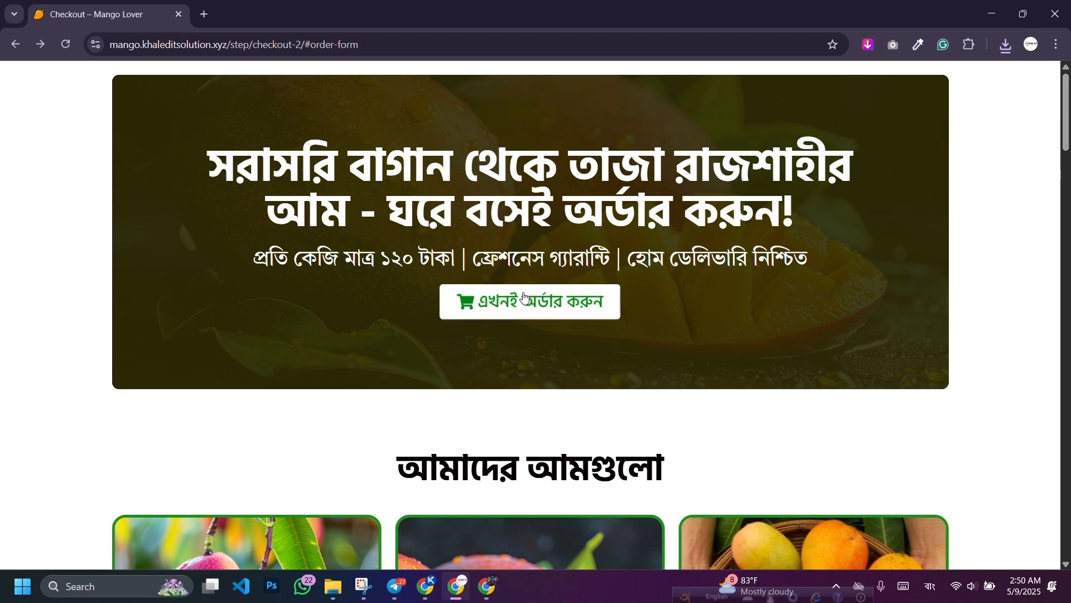
scroll(538, 317, "down", 20)
scroll(541, 379, "down", 15)
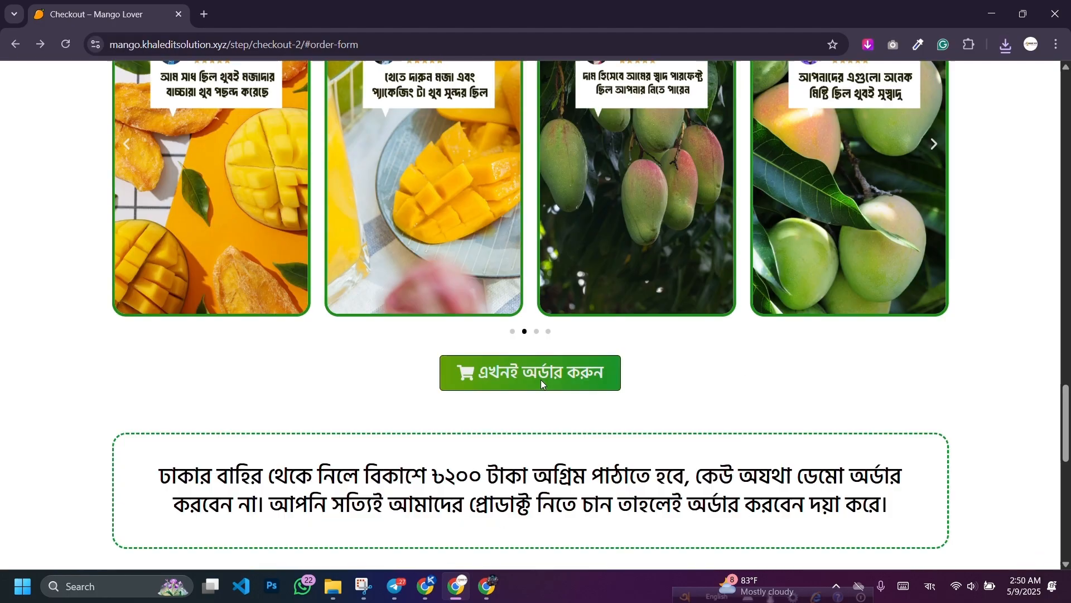
Step: Export the Mango funnel to a file from the CartFlows Funnels list's More Options
left_click(425, 587)
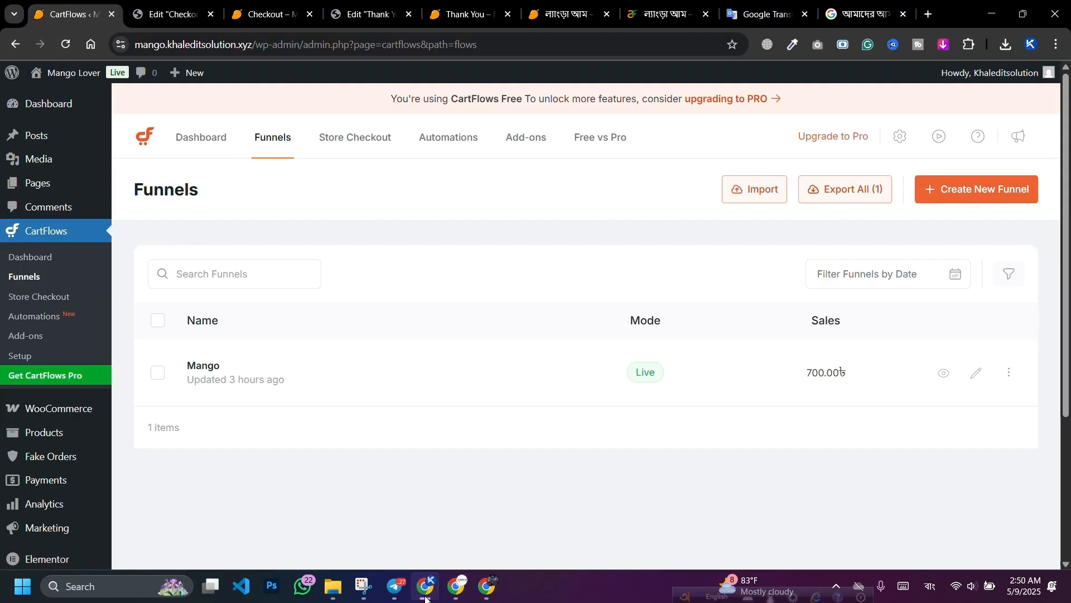
left_click(753, 198)
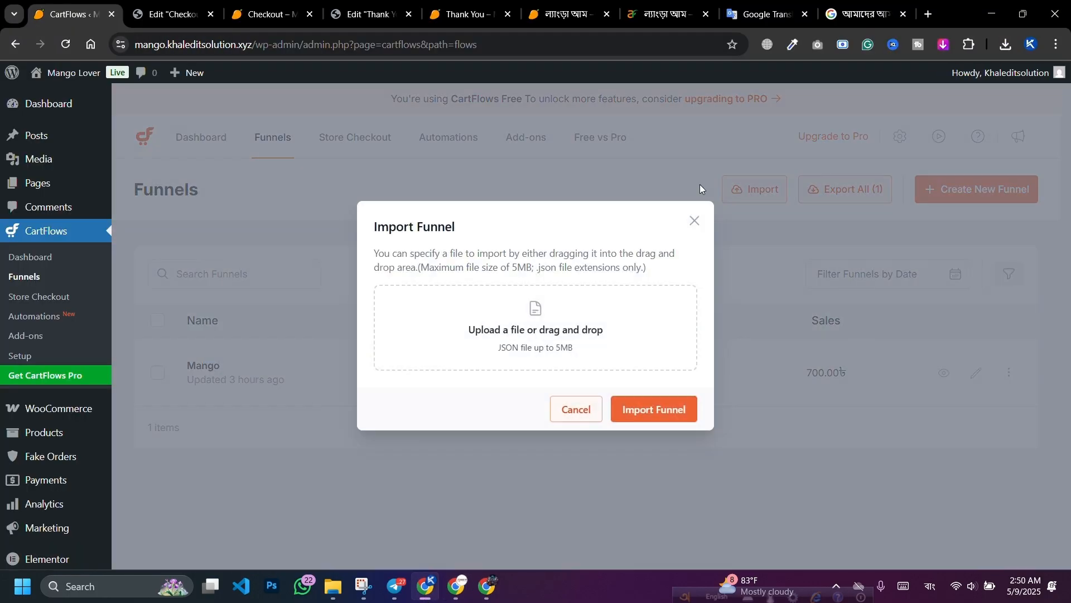
left_click(693, 222)
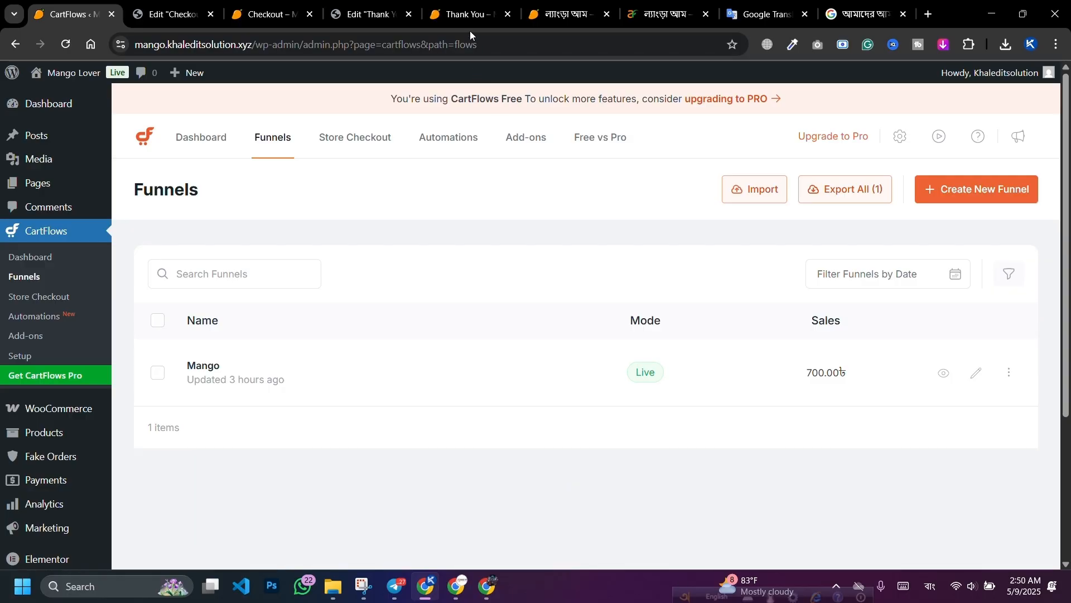
key("super+shift+s")
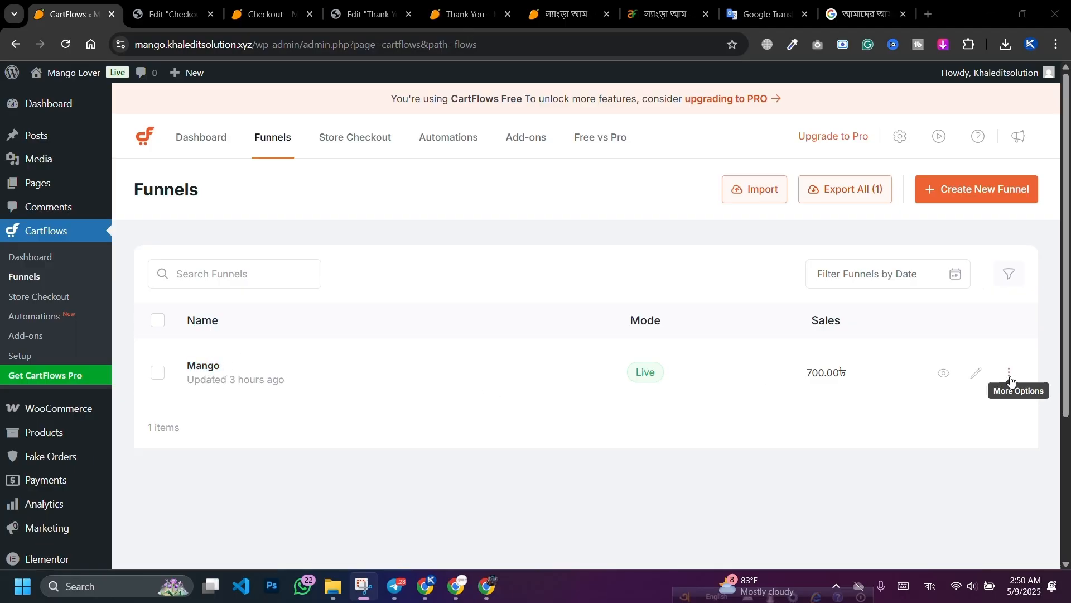
left_click(1010, 374)
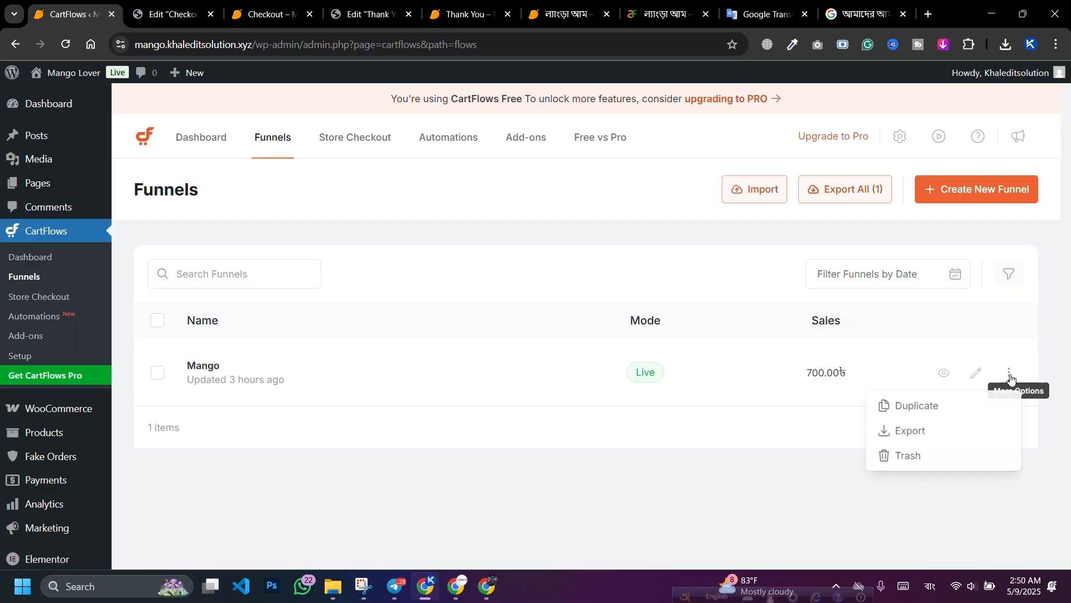
left_click(919, 432)
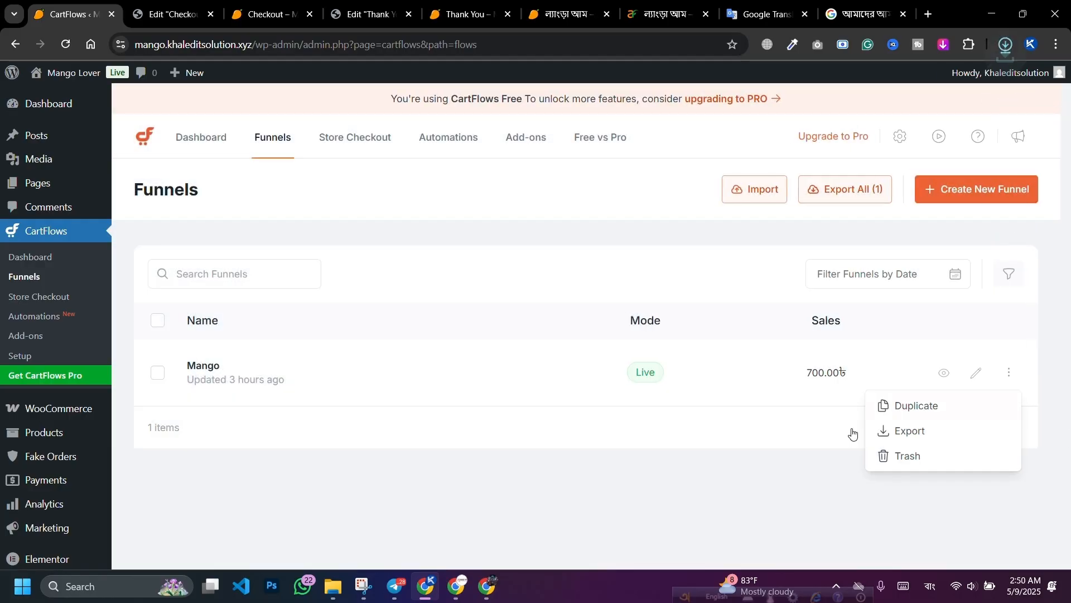
left_click(608, 478)
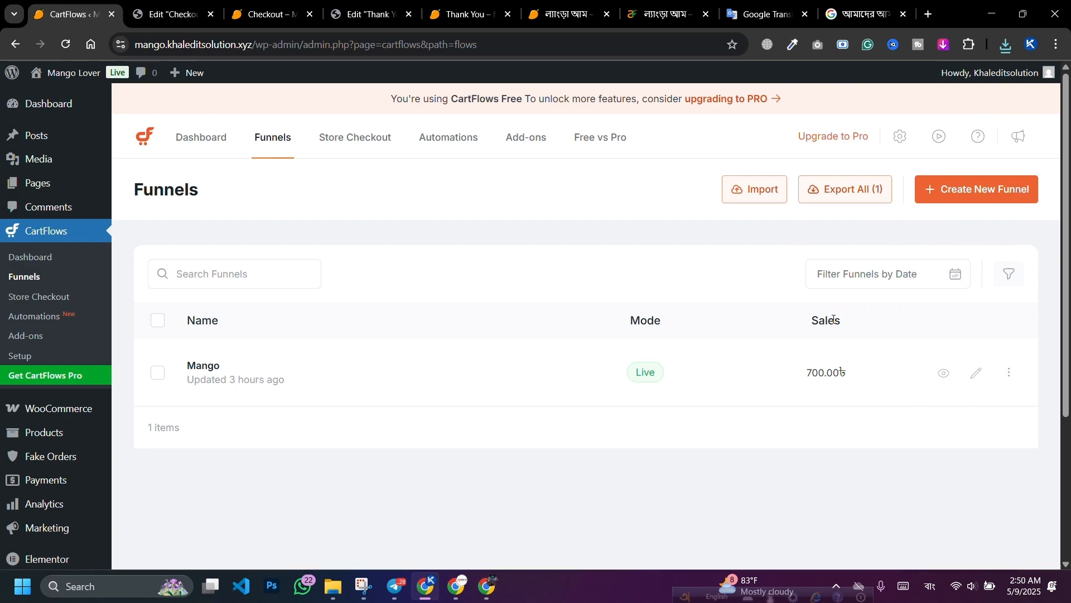
left_click(745, 195)
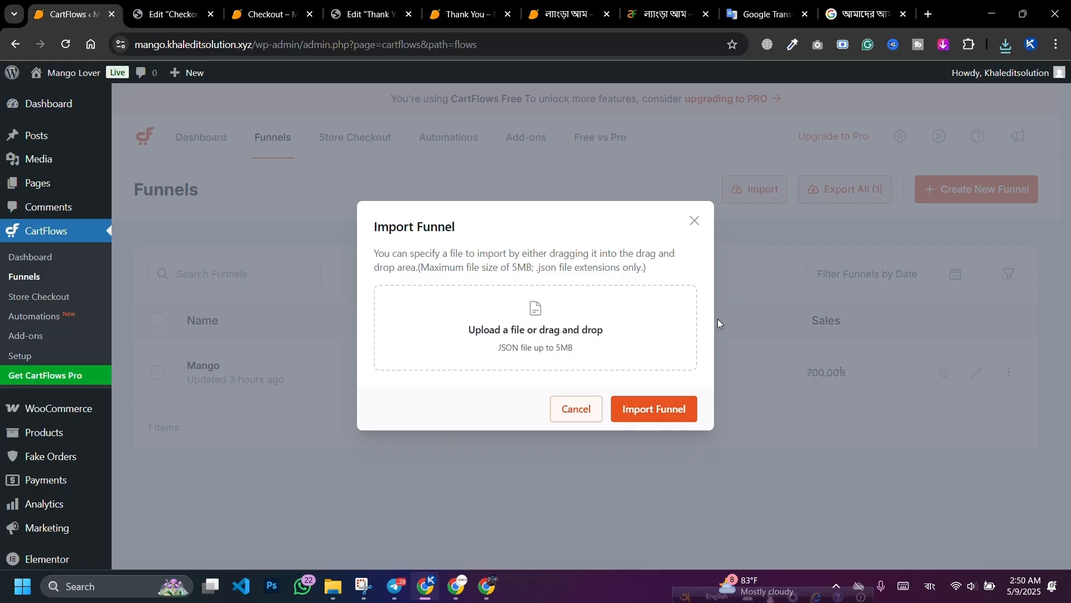
left_click(695, 223)
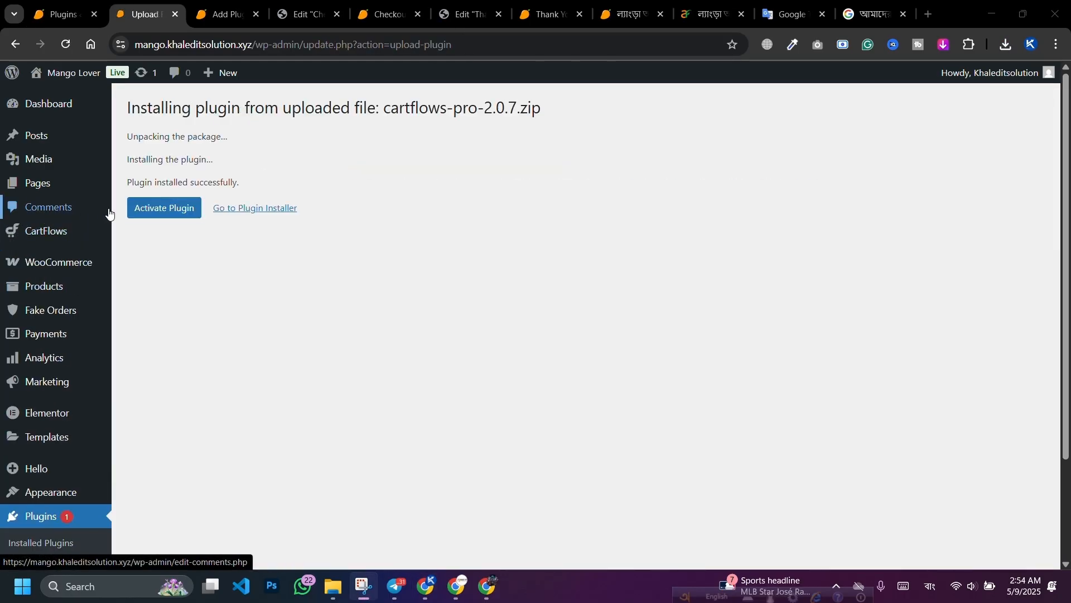
Step: Activate CartFlows Pro, then open the Mango funnel in CartFlows Funnels for editing
left_click(152, 218)
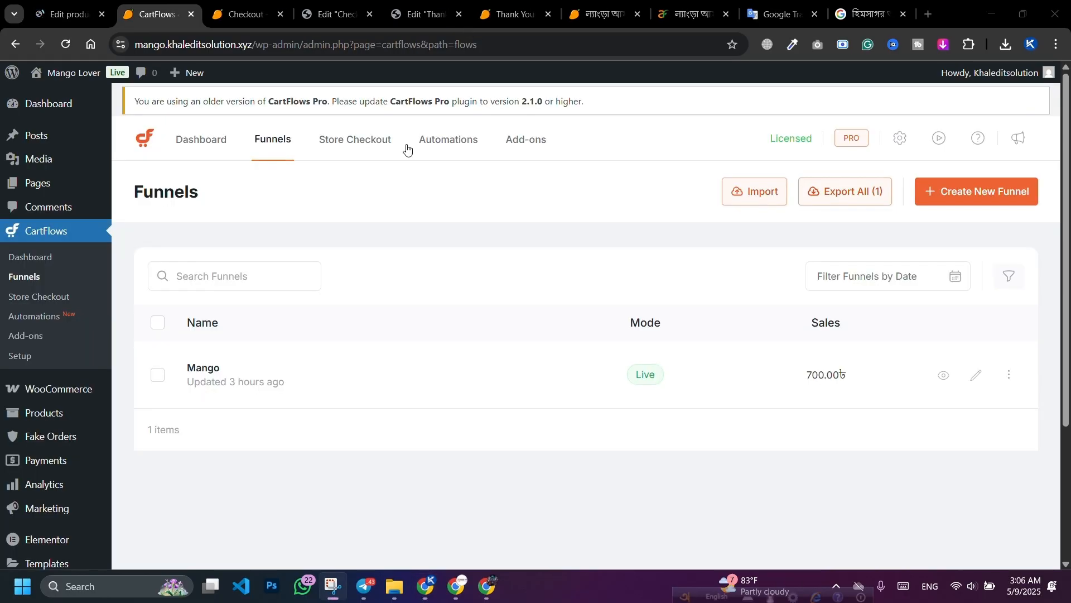
left_click(342, 374)
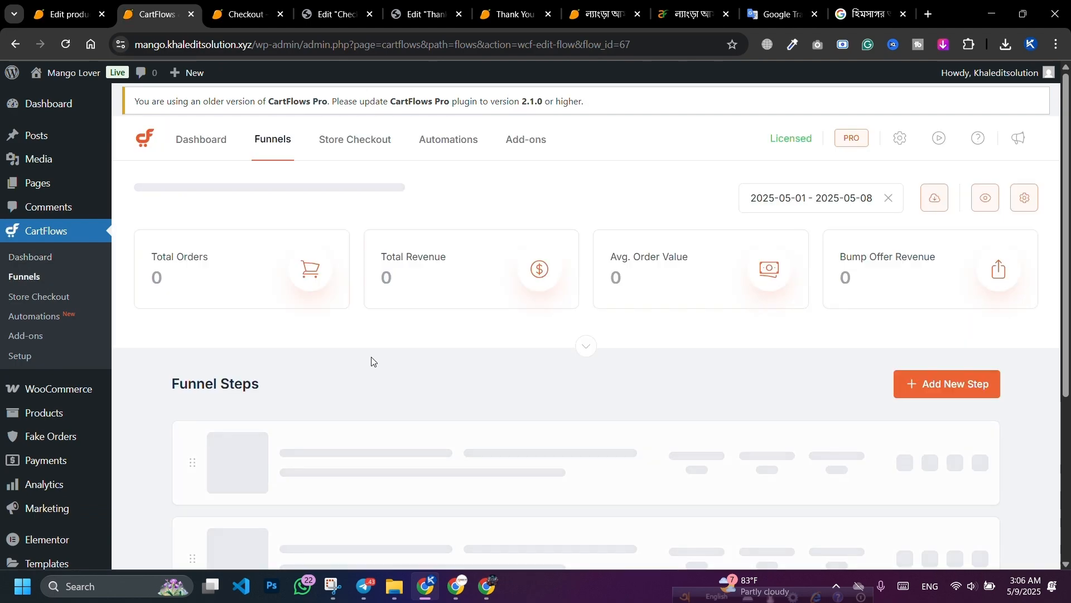
Step: Add the হিমসাগর আম ১ কেজি product to the Checkout step's products
scroll(371, 358, "down", 3)
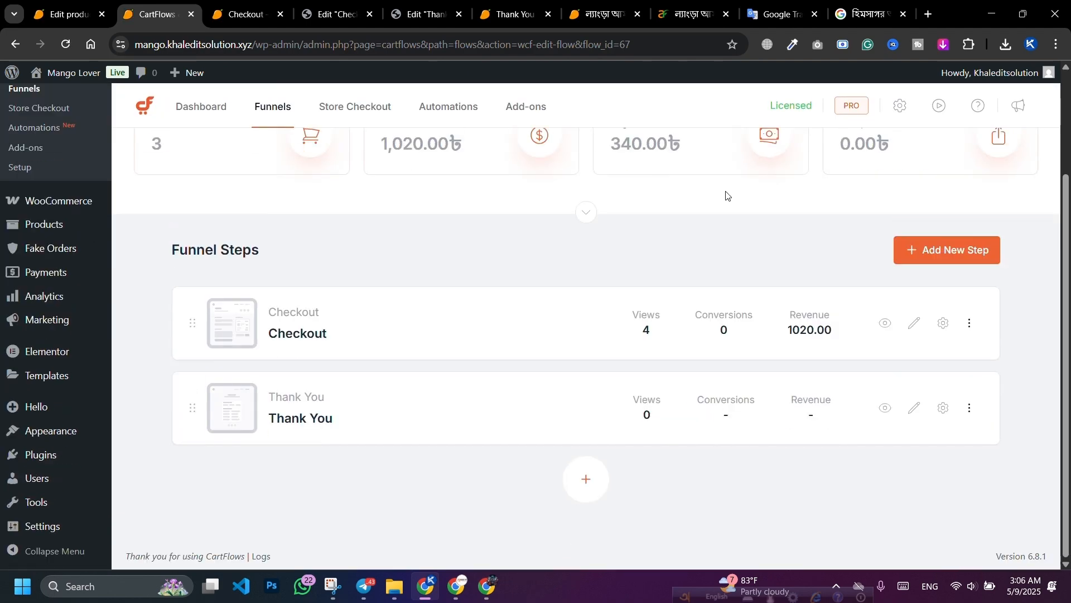
left_click(945, 329)
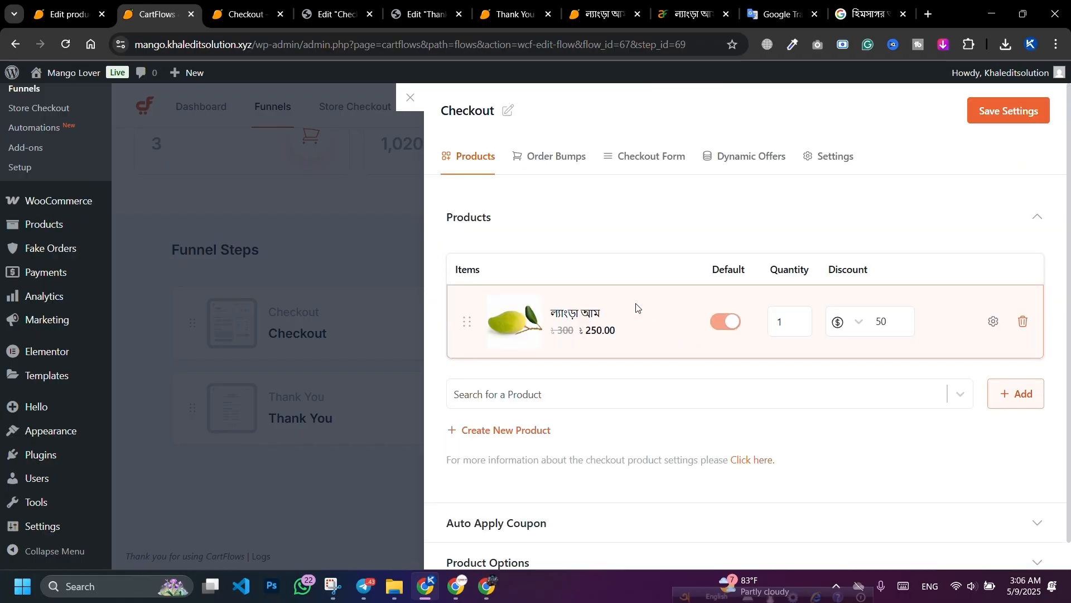
scroll(567, 368, "down", 1)
left_click(566, 367)
type("হিমসাগর আম ১ কেজি")
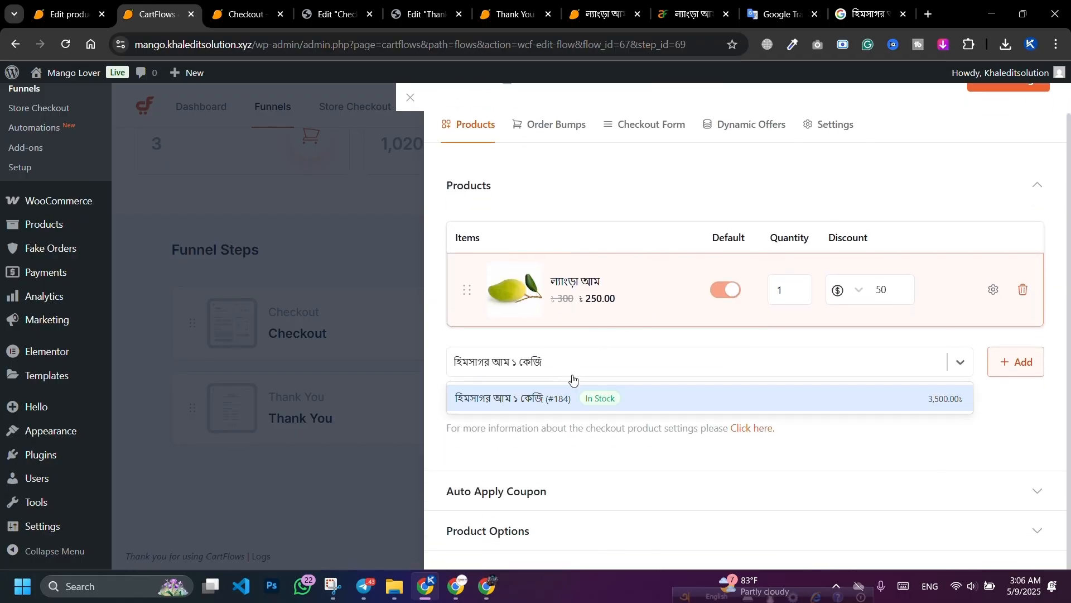
left_click(564, 400)
left_click(1008, 367)
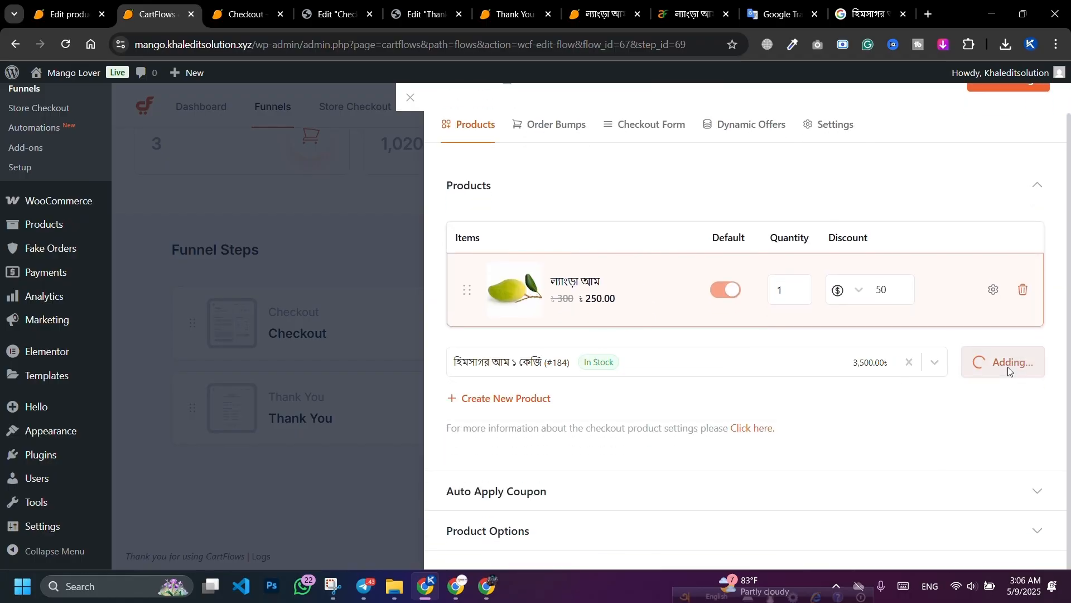
Step: Give the second product a flat amount discount of 50
left_click(859, 372)
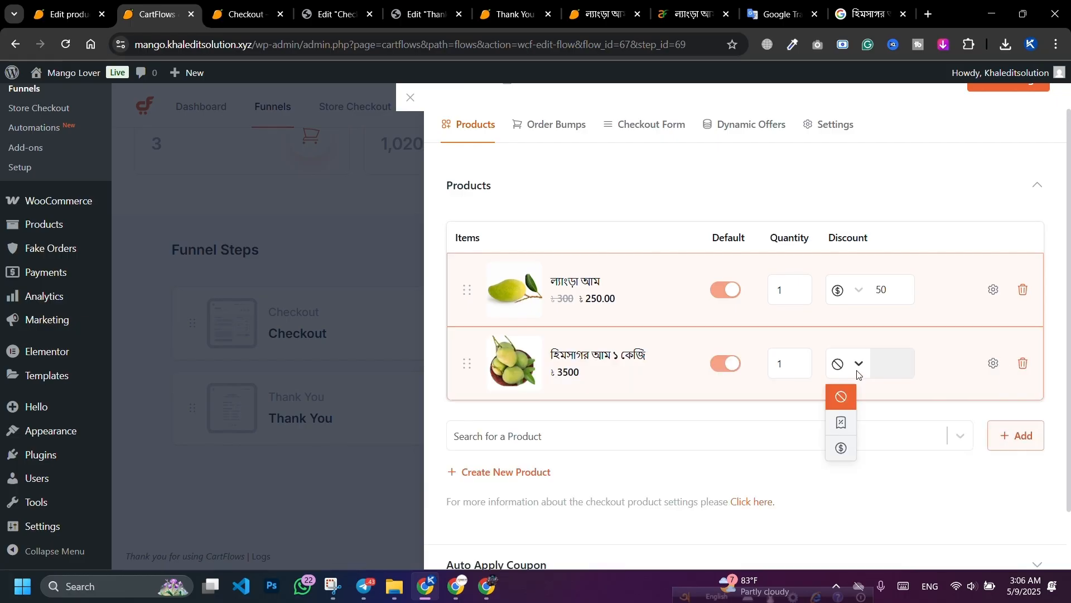
left_click(840, 450)
left_click(877, 371)
type("50")
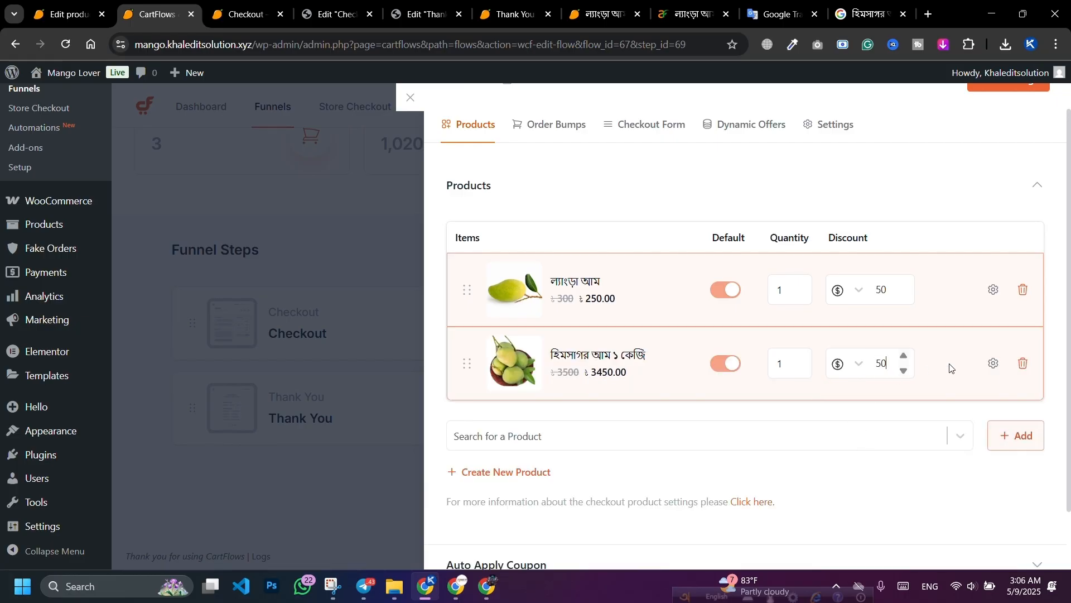
Step: Enable Highlight on the first mango product and start editing its highlight text
left_click(994, 289)
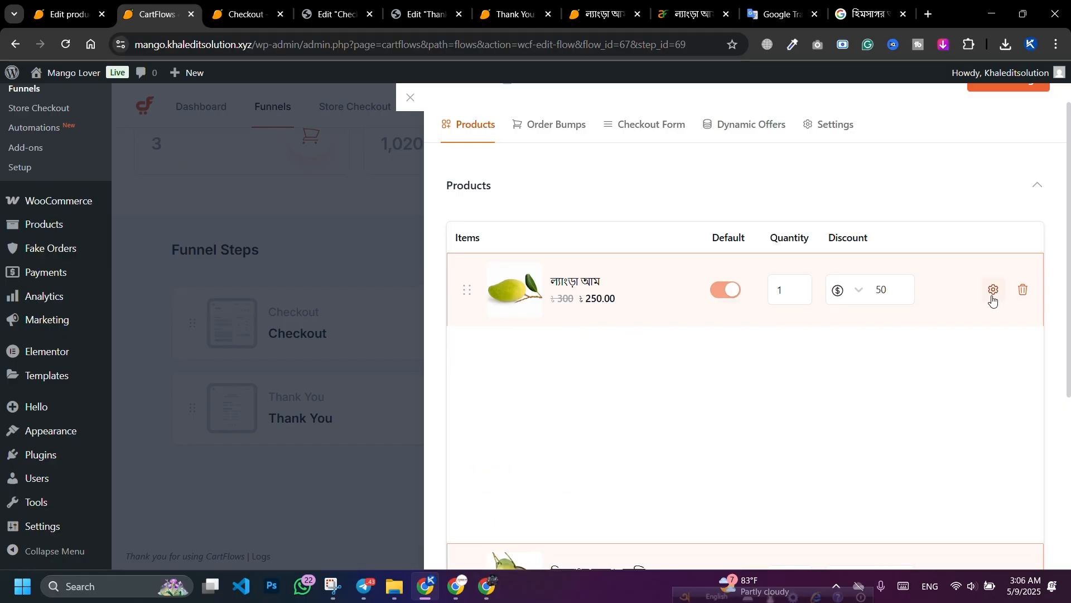
scroll(663, 369, "down", 1)
scroll(663, 369, "down", 1)
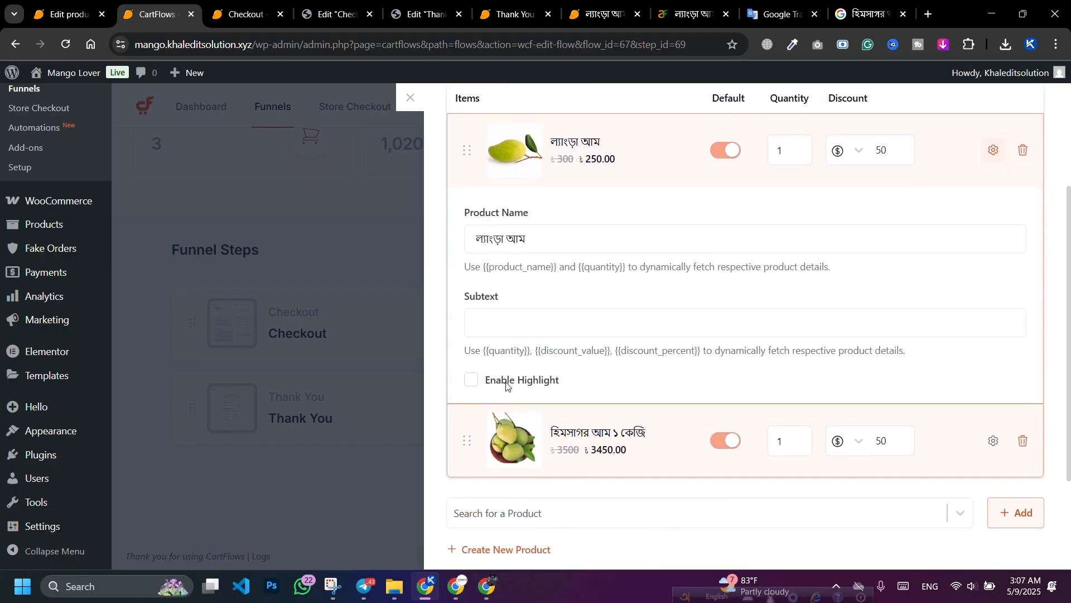
left_click(506, 384)
left_click(510, 439)
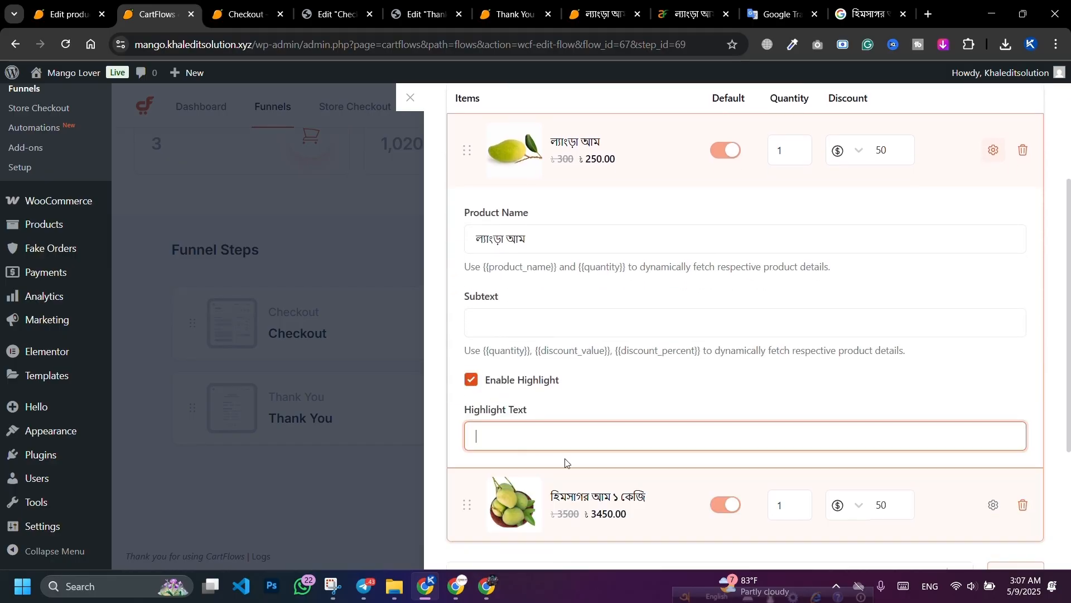
left_click(870, 14)
Step: Dictate সেরা অফার (Best offer) in Google Translate, copy it, and return to CartFlows
left_click(781, 14)
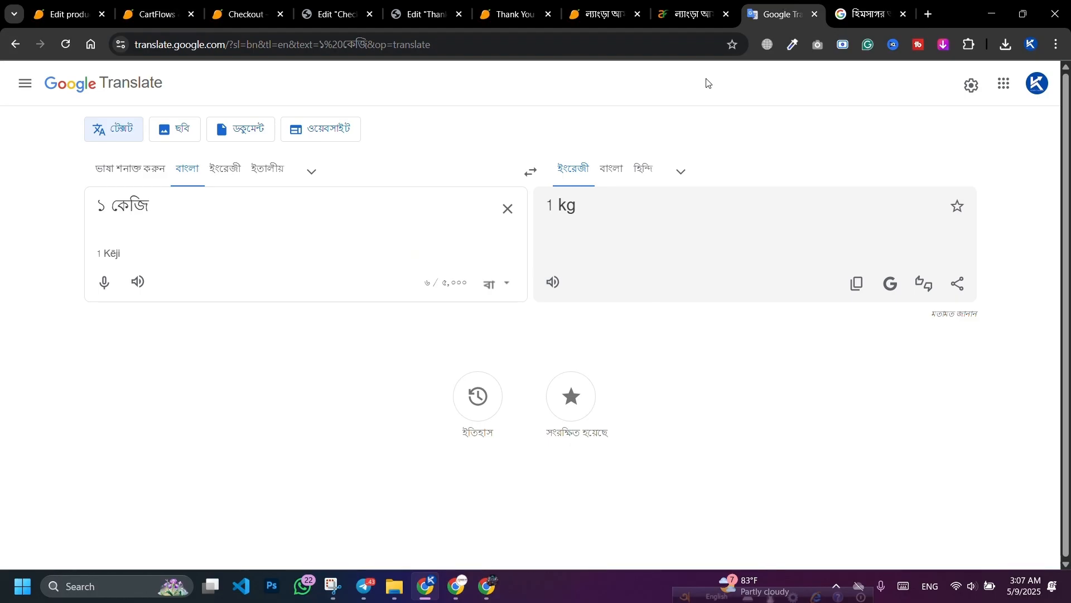
left_click(507, 210)
left_click(104, 281)
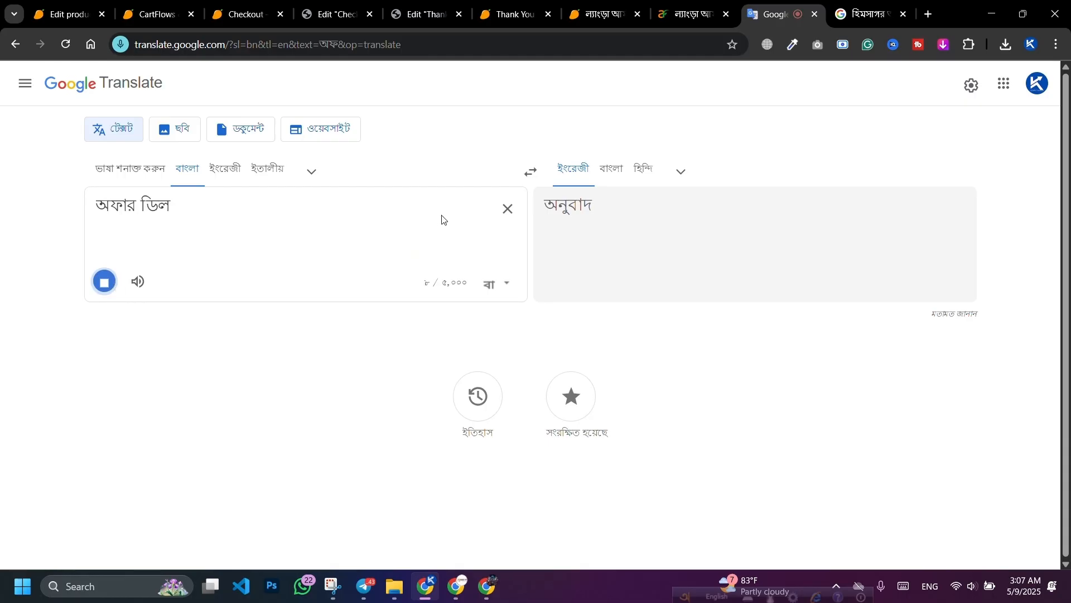
left_click(507, 210)
left_click(114, 286)
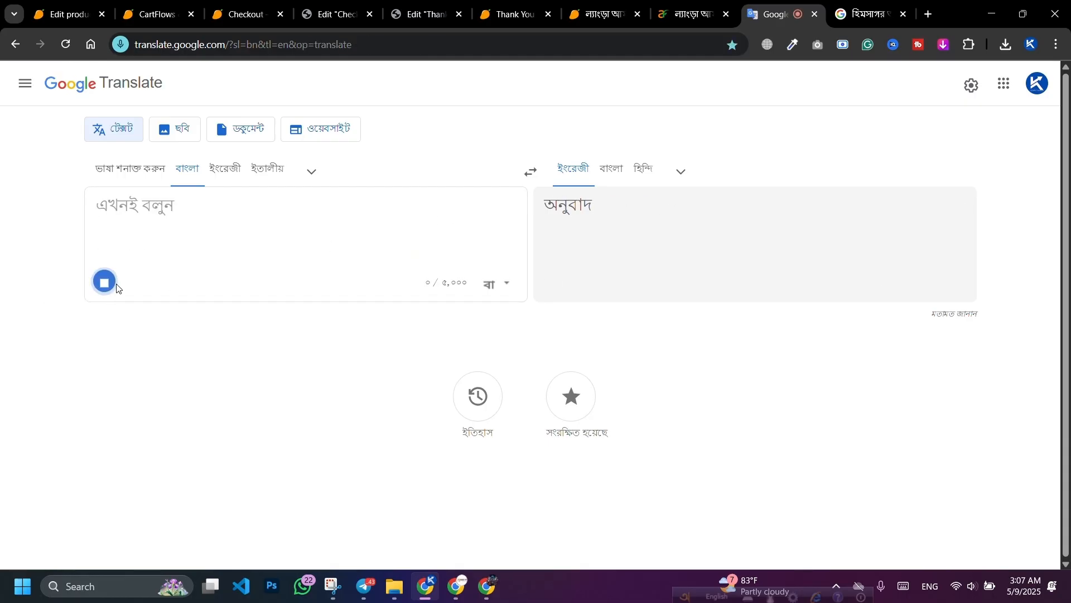
triple_click(152, 206)
key("ctrl+c")
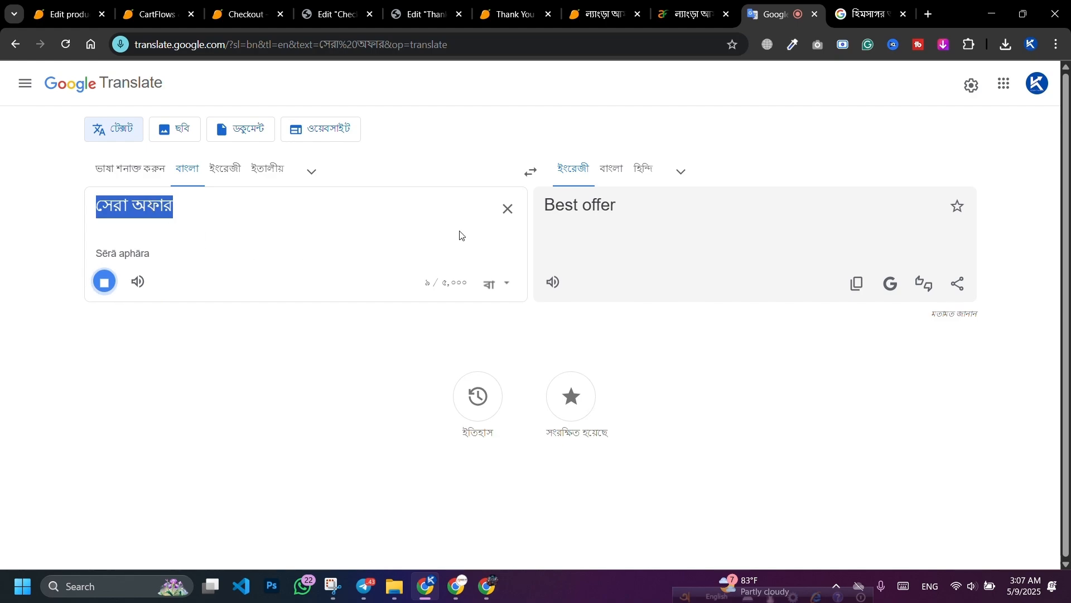
left_click(508, 210)
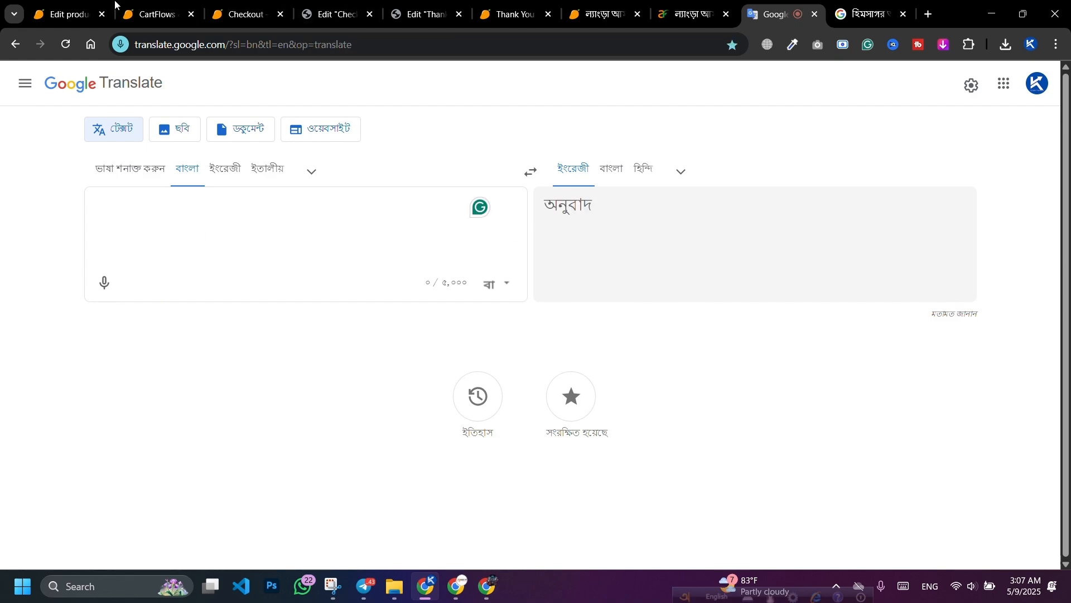
left_click(138, 3)
scroll(687, 342, "down", 3)
Step: Paste সেরা অফার as highlight text for both mangos, enabling the second's highlight, and save
key("ctrl+v")
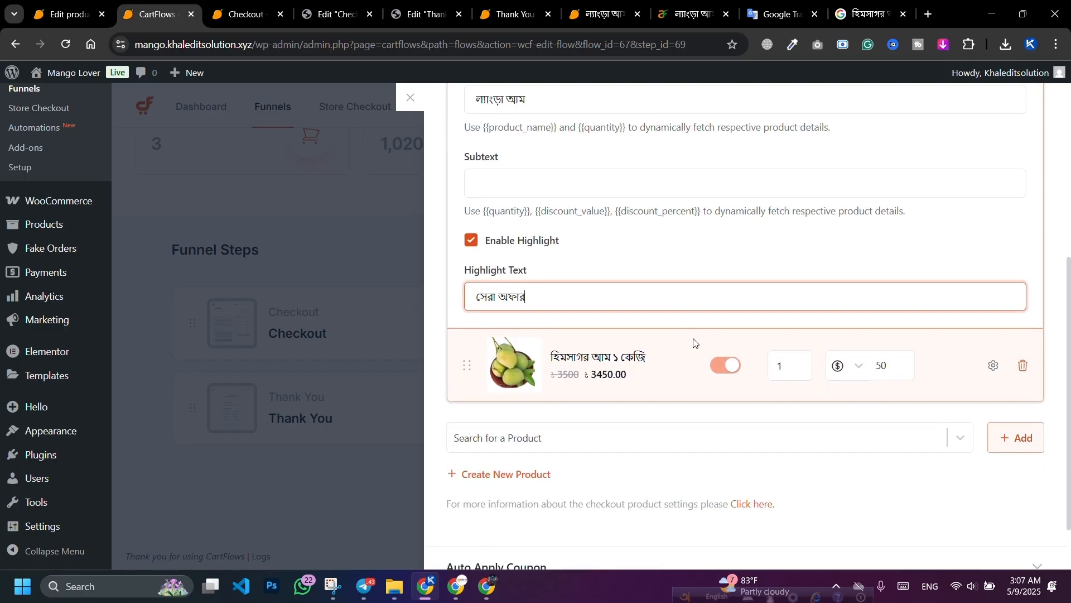
left_click(994, 367)
scroll(592, 385, "down", 4)
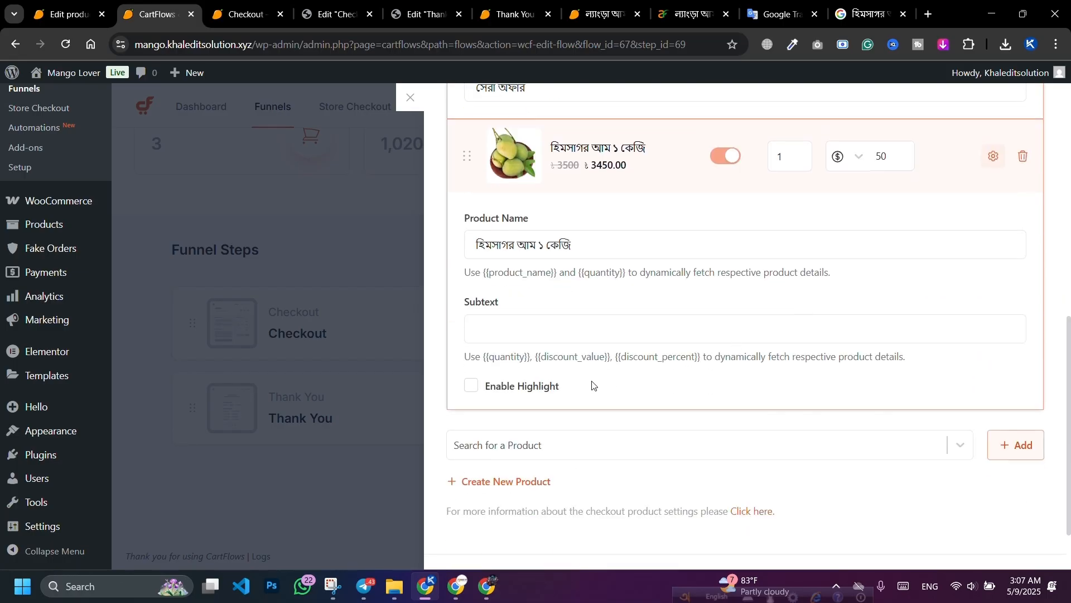
left_click(504, 389)
left_click(521, 445)
key("ctrl+v")
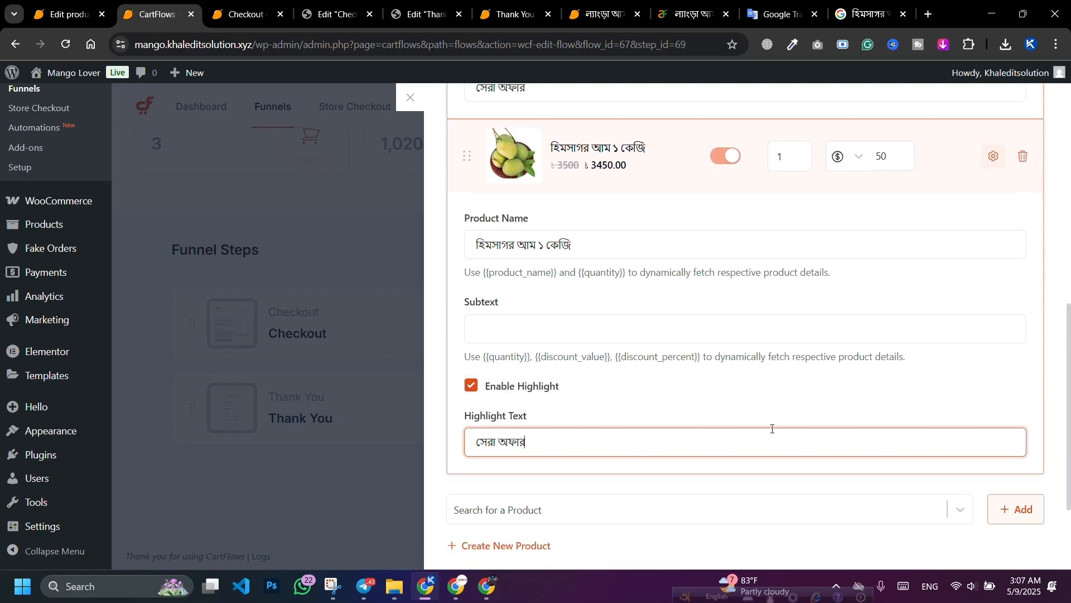
scroll(893, 363, "up", 10)
left_click(1009, 111)
Step: Set Product Options to 'Let user select one product from all options' and save settings
scroll(754, 322, "down", 8)
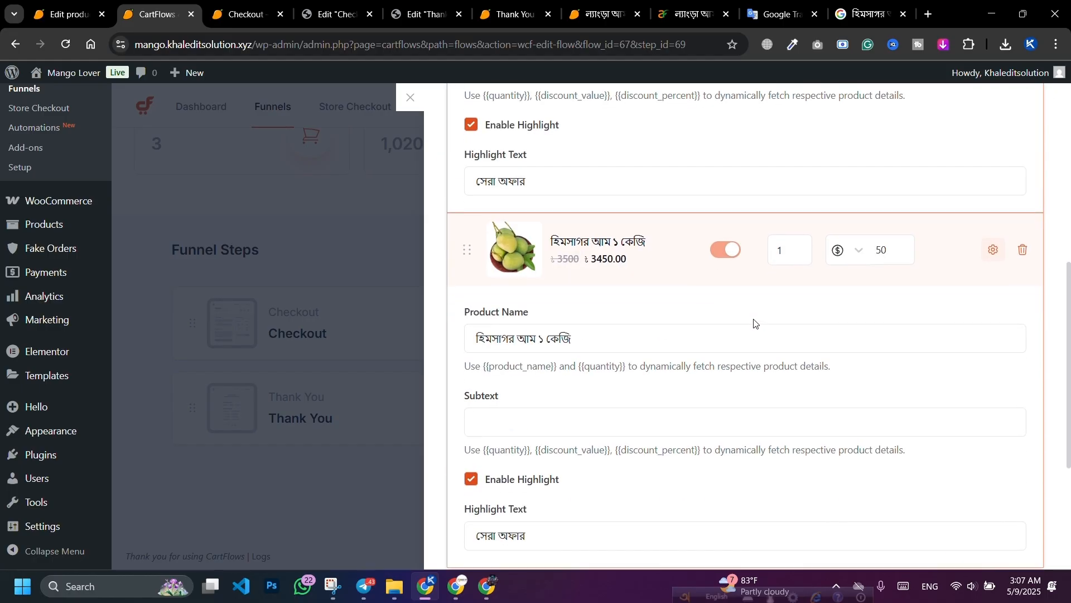
scroll(754, 322, "down", 4)
left_click(591, 535)
scroll(710, 347, "down", 5)
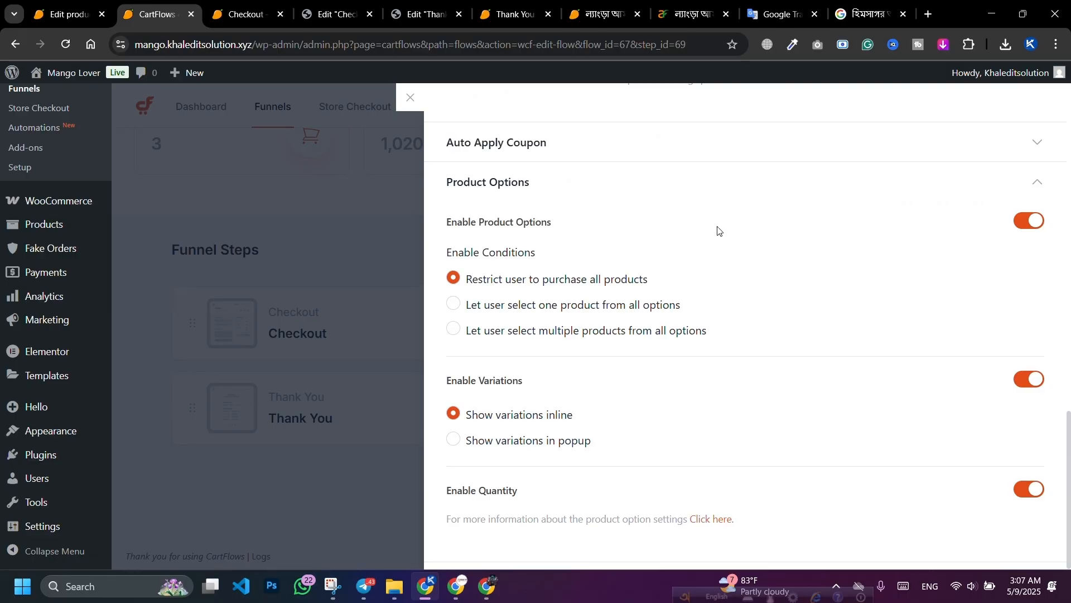
left_click(1032, 226)
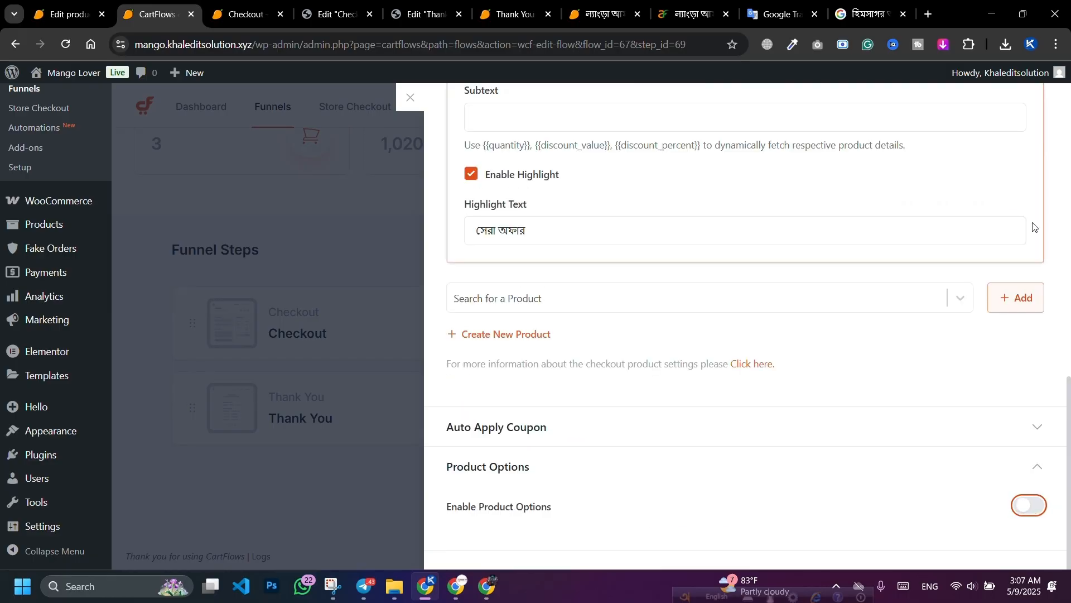
left_click(1018, 505)
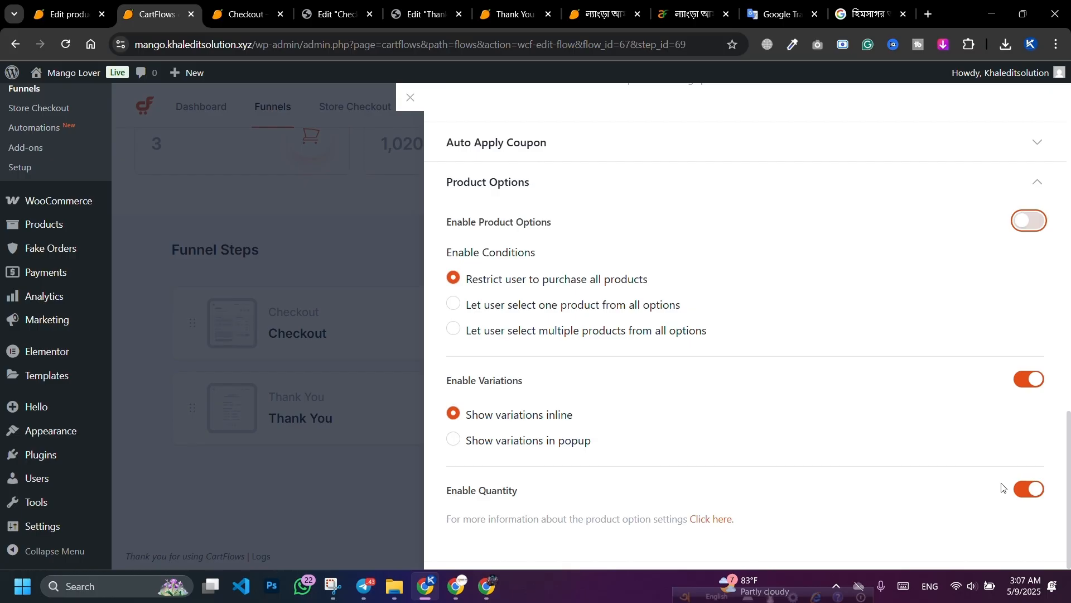
left_click(527, 296)
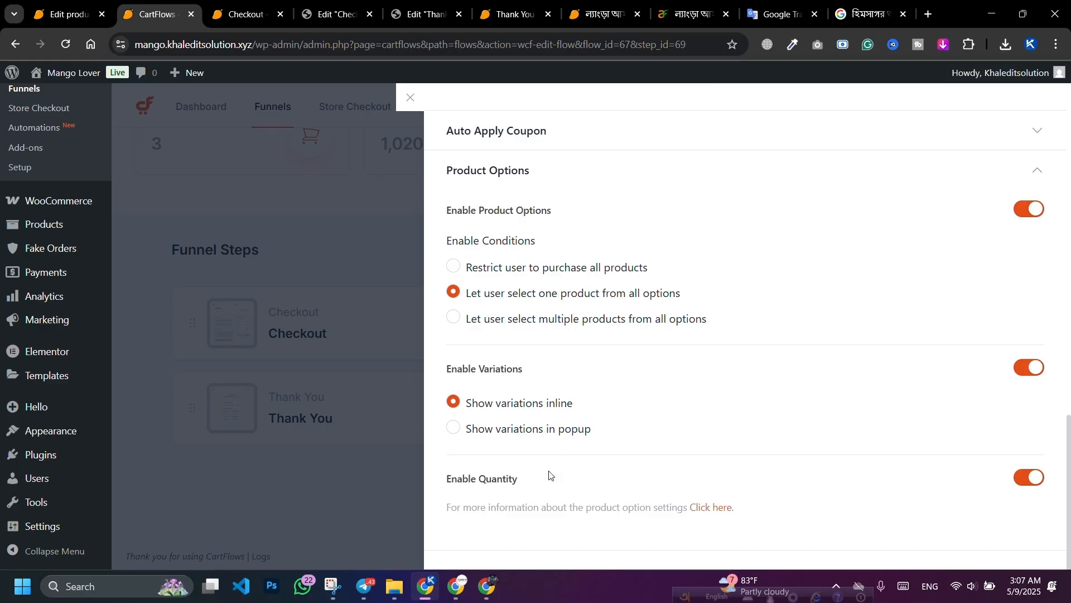
scroll(756, 486, "up", 10)
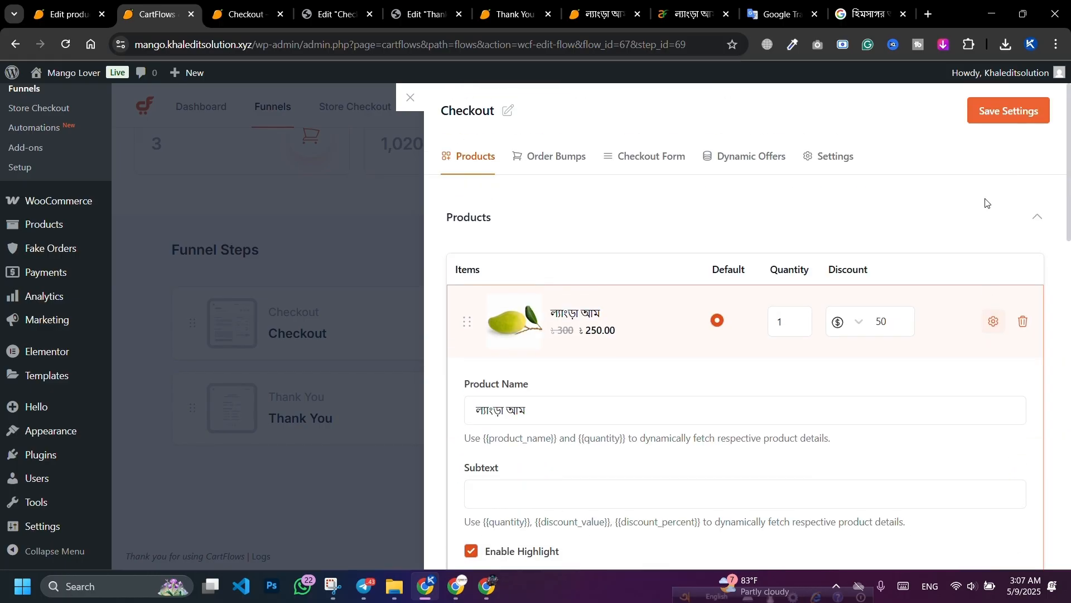
left_click(999, 109)
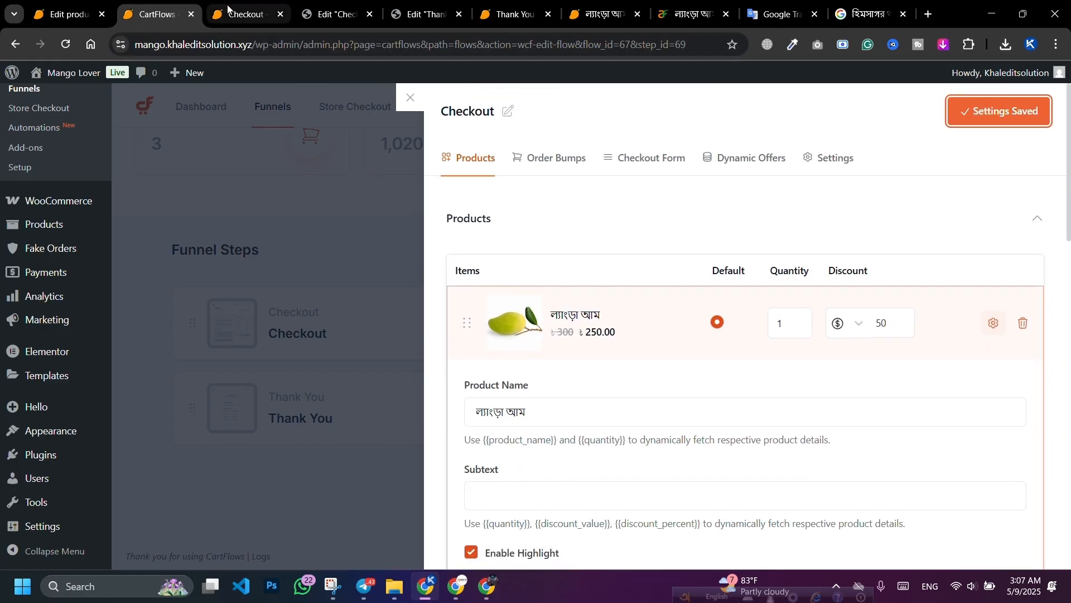
Step: Go to the Elementor checkout editor, cancelling the page reload
left_click(335, 14)
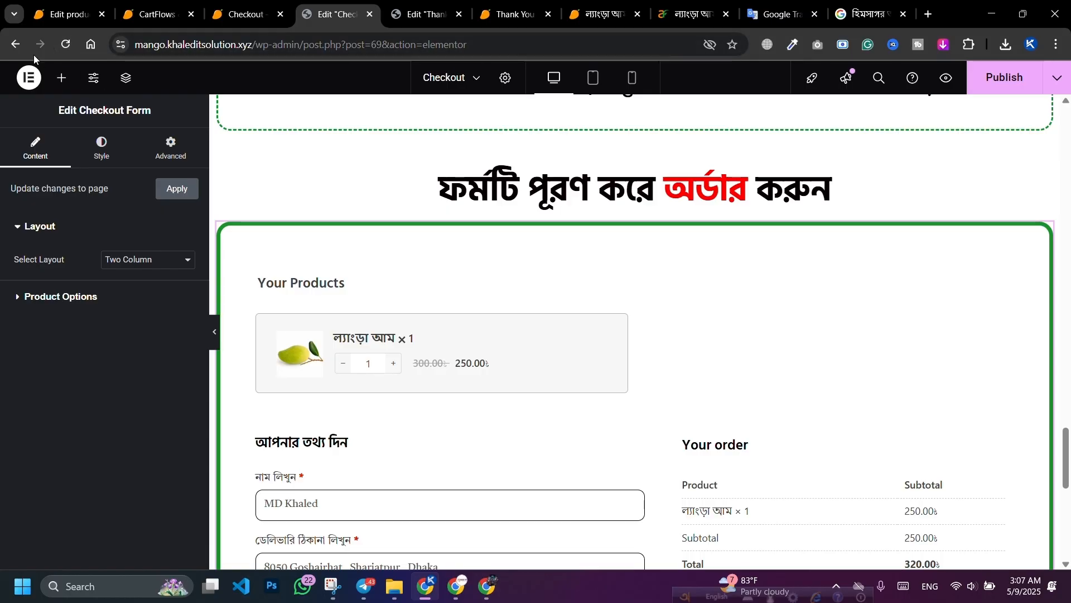
left_click(65, 44)
left_click(650, 133)
Step: Close the Edit Thank You and order-received Thank You browser tabs
left_click(233, 5)
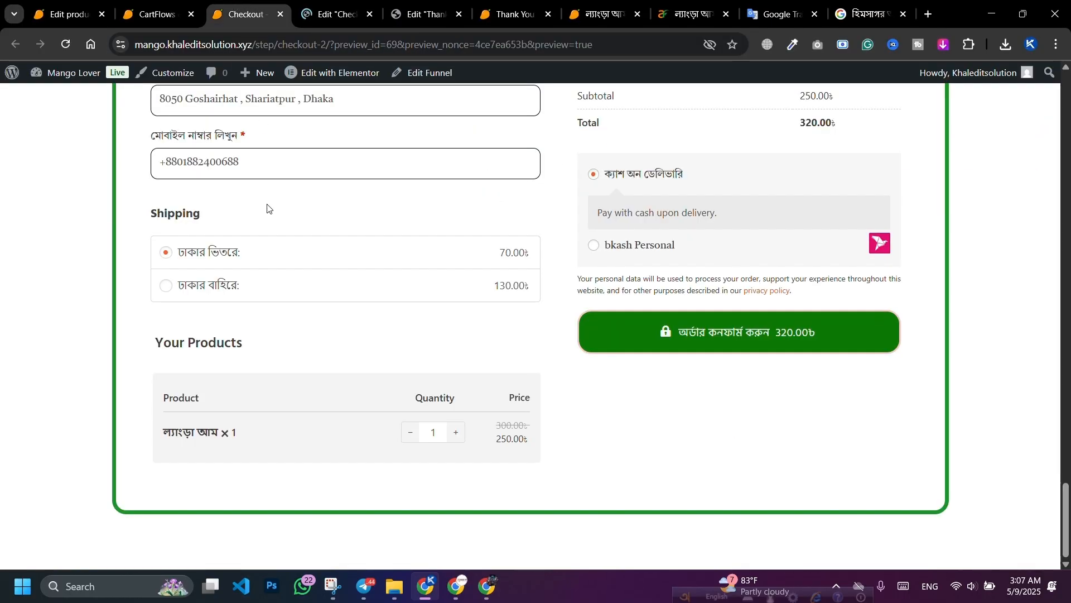
left_click_drag(257, 6, 368, 15)
left_click(414, 5)
left_click(368, 14)
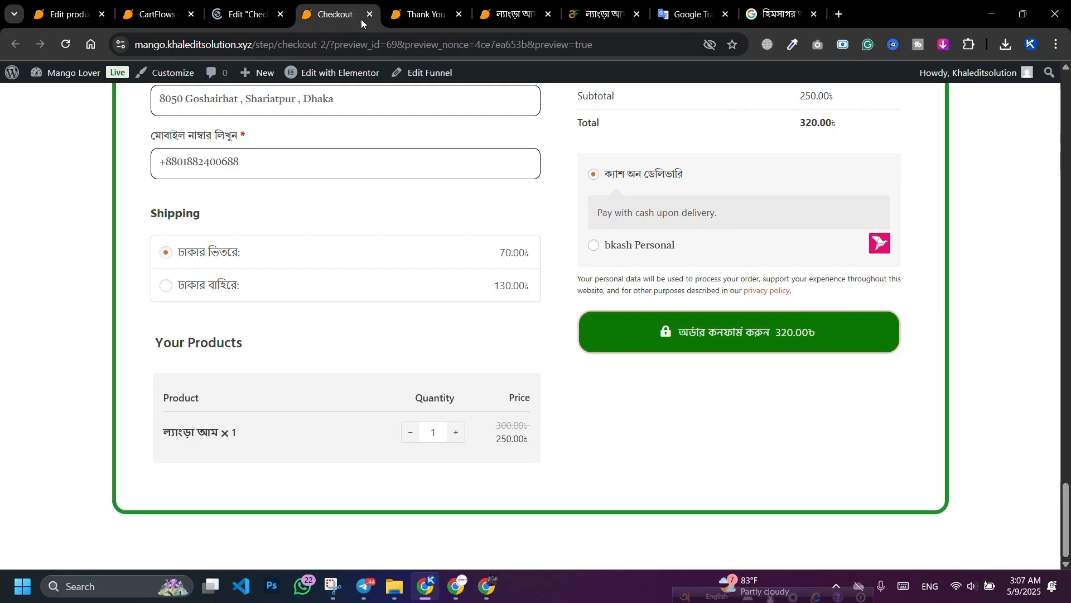
left_click(424, 14)
left_click_drag(424, 14, 328, 21)
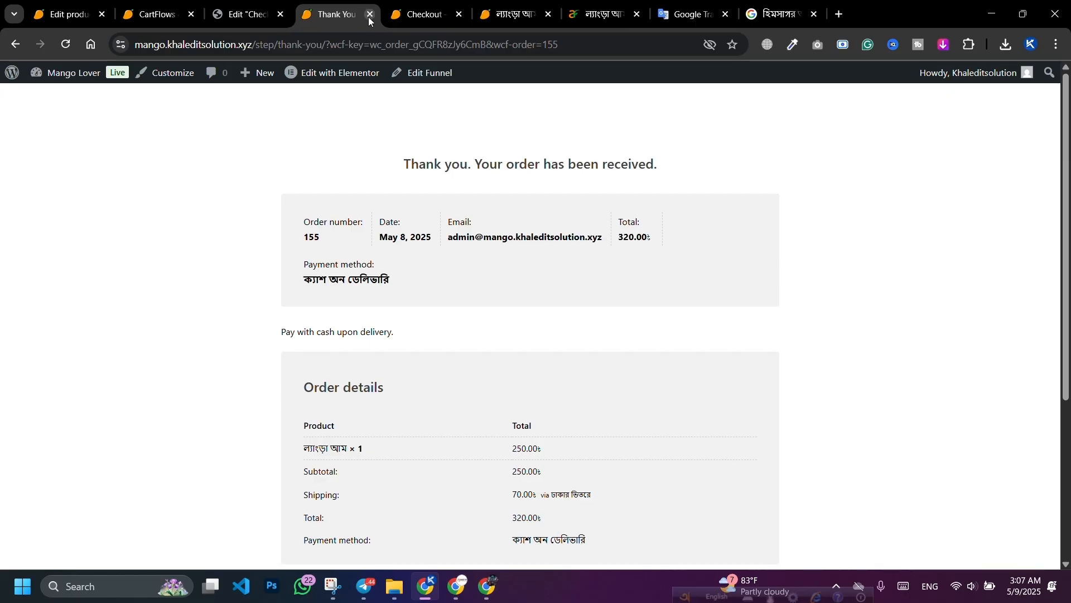
left_click(370, 15)
Step: Return to the Checkout page's Elementor editor
scroll(346, 218, "up", 15)
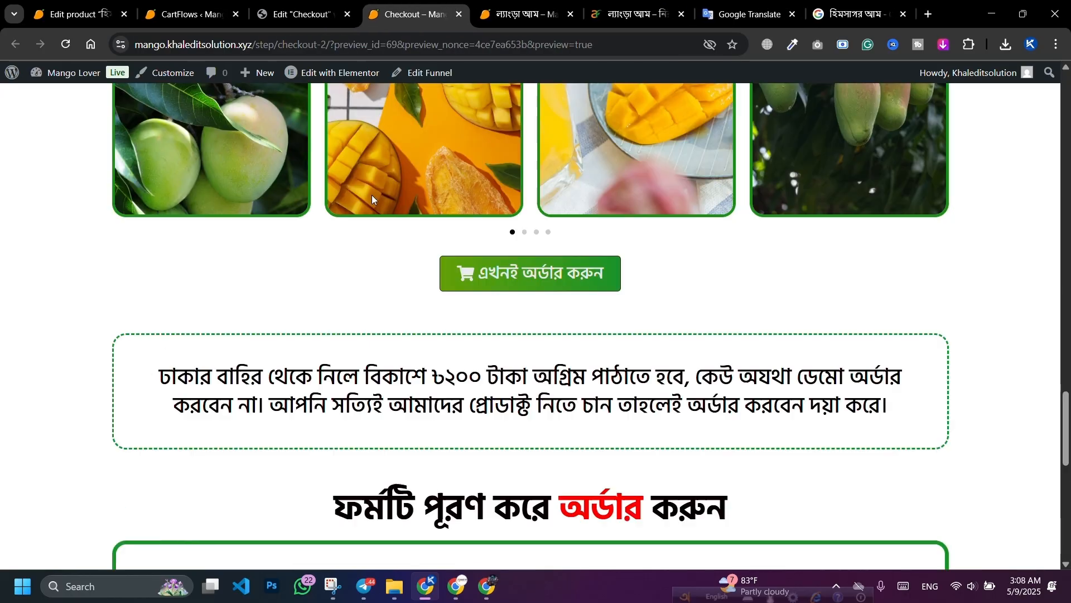
scroll(398, 217, "down", 6)
scroll(398, 217, "down", 5)
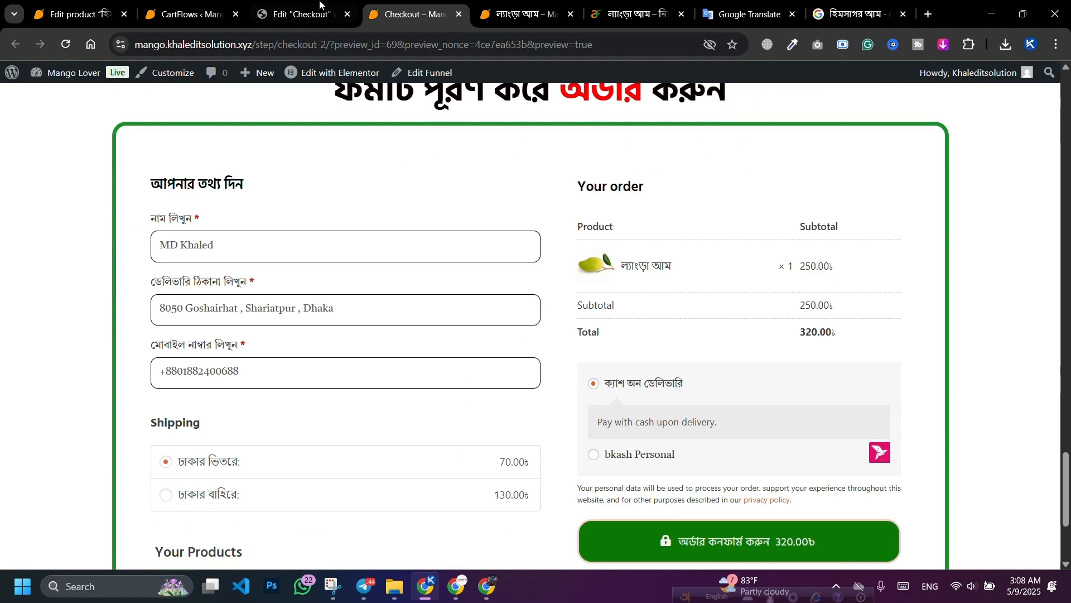
left_click(301, 14)
Step: In the Checkout Form's Product Options, try positioning products before order review, then revert to before checkout
scroll(510, 240, "down", 15)
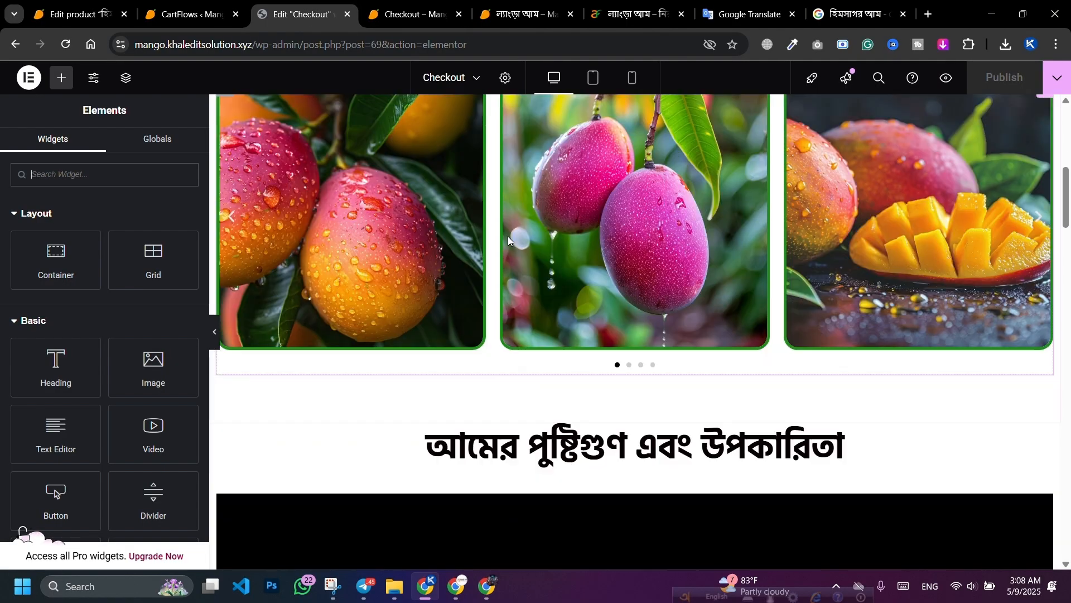
scroll(515, 239, "down", 10)
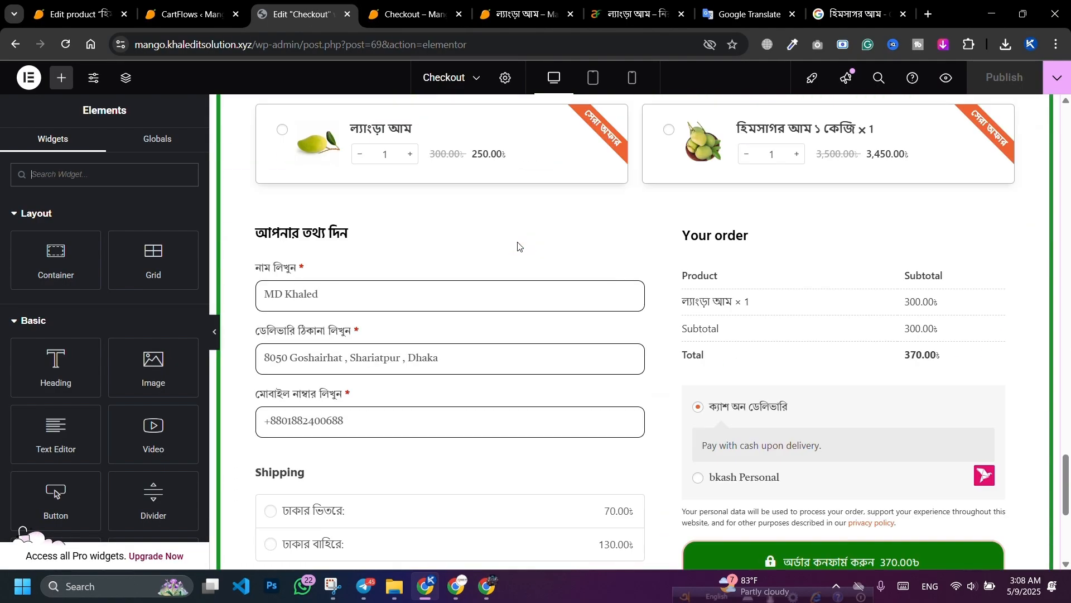
scroll(519, 244, "up", 3)
left_click(1048, 163)
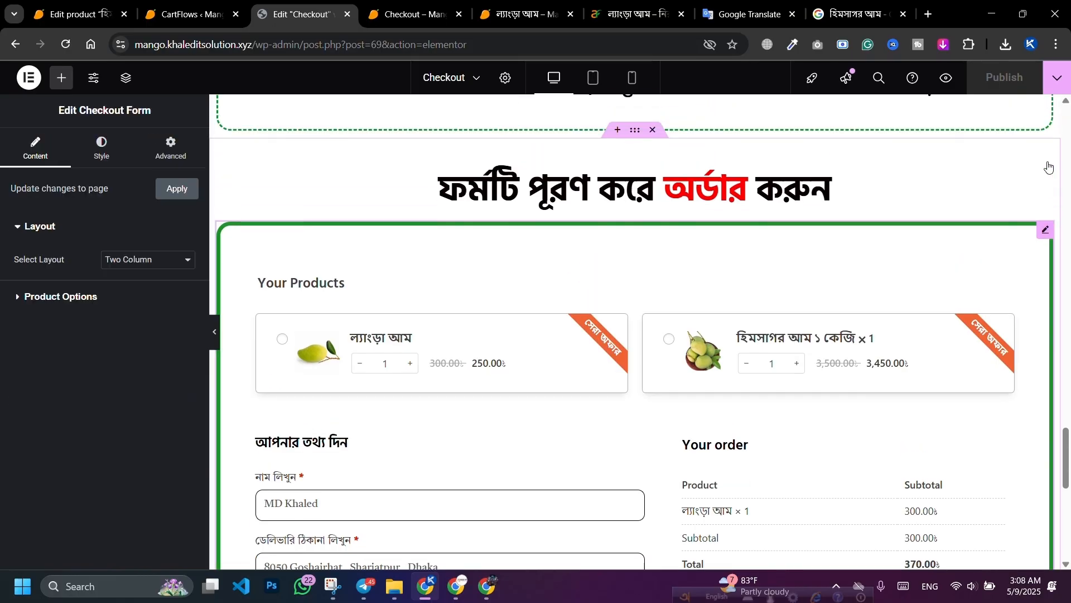
left_click(106, 297)
left_click(142, 294)
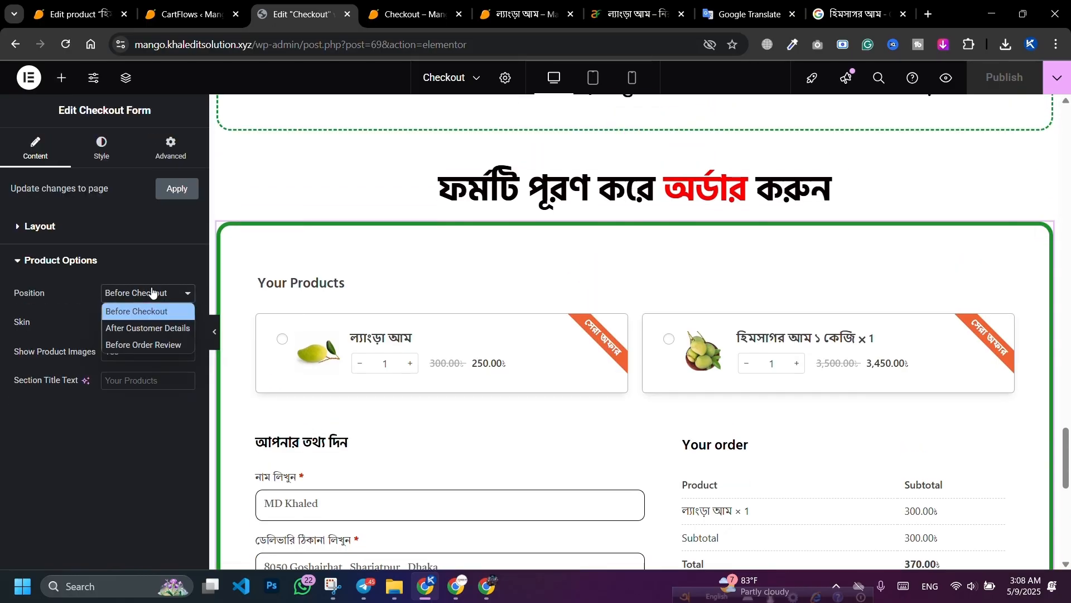
left_click(132, 343)
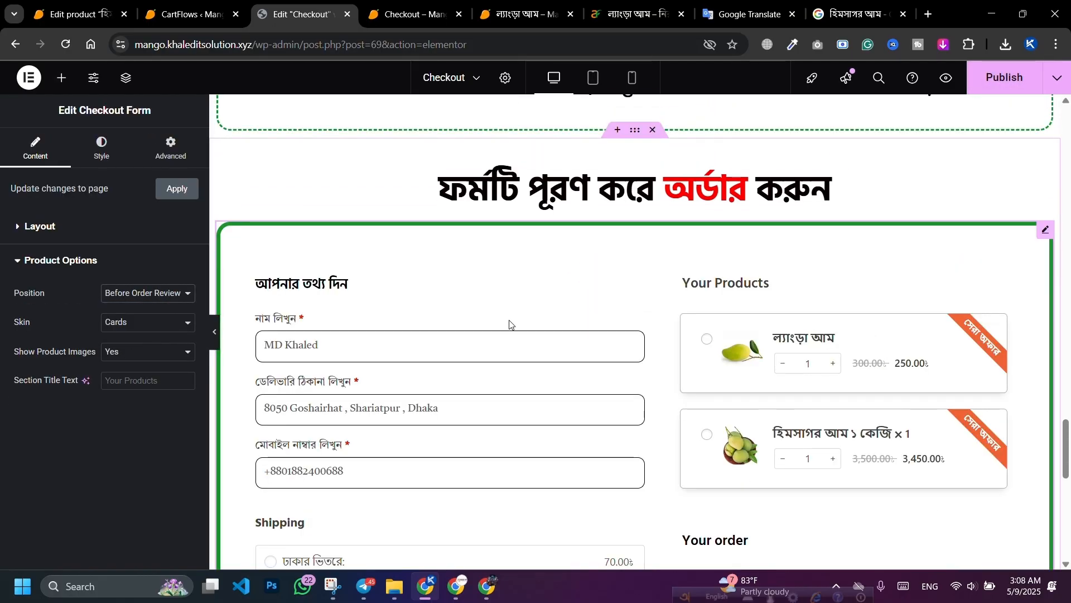
scroll(892, 316, "down", 5)
scroll(901, 320, "down", 3)
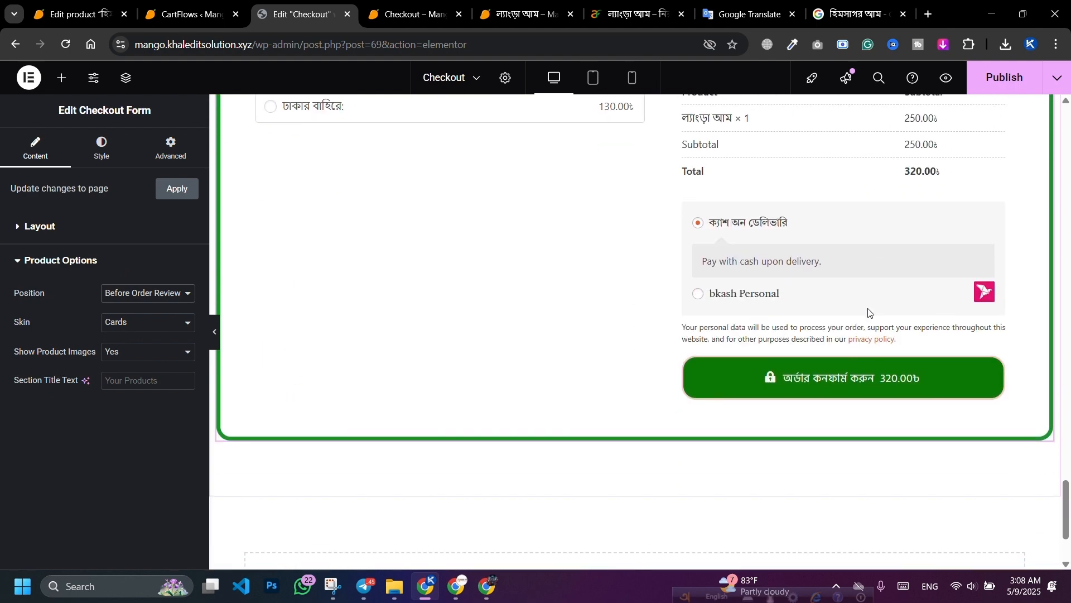
scroll(868, 311, "up", 7)
left_click(142, 294)
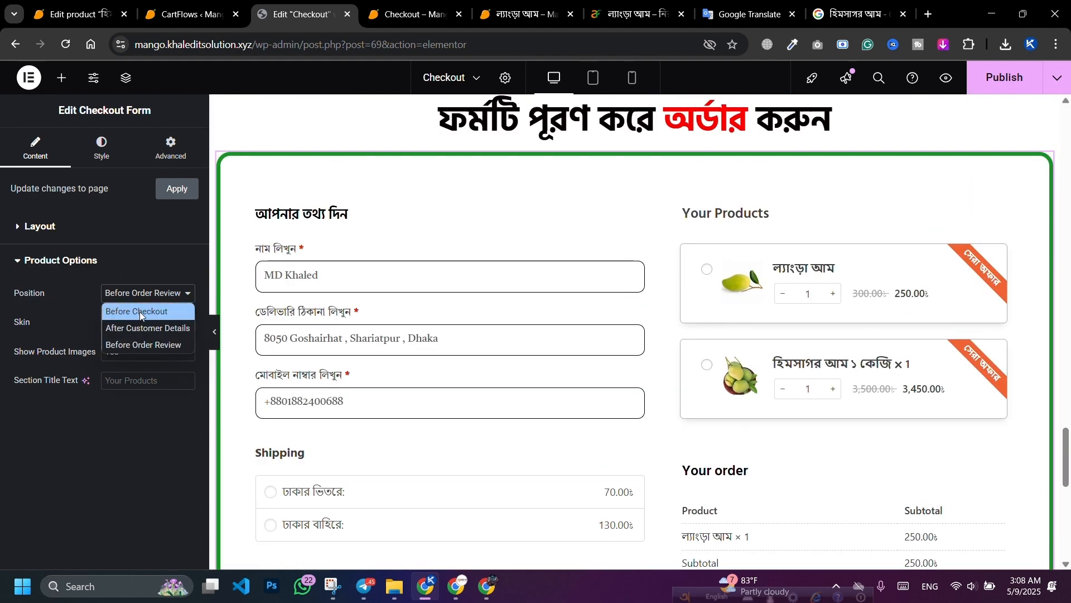
left_click(139, 311)
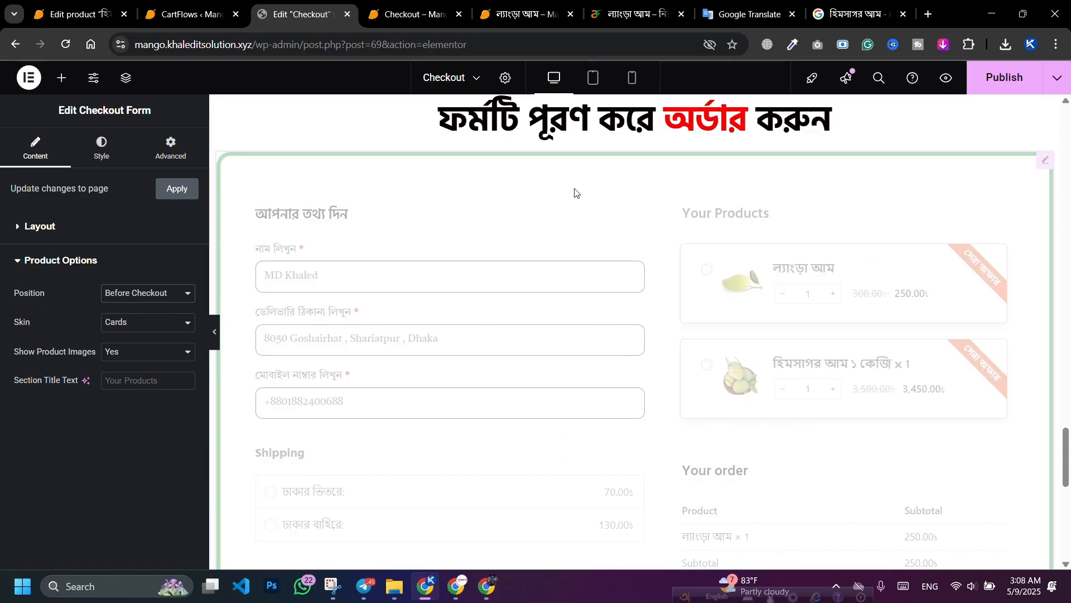
Step: Try the Classic skin and hidden images, then restore the Cards skin with images shown
left_click(146, 322)
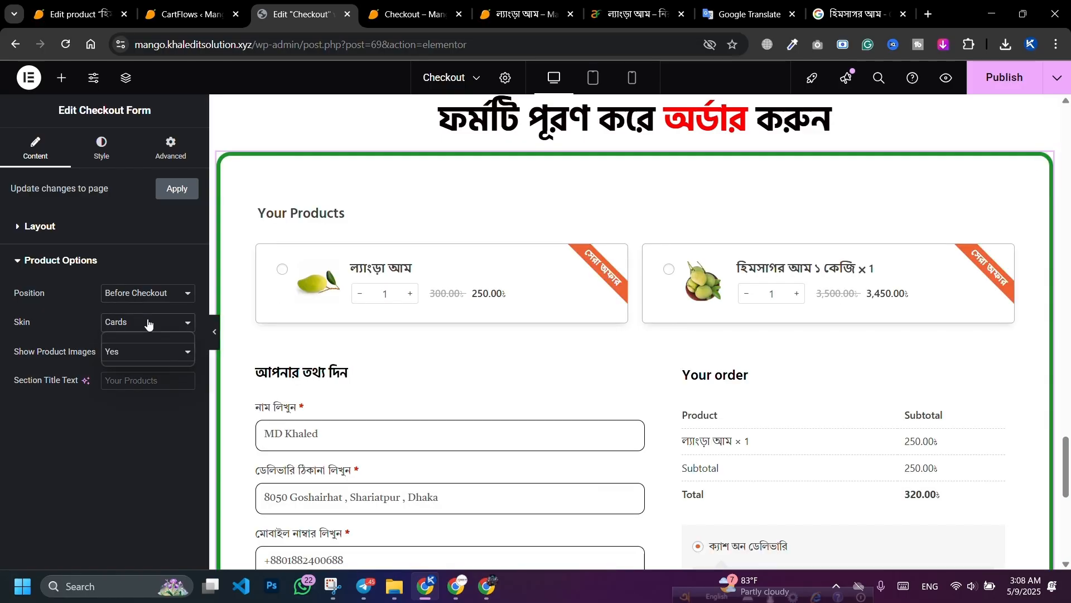
left_click(134, 343)
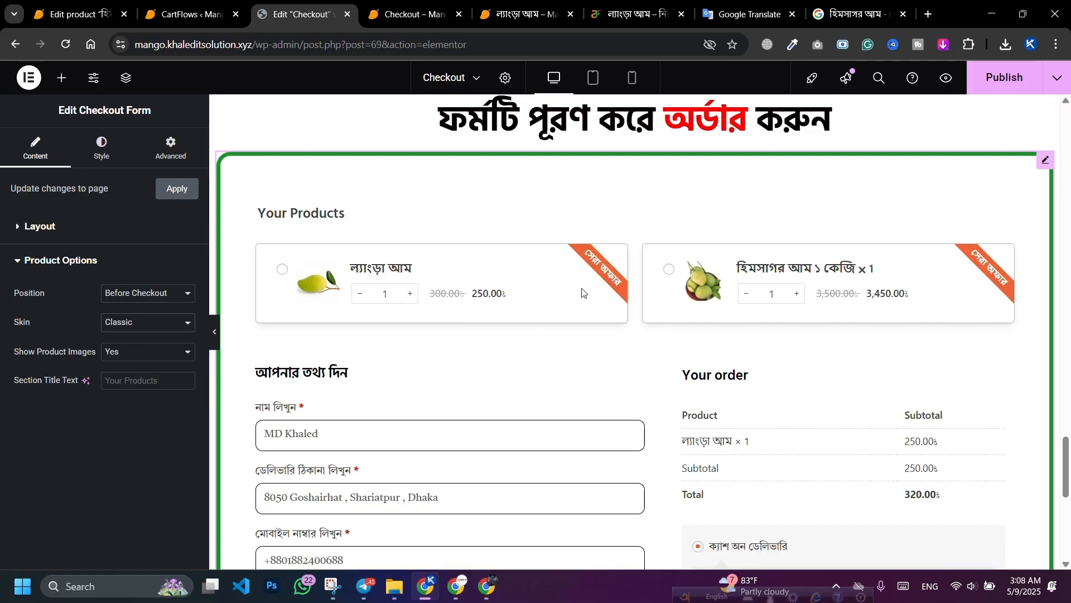
left_click(135, 327)
left_click(122, 358)
left_click(120, 351)
left_click(111, 379)
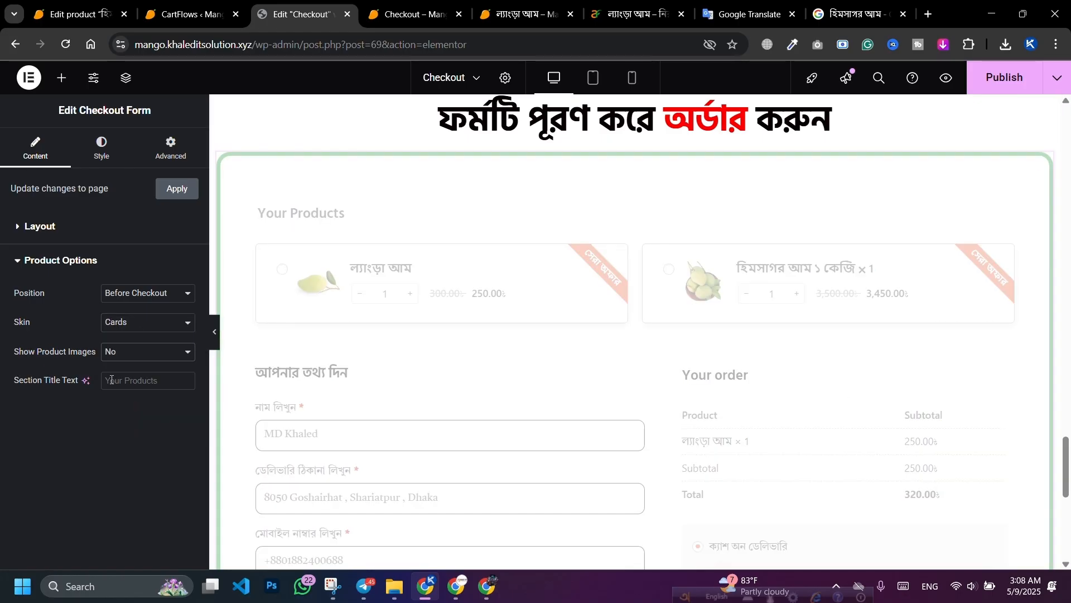
left_click(135, 360)
left_click(123, 379)
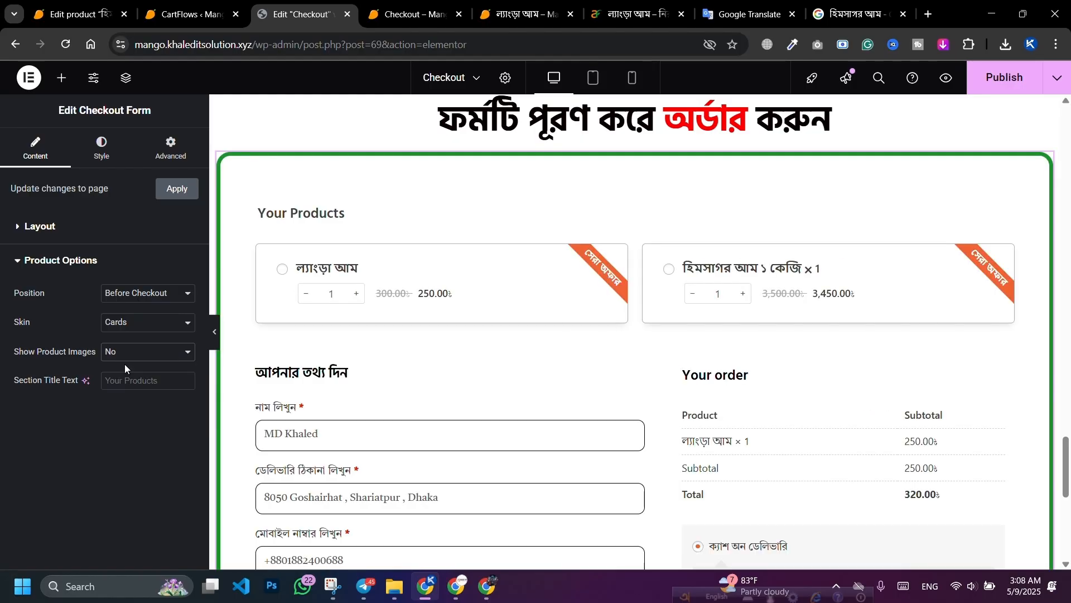
left_click(125, 364)
left_click(123, 373)
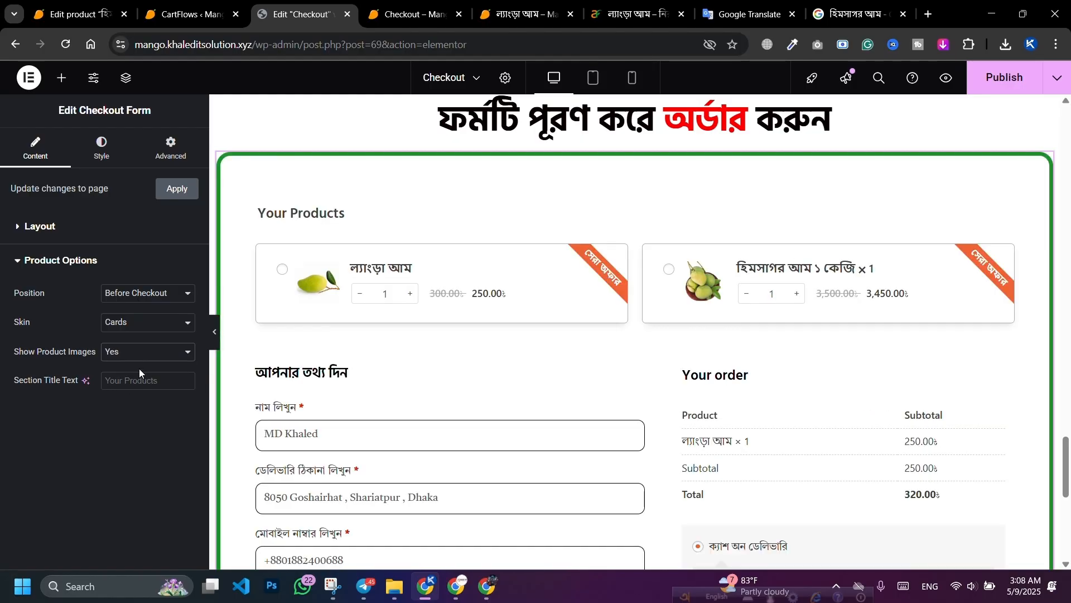
Step: Style the highlight flags with white text and a dark green #047A16 background
left_click(101, 148)
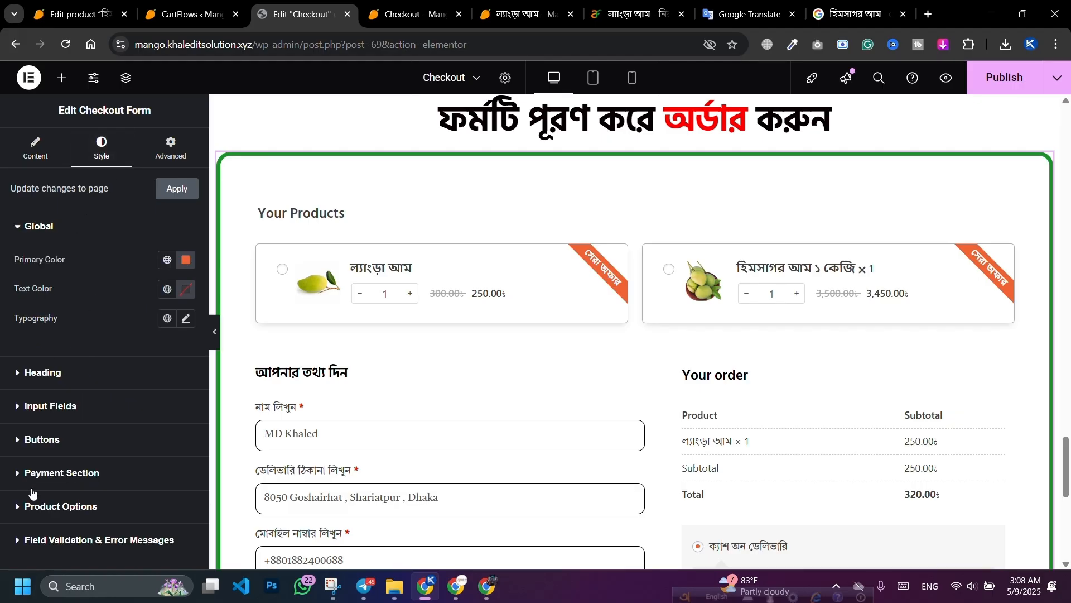
left_click(98, 507)
scroll(99, 375, "down", 8)
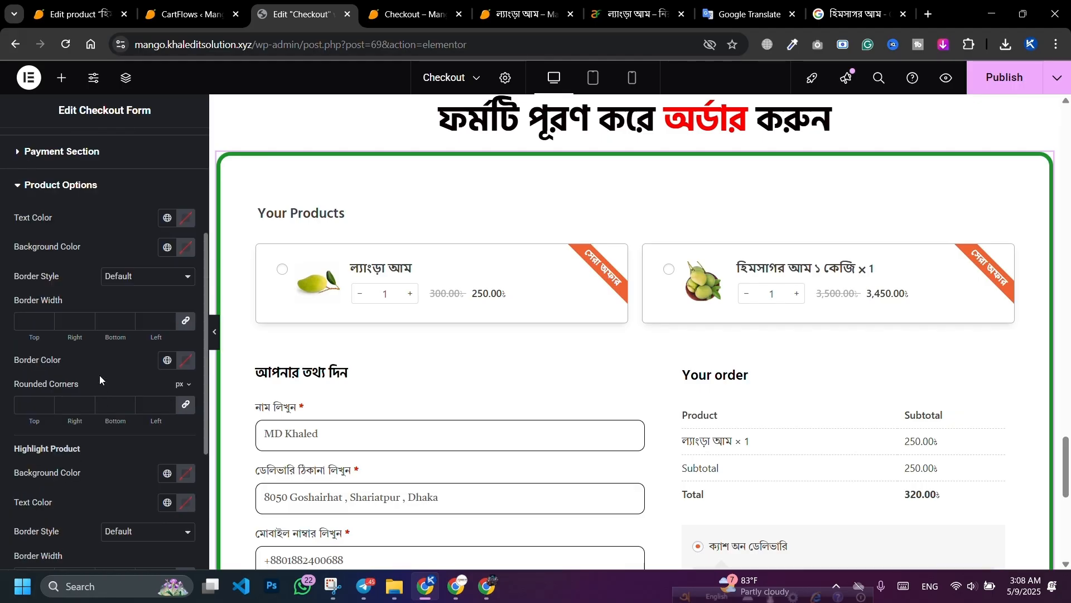
left_click(186, 471)
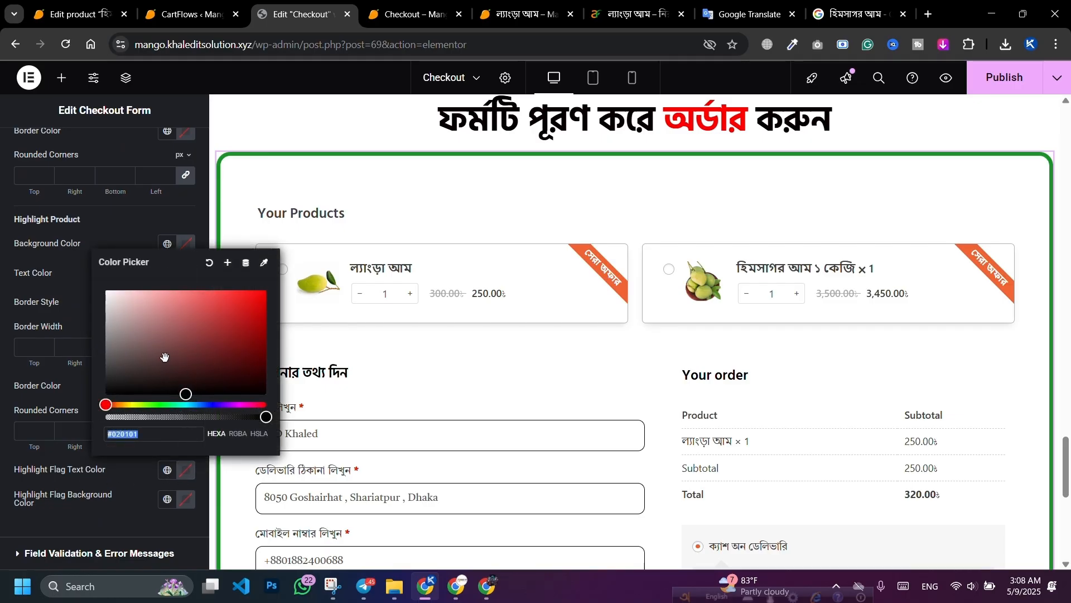
left_click_drag(165, 357, 75, 264)
left_click(106, 518)
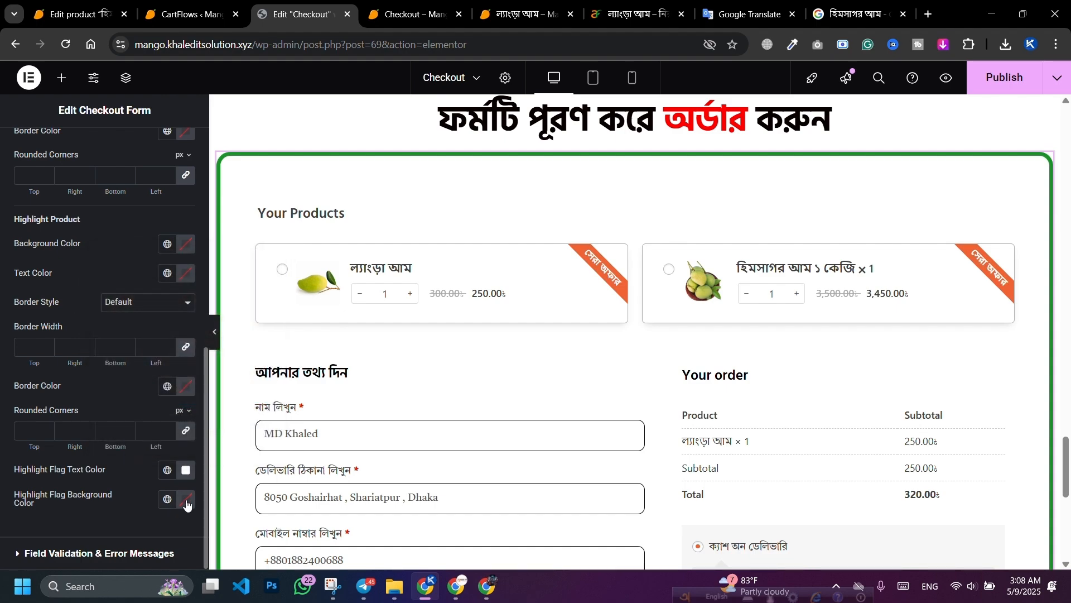
left_click(187, 501)
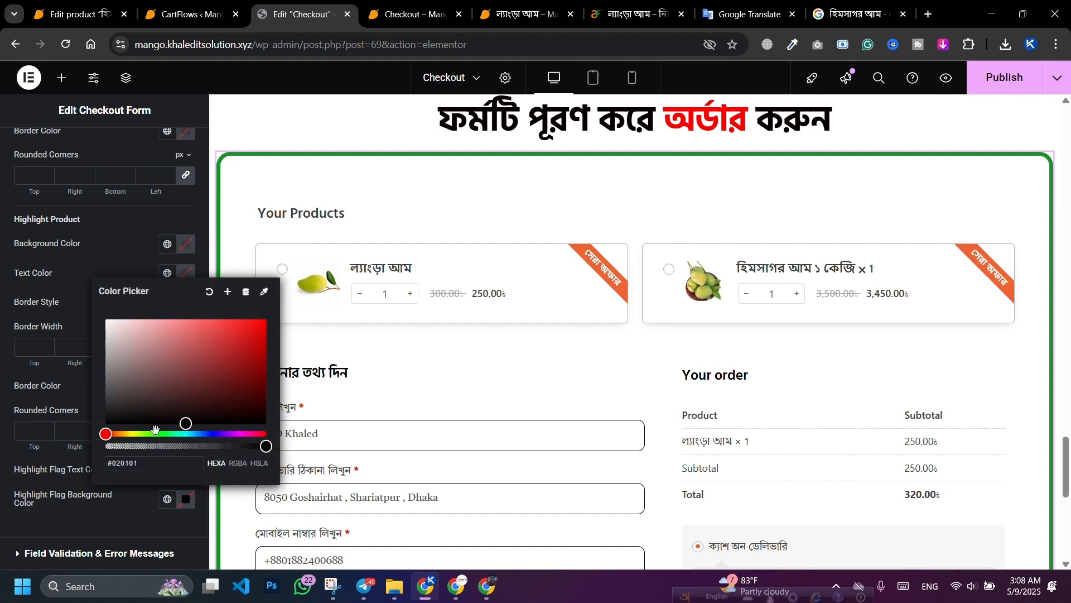
left_click_drag(154, 434, 162, 434)
left_click_drag(219, 382, 260, 373)
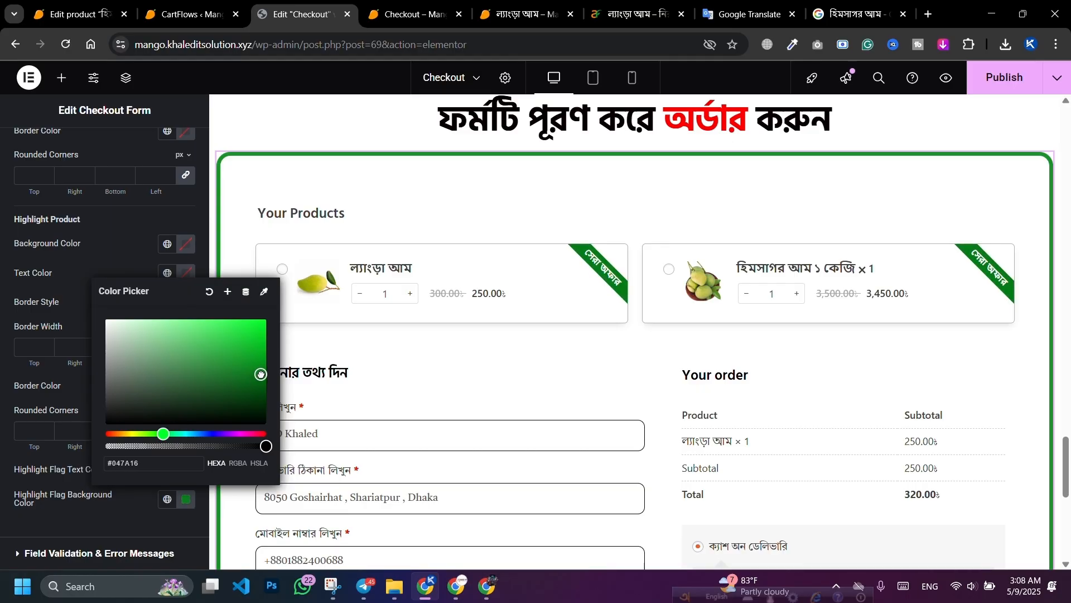
left_click(781, 208)
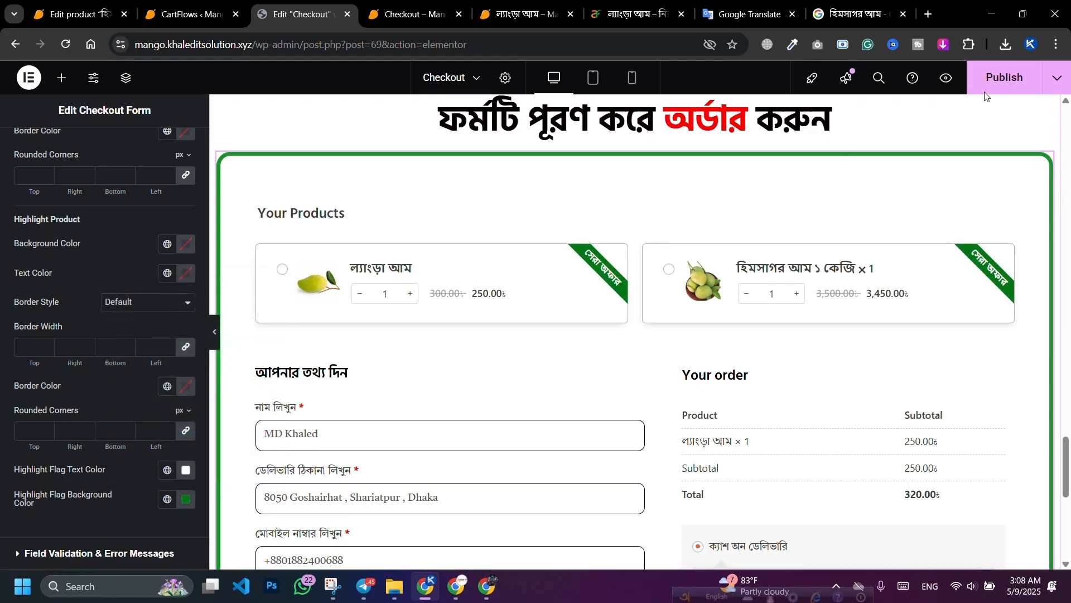
Step: Publish the checkout page changes with Ctrl+S
key("ctrl+s")
scroll(152, 285, "up", 4)
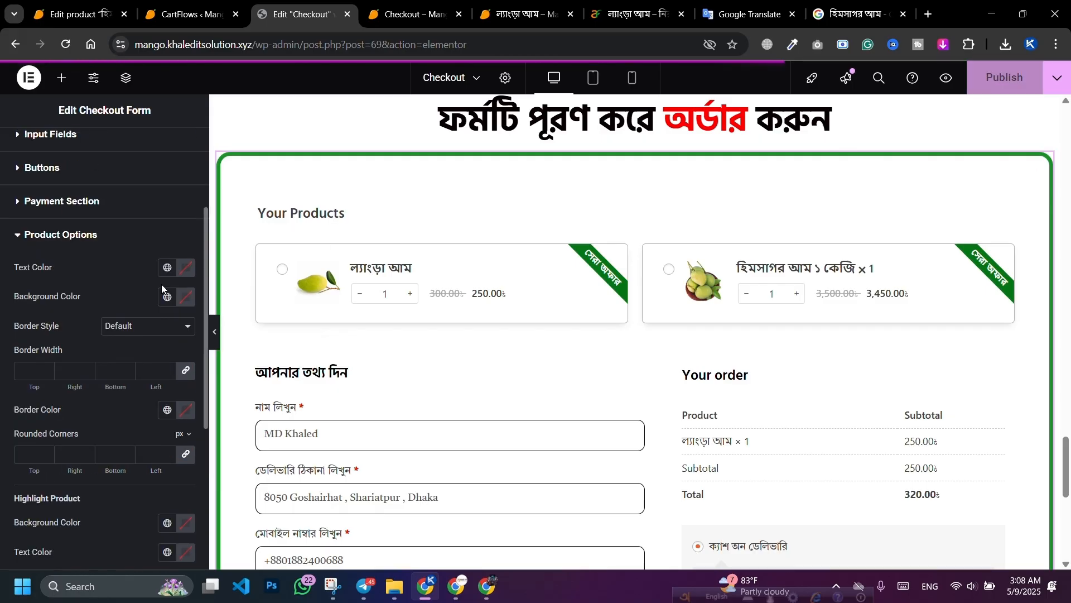
scroll(160, 286, "down", 6)
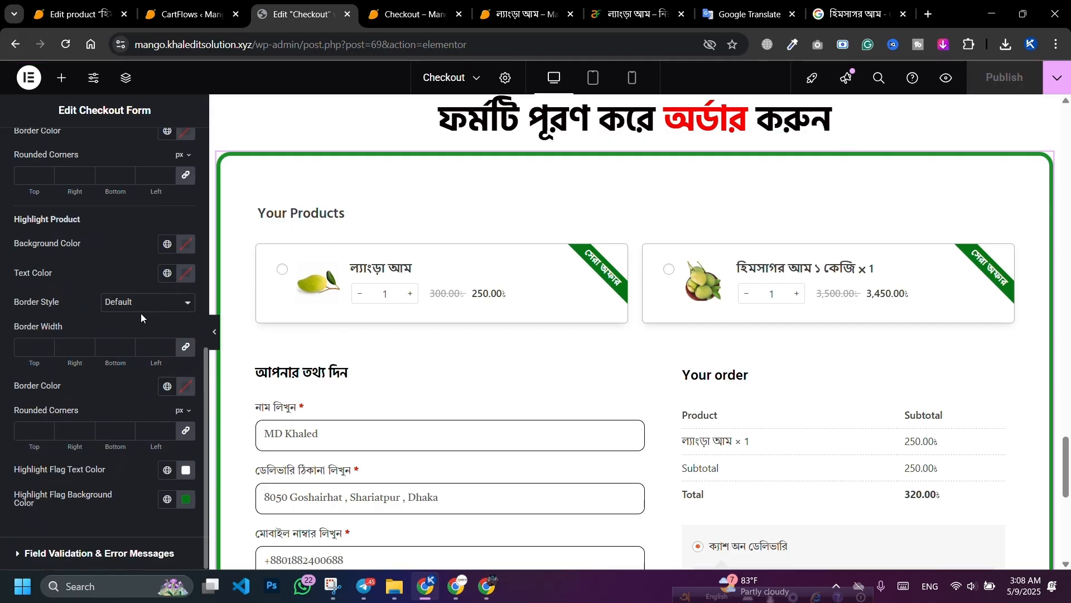
scroll(110, 323, "up", 5)
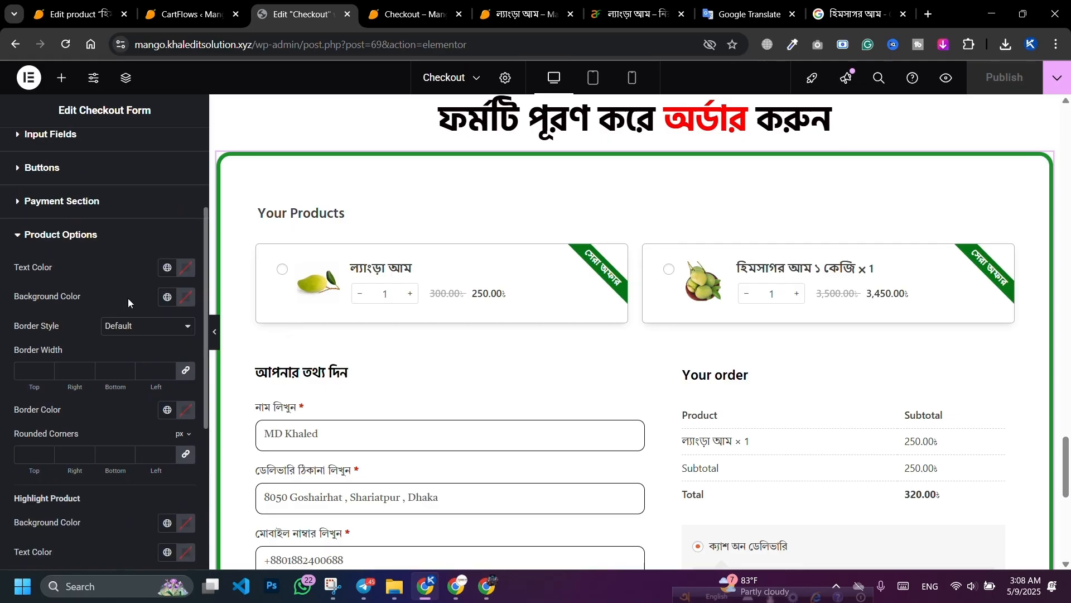
Step: Set the product title and price text colour to dark green after trying red and white
left_click(186, 269)
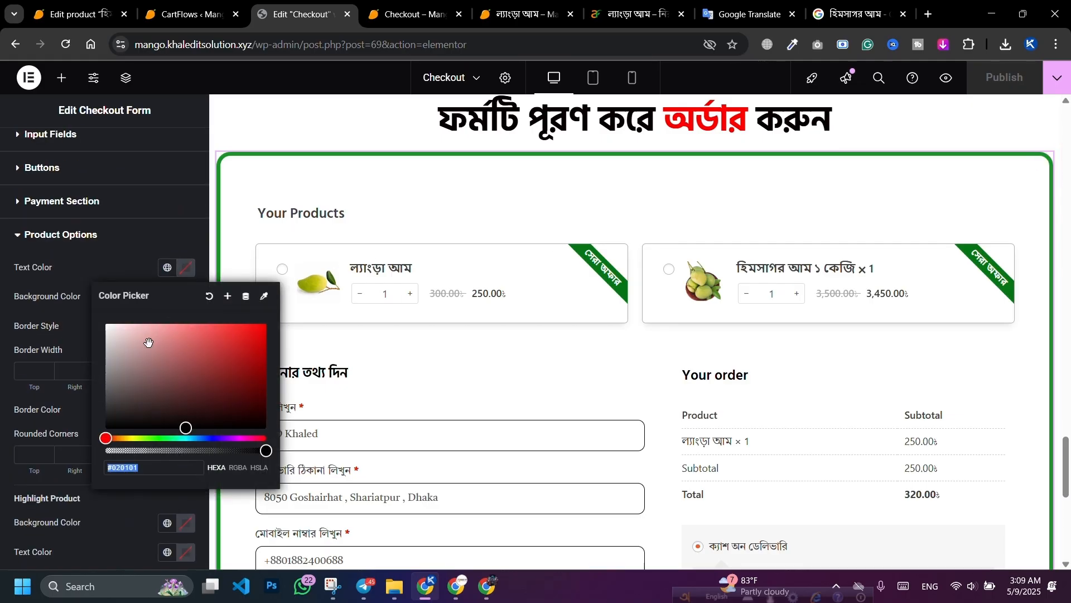
left_click(212, 349)
left_click(250, 365)
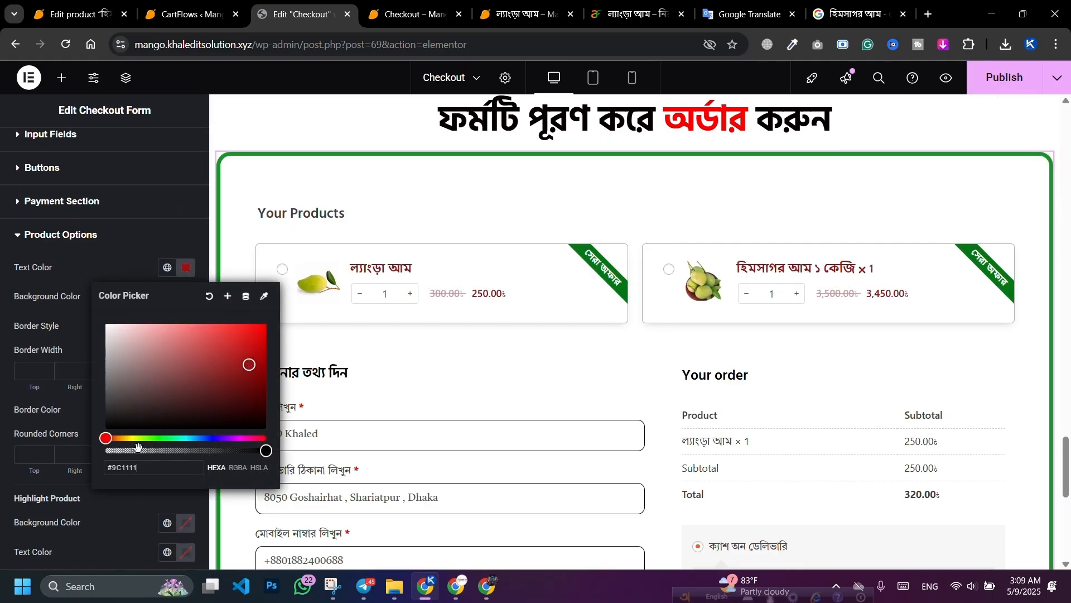
left_click_drag(149, 438, 166, 438)
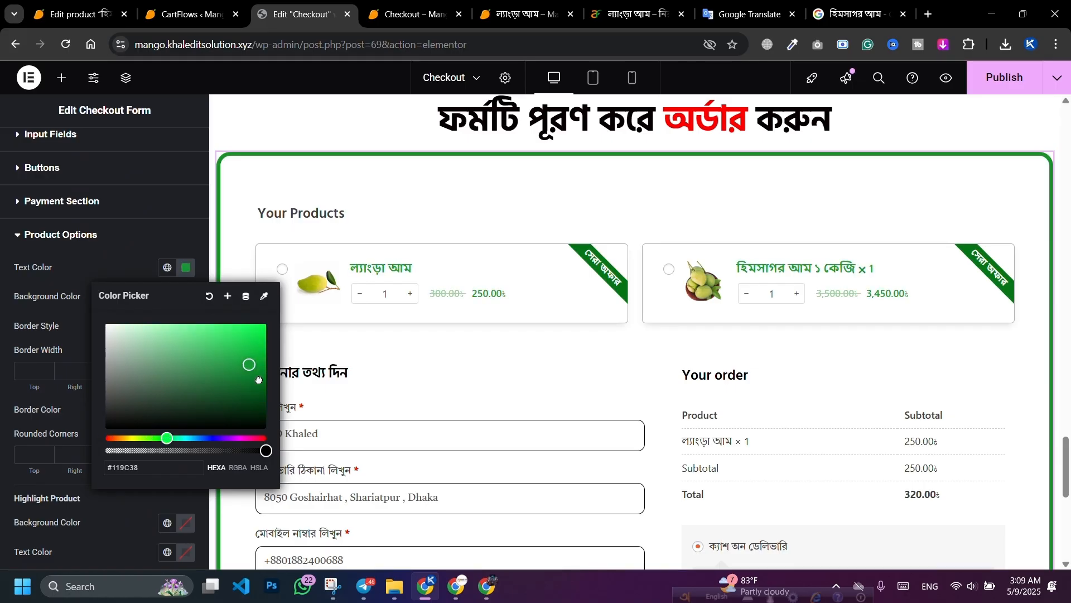
left_click(106, 325)
left_click(108, 268)
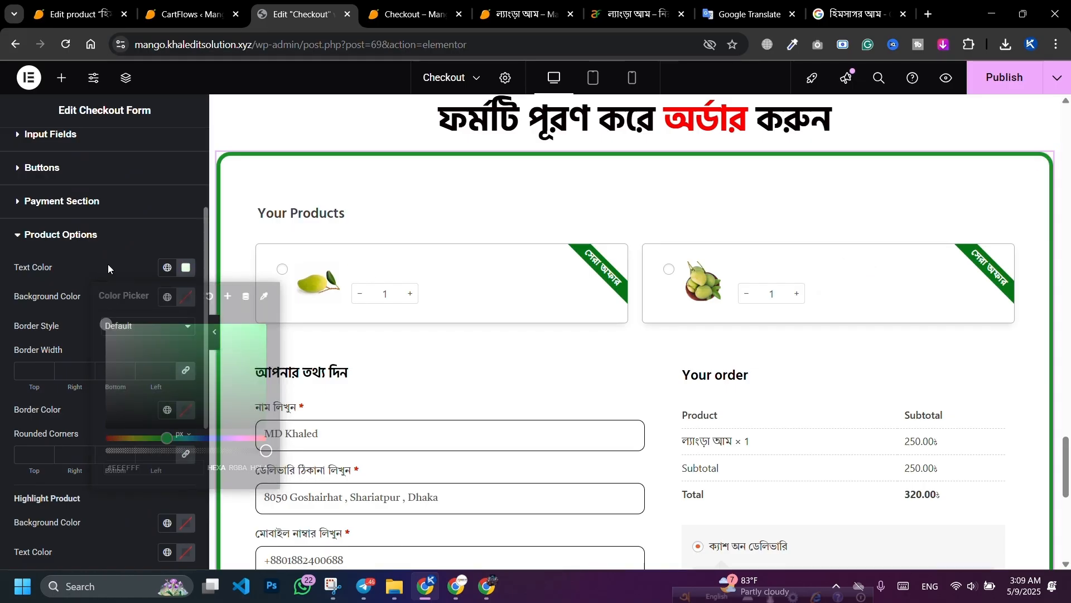
left_click(185, 268)
left_click(218, 366)
mouse_move(217, 366)
left_mouse_down()
mouse_move(263, 387)
mouse_move(266, 379)
left_mouse_up()
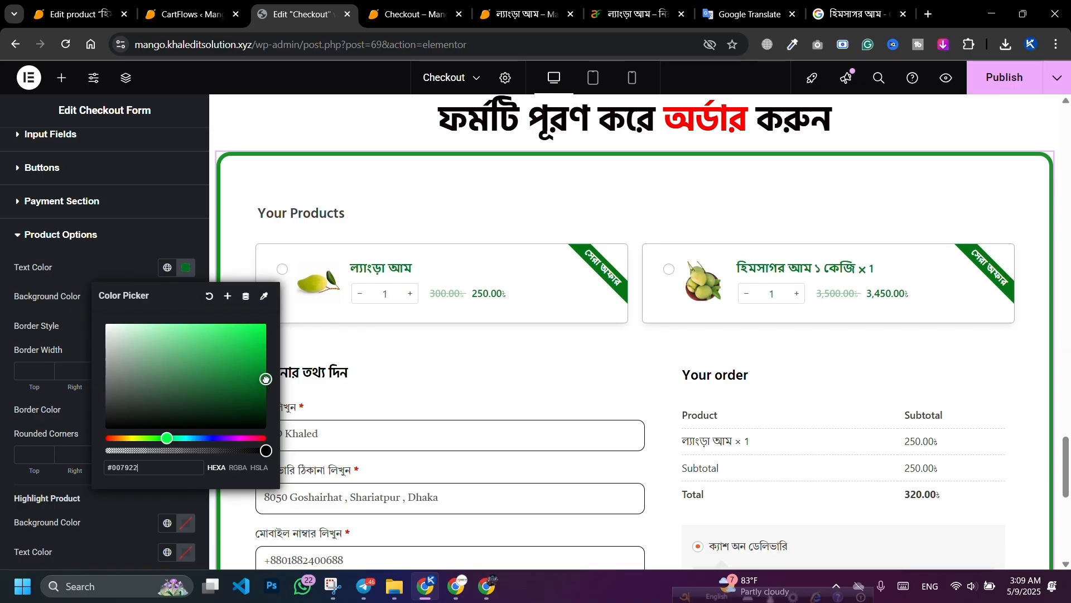
left_click(118, 259)
Step: Give the product cards a pale green #F3FFED background colour
scroll(145, 242, "down", 1)
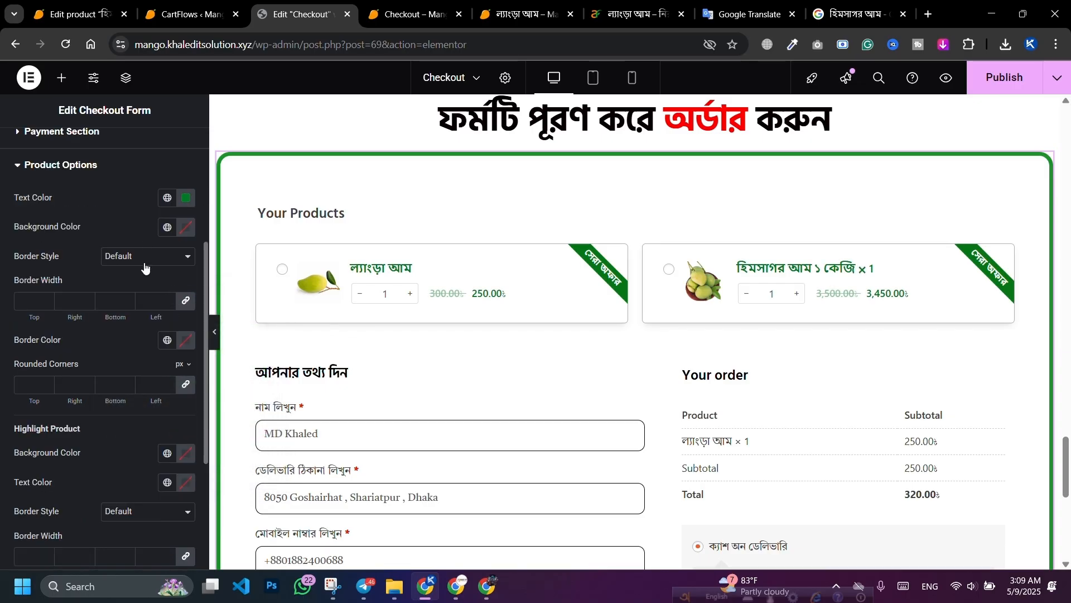
scroll(189, 313, "down", 1)
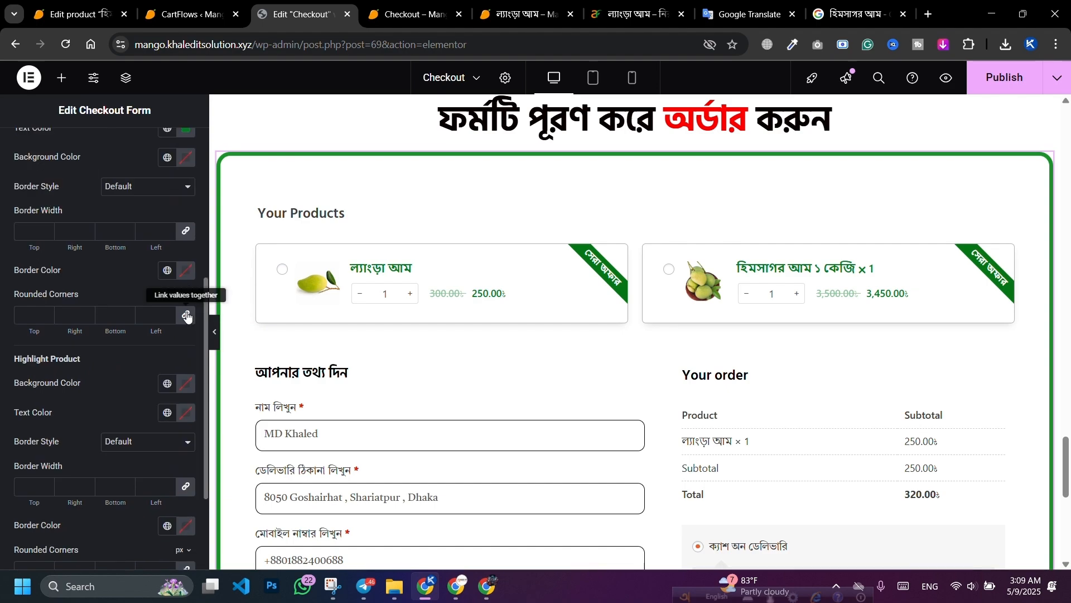
left_click(183, 157)
left_click(149, 235)
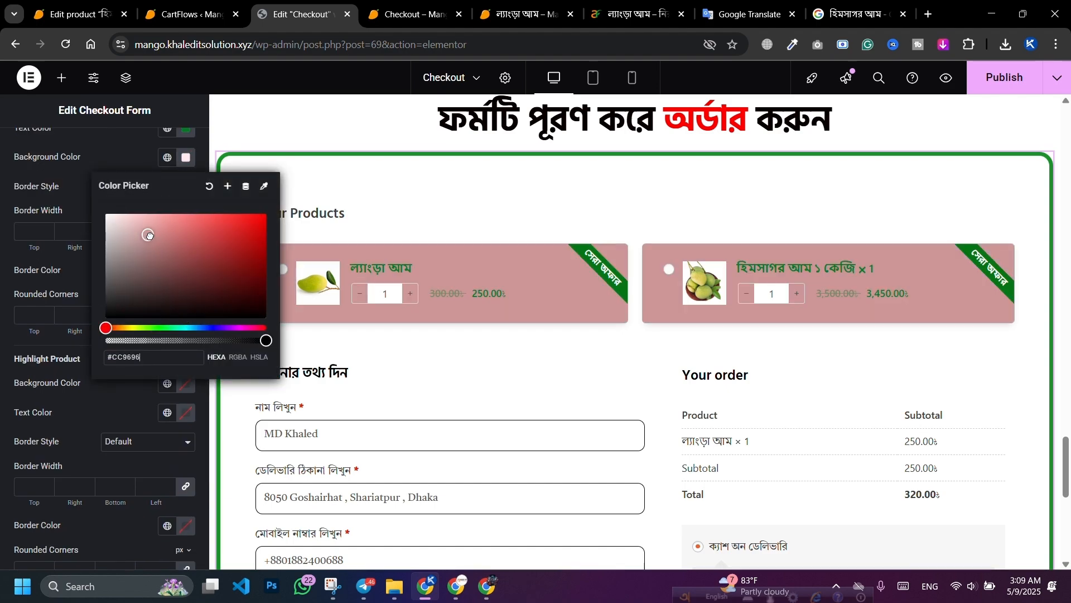
left_click_drag(149, 235, 124, 211)
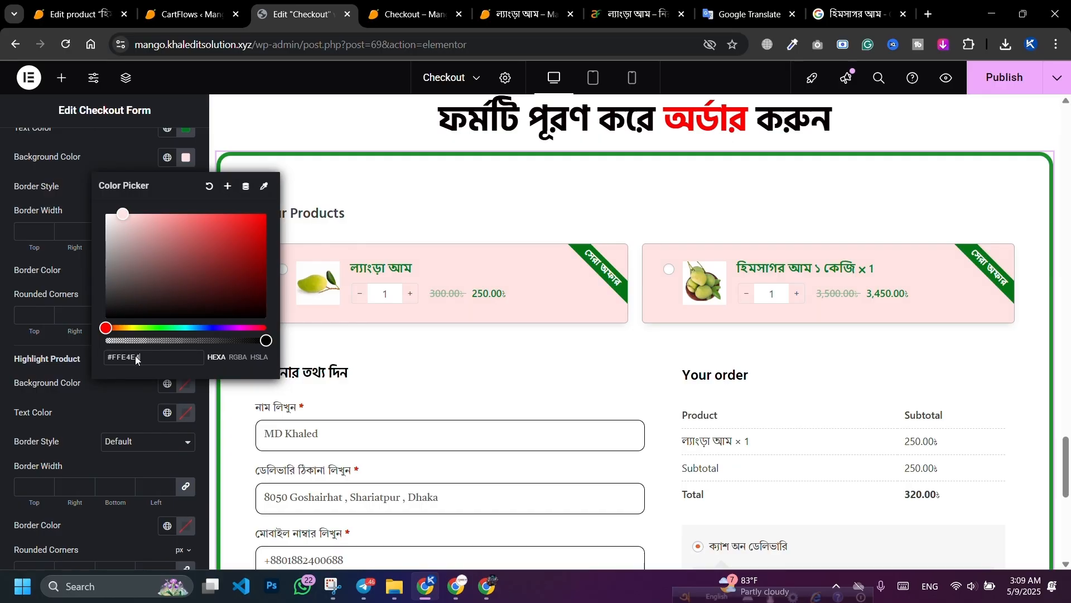
left_click_drag(141, 329, 150, 328)
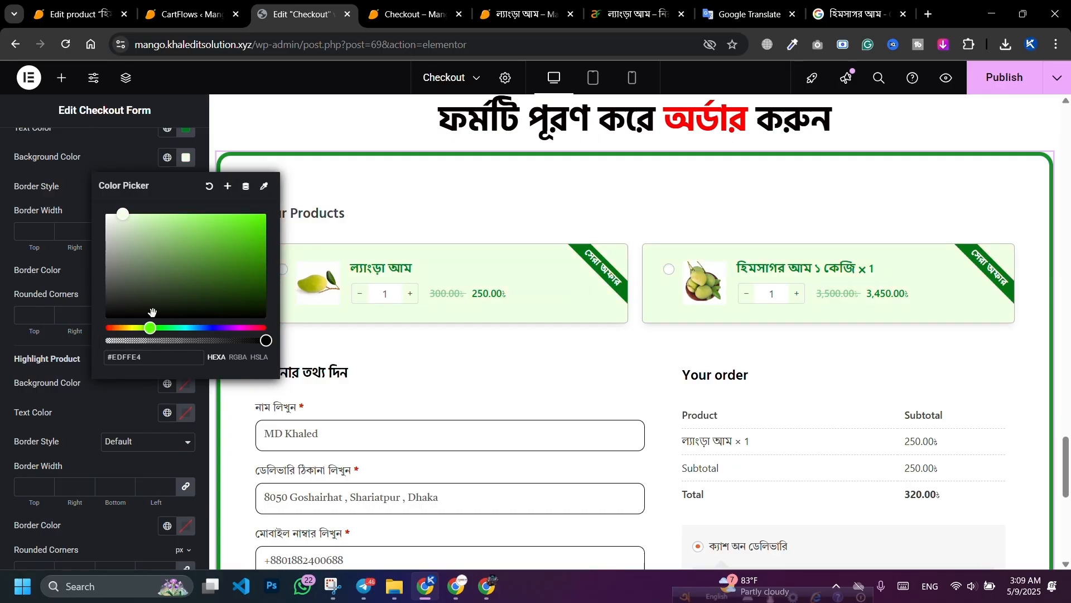
left_click(124, 212)
left_click_drag(124, 212, 117, 210)
left_click(111, 156)
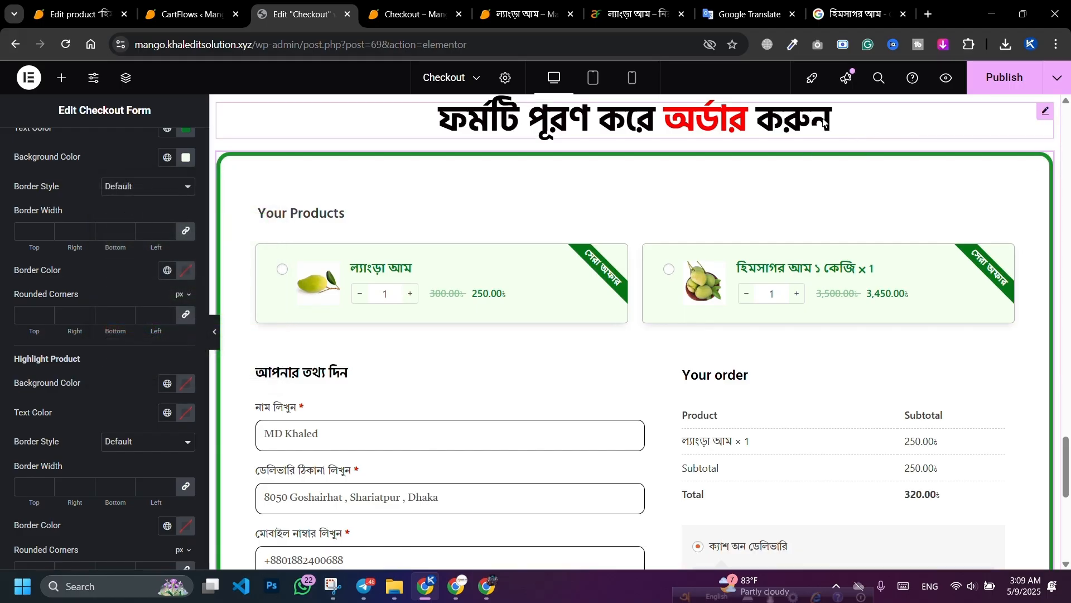
Step: Publish the updated checkout page
left_click(1004, 77)
scroll(535, 187, "down", 3)
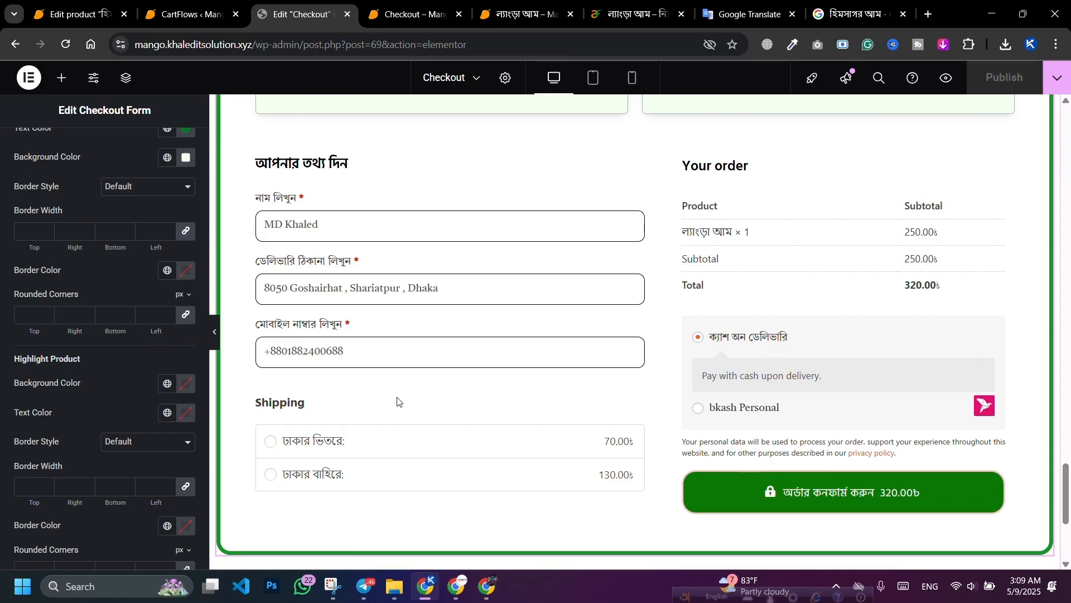
scroll(379, 412, "up", 2)
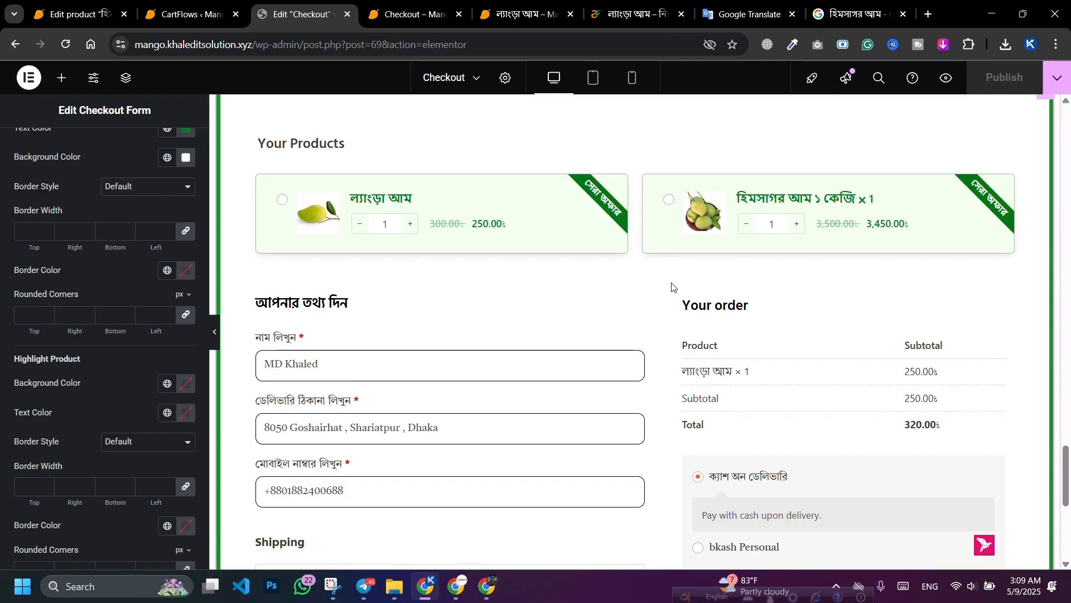
scroll(469, 354, "down", 3)
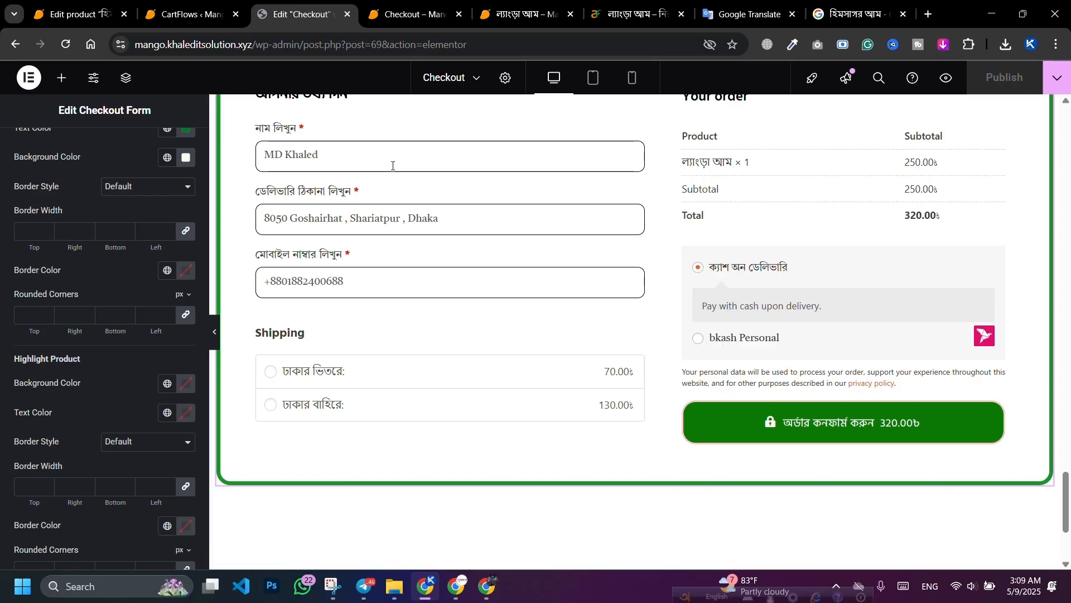
Step: Open the Checkout Form's Field Editor and add a blank custom field, focusing Field ID
left_click(192, 17)
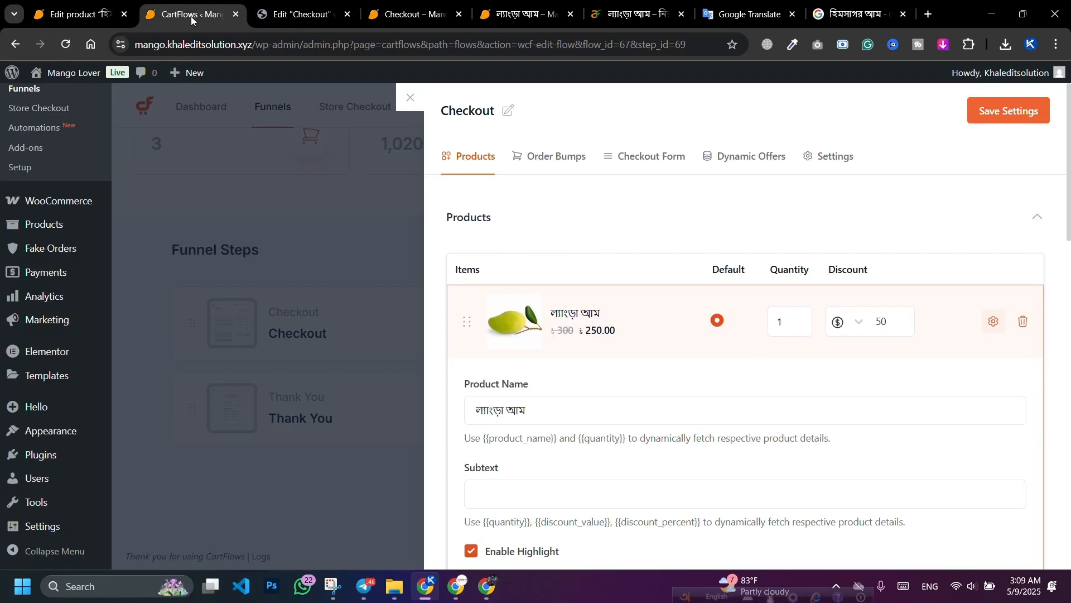
left_click(657, 161)
scroll(592, 231, "down", 1)
scroll(591, 231, "down", 1)
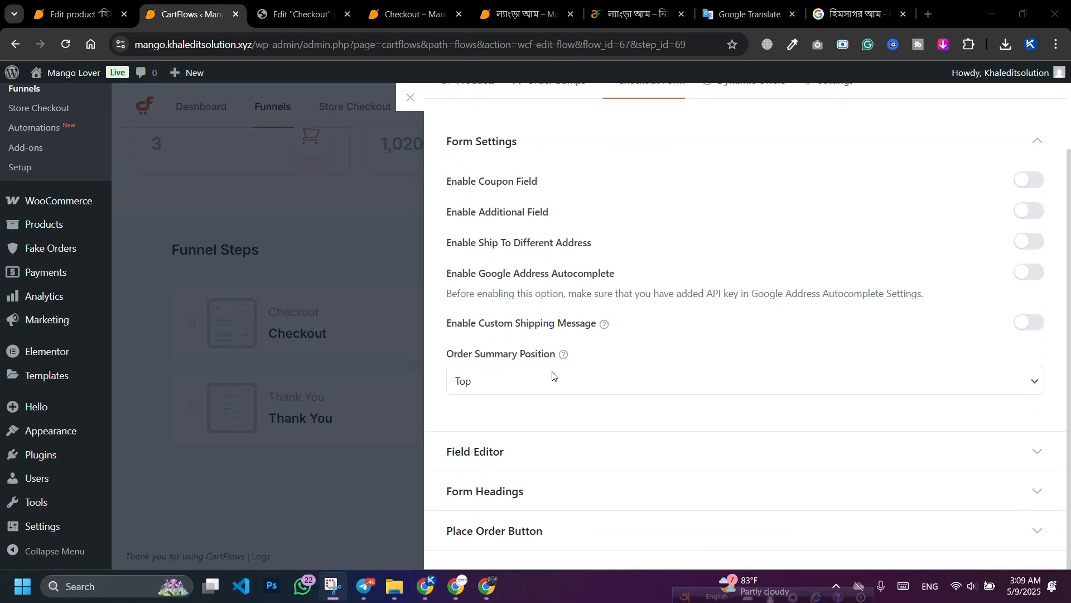
left_click(545, 456)
scroll(679, 354, "down", 10)
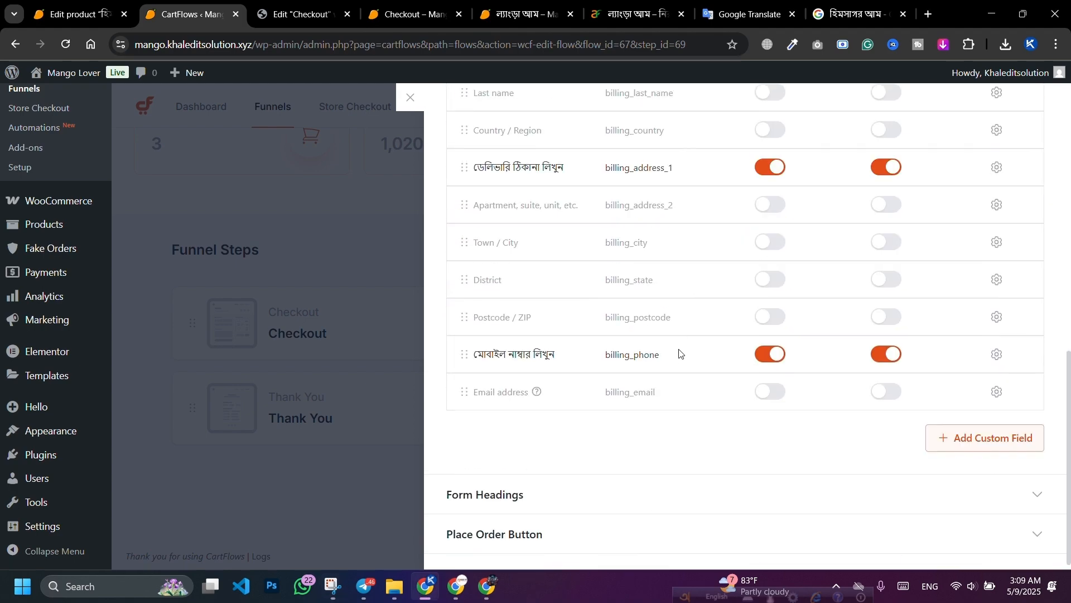
left_click(996, 438)
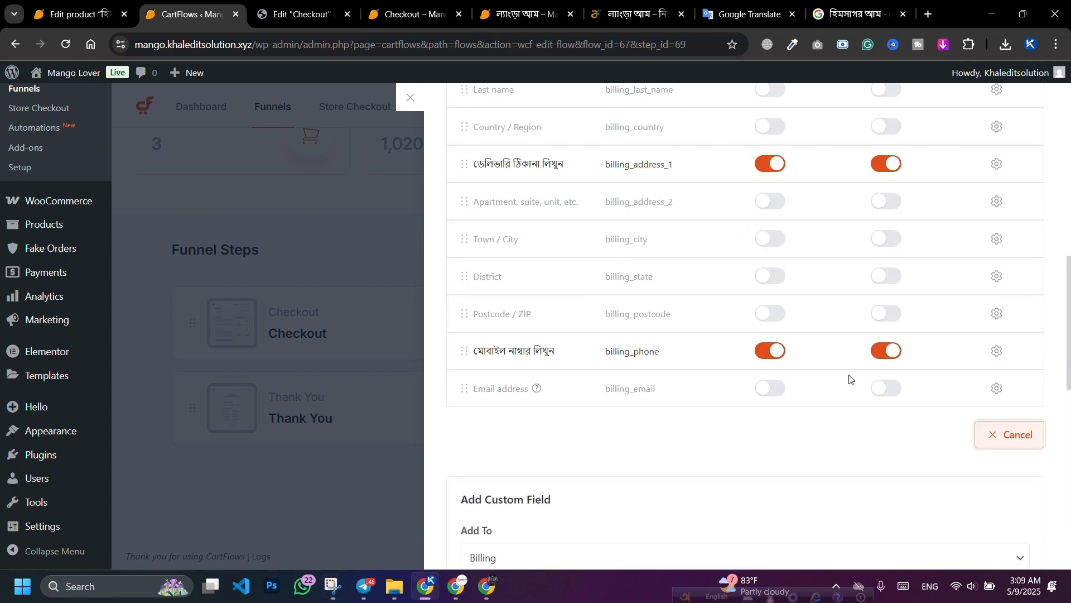
scroll(793, 399, "down", 4)
scroll(535, 346, "down", 3)
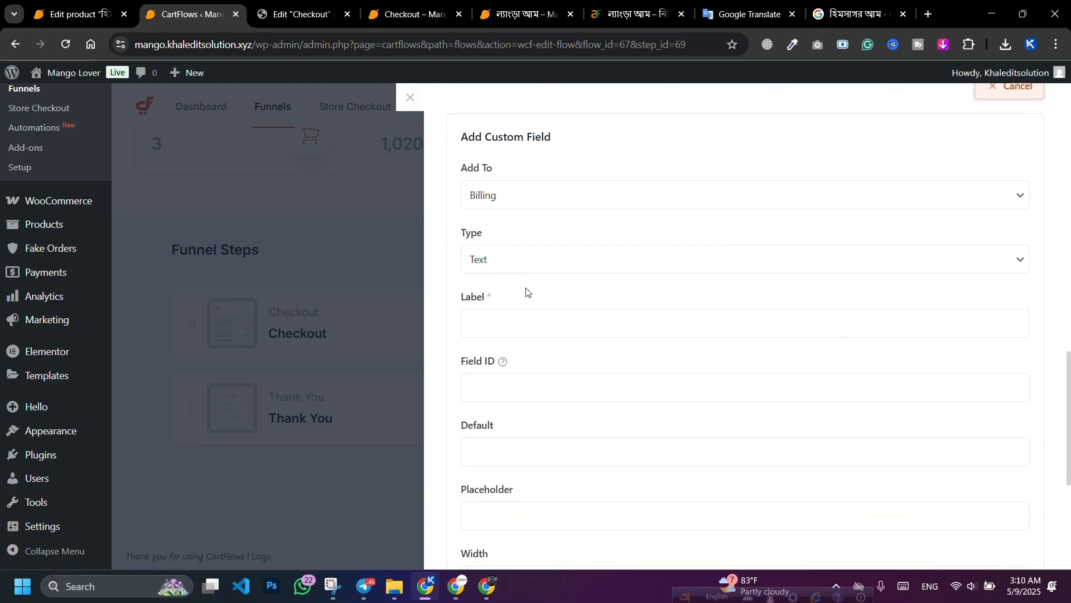
left_click(511, 261)
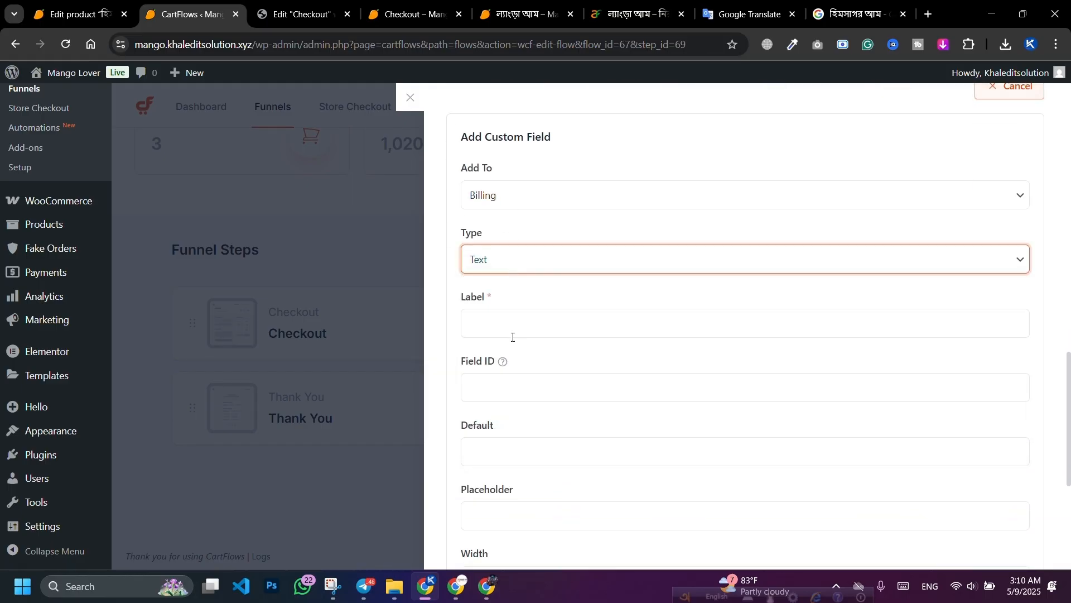
left_click(494, 379)
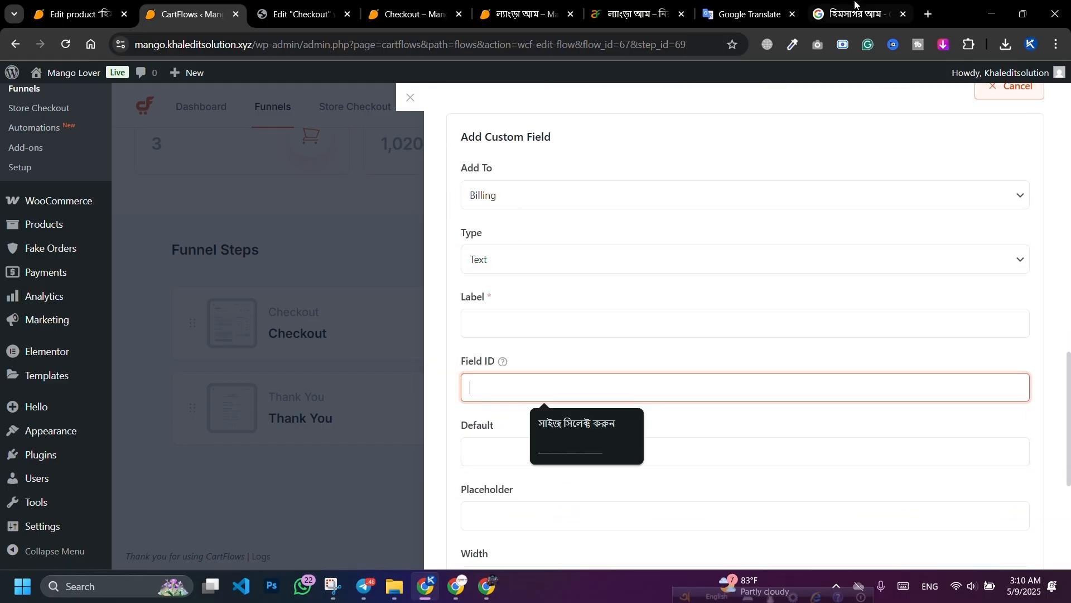
Step: Dictate ওজন সিলেক্ট করুন (Select weight) in Google Translate and select it
left_click(745, 14)
left_click(116, 284)
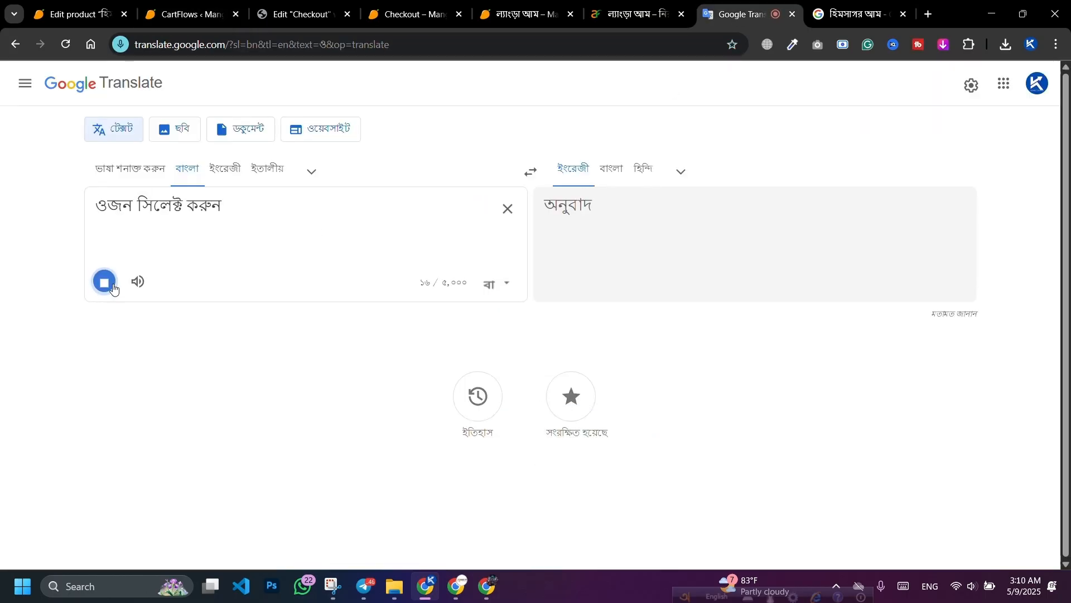
triple_click(157, 204)
key("ctrl+c")
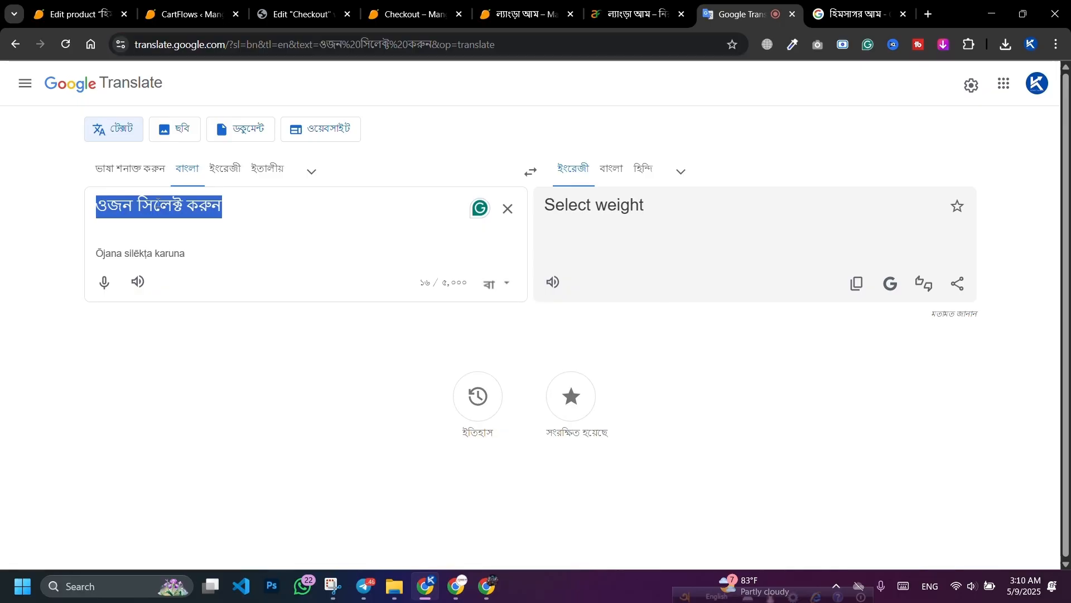
left_click(266, 5)
Step: Paste ওজন সিলেক্ট করুন into the custom field's Field ID
left_click(187, 14)
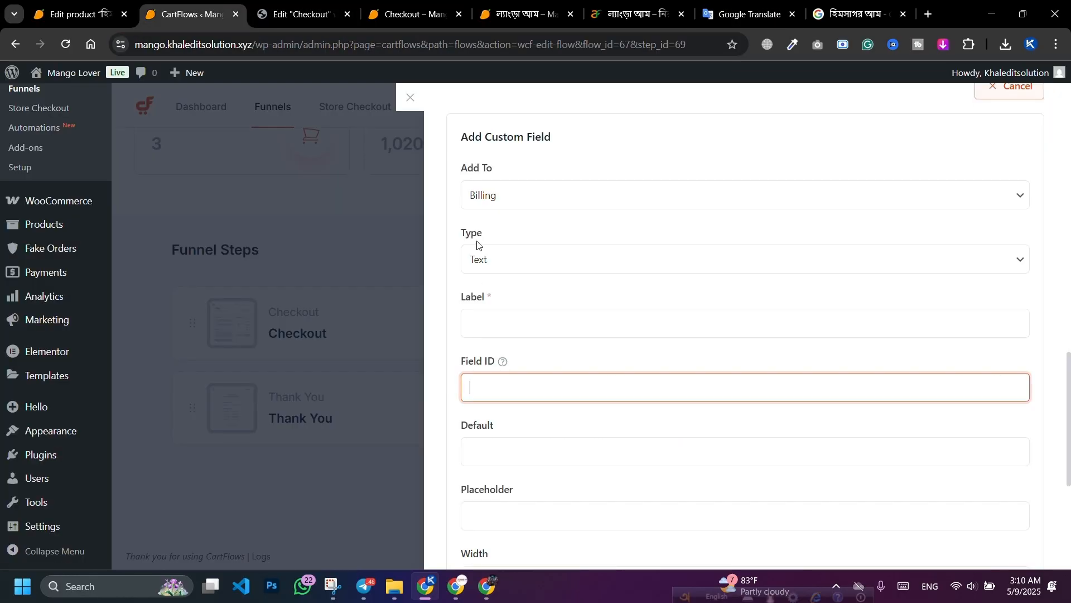
key("ctrl+v")
scroll(558, 363, "down", 1)
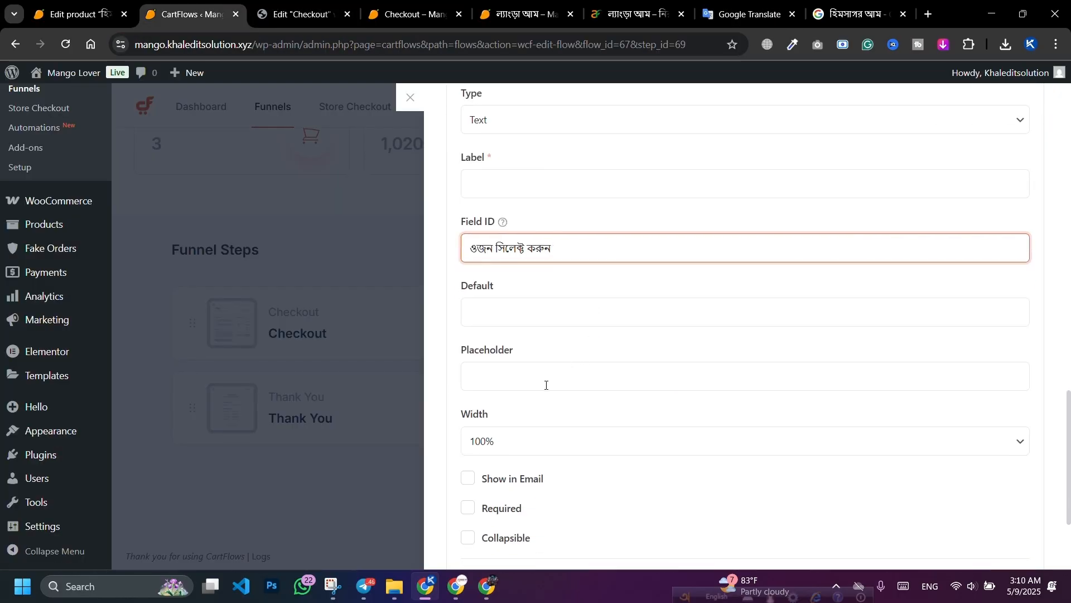
scroll(528, 378, "up", 1)
left_click(529, 378)
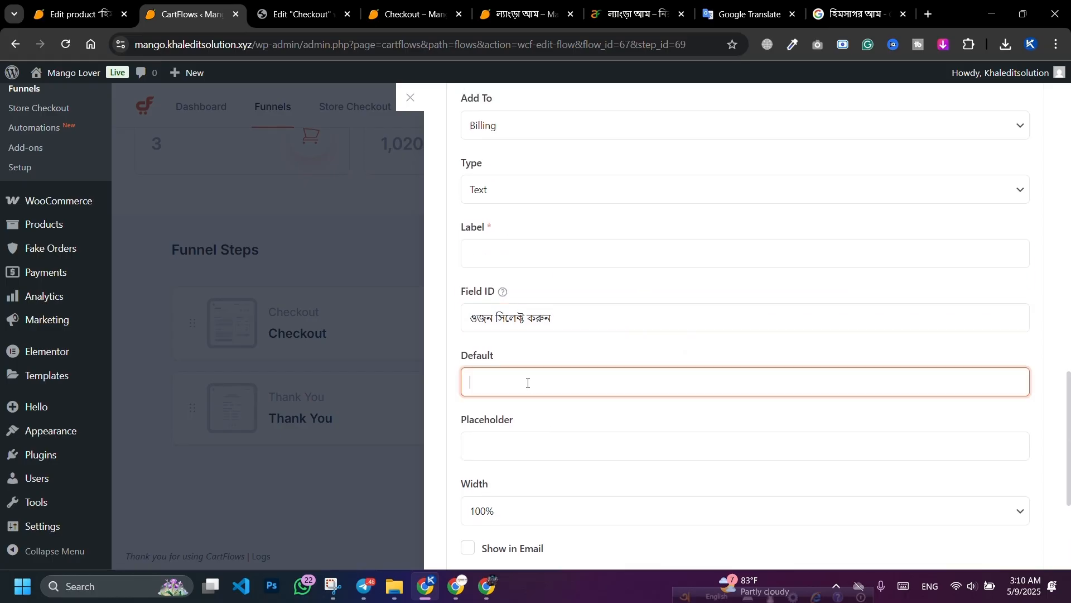
scroll(497, 359, "up", 1)
Step: Change the field type to Select and start its options with 5
left_click(523, 257)
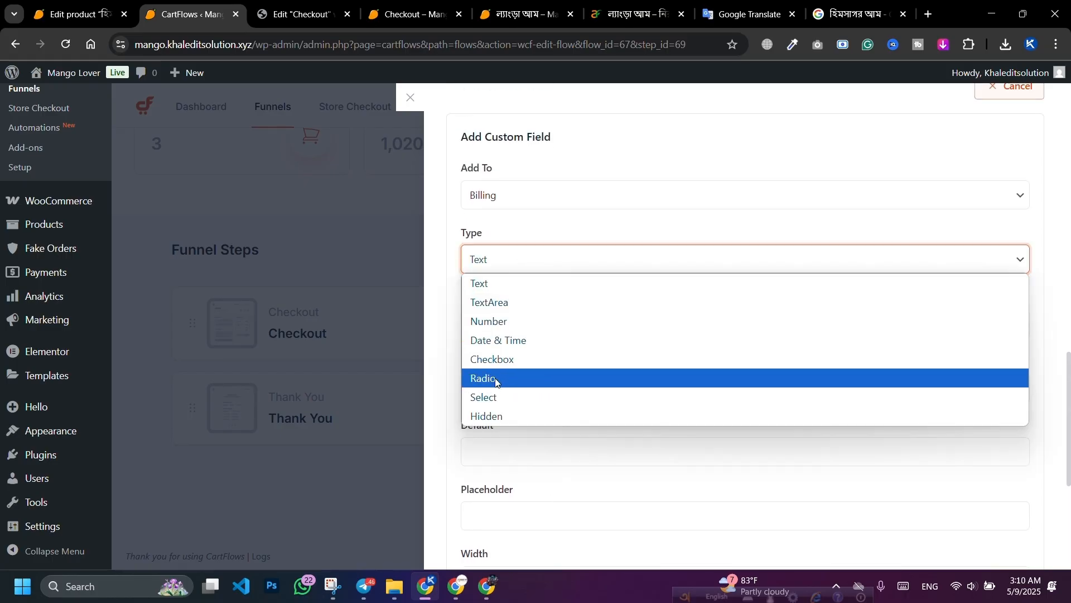
left_click(494, 397)
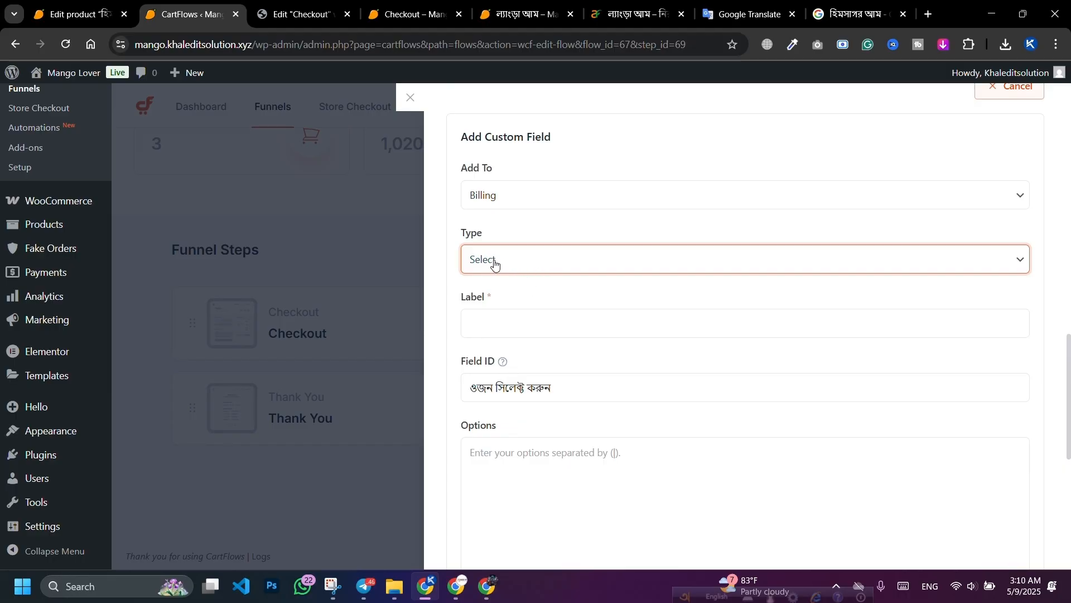
scroll(538, 273, "down", 2)
left_click(522, 328)
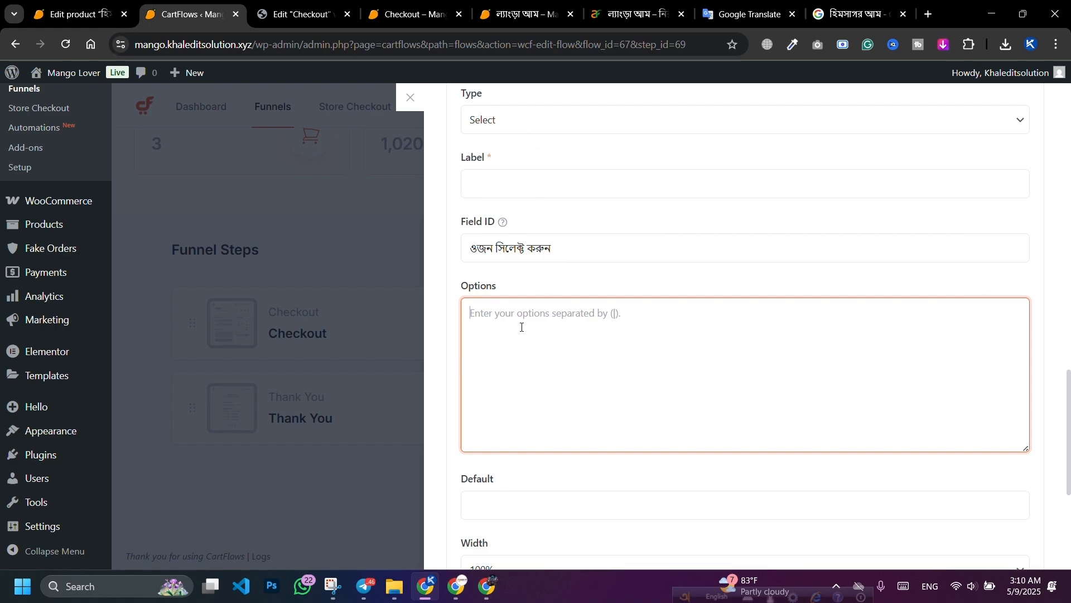
type("1")
key("BackSpace")
type("5kg|10kg|15|20kg")
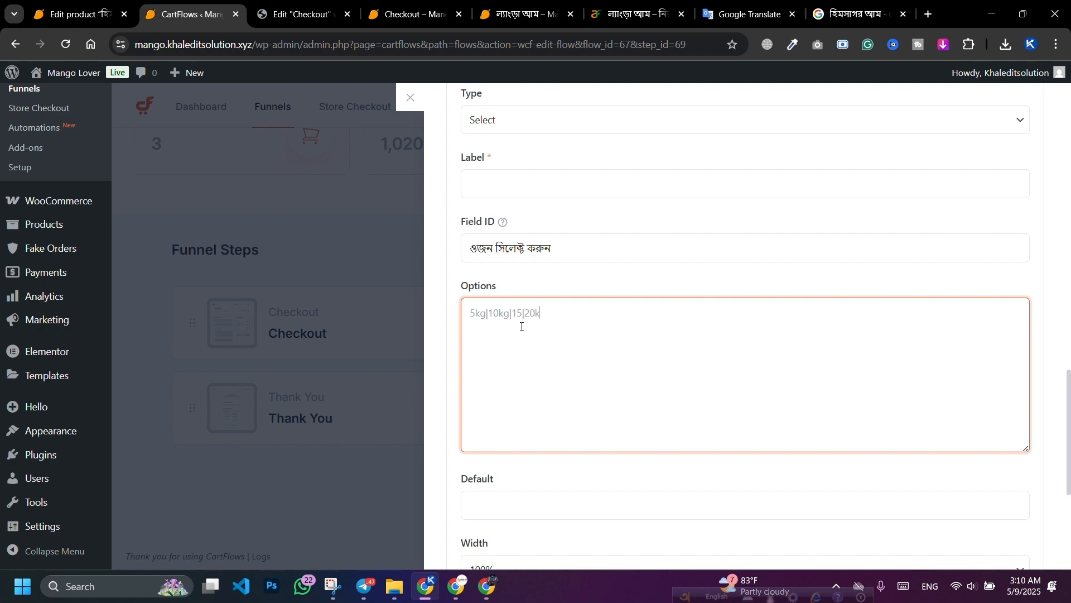
Step: Mark the weight field Required and copy its Field ID ওজন সিলেক্ট করুন into the Label
scroll(527, 325, "down", 5)
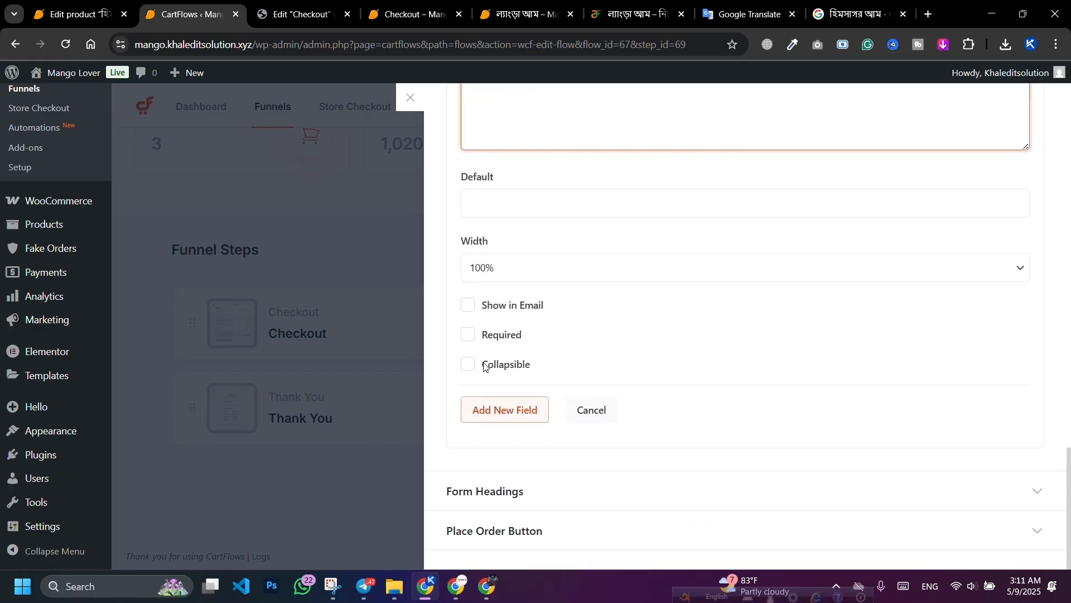
left_click(472, 339)
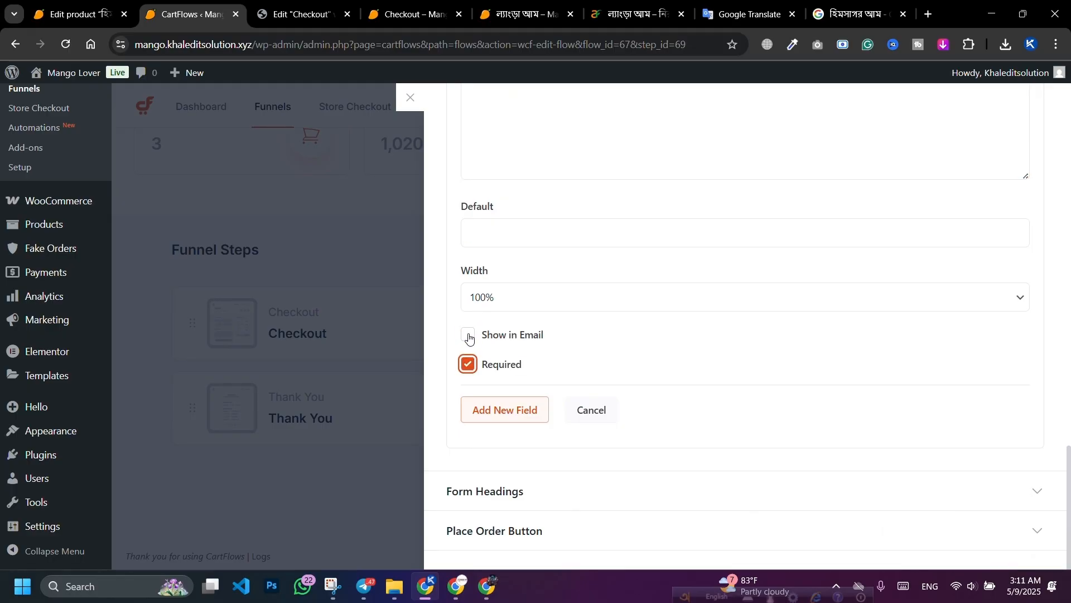
left_click(498, 413)
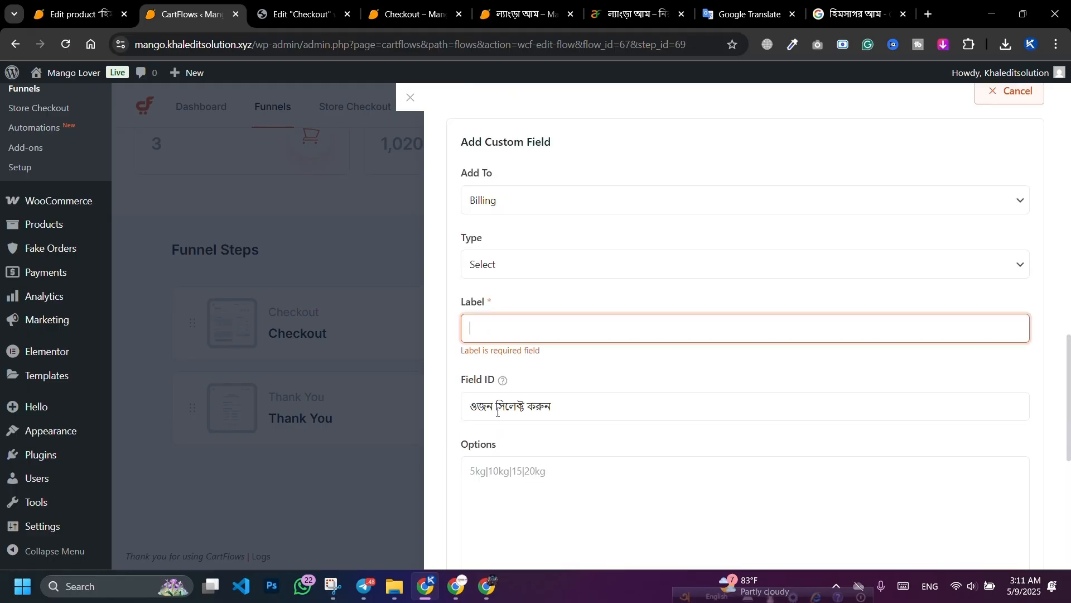
left_click(558, 406)
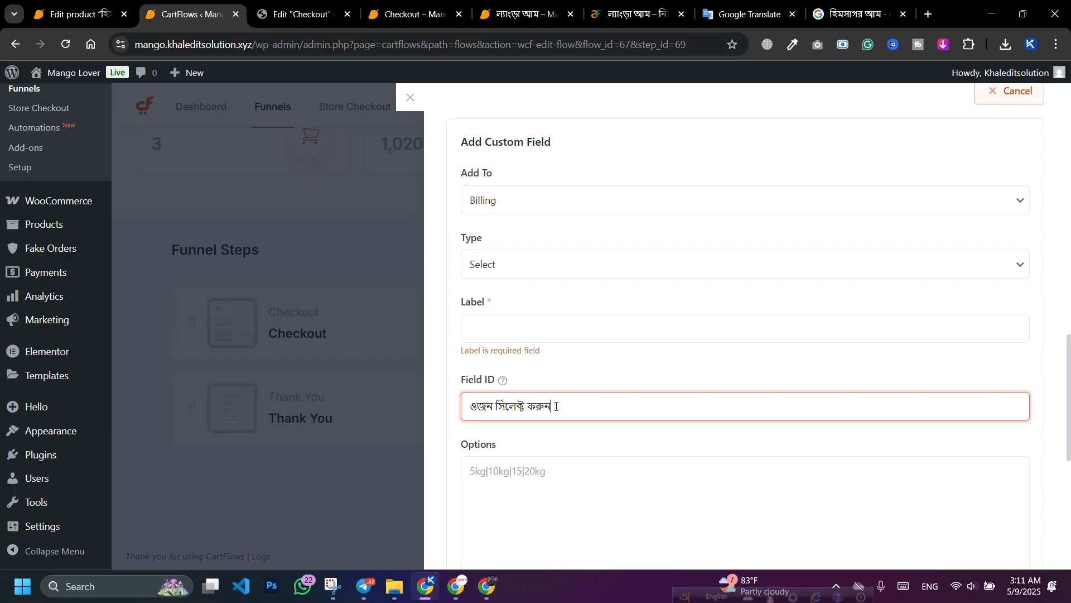
key("ctrl+a")
key("ctrl+c")
left_click(548, 330)
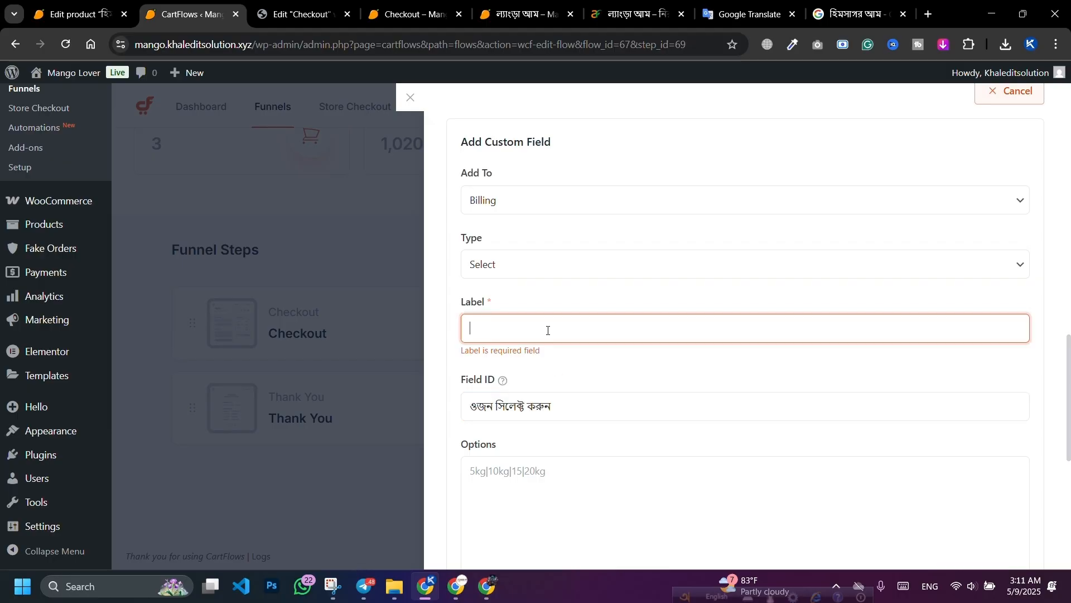
key("ctrl+v")
left_click(639, 382)
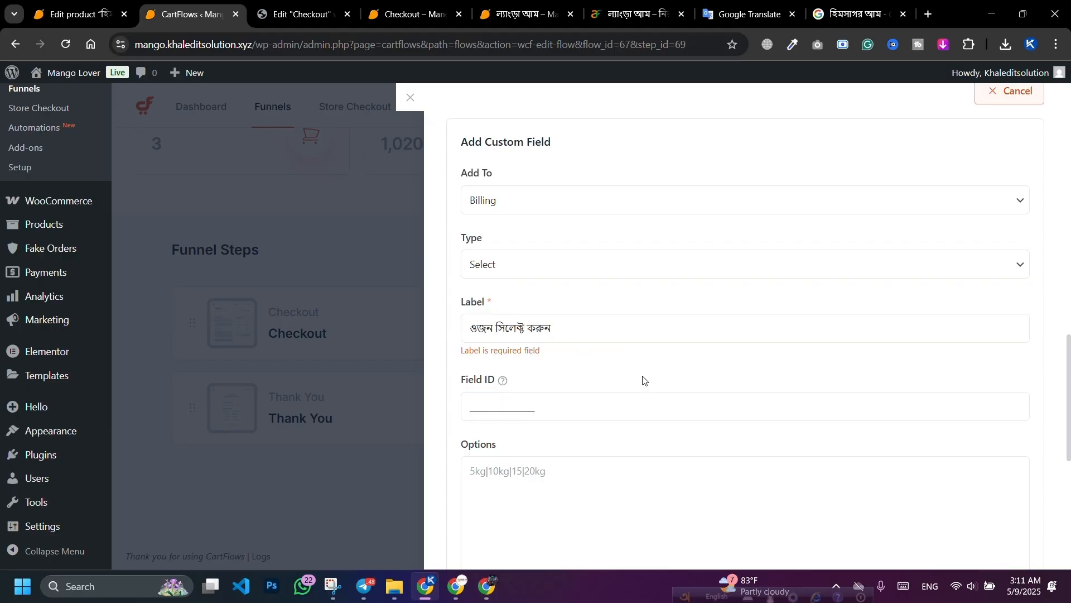
Step: Add the ওজন সিলেক্ট করুন field to the billing form and save the checkout settings
scroll(643, 380, "down", 5)
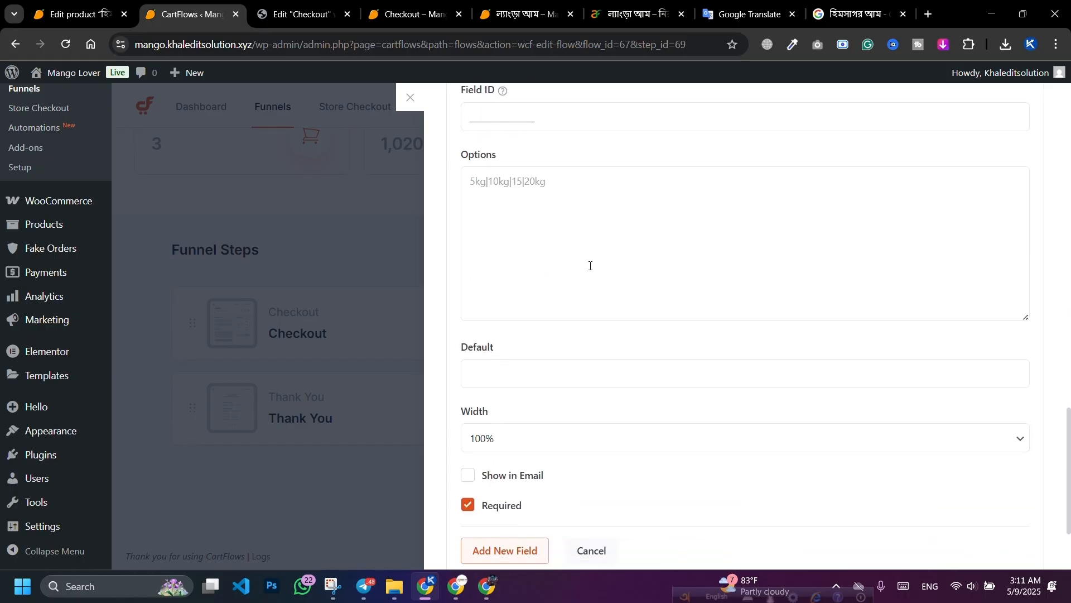
scroll(590, 266, "down", 2)
left_click(490, 427)
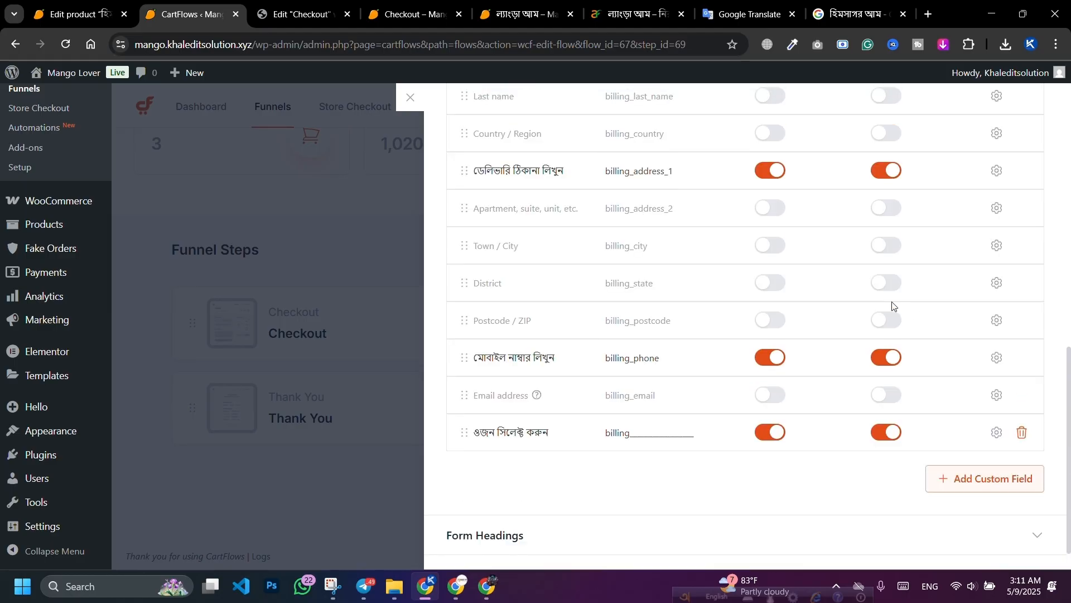
scroll(939, 286, "up", 1)
left_click(1000, 106)
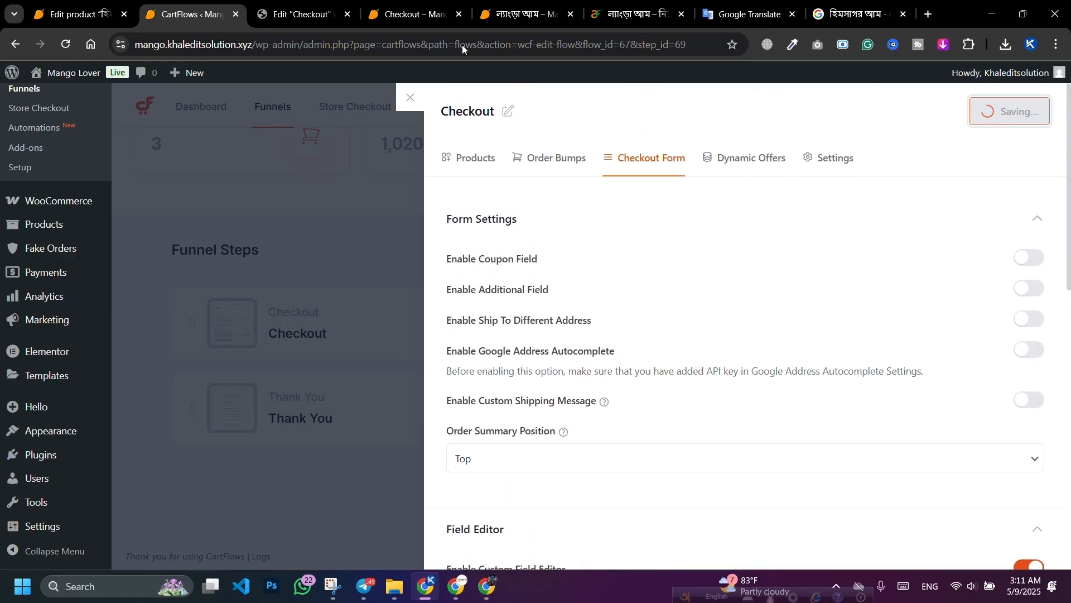
Step: Reload the checkout preview and pick the 15 option from the new weight dropdown
left_click(416, 19)
left_click(65, 44)
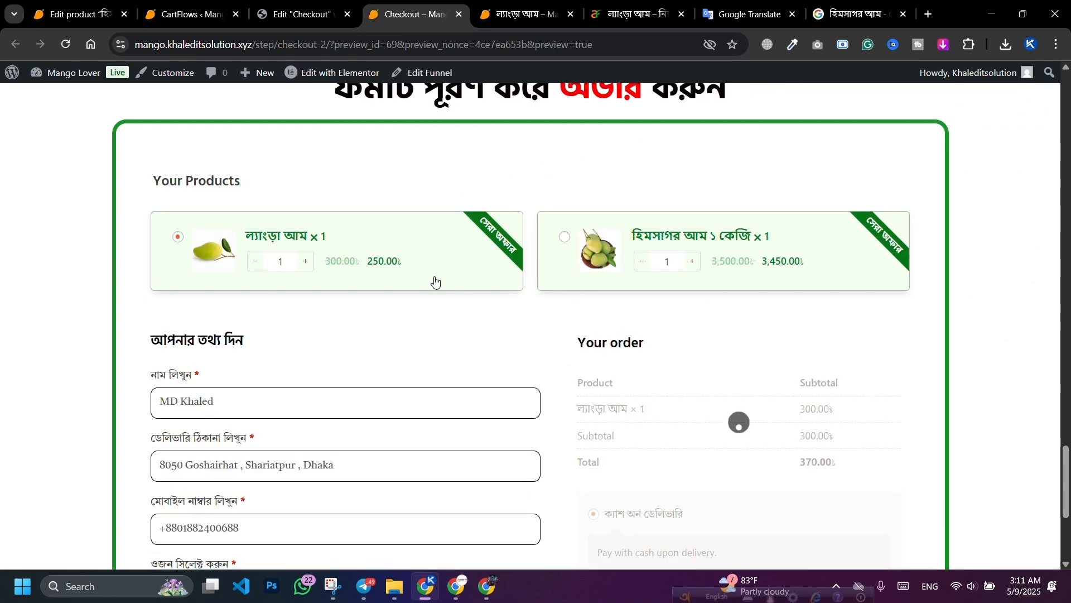
scroll(441, 293, "down", 5)
left_click(275, 327)
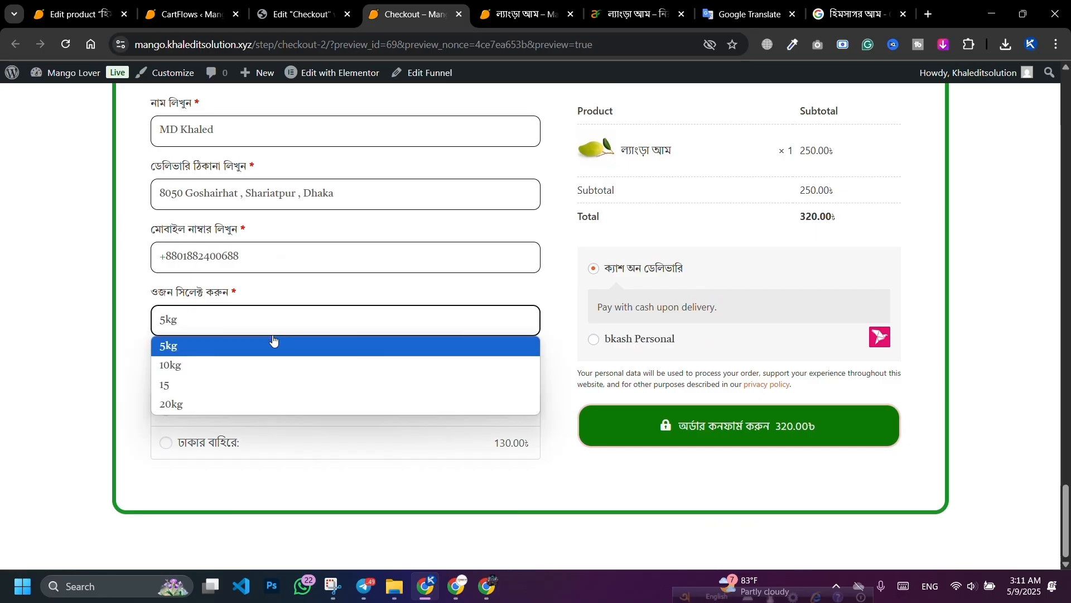
left_click(251, 384)
Step: On the reloaded live checkout, switch products between হিমসাগর আম ১ কেজি and ল্যাংড়া আম
left_click(456, 586)
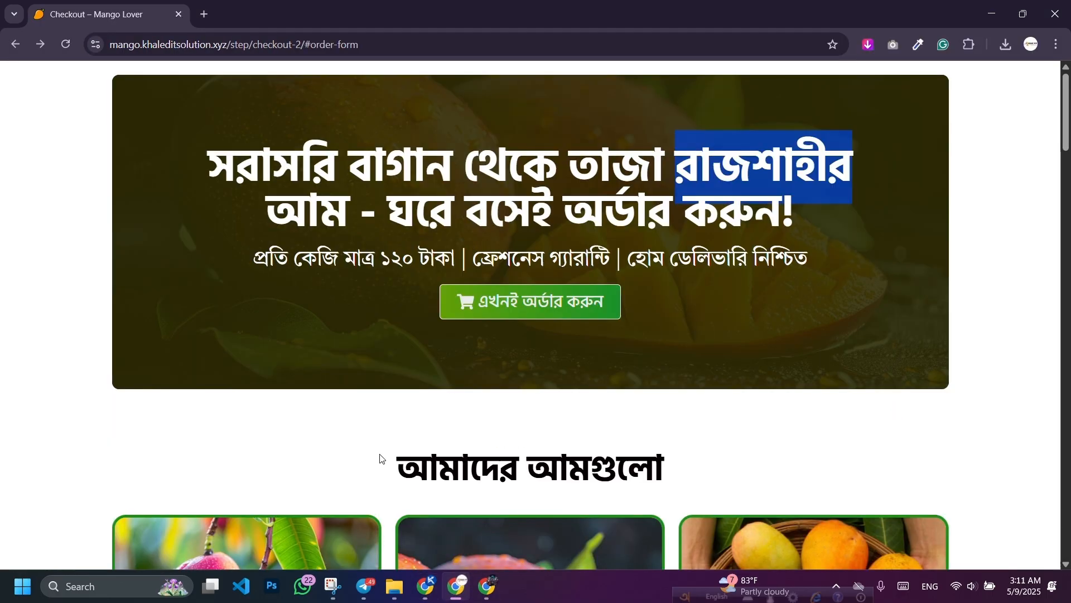
left_click(66, 44)
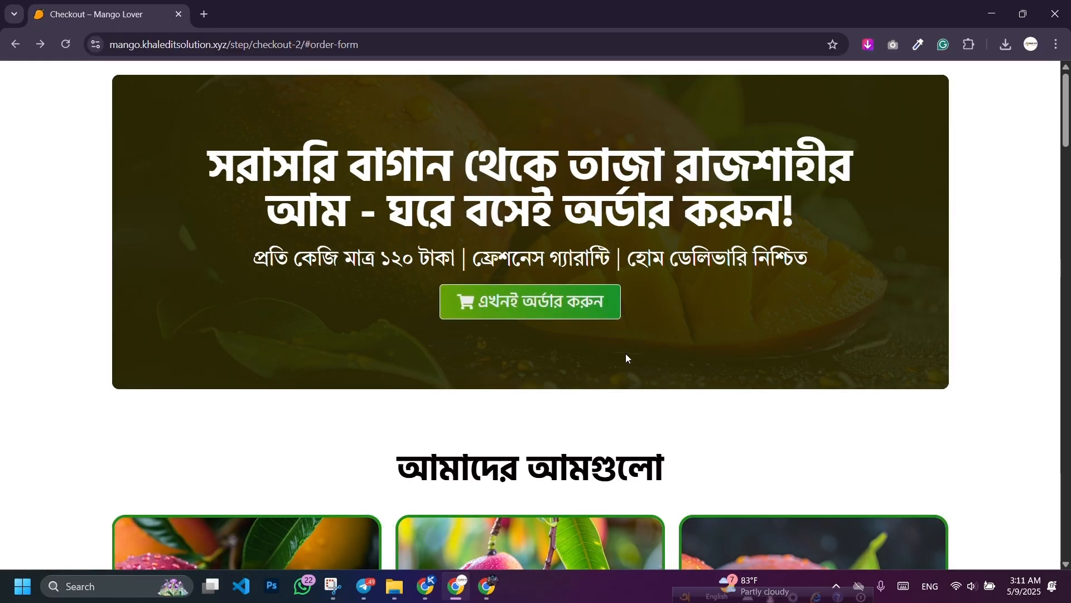
scroll(594, 345, "down", 20)
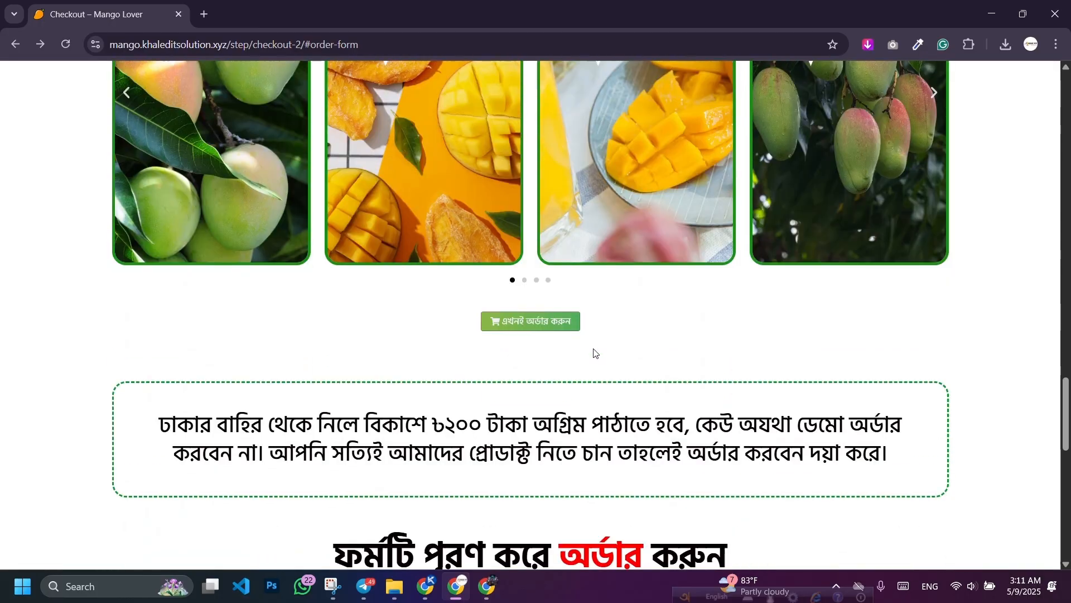
left_click(487, 327)
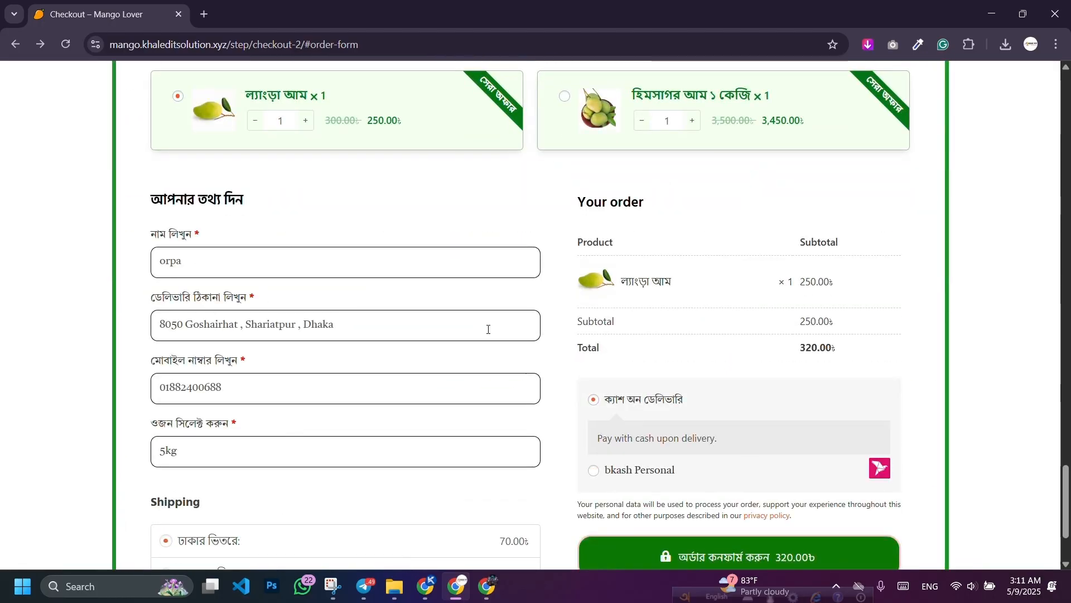
scroll(488, 329, "up", 8)
left_click(524, 139)
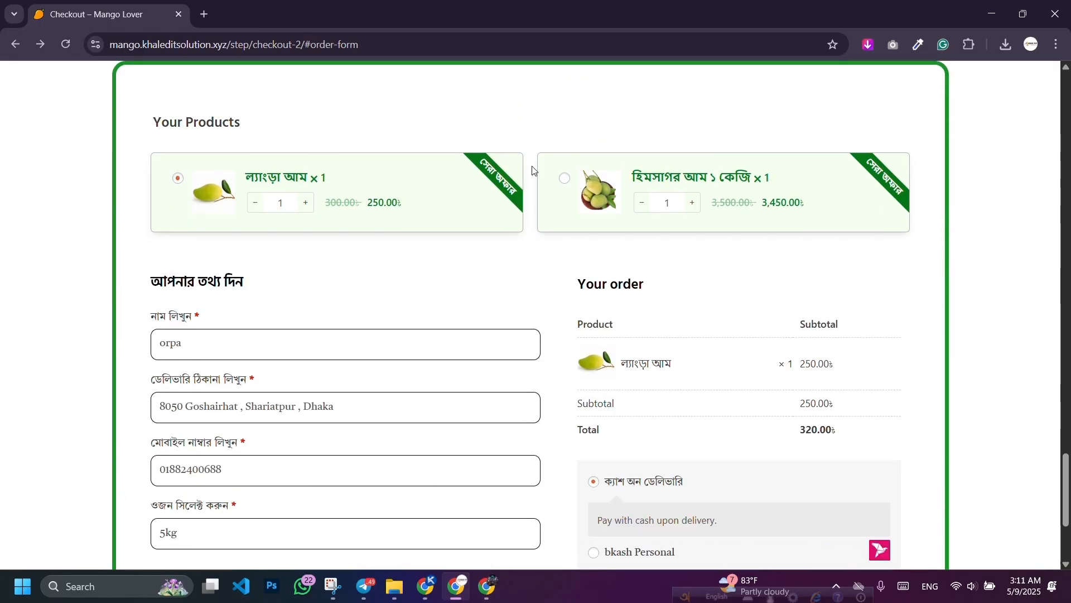
left_click(562, 180)
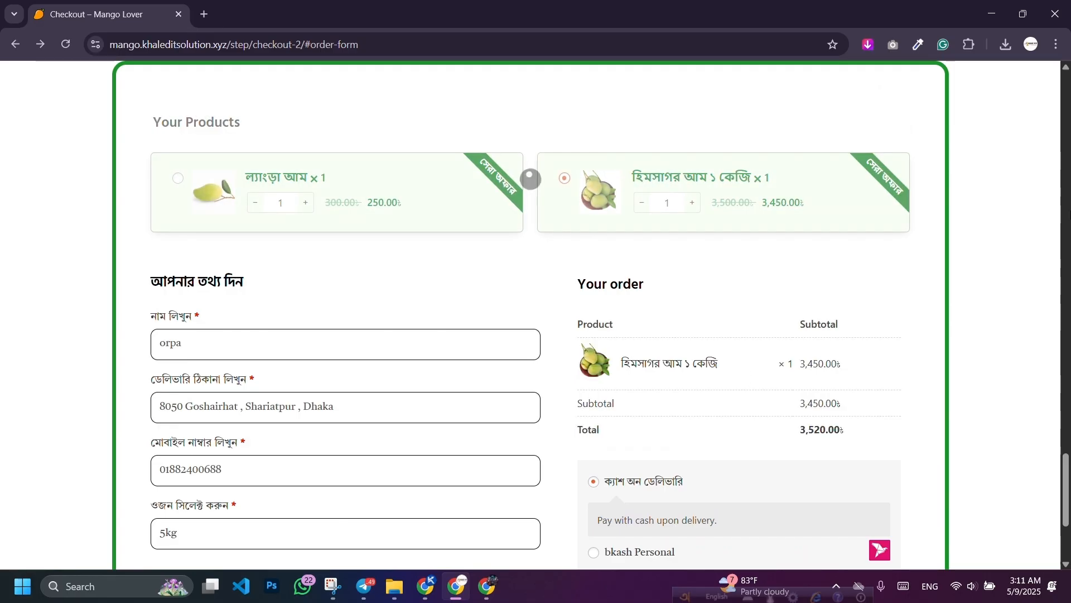
left_click(177, 178)
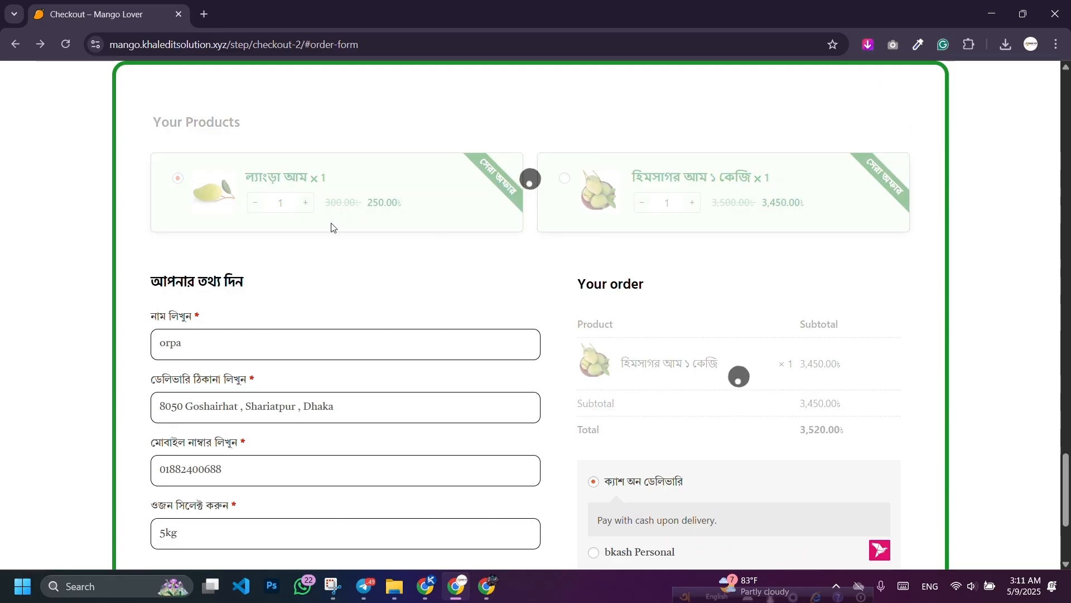
Step: Choose 10kg as the weight and submit the test order, which triggers a repeat-order warning
scroll(390, 279, "down", 2)
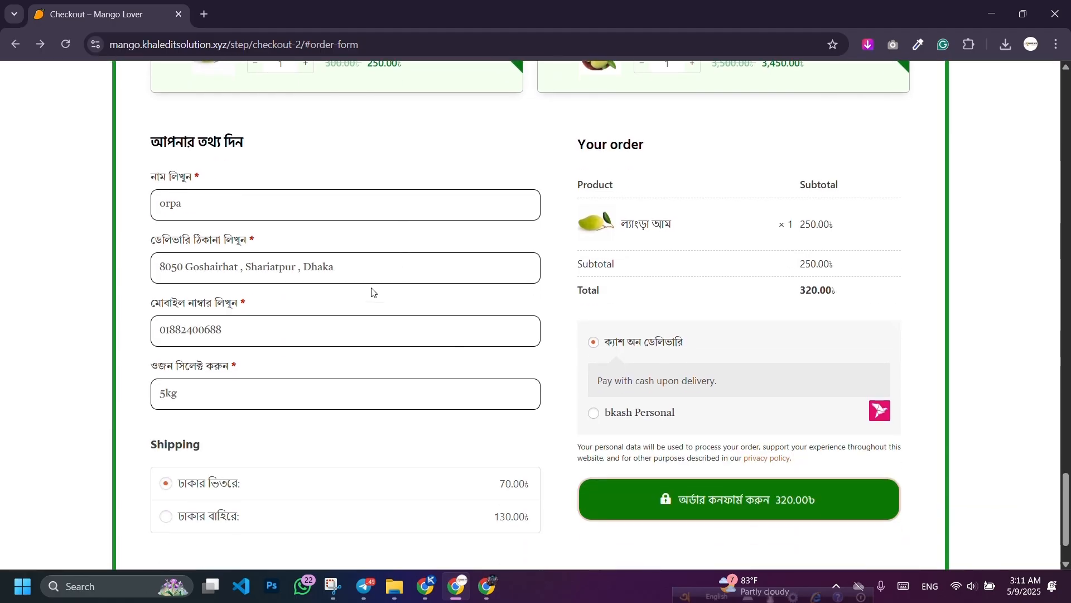
scroll(298, 261, "down", 1)
left_click(260, 318)
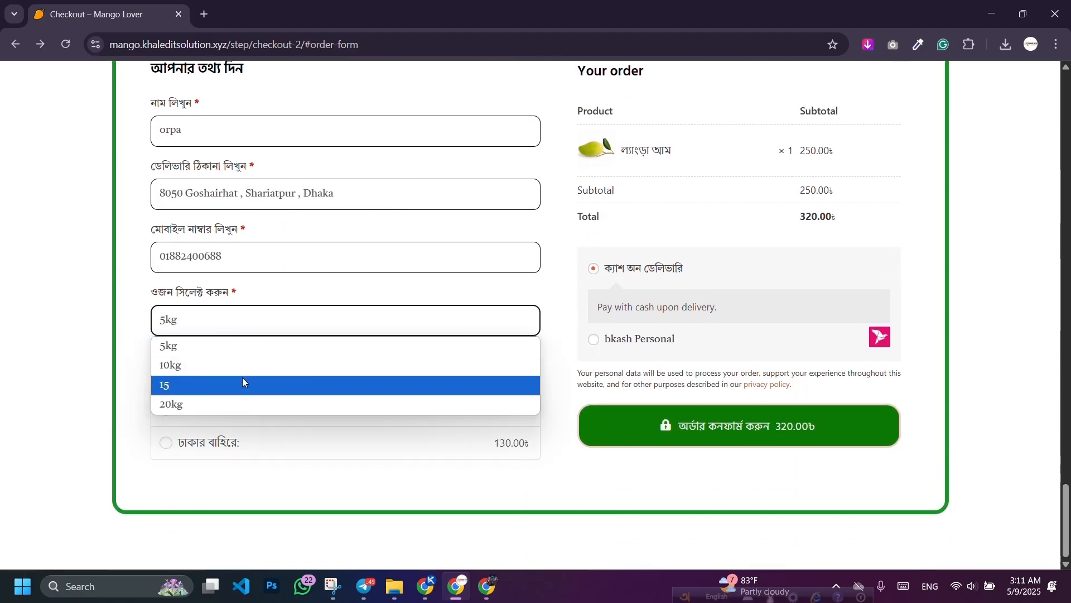
left_click(239, 362)
left_click(692, 425)
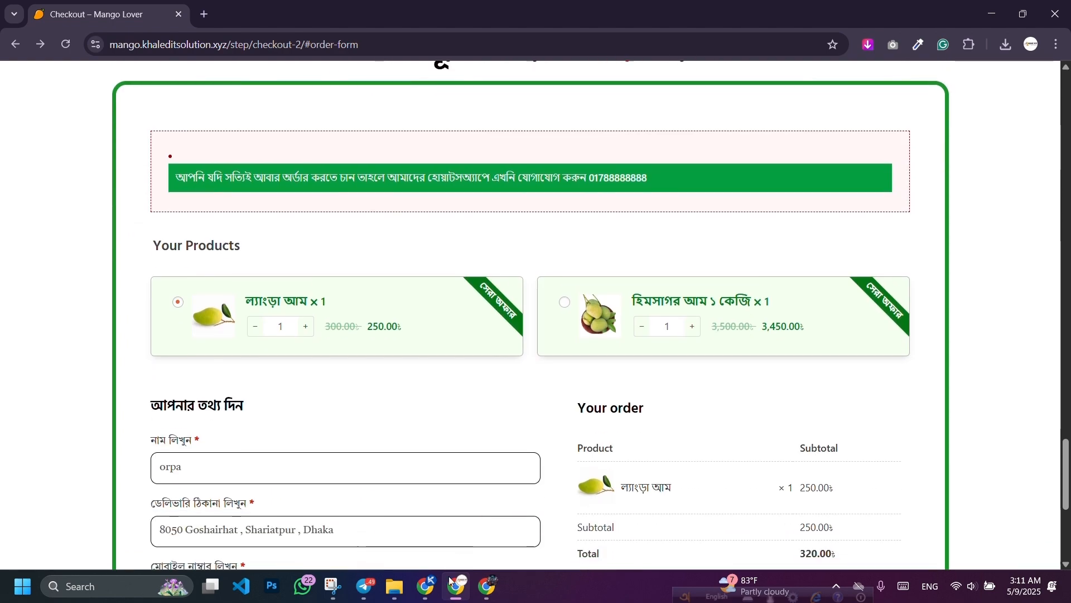
left_click(423, 594)
Step: Set the Fake Orders plugin's Enable Plugin option to No and save the setting
left_click(59, 6)
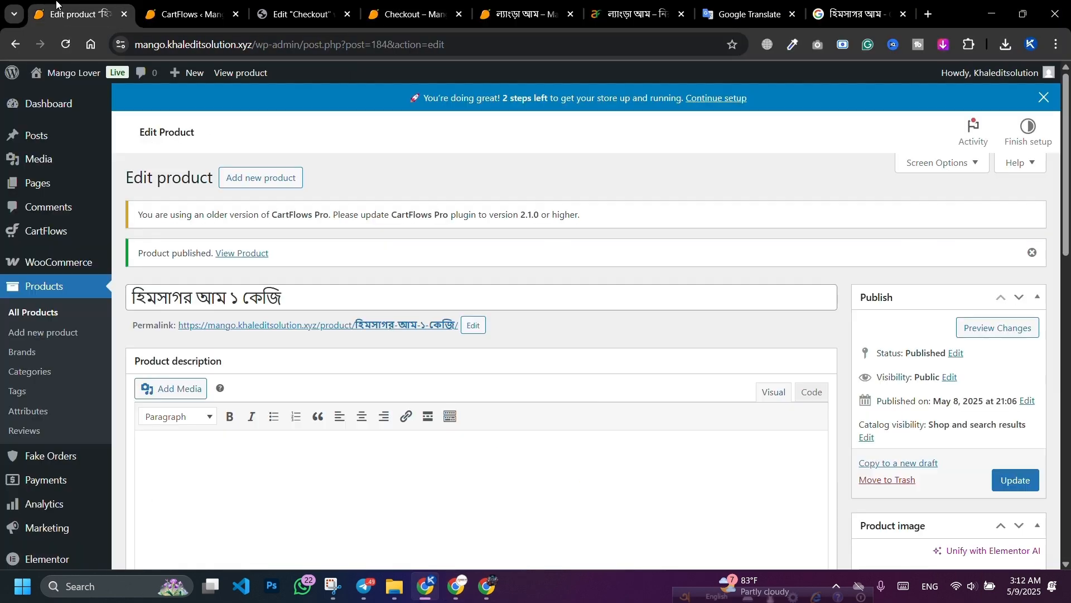
scroll(23, 301, "down", 5)
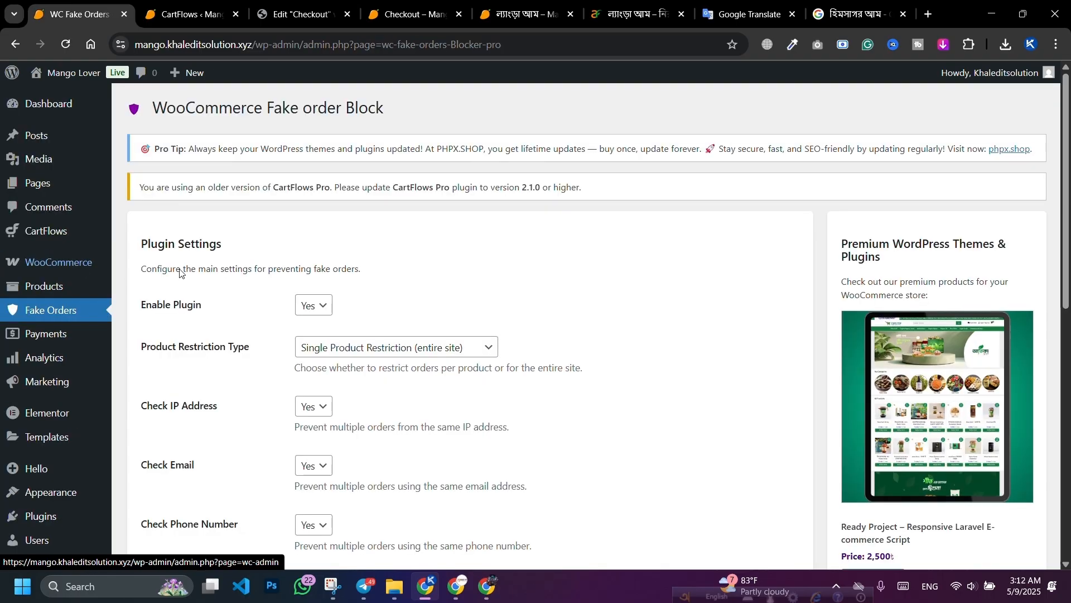
left_click(317, 307)
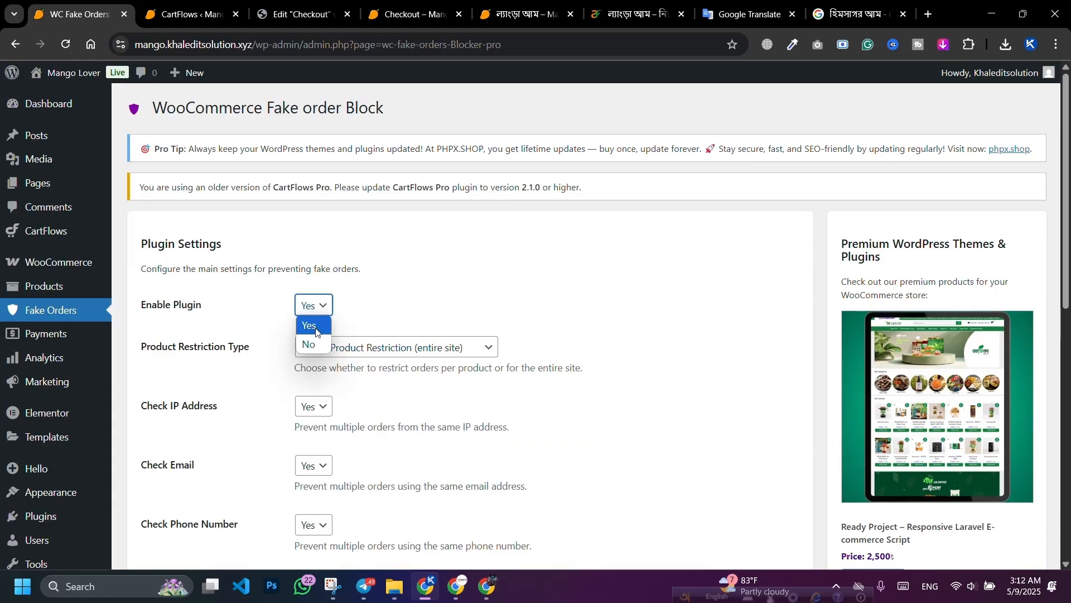
left_click(308, 323)
scroll(273, 400, "down", 10)
left_click(184, 527)
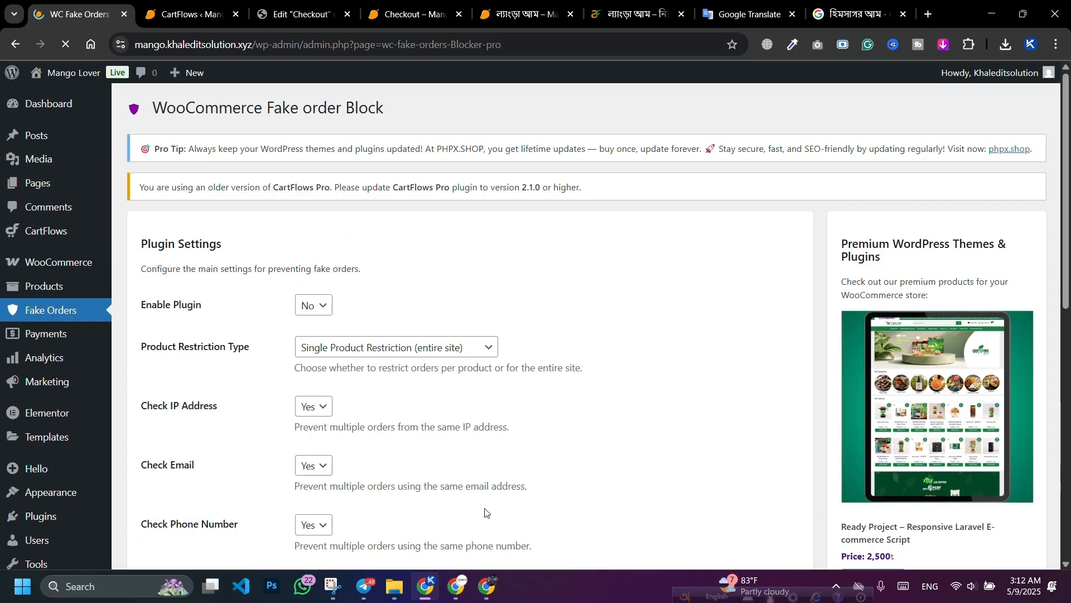
left_click(456, 586)
Step: Place the 320.00 cash-on-delivery test order, then save Fake Orders' Enable Plugin back to Yes
scroll(519, 447, "down", 5)
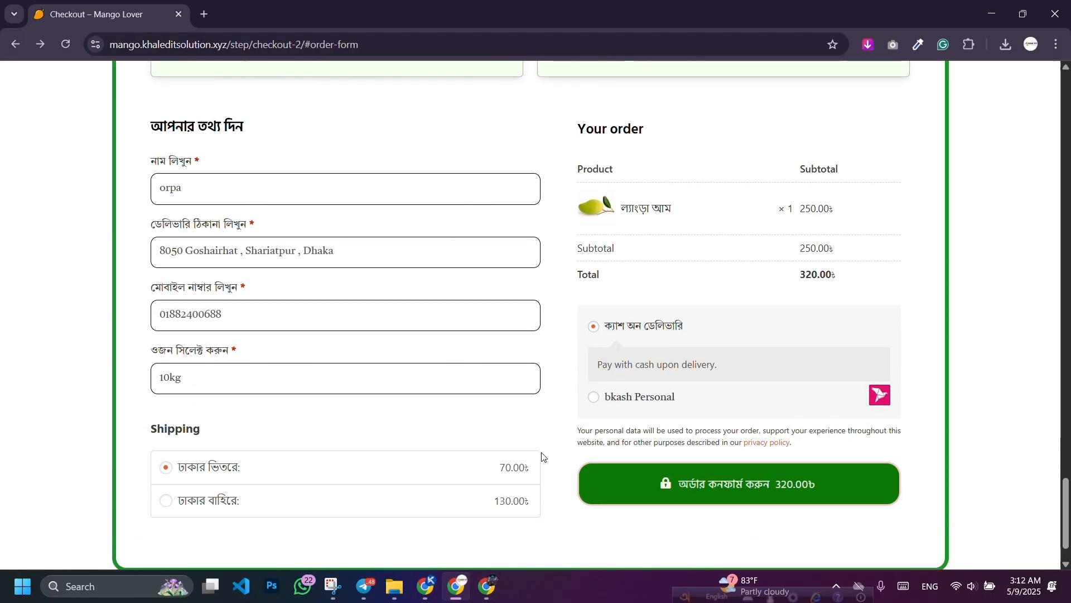
left_click(622, 488)
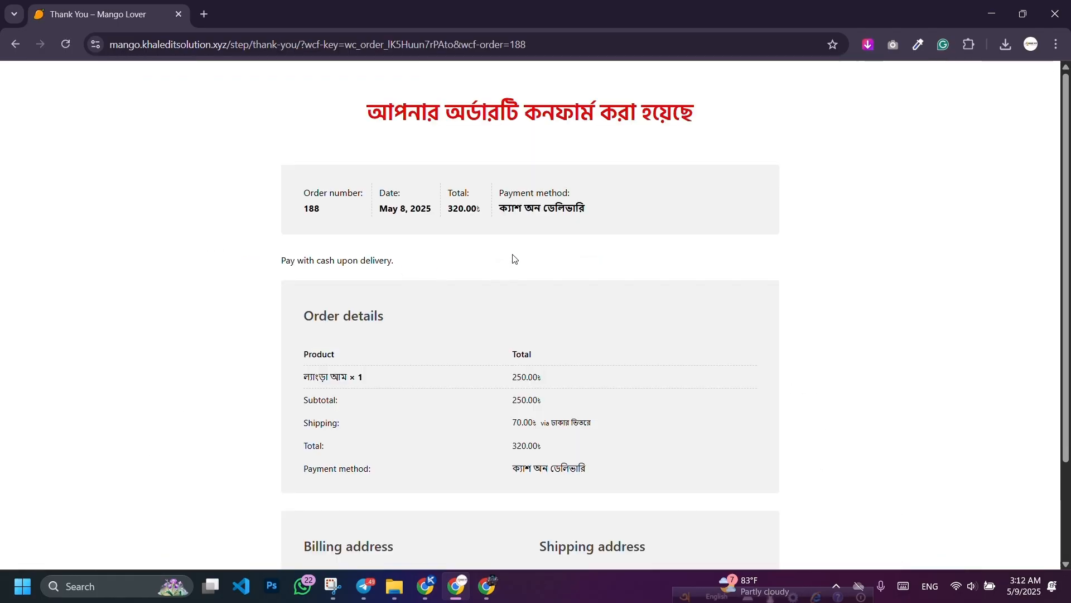
left_click(426, 586)
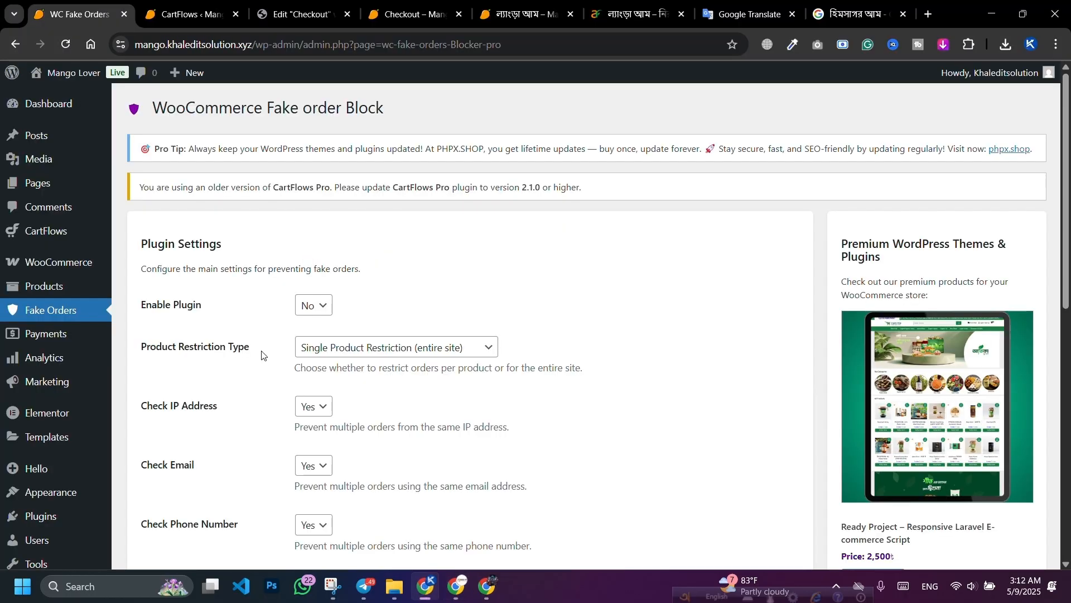
left_click(306, 312)
left_click(307, 322)
scroll(214, 460, "down", 7)
scroll(214, 461, "down", 2)
left_click(195, 492)
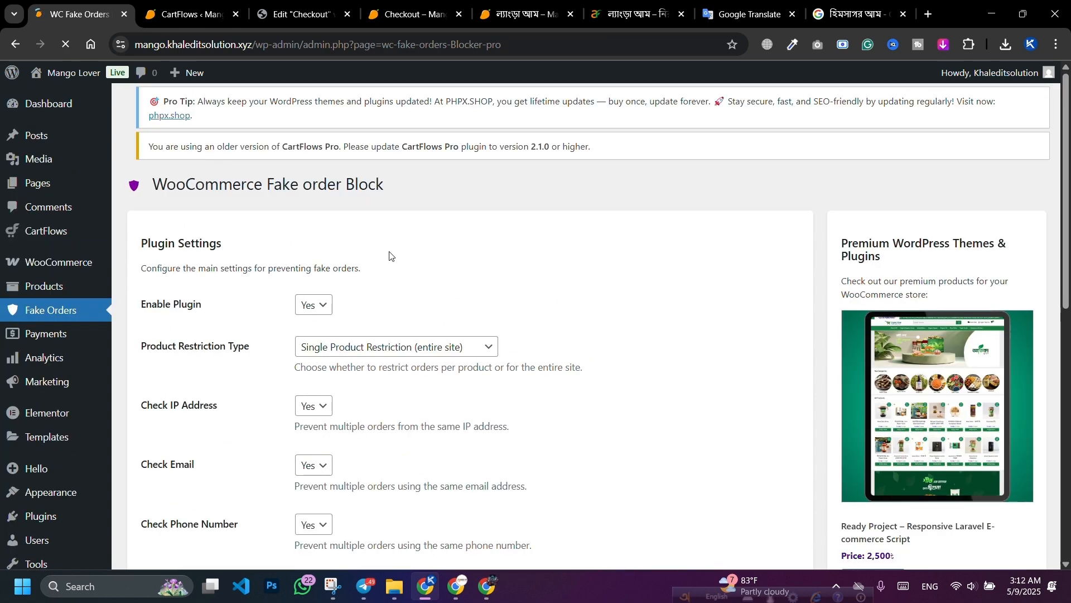
Step: Open order #188 from WooCommerce Orders and check it recorded the 10kg weight
mouse_move(65, 263)
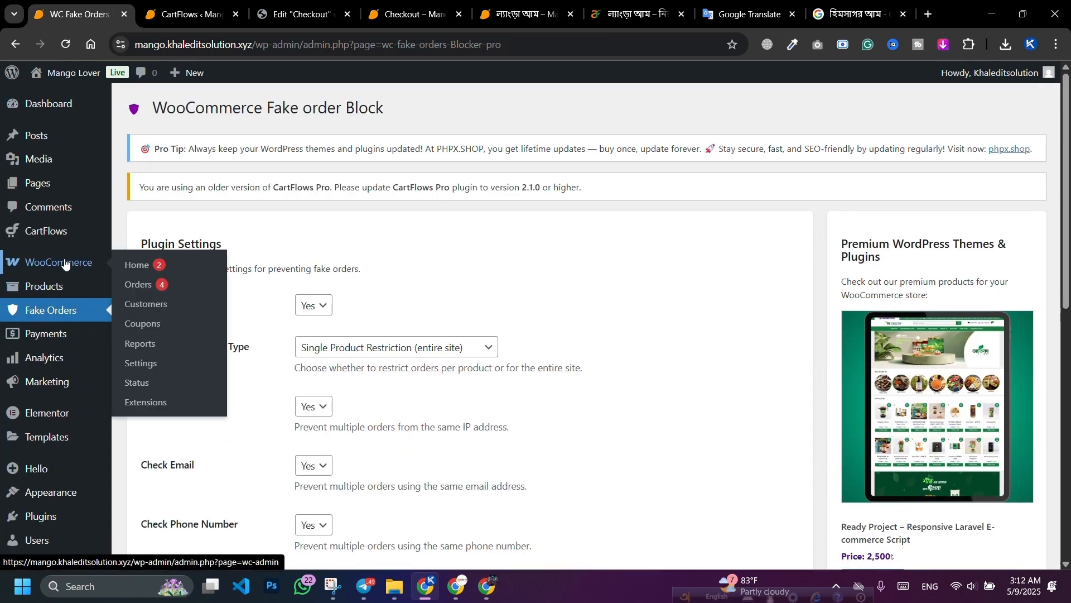
left_click(143, 285)
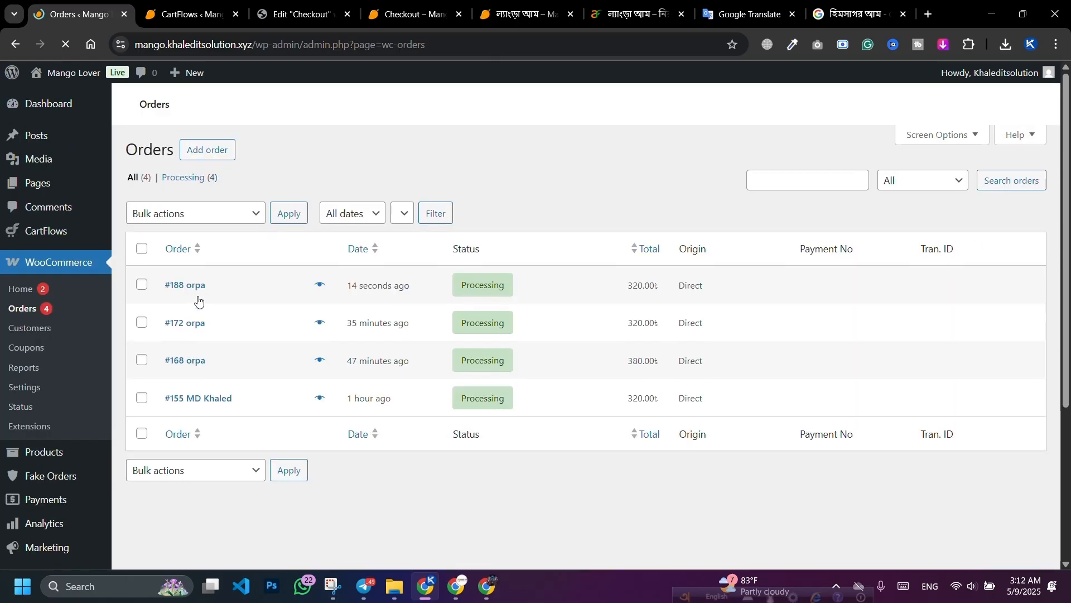
left_click(186, 334)
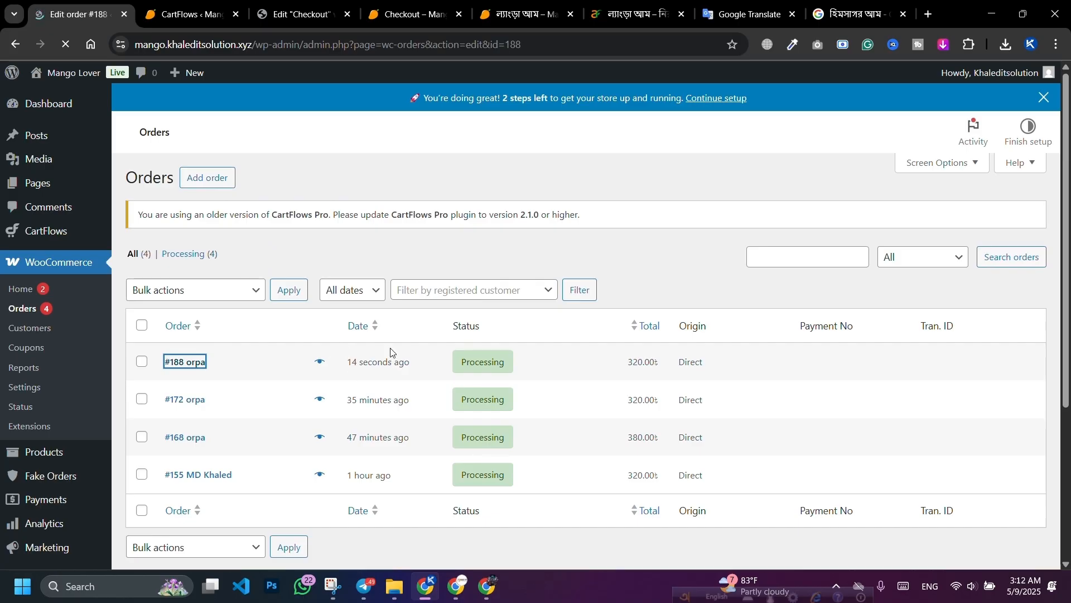
scroll(360, 305, "down", 3)
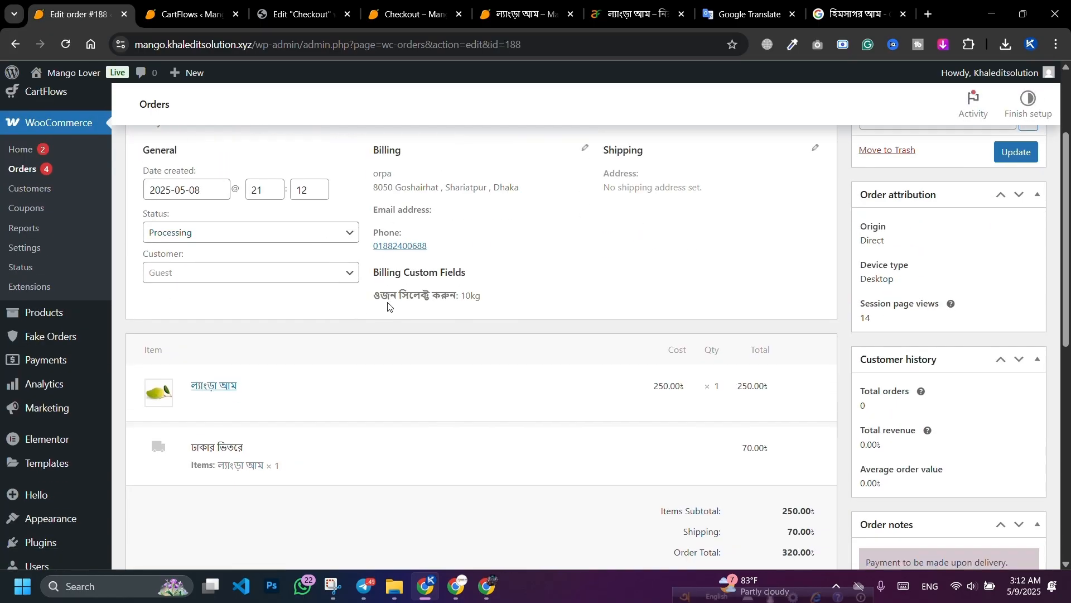
scroll(391, 304, "up", 2)
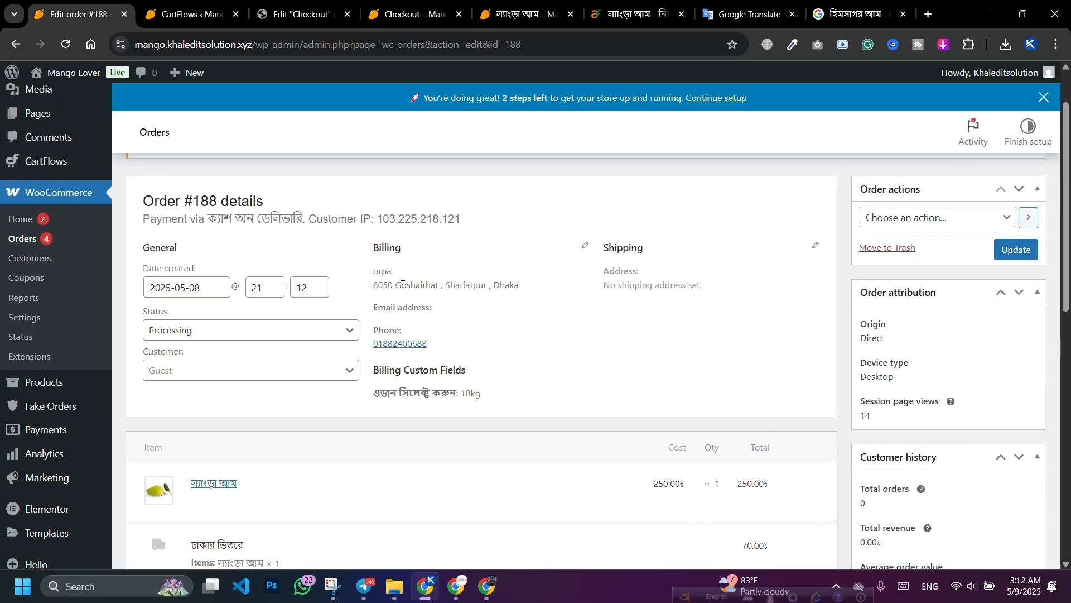
scroll(669, 250, "down", 5)
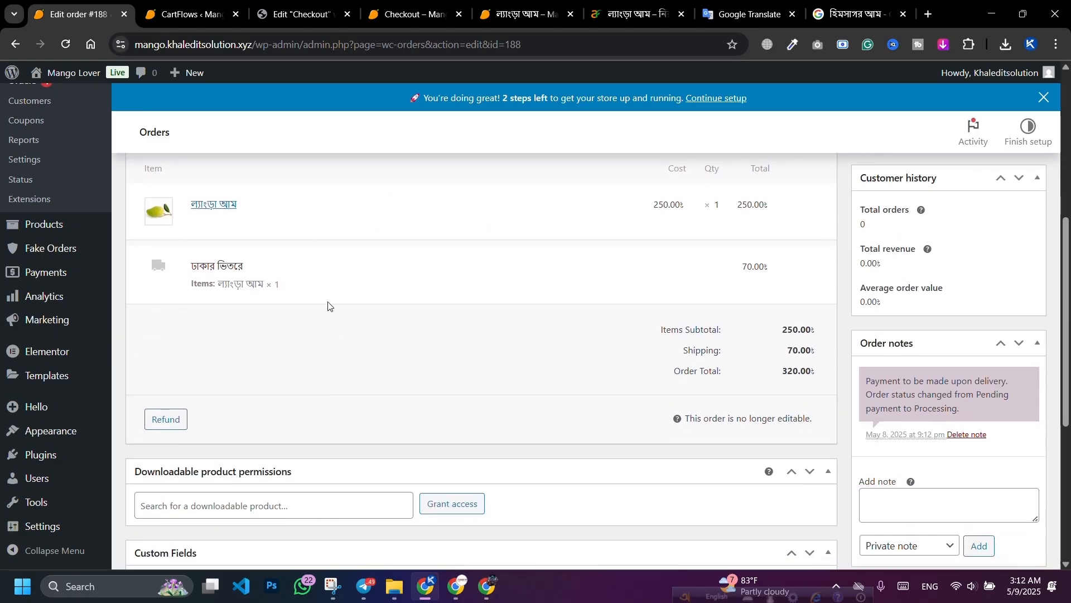
scroll(315, 240, "up", 2)
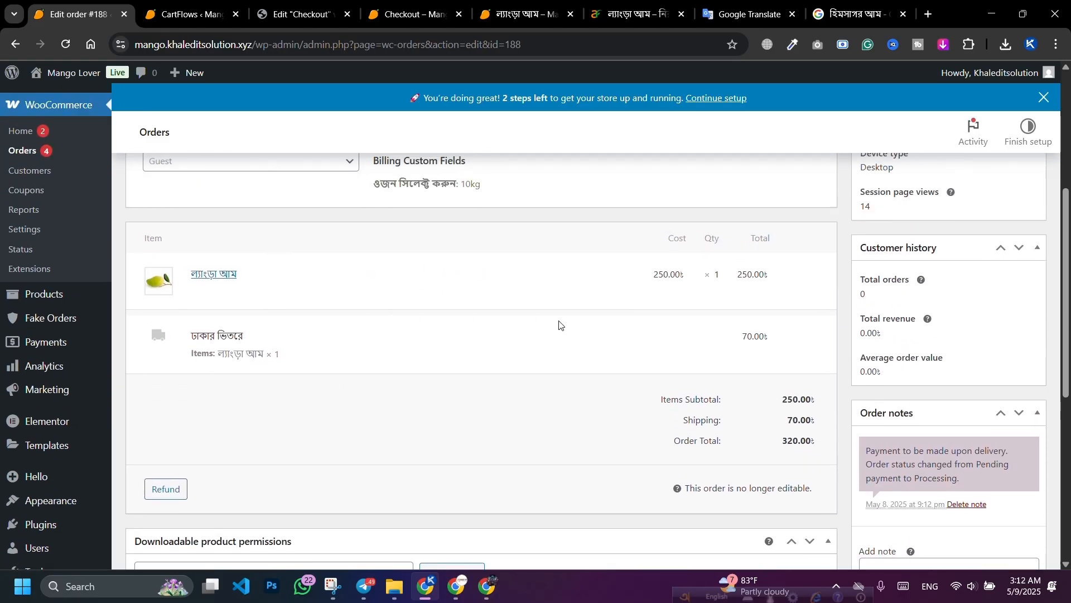
scroll(560, 324, "down", 5)
scroll(682, 354, "up", 10)
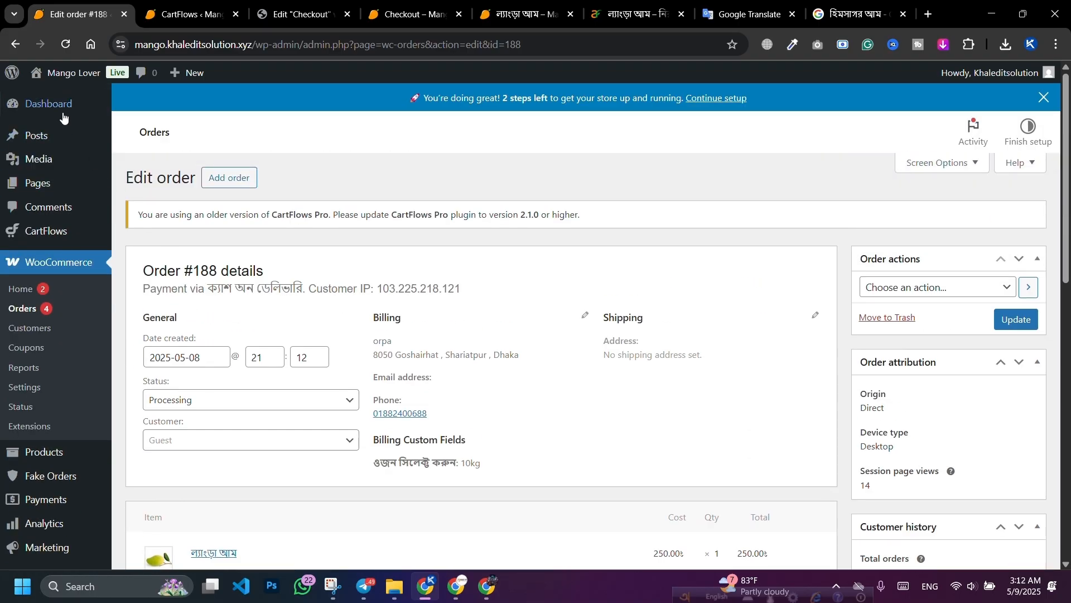
Step: Go to the Dashboard, then navigate back from the thank-you page to the Mango Lover checkout
left_click(49, 103)
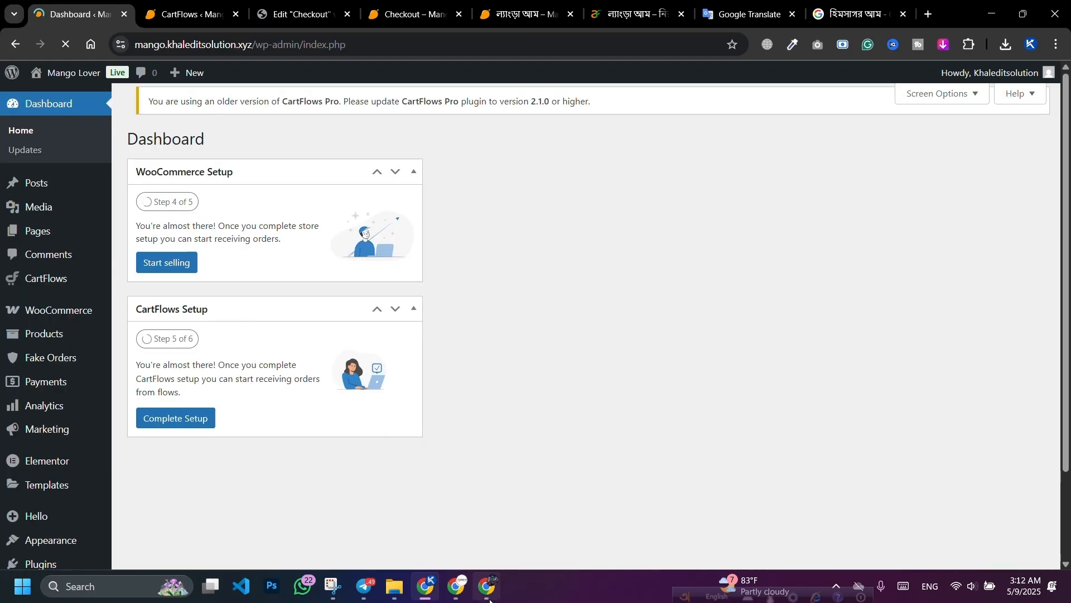
left_click(457, 586)
left_click(14, 45)
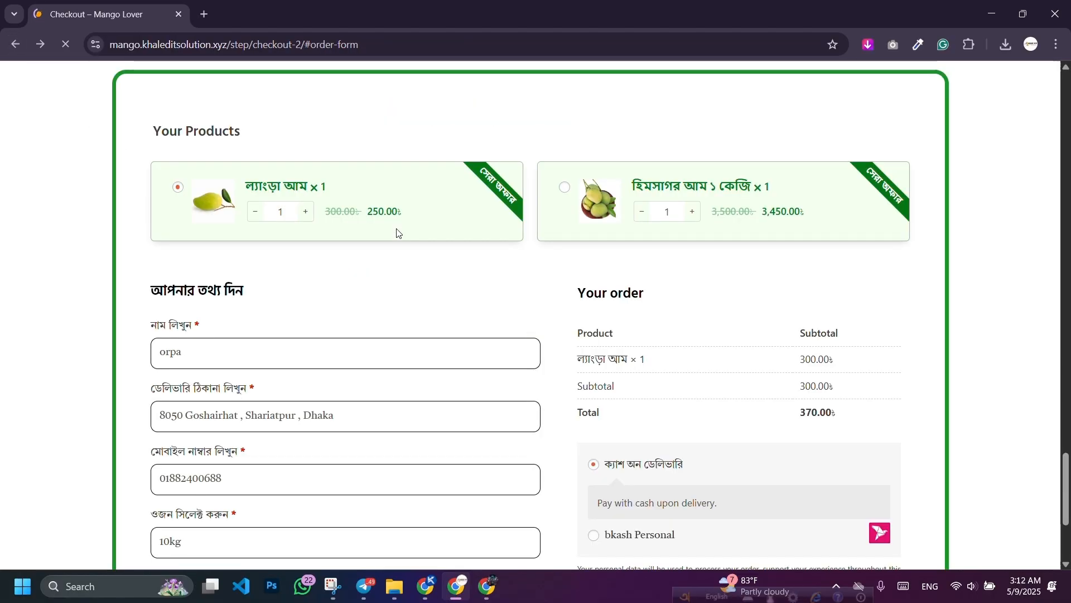
scroll(407, 251, "up", 15)
scroll(407, 251, "up", 8)
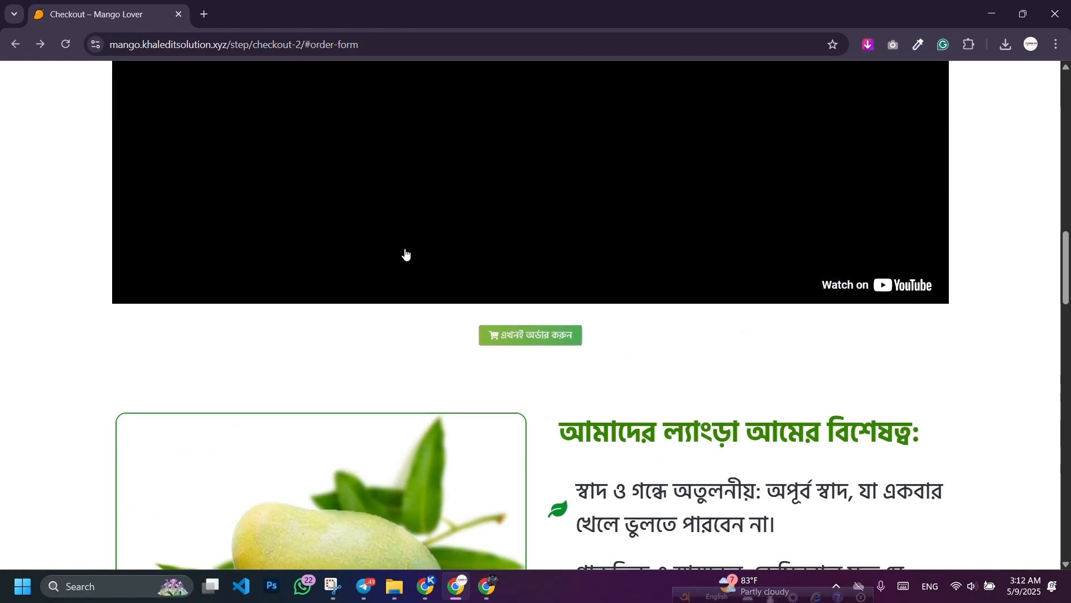
scroll(996, 252, "up", 5)
scroll(993, 253, "up", 10)
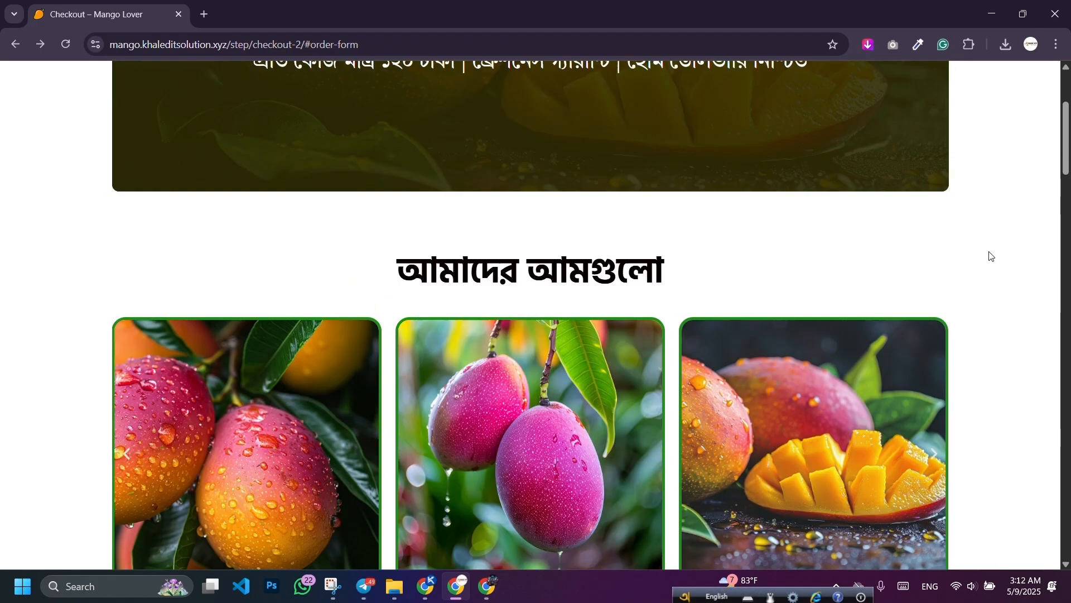
scroll(470, 334, "down", 20)
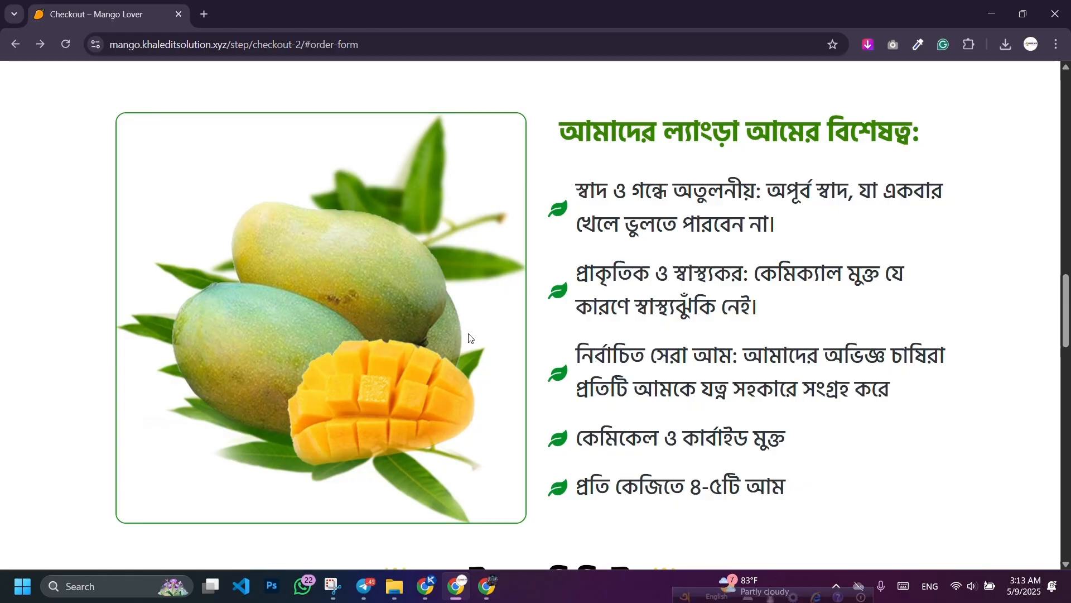
Step: Load the phpx.shop home page in a new tab, trimming the autocompleted product path
left_click(204, 14)
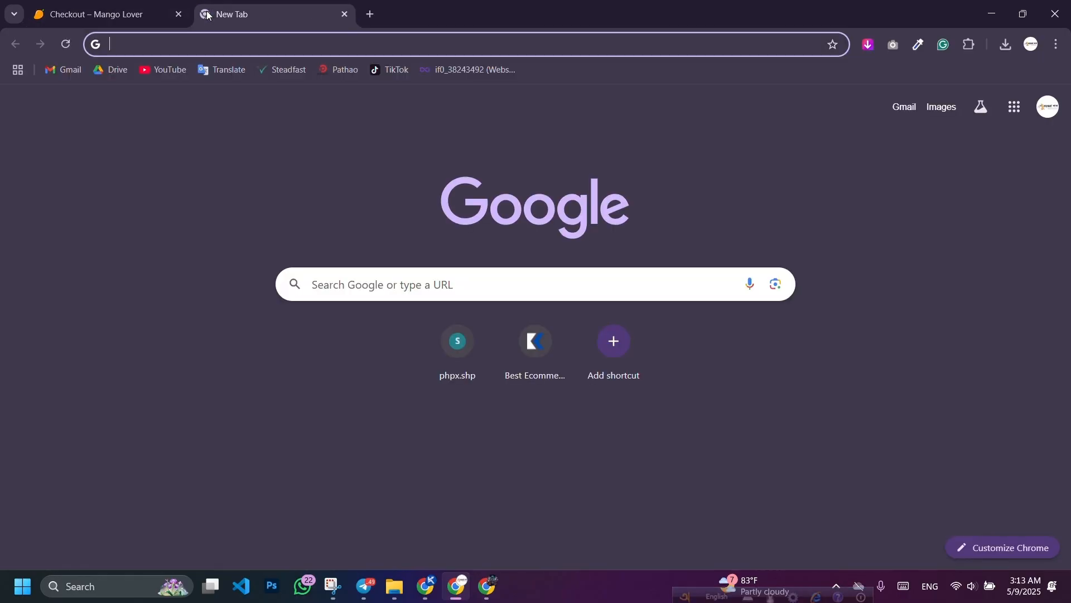
type("php")
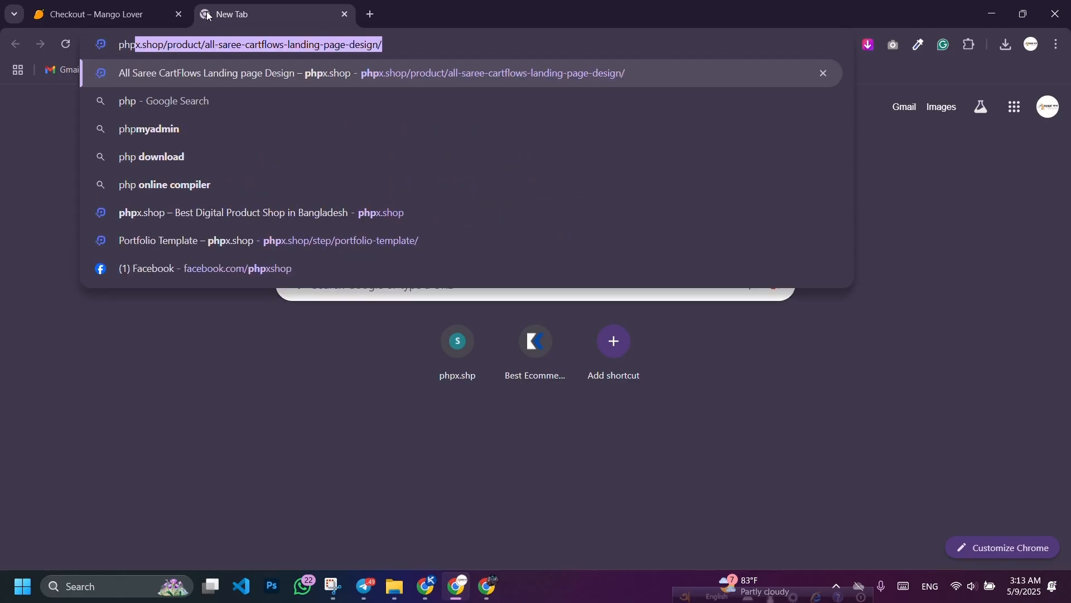
left_click_drag(382, 45, 167, 46)
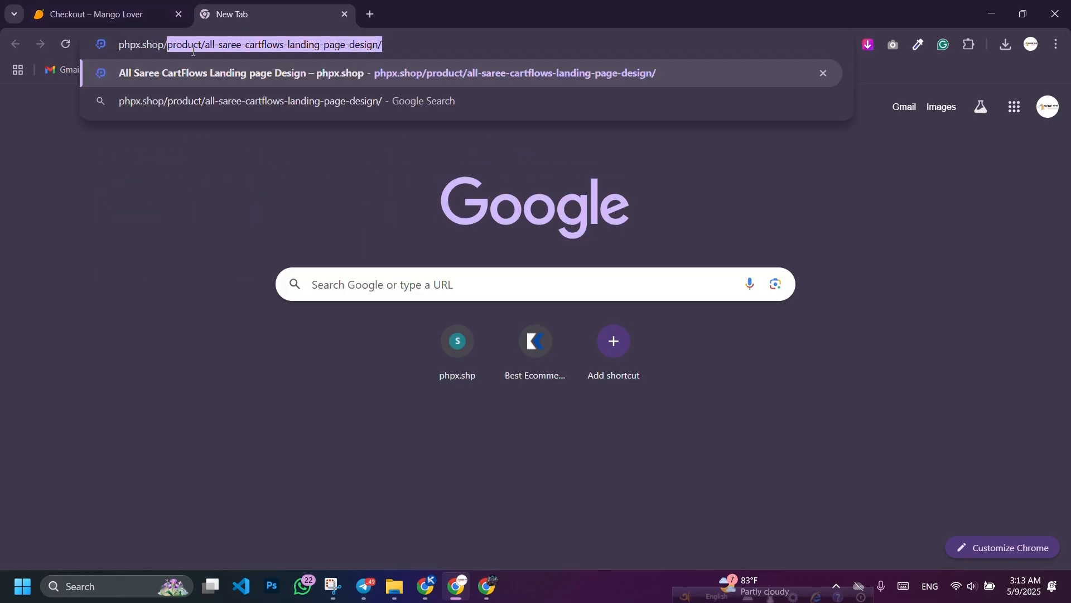
key("BackSpace")
key("Return")
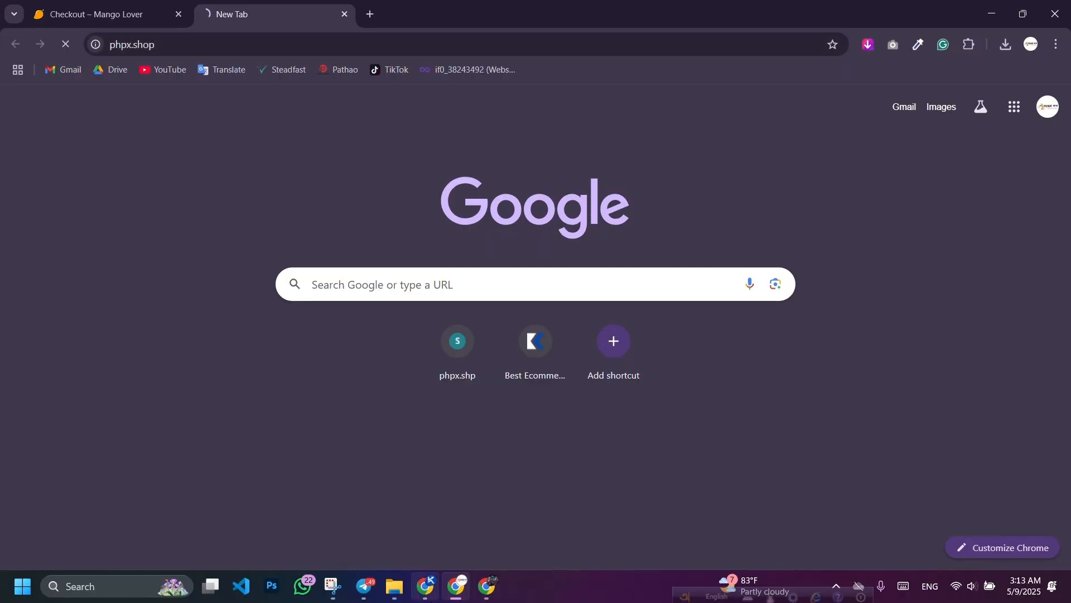
left_click(430, 590)
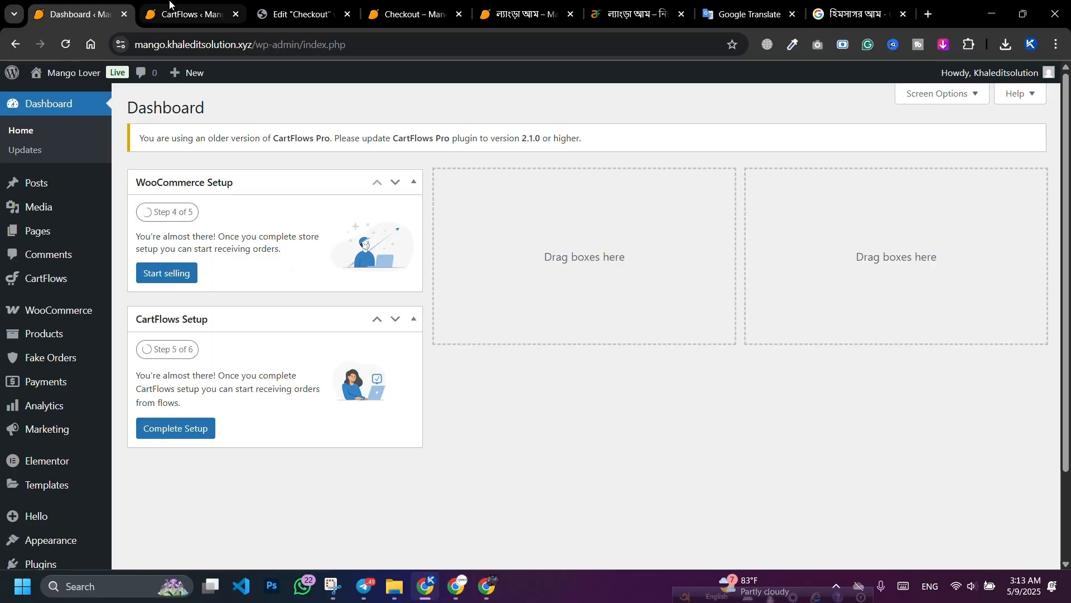
Step: Import Downloads/mango.json through CartFlows Funnels > Import and start the funnel import
left_click(171, 5)
left_click(410, 99)
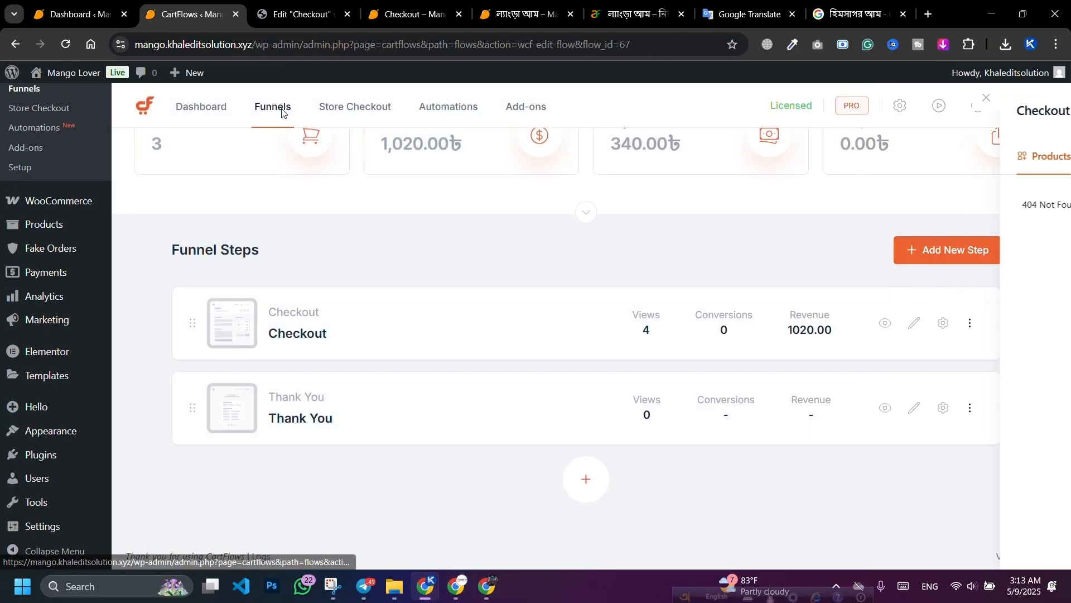
left_click(278, 111)
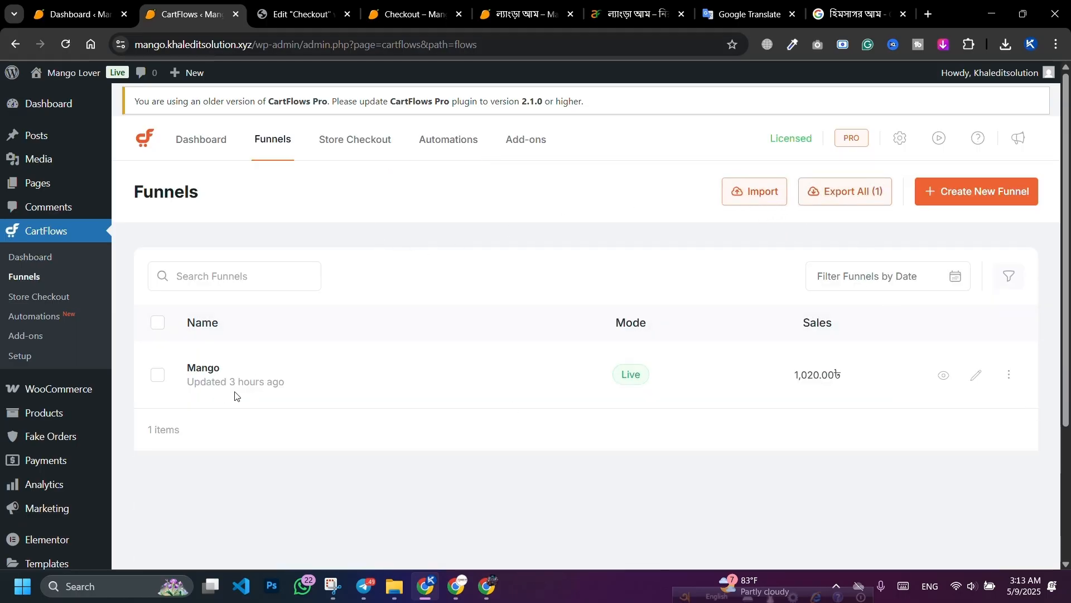
left_click(756, 192)
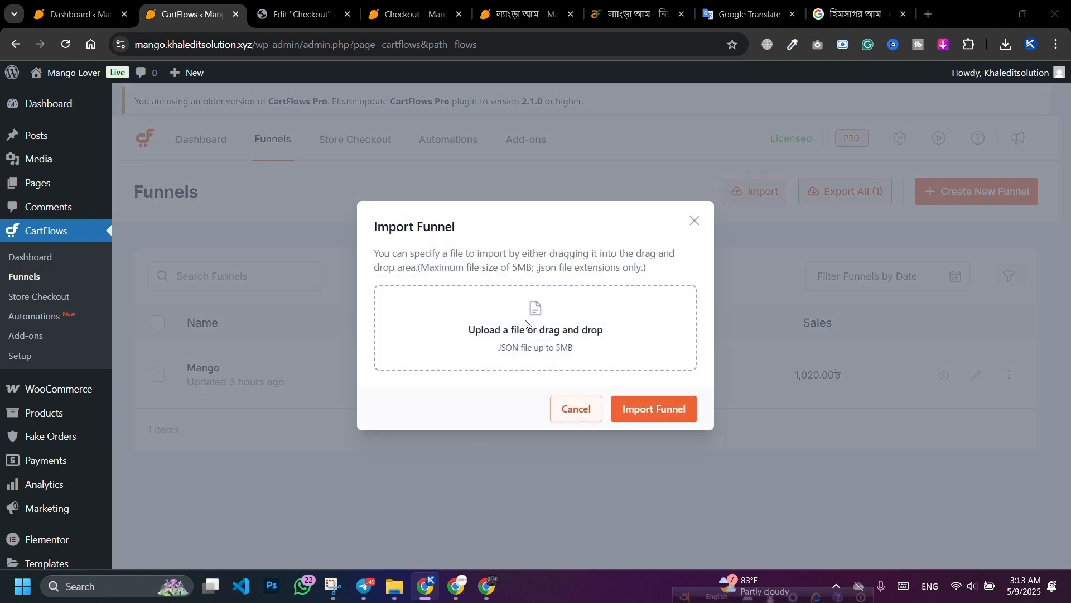
left_click(523, 324)
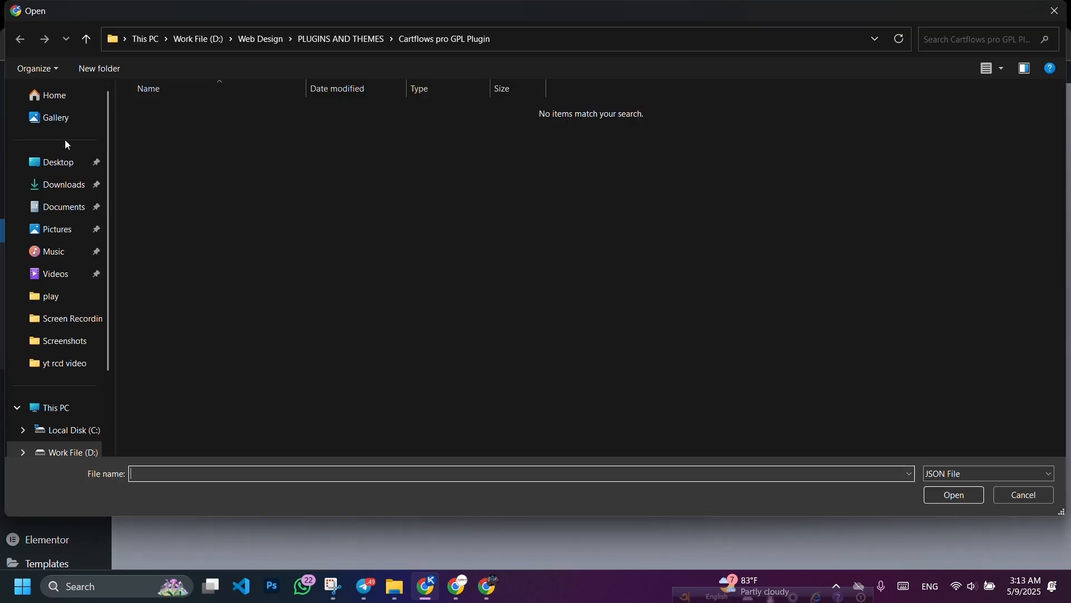
left_click(58, 186)
left_click(212, 222)
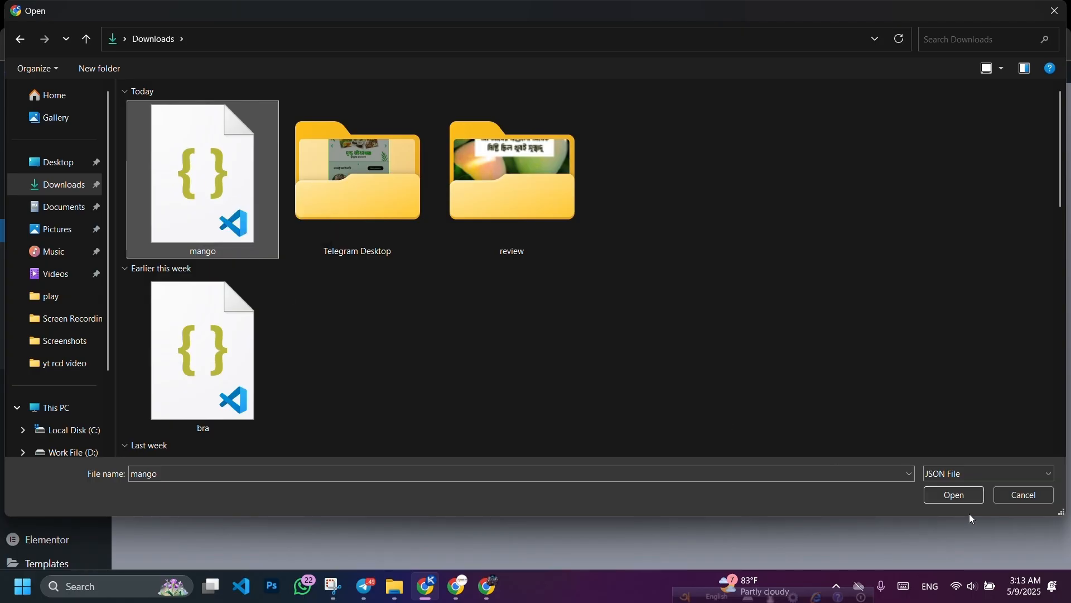
left_click(955, 497)
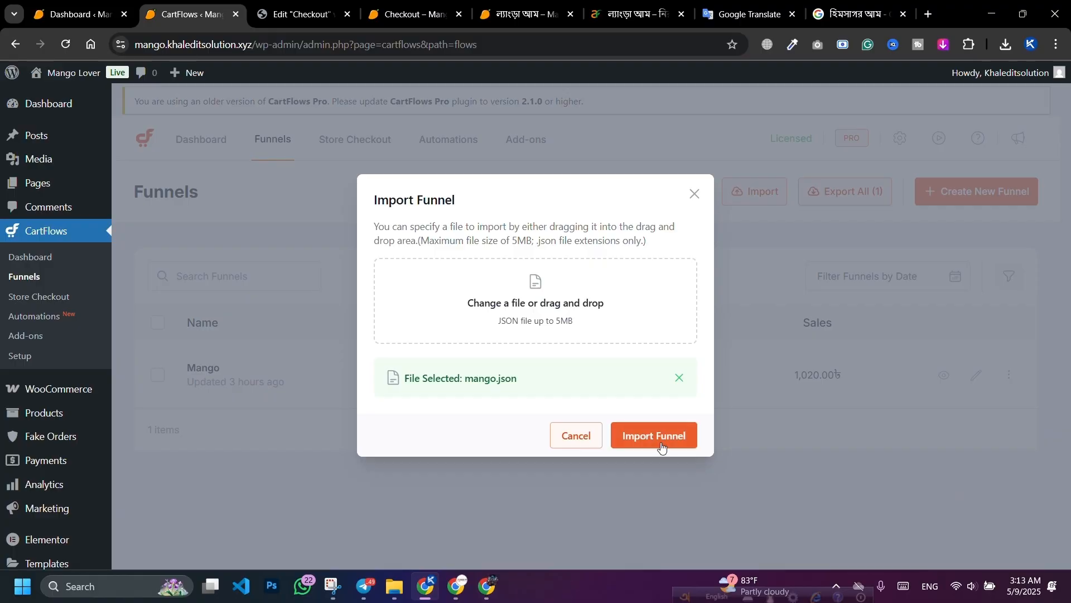
left_click(662, 446)
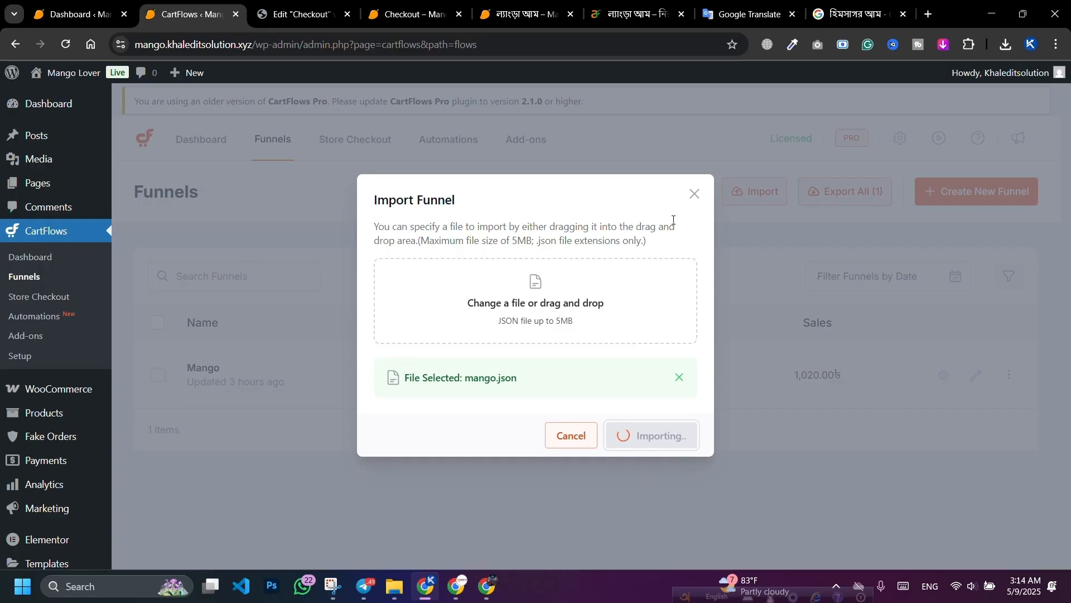
Step: Scroll through the phpx.shop grid of CartFlows landing page designs
left_click(457, 585)
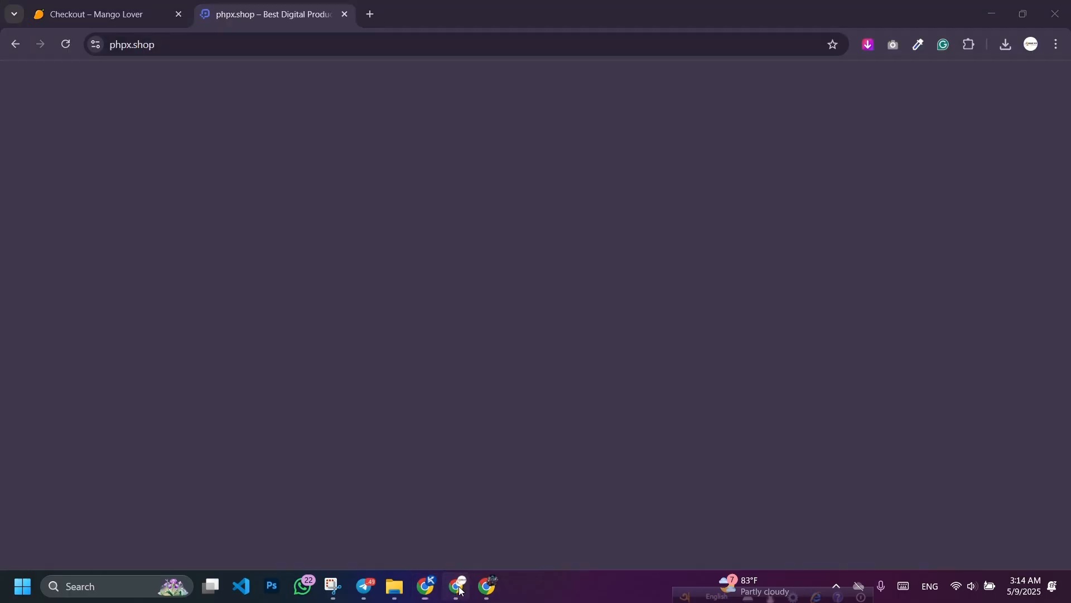
scroll(470, 552, "down", 7)
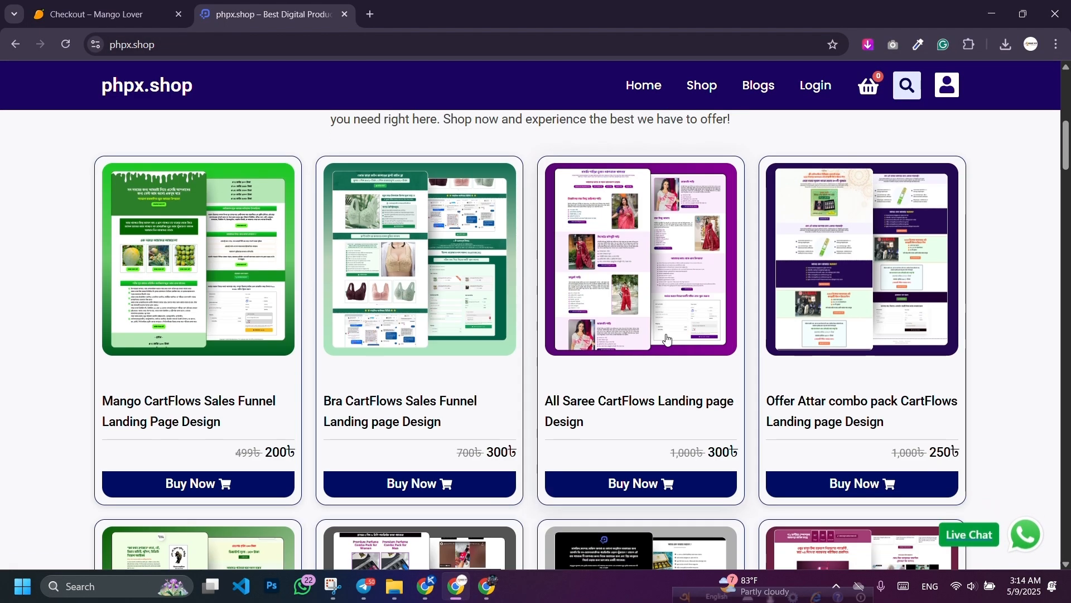
scroll(474, 327, "up", 6)
scroll(572, 342, "down", 5)
scroll(564, 338, "up", 6)
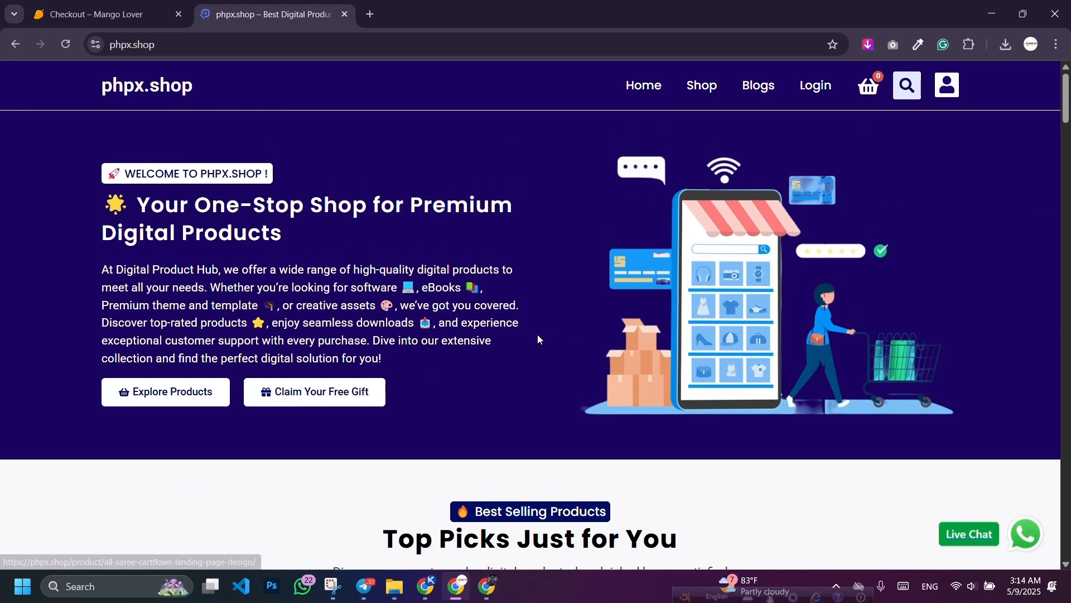
scroll(426, 271, "down", 2)
scroll(426, 271, "down", 10)
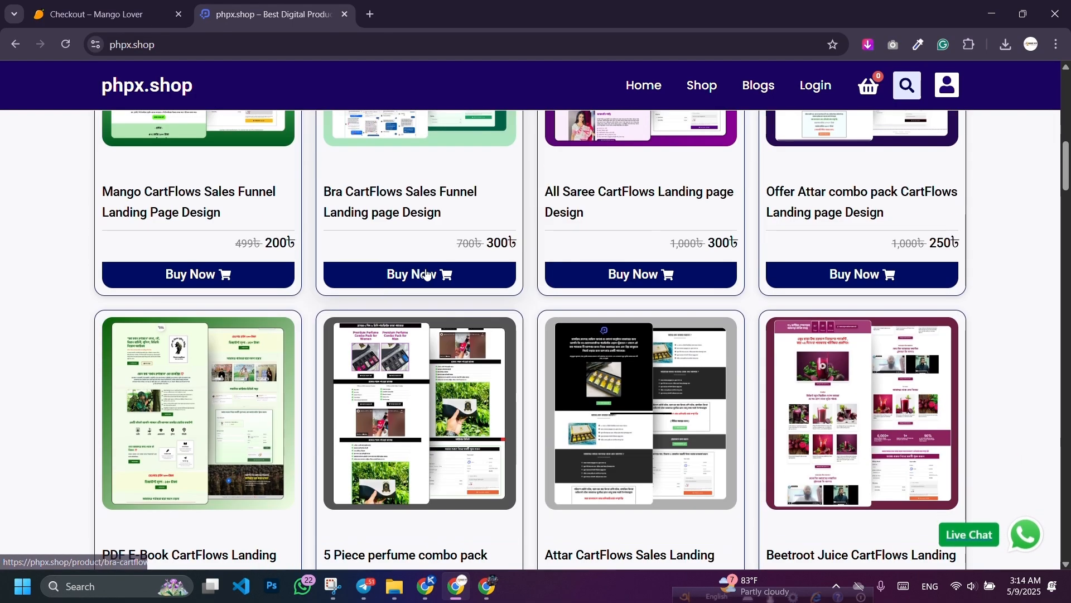
scroll(426, 275, "up", 5)
scroll(367, 330, "down", 1)
scroll(367, 330, "down", 1)
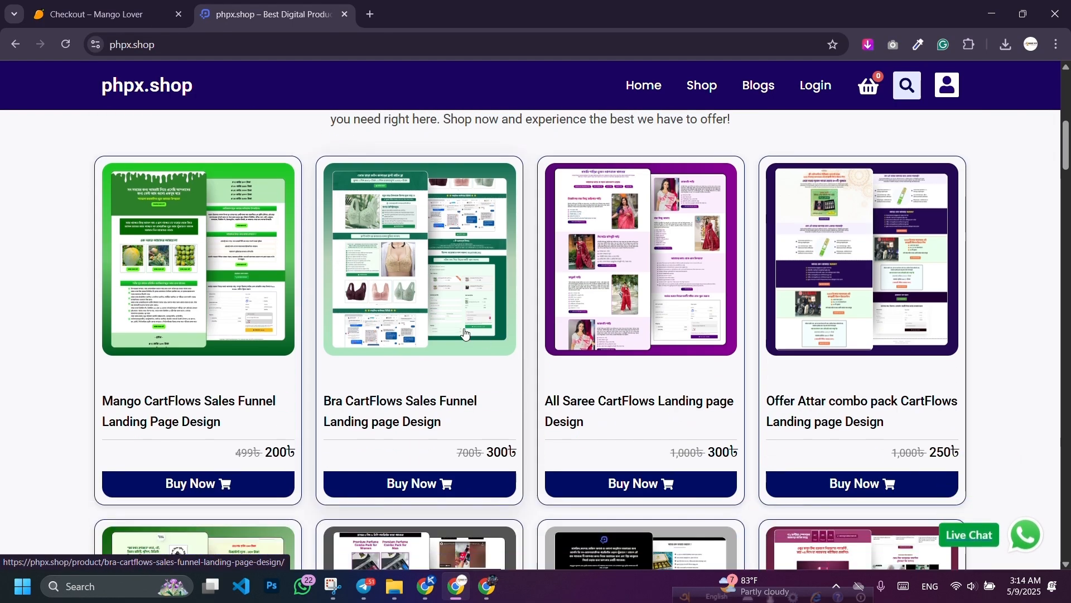
scroll(662, 341, "down", 12)
scroll(663, 341, "down", 12)
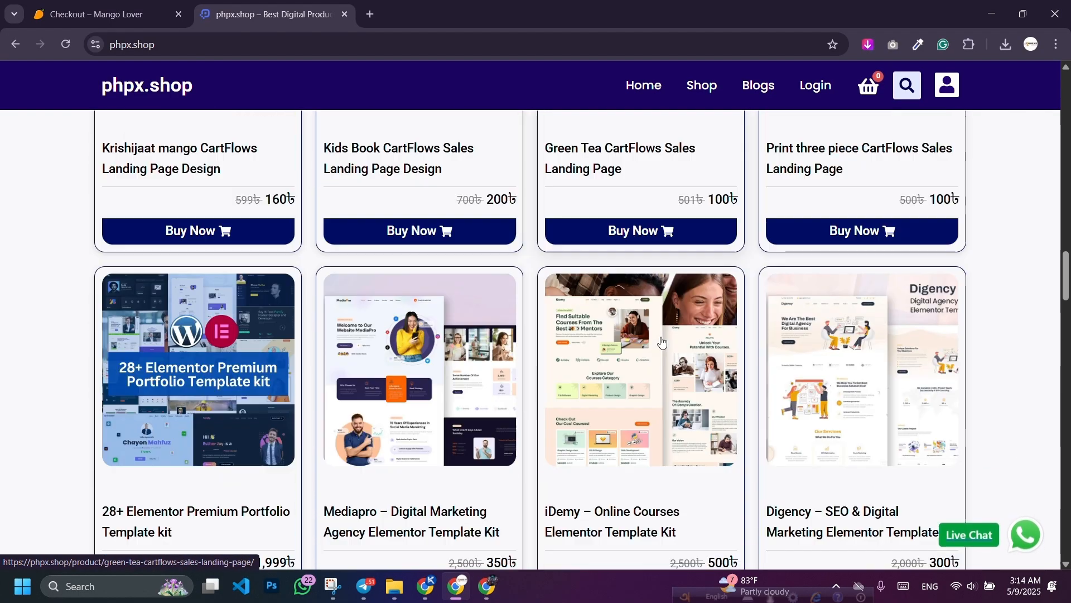
scroll(685, 323, "up", 3)
scroll(685, 322, "down", 12)
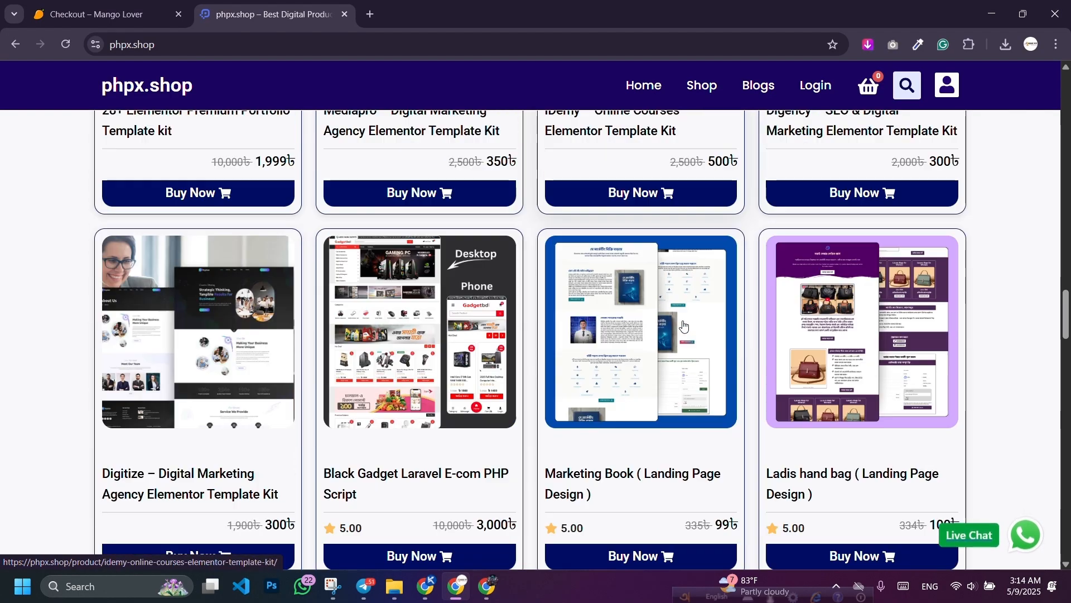
scroll(513, 322, "down", 3)
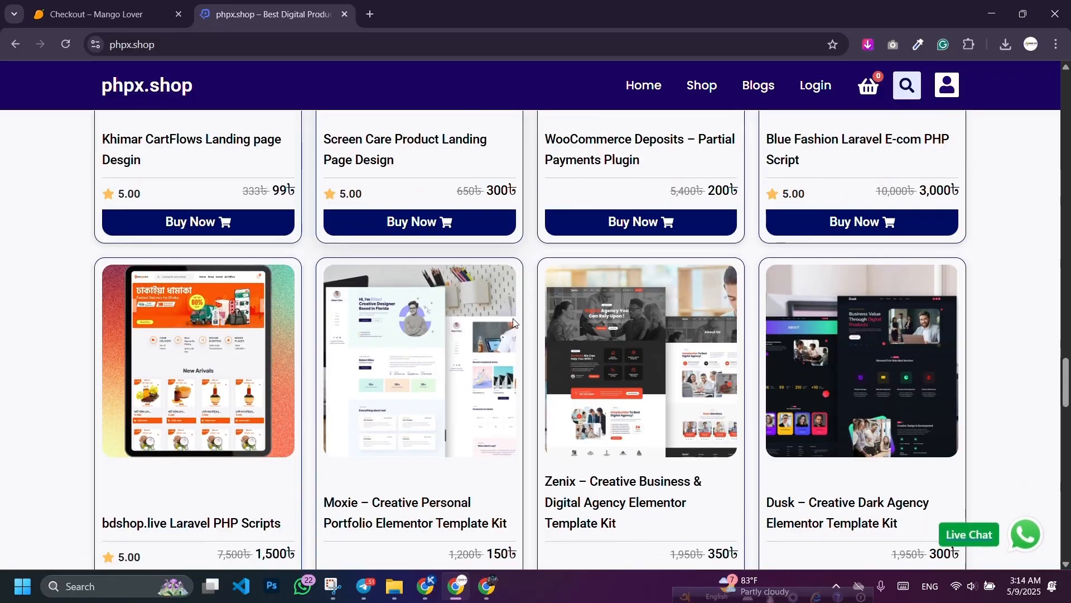
scroll(513, 322, "down", 2)
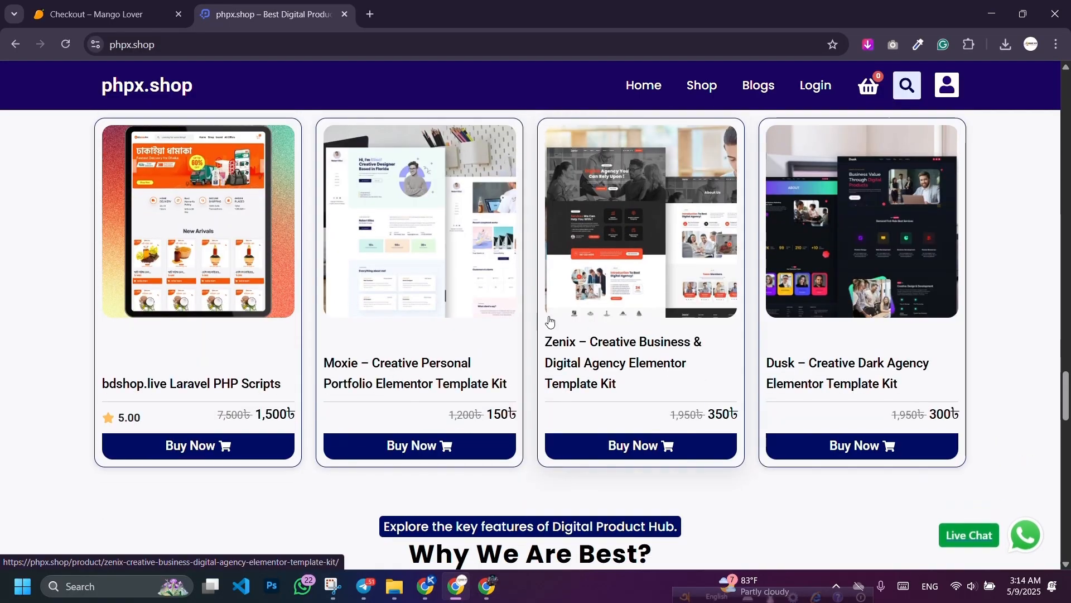
scroll(633, 242, "down", 5)
scroll(628, 248, "up", 15)
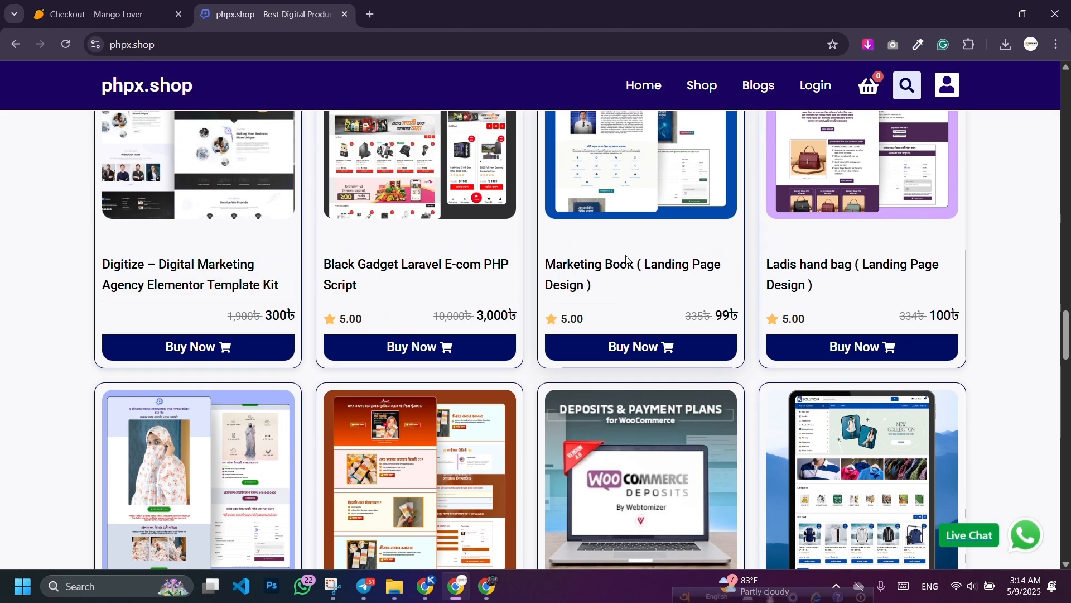
scroll(627, 261, "down", 2)
scroll(475, 316, "up", 15)
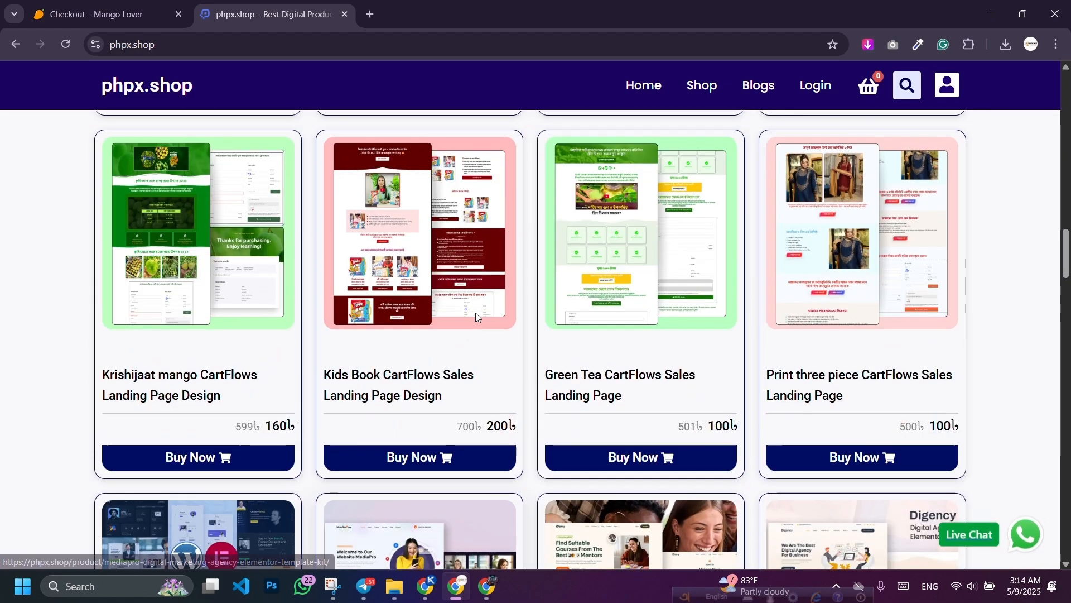
scroll(475, 312, "up", 8)
left_click(229, 39)
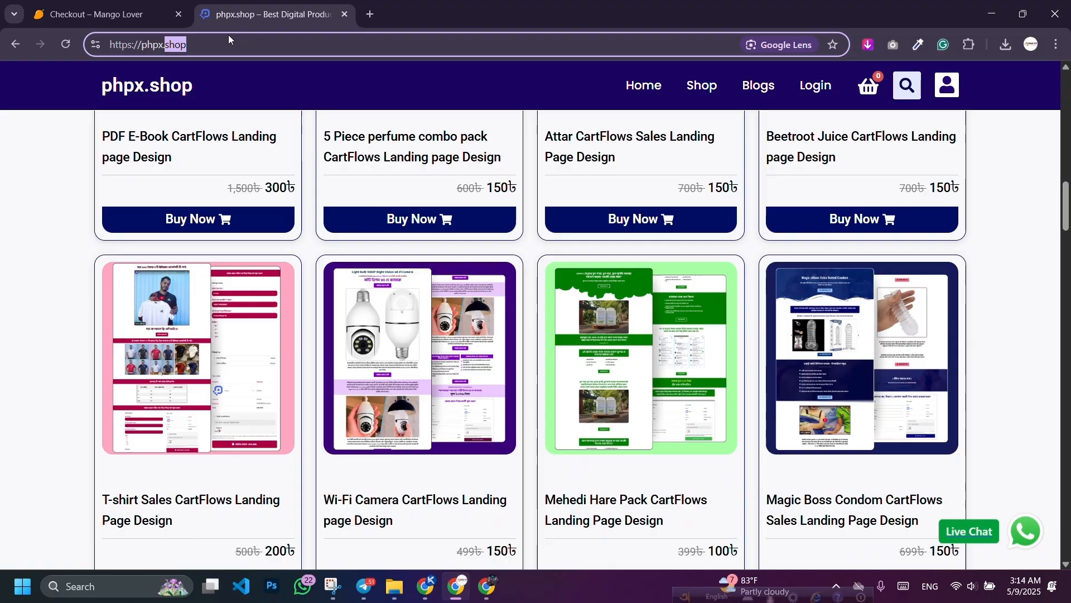
left_click(22, 252)
scroll(58, 314, "up", 5)
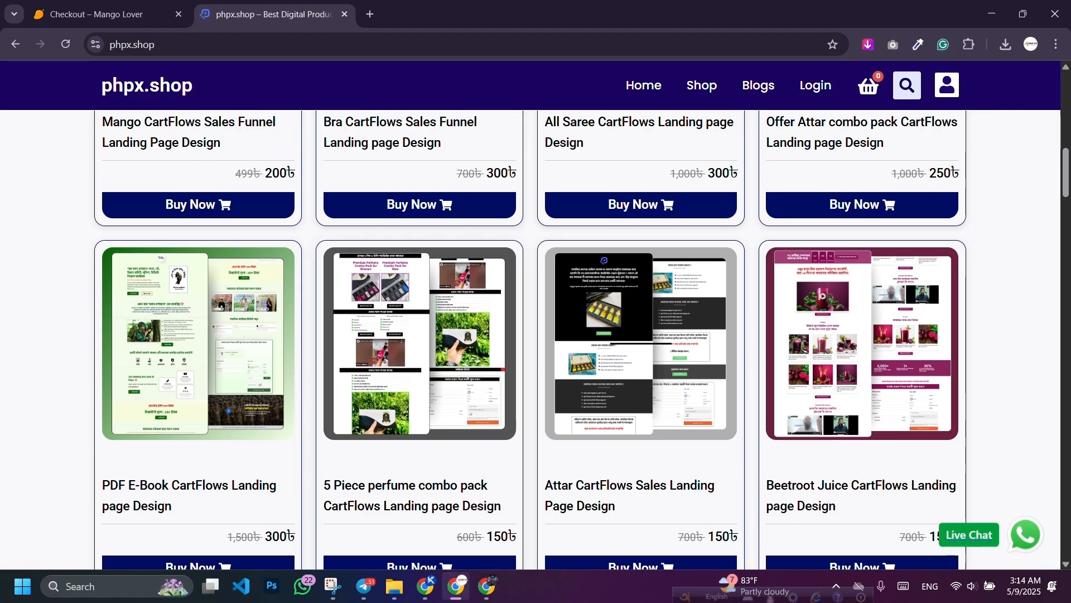
left_click(424, 592)
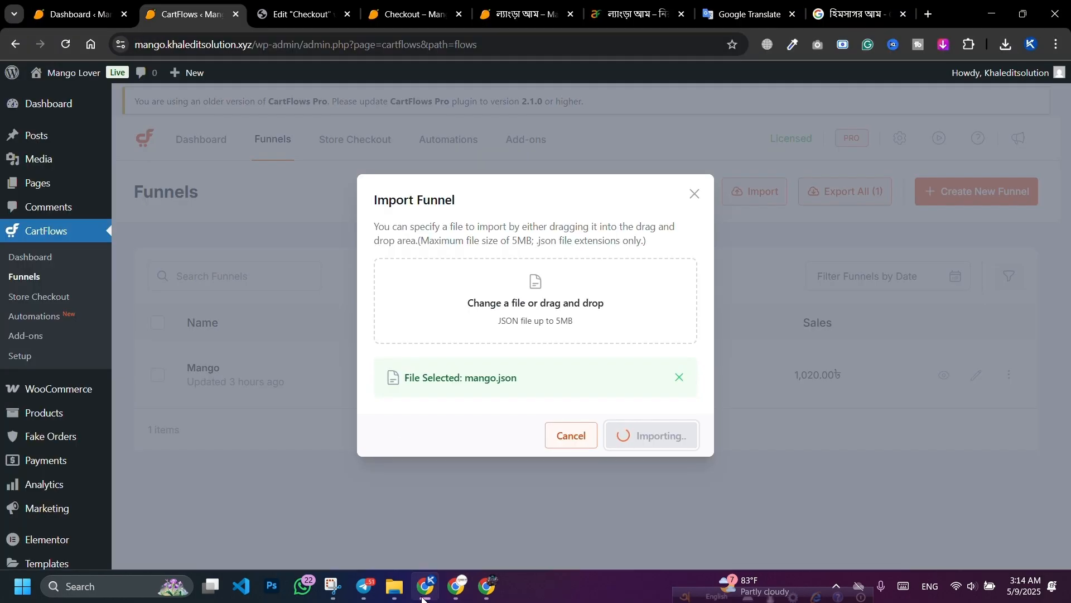
Step: Duplicate the funnels tab to find Mango Copy, preview it, and view its checkout page
right_click(169, 18)
left_click(230, 133)
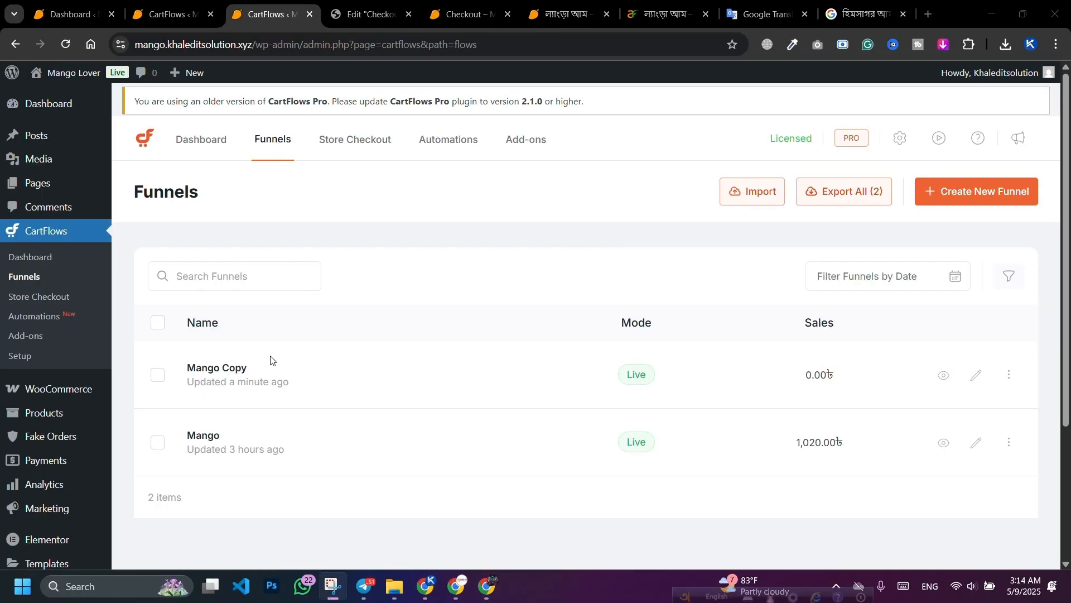
left_click(945, 375)
left_click(259, 4)
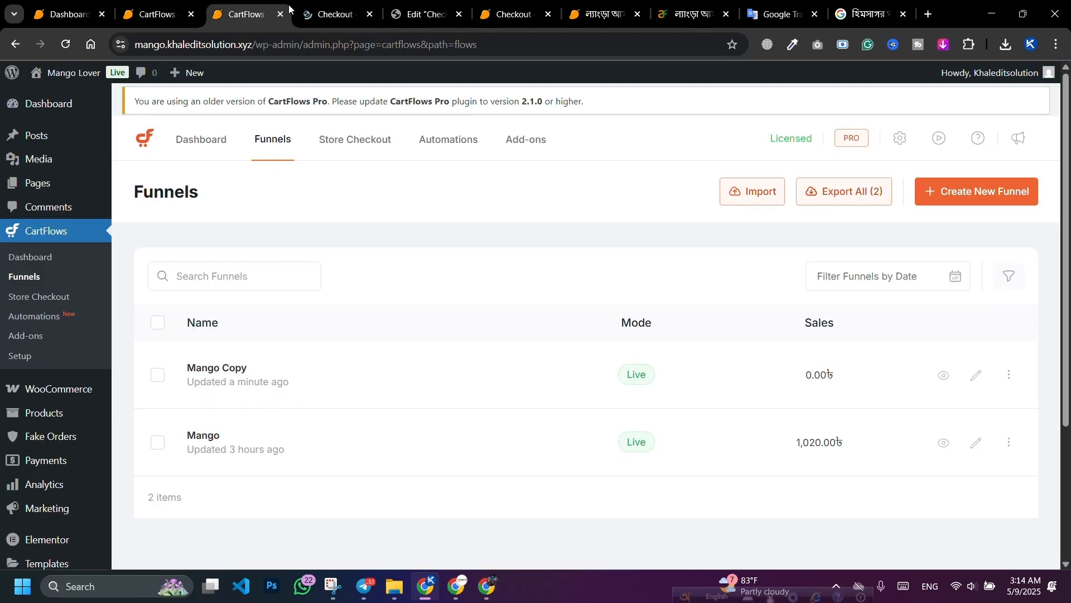
left_click(313, 12)
scroll(363, 218, "down", 5)
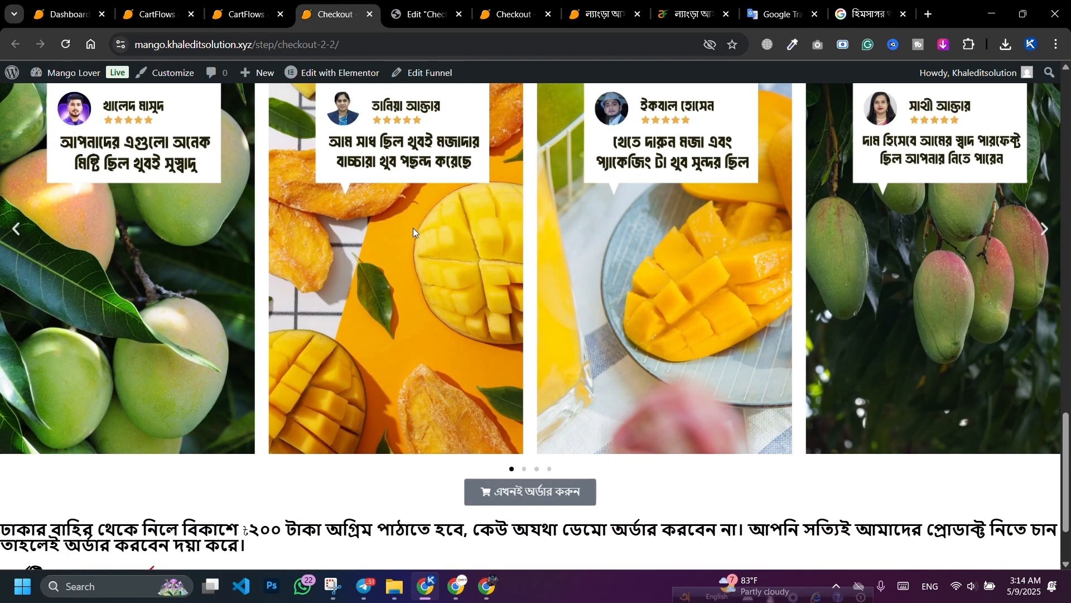
scroll(407, 243, "down", 10)
scroll(407, 242, "up", 2)
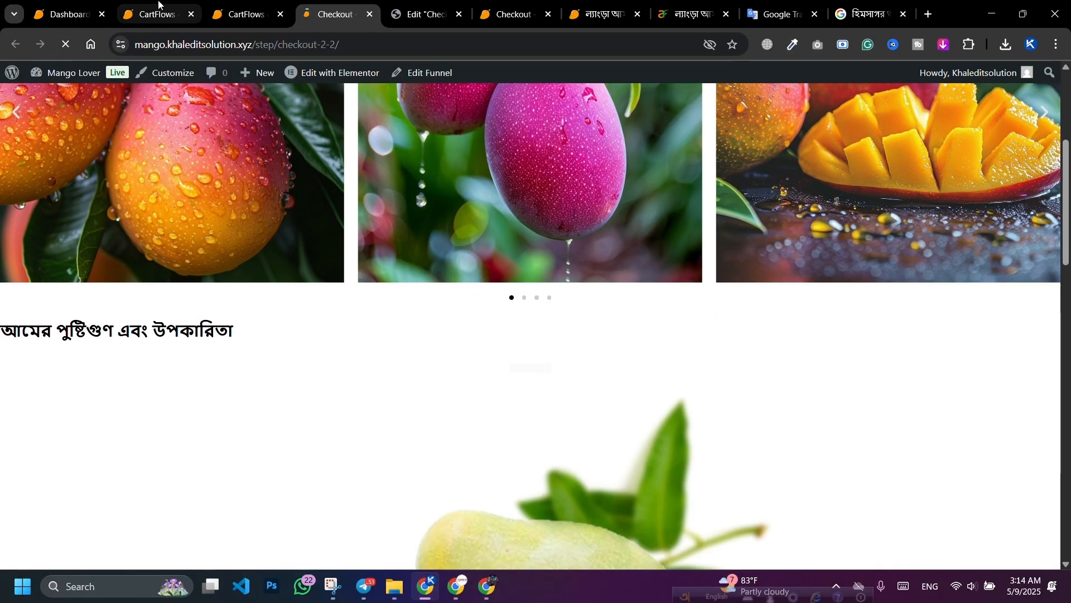
left_click(151, 14)
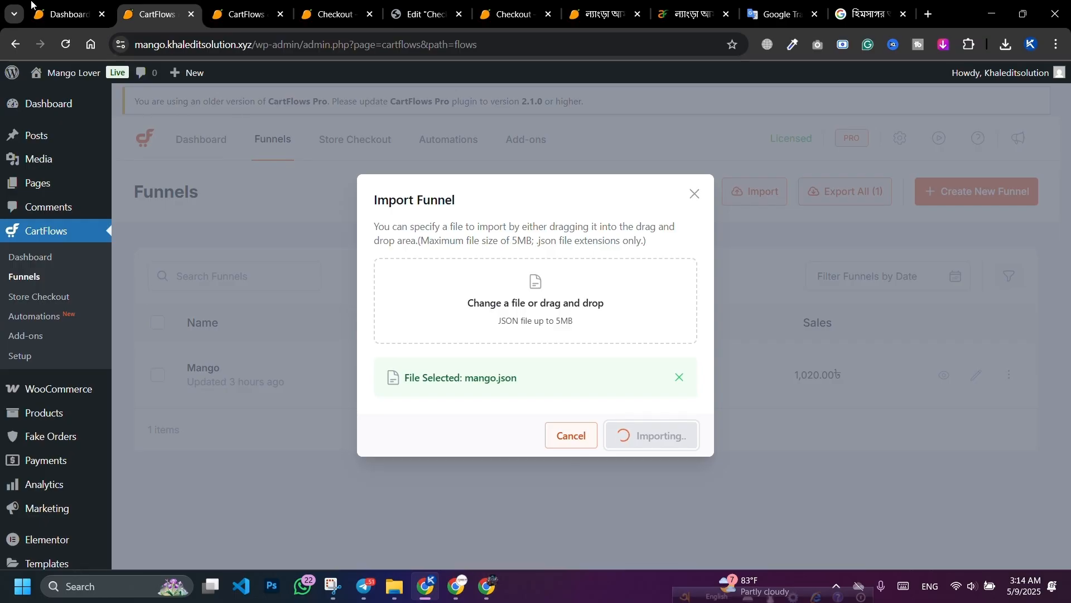
Step: In Elementor > Tools, clear files and data, sync the library, and save changes
left_click(69, 4)
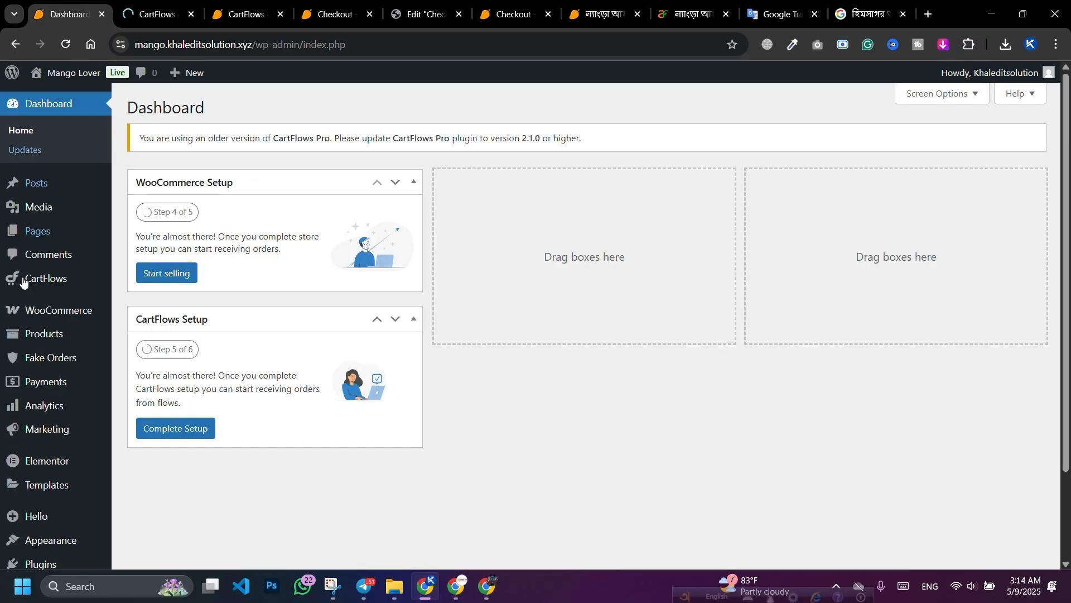
scroll(43, 346, "down", 2)
mouse_move(48, 361)
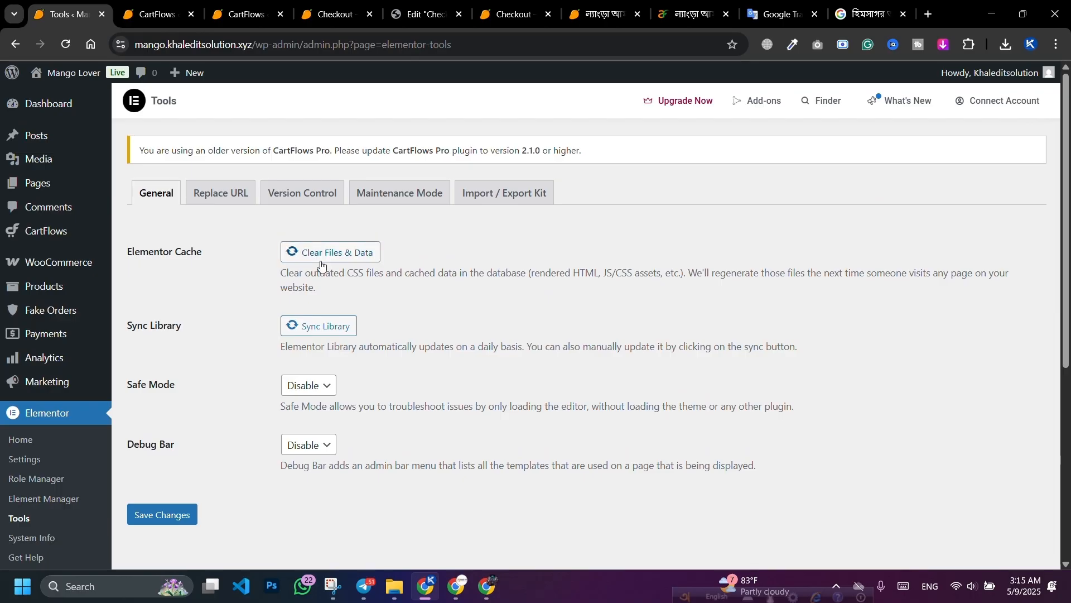
left_click(334, 336)
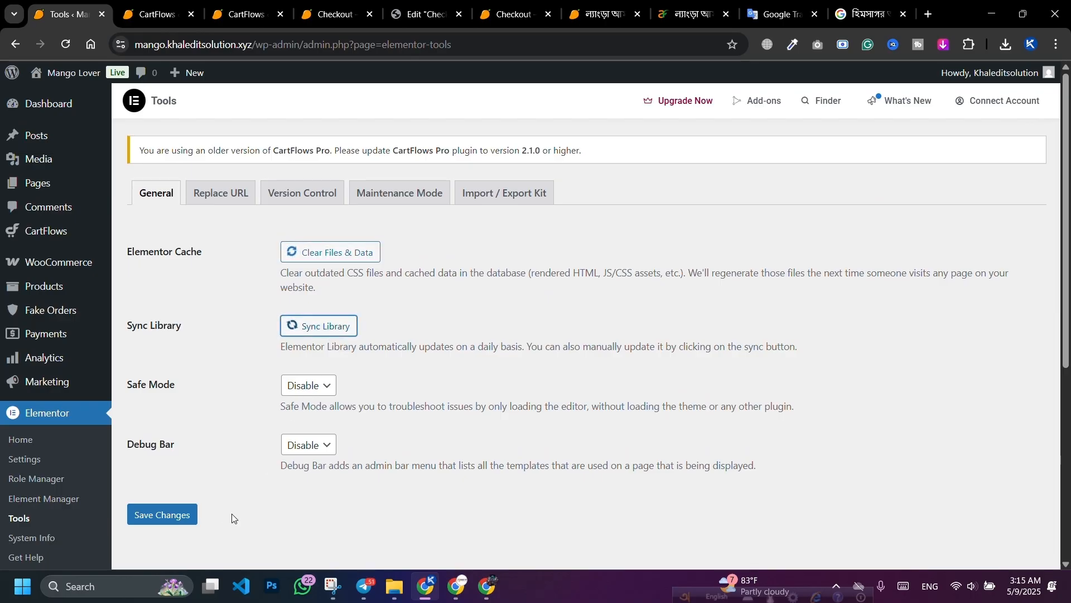
left_click(175, 519)
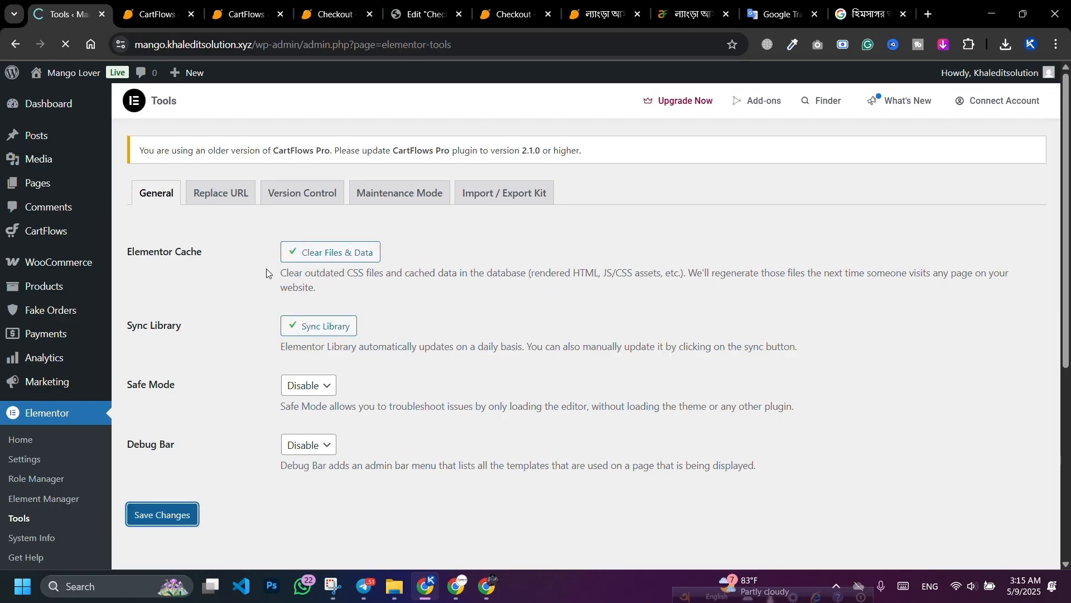
Step: Reload the copied checkout page, which still reports no product selected
left_click(335, 14)
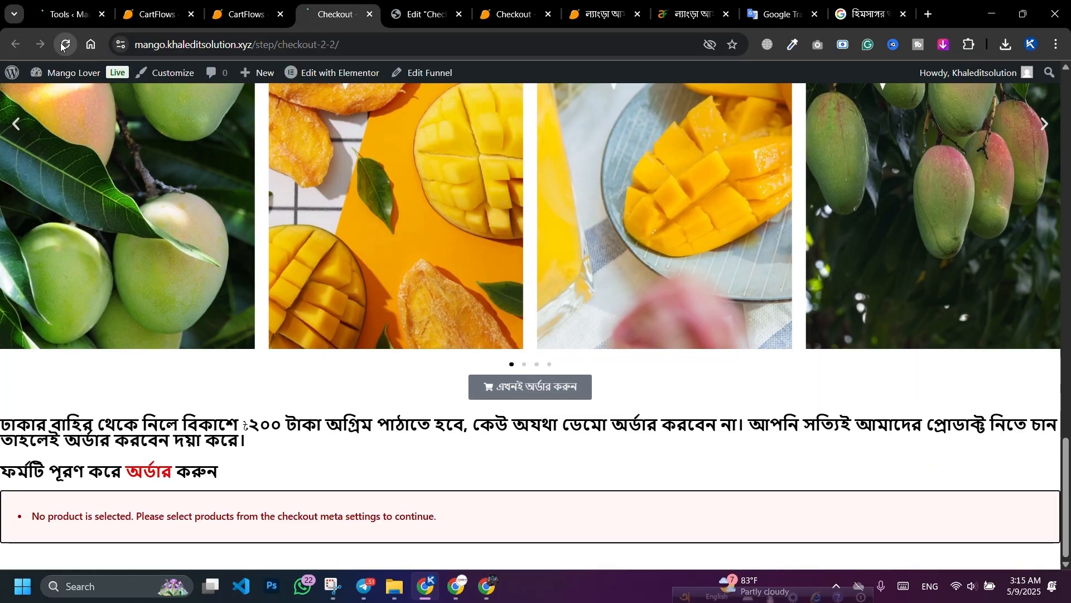
left_click(61, 47)
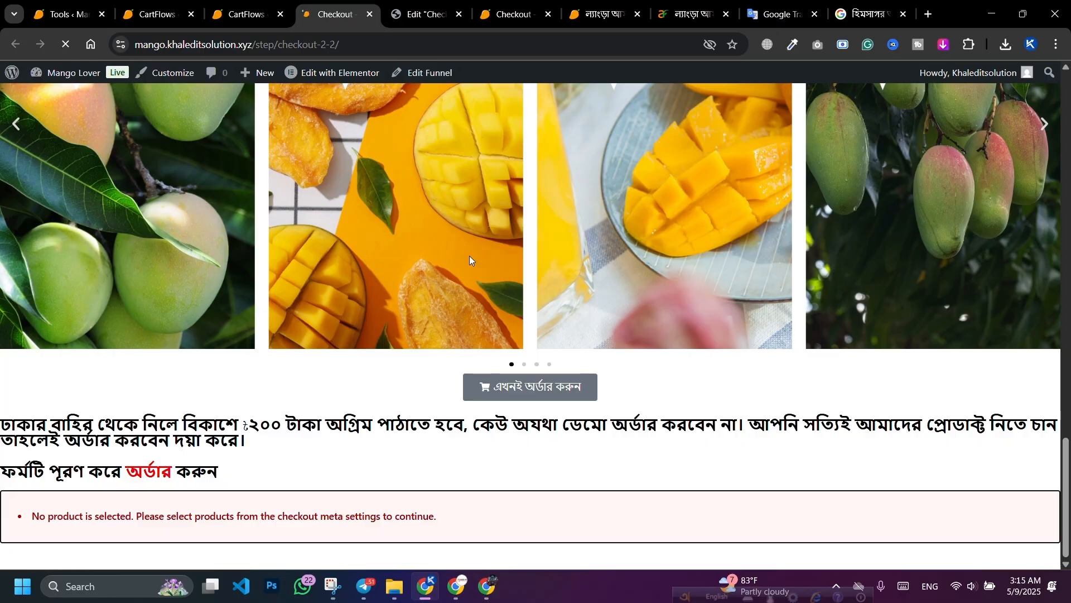
scroll(512, 274, "down", 4)
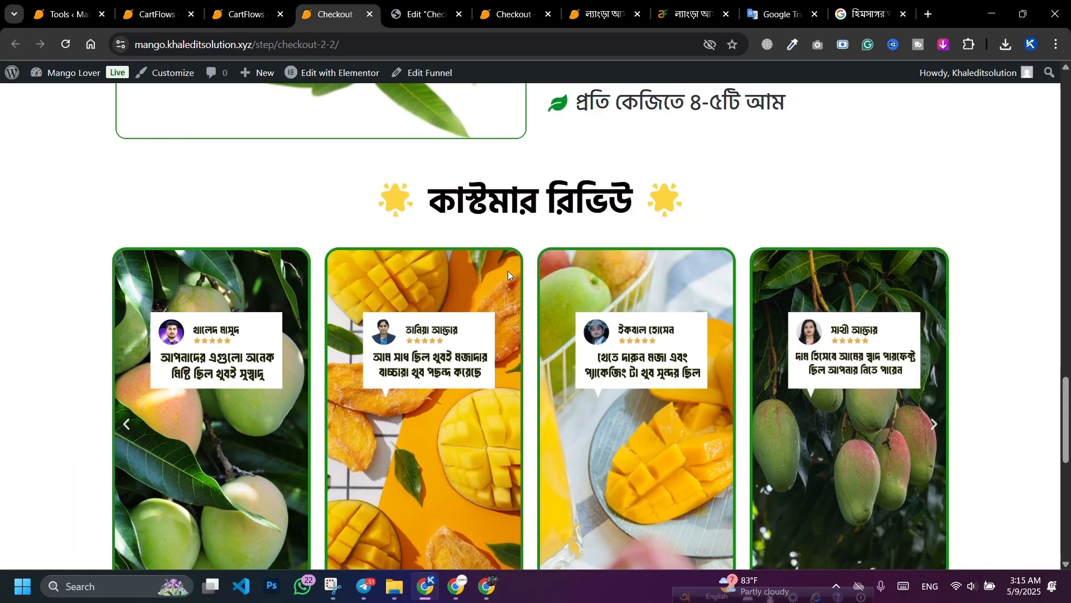
scroll(508, 270, "up", 20)
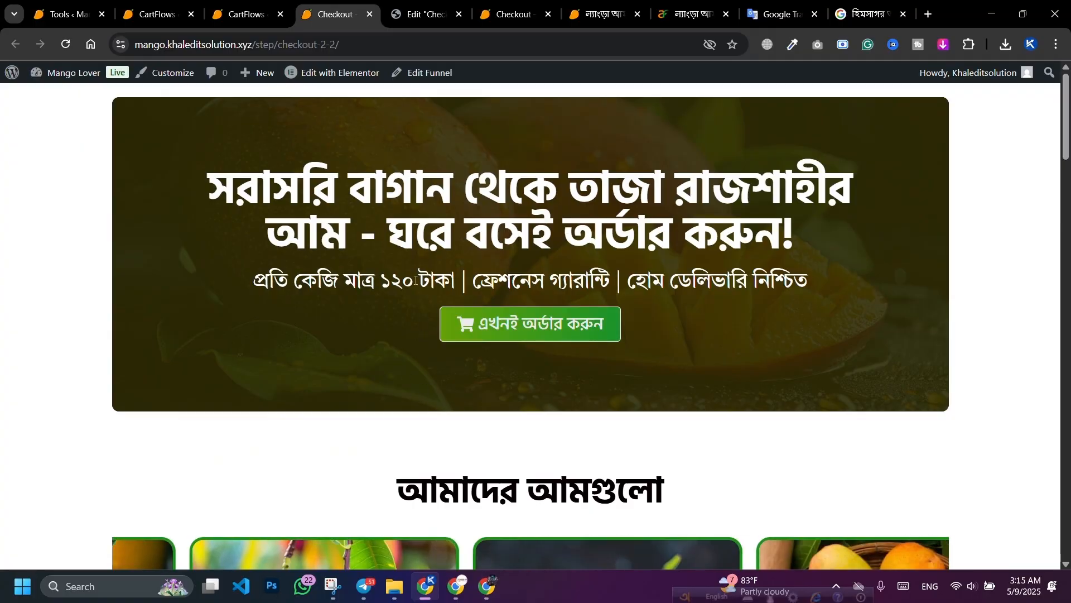
key("ctrl+1")
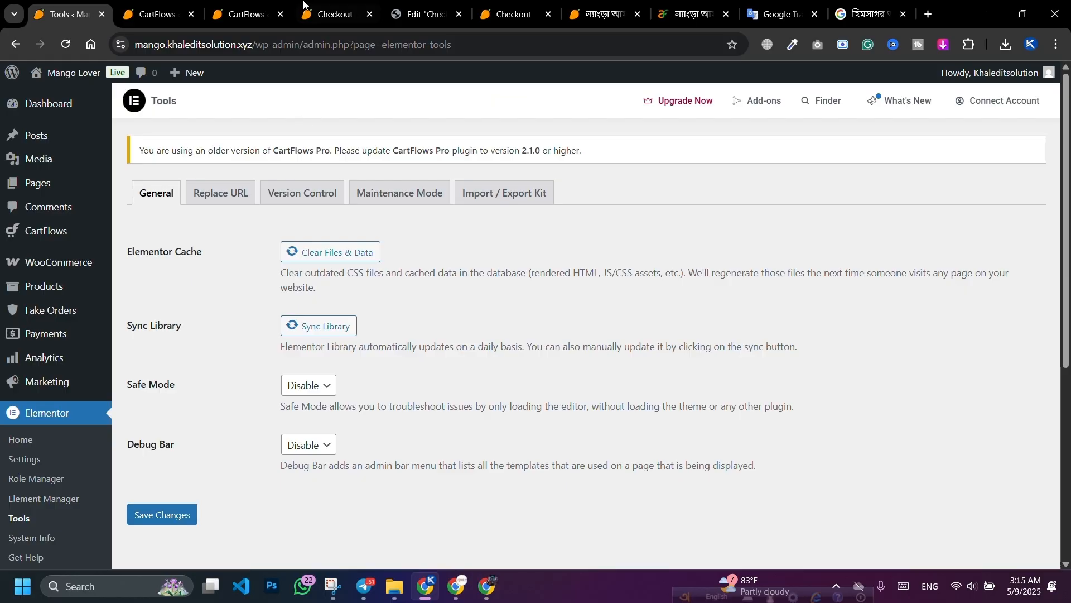
left_click(334, 14)
scroll(465, 370, "down", 6)
scroll(466, 370, "down", 20)
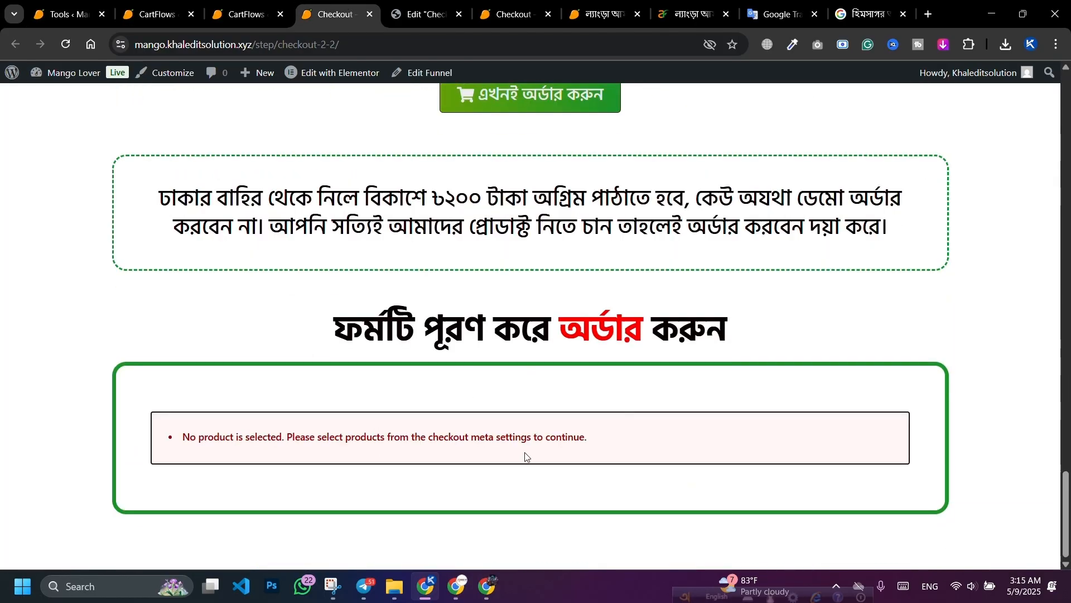
left_click(150, 13)
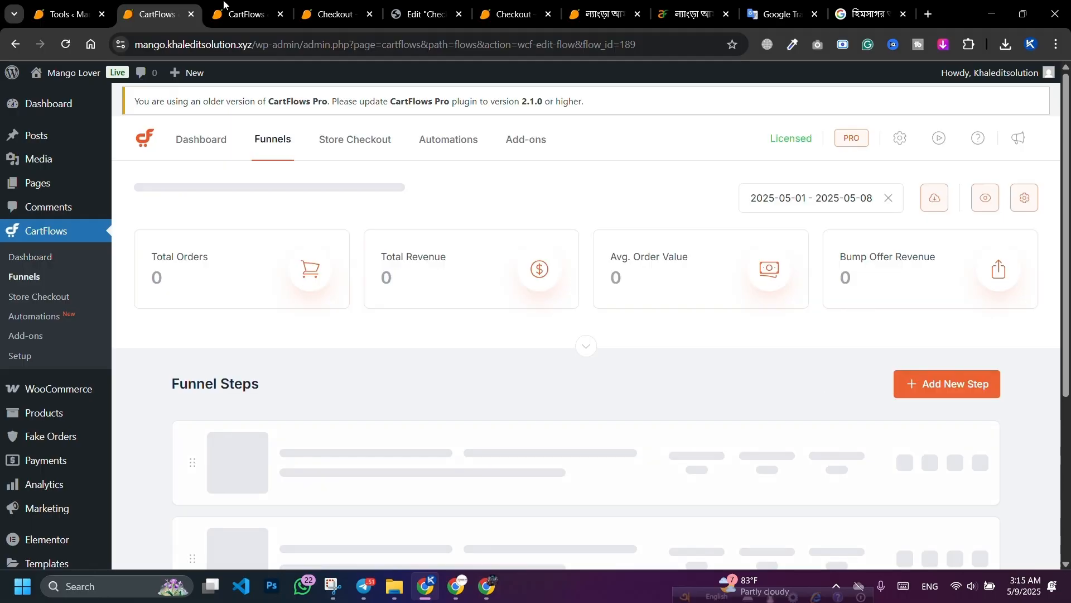
Step: Copy the product name ল্যাংড়া আম from the original Mango Lover checkout's order form
left_click(943, 458)
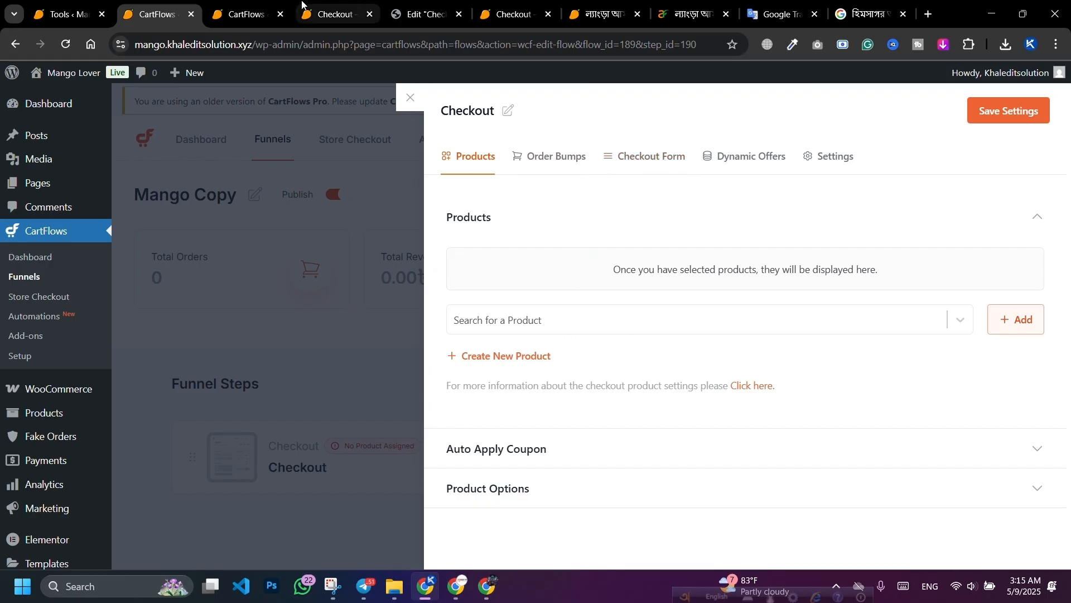
left_click(277, 4)
left_click(335, 12)
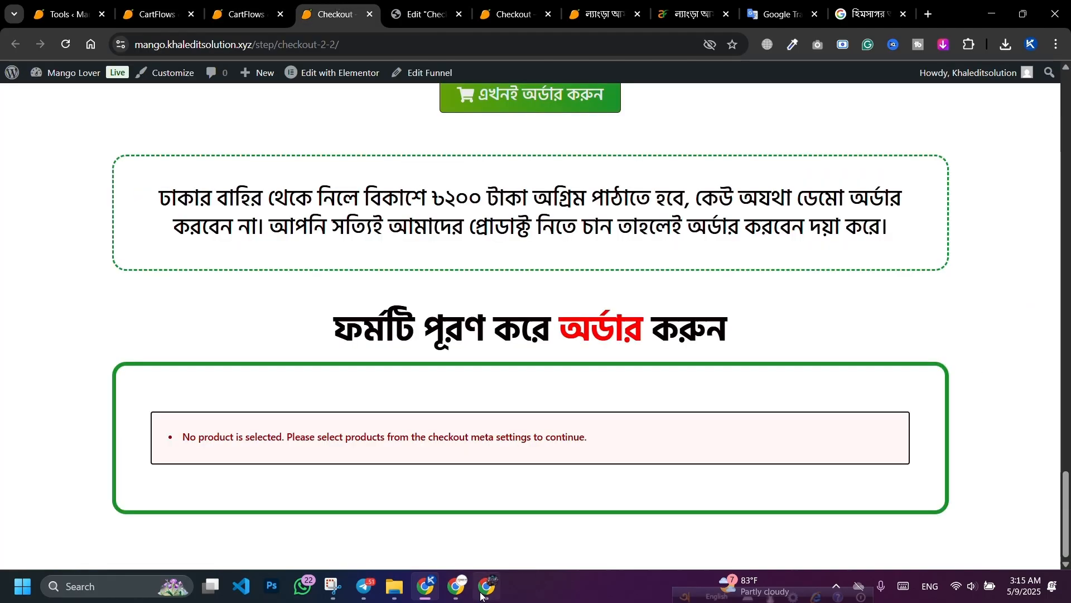
left_click(456, 586)
left_click(106, 14)
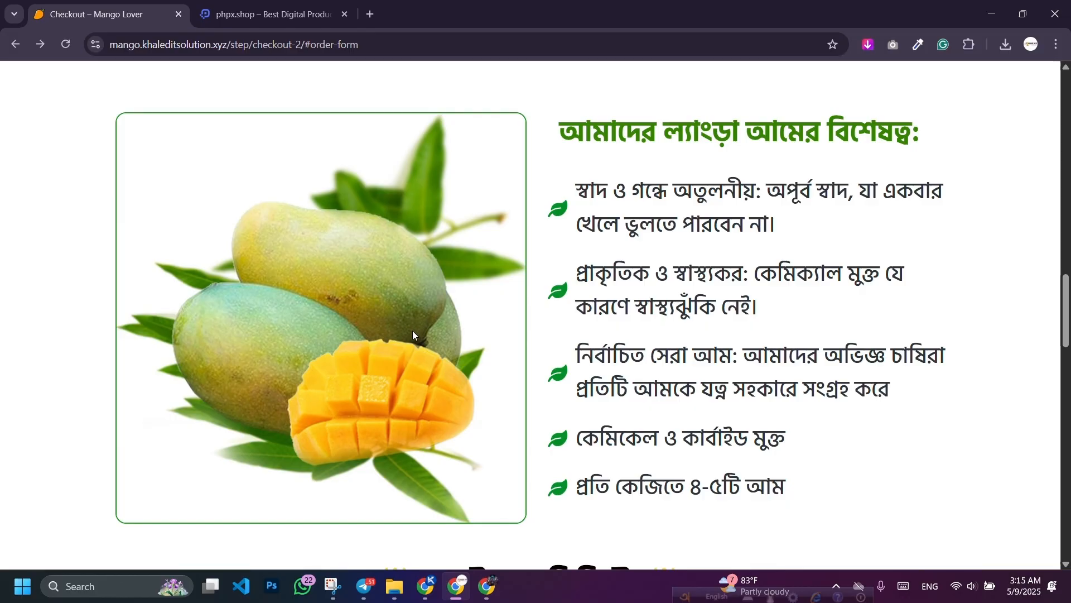
scroll(904, 334, "down", 10)
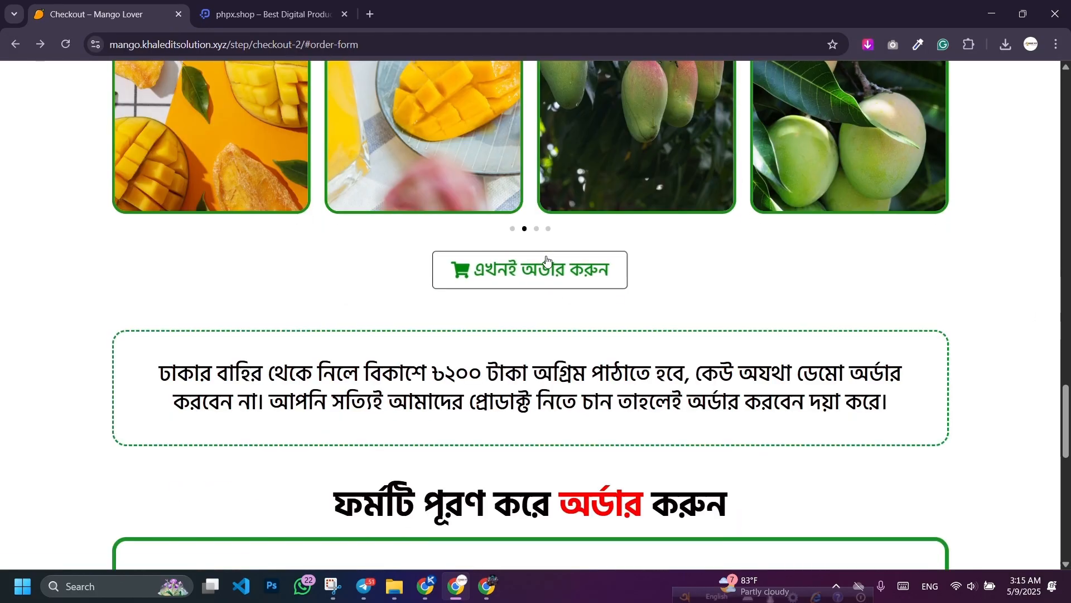
left_click(547, 260)
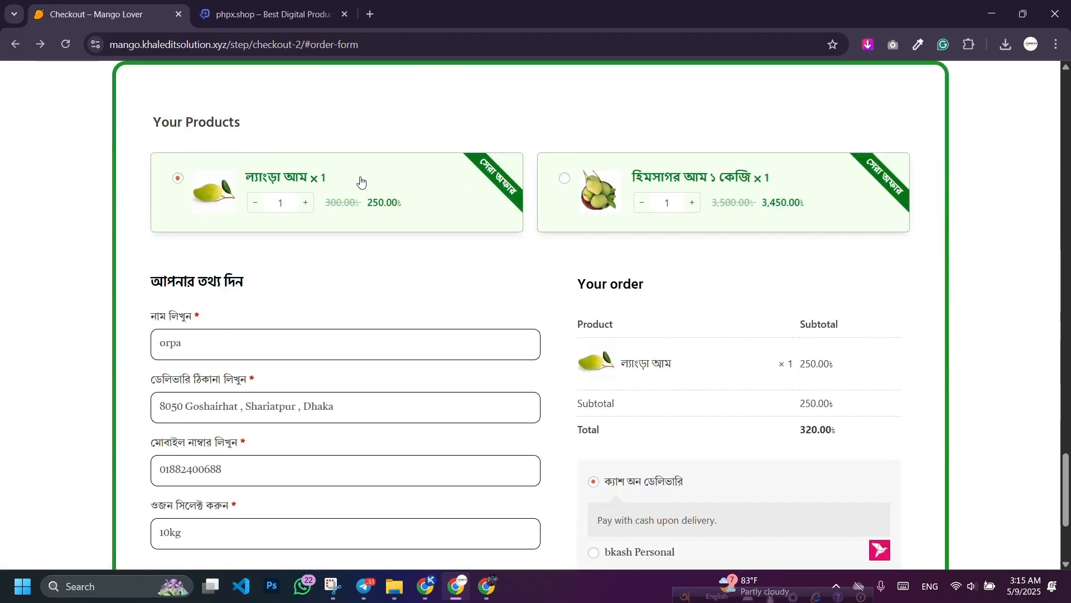
left_click_drag(361, 181, 250, 174)
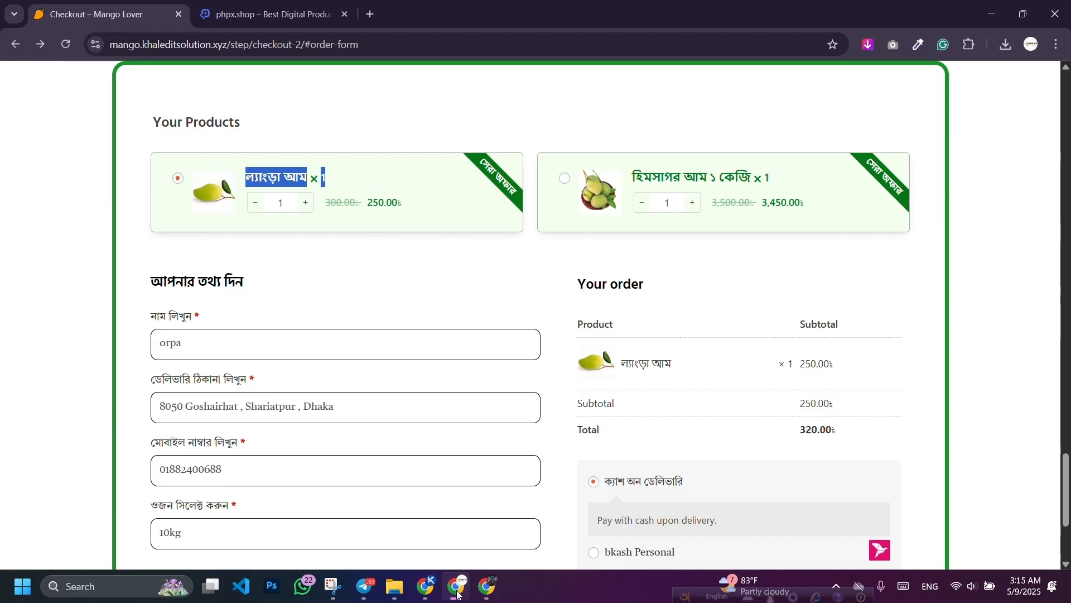
Step: Assign ল্যাংড়া আম (#65) to Mango Copy's checkout step and save the settings
left_click(425, 587)
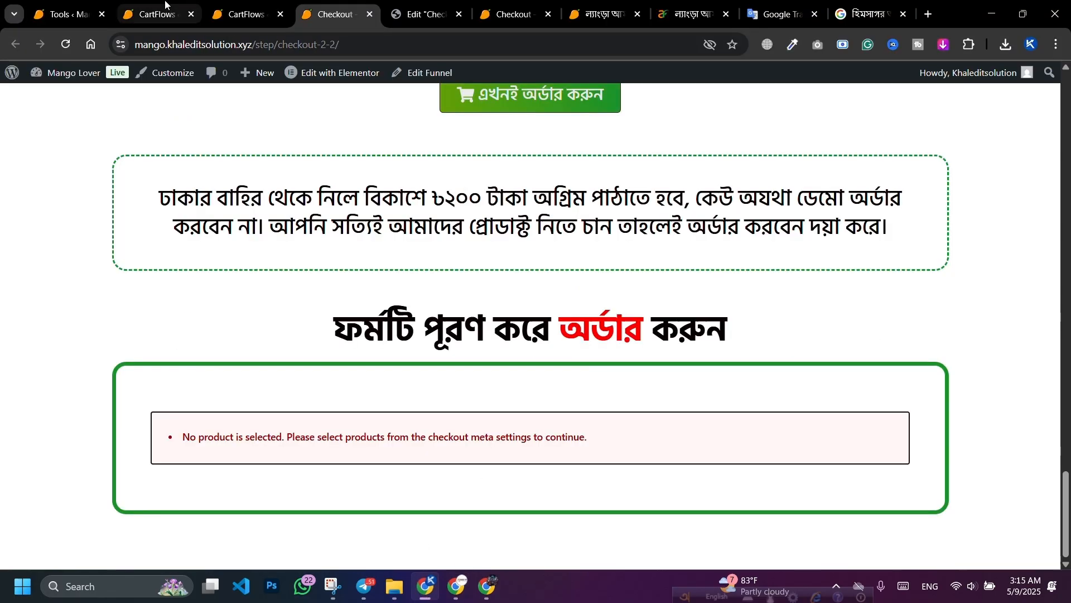
left_click(159, 14)
left_click(620, 327)
type("ল্যাংড়া আম1")
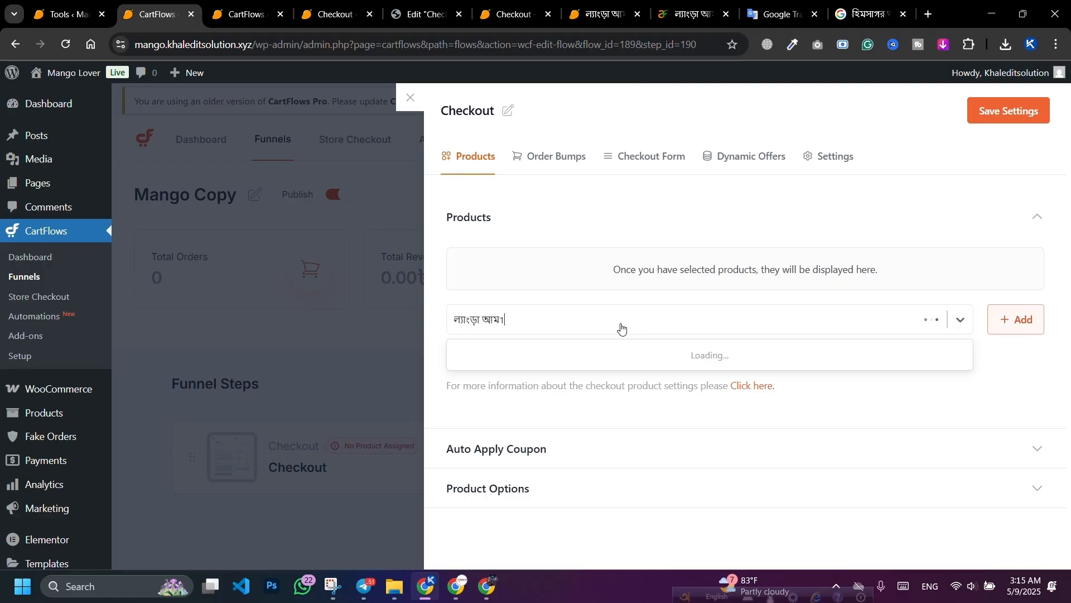
left_click(616, 356)
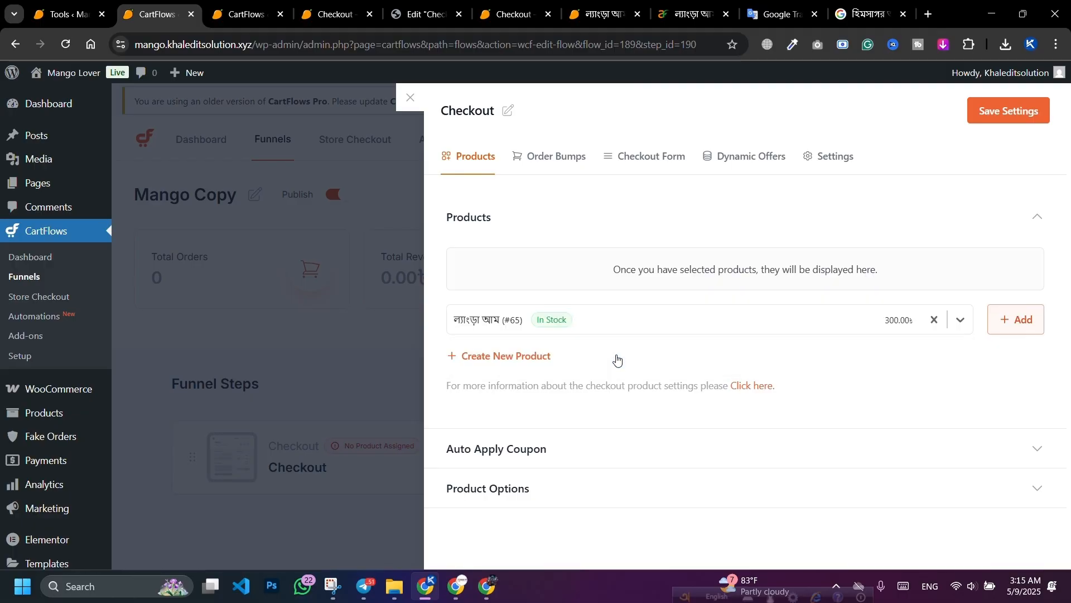
left_click(1012, 319)
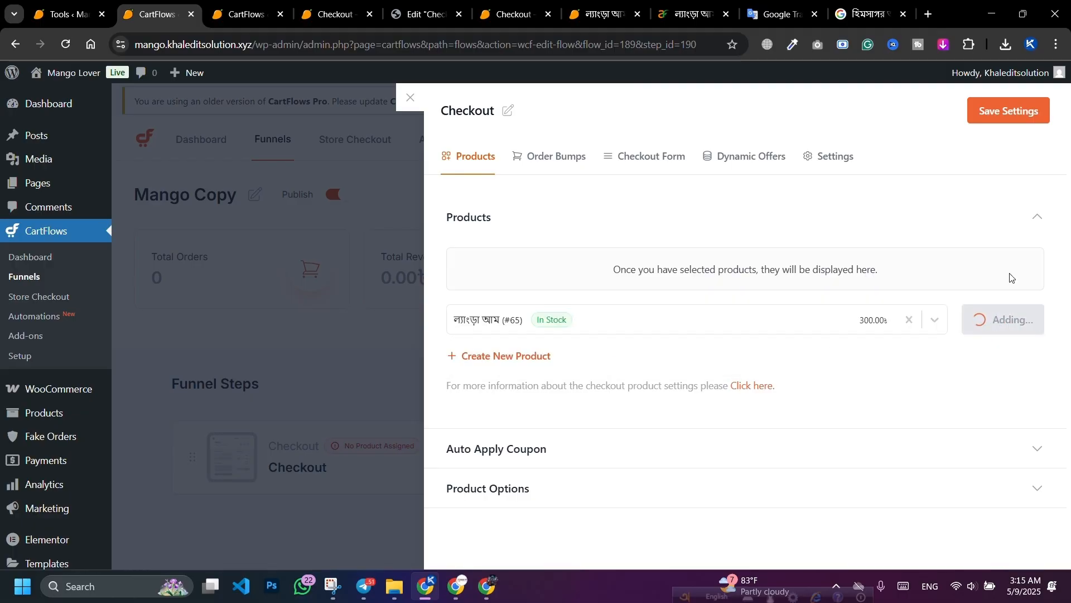
left_click(1012, 123)
Step: Reload the copied checkout-2-2 page so it shows the mango product and totals
left_click(246, 14)
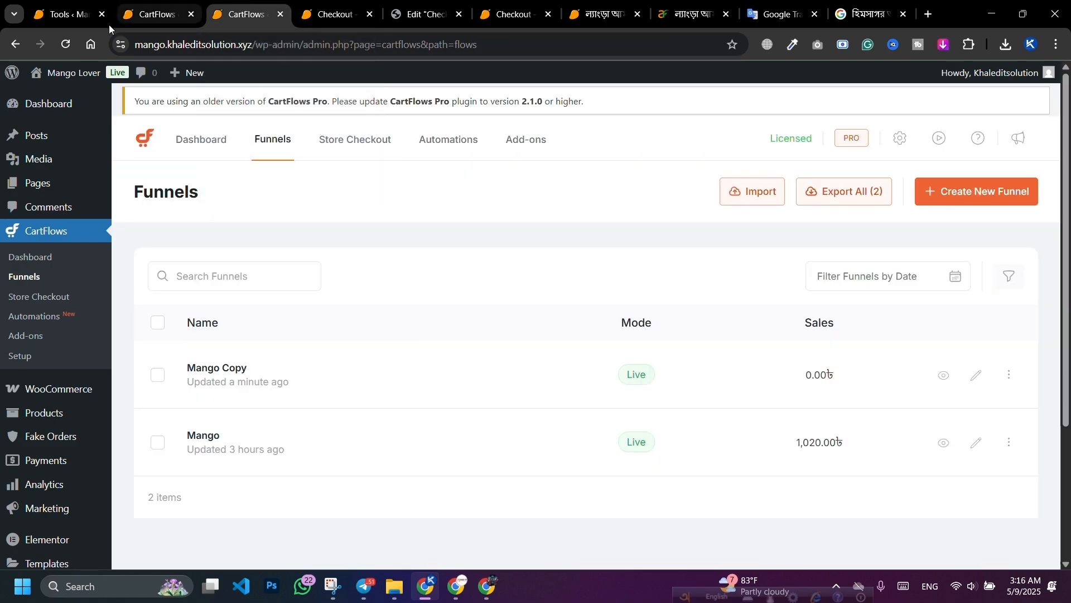
left_click(349, 11)
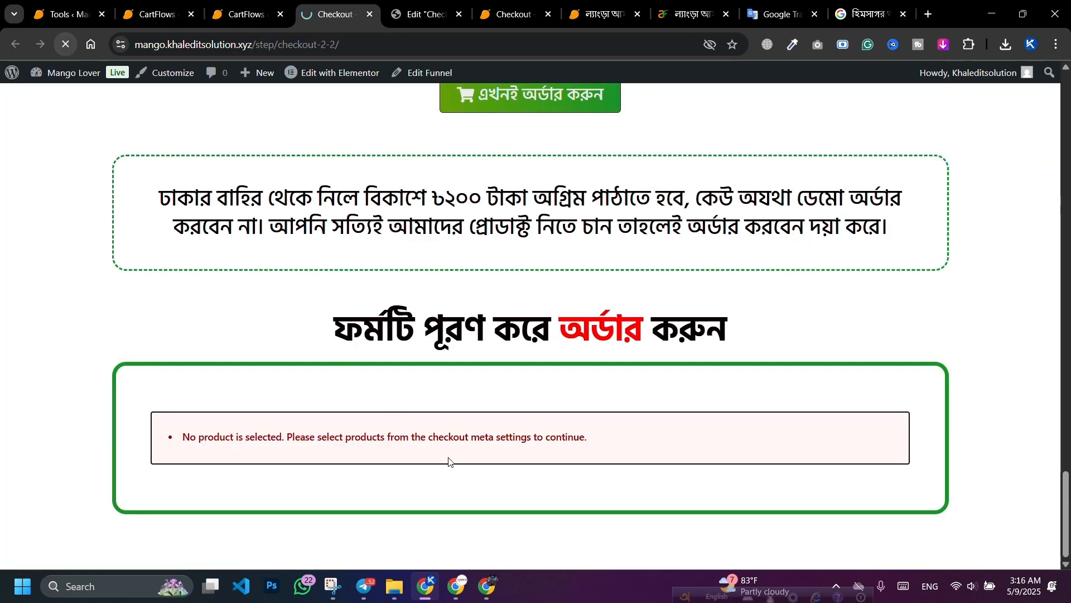
key("F5")
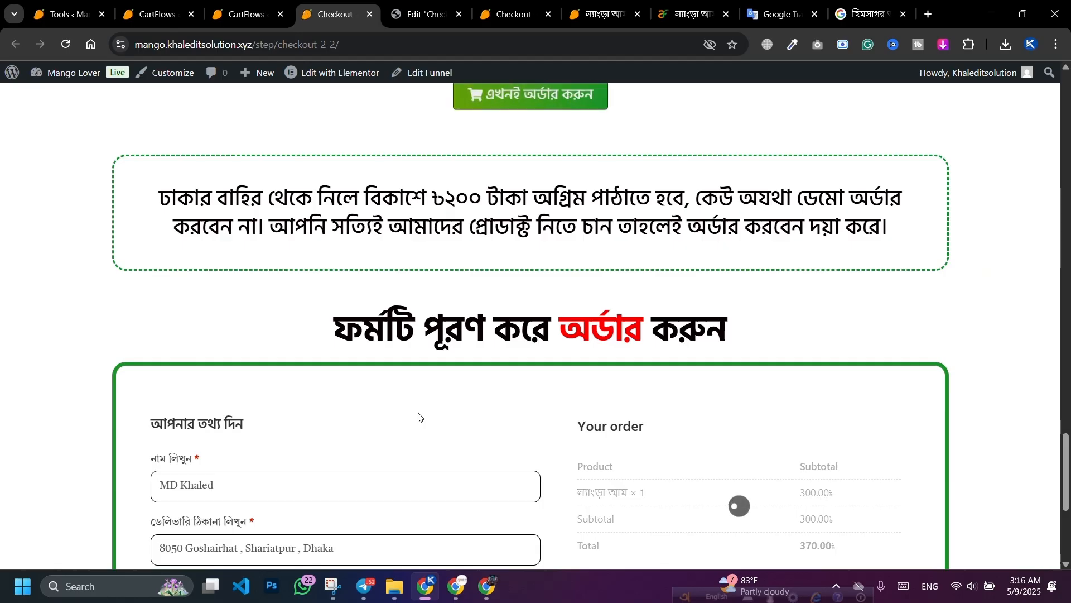
scroll(558, 365, "up", 2)
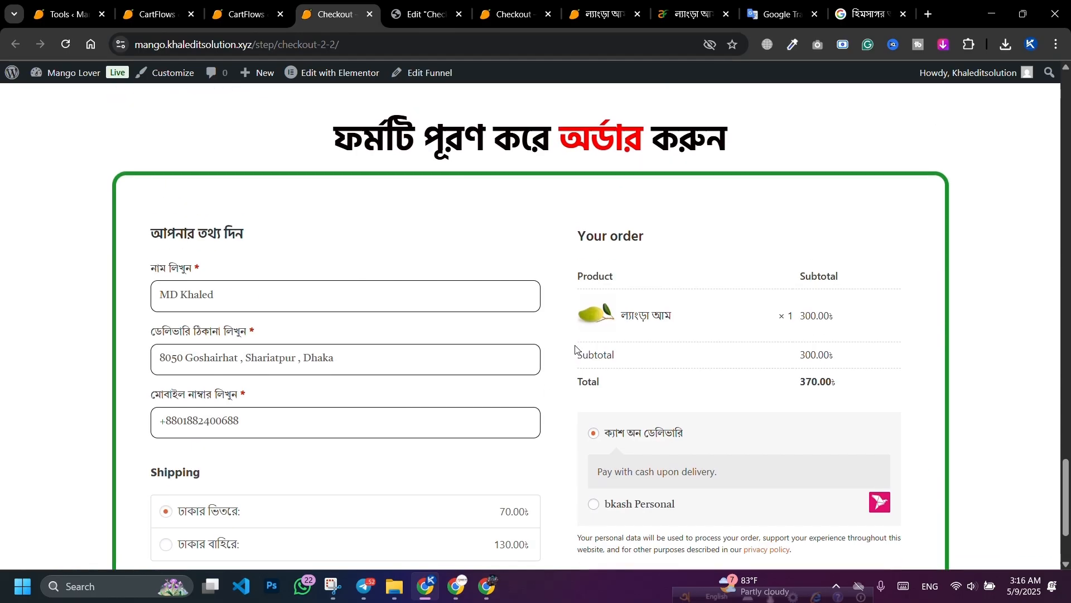
scroll(627, 458, "down", 2)
scroll(635, 484, "up", 8)
scroll(636, 484, "up", 20)
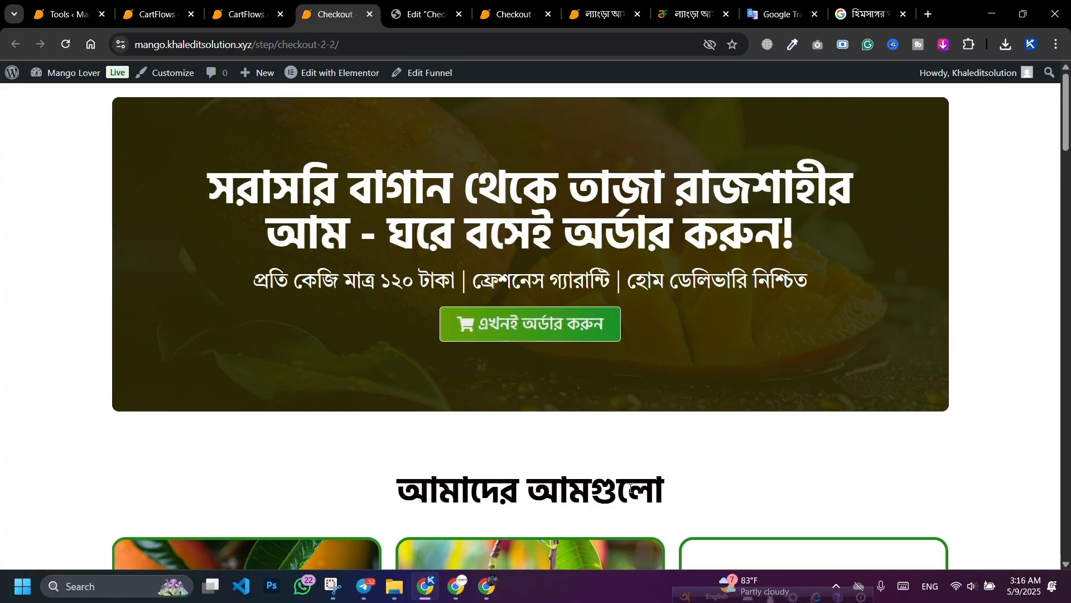
Step: Scroll through the original Checkout – Mango Lover page for comparison, then reopen YouTube in a new tab
left_click(464, 591)
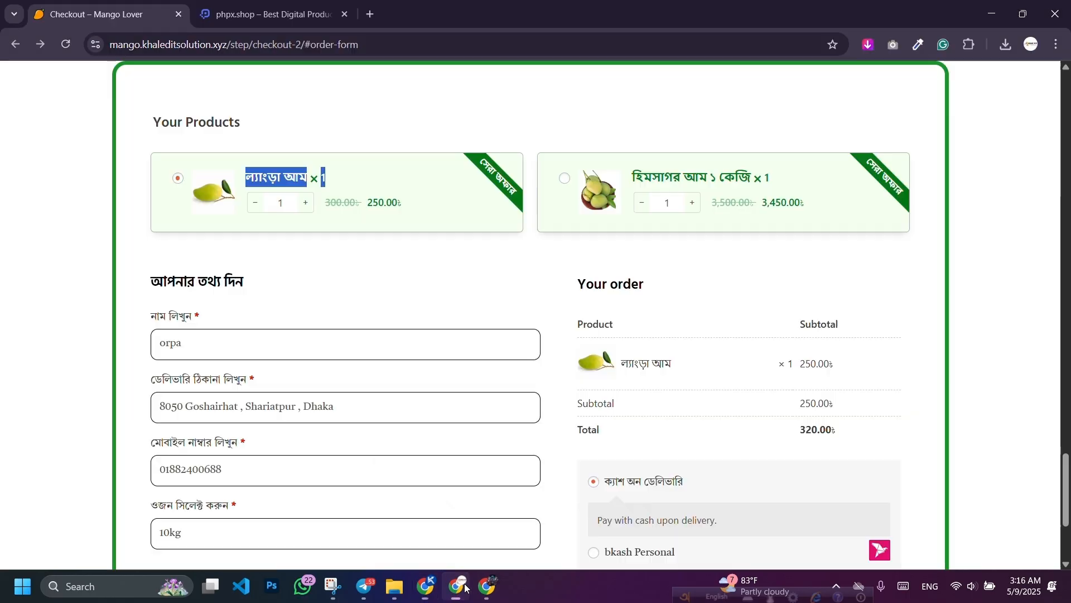
scroll(488, 452, "up", 6)
scroll(506, 268, "down", 2)
left_click(506, 261)
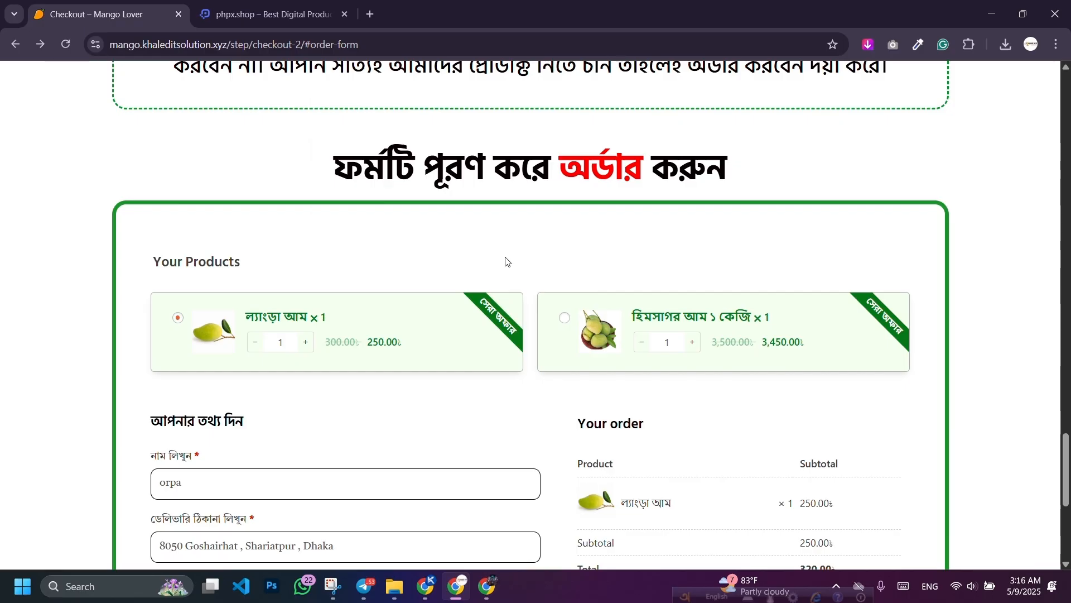
scroll(817, 255, "down", 5)
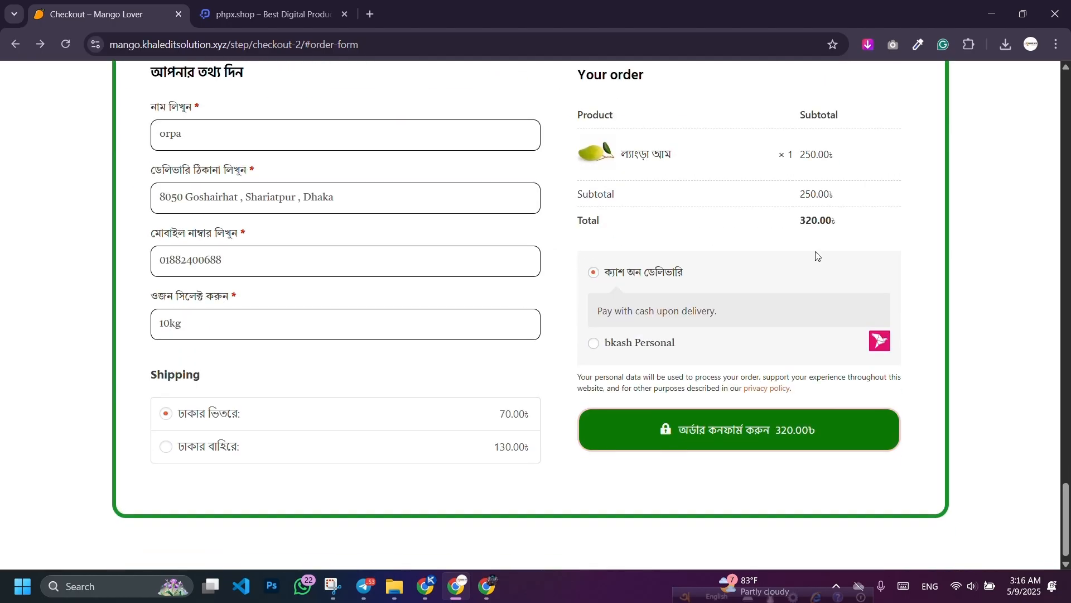
scroll(631, 247, "up", 2)
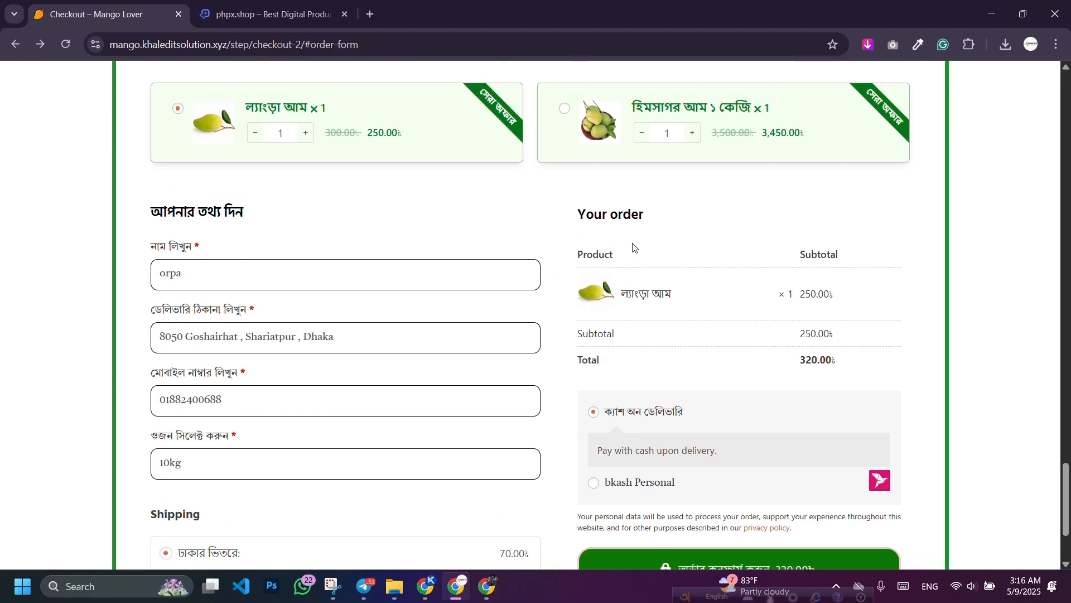
scroll(633, 247, "up", 2)
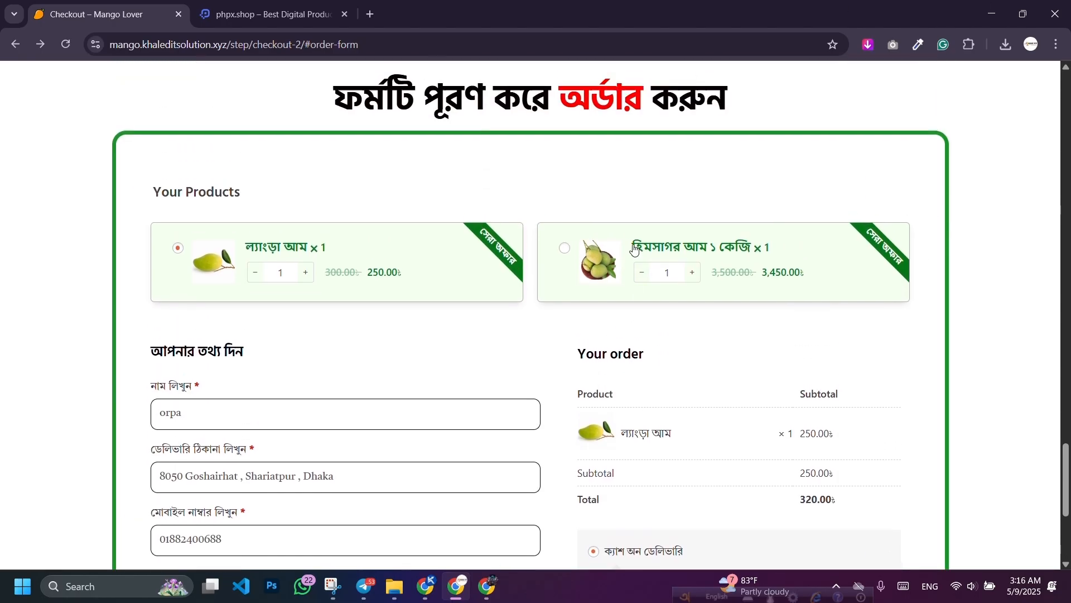
scroll(662, 352, "up", 15)
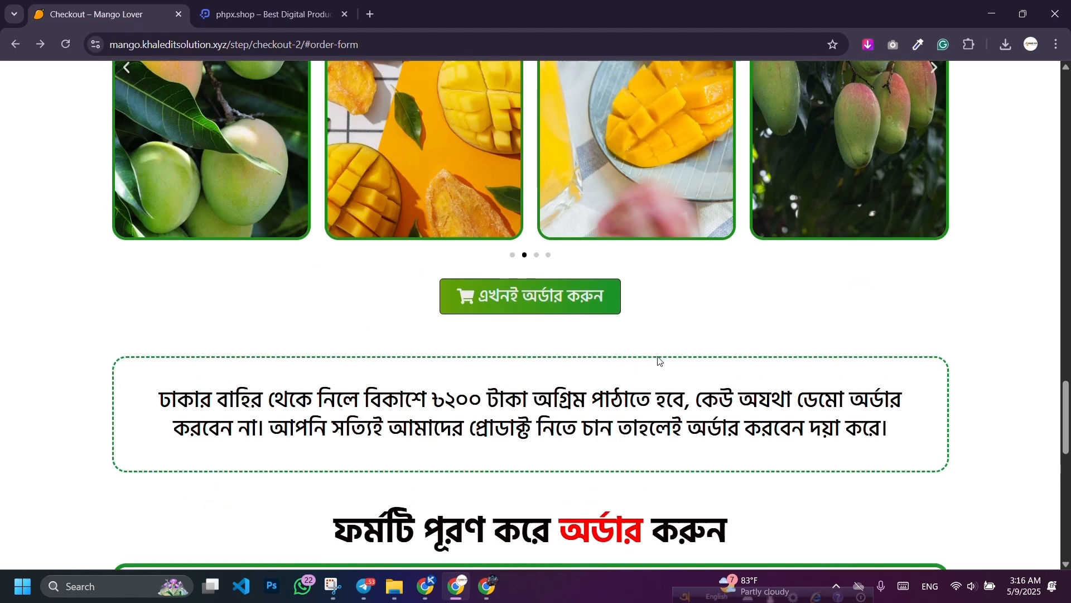
scroll(668, 335, "up", 20)
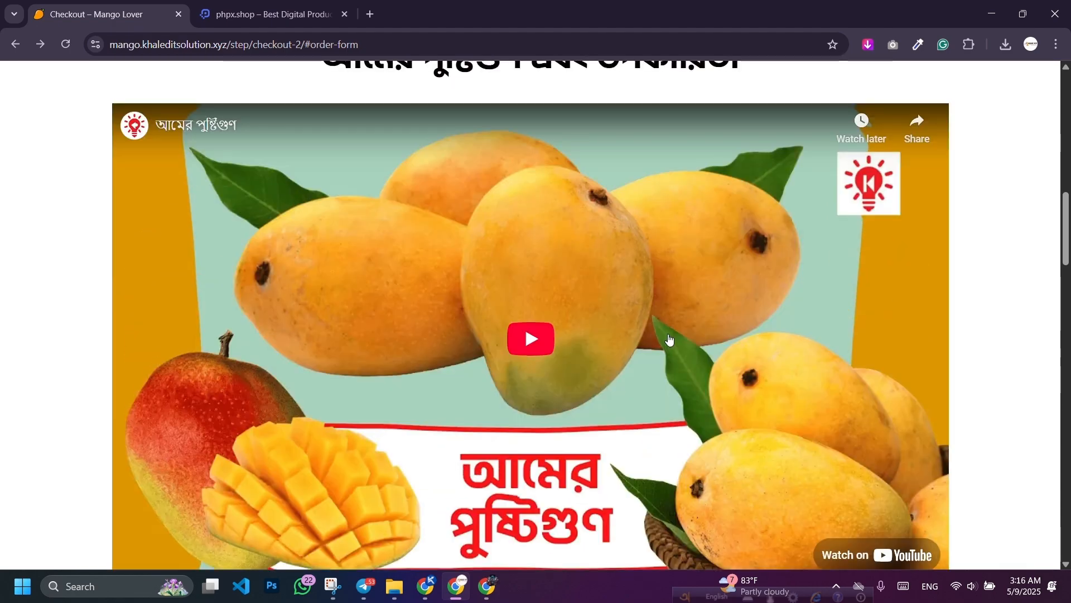
scroll(672, 336, "up", 2)
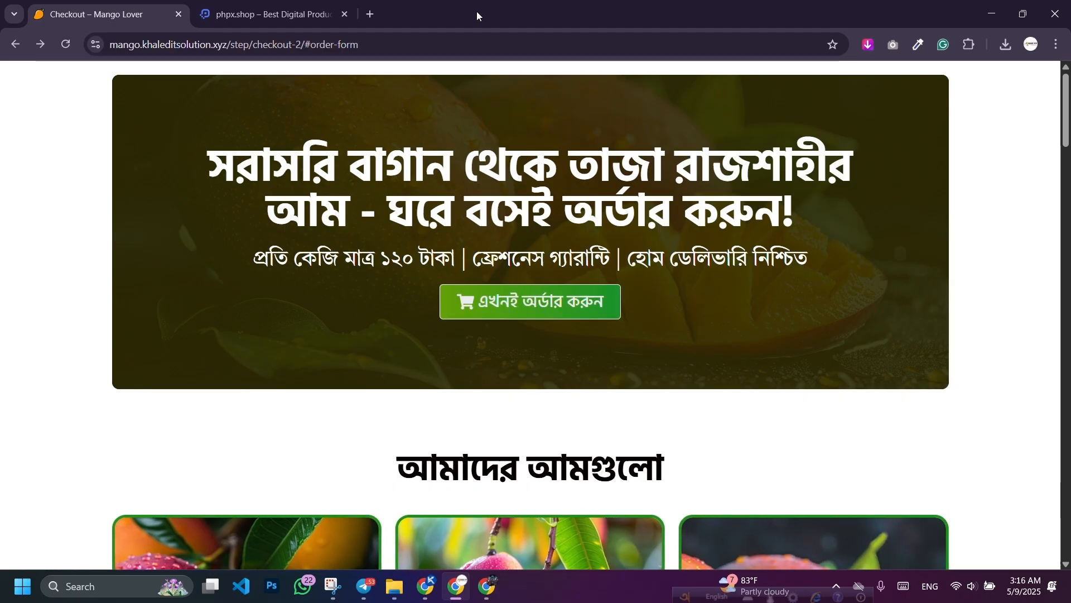
key("ctrl+shift+t")
Step: Open the tutorial channel from YouTube's home page and scroll through its 112 uploaded videos
scroll(419, 157, "down", 1)
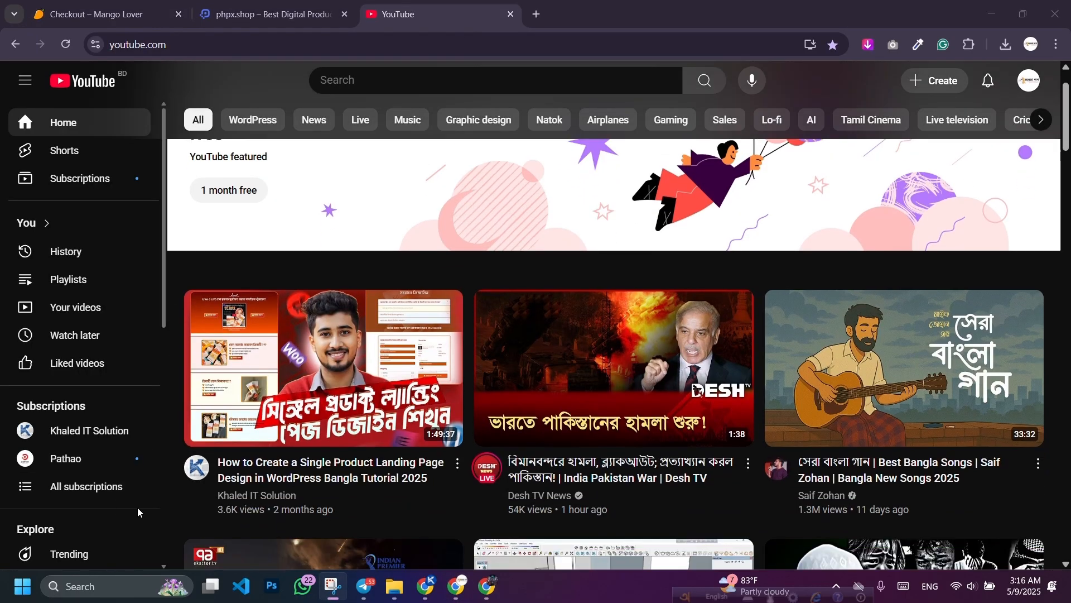
left_click(206, 478)
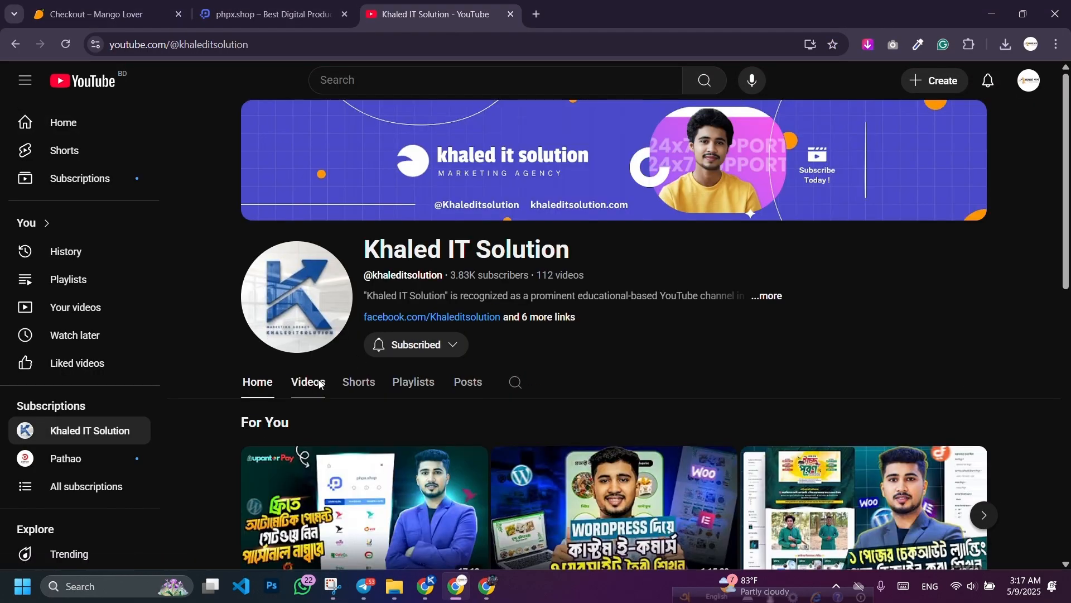
left_click(321, 384)
scroll(584, 190, "down", 1)
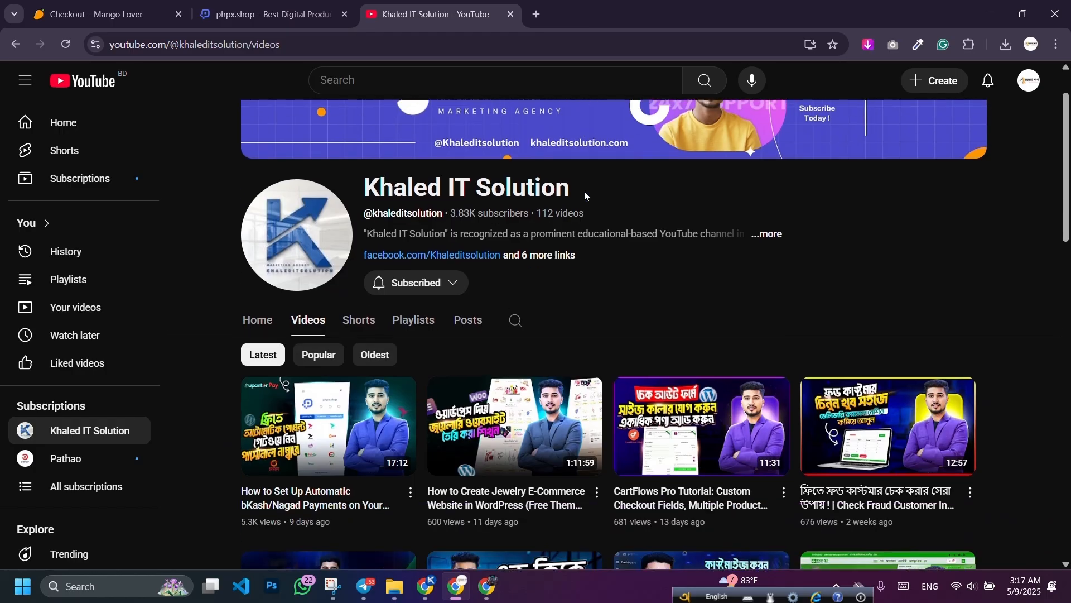
scroll(584, 191, "down", 4)
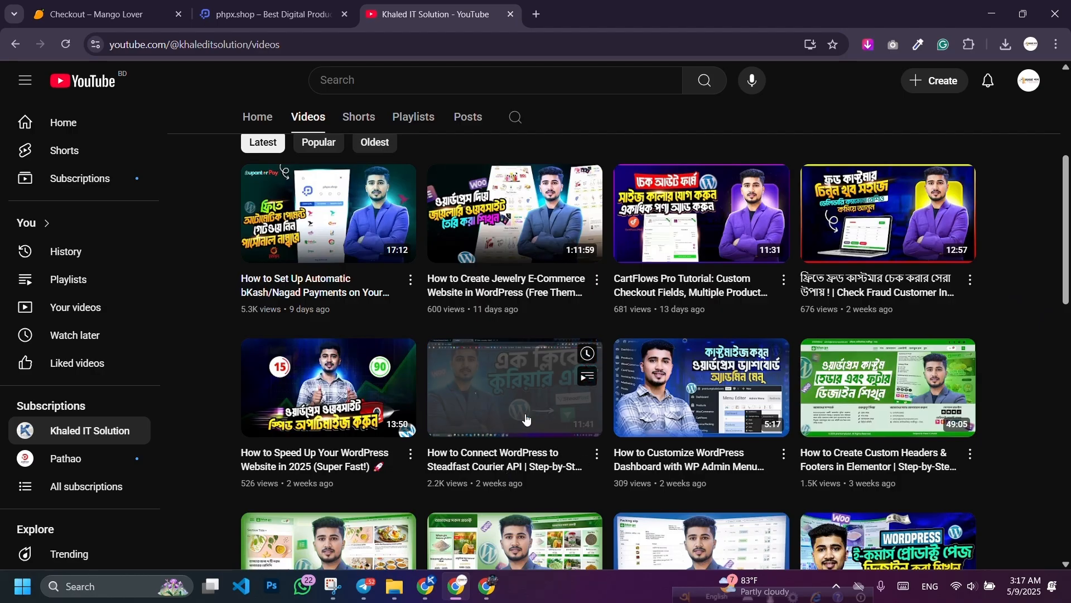
scroll(525, 419, "down", 7)
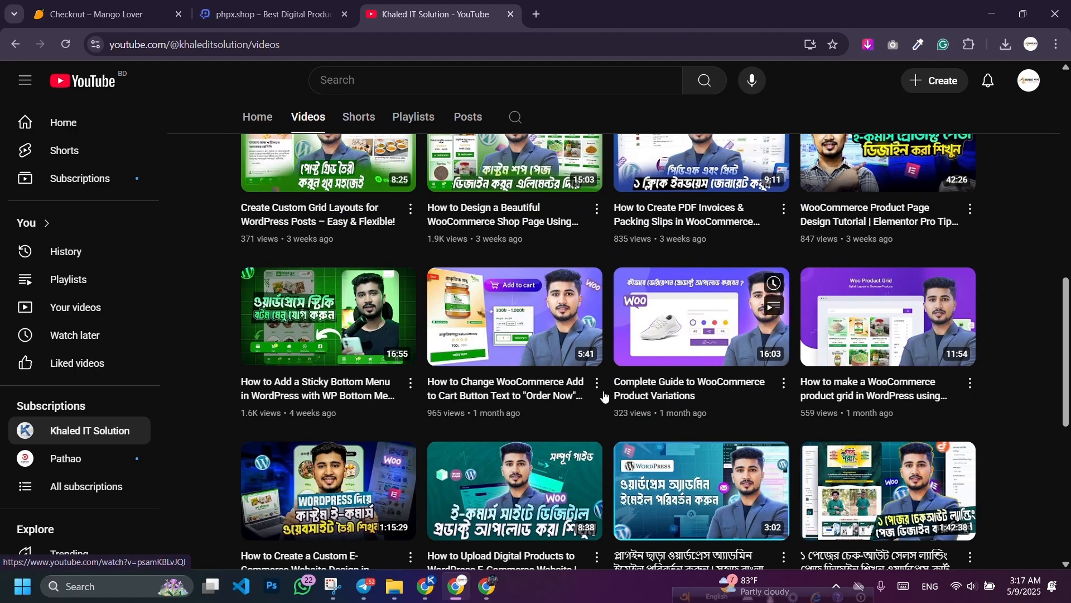
scroll(301, 351, "down", 5)
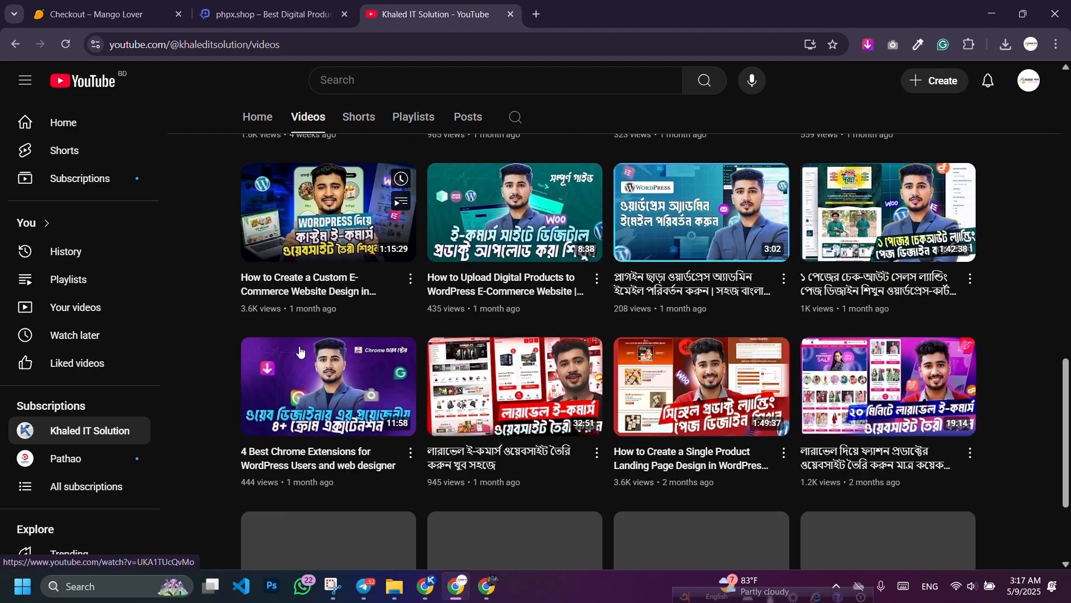
scroll(739, 396, "down", 3)
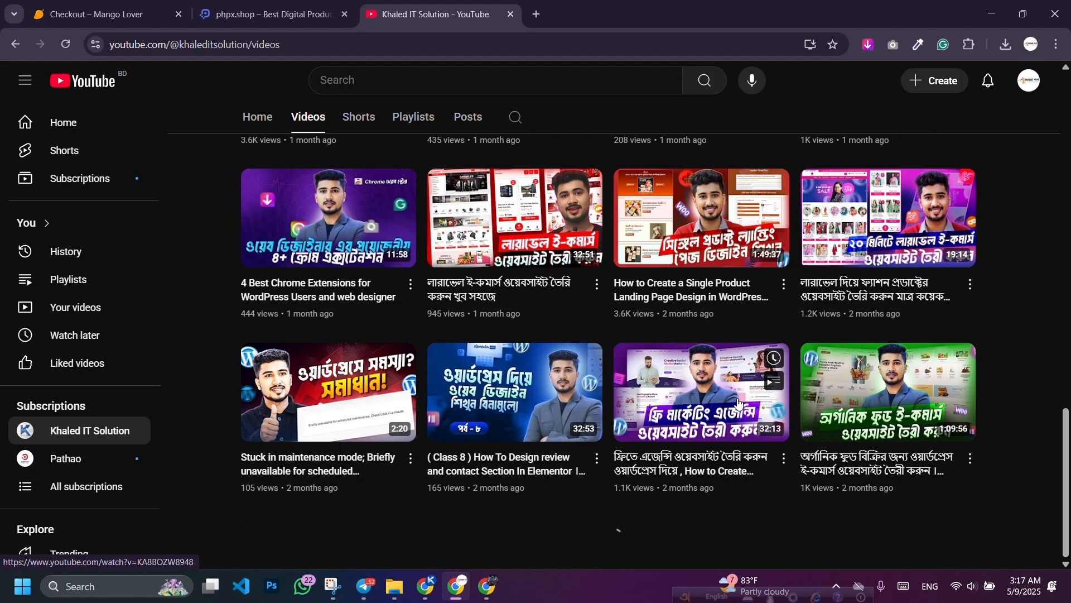
scroll(739, 402, "up", 15)
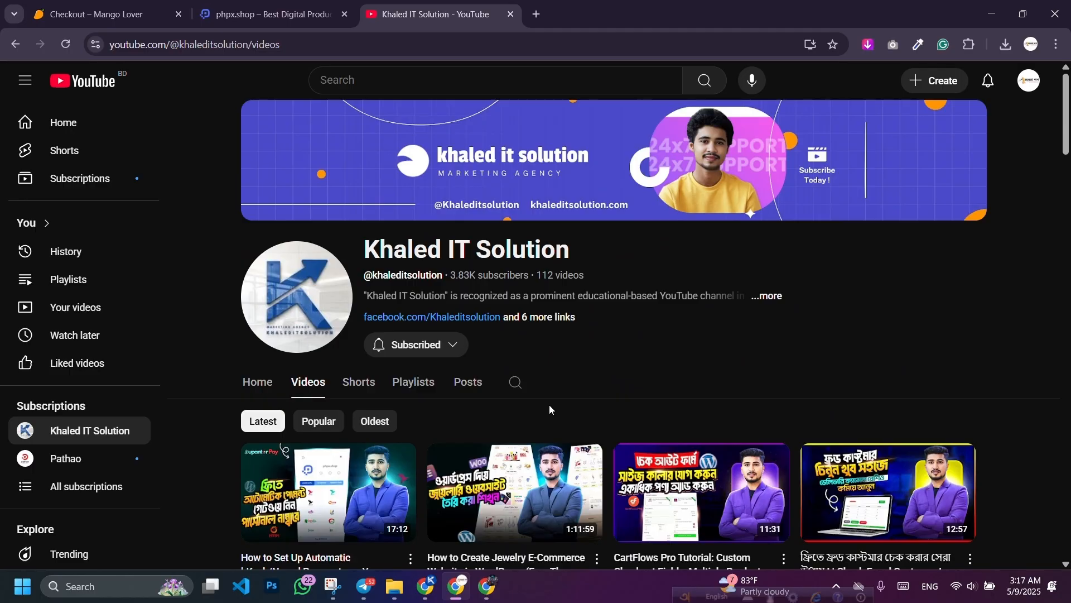
Step: Scroll the Mango Lover checkout down to the Your Products cards and order form showing the 320.00 total
left_click(130, 5)
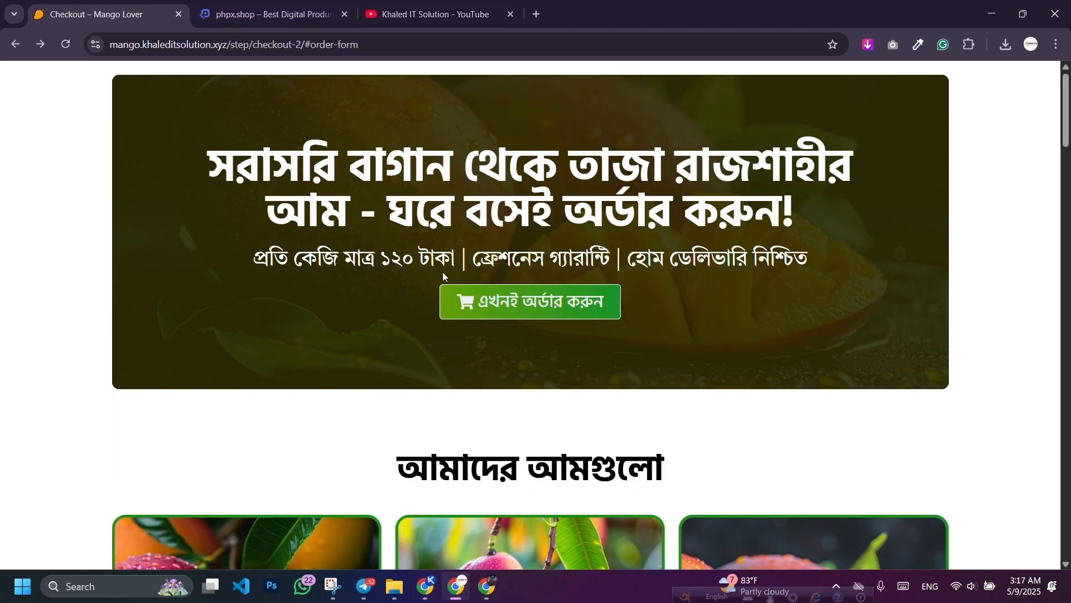
scroll(379, 298, "down", 9)
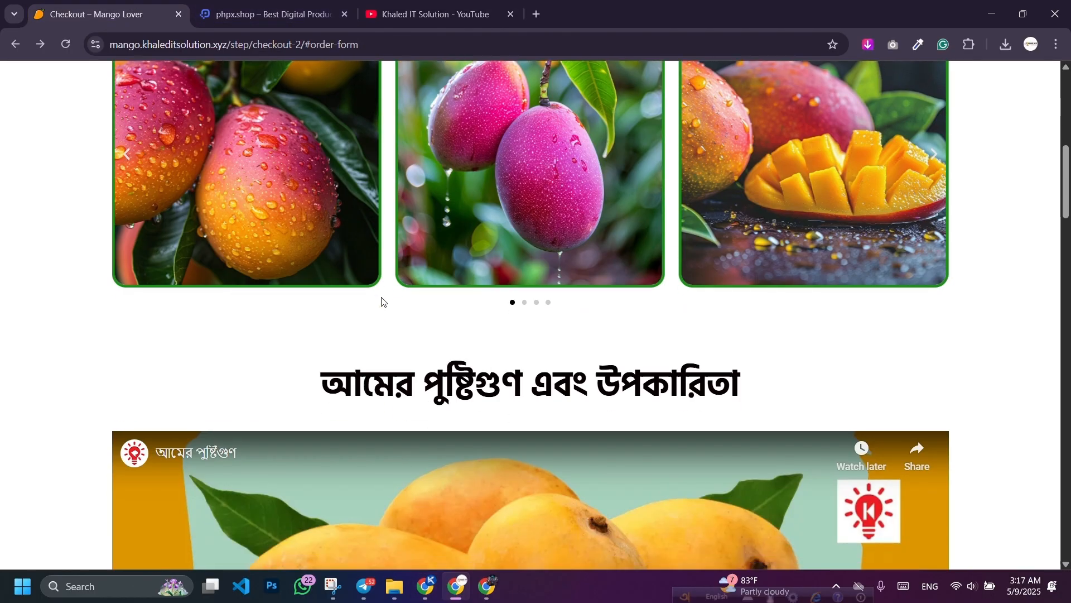
scroll(381, 302, "down", 12)
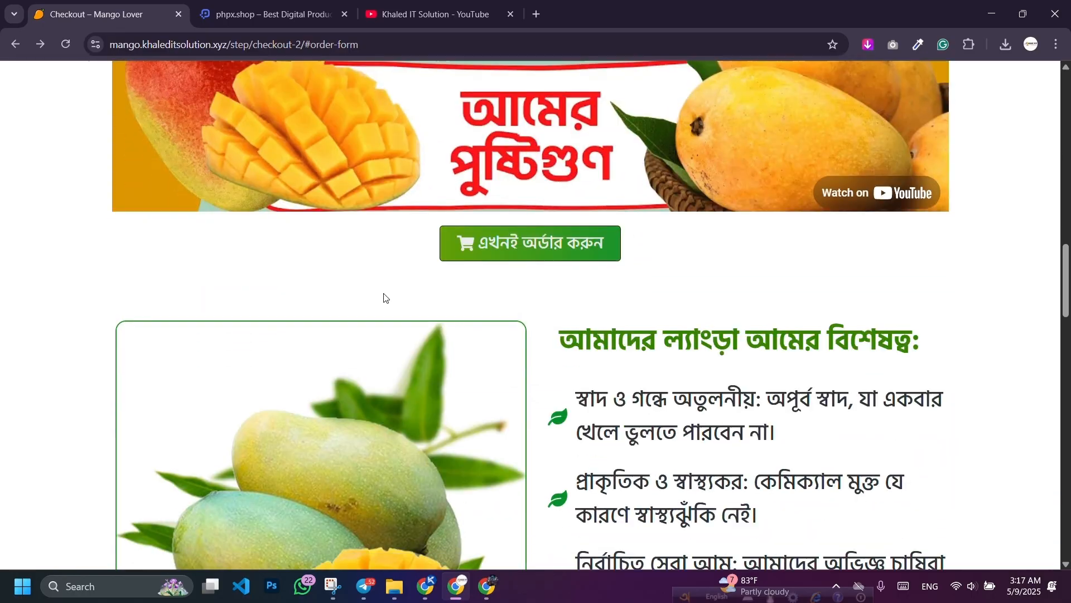
scroll(383, 296, "down", 5)
scroll(384, 294, "up", 1)
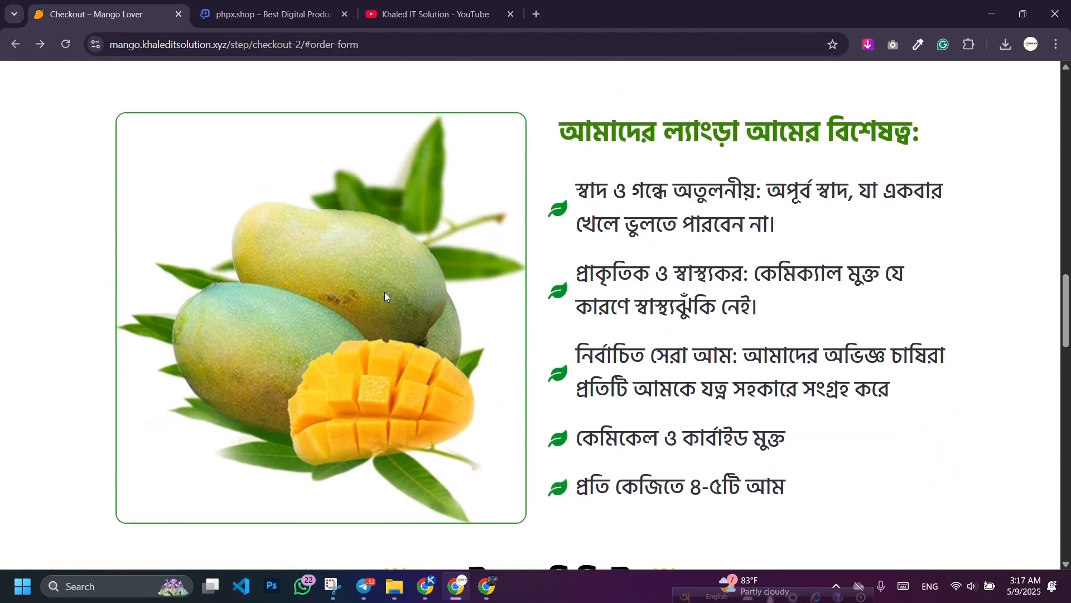
scroll(382, 294, "down", 9)
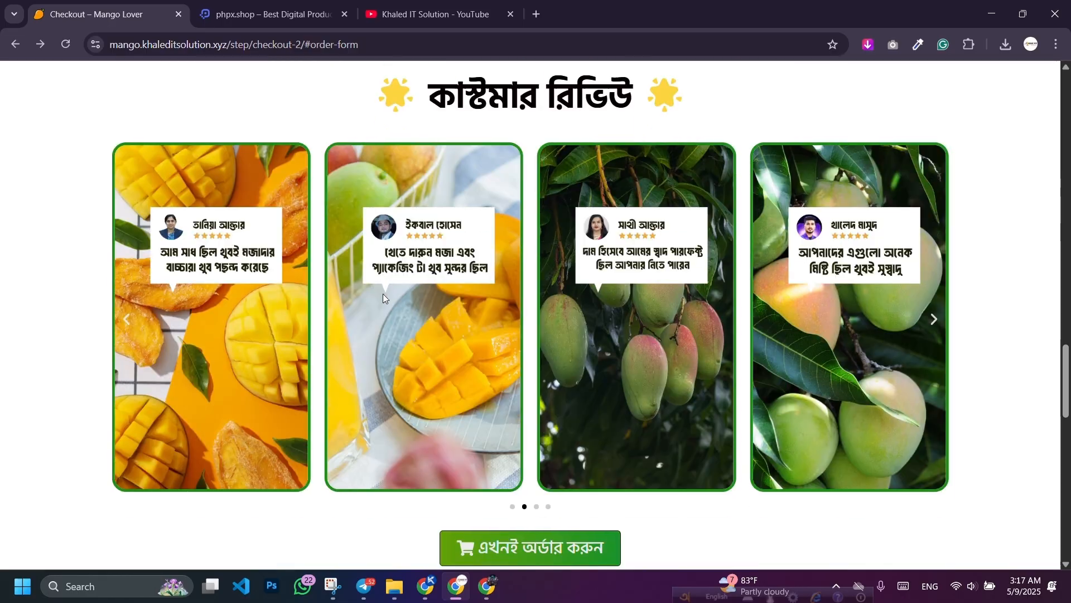
scroll(382, 293, "down", 14)
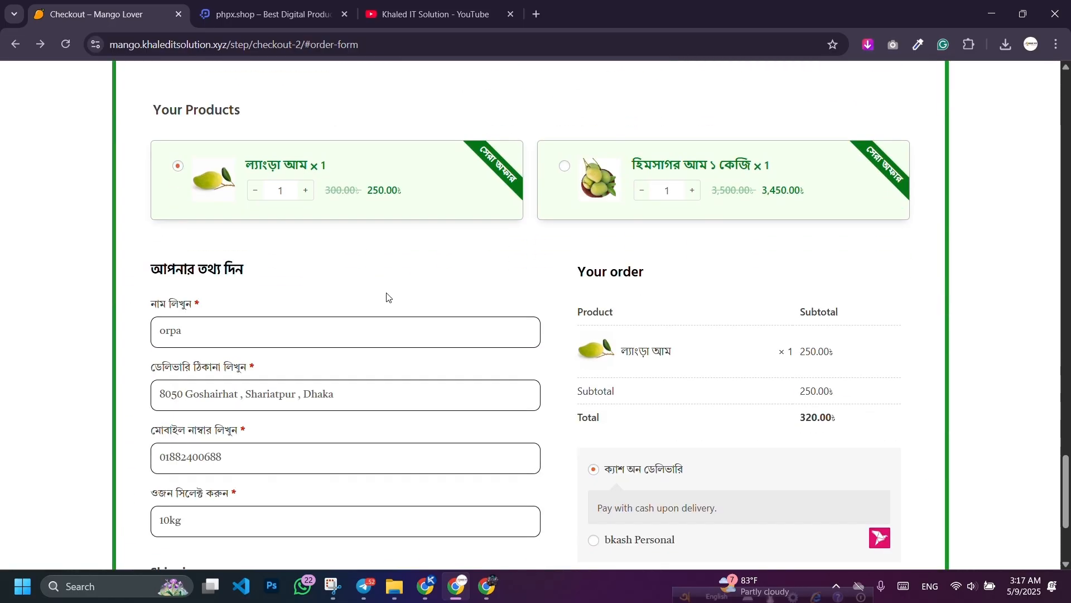
scroll(388, 296, "down", 4)
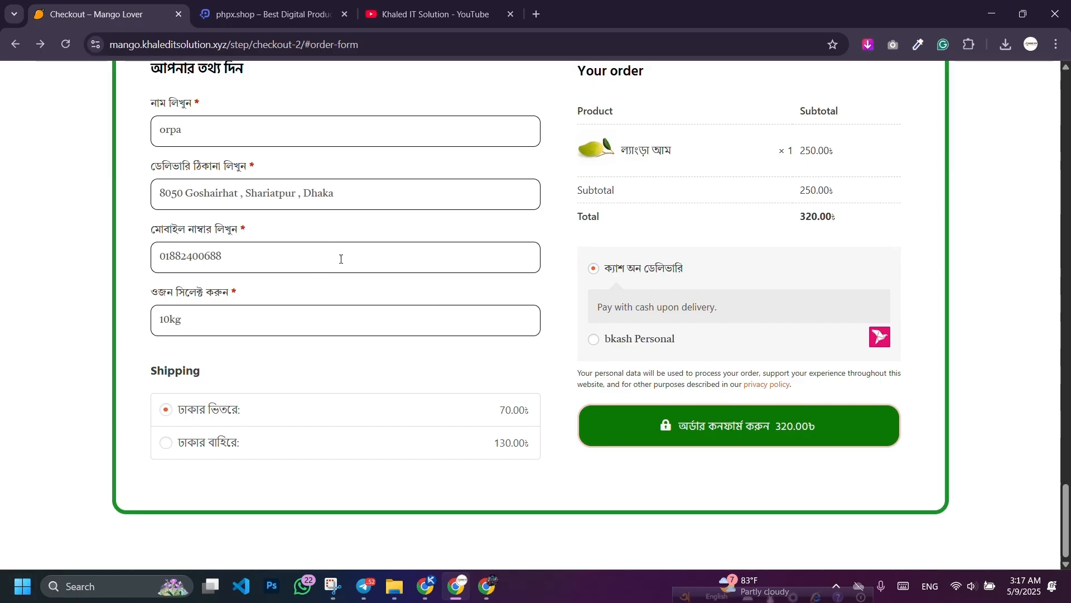
scroll(390, 253, "up", 4)
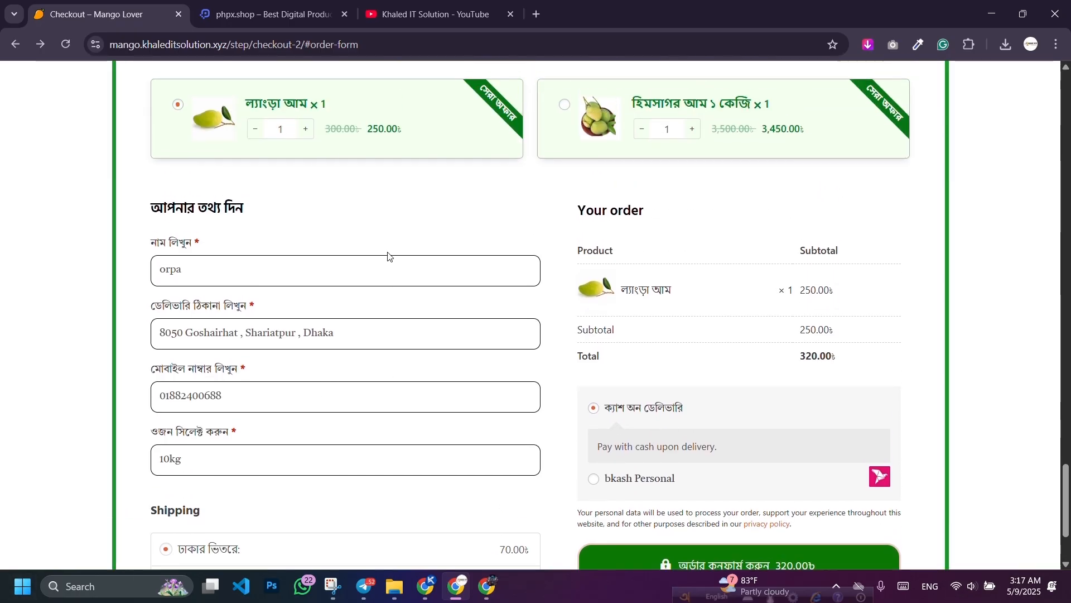
scroll(392, 257, "up", 1)
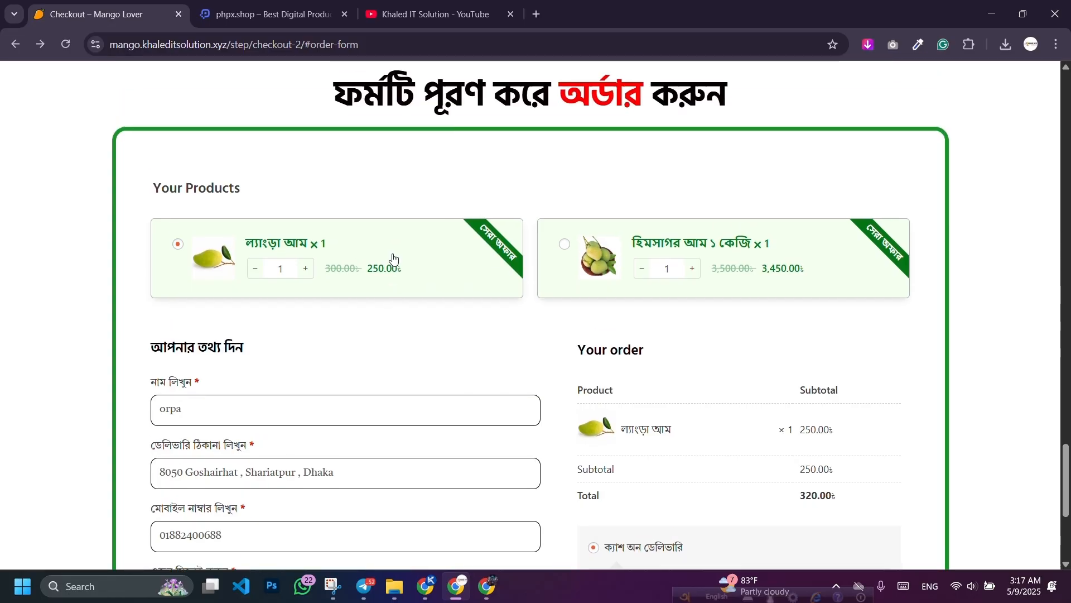